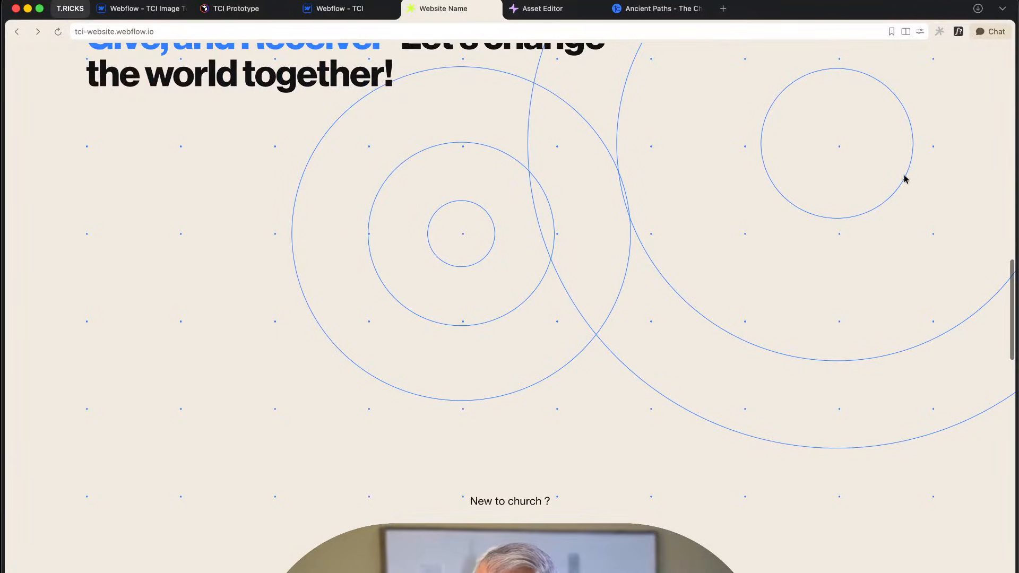
Step: Scroll down to the We're here for you carousel and slide its cards to Baby Dedications and back
scroll(593, 287, down, 2)
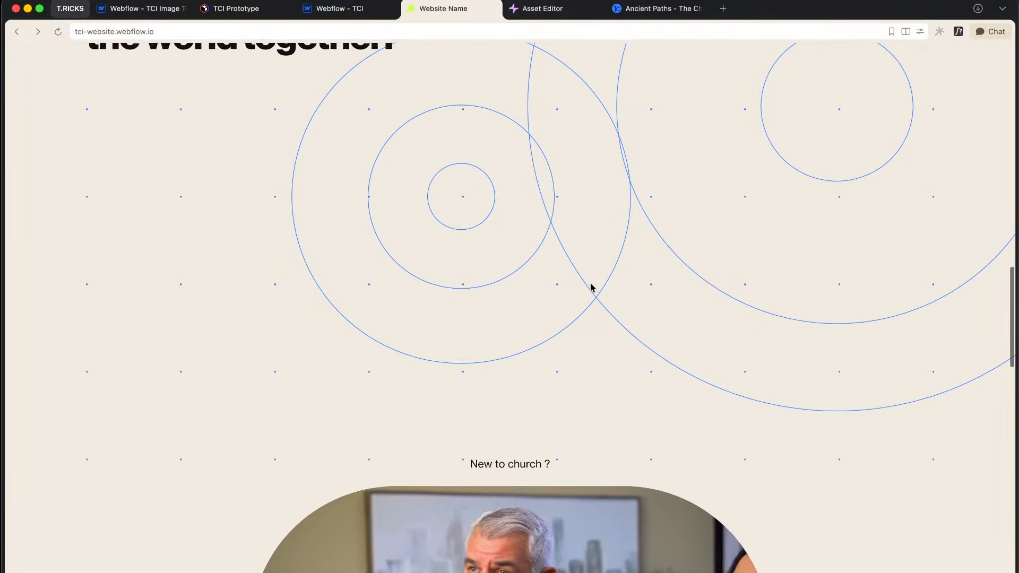
scroll(589, 318, down, 15)
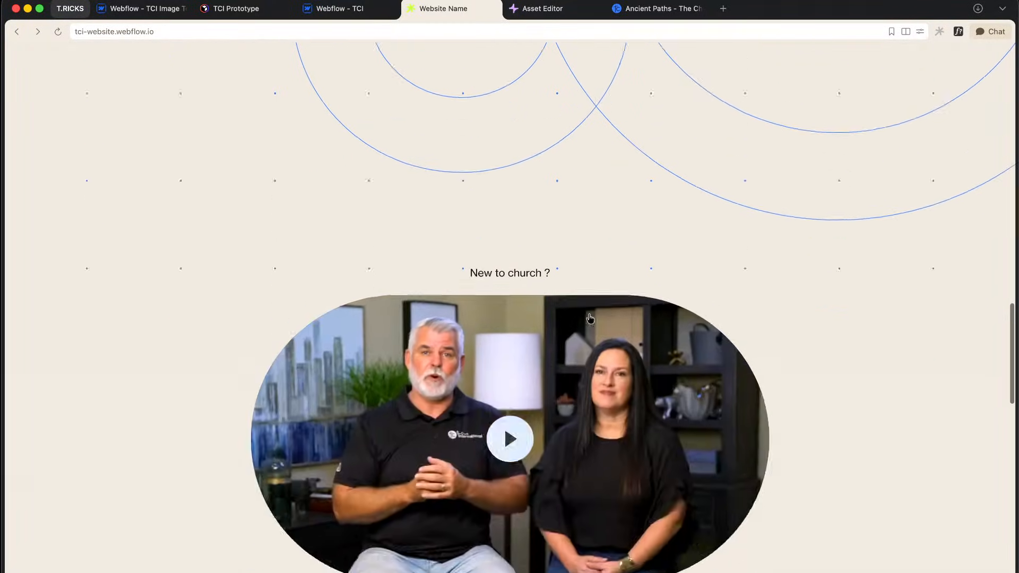
scroll(590, 299, down, 3)
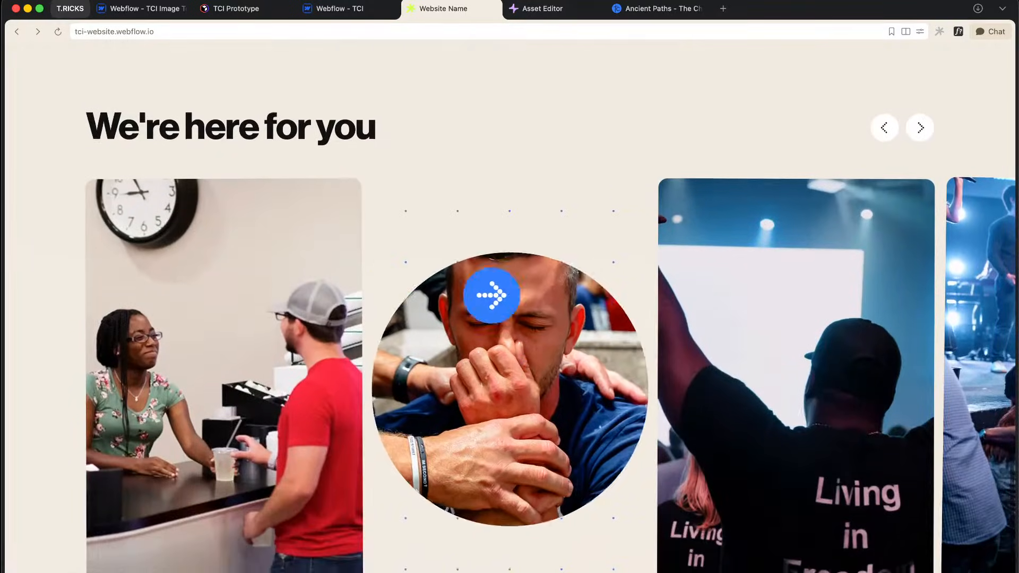
scroll(514, 212, down, 1)
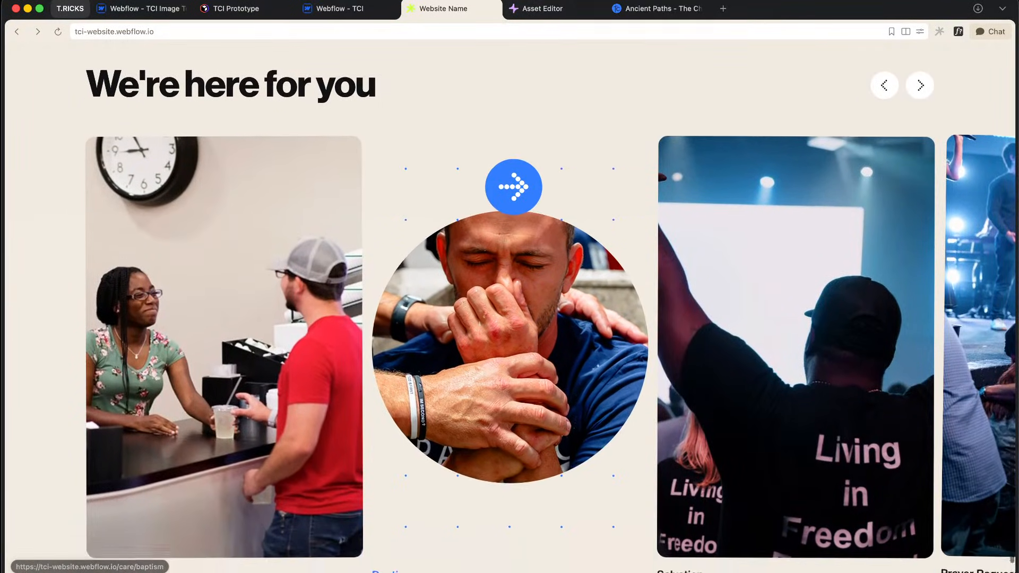
drag(773, 305, 446, 304)
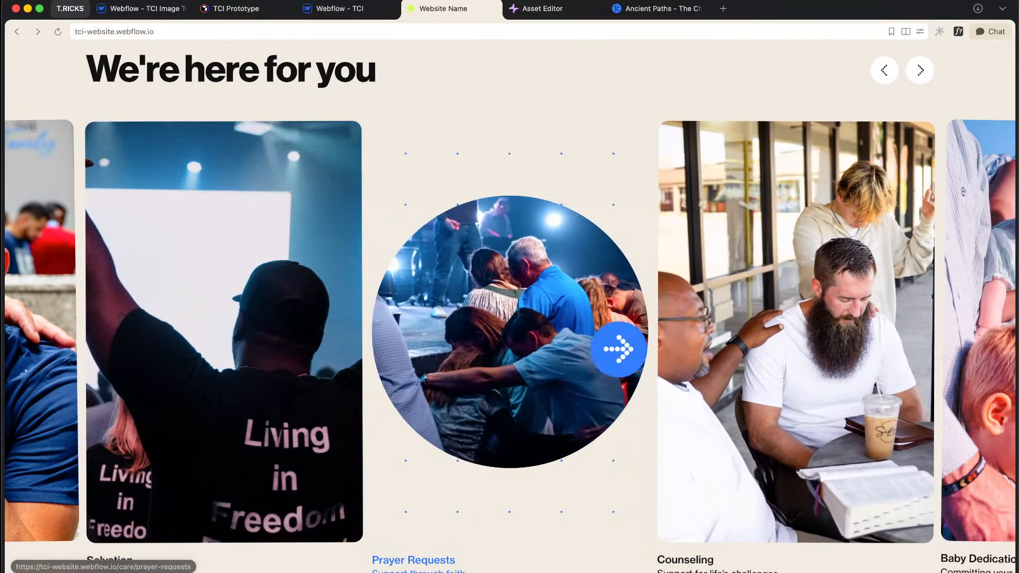
drag(321, 364, 375, 365)
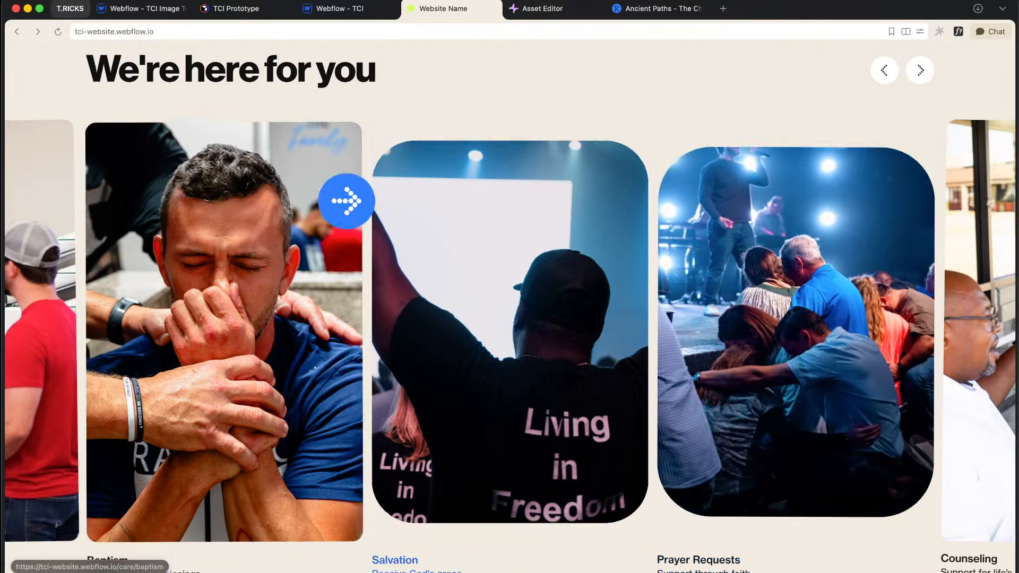
drag(911, 396, 525, 375)
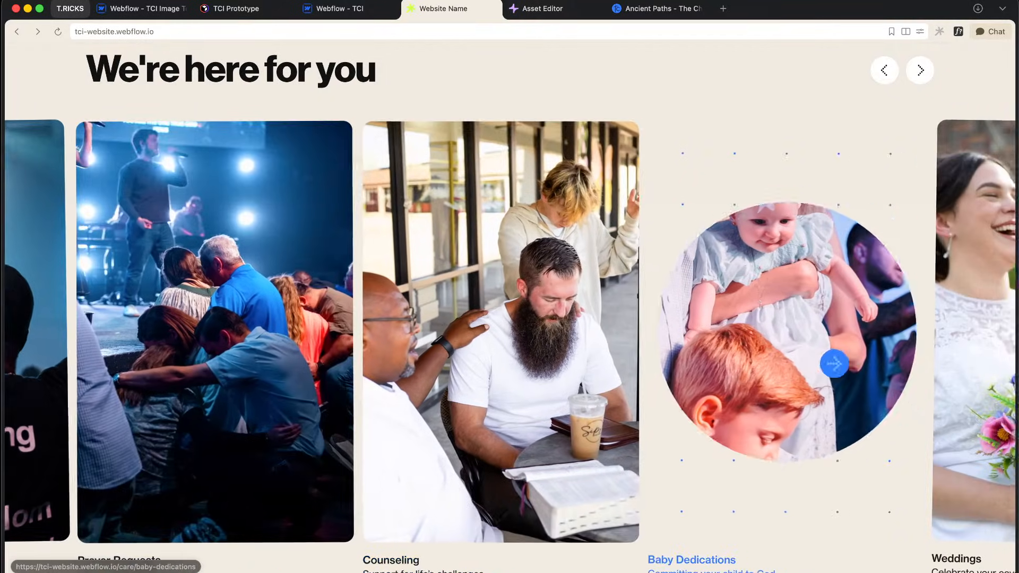
drag(835, 362, 517, 358)
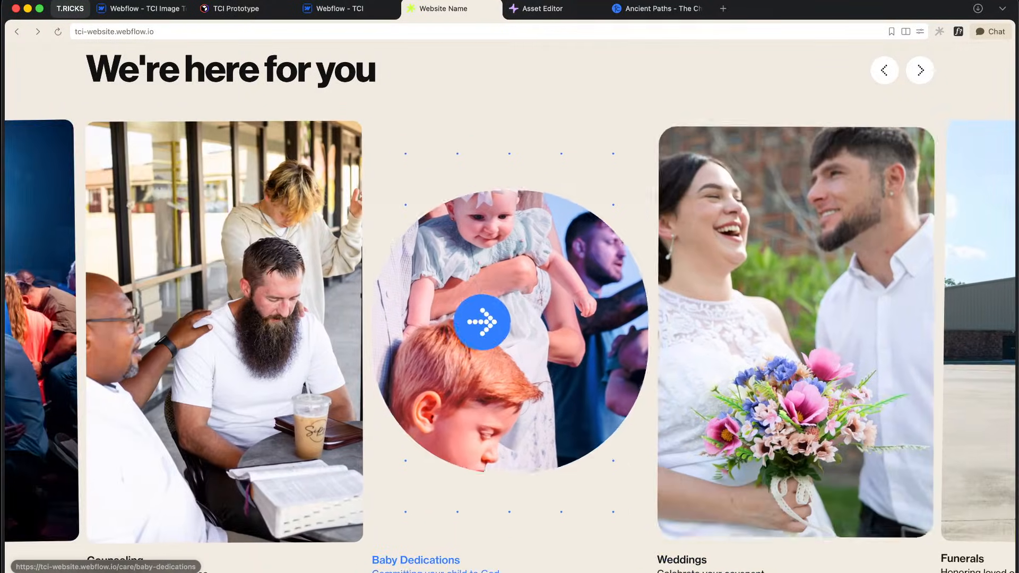
drag(489, 321, 690, 345)
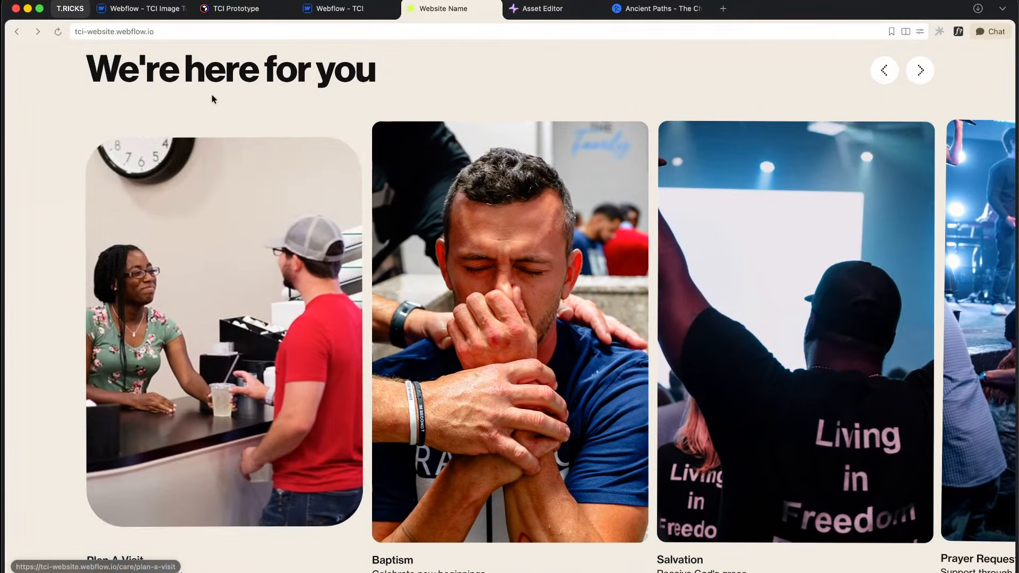
right_click(214, 97)
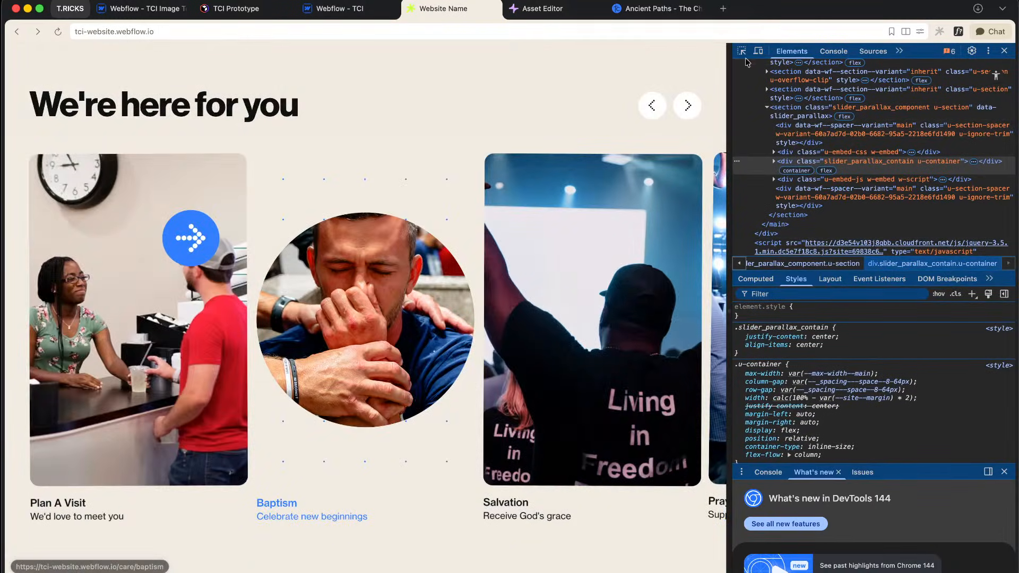
click(758, 51)
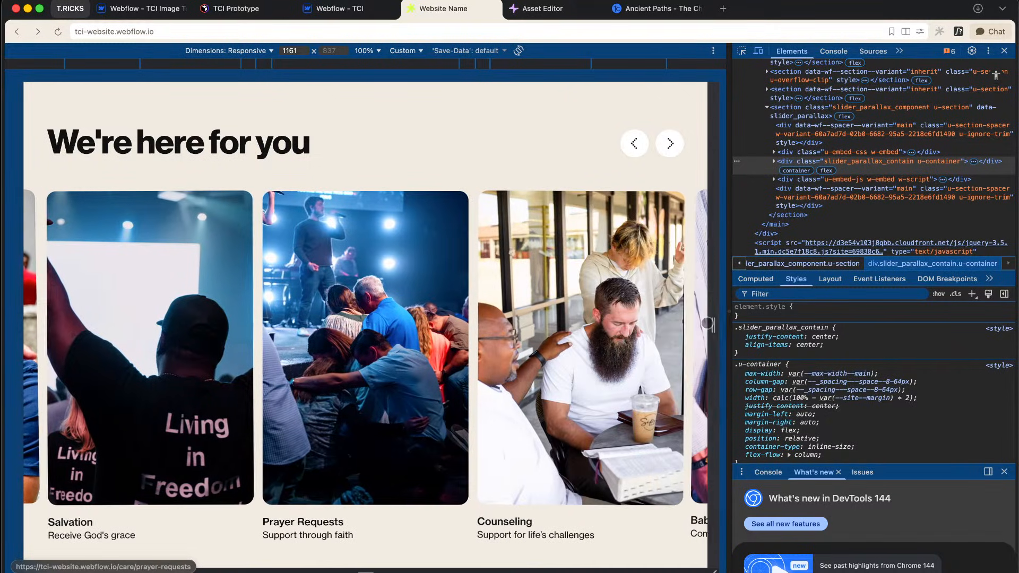
drag(709, 323, 585, 329)
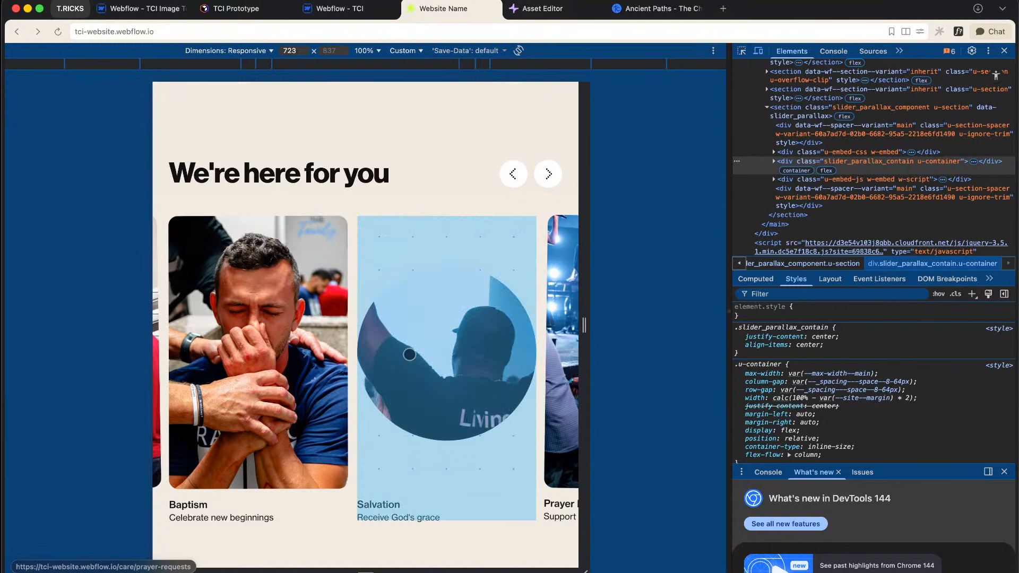
right_click(410, 355)
click(398, 203)
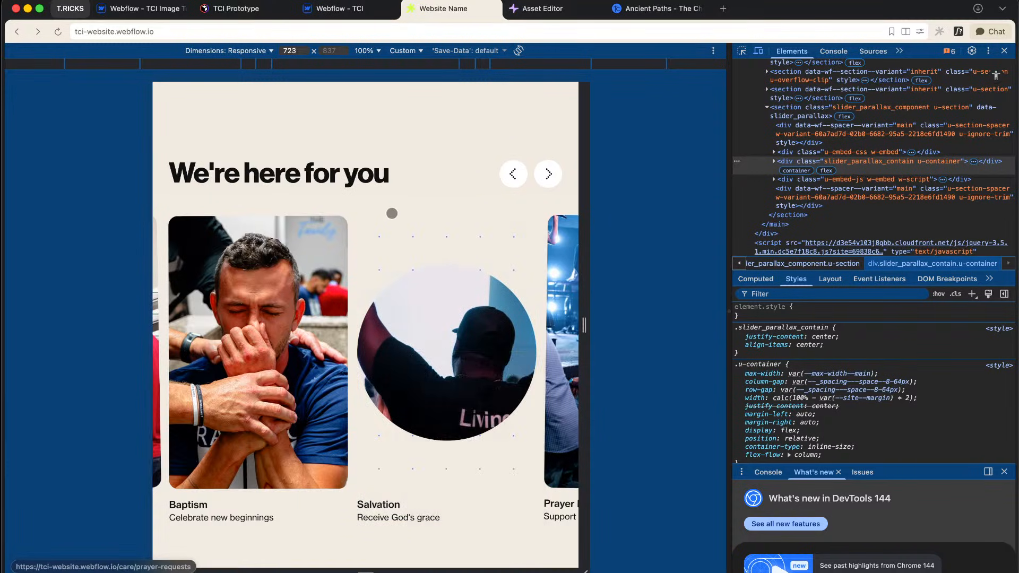
click(392, 225)
drag(415, 321, 252, 337)
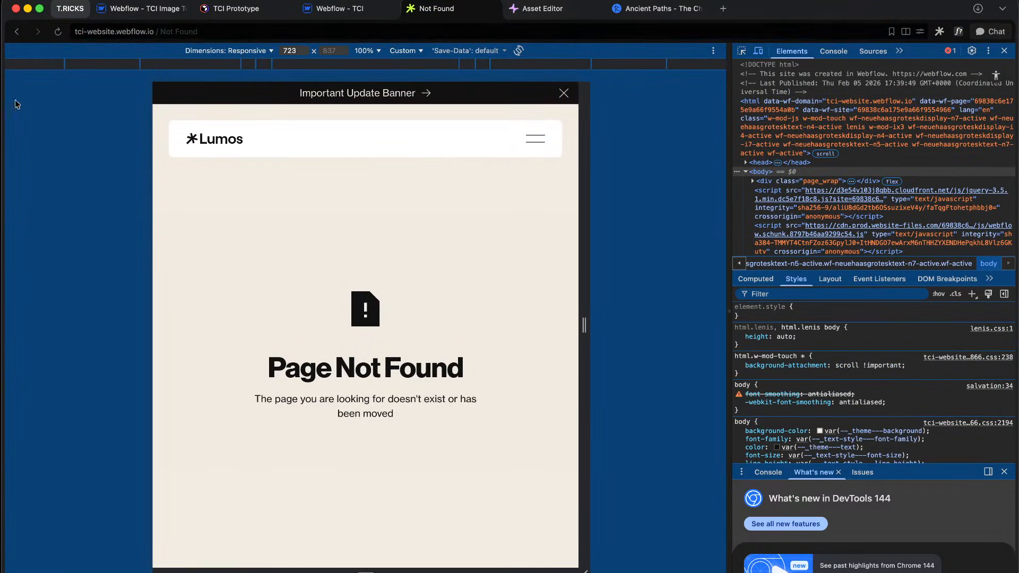
click(19, 33)
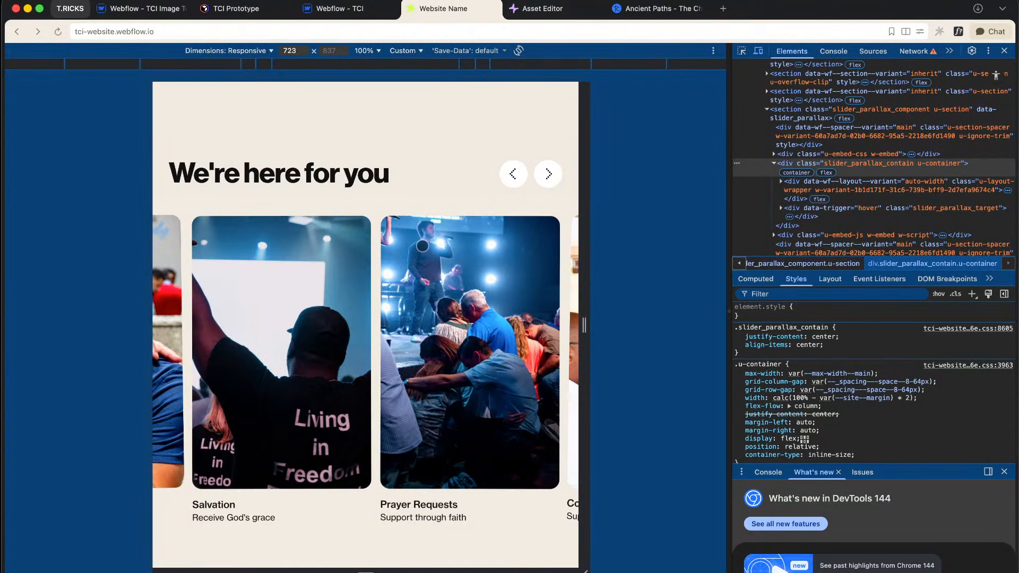
click(1005, 50)
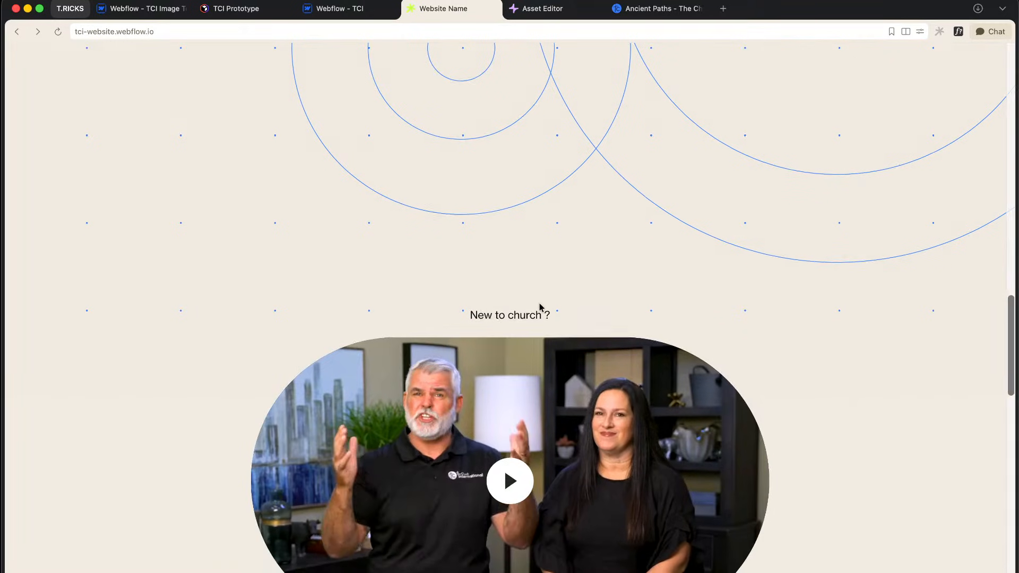
Step: Mute the published site's browser tab
scroll(540, 303, down, 10)
scroll(539, 307, down, 2)
scroll(539, 307, up, 9)
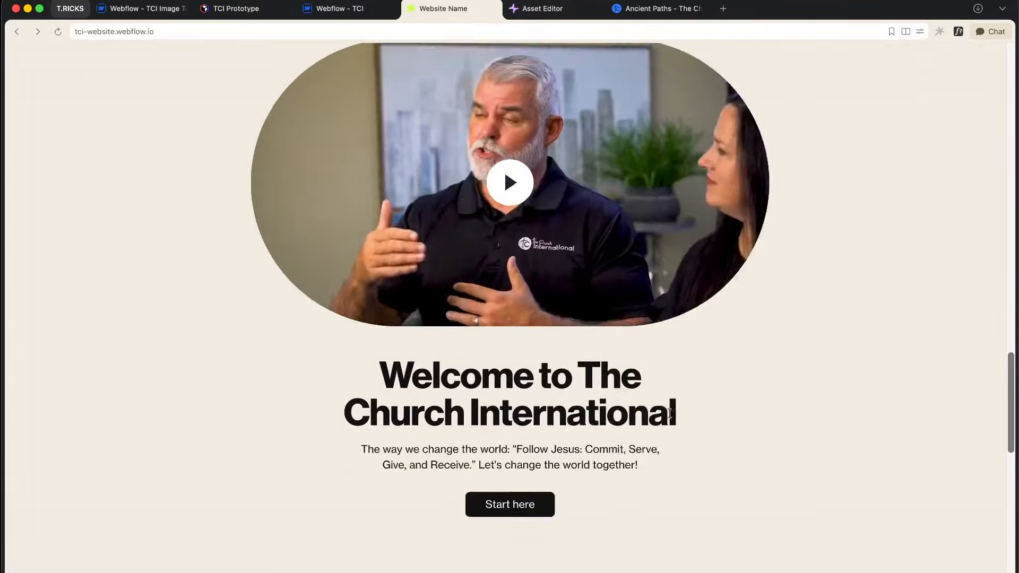
right_click(449, 9)
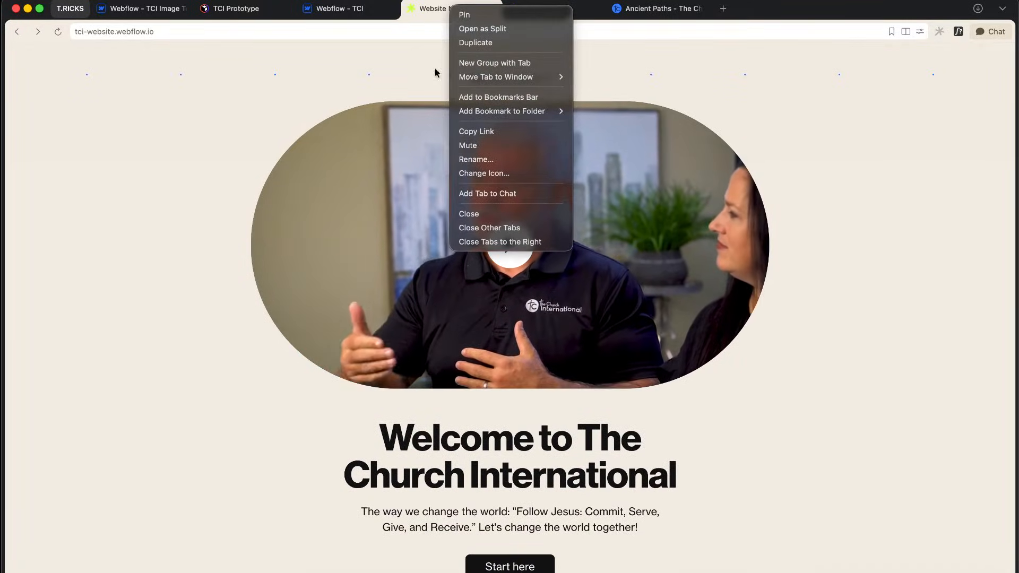
click(479, 151)
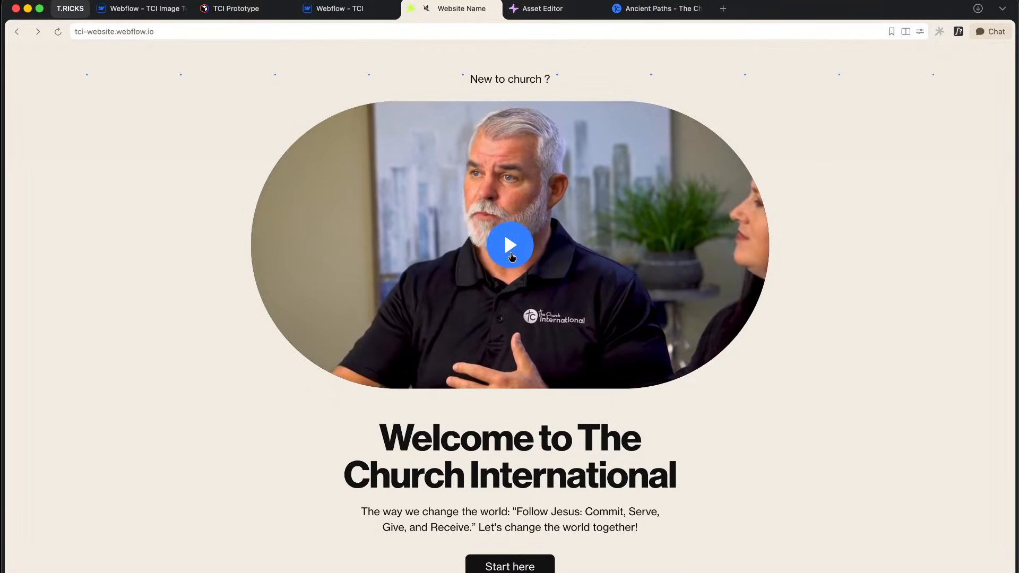
Step: Play and pause the pastors' welcome video, then switch to the Webflow Designer tab
click(509, 259)
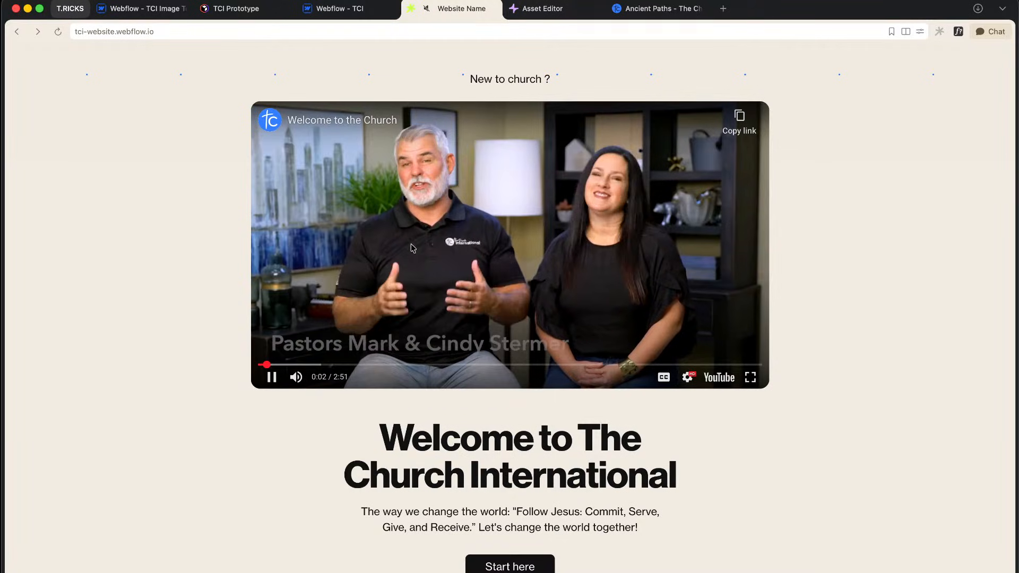
click(272, 378)
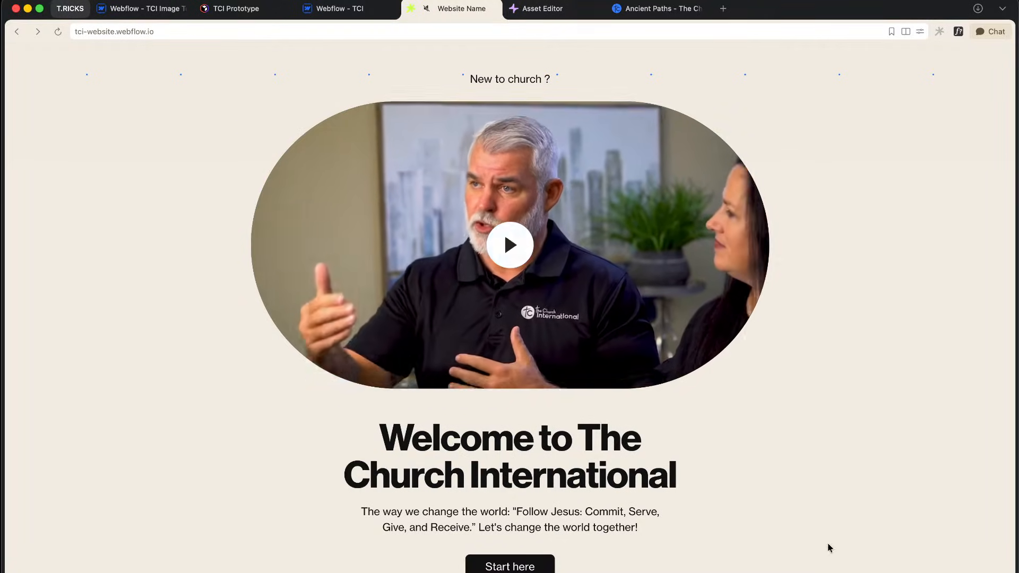
scroll(765, 470, down, 1)
click(522, 226)
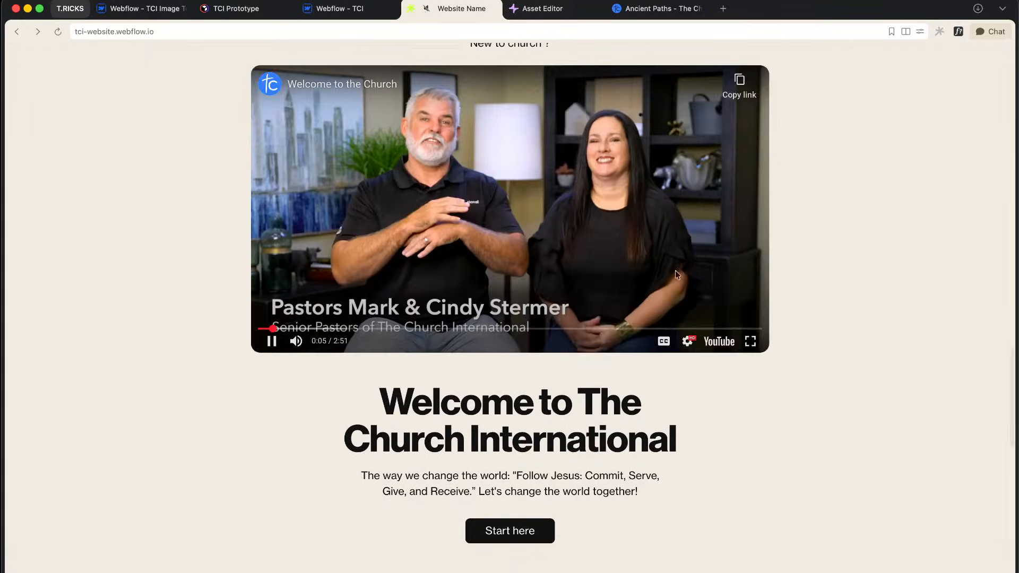
scroll(833, 378, down, 9)
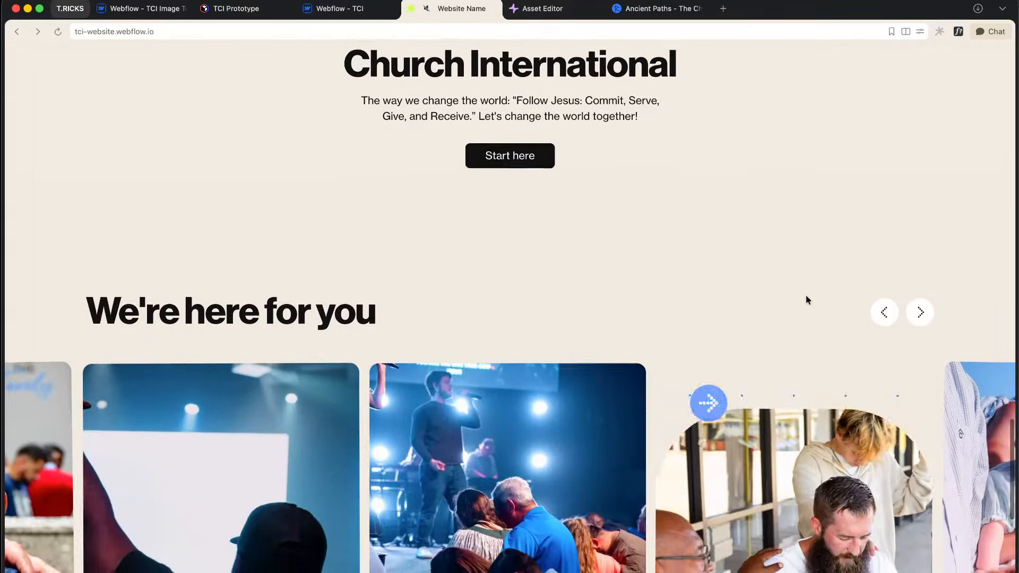
scroll(806, 299, up, 8)
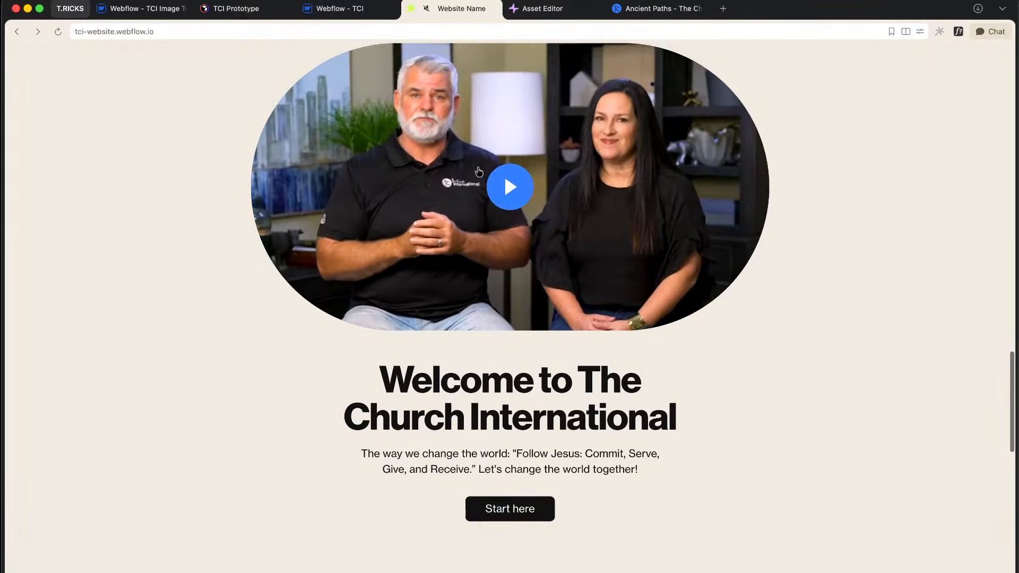
scroll(882, 328, up, 2)
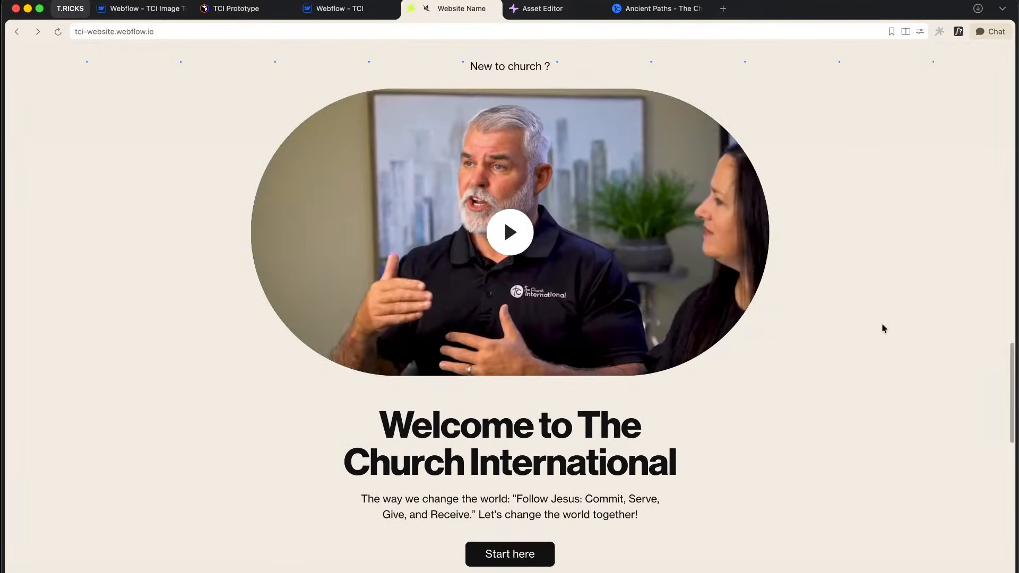
click(354, 10)
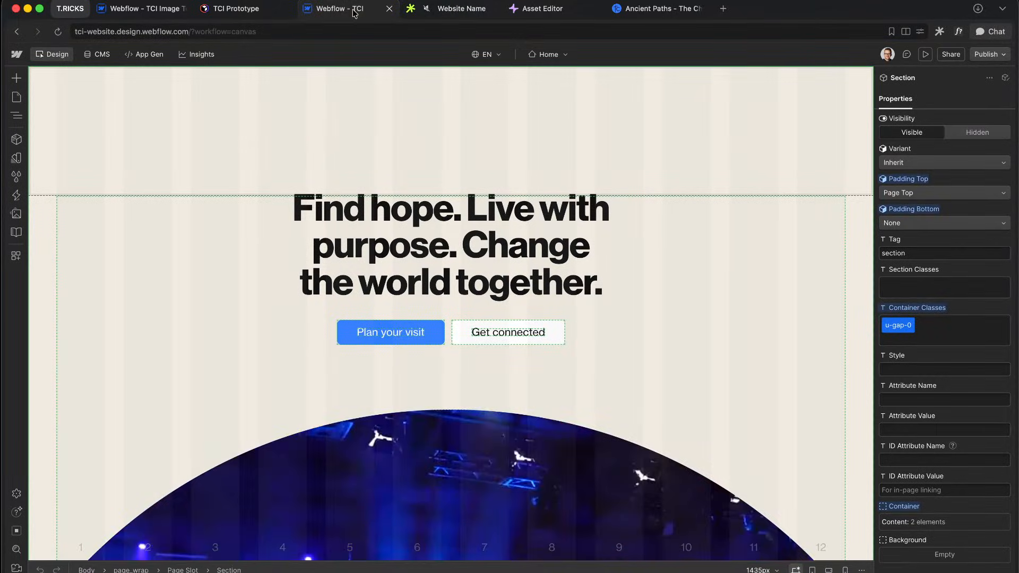
Step: Open the Inline Video component, expanding radius and mask layers to view inline-video_url's link settings
click(186, 228)
scroll(375, 362, down, 20)
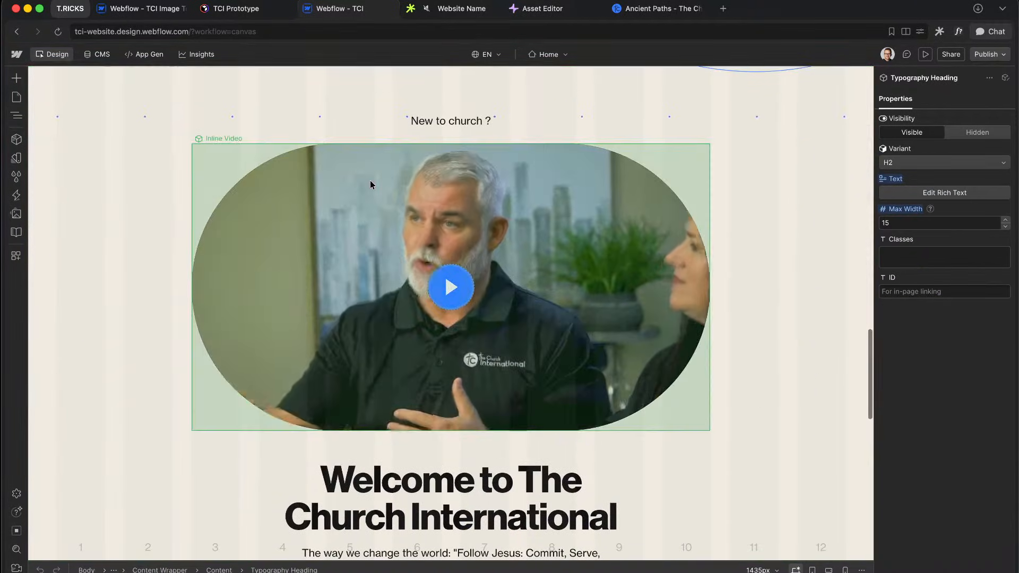
click(370, 180)
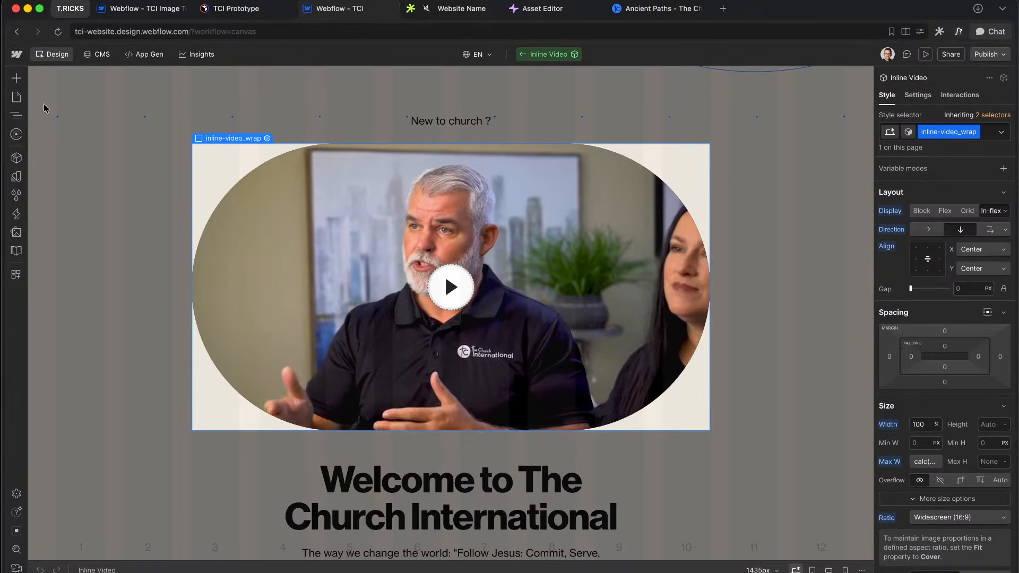
double_click(182, 103)
click(16, 118)
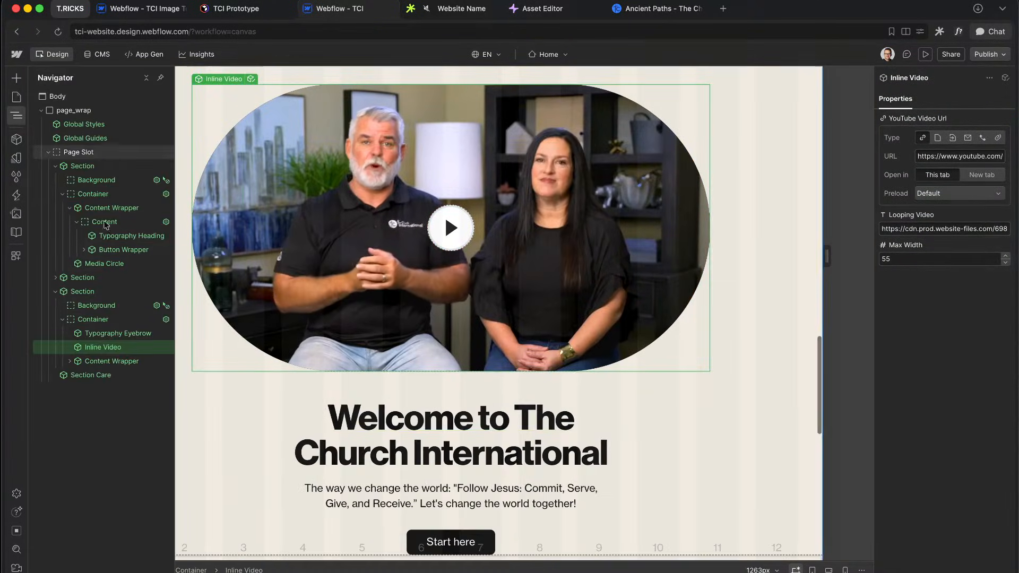
click(166, 348)
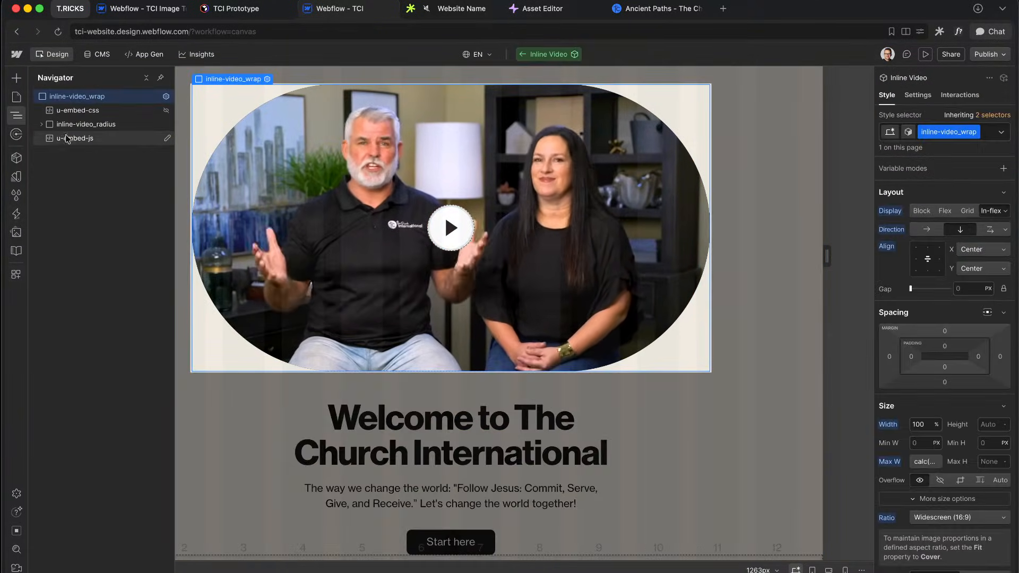
click(41, 123)
click(48, 152)
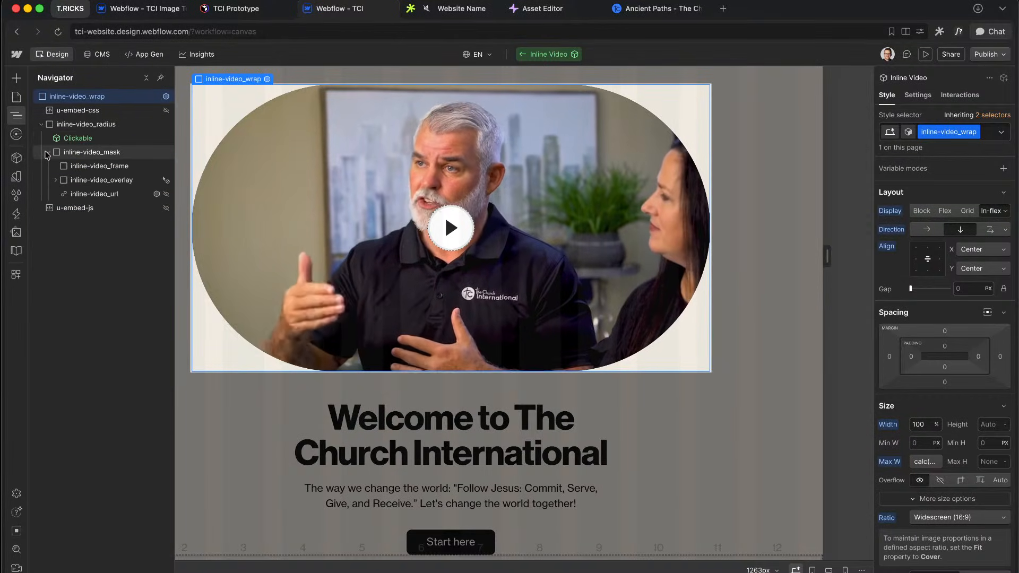
click(87, 195)
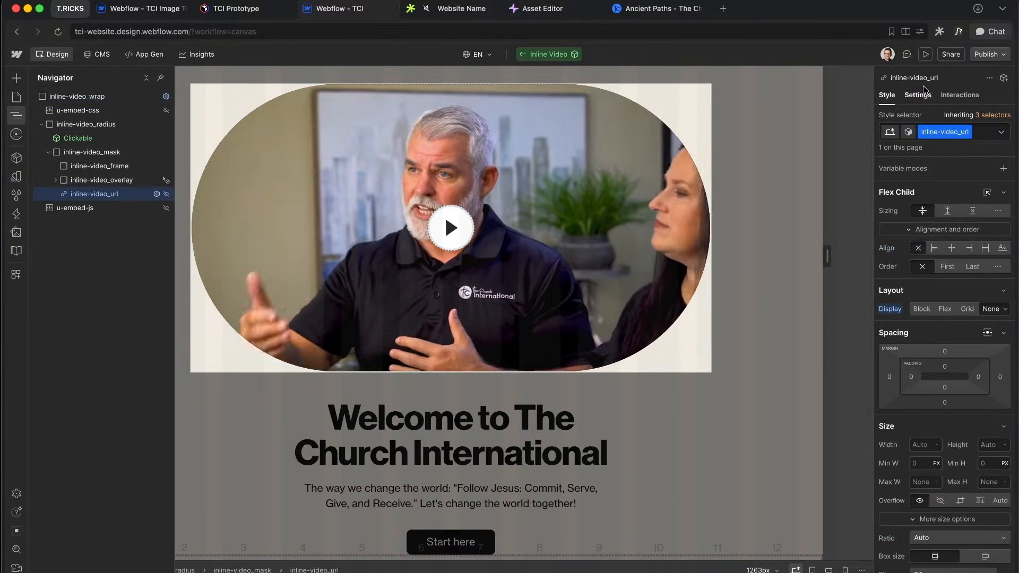
click(933, 98)
Step: Check the instance's YouTube URL, then re-enter the component and open the u-embed-js script
double_click(608, 403)
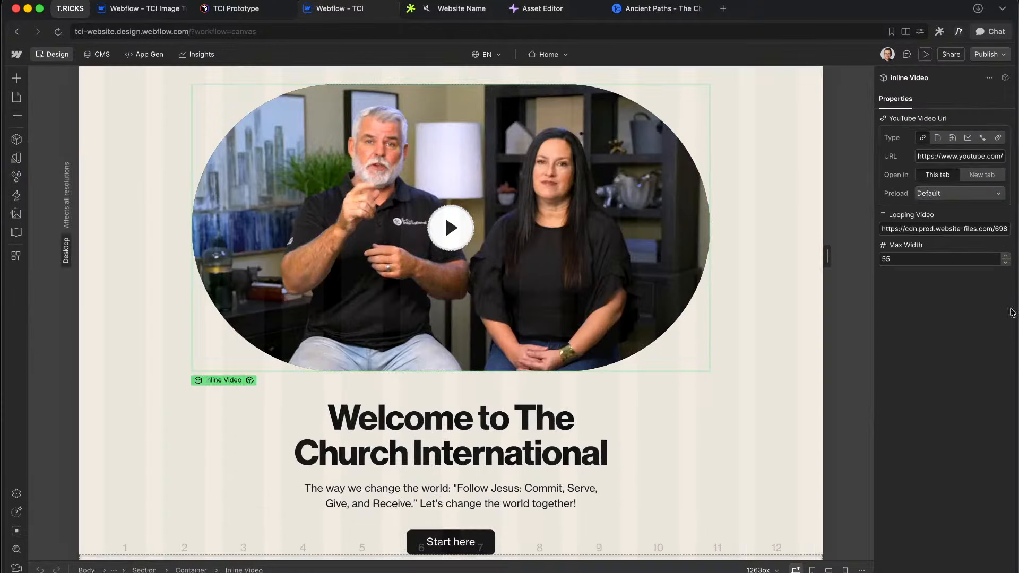
drag(946, 161, 970, 165)
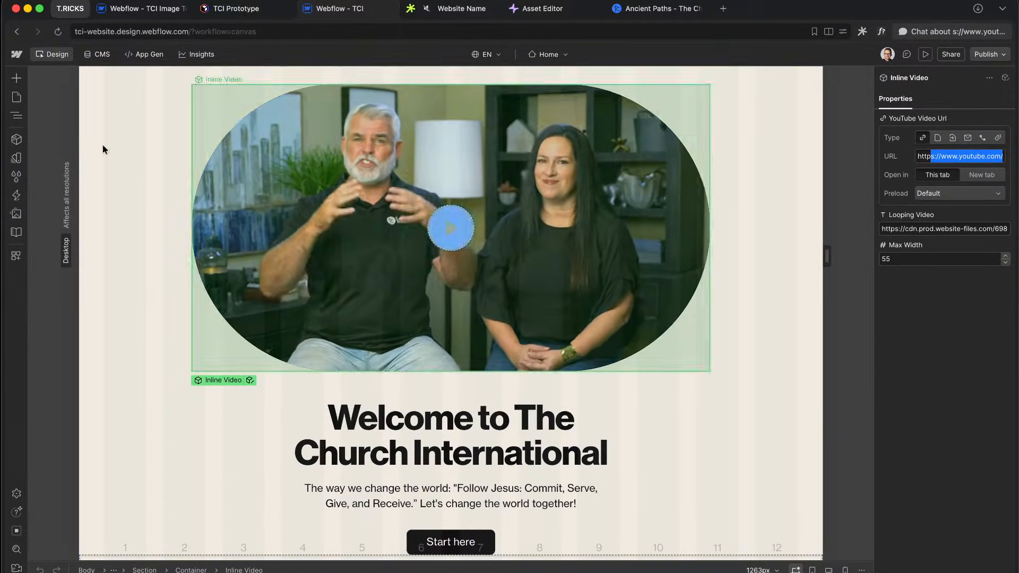
click(16, 116)
click(166, 348)
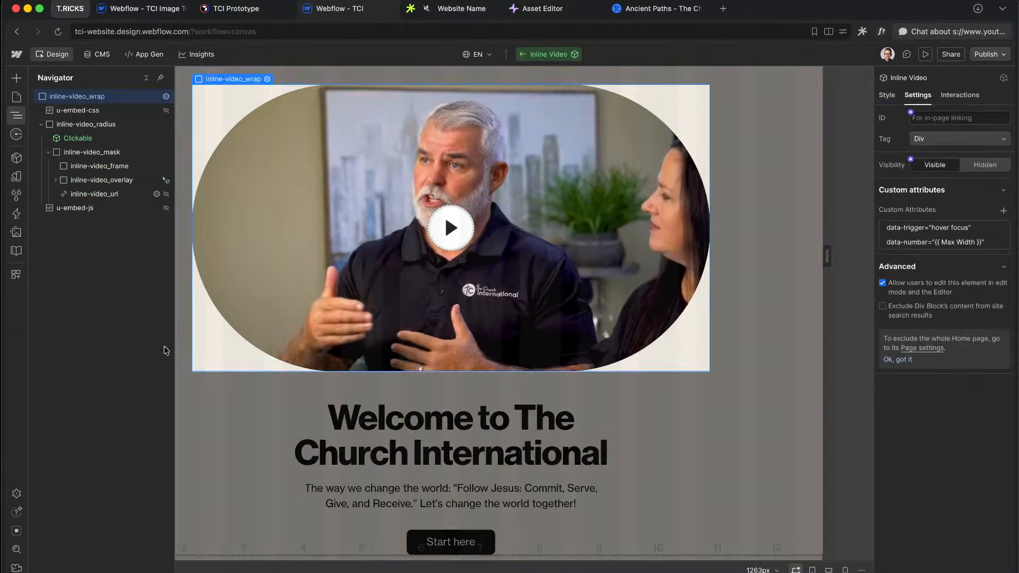
double_click(75, 208)
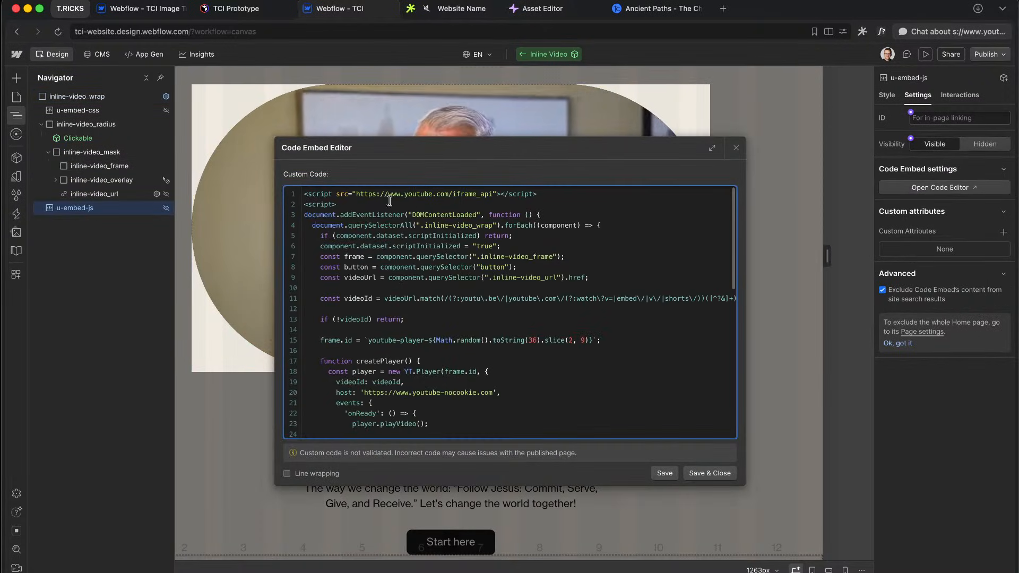
drag(364, 194, 412, 190)
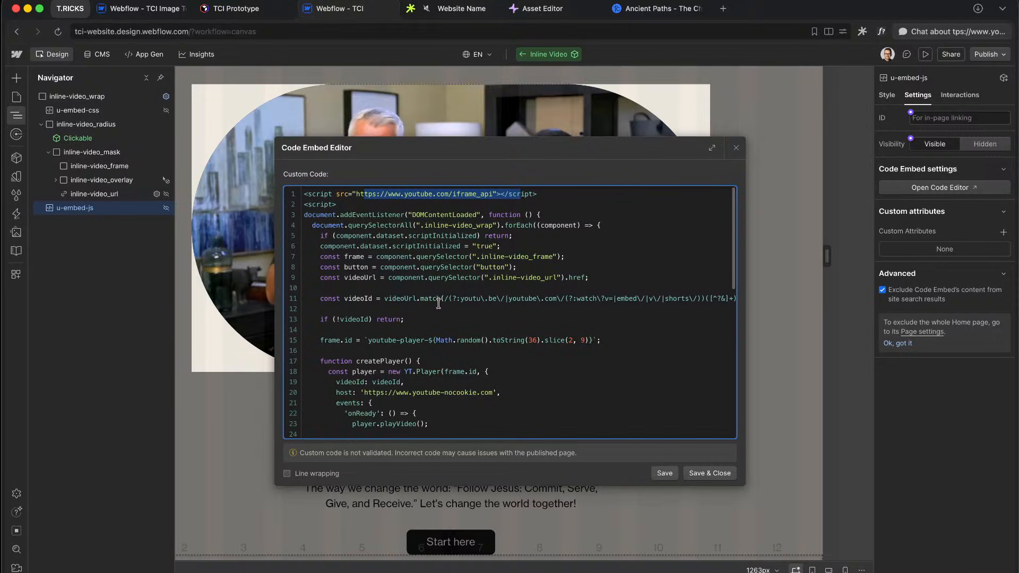
scroll(400, 293, down, 3)
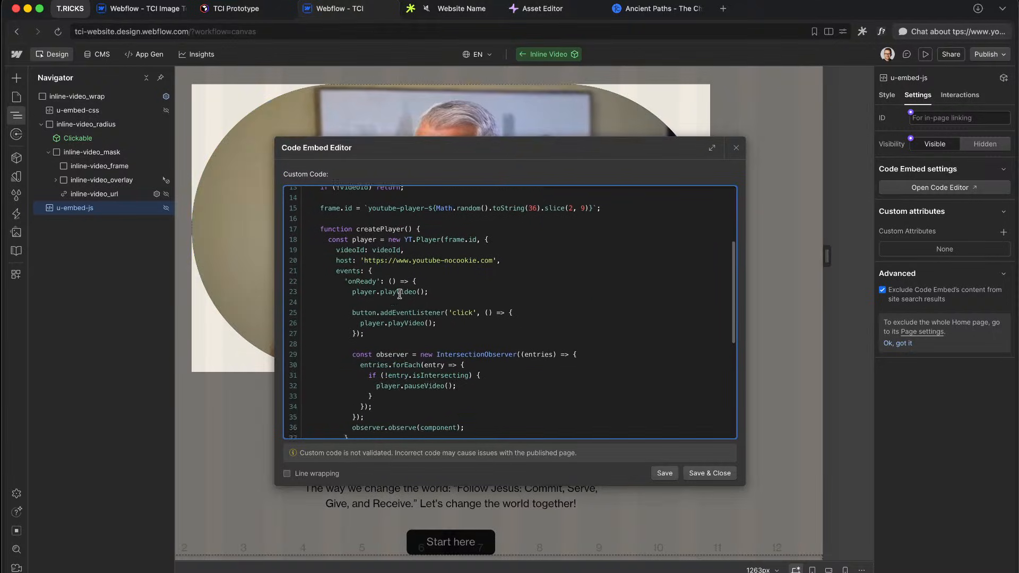
click(417, 381)
scroll(419, 367, down, 5)
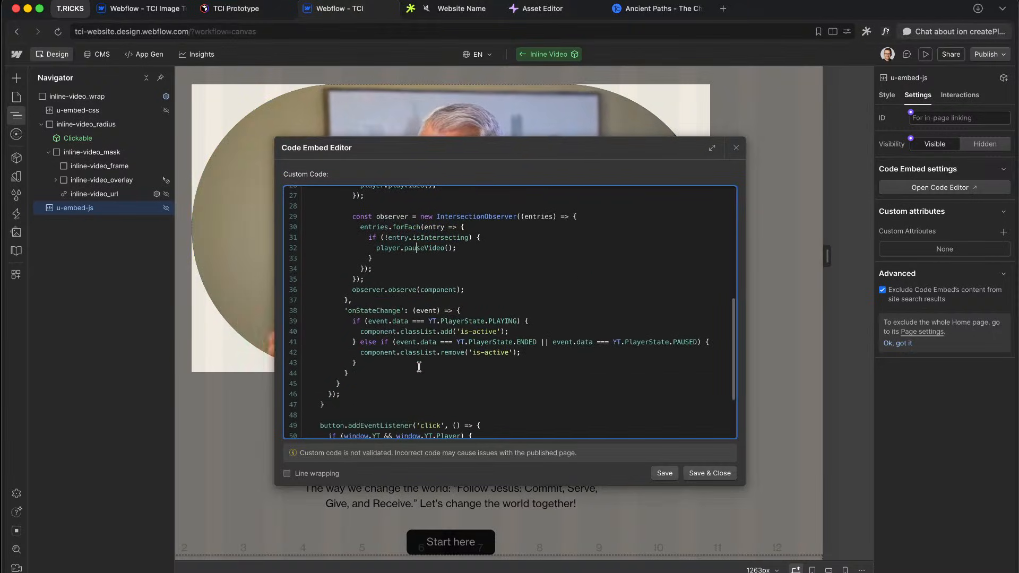
scroll(419, 367, down, 2)
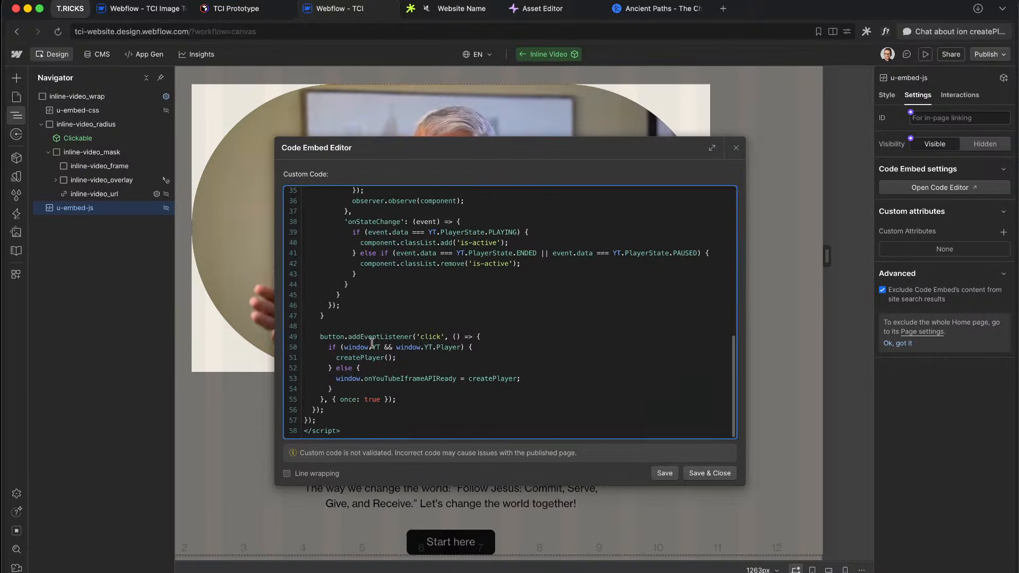
scroll(369, 346, up, 12)
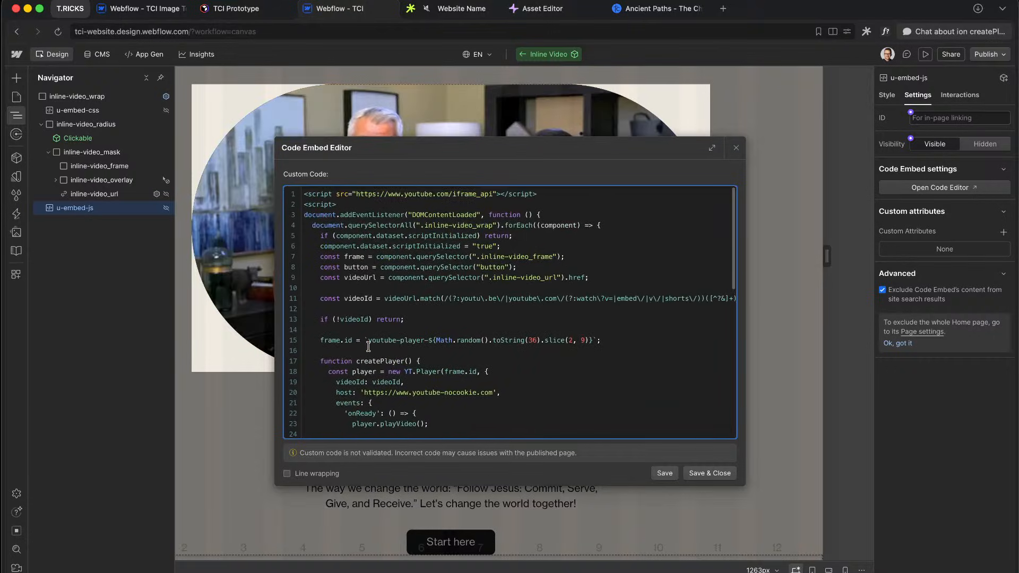
click(747, 140)
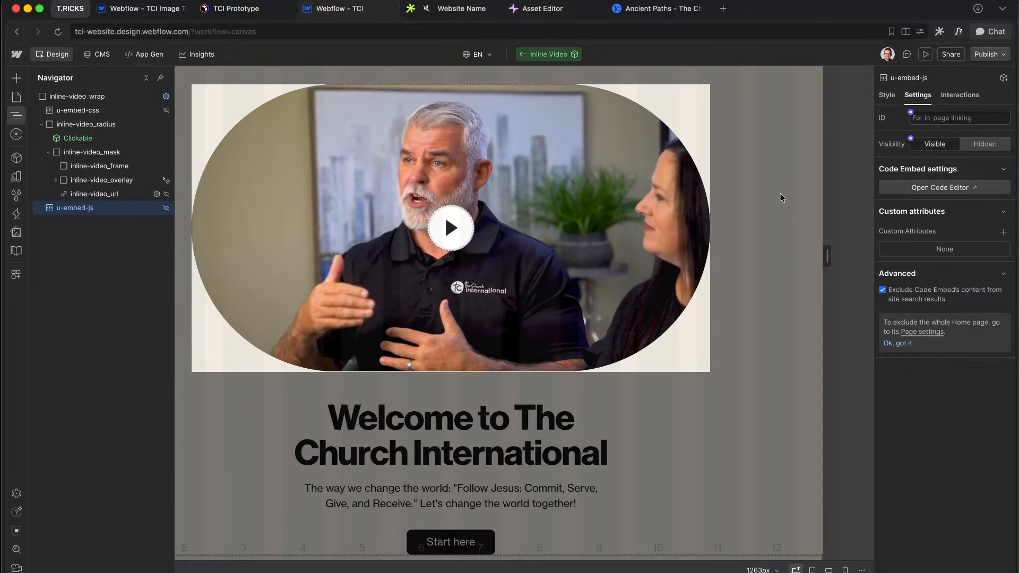
click(781, 194)
Step: Open the Plan your visit Button Main component and select its arrow layer in the Navigator
scroll(623, 167, up, 15)
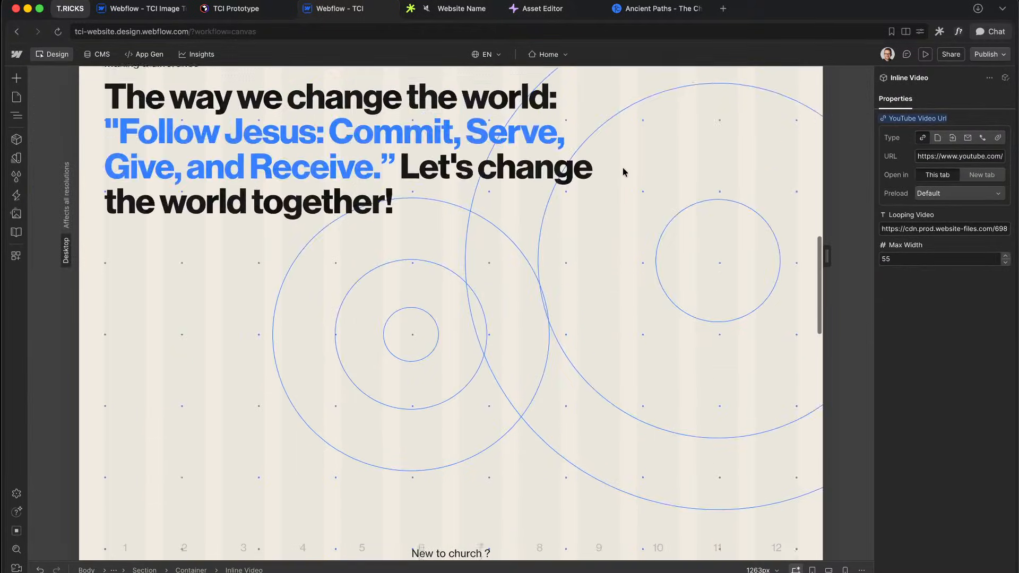
scroll(623, 167, up, 10)
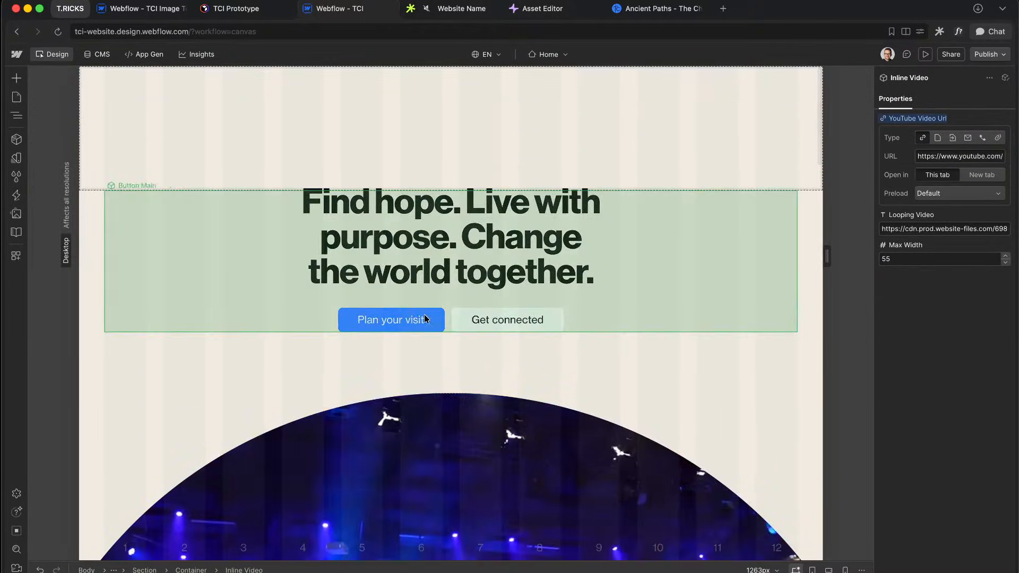
click(420, 318)
double_click(422, 321)
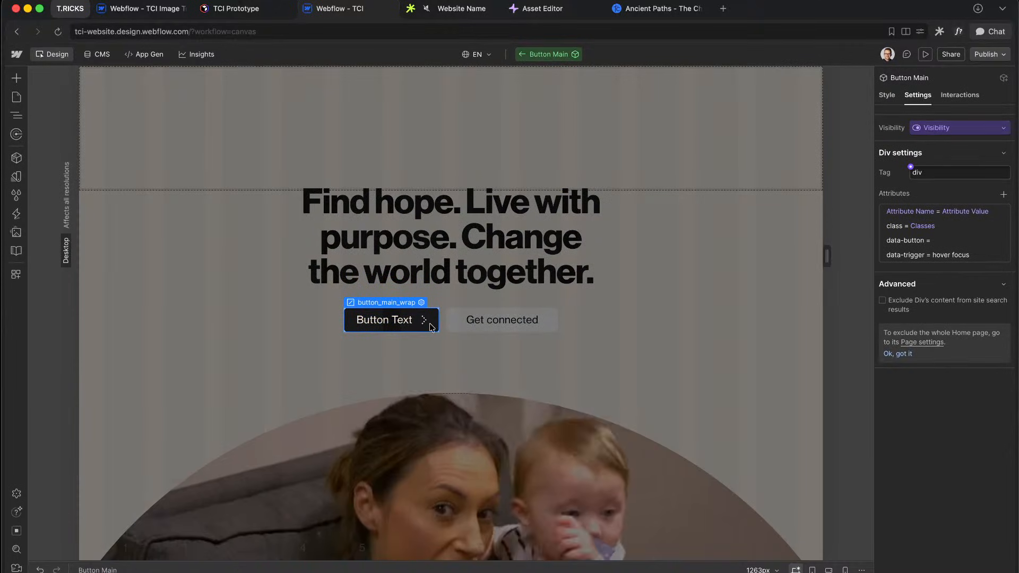
click(425, 323)
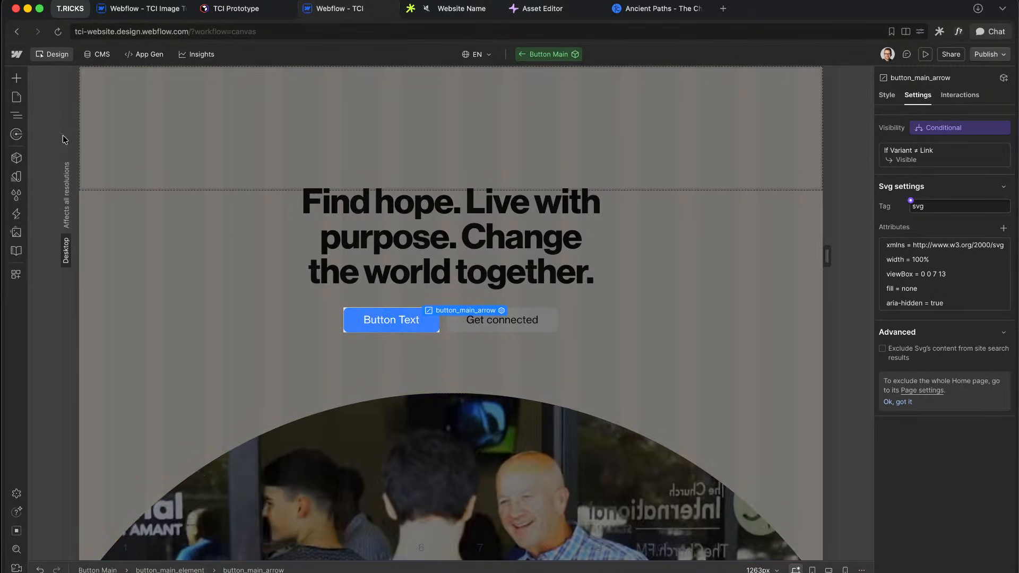
click(17, 111)
Step: Bring the Figma design file to the front
key(ctrl+Right)
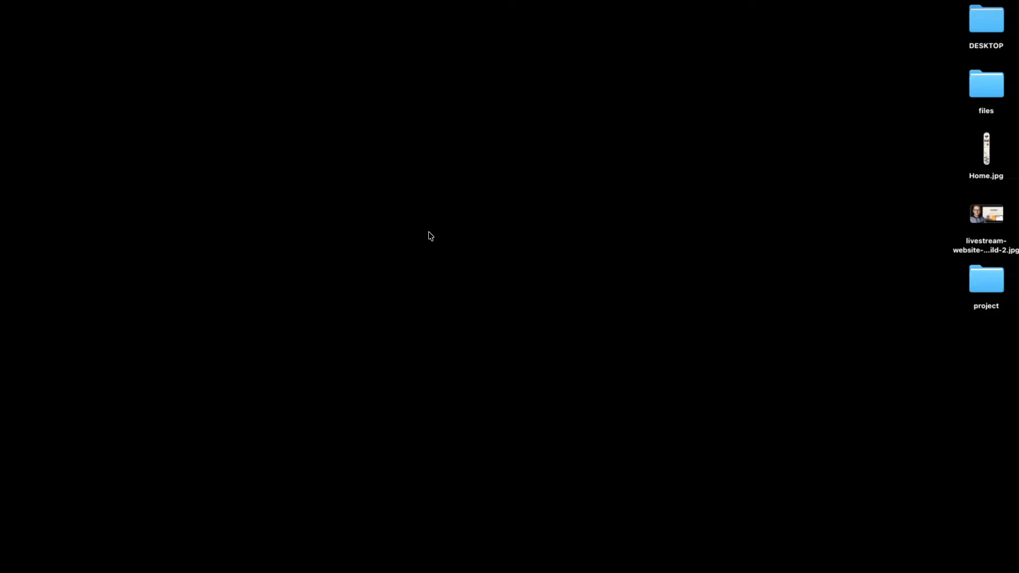
key(ctrl+Left)
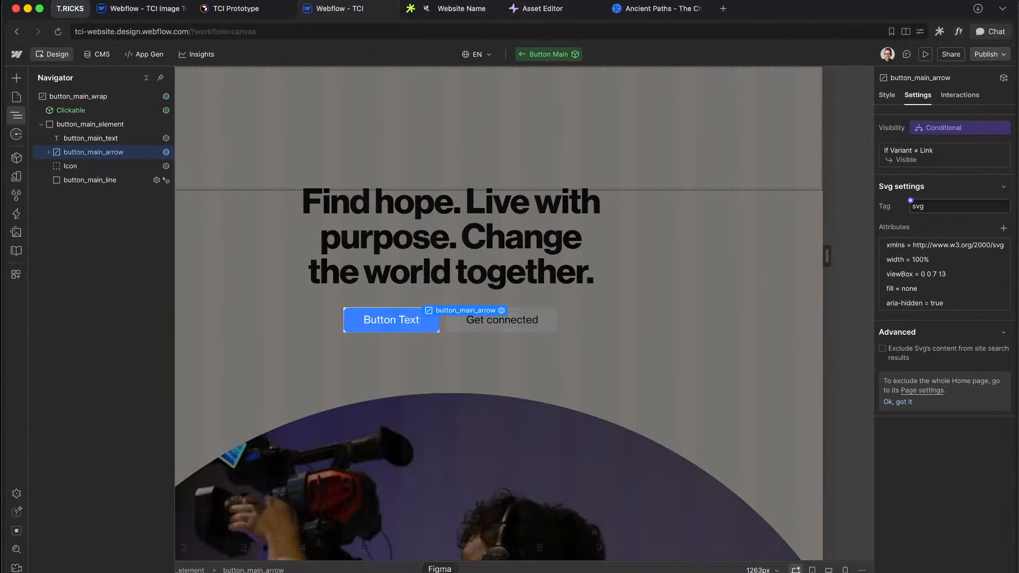
click(440, 572)
scroll(490, 303, down, 10)
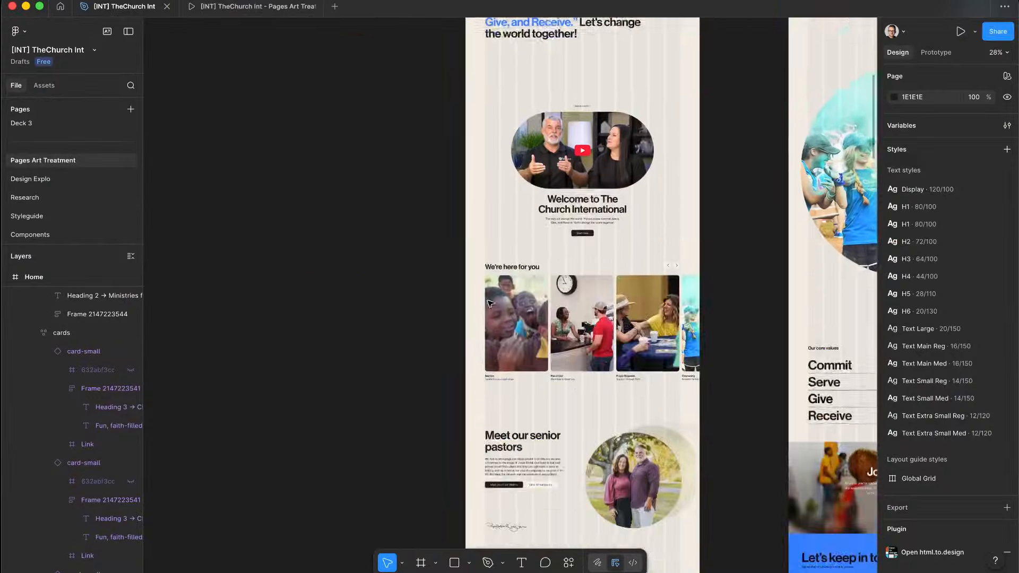
Step: Move the Figma window onto Desktop 3 and return to Webflow on Desktop 1
scroll(509, 263, up, 10)
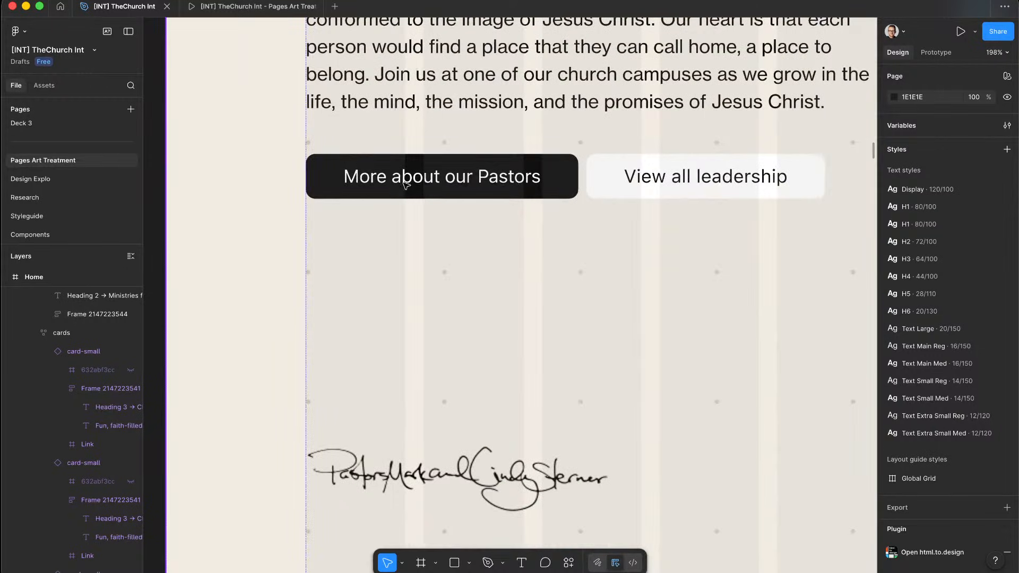
key(ctrl+Up)
drag(623, 351, 553, 31)
click(553, 30)
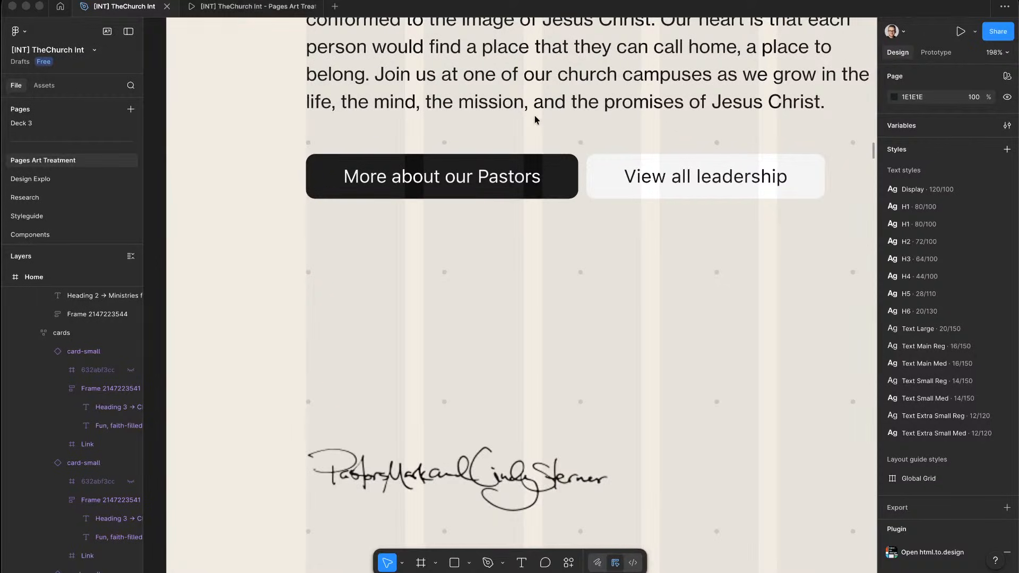
key(ctrl+Up)
click(353, 29)
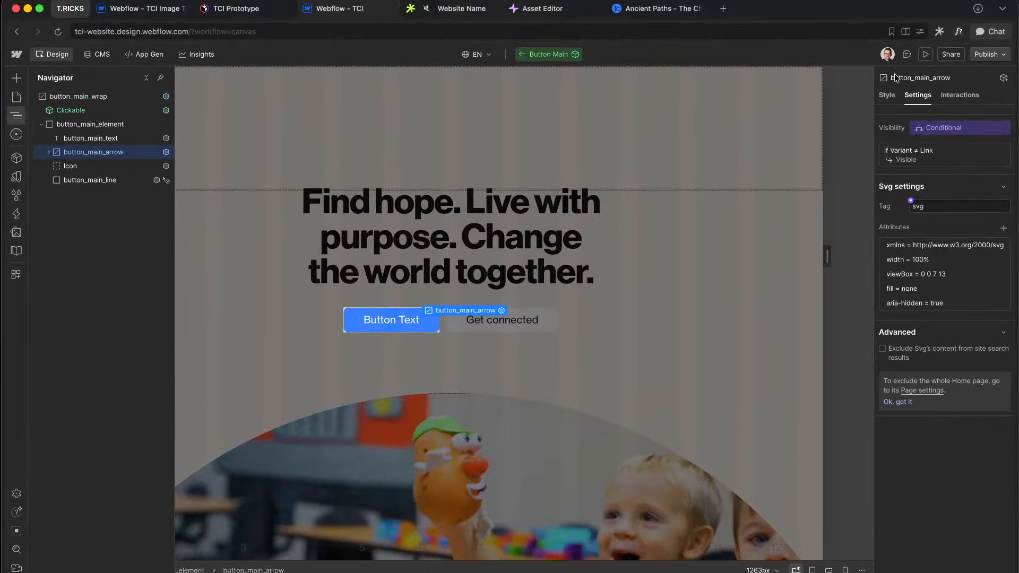
Step: Reset button_main_text's transform to translateX(0) after an invalid calc value error
click(887, 95)
scroll(896, 397, down, 3)
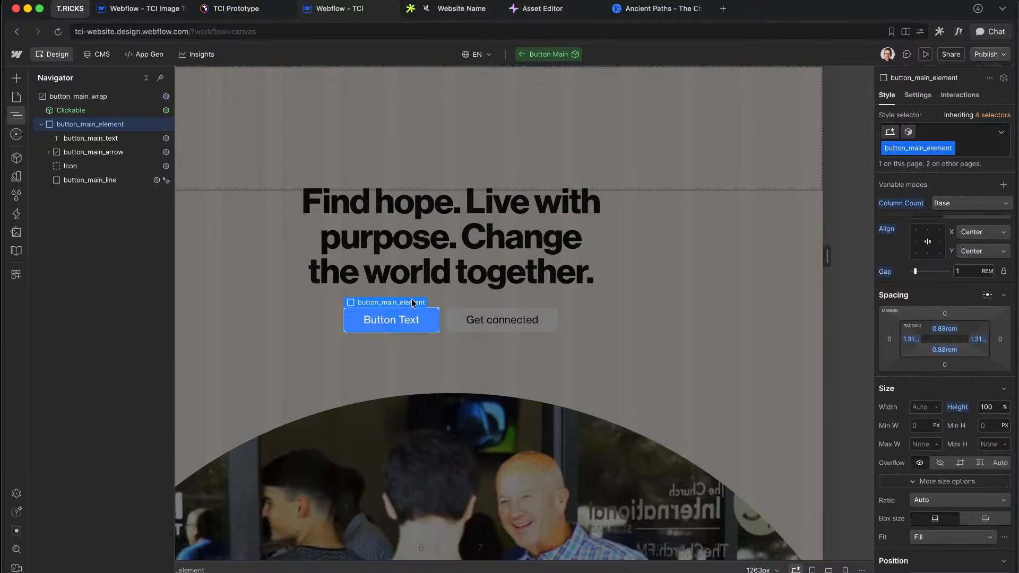
click(109, 139)
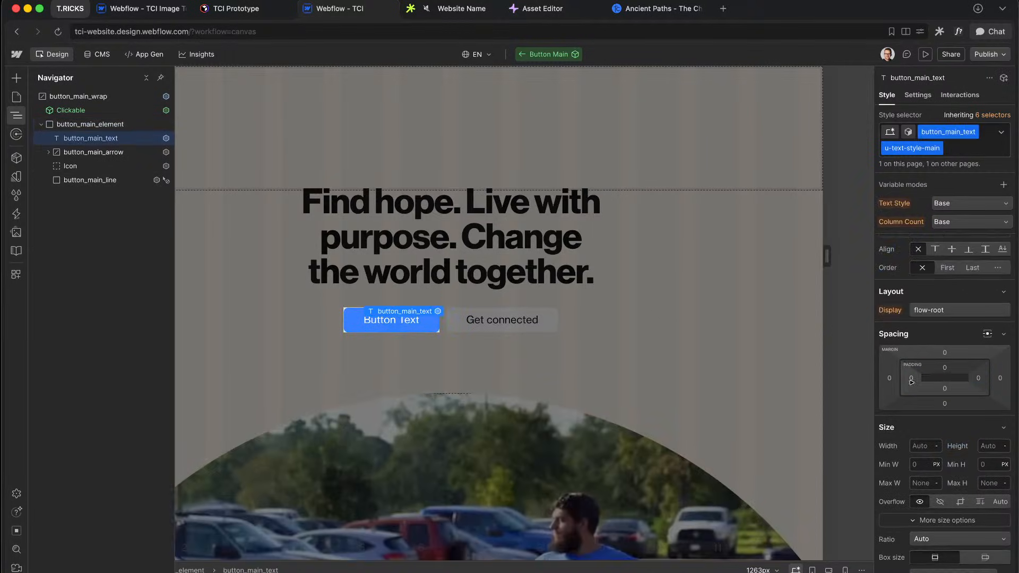
scroll(931, 392, down, 10)
key(alt+1)
scroll(934, 390, up, 3)
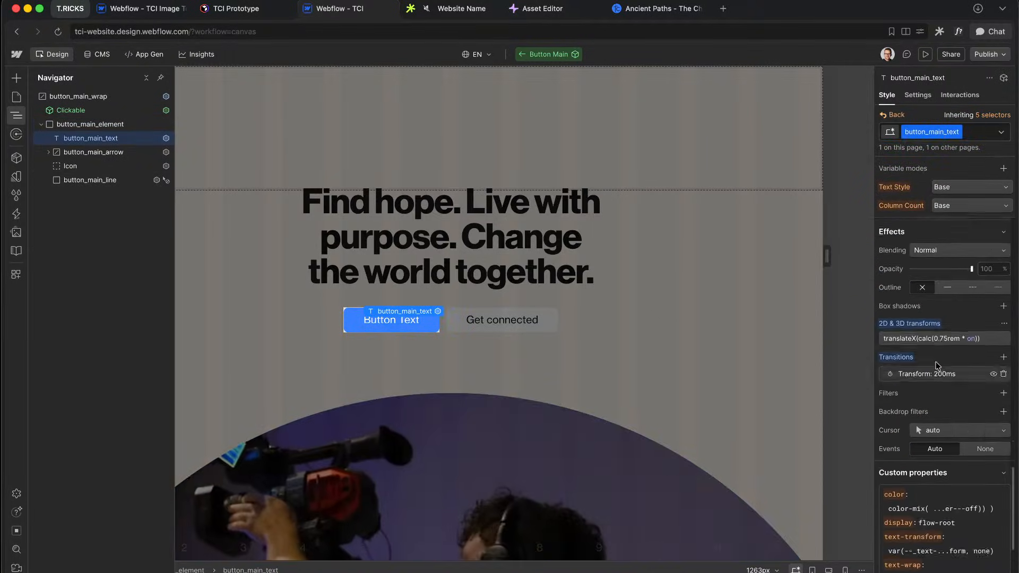
click(936, 363)
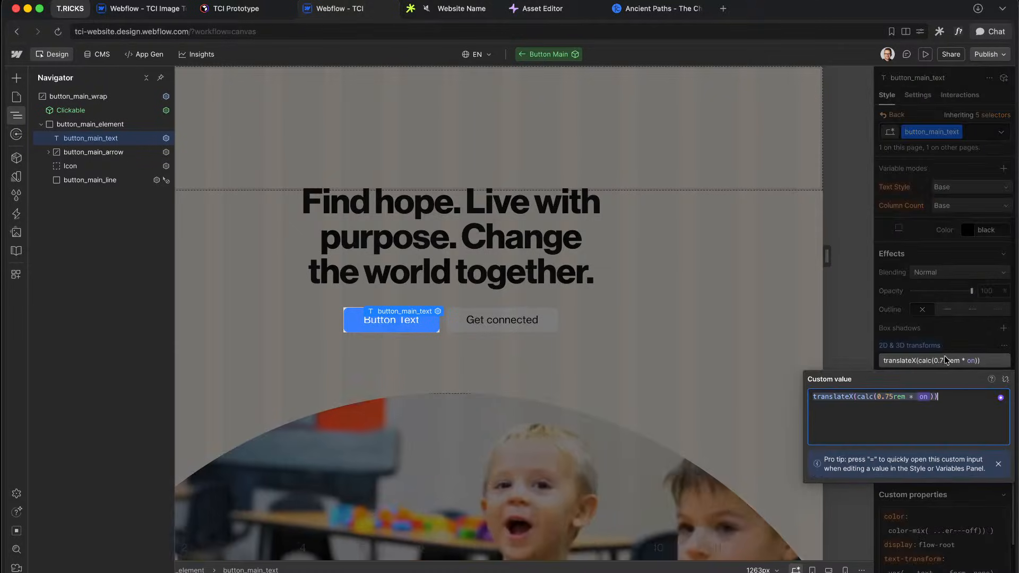
click(917, 402)
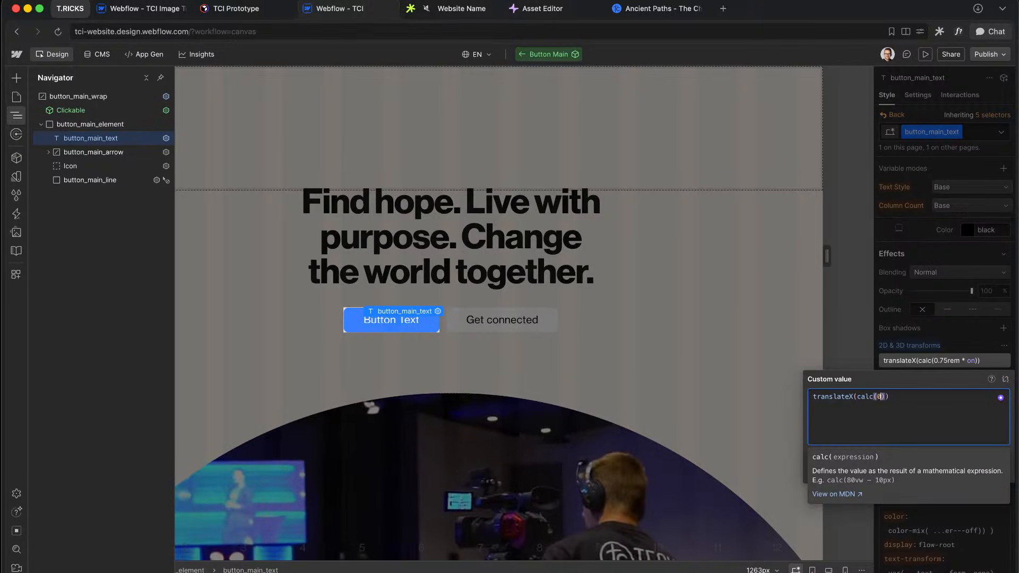
click(944, 317)
click(962, 329)
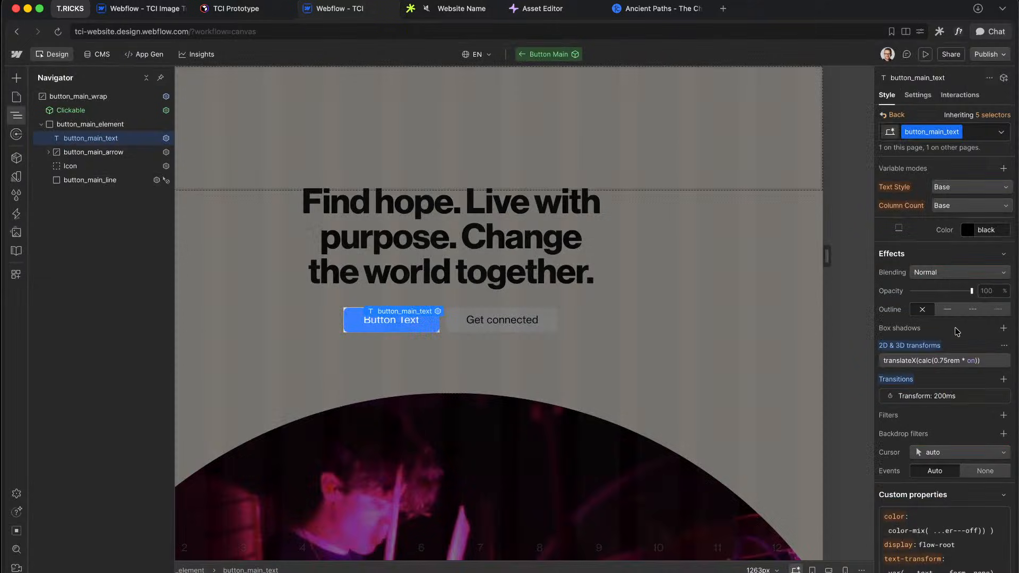
click(952, 364)
click(924, 402)
click(935, 397)
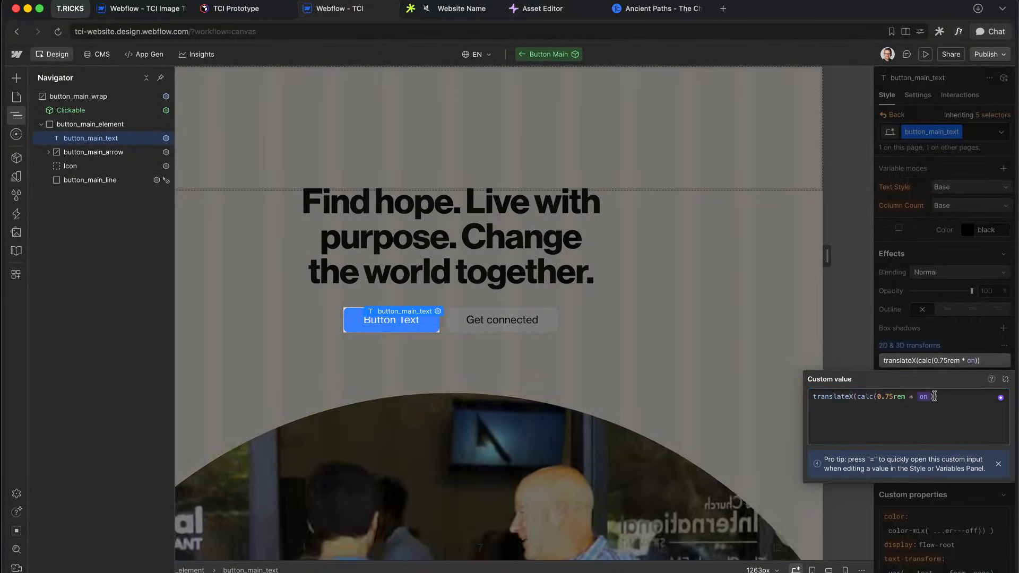
key(BackSpace)
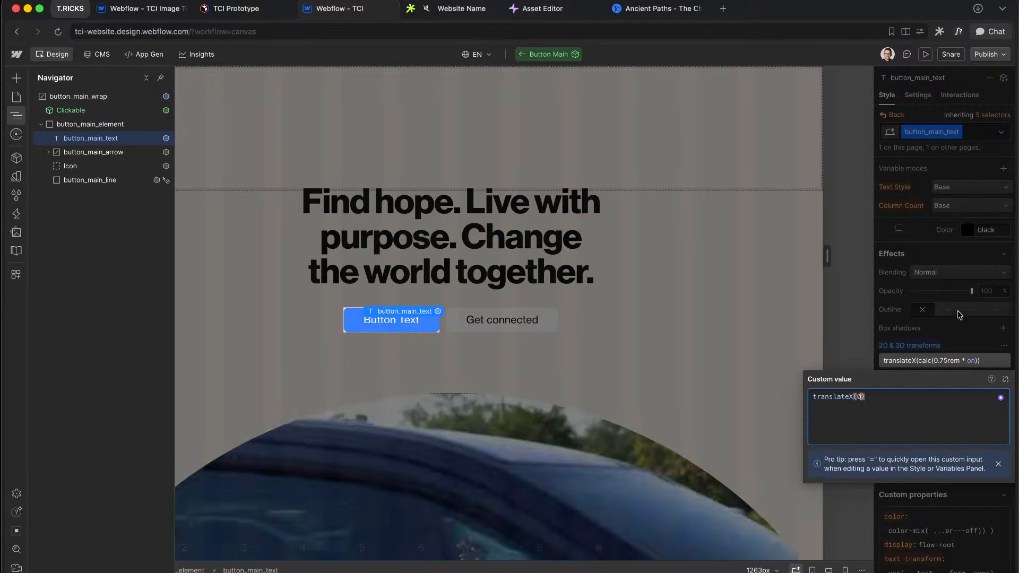
text(0)
key(Return)
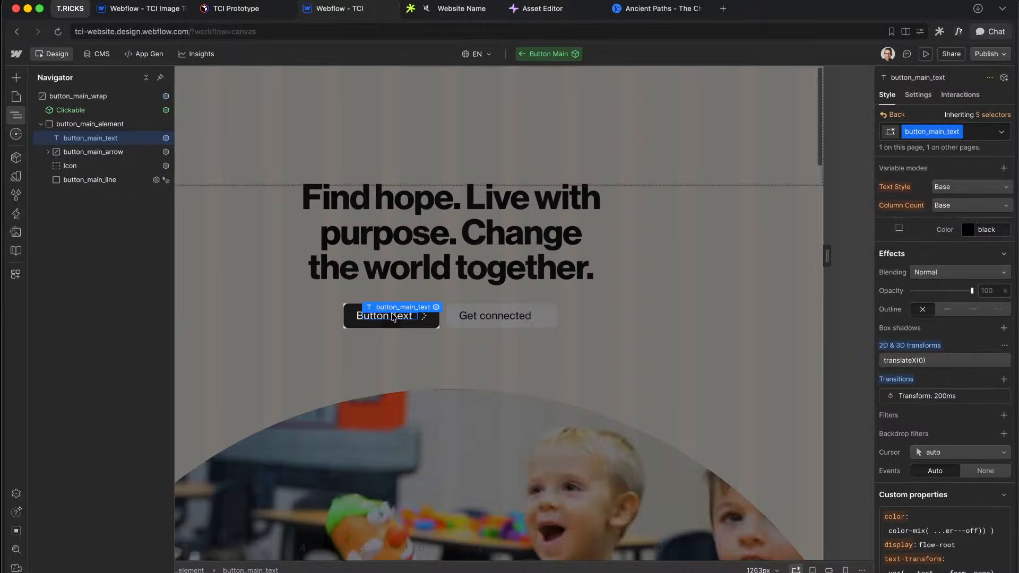
Step: Review the button_main_element, text and arrow layers, leaving the arrow width at 0.5
click(90, 125)
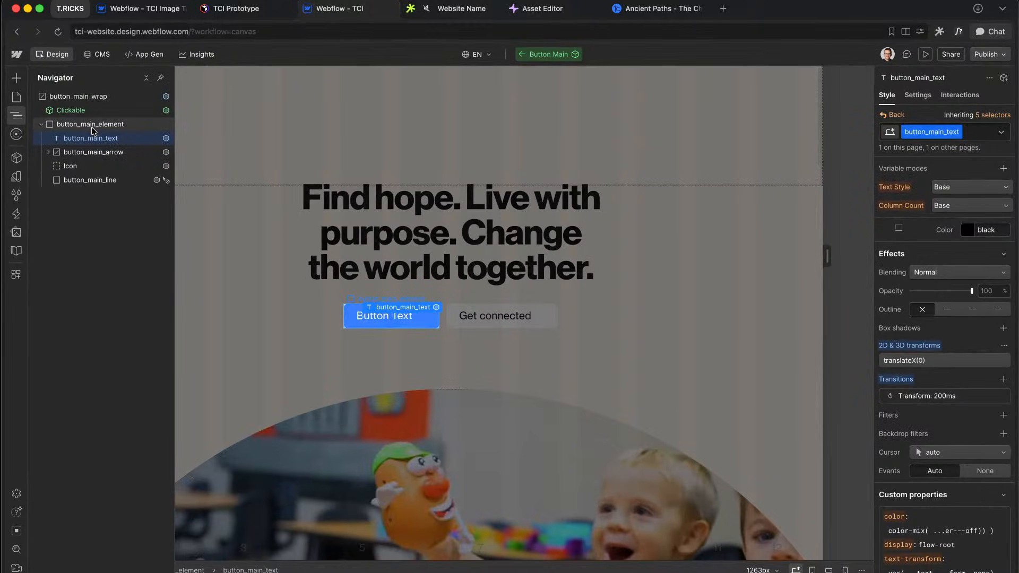
click(94, 152)
click(96, 139)
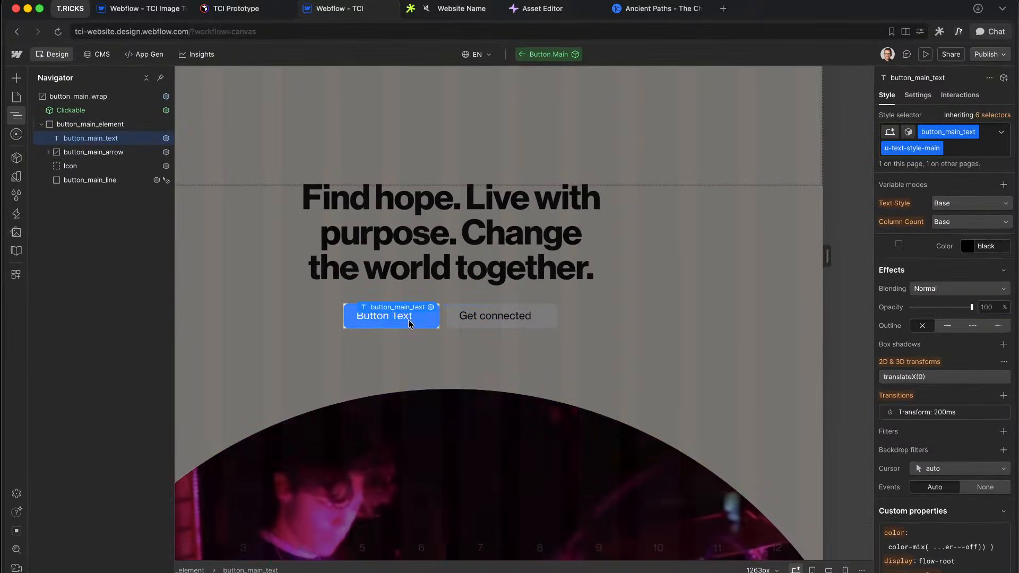
click(135, 124)
scroll(991, 285, up, 2)
scroll(990, 285, up, 10)
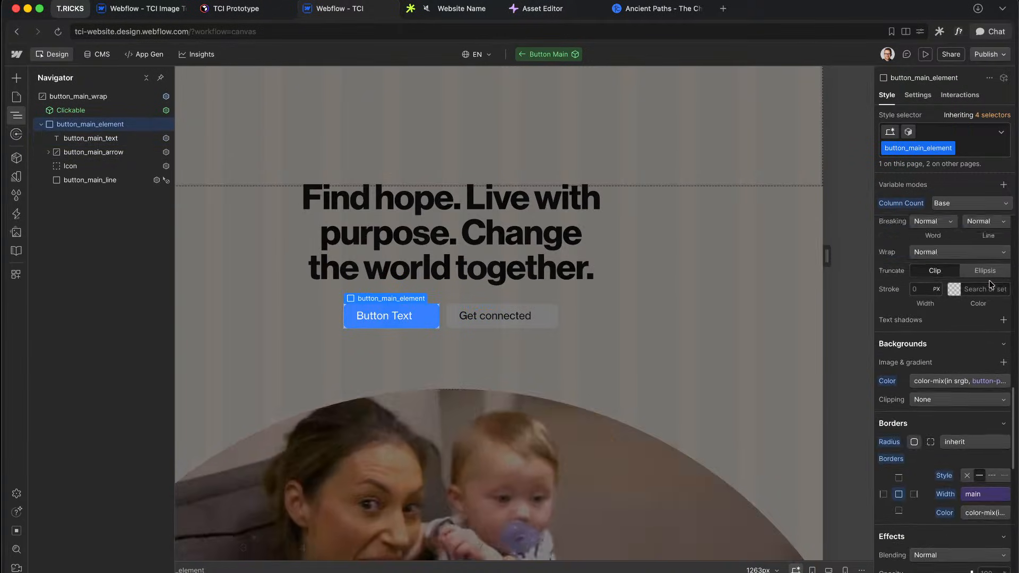
scroll(990, 285, up, 4)
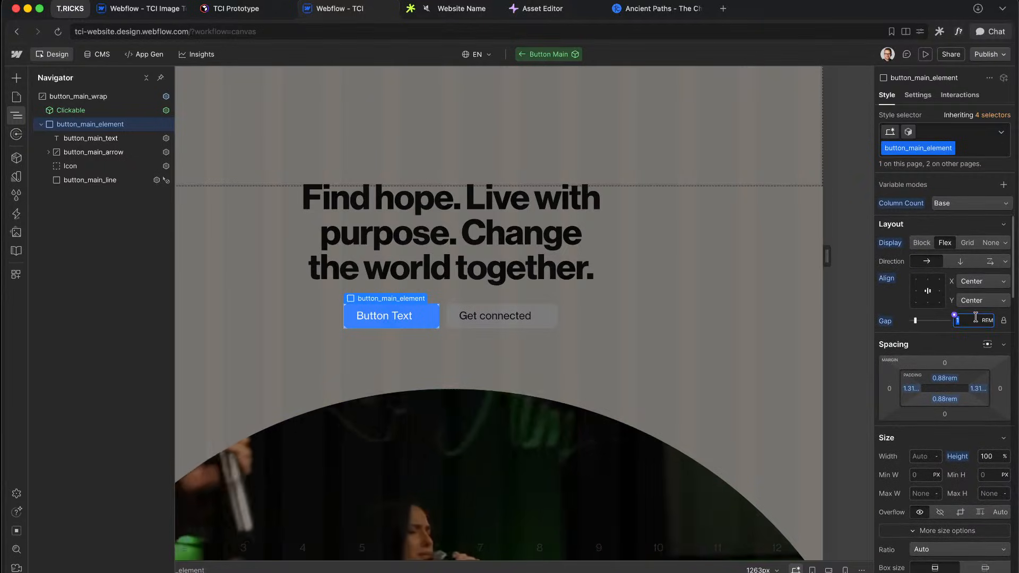
click(113, 152)
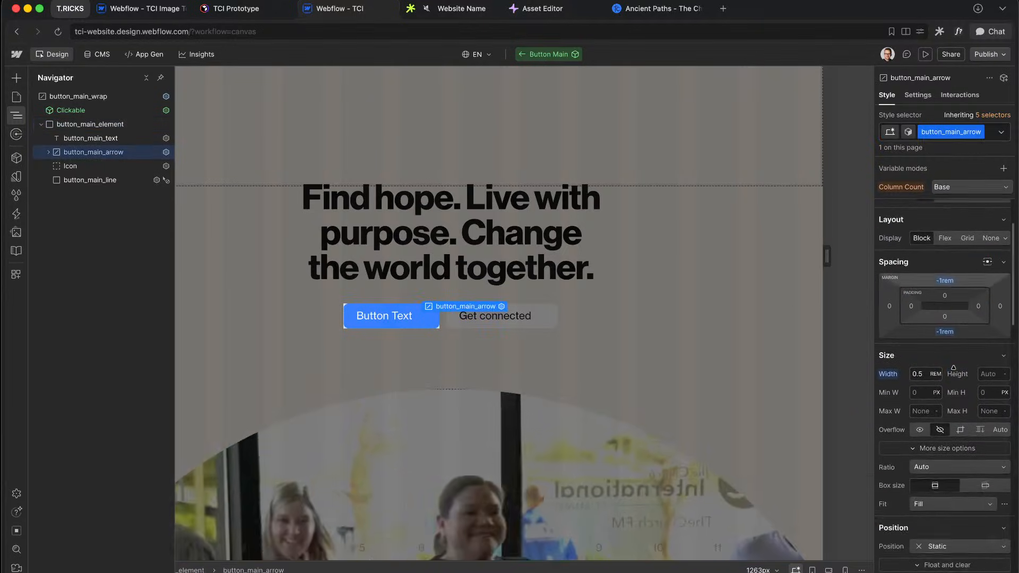
click(960, 327)
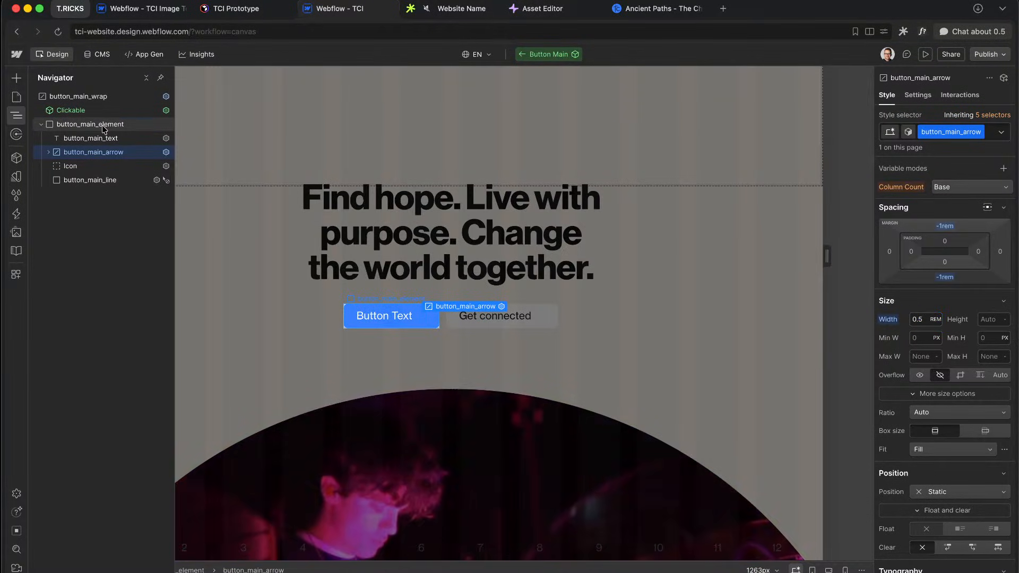
Step: Set button_main_text's transform to translateX(calc(0.75rem * on)) and exit the component
click(106, 138)
scroll(936, 382, down, 10)
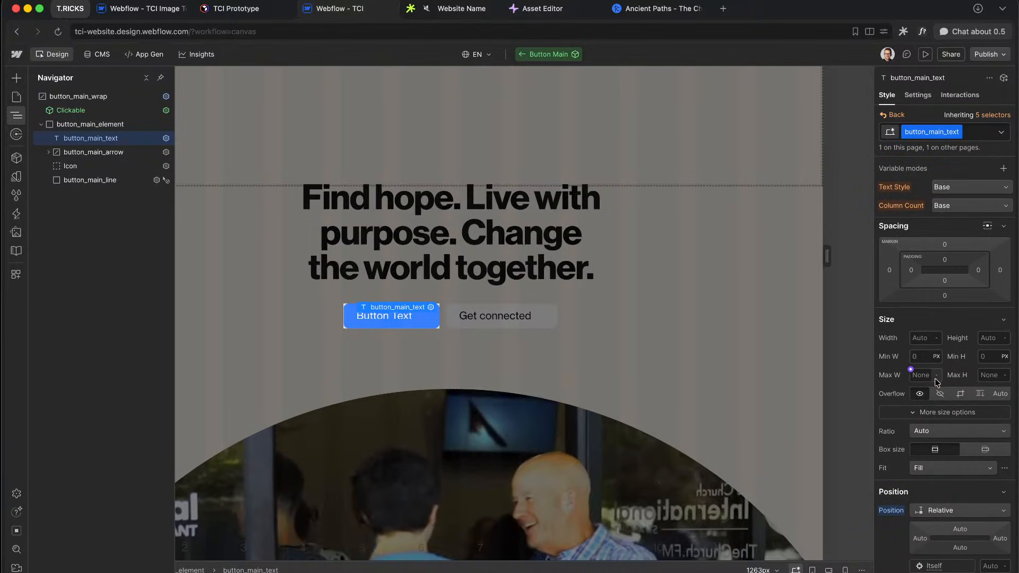
scroll(937, 383, down, 5)
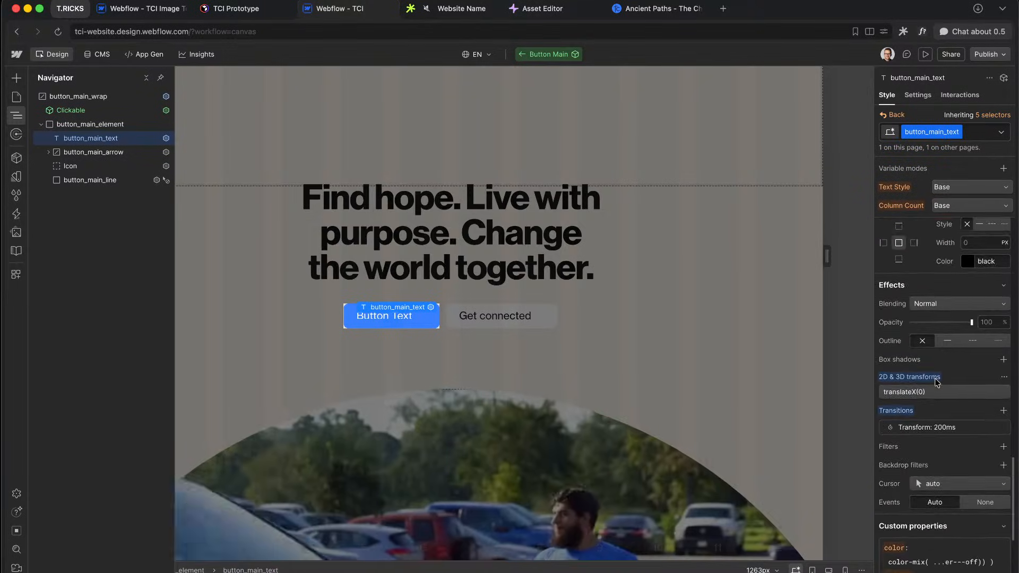
click(936, 377)
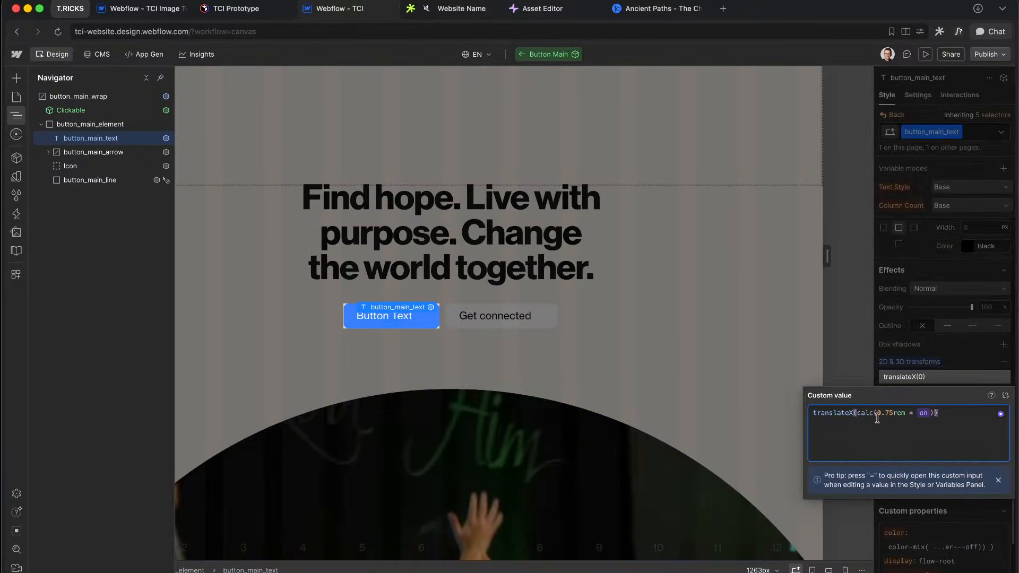
drag(878, 415, 901, 414)
click(958, 340)
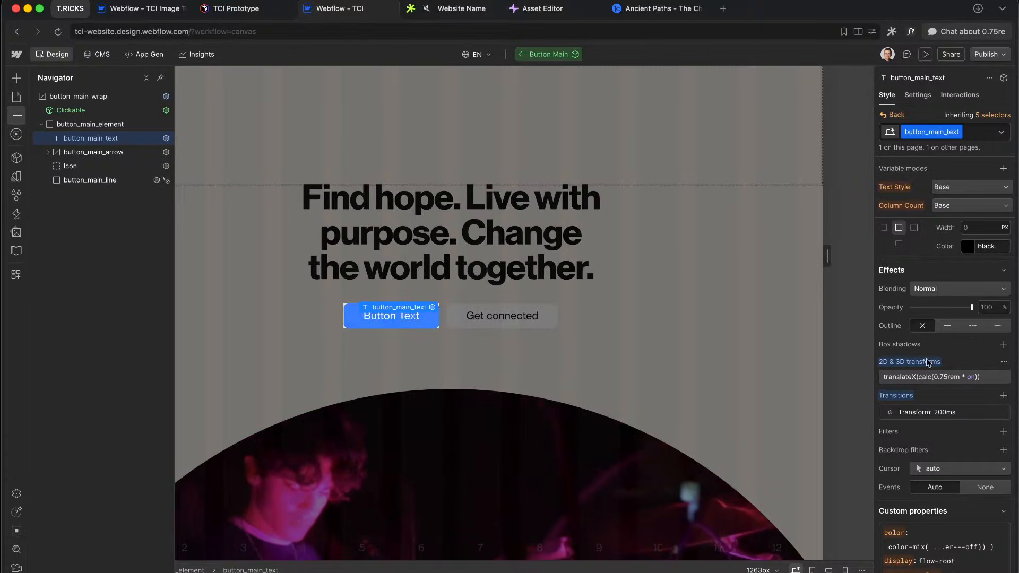
click(940, 378)
drag(879, 413, 905, 413)
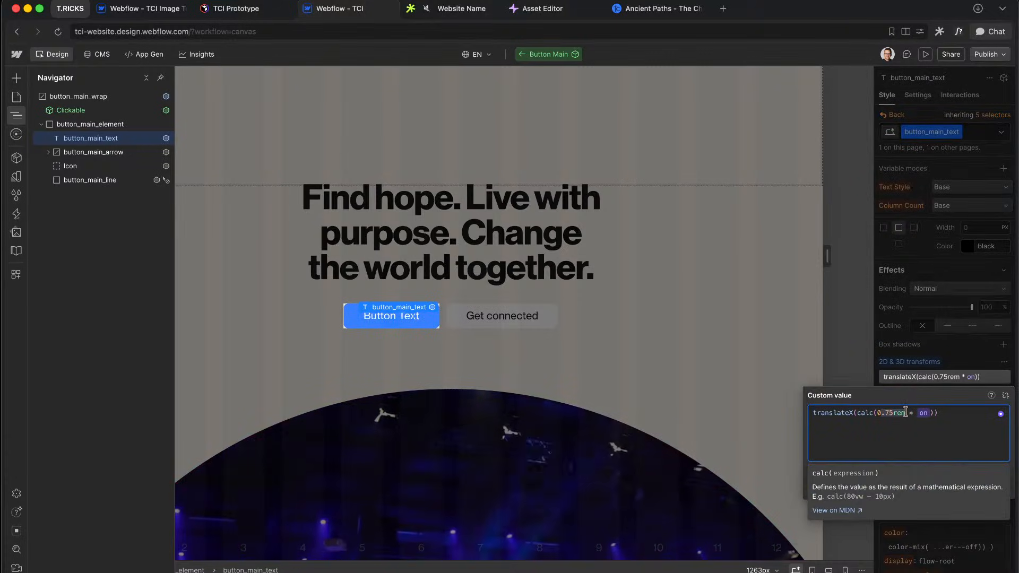
click(948, 342)
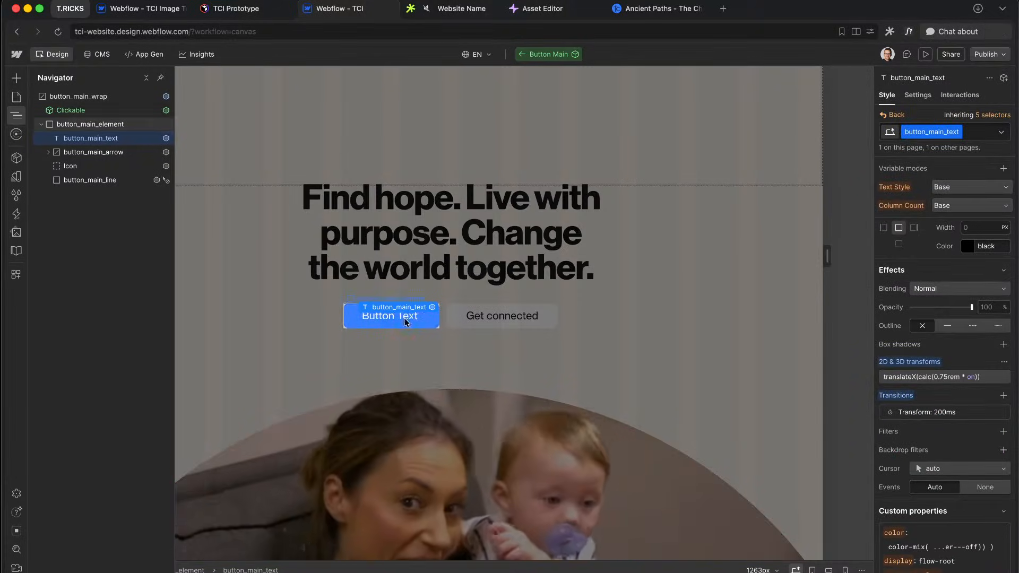
key(Escape)
scroll(530, 365, down, 10)
Step: Select the Dot Pattern and its Section, previewing the layout at tablet and mobile widths
scroll(531, 365, down, 8)
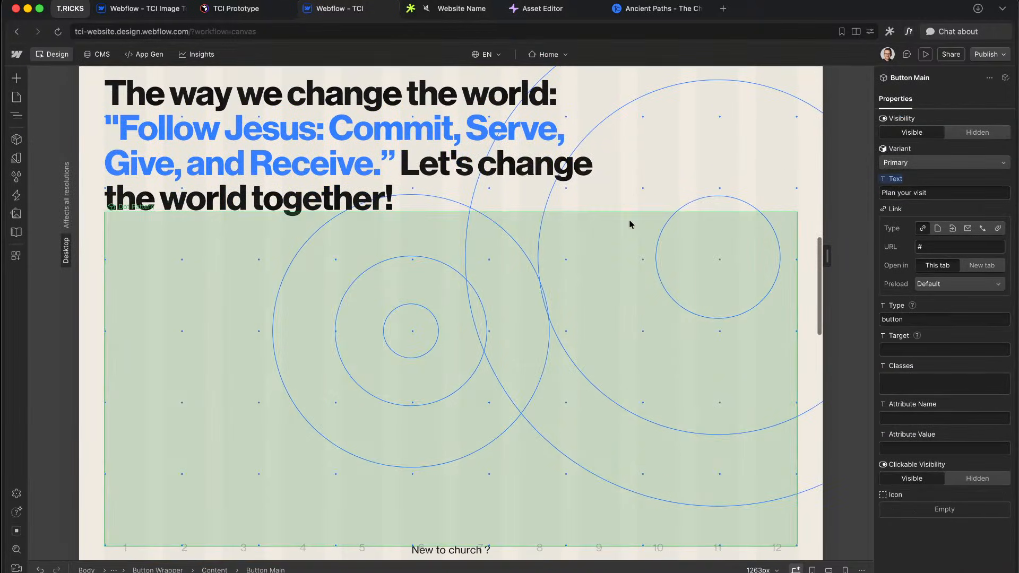
click(630, 223)
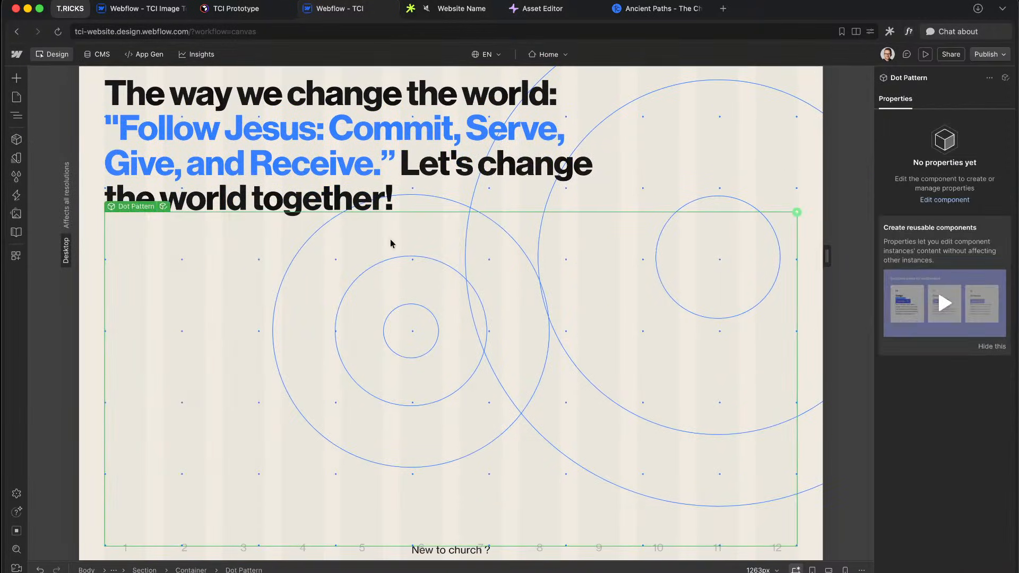
scroll(151, 197, up, 2)
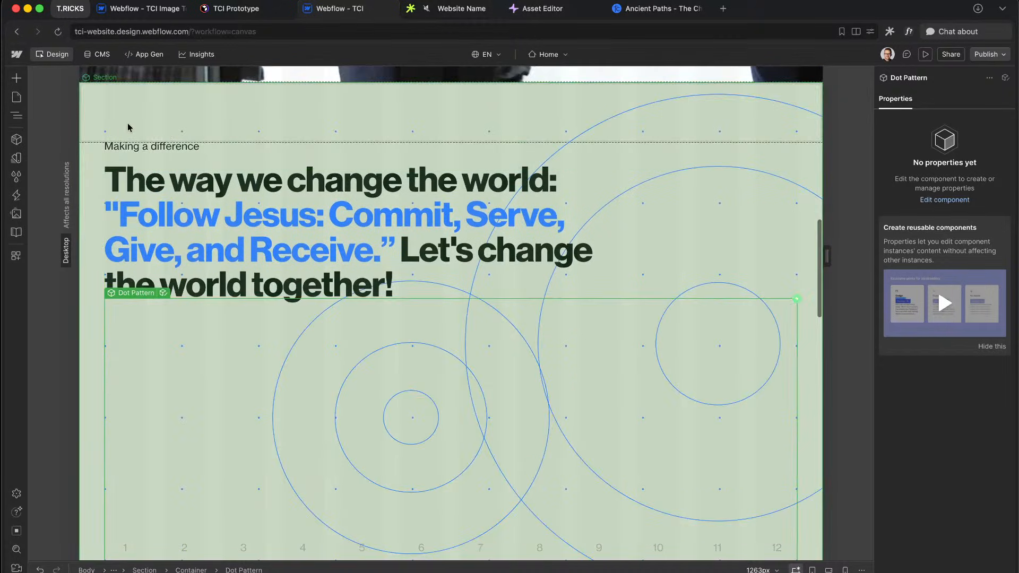
click(128, 127)
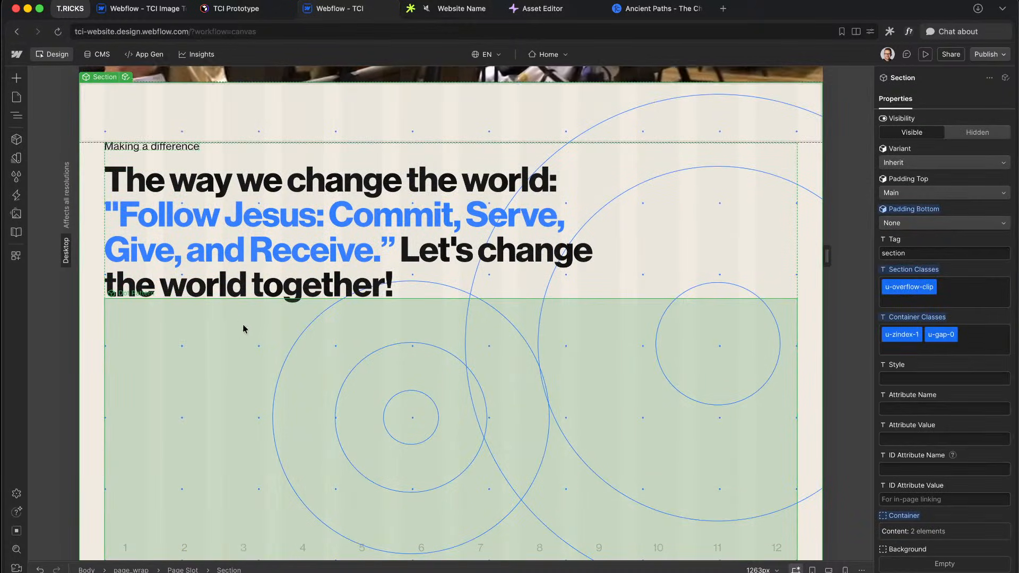
key(shift+2)
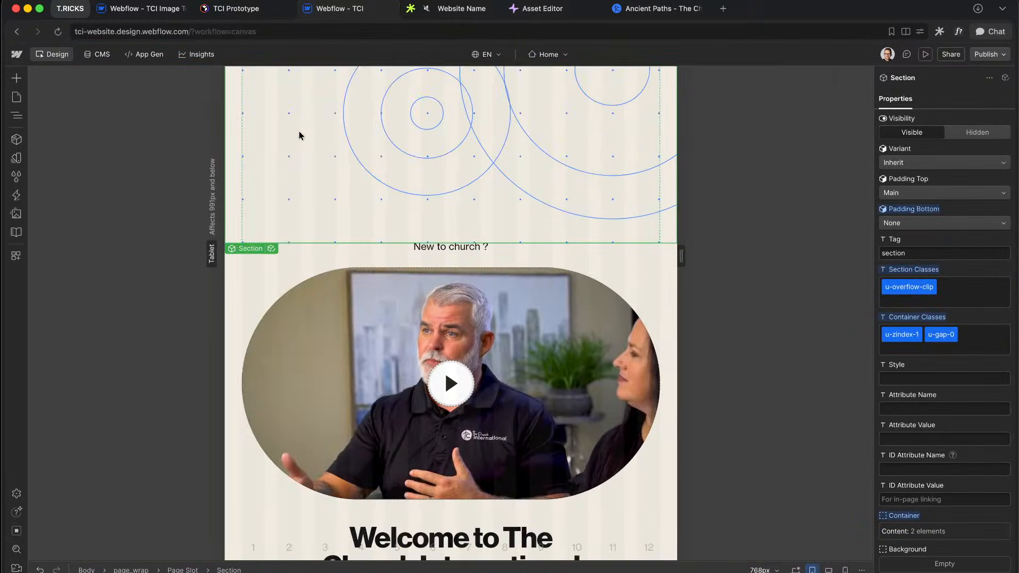
scroll(298, 132, up, 6)
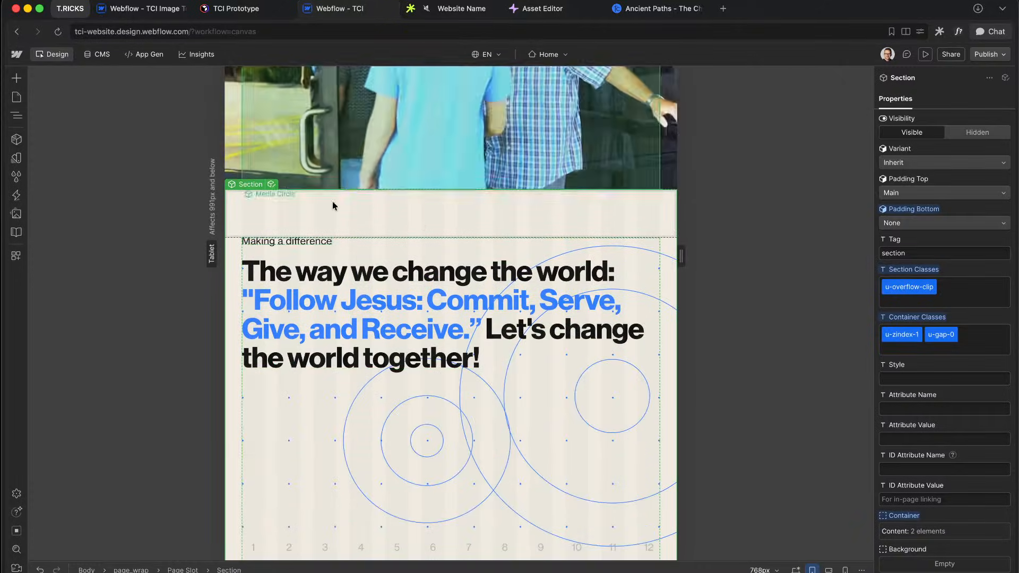
key(shift+4)
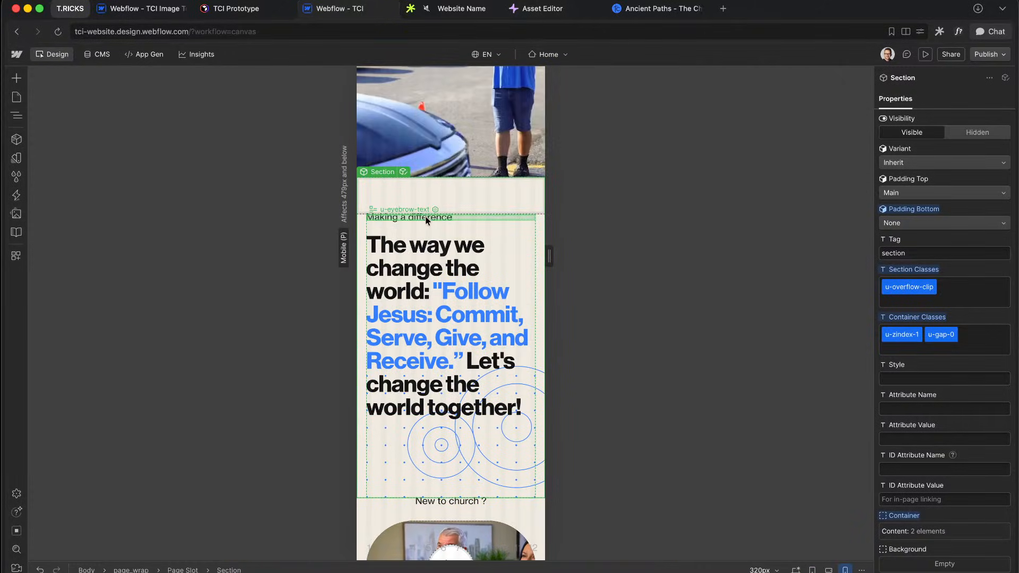
click(436, 441)
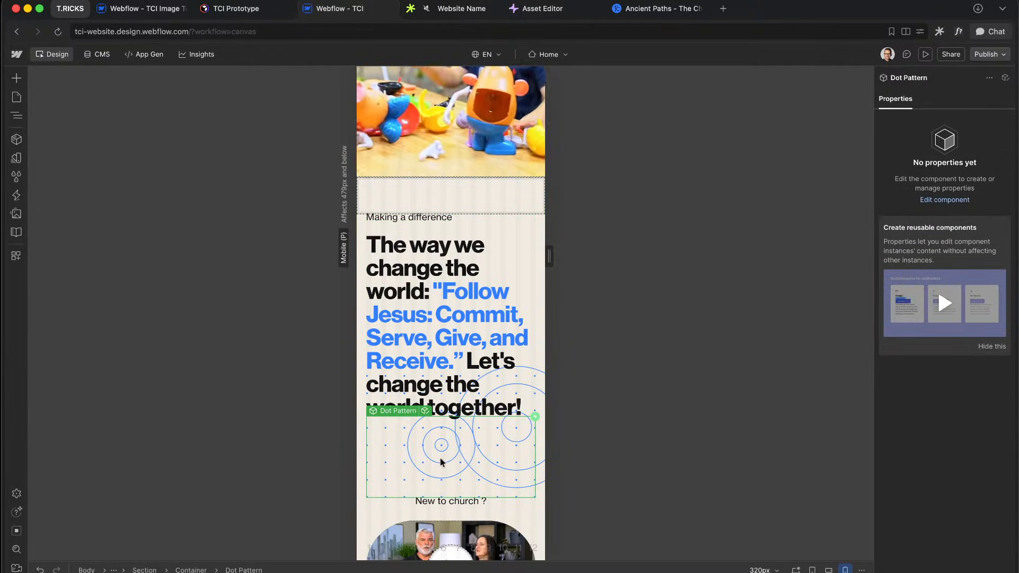
key(shift+1)
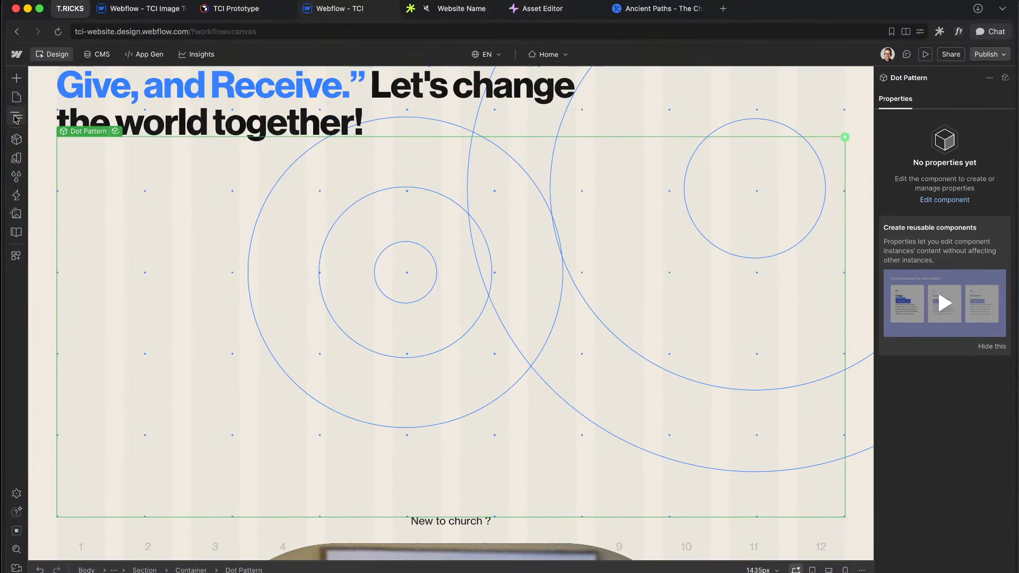
Step: Select the Dot Pattern in the docked Navigator, check it at mobile width, and open it
click(17, 115)
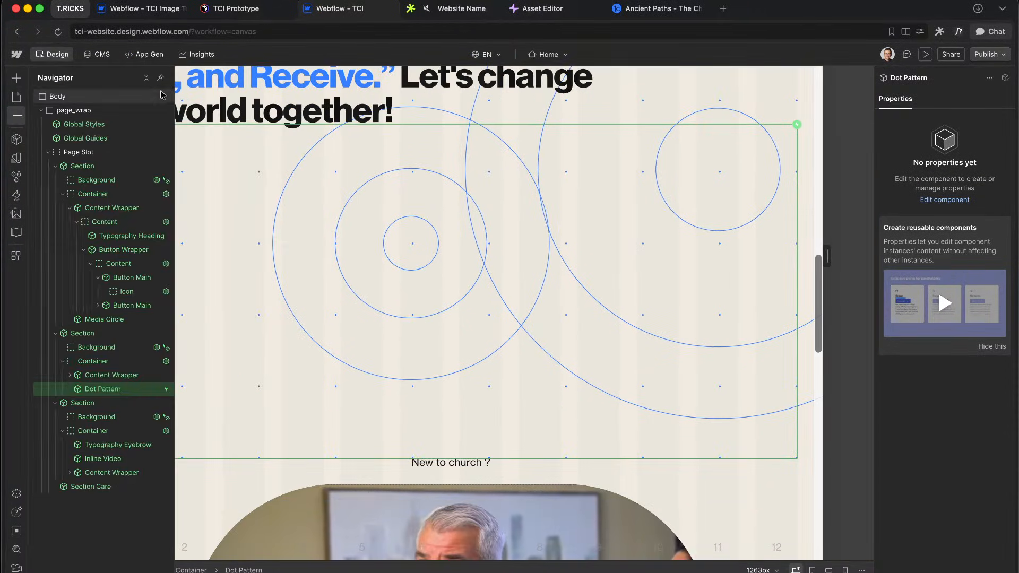
click(161, 78)
scroll(87, 388, right, 1)
click(67, 376)
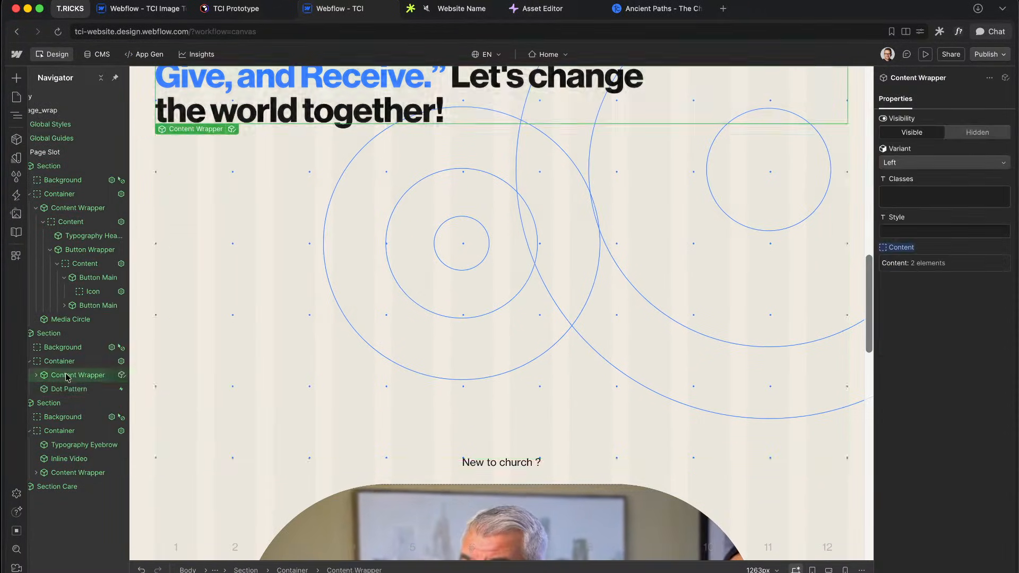
click(69, 390)
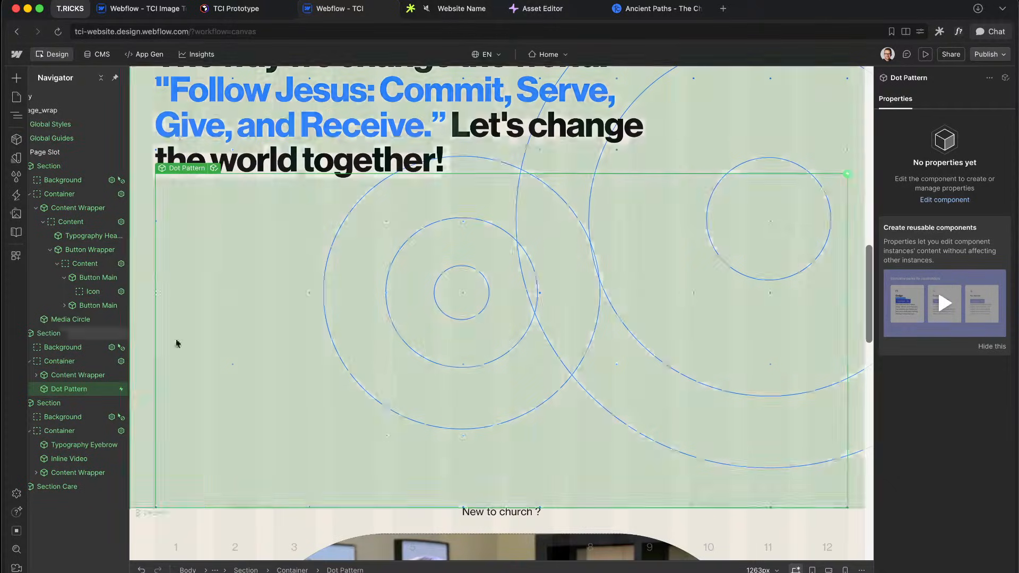
key(shift+4)
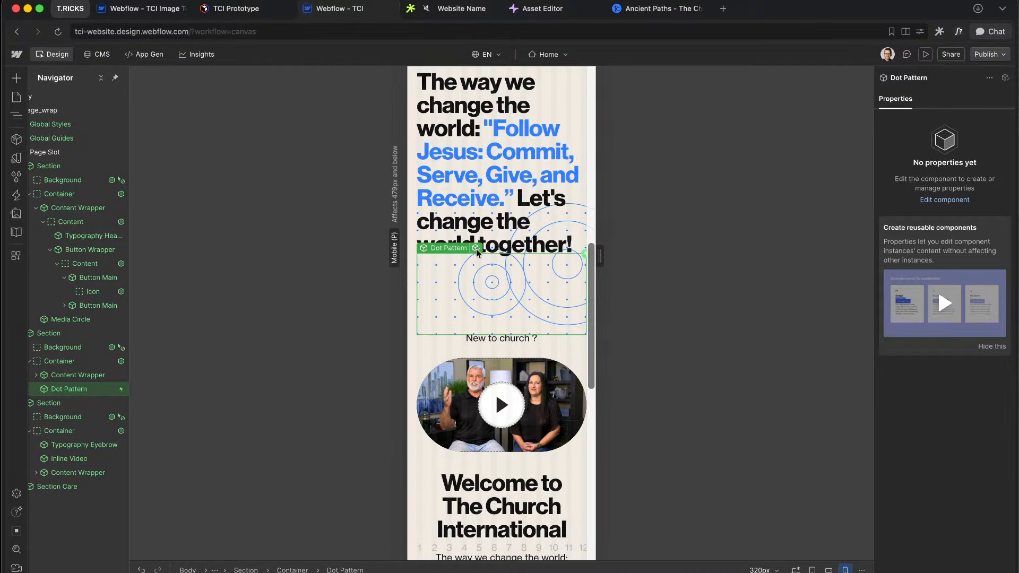
key(shift+1)
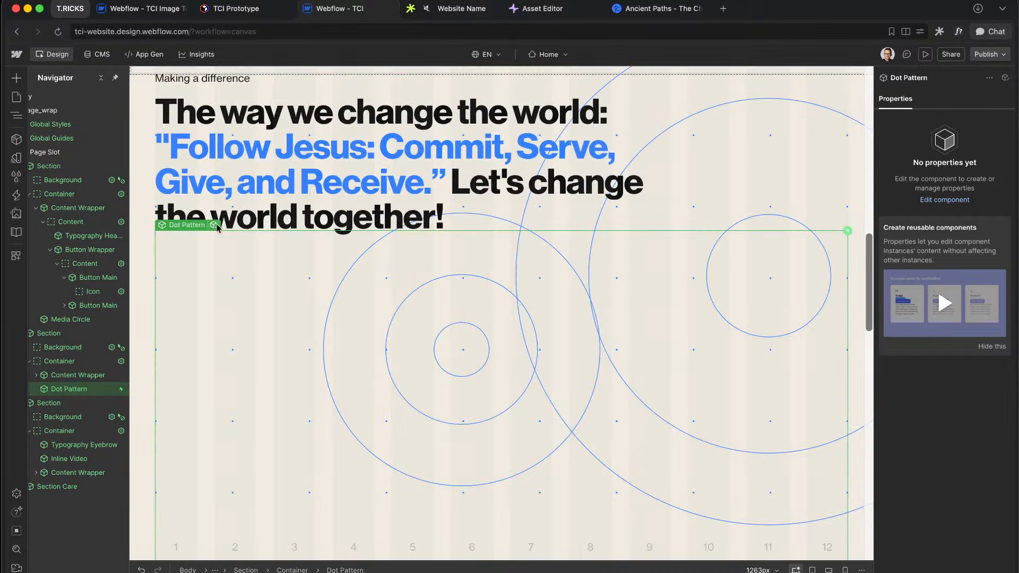
click(215, 225)
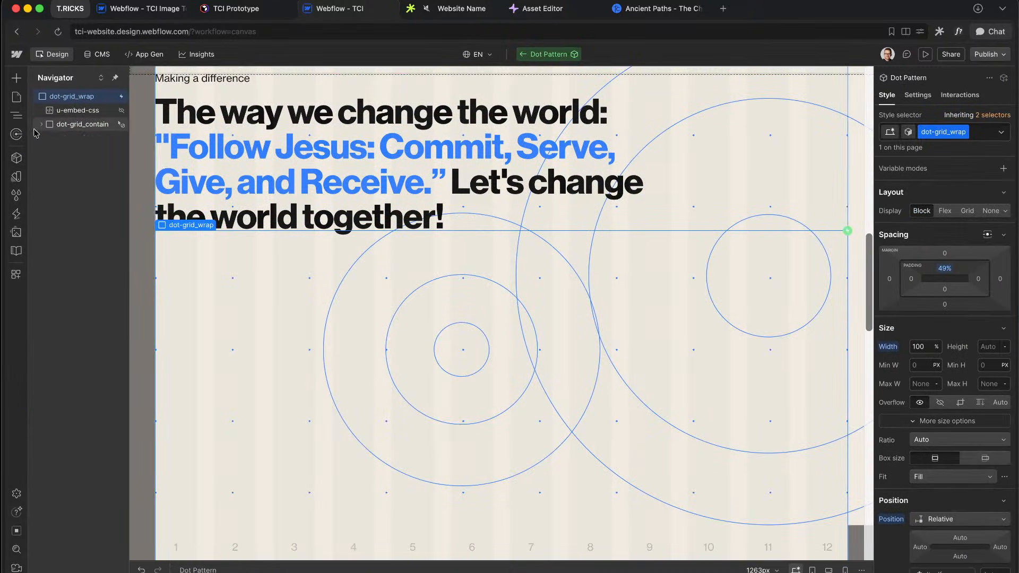
Step: Exit the Dot Pattern component and check the large heading's wrapping at mobile portrait width
click(49, 153)
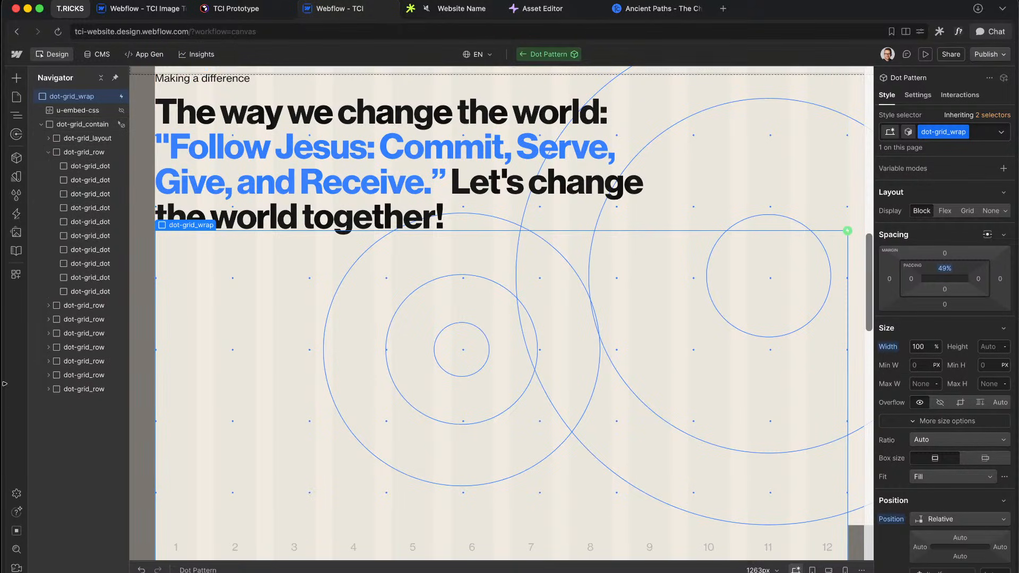
key(Escape)
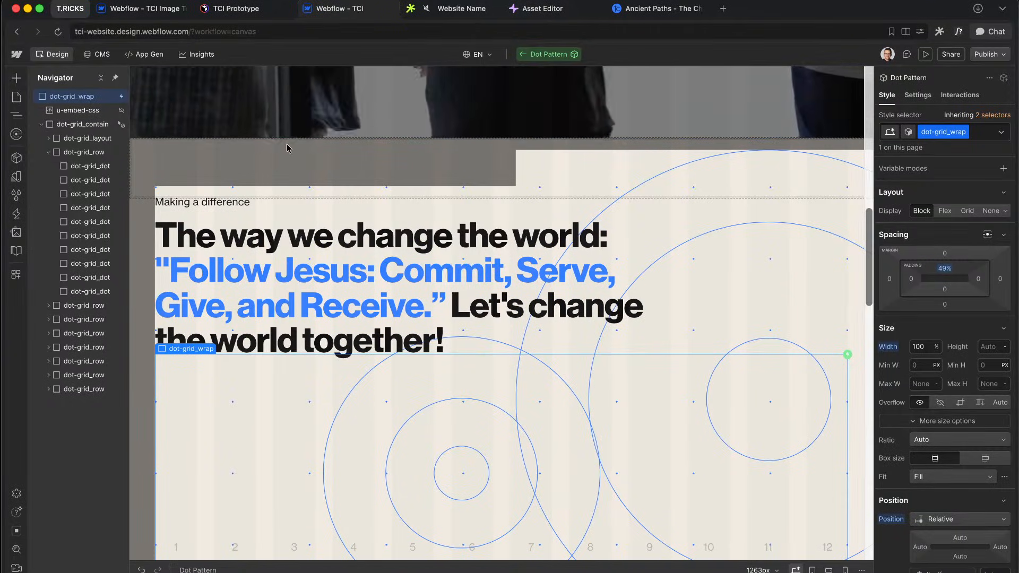
key(shift+4)
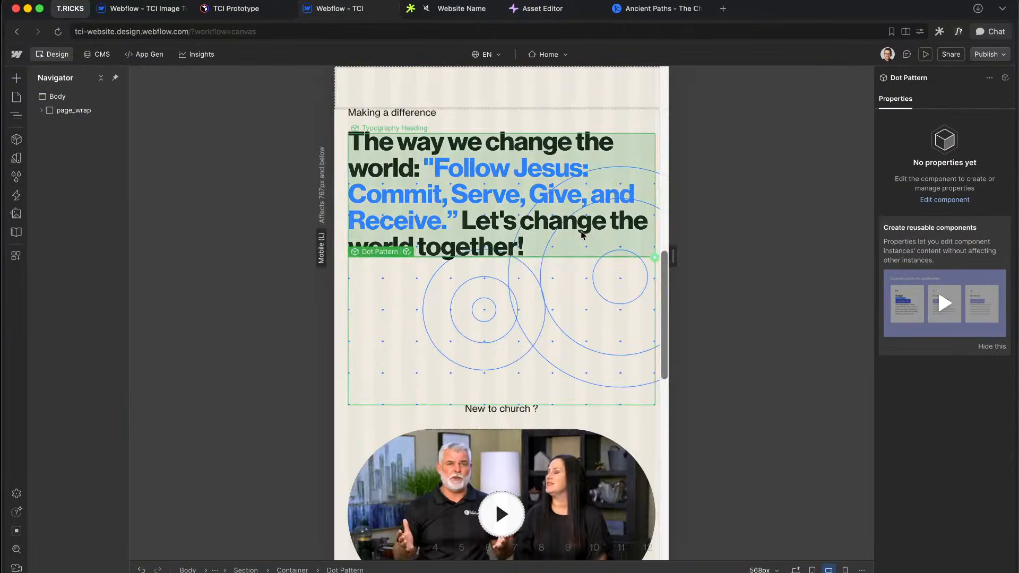
scroll(513, 205, up, 5)
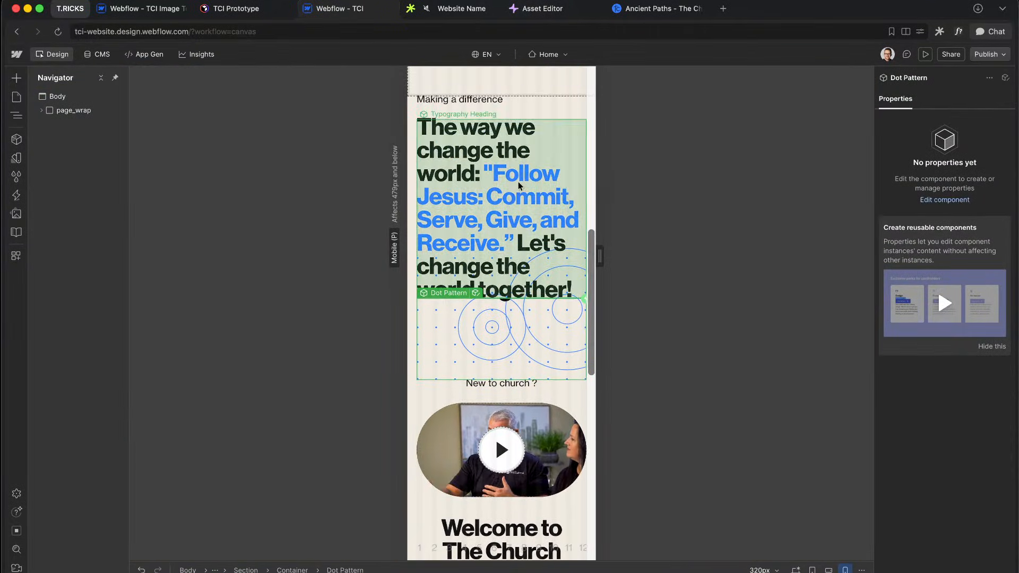
click(523, 159)
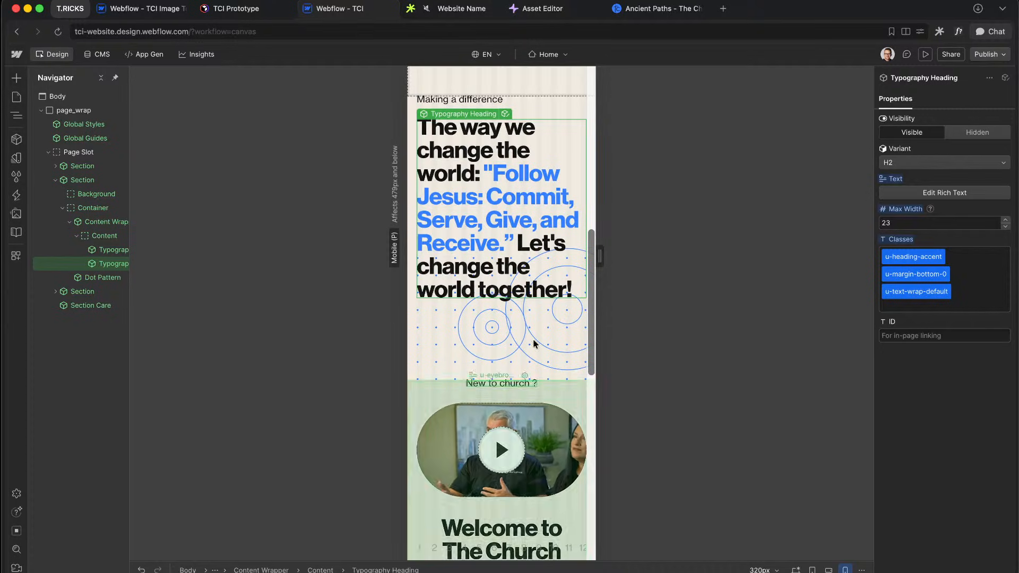
key(shift+1)
Step: At desktop width, select the Section Care carousel section in the Navigator
scroll(472, 268, down, 15)
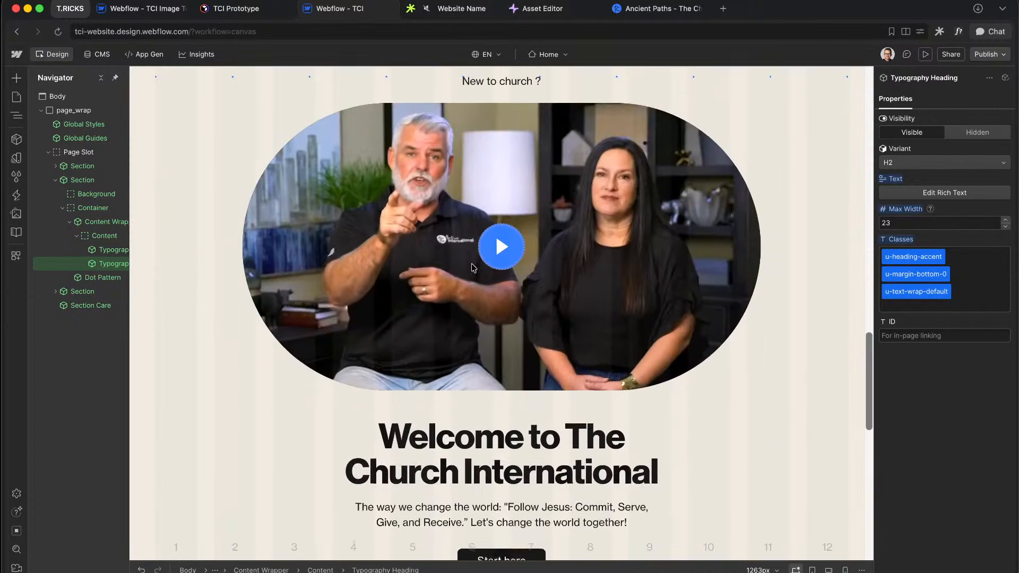
scroll(472, 267, down, 12)
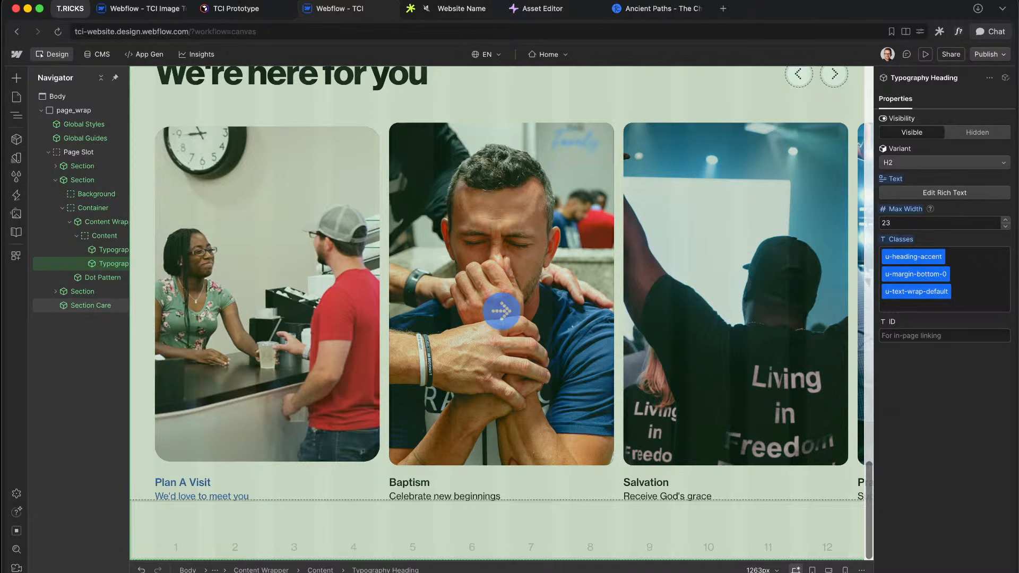
click(72, 307)
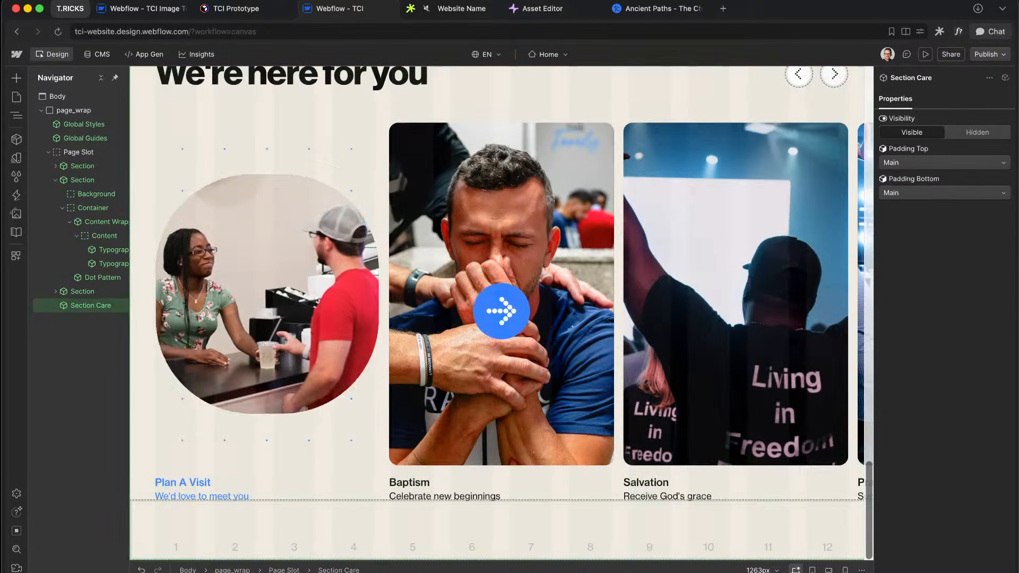
Step: Open the Section Care component and review the slider's u-embed-js script without changes
click(121, 306)
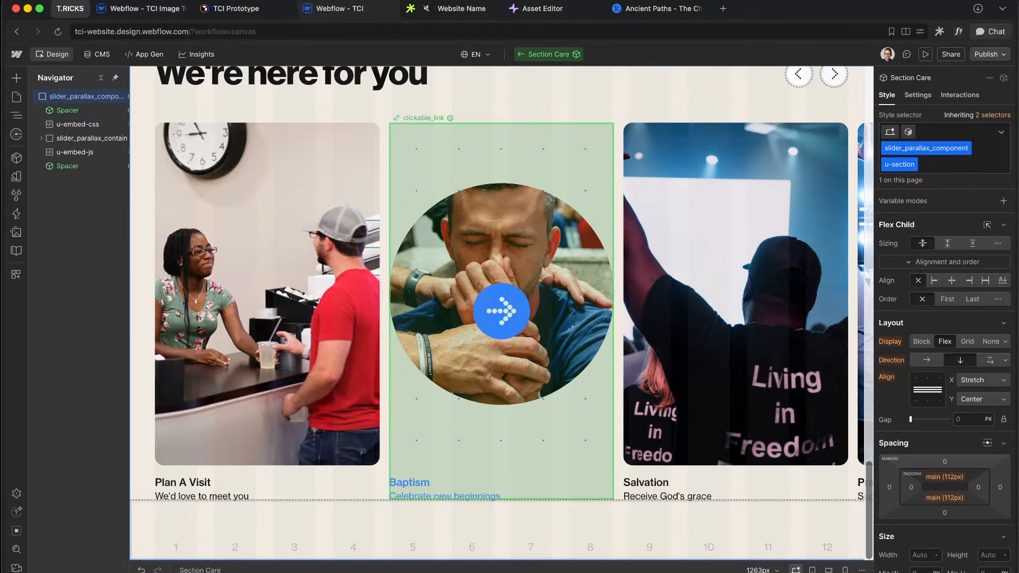
click(83, 153)
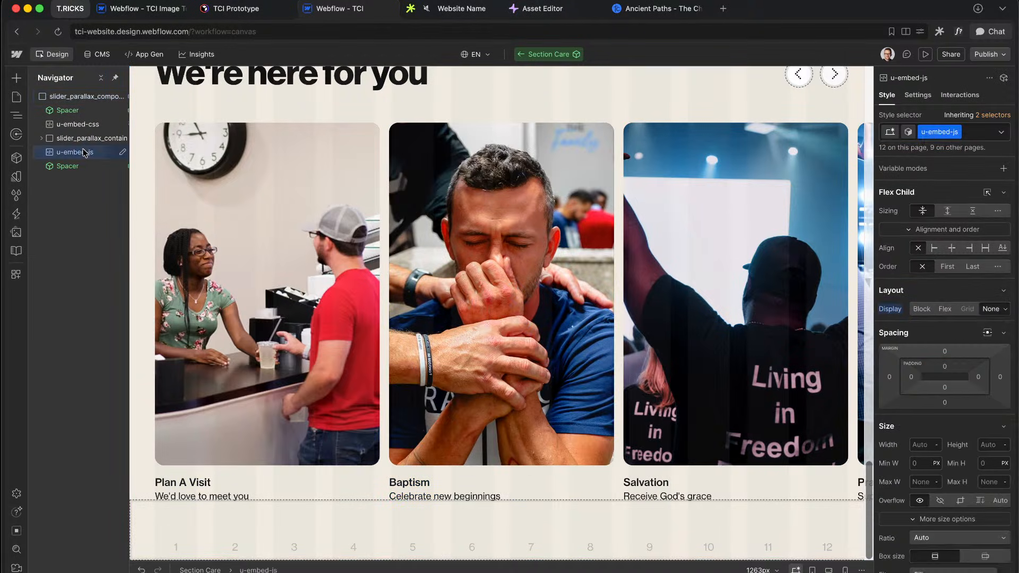
double_click(84, 153)
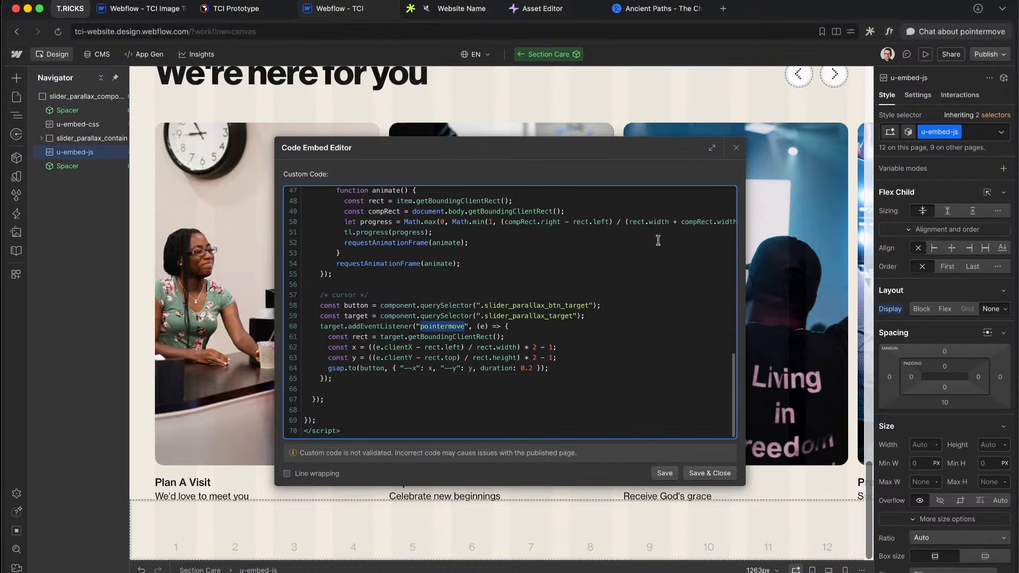
click(737, 148)
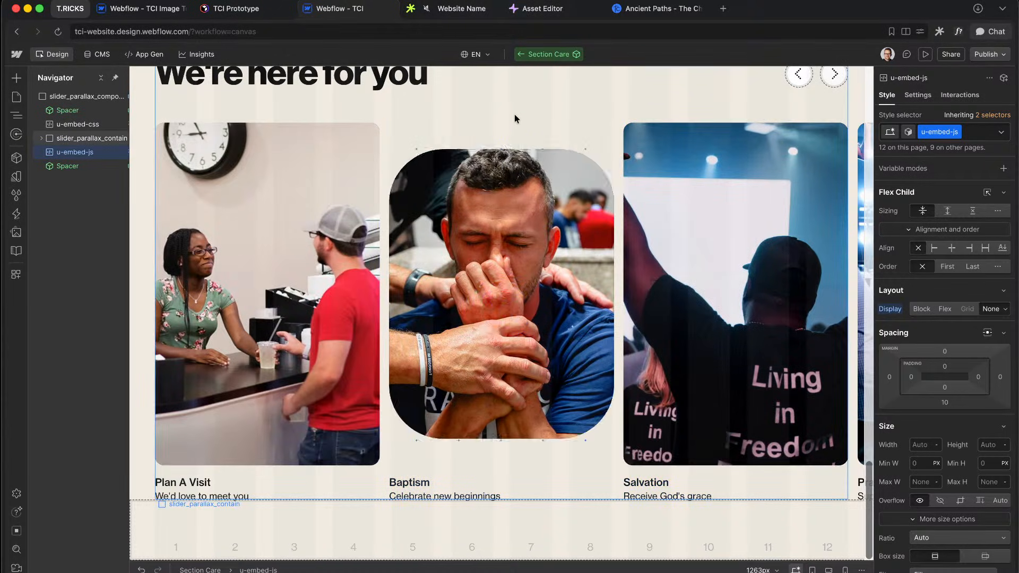
Step: Leave the Section Care component and switch over to the Figma design
click(463, 95)
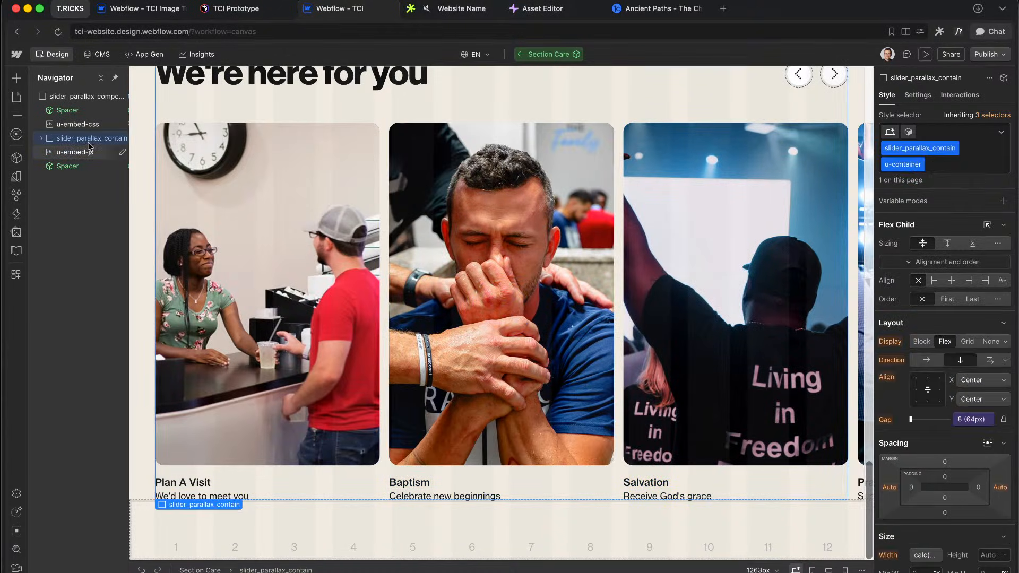
click(518, 56)
key(ctrl+Right)
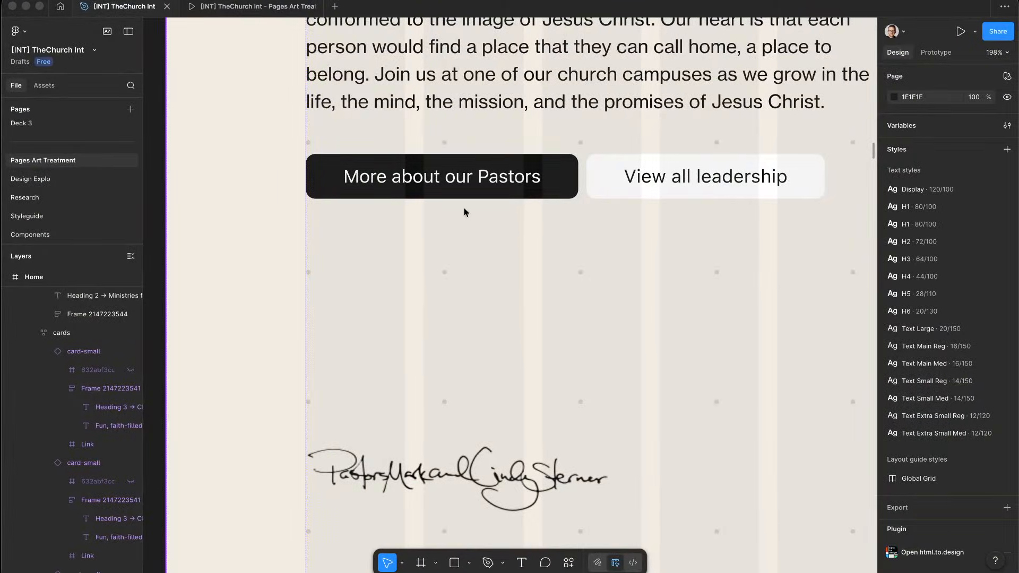
Step: Inspect the Ministries heading's typography in Figma: 75.43 size, 90% line height
scroll(464, 213, down, 10)
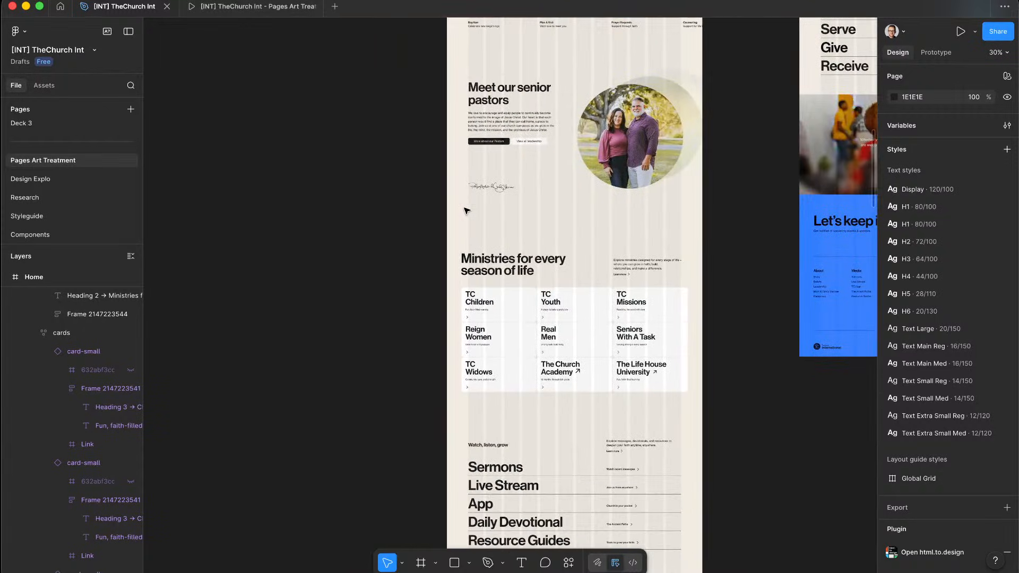
click(504, 265)
double_click(504, 266)
scroll(510, 309, down, 1)
scroll(509, 310, down, 2)
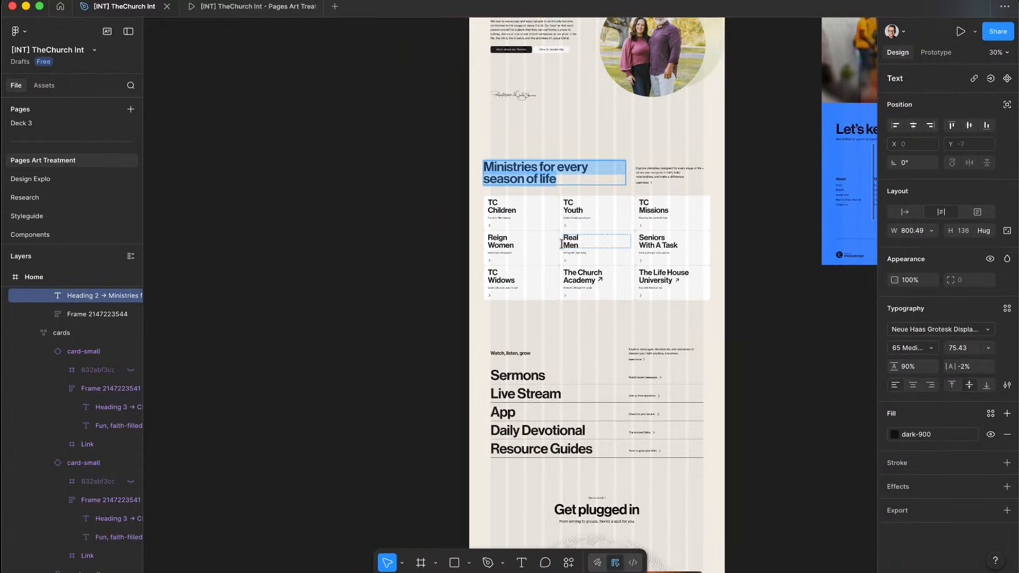
scroll(663, 228, up, 6)
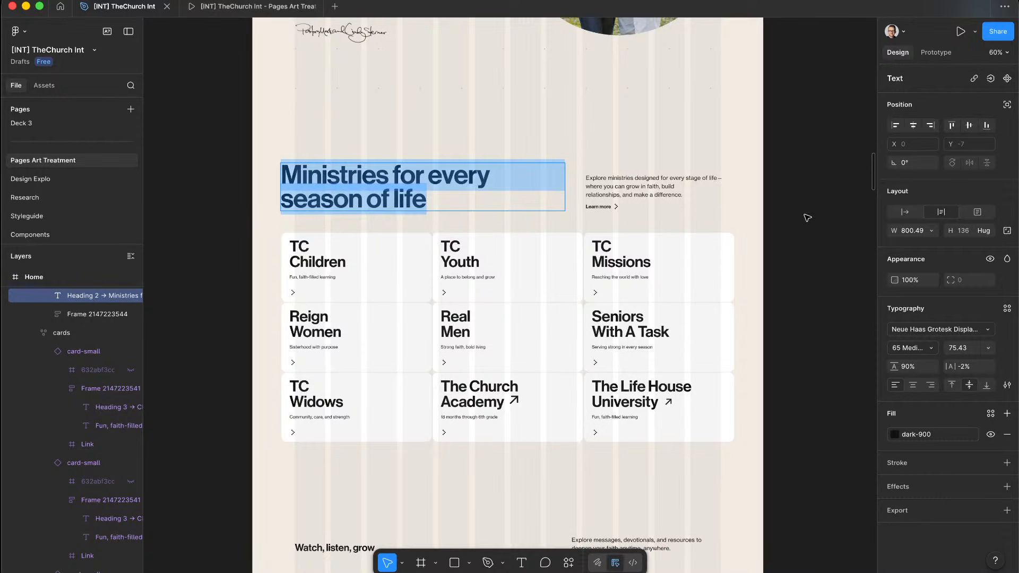
key(Escape)
Step: Return to Webflow Designer and collapse the second Section's contents in the Navigator
scroll(614, 210, up, 3)
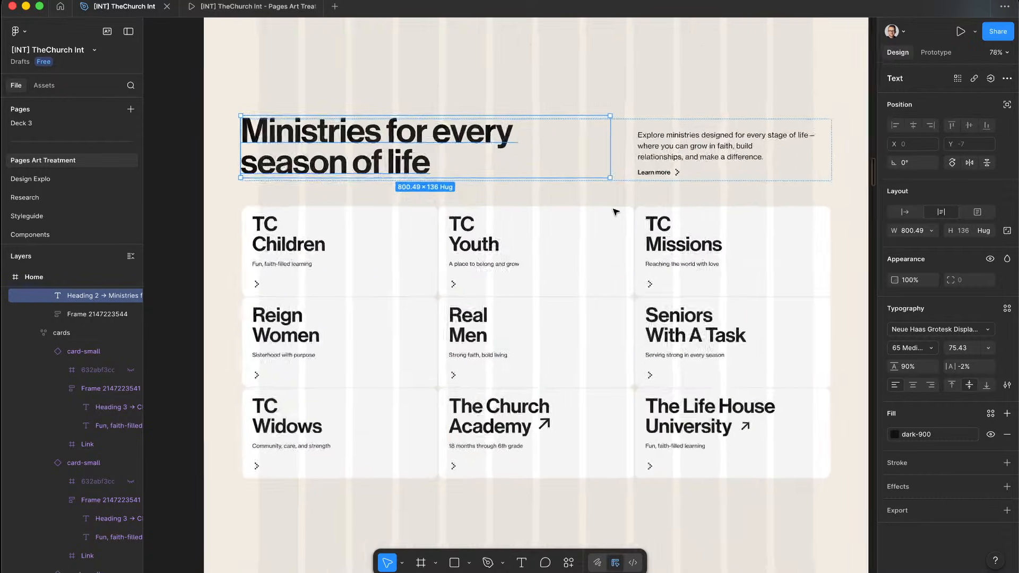
scroll(614, 212, down, 5)
scroll(616, 212, up, 4)
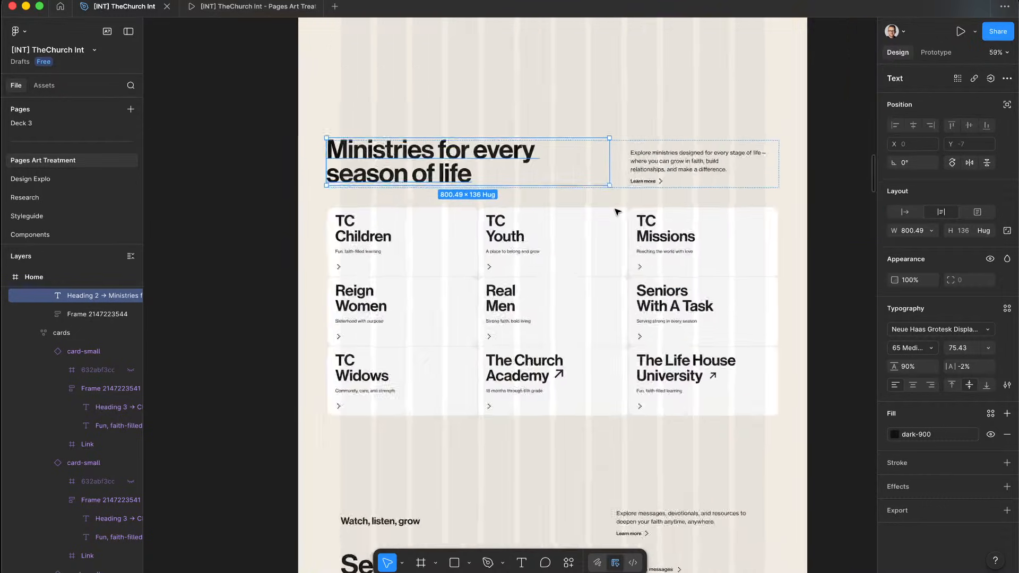
scroll(616, 212, up, 1)
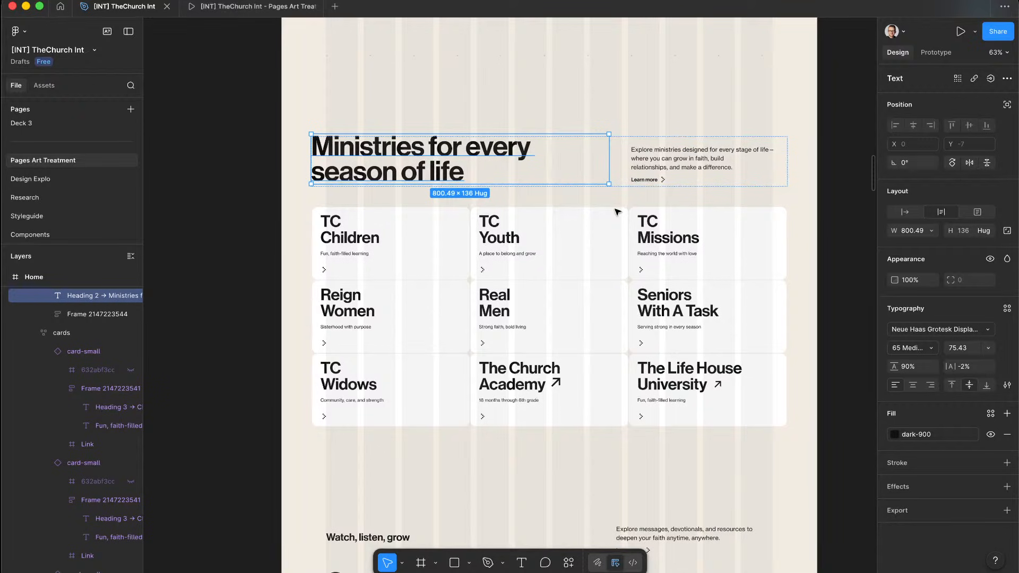
key(ctrl+Left)
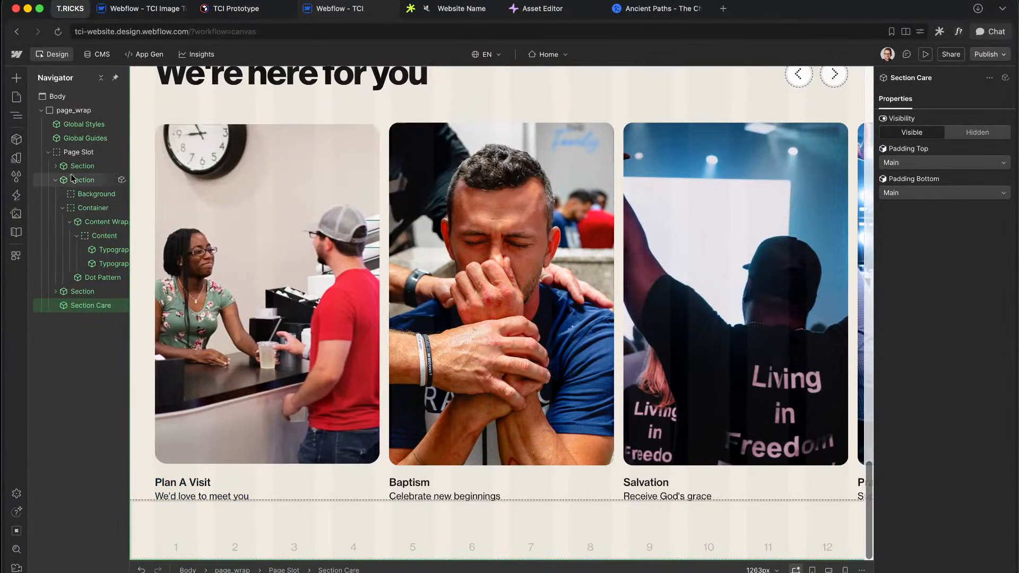
click(56, 180)
Step: Add a new Section component to the Page Slot
click(82, 154)
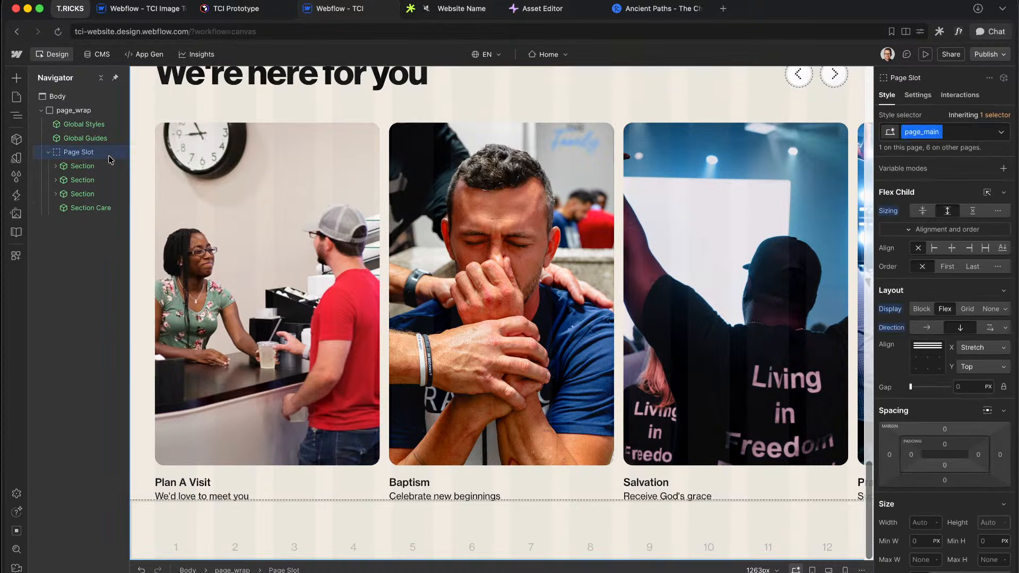
key(super+e)
text(se)
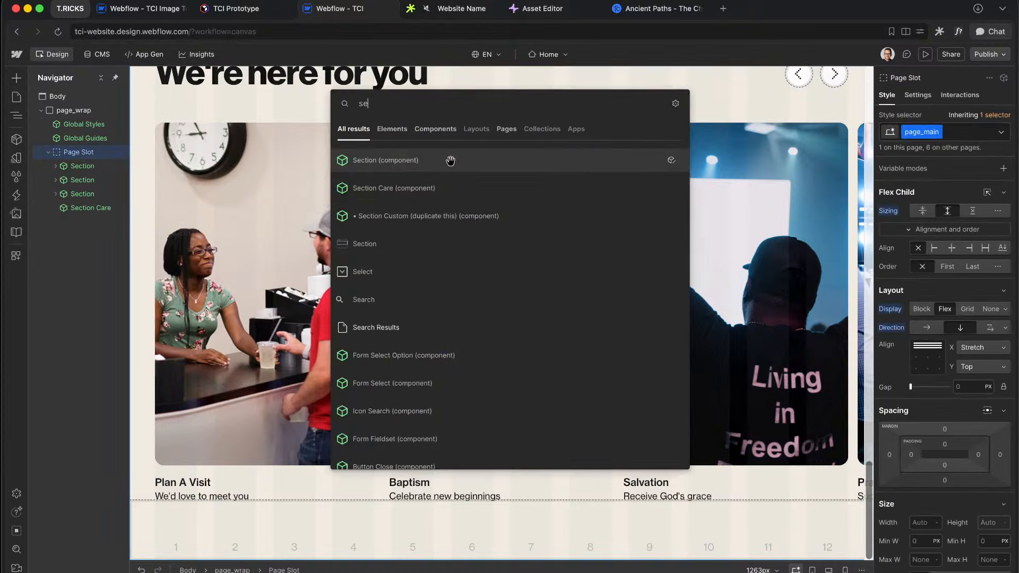
click(385, 166)
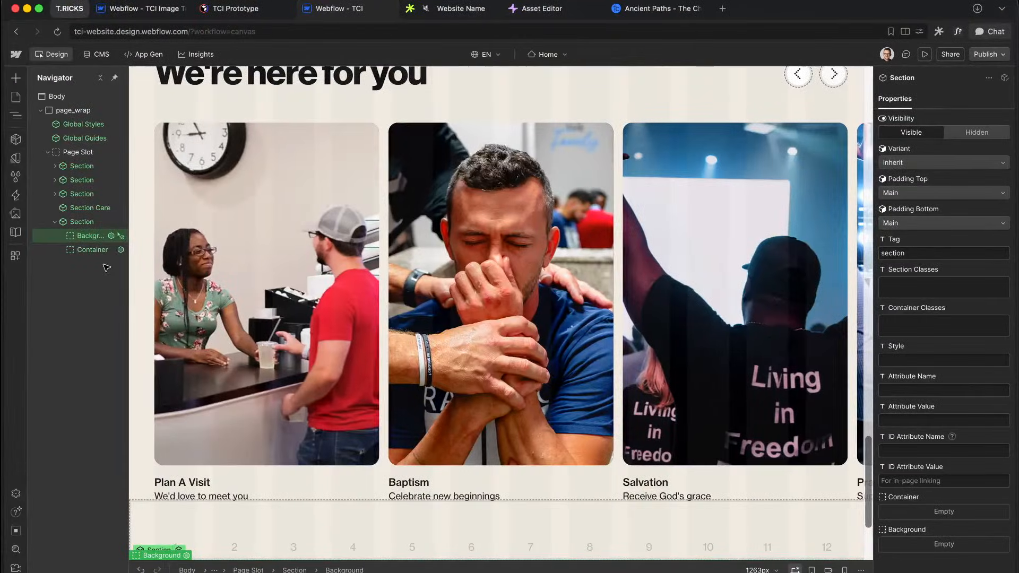
Step: Insert a two-column Layout with a Typography Heading in Column 1
key(super+e)
text(head)
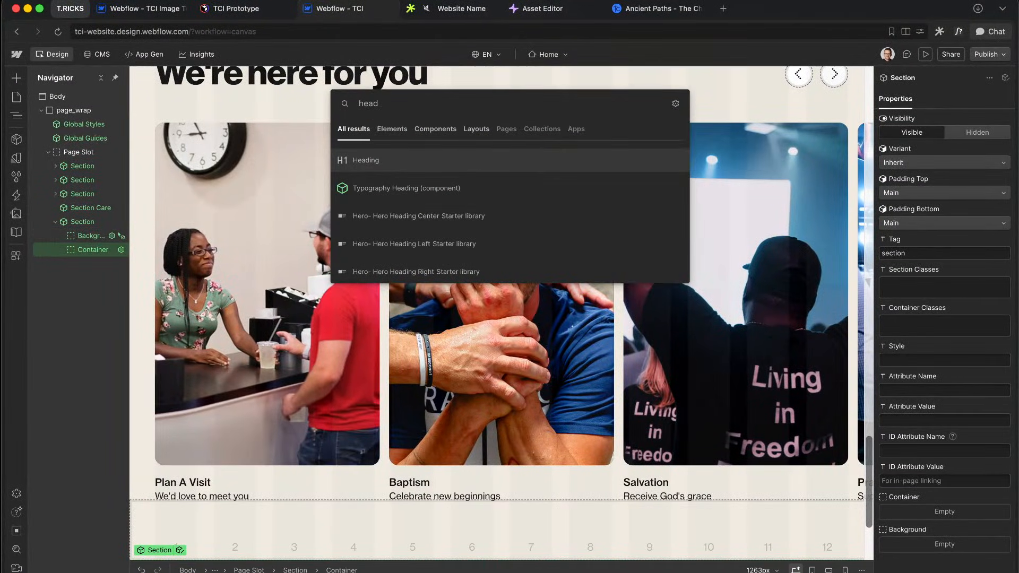
key(BackSpace)
key(BackSpace)
key(BackSpace)
key(BackSpace)
text(lay)
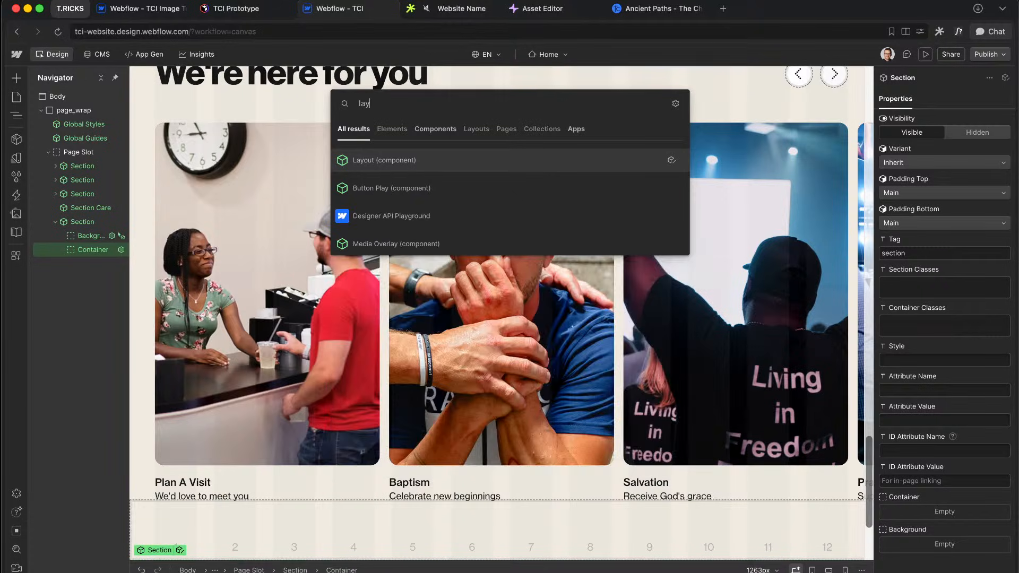
key(Return)
key(super+e)
text(head)
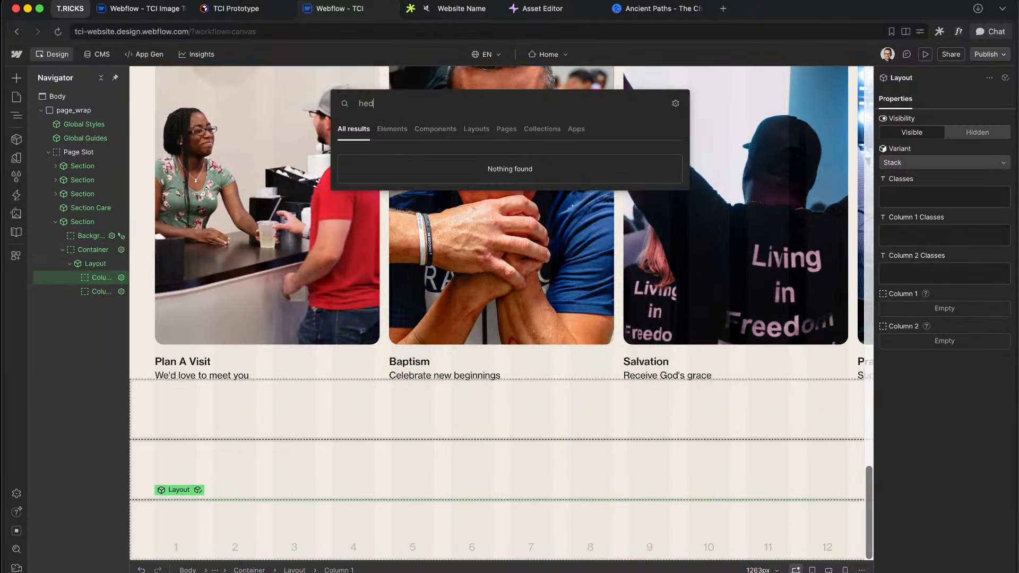
key(Return)
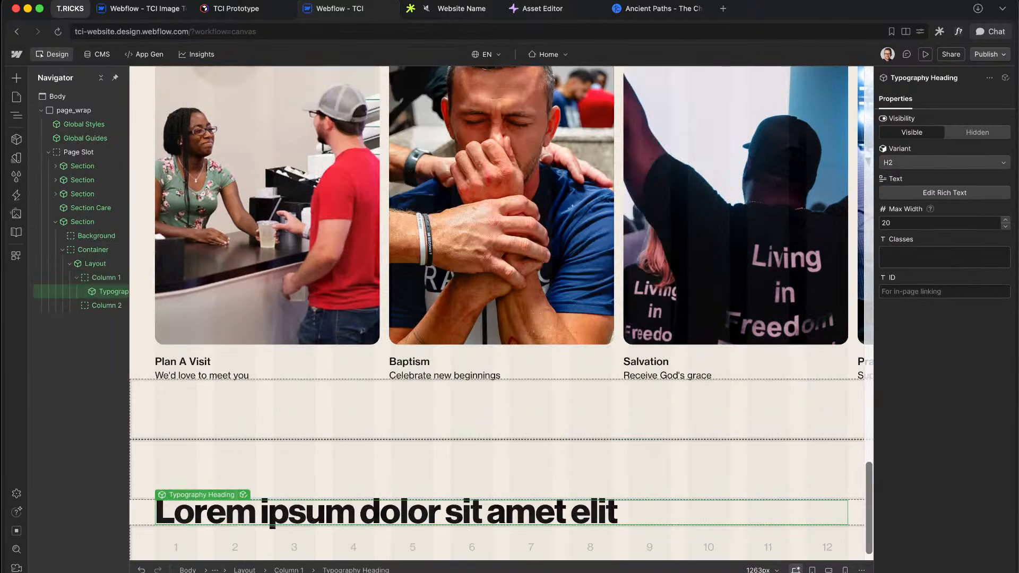
Step: Add a Typography Paragraph into Column 2
key(Up)
key(Right)
key(super+e)
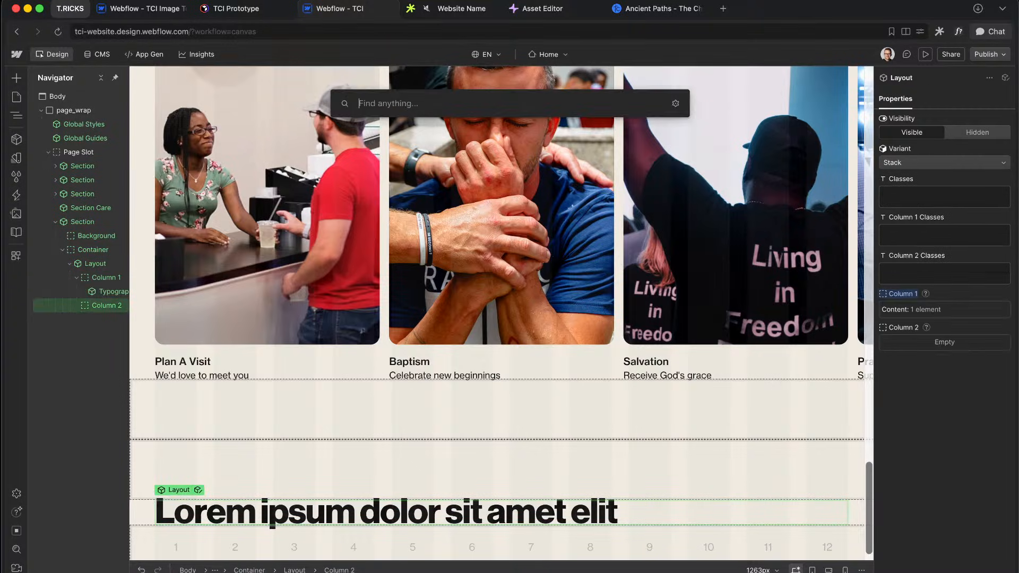
text(para)
key(Down)
key(Return)
Step: Insert a Button Wrapper with a Button Main below the paragraph
key(super+e)
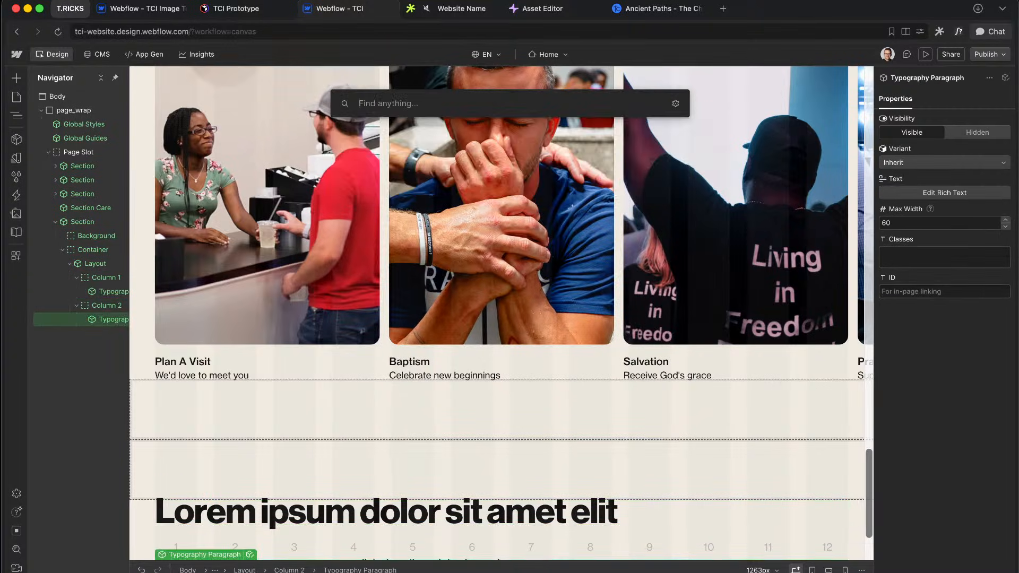
text(bu)
key(Down)
key(Return)
key(super+e)
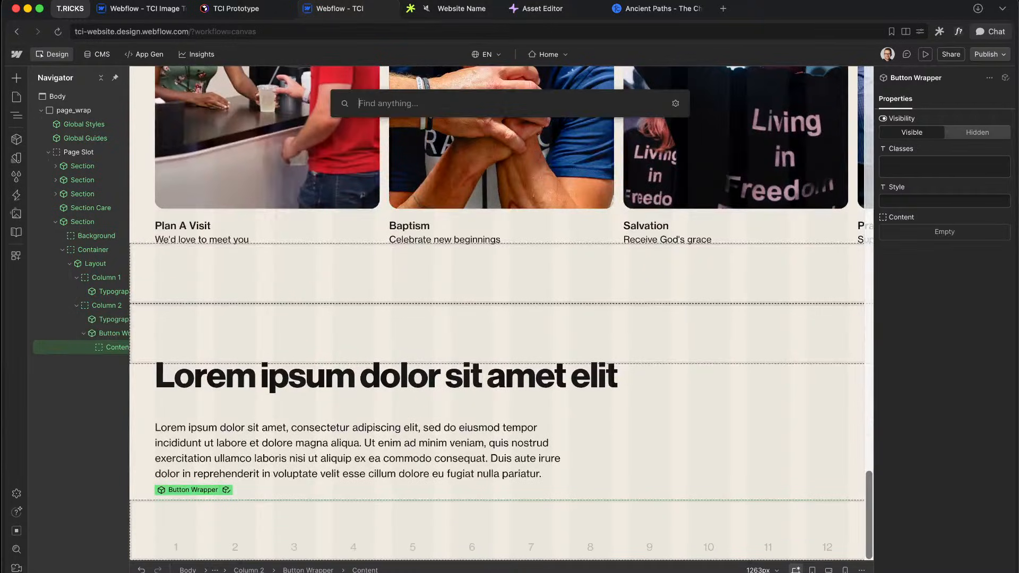
text(bu)
key(Return)
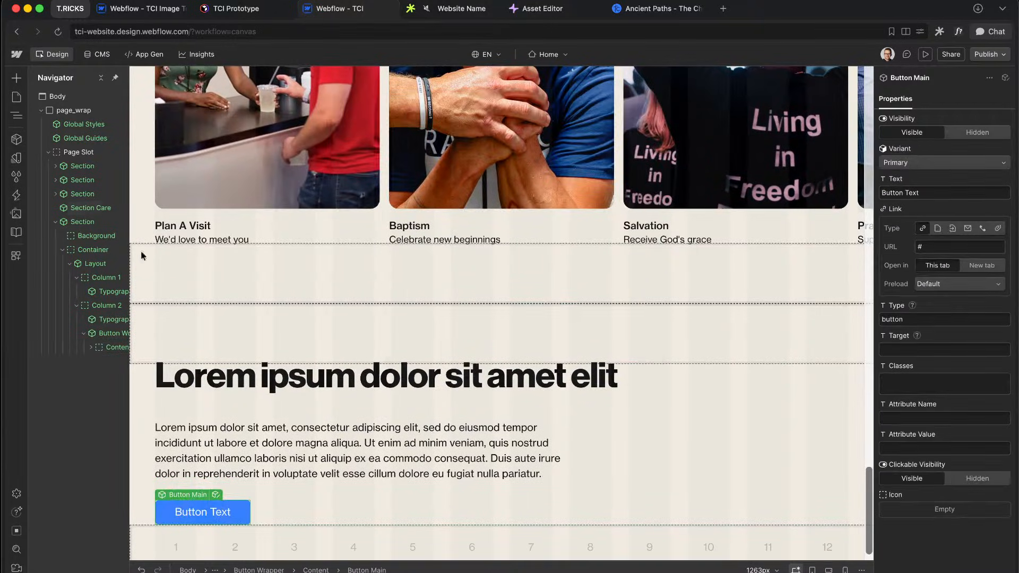
click(567, 420)
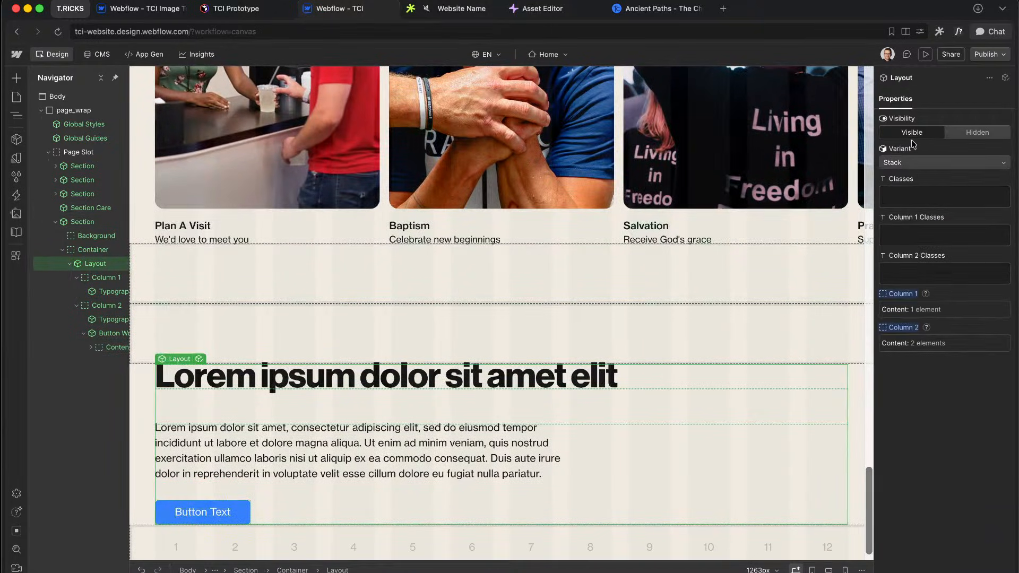
Step: Switch the layout to the Auto Width variant and preview the canvas at 1920px
click(900, 168)
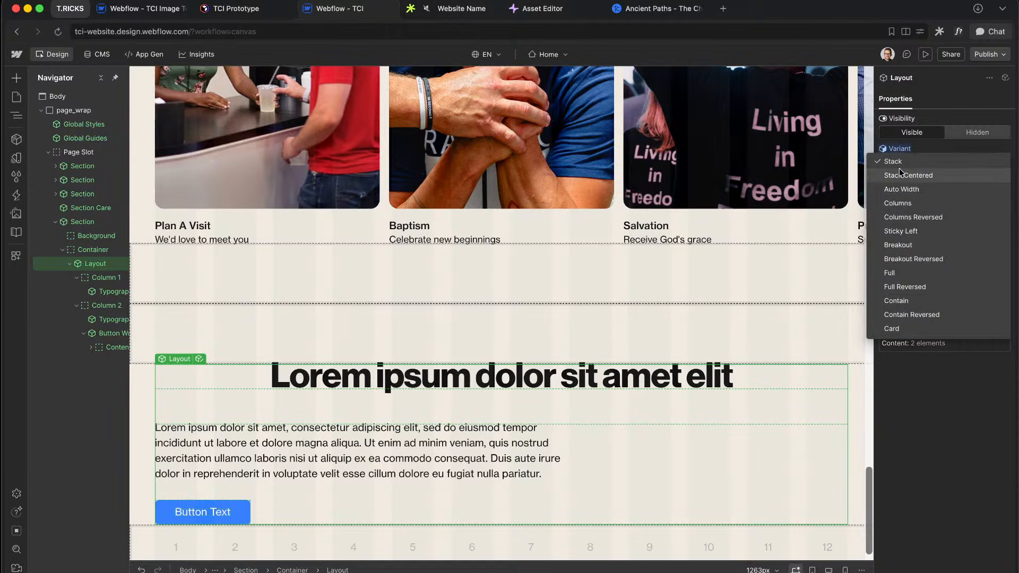
click(909, 194)
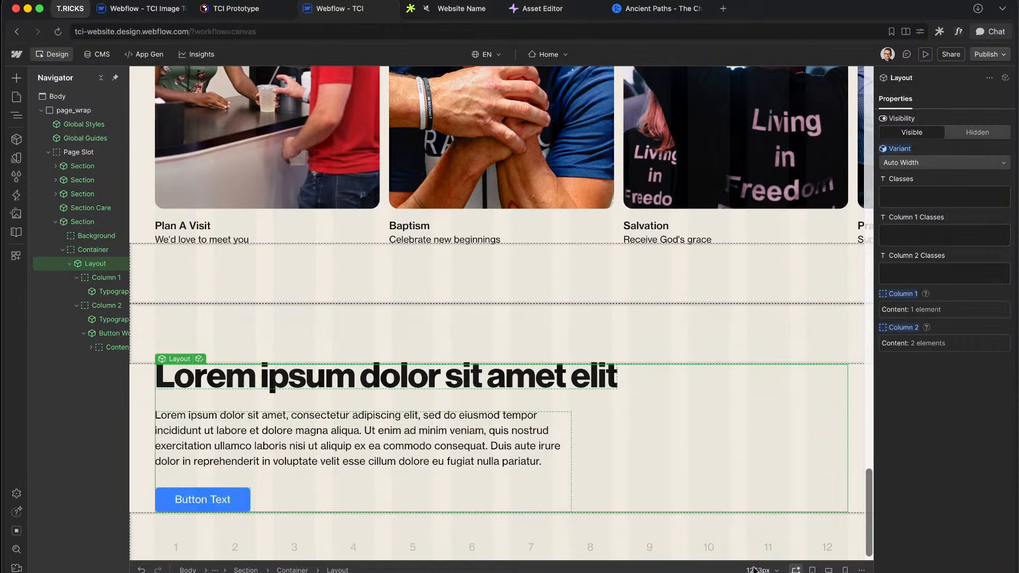
click(762, 570)
text(1)
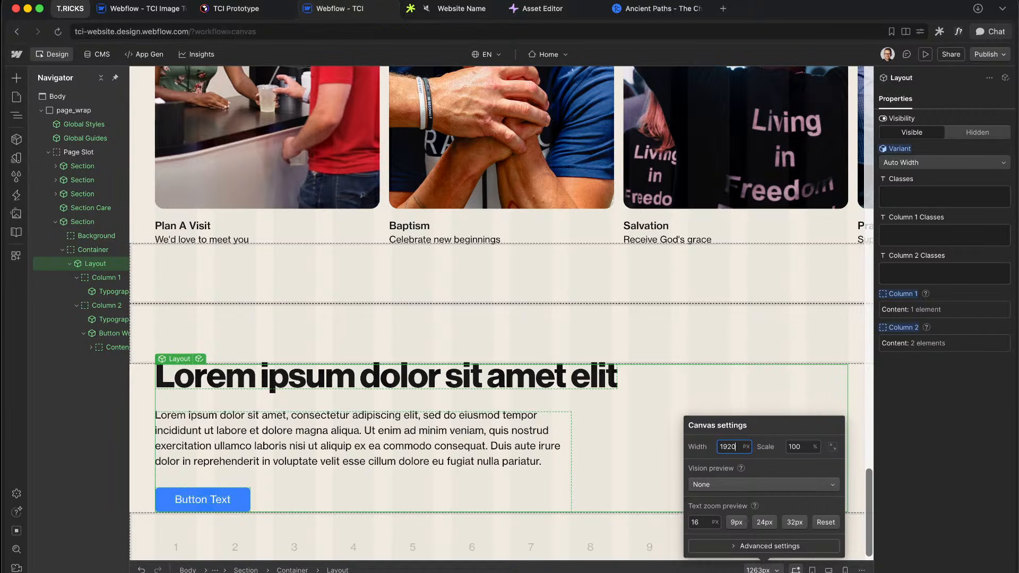
text(920)
key(Return)
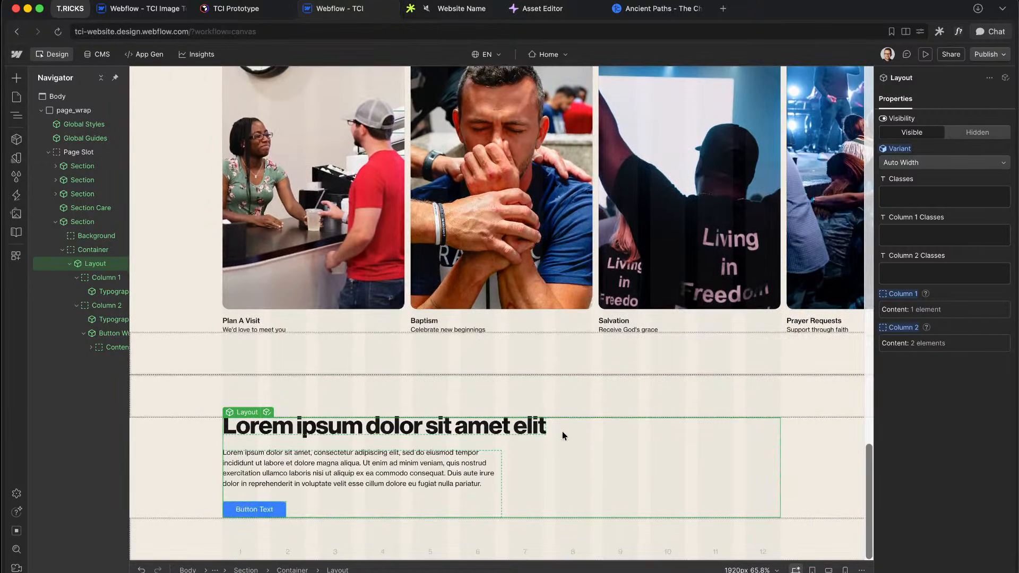
Step: Narrow the paragraph to max width 40, then view the Figma design
click(364, 478)
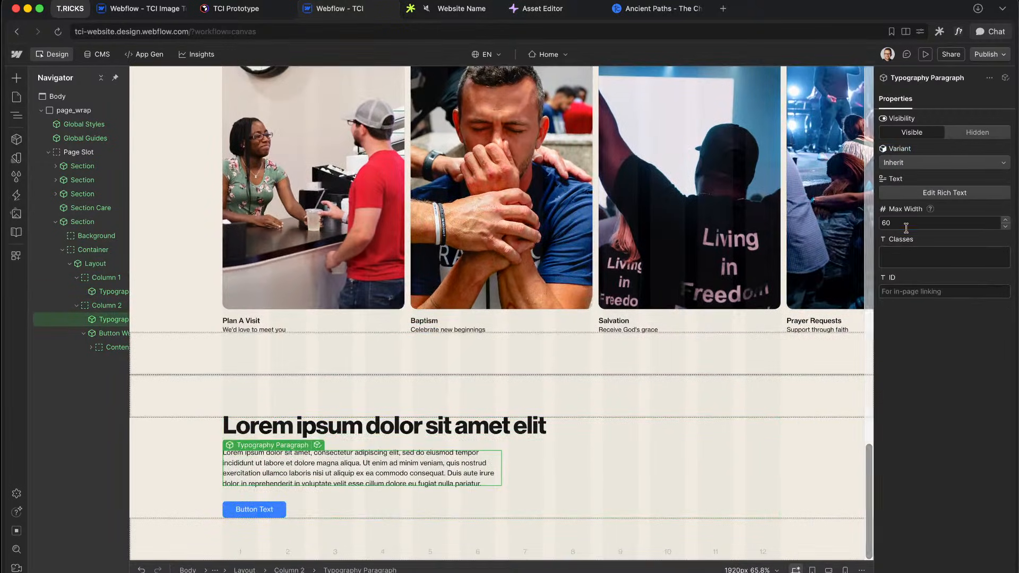
double_click(906, 224)
text(50)
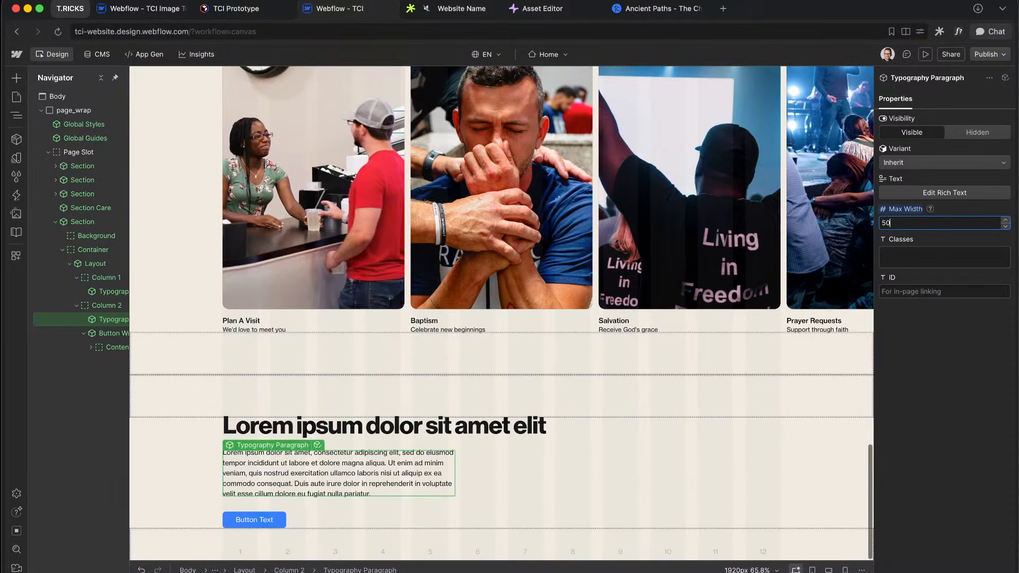
key(shift+Down)
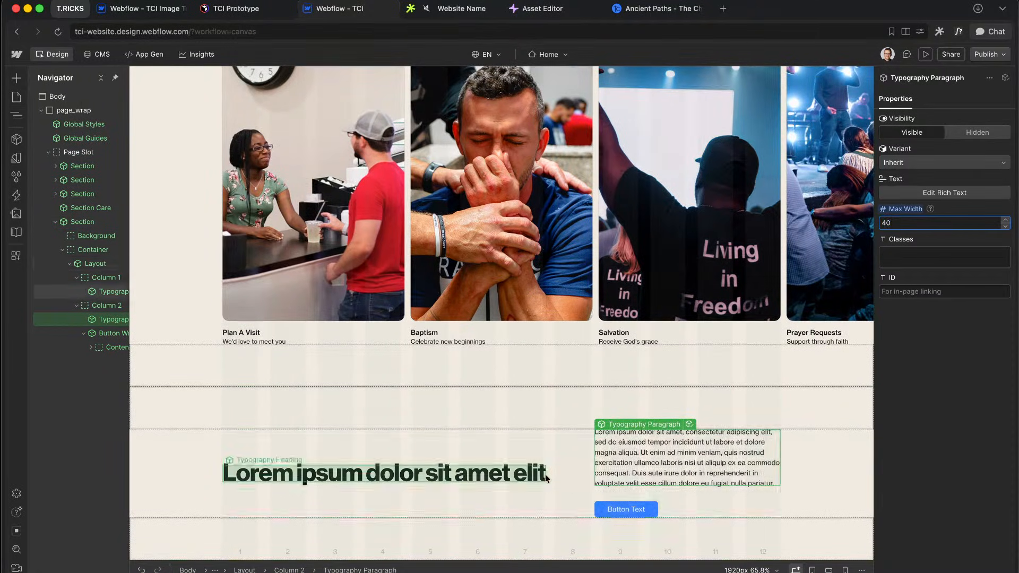
key(ctrl+Right)
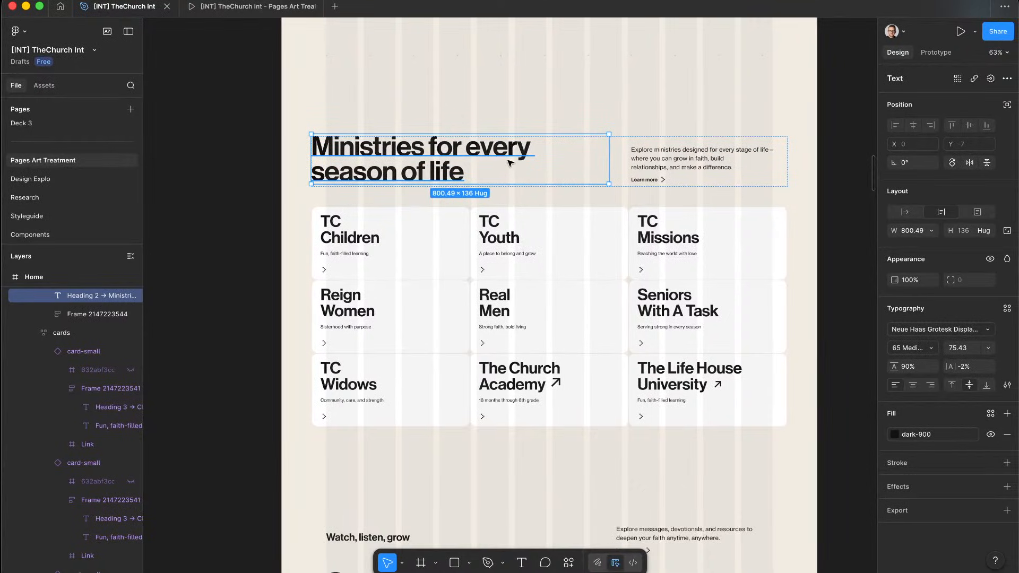
Step: Copy the Figma heading and paste 'Ministries for every season of life' over Lorem ipsum
double_click(460, 155)
key(super+c)
key(ctrl+Left)
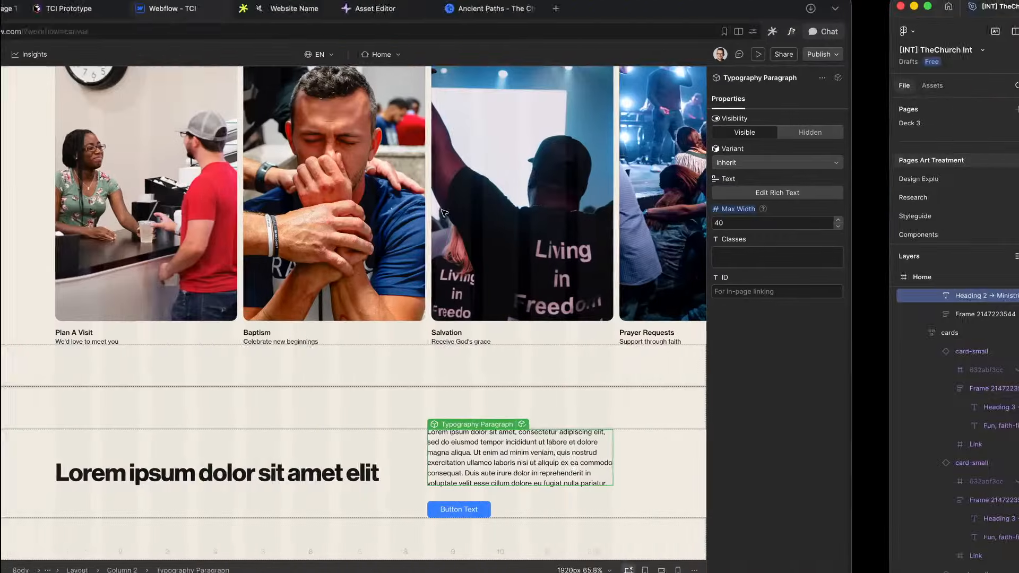
click(401, 473)
double_click(401, 473)
key(super+v)
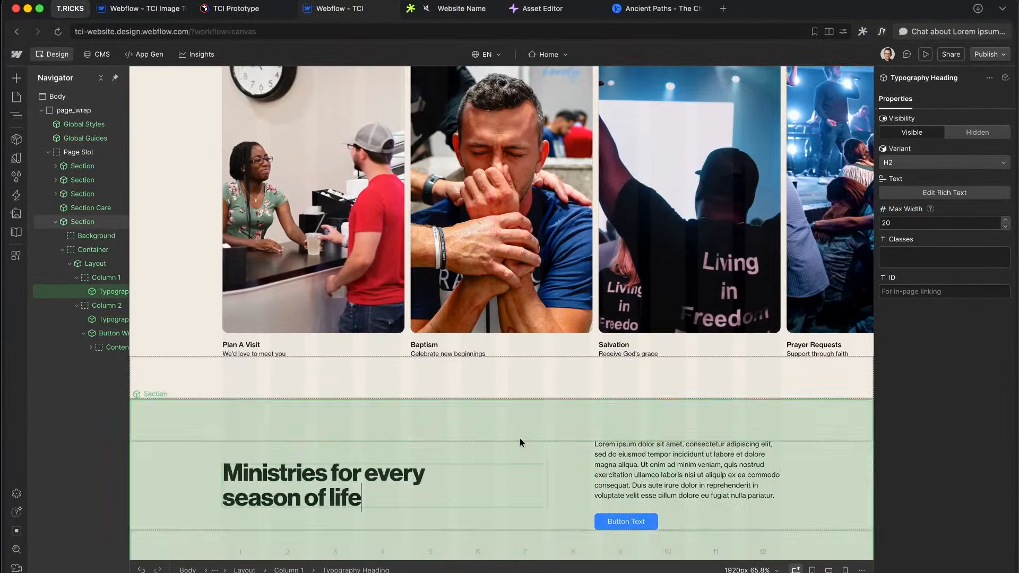
key(super+a)
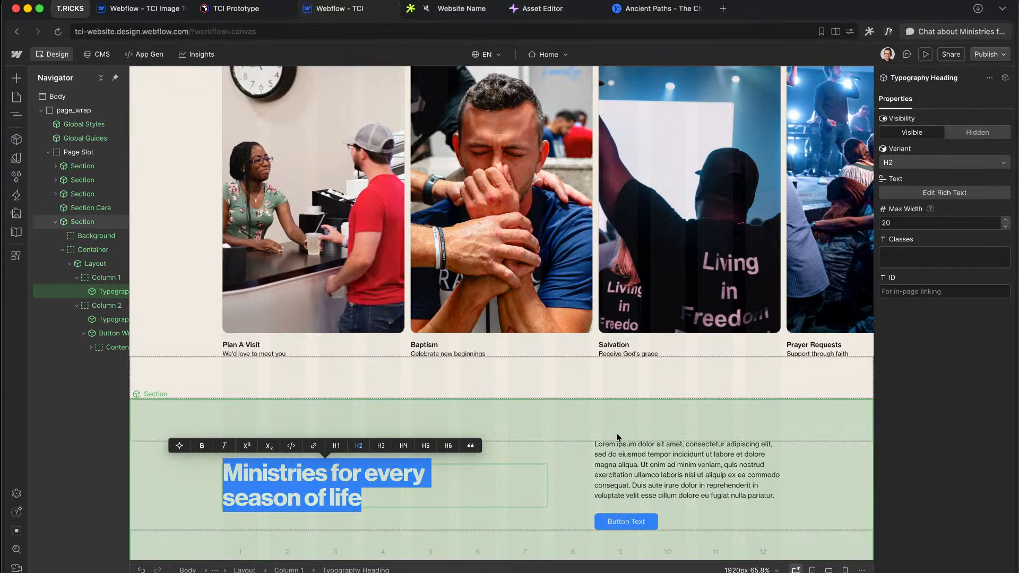
click(617, 433)
click(399, 478)
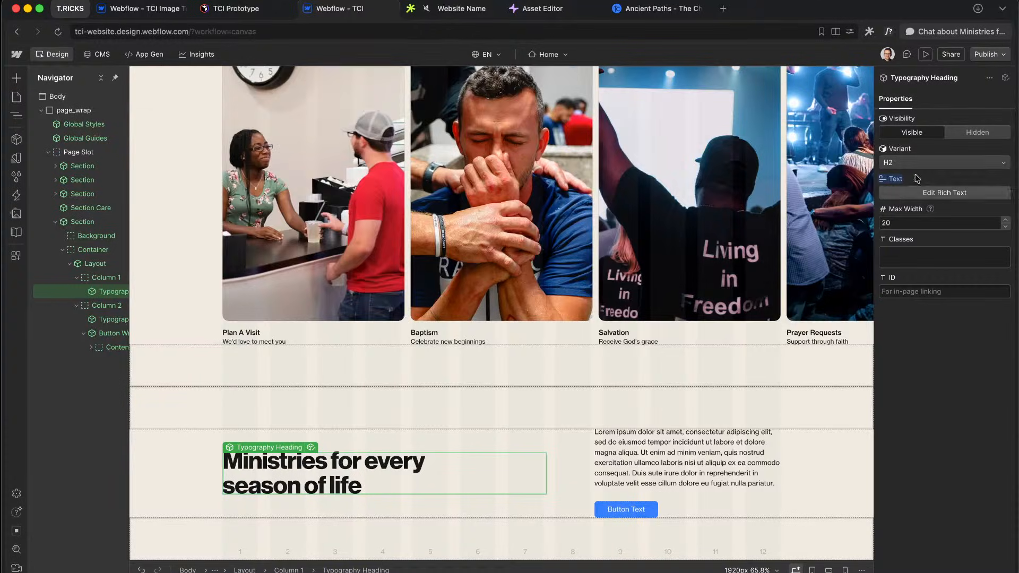
Step: Make the heading an H1 with max width 13
click(915, 163)
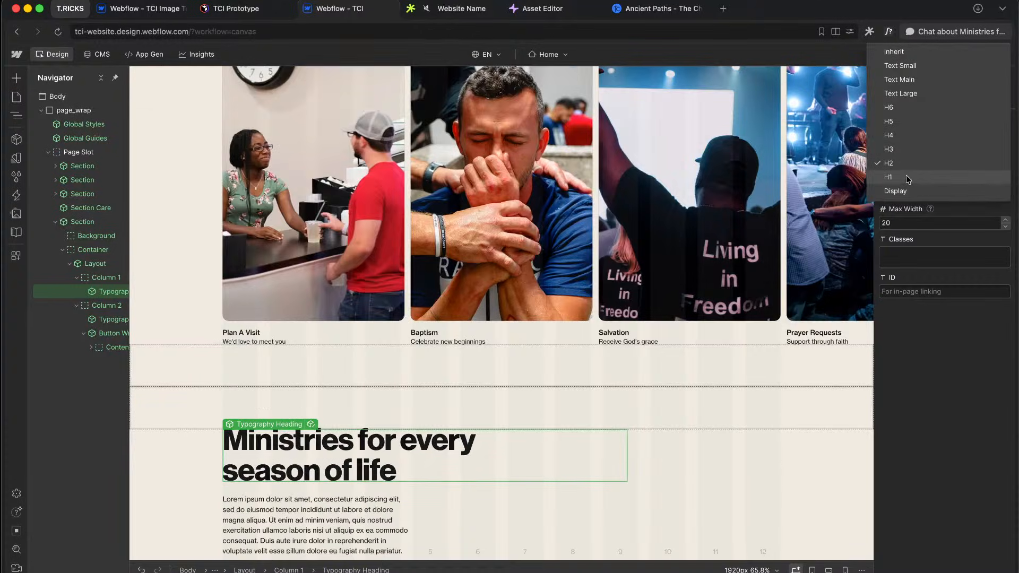
click(909, 178)
click(903, 222)
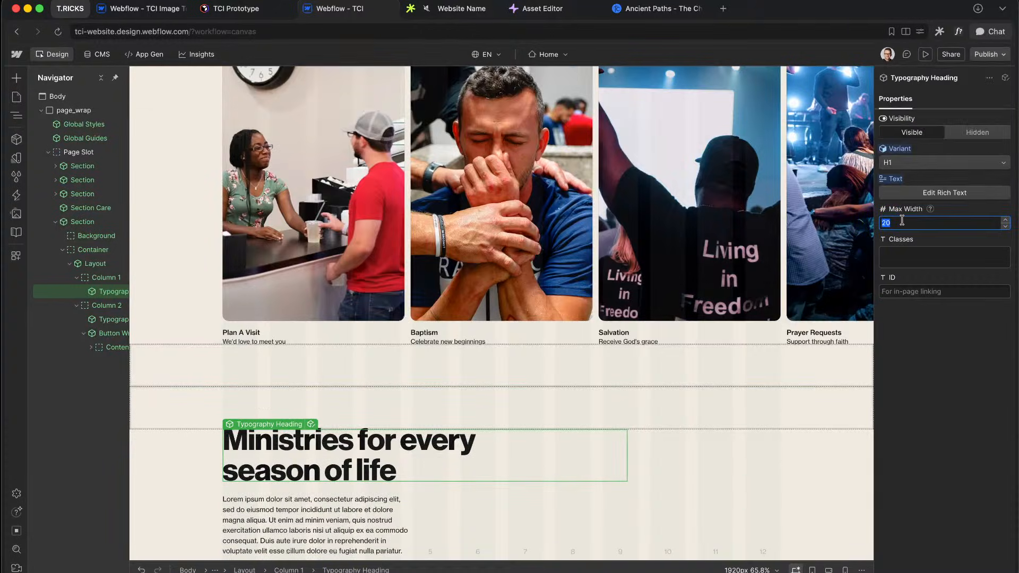
text(10)
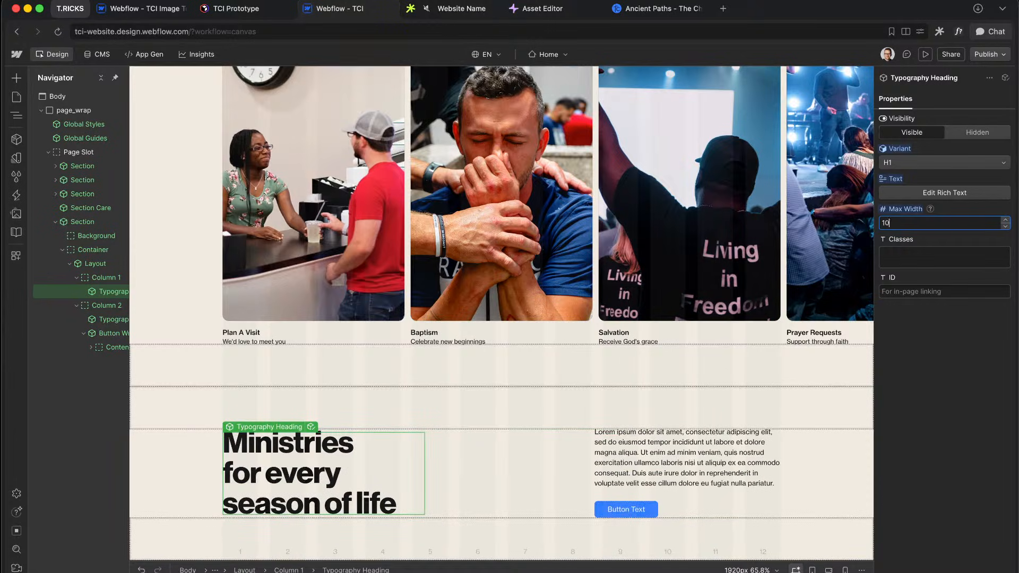
key(BackSpace)
text(3)
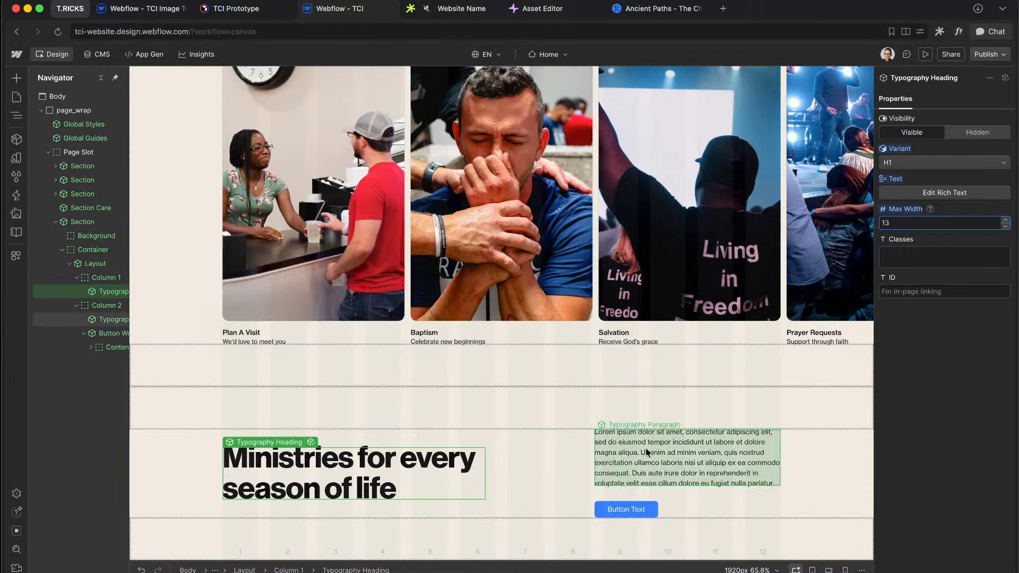
Step: Replace the placeholder paragraph with Figma's 'Explore ministries…' description, then return to Figma
key(ctrl+Right)
double_click(677, 156)
double_click(680, 158)
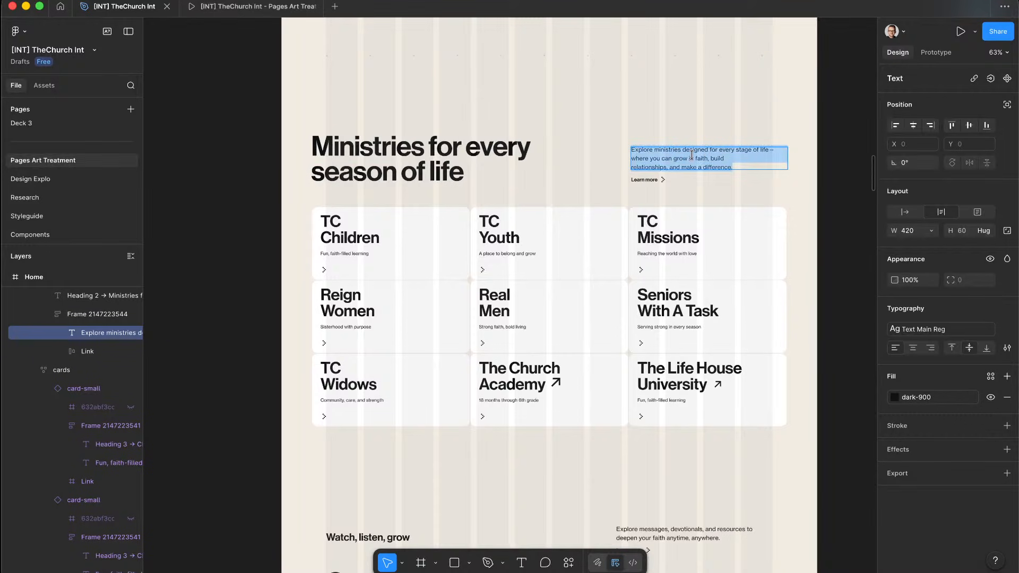
key(ctrl+Left)
double_click(734, 461)
key(ctrl+a)
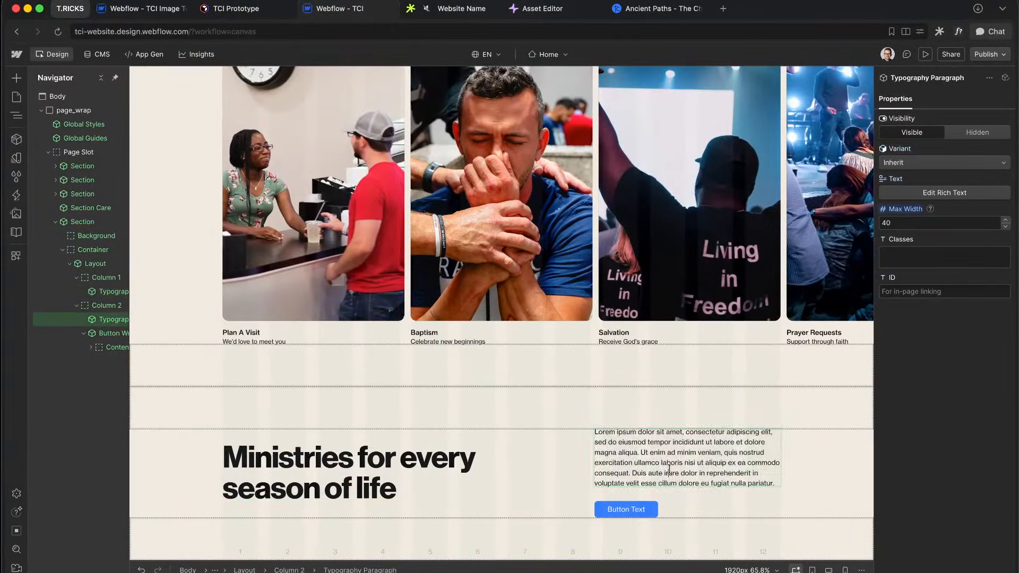
text(Explore ministries designed for every stage of life – where you can grow in faith, buildrelationships, and make a difference.)
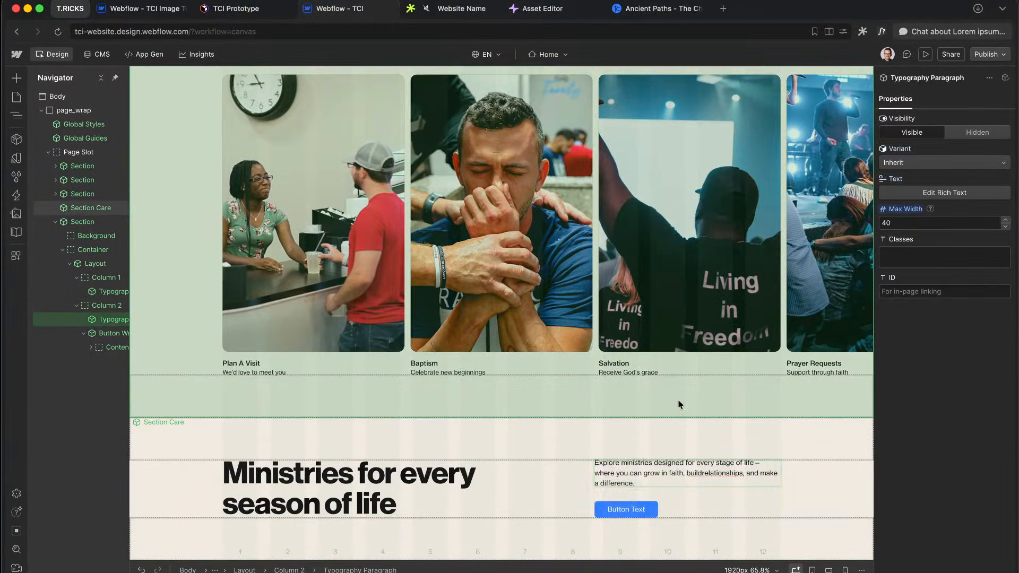
click(669, 406)
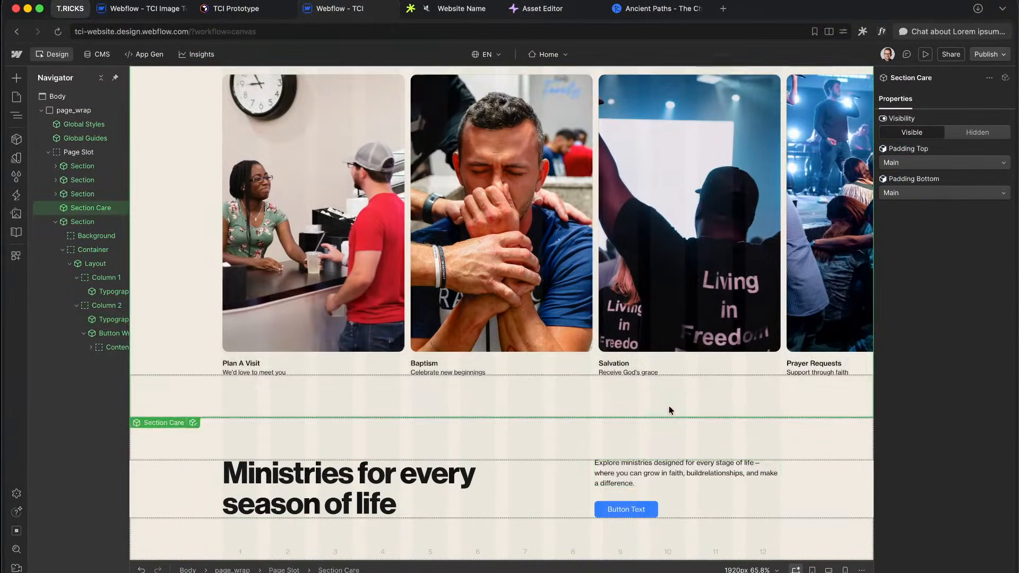
key(ctrl+Right)
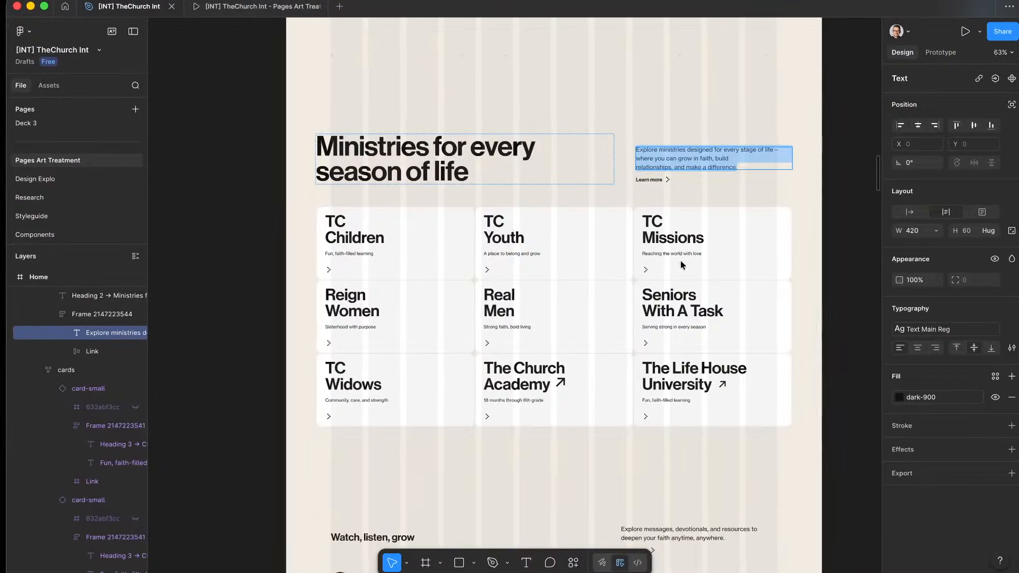
Step: Test the Learn more link in Figma's prototype preview, then go back to Webflow
scroll(656, 193, up, 5)
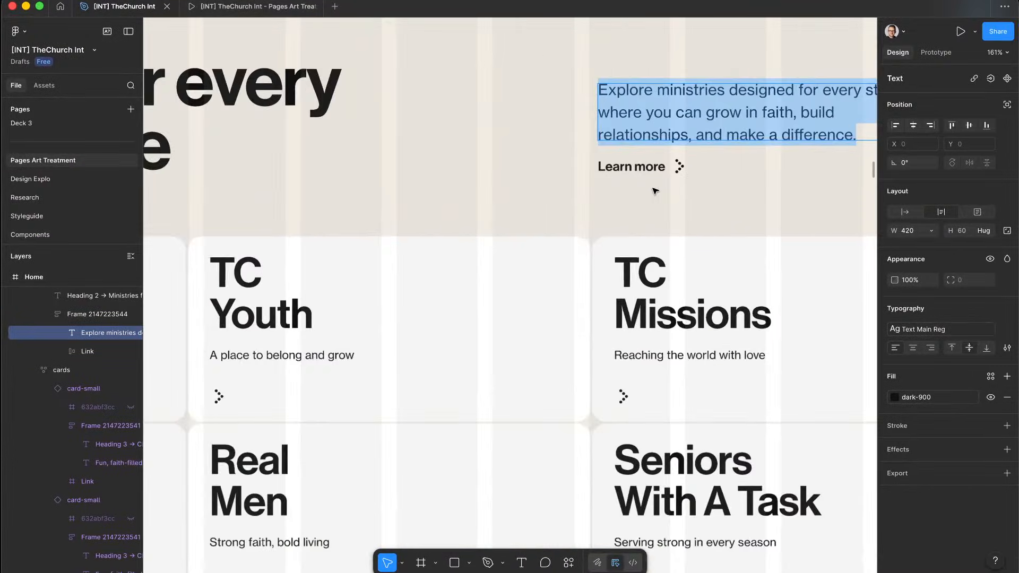
double_click(614, 195)
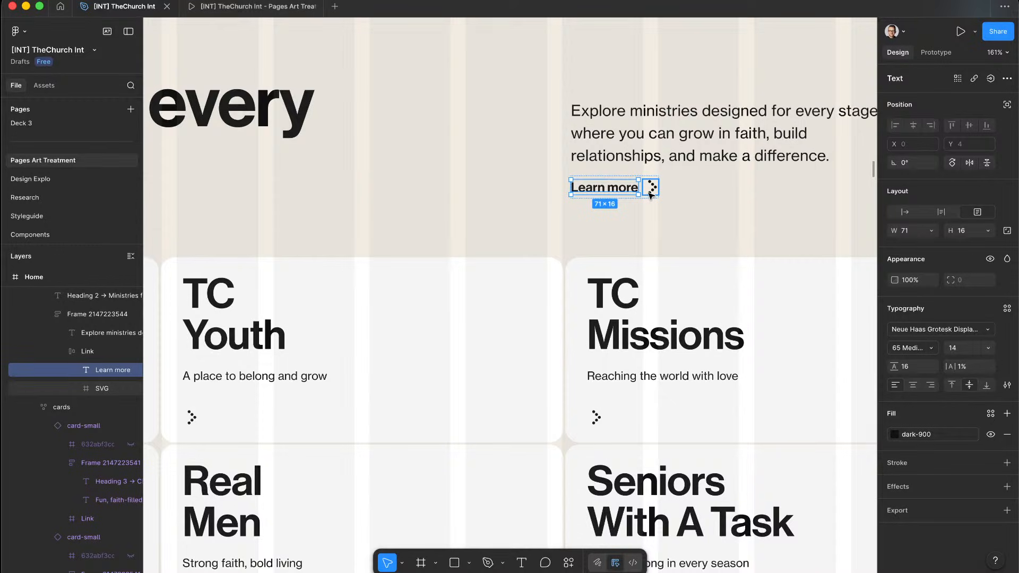
click(249, 6)
scroll(547, 316, down, 10)
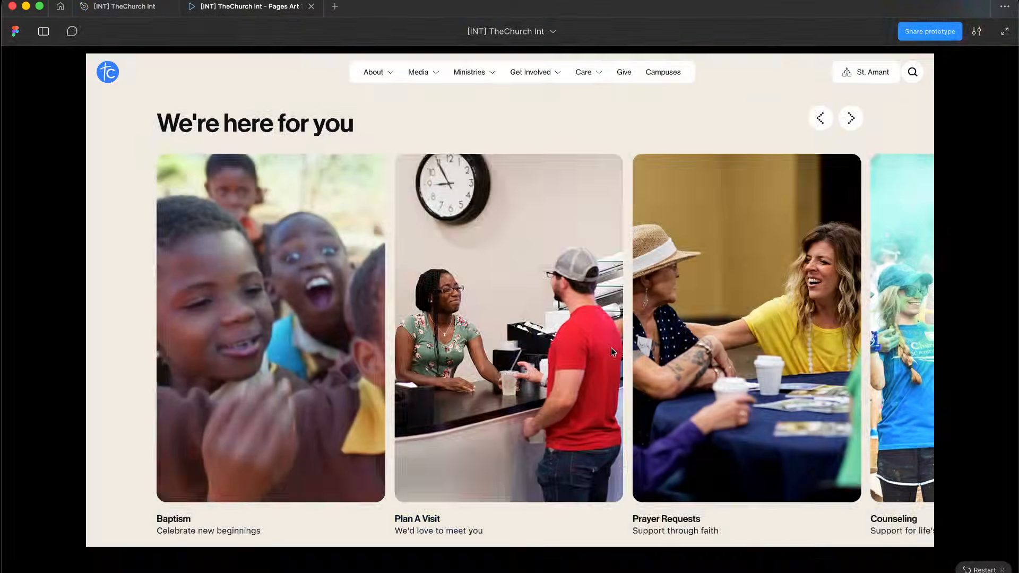
scroll(590, 253, down, 10)
scroll(590, 256, down, 5)
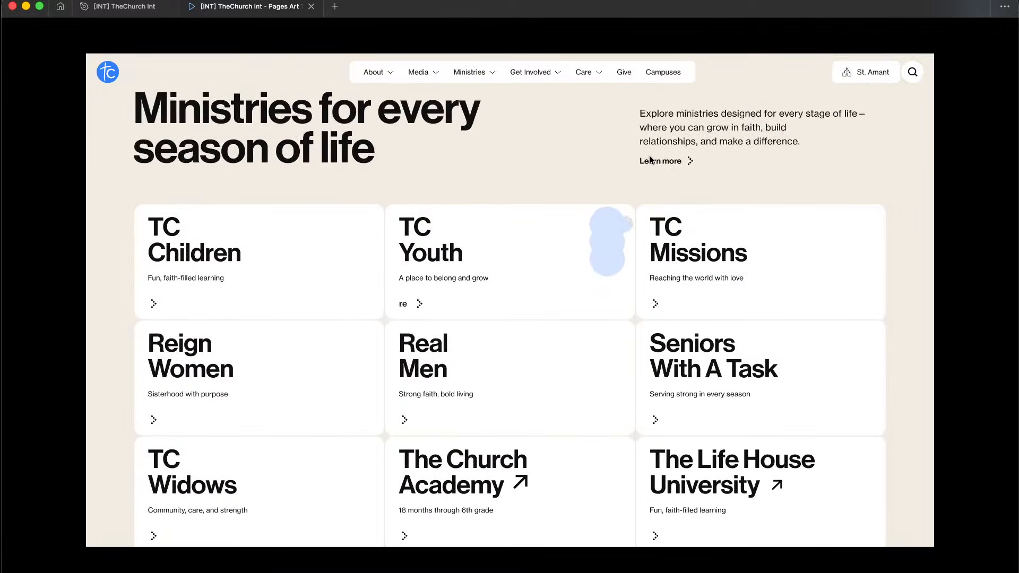
click(676, 167)
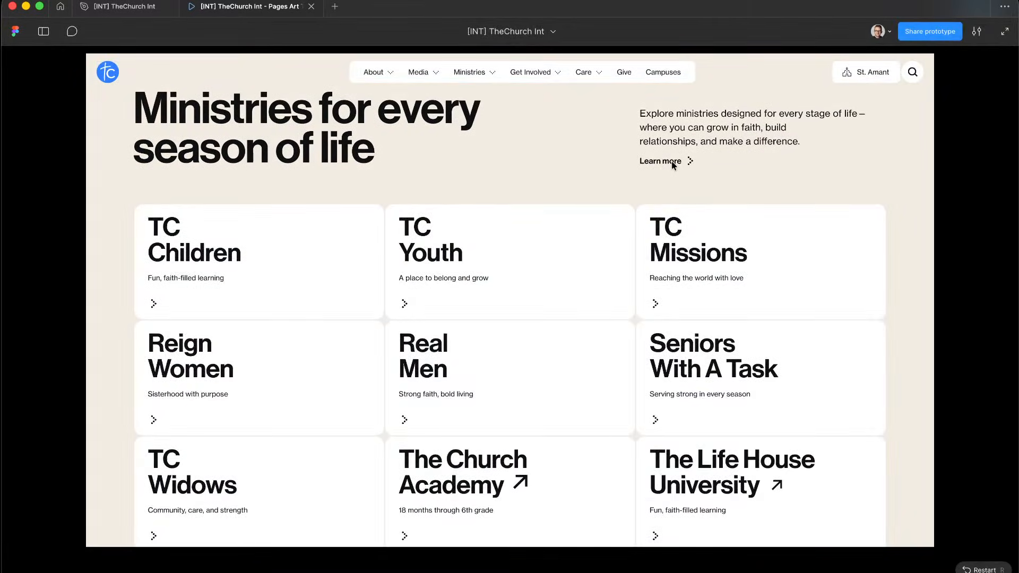
click(723, 174)
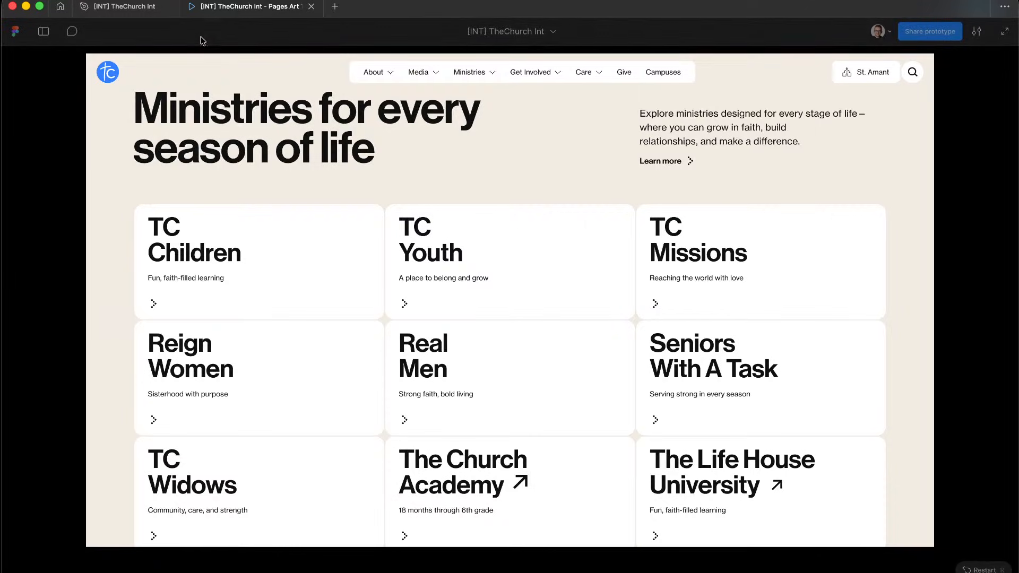
mouse_move(142, 15)
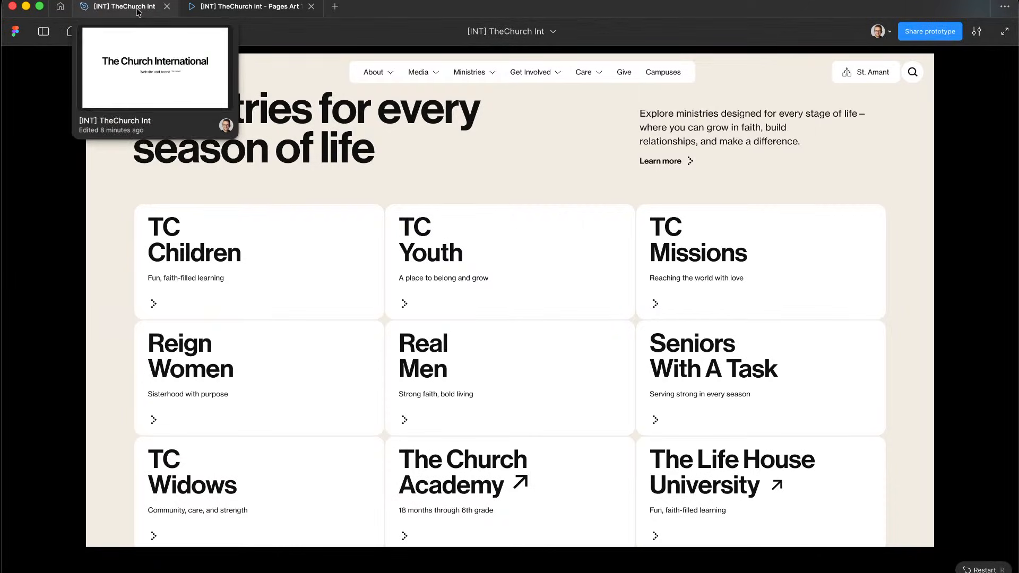
click(137, 12)
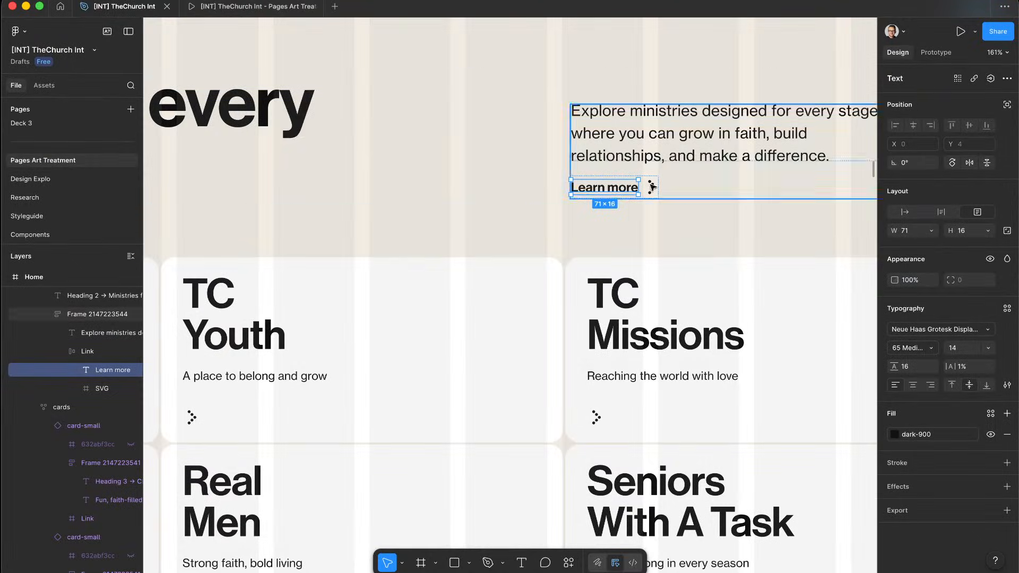
key(ctrl+Left)
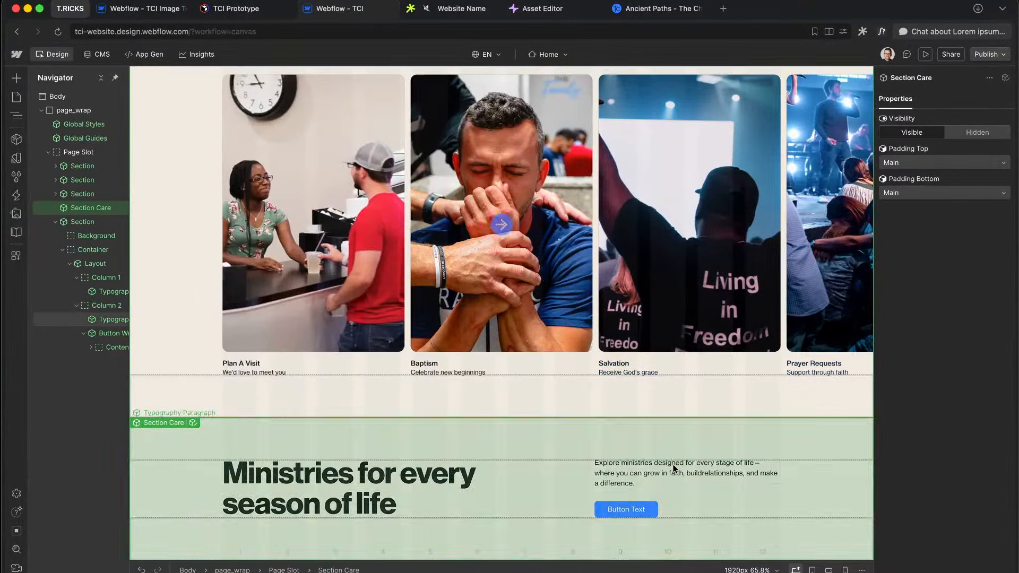
Step: Change the button from Primary to the Link variant and check it in Preview
click(626, 510)
click(909, 166)
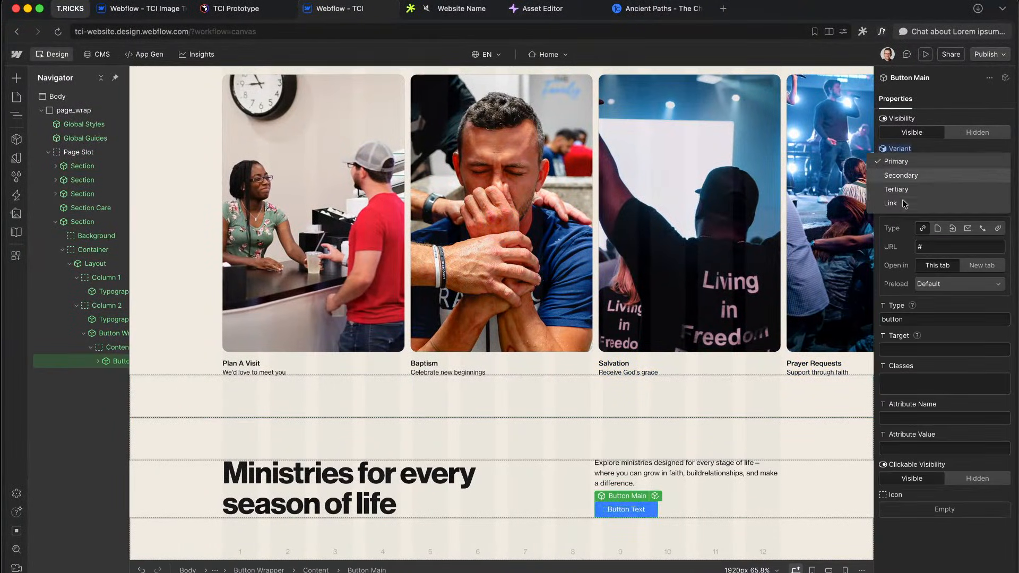
click(902, 203)
click(924, 55)
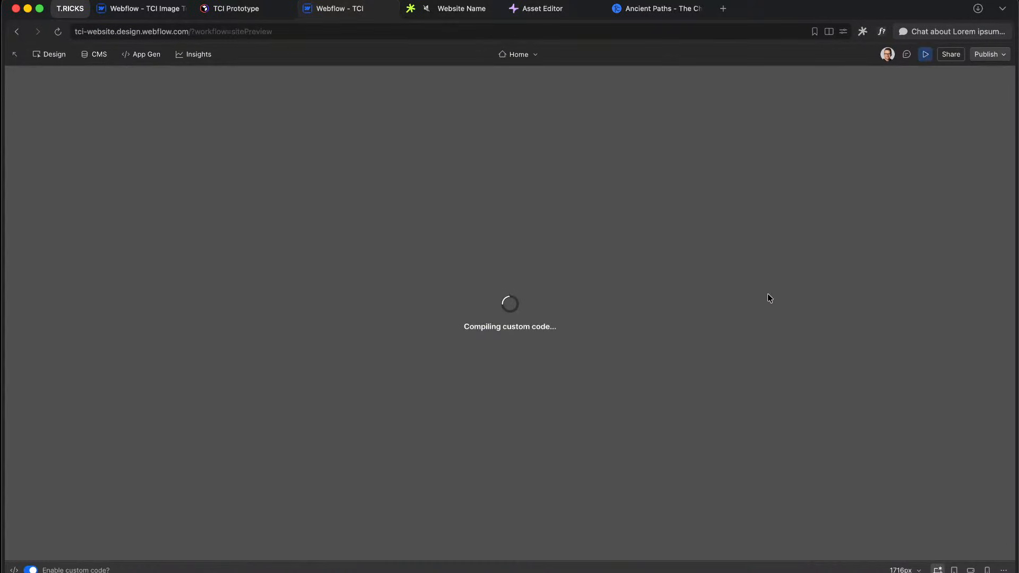
scroll(695, 409, down, 5)
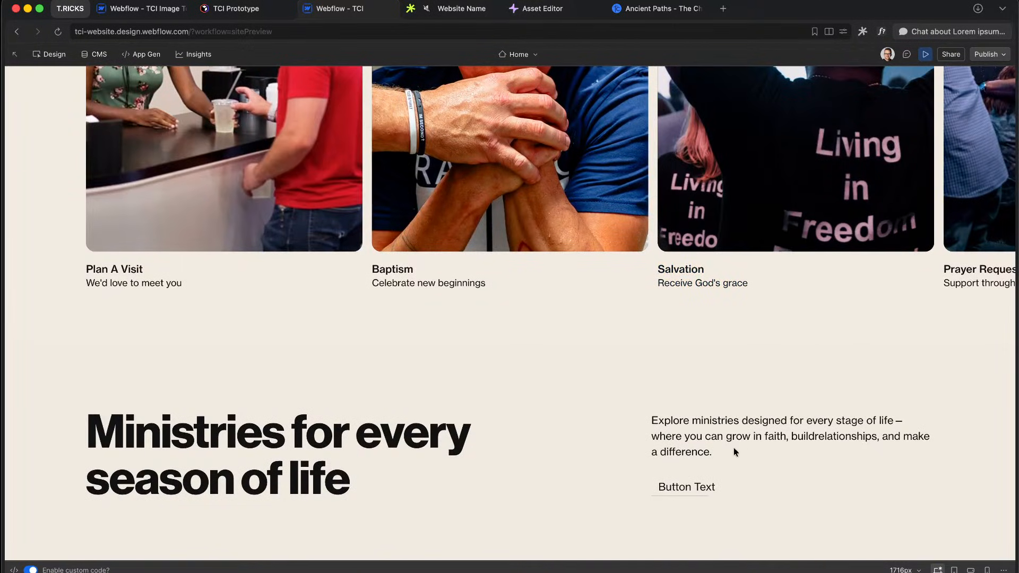
click(925, 55)
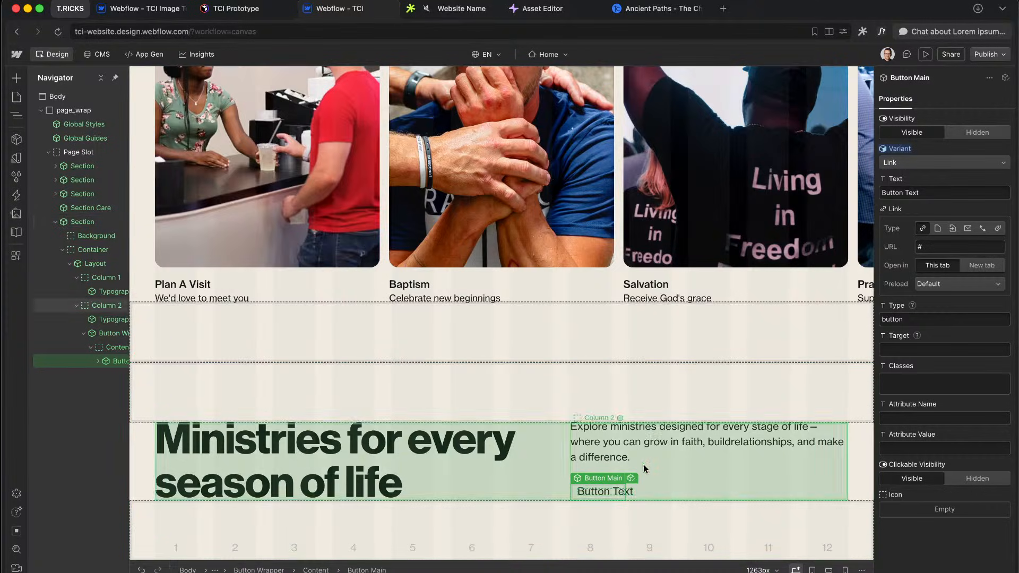
Step: Open Button Main, select its text layer and temporarily remove u-text-style-main
click(631, 477)
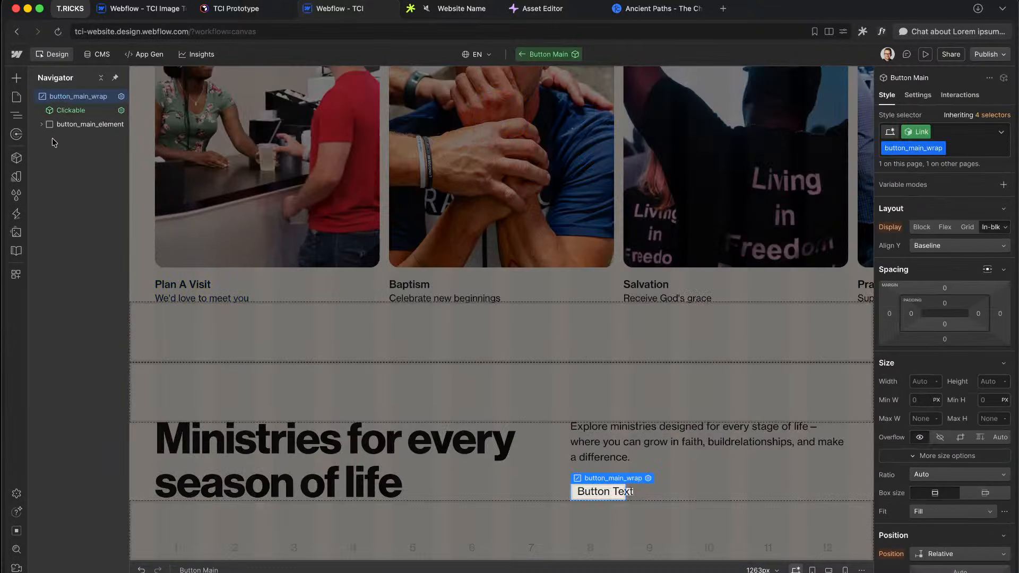
click(41, 124)
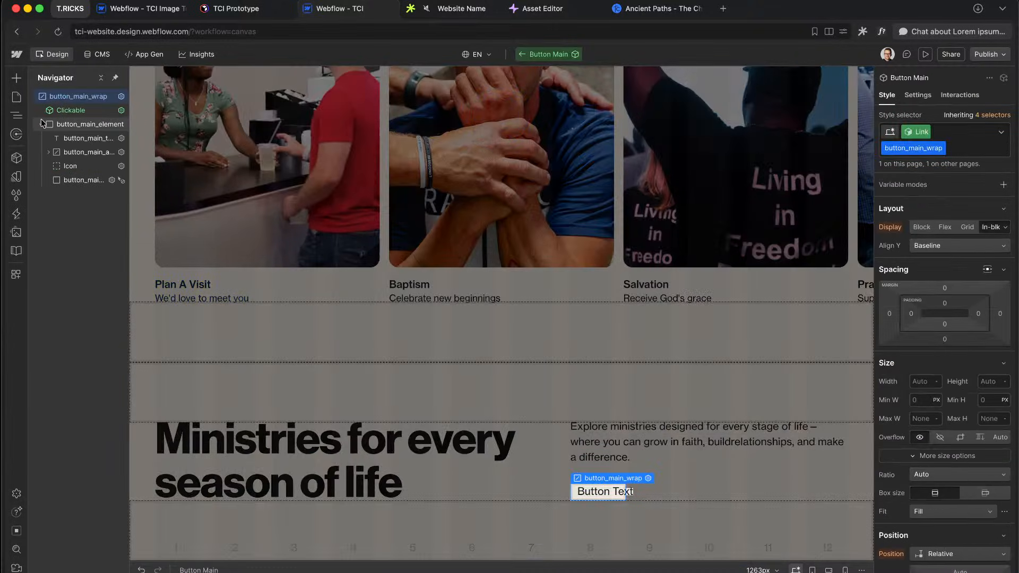
click(81, 139)
scroll(951, 364, down, 10)
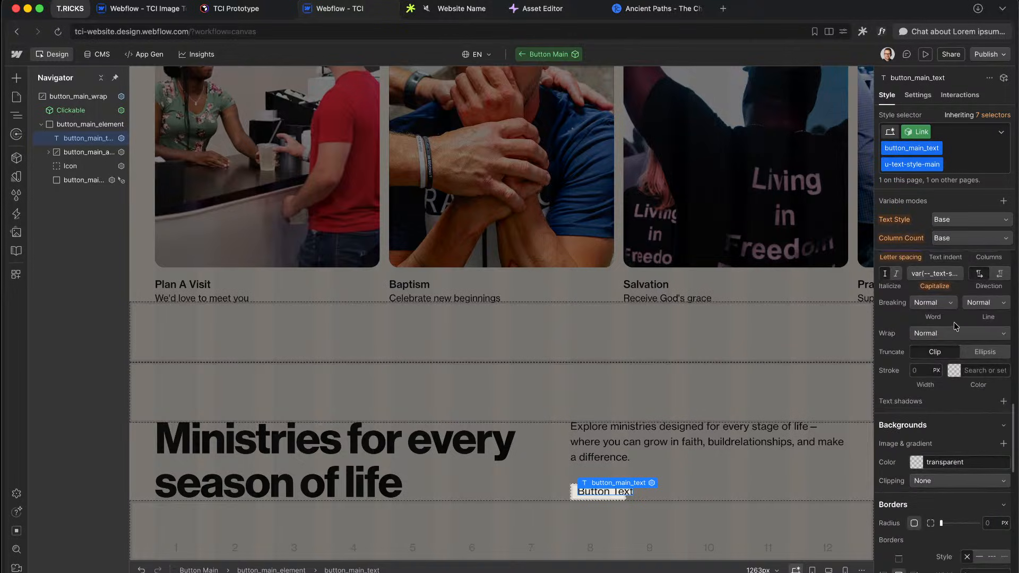
click(960, 160)
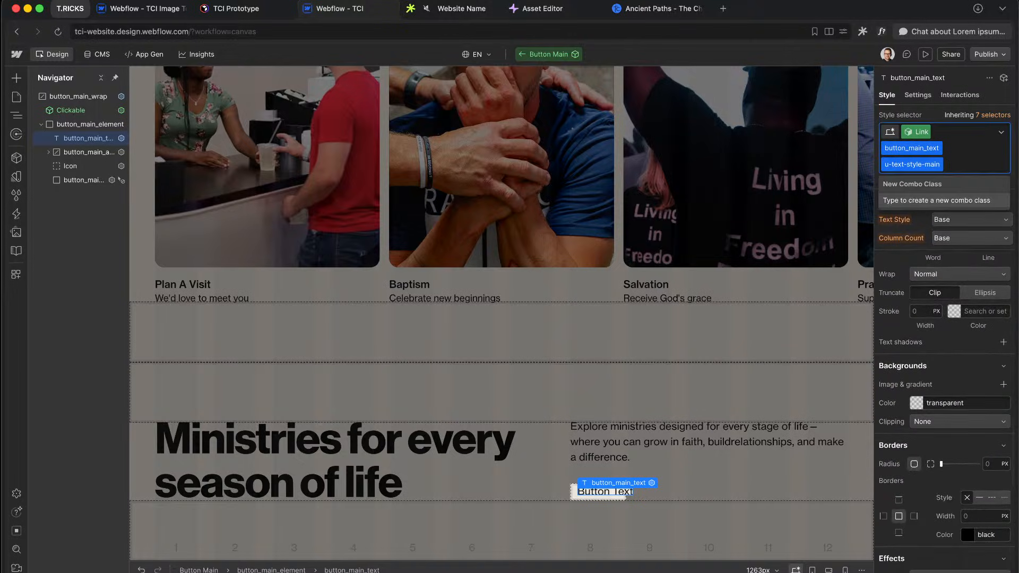
key(BackSpace)
key(Escape)
Step: Reset the text's horizontal transform offset to 0px and re-add u-text-style-main
scroll(967, 489, down, 5)
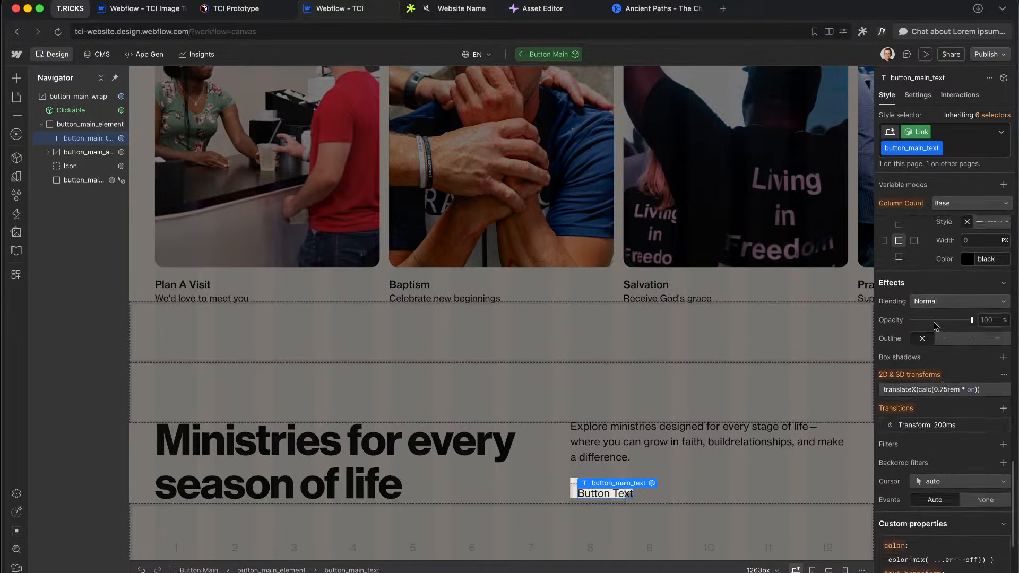
scroll(937, 326, down, 1)
click(943, 382)
click(1006, 402)
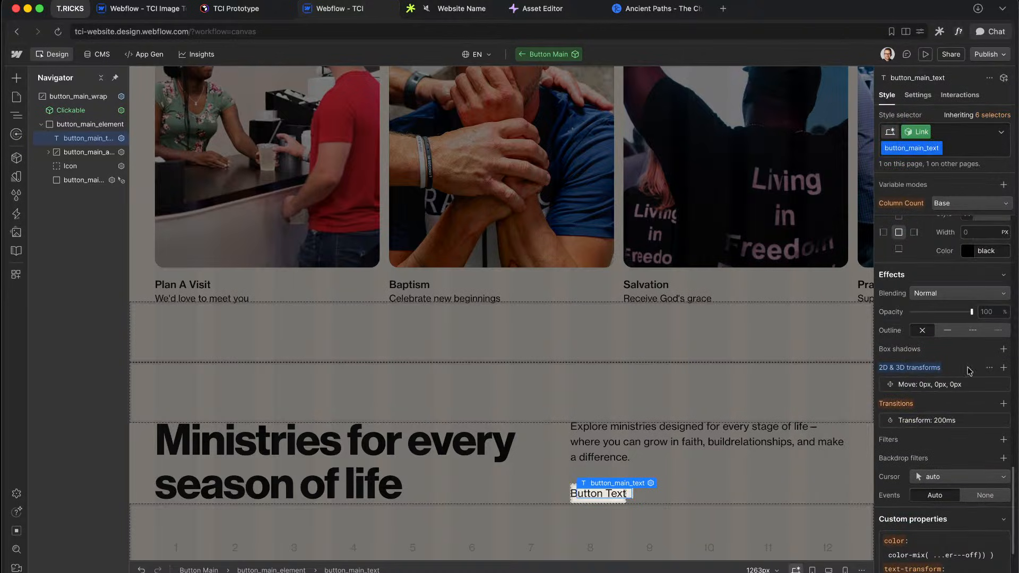
click(962, 140)
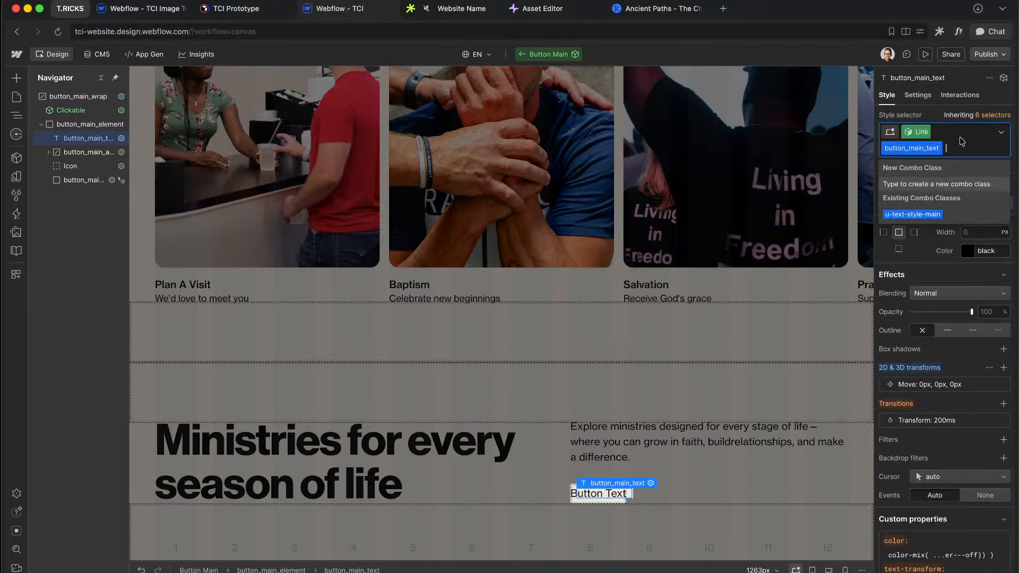
click(909, 214)
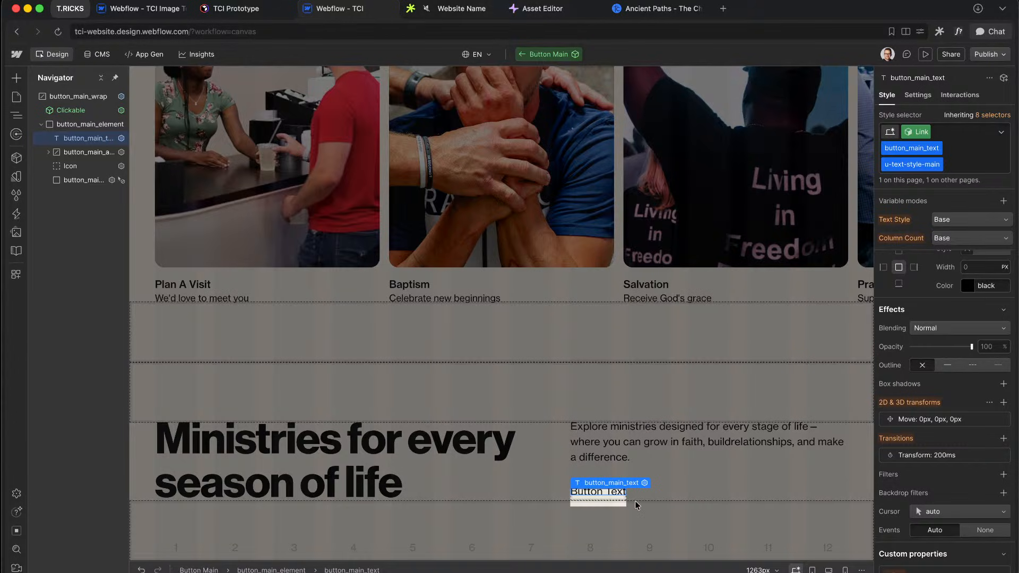
click(69, 181)
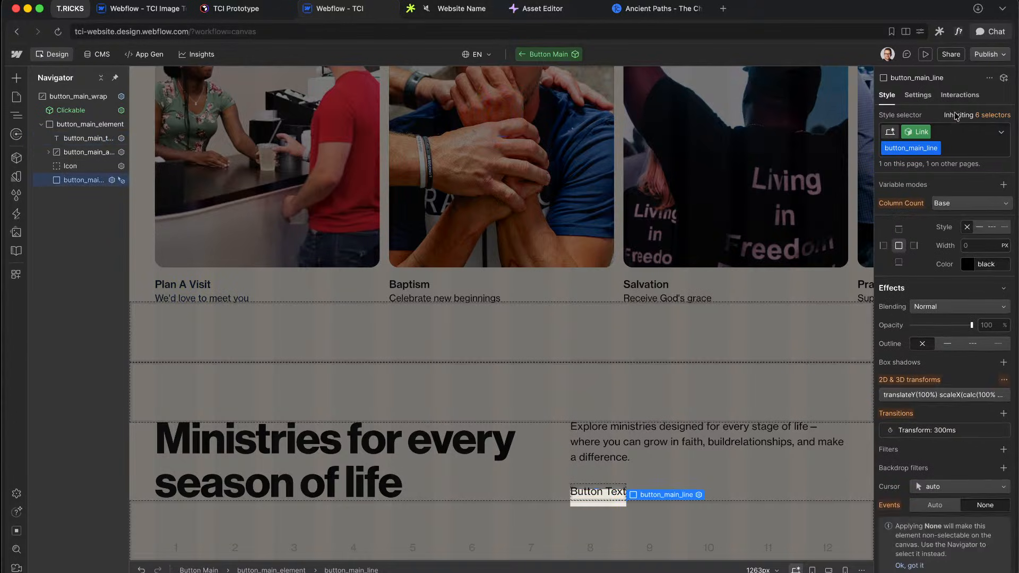
Step: Compare with Figma's Learn more and delete the button_main_line underline layer
key(ctrl+Right)
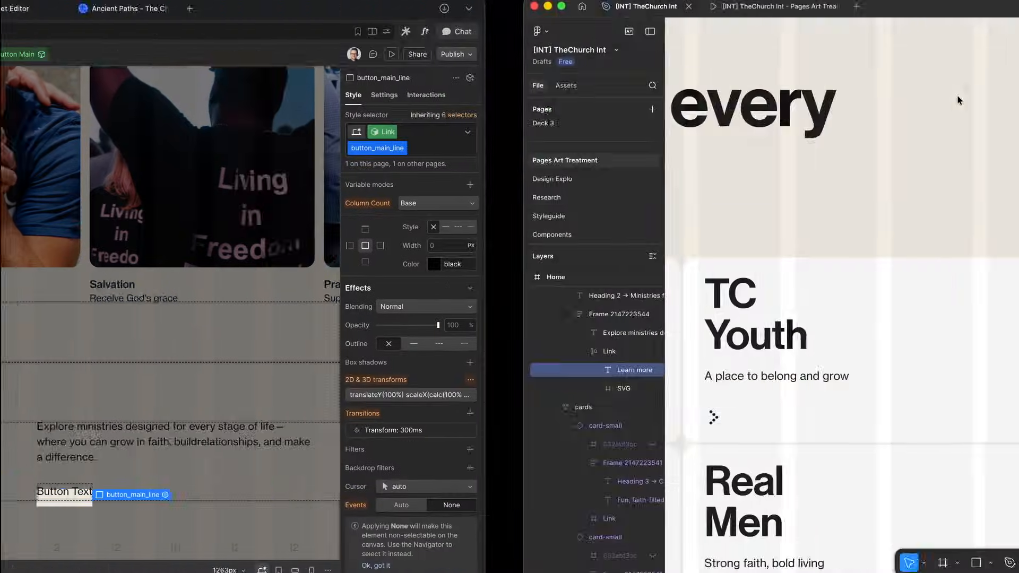
ctrl+scroll(595, 195, down, 10)
scroll(597, 198, down, 15)
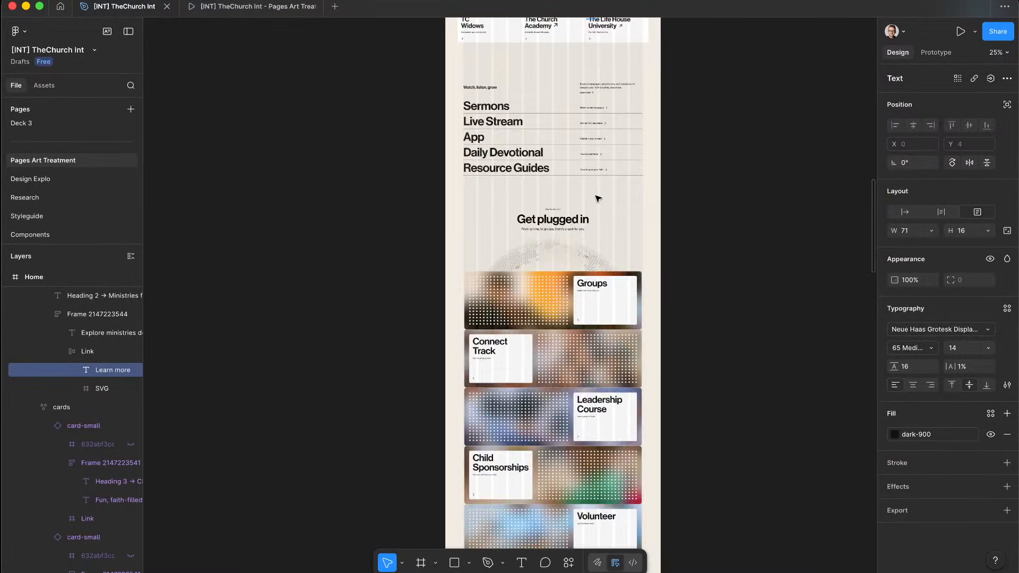
scroll(598, 199, up, 10)
ctrl+scroll(687, 115, up, 8)
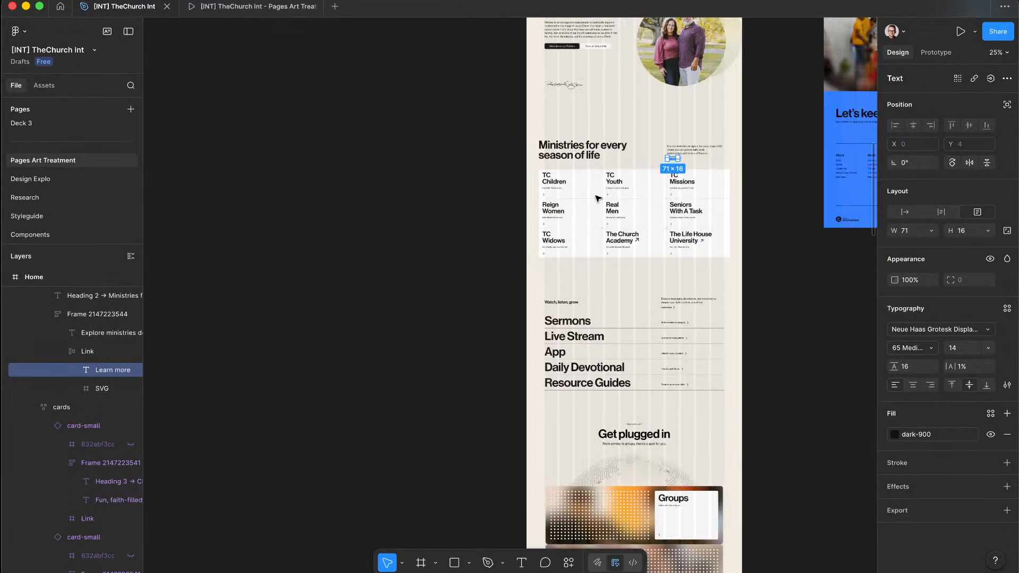
key(ctrl+Left)
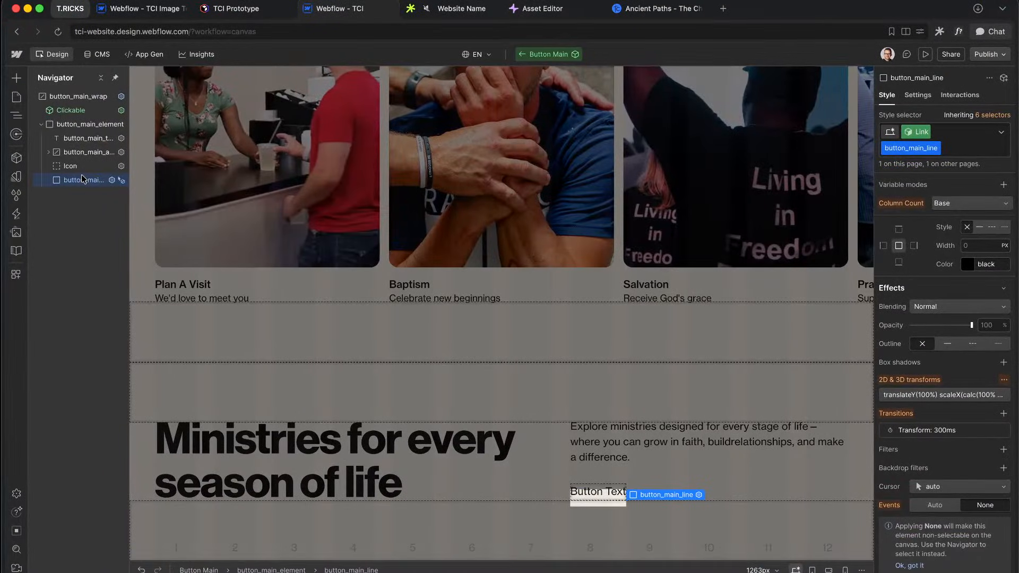
key(Delete)
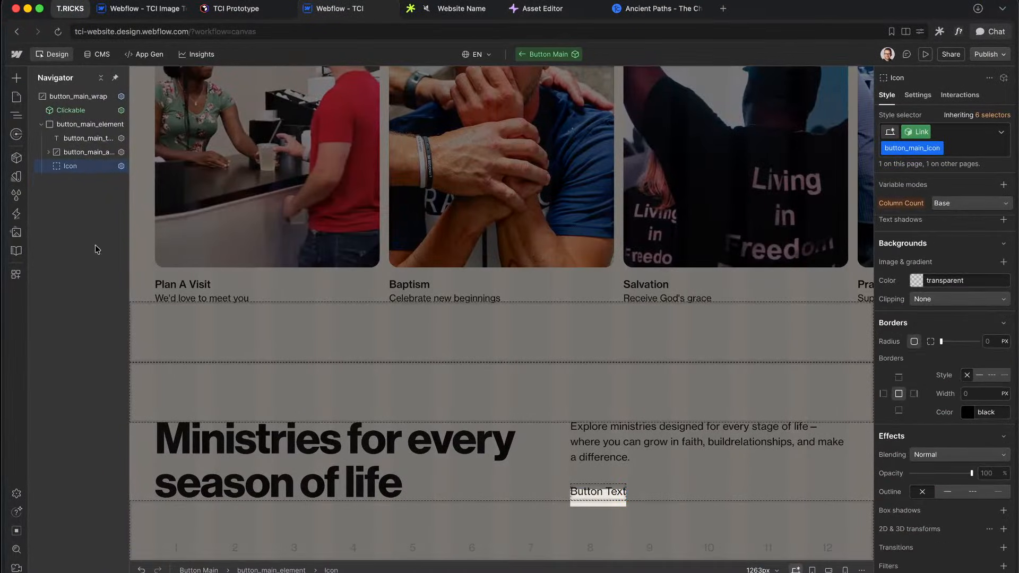
Step: Reset button_main_element's bottom border colour and set its border style to none
click(80, 126)
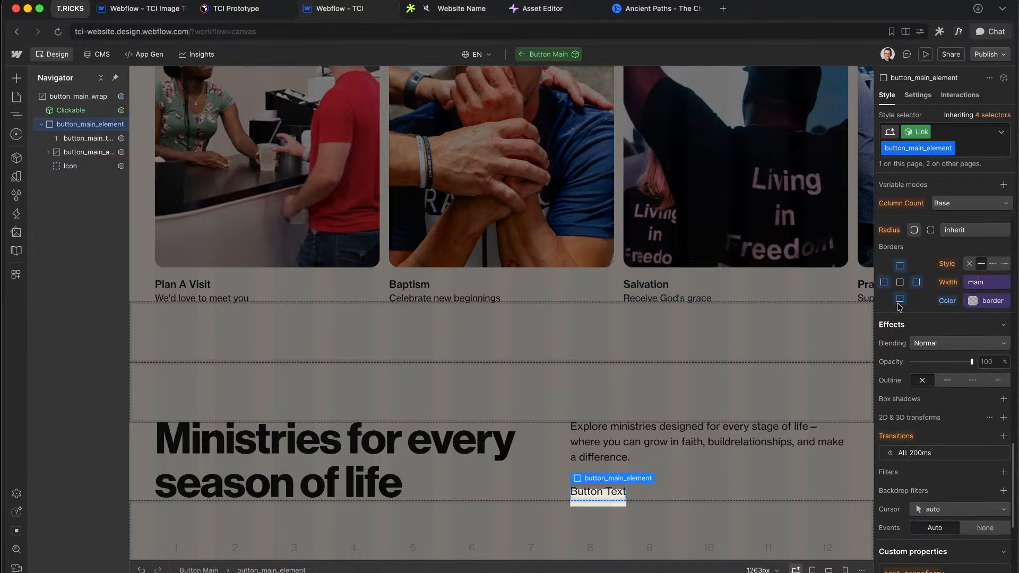
alt+click(952, 303)
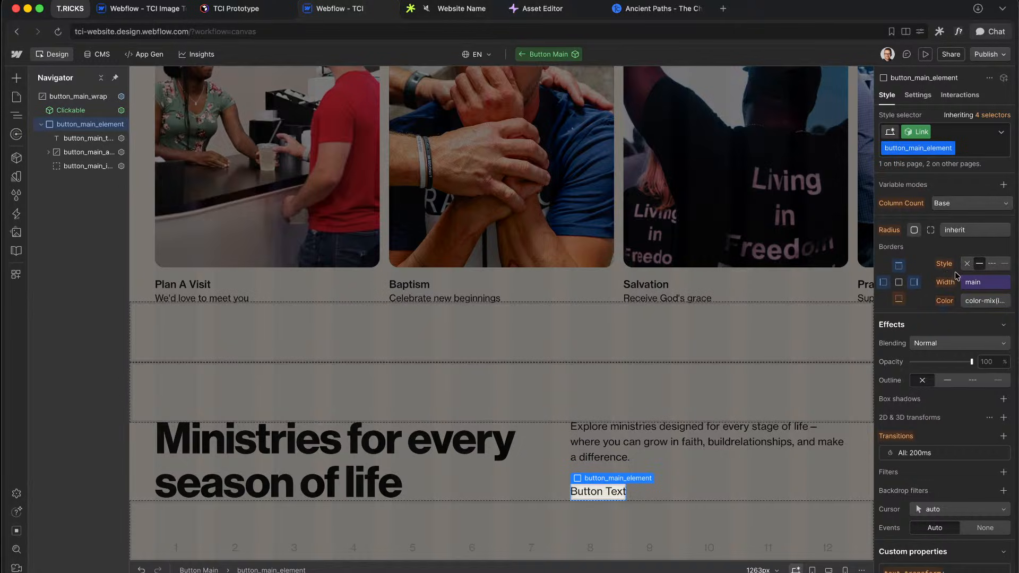
click(966, 265)
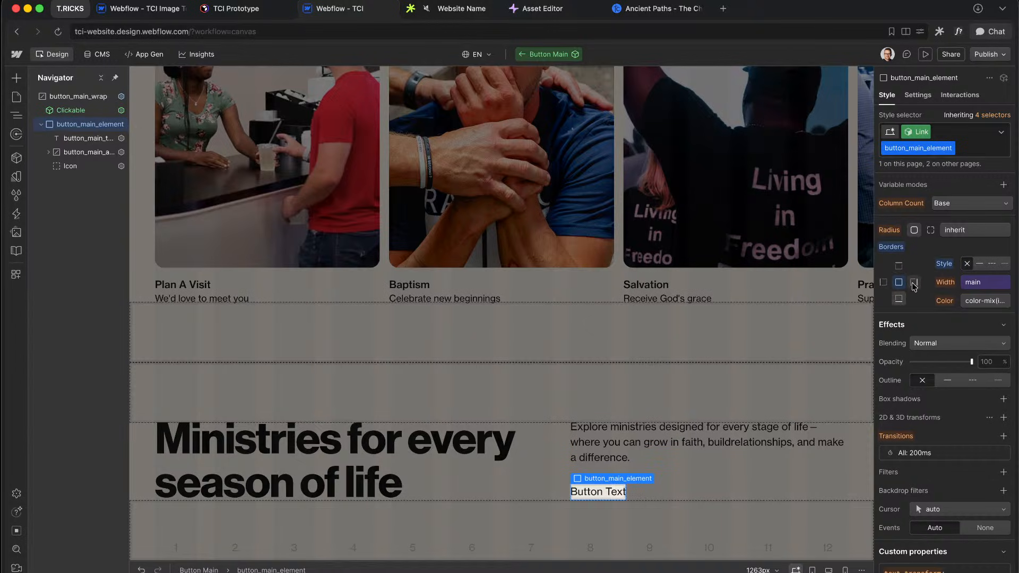
key(ctrl+Right)
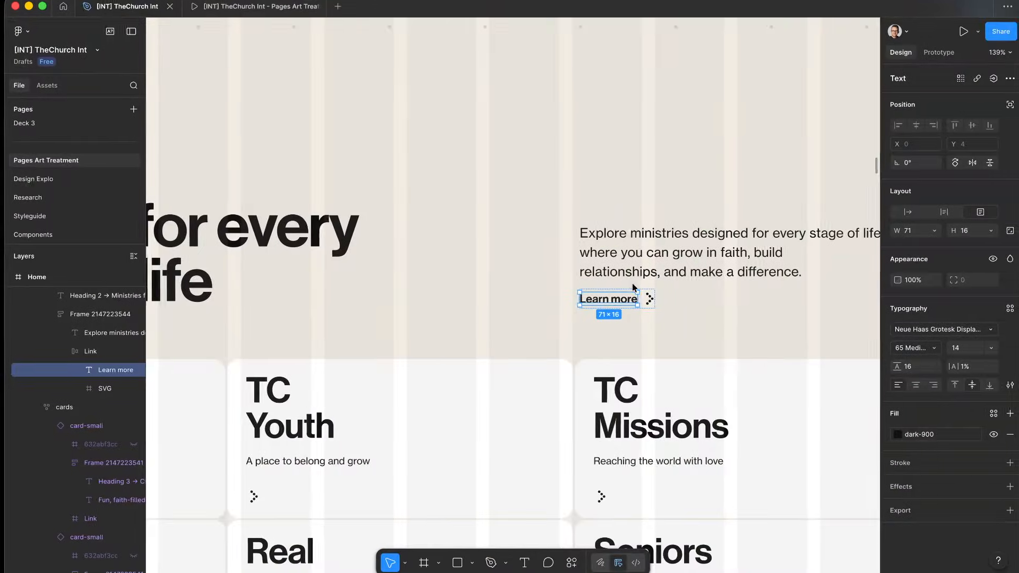
scroll(635, 286, up, 5)
key(ctrl+Left)
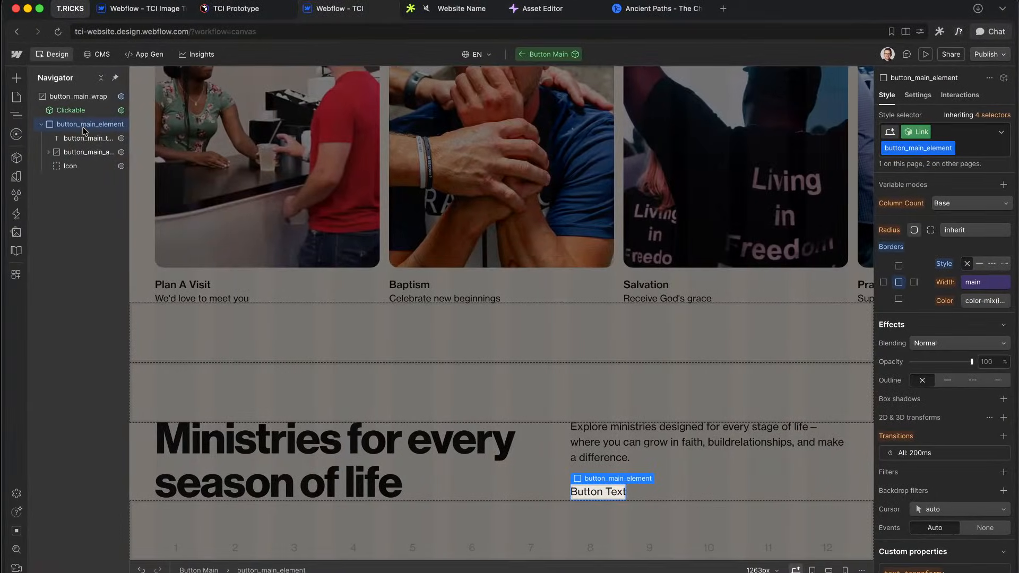
Step: Set button_main_text's weight to primary-medium, keeping the u-text-style-main class
click(77, 137)
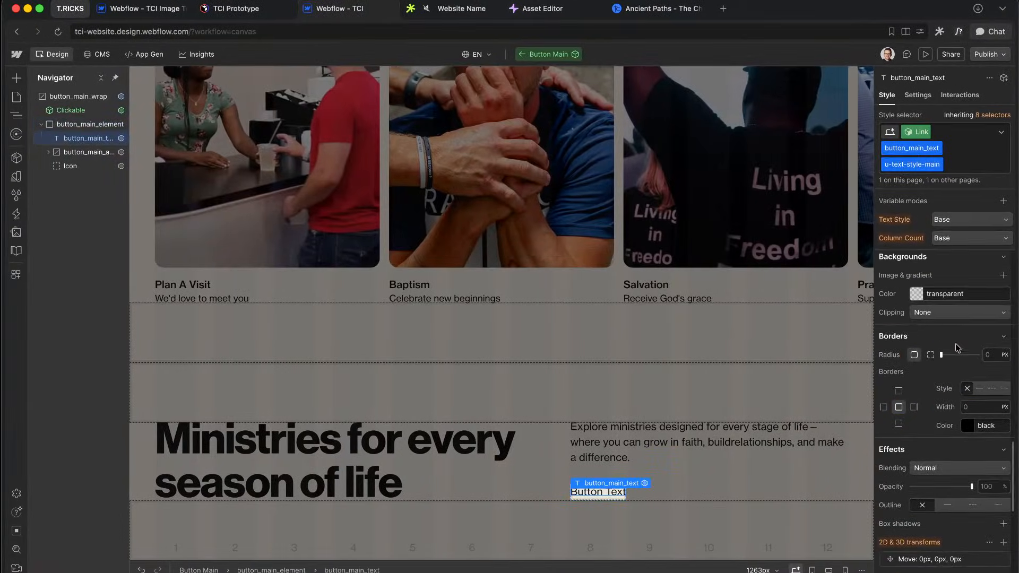
click(971, 168)
key(BackSpace)
key(Escape)
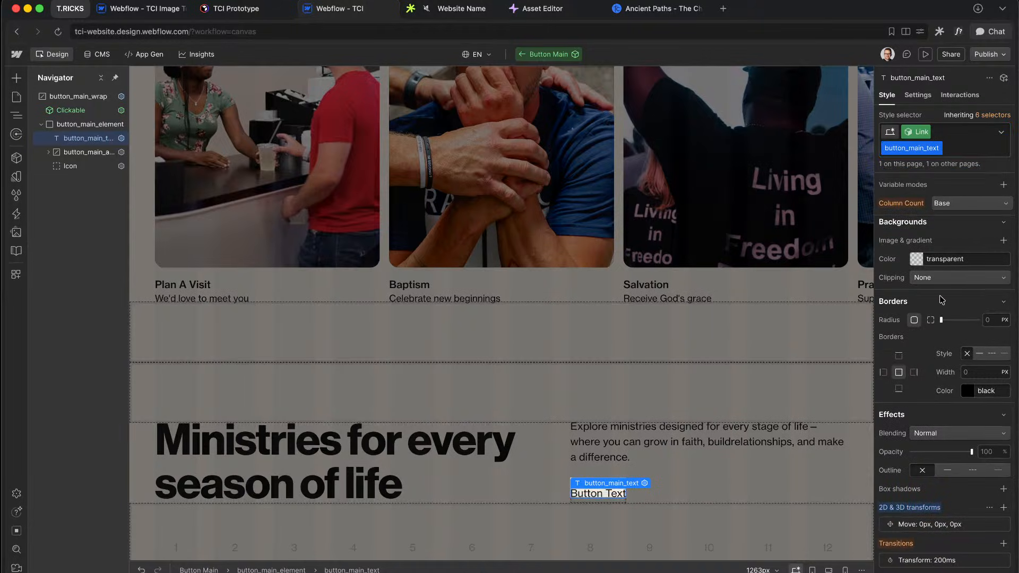
scroll(942, 300, up, 3)
scroll(940, 300, up, 3)
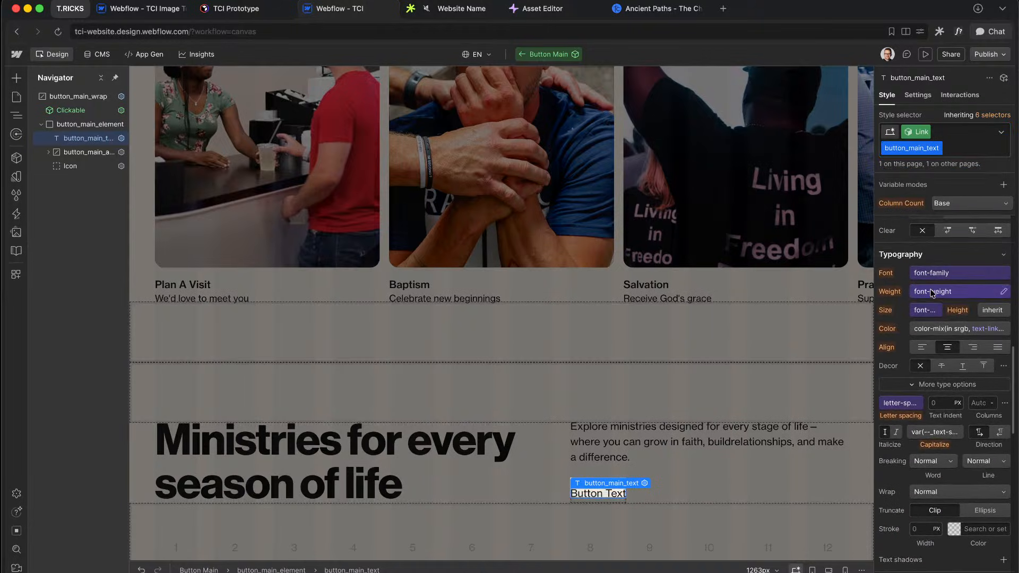
click(933, 292)
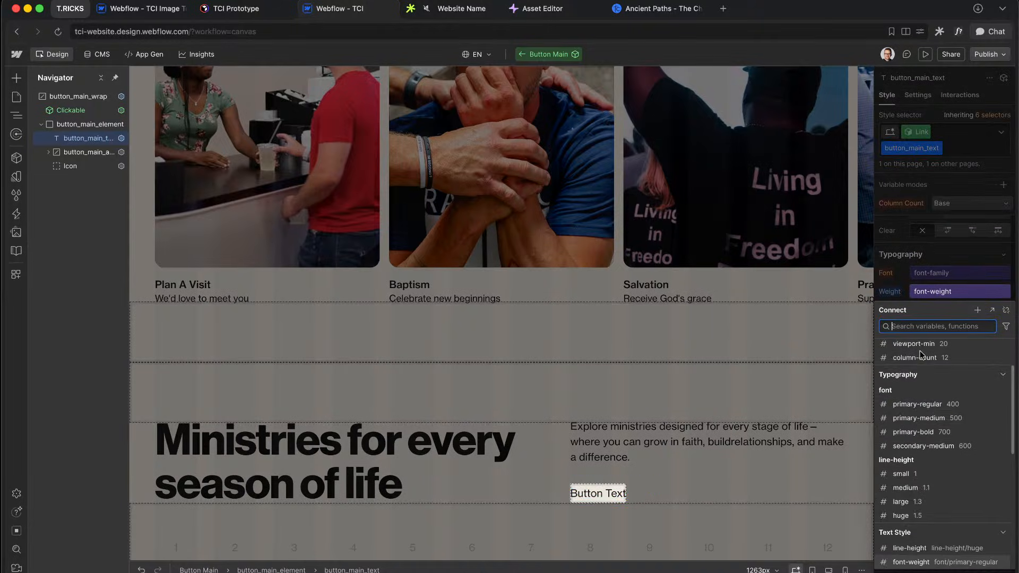
click(920, 419)
click(989, 154)
click(990, 154)
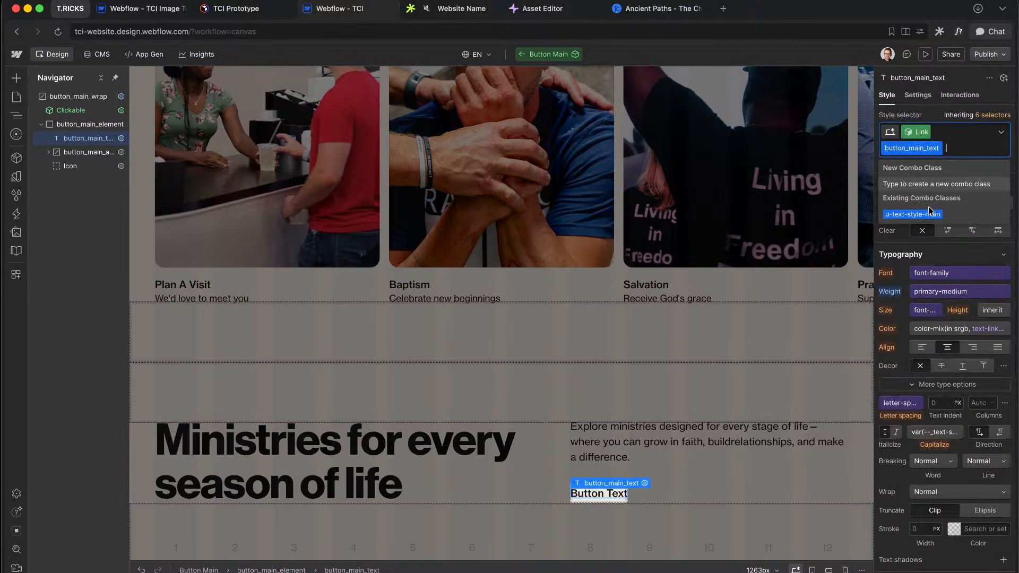
click(916, 215)
Step: Check Figma's Learn more link and select the button_main_arrow layer
key(ctrl+Right)
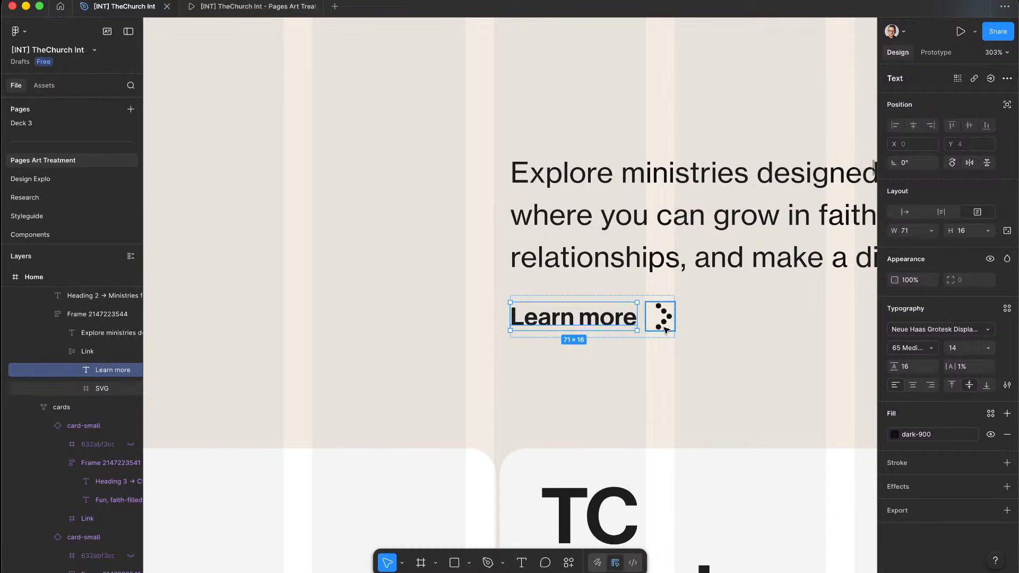
key(ctrl+Left)
click(69, 154)
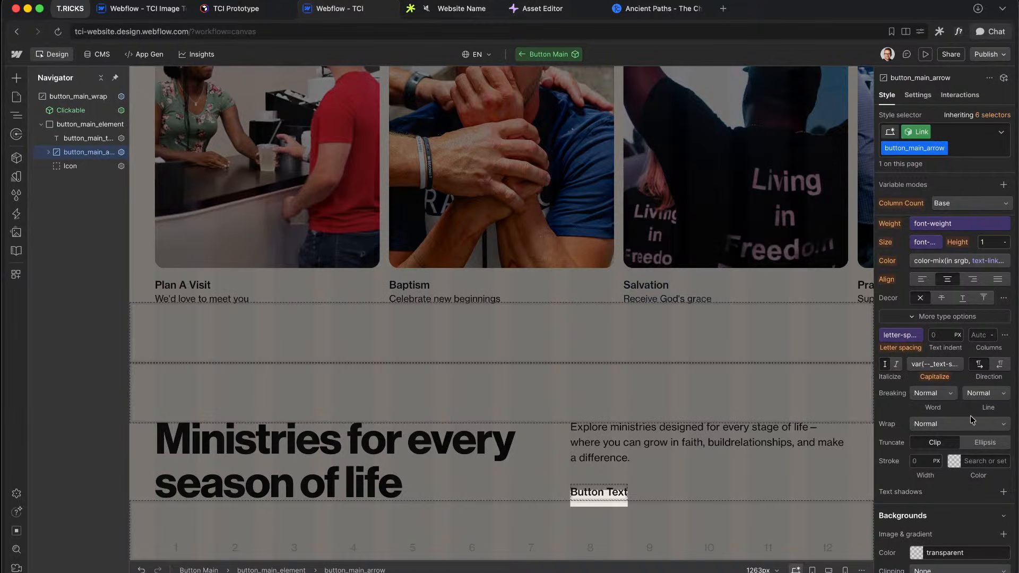
scroll(970, 415, down, 5)
Step: Detach the opacity variable so the arrow stays at 100% opacity
scroll(971, 416, down, 4)
click(934, 350)
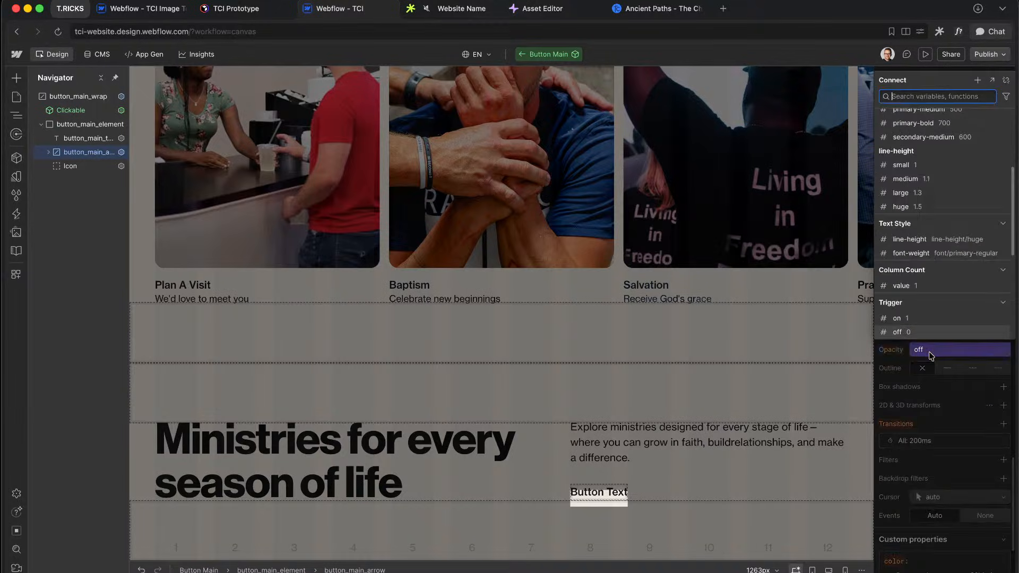
click(1005, 78)
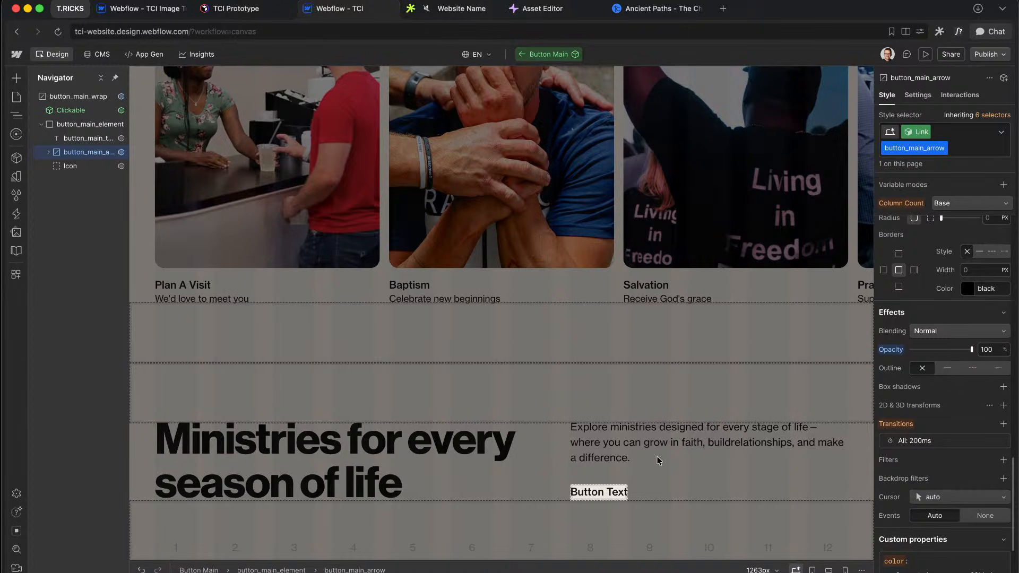
scroll(945, 366, up, 10)
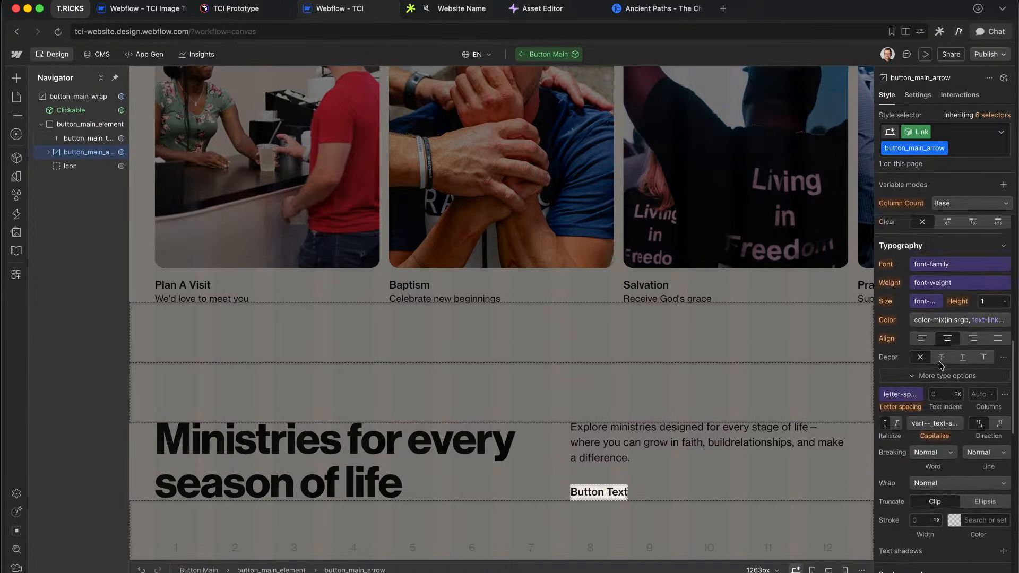
Step: Delete the arrow's Link-variant visibility condition, then switch back to Figma
click(919, 96)
click(920, 151)
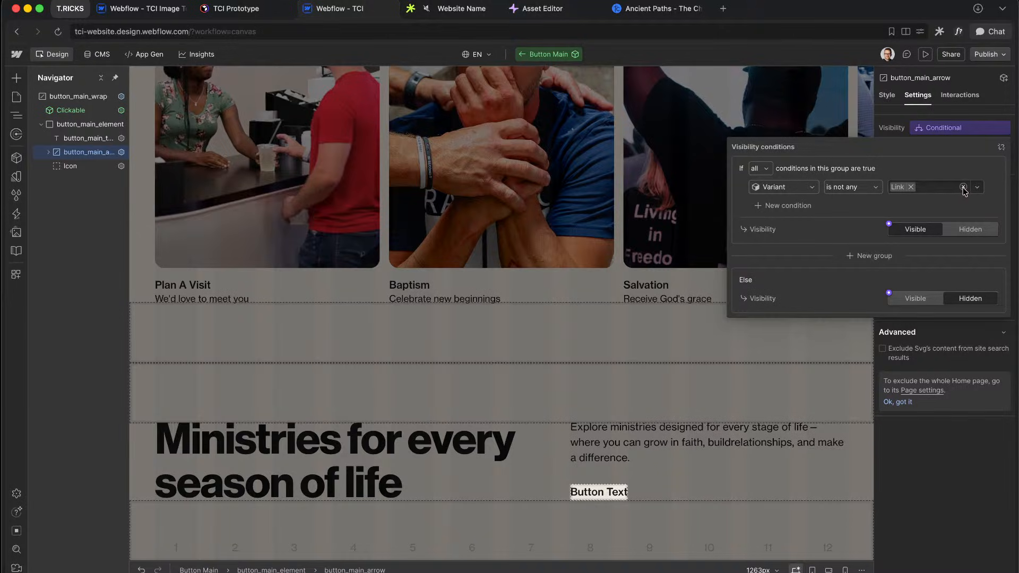
click(957, 128)
click(1001, 147)
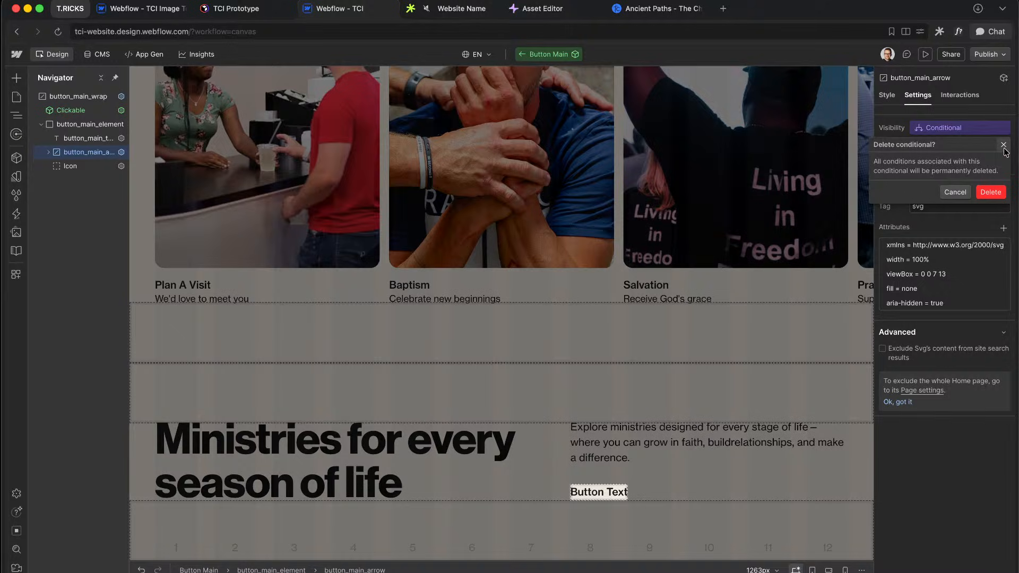
click(991, 191)
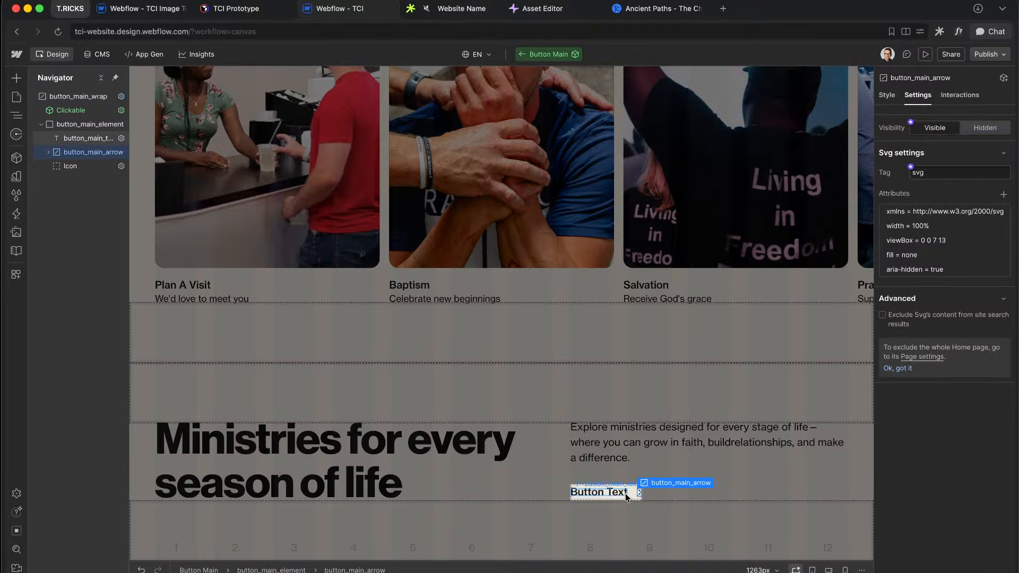
key(ctrl+Right)
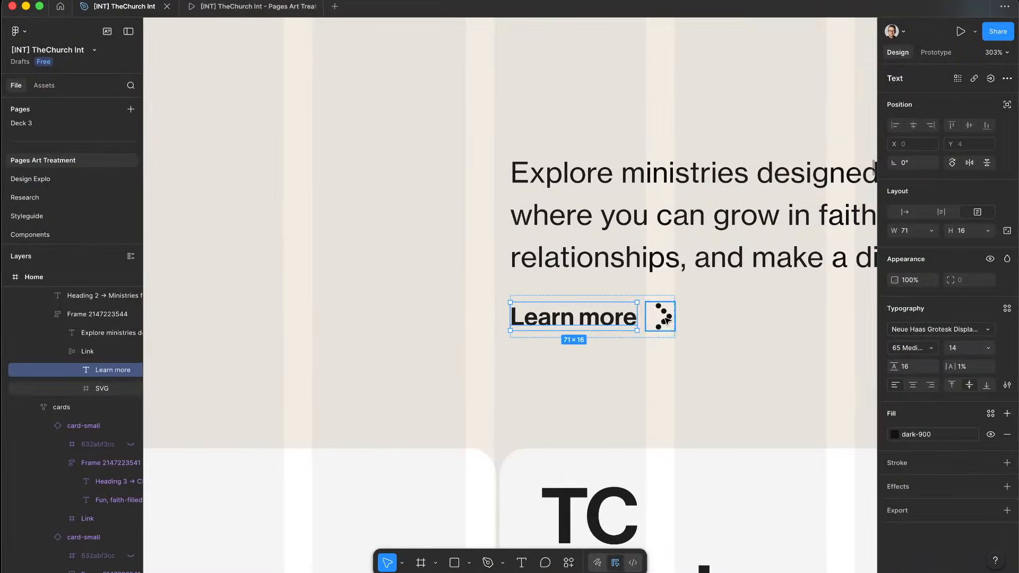
scroll(671, 319, up, 5)
double_click(652, 273)
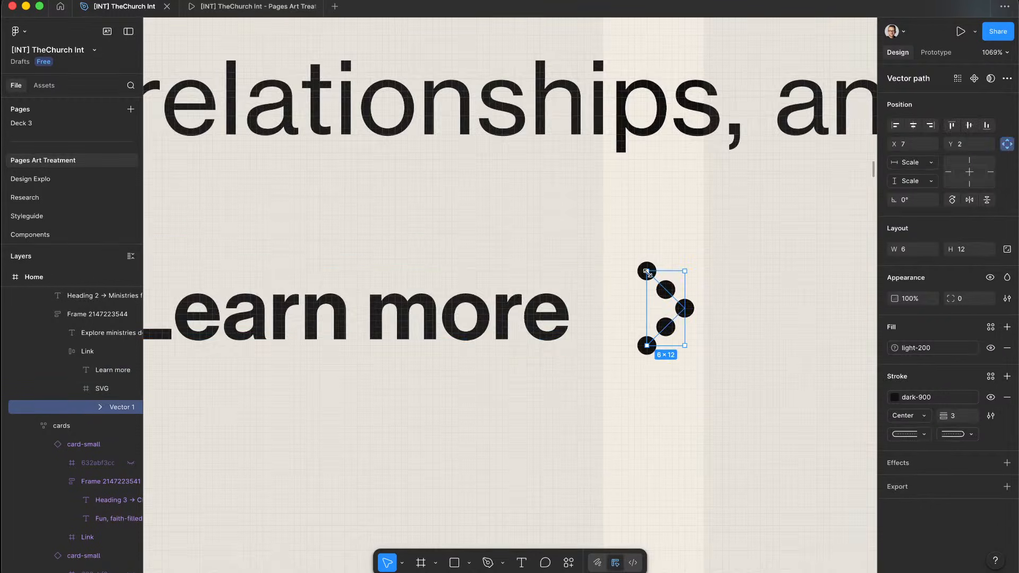
scroll(639, 278, up, 3)
key(r)
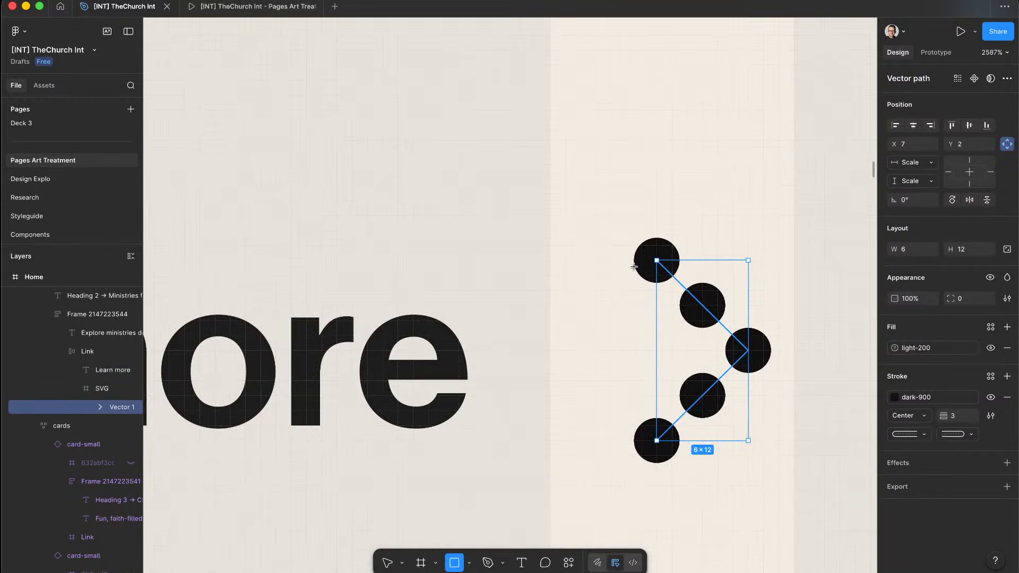
drag(641, 260, 470, 396)
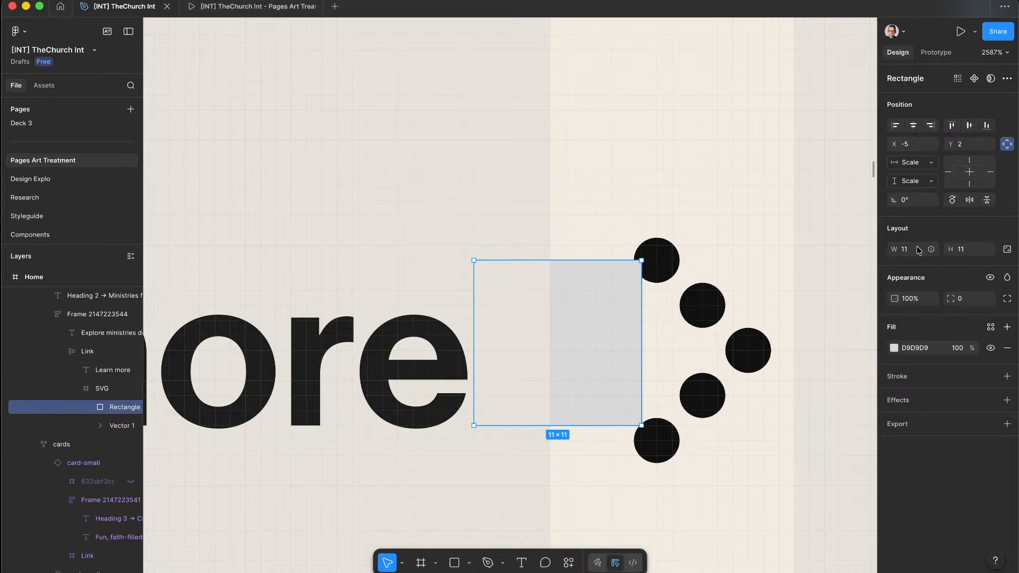
key(super+z)
key(ctrl+Left)
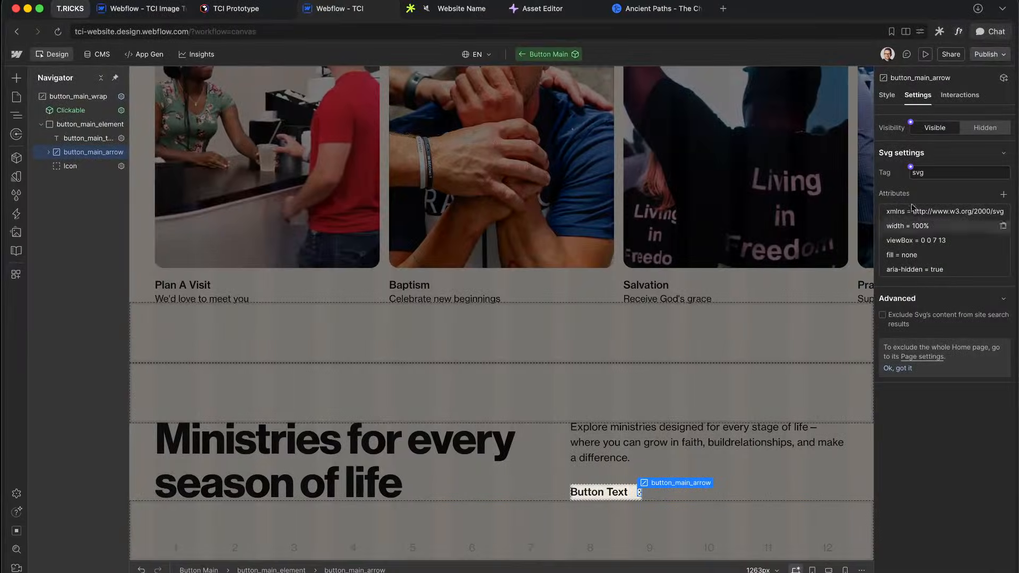
click(891, 97)
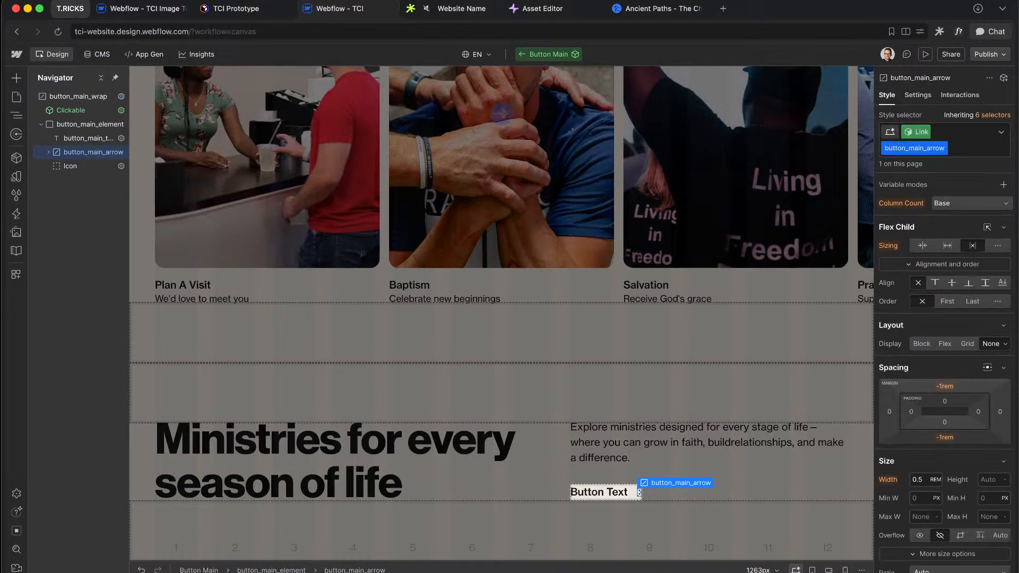
click(87, 123)
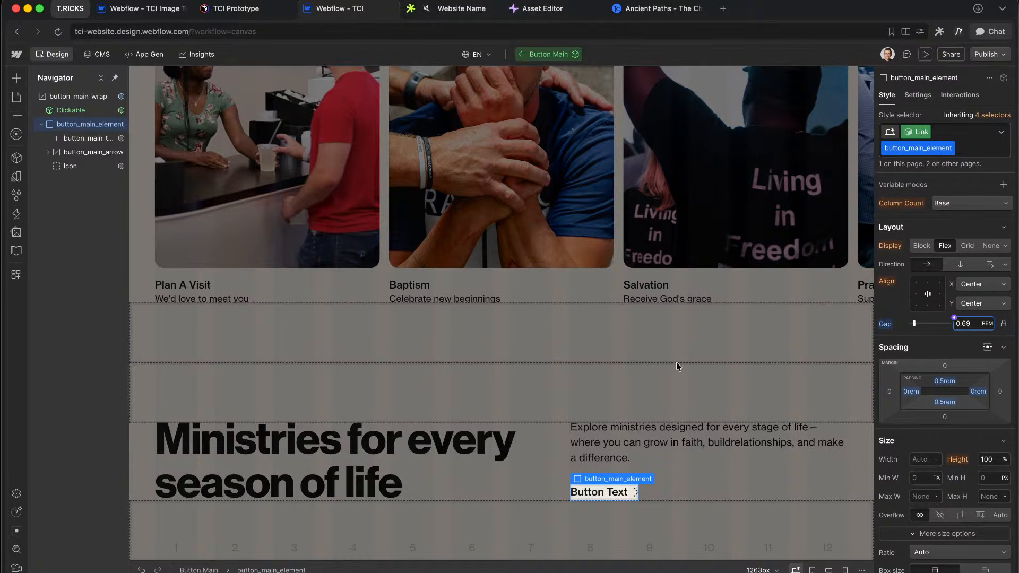
key(ctrl+Right)
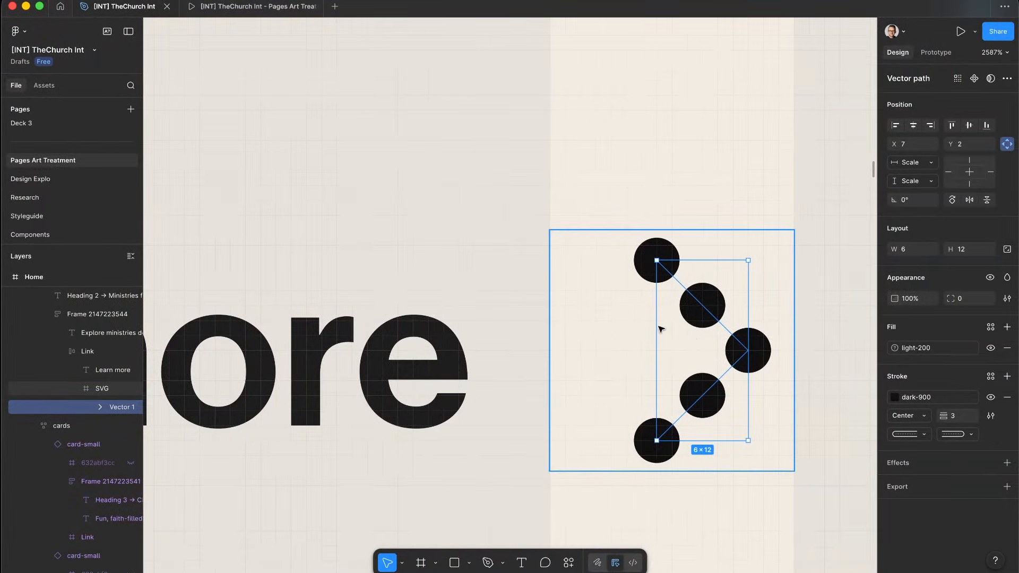
Step: Select the button's arrow element in the Webflow Navigator
scroll(598, 333, down, 5)
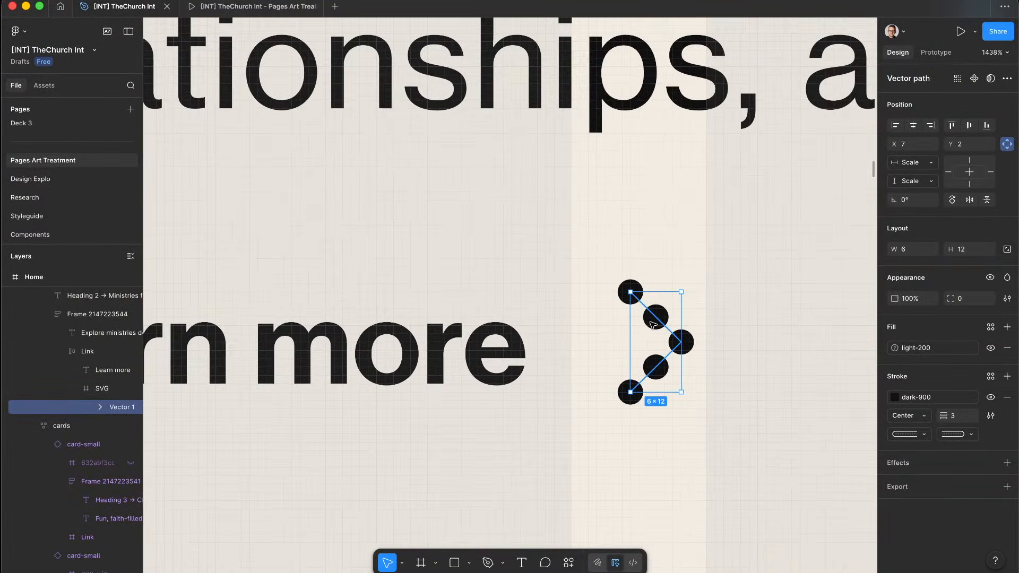
key(ctrl+Left)
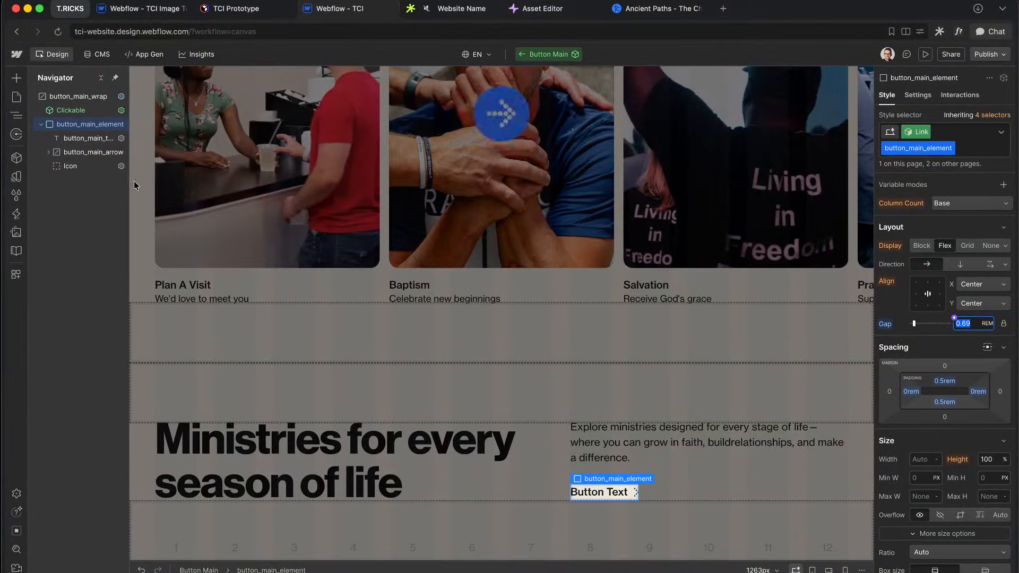
click(93, 151)
Step: In Figma, Alt-drag a copy of Vector 1 onto empty canvas and outline its dotted stroke
key(ctrl+Right)
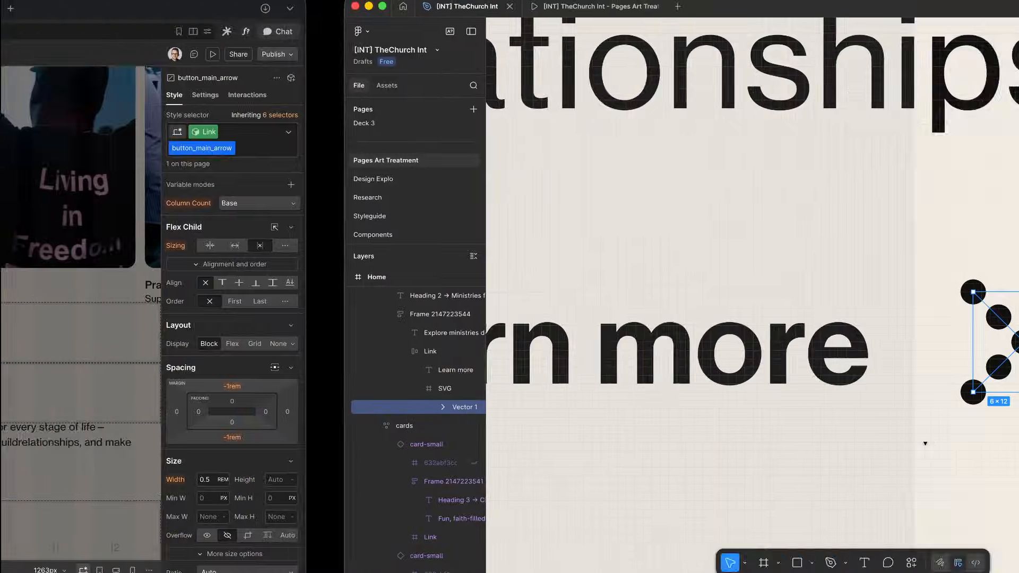
scroll(679, 265, down, 10)
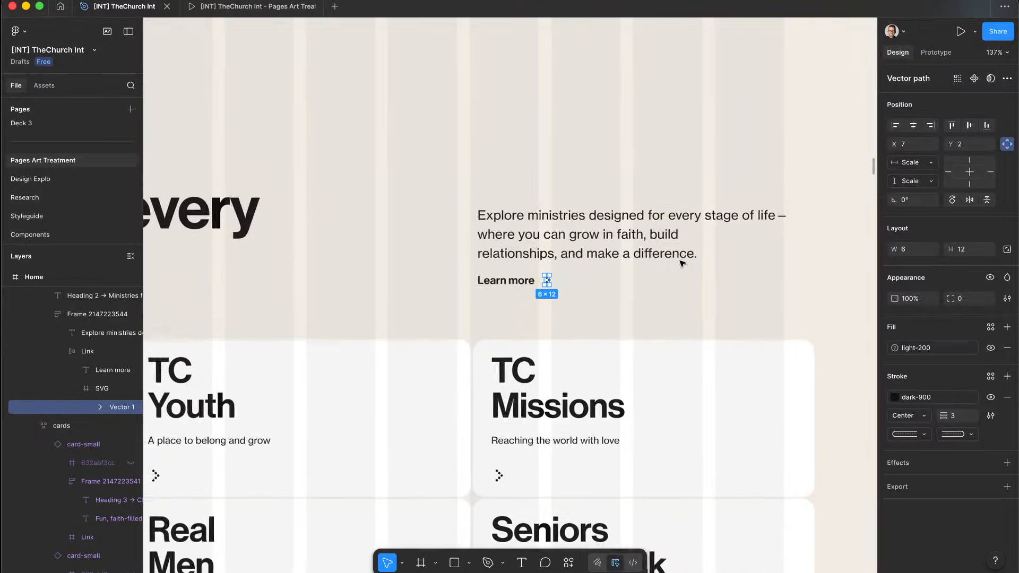
scroll(683, 263, right, 5)
alt+drag(413, 285, 801, 264)
scroll(799, 276, up, 10)
scroll(802, 246, up, 5)
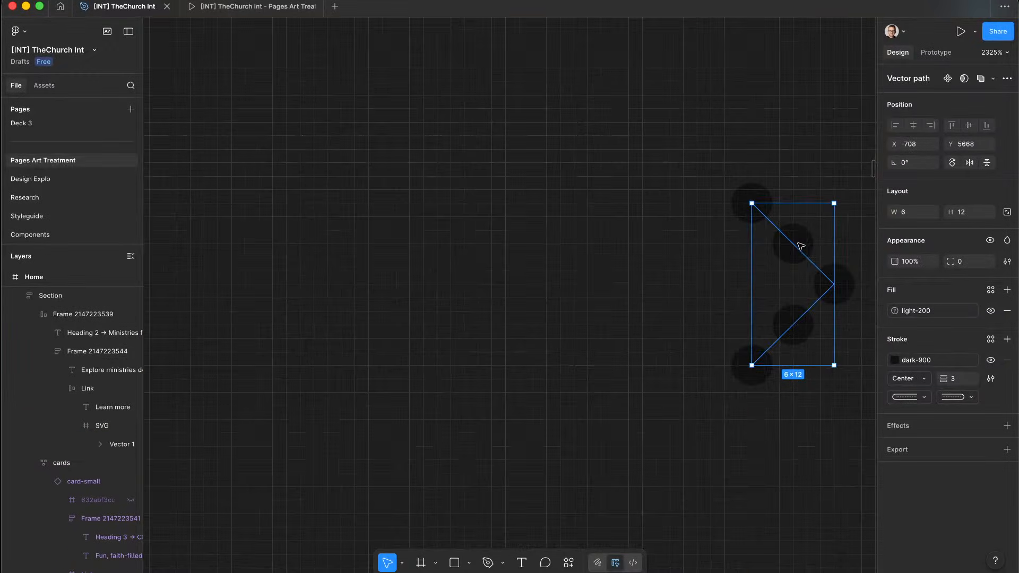
right_click(794, 249)
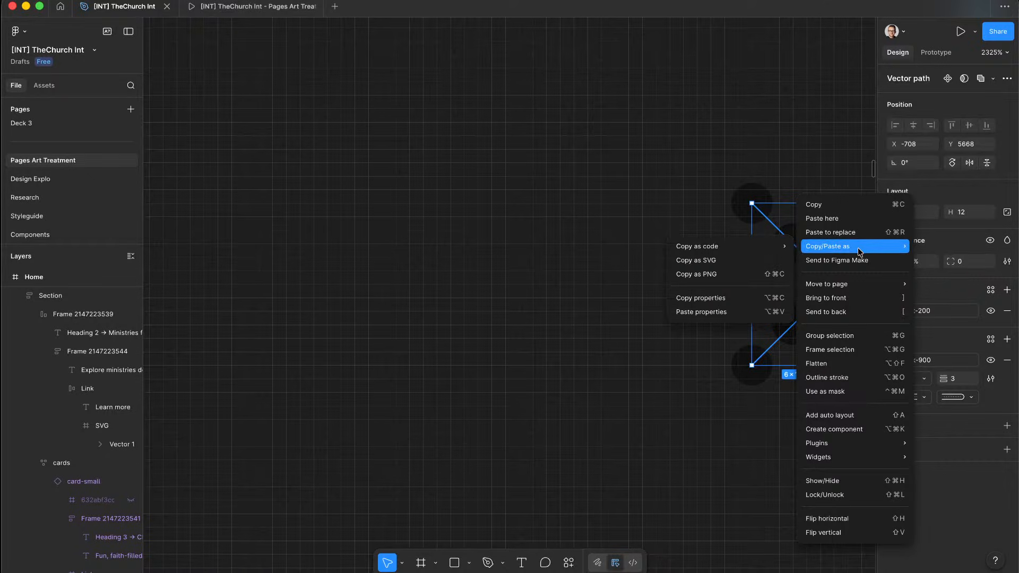
mouse_move(870, 445)
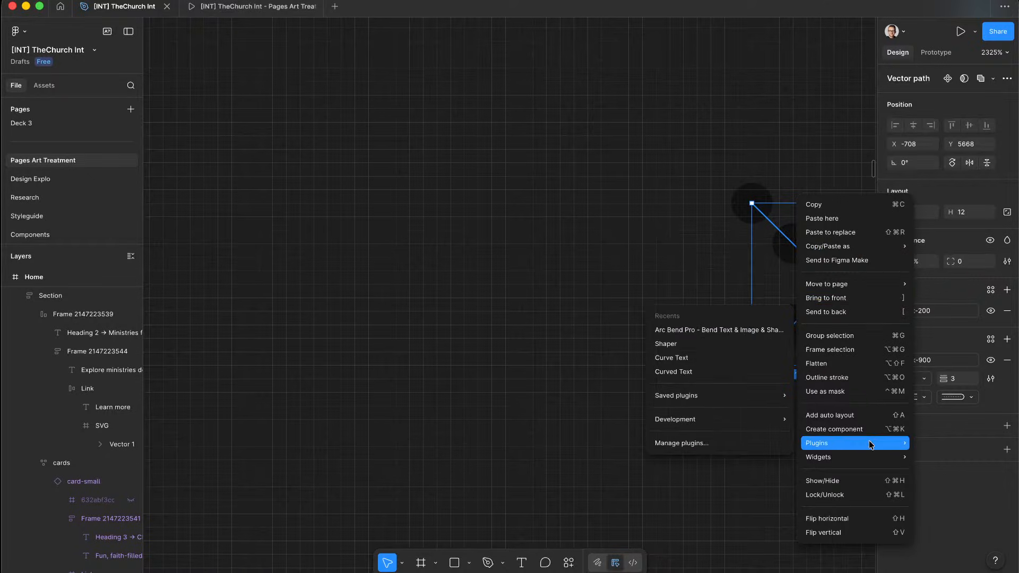
mouse_move(872, 291)
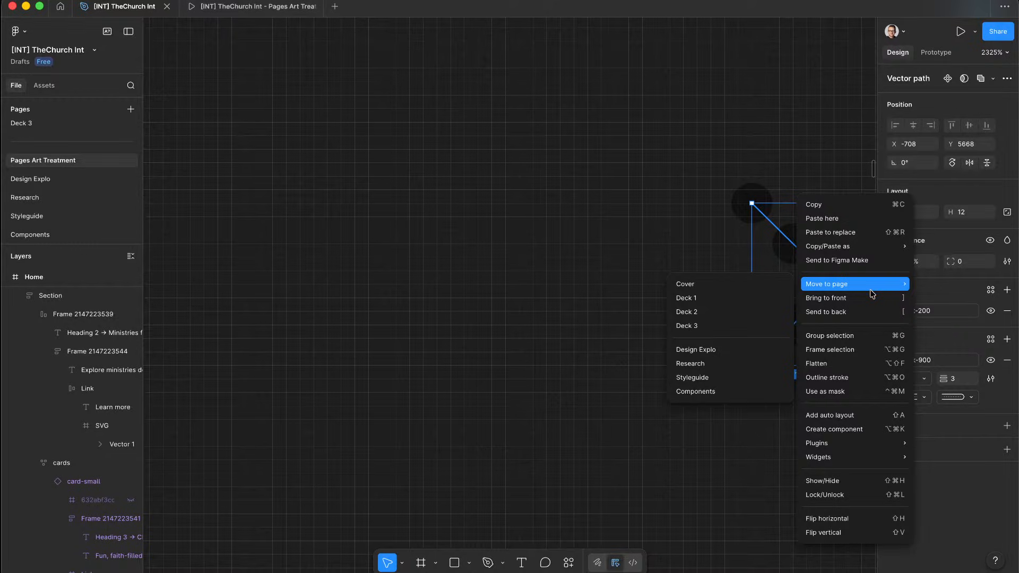
click(845, 378)
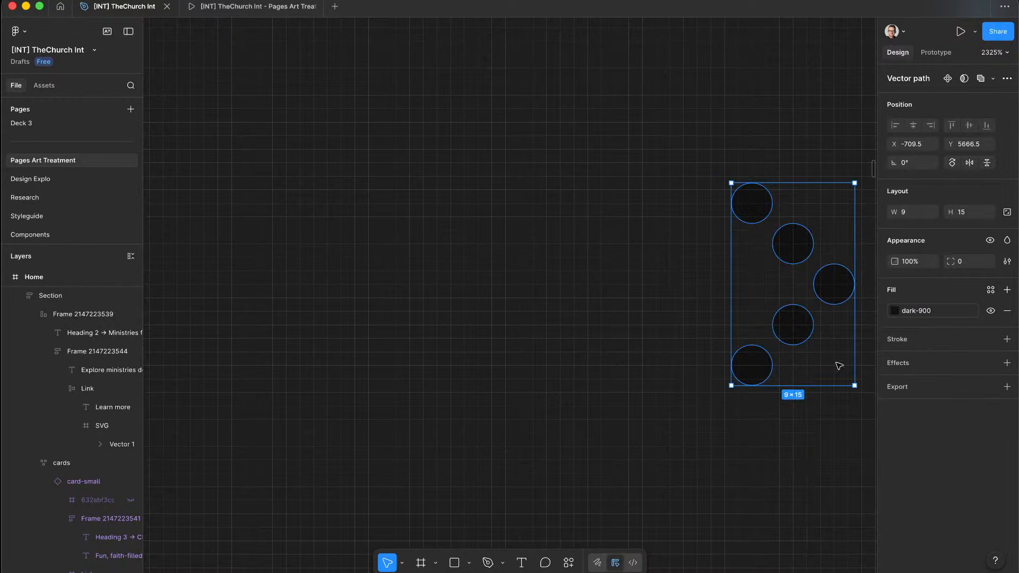
Step: Reselect the original arrow vector, undo the last change, and return to Webflow
scroll(676, 273, right, 5)
scroll(676, 273, up, 2)
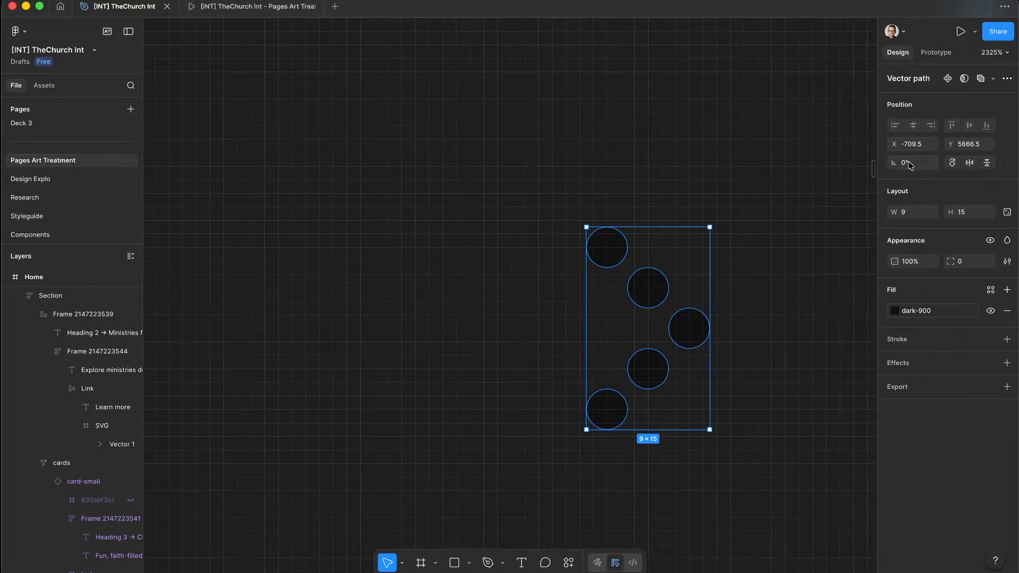
click(680, 173)
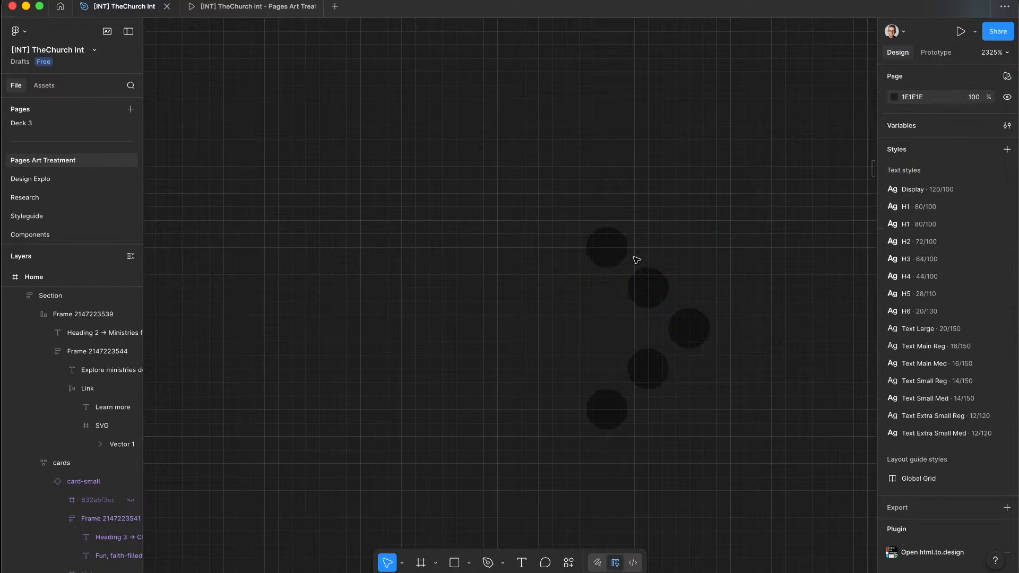
click(607, 238)
key(super+z)
key(super+z)
key(ctrl+Left)
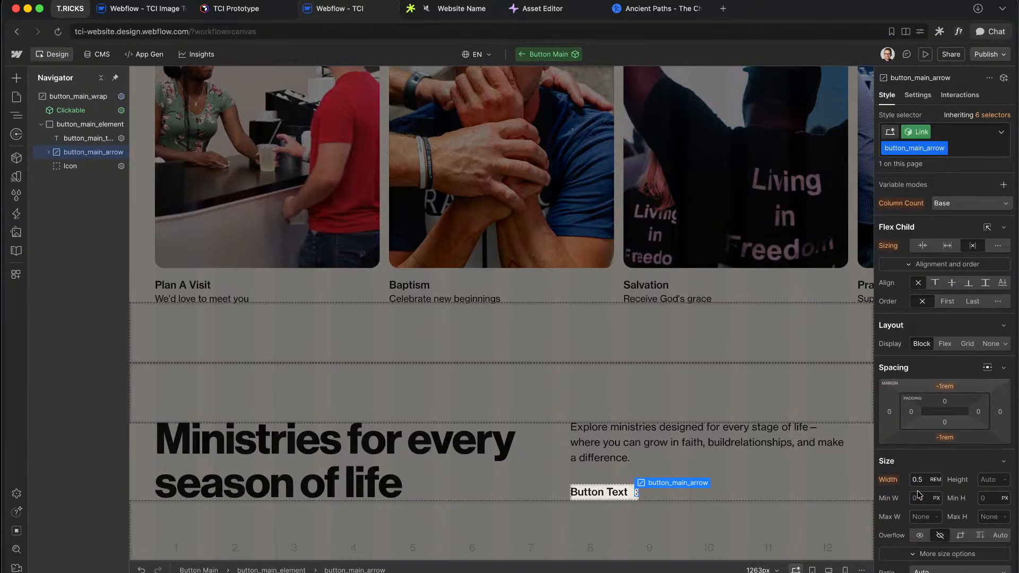
Step: Set button_main_arrow's width to 0.56rem and inspect the button's text, arrow and Icon elements
text(9)
click(81, 140)
click(79, 153)
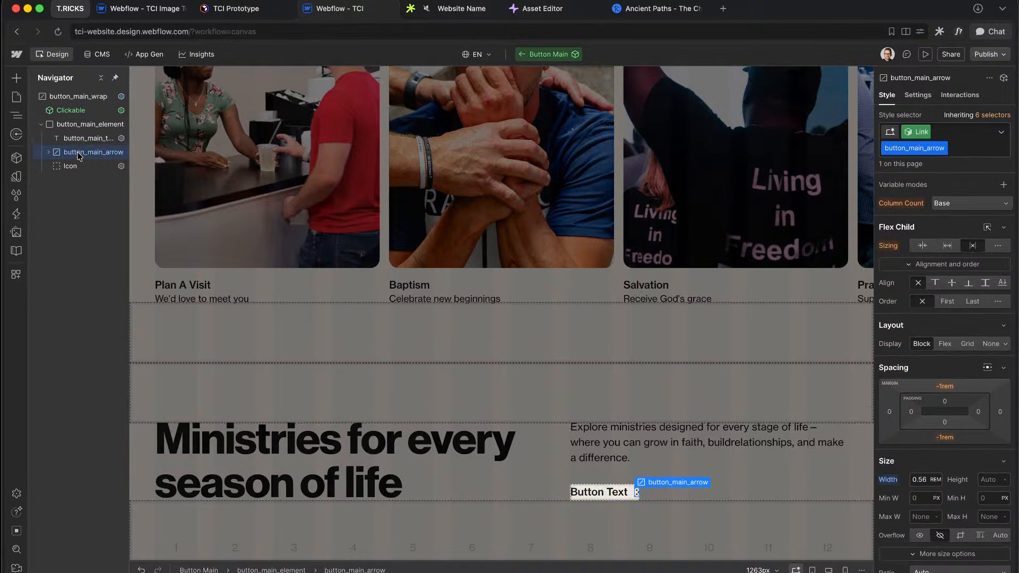
click(74, 167)
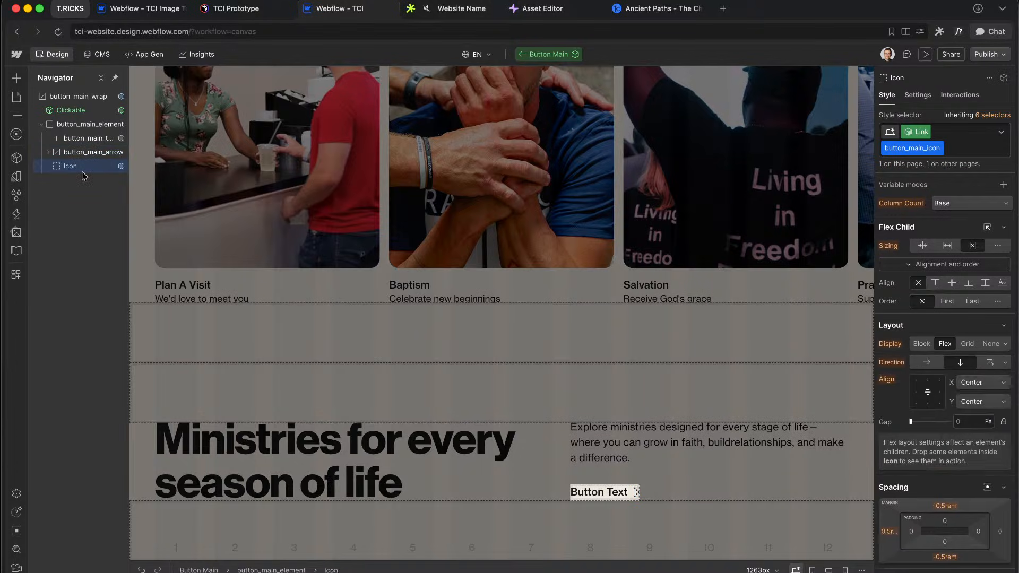
Step: Select the button's inner element and bring up the site's Variables panel
click(90, 124)
scroll(930, 460, down, 5)
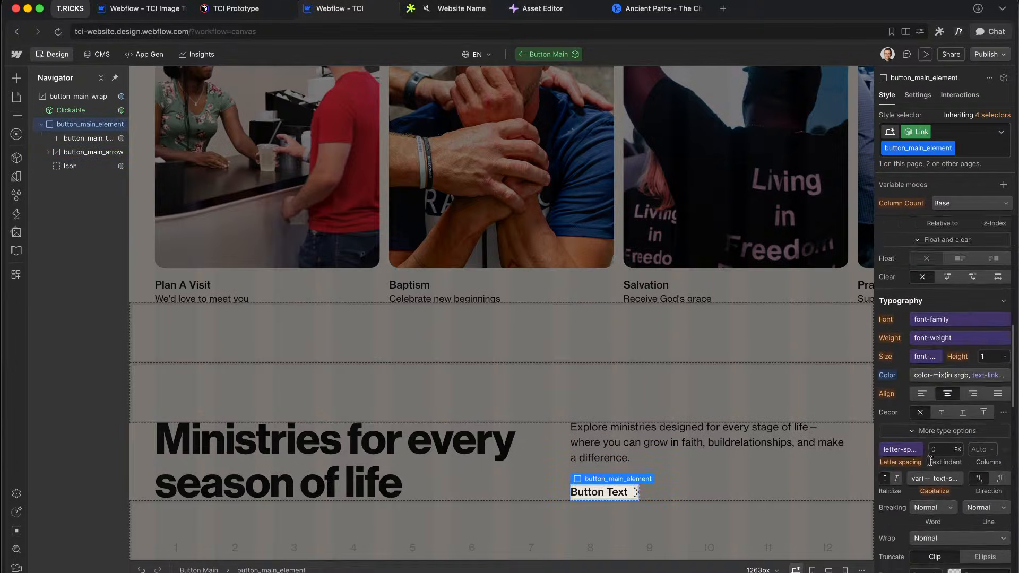
scroll(929, 460, down, 4)
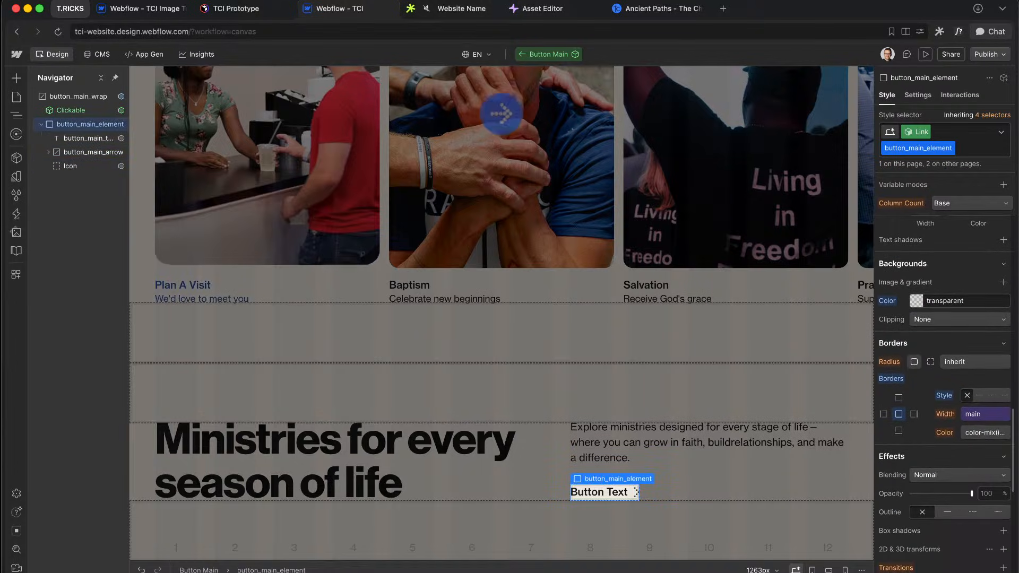
click(16, 176)
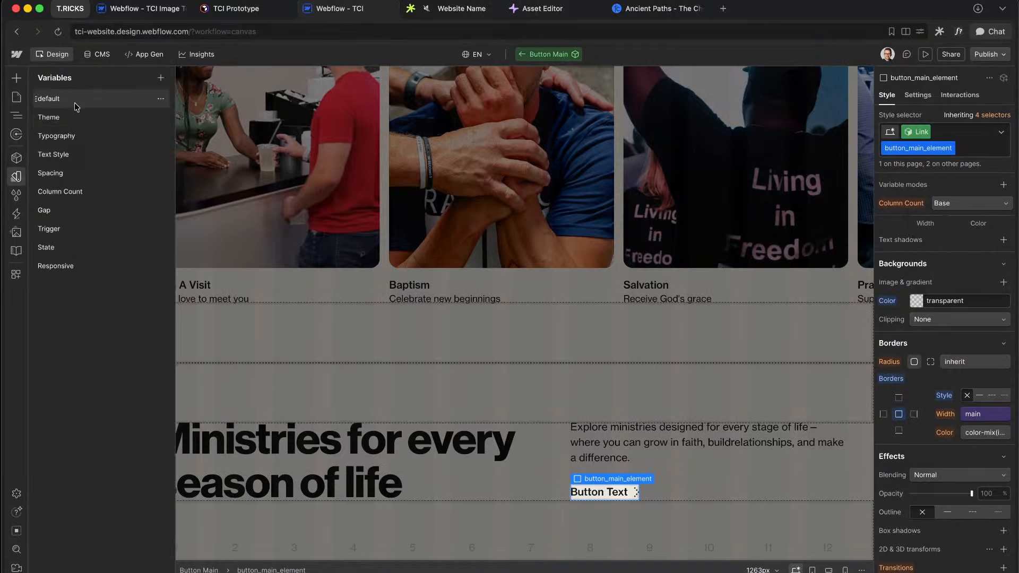
Step: Review the Theme collection's text-link color variables, then close Variables back to the Navigator
scroll(400, 379, down, 15)
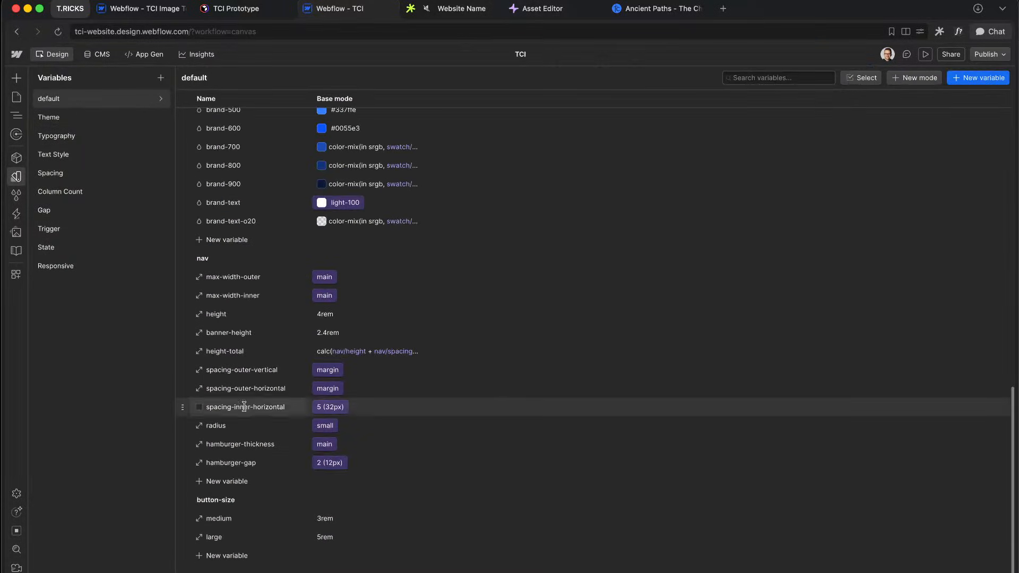
click(67, 120)
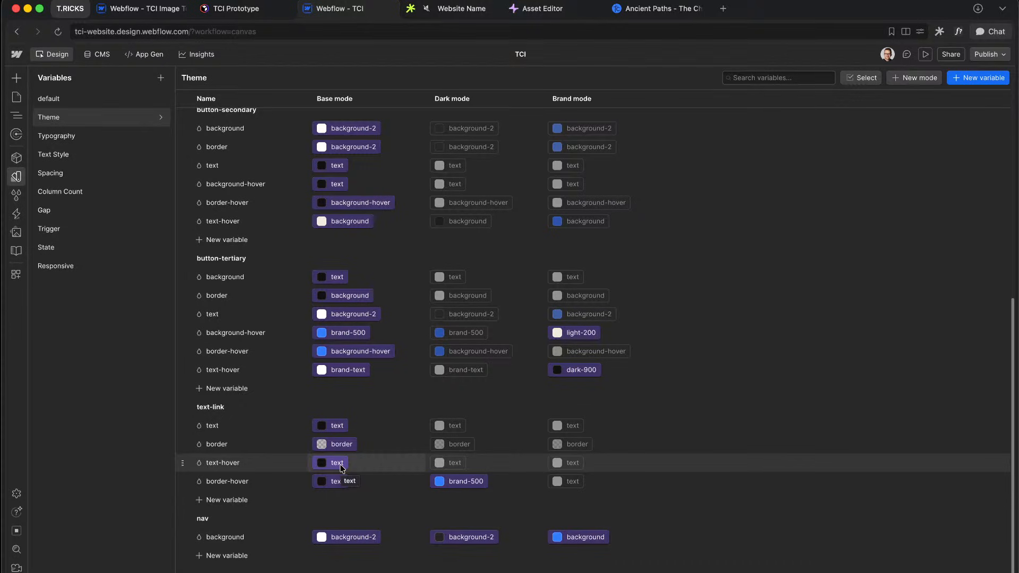
click(19, 115)
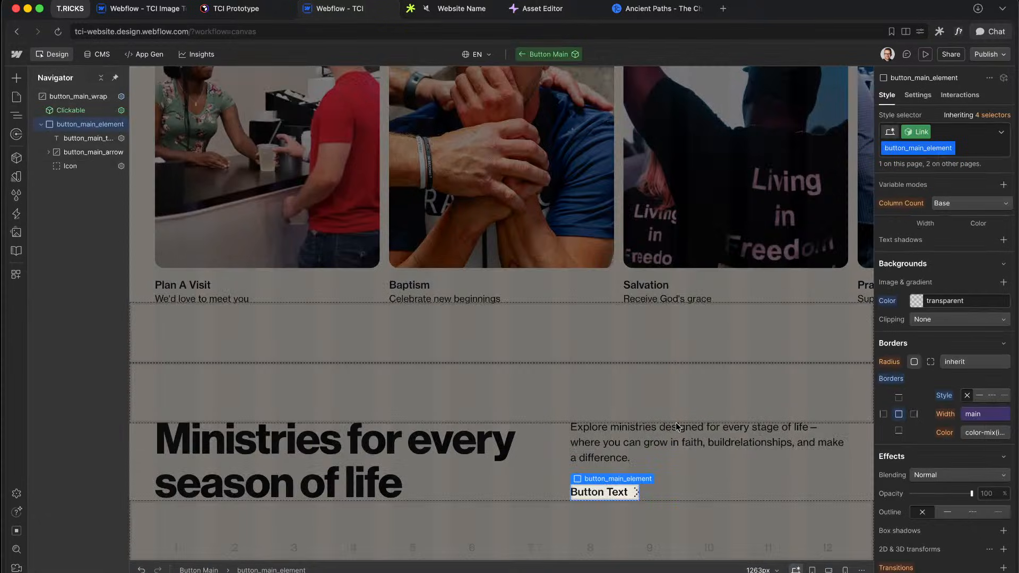
Step: Give button_main_arrow a custom transform property of translateX(calc(1rem * 0))
click(637, 493)
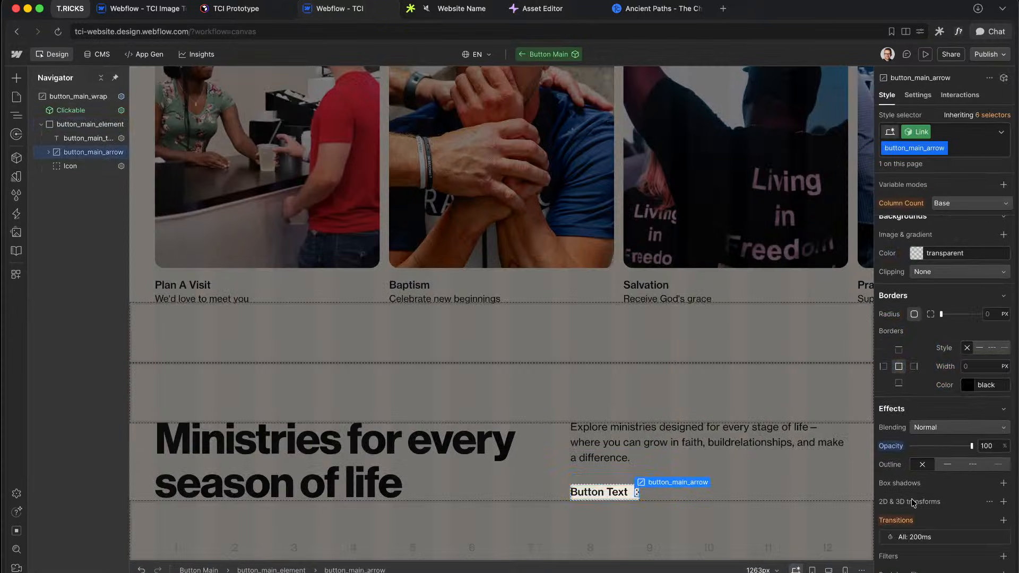
scroll(938, 507, down, 4)
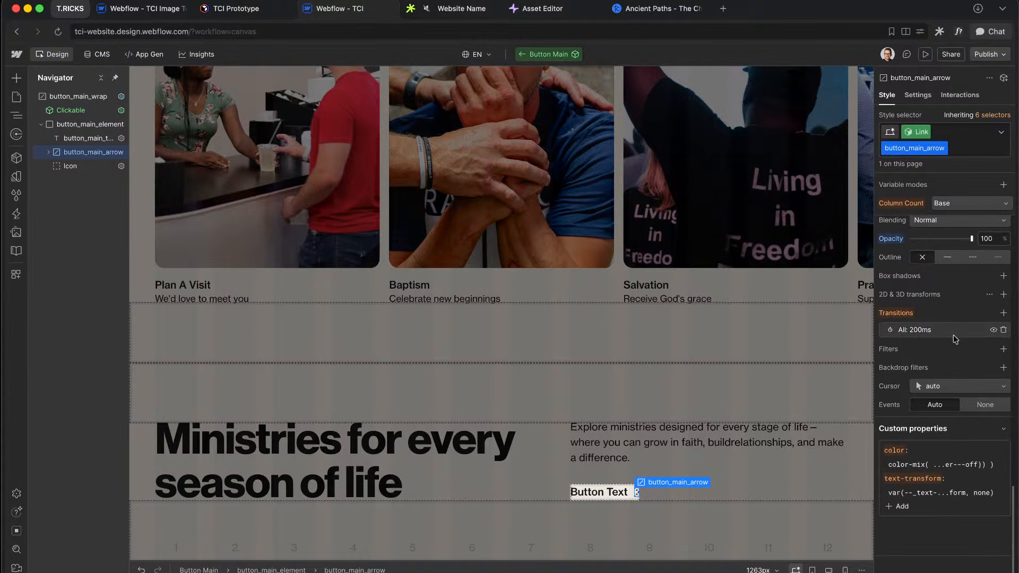
click(904, 510)
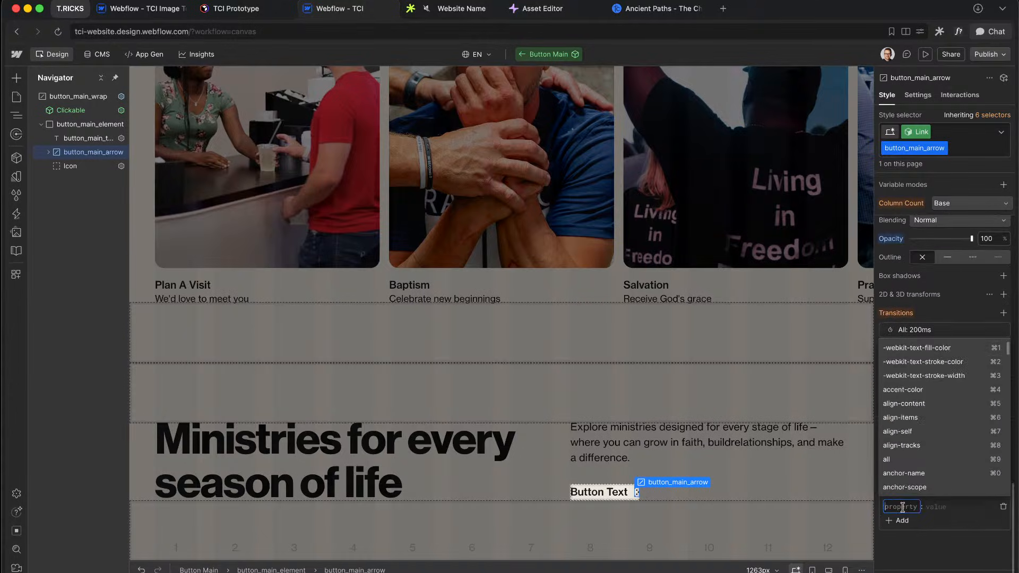
text(transfor)
key(Return)
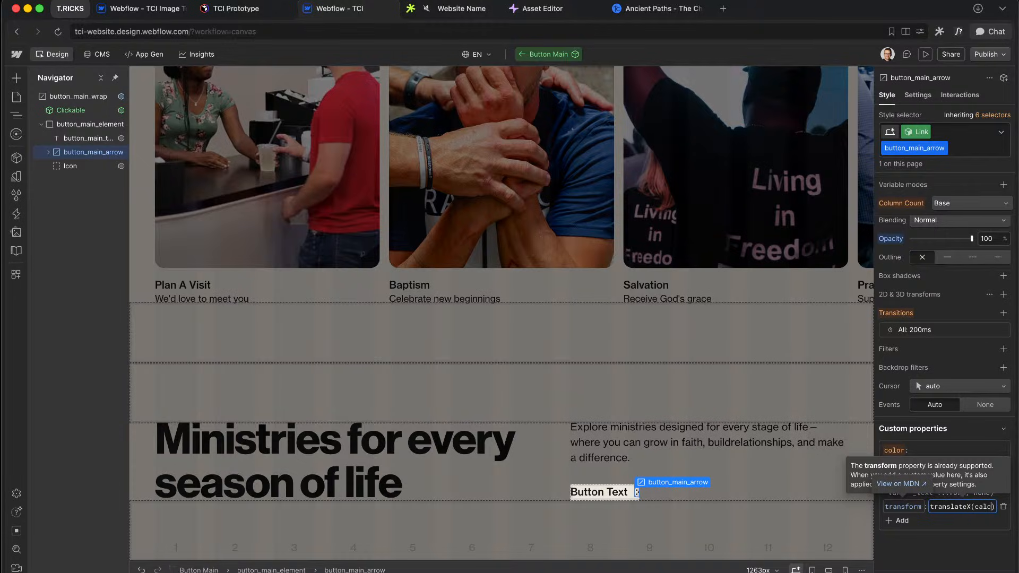
text(1rem)
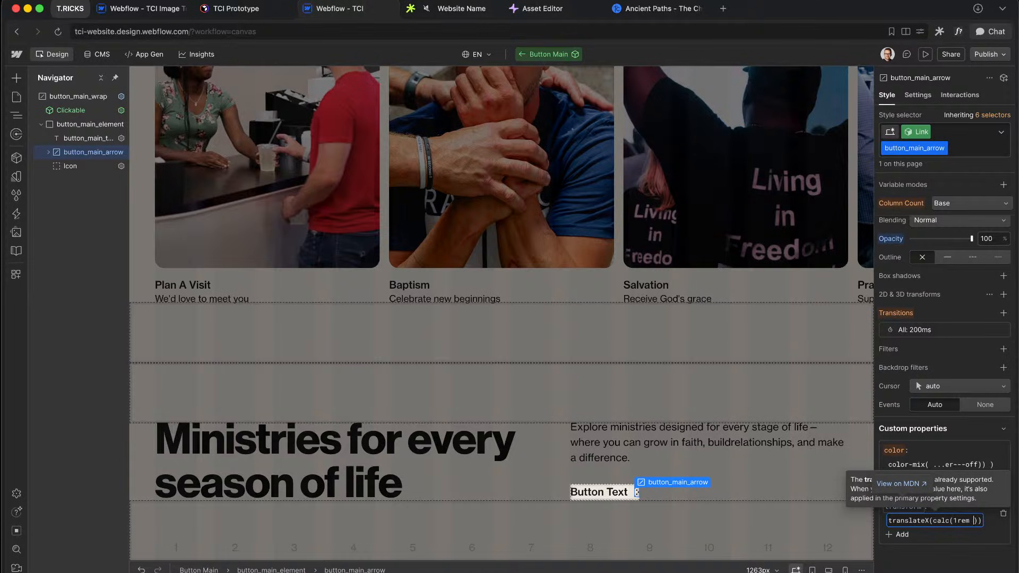
text( * 0)
key(Return)
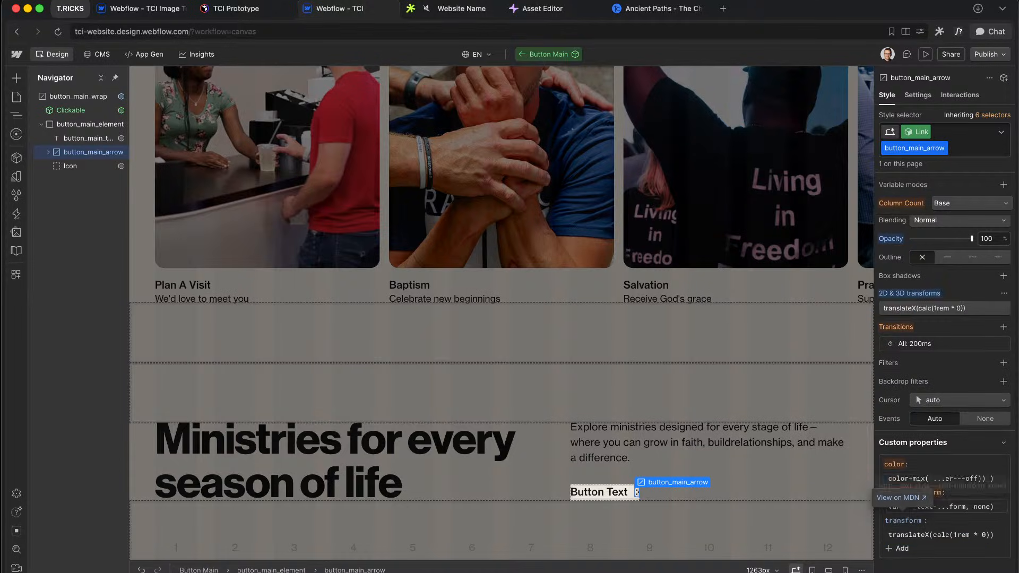
Step: Change the transform to translateX(calc(0.5rem * off)) and exit the component editor
click(949, 313)
click(911, 344)
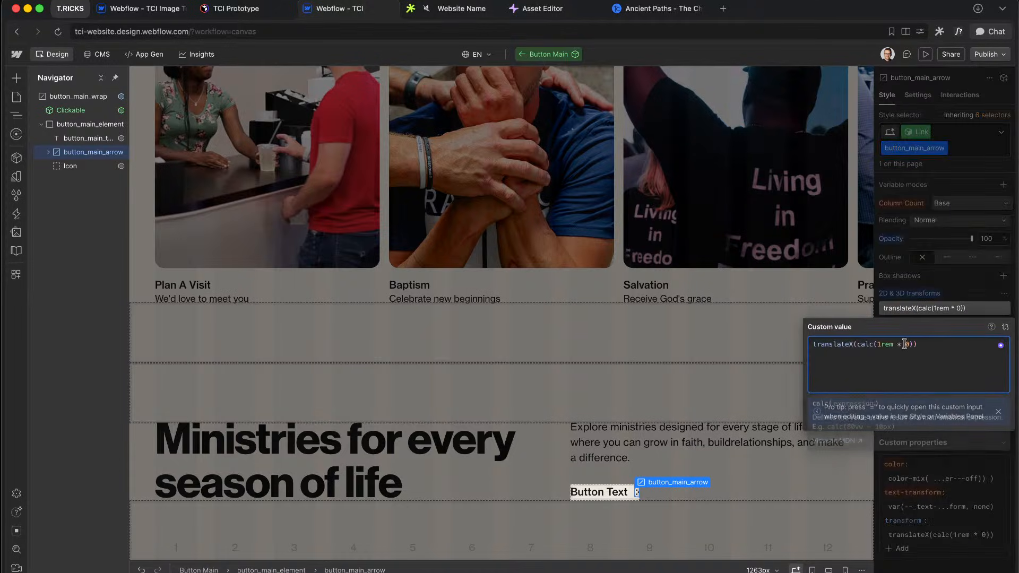
text(off)
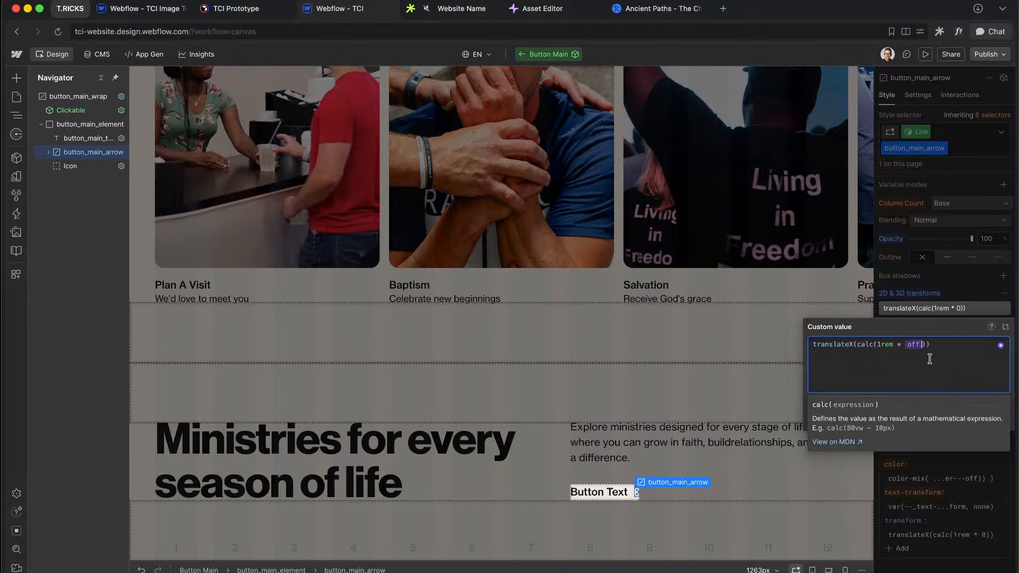
key(Return)
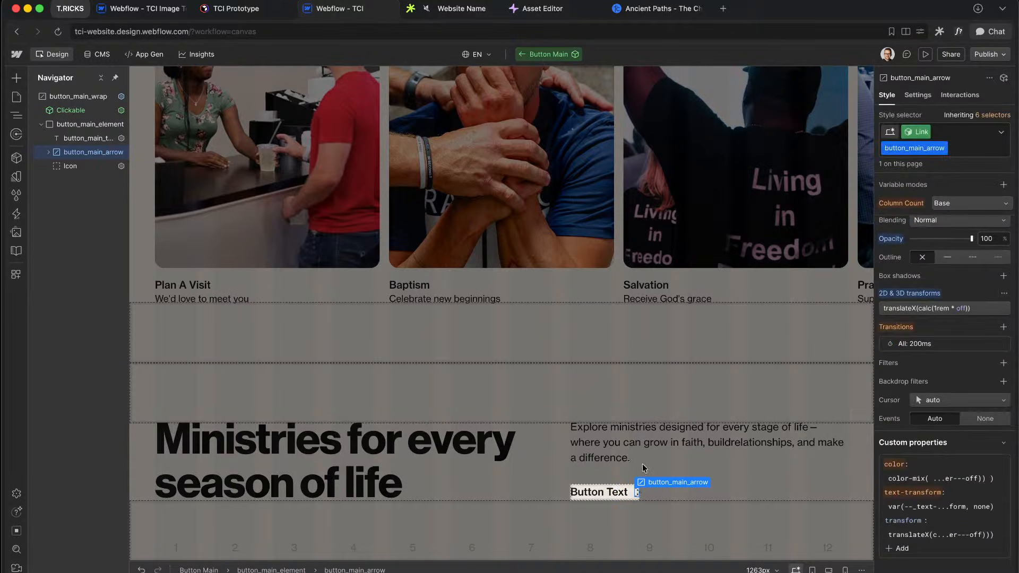
click(941, 310)
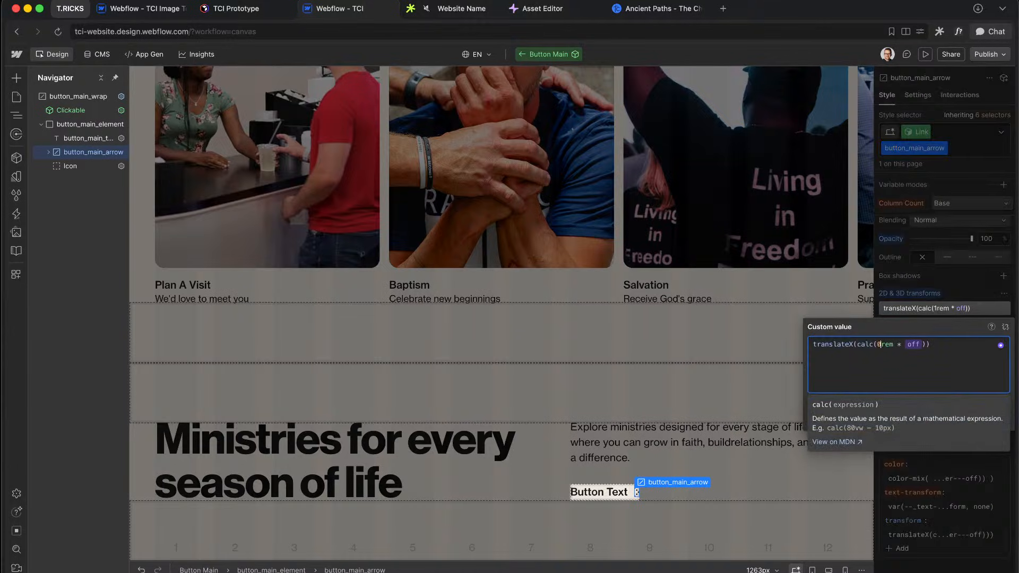
key(Return)
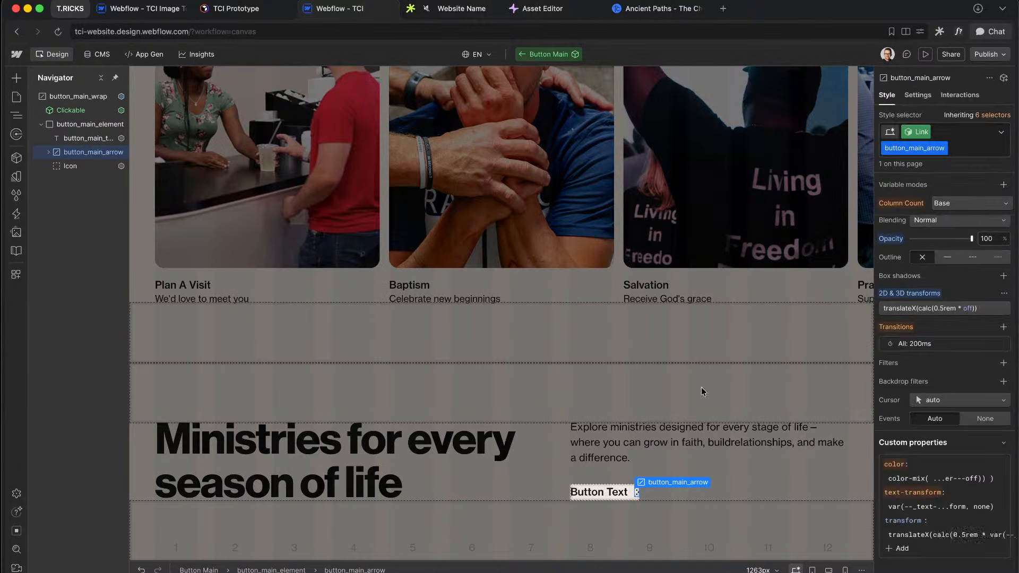
click(665, 444)
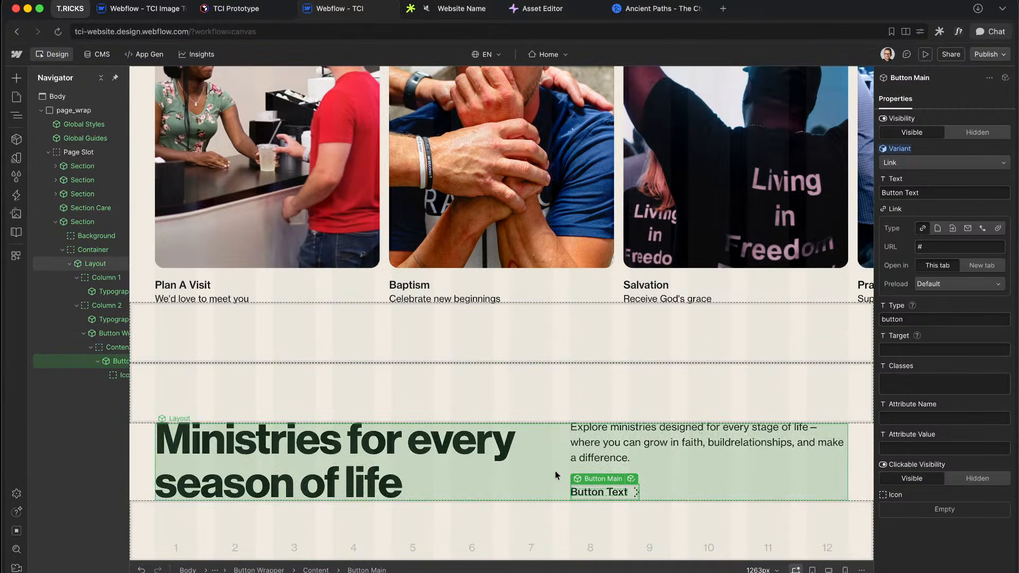
Step: Copy 'Learn more' from Figma and paste it as the Webflow button's label
key(ctrl+Right)
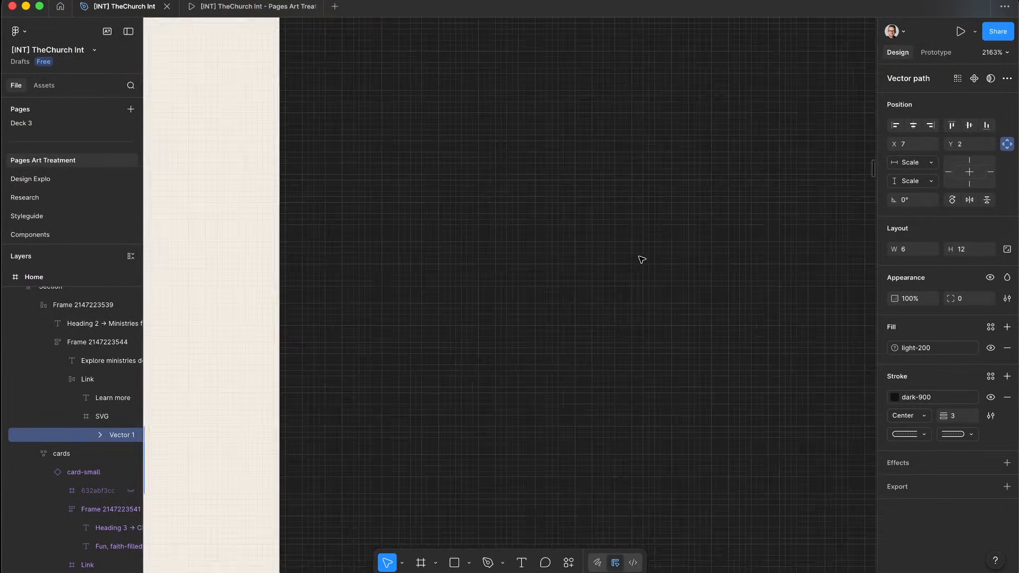
scroll(471, 267, up, 5)
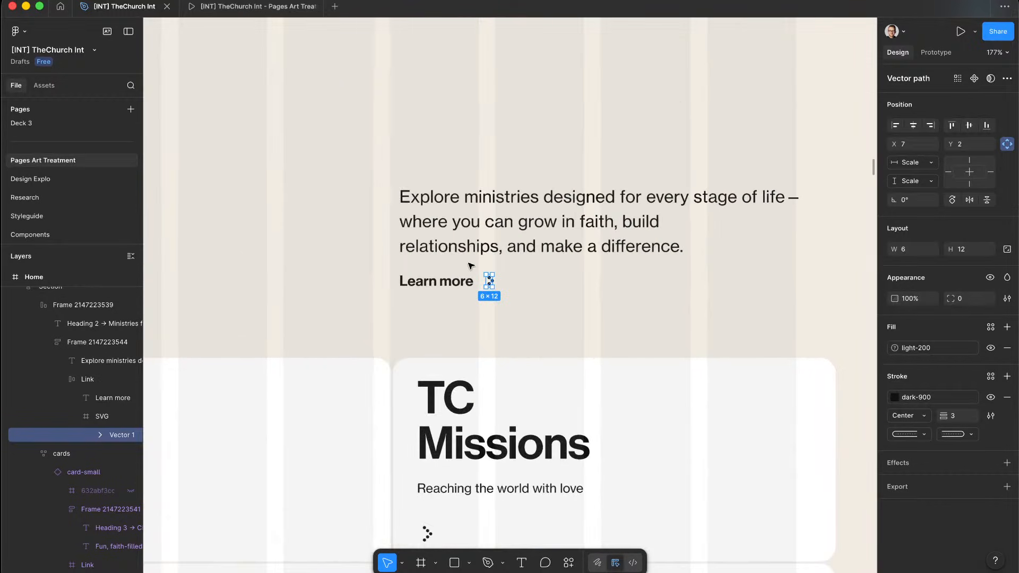
double_click(440, 281)
key(super+c)
key(ctrl+Left)
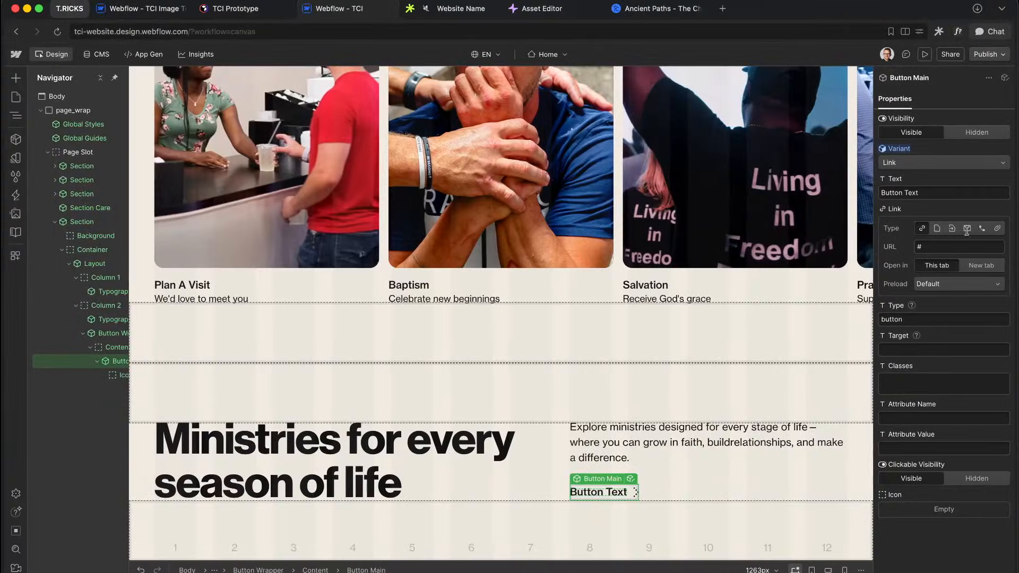
click(933, 193)
key(super+a)
key(super+v)
Step: In Figma, inspect the Ministries heading, Explore ministries paragraph, and their containing frame
key(ctrl+Right)
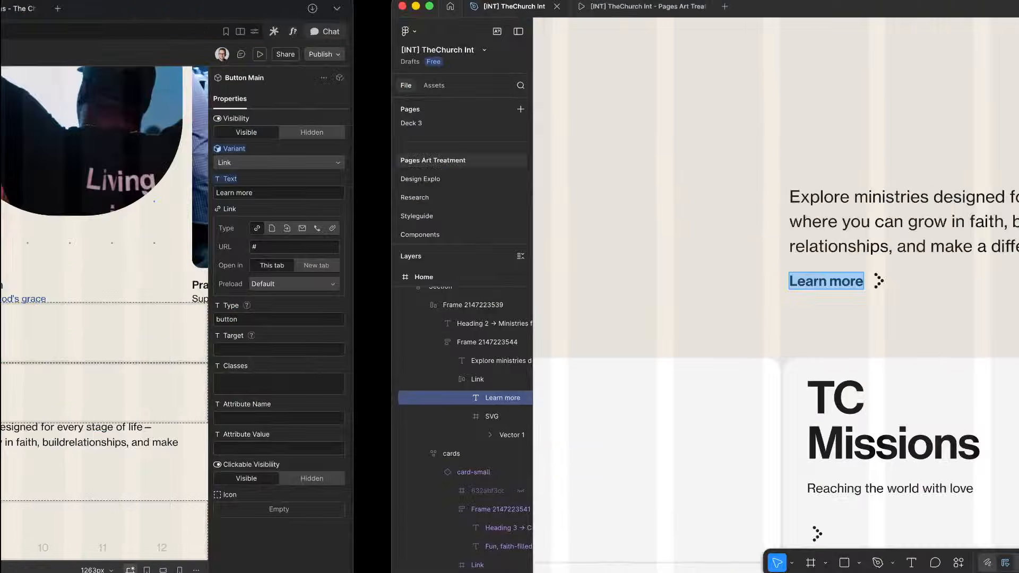
scroll(463, 241, down, 5)
scroll(464, 241, left, 1)
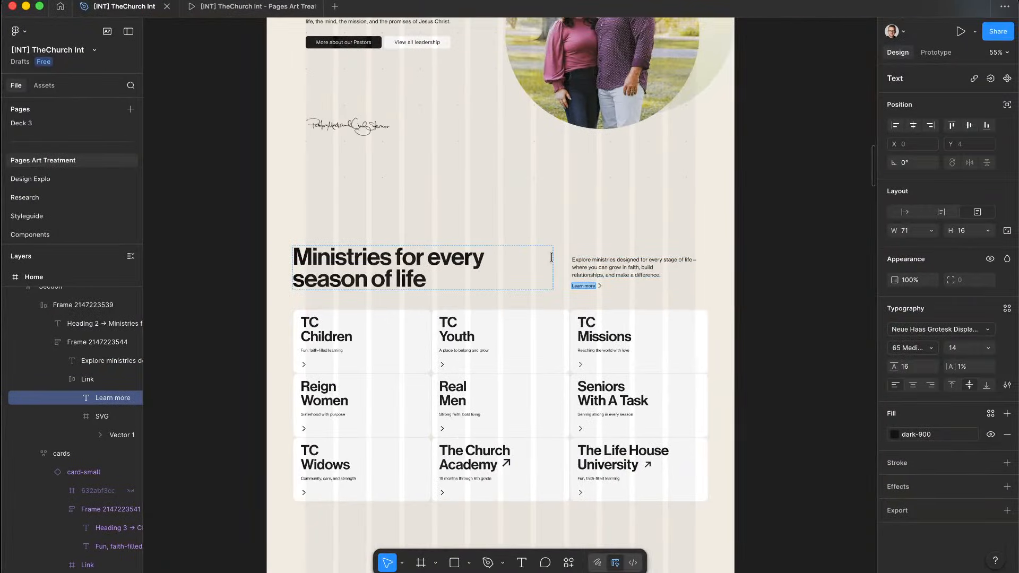
click(549, 271)
double_click(597, 274)
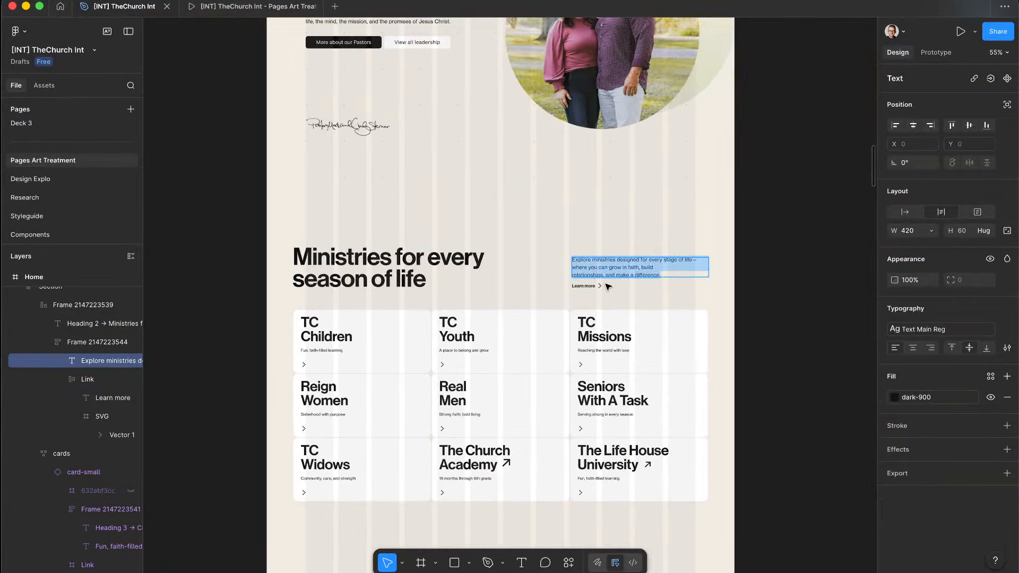
key(Escape)
click(494, 283)
Step: Back in Webflow, select the Ministries heading in Layout and duplicate it
key(ctrl+Left)
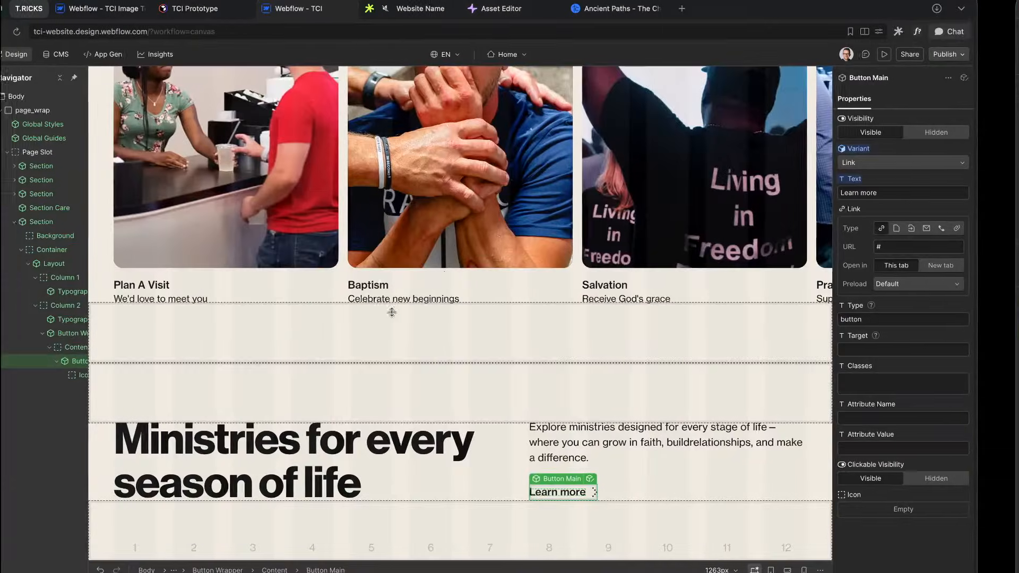
click(552, 464)
click(488, 452)
key(super+d)
key(super+d)
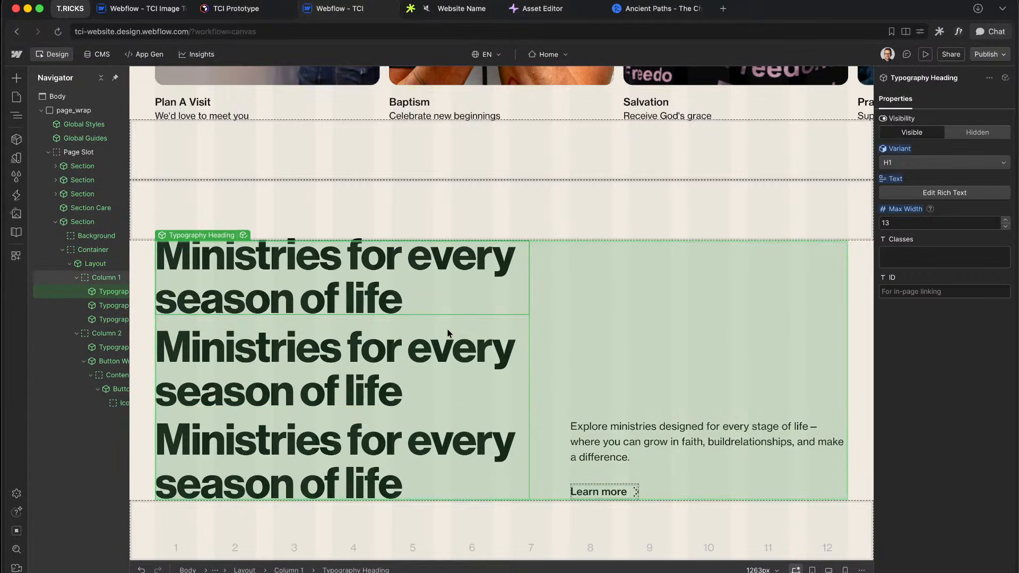
Step: Undo the duplicated headings so Column 1 holds a single H1 Ministries heading
key(super+z)
key(super+z)
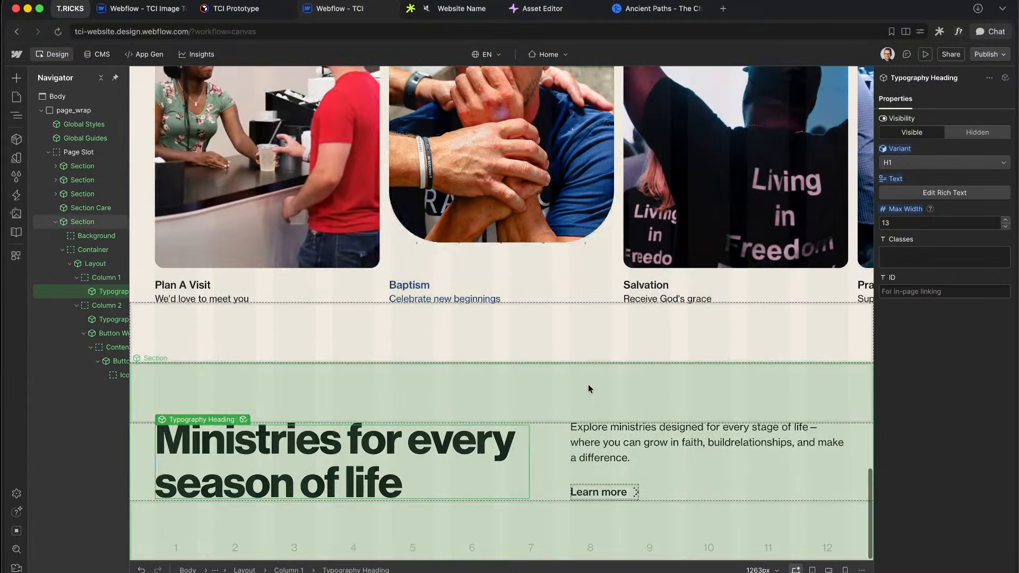
key(ctrl+Right)
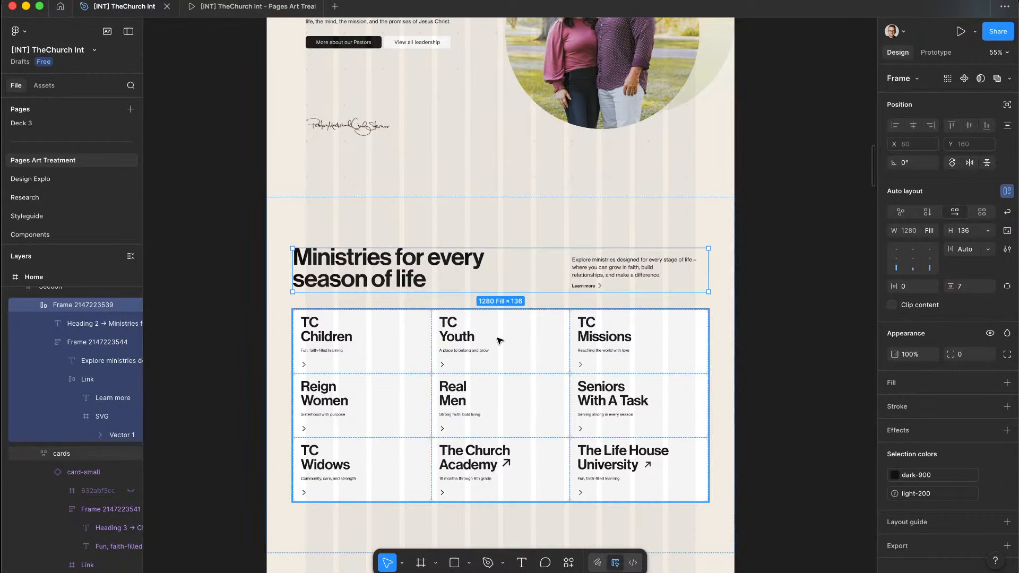
key(ctrl+Left)
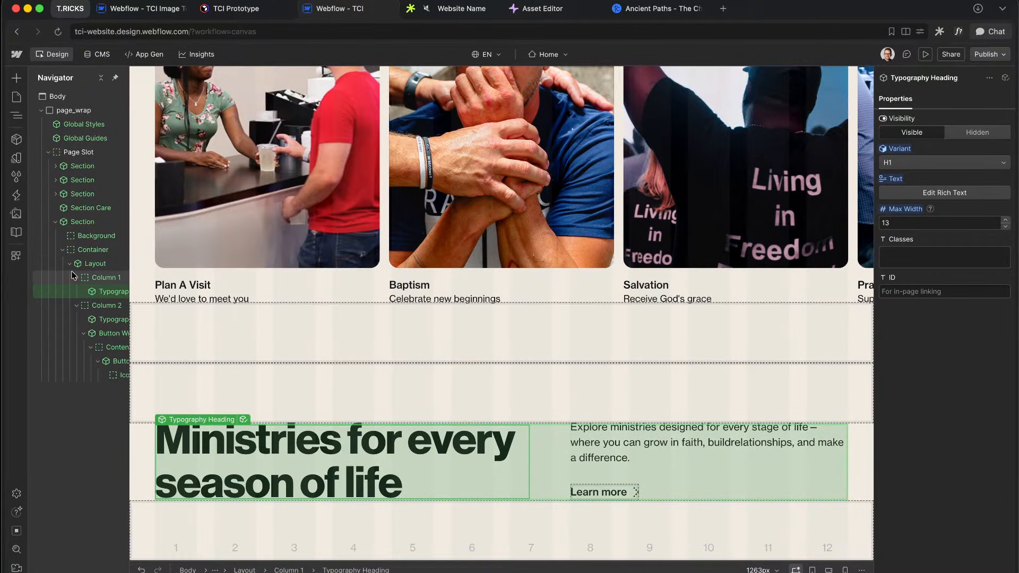
Step: Collapse Layout, select the Container, and bring up Figma's 1280×136 Ministries frame
click(70, 264)
click(91, 250)
key(ctrl+Right)
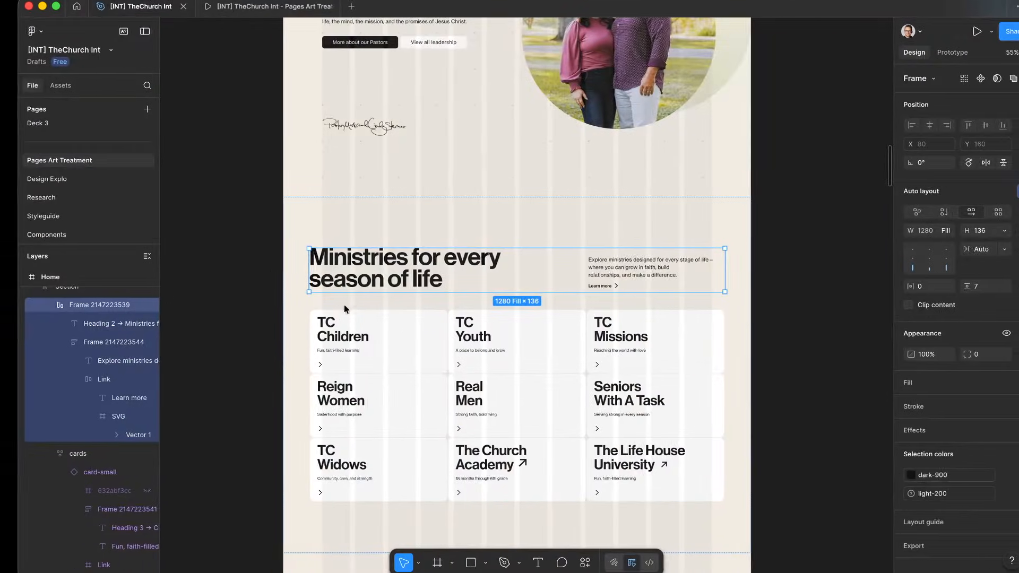
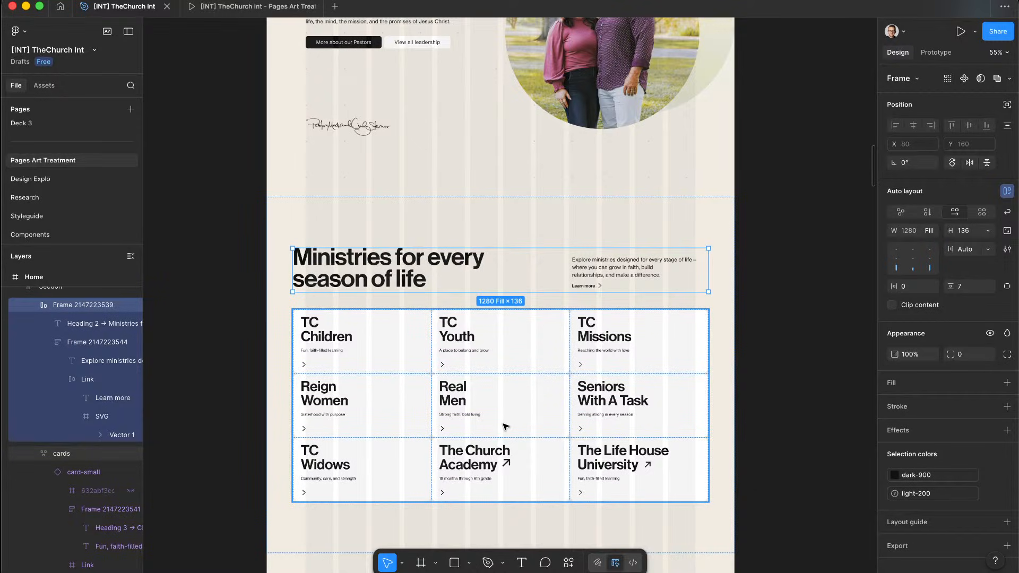
Step: Back in Webflow, insert a Div Block at the end of page_wrap via Quick Find
key(ctrl+Left)
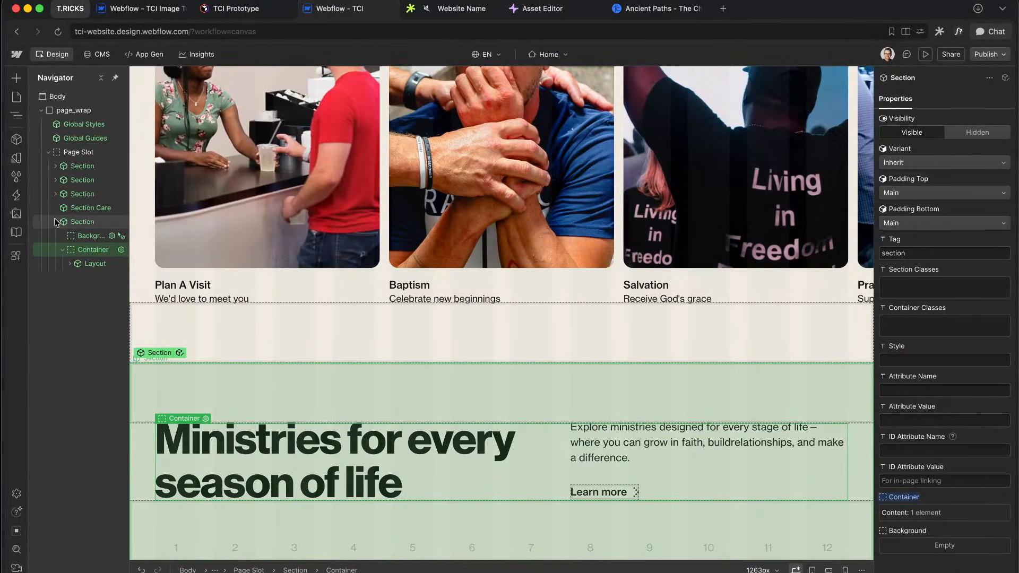
click(56, 222)
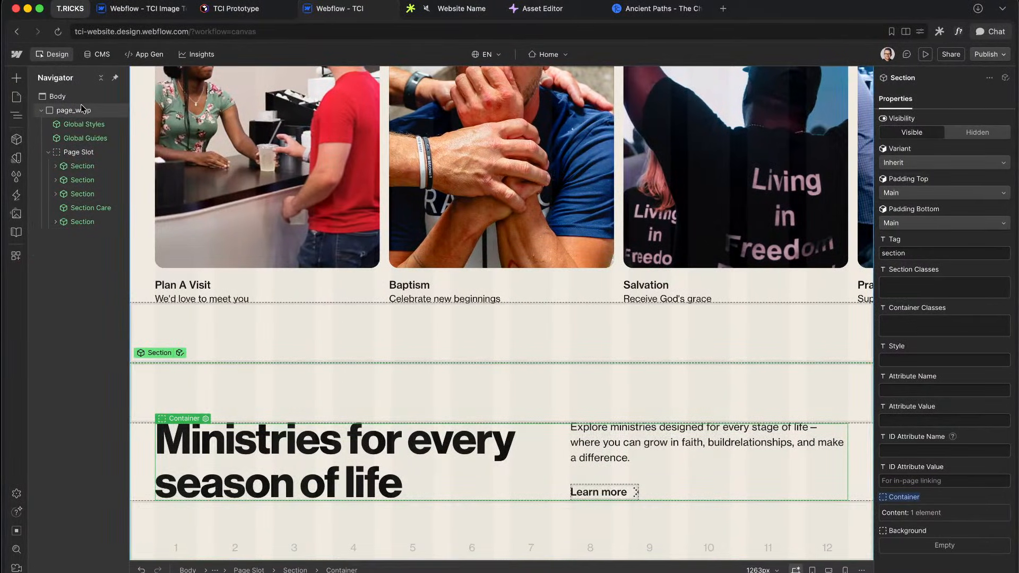
click(84, 111)
key(super+e)
text(di)
key(Return)
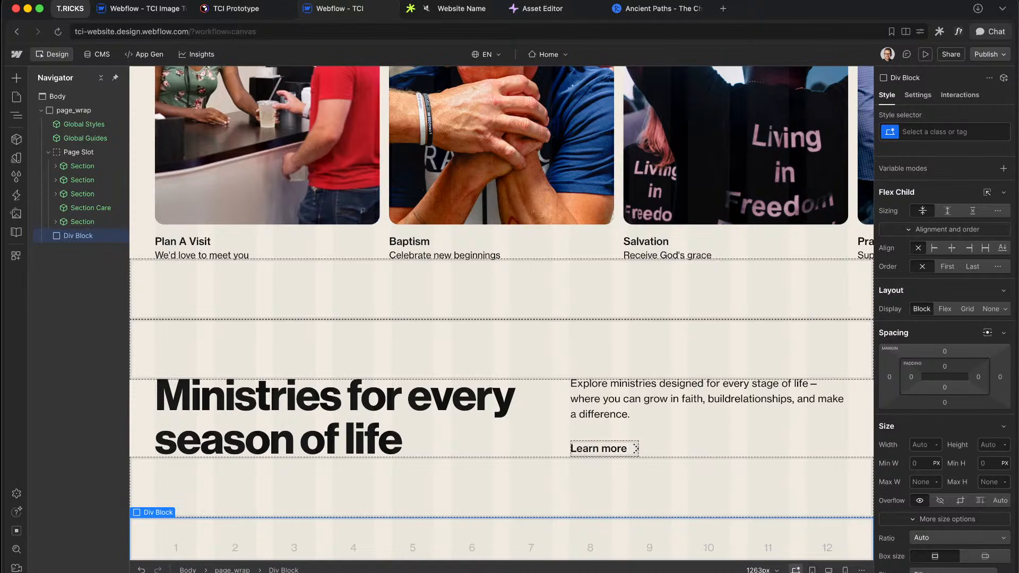
key(super+Return)
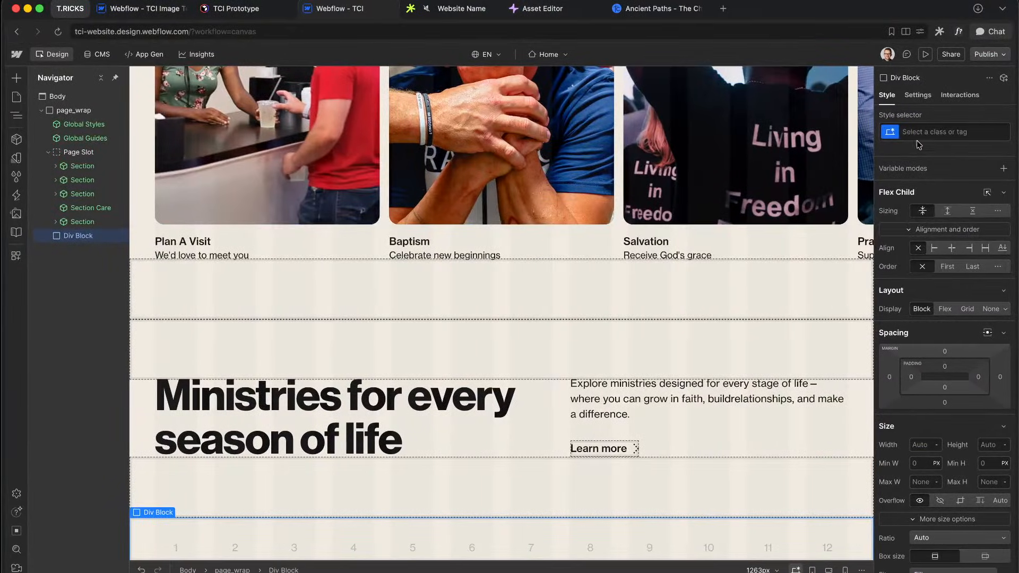
Step: Give the new div the class ministries_wrap
key(super+Return)
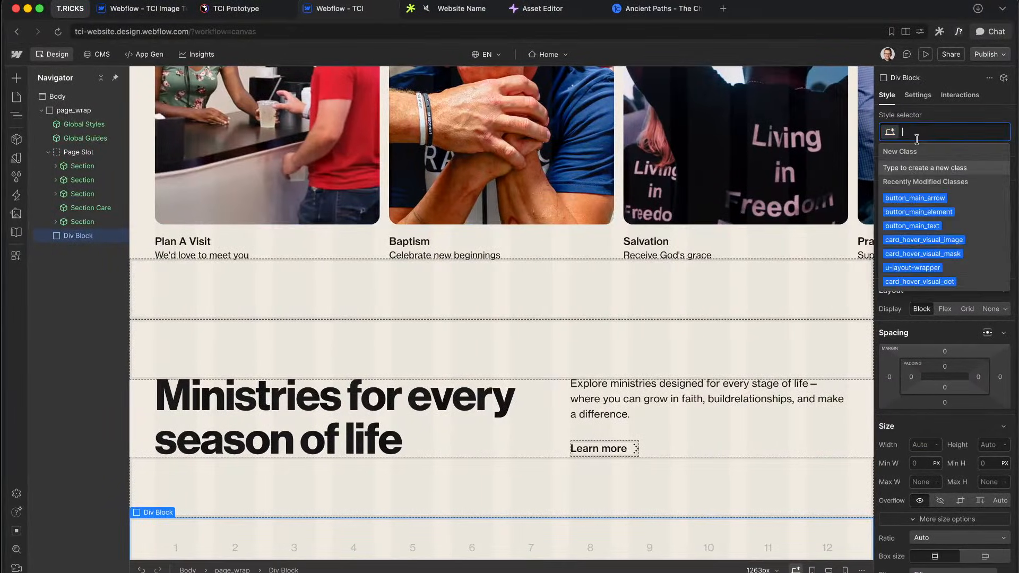
text(minis)
key(BackSpace)
key(BackSpace)
key(BackSpace)
key(BackSpace)
key(BackSpace)
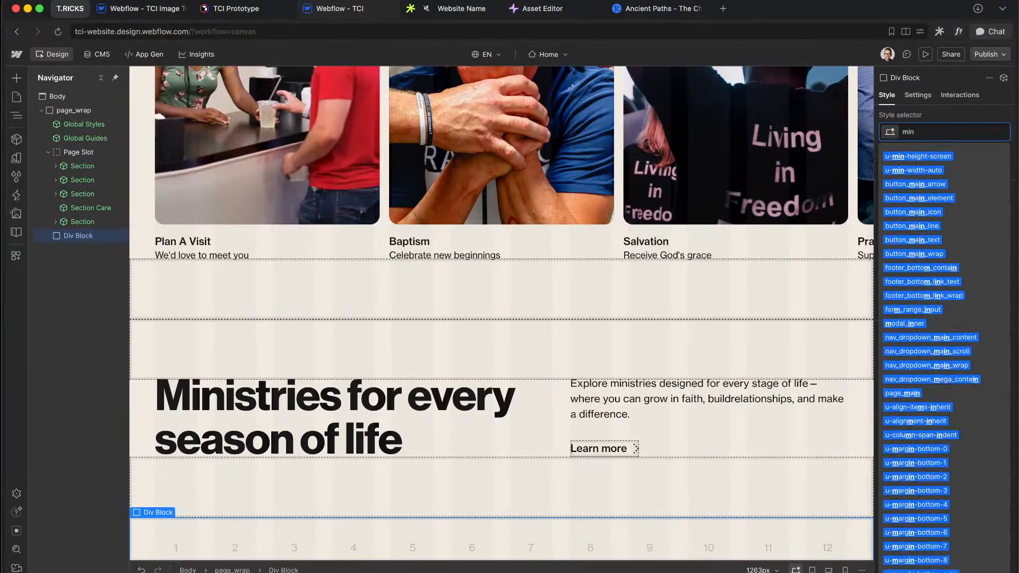
text(minist)
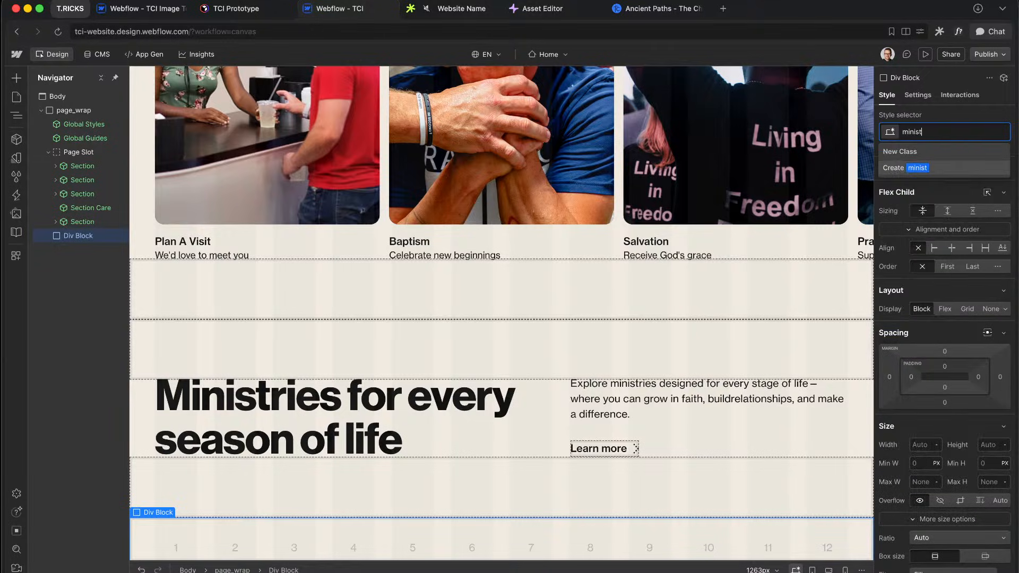
text(e)
key(BackSpace)
key(BackSpace)
key(BackSpace)
key(BackSpace)
key(BackSpace)
key(BackSpace)
key(BackSpace)
text(m)
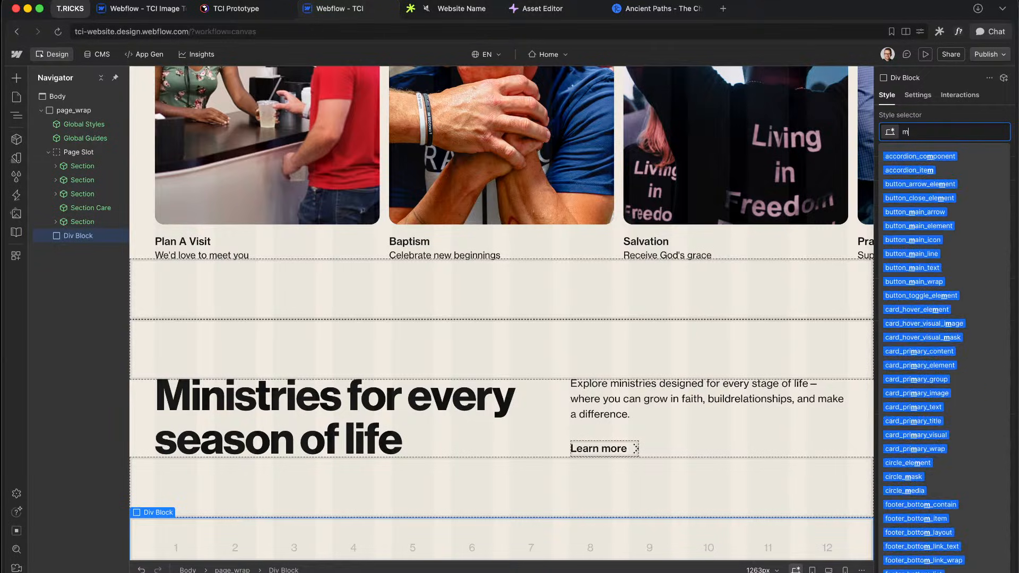
text(inistrie)
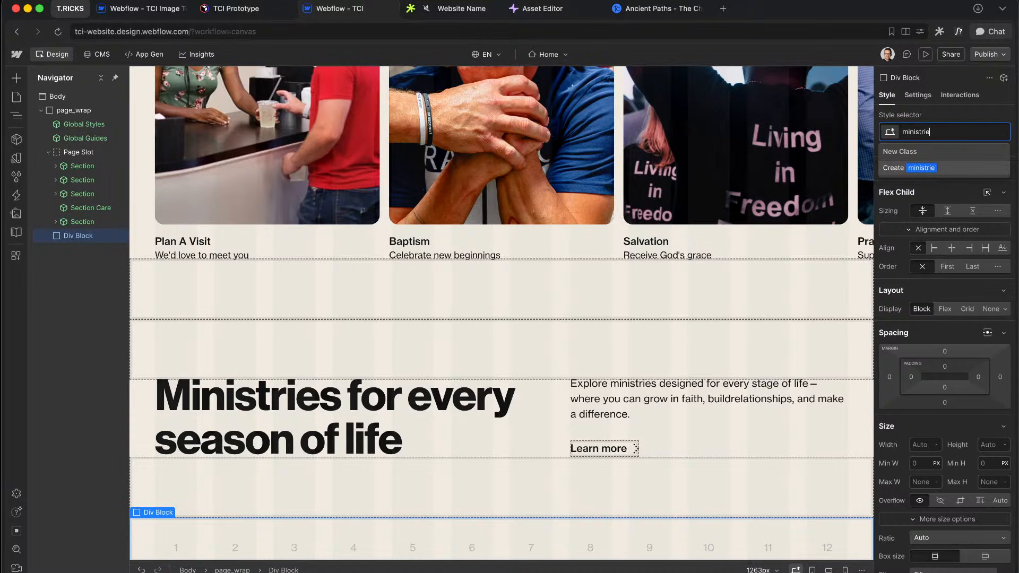
text(s_wrap)
key(Return)
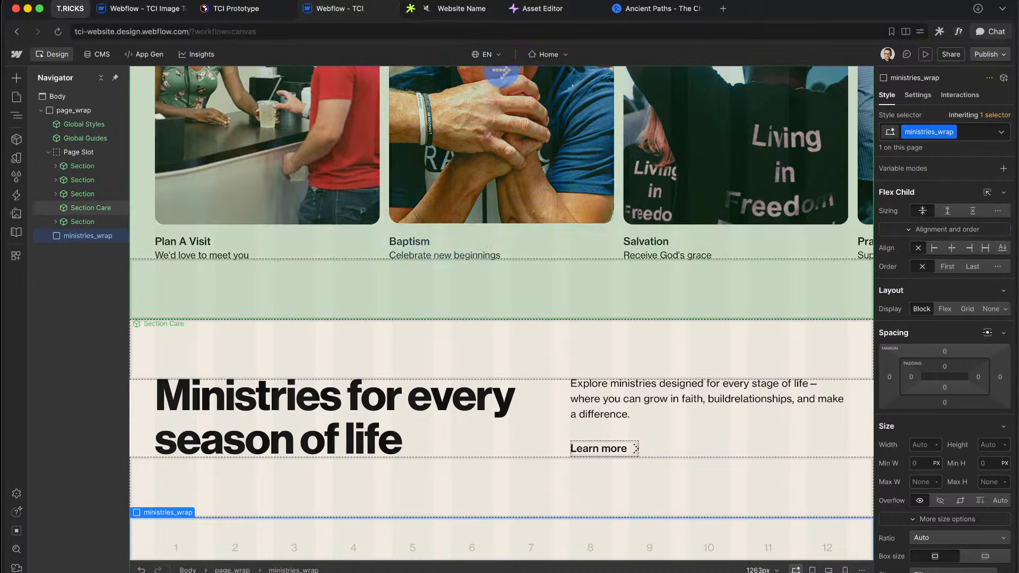
Step: Insert a Collection List inside ministries_wrap bound to the Nav Links collection
key(super+k)
text(coll)
key(Return)
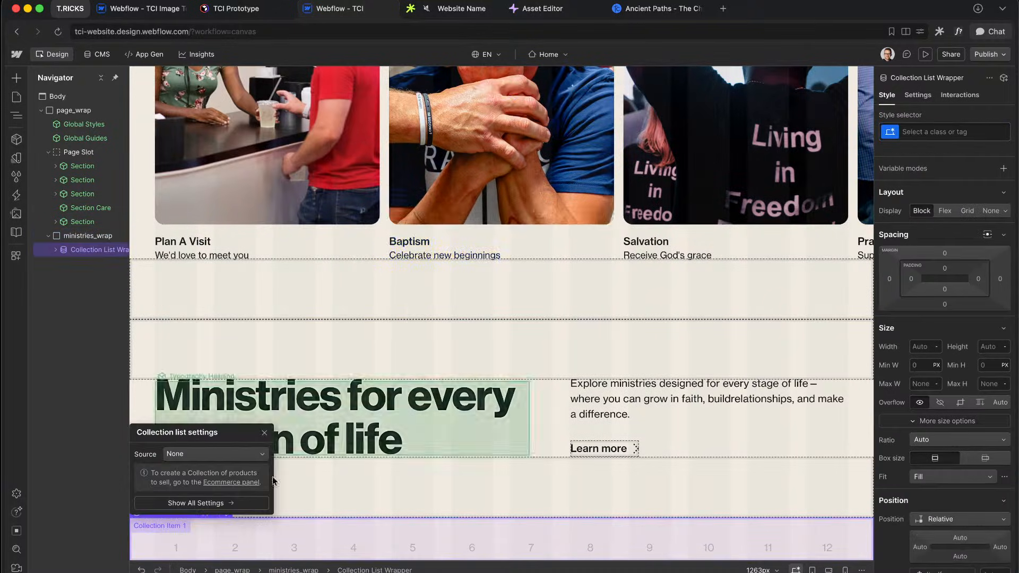
click(195, 454)
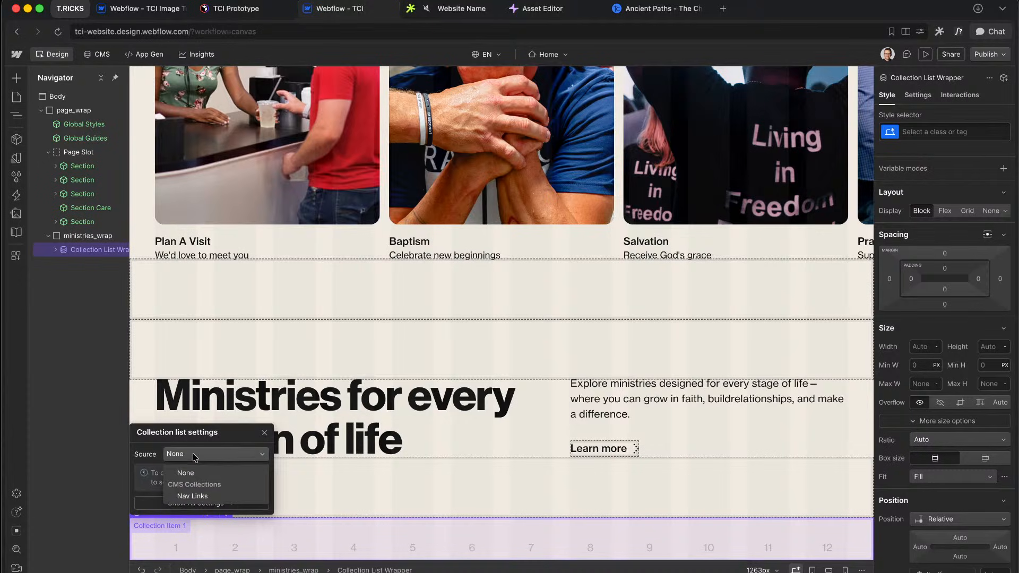
click(192, 497)
Step: Filter the collection list to Category = Ministries and sort it by Sort Order
click(918, 95)
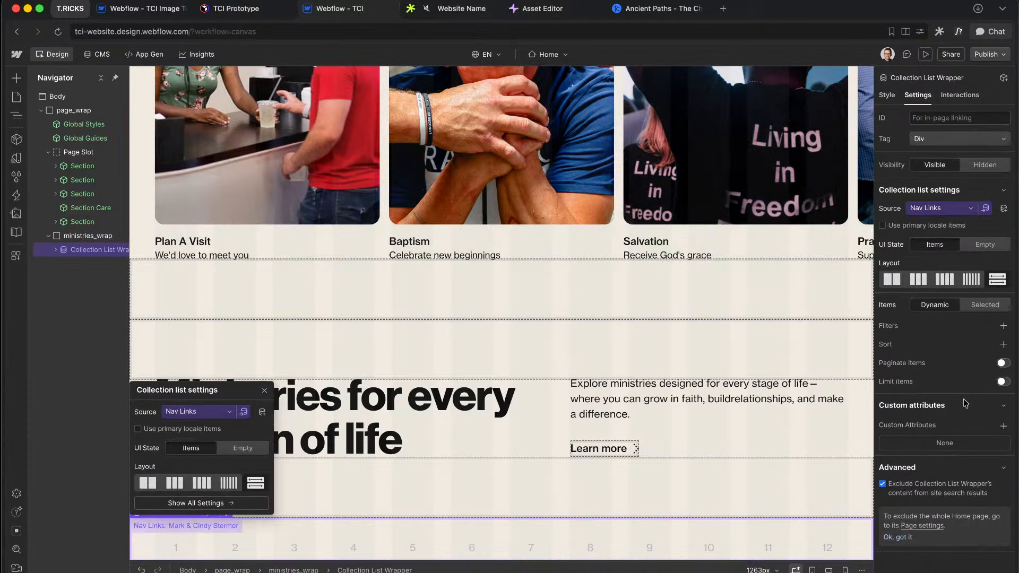
click(1003, 326)
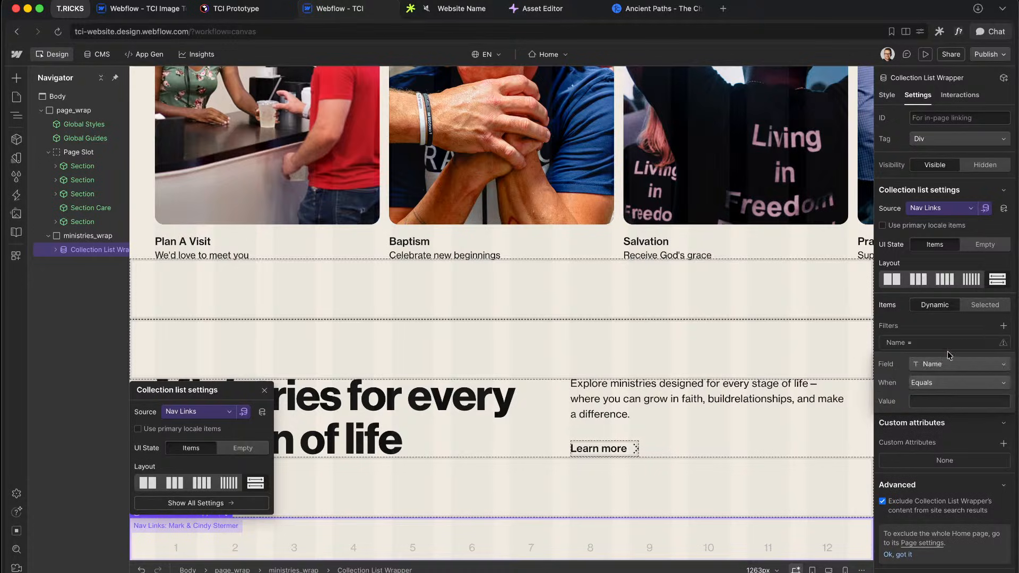
click(950, 365)
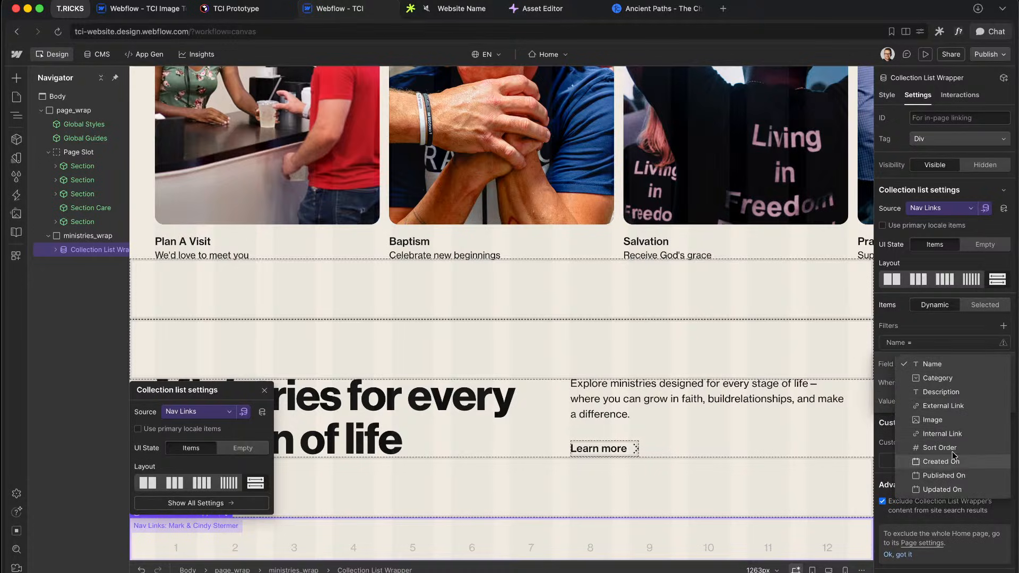
click(937, 378)
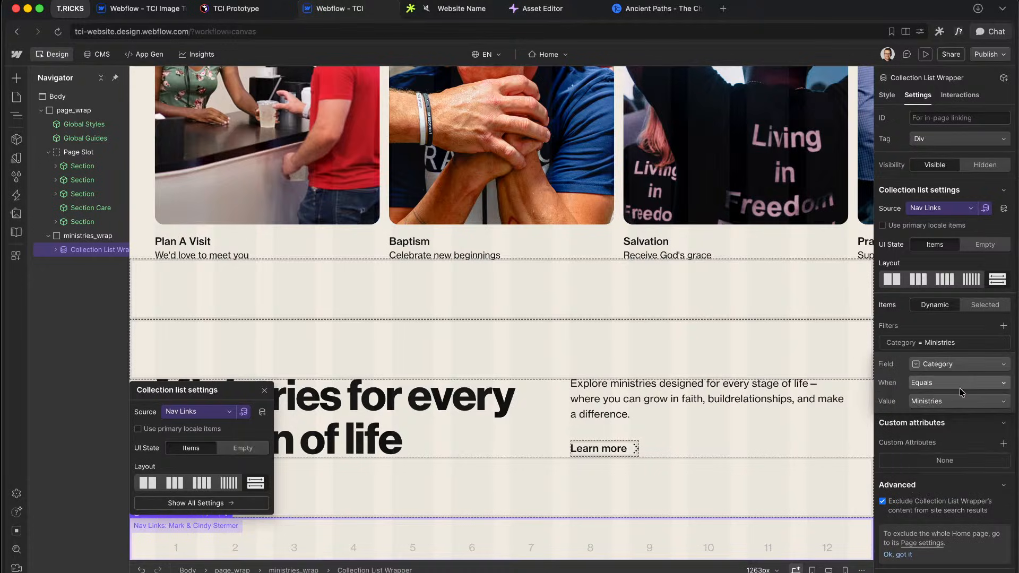
click(958, 306)
click(1001, 363)
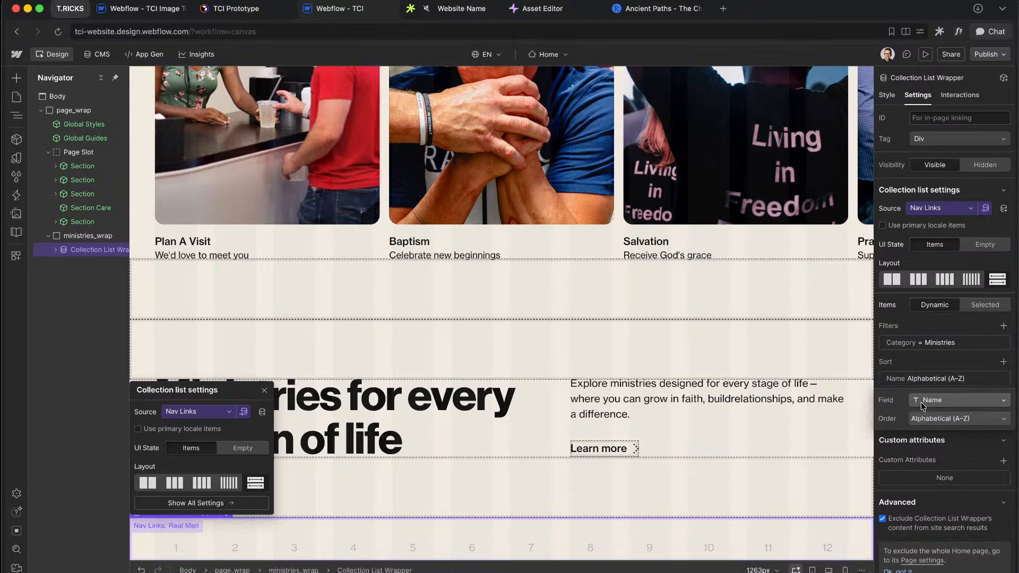
click(961, 400)
click(940, 431)
click(930, 363)
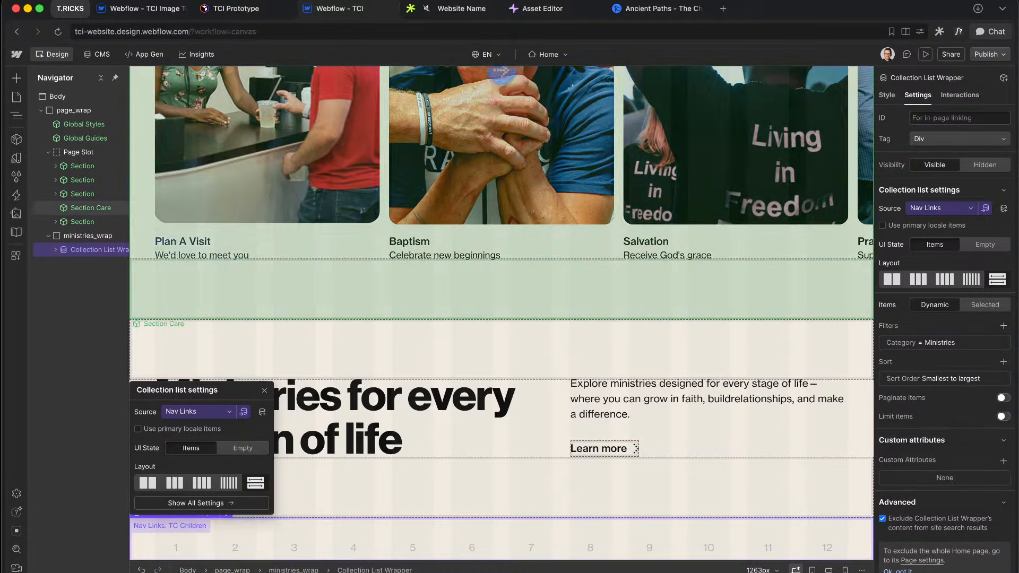
click(887, 95)
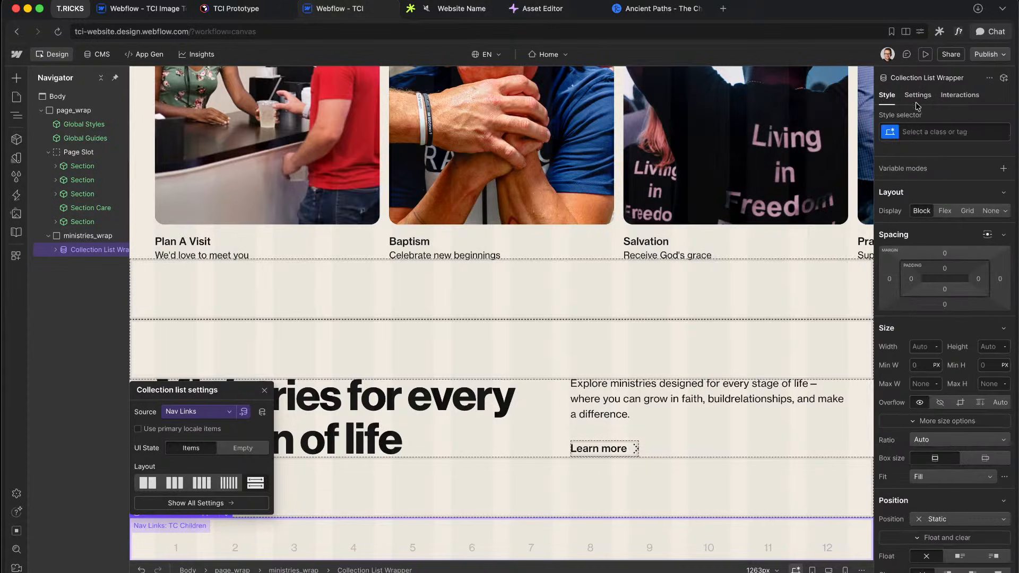
click(955, 132)
Step: Name the wrapper, list and item ministries_cms_wrap, ministries_cms_list and ministries_cms_item
text(ministries_cms_wrap)
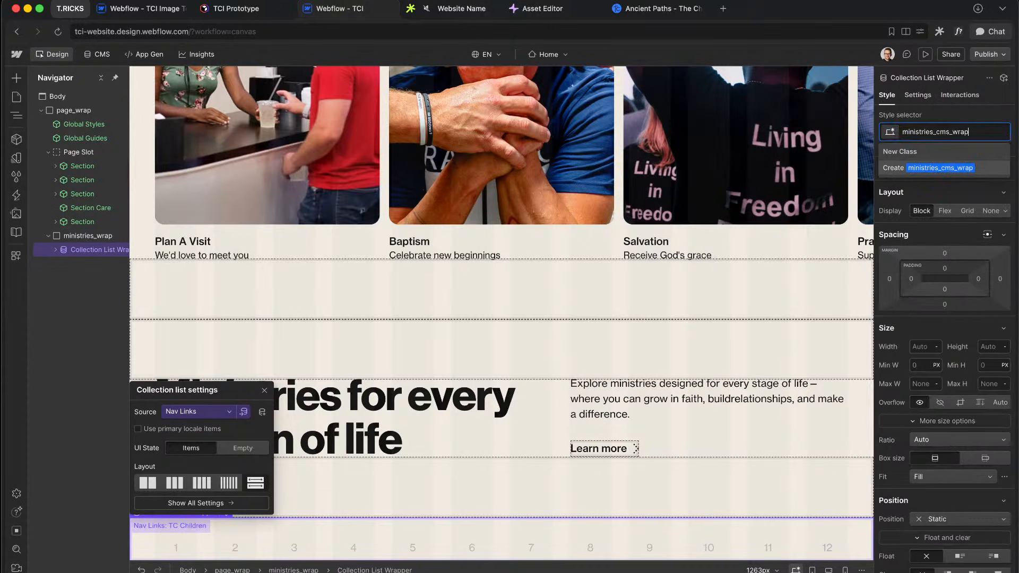
key(Return)
key(Down)
key(super+Return)
text(ministries_cms_)
text(list)
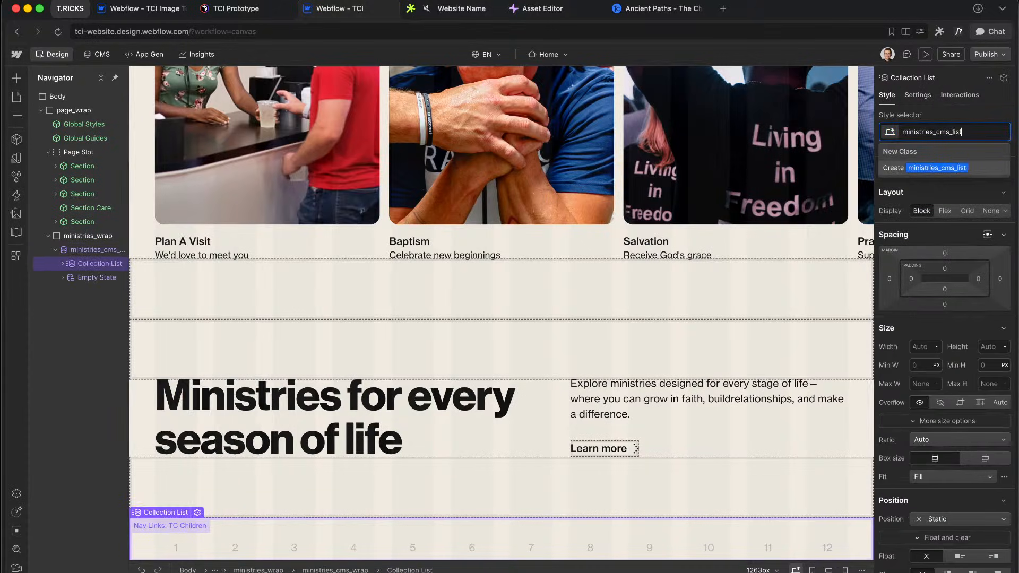
key(Return)
key(Down)
key(super+Return)
text(ministries_cms_)
text(item)
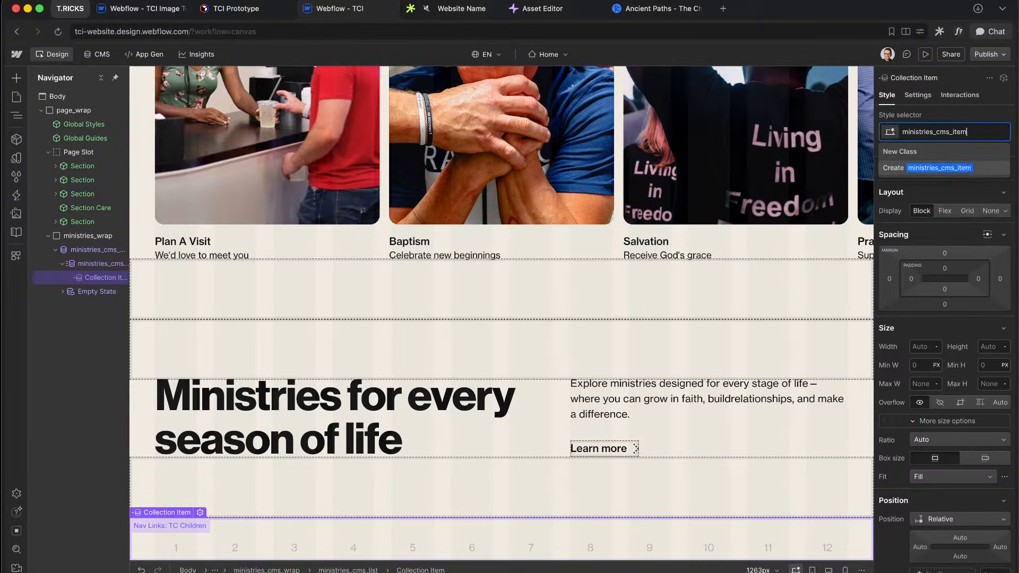
key(Return)
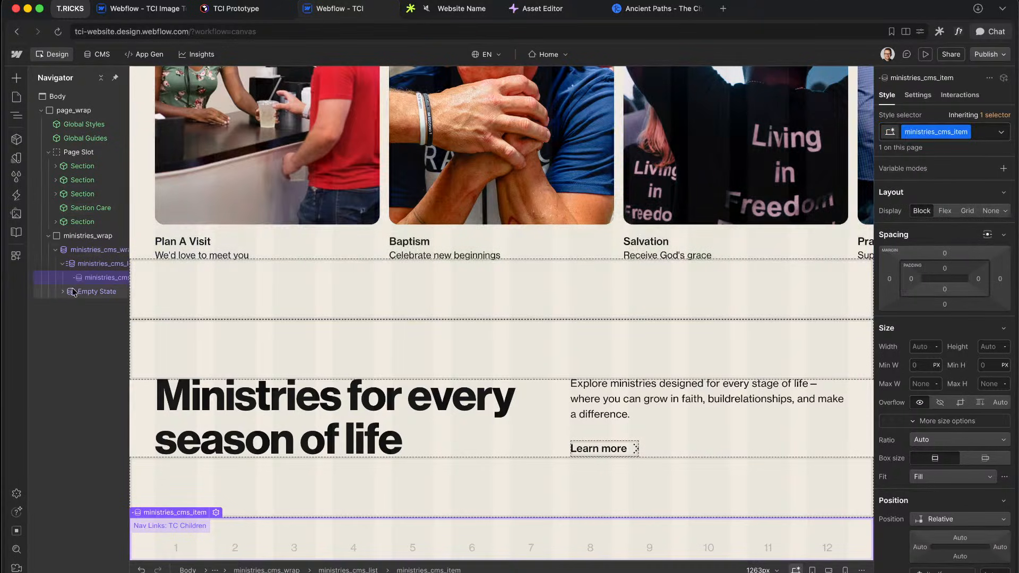
Step: Add the u-grid-custom combo class to the ministries_cms_list collection list
key(Up)
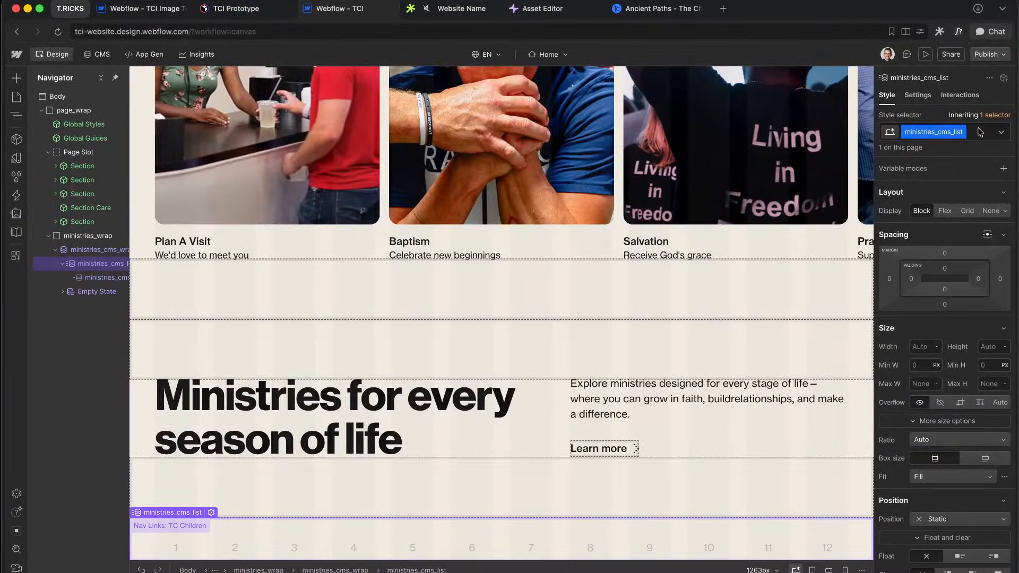
click(980, 132)
text(u-grid-cus)
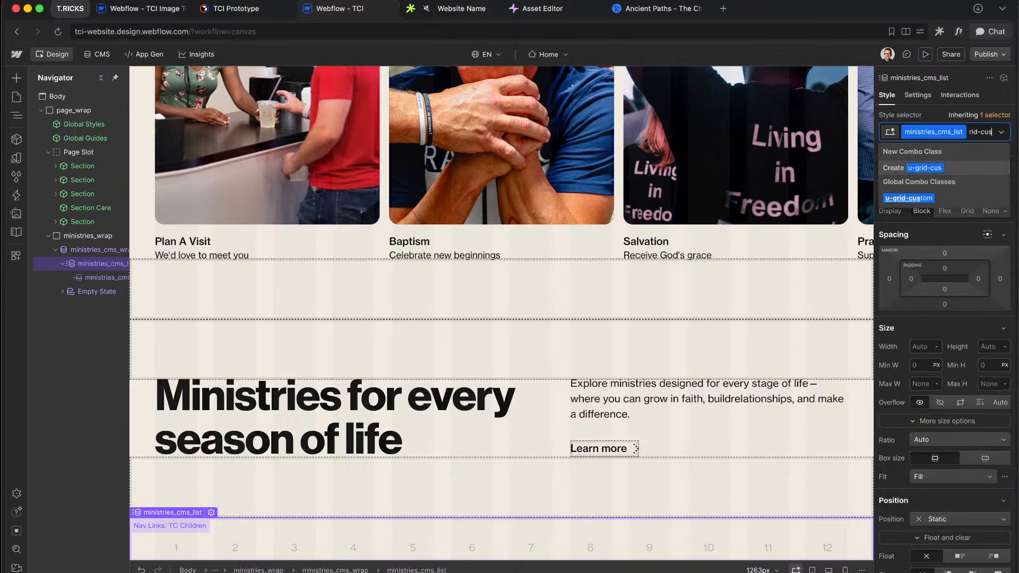
key(Down)
key(Return)
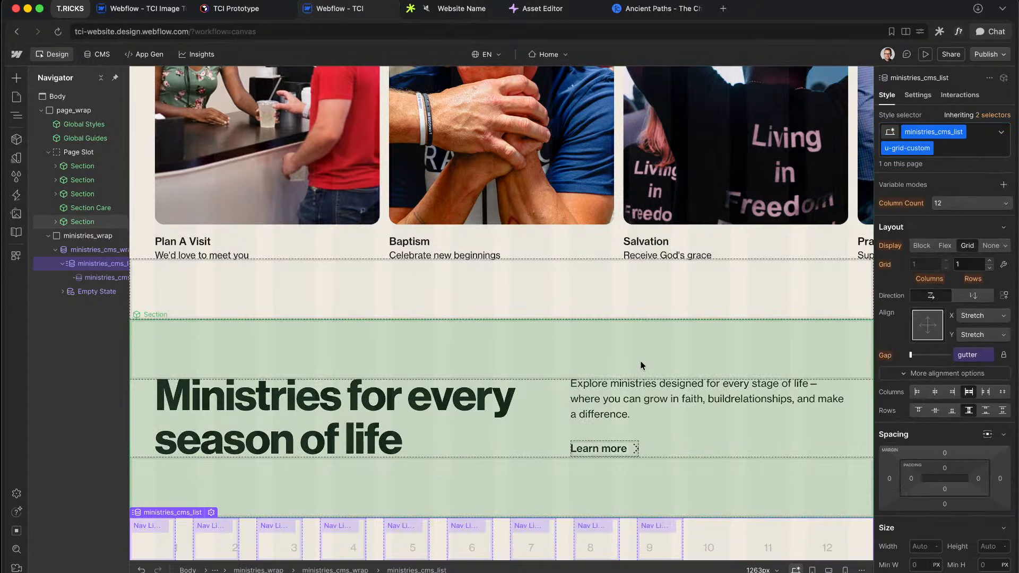
Step: Set the ministries_cms_list grid to 3 columns
click(961, 204)
click(907, 201)
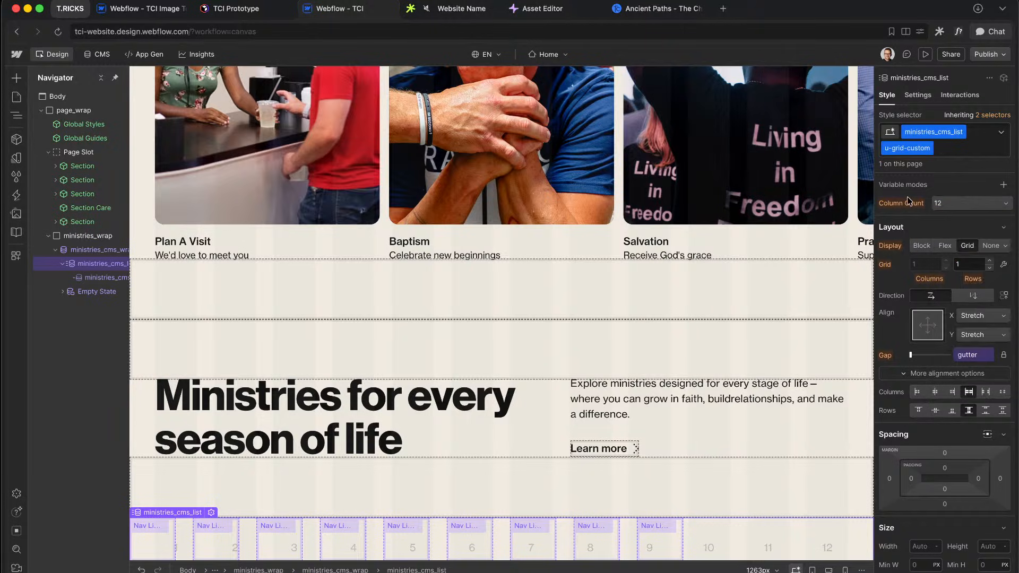
click(909, 202)
click(909, 202)
key(super+z)
click(951, 187)
click(950, 187)
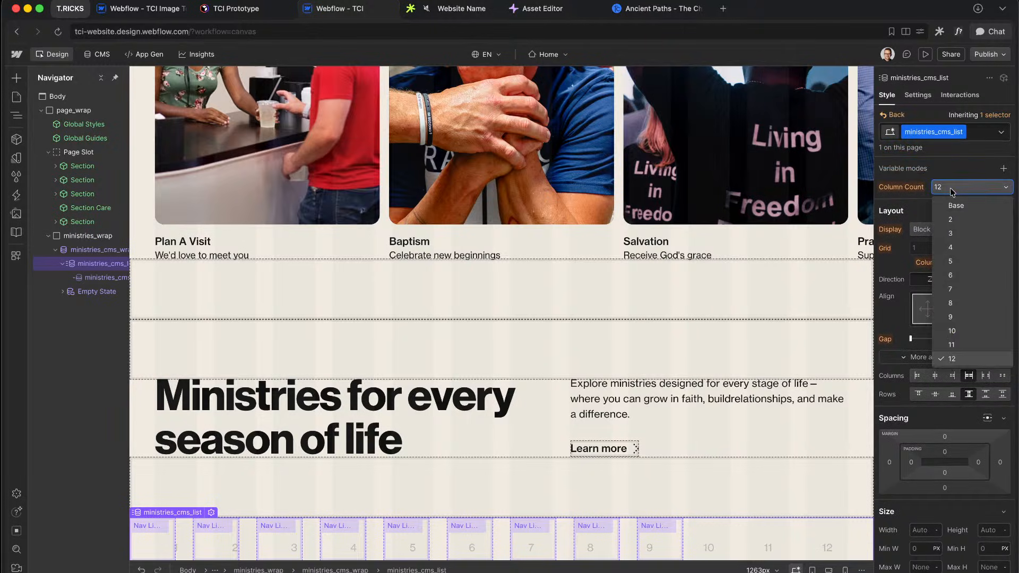
click(952, 233)
scroll(676, 342, down, 3)
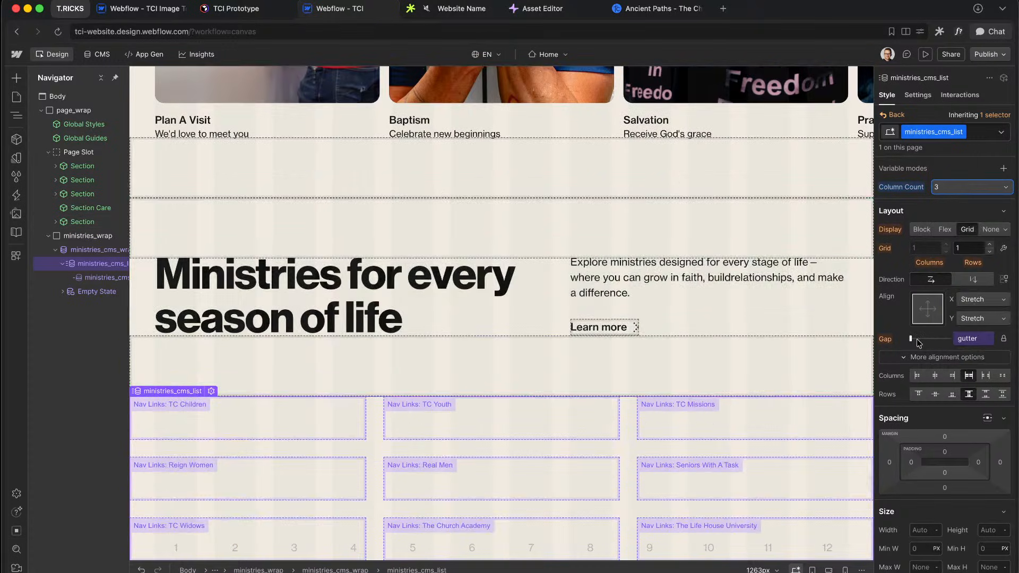
Step: In Figma, inspect the TC Youth card's spacing for reference
key(ctrl+Right)
scroll(545, 361, up, 5)
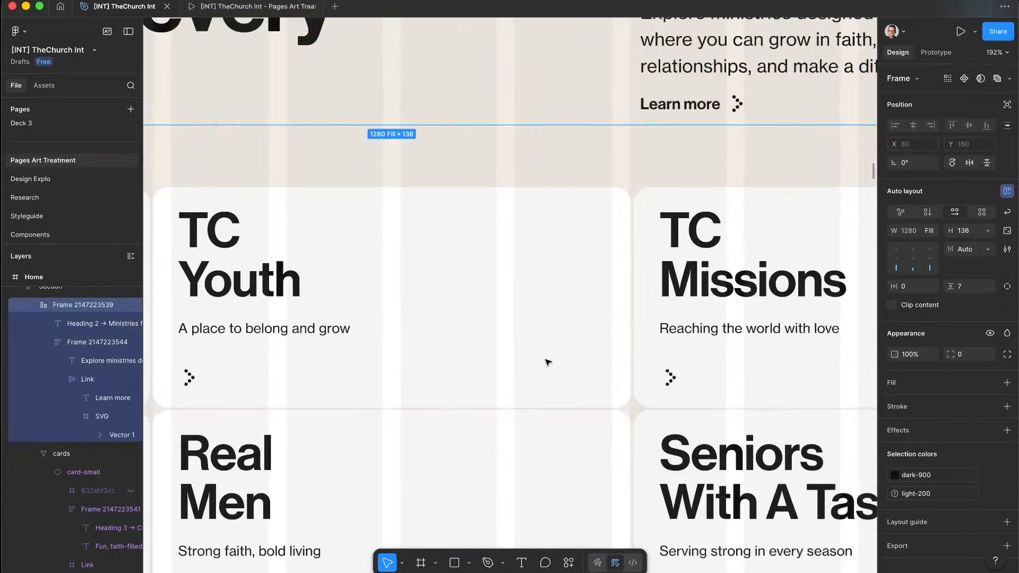
click(616, 367)
scroll(616, 366, up, 10)
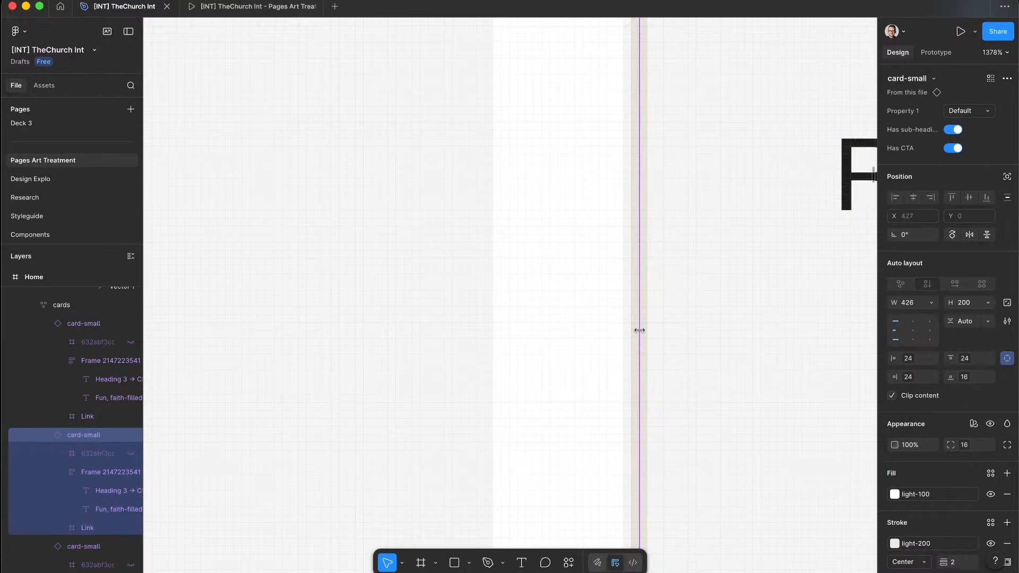
scroll(646, 341, up, 4)
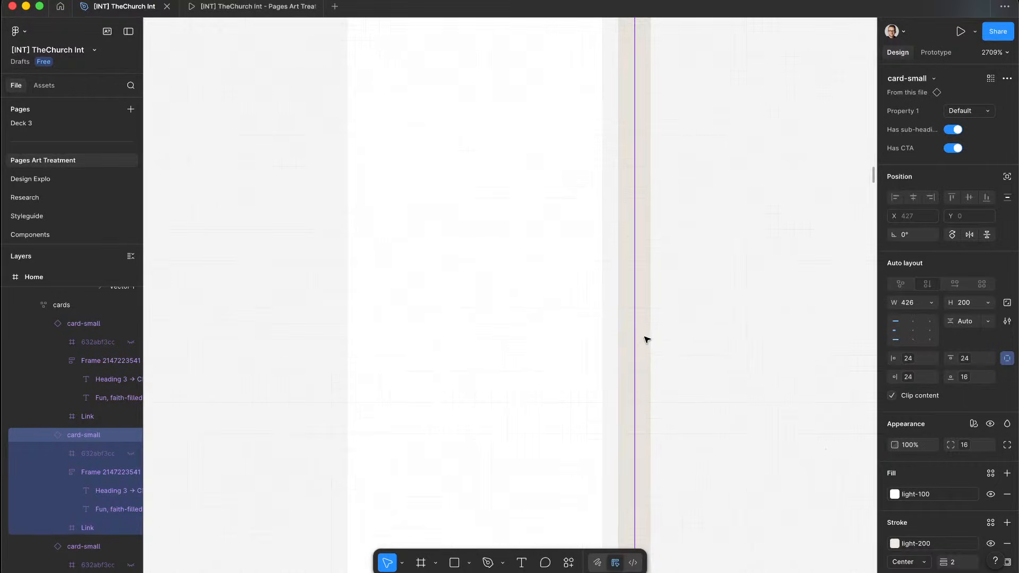
scroll(646, 340, up, 5)
scroll(646, 340, down, 10)
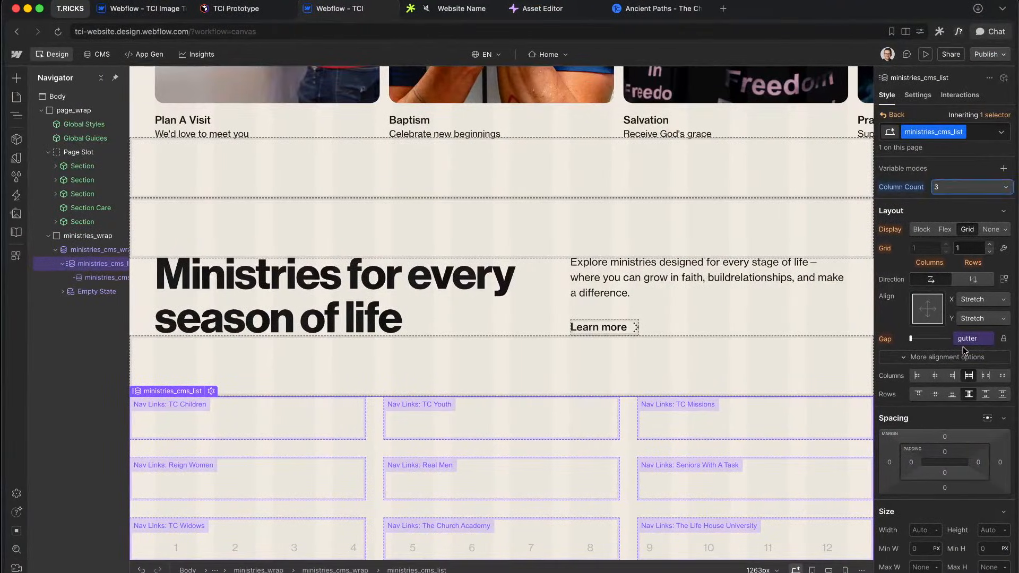
Step: Replace the list's gap variable with a fixed 0.13rem gap
click(966, 339)
click(1006, 214)
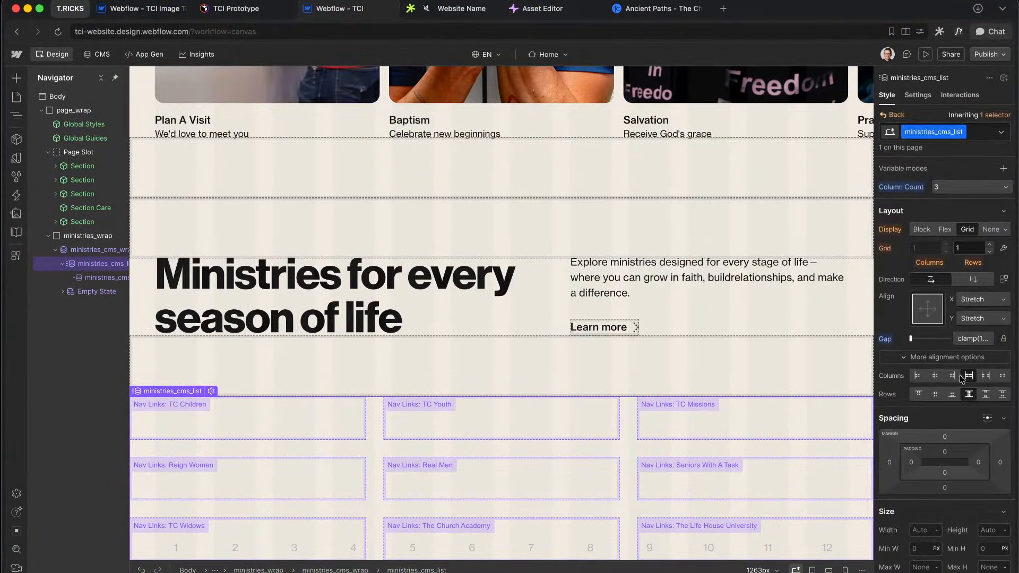
click(969, 342)
click(1002, 360)
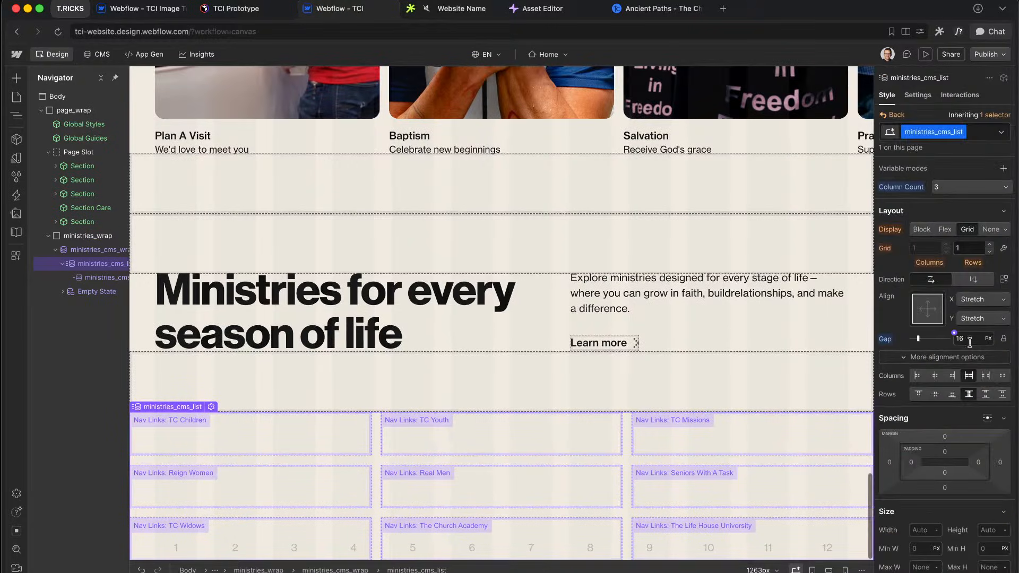
text(0.13rem)
key(Return)
key(ctrl+Right)
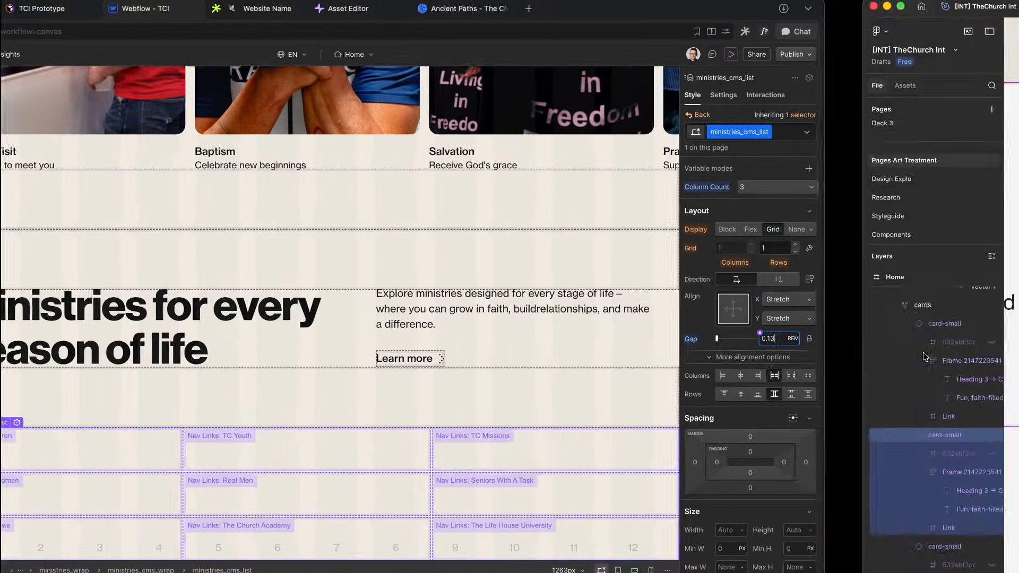
Step: Drag a TC Youth card copy beside the Figma design and detach it from its component
scroll(636, 279, down, 15)
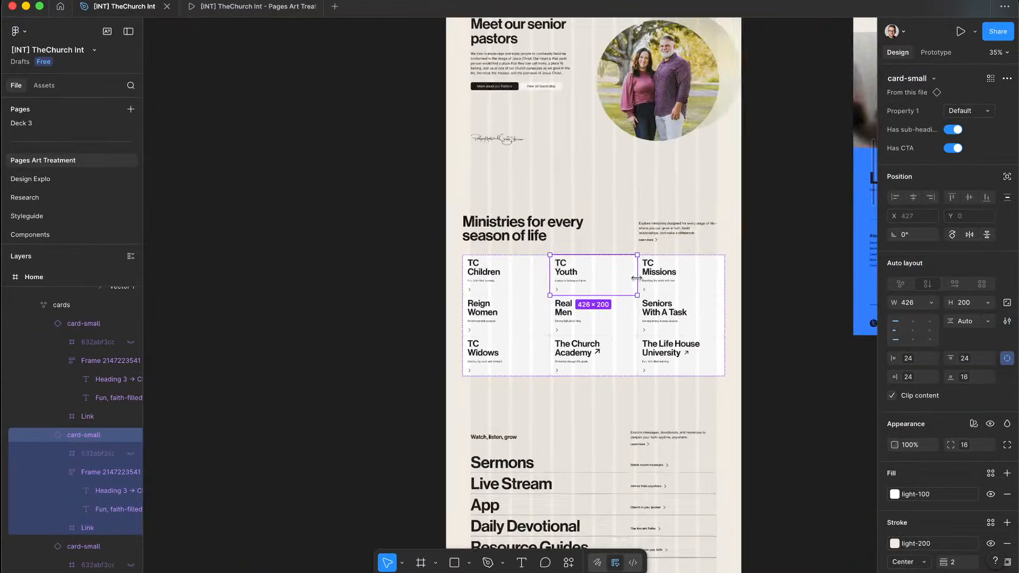
scroll(637, 280, down, 3)
scroll(637, 281, up, 3)
scroll(663, 274, up, 10)
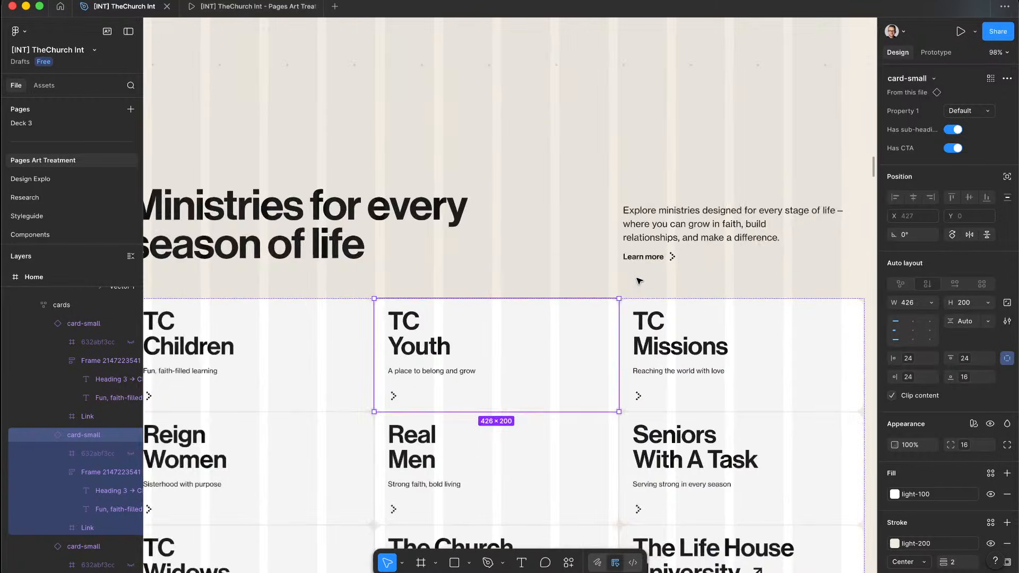
scroll(661, 250, down, 9)
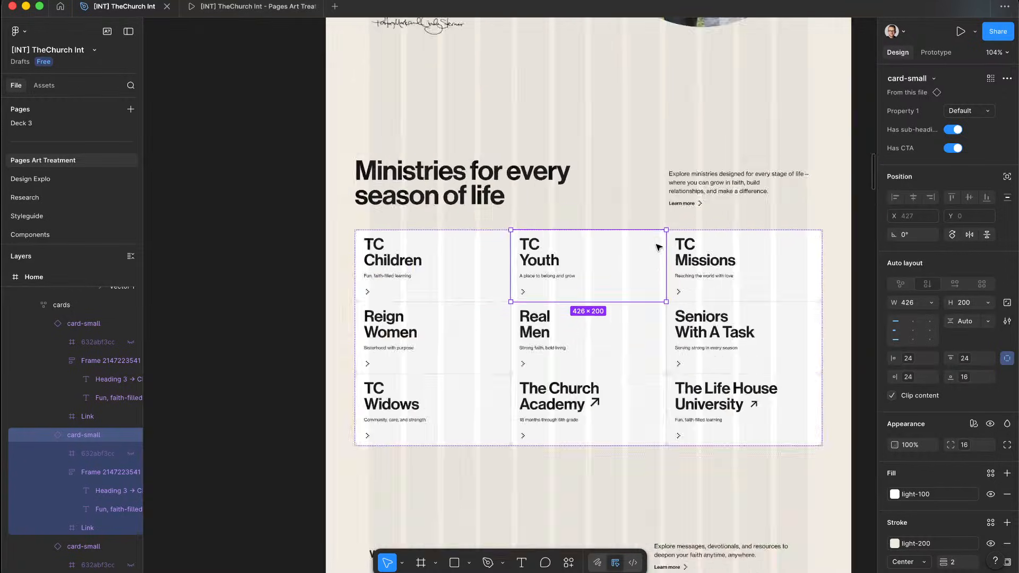
drag(658, 245, 352, 279)
key(shift+2)
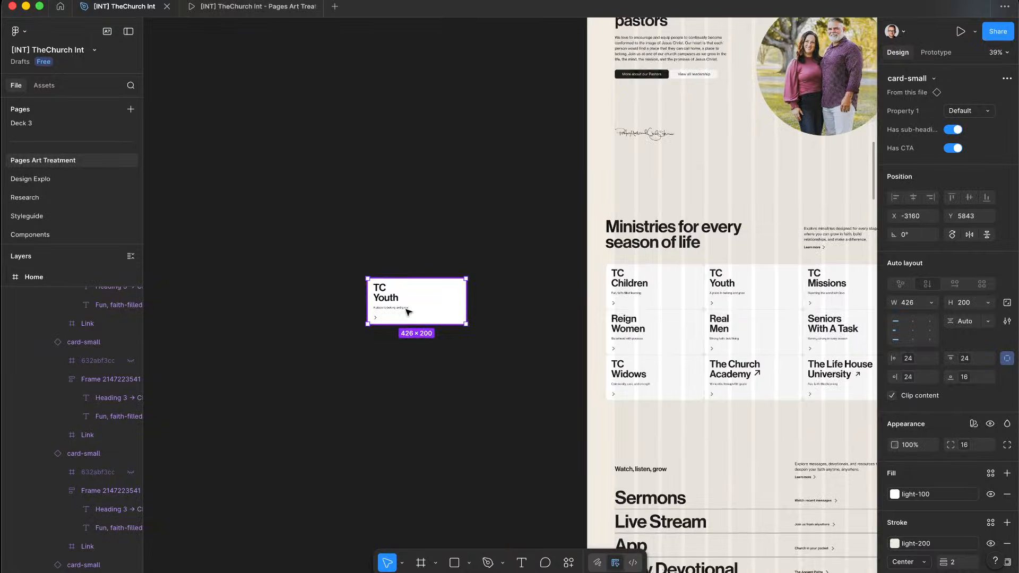
right_click(411, 311)
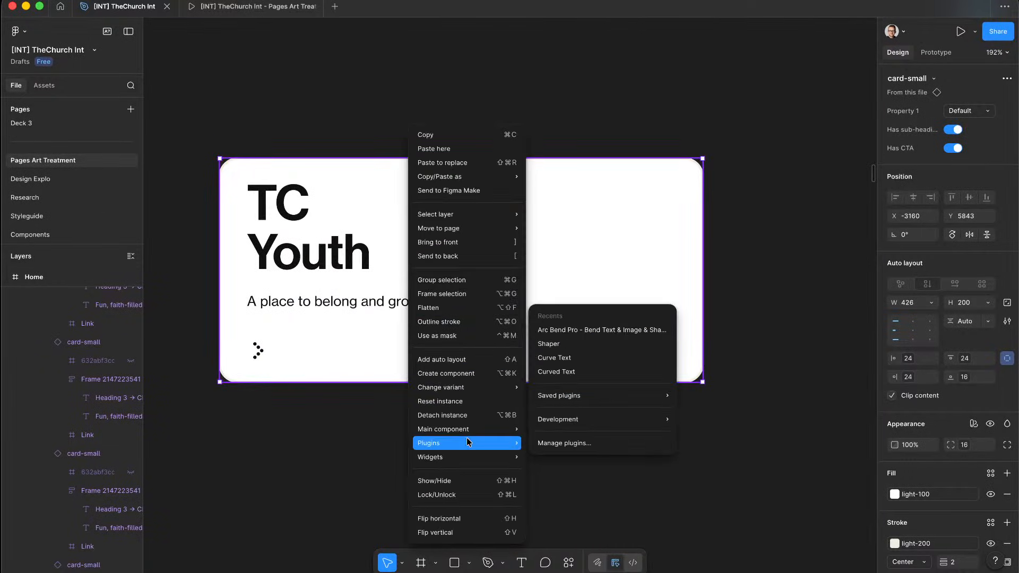
click(442, 415)
scroll(705, 160, up, 1)
scroll(705, 161, up, 5)
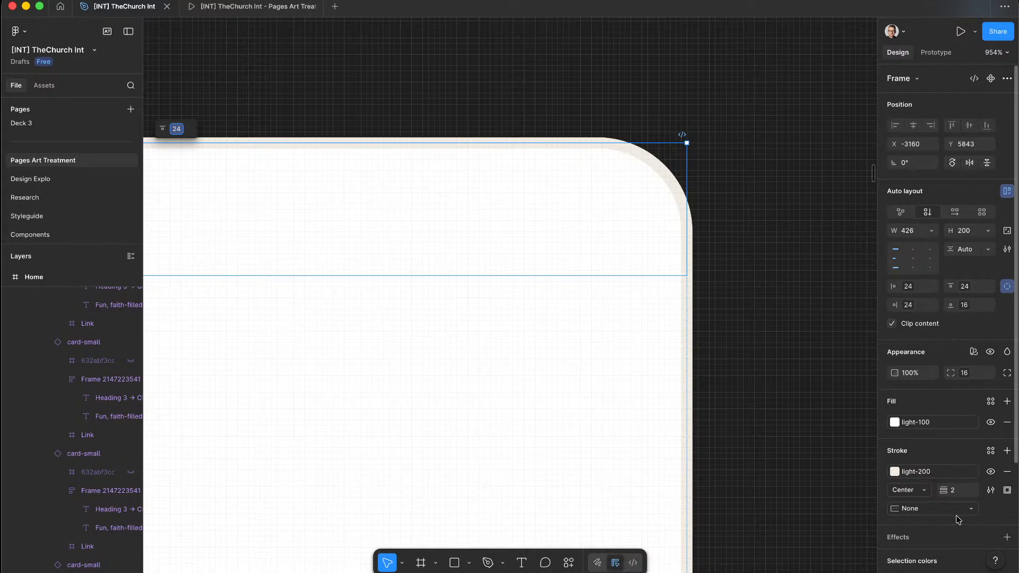
key(ctrl+Left)
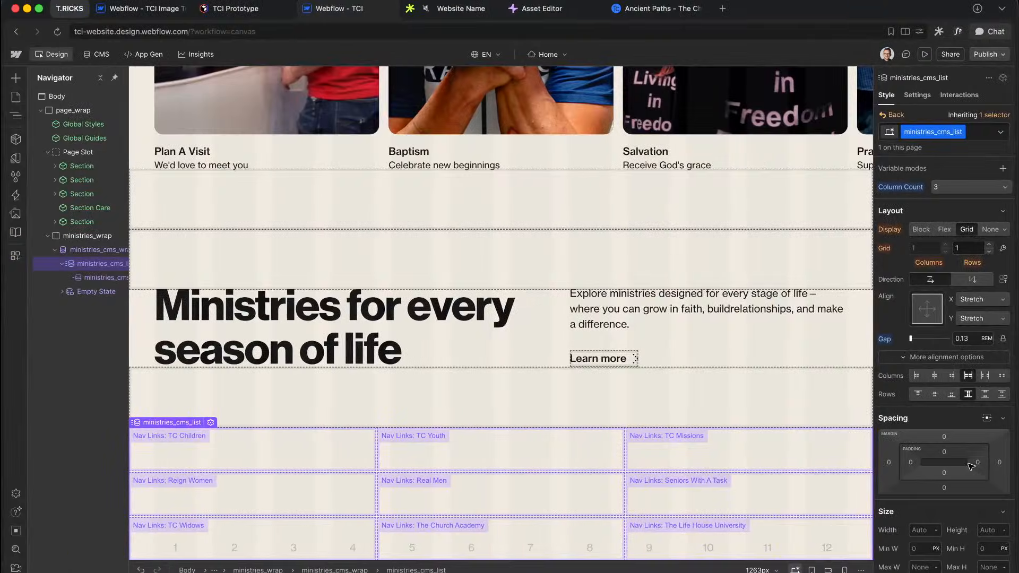
scroll(965, 462, down, 10)
Step: Preview the ministries section at tablet, mobile landscape, mobile portrait and desktop widths
scroll(964, 463, down, 5)
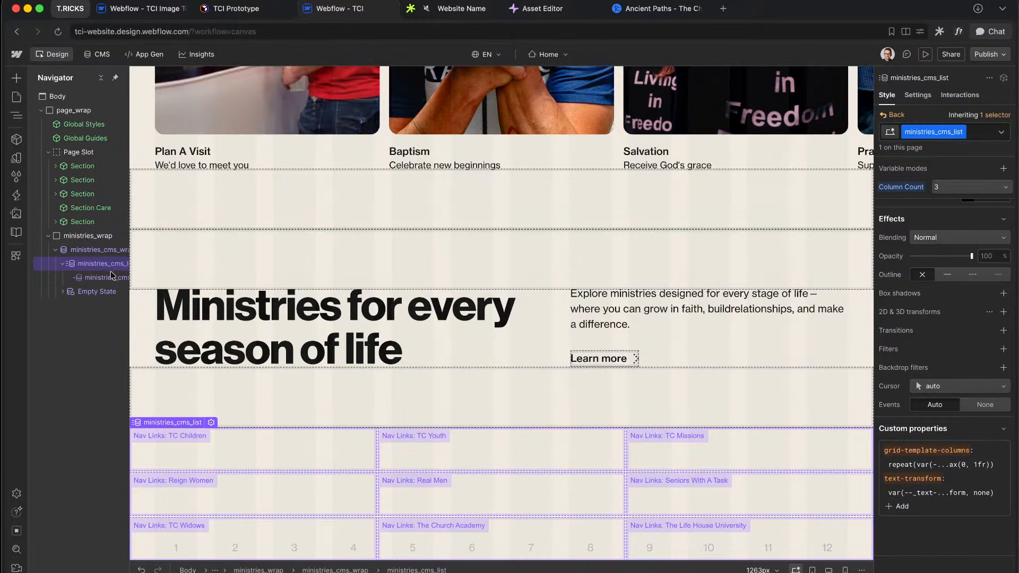
click(637, 344)
key(shift+2)
key(shift+3)
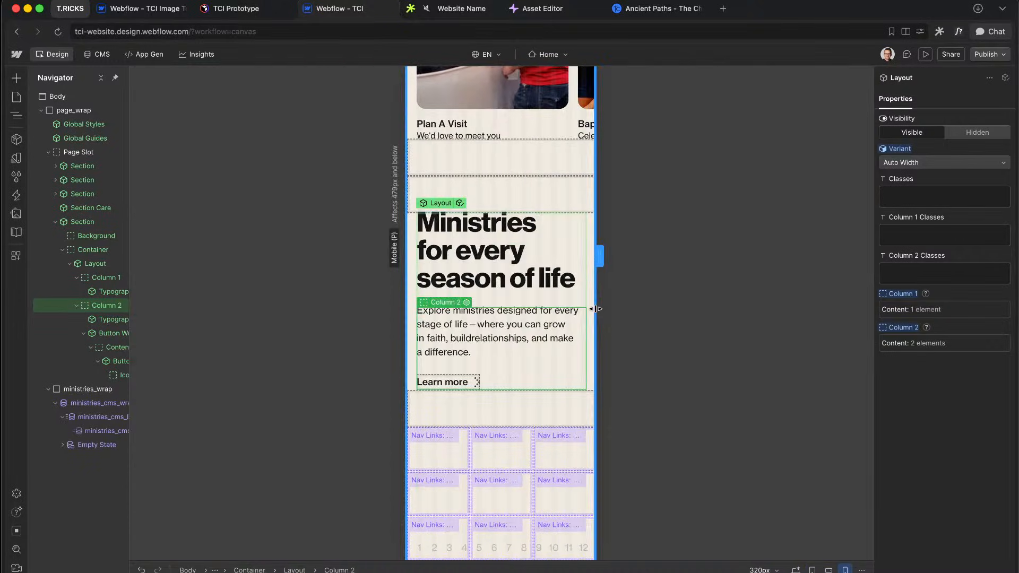
key(shift+1)
key(shift+2)
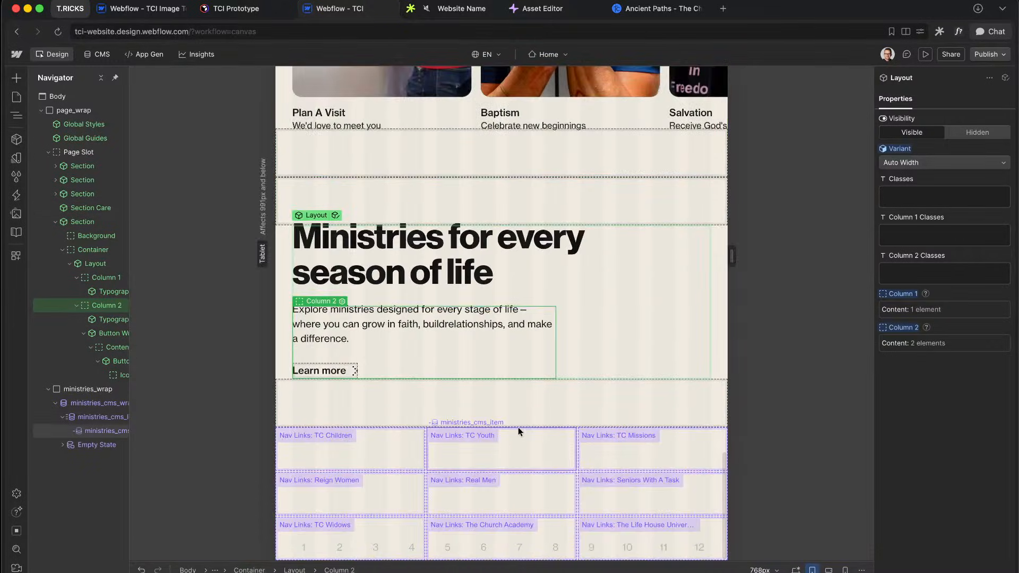
key(shift+4)
key(shift+1)
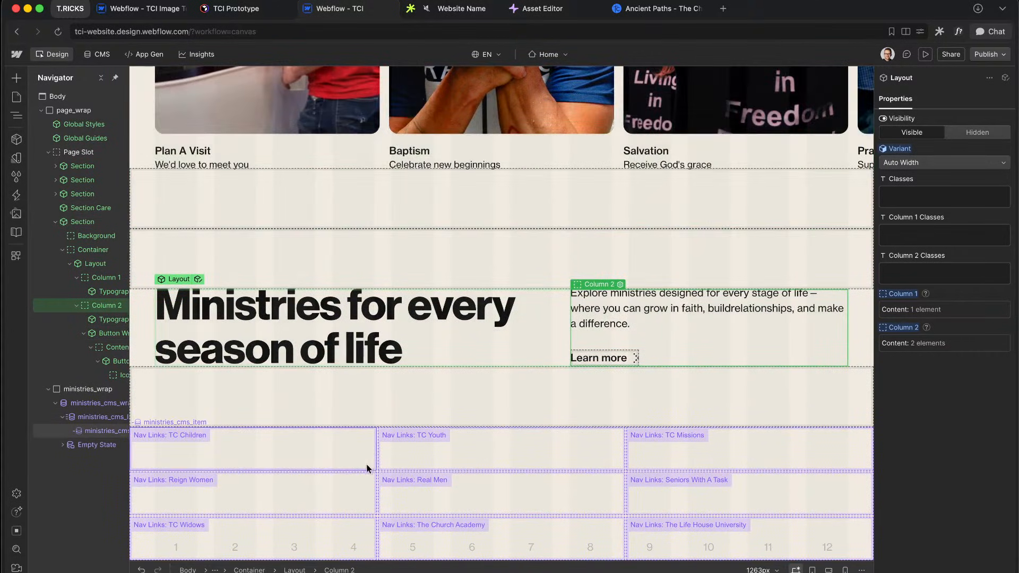
Step: Reset the base ministries_cms_list class's column count to the inherited 12
click(479, 467)
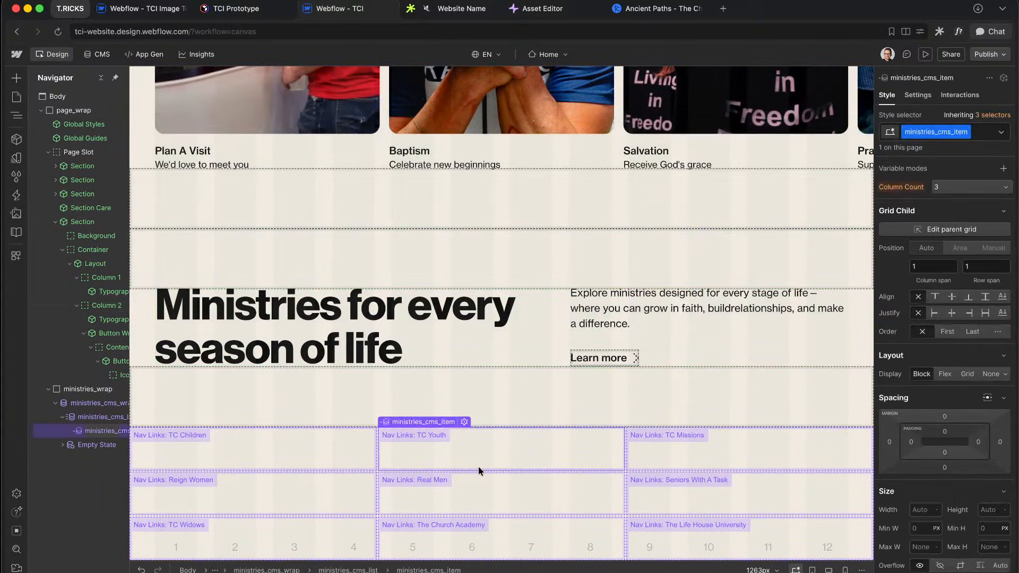
key(Up)
key(alt+Up)
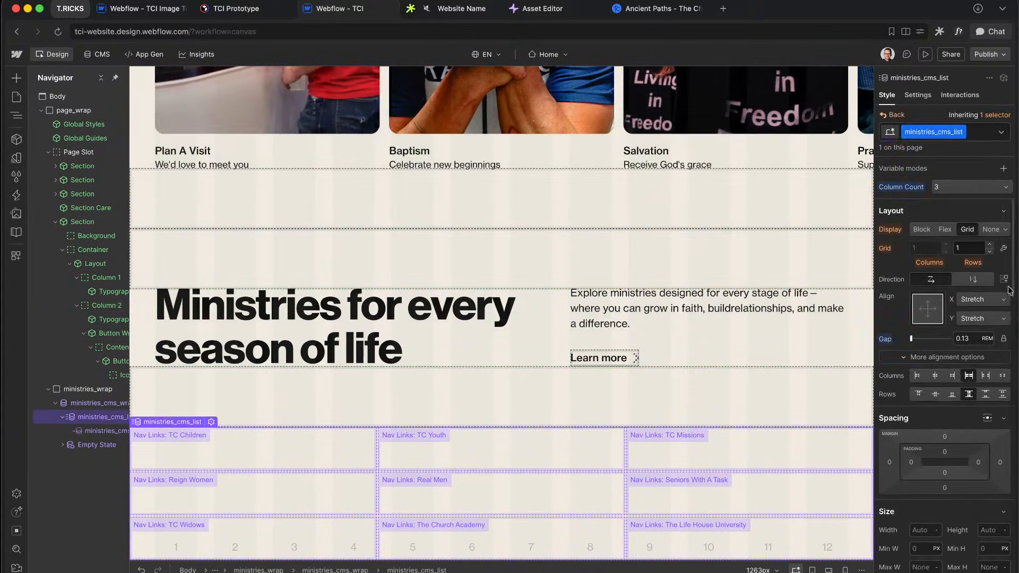
scroll(940, 451, down, 10)
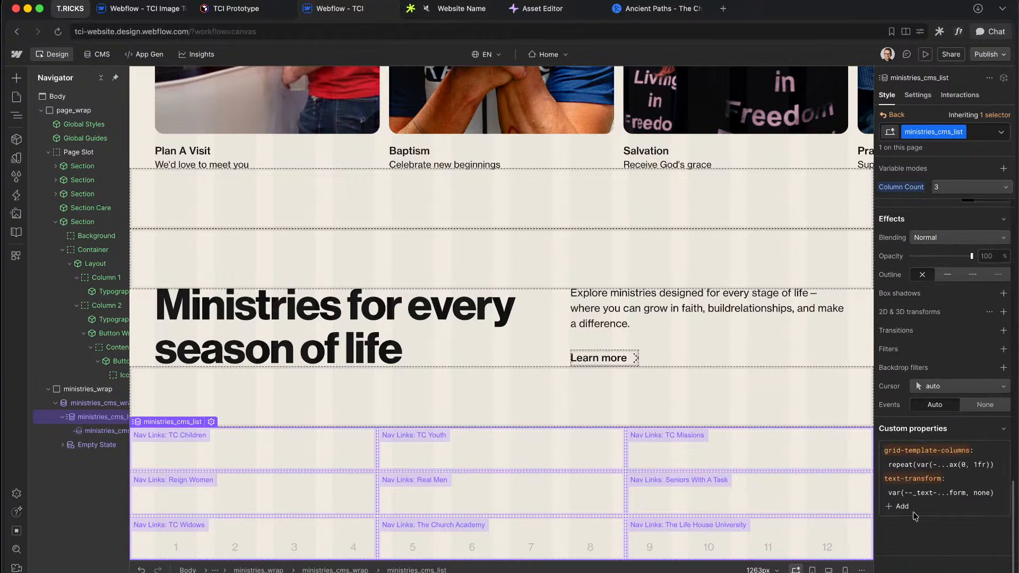
scroll(924, 380, up, 10)
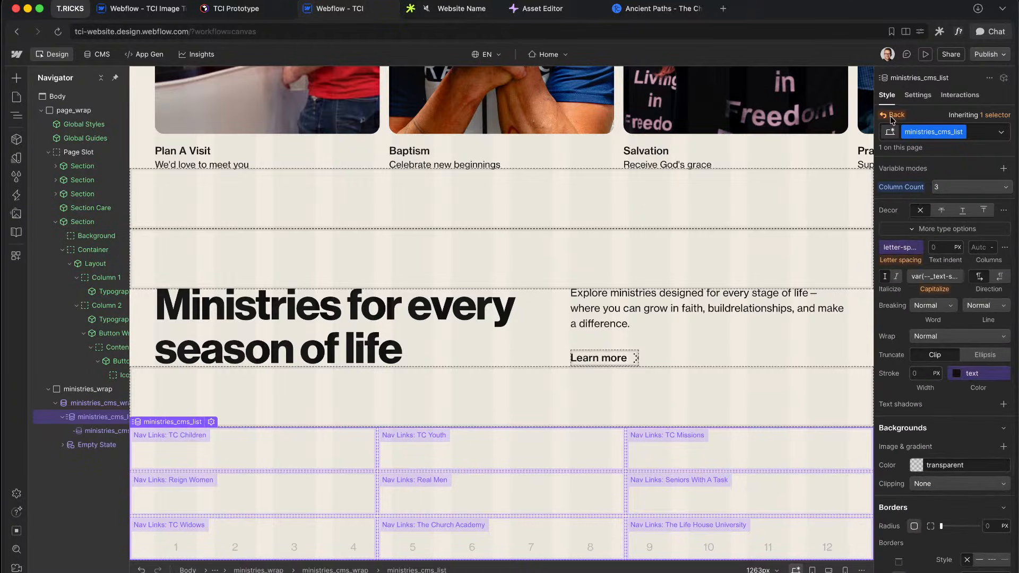
alt+click(904, 188)
scroll(925, 312, down, 10)
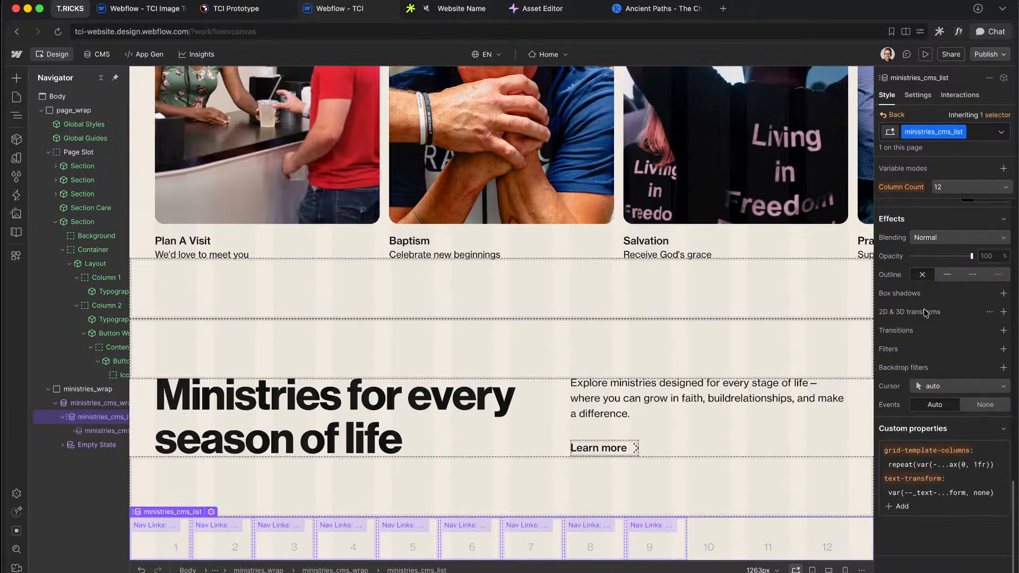
Step: Change the list's grid-template-columns custom property to repeat(3, minmax(0, 1fr))
click(895, 508)
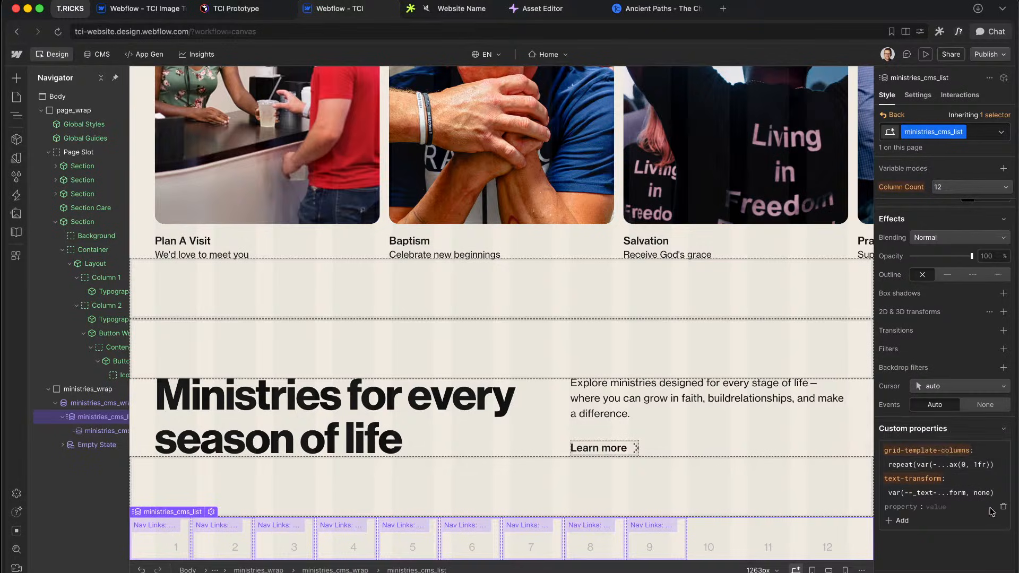
click(1003, 507)
click(956, 466)
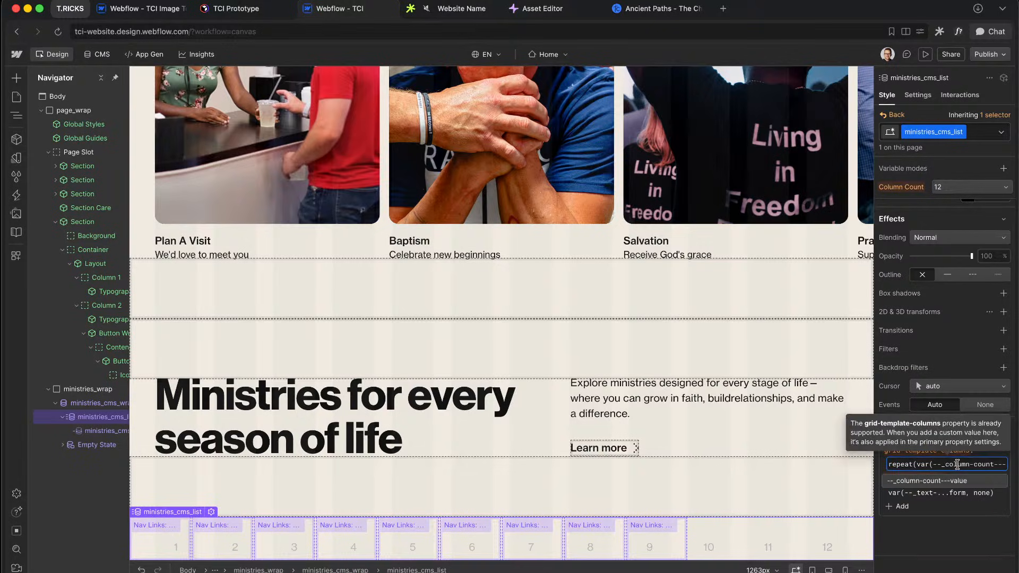
mouse_move(925, 465)
mouse_down()
mouse_move(998, 466)
mouse_move(944, 468)
mouse_up()
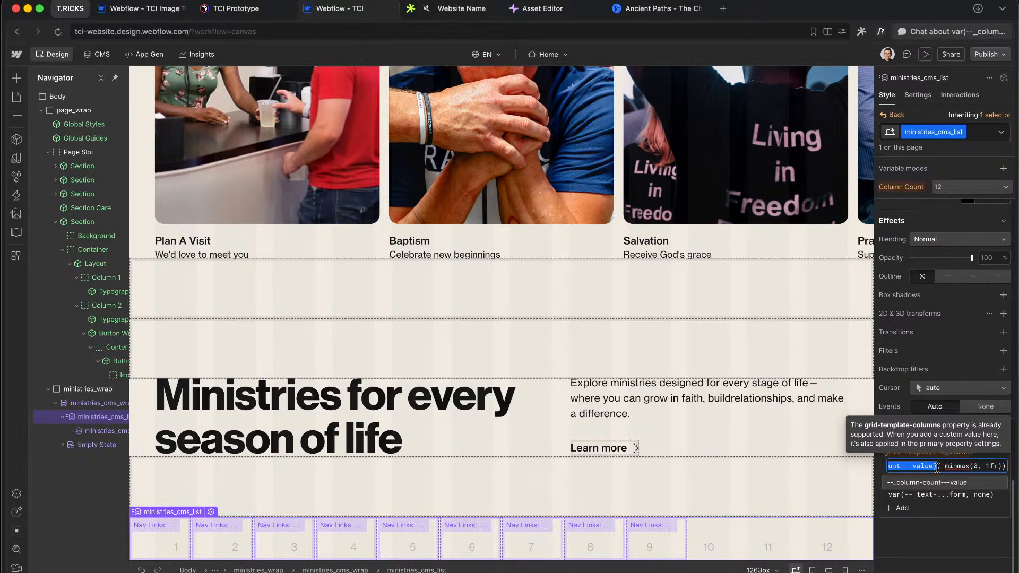
text(3)
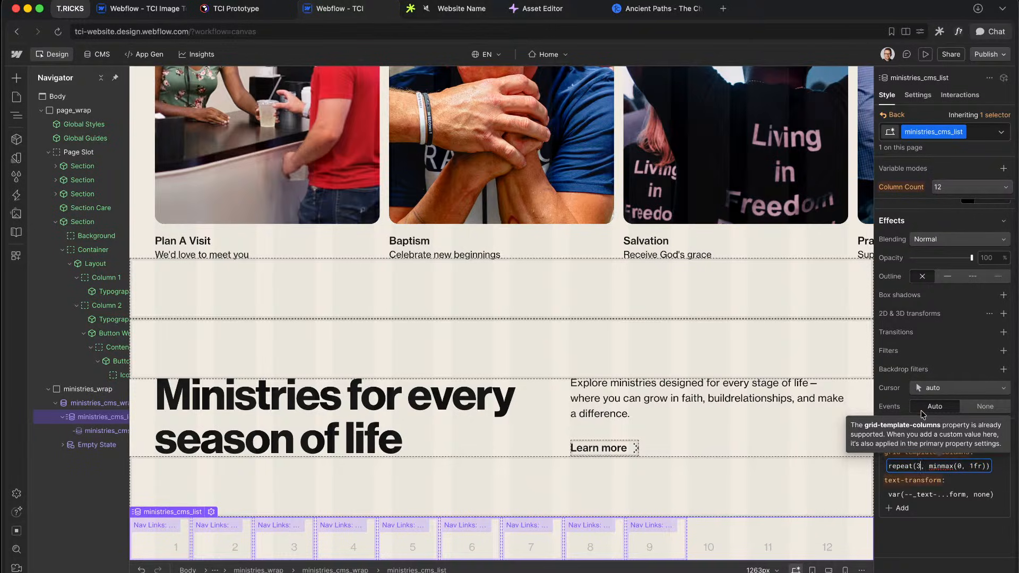
key(Return)
scroll(994, 286, up, 10)
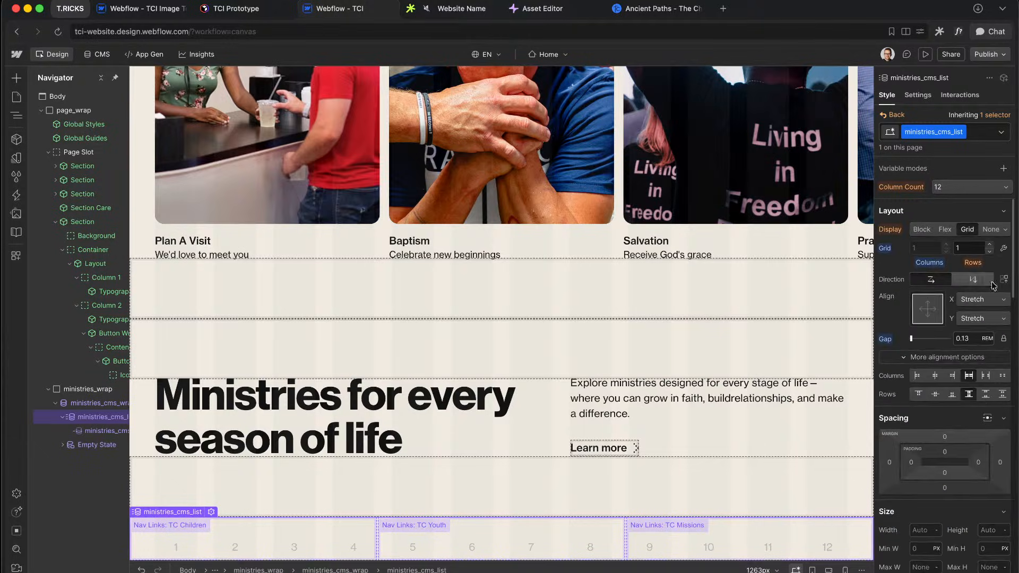
click(1004, 248)
click(926, 297)
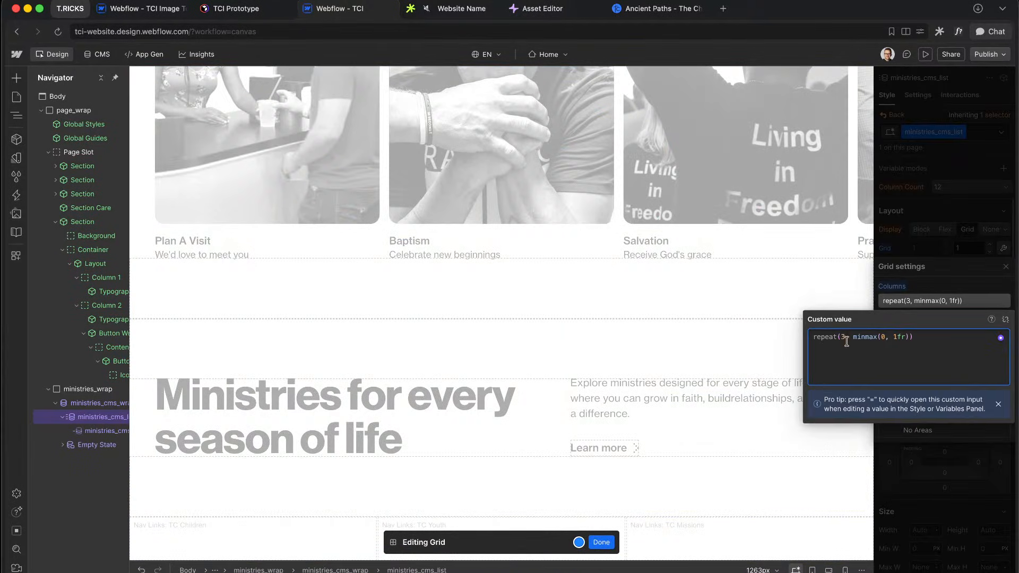
Step: Enter the Columns formula repeat(calc(3*large + 2*medium + 1*small + 1*xsmall), minmax(0,1fr)) and confirm
text(calc()
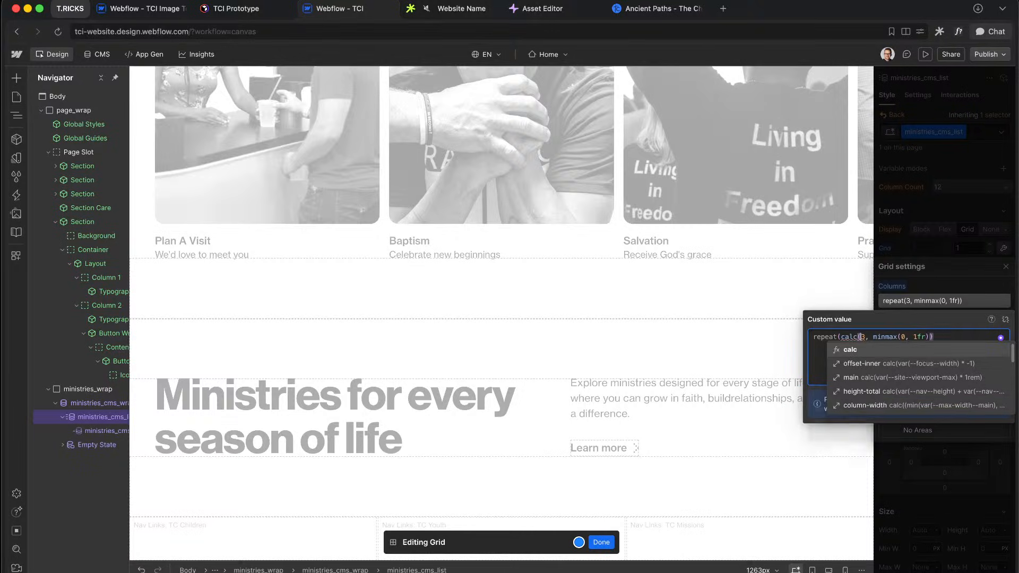
text())
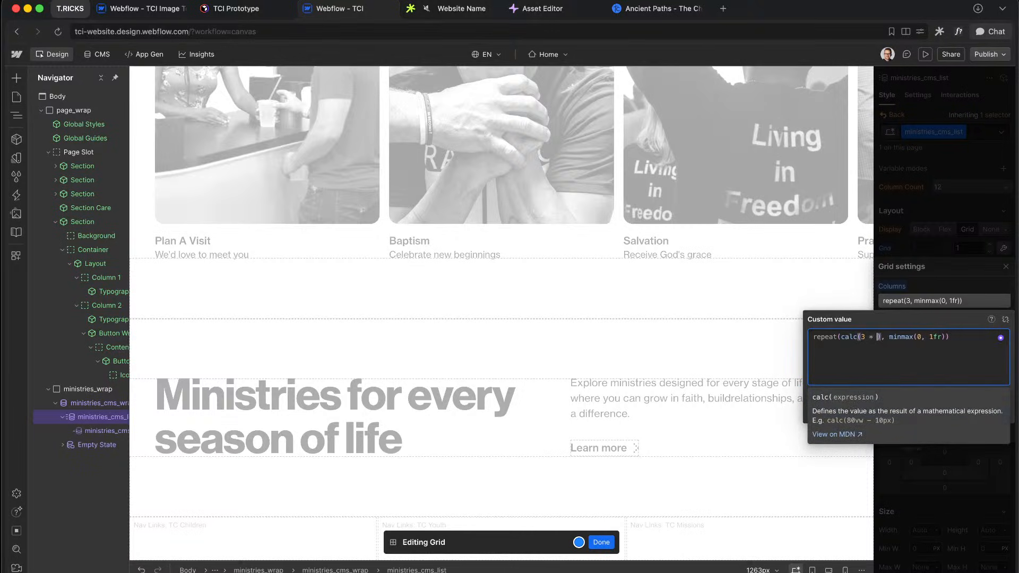
text( * large)
click(868, 349)
text(+ 2 * med)
click(950, 351)
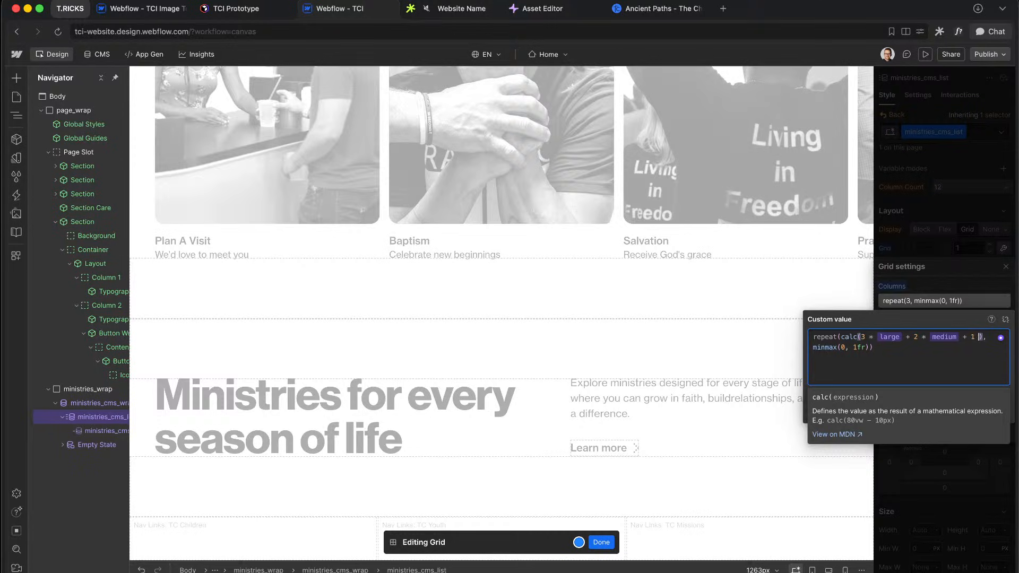
text(+ 1 * sm)
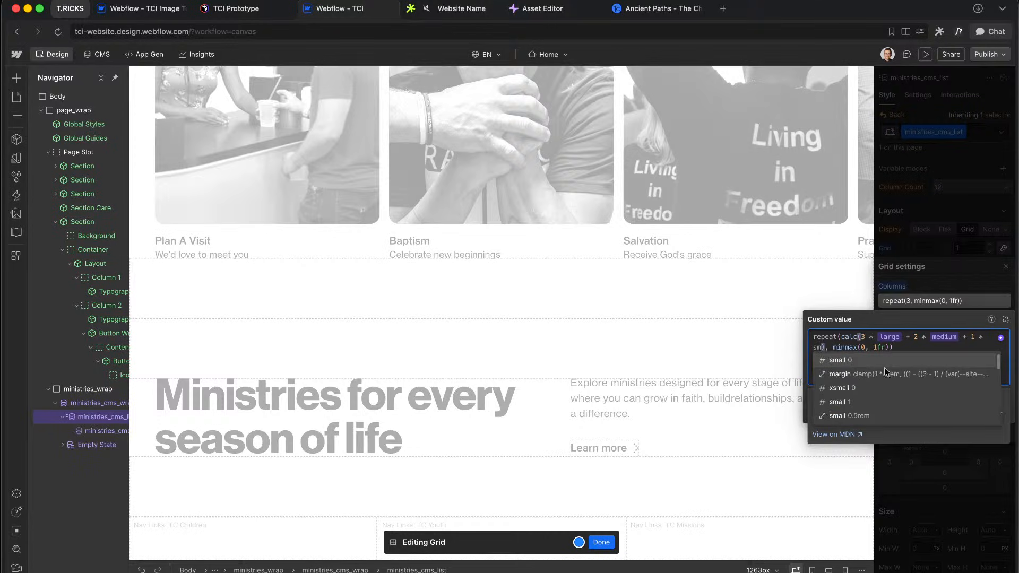
click(876, 360)
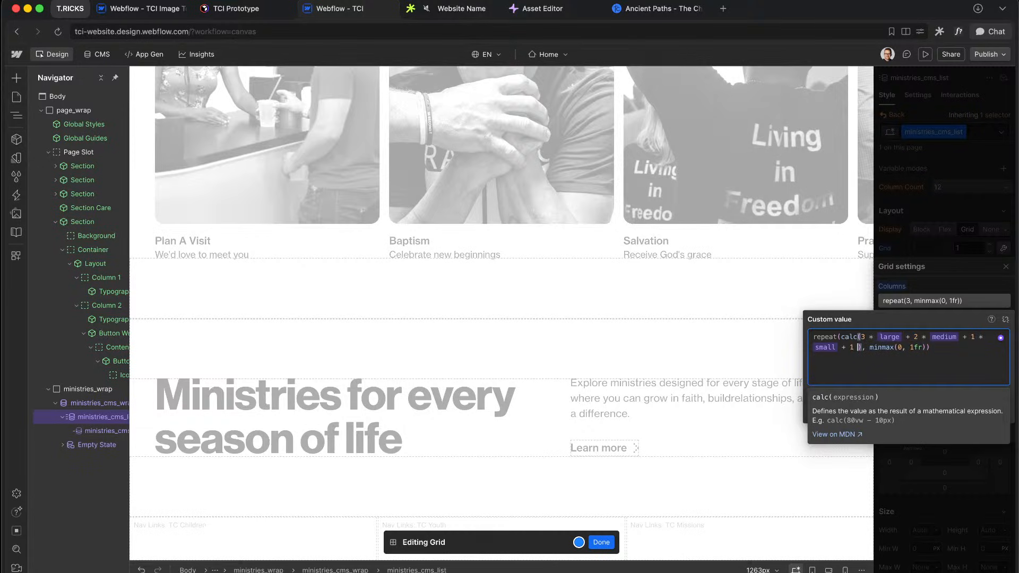
text(+ 1 * xsm)
click(928, 361)
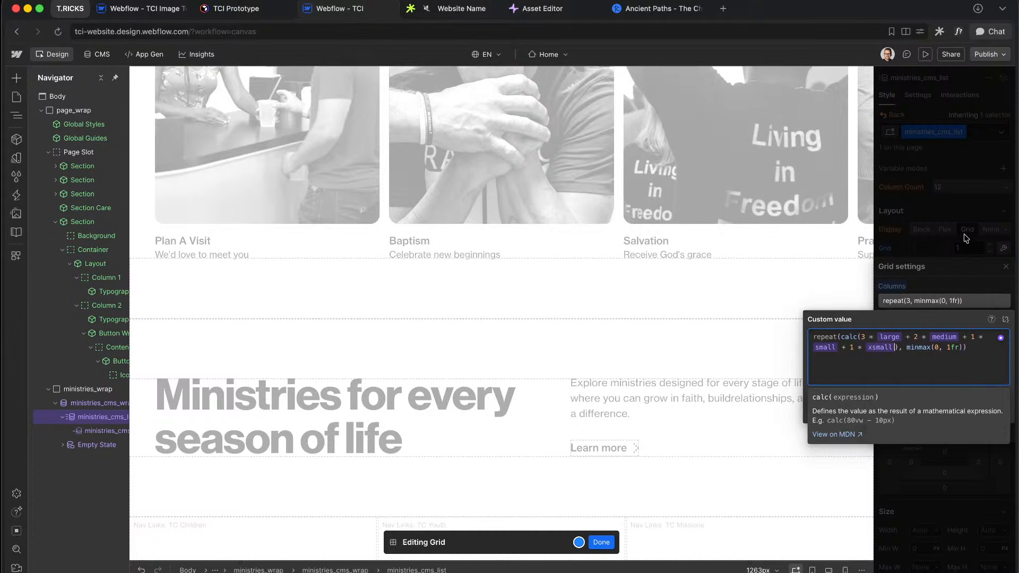
click(941, 258)
click(951, 219)
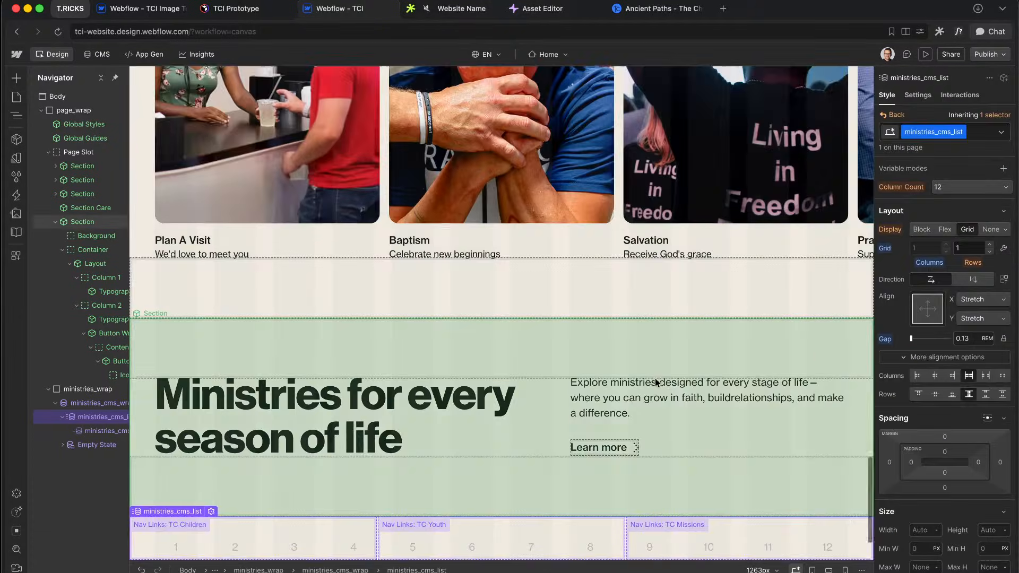
scroll(656, 383, down, 2)
Step: Wrap ministries_wrap in a new Div Block with the u-container class
click(812, 569)
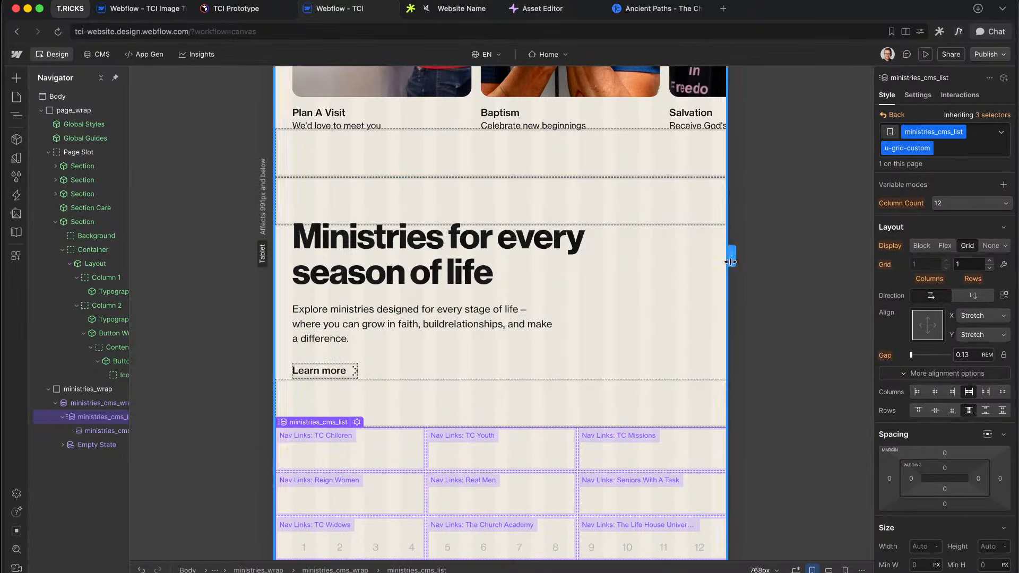
click(84, 390)
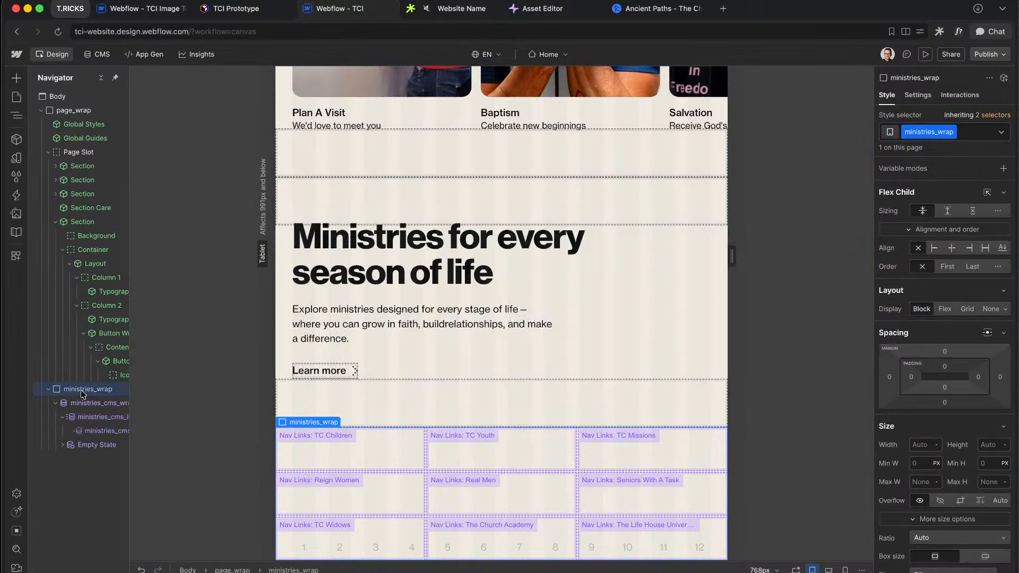
click(47, 390)
right_click(68, 390)
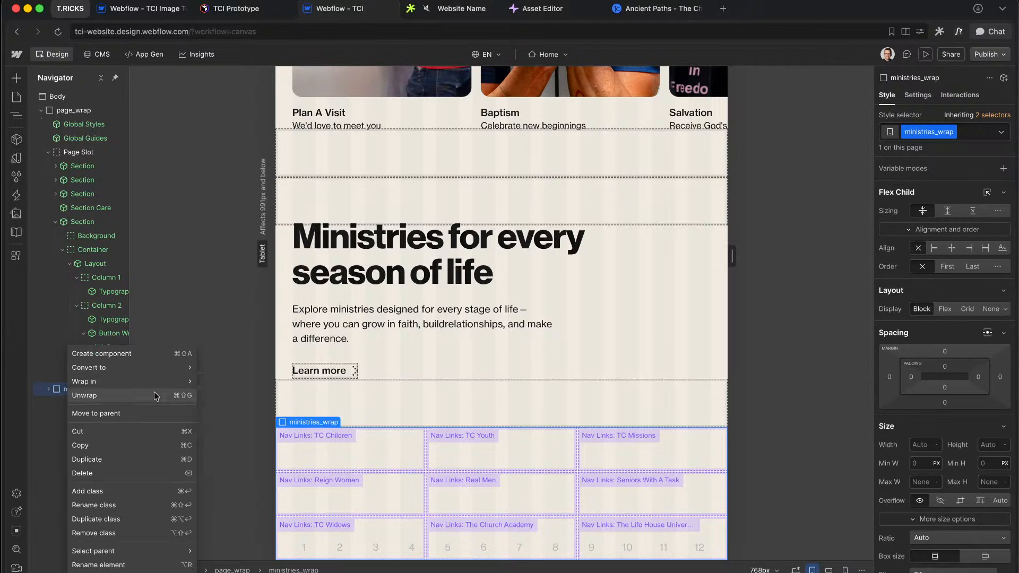
mouse_move(154, 382)
click(235, 382)
click(954, 131)
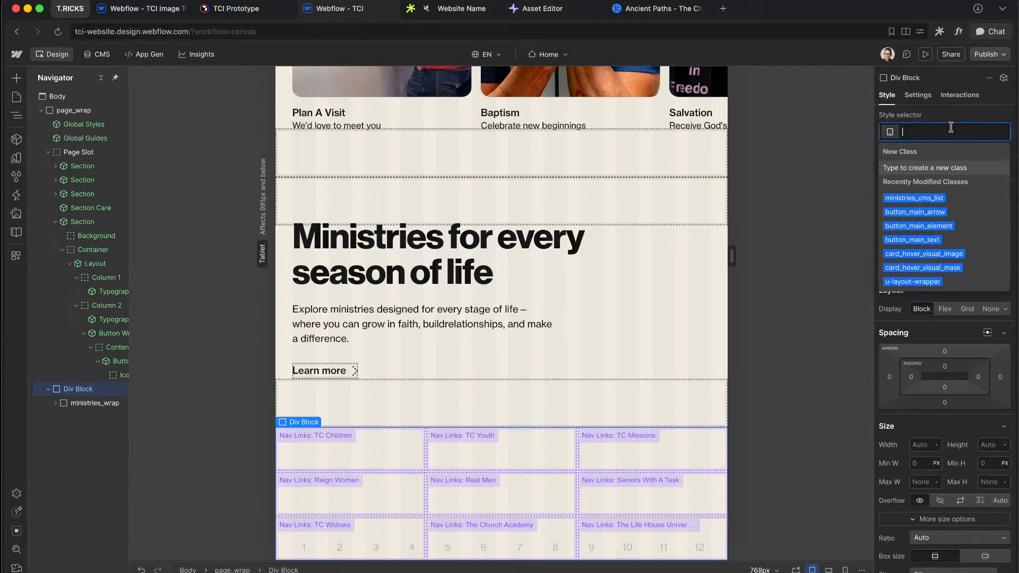
text(u)
text(-contain)
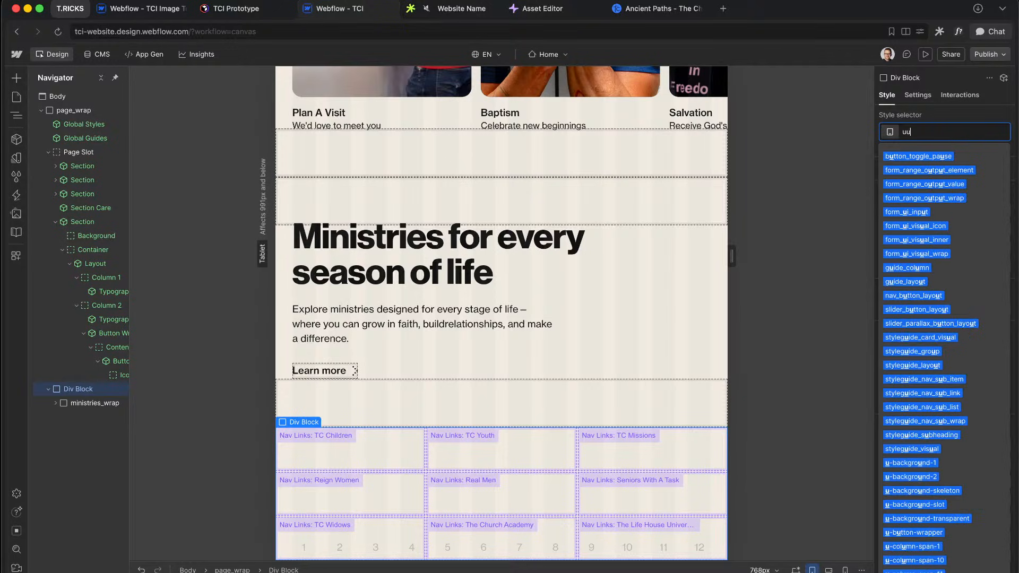
key(Down)
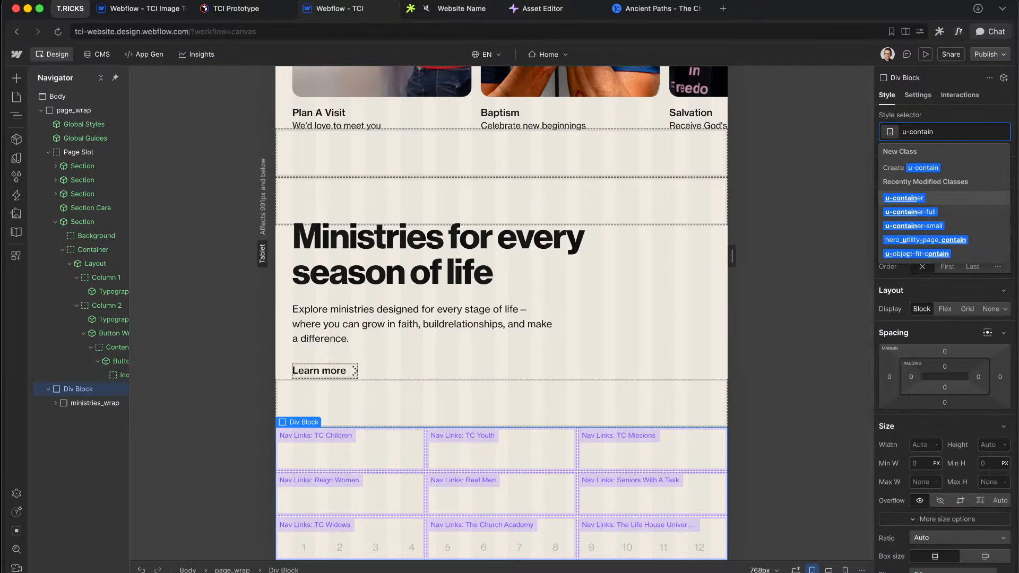
key(Return)
Step: Check the ministries grid at desktop, tablet and mobile widths, then select the CMS item
scroll(576, 302, down, 3)
key(1)
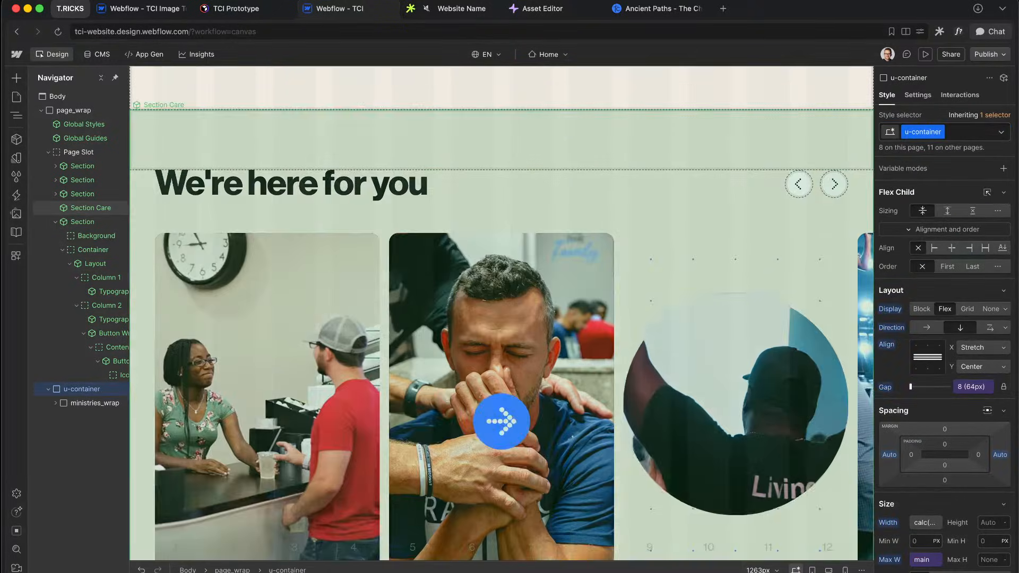
scroll(761, 317, down, 7)
key(2)
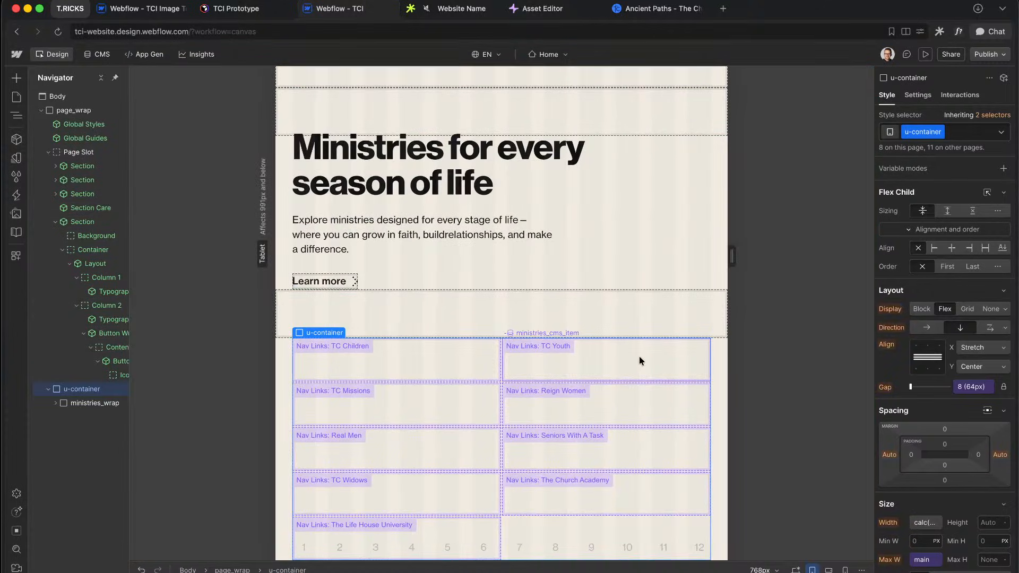
key(3)
scroll(528, 350, down, 3)
key(4)
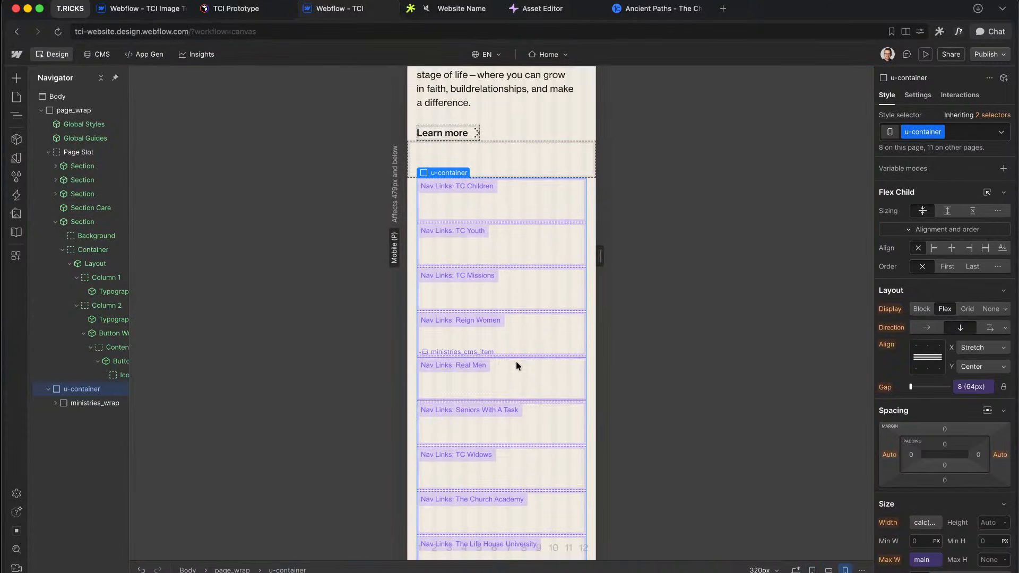
scroll(517, 364, down, 1)
key(1)
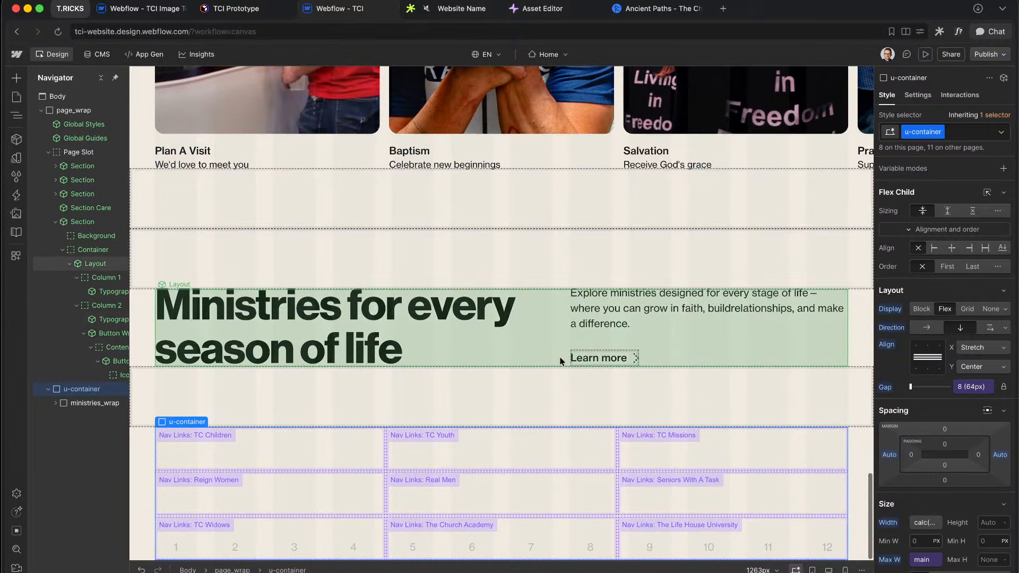
click(55, 403)
click(102, 444)
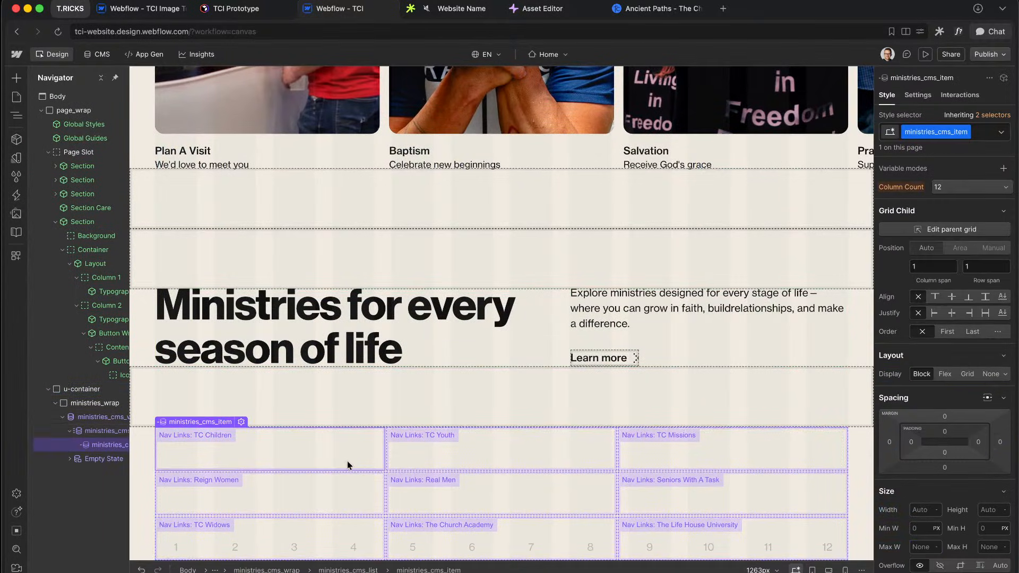
key(ctrl+Right)
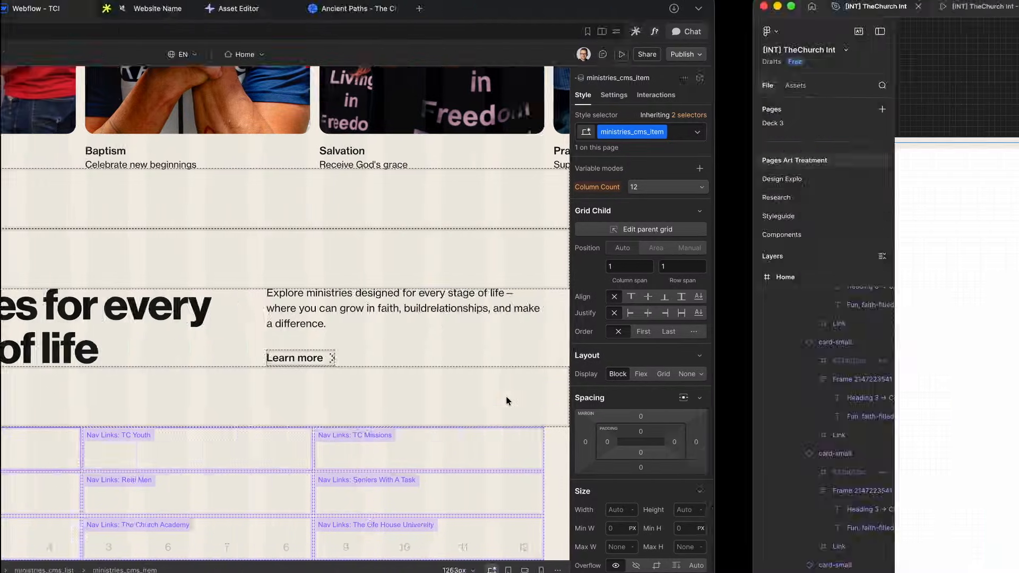
scroll(548, 344, down, 6)
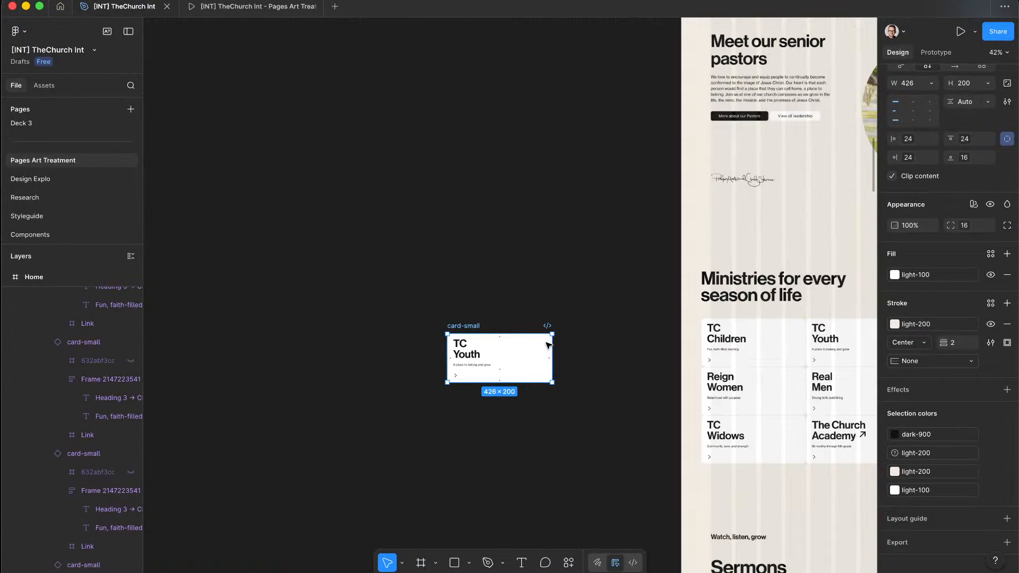
key(Delete)
scroll(485, 314, right, 5)
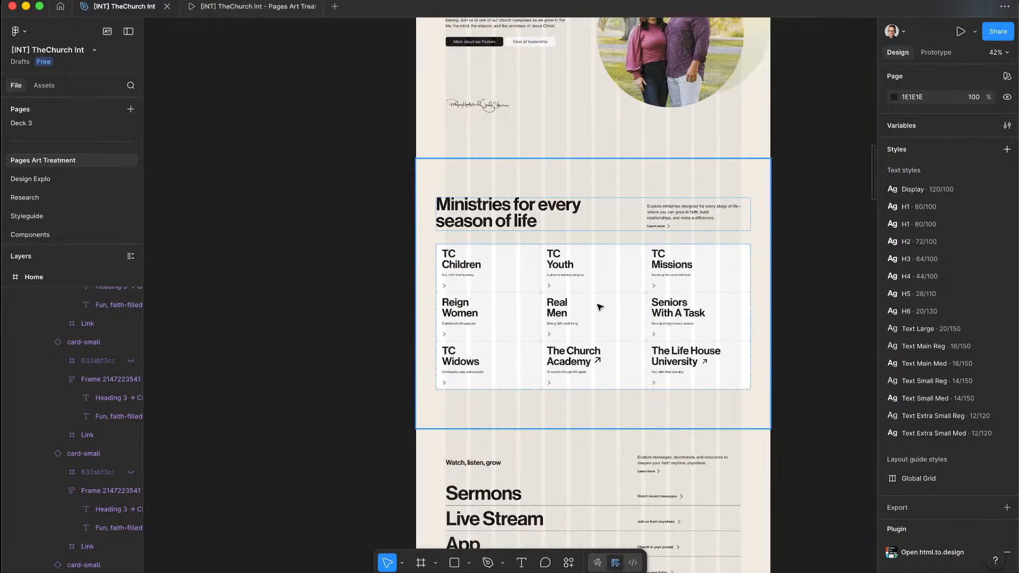
scroll(601, 307, up, 5)
scroll(601, 307, left, 2)
scroll(424, 281, up, 5)
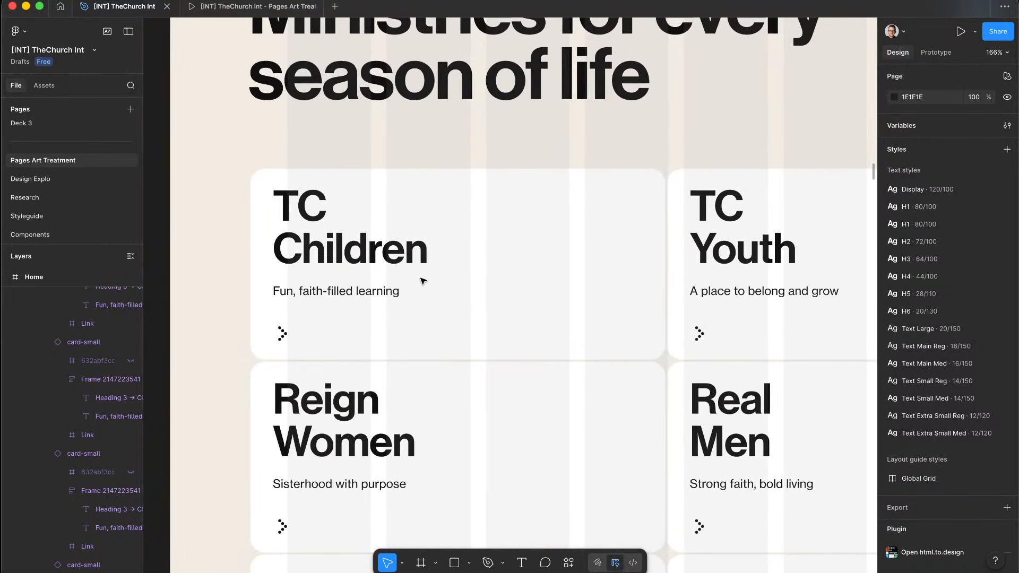
scroll(423, 281, down, 10)
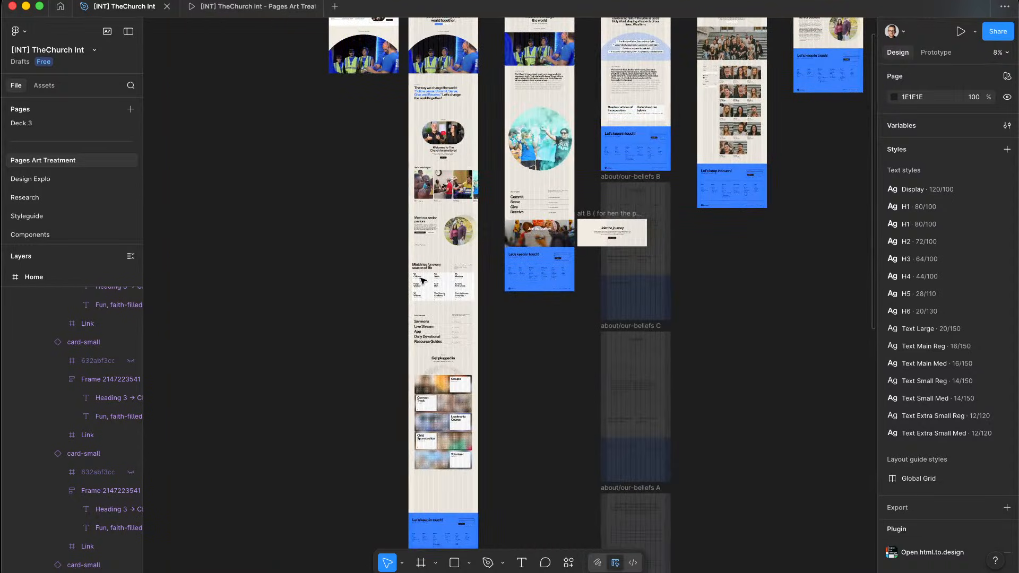
scroll(423, 281, right, 10)
scroll(423, 280, up, 5)
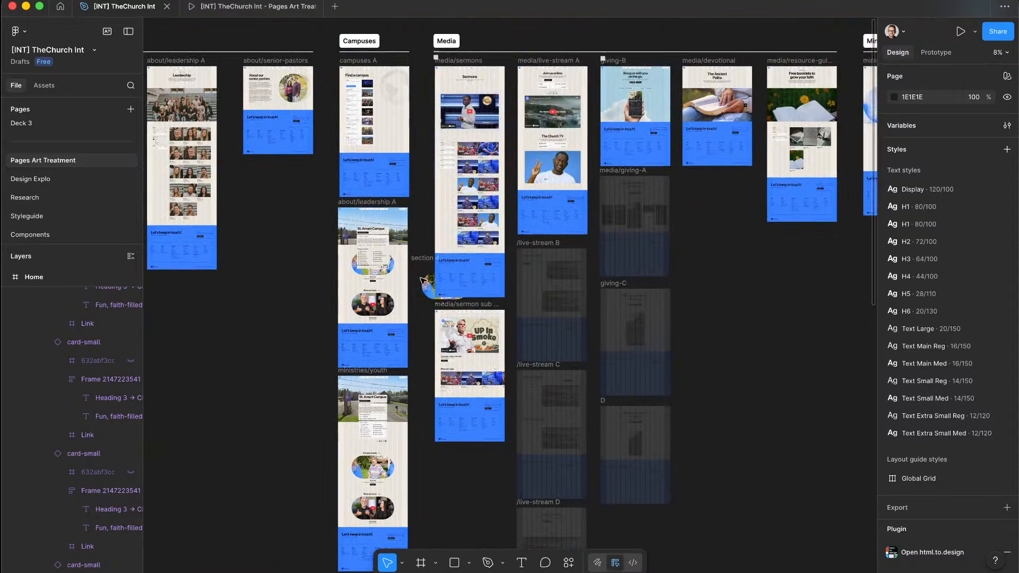
scroll(423, 281, down, 3)
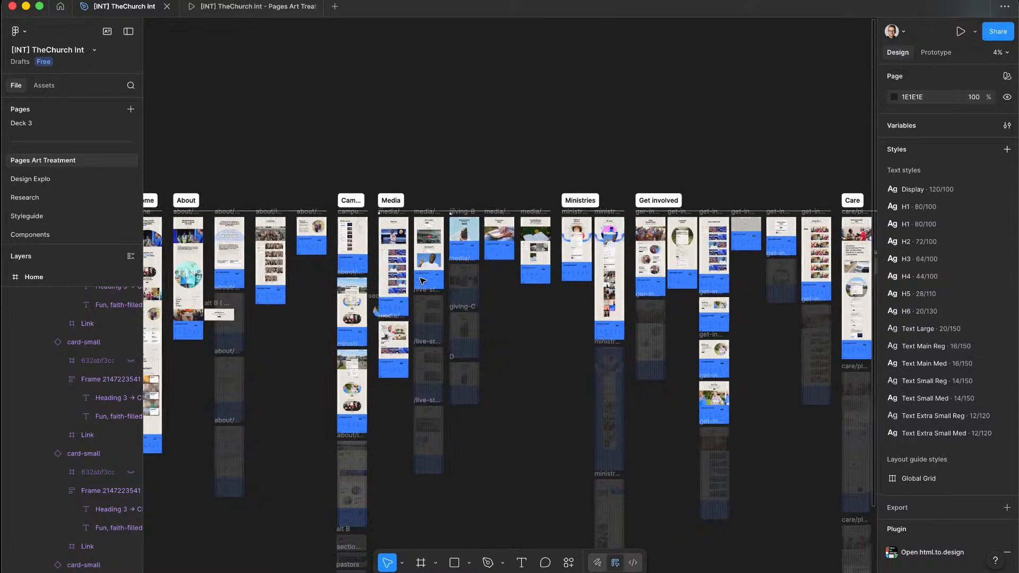
scroll(298, 275, up, 6)
scroll(526, 265, up, 5)
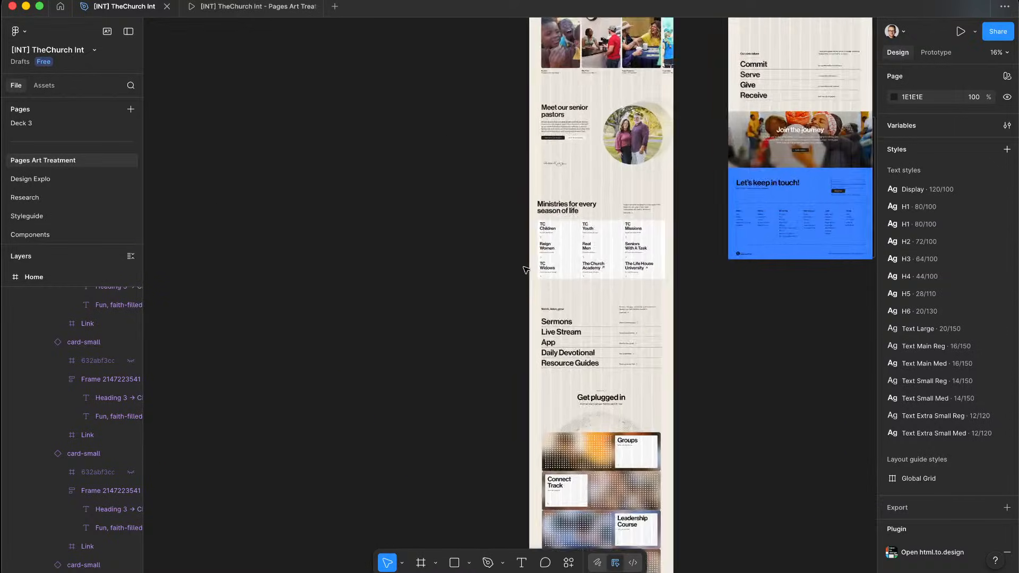
scroll(489, 294, up, 3)
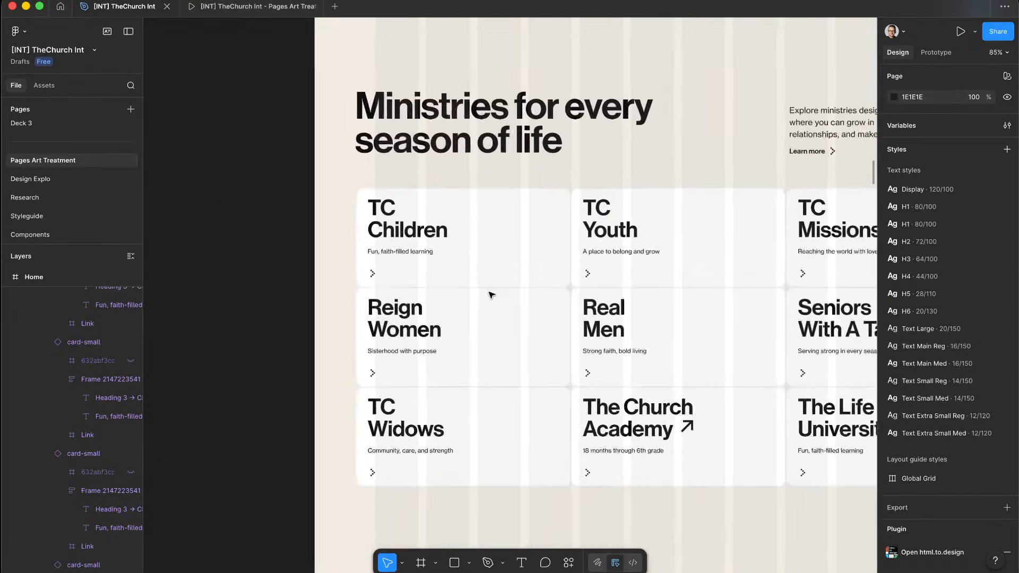
key(ctrl+Left)
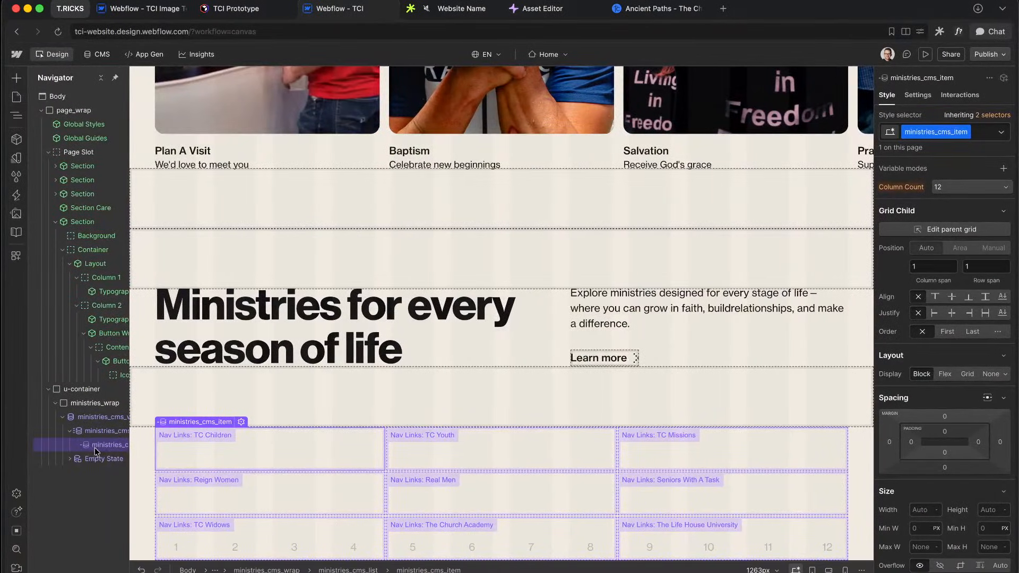
Step: Insert a div with class ministries_card_wrap into the CMS item and make it a flex container
key(super+k)
text(div)
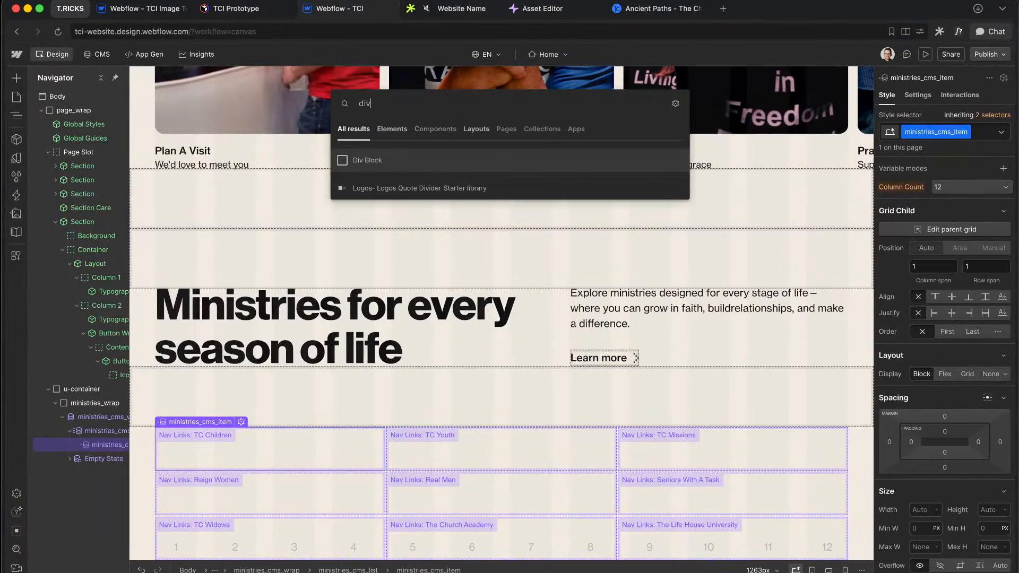
key(Return)
text(ministries_)
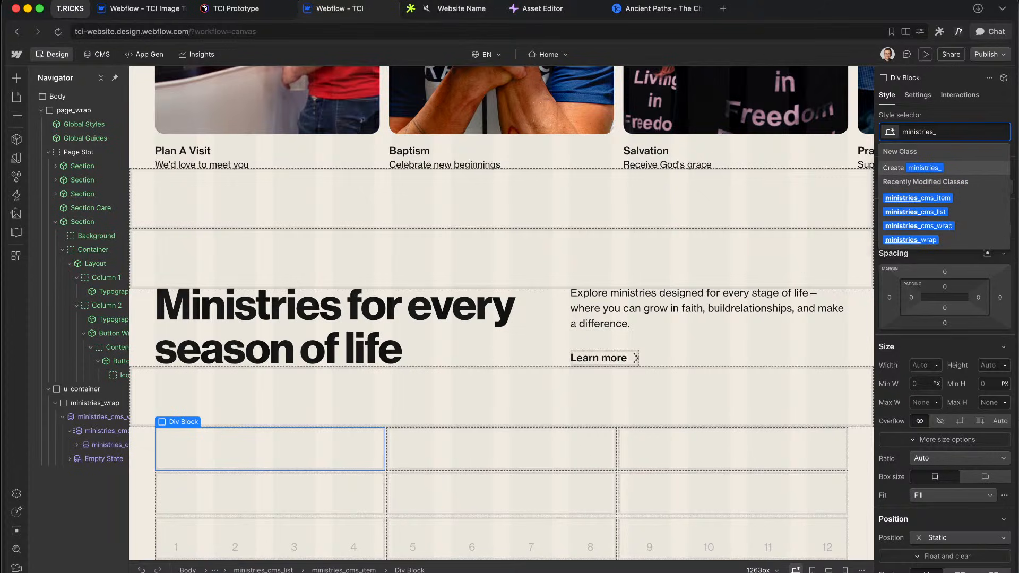
text(card_wrap)
key(Return)
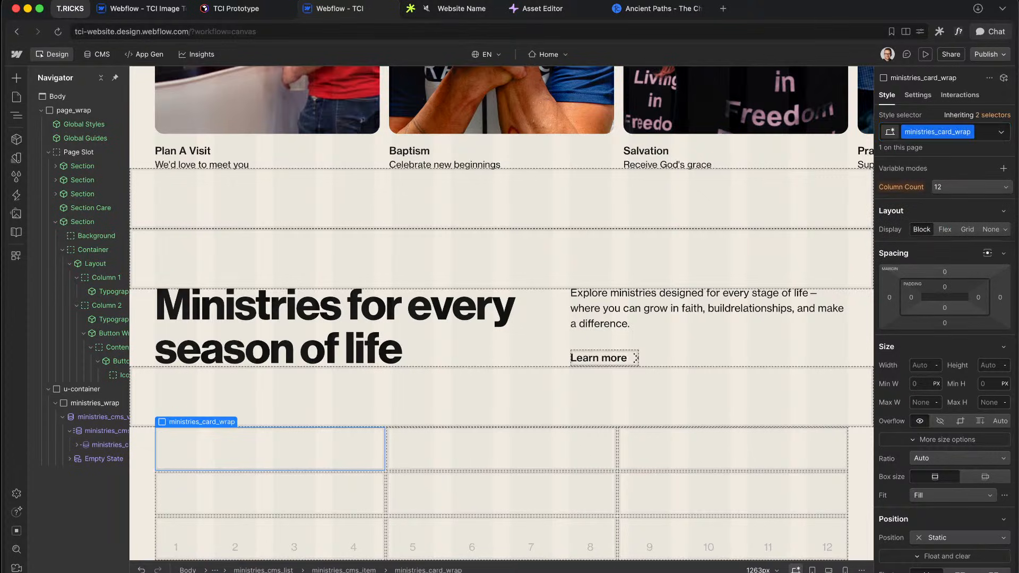
click(945, 230)
Step: Add a div with class ministries_card_element inside the card wrapper and select it
click(77, 445)
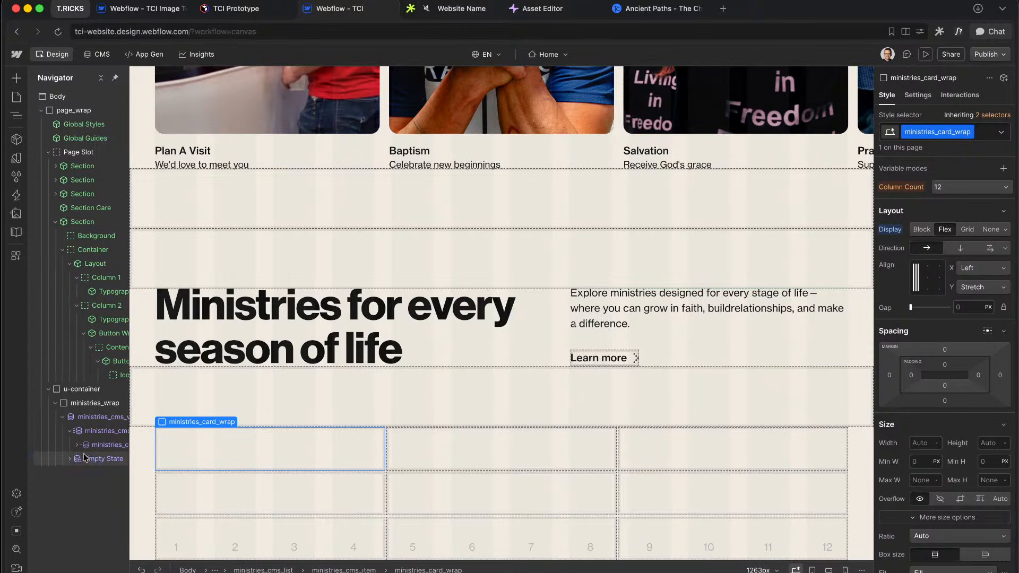
key(super+e)
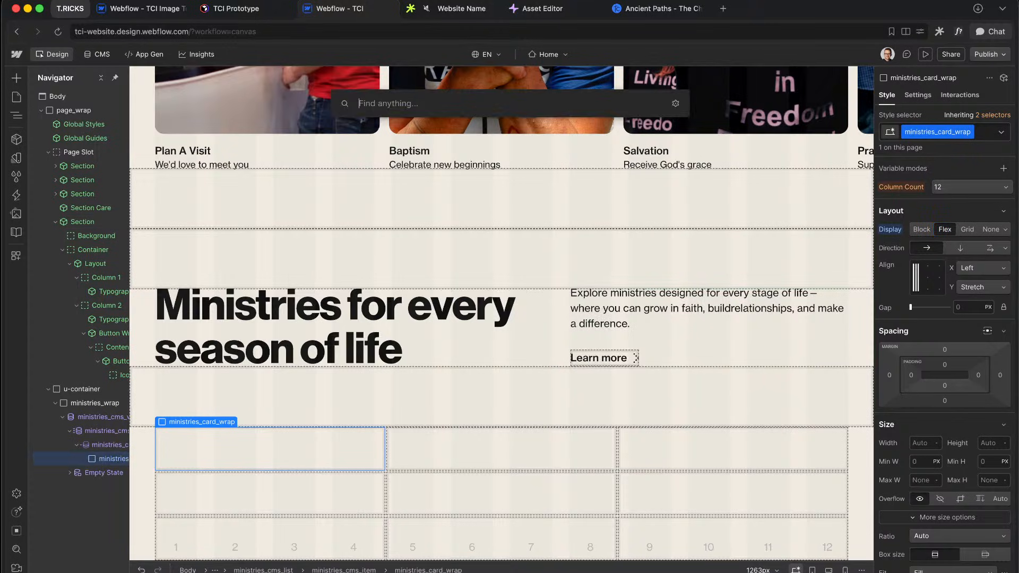
text(div)
key(Return)
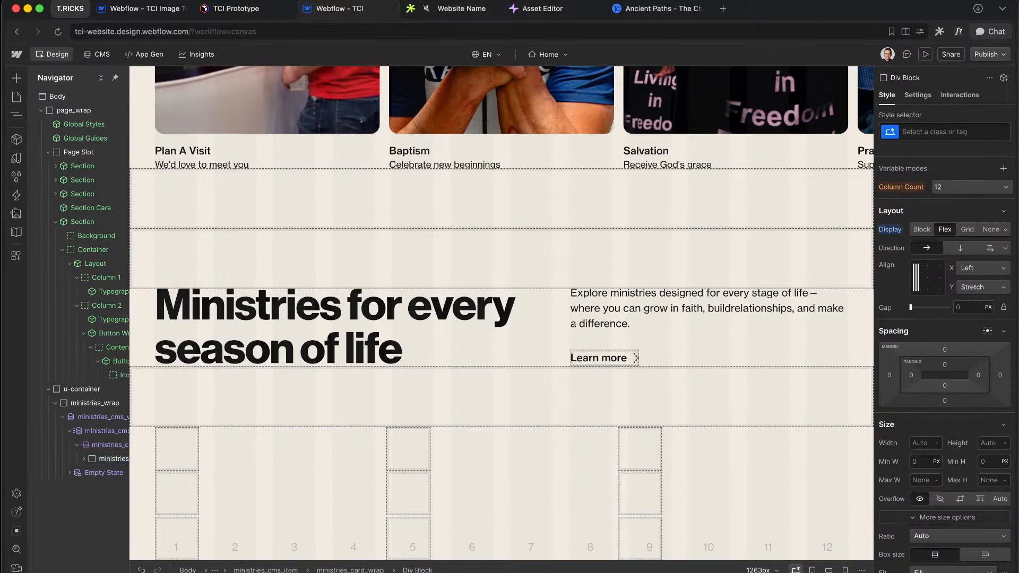
key(super+Return)
text(ministries_card_)
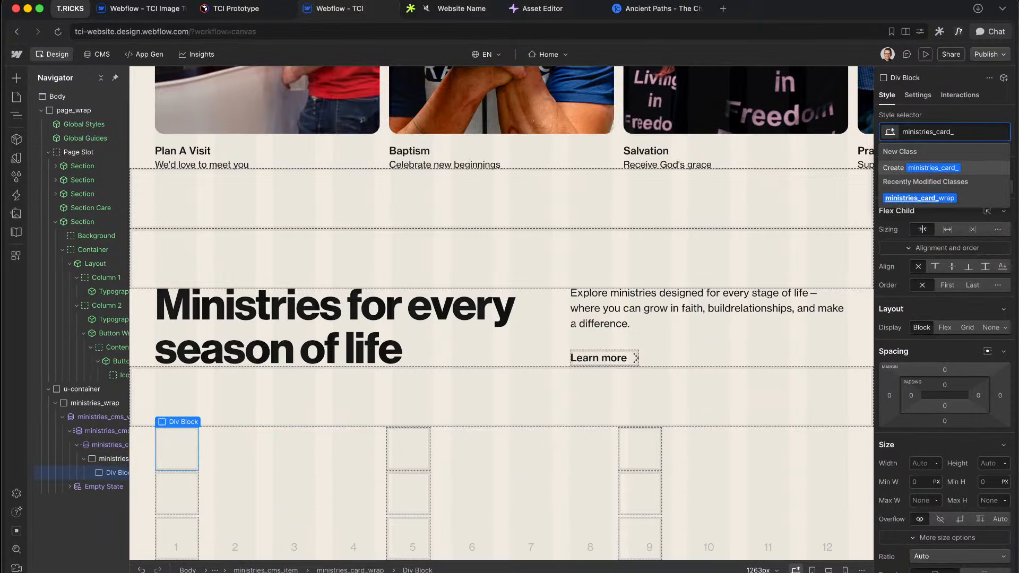
text(eeme)
key(BackSpace)
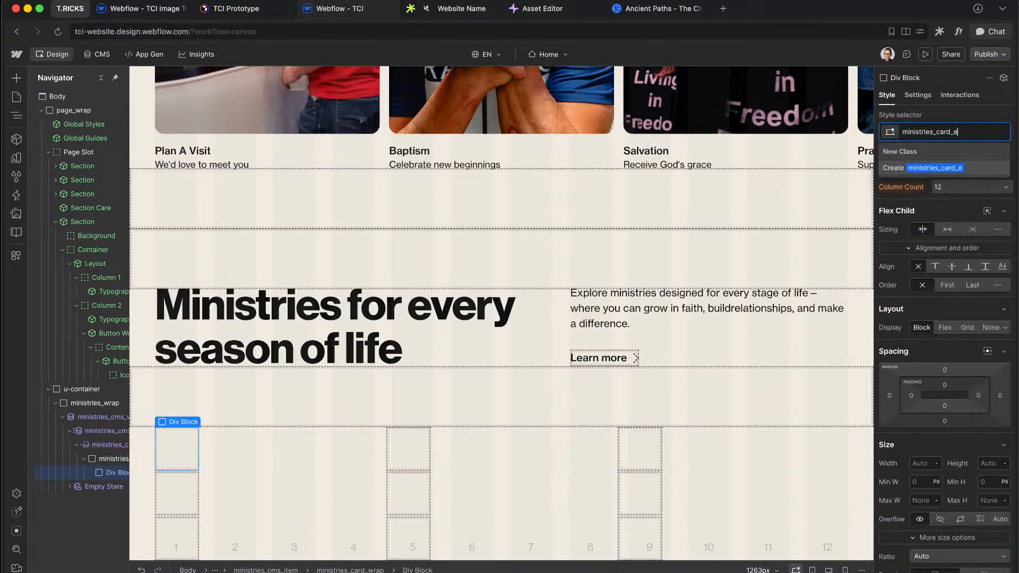
text(lement)
key(Return)
click(107, 457)
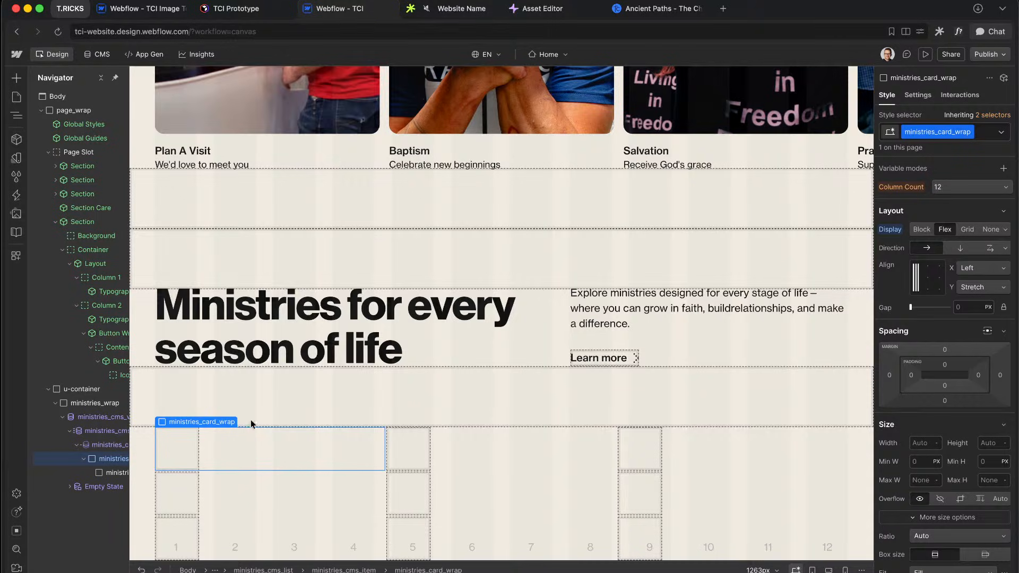
click(107, 473)
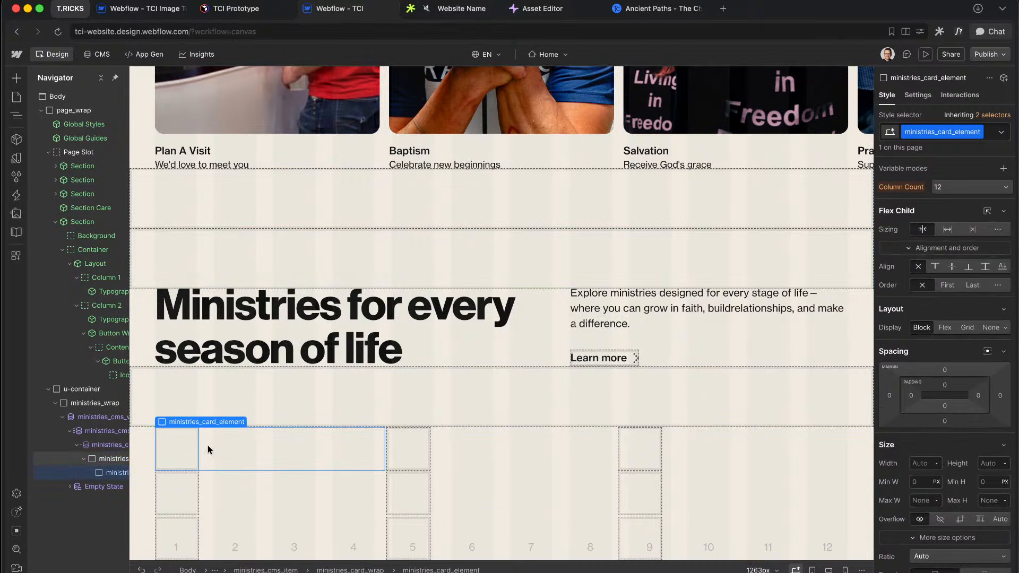
scroll(931, 454, down, 2)
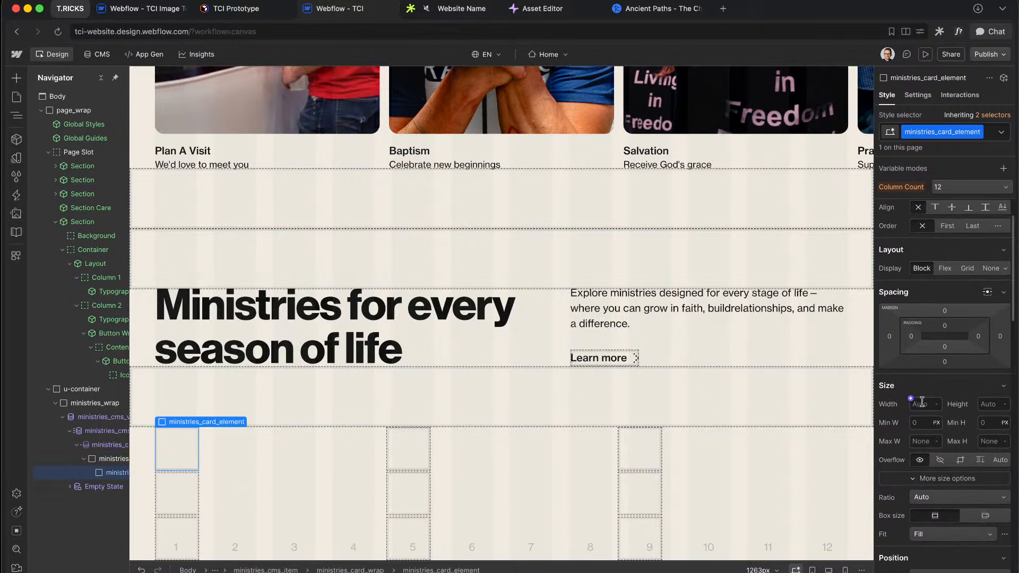
Step: Set the card element width to 100% and its background to the background-2 variable
text(100%)
key(Return)
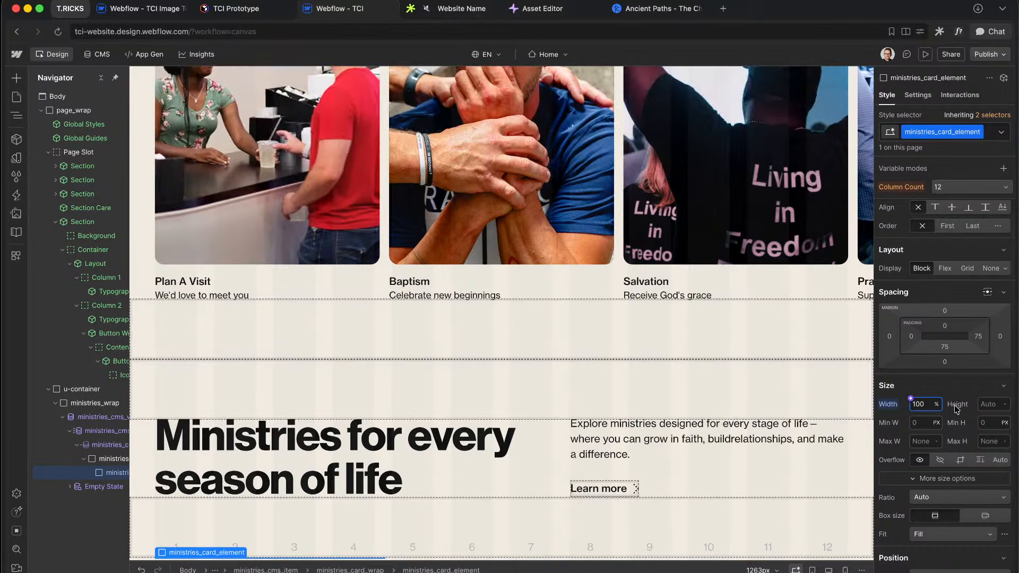
scroll(955, 405, down, 8)
scroll(969, 391, down, 10)
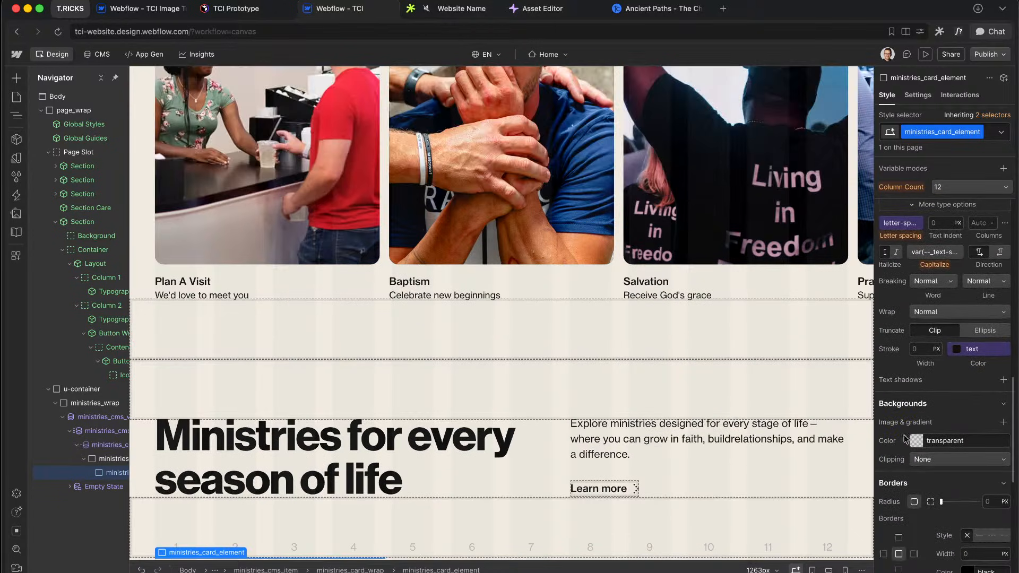
click(910, 438)
scroll(910, 318, down, 5)
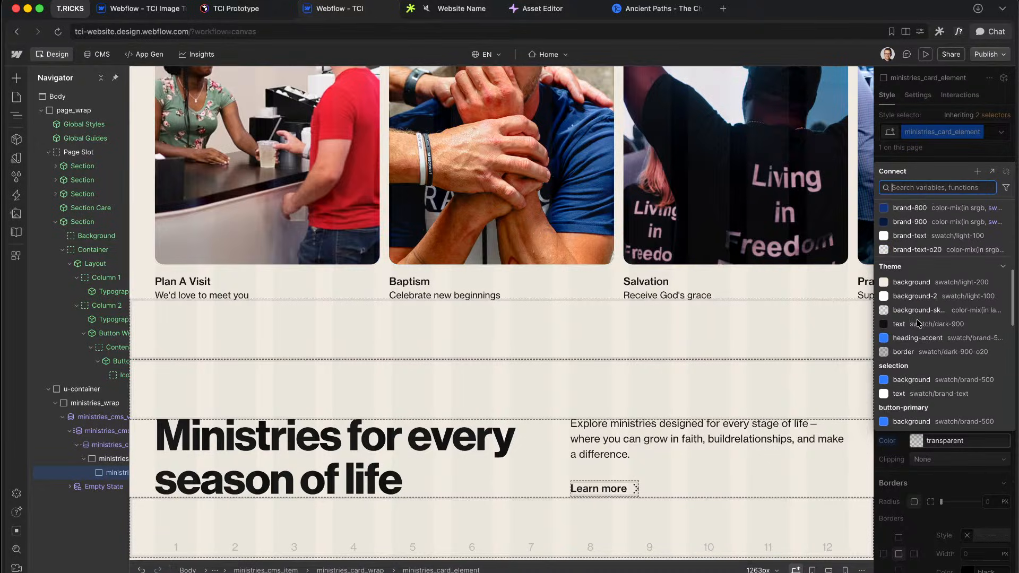
click(910, 297)
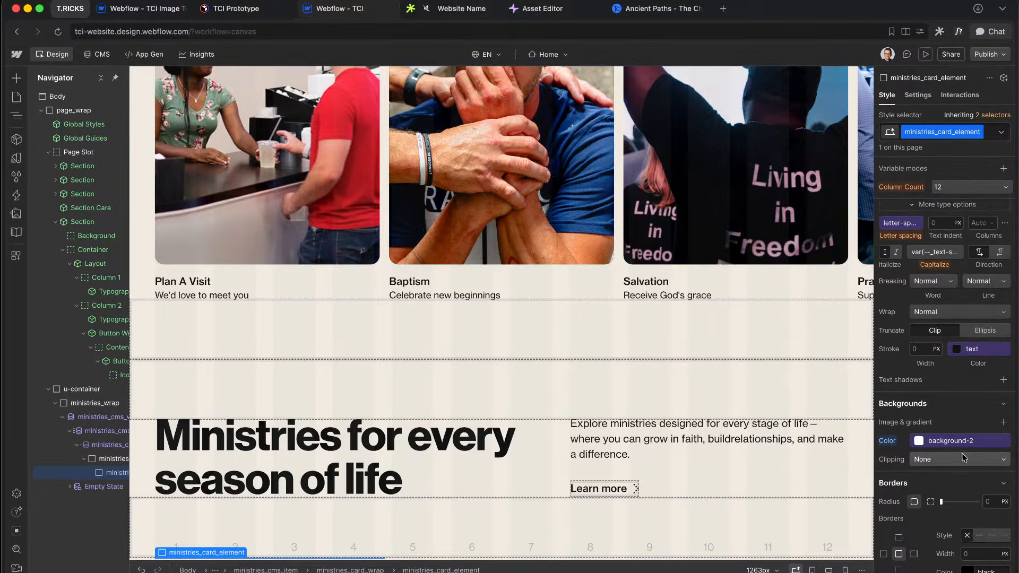
Step: Round the card corners with the main radius and add 5 (32px) padding, checking against Figma
click(984, 496)
text(rad)
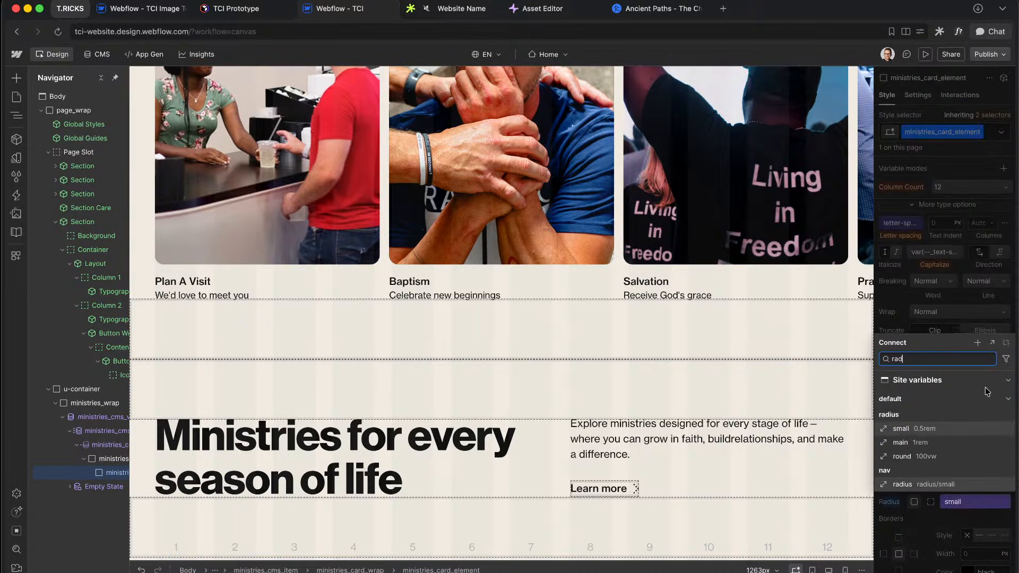
click(928, 446)
scroll(950, 372, up, 5)
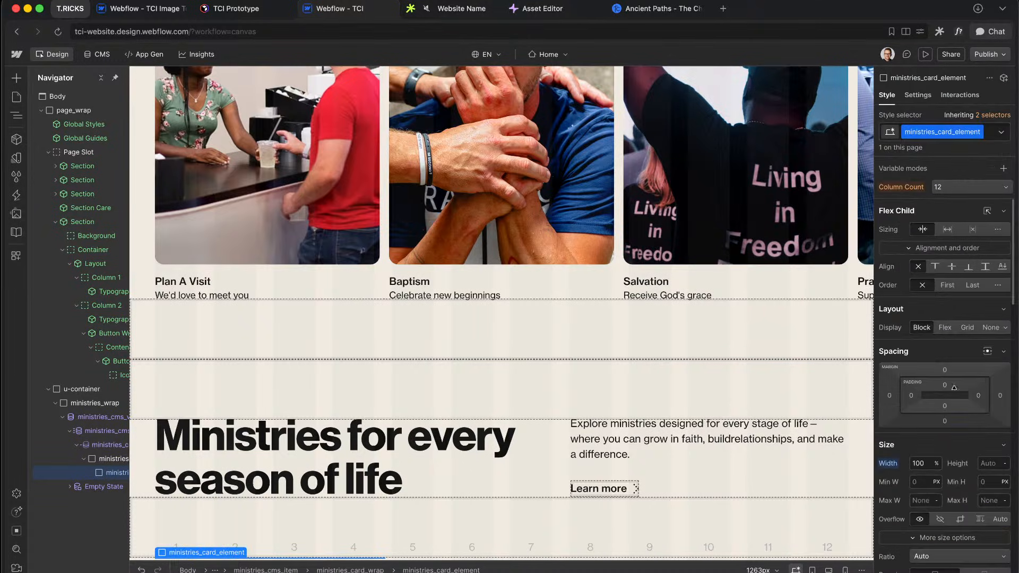
click(981, 386)
click(981, 400)
text(spac)
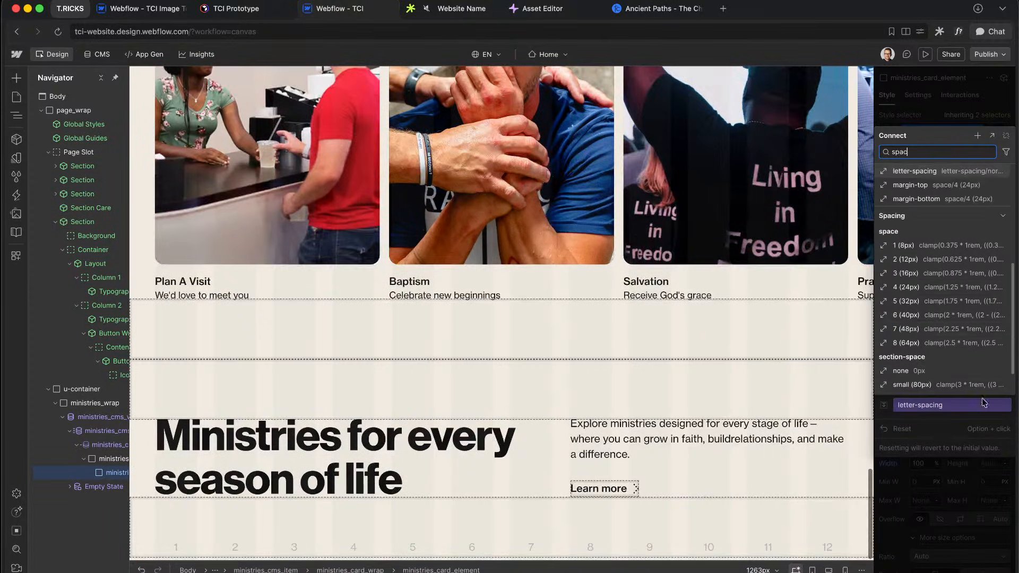
click(913, 307)
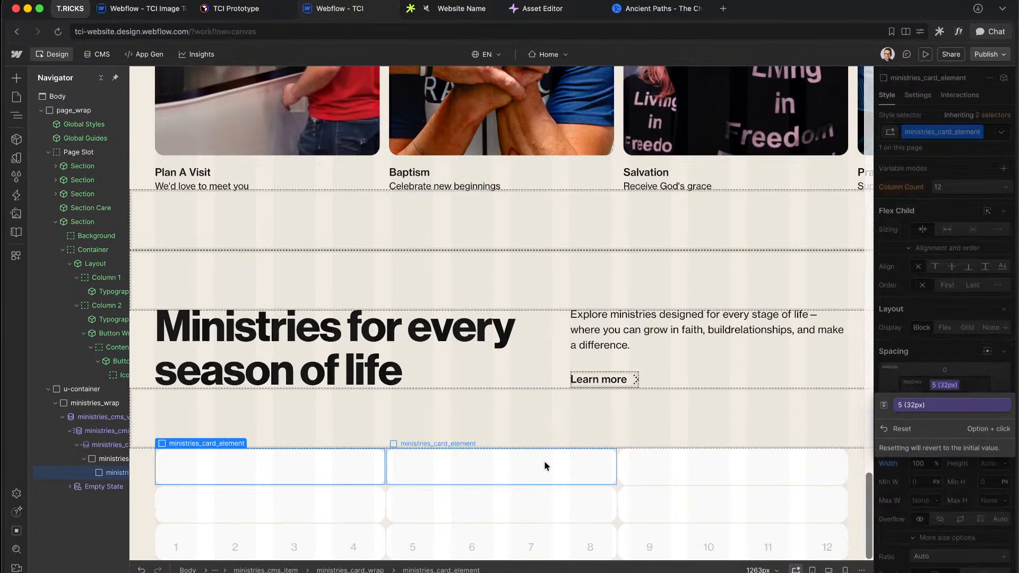
key(ctrl+Right)
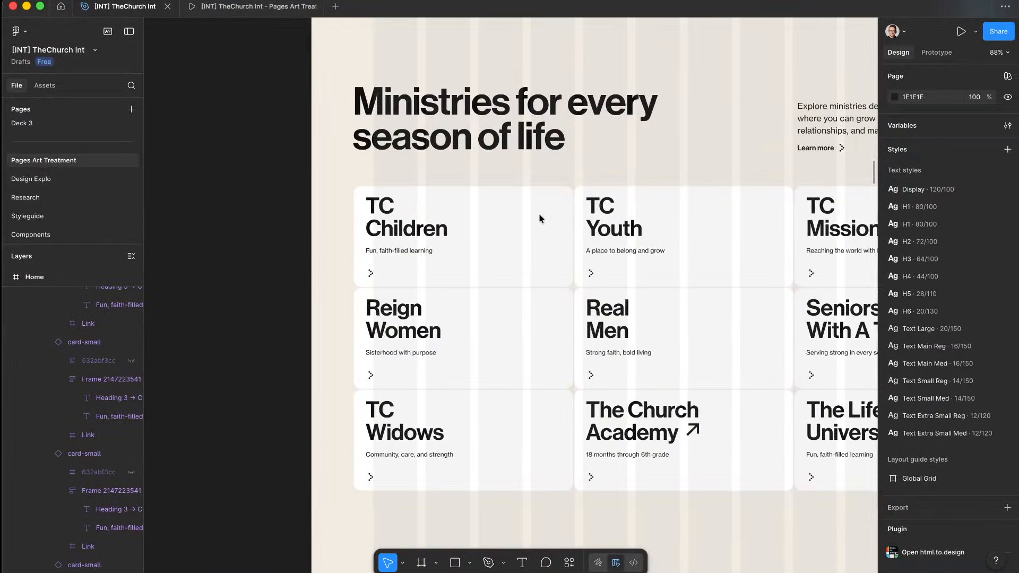
key(ctrl+Left)
key(super+k)
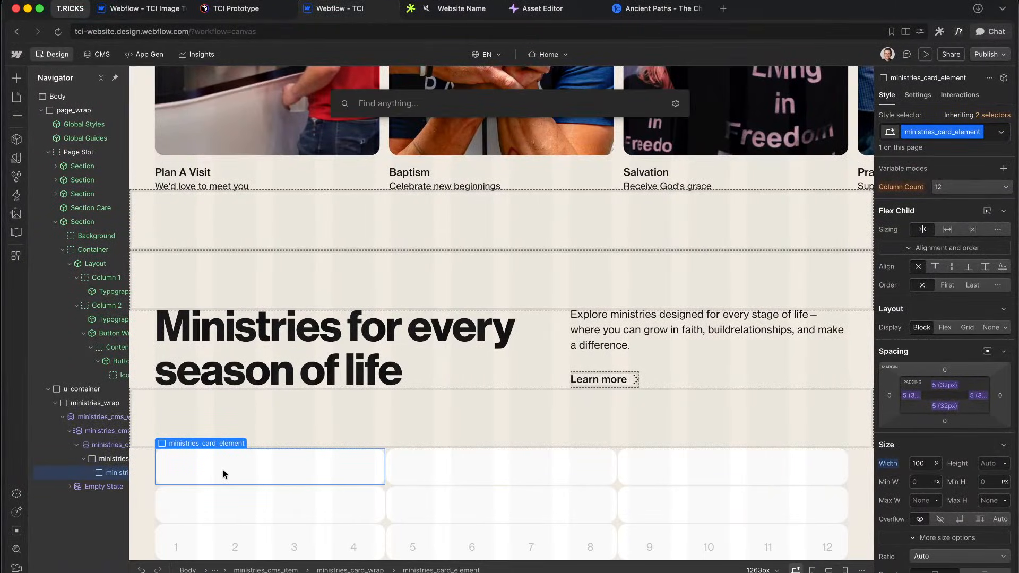
Step: Insert an H3 with class ministries_card_title and bind its text to the CMS Name field
text(h3)
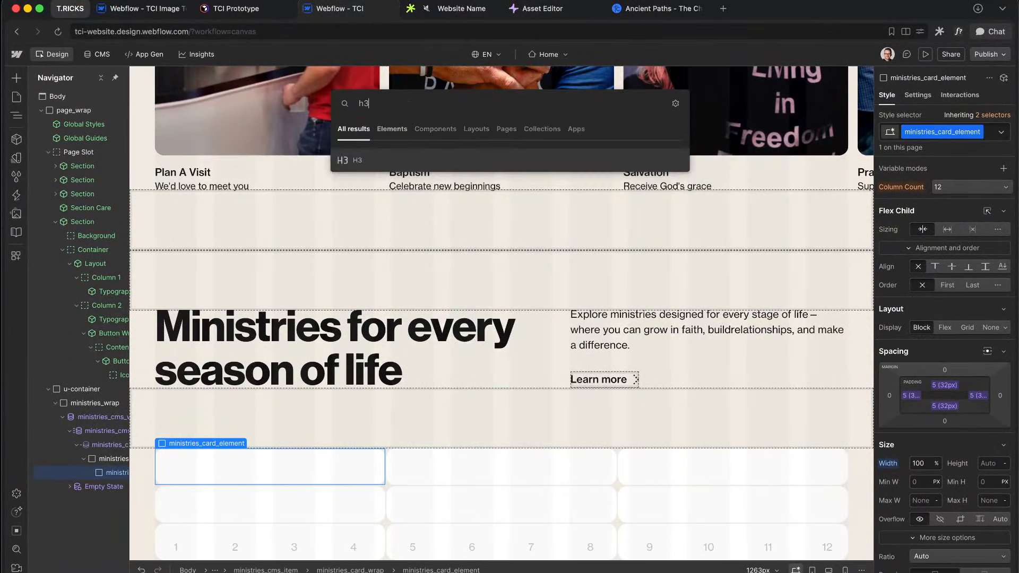
key(Return)
key(super+Return)
text(ministries_card_)
text(title)
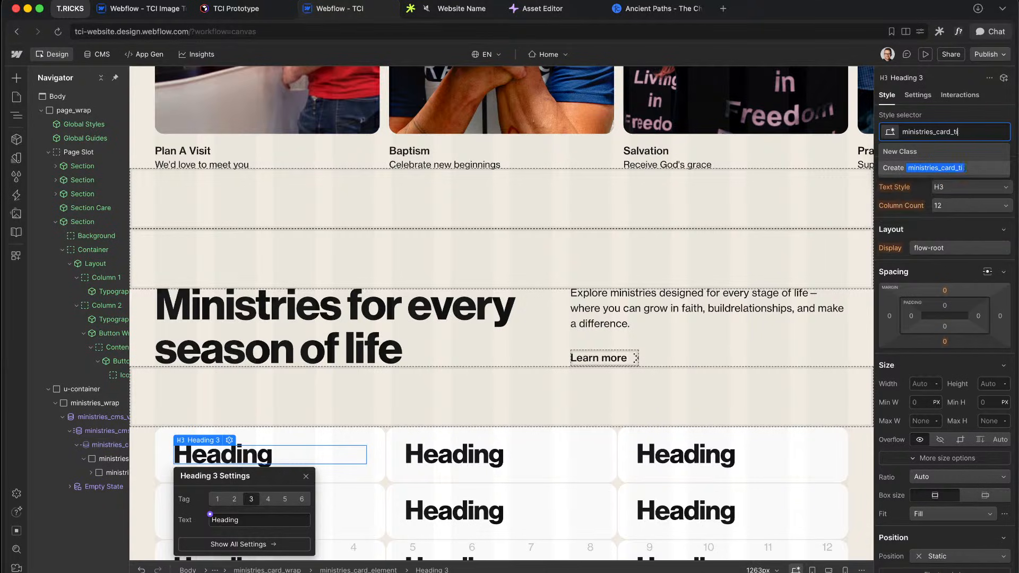
key(Return)
click(210, 516)
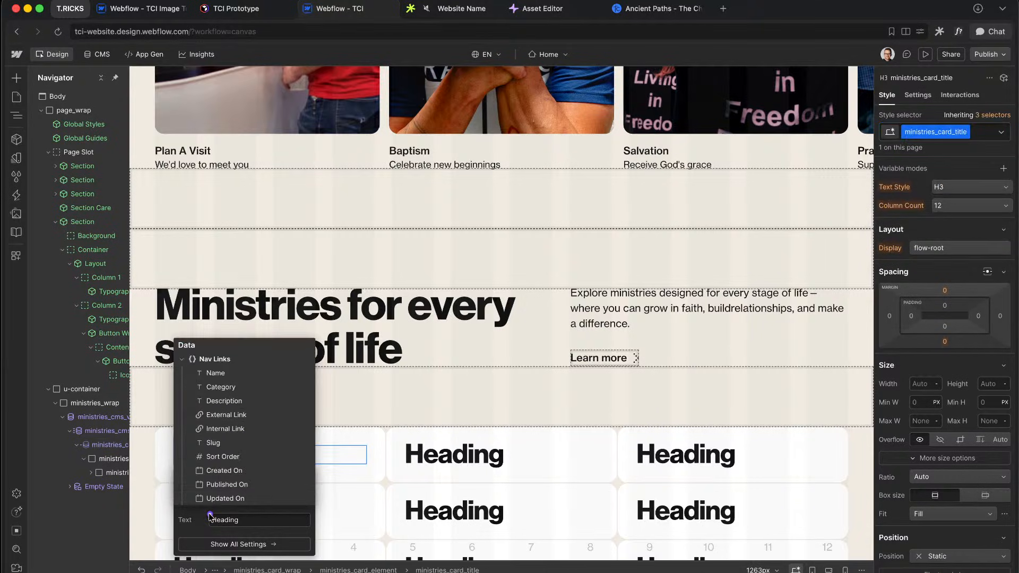
click(228, 374)
scroll(413, 446, down, 3)
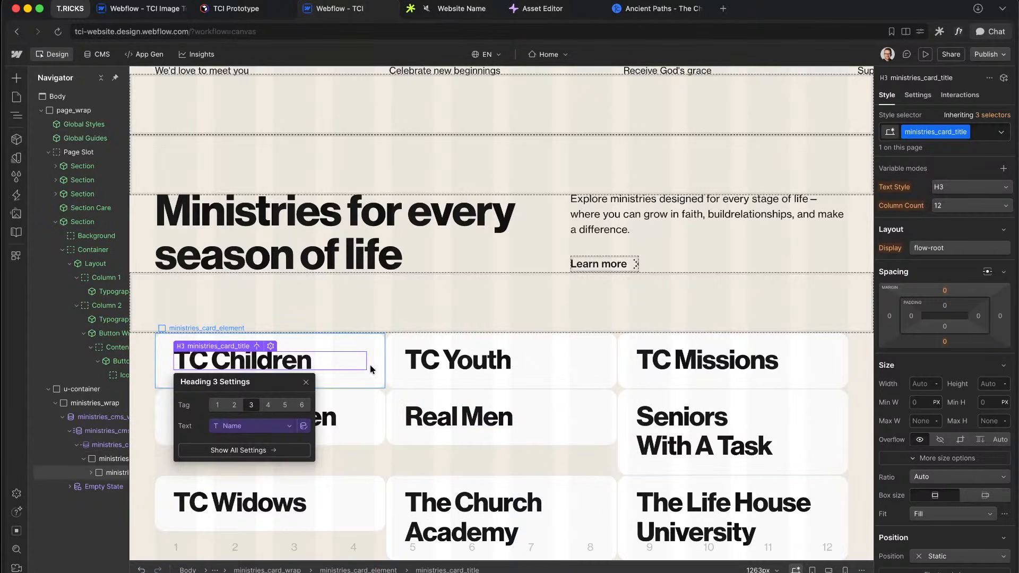
click(466, 363)
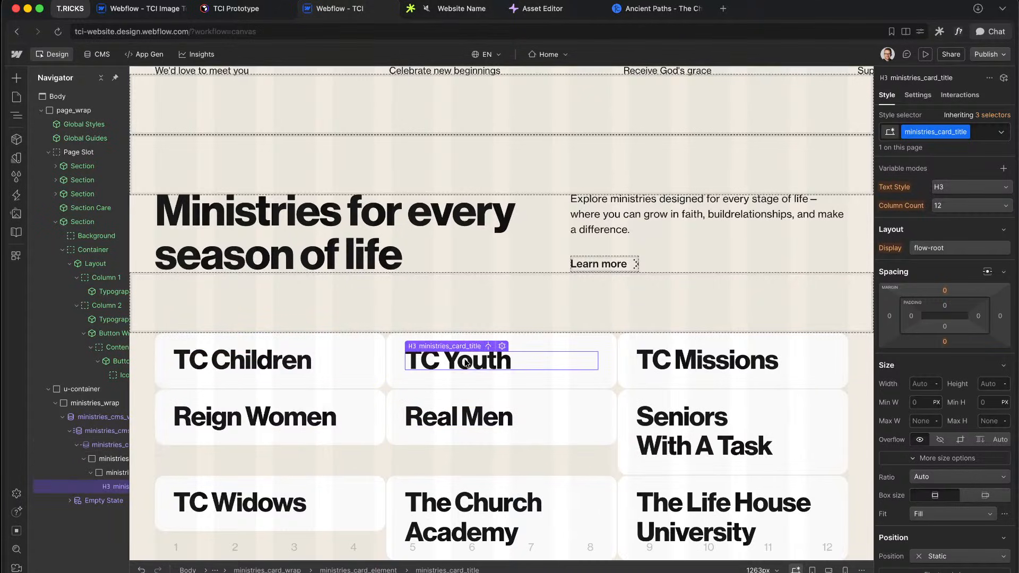
click(600, 405)
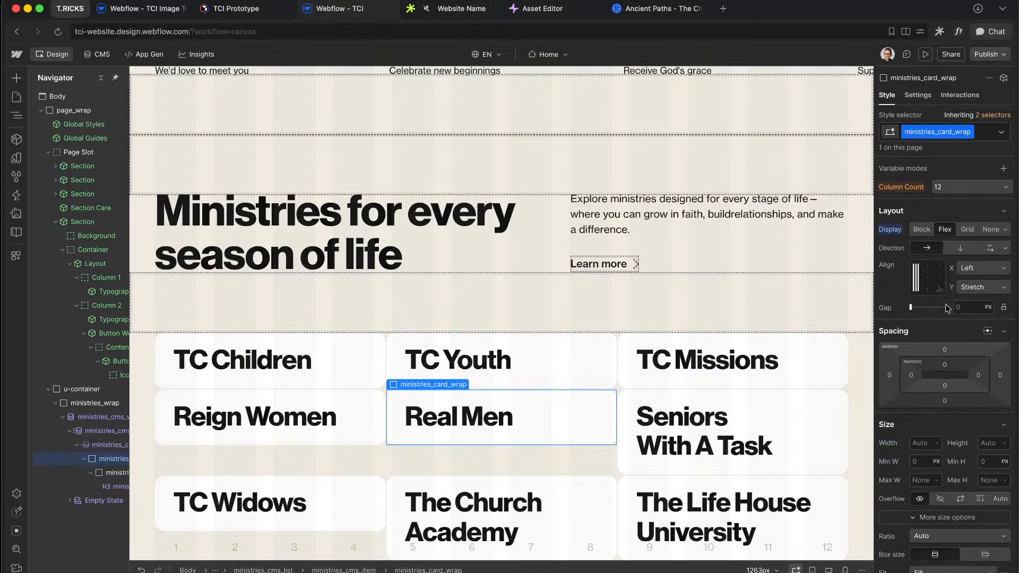
Step: Set ministries_cms_item to display flex and give ministries_card_wrap a 100% width
click(615, 438)
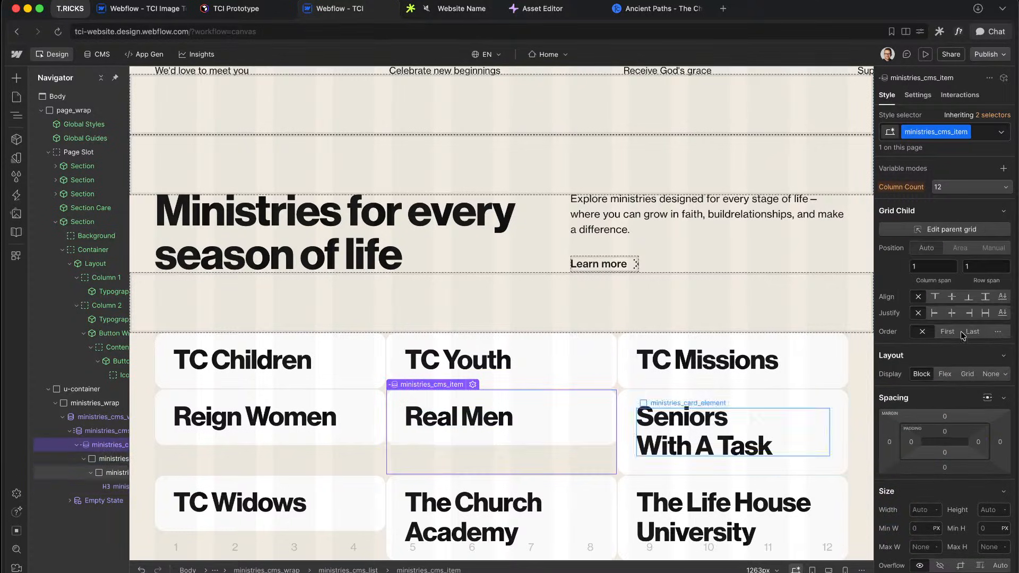
click(944, 377)
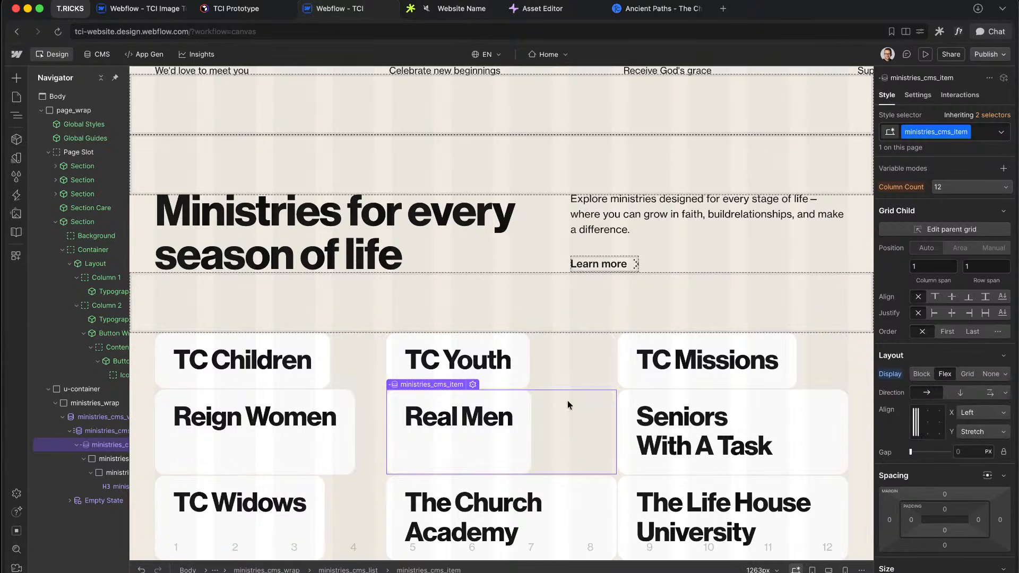
click(97, 461)
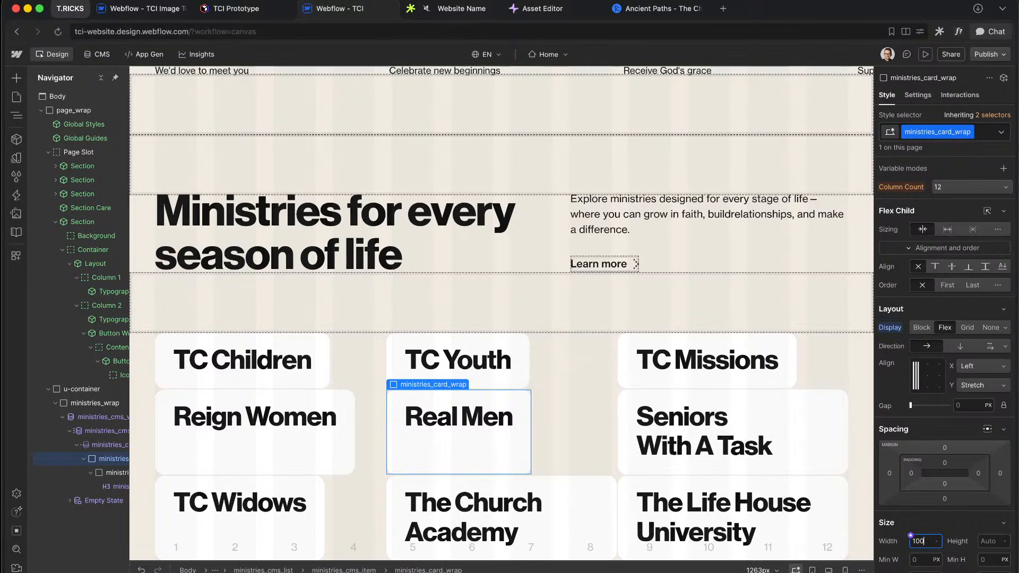
text(%)
key(Return)
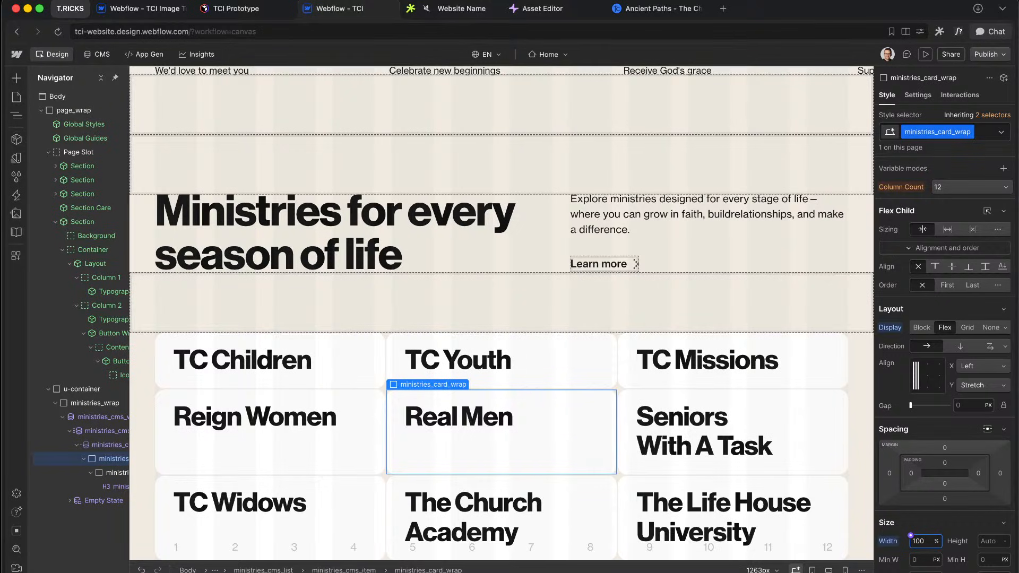
click(492, 422)
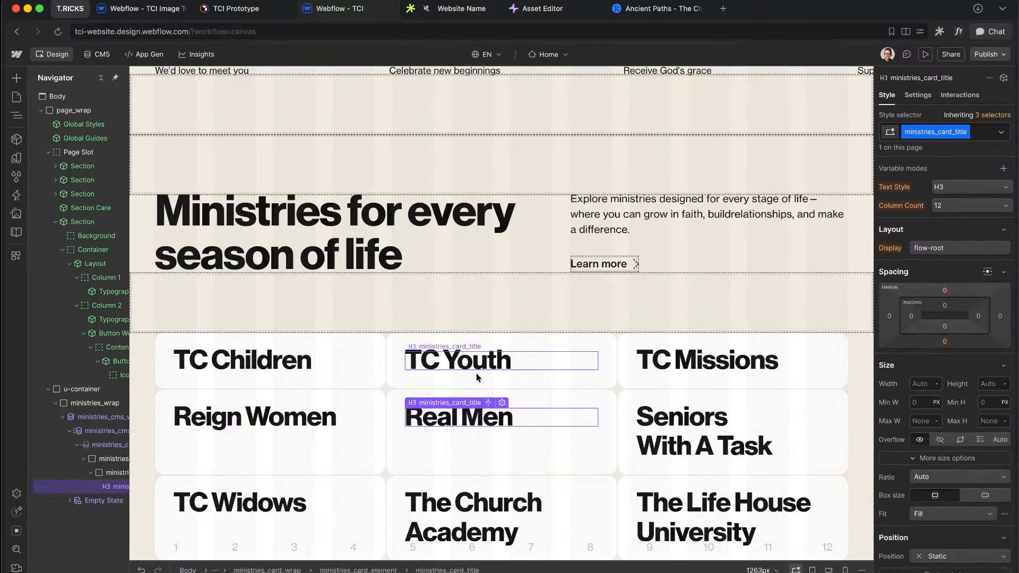
scroll(922, 448, down, 3)
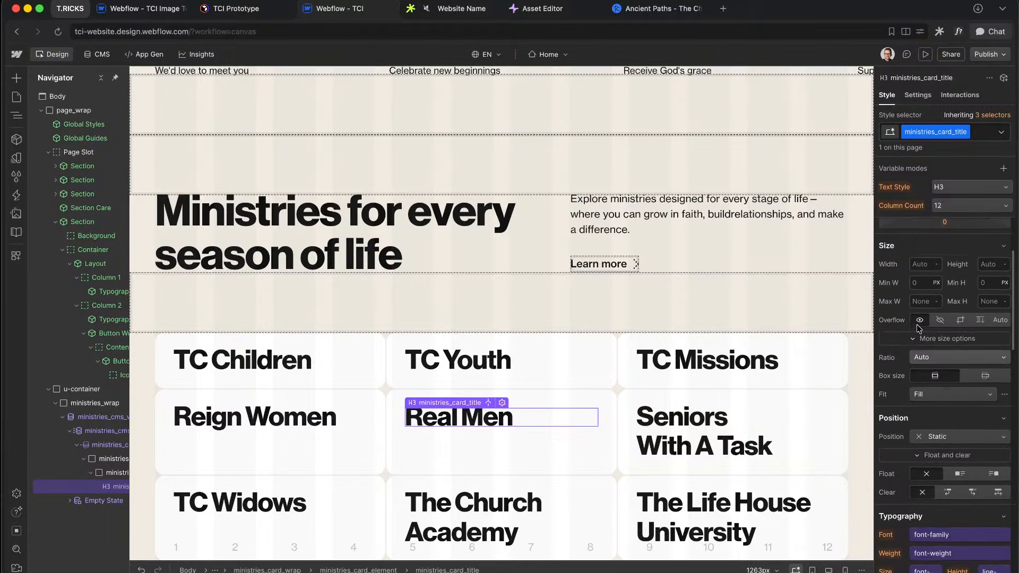
Step: Set the card title's maximum width to the custom value min-content
click(923, 307)
key(equal)
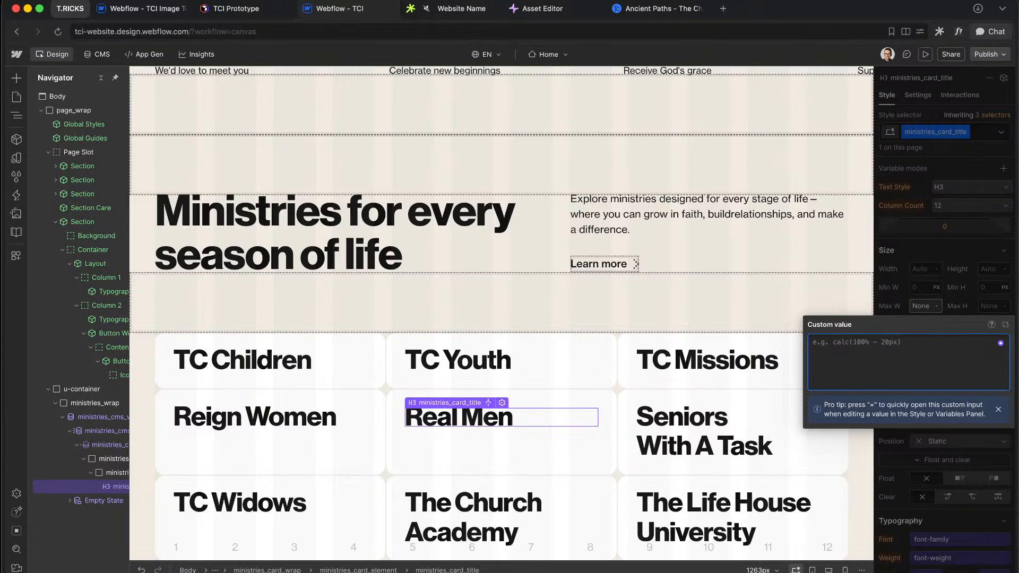
text(min-content)
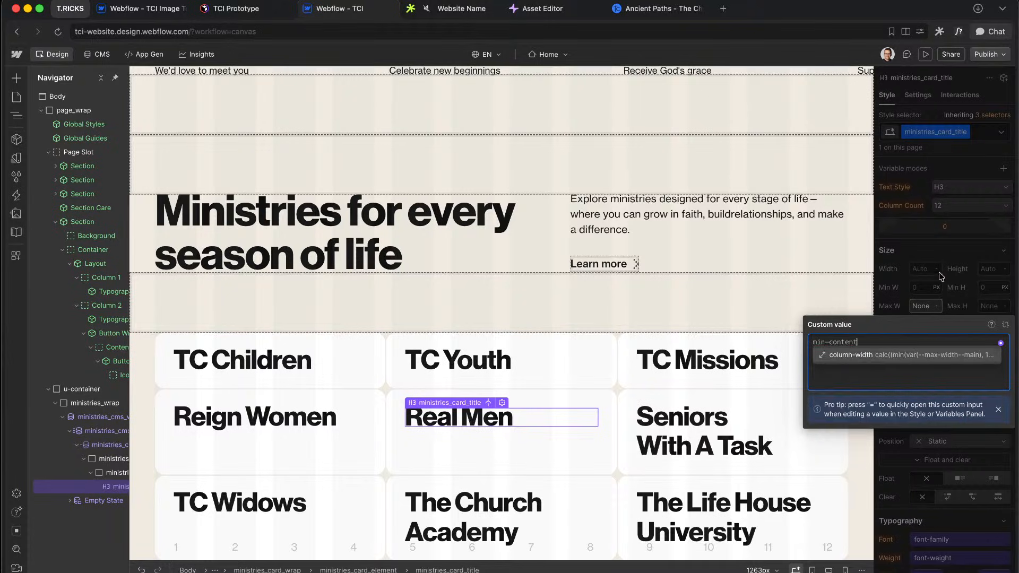
key(Return)
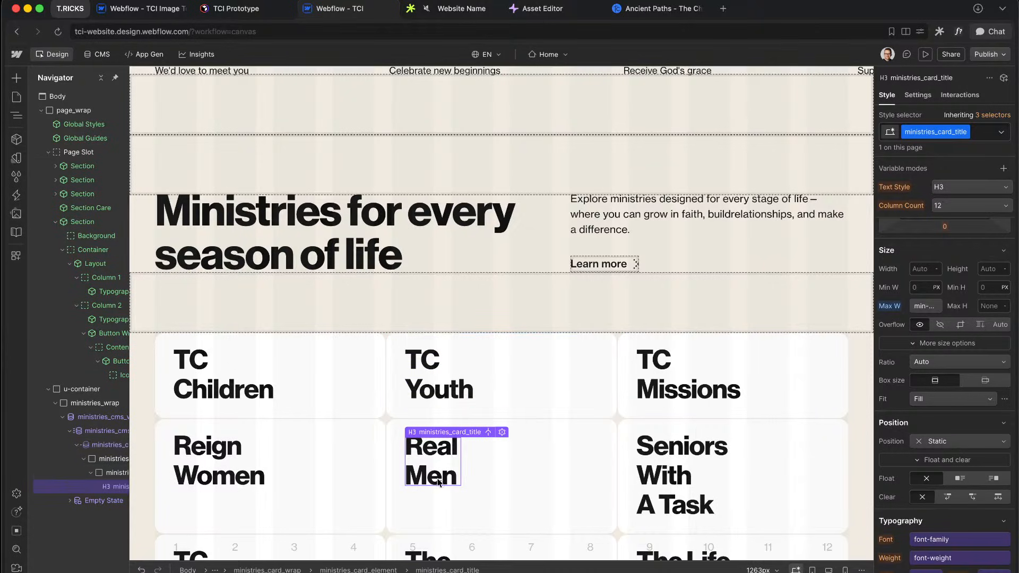
scroll(674, 452, down, 3)
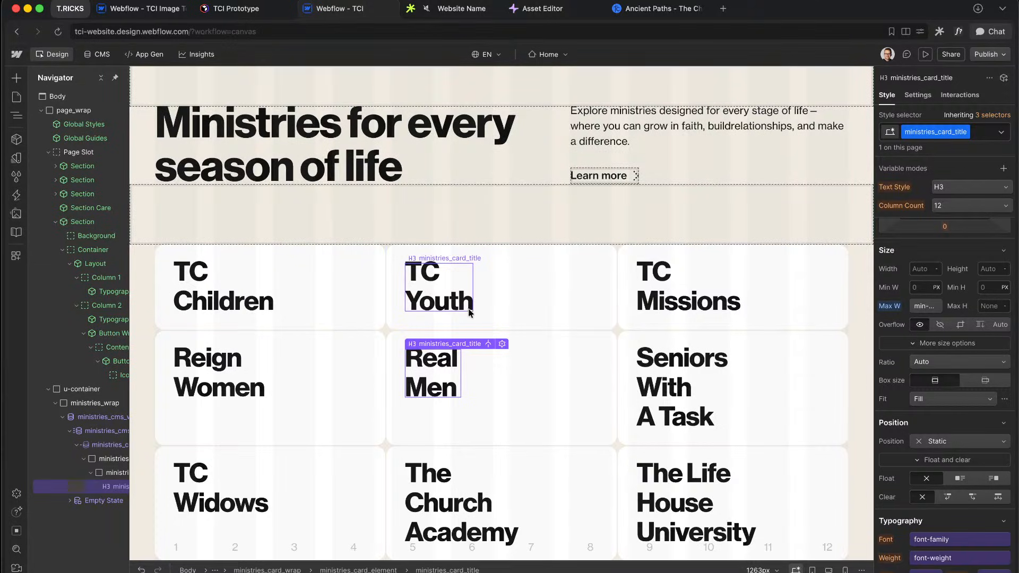
Step: Check the wrapped TC Youth and Seniors With A Task titles against the Figma design
click(420, 292)
click(676, 391)
key(ctrl+Right)
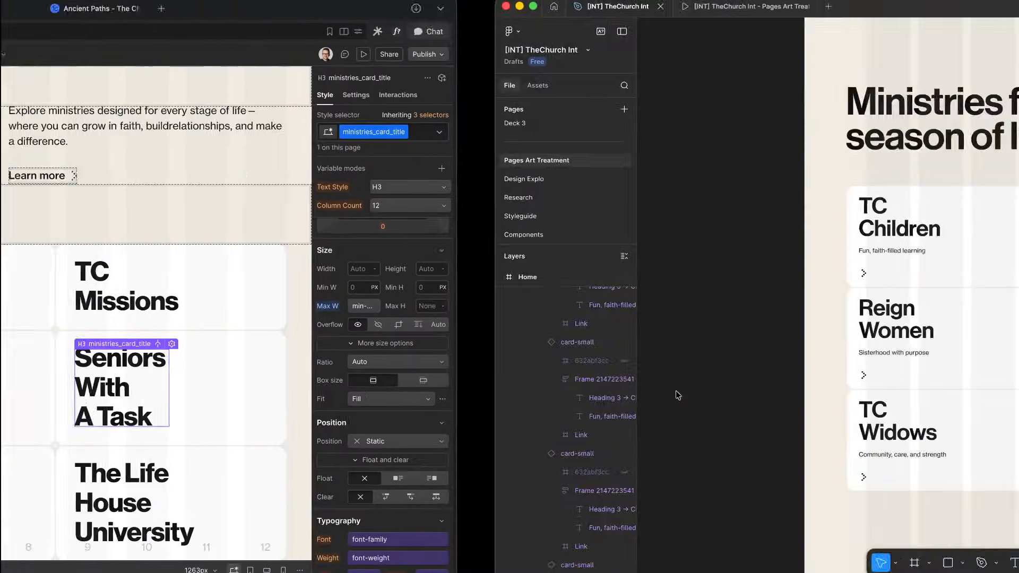
scroll(564, 283, right, 4)
scroll(566, 286, right, 2)
scroll(566, 286, down, 1)
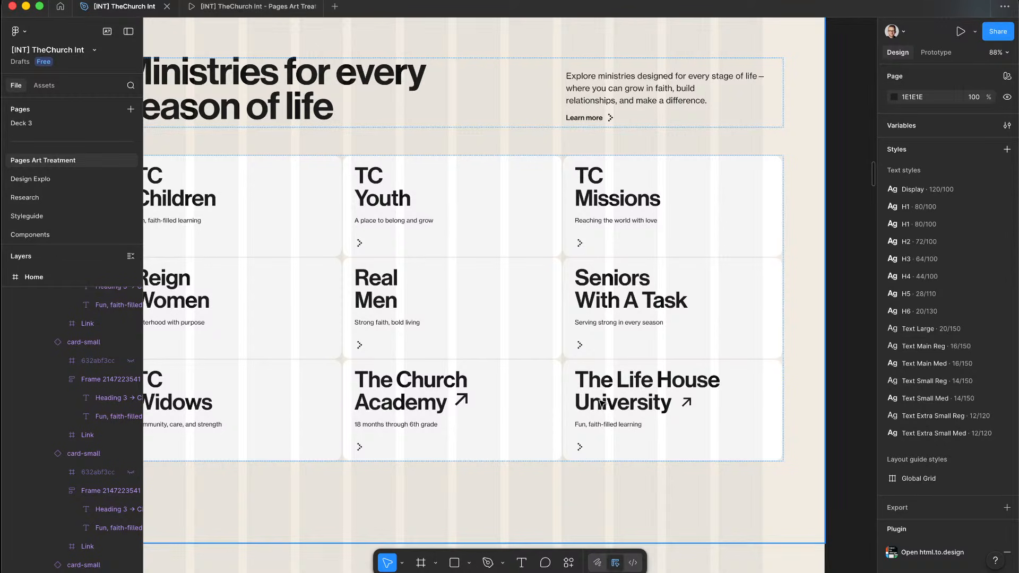
key(ctrl+Left)
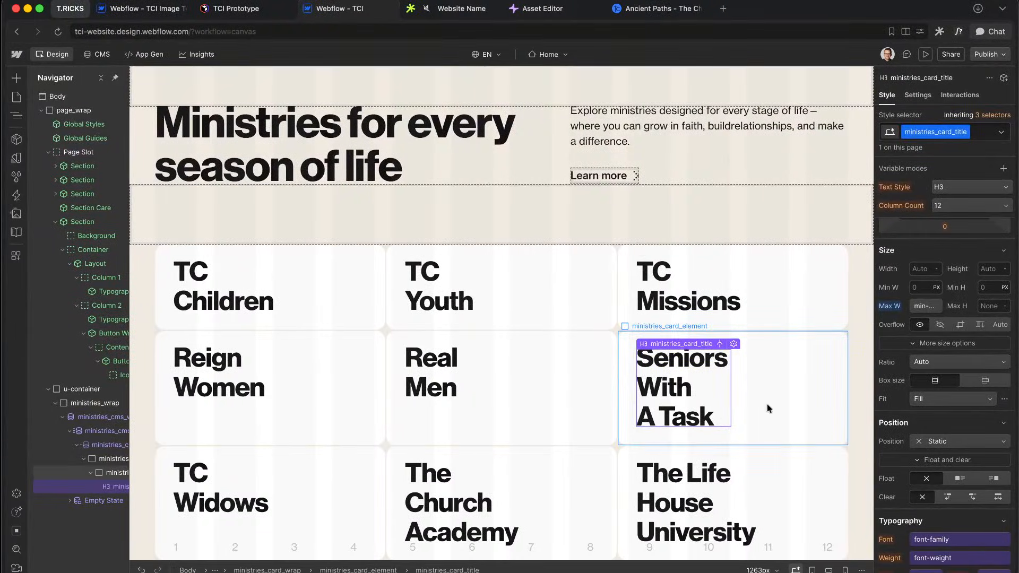
Step: Reset ministries_card_title's maximum width to min-content after briefly trying max-content, then select the card element
click(924, 306)
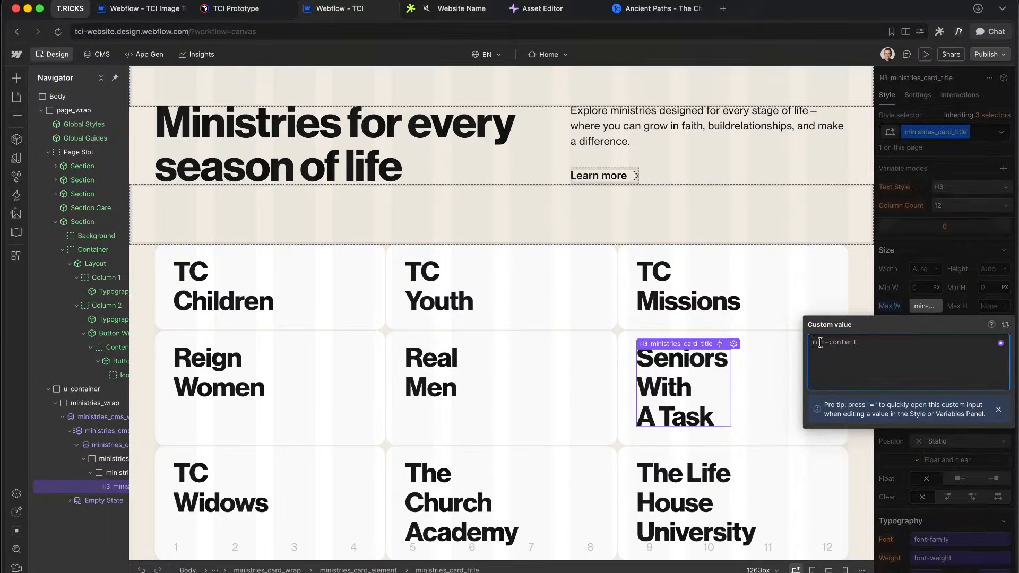
text(max)
click(976, 274)
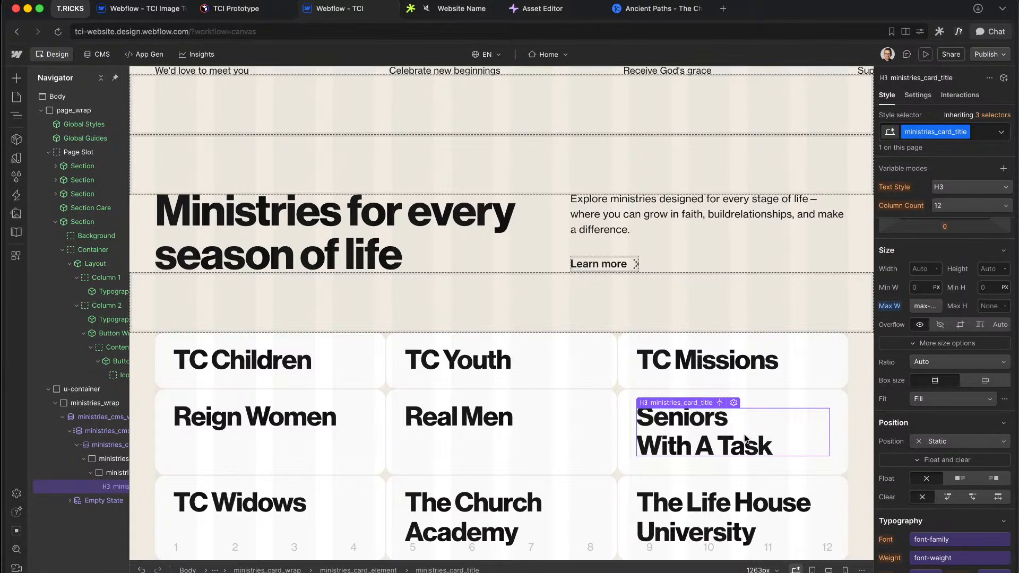
click(926, 306)
key(BackSpace)
key(BackSpace)
text(in-content)
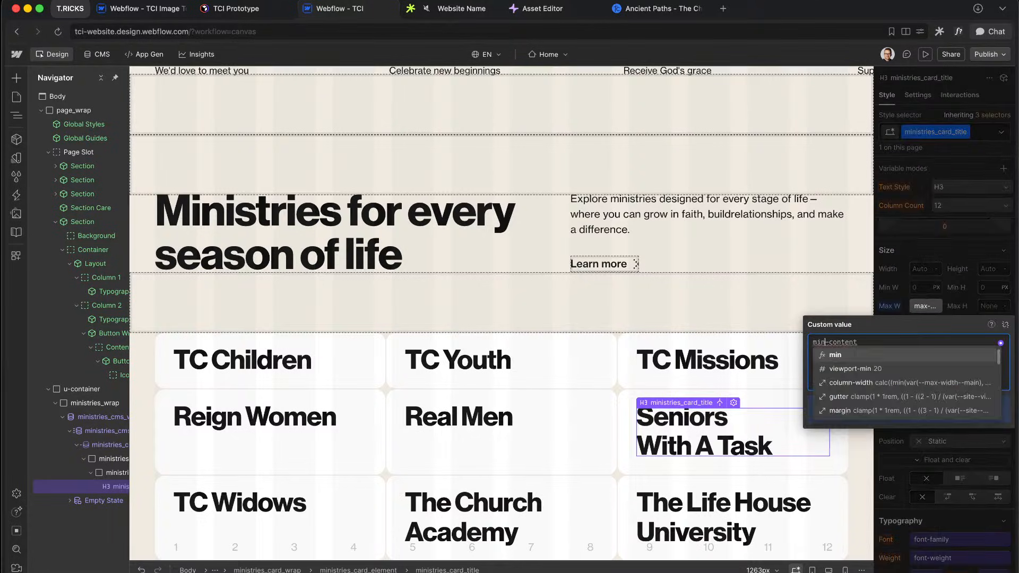
key(Return)
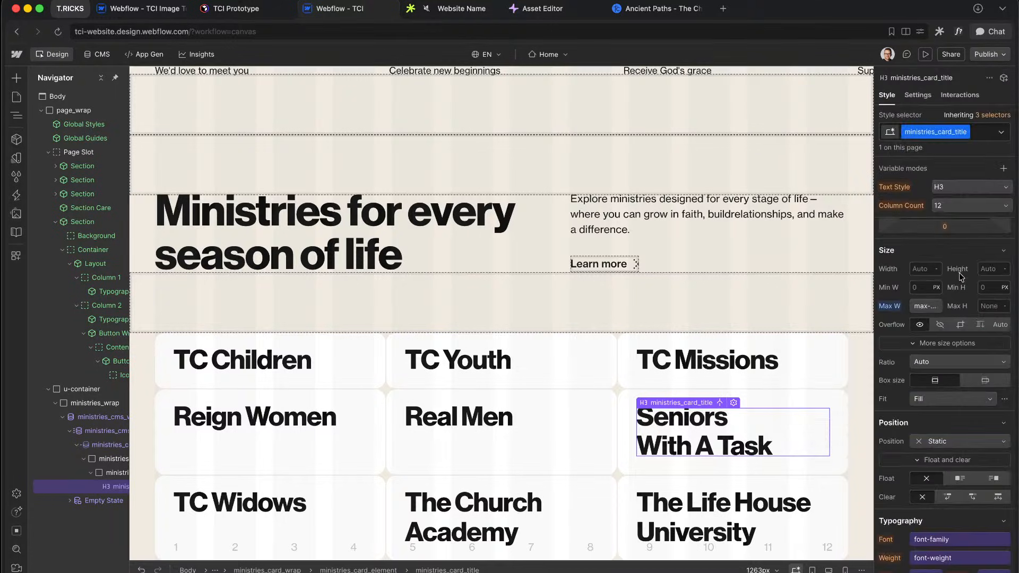
scroll(712, 441, down, 3)
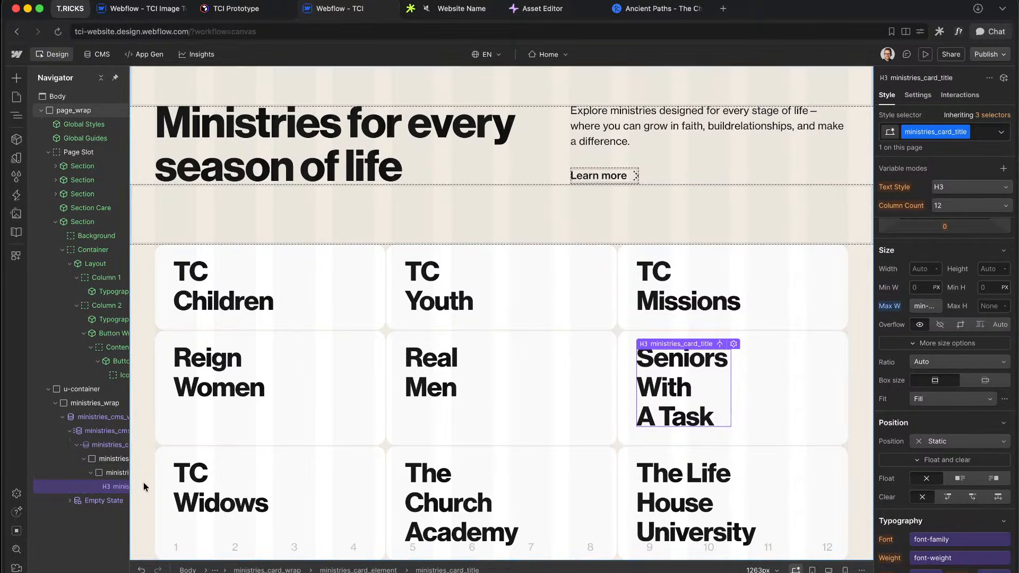
click(112, 473)
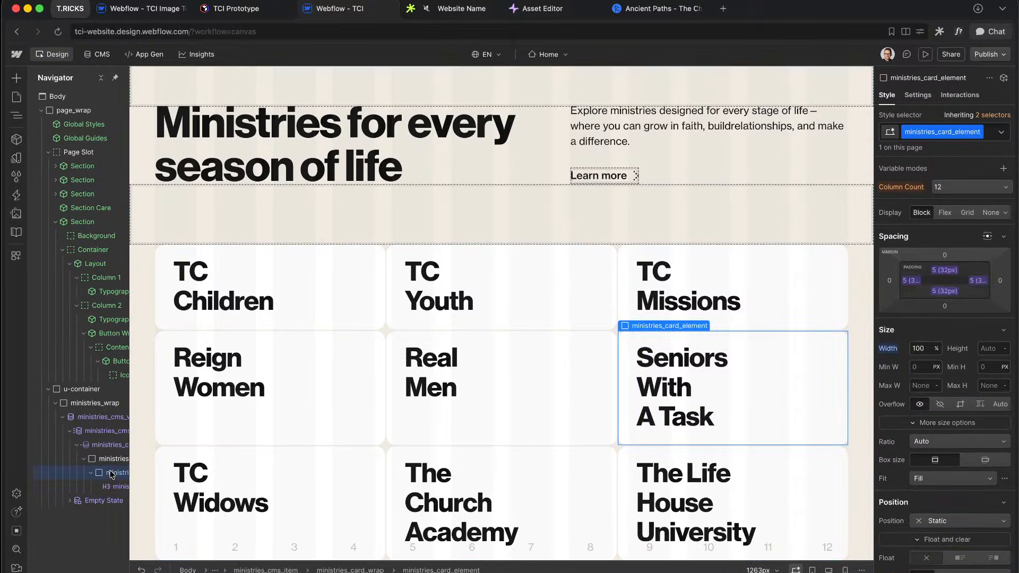
Step: Add a custom element with tag h3 and give it the ministries_card_title class
key(super+k)
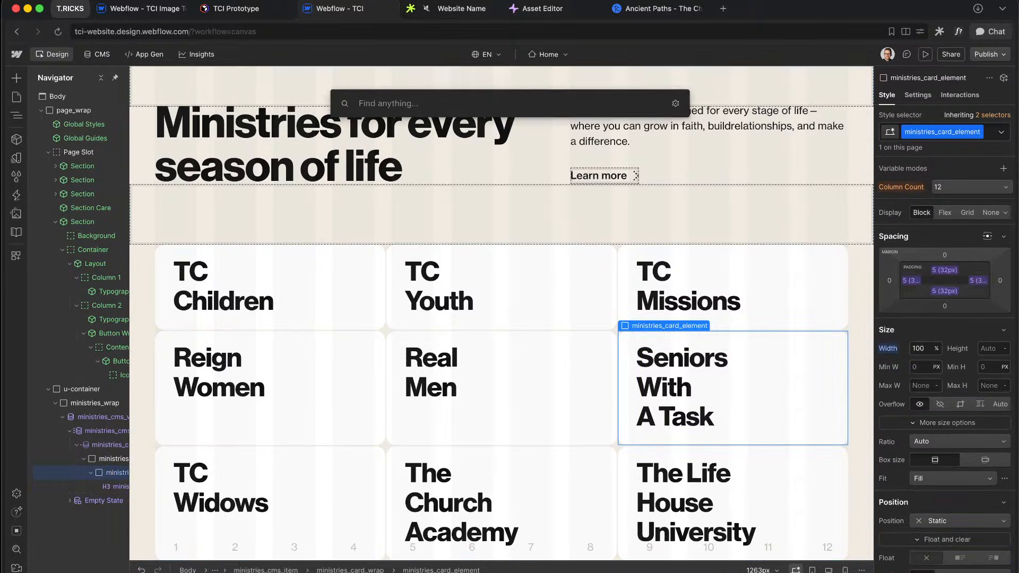
text(cus)
key(Return)
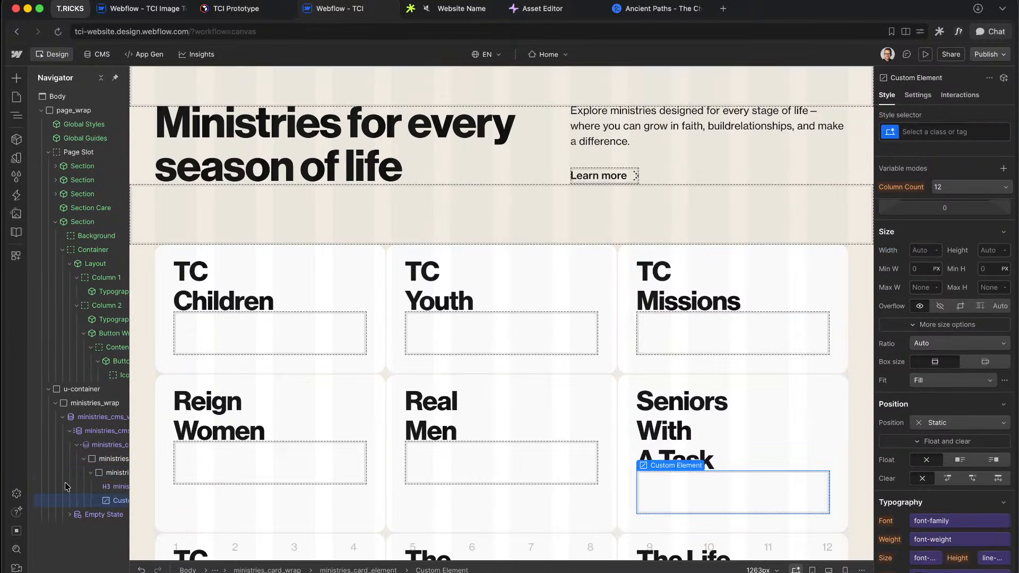
click(930, 97)
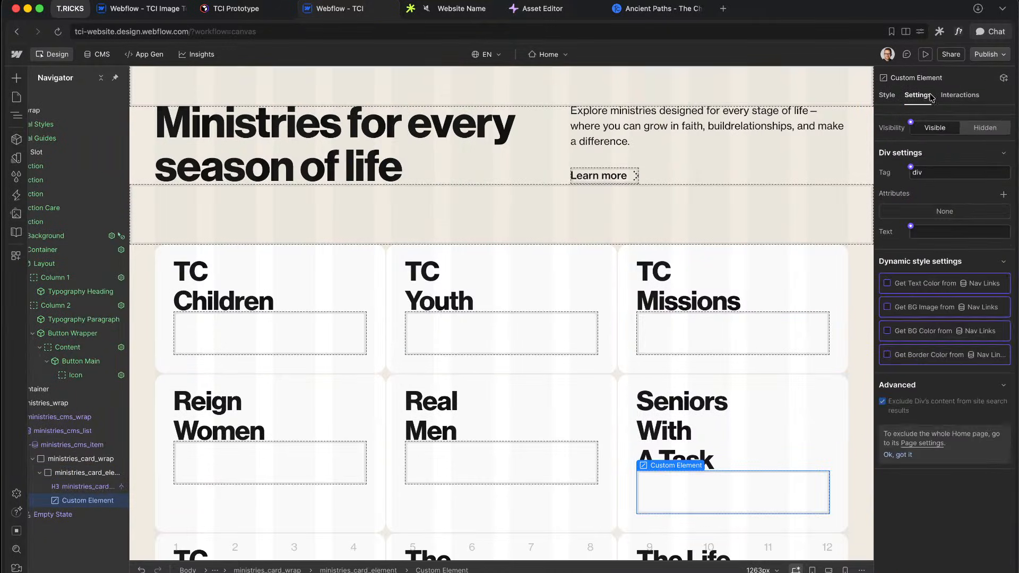
click(934, 171)
text(h3)
key(Return)
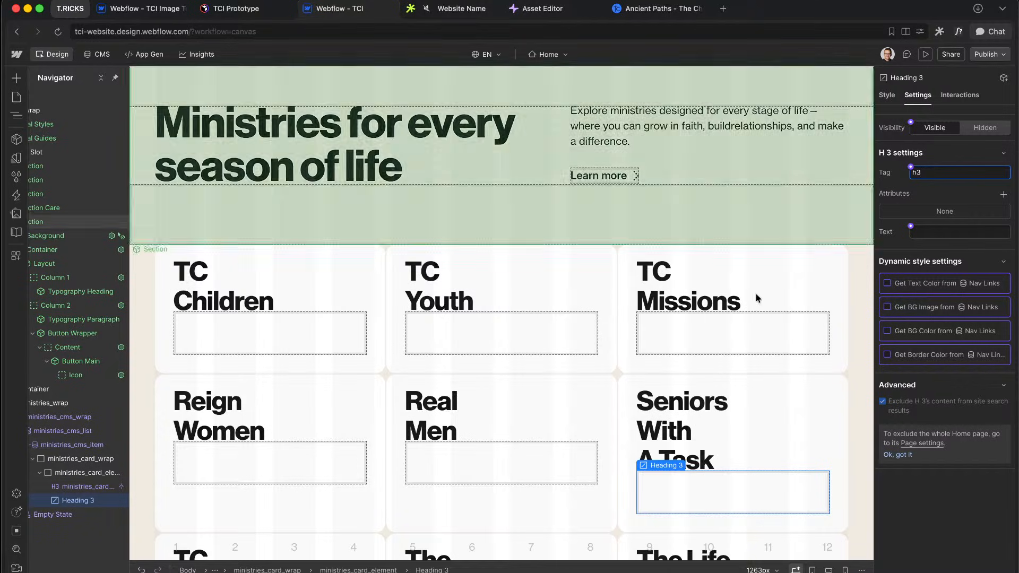
click(80, 486)
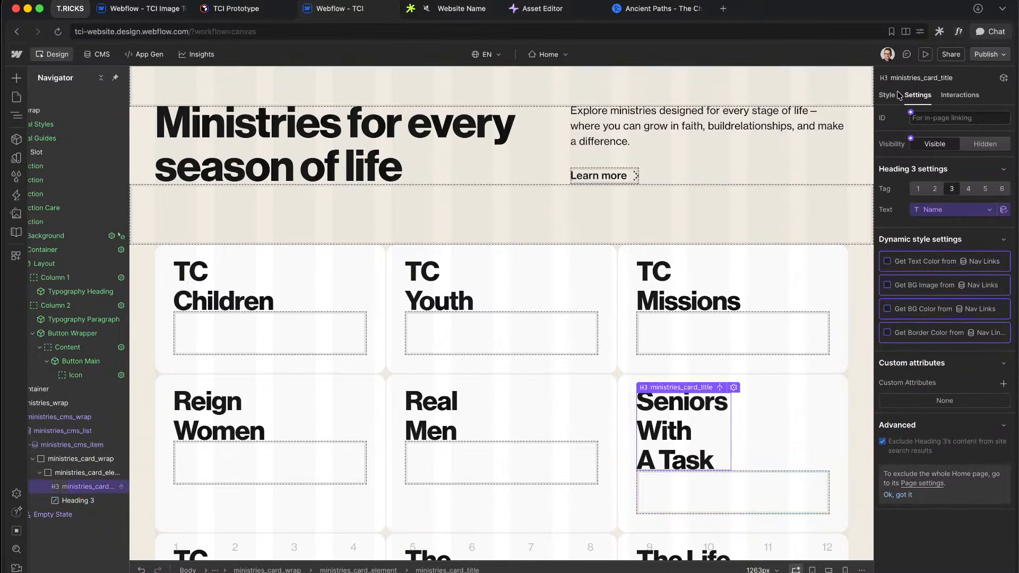
click(897, 95)
click(89, 500)
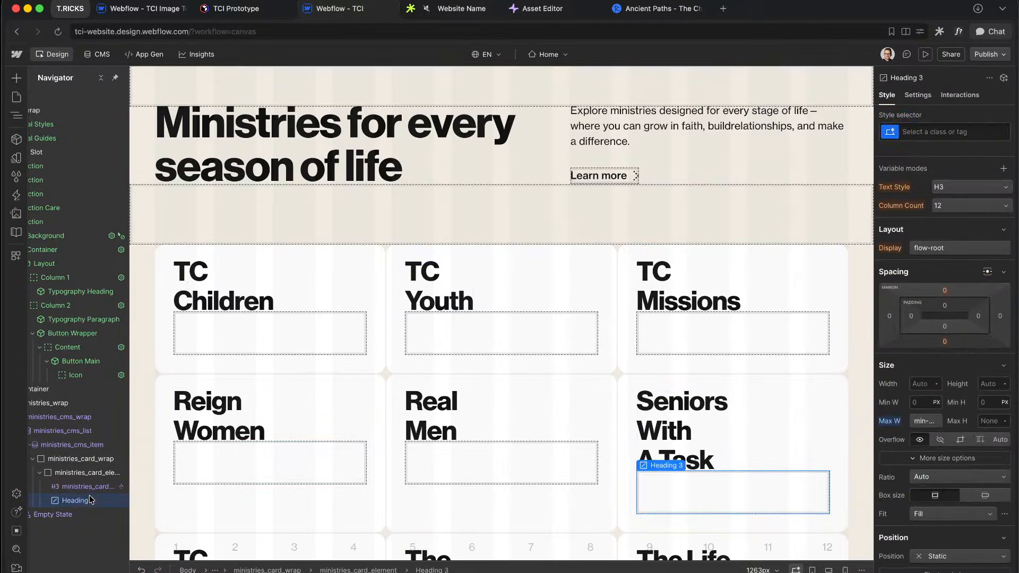
key(super+Return)
text(ministries_card_title)
key(Return)
Step: Put a span bound to the Name field inside the new title and delete the old H3
key(super+e)
text(cu)
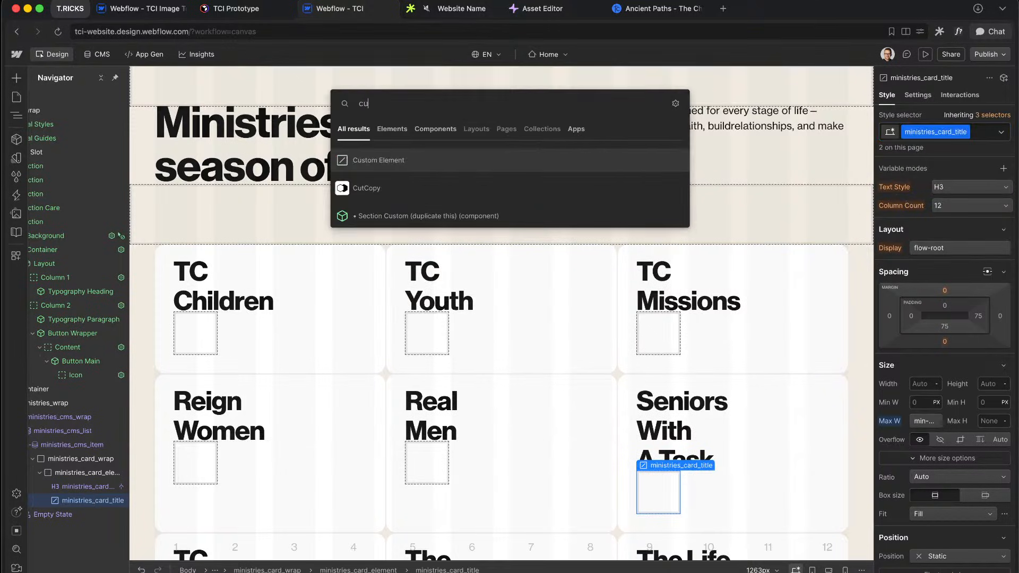
key(Return)
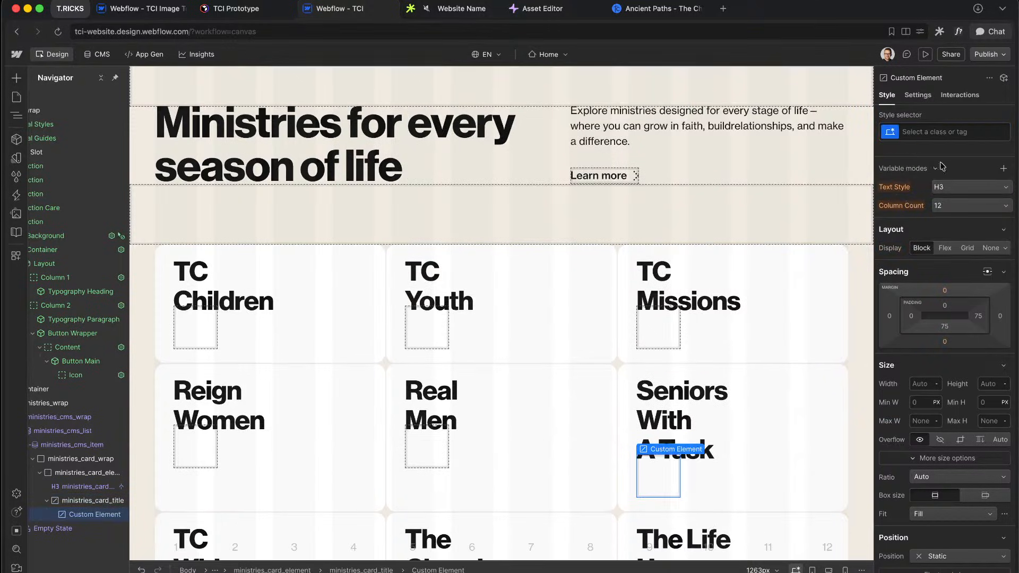
click(918, 95)
click(945, 173)
text(span)
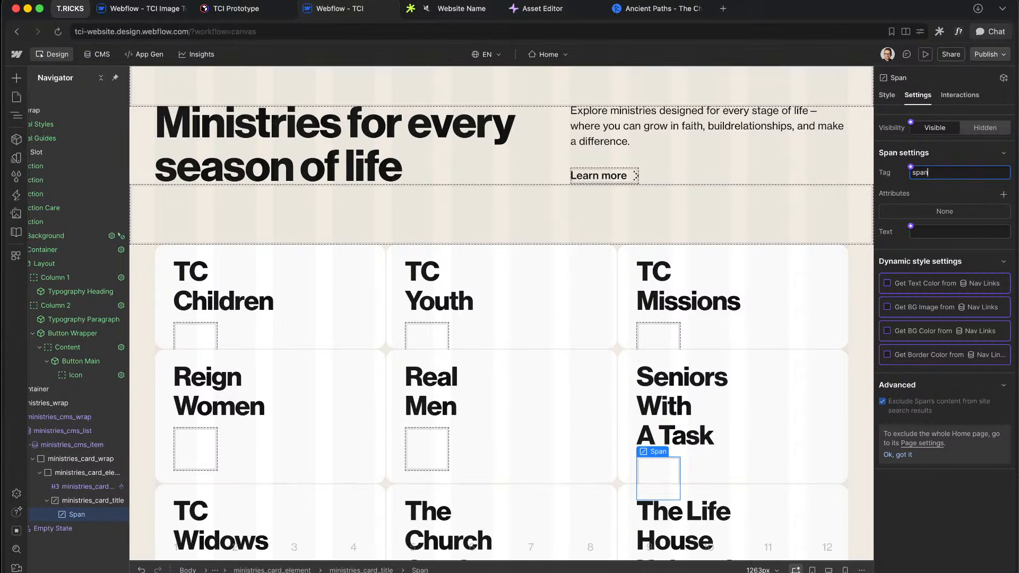
click(911, 227)
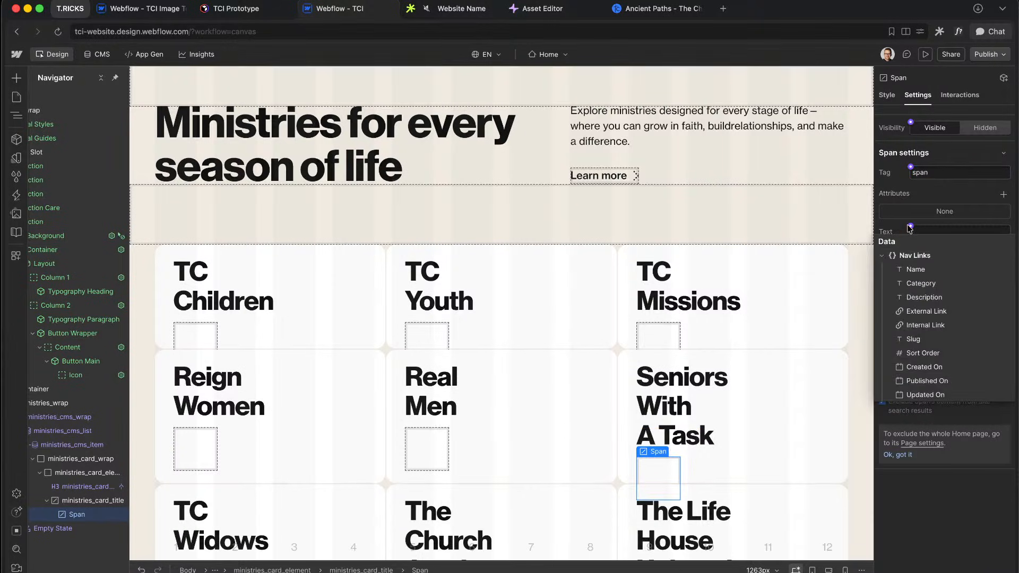
click(926, 271)
scroll(531, 350, down, 5)
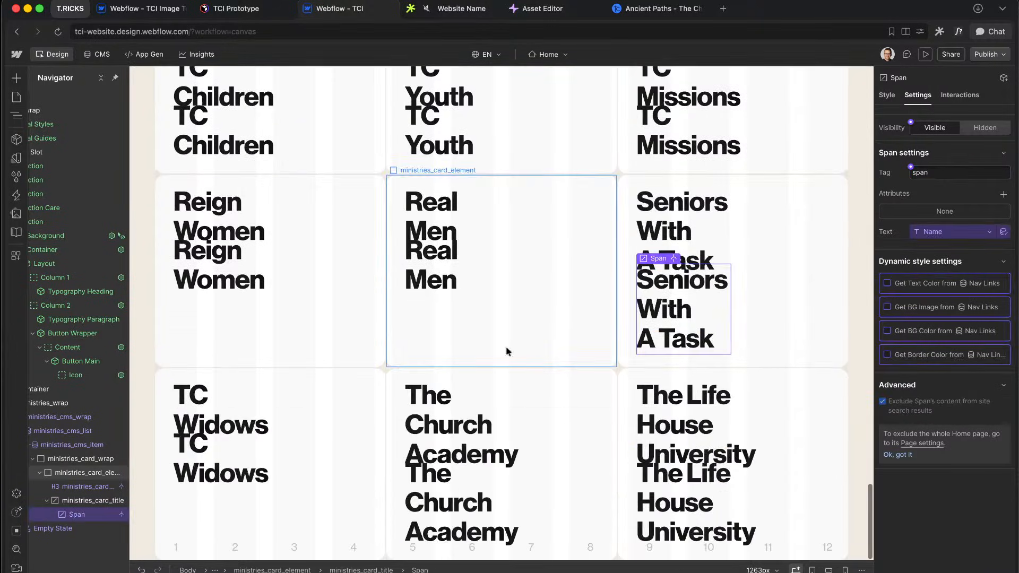
click(82, 487)
key(Delete)
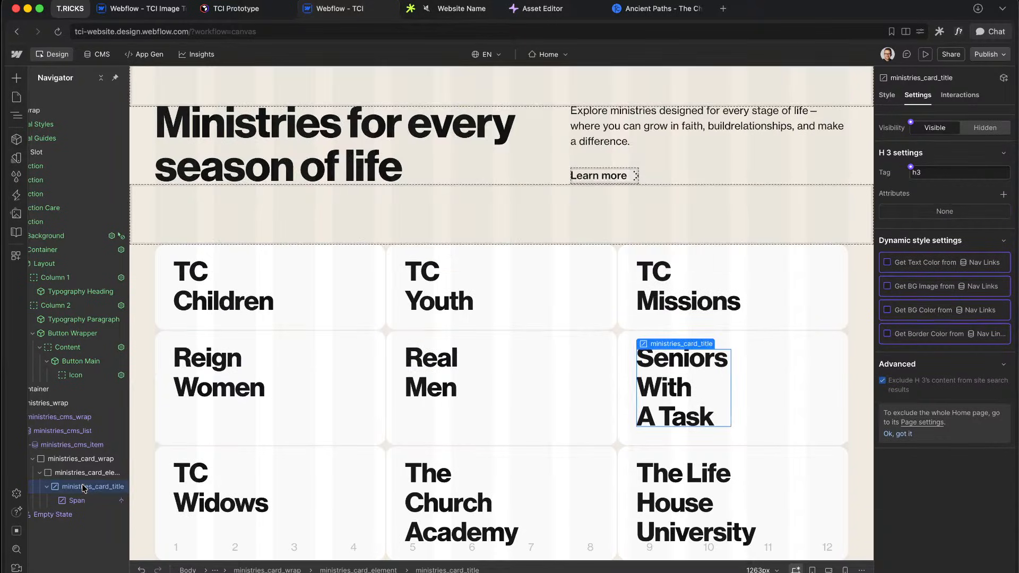
Step: Add a second empty span inside the title for the arrow
key(super+e)
text(cus)
key(Return)
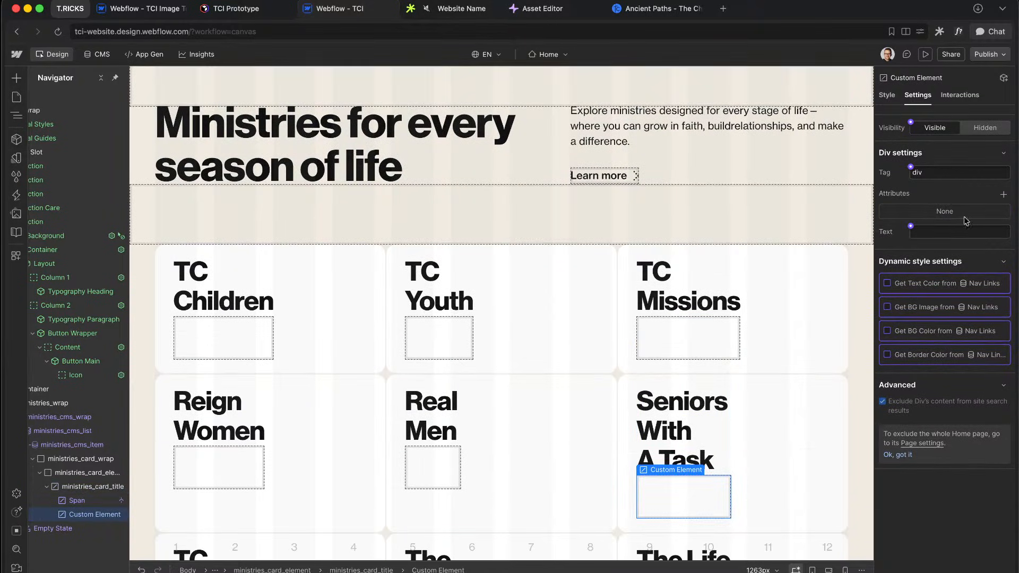
click(951, 173)
text(span)
key(Tab)
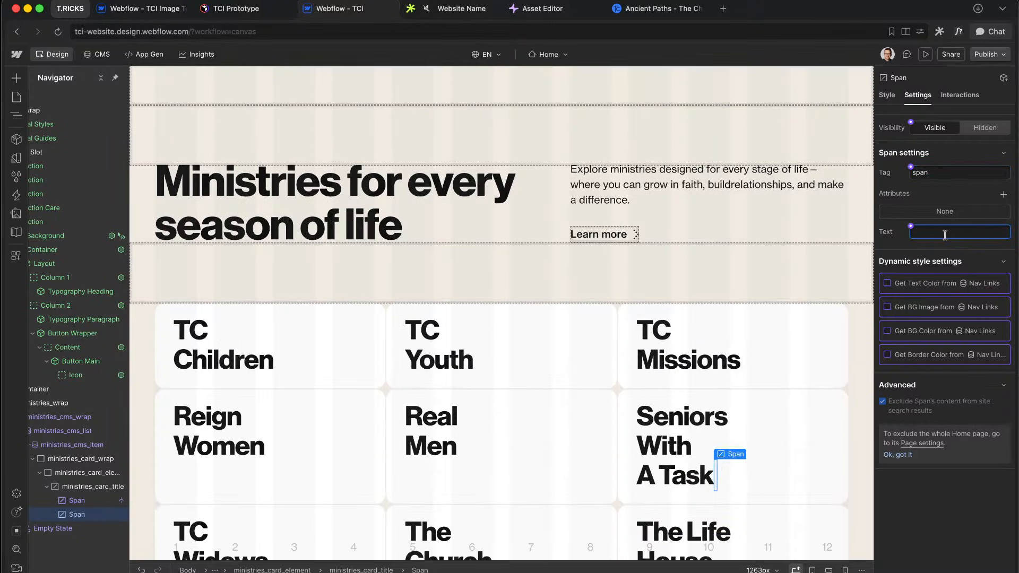
key(ctrl+Right)
scroll(693, 411, up, 6)
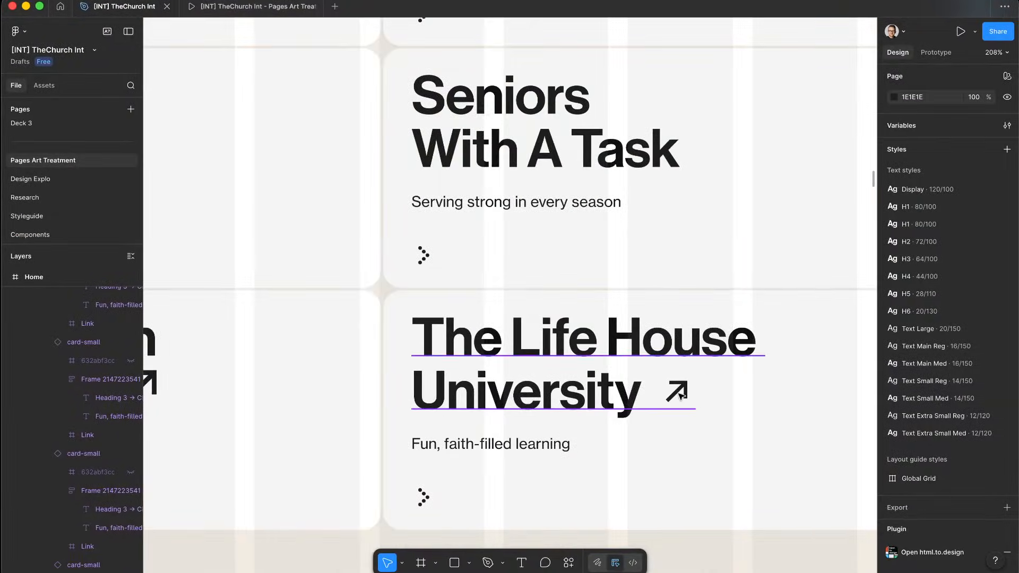
Step: Copy the ↗ arrow from the Figma card heading and paste it as the second span's text
super+double_click(681, 395)
drag(663, 394, 693, 394)
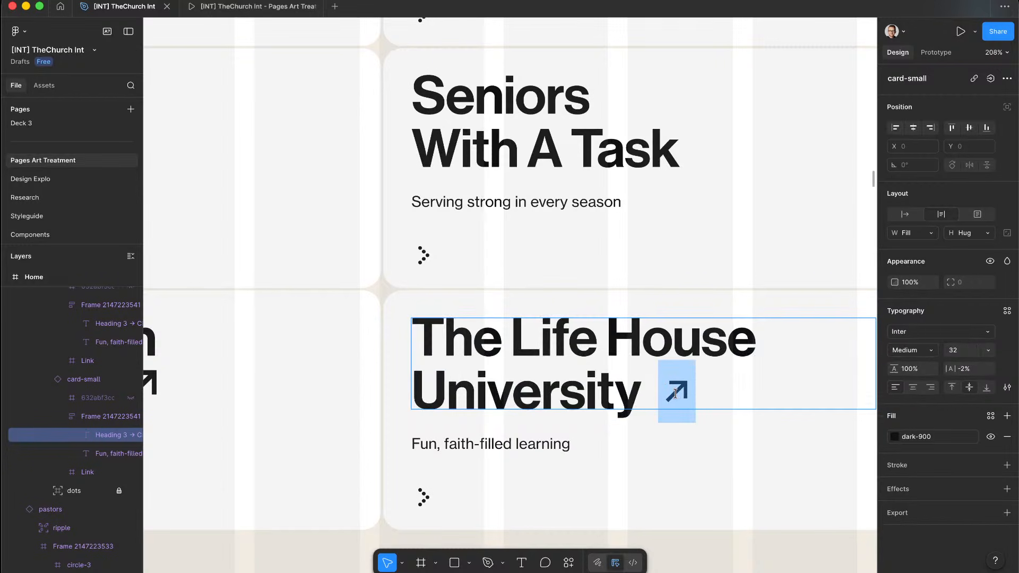
key(super+c)
key(ctrl+Left)
key(super+v)
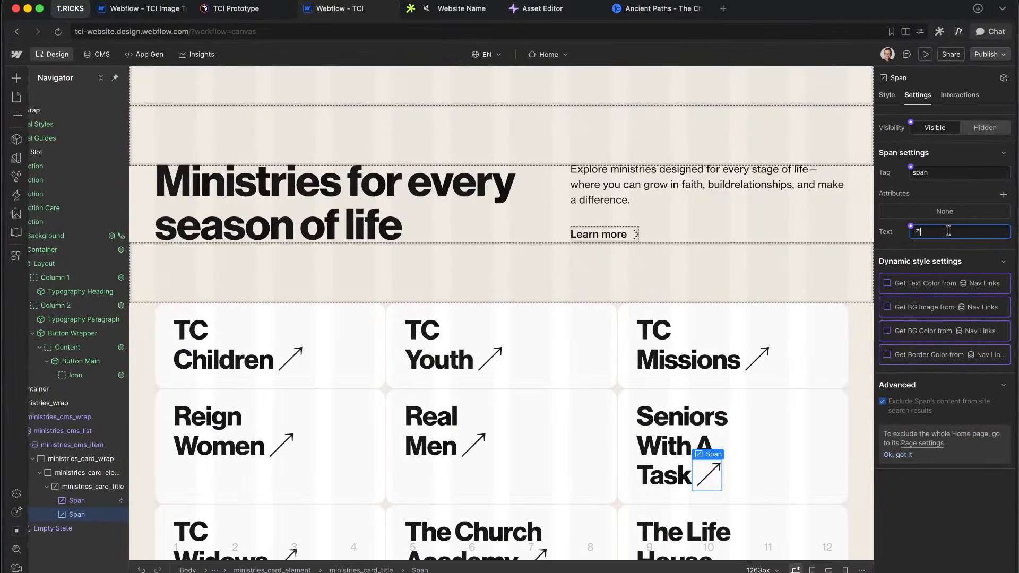
key(Return)
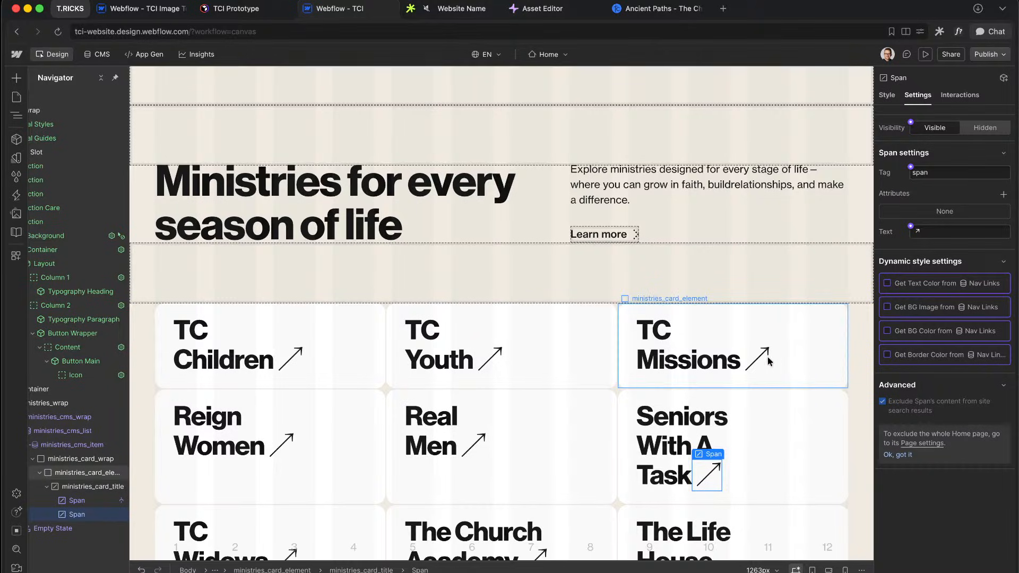
key(ctrl+Right)
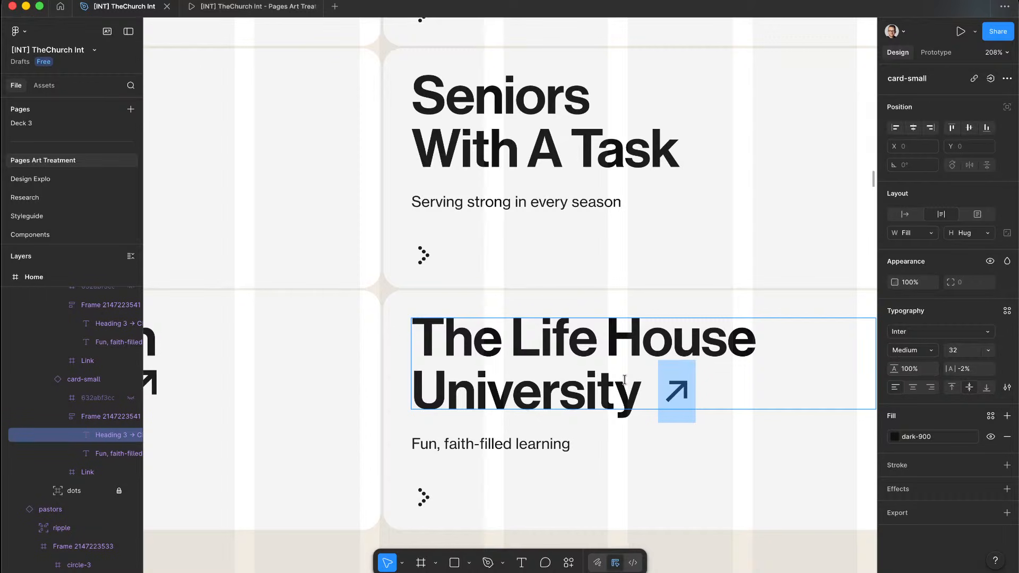
key(ctrl+Left)
click(755, 362)
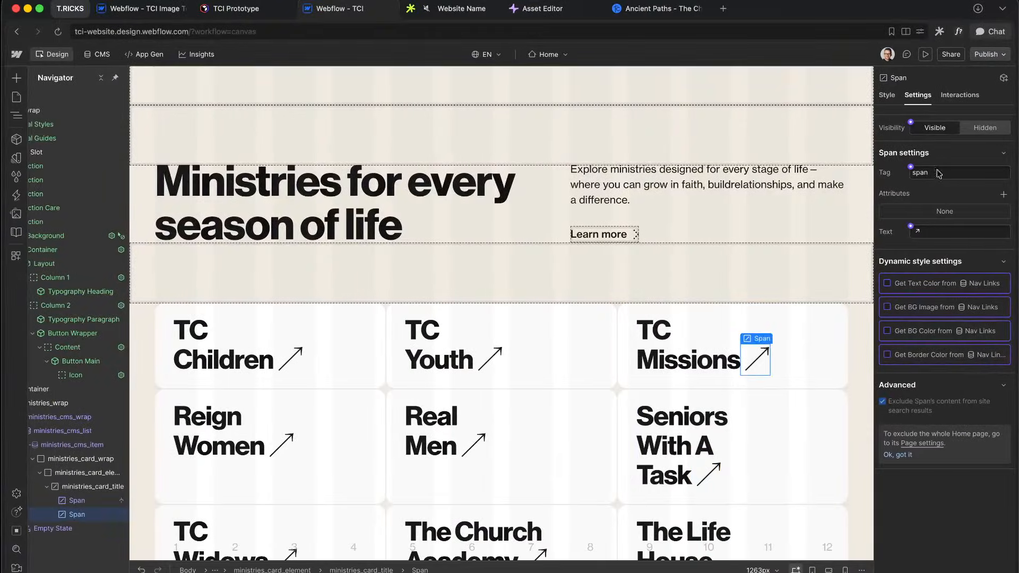
Step: Give the arrow span class ministries_card_arrow and set its font to system-ui
click(887, 95)
click(937, 130)
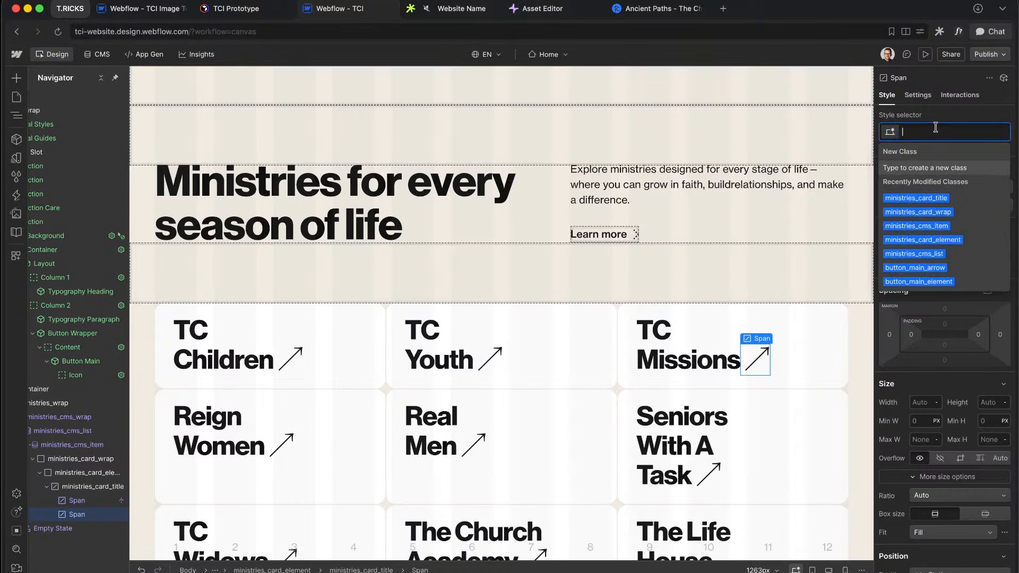
text(ministries_card_arrow)
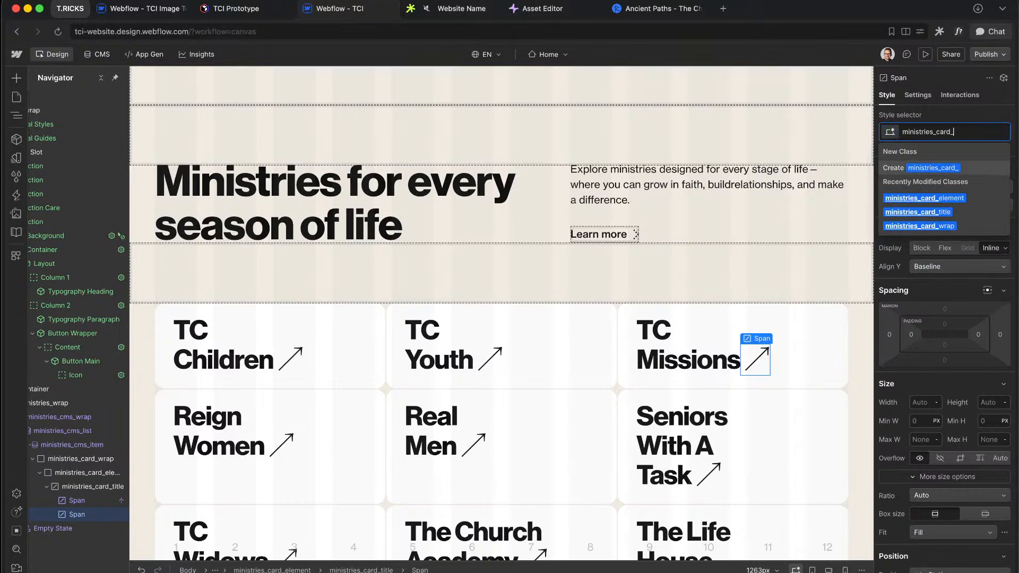
key(Return)
scroll(926, 314, down, 5)
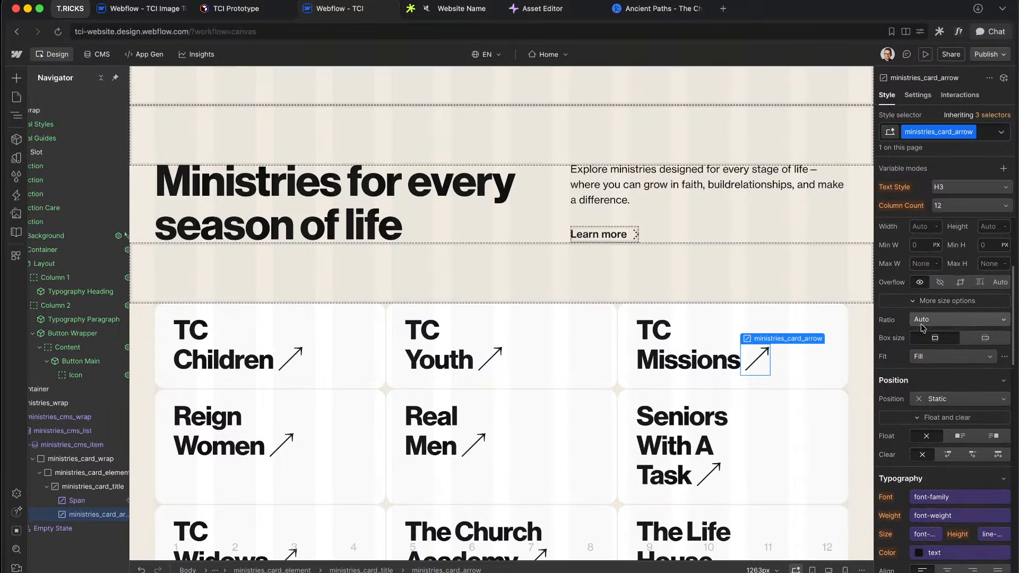
scroll(925, 380, down, 3)
scroll(926, 381, down, 1)
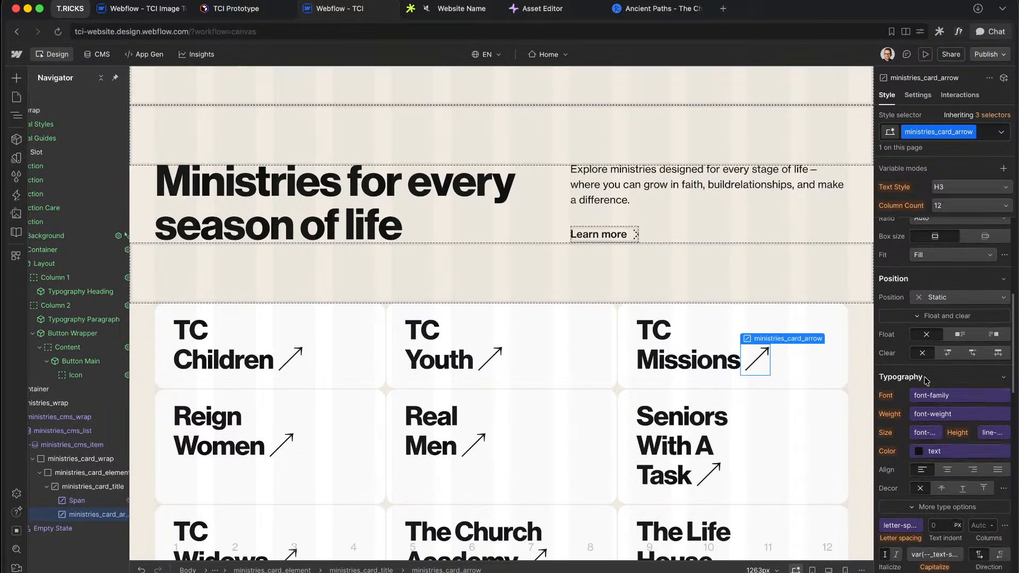
click(970, 396)
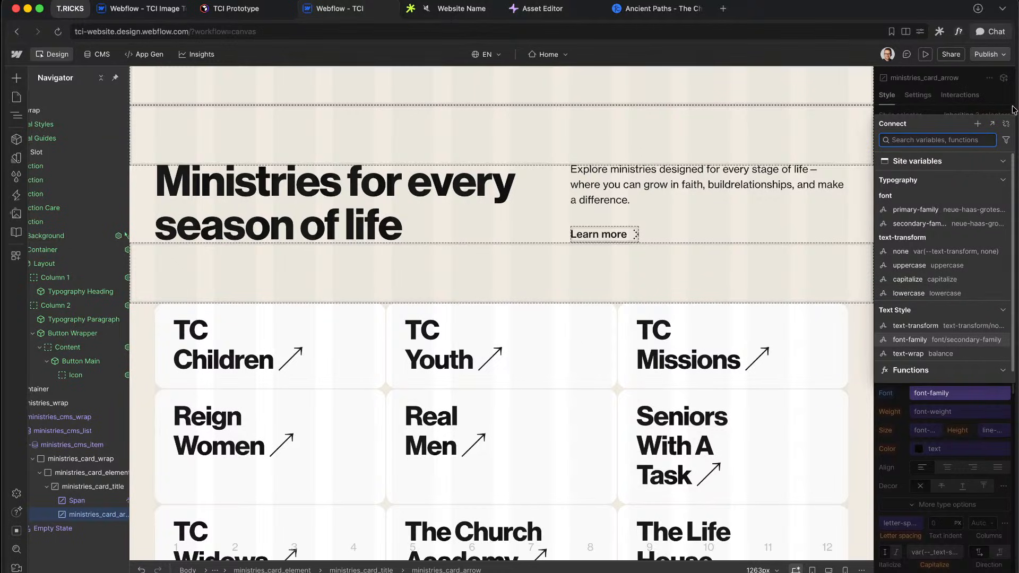
click(1005, 122)
click(952, 394)
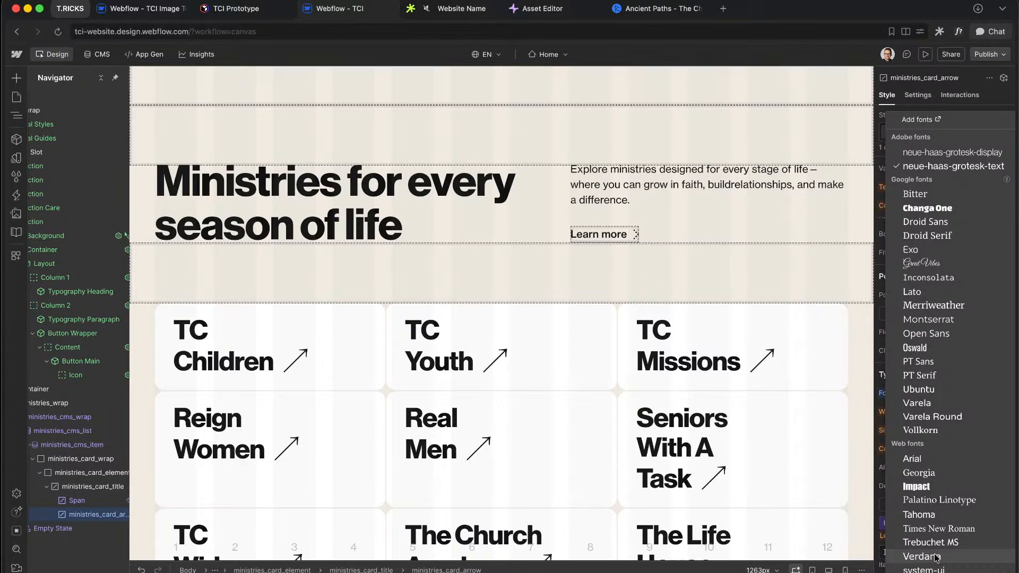
key(Escape)
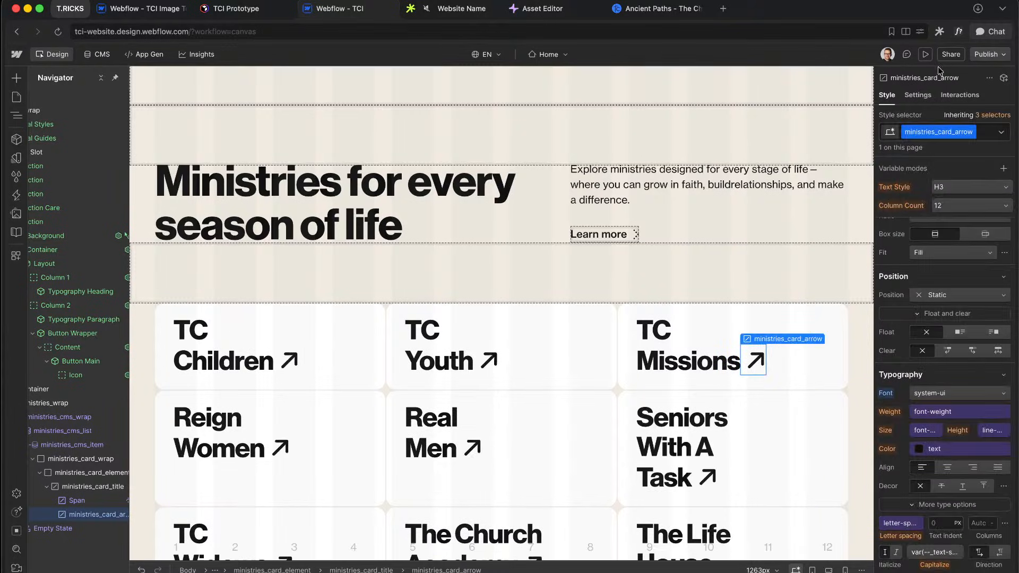
click(918, 94)
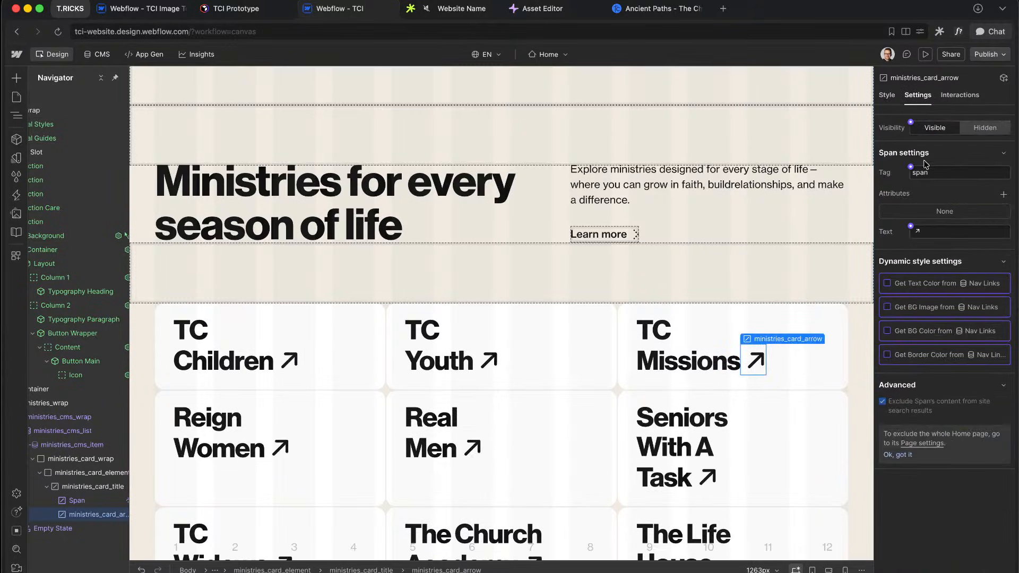
Step: Make the arrow span visible only when the ministry's External Link is set
click(910, 123)
click(924, 140)
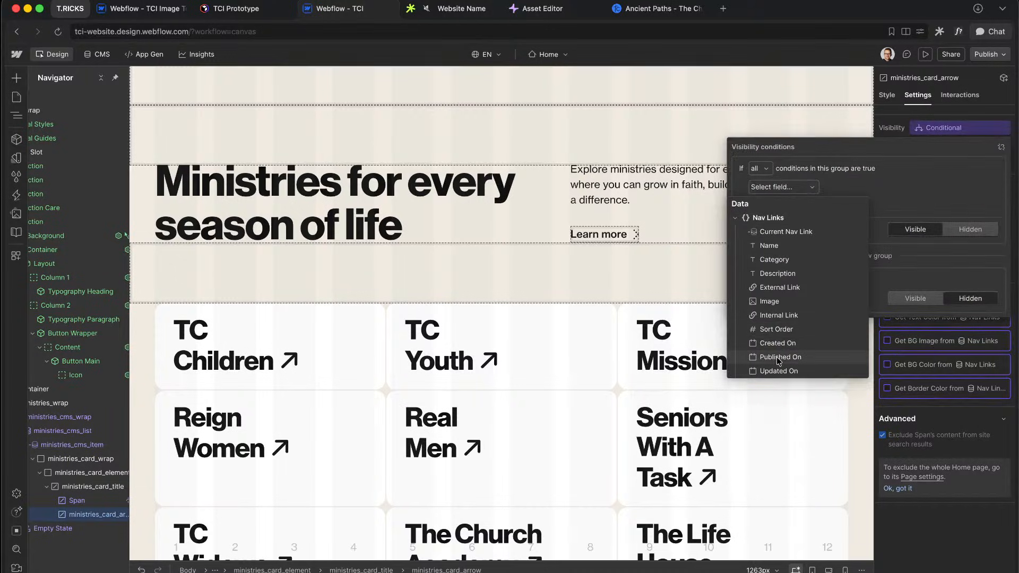
click(778, 288)
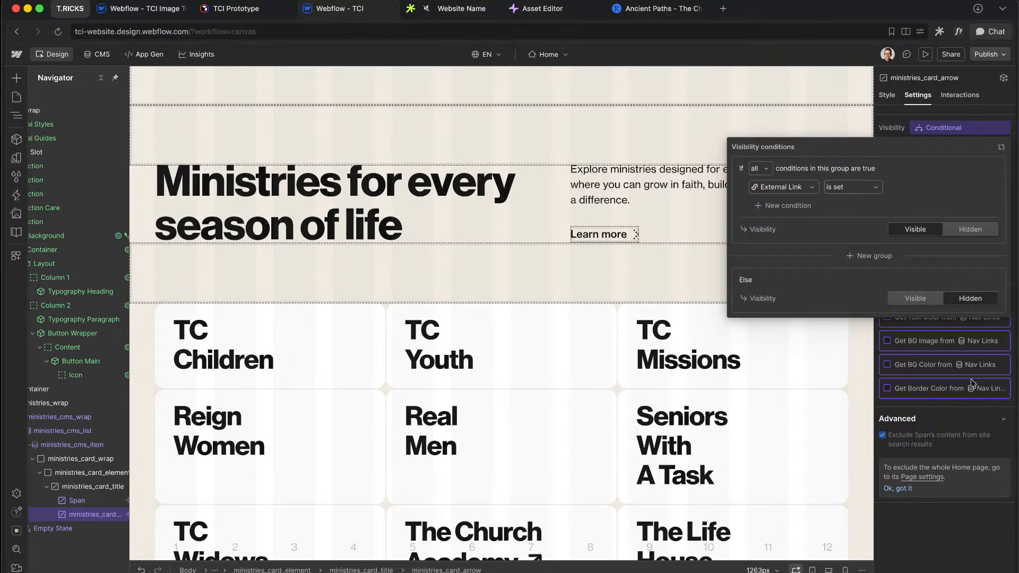
click(966, 409)
scroll(763, 404, down, 1)
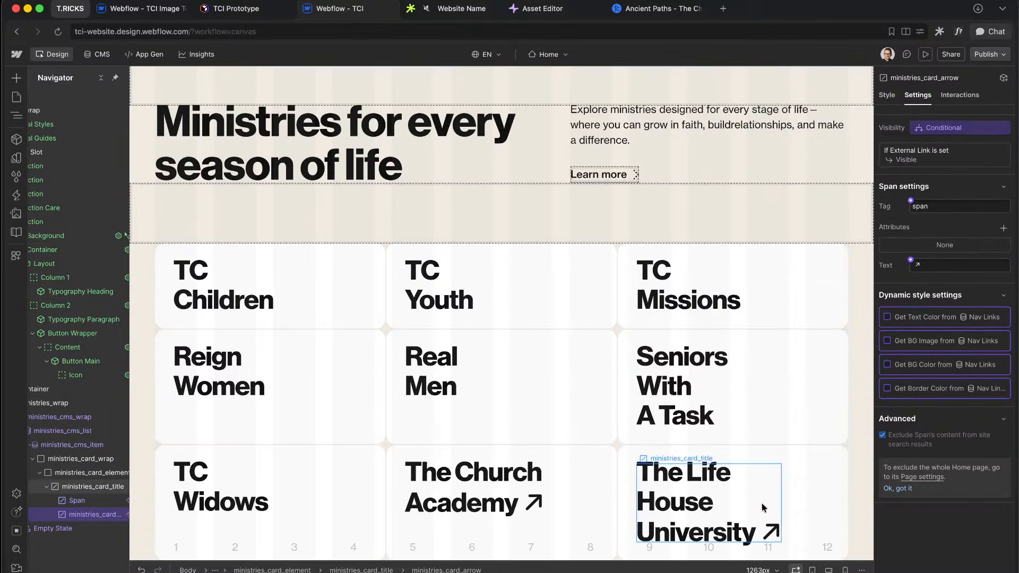
Step: In Figma, duplicate The Life House University card and title aside, then outline the title copy's stroke
key(ctrl+Right)
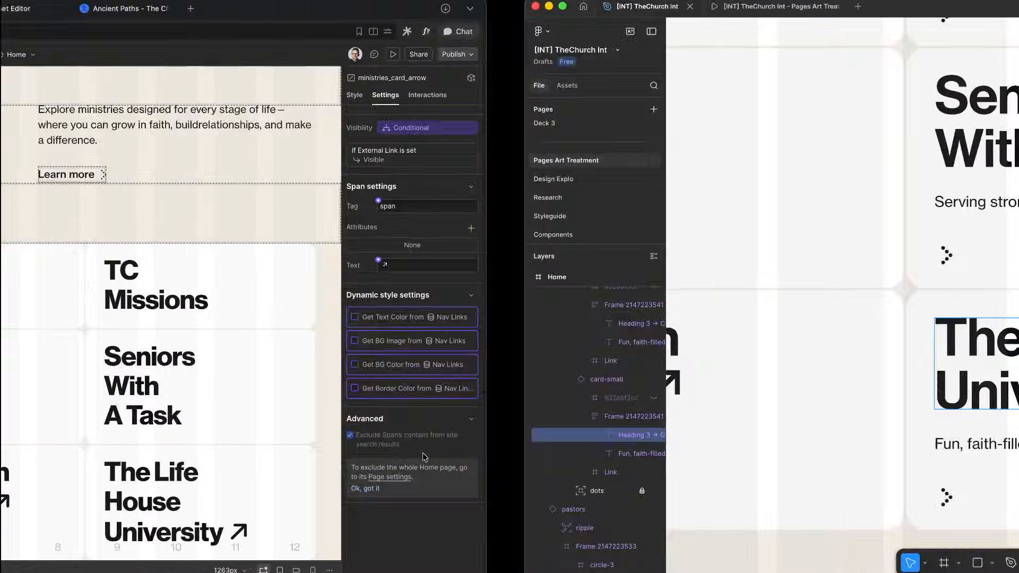
scroll(654, 388, down, 5)
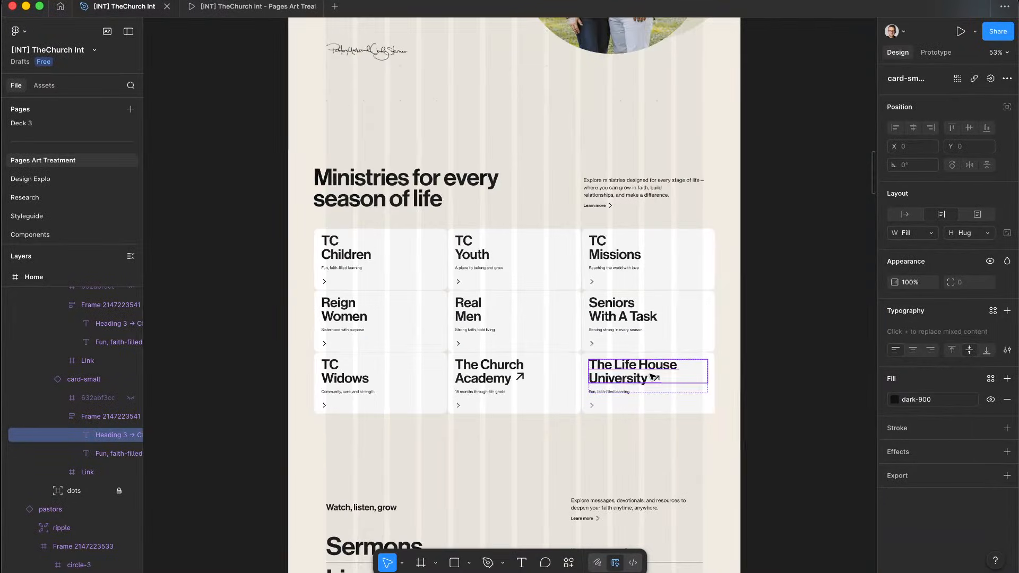
scroll(654, 378, down, 5)
drag(652, 375, 325, 381)
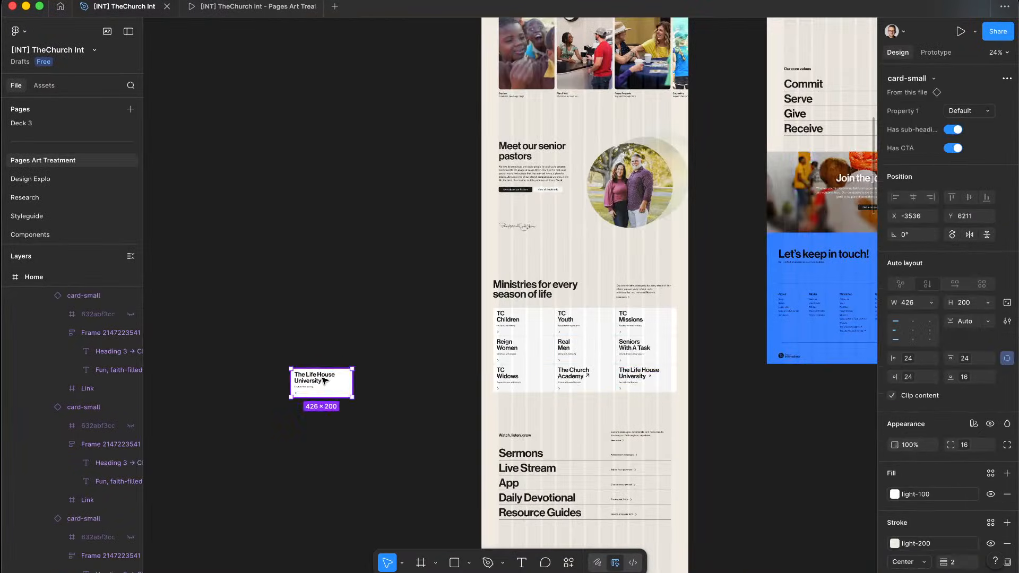
scroll(326, 381, up, 3)
scroll(325, 381, down, 3)
scroll(319, 378, up, 8)
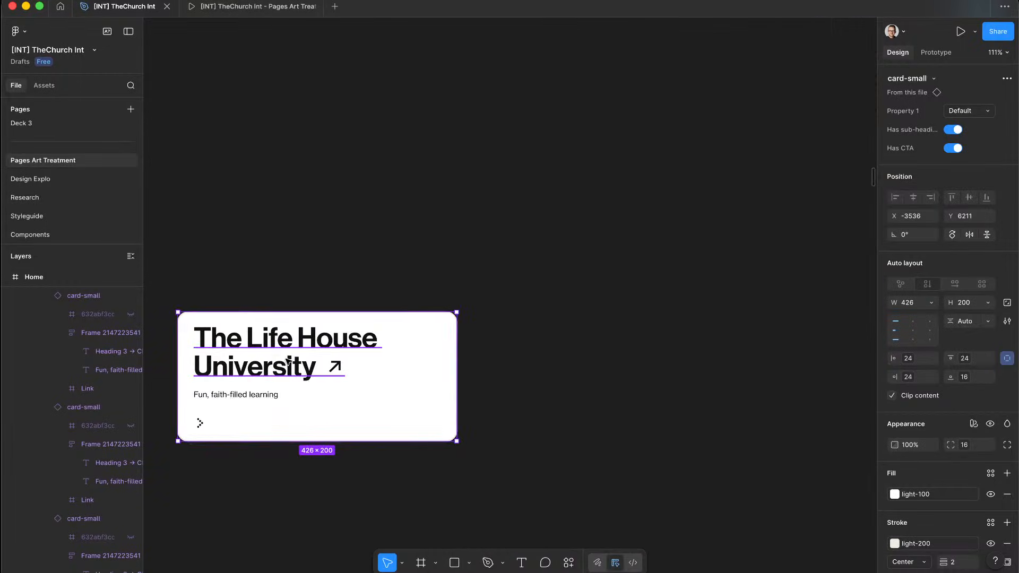
super+click(287, 362)
drag(254, 356, 436, 192)
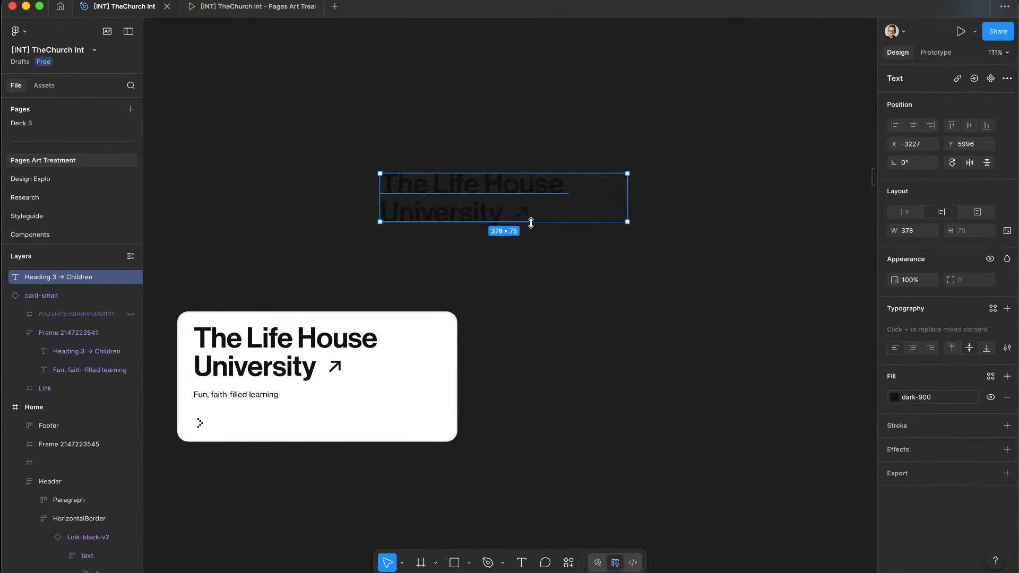
scroll(528, 221, up, 5)
right_click(339, 160)
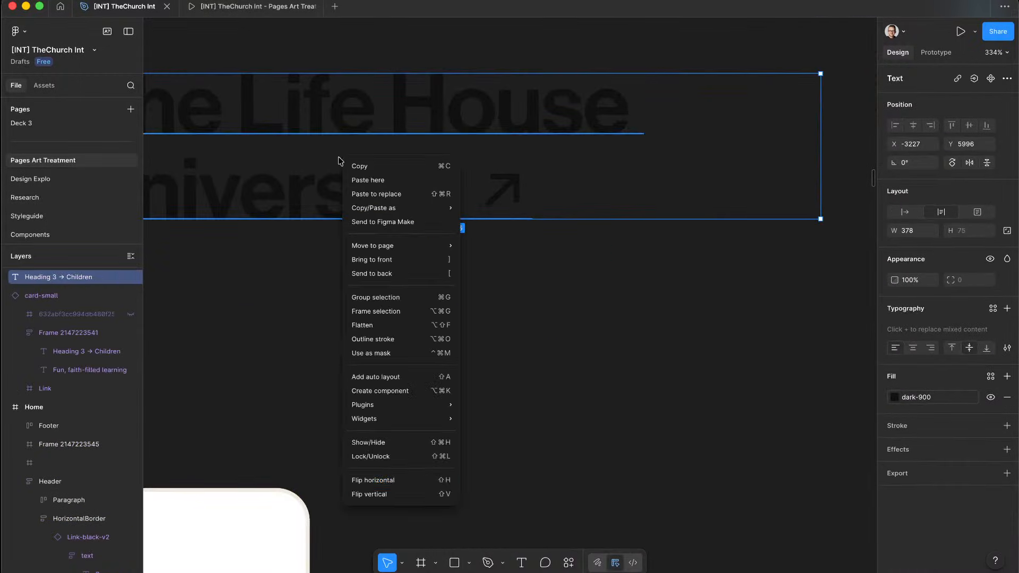
click(405, 339)
Step: Copy the outlined title's arrow shape as SVG
double_click(500, 191)
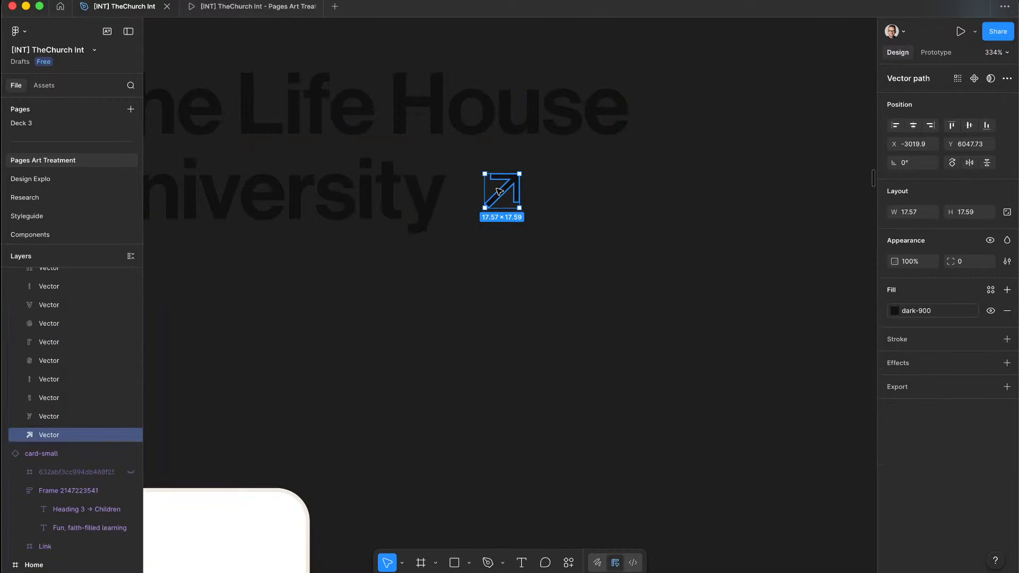
scroll(509, 188, up, 5)
right_click(512, 184)
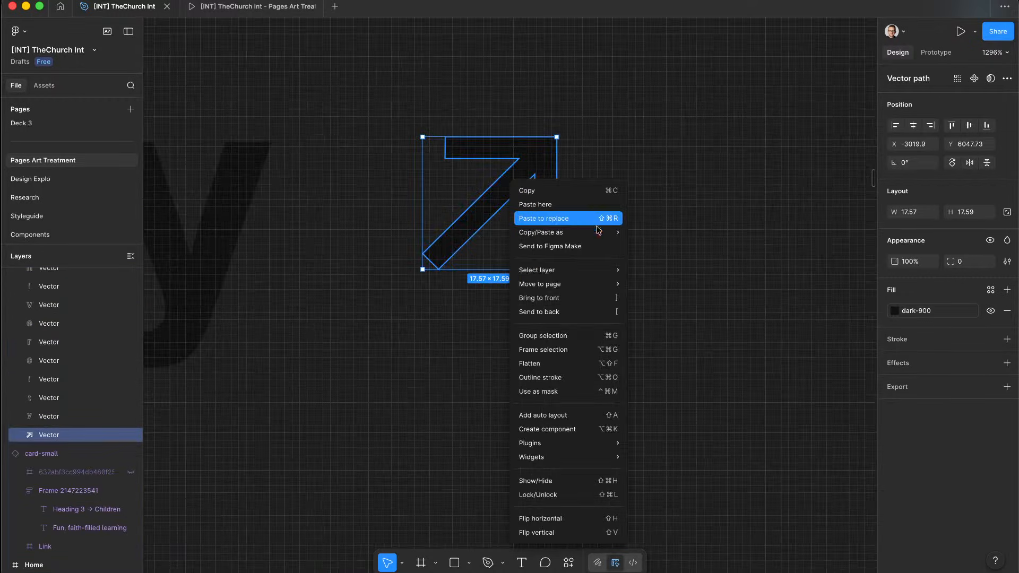
mouse_move(584, 232)
click(674, 244)
Step: Delete the temporary card and title copies and return to Webflow
scroll(701, 253, down, 10)
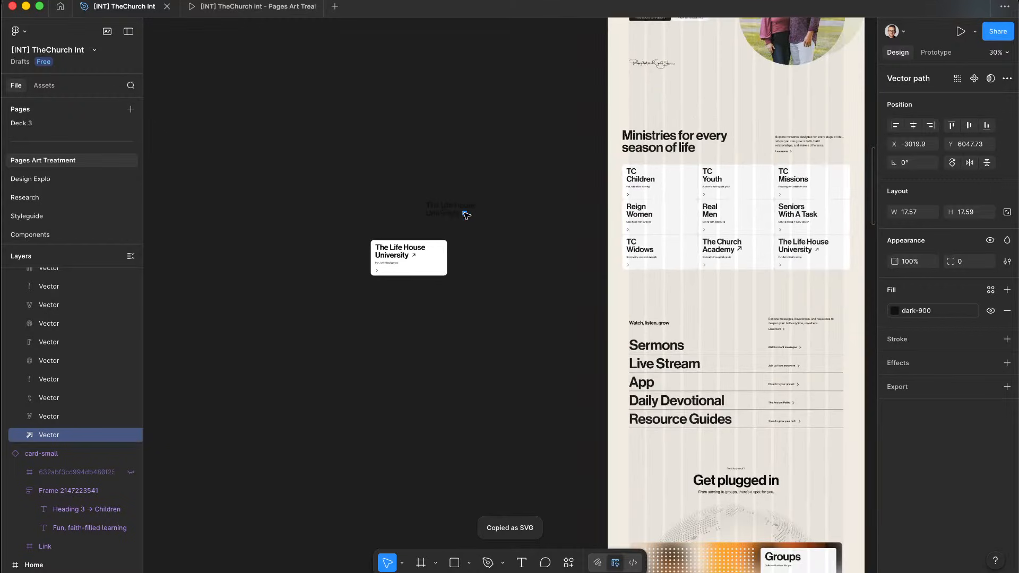
key(shift+Return)
drag(525, 349, 533, 360)
key(Delete)
scroll(532, 359, right, 5)
scroll(613, 321, up, 5)
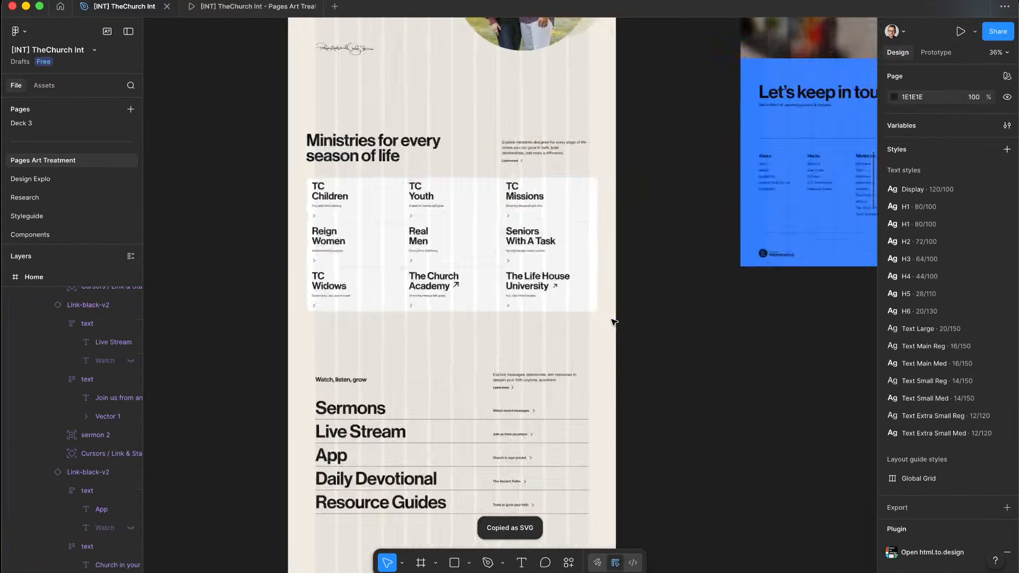
scroll(614, 322, up, 3)
key(ctrl+Left)
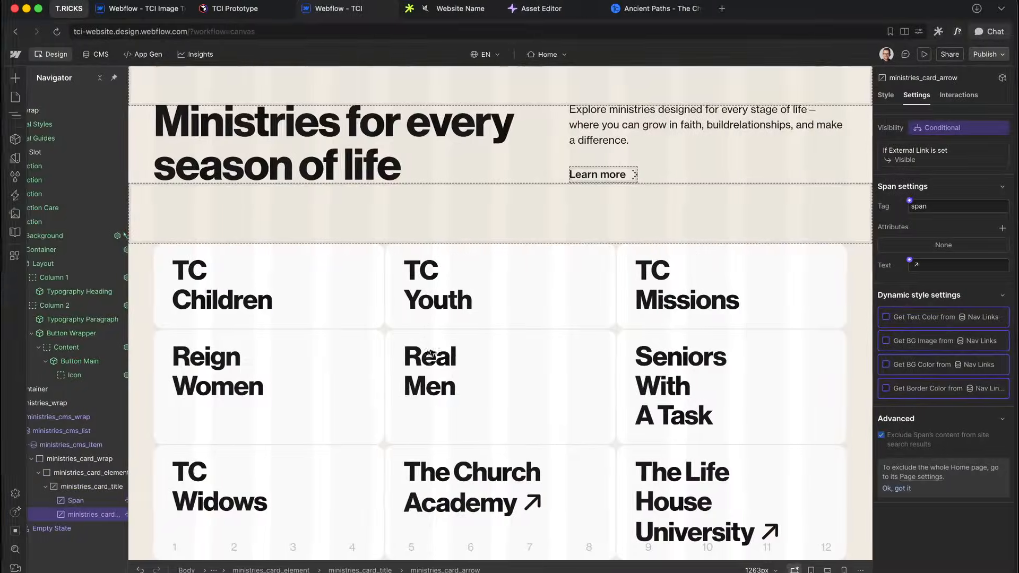
click(432, 374)
Step: Paste the copied arrow SVG into the card title using the SVG Import app
click(649, 476)
click(105, 487)
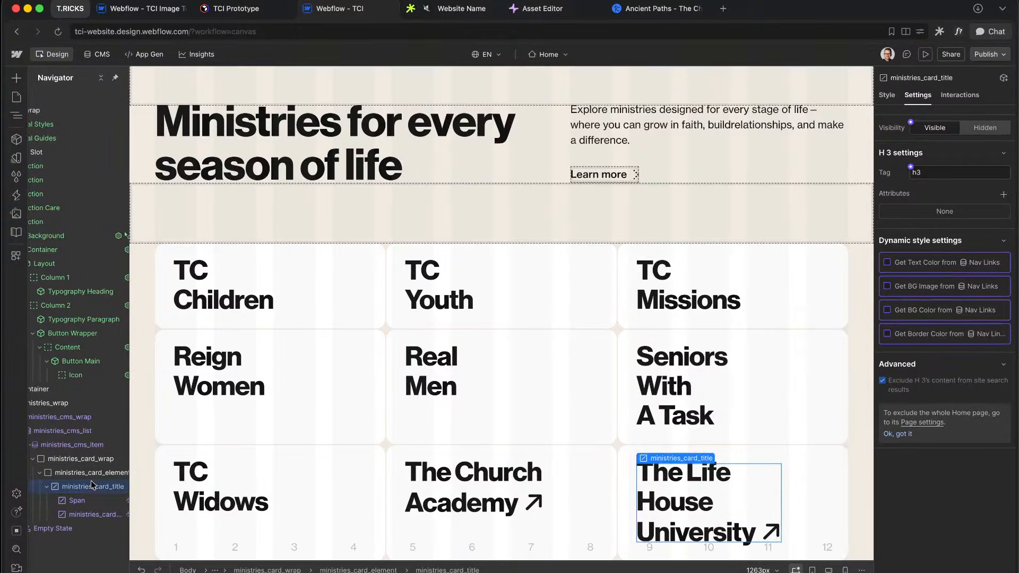
key(super+e)
text(svg)
key(Return)
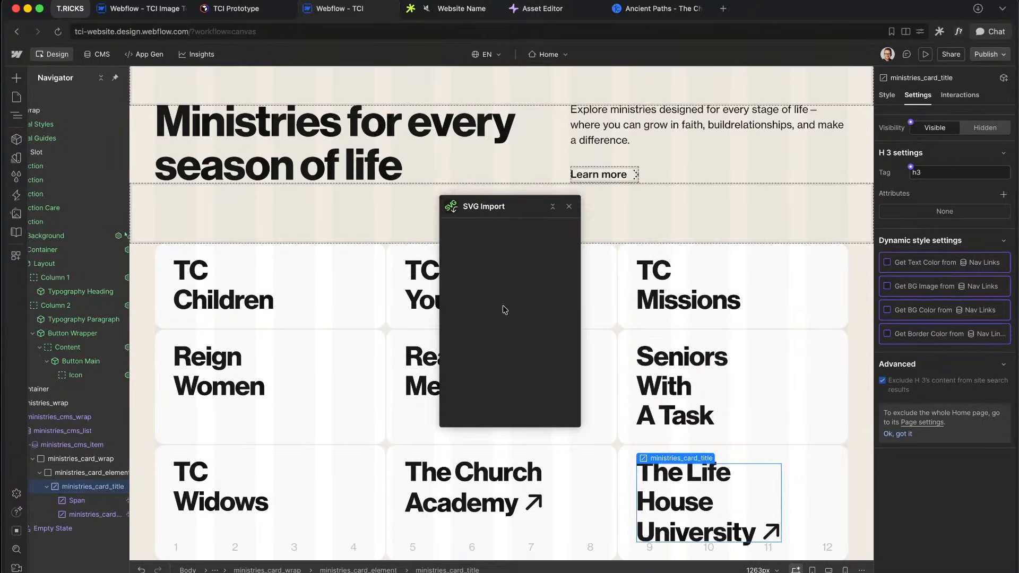
click(520, 322)
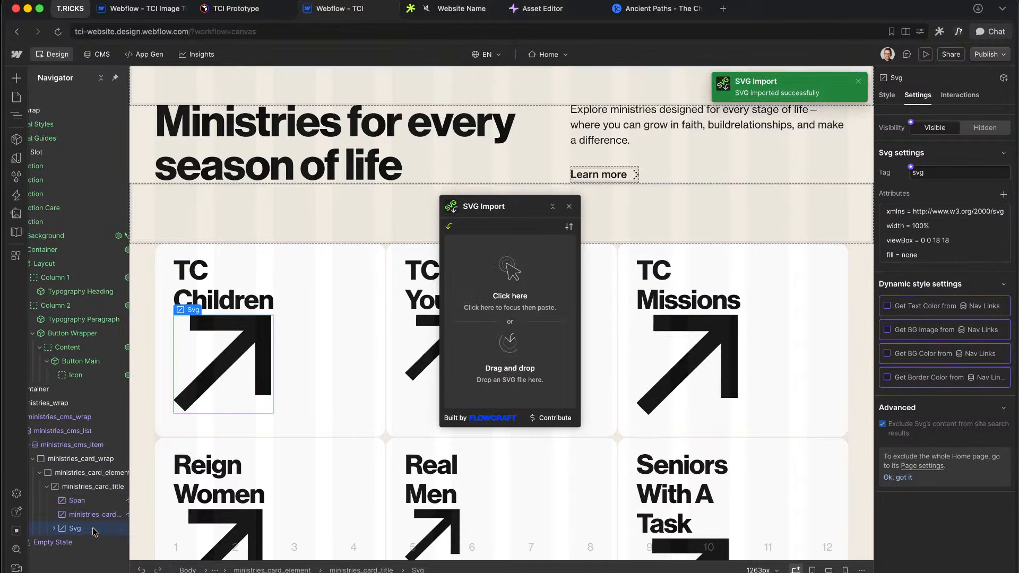
Step: Give the new SVG arrow the class ministries_card_arrow, reusing the old arrow's class name
key(super+Return)
text(ministries_card_)
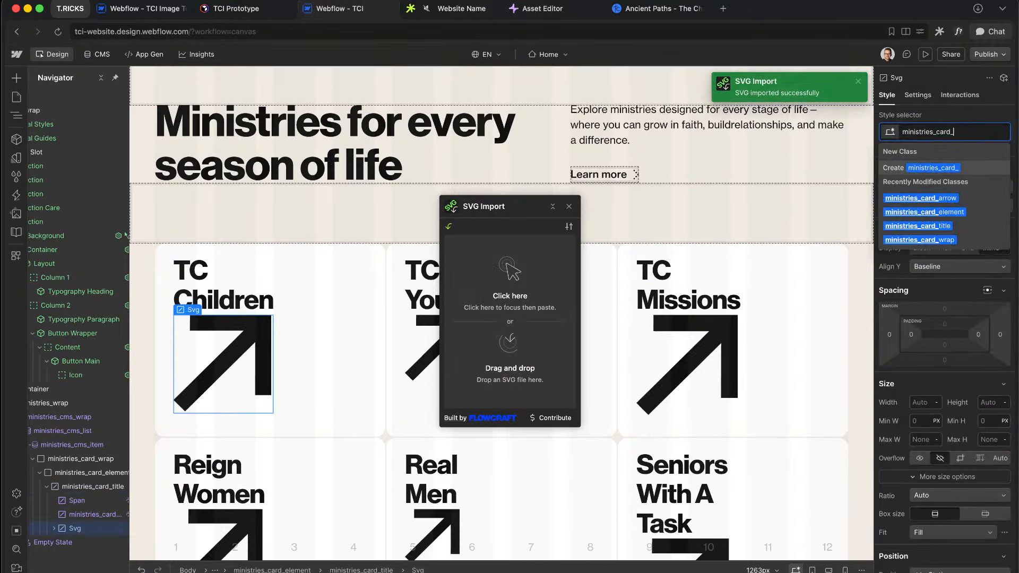
click(82, 514)
double_click(940, 132)
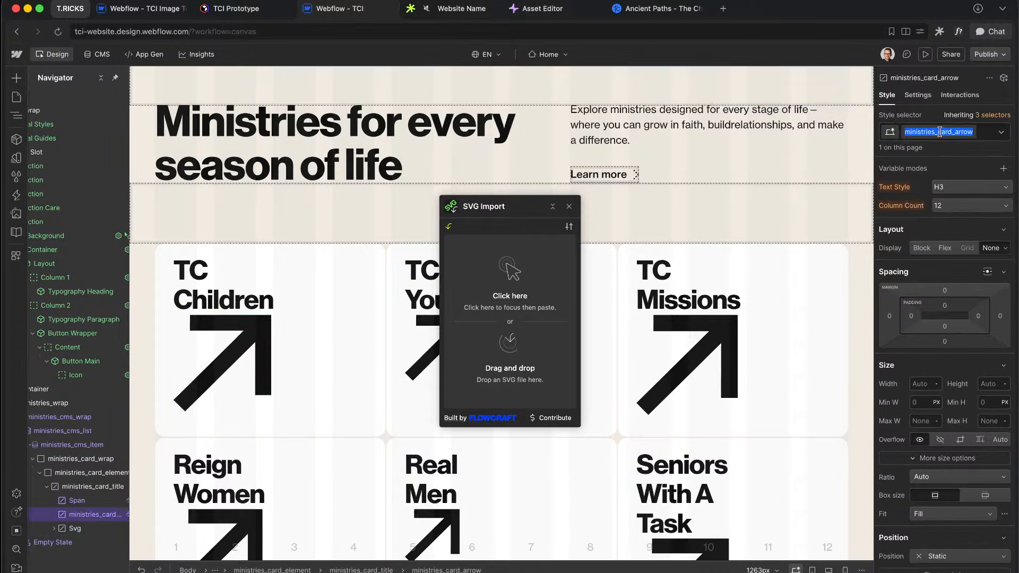
click(87, 529)
key(super+Return)
key(super+v)
key(Return)
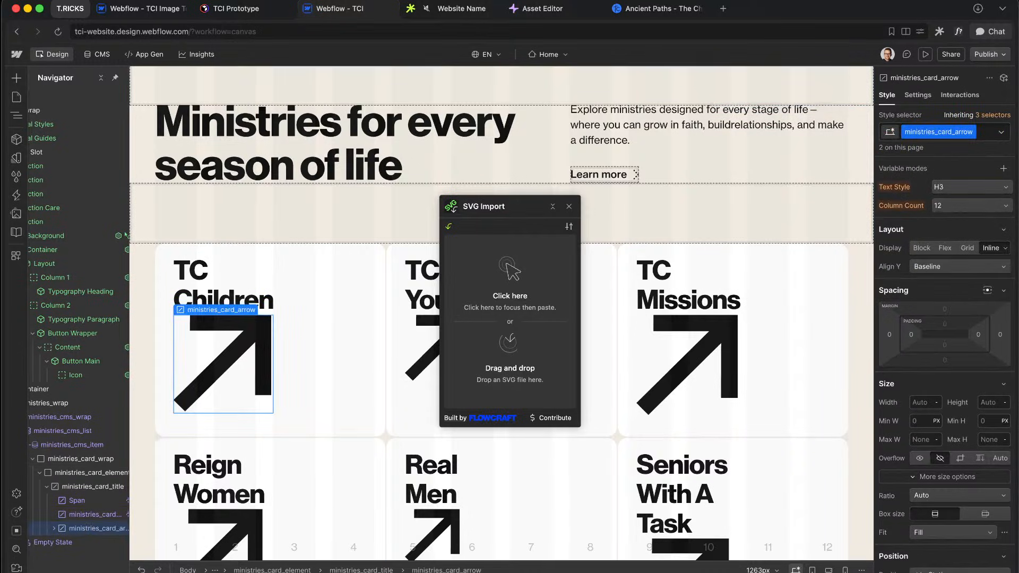
Step: Delete the old text arrow span and show the SVG only when External Link is set
click(90, 516)
key(Delete)
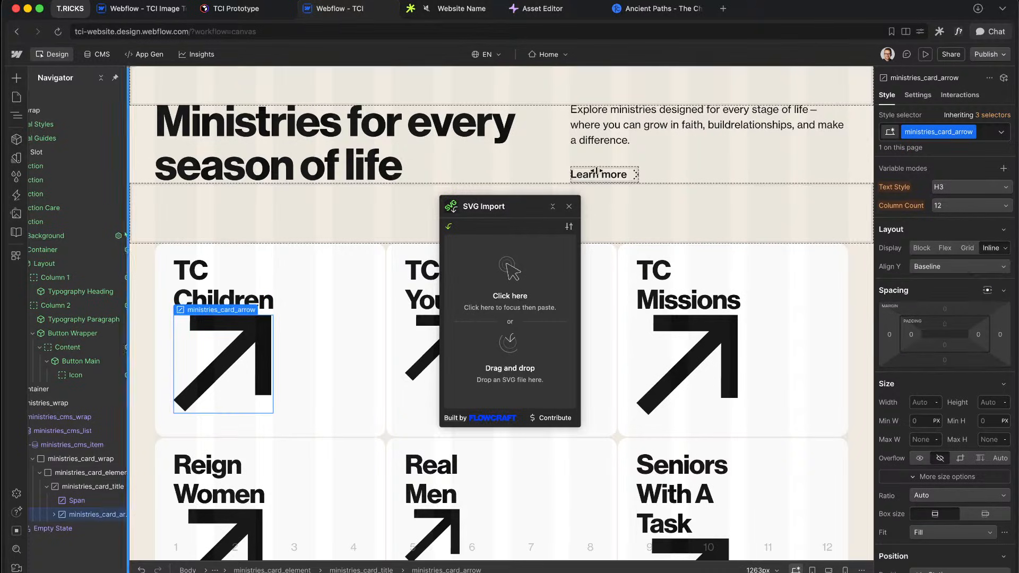
click(928, 99)
click(911, 123)
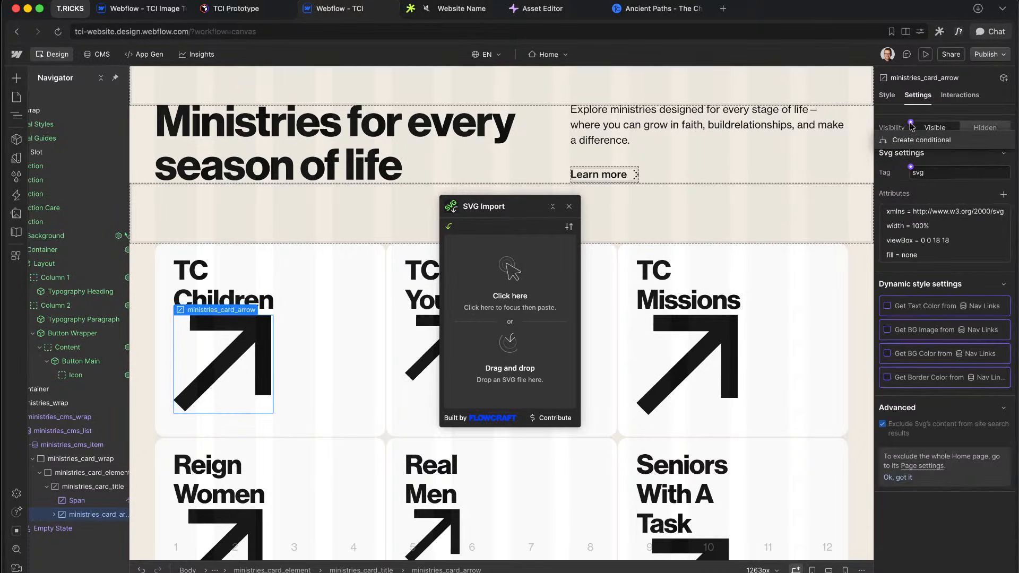
click(921, 141)
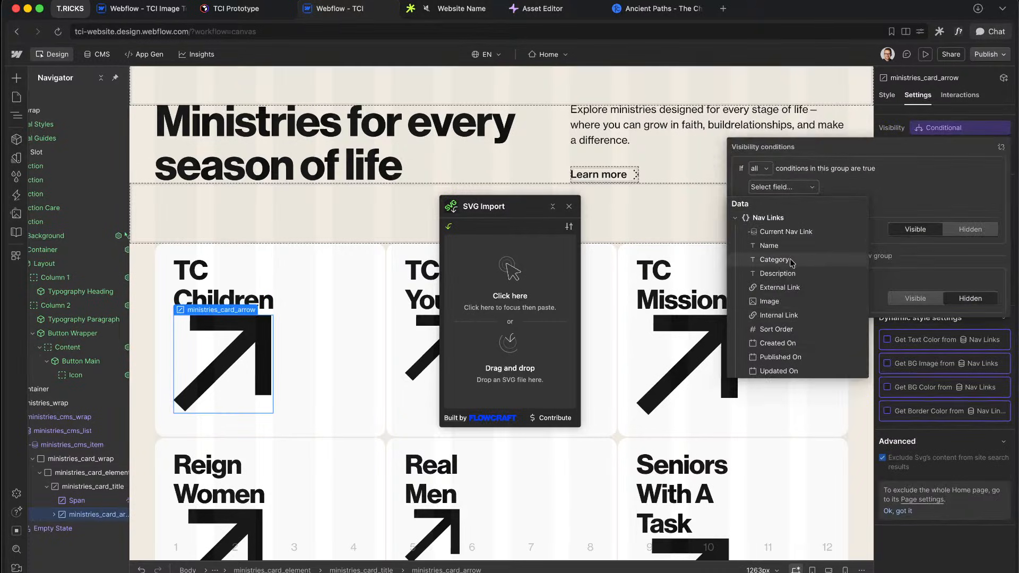
click(909, 407)
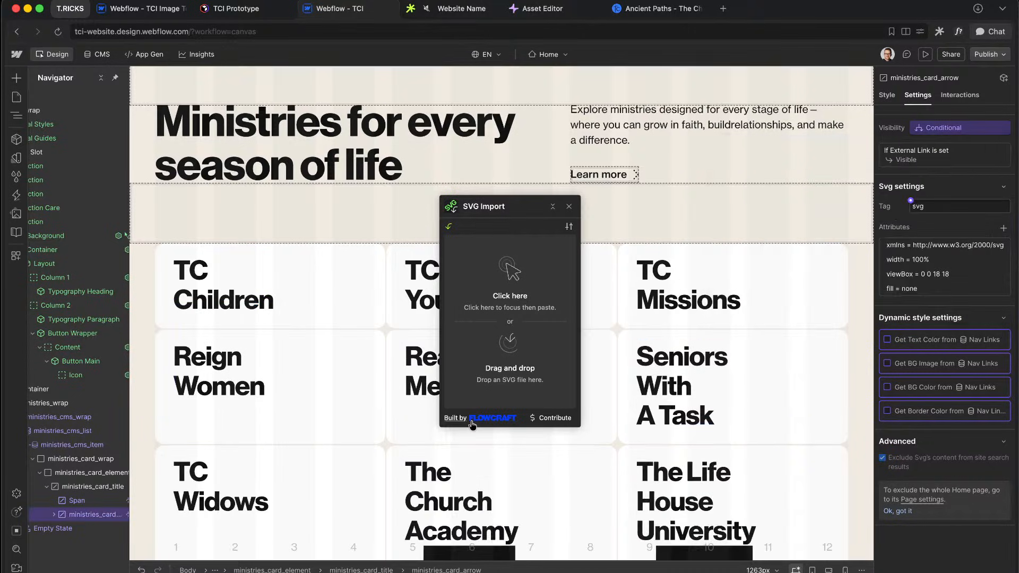
click(887, 95)
Step: Set the card arrow's width to 2em, then bring it down to 0.8em
scroll(927, 317, down, 4)
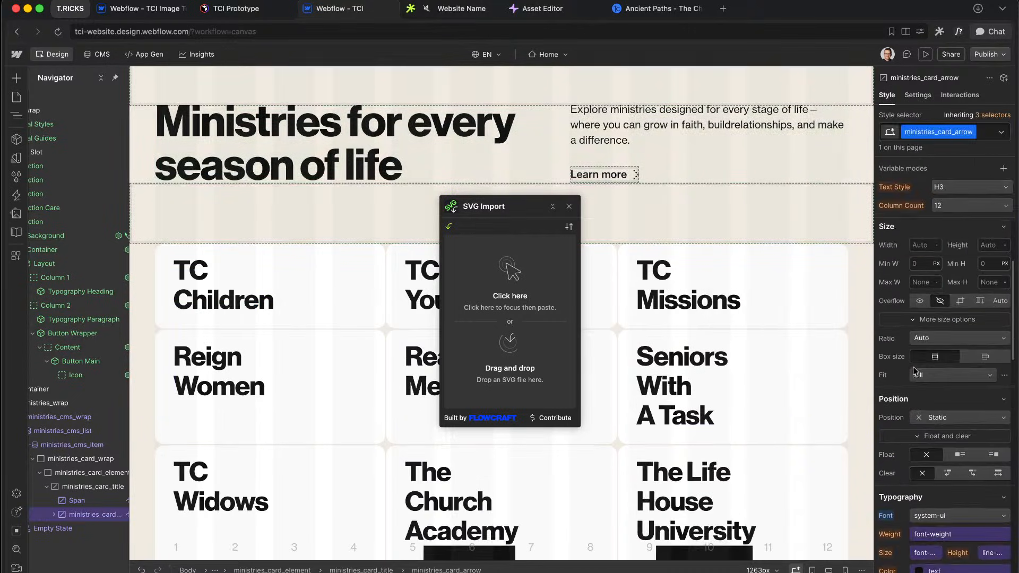
scroll(928, 308, down, 1)
text(2)
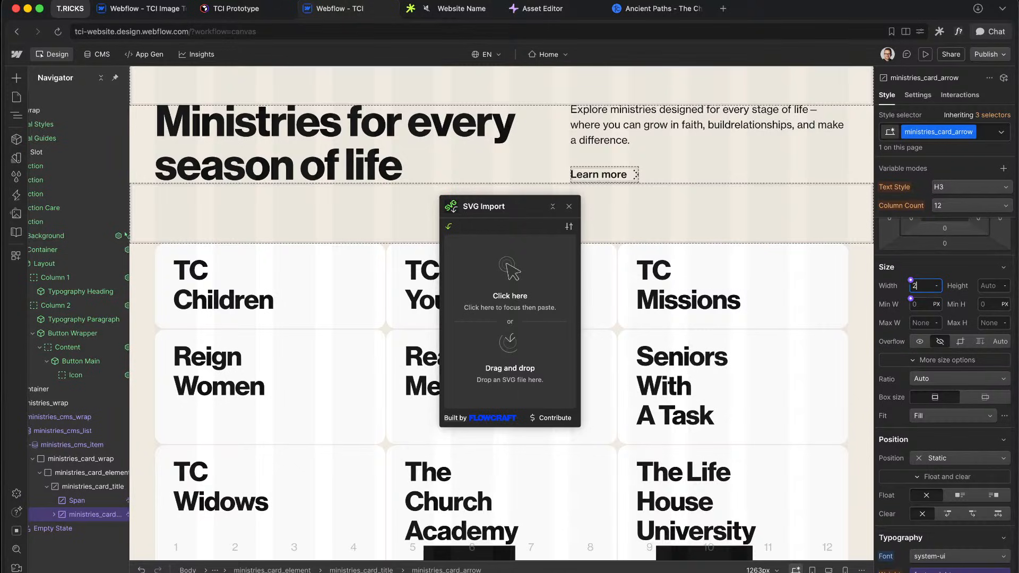
text(em)
key(Return)
scroll(811, 396, down, 1)
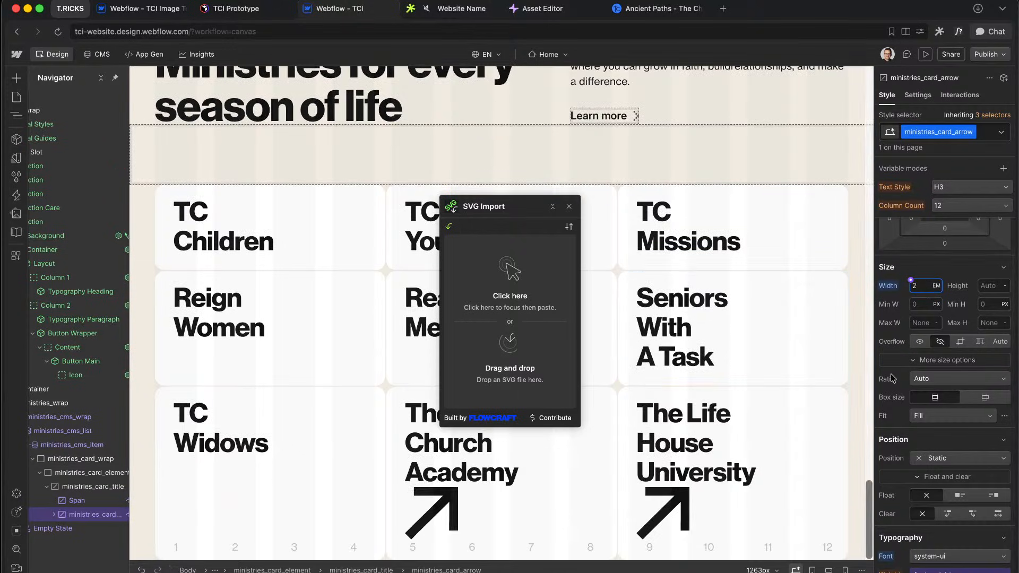
text(1.8)
key(alt+Down)
key(alt+Down)
key(alt+Down)
key(alt+Down)
key(alt+Down)
key(alt+Down)
key(alt+Down)
key(alt+Down)
key(alt+Down)
key(alt+Down)
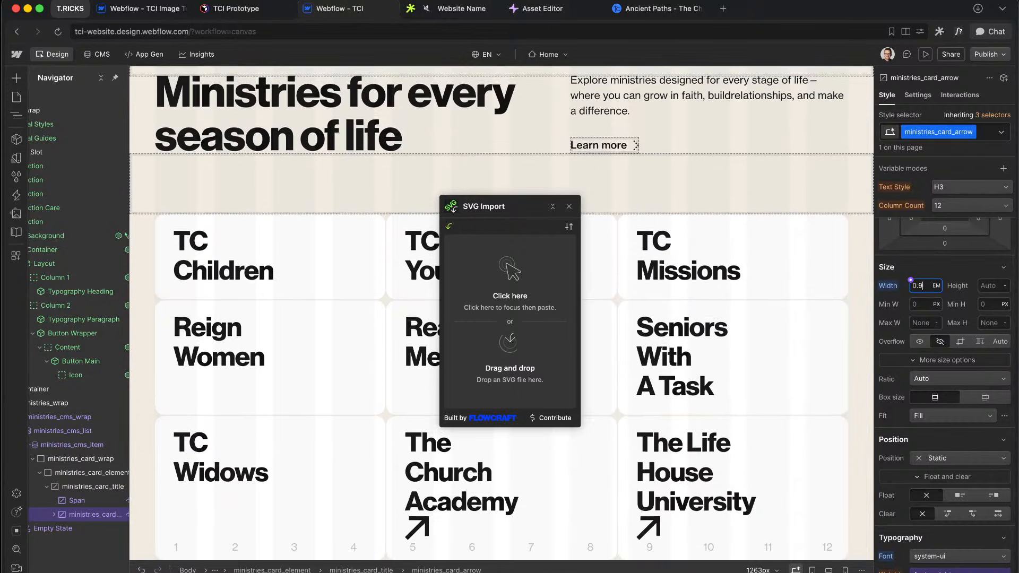
Step: Set the card arrow's Display to Inline-block after briefly trying Inline
scroll(923, 367, up, 3)
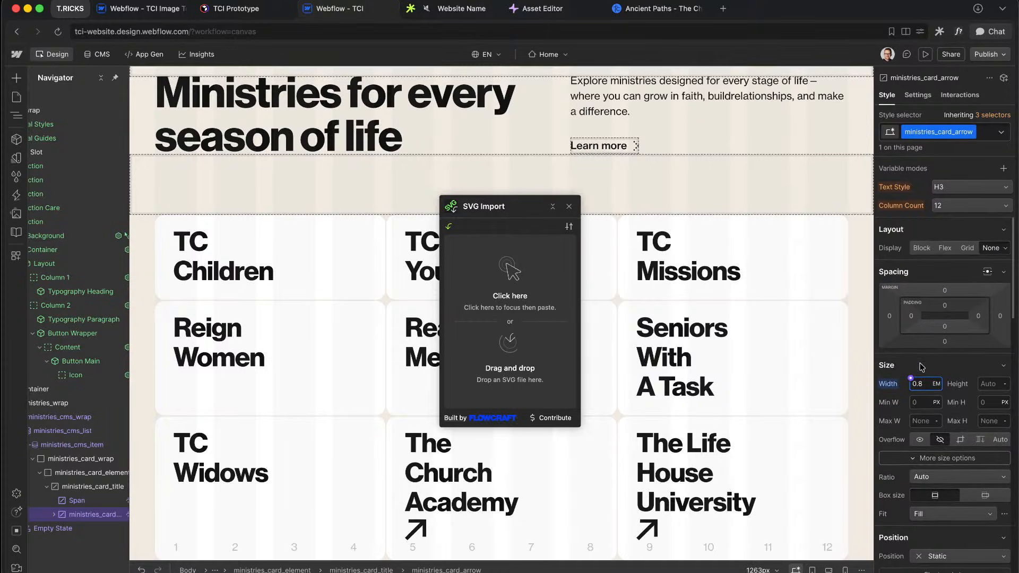
click(1005, 254)
click(966, 267)
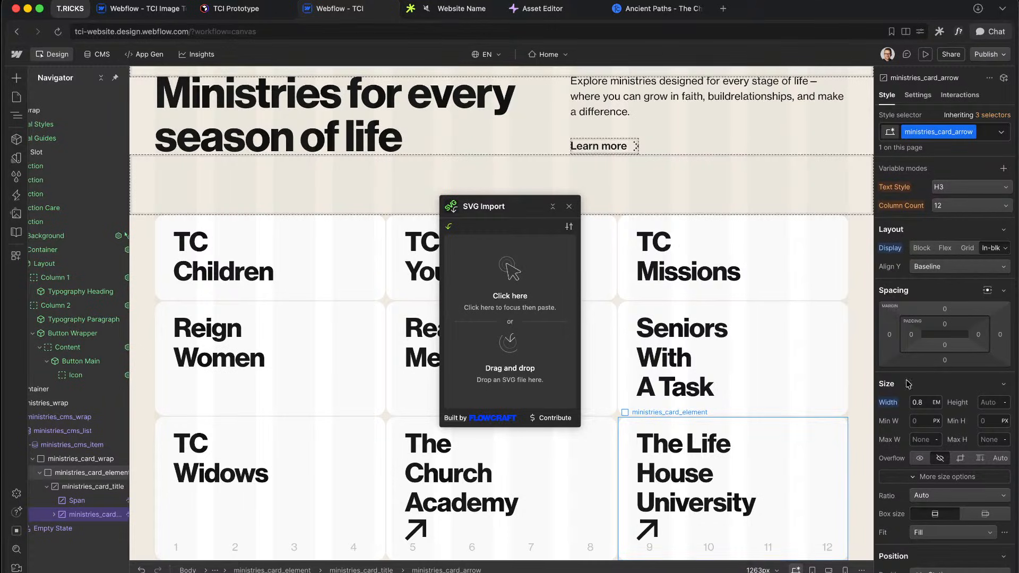
click(1007, 248)
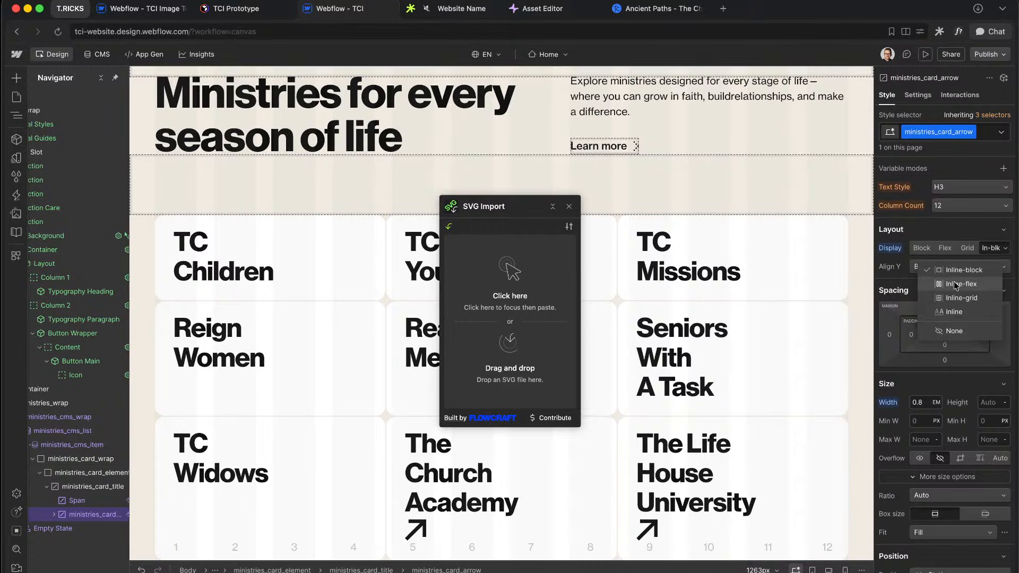
click(955, 312)
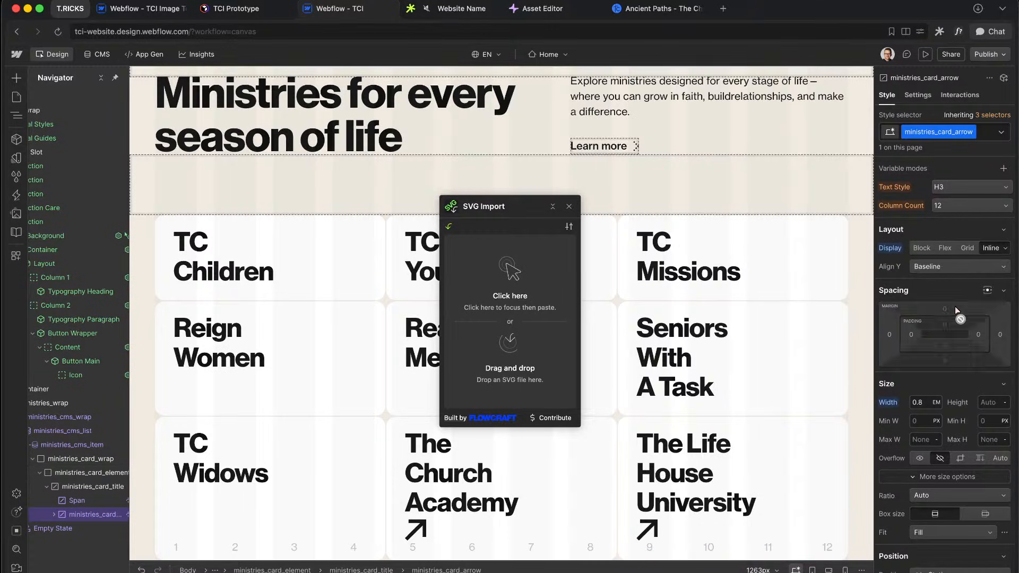
click(1006, 249)
click(960, 271)
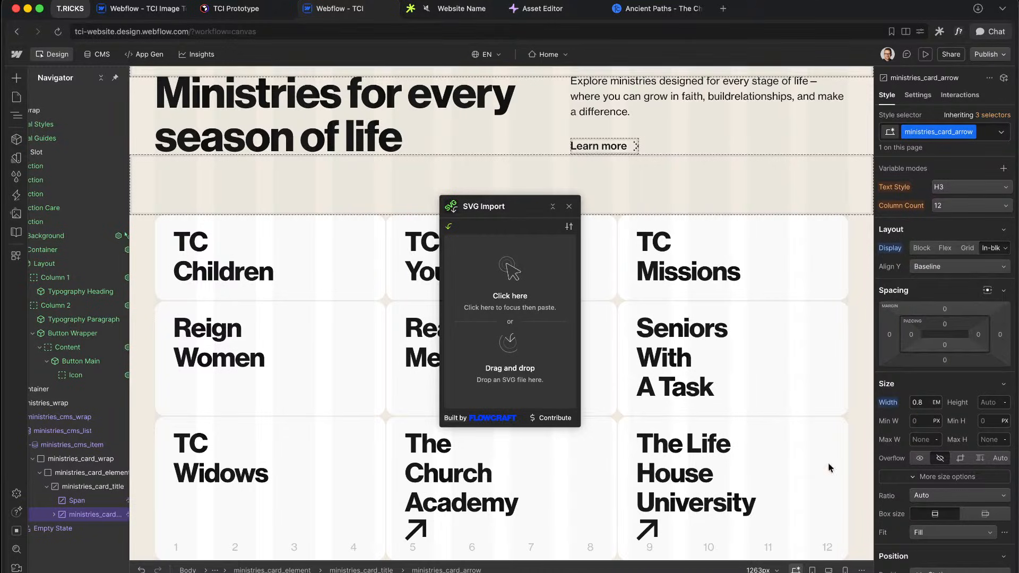
click(89, 506)
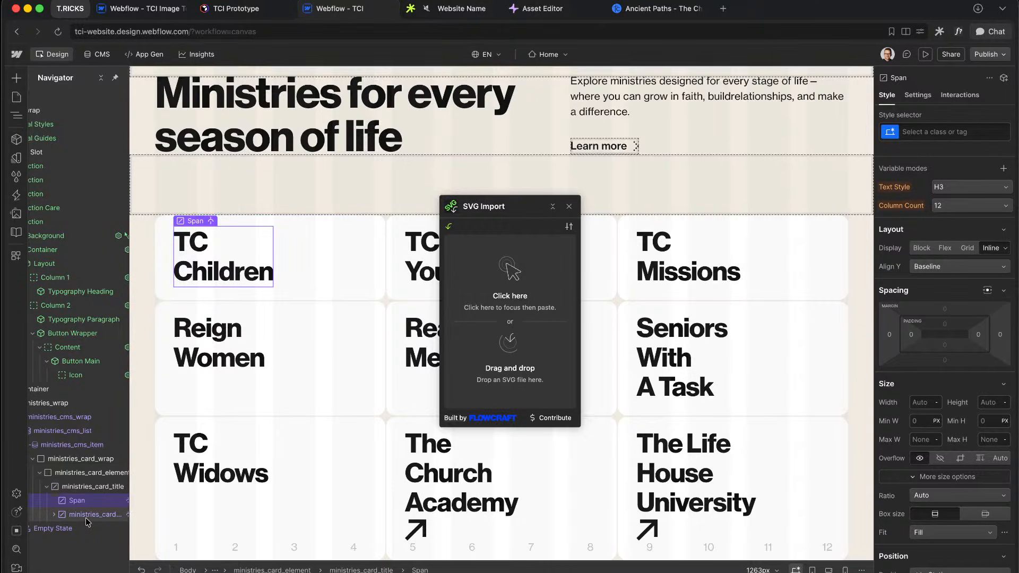
key(Down)
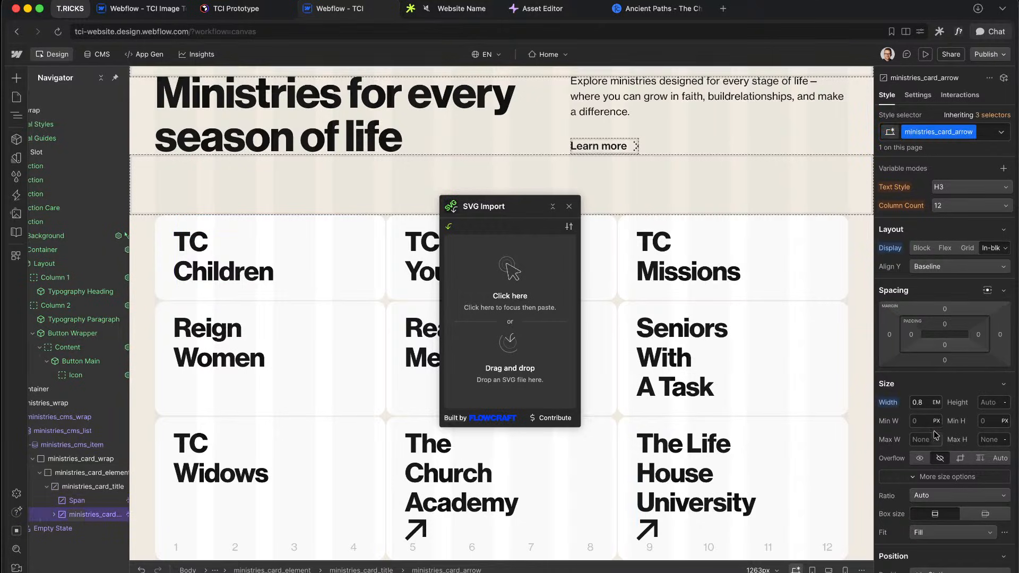
click(937, 440)
click(979, 444)
Step: Preview the site and inspect the Church Academy arrow in the browser developer tools
click(925, 54)
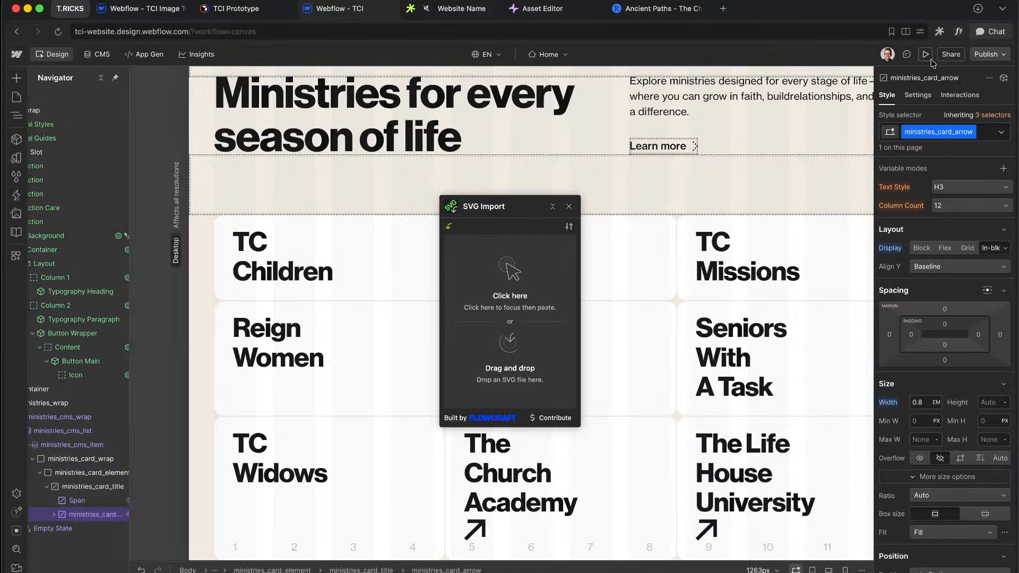
click(568, 207)
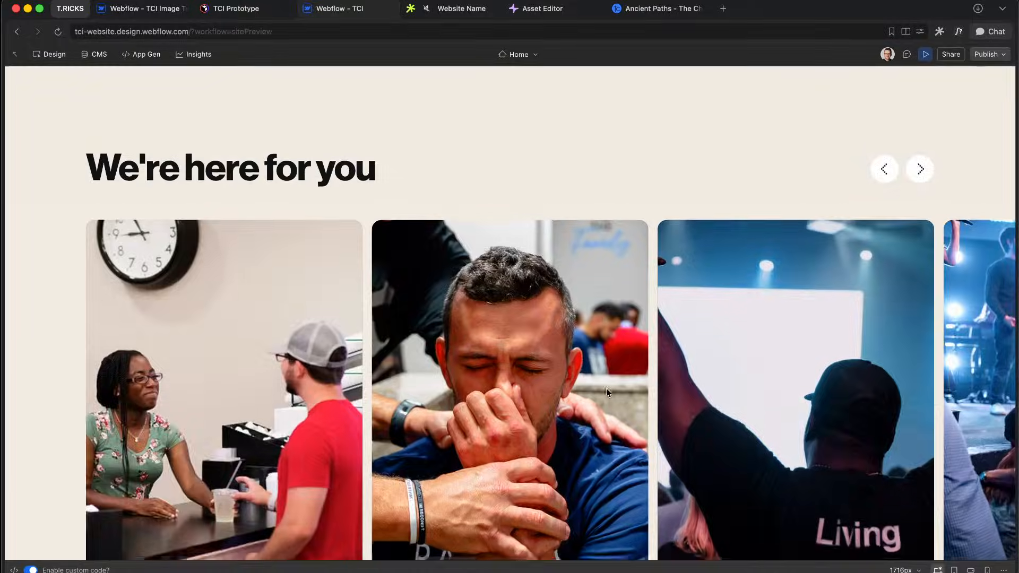
scroll(607, 392, down, 10)
scroll(607, 391, down, 3)
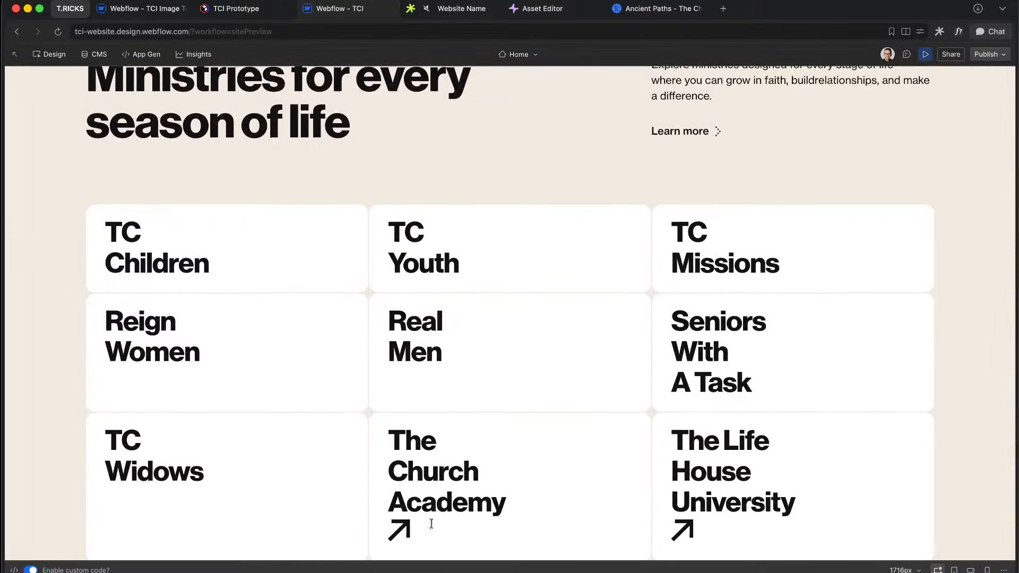
right_click(399, 539)
click(397, 537)
right_click(407, 529)
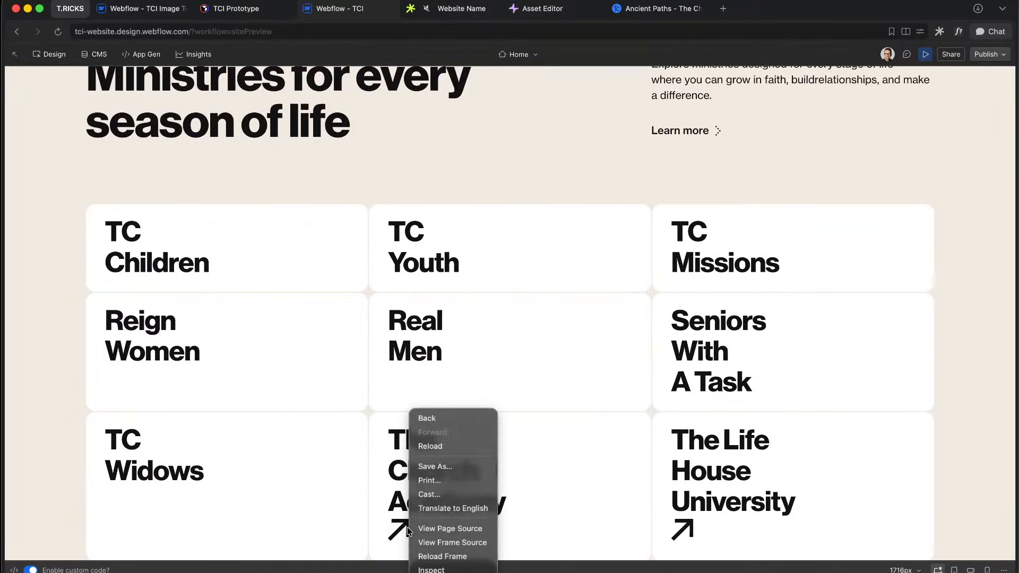
click(437, 570)
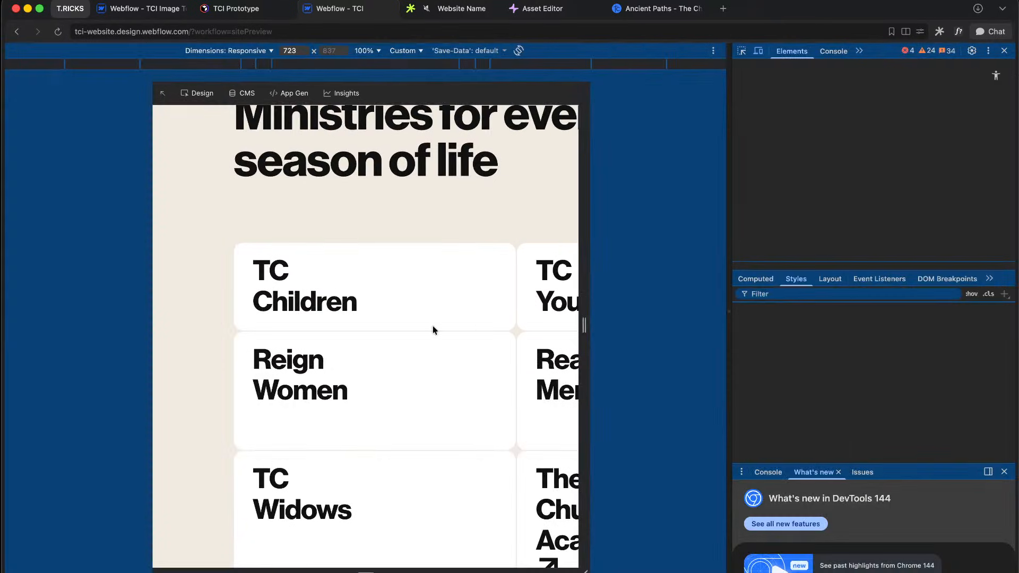
Step: Examine the arrow svg's styles in DevTools with device emulation turned off
click(758, 50)
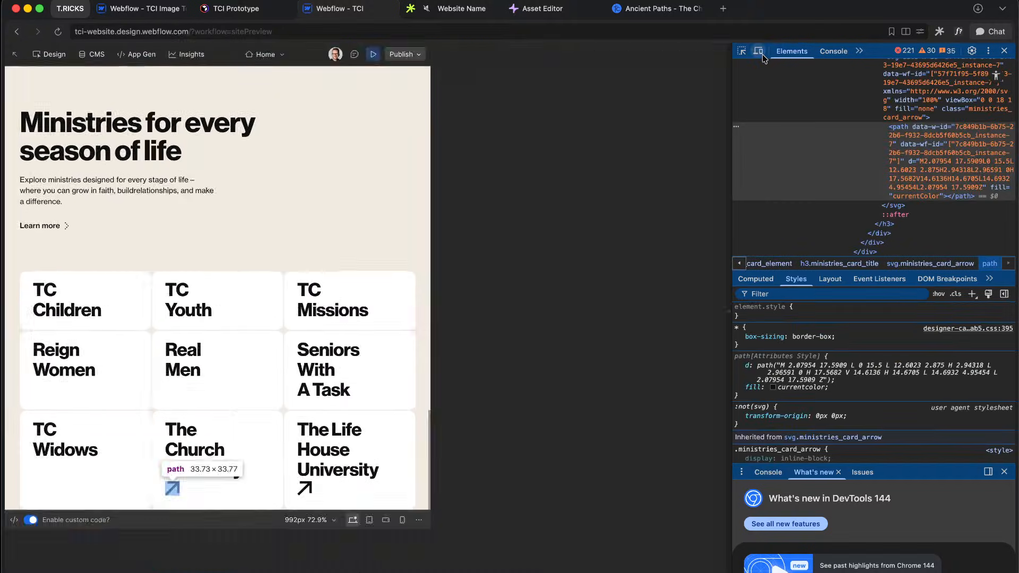
scroll(418, 430, down, 3)
scroll(418, 434, down, 1)
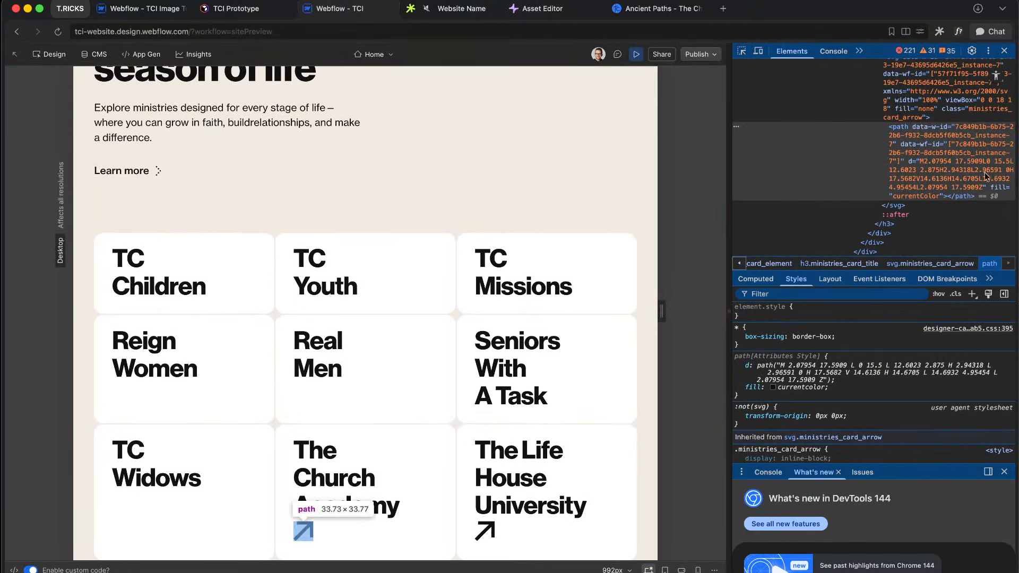
click(928, 112)
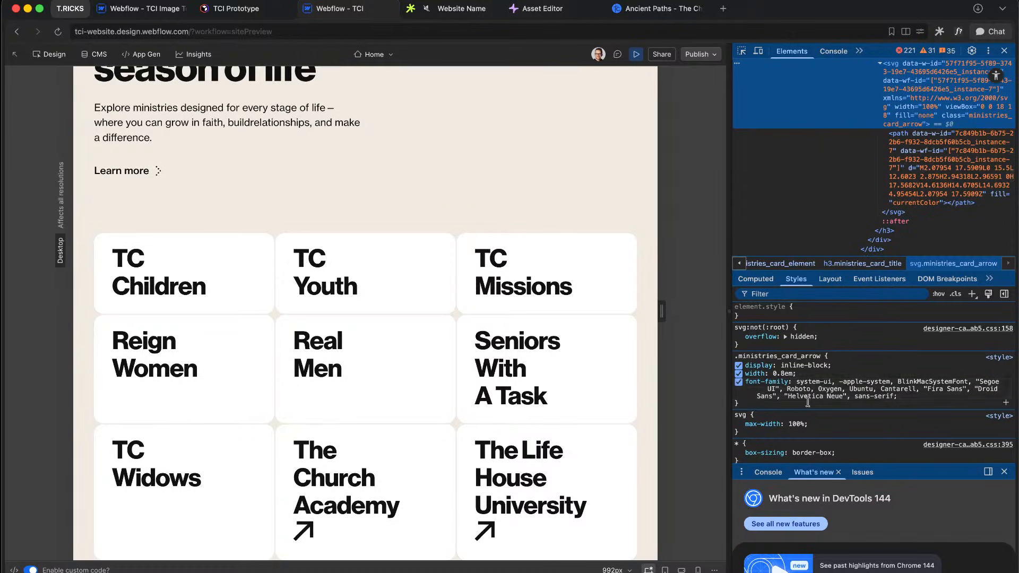
scroll(810, 406, down, 1)
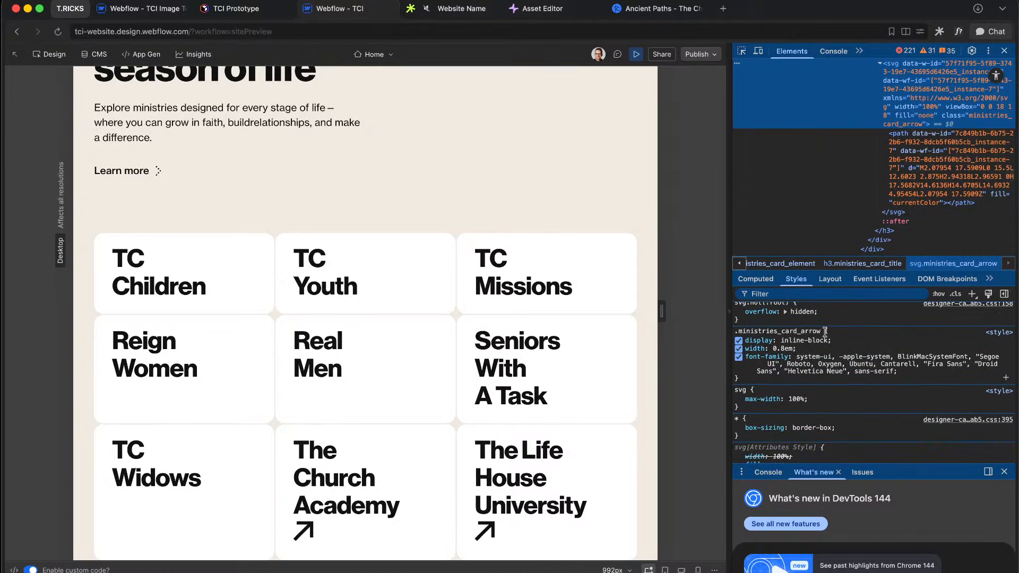
scroll(809, 403, down, 3)
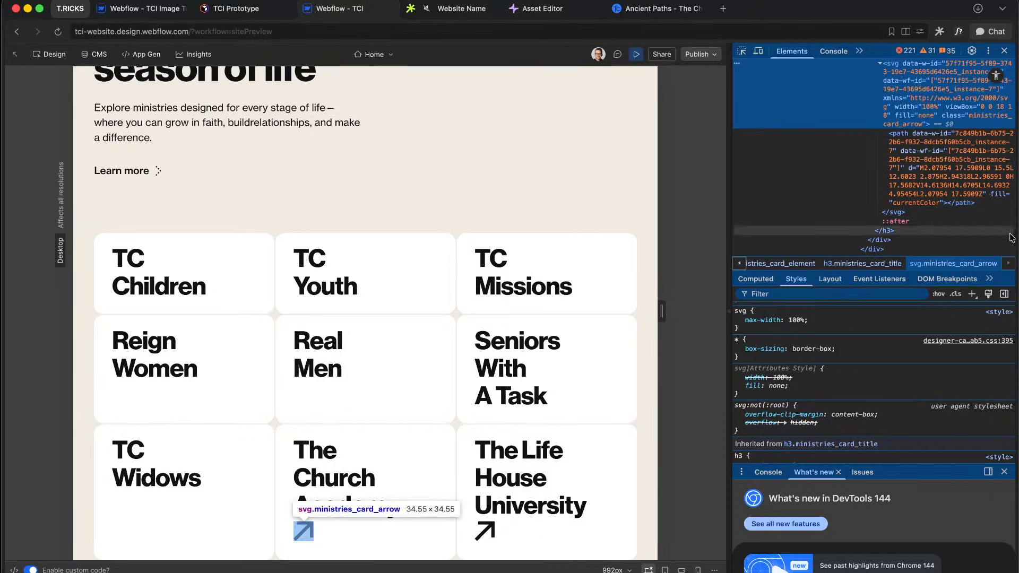
scroll(825, 439, down, 5)
scroll(826, 440, up, 5)
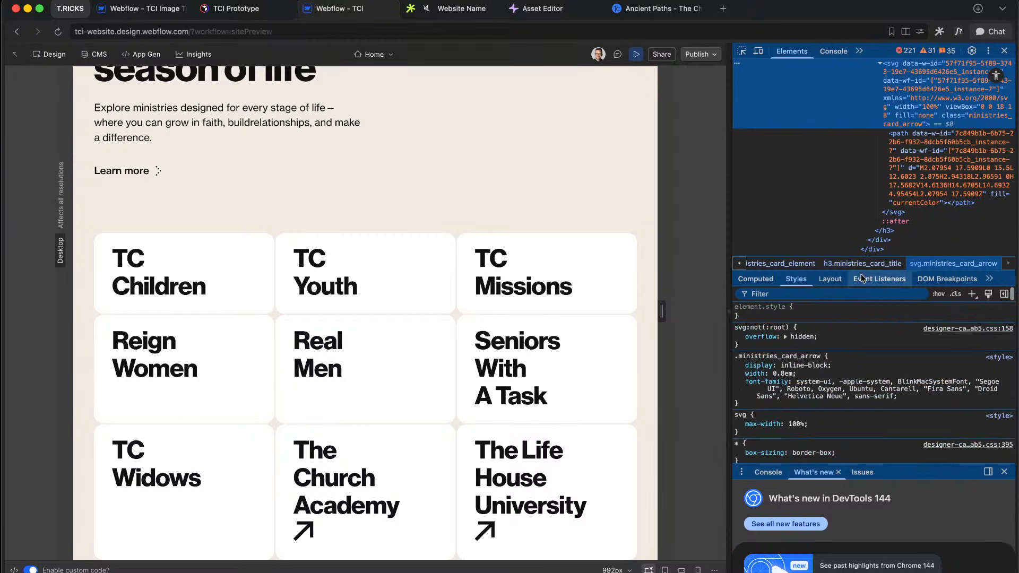
Step: Back in the designer, set The Life House arrow's Display to Inline
click(640, 55)
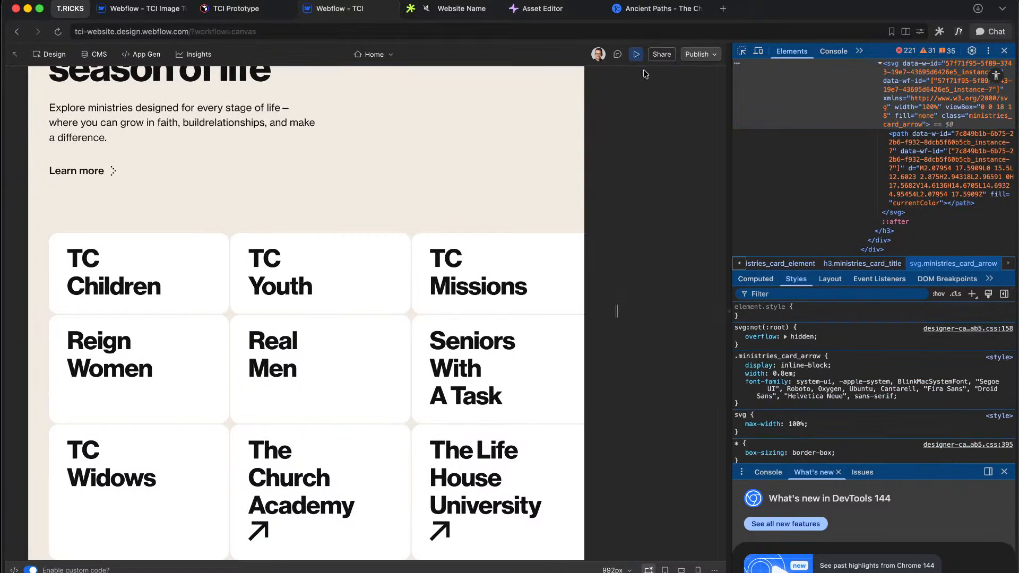
click(420, 534)
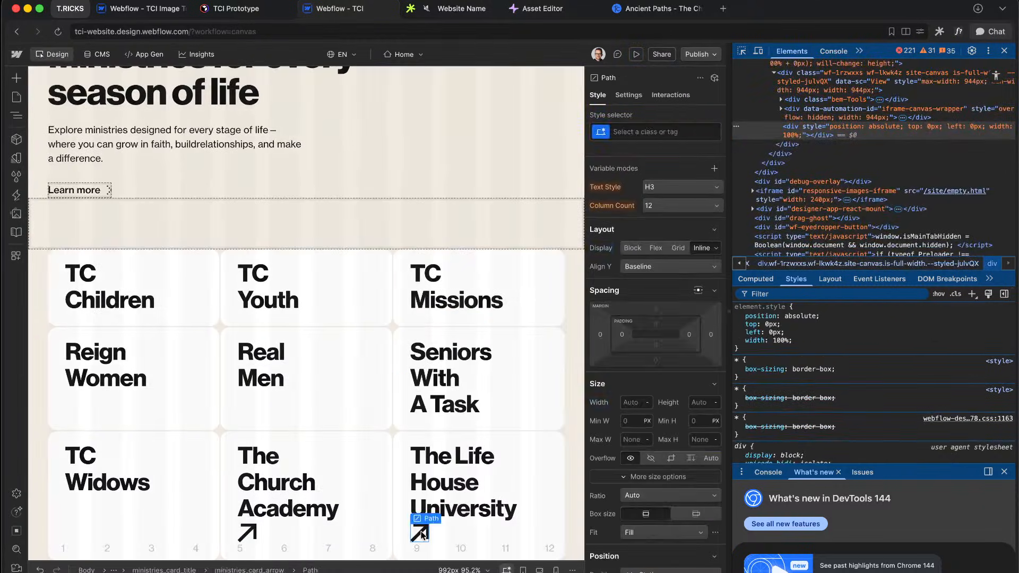
key(Up)
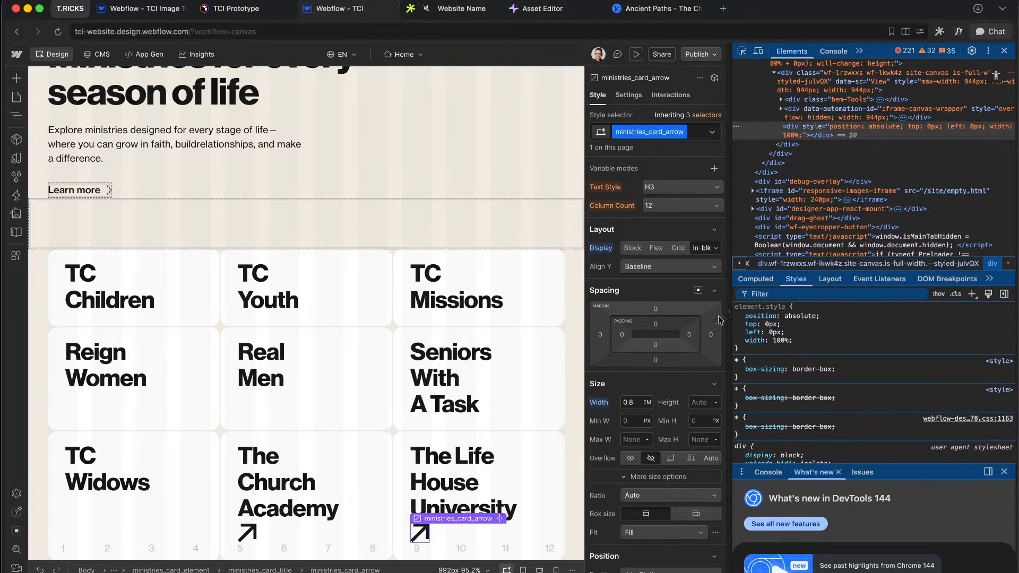
click(716, 249)
click(664, 312)
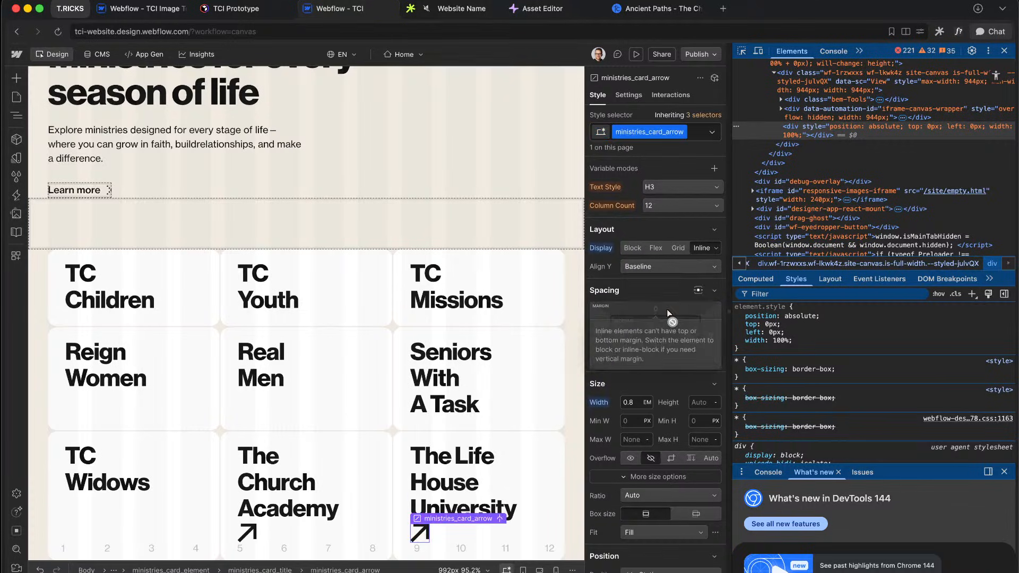
Step: Remove the card title's maximum width, checking at 1920 px canvas width before returning to 992 px
click(313, 502)
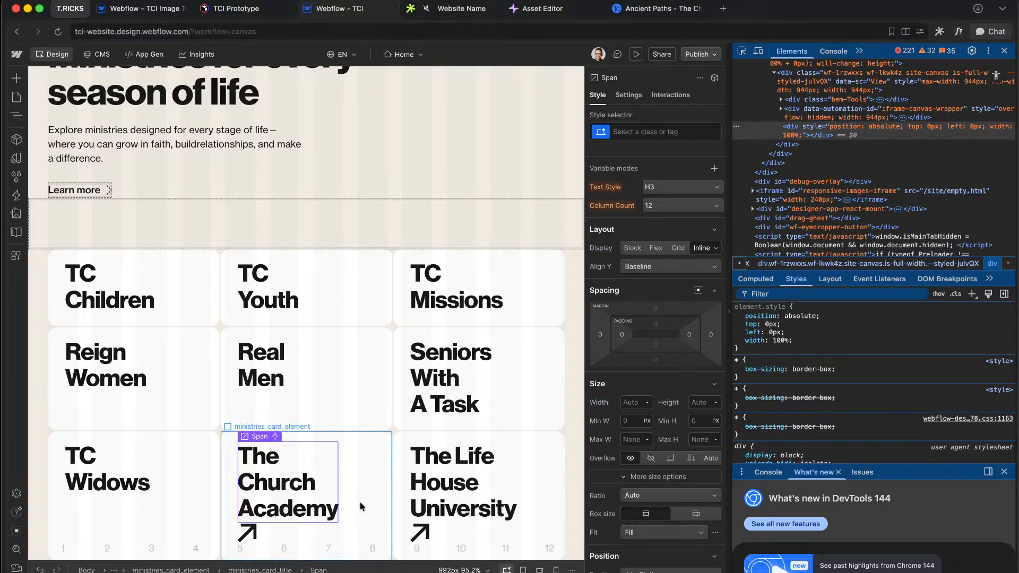
click(447, 570)
text(1920)
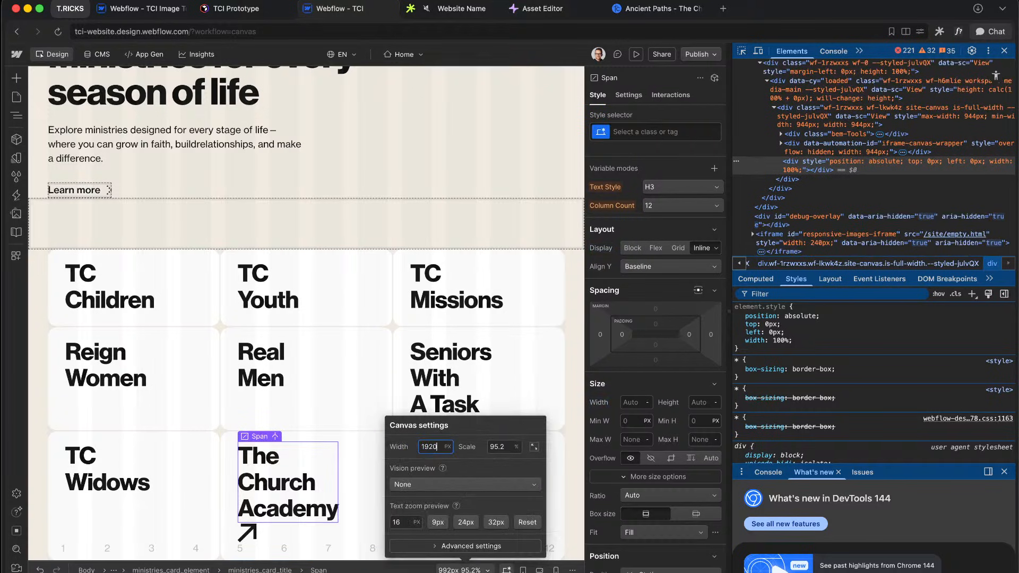
key(Return)
click(322, 431)
scroll(322, 431, down, 3)
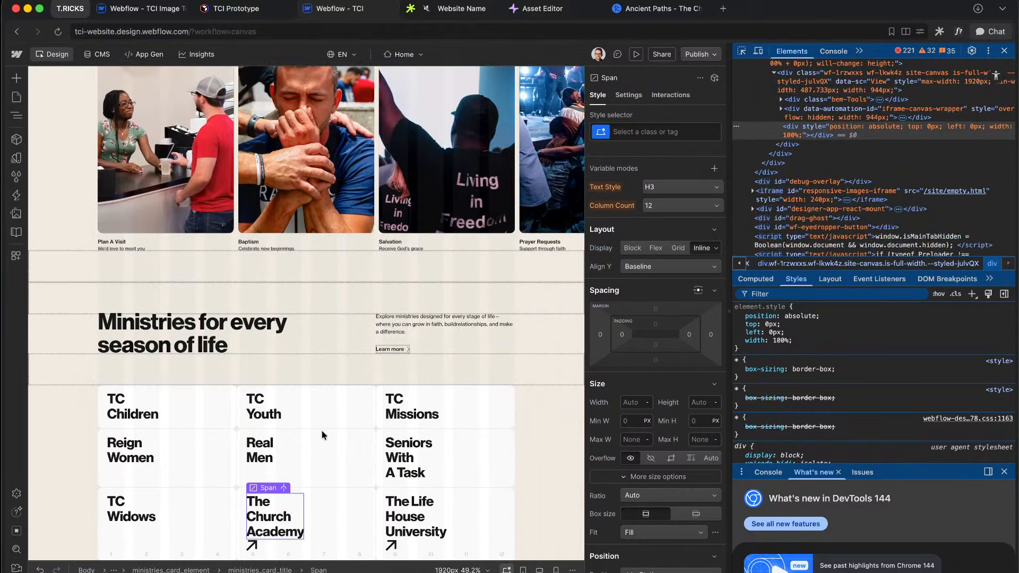
click(297, 547)
alt+click(601, 425)
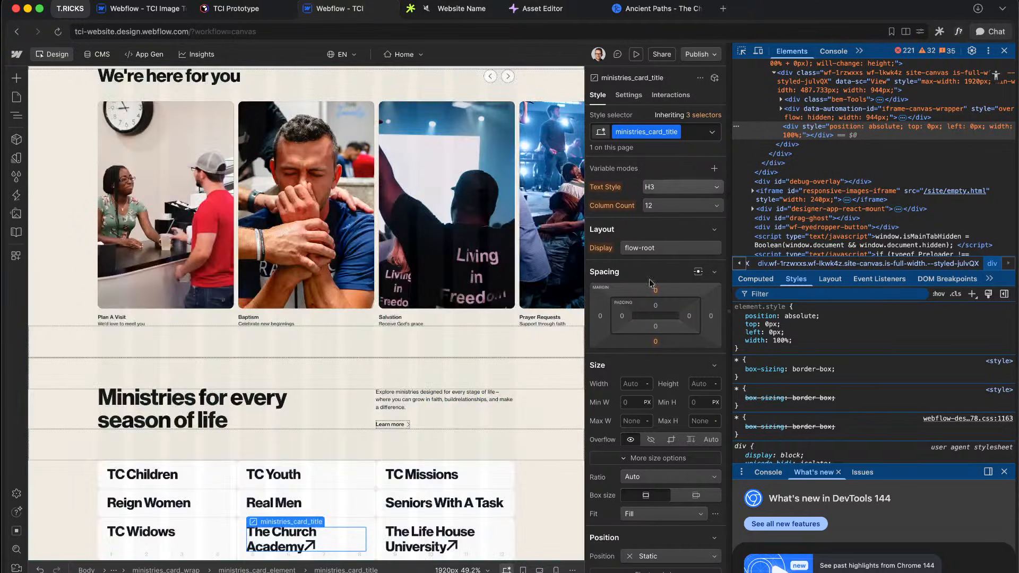
click(458, 570)
click(531, 447)
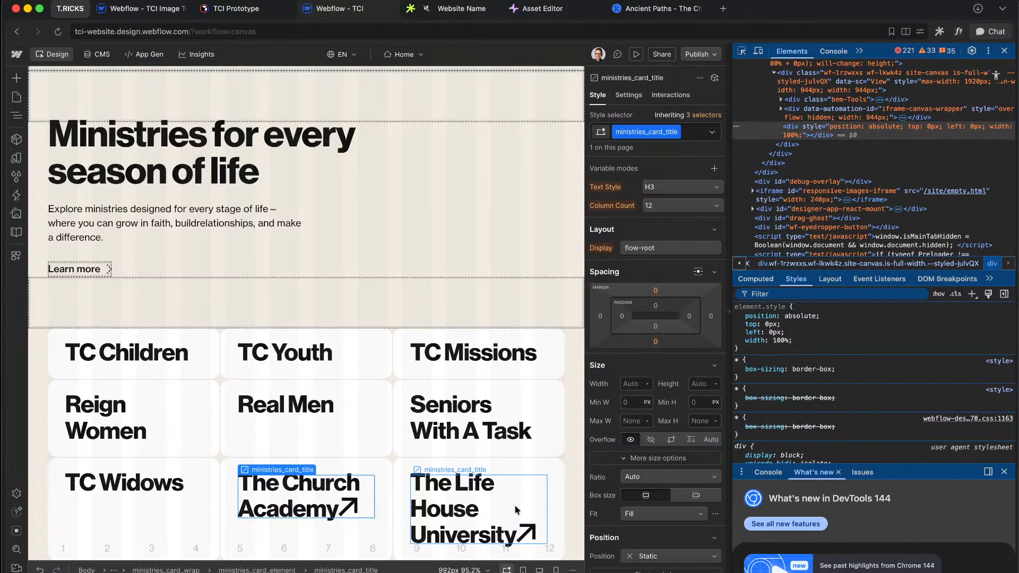
Step: Select the arrow inside The Life House University title to edit its width
click(516, 507)
key(Up)
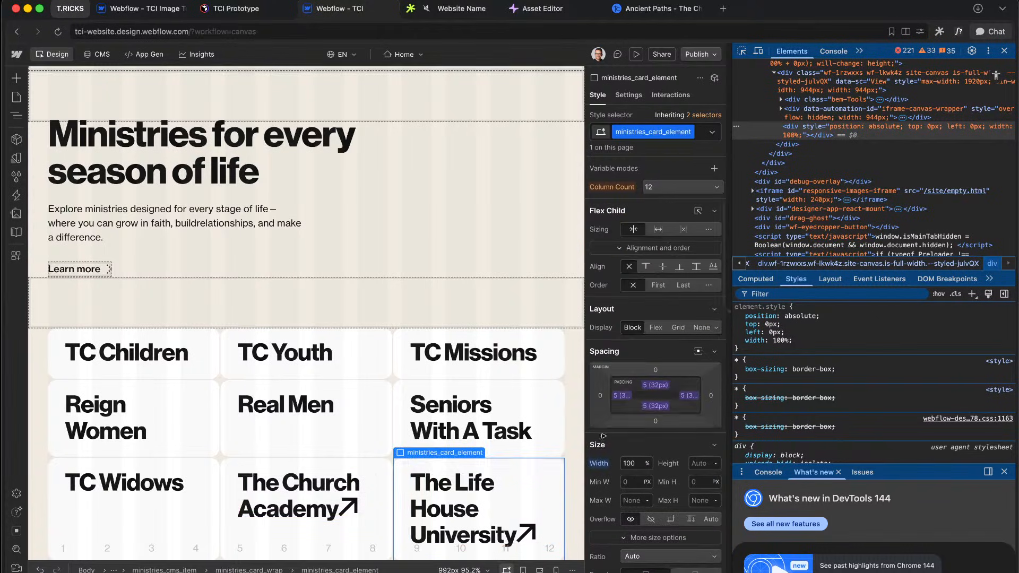
click(488, 507)
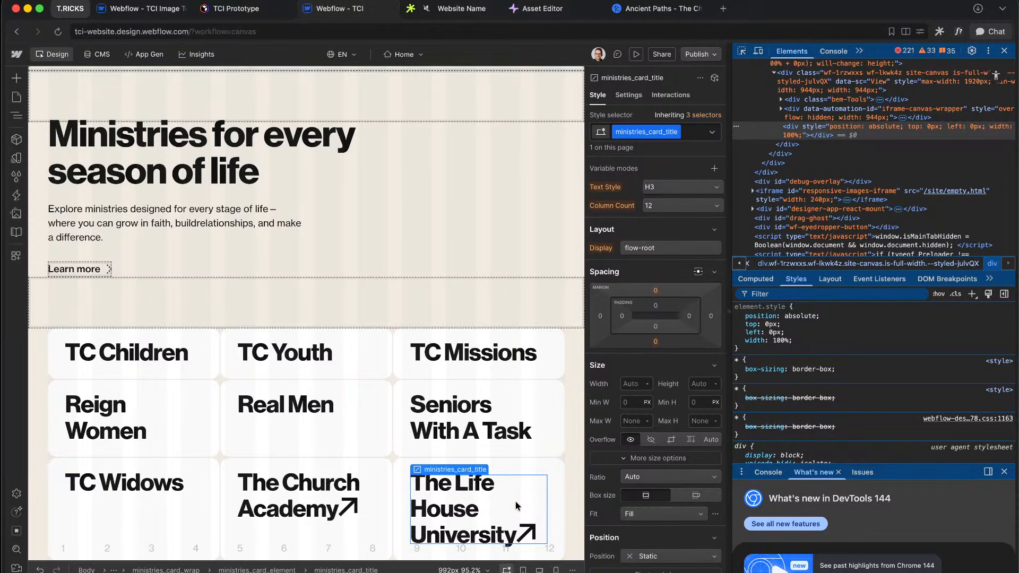
click(521, 533)
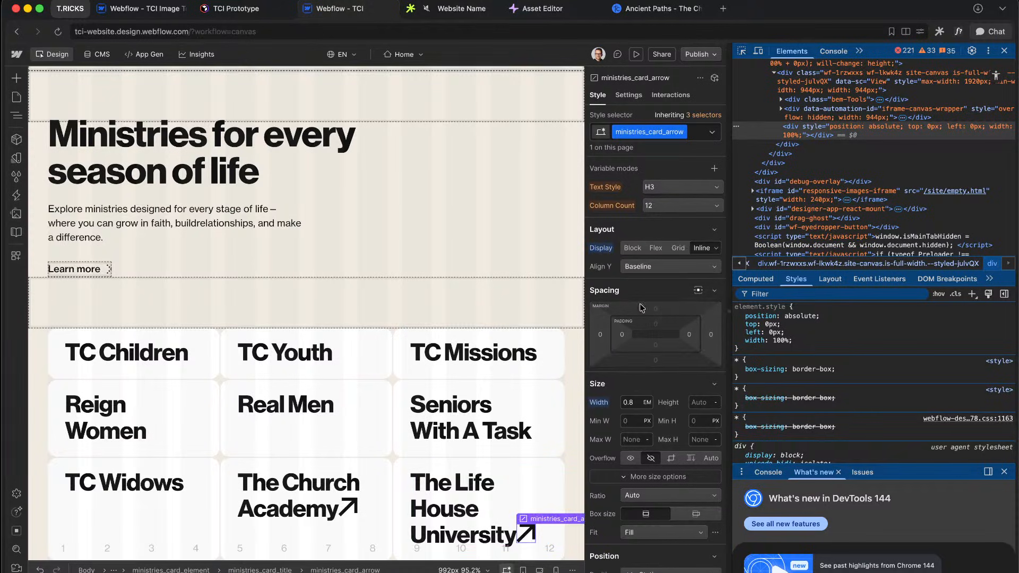
click(632, 399)
Step: Adjust the arrow's width between 0.7 em and 0.6 em, settling on 0.6 em
key(alt+Down)
key(alt+Down)
key(alt+Up)
key(ctrl+Right)
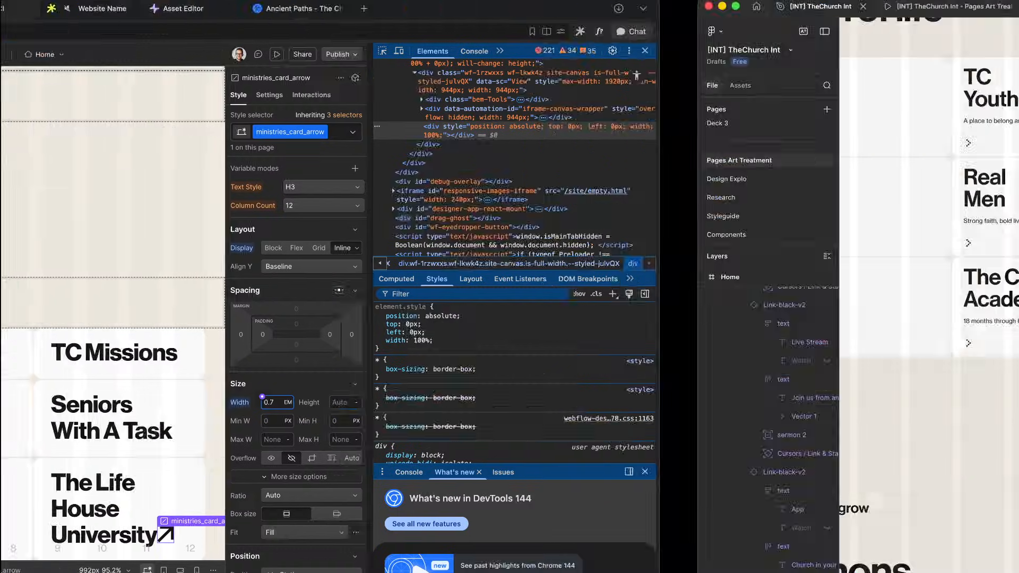
key(ctrl+Left)
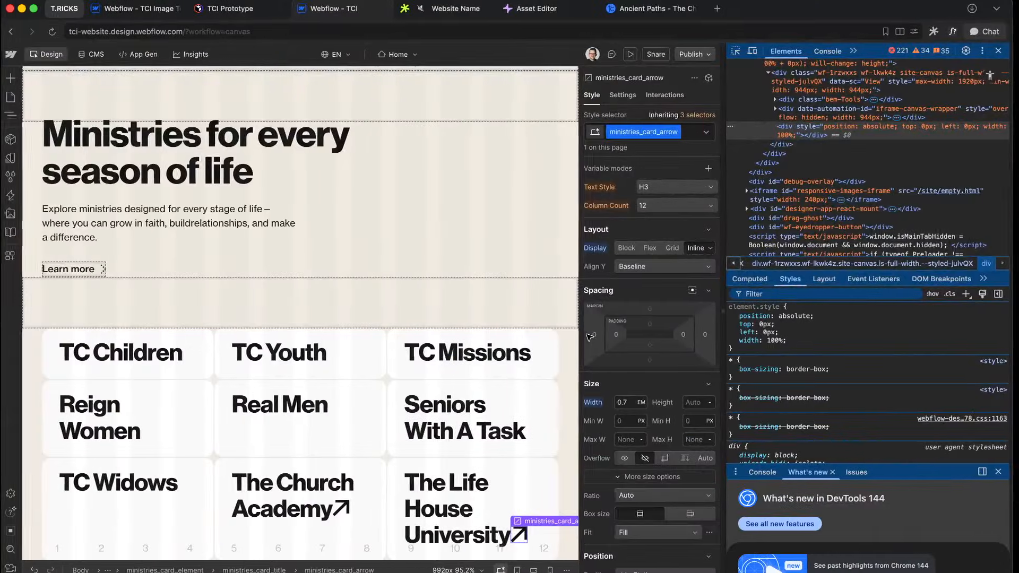
key(alt+Down)
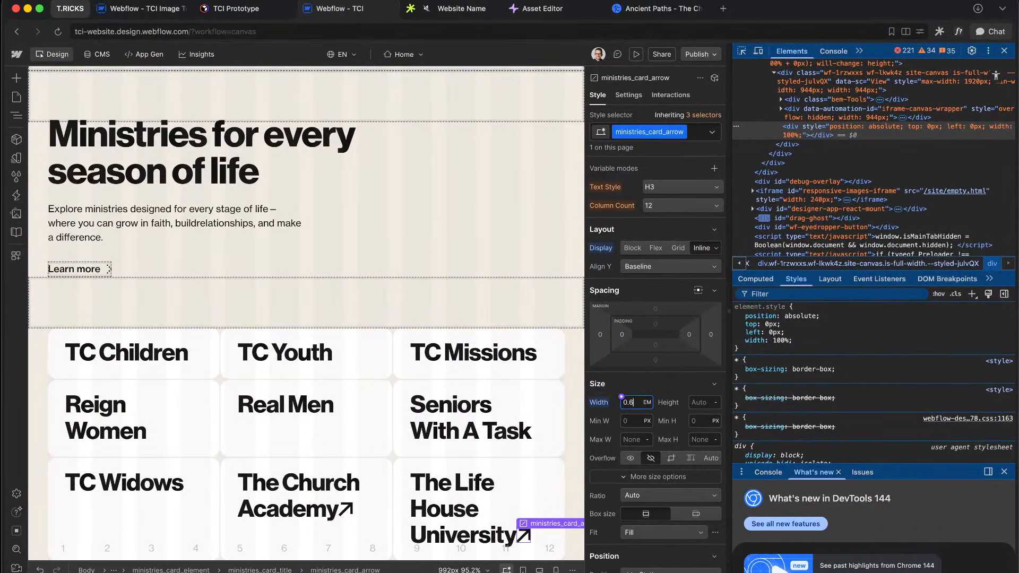
Step: Try left margins of 1 em and then 0.2 em on the arrow
click(601, 335)
text(1em)
key(Return)
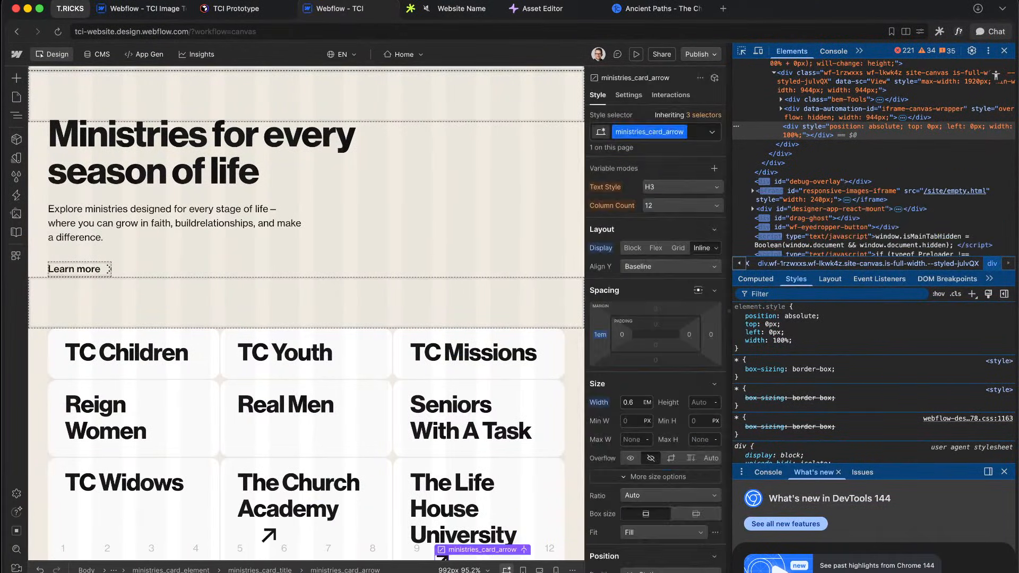
click(600, 334)
text(0.1)
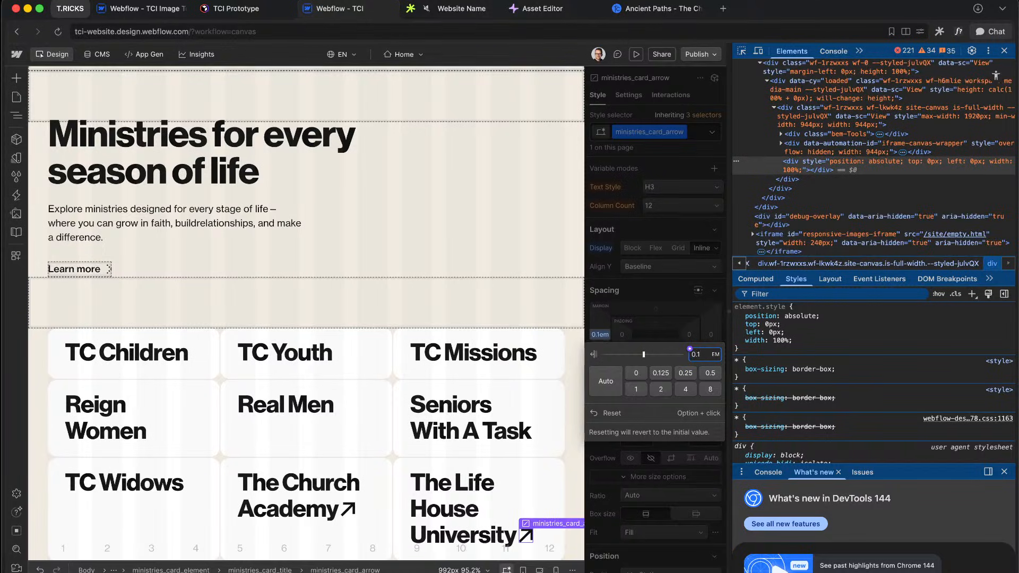
key(alt+Up)
key(Return)
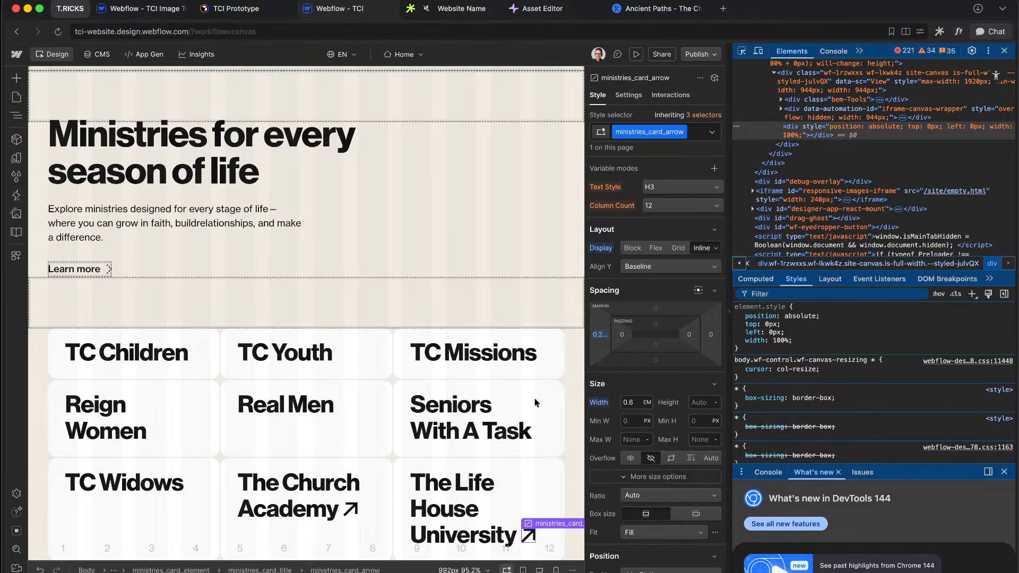
Step: Reset the arrow's left margin to 0 and select The Church Academy title text
mouse_move(598, 338)
mouse_down()
mouse_move(578, 335)
mouse_move(596, 343)
mouse_up()
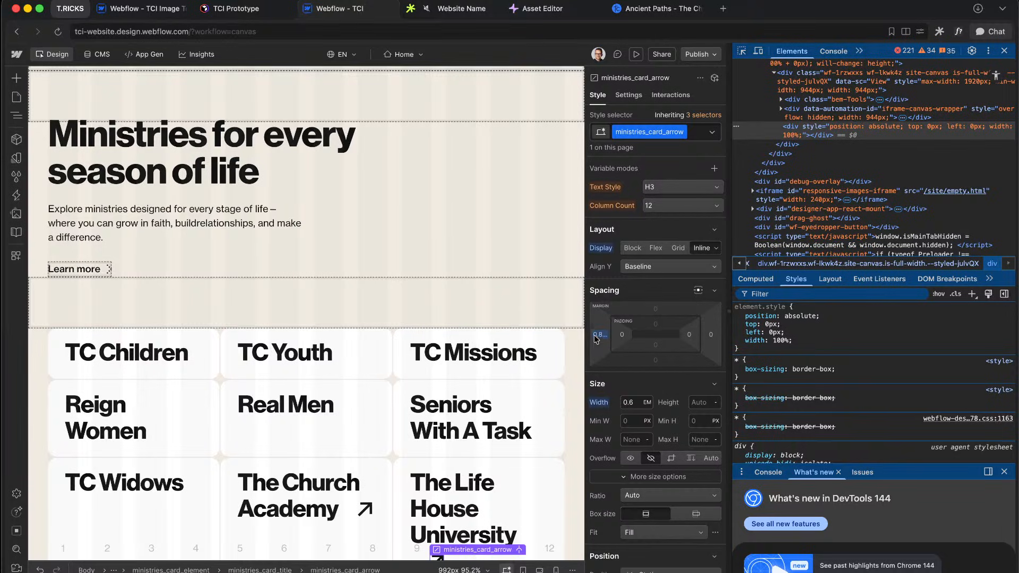
click(595, 337)
text(1)
key(Up)
key(Up)
key(Down)
key(Down)
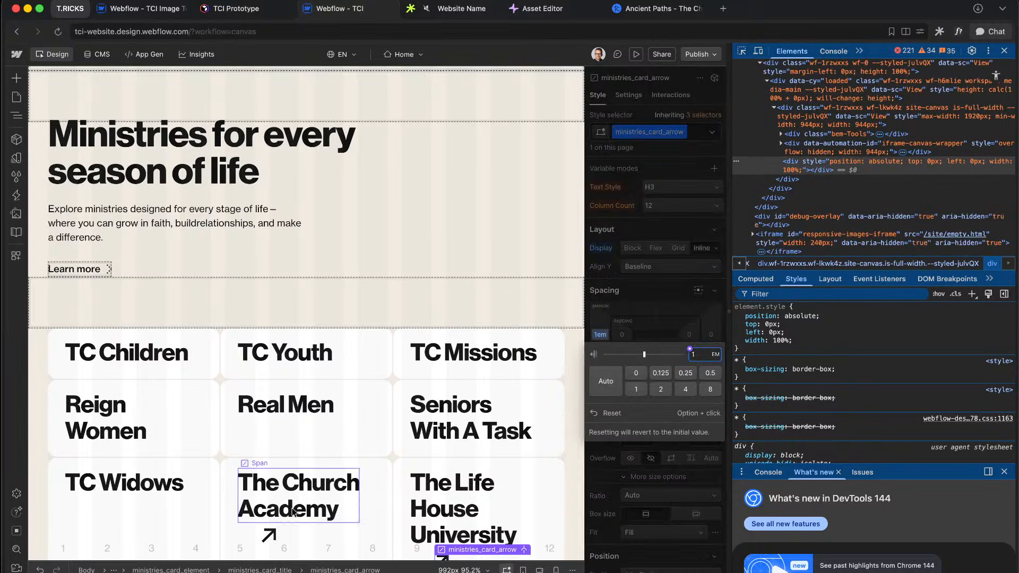
click(639, 325)
alt+click(600, 335)
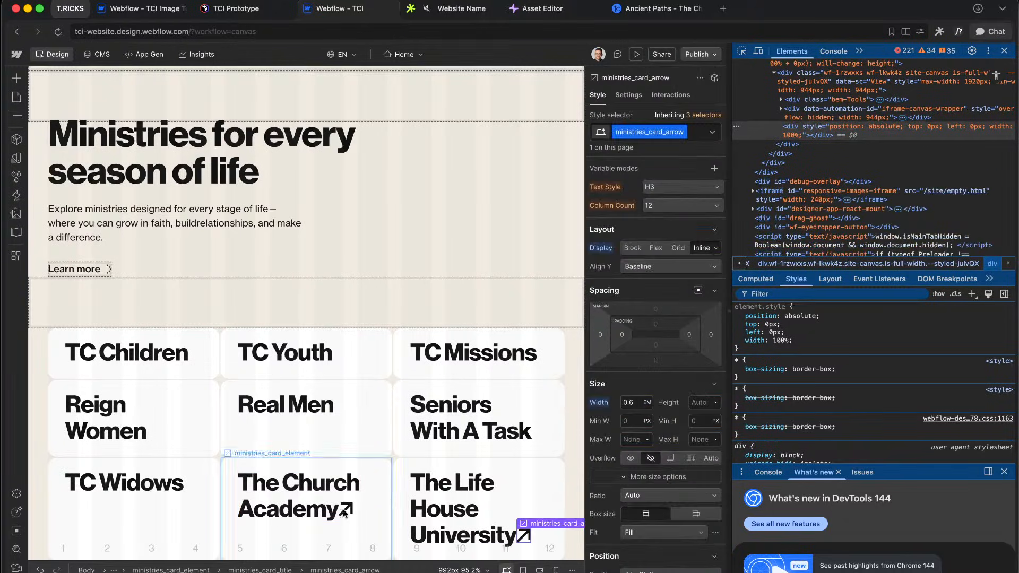
click(343, 510)
key(super+Return)
Step: Create the ministries_card_span class on the title span and set its right margin to 0.2 em
text(ministries_card_)
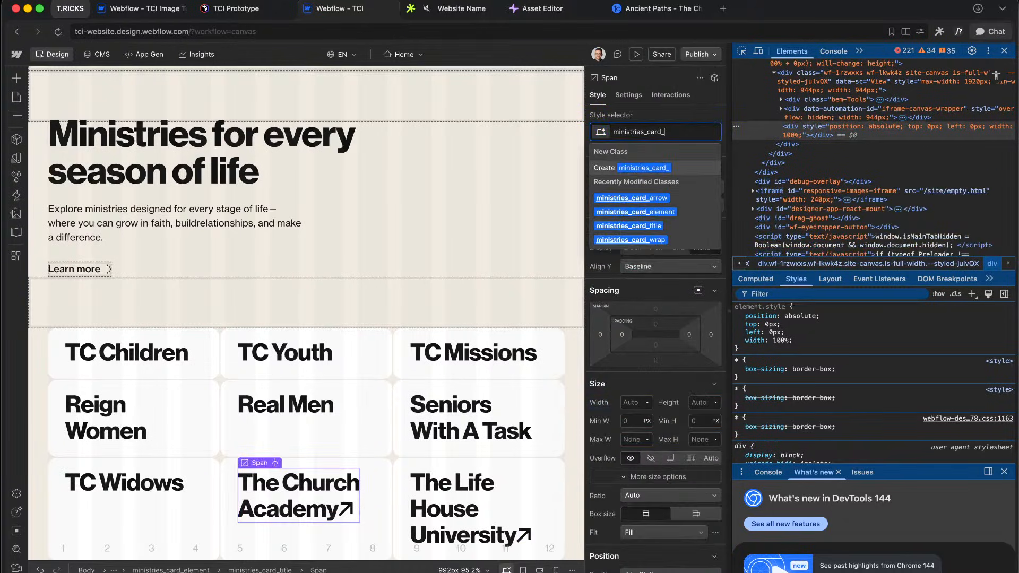
text(span)
key(Return)
click(710, 335)
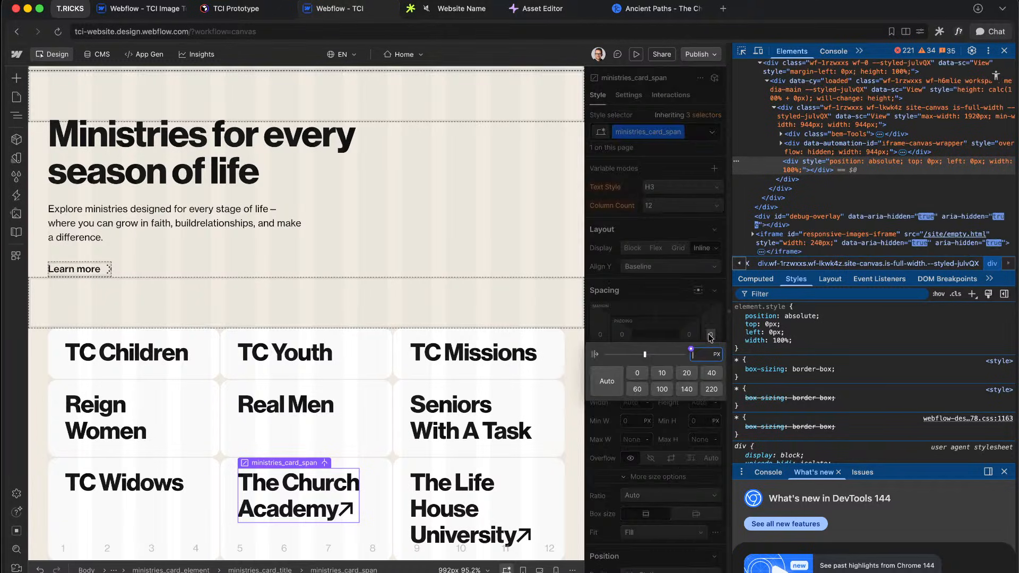
text(1em)
key(Return)
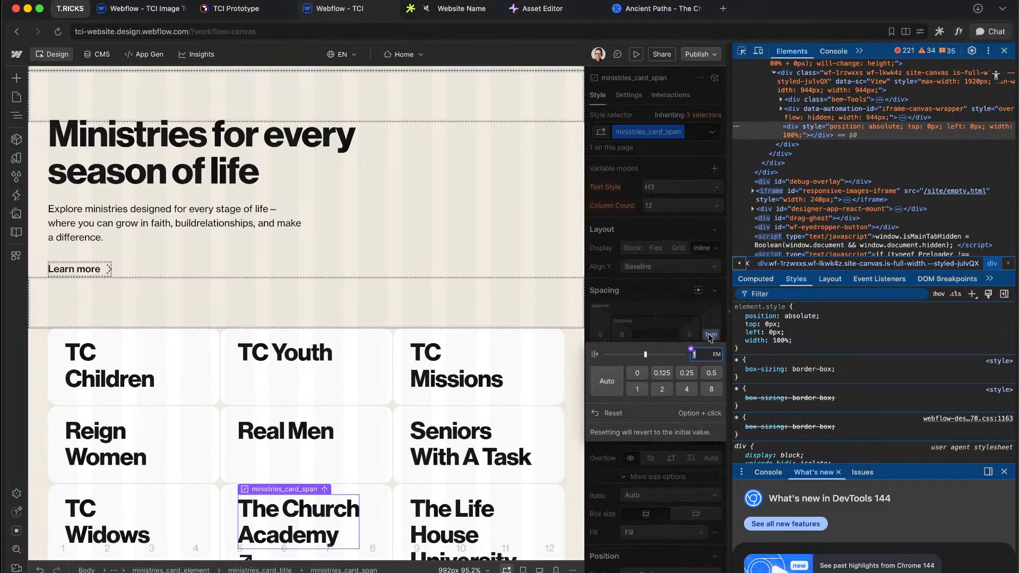
scroll(321, 453, down, 2)
text(0.9)
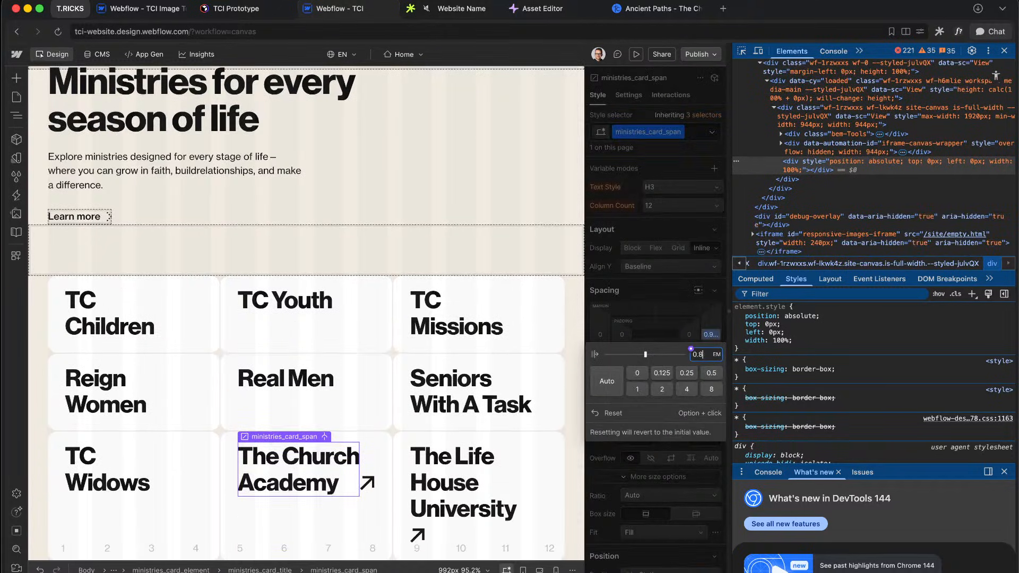
key(alt+Down)
key(alt+Down)
key(alt+Down)
key(alt+Down)
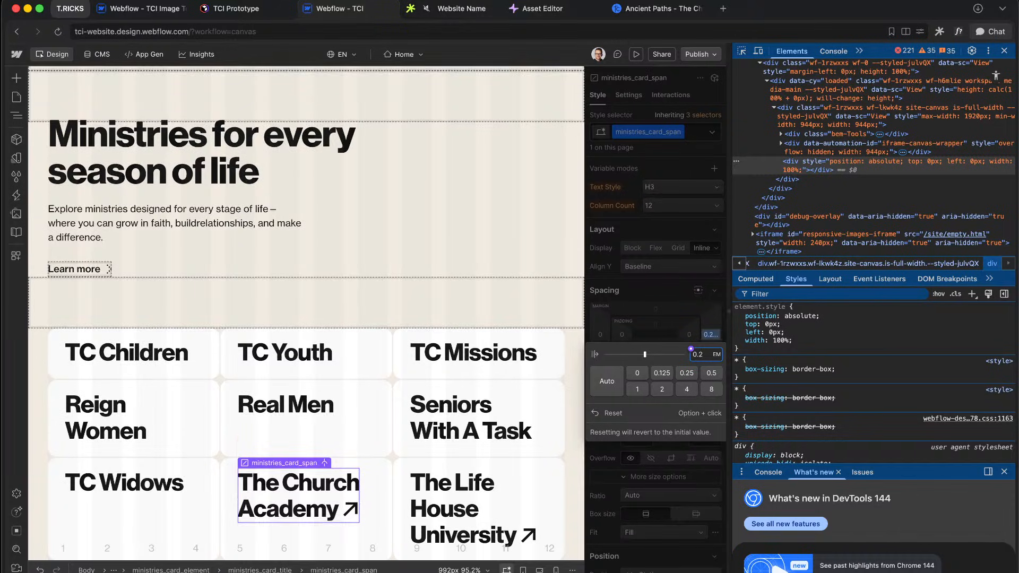
click(690, 297)
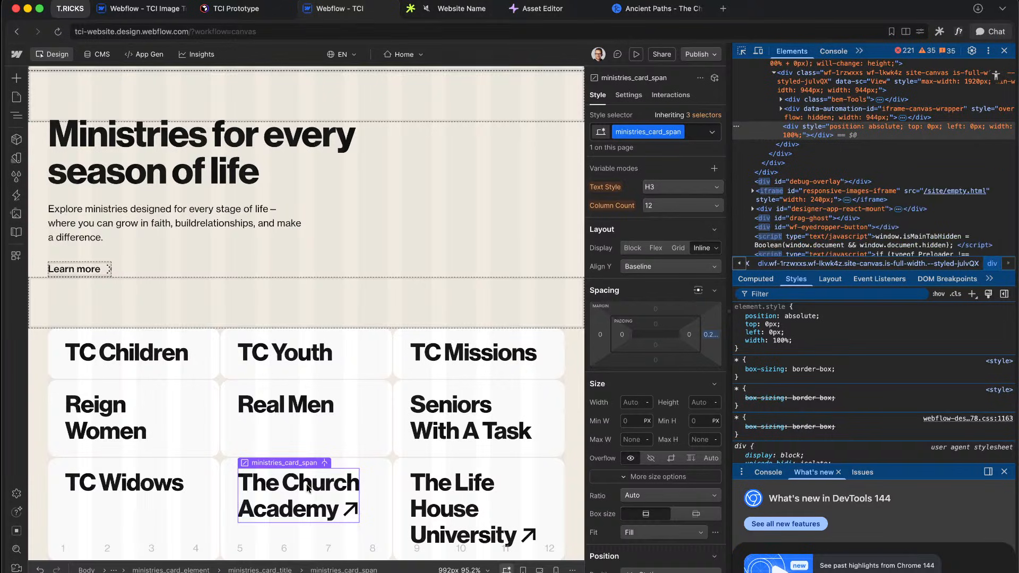
click(389, 492)
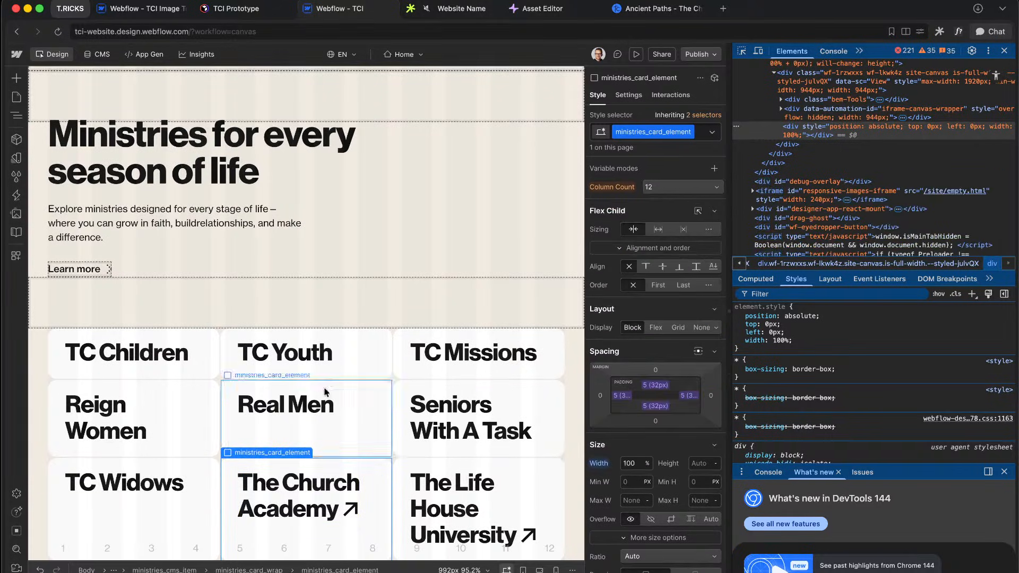
Step: Select ministries_wrap in the Navigator and start a new component from it in the Components panel
click(56, 366)
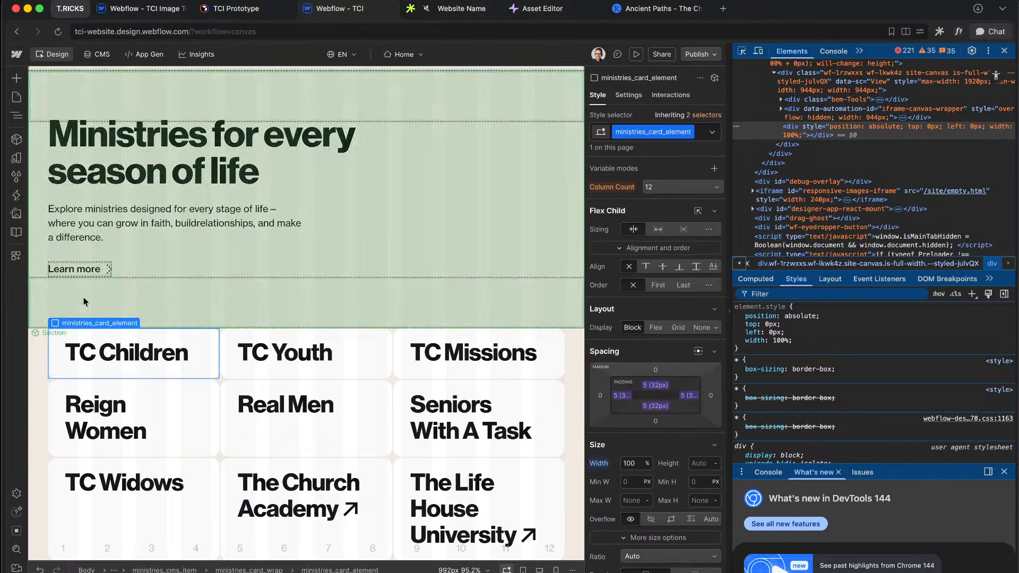
click(17, 121)
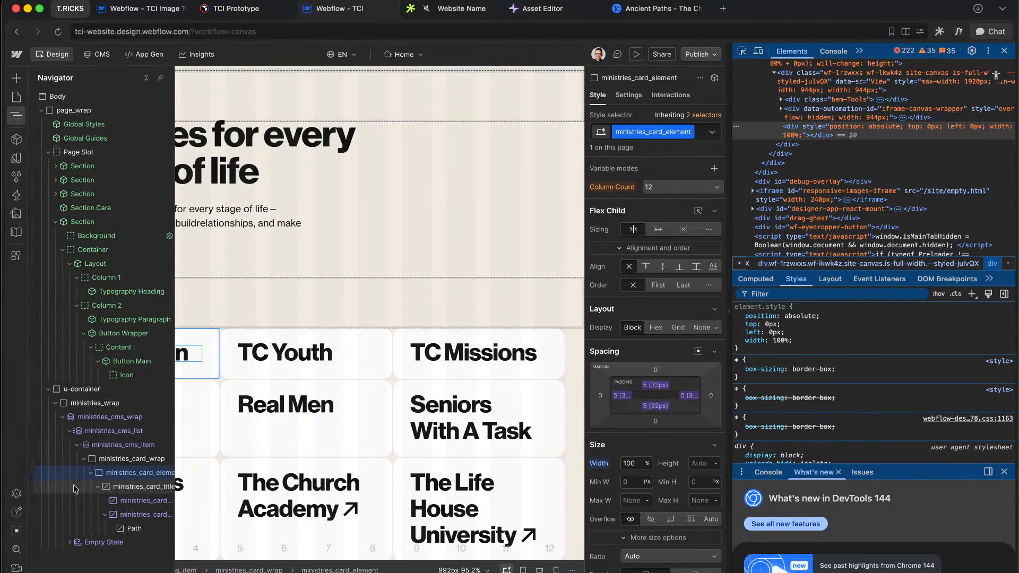
click(44, 405)
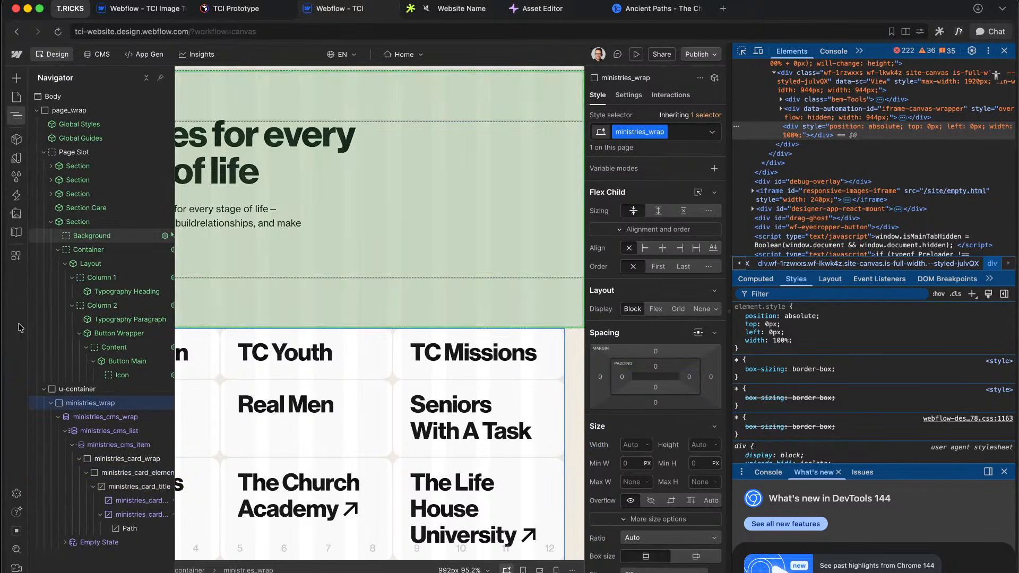
click(17, 139)
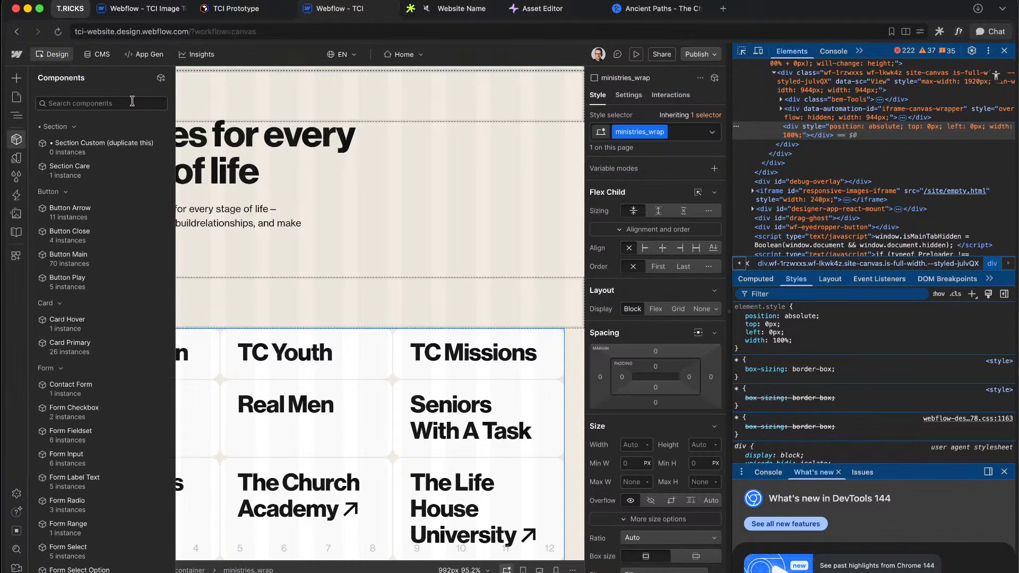
click(161, 78)
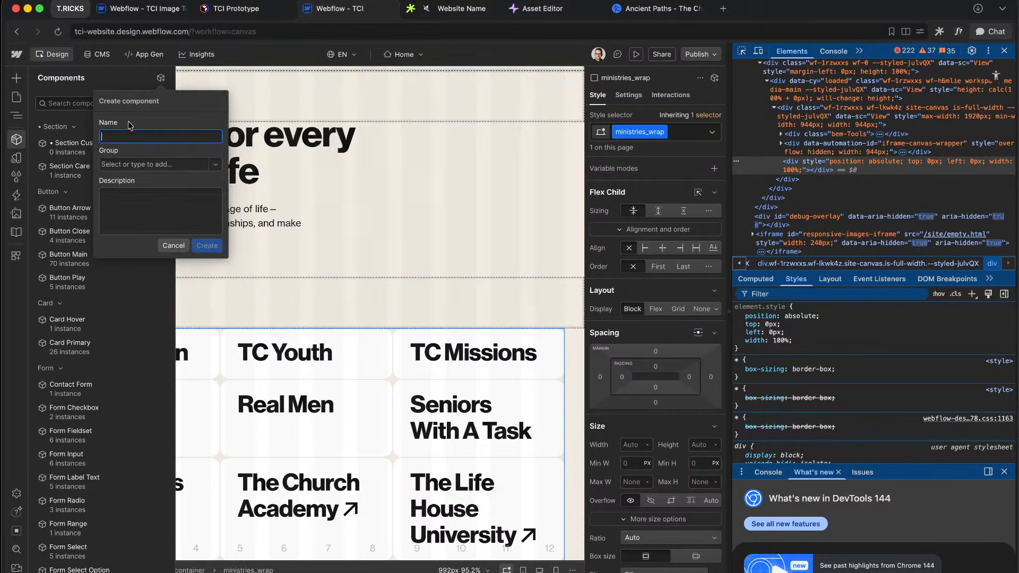
Step: Name the component 'CMS Ministries', assign it to a new CMS group, and create it
key(Return)
text(M)
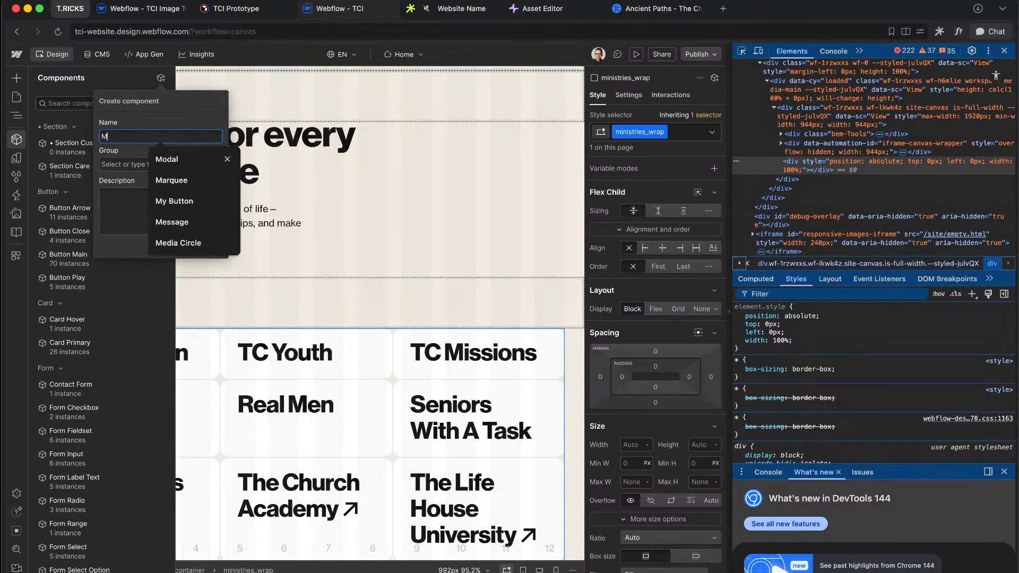
key(BackSpace)
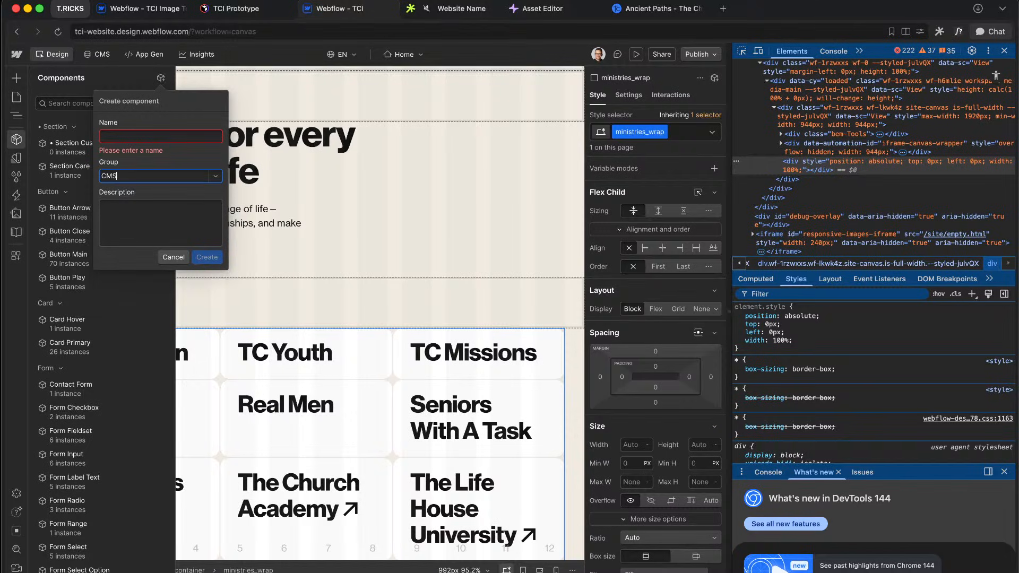
click(145, 195)
click(148, 135)
text(Ministries)
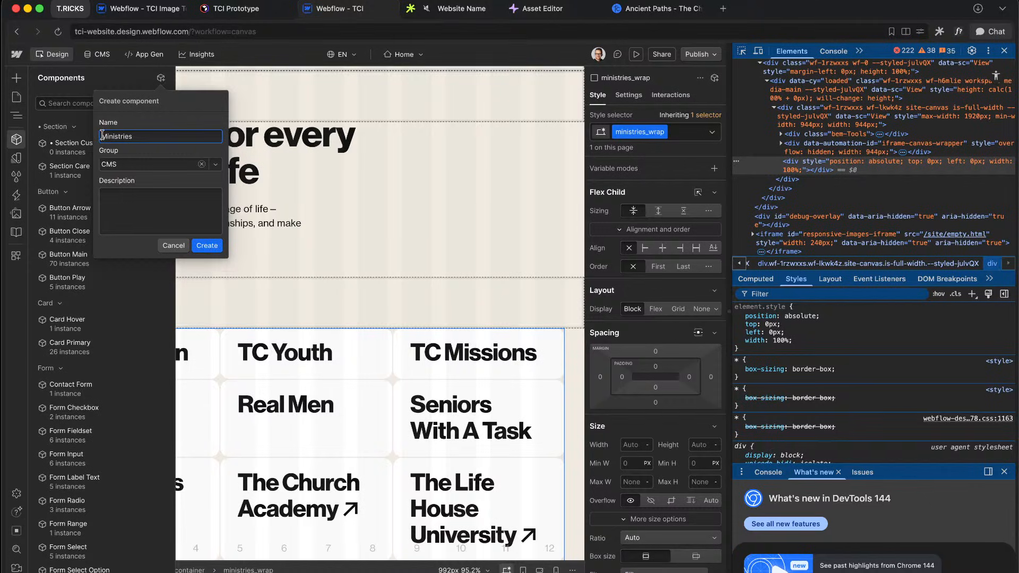
click(204, 245)
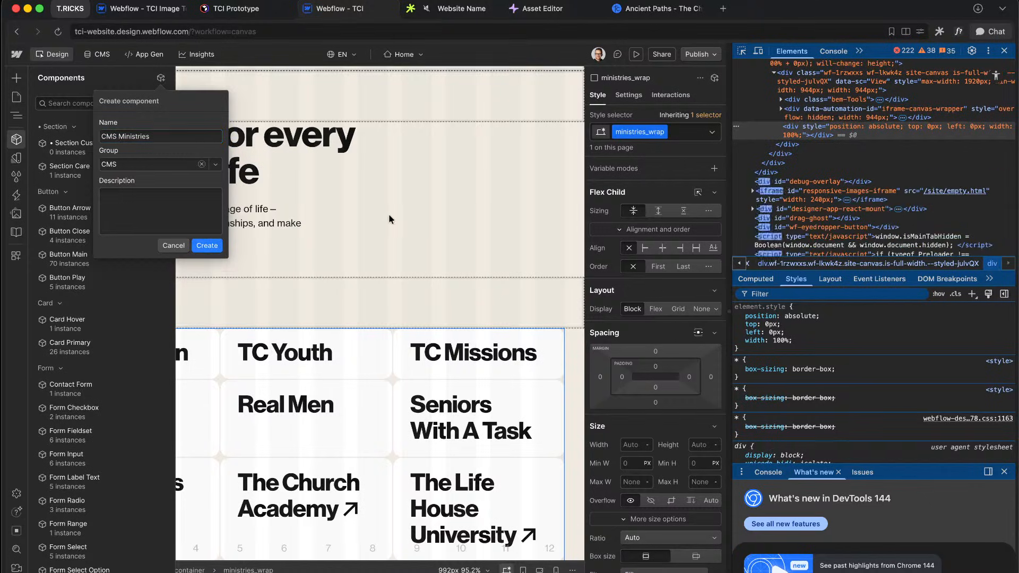
Step: Close the developer tools and drag the canvas edge to widen it to 1263px
scroll(159, 402, up, 5)
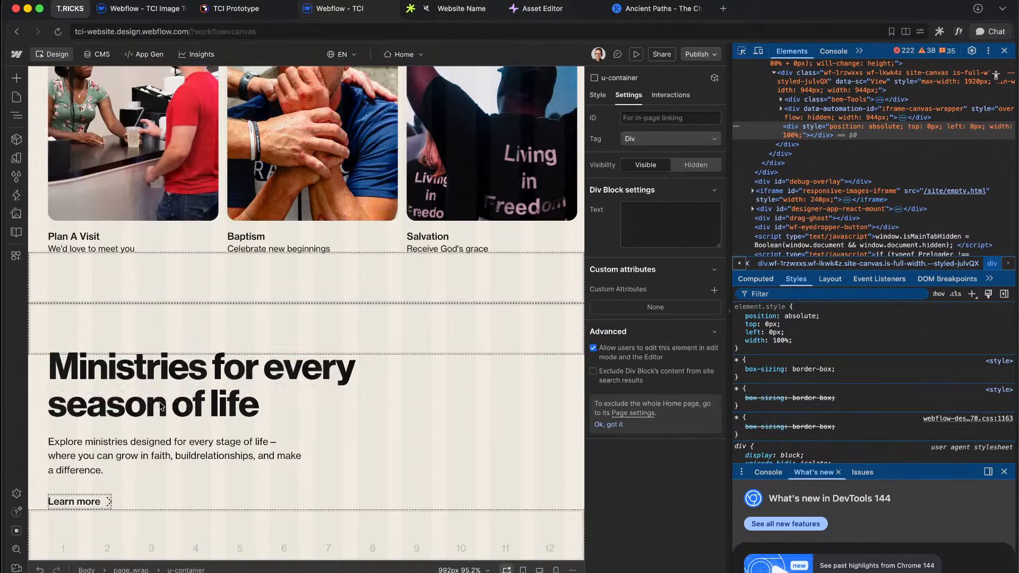
click(183, 401)
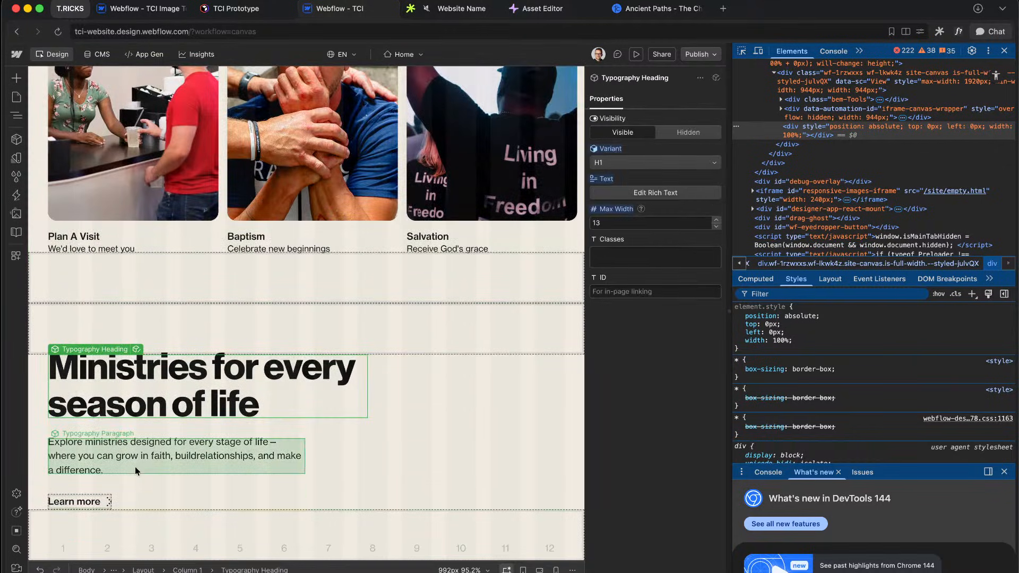
click(381, 417)
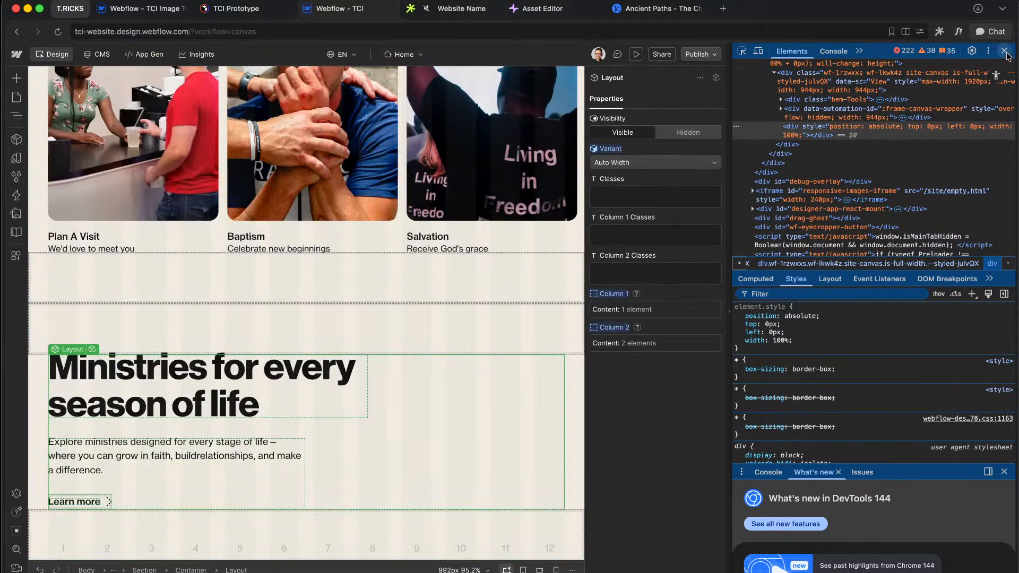
click(1004, 51)
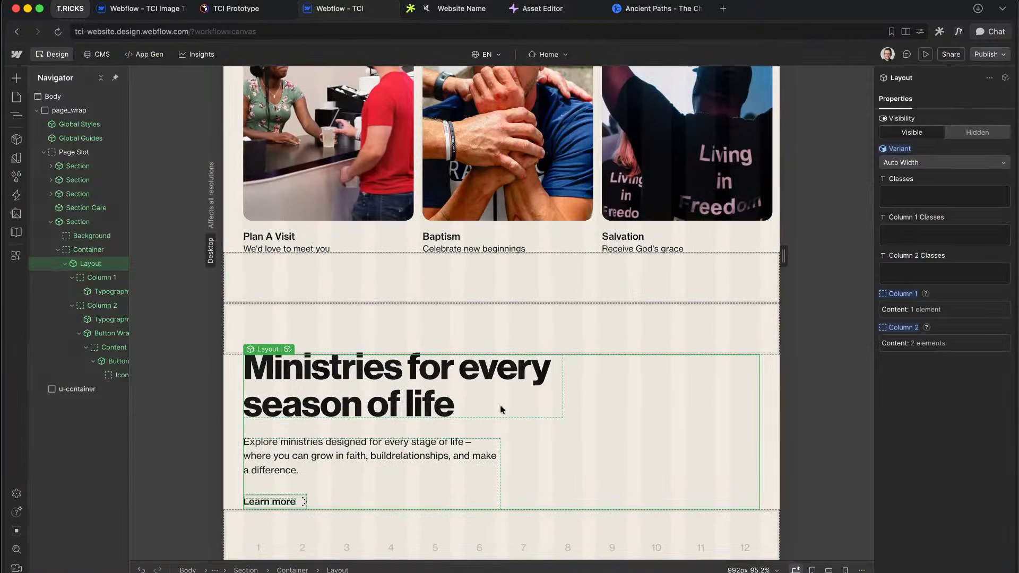
right_click(802, 257)
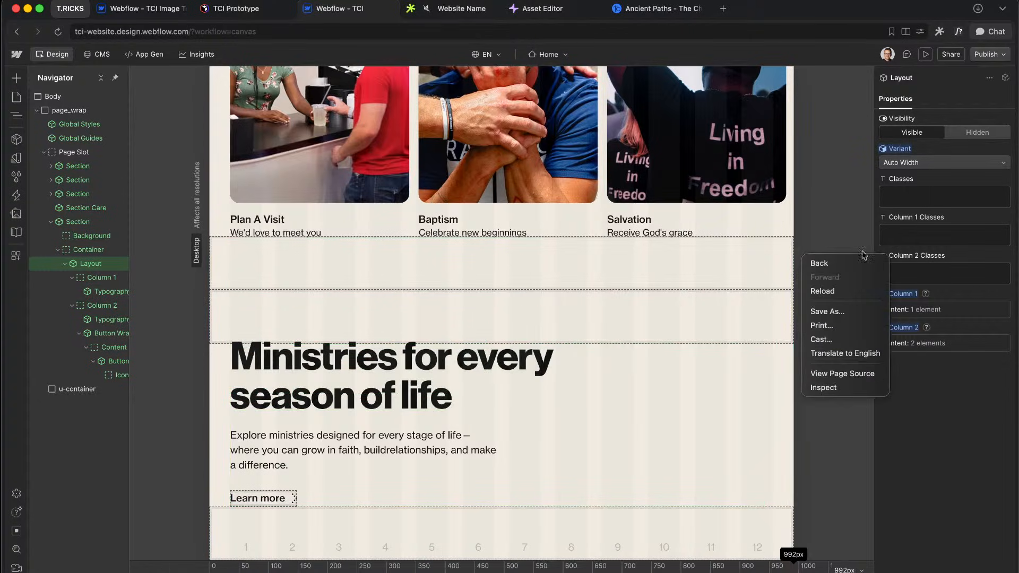
click(813, 242)
click(795, 257)
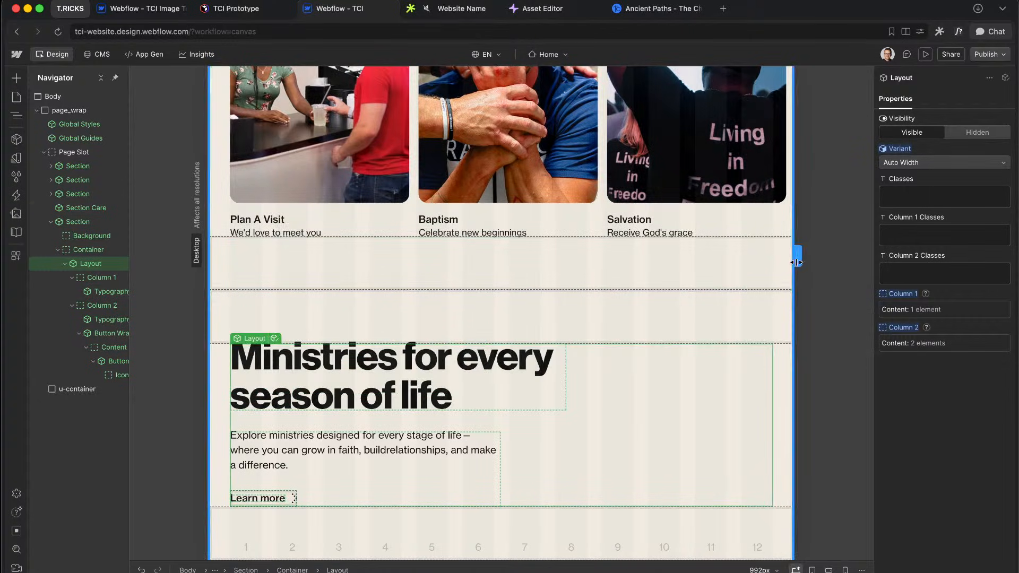
drag(797, 262, 969, 272)
Step: Paste the CMS Ministries component into the Ministries section's Container, below the heading and intro text
scroll(531, 371, down, 5)
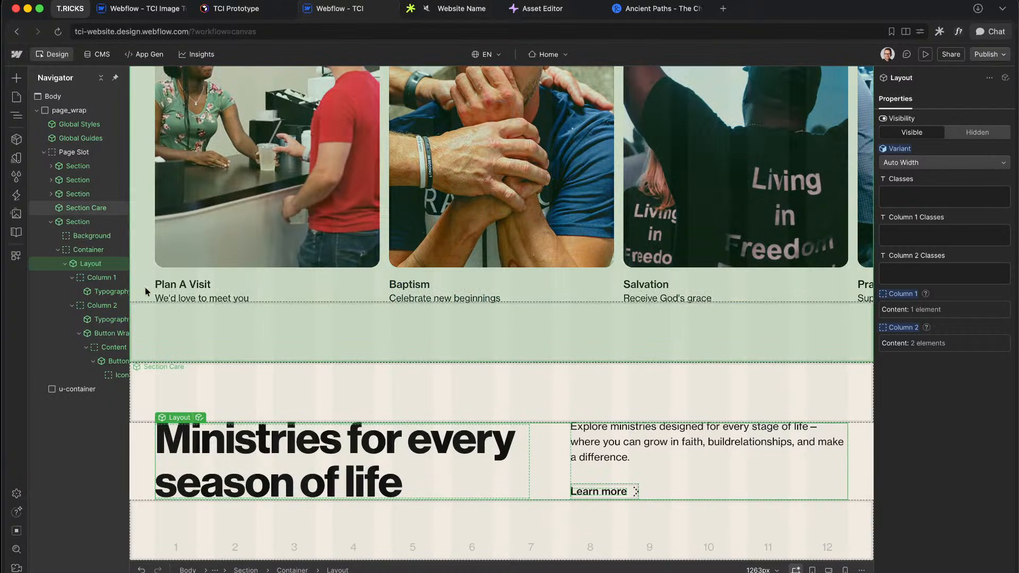
click(65, 264)
click(99, 253)
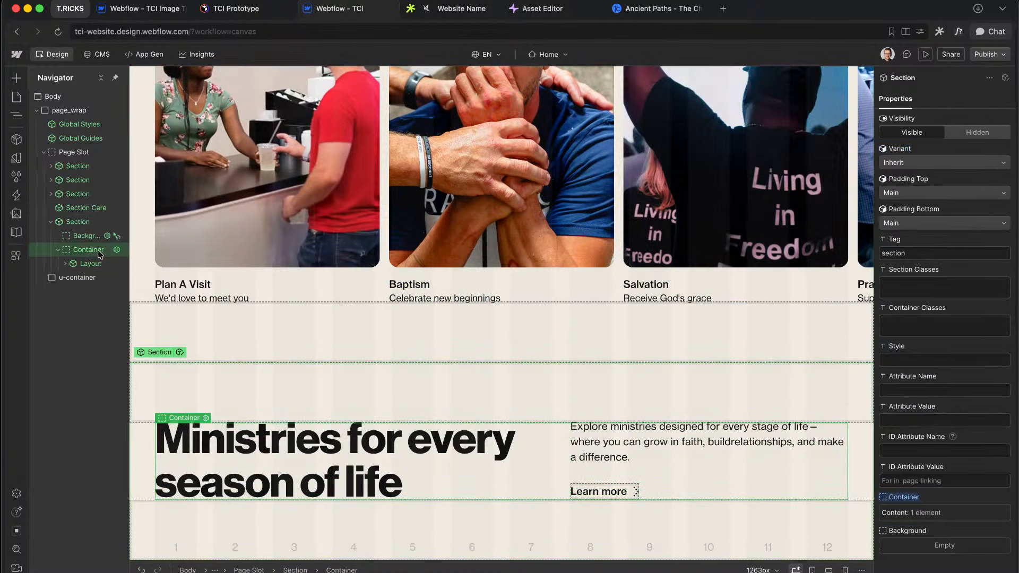
key(super+v)
scroll(528, 456, down, 5)
click(452, 389)
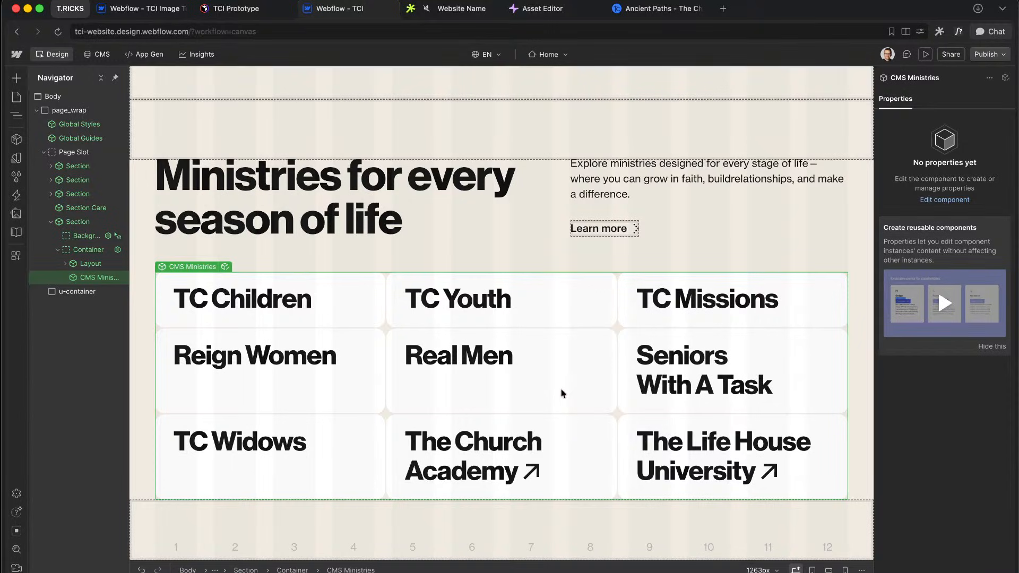
Step: Enter the CMS Ministries component and select its ministries_wrap element to view its styles
double_click(563, 381)
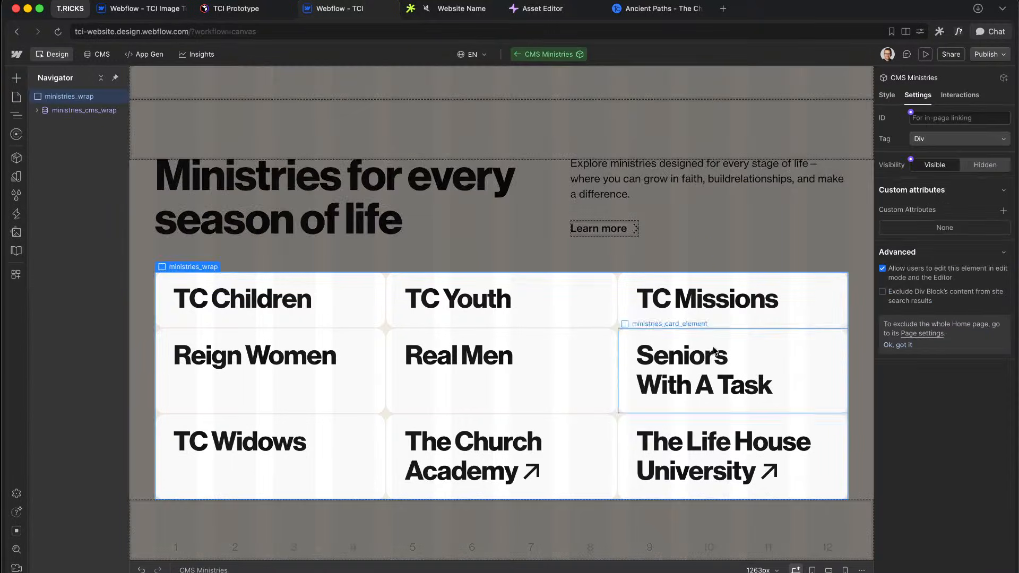
click(718, 373)
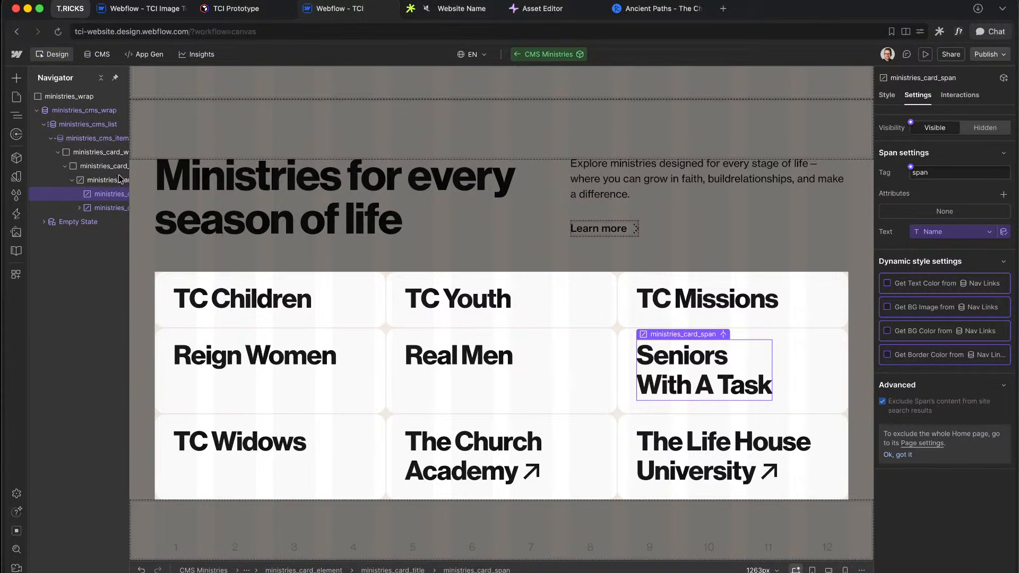
click(37, 110)
click(69, 97)
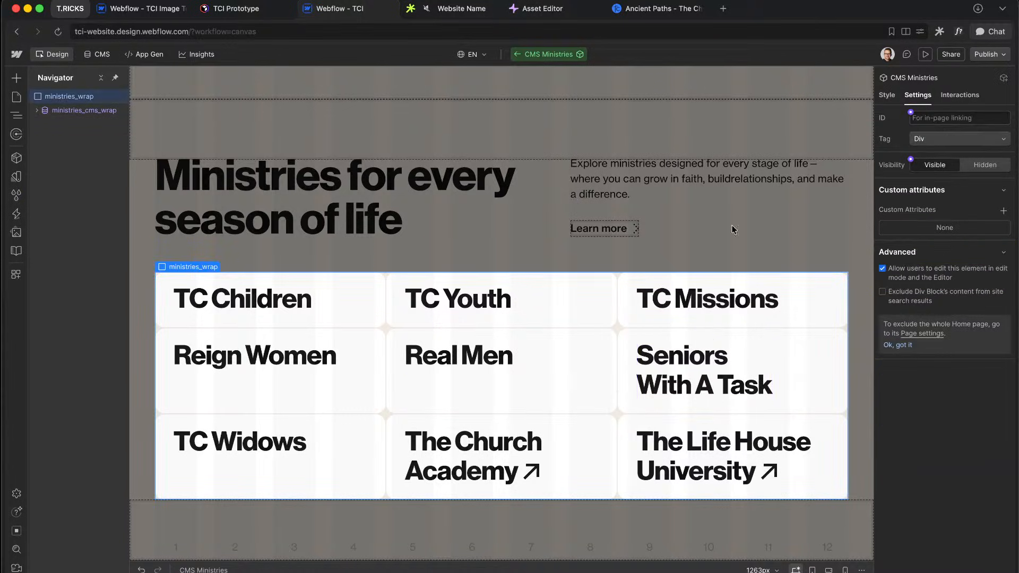
click(887, 95)
Step: Add a linear gradient background layer to ministries_wrap
scroll(906, 406, down, 10)
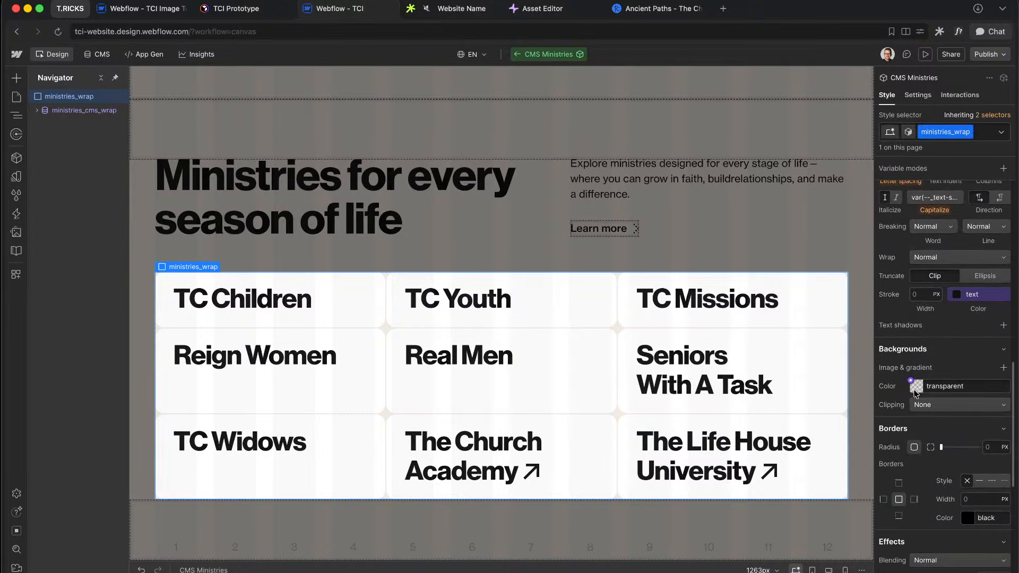
click(1004, 368)
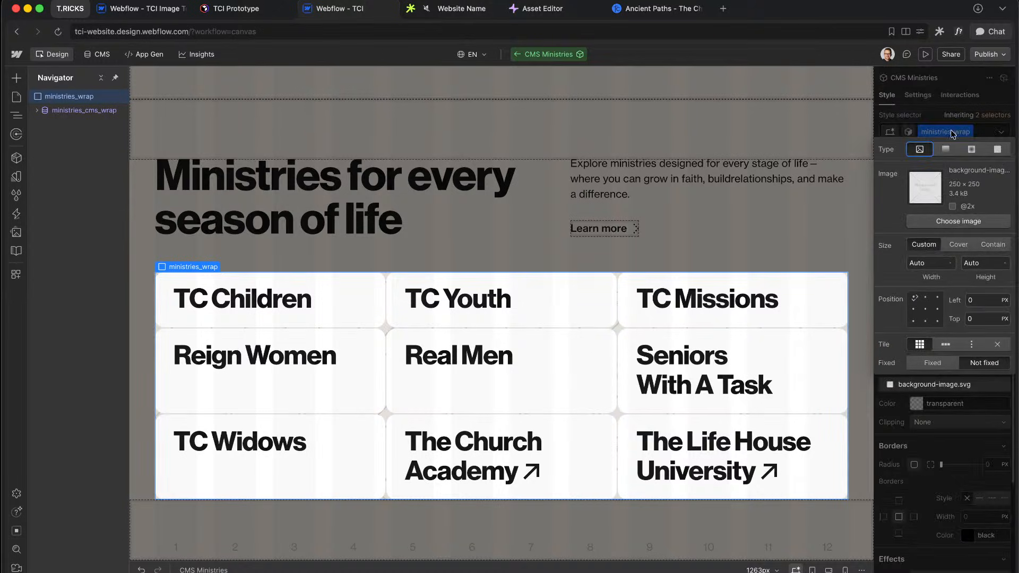
click(946, 149)
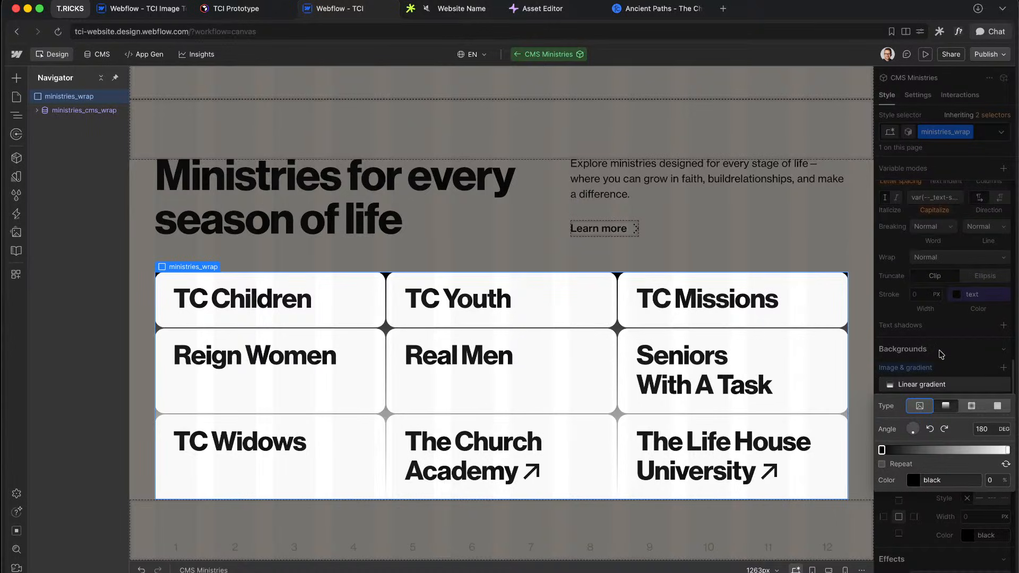
click(981, 338)
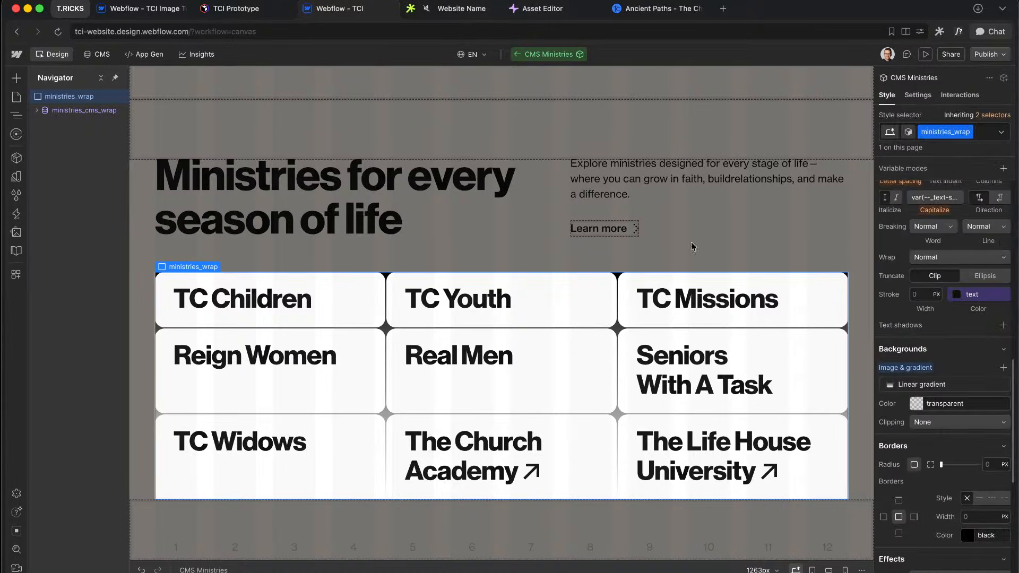
Step: Select the TC Children ministries card element
click(50, 114)
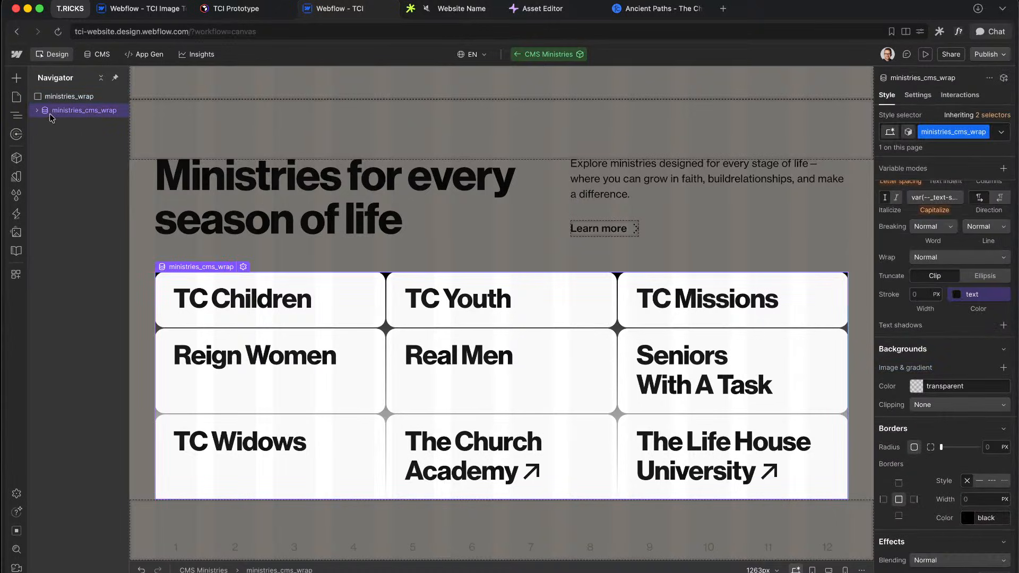
click(383, 308)
scroll(905, 419, down, 3)
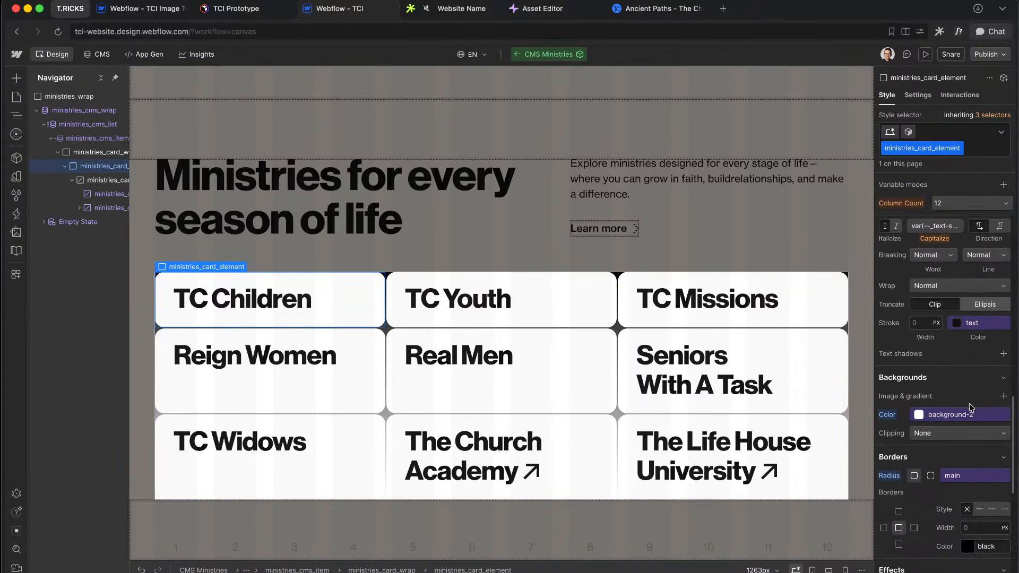
Step: Make the card background transparent and add a fully opaque white box shadow
alt+click(892, 417)
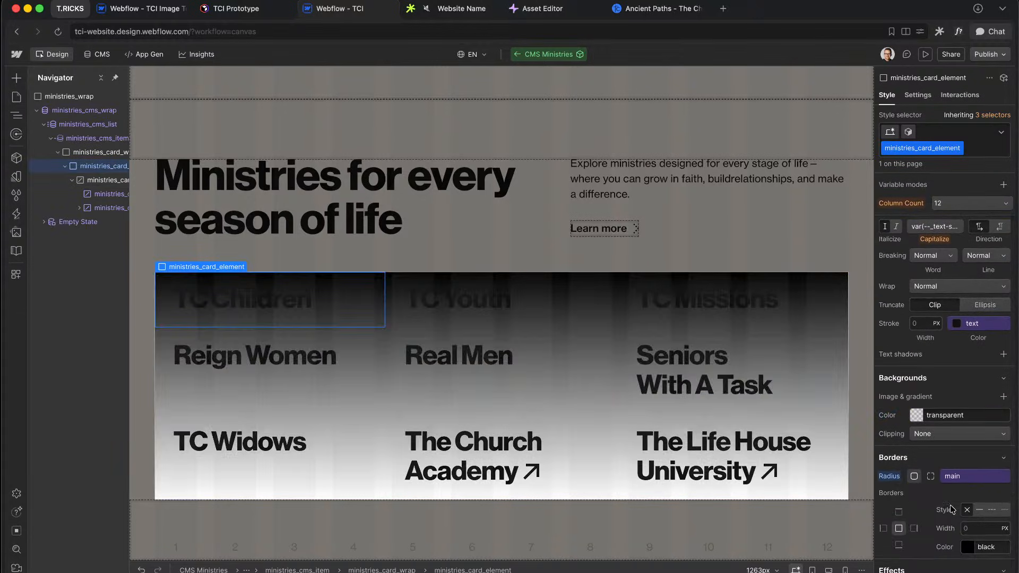
scroll(953, 510, down, 4)
scroll(951, 505, down, 5)
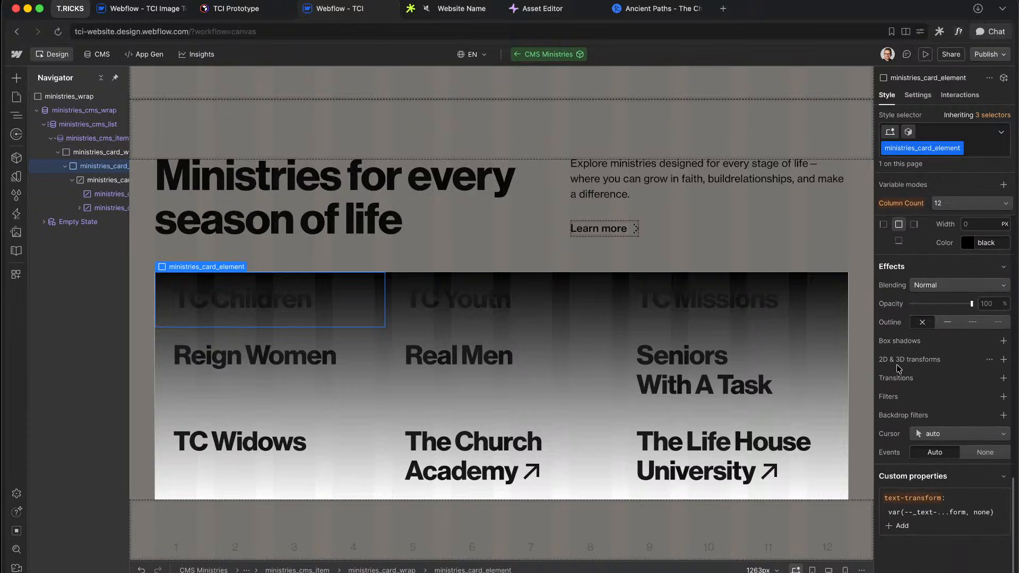
click(1004, 341)
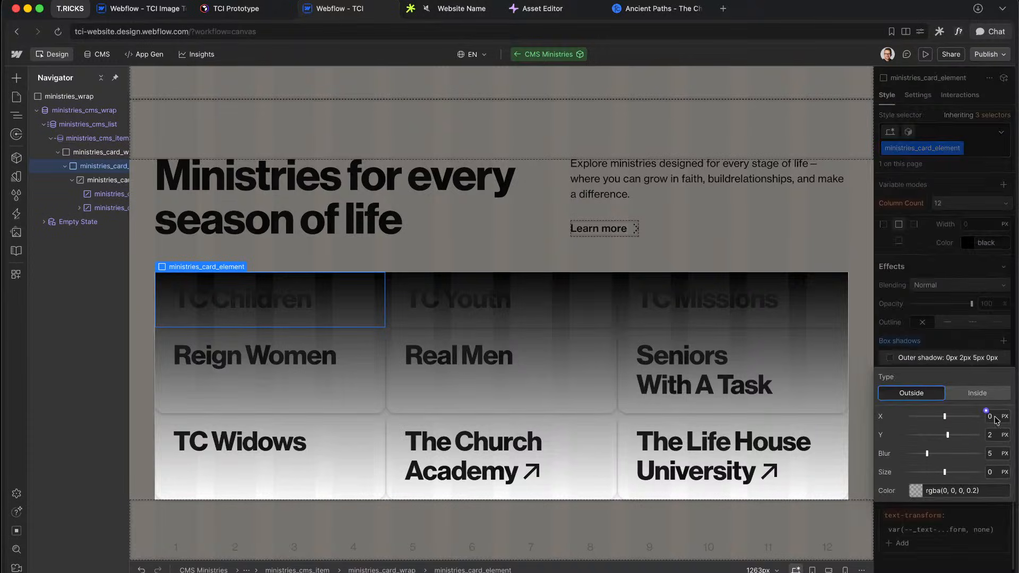
click(919, 497)
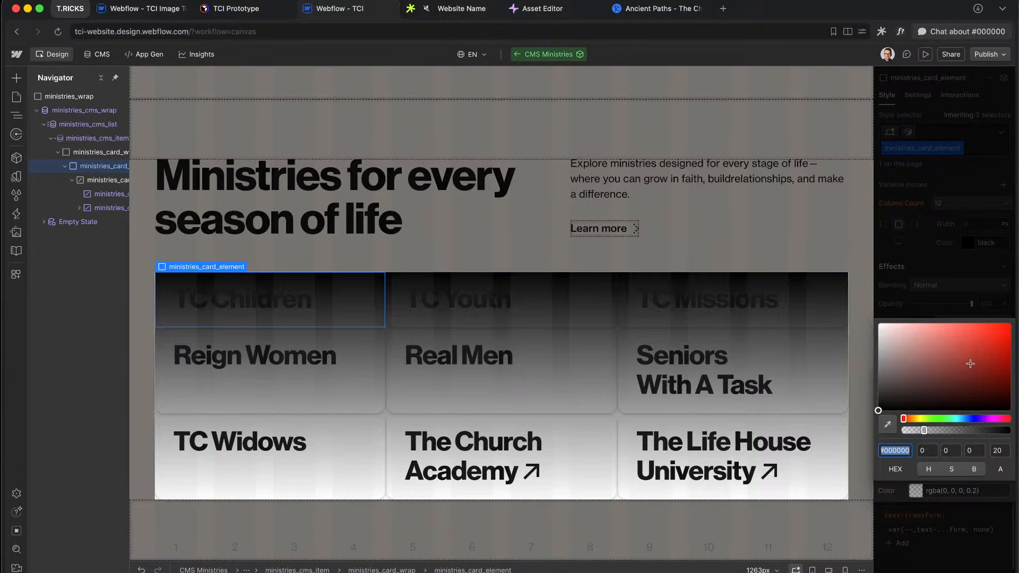
drag(969, 362, 782, 189)
click(965, 505)
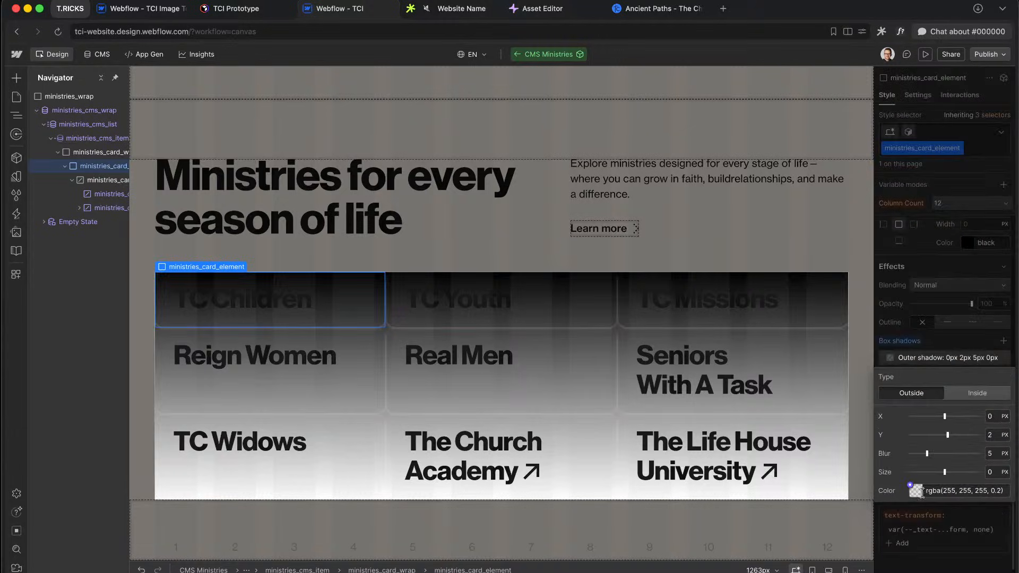
click(913, 492)
drag(953, 431, 1014, 433)
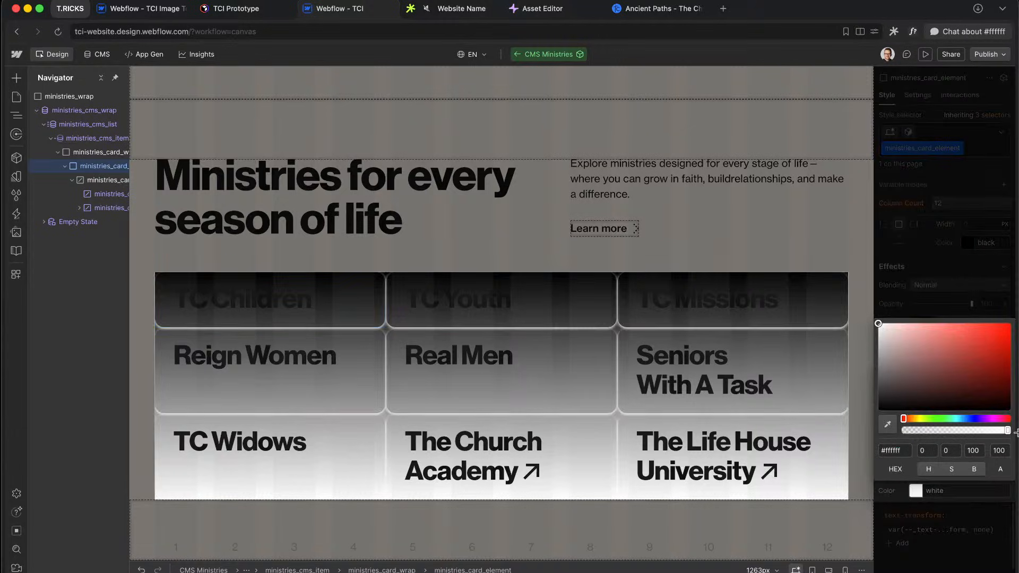
click(950, 510)
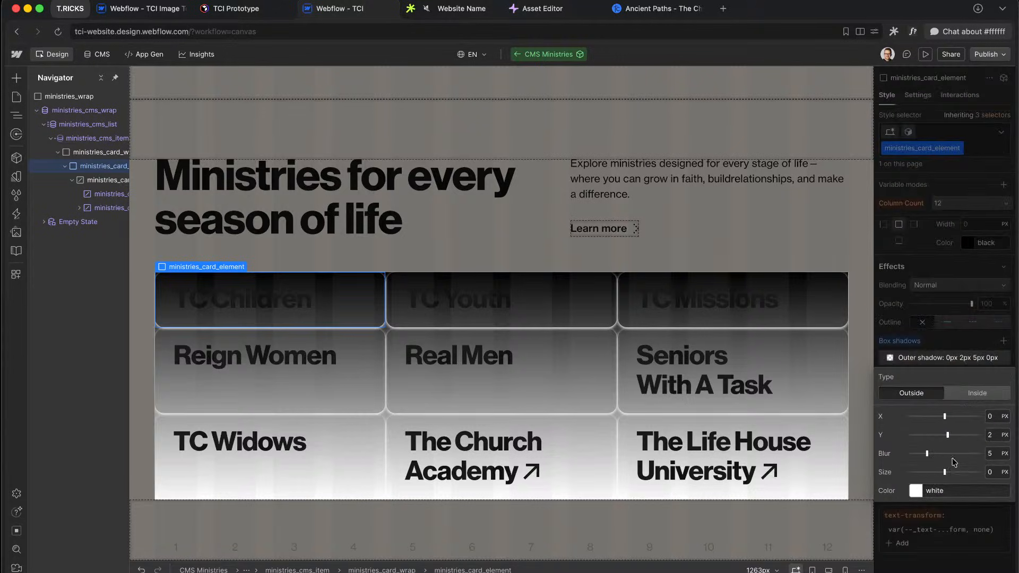
Step: Set the white shadow to no blur, 0 vertical offset and 20px spread
drag(932, 456, 909, 456)
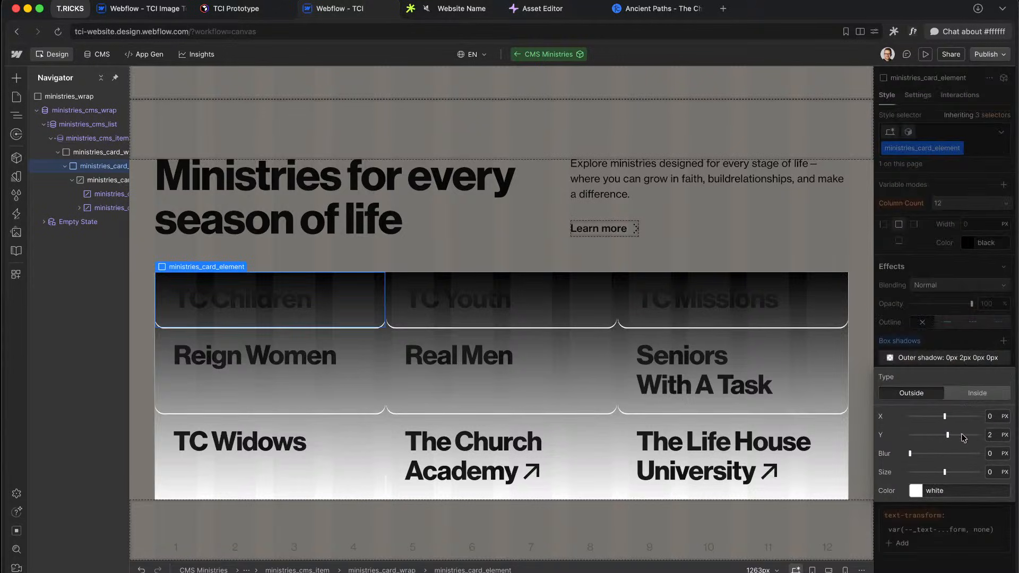
click(998, 433)
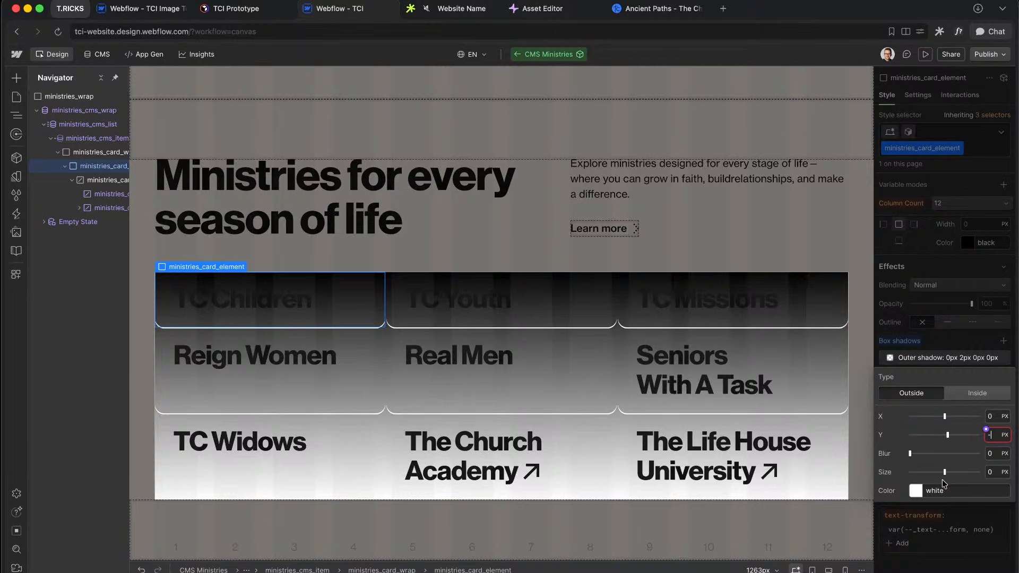
text(0)
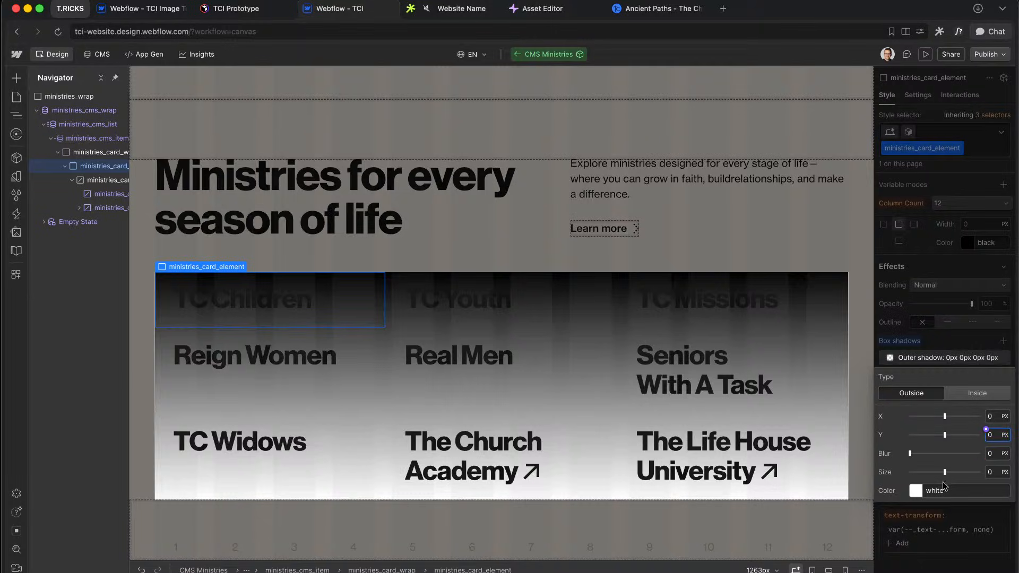
drag(945, 472, 1005, 474)
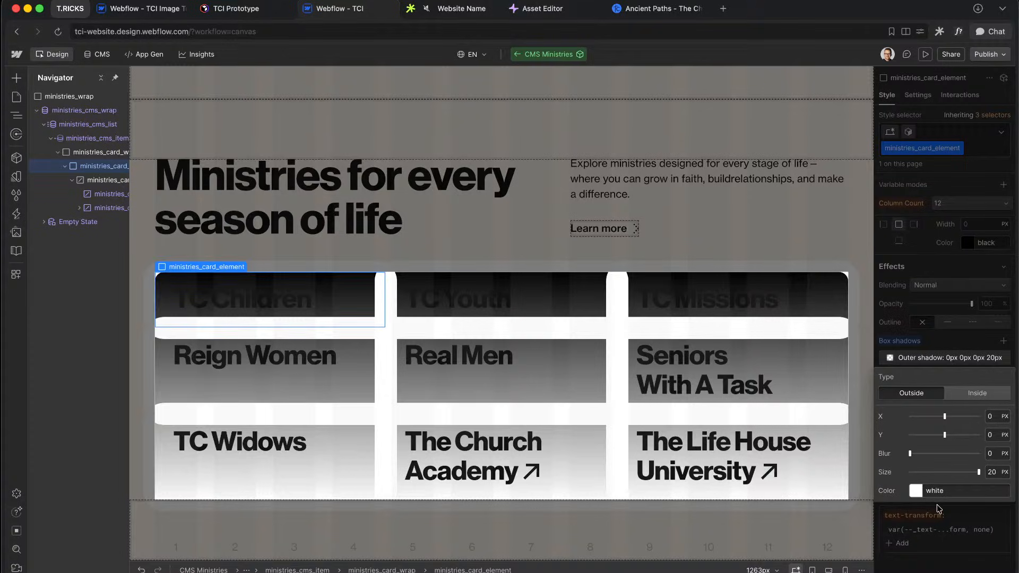
click(947, 298)
Step: Set the card position to Relative with overflow set to scroll
scroll(945, 409, up, 4)
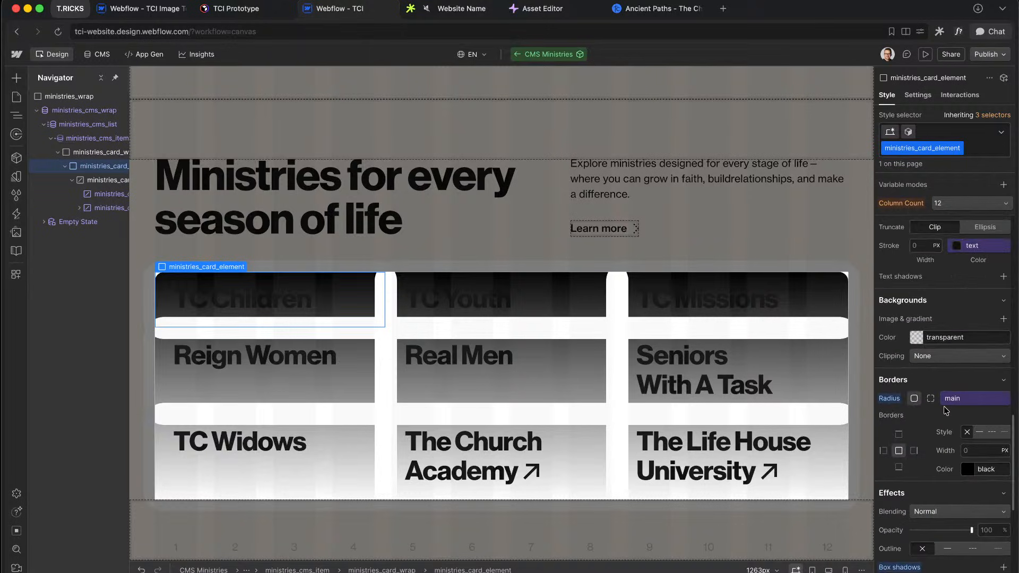
scroll(945, 419, up, 5)
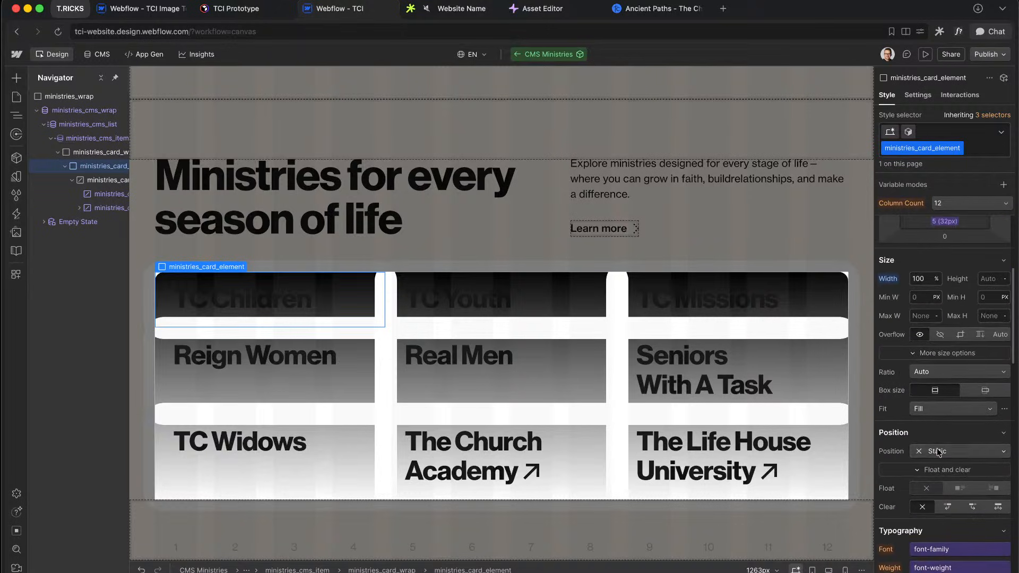
click(938, 451)
click(938, 460)
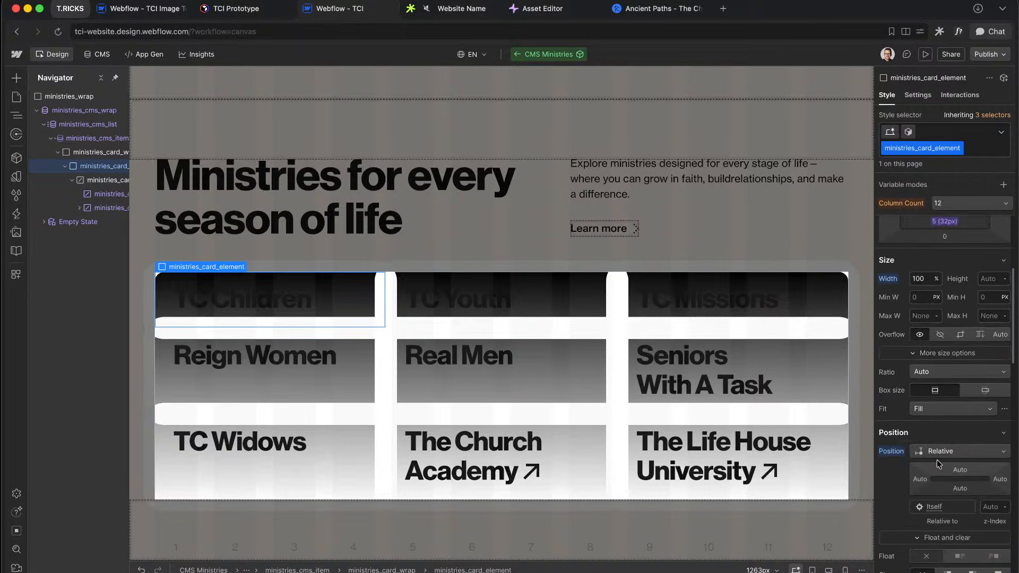
click(961, 335)
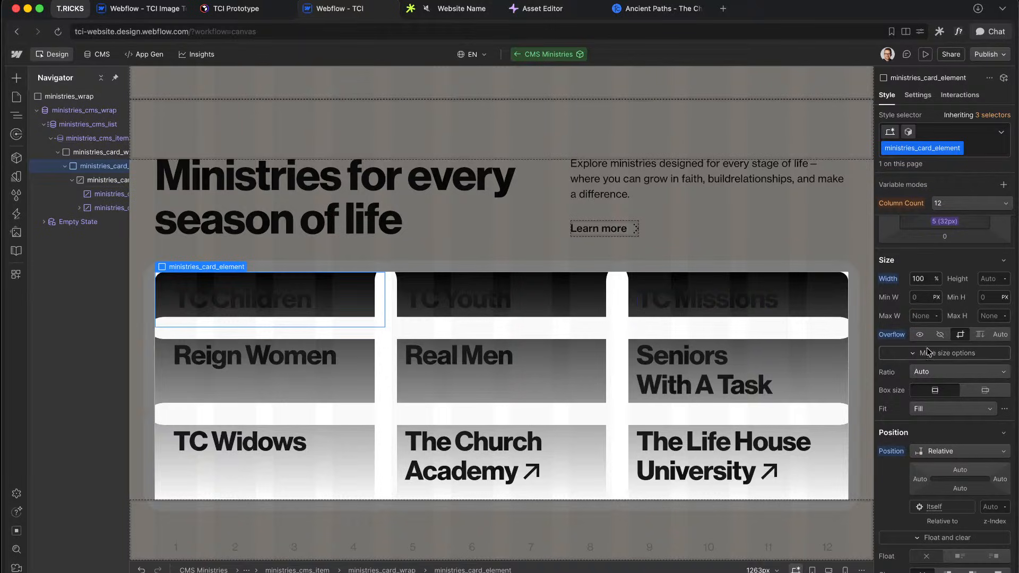
scroll(932, 371, down, 10)
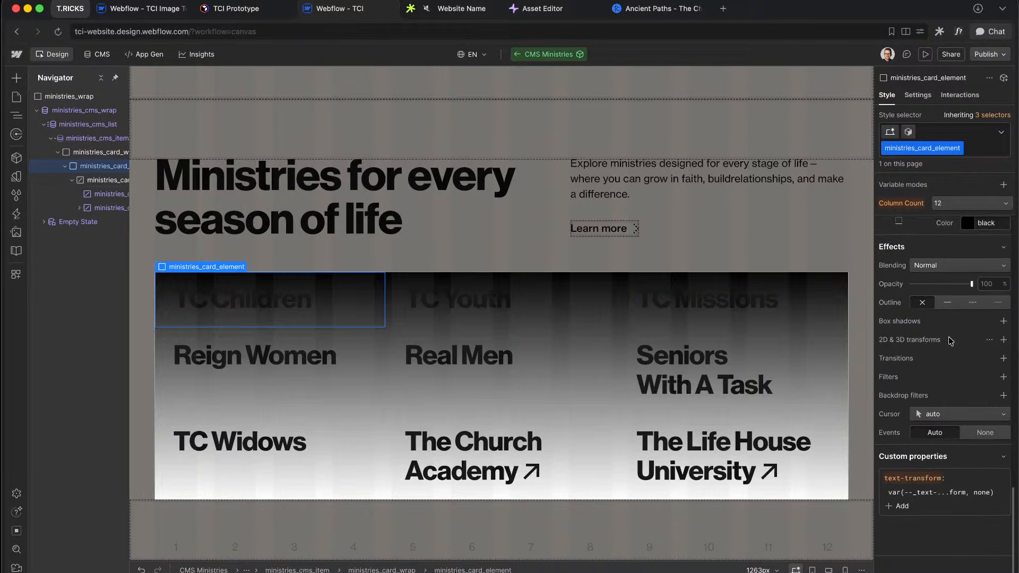
scroll(948, 337, up, 10)
scroll(949, 337, up, 5)
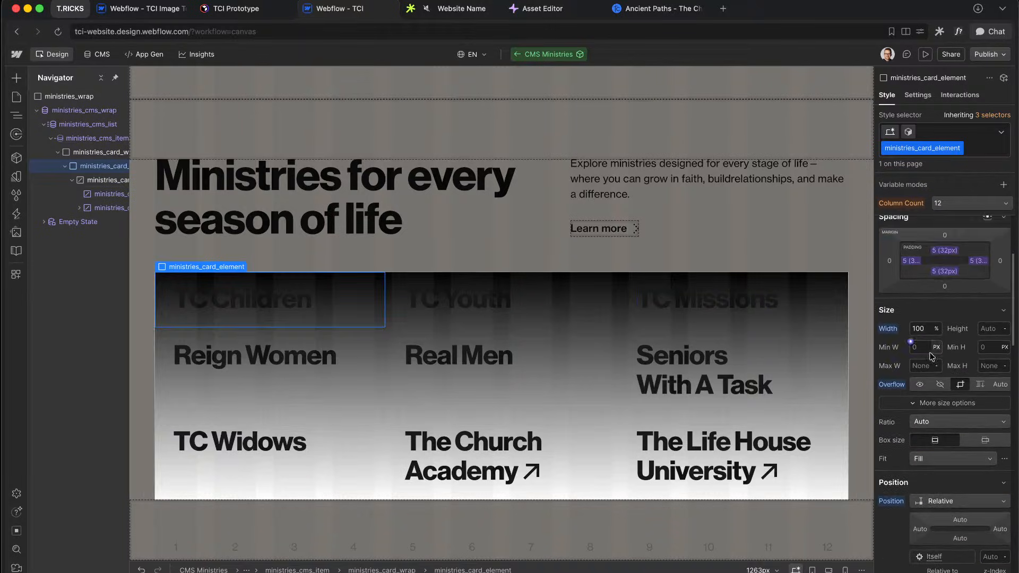
click(88, 140)
Step: Give the CMS items a 2rem corner radius
scroll(954, 393, down, 3)
scroll(954, 404, down, 7)
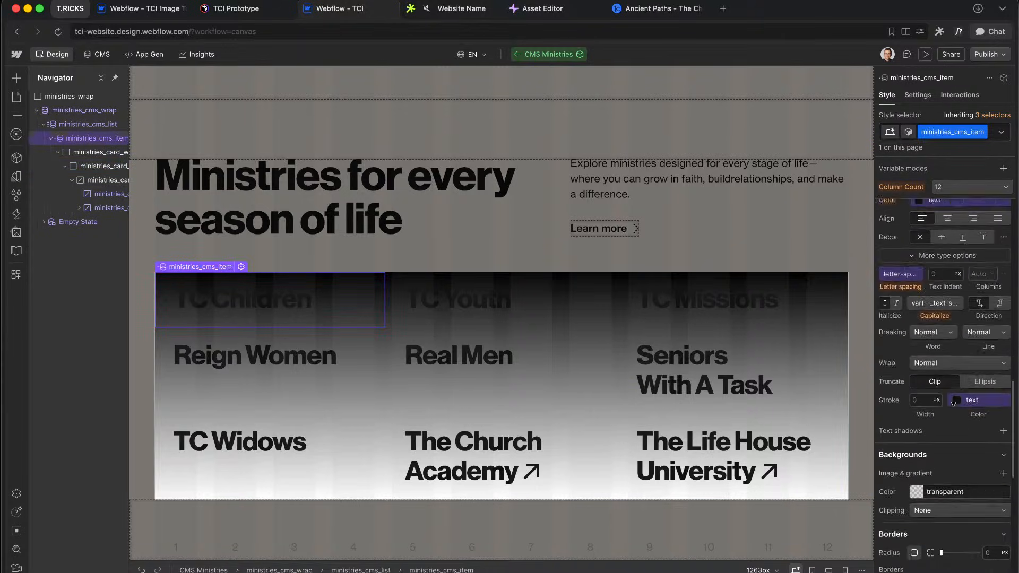
text(em)
key(Return)
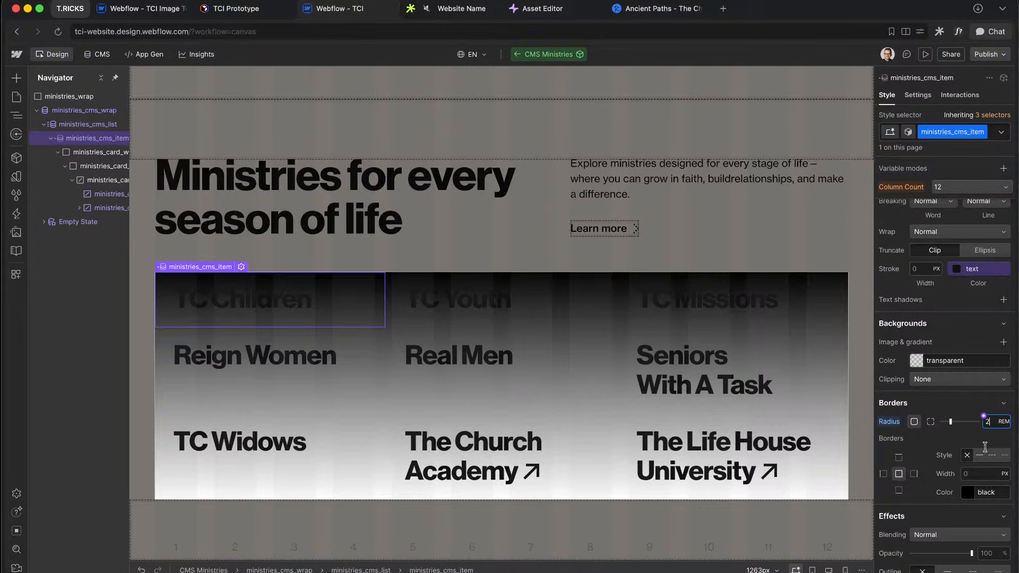
Step: Add a fully opaque black box shadow with 2rem spread to the items
scroll(939, 467, down, 5)
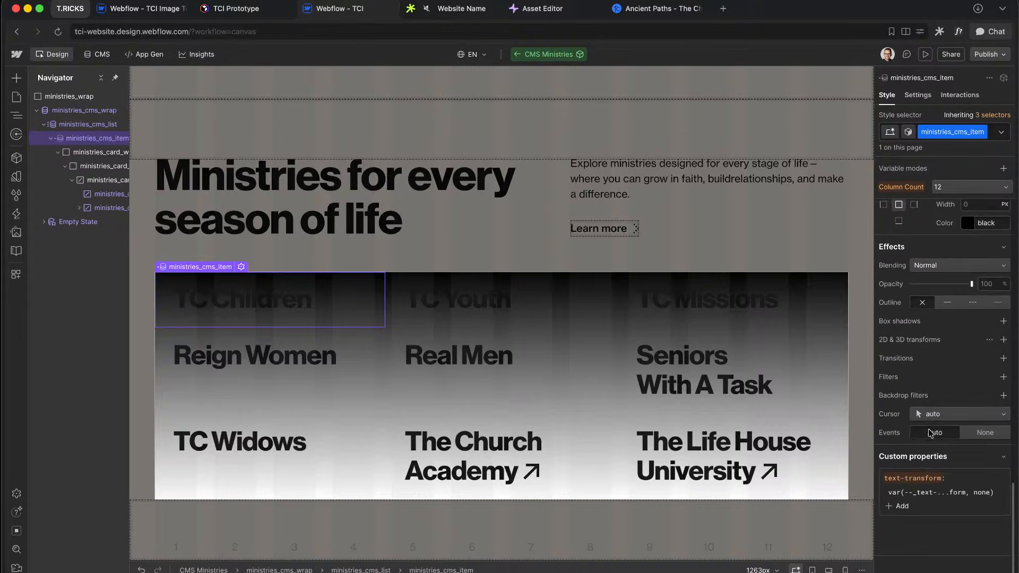
click(1004, 321)
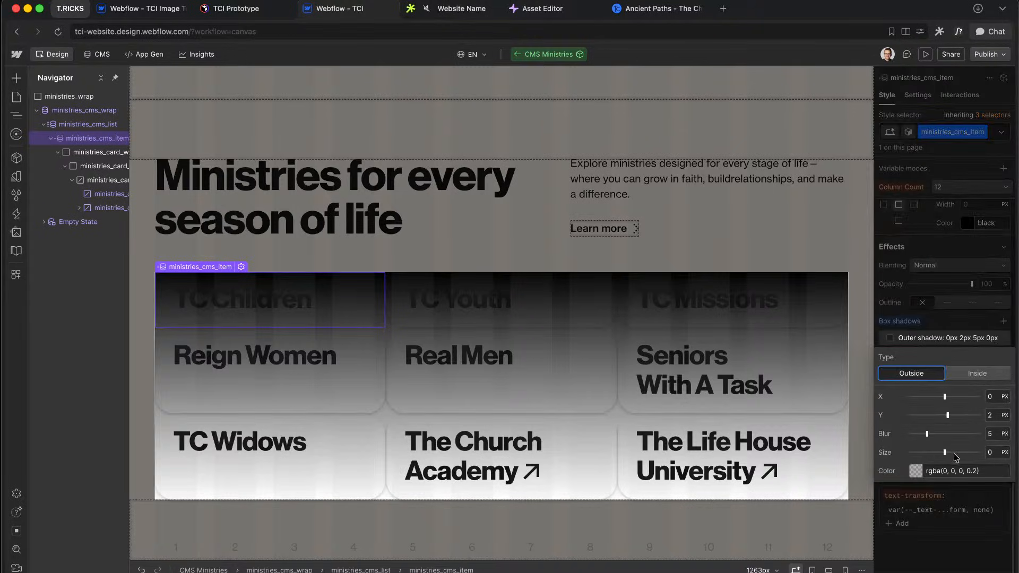
click(991, 452)
text(2rem)
key(Return)
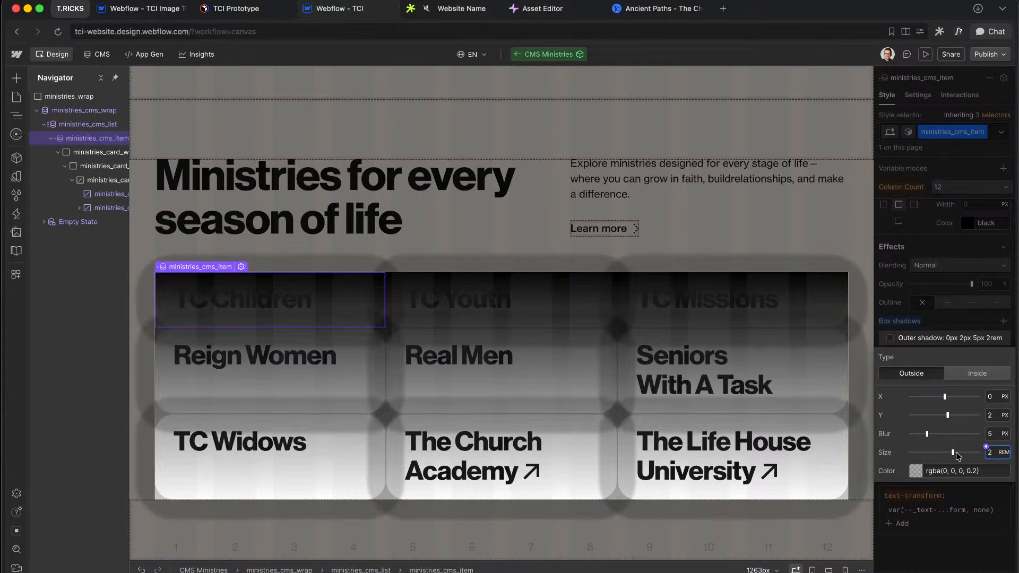
click(917, 472)
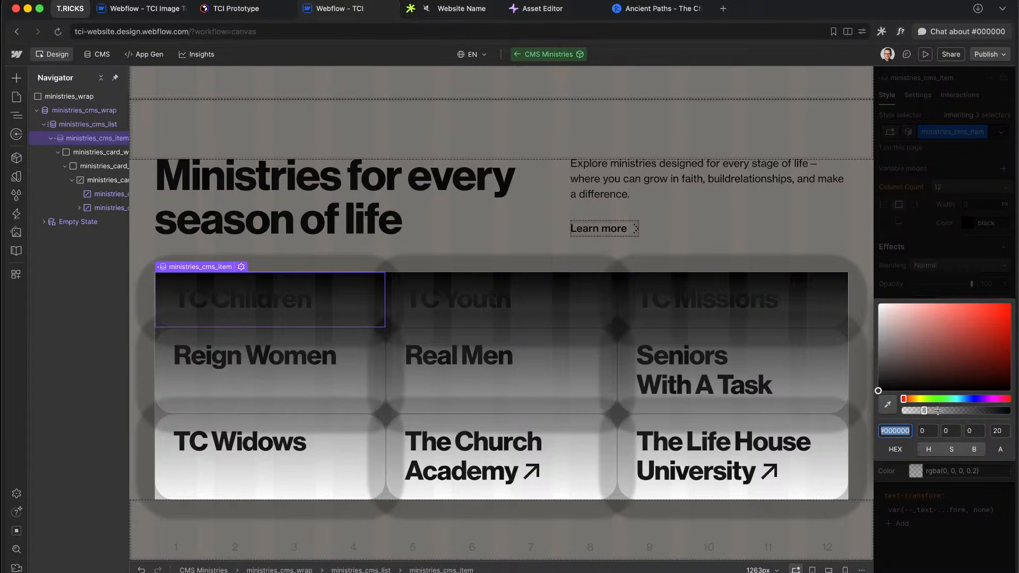
drag(935, 410, 1014, 414)
click(972, 515)
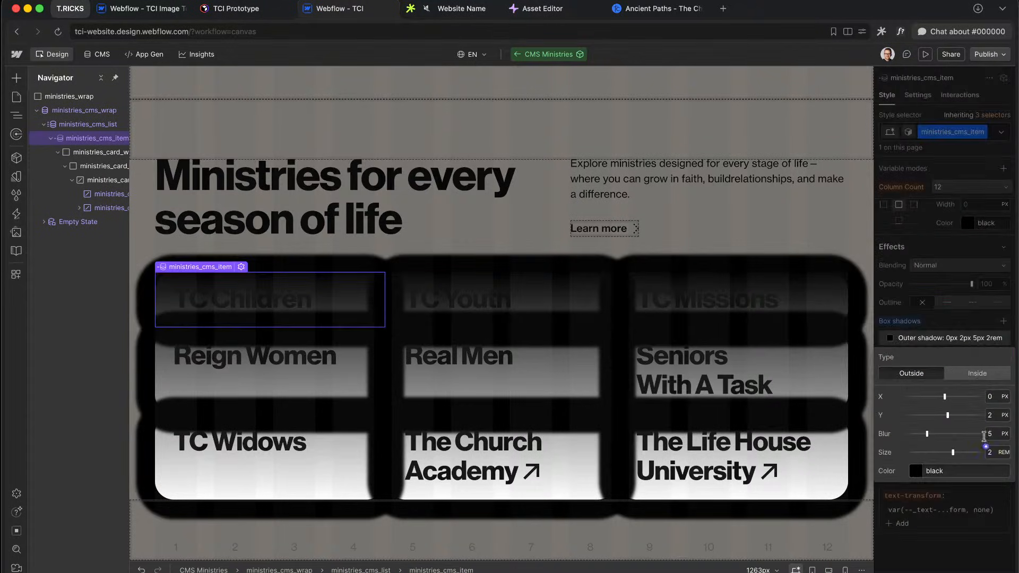
Step: Try blur 0, Y offset 0 and about 3.9rem spread, then delete the shadow
click(997, 432)
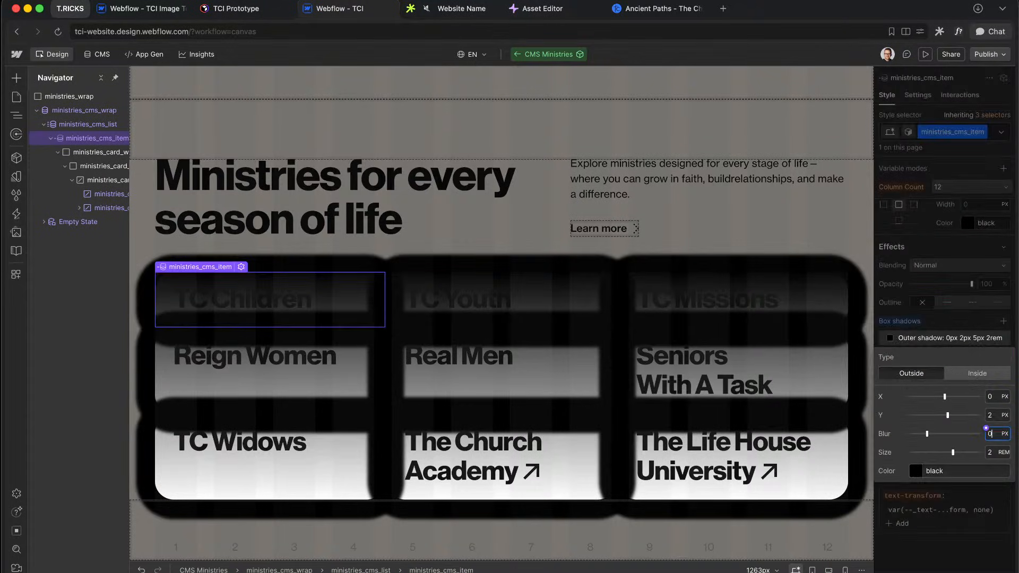
text(0)
click(996, 420)
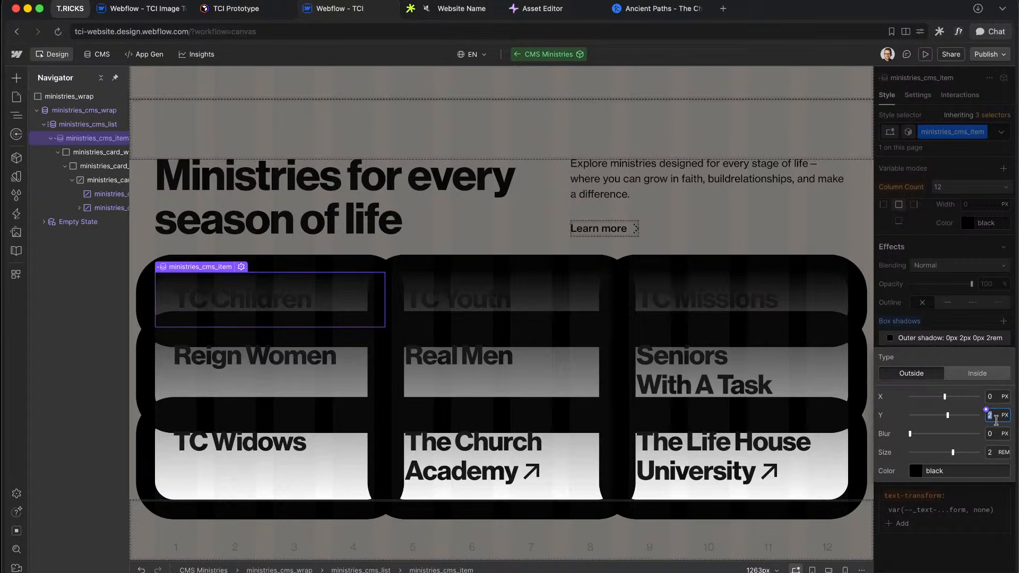
text(0)
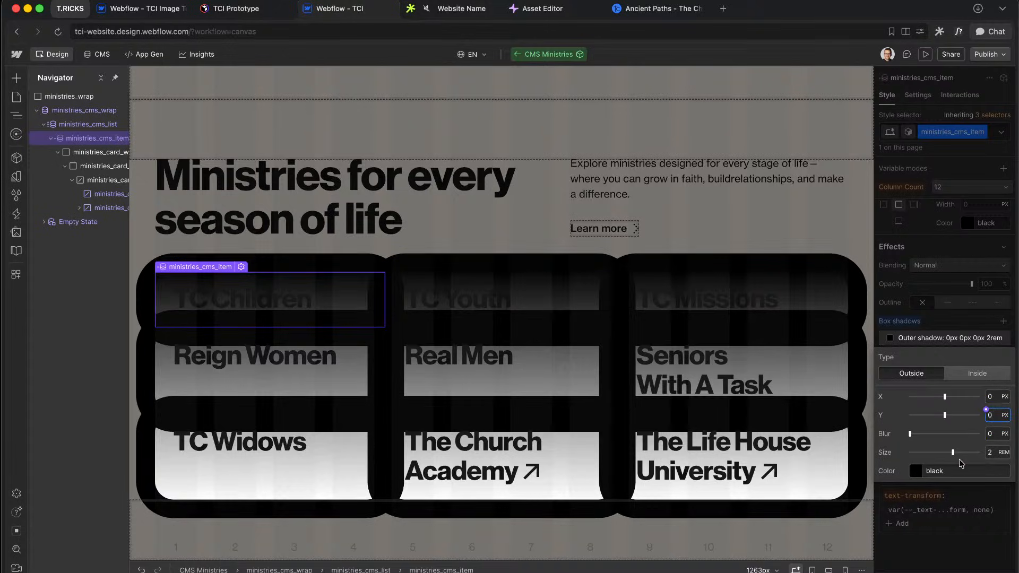
drag(953, 452, 960, 464)
click(970, 495)
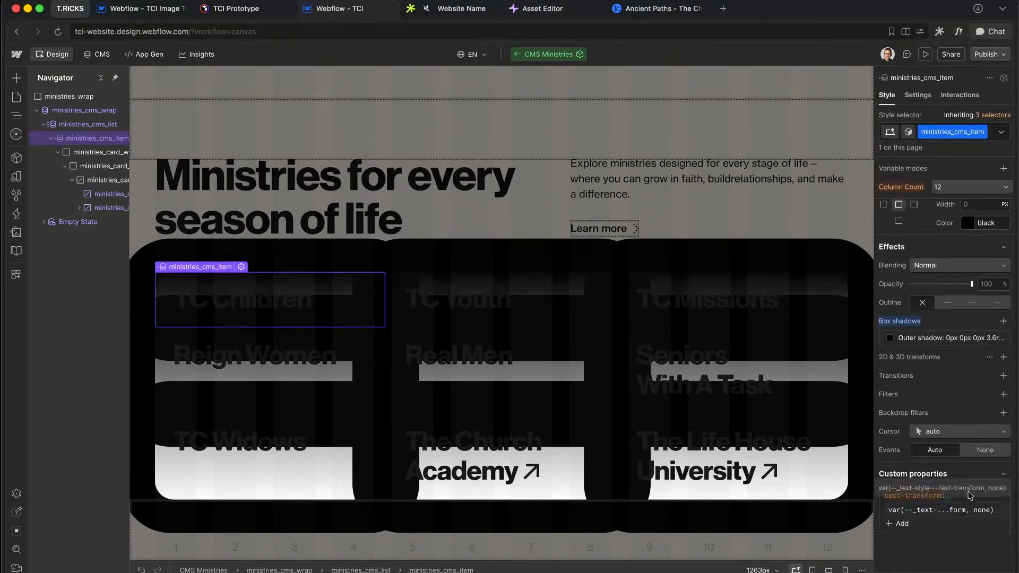
alt+click(908, 320)
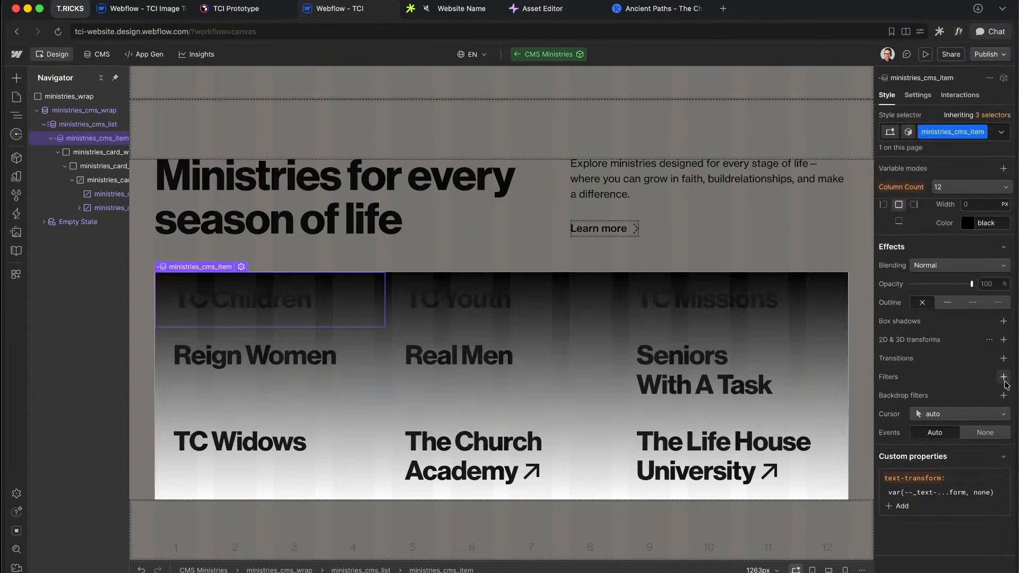
click(1004, 377)
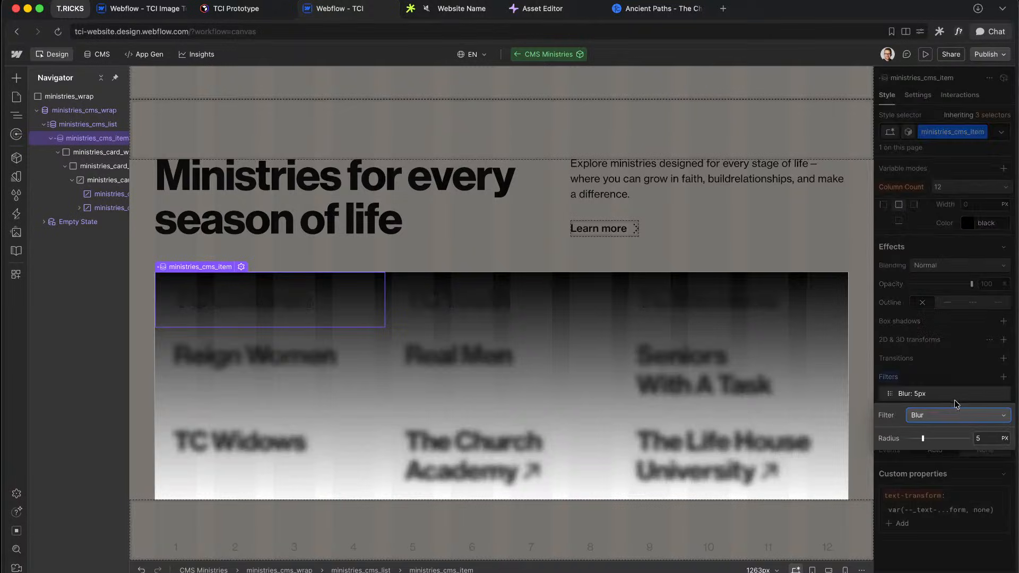
click(930, 417)
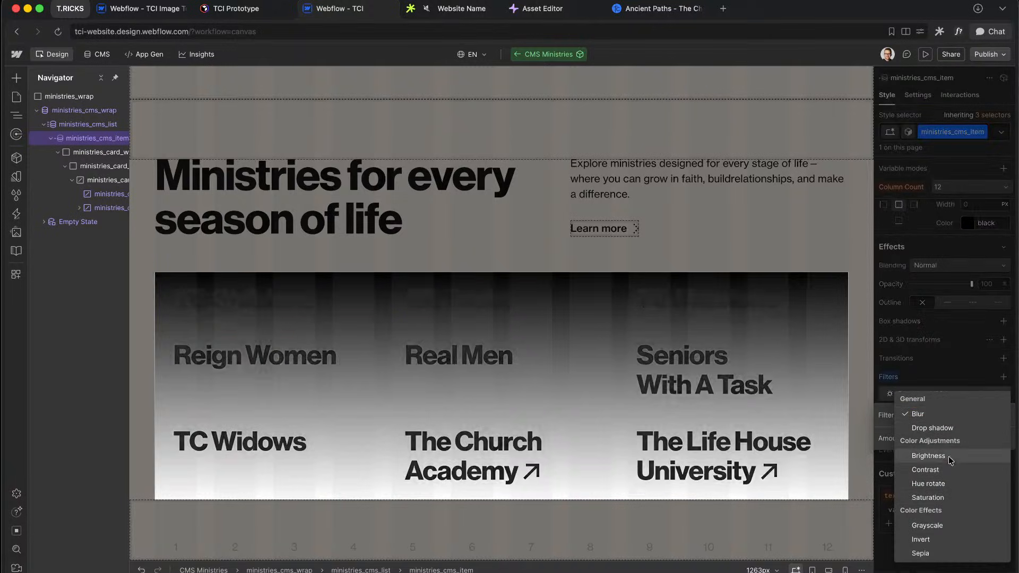
click(945, 428)
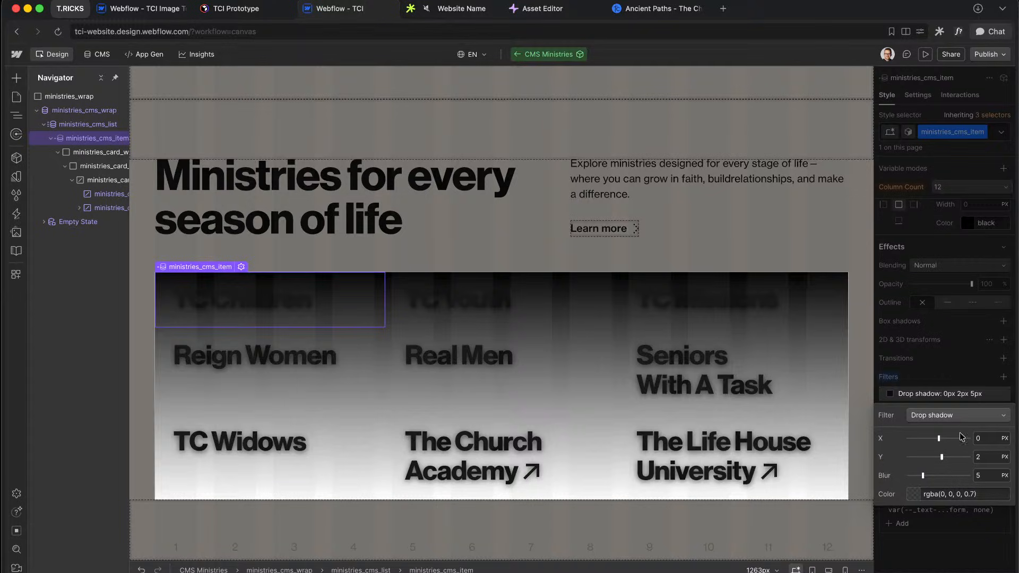
drag(923, 476, 950, 476)
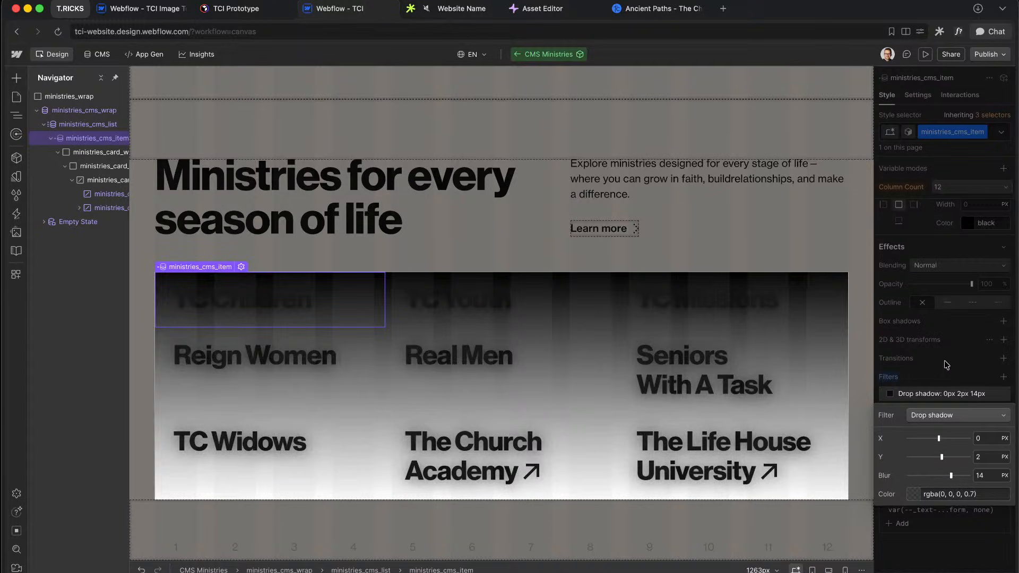
click(902, 381)
alt+click(888, 378)
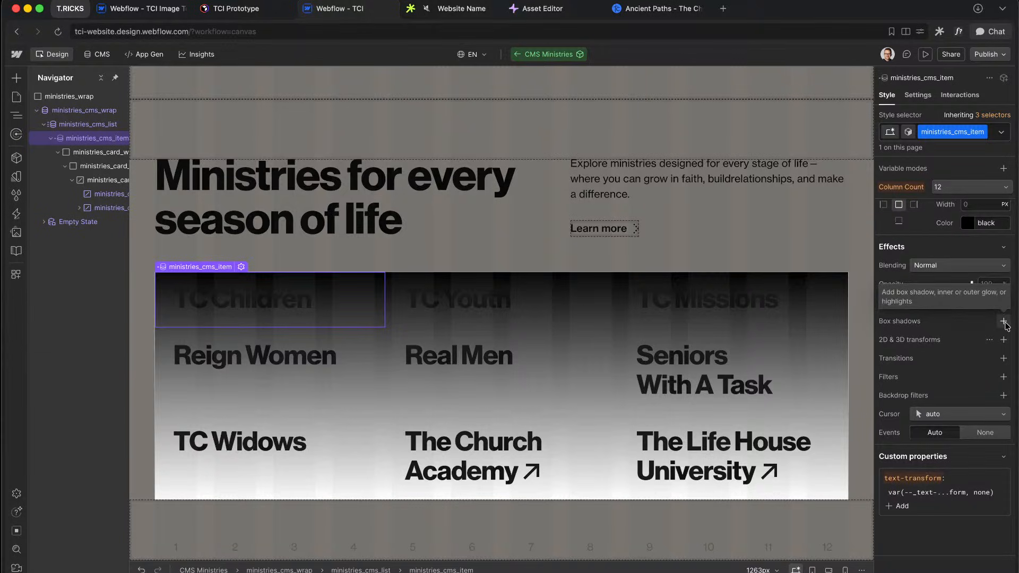
click(1004, 321)
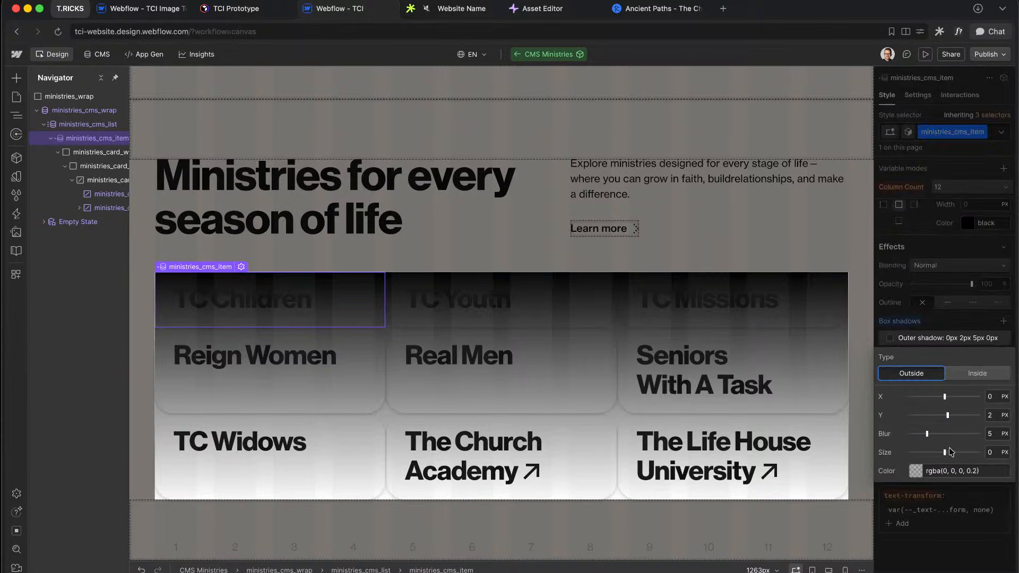
click(958, 331)
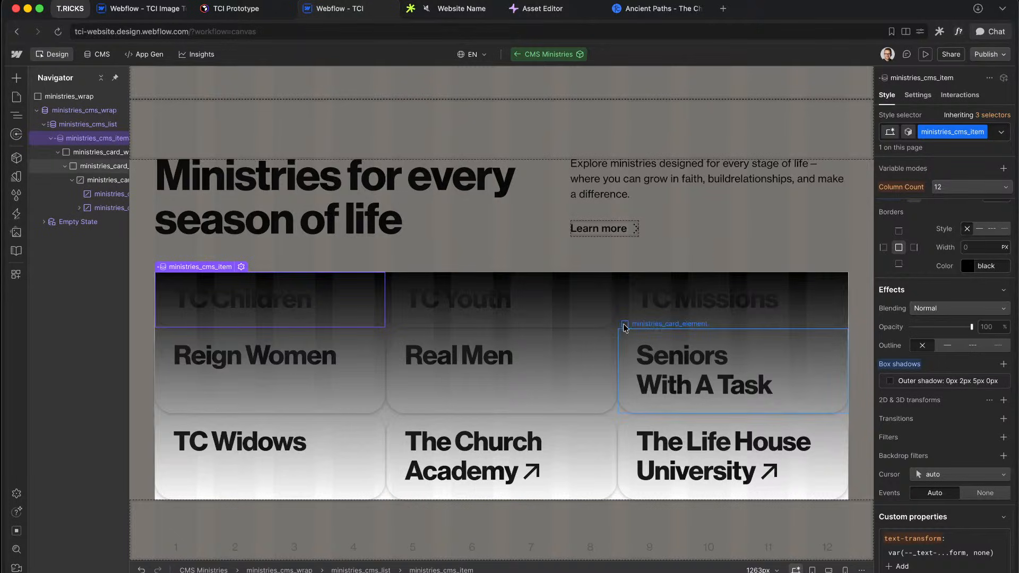
scroll(898, 421, down, 3)
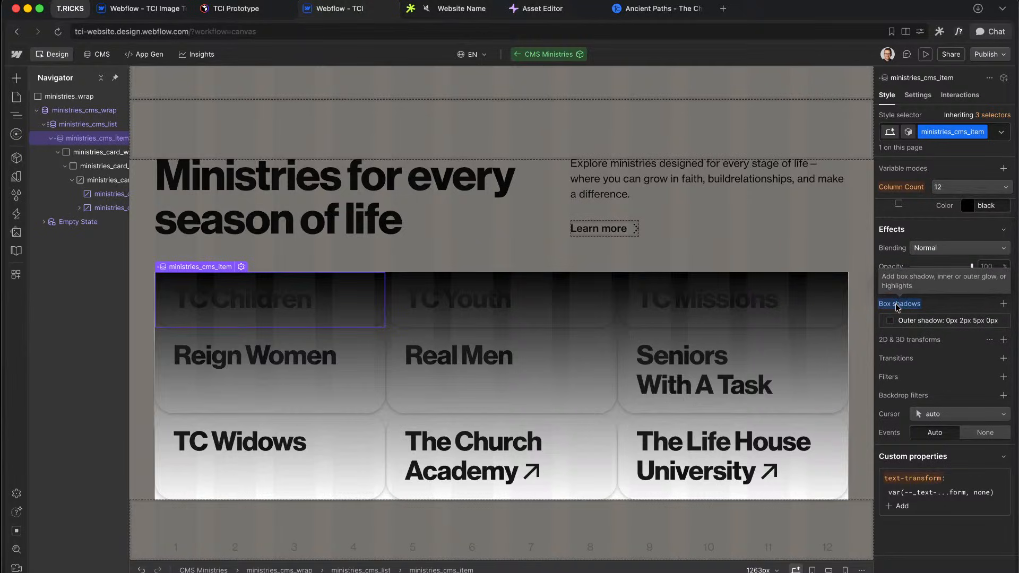
alt+click(899, 305)
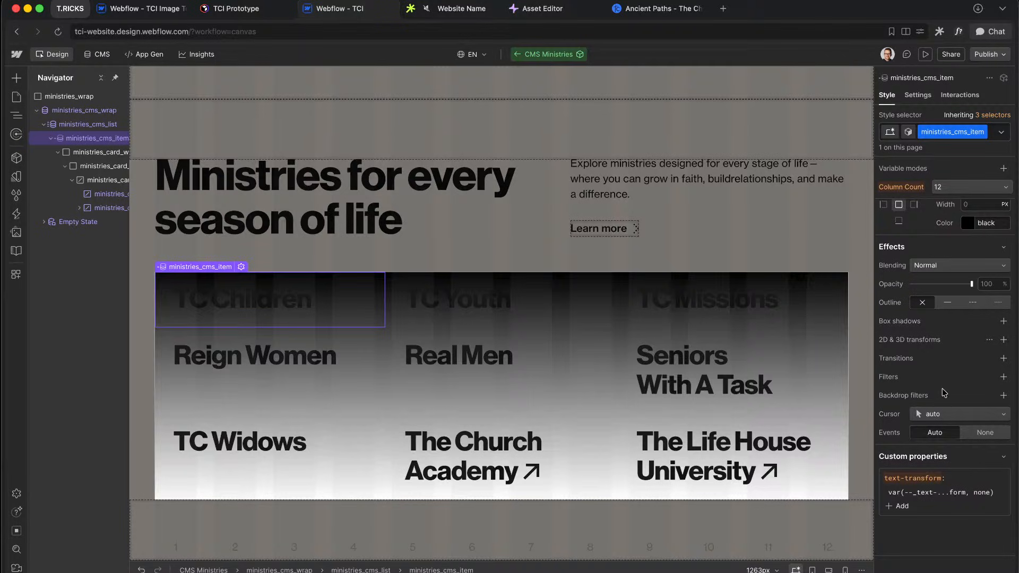
scroll(944, 393, up, 15)
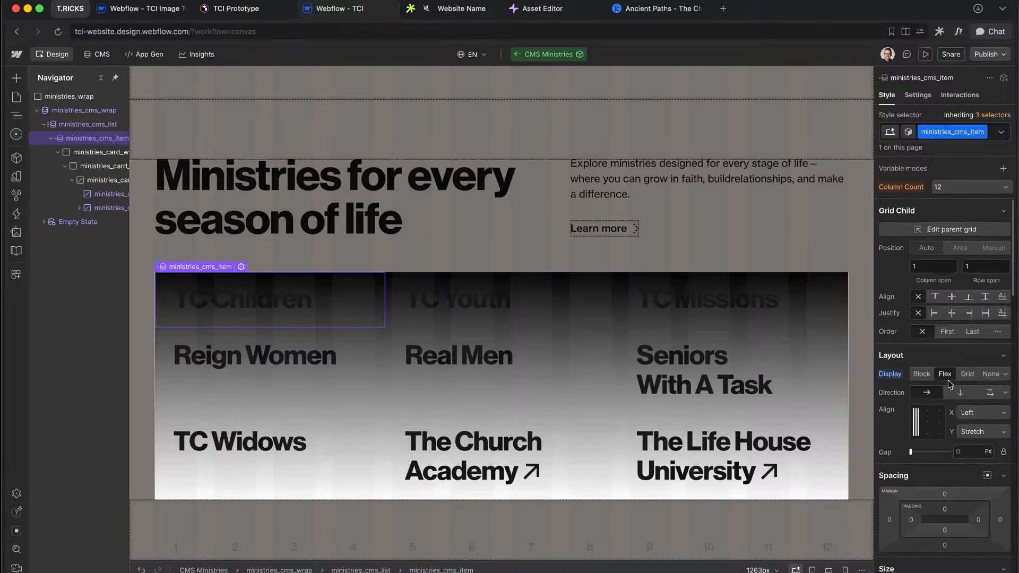
Step: Set ministries_cms_item to Relative position with a z-index of 1
scroll(948, 380, down, 7)
click(950, 400)
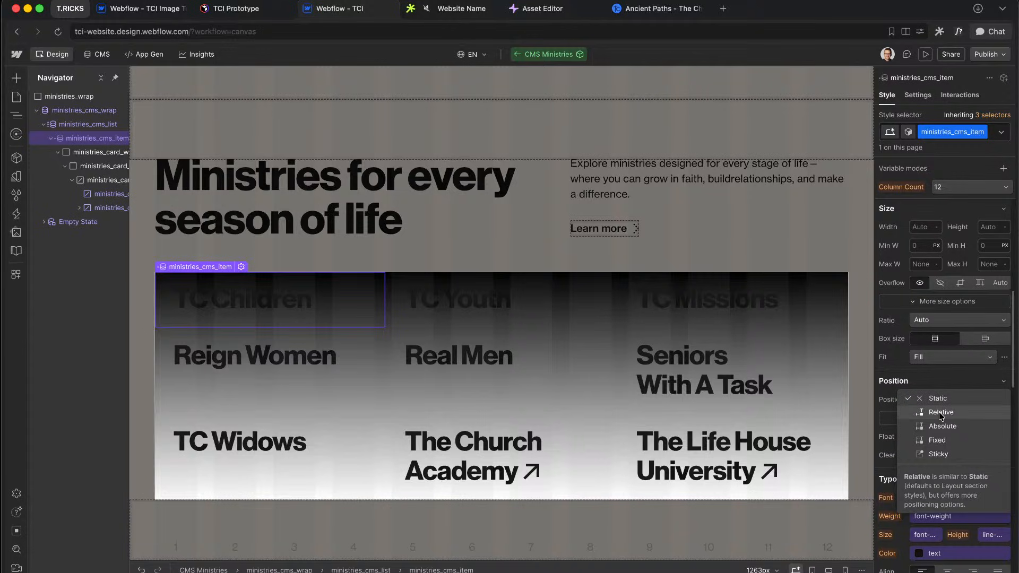
click(941, 414)
scroll(944, 349, up, 7)
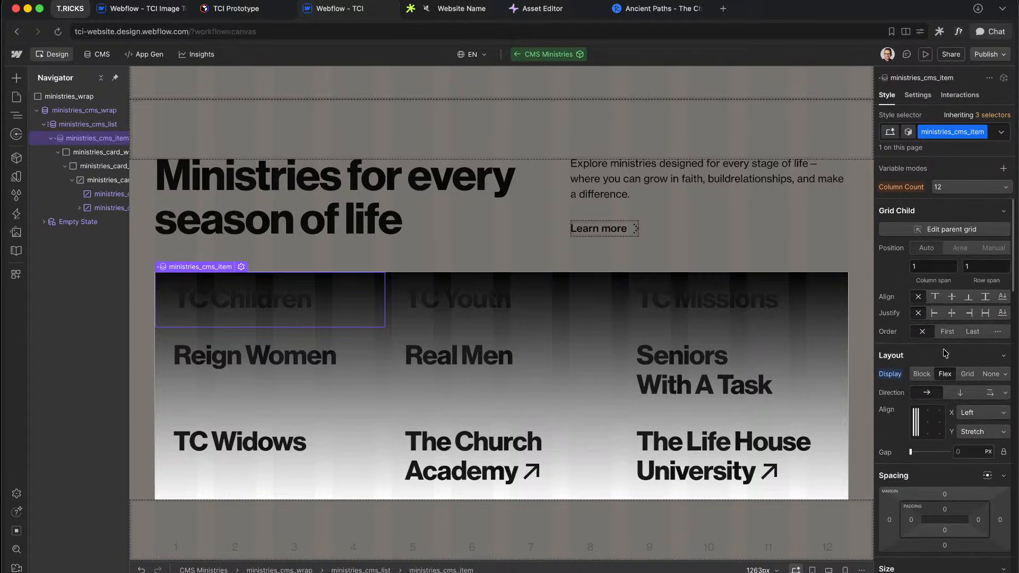
scroll(946, 353, down, 15)
scroll(945, 353, up, 3)
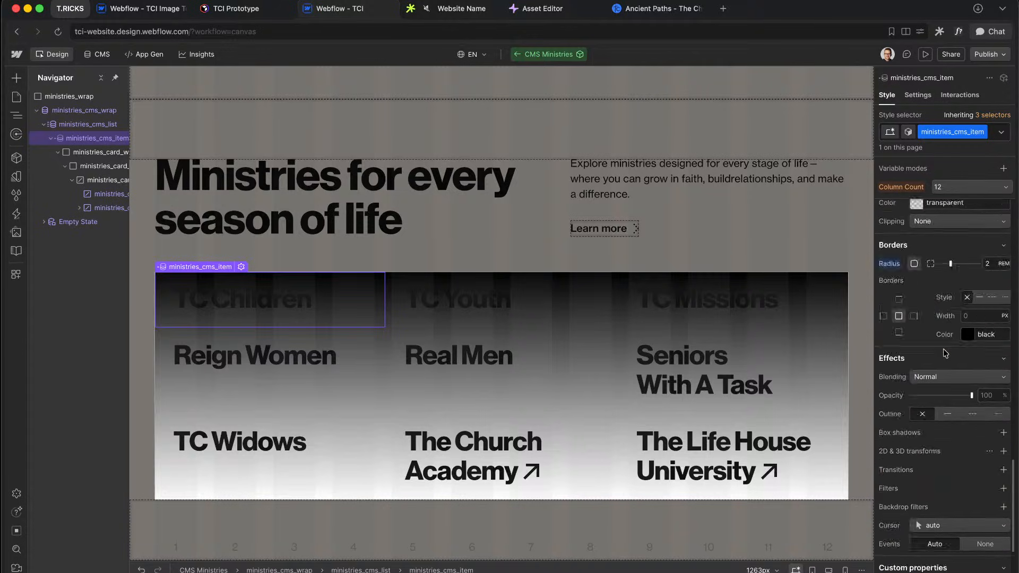
scroll(946, 354, up, 8)
click(994, 511)
text(1)
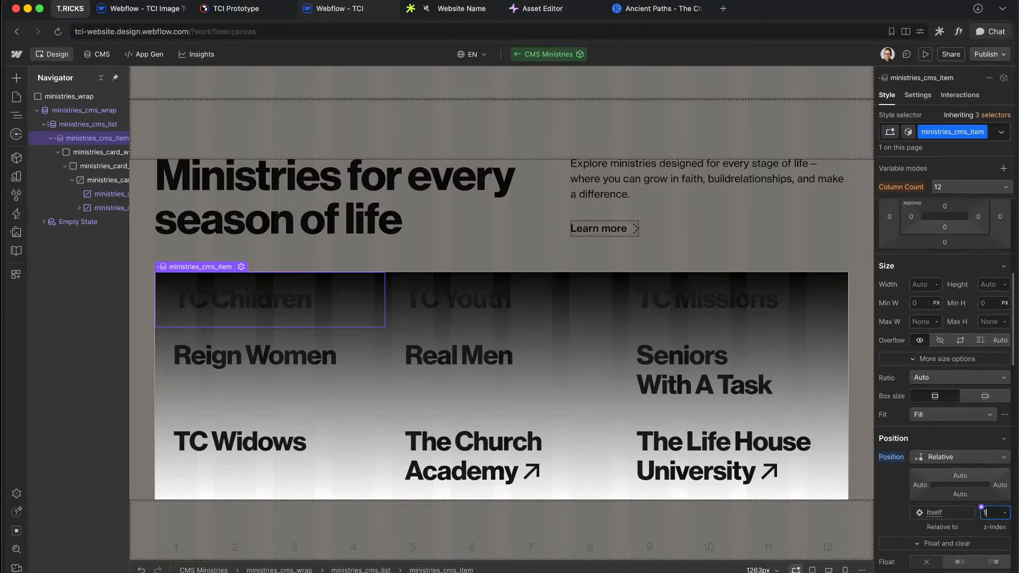
scroll(954, 378, down, 8)
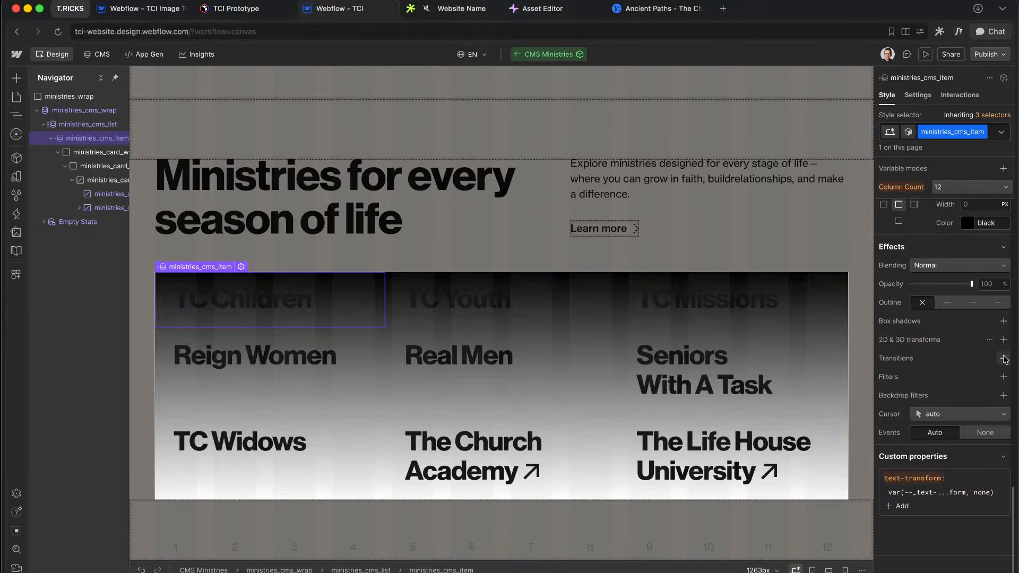
click(1004, 322)
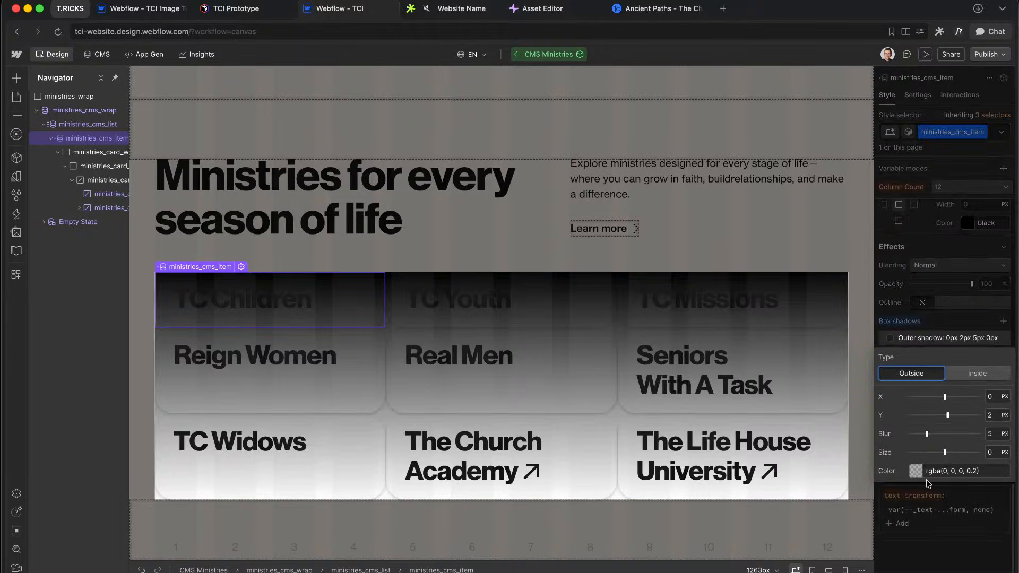
Step: Make the new outer shadow colour fully opaque black
click(942, 468)
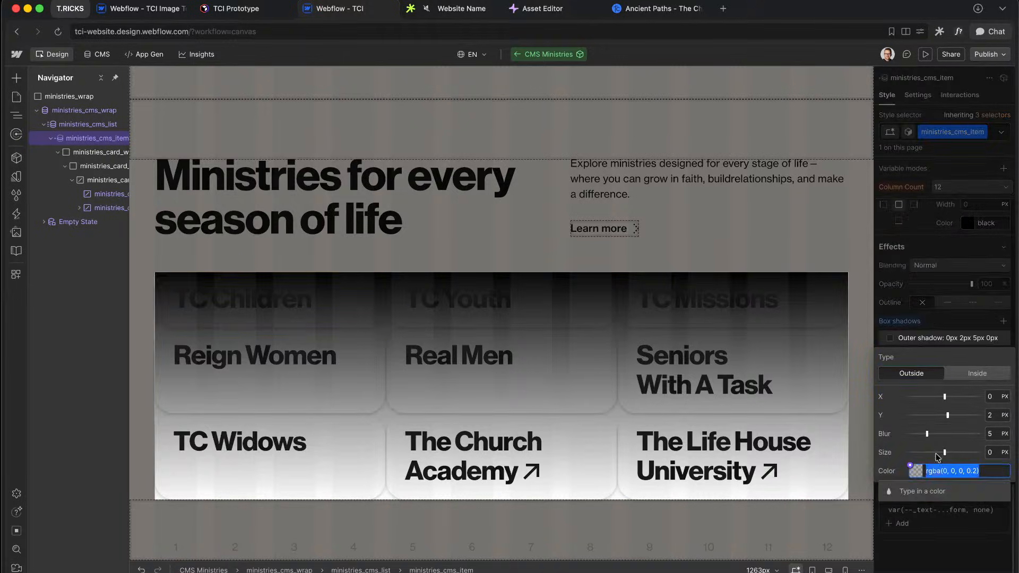
click(916, 474)
drag(950, 412, 1013, 406)
click(963, 498)
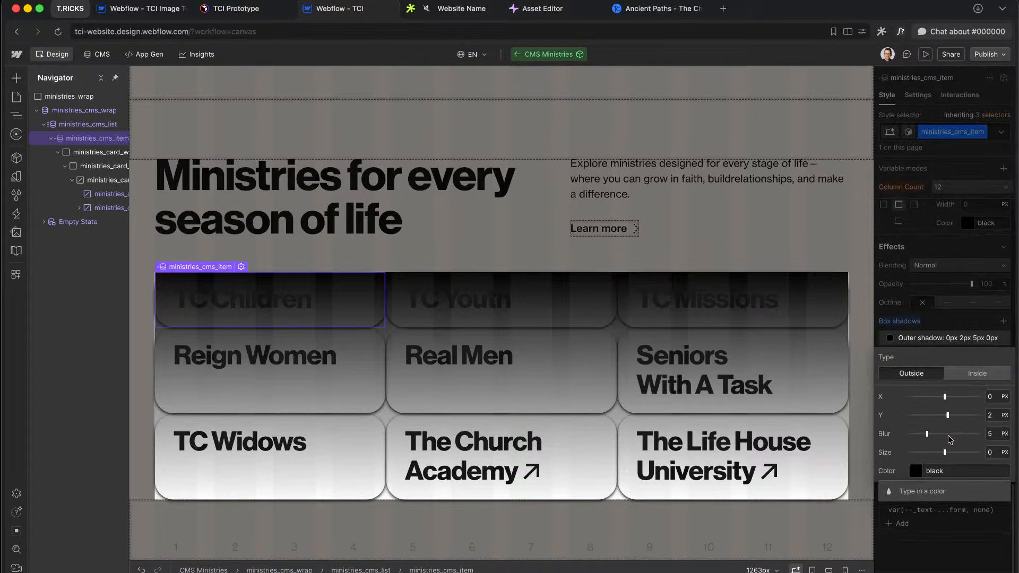
click(992, 438)
key(Return)
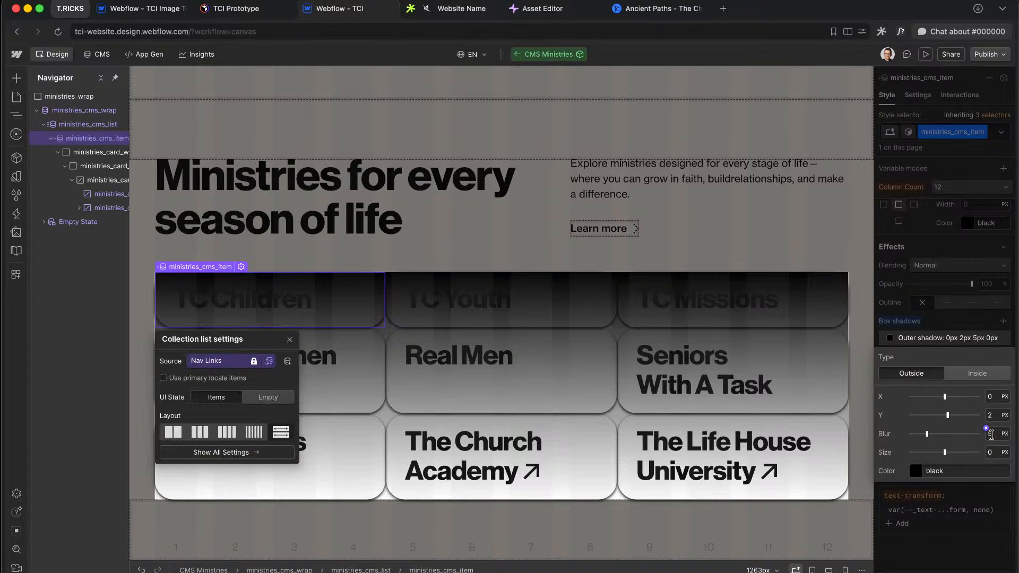
Step: Experiment with the shadow's blur, spread and offset, using 0 offset and 2rem values
click(996, 433)
text(0)
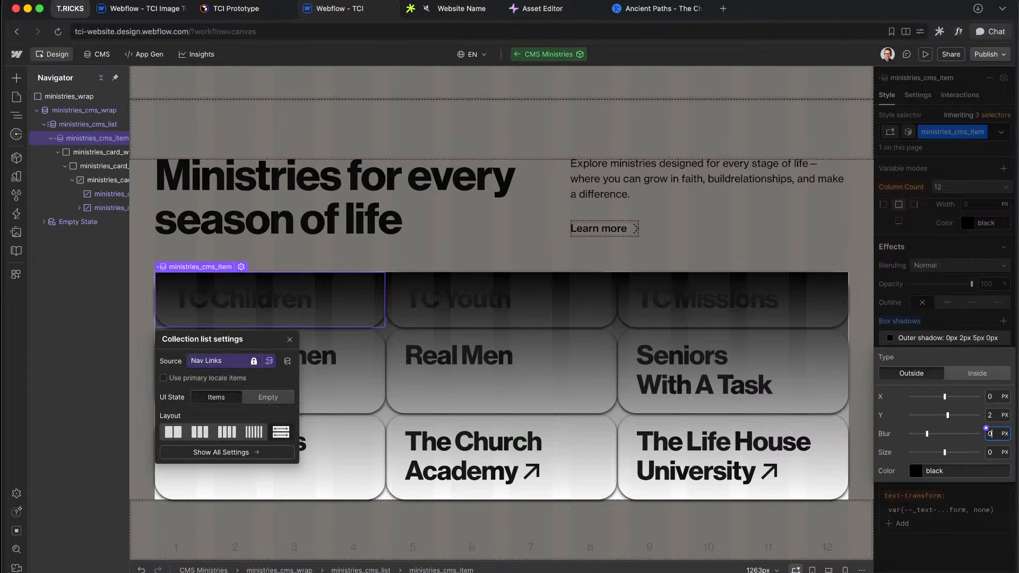
click(988, 449)
text(2rem)
key(Return)
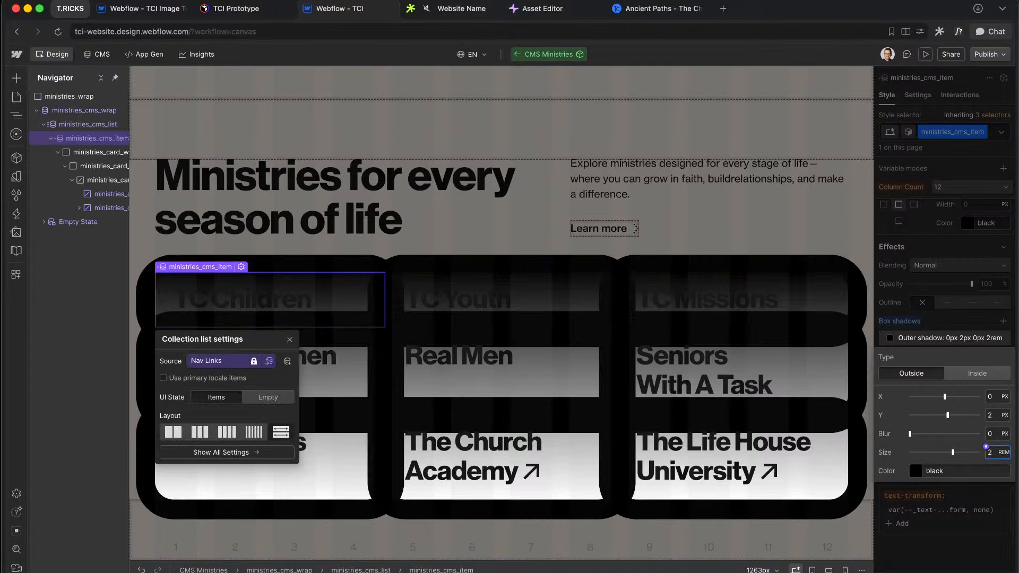
click(996, 417)
text(0)
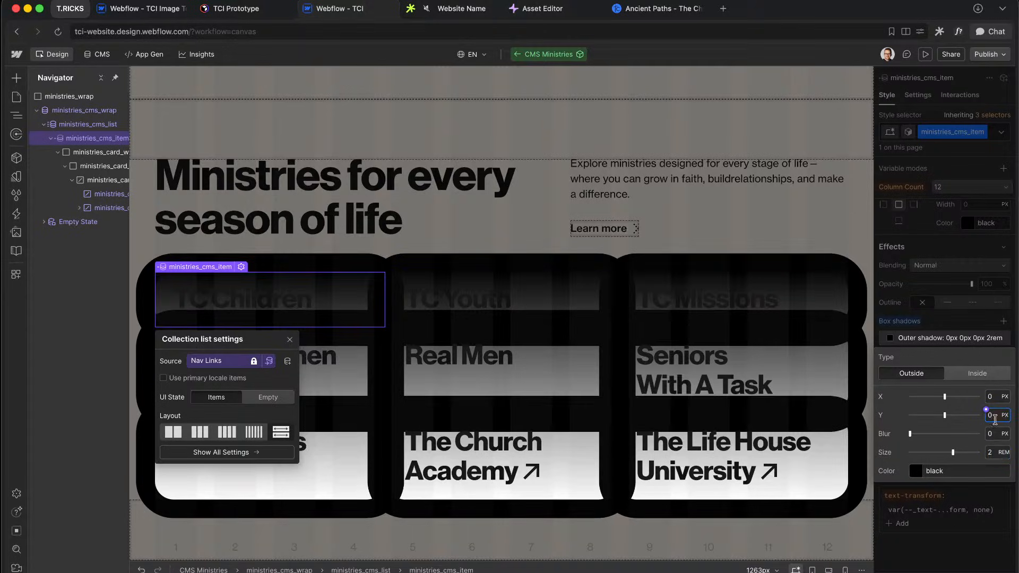
click(993, 450)
text(0)
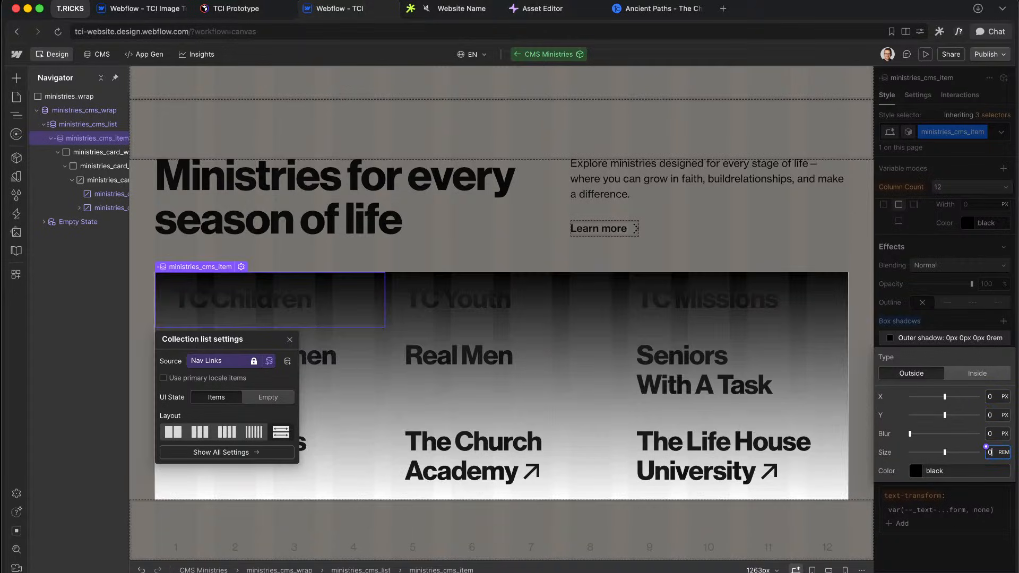
click(993, 434)
text(2rem)
key(Return)
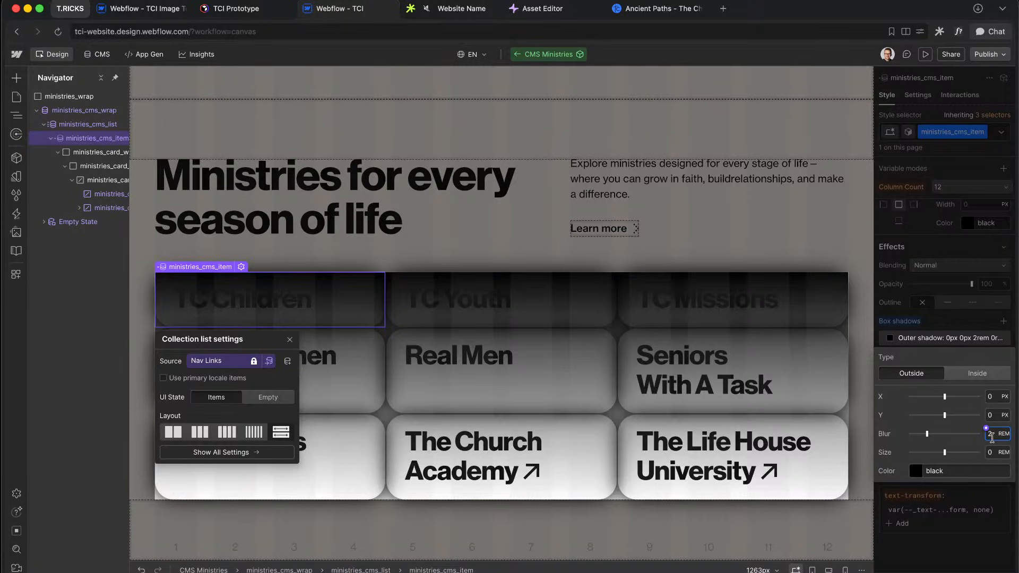
Step: Settle on 0 blur and spread 2, then open a new browser tab beside Webflow
text(0)
key(Return)
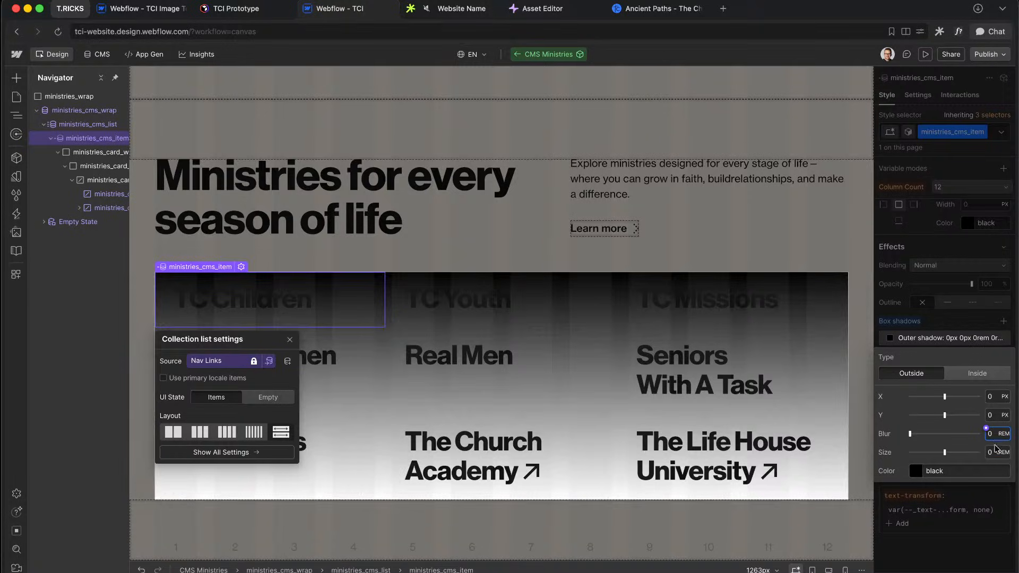
click(993, 450)
text(2)
key(Return)
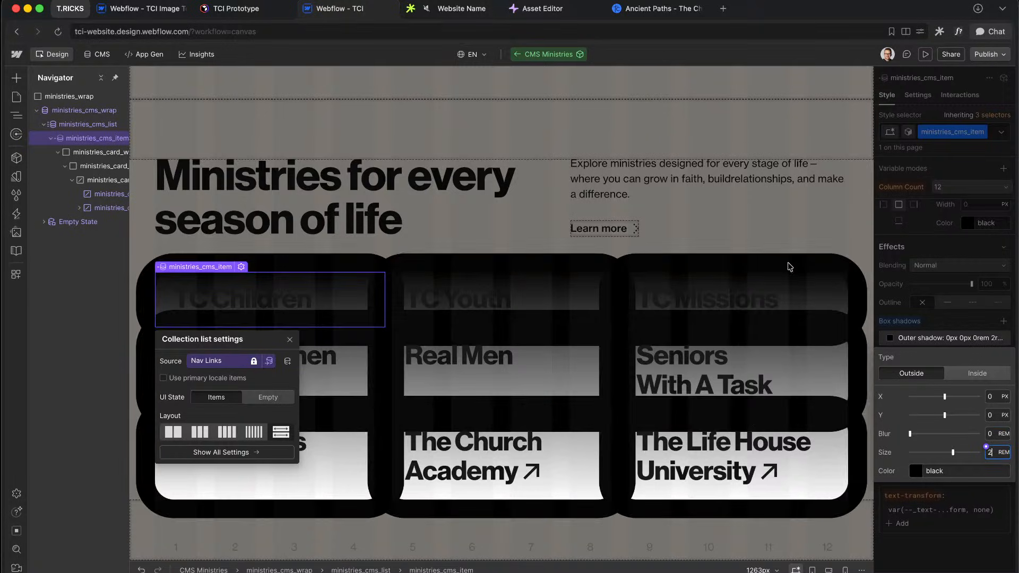
click(725, 10)
drag(740, 16, 475, 10)
Step: On claude.ai, ask how to make a shadow that goes inside the cards but not outside
text(claude.ai)
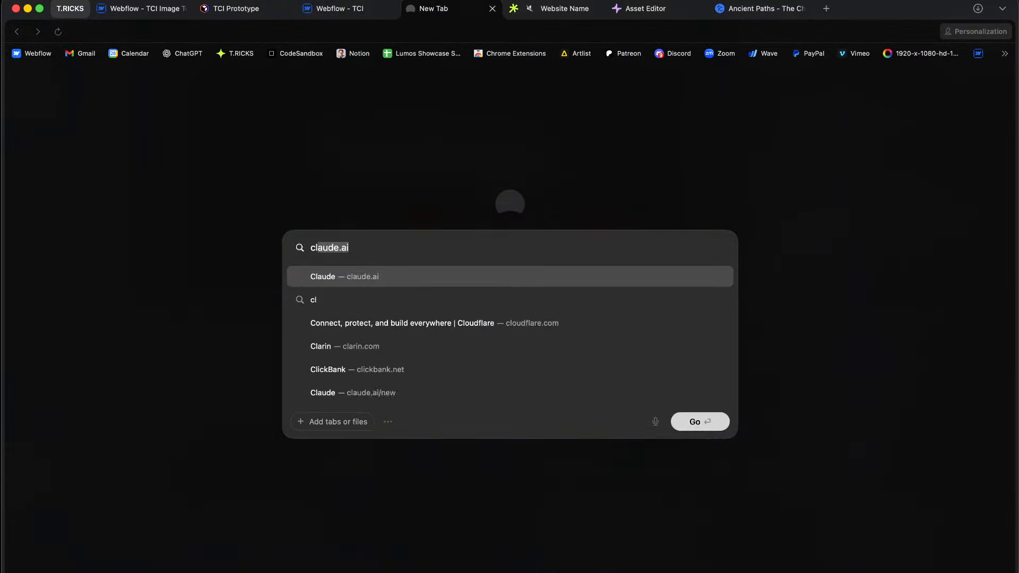
key(Return)
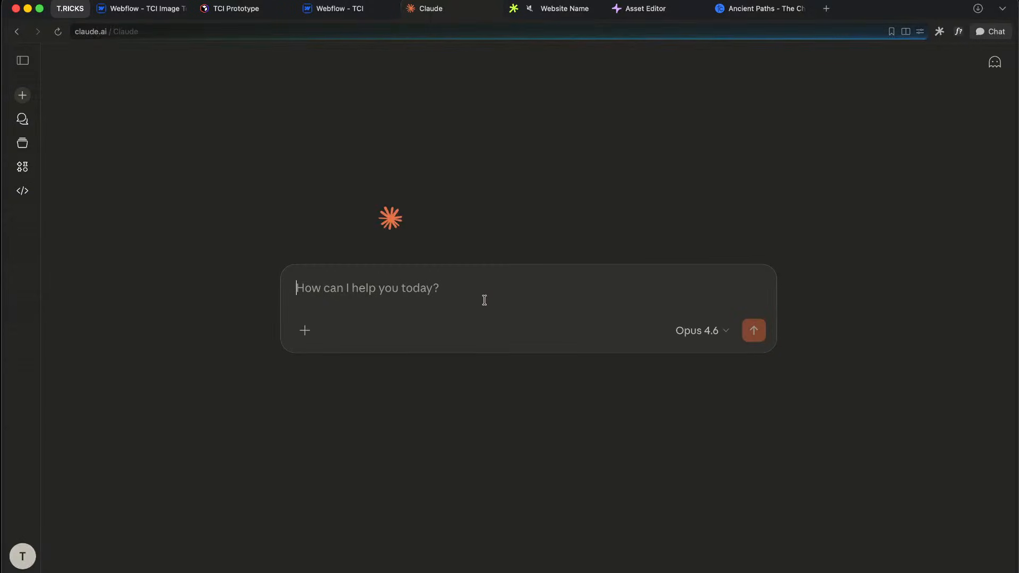
text(how to make )
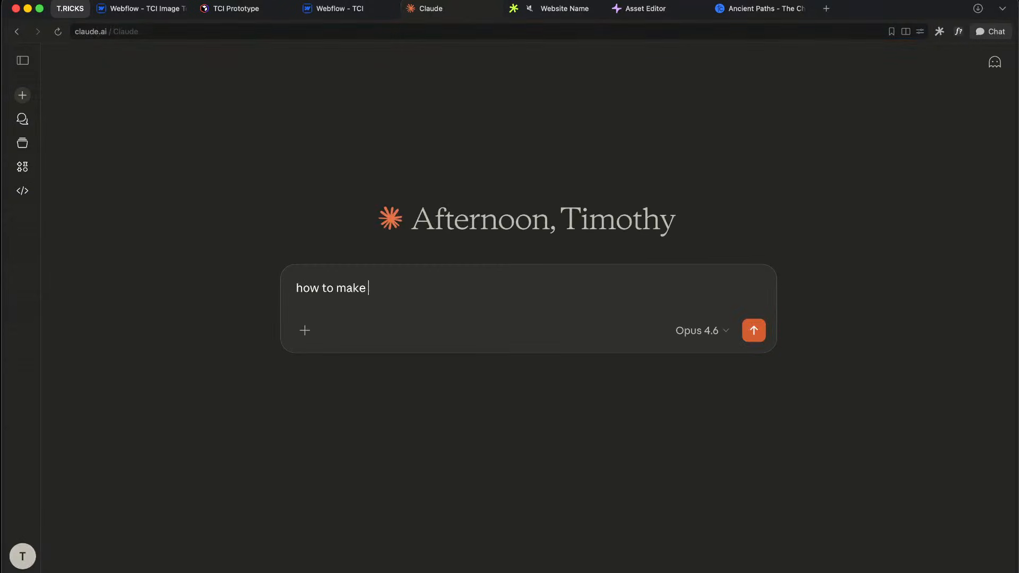
text(a shadow)
text( that g)
key(BackSpace)
text(that goes inside m)
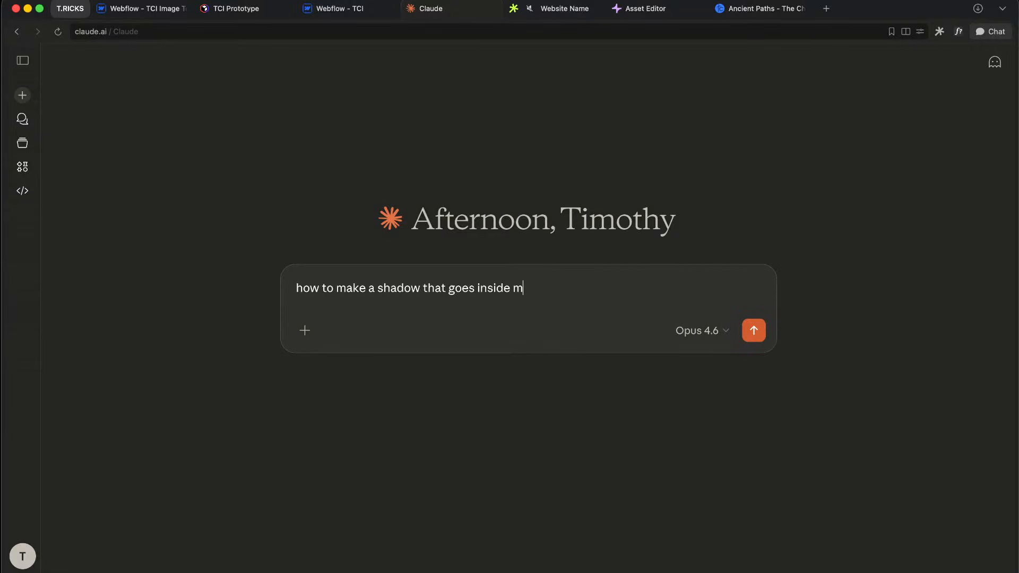
text(y cards but not ou)
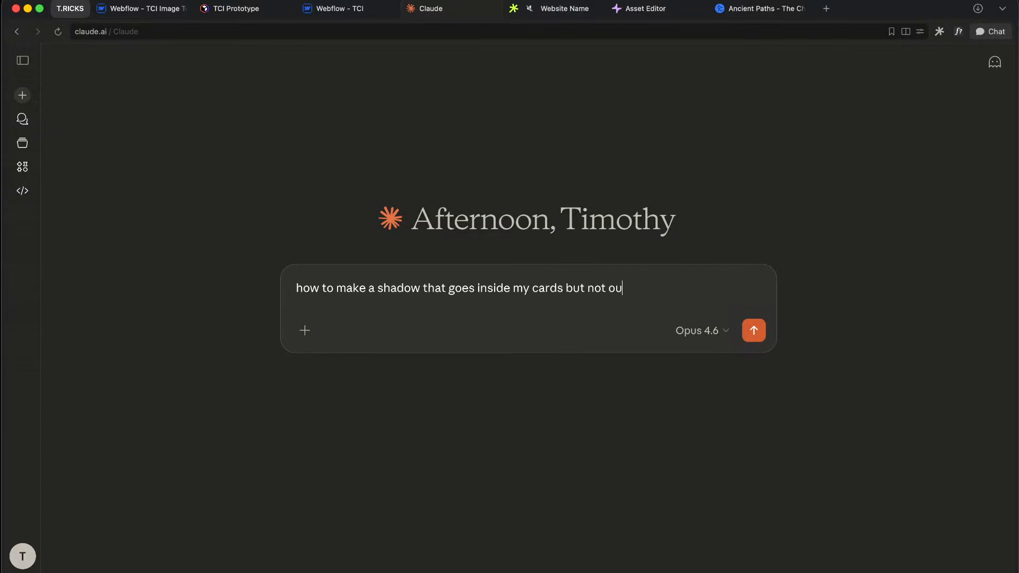
text(tside of it. cards have a tr)
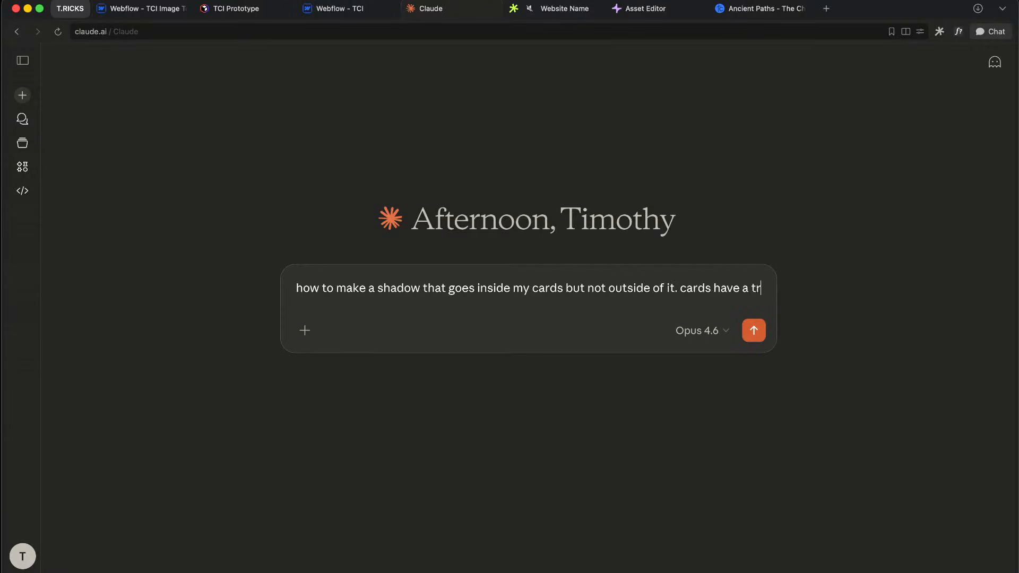
text(ansparent background)
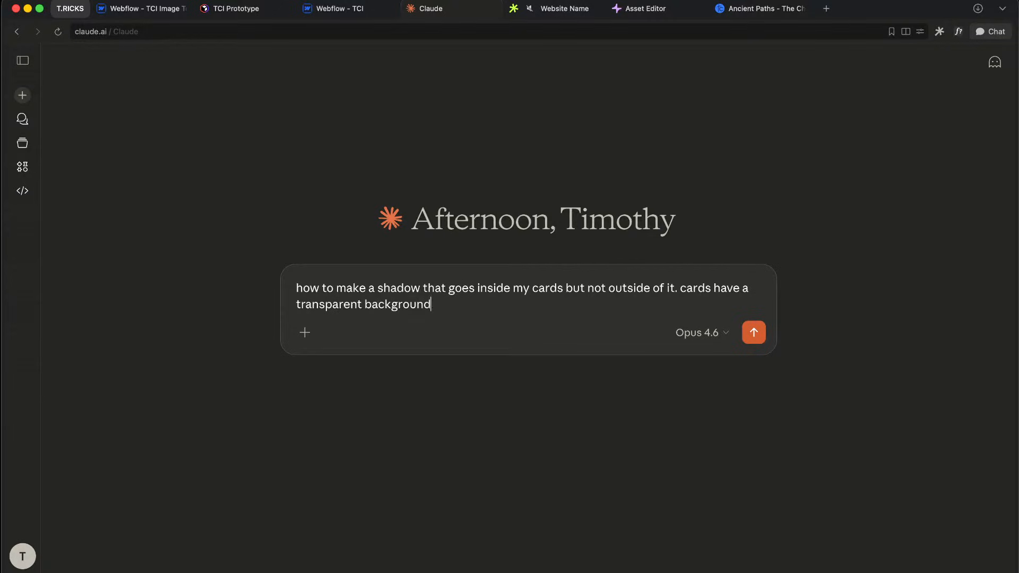
key(Return)
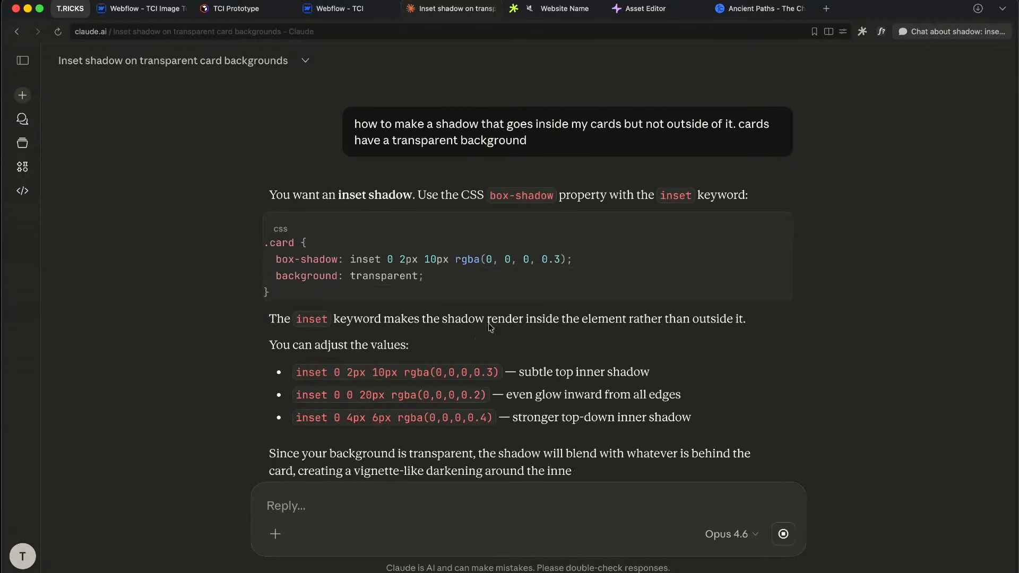
Step: Review the suggested code and send a follow-up asking for a large solid, unblurred shadow
drag(581, 262, 275, 260)
scroll(488, 387, down, 3)
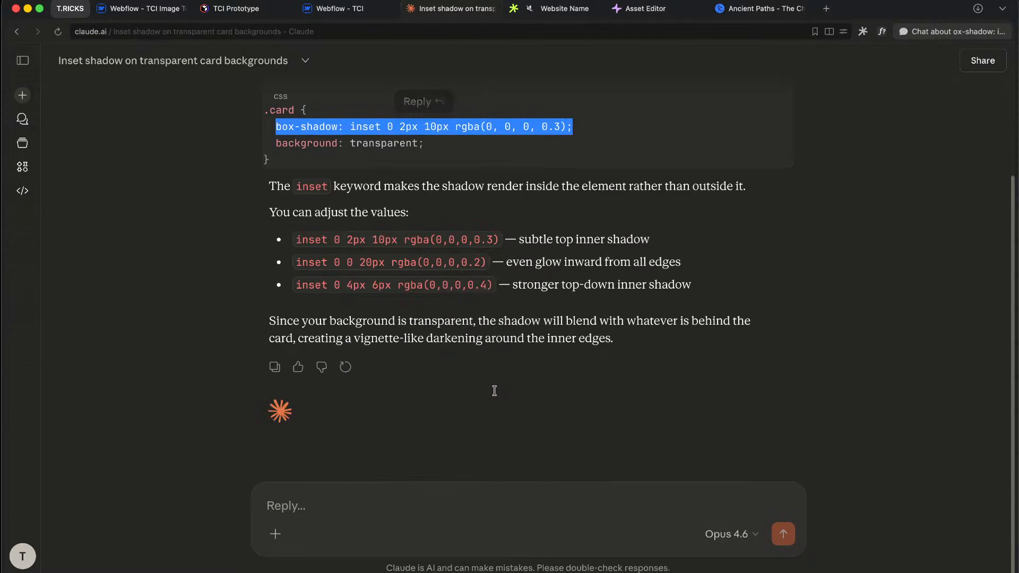
click(432, 506)
text(THat the s)
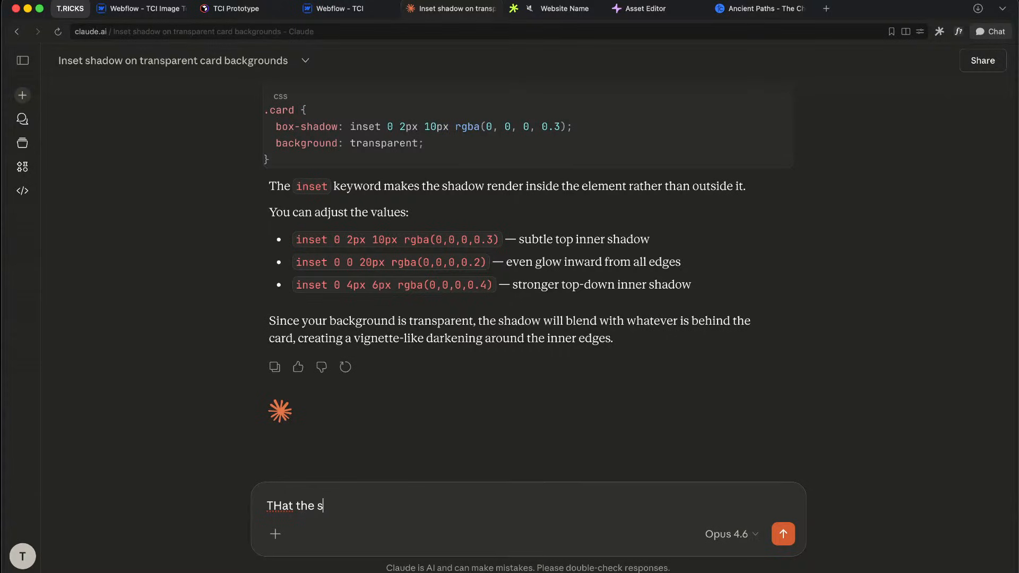
key(BackSpace)
key(super+a)
text(m)
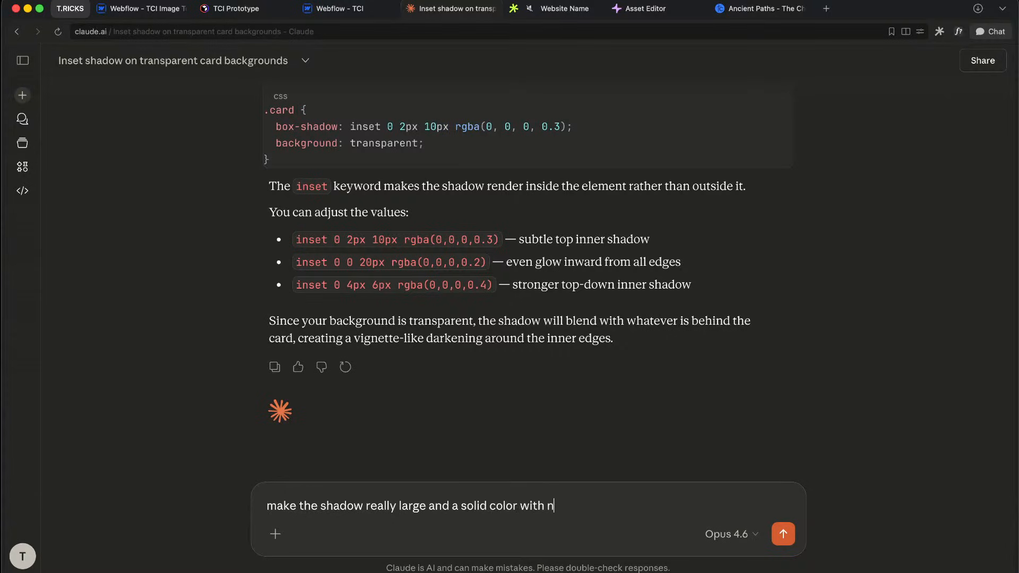
text(ur)
key(Return)
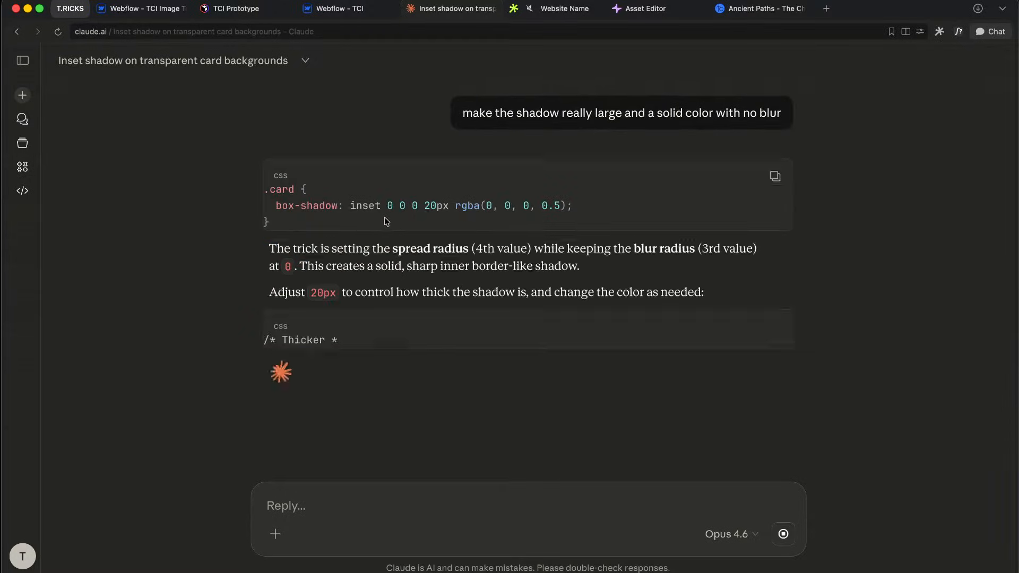
Step: Copy the inset 0 0 0 20px box-shadow line and return to Webflow
drag(321, 215, 307, 212)
click(318, 212)
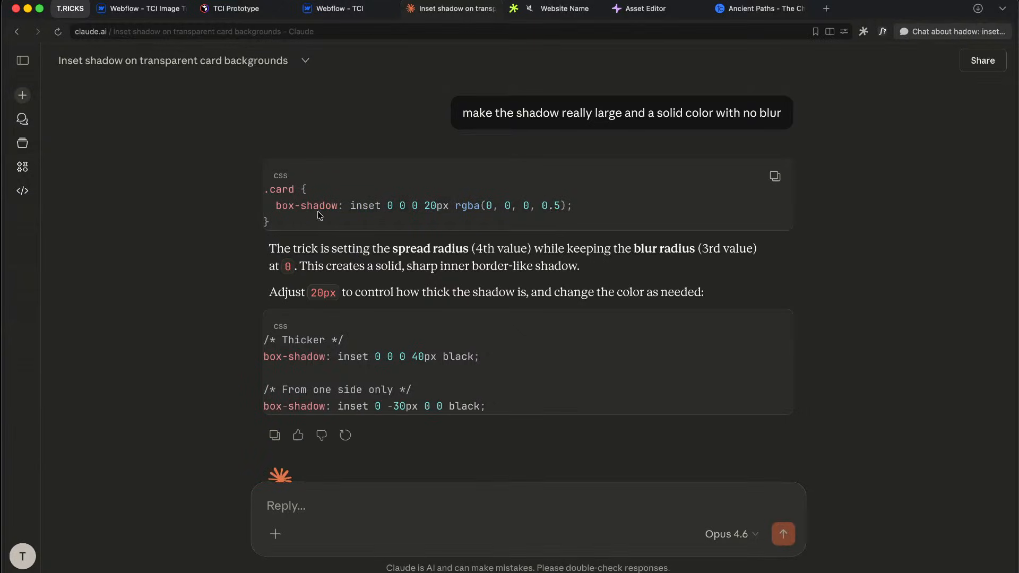
drag(593, 213, 276, 206)
key(ctrl+c)
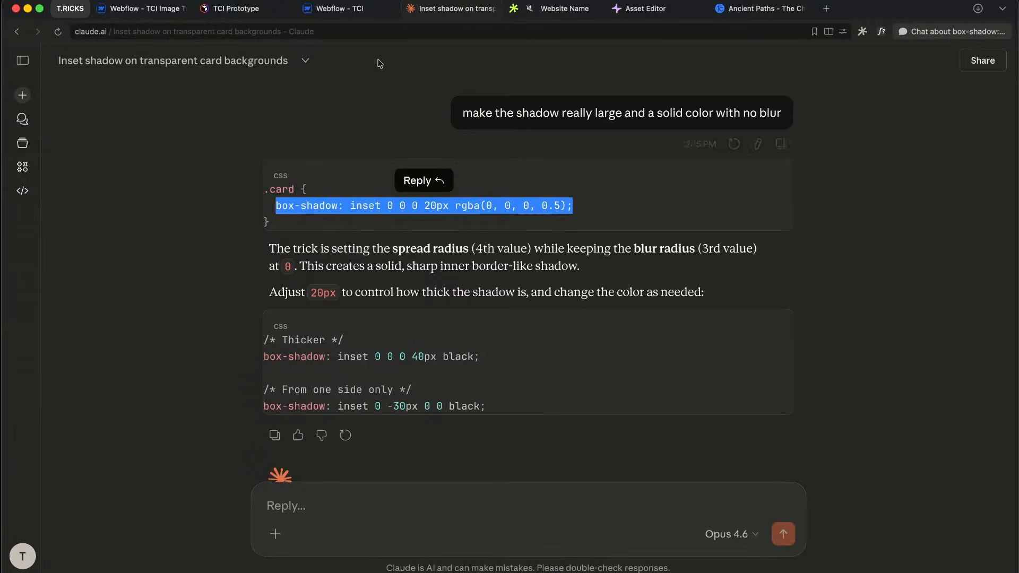
click(337, 11)
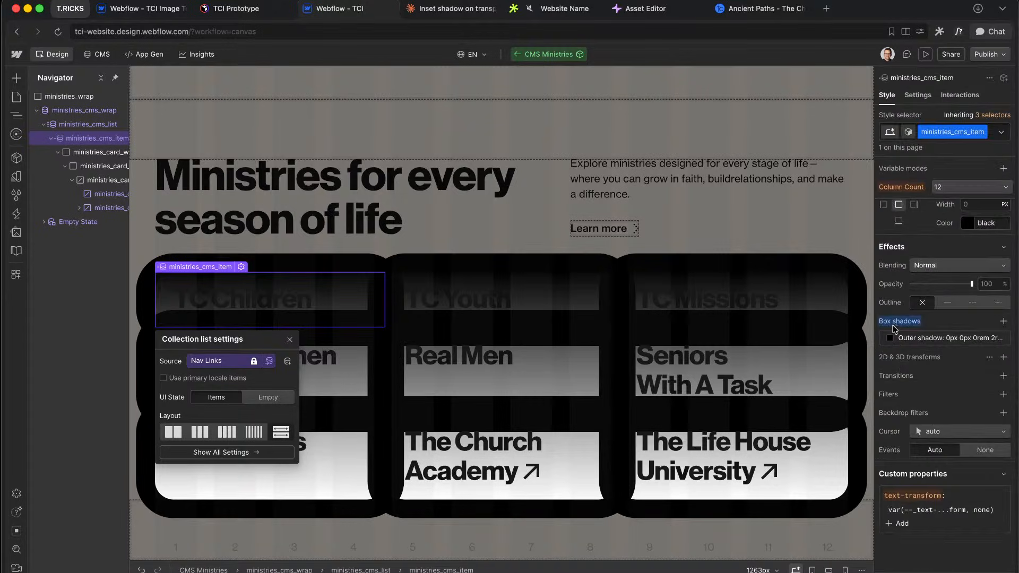
Step: Paste the inset 0 0 0 20px rgba(0,0,0,0.5) shadow into the cards' Box shadows
key(ctrl+v)
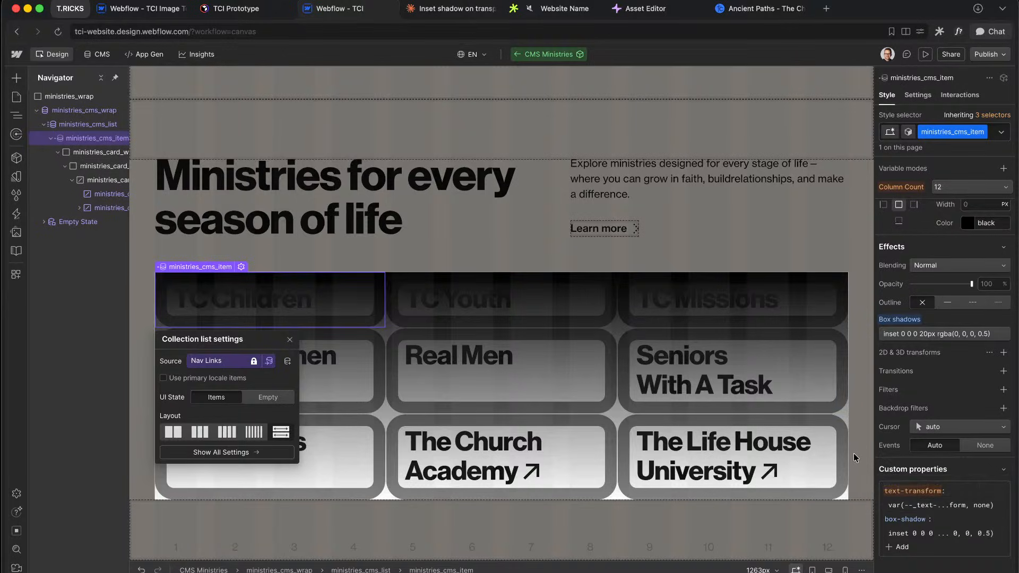
click(755, 11)
click(541, 16)
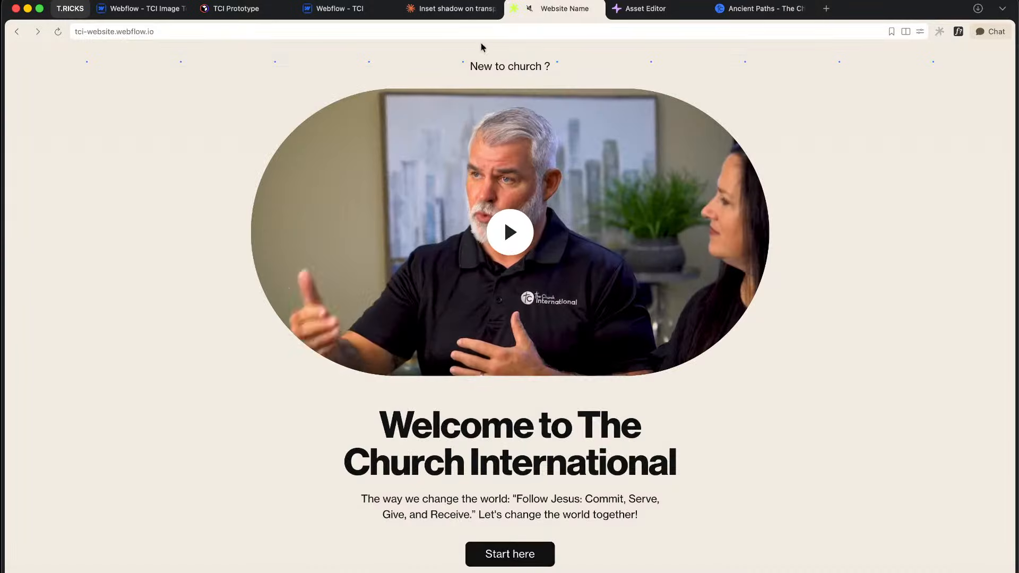
Step: Back in the Claude chat, begin a follow-up reply starting with 'that'
click(455, 15)
click(465, 537)
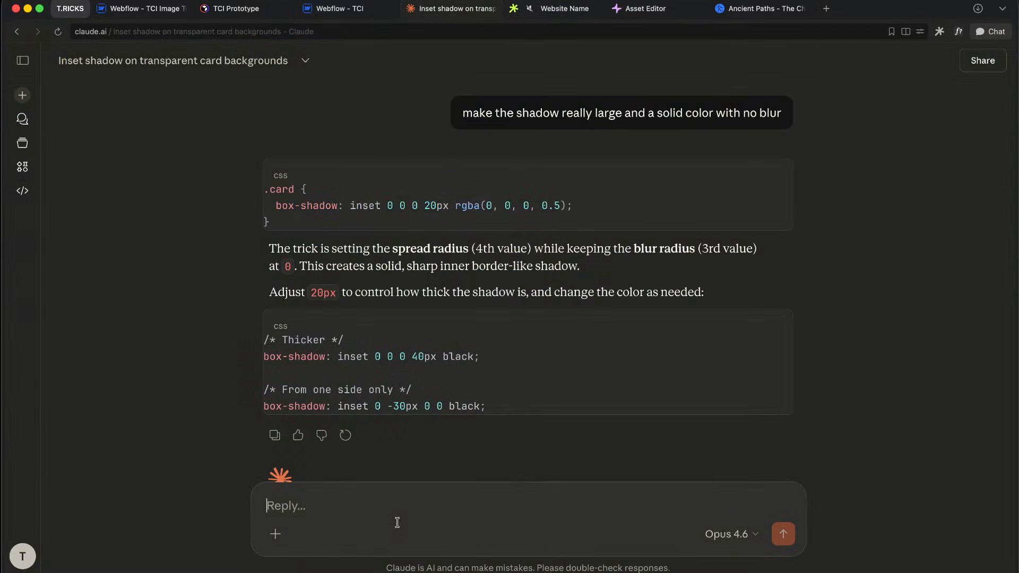
text(that's going inside the card. I want it to go outside the card)
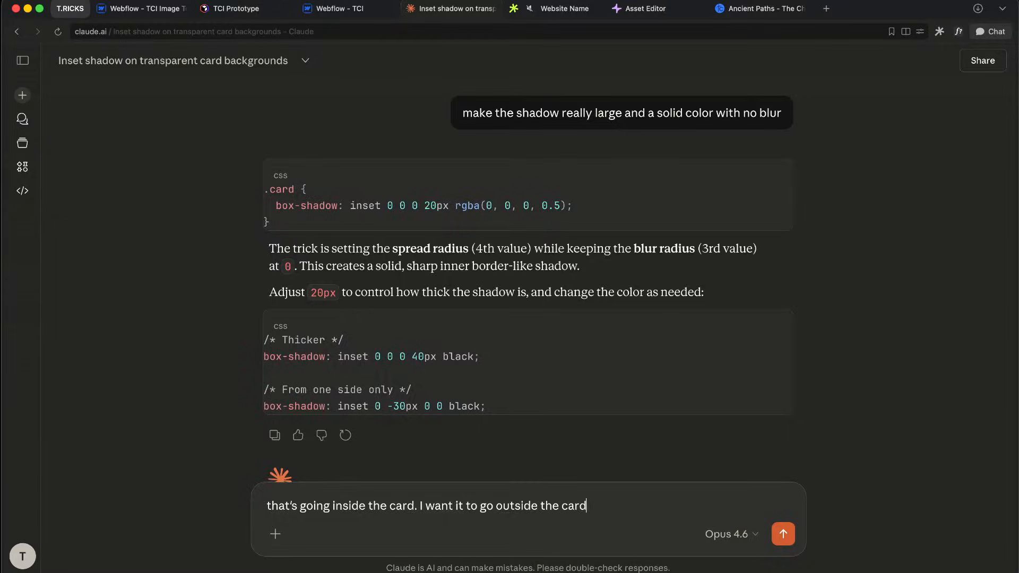
Step: Send the correction that the shadow should sit outside the card and read Claude's answer
key(Return)
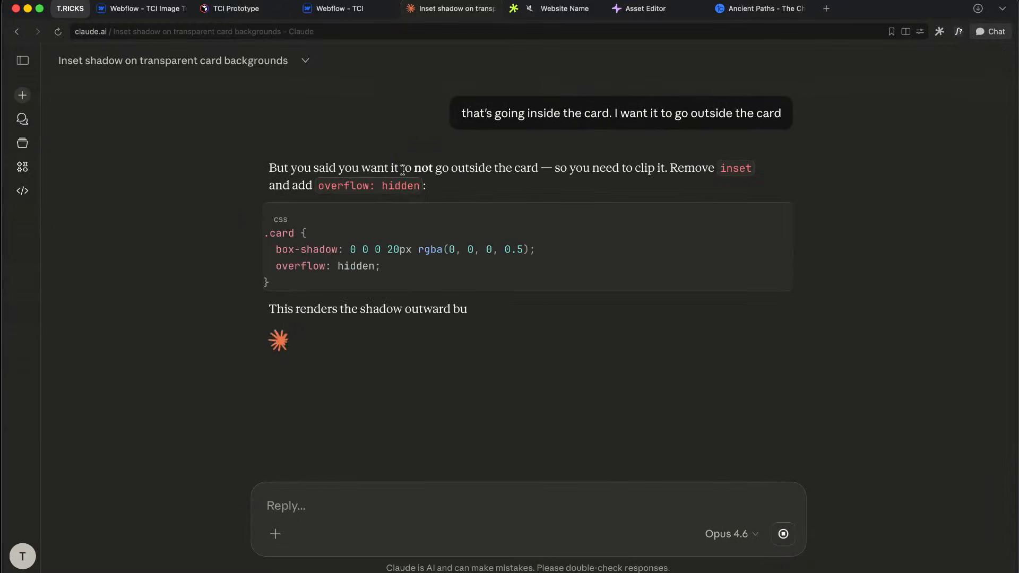
drag(402, 170, 537, 169)
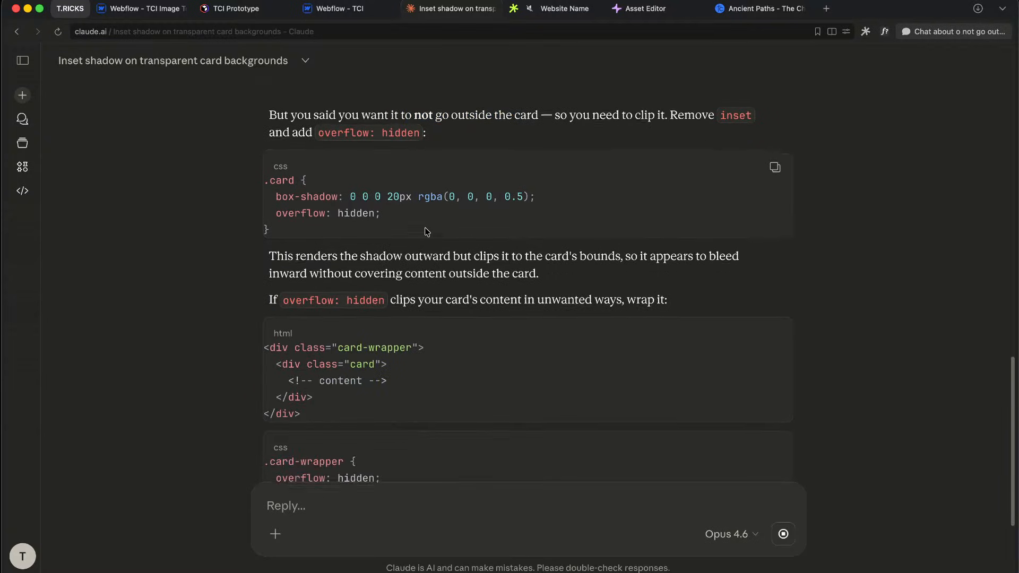
drag(325, 192, 359, 182)
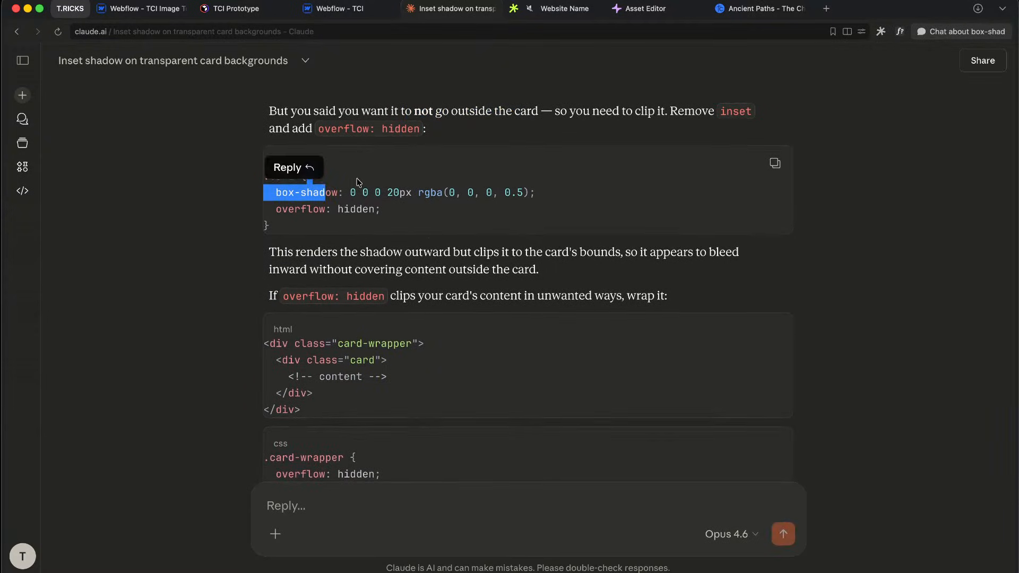
click(454, 194)
Step: Select the non-inset 0 0 0 20px box-shadow line and go back to Webflow
scroll(484, 244, down, 5)
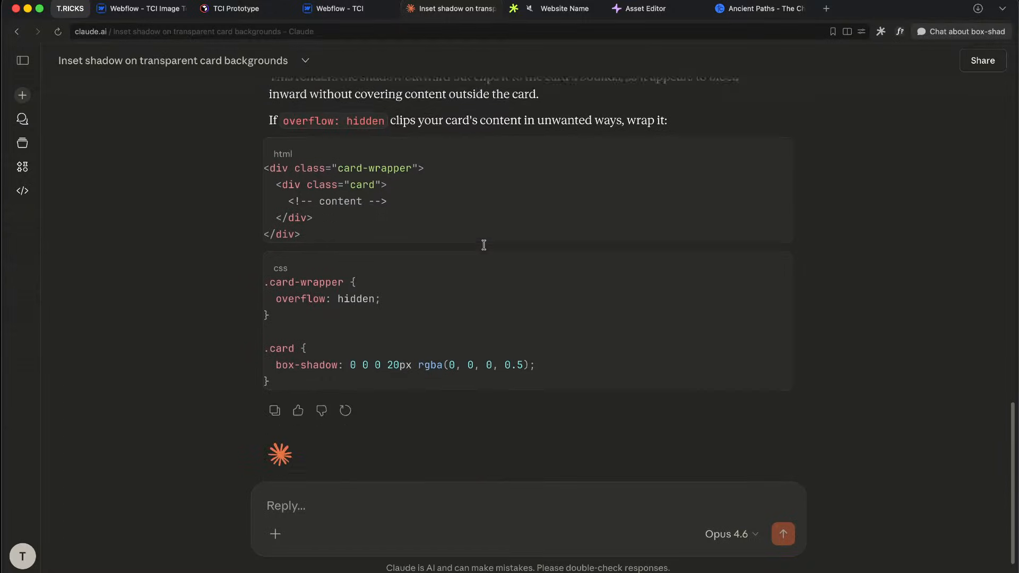
scroll(483, 249, up, 2)
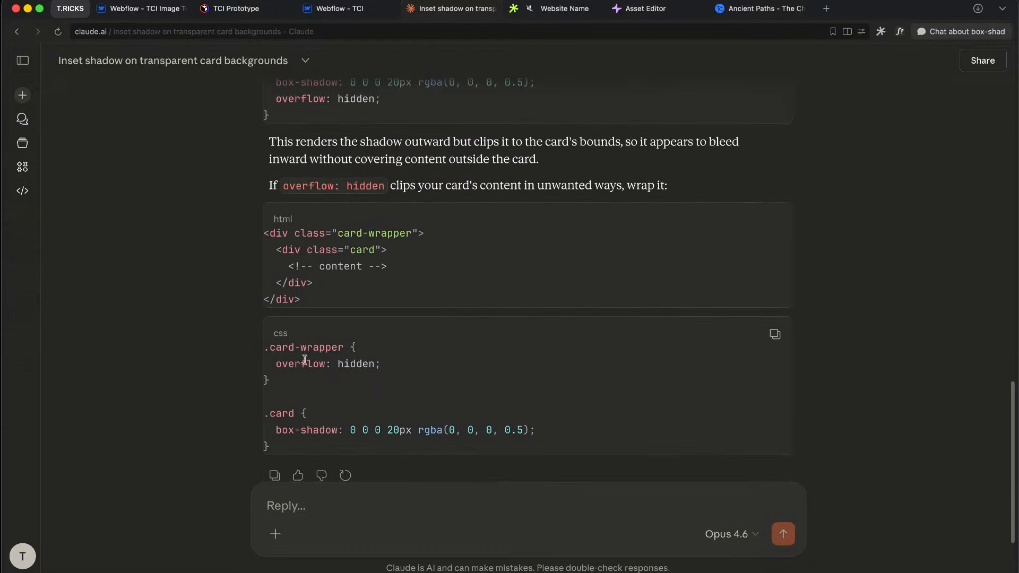
drag(289, 365, 370, 365)
click(445, 255)
scroll(446, 256, up, 4)
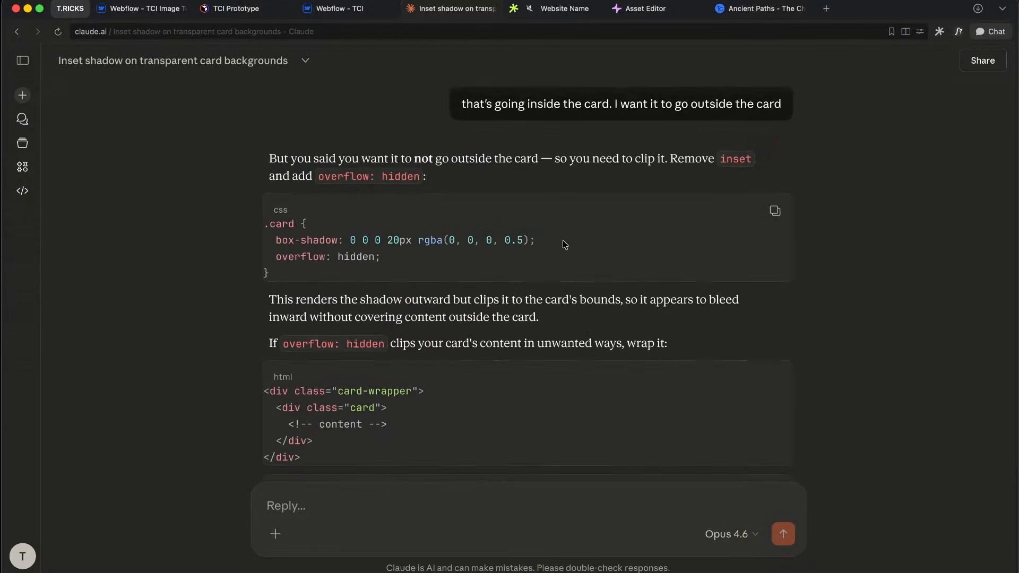
drag(566, 242, 275, 237)
key(super+c)
click(340, 8)
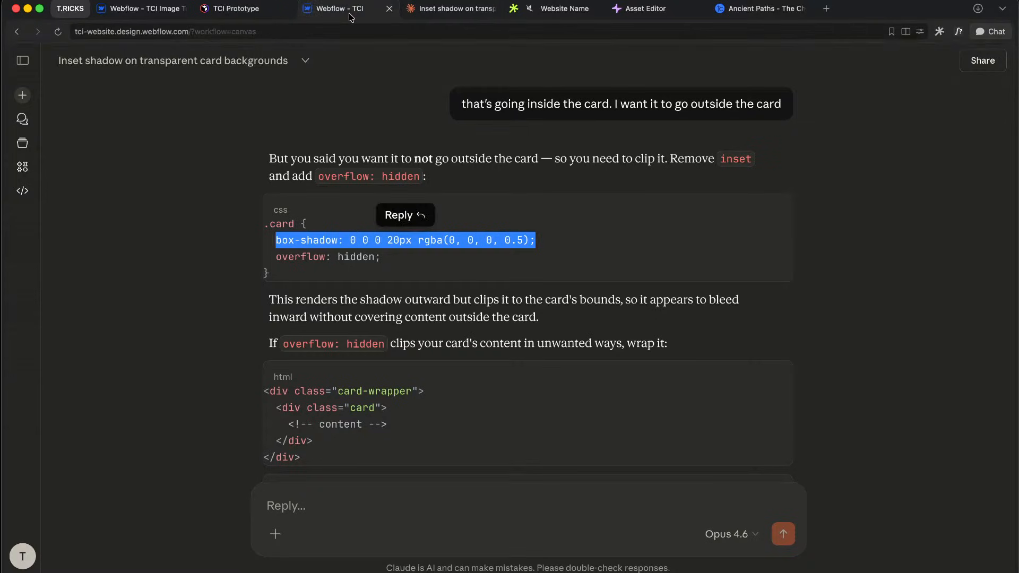
Step: Replace the custom shadow with a new 0px 3rem outer shadow and hide card overflow
alt+click(895, 320)
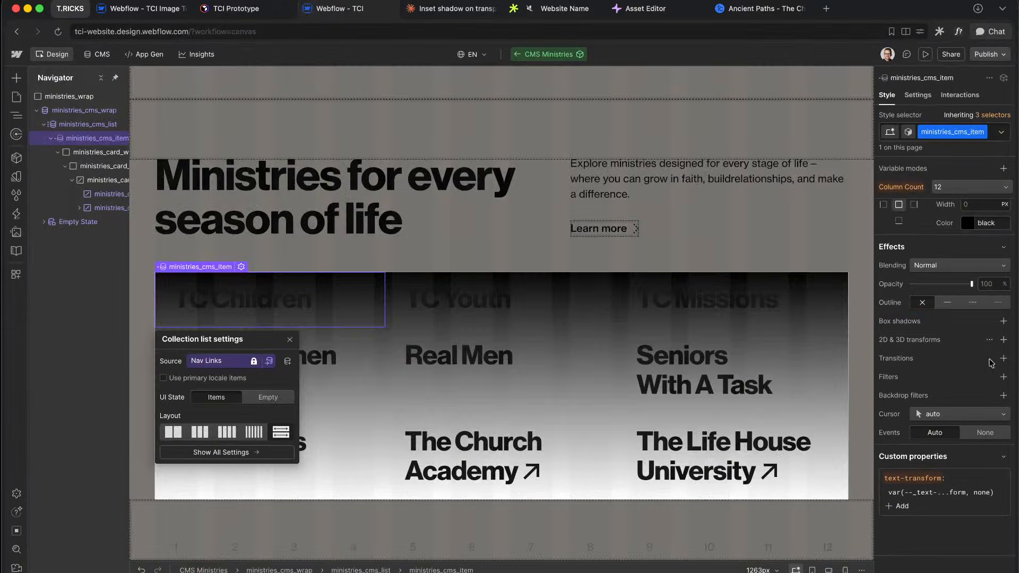
click(1004, 321)
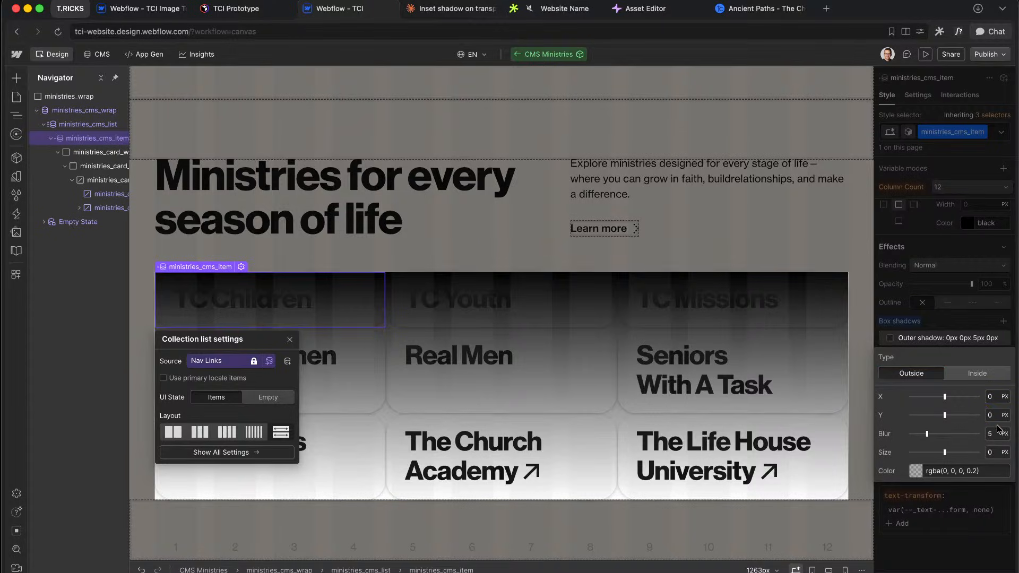
click(1002, 434)
click(979, 445)
text(0px 3rem)
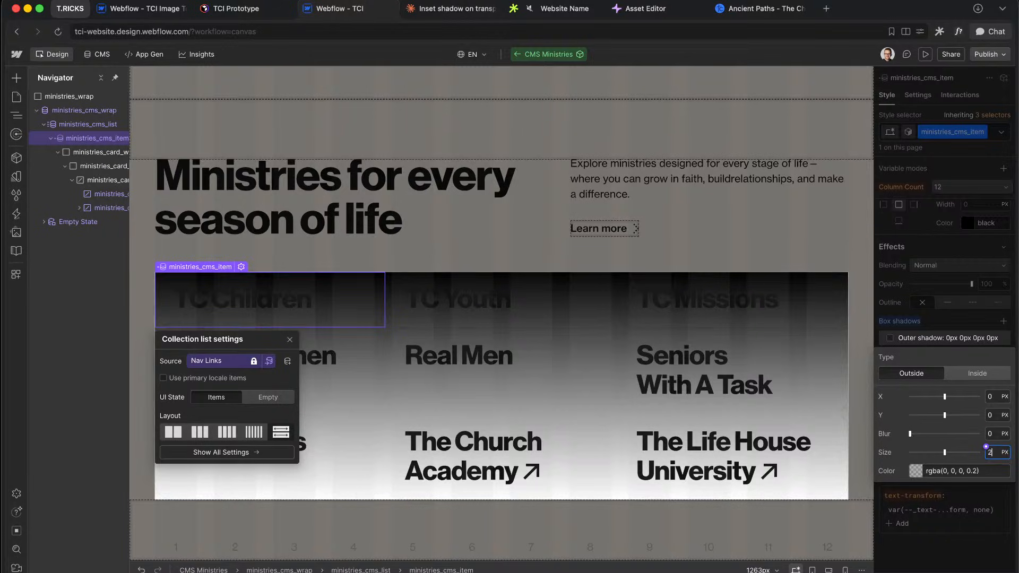
click(967, 277)
scroll(967, 276, up, 15)
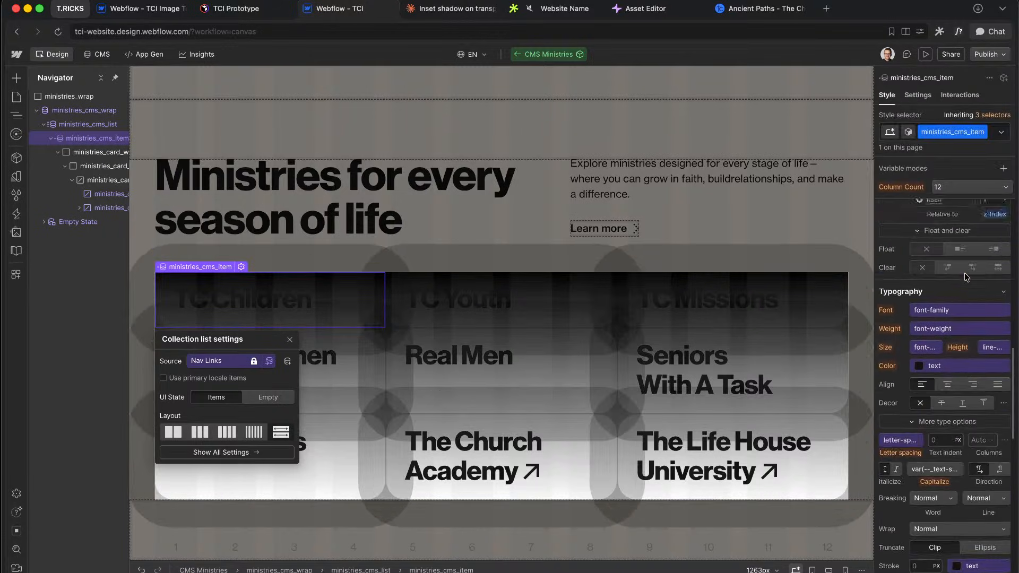
click(943, 289)
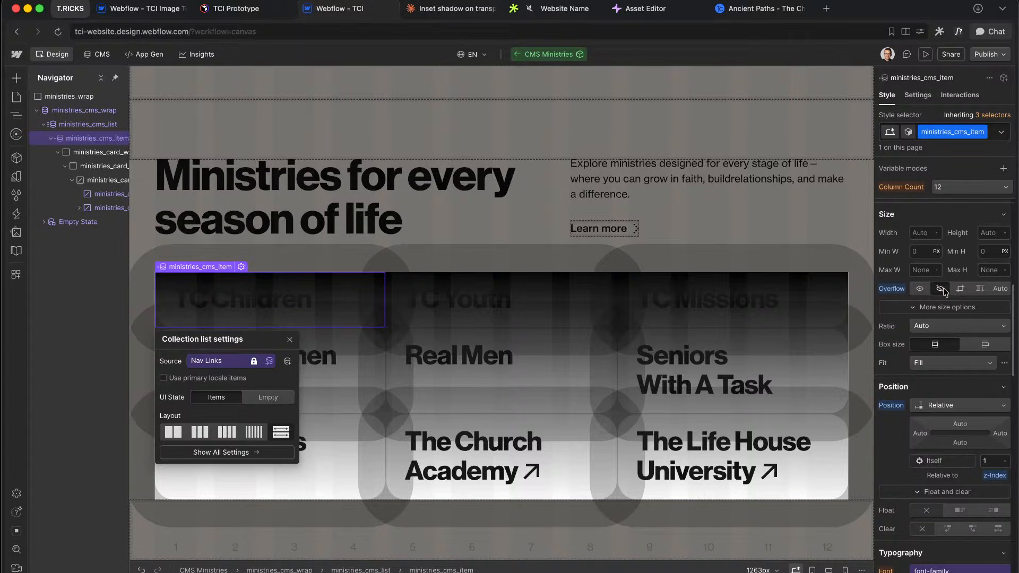
scroll(945, 345, down, 15)
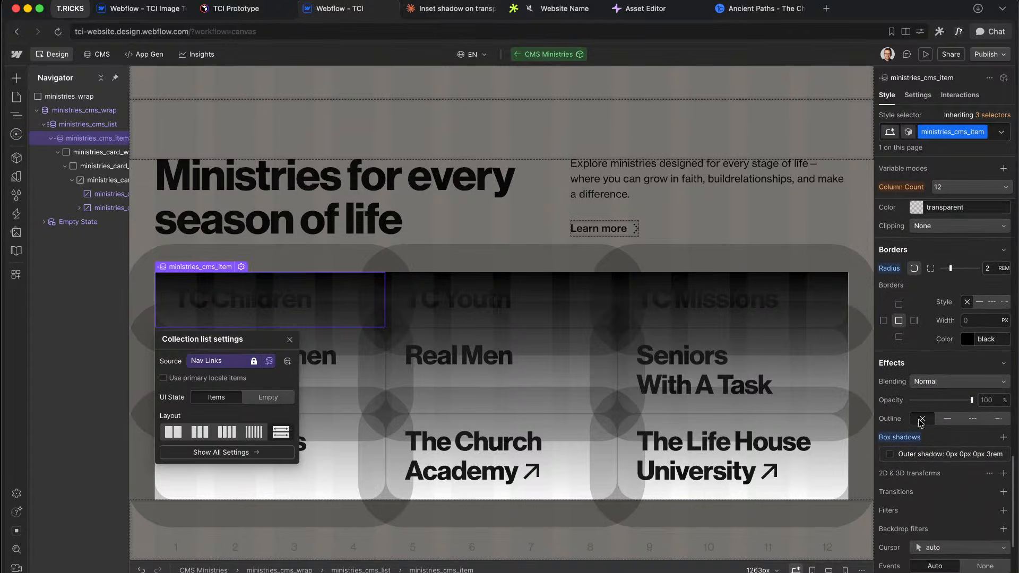
Step: Raise the outer shadow colour's opacity to full
click(914, 455)
click(916, 433)
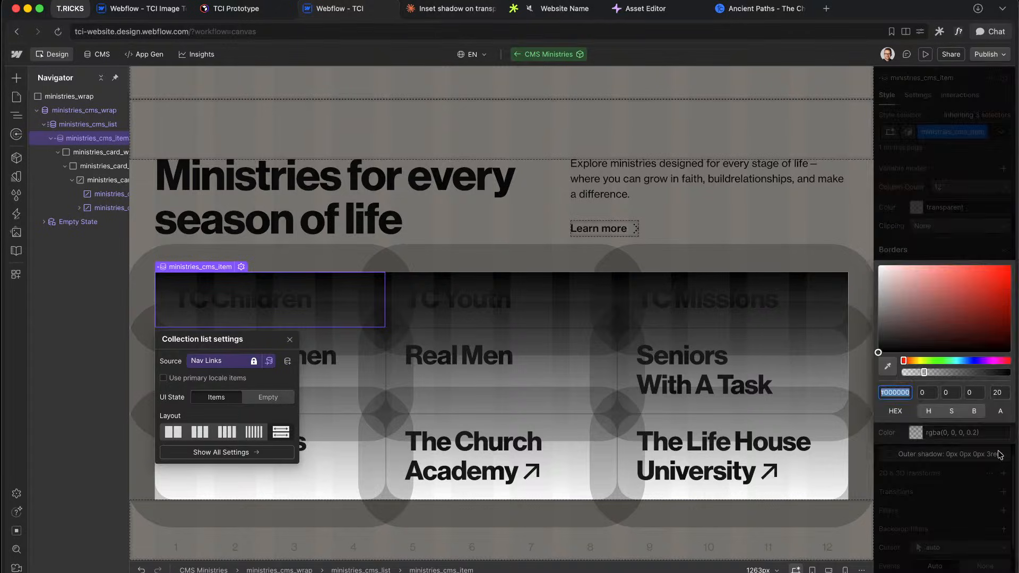
drag(976, 373, 1011, 372)
key(Escape)
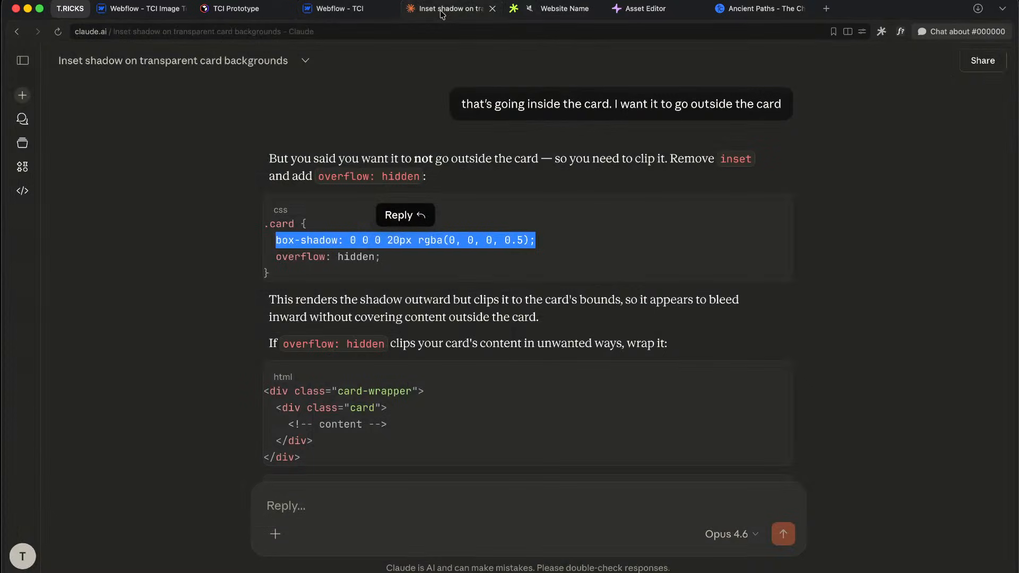
Step: Copy Claude's box-shadow line and paste it as a custom property on ministries_cms_item
click(452, 8)
drag(539, 240, 275, 243)
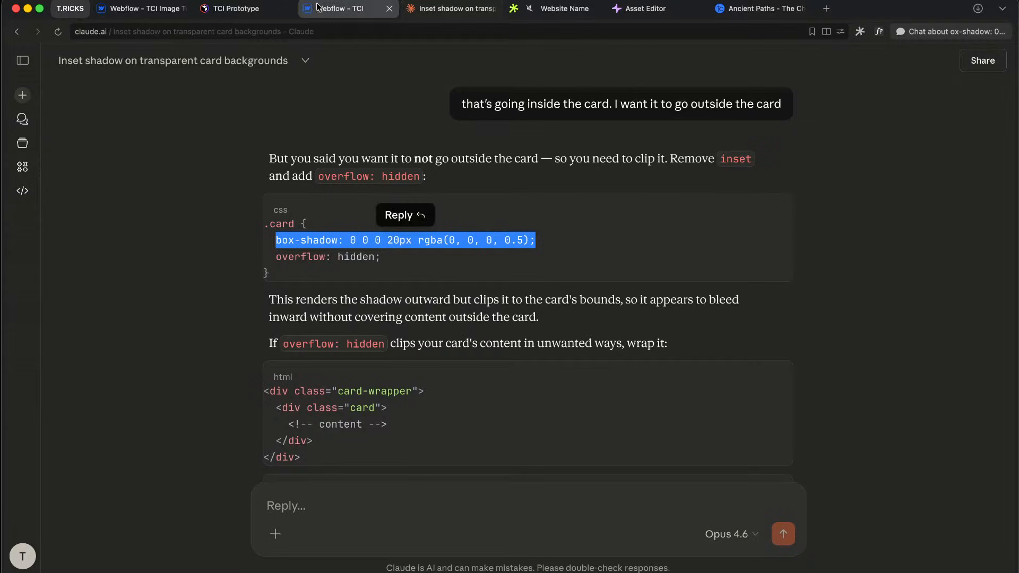
click(340, 9)
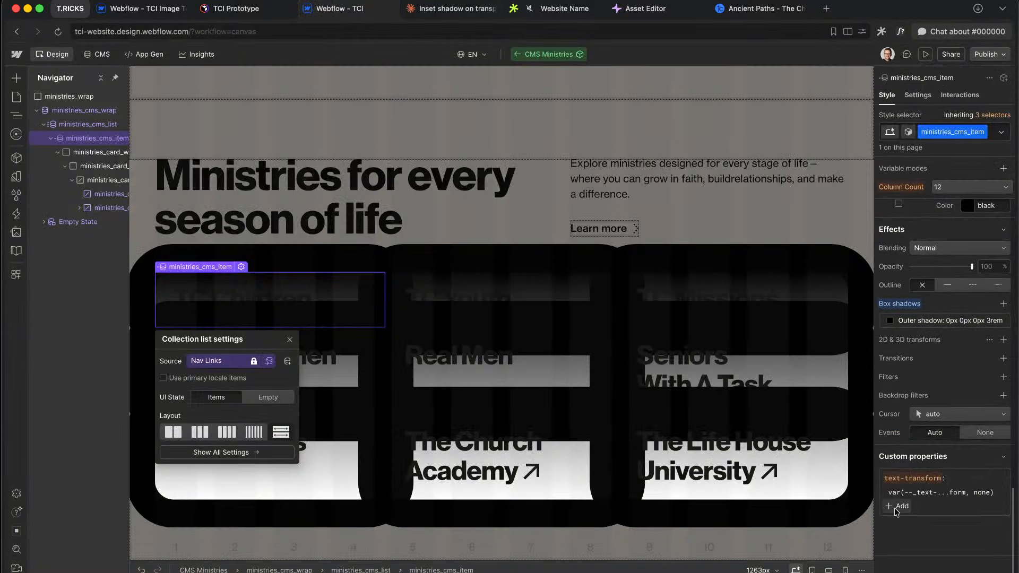
key(super+v)
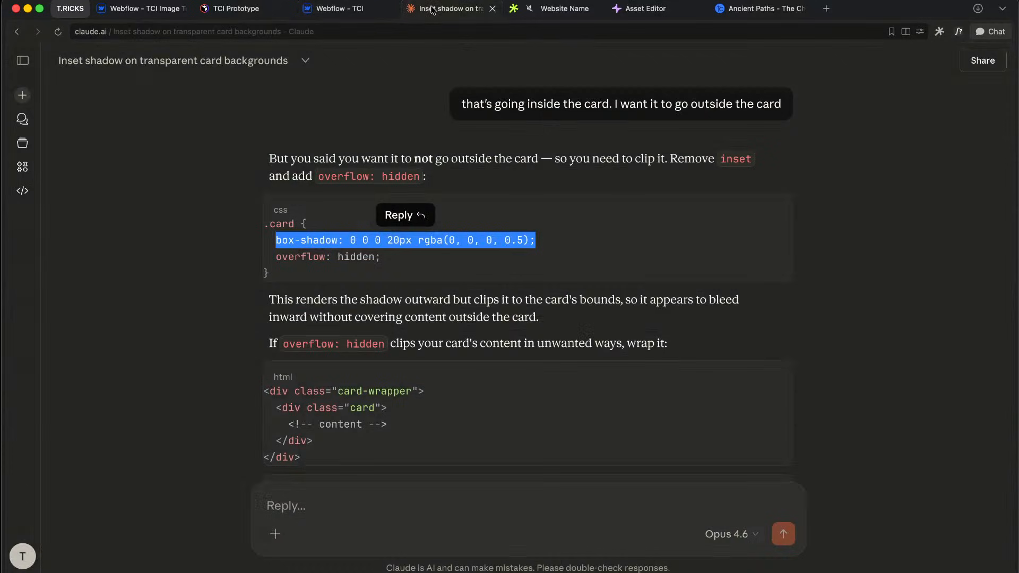
click(432, 9)
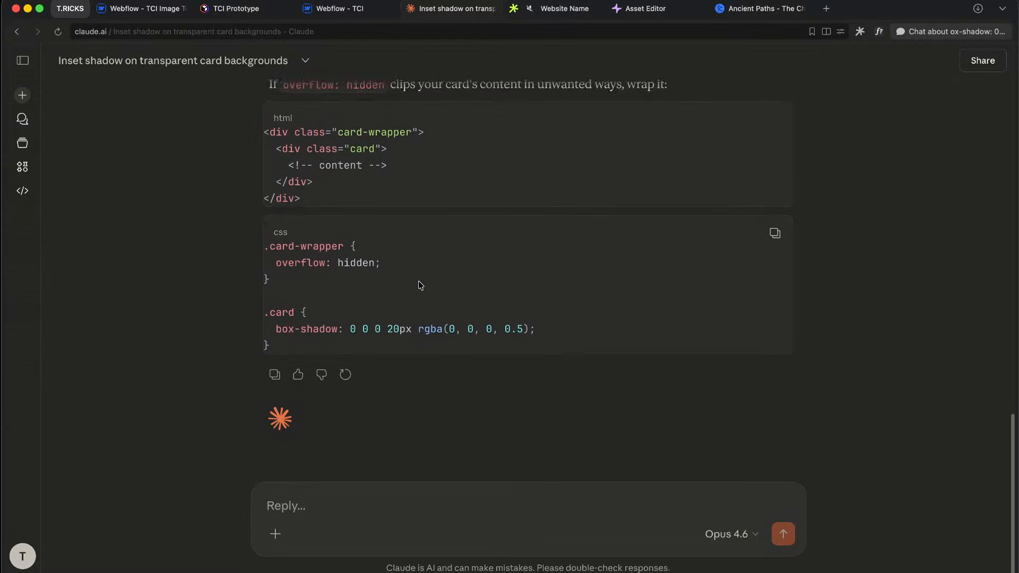
Step: Read Claude's .card-wrapper overflow: hidden and 0 0 0 20px shadow CSS, then go to Figma
scroll(420, 284, up, 3)
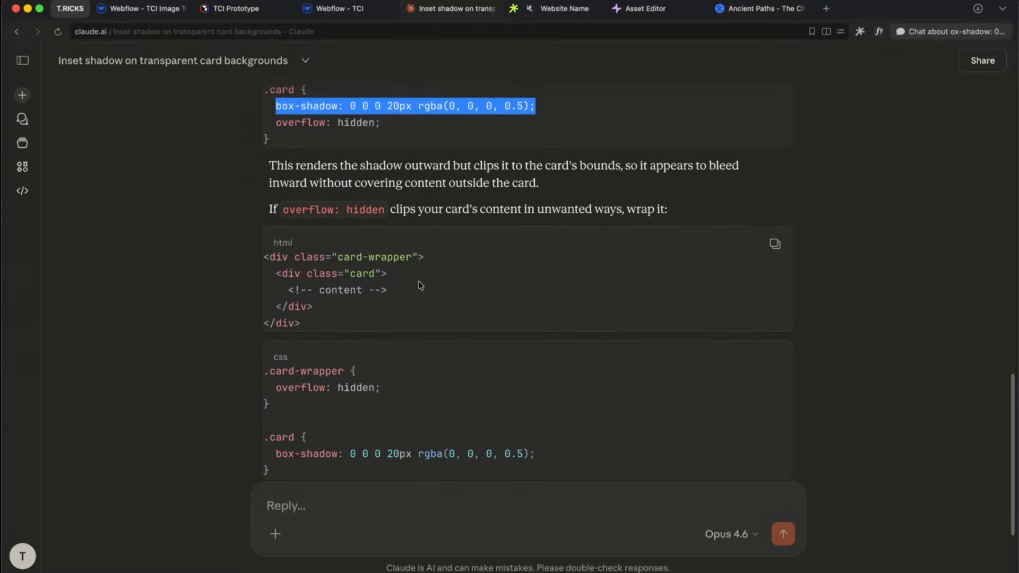
scroll(444, 353, down, 3)
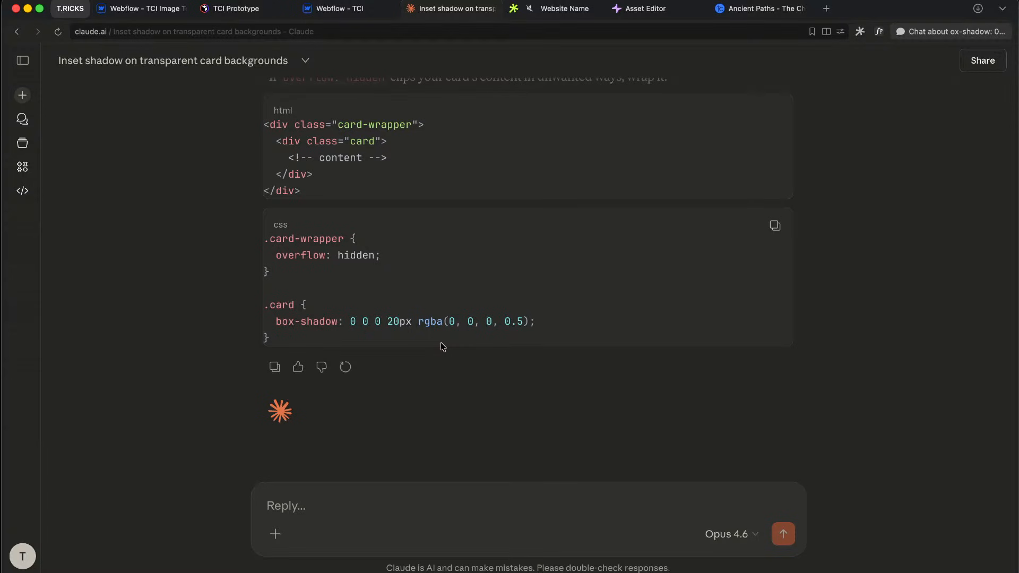
key(ctrl+Right)
Step: Zoom in on The Life House University card-small frame in Figma, then return to Webflow
scroll(477, 237, up, 5)
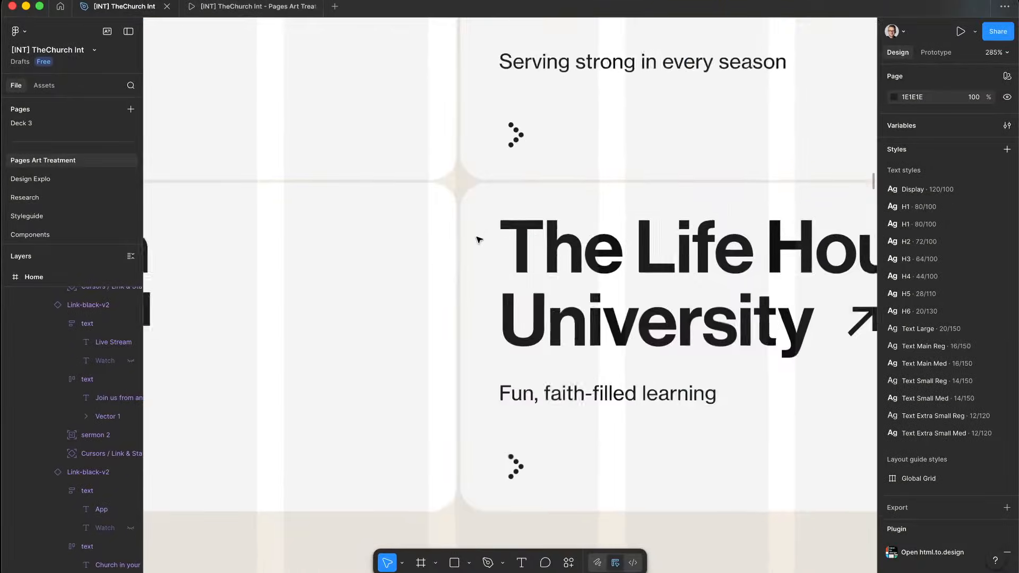
scroll(478, 239, down, 2)
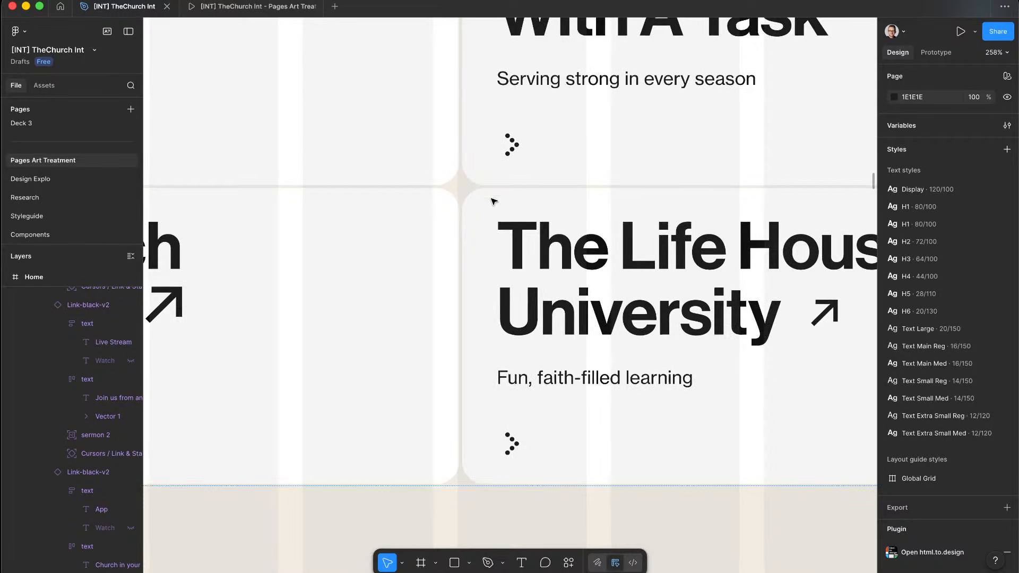
scroll(492, 197, up, 10)
click(411, 196)
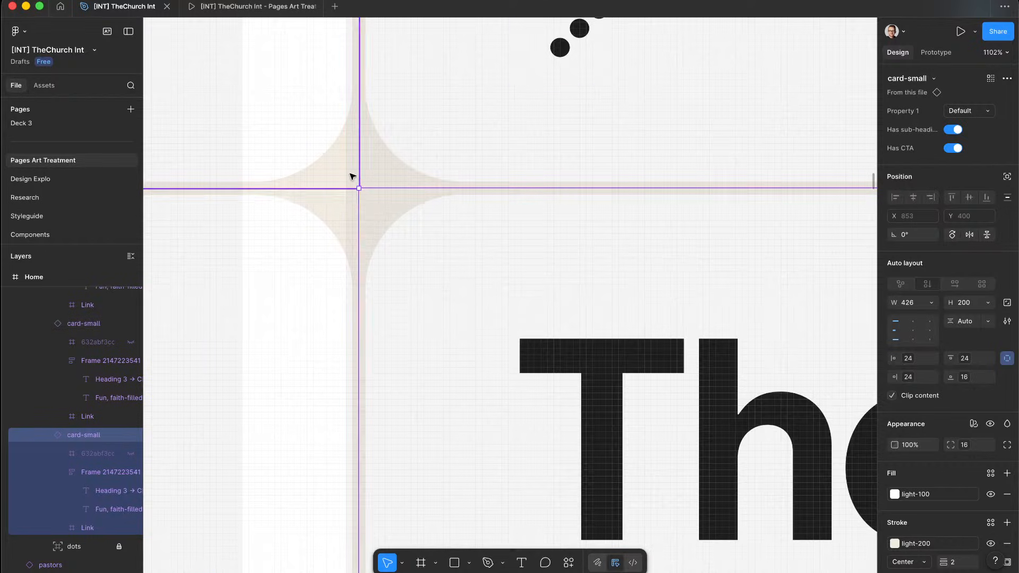
scroll(375, 202, down, 8)
scroll(375, 206, down, 6)
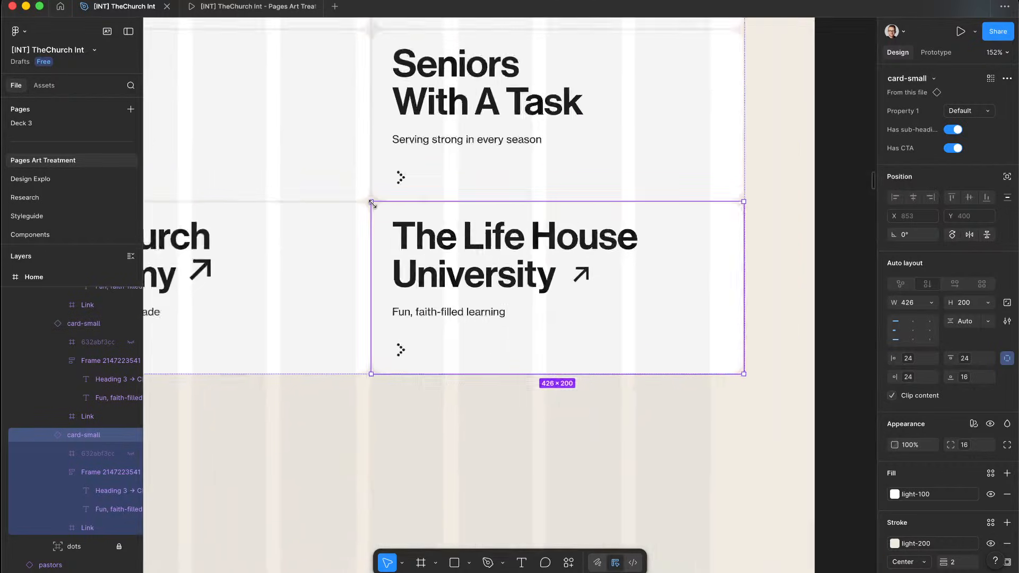
scroll(451, 345, up, 2)
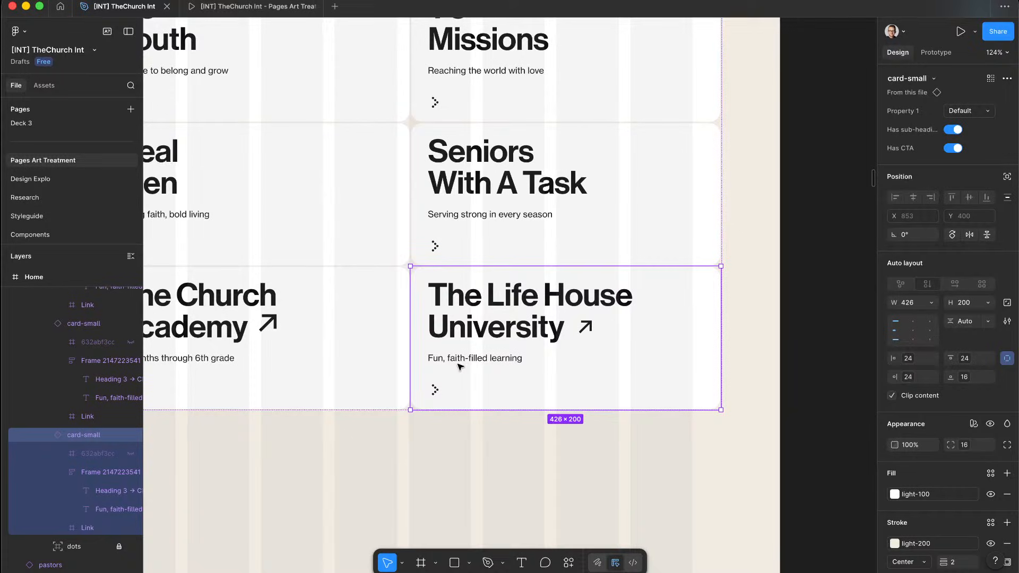
key(ctrl+Left)
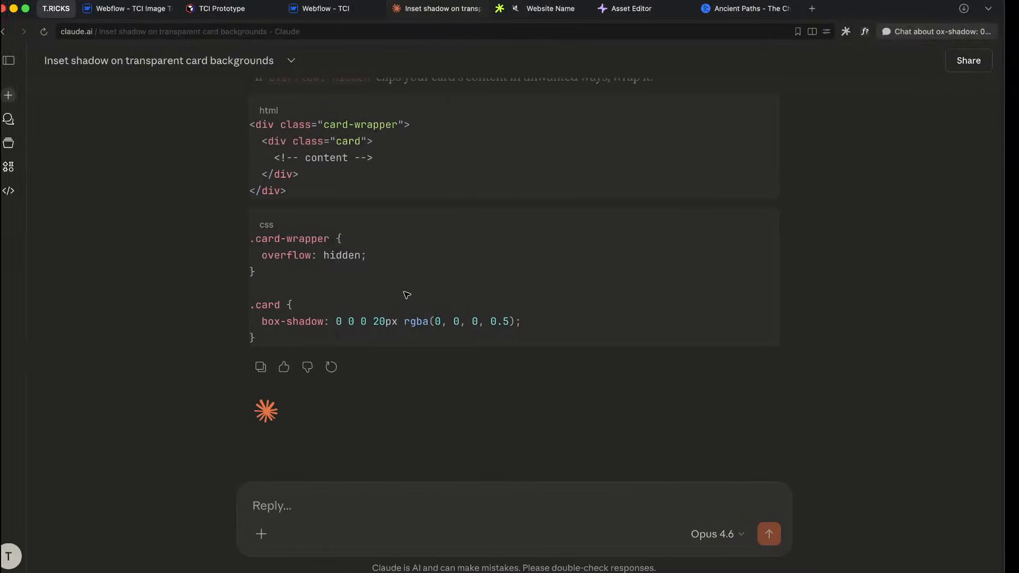
click(329, 9)
Step: Delete the cards' box shadow, reset overflow to visible, and reset the list gap to the gutter
alt+click(908, 304)
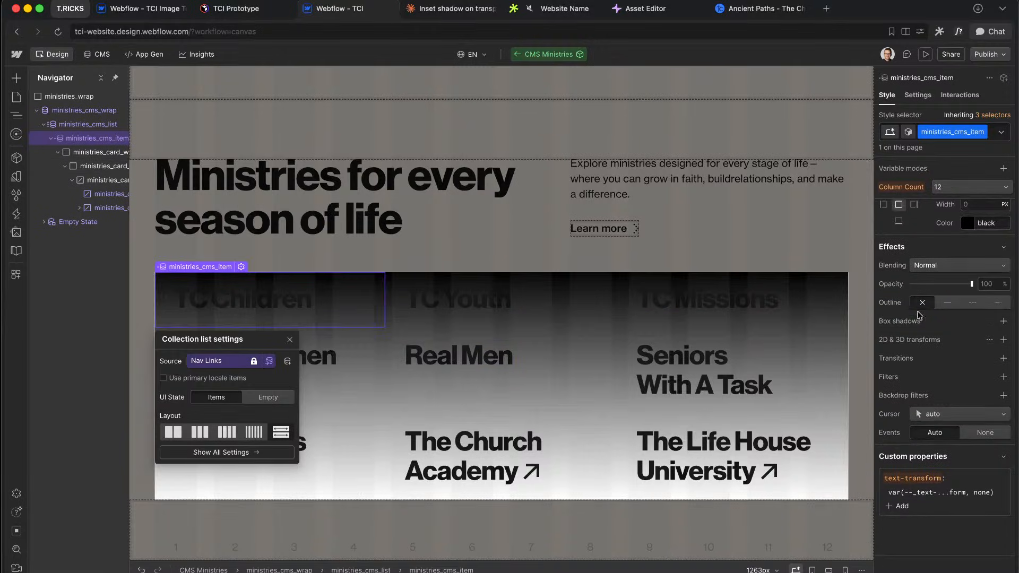
scroll(920, 368, up, 10)
scroll(923, 318, down, 5)
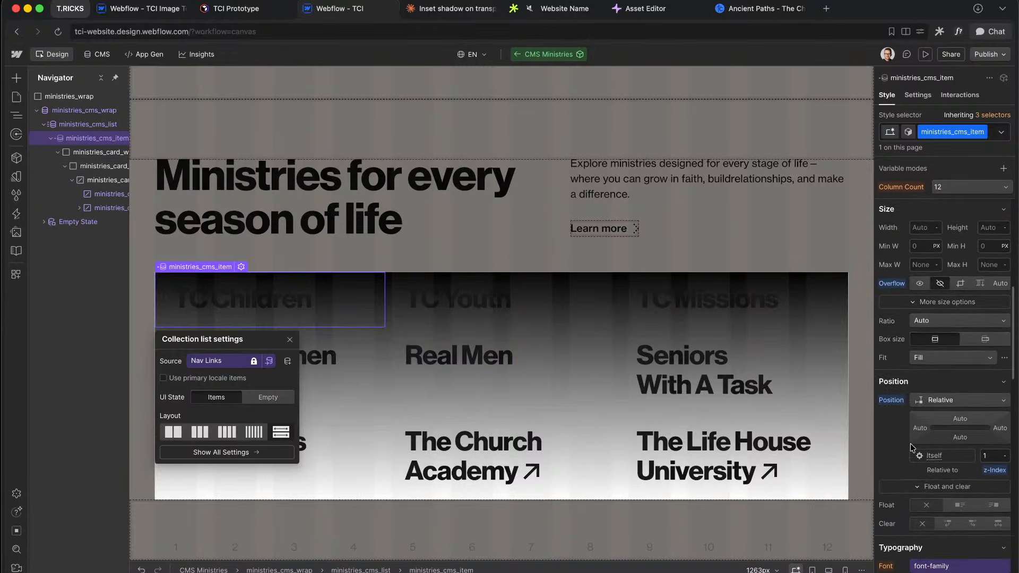
alt+click(893, 262)
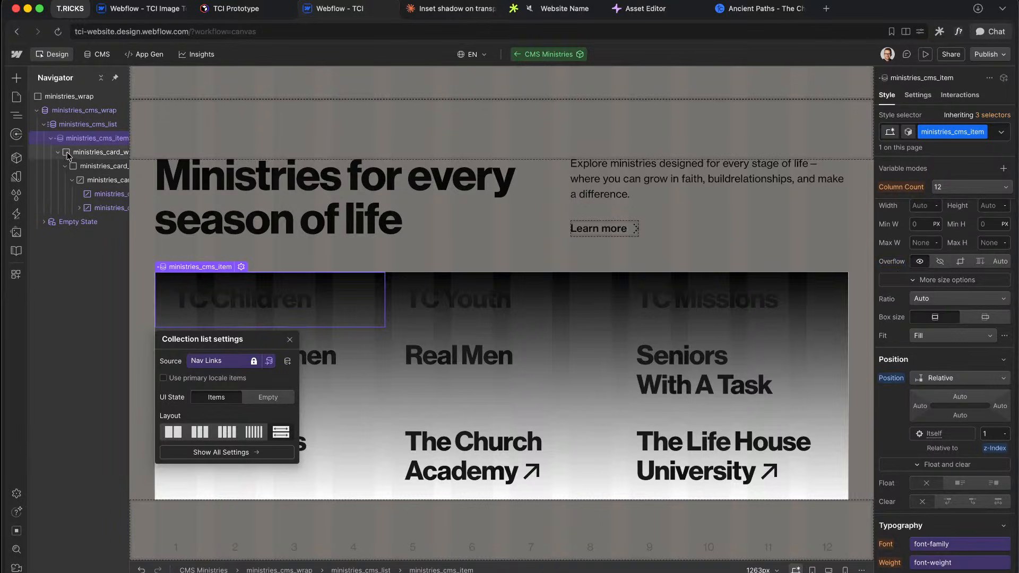
click(98, 124)
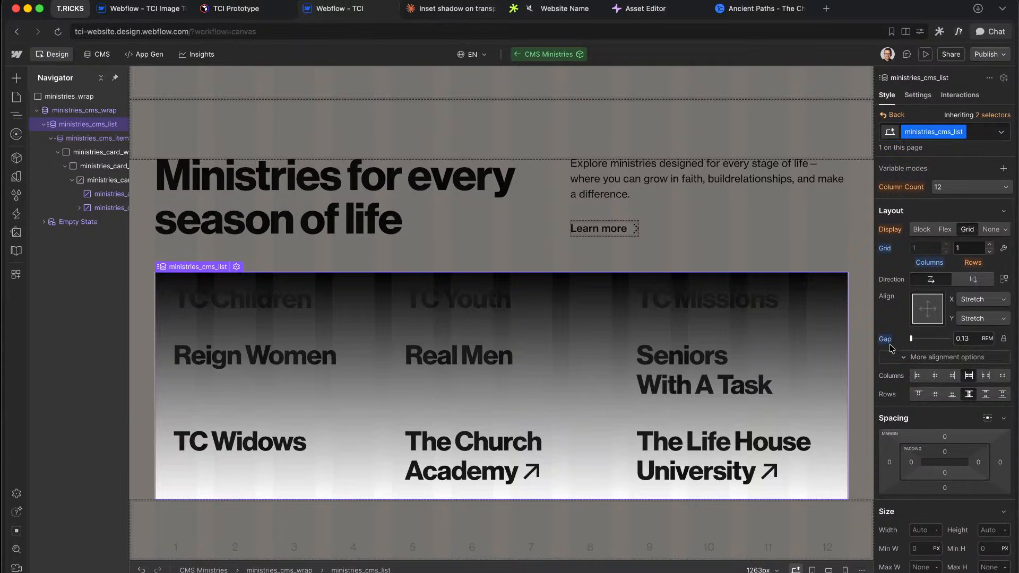
alt+click(890, 341)
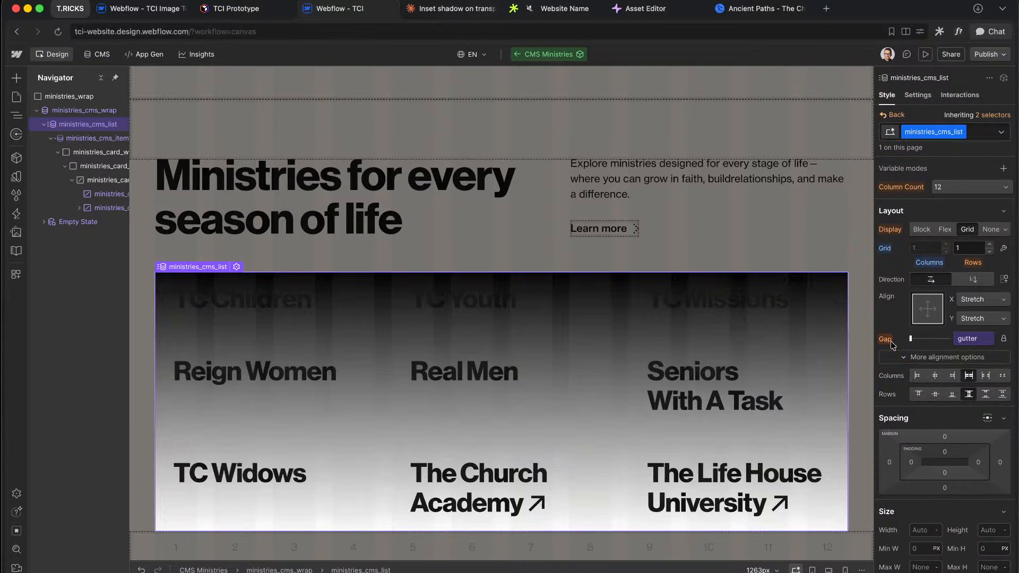
Step: Give the card element a 2/16rem border coloured with the background-2 variable
click(605, 330)
click(98, 138)
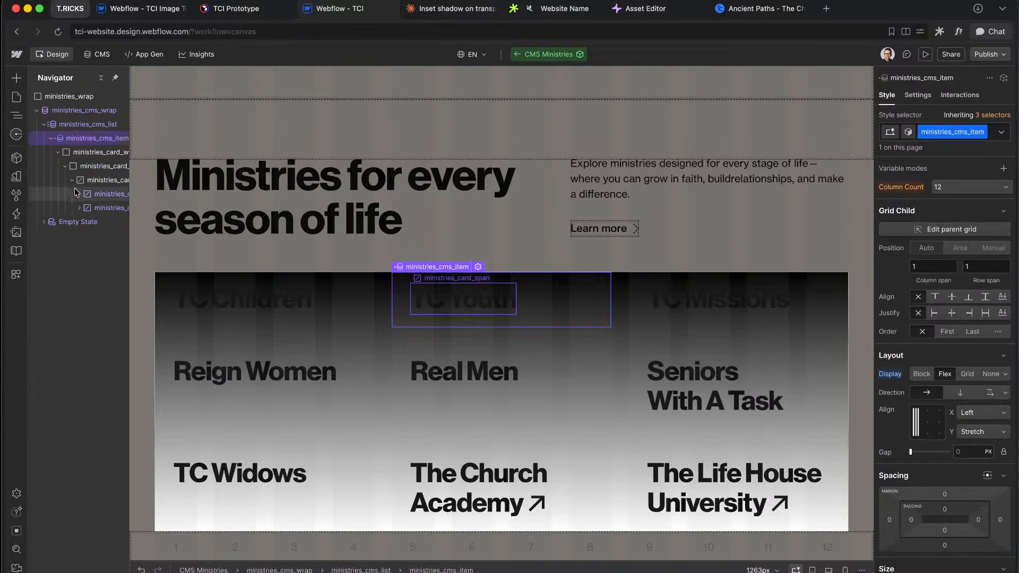
click(114, 166)
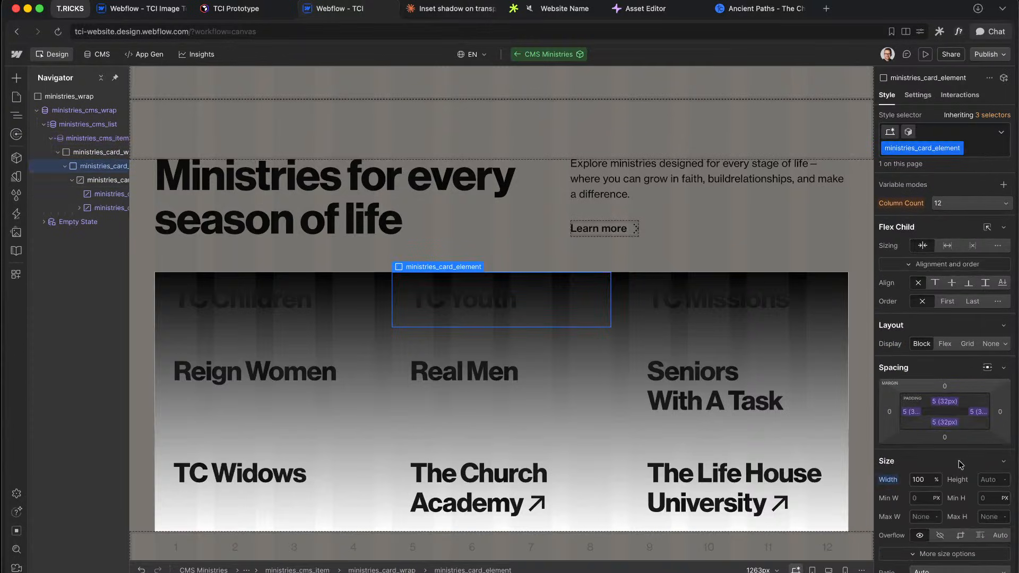
scroll(959, 460, down, 10)
scroll(927, 294, up, 3)
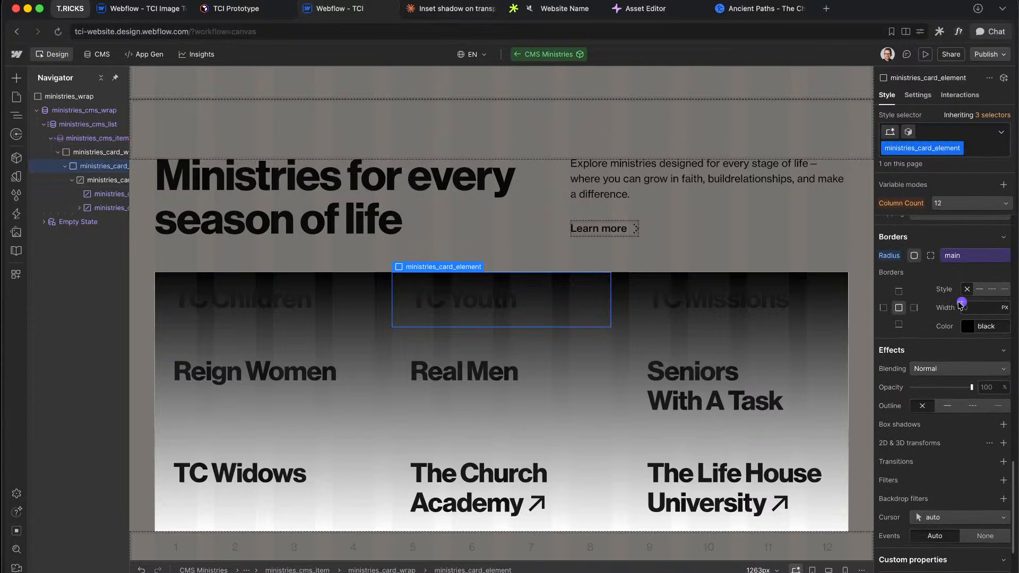
click(962, 304)
key(Escape)
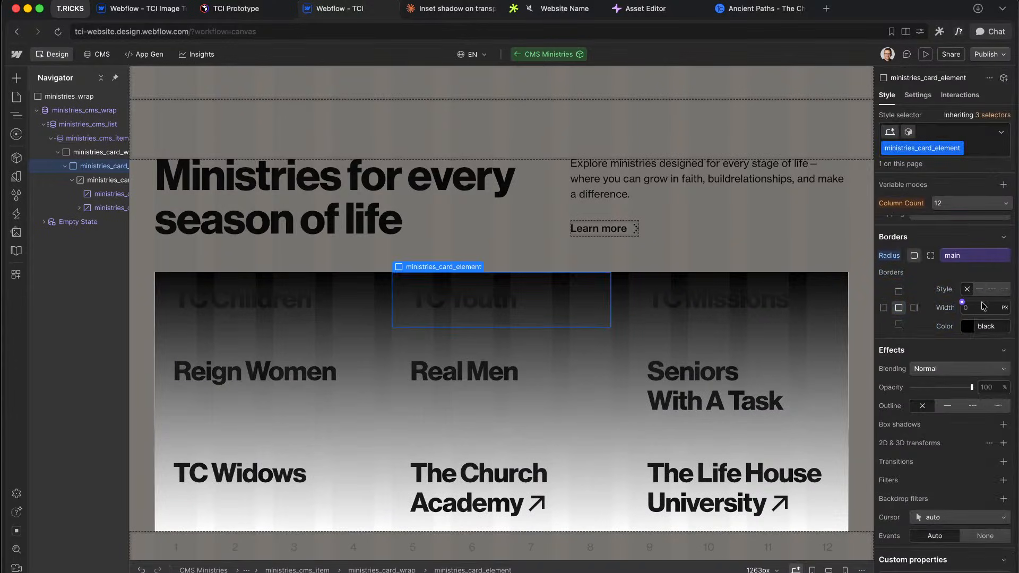
text(2/16rem)
key(Return)
click(962, 321)
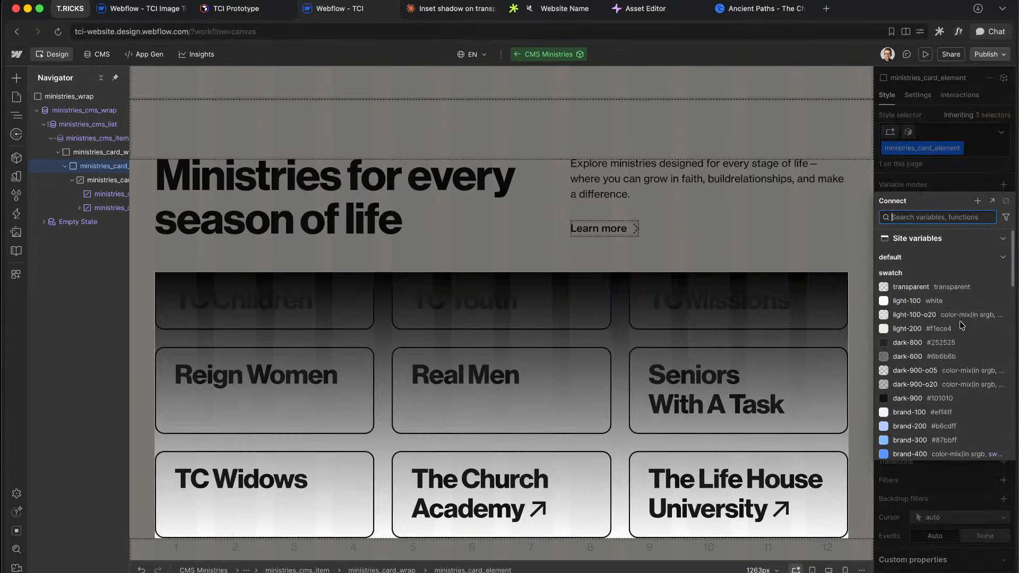
scroll(930, 351, down, 10)
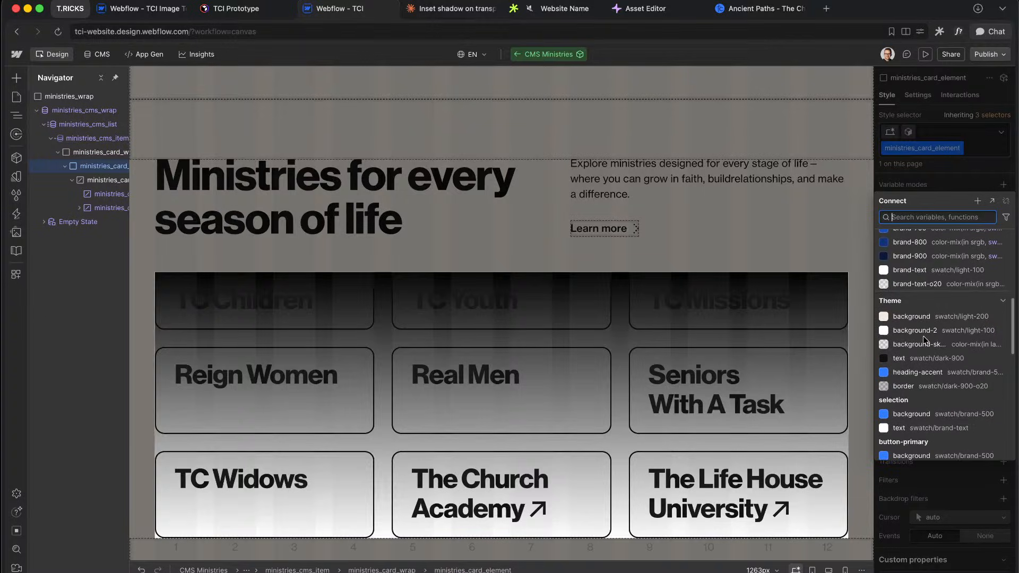
click(897, 332)
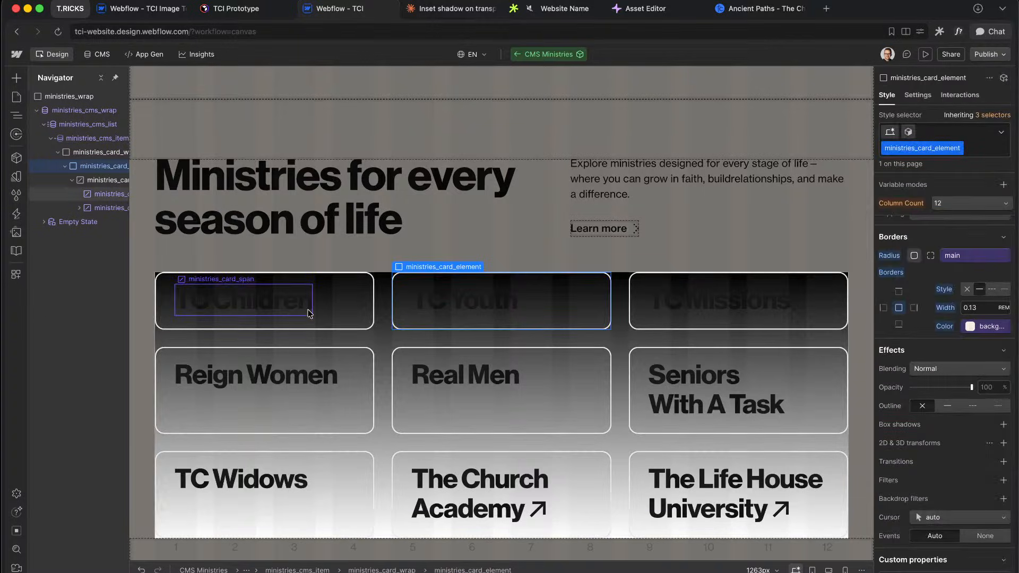
Step: Detach the collection list's gap from the gutter variable and set it to 16px
click(86, 124)
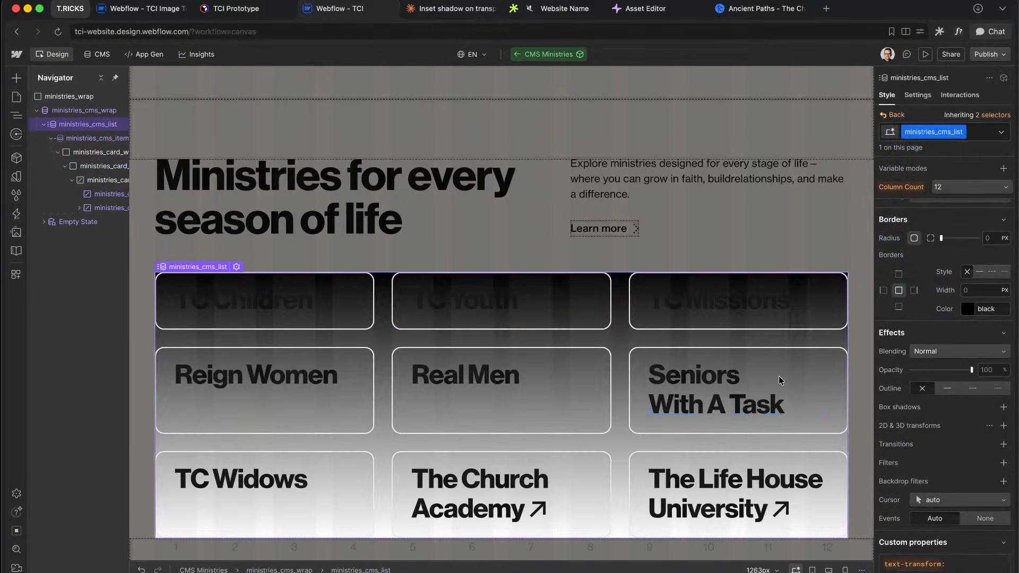
scroll(951, 389, up, 15)
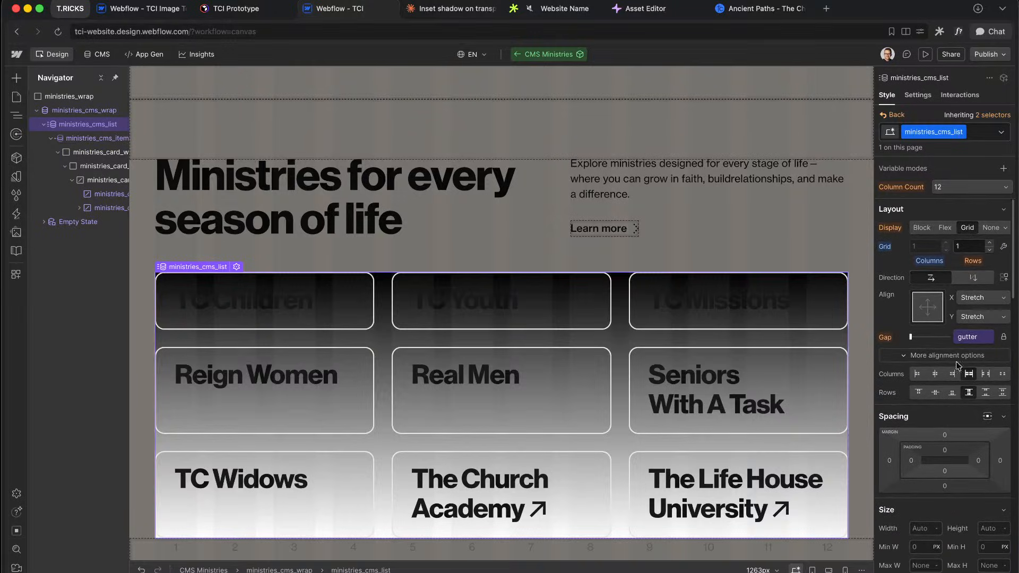
click(966, 336)
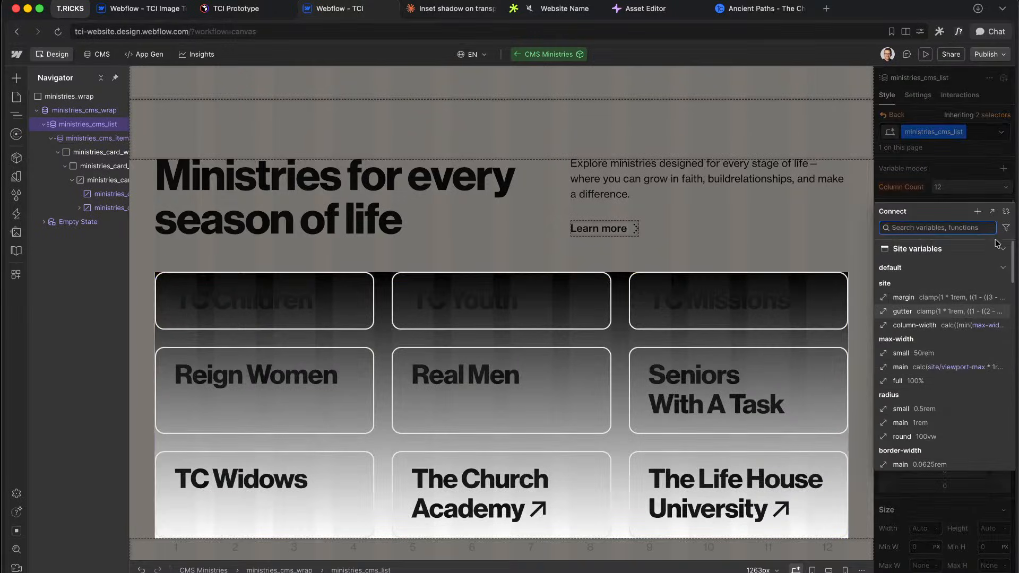
click(1008, 210)
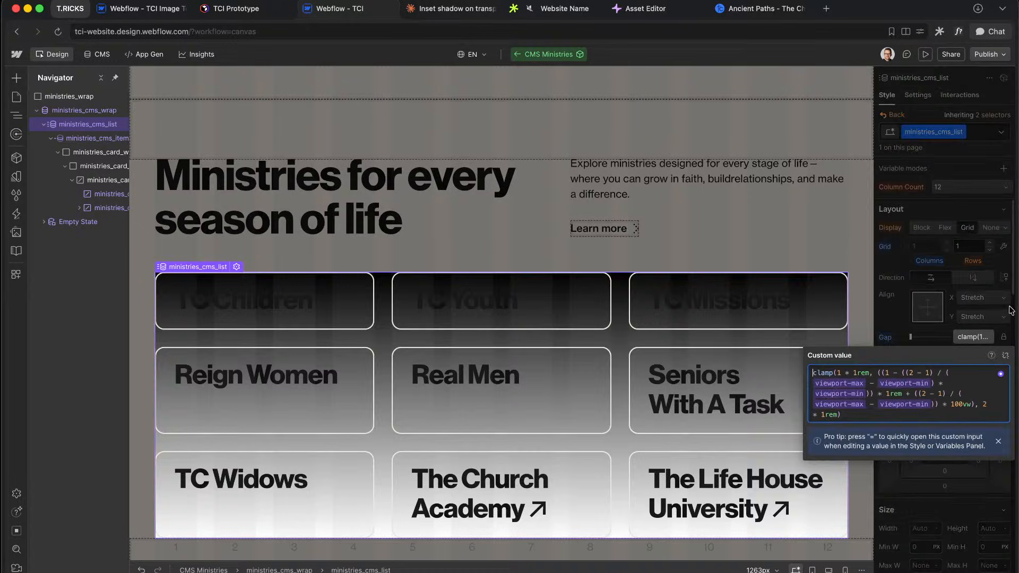
click(1006, 355)
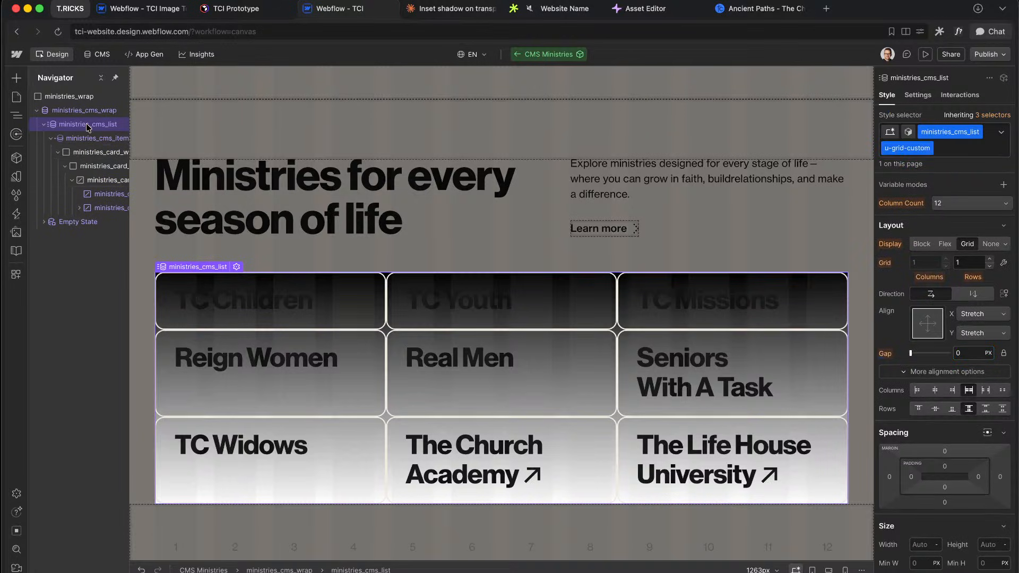
Step: Give ministries_wrap the main 1rem radius, Relative position and Hidden overflow
click(69, 96)
scroll(897, 368, down, 5)
scroll(896, 368, down, 8)
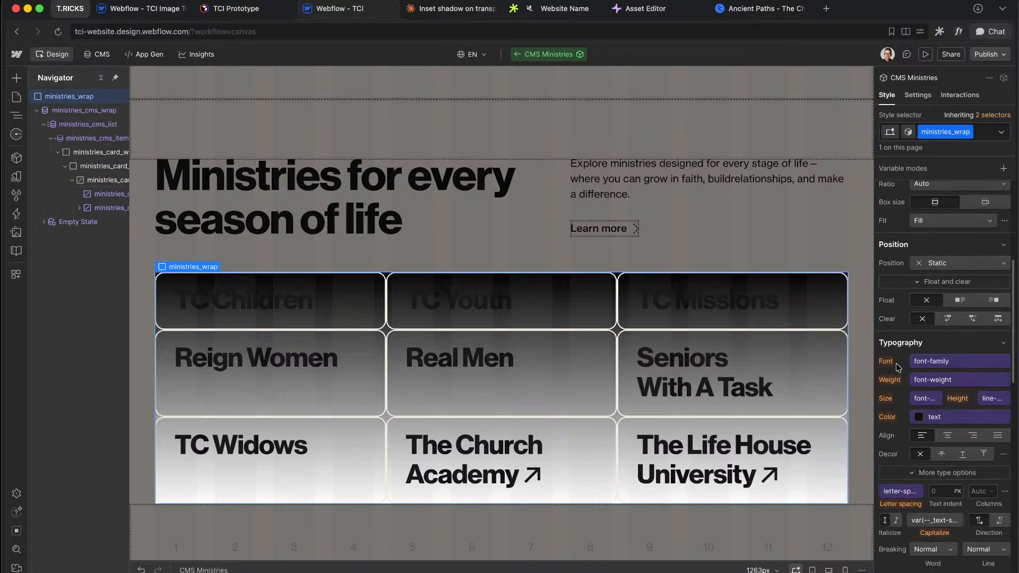
click(984, 389)
text(rad)
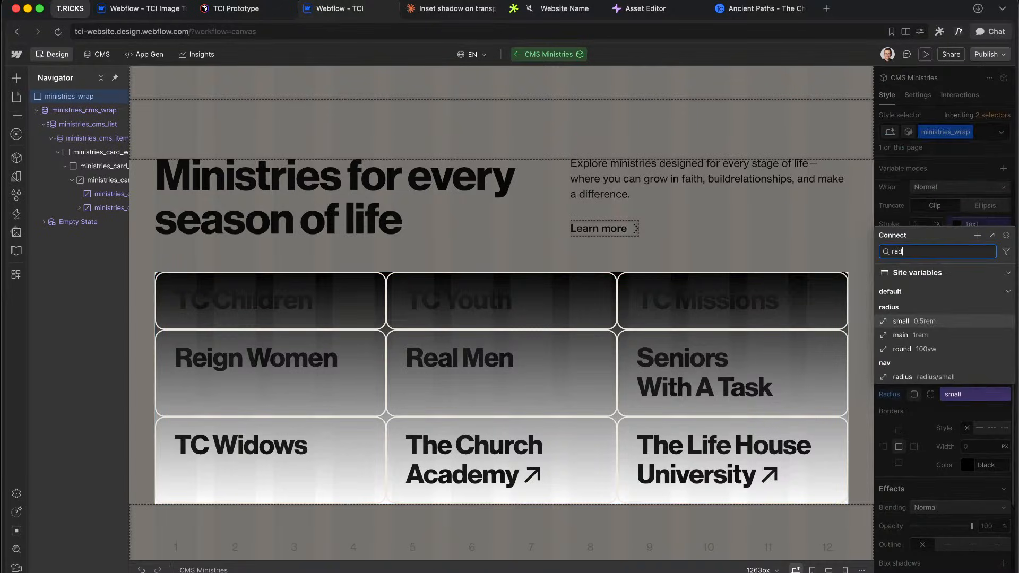
click(919, 336)
scroll(946, 364, up, 8)
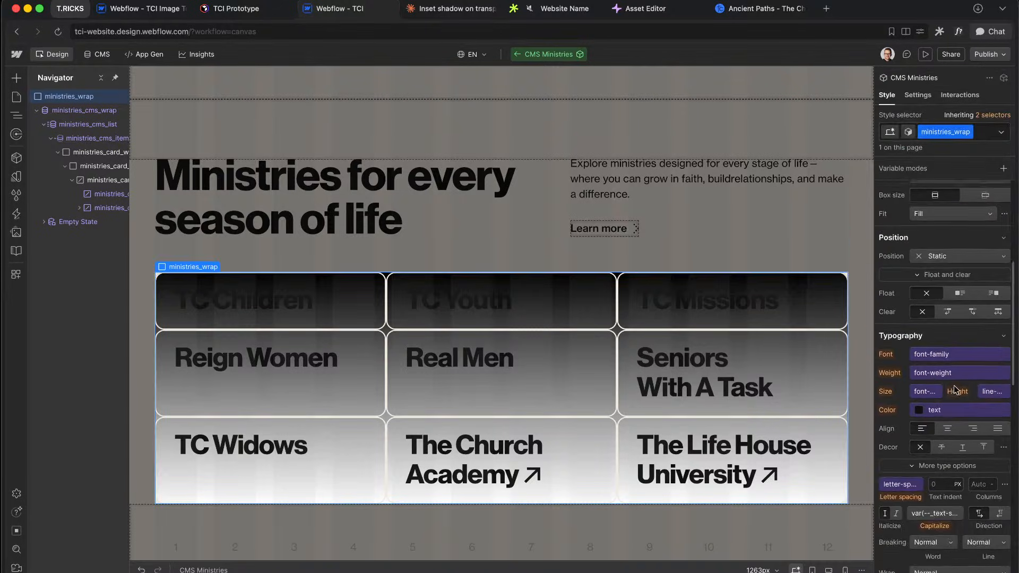
click(946, 354)
click(947, 371)
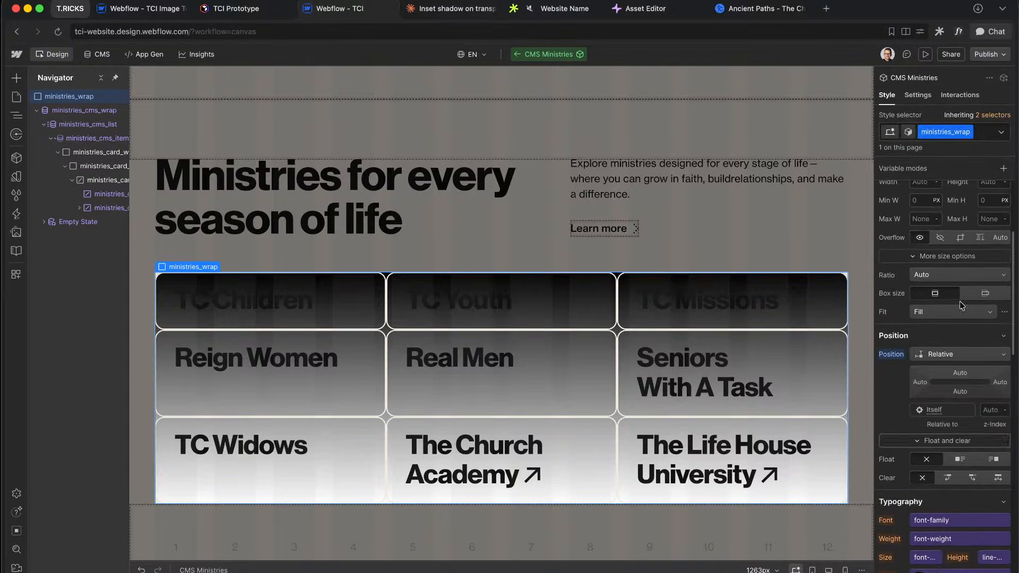
click(960, 237)
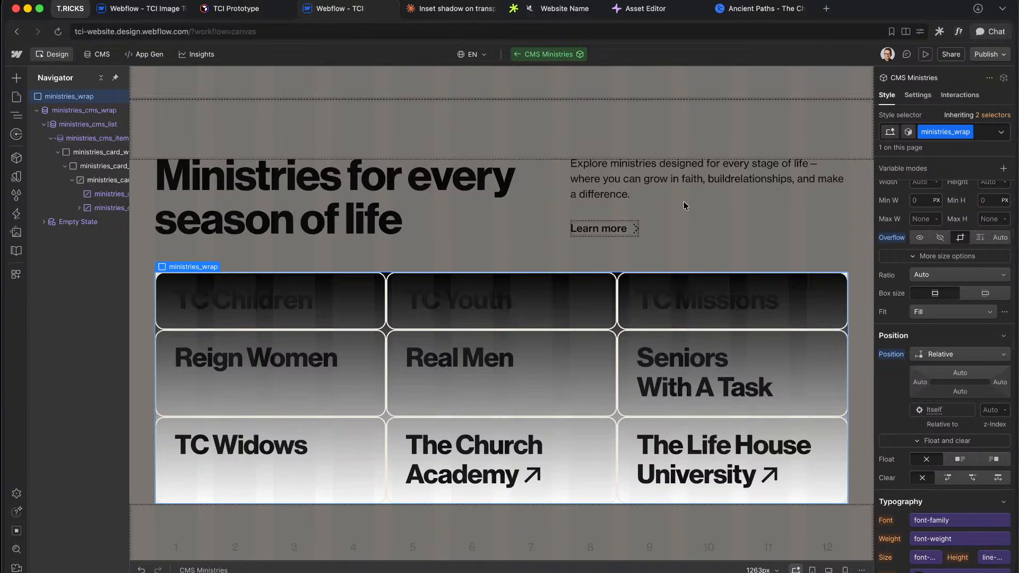
Step: Go back to the Home page and reopen the CMS Ministries component for editing
double_click(553, 203)
click(145, 255)
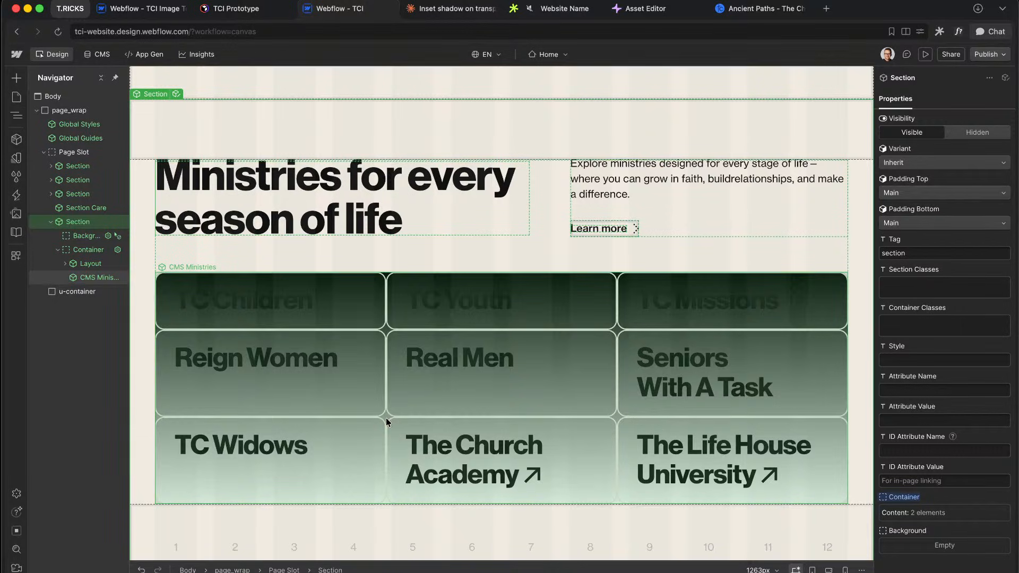
scroll(861, 340, up, 5)
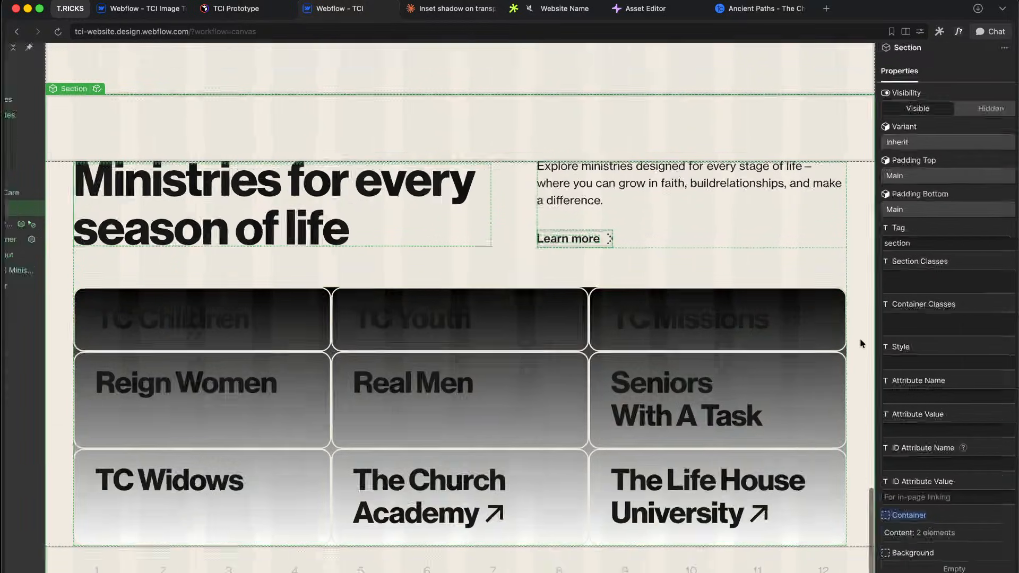
scroll(861, 340, down, 1)
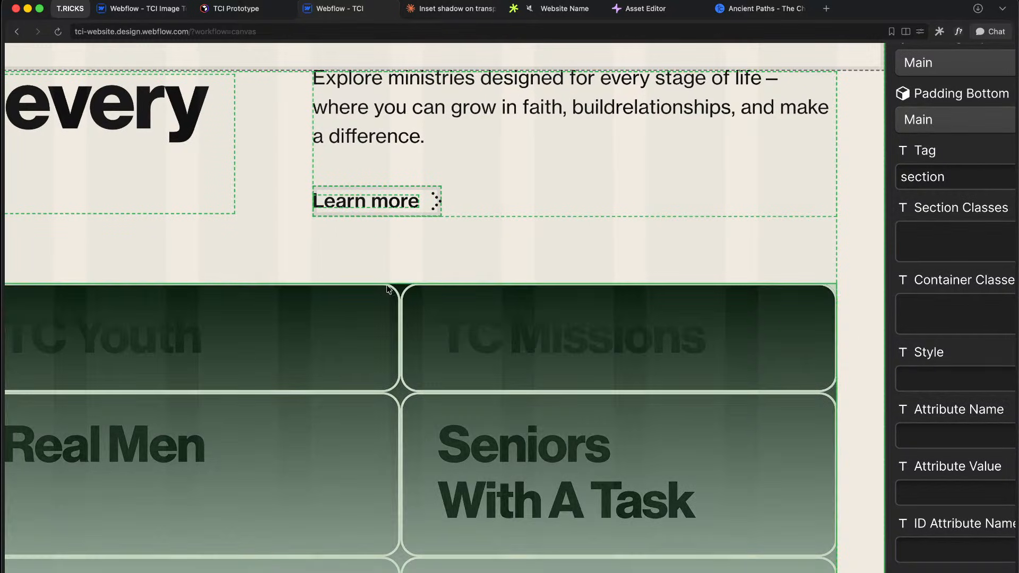
scroll(667, 365, down, 5)
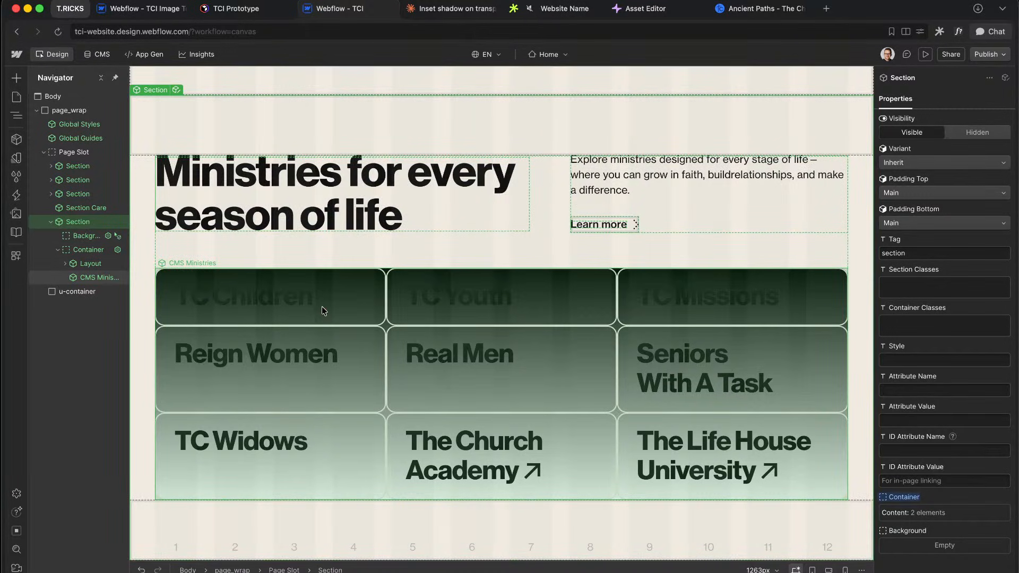
click(324, 310)
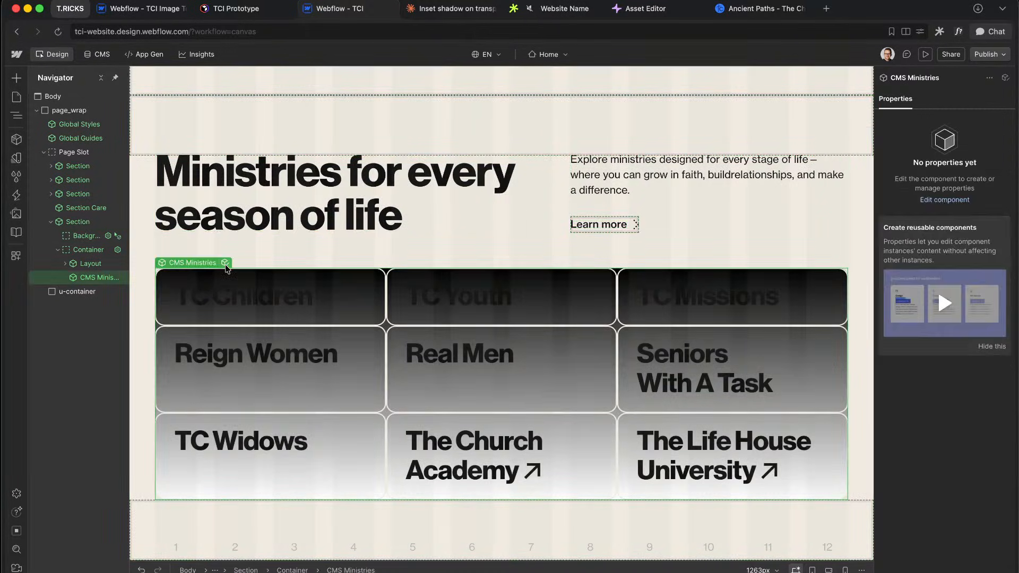
click(226, 263)
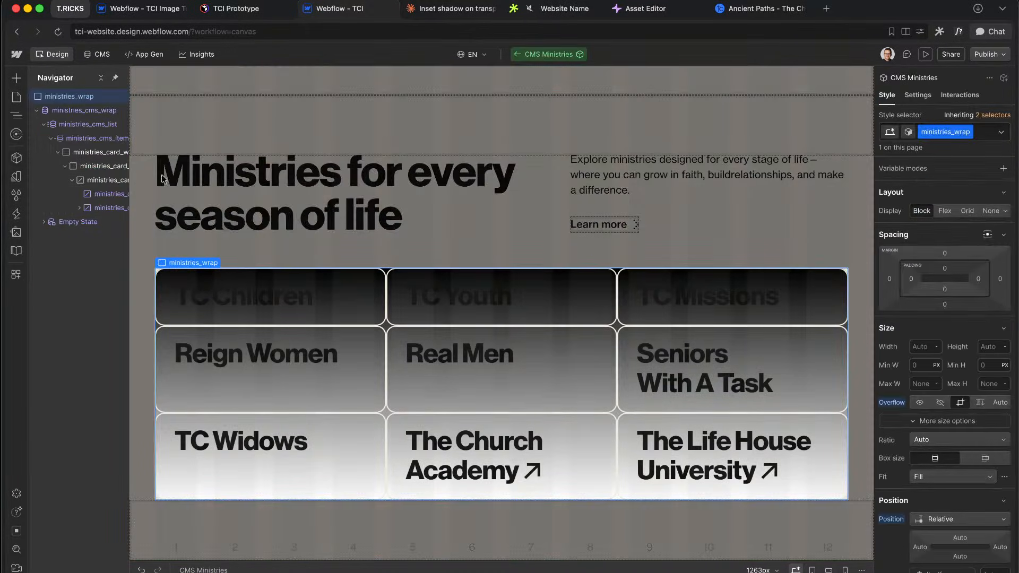
click(59, 152)
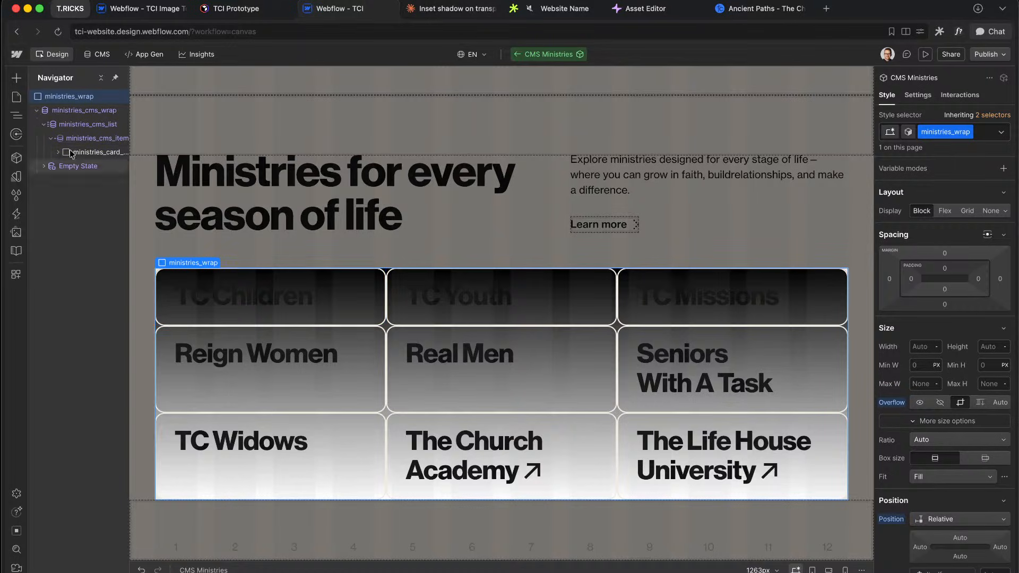
Step: Add a default 0px 2px 5px rgba(0,0,0,0.2) box shadow to ministries_card_element
click(84, 139)
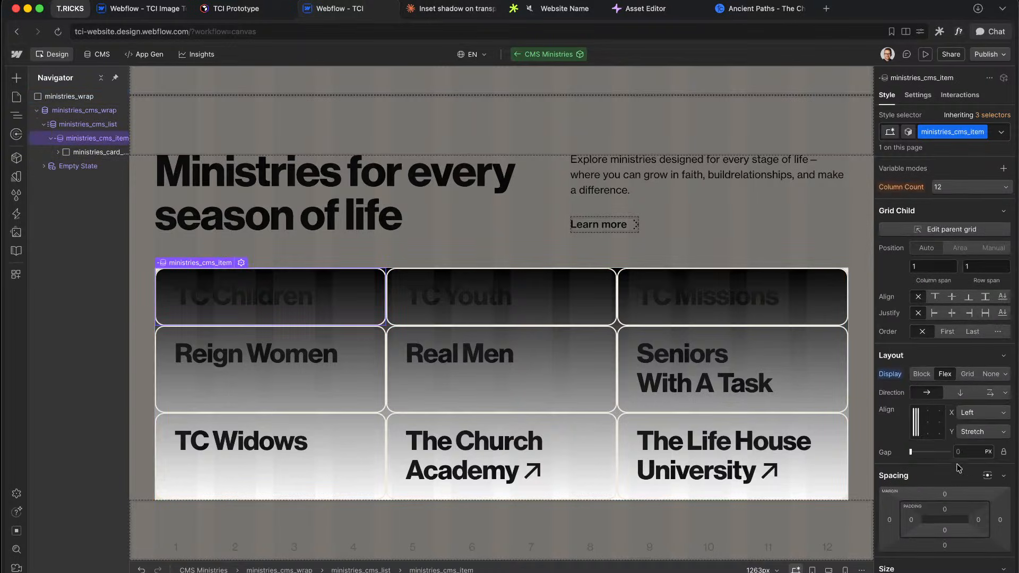
scroll(959, 469, down, 10)
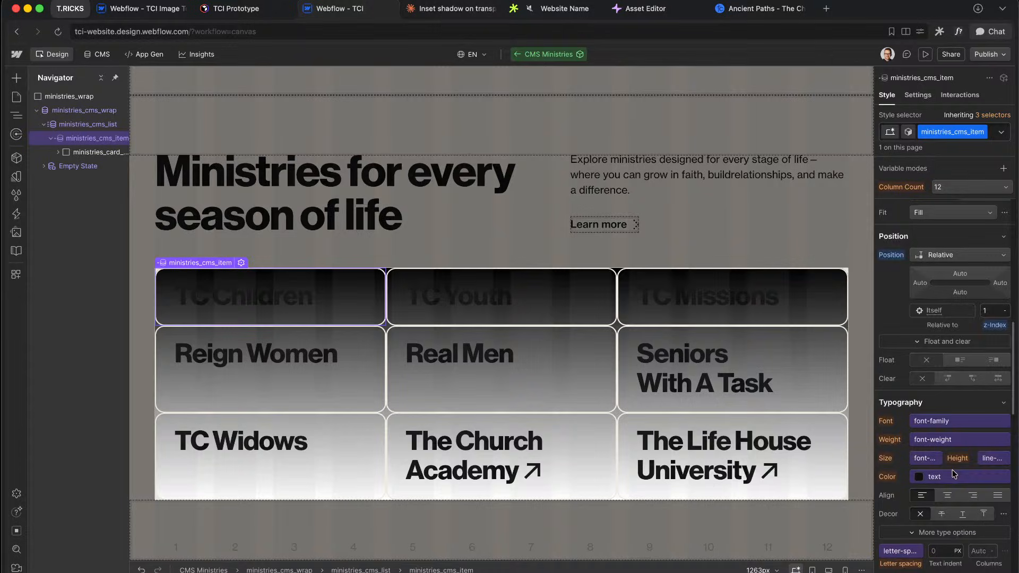
click(58, 152)
click(101, 166)
scroll(973, 368, down, 3)
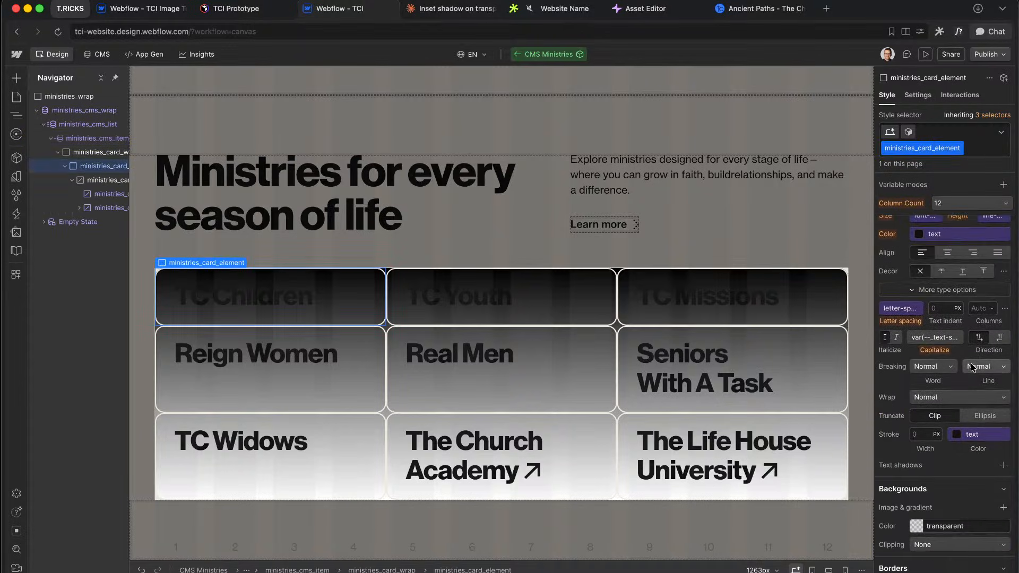
scroll(972, 368, down, 8)
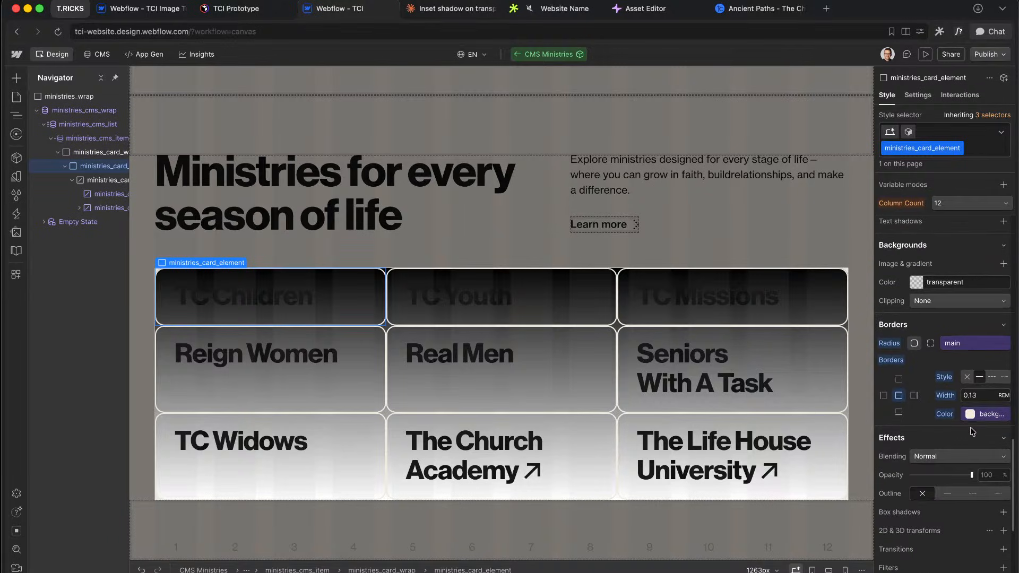
scroll(973, 431, up, 3)
scroll(943, 393, down, 5)
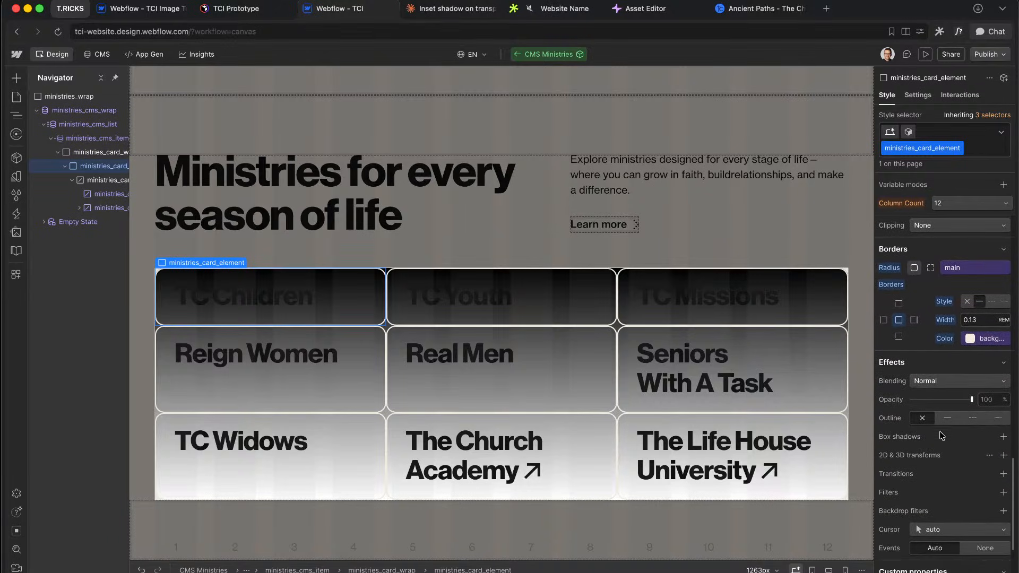
scroll(945, 432, down, 1)
click(1003, 408)
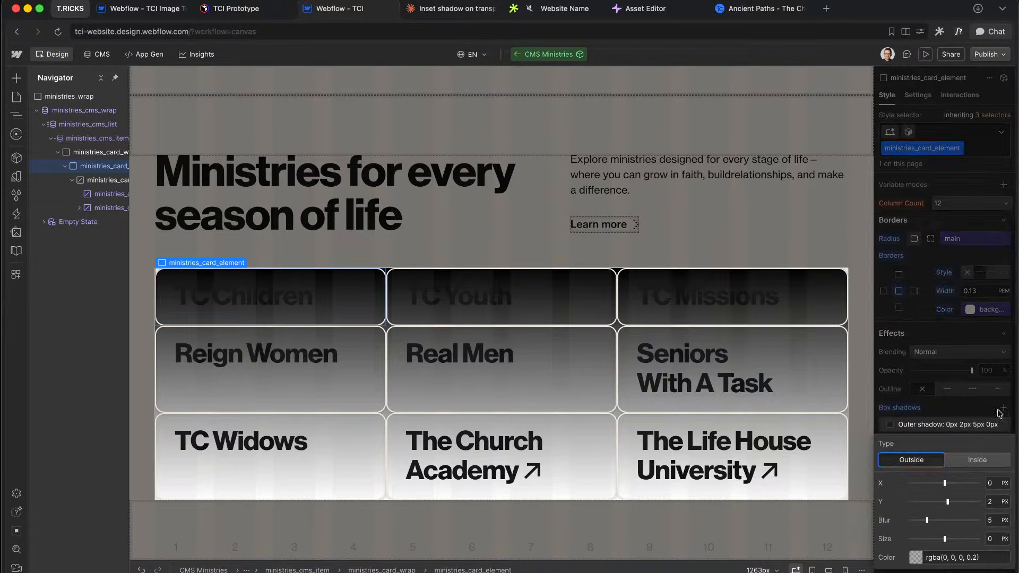
Step: Make the card shadow an inner shadow in fully opaque red
click(977, 461)
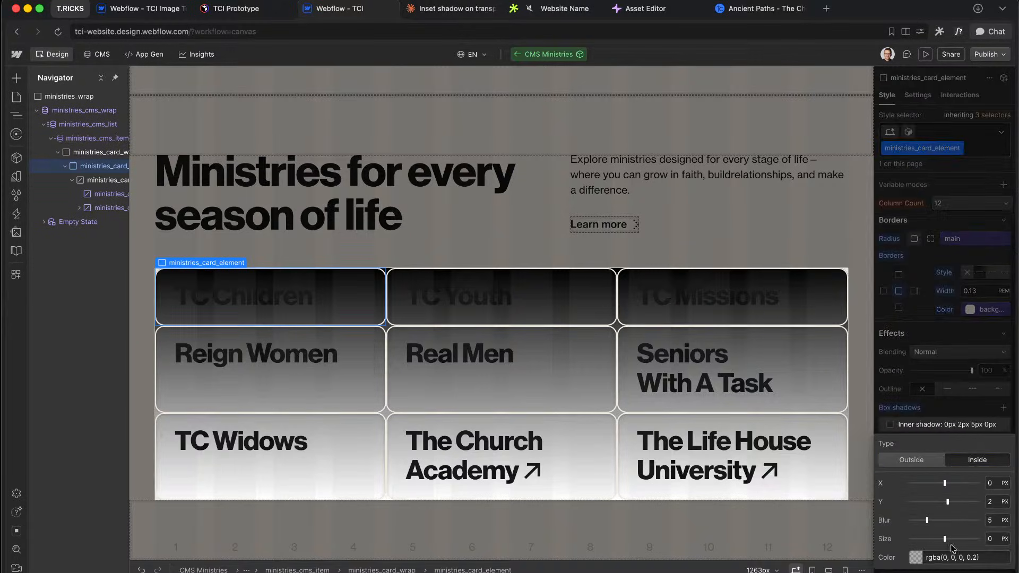
click(916, 557)
click(1010, 391)
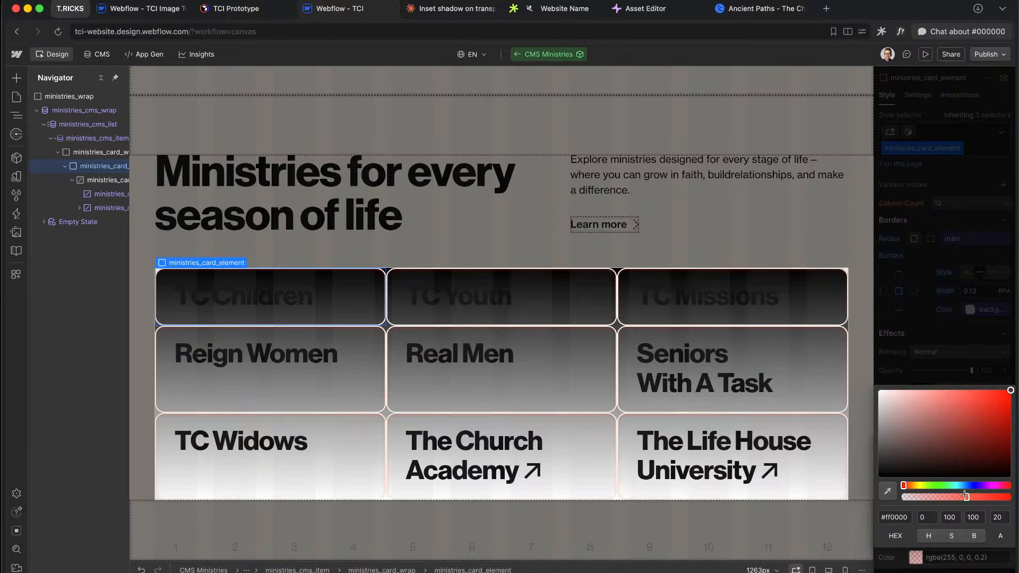
drag(976, 497, 1015, 497)
click(962, 547)
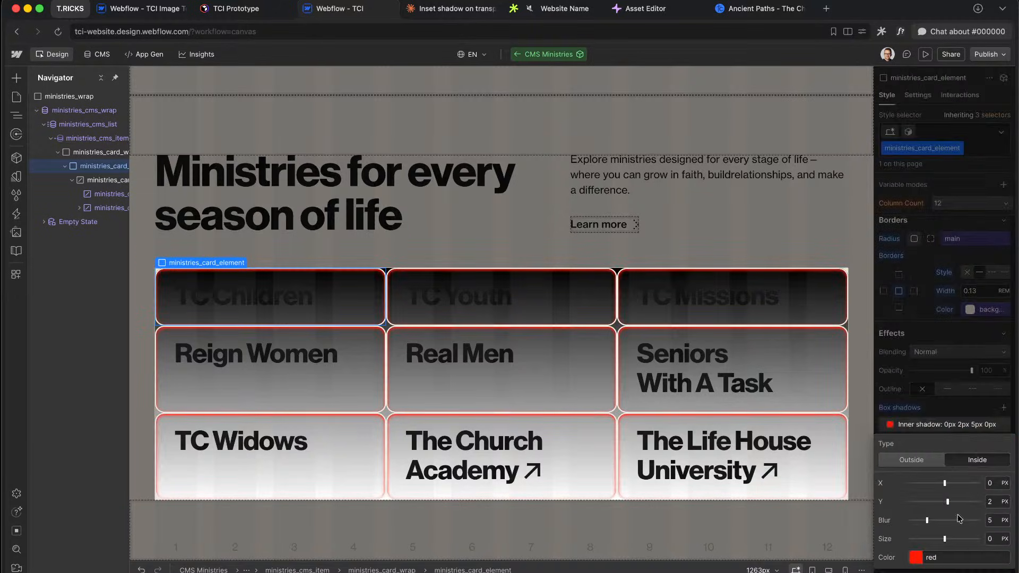
Step: Set the shadow's Y offset and blur to 0 with a 2rem spread
click(993, 502)
text(0)
click(992, 520)
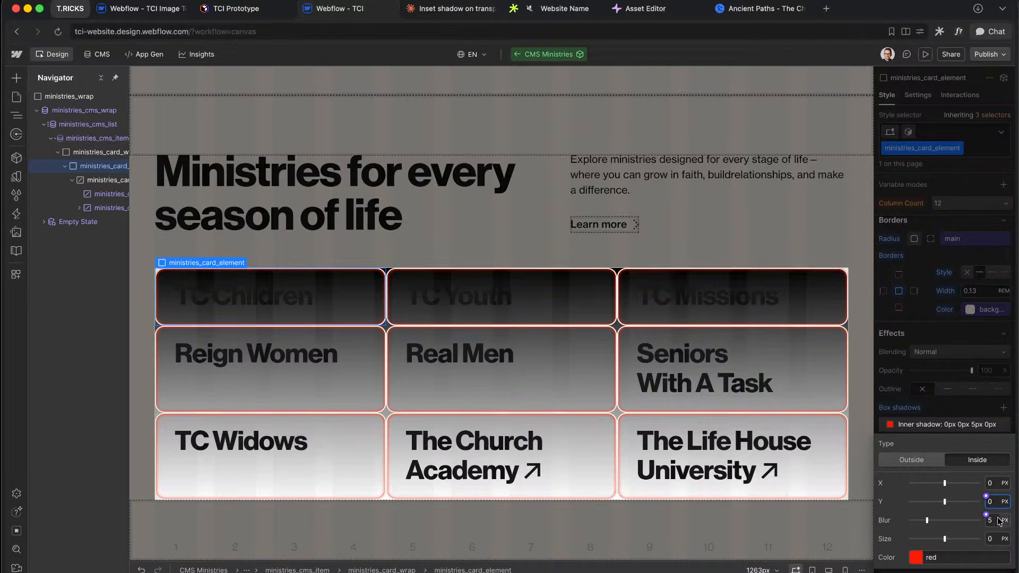
text(0)
key(Return)
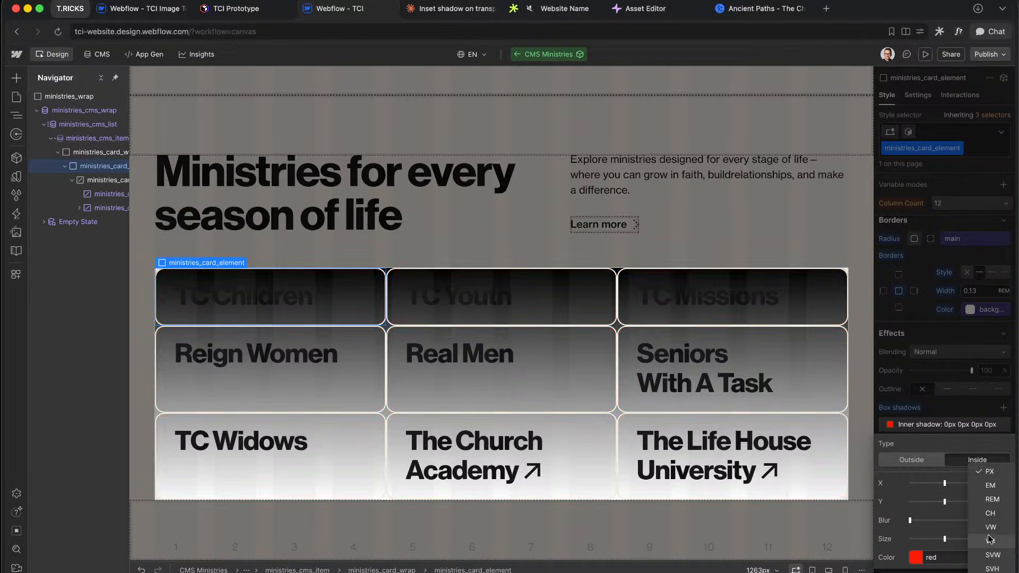
click(996, 540)
text(2rem)
key(Return)
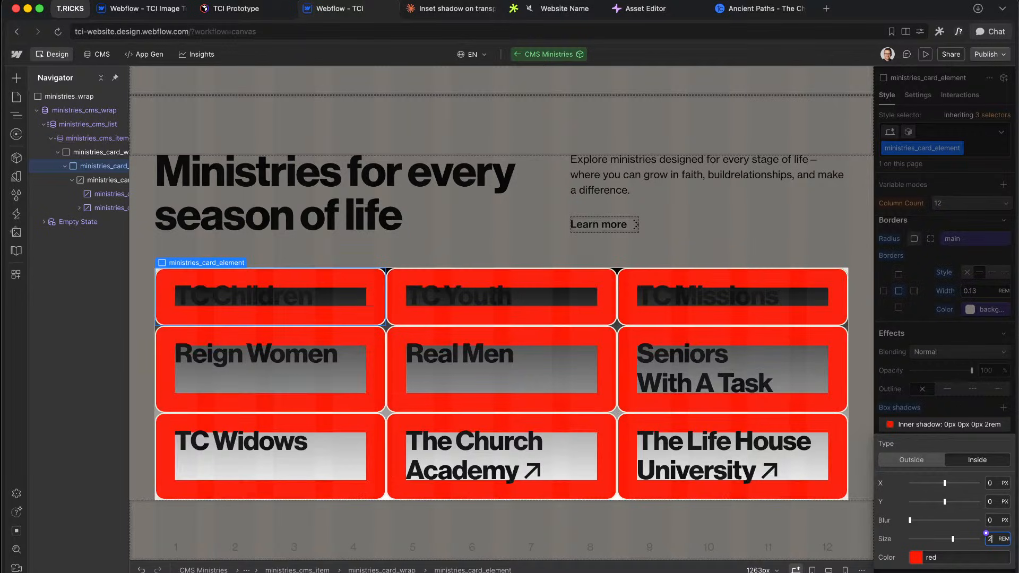
Step: Try 3rem and -1rem spreads, settling on an inside shadow with 0.2rem spread
key(Up)
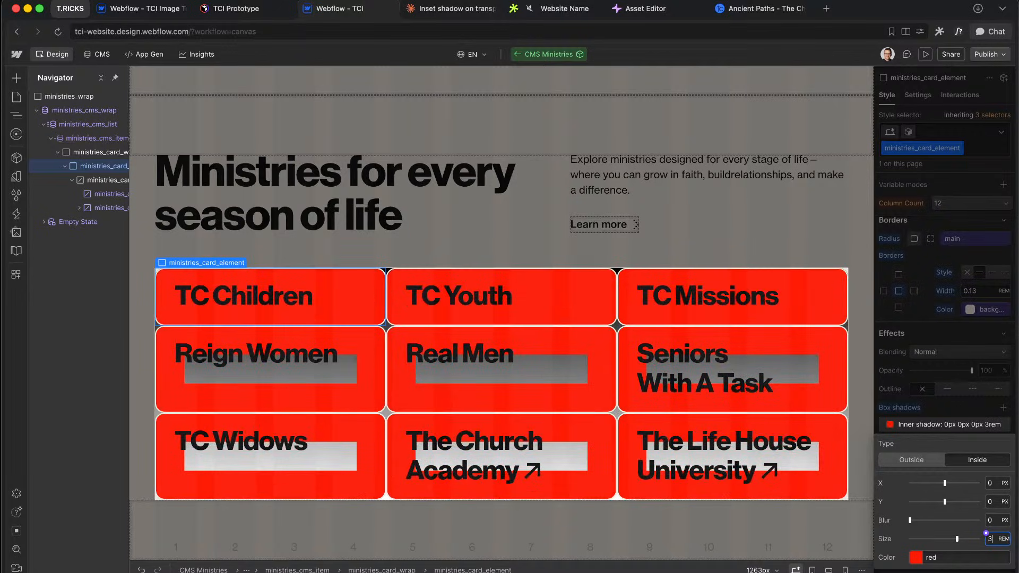
click(913, 461)
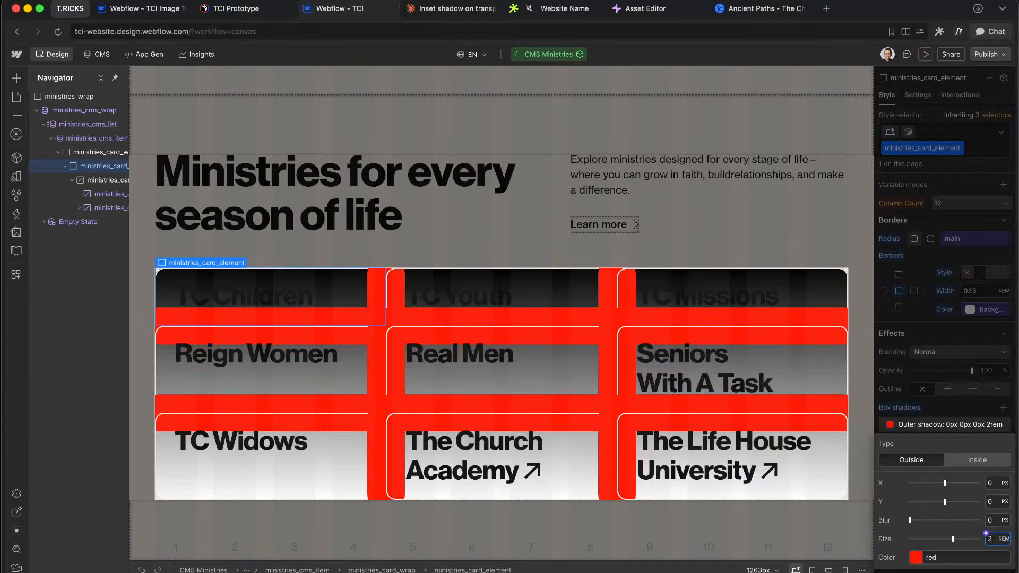
key(BackSpace)
text(-1)
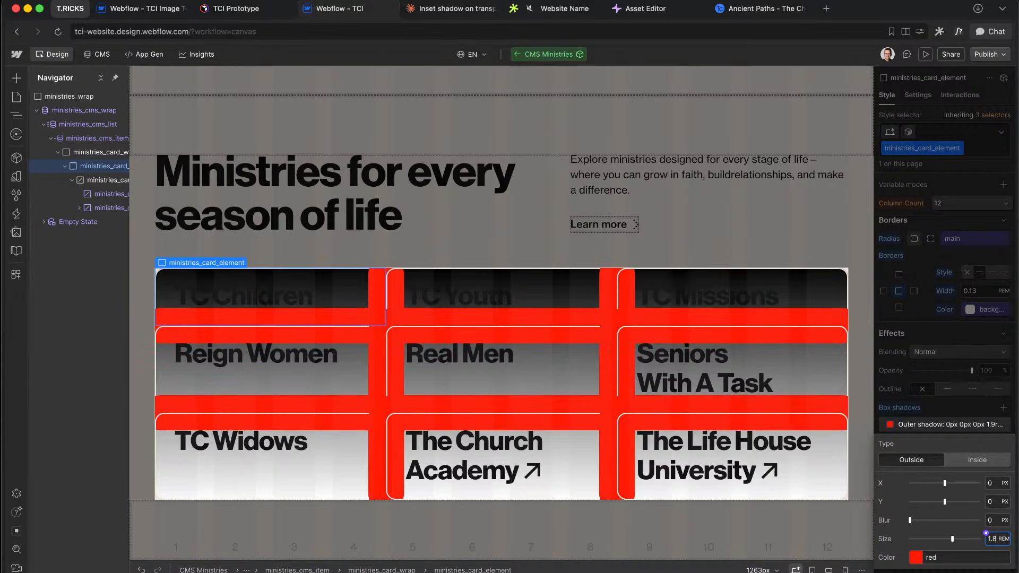
key(BackSpace)
key(BackSpace)
text(0.2)
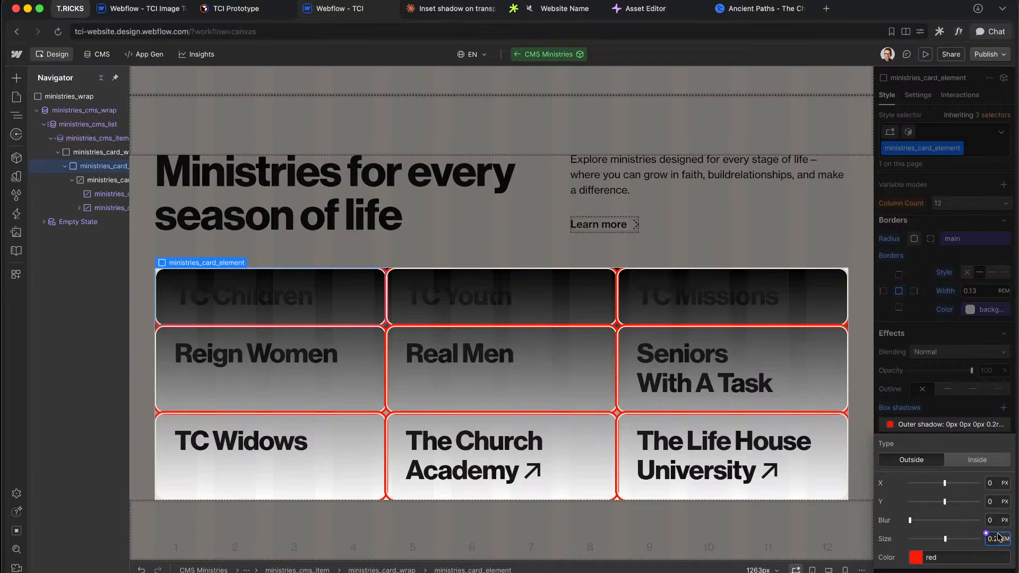
click(967, 461)
Step: Compare the red shadow inside versus outside with card overflow clipped, ending on outside
click(935, 462)
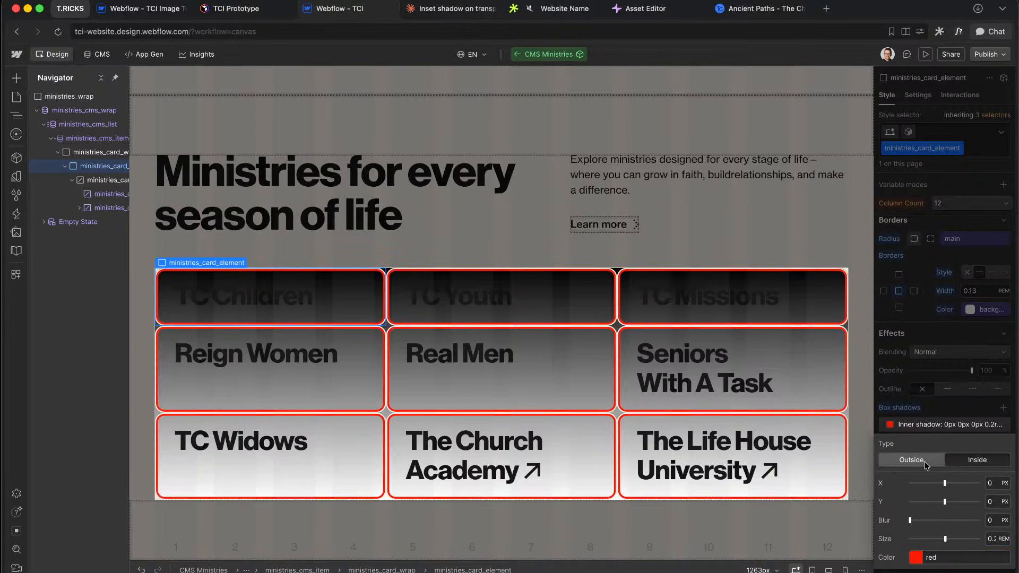
click(968, 463)
click(926, 461)
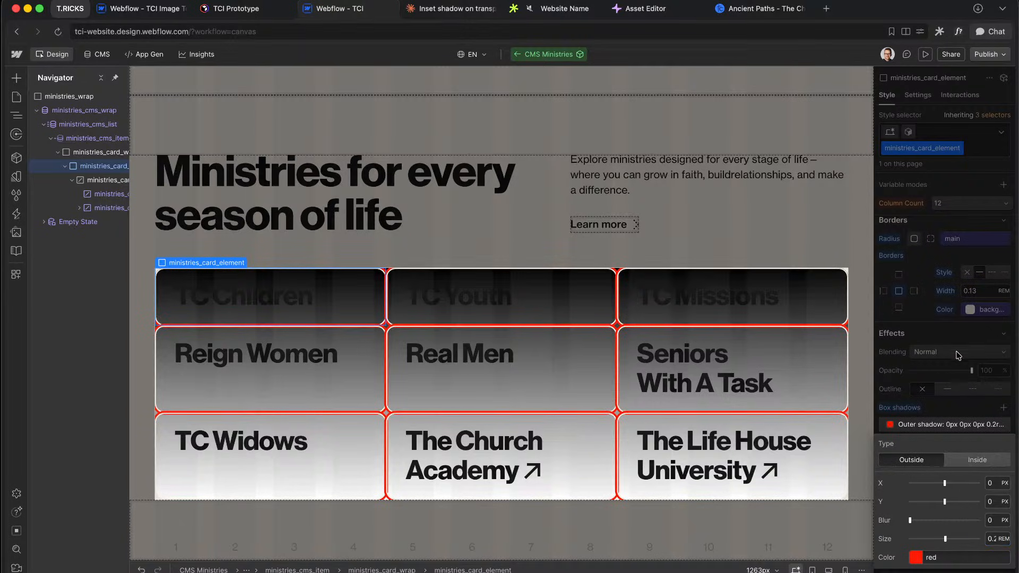
scroll(955, 353, up, 10)
scroll(935, 297, up, 6)
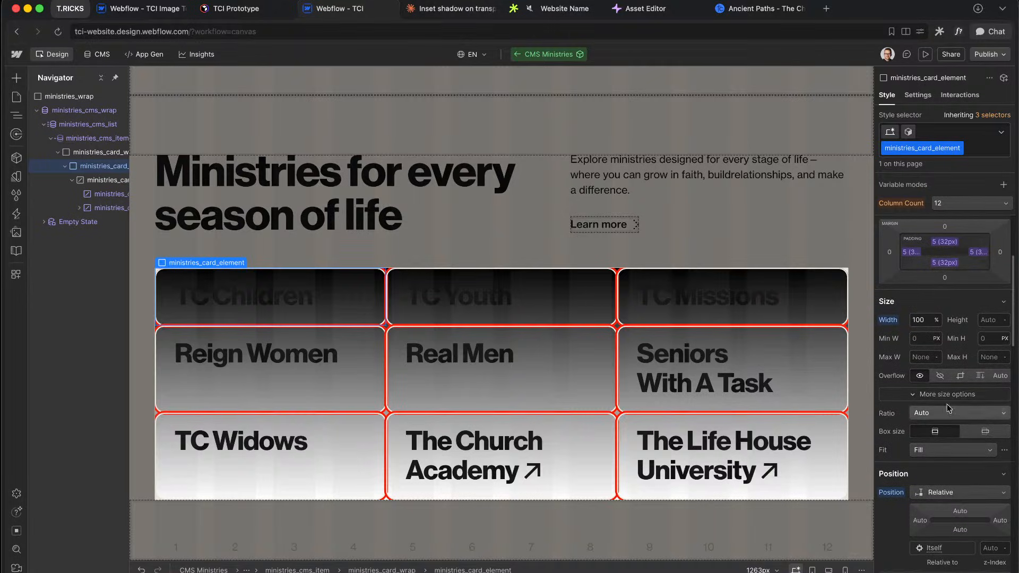
click(949, 380)
scroll(950, 383, down, 12)
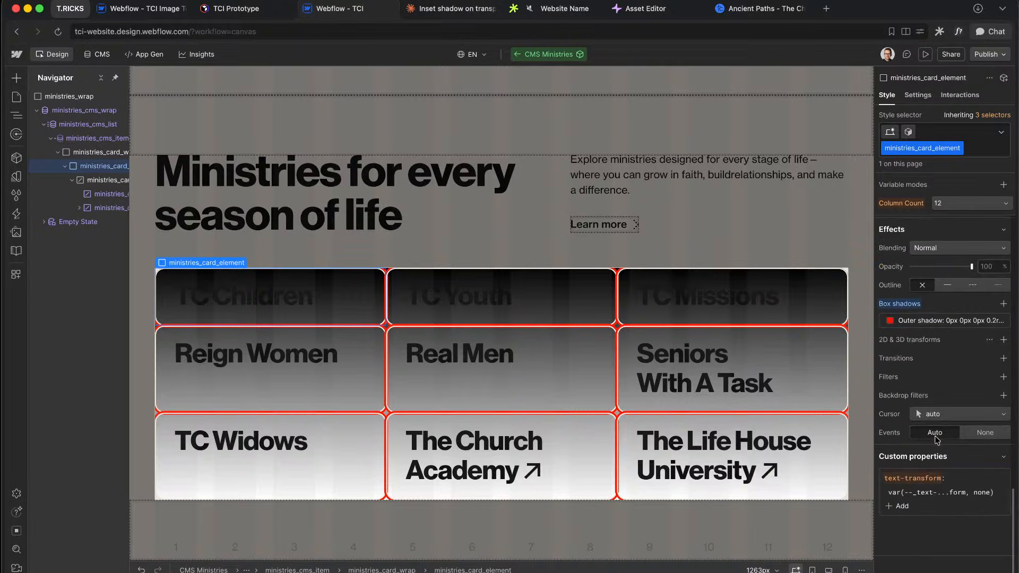
click(941, 322)
click(974, 356)
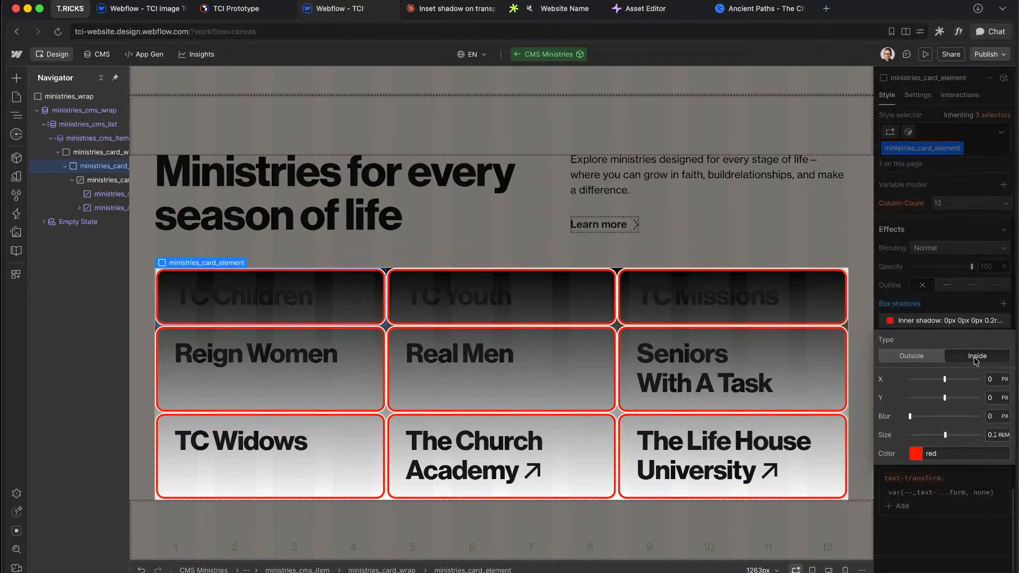
click(938, 358)
click(964, 357)
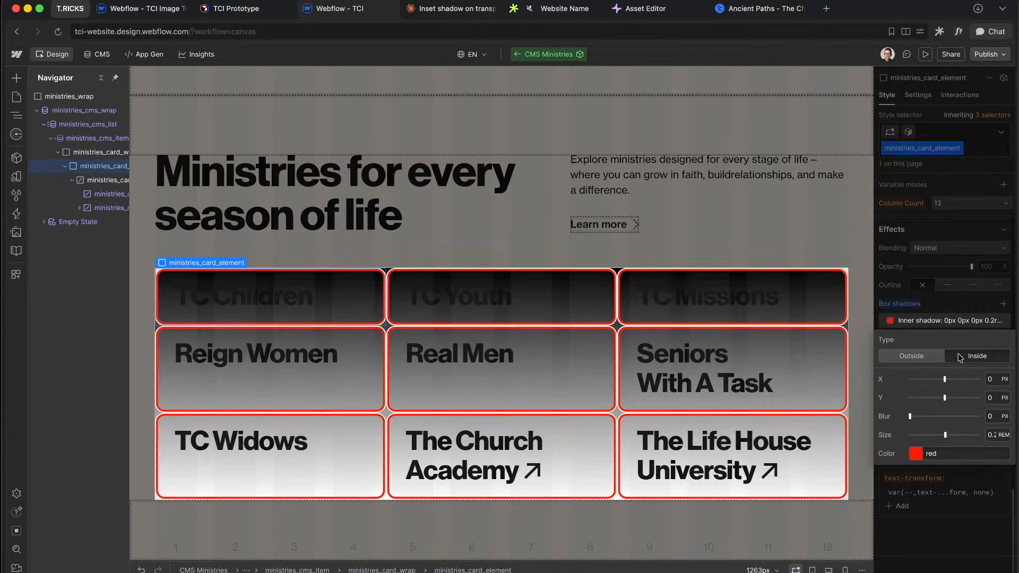
click(906, 359)
click(936, 322)
Step: Remove the card shadow, reset overflow to visible, and select ministries_cms_item
alt+click(904, 304)
scroll(924, 295, up, 15)
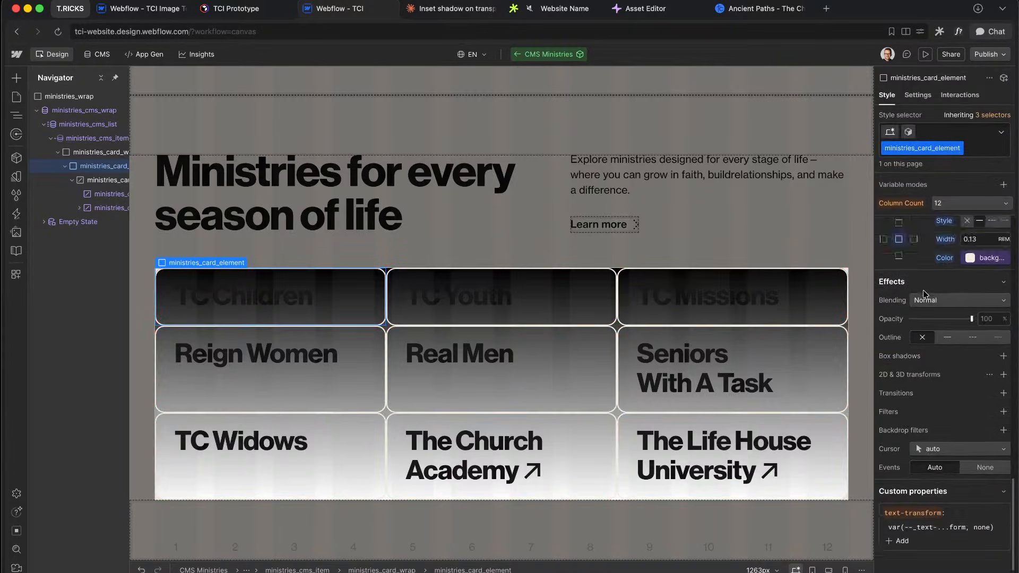
scroll(939, 474, down, 3)
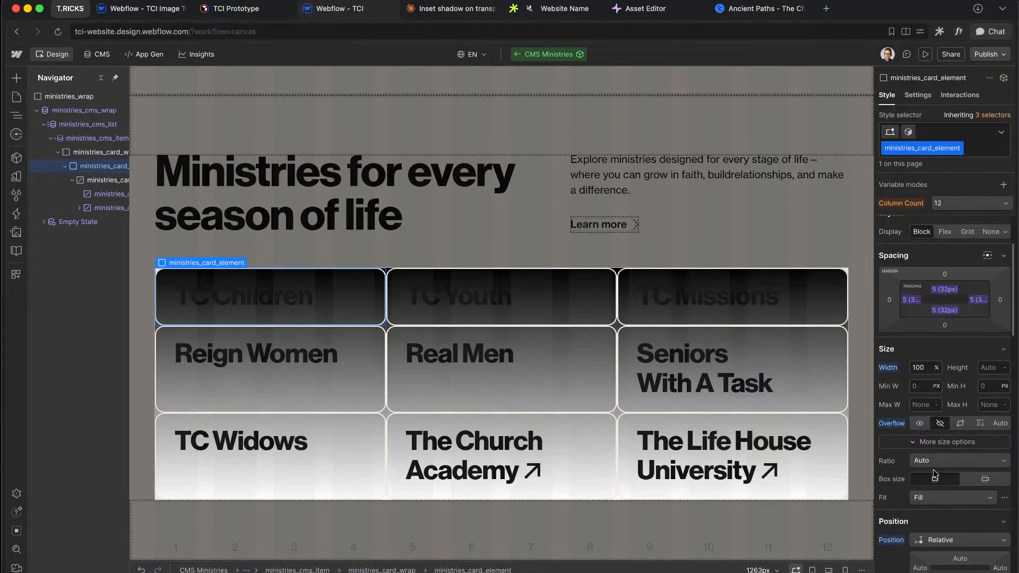
alt+click(890, 423)
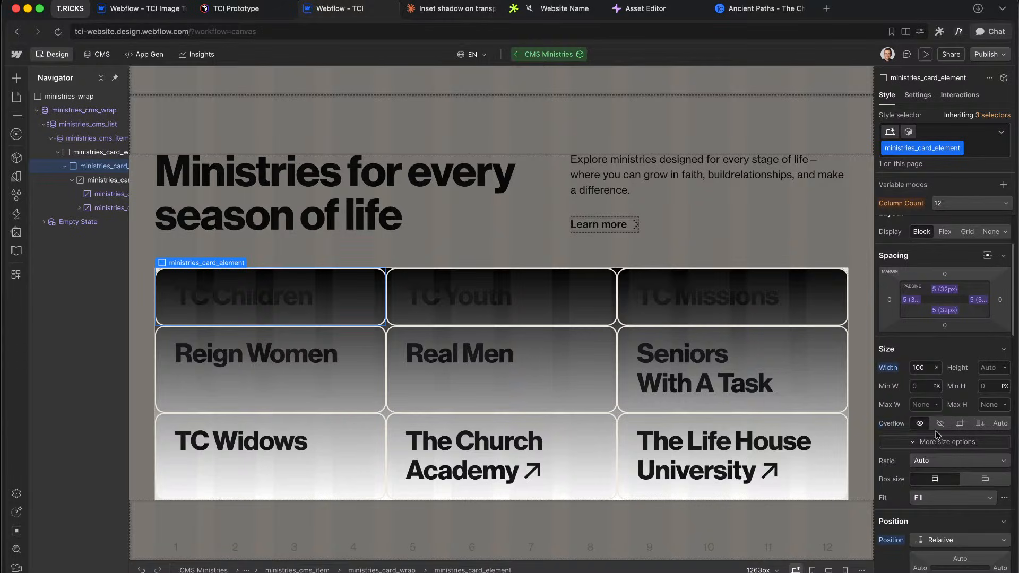
click(614, 329)
click(59, 151)
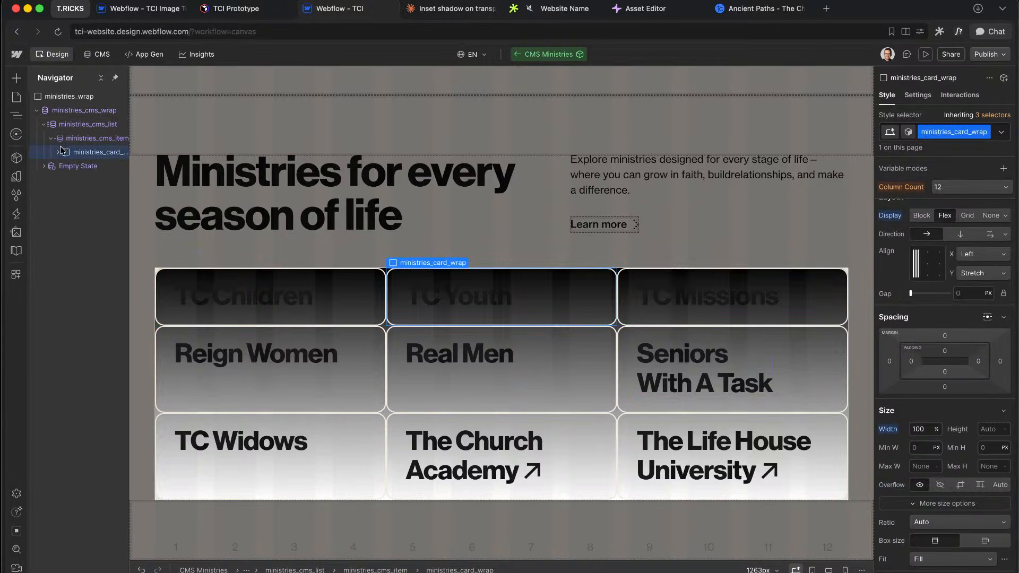
click(75, 139)
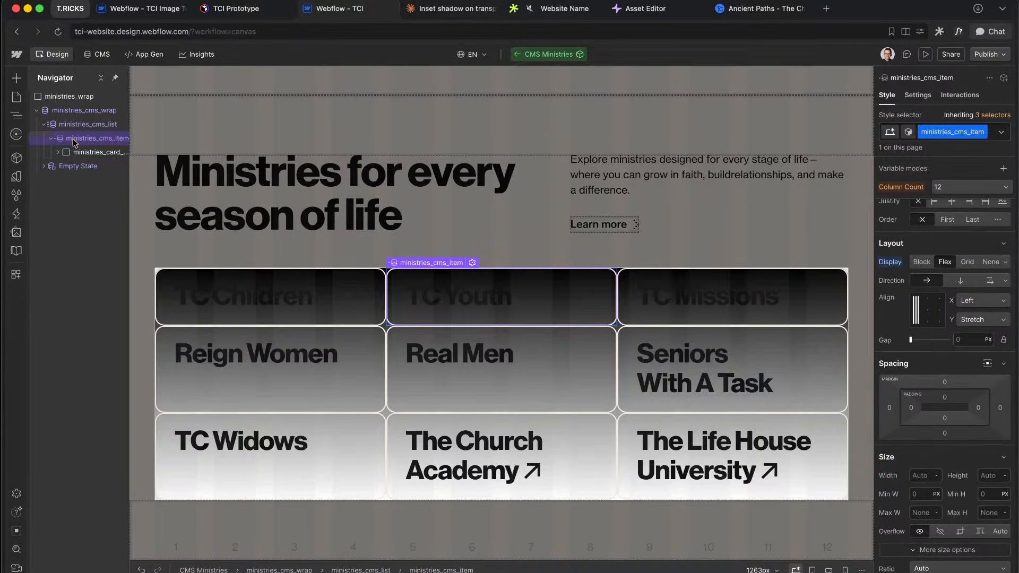
scroll(373, 339, up, 8)
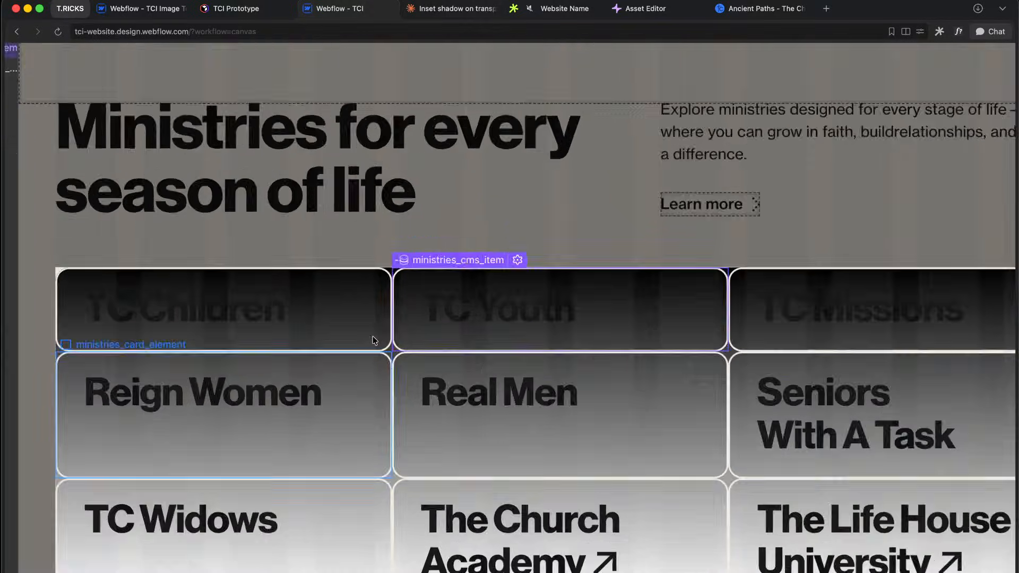
scroll(406, 397, down, 8)
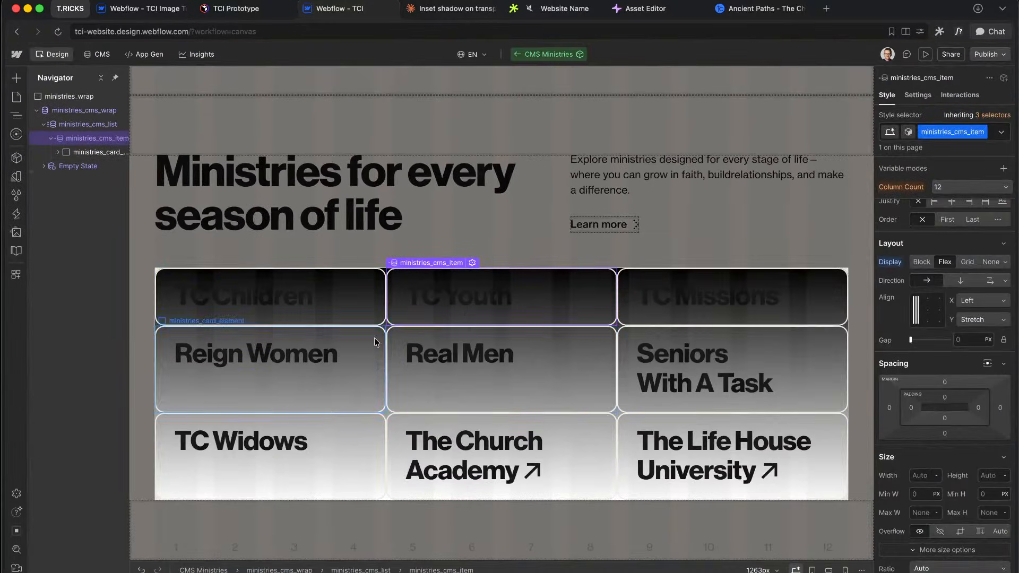
scroll(374, 337, up, 8)
scroll(375, 338, down, 2)
scroll(375, 337, up, 1)
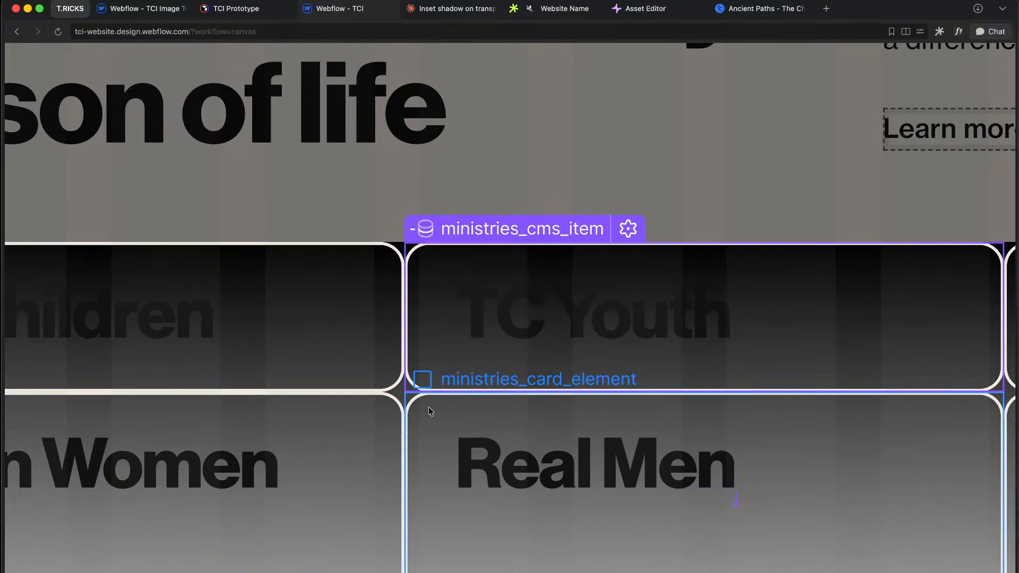
scroll(409, 391, down, 6)
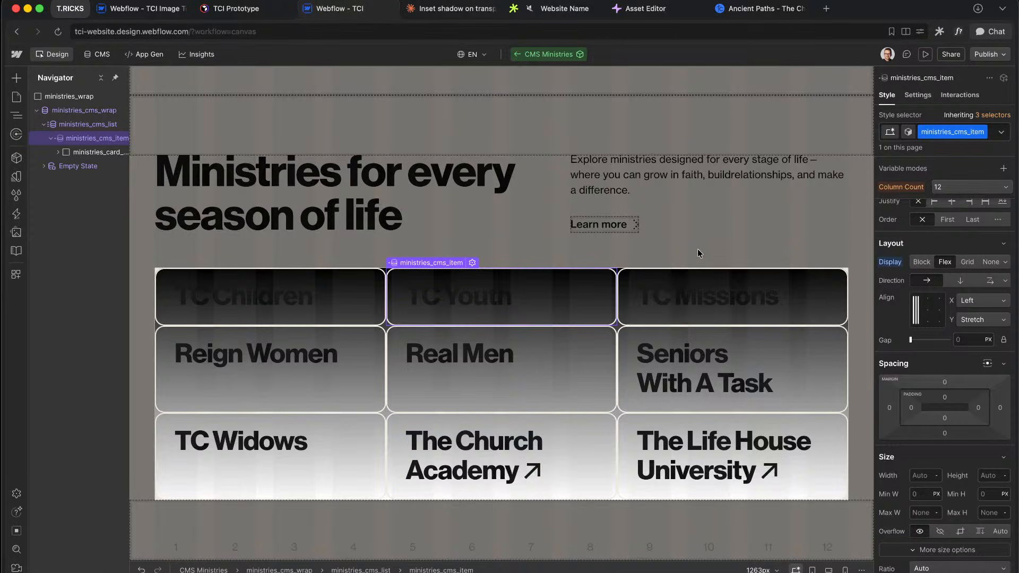
click(826, 8)
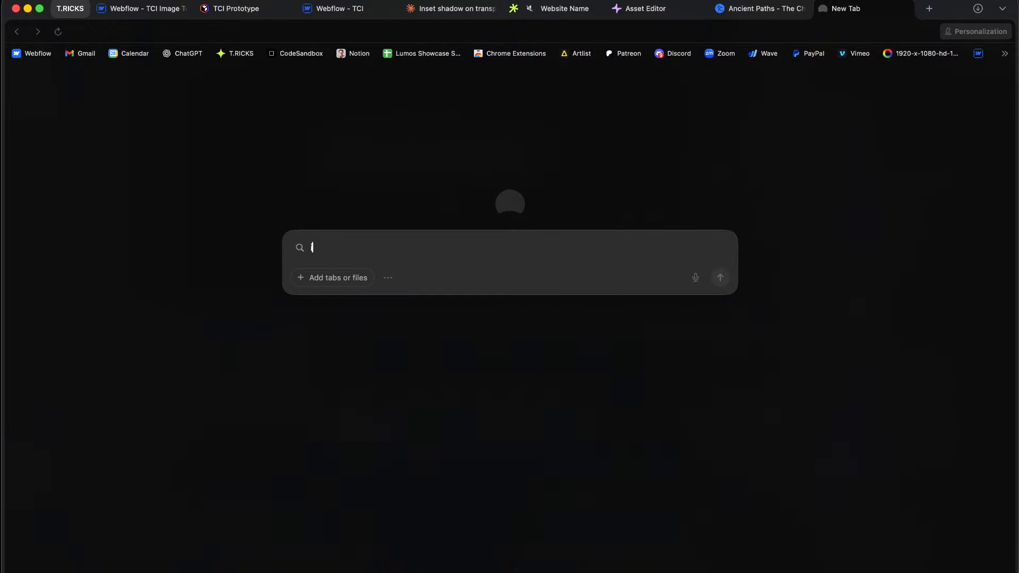
Step: Search 'inset clippath' in a new tab and open the MDN inset() reference
text(inset clippath)
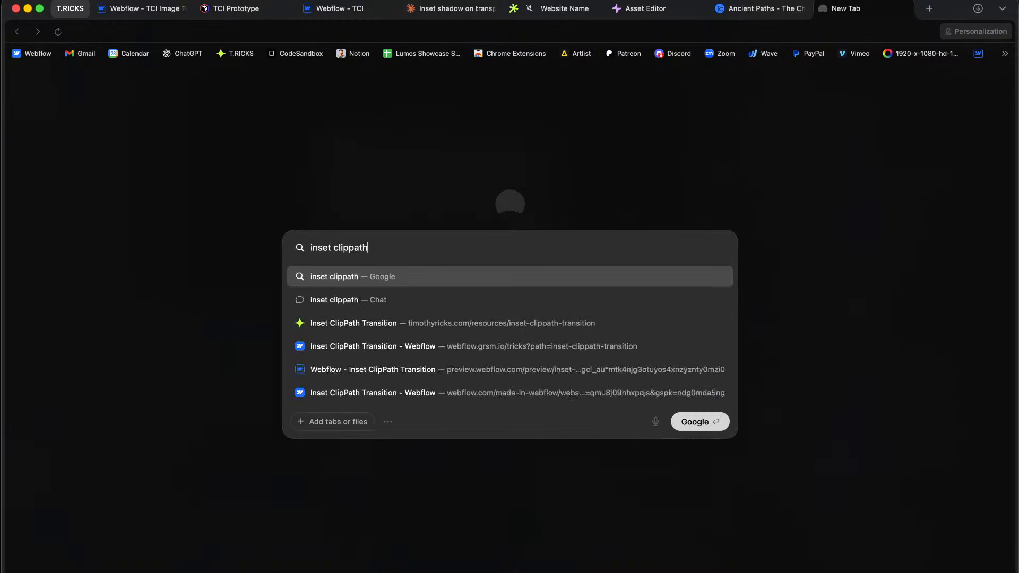
key(Return)
click(237, 171)
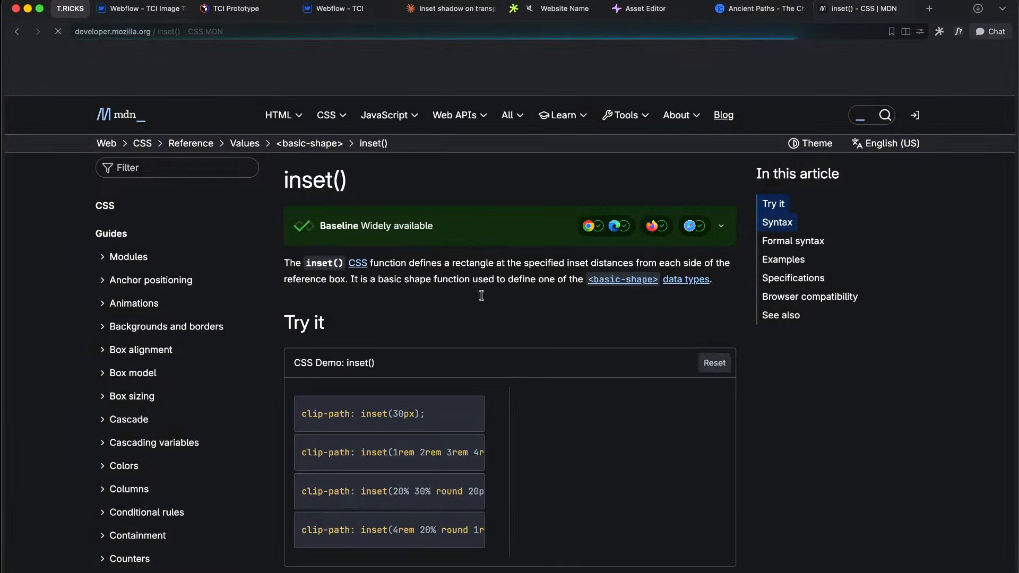
scroll(426, 243, down, 4)
Step: Preview the inset() demos, settle on the rounded 20% 30% example, and copy the syntax code
click(426, 242)
click(428, 272)
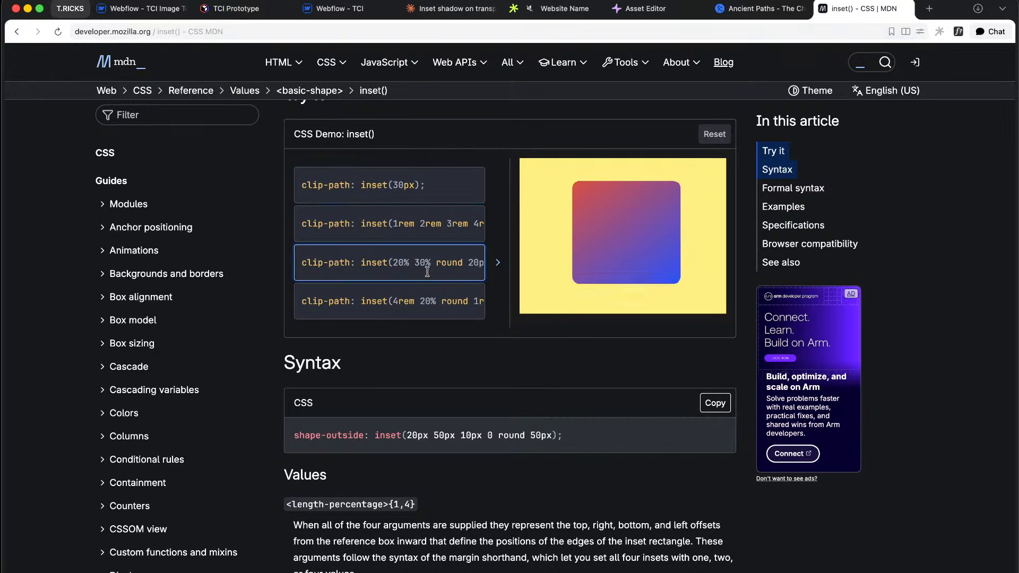
click(429, 305)
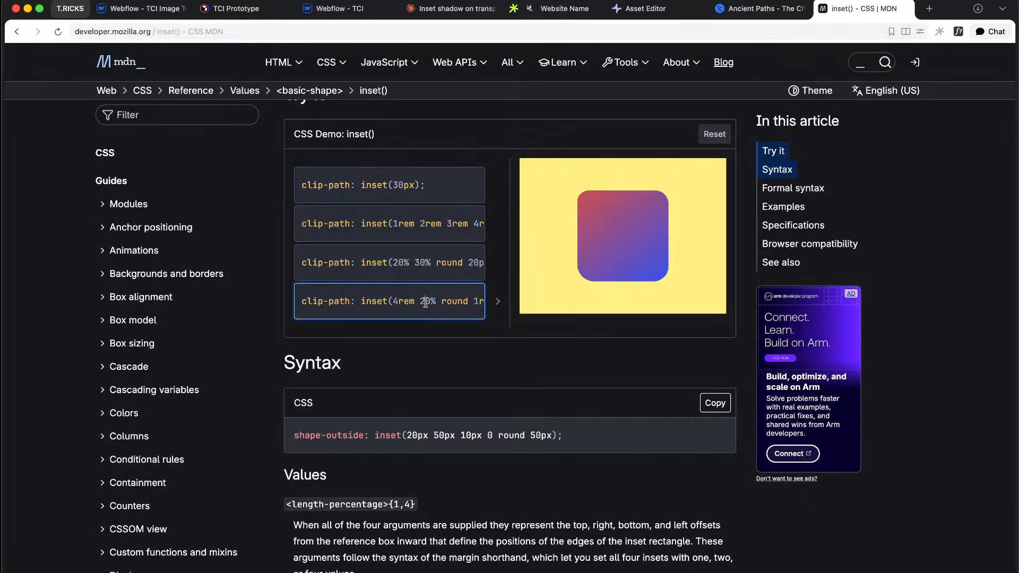
click(460, 274)
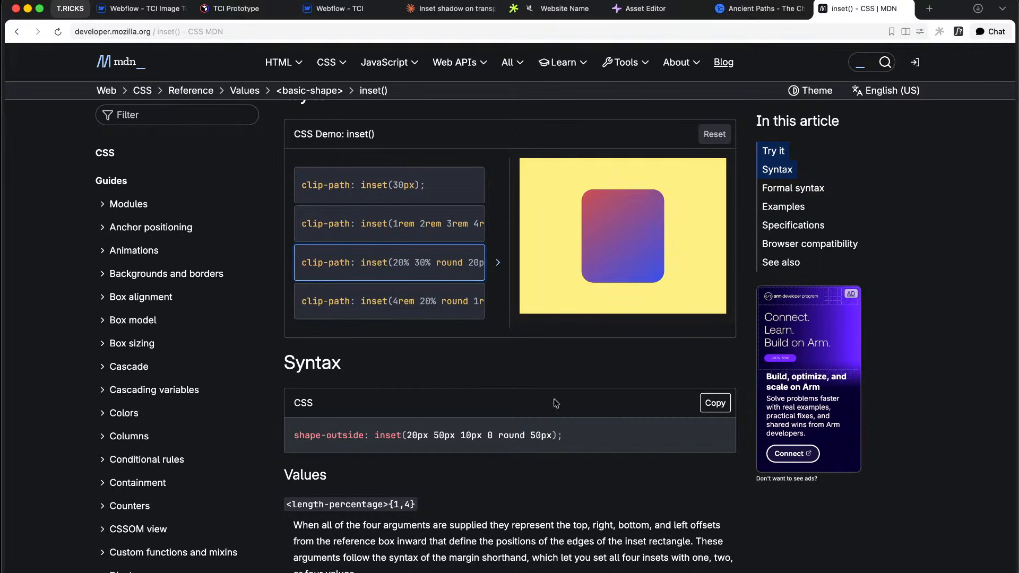
click(715, 404)
scroll(433, 438, down, 3)
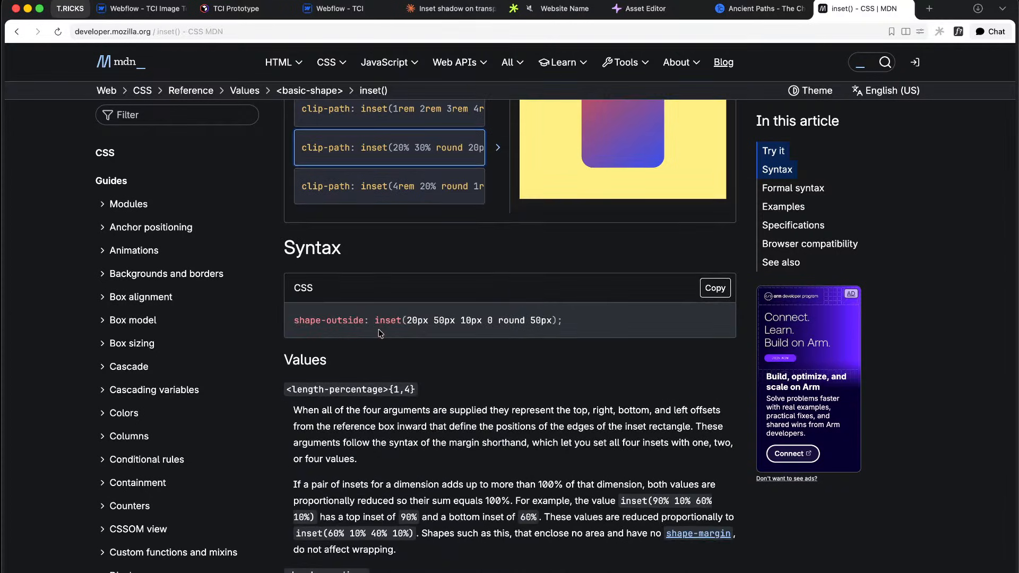
click(336, 14)
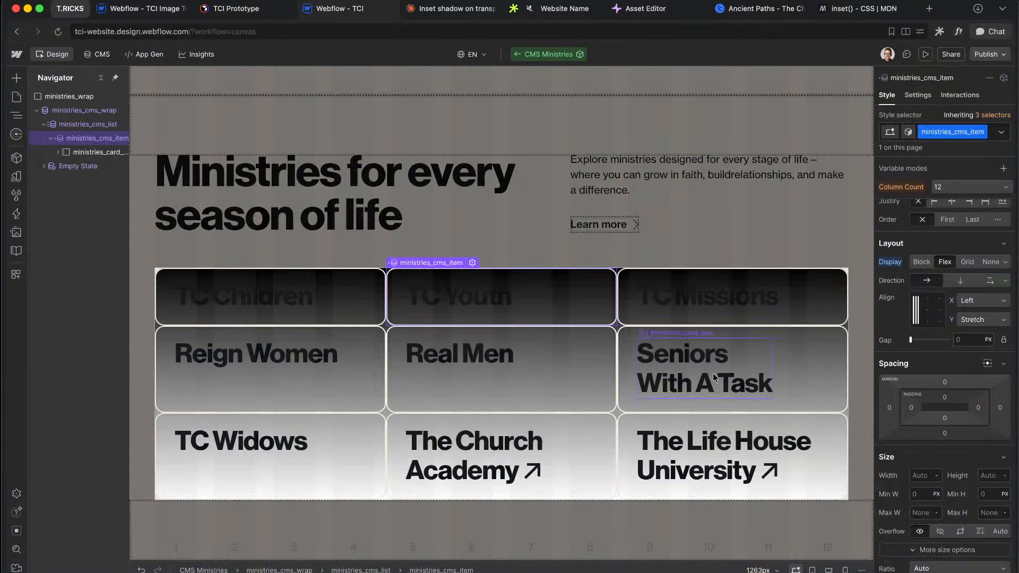
click(70, 154)
click(58, 153)
click(91, 169)
scroll(1003, 437, down, 15)
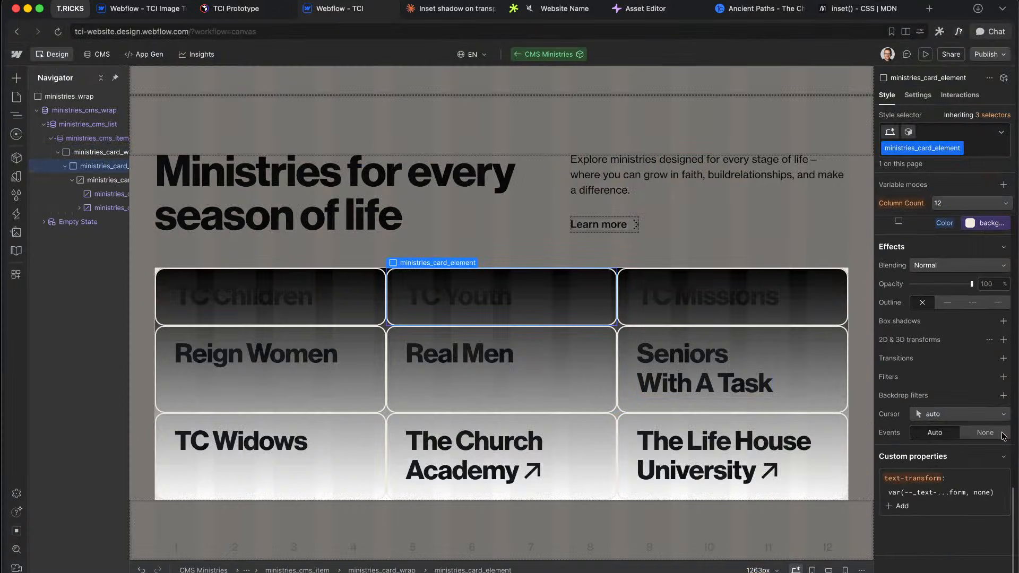
click(900, 506)
key(ctrl+v)
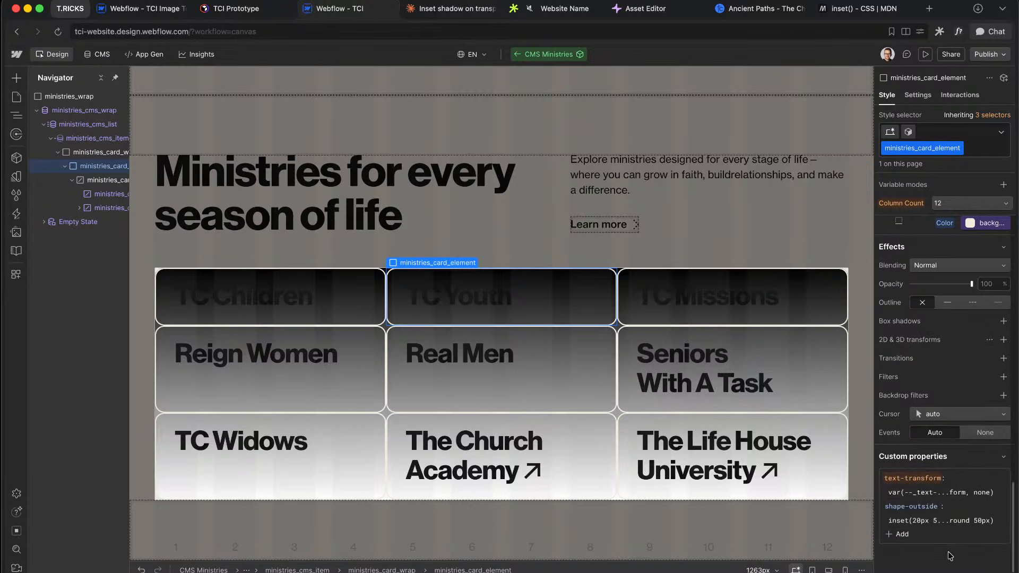
scroll(948, 437, up, 3)
scroll(948, 437, down, 3)
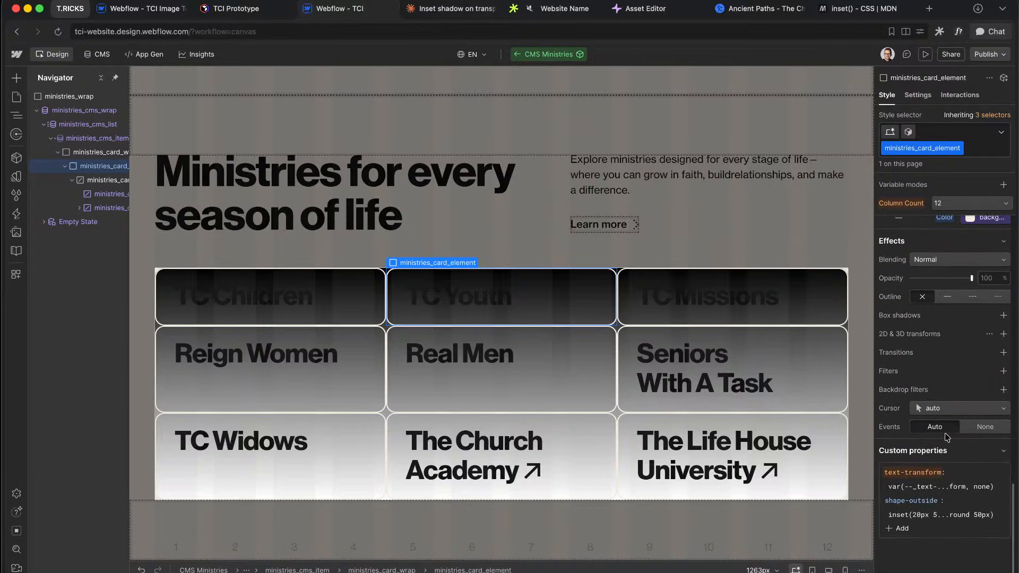
click(1008, 509)
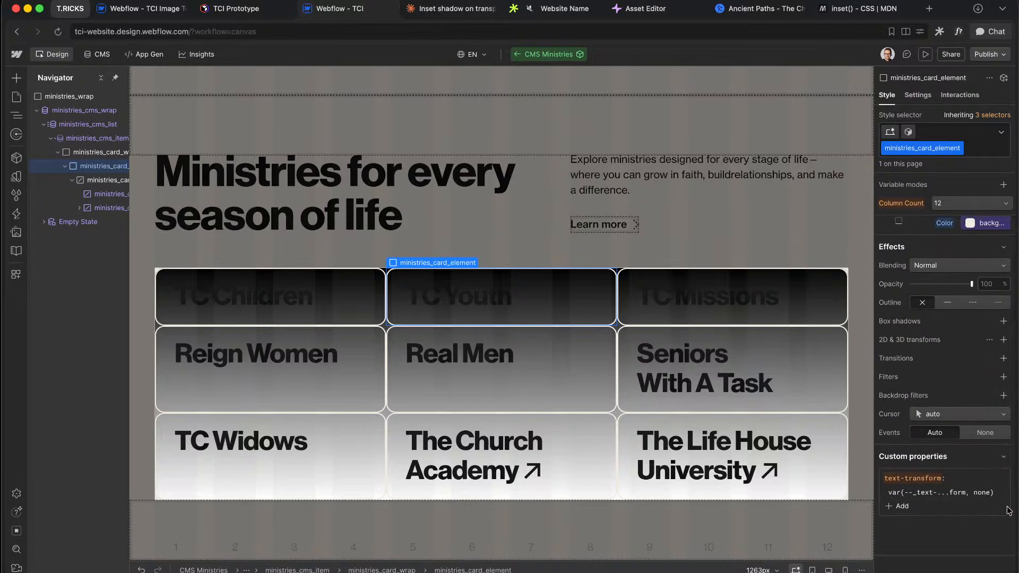
click(455, 10)
click(309, 12)
click(854, 11)
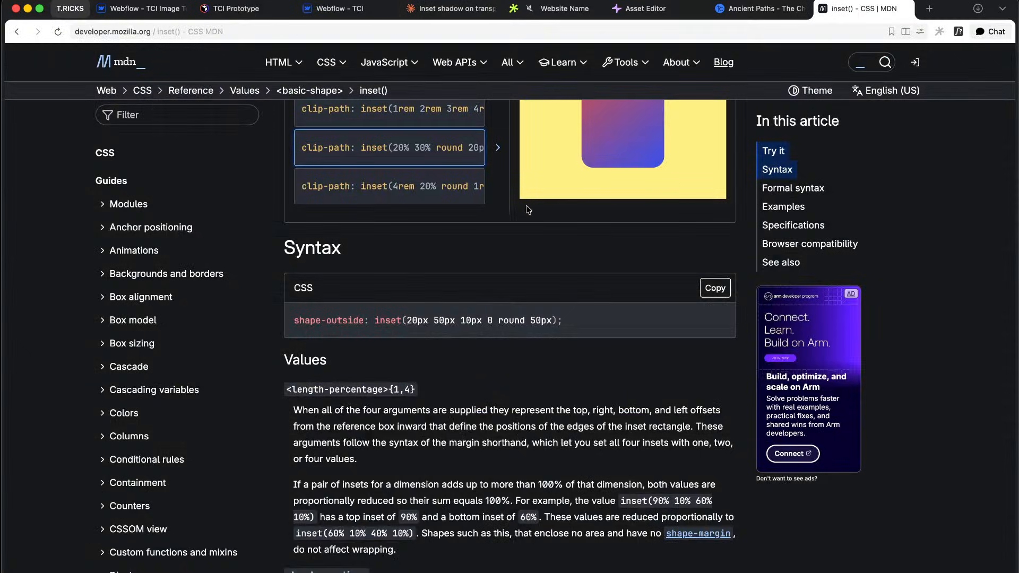
scroll(528, 210, up, 4)
click(408, 306)
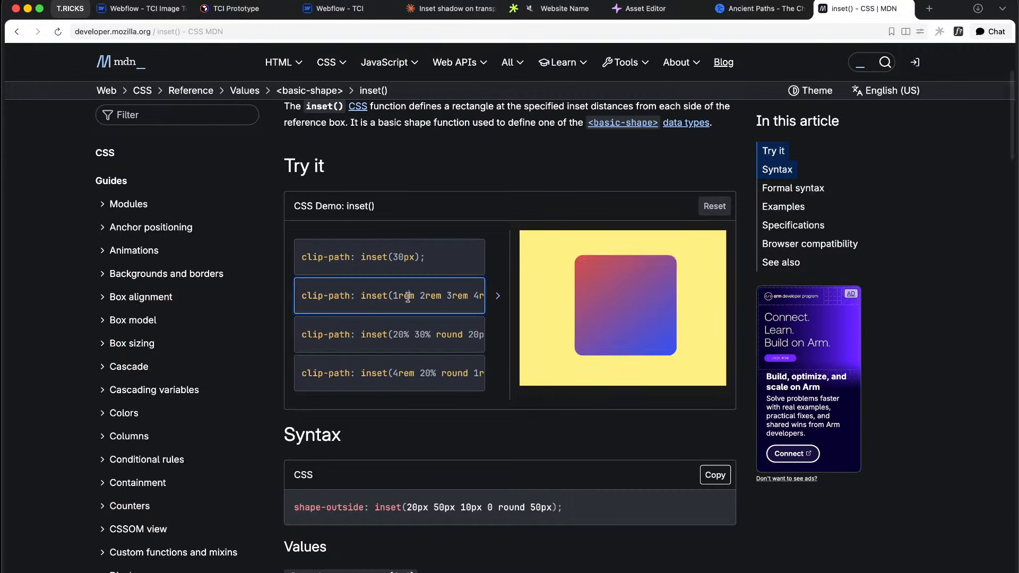
click(417, 334)
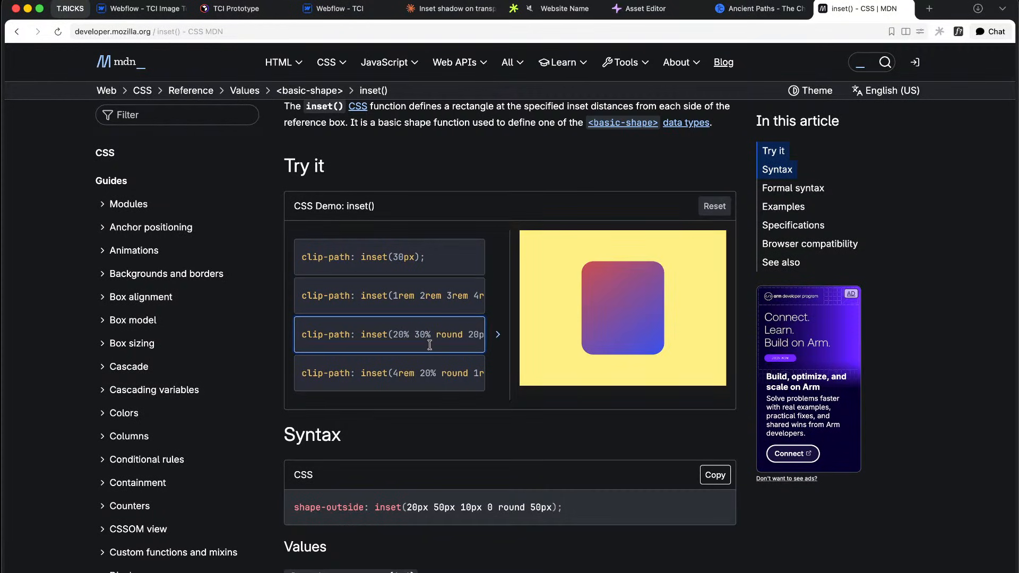
click(449, 10)
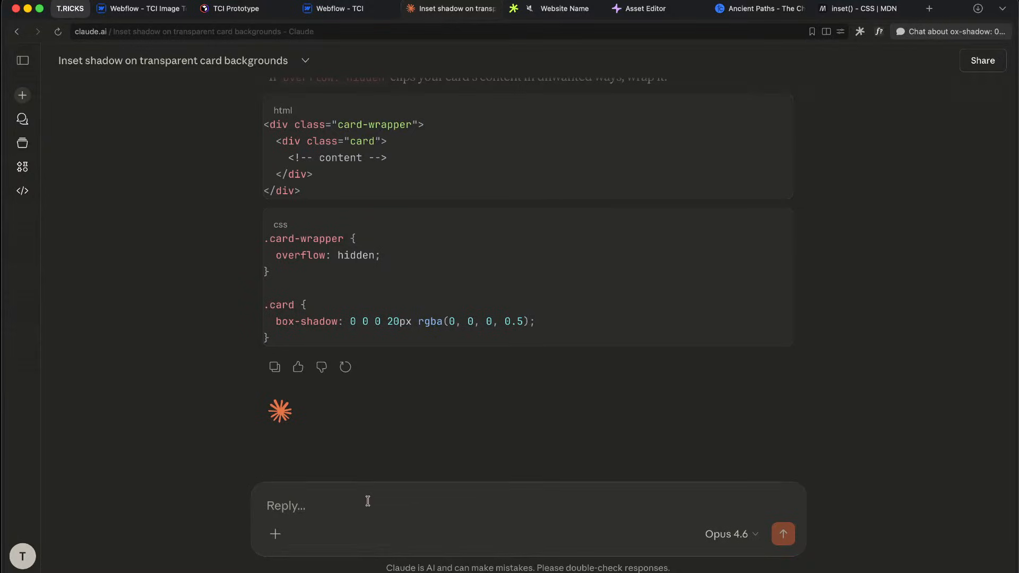
Step: Ask Claude whether an inset clip-path can be inverted, including the pasted clip-path inset example
text(is there anyway to invert an inset)
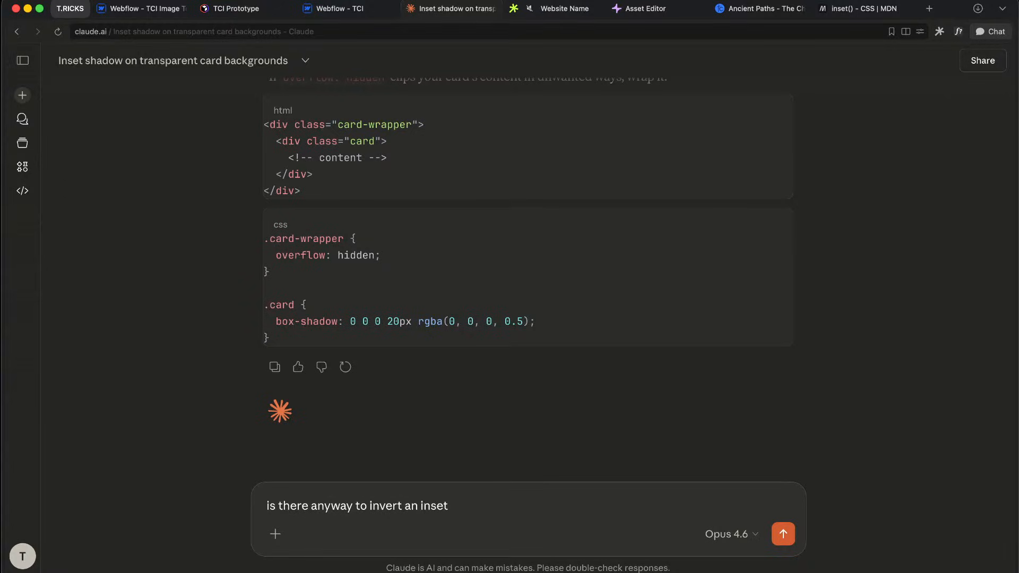
text(clippath)
key(shift+Return)
key(super+v)
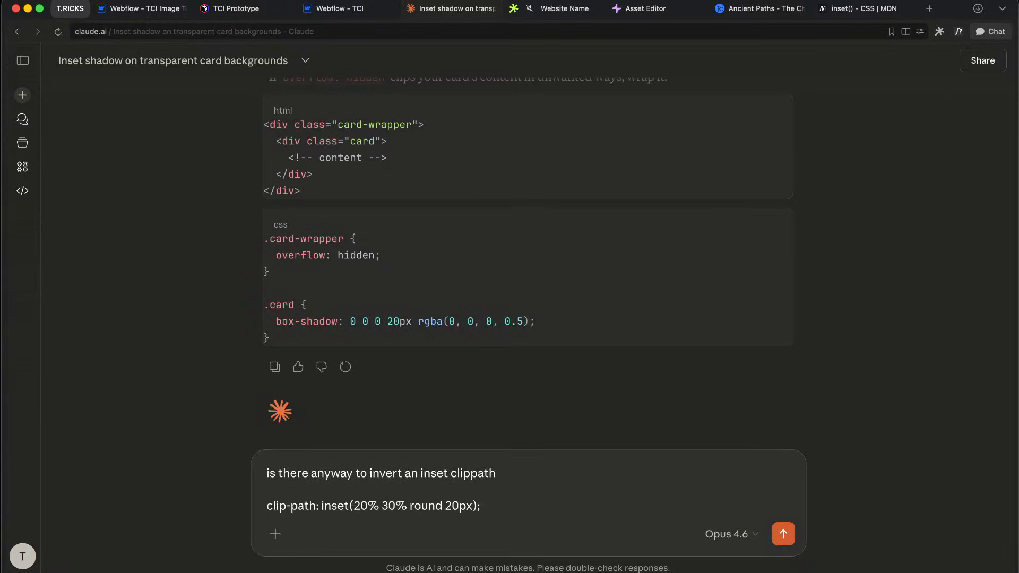
key(Return)
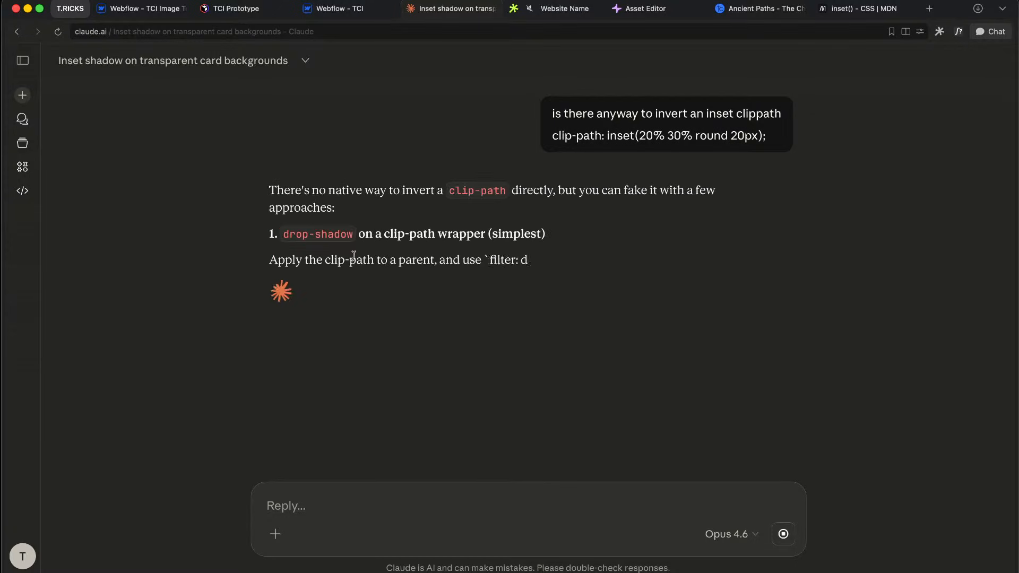
Step: Copy the filter: drop-shadow line from Claude's answer and return to the Webflow project
drag(355, 234, 547, 234)
click(428, 250)
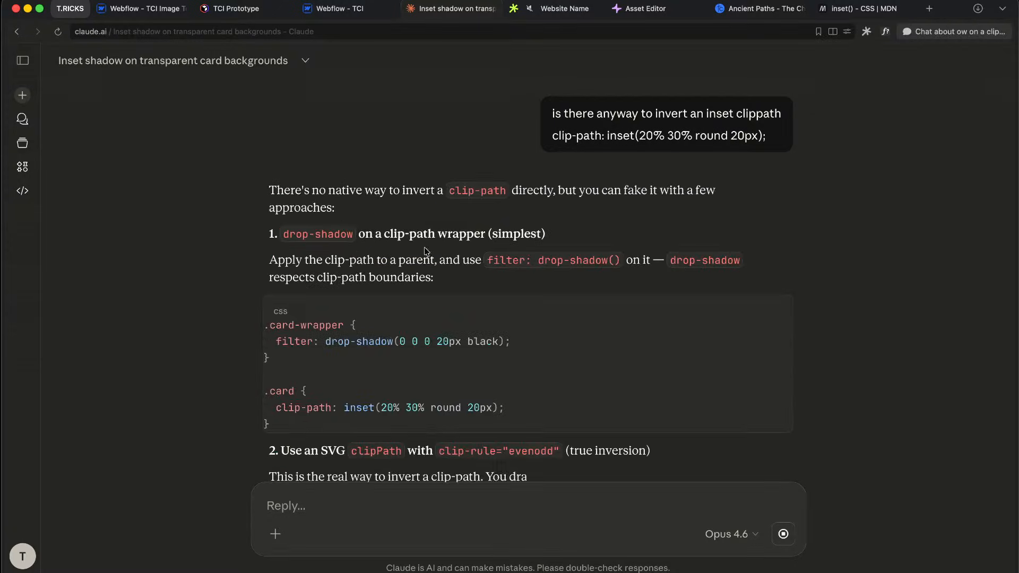
drag(356, 259, 619, 260)
click(494, 282)
click(619, 260)
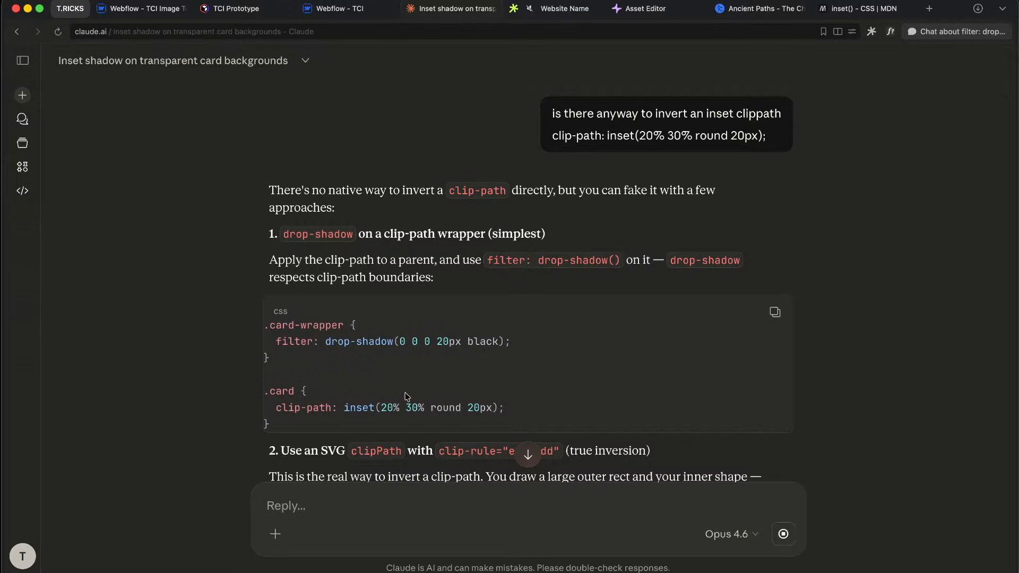
scroll(525, 296, down, 2)
drag(525, 295, 274, 296)
scroll(526, 414, down, 3)
scroll(527, 413, down, 4)
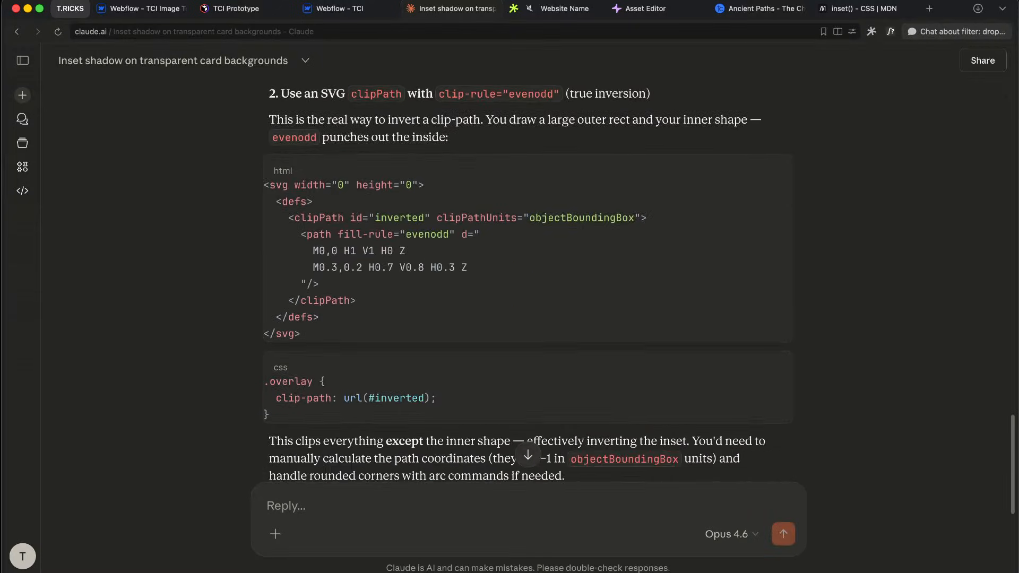
click(335, 8)
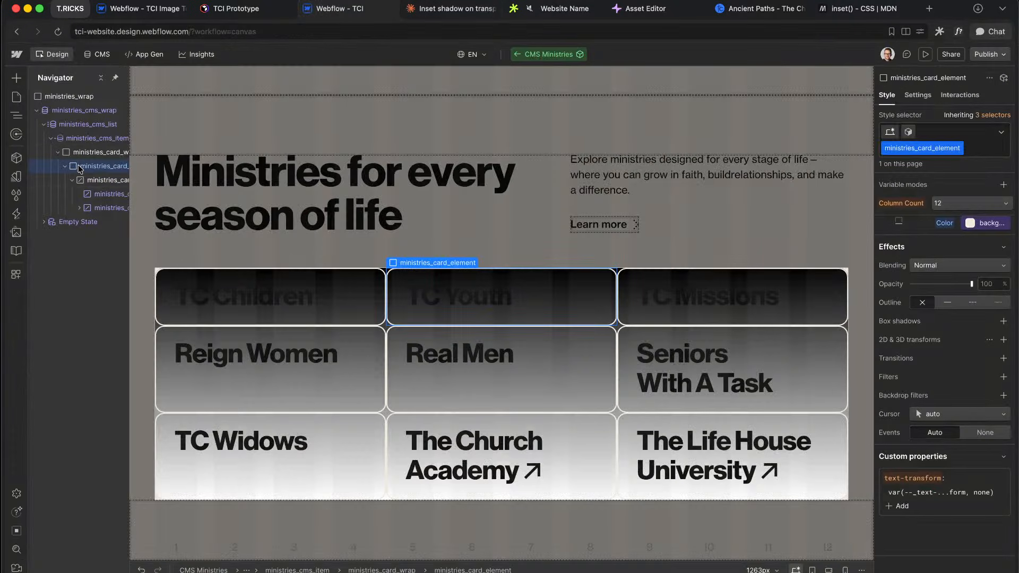
Step: Paste the copied drop-shadow CSS as a custom property on the cards, then remove that row
click(904, 500)
text(drop-shadow(0 0 0 20px black);)
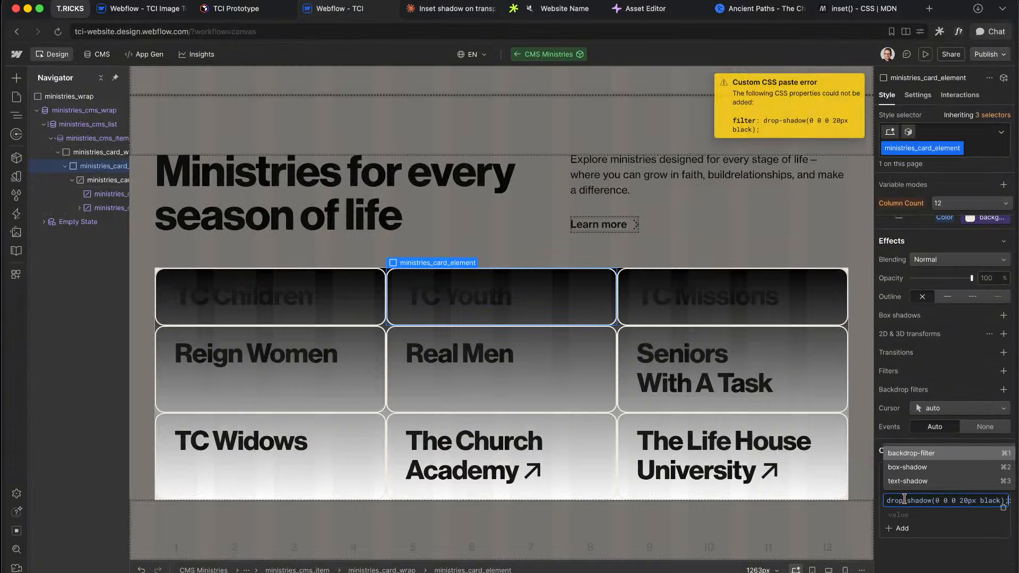
key(Return)
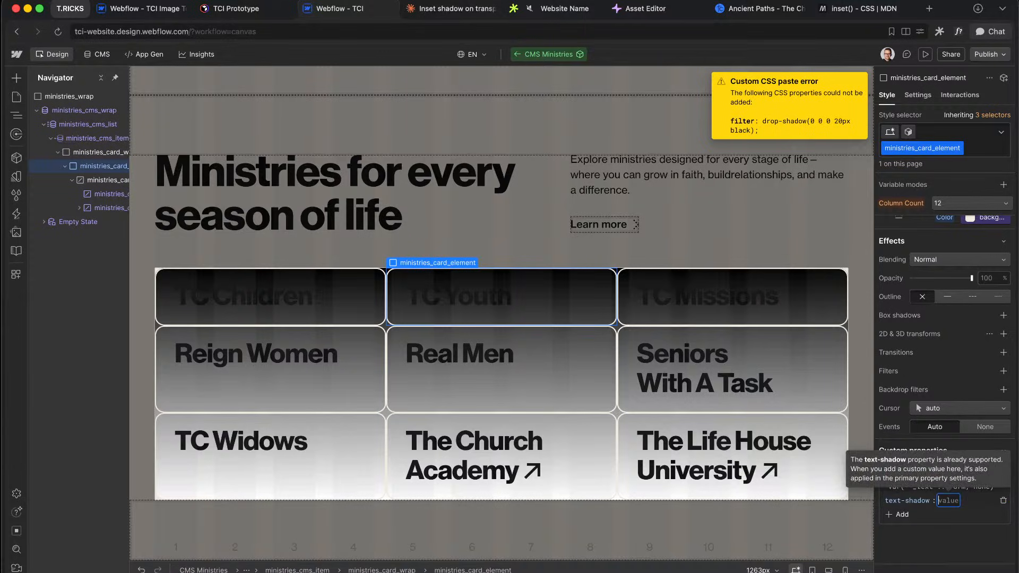
click(1003, 504)
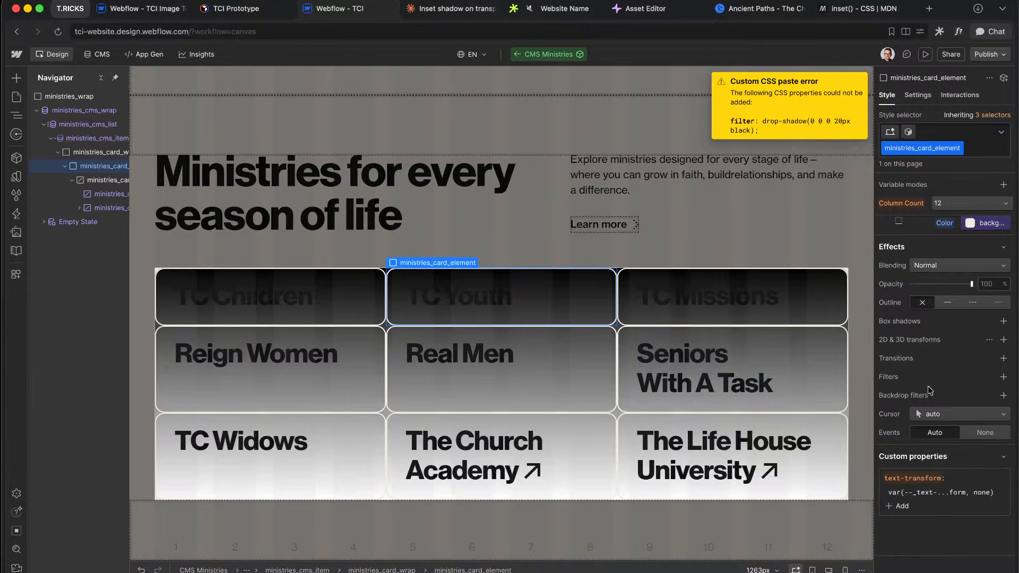
Step: Add a Drop shadow filter to the ministry cards with opaque black colour and 4px blur
click(1003, 377)
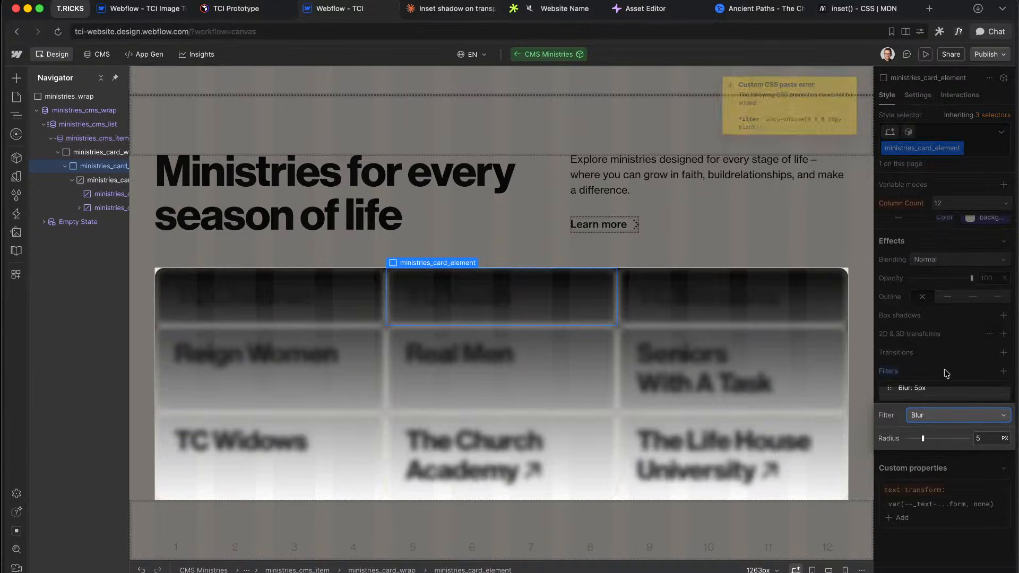
click(937, 416)
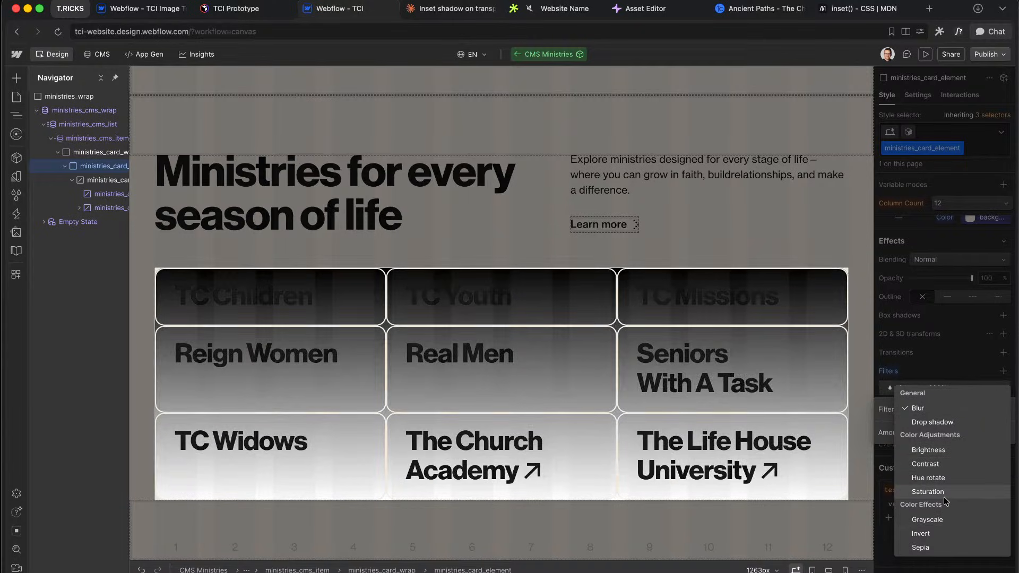
click(937, 422)
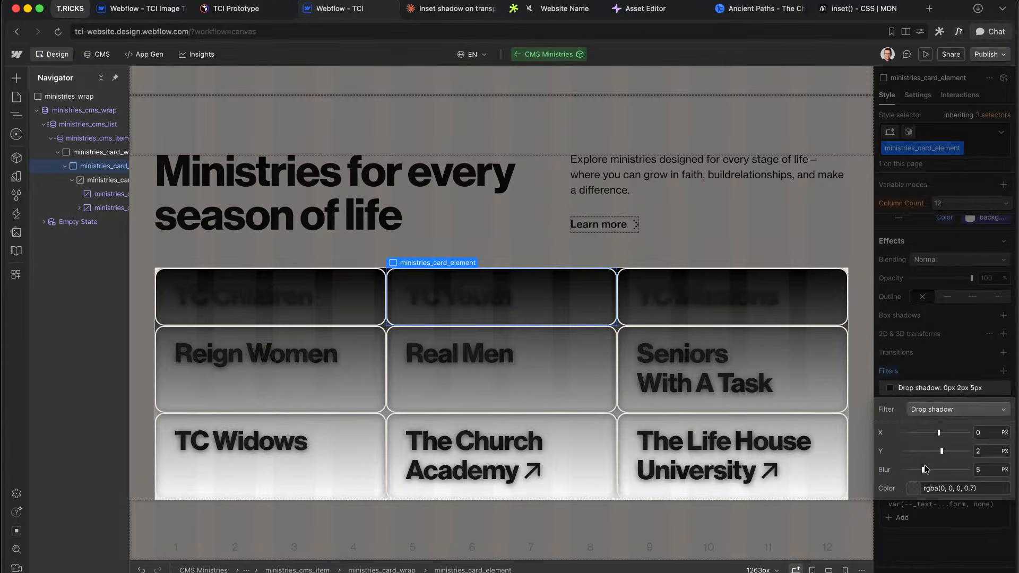
click(914, 488)
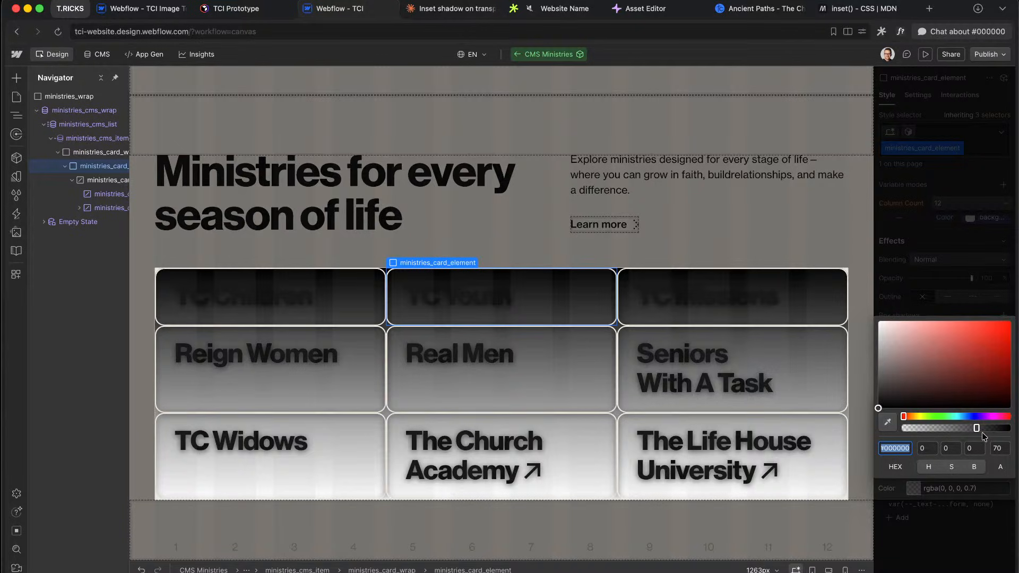
right_click(996, 427)
click(996, 428)
drag(997, 427, 1017, 428)
click(937, 499)
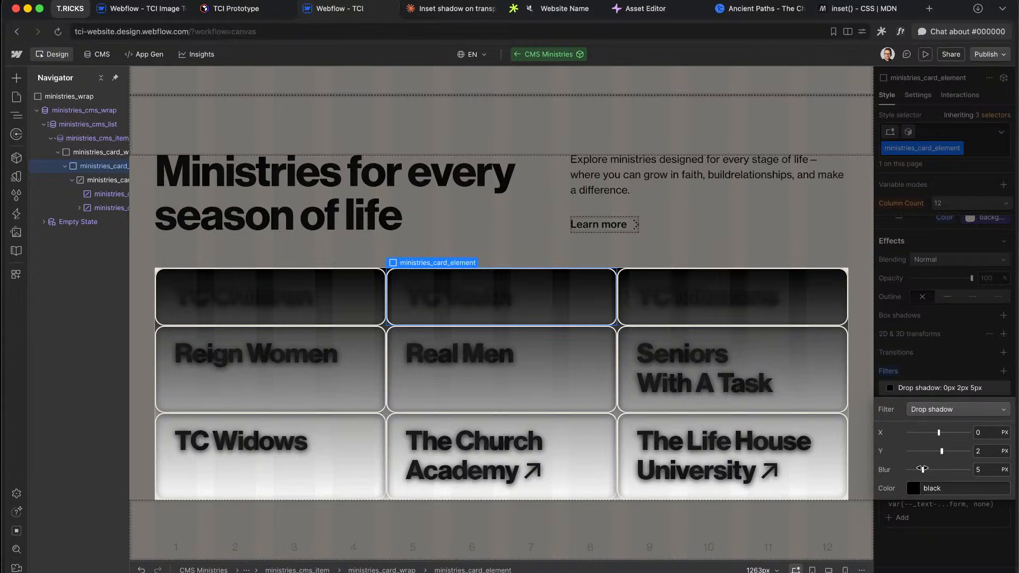
right_click(923, 470)
click(899, 471)
click(920, 470)
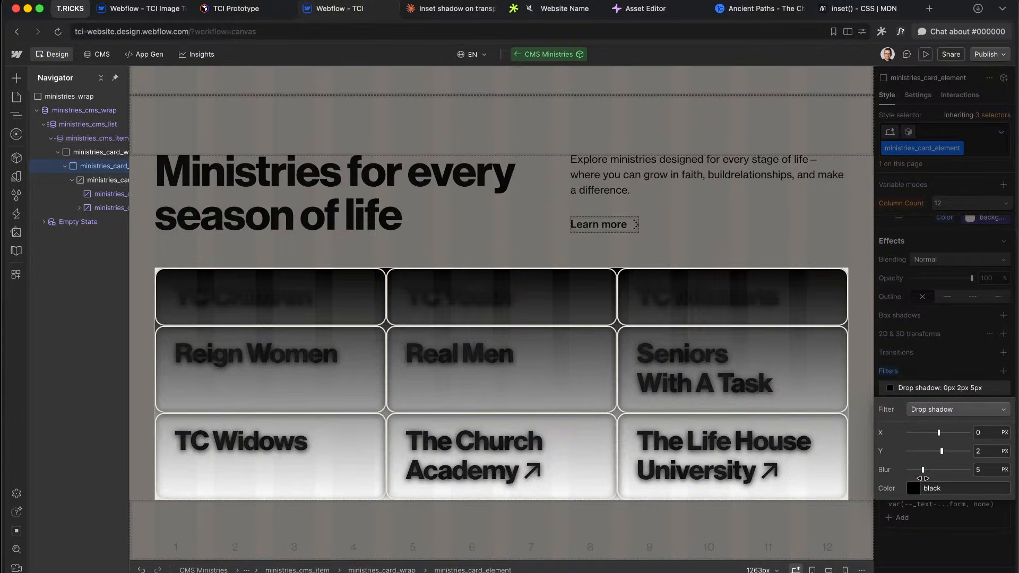
Step: Delete the drop shadow filter from the cards and go back to the Claude conversation
click(943, 339)
alt+click(894, 374)
scroll(926, 363, up, 6)
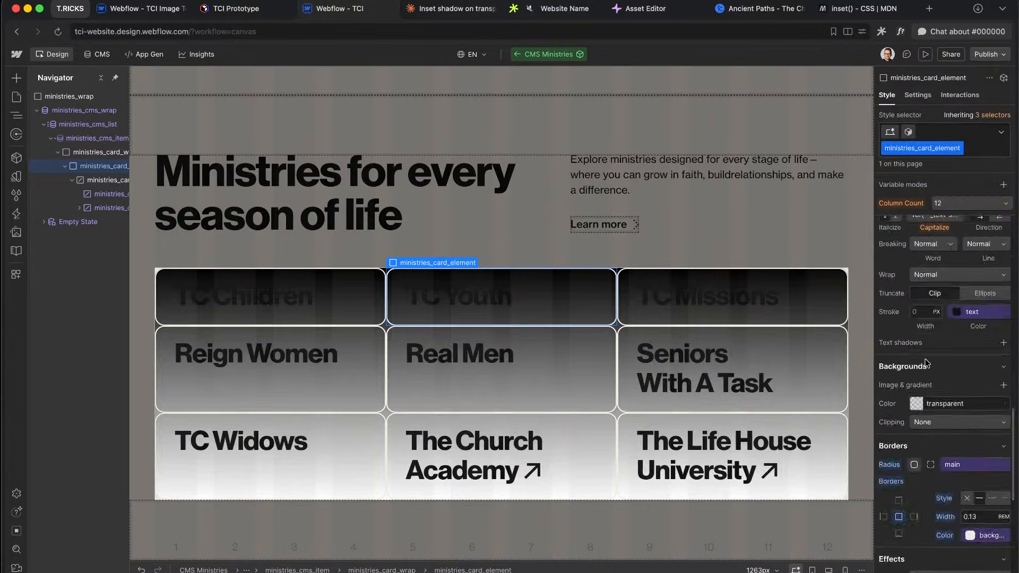
scroll(926, 363, down, 6)
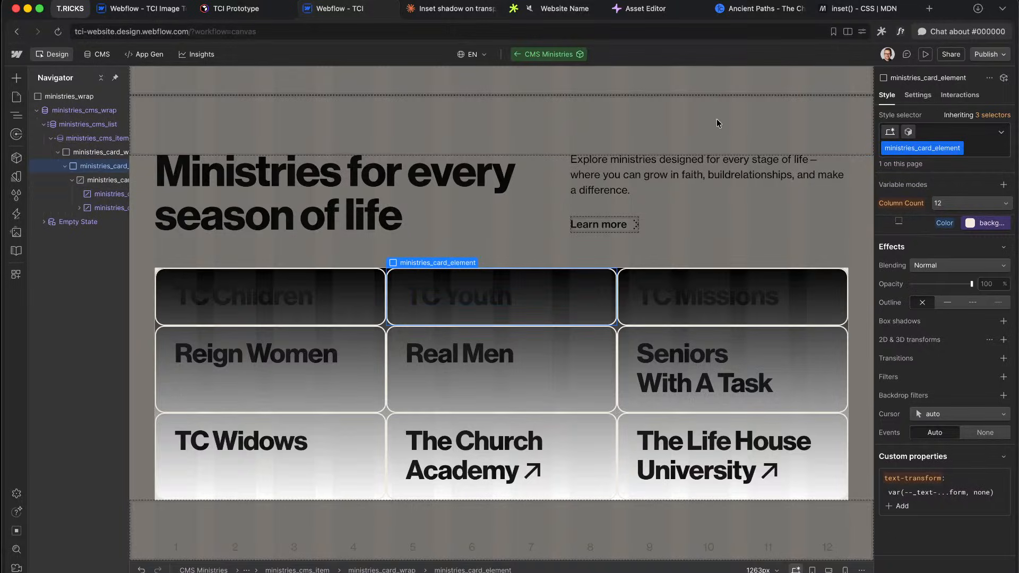
click(456, 9)
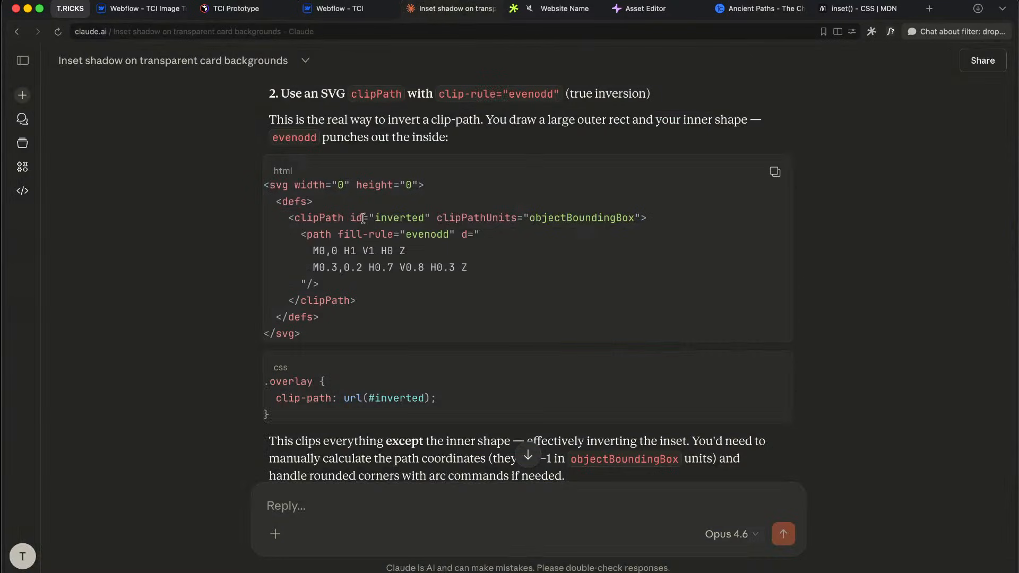
Step: Read through the SVG evenodd clipPath code in Claude's answer
drag(299, 187, 380, 302)
click(419, 227)
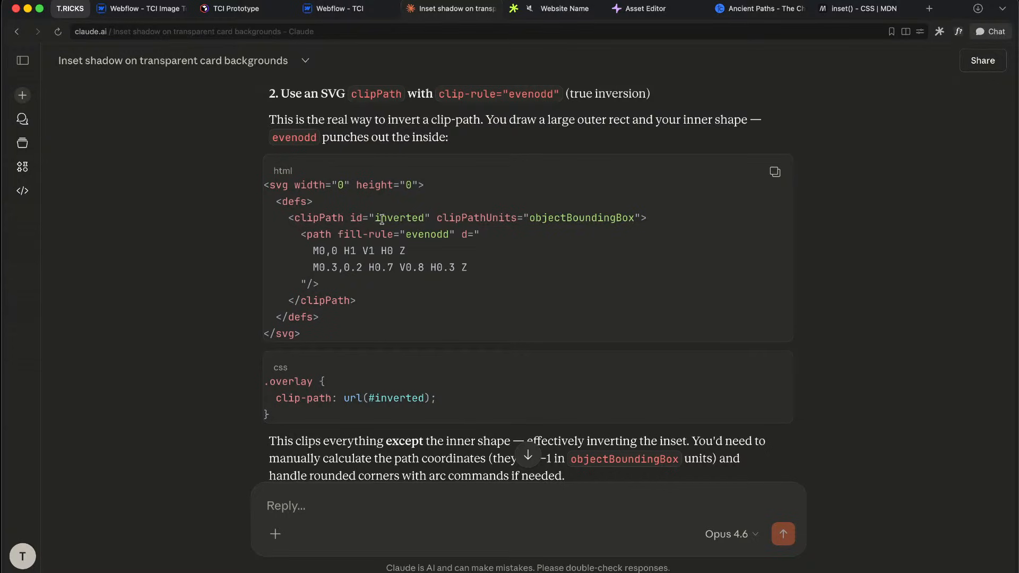
drag(380, 219, 472, 250)
click(472, 251)
Step: Scroll to the mask approach and examine its two linear-gradient mask values
scroll(406, 304, down, 5)
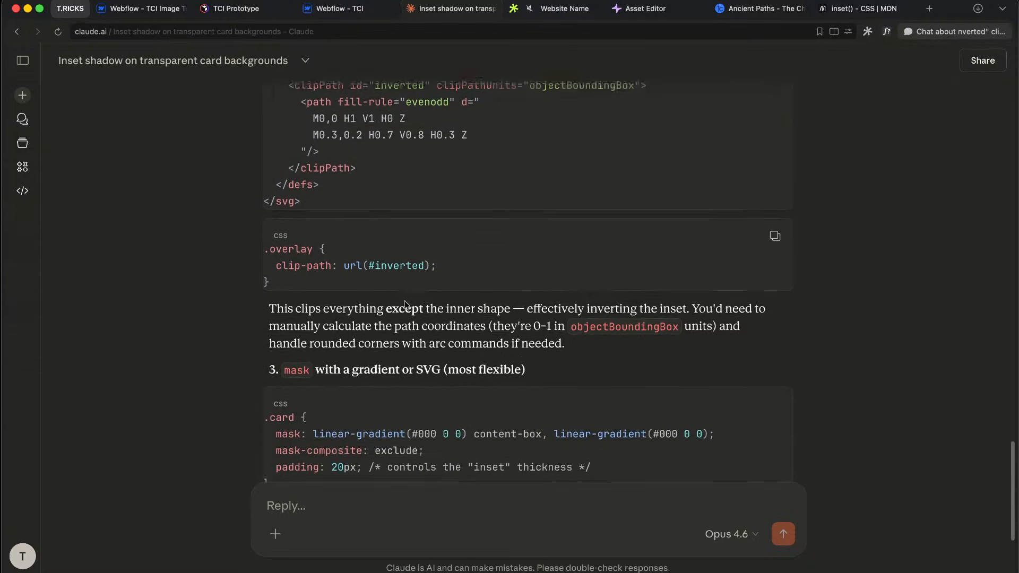
scroll(405, 304, down, 2)
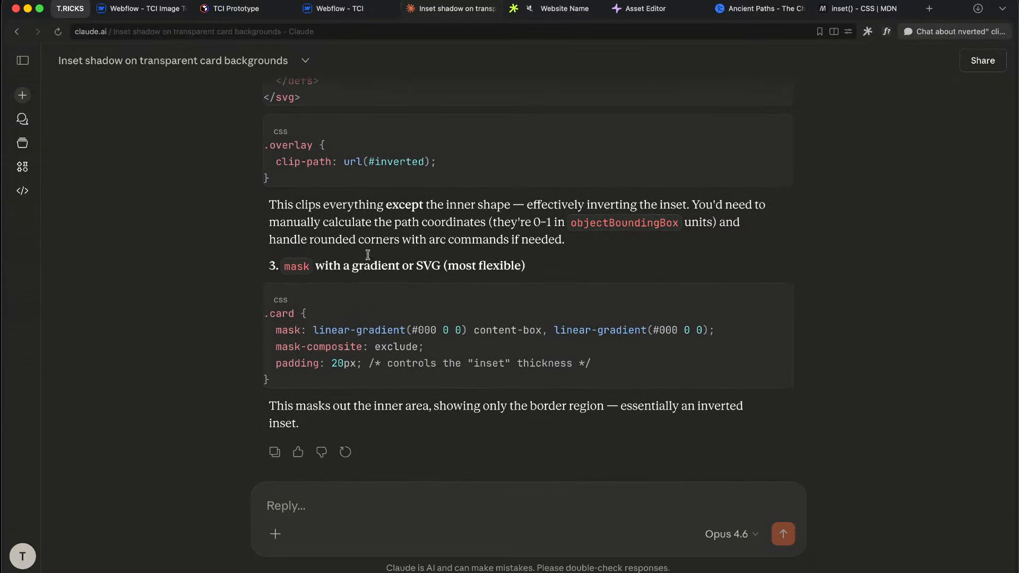
scroll(373, 303, down, 1)
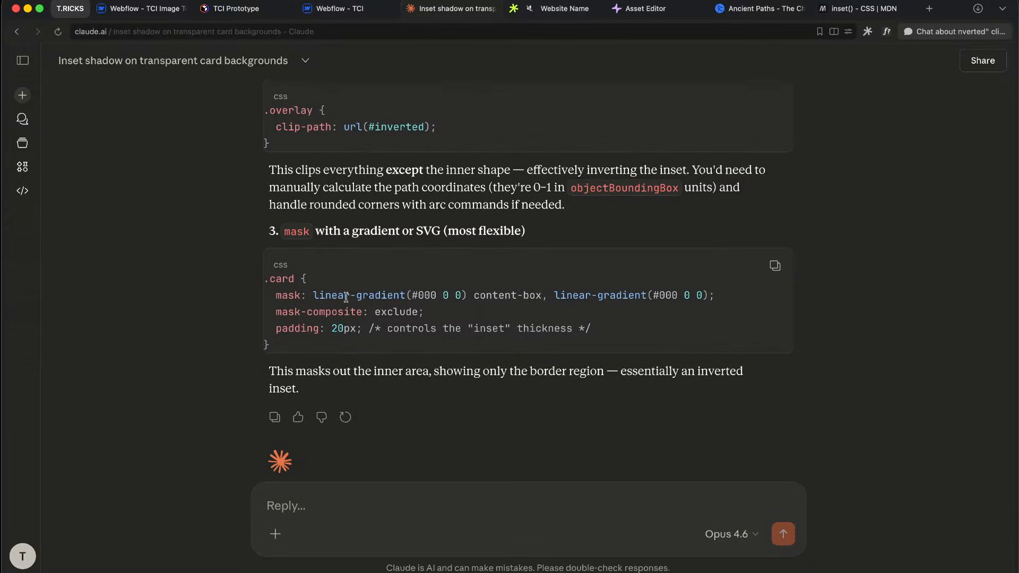
drag(337, 296, 391, 329)
click(391, 329)
drag(321, 295, 474, 295)
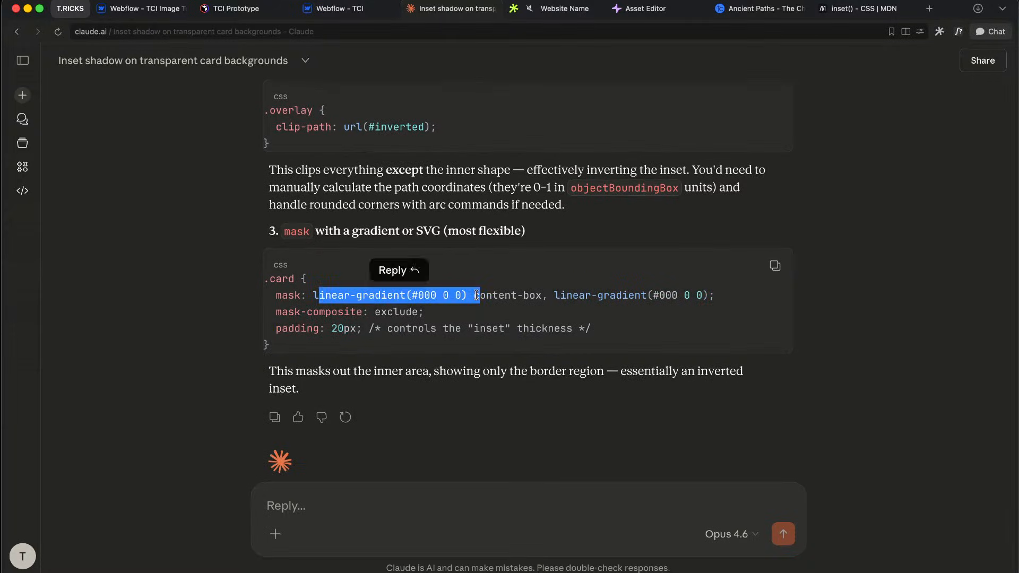
click(474, 296)
drag(338, 295, 557, 295)
click(556, 295)
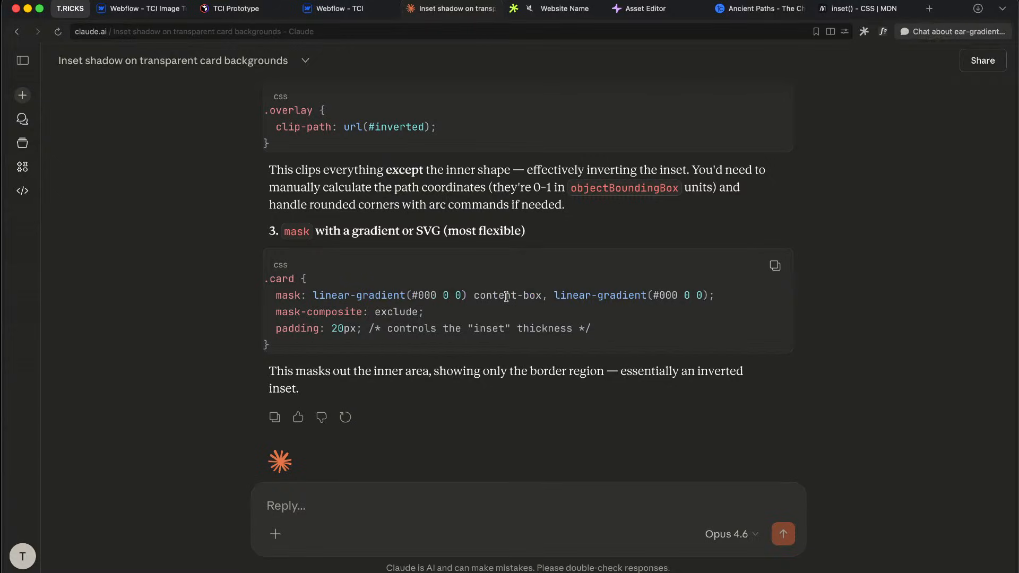
drag(507, 295, 641, 297)
click(647, 302)
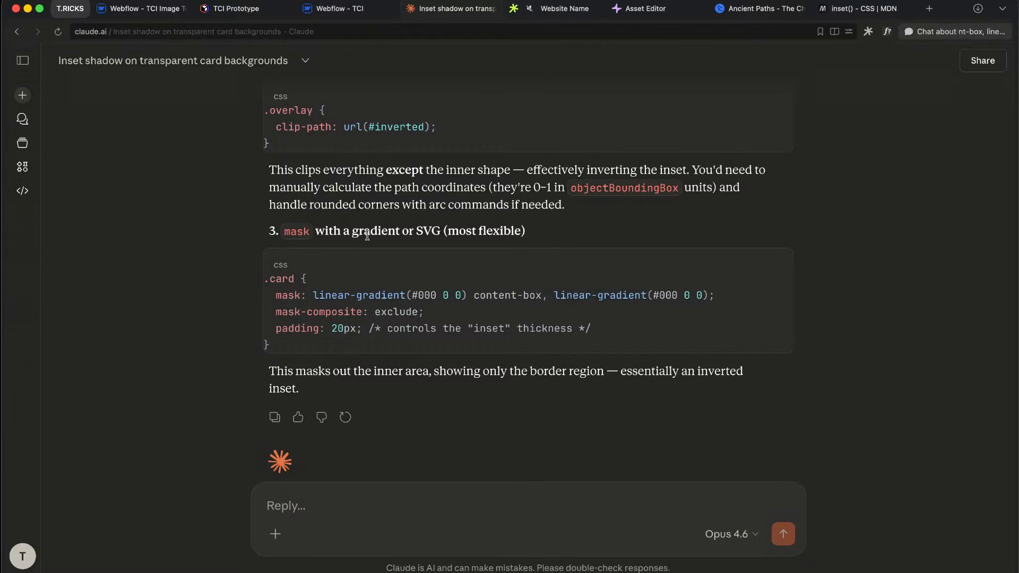
Step: Review the mask section heading and its gradients, then switch to the Figma space
drag(368, 236, 516, 245)
click(502, 255)
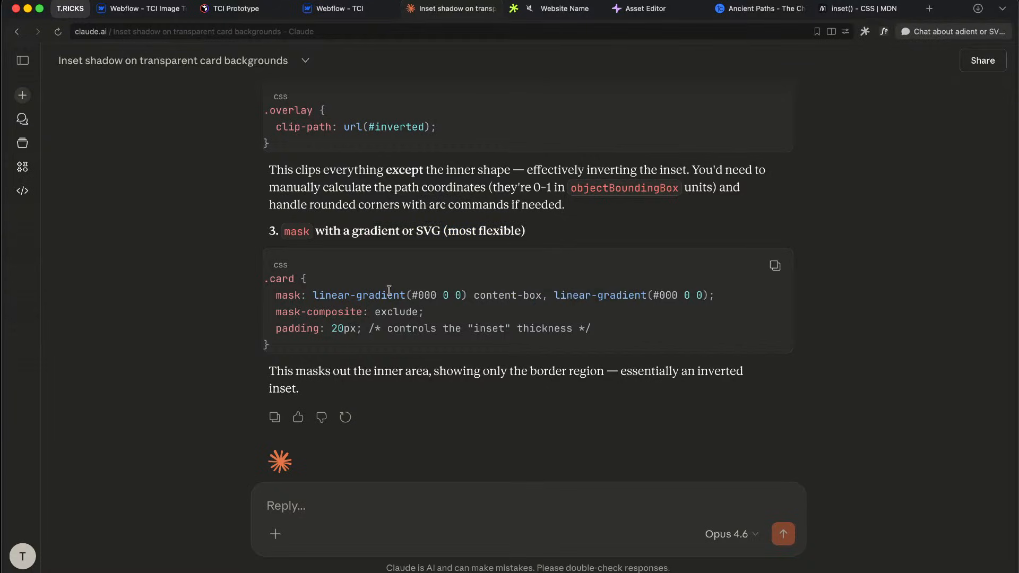
drag(389, 291, 455, 296)
click(461, 297)
drag(529, 292, 629, 297)
click(627, 298)
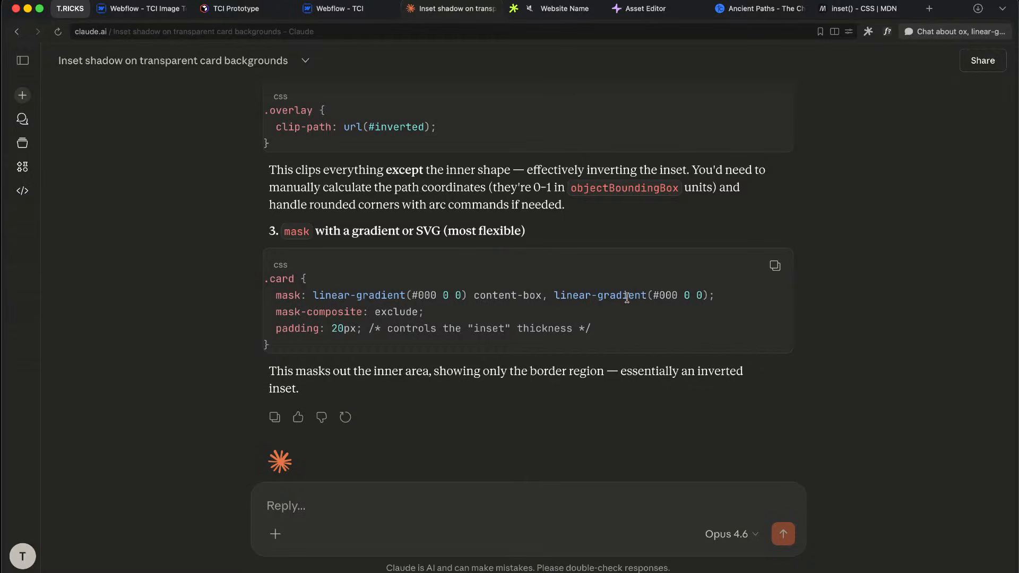
key(ctrl+Right)
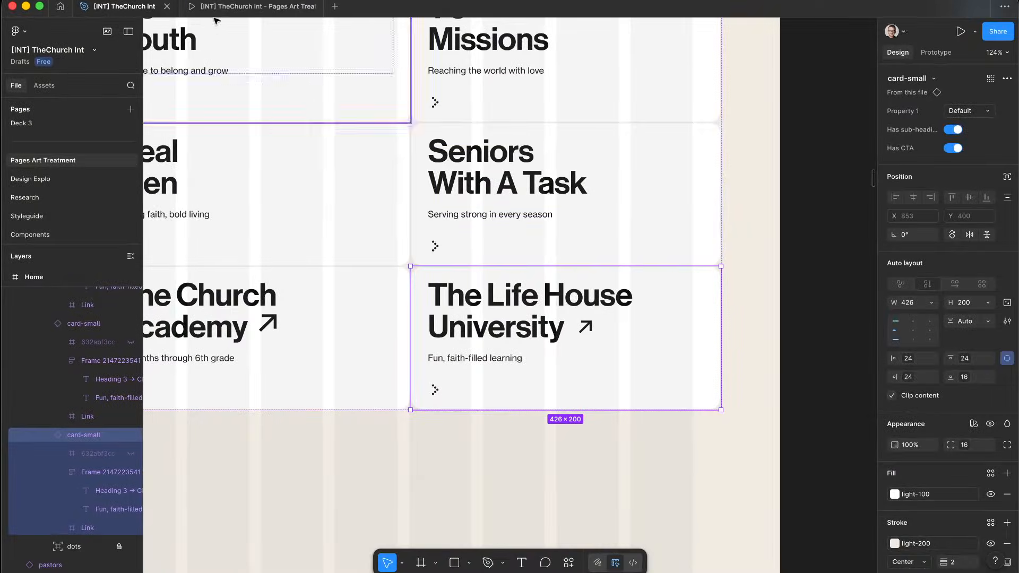
Step: Scroll through the ministries cards in the Pages Art Treatment prototype, then return to Claude's mask answer
click(228, 8)
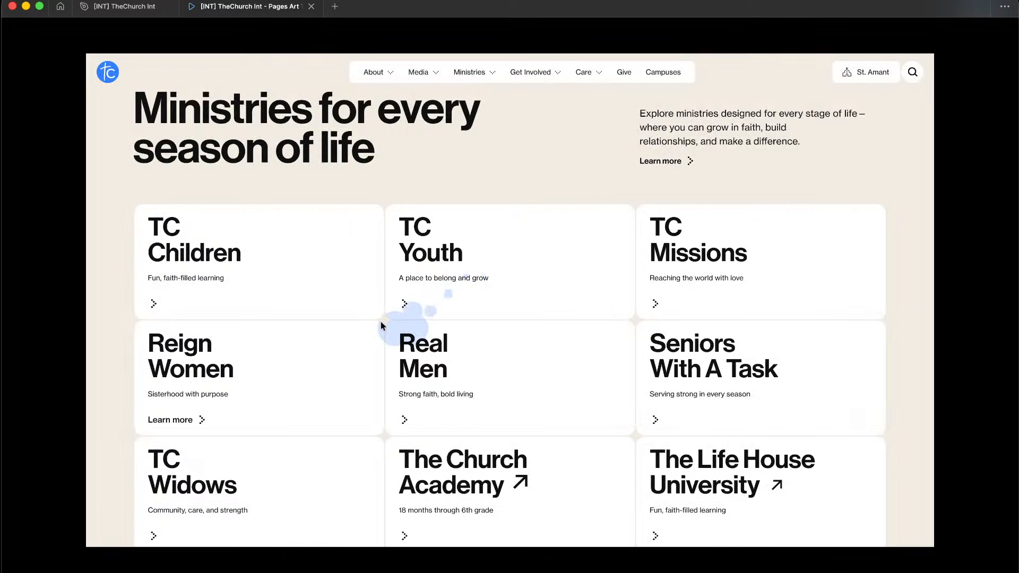
scroll(379, 321, up, 2)
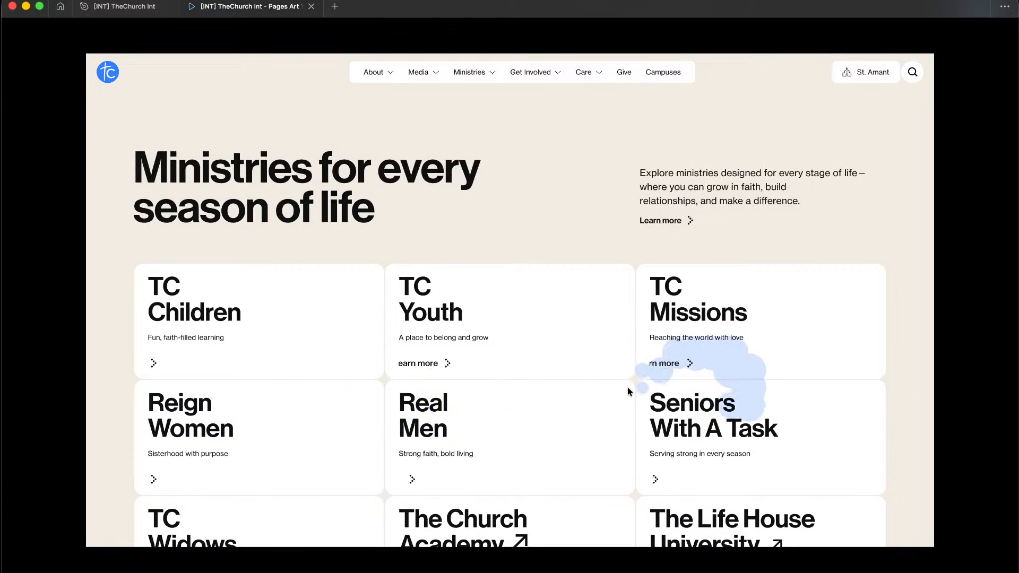
scroll(634, 392, up, 2)
scroll(636, 392, down, 3)
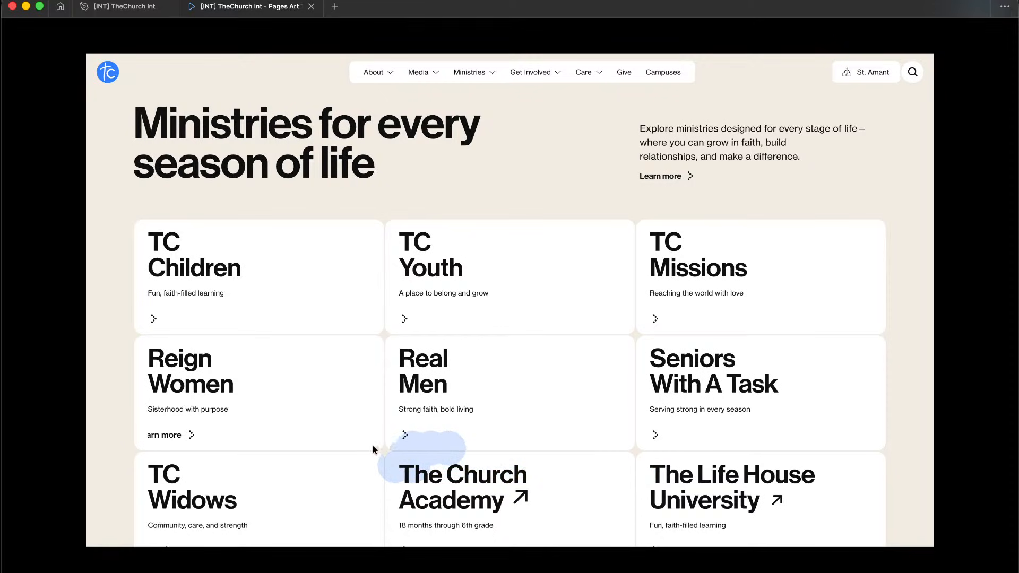
key(ctrl+Left)
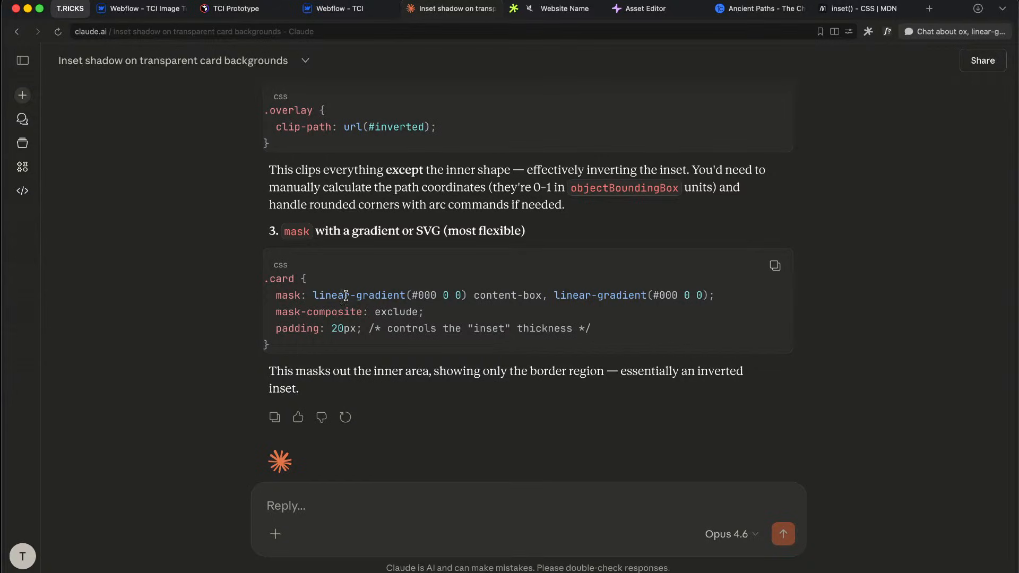
drag(267, 296, 387, 297)
Step: Reread the mask CSS and inset-thickness comment in Claude, then return to the Webflow Designer
click(388, 296)
drag(466, 297, 493, 327)
click(493, 326)
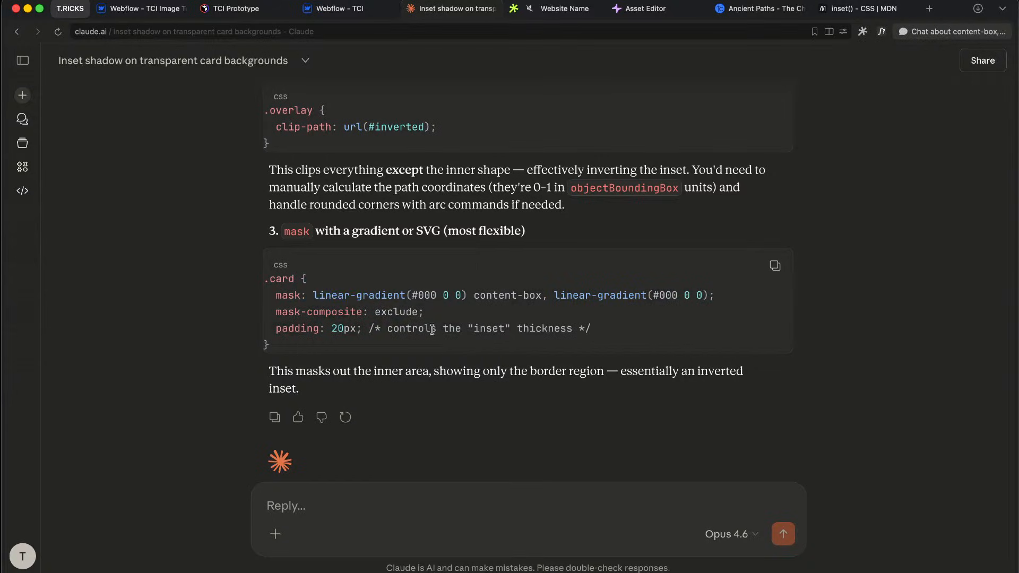
drag(432, 330, 442, 331)
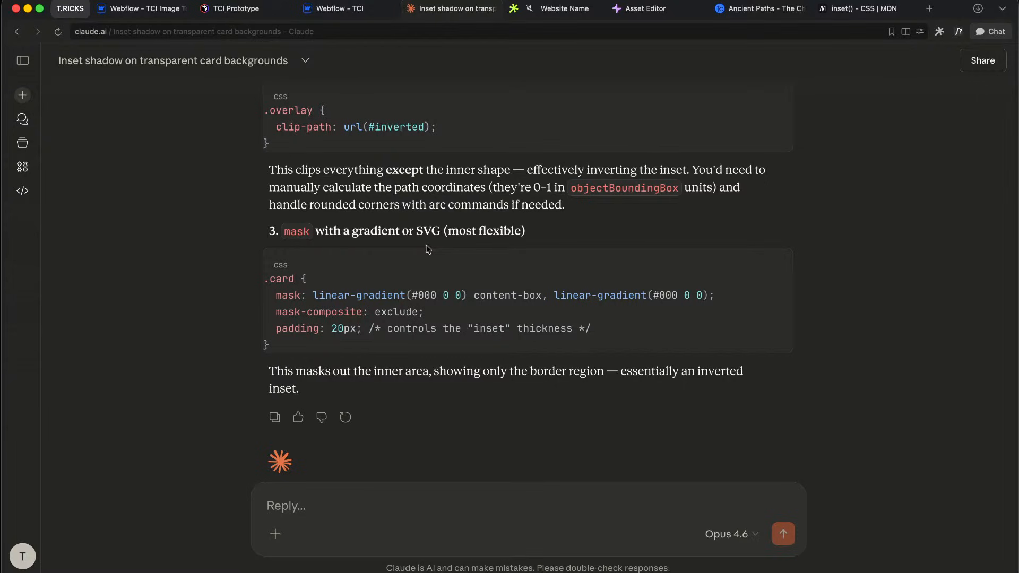
scroll(427, 249, up, 10)
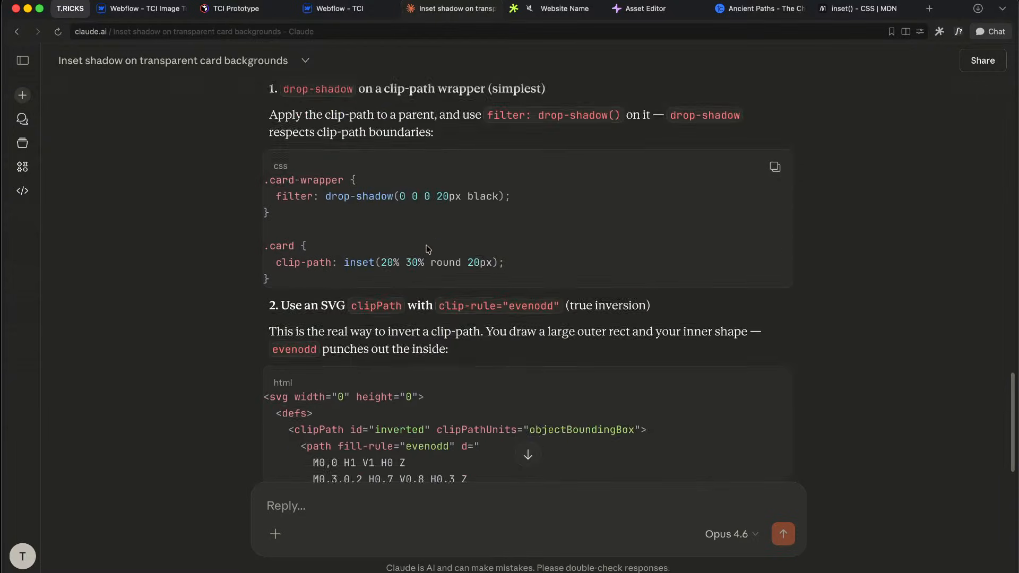
scroll(428, 249, up, 4)
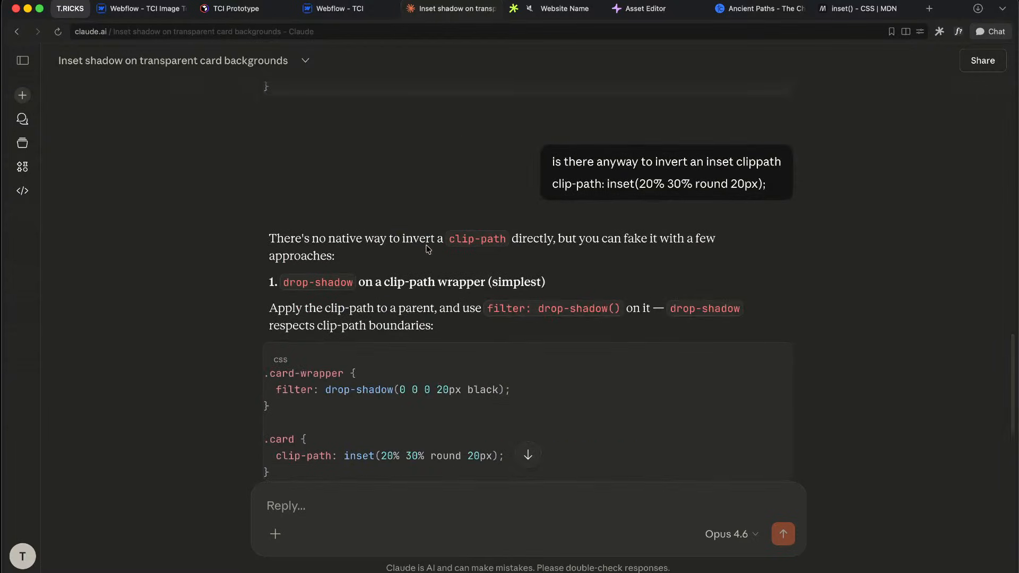
click(340, 9)
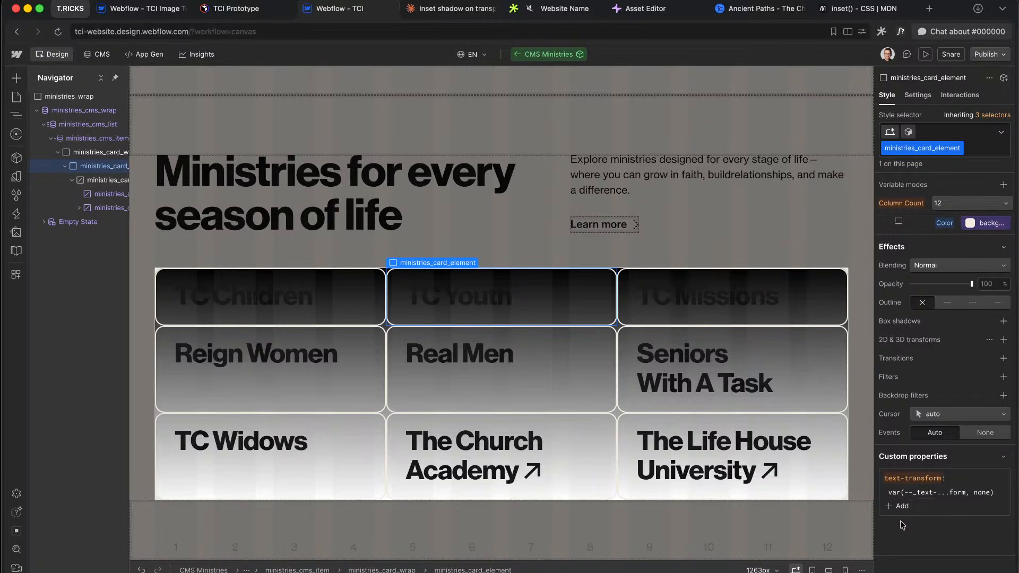
Step: Exit the CMS Ministries component editor and switch to the Figma prototype
click(696, 214)
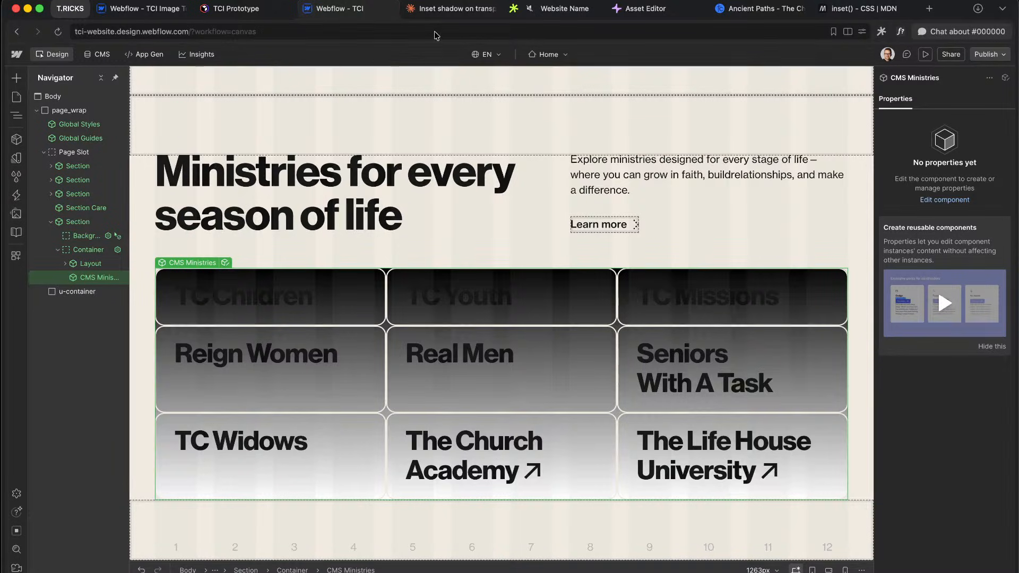
key(ctrl+Right)
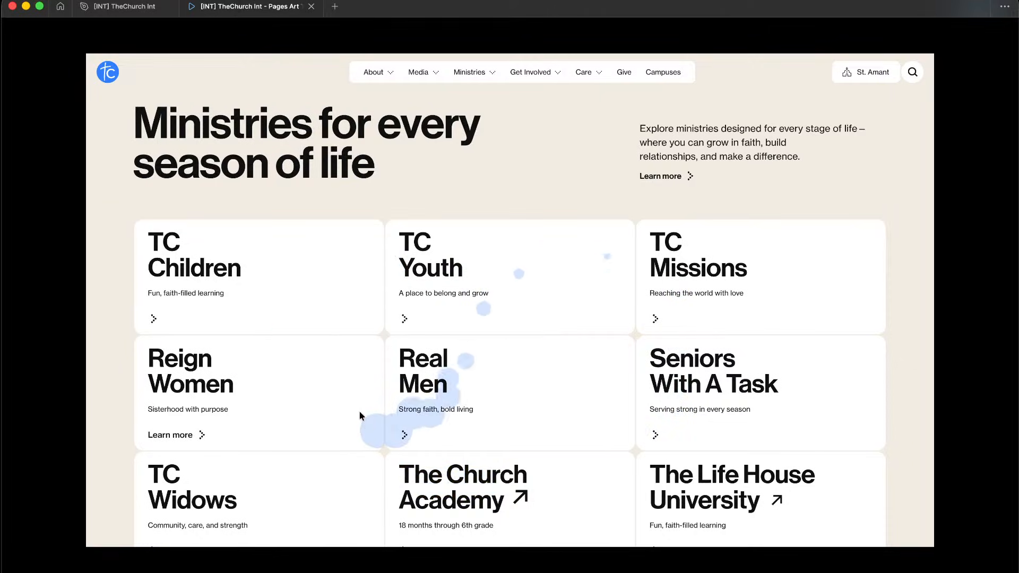
Step: Launch QuickTime Player via Spotlight and dismiss its file-open dialog
key(super+space)
text(q)
key(Escape)
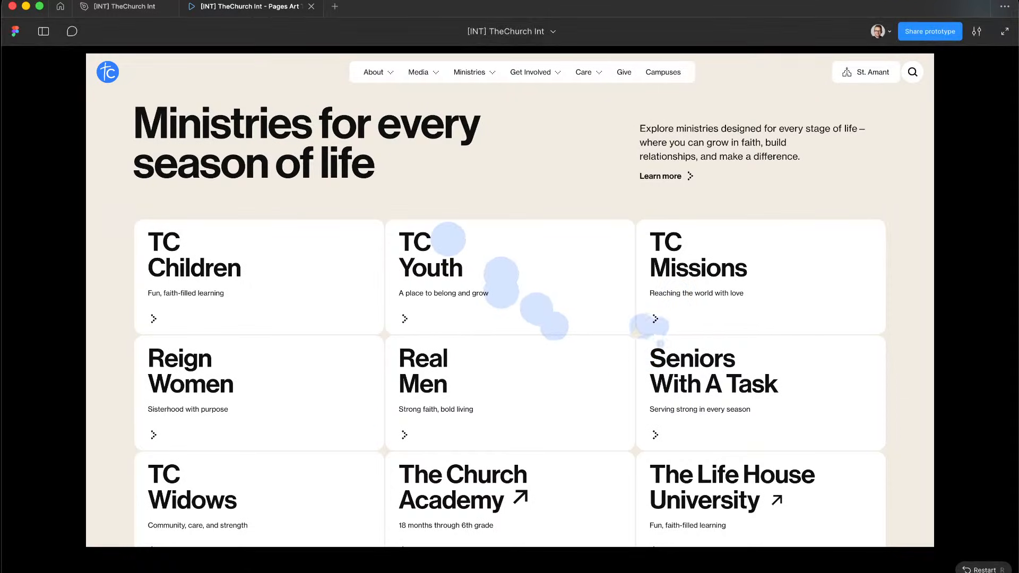
key(super+space)
text(q)
key(Return)
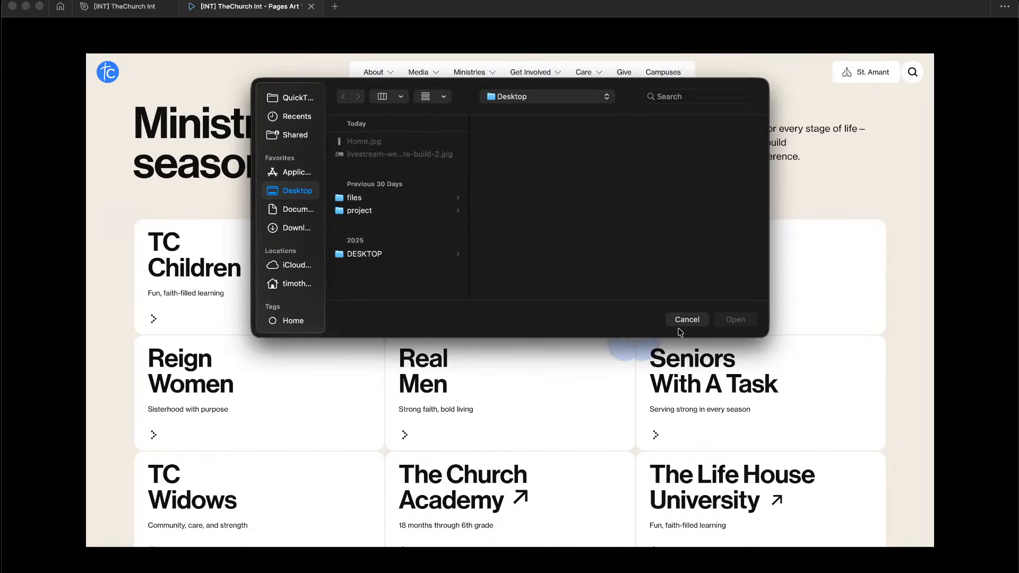
click(679, 323)
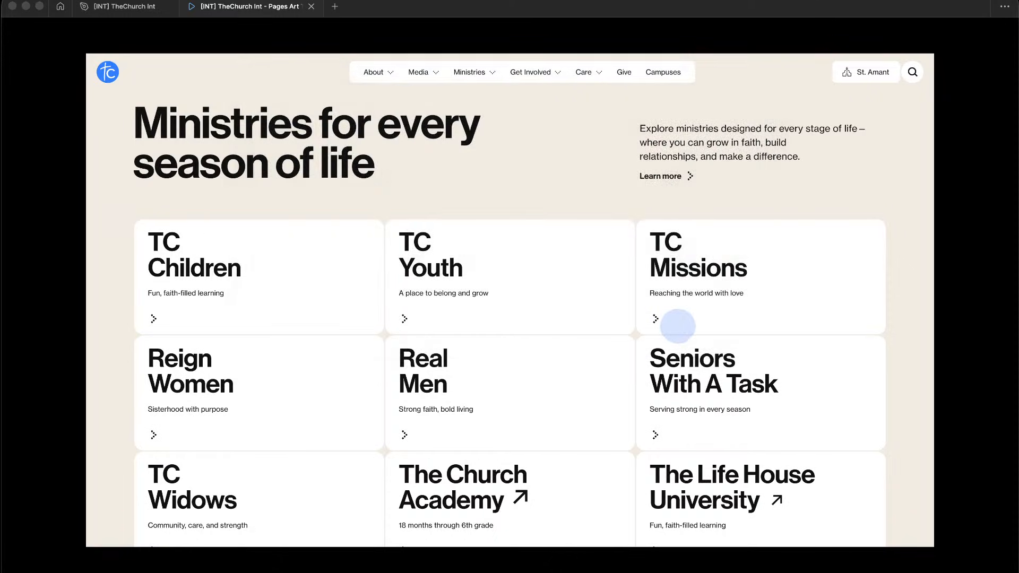
Step: Make a new screen recording of the cursor trail on the Figma prototype
click(74, 0)
mouse_move(116, 0)
click(131, 34)
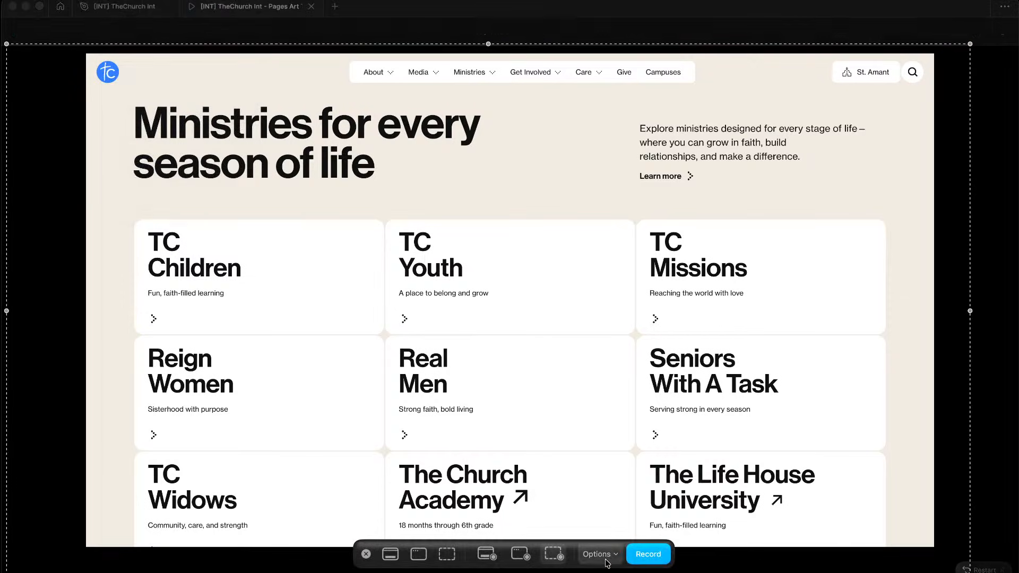
click(597, 554)
click(626, 430)
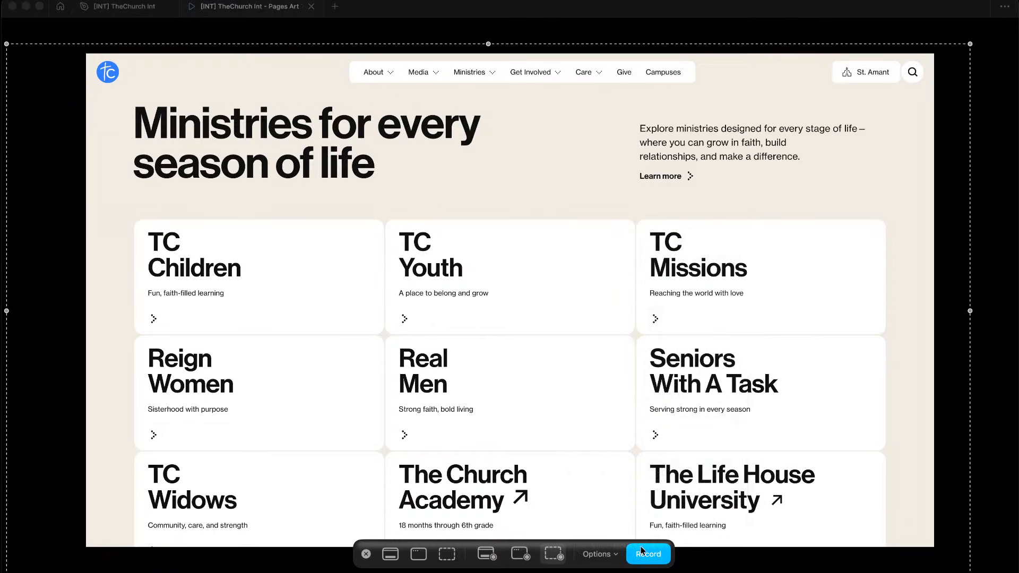
click(649, 554)
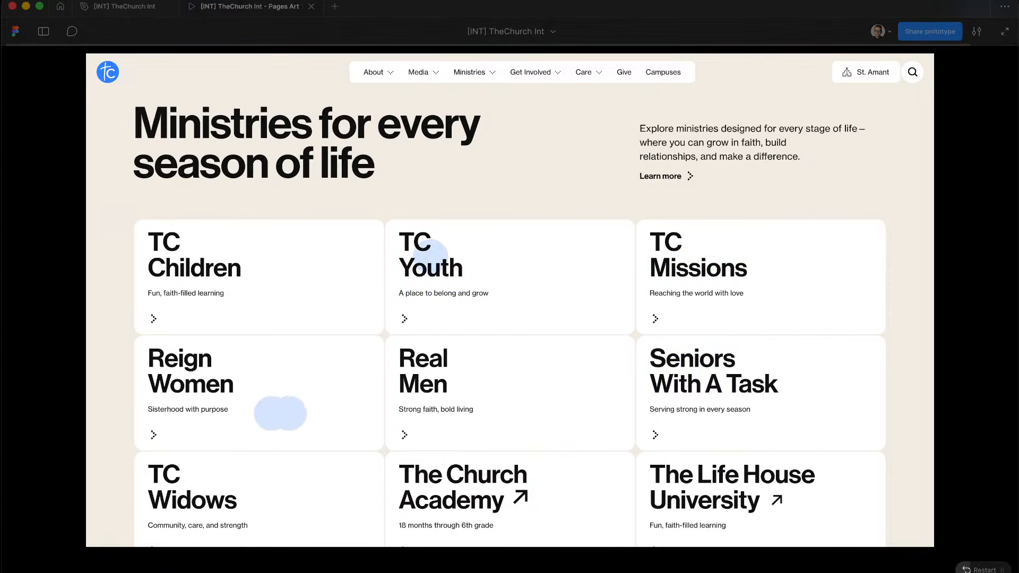
key(ctrl+super+Escape)
Step: Screenshot a recording frame showing the blue trailing circles, close the video, and return to Claude
drag(430, 467, 536, 456)
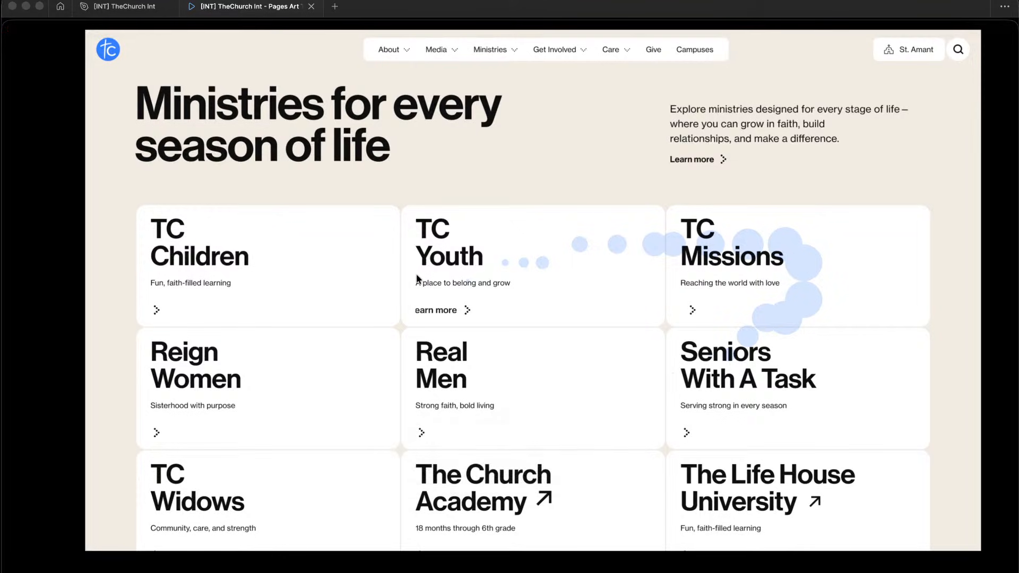
drag(105, 75, 959, 542)
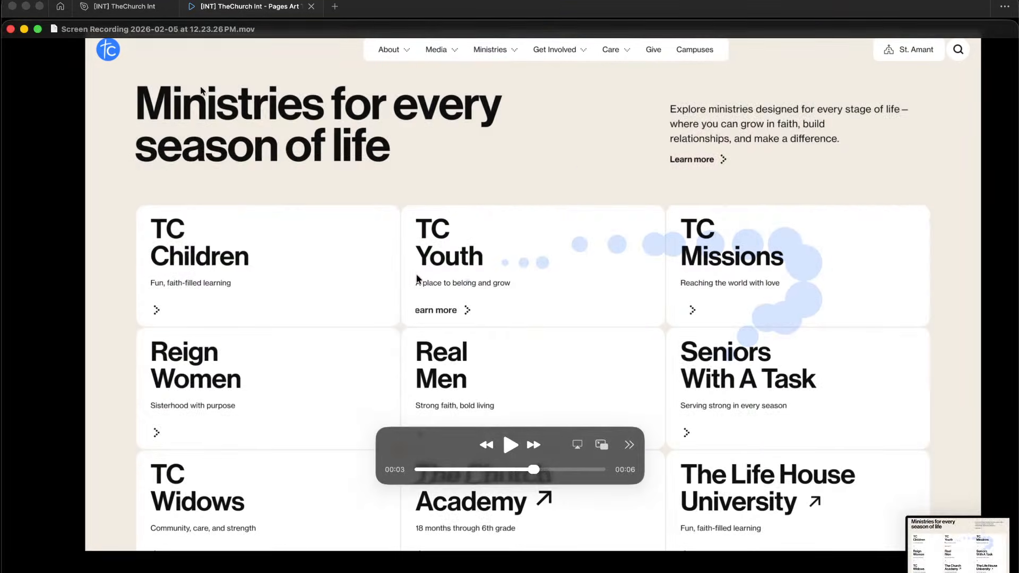
click(12, 30)
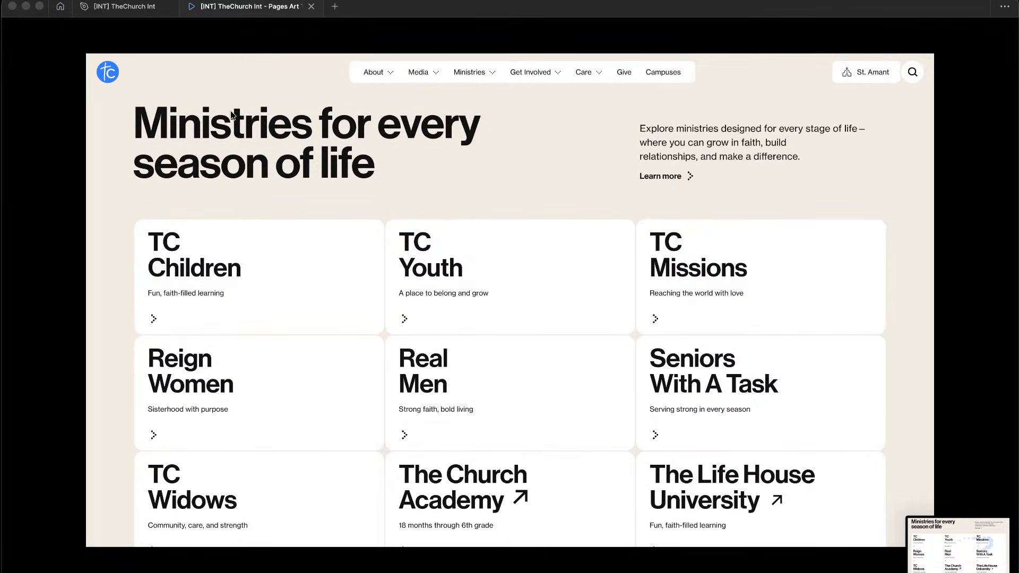
key(ctrl+Left)
click(428, 8)
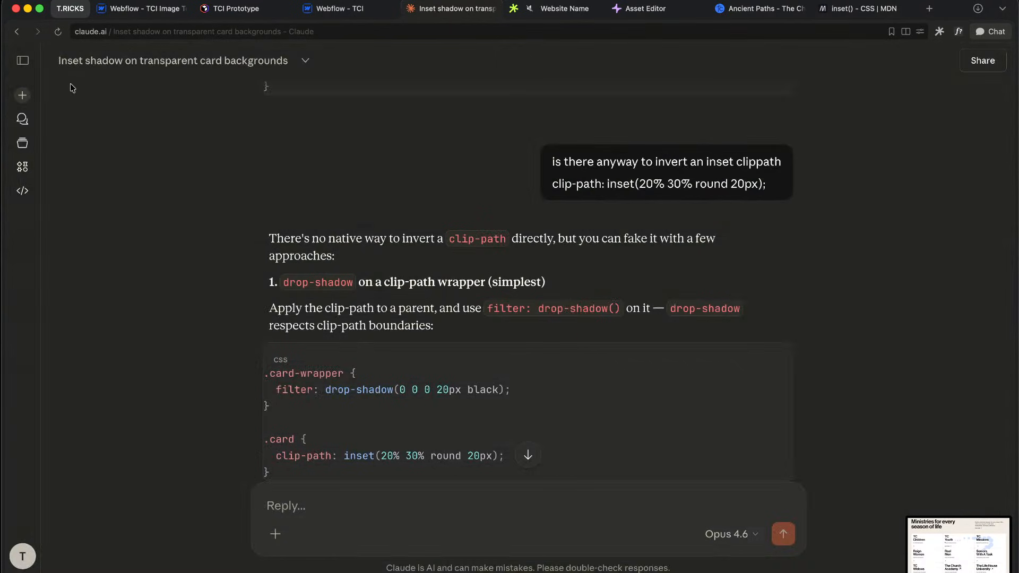
Step: Start a new Claude chat and attach the ministries screenshot from the Desktop
click(23, 95)
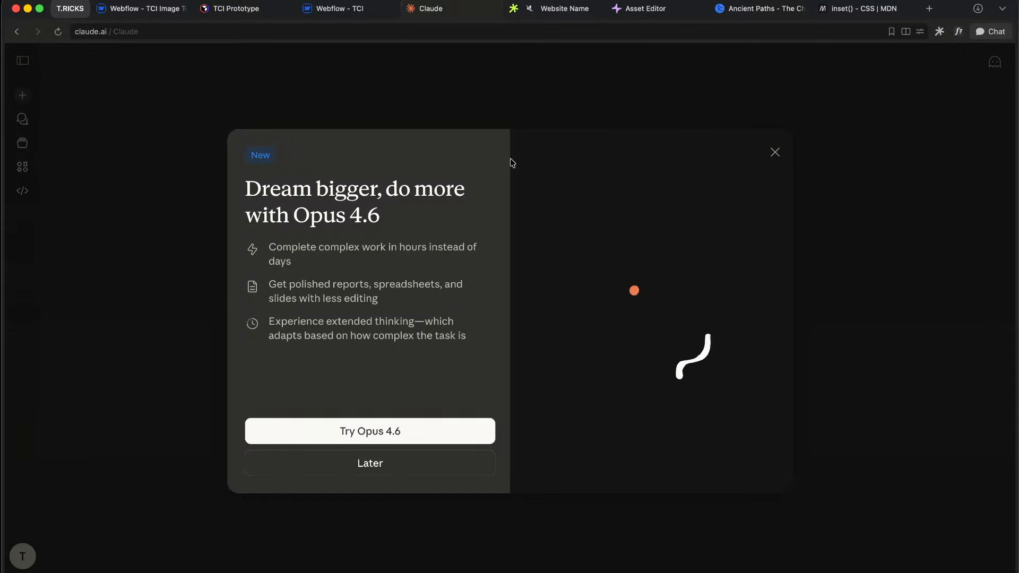
click(775, 152)
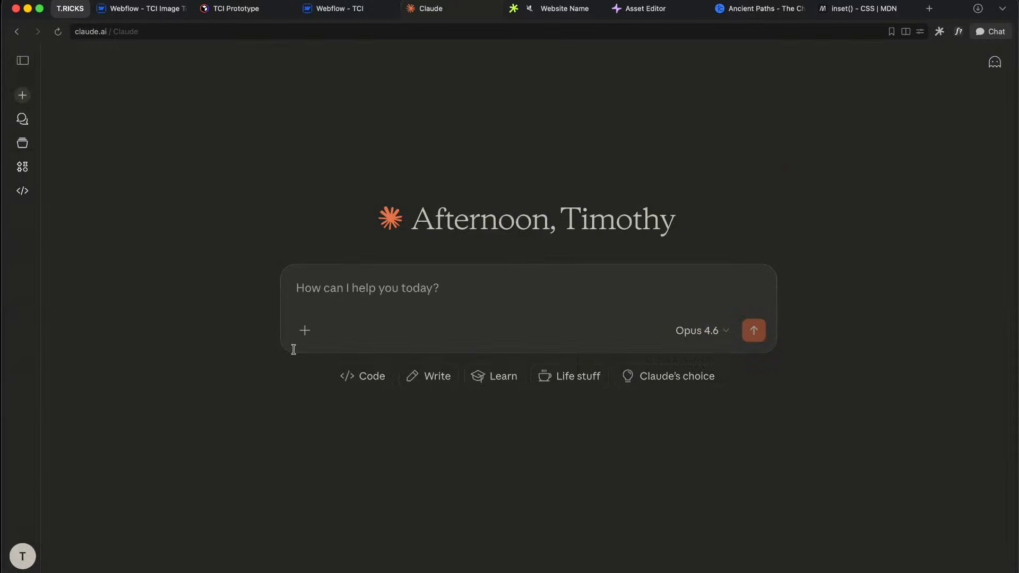
click(305, 331)
click(340, 359)
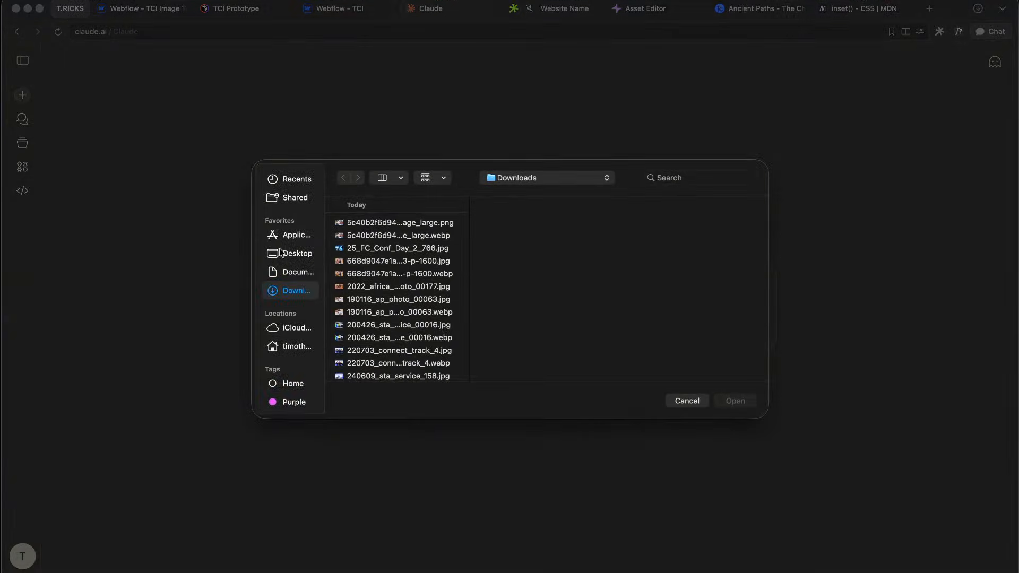
click(280, 253)
click(370, 224)
key(Down)
key(Down)
key(Down)
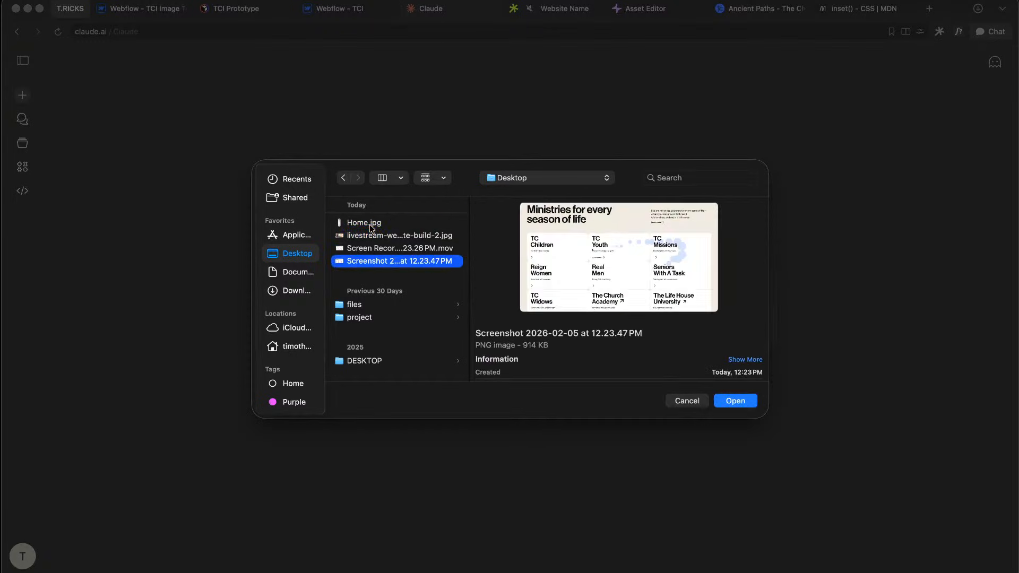
key(Down)
key(Up)
key(Return)
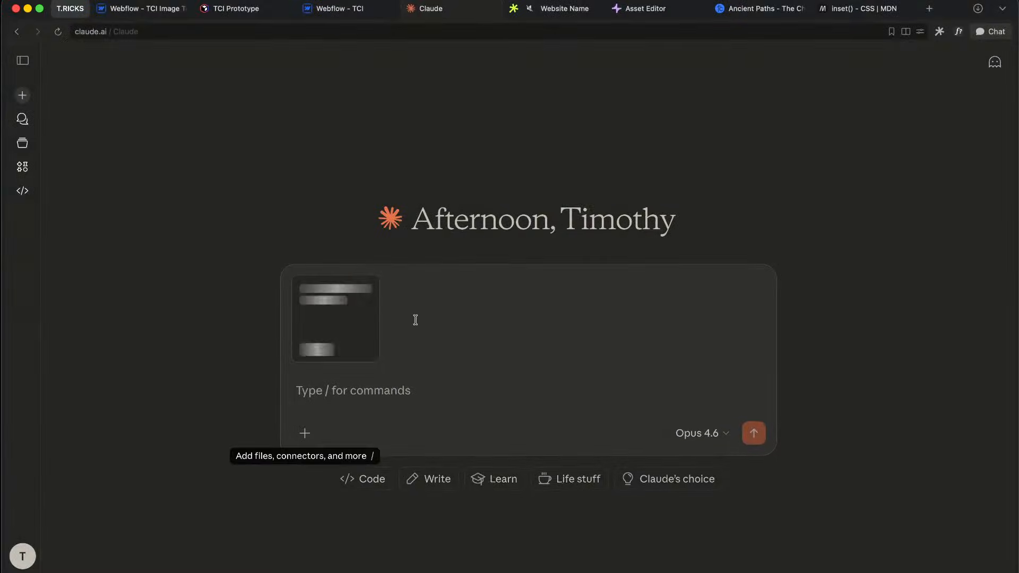
Step: Send the prompt requesting canvas circles trailing the cursor, smallest nearest it
click(398, 387)
text(I wan t)
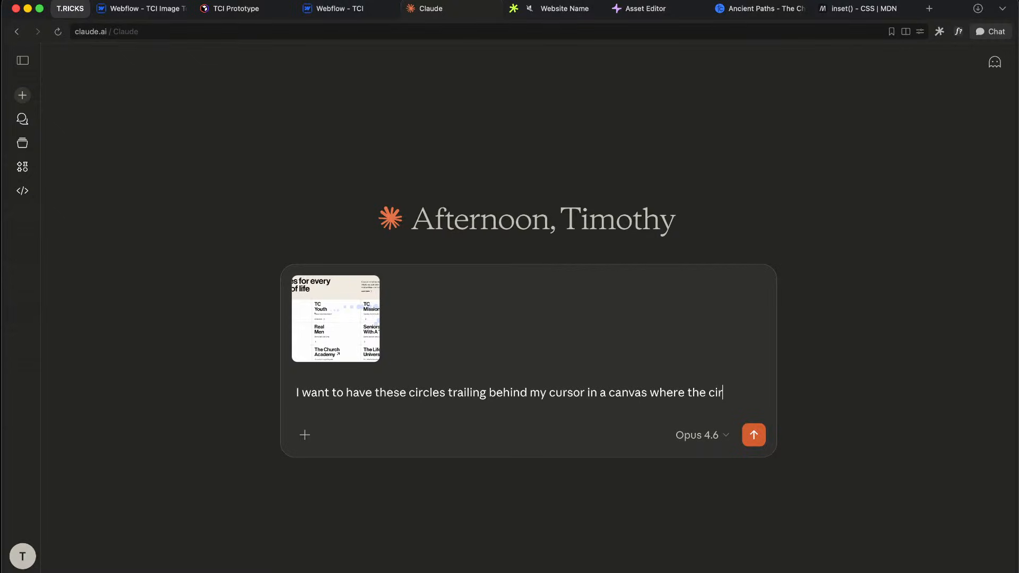
text(est to my cursor are the smallest)
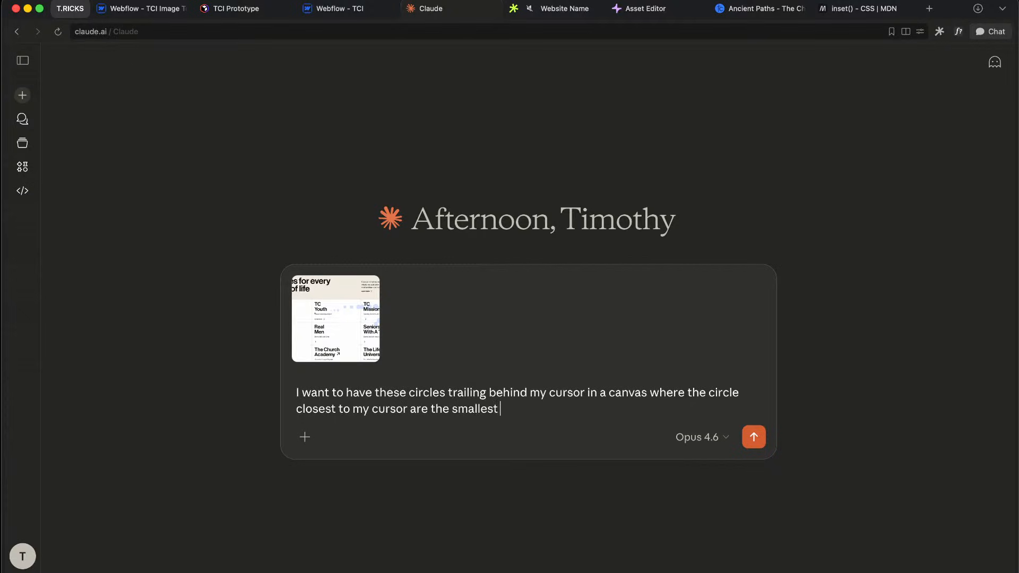
key(Return)
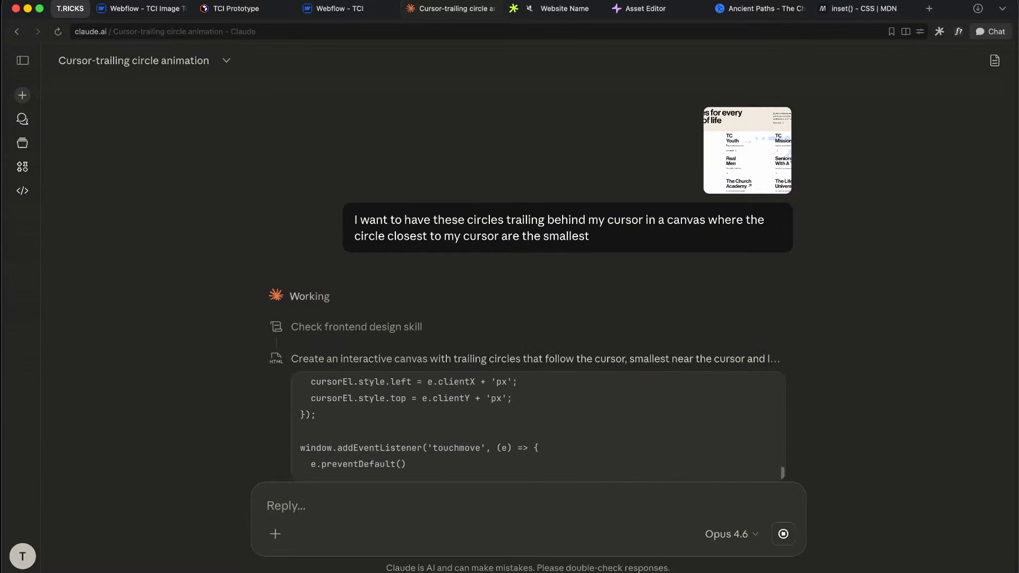
Step: Compare against the Figma prototype, then scroll Claude's chat to the Cursor trail preview
key(ctrl+Right)
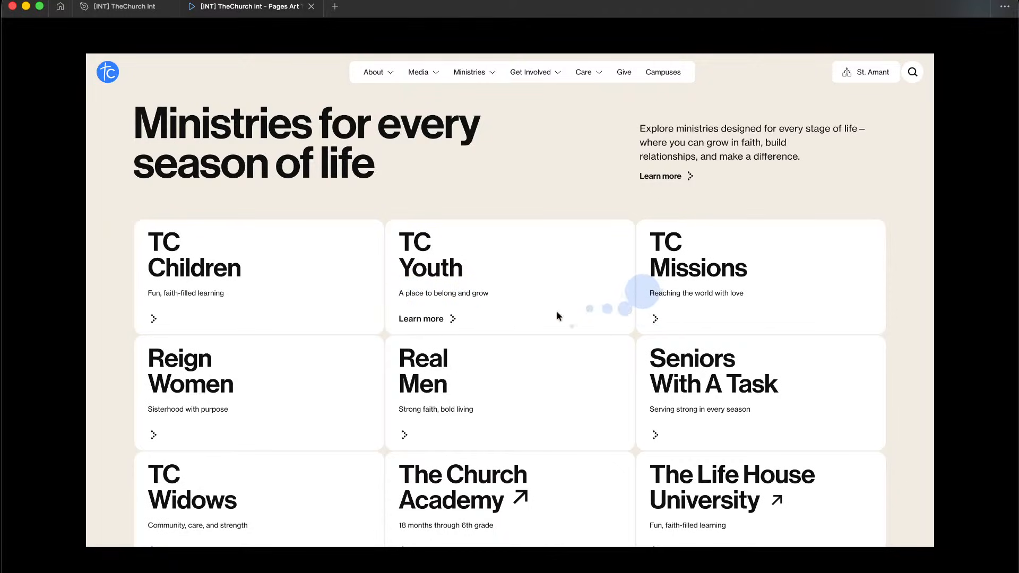
key(ctrl+Left)
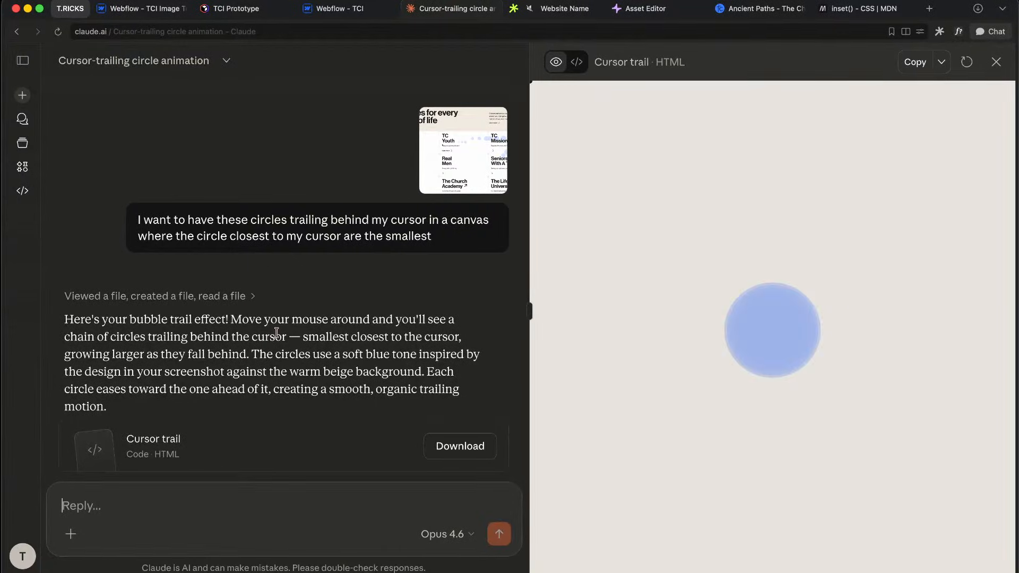
scroll(261, 330, down, 3)
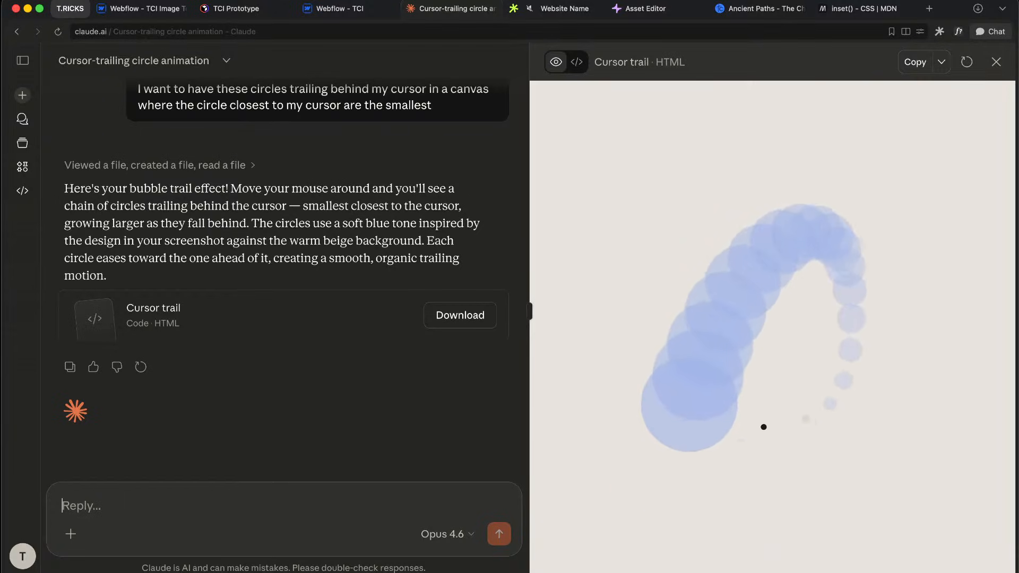
Step: Ask Claude for particles that fade over time and spawn on each mouse move, then reload the preview
text(The)
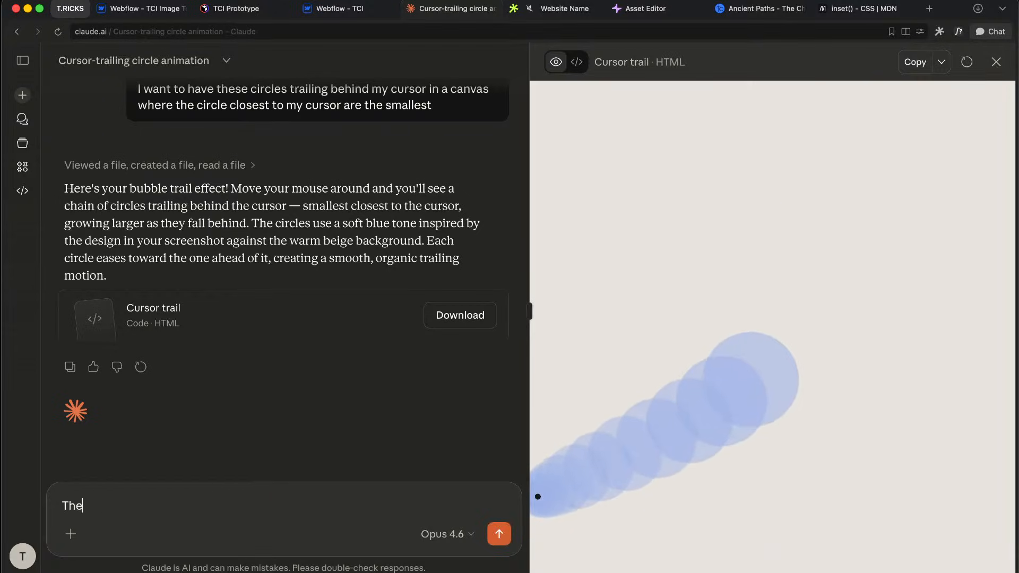
text( pa)
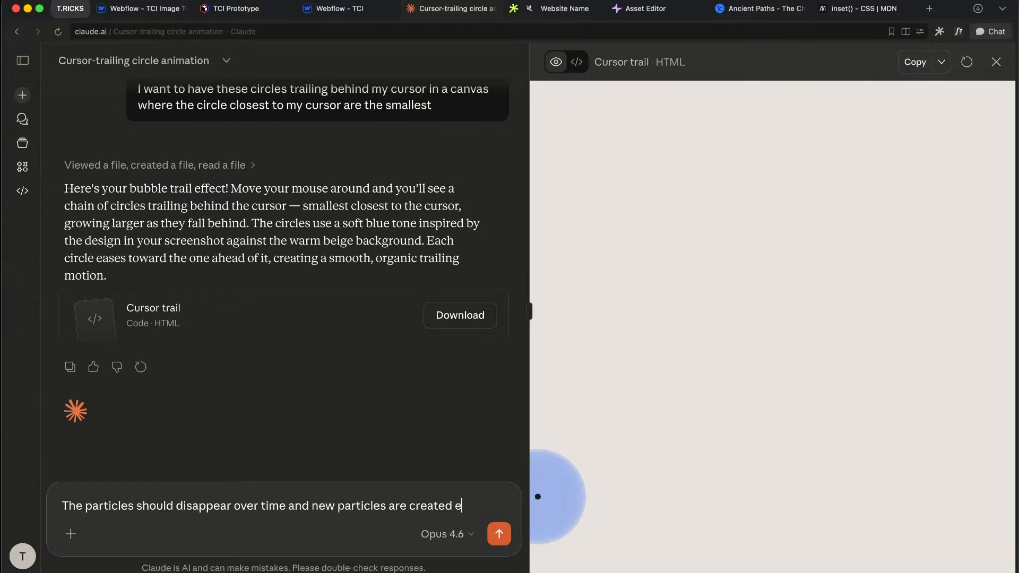
text(time I move)
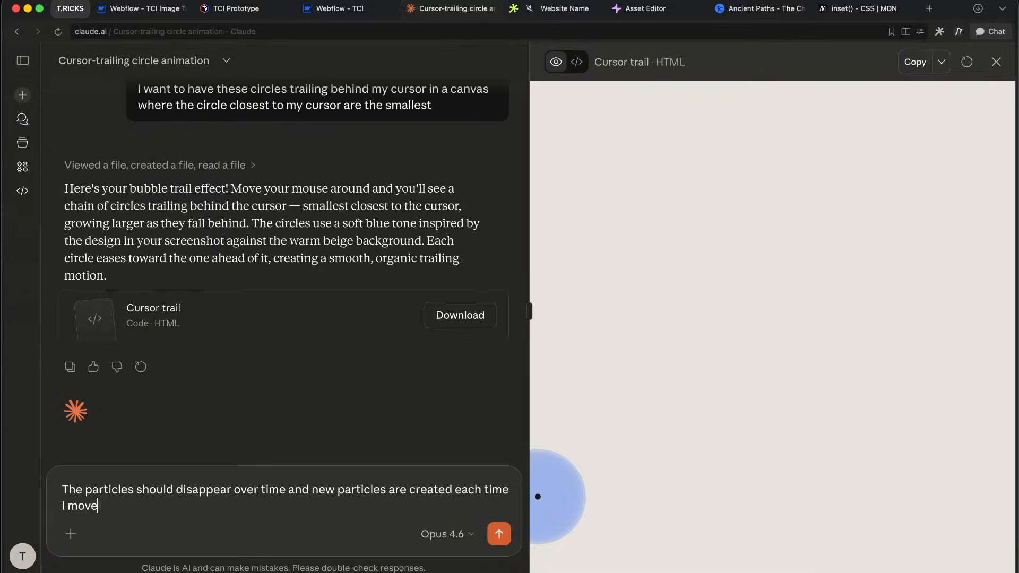
text( my mouse)
key(Return)
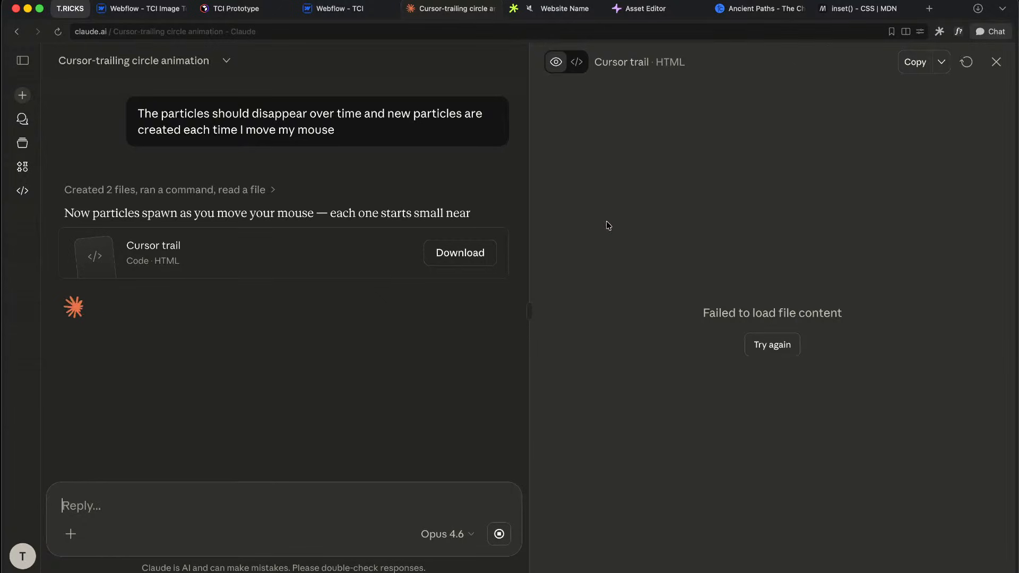
click(772, 345)
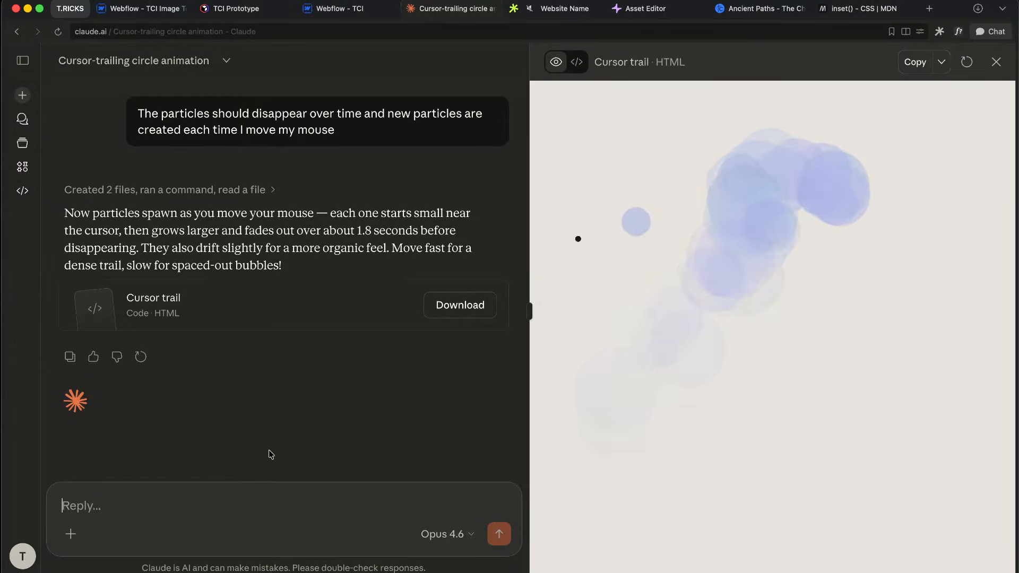
Step: Ask Claude for more scattered, less overlapping, smaller, fully opaque trail particles
text(ma)
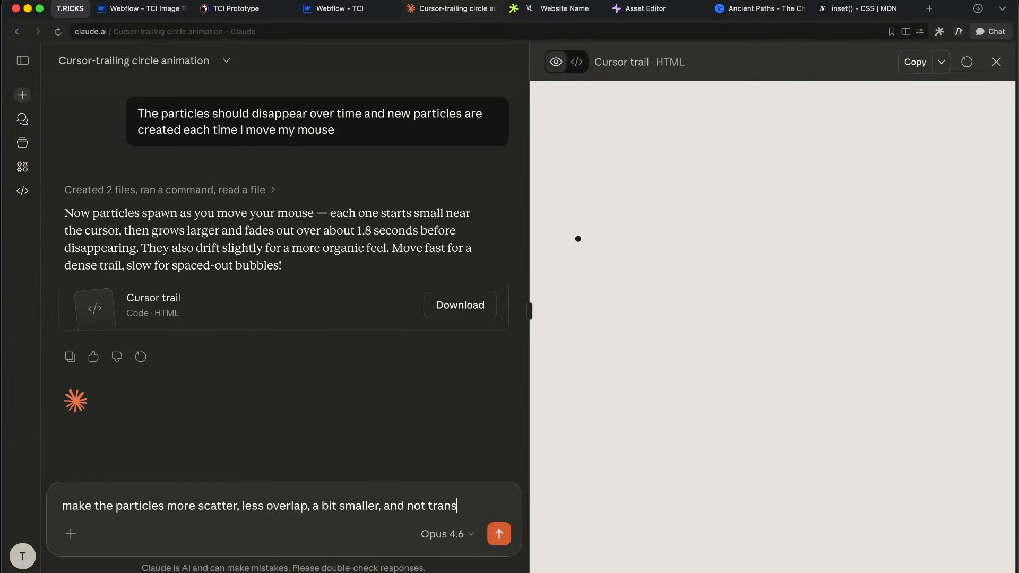
key(Return)
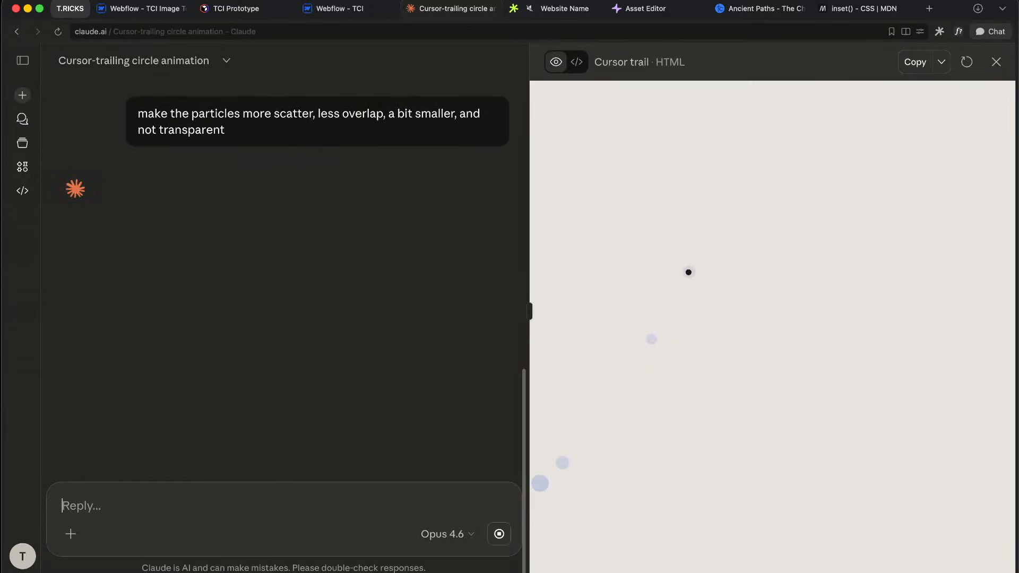
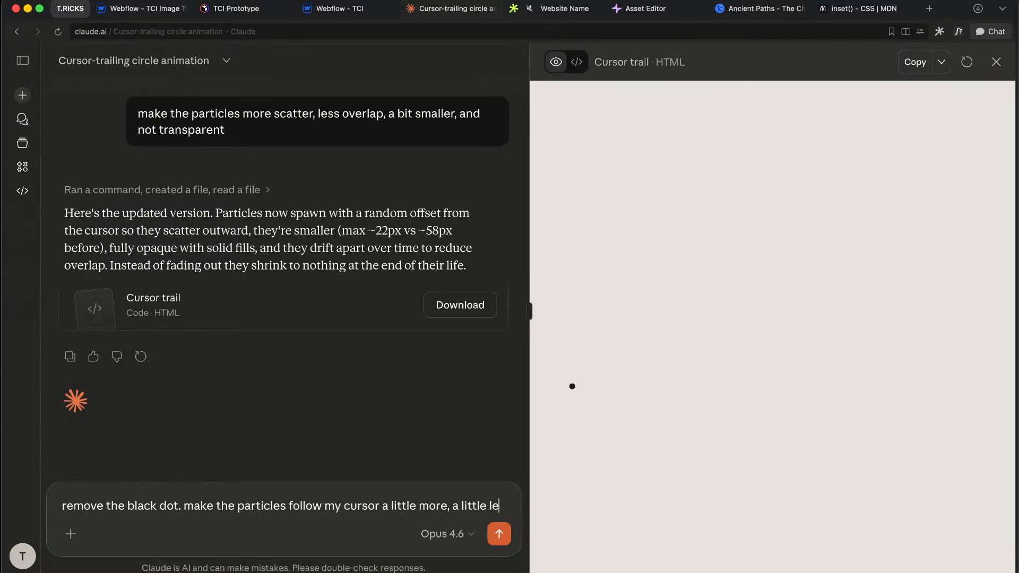
Step: Send Claude the request to drop the black dot and keep particles closer to the cursor, then check the Figma prototype
text(ss random)
key(Return)
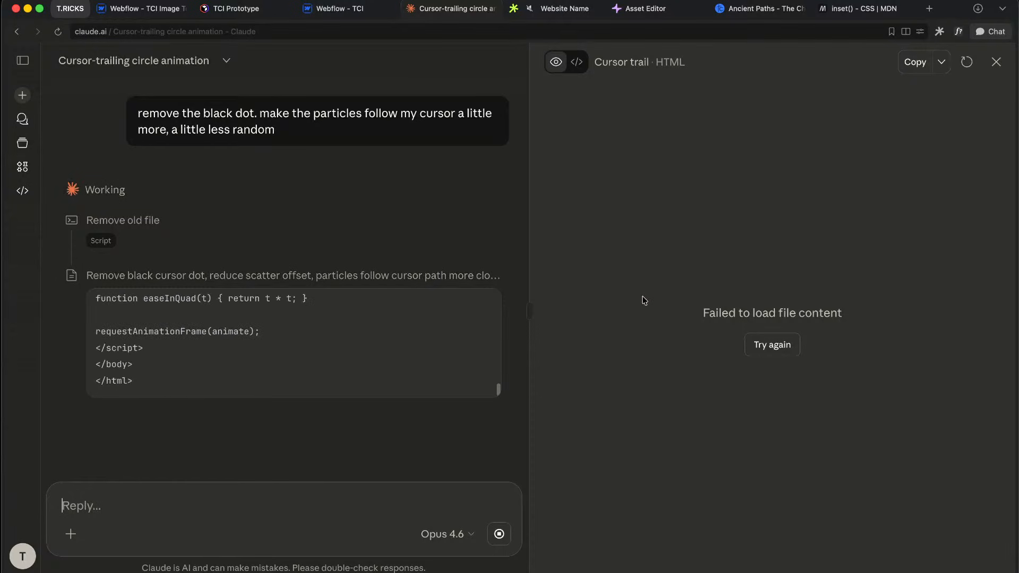
key(ctrl+Right)
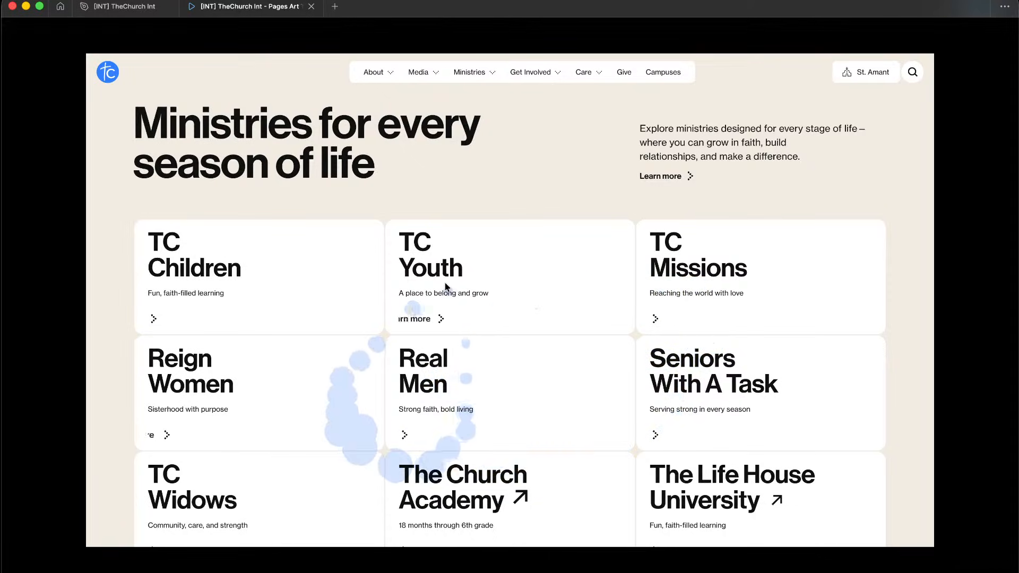
key(ctrl+Left)
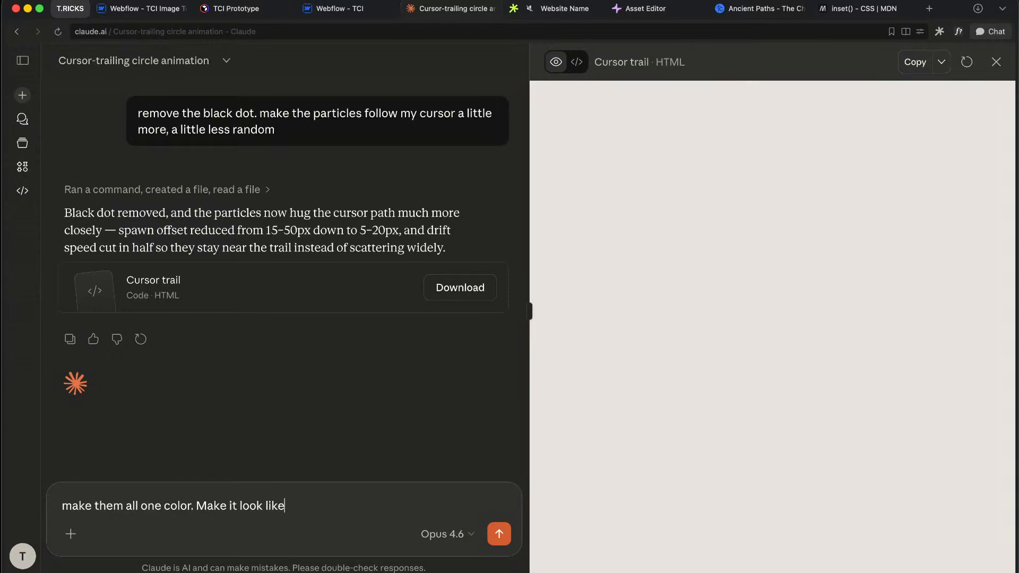
Step: Compare the prototype's blue dot trail over the Ministries cards, then return to the Claude chat
key(ctrl+Right)
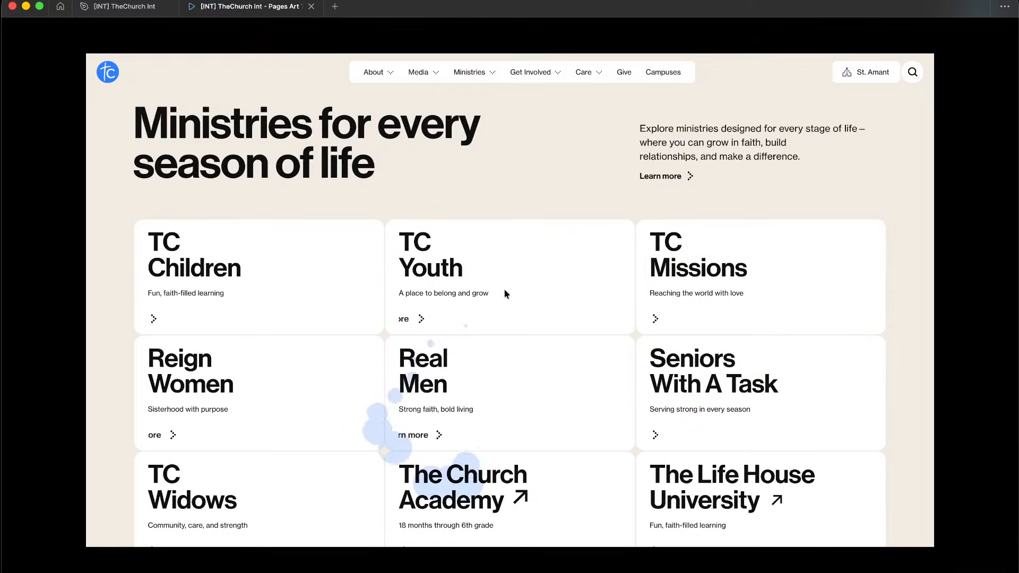
key(ctrl+Left)
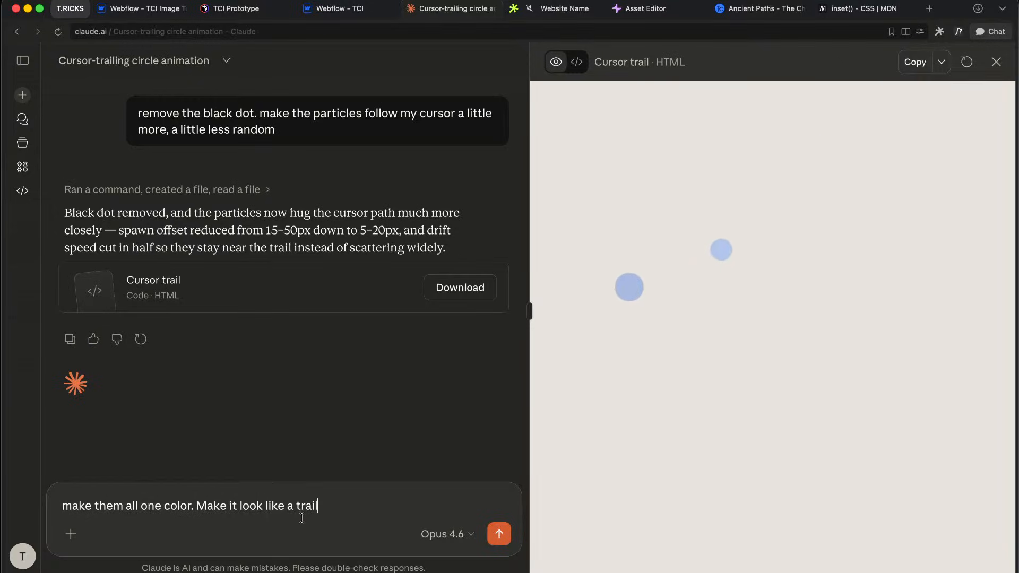
Step: Reword the draft to 'make them all one color... lagging behind the cursor', send it, and start the next reply
click(201, 507)
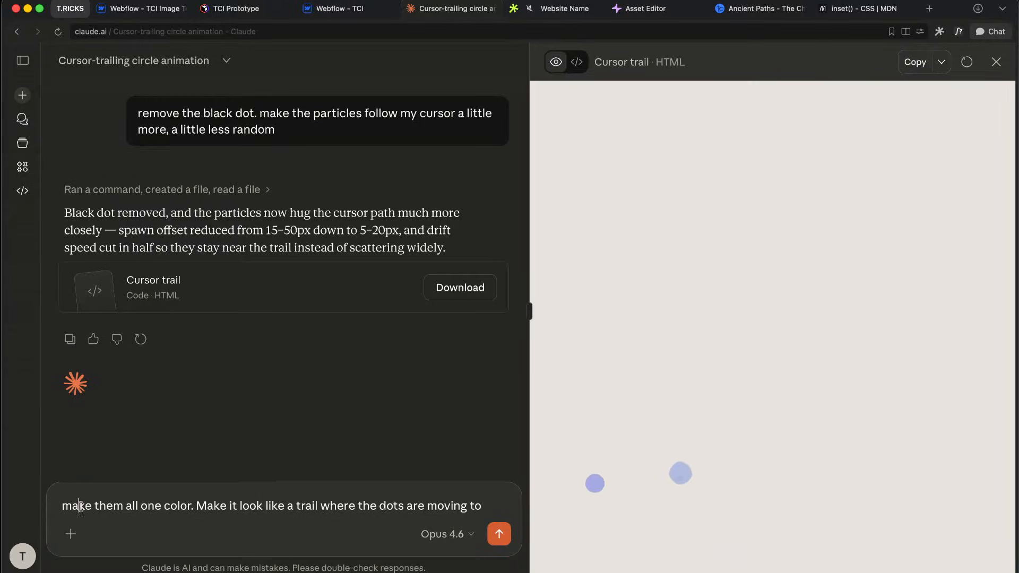
drag(79, 506, 419, 506)
click(158, 506)
click(198, 506)
click(299, 506)
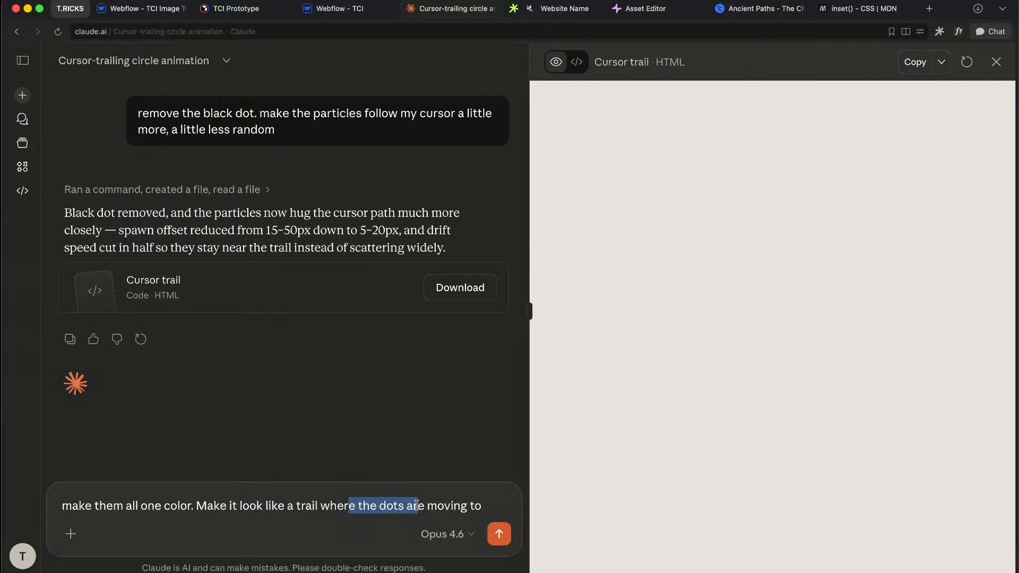
click(419, 506)
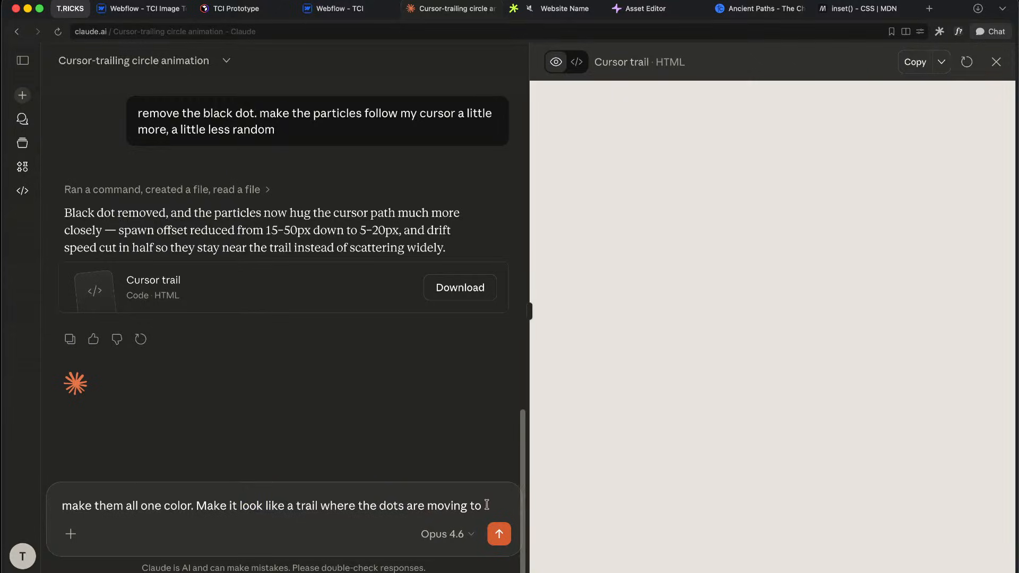
key(BackSpace)
text(lagging behind the cursor)
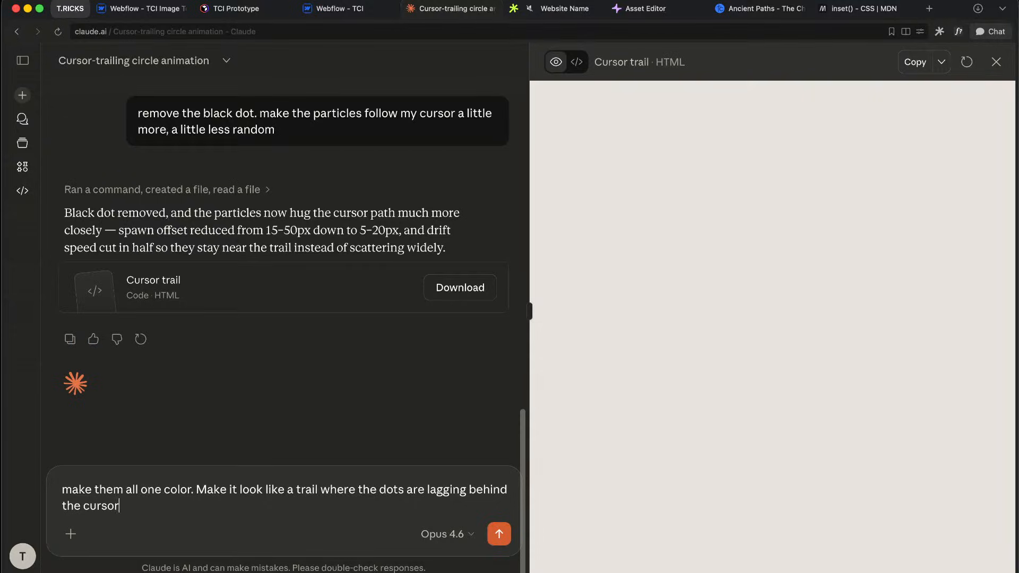
key(Return)
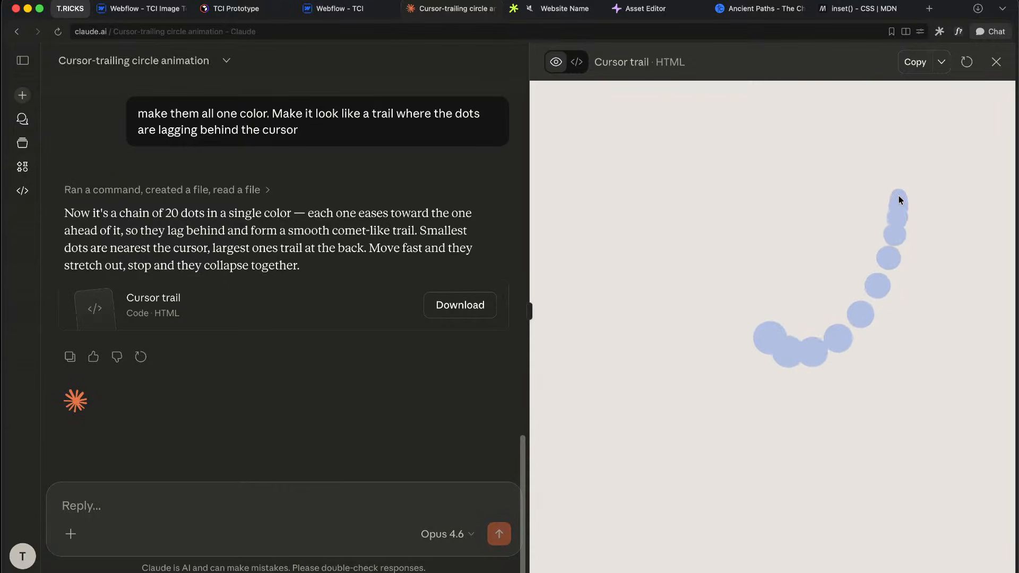
click(248, 498)
text(The last dots in the list need to disappear sooner. And there can be a little more r)
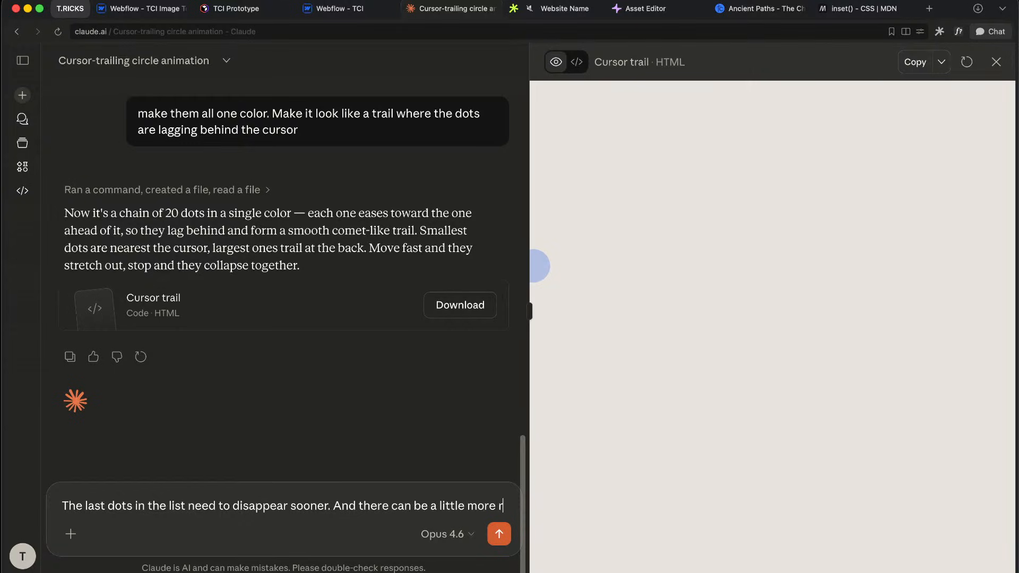
Step: Ask Claude for tail dots that vanish sooner with just a little randomness, then compare in the Figma prototype
text(andomness,)
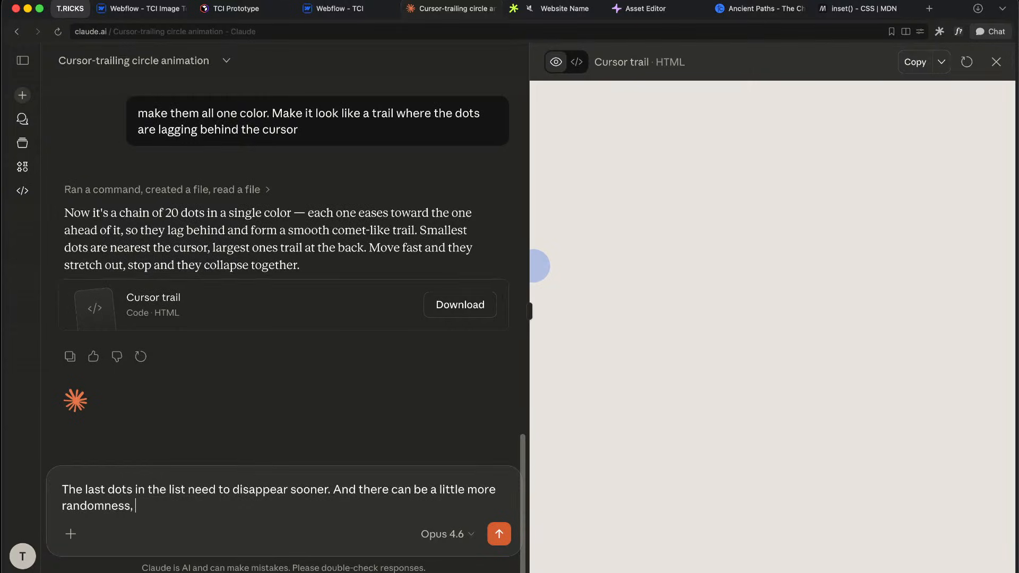
text( just a little)
key(Return)
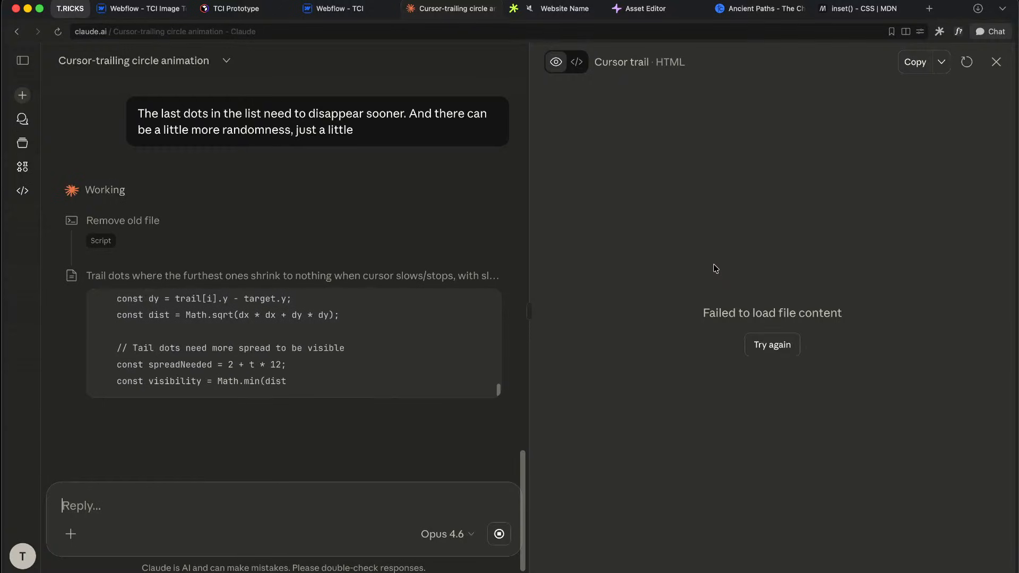
key(ctrl+Right)
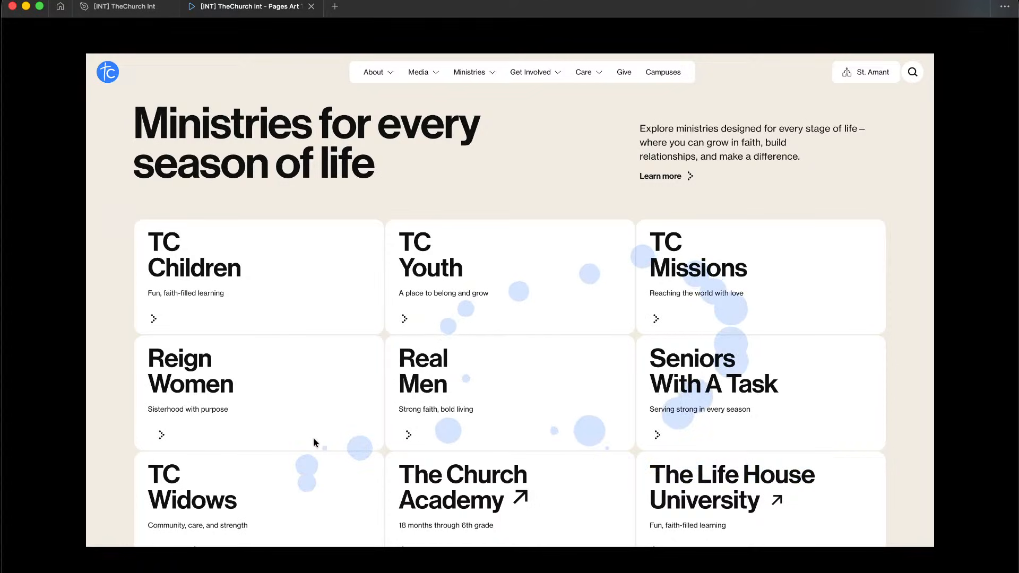
key(ctrl+Left)
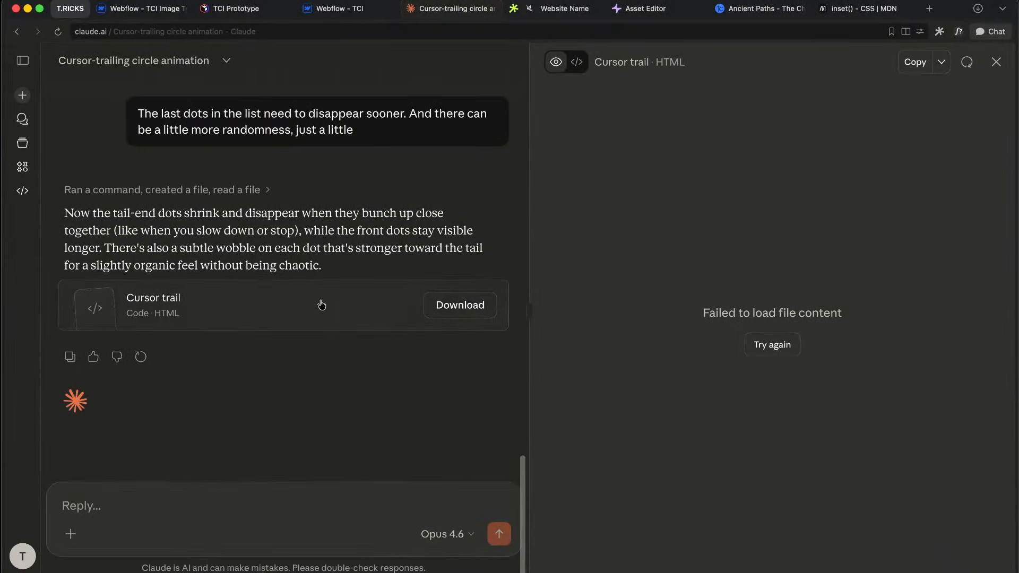
Step: Reload the Cursor trail preview, then request new dots spawning on cursor movement with old ones disappearing
click(269, 311)
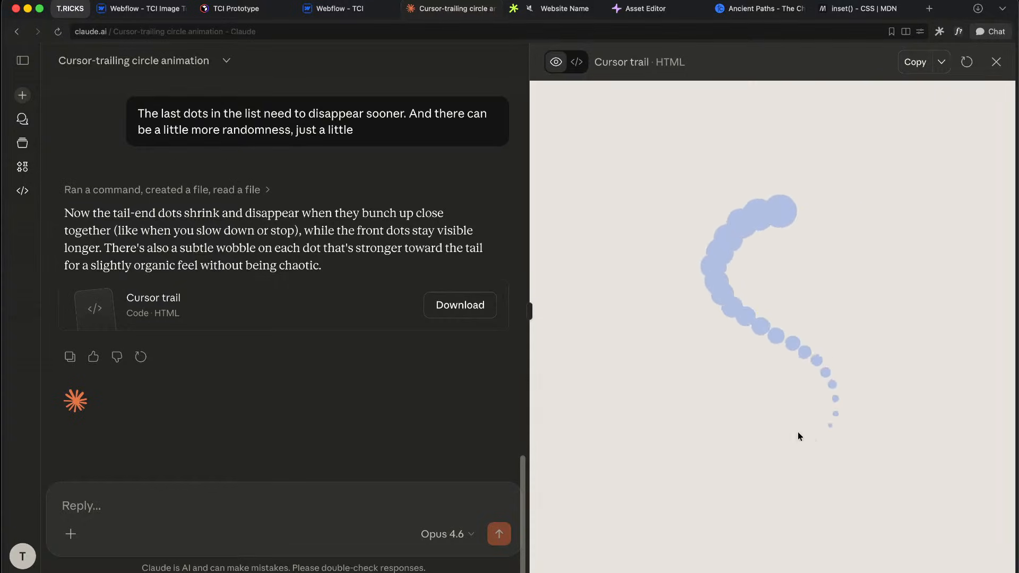
click(250, 503)
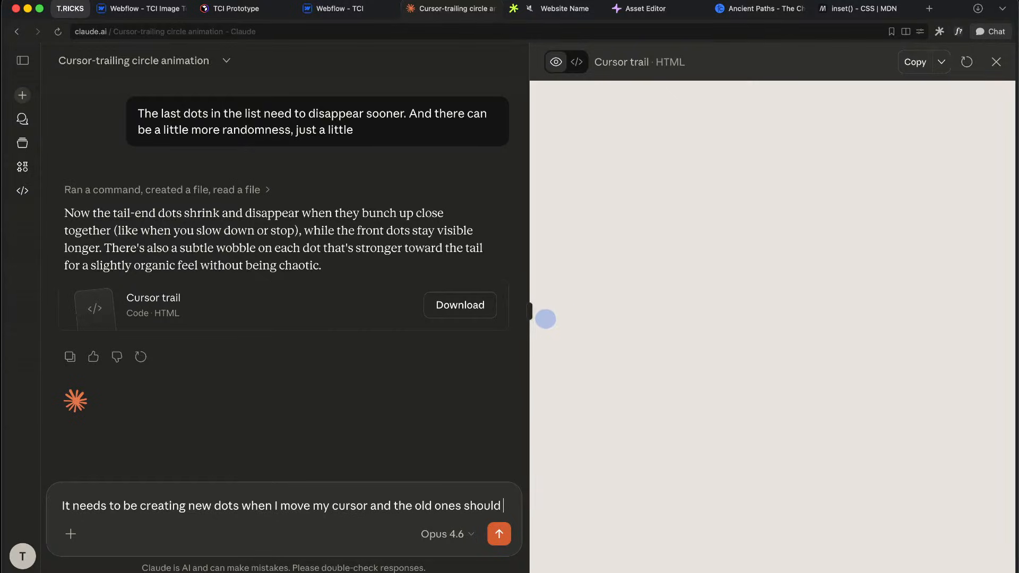
text(disp)
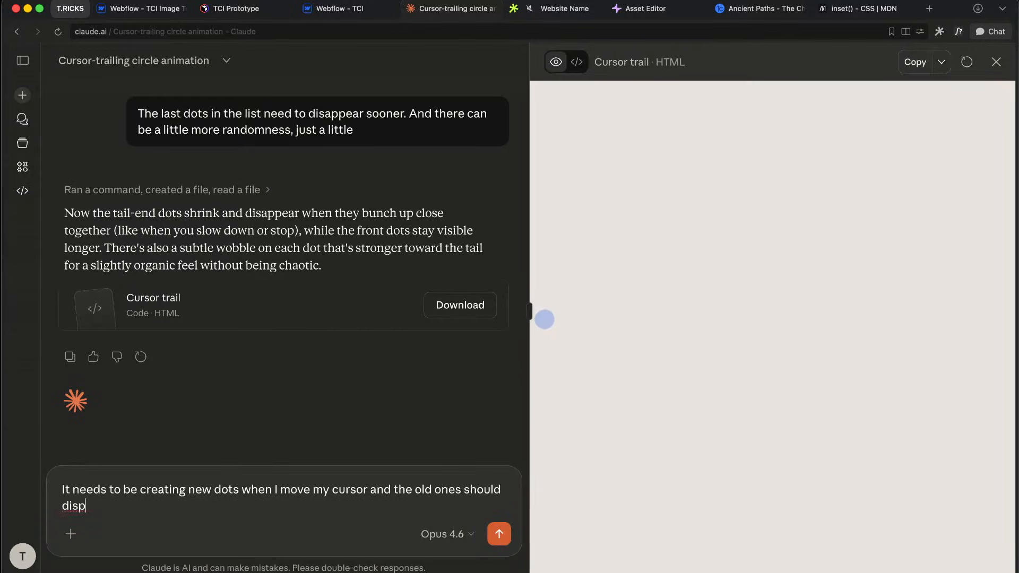
key(Return)
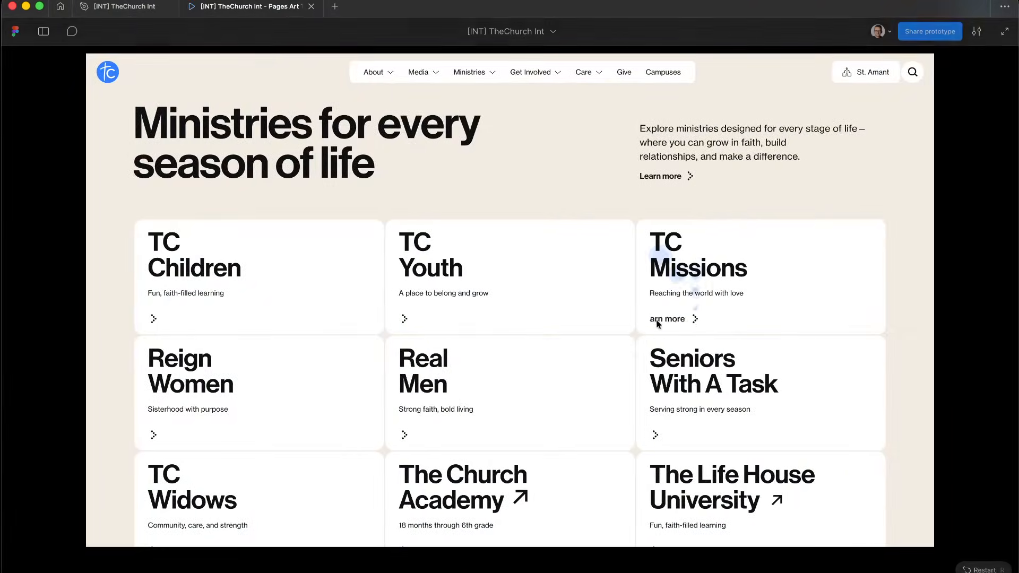
Step: Inspect the card-small card in the TheChurch Int design file, selecting layer 632abf3cc, its text frame, and the instance
click(136, 7)
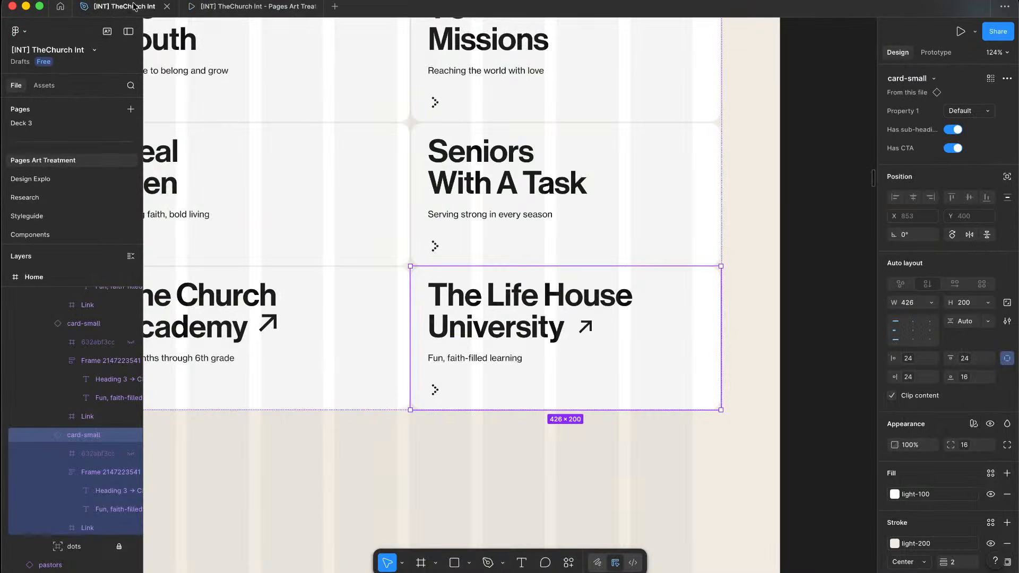
scroll(435, 294, up, 5)
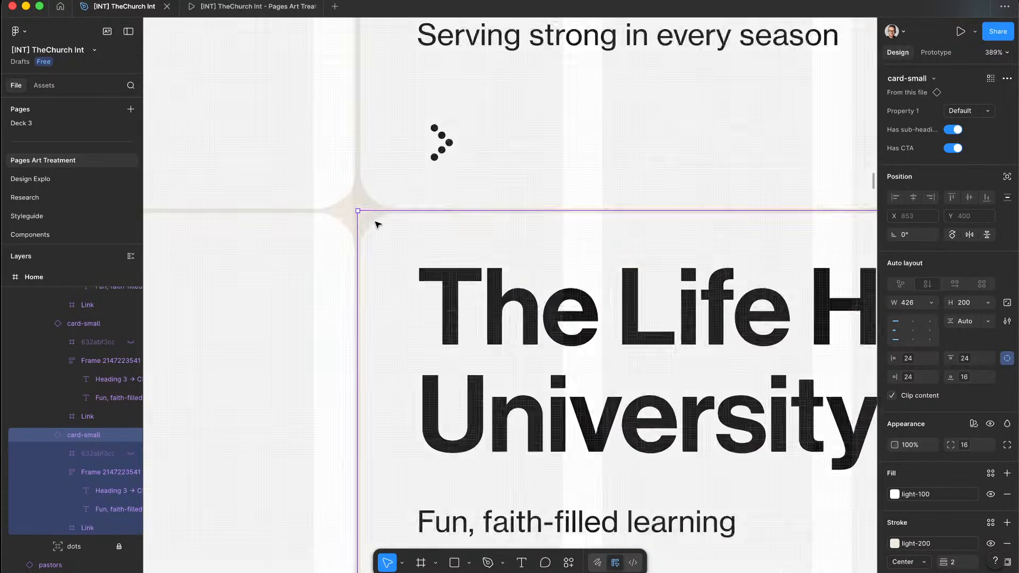
scroll(371, 221, up, 5)
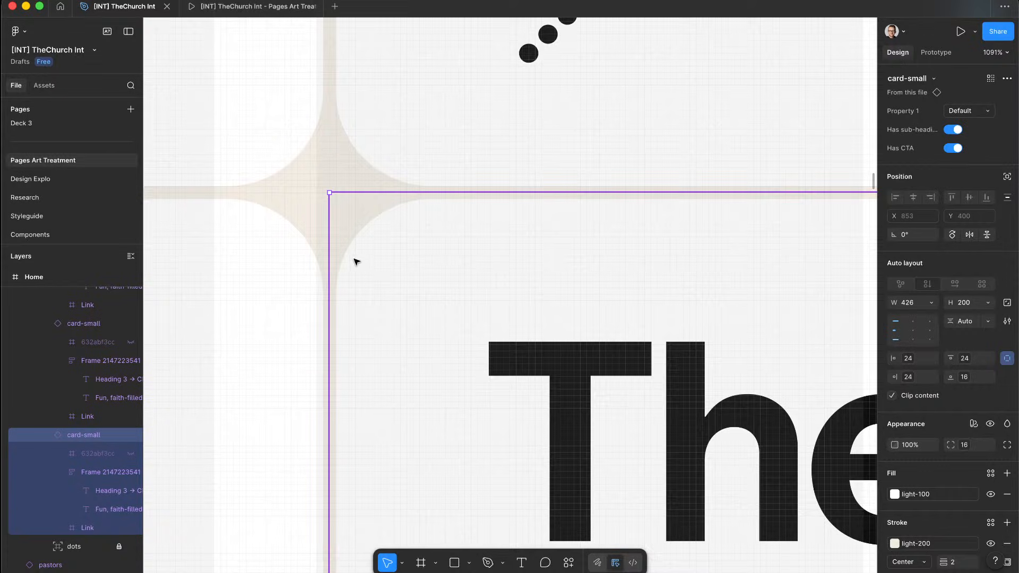
click(92, 458)
click(96, 472)
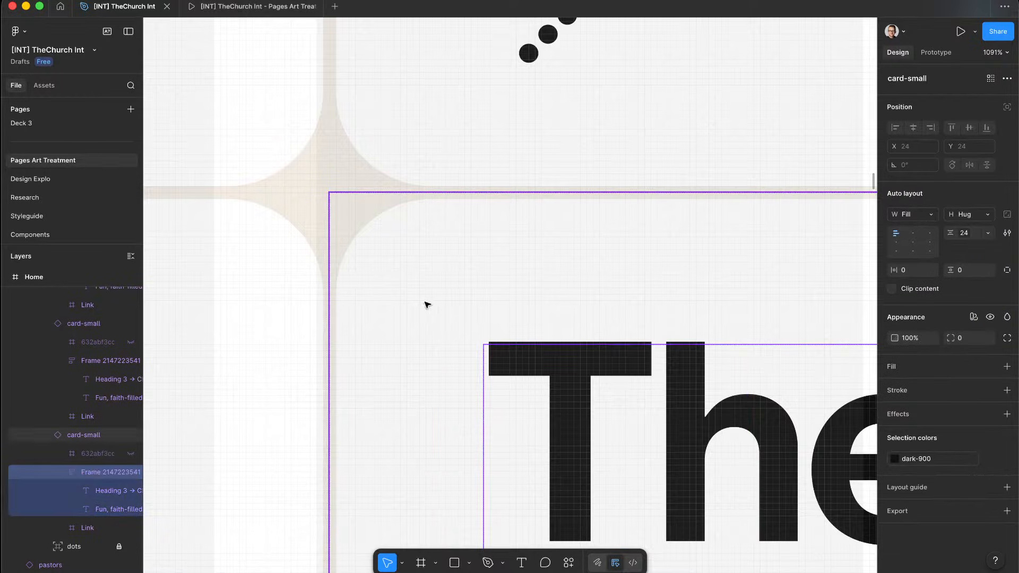
click(513, 223)
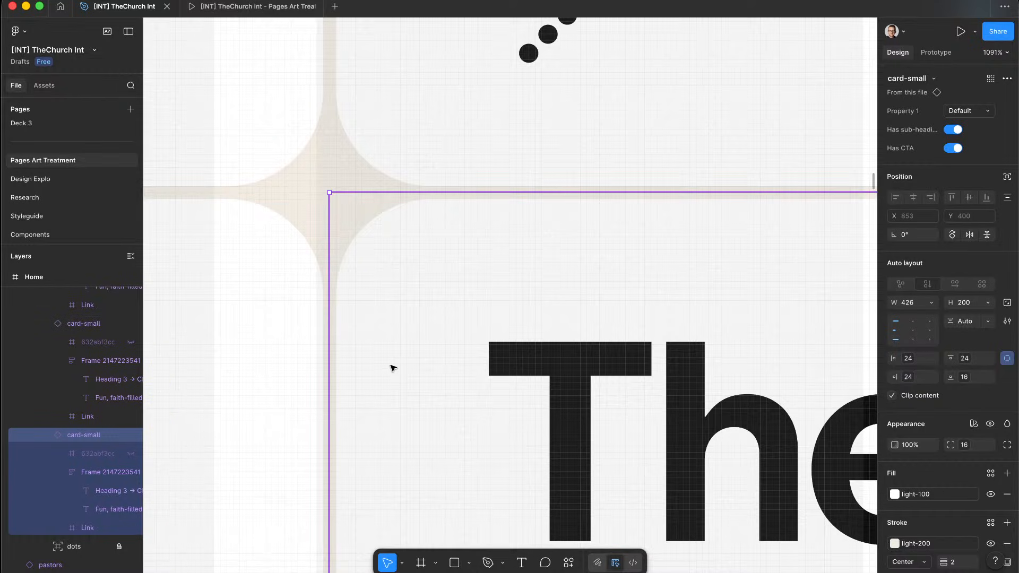
scroll(425, 369, down, 10)
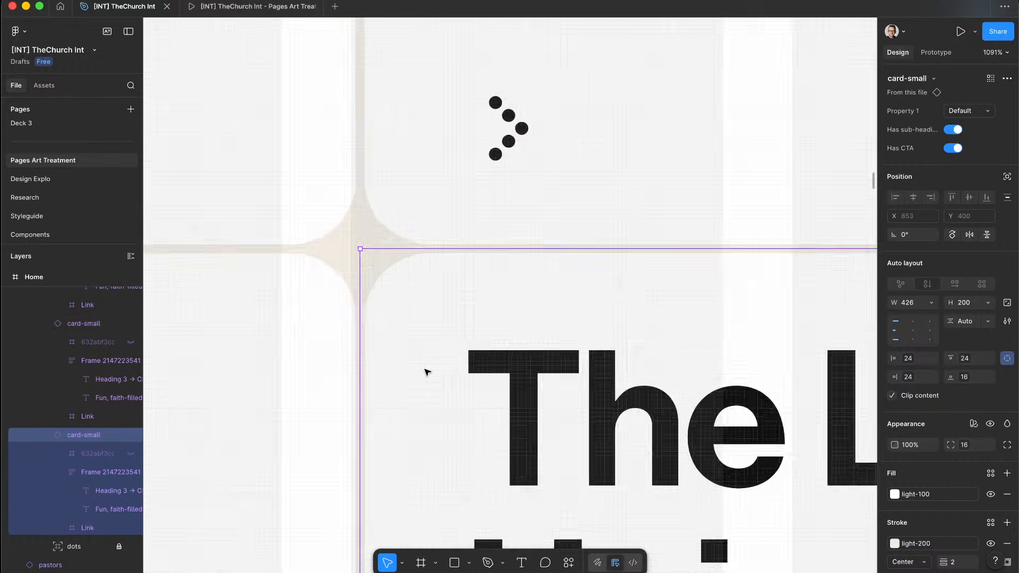
scroll(427, 372, left, 2)
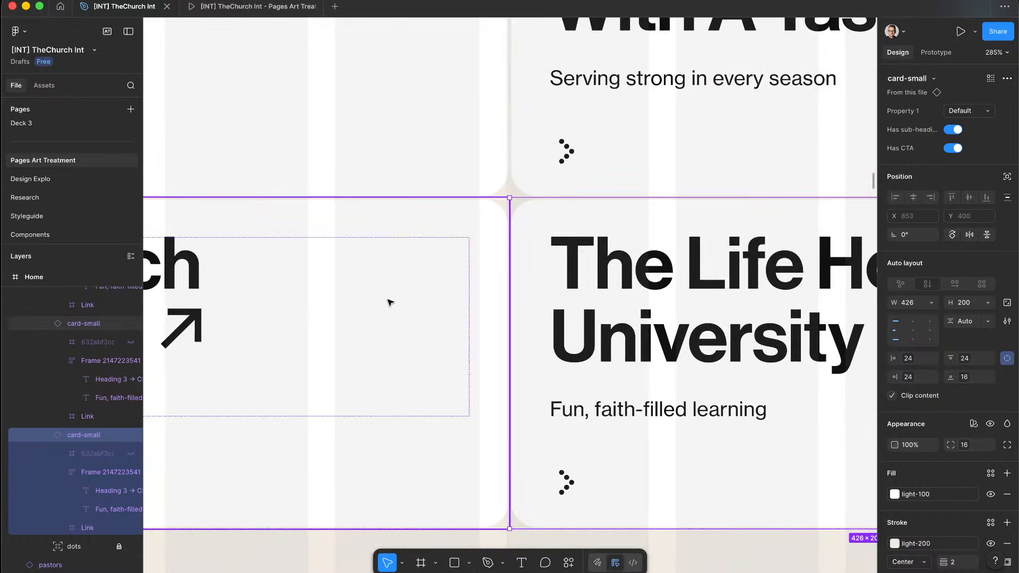
scroll(510, 319, left, 2)
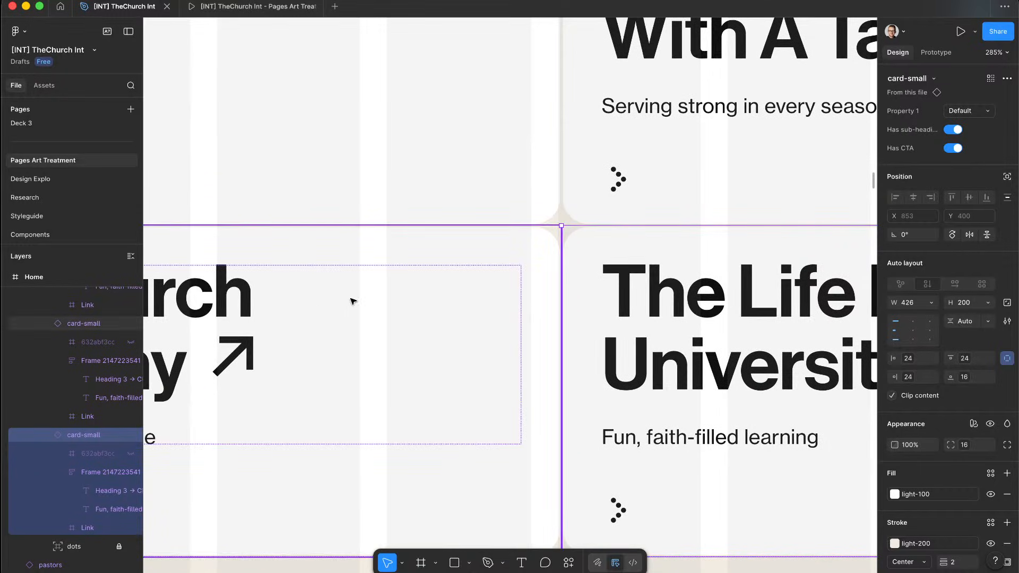
scroll(563, 325, down, 2)
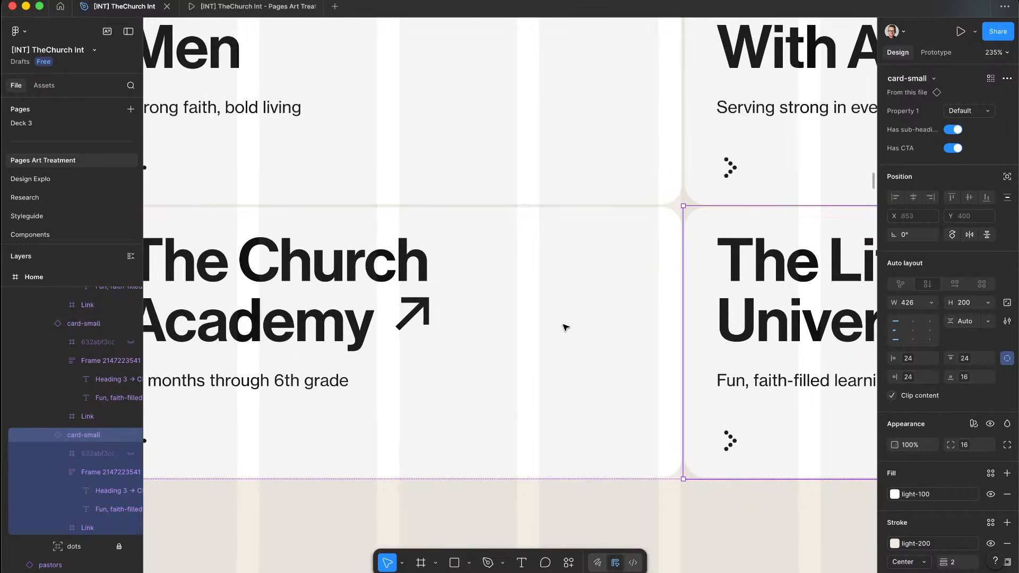
key(ctrl+Left)
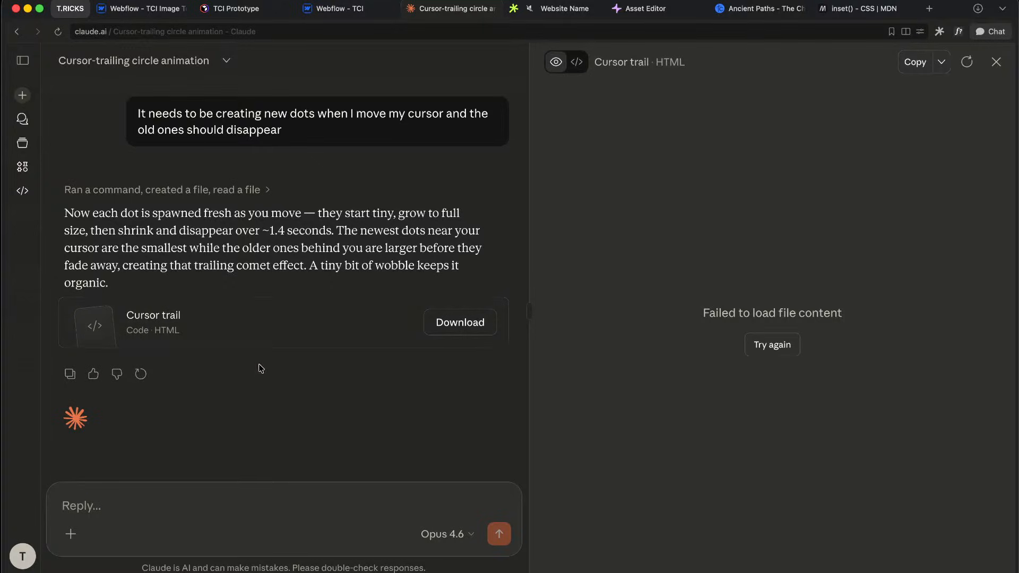
Step: Reload the trail preview, then ask Claude for smaller dots near the cursor and slightly more randomness
click(242, 334)
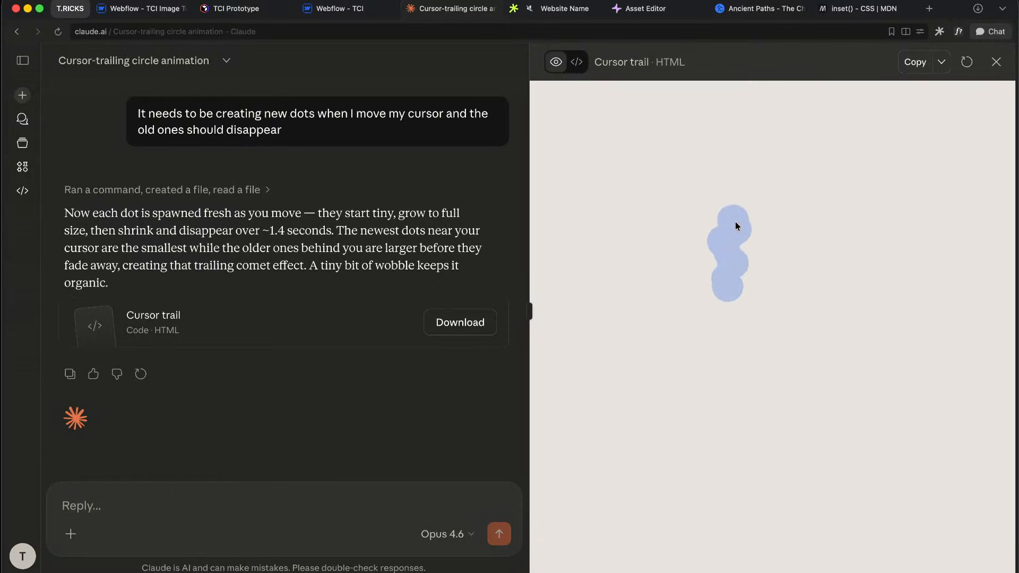
click(321, 506)
text(Th)
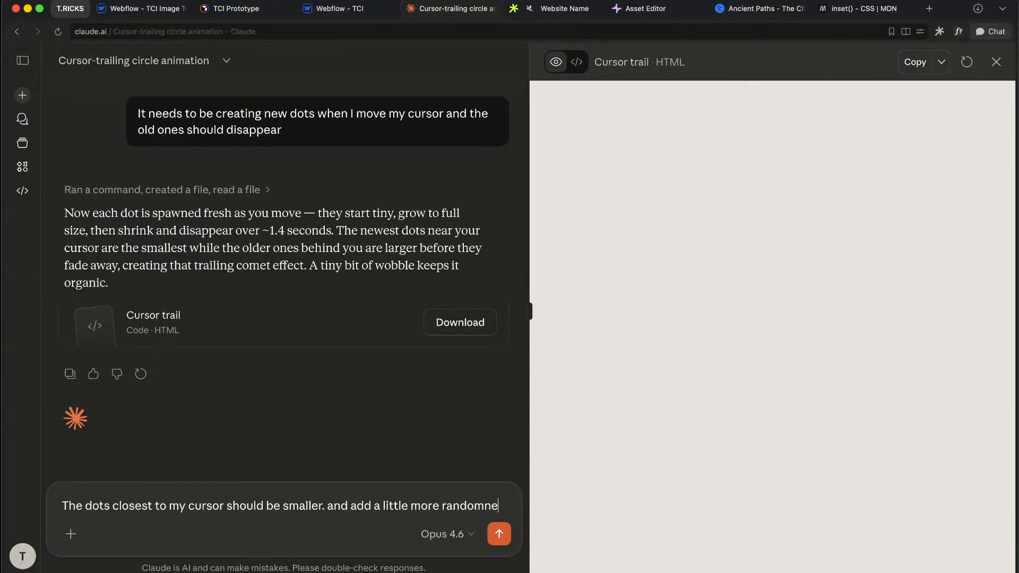
text(.)
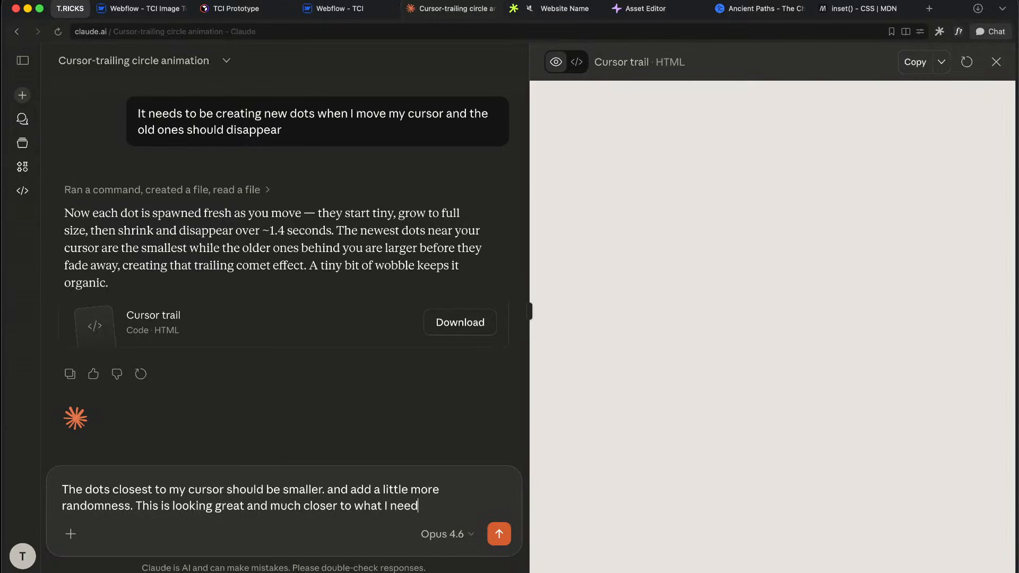
key(Return)
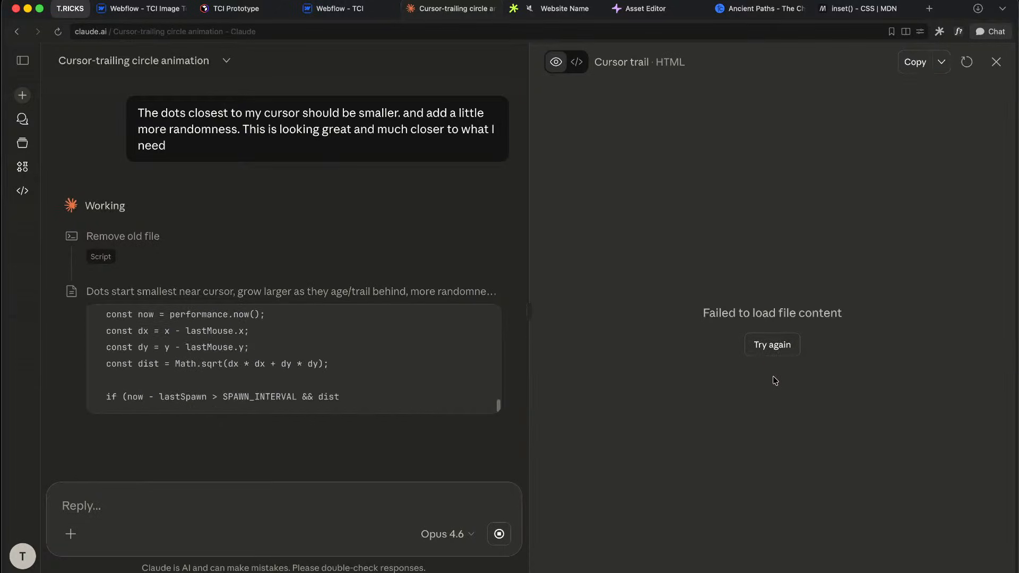
key(ctrl+Right)
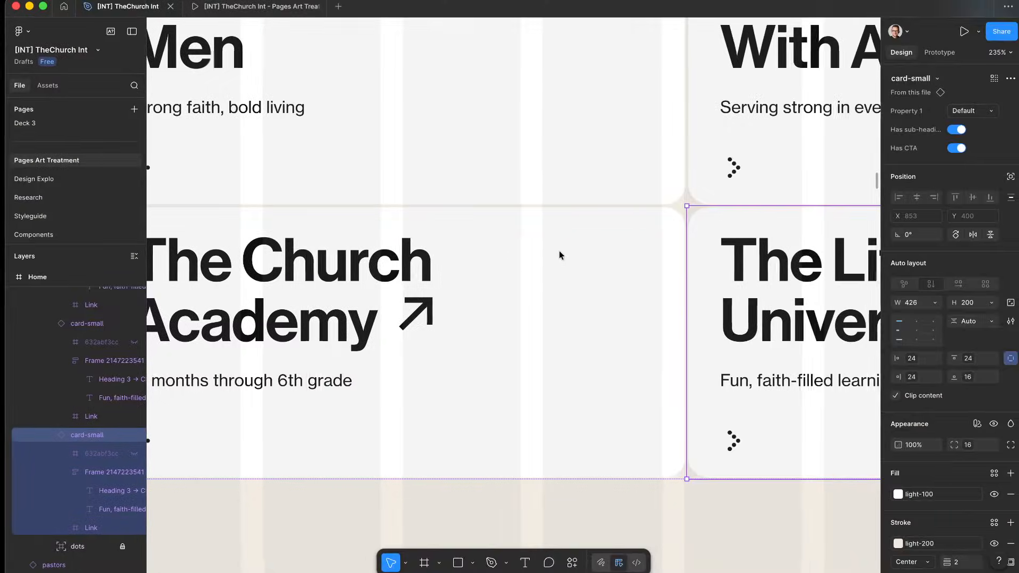
Step: View the Pages Art prototype's Ministries page with its blue dot trail, then go back to Claude
click(232, 6)
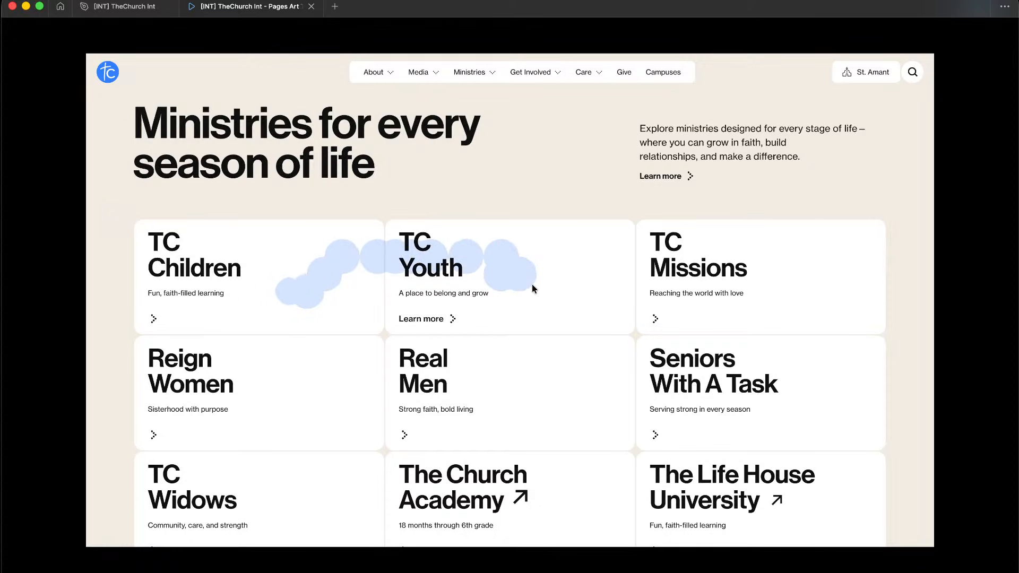
key(ctrl+Left)
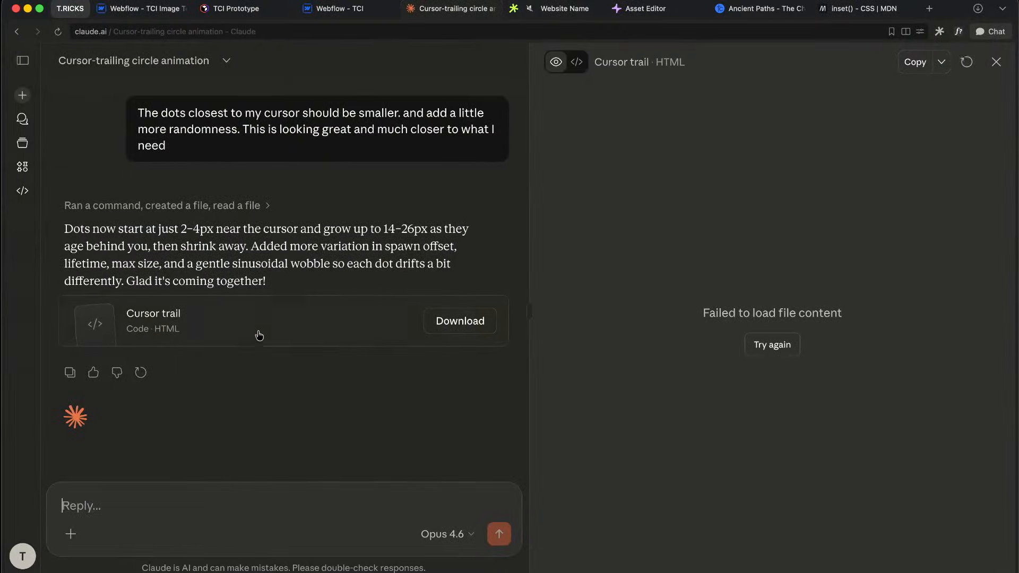
Step: Reload the Cursor trail preview to test the smaller nearby dots, and copy its code
click(316, 327)
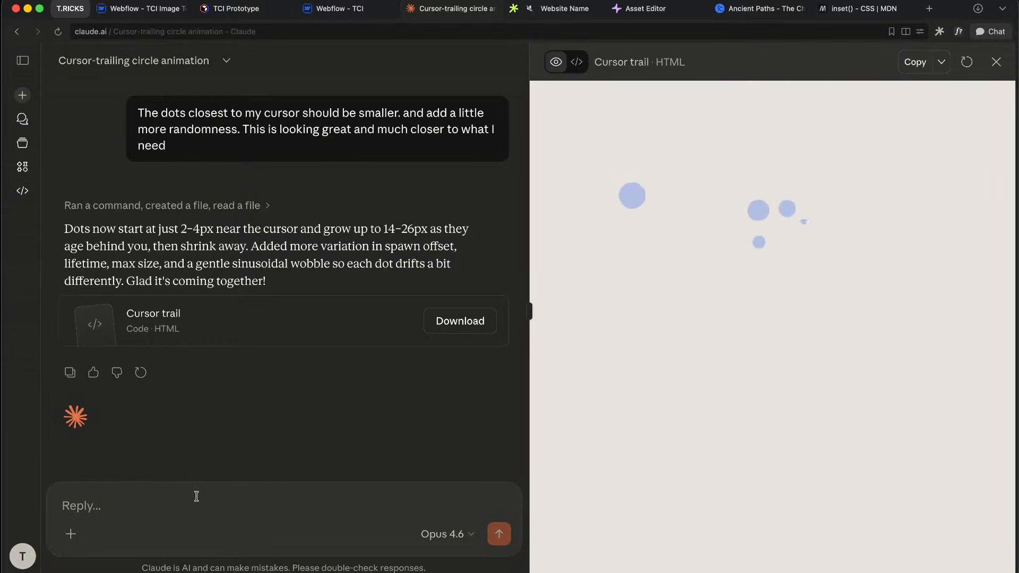
click(921, 67)
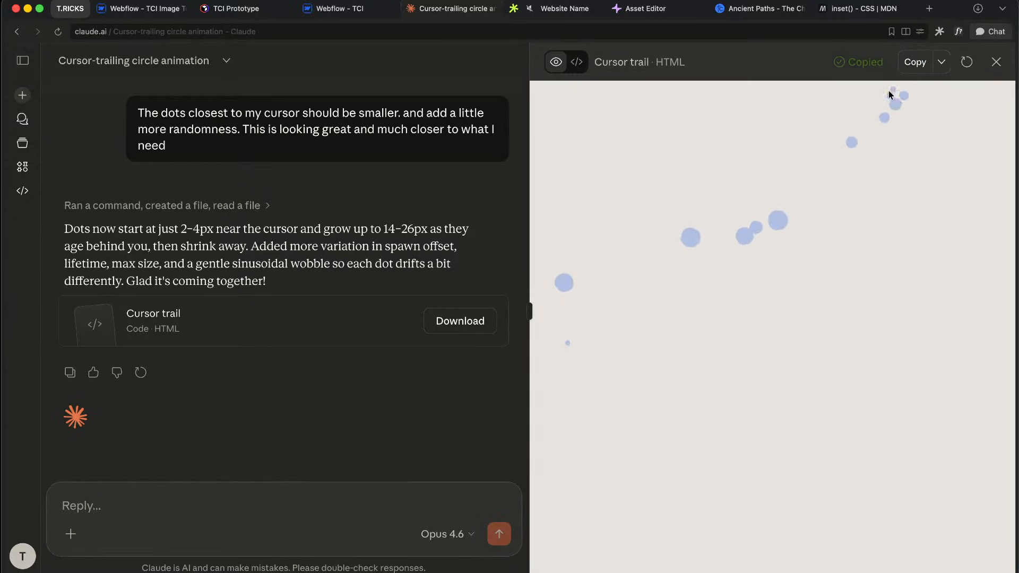
click(148, 494)
Step: Ask Claude to make the dots smaller and more numerous so they fill more of the screen
text(make)
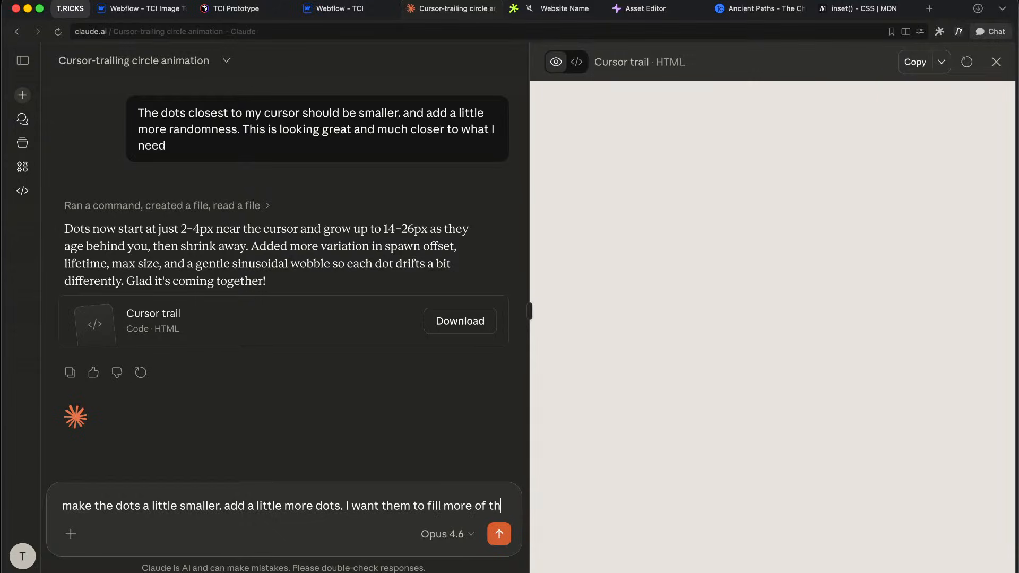
text(e s)
text(creen)
key(Return)
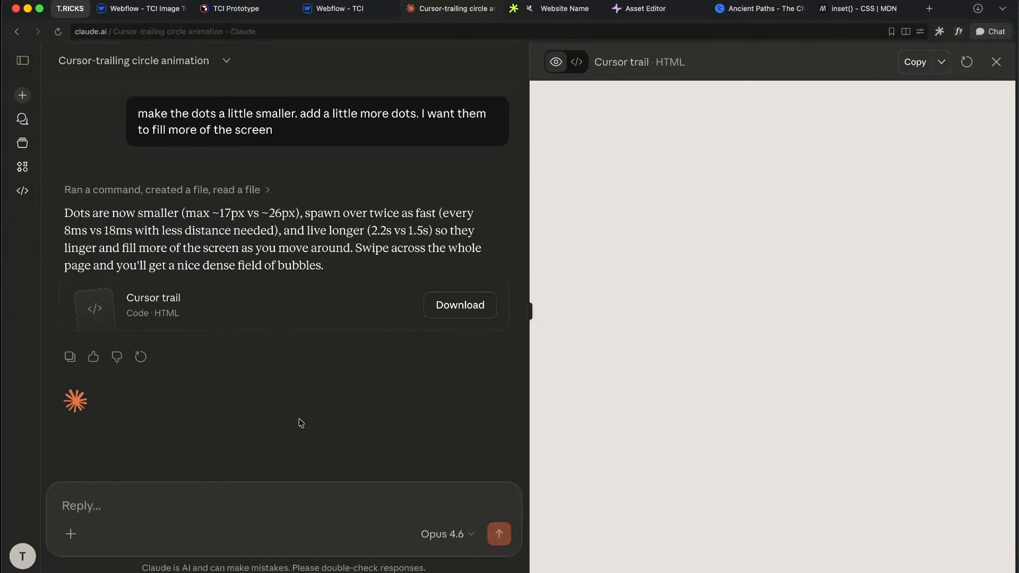
Step: Review Claude's reply about the denser, longer-lasting trail, then show the Cursor trail artifact's HTML source
click(419, 224)
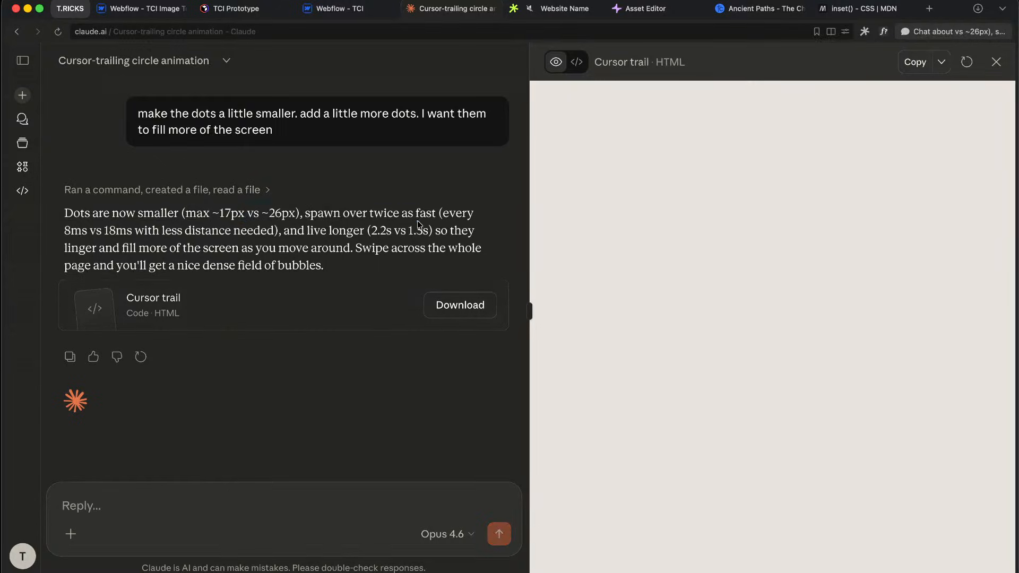
drag(185, 238, 240, 230)
click(241, 230)
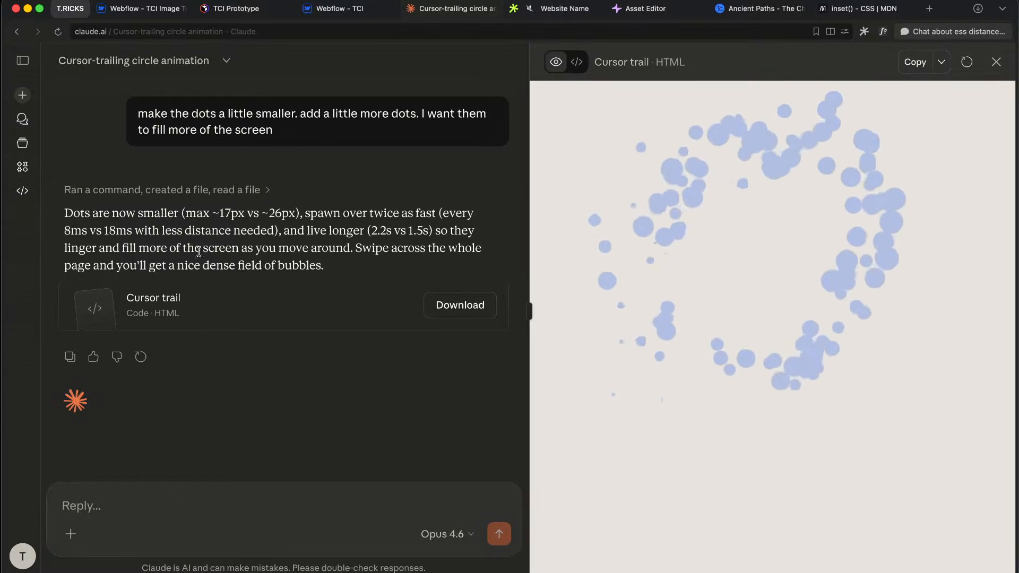
drag(177, 248, 225, 246)
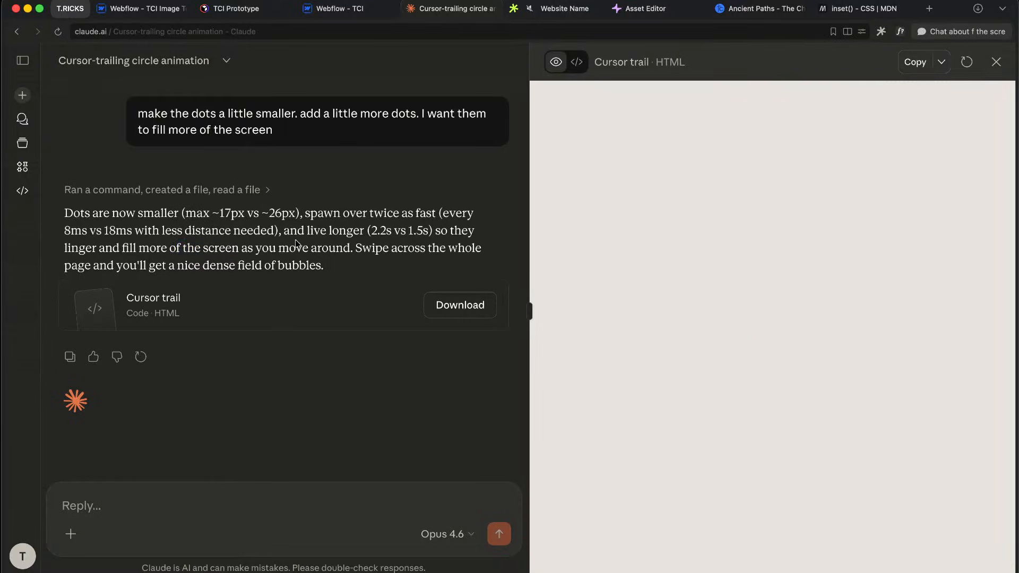
click(466, 225)
drag(106, 249, 195, 248)
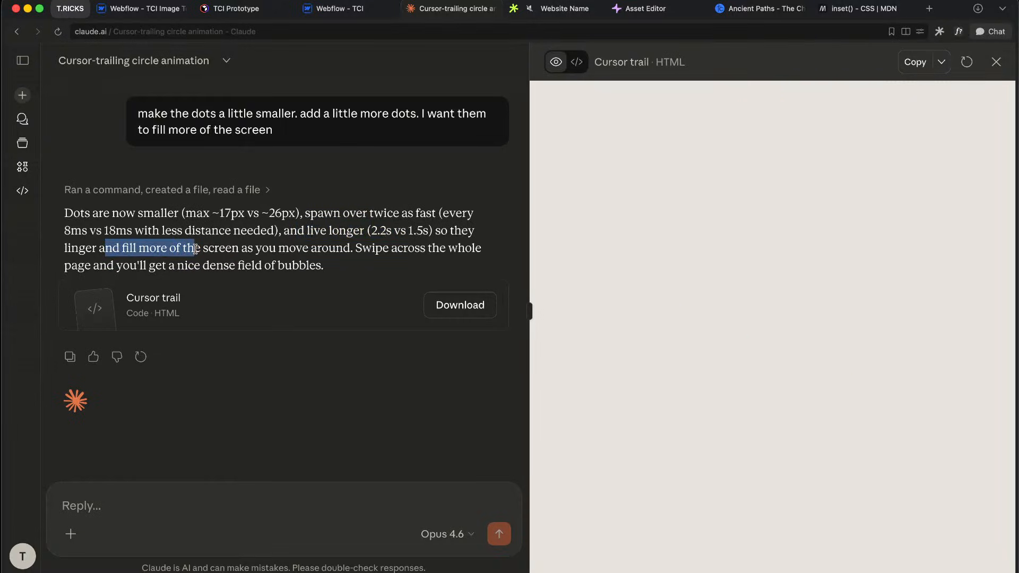
click(195, 248)
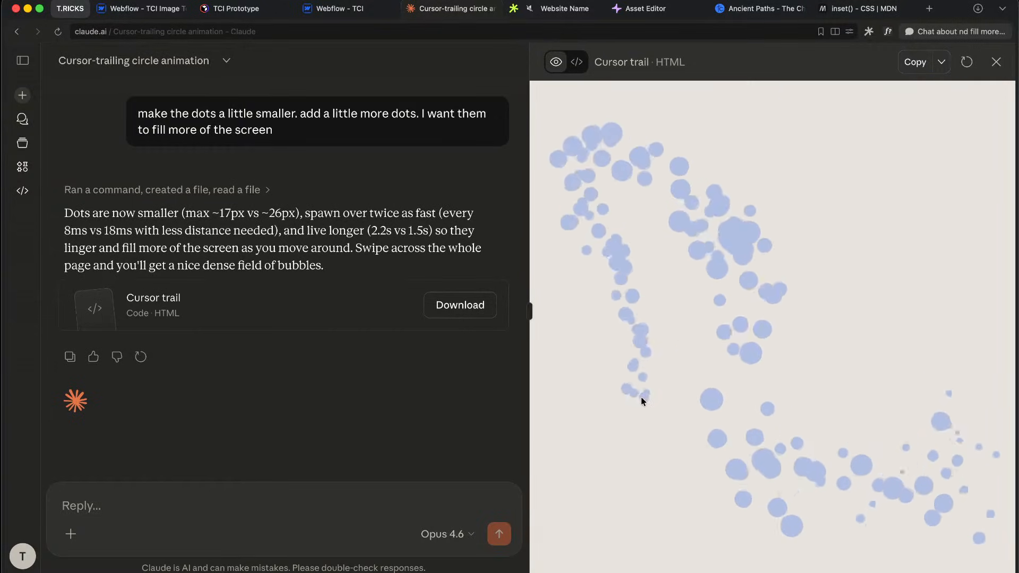
click(278, 503)
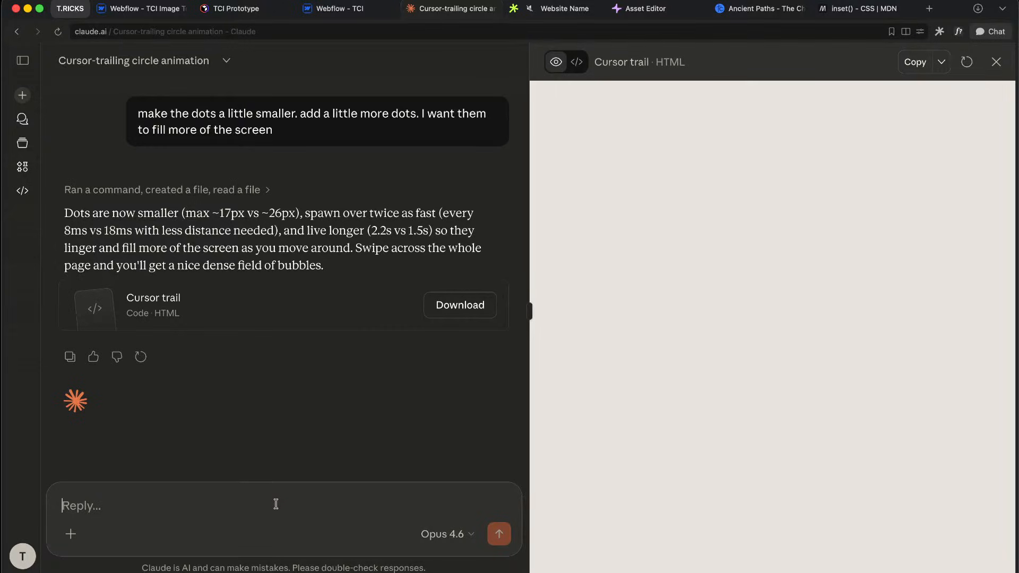
click(577, 62)
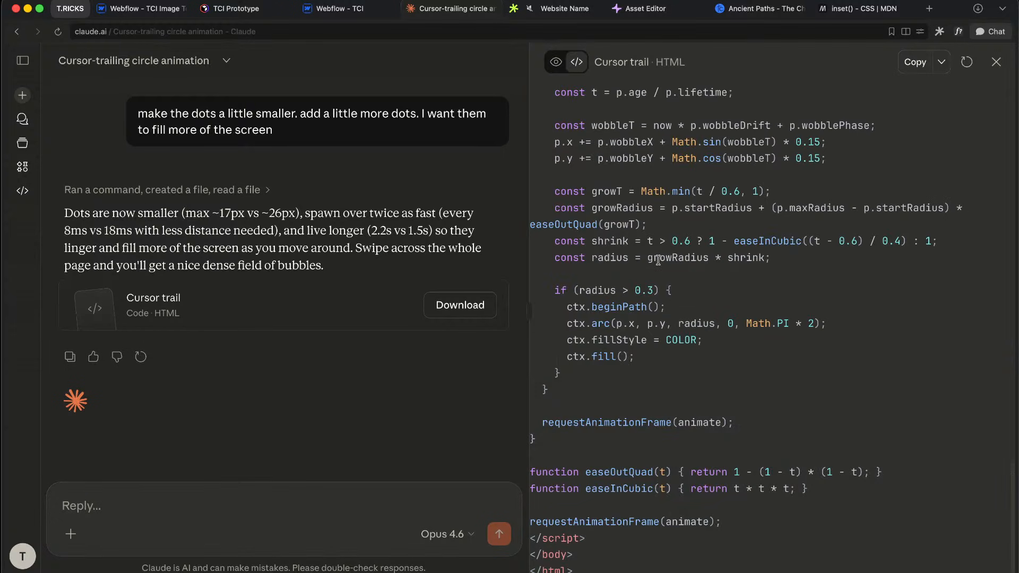
Step: Check the canvas CSS rules and ask Claude to colour the dots from the canvas font colour via JavaScript
scroll(659, 260, up, 20)
scroll(658, 223, left, 3)
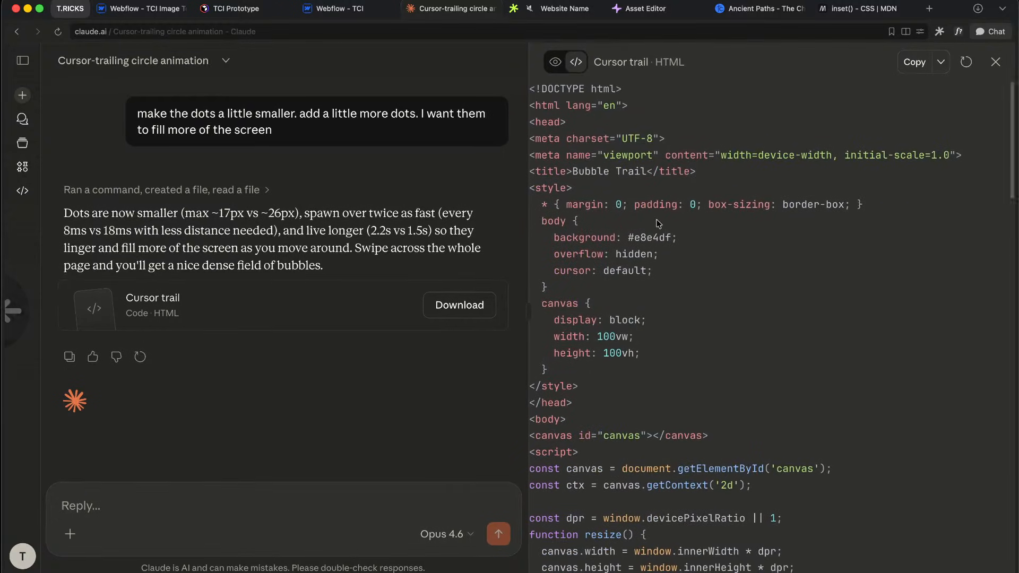
drag(587, 287, 632, 338)
click(622, 326)
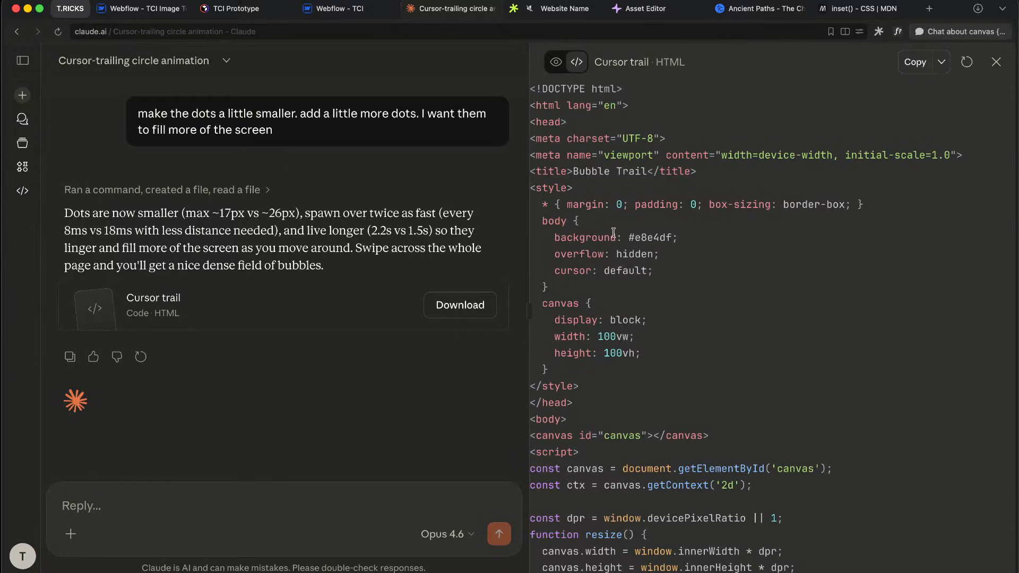
scroll(614, 233, down, 2)
drag(569, 244, 616, 276)
click(616, 276)
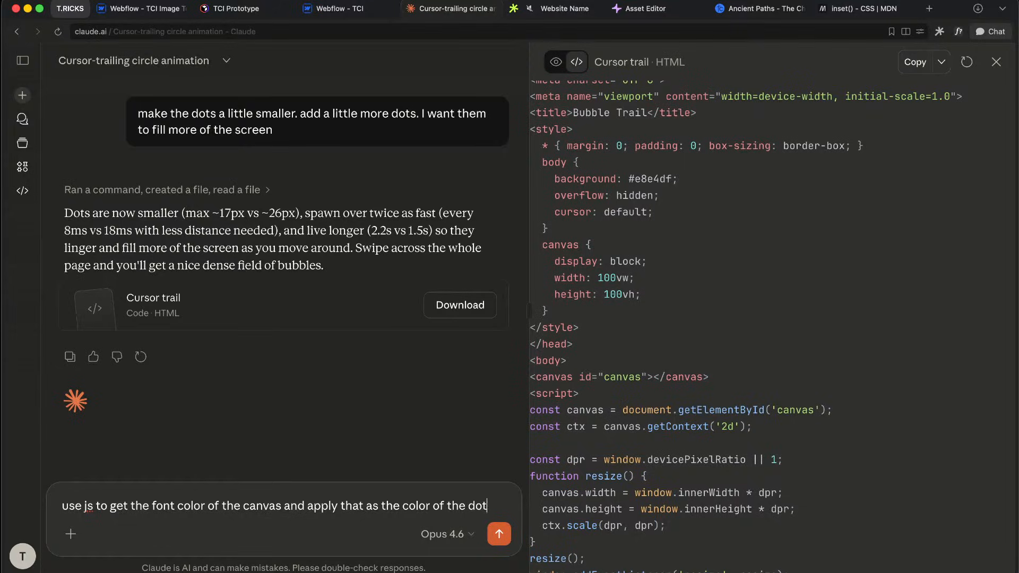
key(Return)
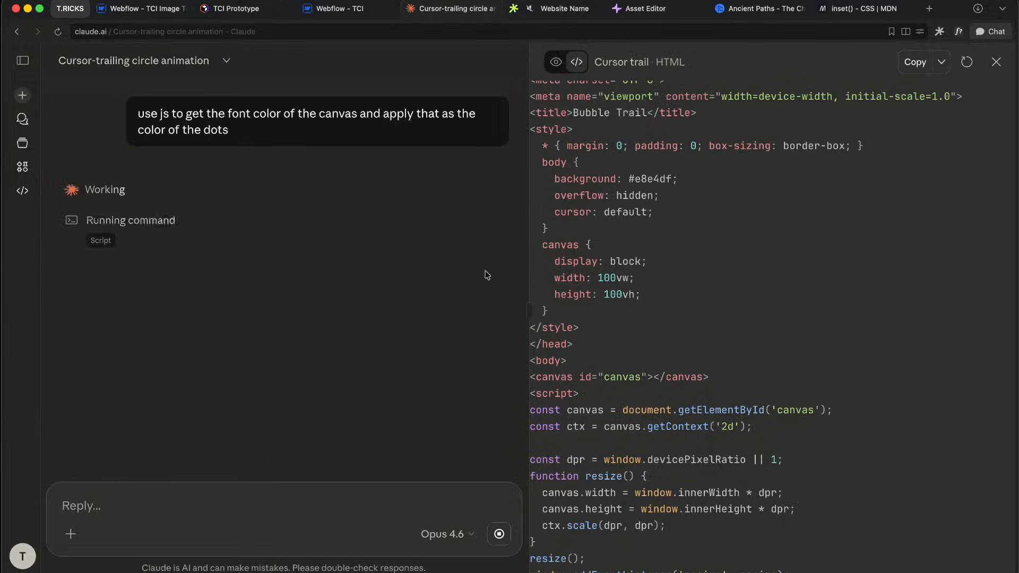
Step: Return to the Cursor trail preview to test the black dots, then switch to the Figma prototype
click(555, 66)
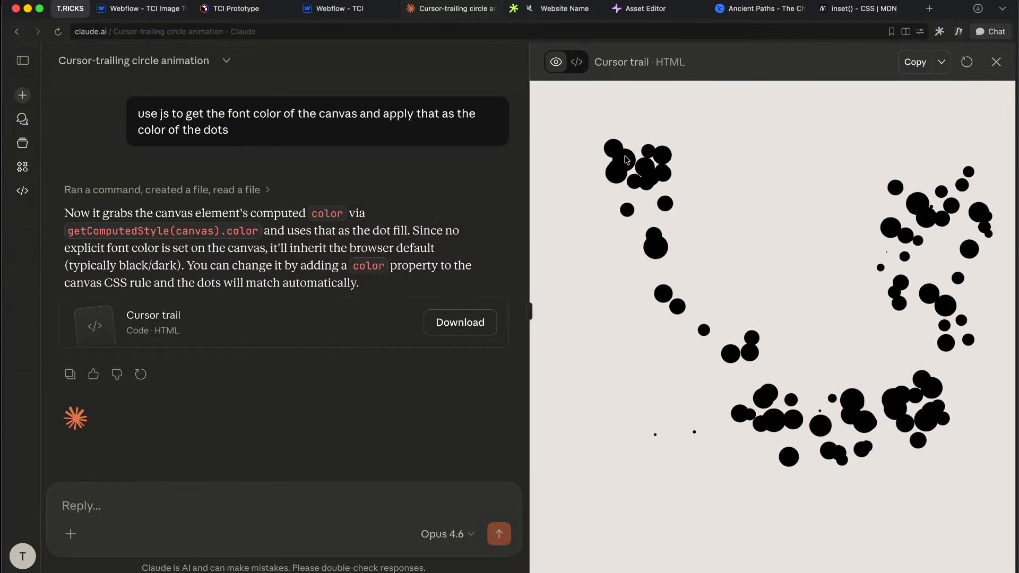
key(ctrl+Right)
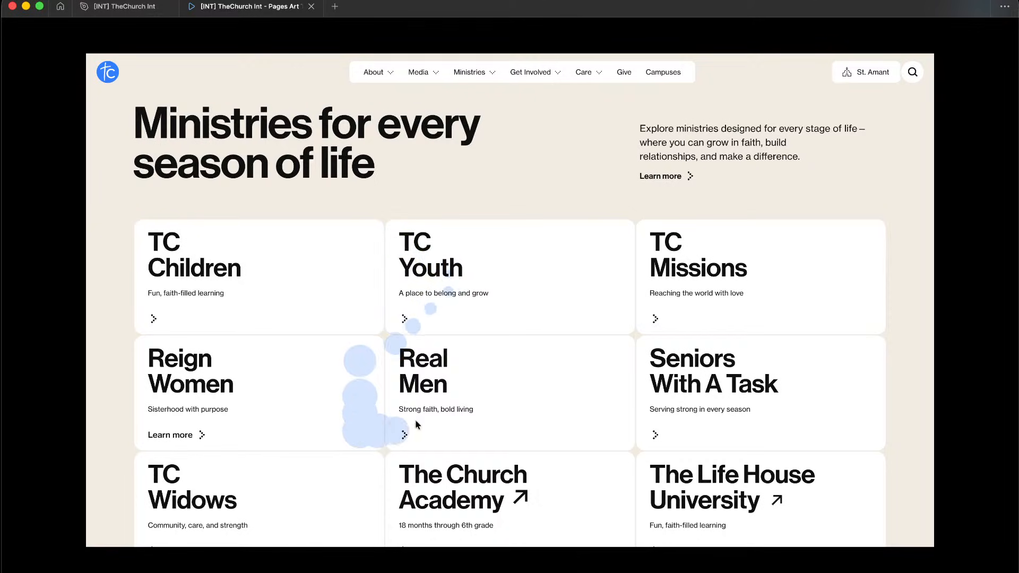
Step: Scroll the Figma prototype from the Ministries cards to the footer and back, then return to Claude
scroll(433, 331, down, 10)
scroll(486, 425, down, 15)
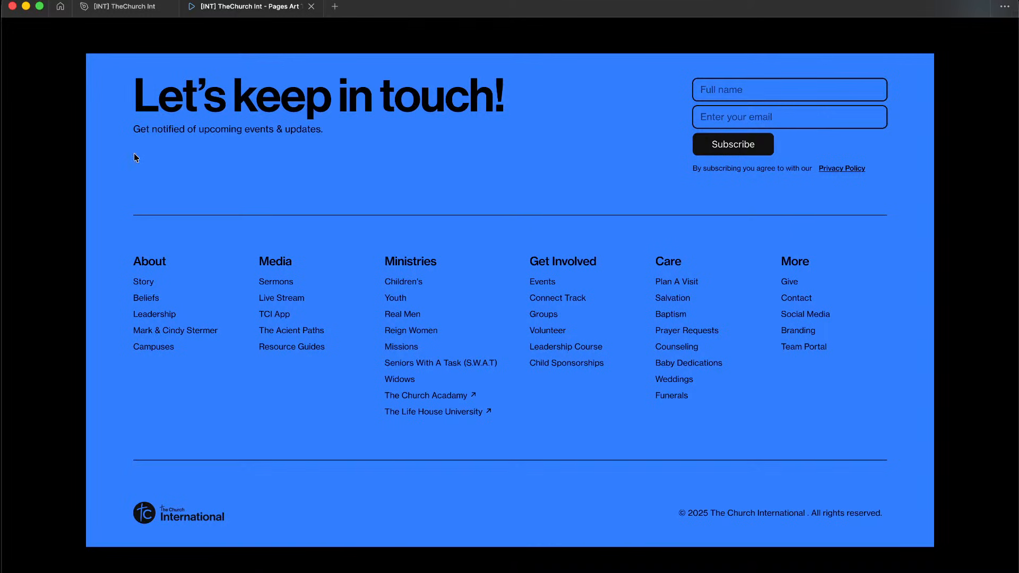
scroll(196, 95, up, 15)
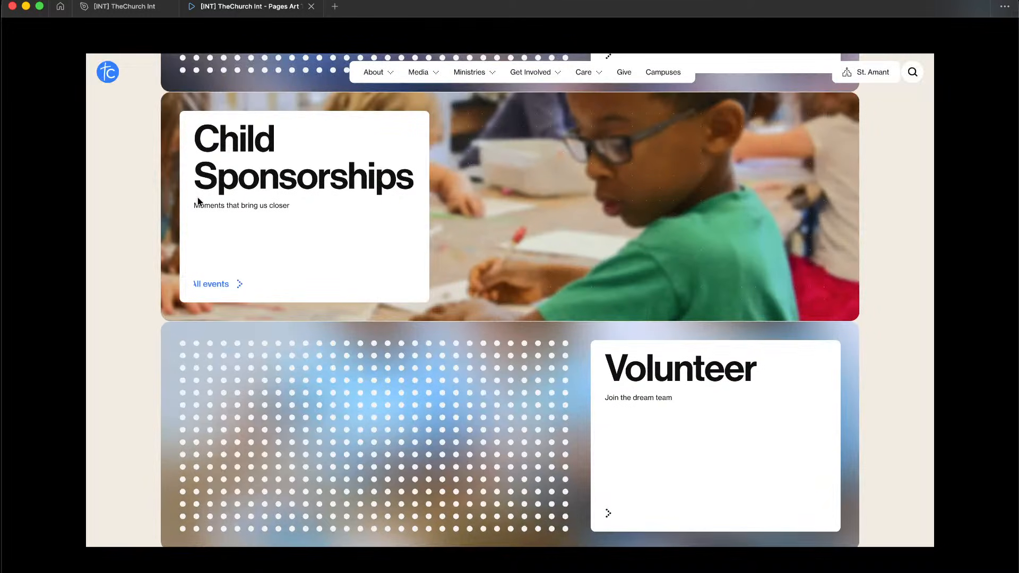
scroll(149, 205, up, 12)
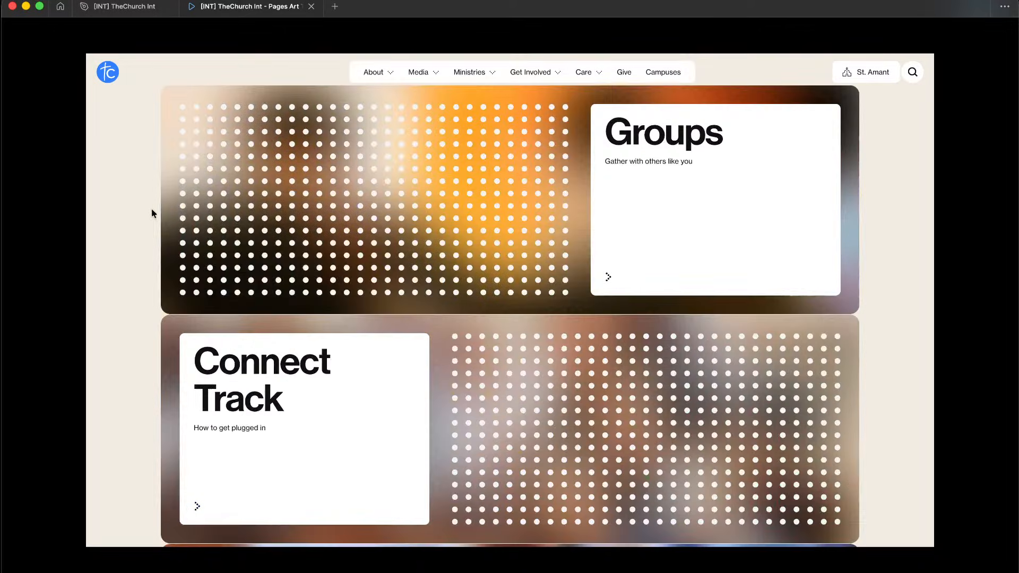
scroll(133, 202, up, 5)
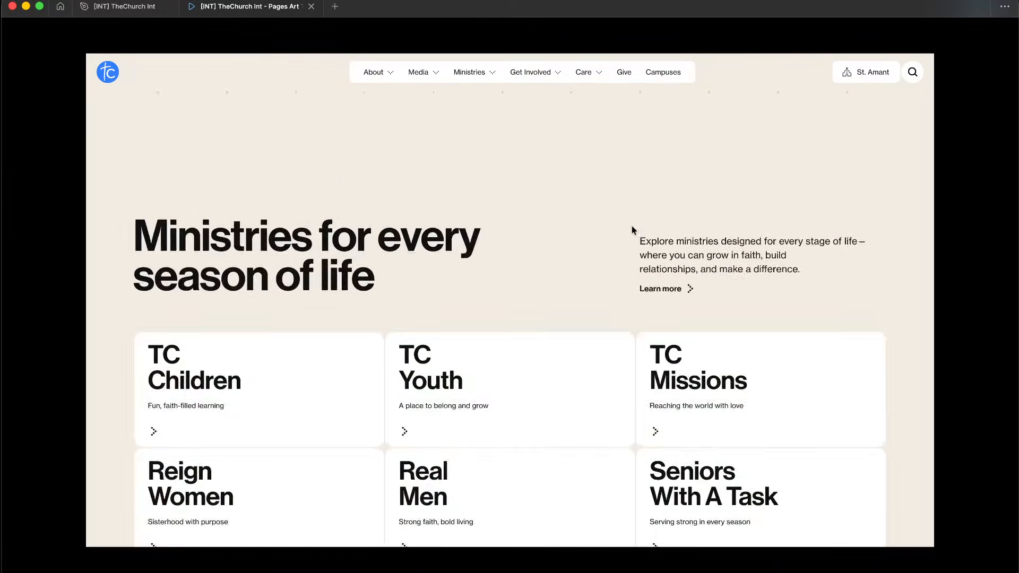
scroll(632, 230, up, 10)
scroll(632, 228, down, 7)
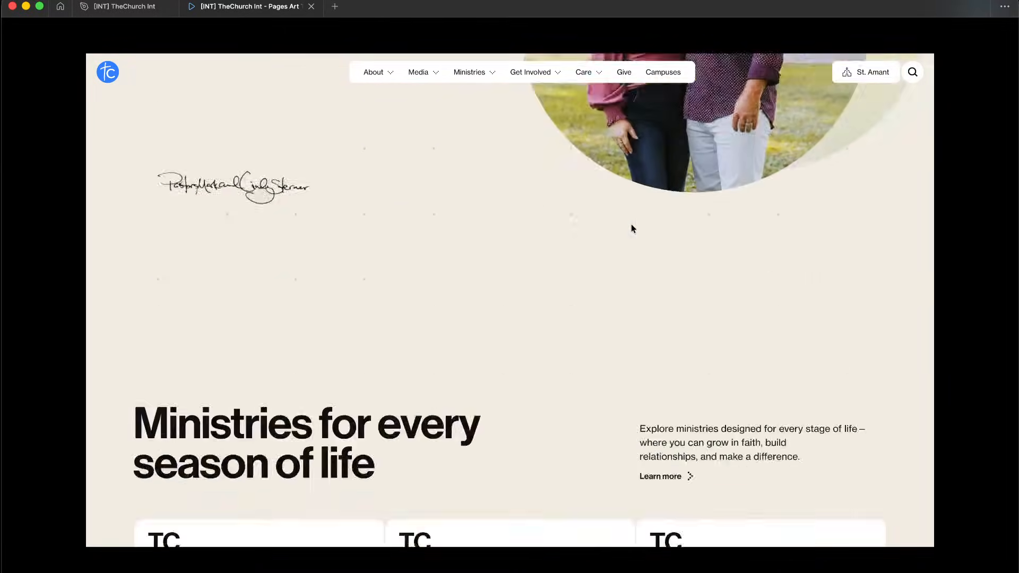
scroll(631, 228, down, 6)
key(ctrl+Left)
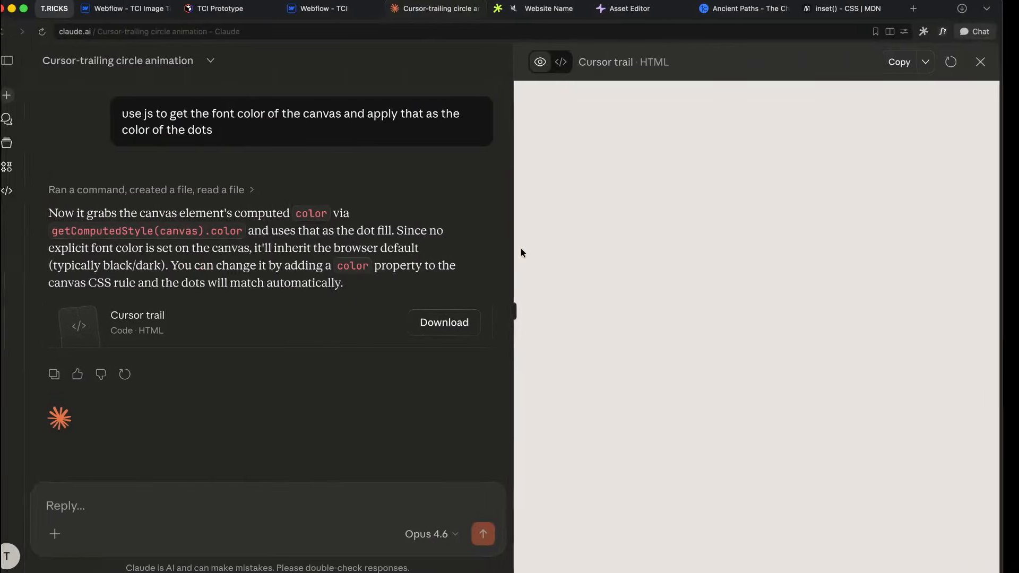
Step: Copy the updated Cursor trail code and open the moden.club/html converter
click(915, 63)
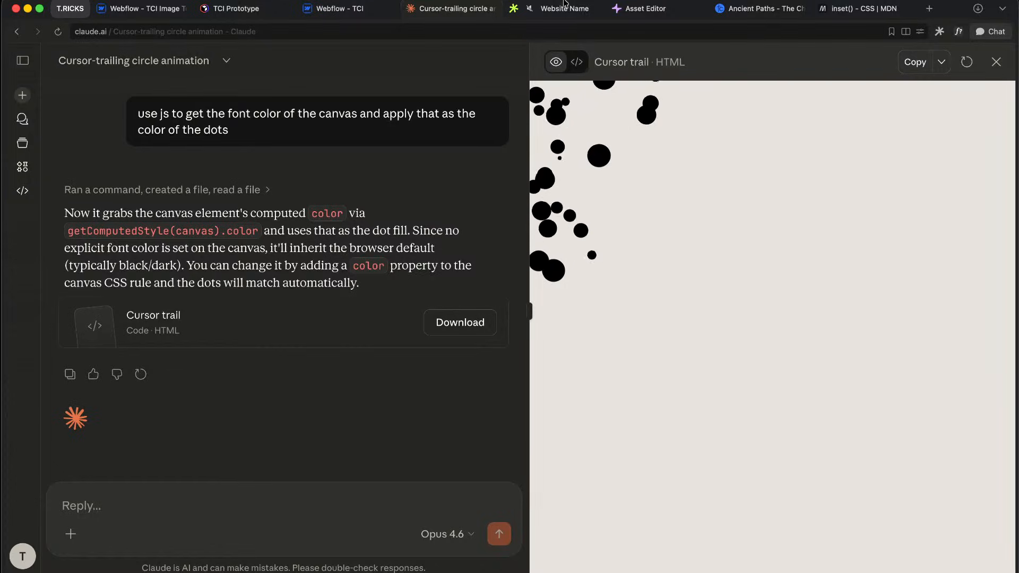
drag(631, 9, 467, 49)
click(433, 31)
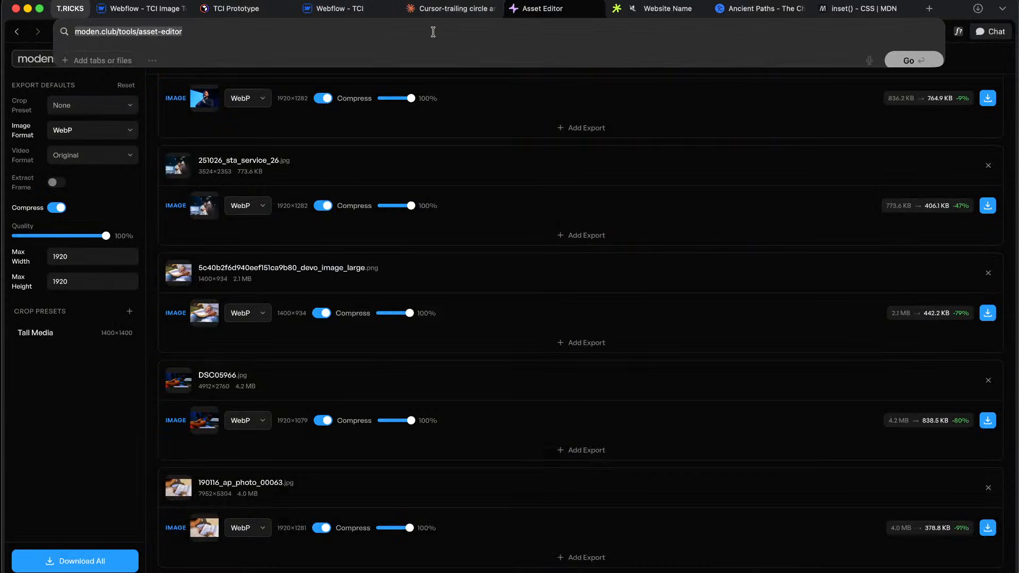
text(moden.club./)
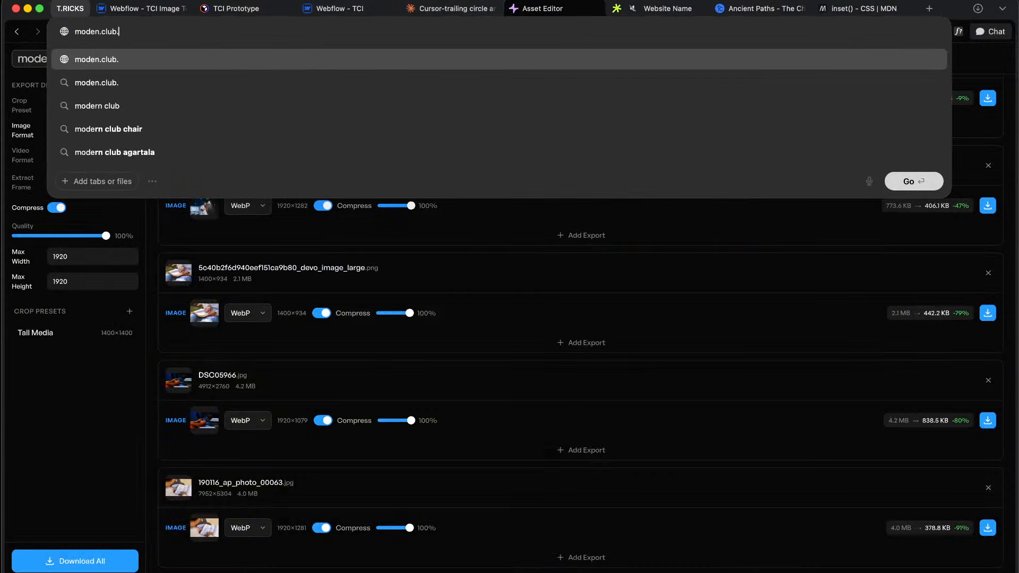
key(BackSpace)
text(/html)
key(Return)
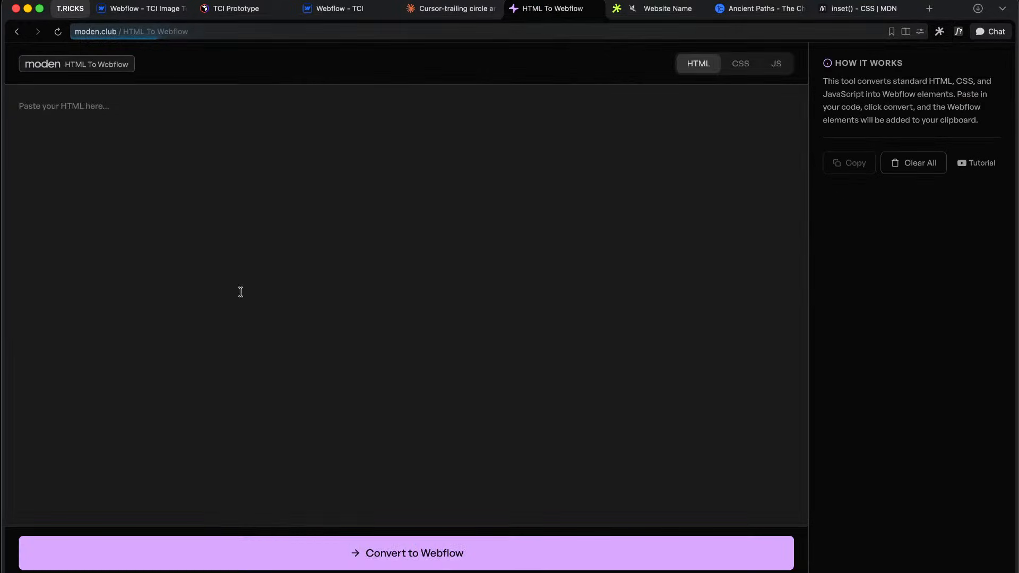
Step: Paste the full cursor-trail HTML document and convert it to Webflow elements
click(230, 191)
key(cmd+v)
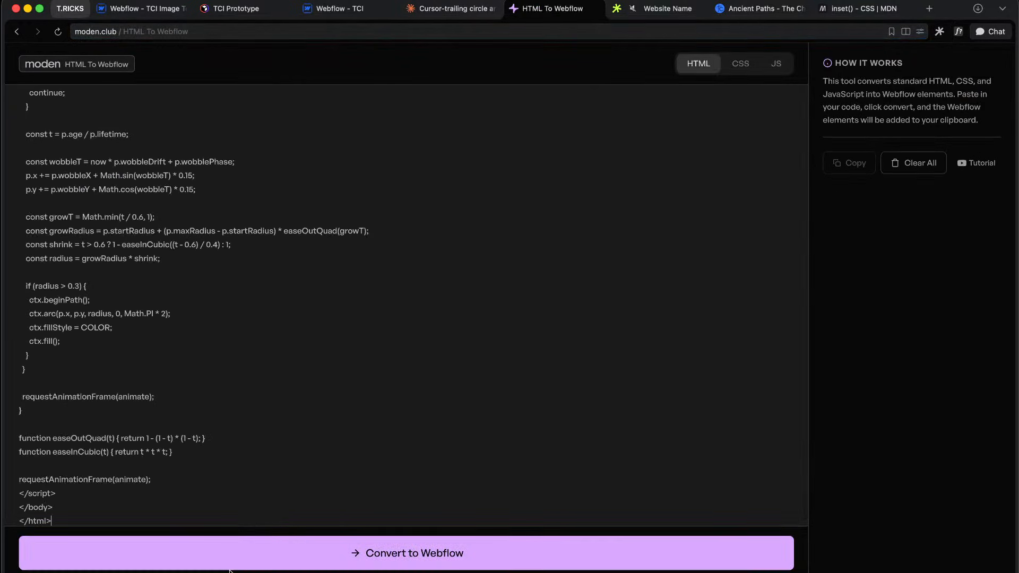
click(216, 559)
click(352, 11)
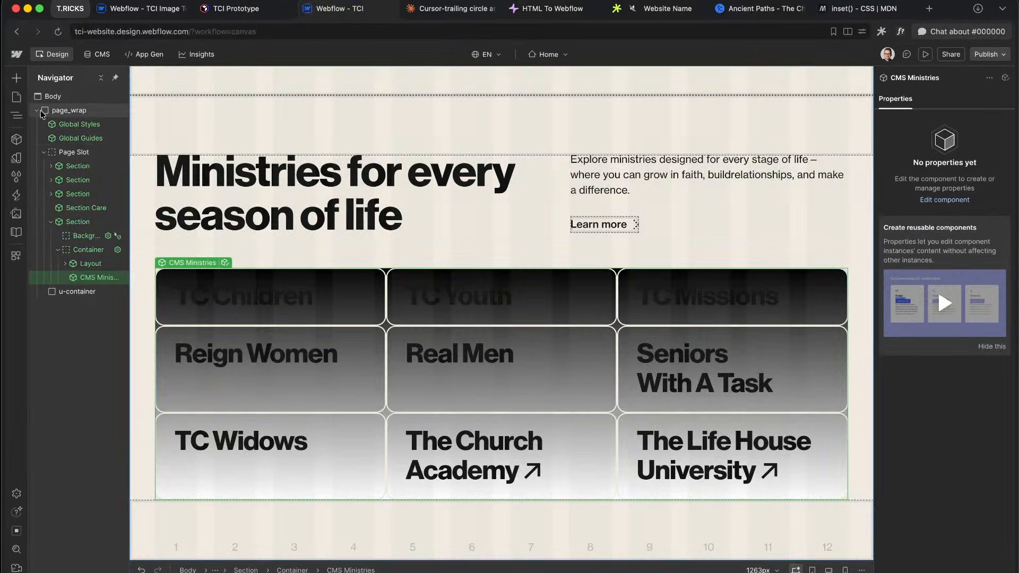
Step: Delete the old page-level Custom Element holding the canvas embed
click(36, 111)
click(81, 100)
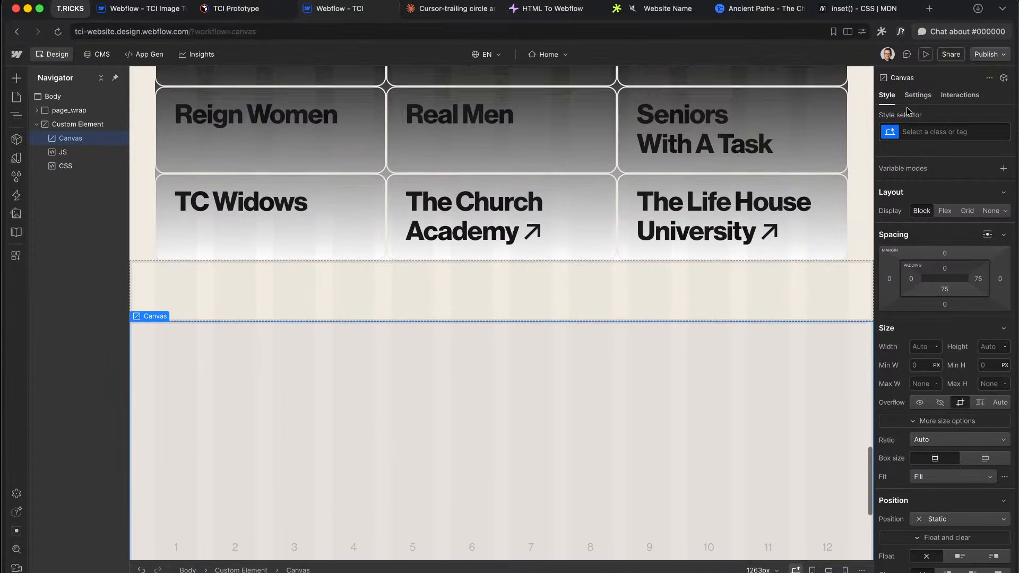
click(917, 96)
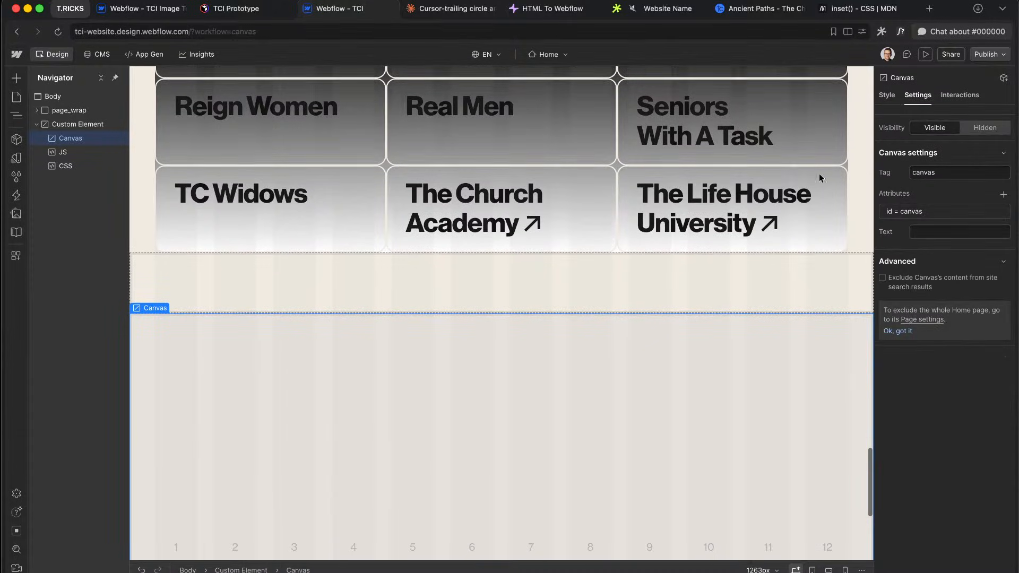
click(70, 126)
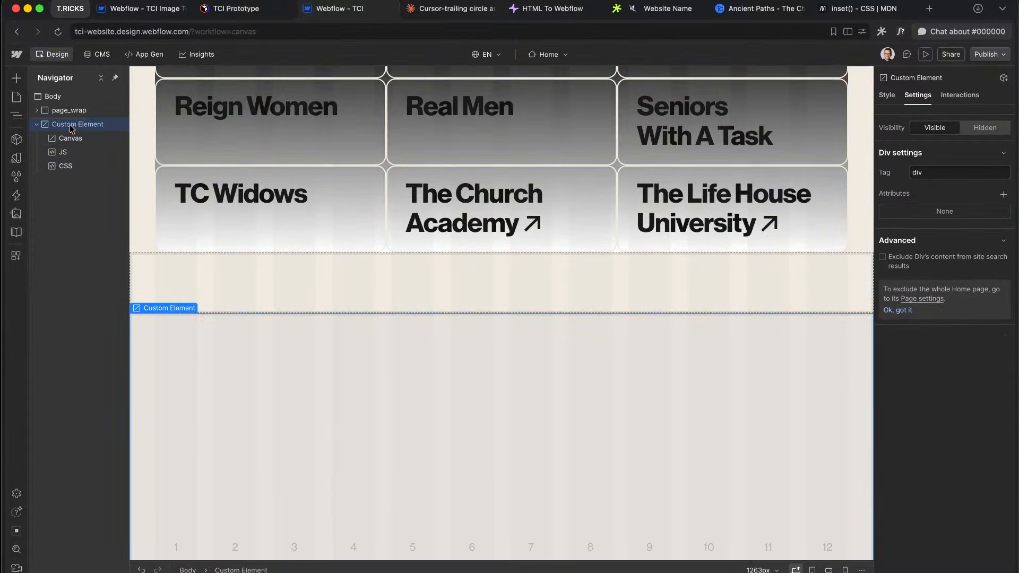
key(Delete)
Step: Paste the converted elements into CMS Ministries' ministries_wrap and move Canvas directly under ministries_wrap
click(318, 266)
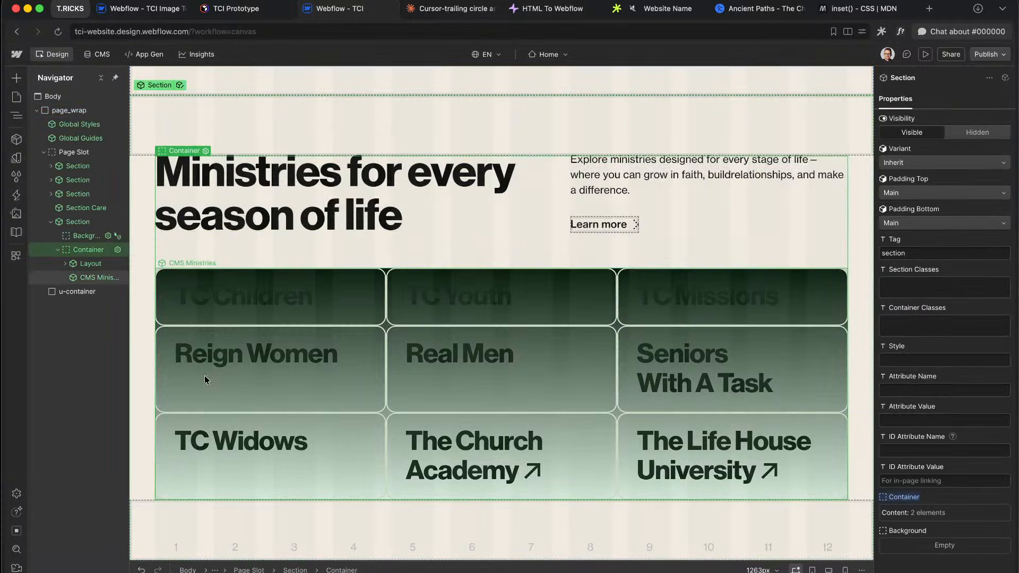
click(119, 282)
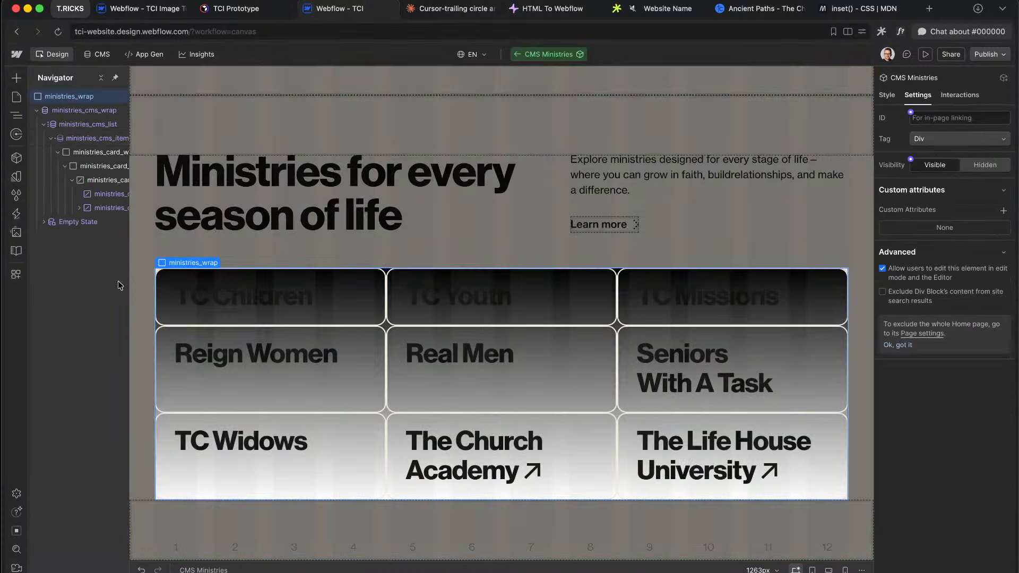
click(36, 110)
key(super+v)
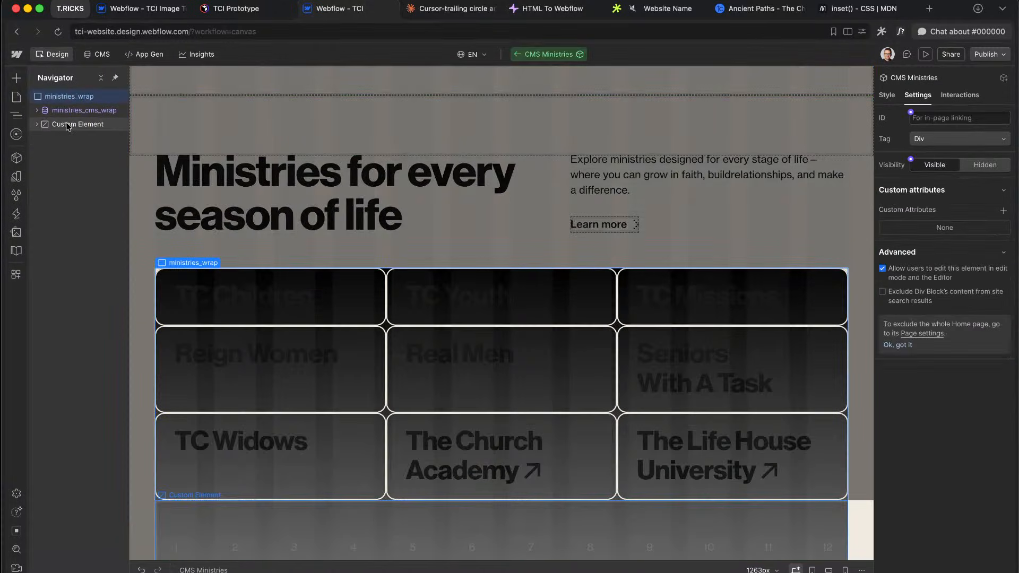
drag(68, 124, 57, 105)
click(43, 110)
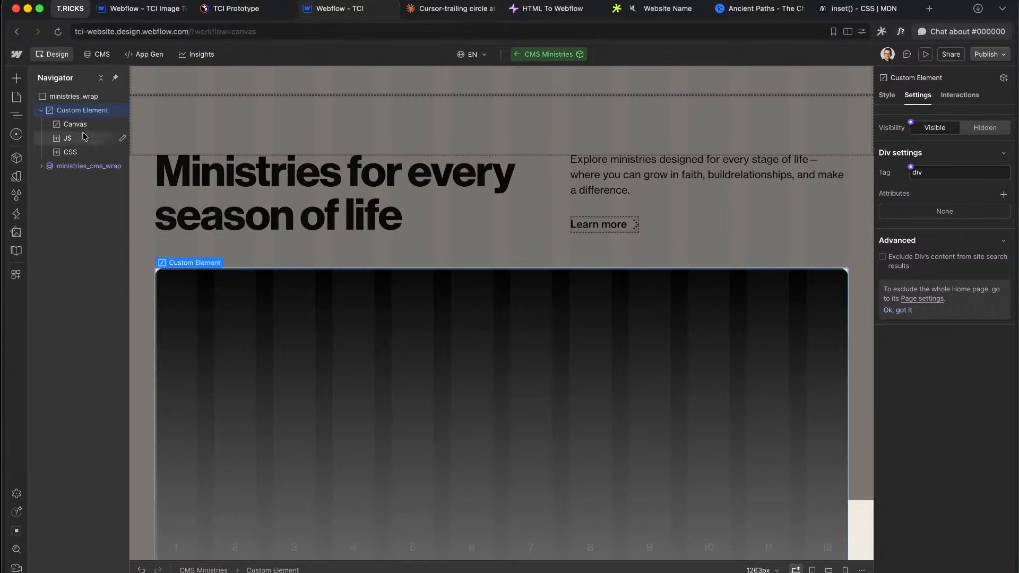
click(75, 125)
mouse_move(79, 128)
mouse_down()
mouse_move(82, 104)
mouse_move(82, 121)
mouse_move(95, 126)
mouse_move(83, 112)
mouse_up()
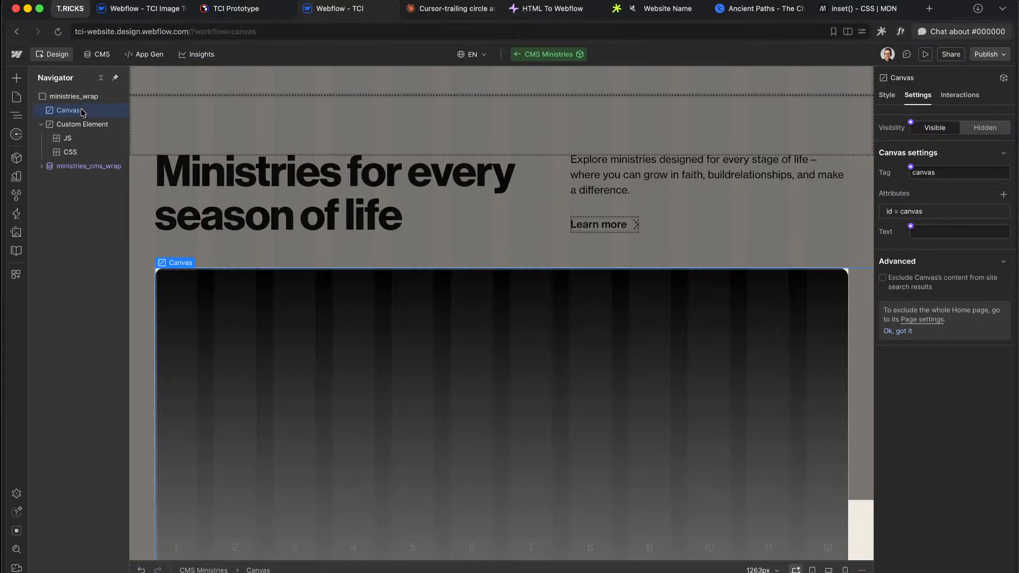
click(886, 95)
Step: Give the Canvas the class ministries_canvas, Absolute position, and 100% width and height
click(951, 131)
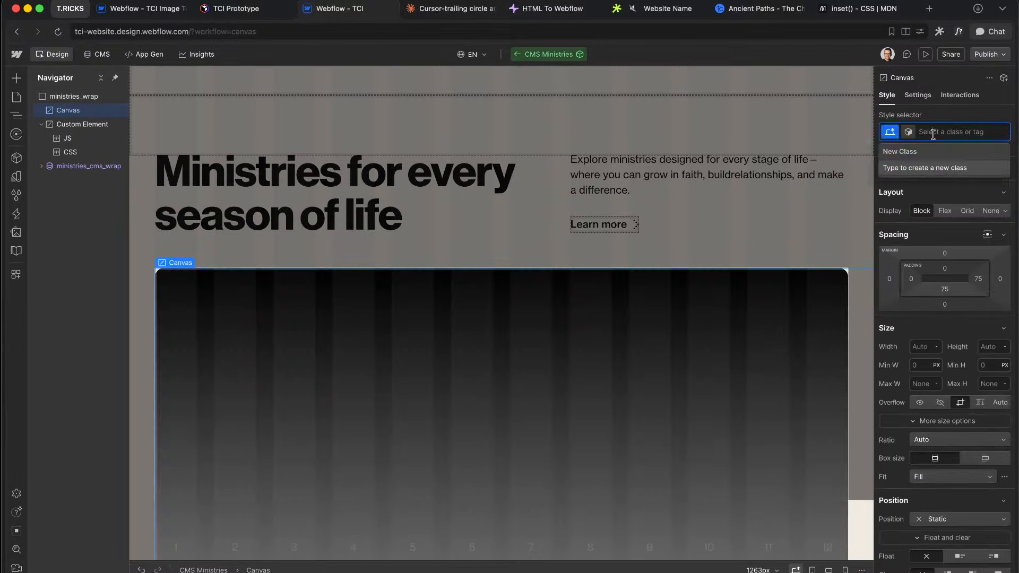
text(ministries_)
text(canvas)
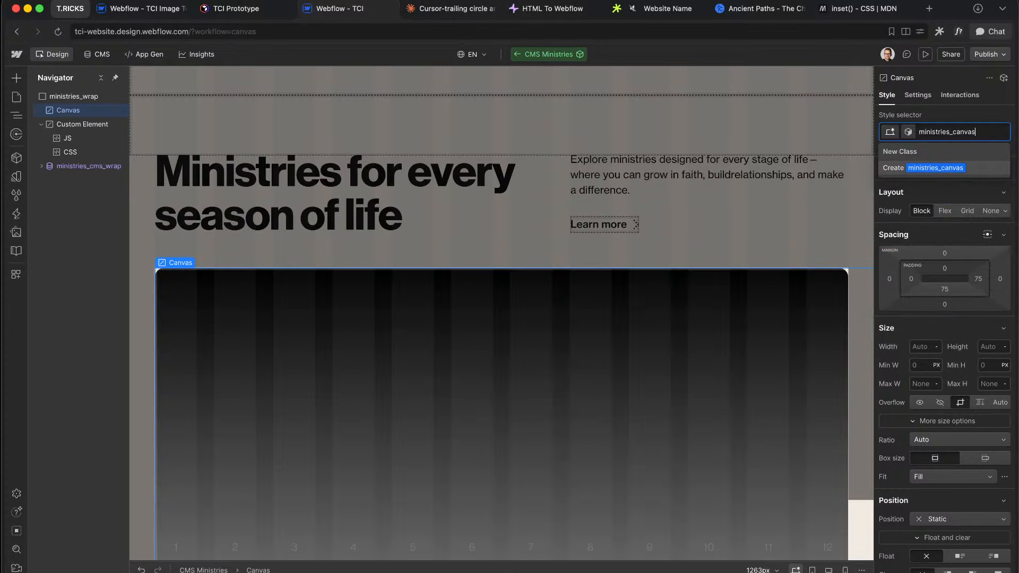
key(Return)
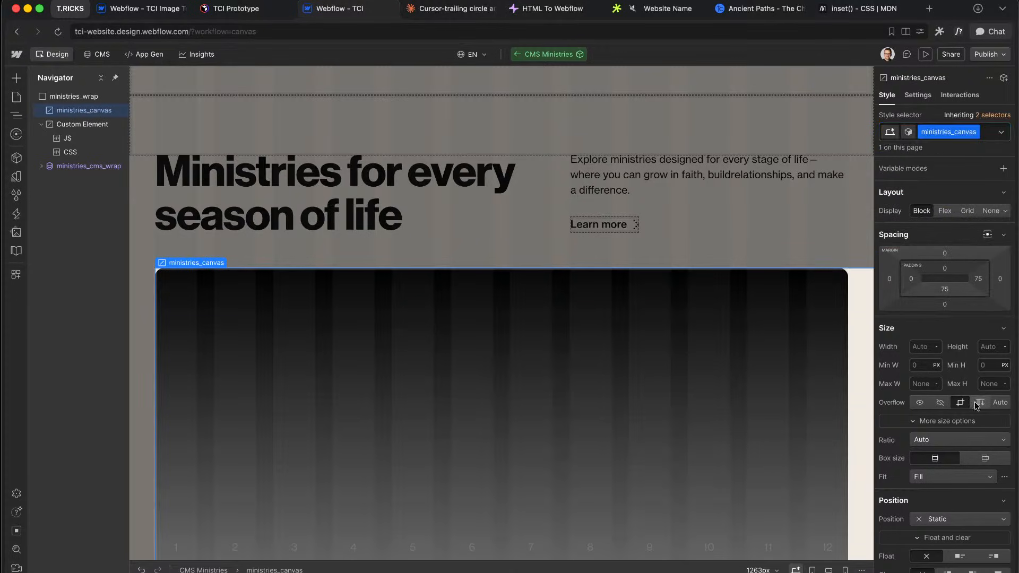
scroll(945, 371, down, 5)
click(956, 381)
click(943, 407)
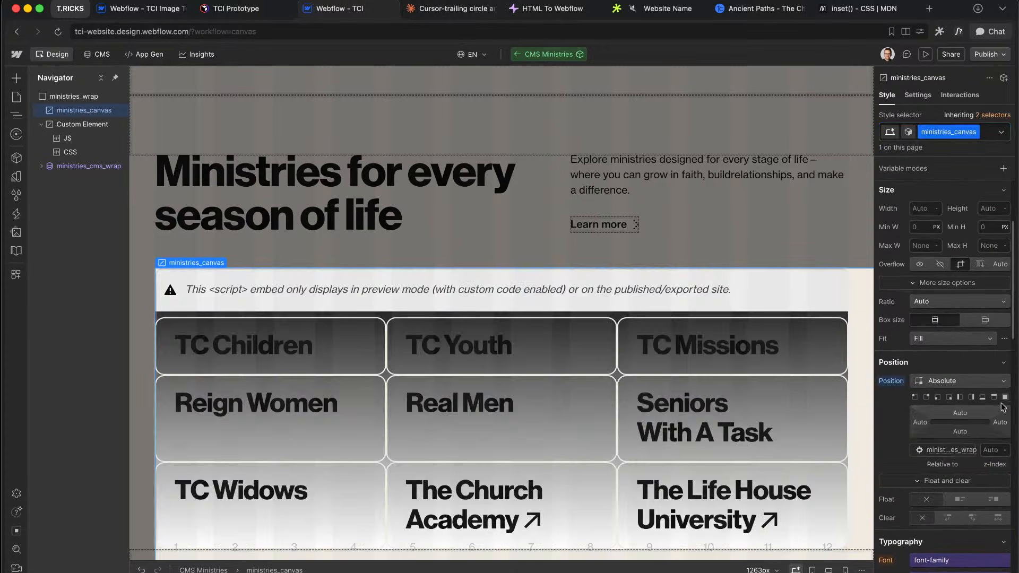
scroll(922, 339, up, 4)
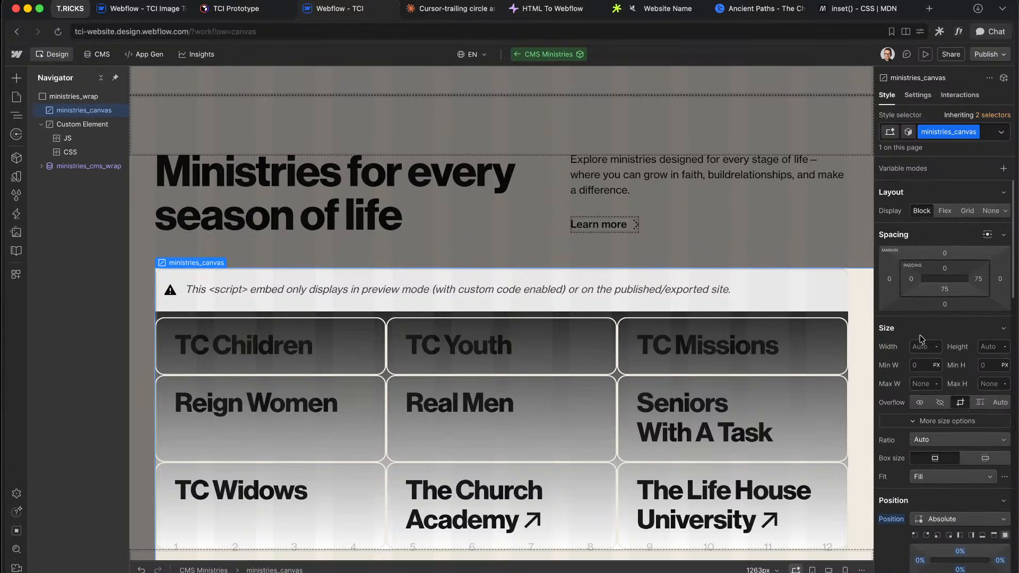
text(%)
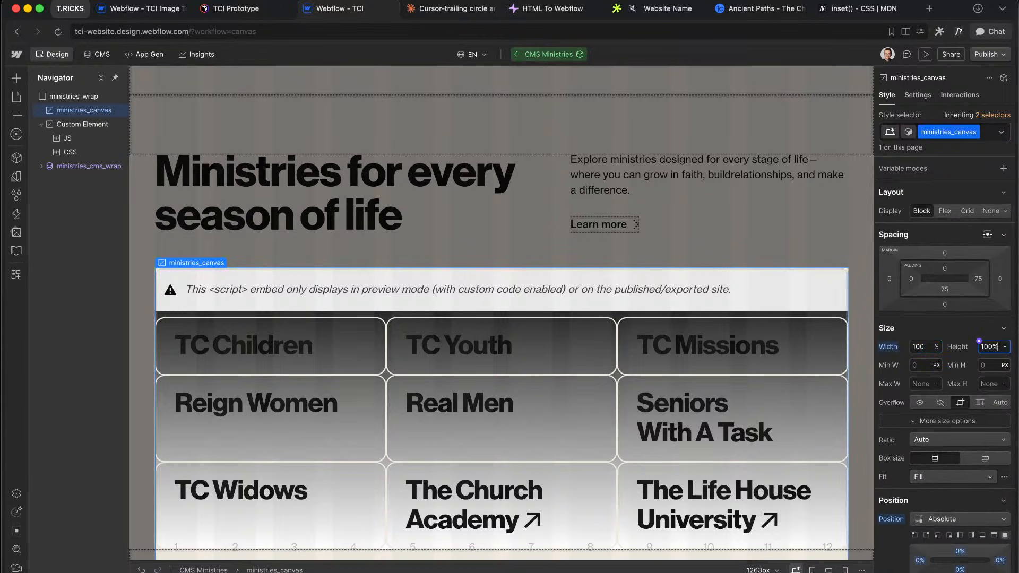
text(100%)
key(Return)
scroll(960, 372, down, 15)
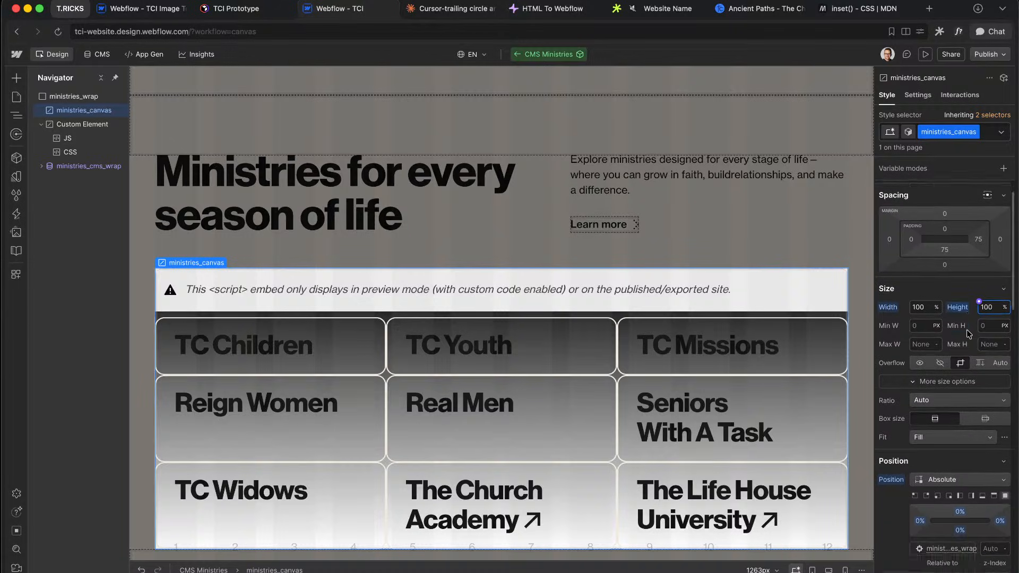
Step: Move the JS embed beside ministries_canvas and give it the u-embed-js class
scroll(967, 334, up, 15)
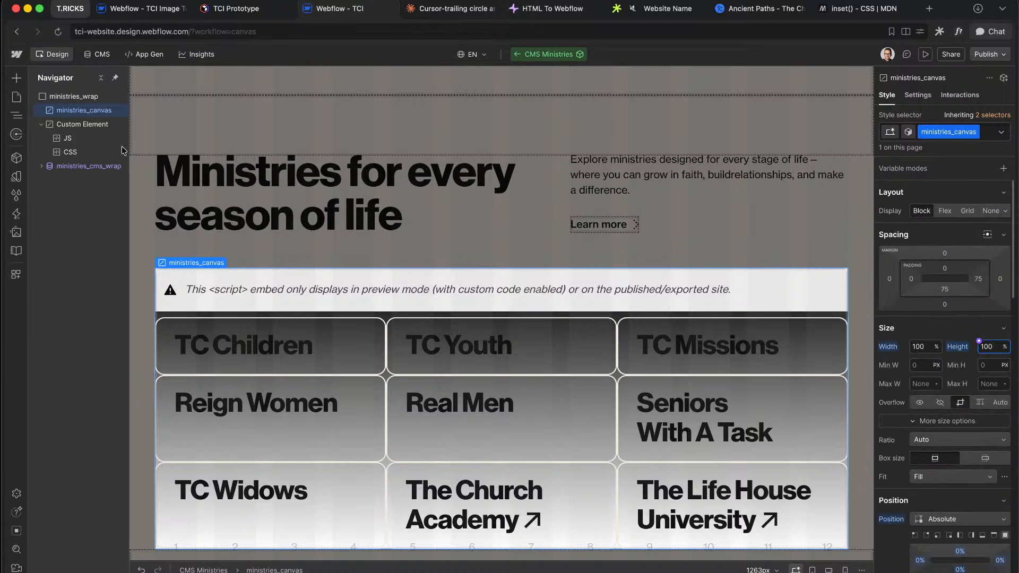
drag(69, 141, 83, 126)
click(967, 132)
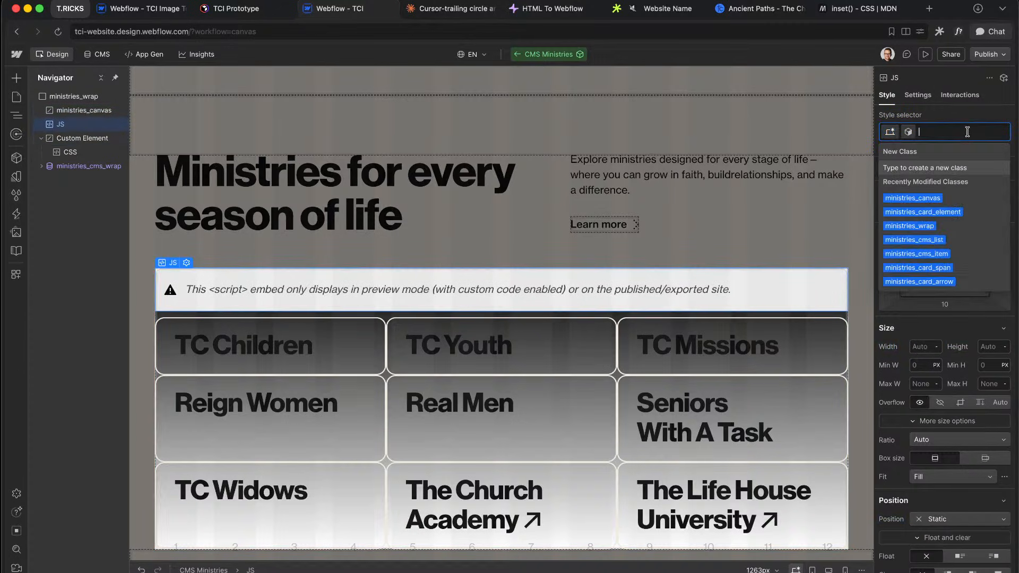
text(u)
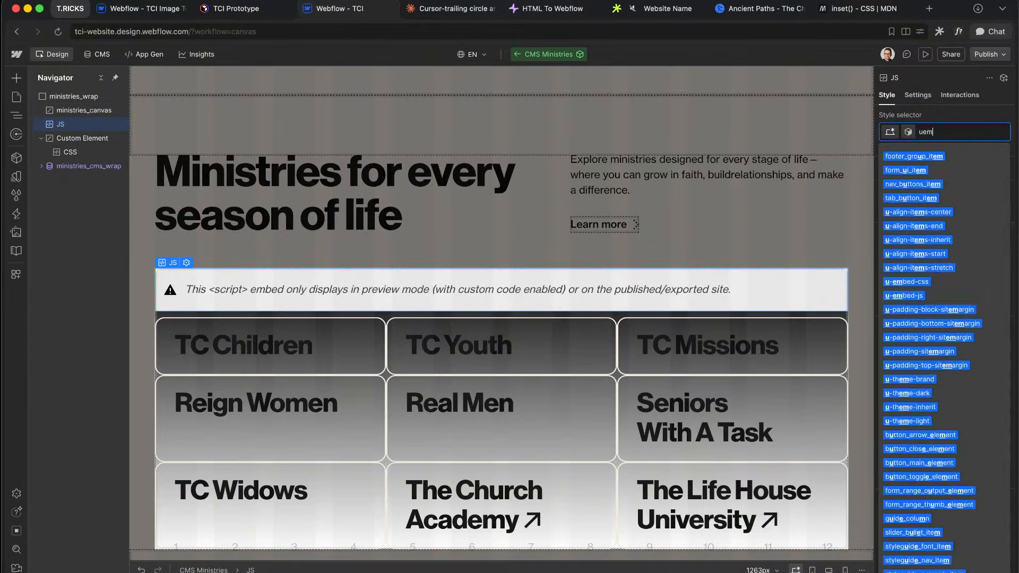
key(BackSpace)
text(embed)
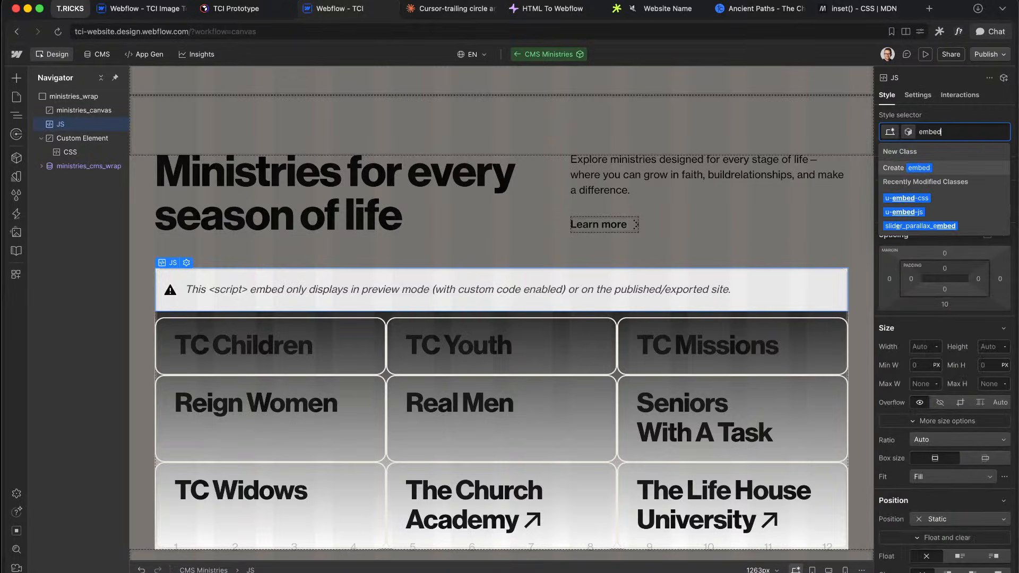
click(905, 211)
Step: Review the CSS embed's body and canvas rules, delete the leftover Custom Element, and preview the site
double_click(88, 153)
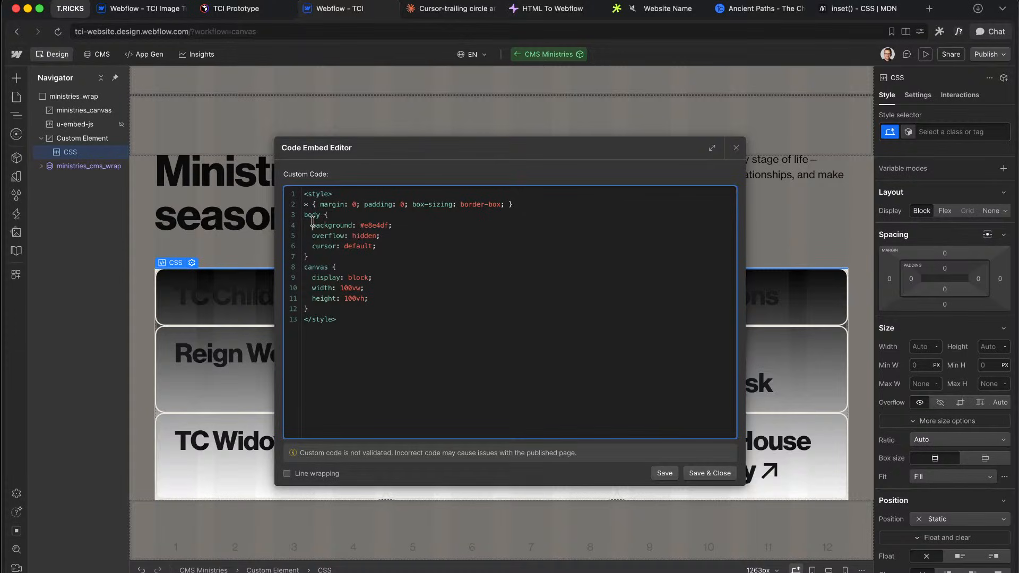
click(352, 269)
drag(312, 222, 353, 300)
click(353, 300)
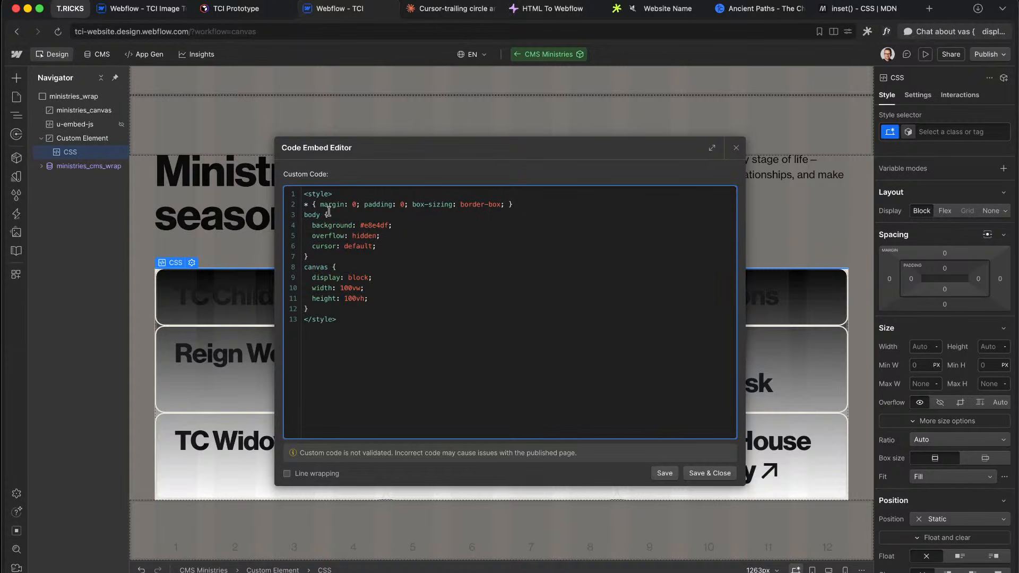
drag(328, 211, 345, 236)
click(345, 236)
click(736, 148)
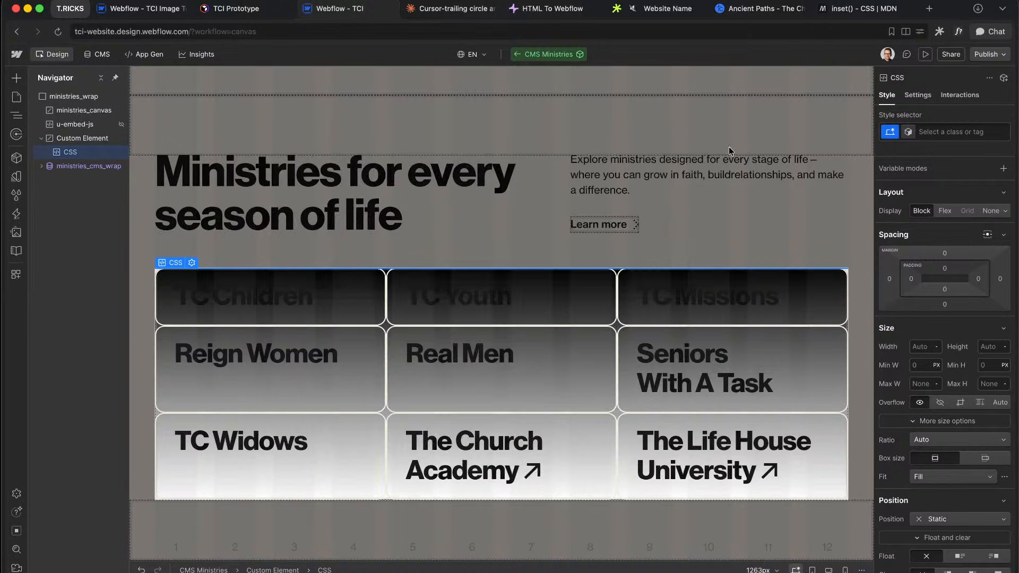
click(76, 138)
key(Delete)
click(80, 110)
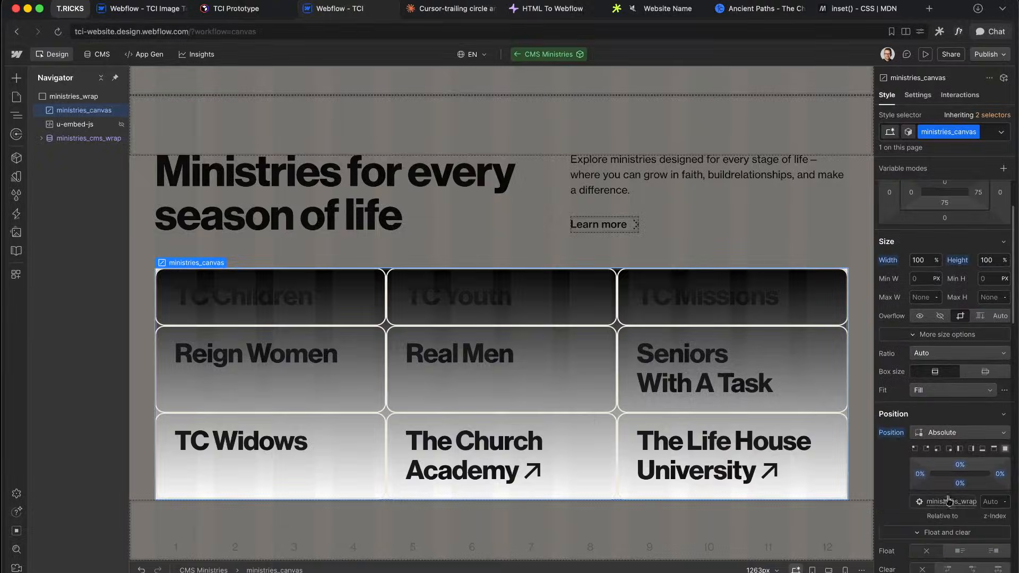
click(925, 55)
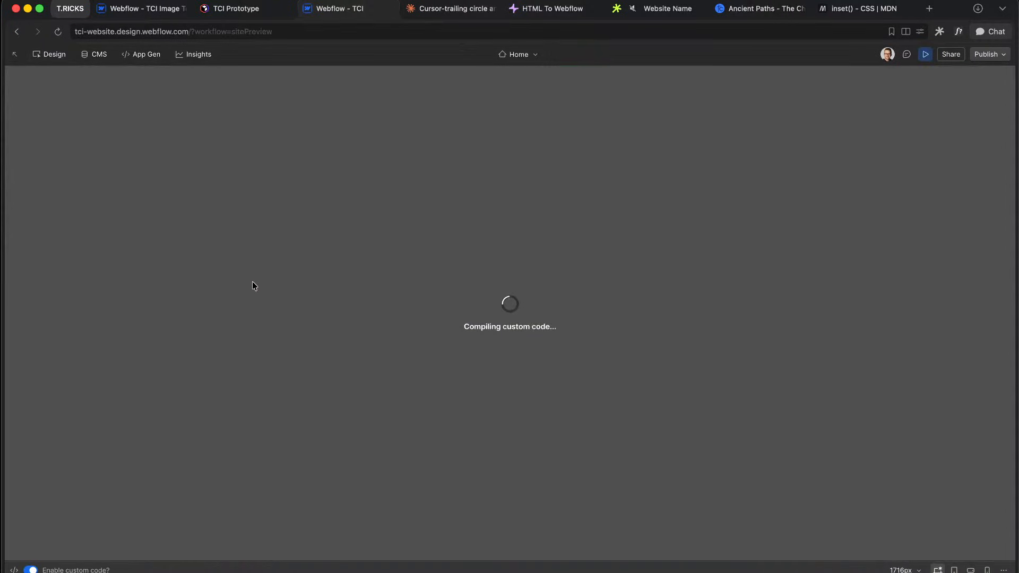
Step: Test the dot trail and card text selection in Preview, then return to the Designer and Claude
scroll(372, 298, down, 10)
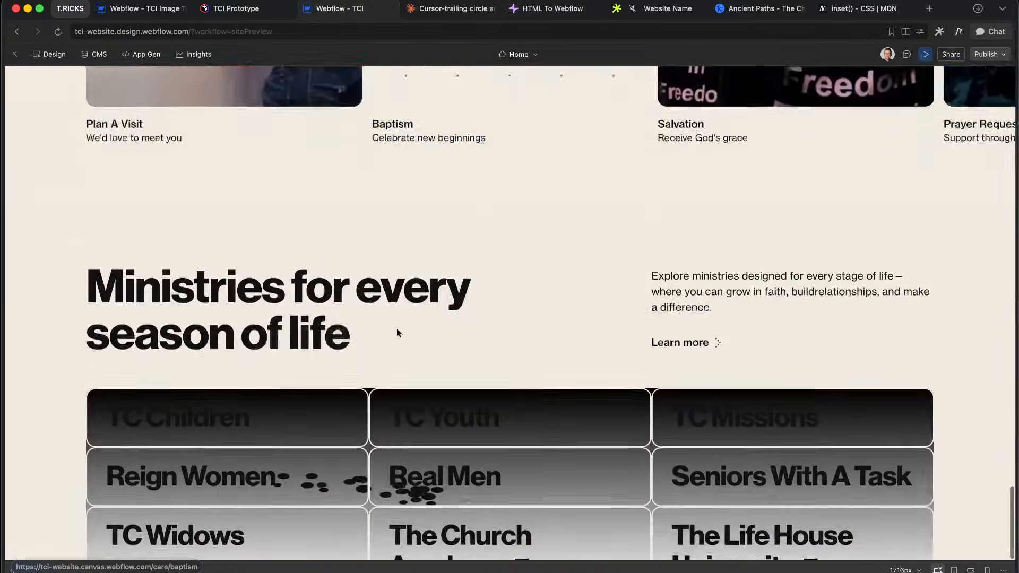
scroll(398, 331, down, 2)
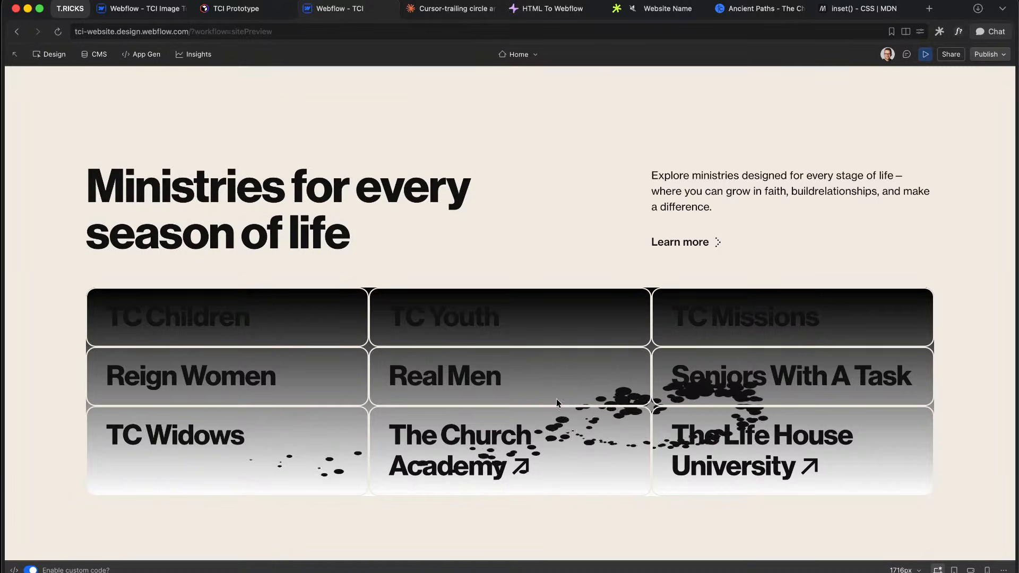
double_click(456, 311)
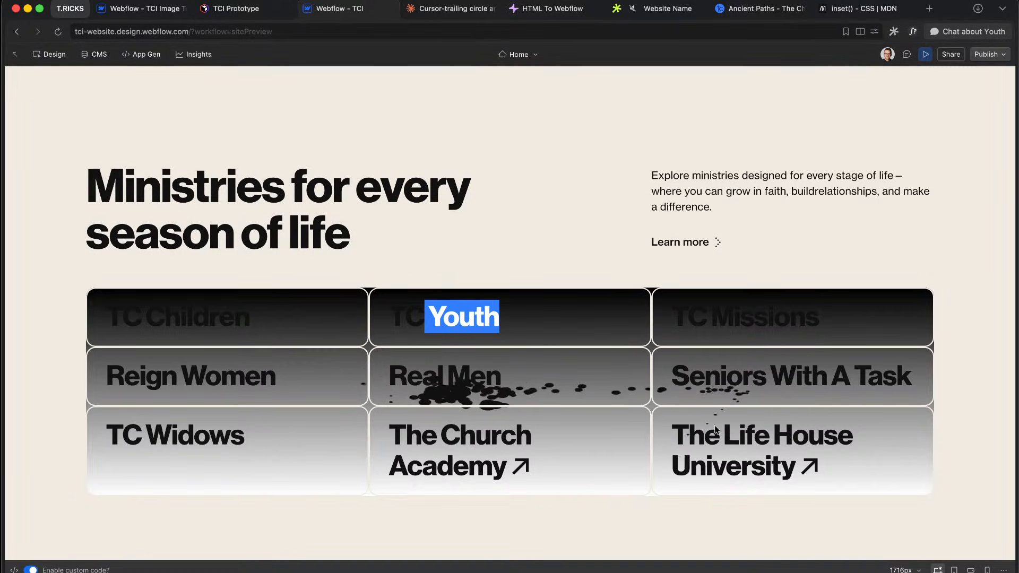
drag(673, 381, 813, 386)
click(700, 442)
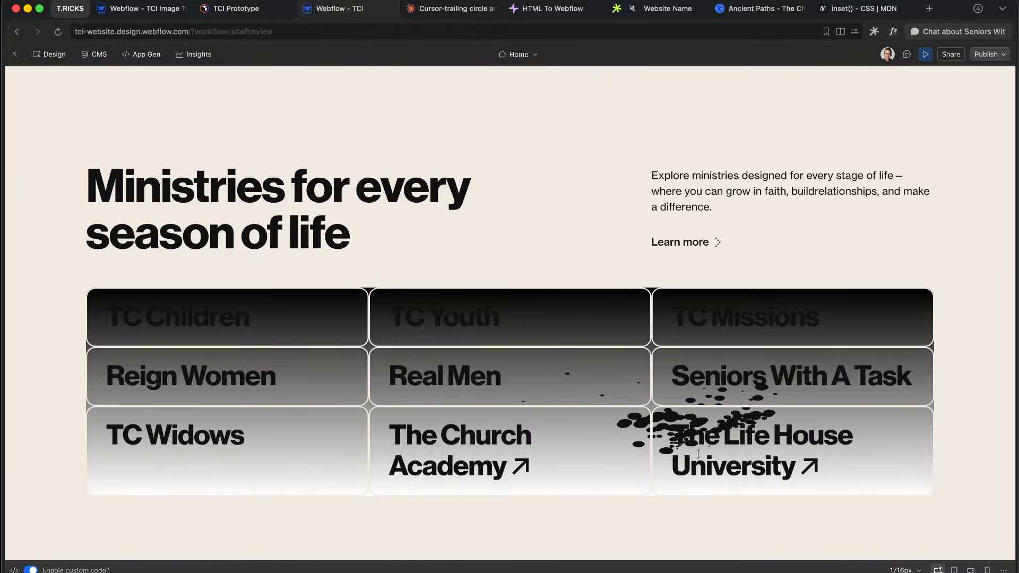
drag(673, 431, 805, 477)
click(658, 431)
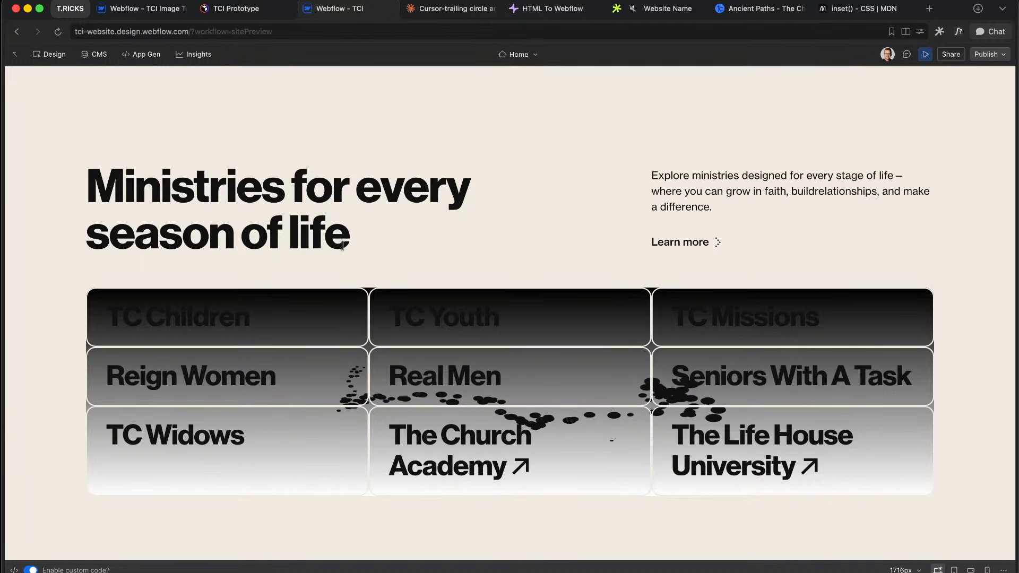
click(925, 54)
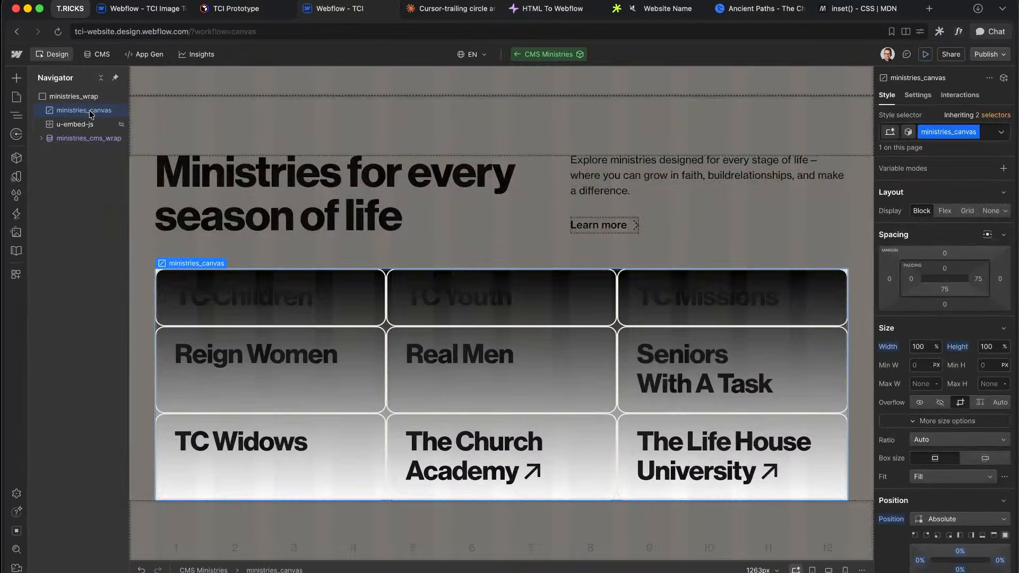
click(449, 8)
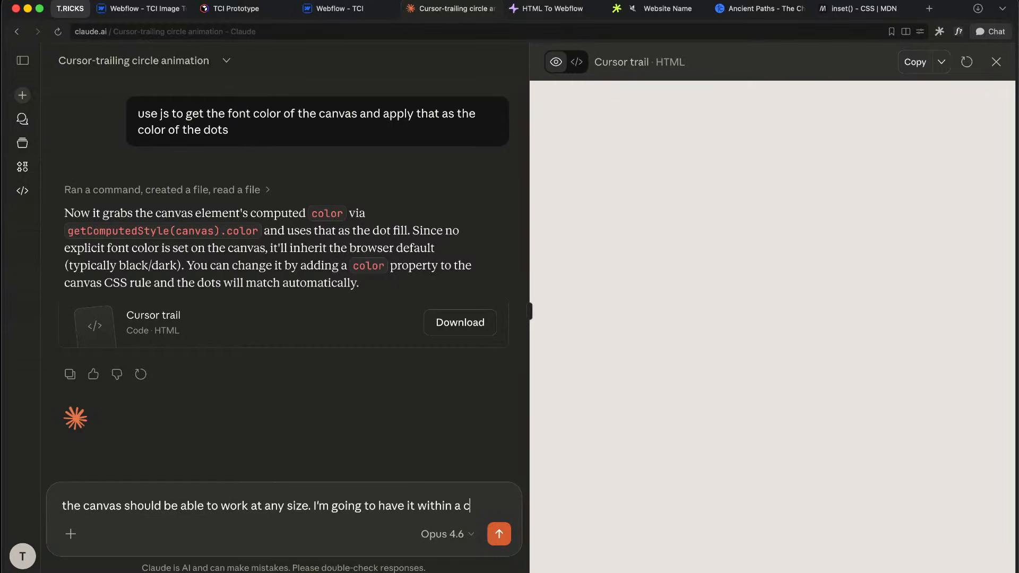
Step: Ask Claude to make the canvas work at any size in containers using different CSS units, then return to Webflow
text(er and have different css units applied for the sizing)
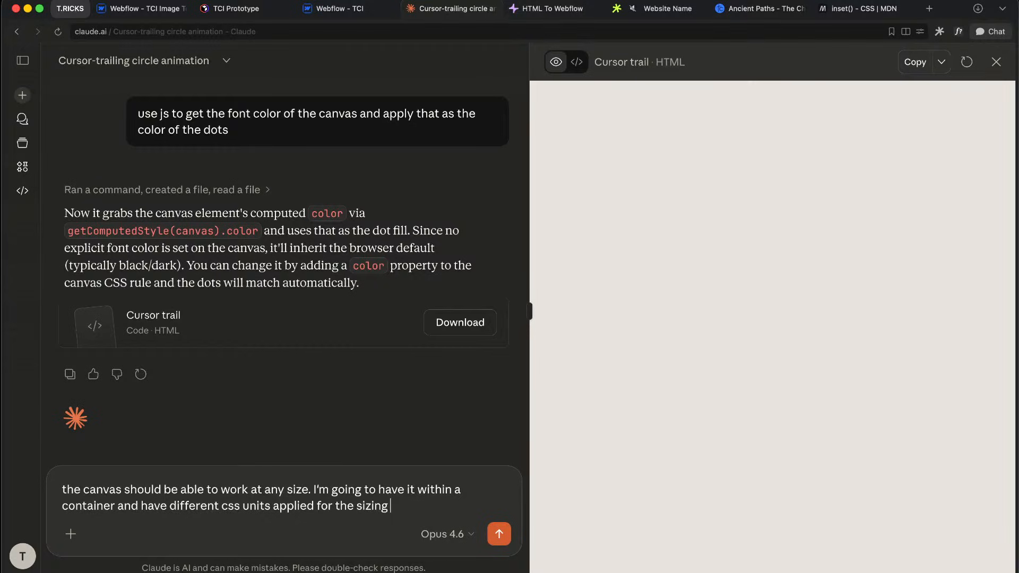
key(Return)
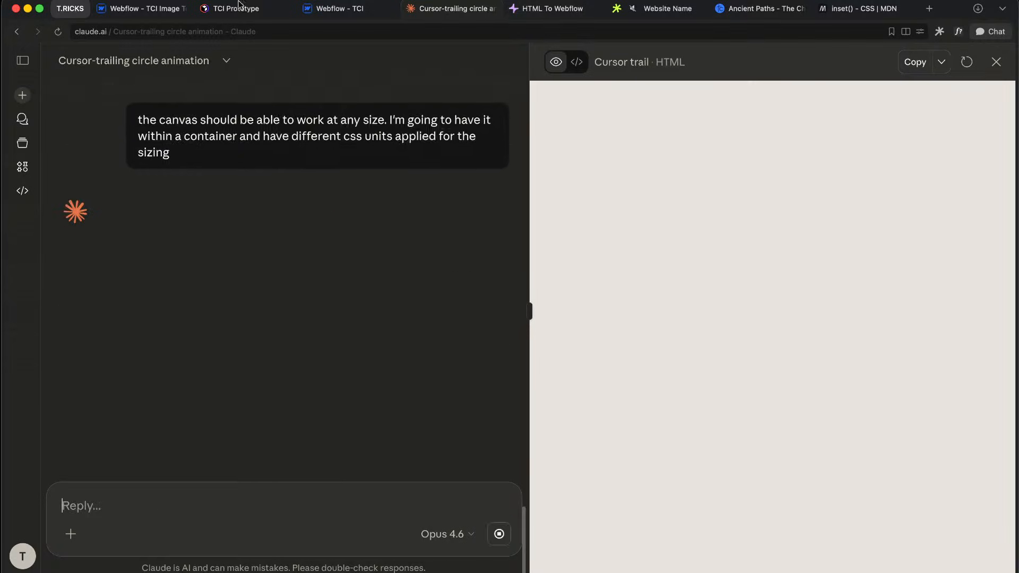
click(338, 8)
scroll(923, 374, down, 15)
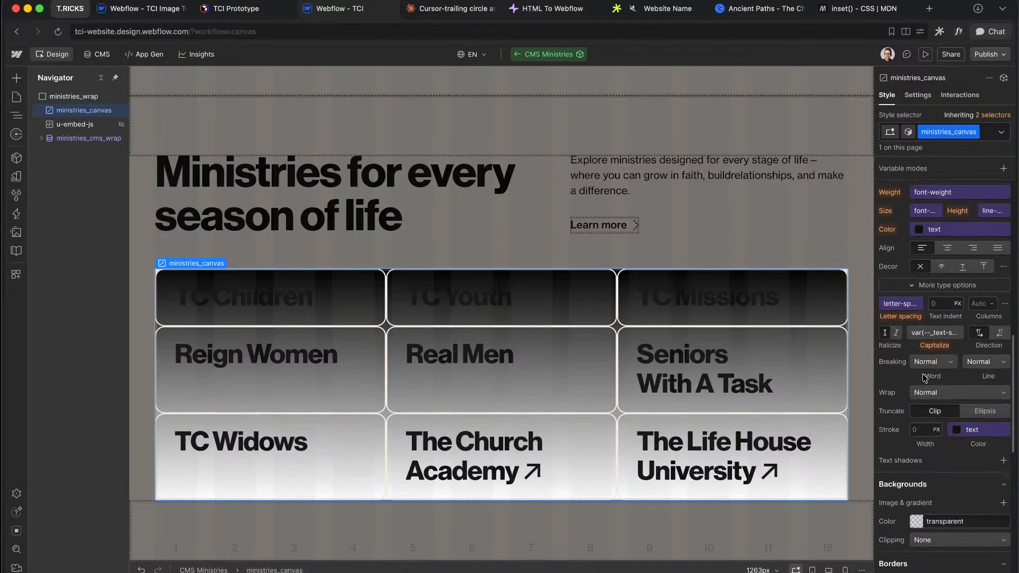
Step: Set the ministries_canvas text colour to the heading-accent variable
scroll(925, 378, up, 8)
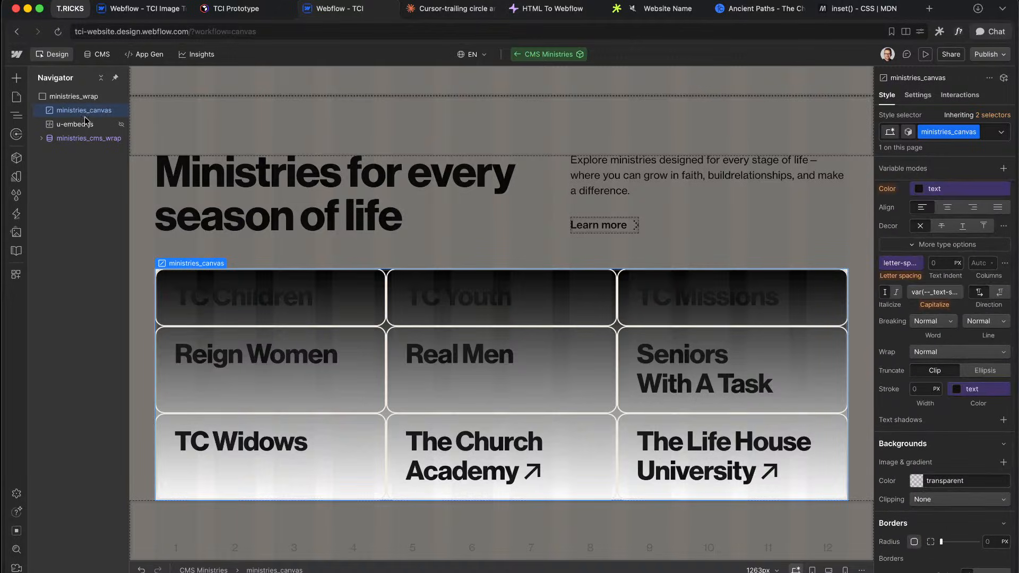
scroll(927, 402, up, 3)
click(935, 352)
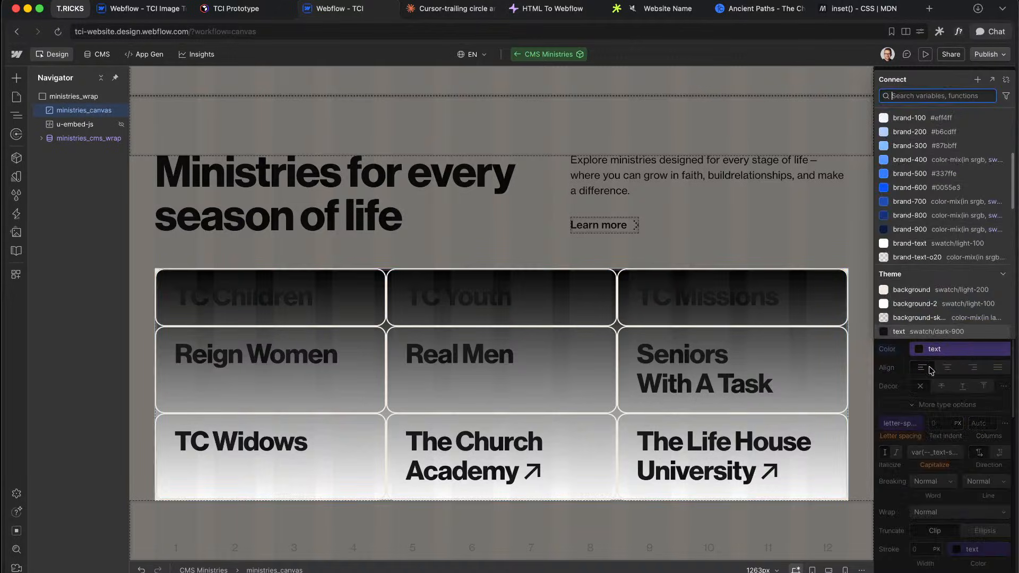
click(952, 244)
scroll(950, 243, down, 2)
click(915, 263)
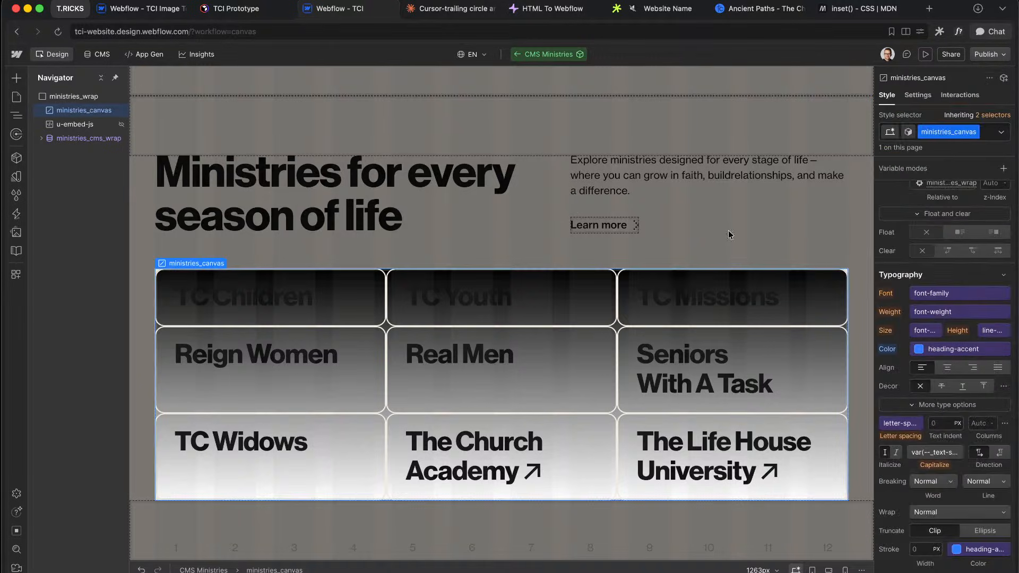
Step: Select ministries_wrap and preview the page with custom code running, then return
click(73, 124)
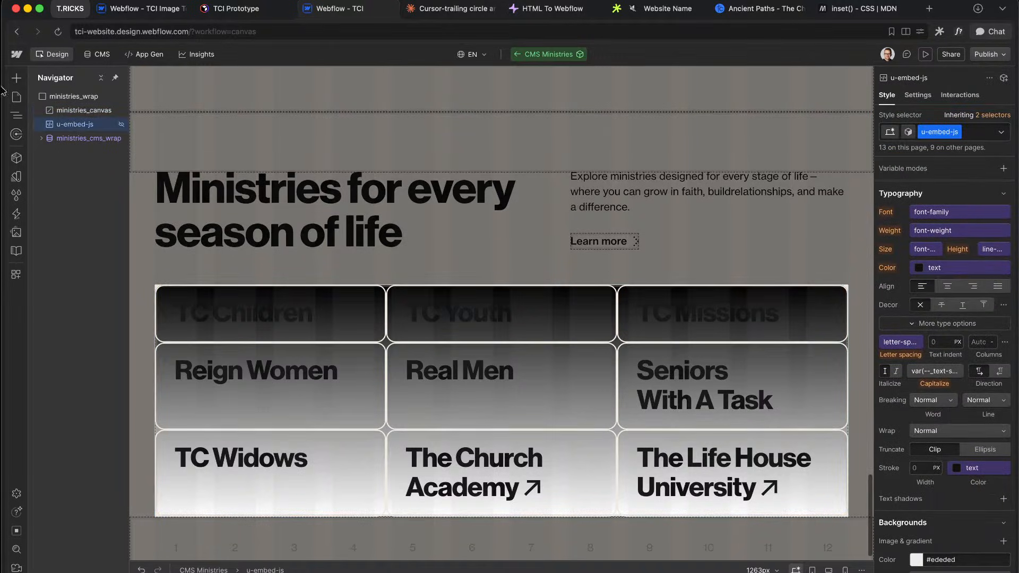
click(72, 97)
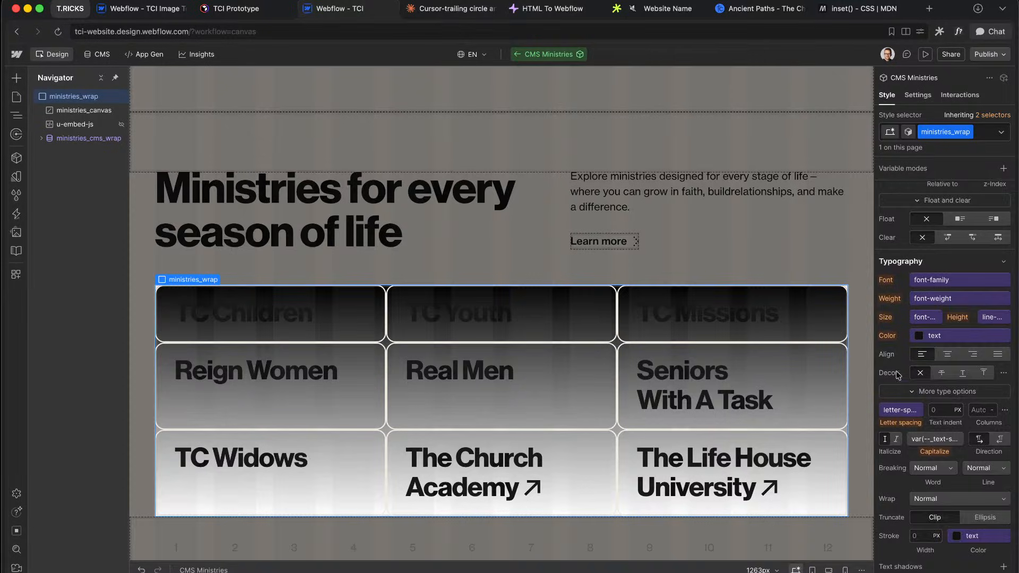
scroll(898, 375, down, 10)
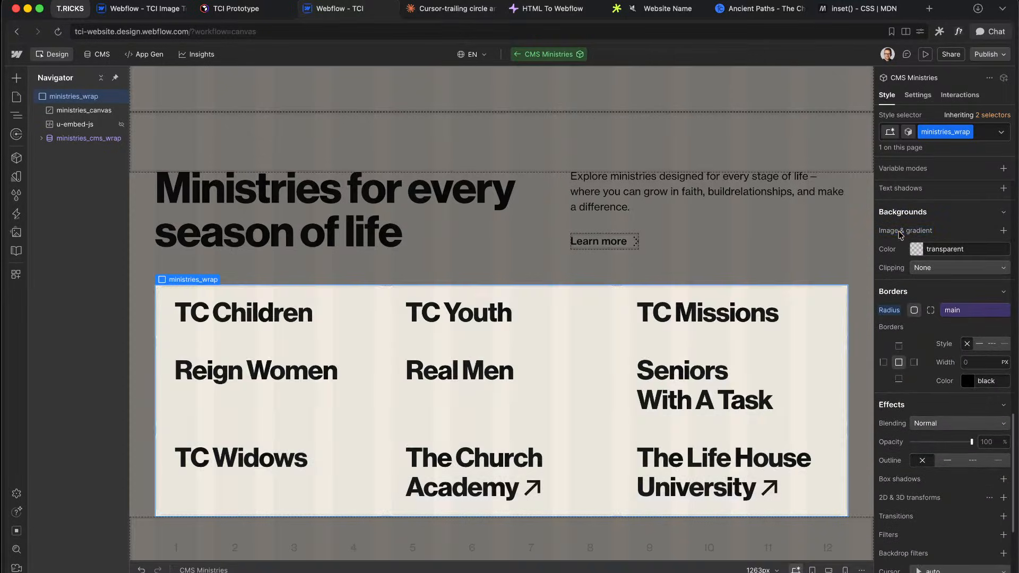
click(925, 54)
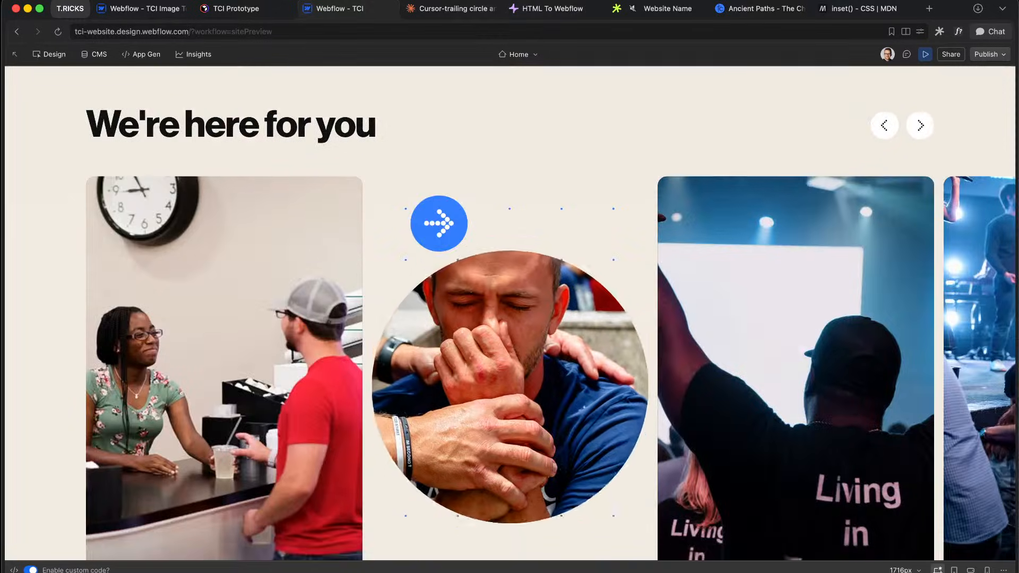
scroll(441, 345, down, 10)
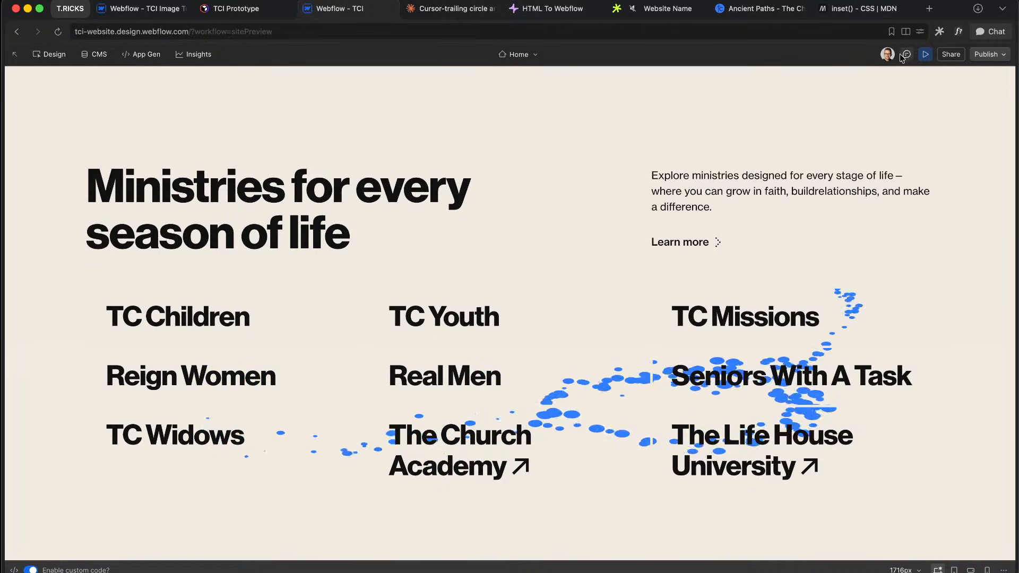
click(927, 54)
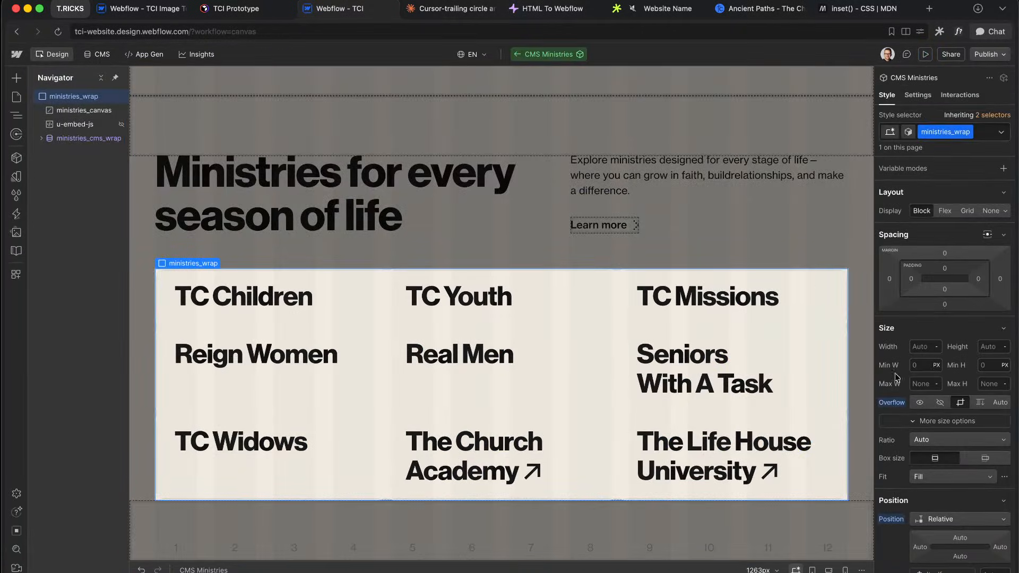
Step: Give ministries_wrap a background-2 background colour and preview the trail
scroll(960, 406, down, 10)
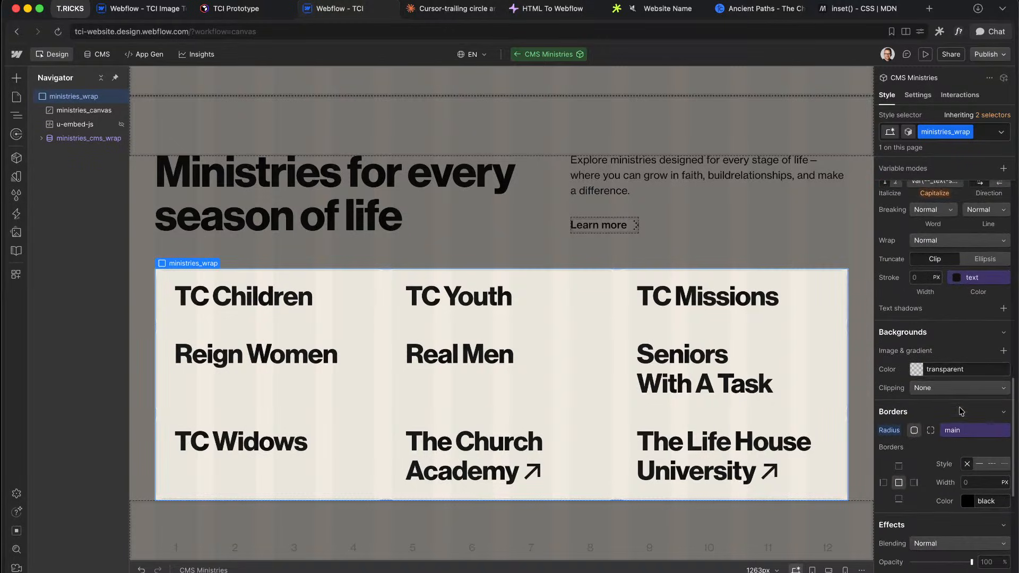
click(915, 370)
click(911, 274)
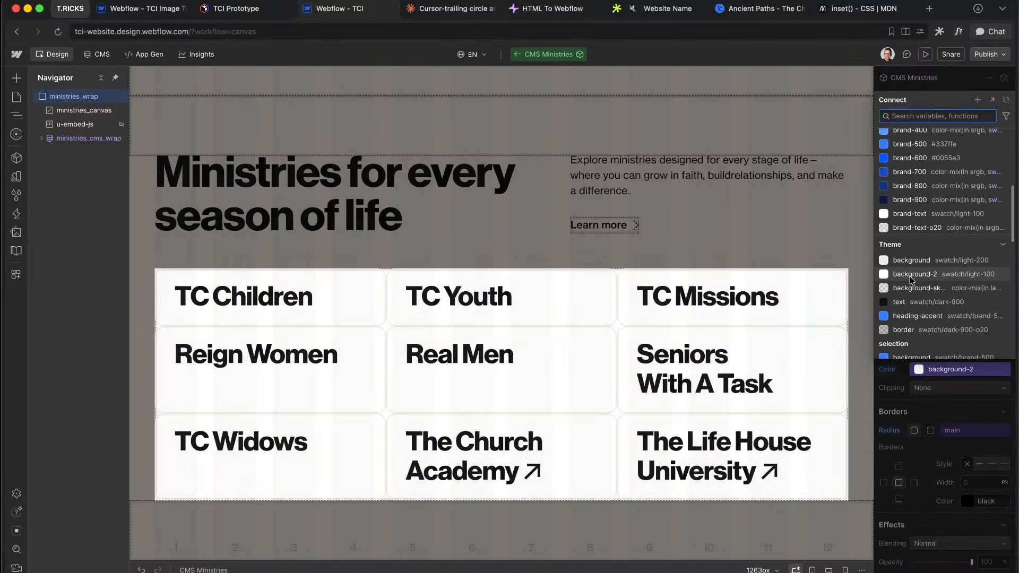
click(926, 54)
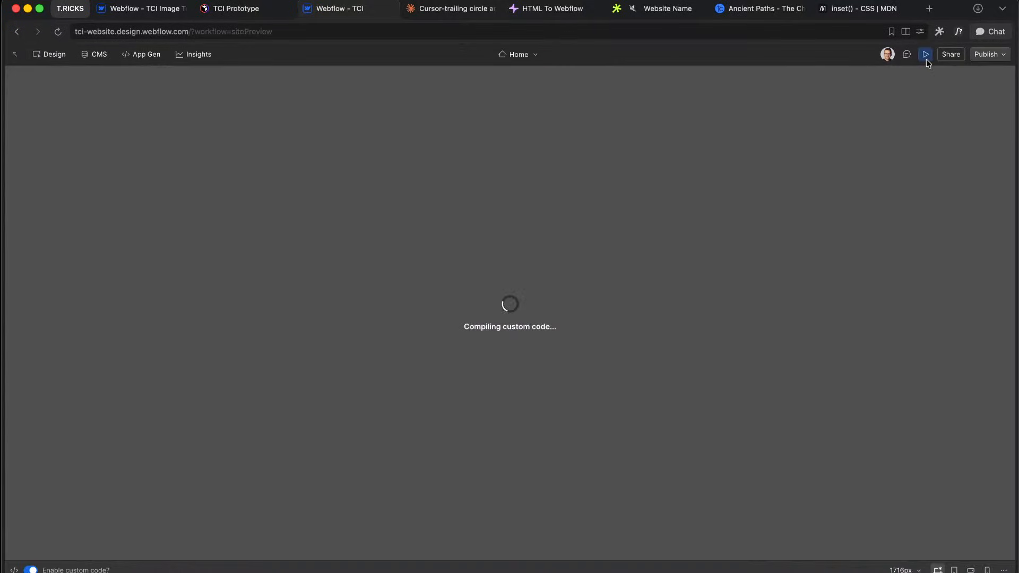
Step: Scroll through the preview to check the blue dot trail
scroll(541, 179, down, 10)
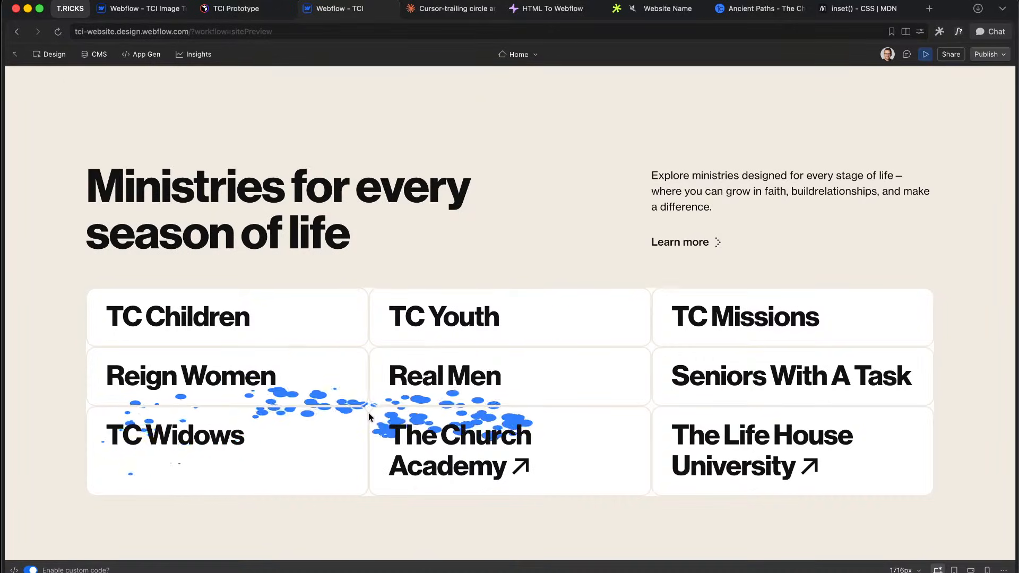
scroll(368, 412, up, 5)
scroll(381, 395, down, 5)
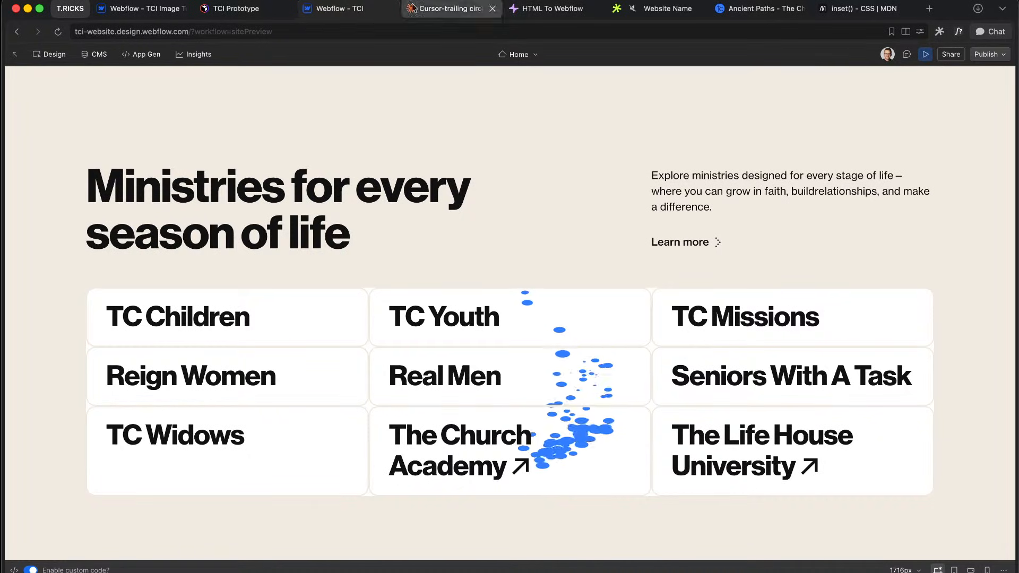
Step: Replace the HTML To Webflow editor contents with Claude's updated cursor-trail code and convert it
key(ctrl+Tab)
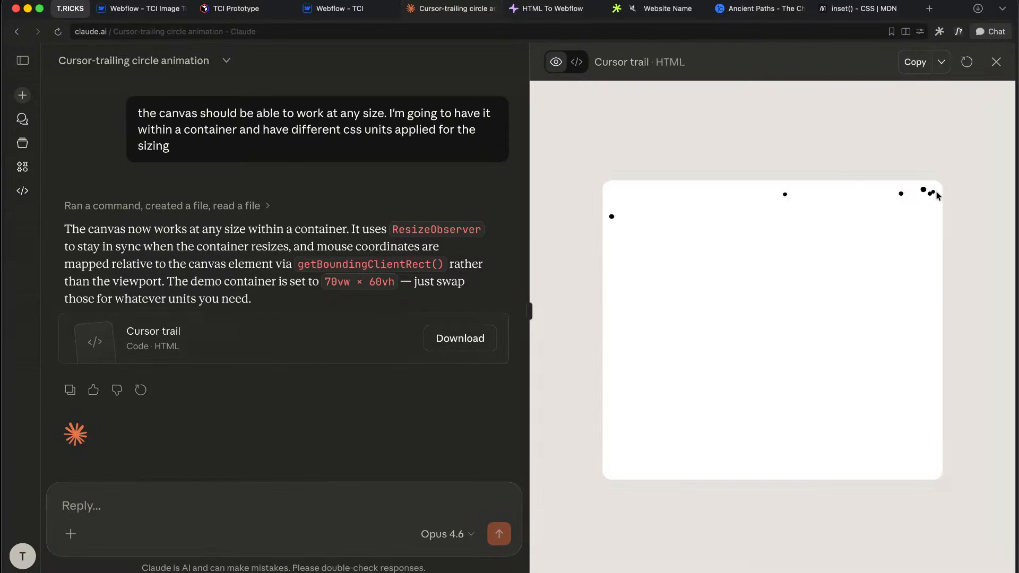
click(916, 62)
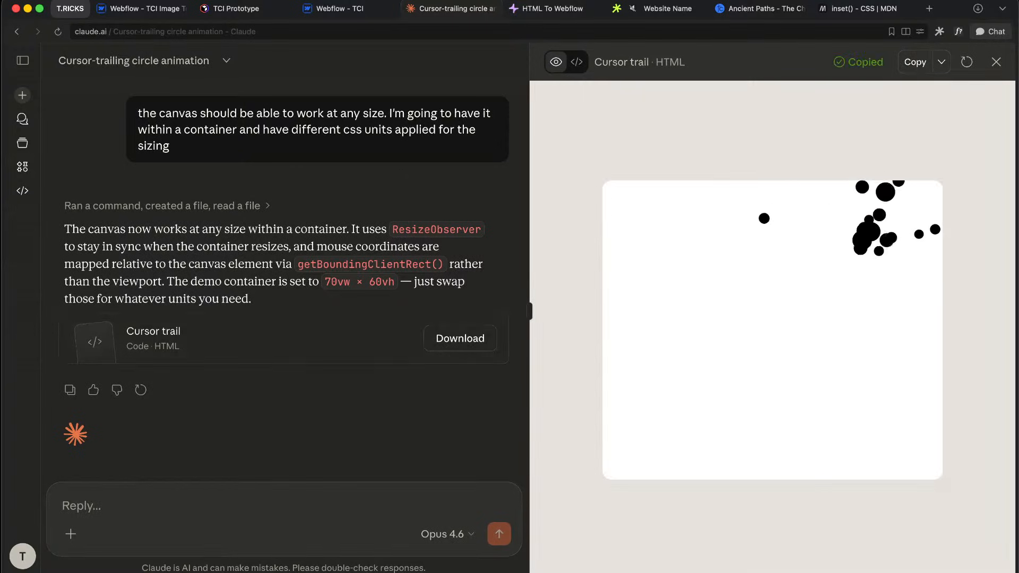
key(ctrl+Tab)
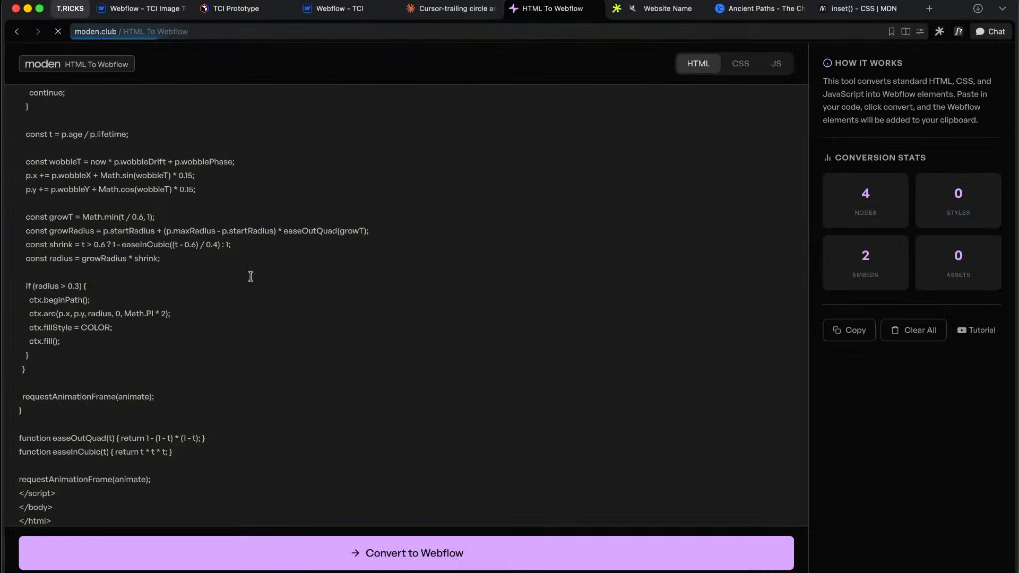
key(super+a)
key(BackSpace)
key(super+v)
click(244, 548)
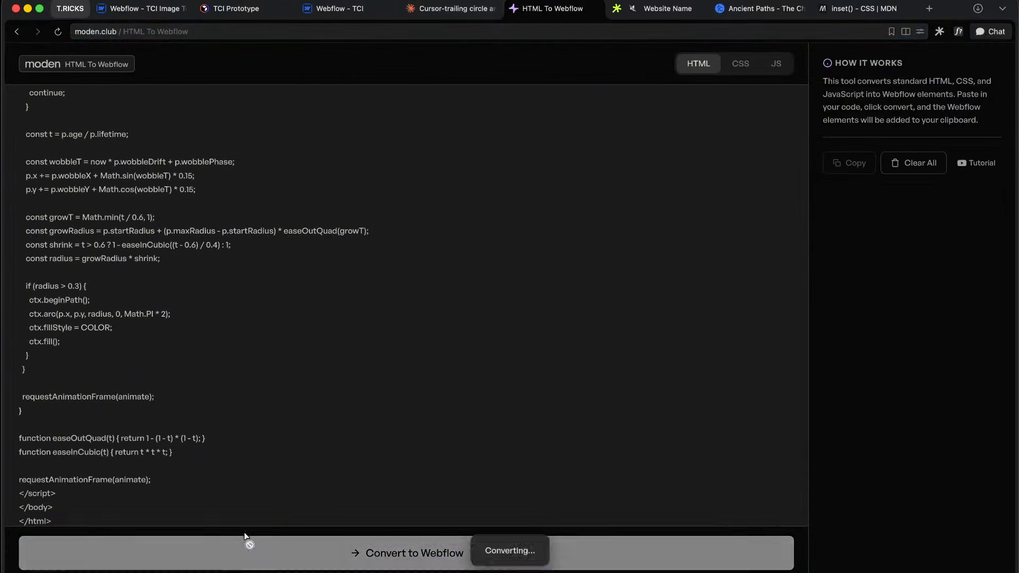
Step: Exit preview and the CMS Ministries component, then select the page Body
click(348, 11)
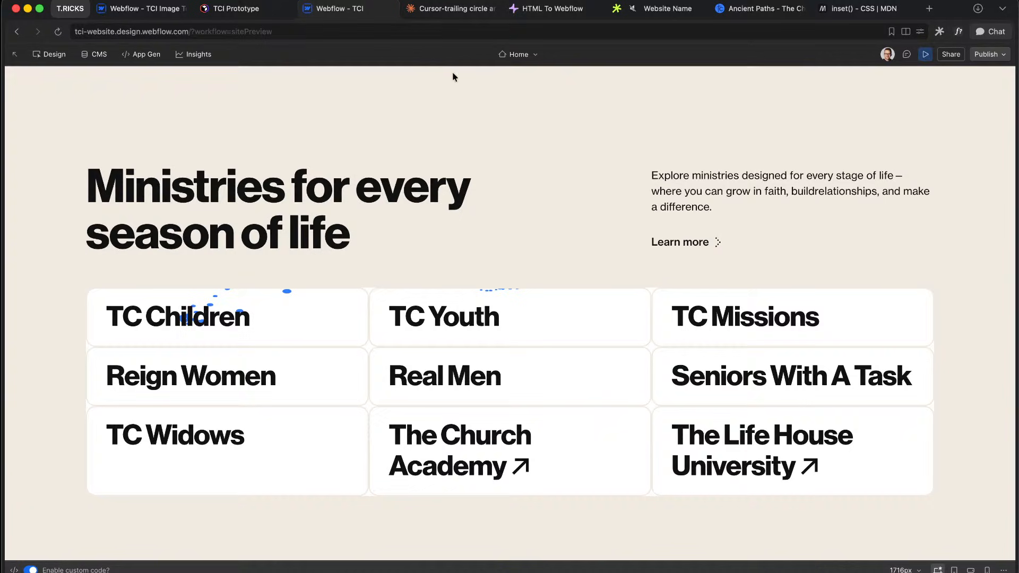
click(925, 54)
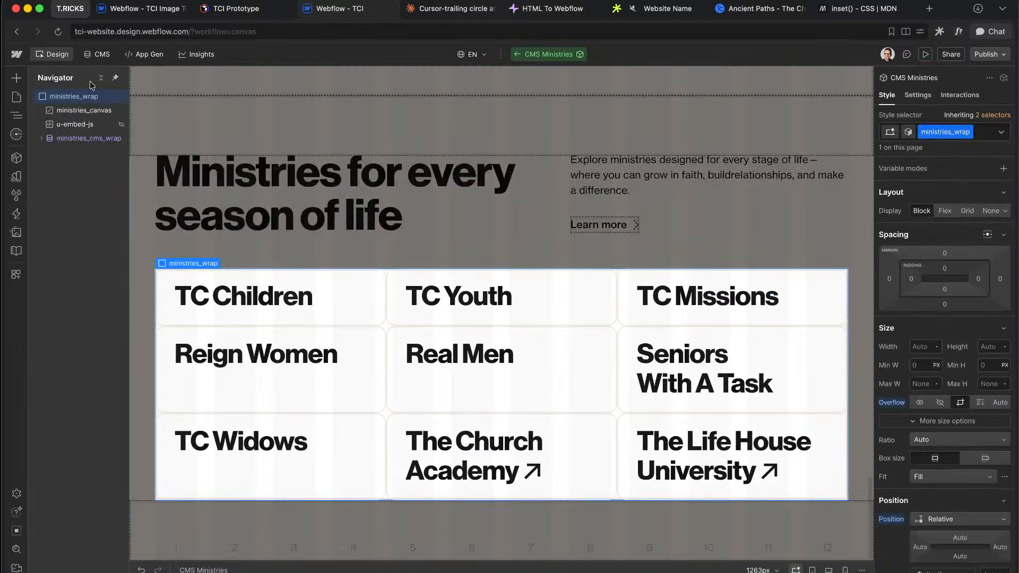
click(246, 132)
click(40, 111)
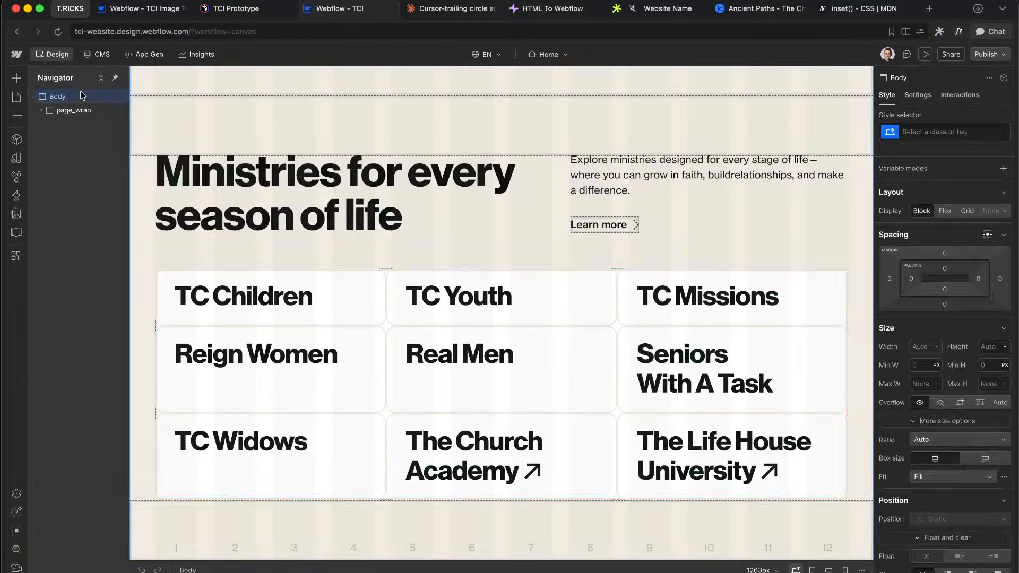
Step: Paste the converted Custom Element into Body and expand its canvas-container
key(ctrl+v)
click(59, 140)
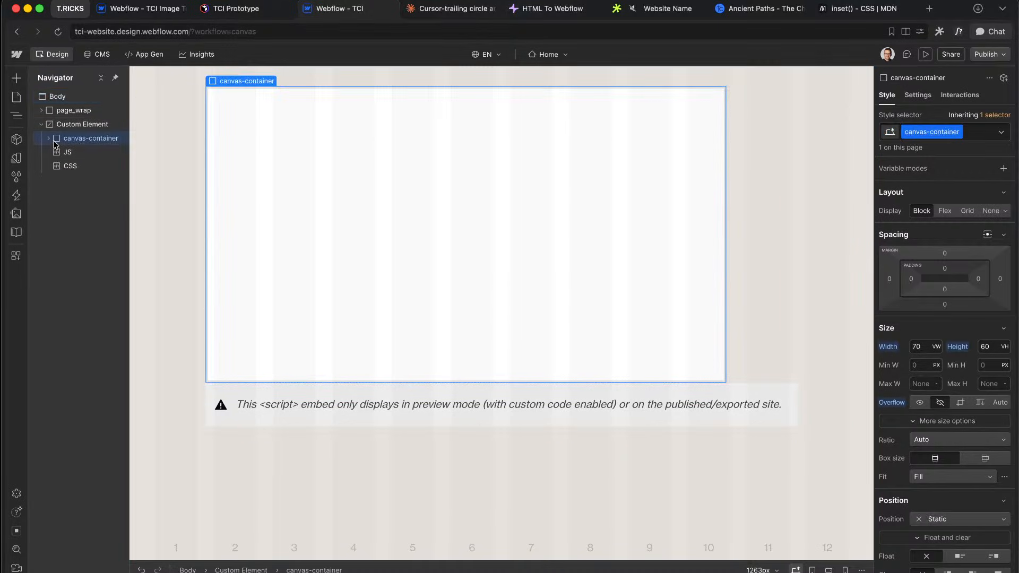
click(49, 140)
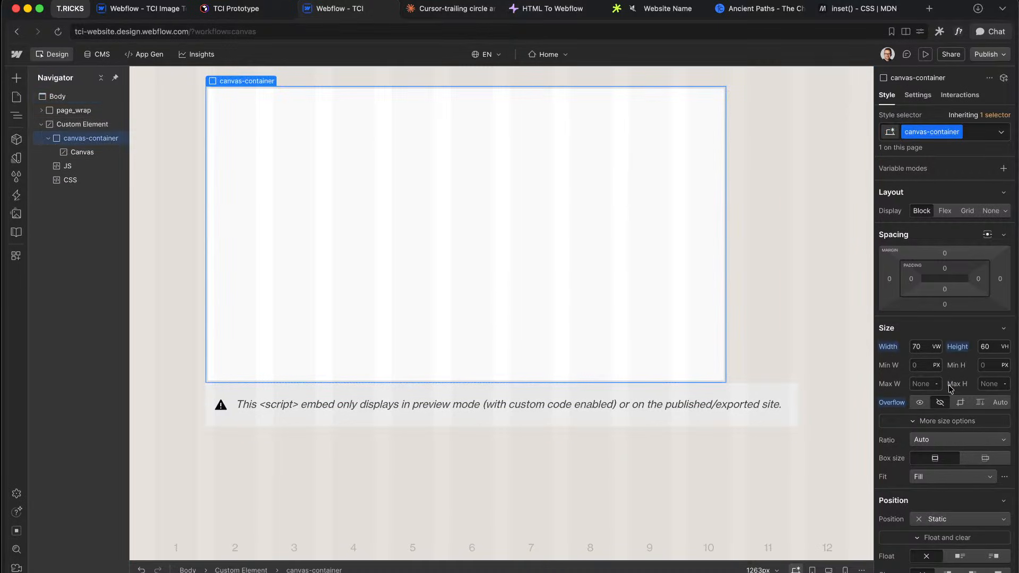
scroll(950, 390, down, 10)
scroll(950, 389, up, 10)
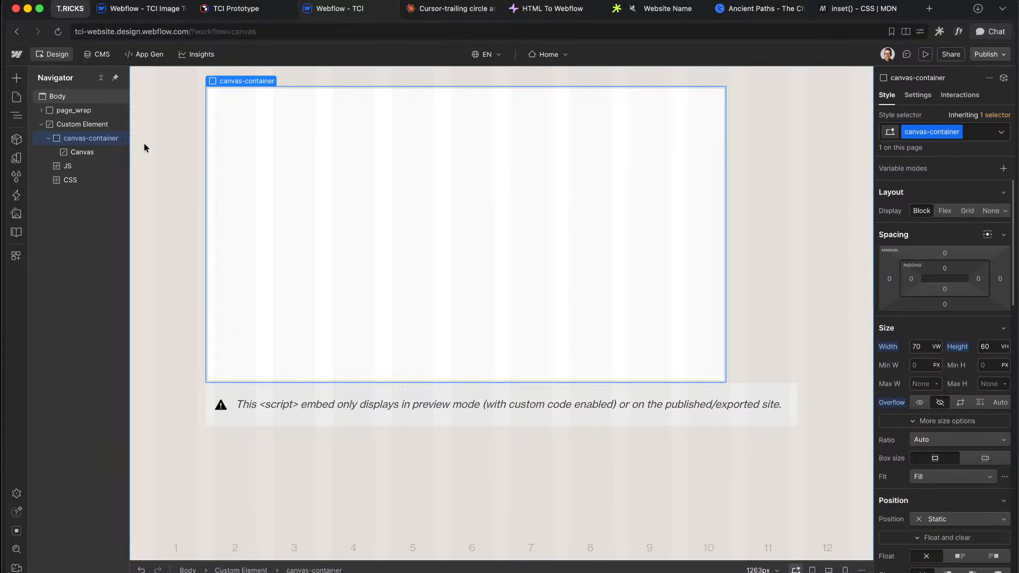
Step: Review the JS embed's cursor-trail script in the code editor
double_click(80, 166)
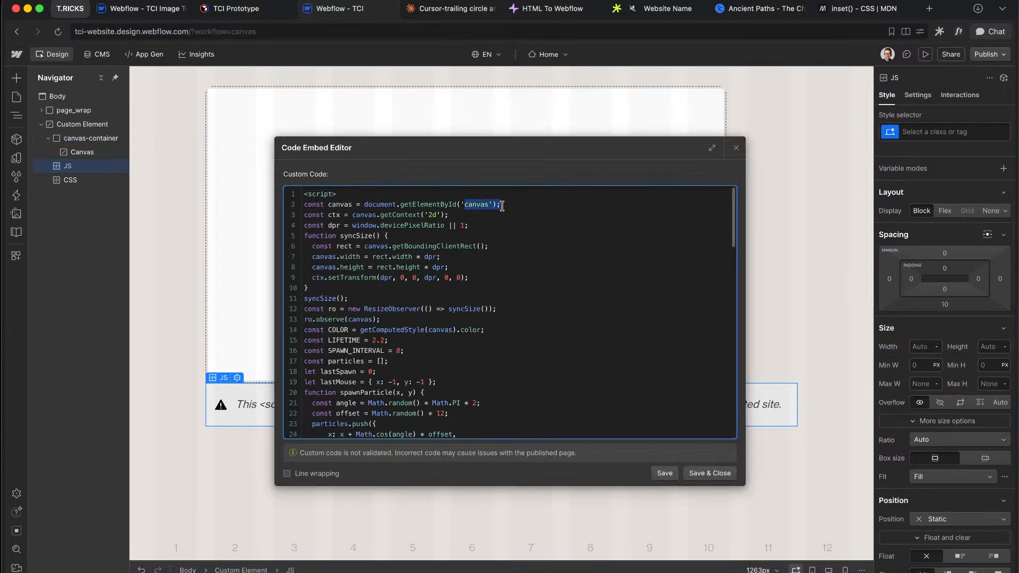
click(502, 206)
scroll(452, 284, down, 15)
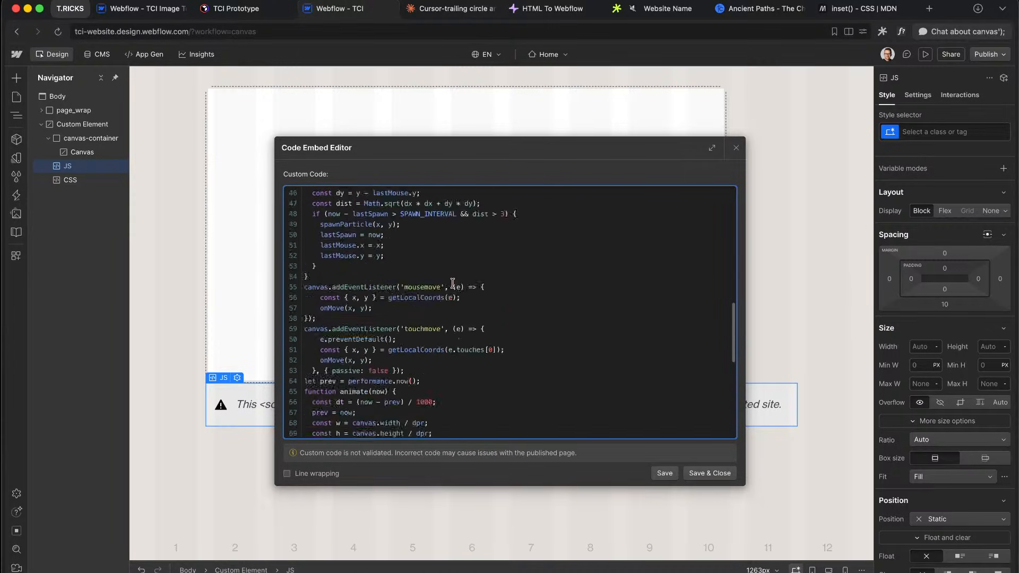
scroll(453, 284, up, 15)
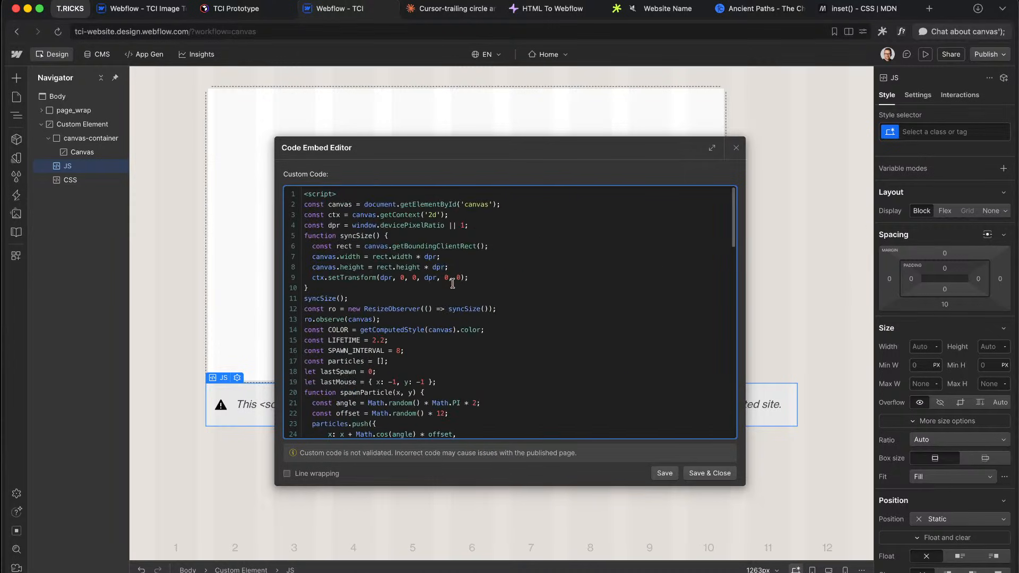
scroll(452, 284, down, 15)
scroll(452, 284, up, 15)
click(736, 148)
Step: Inspect the Canvas settings and CSS embed rules, then delete the Custom Element test block
click(82, 152)
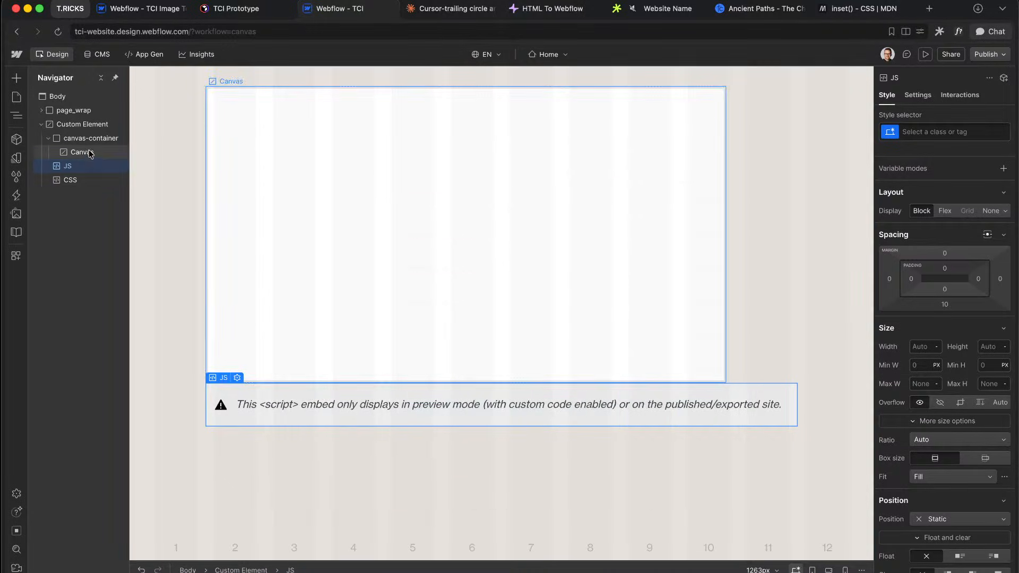
click(920, 94)
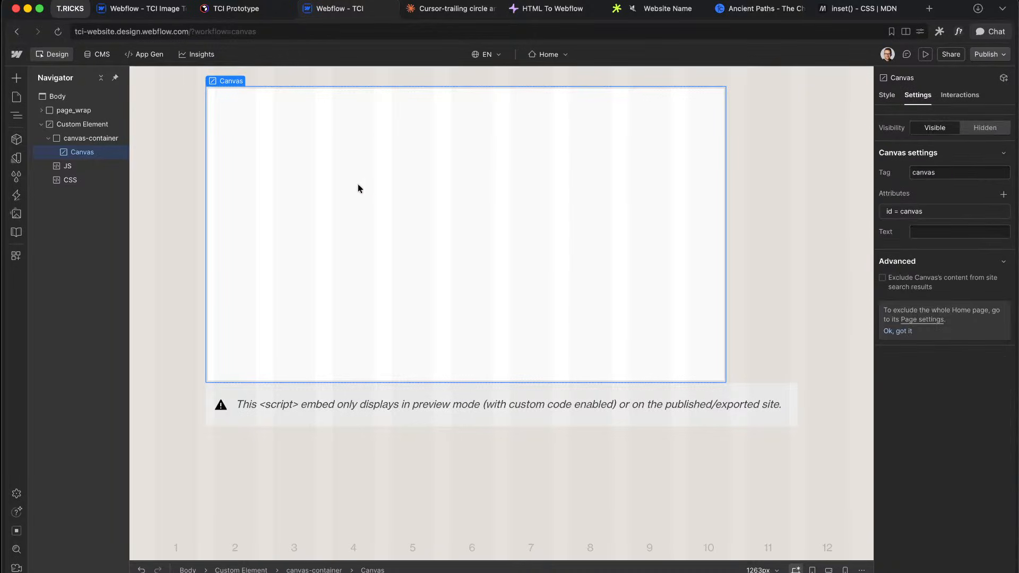
click(66, 165)
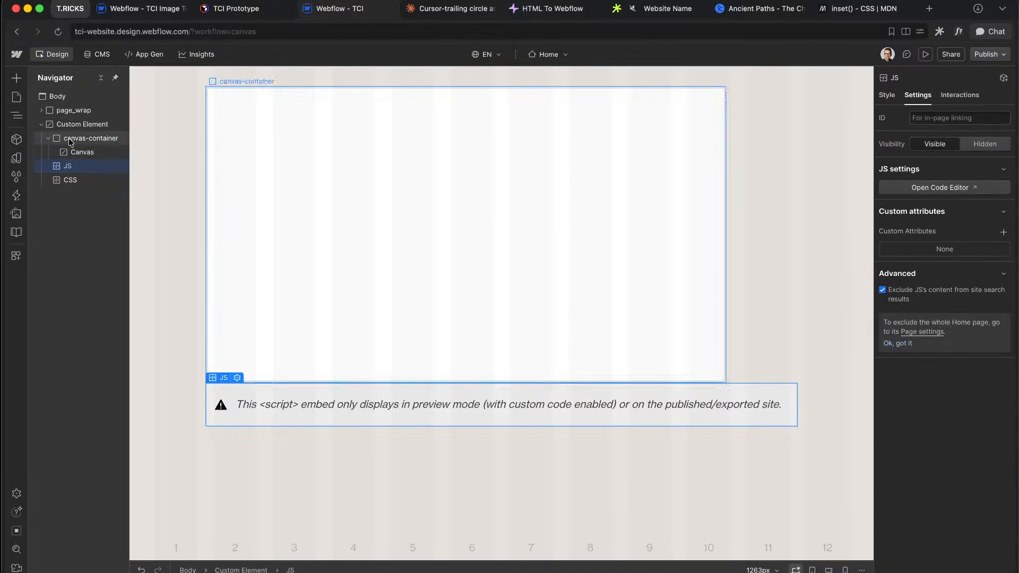
double_click(69, 180)
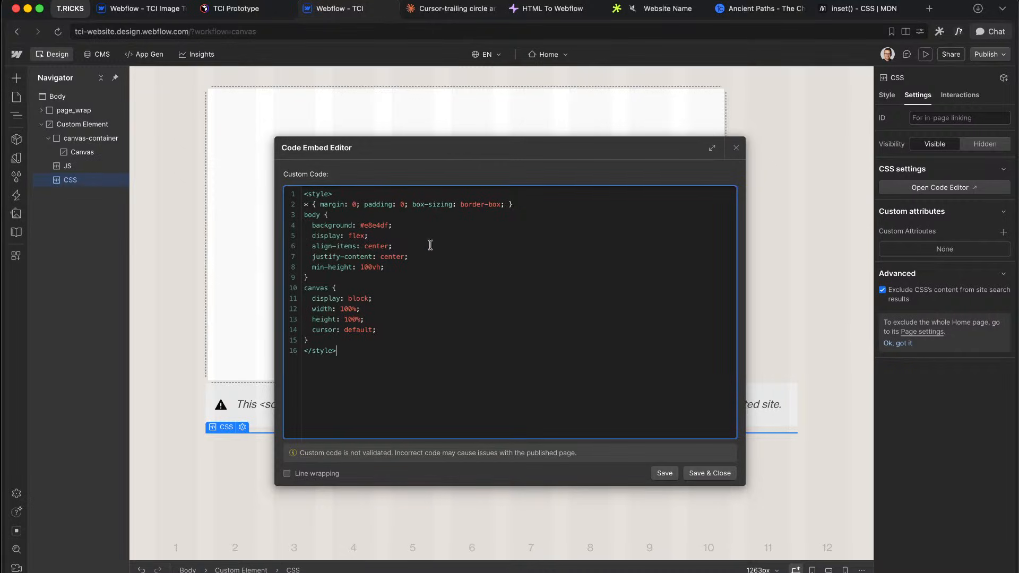
drag(325, 307, 383, 337)
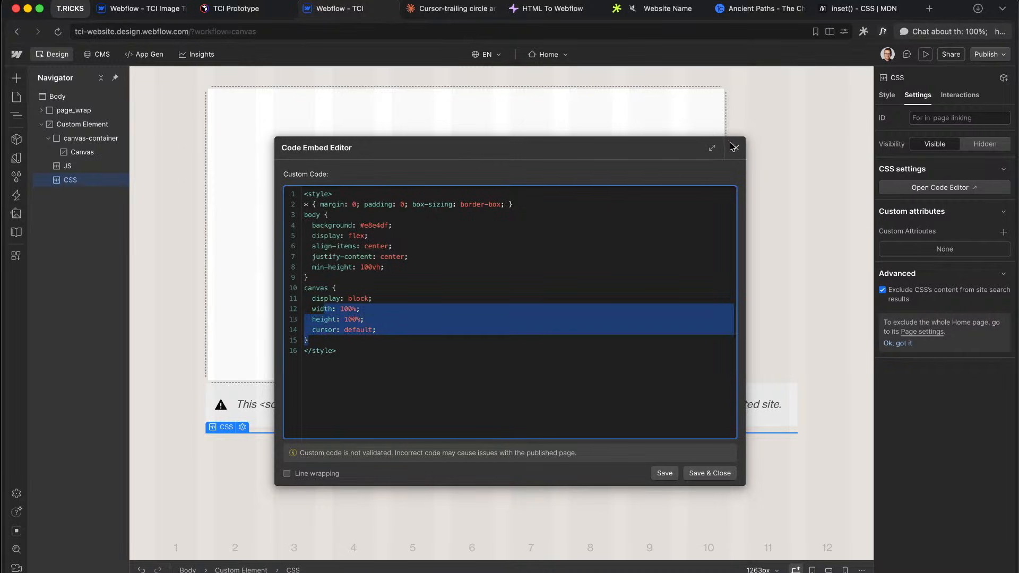
click(735, 148)
click(76, 127)
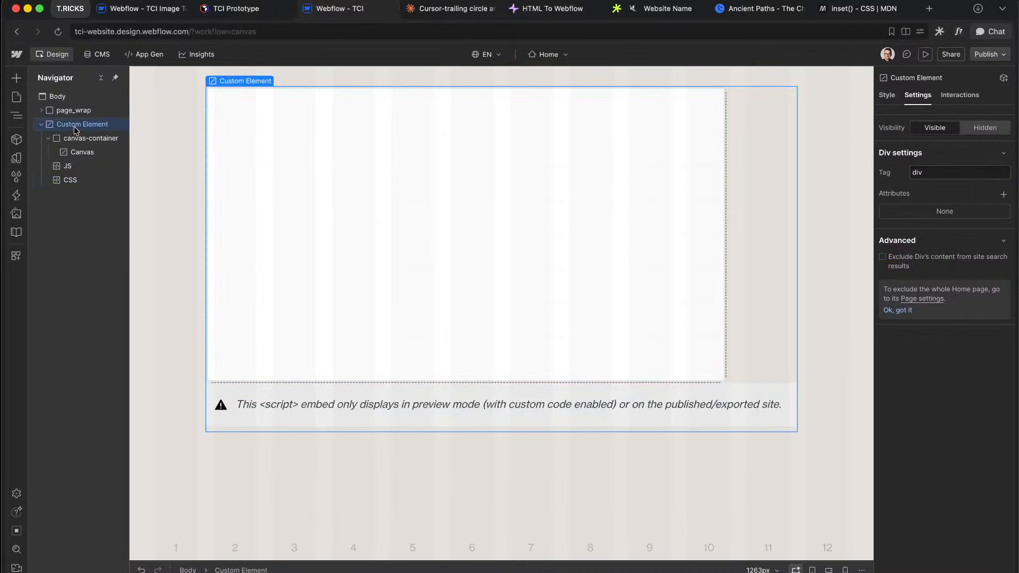
key(Delete)
Step: Select the CMS Ministries component and open it for editing
click(513, 187)
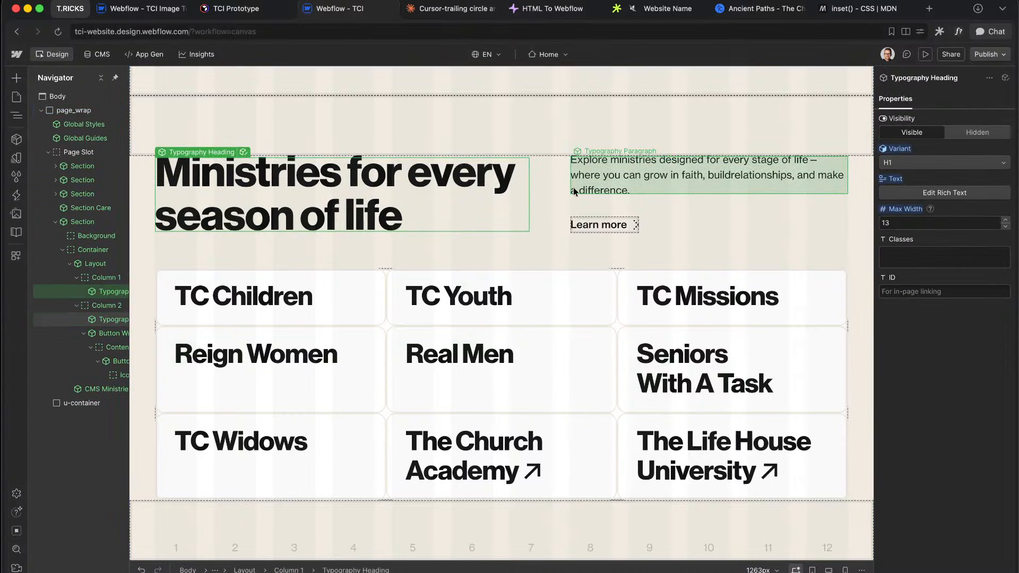
click(534, 227)
click(499, 245)
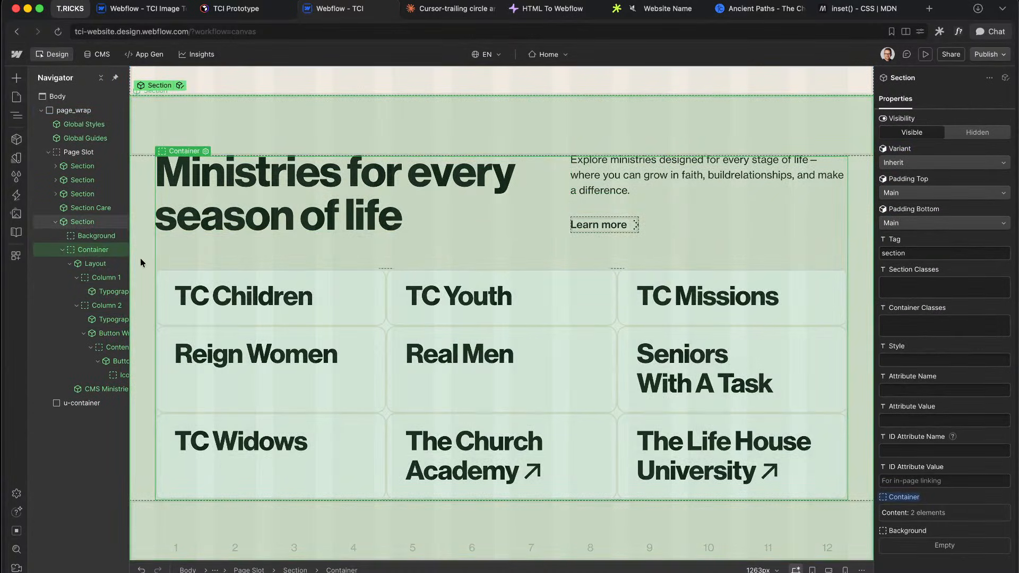
click(141, 261)
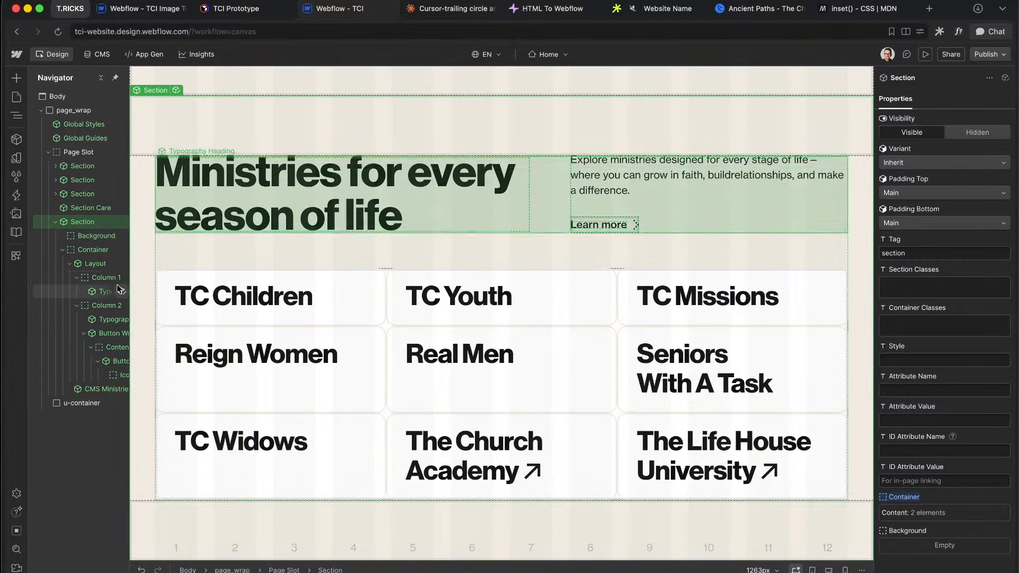
click(226, 379)
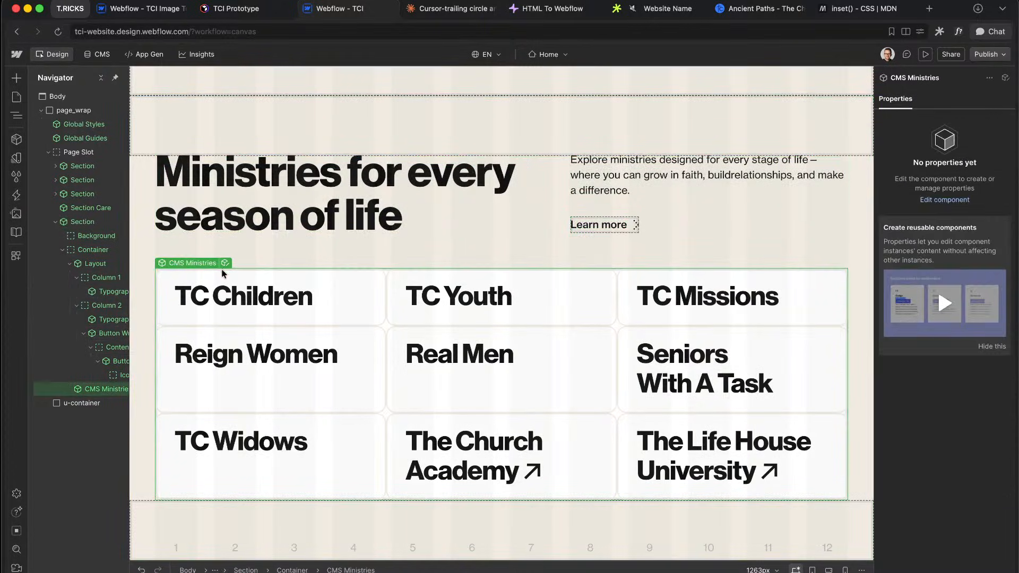
click(225, 264)
Step: Clear the u-embed-js script, then discard the unsaved deletion
click(90, 111)
double_click(81, 129)
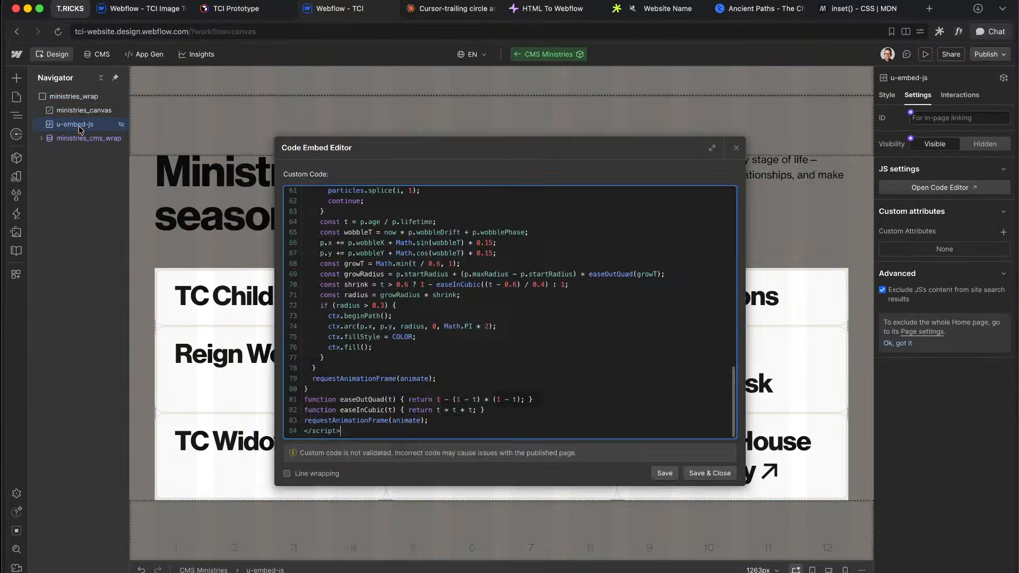
key(super+a)
scroll(500, 341, up, 20)
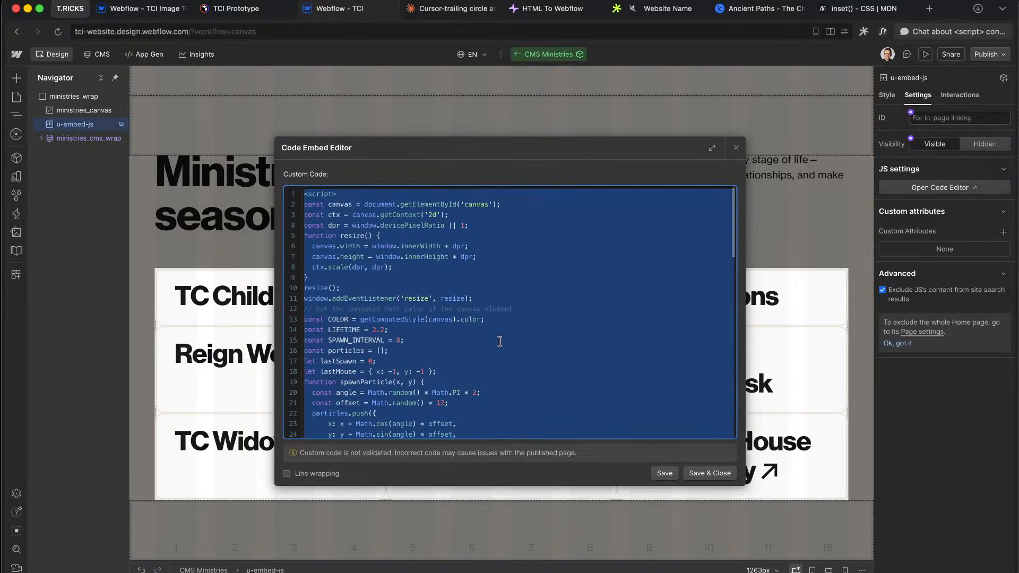
key(BackSpace)
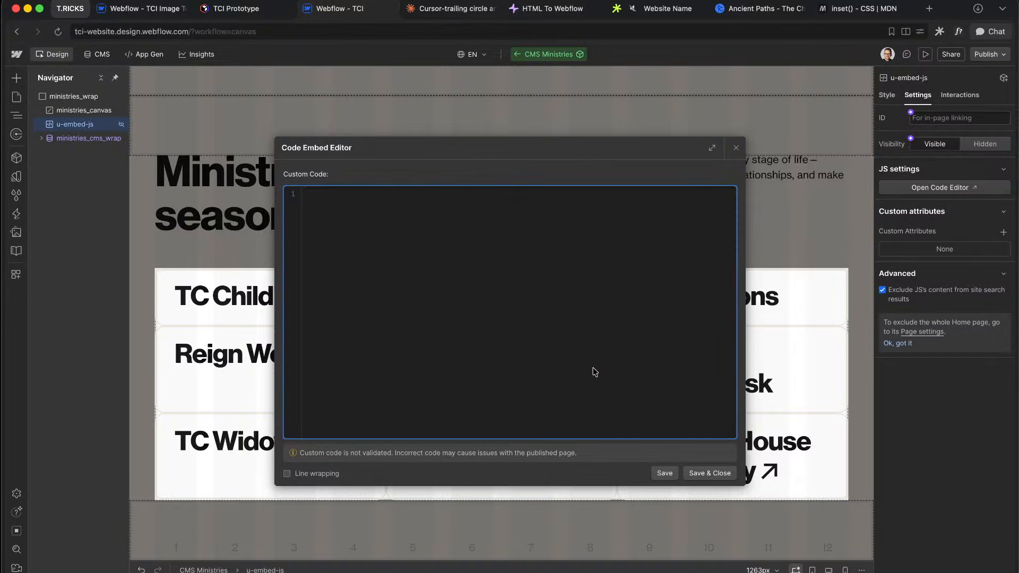
click(735, 148)
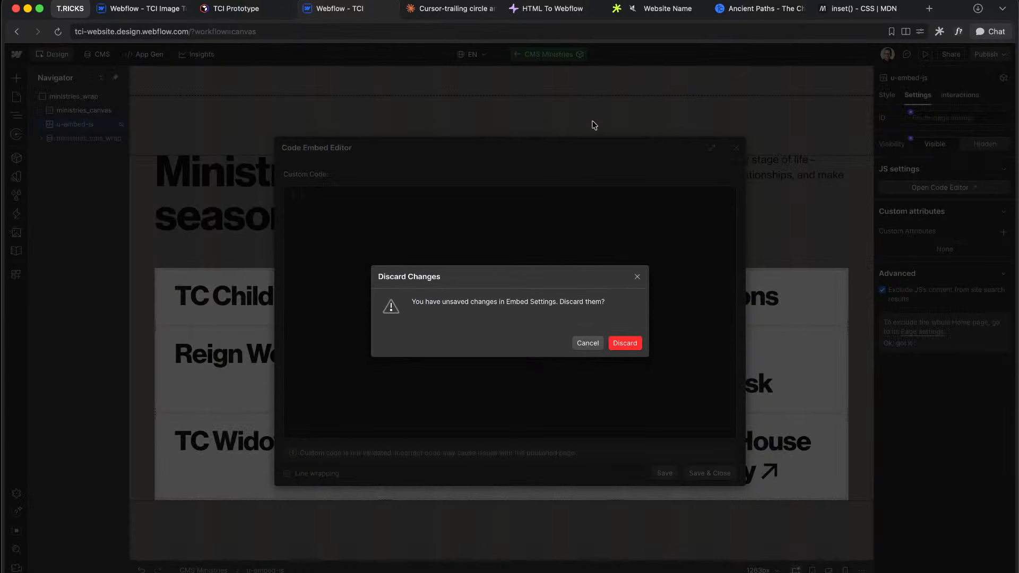
click(629, 348)
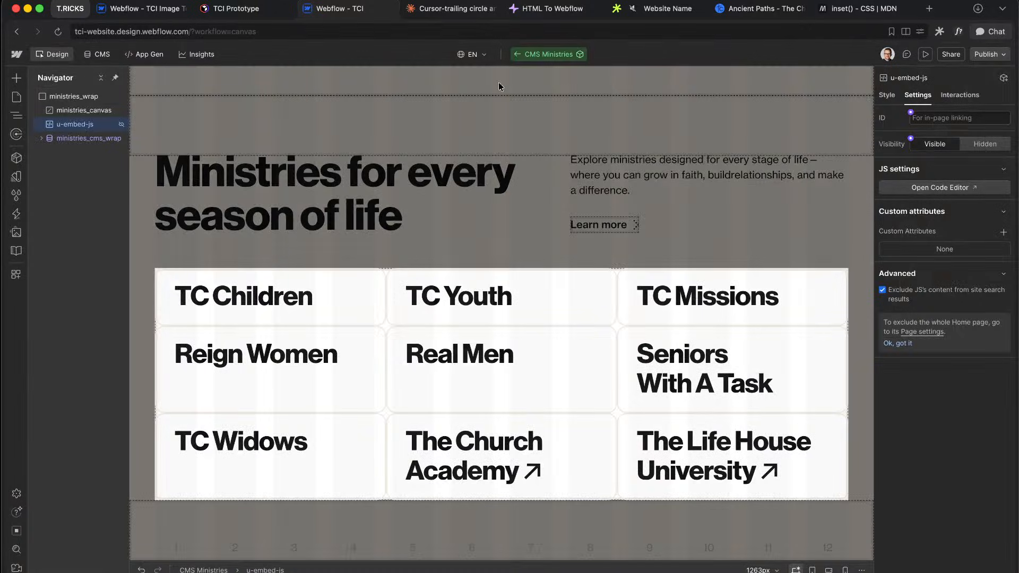
Step: Copy the test JS embed's script and delete the Custom Element test block
click(513, 59)
double_click(81, 457)
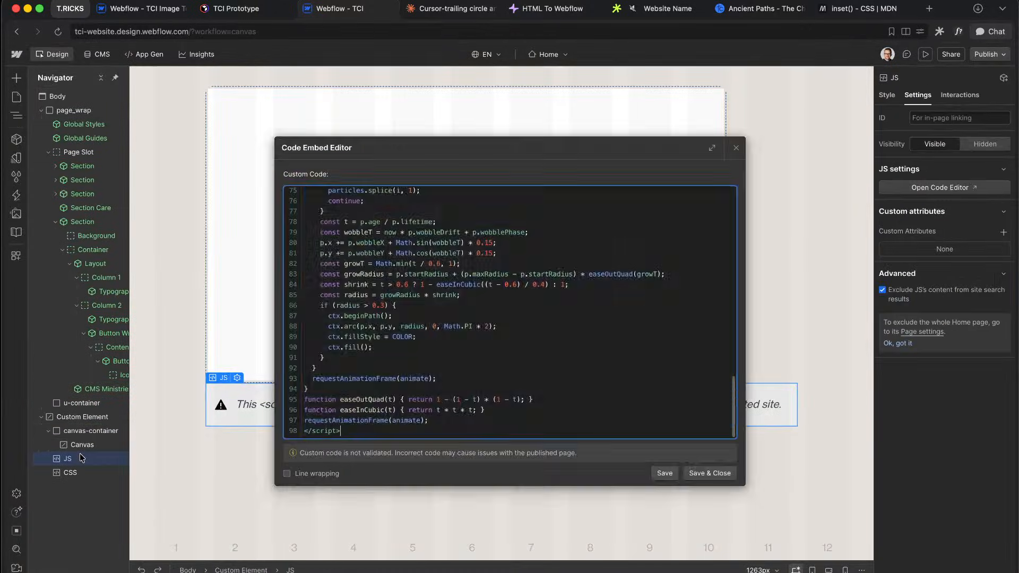
key(super+a)
click(735, 148)
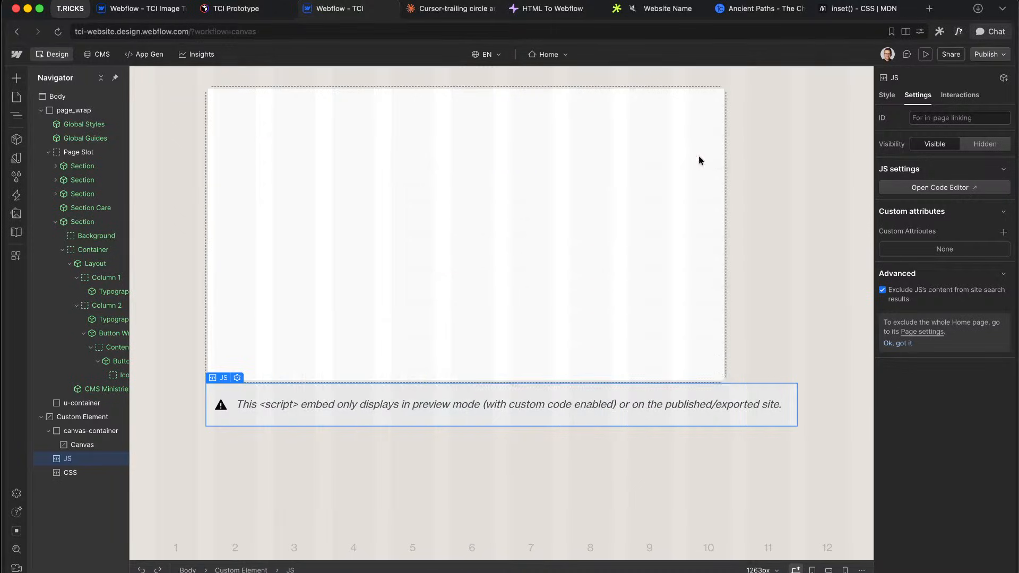
click(109, 420)
key(Delete)
Step: Paste the new 98-line script over the old u-embed-js code and save
click(341, 318)
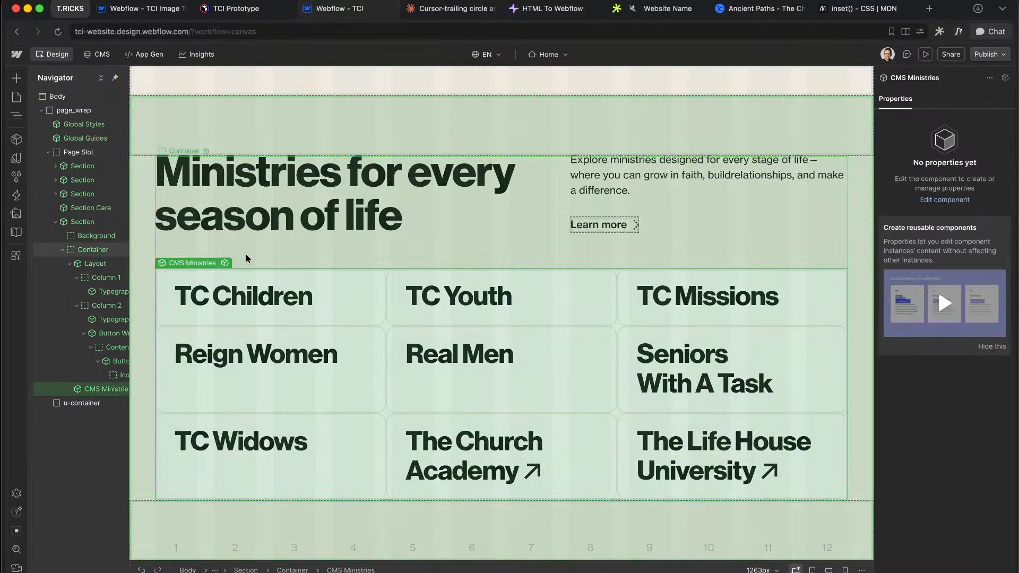
click(225, 263)
double_click(75, 125)
key(super+a)
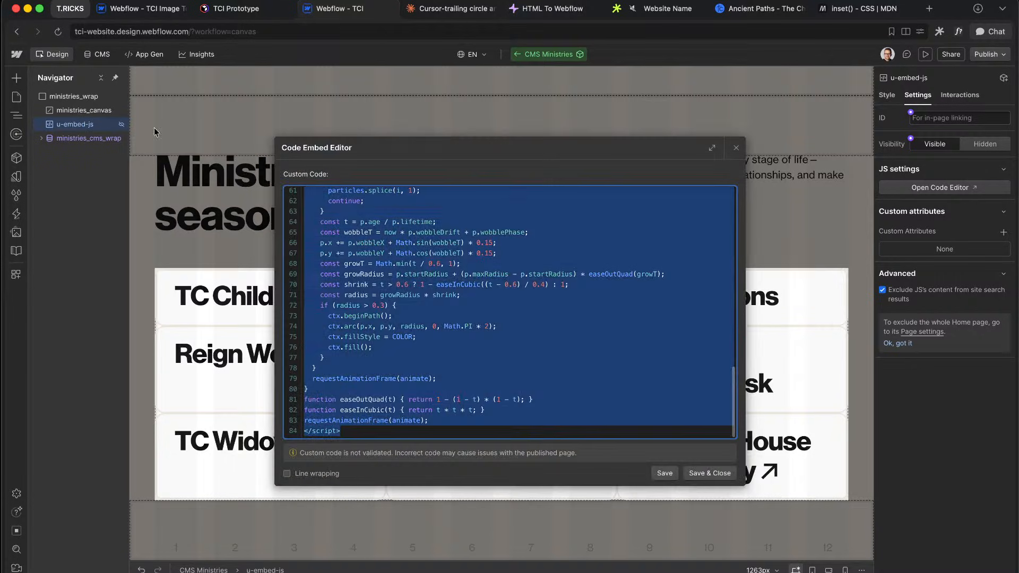
key(super+v)
click(724, 473)
Step: Check the ministries_canvas element's tag setting, then leave component editing
click(706, 189)
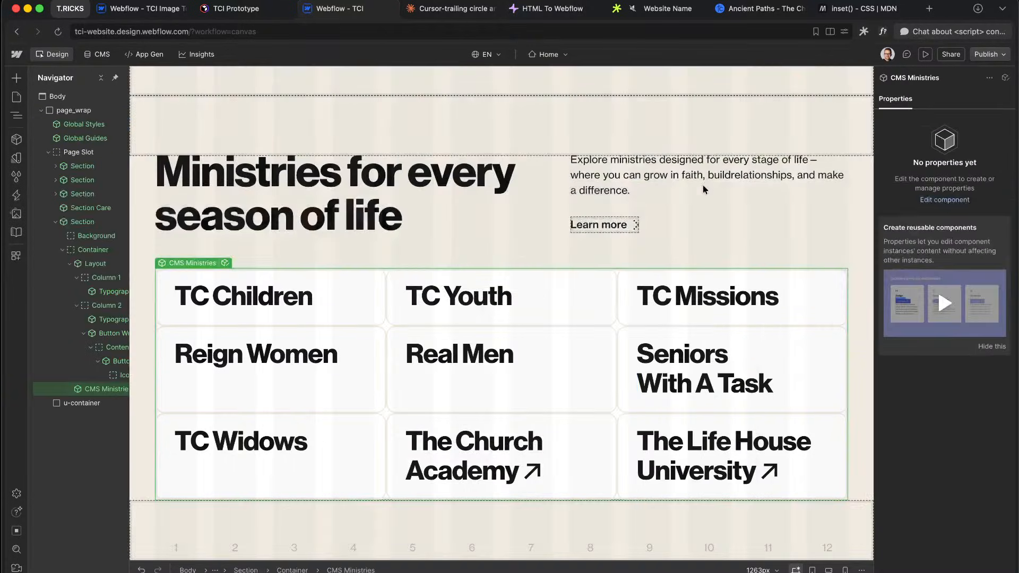
click(122, 389)
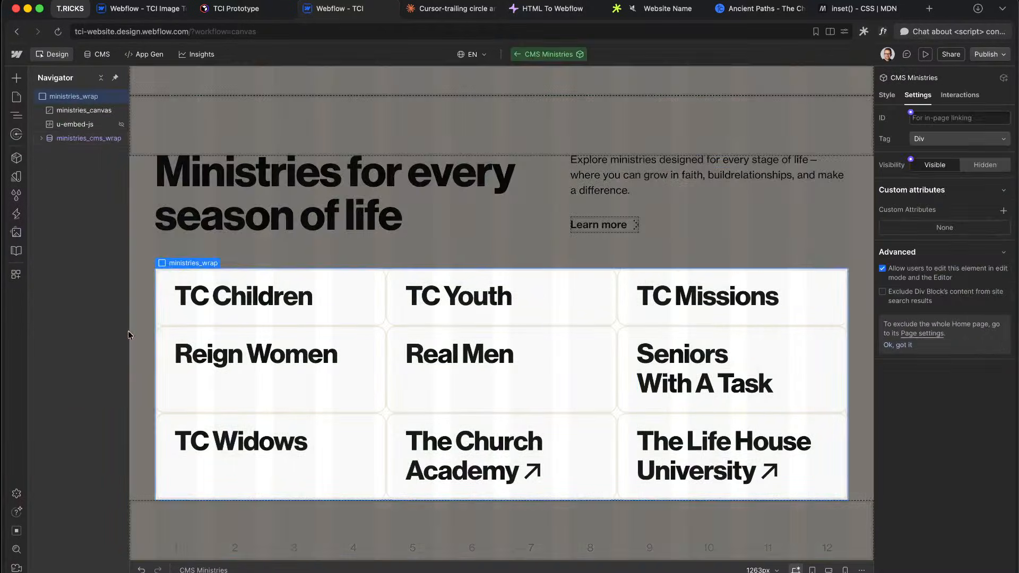
click(92, 112)
click(939, 171)
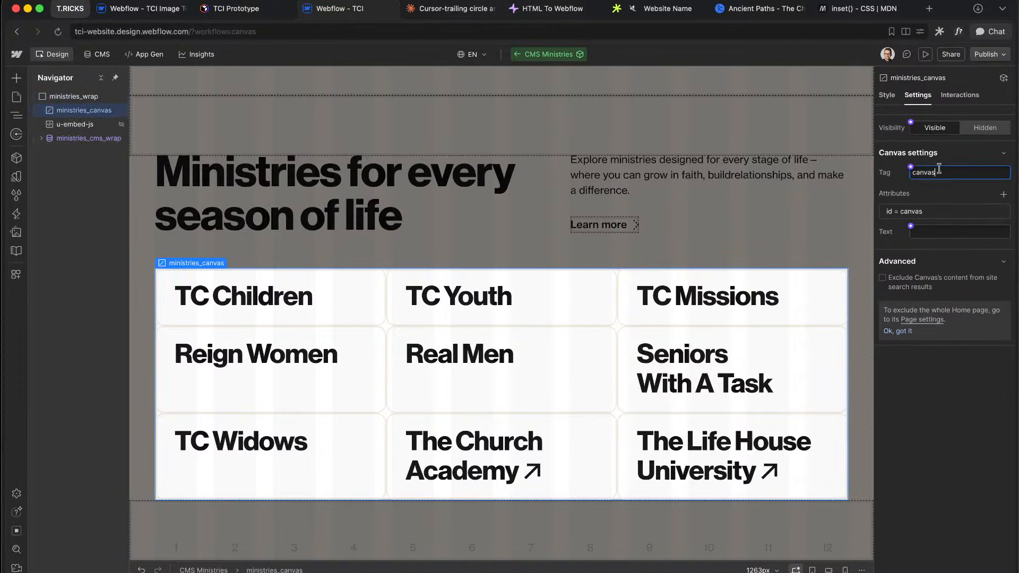
click(698, 160)
Step: Preview the page down to the Ministries grid, then return and select u-container
click(926, 55)
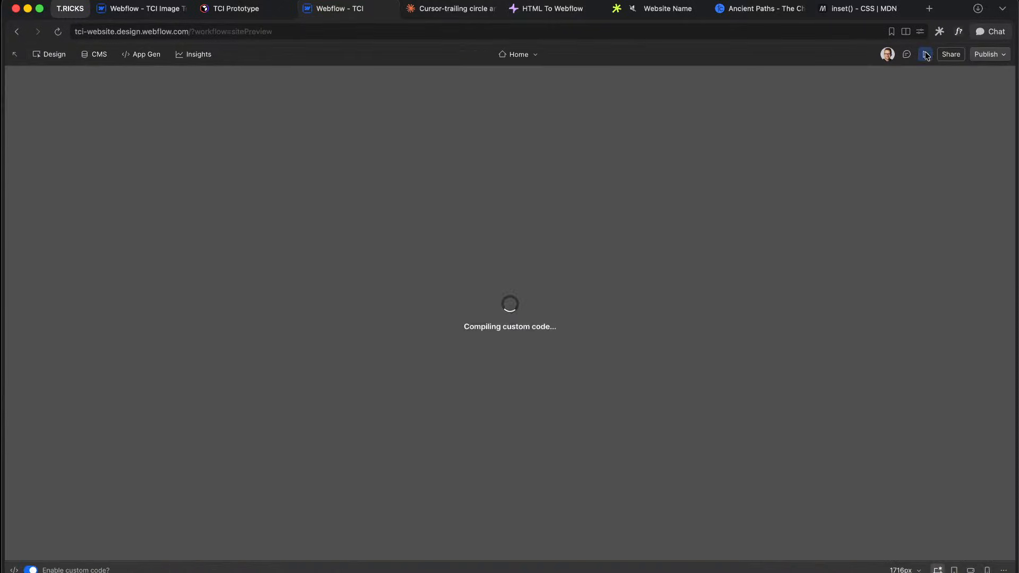
scroll(523, 222, down, 10)
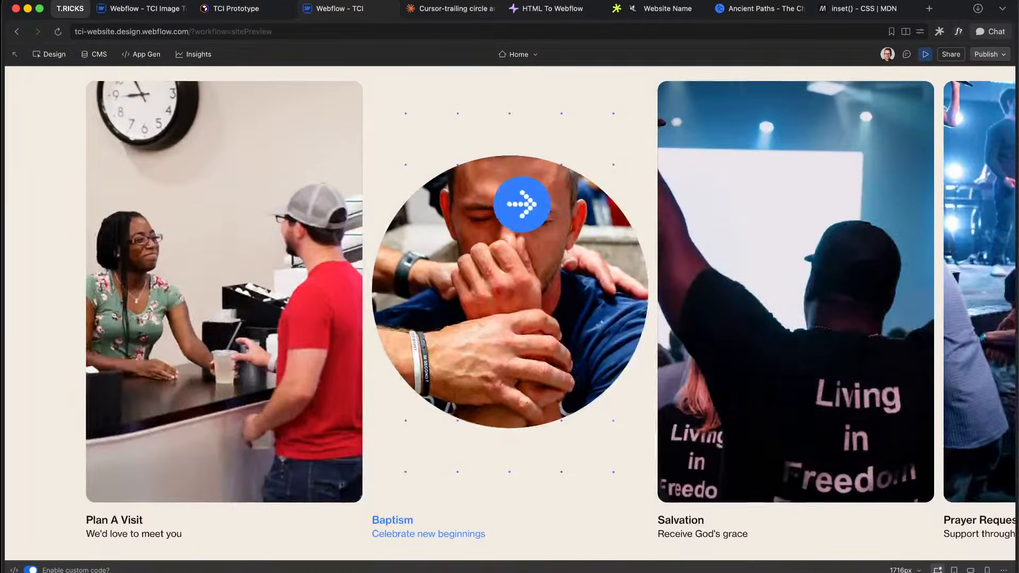
scroll(523, 222, down, 3)
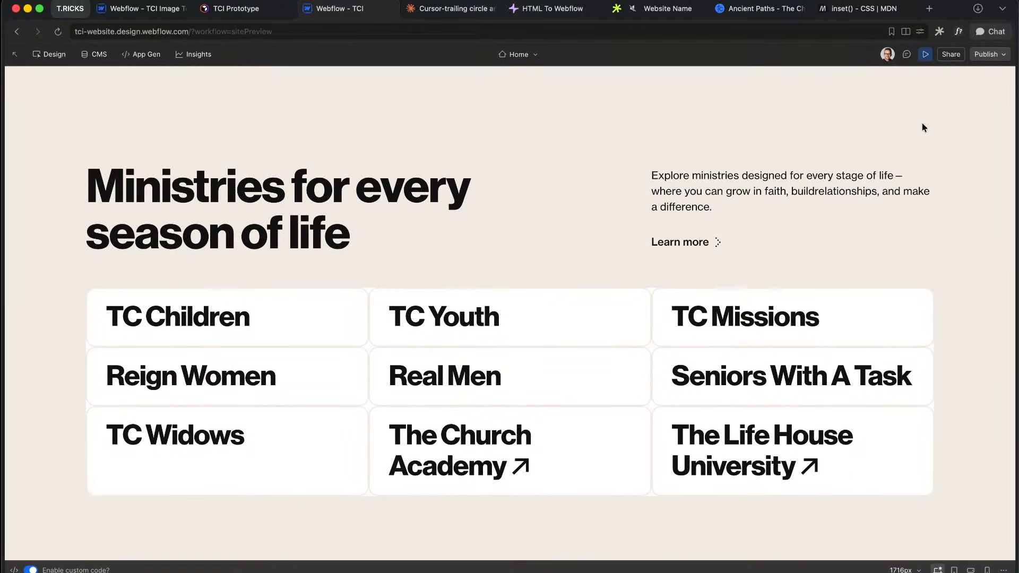
click(927, 54)
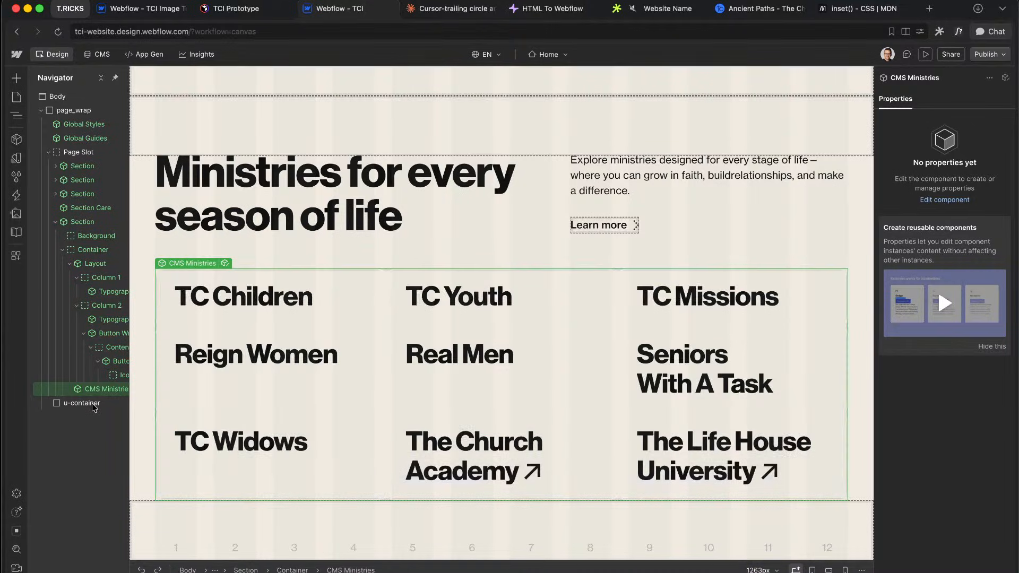
click(82, 405)
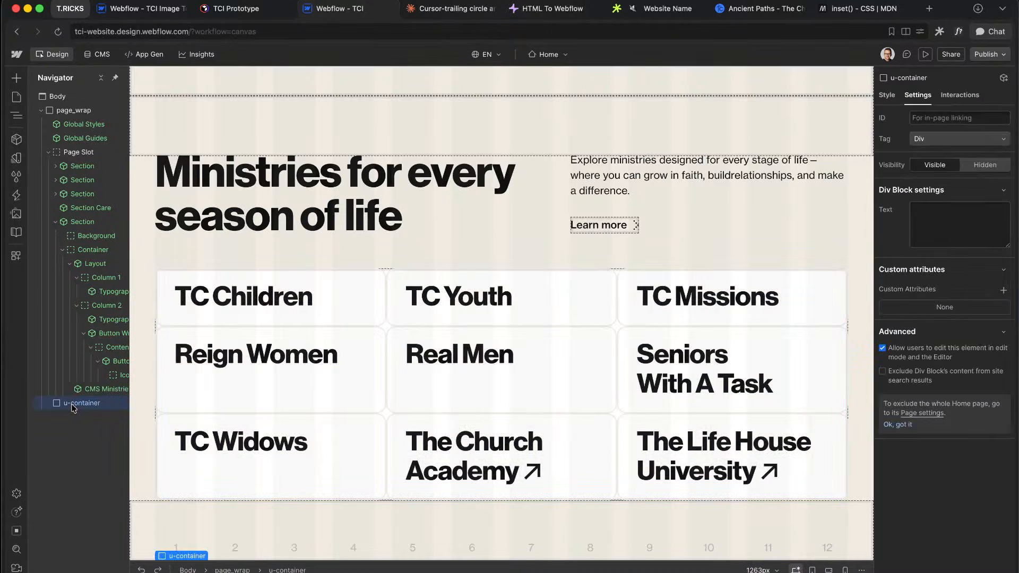
Step: Copy Claude's cursor-trail HTML, paste it into HTML To Webflow and convert it
click(451, 9)
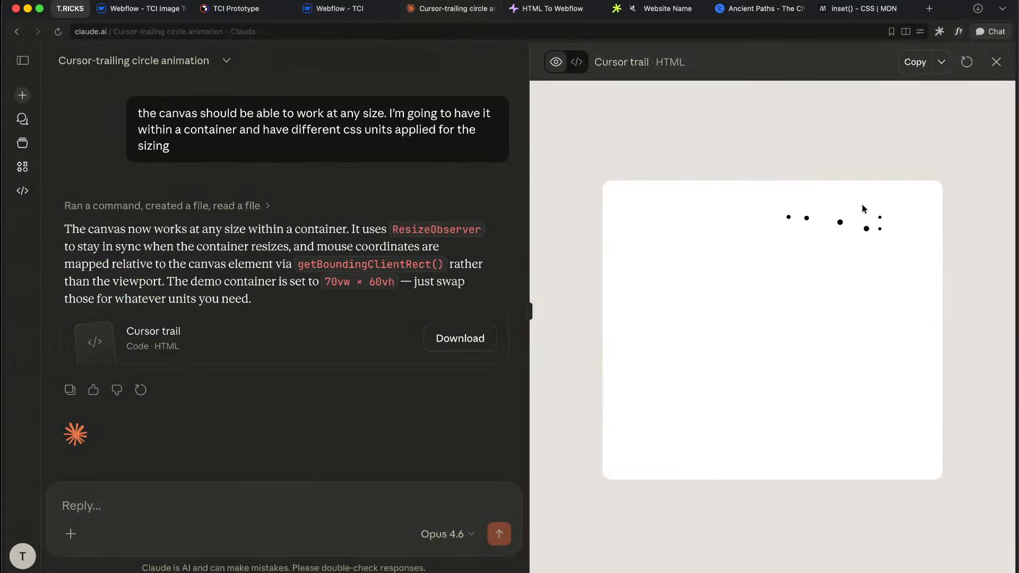
click(918, 64)
click(563, 6)
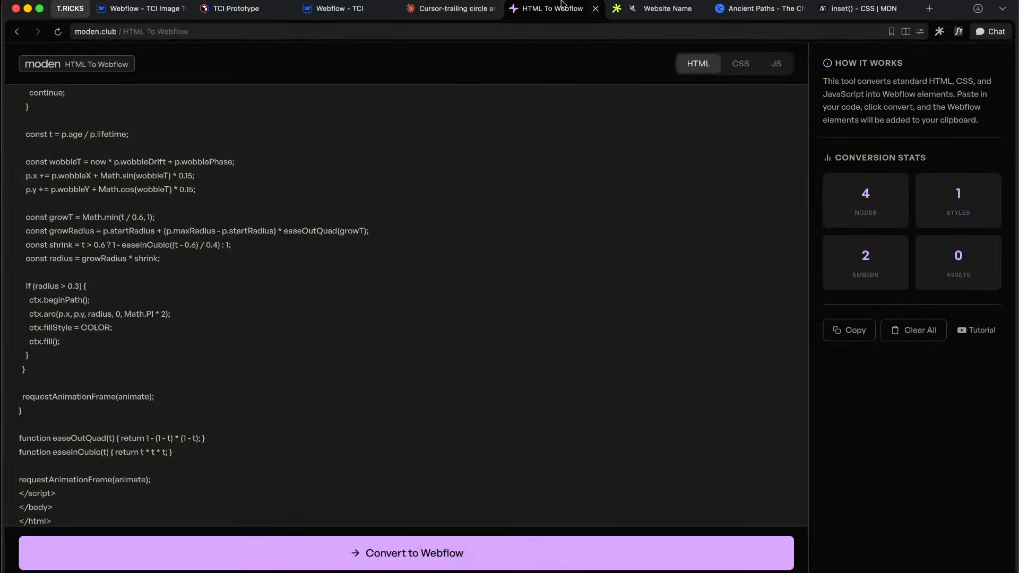
click(407, 166)
key(super+v)
click(349, 566)
Step: Clean up and delete all unused style selectors
click(333, 9)
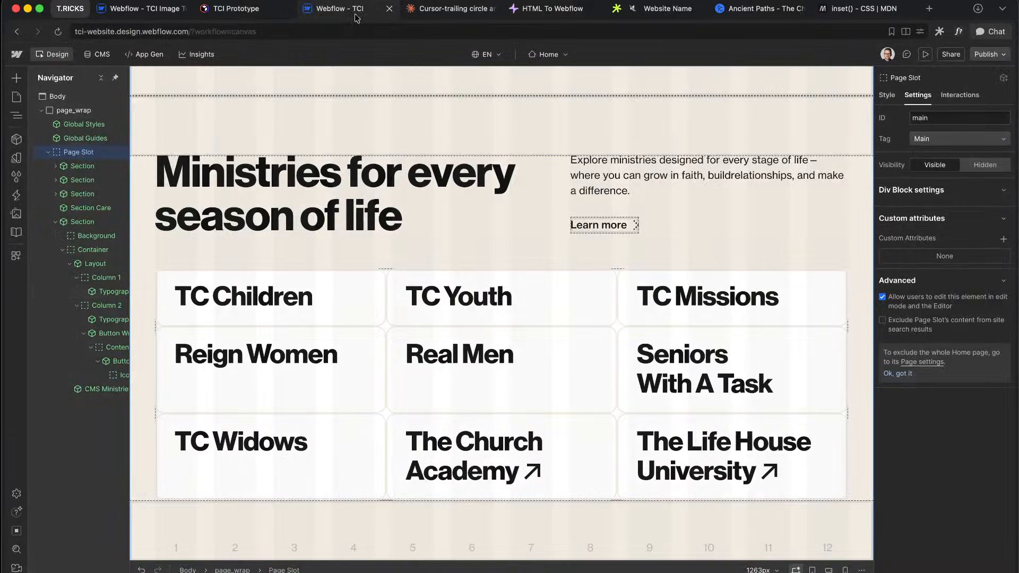
click(17, 182)
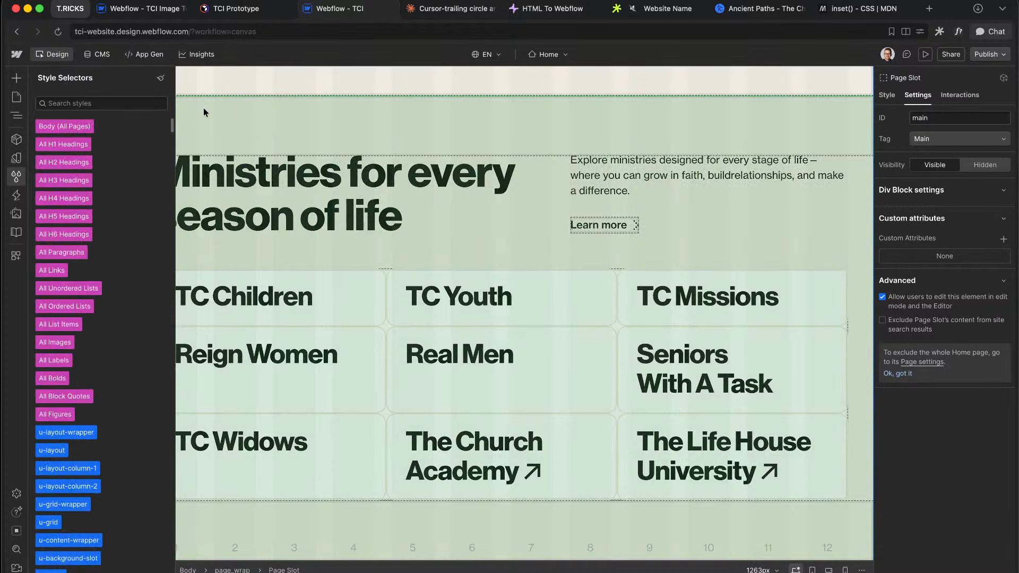
click(161, 78)
click(159, 384)
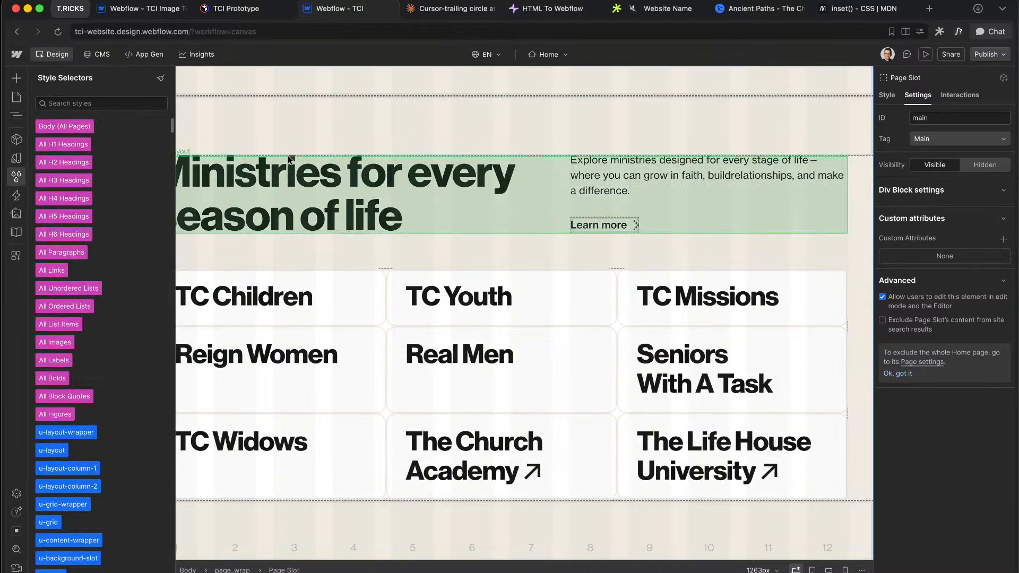
Step: Select page_wrap and scroll to the canvas element below the Ministries grid
click(308, 178)
click(55, 222)
click(79, 153)
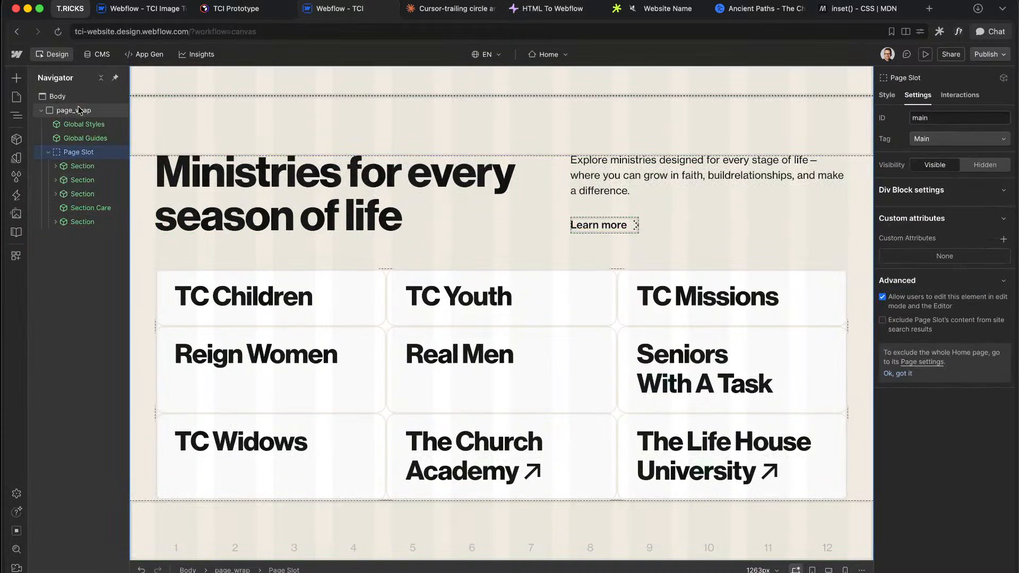
click(80, 110)
scroll(502, 455, down, 10)
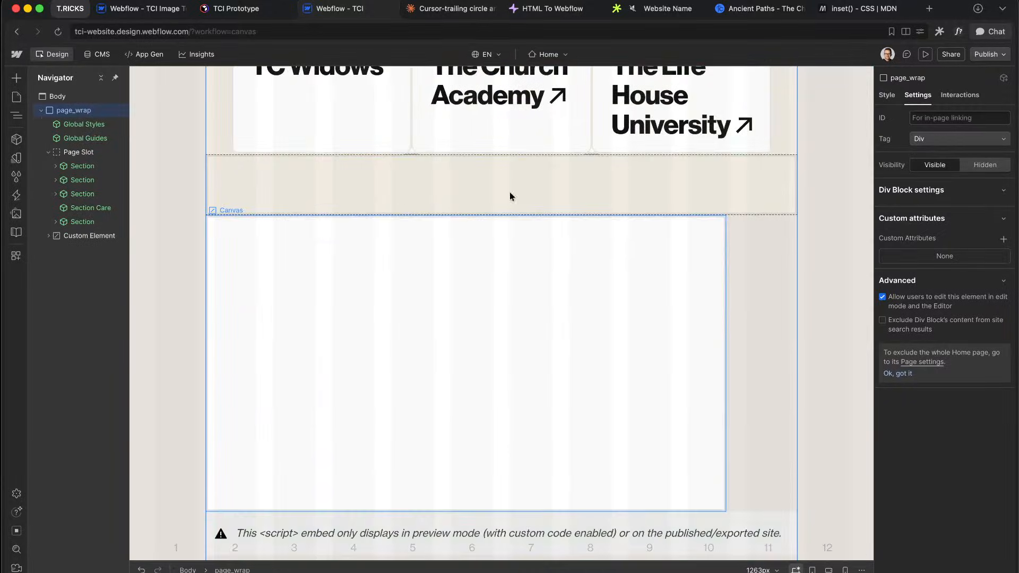
Step: Preview the page with custom code running, then return to the Designer
click(941, 55)
click(924, 56)
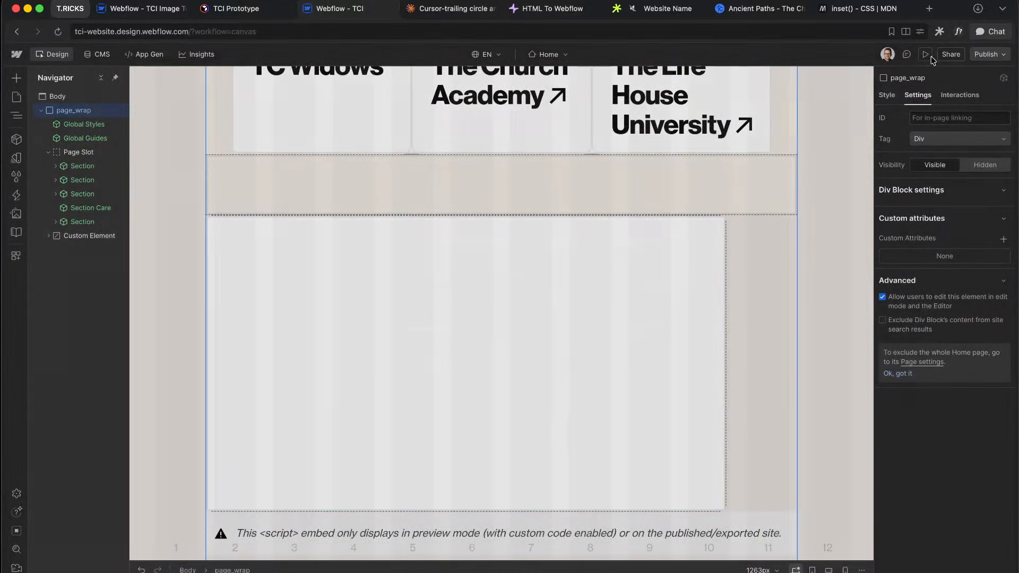
click(925, 56)
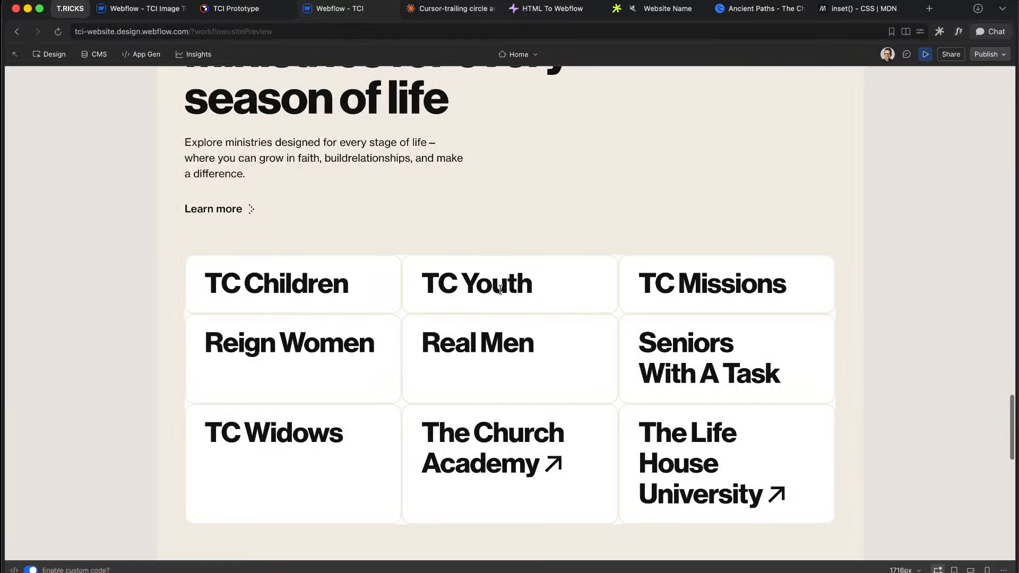
scroll(500, 289, down, 6)
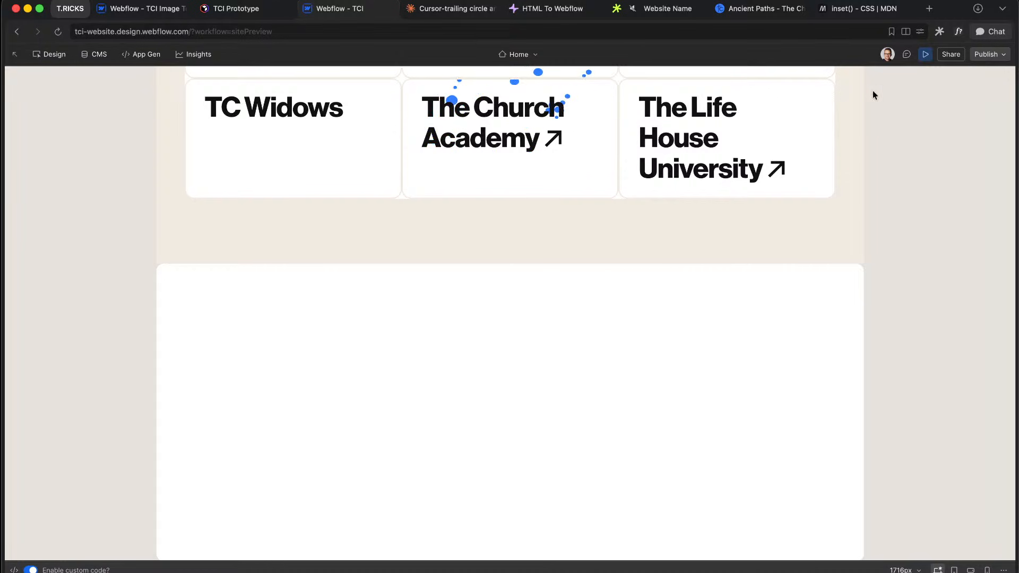
click(925, 55)
Step: Delete the u-embed-js script from the CMS Ministries component
scroll(297, 197, up, 4)
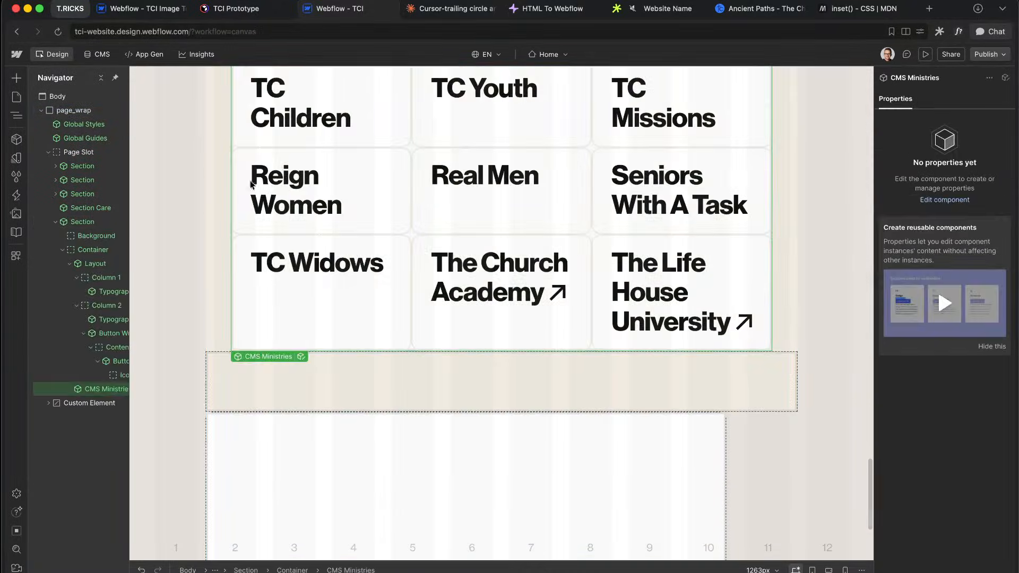
scroll(305, 321, up, 3)
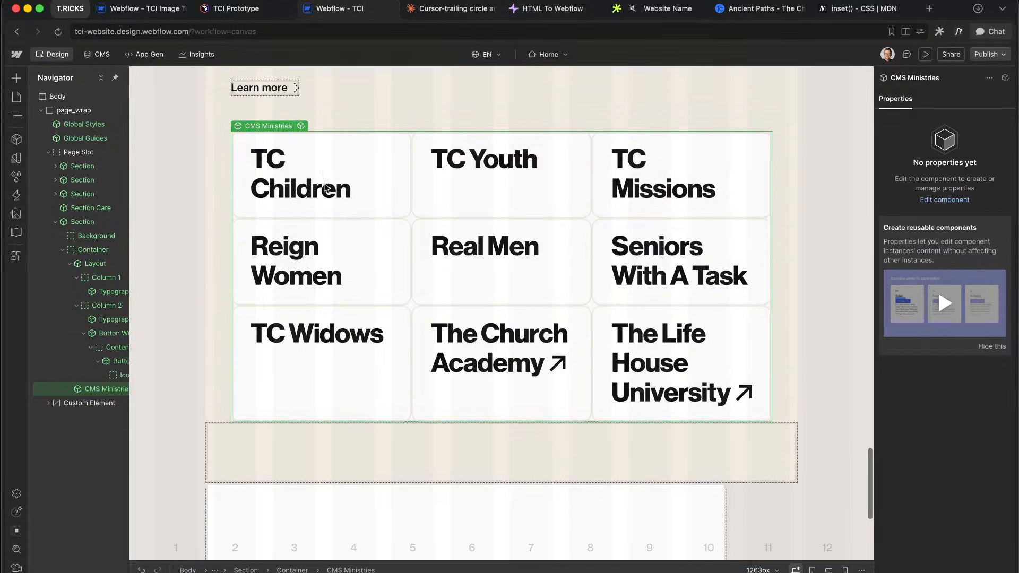
click(301, 127)
click(74, 110)
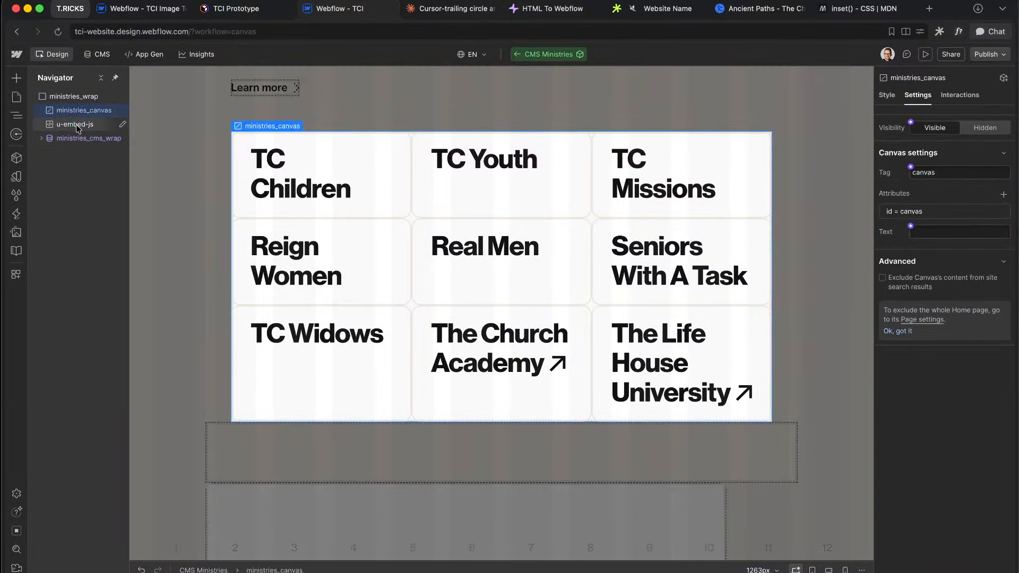
click(75, 124)
key(Delete)
click(106, 109)
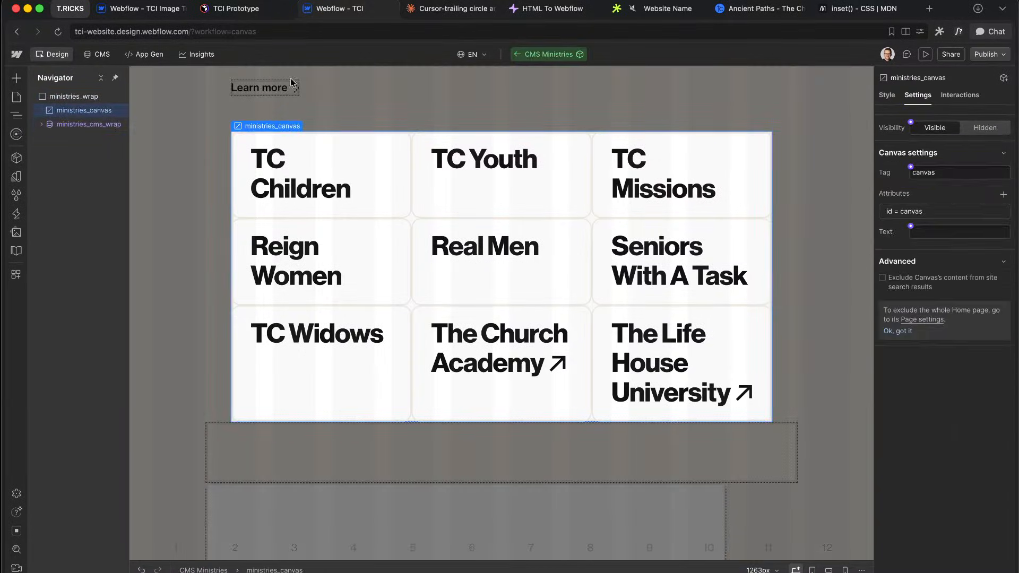
key(Escape)
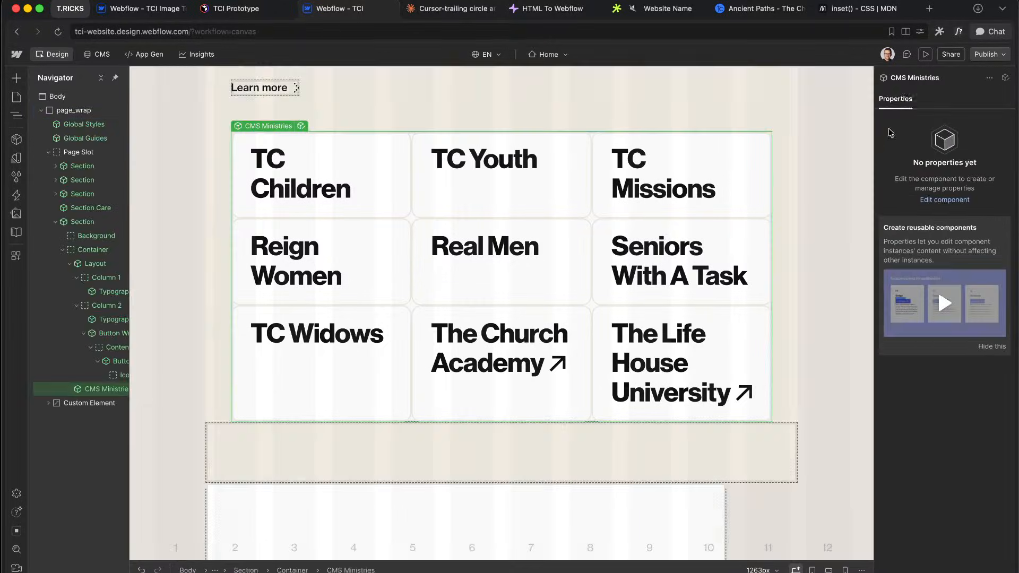
Step: Preview the page to confirm the black dot trail in the new canvas section
click(924, 55)
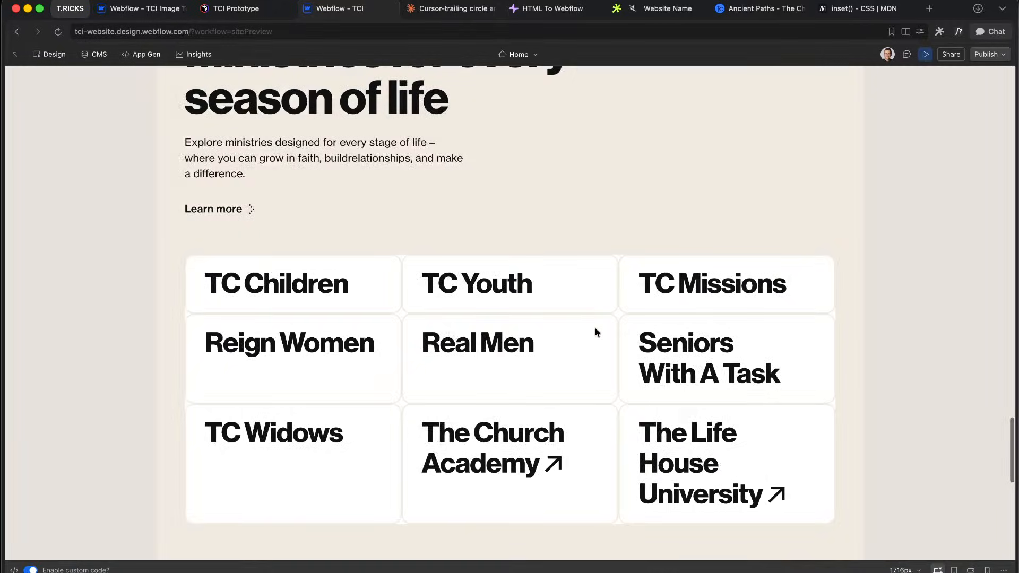
scroll(596, 332, down, 5)
scroll(595, 333, down, 2)
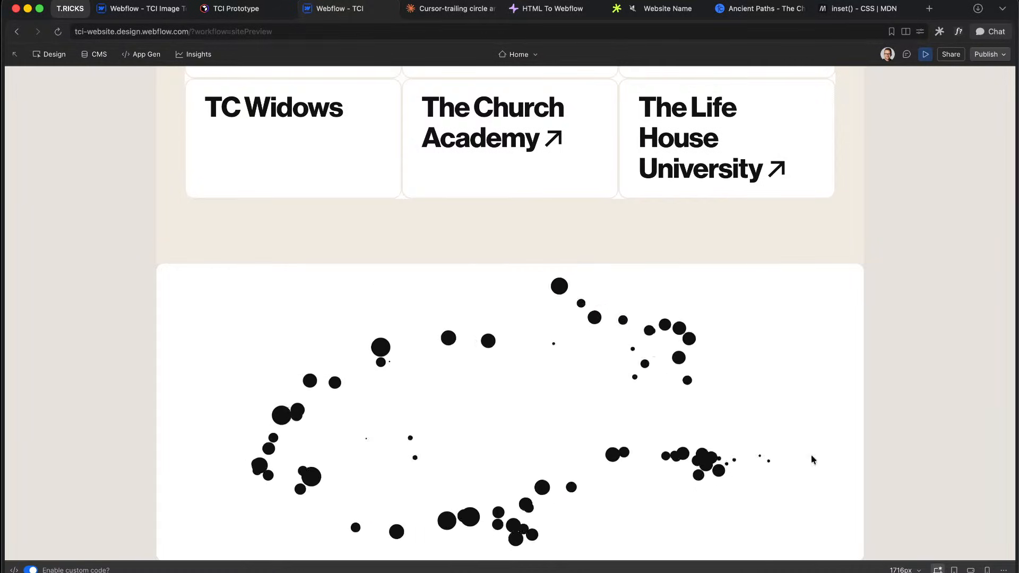
scroll(884, 459, up, 1)
scroll(883, 459, up, 1)
scroll(883, 459, down, 1)
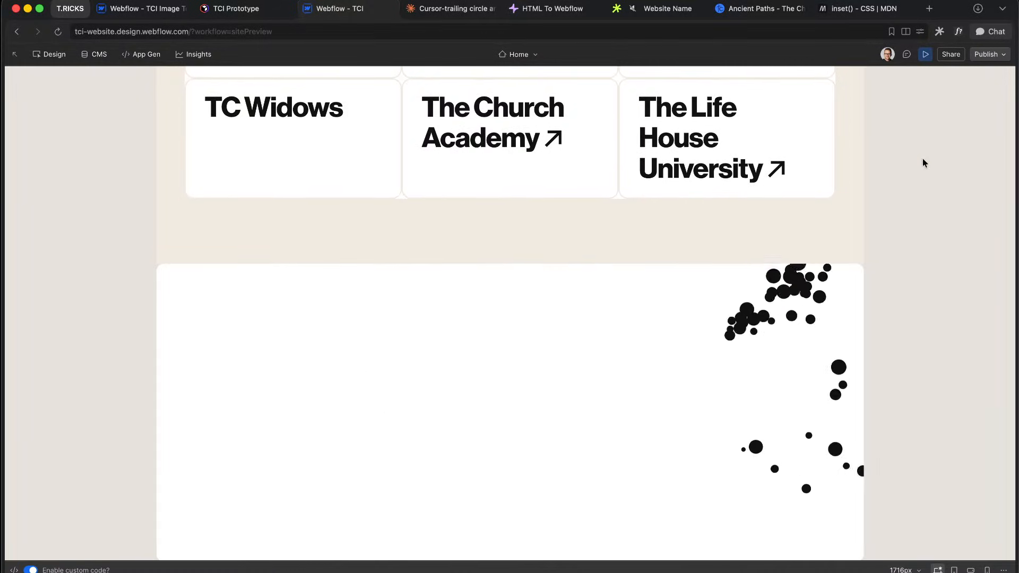
click(926, 54)
Step: Move the Canvas out of canvas-container so it sits directly under the Custom Element
click(387, 294)
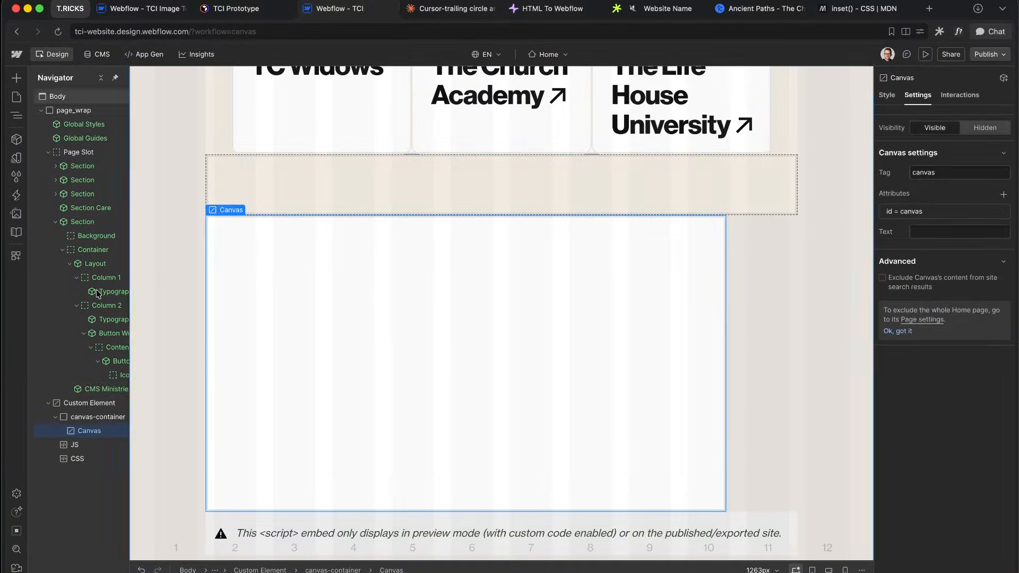
drag(81, 432, 81, 419)
click(89, 432)
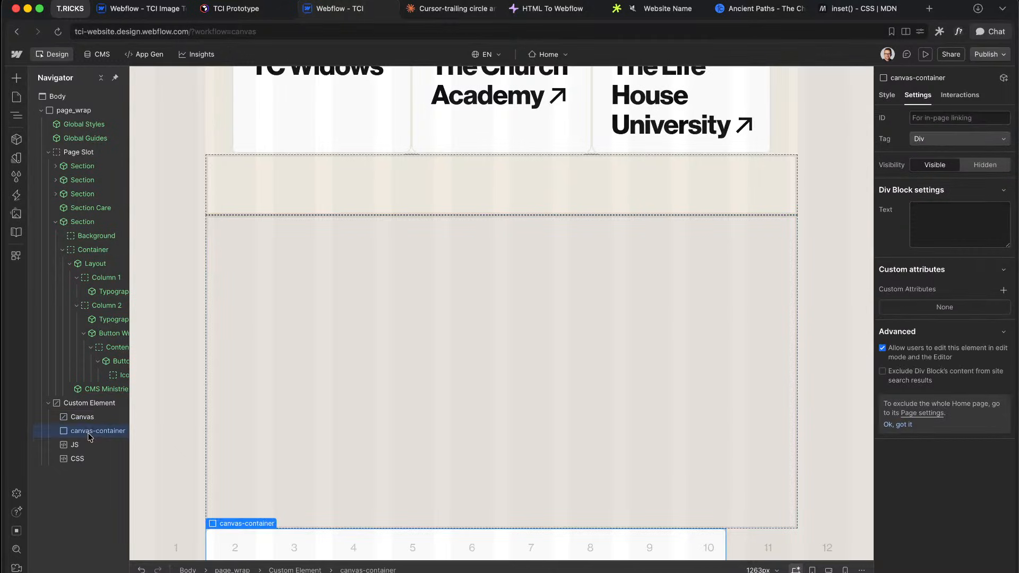
click(87, 420)
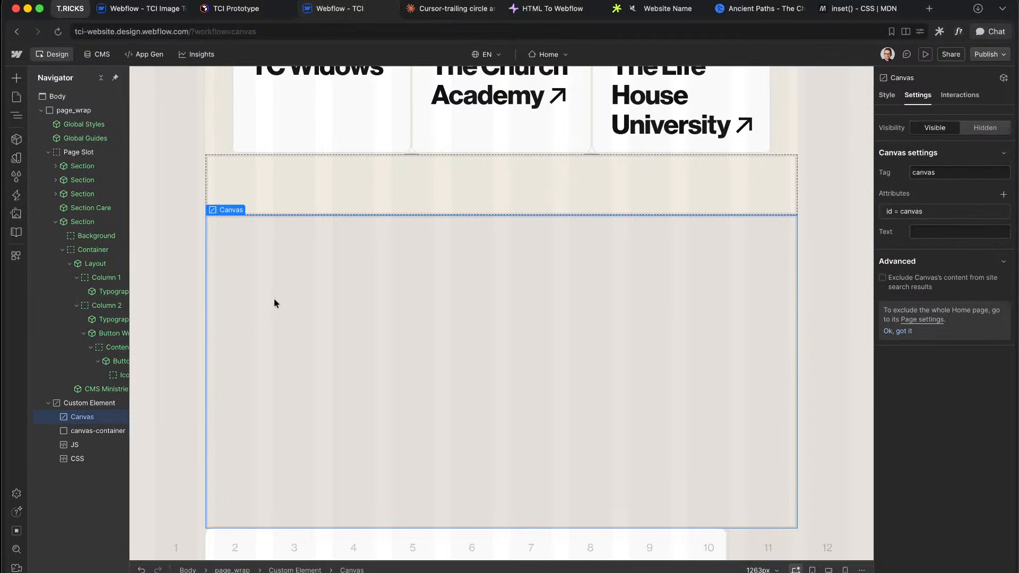
Step: Apply the ministries_canvas class to the Canvas
click(886, 95)
click(949, 133)
text(m)
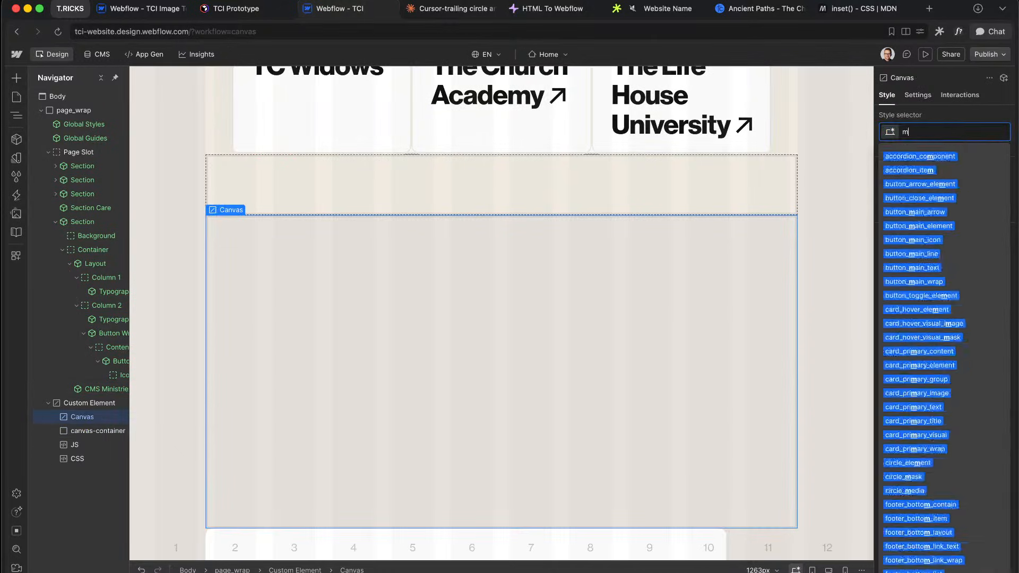
text(inist)
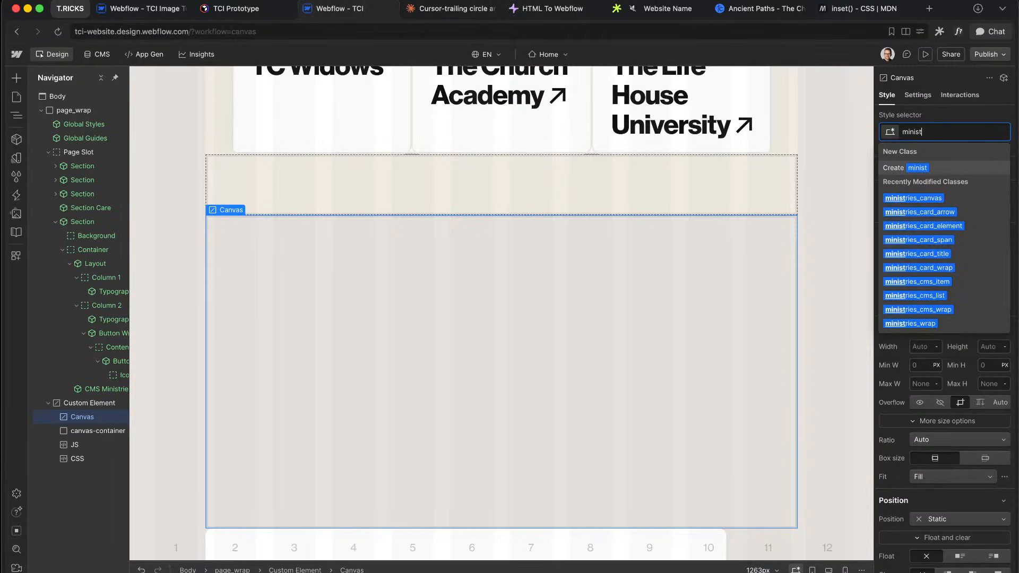
text(ries)
key(Down)
key(Return)
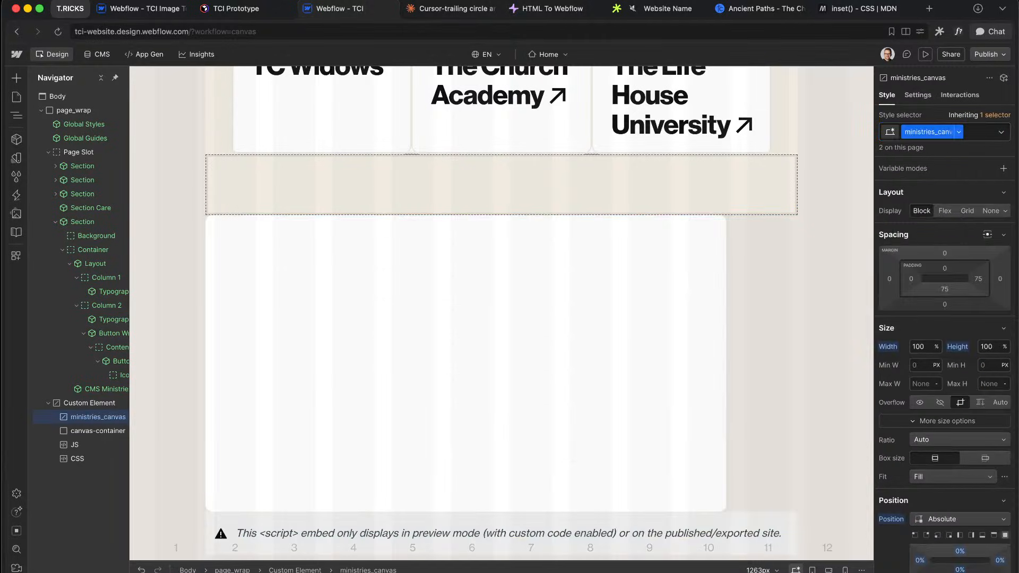
Step: Reset the canvas offsets to auto, set position Static and height about 16rem
scroll(924, 395, down, 3)
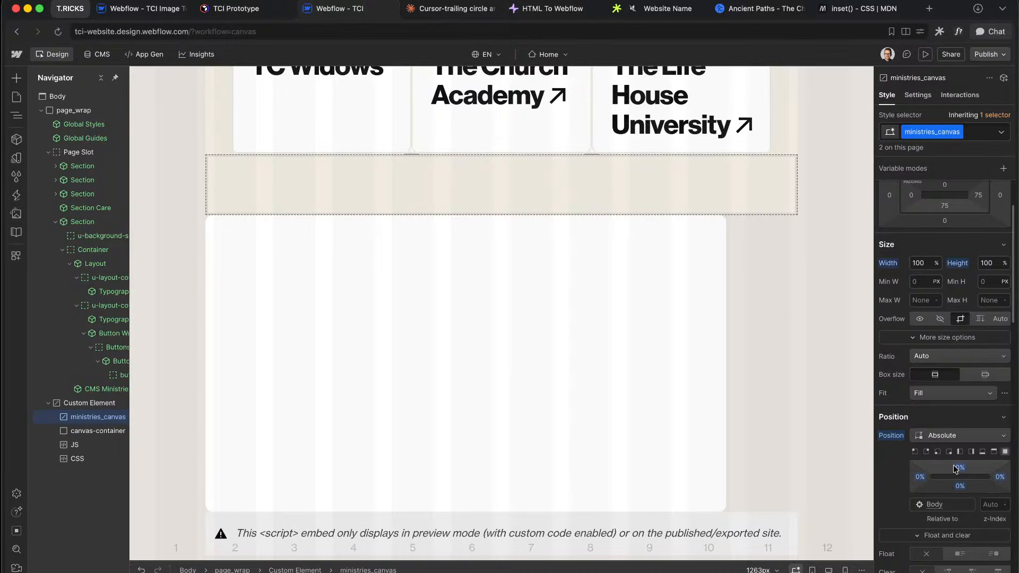
alt+click(969, 486)
alt+click(1000, 475)
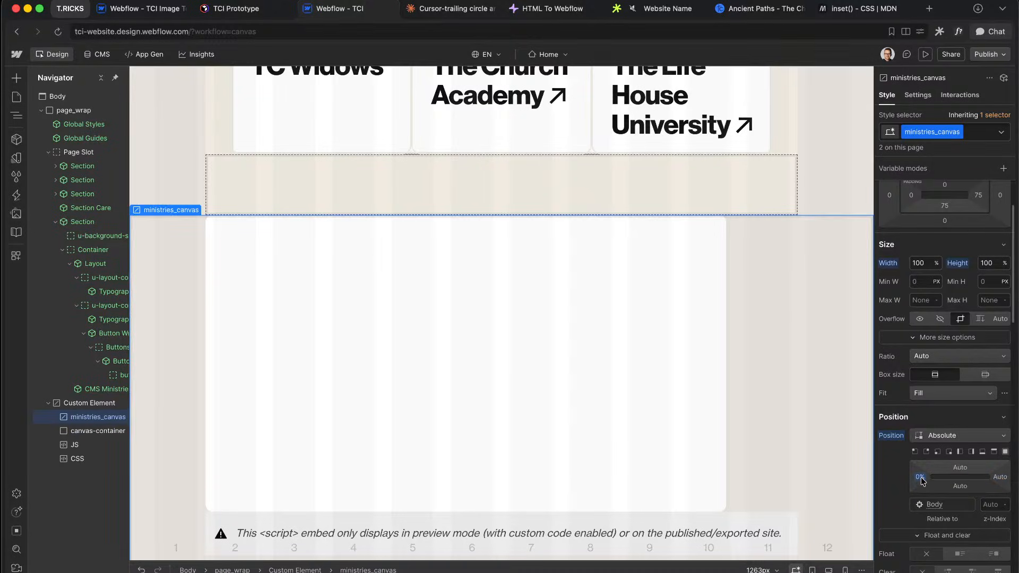
alt+click(921, 478)
right_click(894, 439)
click(906, 386)
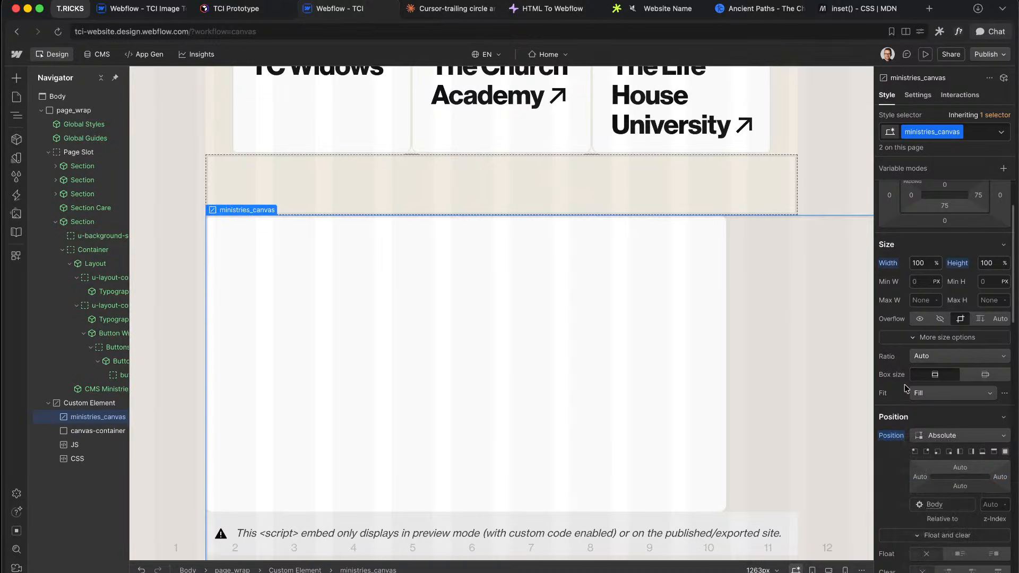
alt+click(891, 436)
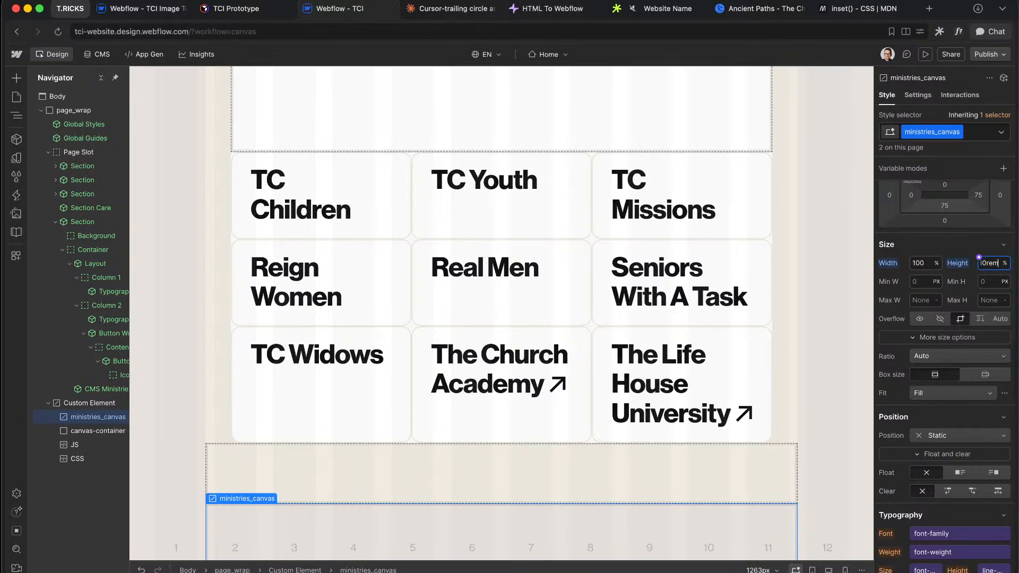
key(Return)
key(Up)
key(Up)
key(Up)
key(Up)
key(Up)
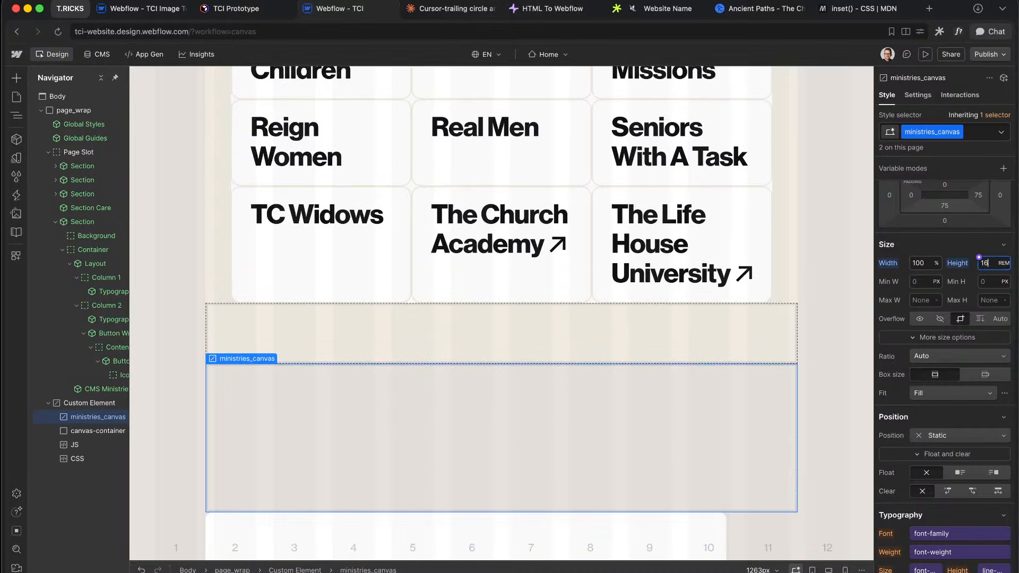
Step: Give the canvas a red #f01212 background and preview the page
scroll(949, 395, down, 10)
scroll(930, 373, up, 2)
click(917, 257)
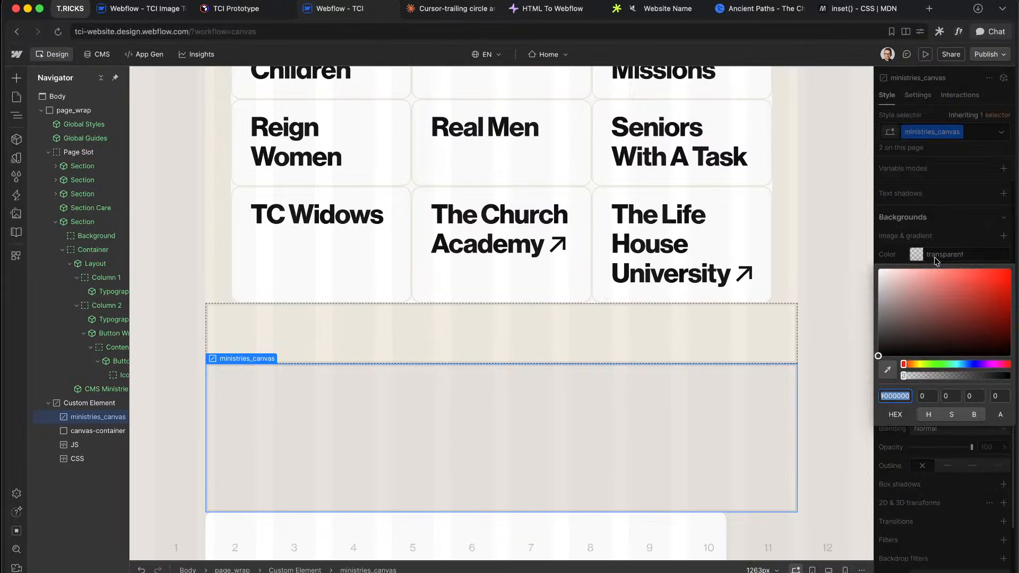
click(1001, 274)
click(981, 218)
click(926, 55)
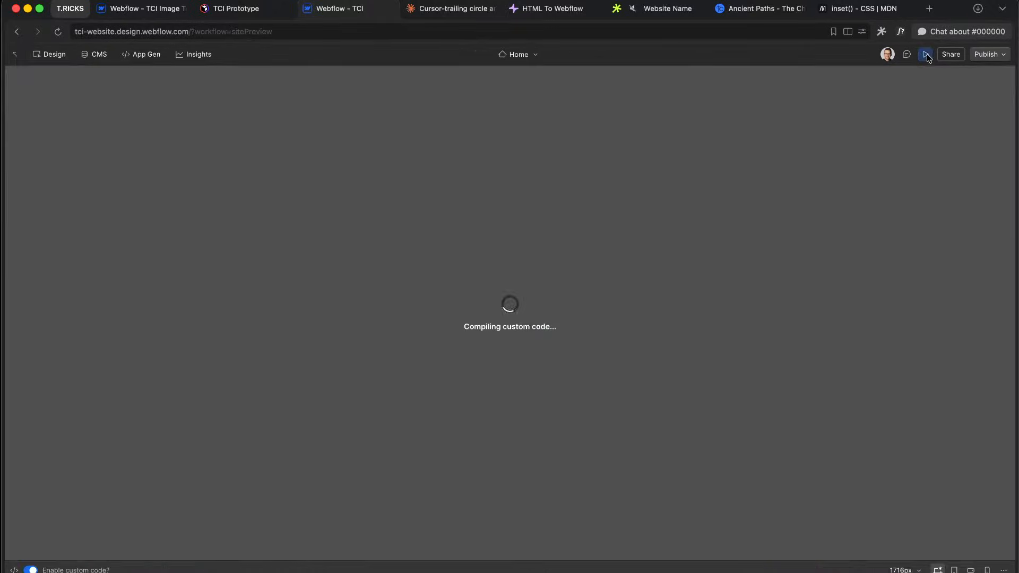
Step: Exit preview and delete the canvas-container element
scroll(729, 313, down, 2)
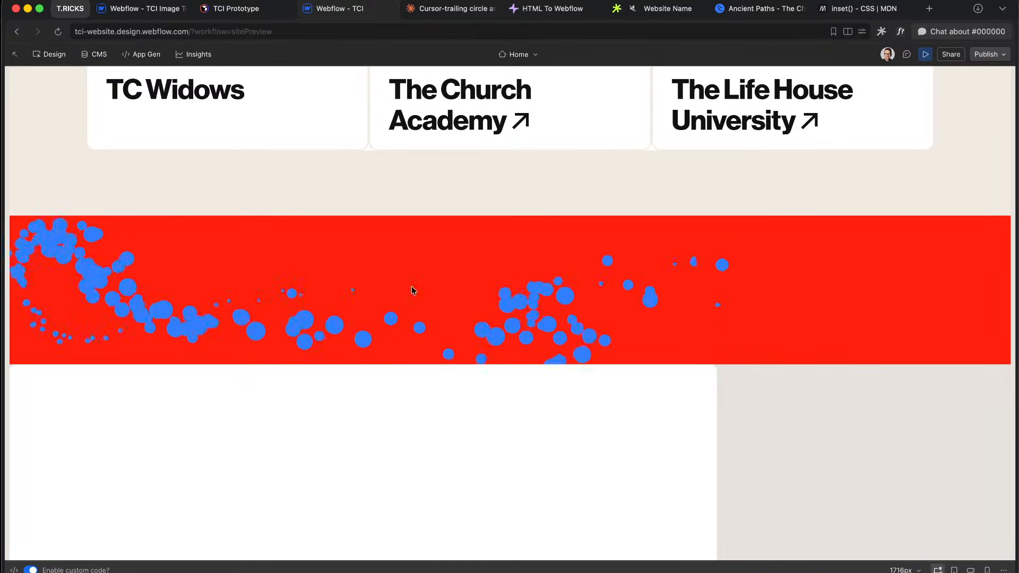
key(Escape)
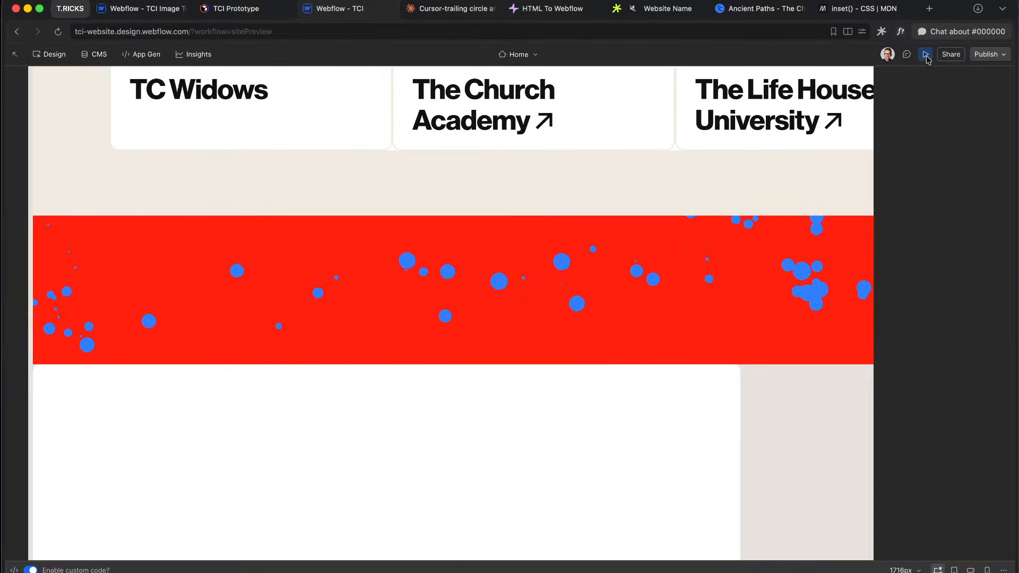
scroll(294, 450, down, 3)
click(295, 450)
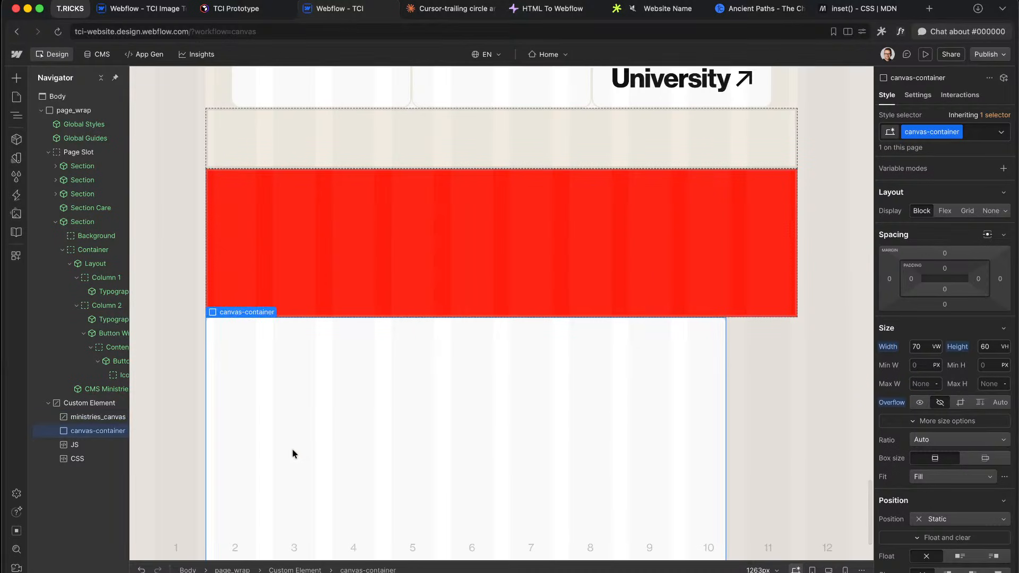
key(Delete)
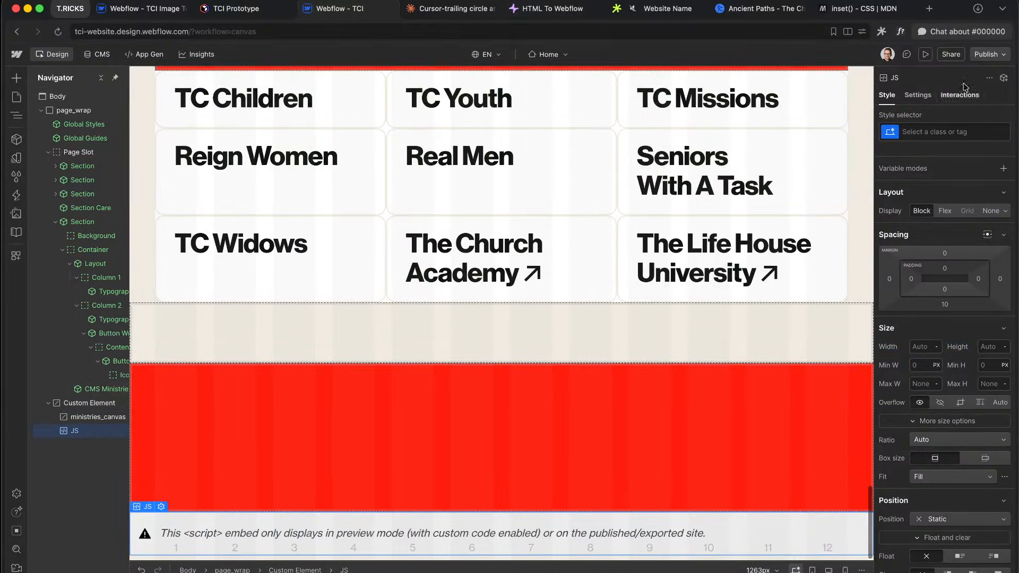
Step: Preview the dot trail, then reselect ministries_canvas and its Custom Element wrapper
click(927, 54)
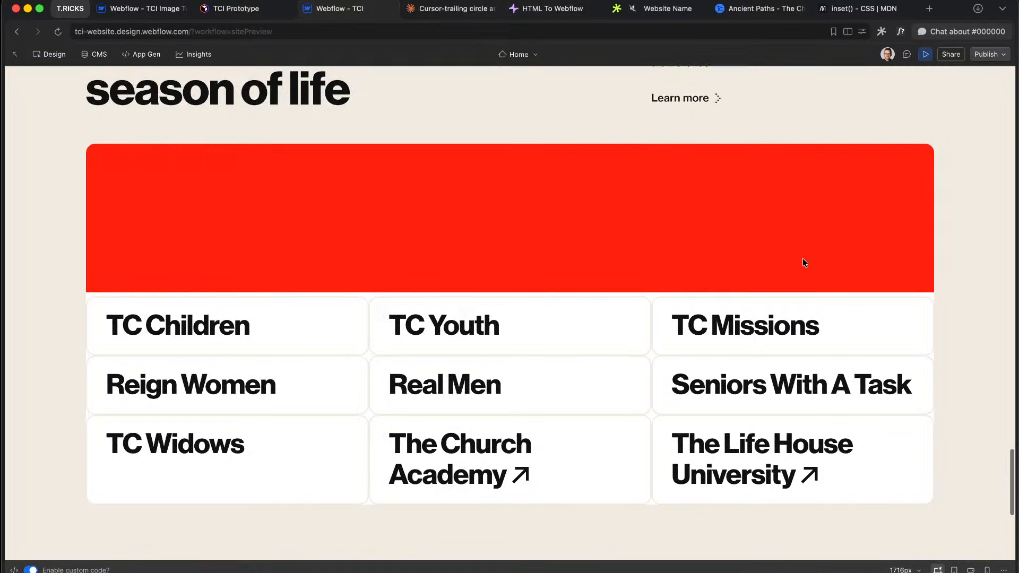
scroll(802, 258, down, 3)
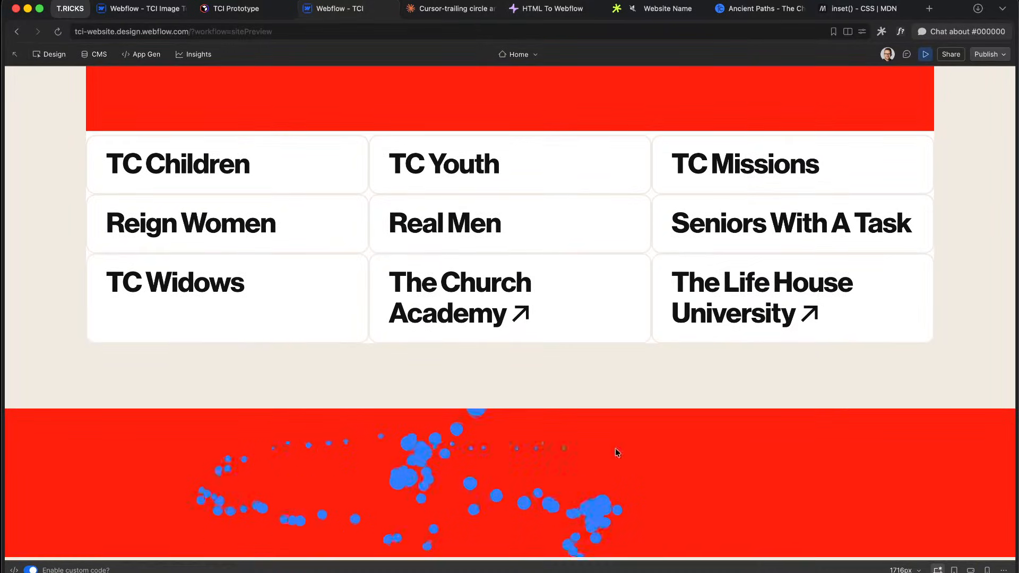
click(925, 55)
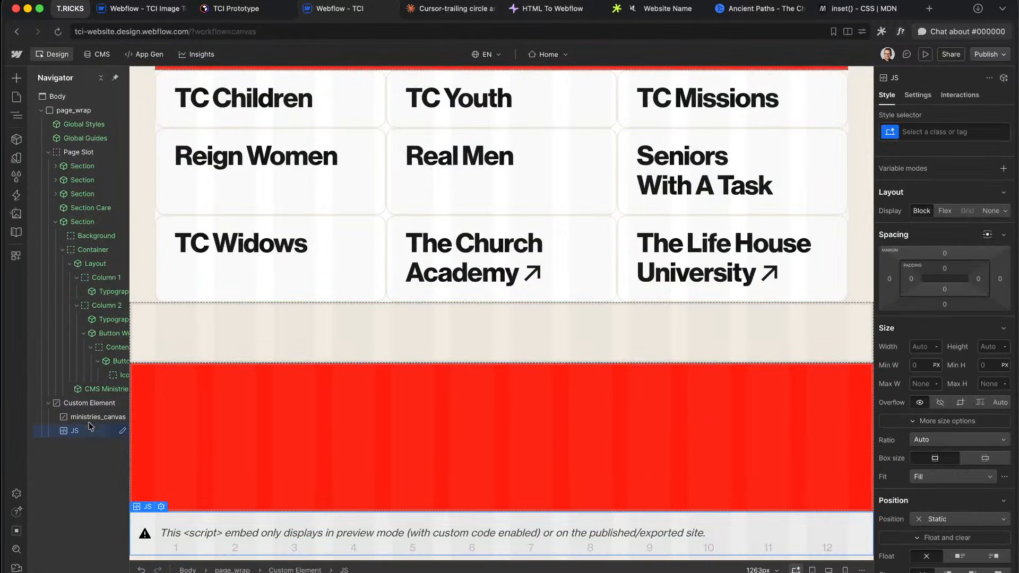
click(89, 418)
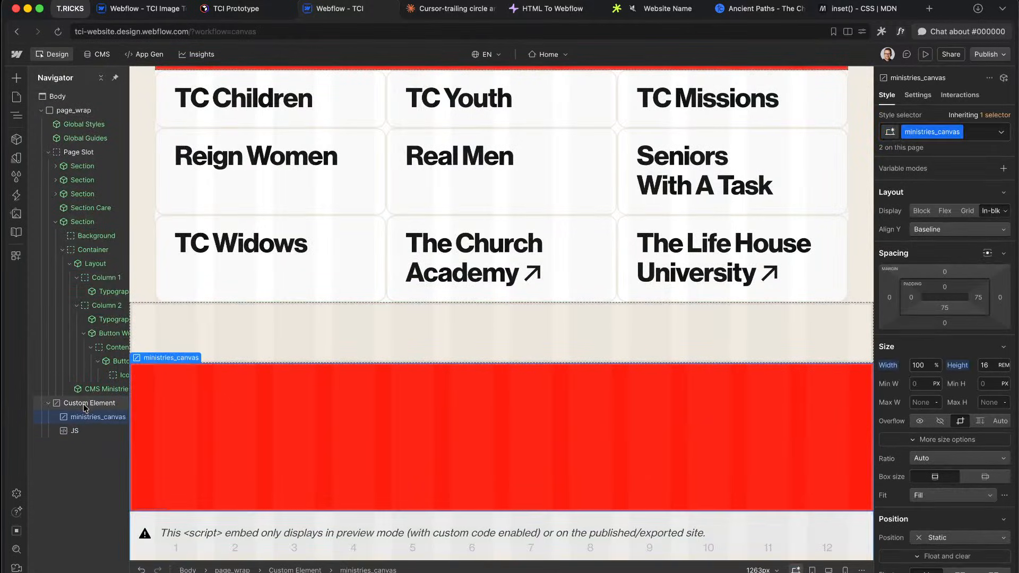
click(84, 404)
Step: Cut the Custom Element and paste it inside the CMS Ministries component
key(Delete)
click(232, 132)
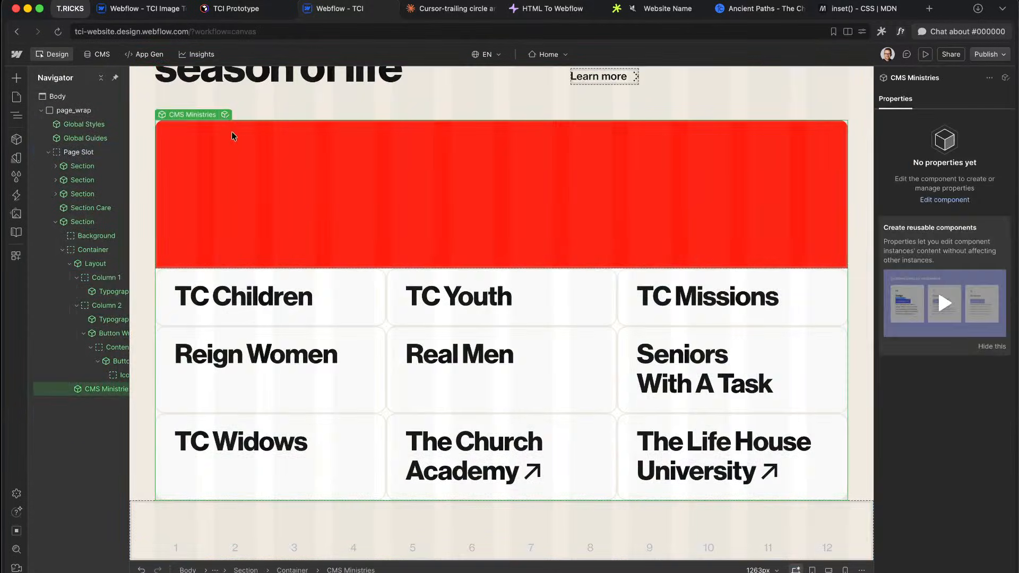
click(224, 114)
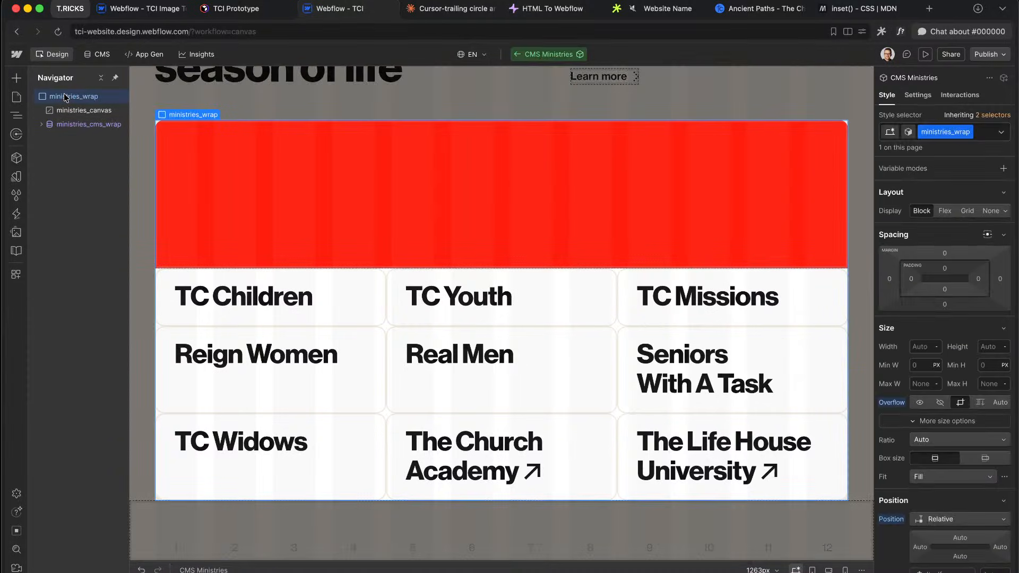
key(super+z)
Step: Move ministries_canvas and the JS embed above ministries_cms_wrap and delete the empty Custom Element
drag(83, 157, 88, 122)
click(81, 154)
drag(81, 162, 74, 126)
click(80, 153)
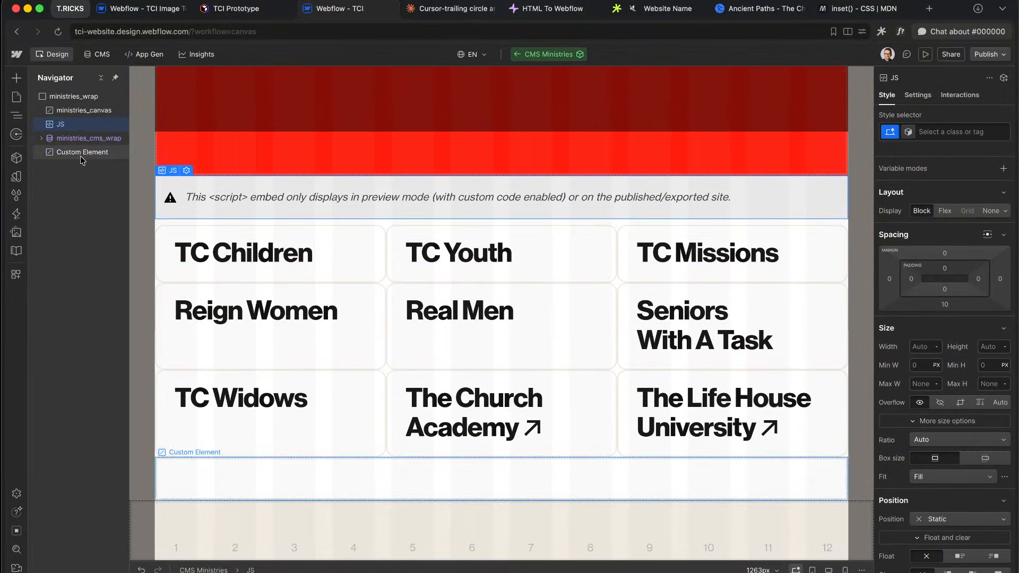
key(Delete)
Step: Check the canvas attributes and give the JS embed the u-embed-js class
click(101, 112)
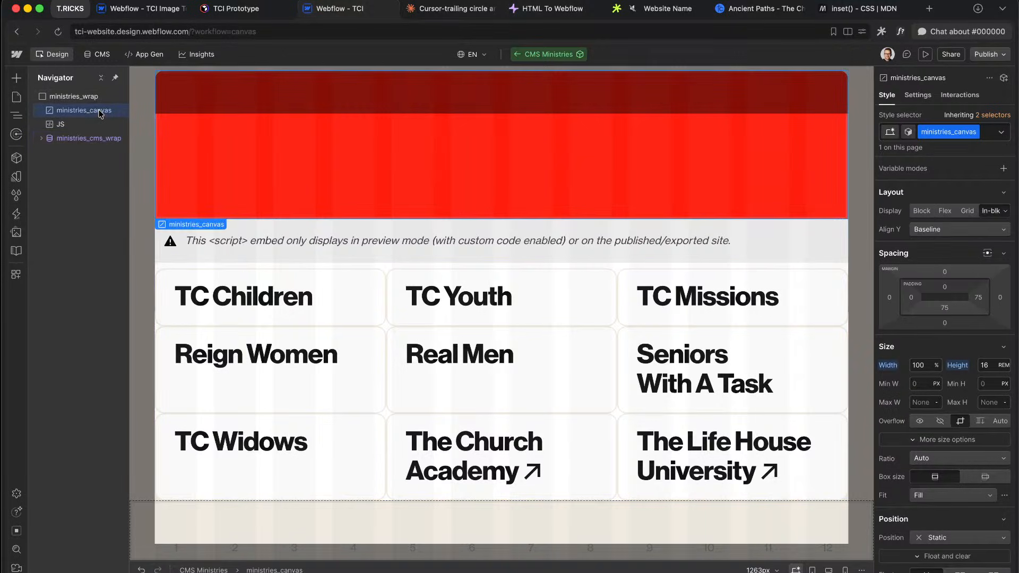
click(919, 96)
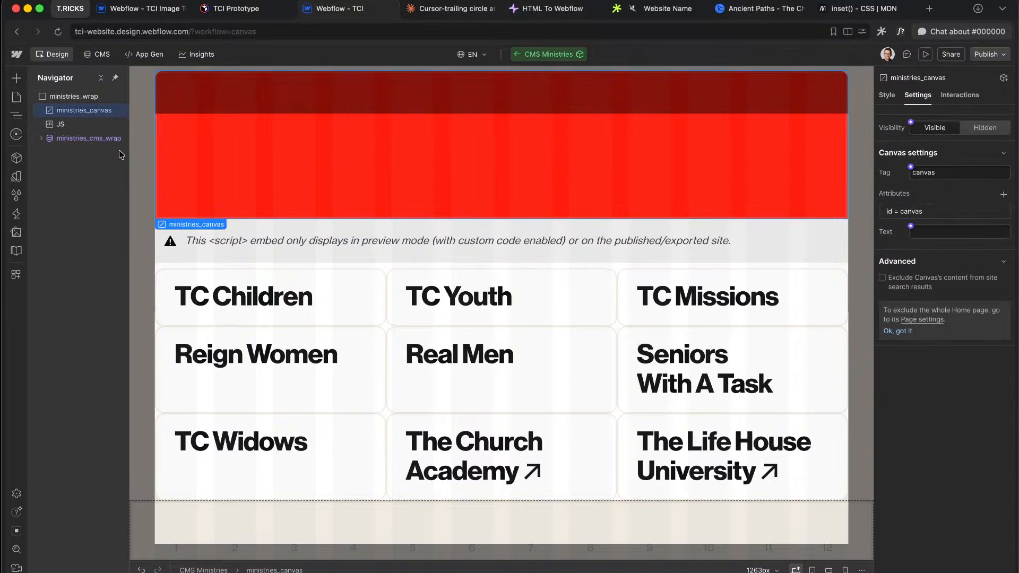
click(85, 128)
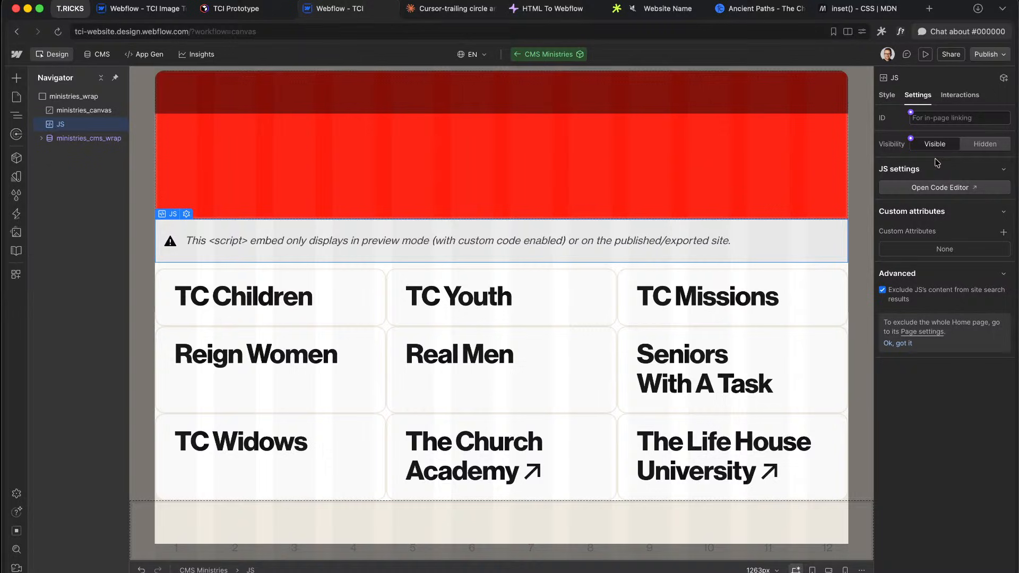
click(887, 96)
click(956, 133)
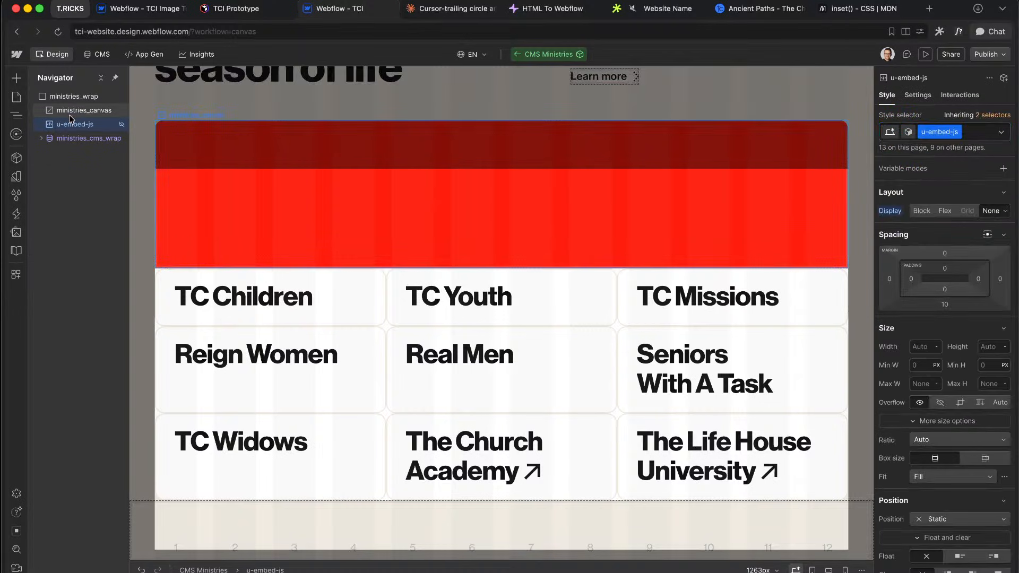
click(74, 115)
Step: Make ministries_canvas absolute with the full preset and 100% height, then preview
scroll(895, 367, down, 10)
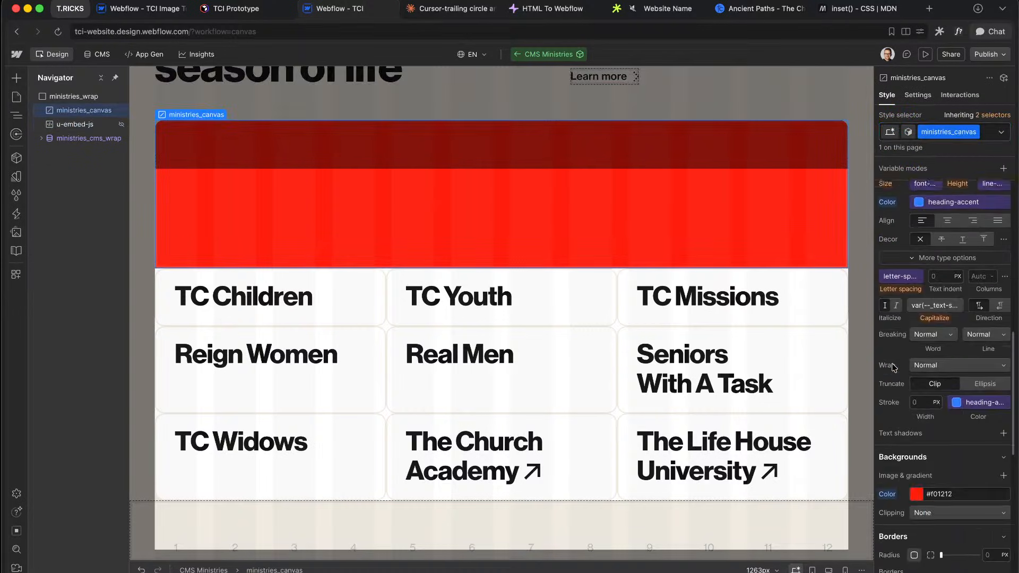
scroll(895, 368, down, 3)
scroll(956, 371, up, 14)
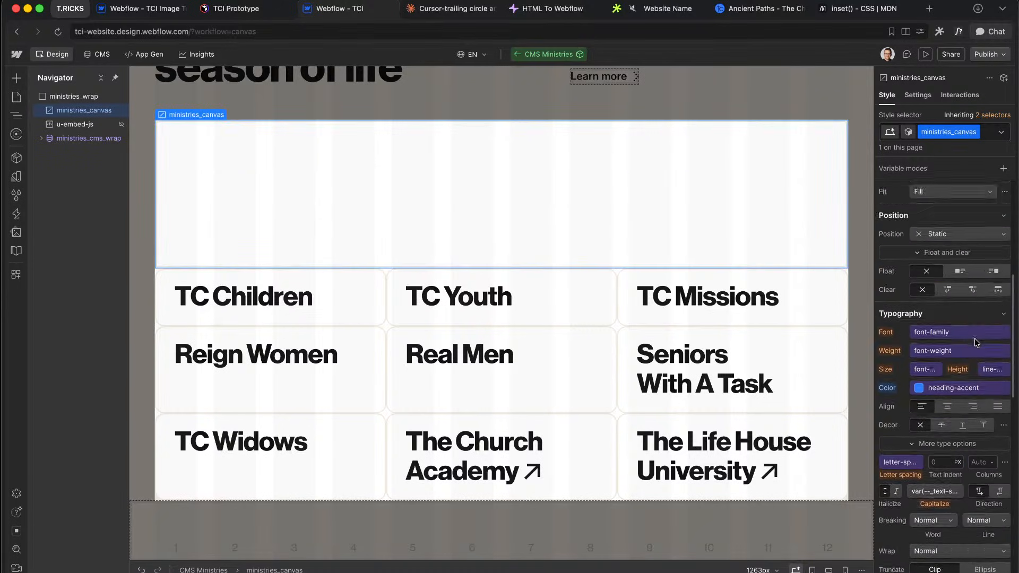
click(954, 330)
click(973, 359)
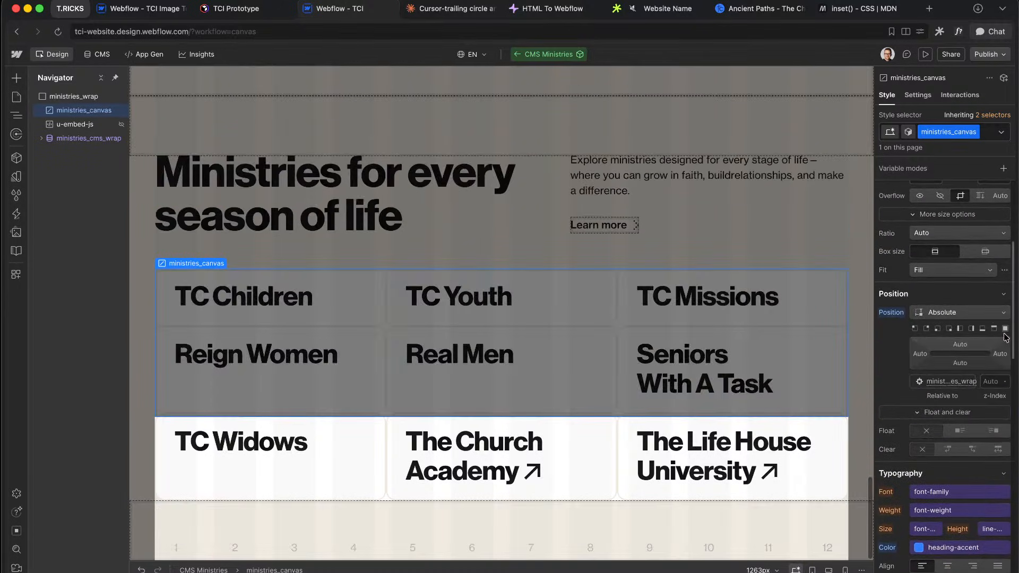
click(1005, 329)
scroll(992, 298, up, 5)
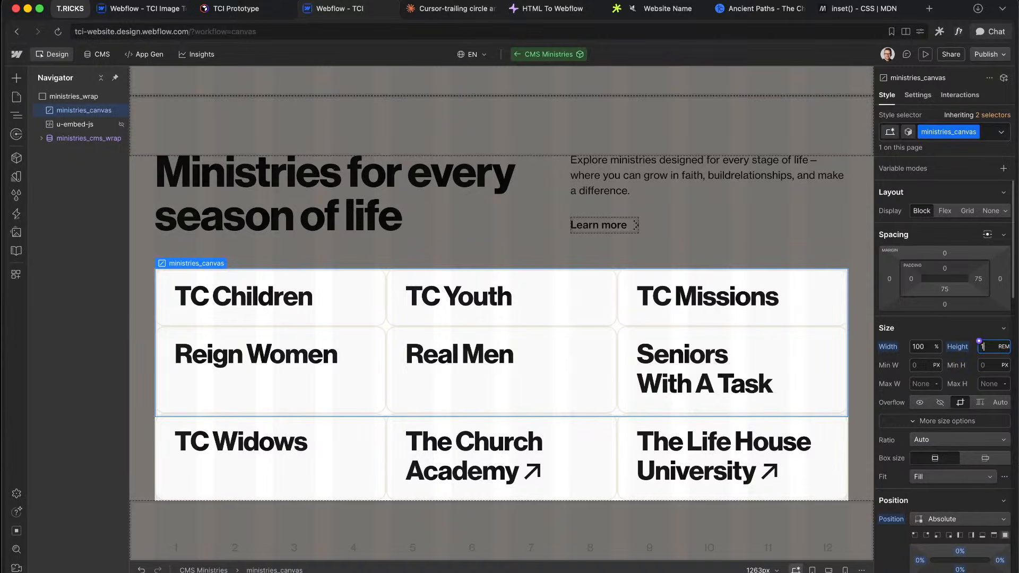
text(%)
key(Return)
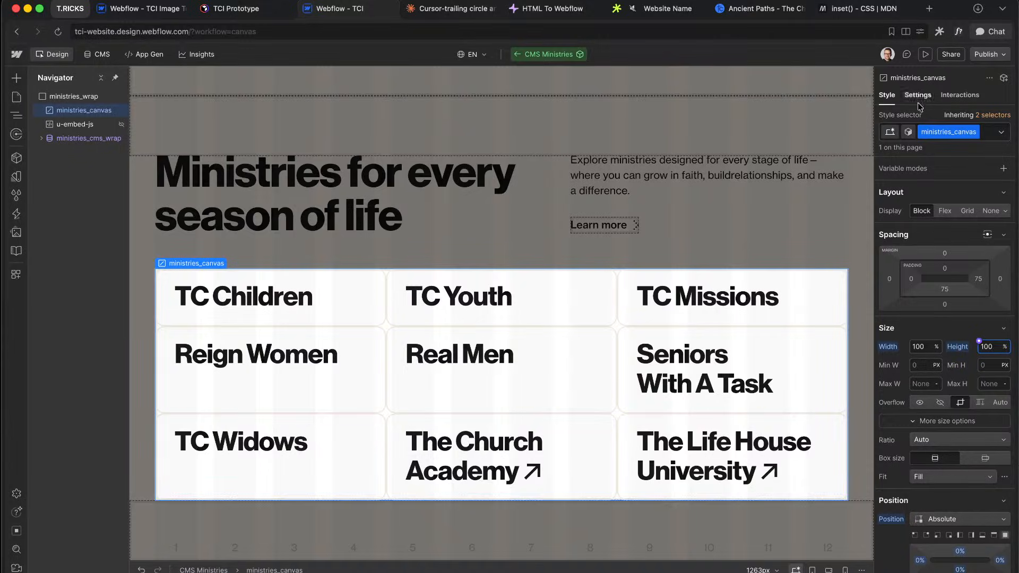
click(927, 55)
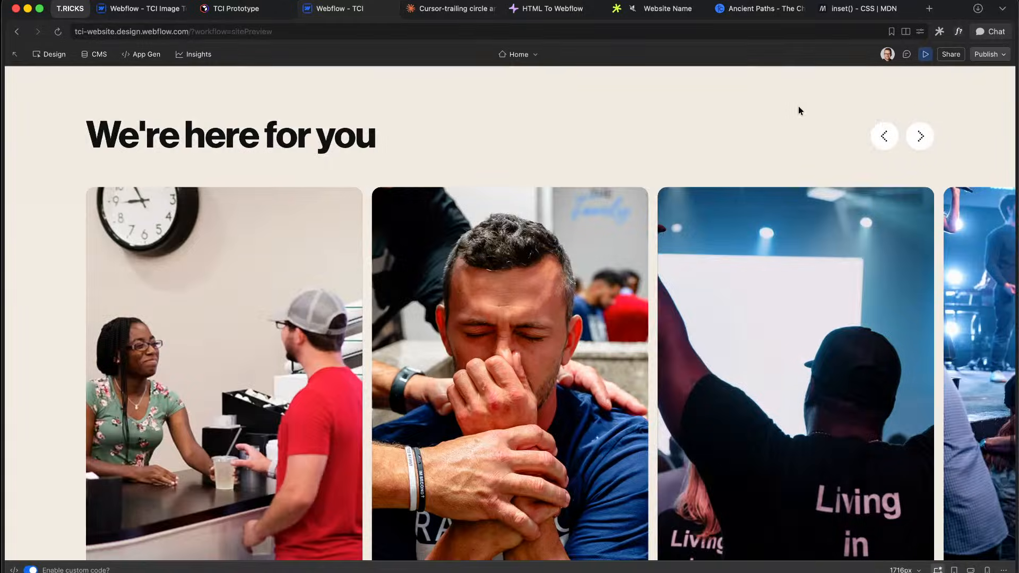
scroll(644, 308, down, 10)
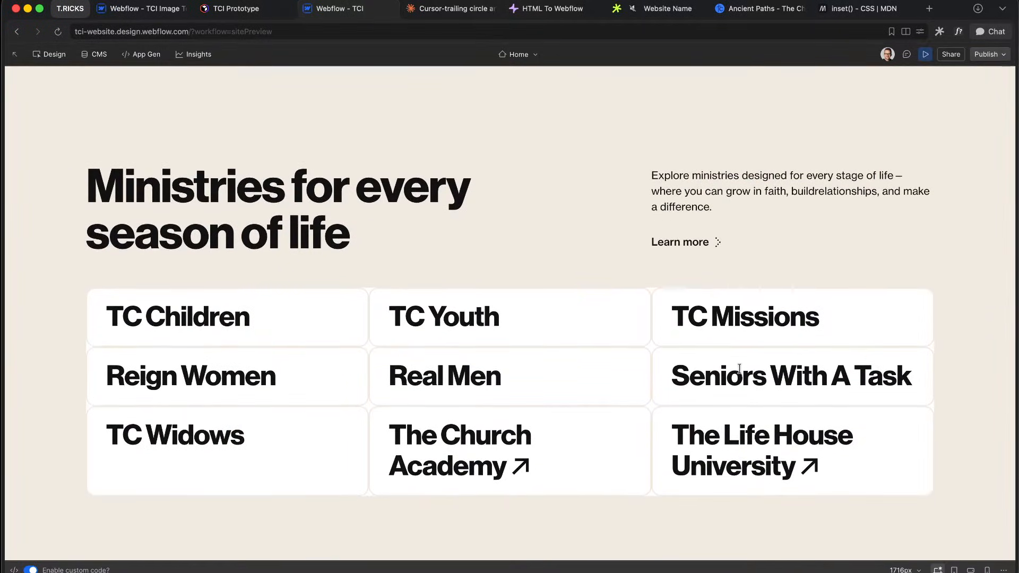
click(925, 55)
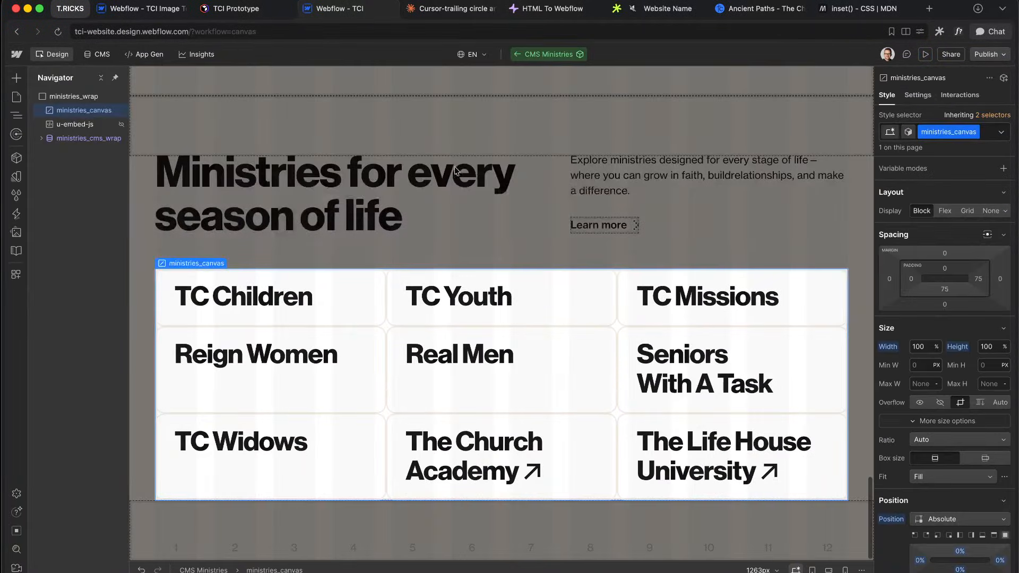
Step: Set the canvas z-index to 10 with a red #d63e3e background and preview it
scroll(942, 385, down, 1)
click(986, 309)
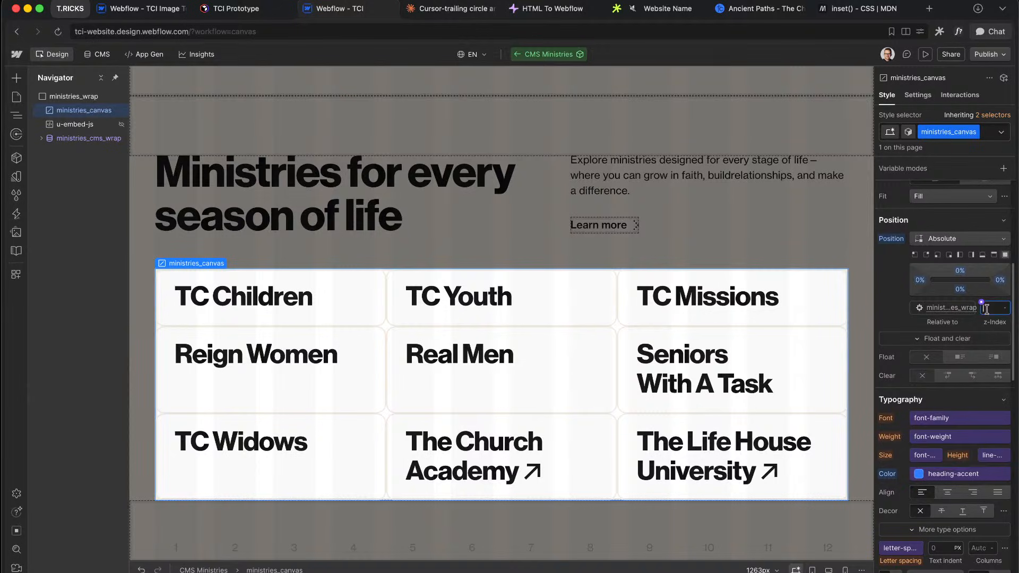
text(10)
key(Return)
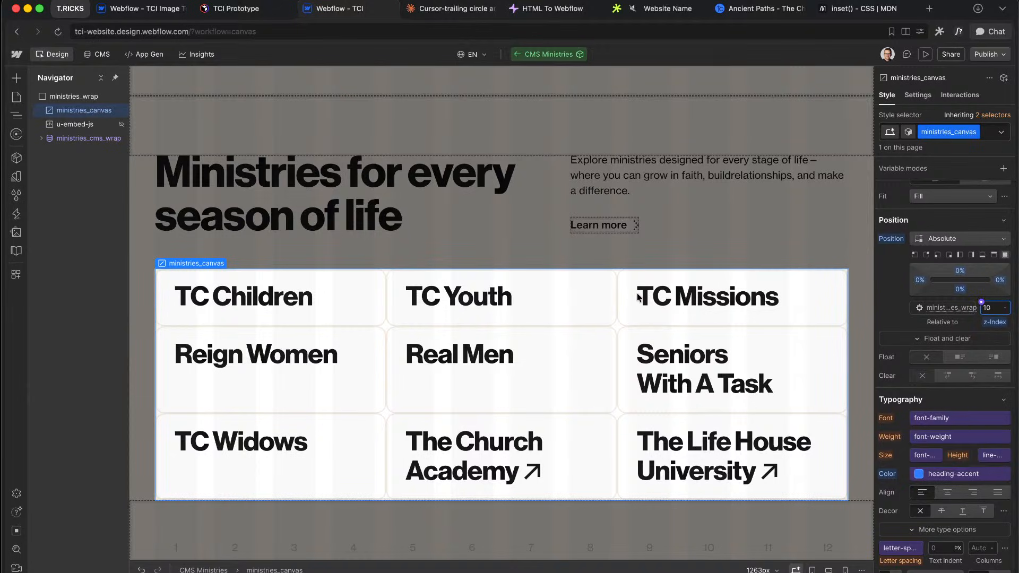
scroll(970, 402, down, 5)
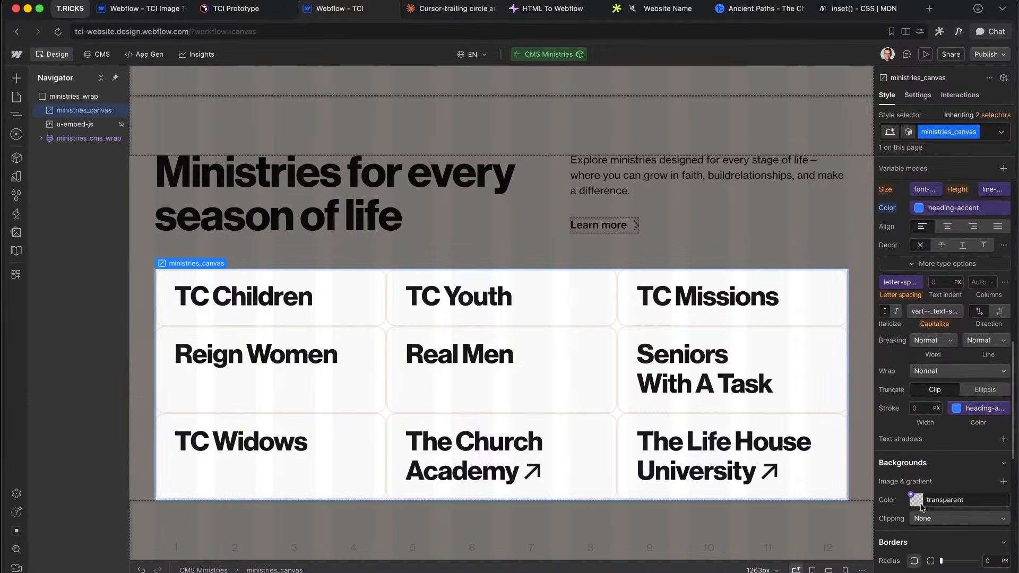
click(916, 500)
drag(958, 365, 974, 345)
click(951, 286)
click(926, 54)
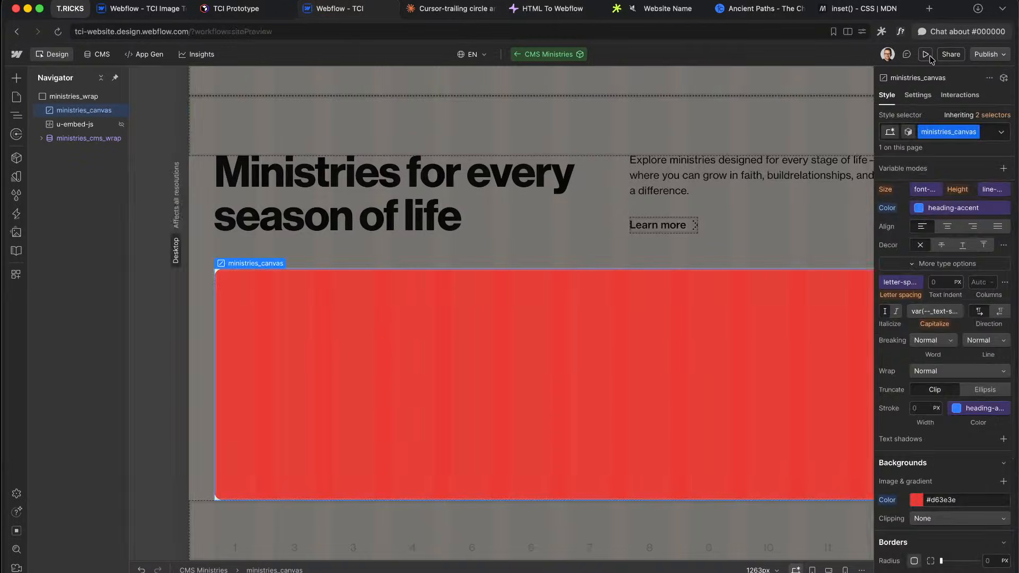
scroll(628, 176, down, 10)
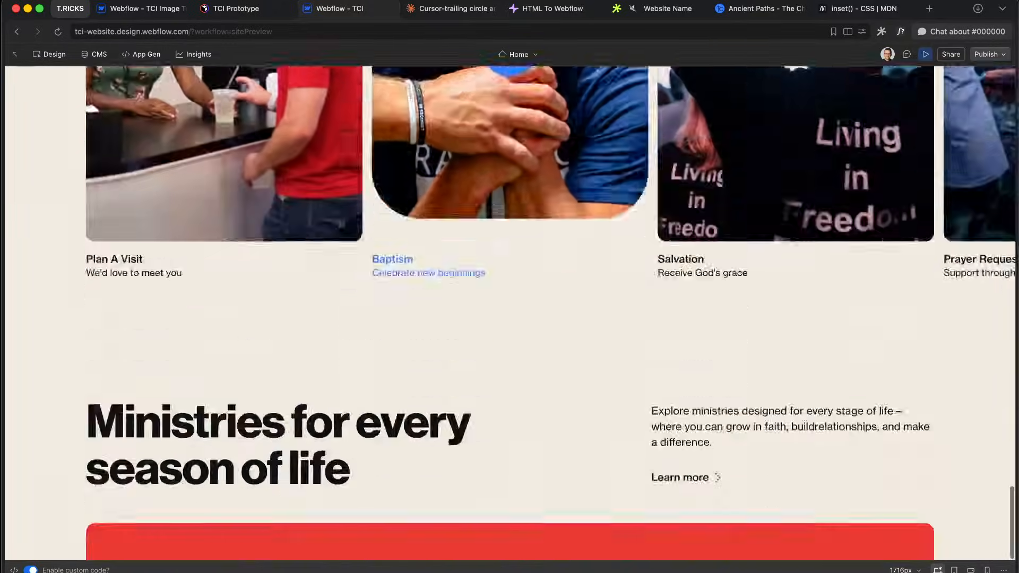
click(926, 54)
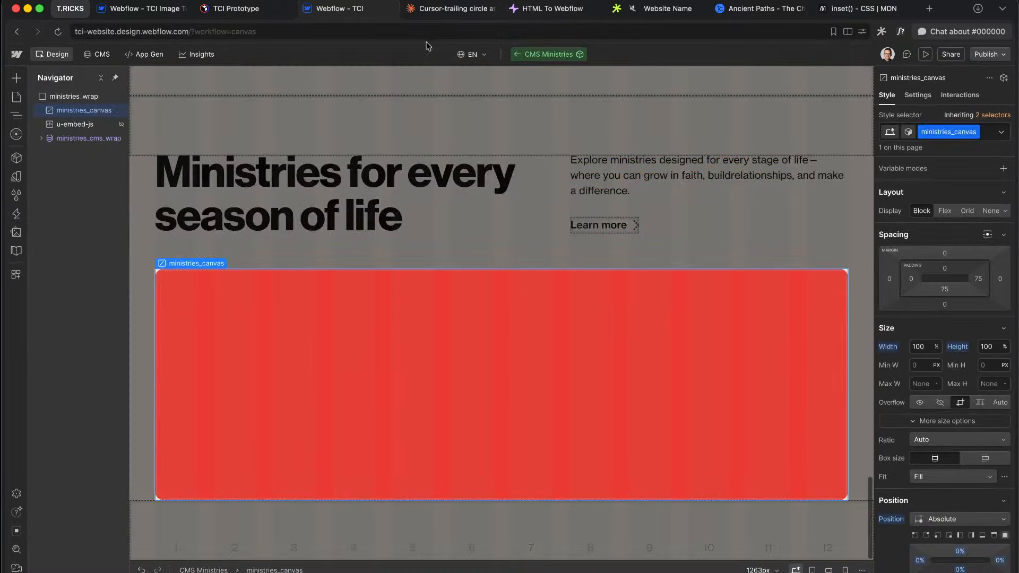
click(451, 9)
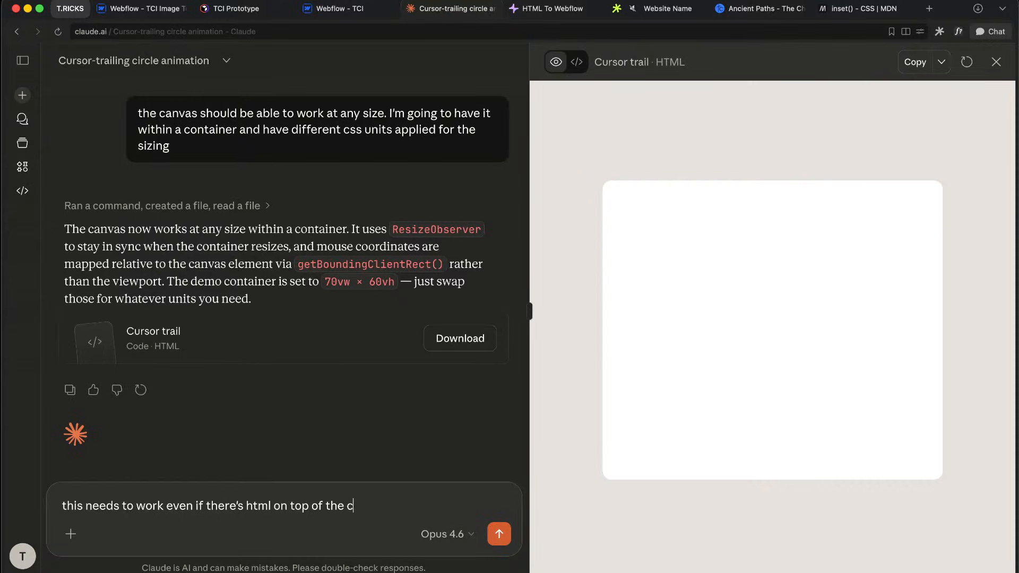
Step: Send Claude the HTML-over-canvas request and convert the copied script in HTML To Webflow
key(Return)
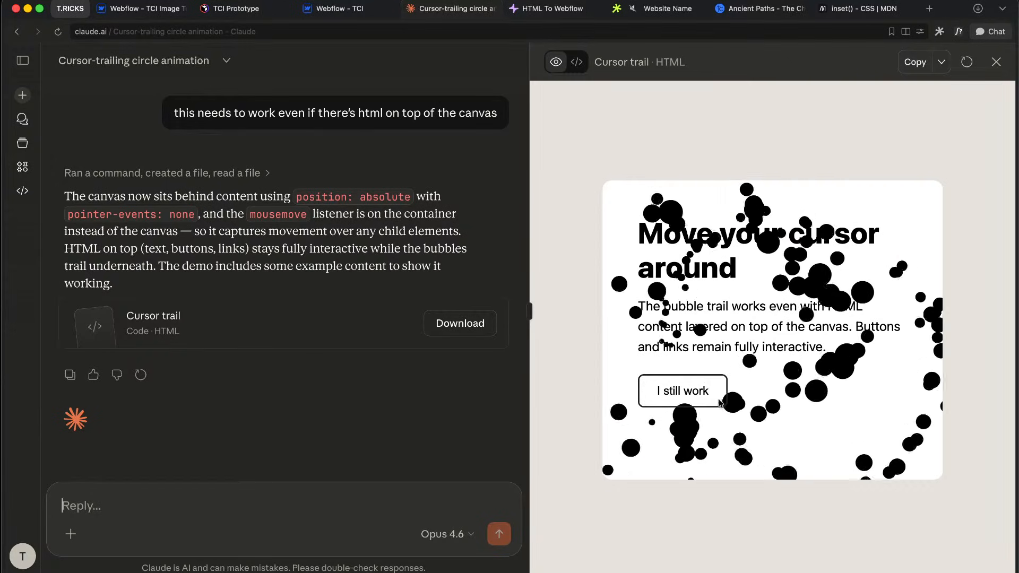
click(914, 62)
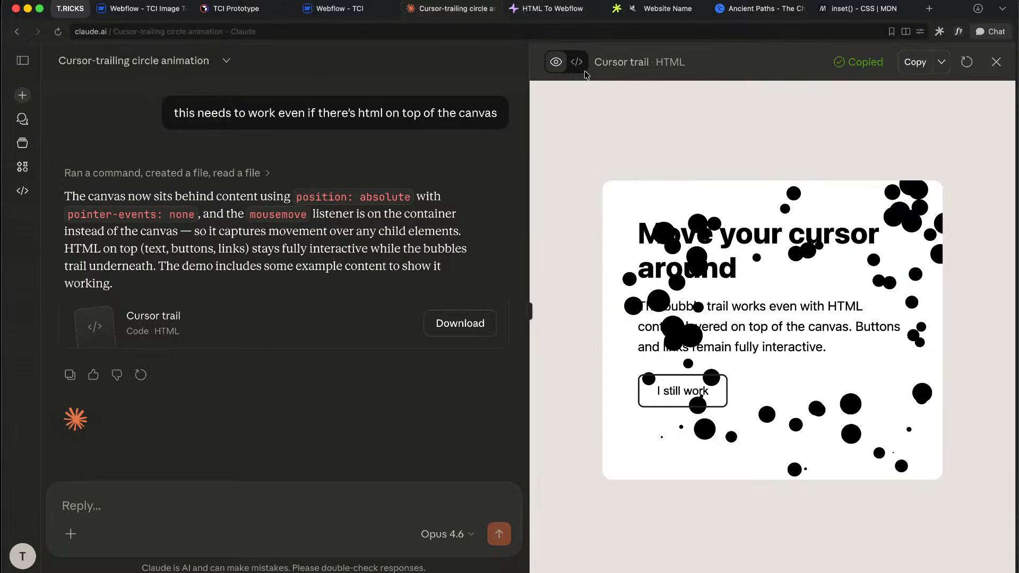
click(556, 13)
key(super+r)
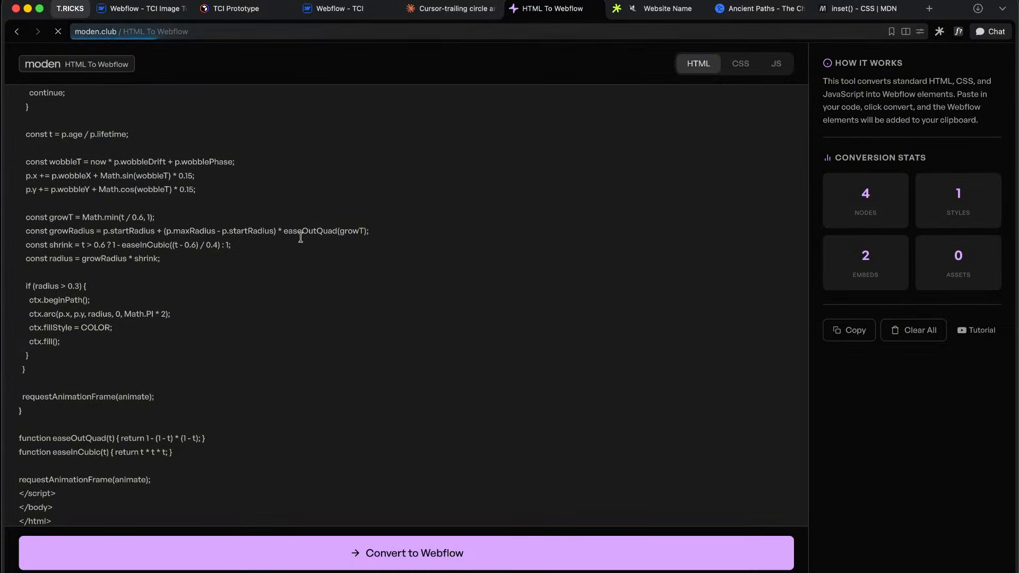
key(super+v)
click(292, 558)
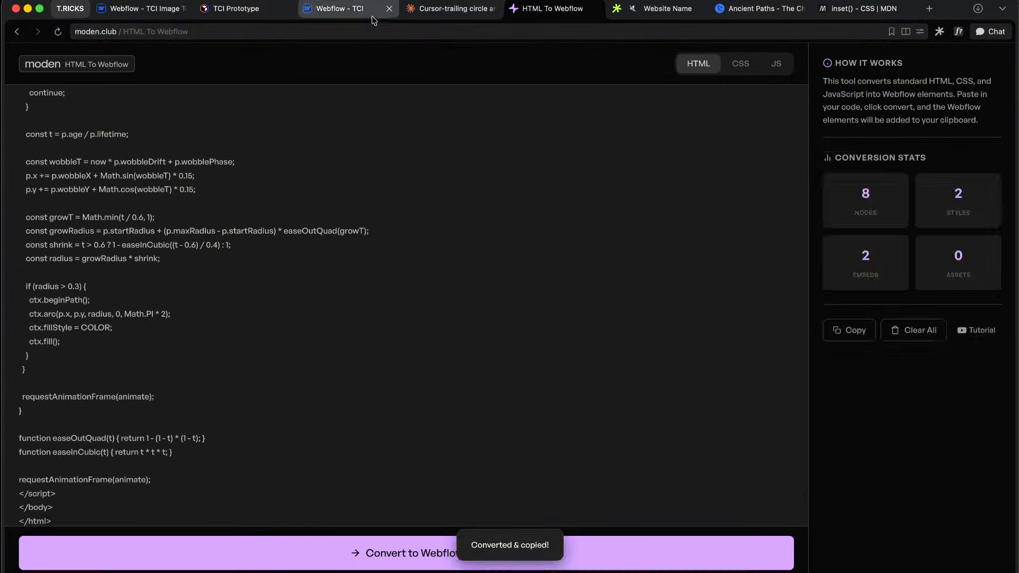
click(348, 14)
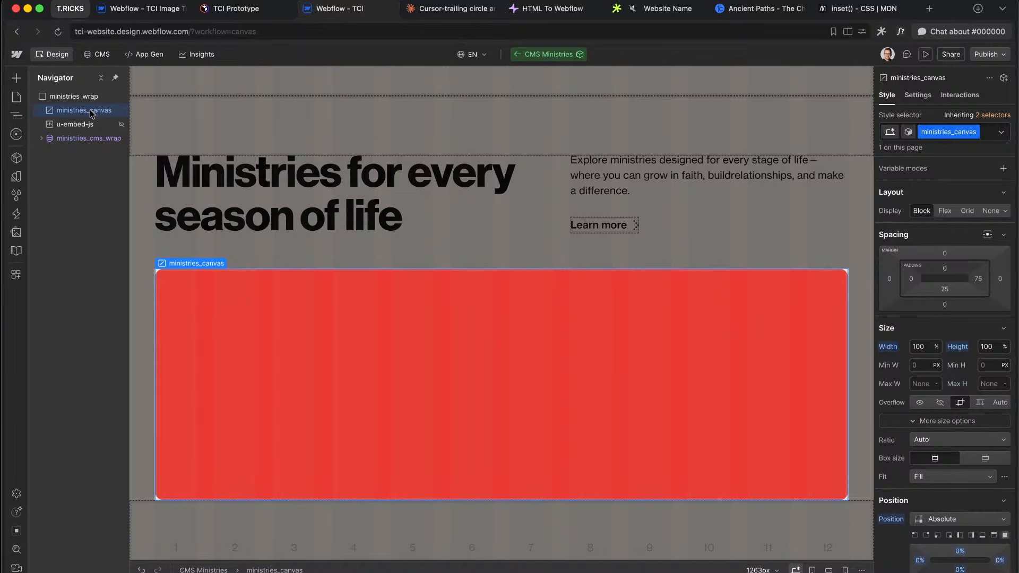
Step: Leave the component and paste the converted cursor-trail element into page_wrap
double_click(236, 175)
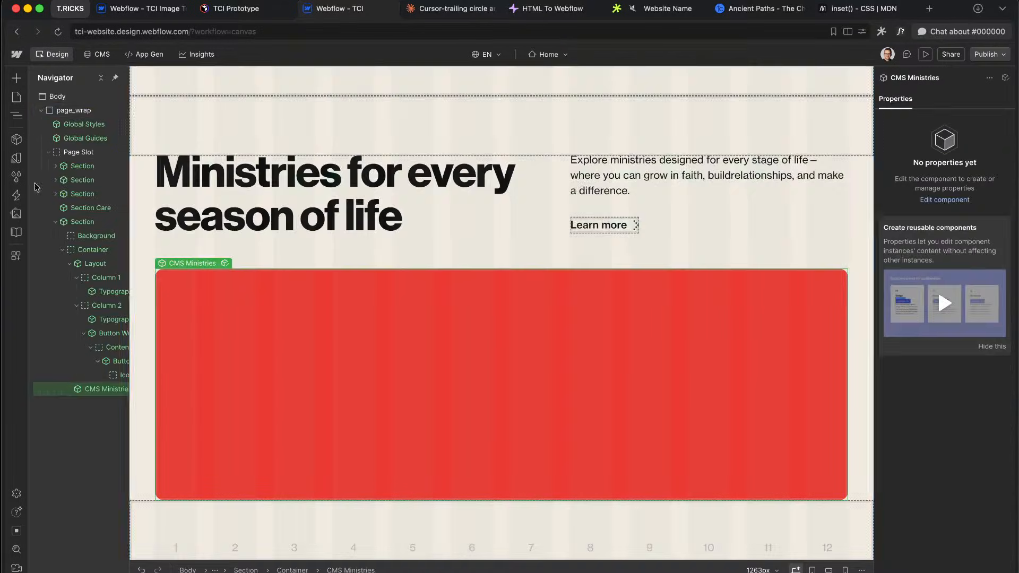
click(49, 152)
click(75, 111)
key(super+v)
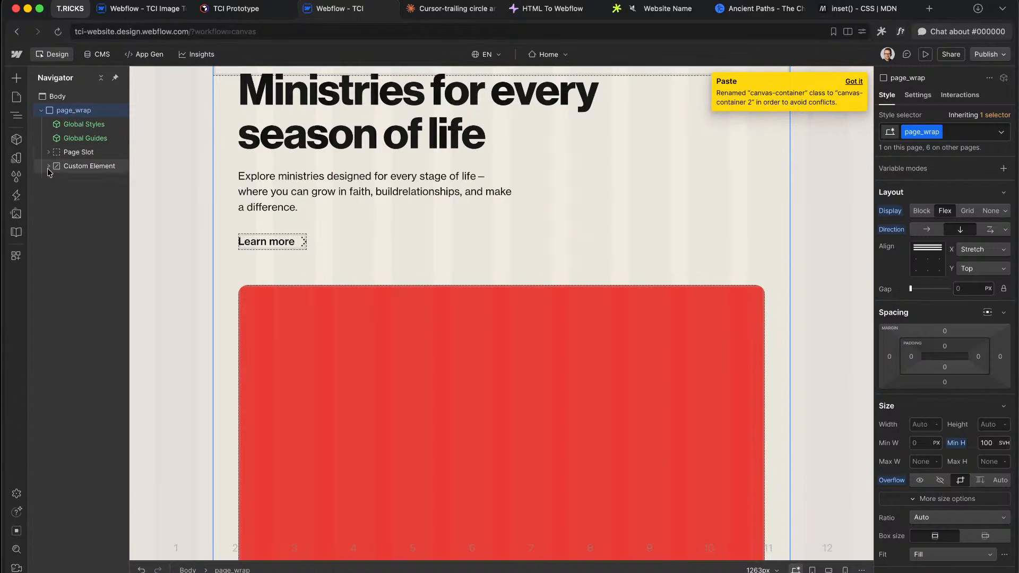
Step: Select all of the pasted JS embed's script, then delete the pasted Custom Element
click(55, 180)
click(82, 194)
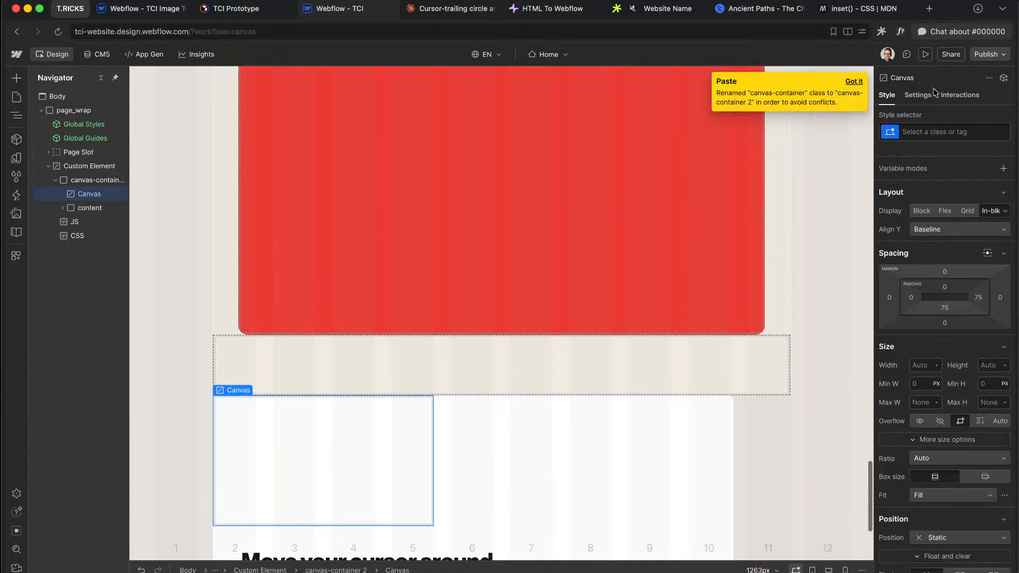
click(915, 93)
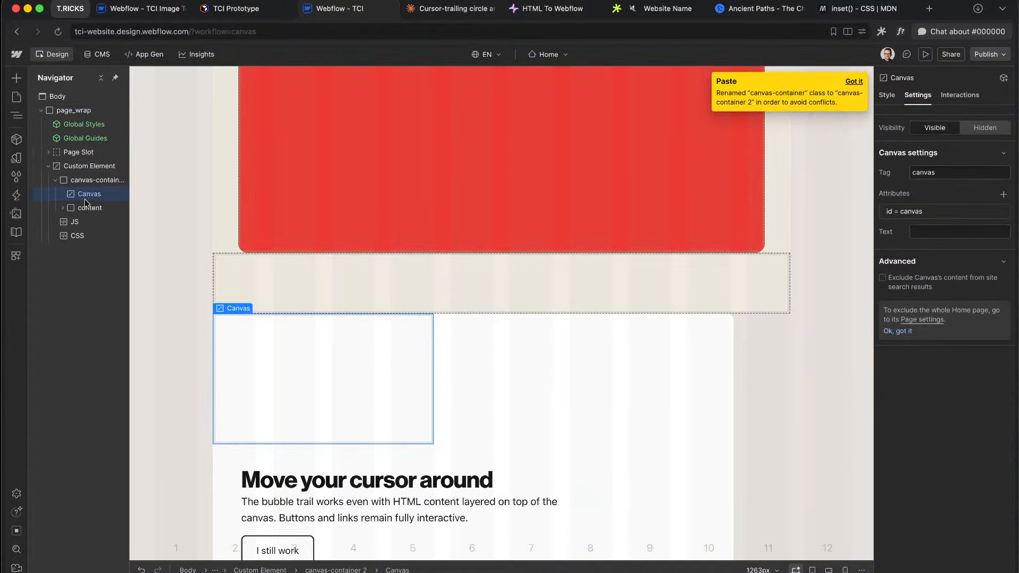
double_click(94, 226)
key(super+a)
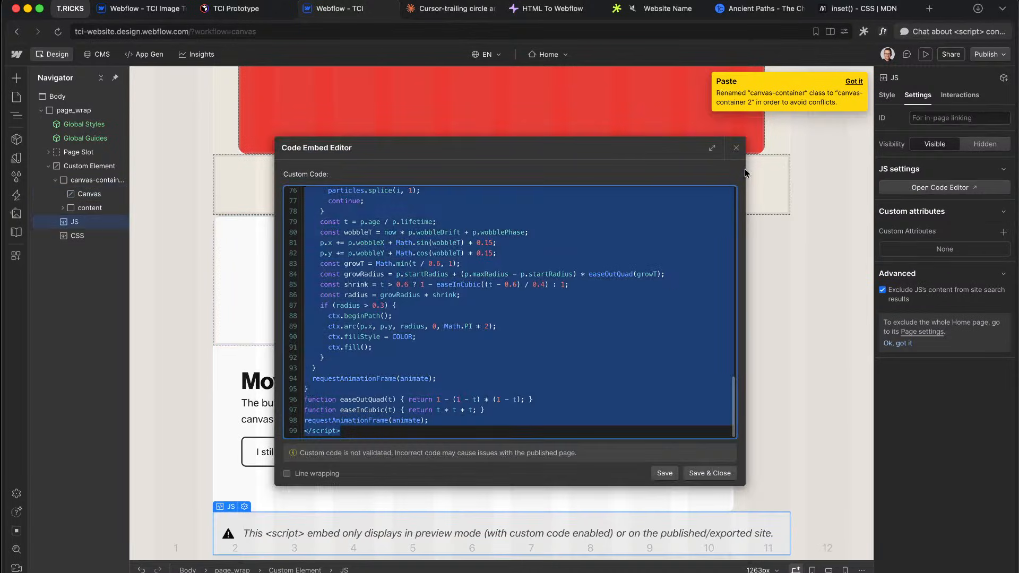
click(737, 150)
click(89, 166)
key(Delete)
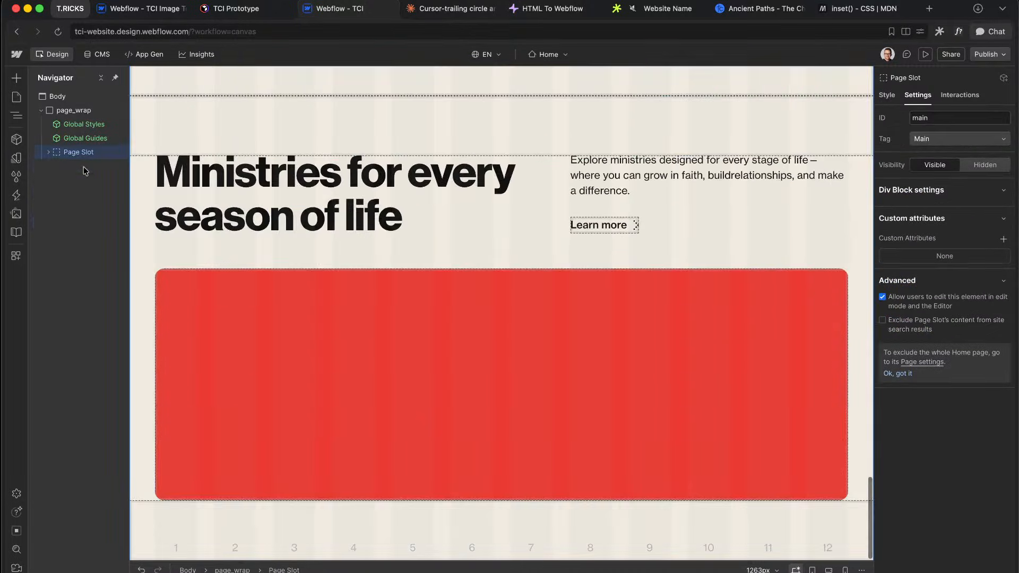
Step: Enter CMS Ministries and save and close the u-embed-js script editor
double_click(354, 322)
double_click(77, 124)
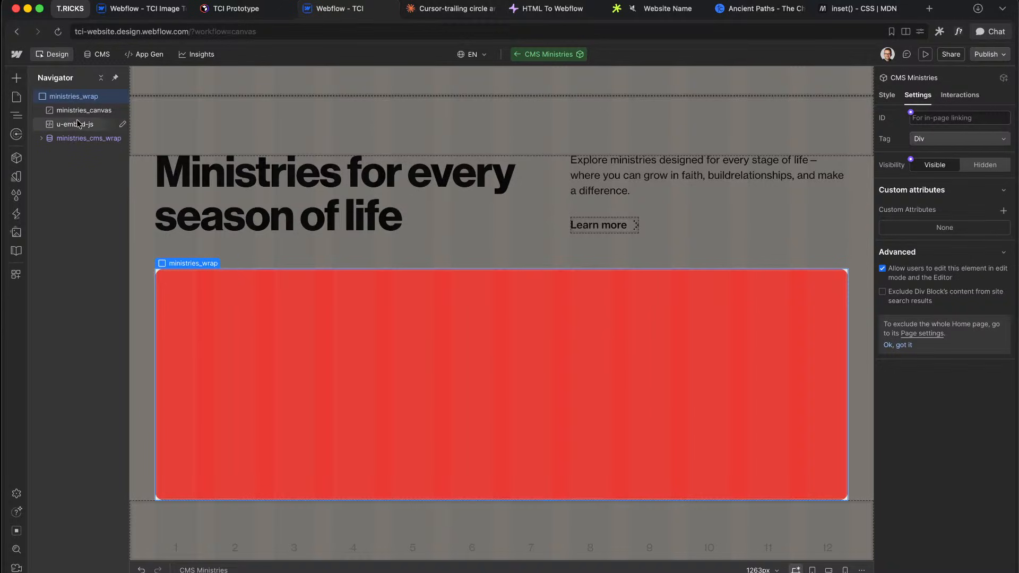
click(709, 474)
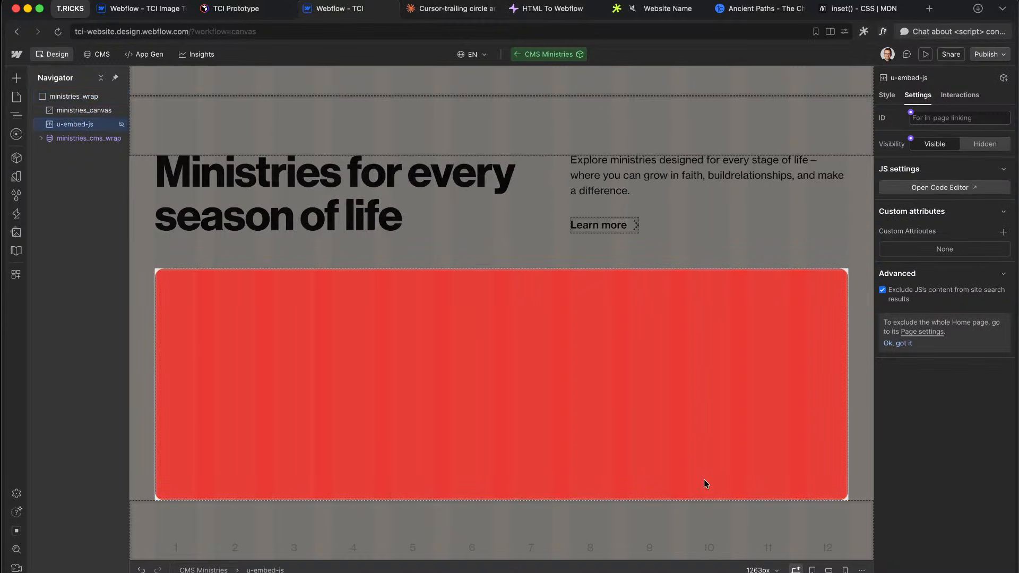
Step: Clear the canvas's red background, set its z-index to Auto, and check in preview
click(60, 109)
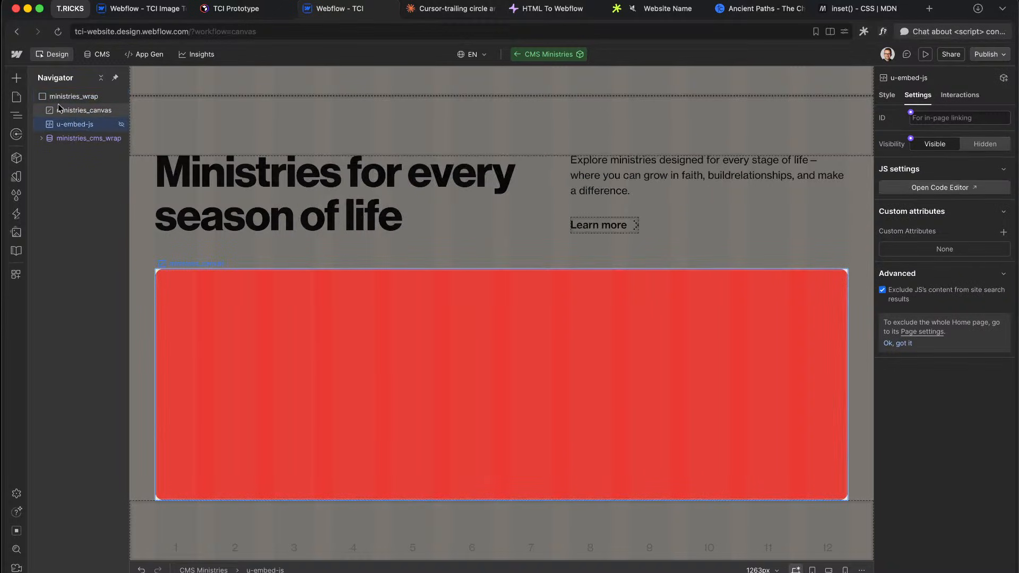
click(887, 99)
scroll(948, 392, down, 15)
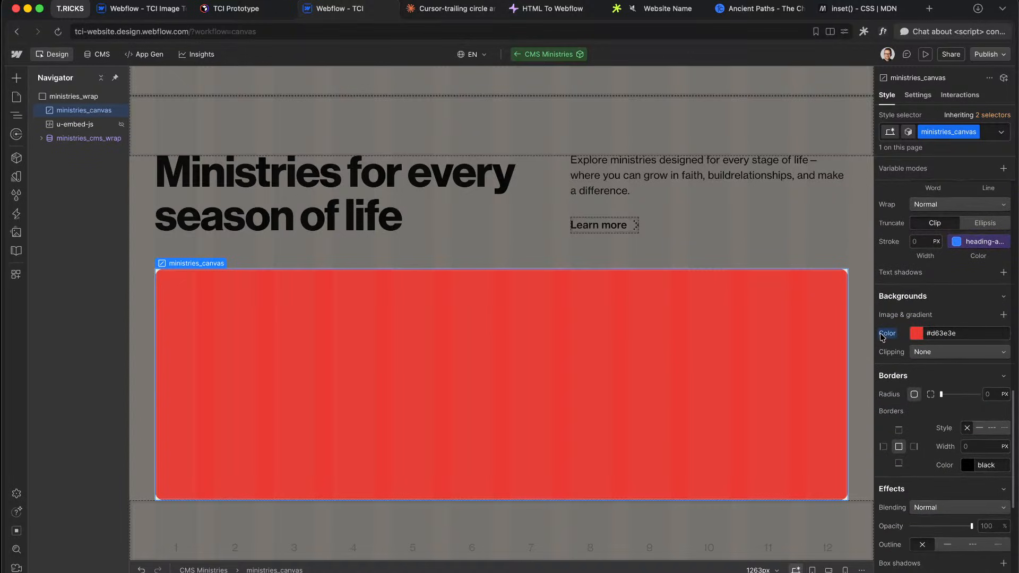
alt+click(882, 334)
scroll(956, 345, up, 5)
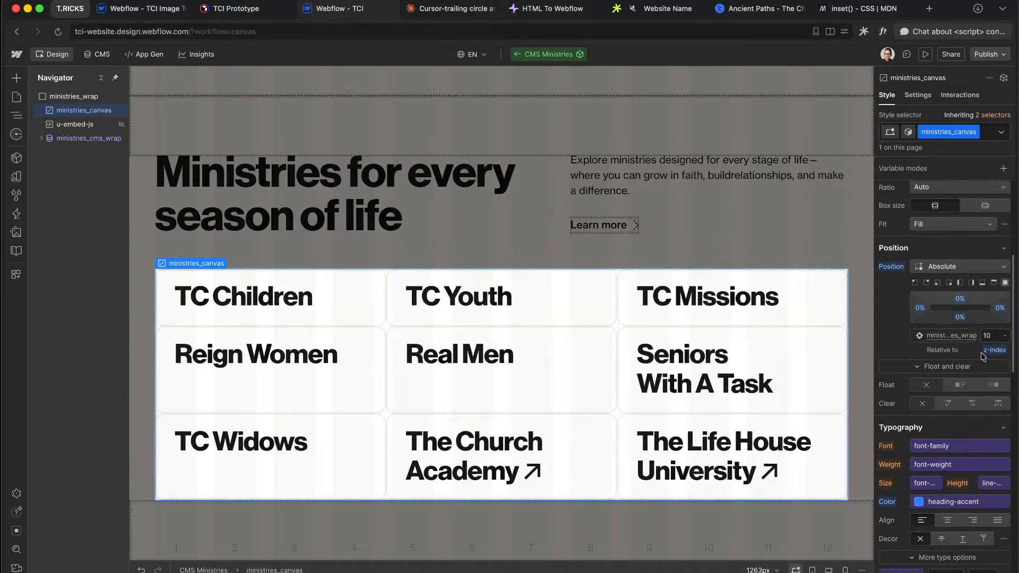
alt+click(995, 350)
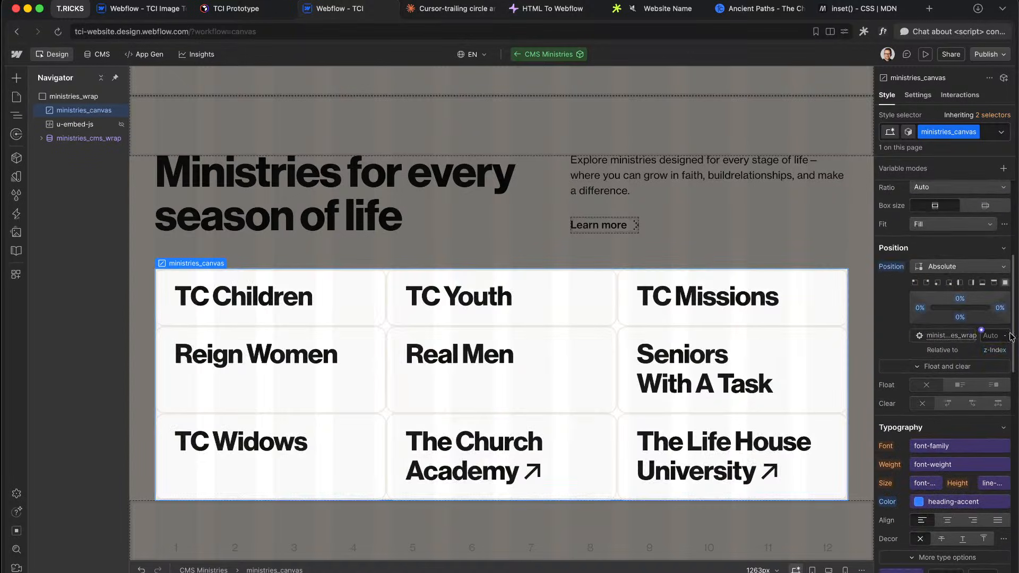
click(924, 55)
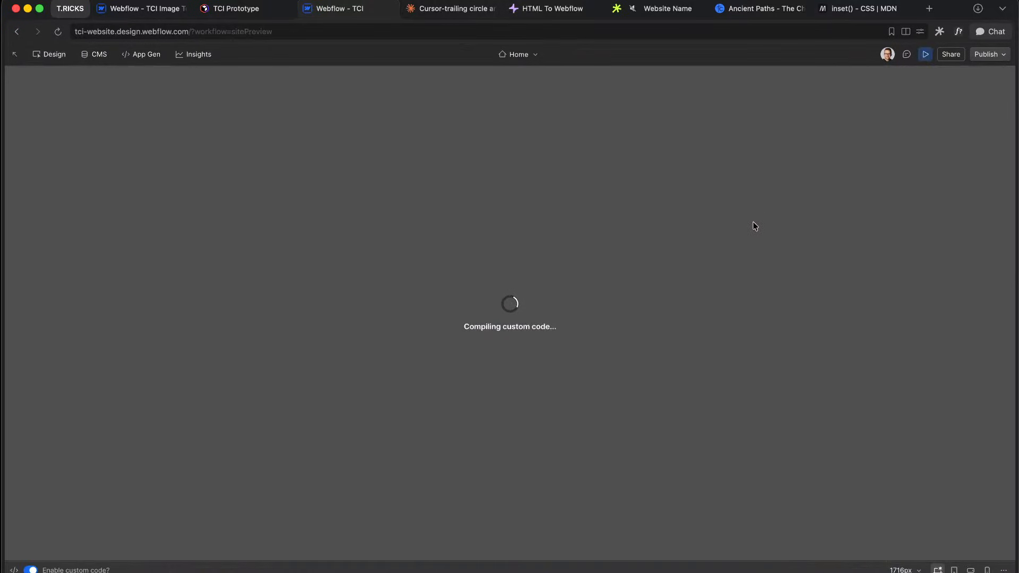
scroll(756, 239, down, 10)
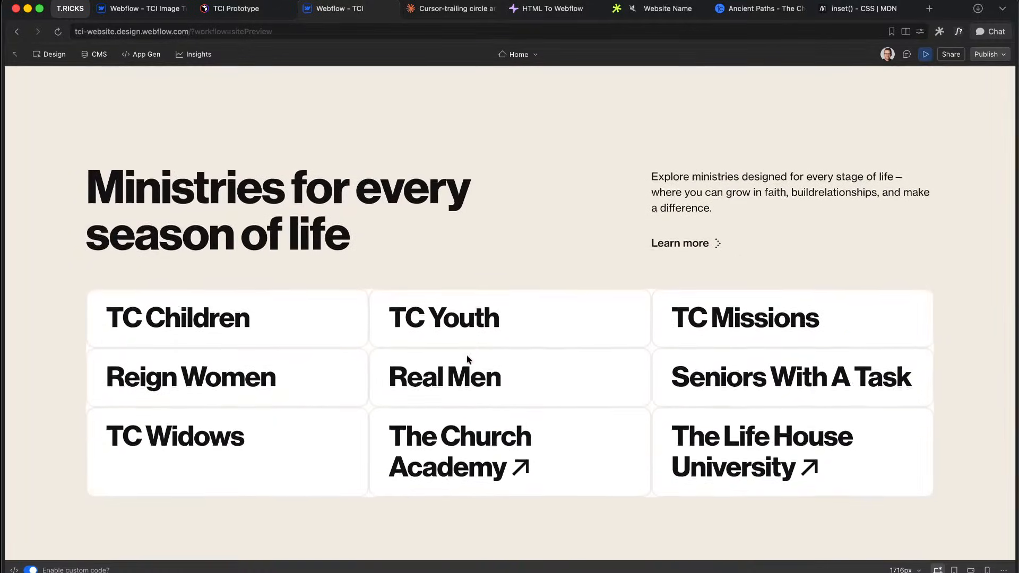
click(925, 54)
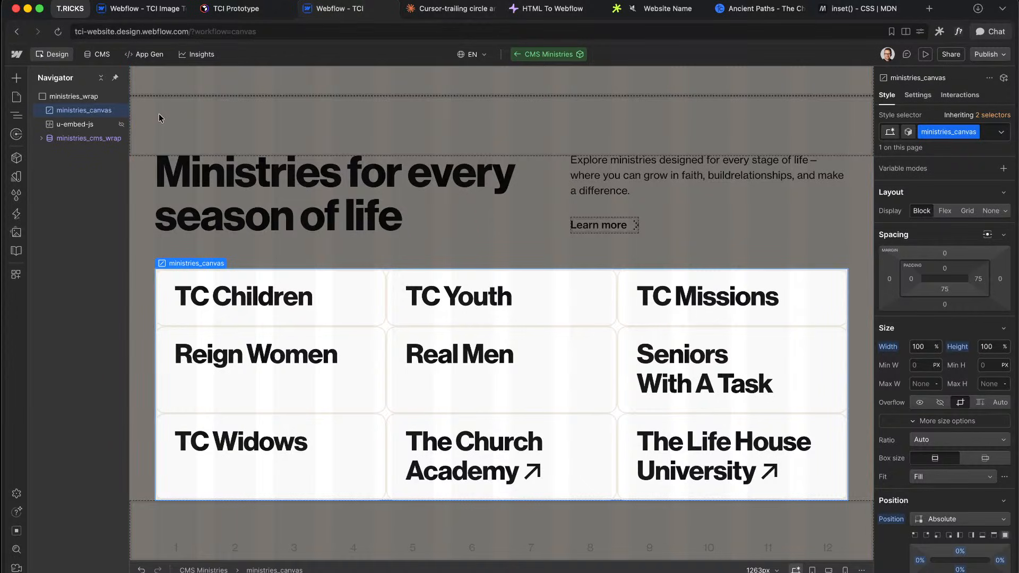
Step: Check the canvas id and the container and canvas getElementById lines in the script
click(917, 94)
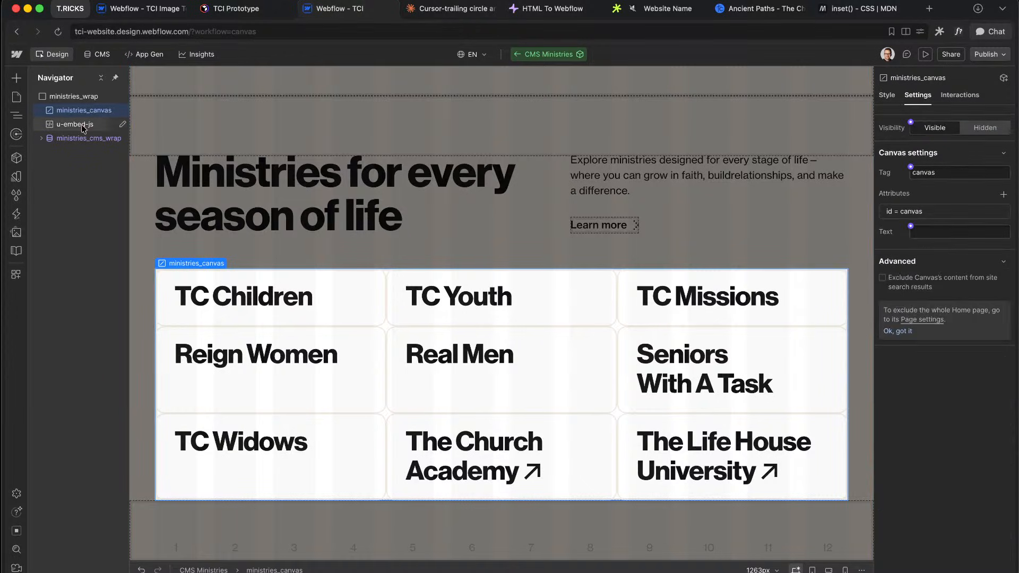
double_click(75, 124)
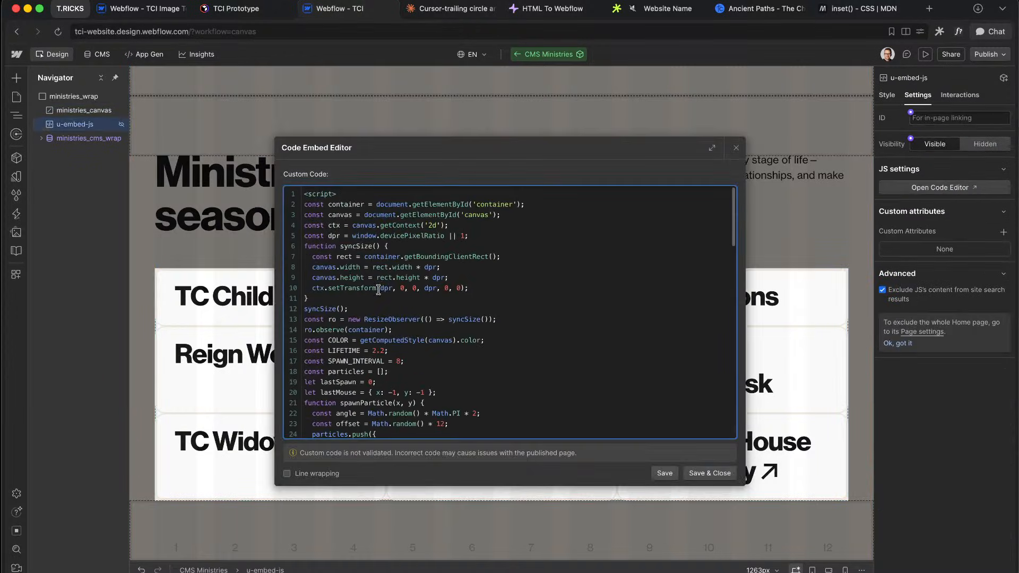
drag(393, 206, 526, 206)
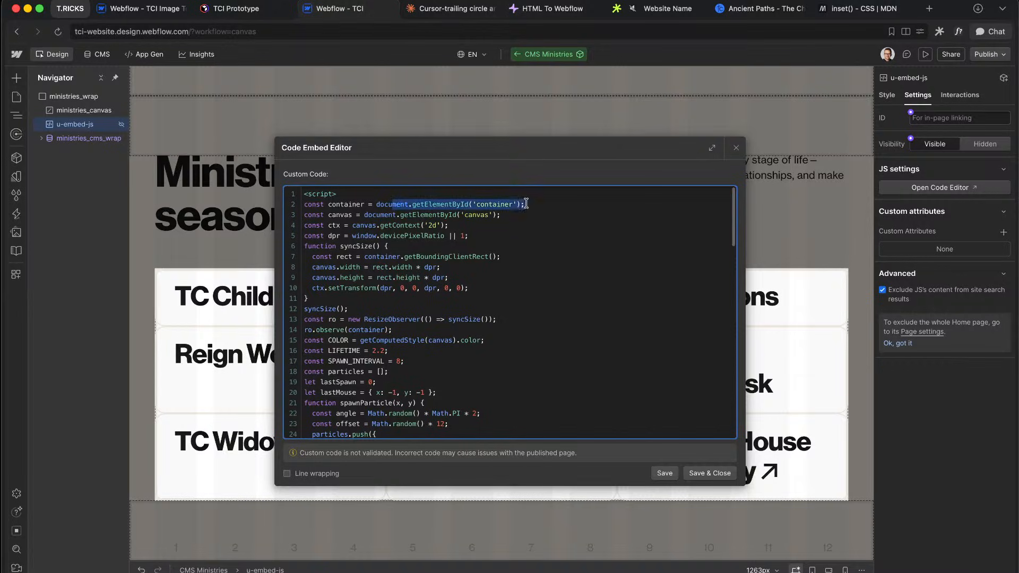
click(525, 206)
drag(439, 217, 503, 216)
click(505, 216)
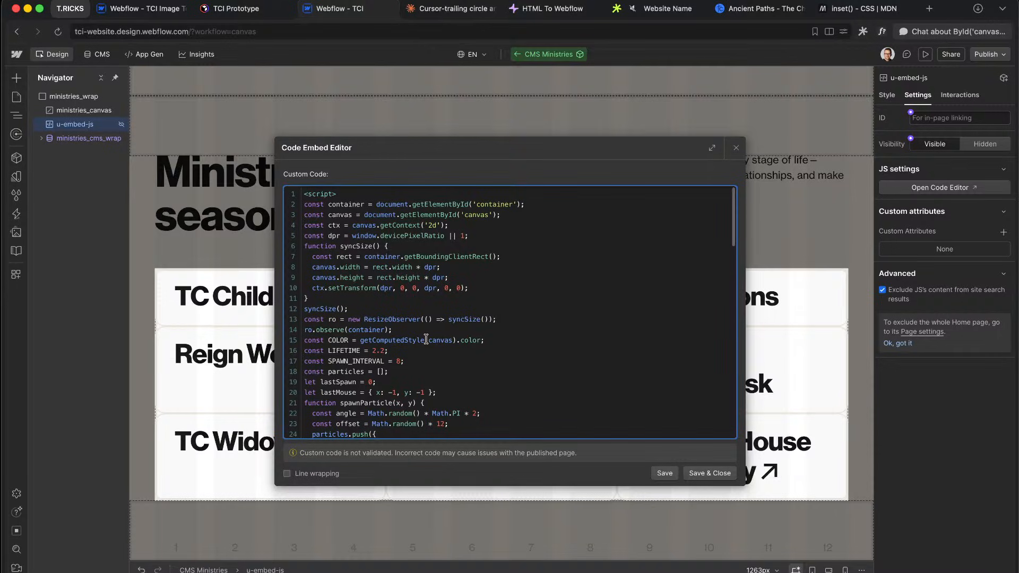
click(736, 148)
Step: Leave the component and select canvas-container 2 inside the pasted Custom Element
click(624, 143)
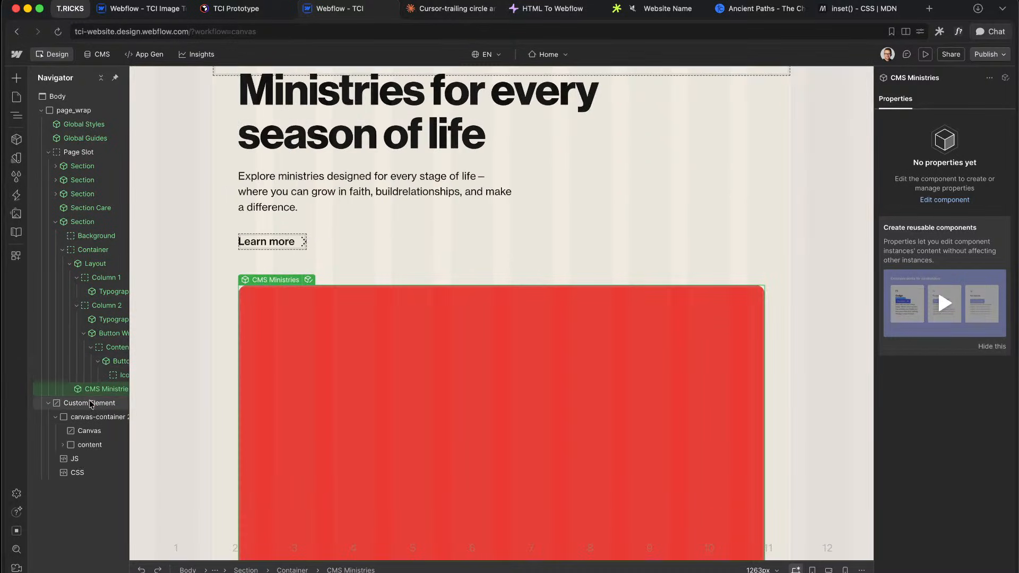
click(89, 404)
click(89, 418)
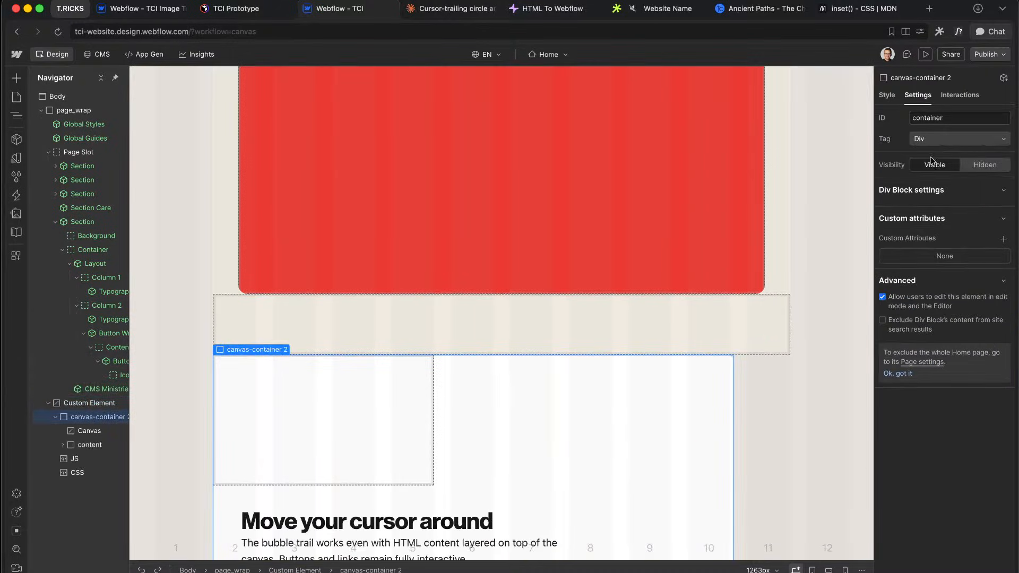
Step: Delete the pasted Custom Element, then undo the deletion
click(121, 433)
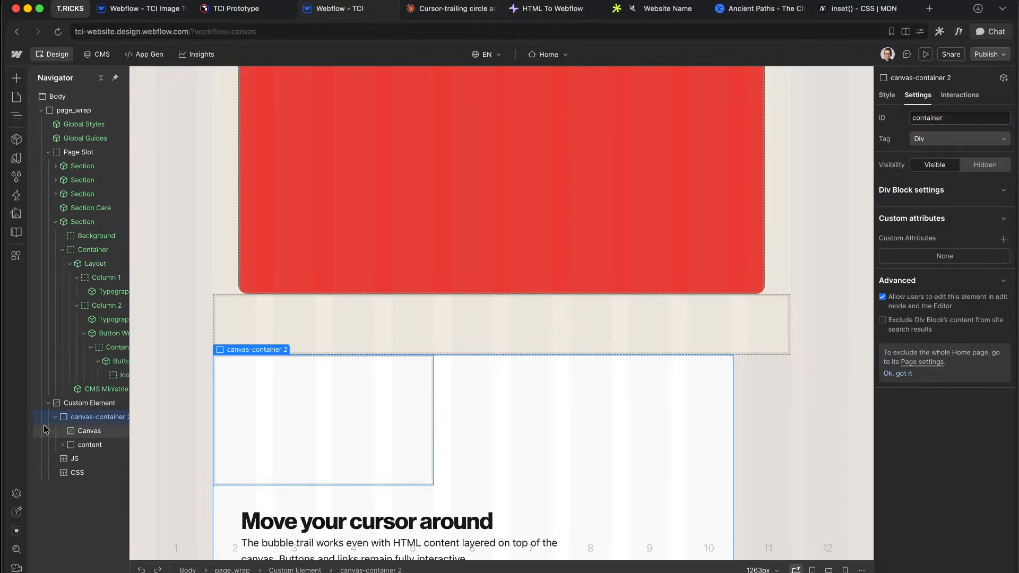
key(super+shift+z)
key(super+shift+z)
key(super+shift+z)
click(89, 404)
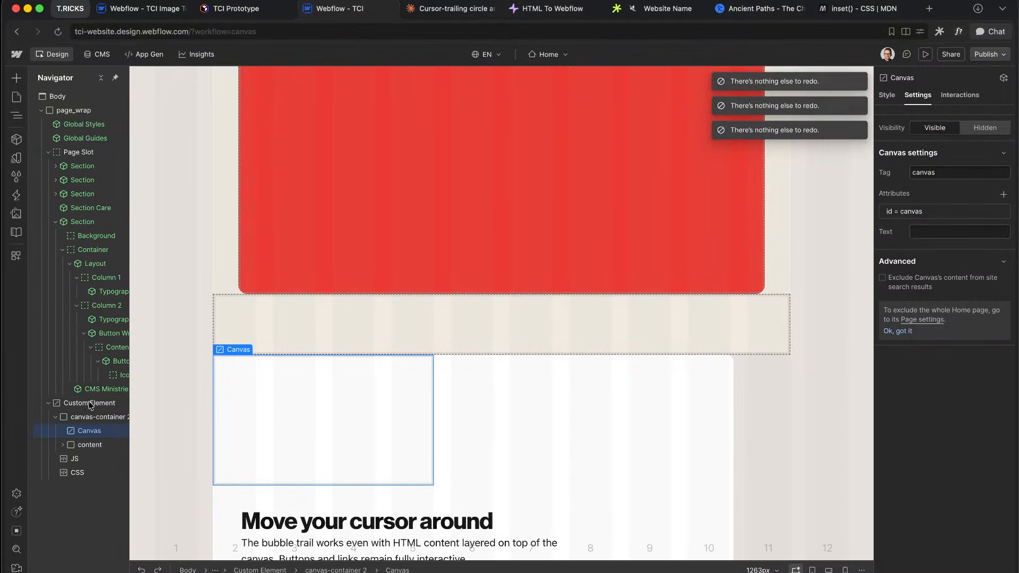
key(Delete)
click(212, 111)
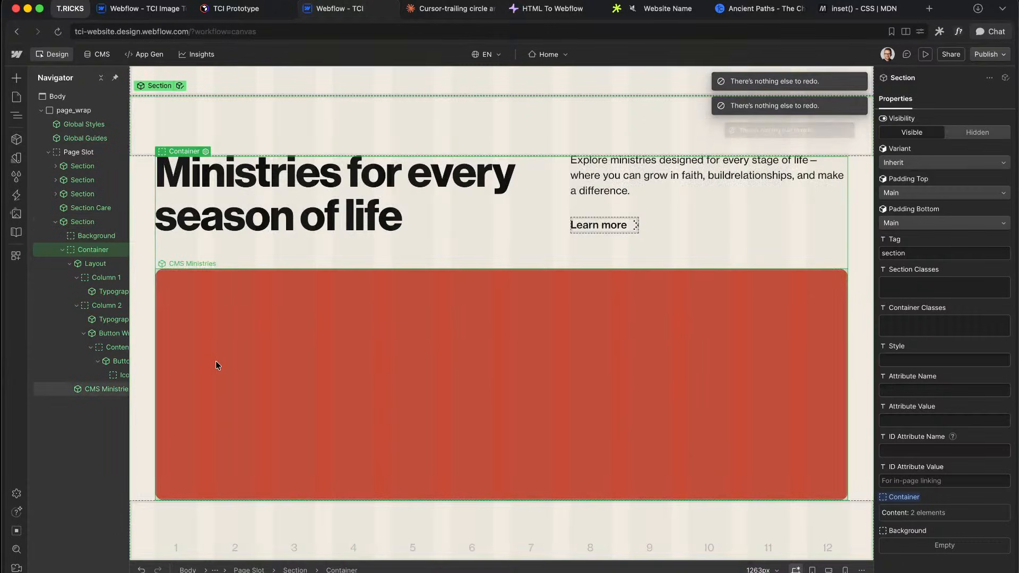
key(super+z)
Step: Select all of the embed's script, delete the Custom Element, and enter CMS Ministries
double_click(75, 459)
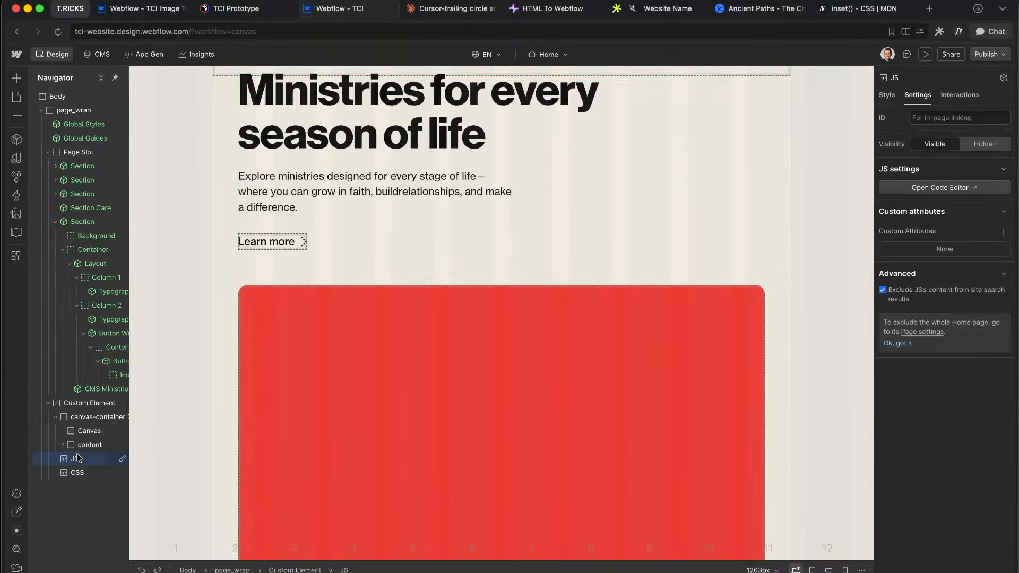
key(super+a)
click(737, 148)
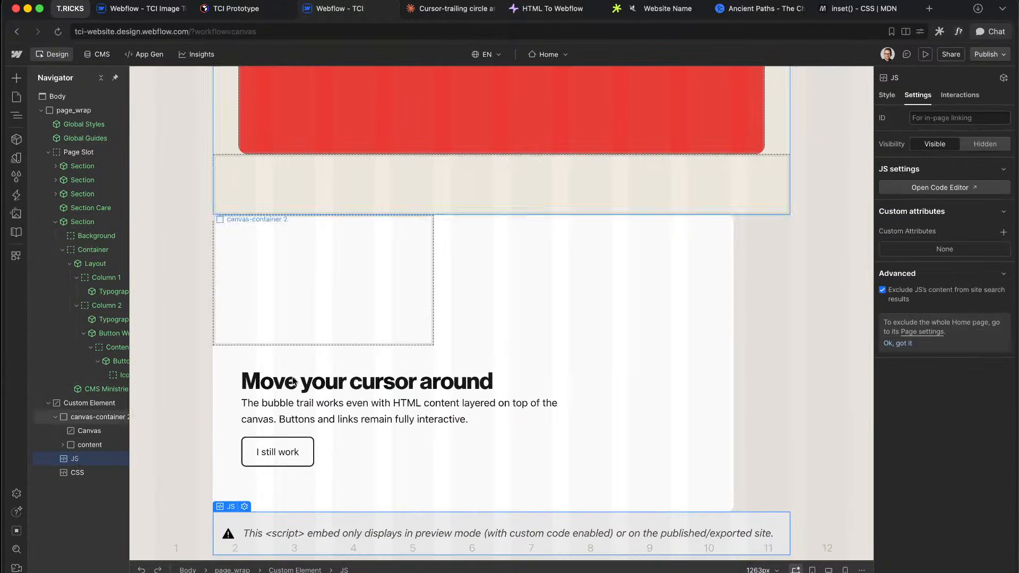
click(102, 404)
key(Delete)
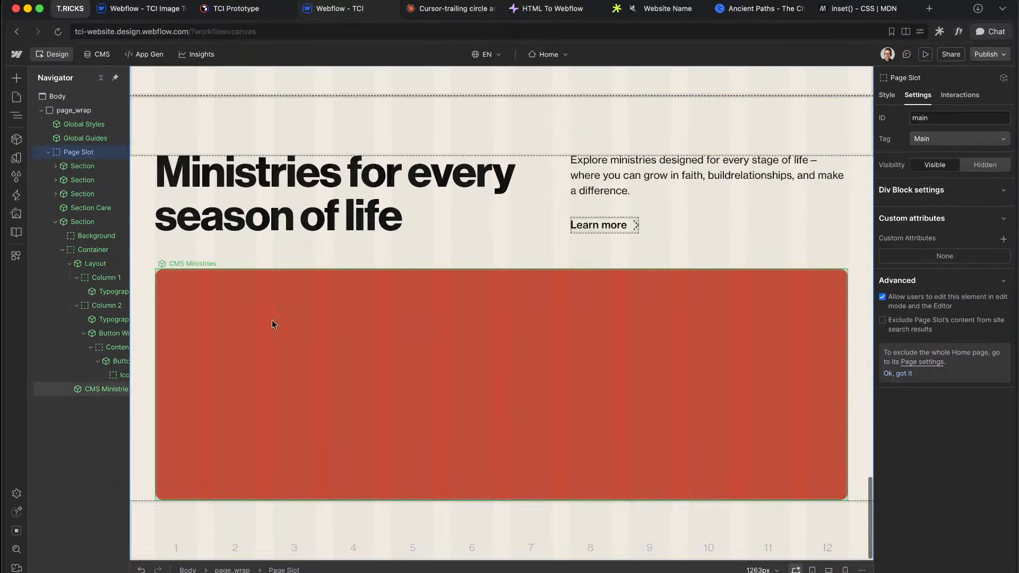
click(234, 307)
click(226, 266)
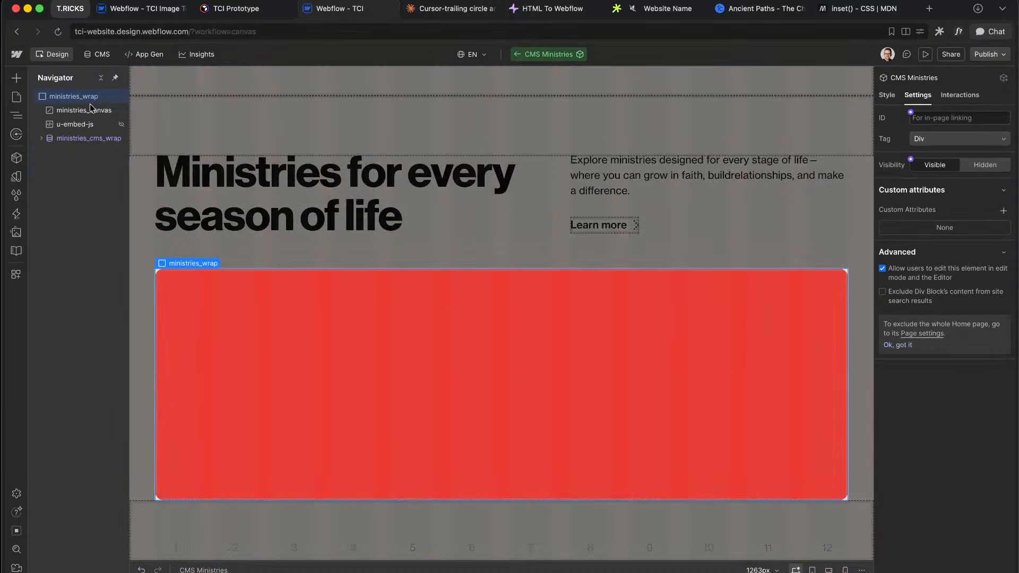
Step: Replace the component's script embed with the new trail script and save it
double_click(77, 124)
key(super+v)
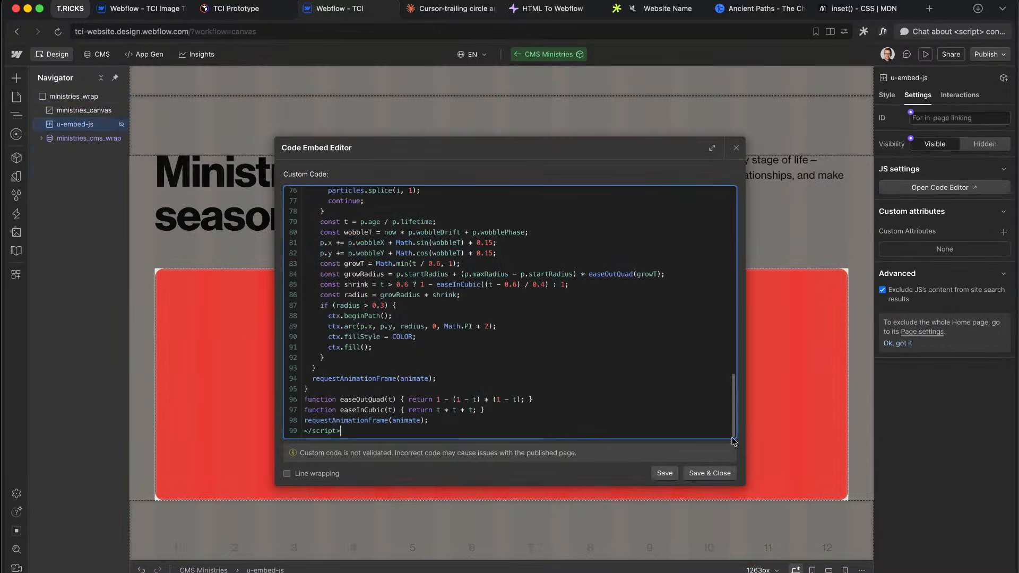
scroll(649, 387, up, 15)
click(710, 473)
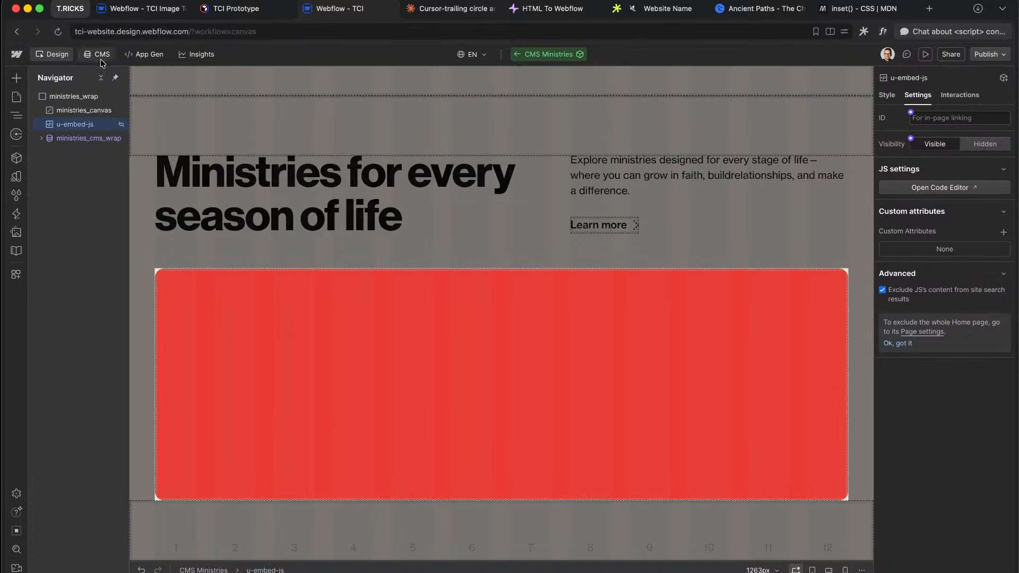
Step: Give the ministries_wrap element the ID 'contain'
click(953, 119)
text(container)
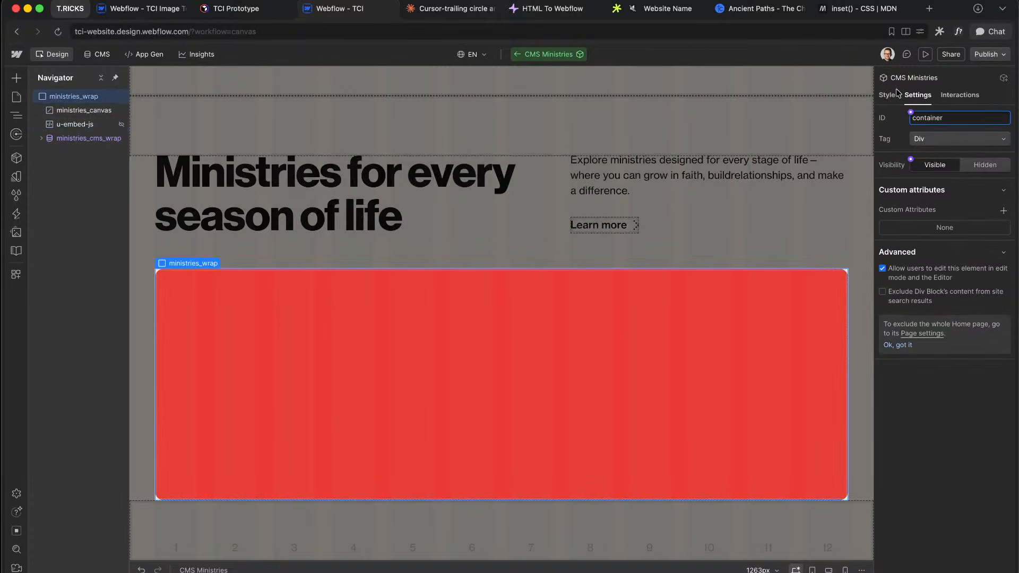
click(897, 95)
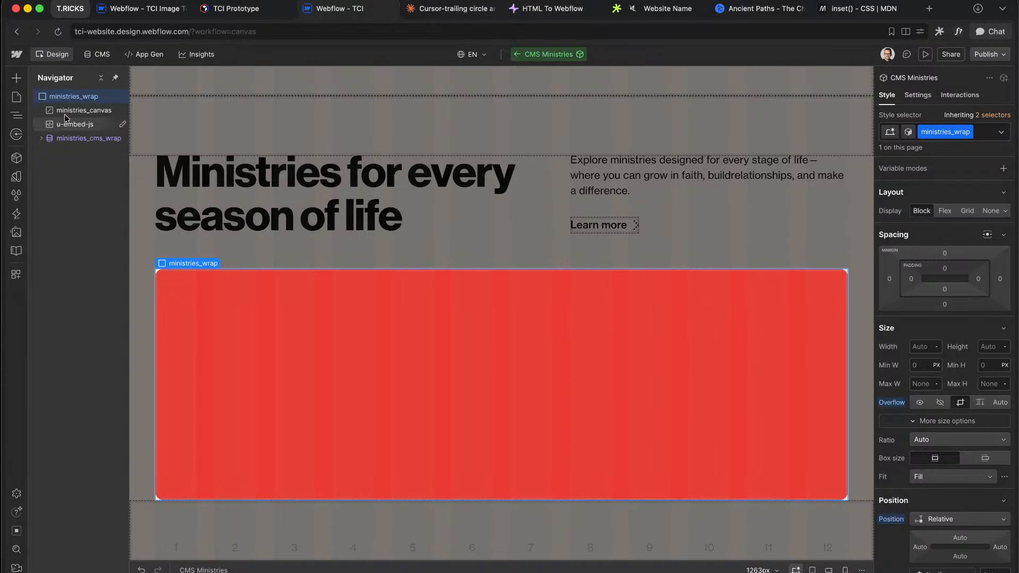
Step: Make the ministries_canvas background transparent and preview the page
click(84, 110)
scroll(973, 400, down, 10)
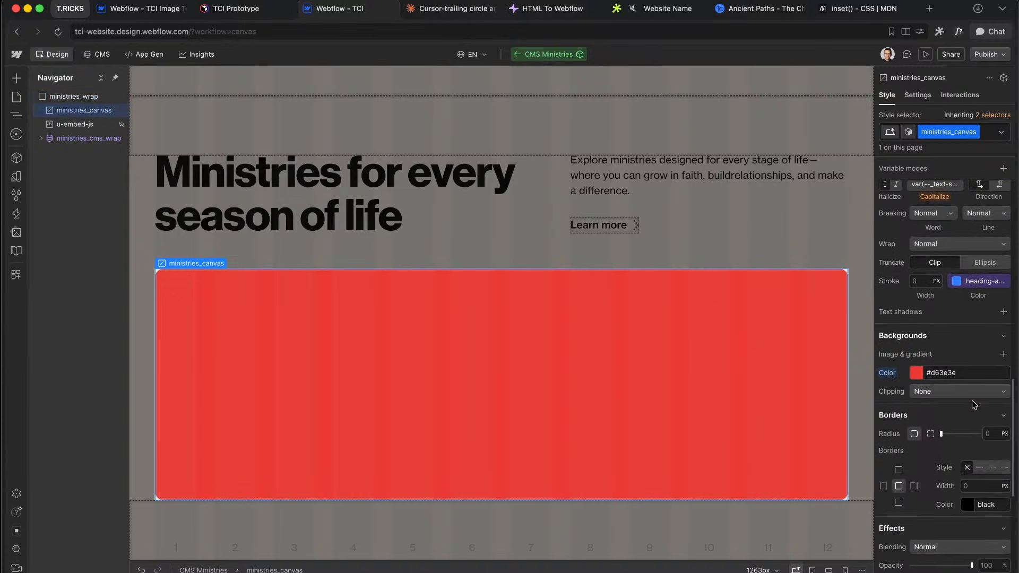
scroll(966, 406, up, 5)
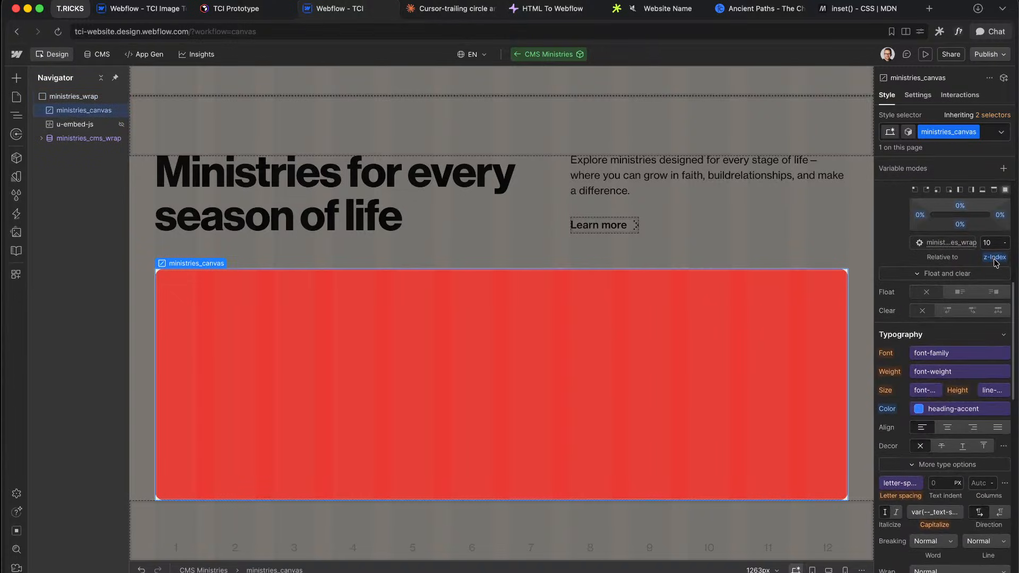
scroll(966, 397, down, 3)
scroll(965, 397, down, 3)
alt+click(890, 405)
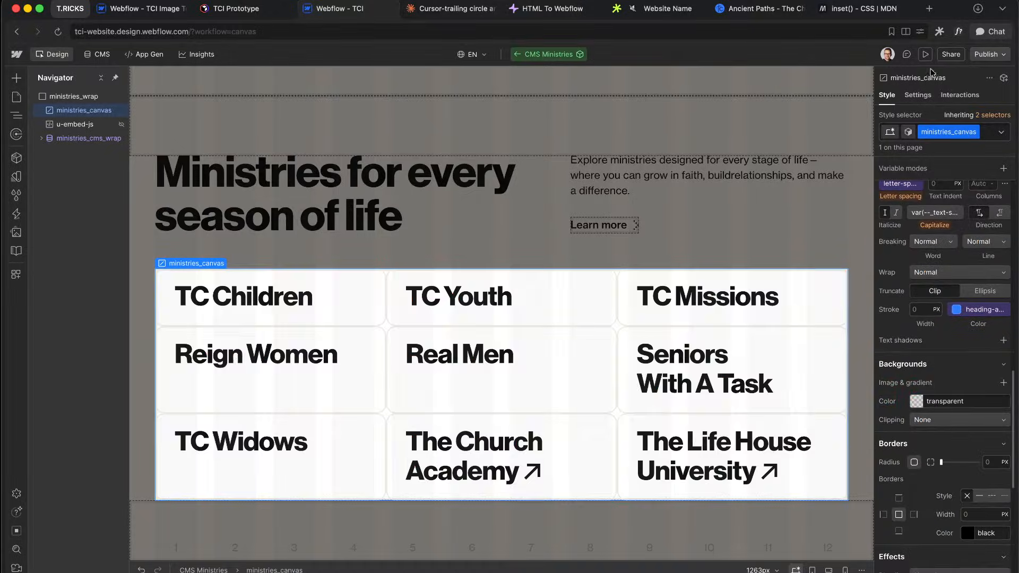
click(925, 55)
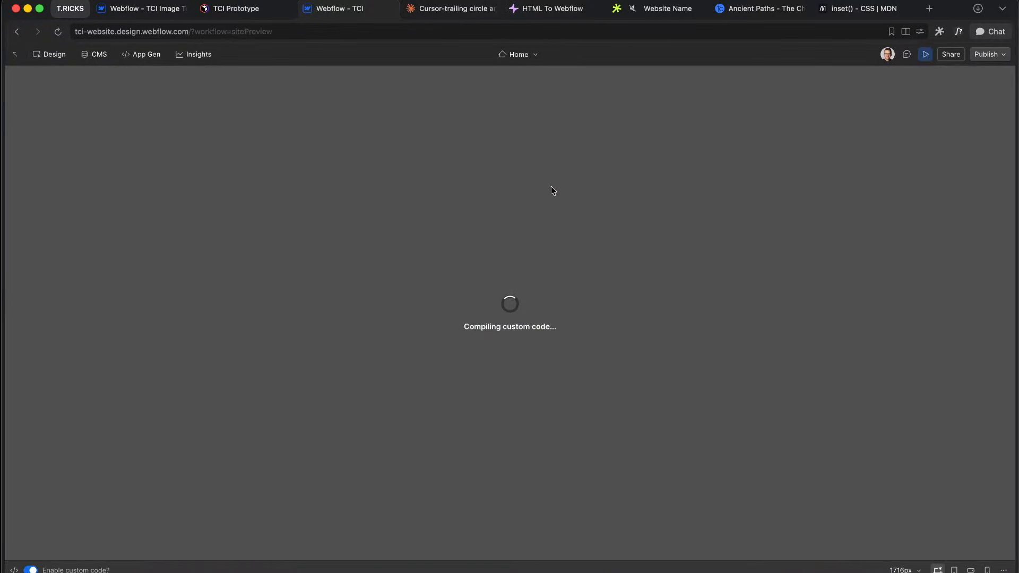
Step: Check the blue dot trail over the Ministries cards in preview, then reselect ministries_wrap in the Designer
scroll(551, 213, down, 10)
scroll(398, 318, down, 4)
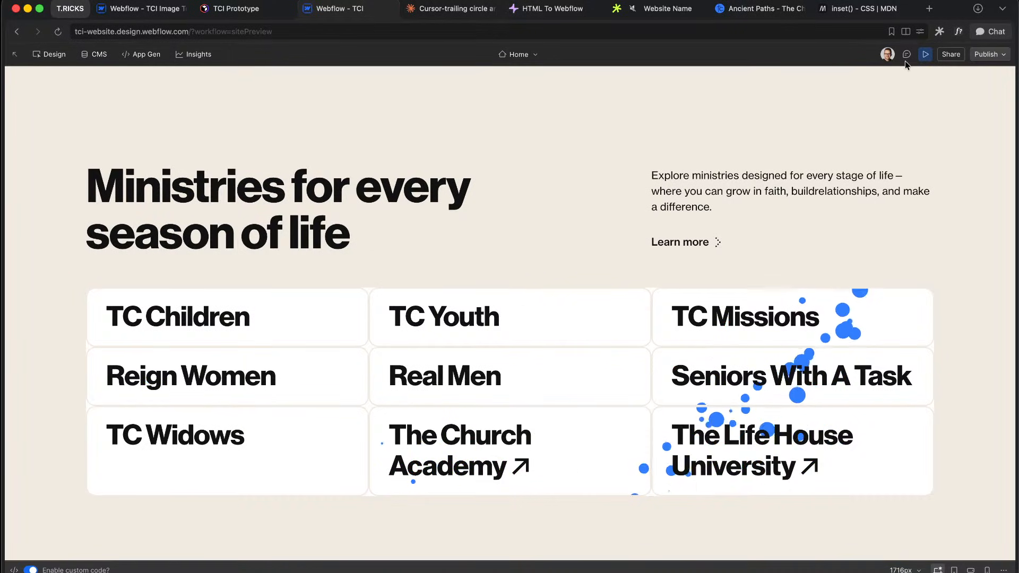
click(926, 54)
click(74, 96)
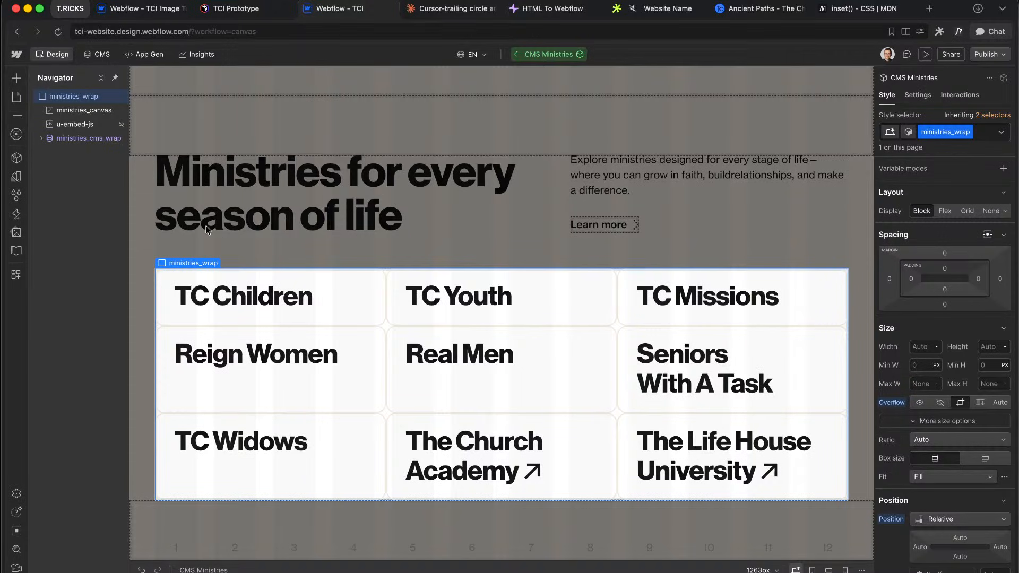
key(super+e)
Step: Insert Starter JS as an unlinked code embed and copy the ministries_wrap class name
text(js)
key(Return)
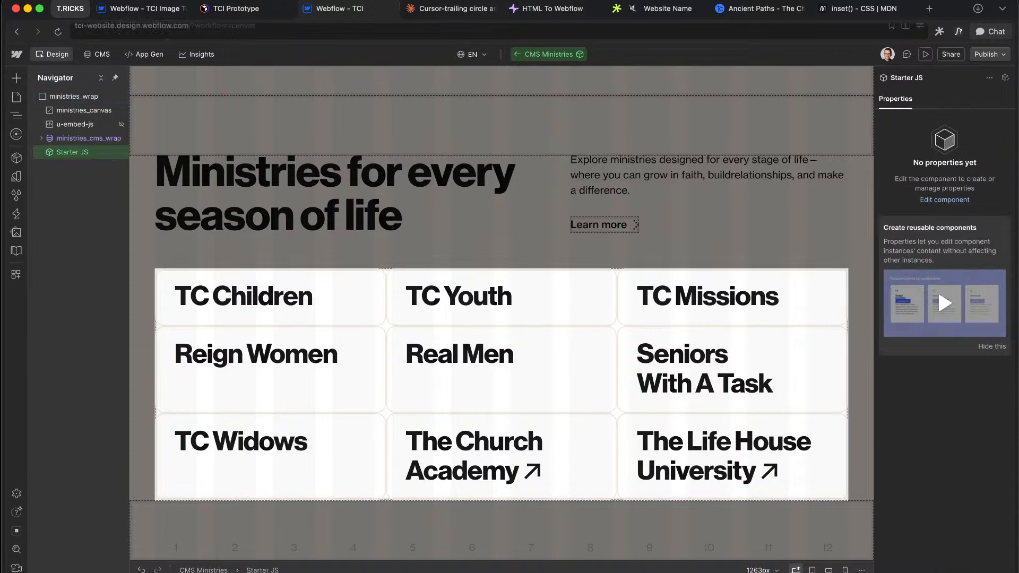
key(shift+super+a)
click(91, 97)
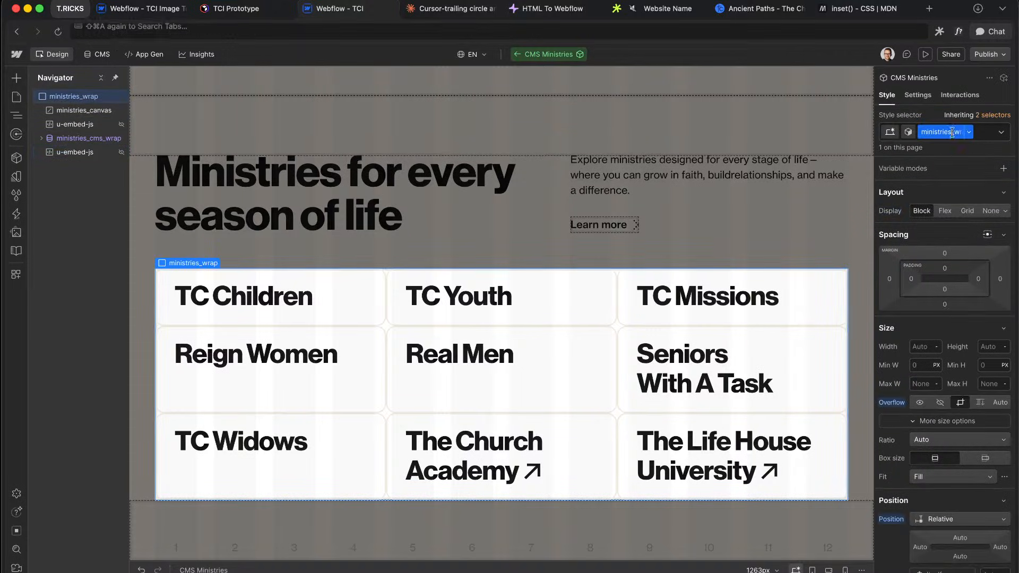
double_click(953, 133)
Step: Change the new embed's selector to ministries_wrap and add lines for the canvas query
double_click(74, 158)
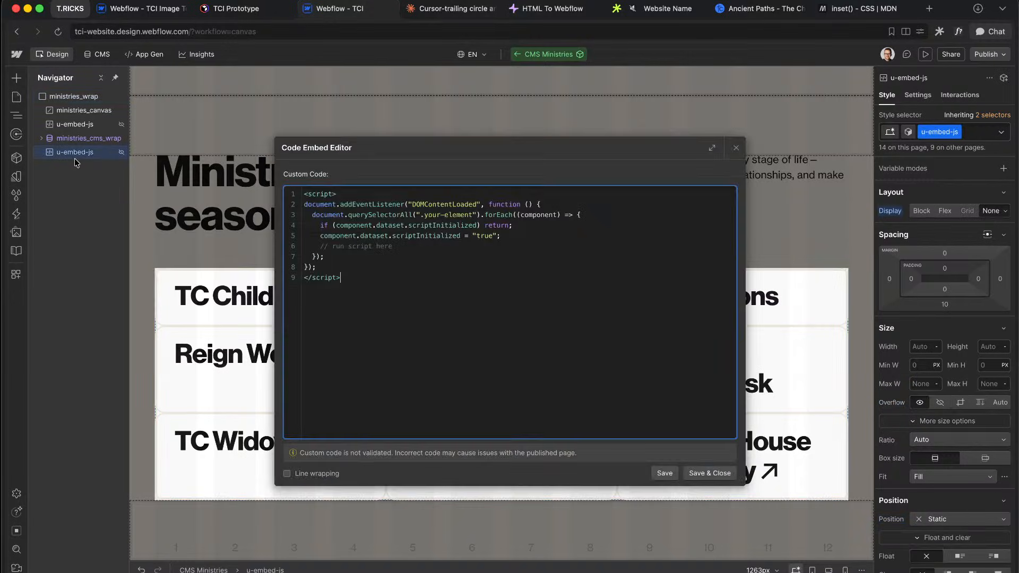
drag(472, 216, 444, 216)
text(ministries_wrap)
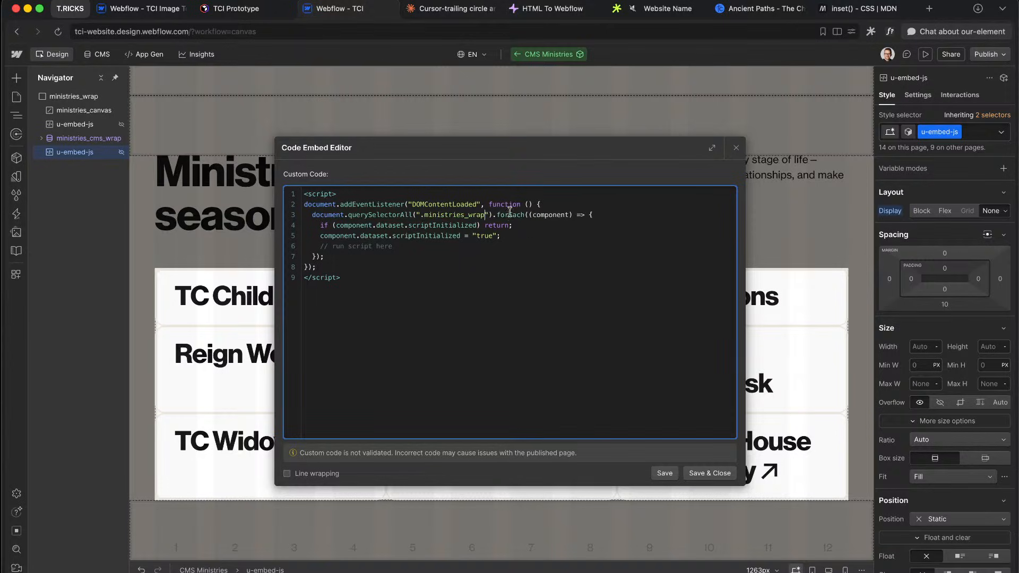
double_click(540, 210)
click(524, 242)
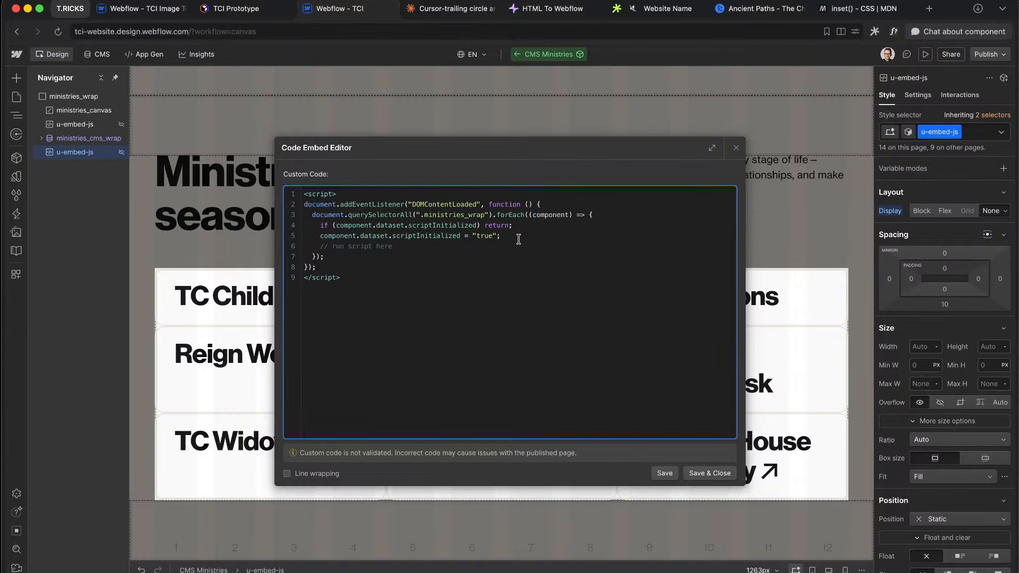
double_click(550, 214)
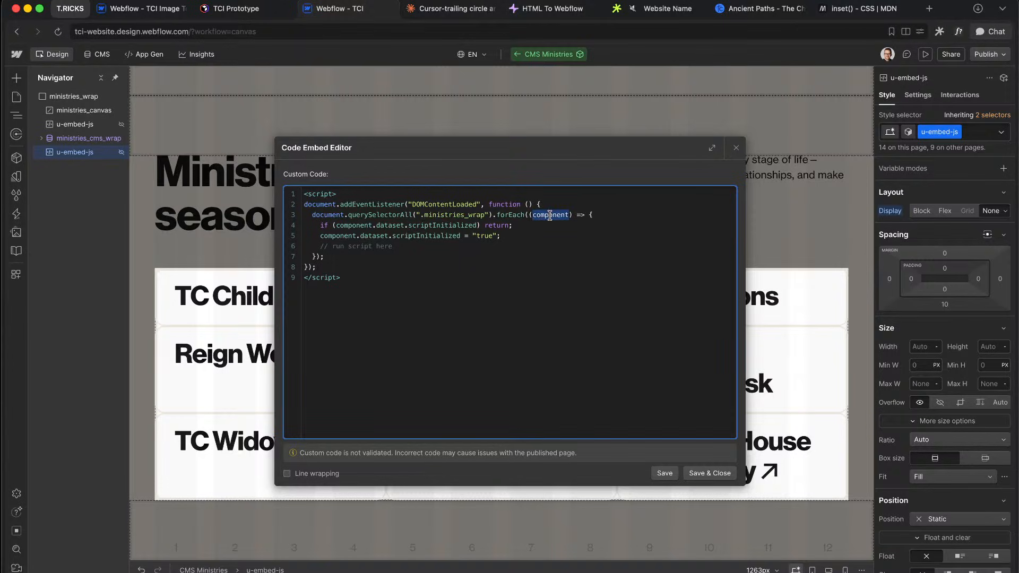
click(525, 237)
key(Return)
key(Return)
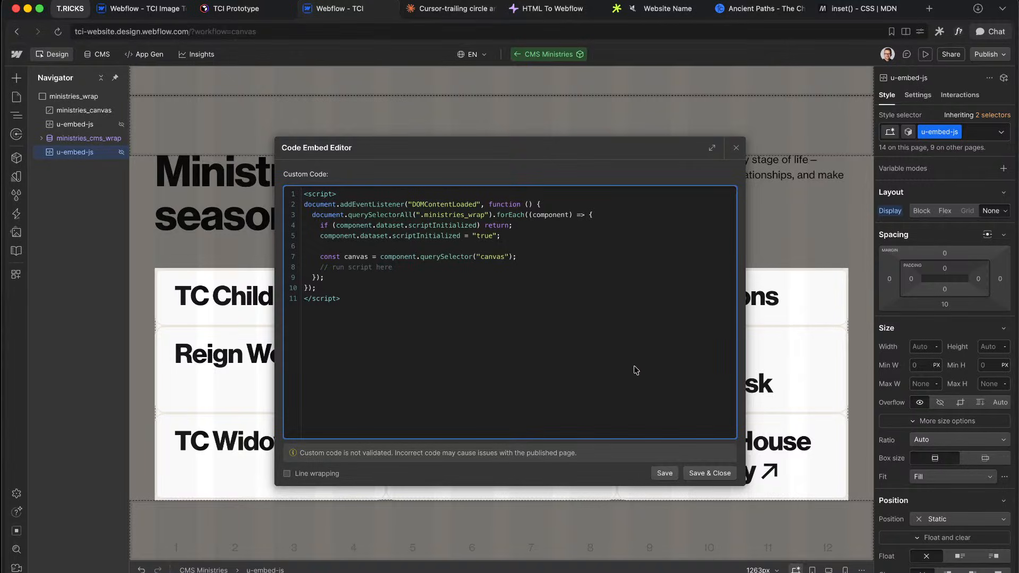
Step: Copy the full embed code, keep the changes, and save the new embed
key(ctrl+a)
click(737, 147)
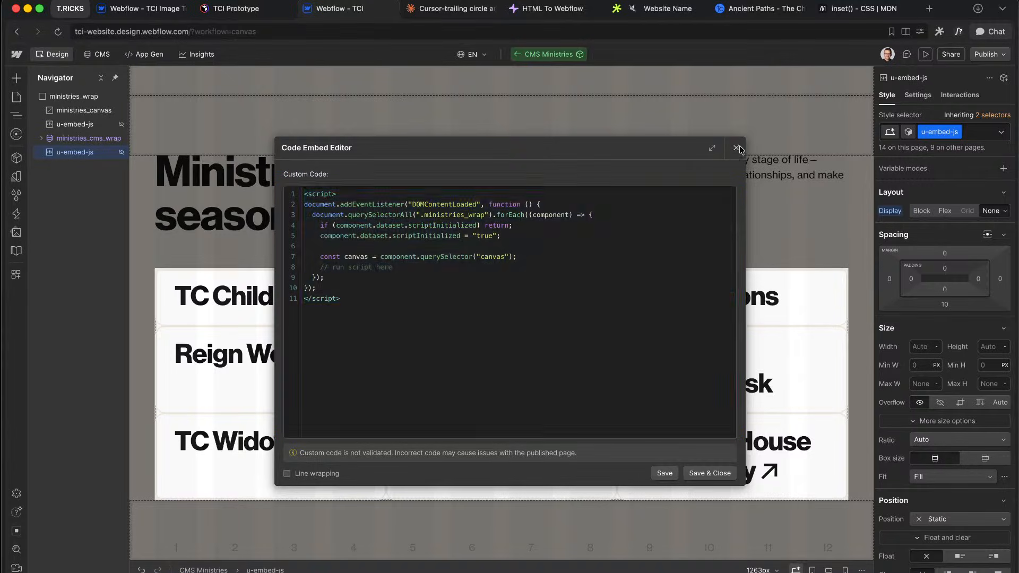
click(587, 344)
key(ctrl+a)
key(super+c)
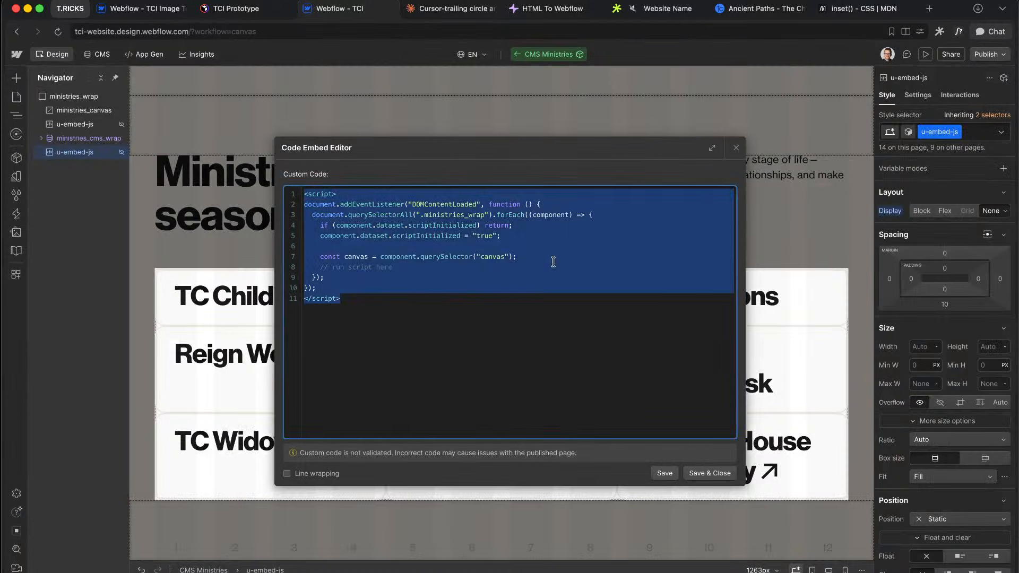
click(737, 149)
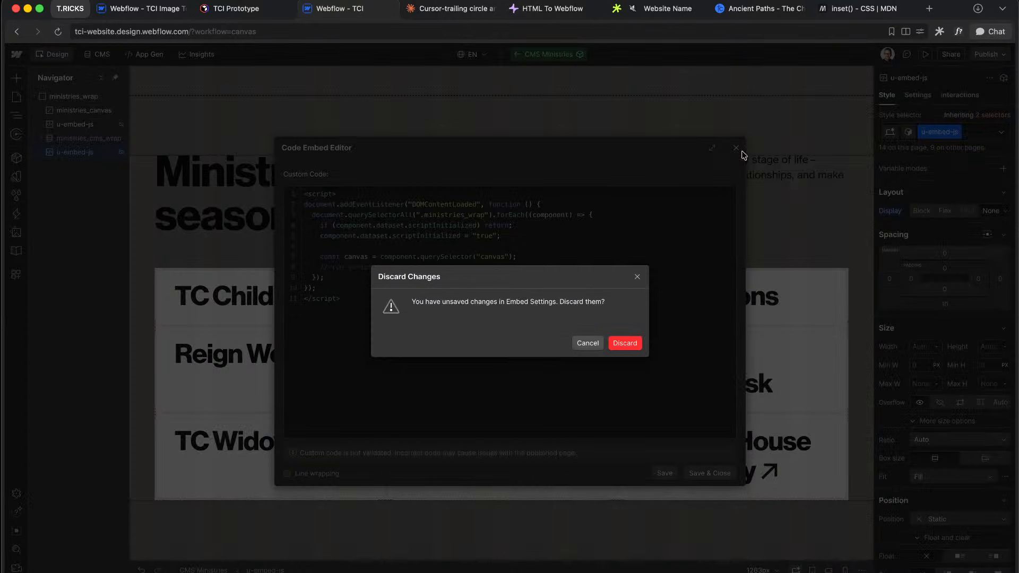
click(586, 343)
click(708, 474)
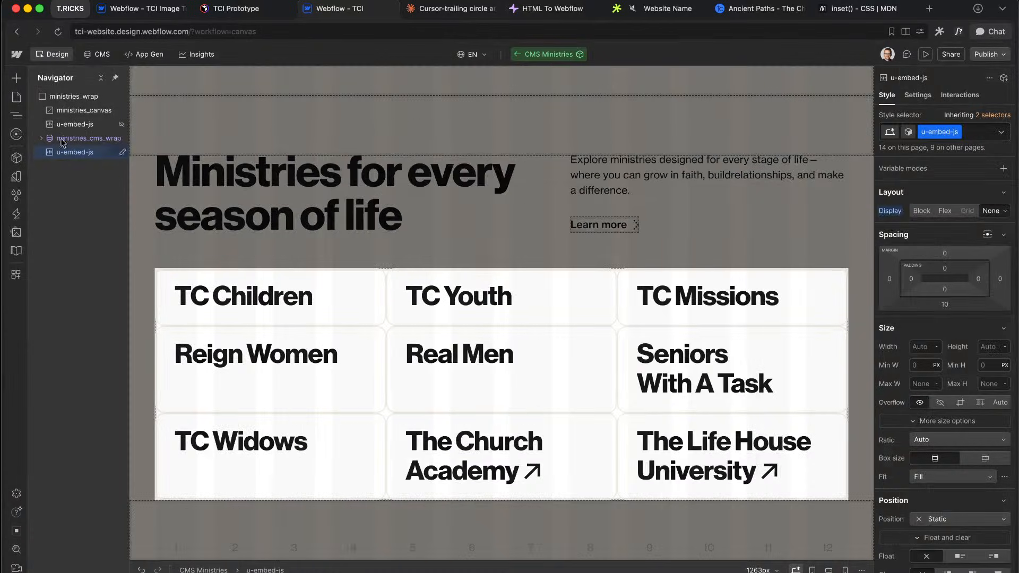
Step: Open the original trail script's code, then start a reply in the Claude chat
click(60, 124)
double_click(59, 123)
scroll(341, 240, up, 10)
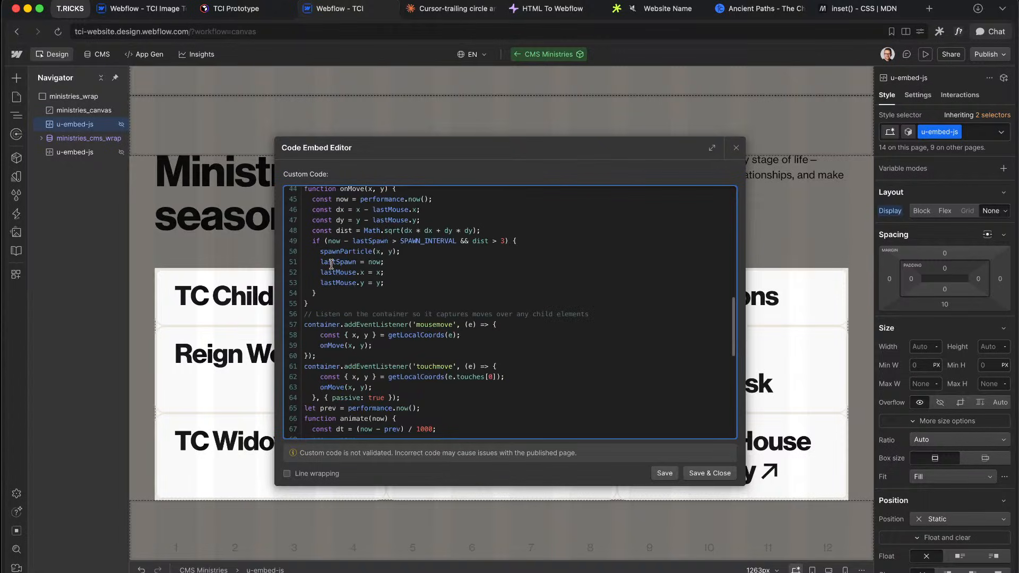
click(451, 9)
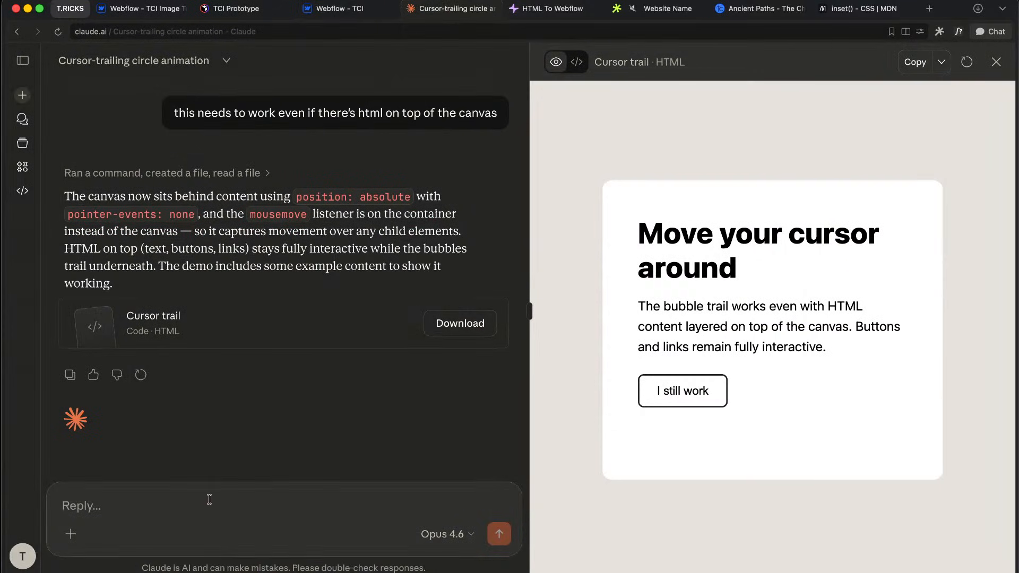
text(This )
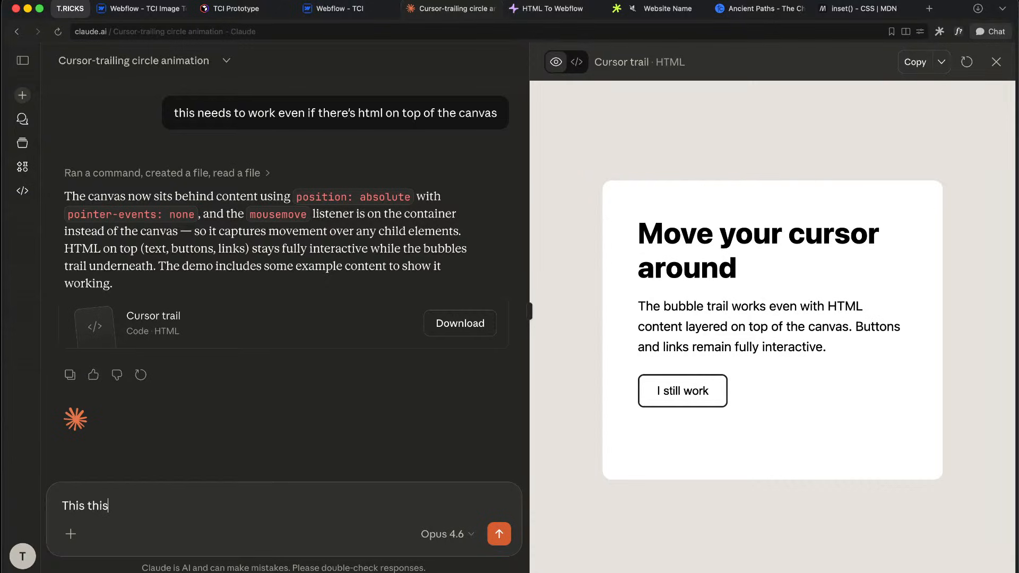
text(this)
Step: Write 'Use this js format' in Claude's reply box and paste the starter script below it
key(super+a)
text(Use this js form)
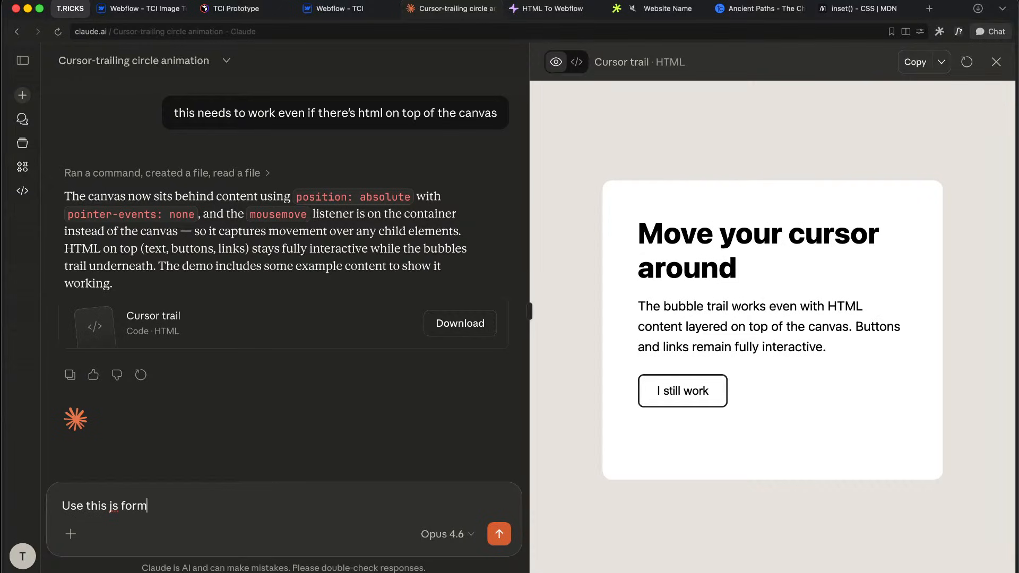
text(at)
key(shift+Return)
key(shift+Return)
key(super+v)
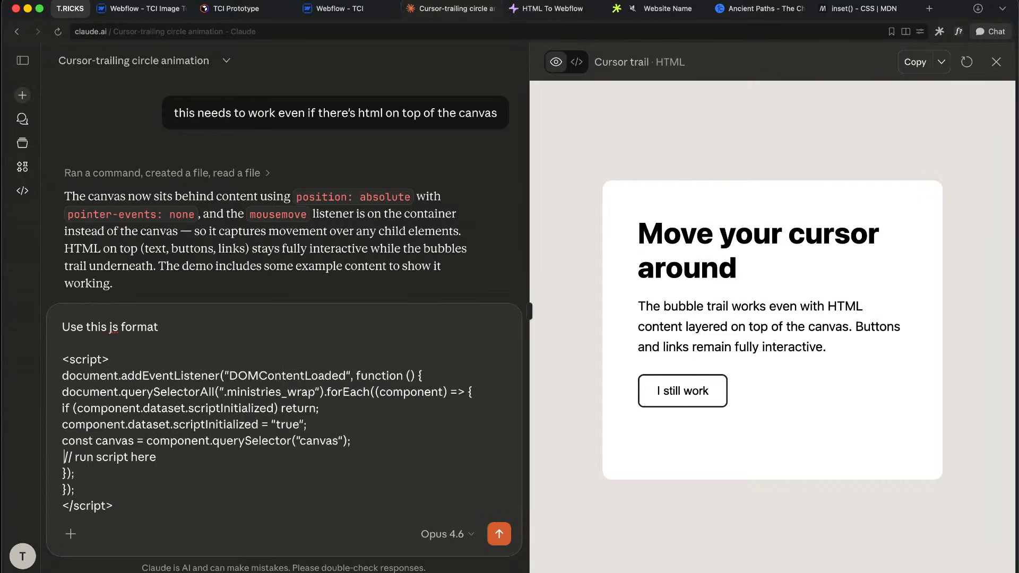
drag(174, 459, 103, 461)
click(98, 460)
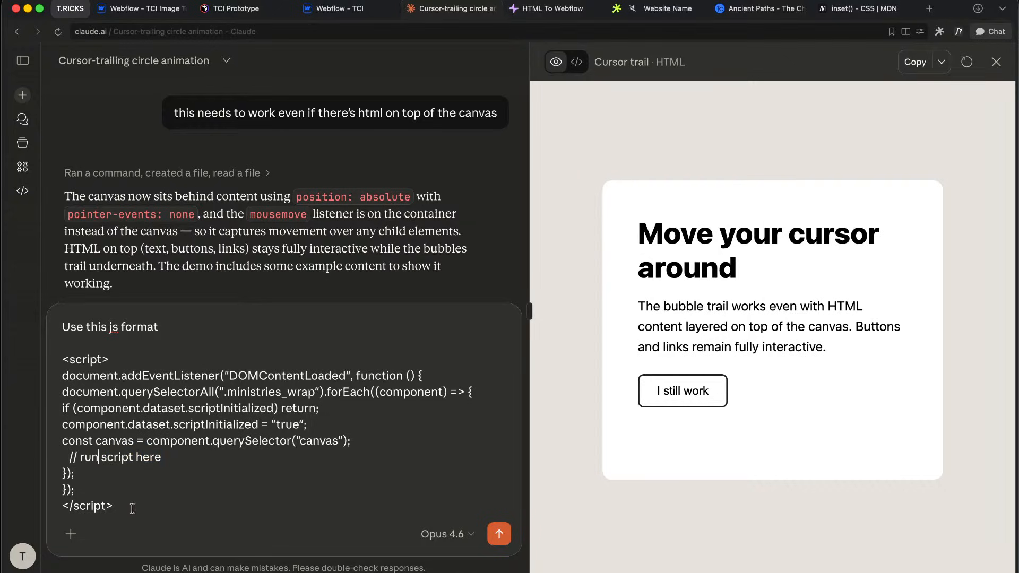
key(shift+Return)
key(shift+Return)
Step: Copy the existing trail script from Webflow into the message and send it
click(349, 9)
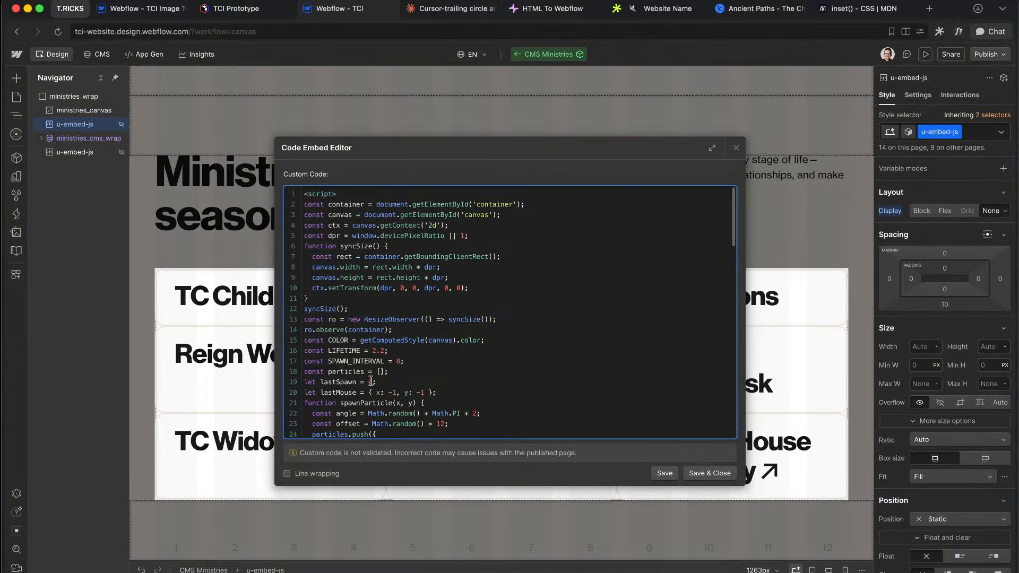
key(super+a)
click(417, 8)
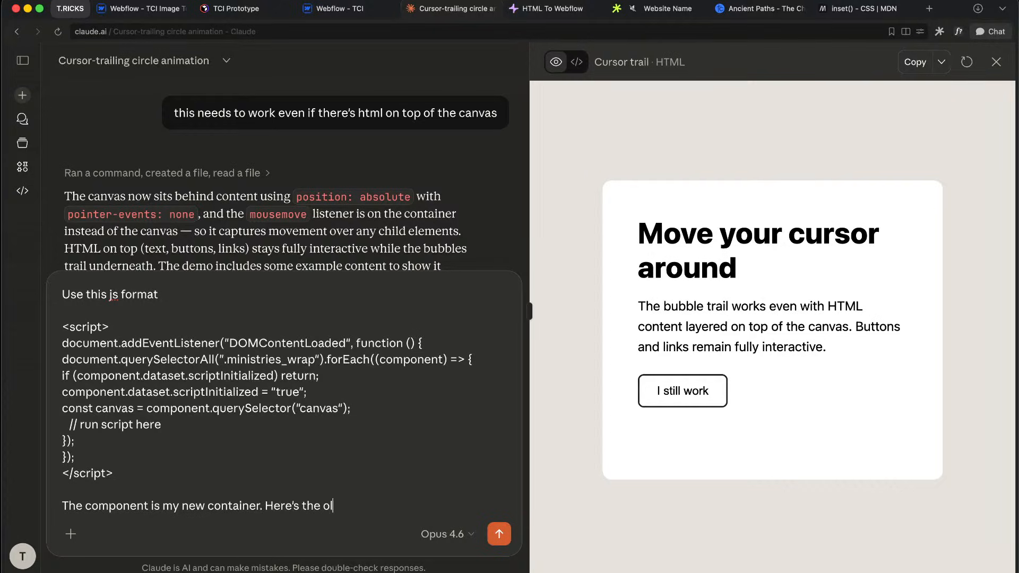
key(shift+Return)
key(shift+Return)
key(super+v)
key(Return)
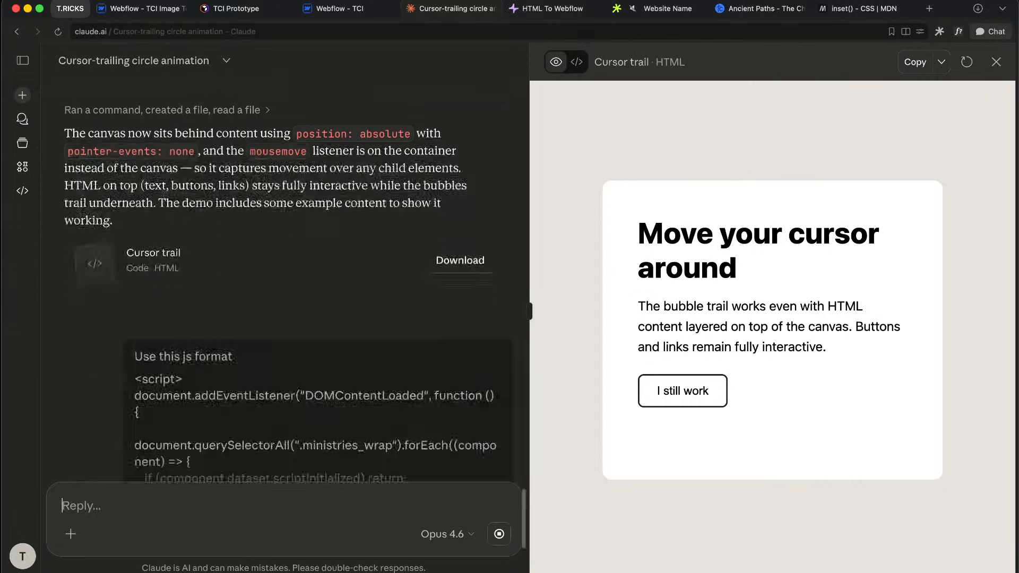
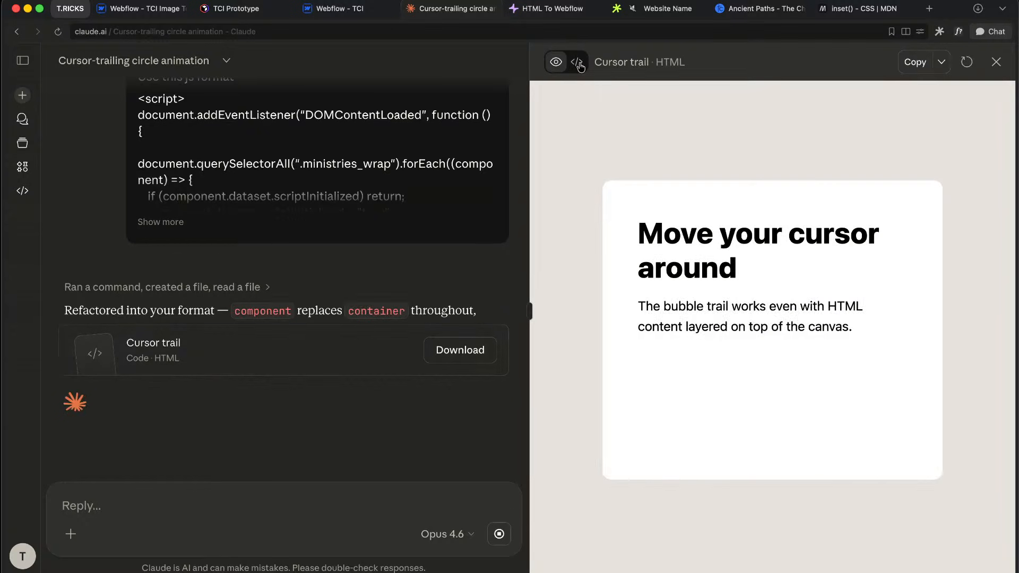
Step: Switch the Cursor trail artifact to code view and copy the entire scoped cursor-trail script
click(576, 61)
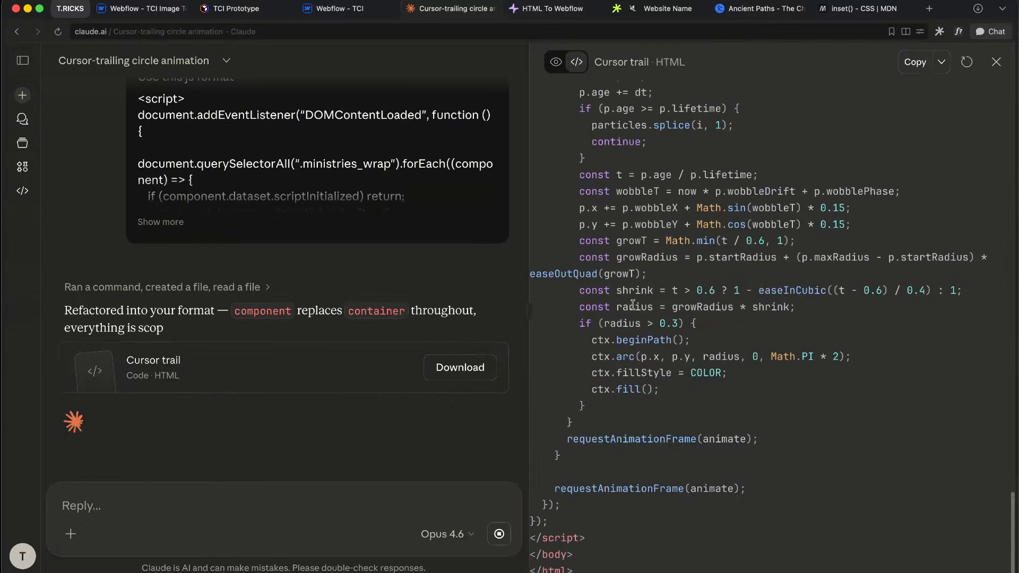
drag(576, 524, 533, 224)
key(ctrl+c)
scroll(580, 291, up, 10)
scroll(582, 296, up, 15)
scroll(568, 289, up, 3)
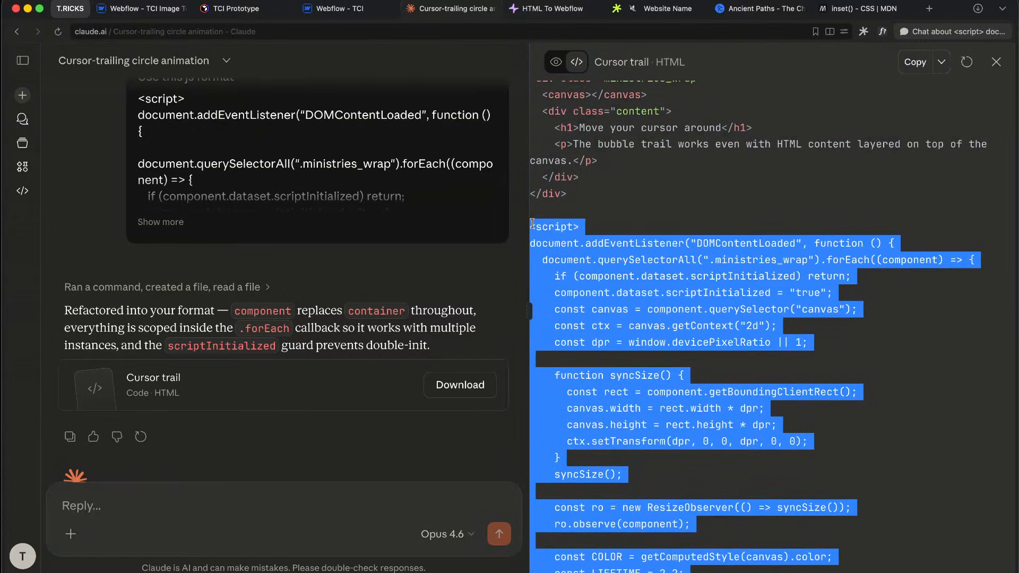
click(335, 15)
Step: Replace the embed's code with the pasted refactored cursor-trail script and save it
key(ctrl+v)
scroll(418, 260, up, 15)
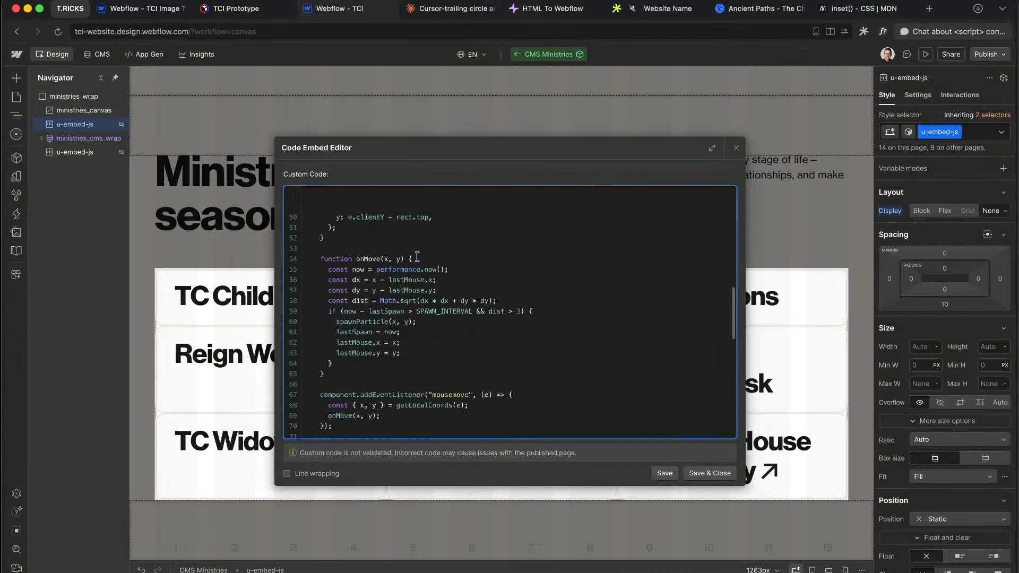
drag(365, 207, 488, 272)
click(582, 271)
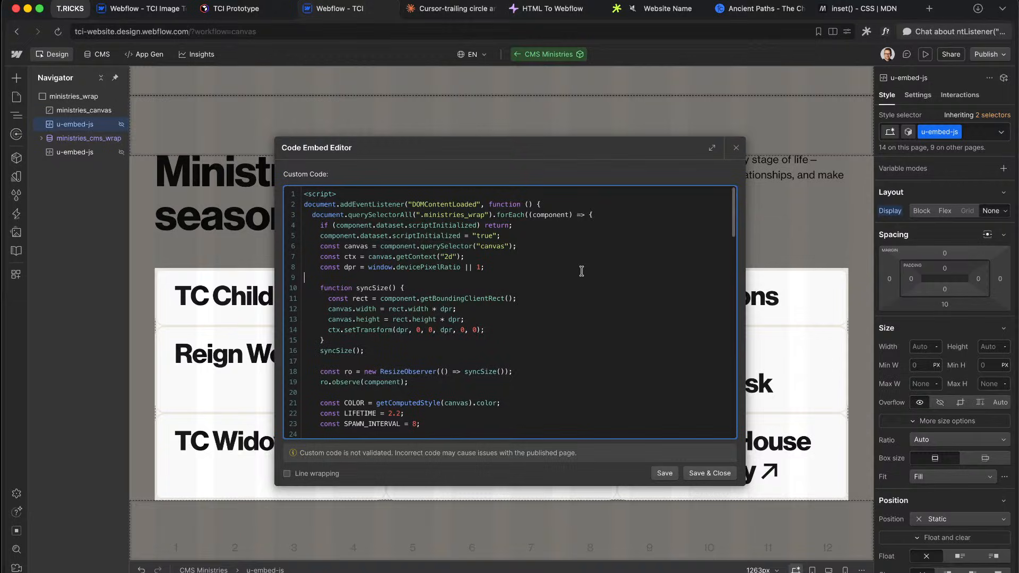
click(711, 473)
Step: Delete the duplicate u-embed-js and move the remaining one below ministries_cms_wrap
click(80, 151)
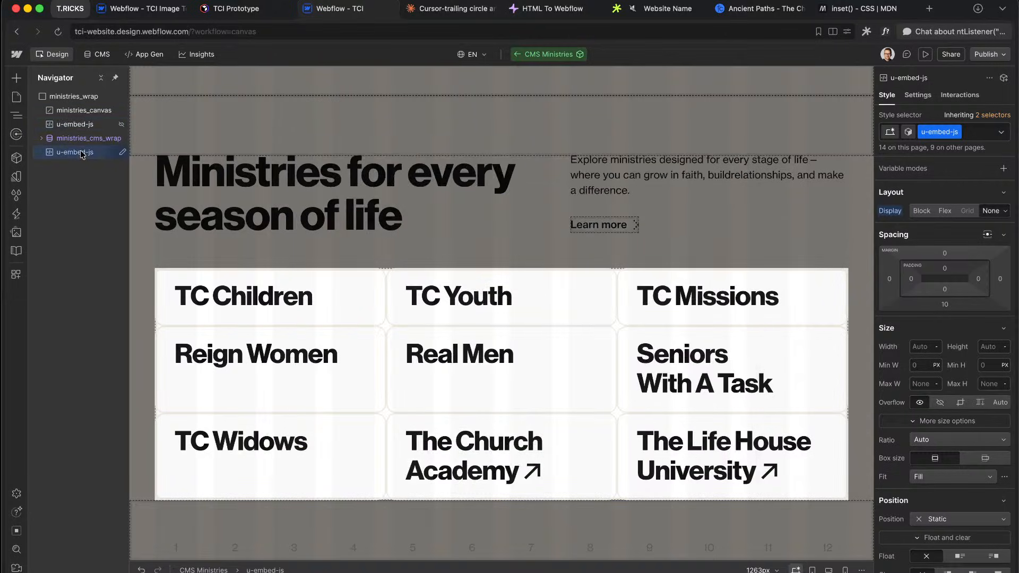
key(Delete)
click(78, 124)
drag(78, 124, 79, 141)
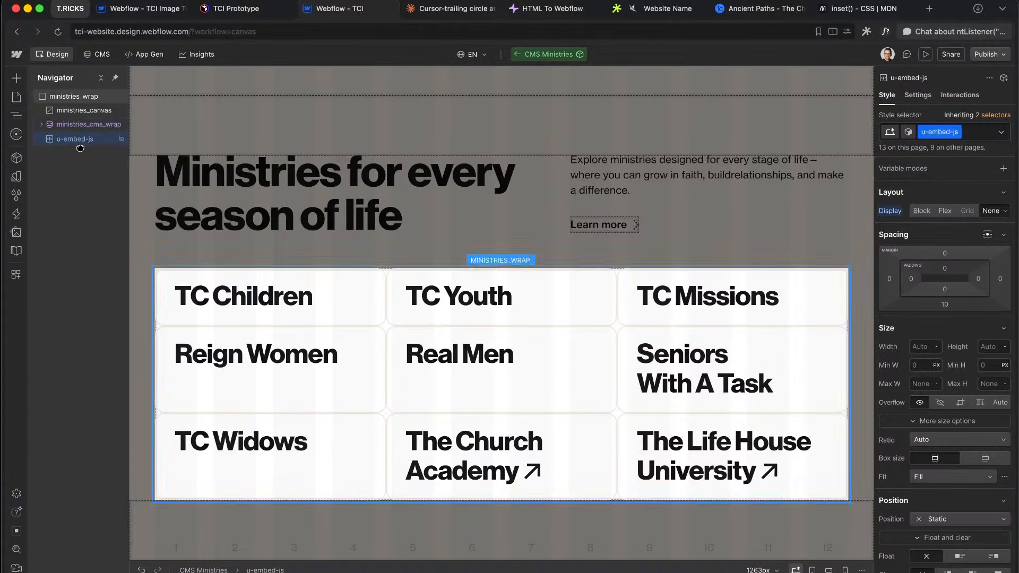
Step: Preview the site to confirm blue dots trail across the ministries grid, then exit preview
click(926, 55)
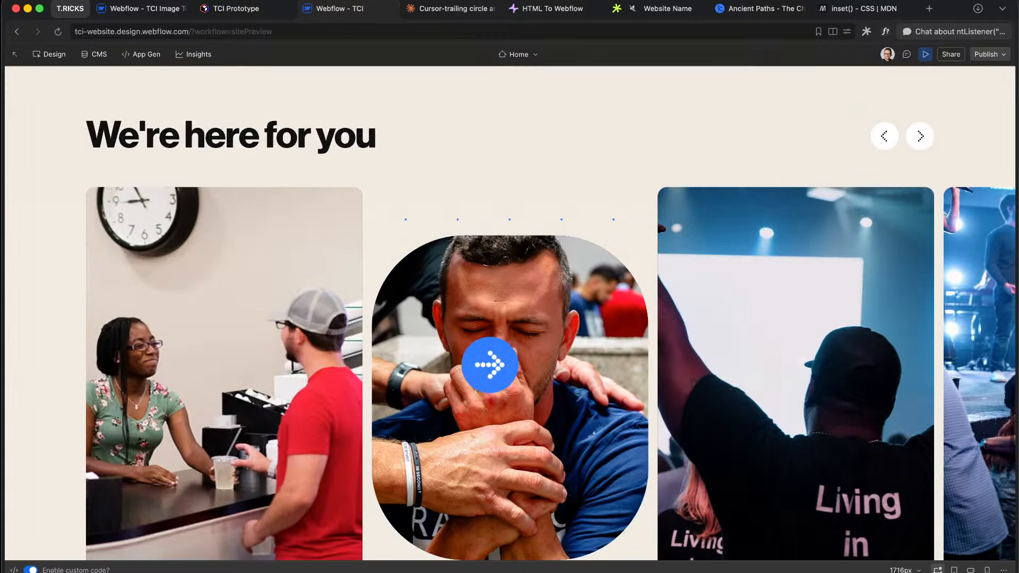
scroll(632, 249, down, 10)
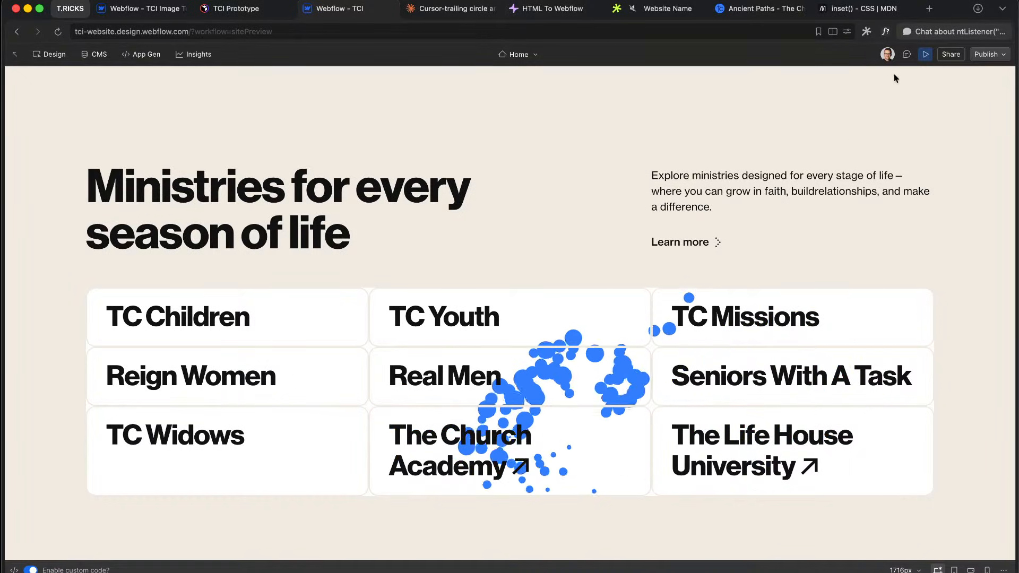
click(925, 54)
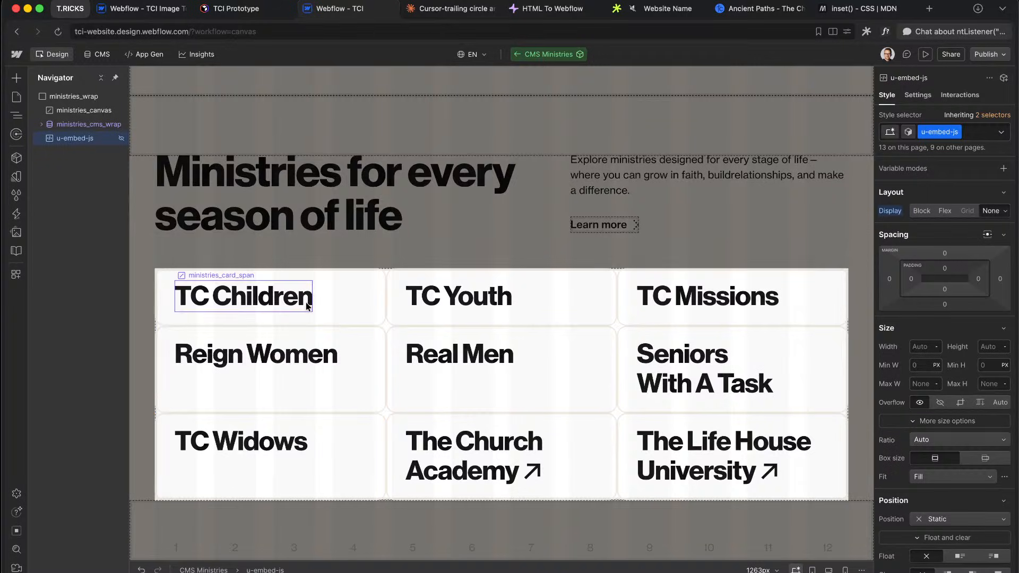
click(306, 307)
key(ctrl+Right)
Step: Compare the cards with the Figma reference and select the ministries_card_element in the navigator
scroll(529, 214, up, 4)
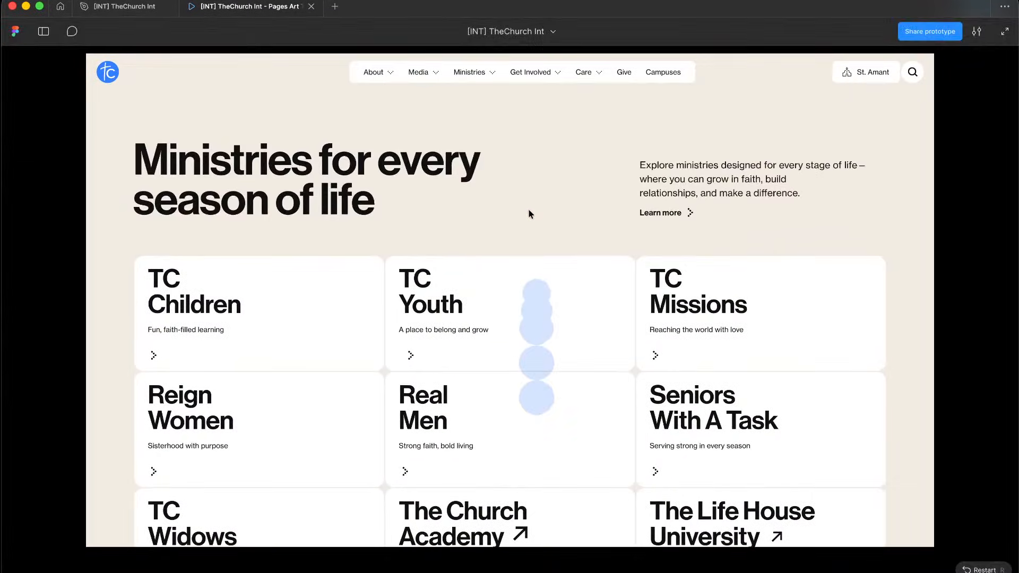
key(ctrl+Left)
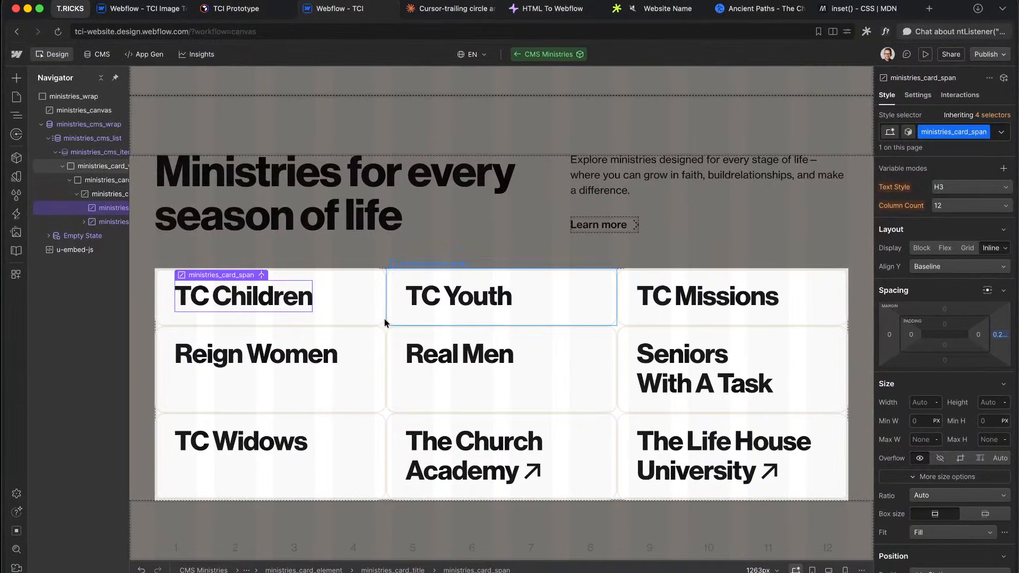
click(388, 320)
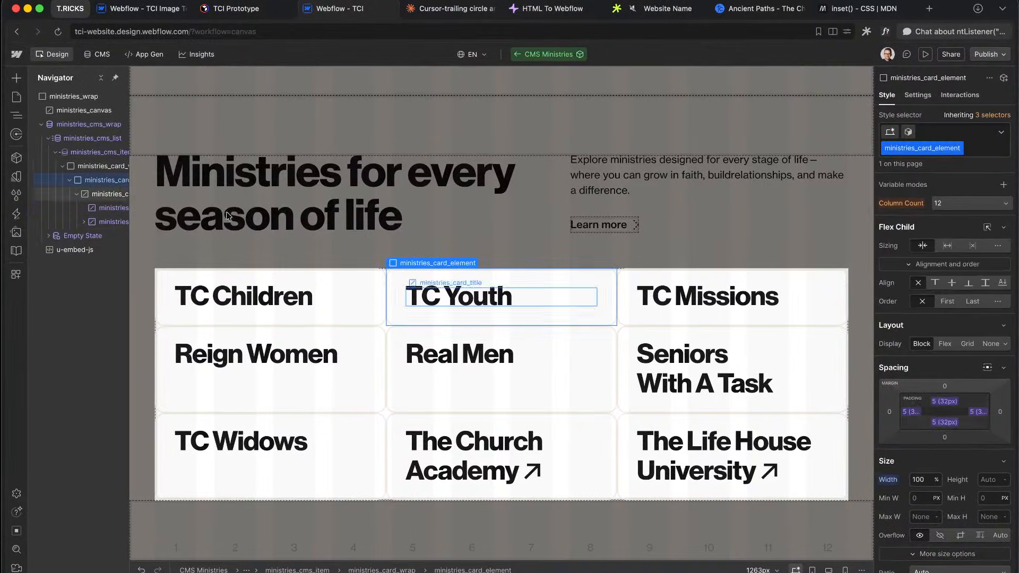
key(ctrl+Right)
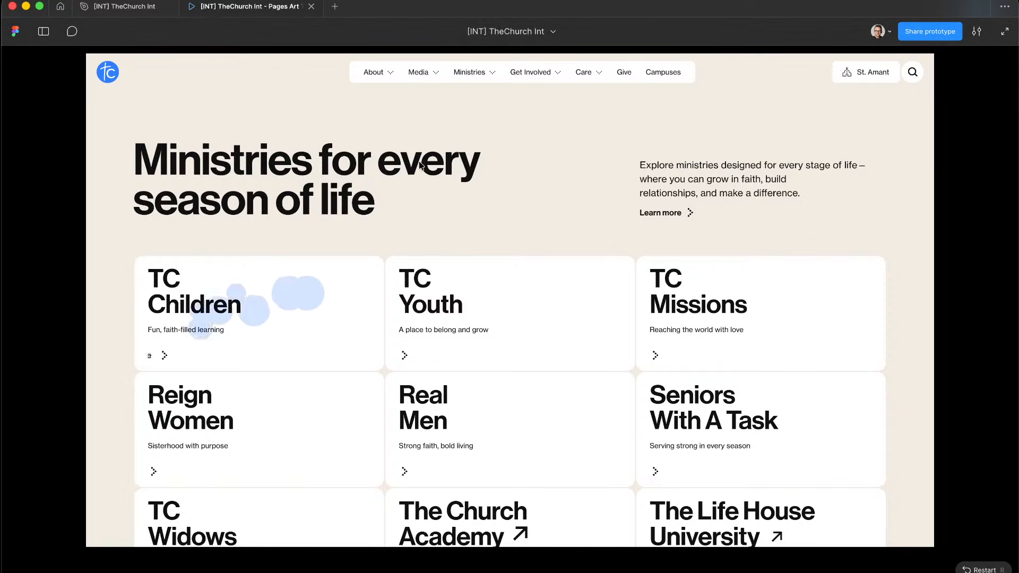
key(ctrl+Left)
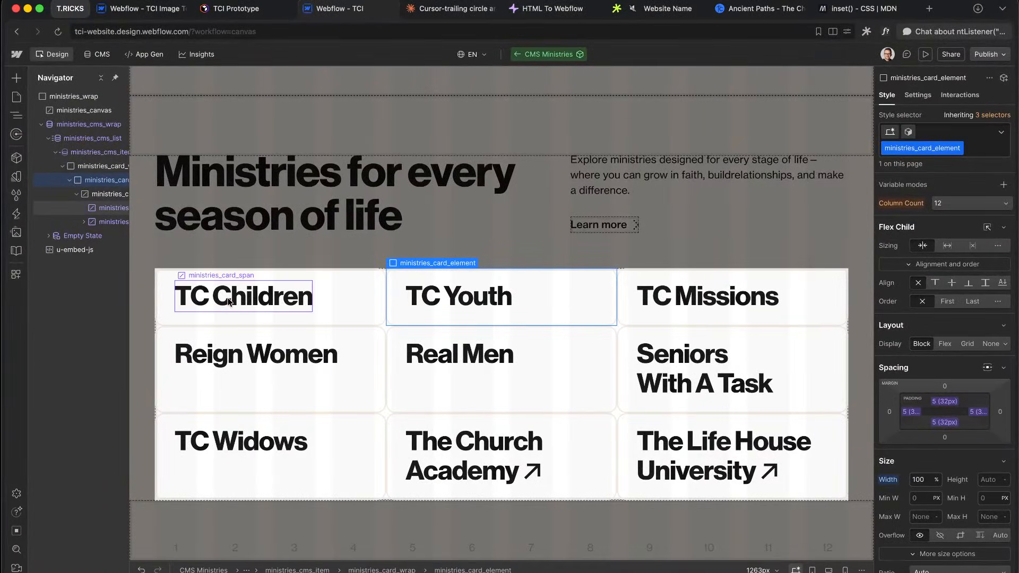
click(230, 301)
key(super+e)
key(Escape)
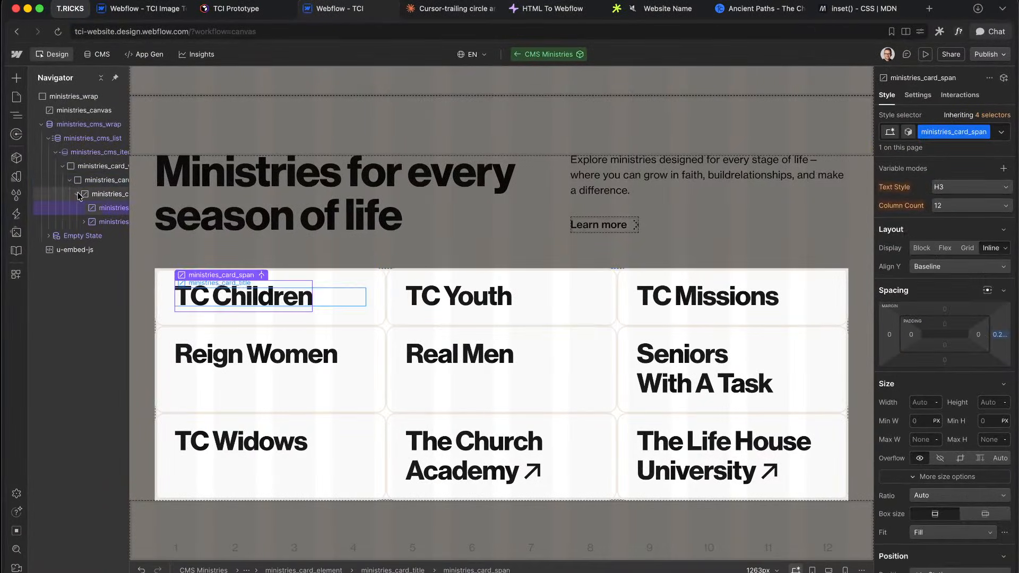
click(77, 192)
click(95, 193)
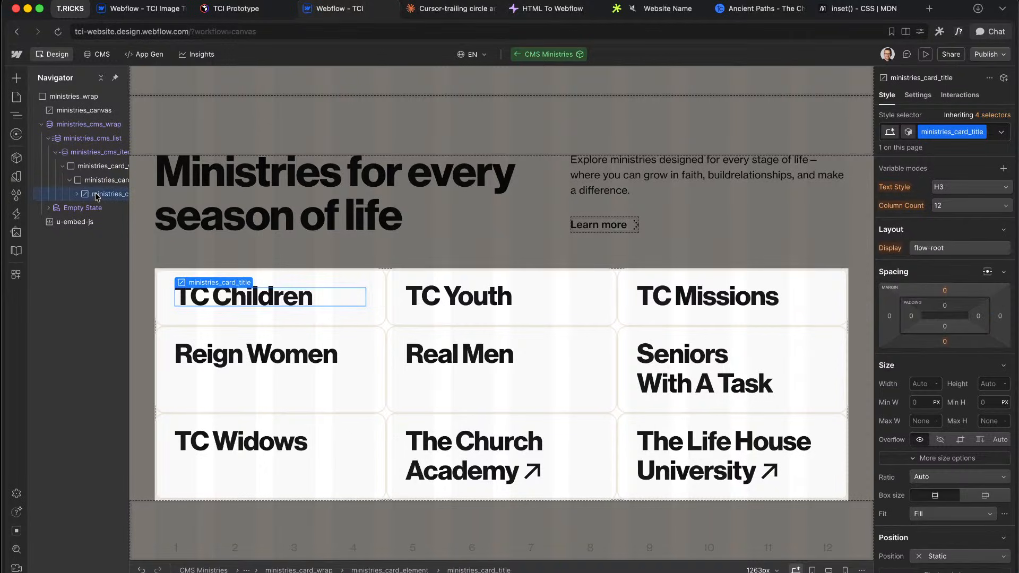
click(98, 180)
Step: Insert a Paragraph into each ministry card with the new class ministries_card_text
key(super+e)
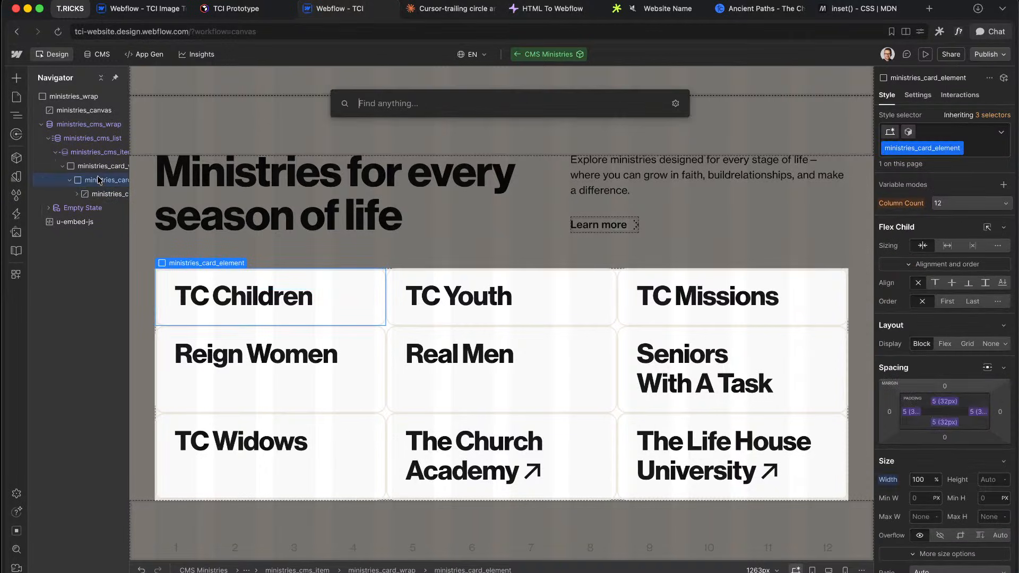
text(parag)
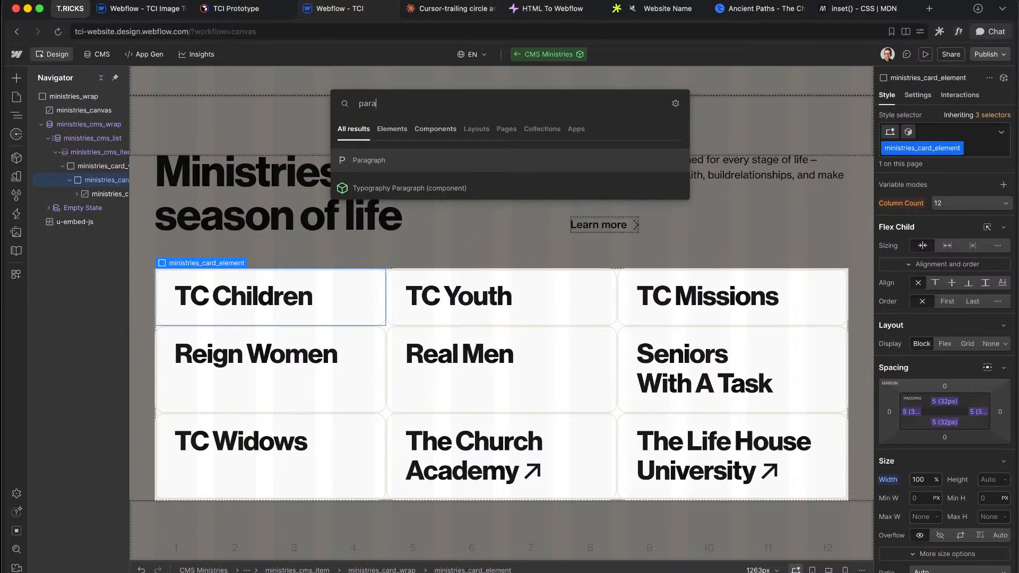
key(Return)
key(super+Return)
text(ministries_card_text)
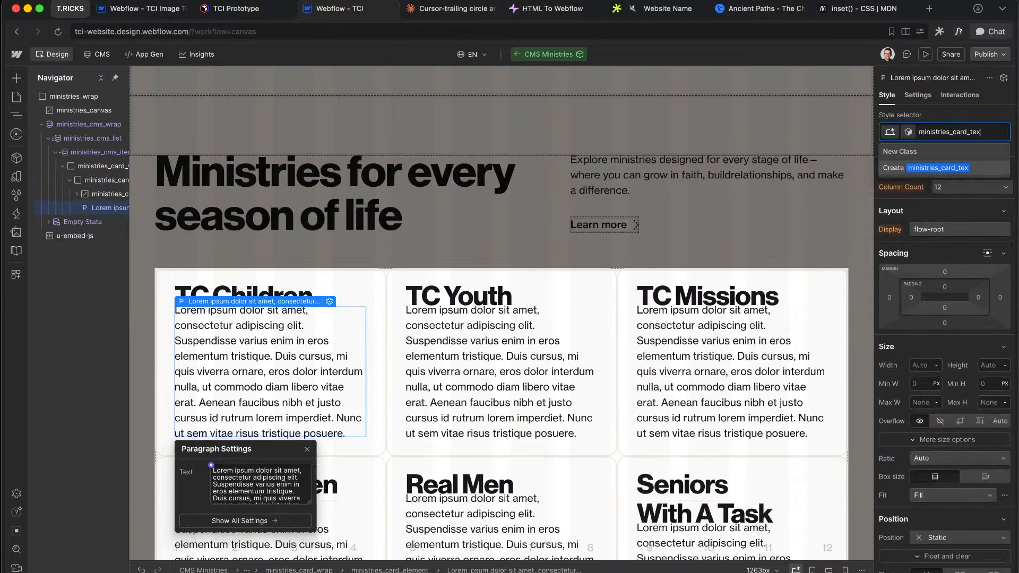
key(Return)
Step: Bind the paragraph's text to the CMS Description field and begin a u-text-style combo class
click(211, 466)
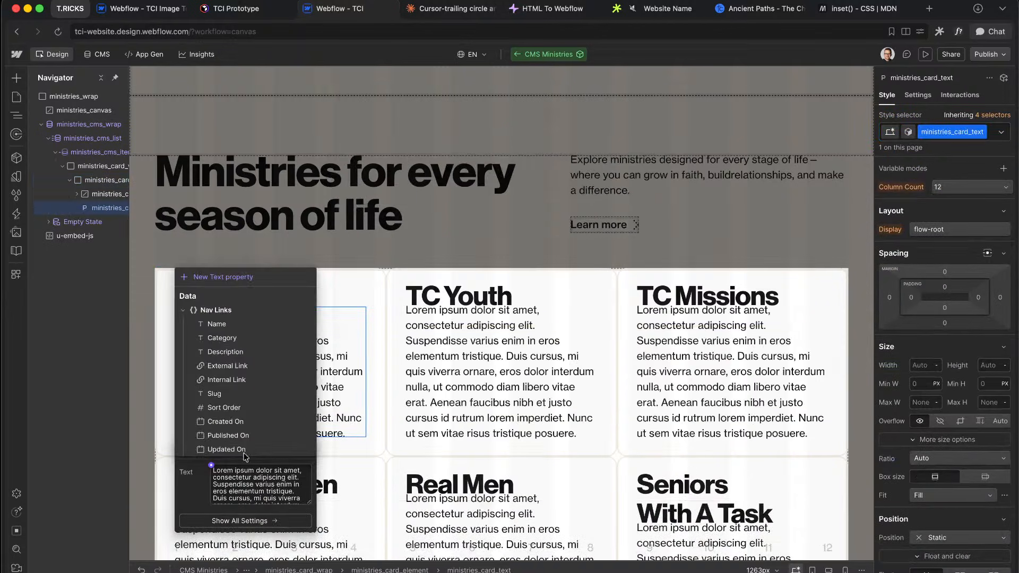
click(238, 353)
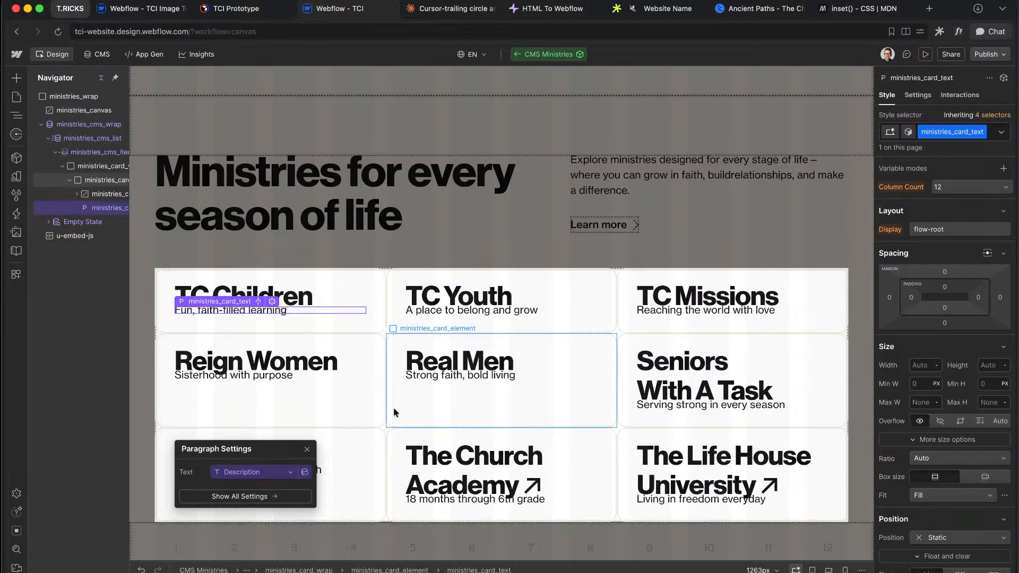
key(super+Return)
text(u-text-style-main)
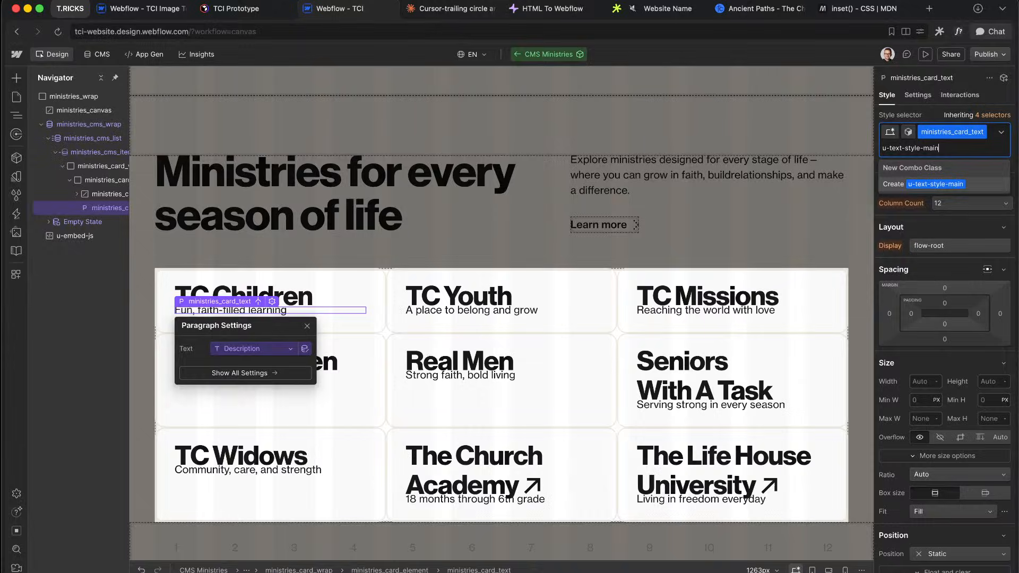
Step: Check the Figma description style and give the card text the u-text-style-small combo class
key(ctrl+Right)
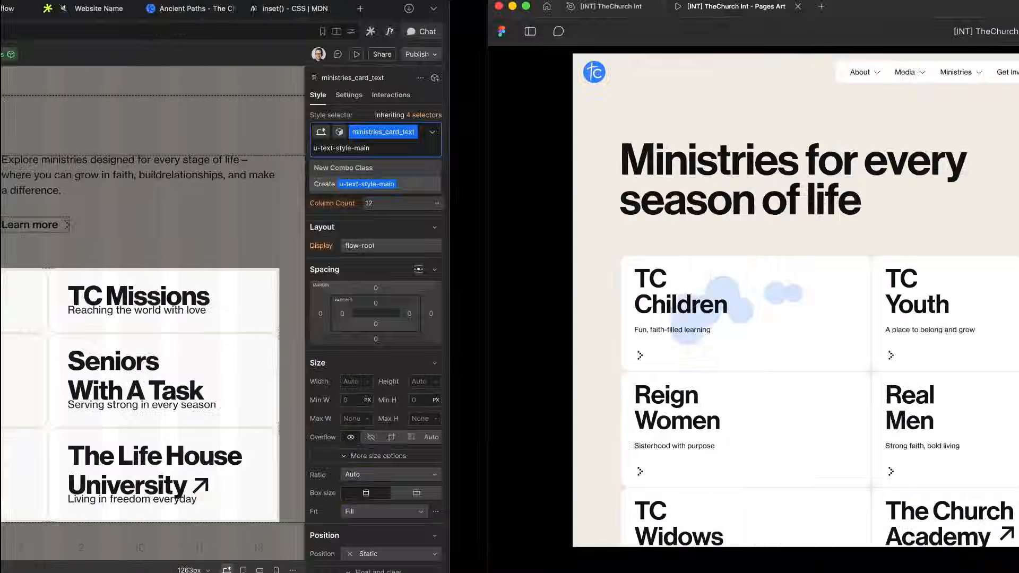
click(131, 12)
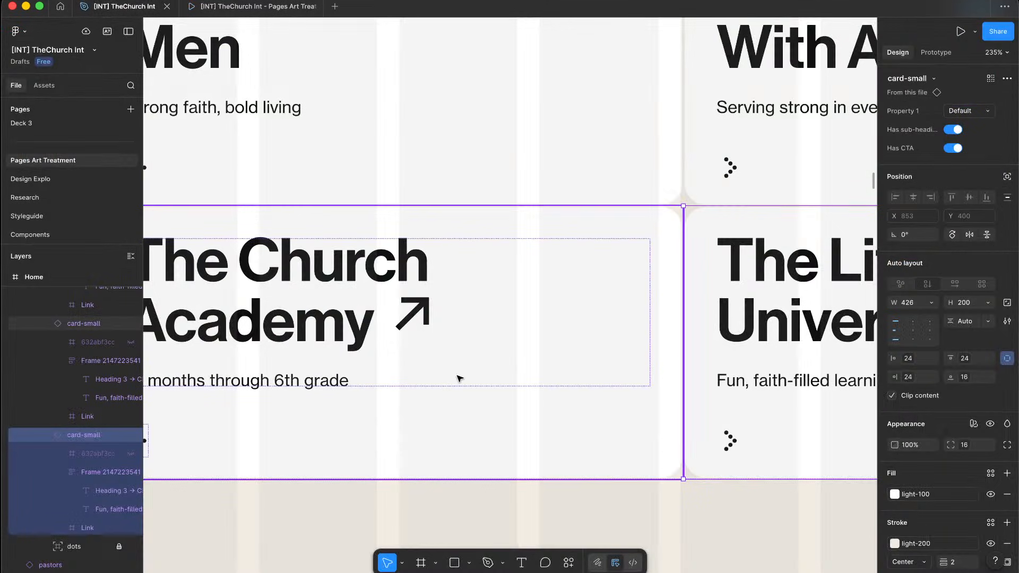
click(305, 383)
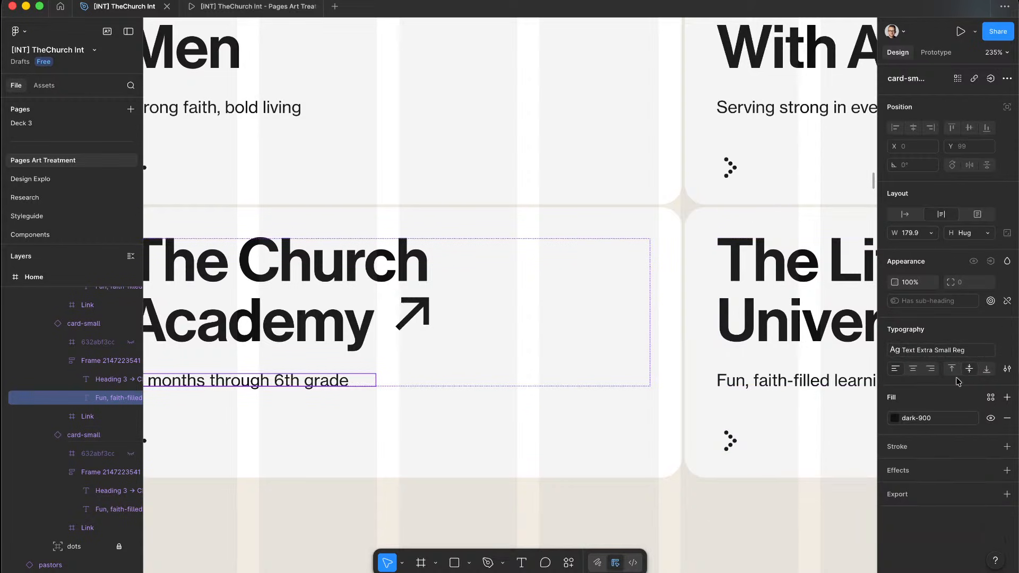
key(ctrl+Left)
click(885, 139)
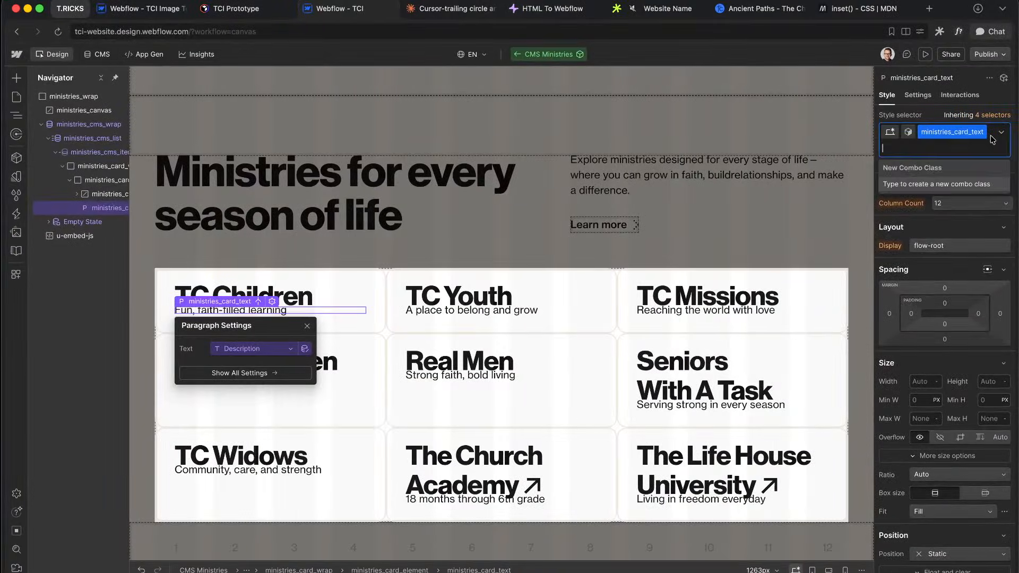
text(u-text-sytle-)
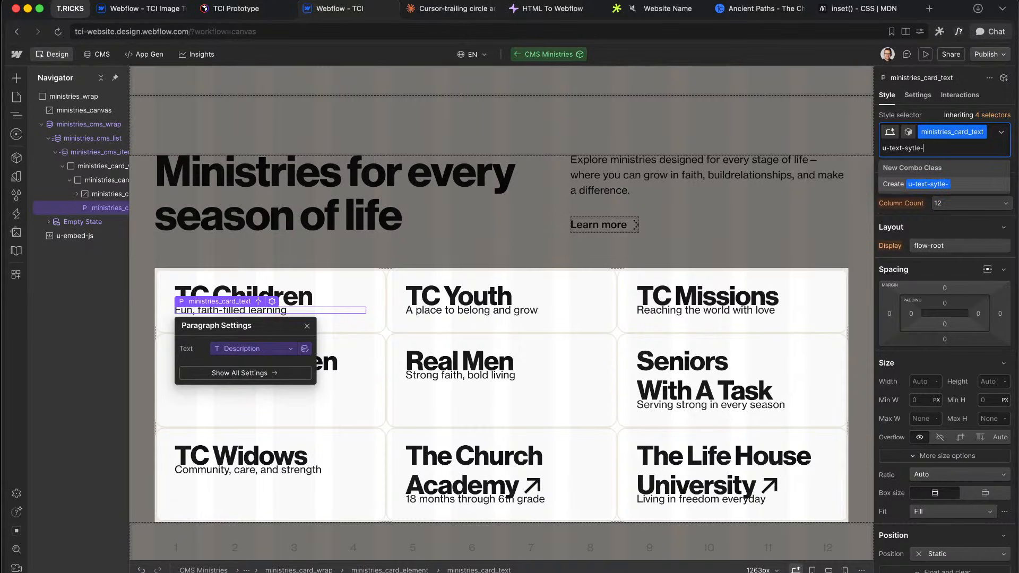
key(BackSpace)
key(BackSpace)
text(tylesm)
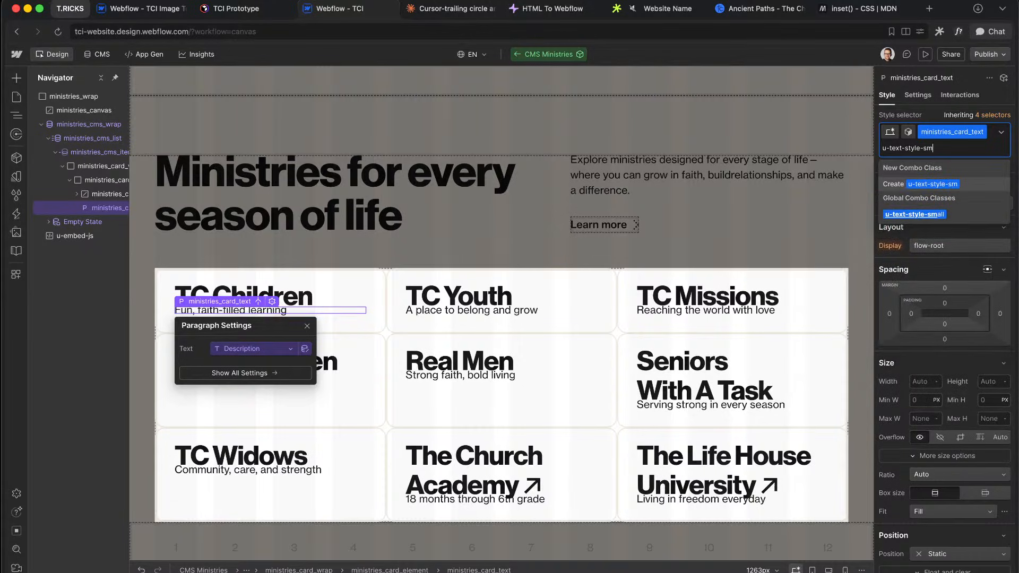
key(Return)
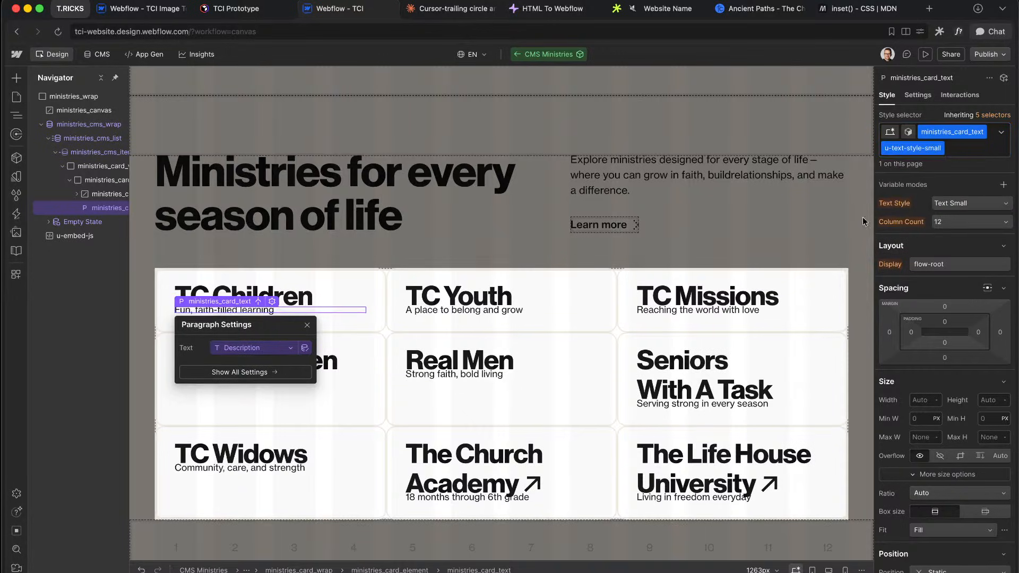
Step: Select the card title and compare it with The Life House University and Real Men headings in Figma
click(98, 194)
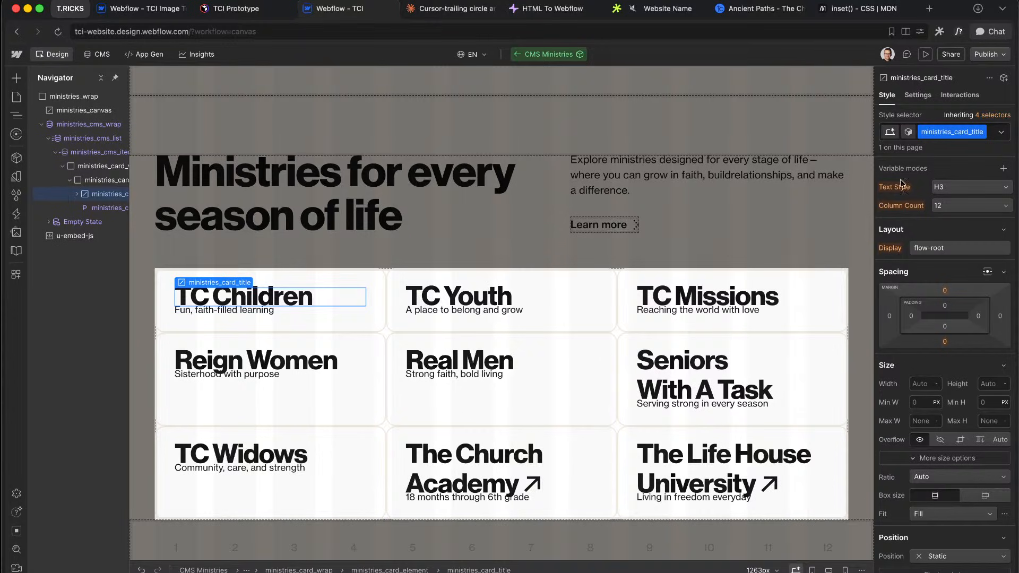
key(ctrl+Right)
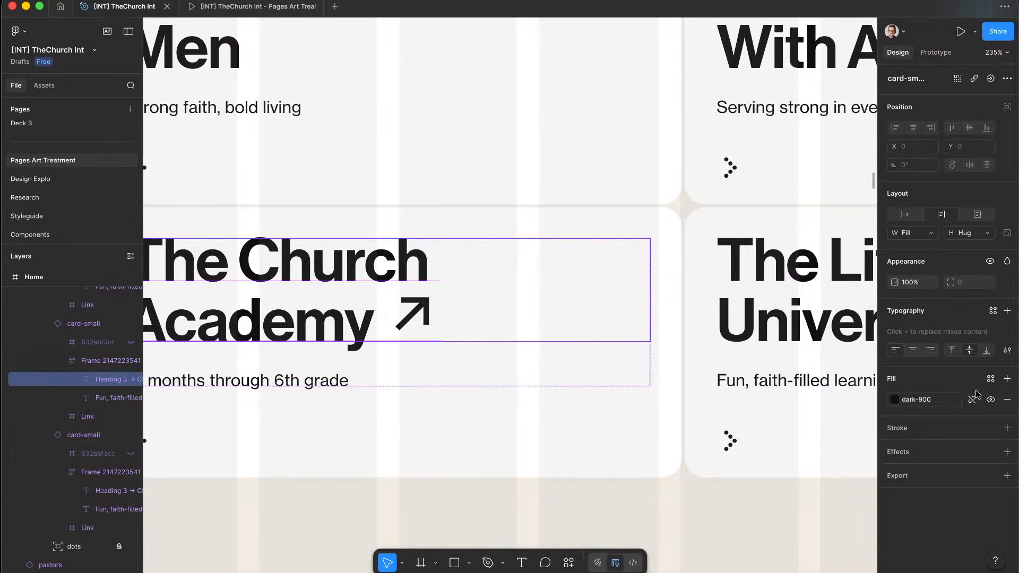
scroll(695, 309, down, 5)
super+click(723, 283)
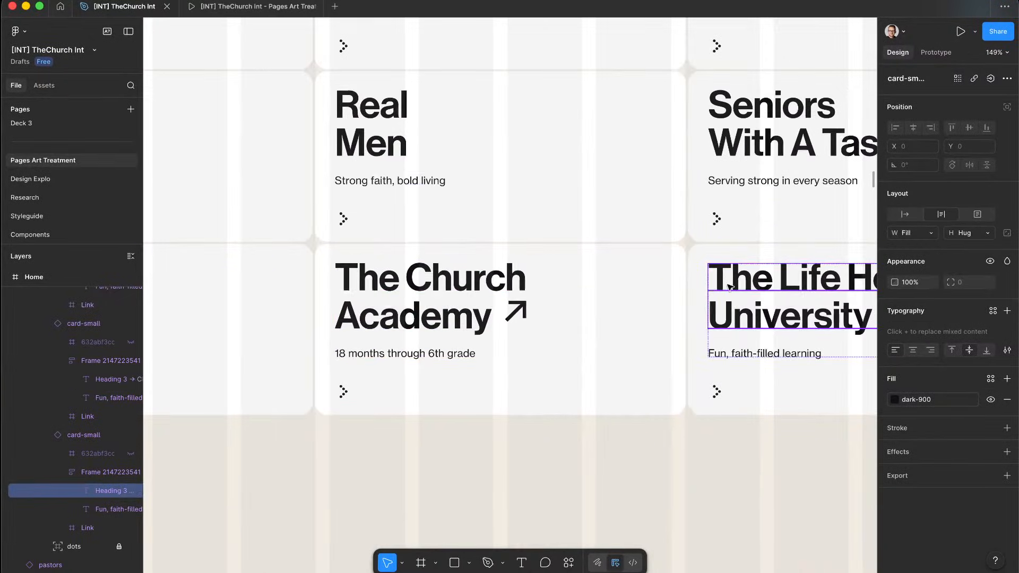
super+click(402, 141)
key(ctrl+Left)
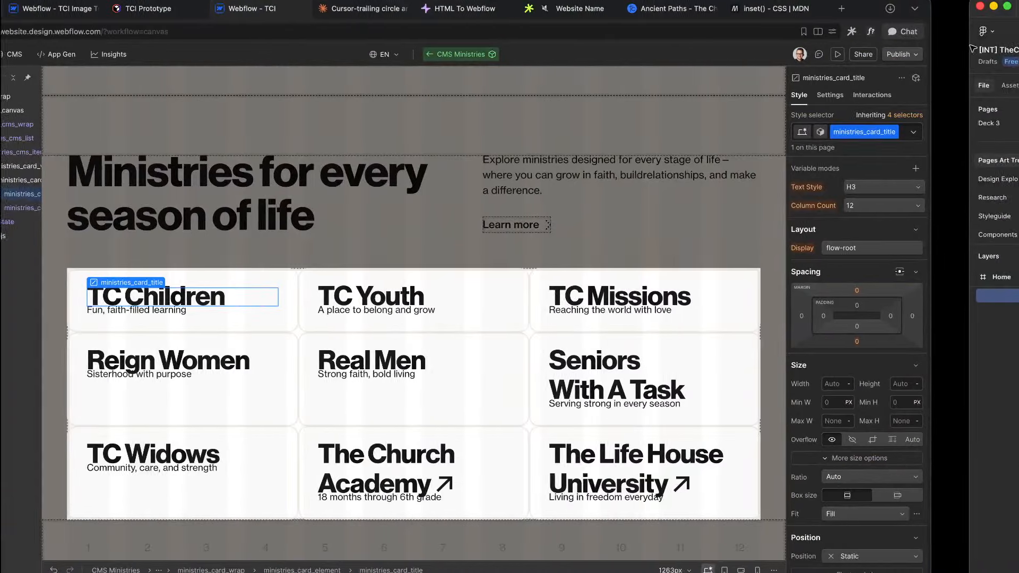
click(991, 135)
click(990, 133)
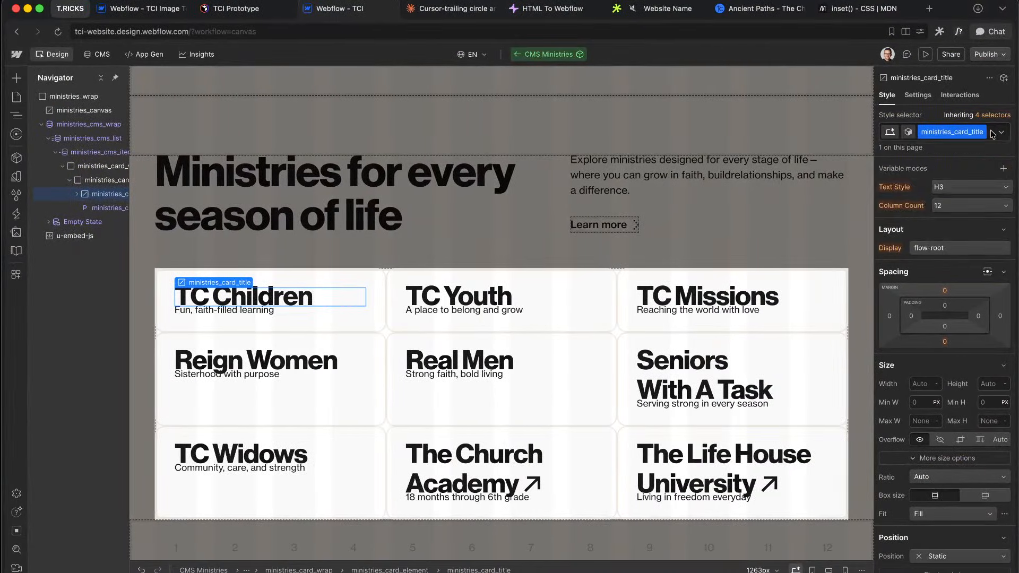
click(990, 133)
Step: Add the u-text-style-h4 combo class to card titles and set the base bottom margin to space 3 (16px)
text(h4)
click(909, 214)
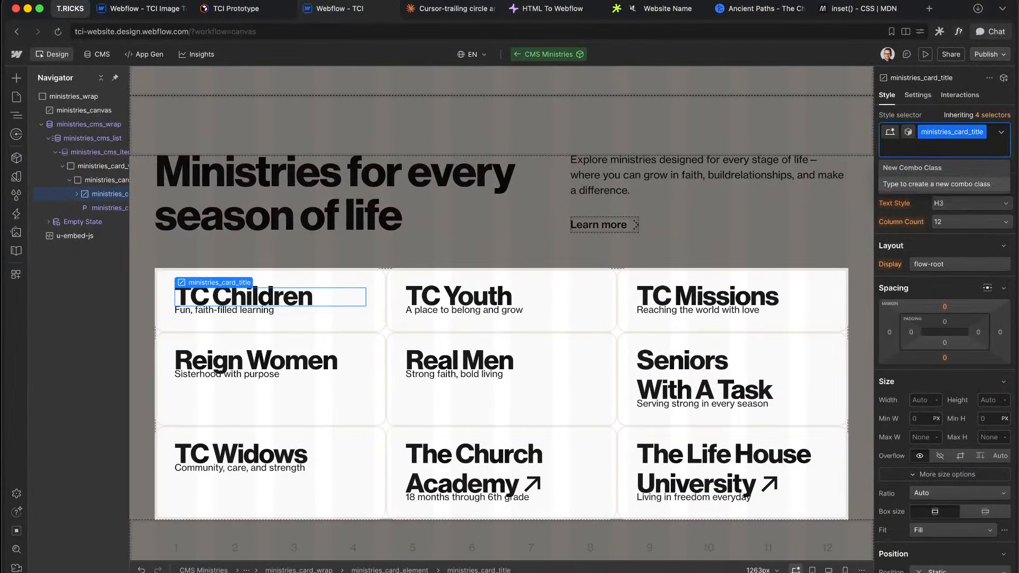
key(alt+1)
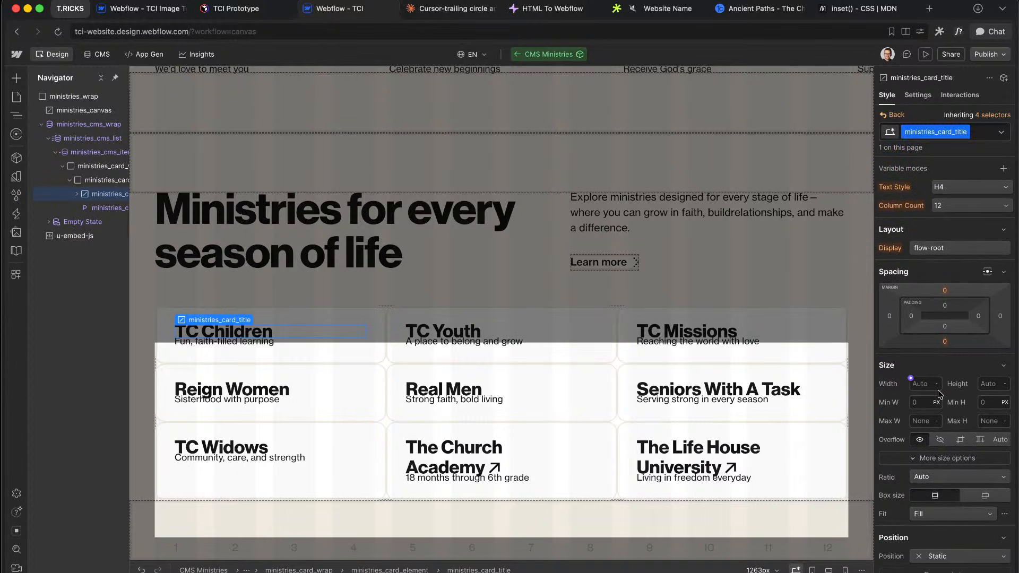
click(945, 342)
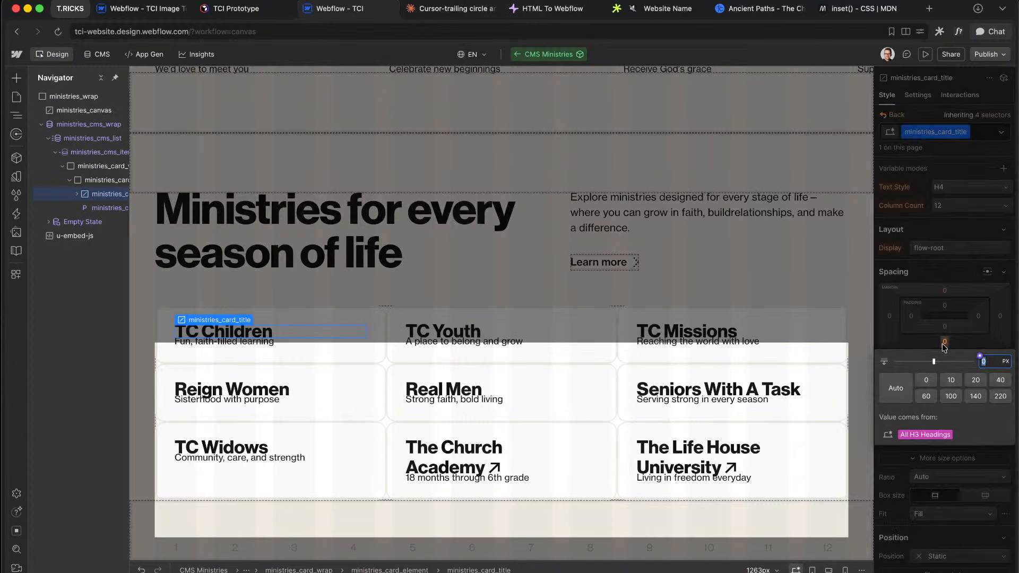
click(981, 356)
text(spac)
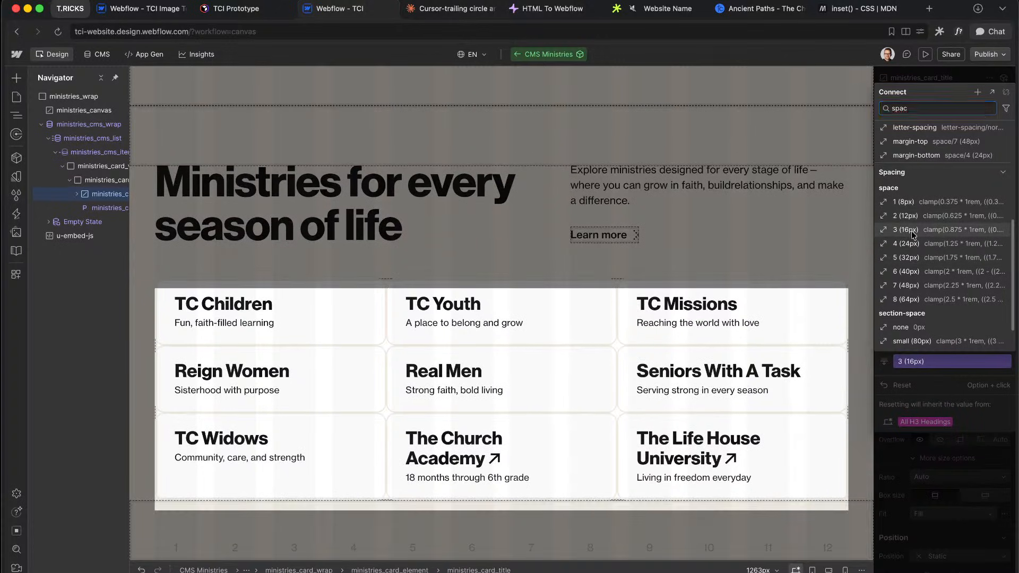
click(913, 234)
click(948, 272)
Step: Check the card layout against the Figma design and its prototype preview
key(ctrl+Right)
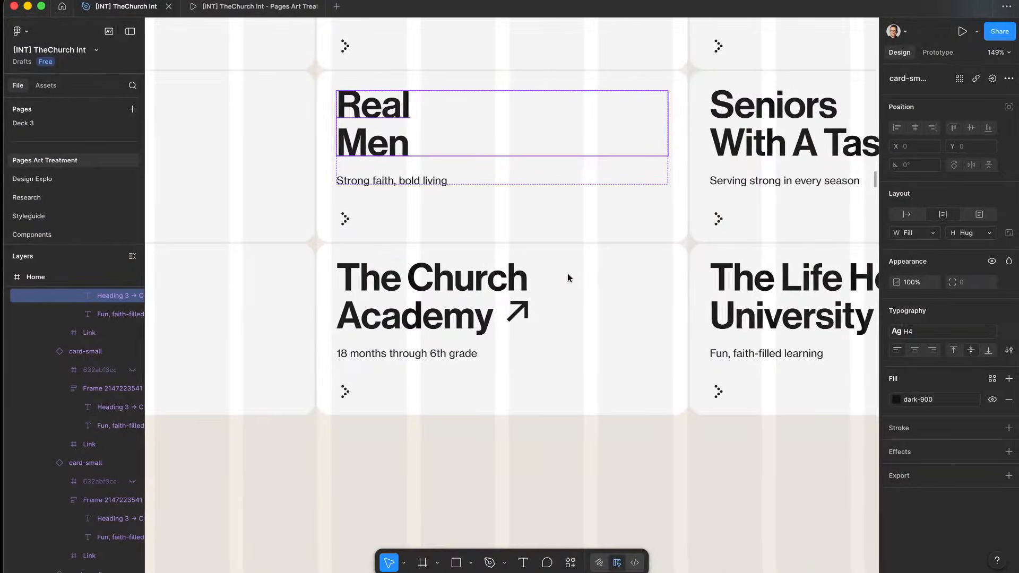
scroll(568, 273, down, 5)
click(240, 9)
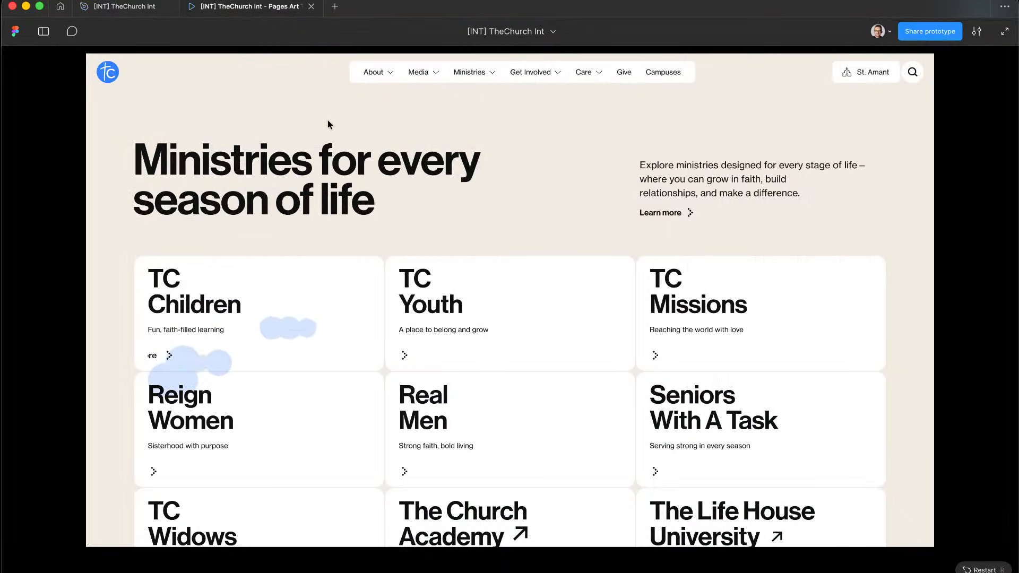
click(128, 7)
key(ctrl+Left)
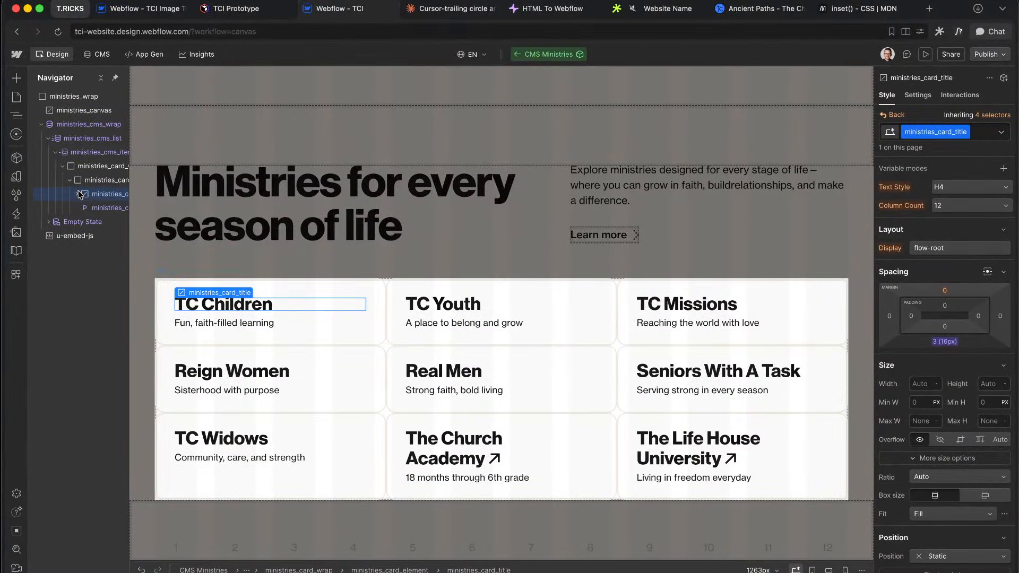
Step: Add a Div Block classed ministries_card_content to each card and drag the title and description into it
click(76, 194)
click(98, 181)
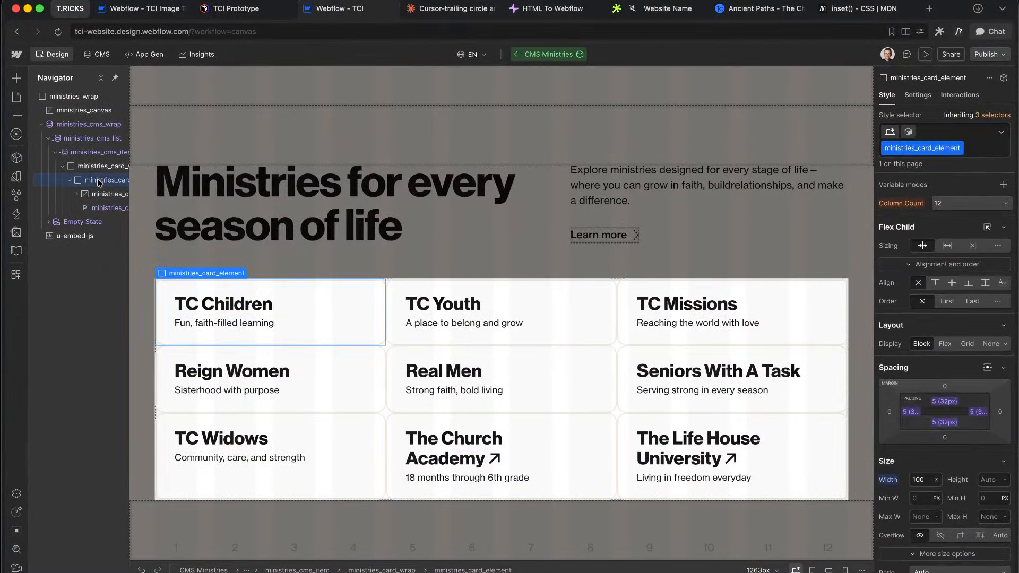
key(super+e)
text(div)
key(Return)
key(super+Return)
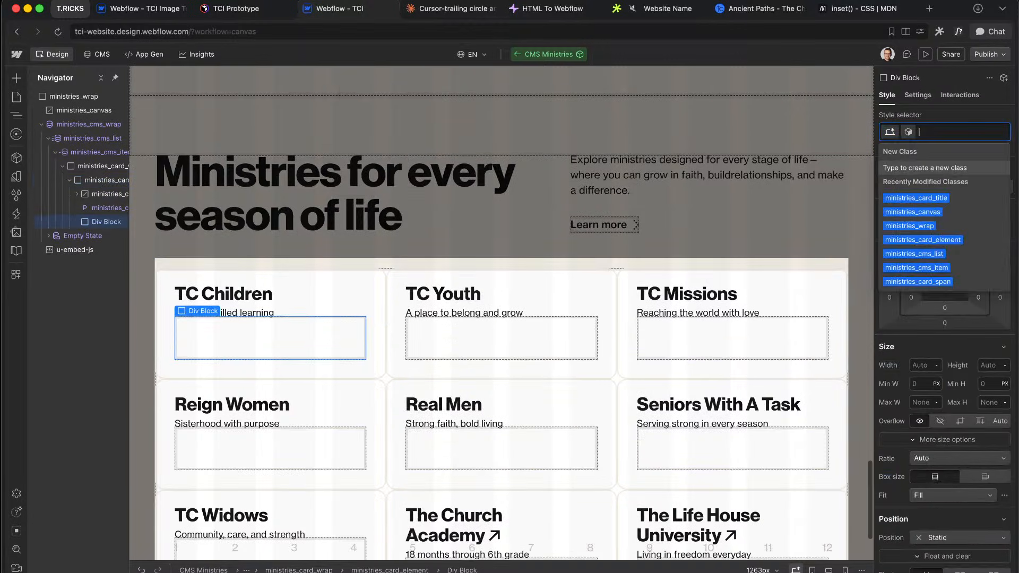
text(ministries_card_)
text(c)
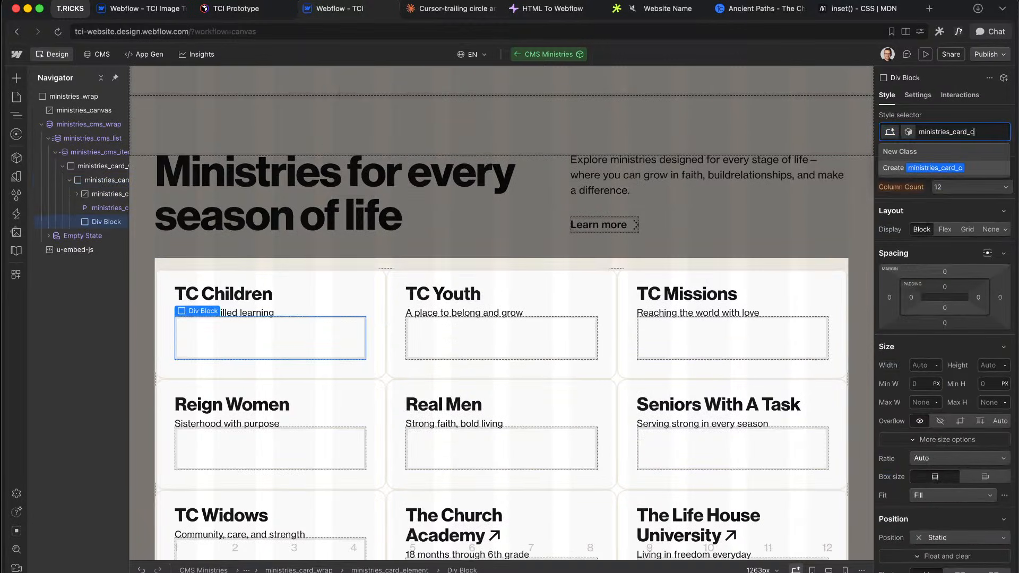
text(otennte)
key(Return)
mouse_move(95, 212)
mouse_down()
mouse_move(96, 200)
mouse_move(103, 211)
mouse_up()
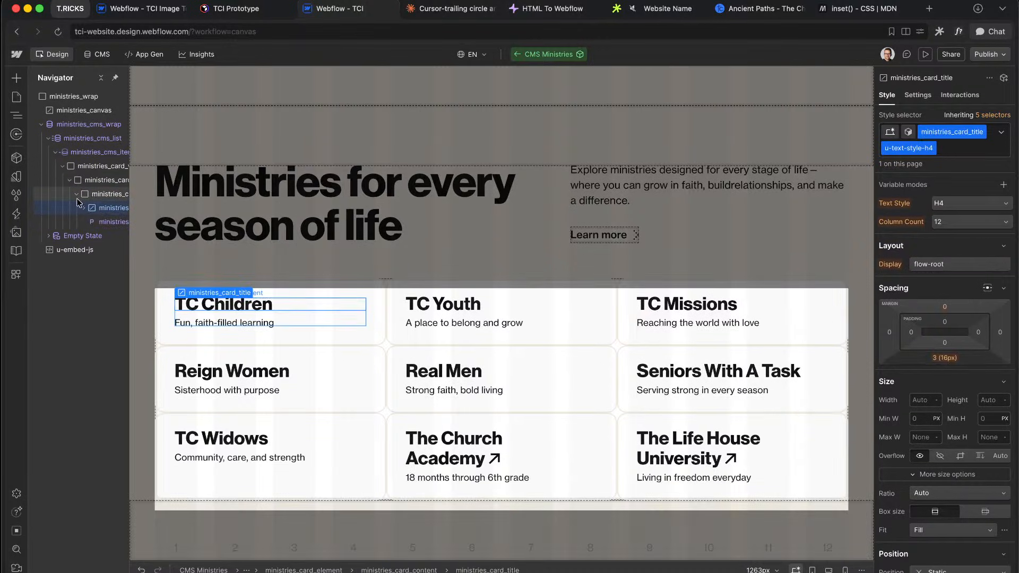
click(98, 182)
key(super+e)
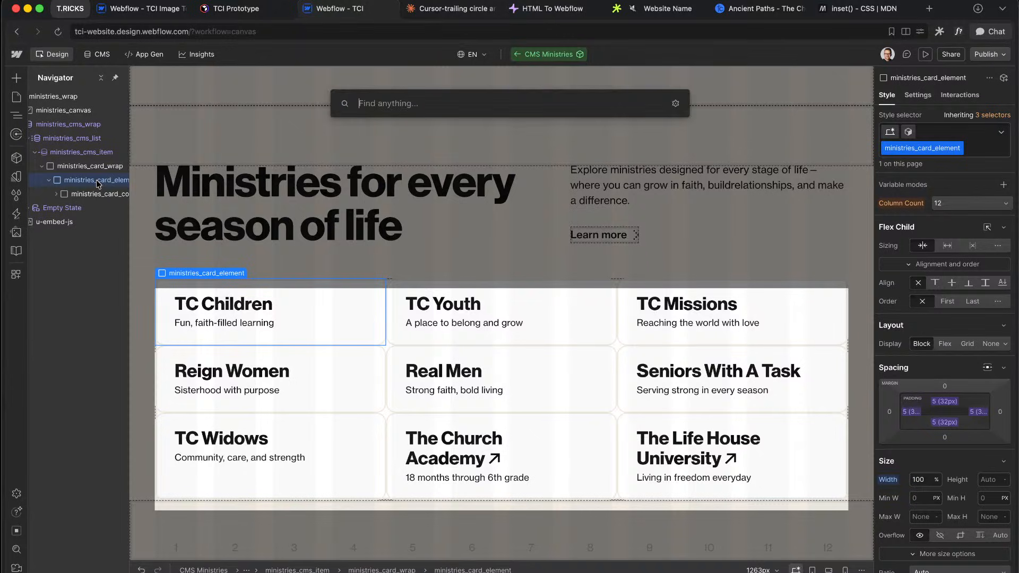
Step: Insert a Button Main component into the cards and set its Variant to Link
text(tex)
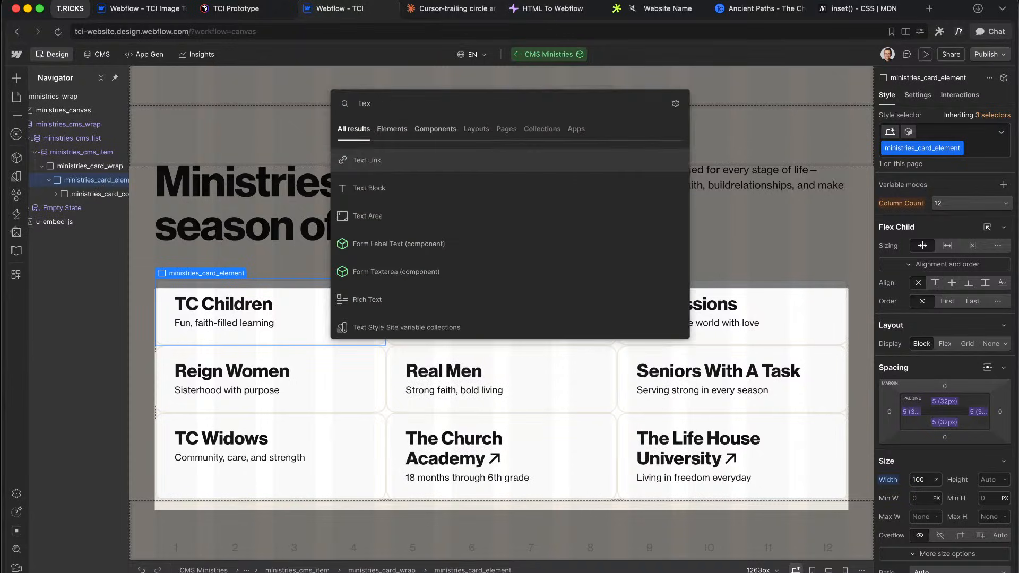
text(bu)
key(Return)
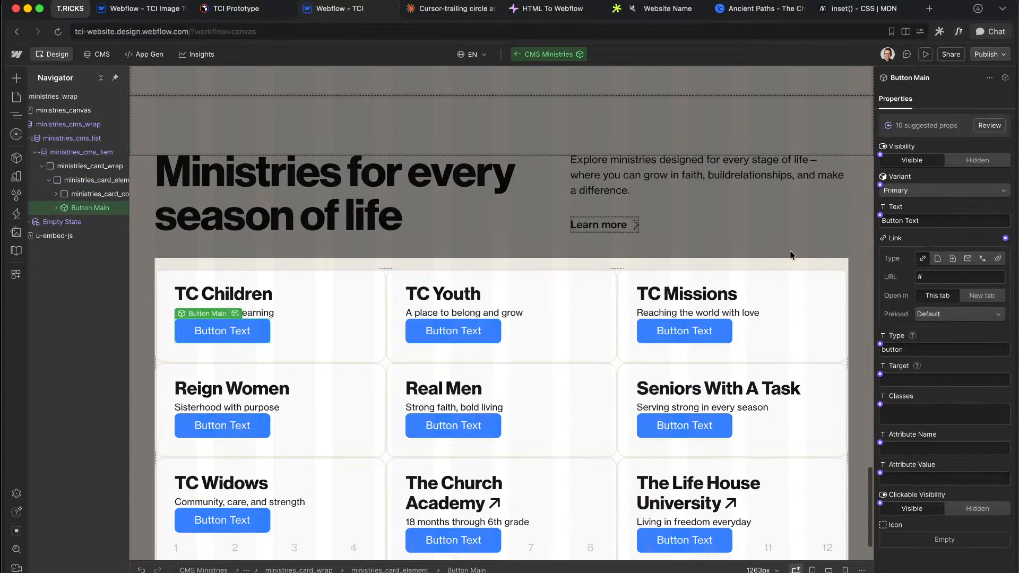
click(935, 190)
click(901, 230)
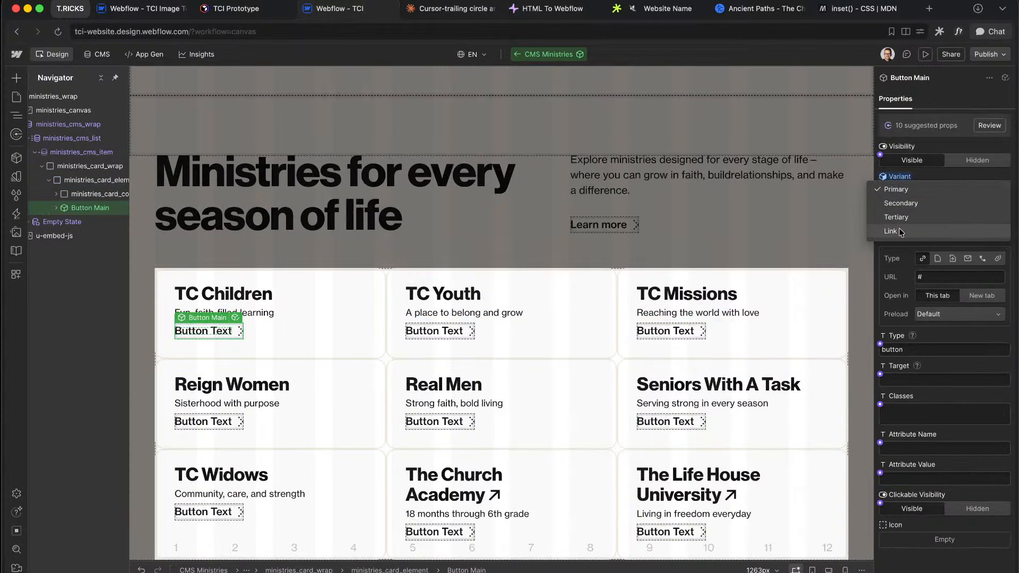
Step: Make ministries_card_element a vertical flex stack with gap space 6 (40px), aligned left
click(77, 181)
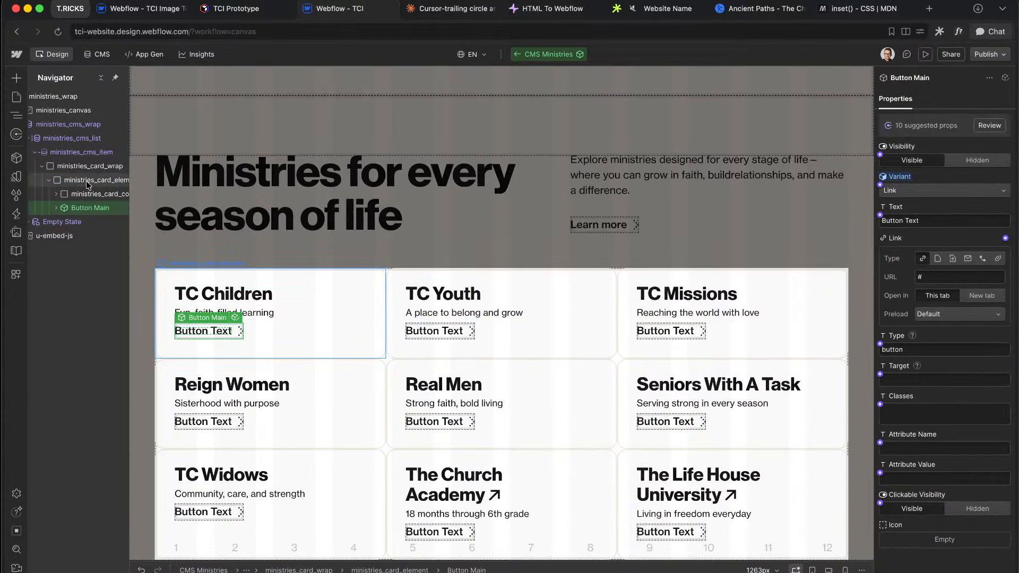
click(945, 343)
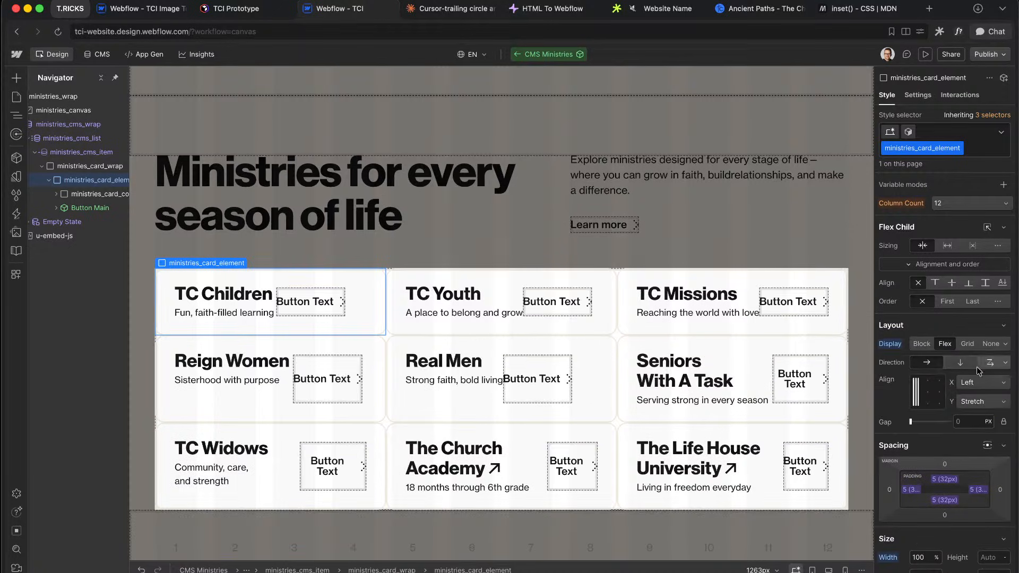
click(970, 363)
click(956, 417)
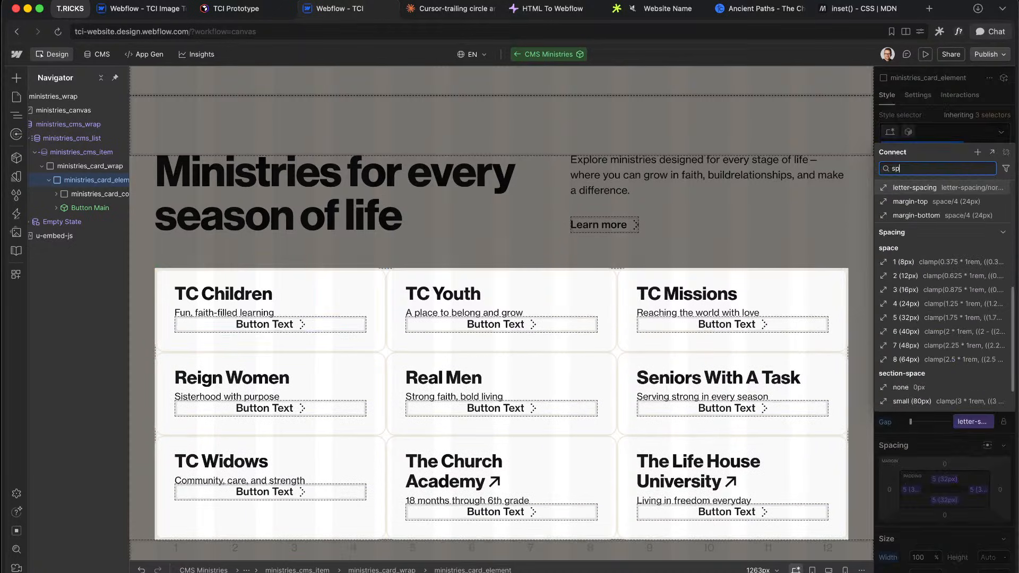
text(sp)
click(934, 332)
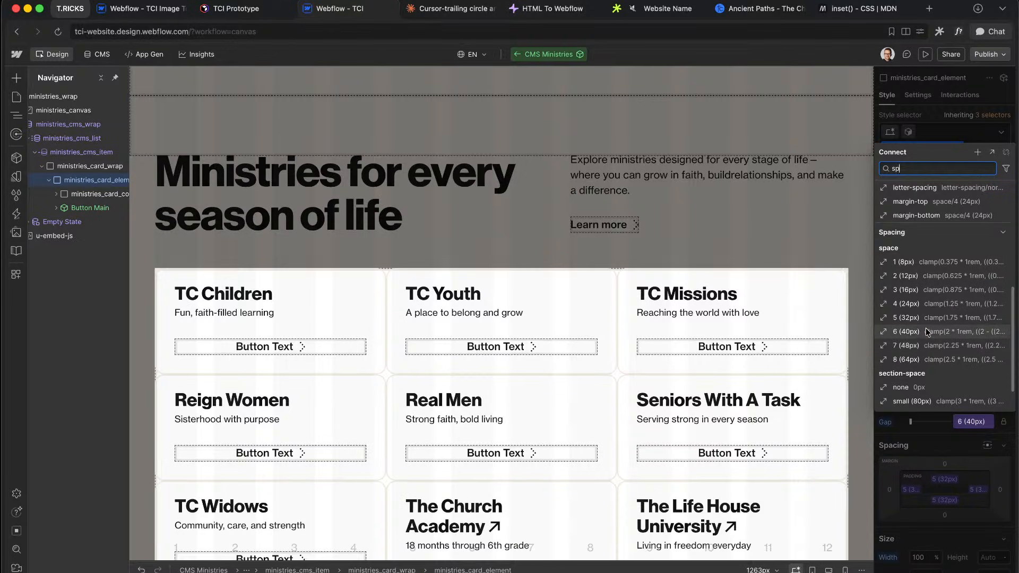
click(928, 332)
click(915, 382)
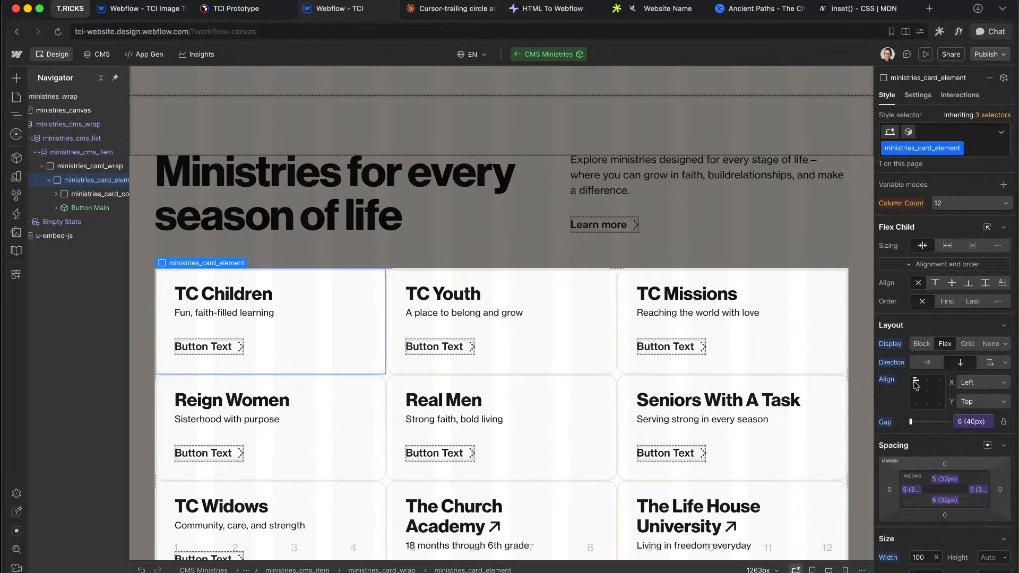
Step: Select the content wrapper and compare the card with the Figma design
click(85, 200)
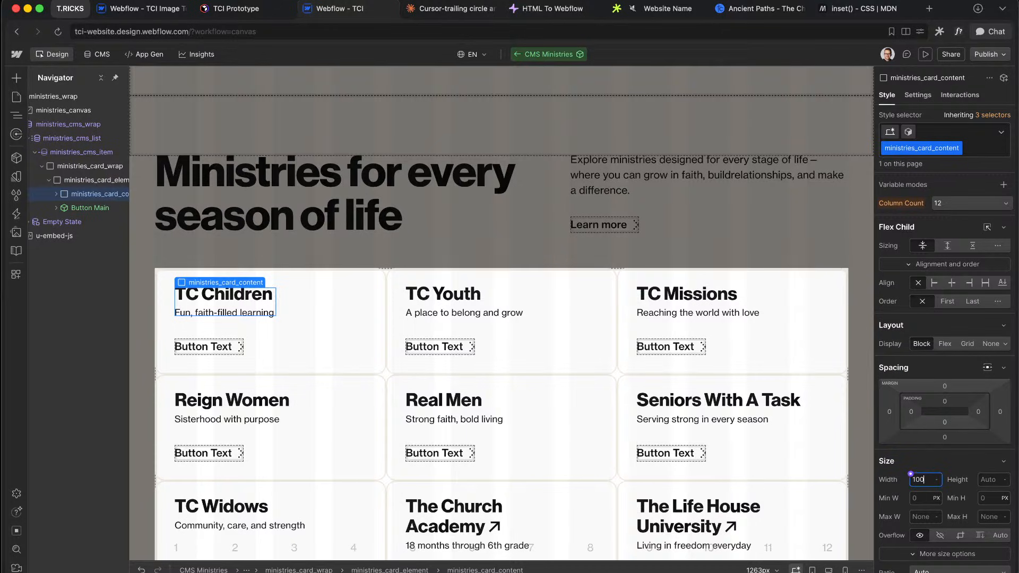
key(ctrl+Right)
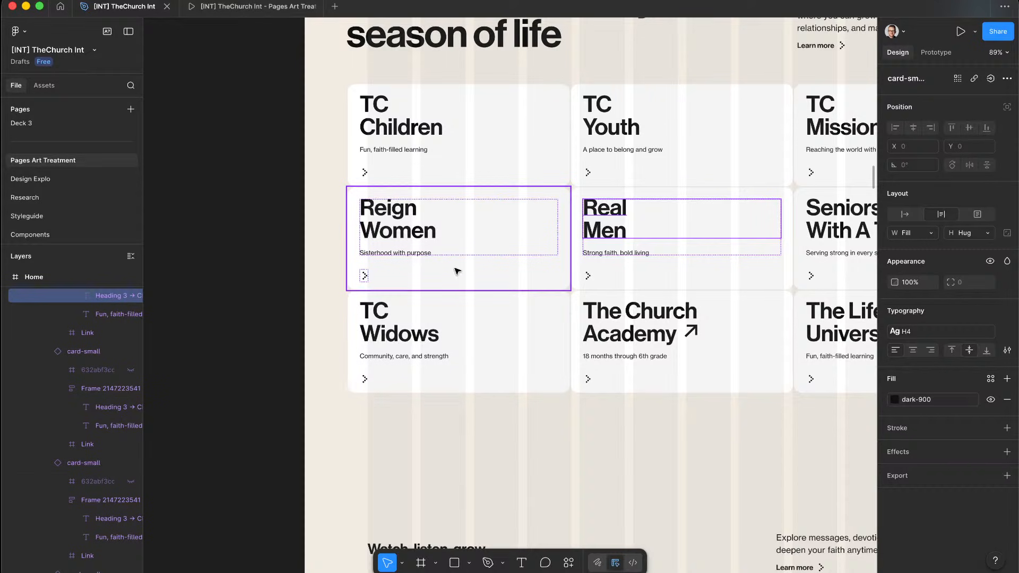
scroll(485, 262, down, 3)
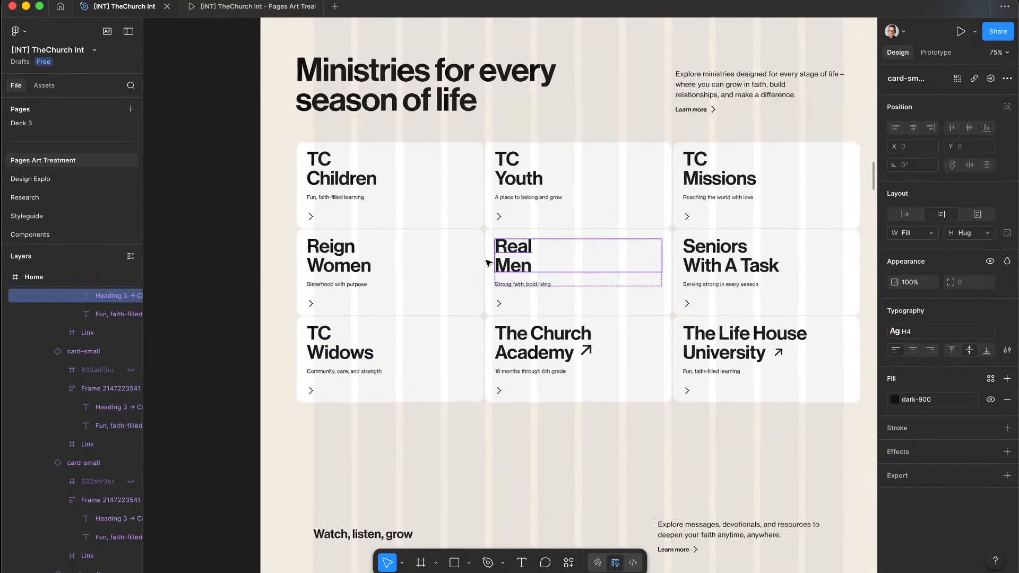
key(ctrl+Left)
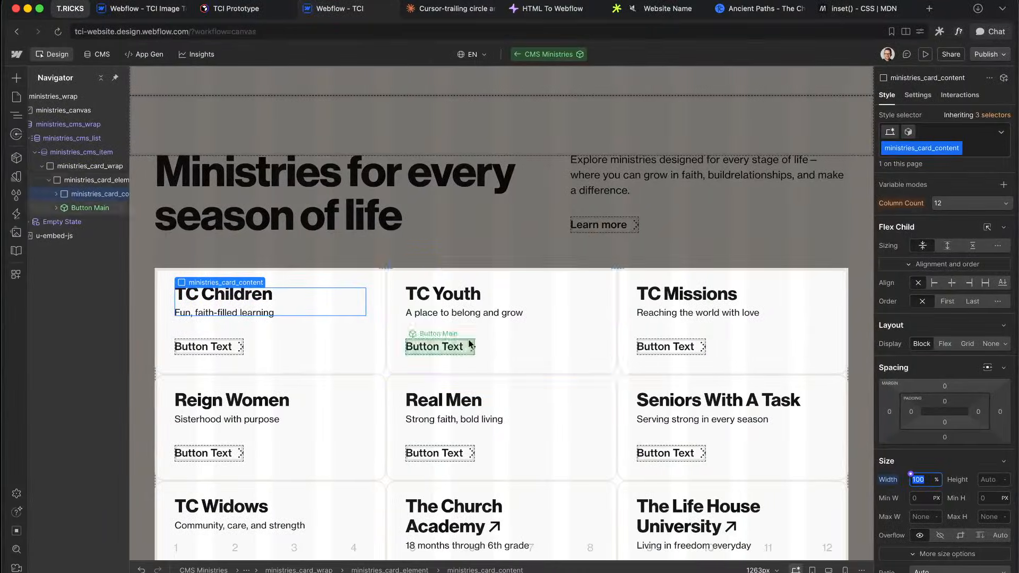
click(510, 332)
scroll(563, 375, down, 3)
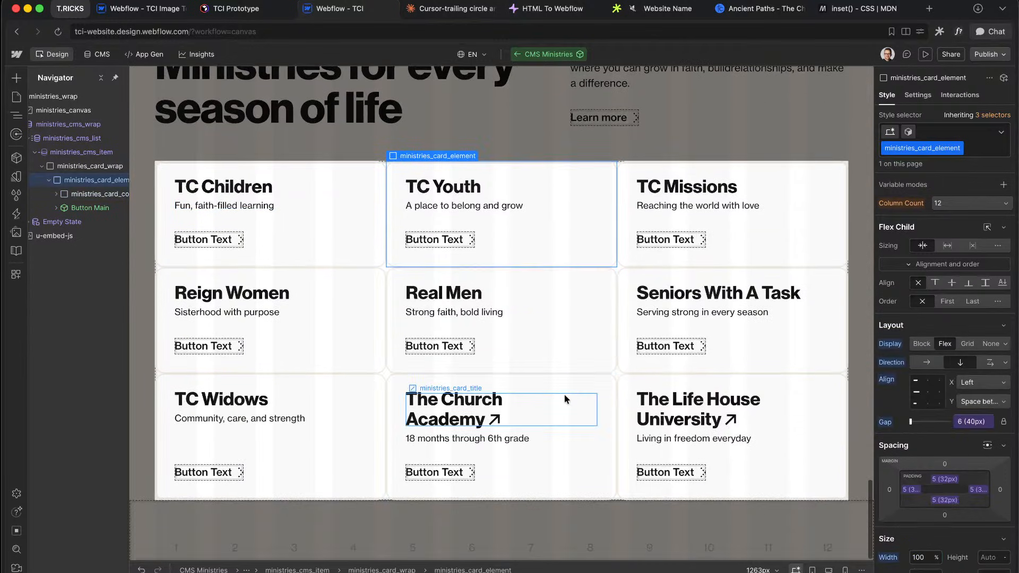
Step: Change the card button's label to 'Learn more' in sentence case
click(227, 347)
key(super+a)
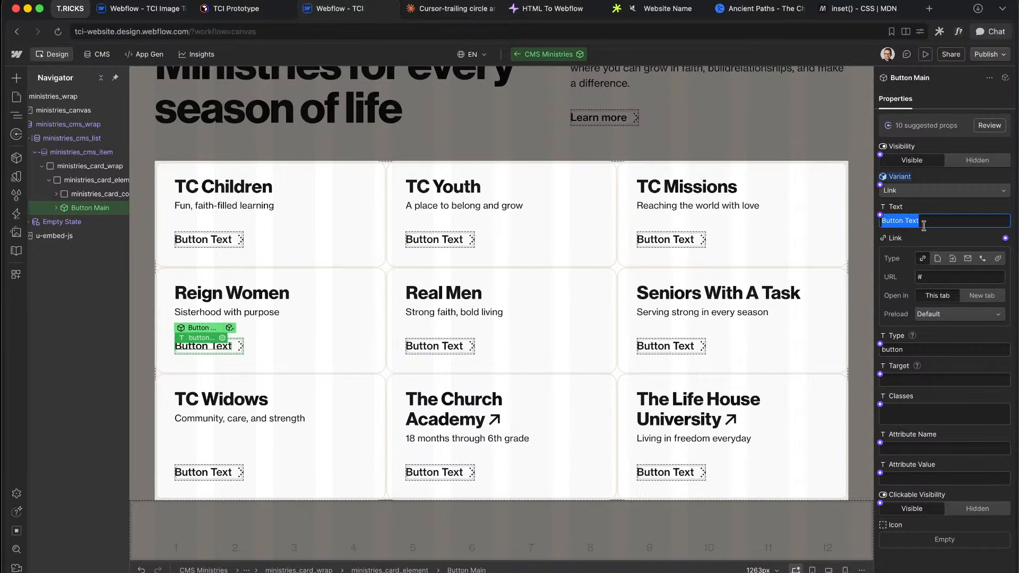
text(Learn More)
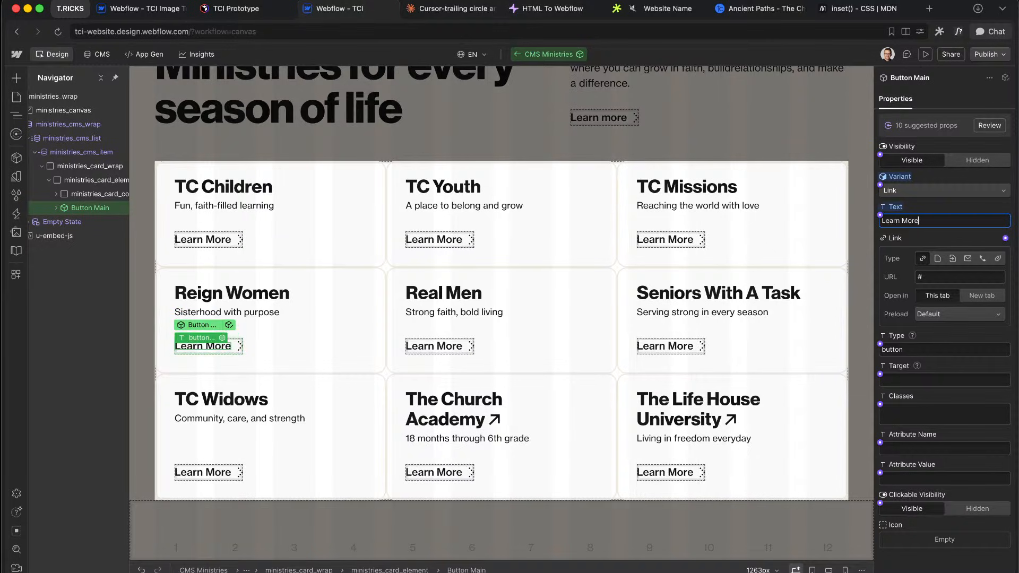
key(ctrl+Right)
key(ctrl+Left)
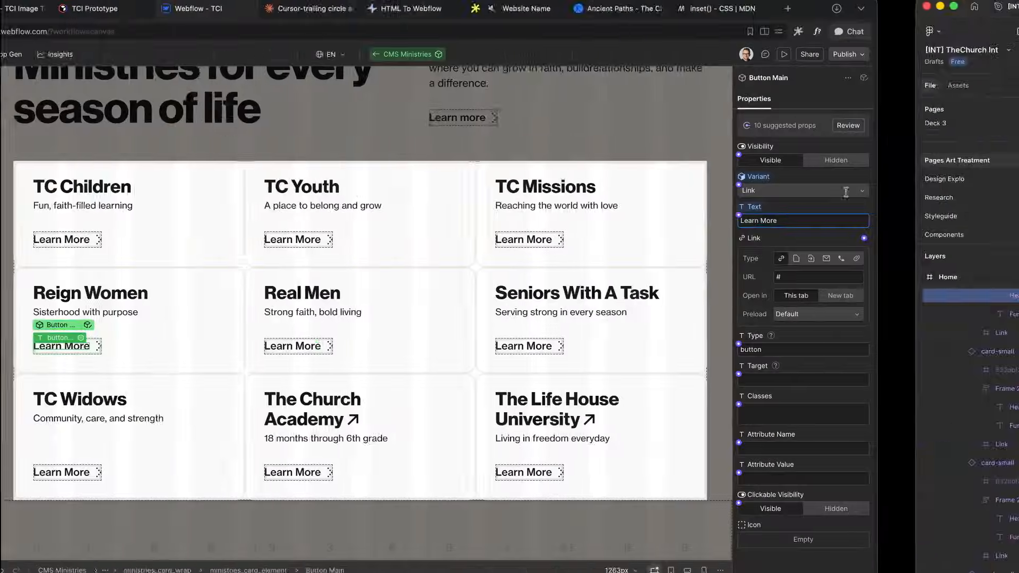
key(BackSpace)
text(m)
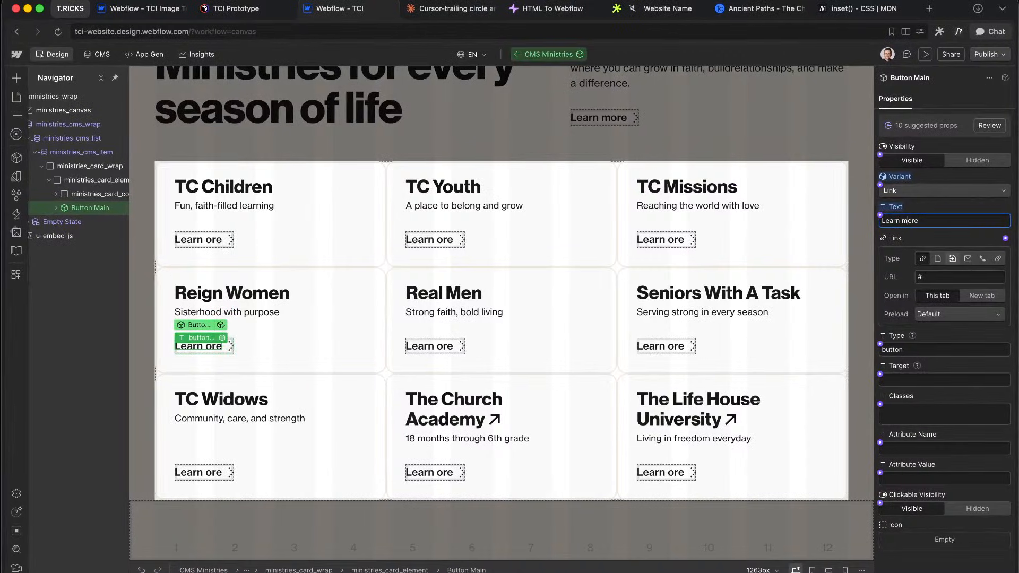
click(936, 206)
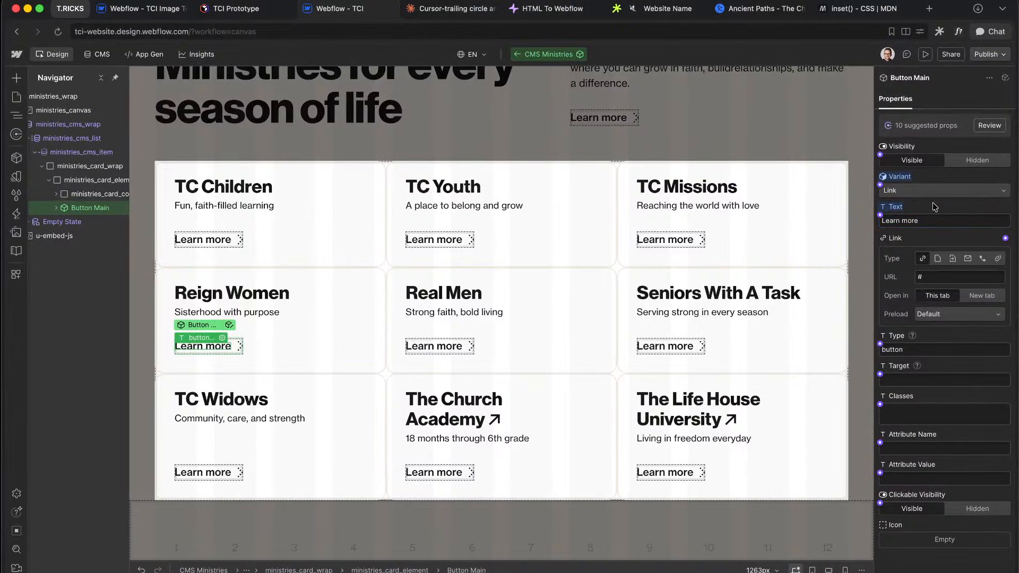
Step: Set the button's Clickable Visibility to Hidden and reselect the ministries_card_element container
click(967, 513)
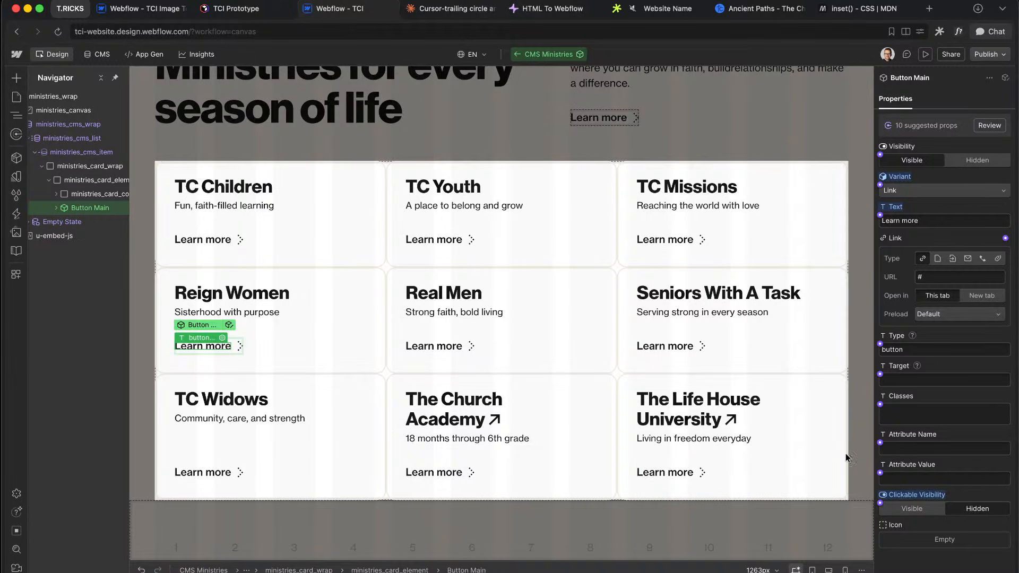
click(49, 180)
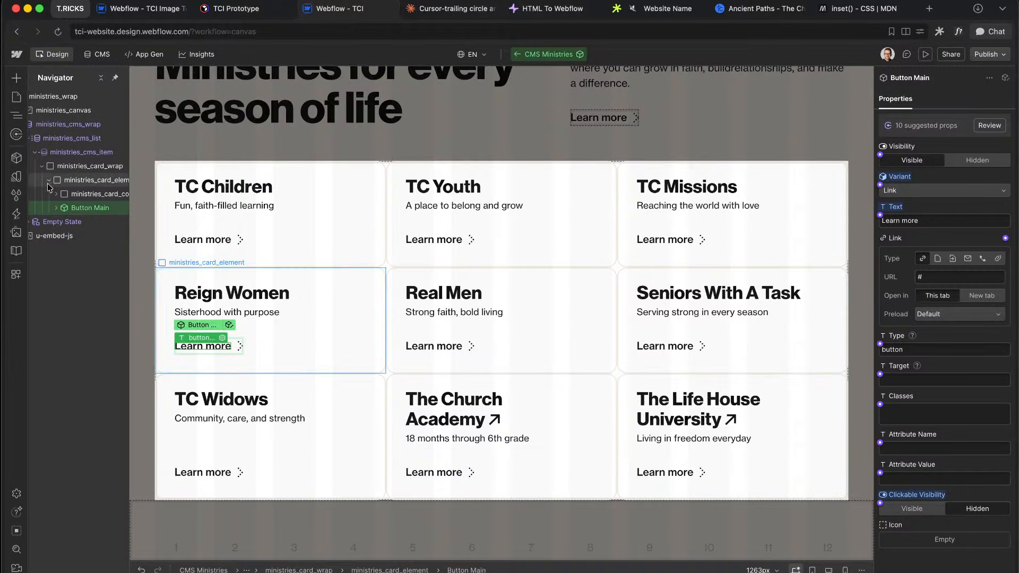
click(50, 180)
click(63, 181)
key(super+k)
Step: Insert a Clickable linked to the Internal Link, shown only when External Link is not set
text(clic)
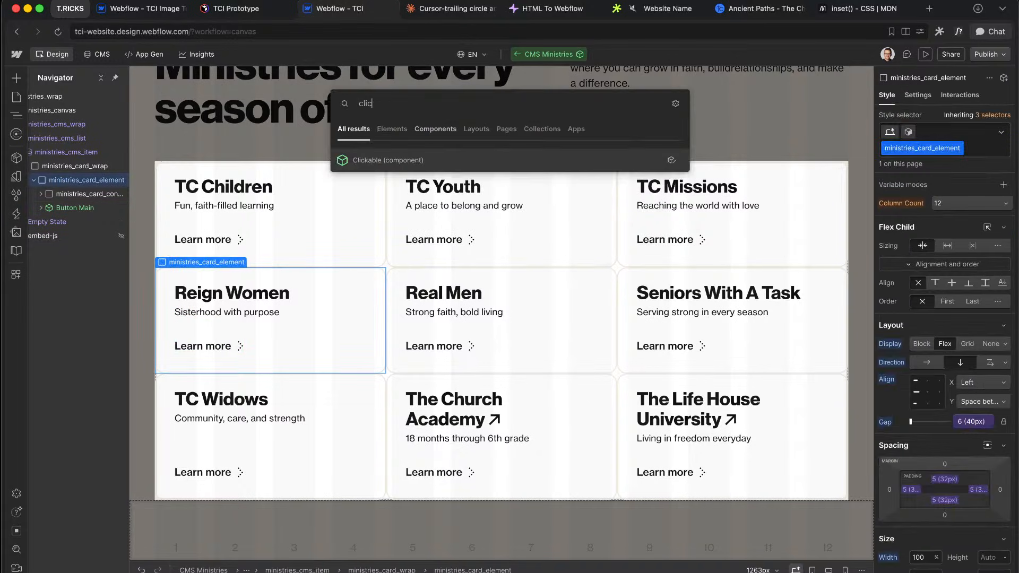
key(Return)
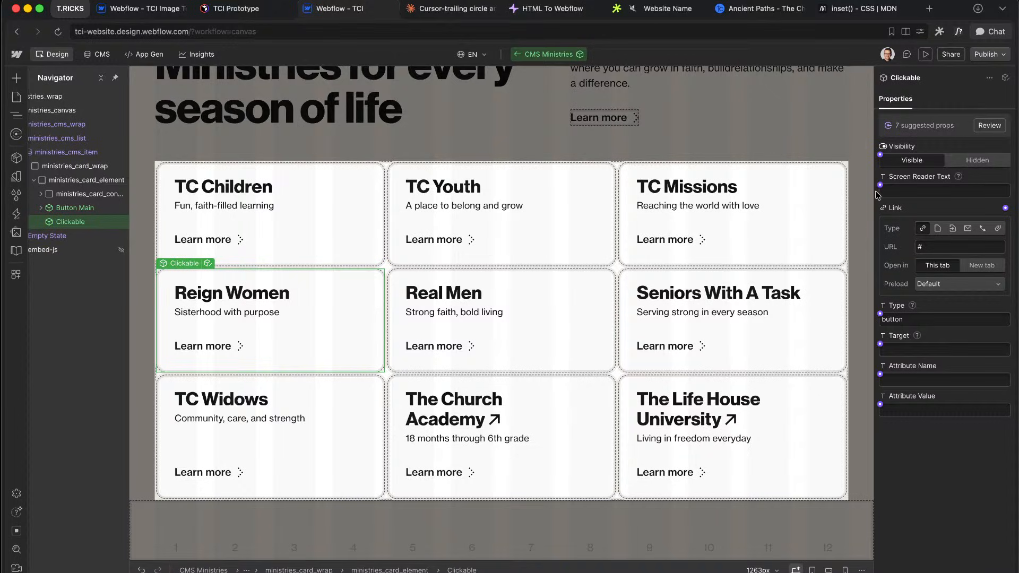
click(1005, 208)
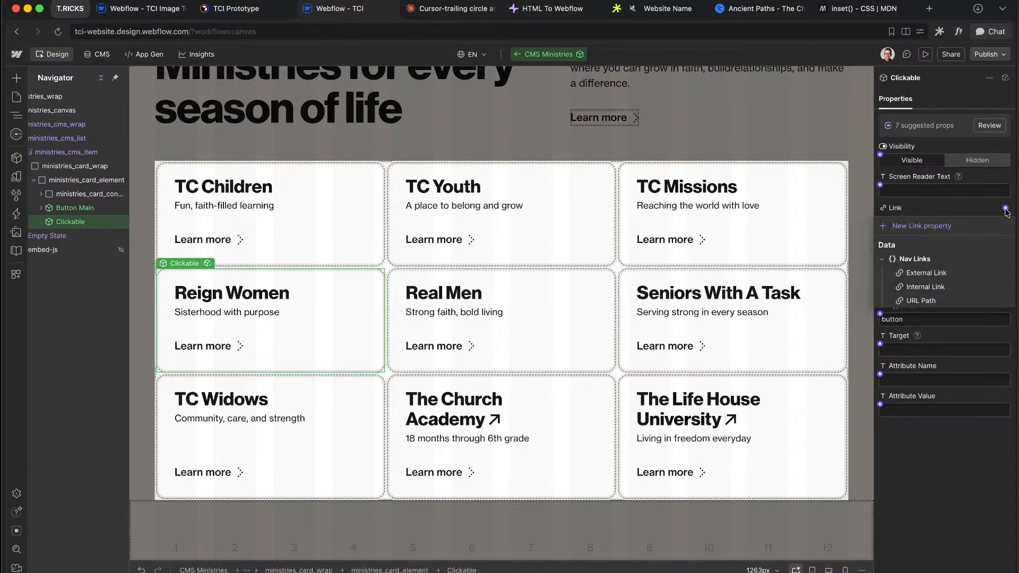
click(926, 286)
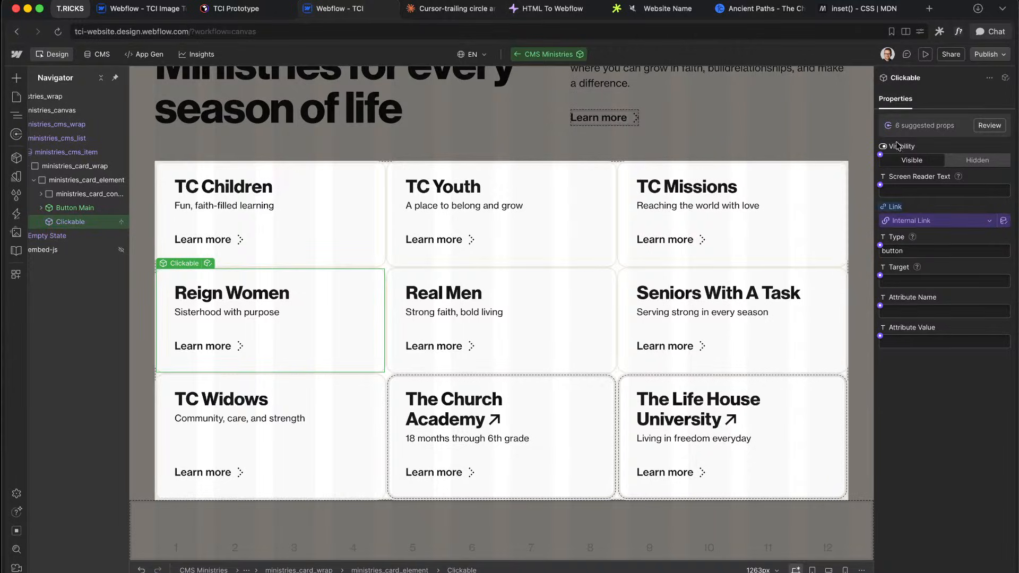
click(880, 154)
click(922, 189)
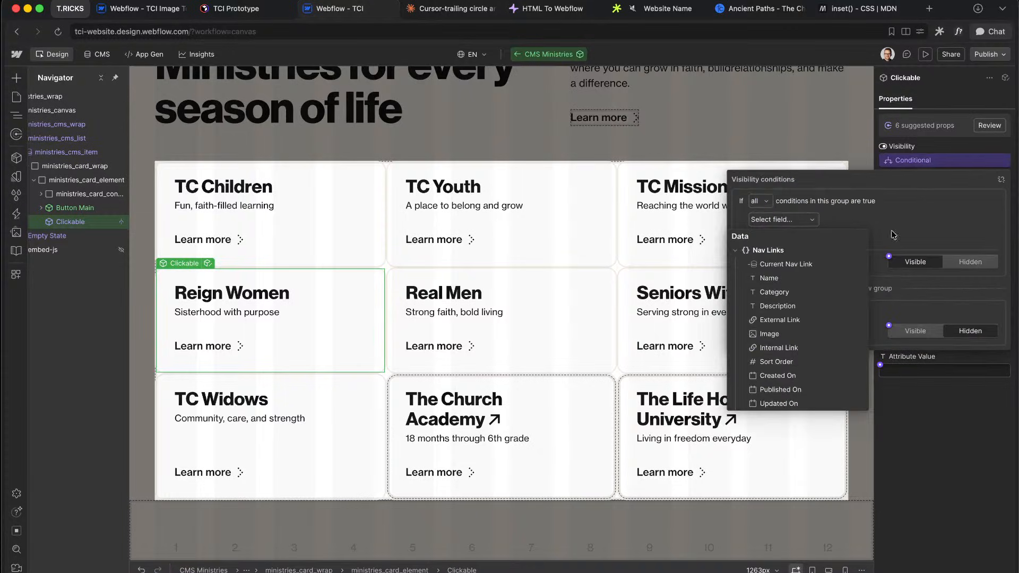
click(781, 322)
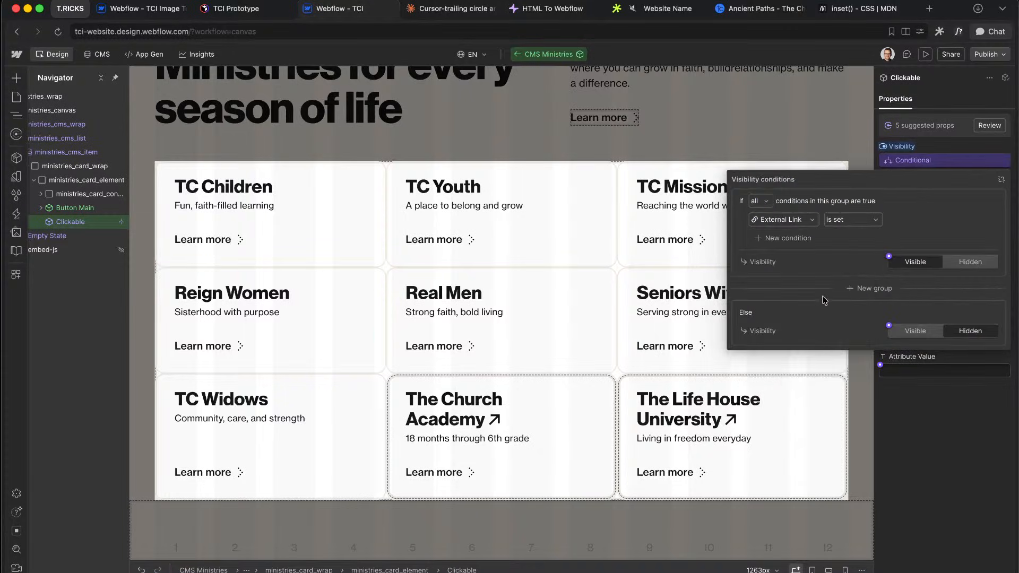
click(851, 223)
click(847, 254)
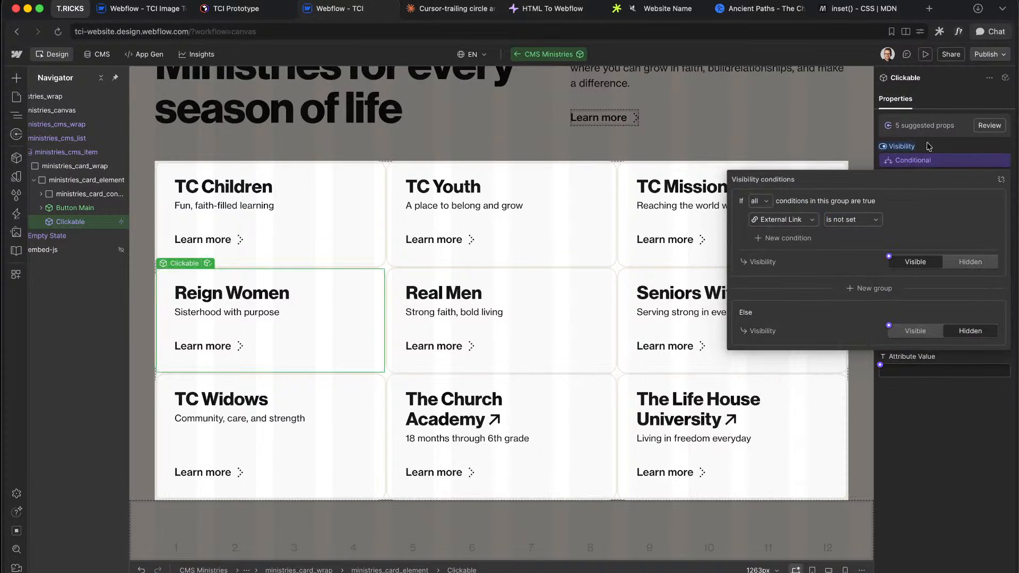
click(938, 136)
Step: Add a second Clickable to the card, linked to the External Link and shown only when it is set
click(91, 182)
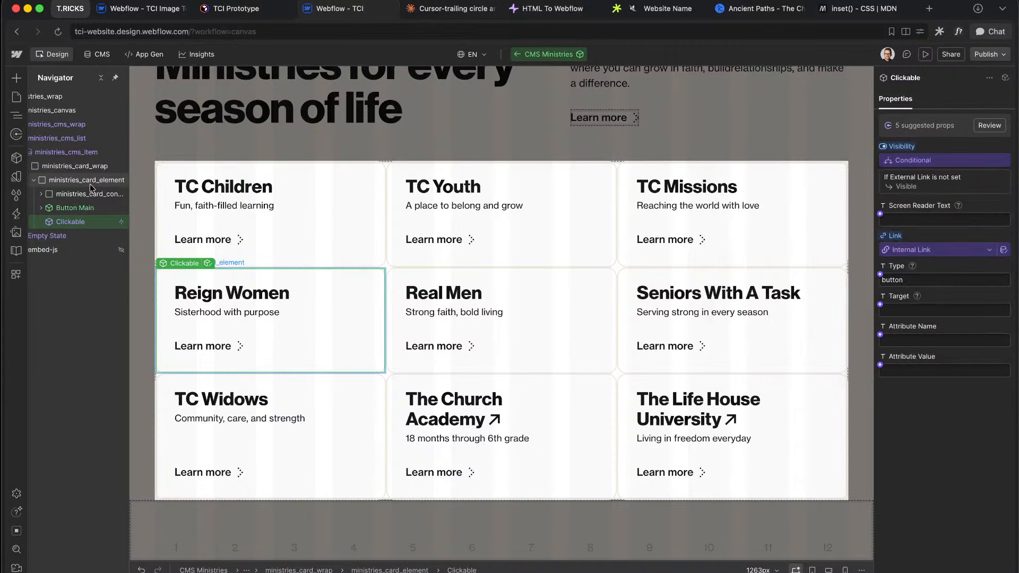
key(super+k)
text(clic)
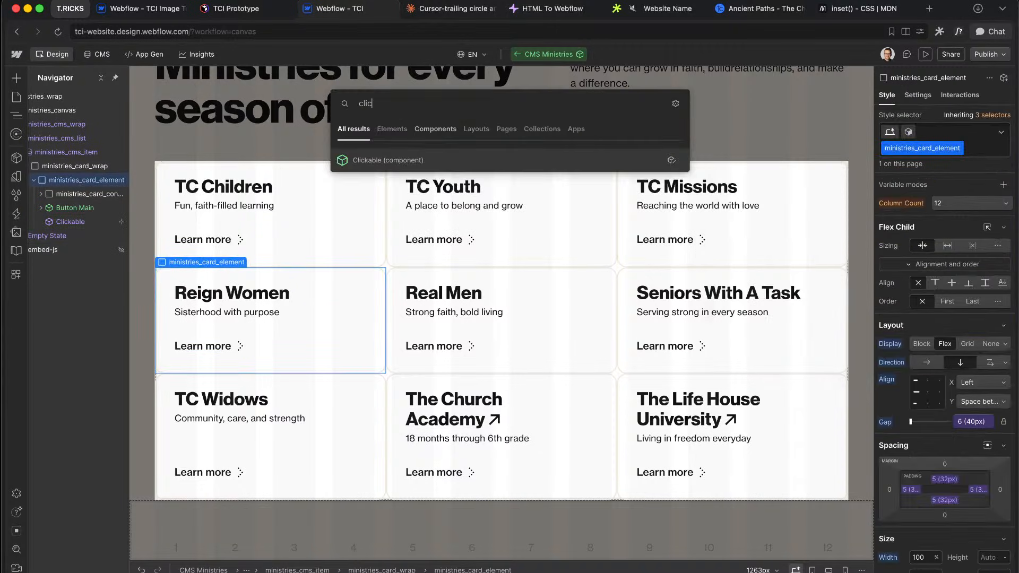
key(Return)
click(1005, 208)
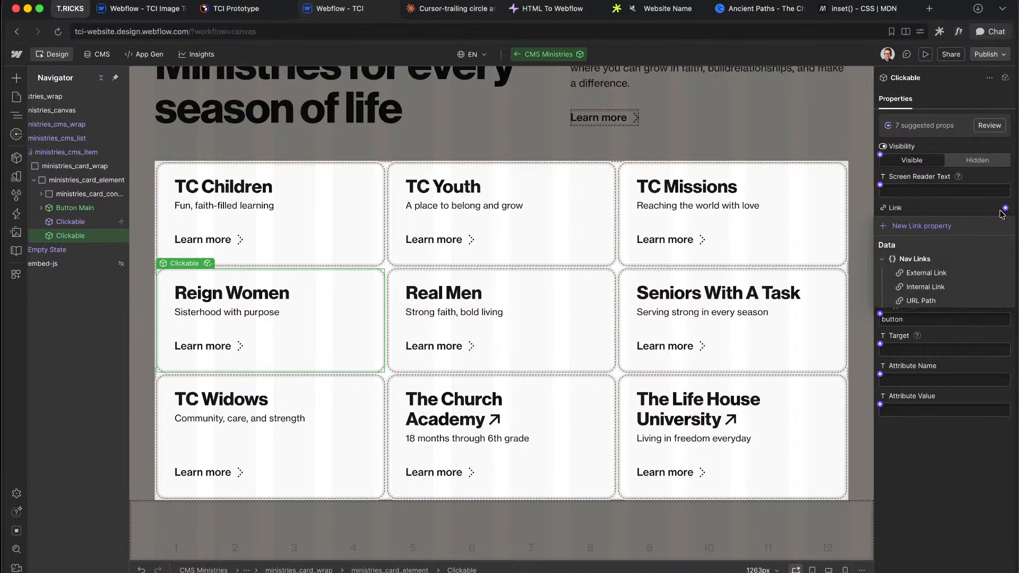
click(918, 274)
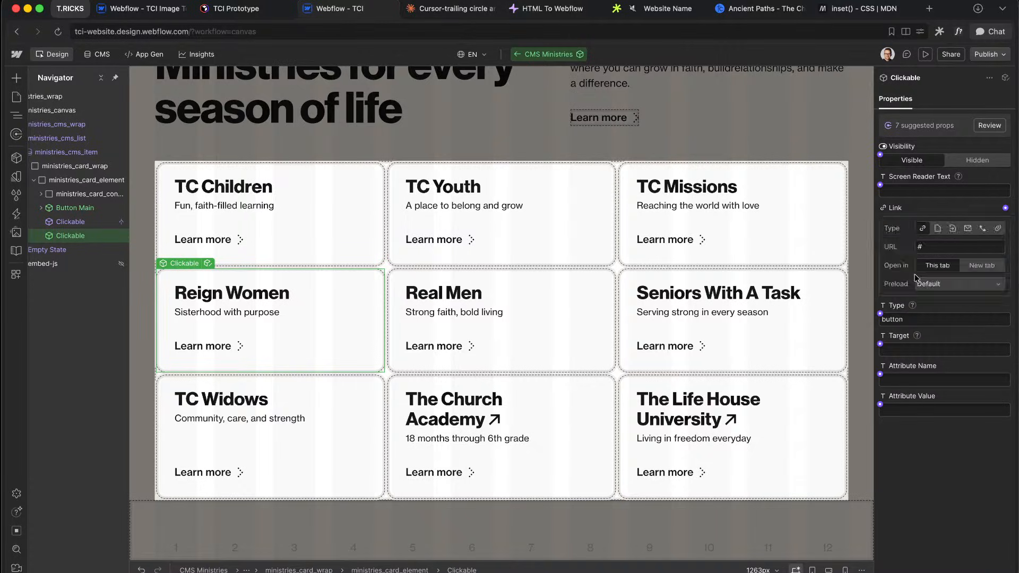
click(880, 154)
click(910, 188)
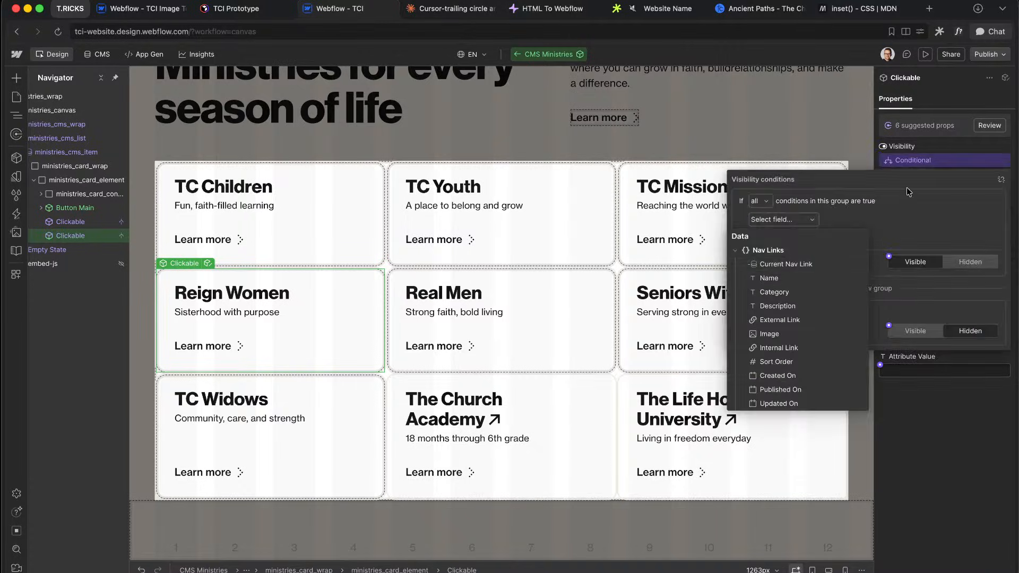
click(790, 319)
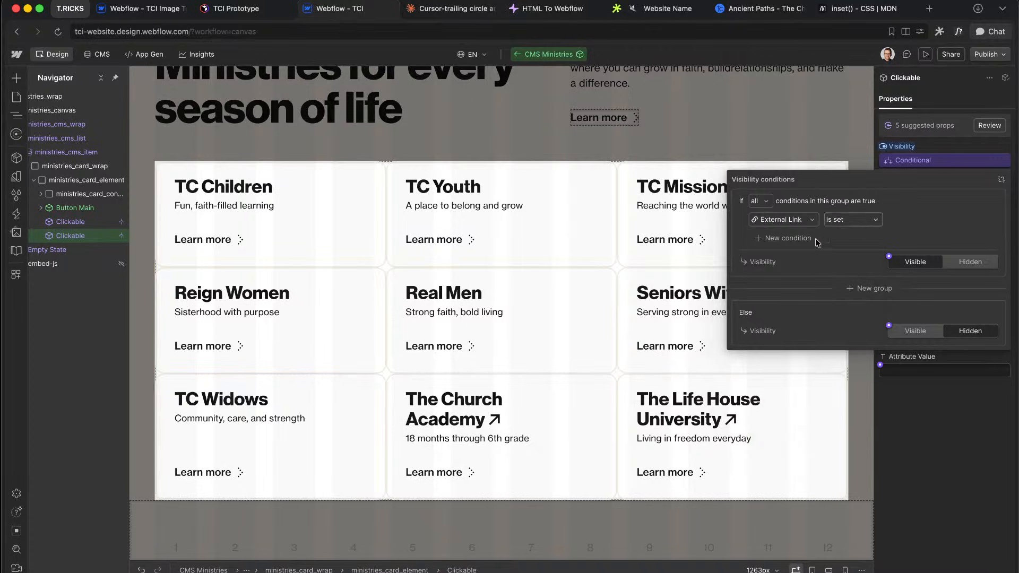
click(988, 435)
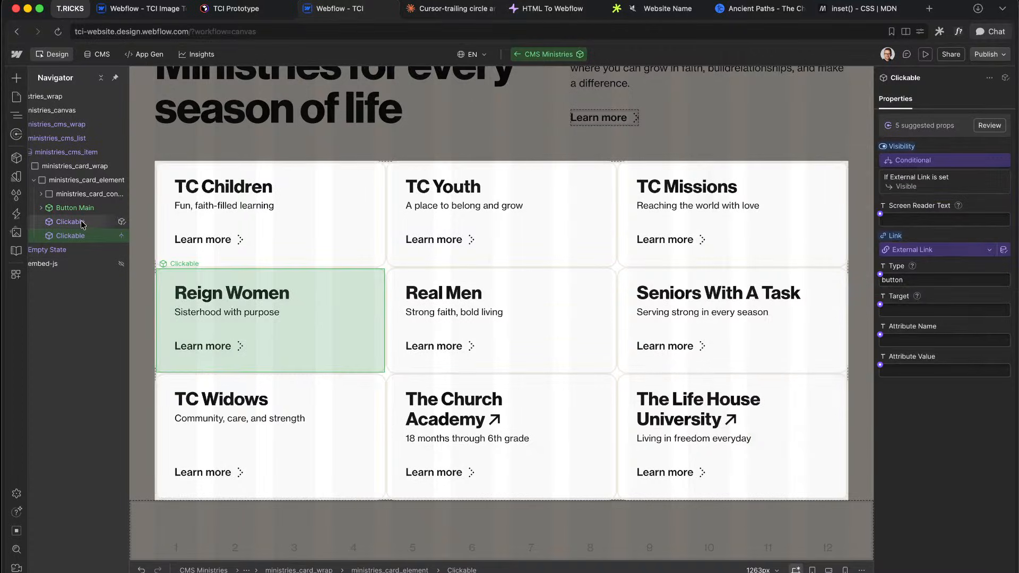
Step: Bind both Clickable overlays' Screen Reader Text to the item's Name and review their settings
click(880, 214)
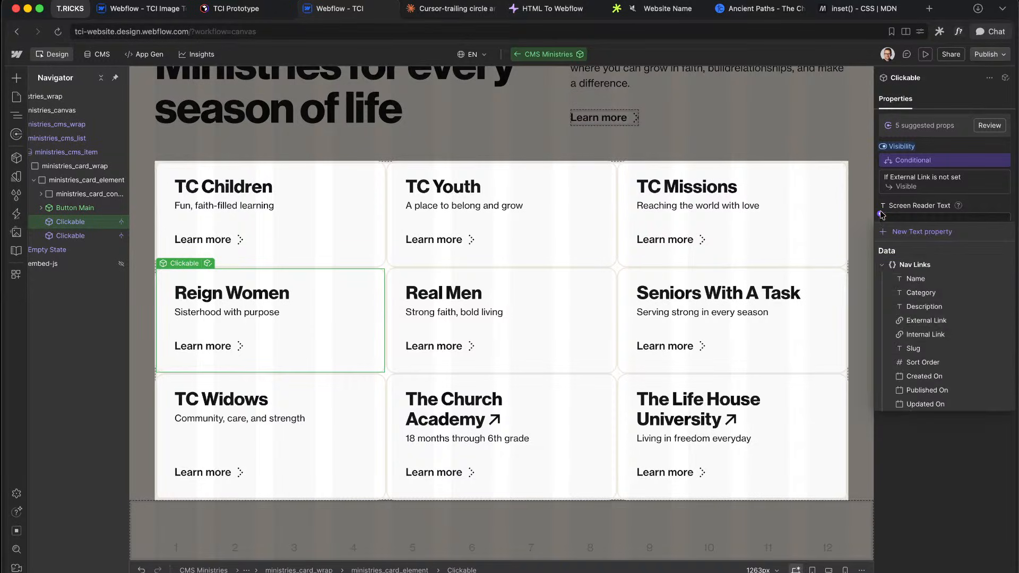
click(880, 214)
click(881, 214)
click(914, 278)
click(85, 238)
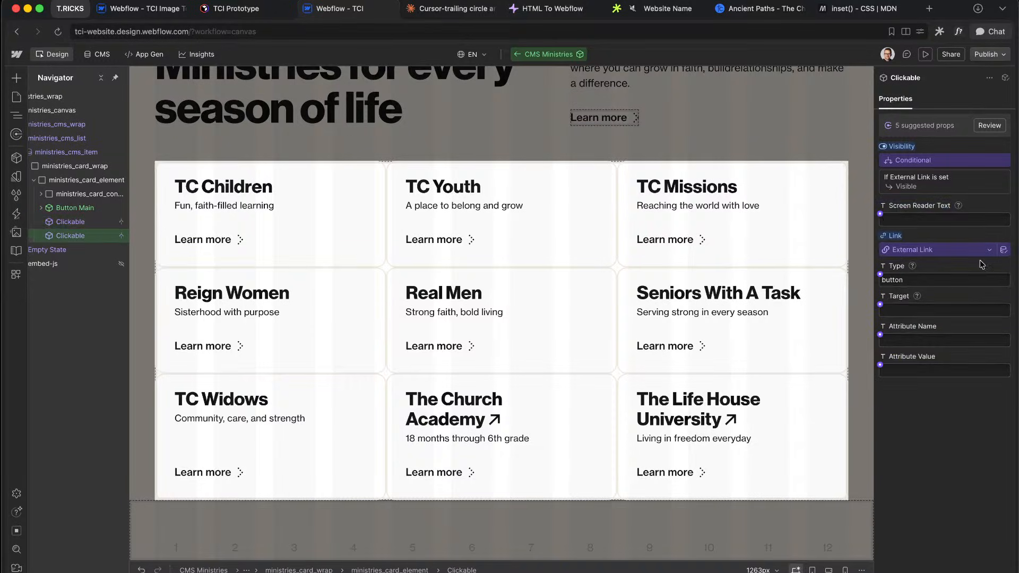
click(881, 214)
click(908, 278)
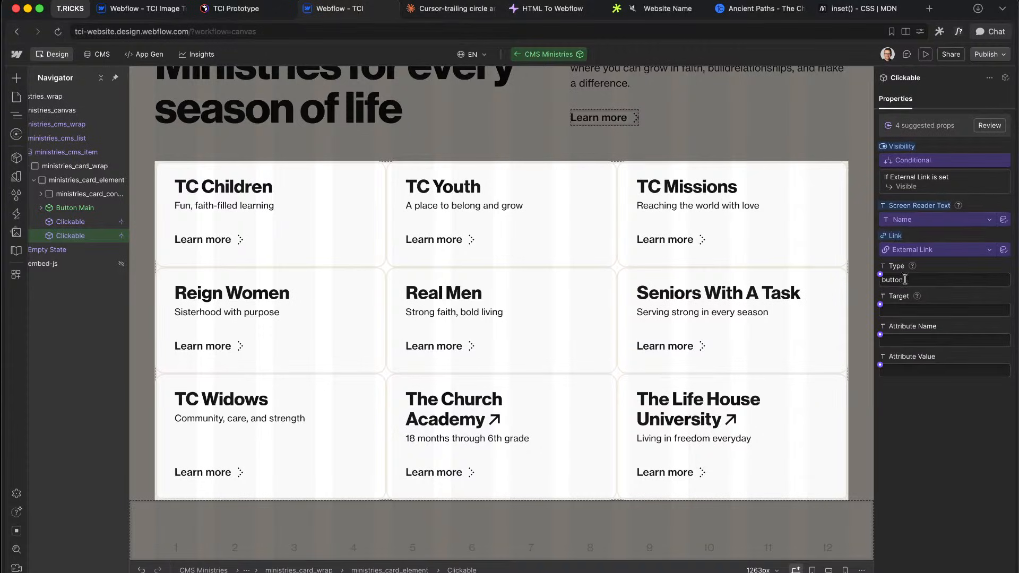
click(79, 222)
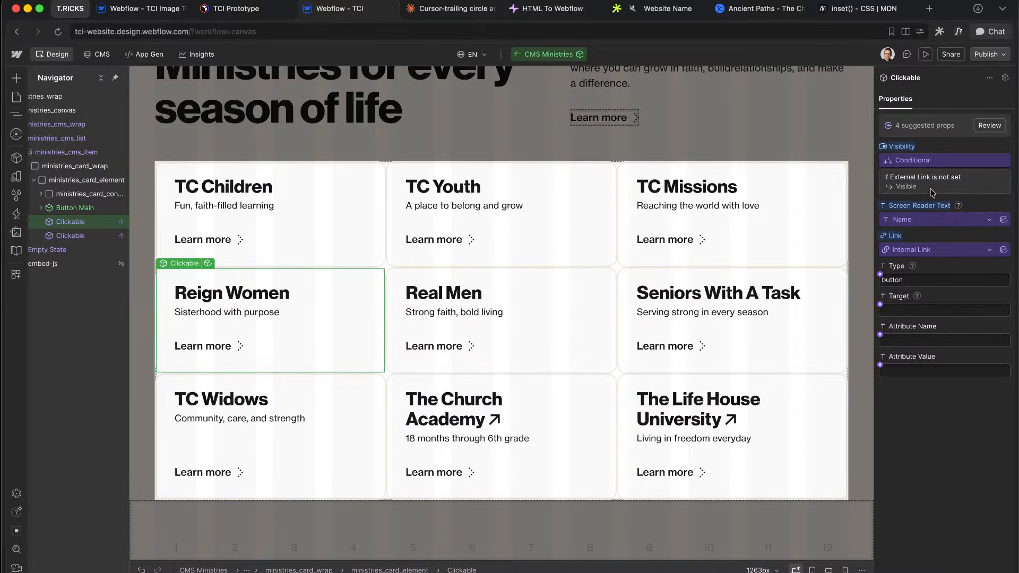
click(79, 236)
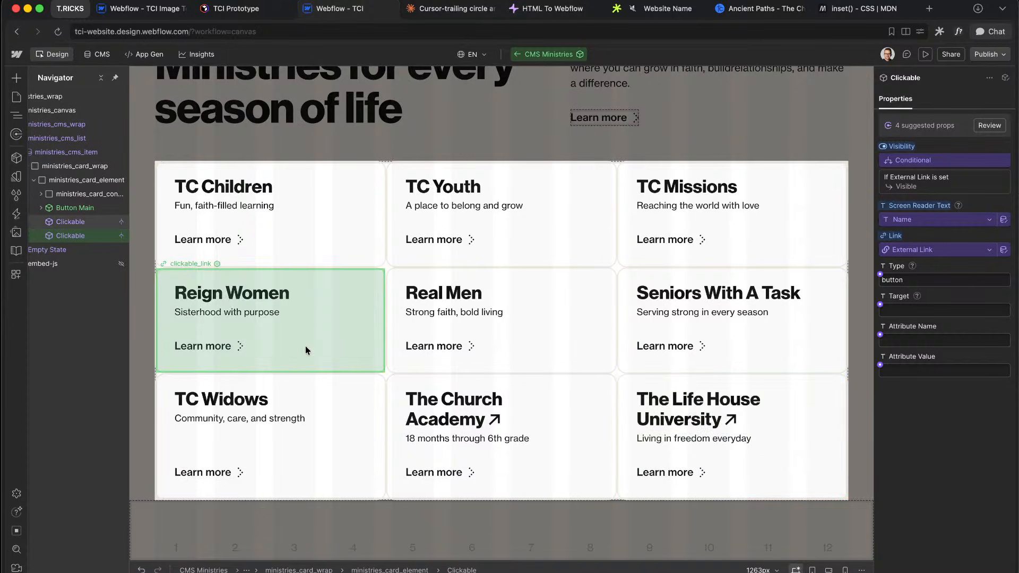
click(85, 180)
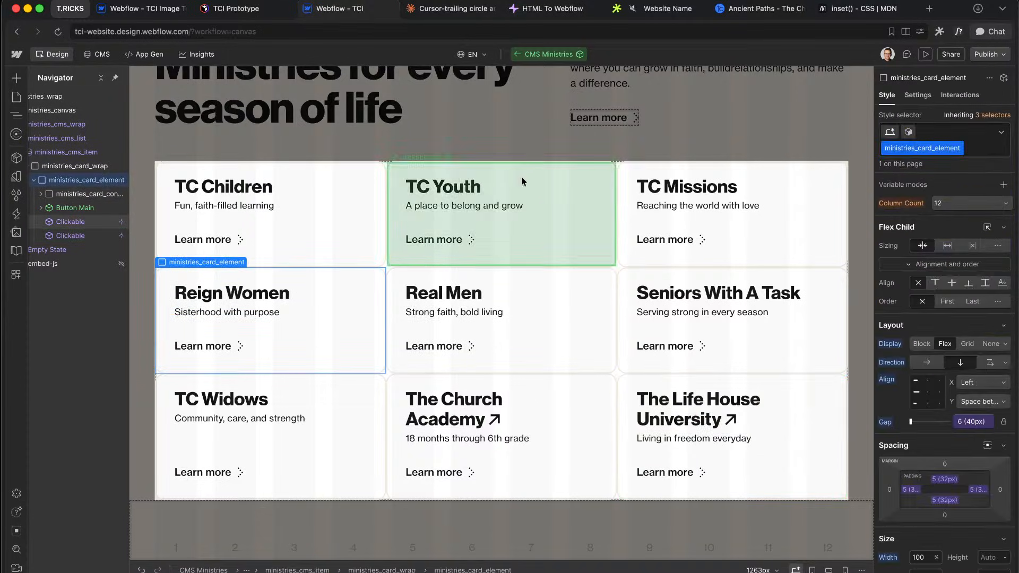
Step: Add the custom attribute data-trigger = 'hover focus' to ministries_card_element, then edit Button Main
click(917, 95)
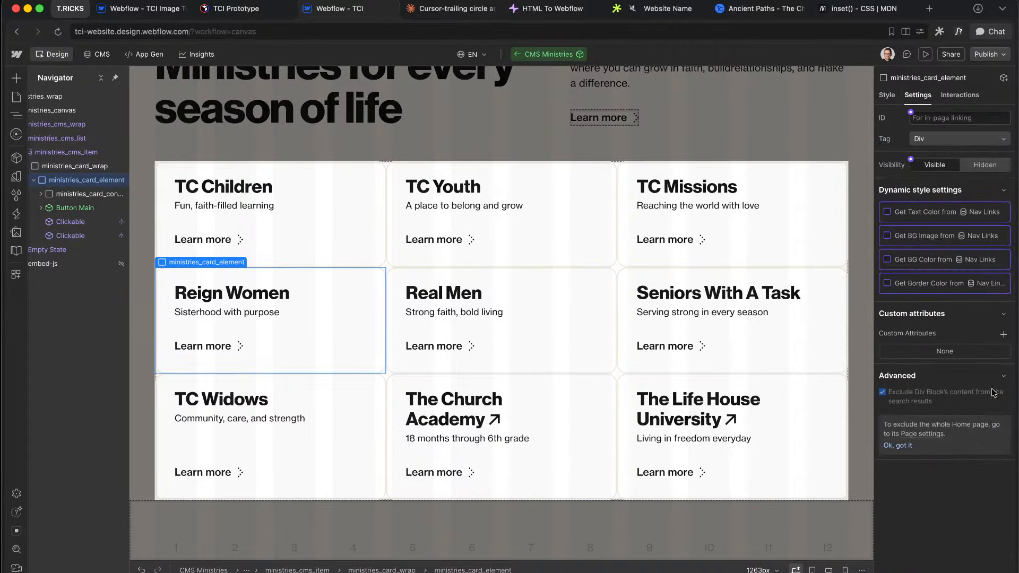
click(1004, 334)
text(data-trigger)
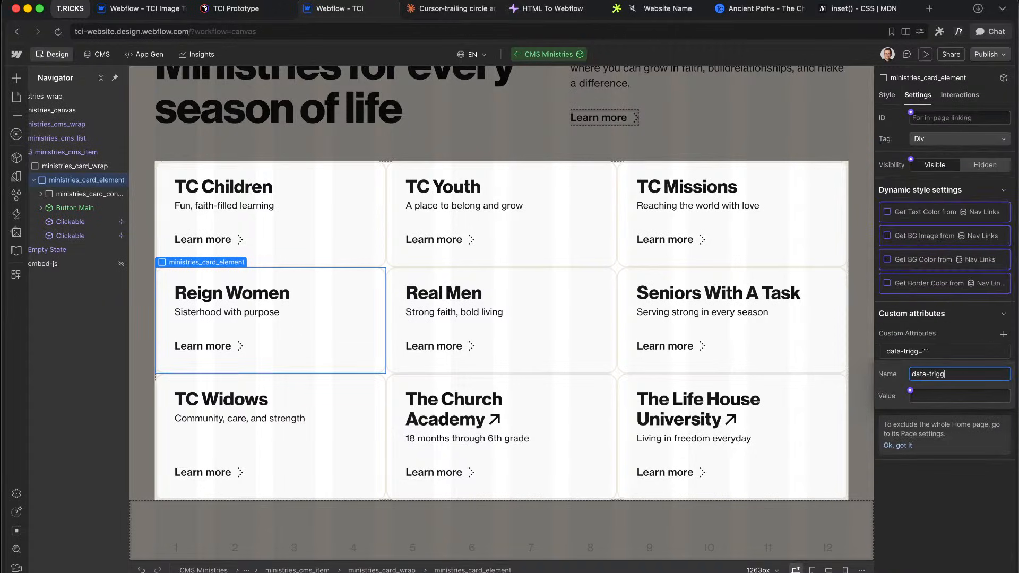
key(Tab)
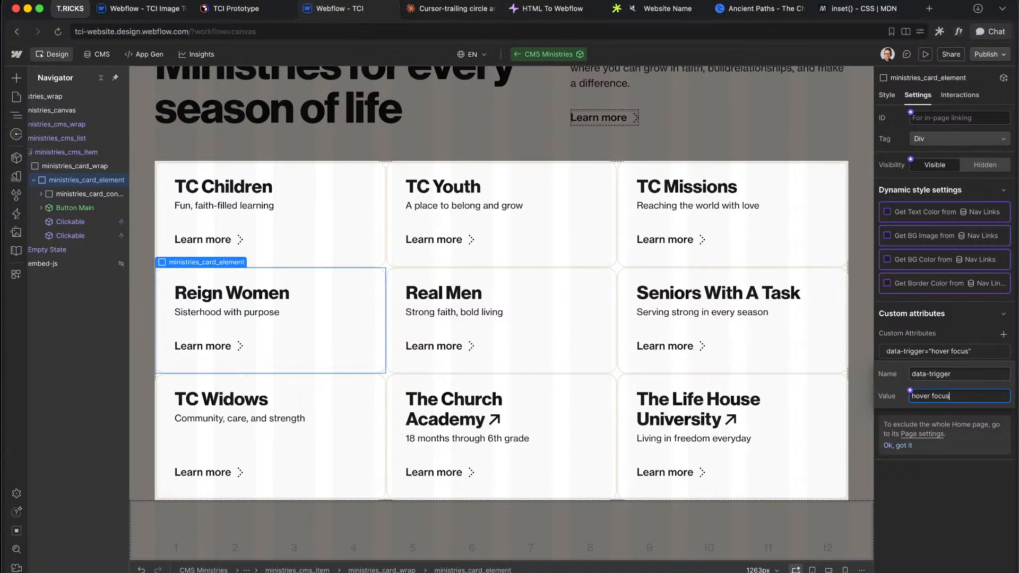
text(hover focus)
key(Return)
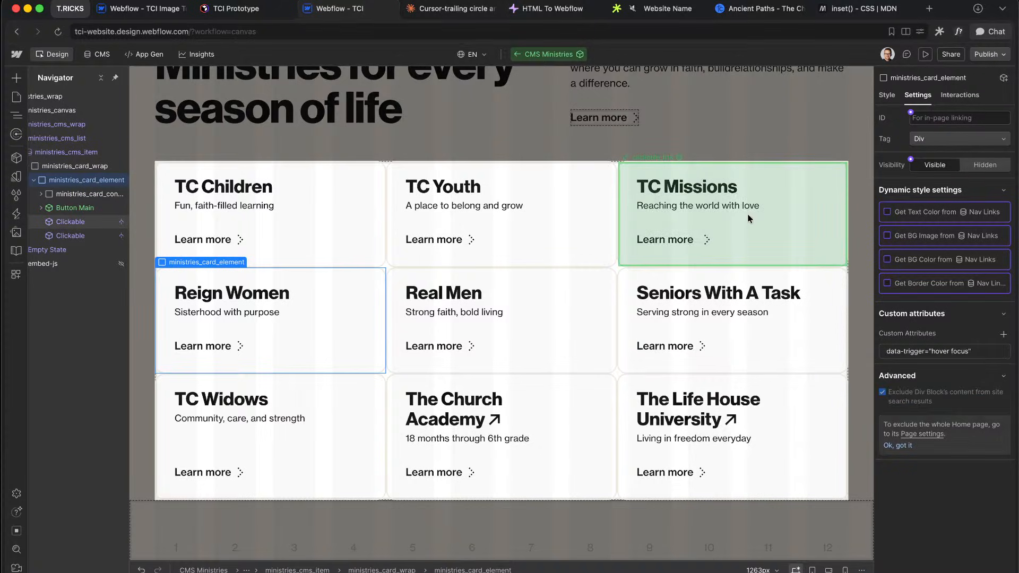
click(66, 208)
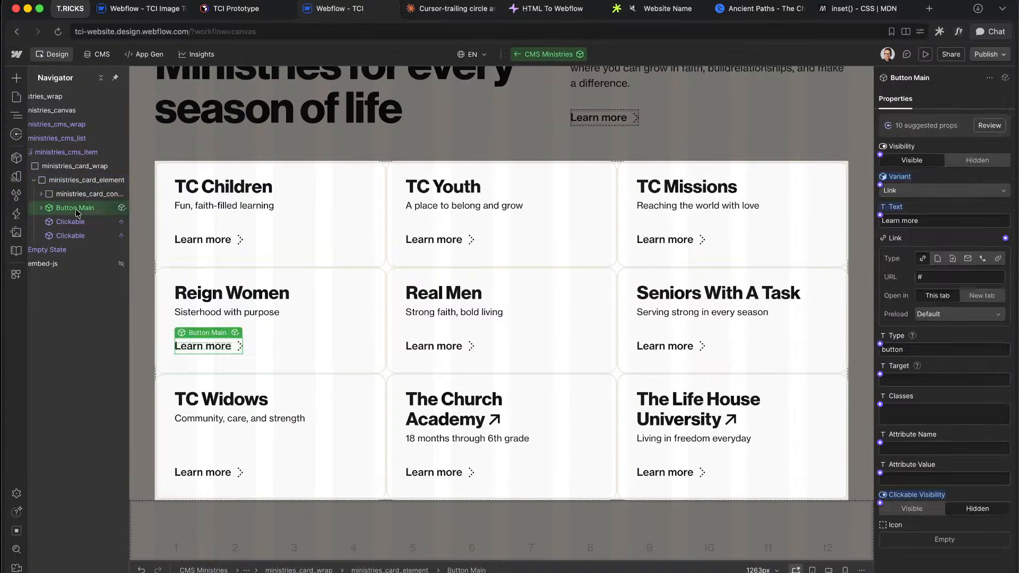
click(121, 208)
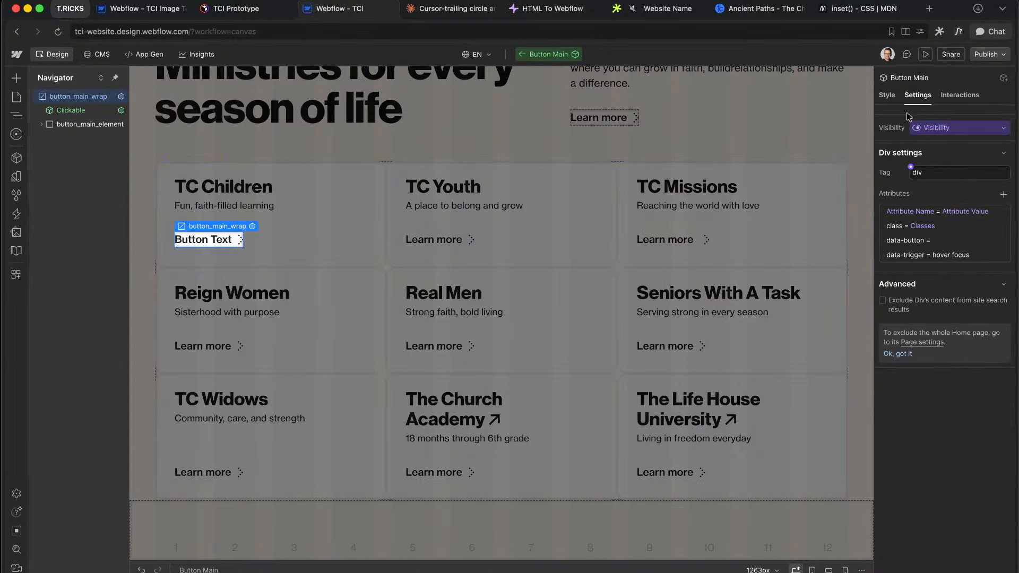
Step: Duplicate Button Main's Link variant and name the copy 'Link Compact'
click(887, 95)
click(897, 153)
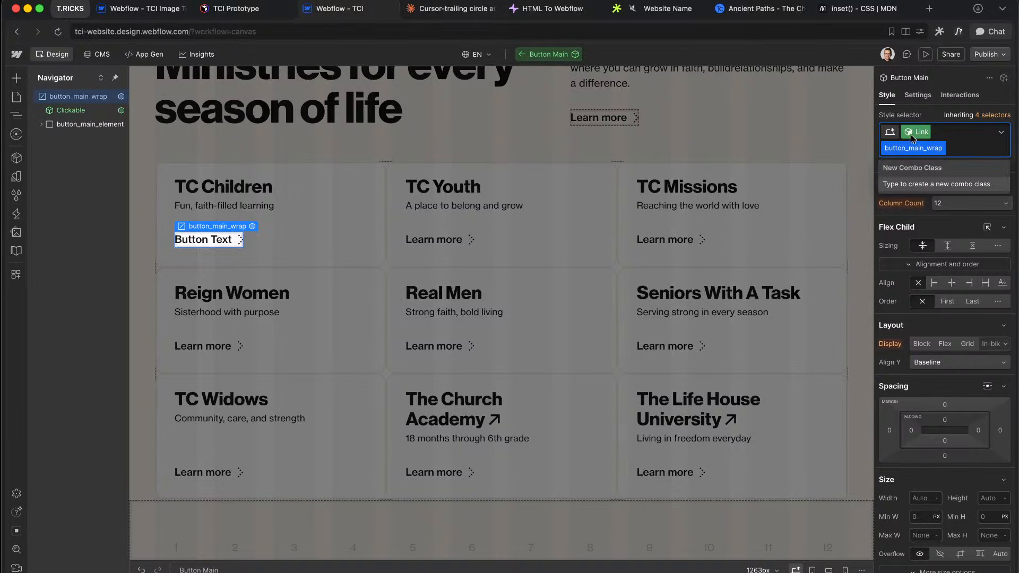
click(912, 135)
click(920, 220)
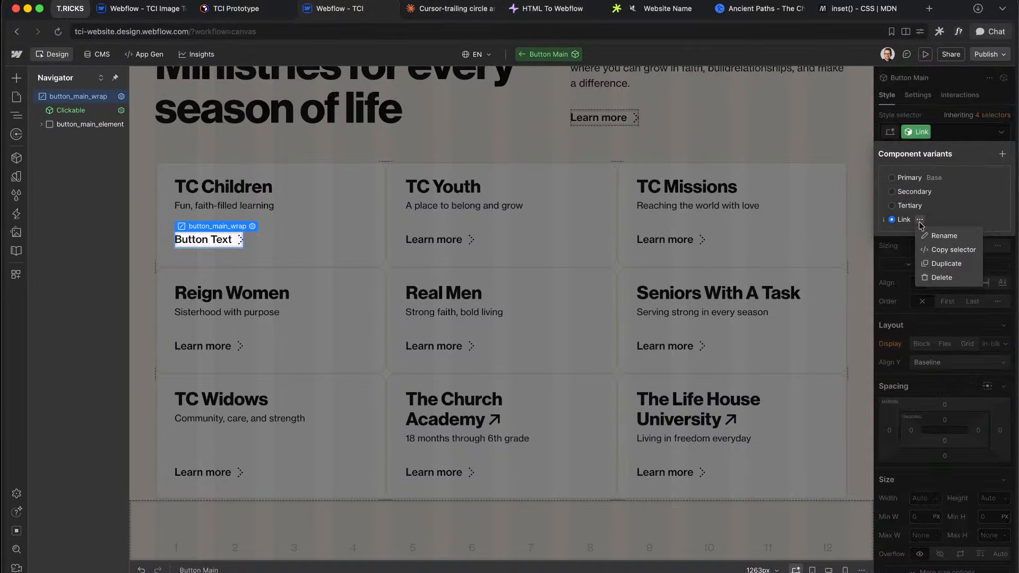
click(945, 270)
key(BackSpace)
text(Com)
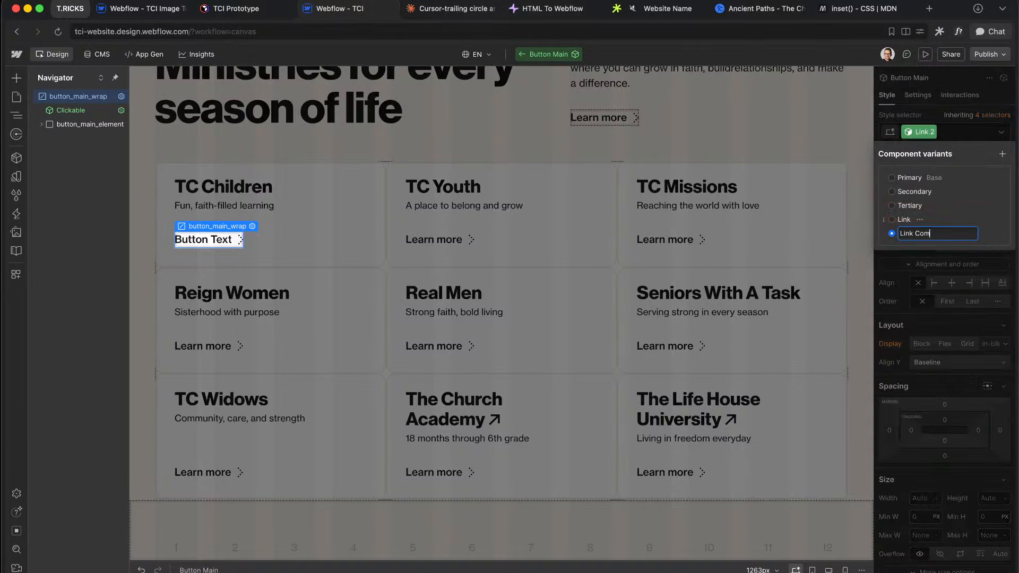
text( Compact)
key(Return)
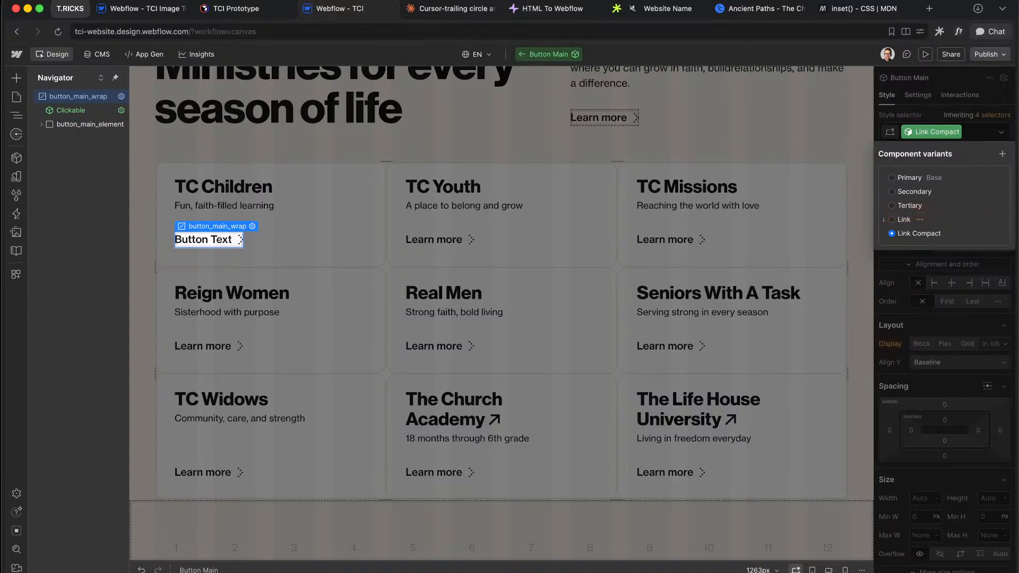
click(896, 278)
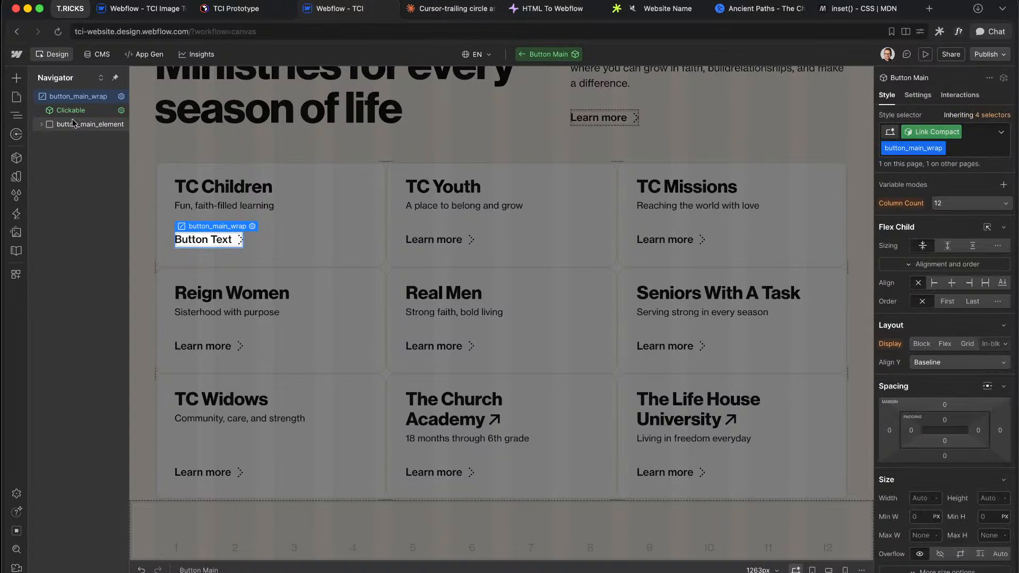
Step: Remove the u-text-style-main class from the button_main_text element
click(37, 126)
click(74, 147)
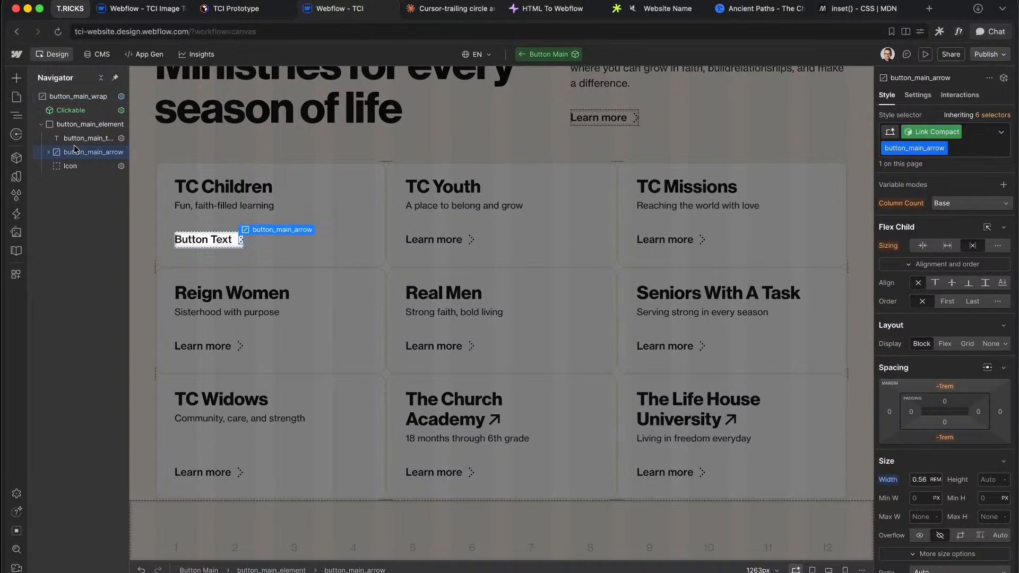
click(80, 139)
scroll(946, 448, down, 1)
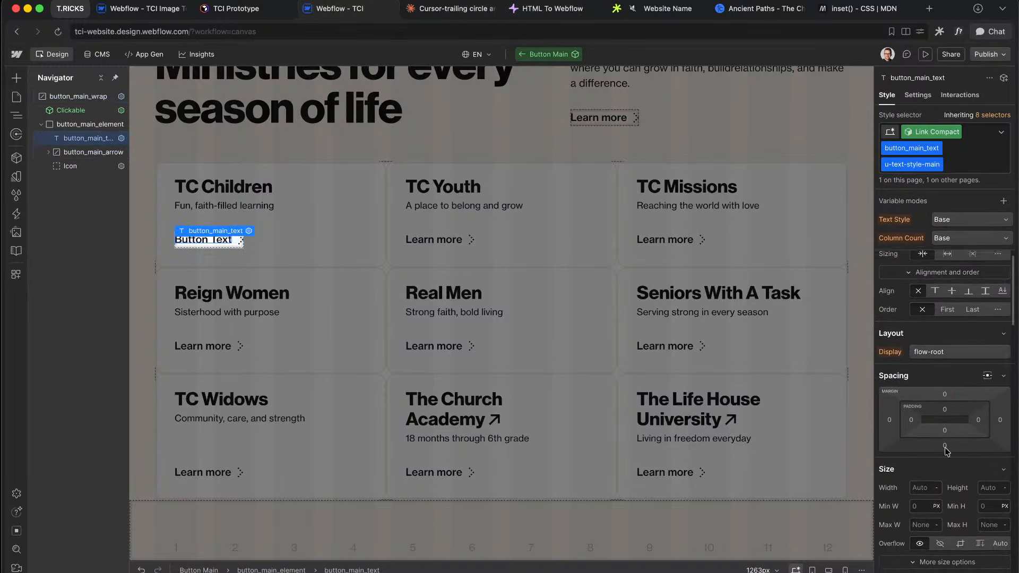
click(975, 161)
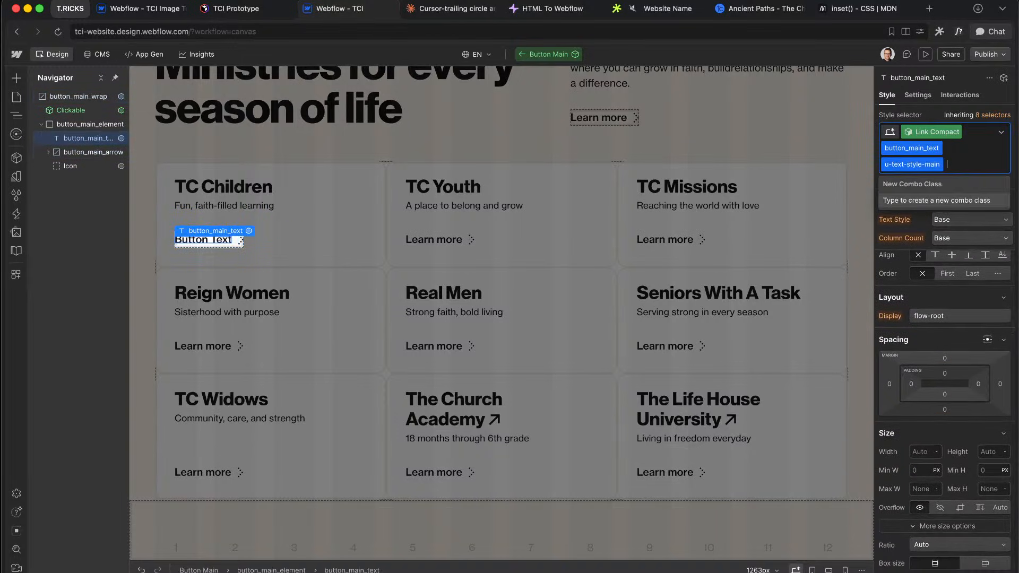
key(BackSpace)
scroll(922, 327, down, 5)
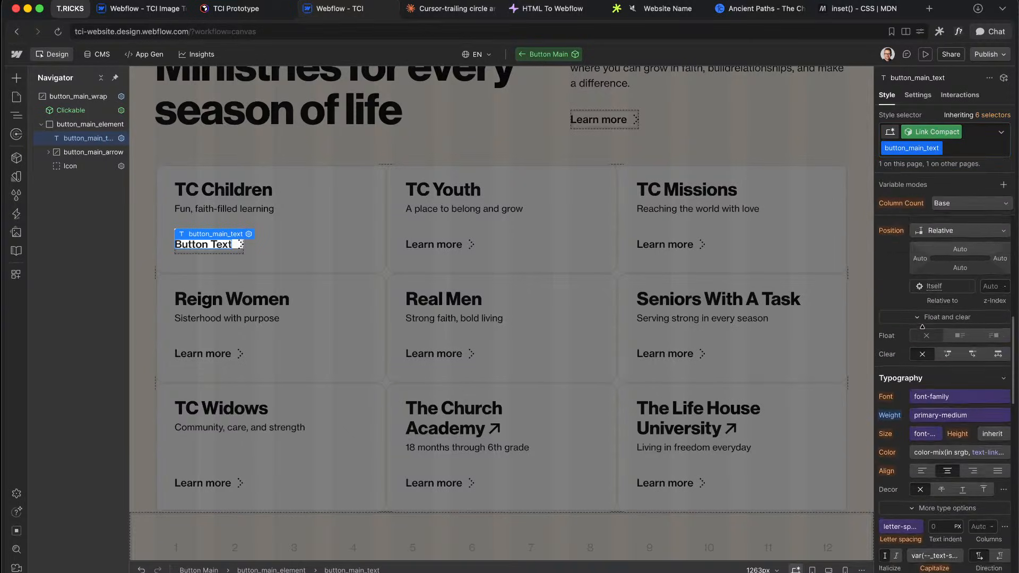
scroll(924, 351, up, 4)
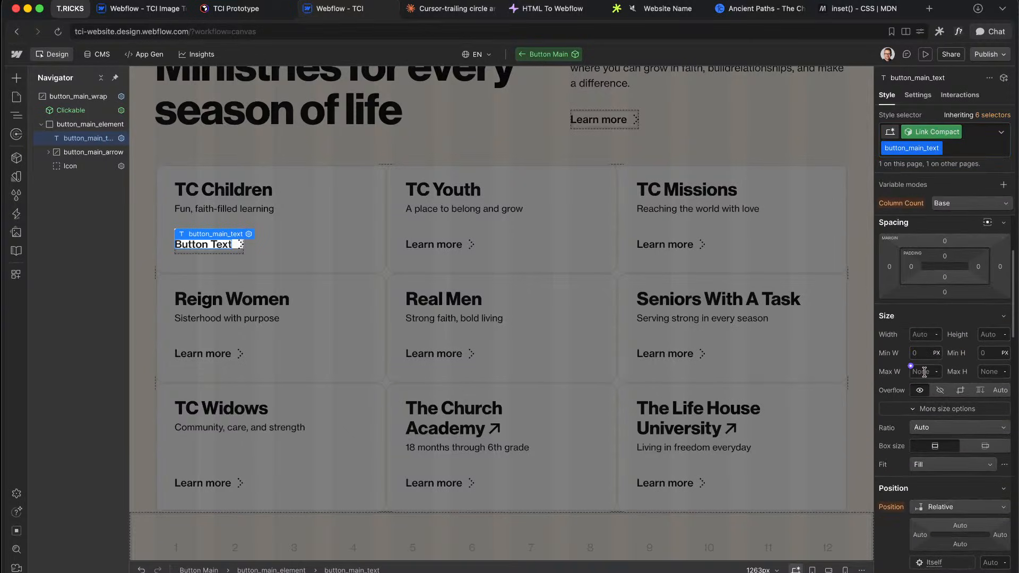
Step: Set button_main_text's max width to the expression calc(0em * on + 4em * off)
click(924, 372)
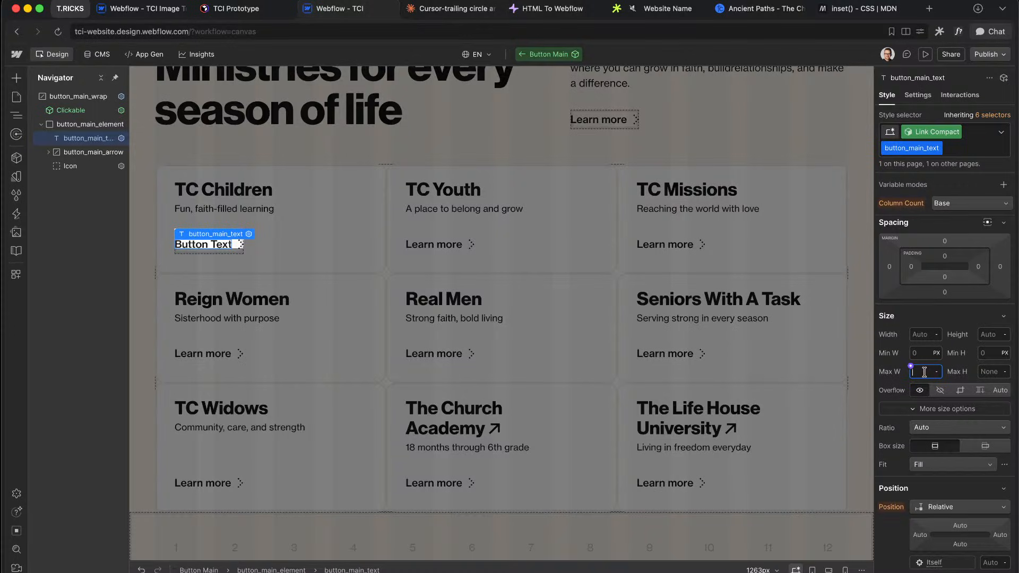
key(equal)
text(calc())
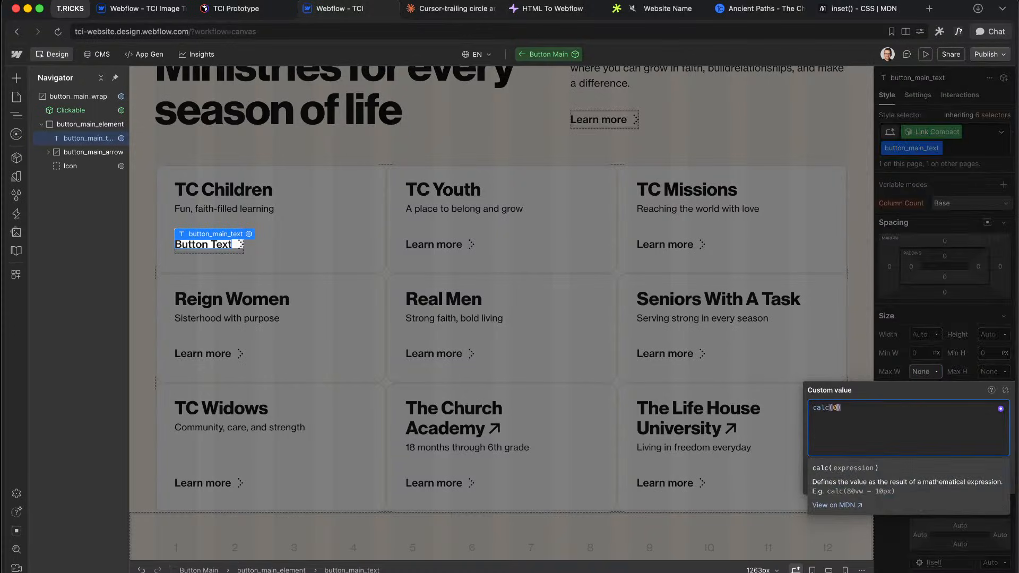
text(0em )
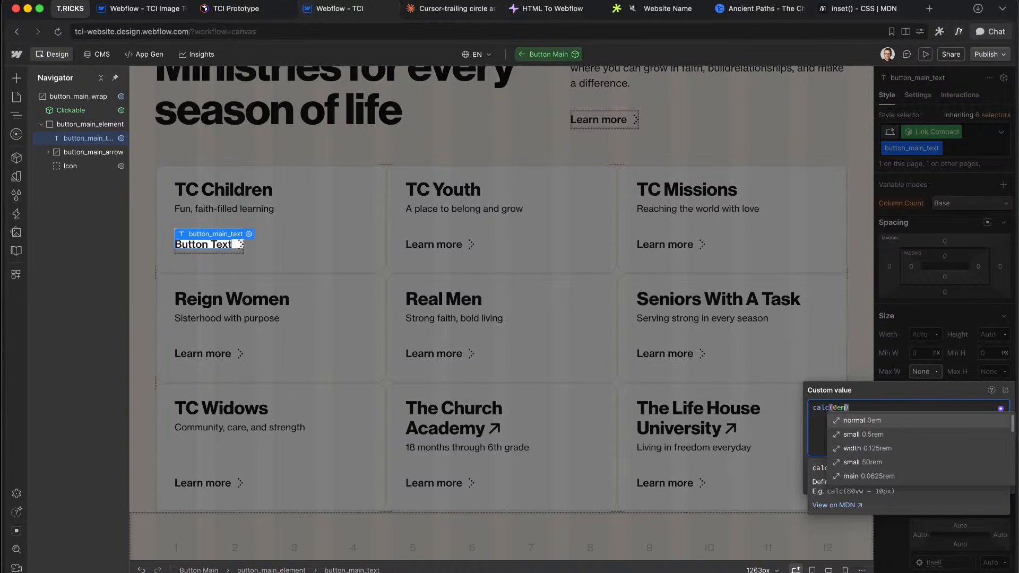
text(* on)
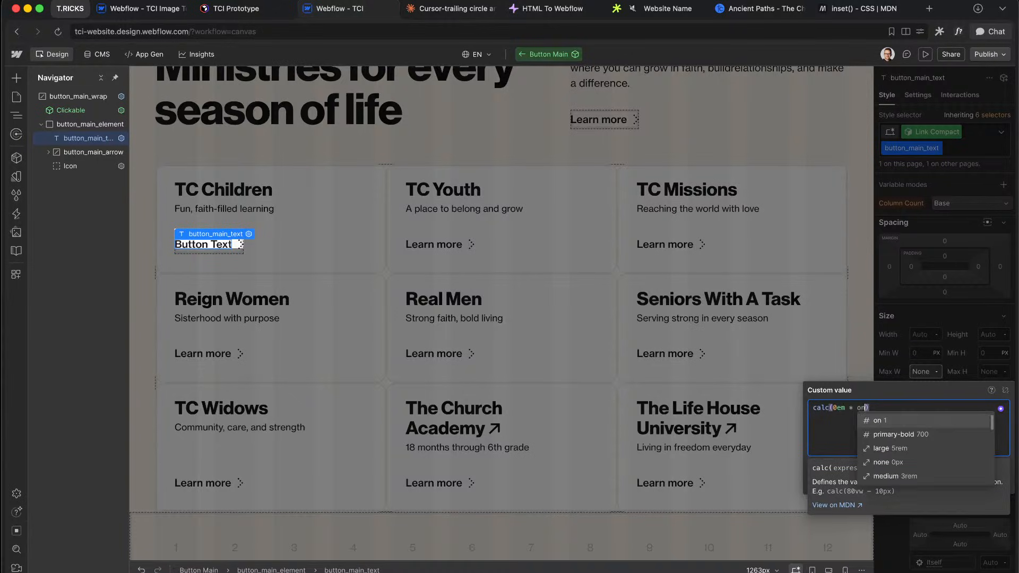
click(873, 421)
text(+ 4em *)
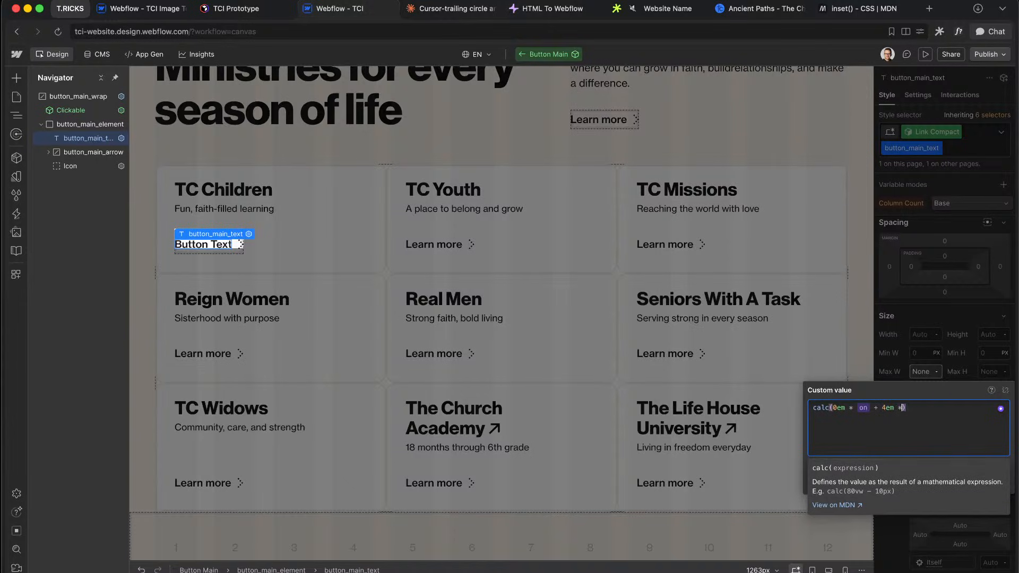
text( off)
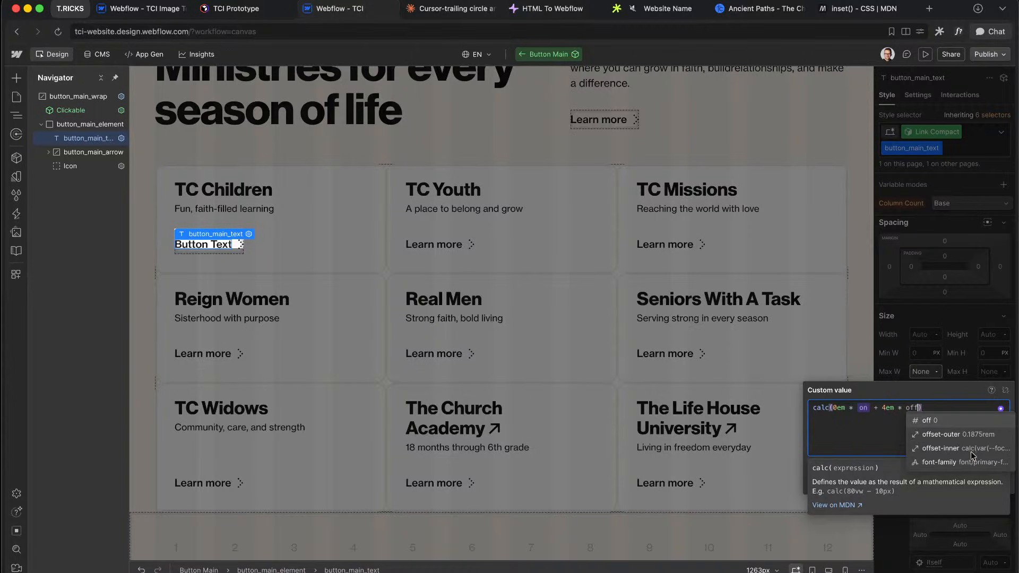
click(932, 420)
click(959, 329)
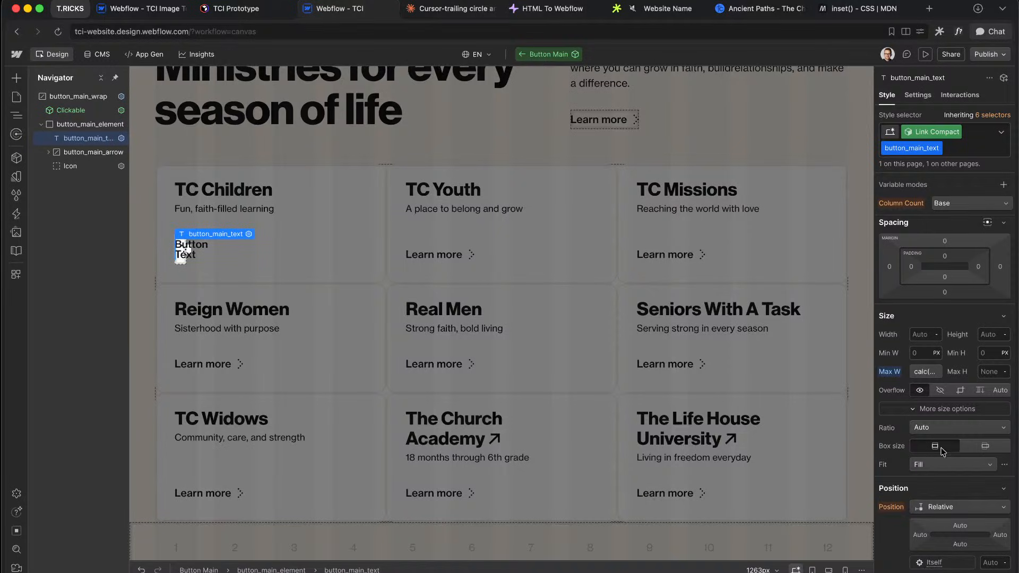
Step: Clip the button text's overflow, right-align it, and keep it on one line
click(960, 390)
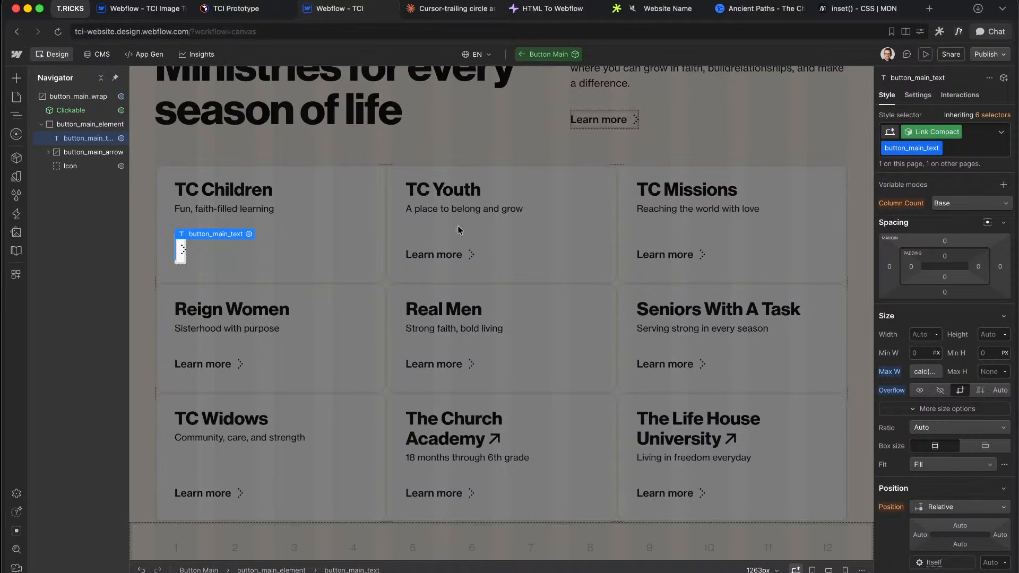
scroll(896, 287, down, 3)
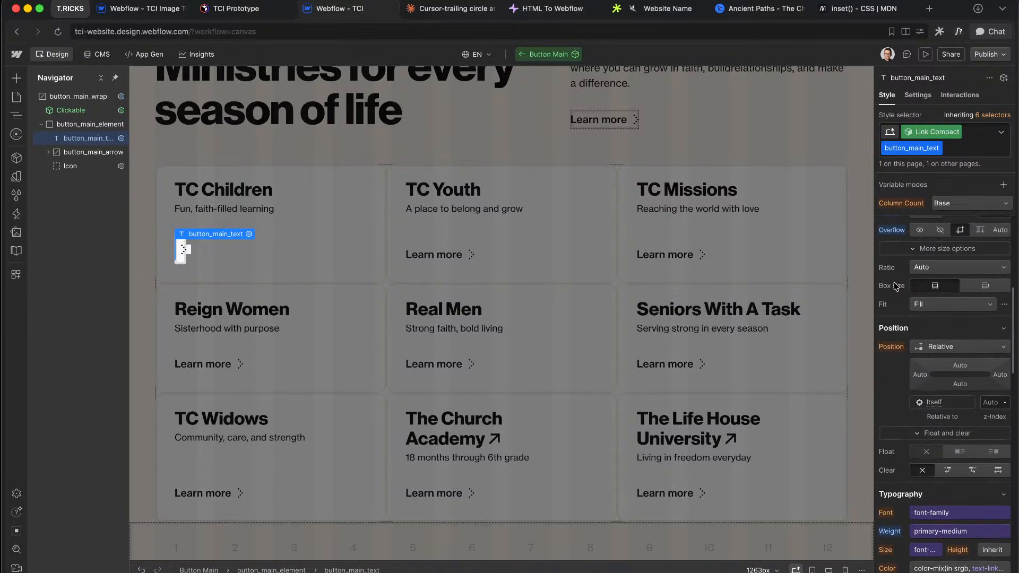
scroll(924, 343, down, 4)
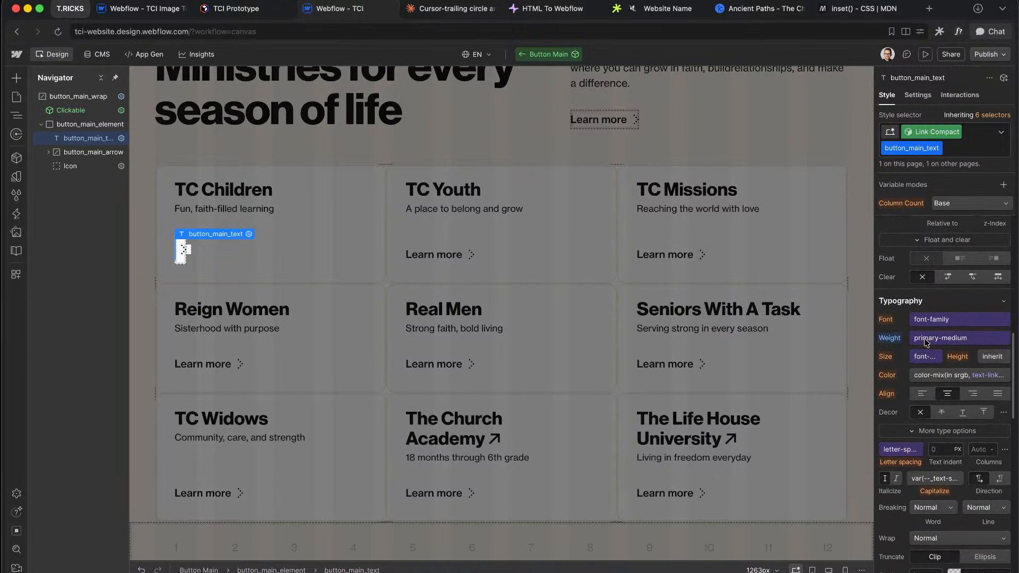
click(973, 394)
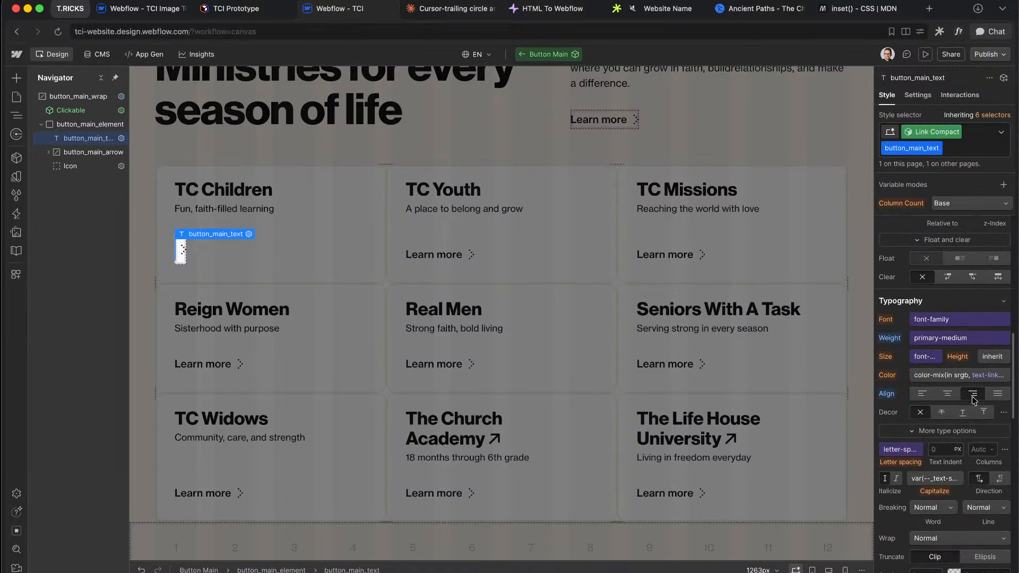
click(948, 431)
click(948, 431)
scroll(952, 463, down, 2)
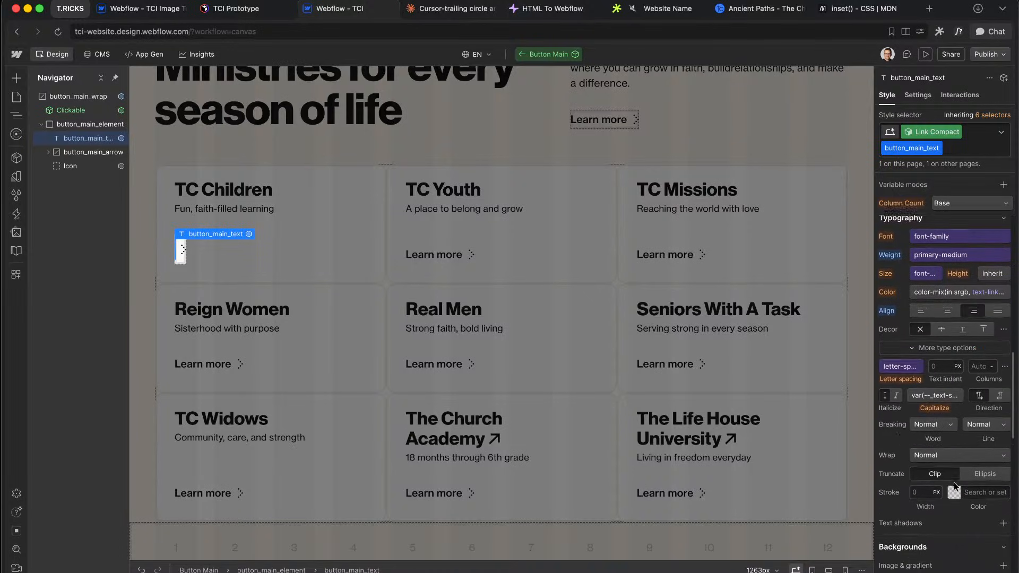
click(924, 425)
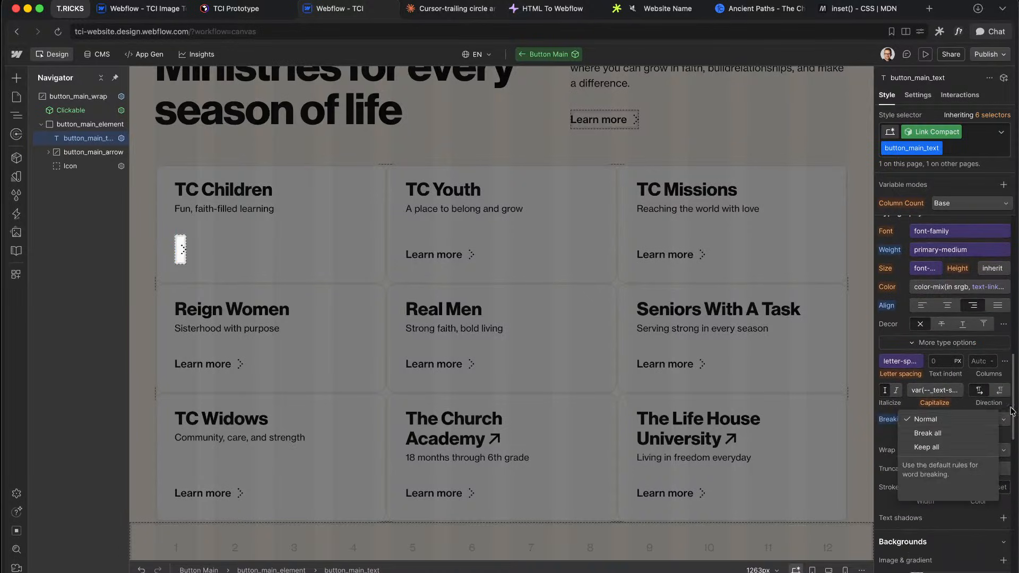
click(982, 419)
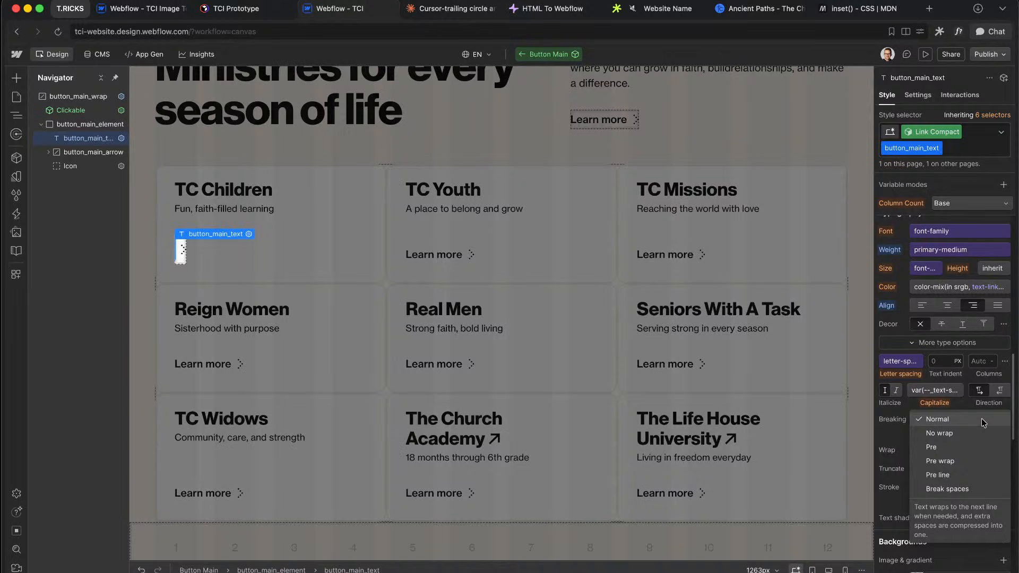
click(933, 434)
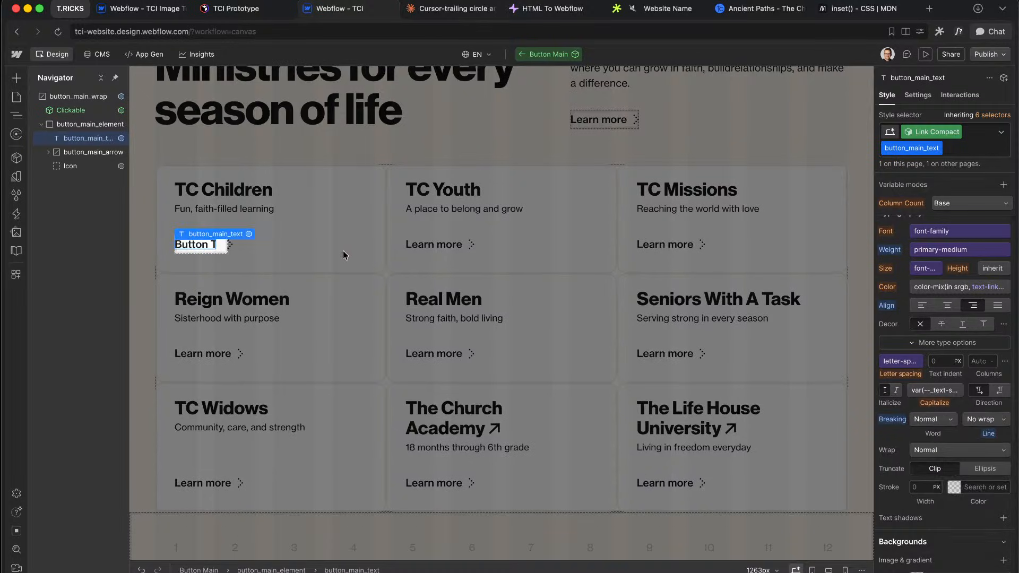
scroll(913, 343, up, 9)
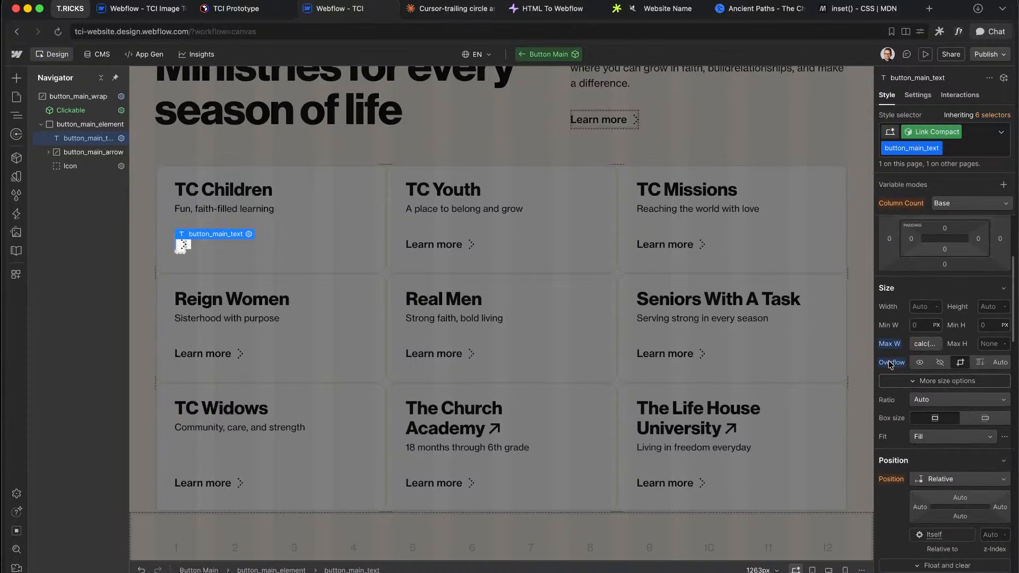
Step: Change the em amount in the max width expression to 7em
click(914, 344)
click(884, 378)
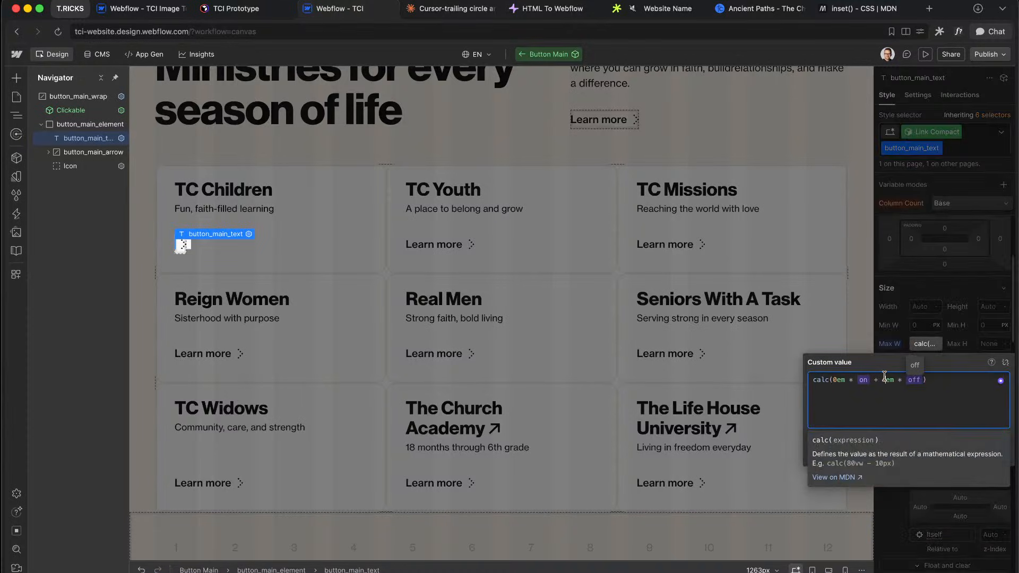
click(975, 299)
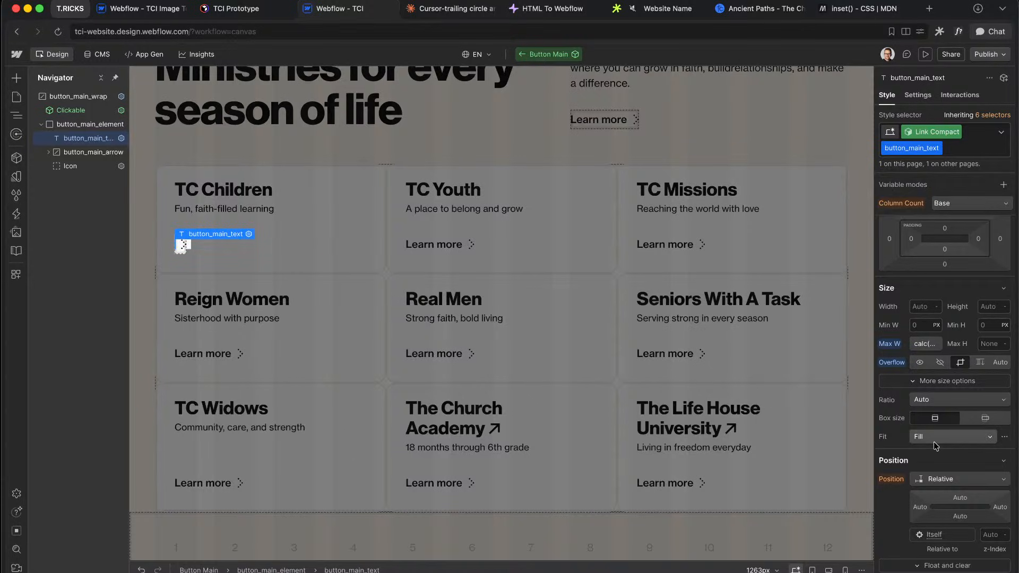
scroll(934, 441, down, 15)
scroll(956, 335, down, 3)
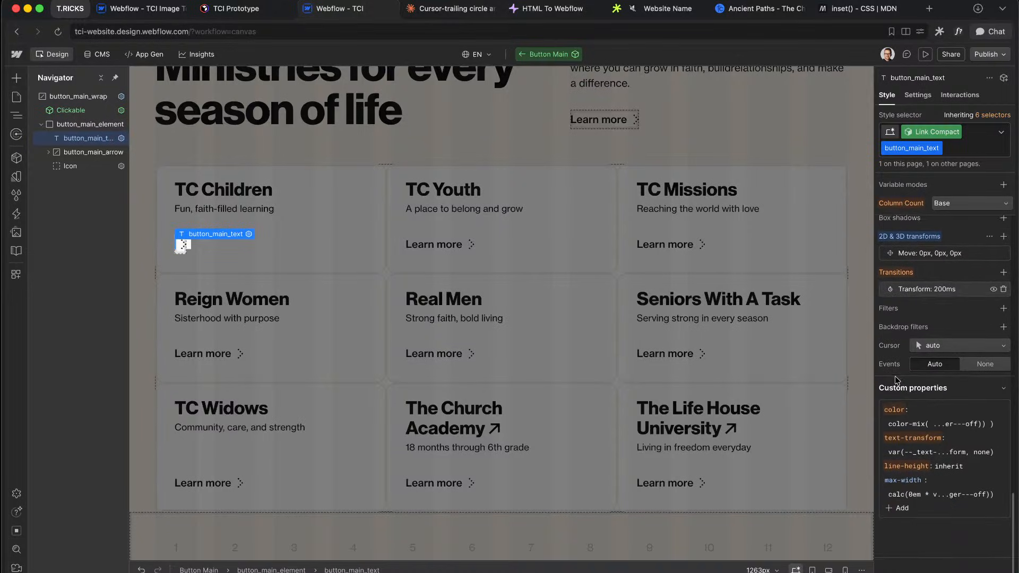
Step: Set the transform transition duration to 1000ms, after first trying 800ms
click(929, 289)
click(995, 339)
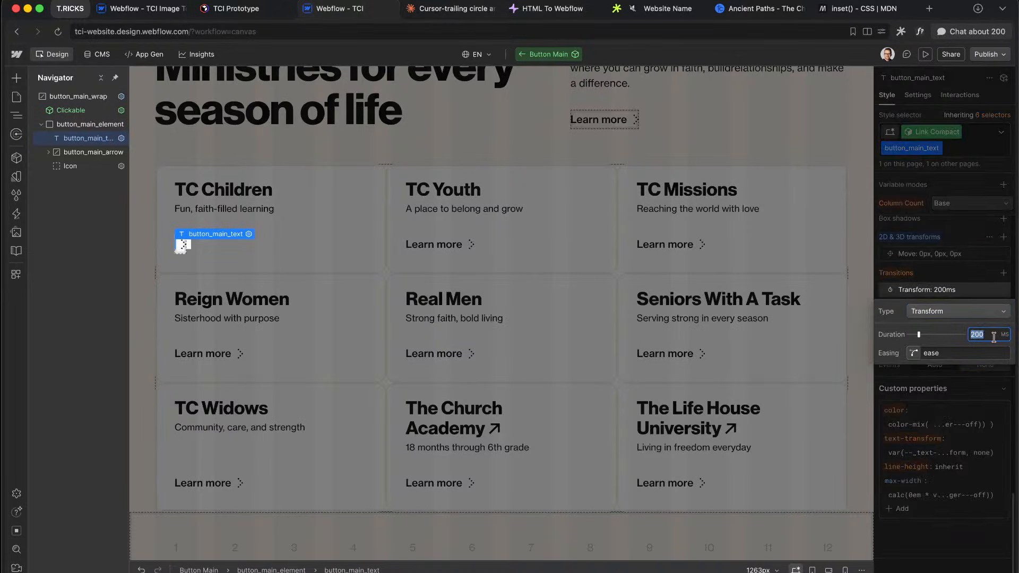
text(800)
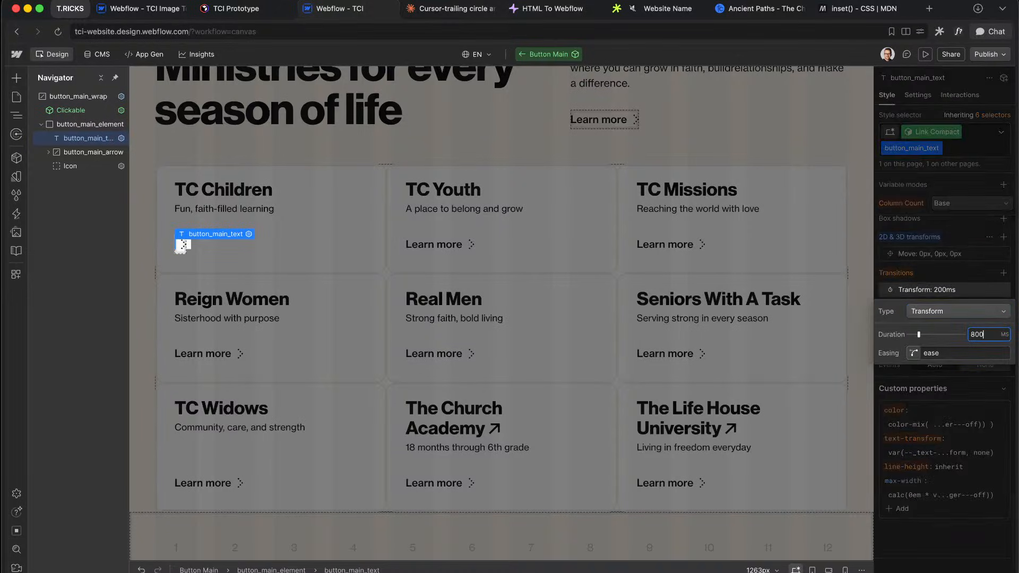
click(956, 273)
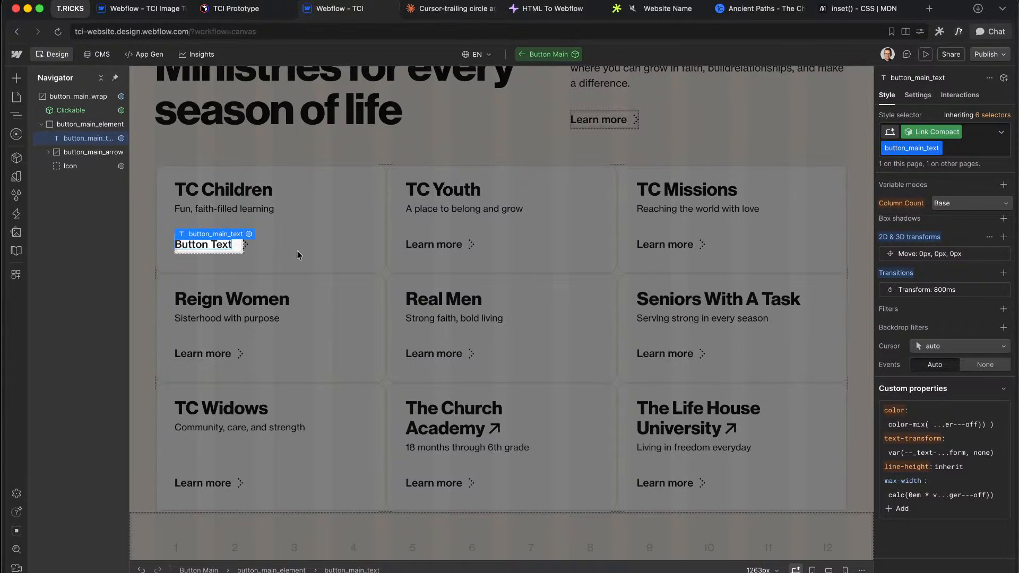
click(951, 291)
click(995, 330)
text(1000)
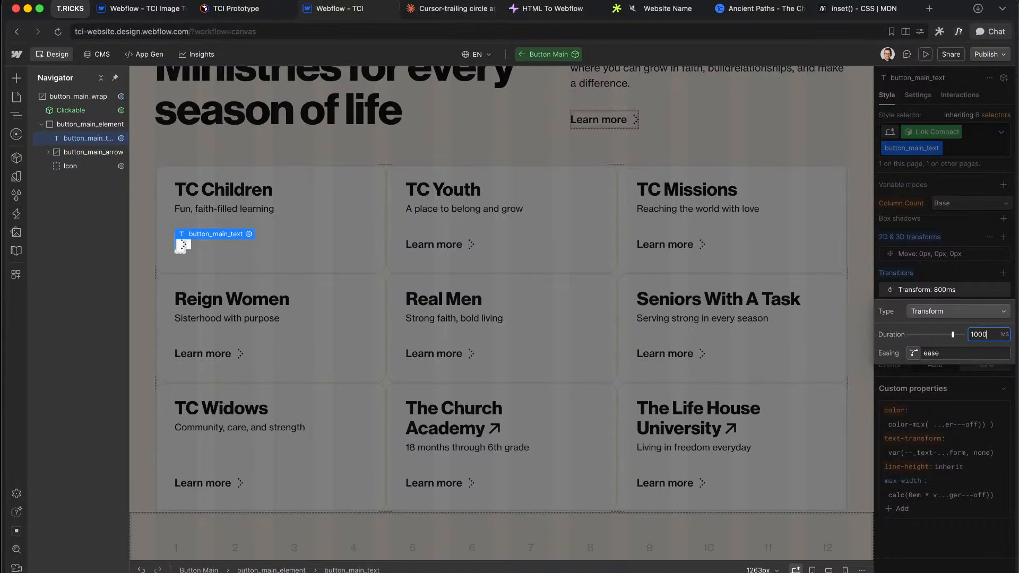
key(Return)
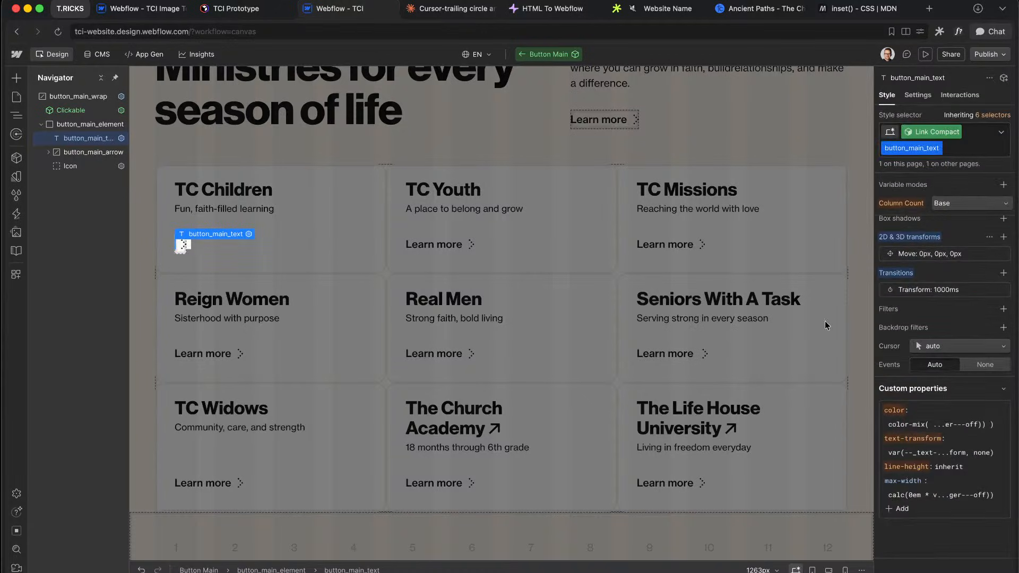
Step: Try a 5em max width in the expression, then restore it to 7em
scroll(826, 324, up, 10)
scroll(501, 353, down, 10)
scroll(923, 467, down, 5)
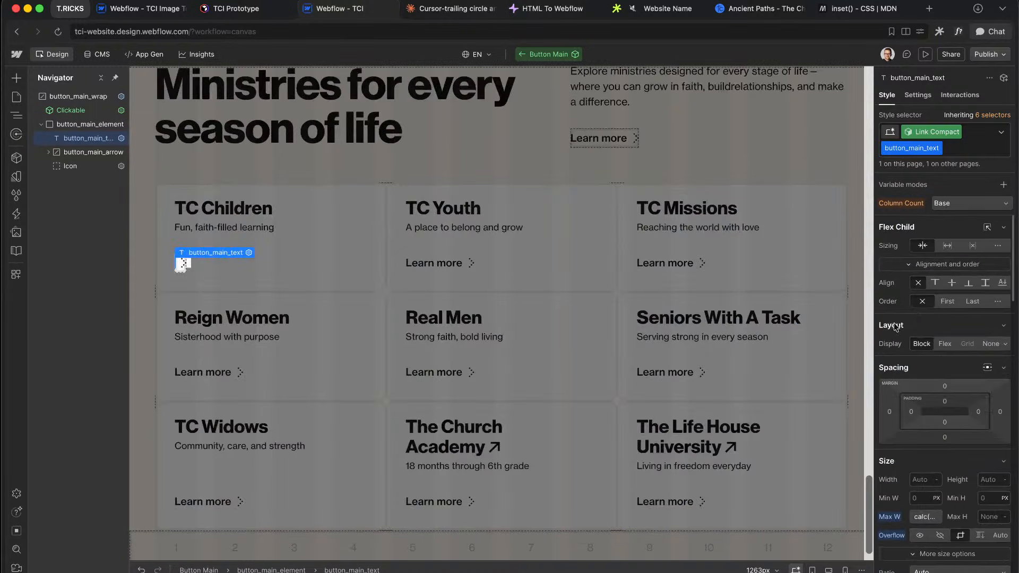
click(924, 470)
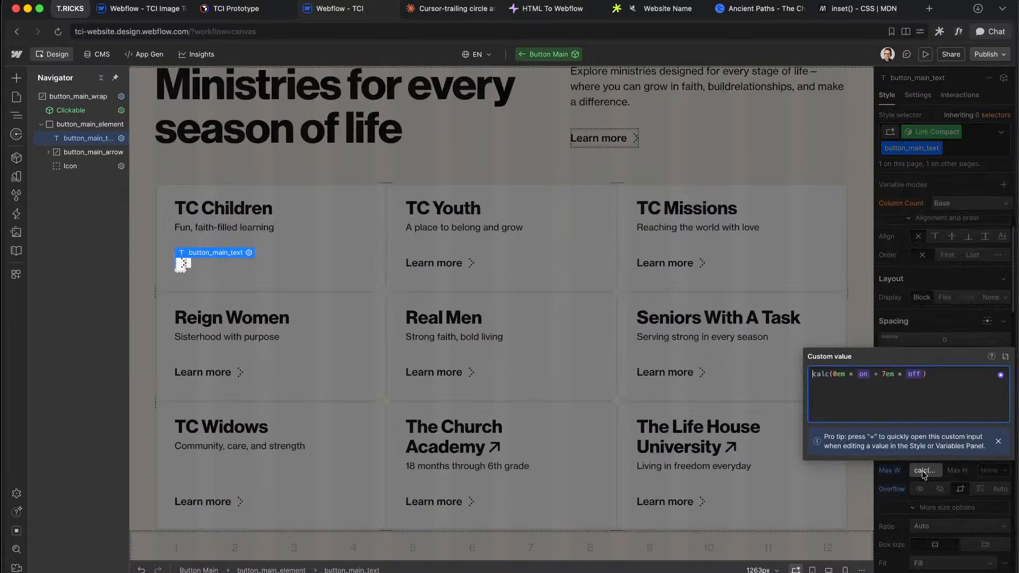
click(889, 373)
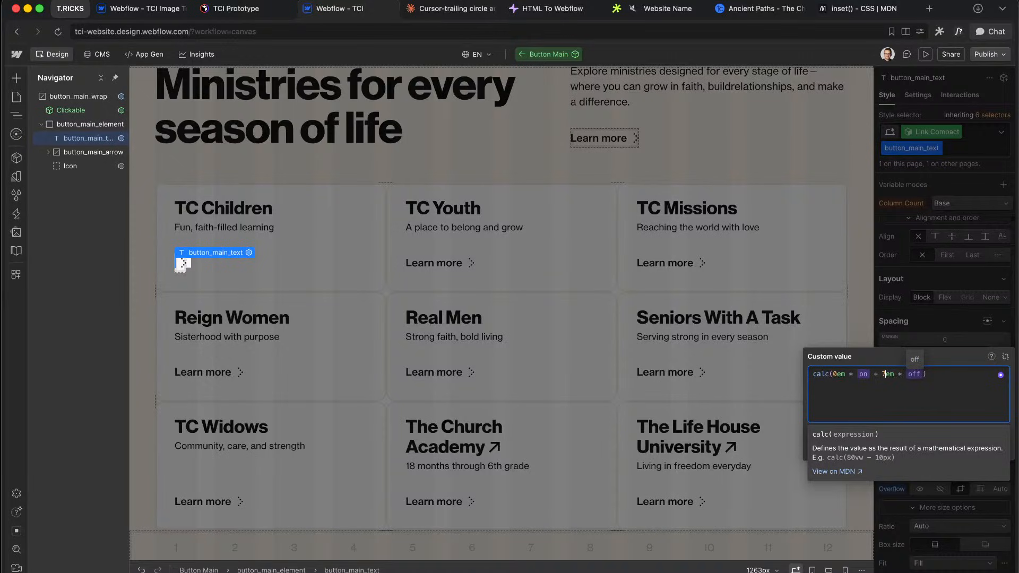
key(BackSpace)
key(Return)
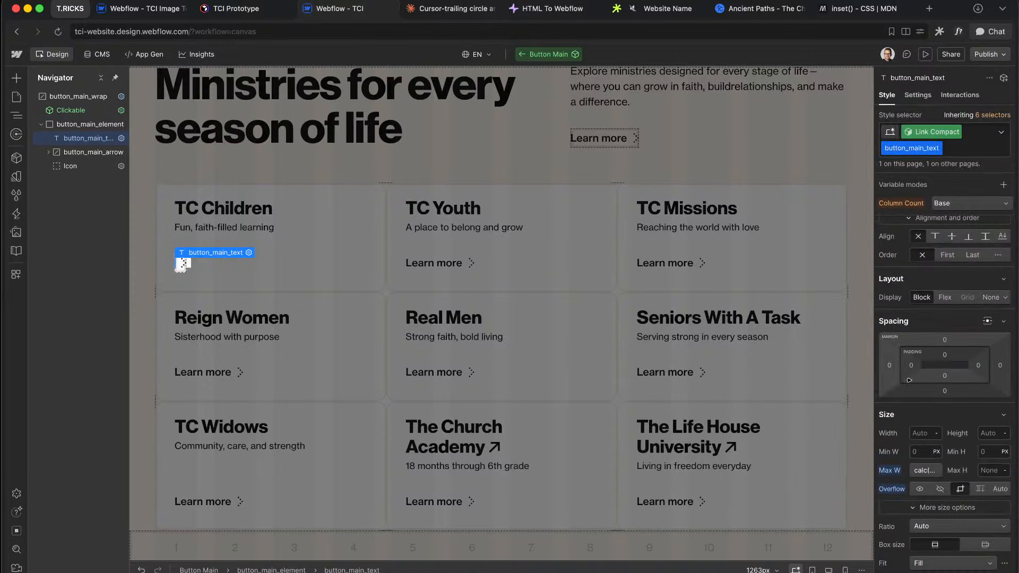
click(915, 472)
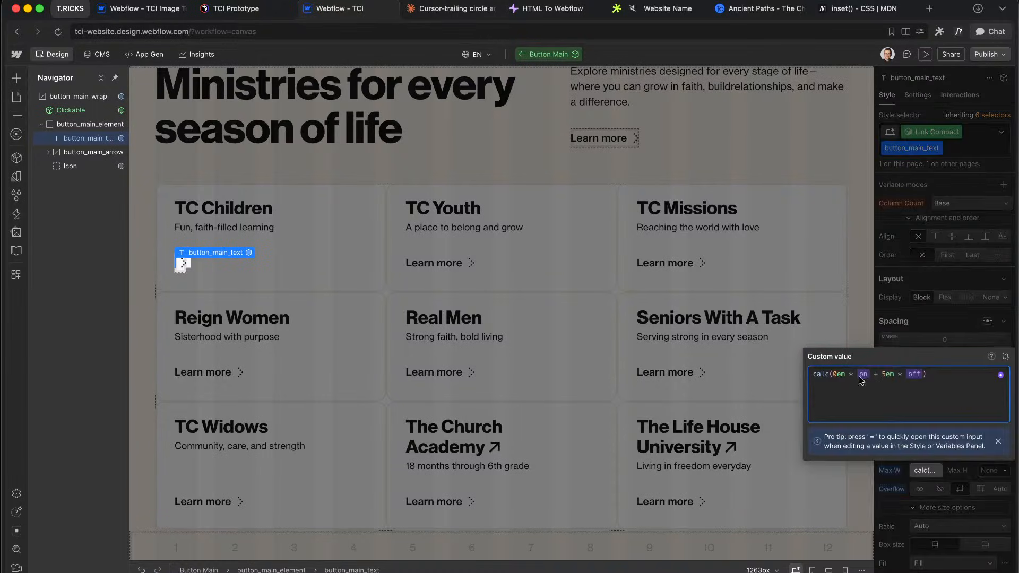
click(884, 374)
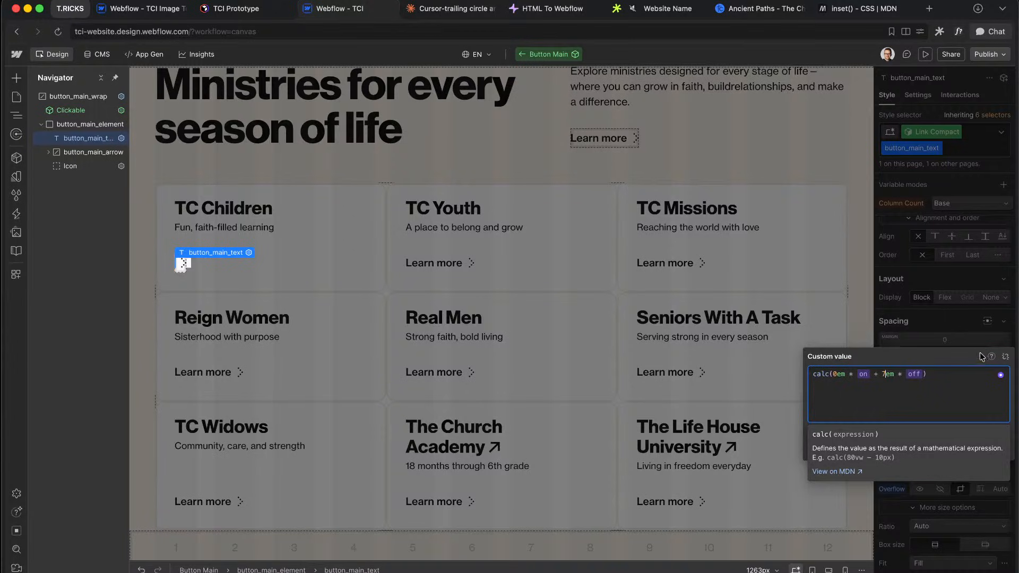
key(Return)
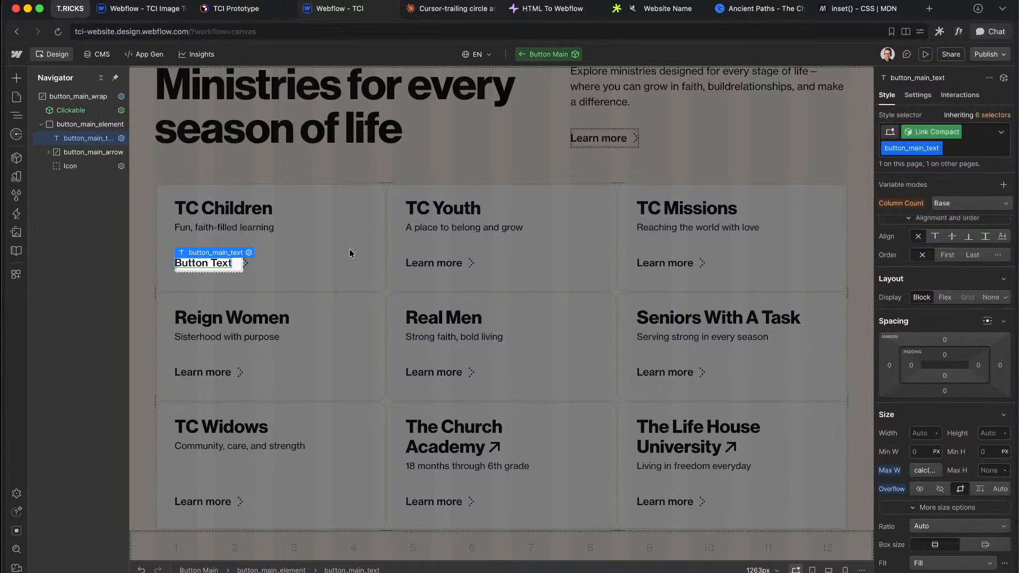
Step: Switch the transition to animate Width, trying durations of 700ms and then 800ms
scroll(891, 425, down, 15)
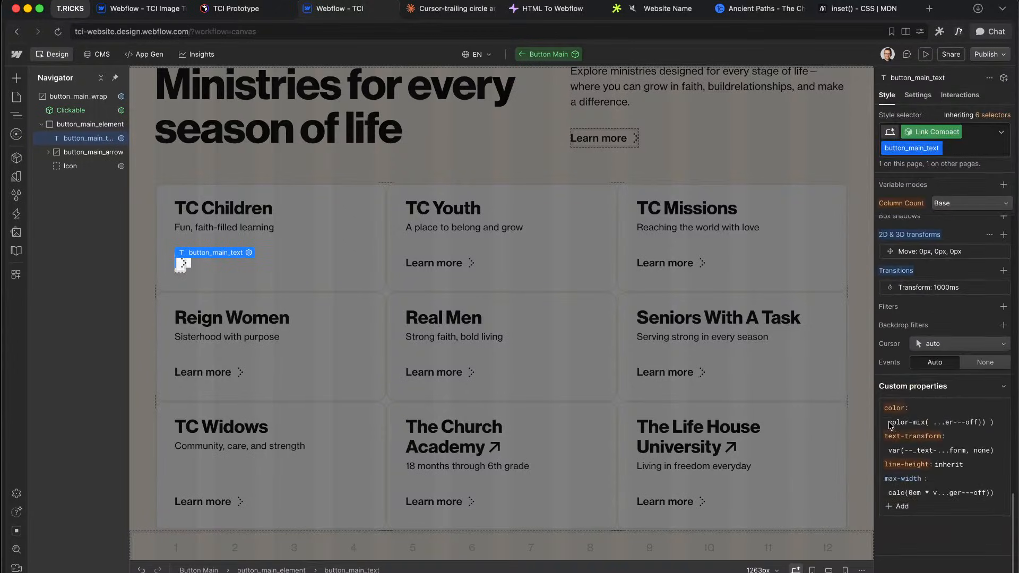
click(950, 253)
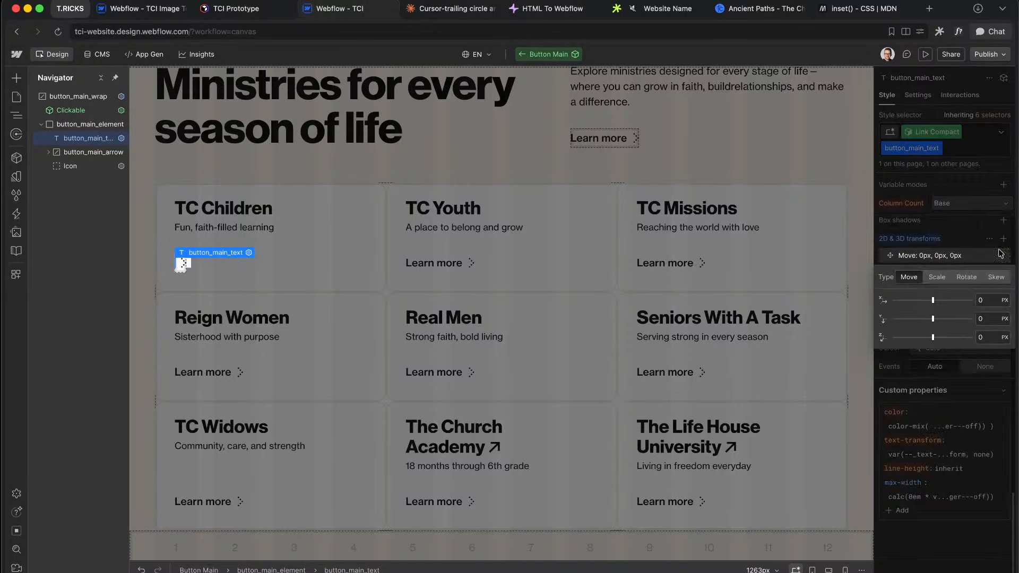
click(936, 257)
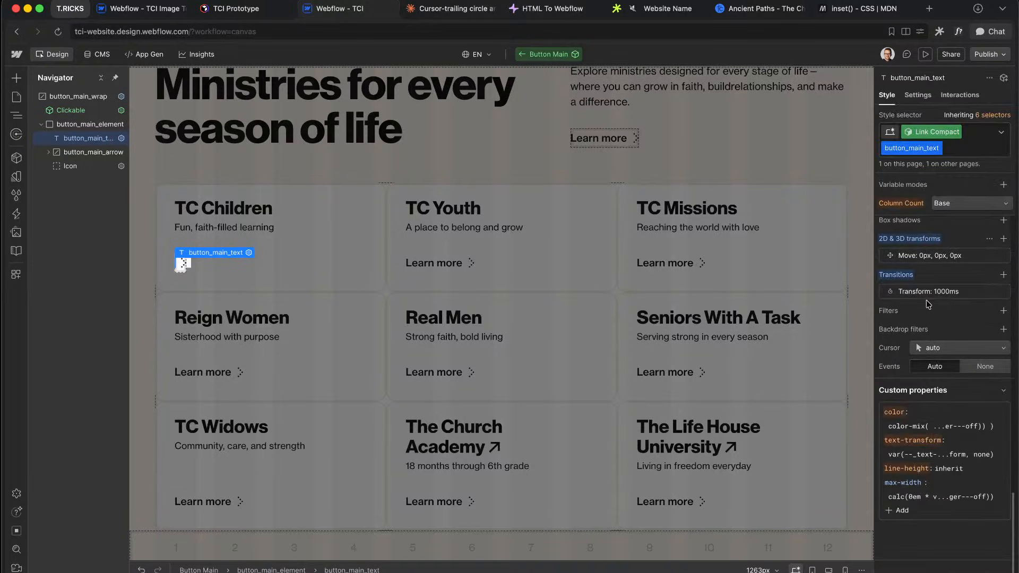
click(932, 296)
click(934, 310)
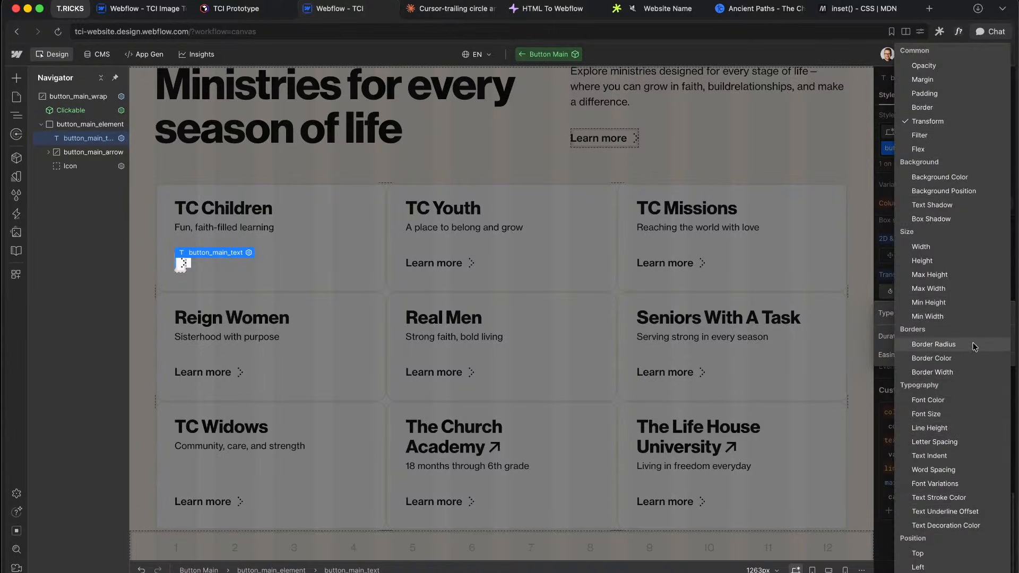
click(940, 248)
click(981, 336)
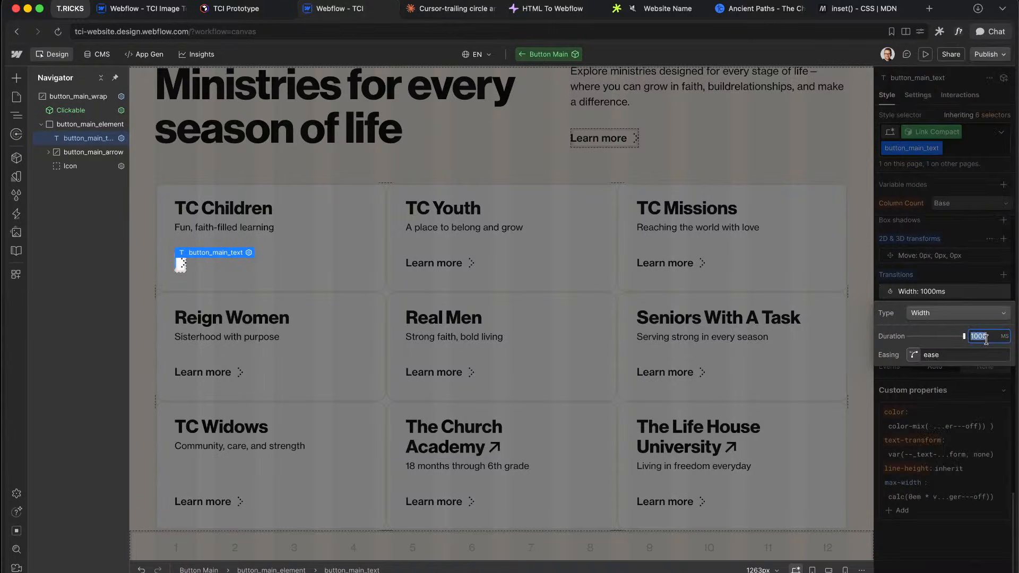
text(700)
key(Return)
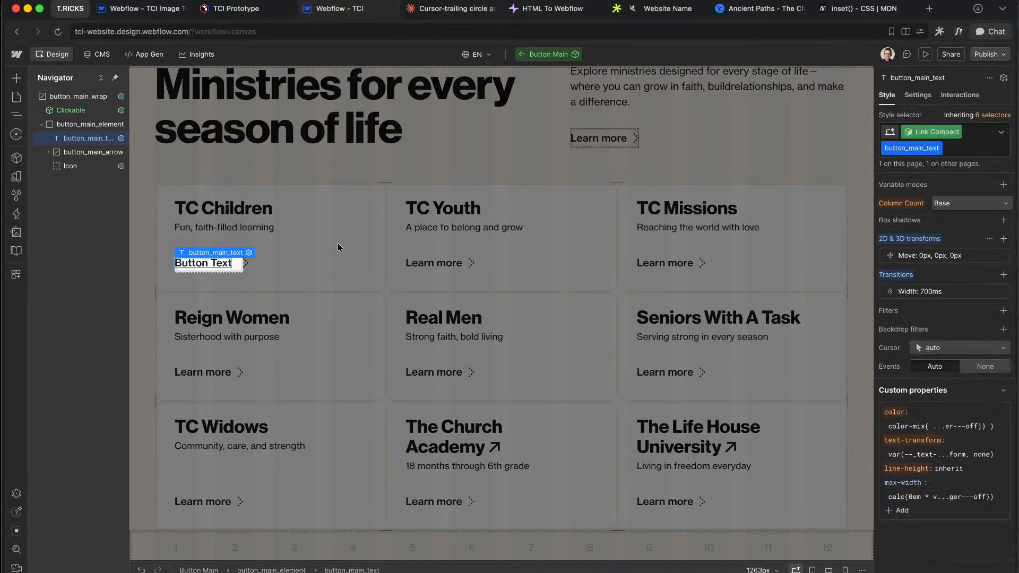
click(943, 293)
click(988, 337)
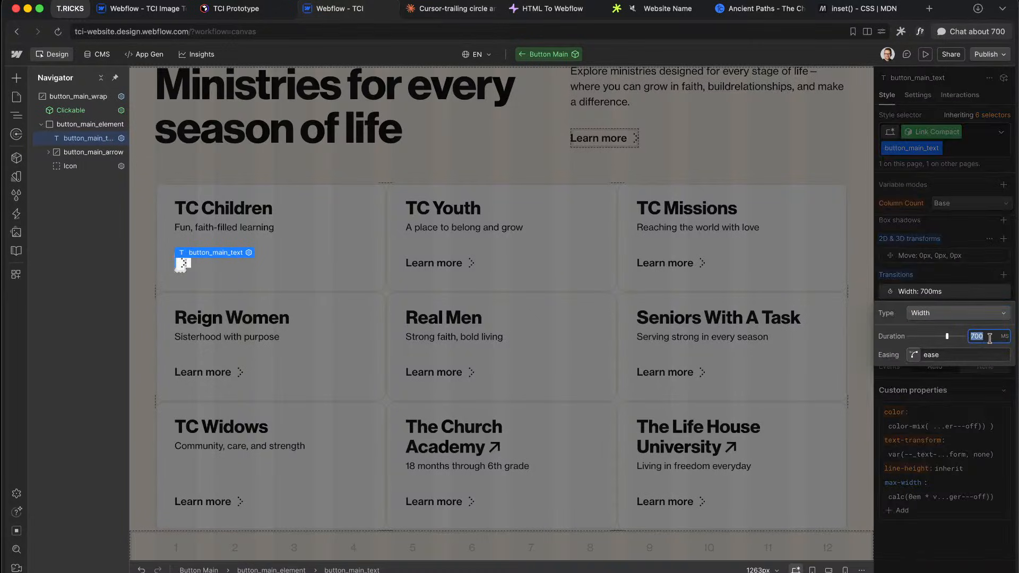
text(800)
click(953, 270)
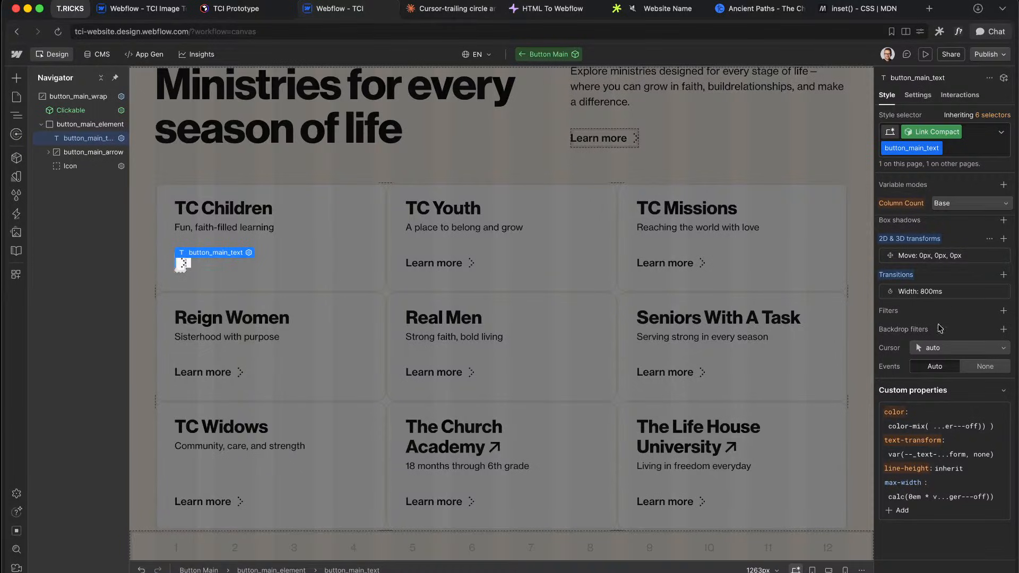
Step: Change the transition property to Max Width with a 600ms duration
click(950, 292)
click(988, 337)
text(900)
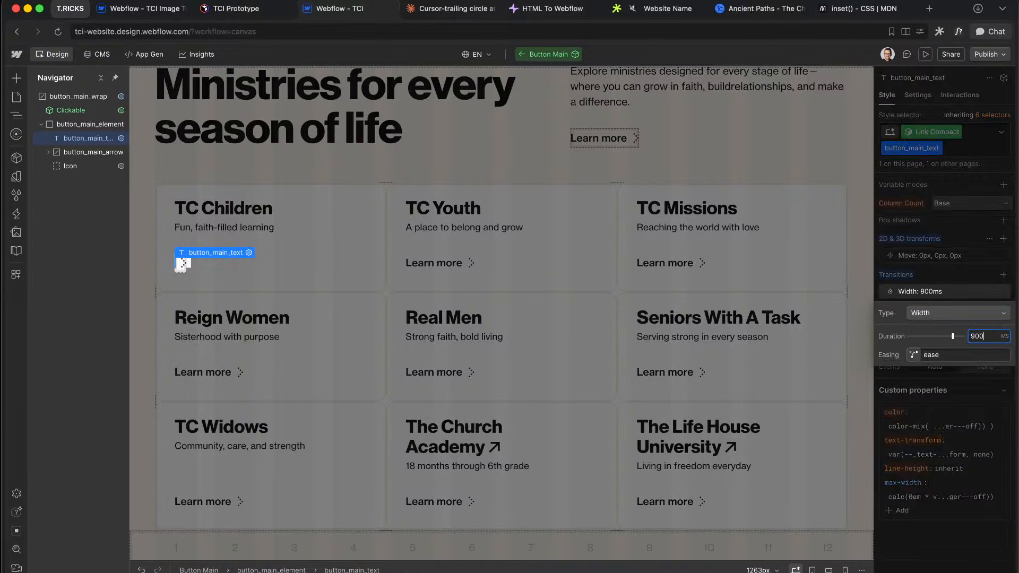
click(939, 315)
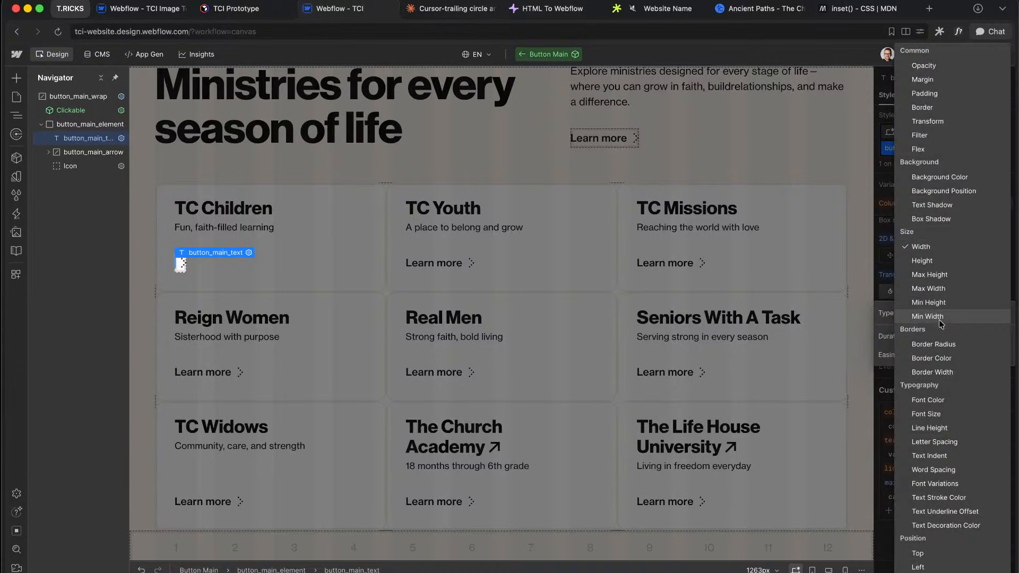
click(948, 293)
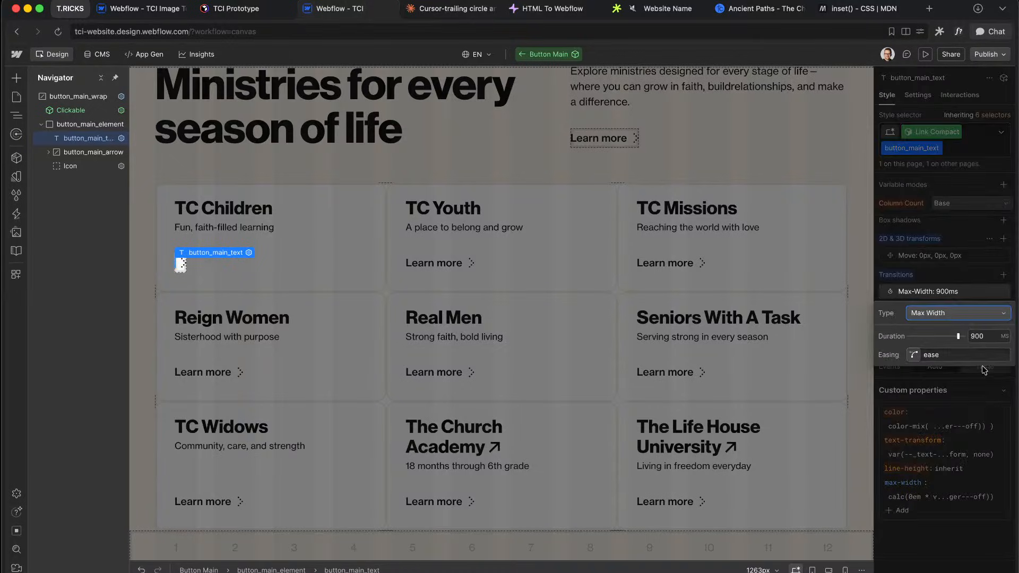
click(983, 336)
text(6)
key(Return)
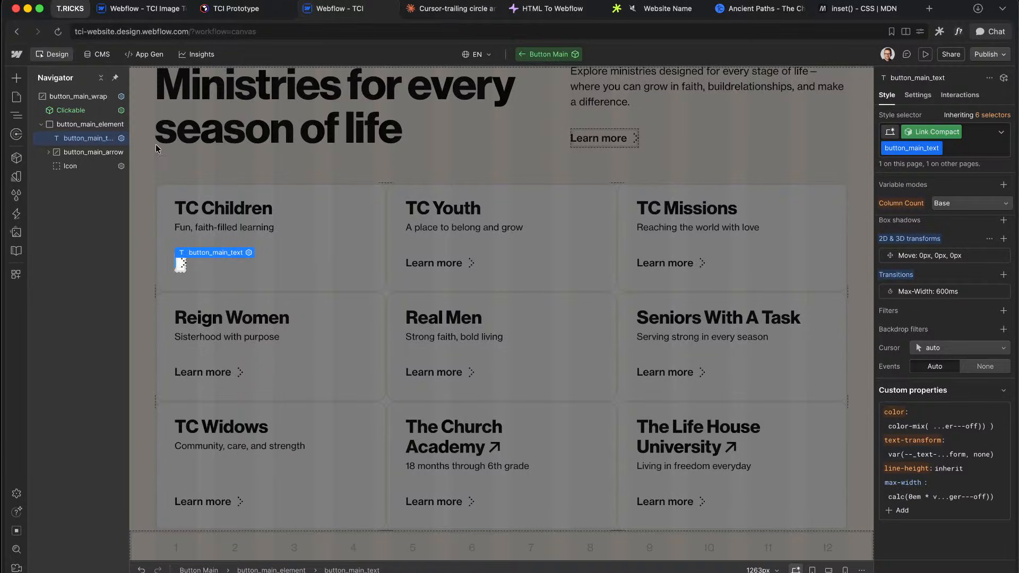
Step: Set button_main_element's gap to 0
click(90, 123)
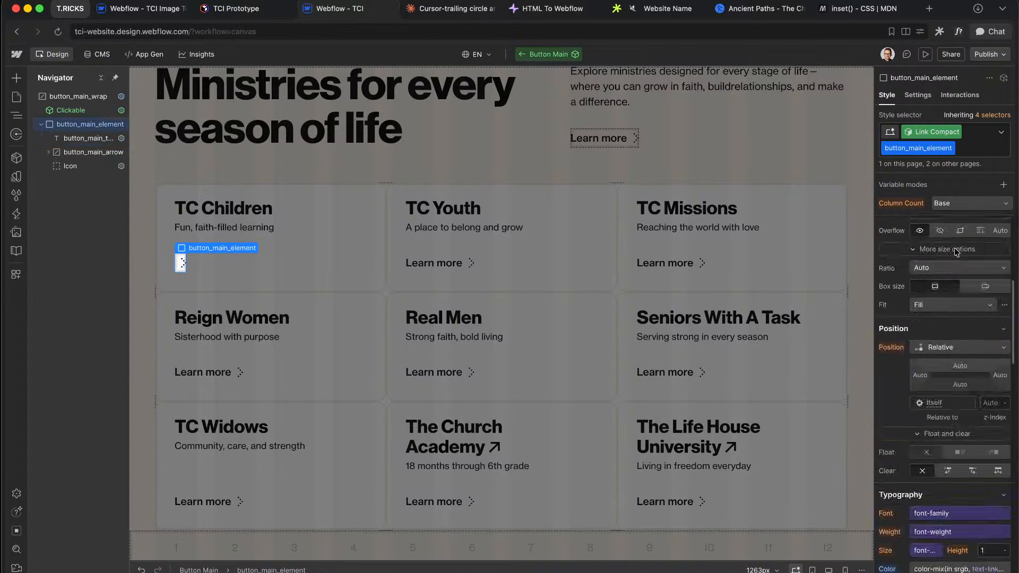
scroll(962, 338, up, 5)
text(0)
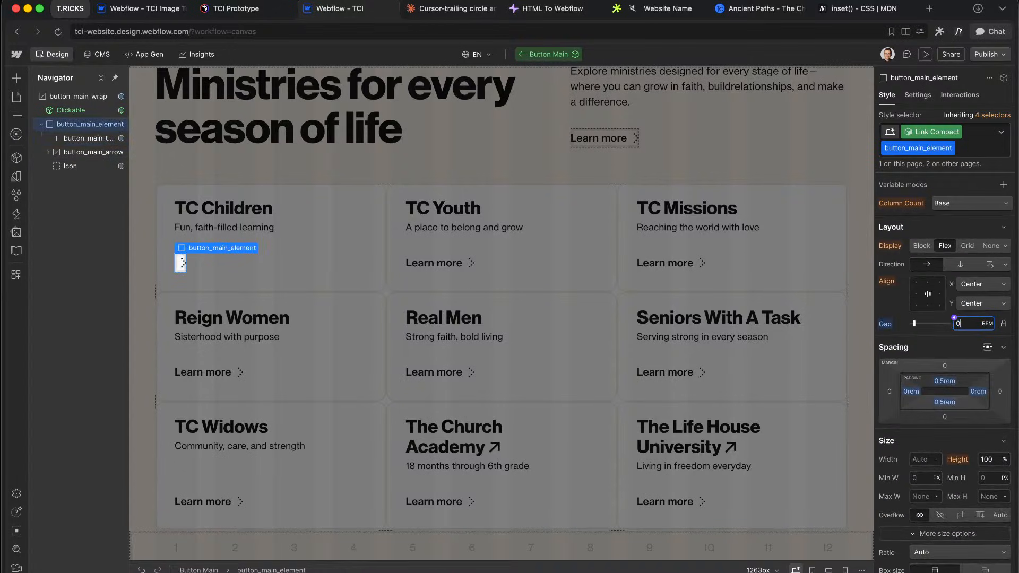
Step: Try 1em right padding on button_main_text, undo it, and edit its right margin
click(87, 138)
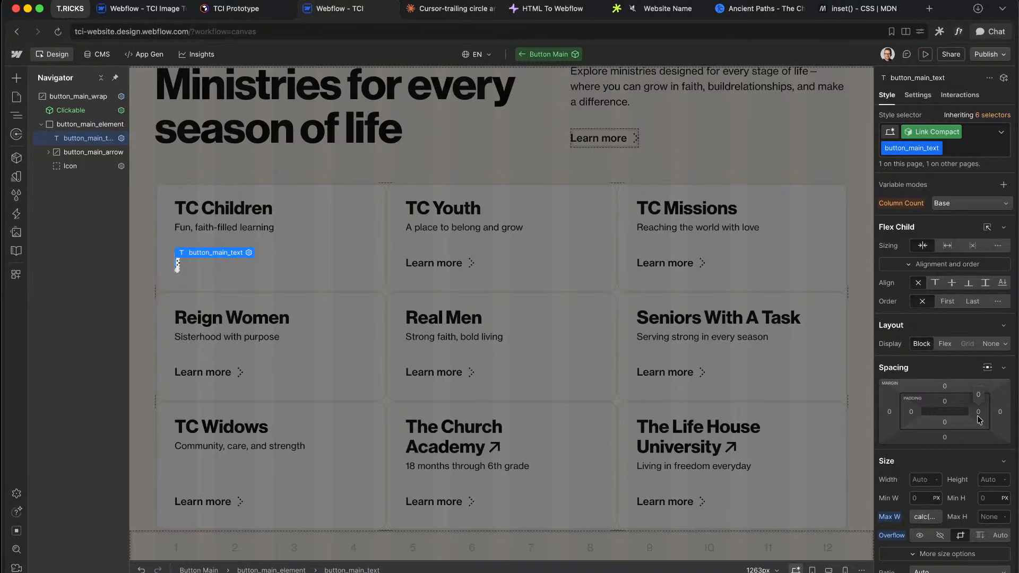
click(978, 412)
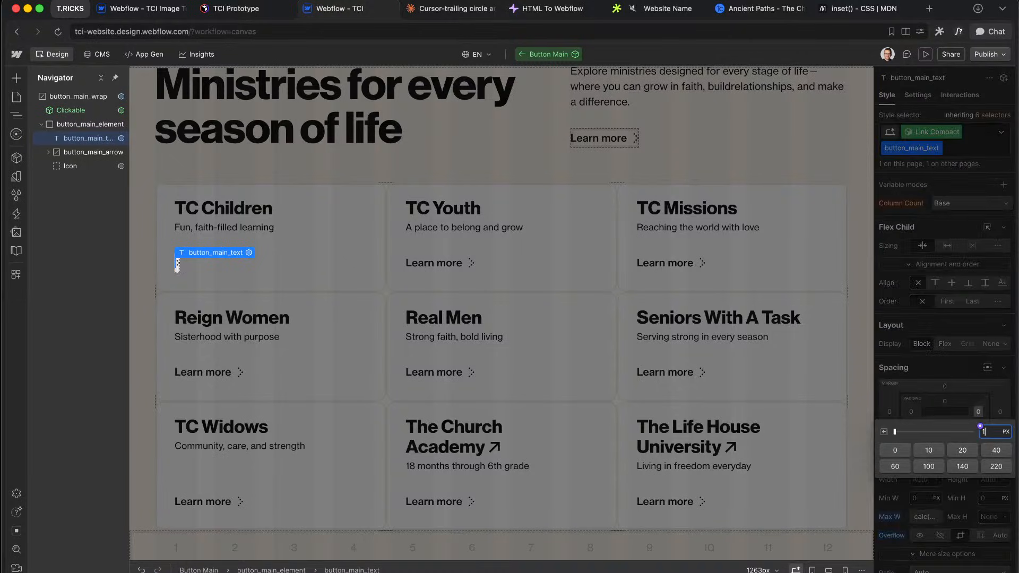
text(1em)
key(Return)
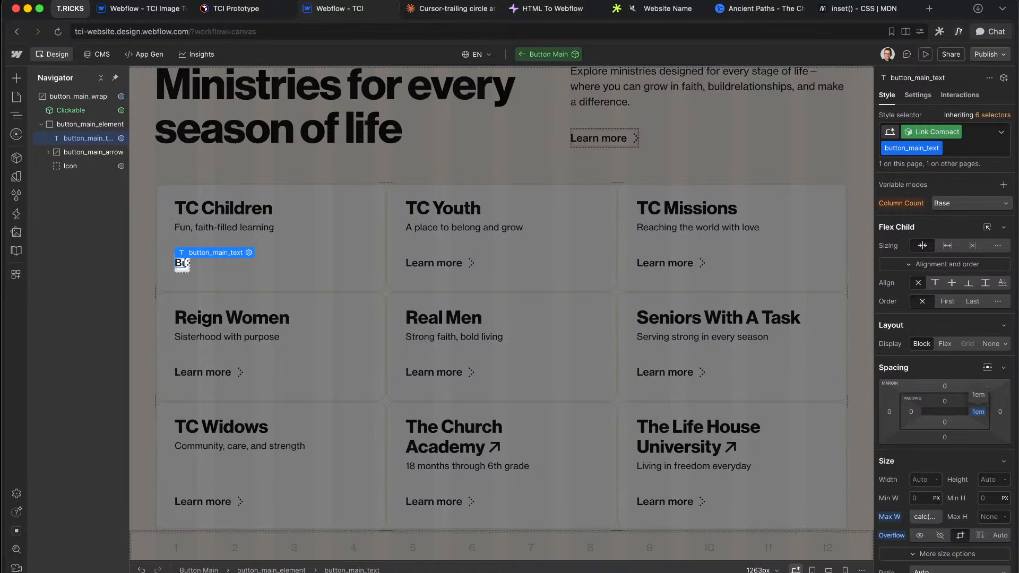
key(super+z)
key(super+z)
click(94, 152)
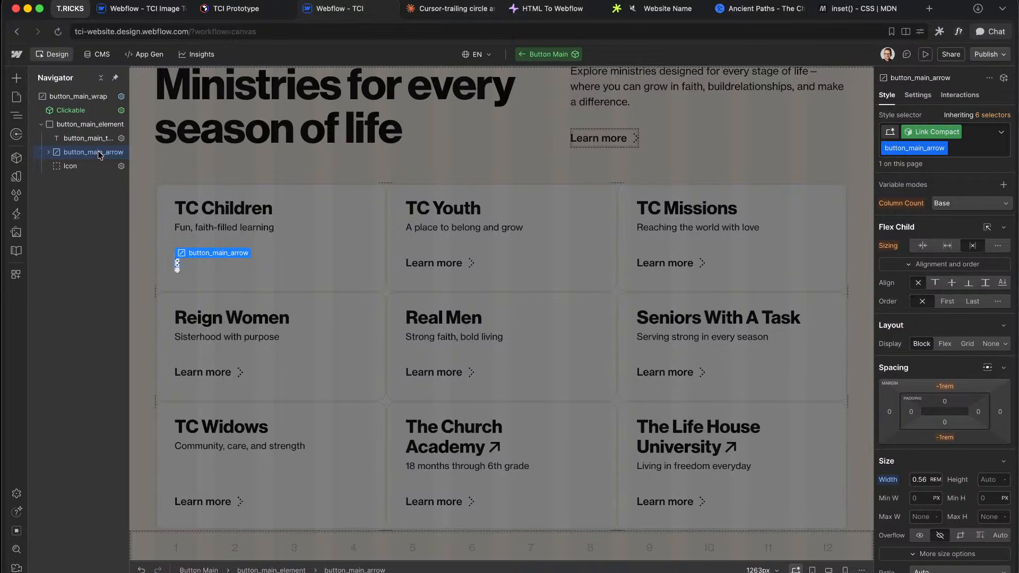
click(87, 138)
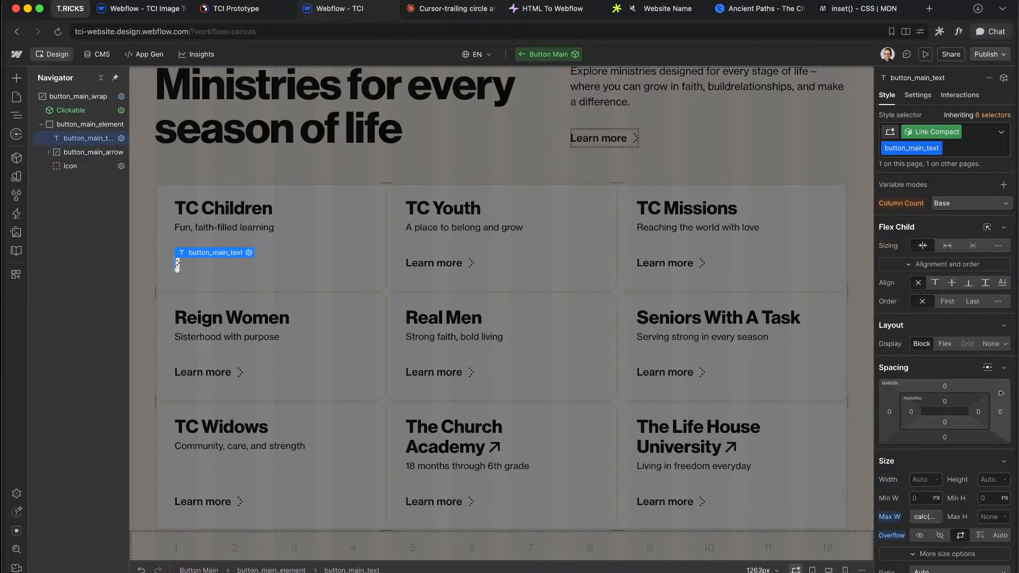
click(999, 417)
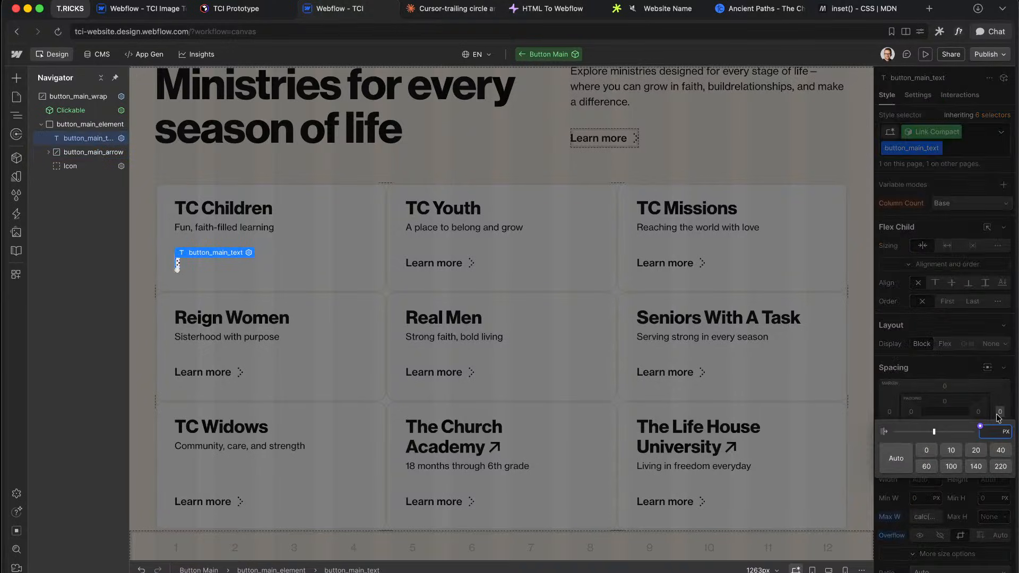
Step: Start a calc margin-right value using the on and off variables: 0rem with on, 0.5rem with off
text(=calc)
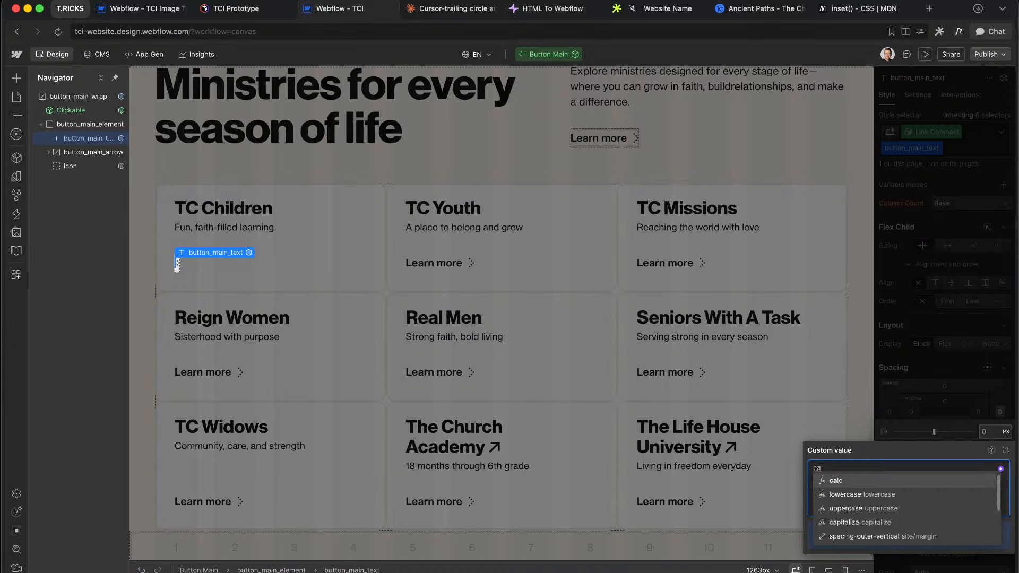
key(Return)
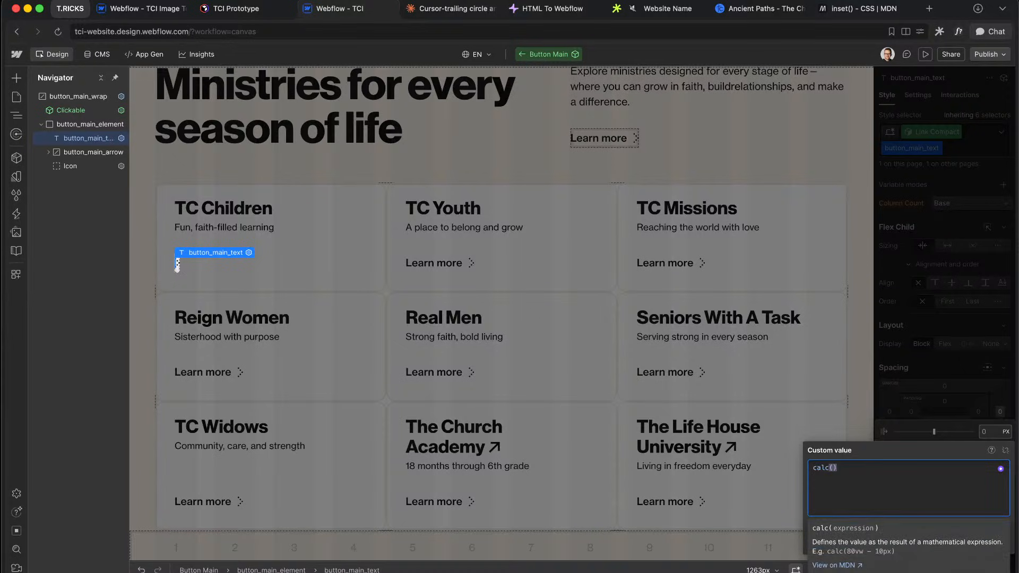
text(0rem + on)
key(BackSpace)
key(BackSpace)
text(o)
key(BackSpace)
text(on)
key(Return)
text(+ 0.5rem * of)
key(Return)
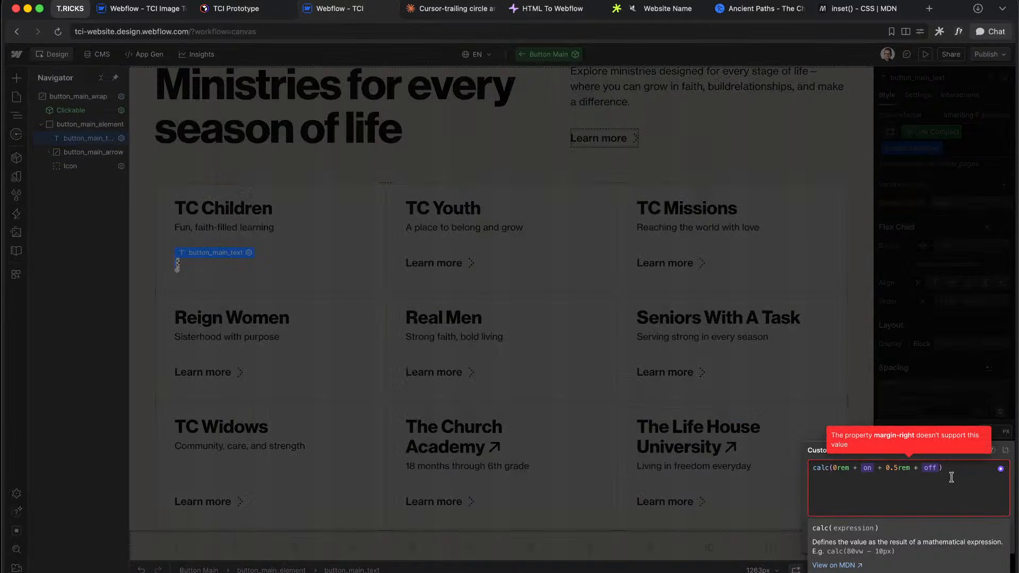
Step: Change the plus after 0rem to '*' so it reads calc(0rem * on + 0.5rem * off), and confirm
click(849, 475)
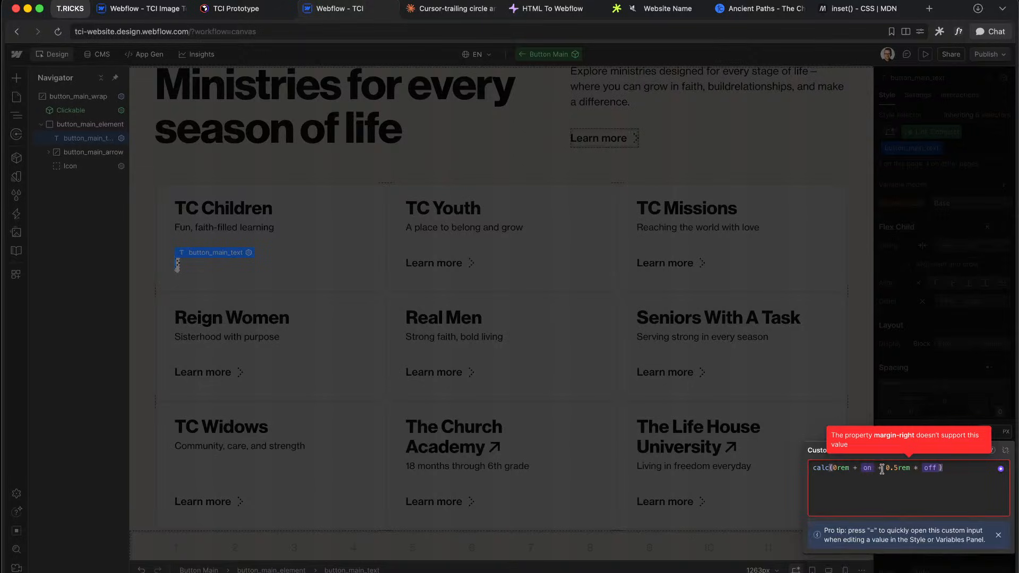
click(857, 468)
key(BackSpace)
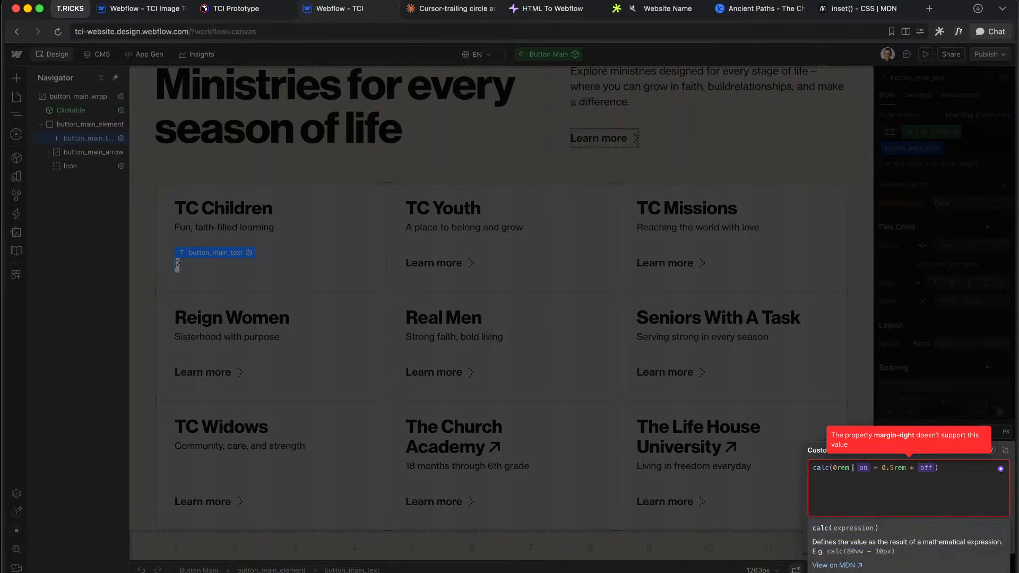
text(*)
click(960, 351)
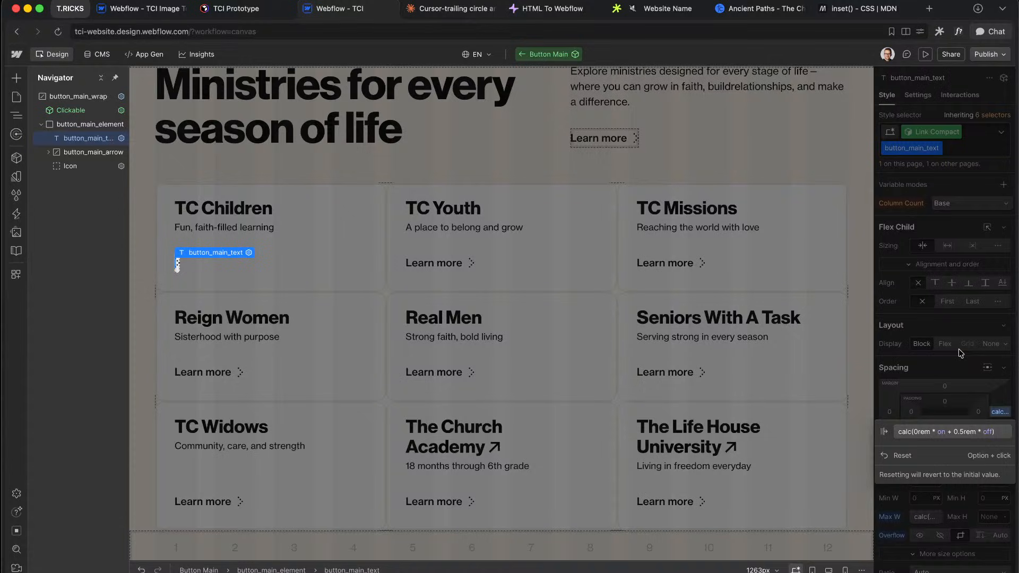
click(960, 384)
Step: Make the text's 600ms transition apply to All Properties, then exit the component
scroll(960, 377, down, 5)
scroll(959, 375, down, 5)
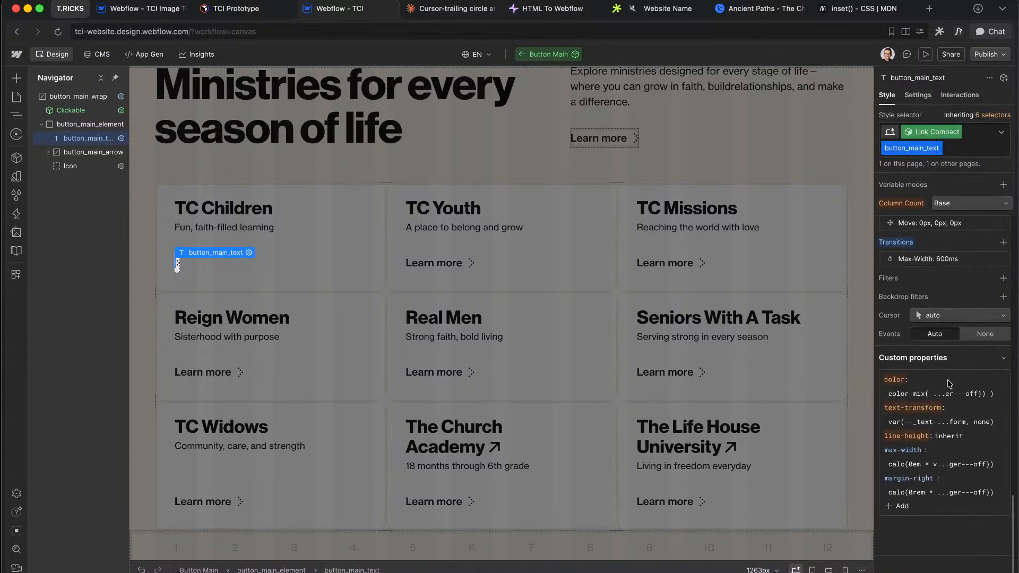
click(934, 258)
click(935, 283)
scroll(970, 416, down, 5)
click(931, 569)
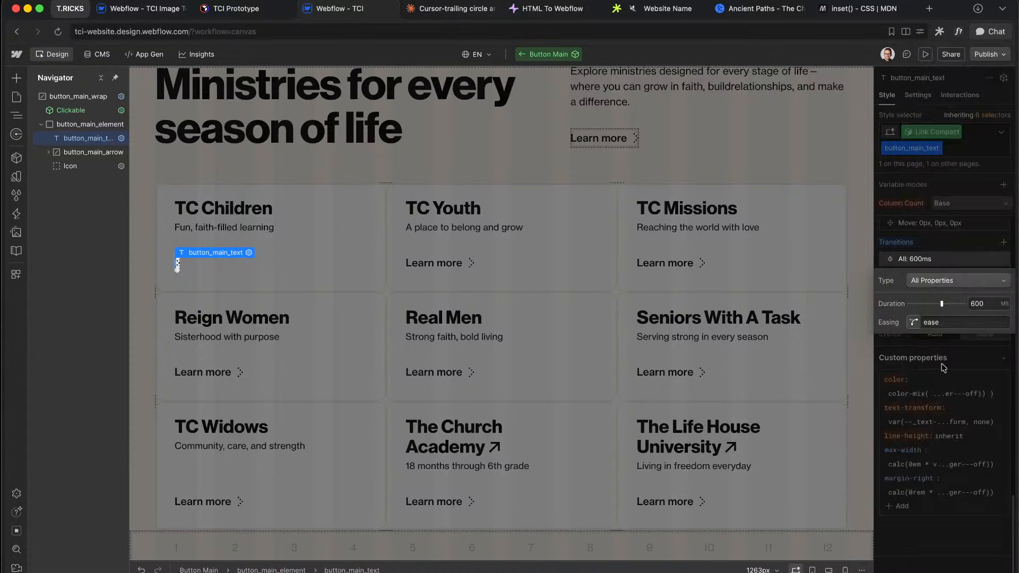
text(Button Text)
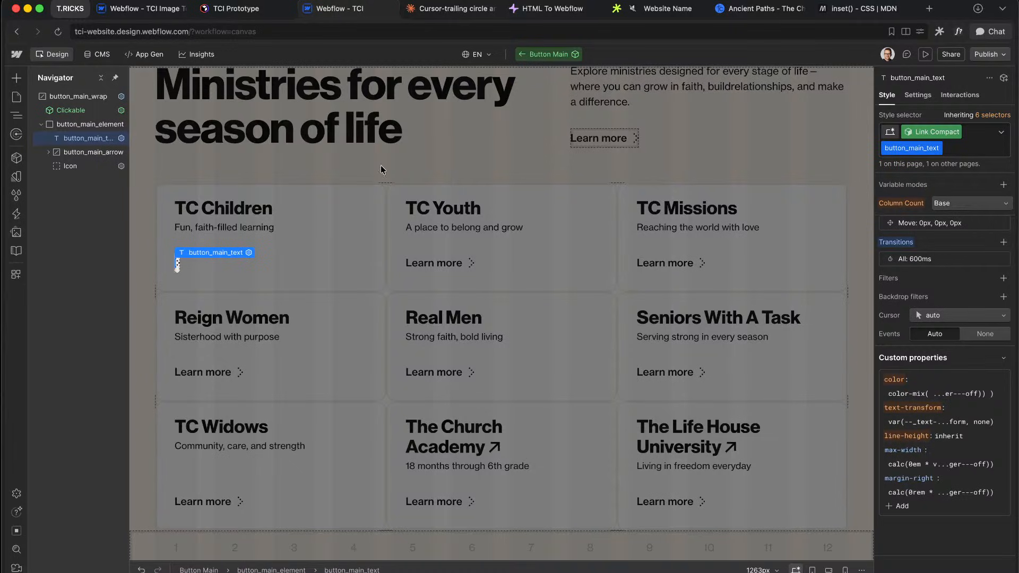
key(Escape)
click(922, 189)
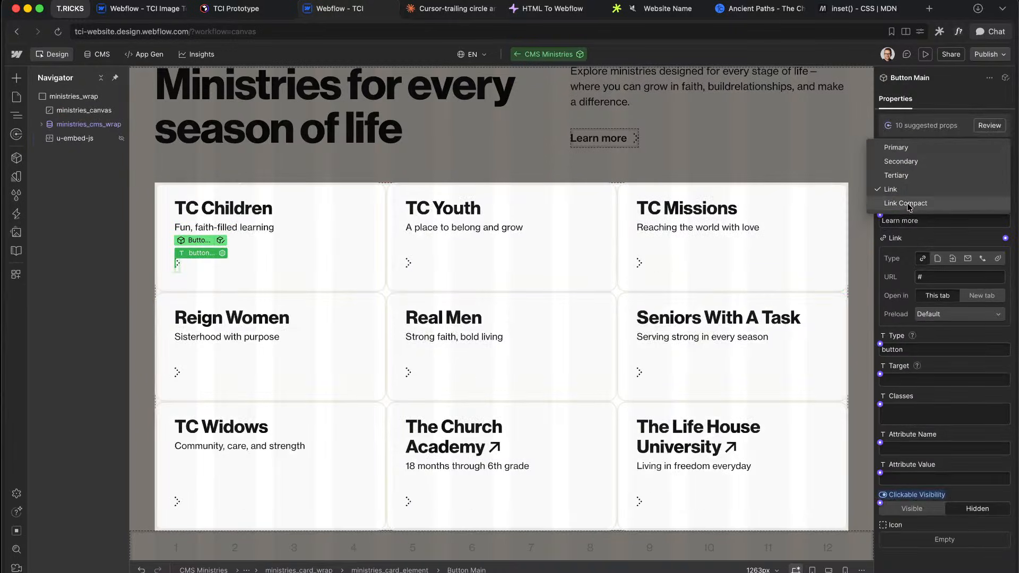
Step: Switch the card button to Link Compact and select button_main_text inside Button Main
click(905, 203)
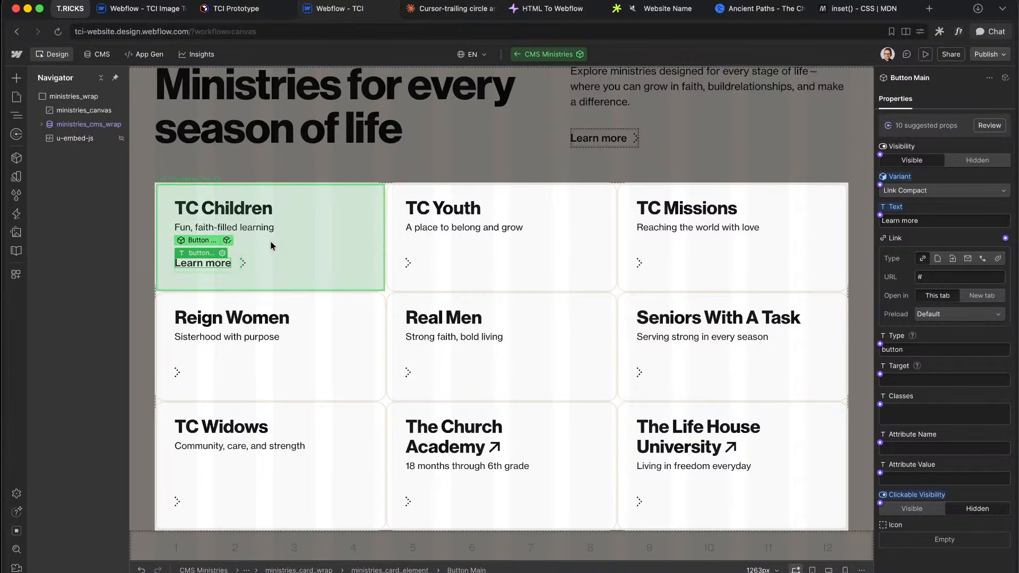
click(230, 240)
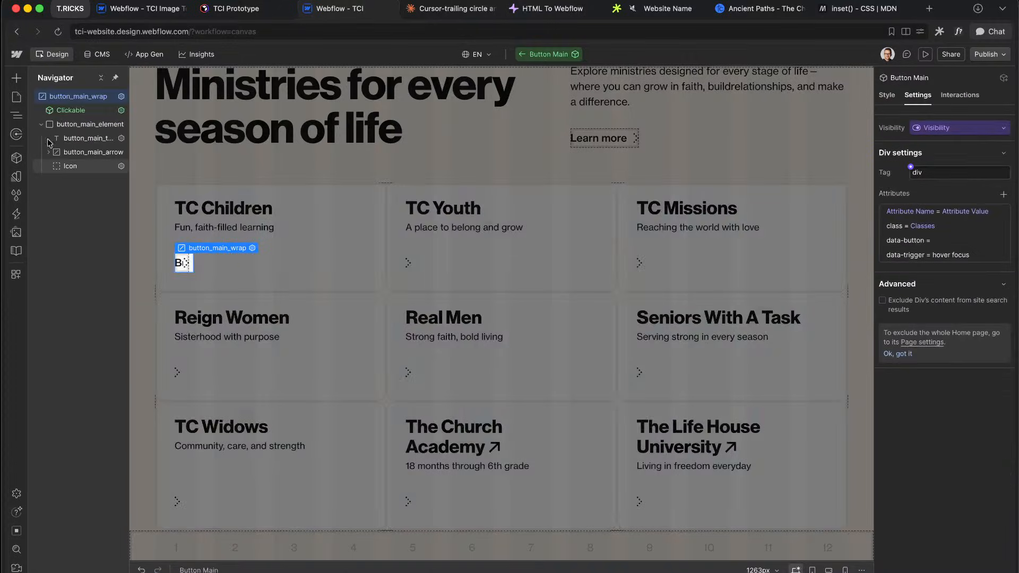
click(85, 138)
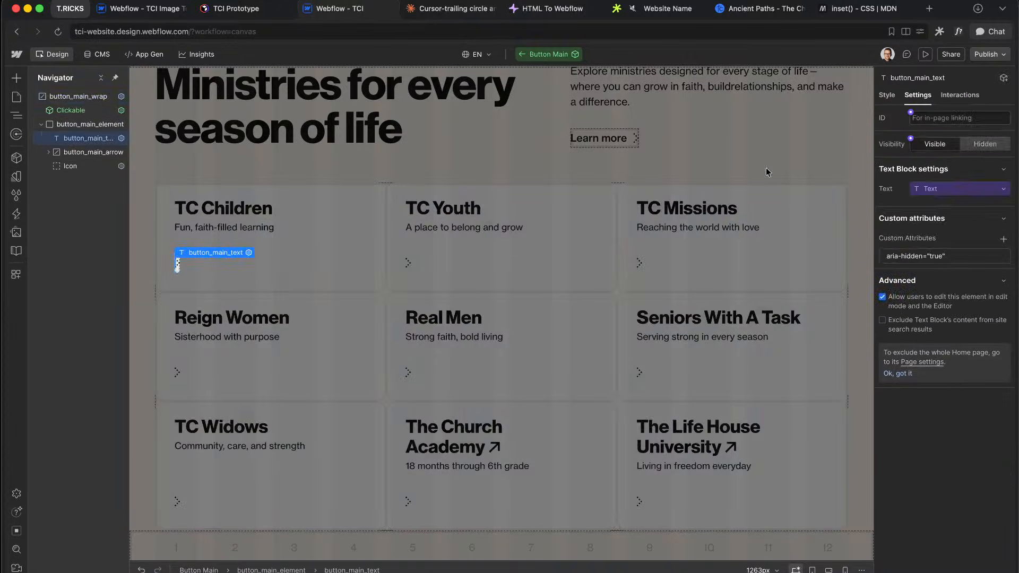
click(886, 97)
Step: Give the text's transition Ease In Out Cubic easing and a 400ms duration
scroll(951, 365, down, 15)
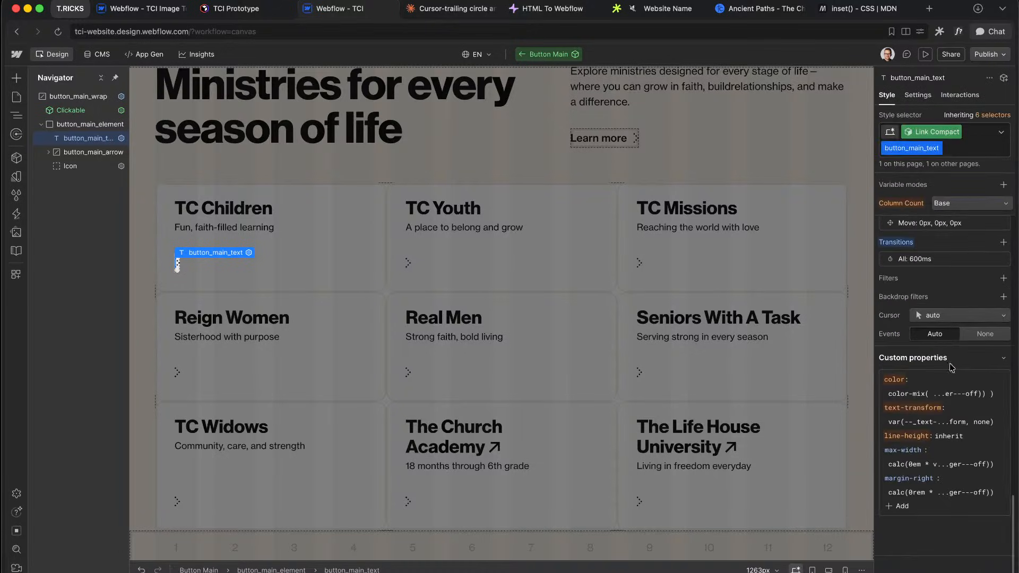
scroll(937, 351, up, 1)
click(914, 326)
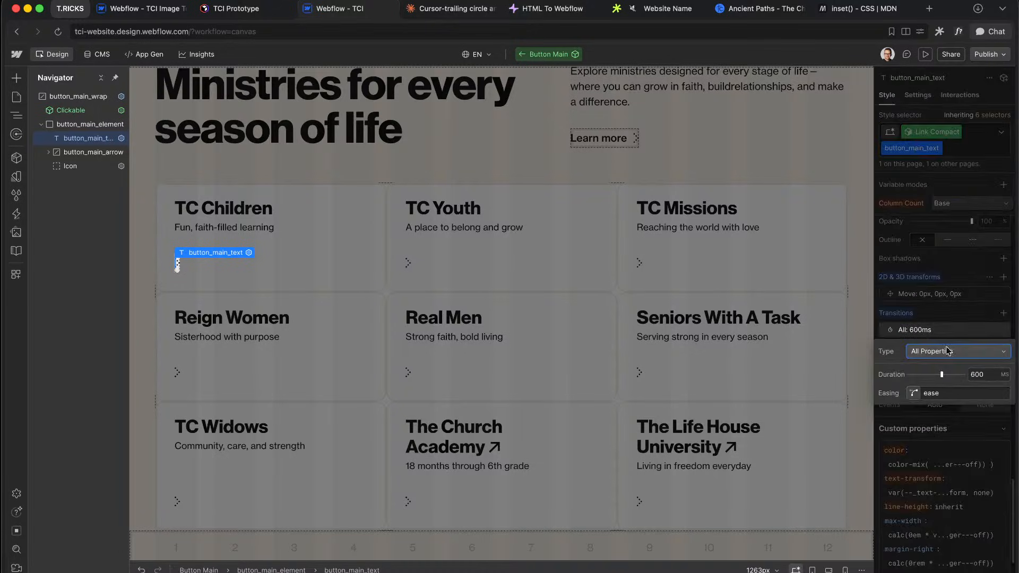
click(914, 392)
scroll(690, 371, down, 3)
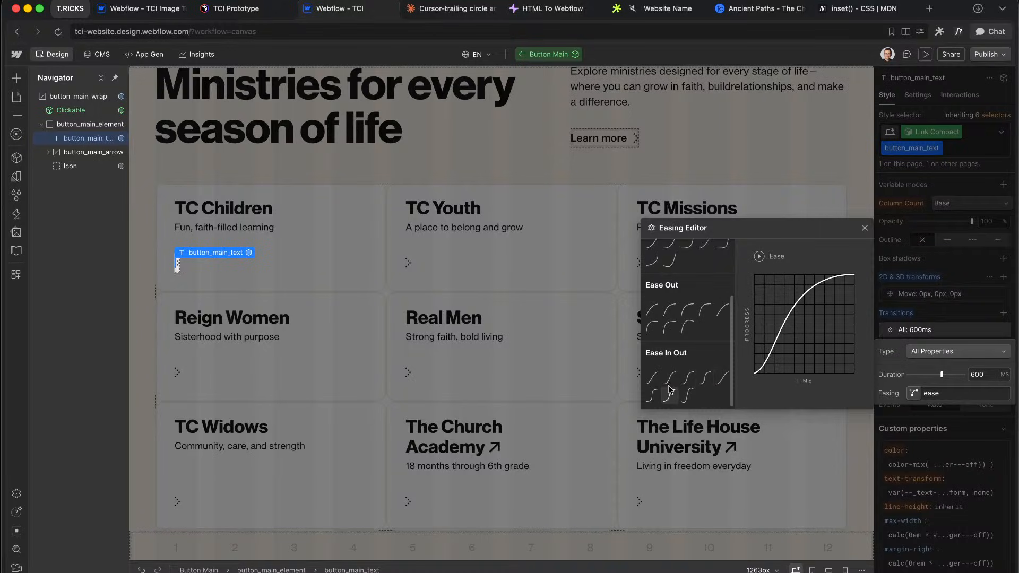
click(669, 378)
click(982, 374)
text(5)
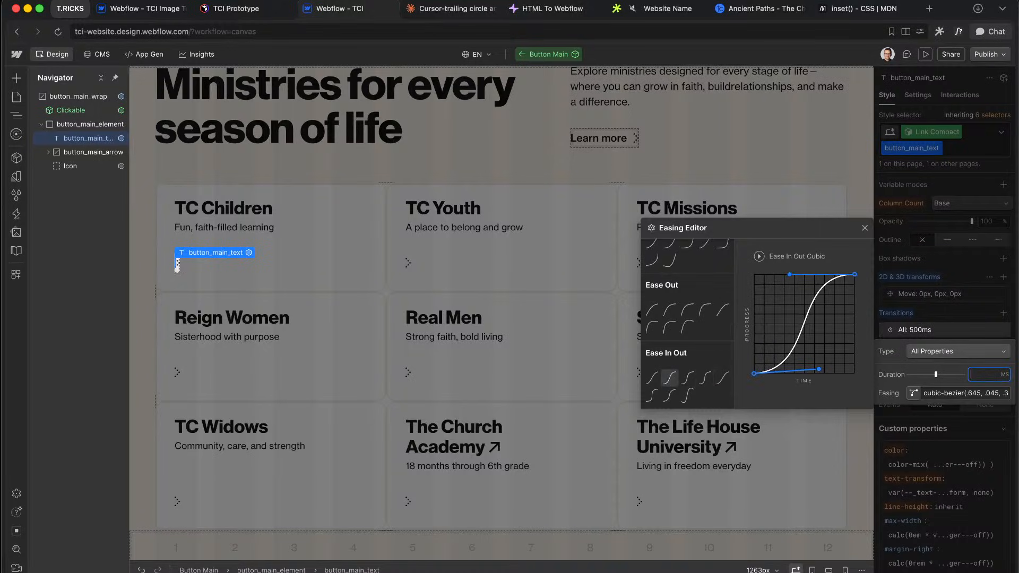
click(986, 300)
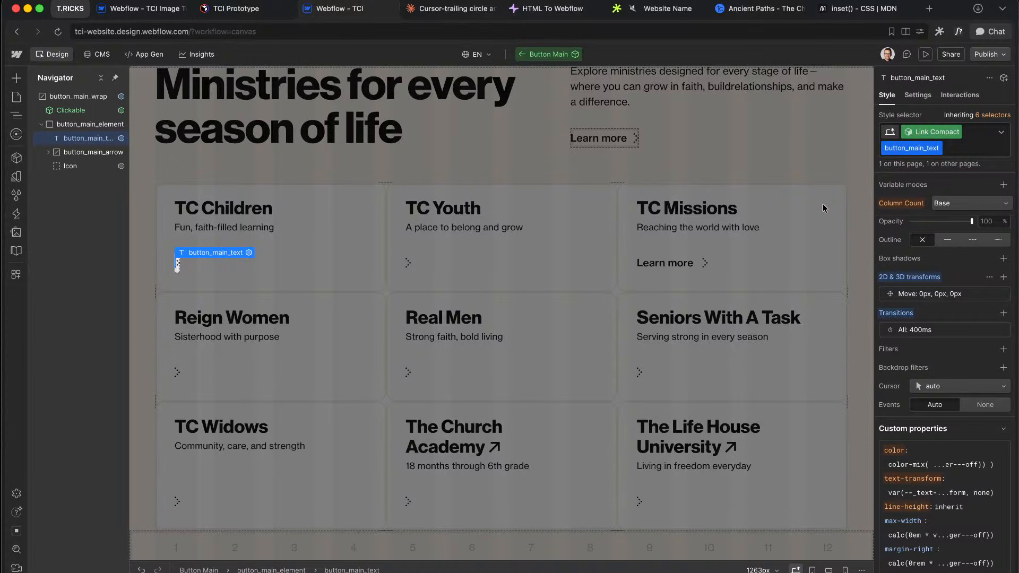
click(967, 153)
Step: Add the u-text-style-main combo class, then select the TC Children card's Clickable and reopen Button Main
click(920, 215)
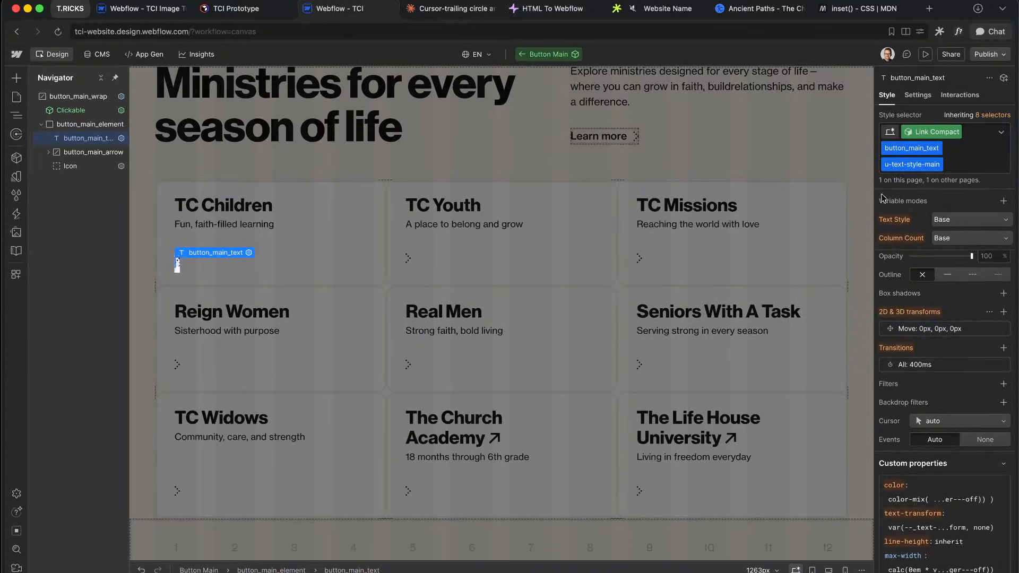
double_click(740, 142)
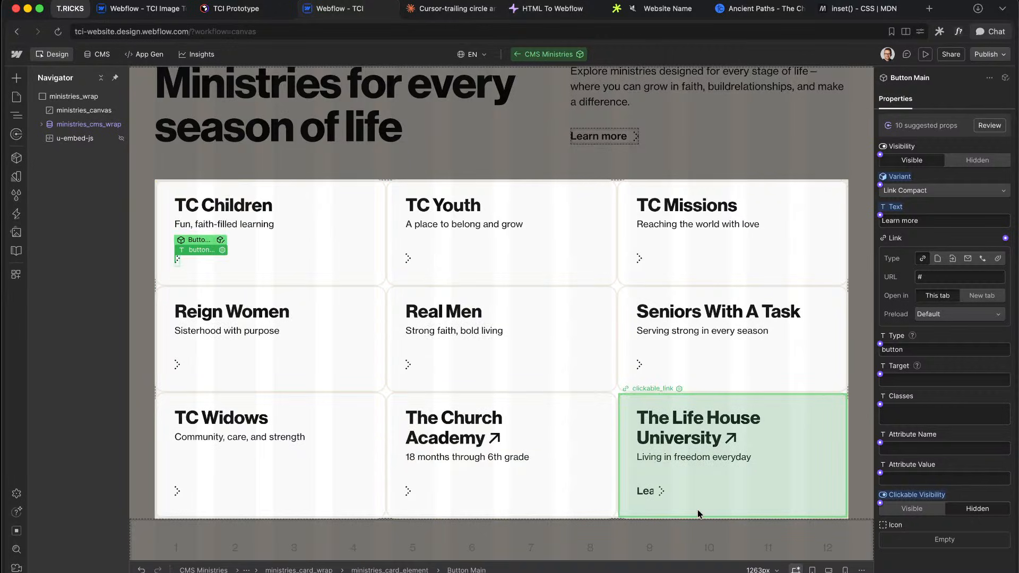
click(269, 212)
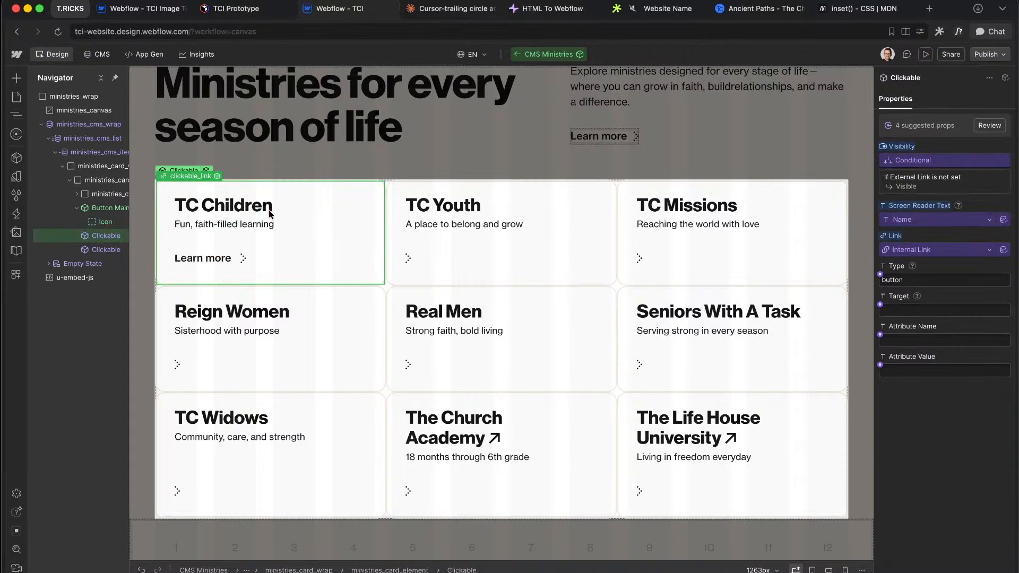
drag(214, 170, 93, 176)
click(122, 209)
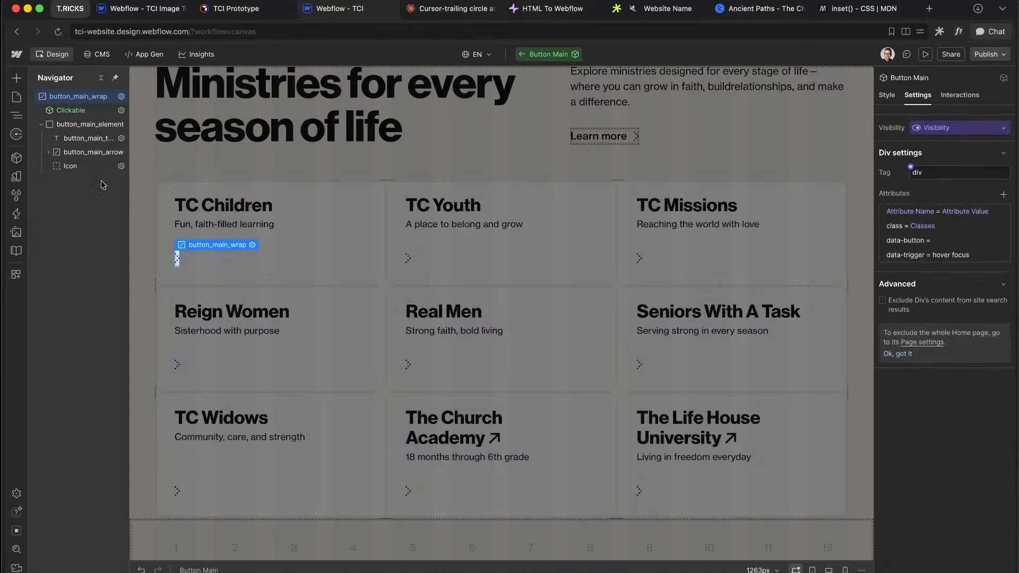
Step: Remove the u-text-style-main combo class from button_main_text
click(85, 138)
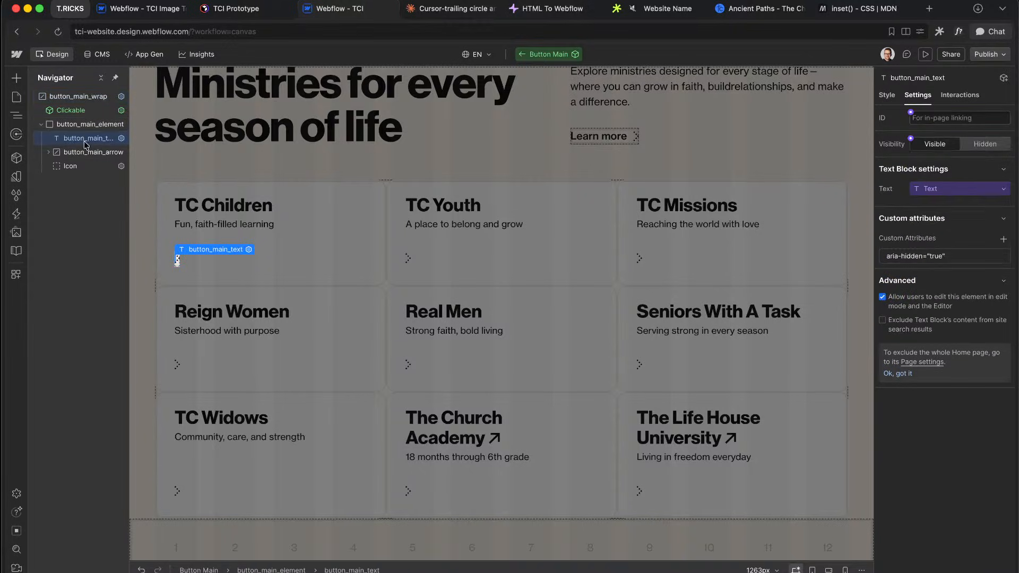
click(888, 97)
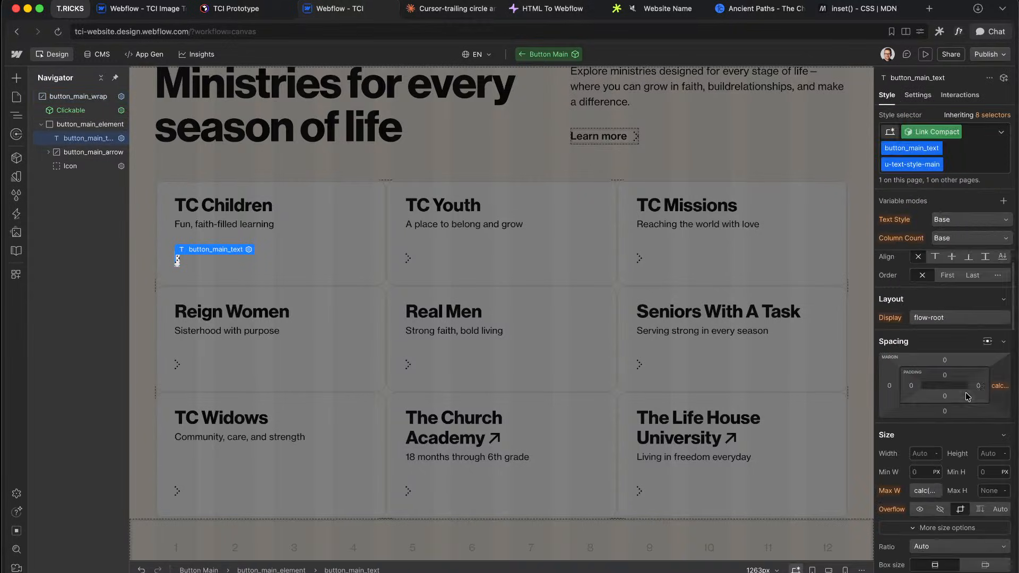
click(959, 159)
key(BackSpace)
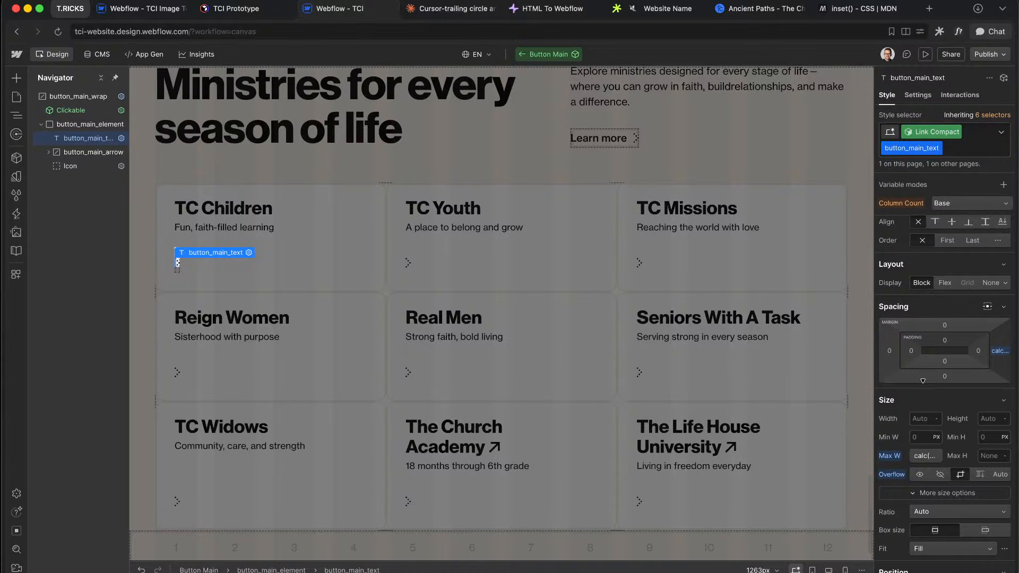
Step: Reshape the transition easing into a custom cubic-bezier curve starting from ease-in-out
scroll(925, 375, down, 5)
click(926, 320)
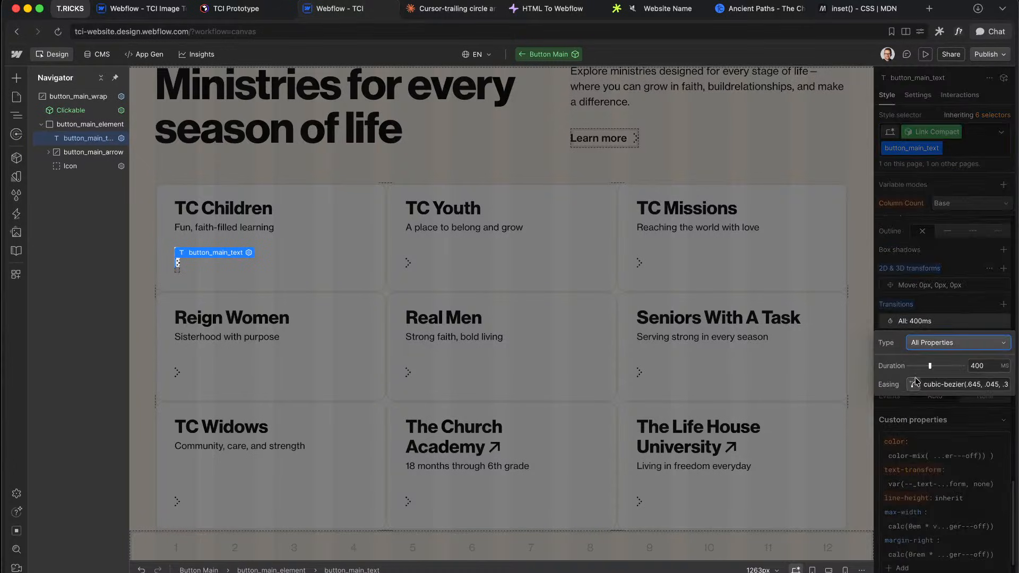
click(913, 384)
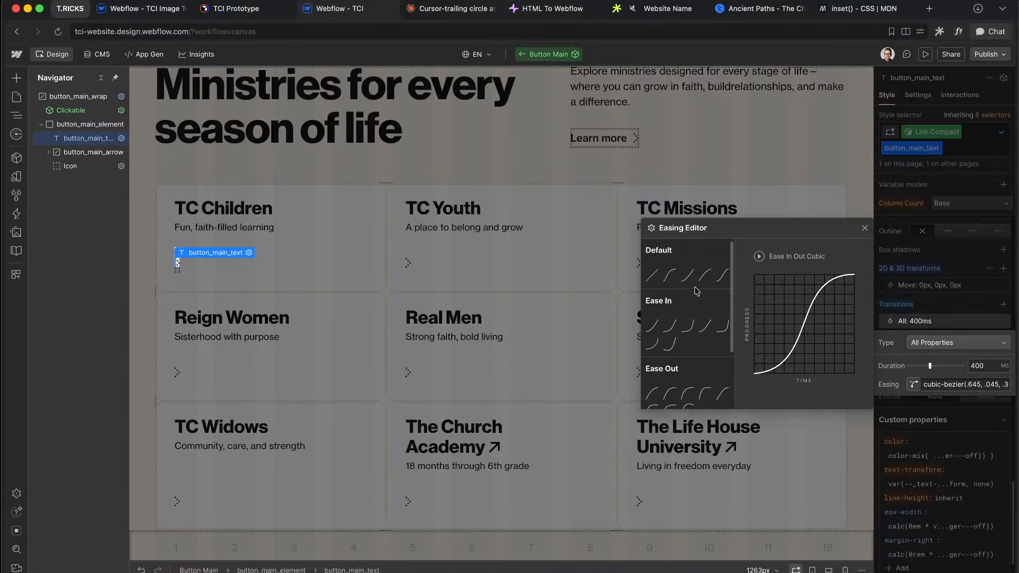
click(723, 277)
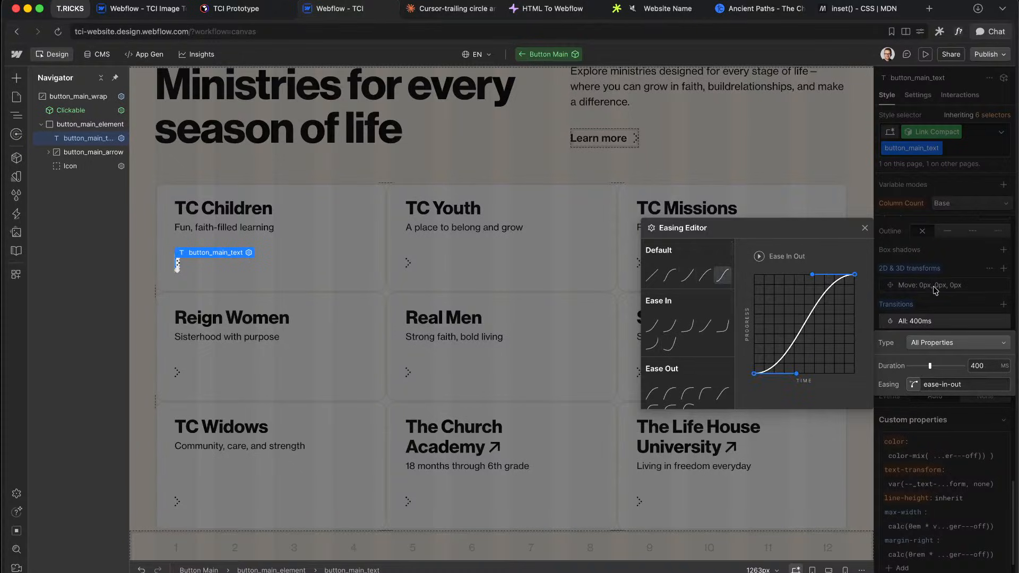
key(Escape)
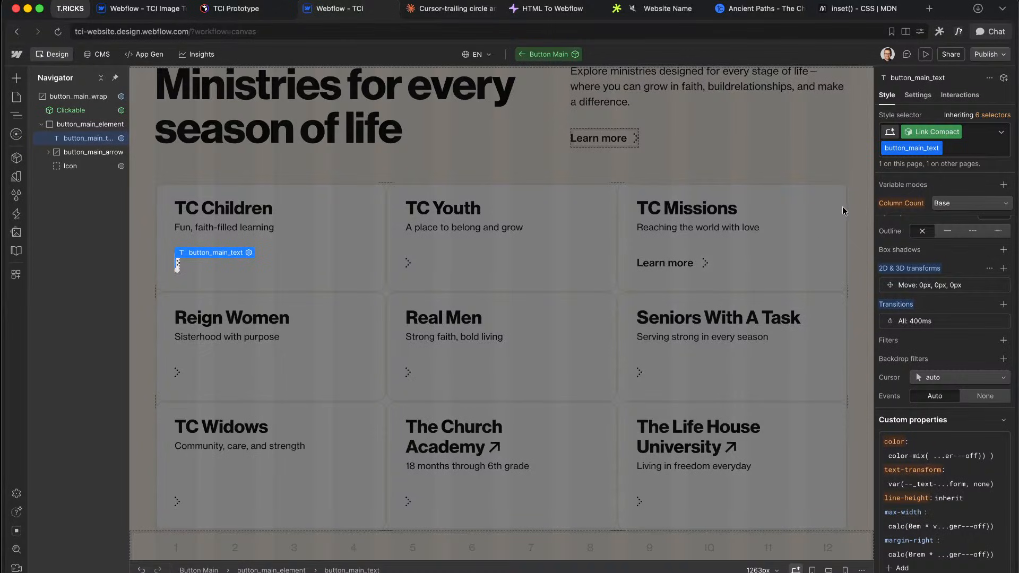
click(924, 321)
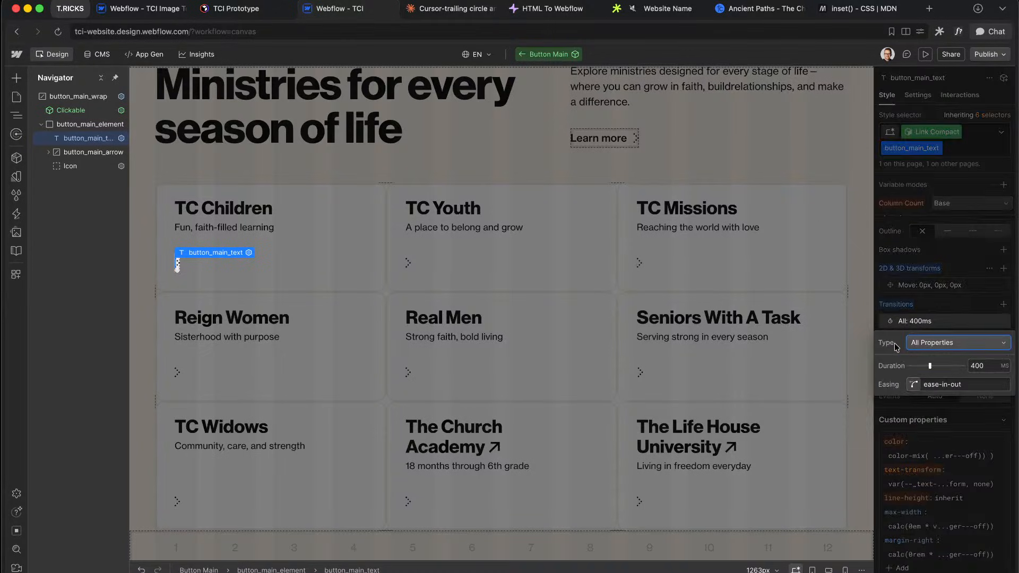
click(914, 384)
drag(813, 276, 830, 276)
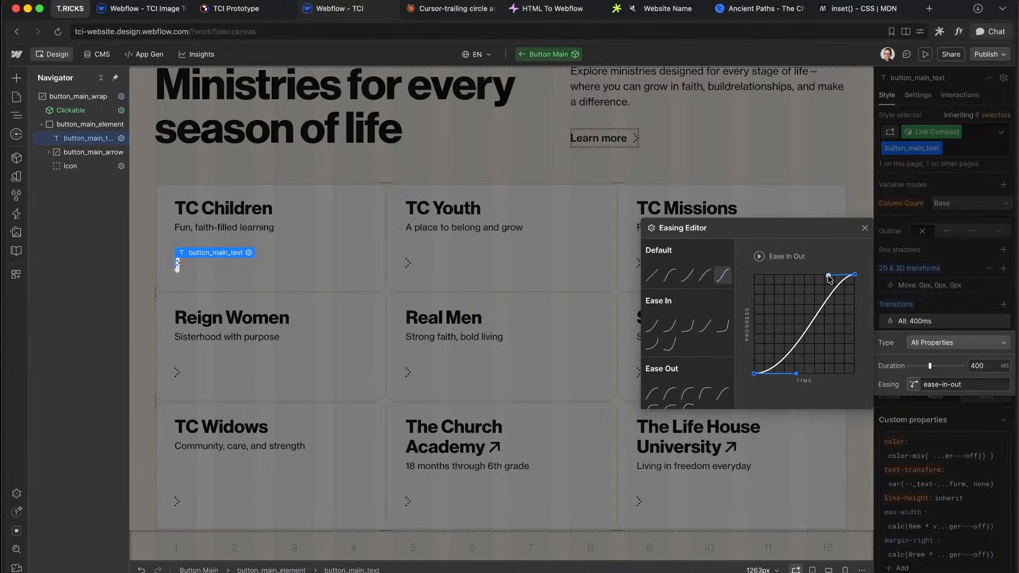
drag(796, 374, 783, 373)
click(915, 299)
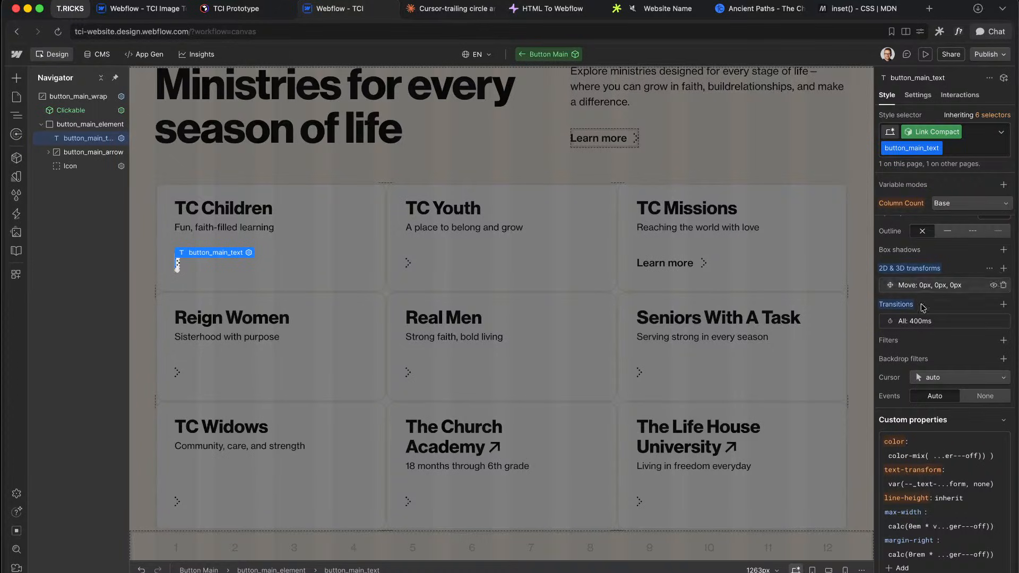
Step: Set the transition duration to 300 ms
click(956, 289)
click(956, 289)
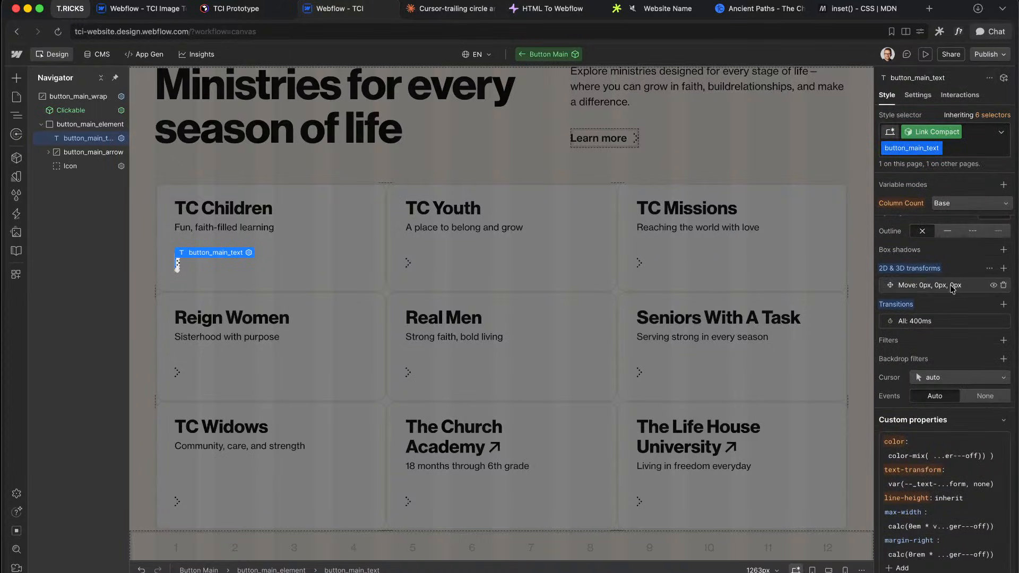
click(943, 319)
click(979, 366)
text(3)
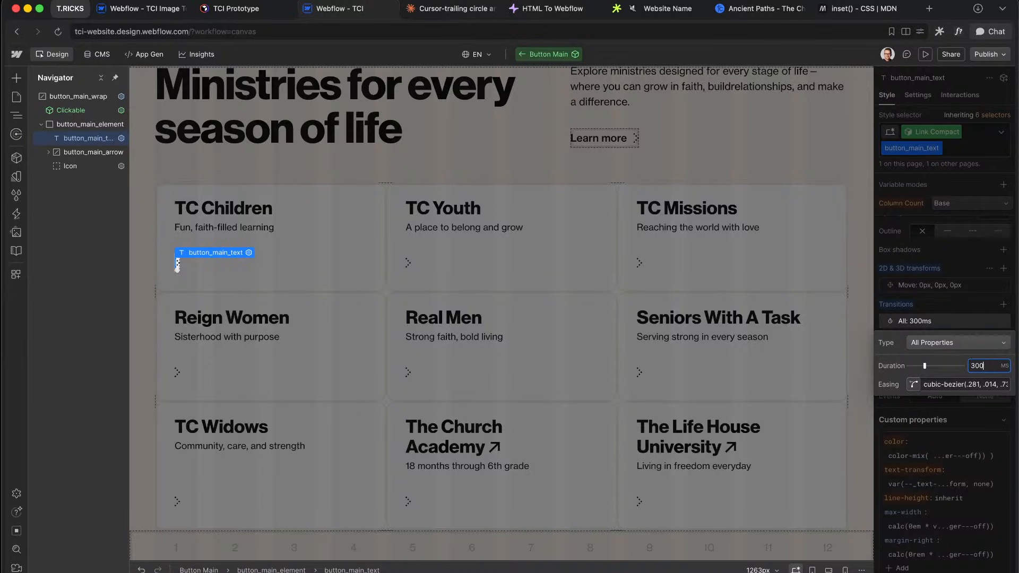
text(00)
key(Return)
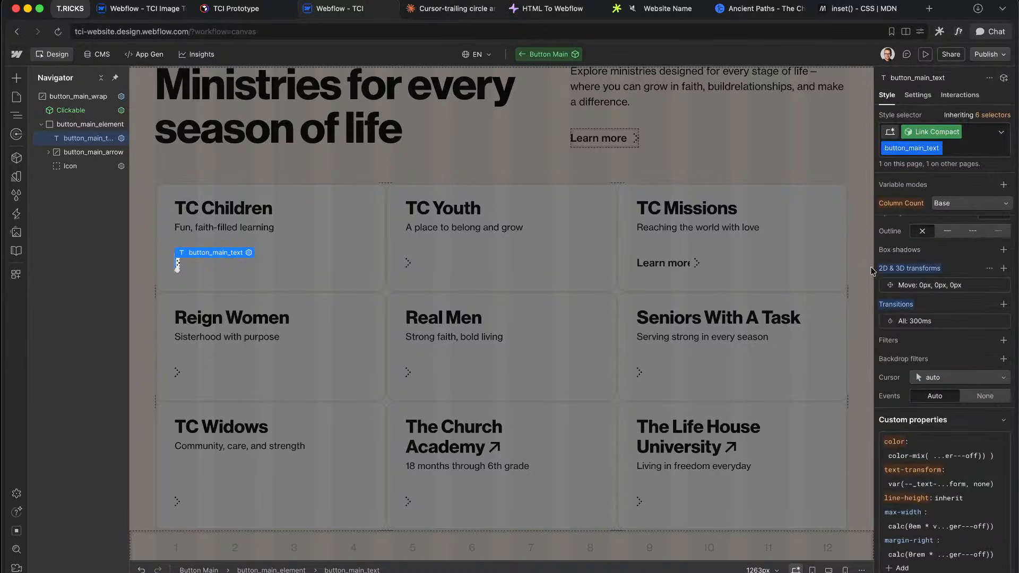
Step: Step out of Button Main to CMS Ministries, then exit component editing to the Home page
click(733, 152)
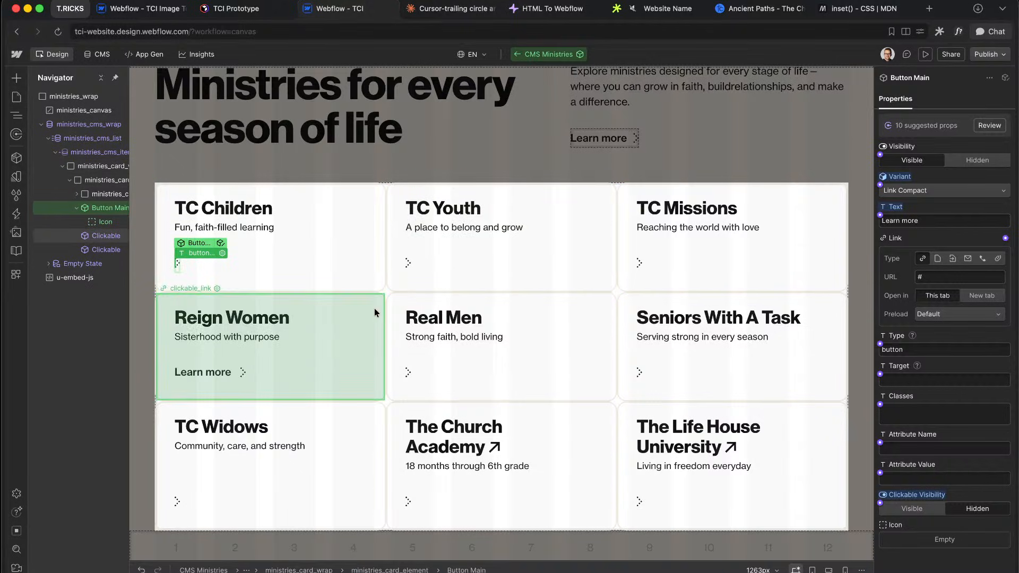
click(470, 127)
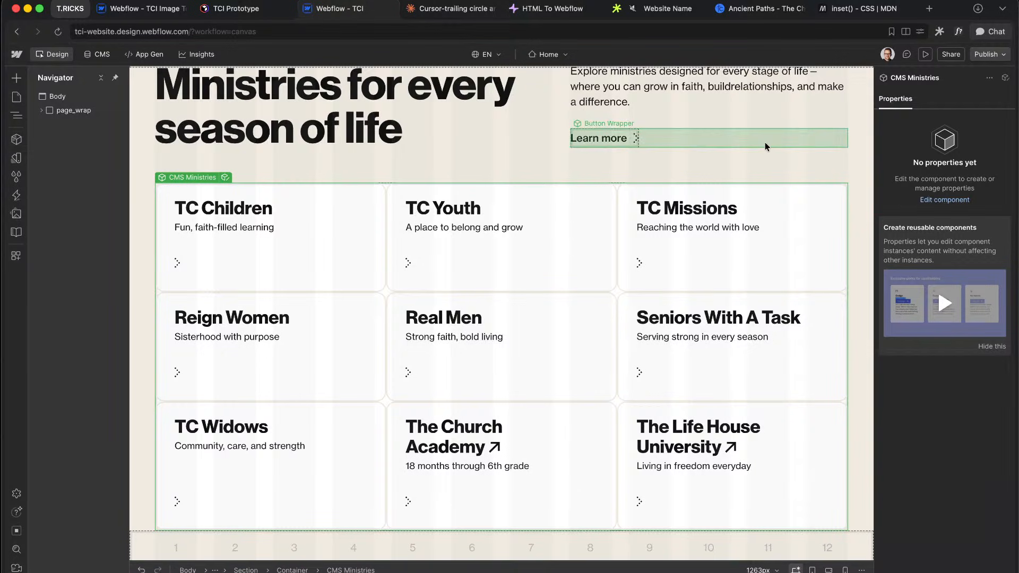
key(ctrl+Right)
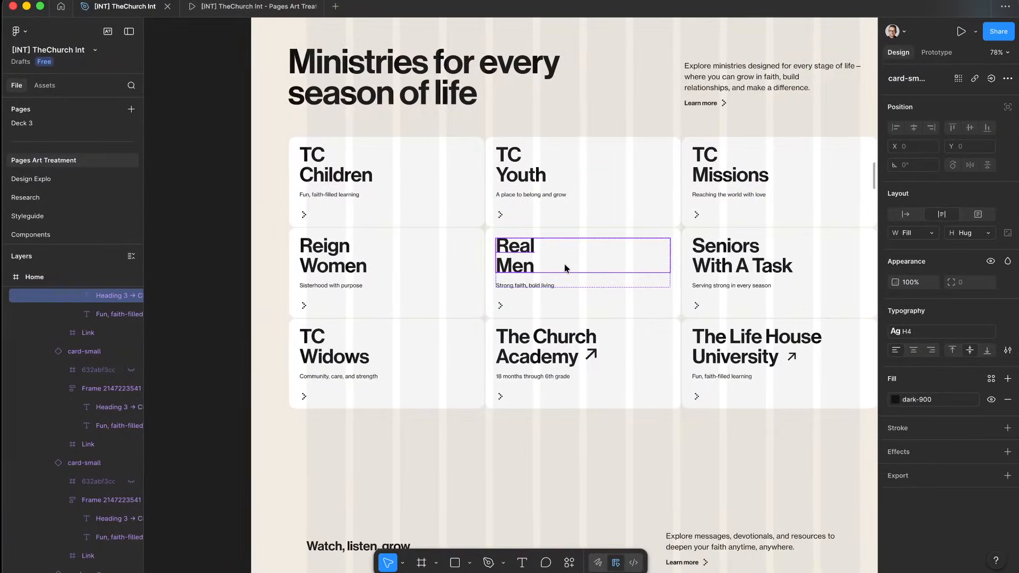
scroll(567, 267, down, 5)
scroll(567, 268, down, 2)
scroll(567, 268, down, 2)
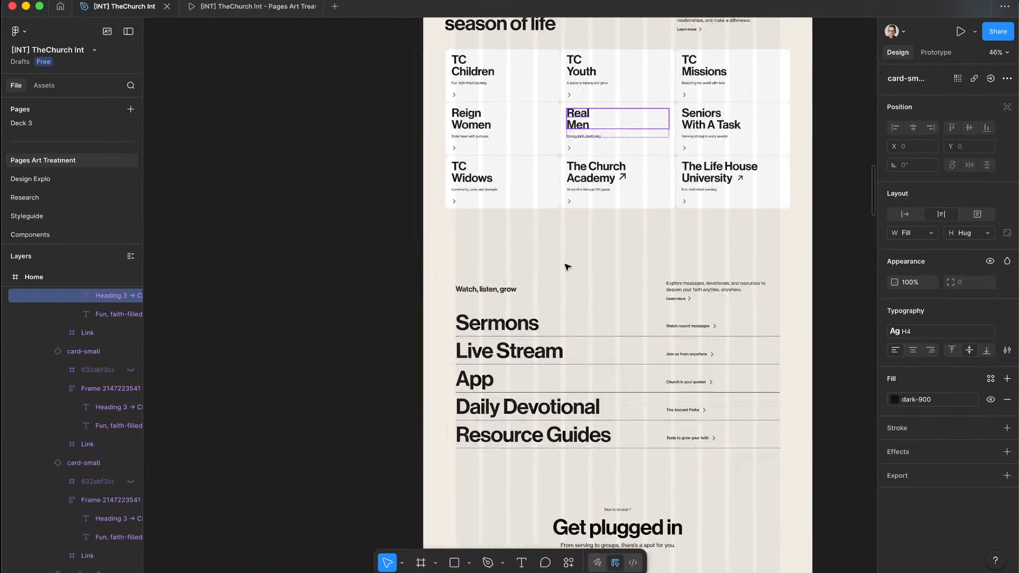
click(257, 6)
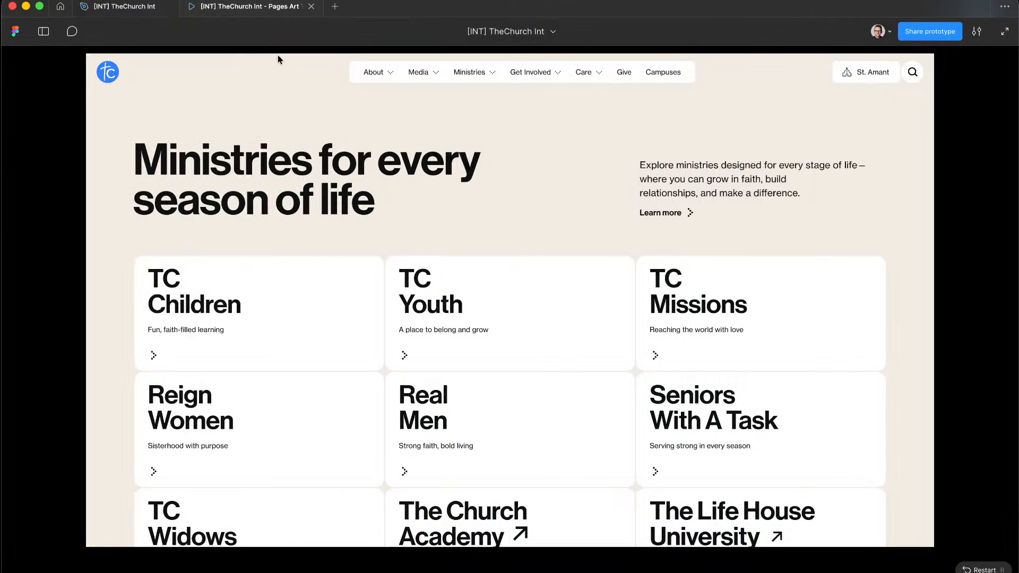
scroll(452, 332, down, 10)
scroll(451, 333, down, 2)
scroll(451, 332, up, 4)
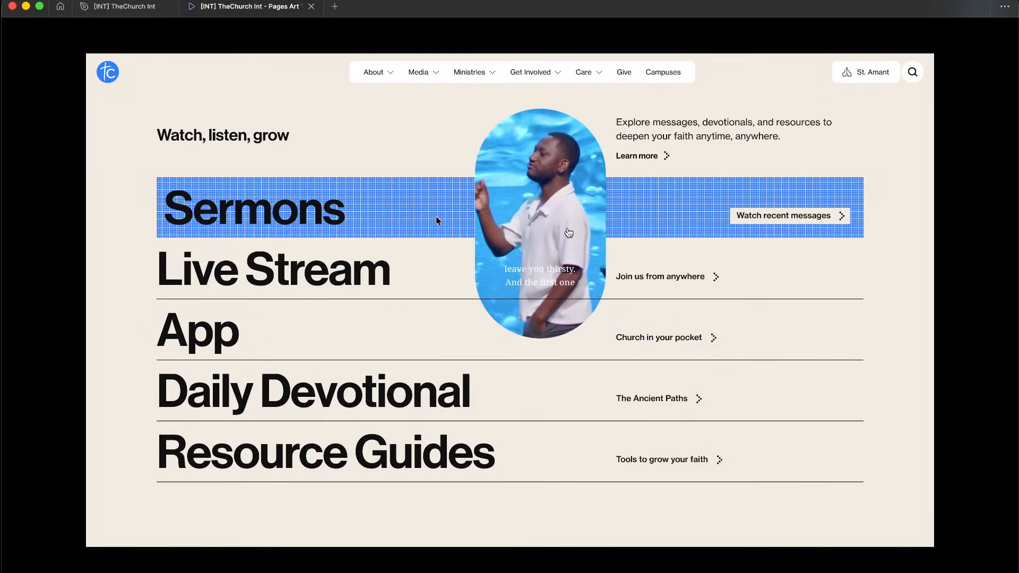
key(ctrl+Left)
scroll(348, 126, up, 3)
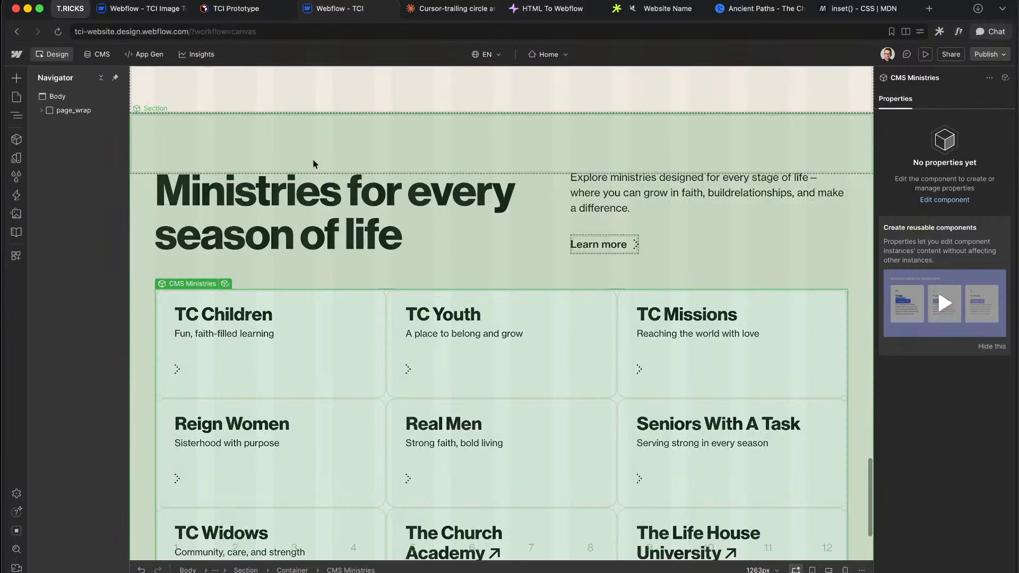
Step: Replace the duplicated section's heading with 'Watch, listen, grow' copied from the Figma design
click(313, 164)
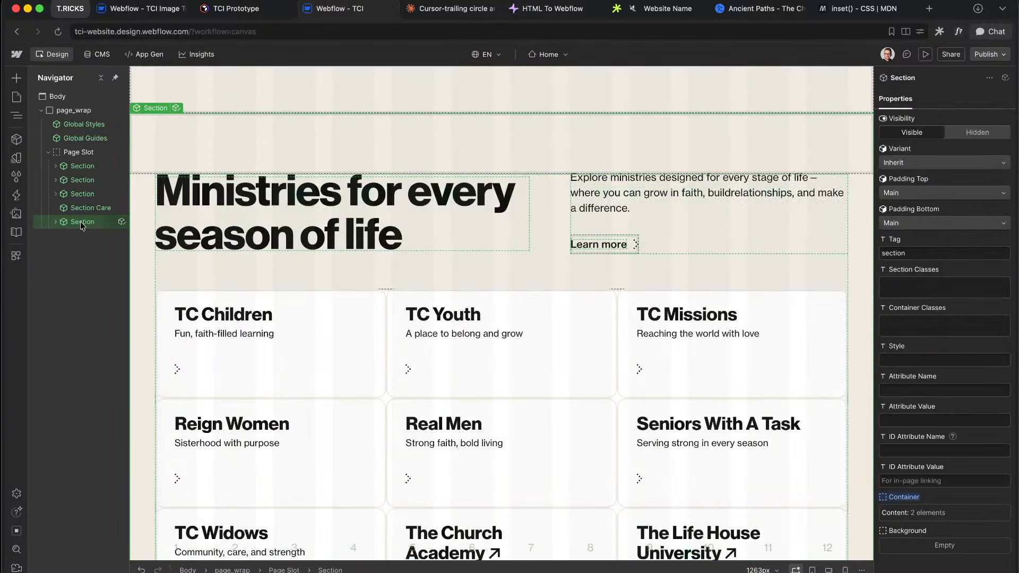
click(84, 234)
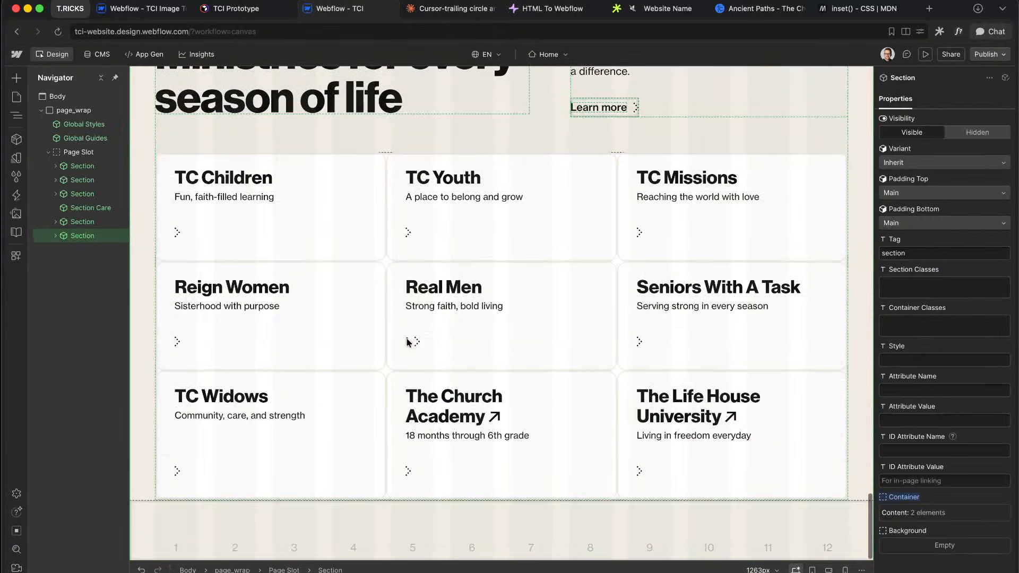
scroll(407, 339, up, 2)
key(ctrl+Right)
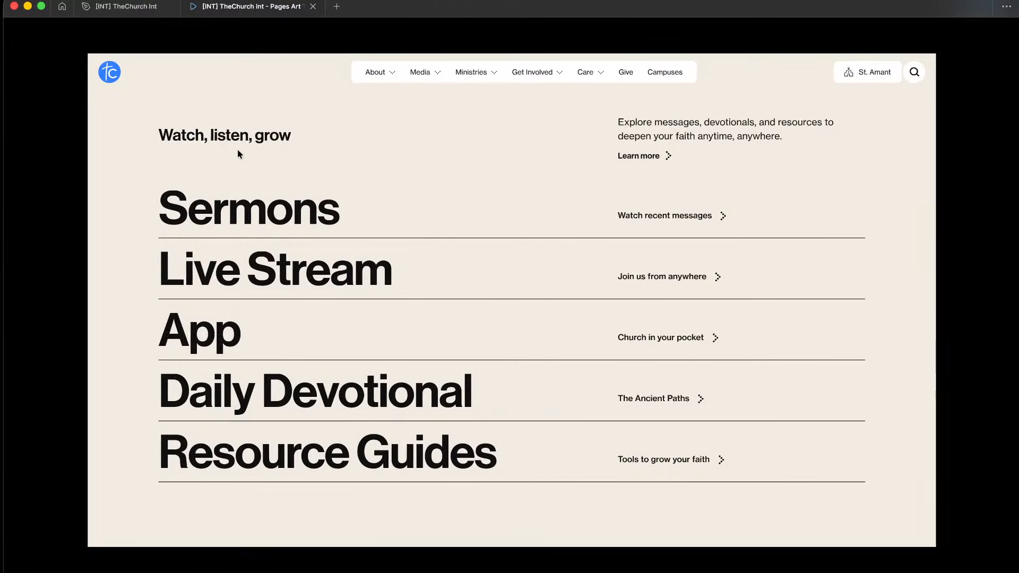
click(160, 7)
scroll(553, 269, up, 5)
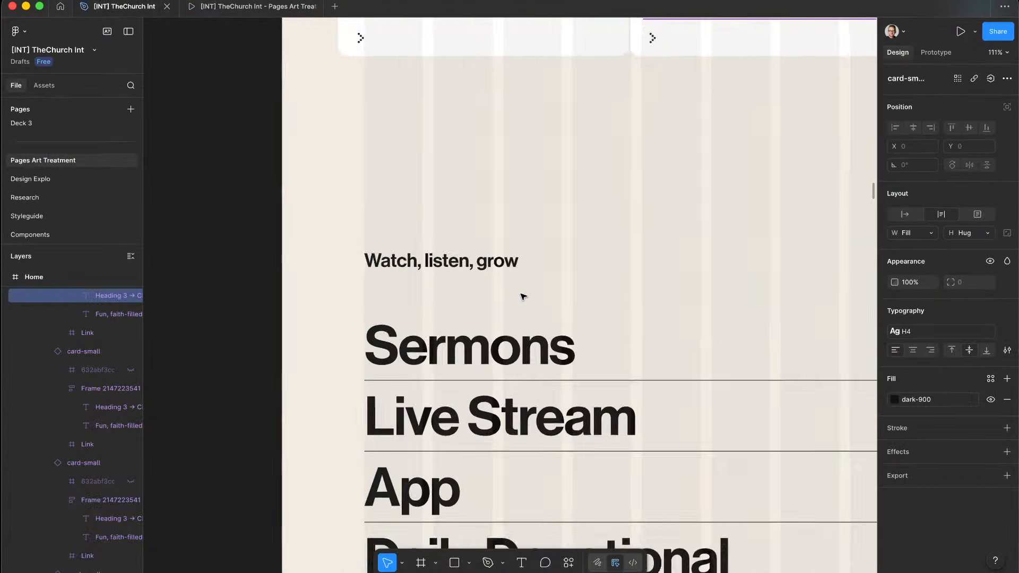
double_click(465, 260)
key(ctrl+c)
key(ctrl+Left)
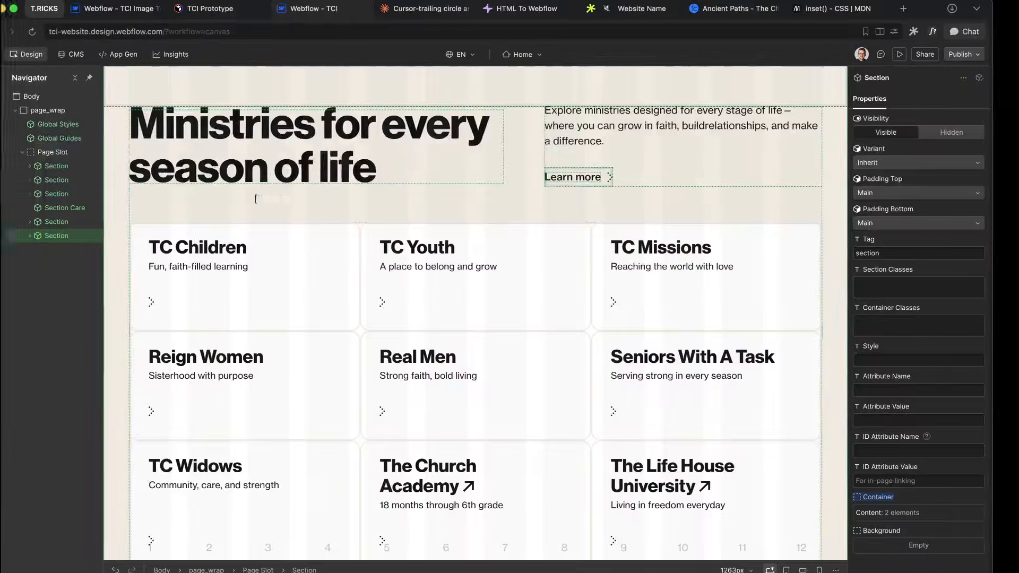
key(ctrl+a)
key(ctrl+v)
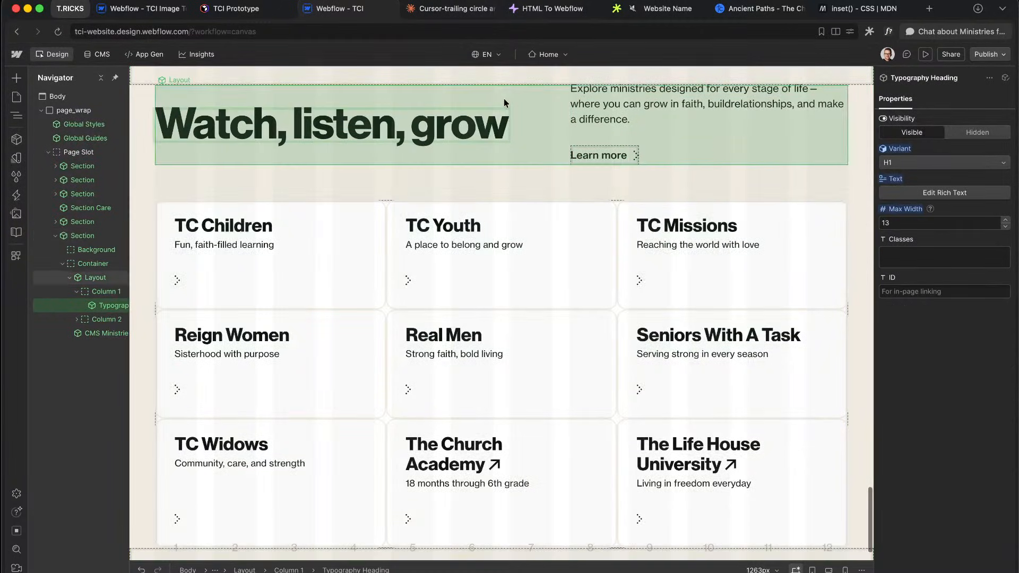
click(505, 98)
Step: Set the heading's Variant to H4
click(438, 129)
click(915, 164)
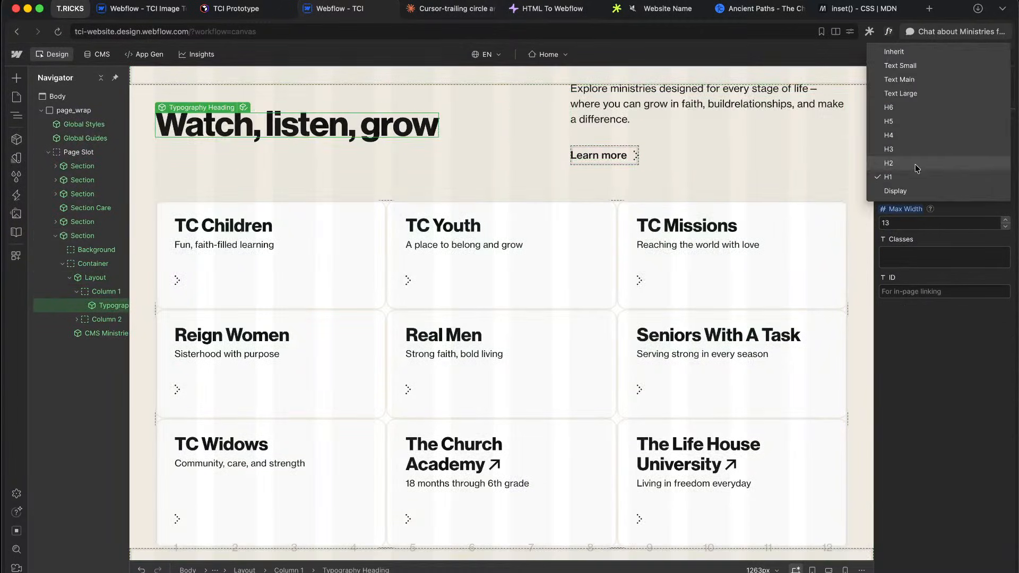
click(905, 137)
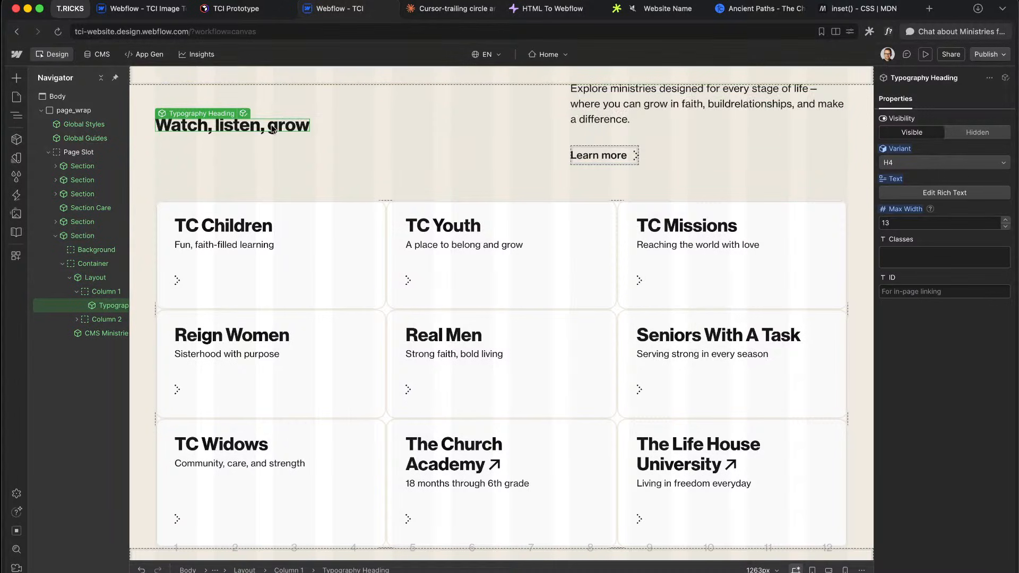
double_click(273, 124)
click(581, 128)
Step: Replace the intro paragraph with 'Explore messages, devotionals, and resources to deepen your faith anytime, anywhere.'
key(ctrl+Right)
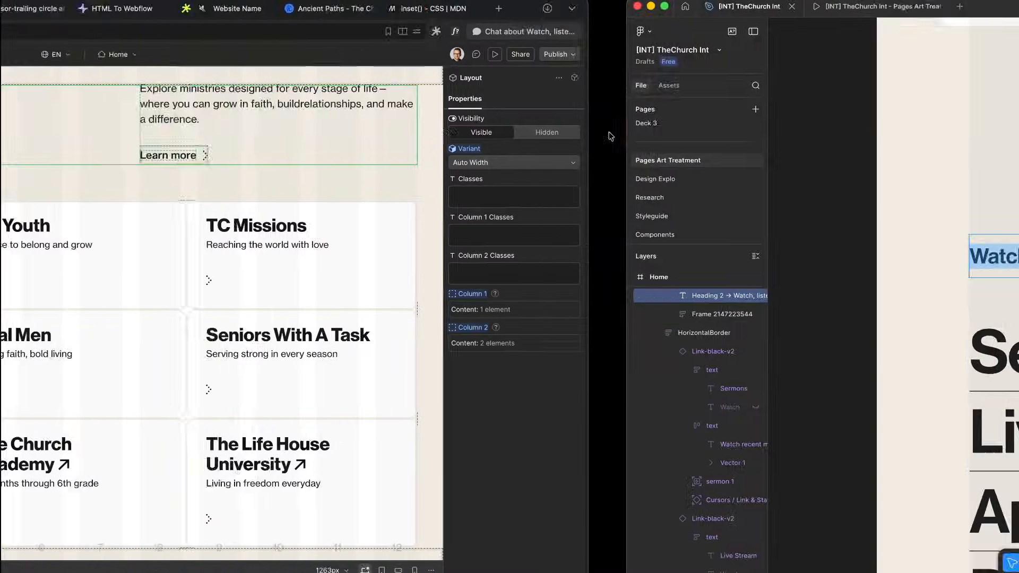
scroll(569, 249, down, 5)
scroll(573, 250, right, 1)
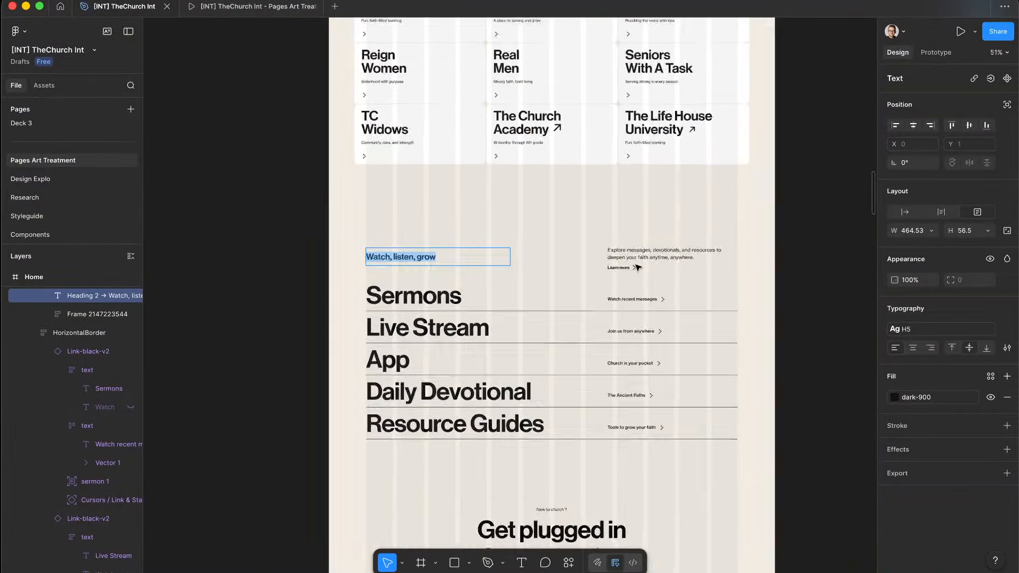
scroll(572, 250, up, 5)
double_click(570, 231)
key(ctrl+Left)
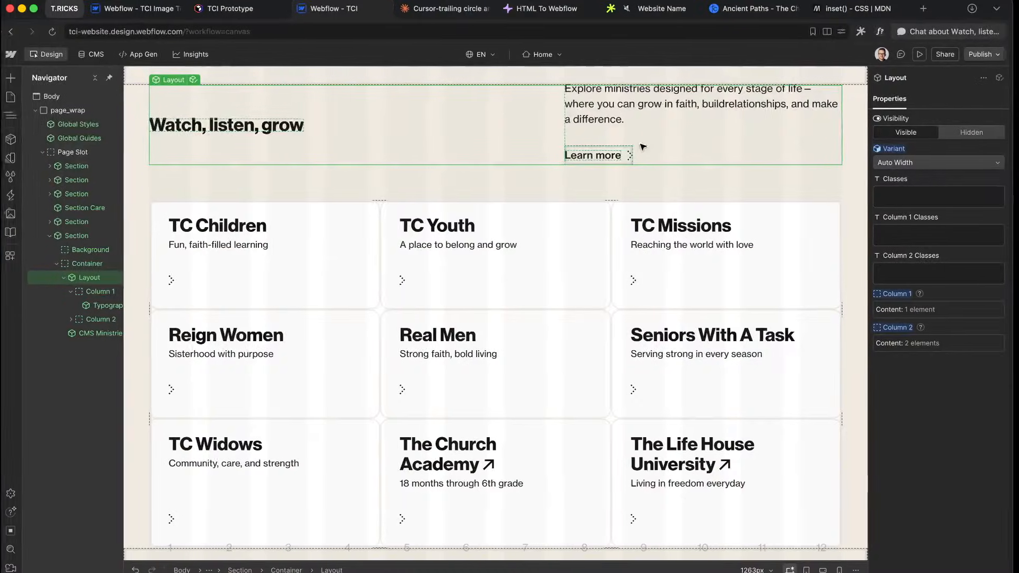
double_click(654, 107)
key(Right)
key(super+v)
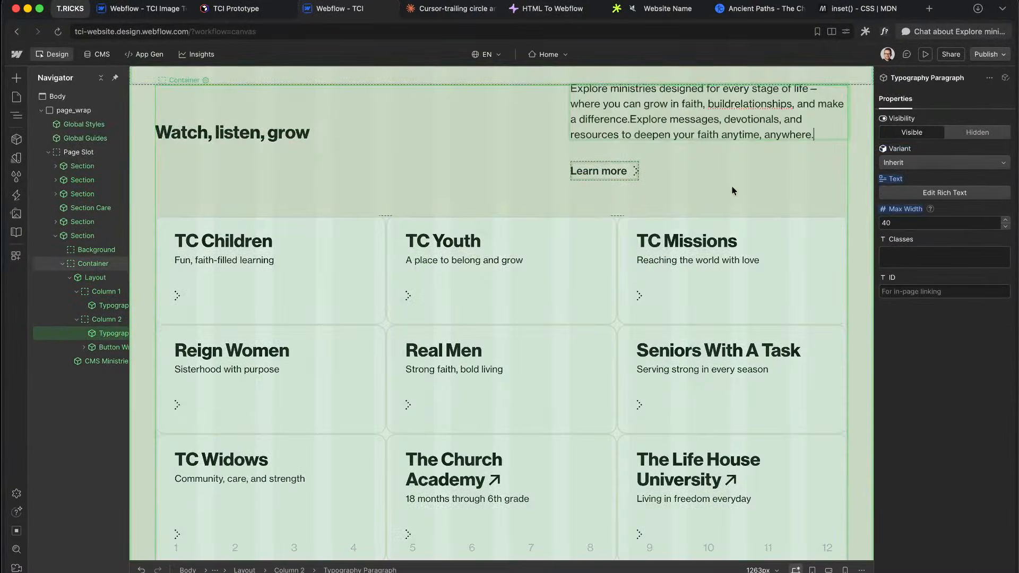
key(super+a)
key(super+v)
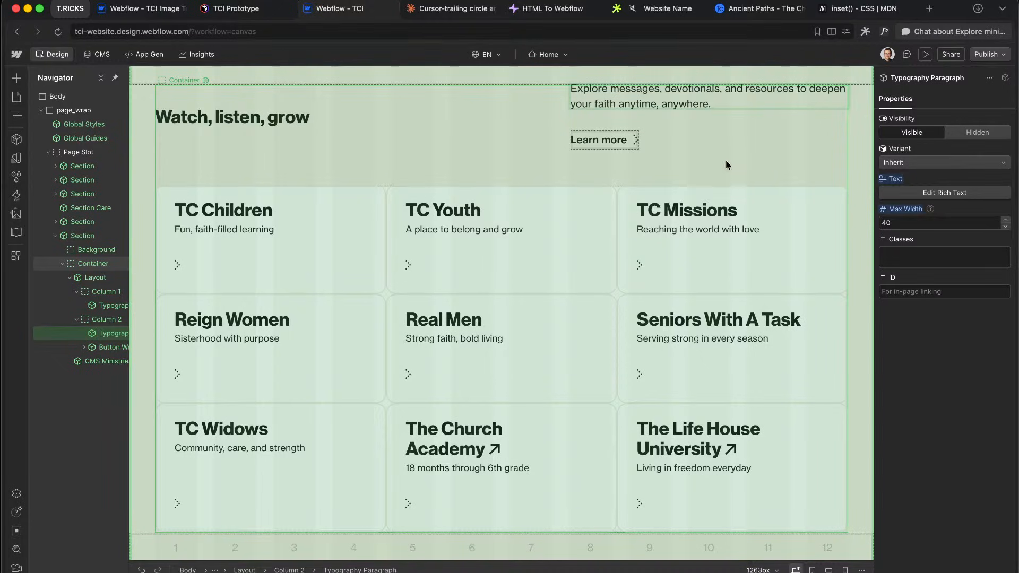
click(726, 163)
Step: Reduce the paragraph's max width, comparing it against the Figma design
key(ctrl+Right)
key(ctrl+Left)
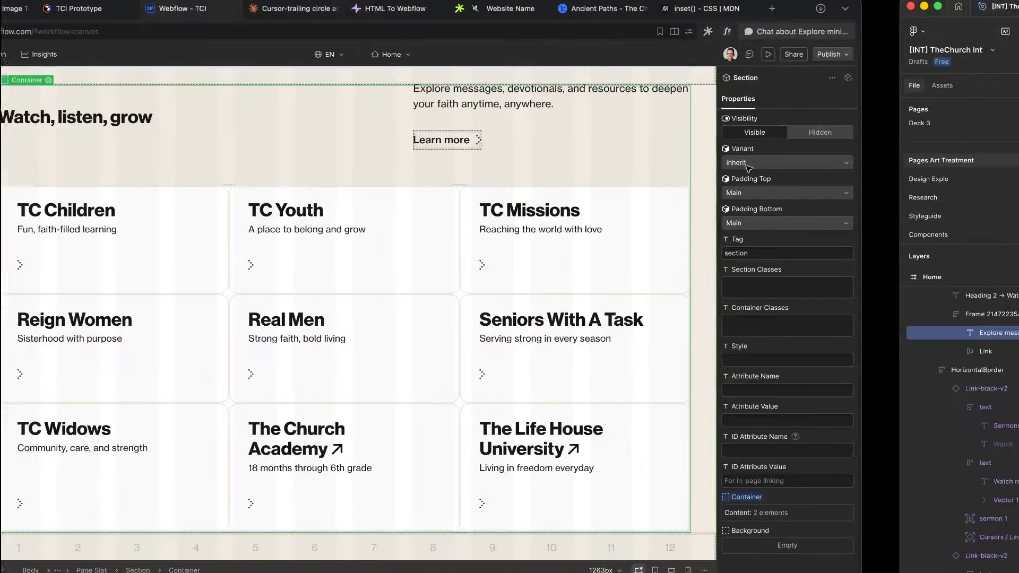
click(729, 97)
click(907, 222)
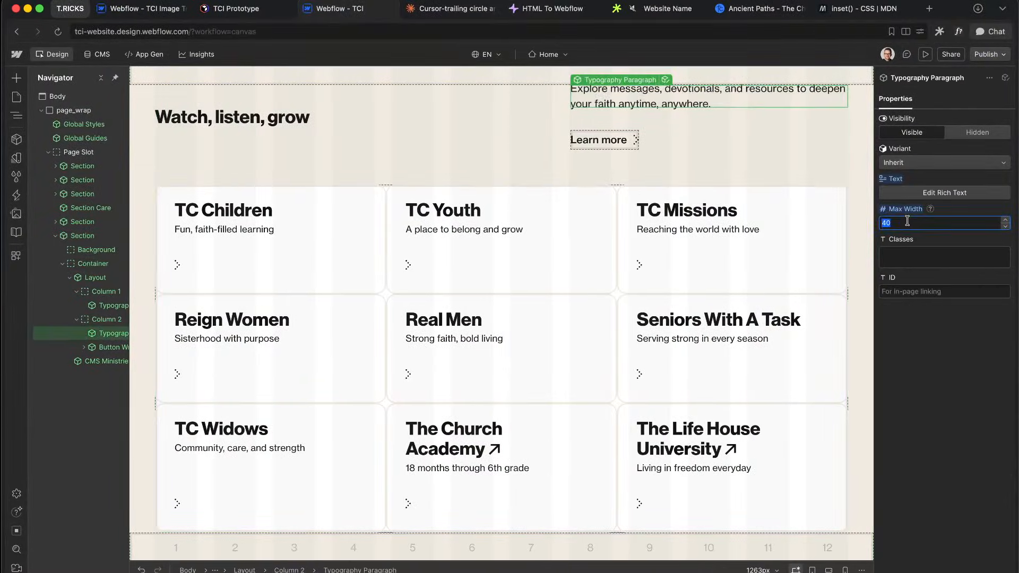
key(Down)
key(Down)
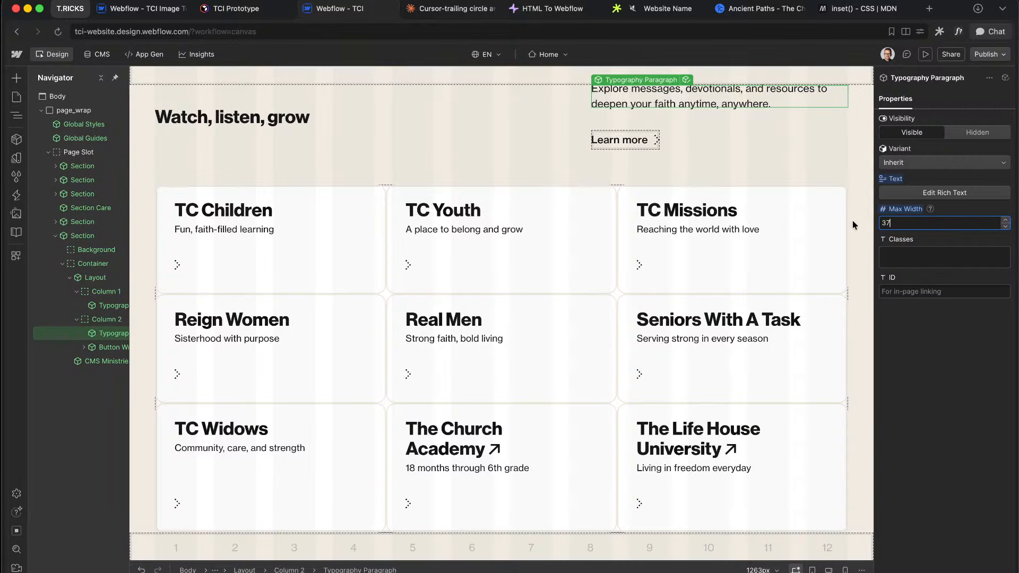
key(ctrl+Right)
key(ctrl+Left)
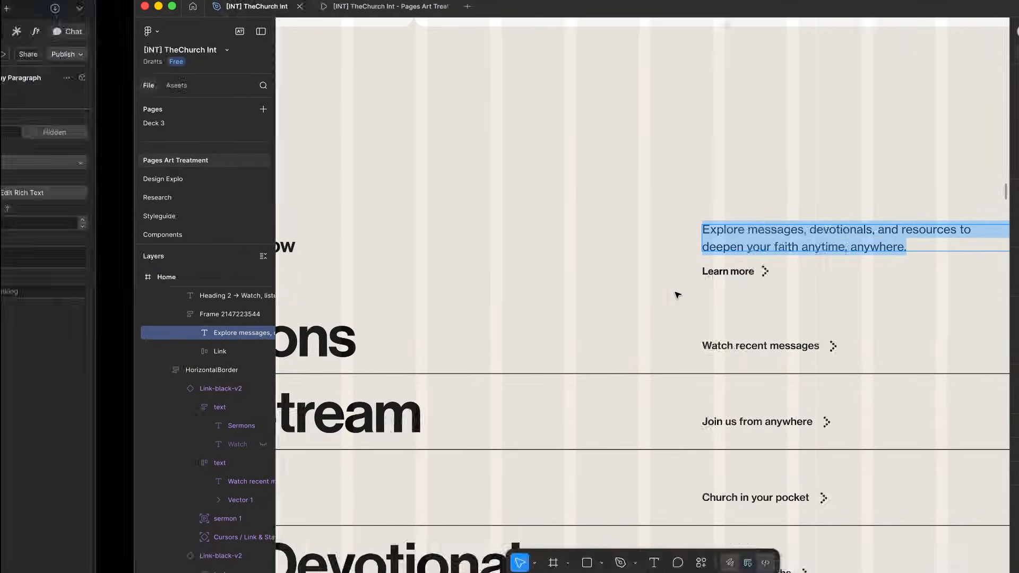
Step: Select the Learn more button wrapper and inspect the Figma header frame and intro text layers
click(692, 122)
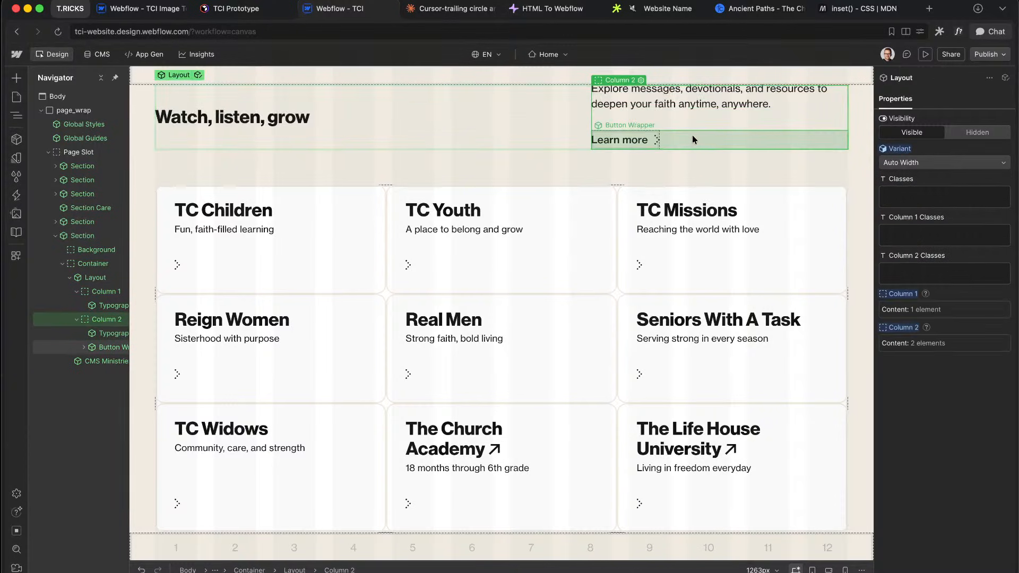
click(693, 136)
key(ctrl+Right)
scroll(626, 189, down, 5)
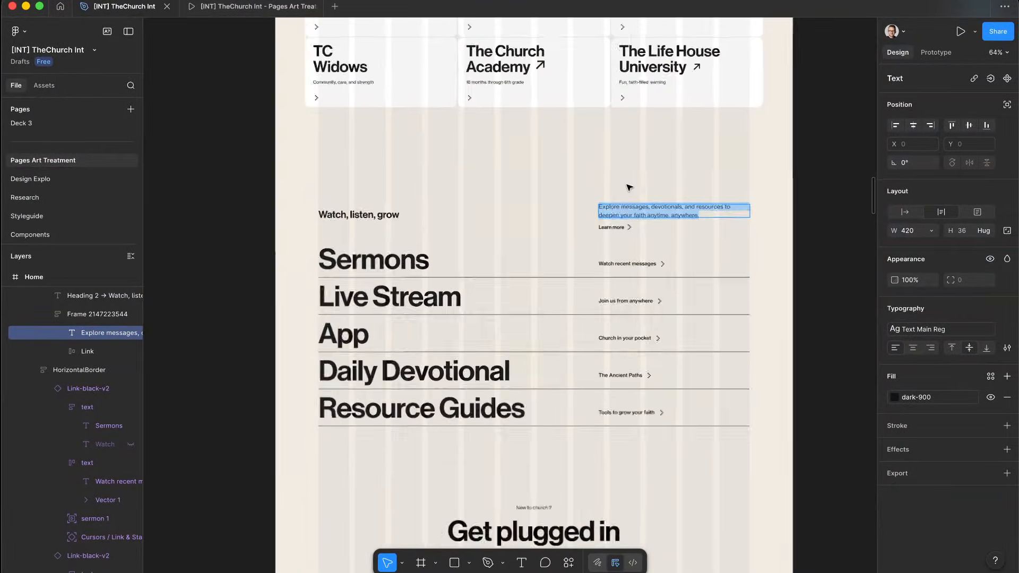
scroll(627, 189, up, 10)
scroll(629, 189, down, 3)
scroll(653, 296, up, 4)
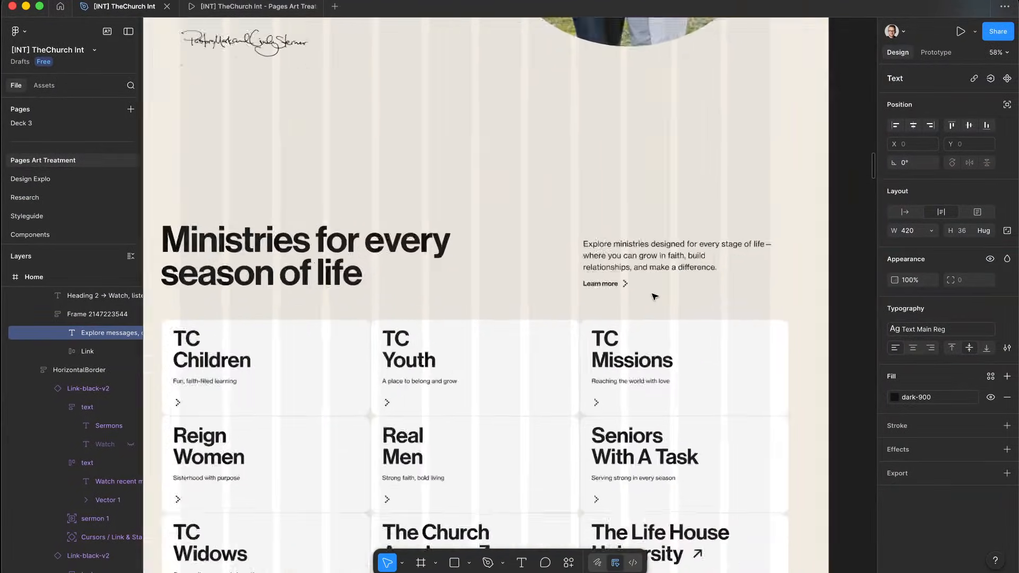
scroll(653, 296, down, 3)
scroll(653, 296, down, 4)
scroll(653, 293, down, 1)
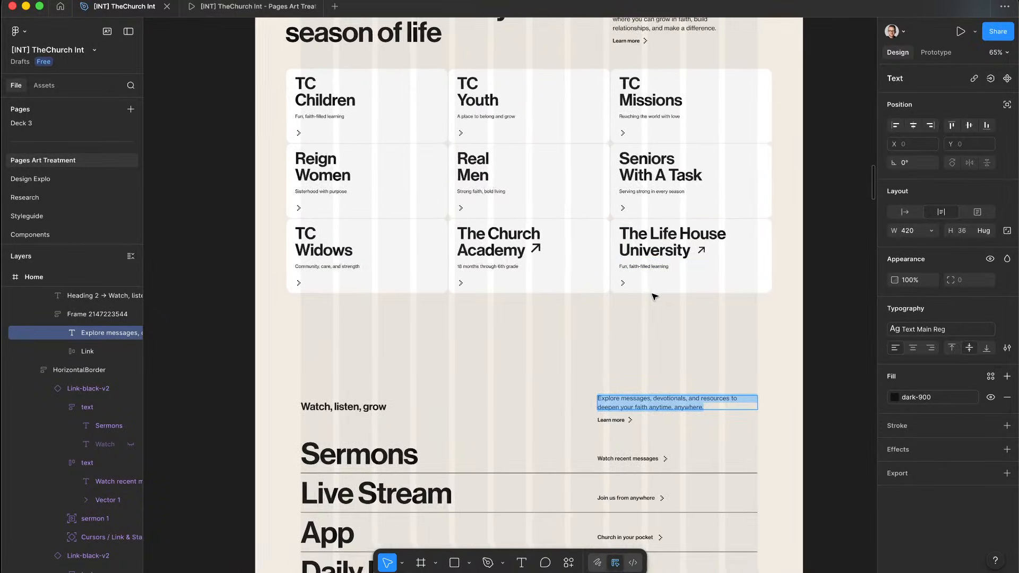
scroll(653, 291, up, 5)
click(680, 215)
scroll(671, 405, down, 4)
scroll(670, 404, down, 2)
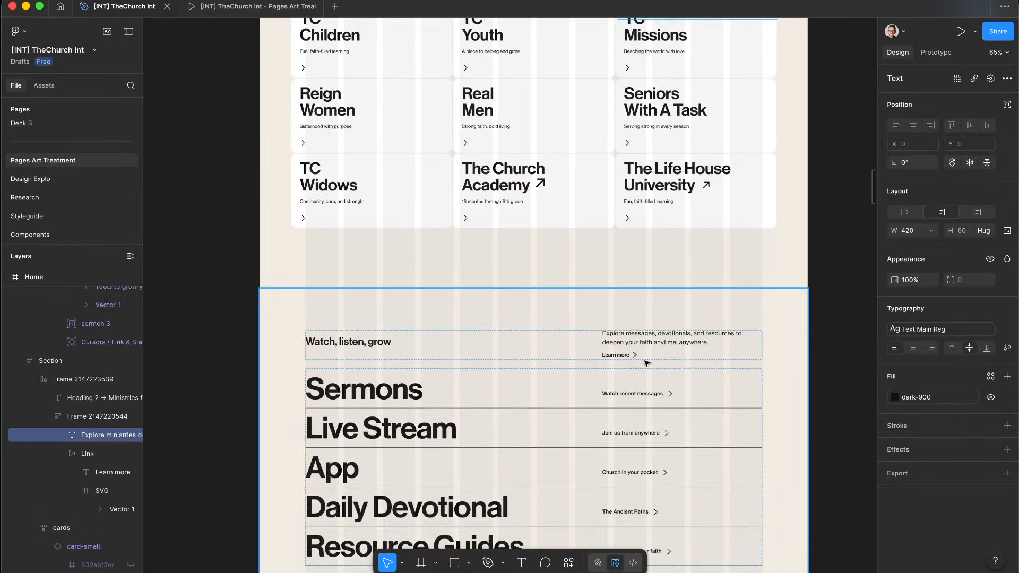
click(672, 336)
click(668, 340)
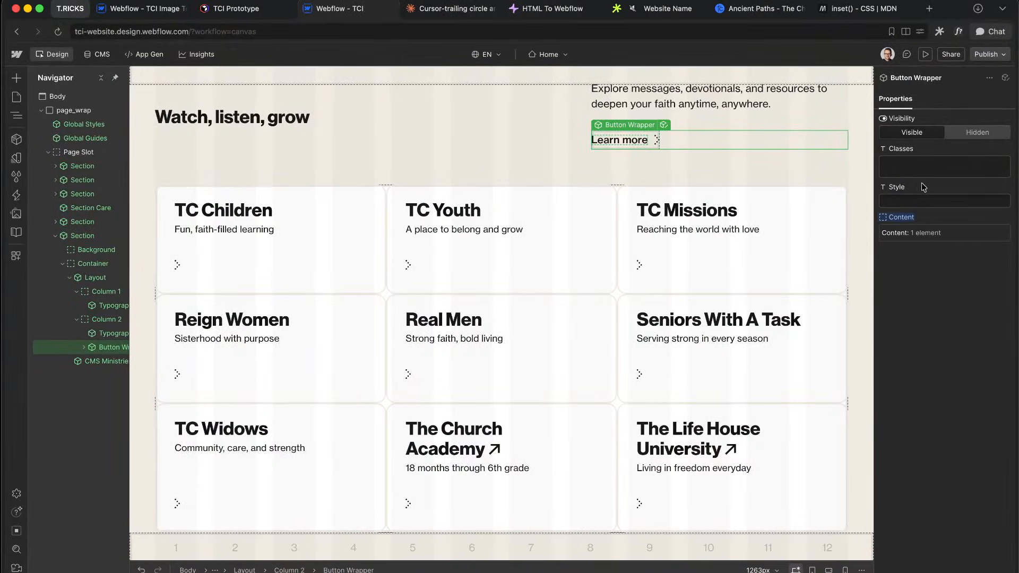
click(926, 175)
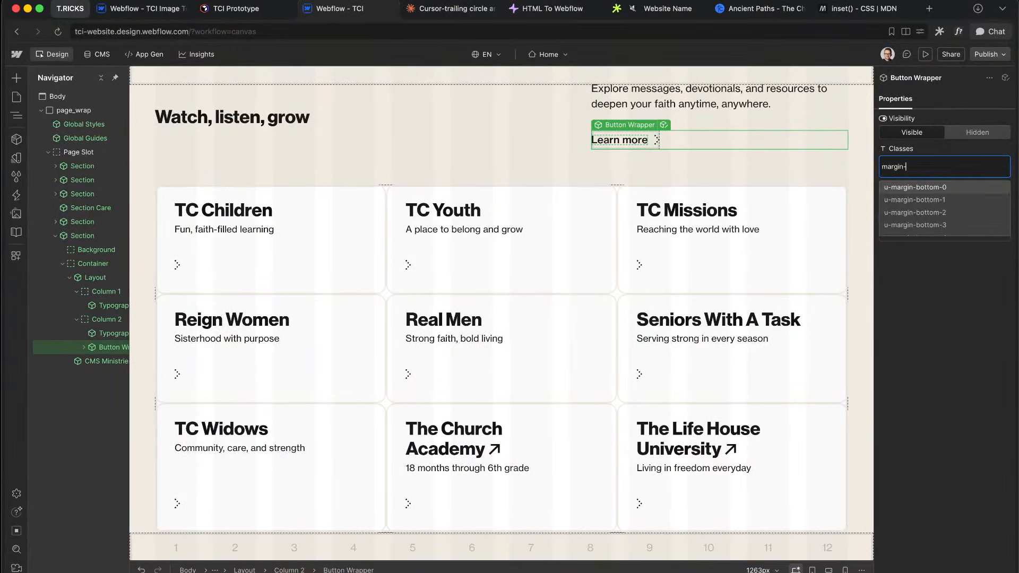
scroll(945, 209, down, 2)
key(Return)
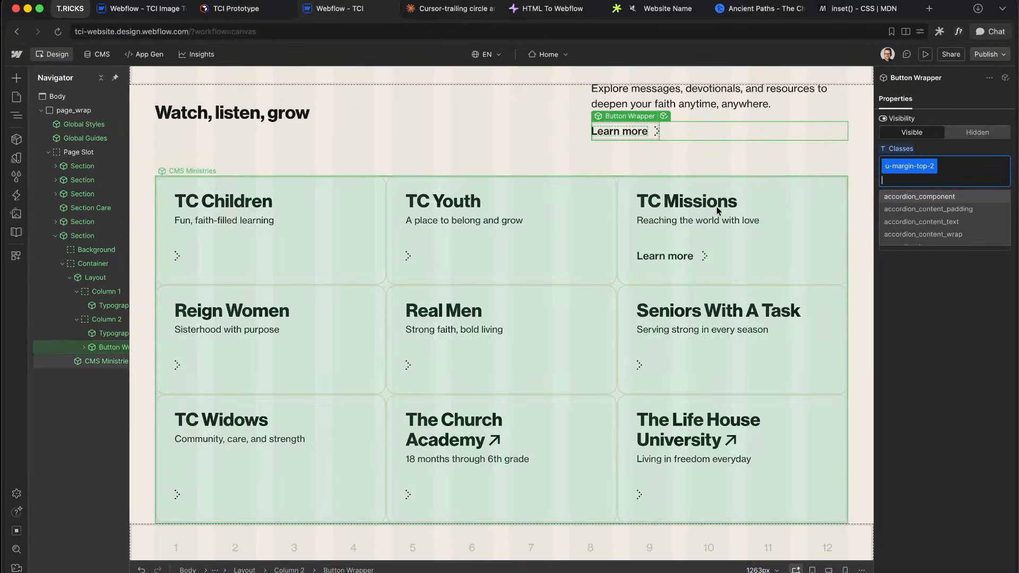
click(719, 207)
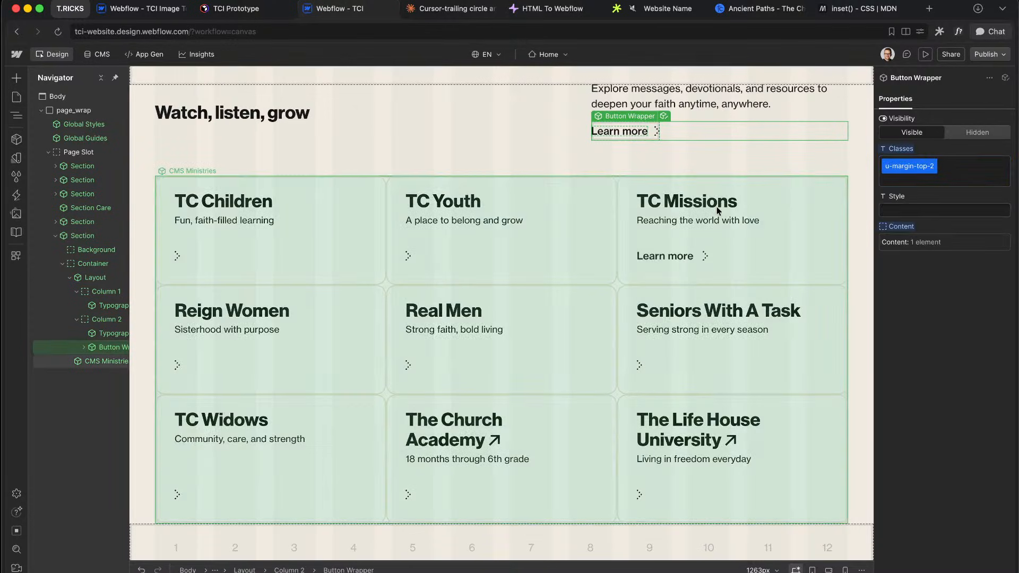
scroll(482, 187, up, 2)
scroll(527, 127, up, 1)
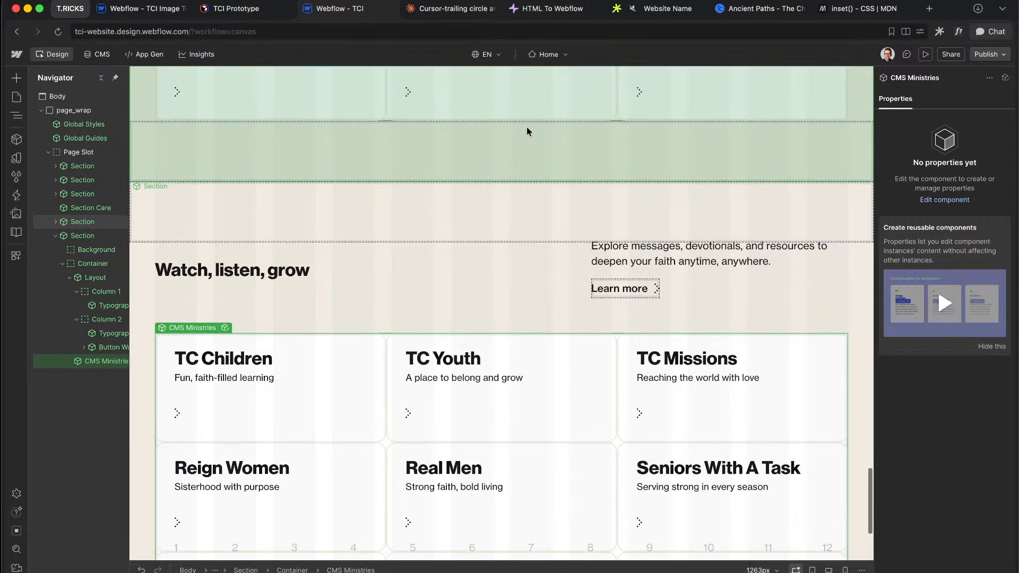
scroll(690, 239, up, 1)
click(696, 345)
scroll(692, 229, up, 5)
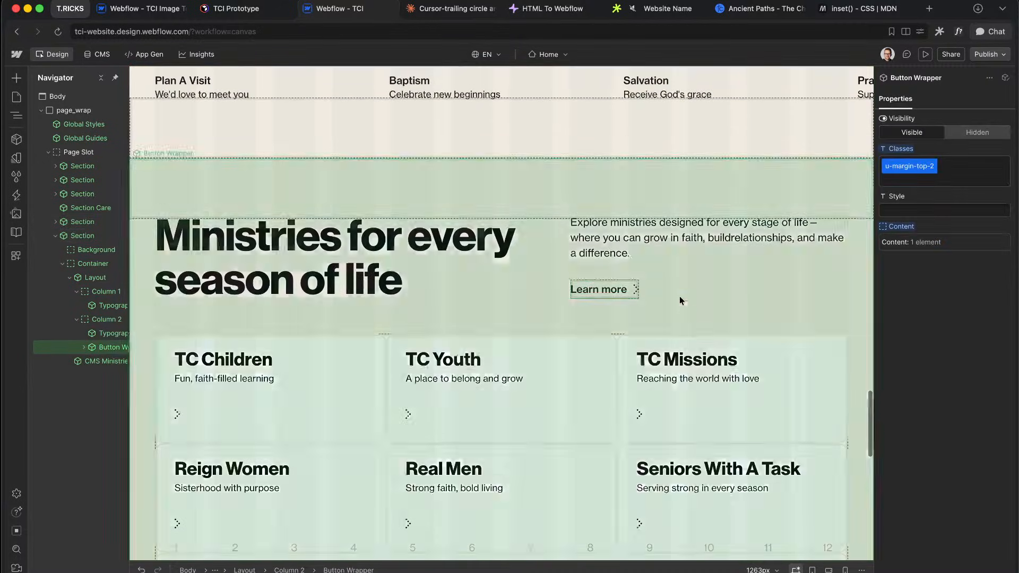
click(680, 295)
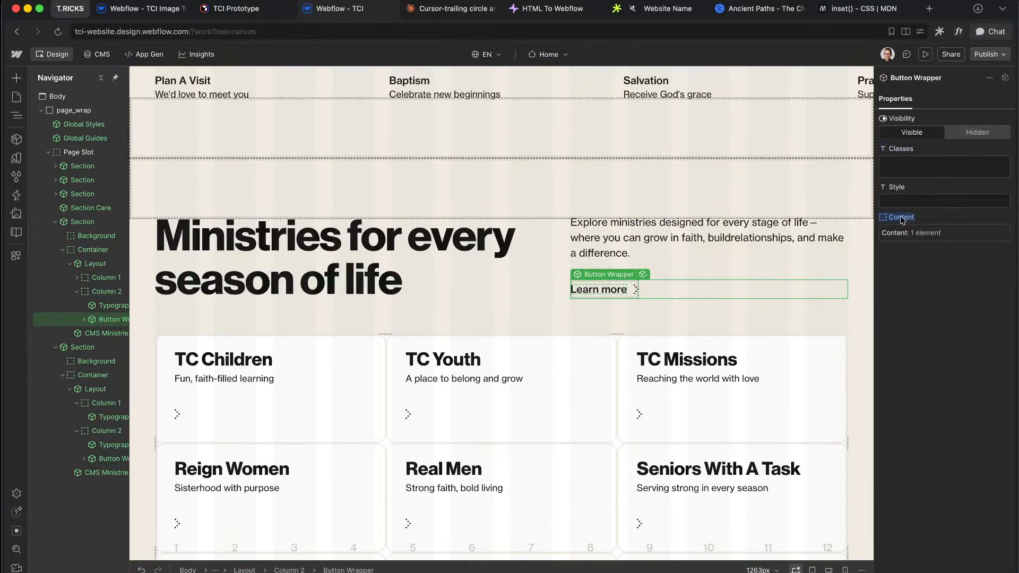
click(914, 174)
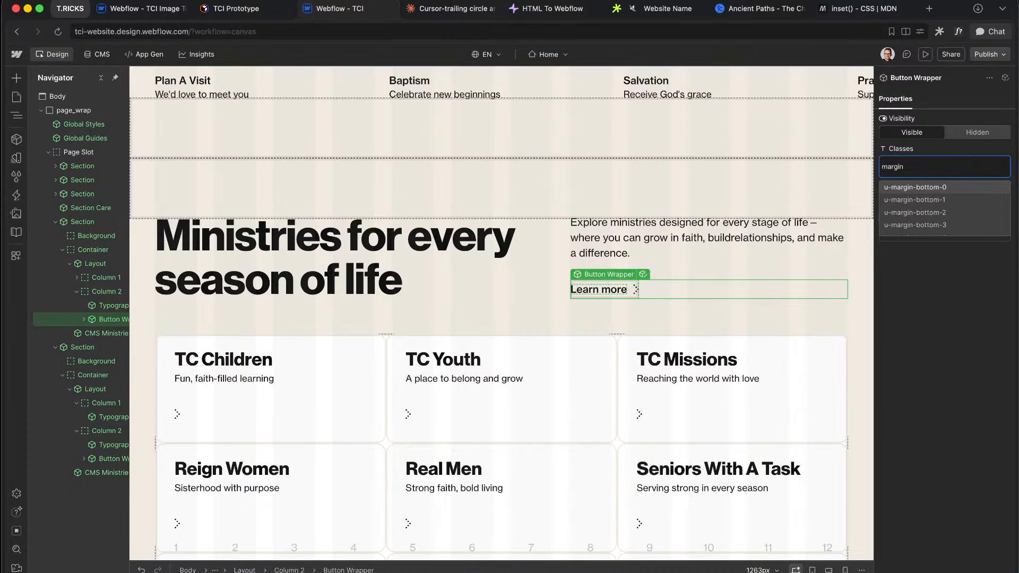
key(Down)
key(Return)
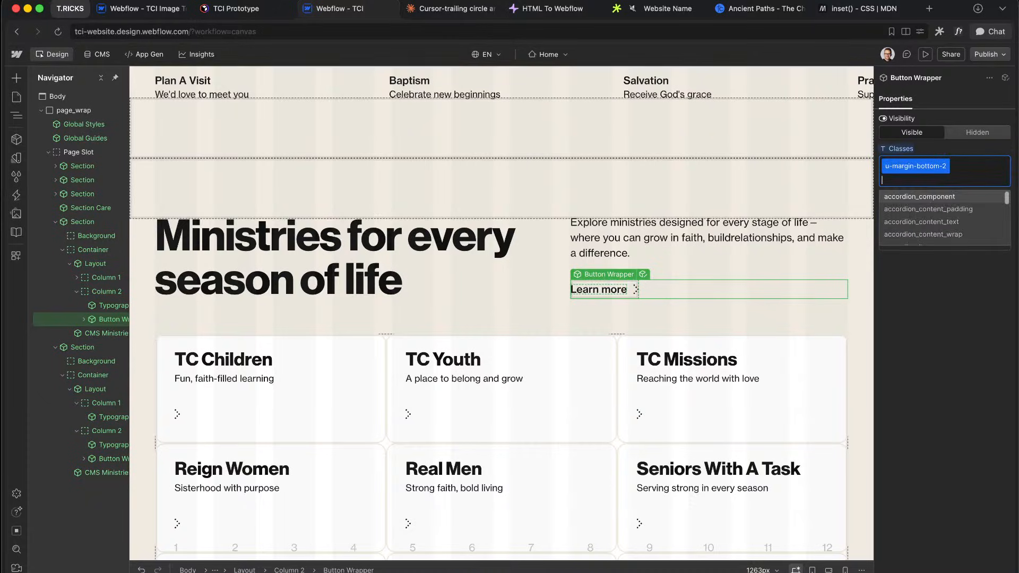
key(Escape)
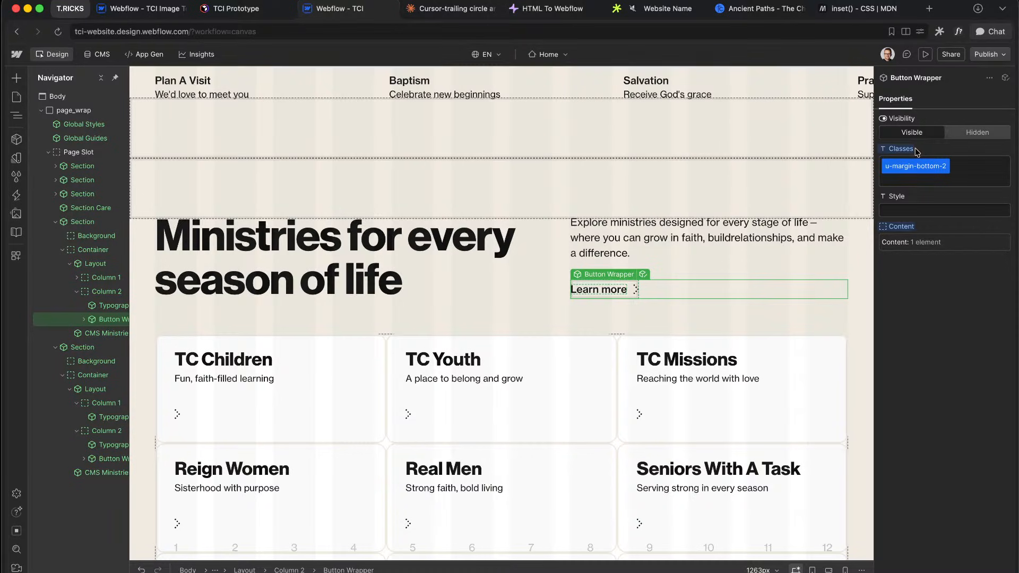
alt+click(906, 152)
scroll(692, 251, down, 12)
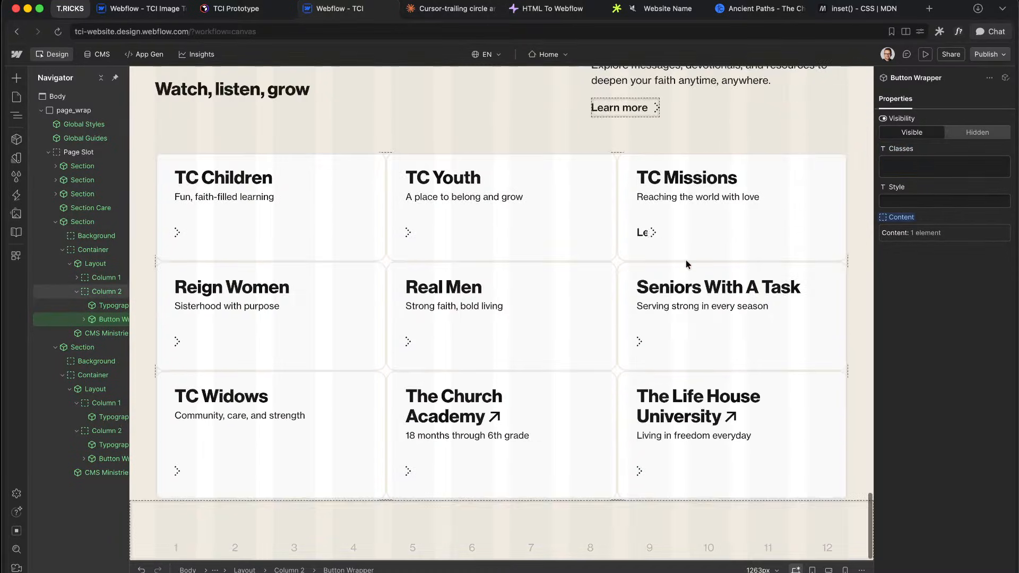
scroll(688, 262, up, 3)
click(694, 259)
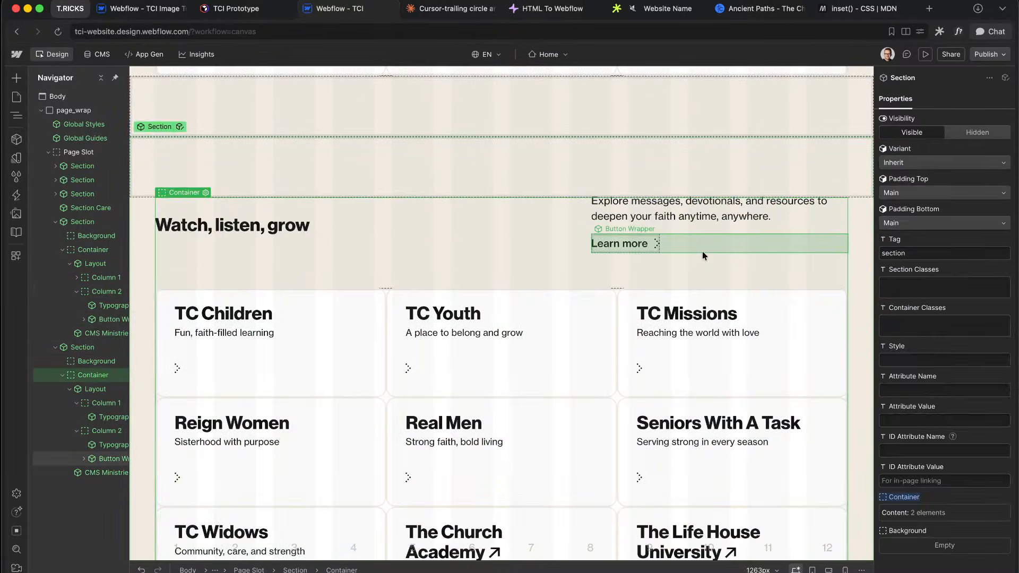
click(702, 250)
alt+click(901, 151)
Step: Add a new 'Compact' variant to the Button Wrapper component
click(666, 238)
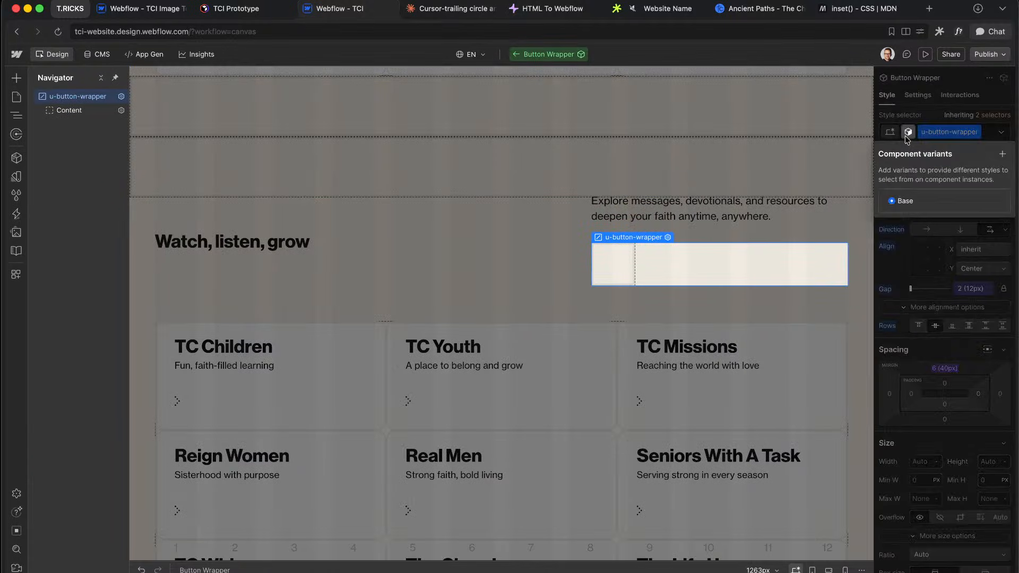
click(906, 136)
click(1006, 155)
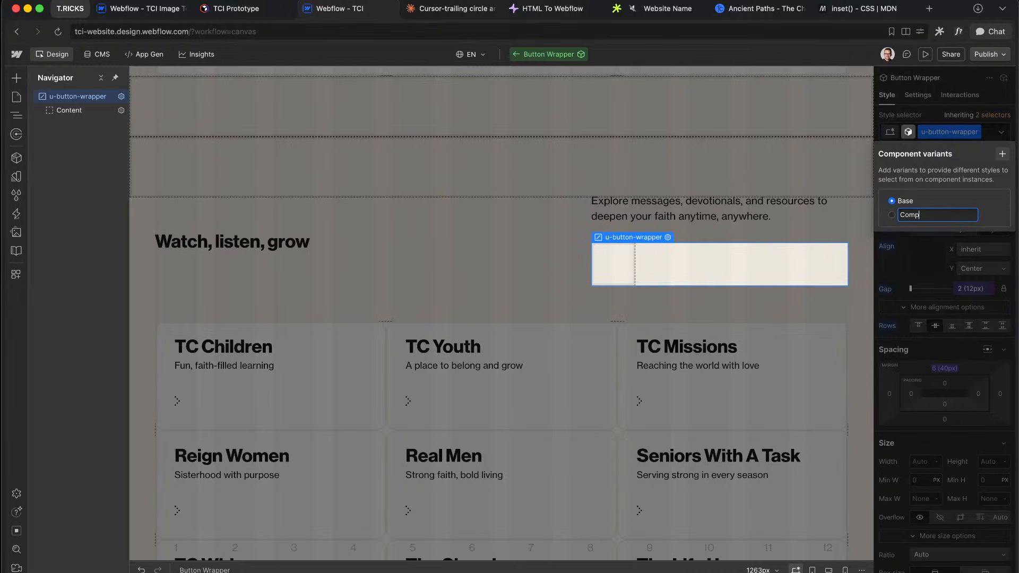
key(Return)
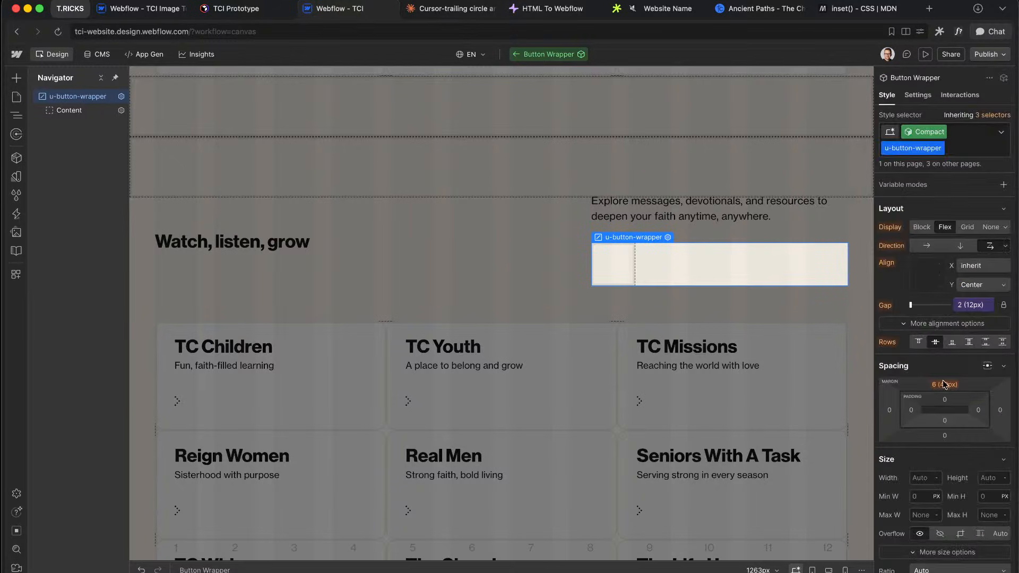
Step: Bind the Compact variant's top margin to the space 3 variable (16px)
click(945, 384)
click(943, 399)
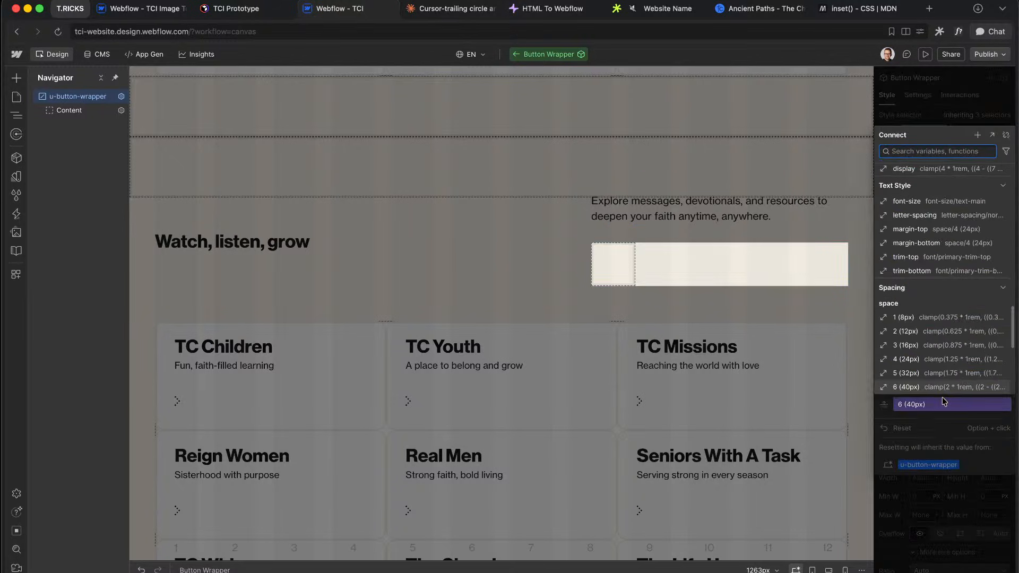
scroll(937, 372, down, 1)
click(906, 345)
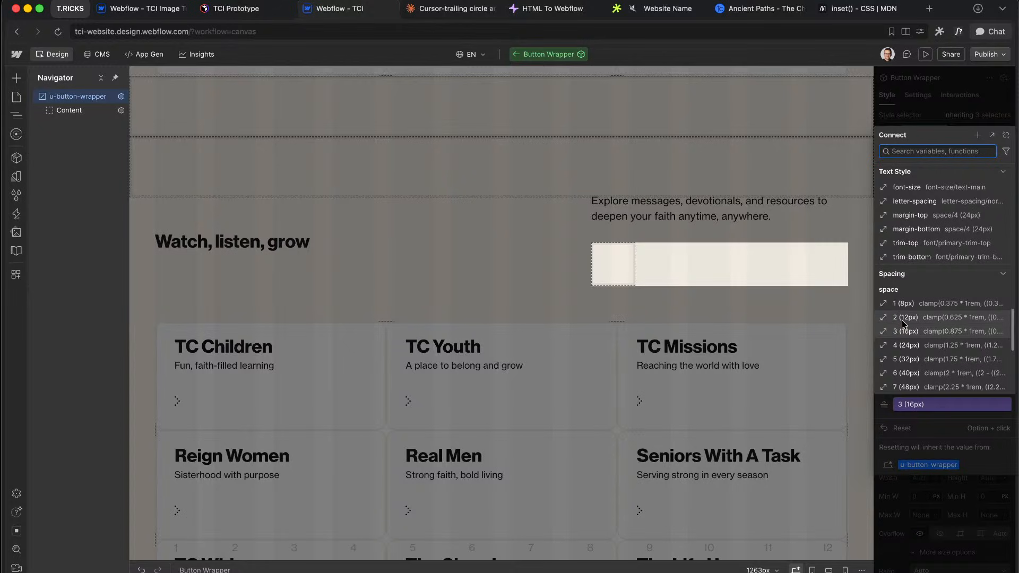
click(904, 331)
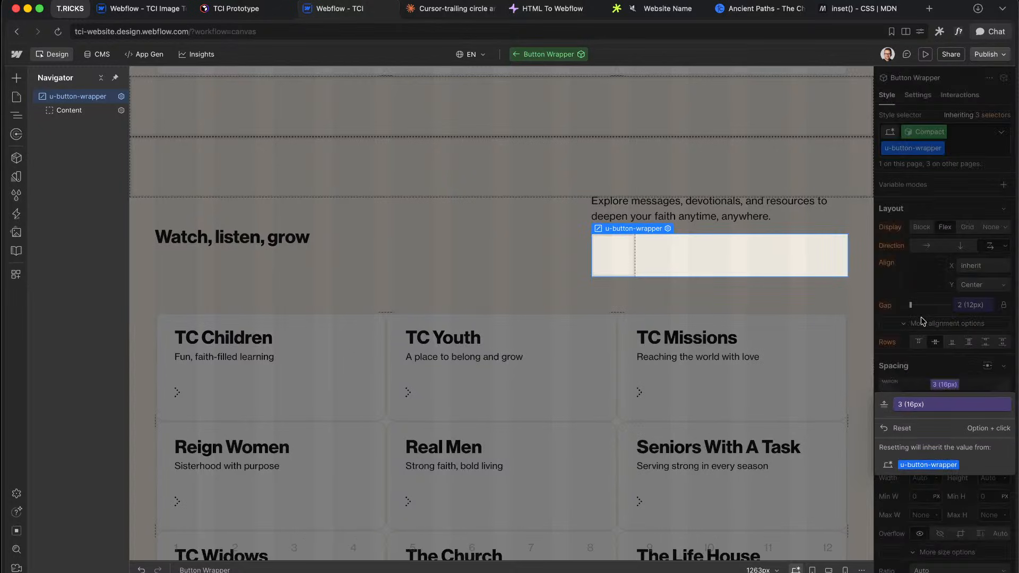
Step: Back on the page, set the Learn more wrappers, including the Ministries section's, to Compact
double_click(832, 365)
click(903, 136)
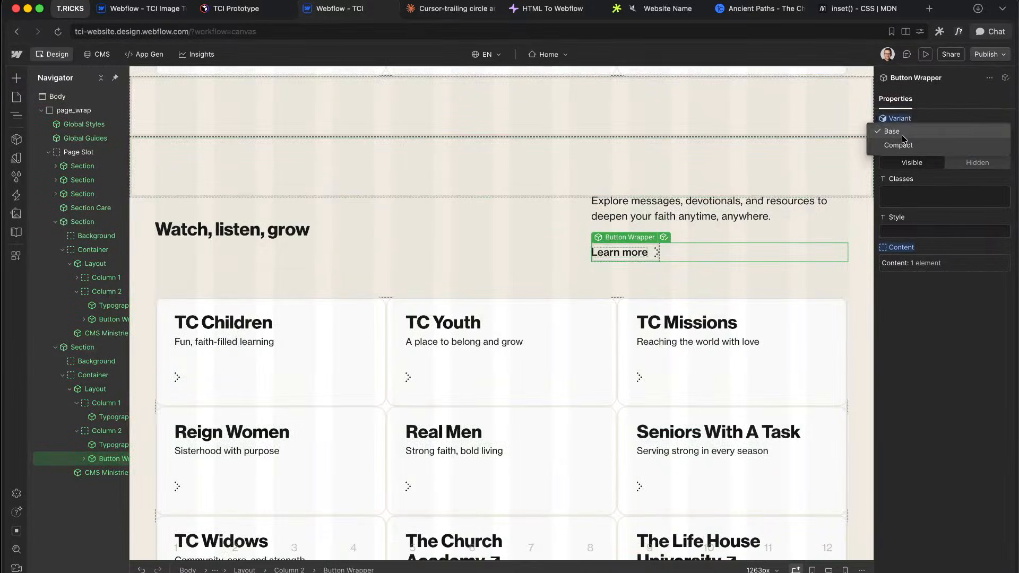
click(904, 146)
scroll(760, 195, up, 10)
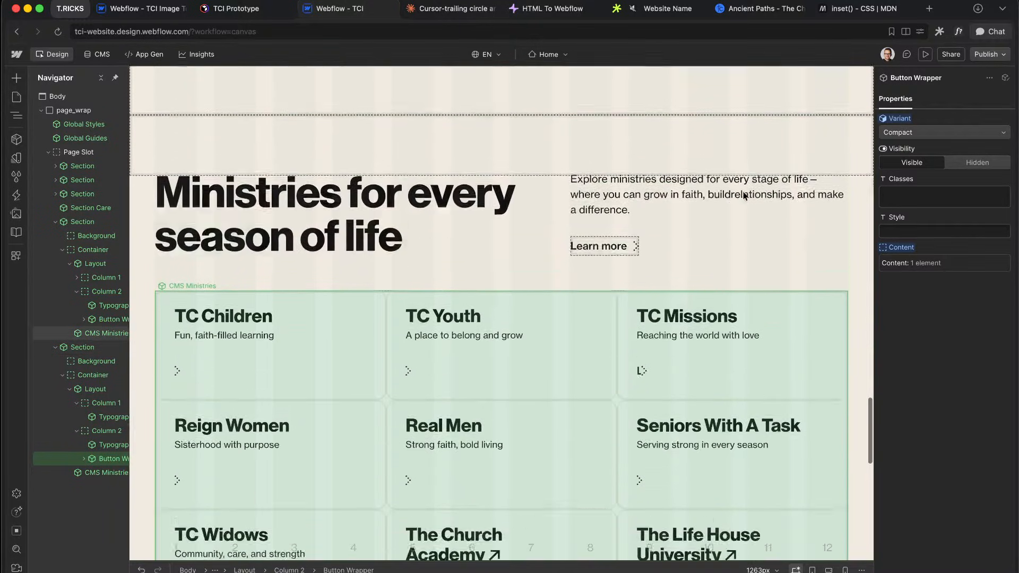
scroll(697, 319, up, 3)
click(705, 467)
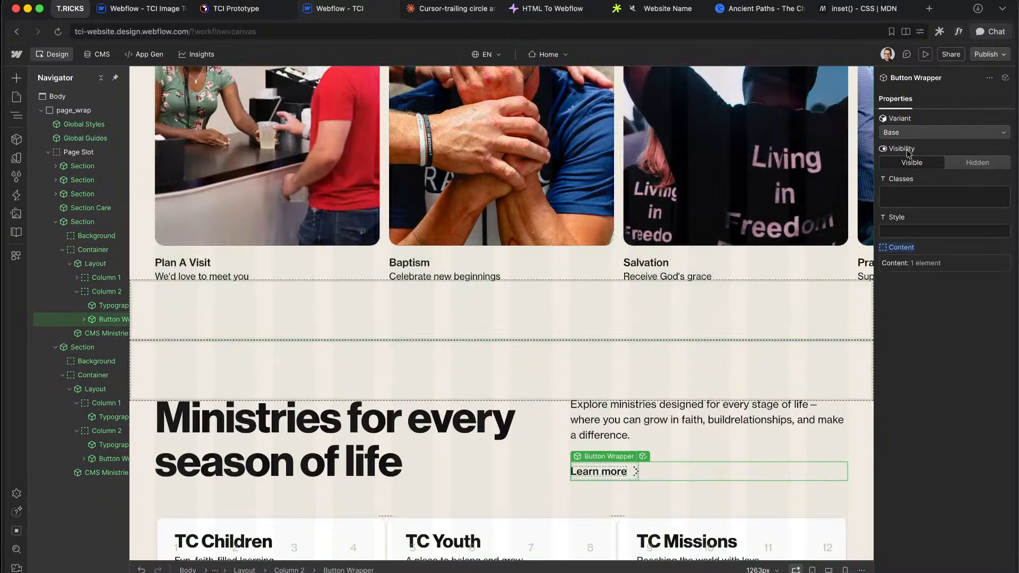
click(913, 132)
click(913, 145)
Step: Select the Section Care block, then the 'Watch, listen, grow' heading
click(737, 285)
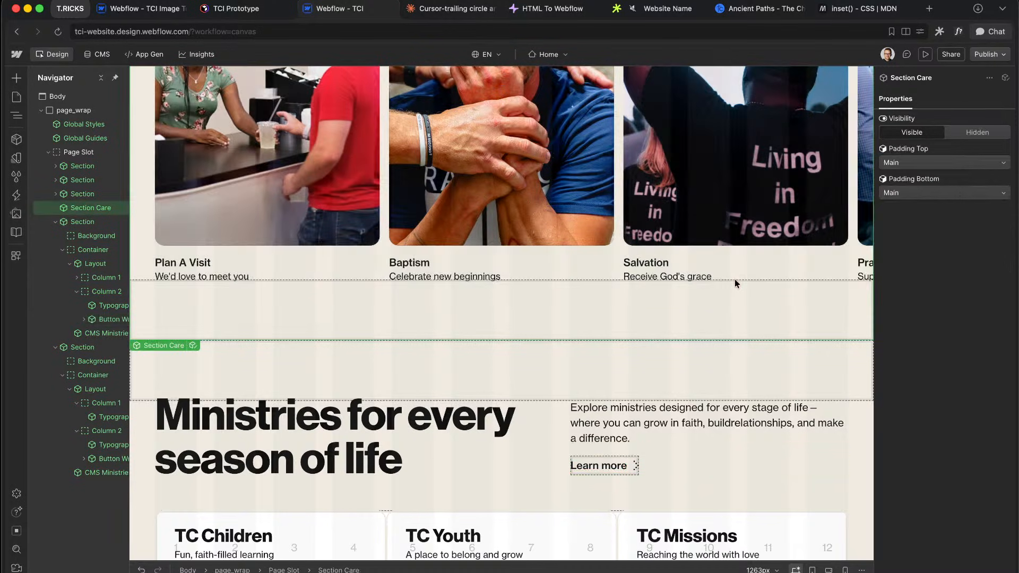
scroll(735, 283, down, 3)
scroll(740, 244, down, 2)
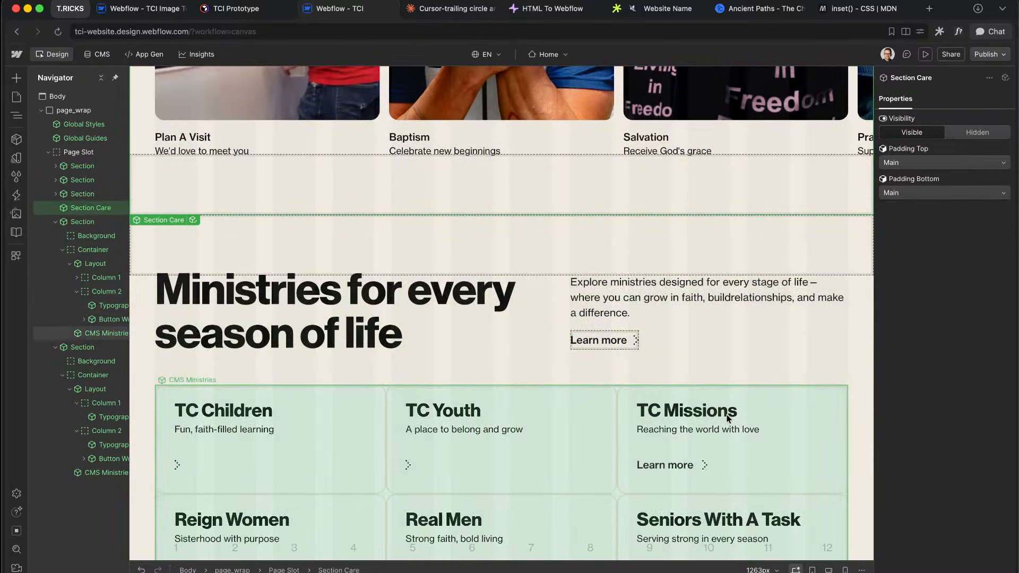
scroll(729, 419, down, 4)
scroll(715, 385, down, 12)
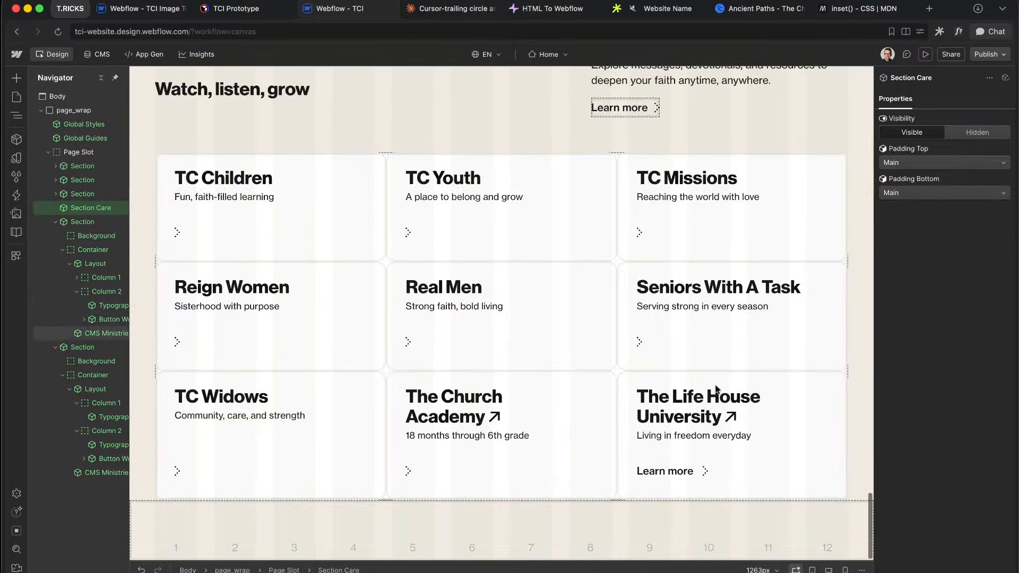
scroll(714, 393, up, 2)
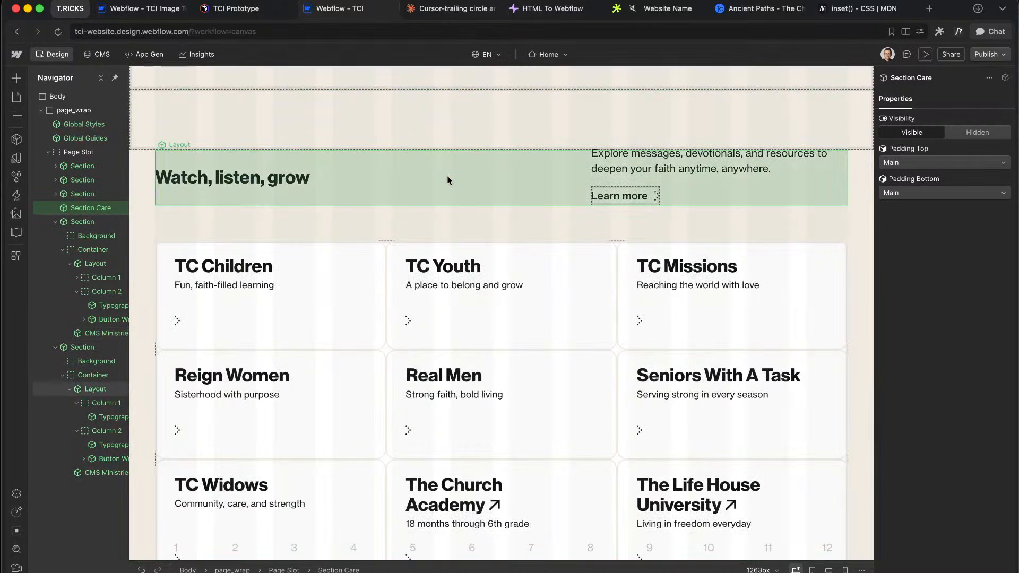
click(279, 181)
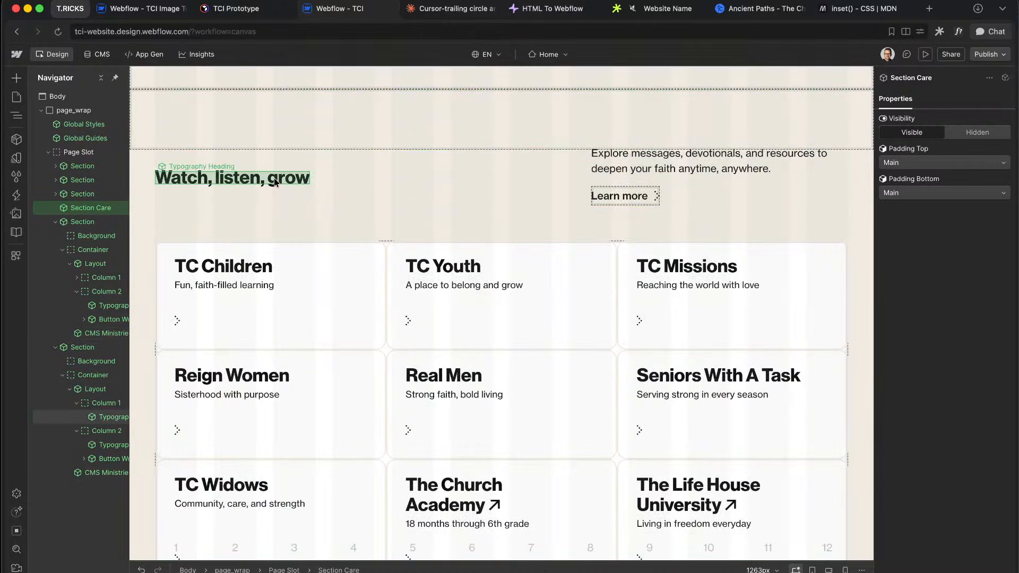
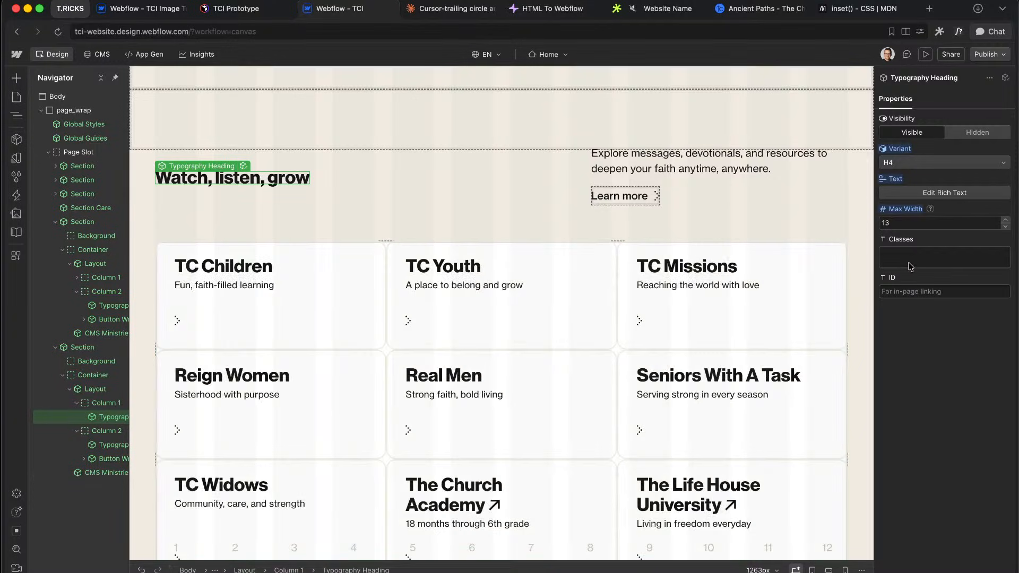
Step: Try the u-margin-bottom-0 class on the heading, remove it again, and select the first column
click(911, 265)
key(Return)
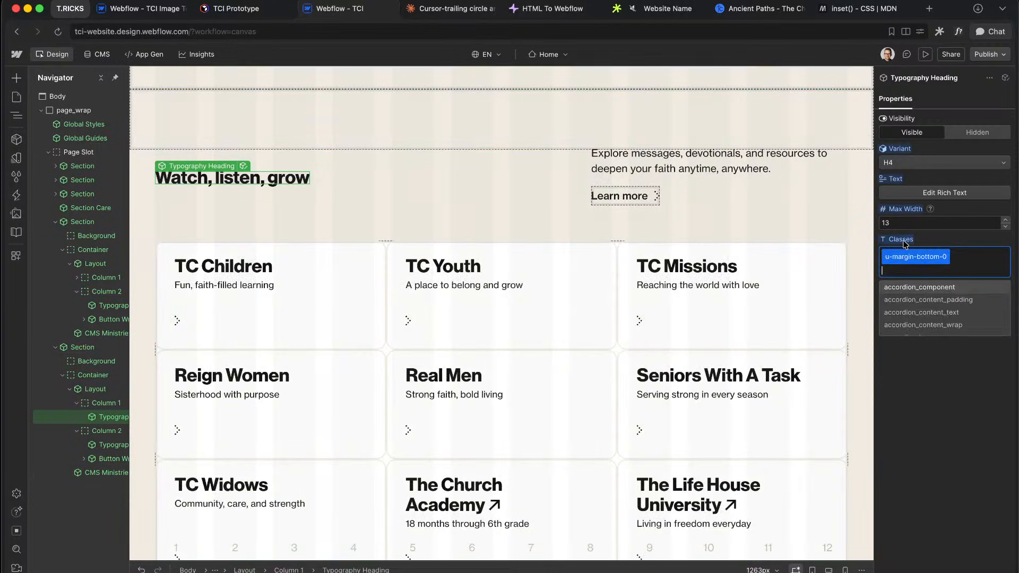
alt+click(903, 244)
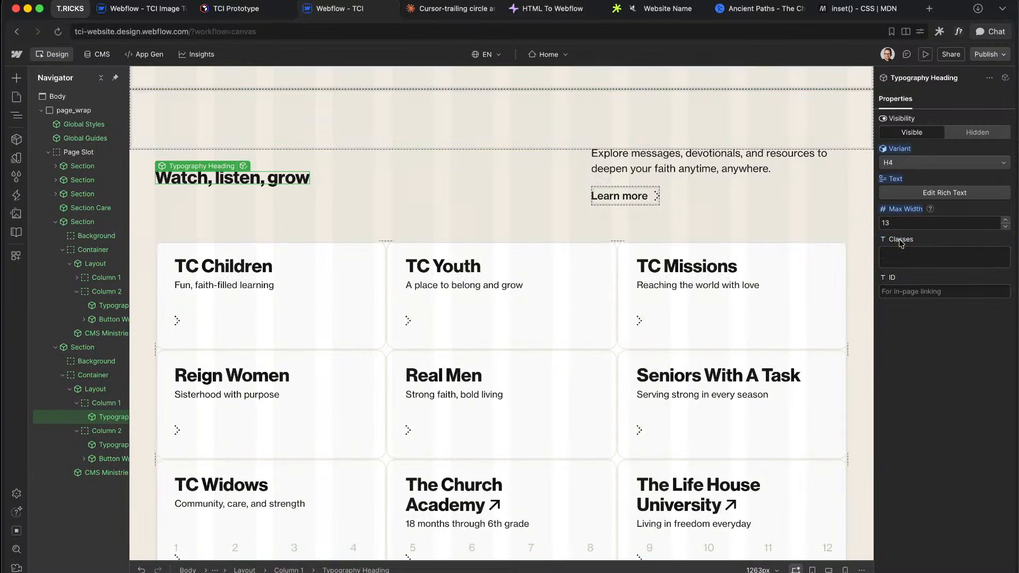
click(104, 404)
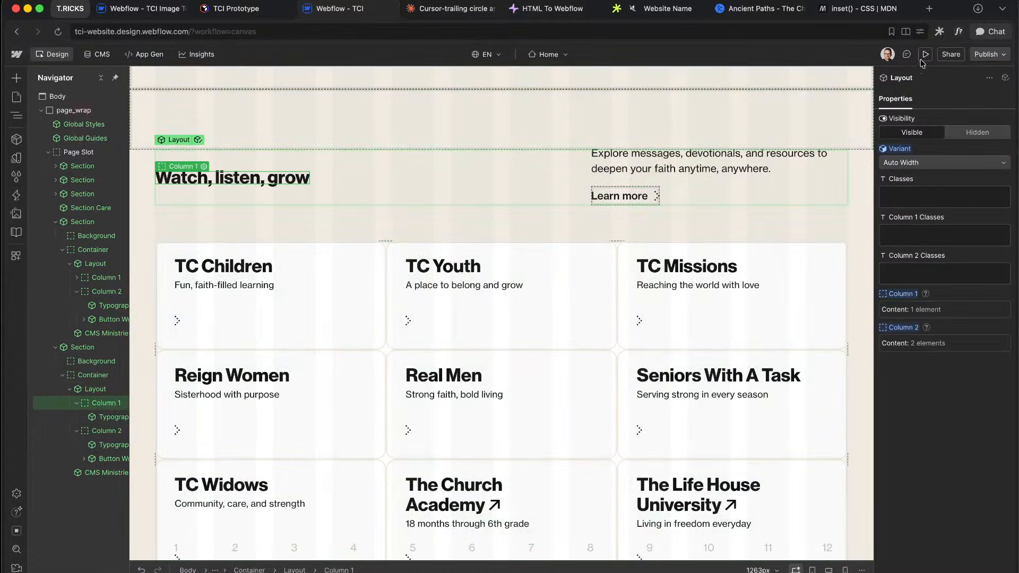
Step: Preview the page and inspect the layout's first column styles in the browser inspector
click(925, 54)
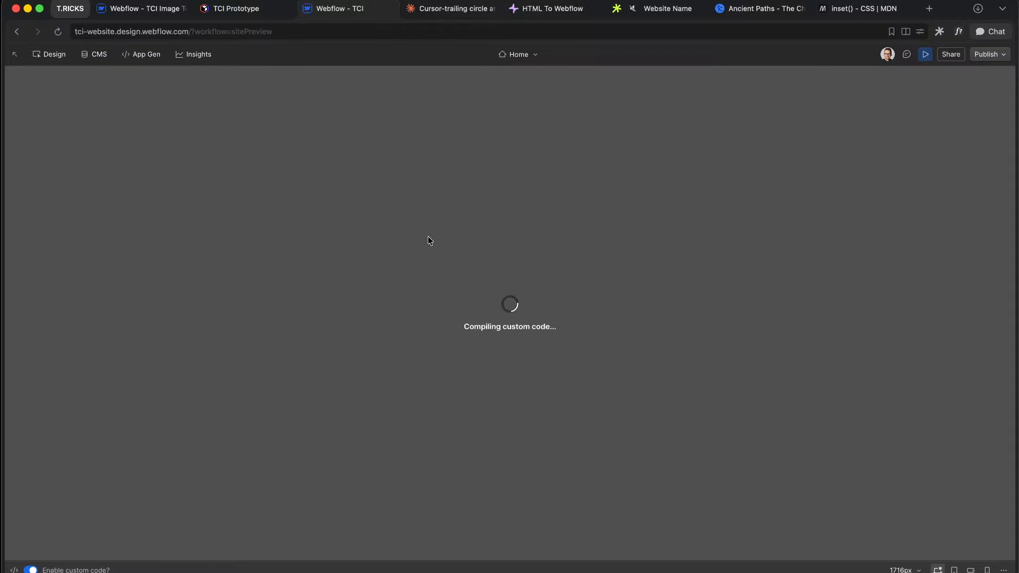
scroll(396, 273, down, 12)
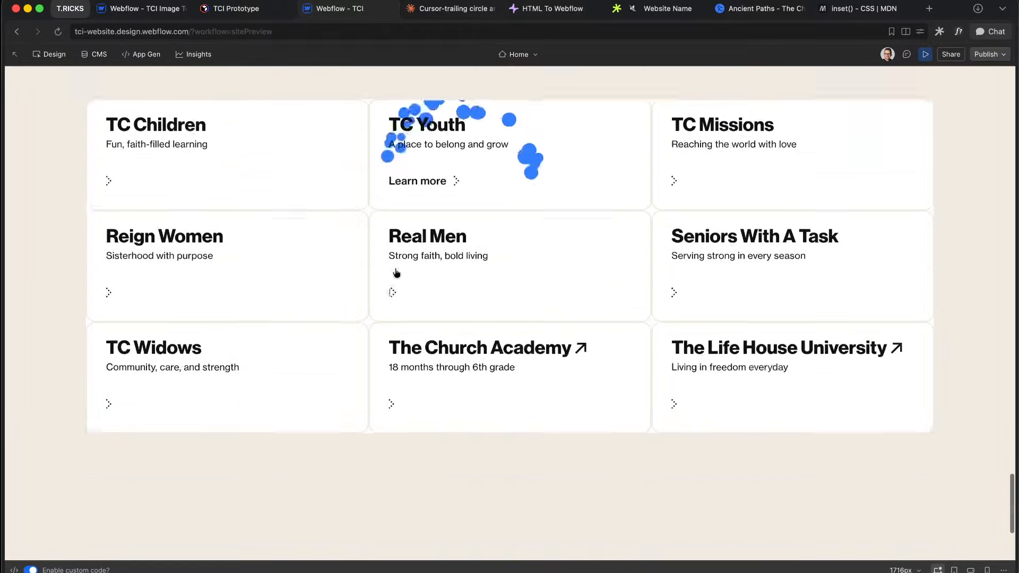
right_click(291, 152)
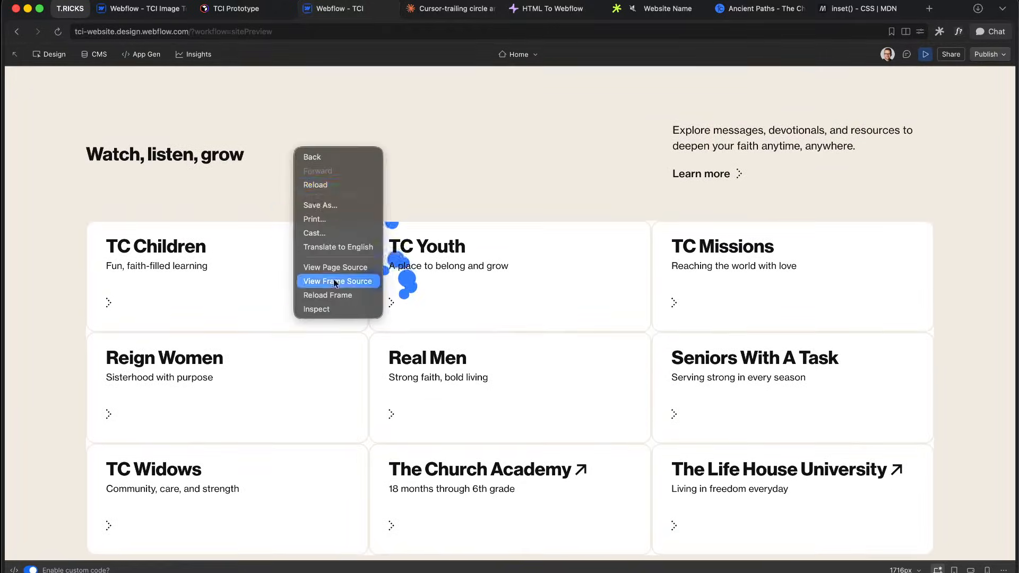
click(315, 311)
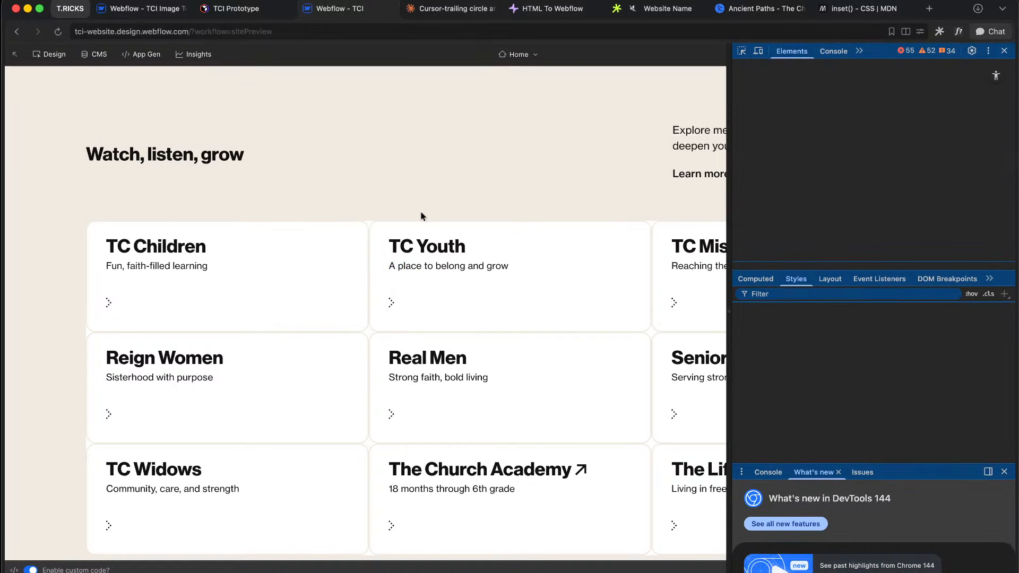
scroll(633, 177, up, 1)
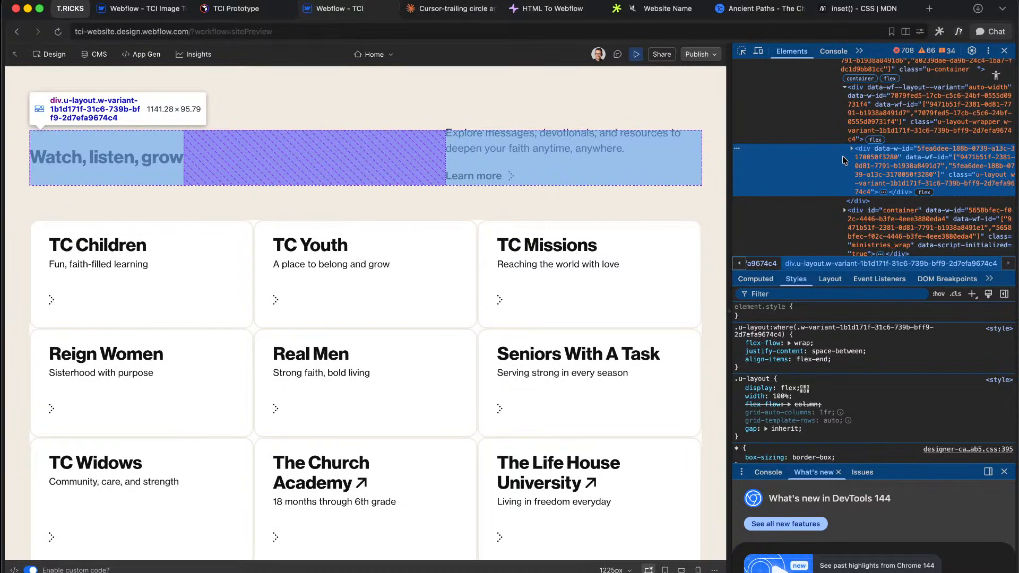
click(851, 149)
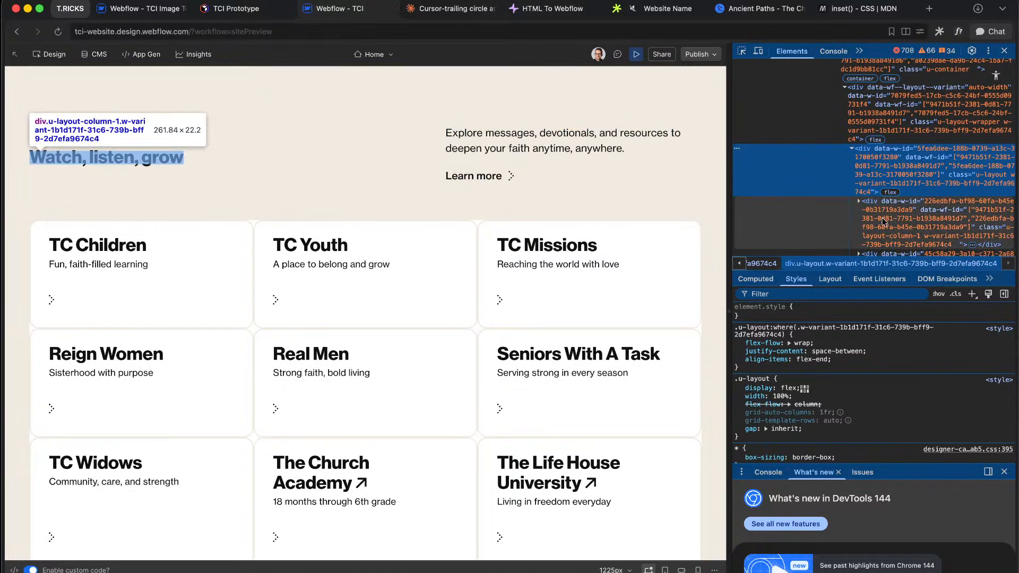
scroll(892, 159, down, 1)
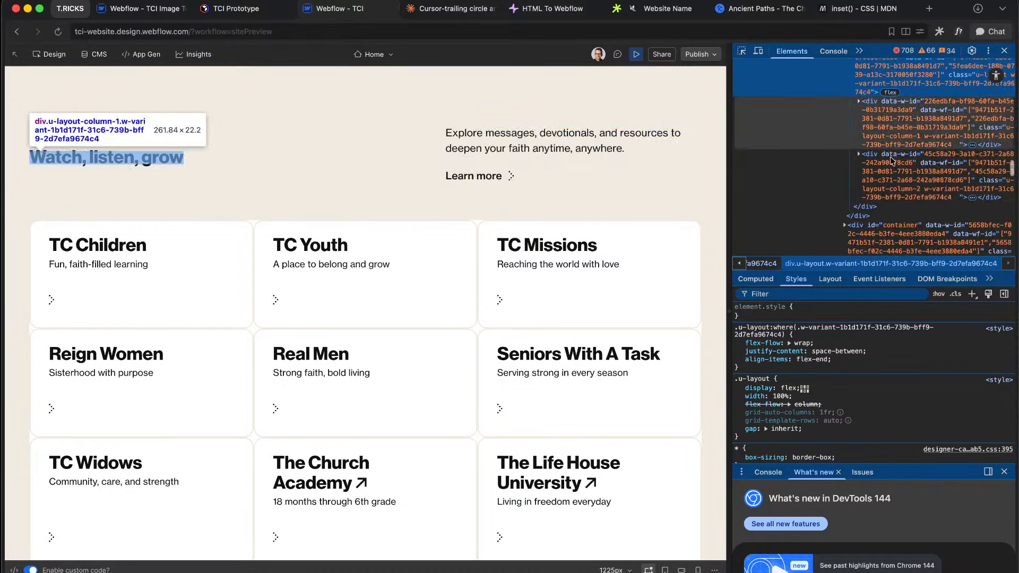
click(906, 118)
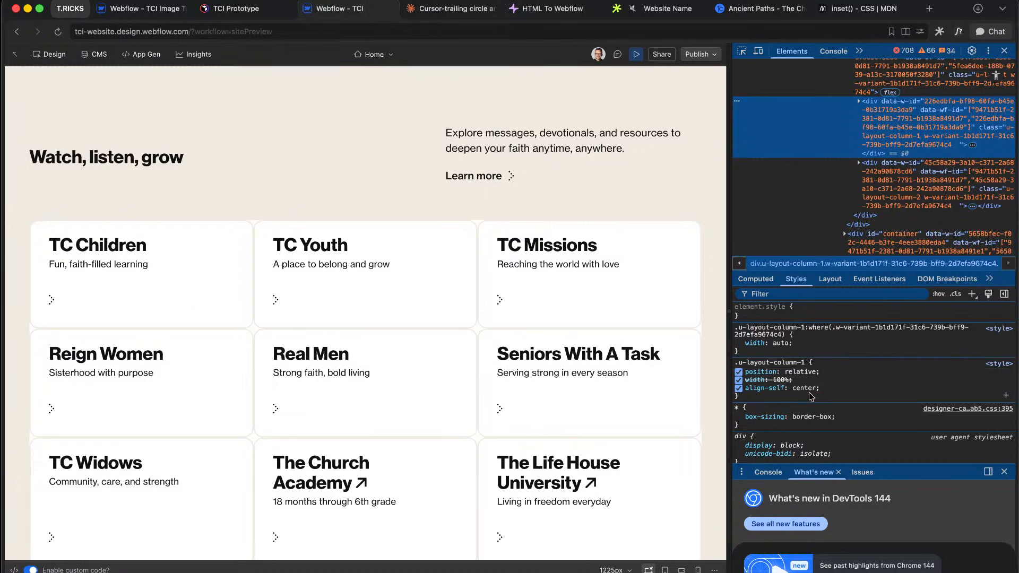
click(1005, 51)
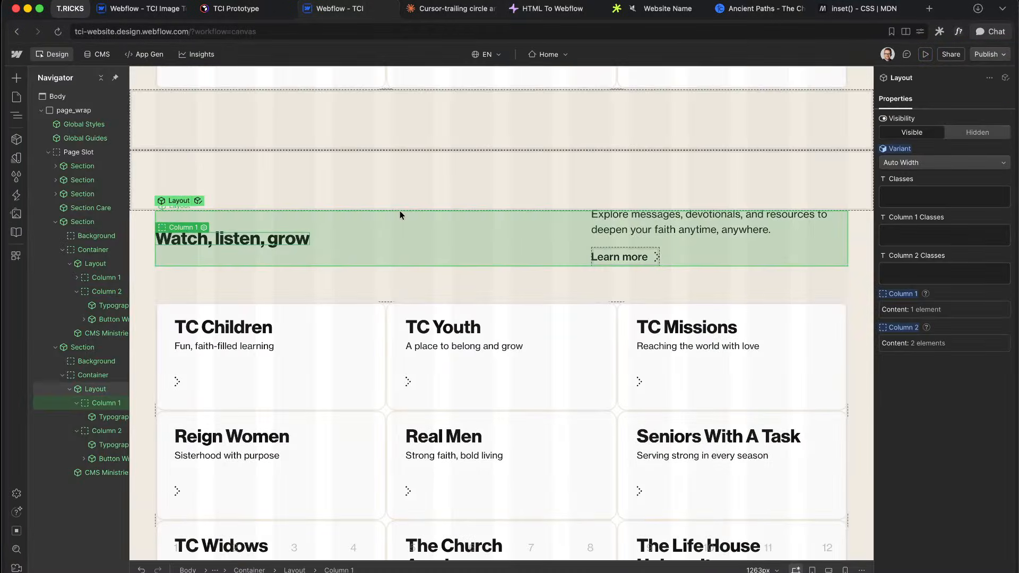
Step: Duplicate the Ministries intro paragraph, then delete the extra copies
scroll(393, 195, up, 9)
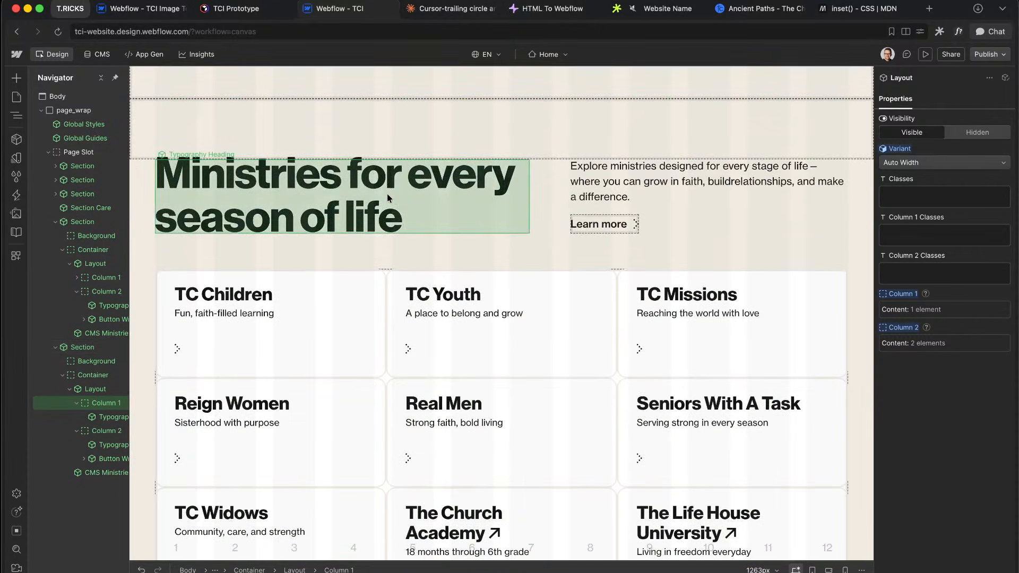
click(422, 210)
click(663, 189)
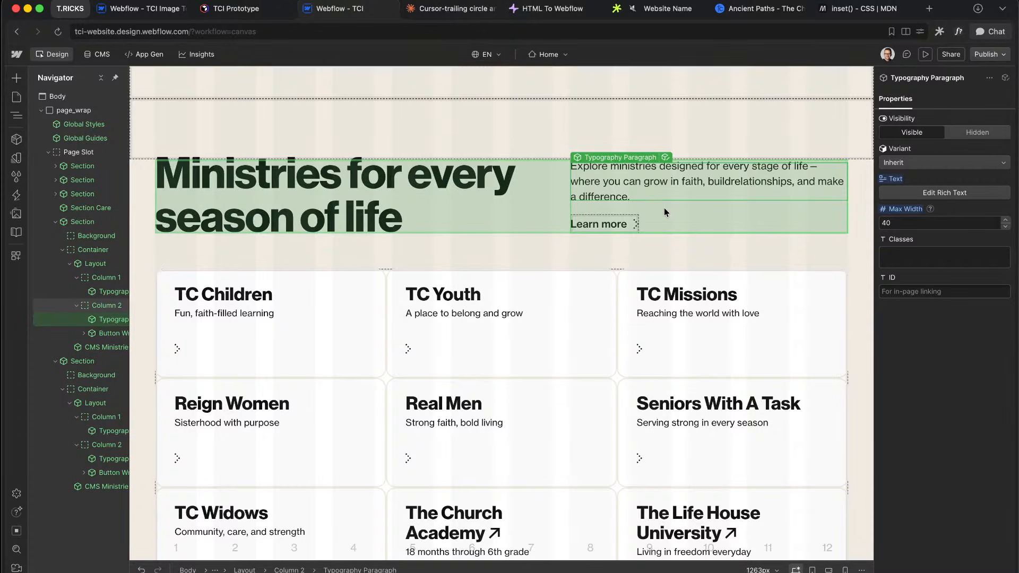
key(super+d)
key(super+d)
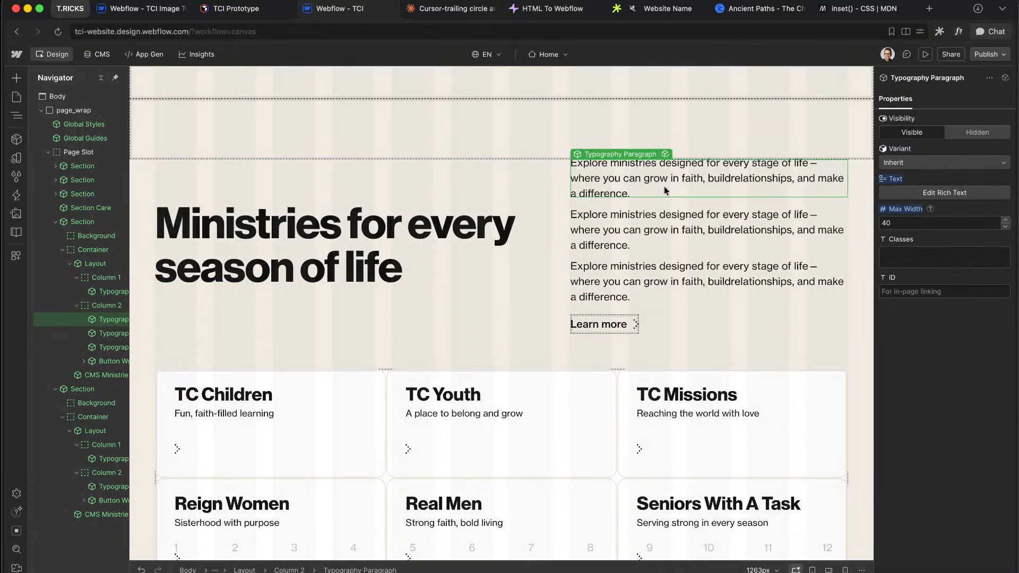
key(Delete)
click(626, 225)
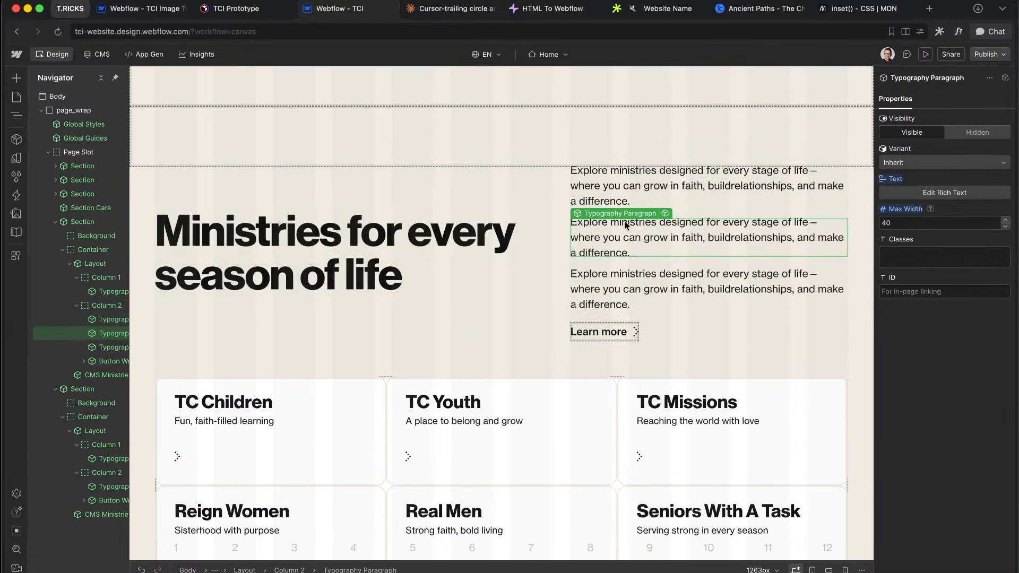
key(Delete)
Step: Open the Ministries heading's parent Layout component and select its Column 1
click(432, 200)
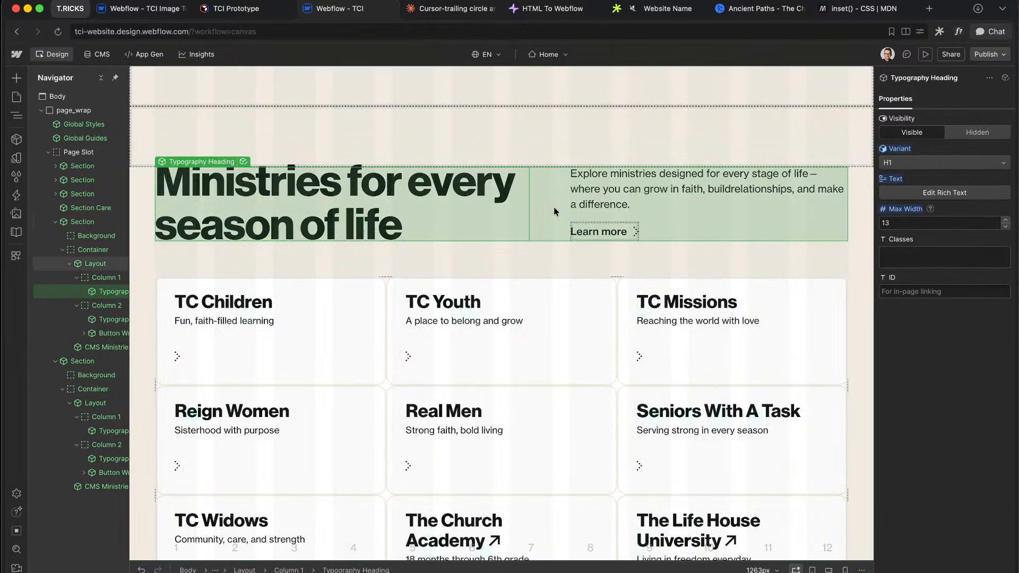
click(546, 225)
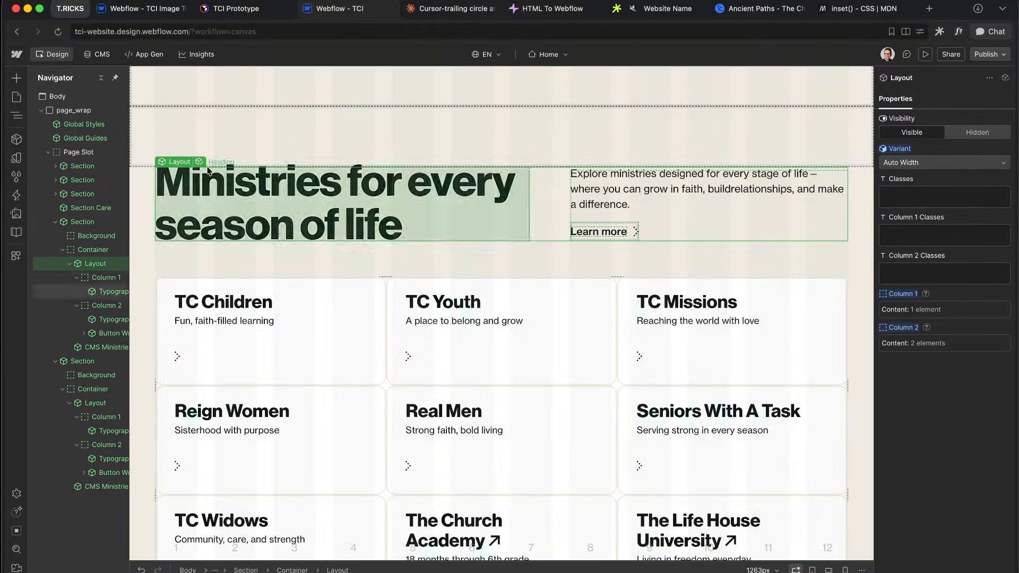
click(204, 162)
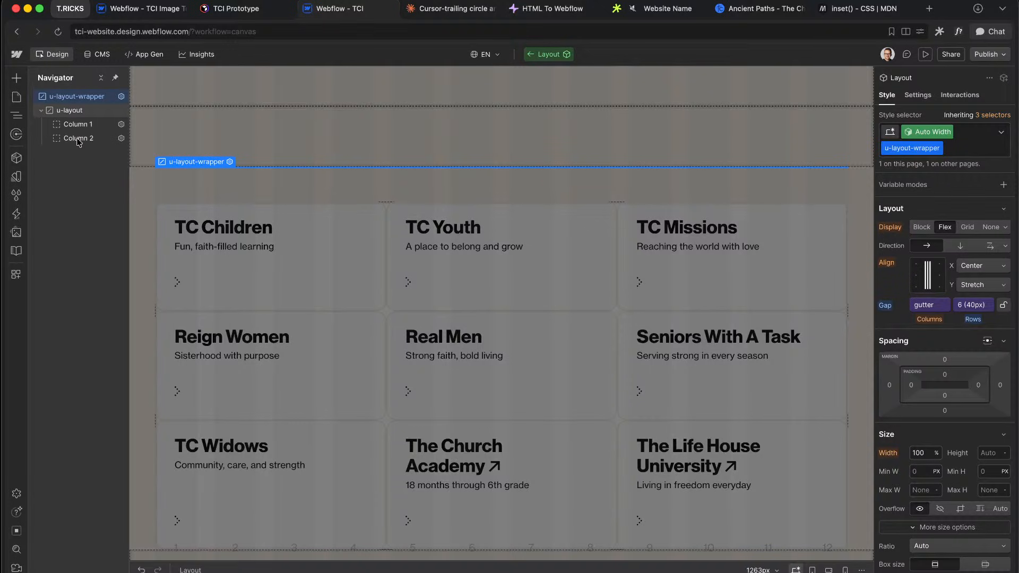
click(77, 125)
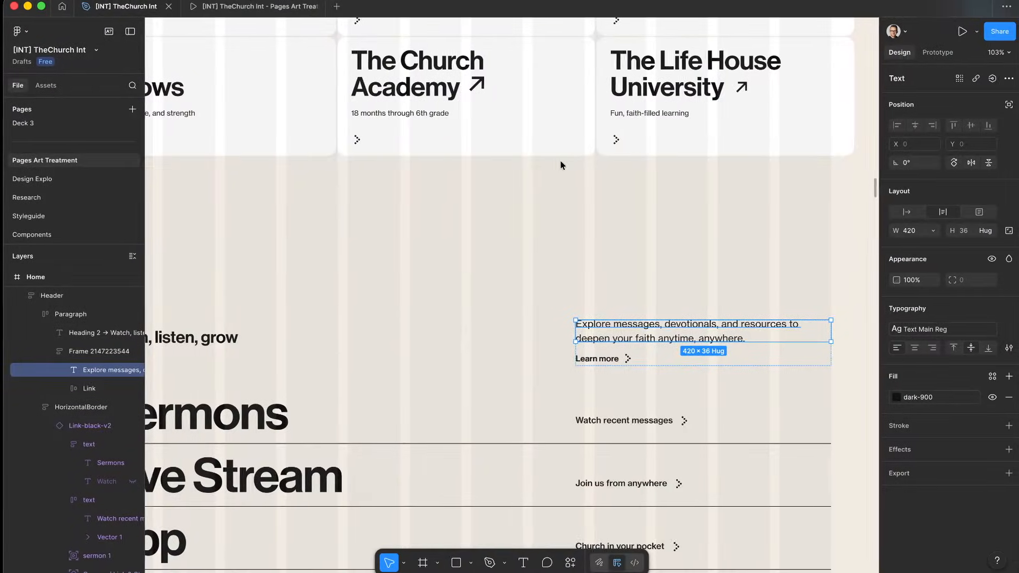
scroll(561, 165, down, 5)
click(319, 274)
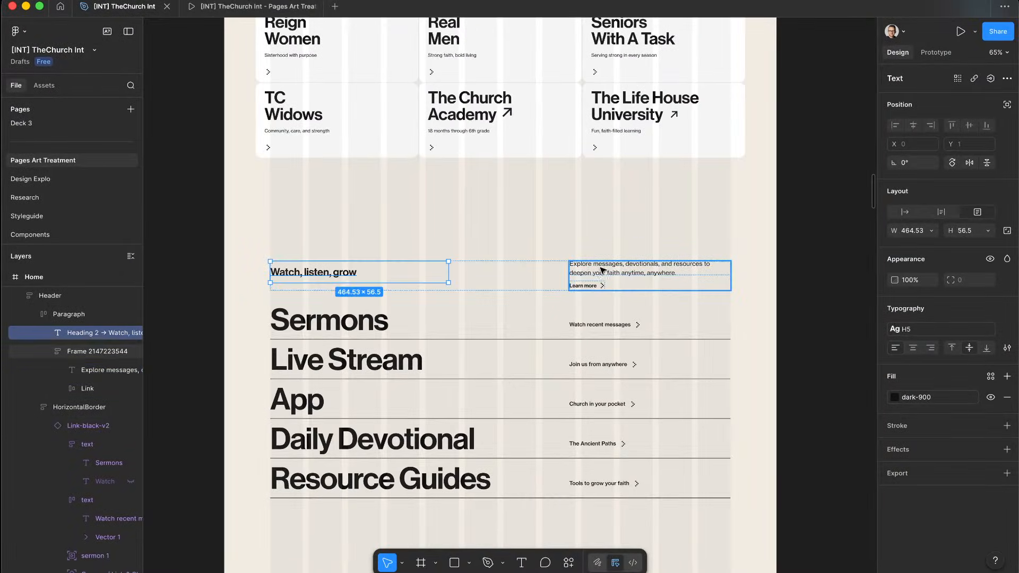
shift+click(603, 270)
scroll(556, 228, up, 10)
scroll(557, 230, down, 2)
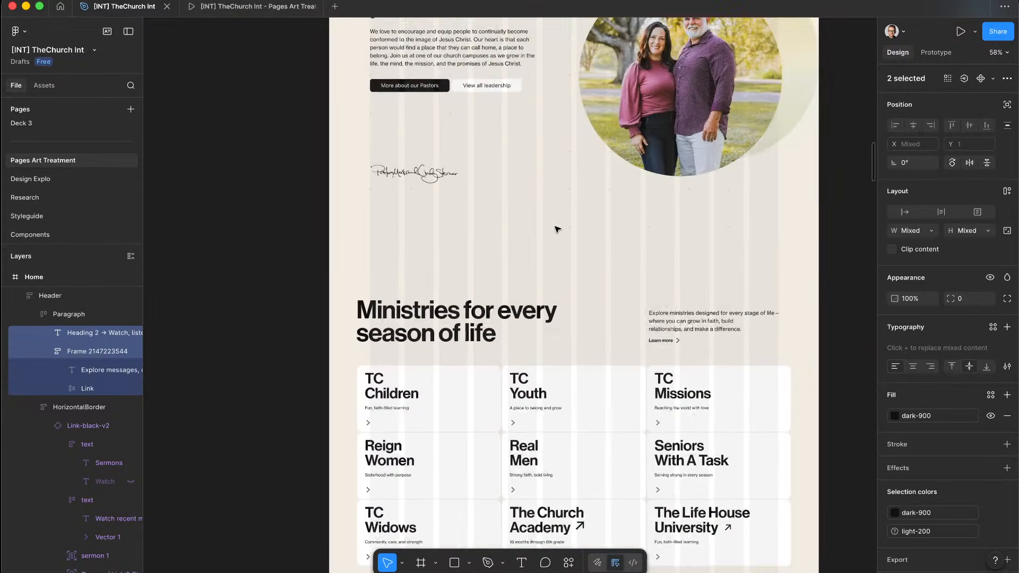
scroll(557, 229, down, 2)
click(523, 247)
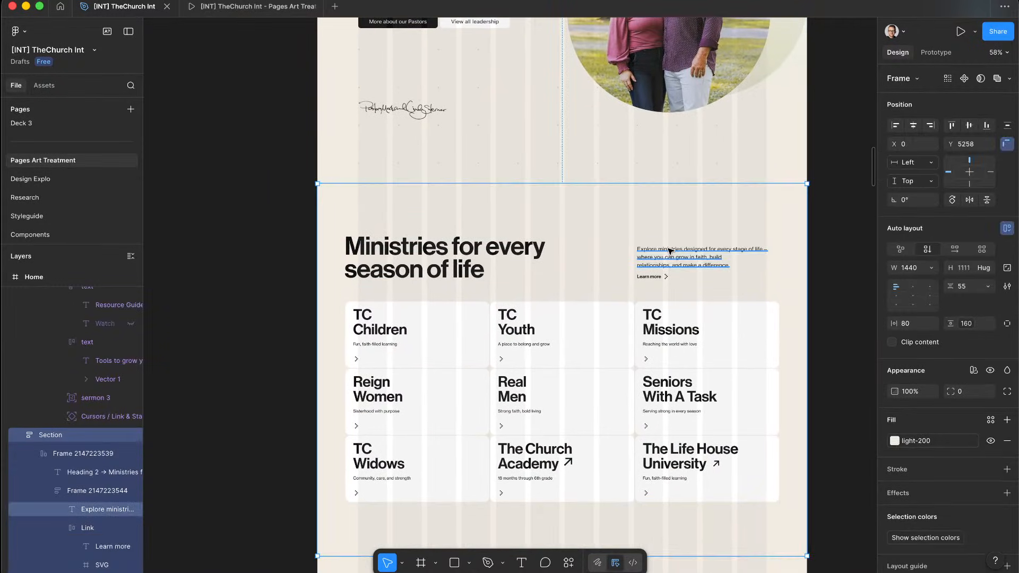
super+click(670, 251)
super+click(478, 270)
scroll(660, 280, down, 5)
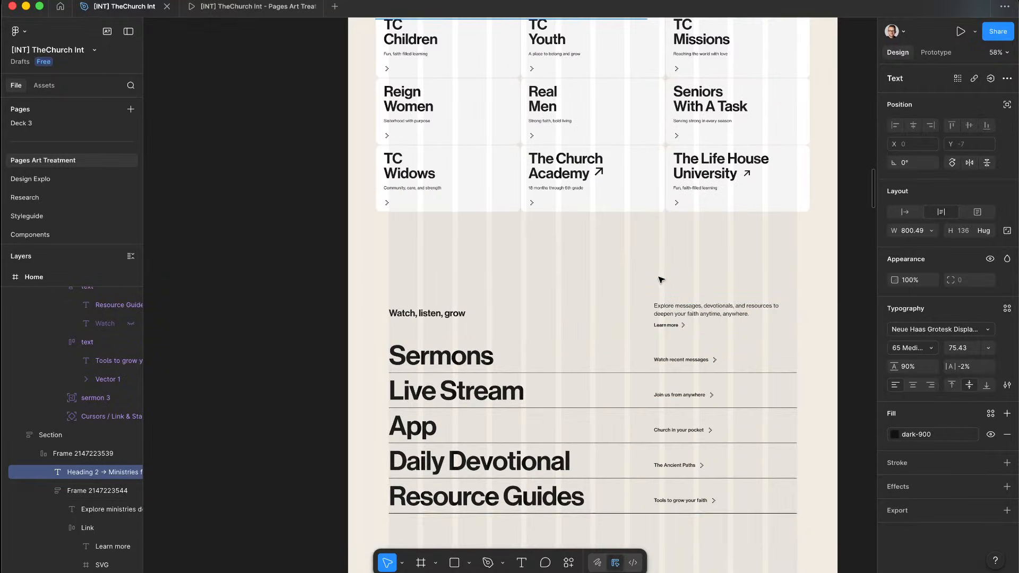
super+click(463, 315)
super+click(689, 313)
key(ctrl+Left)
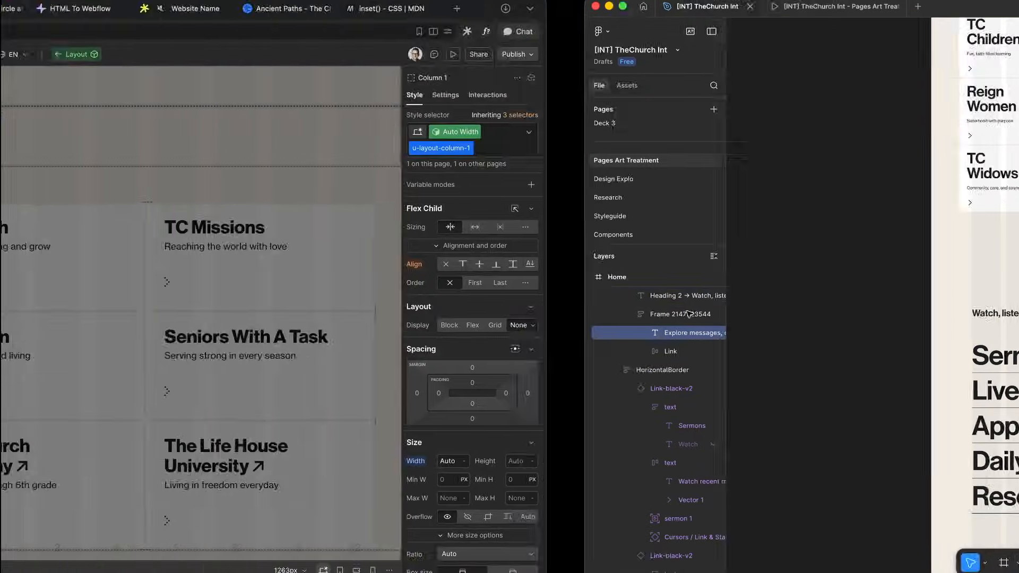
Step: Set Column 1's align-self custom property to end and leave the component
scroll(914, 386, down, 8)
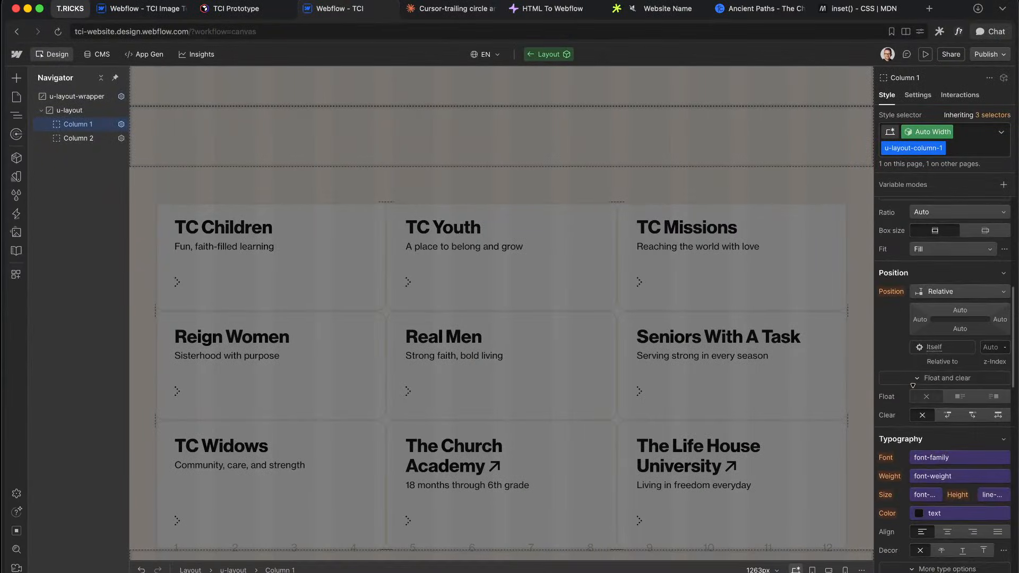
scroll(914, 386, up, 8)
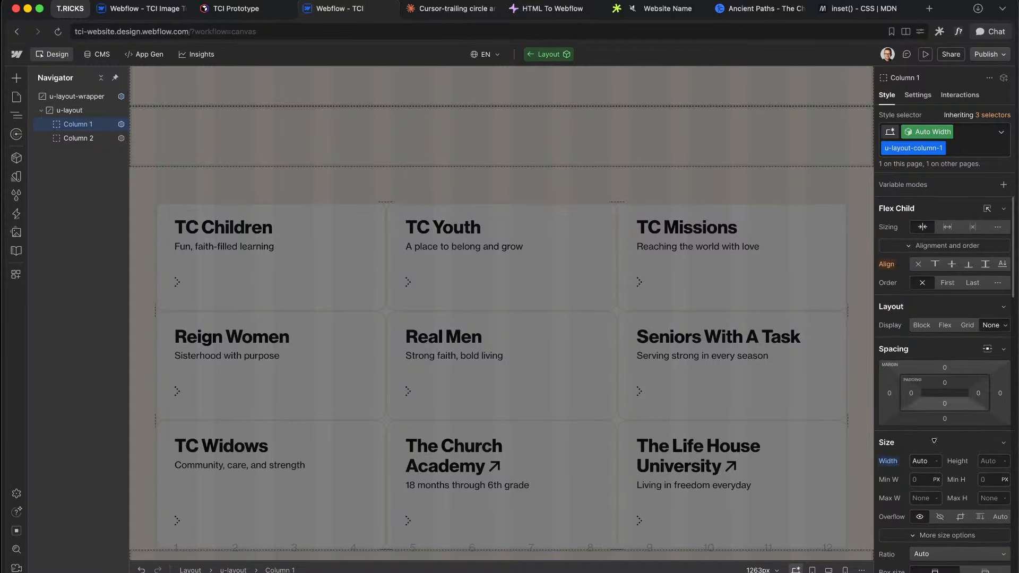
scroll(935, 442, down, 10)
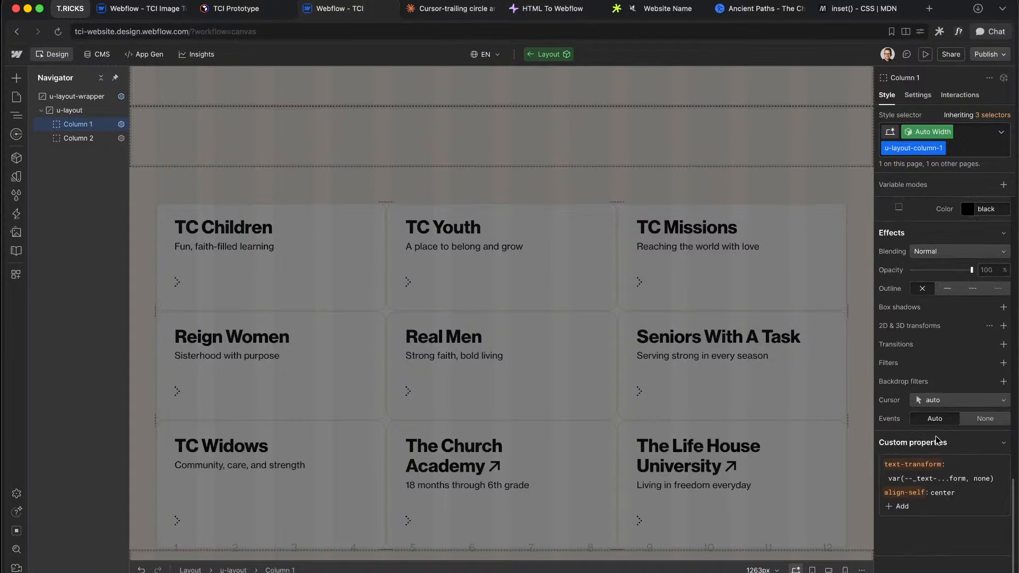
click(935, 486)
text(bottom)
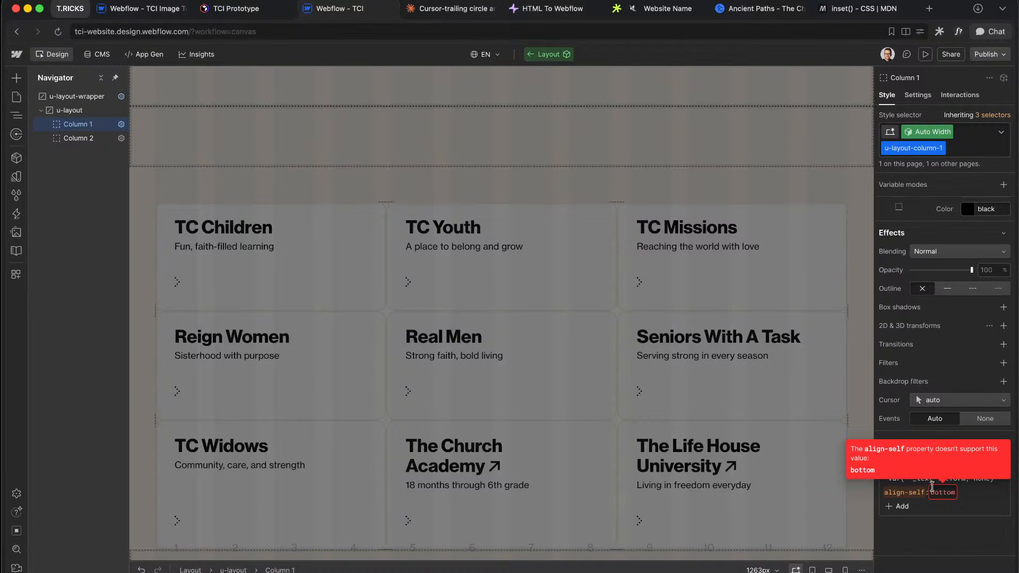
key(BackSpace)
key(BackSpace)
key(BackSpace)
key(BackSpace)
key(BackSpace)
key(BackSpace)
text(end)
key(Return)
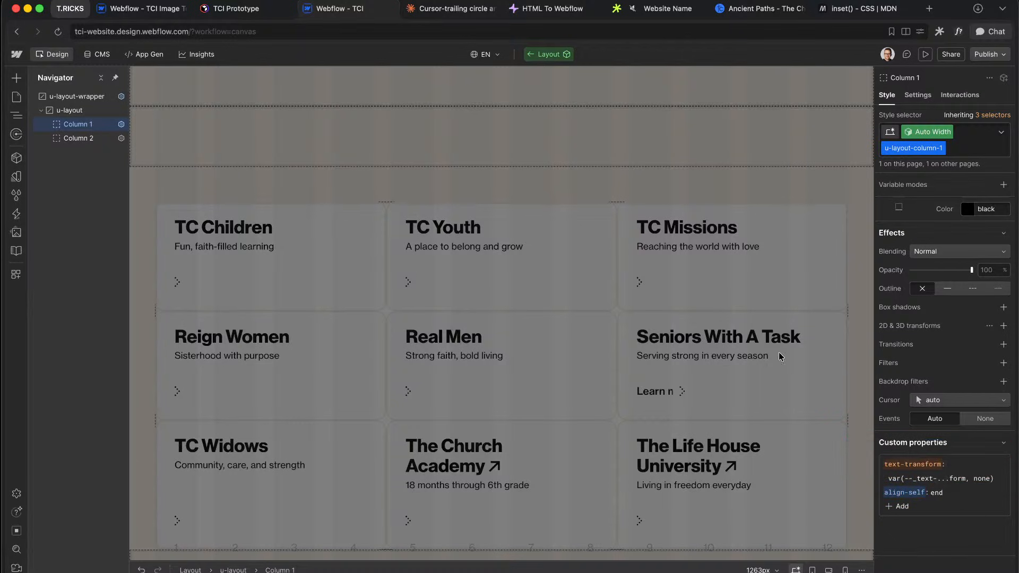
double_click(706, 230)
Step: Duplicate the ministries intro paragraph and reselect the ministries Layout
scroll(477, 343, up, 3)
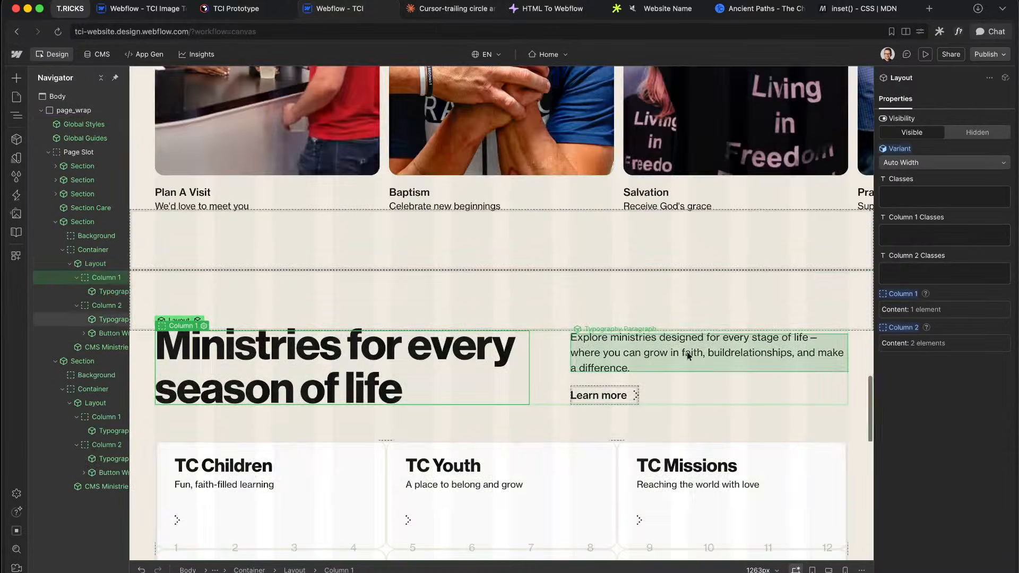
click(684, 340)
key(super+d)
key(super+d)
scroll(684, 342, down, 3)
click(512, 255)
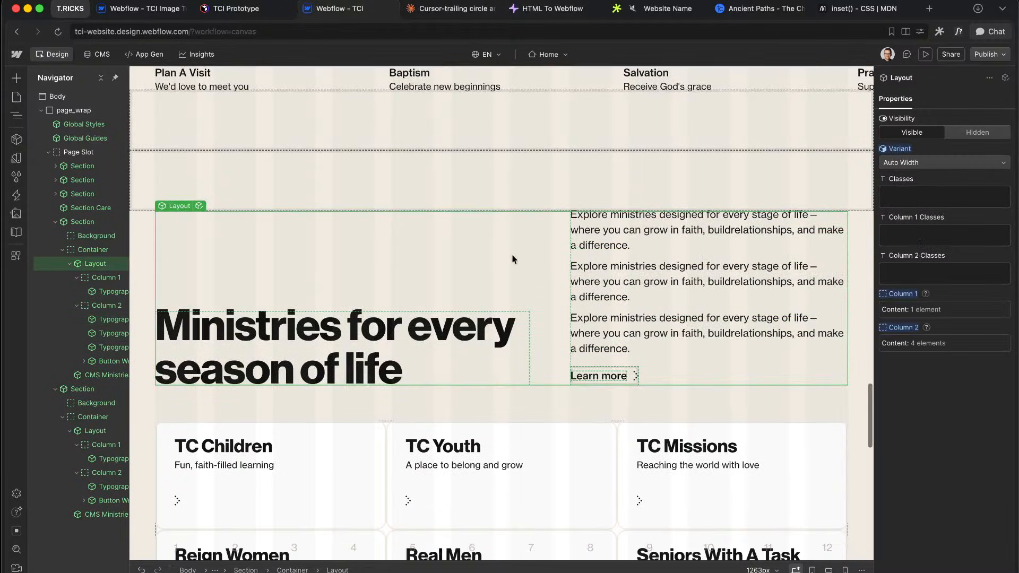
click(588, 142)
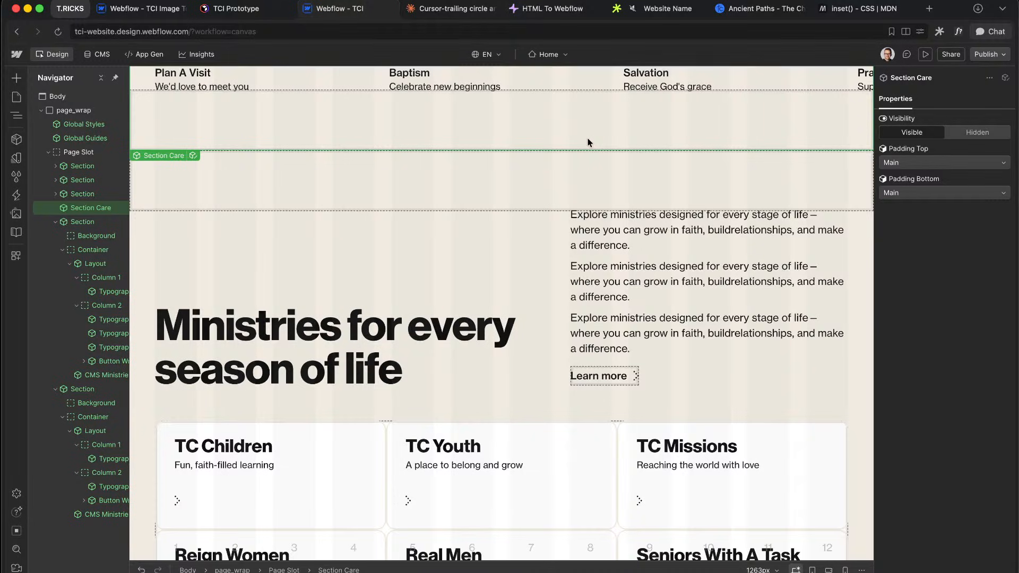
click(547, 299)
Step: Change Column 1's align-self to start inside the Layout component, then return to the page
click(200, 207)
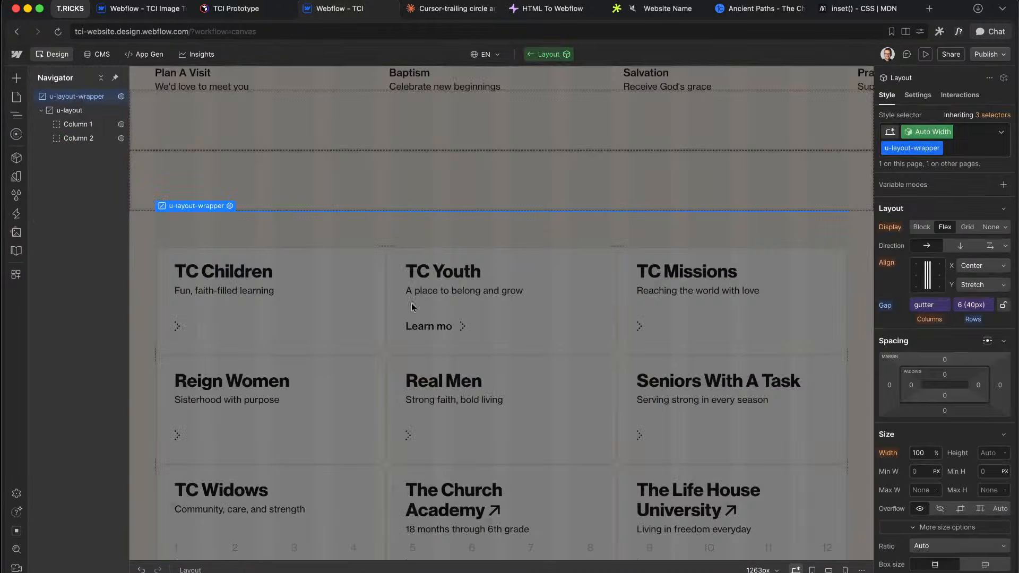
click(75, 124)
scroll(956, 425, down, 10)
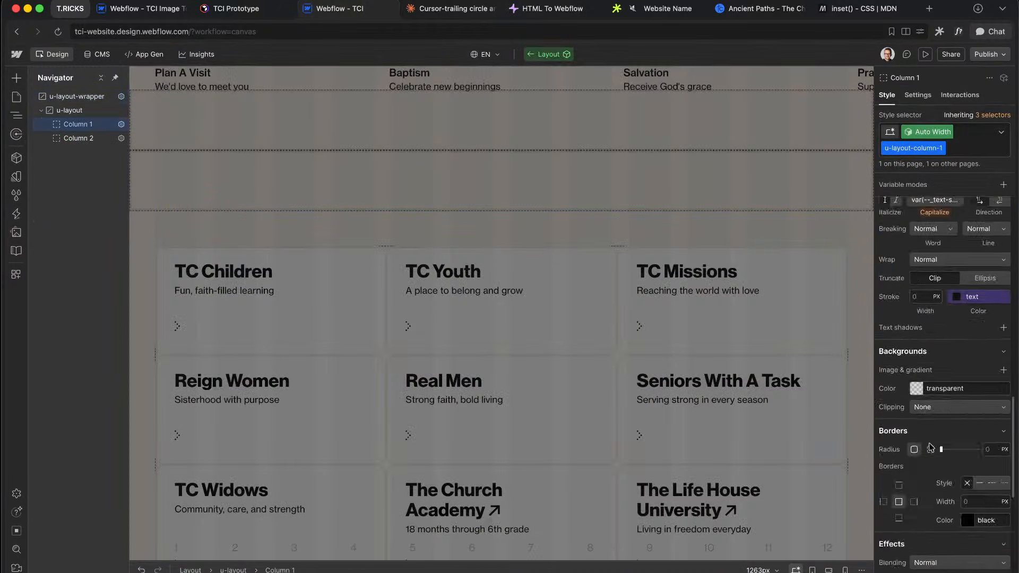
click(937, 492)
text(star)
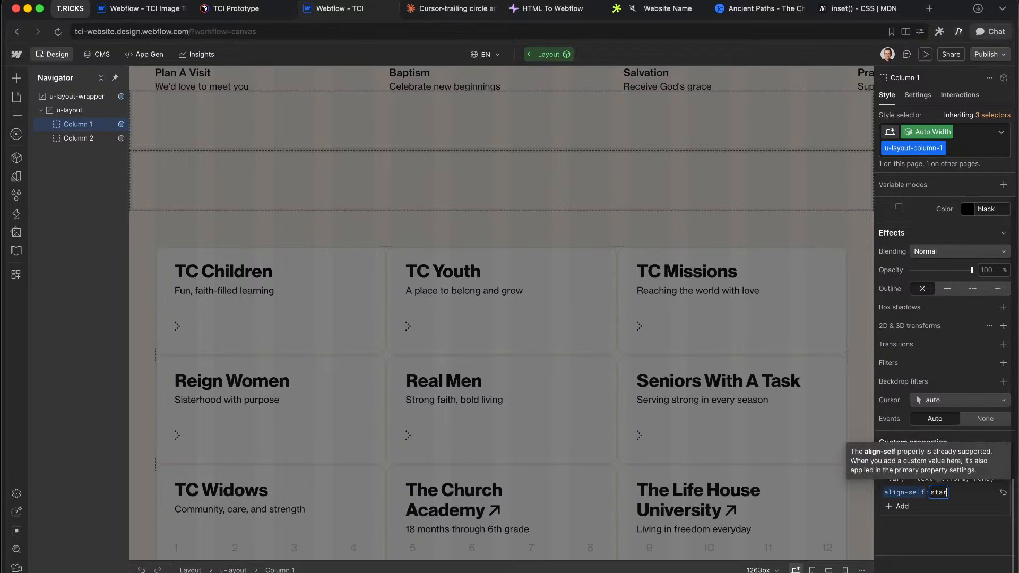
text(t)
key(Return)
double_click(528, 234)
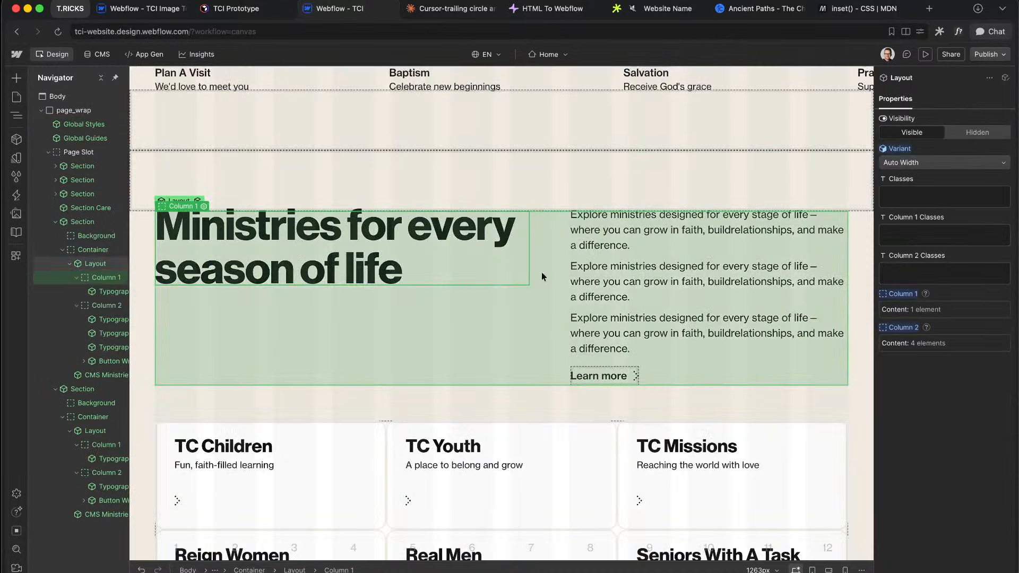
click(575, 432)
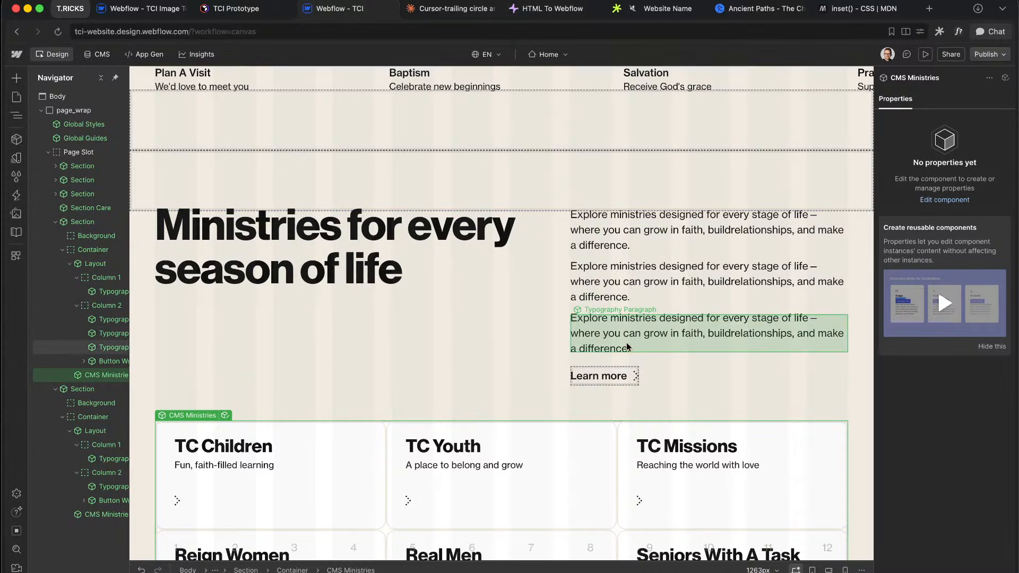
Step: Delete the extra paragraph copy, restoring the Learn more link removed by mistake
click(627, 342)
key(BackSpace)
key(BackSpace)
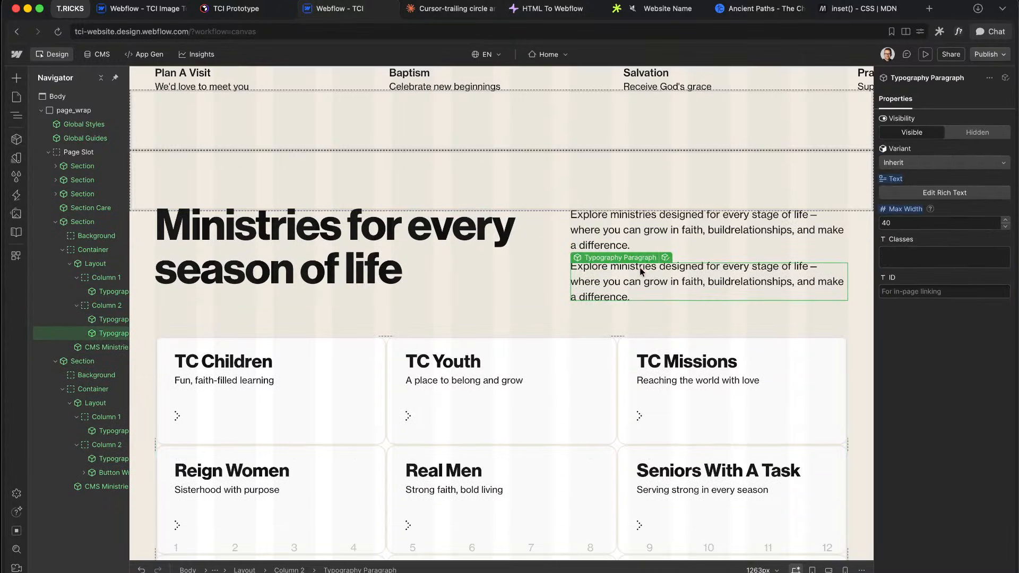
key(super+z)
key(BackSpace)
click(597, 359)
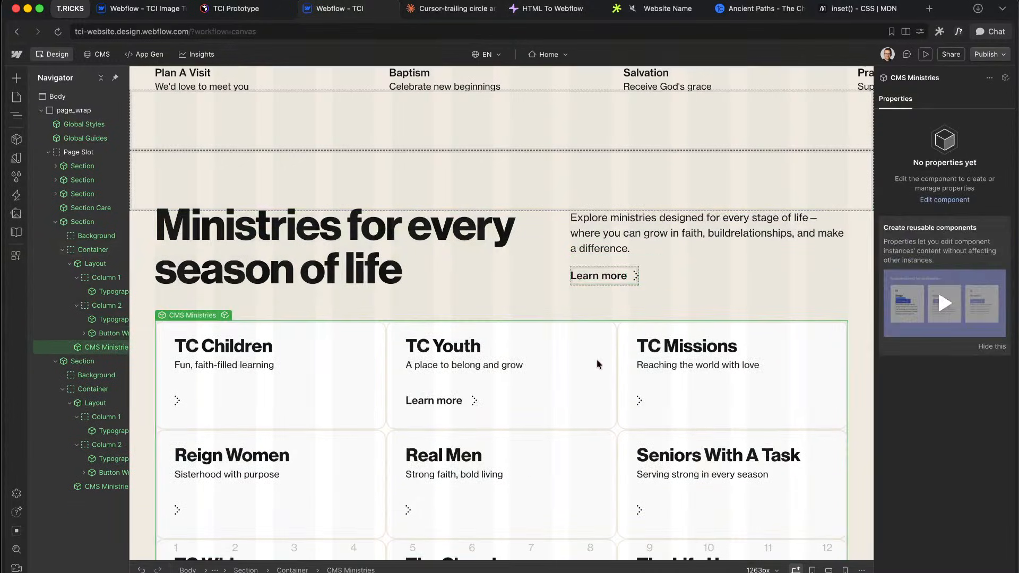
scroll(594, 366, down, 8)
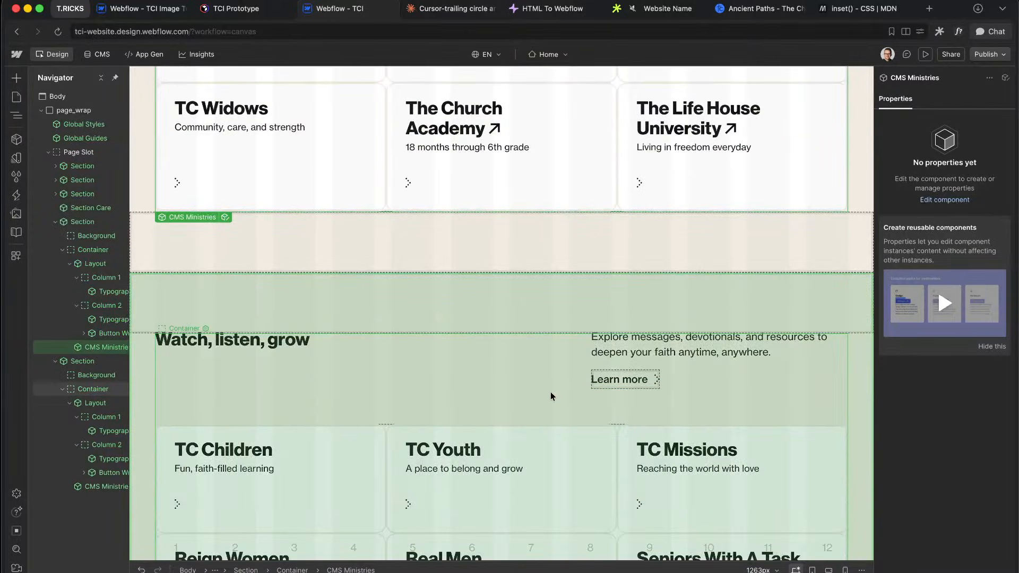
Step: Compare against the Figma media list, then select the Watch, listen, grow layout and collapse the outline
key(ctrl+Right)
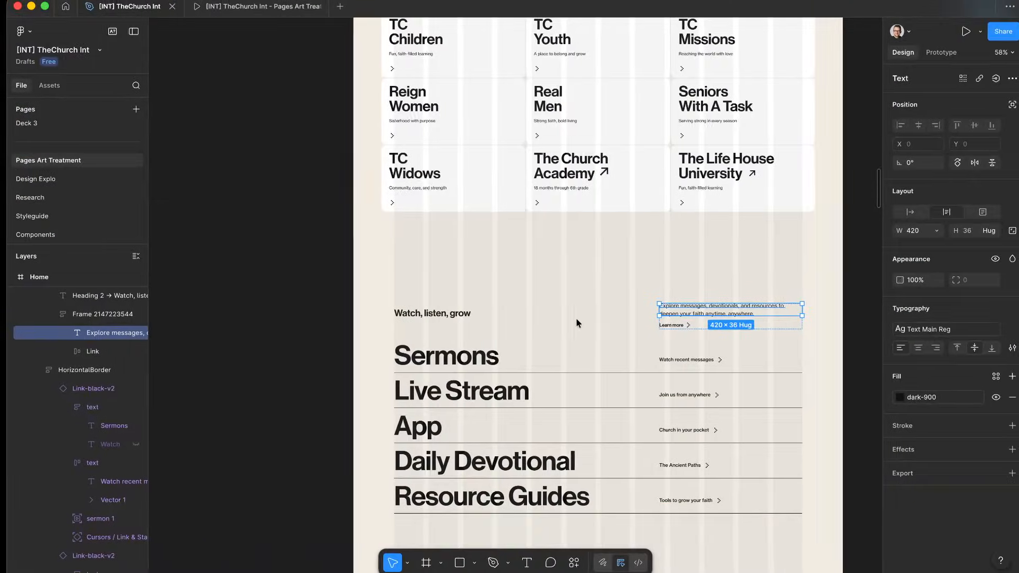
scroll(550, 320, down, 5)
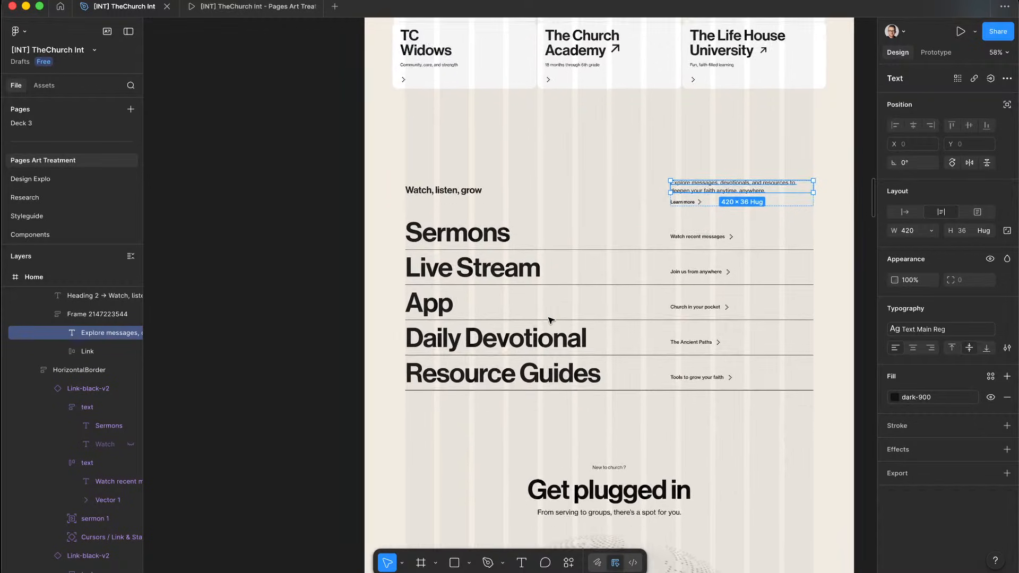
key(ctrl+Left)
scroll(329, 356, down, 5)
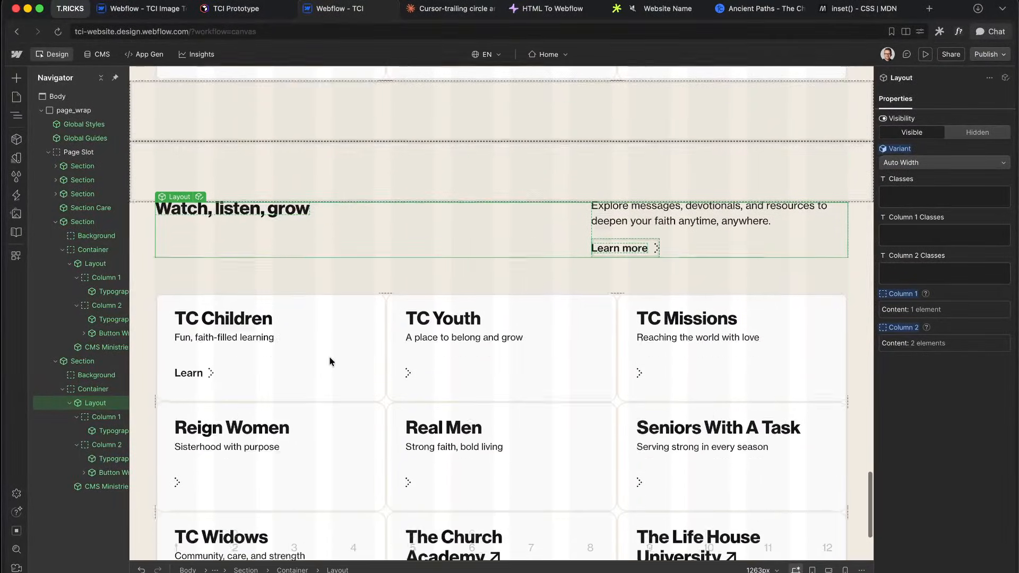
click(305, 307)
key(ctrl+Right)
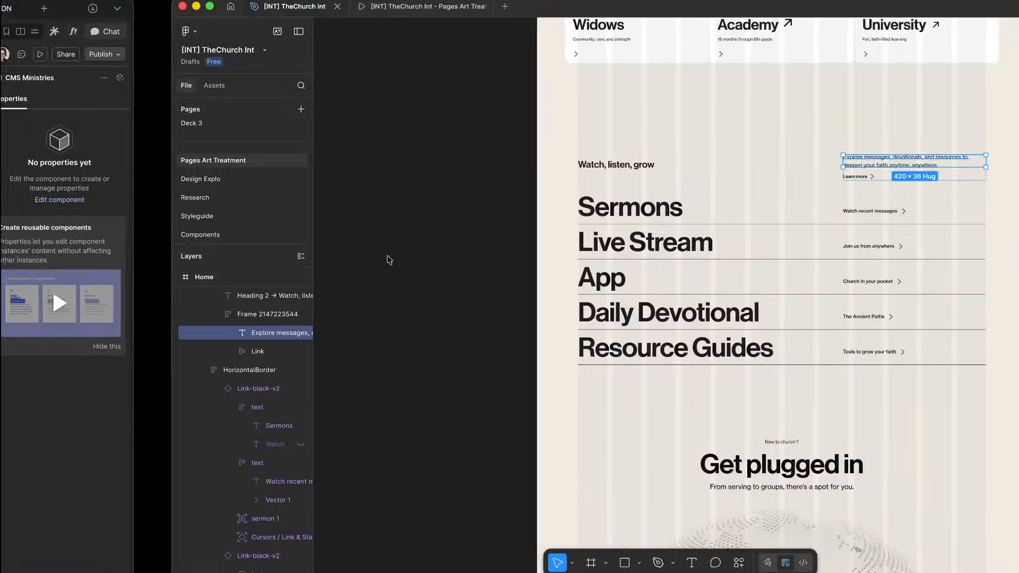
key(ctrl+Left)
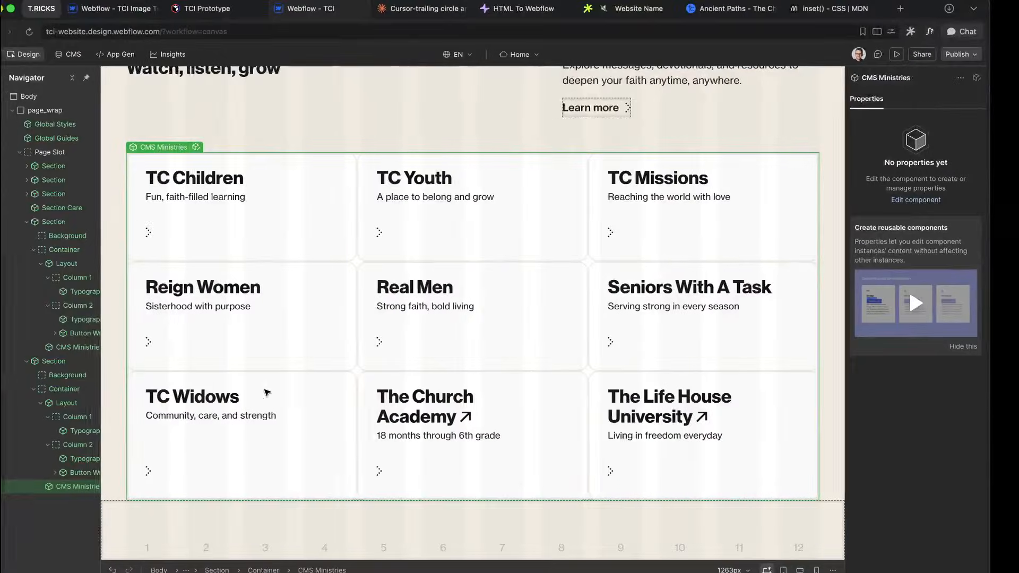
click(79, 404)
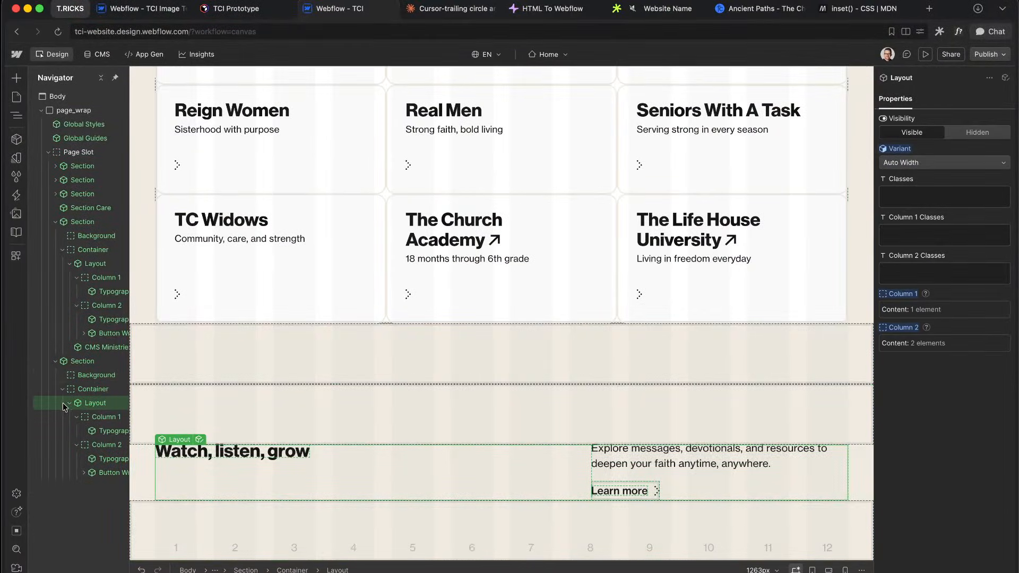
click(55, 361)
Step: Add a Div Block at the bottom of page_wrap with the class media_wrap
click(56, 221)
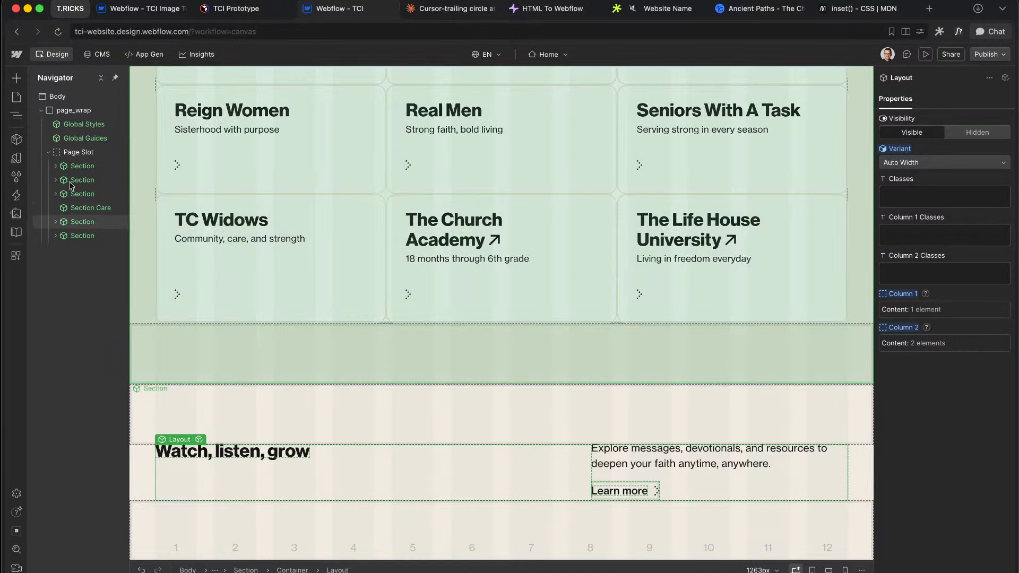
click(73, 110)
key(super+k)
text(di)
key(Return)
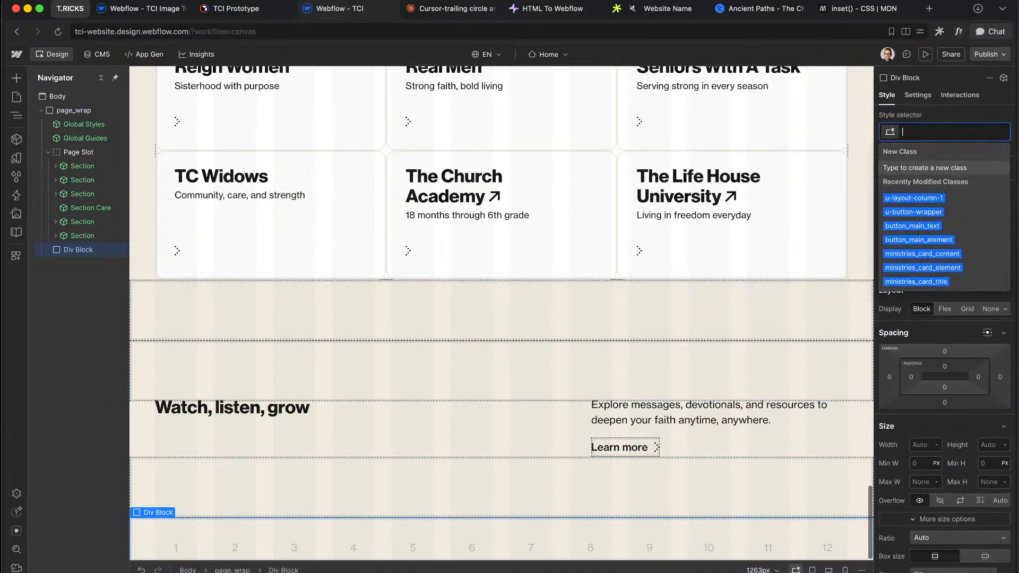
text(meddia)
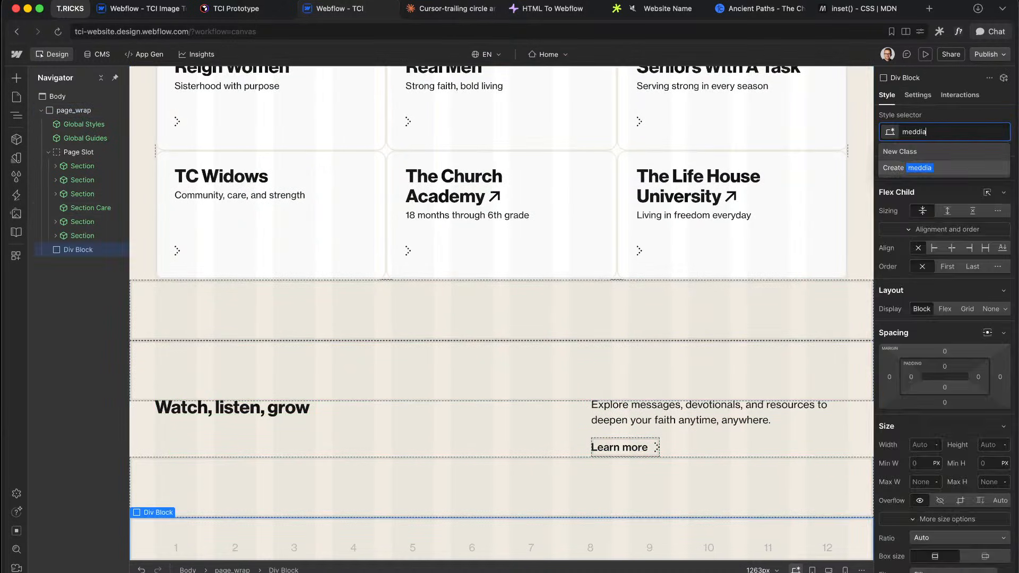
key(super+a)
text(media_)
key(Return)
Step: Turn media_wrap into a component named CMS Media in the CMS group
click(17, 139)
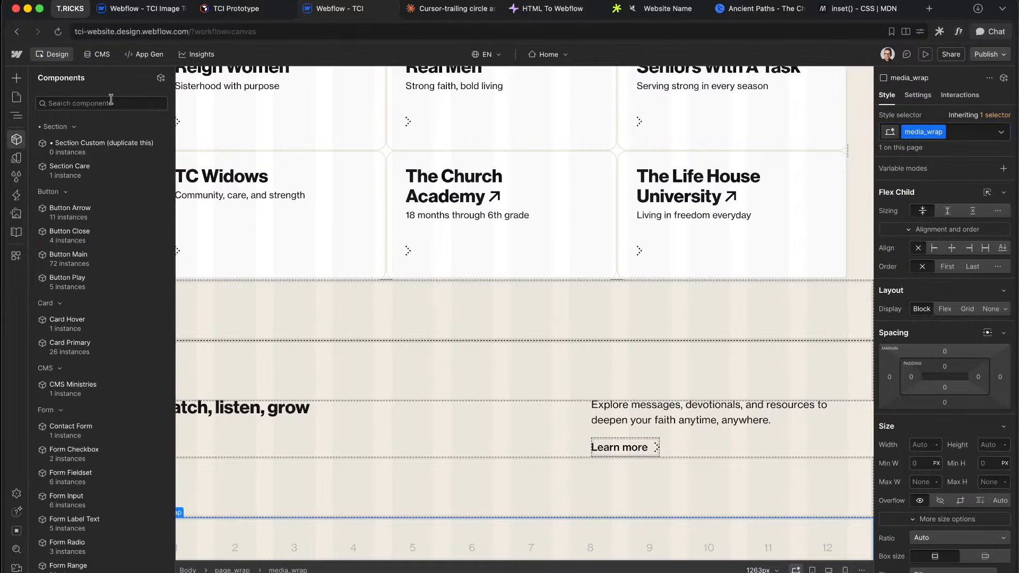
click(161, 79)
text(CMS Media)
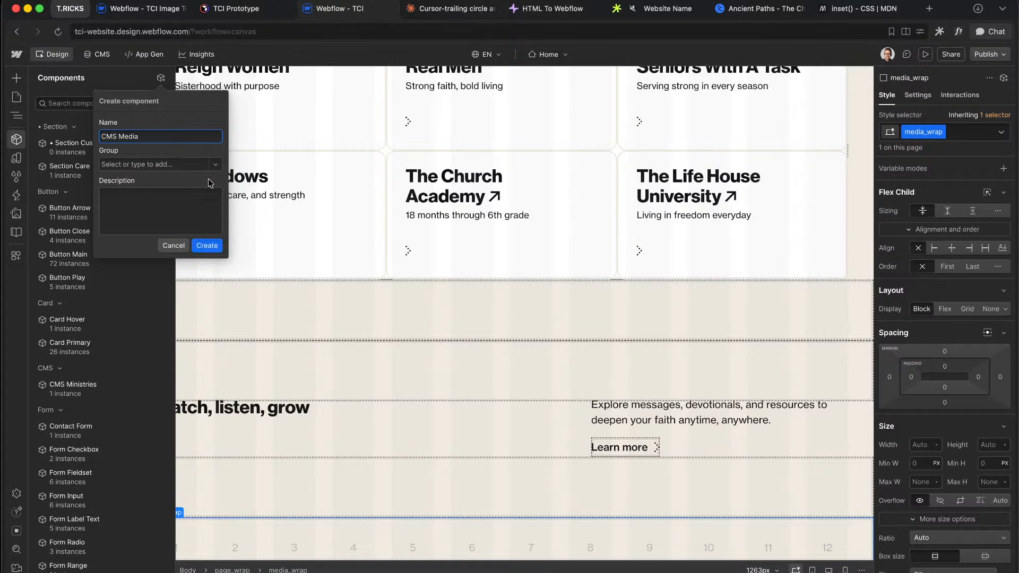
click(215, 166)
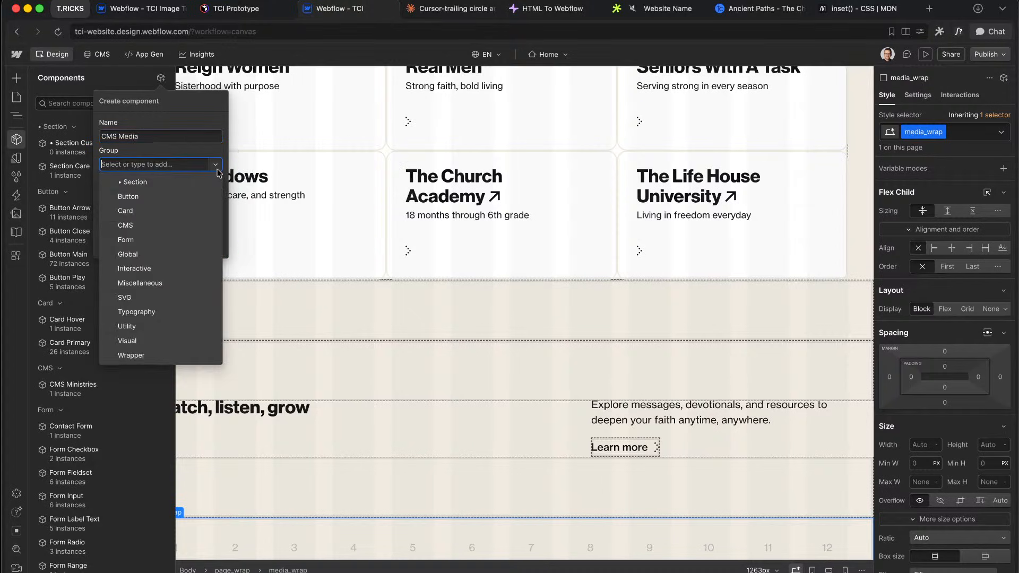
text(CMS)
click(154, 182)
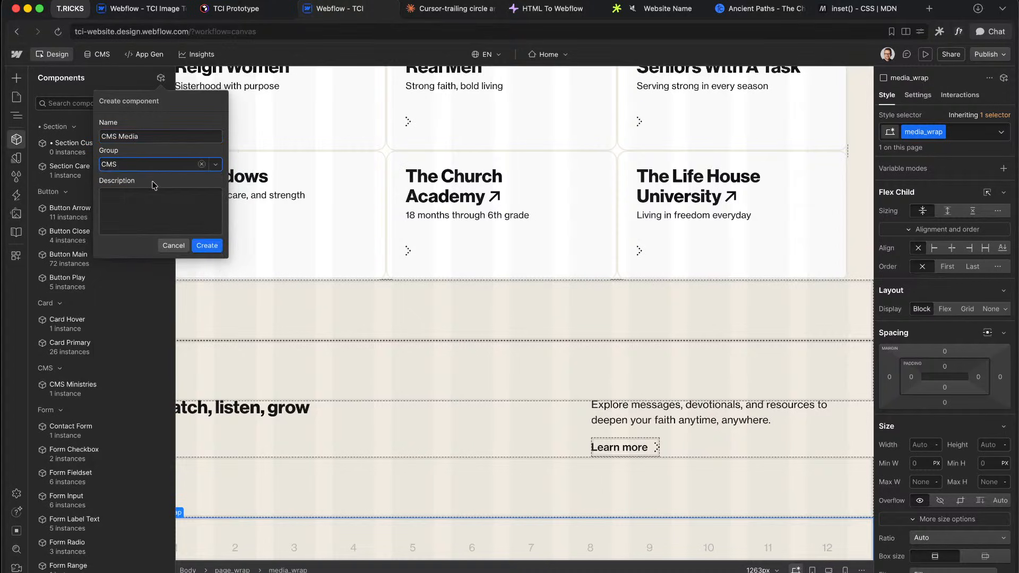
click(207, 246)
key(super+e)
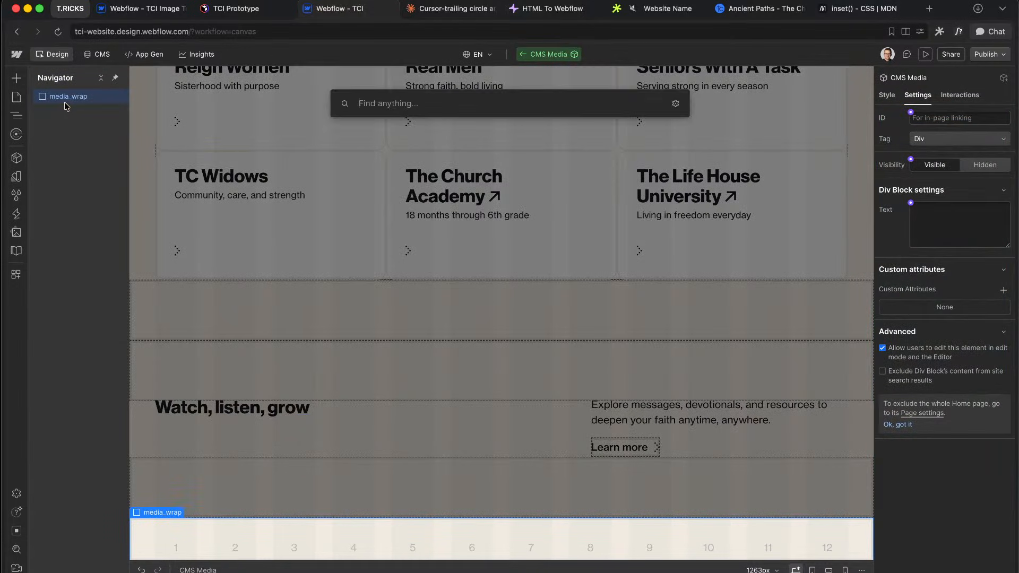
Step: Insert a Collection List classed media_cms_wrap and bind it to the Nav Links collection
text(coll)
key(Return)
key(super+Return)
text(media_)
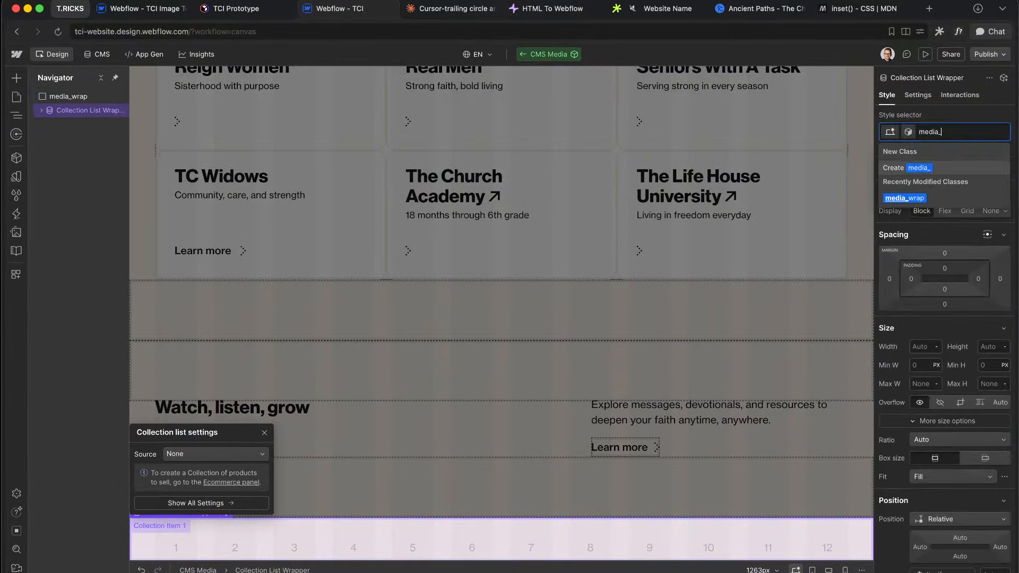
text(cms_wrap)
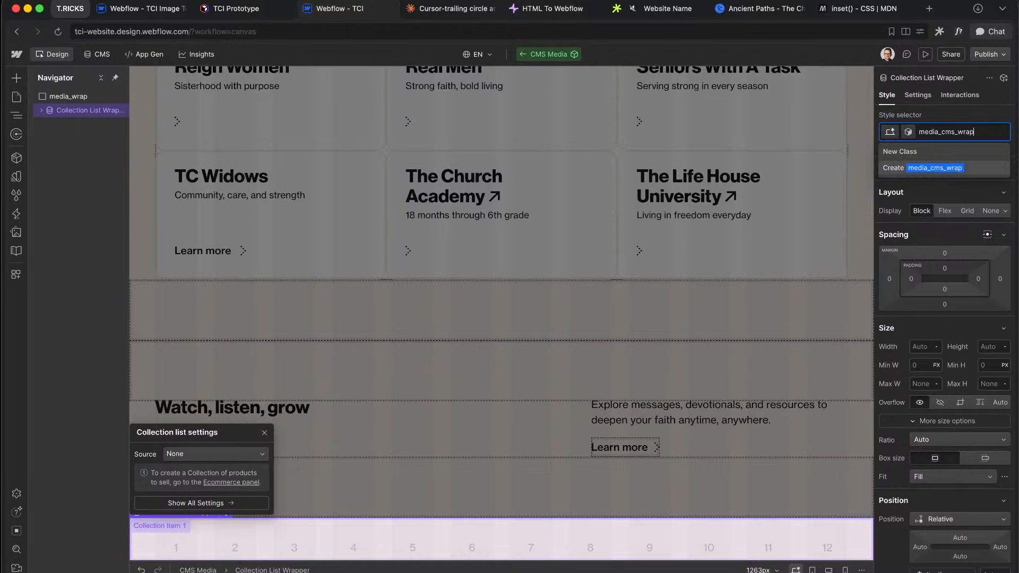
key(Return)
click(917, 95)
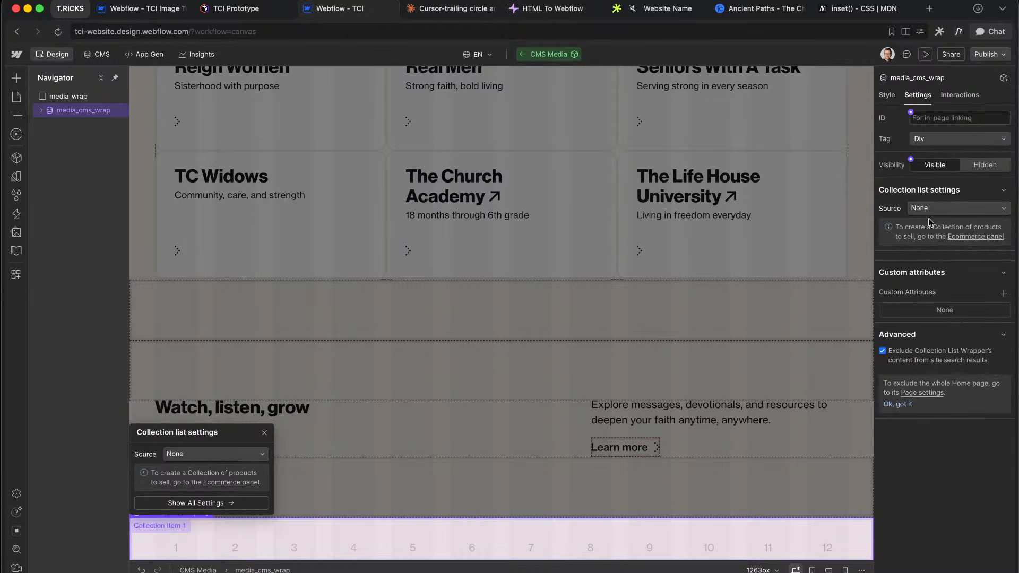
click(934, 209)
click(942, 260)
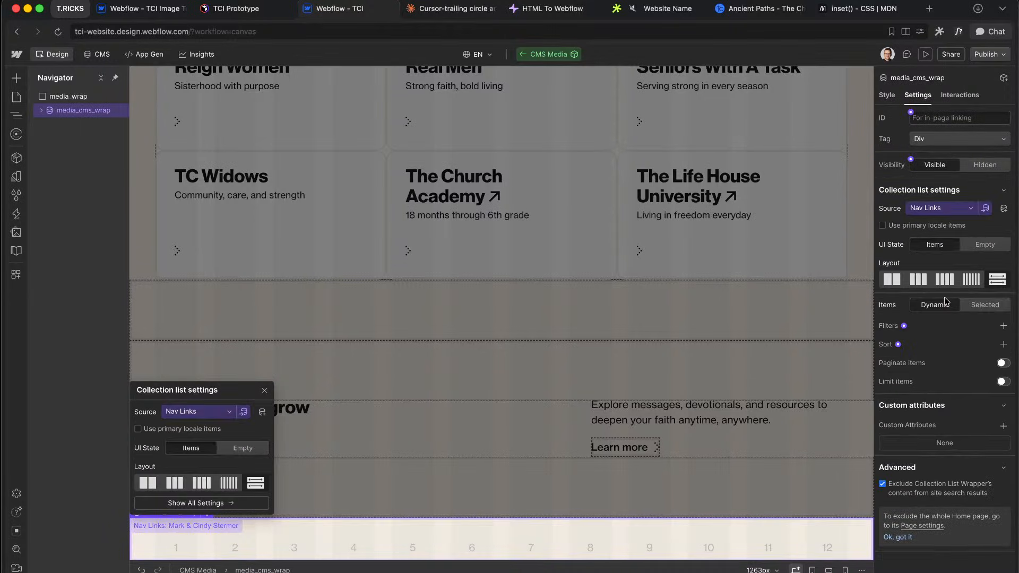
Step: Filter the collection list to Category = Media and sort it by Sort Order
click(1001, 327)
click(940, 364)
click(936, 379)
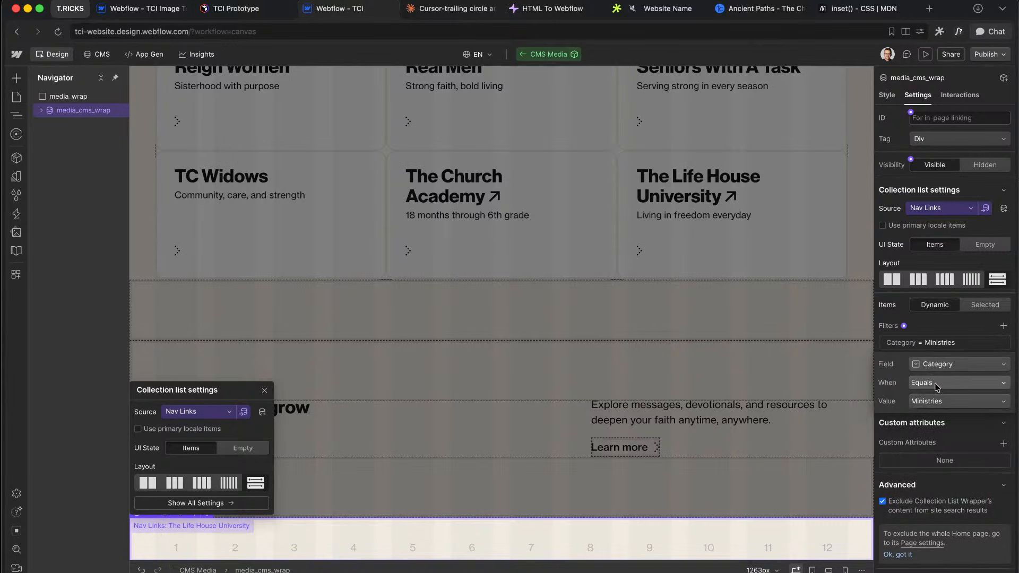
click(937, 401)
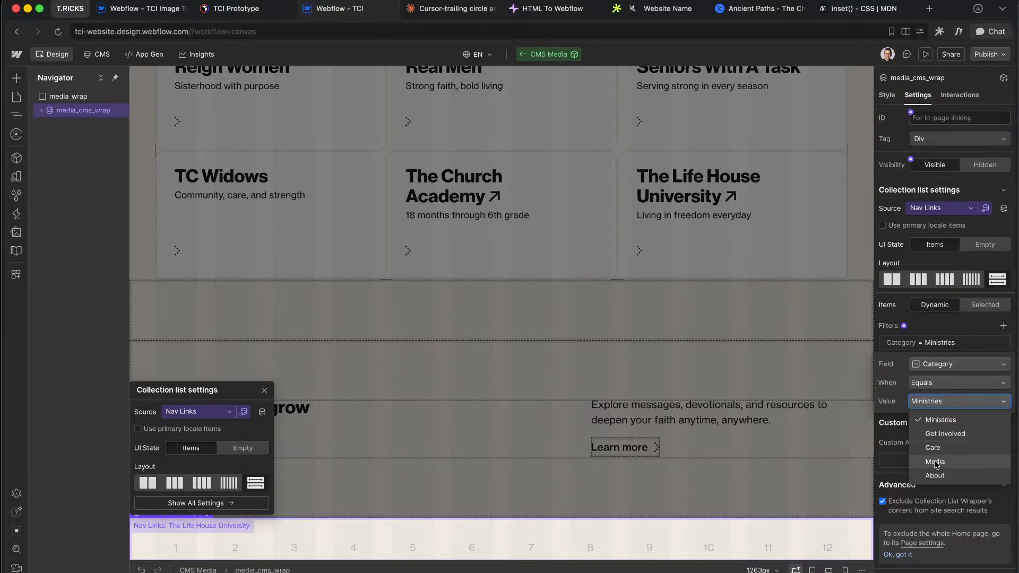
click(938, 462)
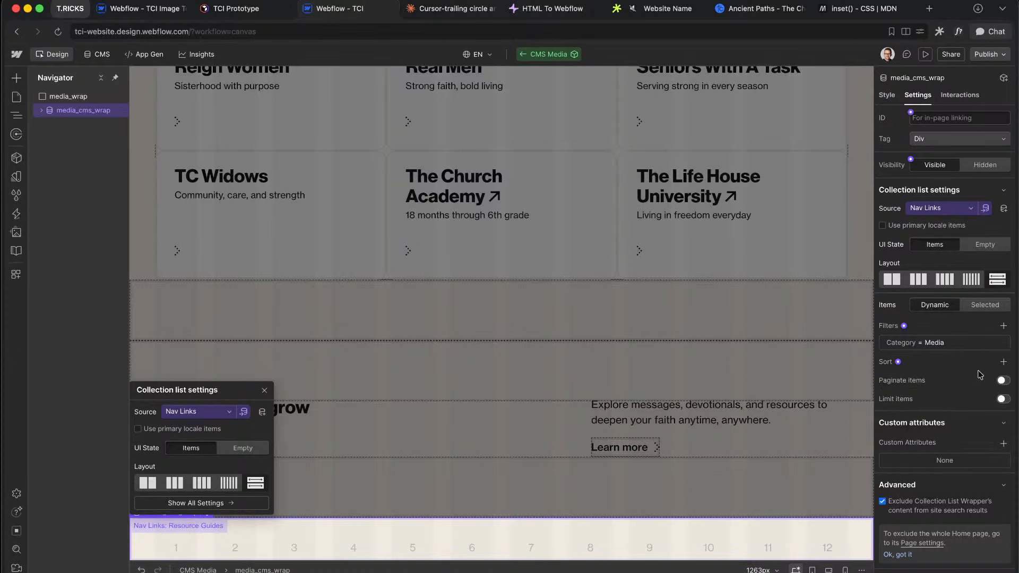
click(997, 364)
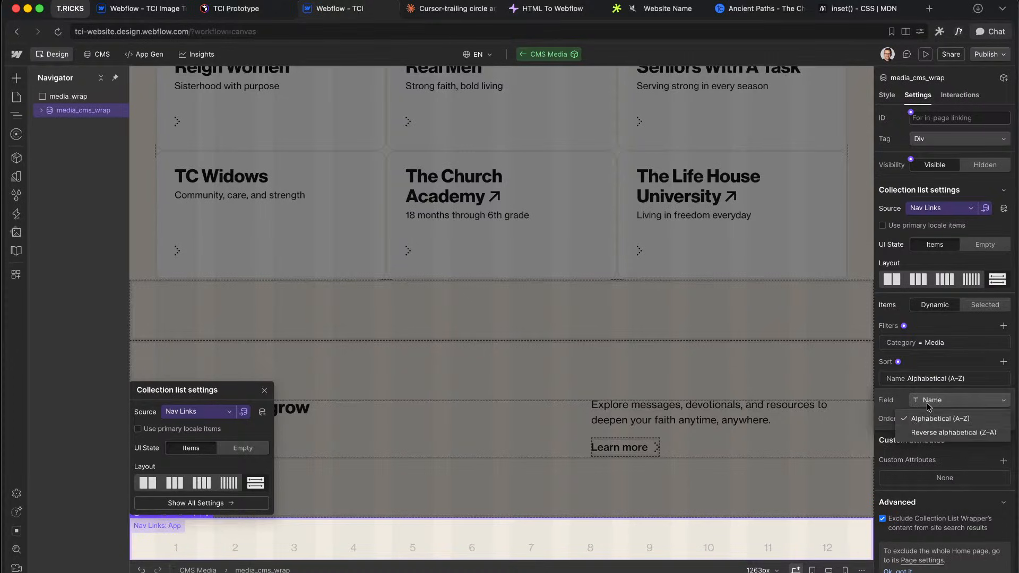
click(948, 399)
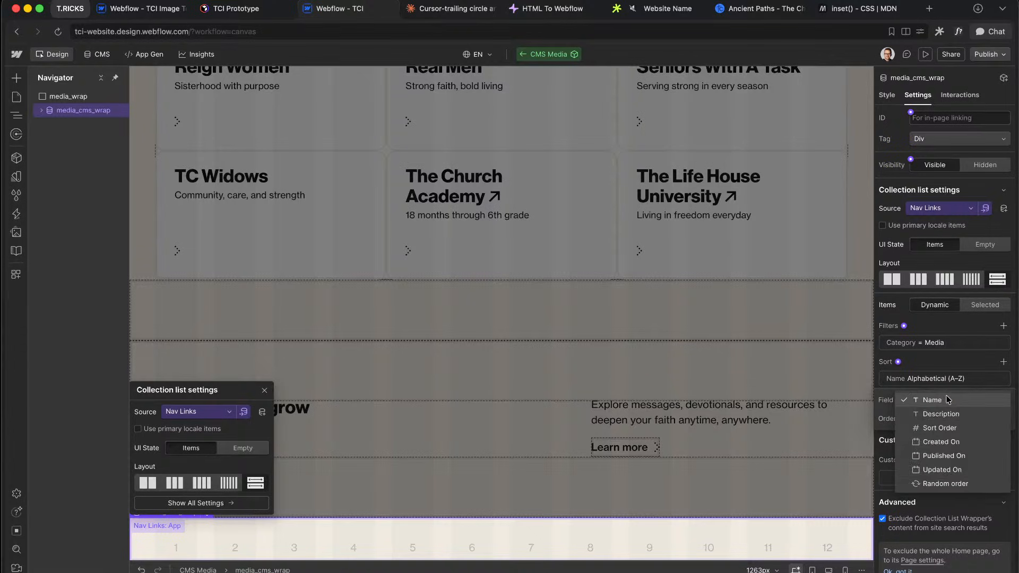
click(939, 428)
click(970, 450)
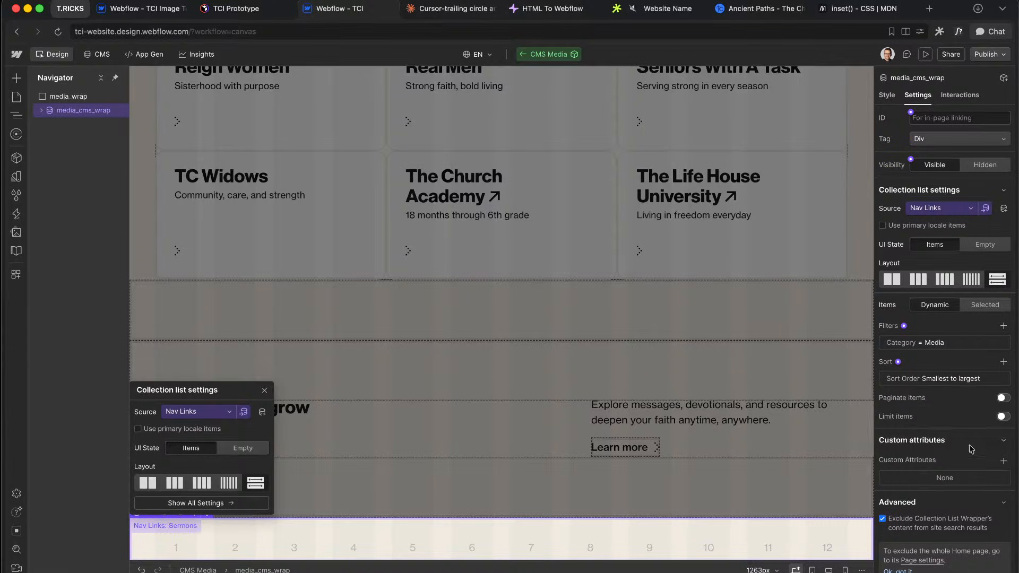
Step: Give the list the class media_cms_list and the item media_cms_item
click(883, 99)
key(Down)
key(super+Return)
text(media_cms_)
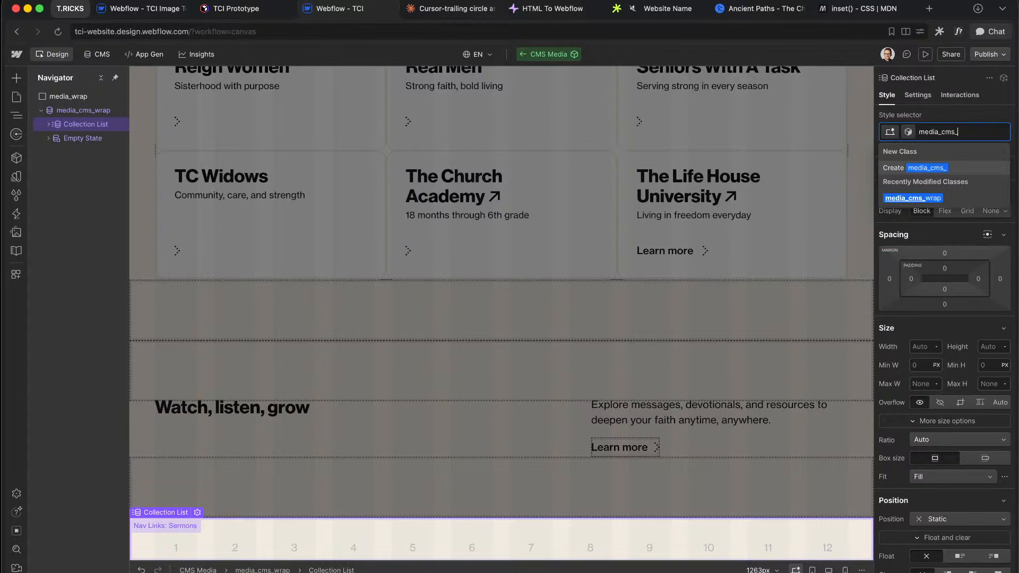
text(list)
key(Return)
key(Down)
key(super+Return)
text(media_cms_)
text(l)
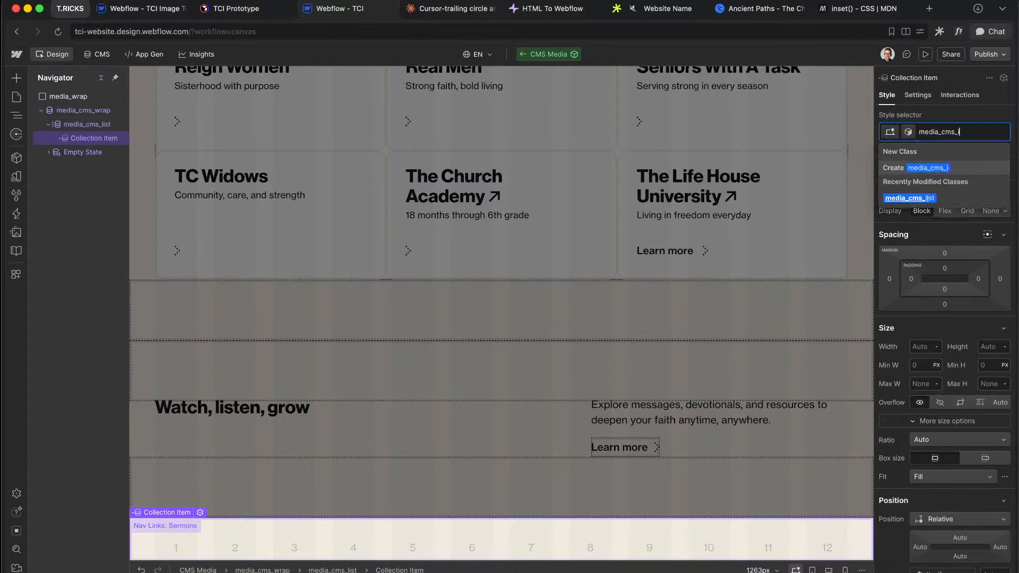
text(tem)
key(Return)
key(ctrl+Right)
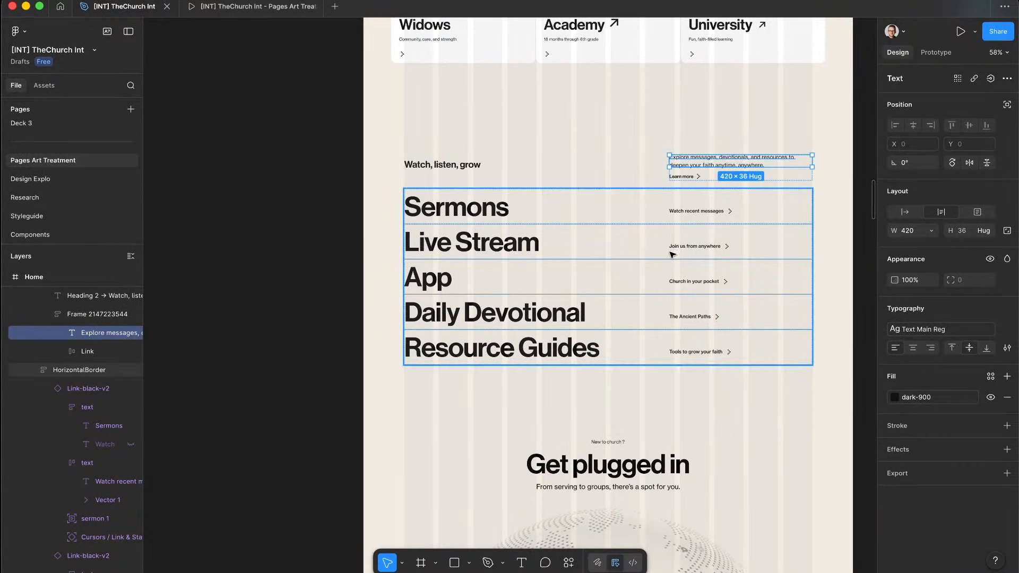
scroll(549, 233, up, 5)
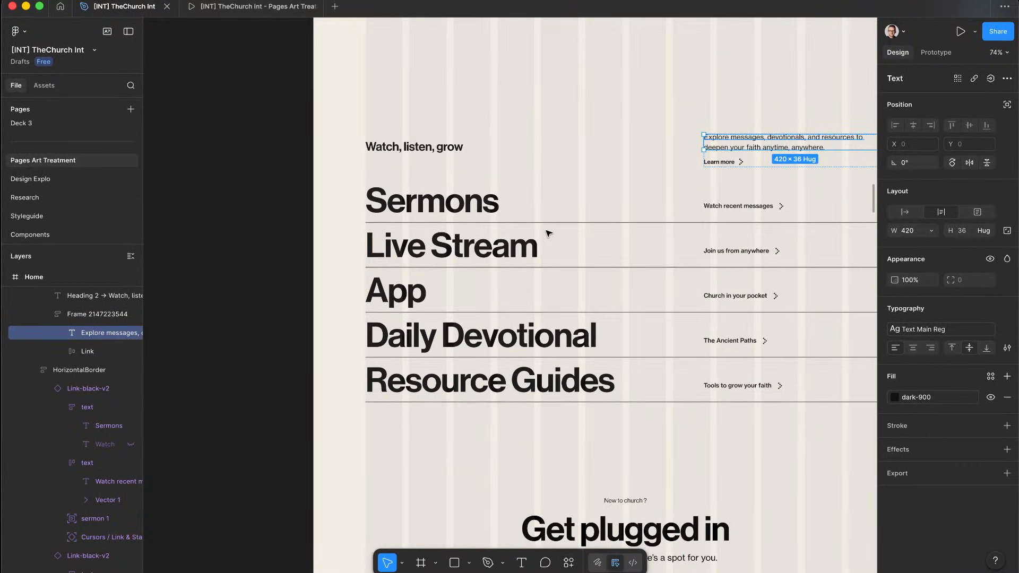
scroll(549, 234, right, 4)
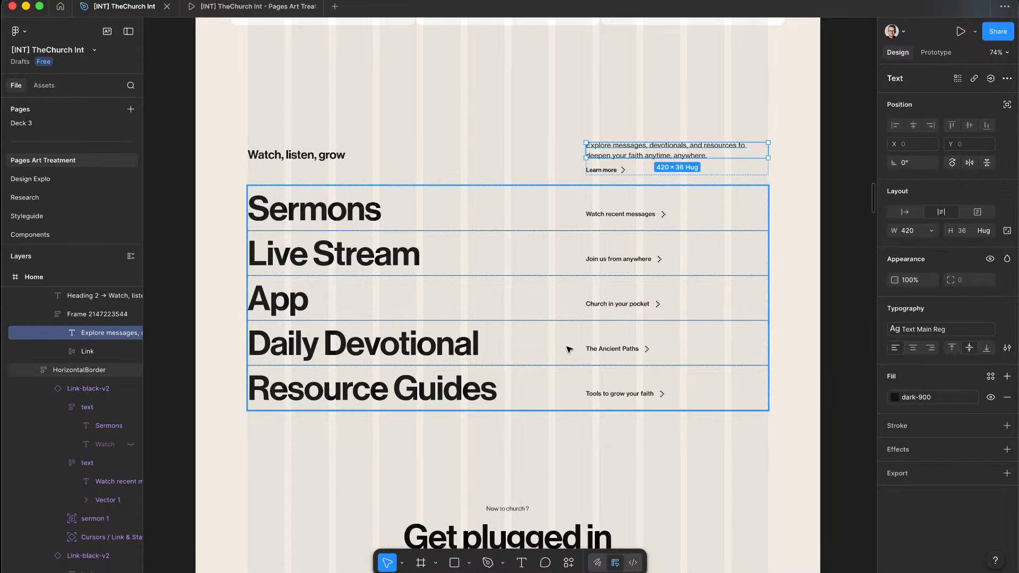
key(ctrl+Left)
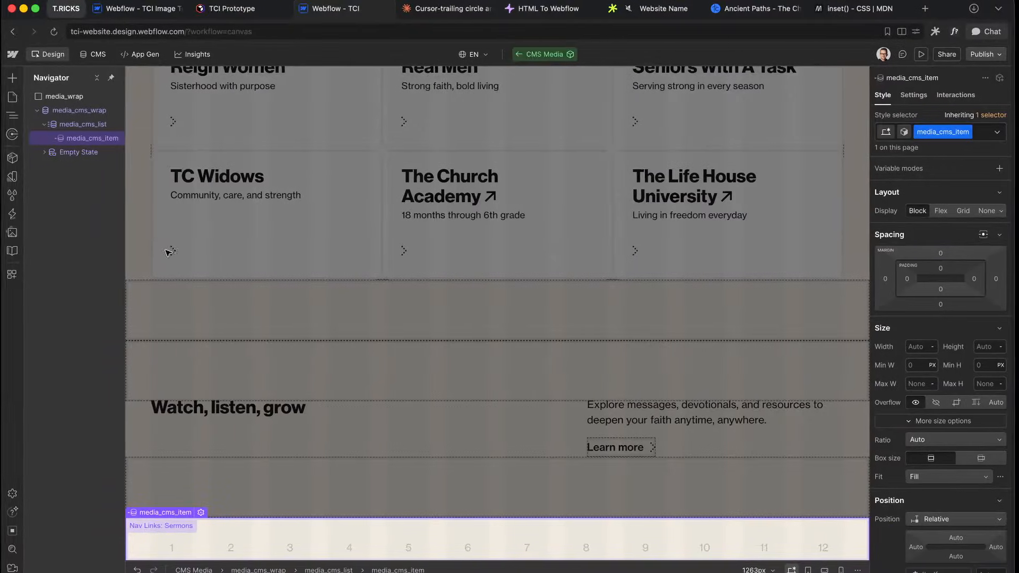
key(super+e)
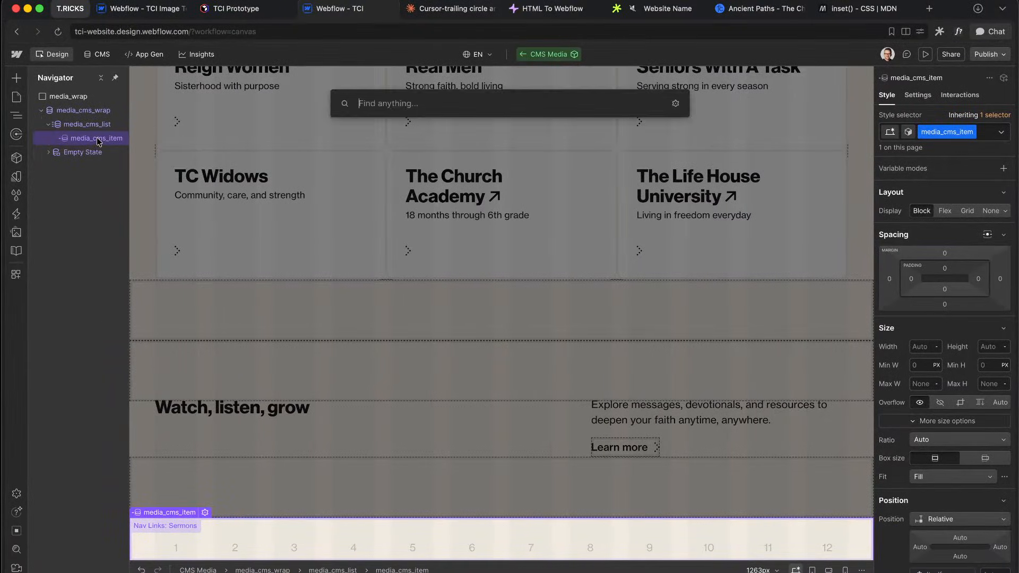
key(ctrl+Right)
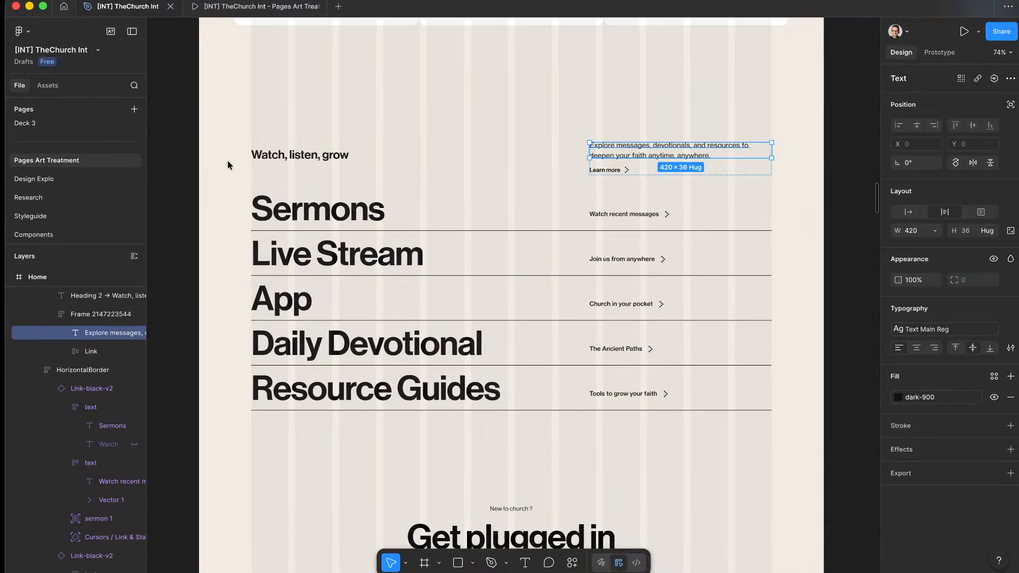
scroll(230, 163, down, 5)
scroll(230, 163, up, 5)
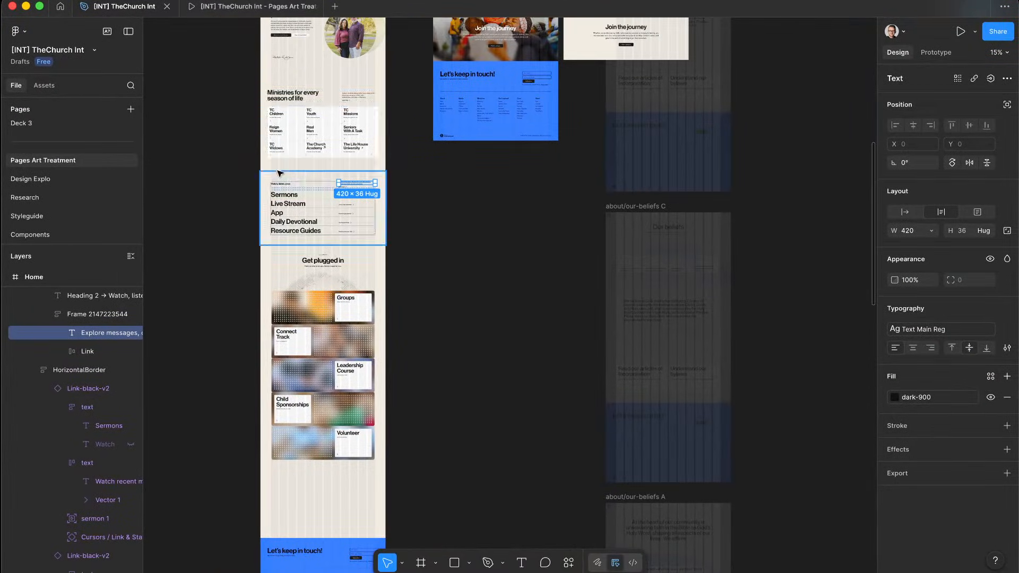
scroll(329, 215, up, 3)
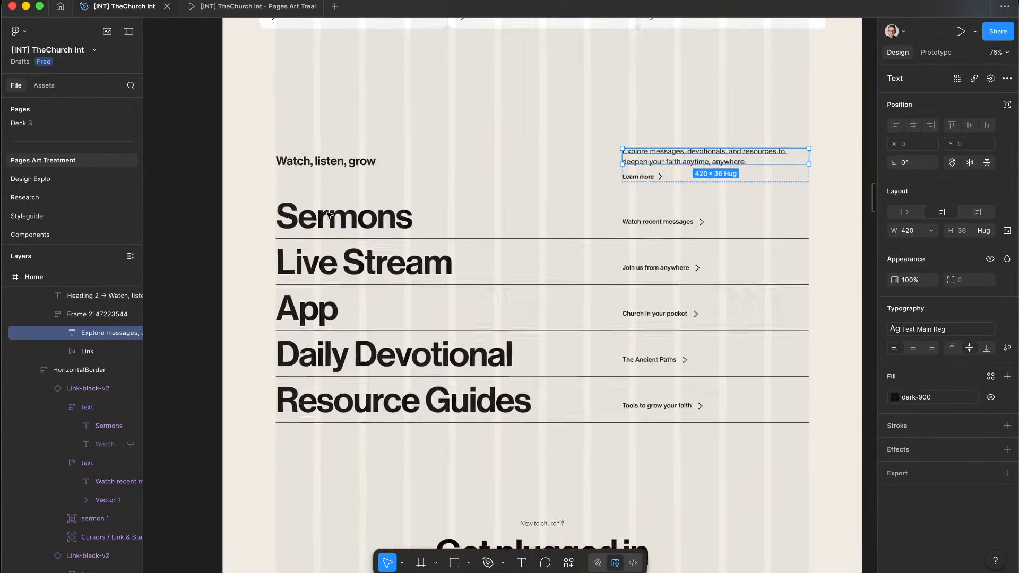
key(ctrl+Left)
click(78, 142)
Step: Add a div classed media_card_wrap inside media_cms_item
key(super+e)
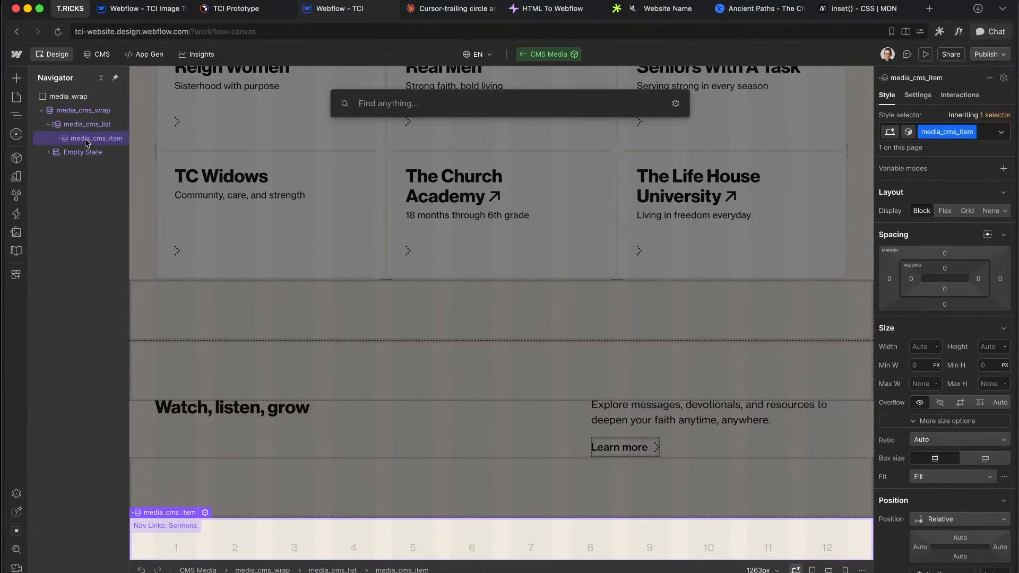
text(div)
key(Return)
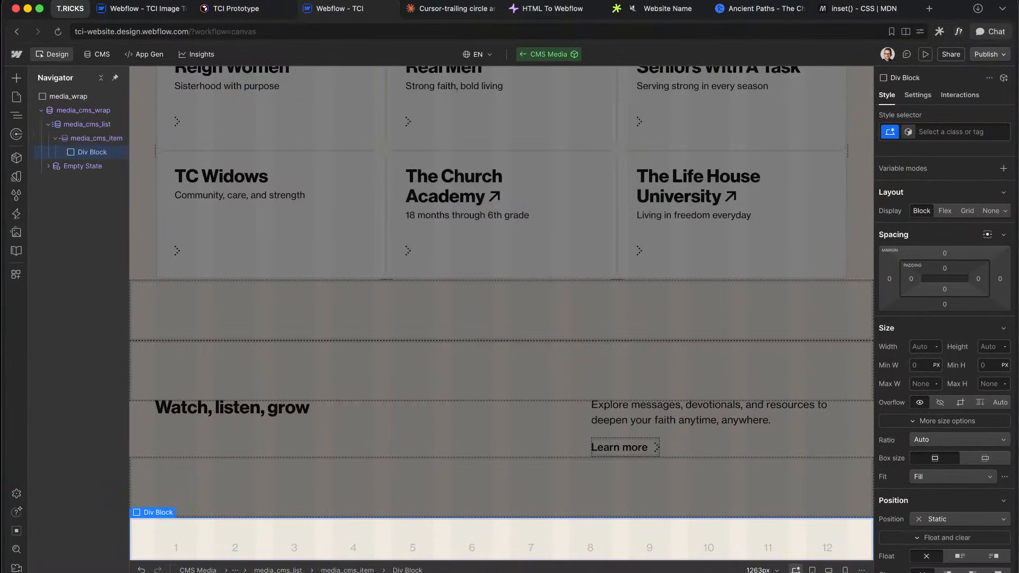
key(super+Return)
text(media_cms_)
key(BackSpace)
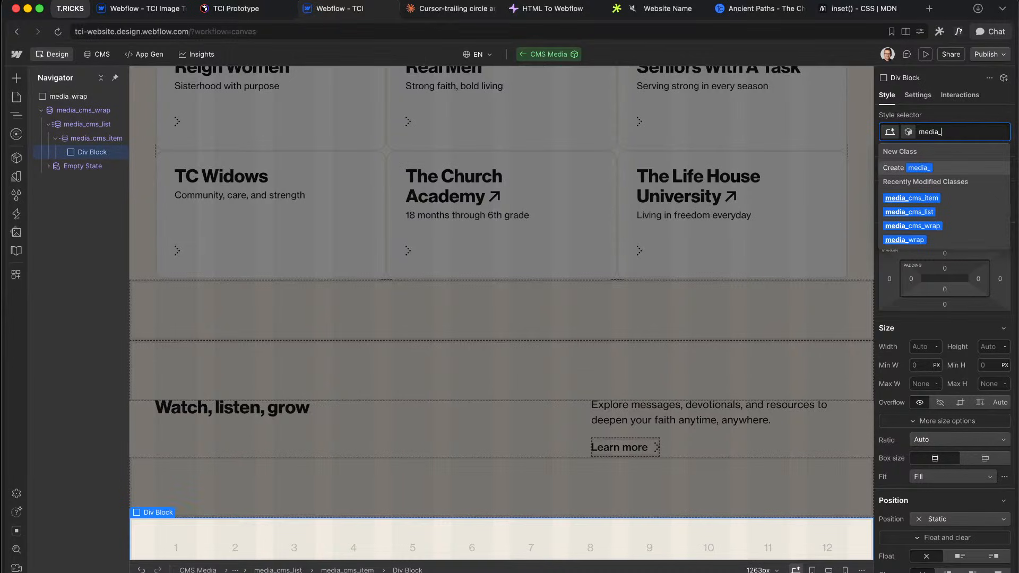
text(ard_)
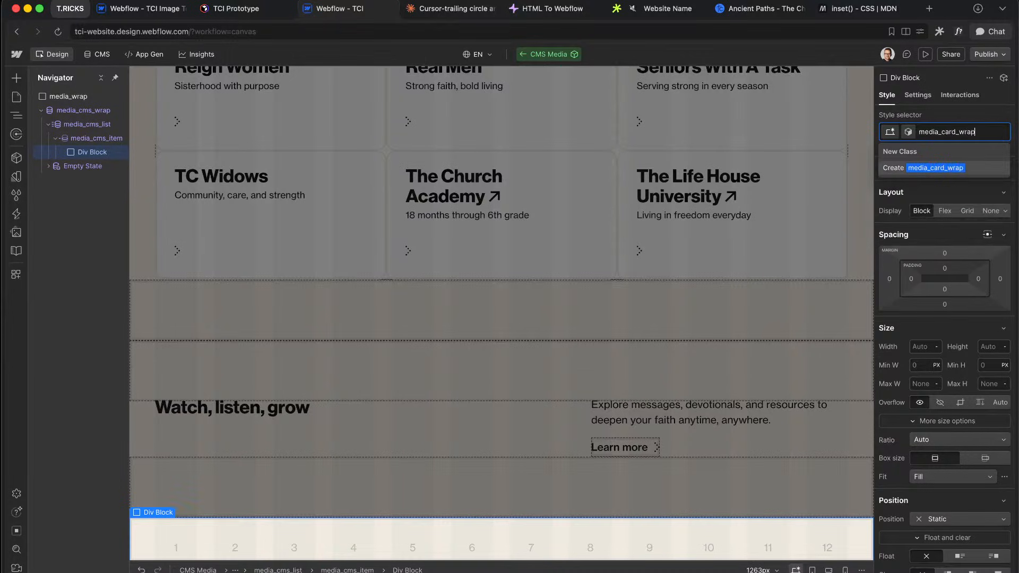
text(wrap)
key(Return)
Step: Nest a div classed media_card_element inside media_card_wrap
key(super+e)
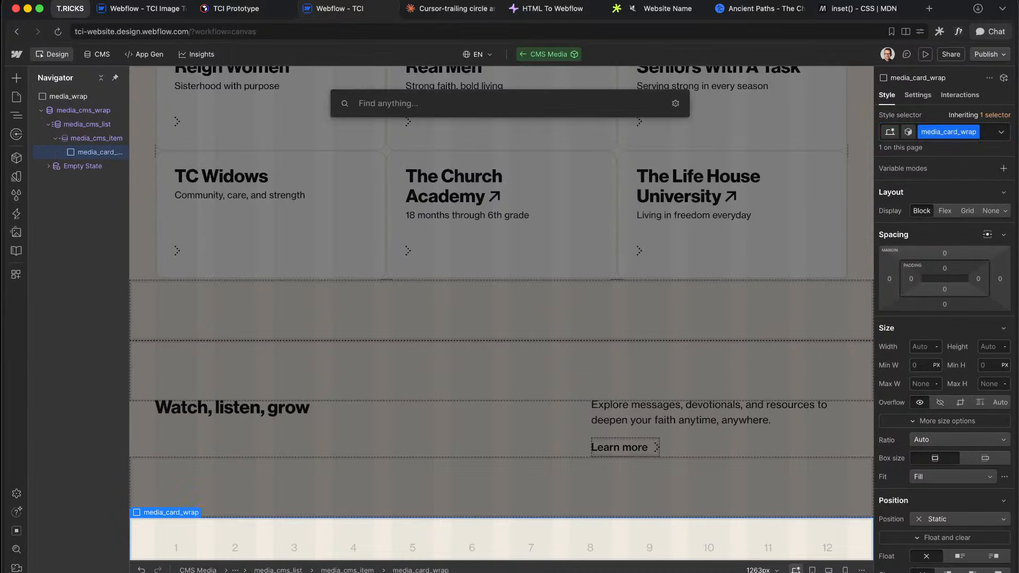
text(div)
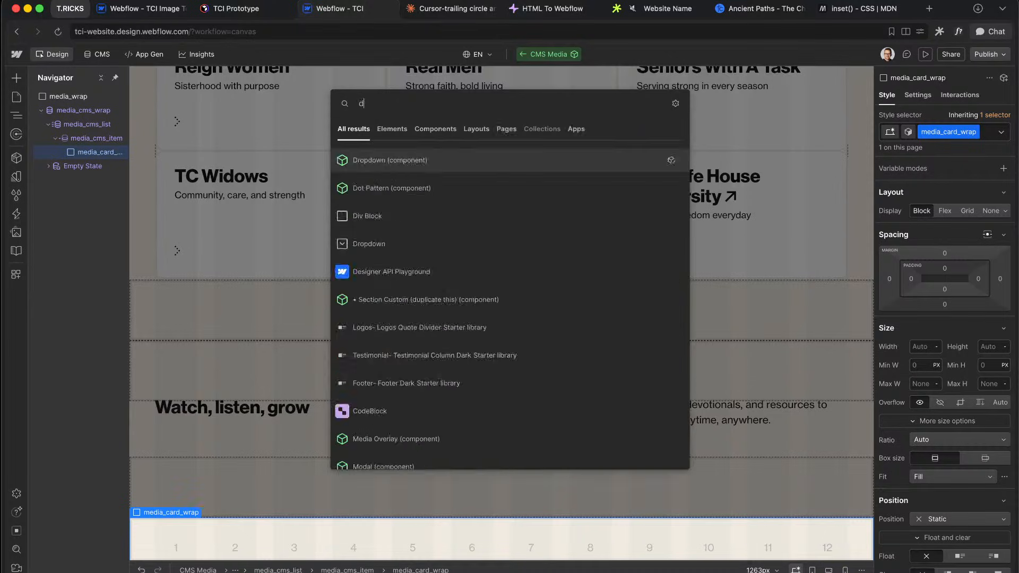
key(Return)
key(super+Return)
text(media_card_)
text(element)
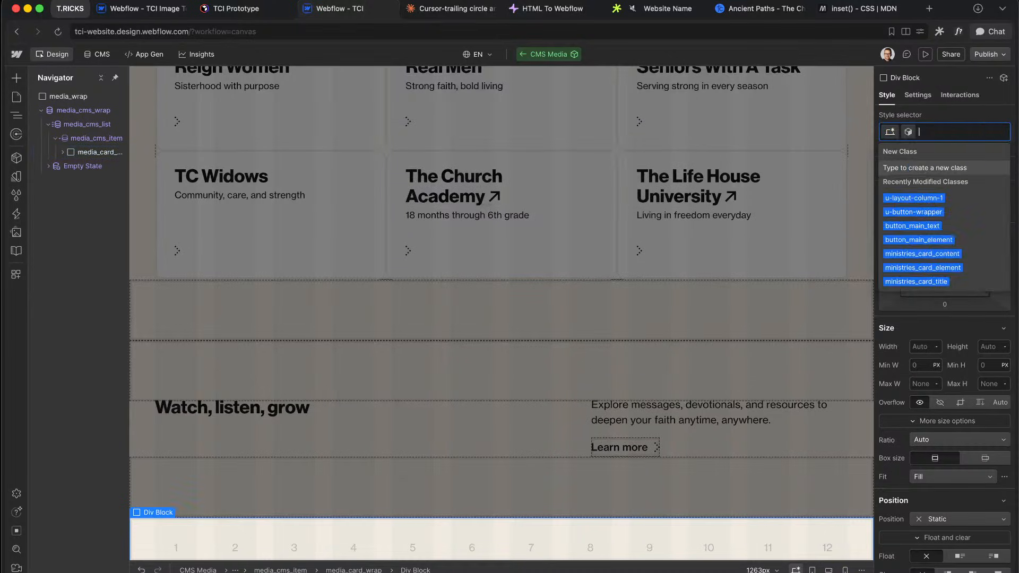
key(Return)
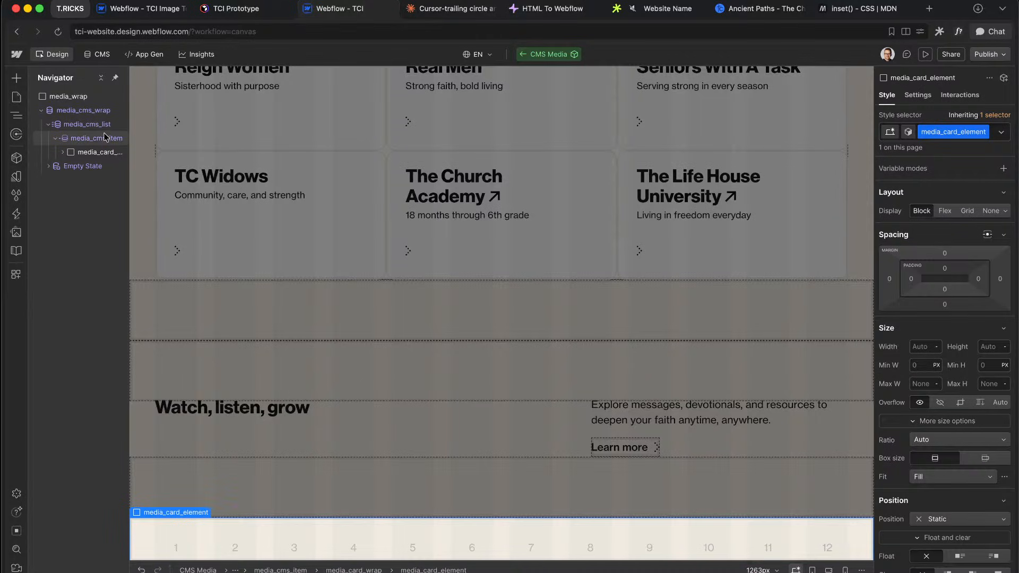
Step: Set media_card_wrap to Display Flex and give media_card_element 100% width
click(103, 152)
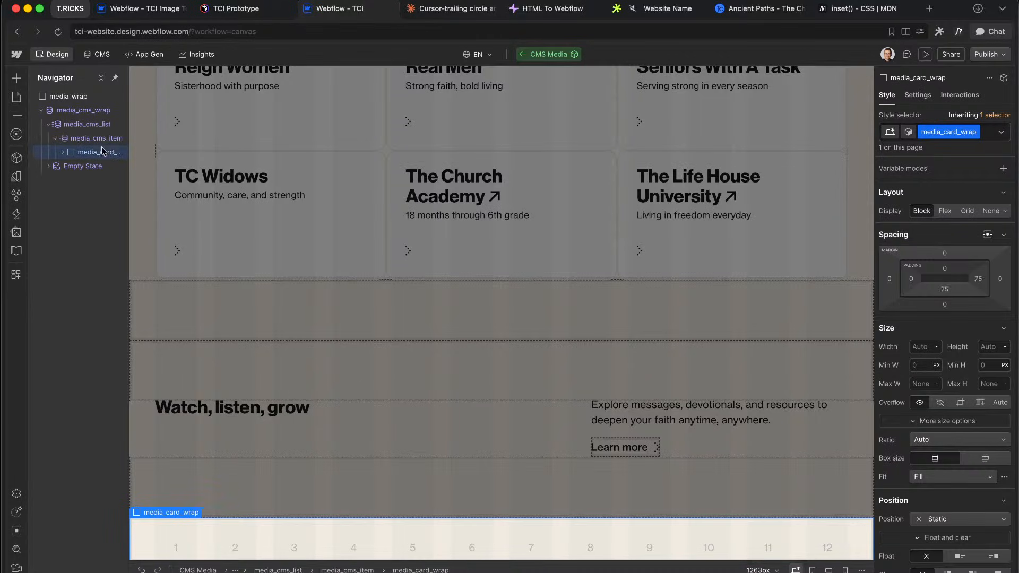
click(945, 210)
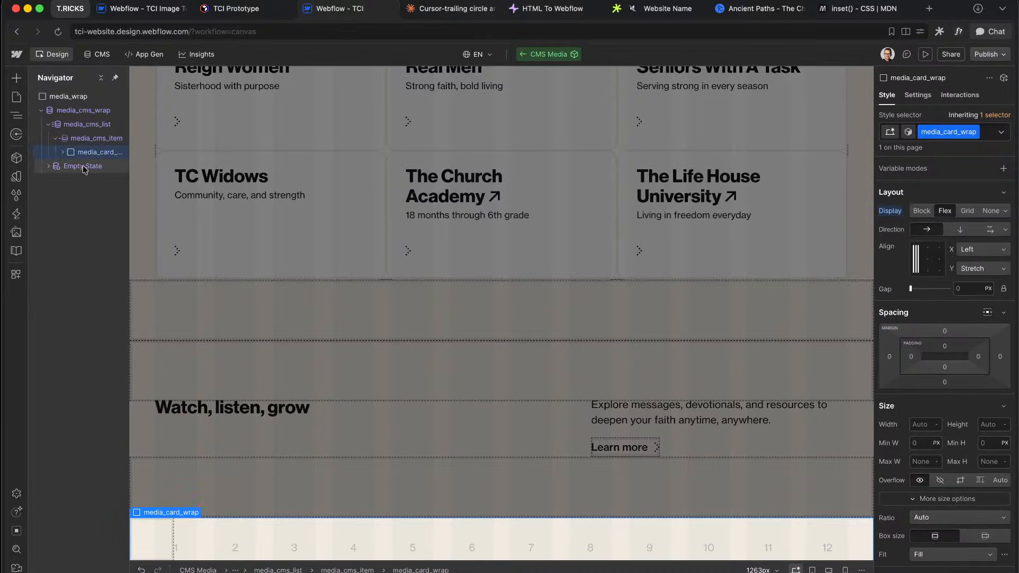
key(Down)
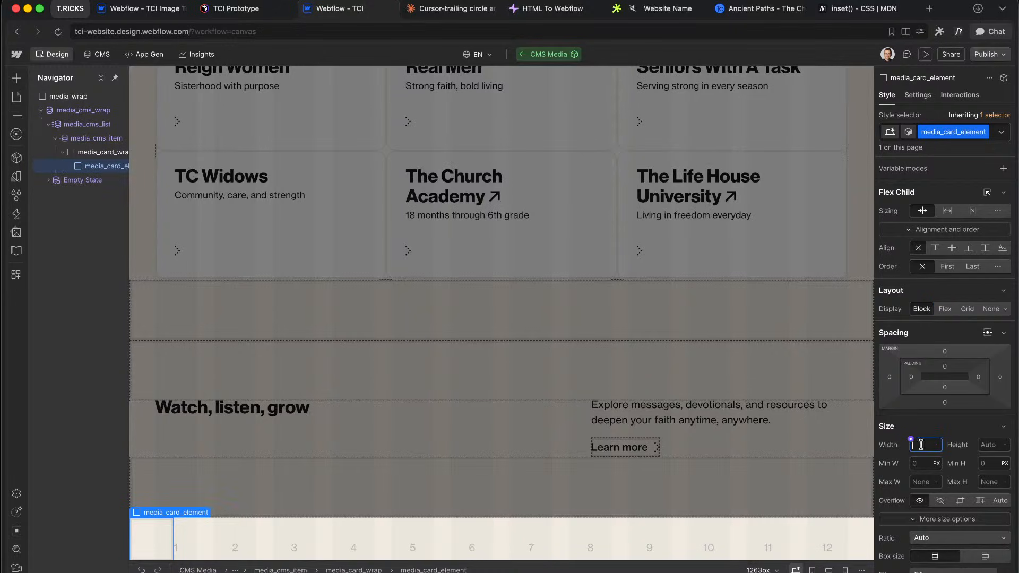
text(100%)
key(Return)
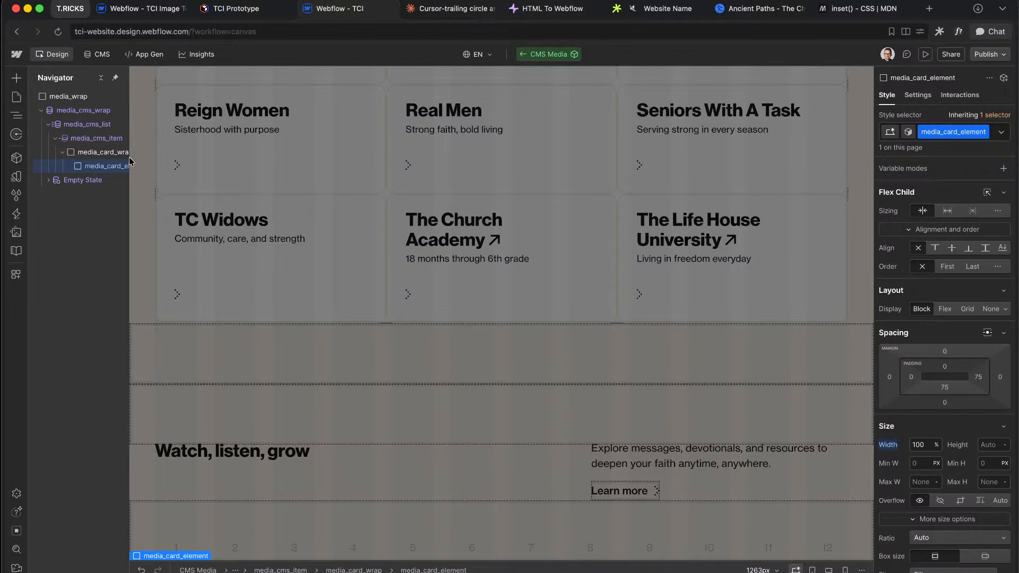
key(ctrl+Right)
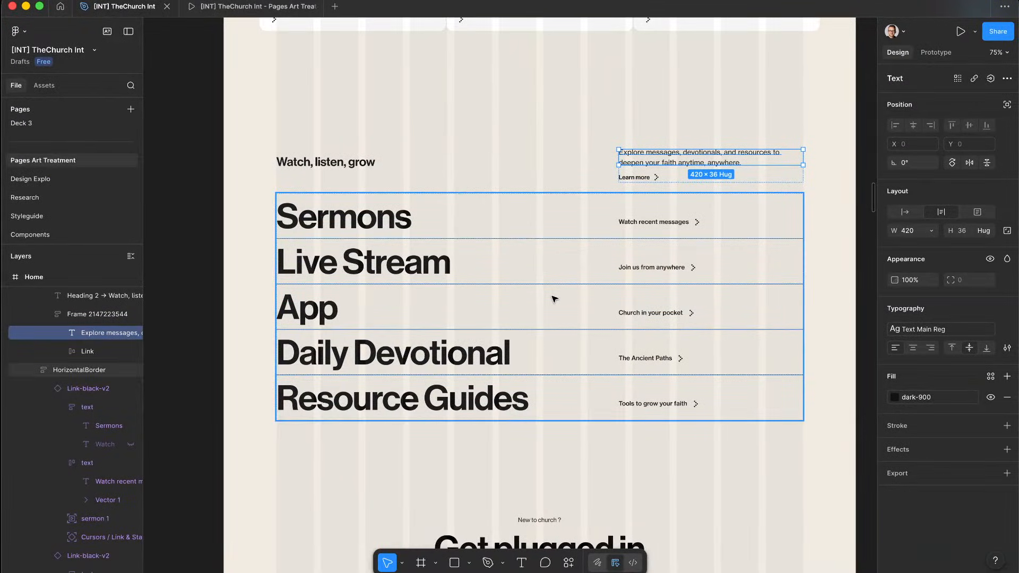
Step: Switch media_card_element's display to Grid and link its gap to the gutter variable
key(ctrl+Left)
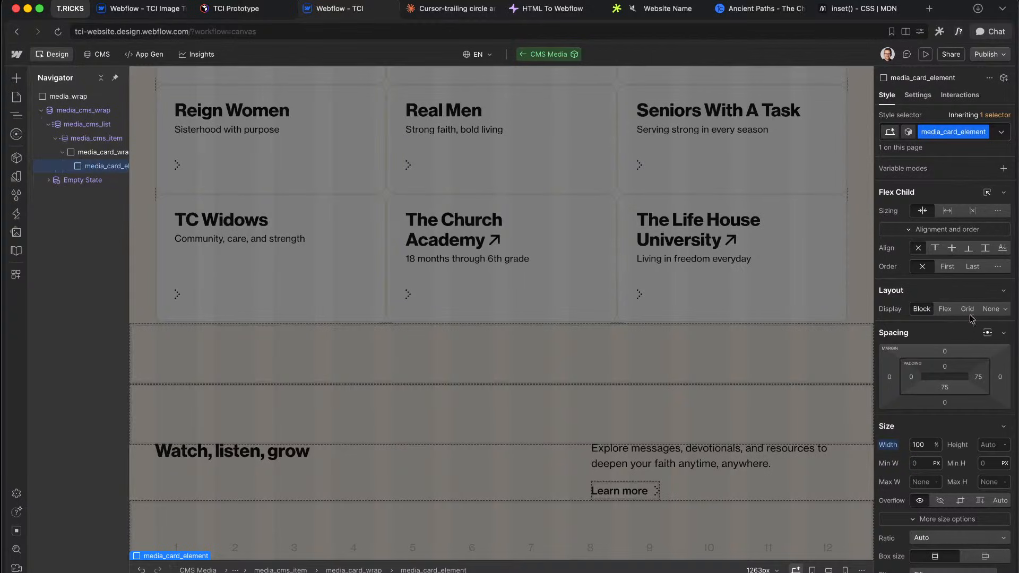
click(945, 309)
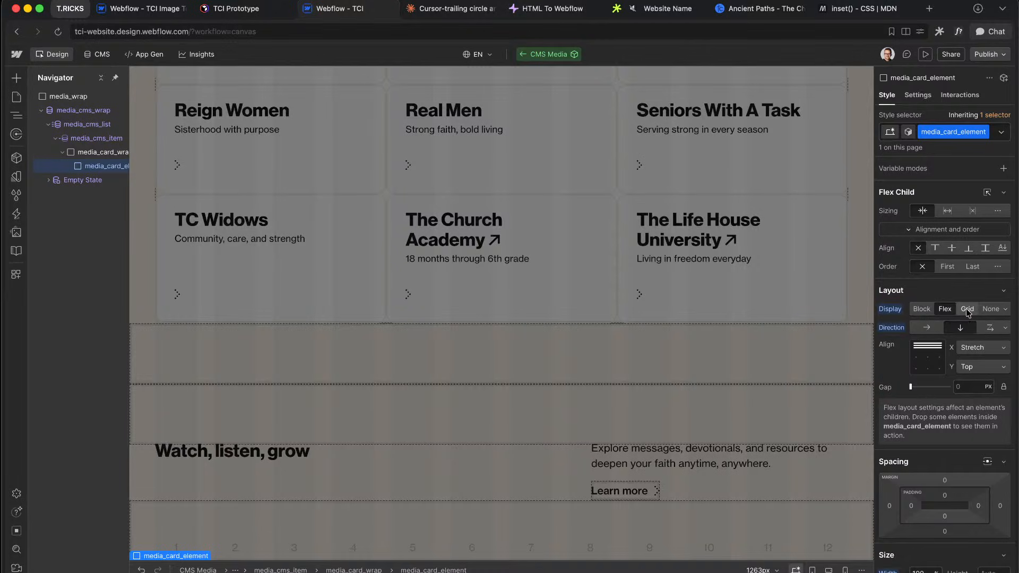
click(966, 308)
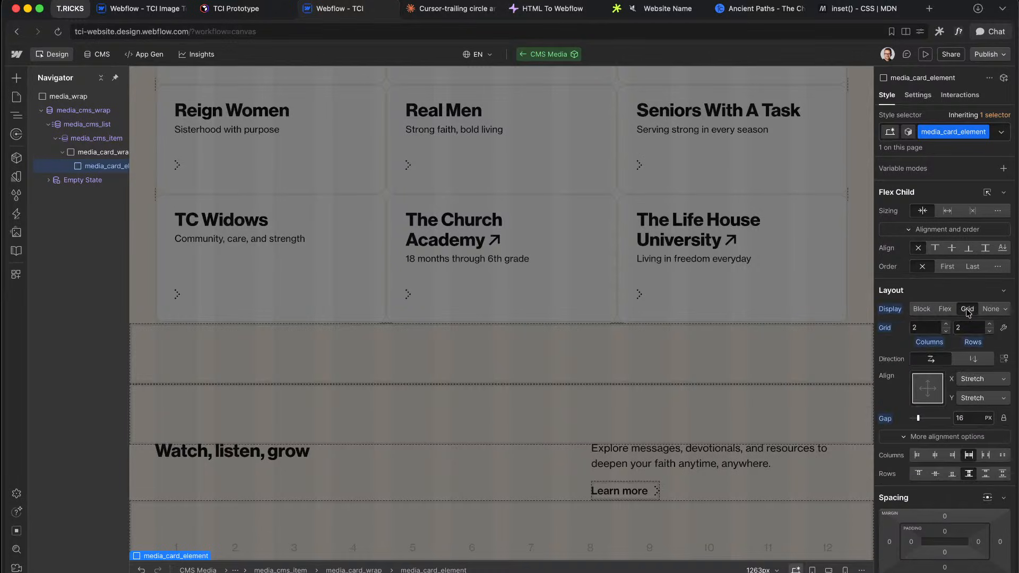
click(956, 414)
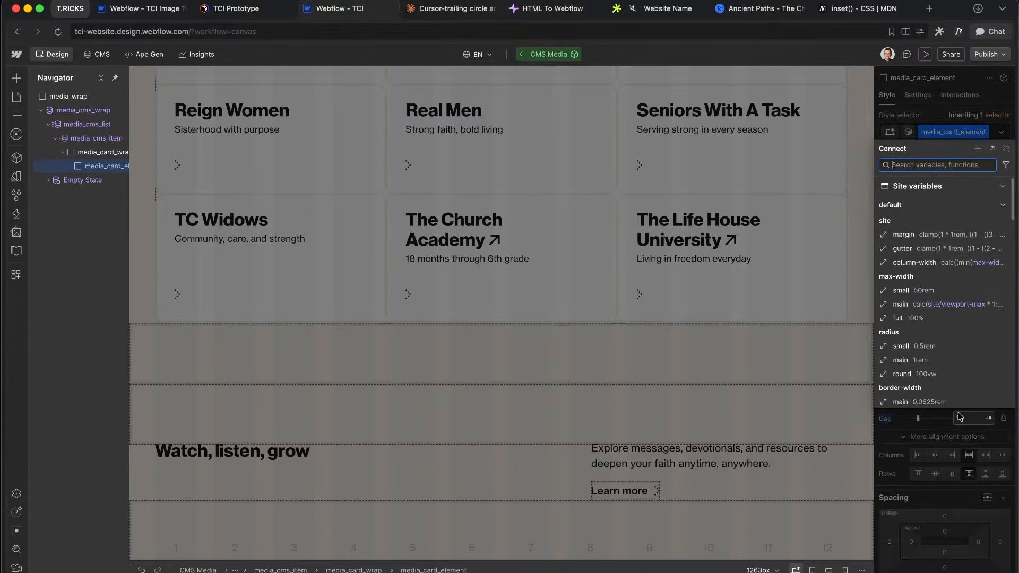
click(910, 250)
Step: Add custom property grid-template-columns: repeat(12, minmax(0, 1fr)) to the card element
scroll(945, 371, down, 10)
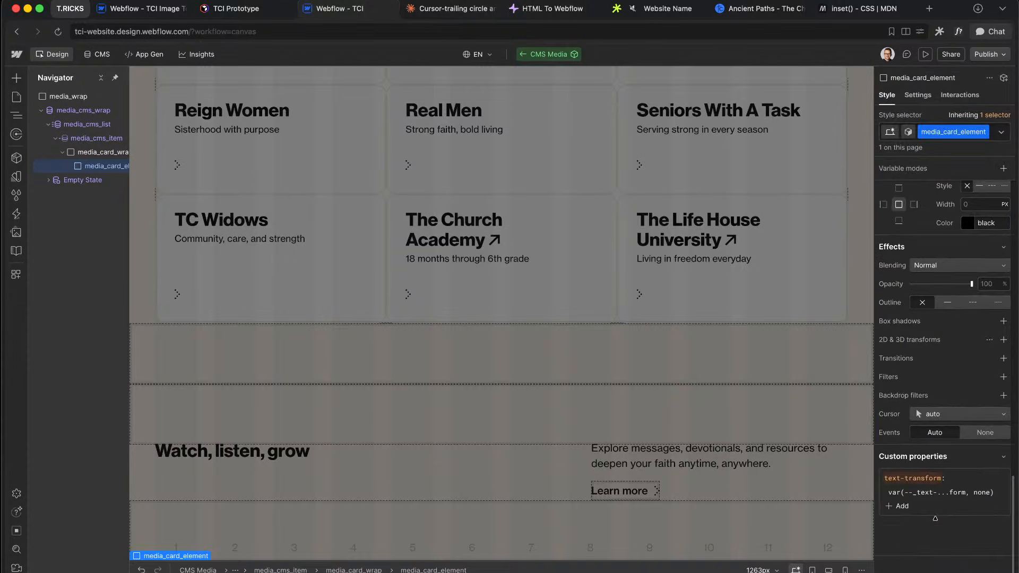
click(897, 507)
text(grid-template)
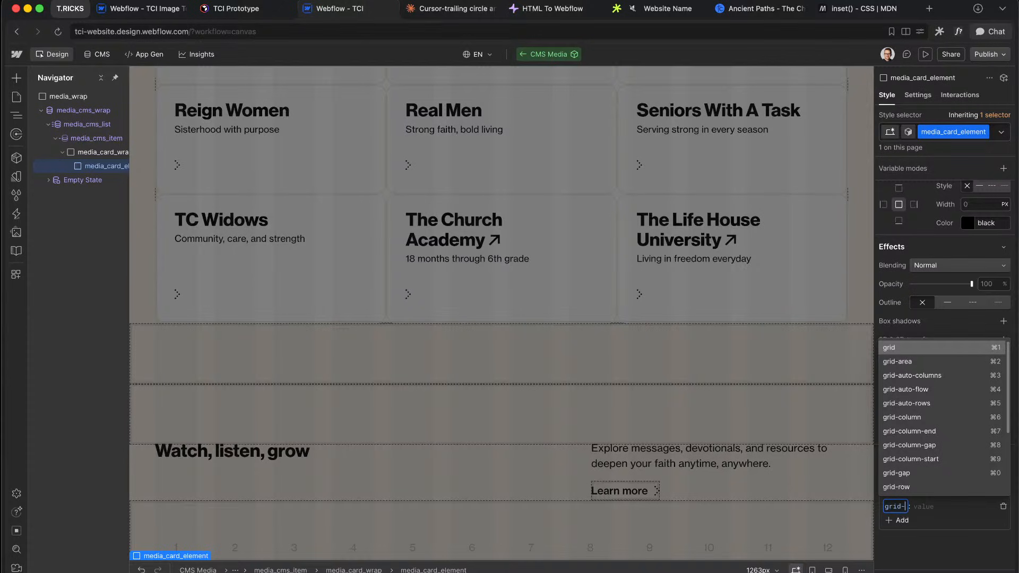
key(Down)
key(Down)
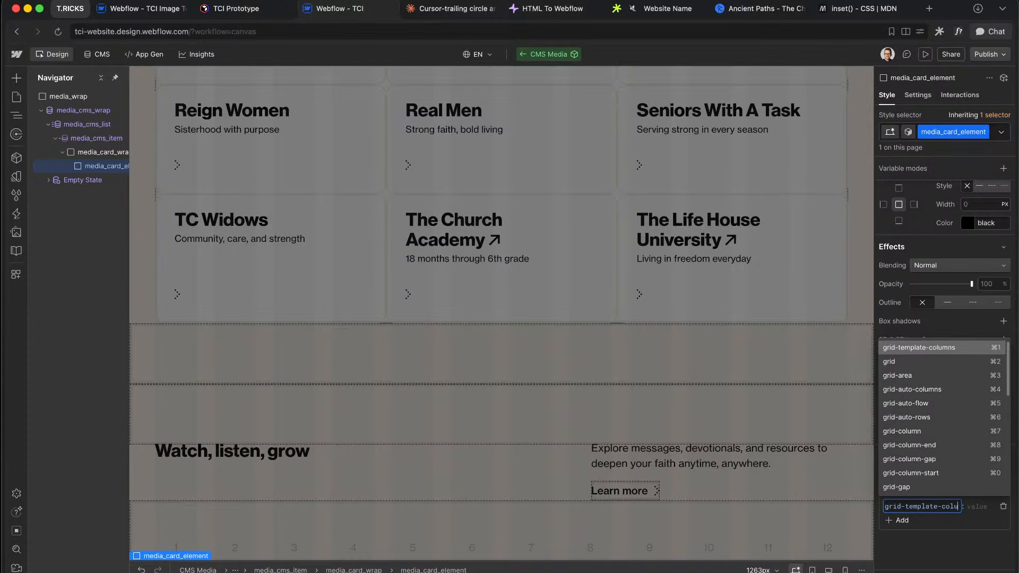
key(Tab)
text(repeat()
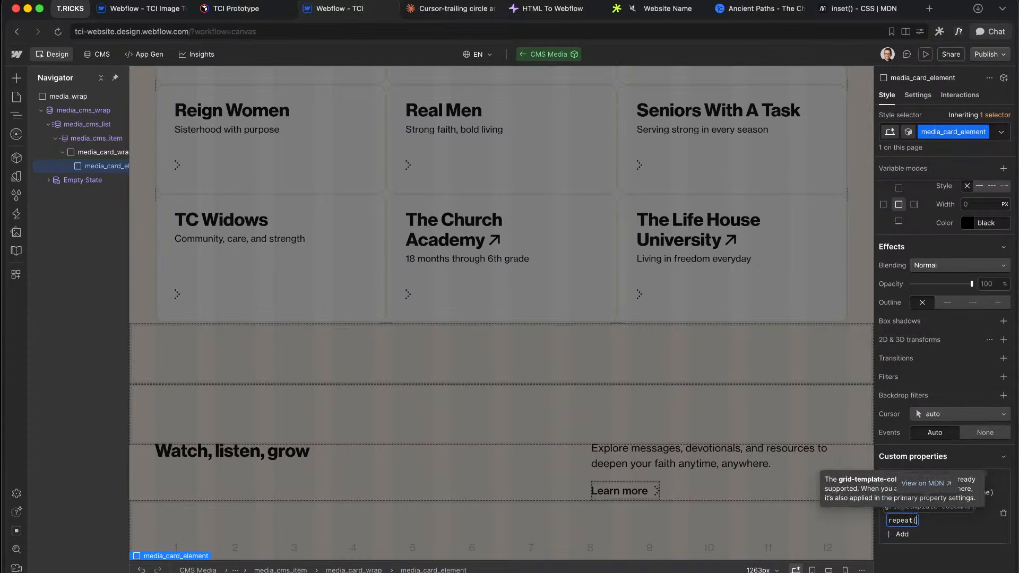
text(12, minmax()
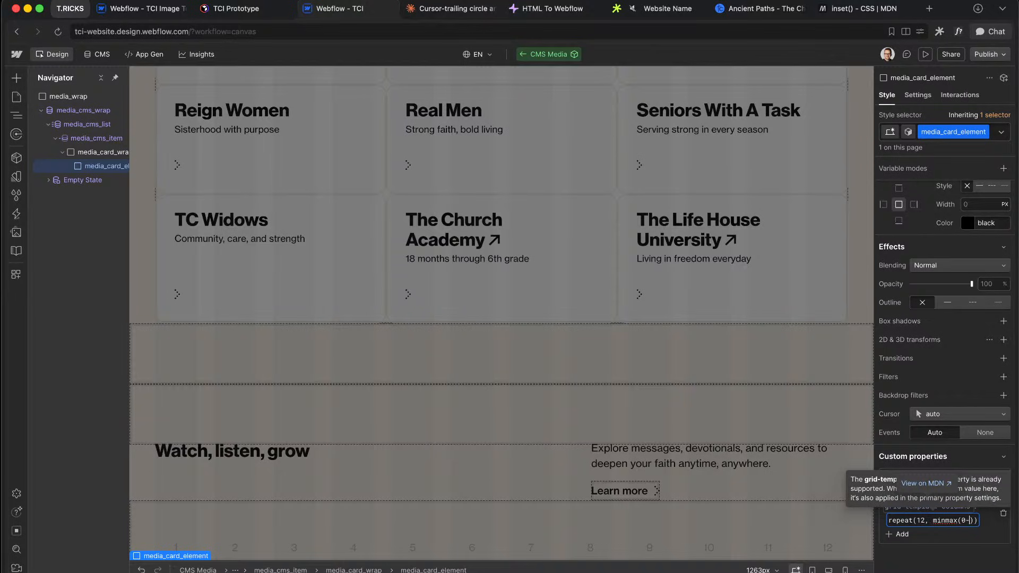
text(0, 1fr)
key(Return)
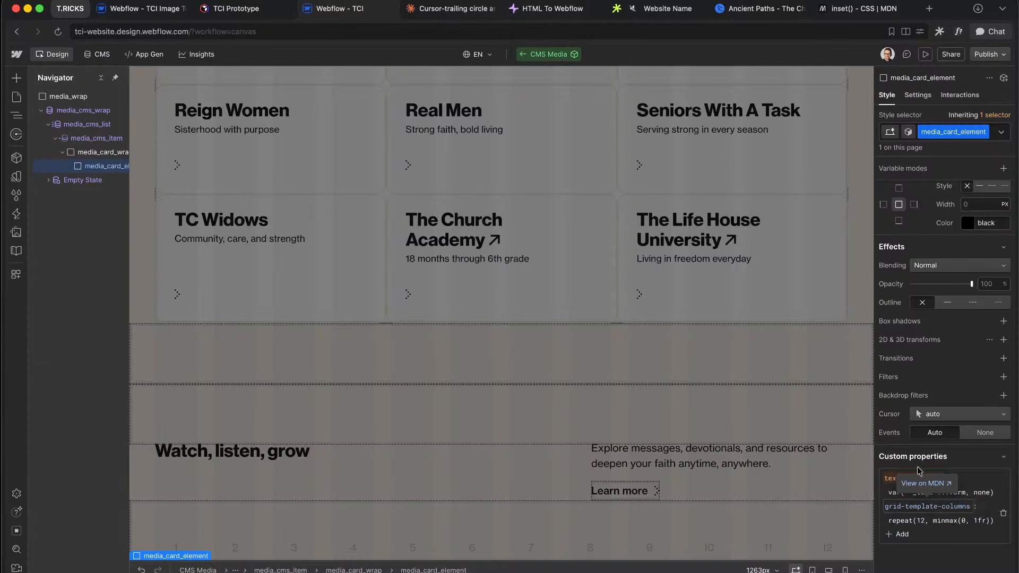
scroll(920, 320, up, 20)
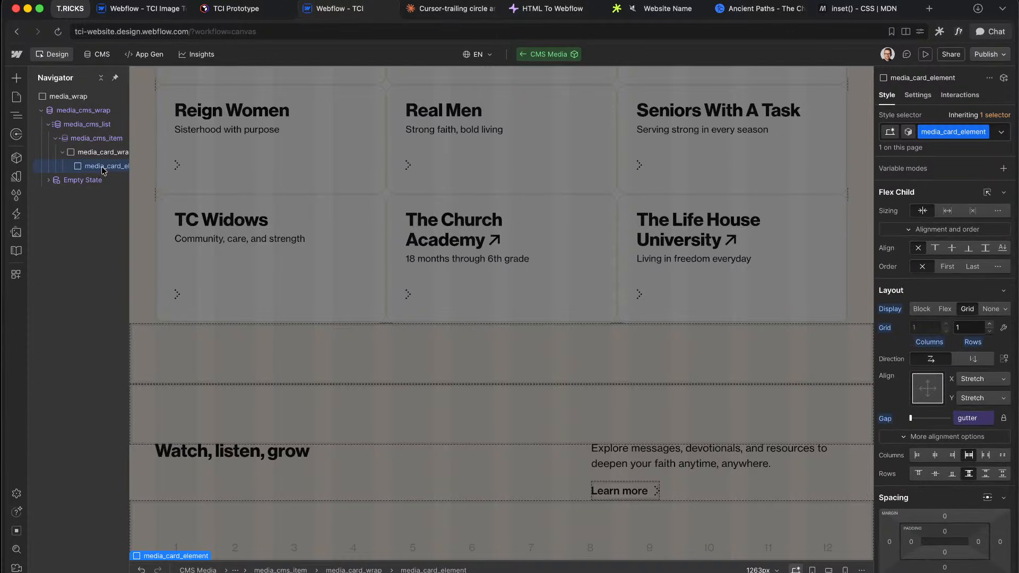
key(ctrl+Right)
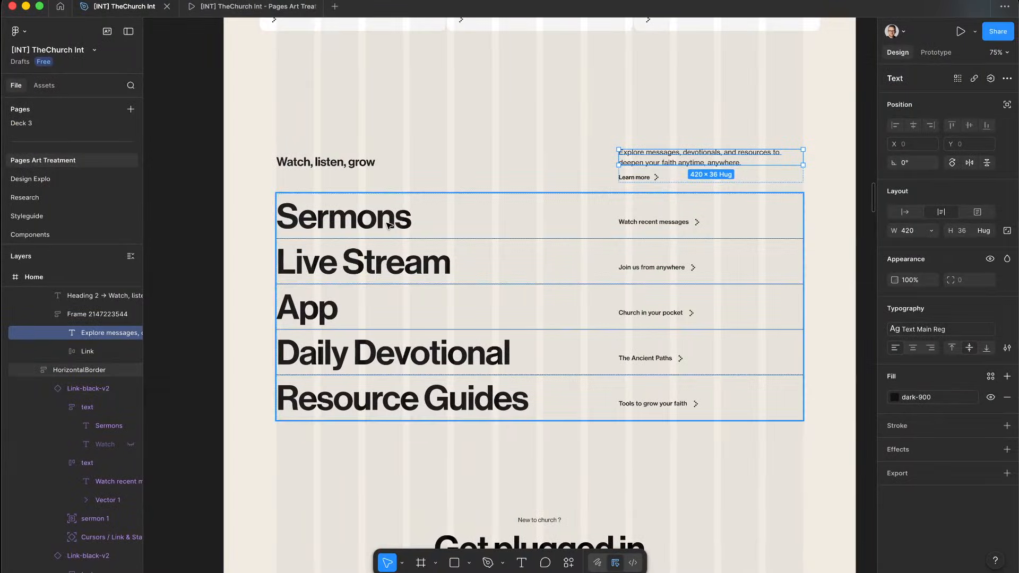
key(ctrl+Left)
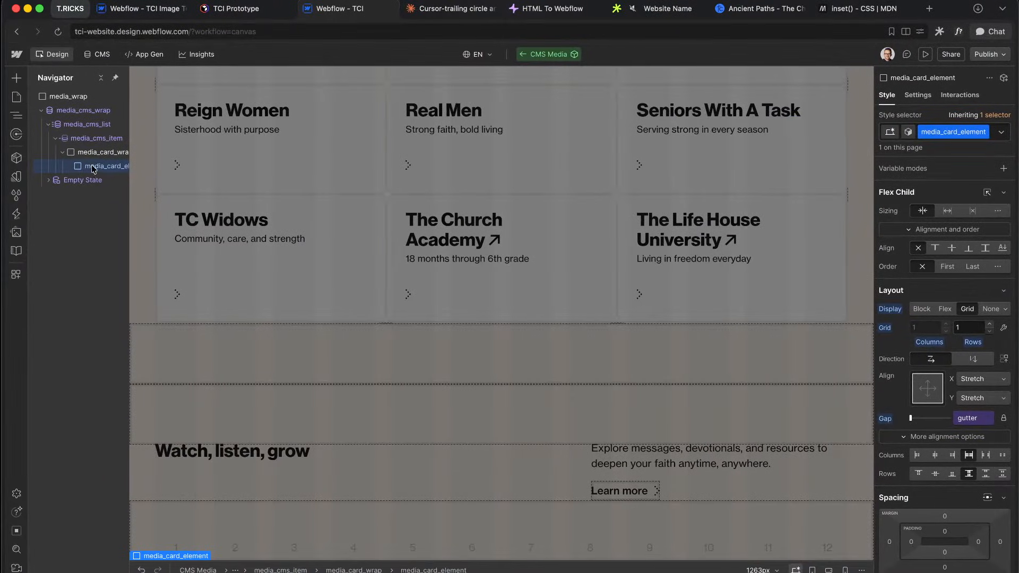
key(super+k)
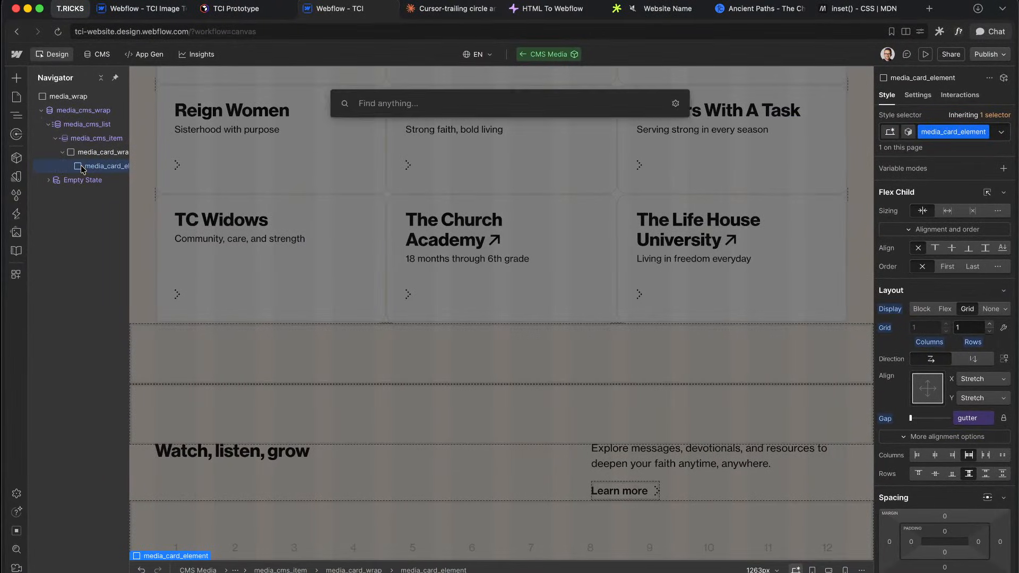
Step: Insert a Div Block inside the card element and class it media_card_header
text(div)
key(Return)
key(super+Return)
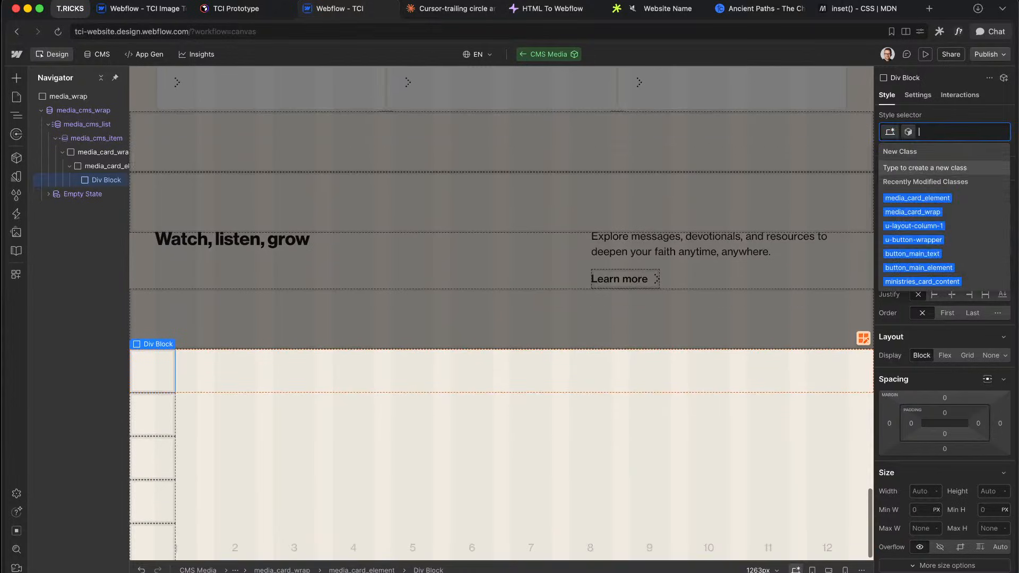
text(media_card_)
text(hea)
key(Return)
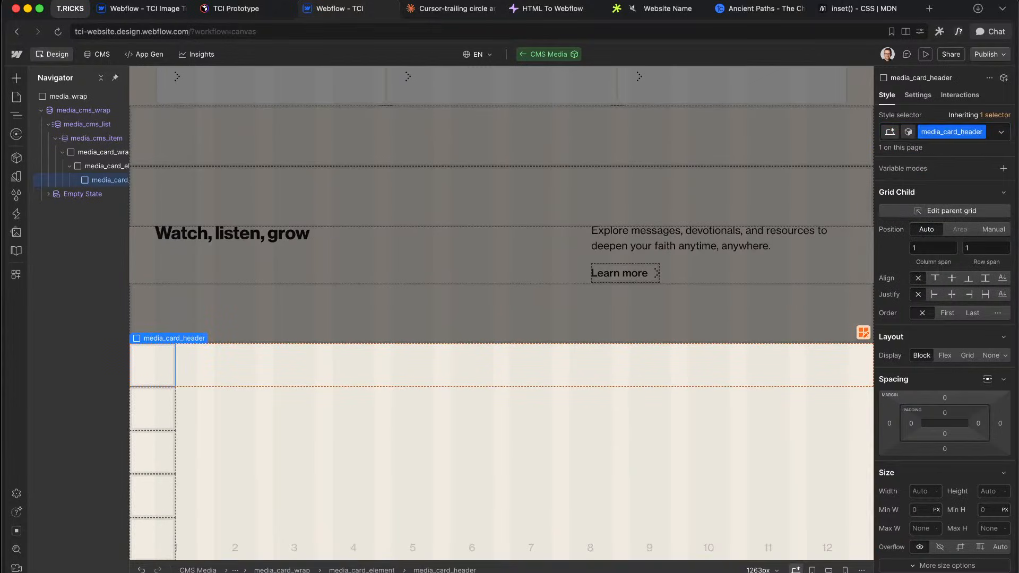
Step: Add an H3 classed media_card_title whose text is bound to the CMS Name field
key(super+e)
text(h3)
key(Return)
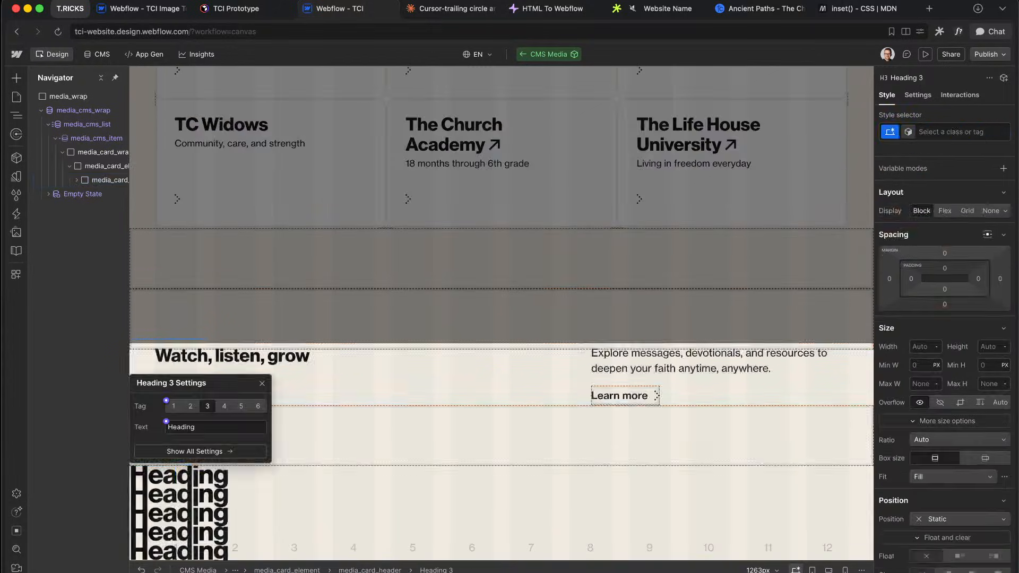
key(super+Return)
text(media_card_title)
key(Return)
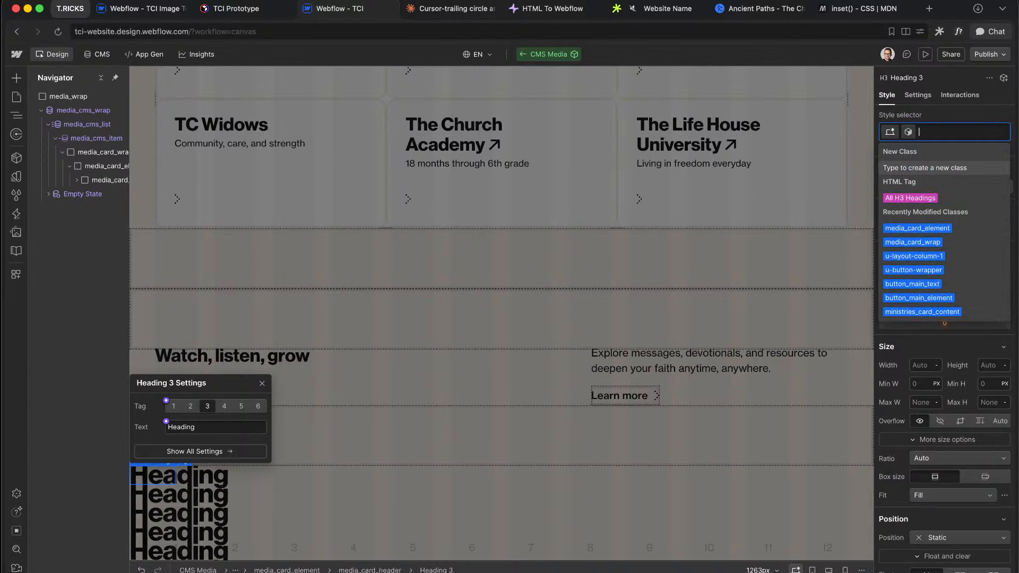
key(Escape)
click(165, 421)
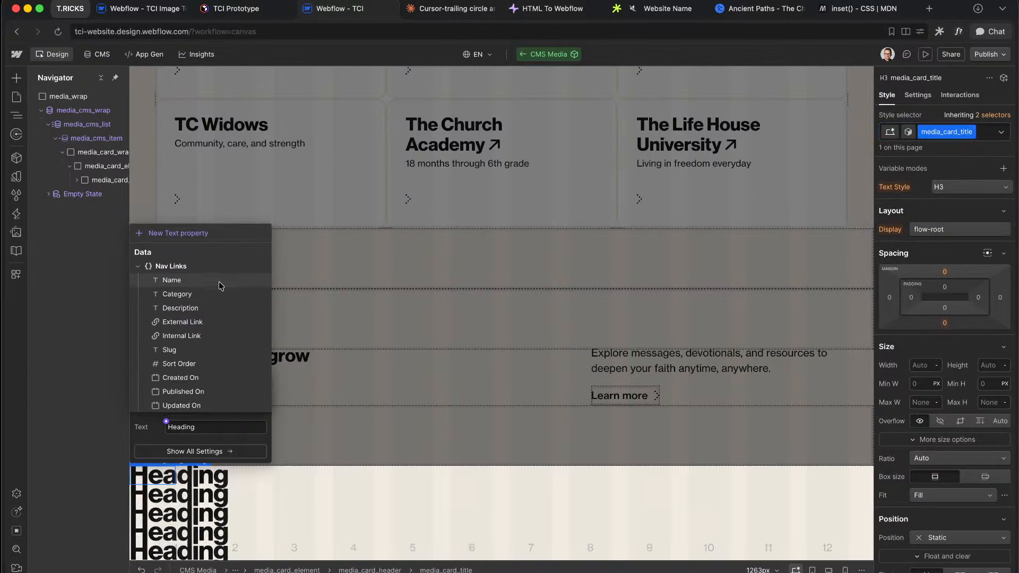
click(175, 278)
key(Escape)
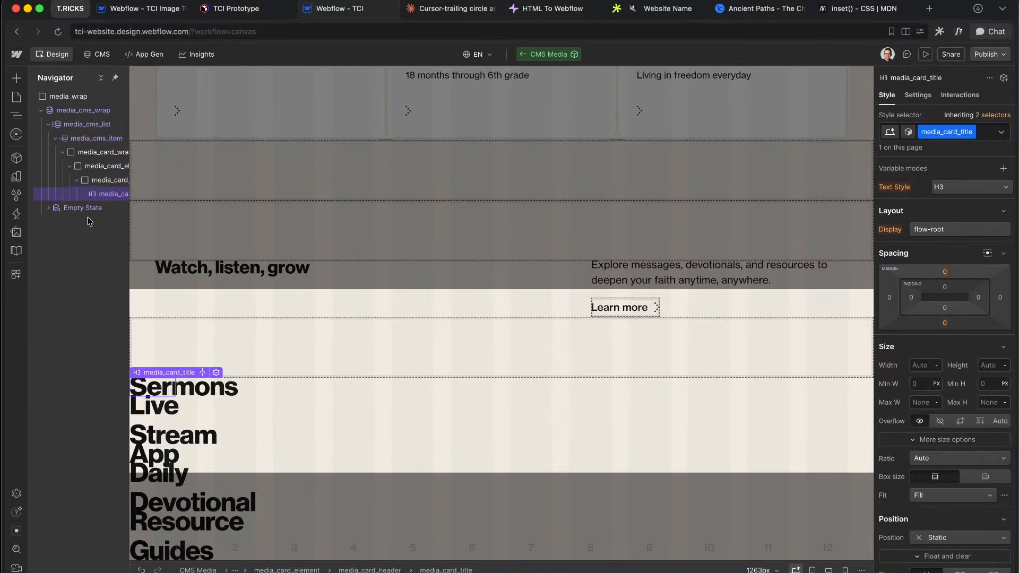
Step: Give media_card_header the custom property grid-column: span 8
scroll(90, 222, right, 1)
click(102, 180)
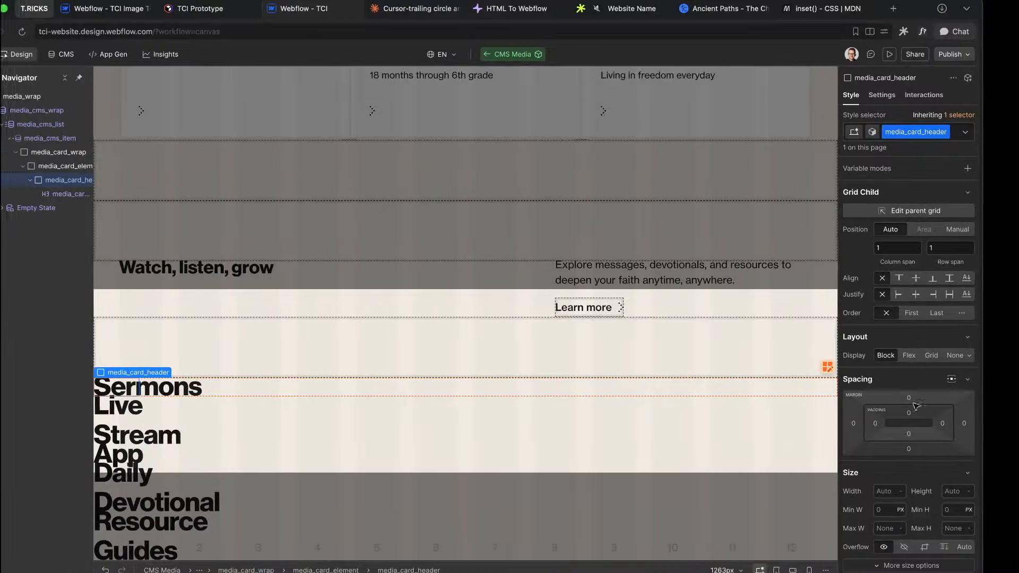
scroll(896, 540, down, 10)
click(899, 506)
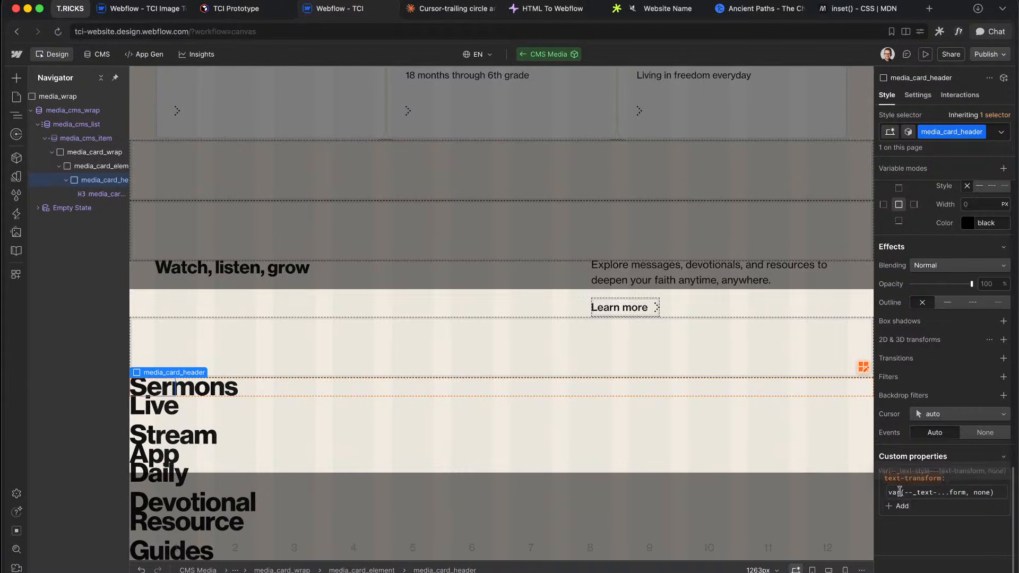
text(grid-column)
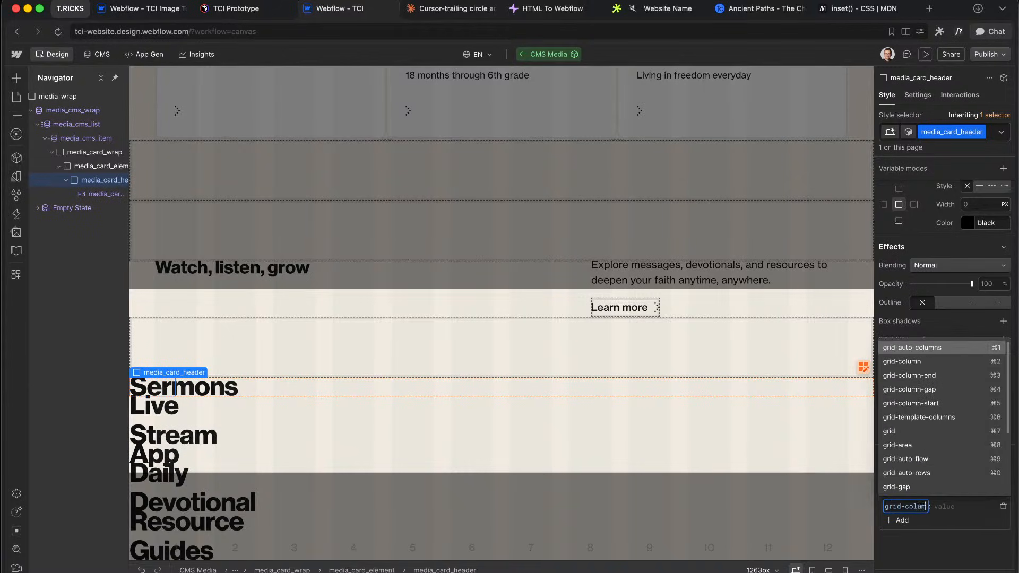
click(918, 364)
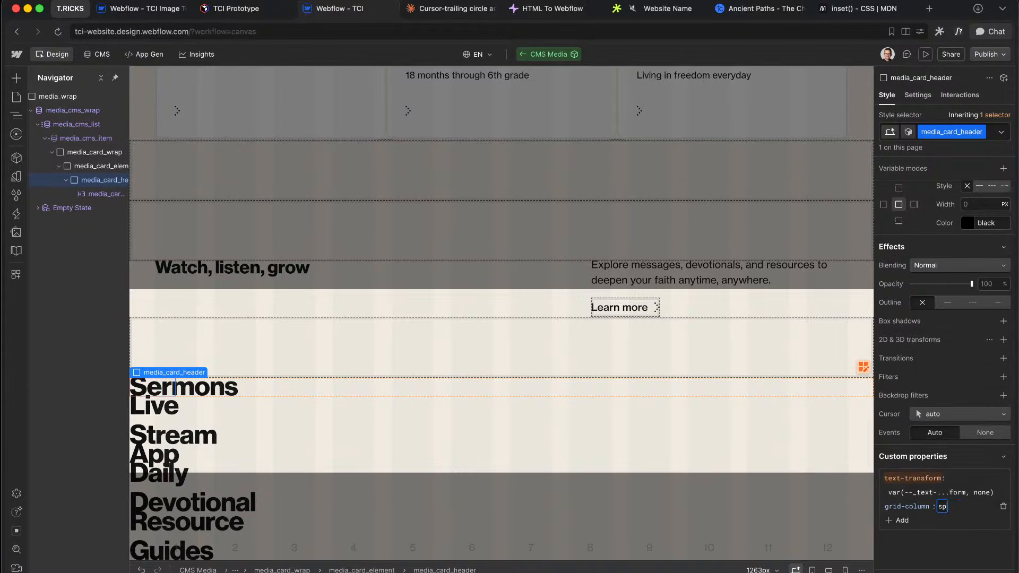
text(span 8)
key(Return)
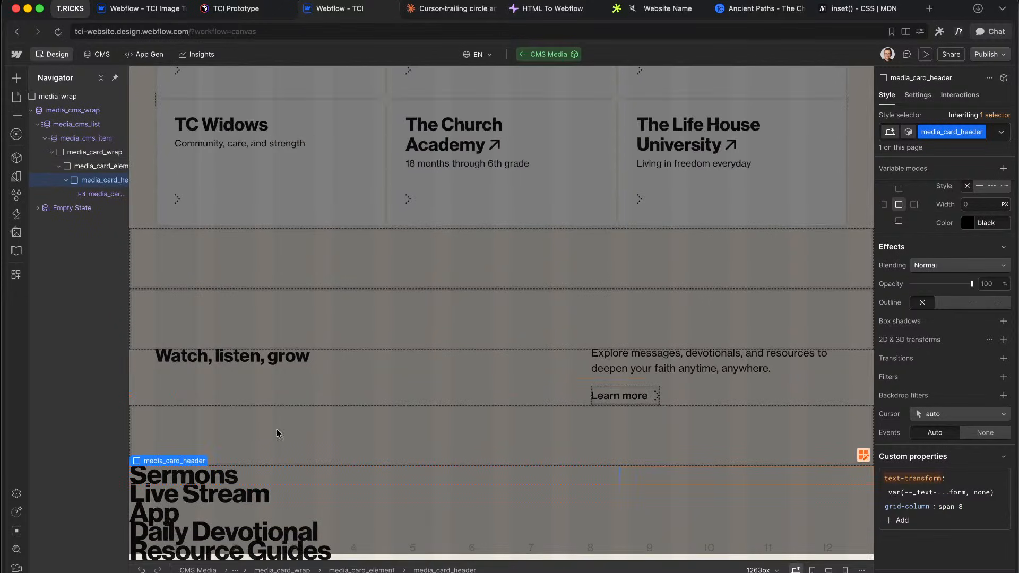
Step: Add a second Div Block inside media_card_element
click(97, 166)
key(super+e)
text(di)
key(Return)
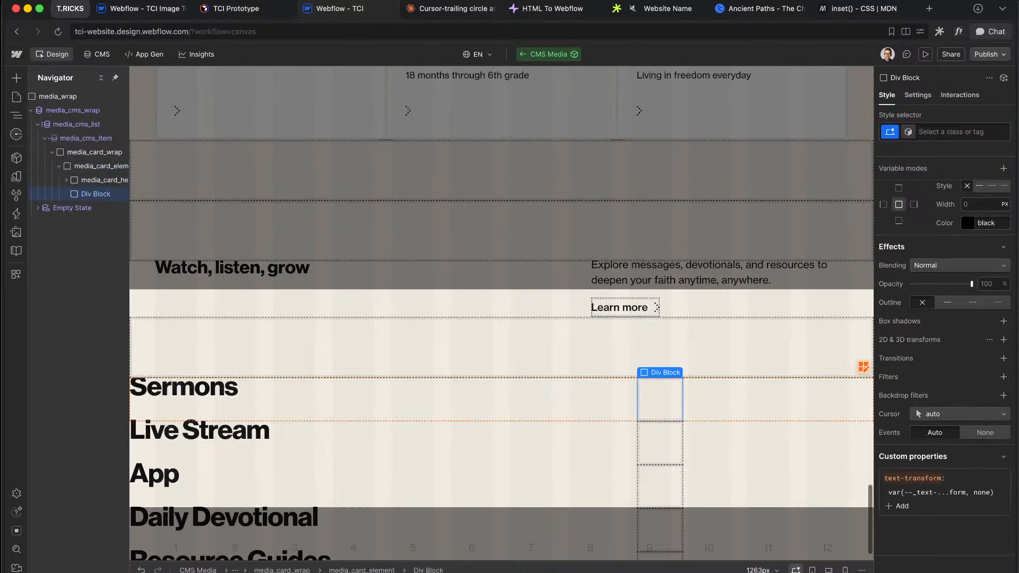
Step: Class the new div media_card_content and give it grid-column: span 4
key(super+Return)
text(media_card_content)
key(Return)
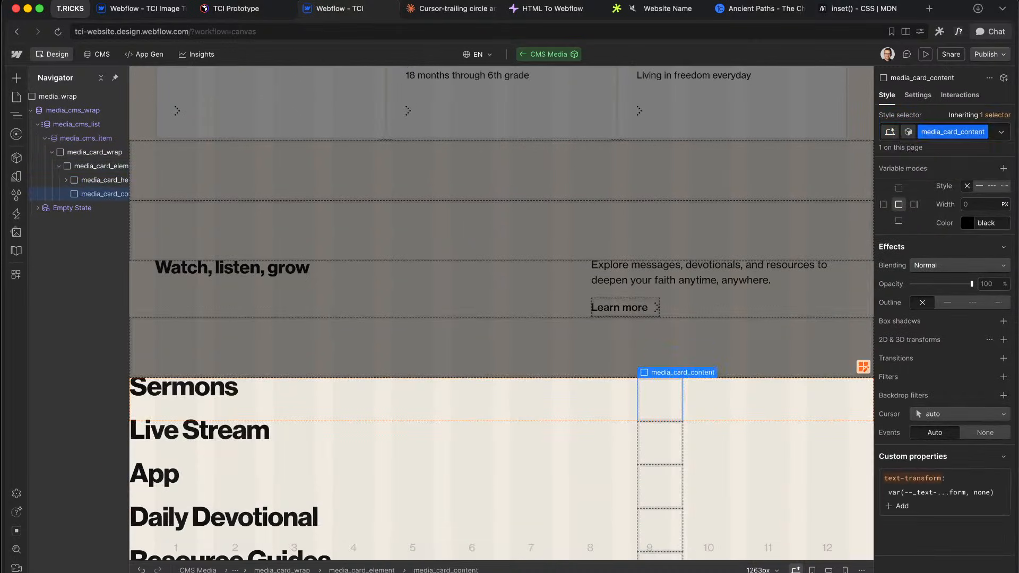
click(932, 505)
text(grid)
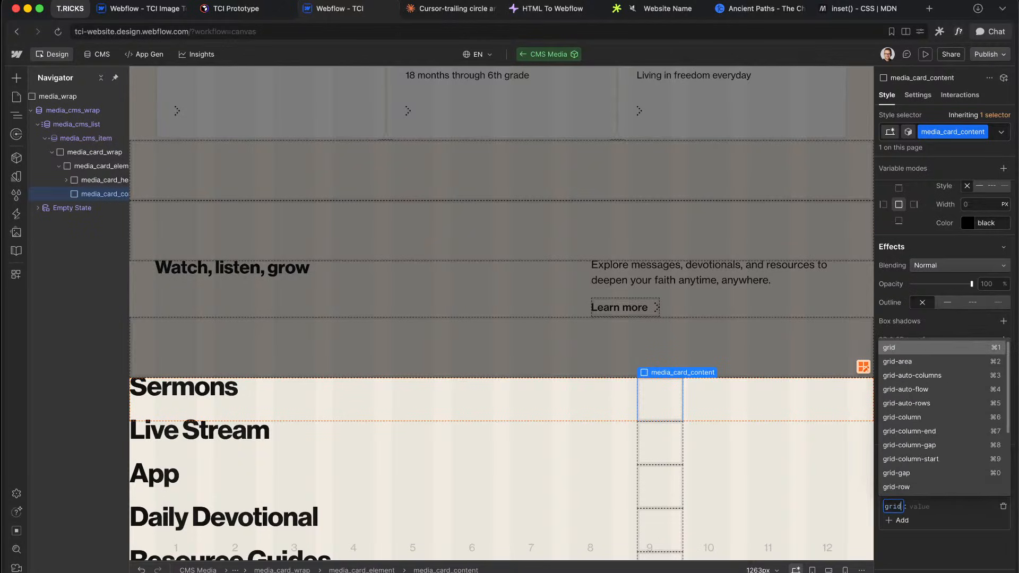
text(-column)
click(934, 362)
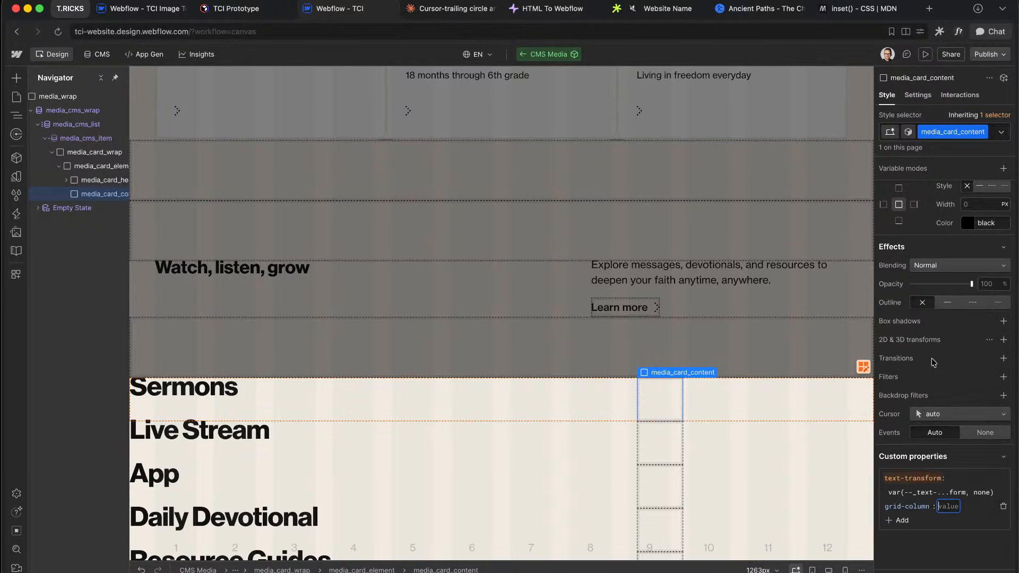
text(span 4)
key(Return)
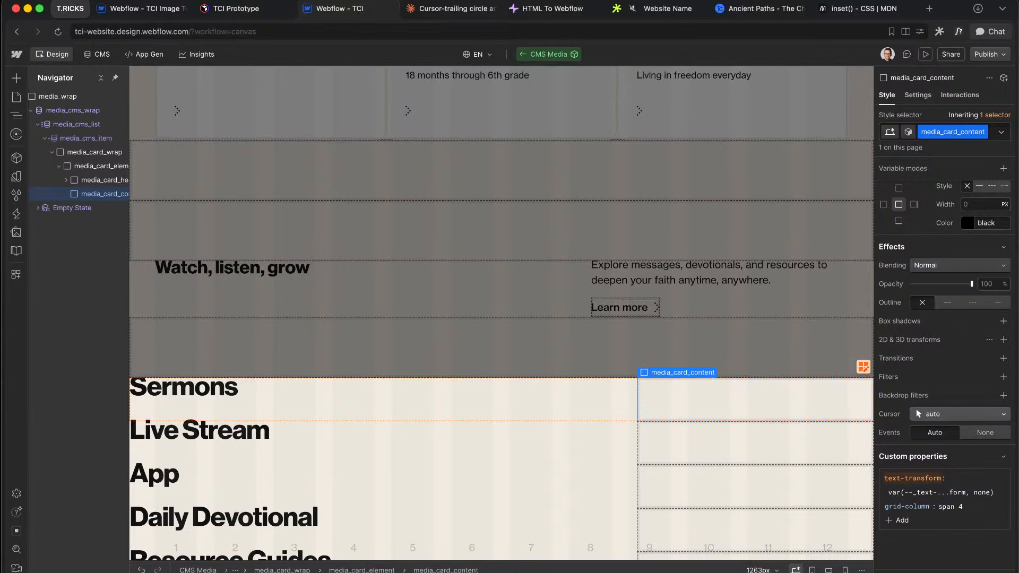
Step: Exit component editing and undo the accidental deletion of the CMS Media block
double_click(533, 255)
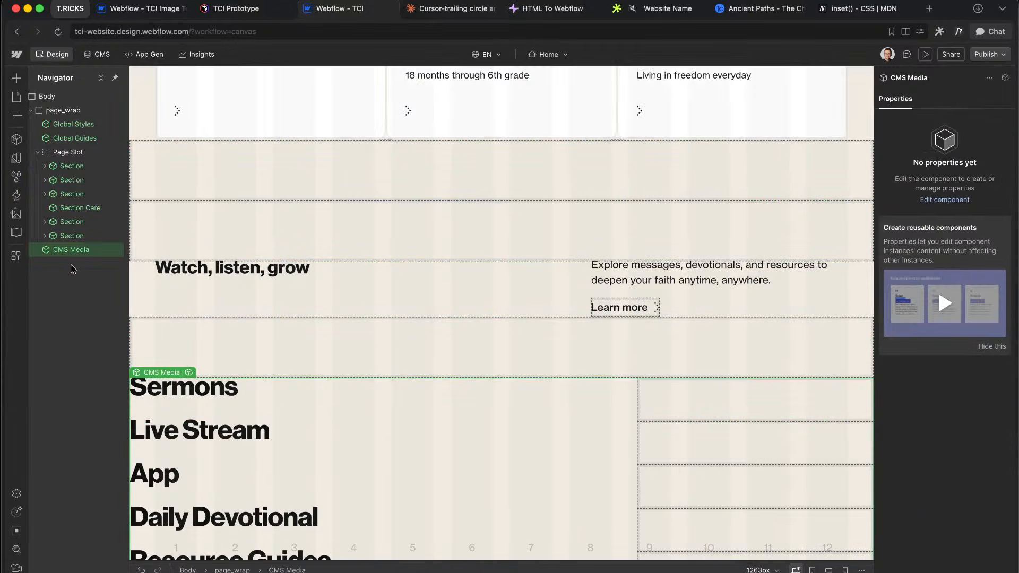
key(Delete)
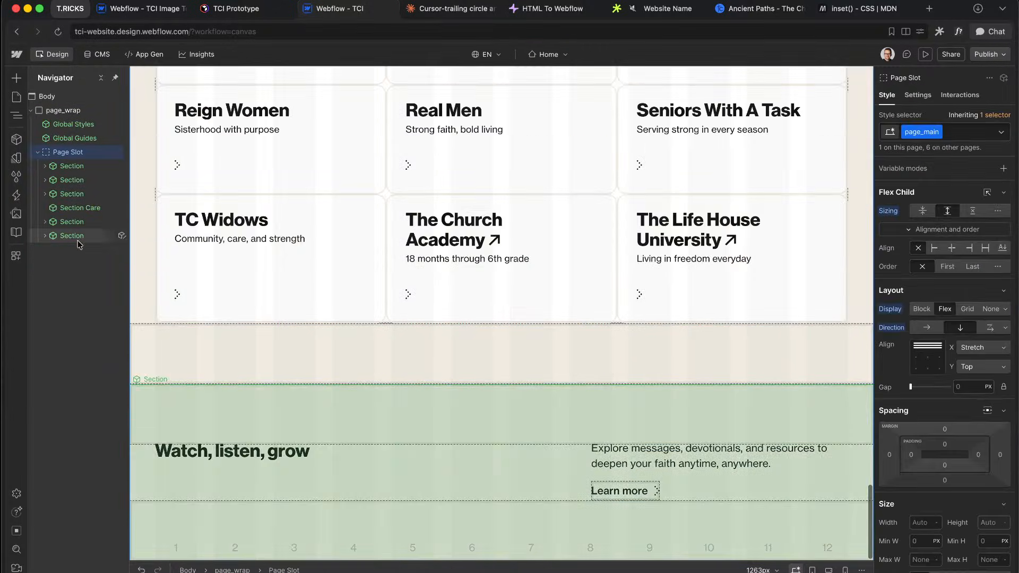
click(397, 473)
click(82, 264)
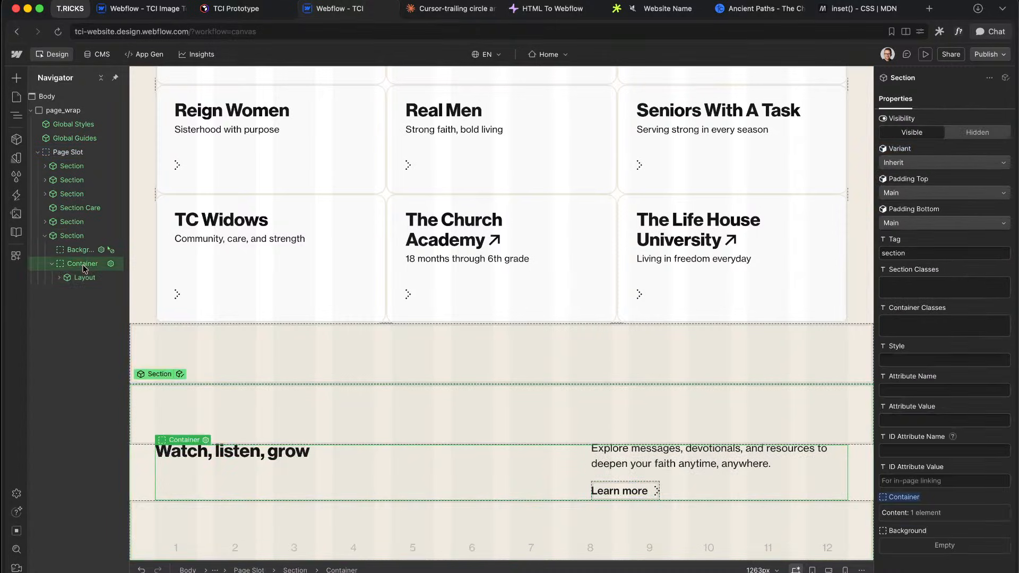
key(ctrl+z)
scroll(440, 371, down, 5)
Step: Open the CMS Media component for editing and select the Sermons title
click(541, 325)
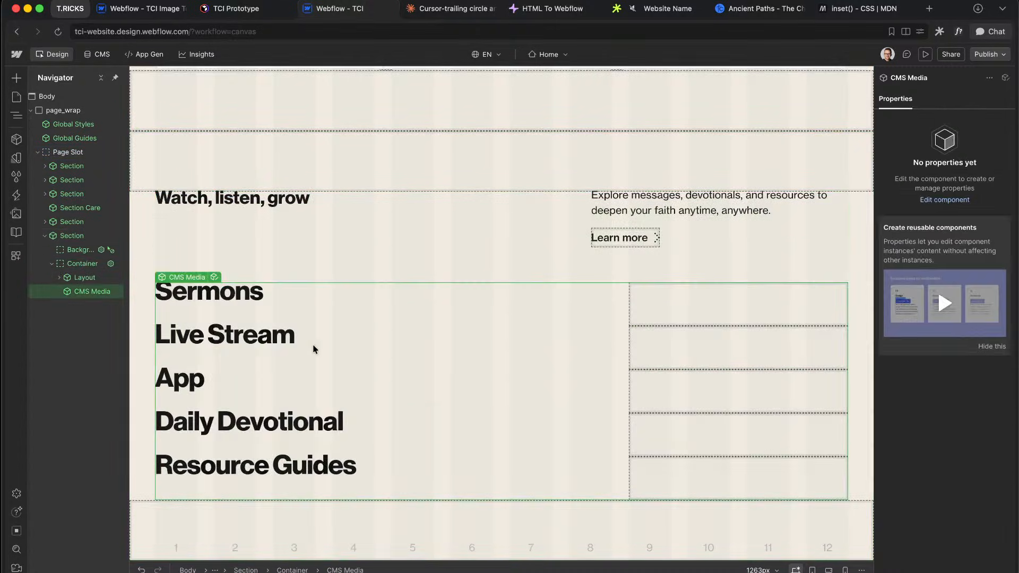
click(214, 280)
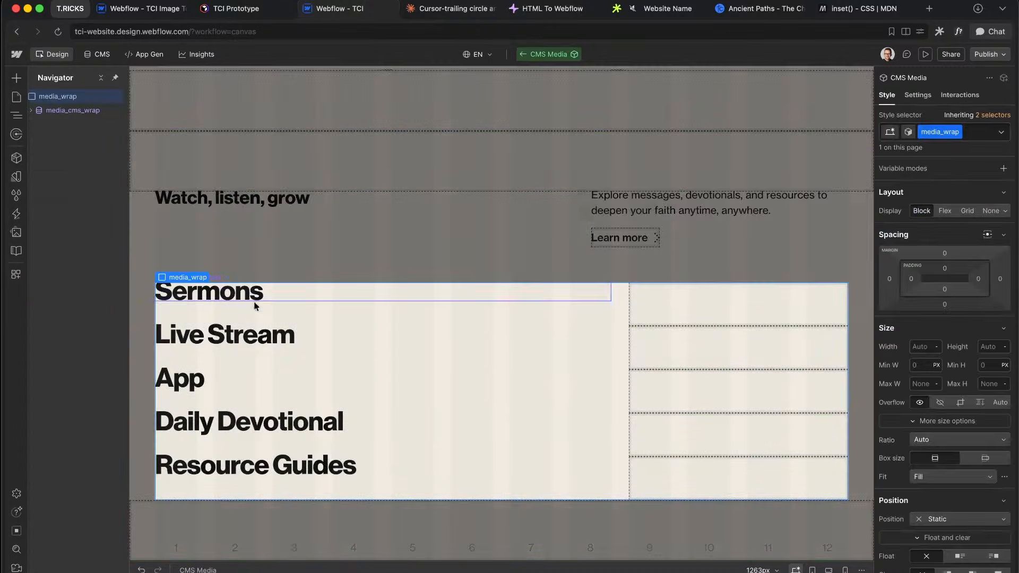
click(285, 303)
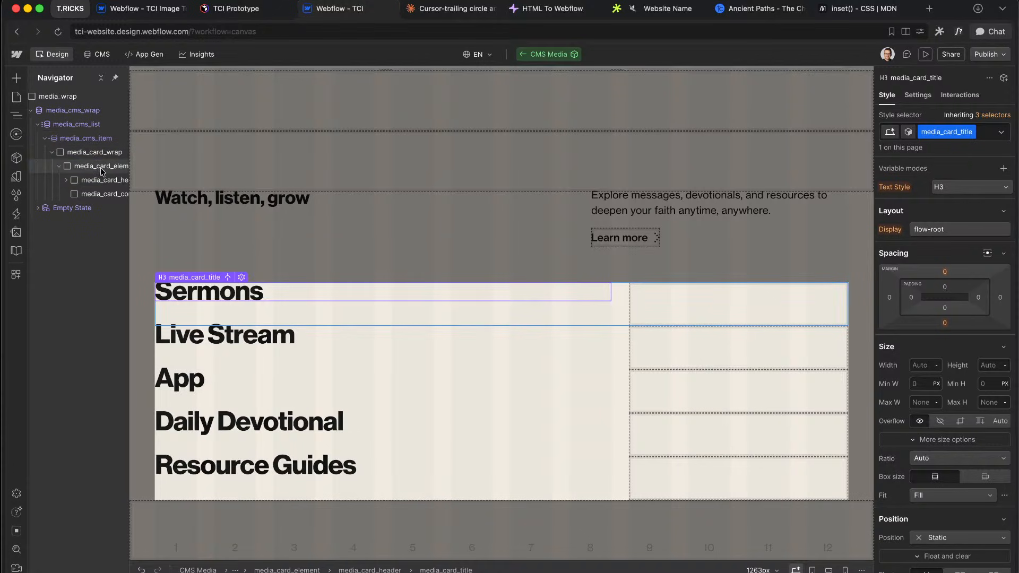
key(ctrl+Right)
key(ctrl+Left)
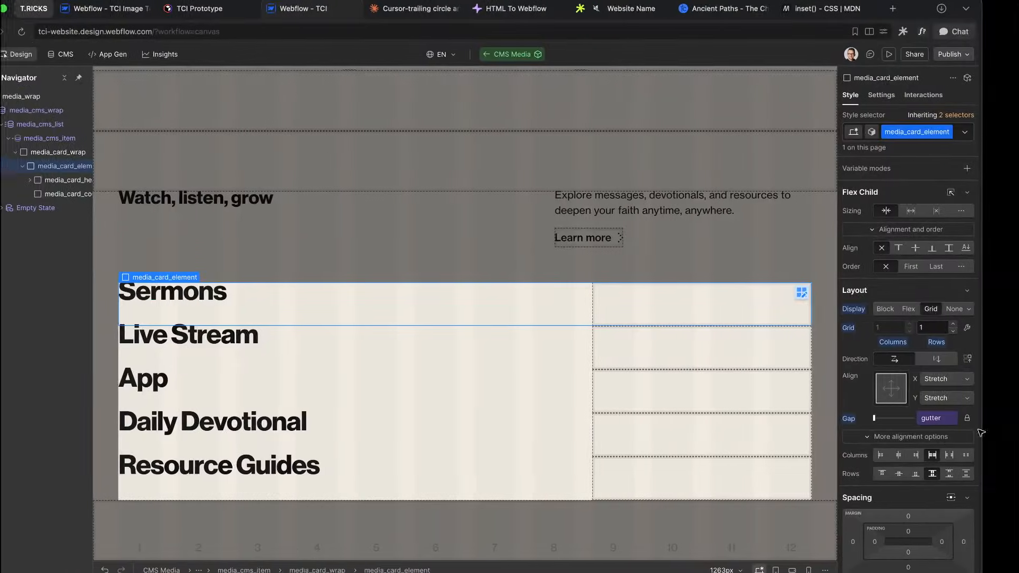
Step: Link the row border width to the 'main' variable and border colour to Theme 'text'
scroll(924, 311, down, 10)
scroll(921, 306, up, 3)
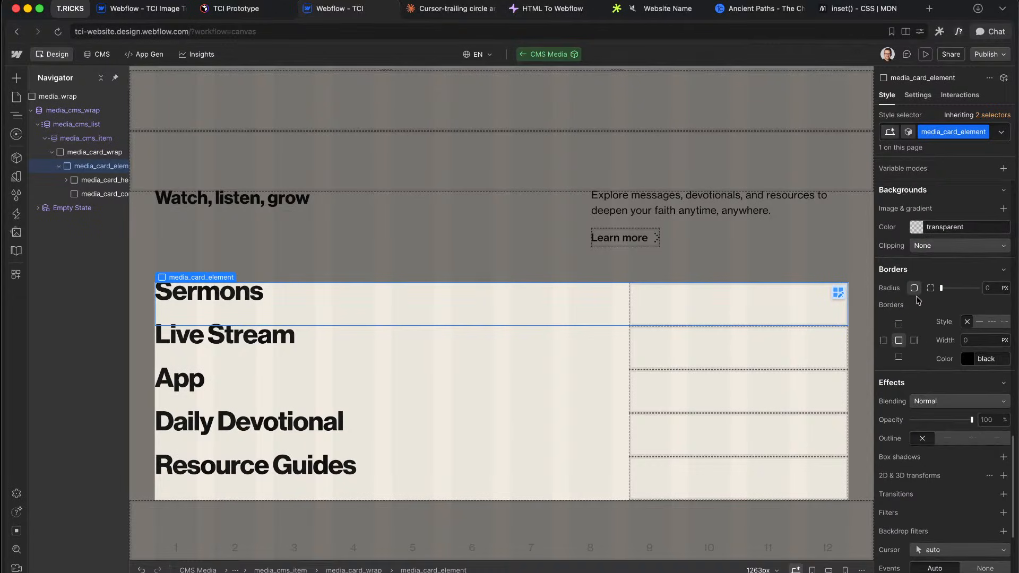
click(962, 335)
text(bor)
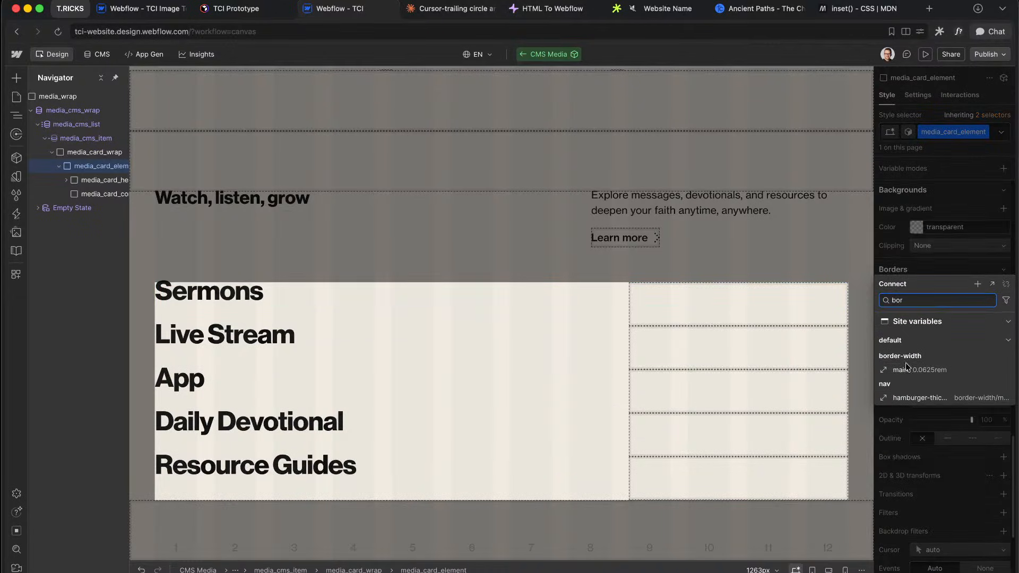
click(901, 300)
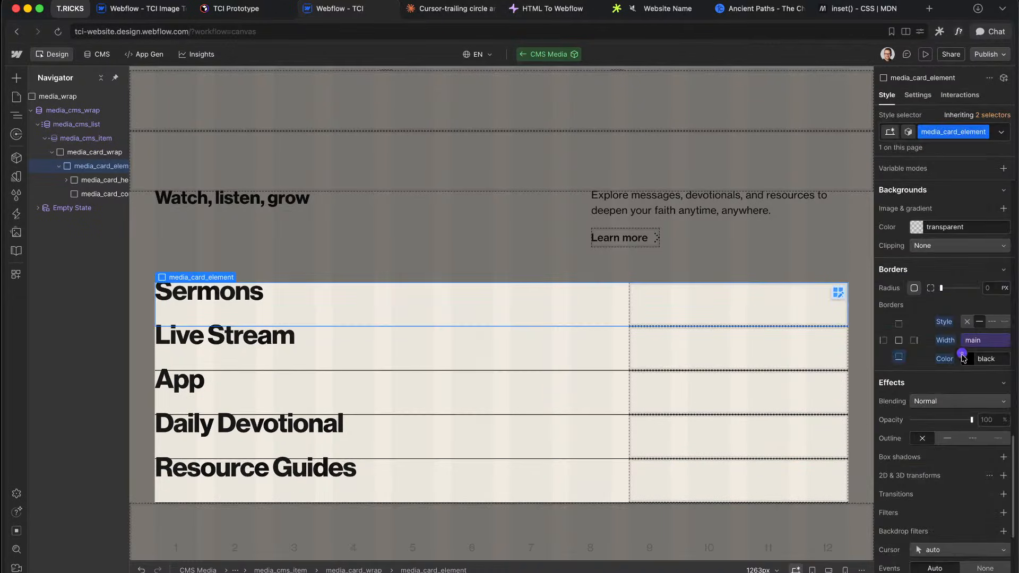
click(962, 354)
scroll(961, 298, down, 10)
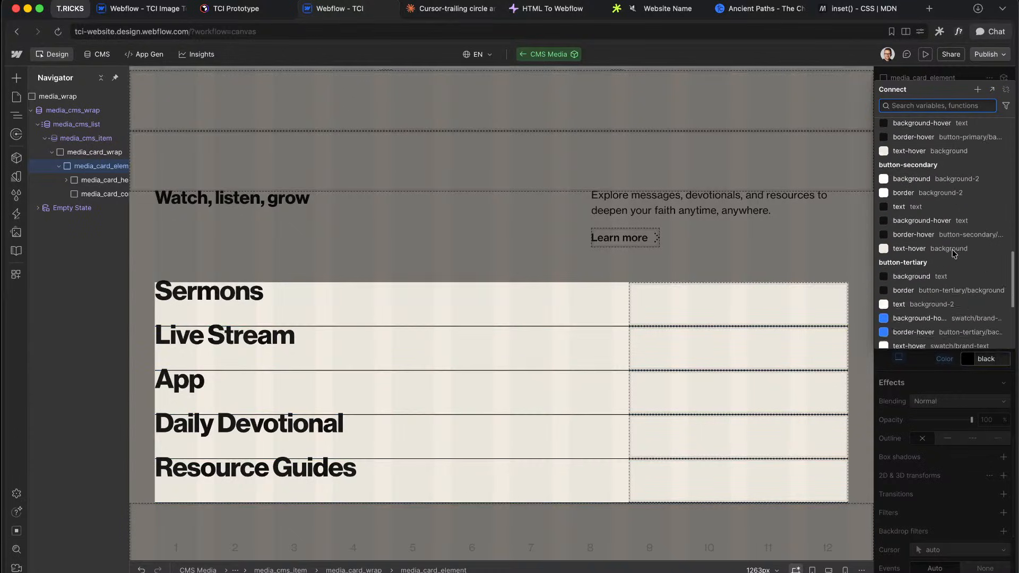
scroll(954, 254, up, 8)
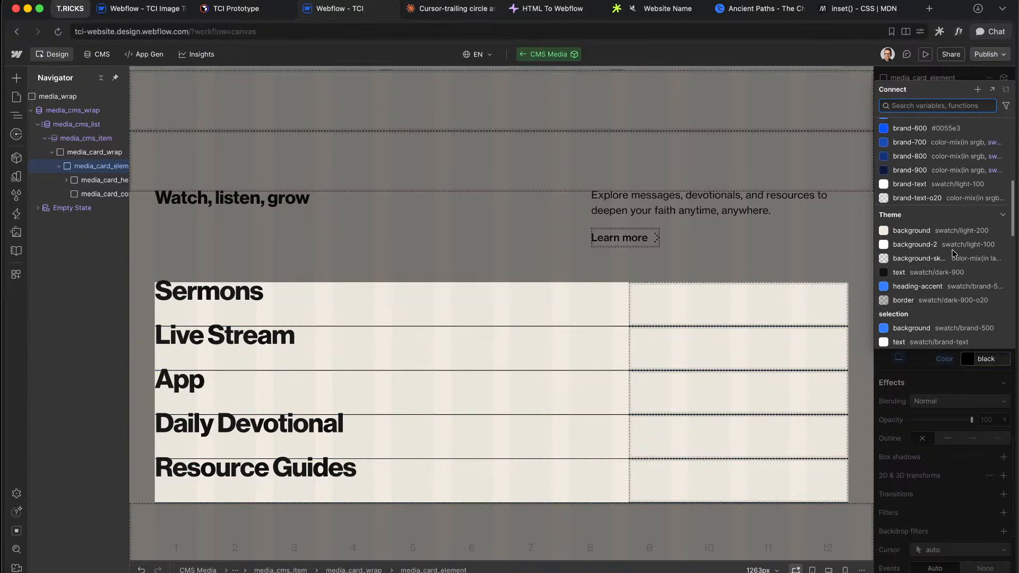
click(924, 272)
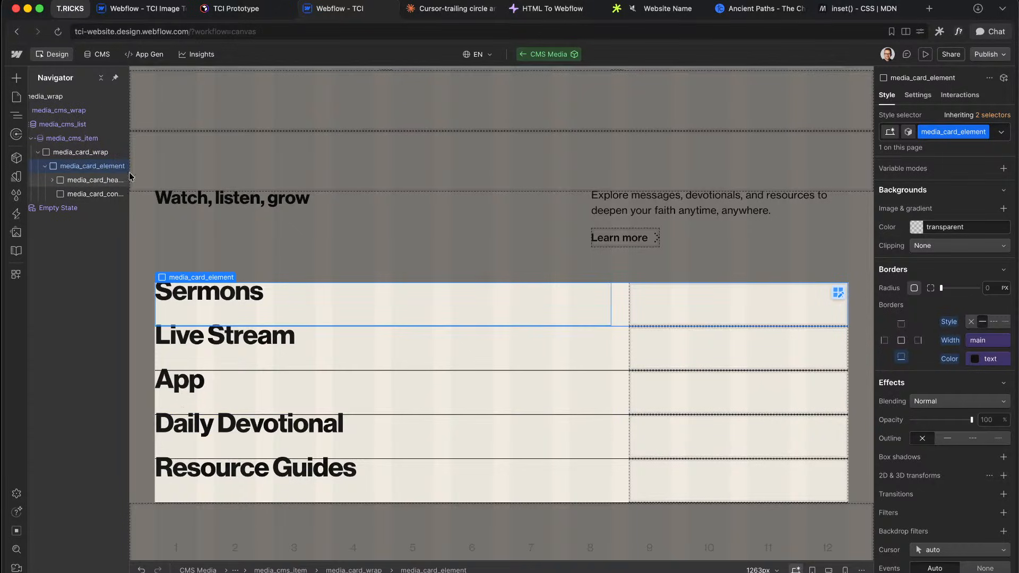
Step: Re-enter the CMS Media component, select the card content area, and compare with Figma
click(479, 177)
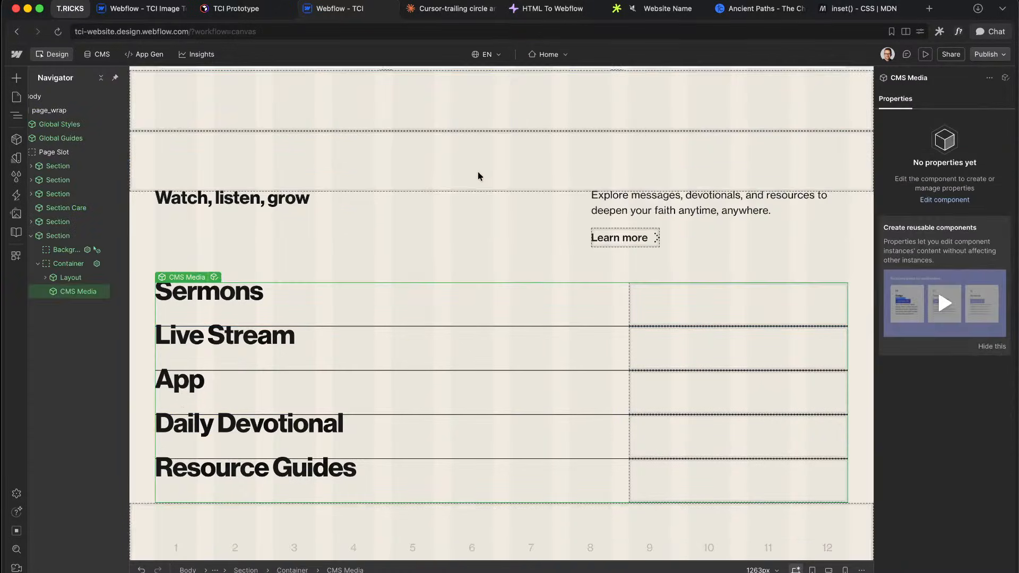
double_click(474, 372)
click(722, 319)
key(ctrl+Right)
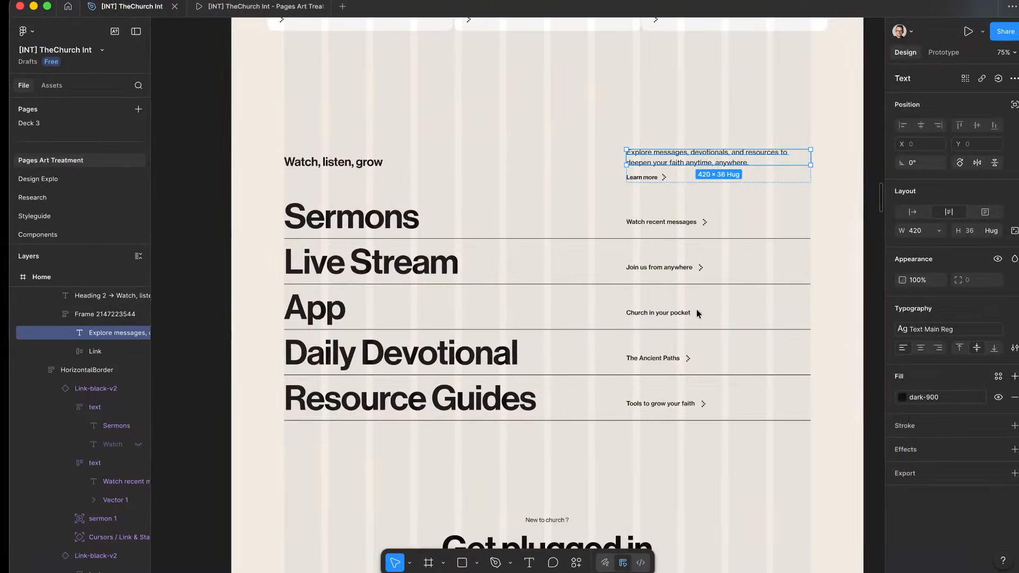
scroll(655, 210, up, 4)
key(ctrl+Left)
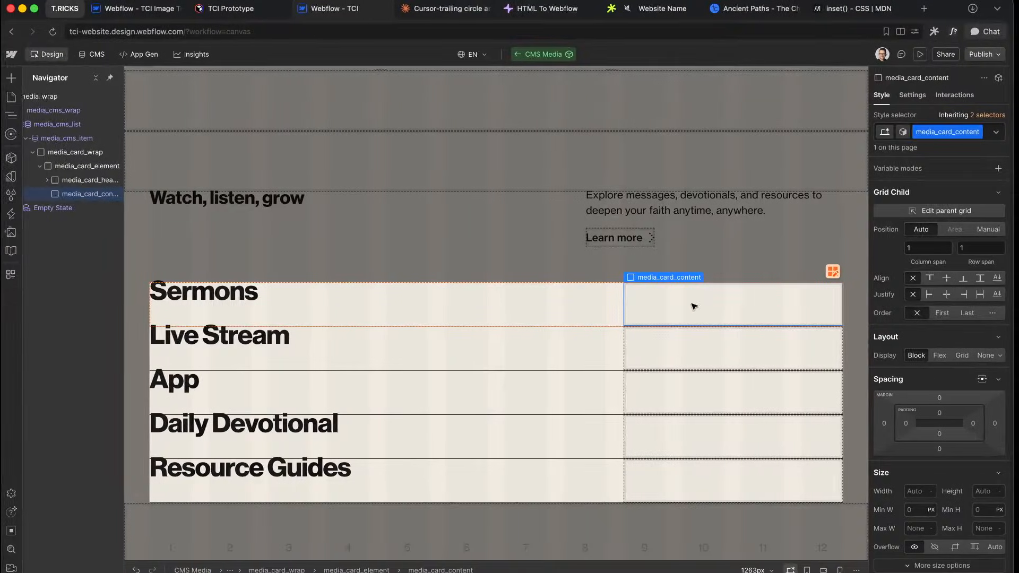
key(super+k)
Step: Insert a Button Main into the card content and set its Variant to Link
text(bu)
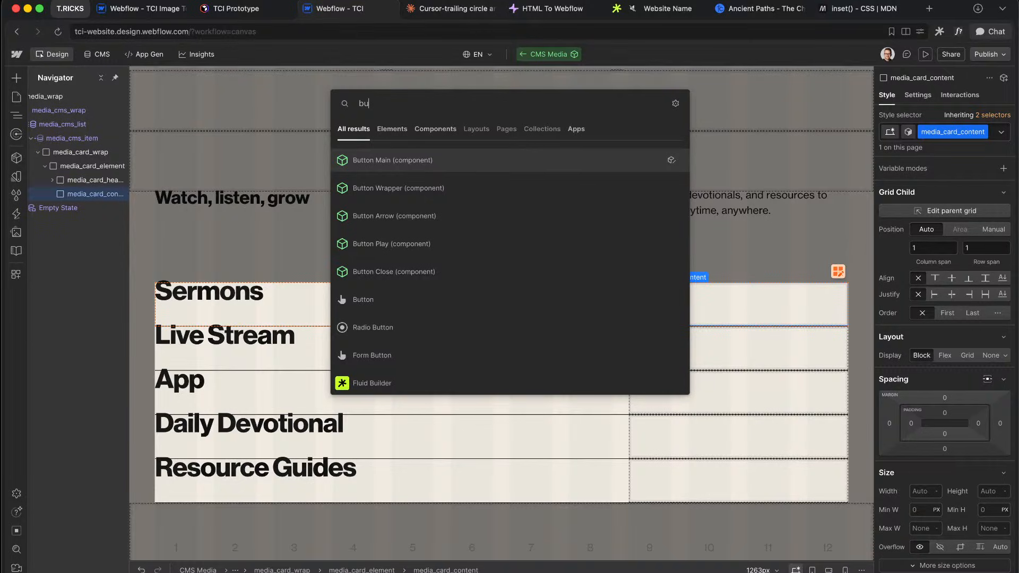
key(Return)
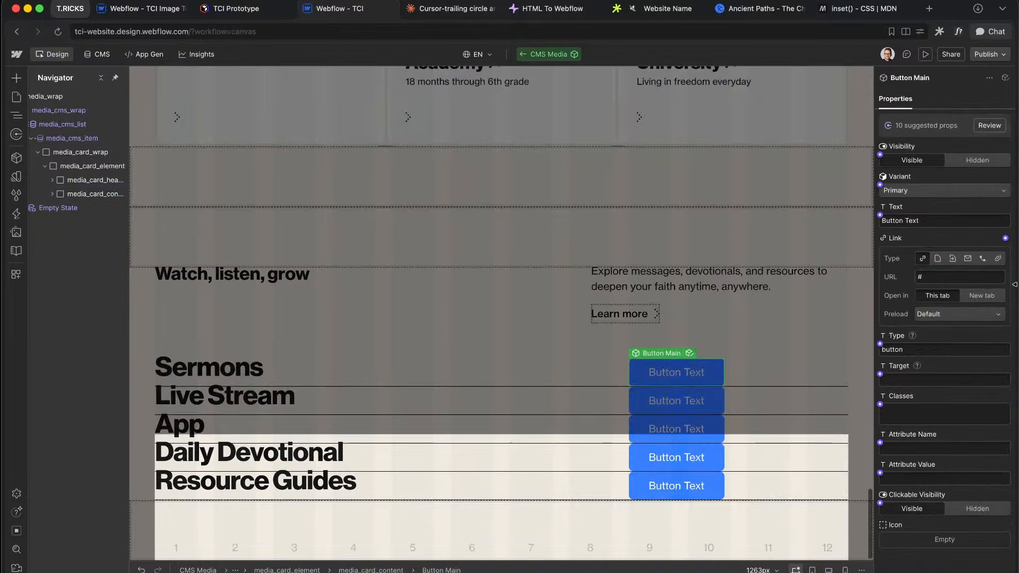
click(958, 191)
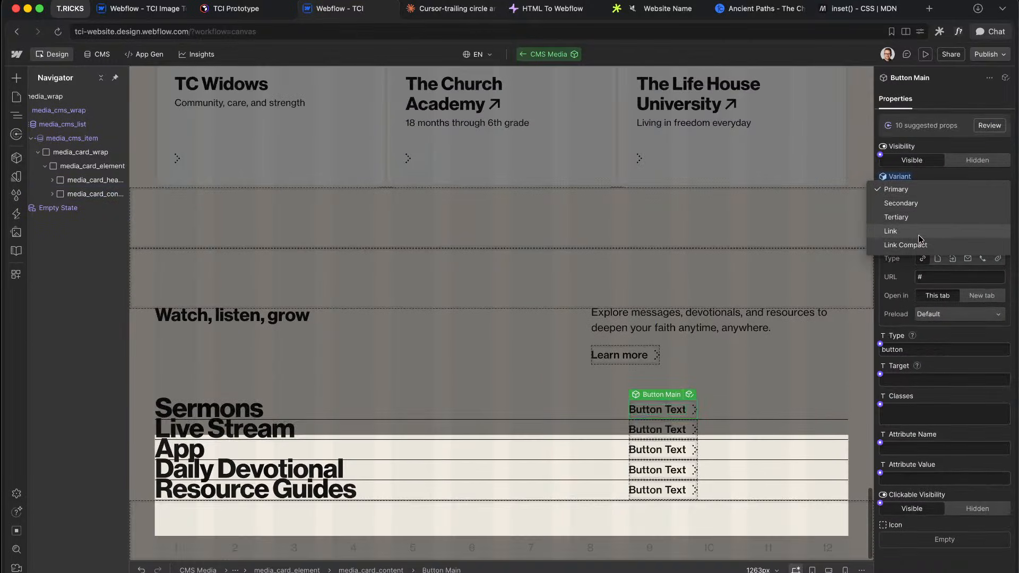
click(920, 236)
Step: Inspect the 'Watch recent messages' link text in the Figma design
key(ctrl+Right)
scroll(673, 238, up, 5)
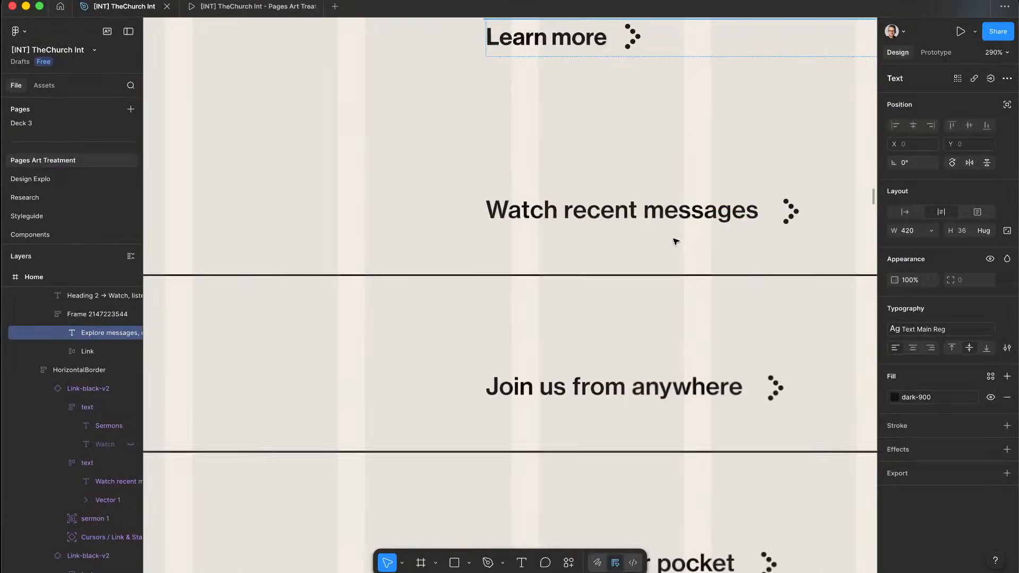
click(628, 216)
right_click(628, 216)
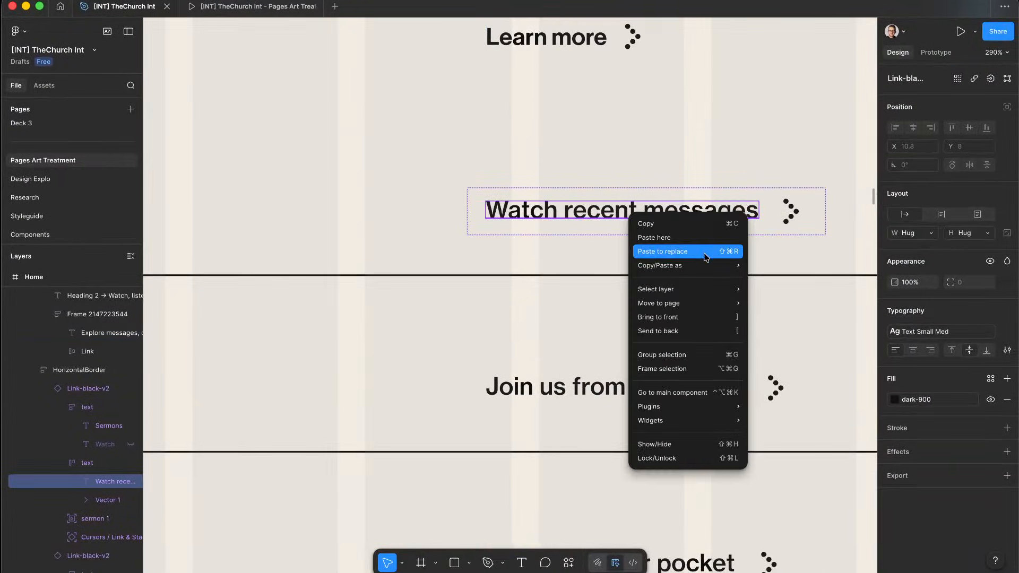
click(604, 212)
double_click(604, 209)
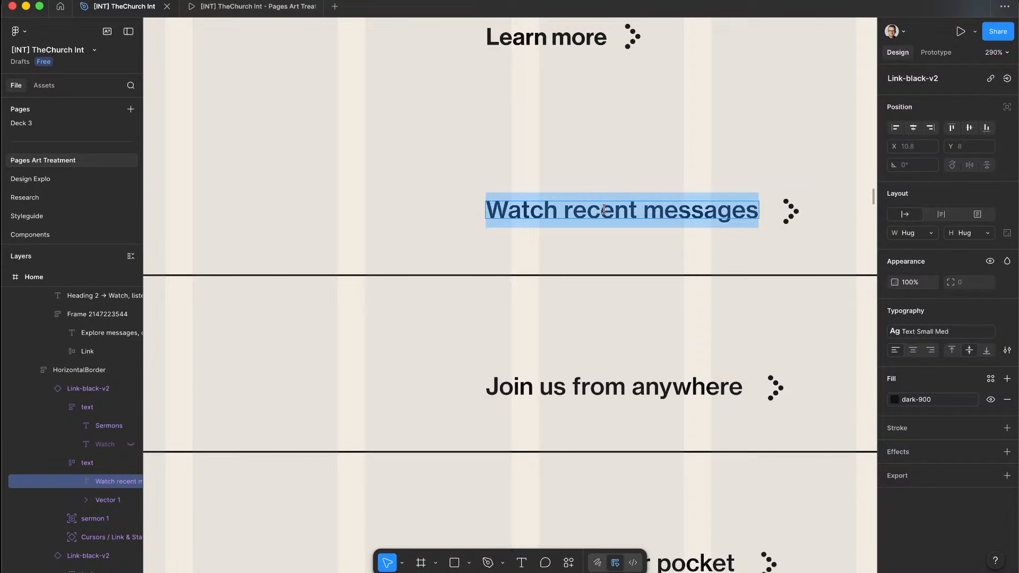
scroll(621, 228, down, 5)
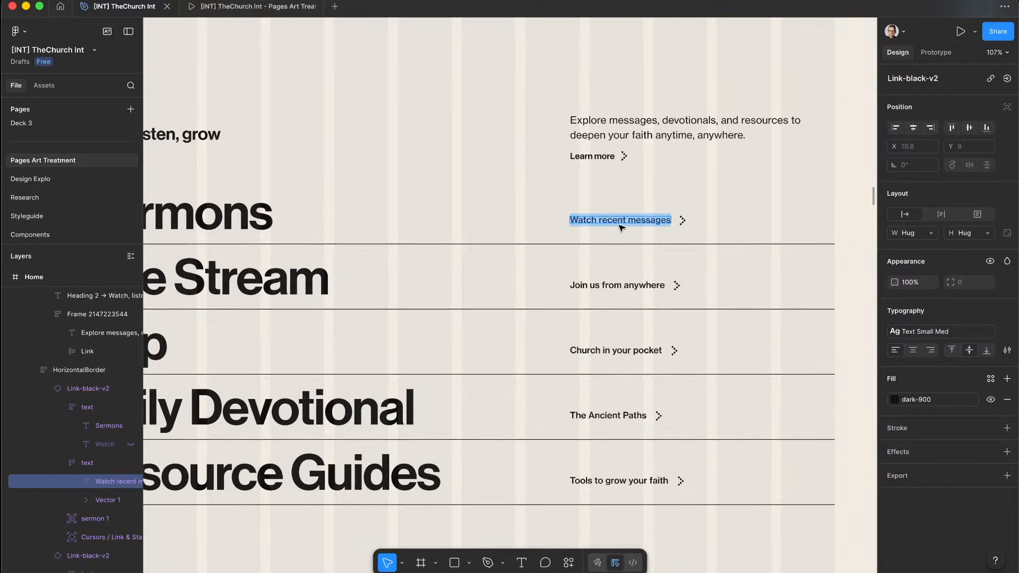
key(super+Tab)
Step: Bind the button's text to the Description field
click(672, 403)
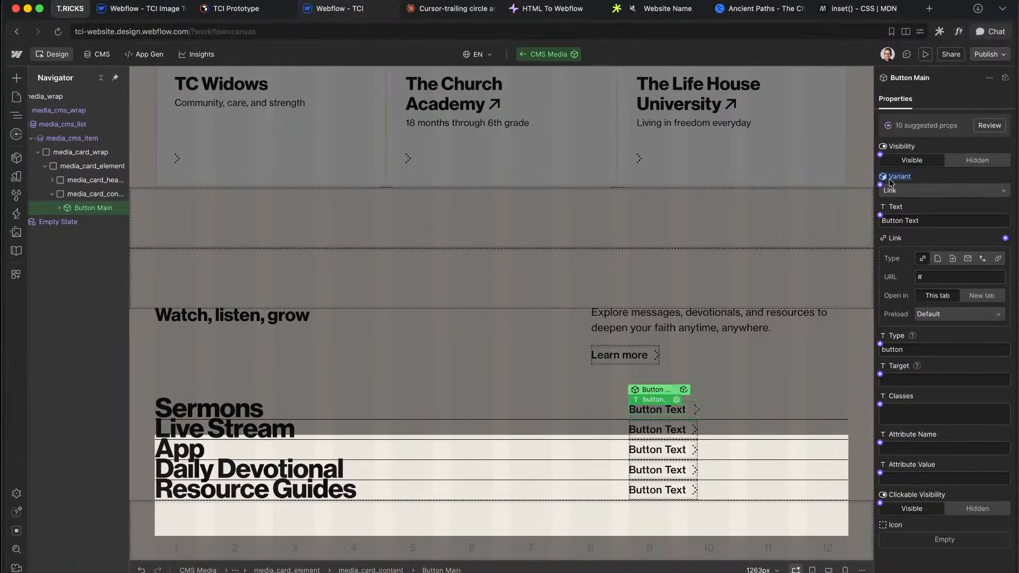
click(880, 216)
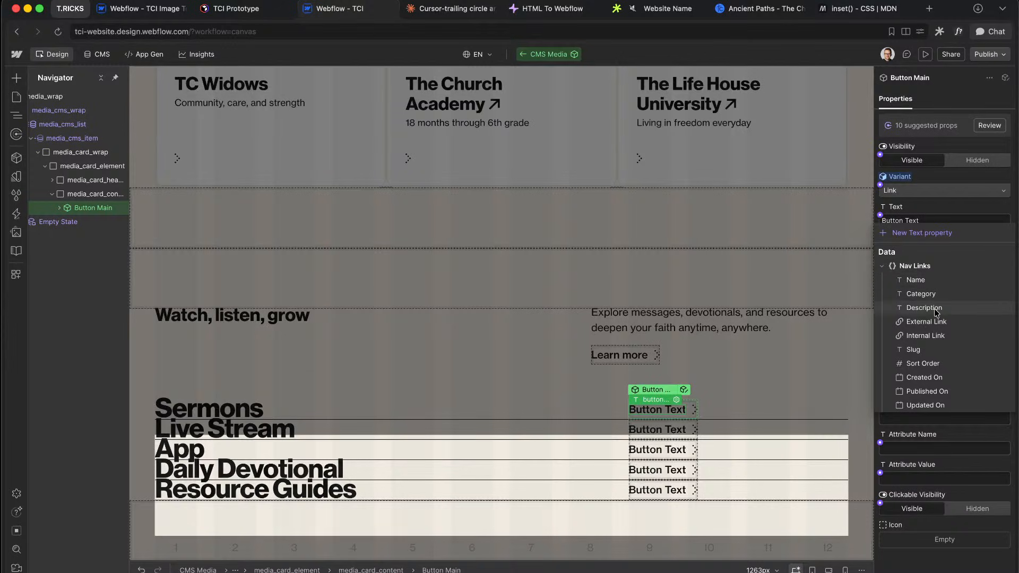
click(924, 307)
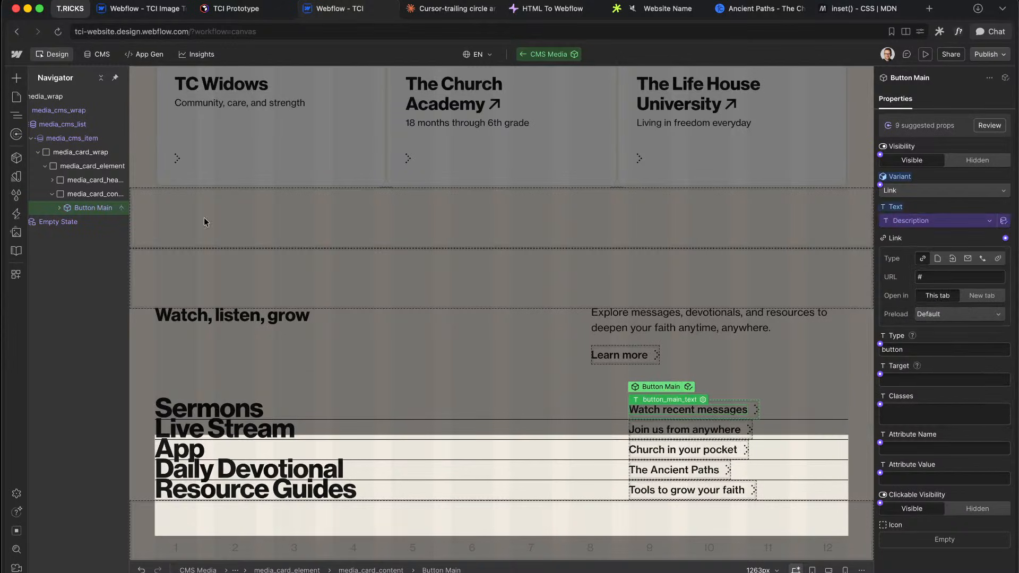
Step: Select the media card row and check the row spacing in the Figma design
click(51, 194)
click(89, 167)
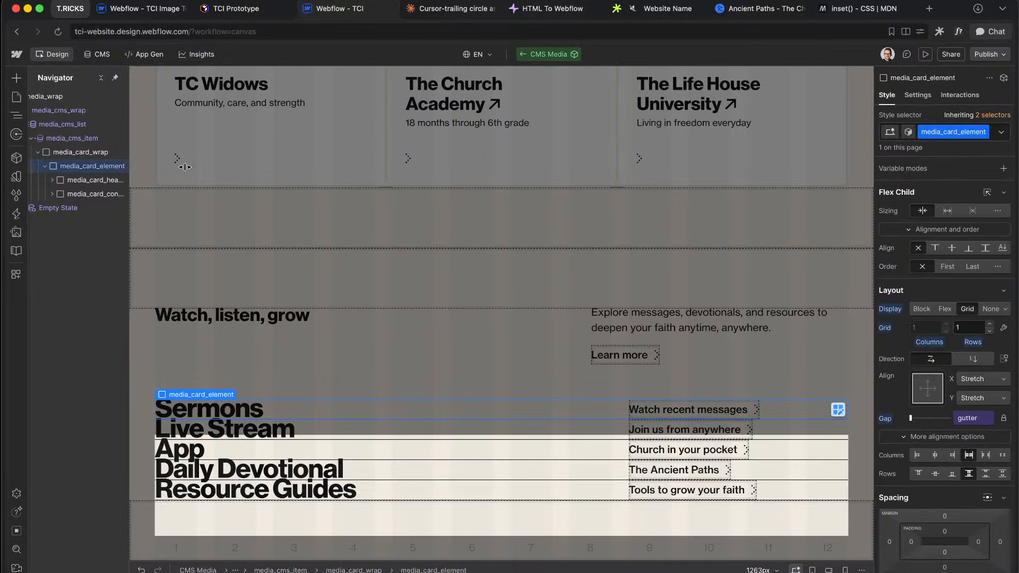
key(ctrl+Right)
scroll(536, 259, left, 3)
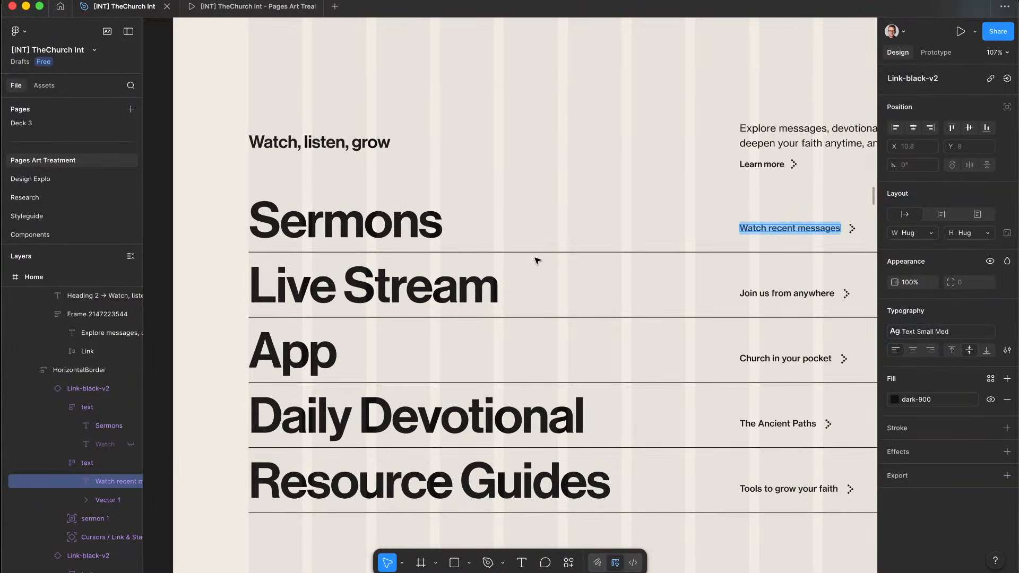
click(321, 231)
scroll(324, 249, up, 5)
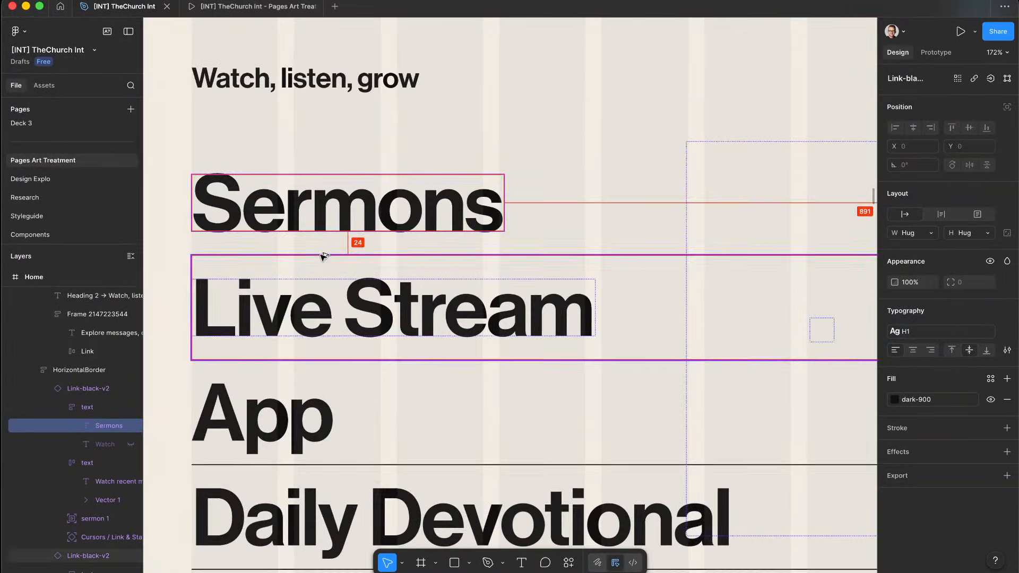
key(ctrl+Left)
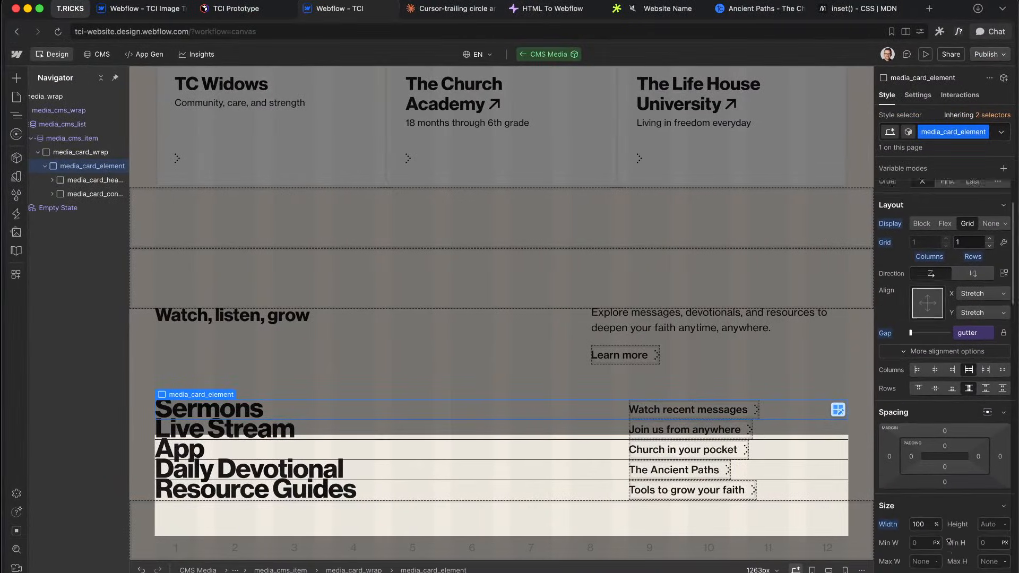
Step: Link the row's top and bottom padding to the 4 (24px) spacing variable
click(949, 432)
click(979, 443)
text(spac)
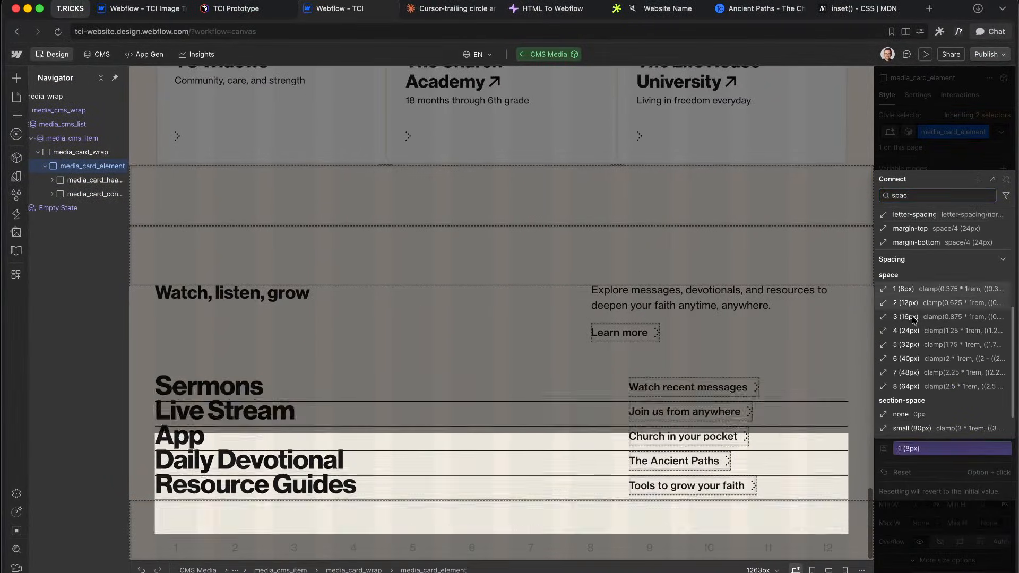
click(906, 331)
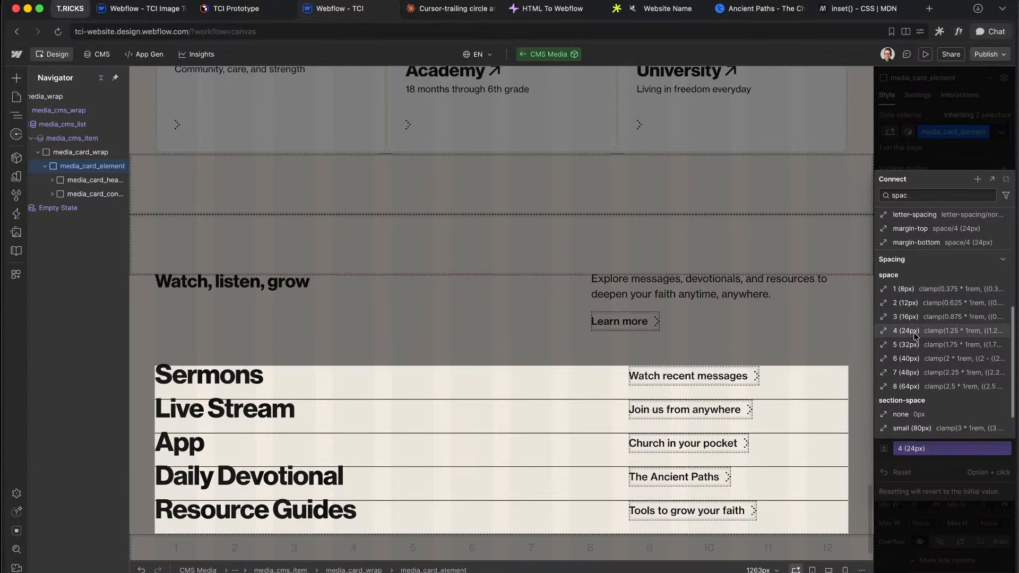
click(954, 385)
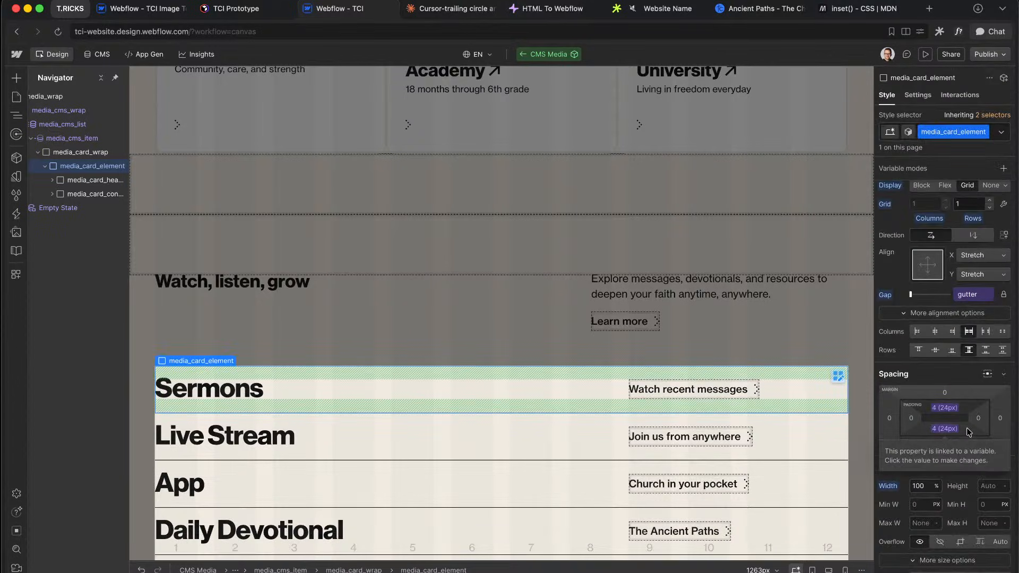
scroll(760, 422, down, 3)
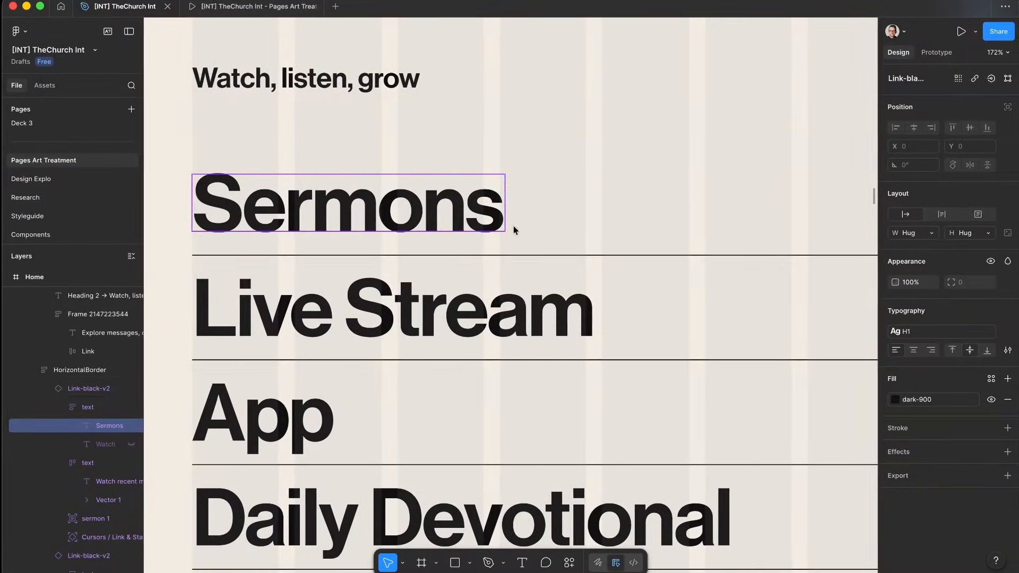
scroll(514, 230, down, 5)
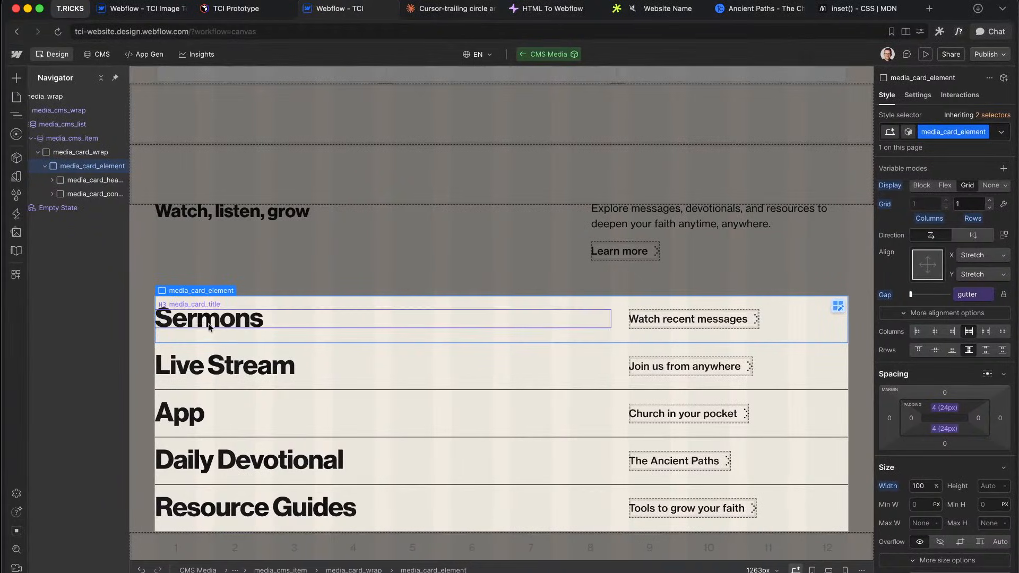
Step: Add the u-text-style-h1 class to the media_card_title headings
click(226, 317)
click(988, 133)
text(h1)
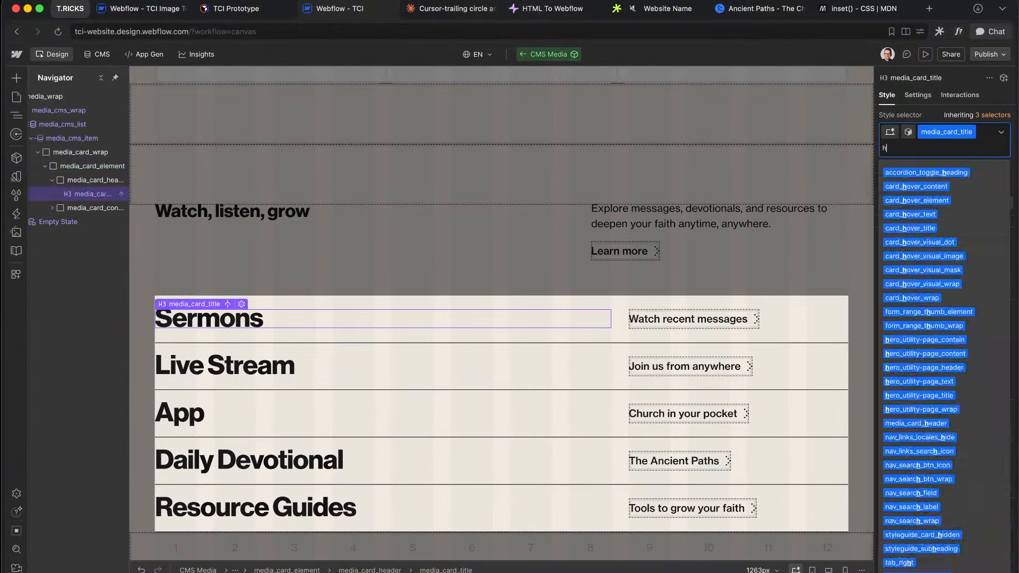
key(Down)
key(Return)
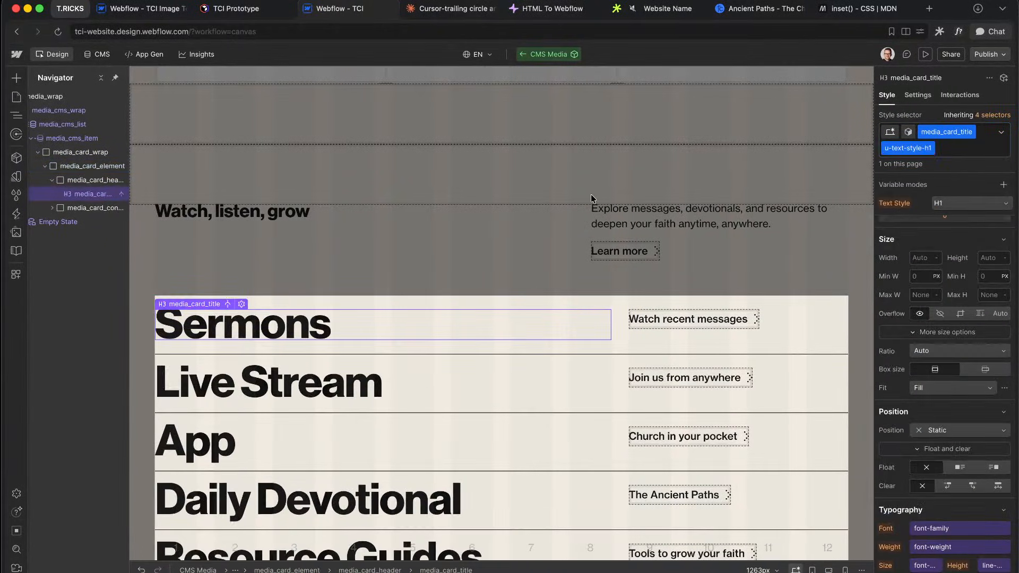
Step: Inspect the title and description link layers of the Sermons and App rows in Figma
key(ctrl+Right)
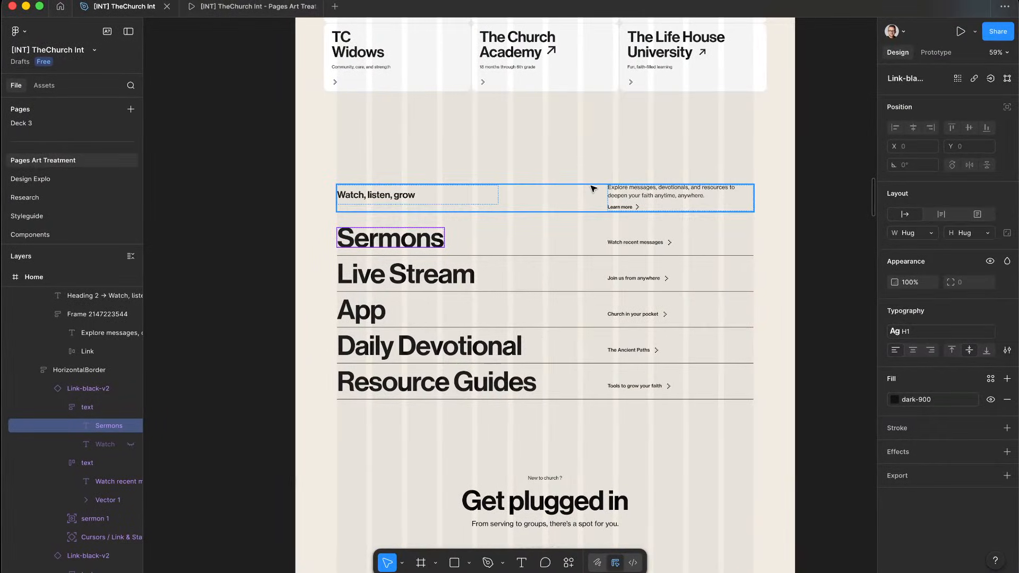
key(ctrl+Left)
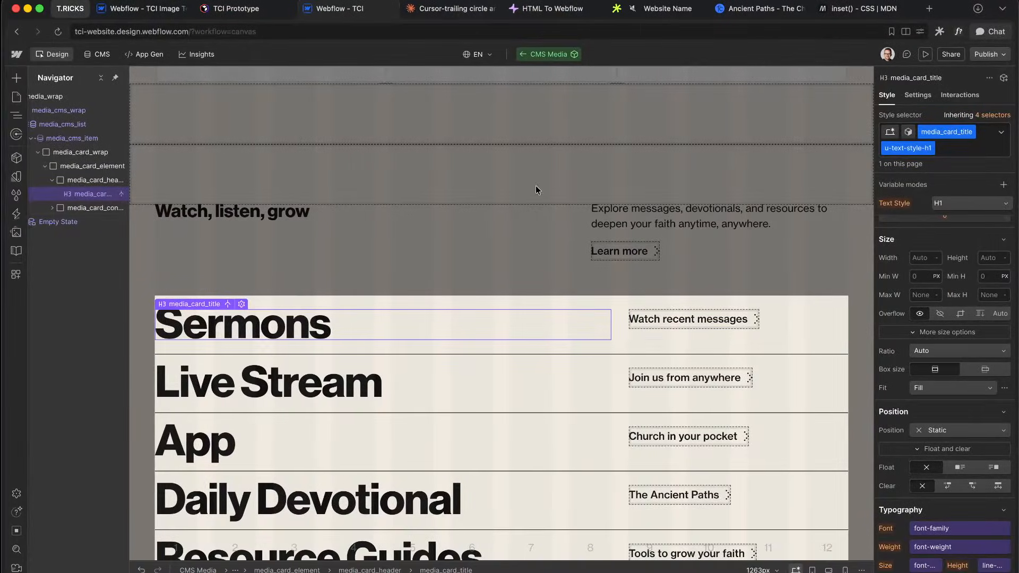
key(ctrl+Right)
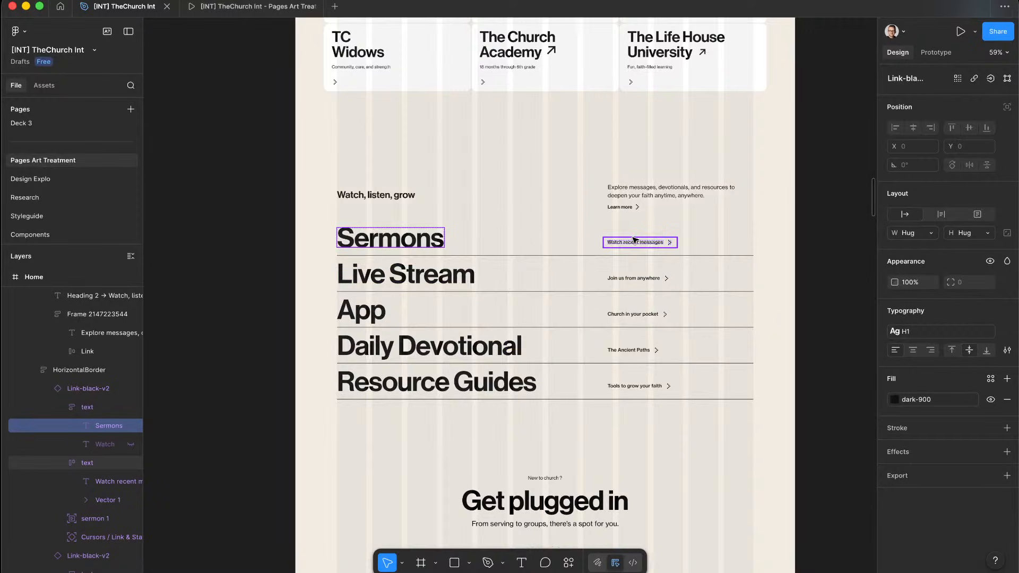
click(443, 244)
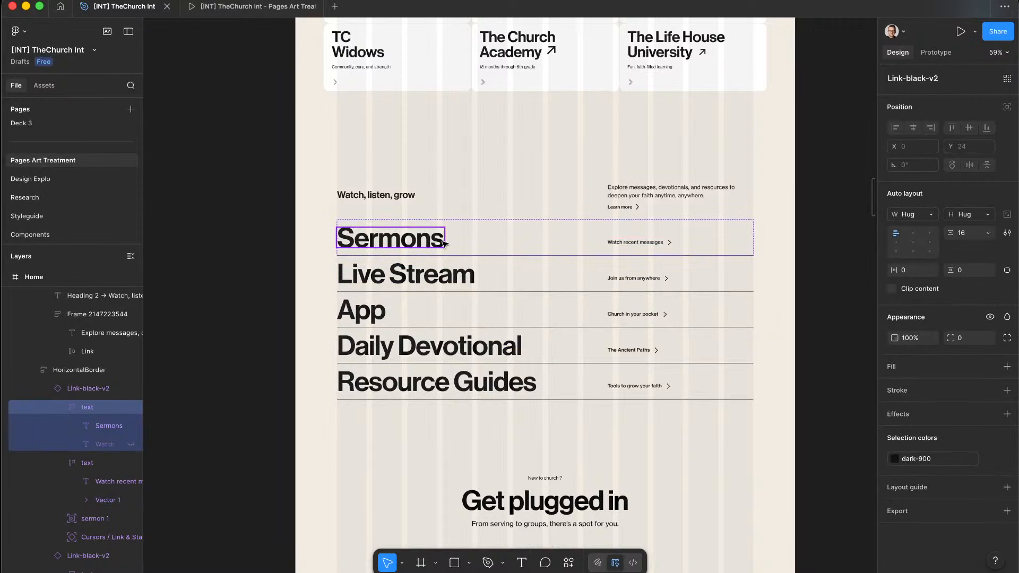
scroll(443, 243, up, 5)
shift+click(769, 247)
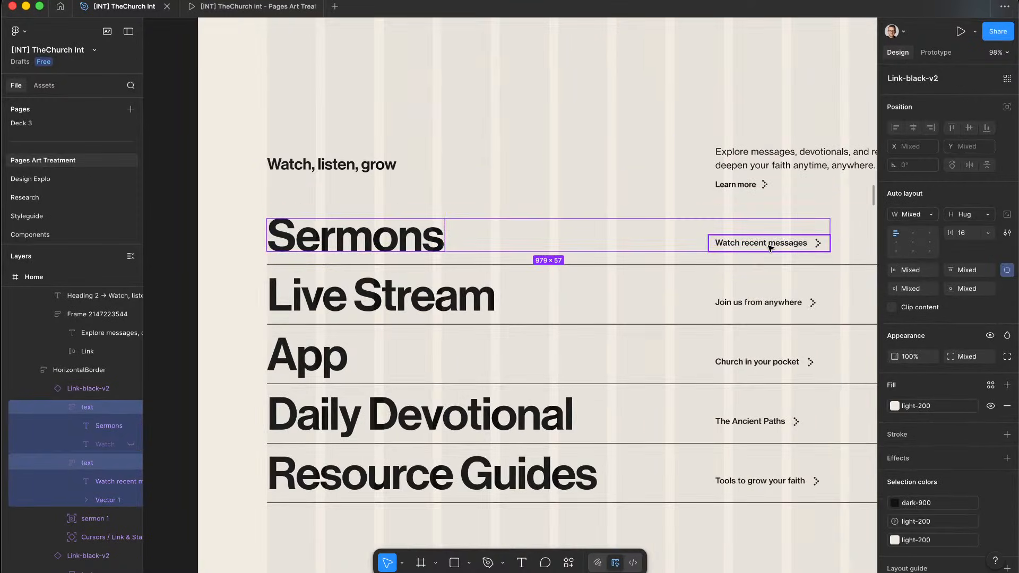
click(765, 363)
super+click(747, 365)
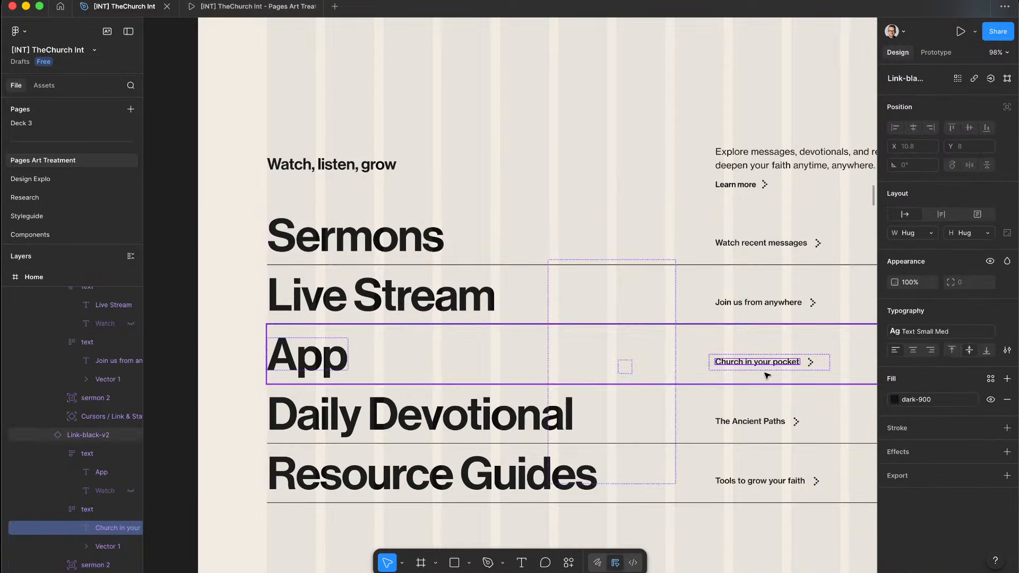
click(811, 364)
click(820, 365)
shift+click(270, 360)
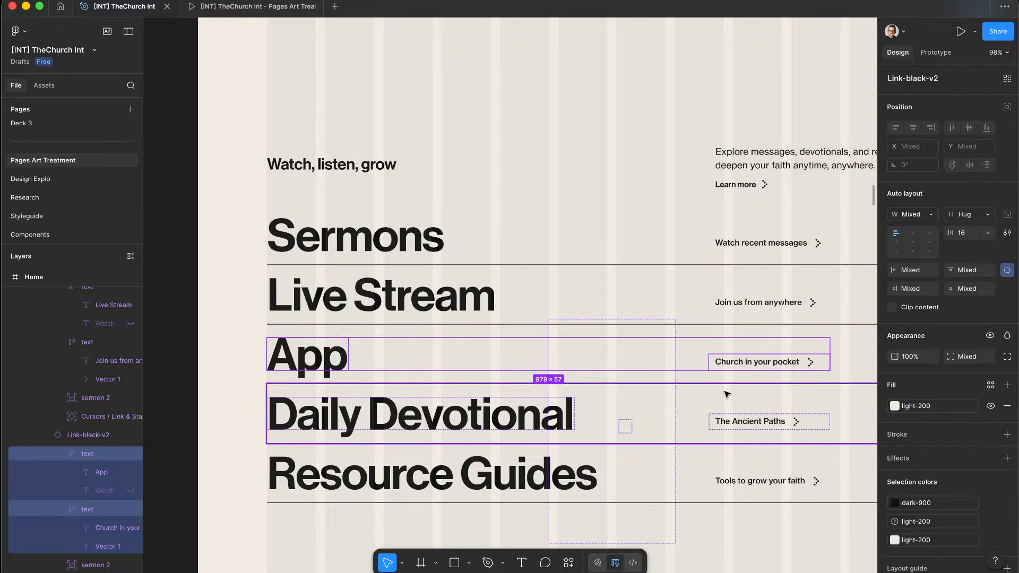
key(ctrl+Left)
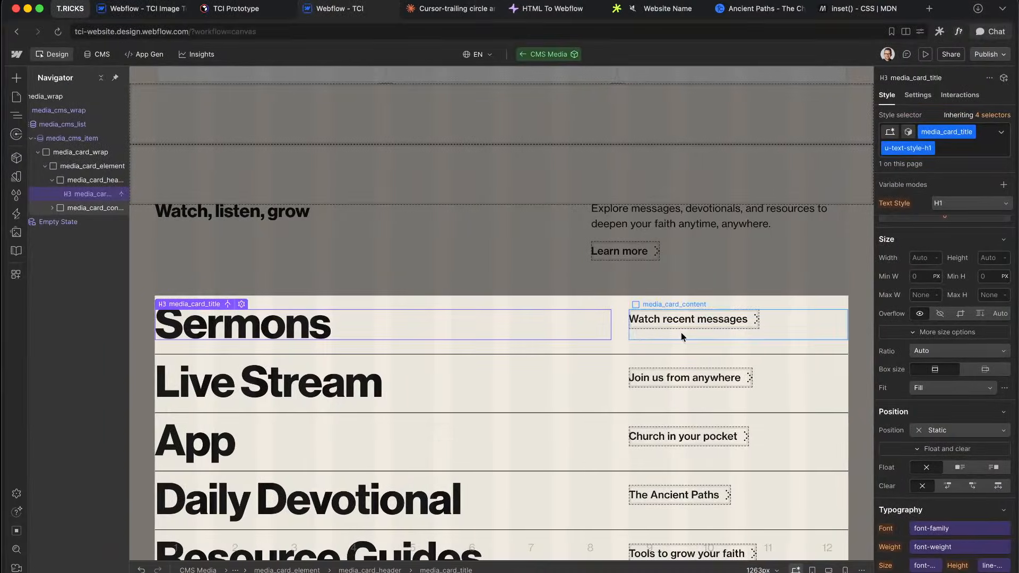
Step: Give media_card_content the custom property align-self: end
click(682, 333)
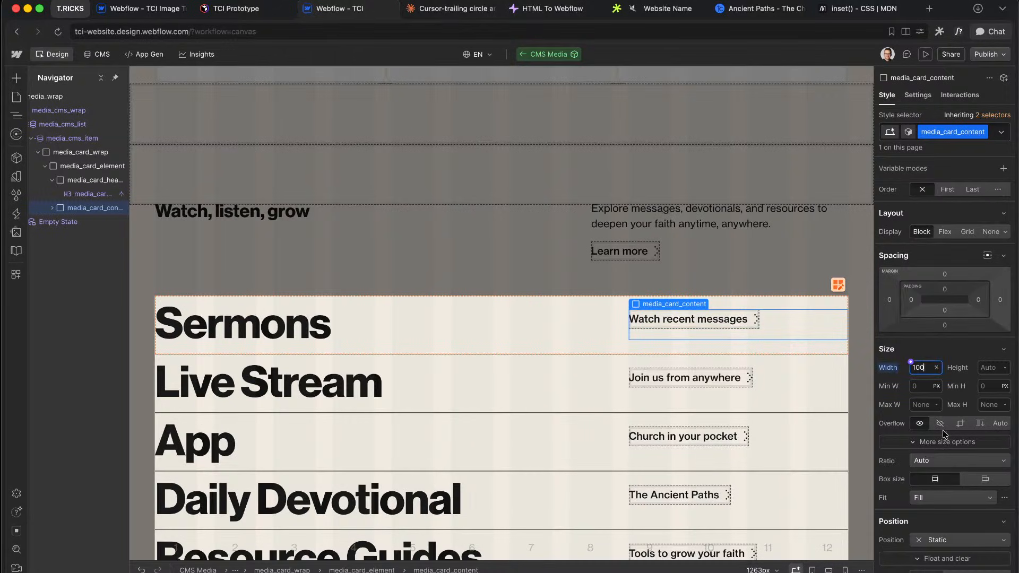
scroll(954, 405, down, 10)
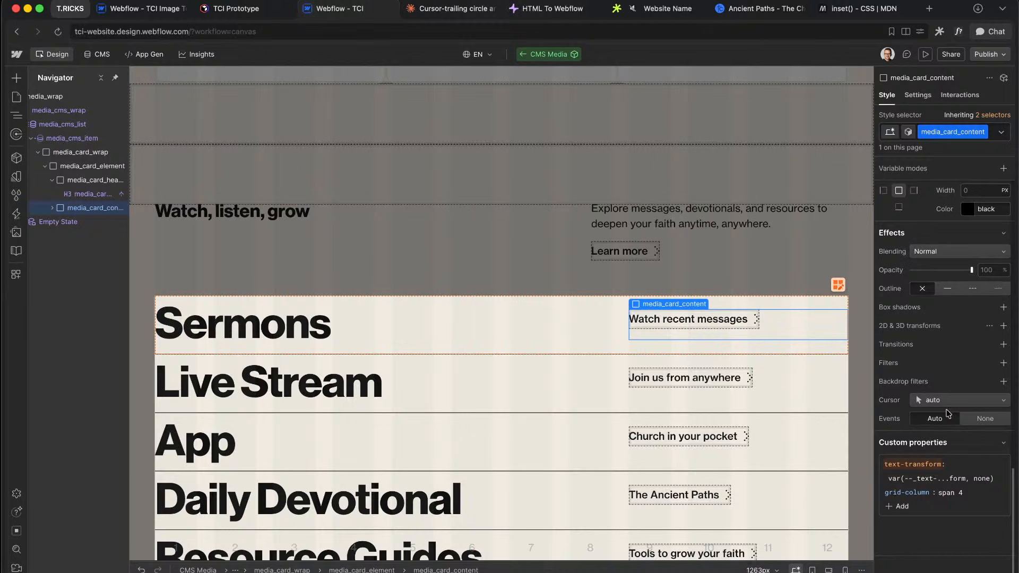
click(892, 512)
text(align-self)
key(Tab)
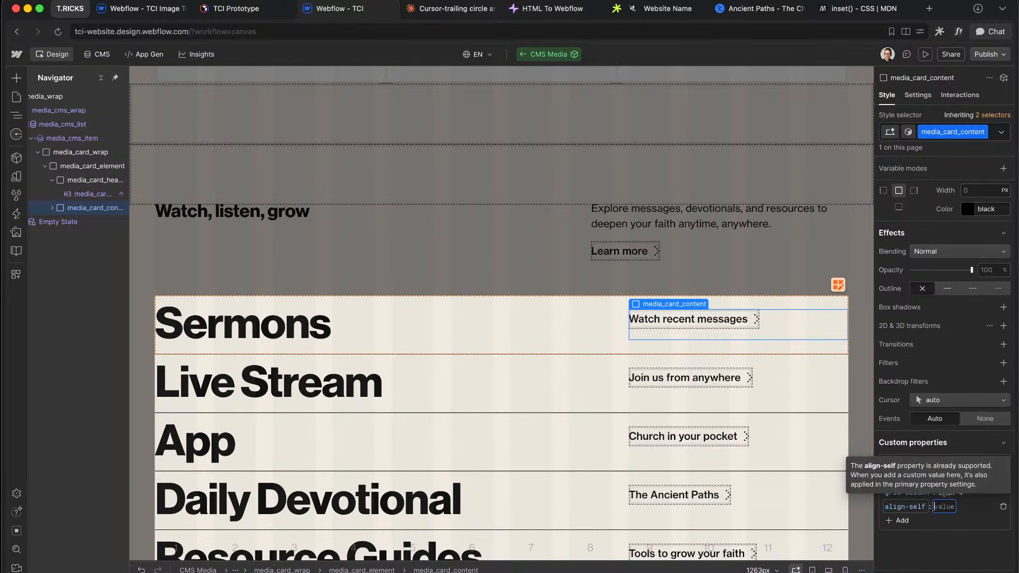
text(end)
key(Return)
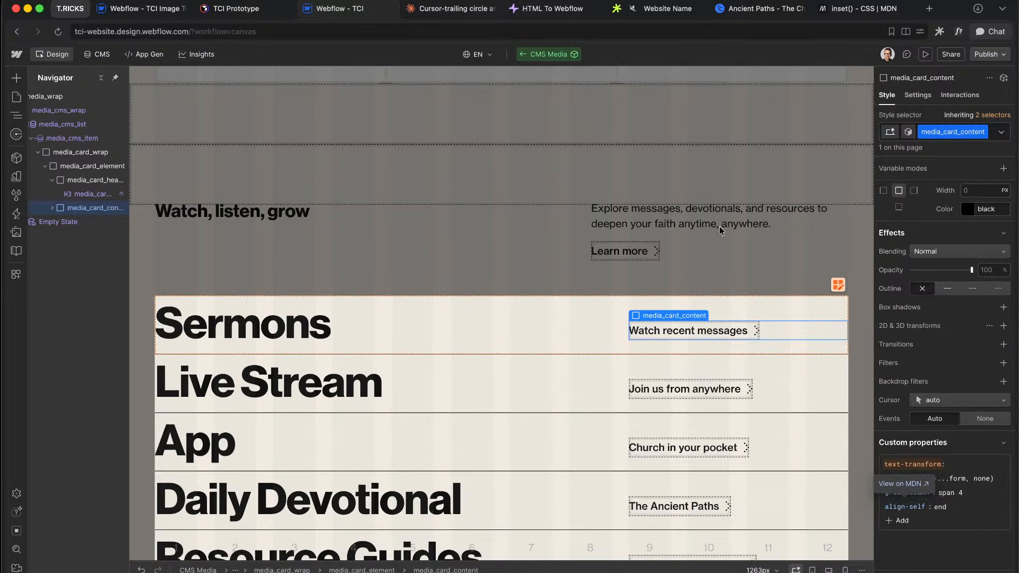
Step: Leave CMS Media component editing and launch the page preview
click(504, 322)
double_click(610, 271)
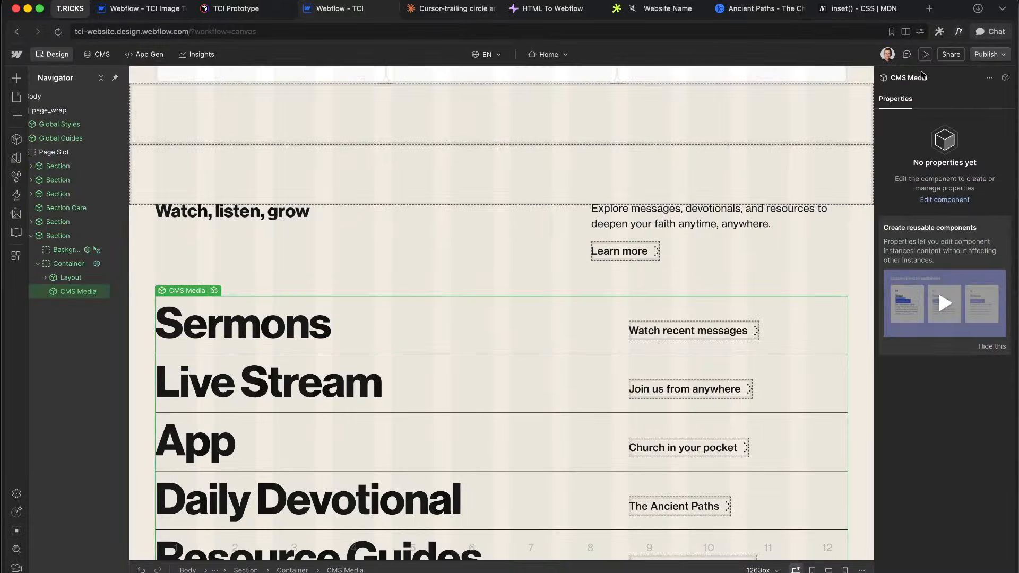
click(926, 54)
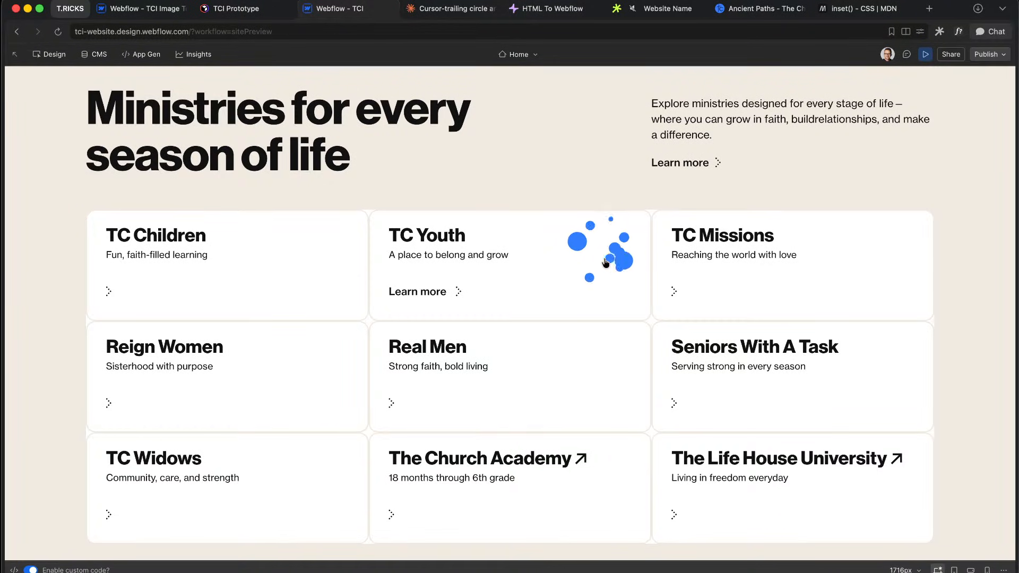
Step: Scroll the preview to the Watch, listen, grow list, then play the Figma prototype for comparison
scroll(610, 282, down, 10)
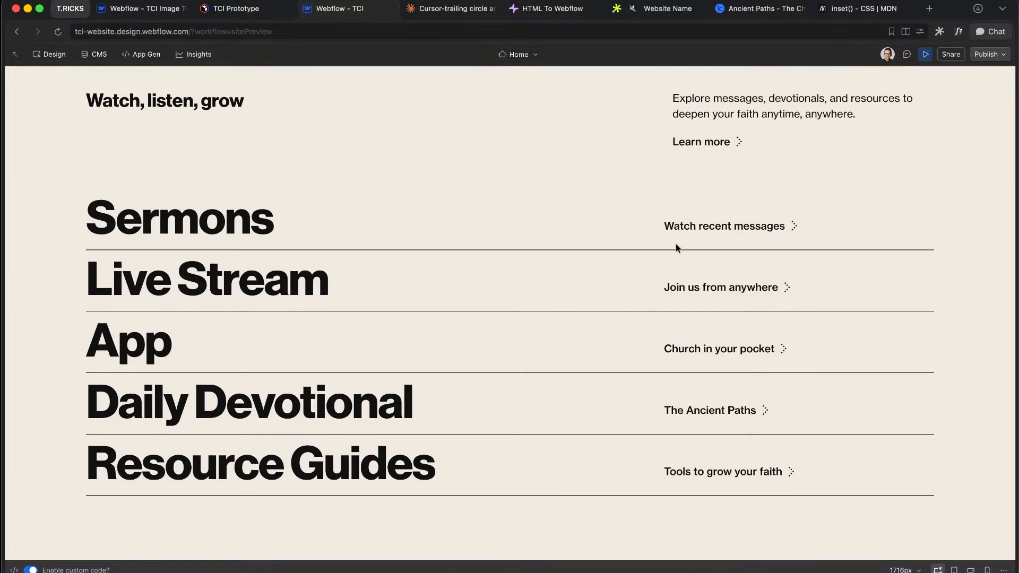
key(ctrl+Right)
click(263, 10)
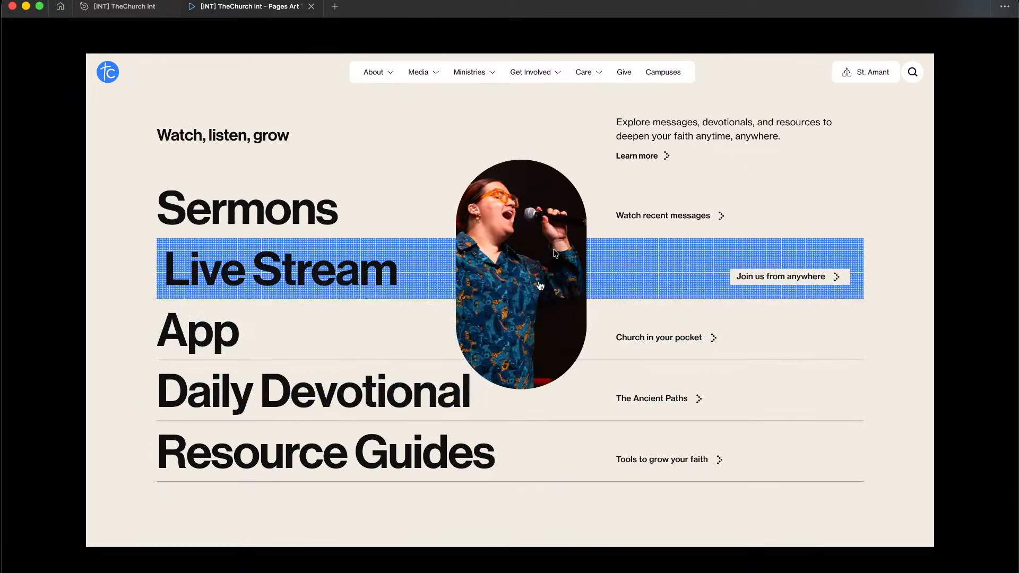
key(ctrl+Left)
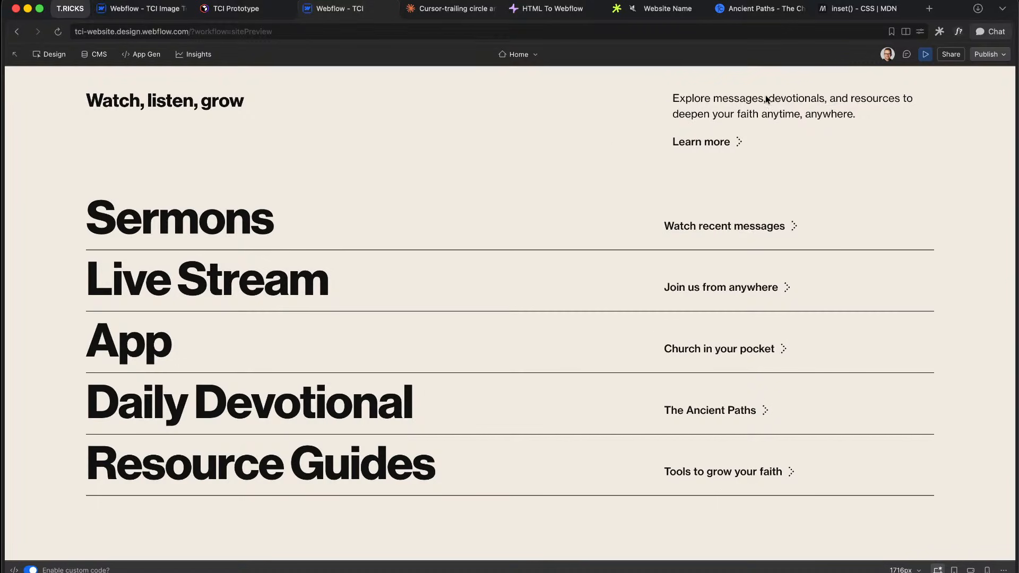
Step: Add a media_card_space div to the card content, placed above Watch recent messages
click(926, 54)
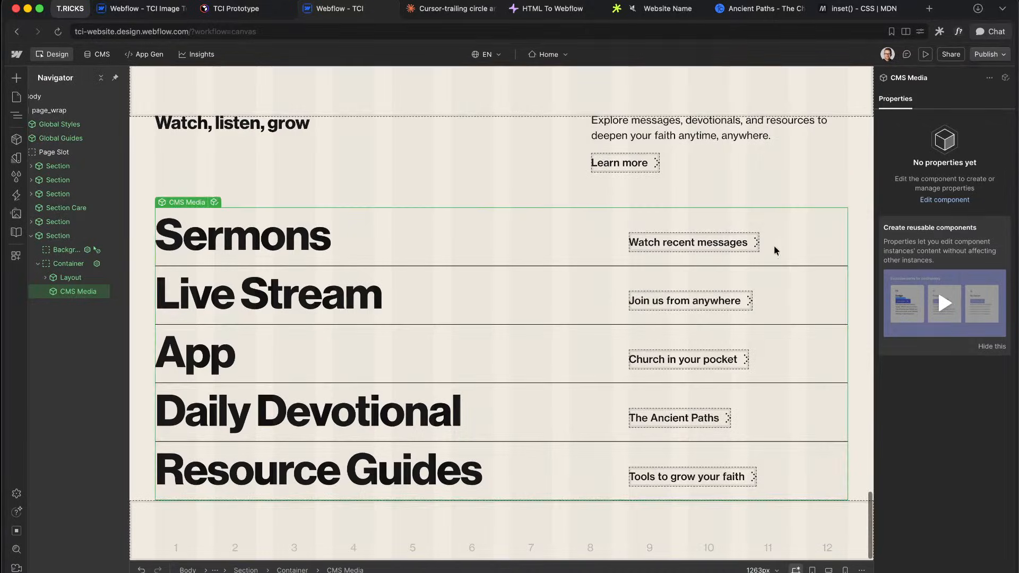
double_click(742, 248)
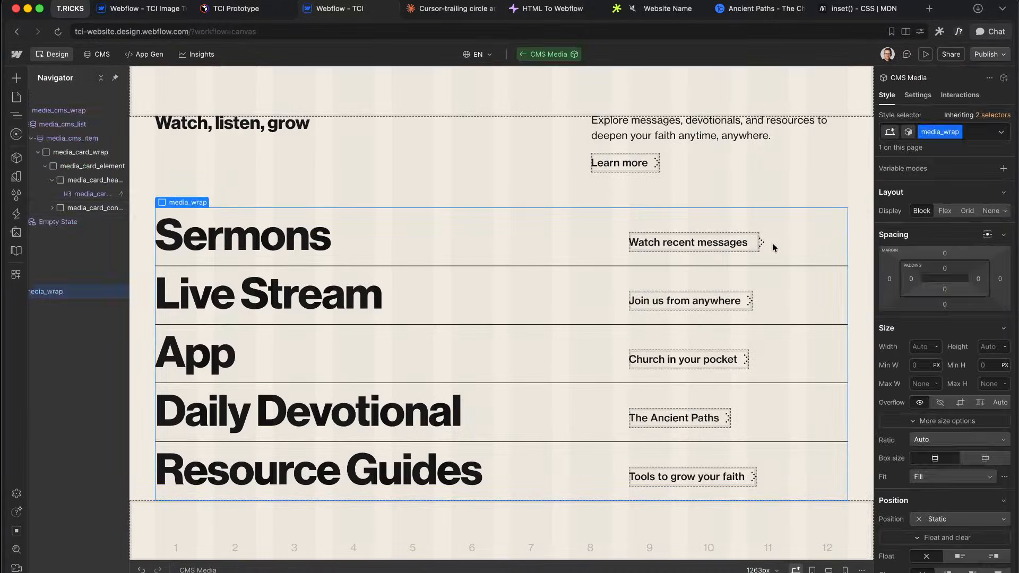
click(747, 241)
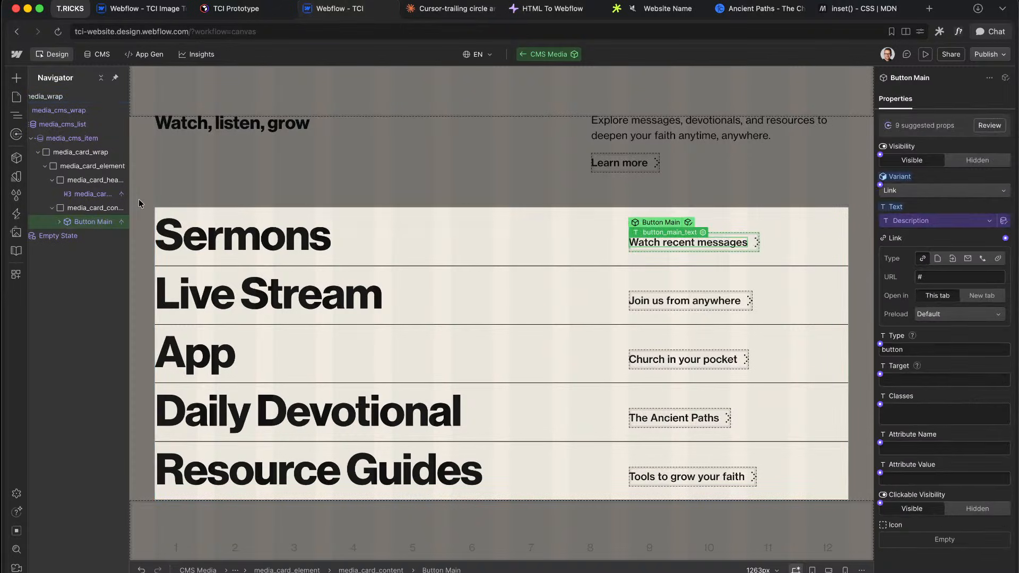
click(81, 208)
key(super+e)
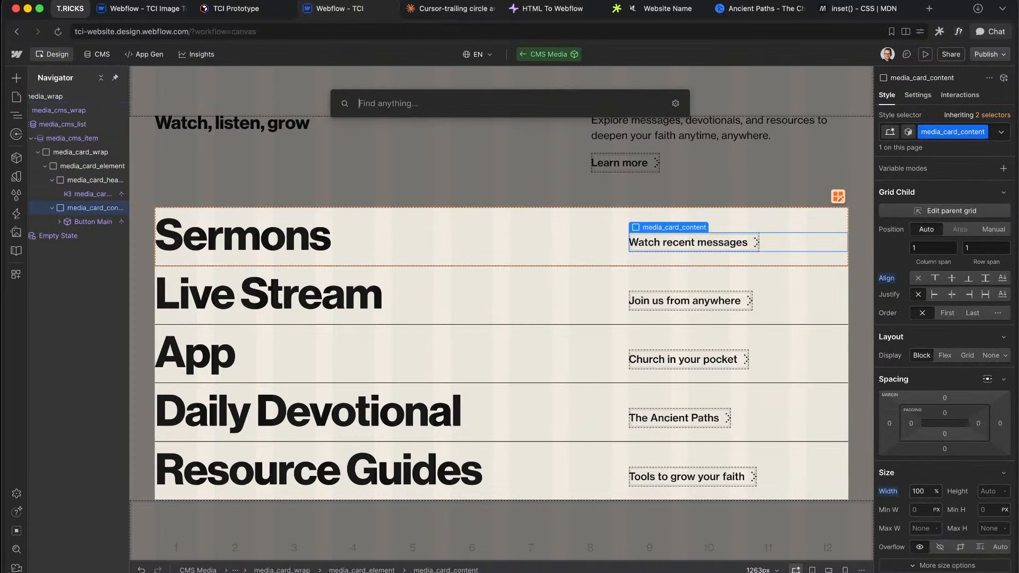
text(div)
key(Return)
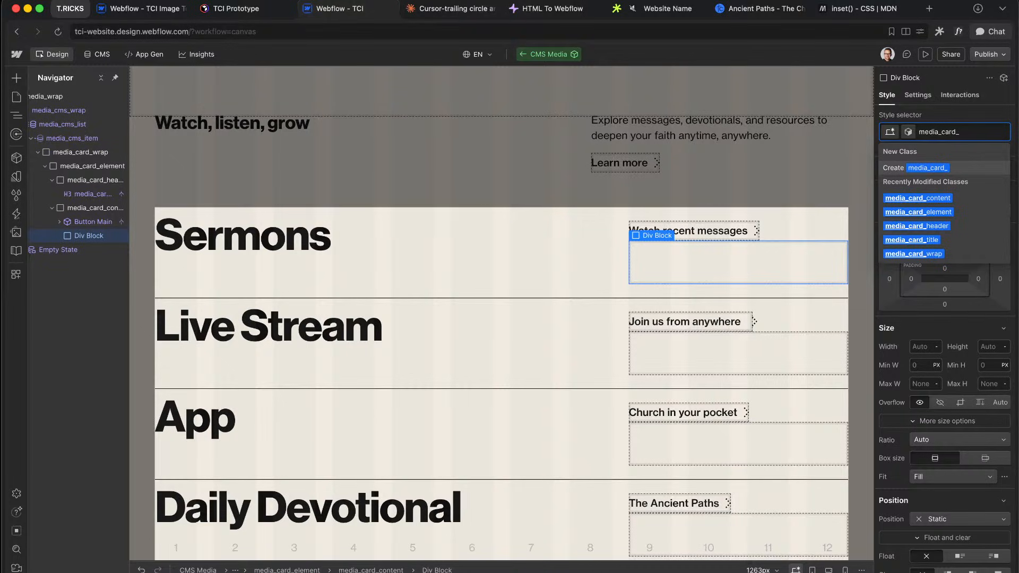
text(spacer)
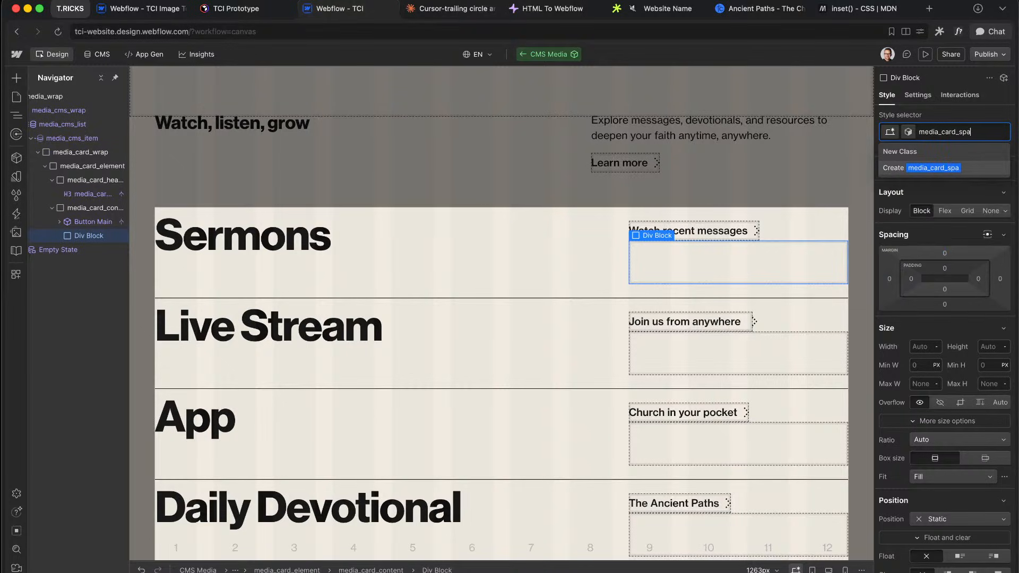
key(Return)
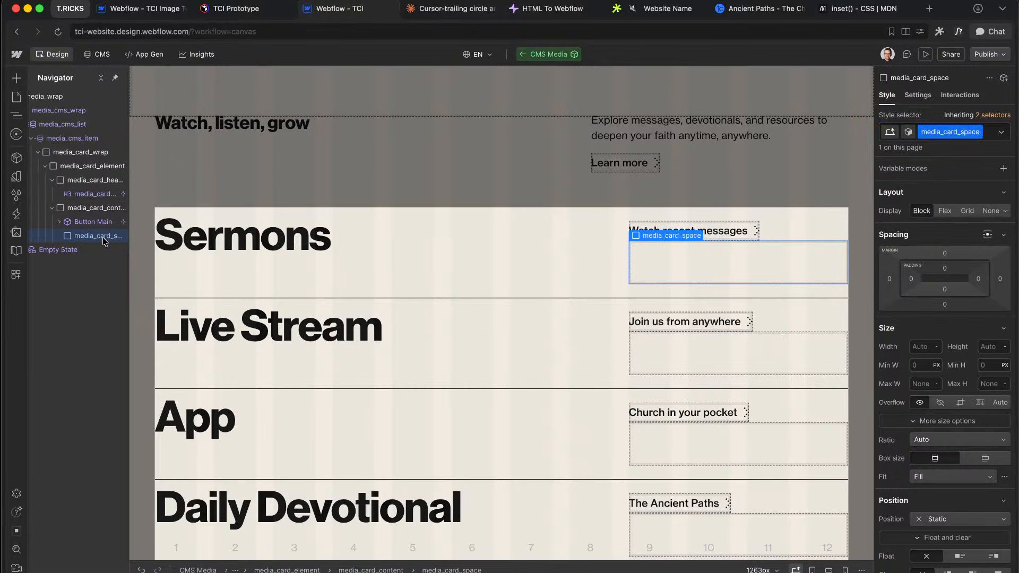
drag(96, 235, 98, 221)
Step: Make media_card_content a bottom-aligned flex row and try spacer widths from 0% to 100%
click(96, 208)
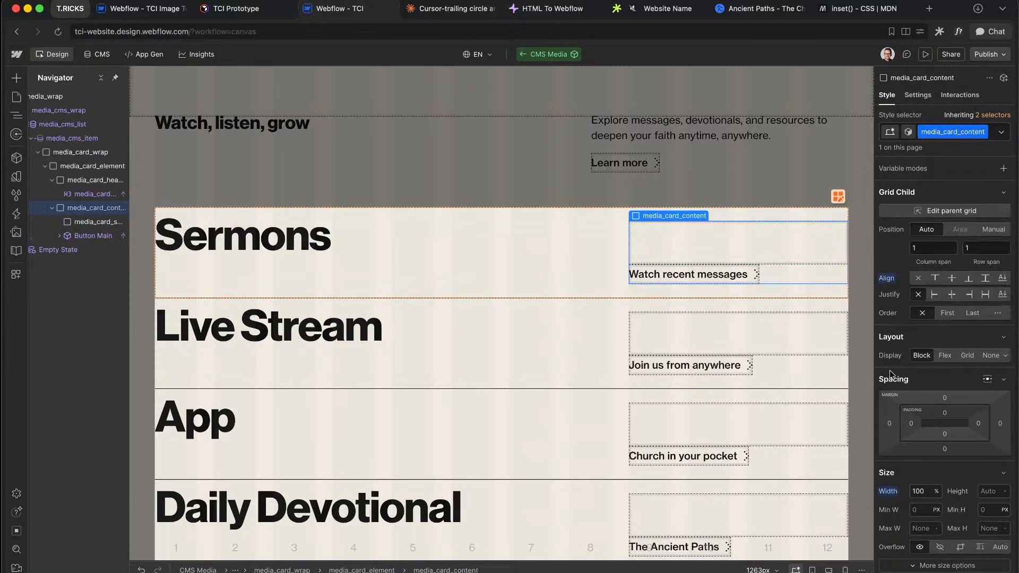
click(946, 356)
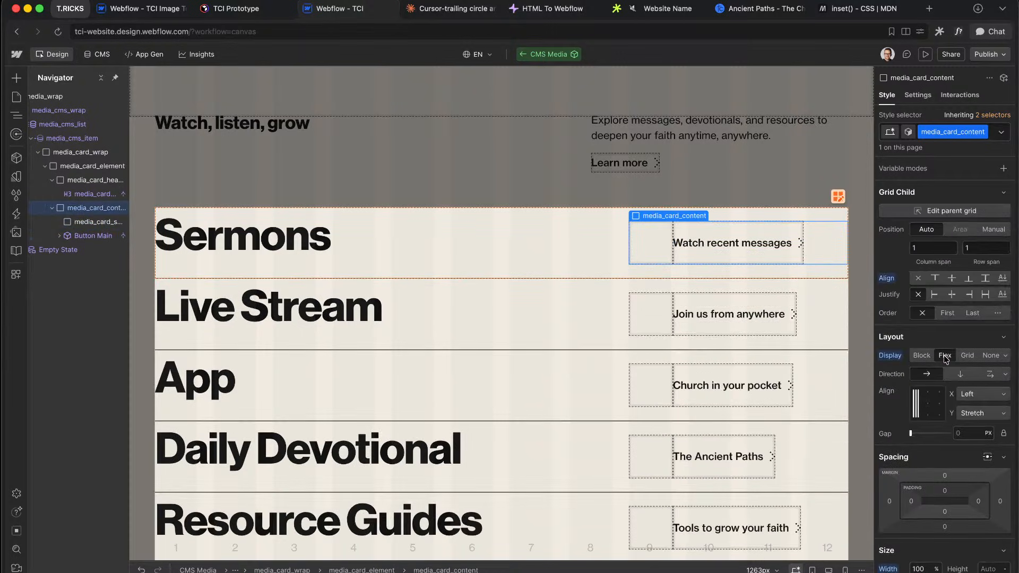
click(916, 416)
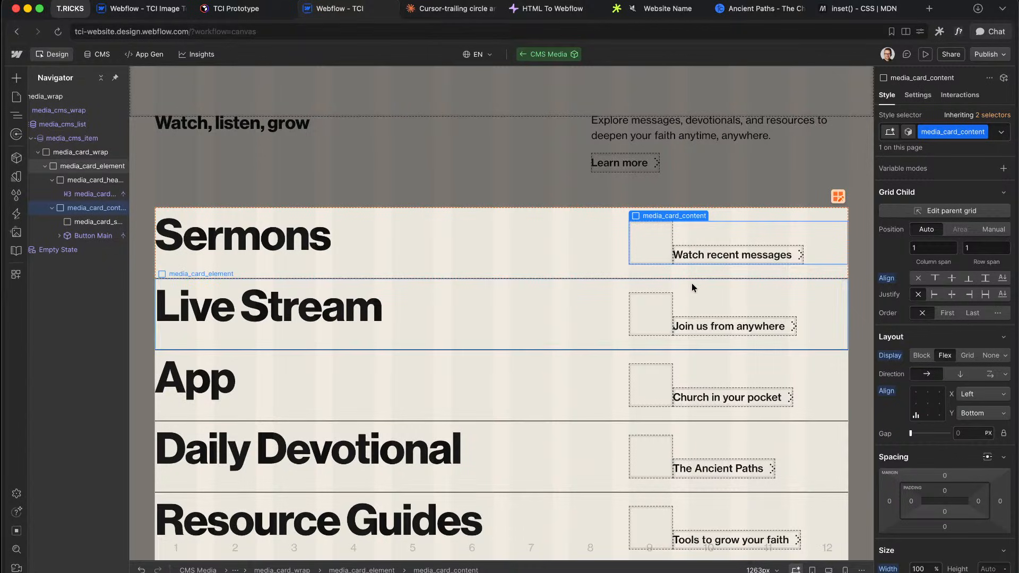
click(89, 224)
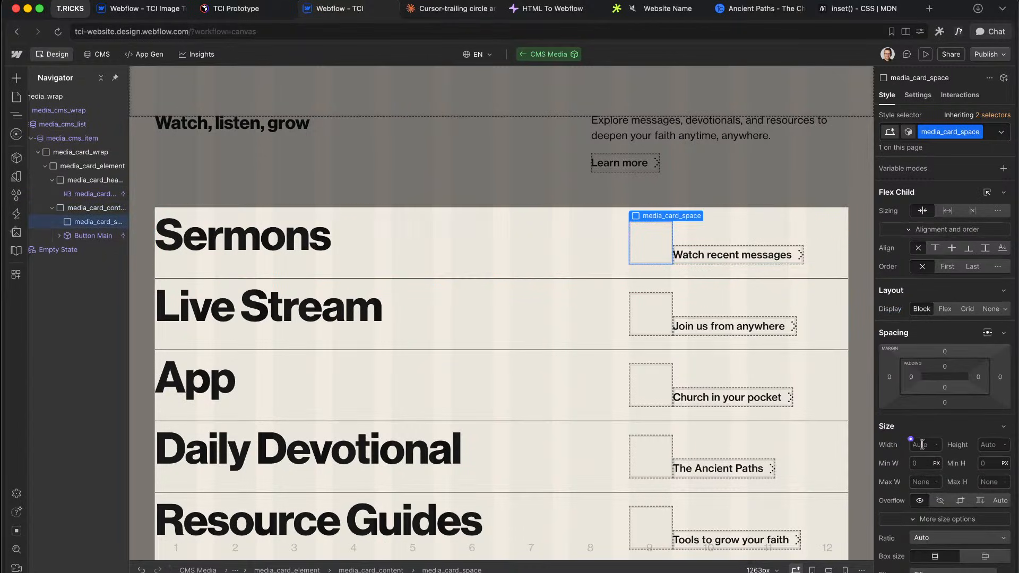
text(0%)
key(Return)
key(shift+Up)
key(shift+Up)
key(shift+Up)
key(shift+Up)
key(shift+Up)
key(shift+Up)
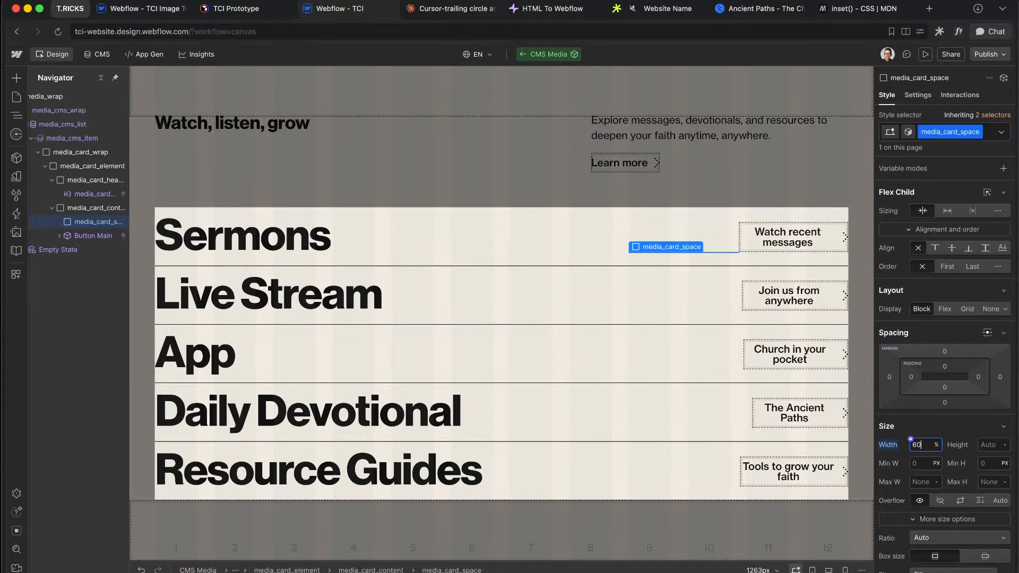
key(shift+Up)
key(shift+Up)
key(shift+Up)
key(shift+Up)
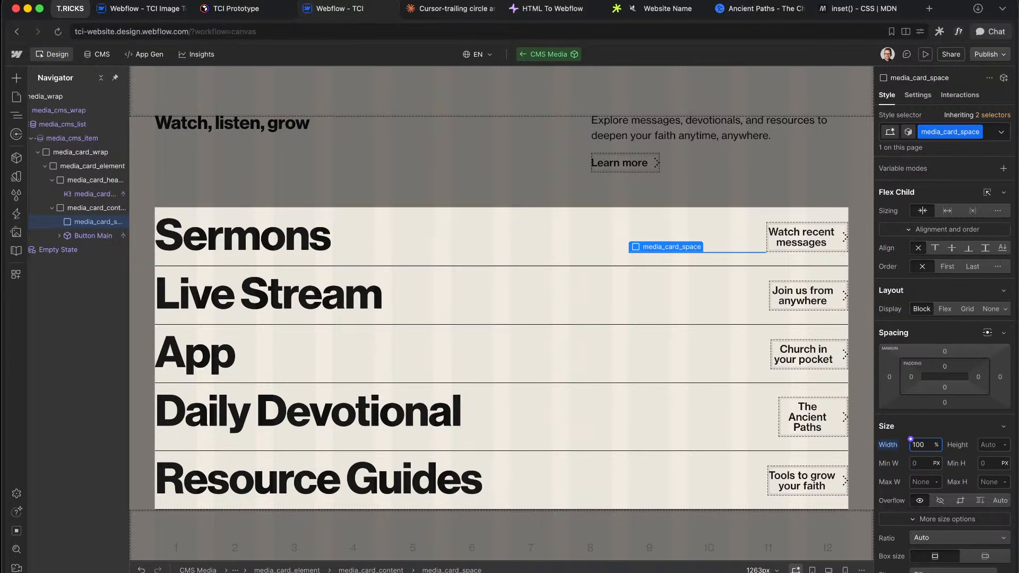
Step: Create a new media_card_button div inside the card content
click(105, 233)
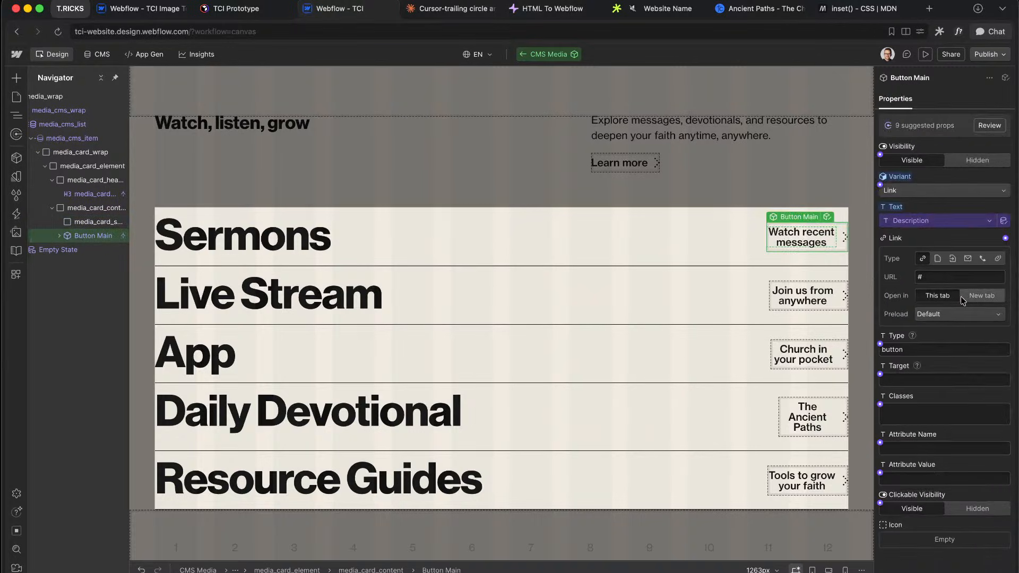
click(924, 415)
key(Escape)
right_click(84, 240)
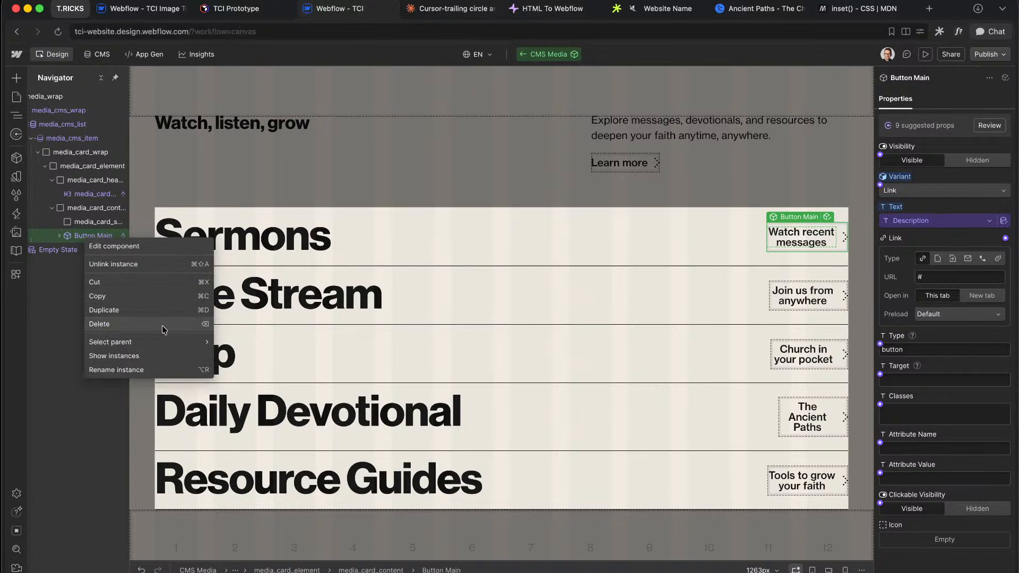
key(Escape)
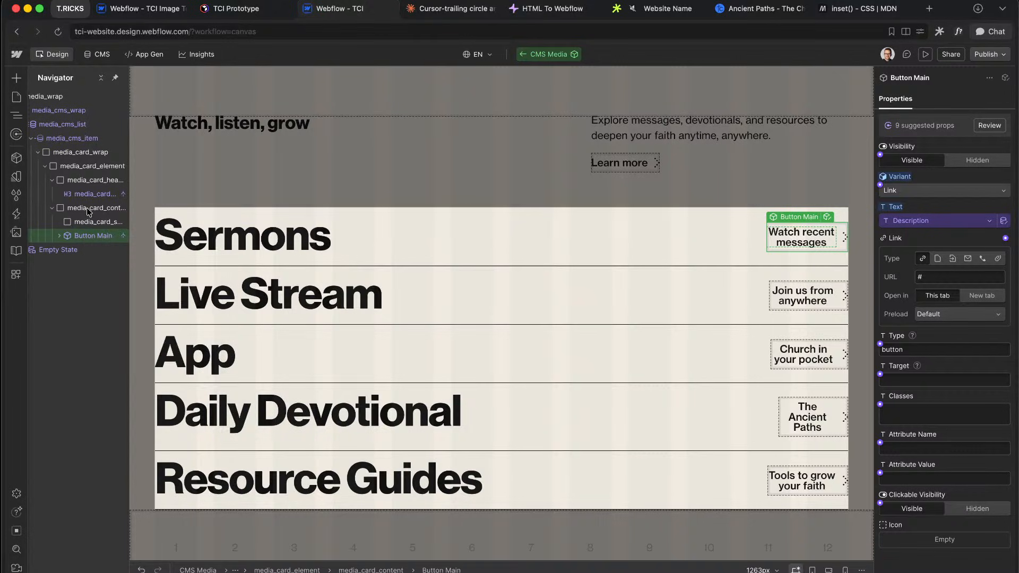
click(87, 208)
key(super+k)
text(div)
key(Return)
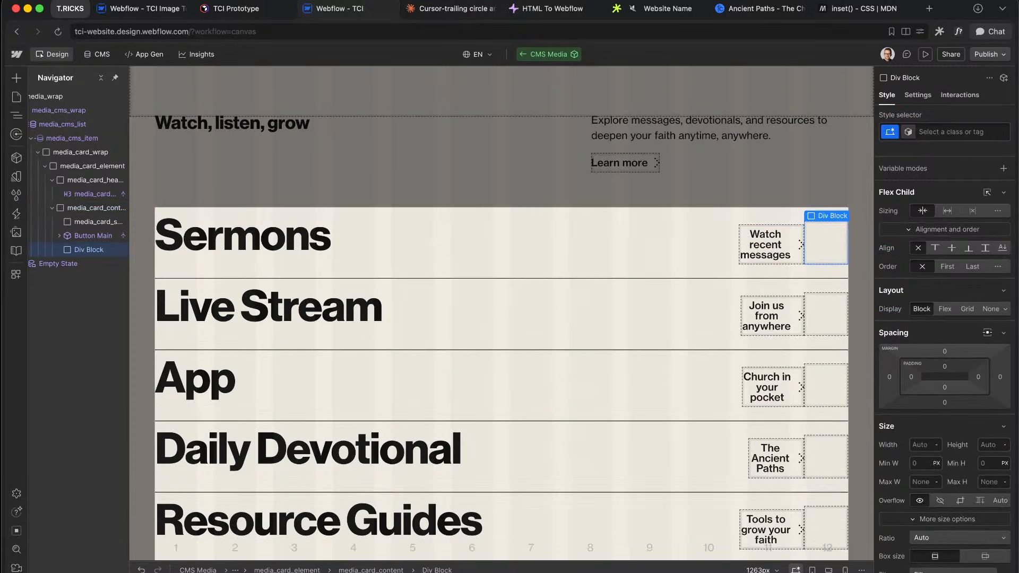
key(super+Return)
text(media_card_but)
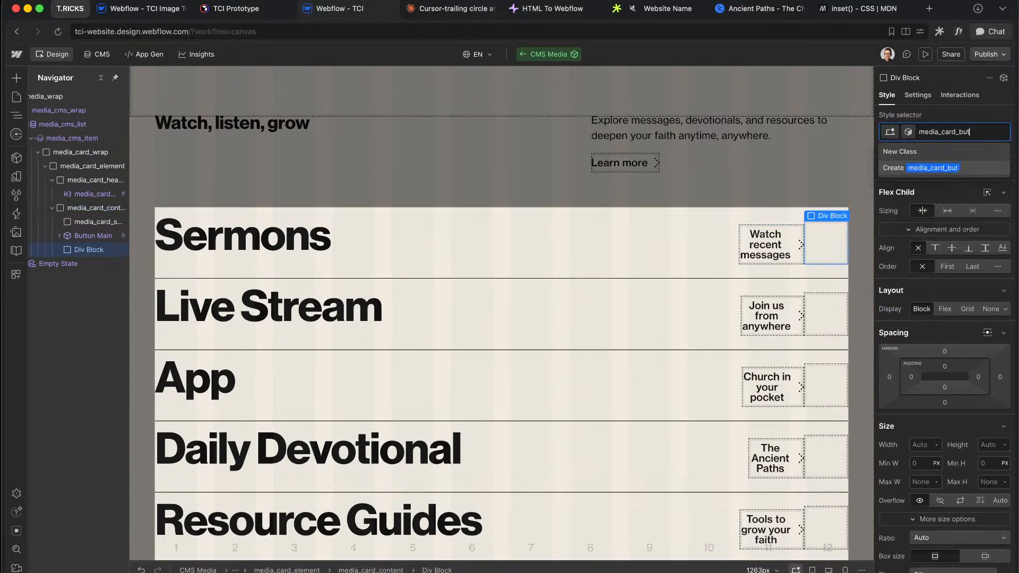
key(BackSpace)
key(BackSpace)
key(BackSpace)
key(BackSpace)
key(BackSpace)
key(BackSpace)
key(BackSpace)
key(BackSpace)
key(BackSpace)
key(BackSpace)
key(BackSpace)
key(BackSpace)
key(BackSpace)
key(BackSpace)
Step: Move Button Main into media_card_button and keep its text on one line
click(89, 238)
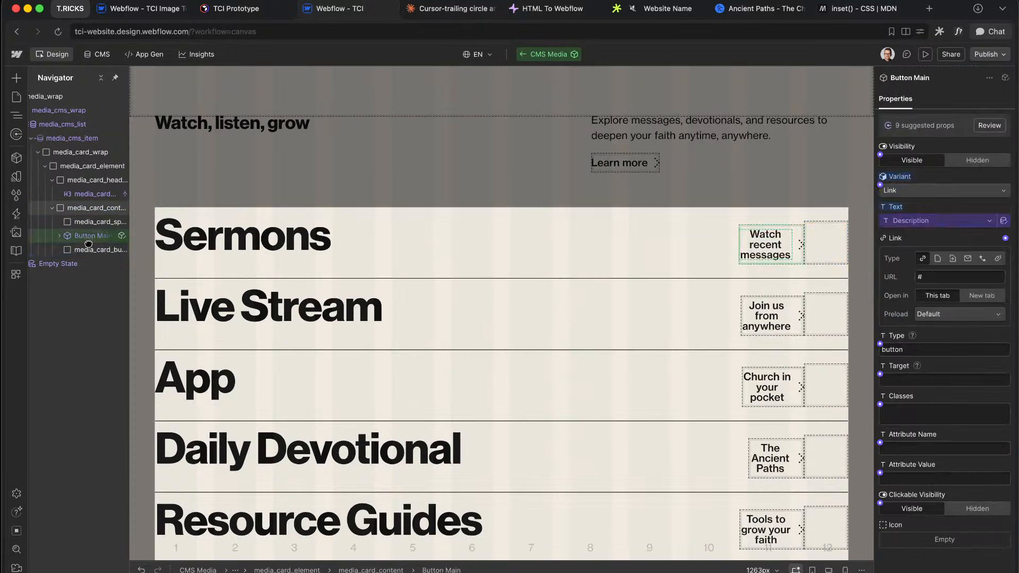
drag(89, 246, 91, 250)
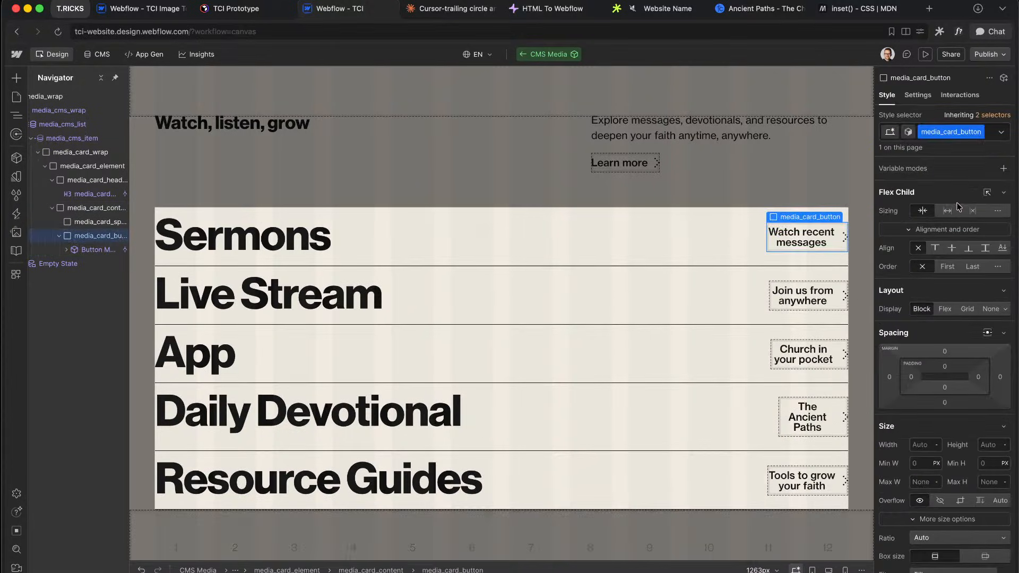
click(974, 211)
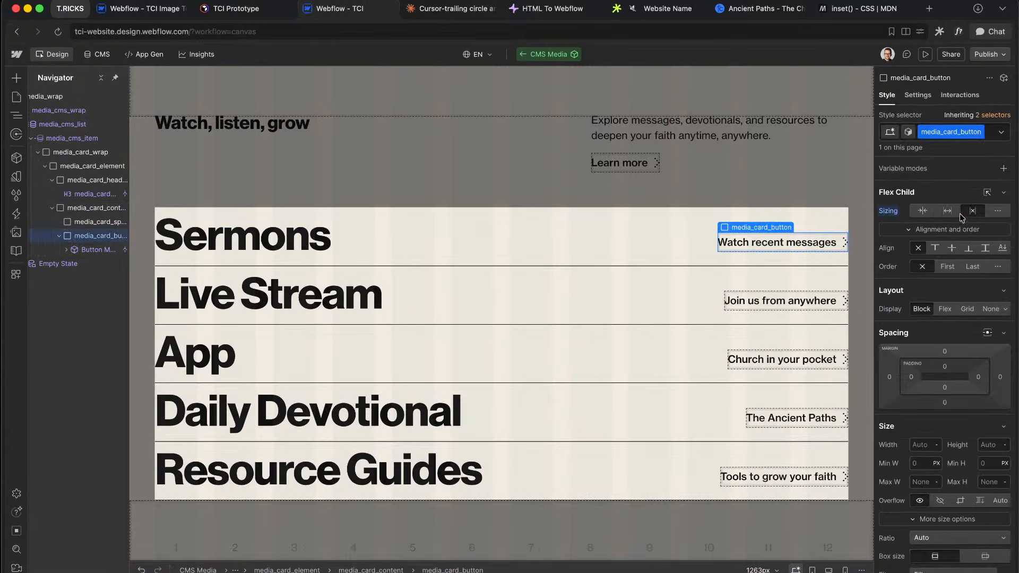
Step: Set the spacer width back to 0% and give it a 400ms Width transition
click(93, 222)
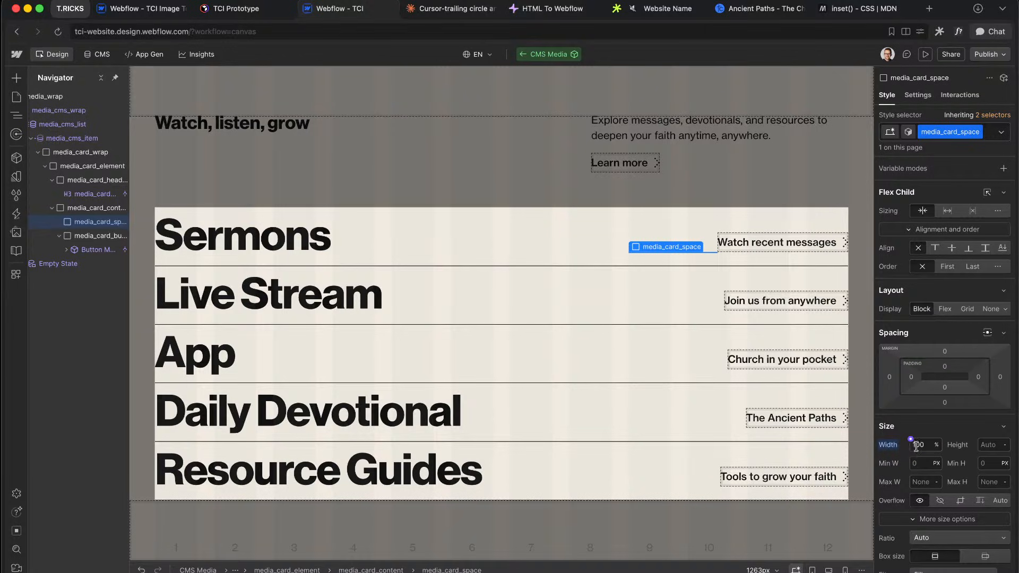
text(80)
key(shift+Down)
key(shift+Down)
key(shift+Down)
key(shift+Down)
key(shift+Down)
key(shift+Down)
key(shift+Down)
key(shift+Down)
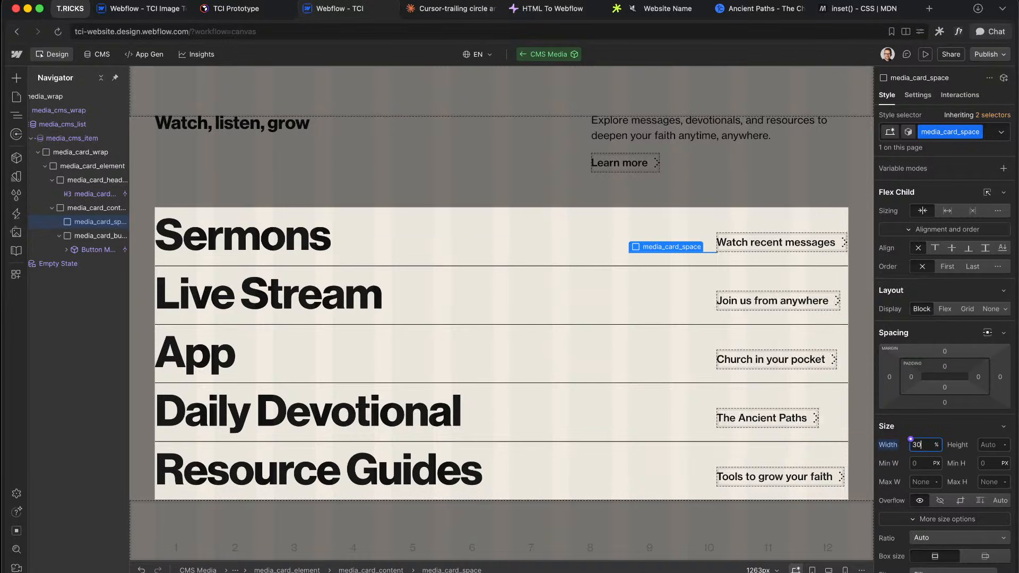
scroll(953, 461, down, 10)
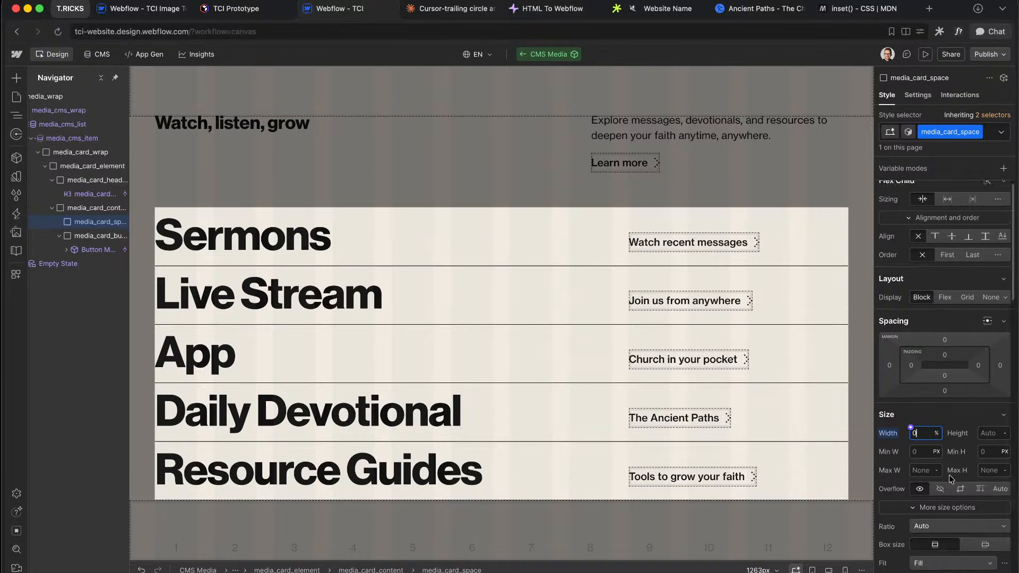
click(1005, 362)
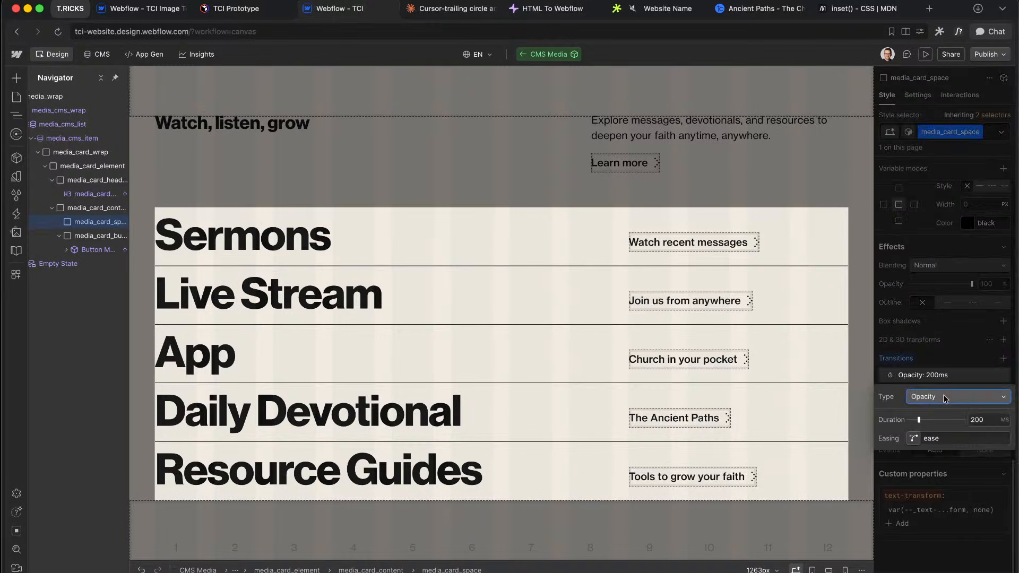
click(951, 397)
key(Escape)
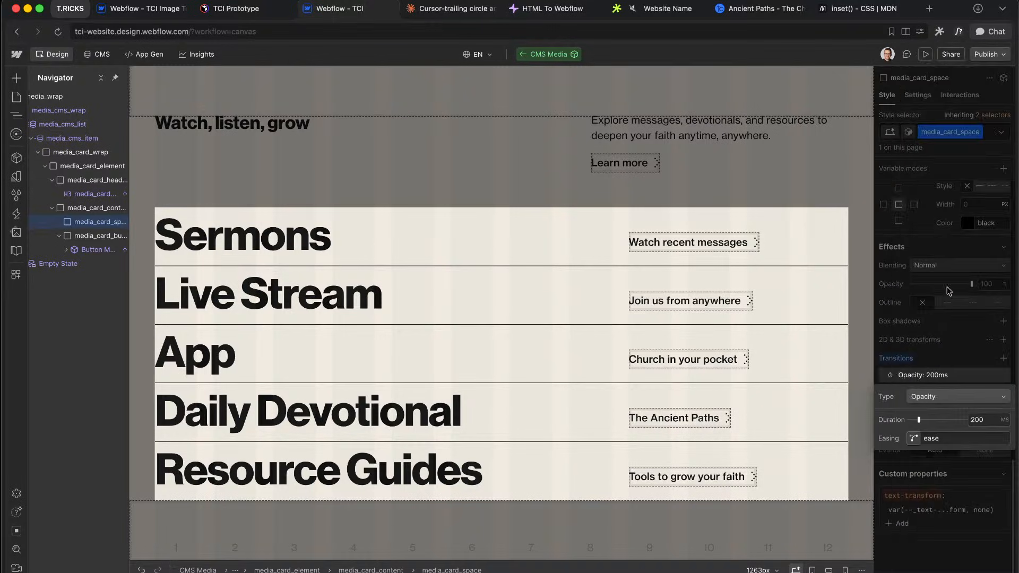
text(400)
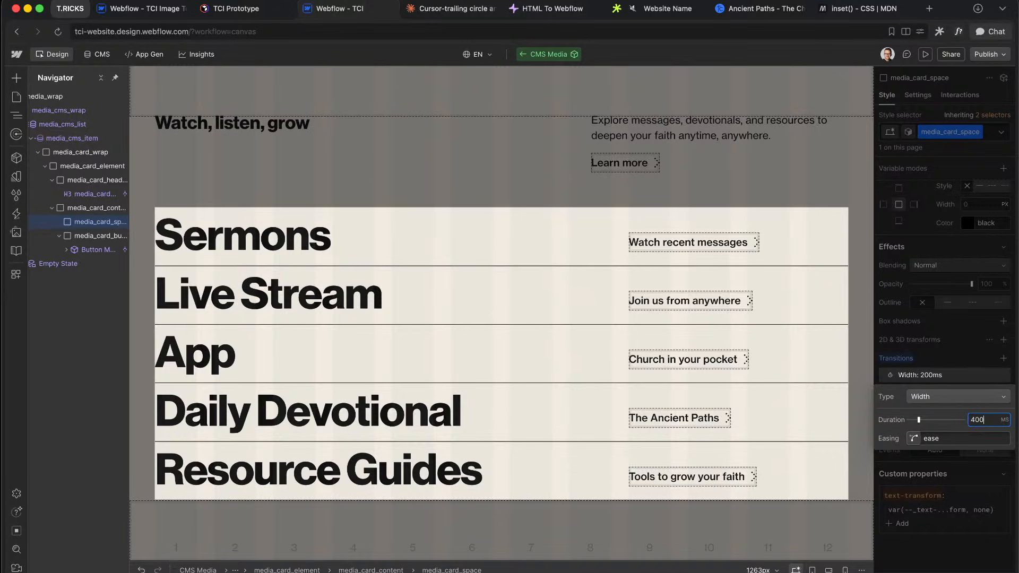
click(980, 346)
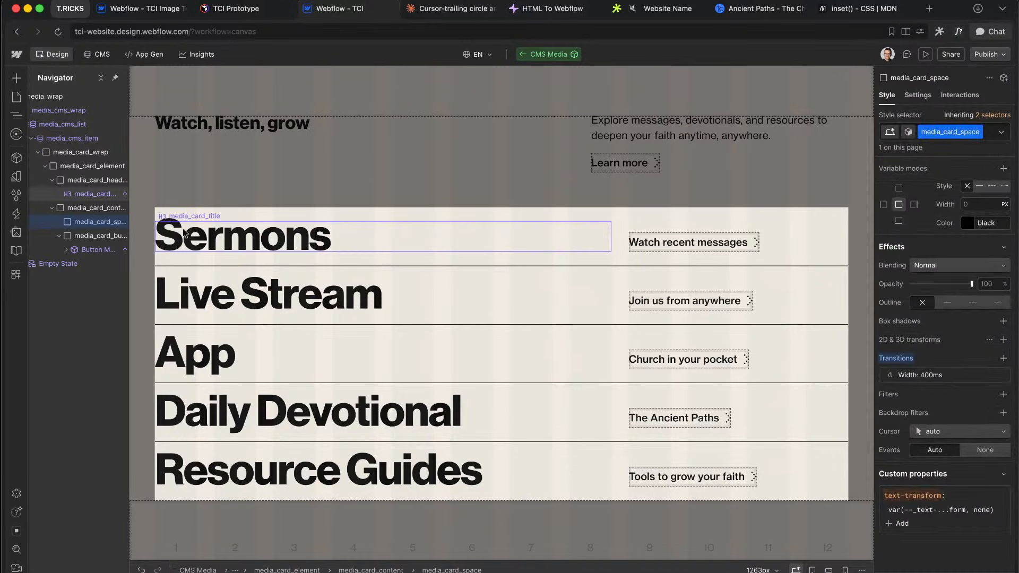
Step: Set the spacer width to the expression calc(0% * on + 100% * off)
scroll(926, 360, up, 7)
scroll(923, 356, up, 6)
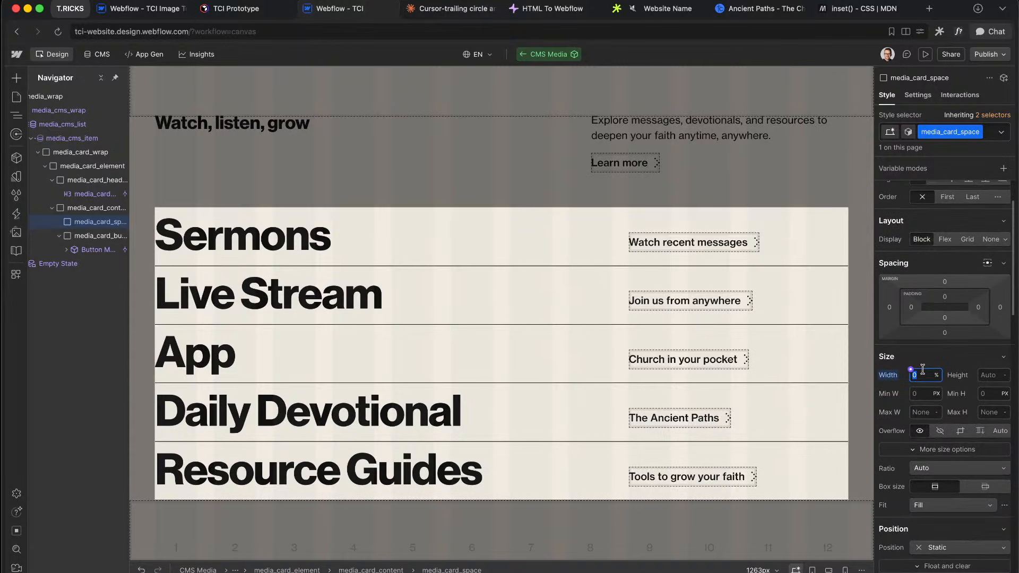
text(=calc()
key(Return)
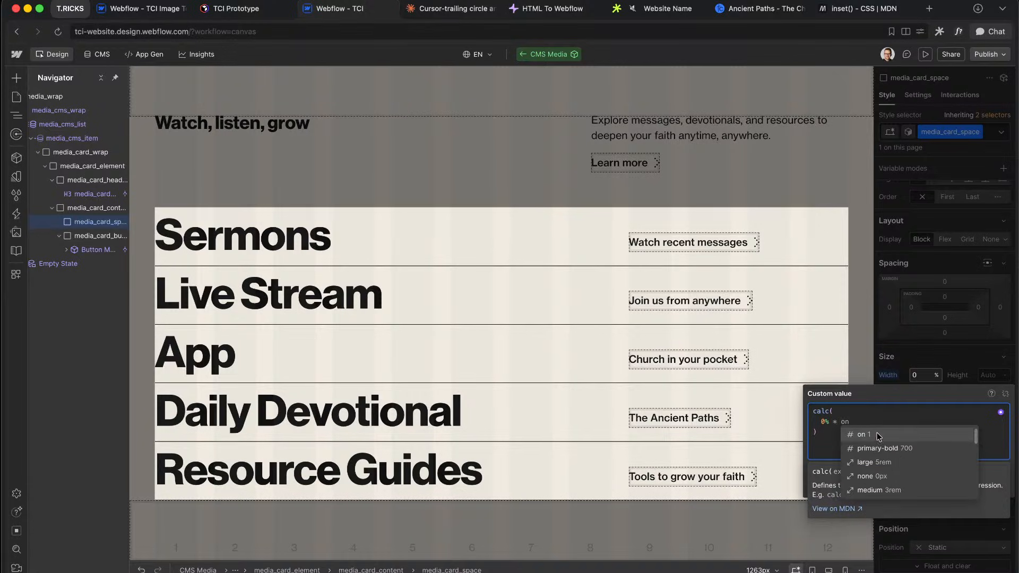
click(878, 437)
text(+ )
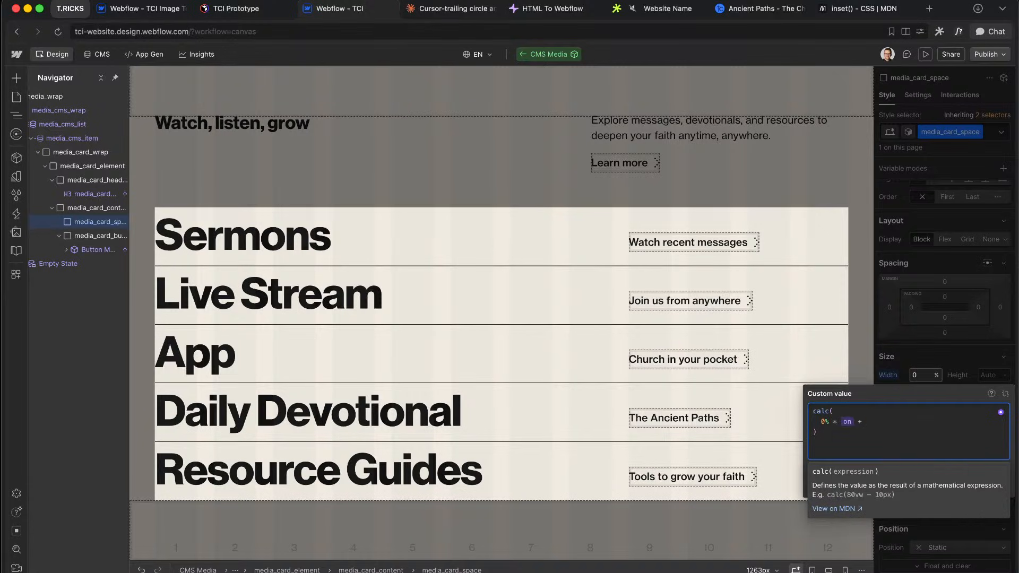
text(100% * off)
click(925, 435)
click(948, 310)
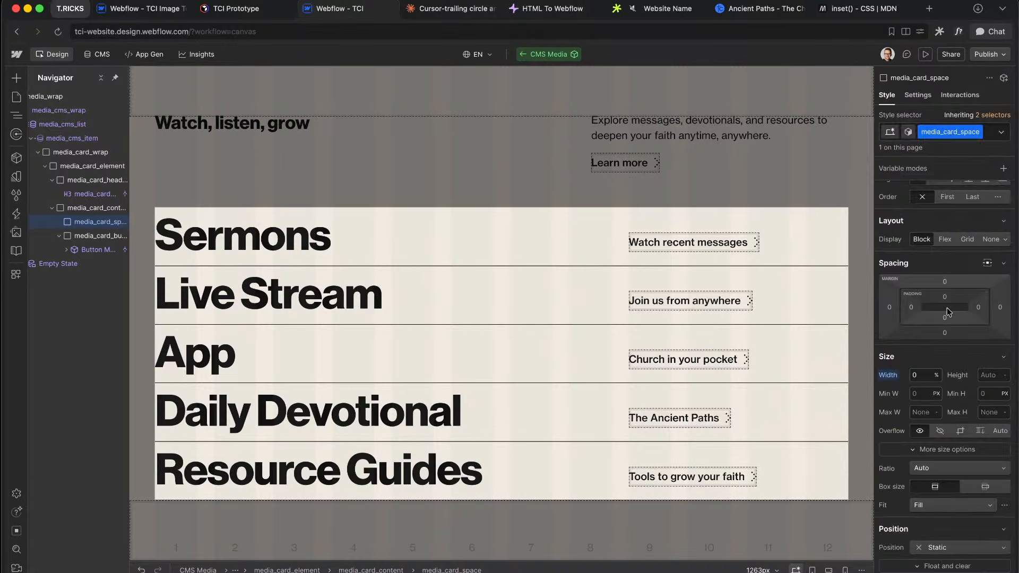
click(93, 169)
Step: Add custom attribute data-trigger with value 'hover focus' to media_card_element
click(926, 95)
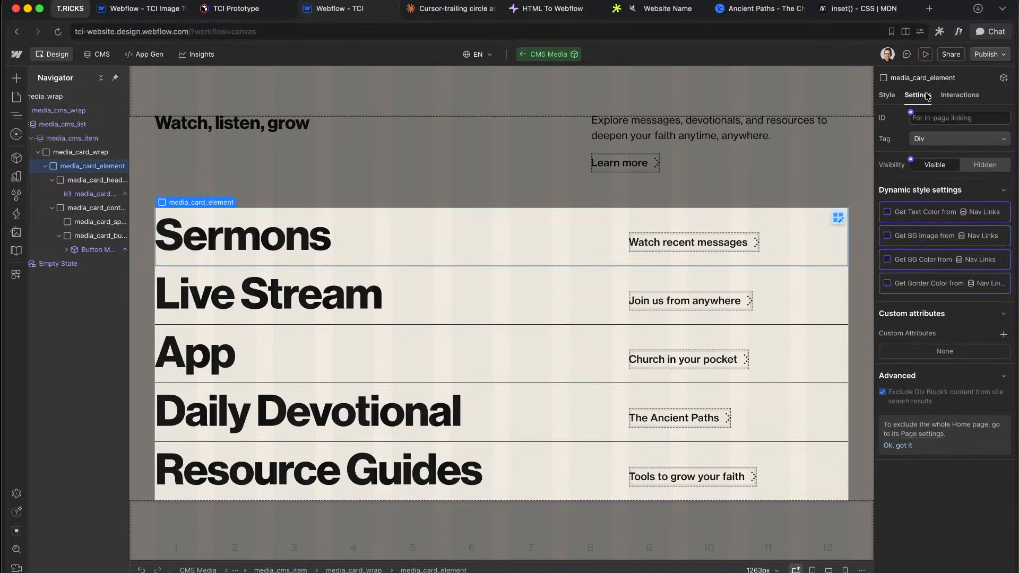
click(1004, 336)
text(data-trigger)
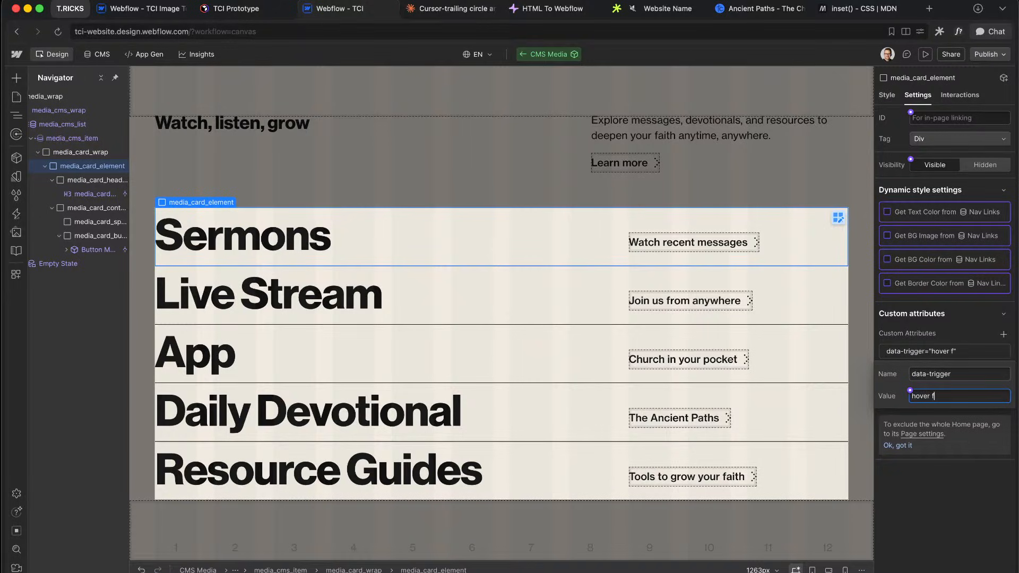
click(985, 479)
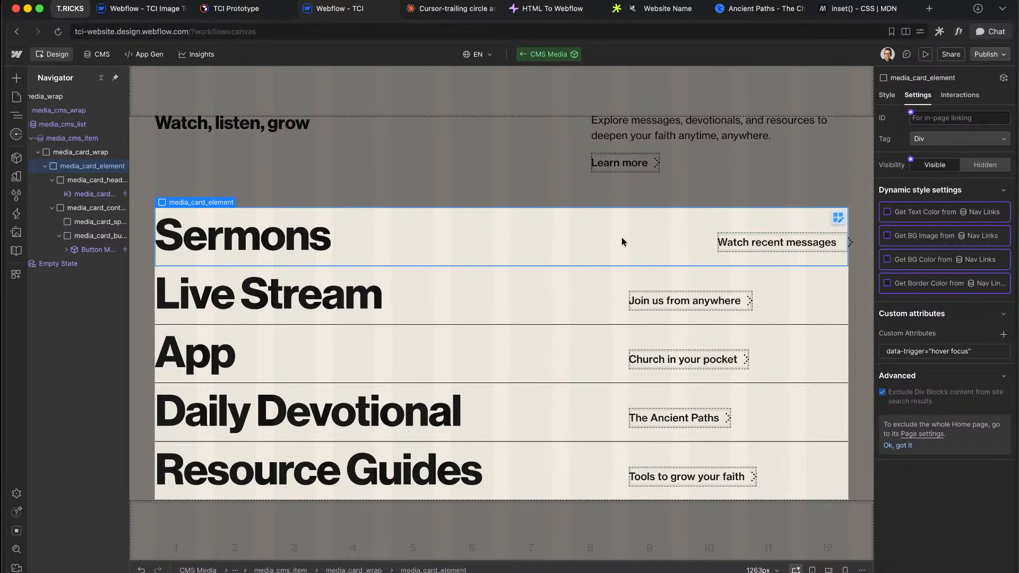
click(795, 247)
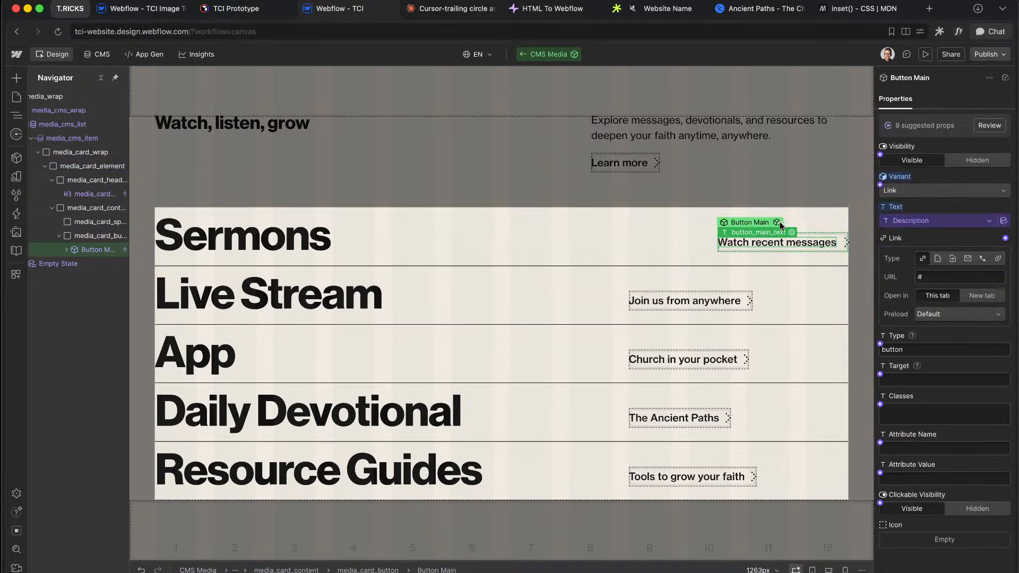
Step: Duplicate Button Main's Link variant as Link 2 and select its name for renaming
click(779, 223)
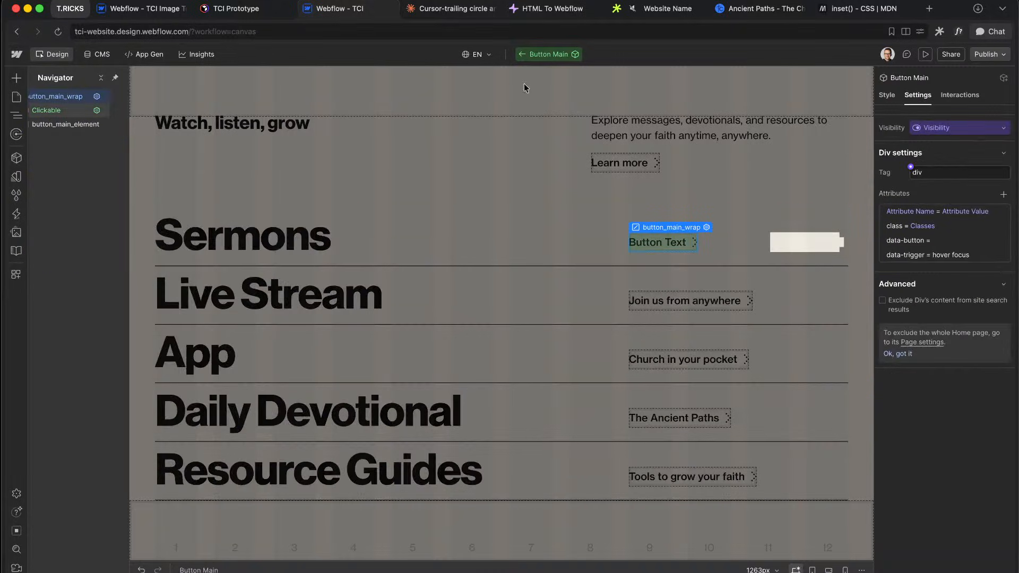
click(887, 96)
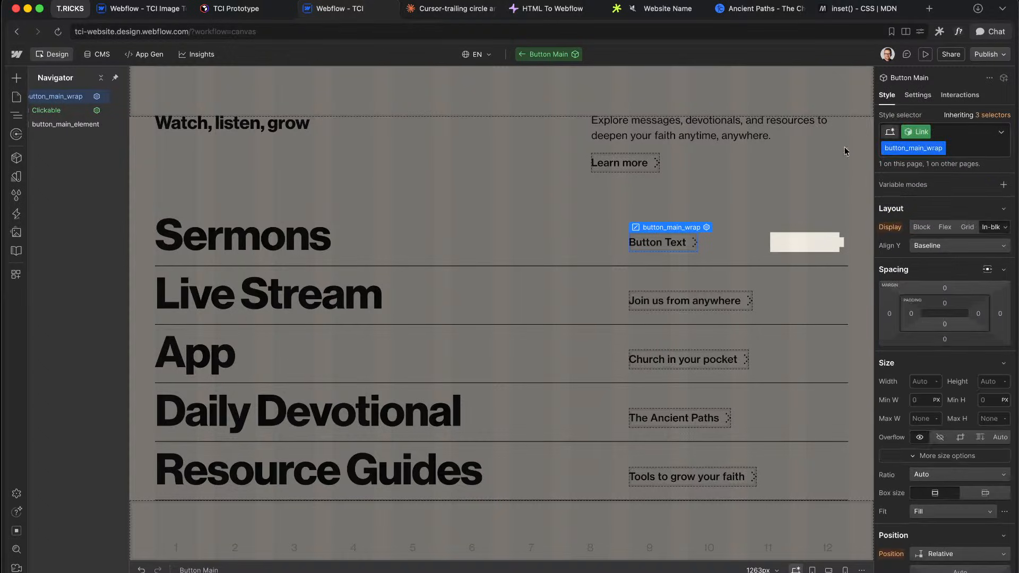
click(908, 133)
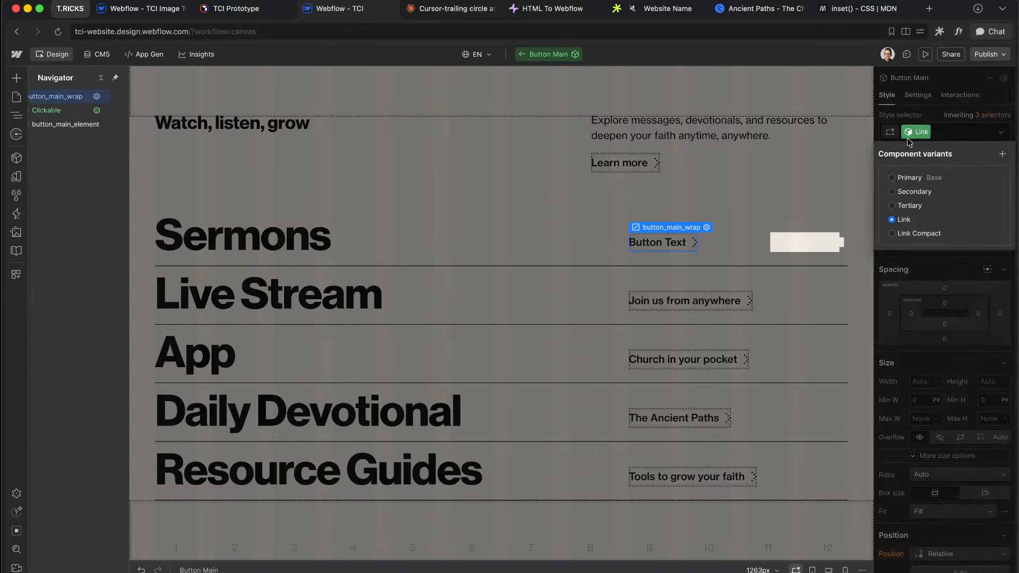
click(920, 220)
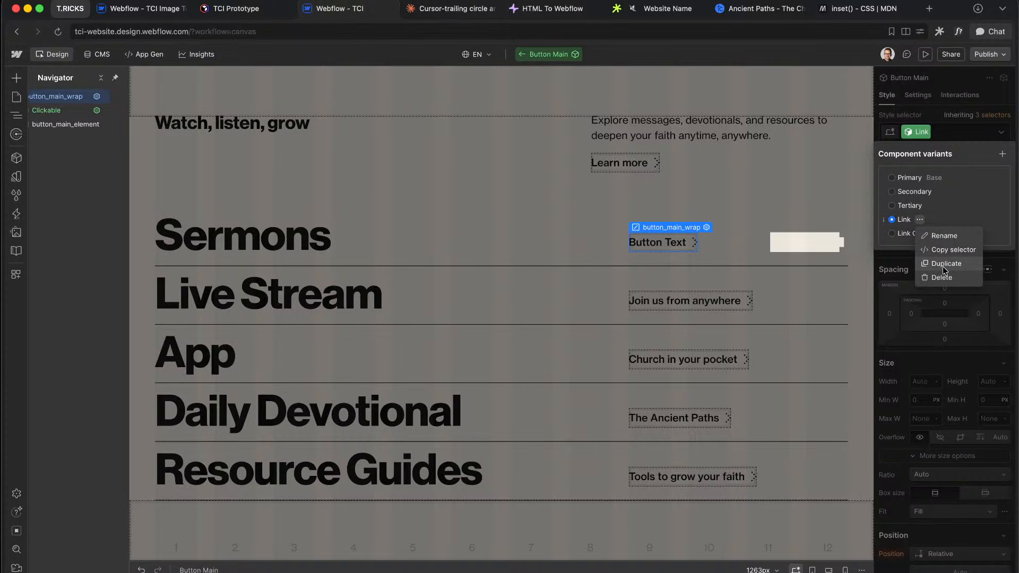
click(948, 264)
triple_click(926, 233)
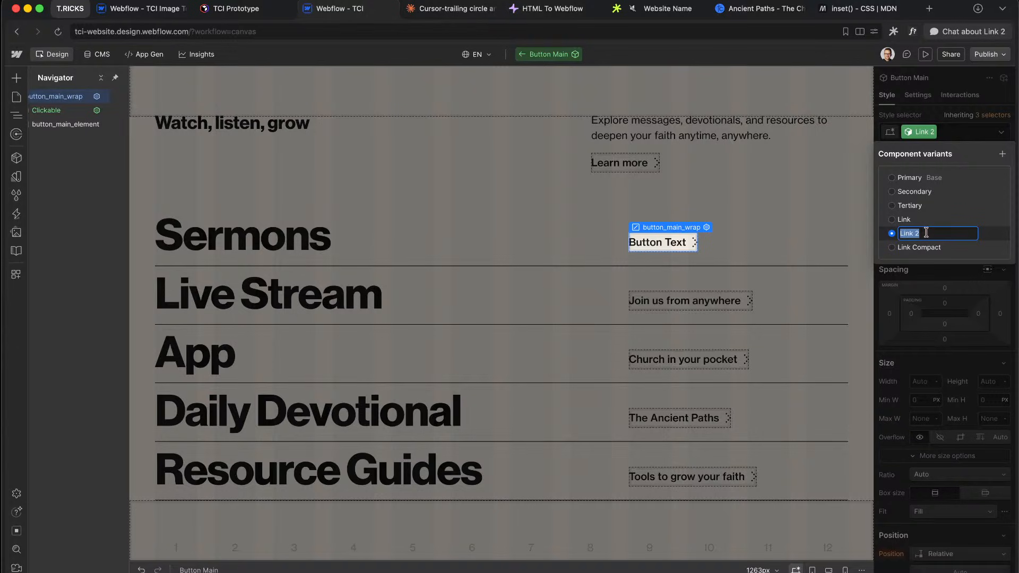
key(ctrl+Right)
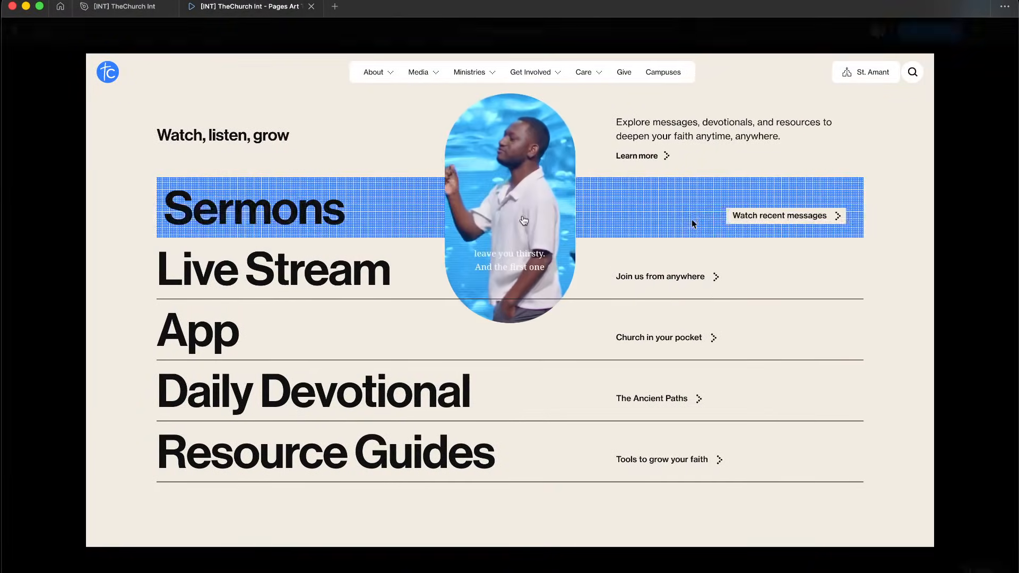
Step: Compare the Figma Sermons row hover with its filled button, then start renaming Link 2
key(ctrl+Left)
key(ctrl+Right)
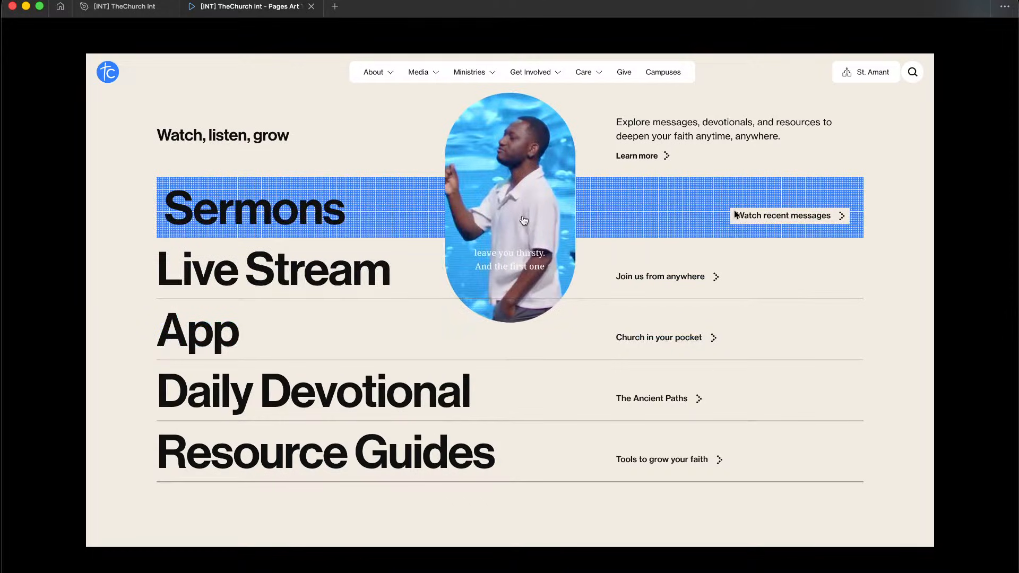
key(ctrl+Left)
right_click(921, 235)
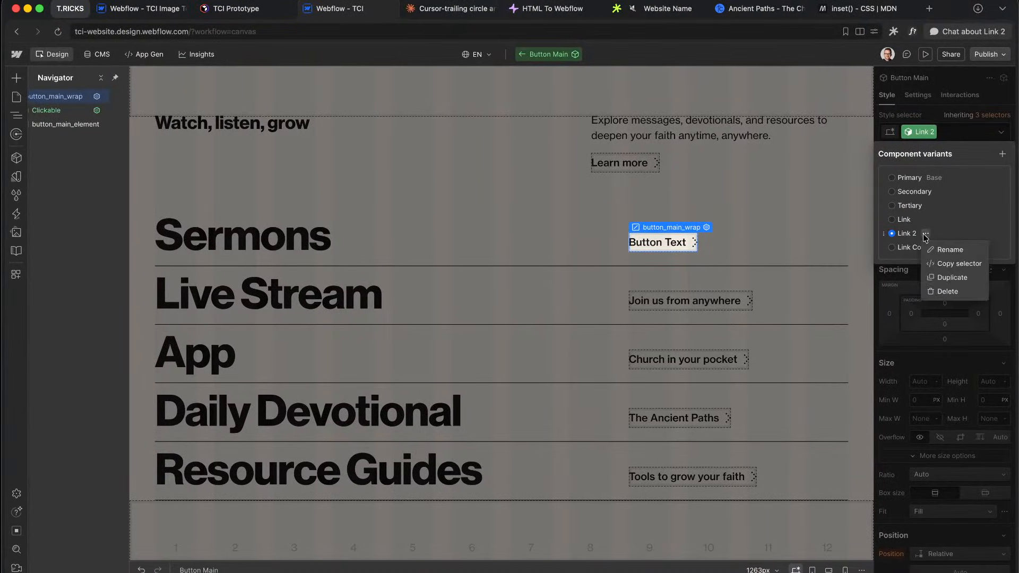
click(938, 250)
Step: Rename the Link 2 variant to Link Fill and reorder it in the variant list
text(Link Fill)
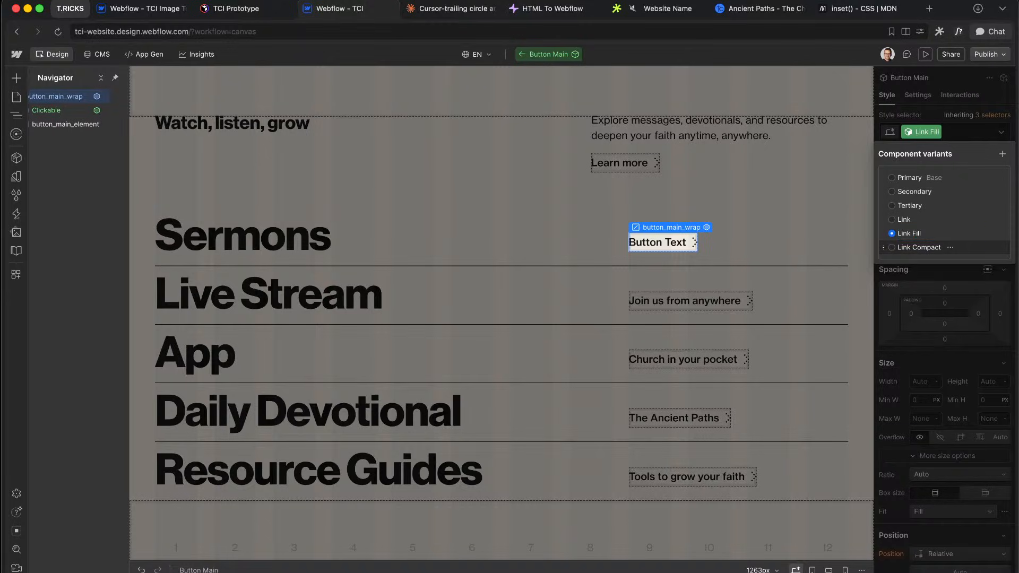
key(Return)
drag(897, 237, 884, 239)
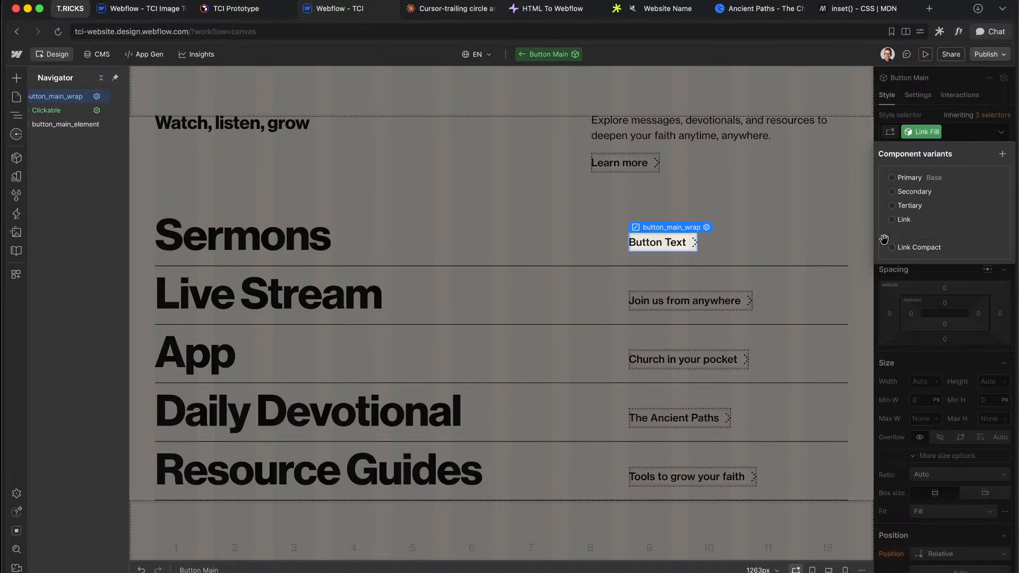
click(961, 362)
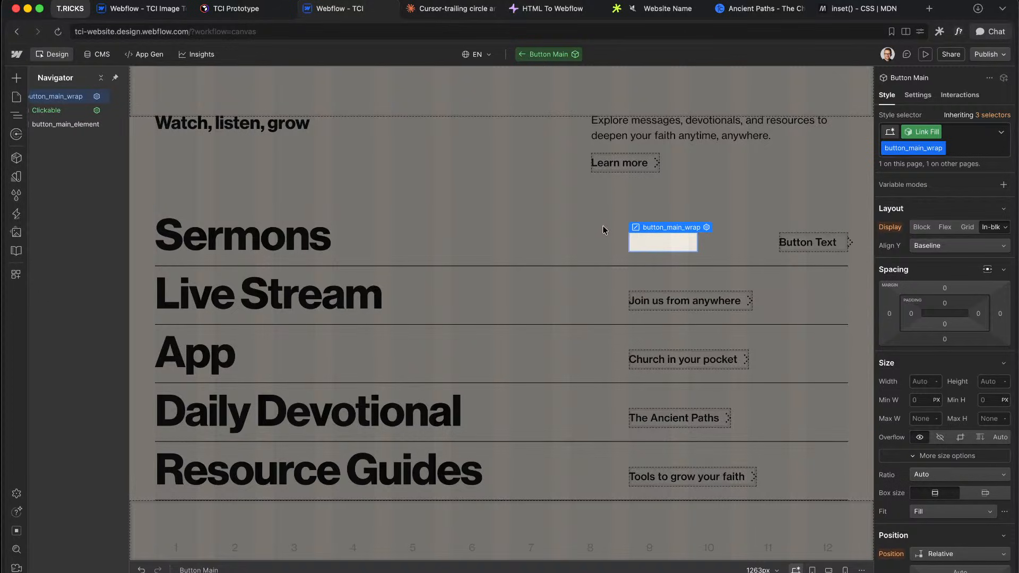
Step: Reset the transform on button_main_arrow in the Link Fill variant
scroll(928, 330, down, 3)
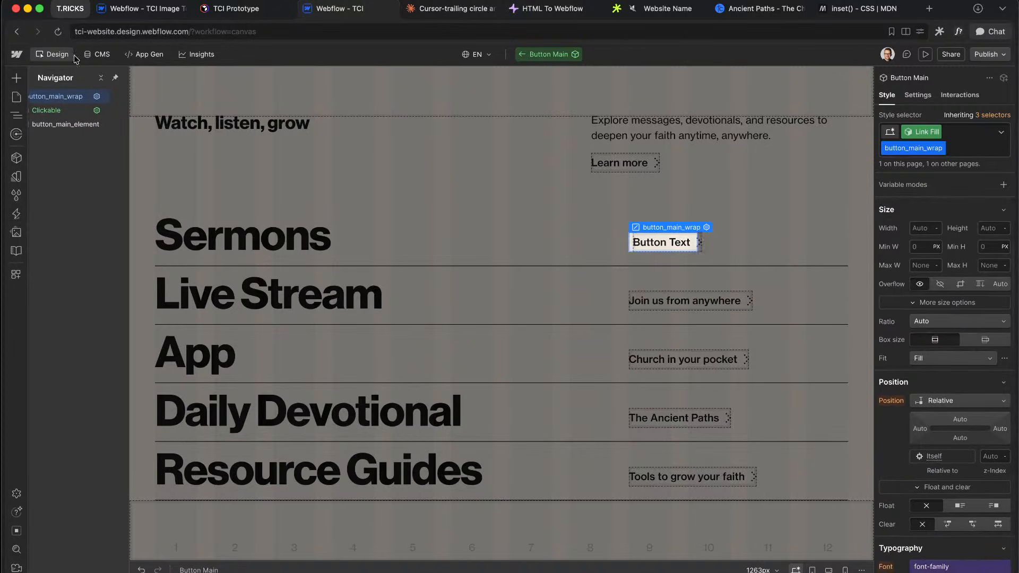
click(41, 125)
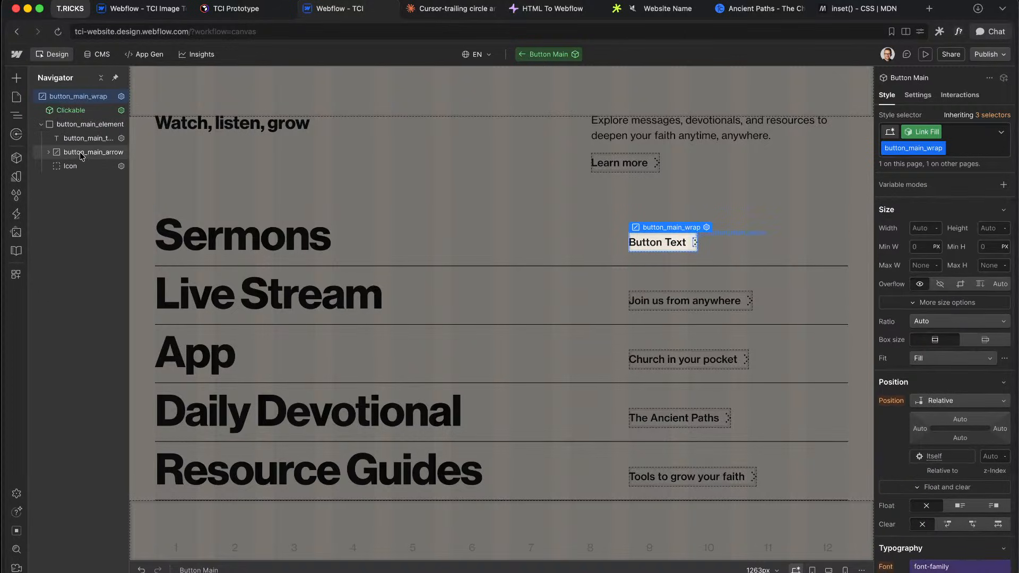
click(68, 152)
scroll(925, 345, down, 10)
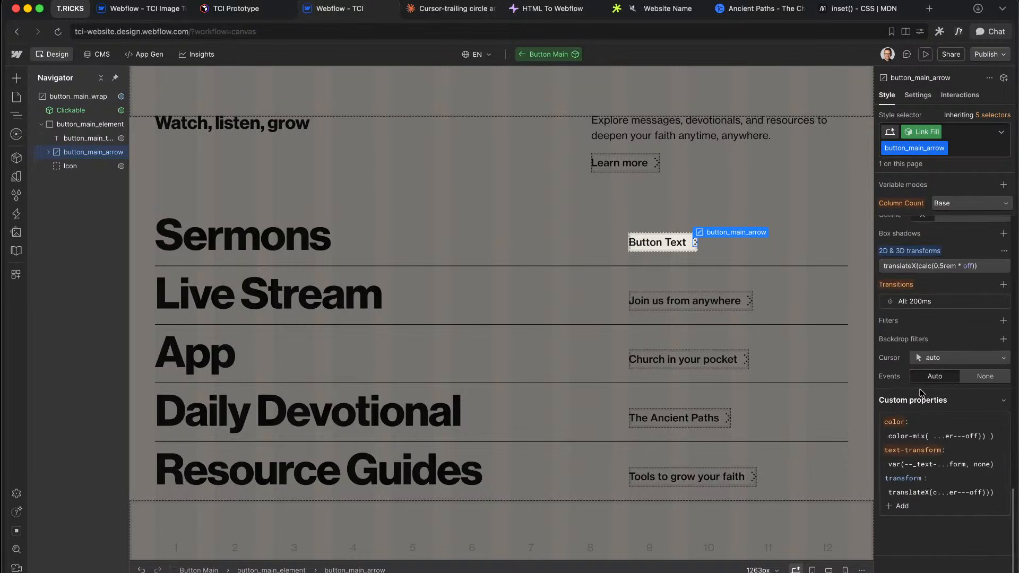
click(921, 252)
click(927, 274)
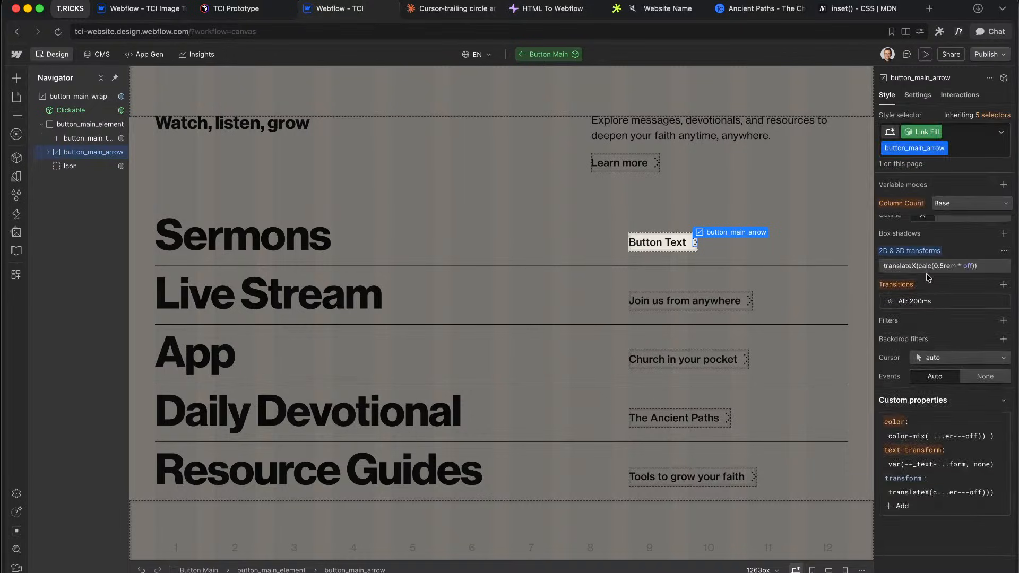
scroll(943, 341, up, 2)
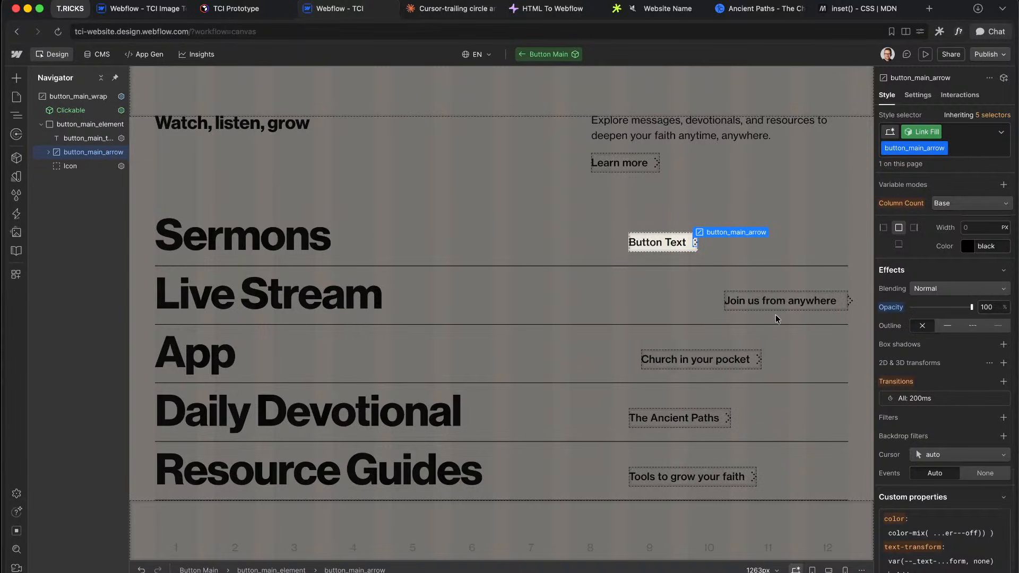
Step: Set the Sermons row button instance to the Link Fill variant
click(814, 193)
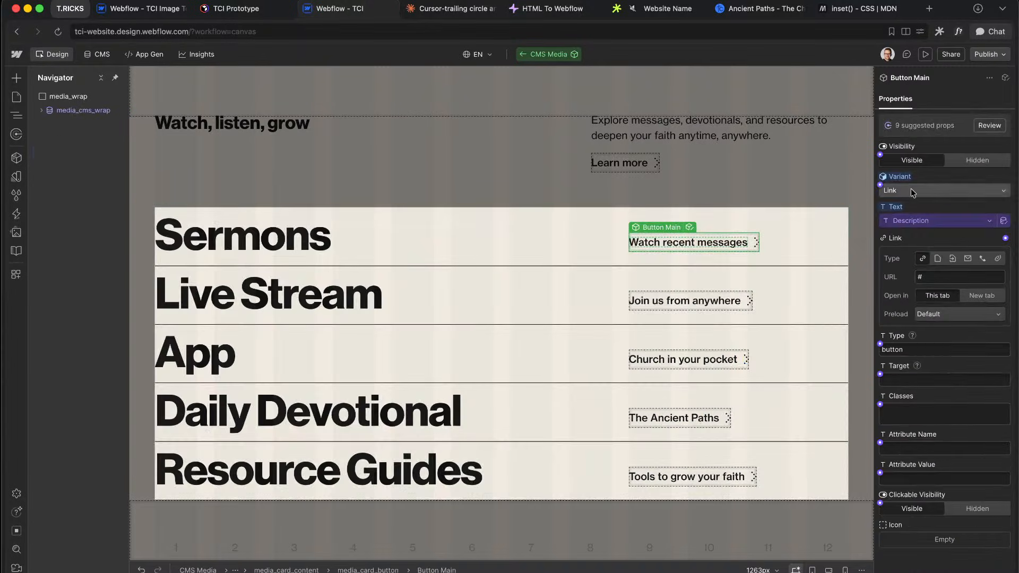
click(911, 189)
click(910, 213)
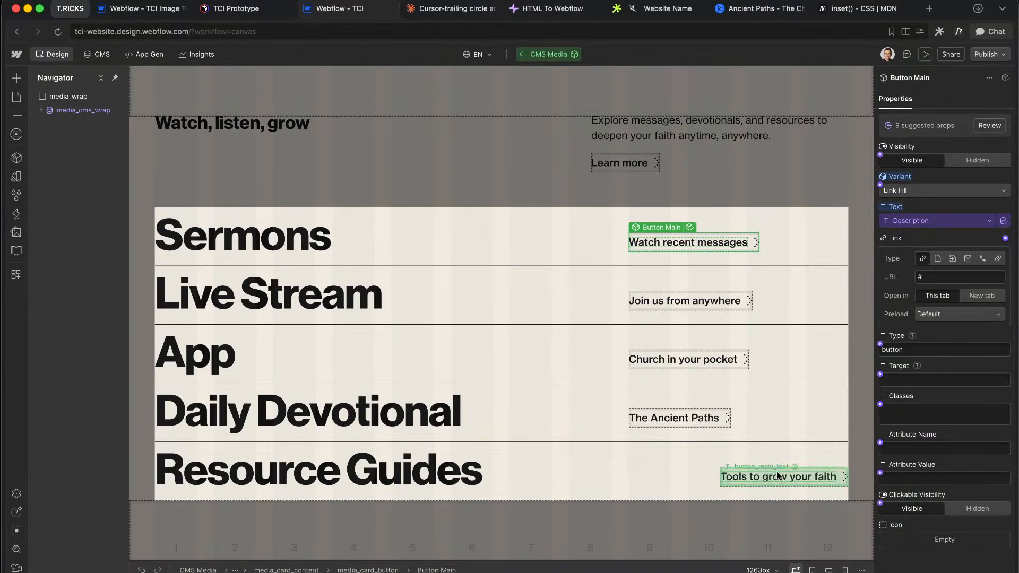
double_click(733, 242)
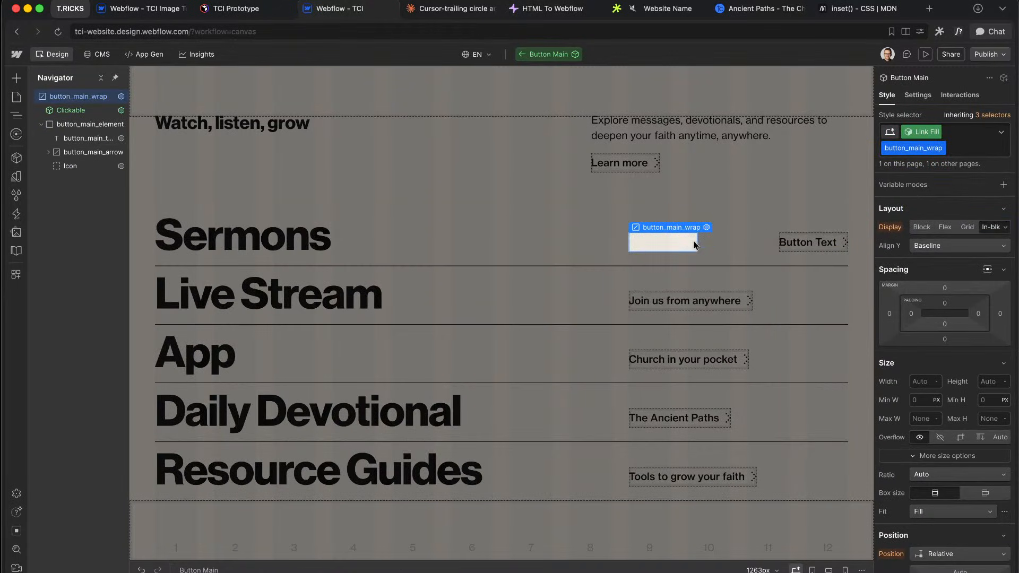
click(80, 129)
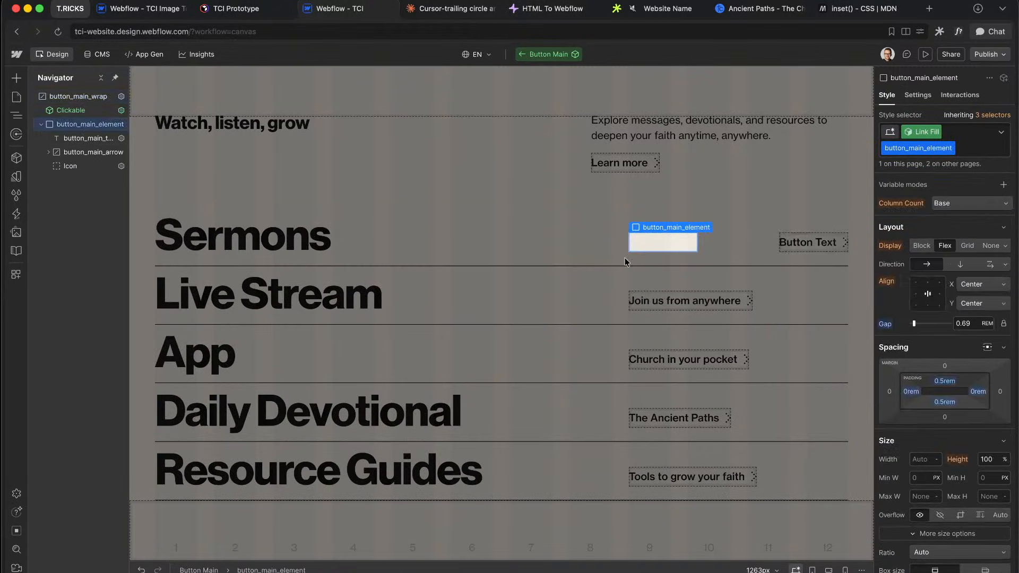
key(ctrl+Right)
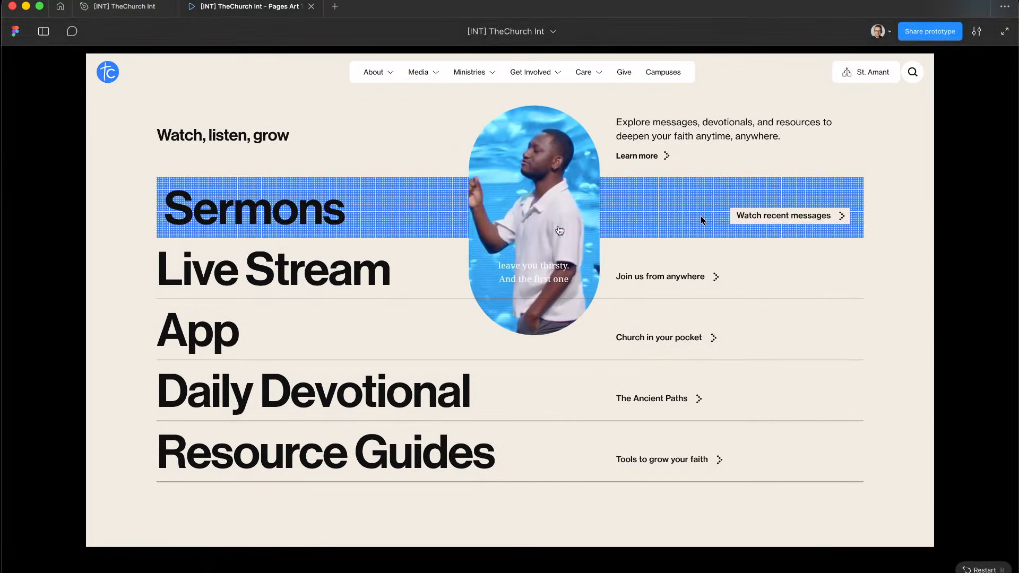
Step: Give button_main_element 1rem left and right padding and a -1rem left margin
key(ctrl+Left)
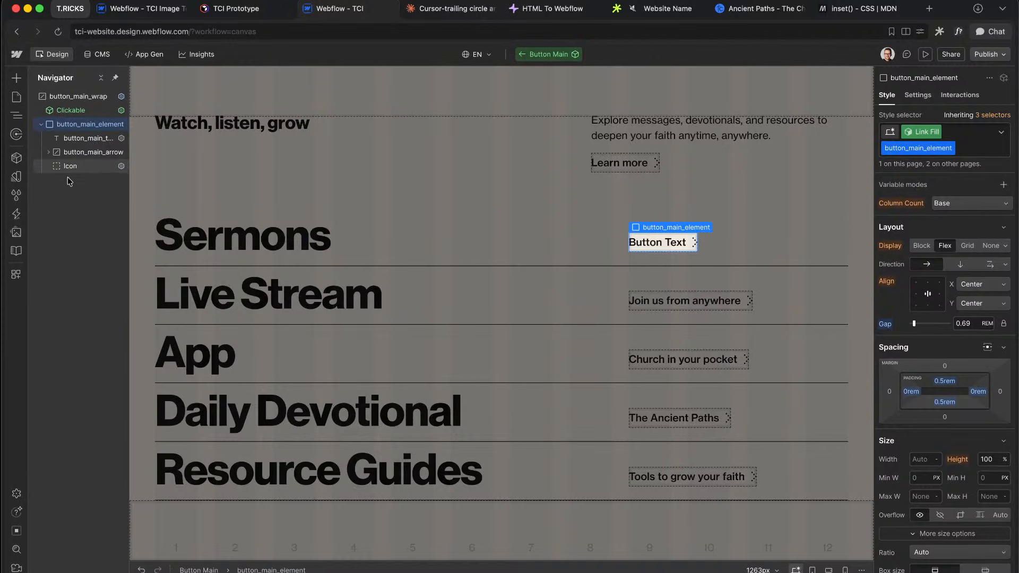
click(912, 394)
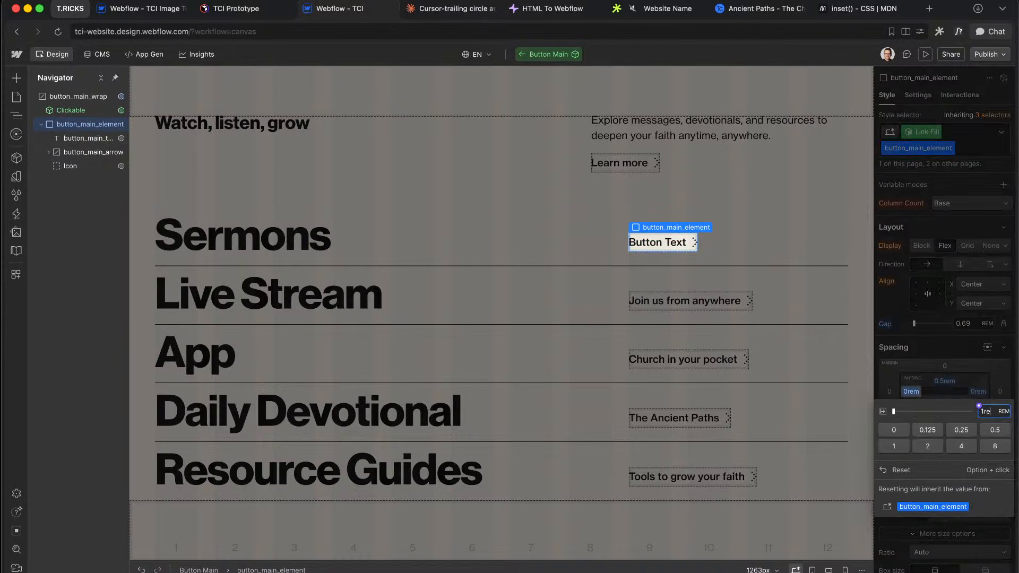
key(Return)
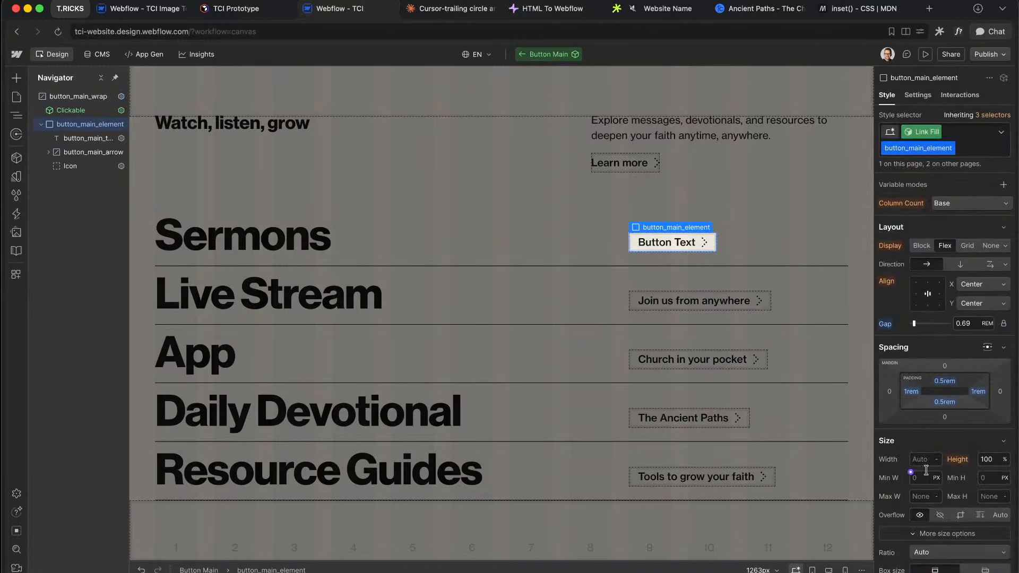
click(889, 394)
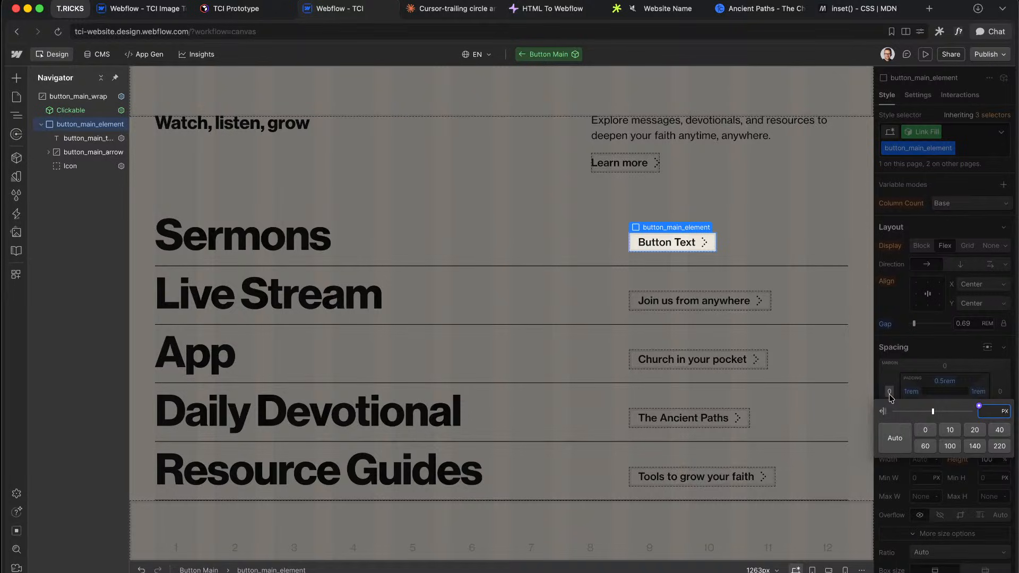
text(-1rem)
key(Return)
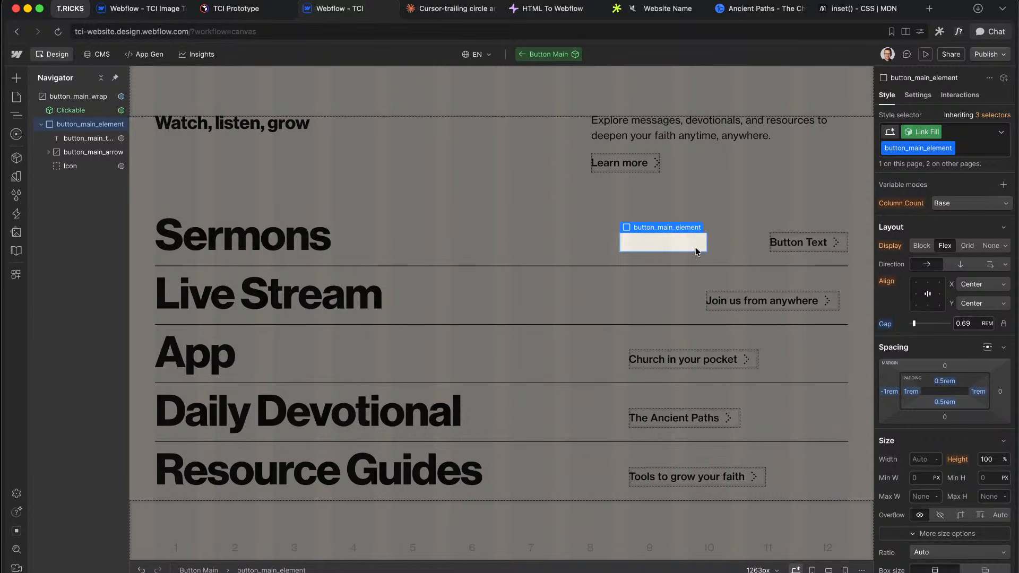
Step: Start a color-mix() background value with transparent for the button element
scroll(960, 442, down, 10)
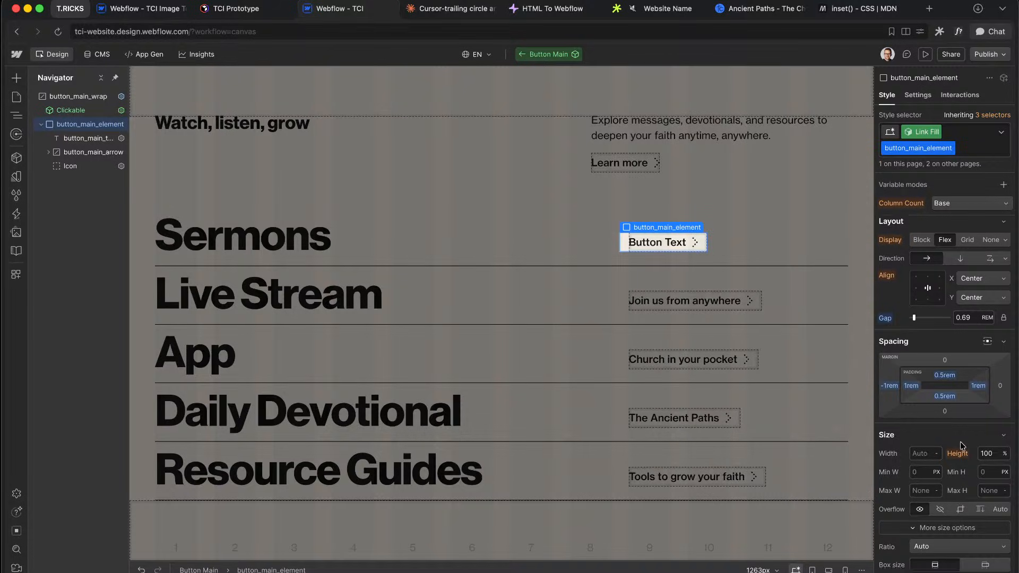
scroll(945, 355, up, 3)
scroll(951, 354, down, 2)
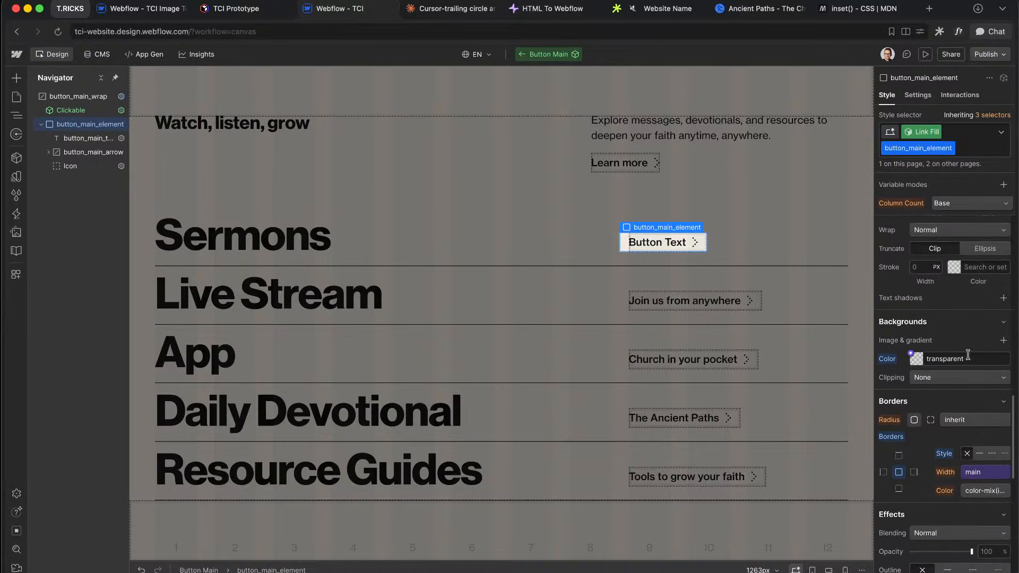
click(980, 359)
text(=color)
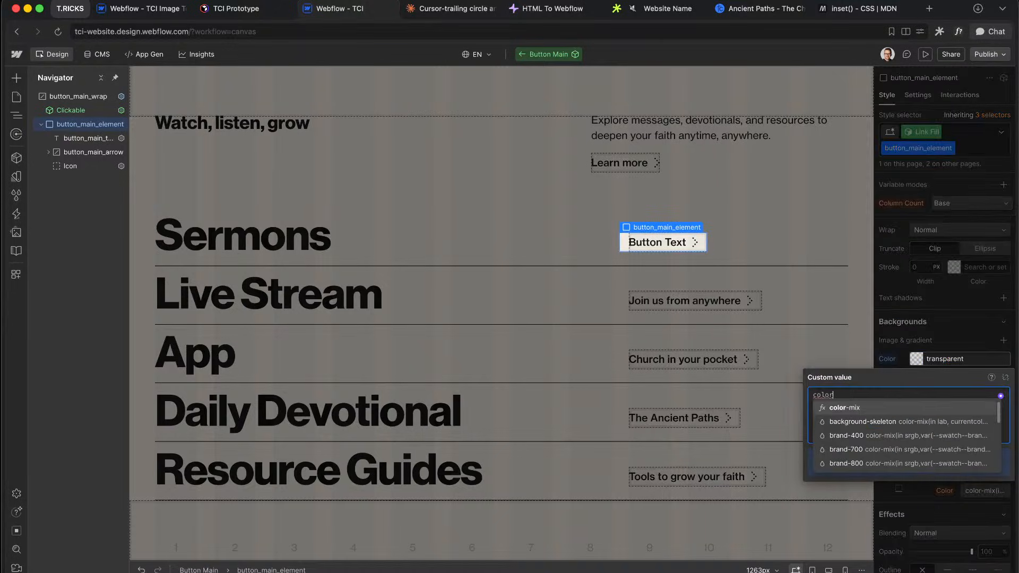
key(Return)
text(transpar)
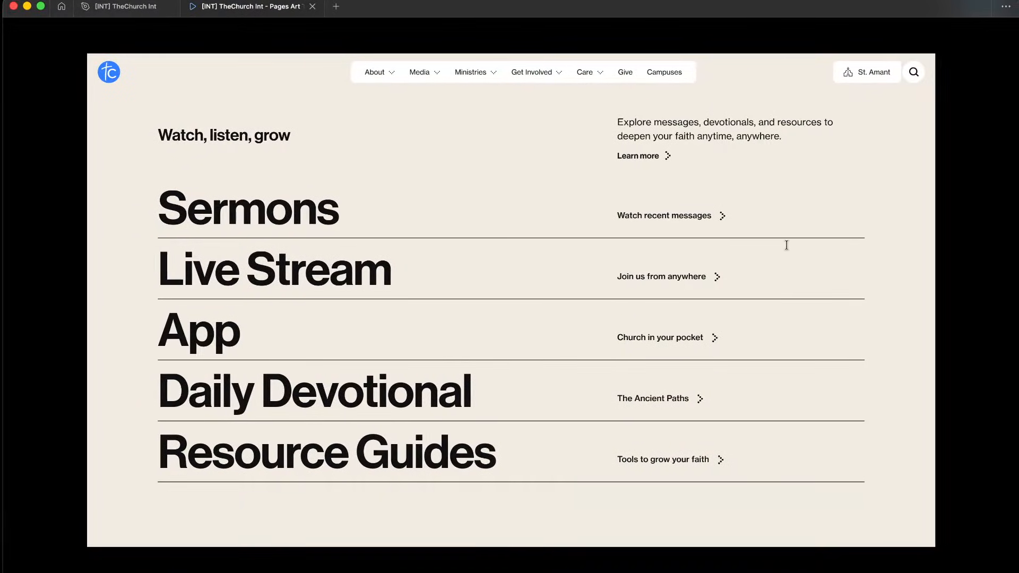
mouse_move(804, 218)
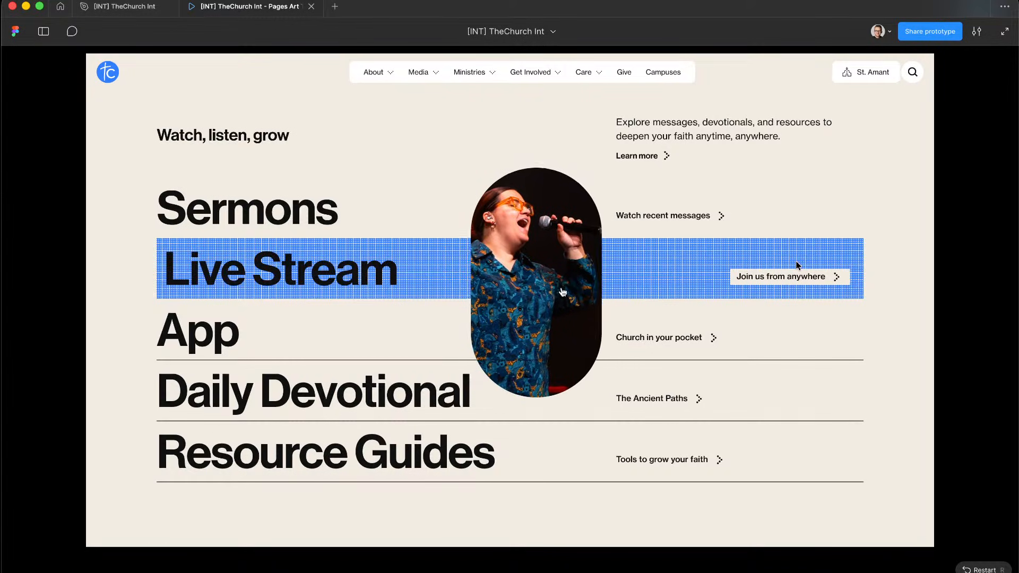
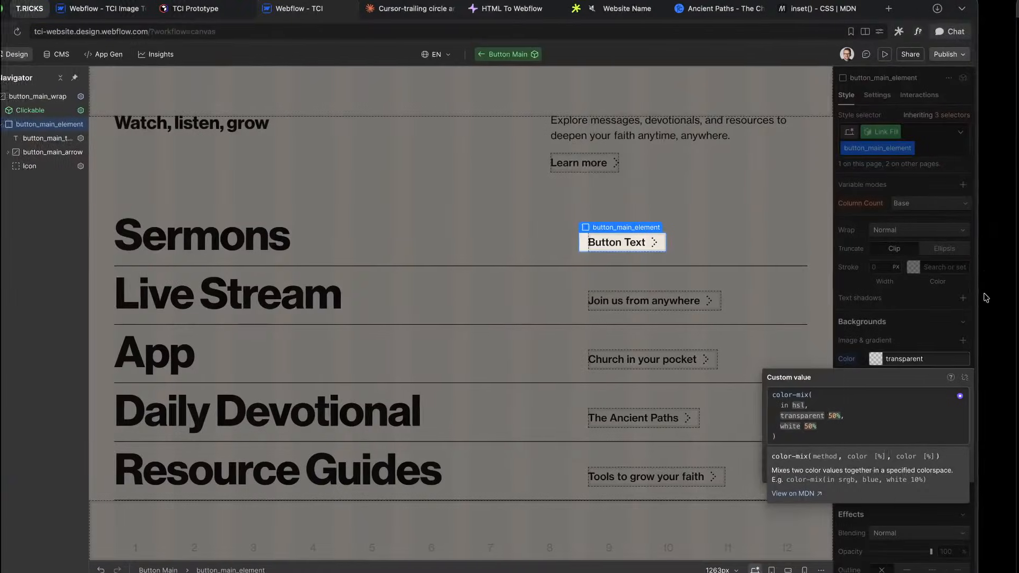
Step: Replace button_main_element's color-mix background with the 'background' theme colour variable
click(940, 333)
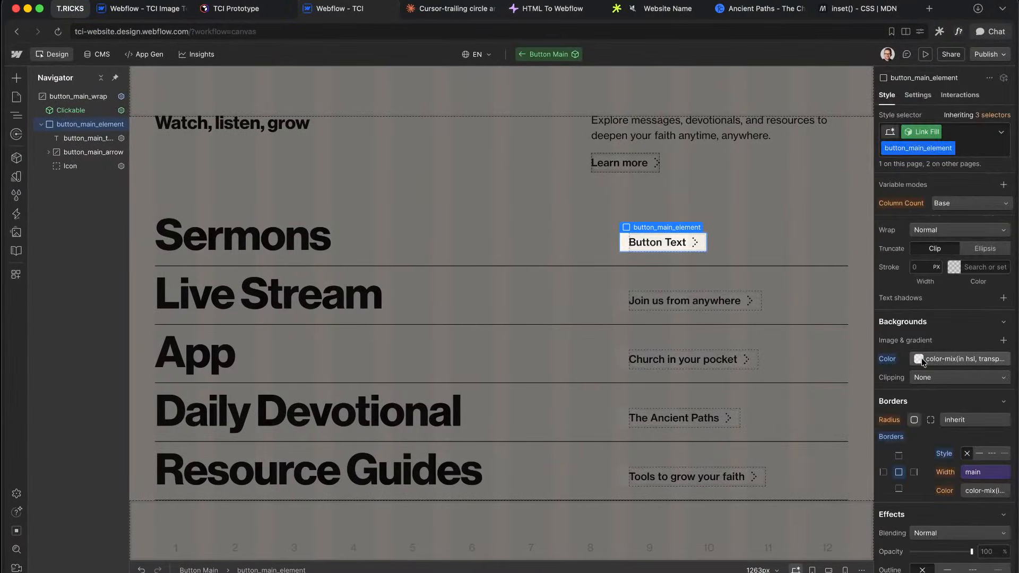
alt+click(893, 359)
click(925, 360)
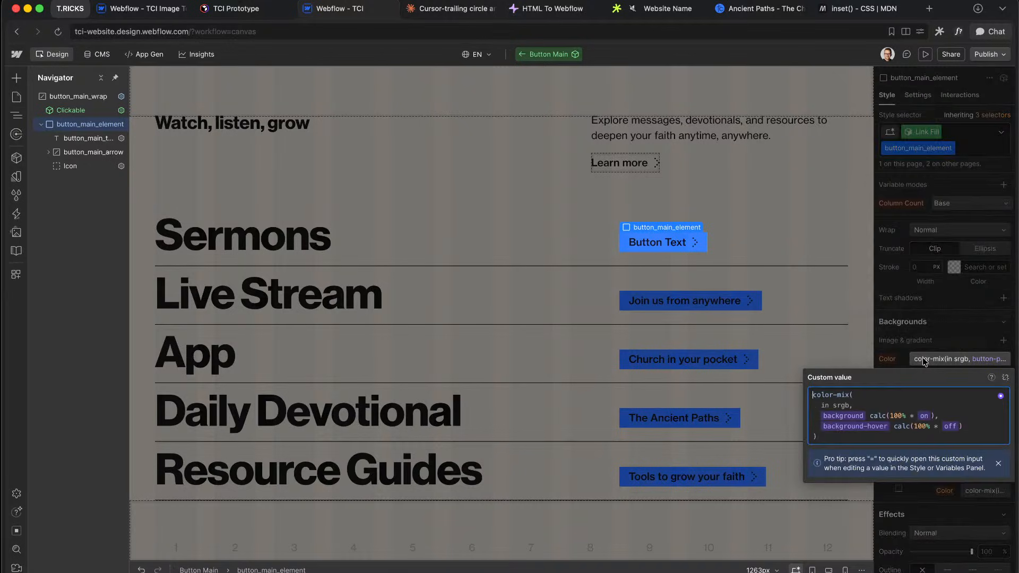
click(1004, 379)
click(912, 355)
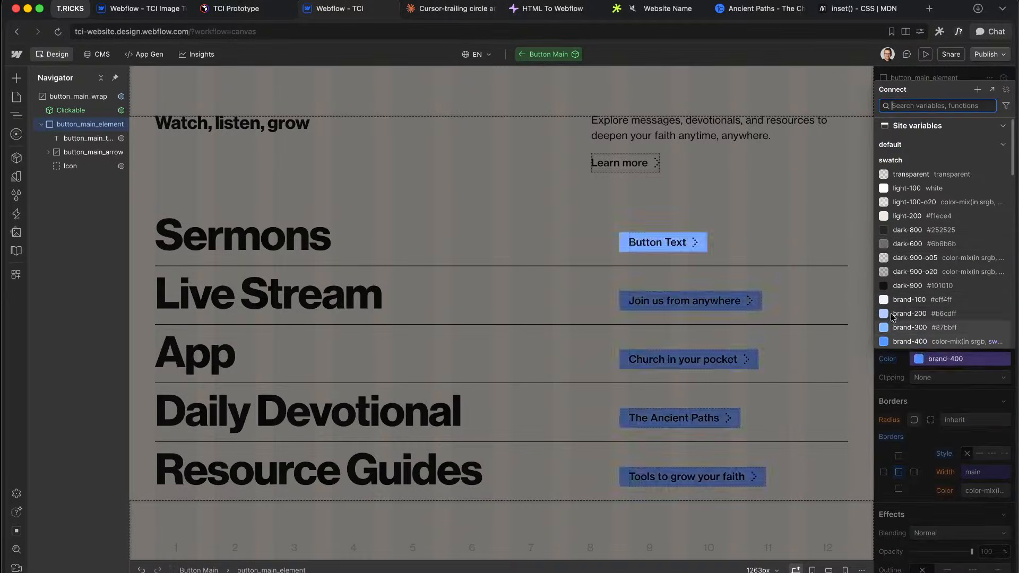
scroll(911, 234, down, 5)
click(911, 226)
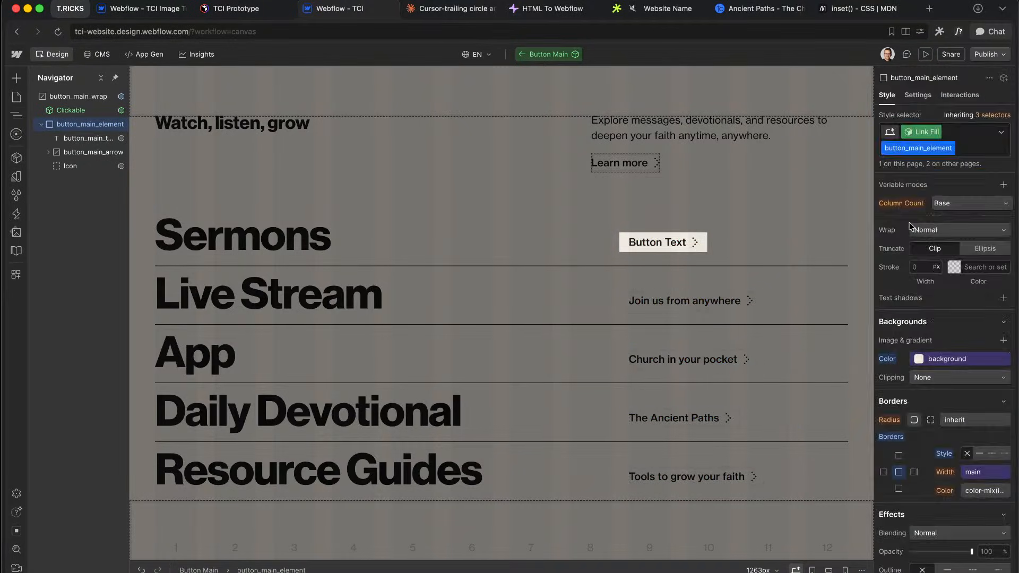
click(935, 324)
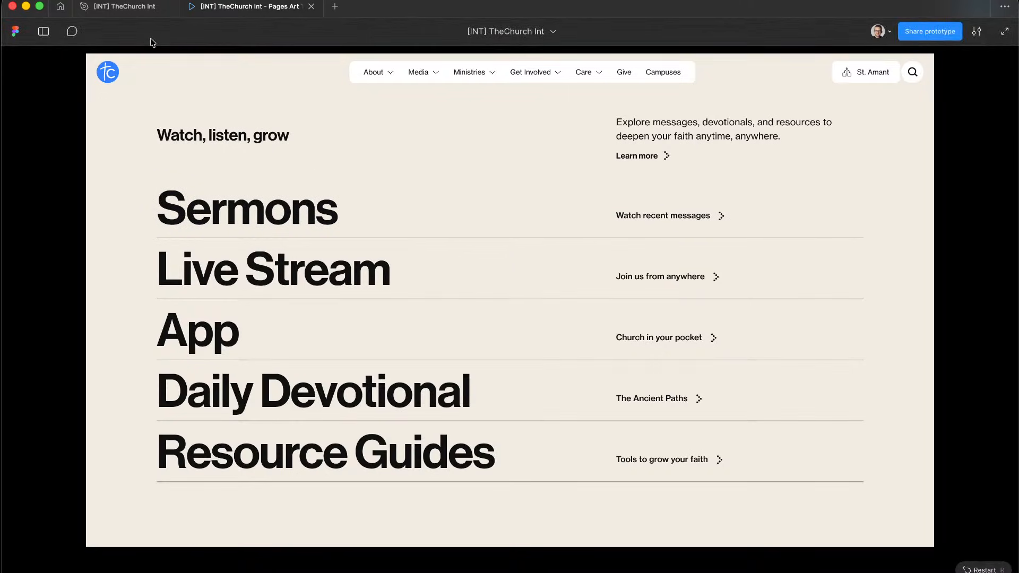
Step: Duplicate the Sermons row onto empty canvas and detach the copy from its component
click(141, 8)
scroll(348, 137, down, 5)
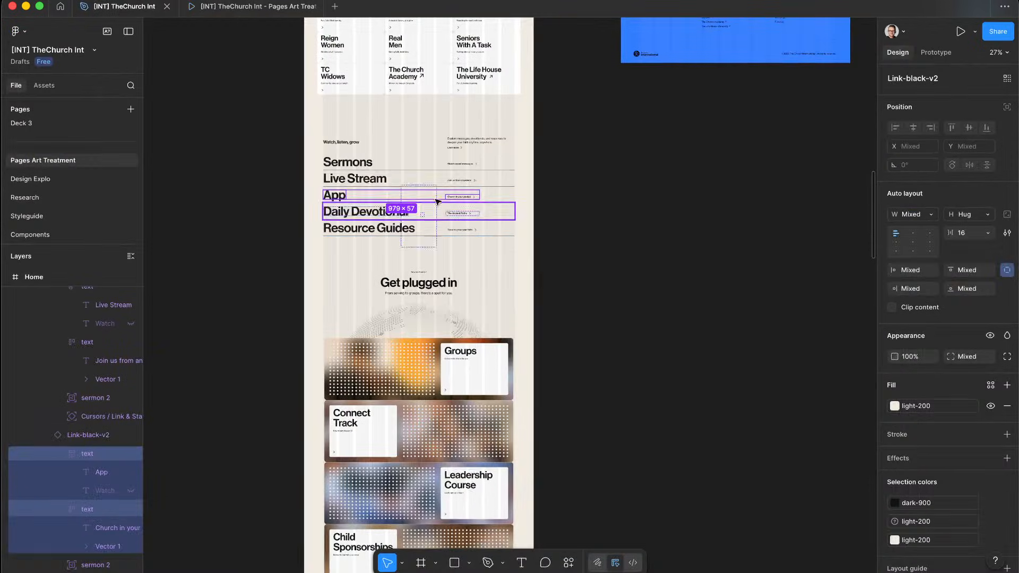
click(395, 166)
drag(394, 166, 660, 205)
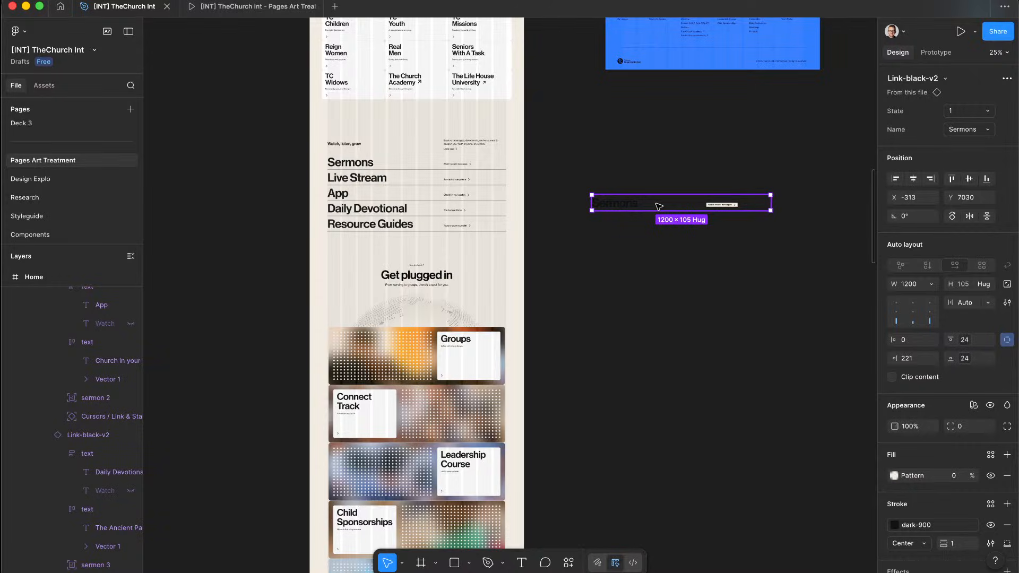
scroll(654, 188, up, 5)
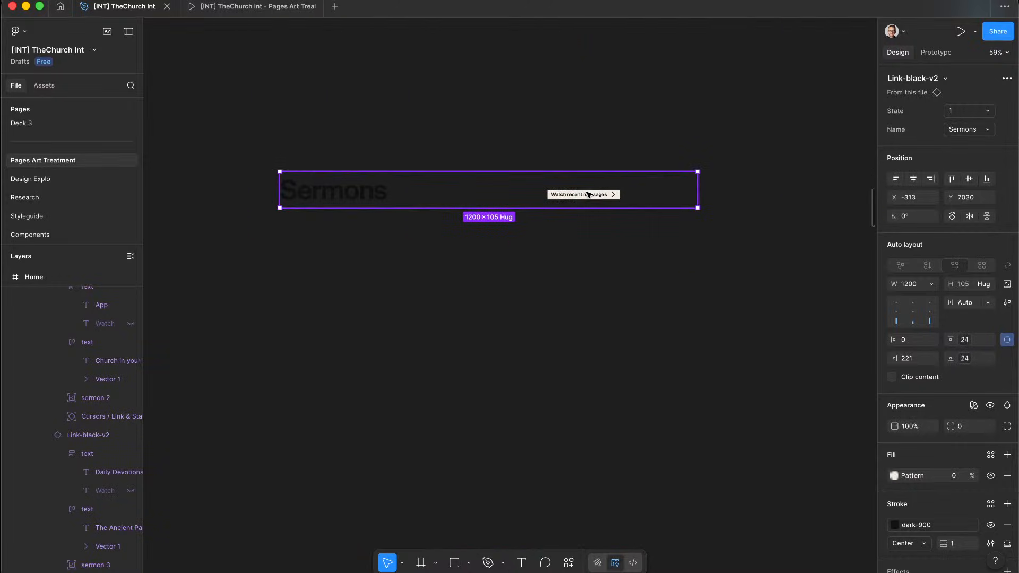
right_click(417, 207)
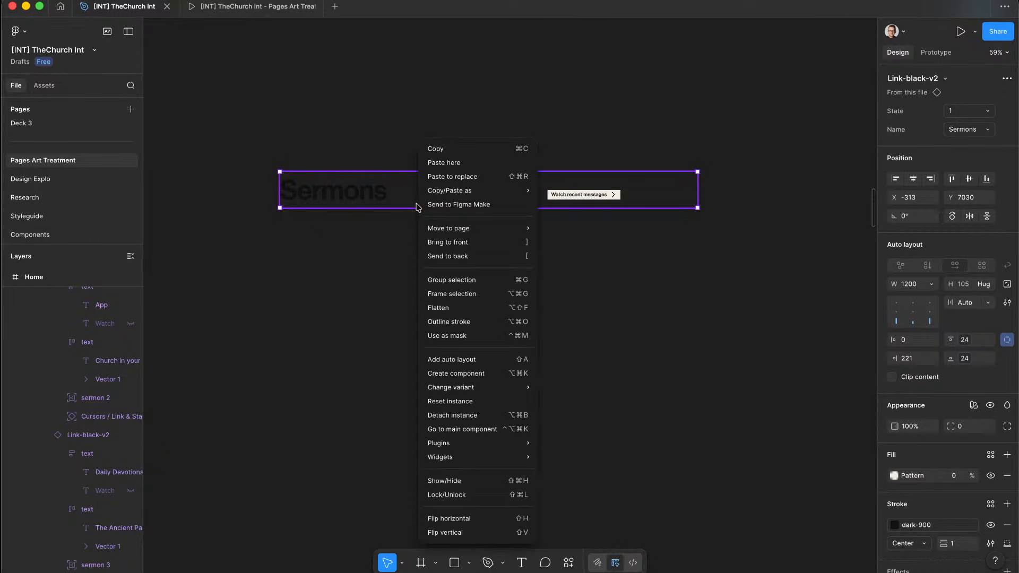
click(467, 416)
Step: Inspect the detached row's text and video layers, then select the whole Link-black-v2 row
click(334, 204)
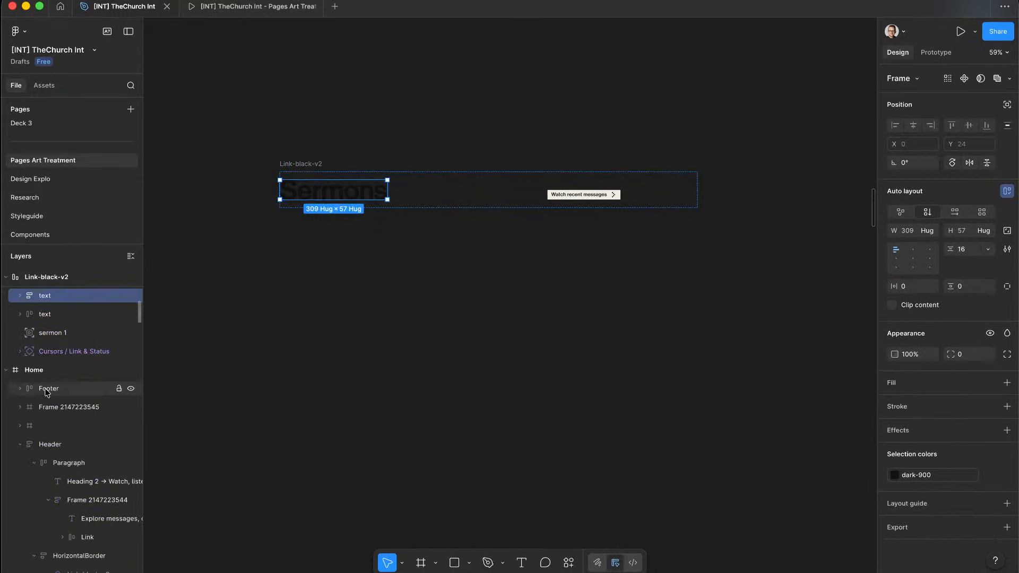
click(19, 414)
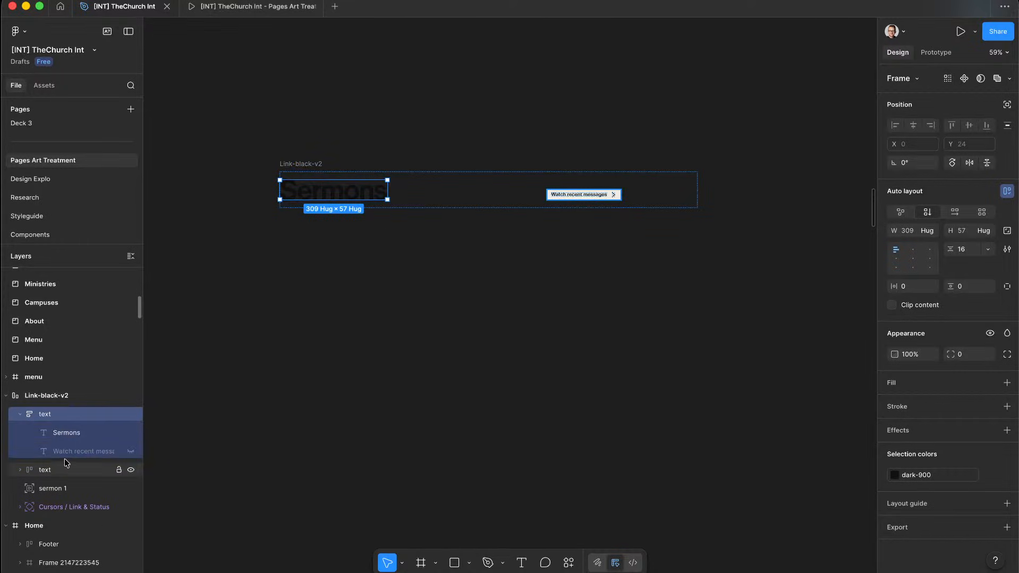
click(20, 414)
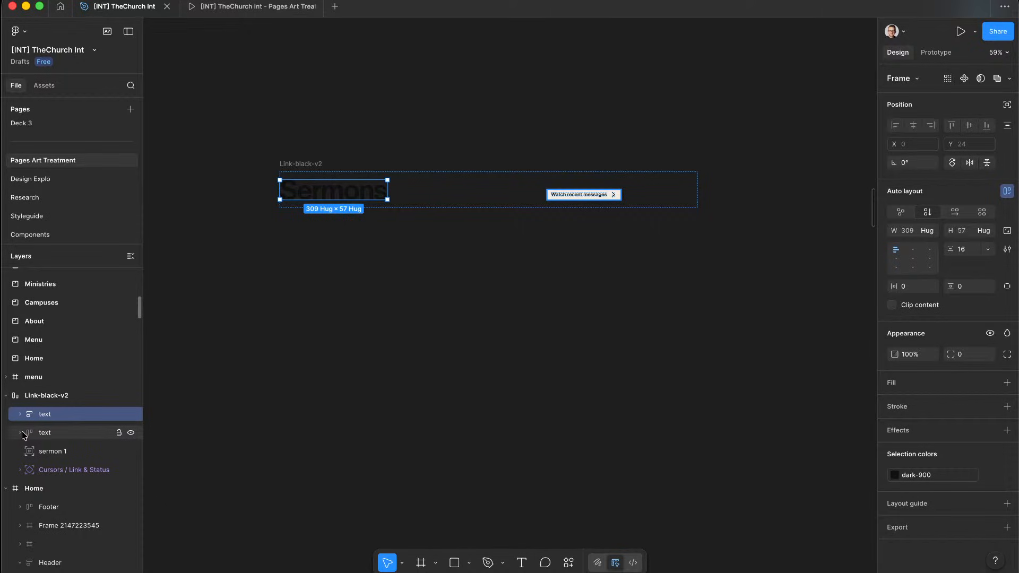
click(418, 219)
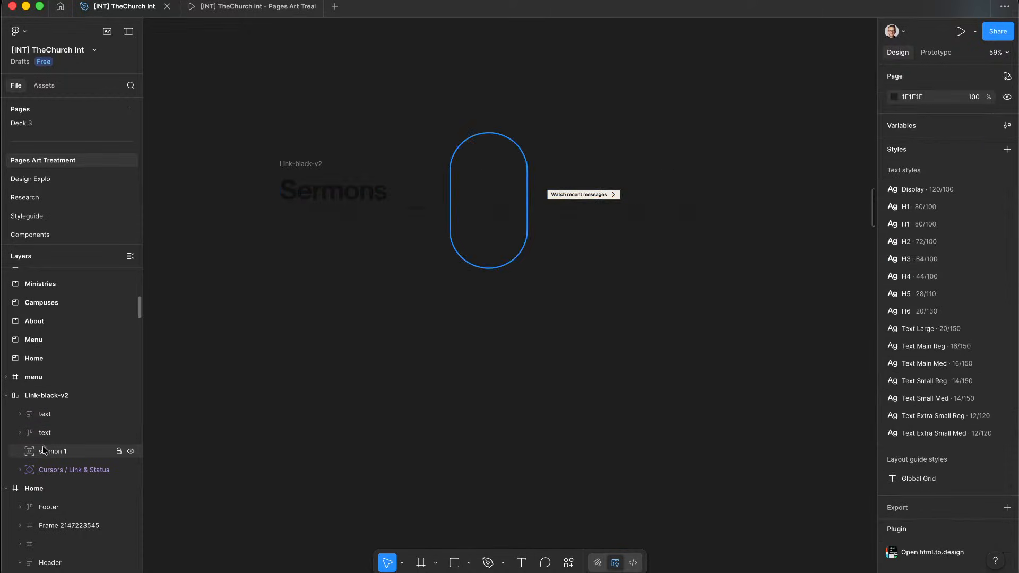
click(19, 471)
scroll(63, 537, down, 2)
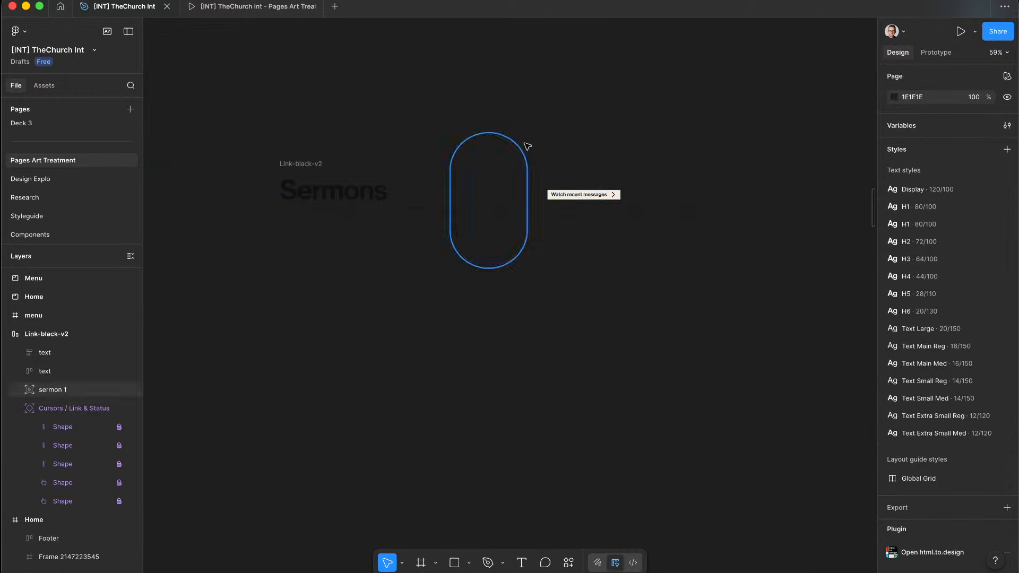
click(18, 392)
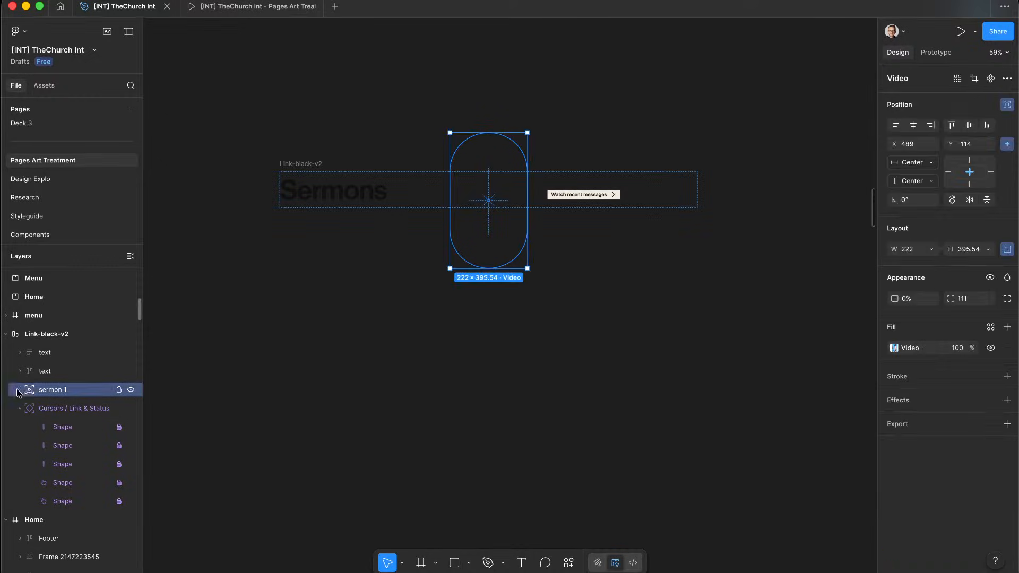
click(20, 371)
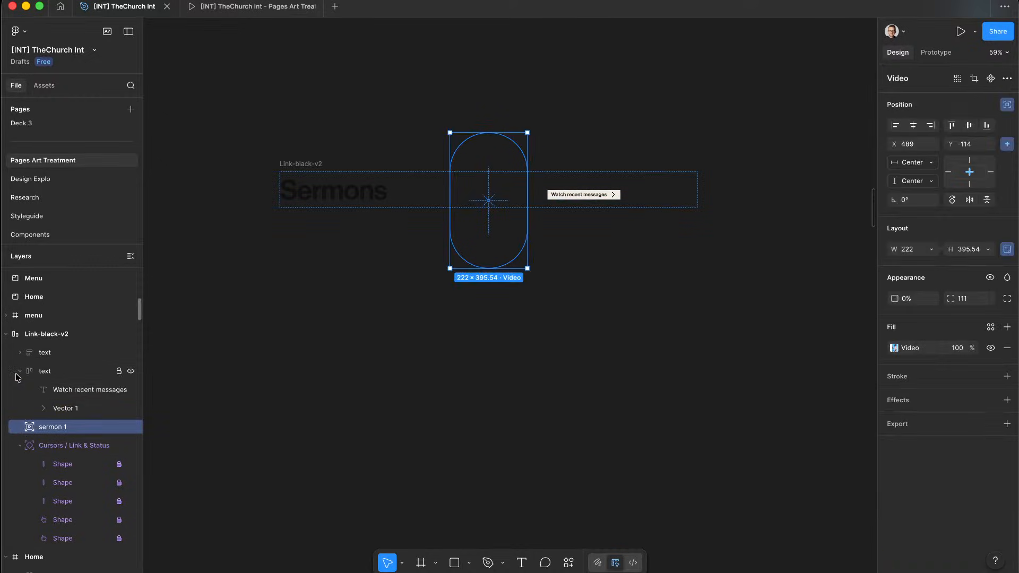
click(20, 353)
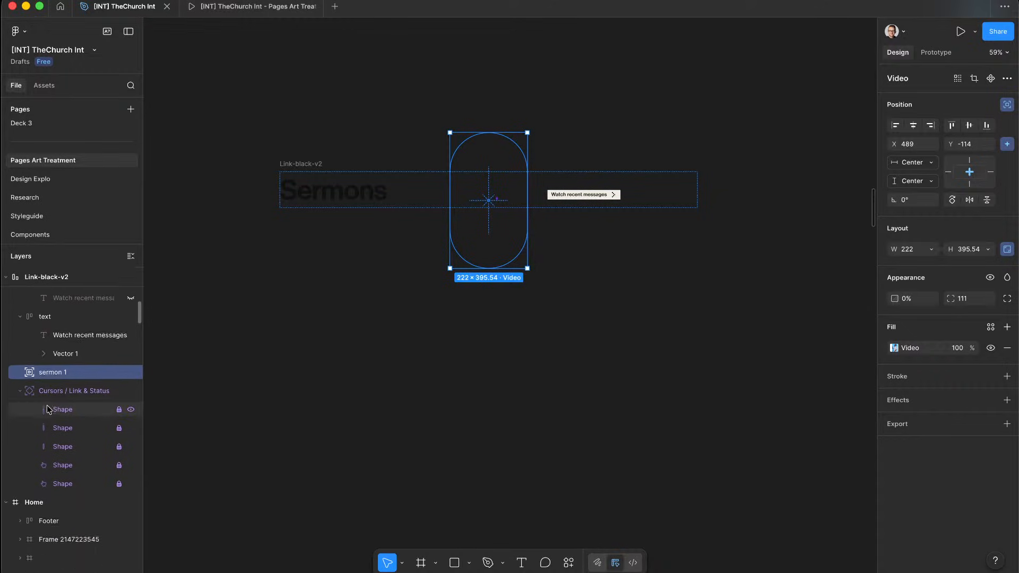
scroll(64, 372, up, 1)
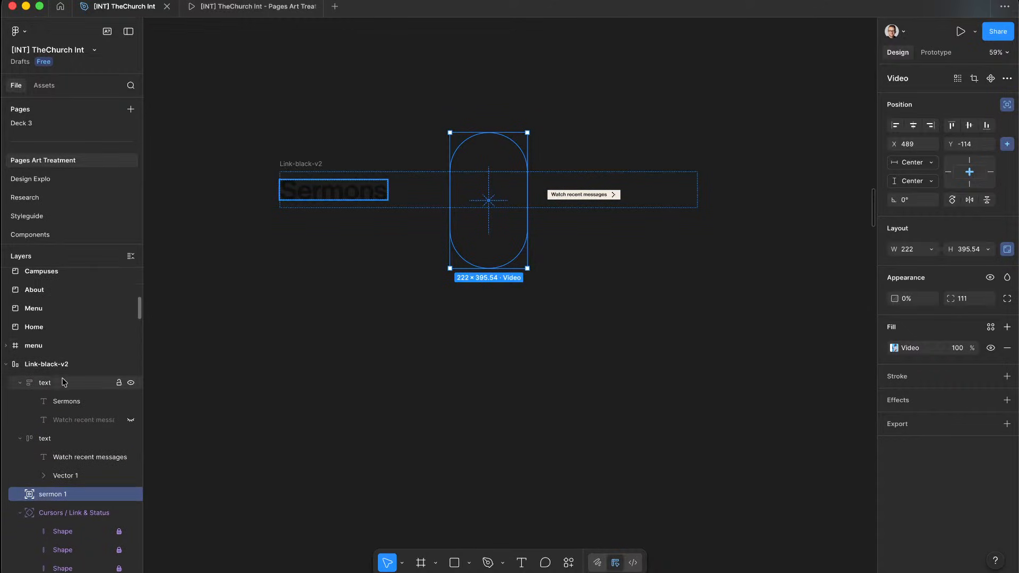
click(61, 383)
click(68, 364)
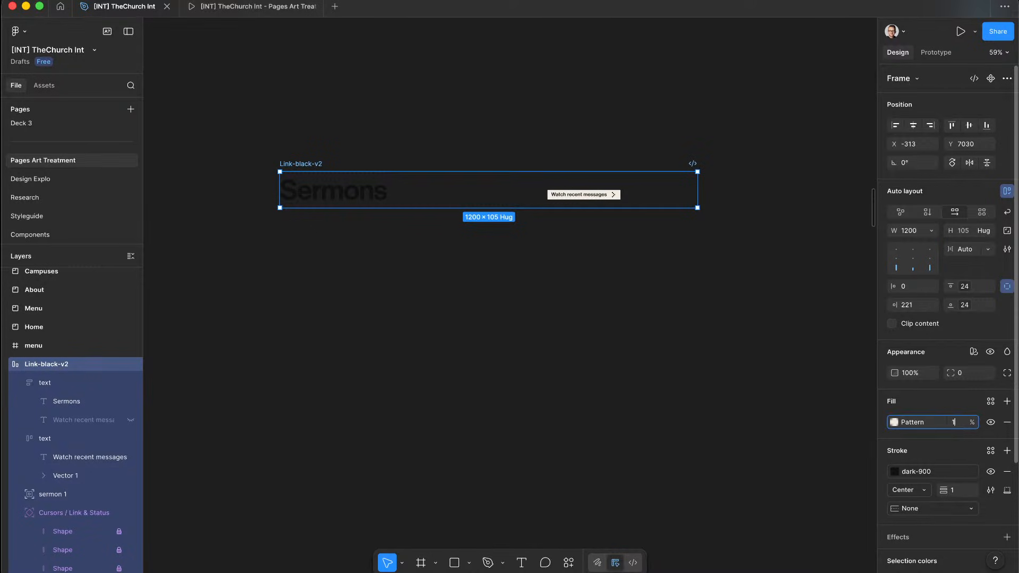
Step: Set the row's pattern fill to 100% and change its stroke colour to brand-500
text(100)
key(Return)
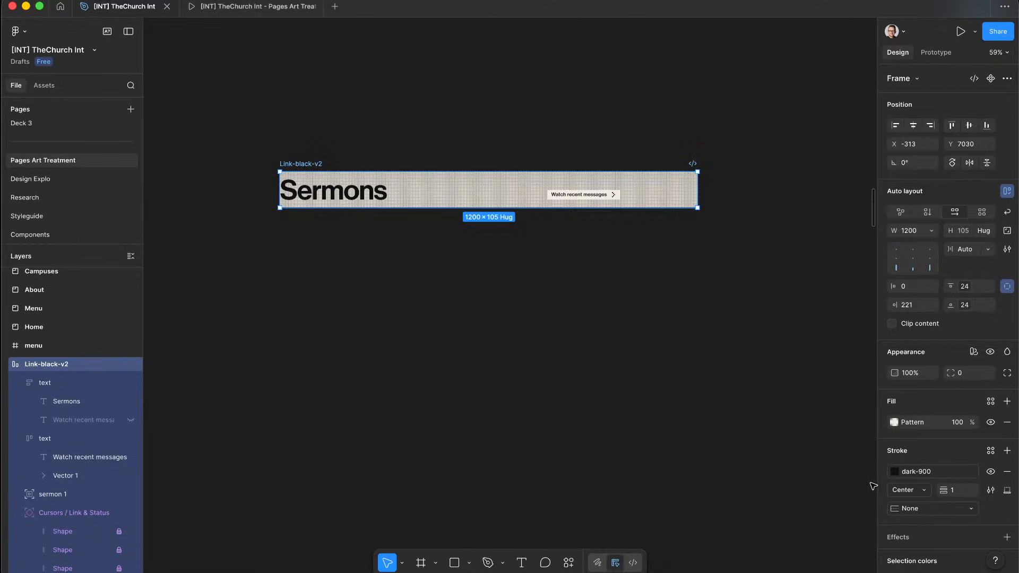
click(909, 478)
scroll(797, 478, down, 3)
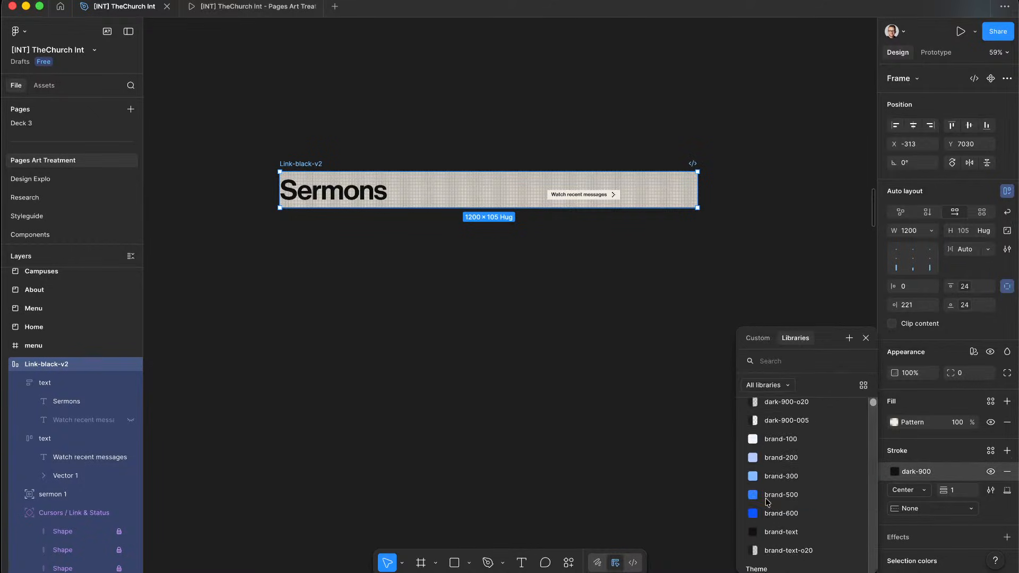
click(797, 488)
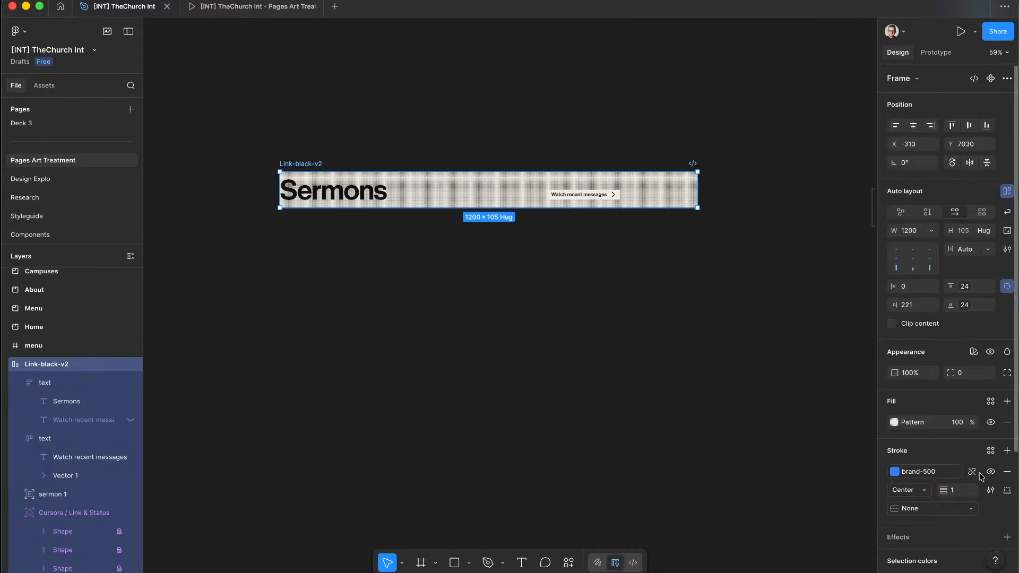
ctrl+scroll(542, 352, down, 5)
scroll(542, 352, left, 3)
scroll(542, 352, up, 2)
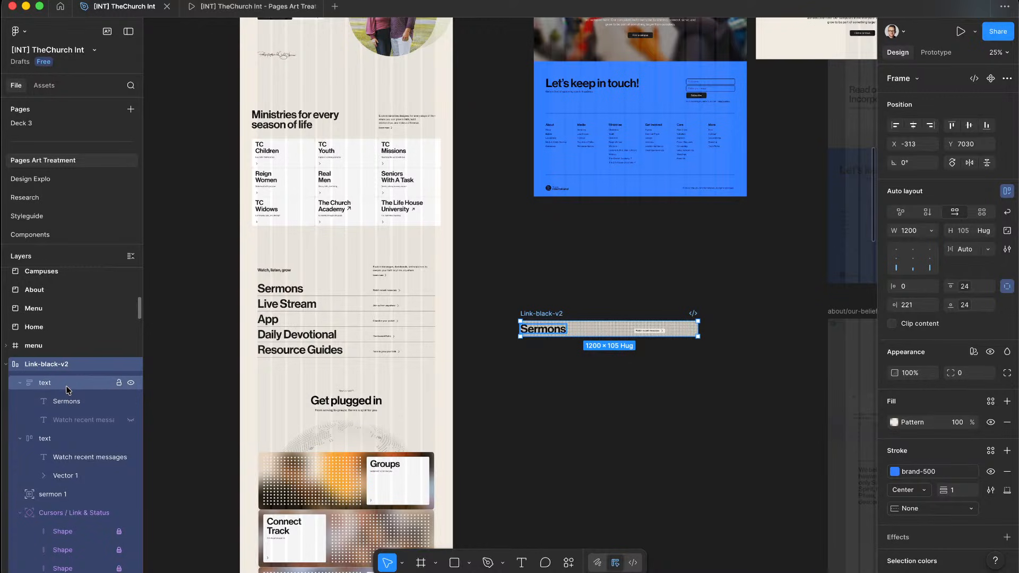
Step: Go to the Live Stream row's main component and select the top Sermons variant
scroll(456, 347, left, 3)
scroll(456, 348, up, 2)
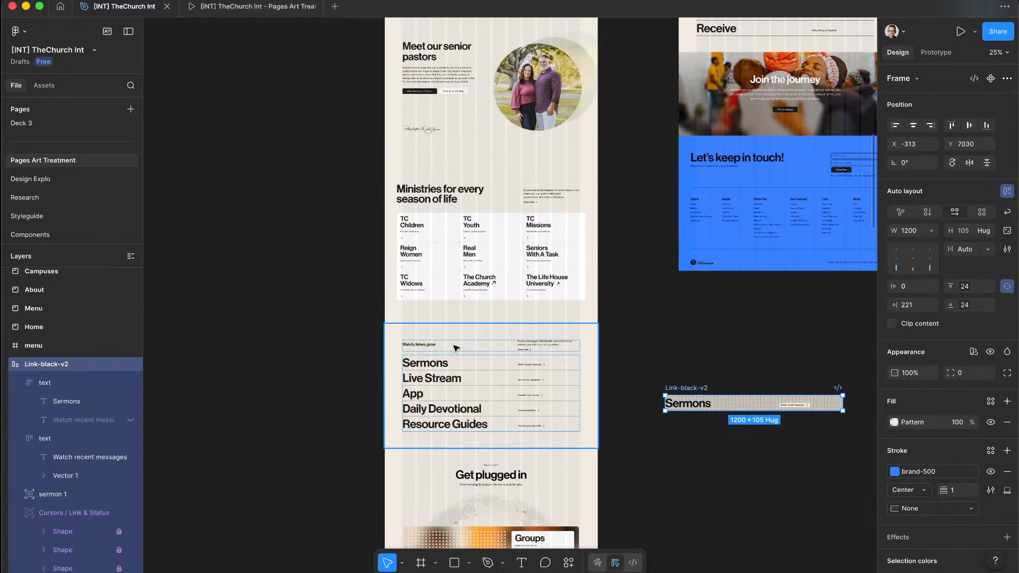
click(482, 359)
double_click(473, 375)
scroll(468, 379, up, 4)
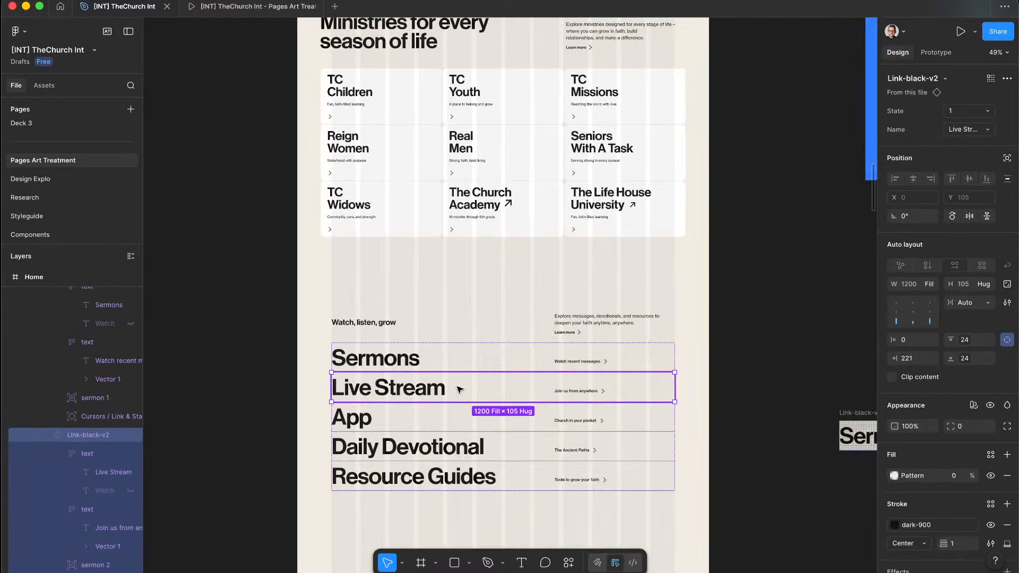
right_click(460, 389)
click(530, 431)
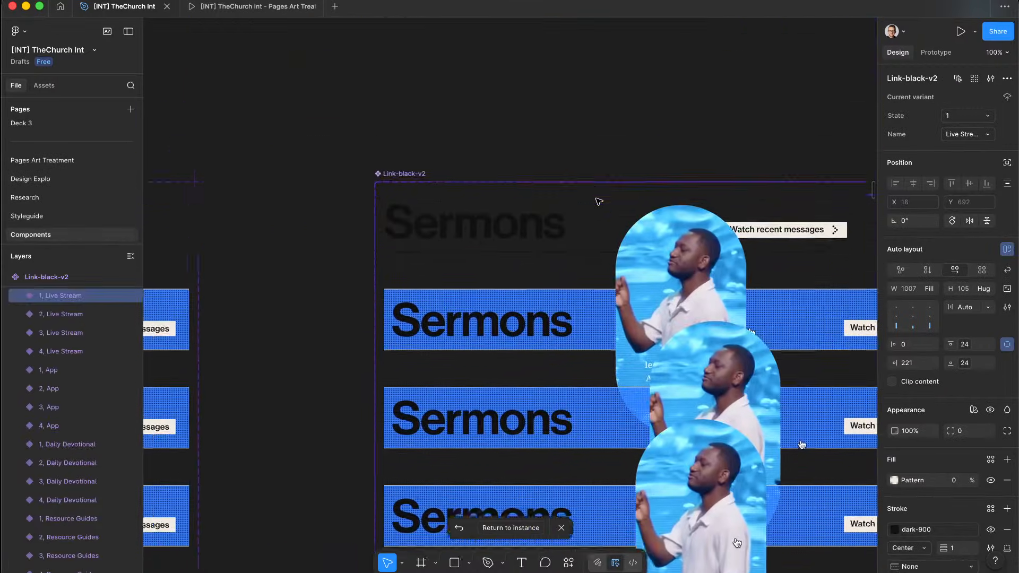
click(436, 240)
scroll(438, 241, up, 5)
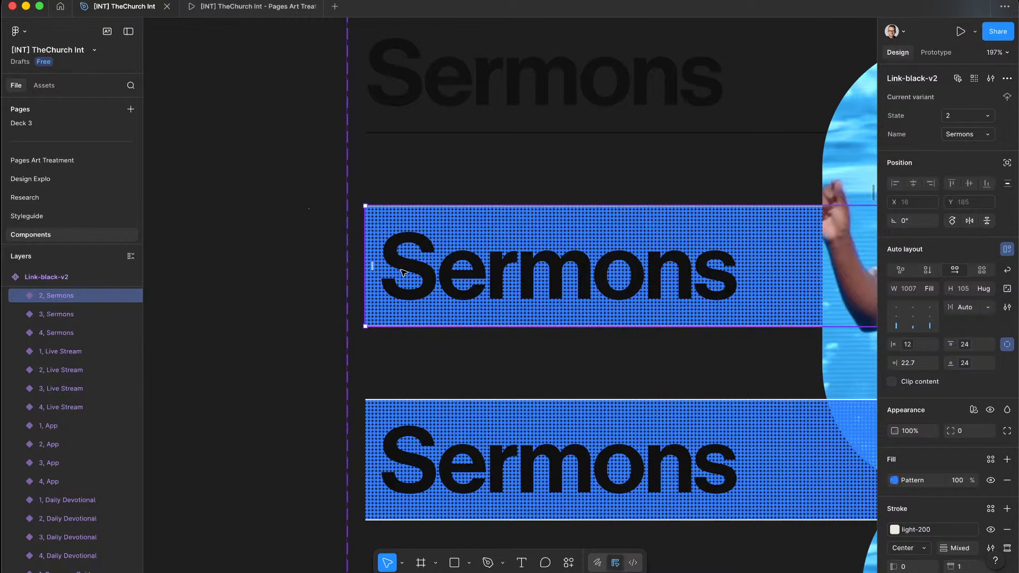
scroll(403, 272, up, 10)
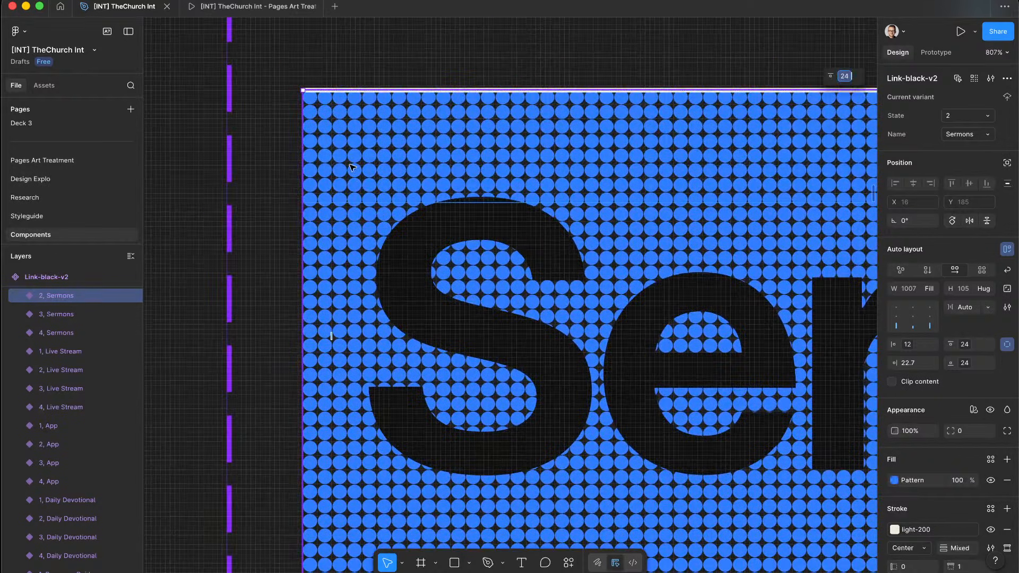
Step: Review the Sermons variant's 300%-scale dot pattern fill settings
click(895, 480)
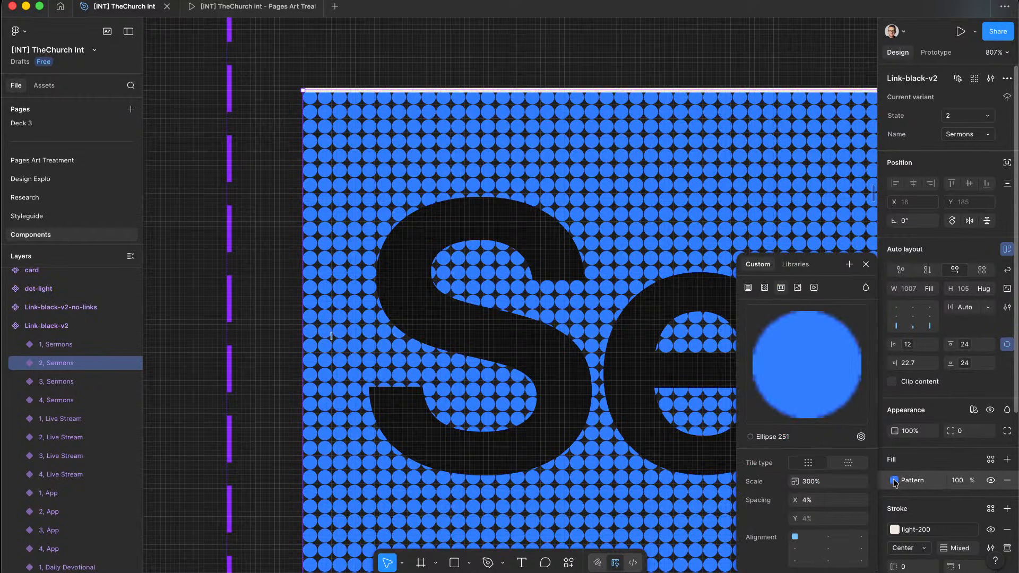
click(895, 481)
click(895, 482)
click(895, 481)
scroll(935, 529, down, 2)
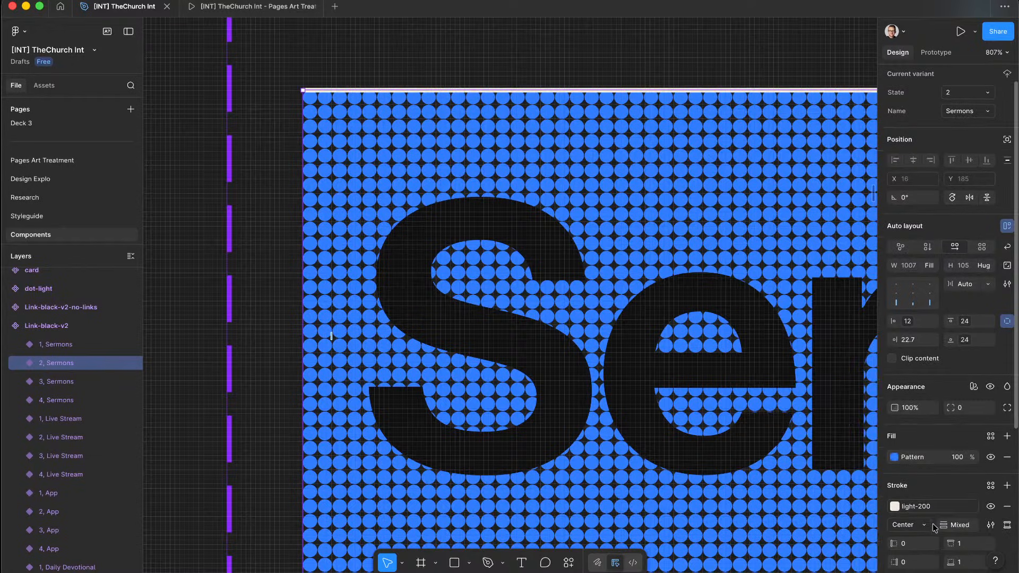
scroll(590, 329, left, 2)
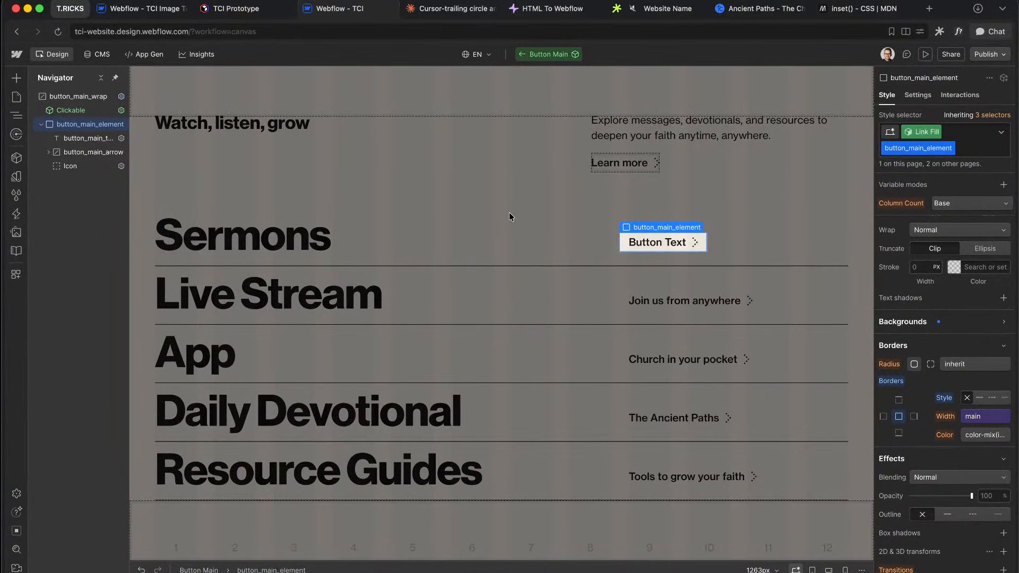
key(ctrl+Right)
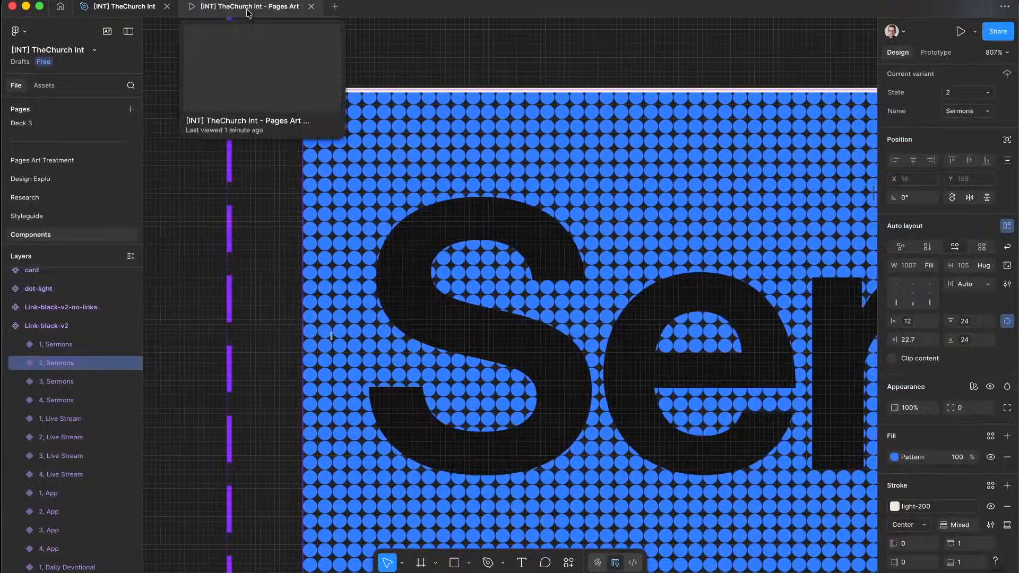
click(259, 9)
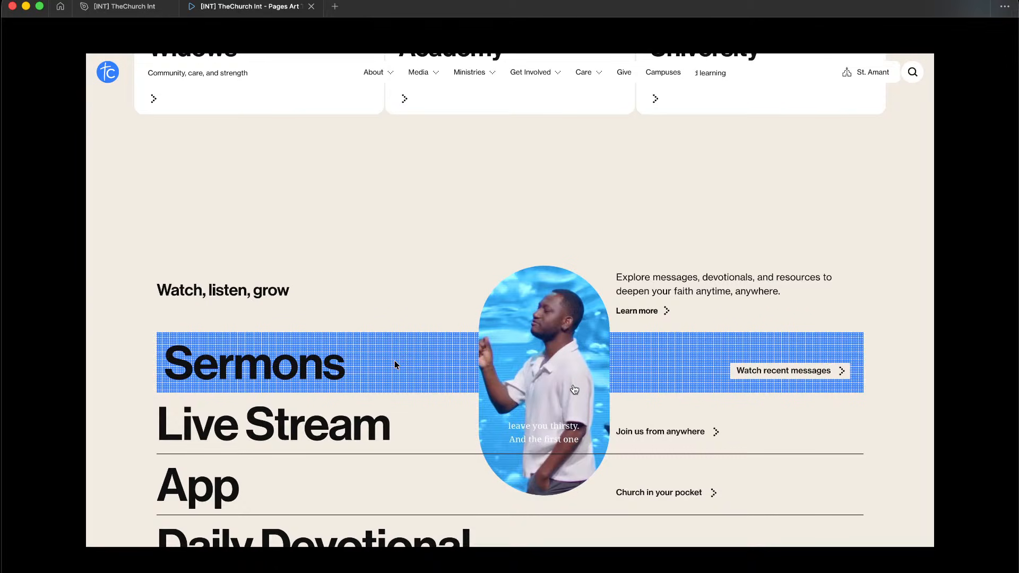
click(124, 7)
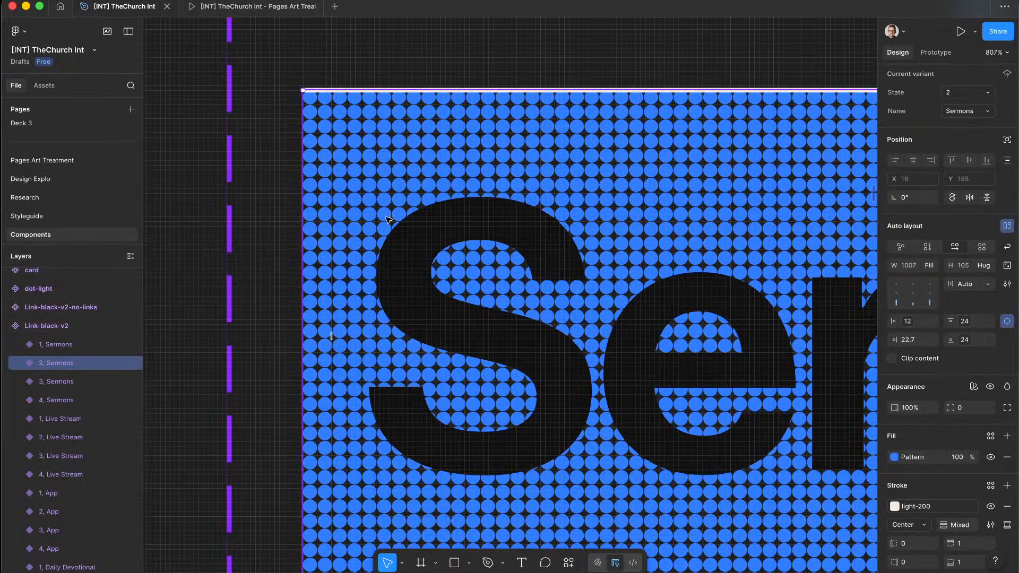
scroll(388, 220, down, 10)
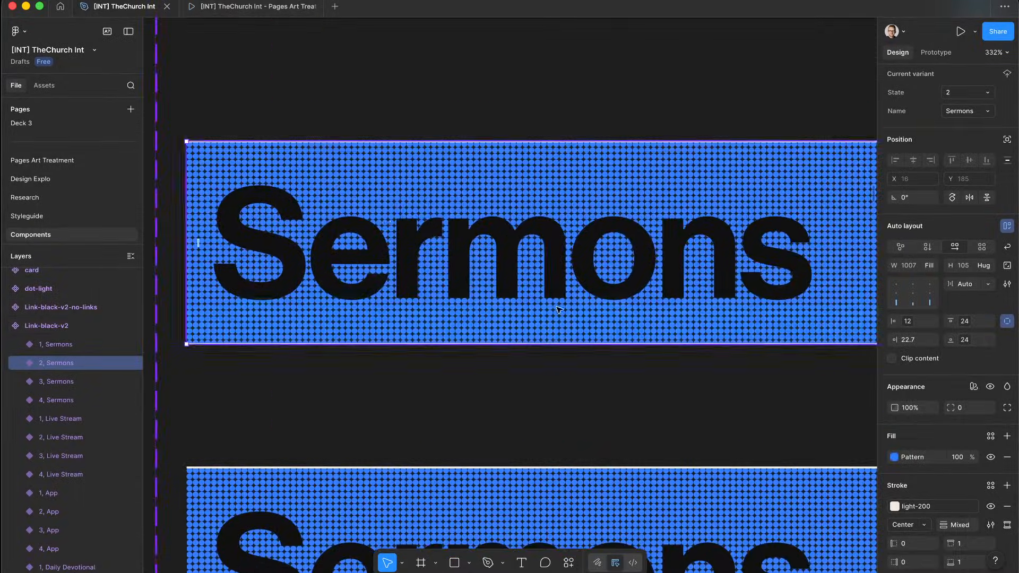
scroll(559, 310, down, 5)
scroll(558, 310, down, 10)
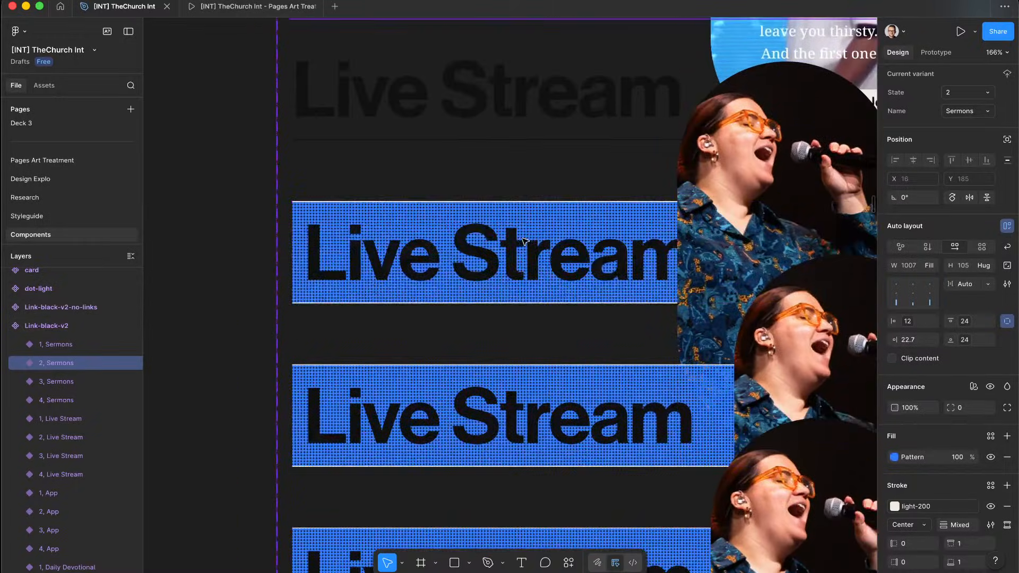
scroll(523, 242, up, 5)
scroll(371, 263, down, 10)
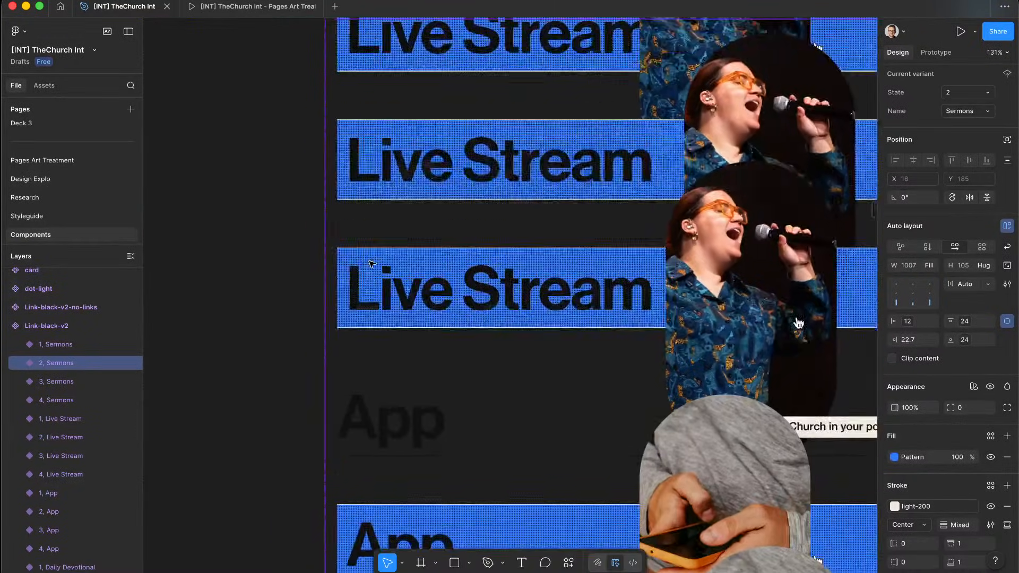
scroll(372, 264, down, 2)
scroll(261, 316, down, 8)
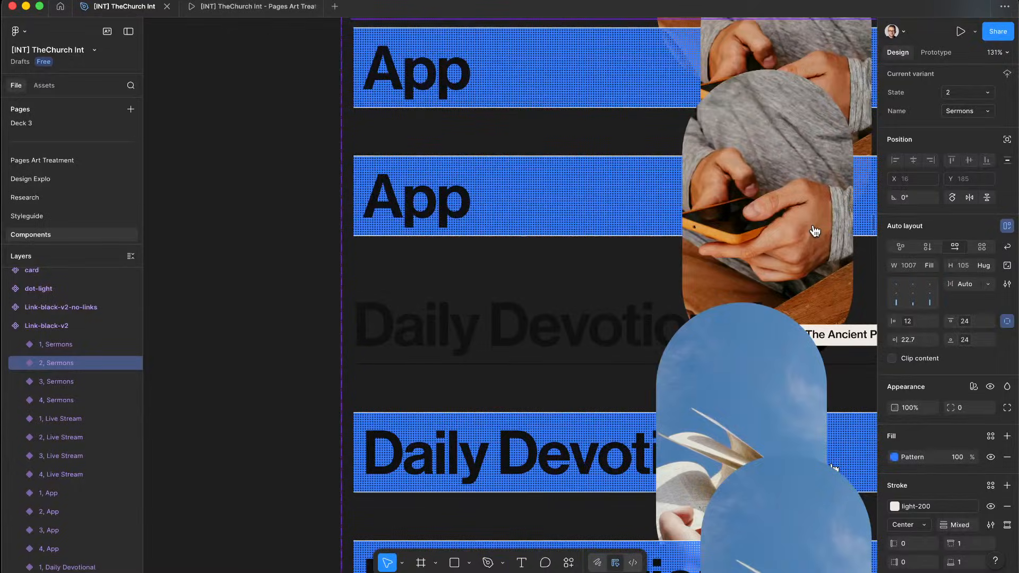
click(252, 6)
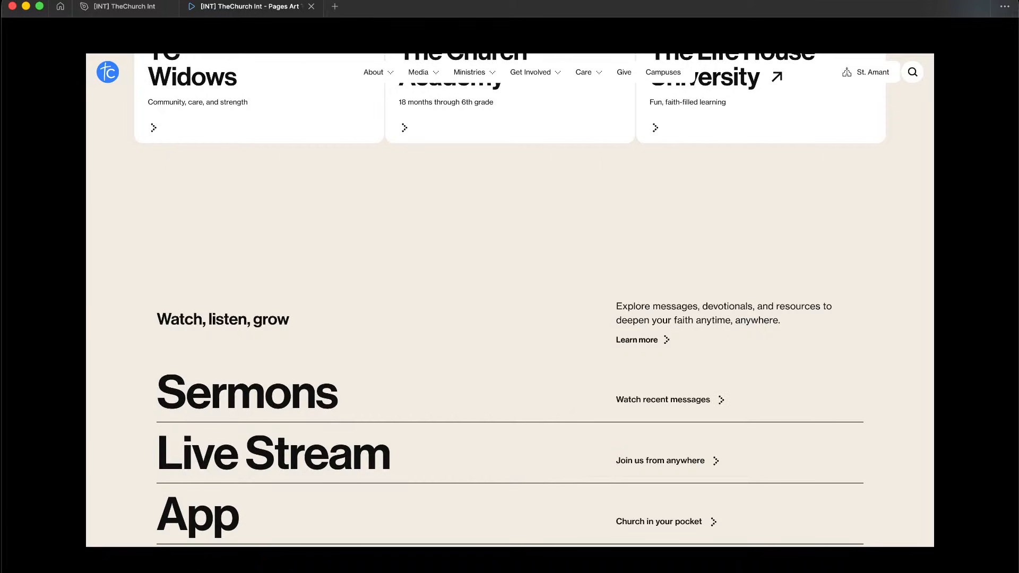
click(125, 7)
scroll(491, 248, up, 15)
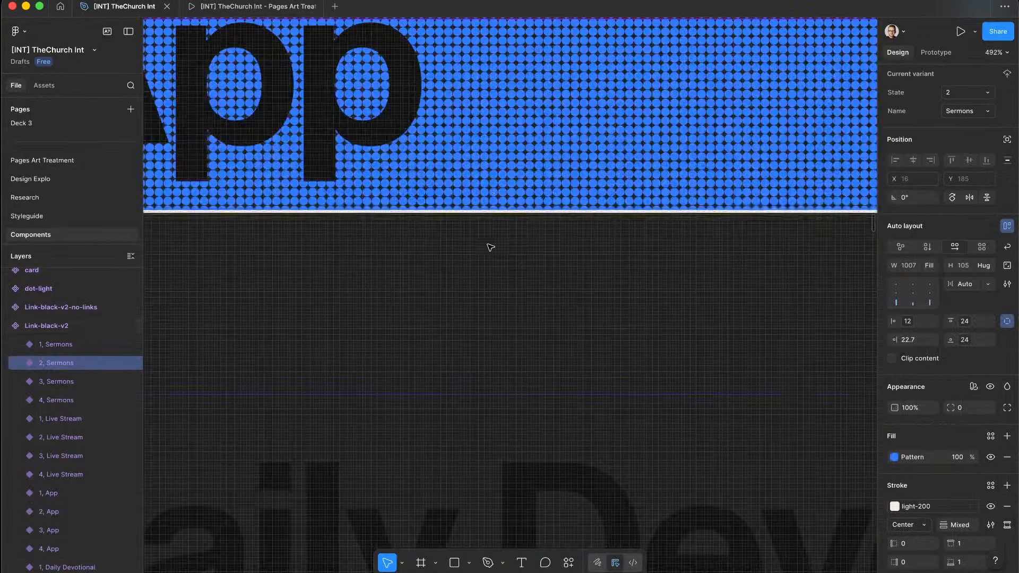
scroll(489, 193, down, 5)
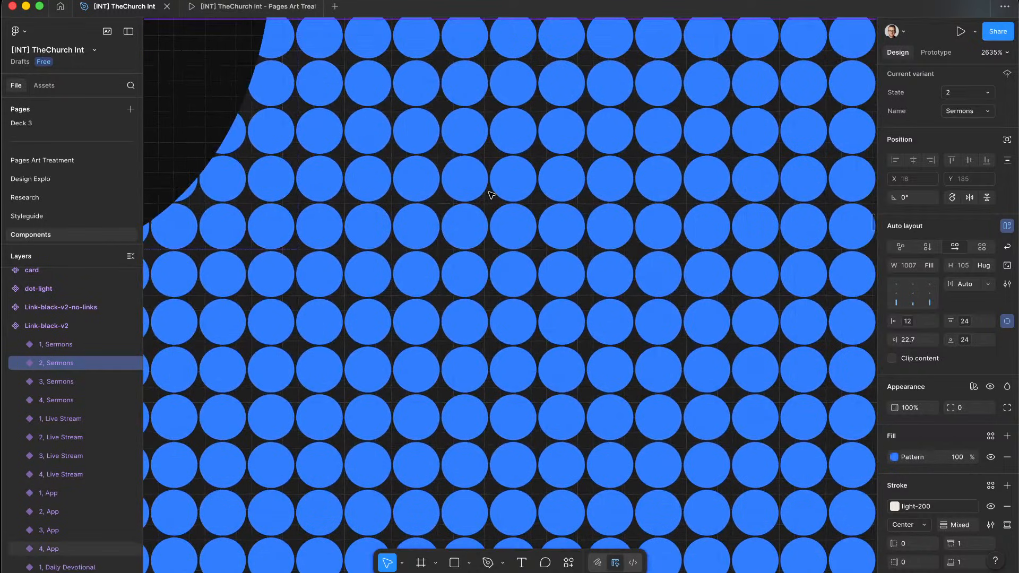
scroll(490, 195, down, 15)
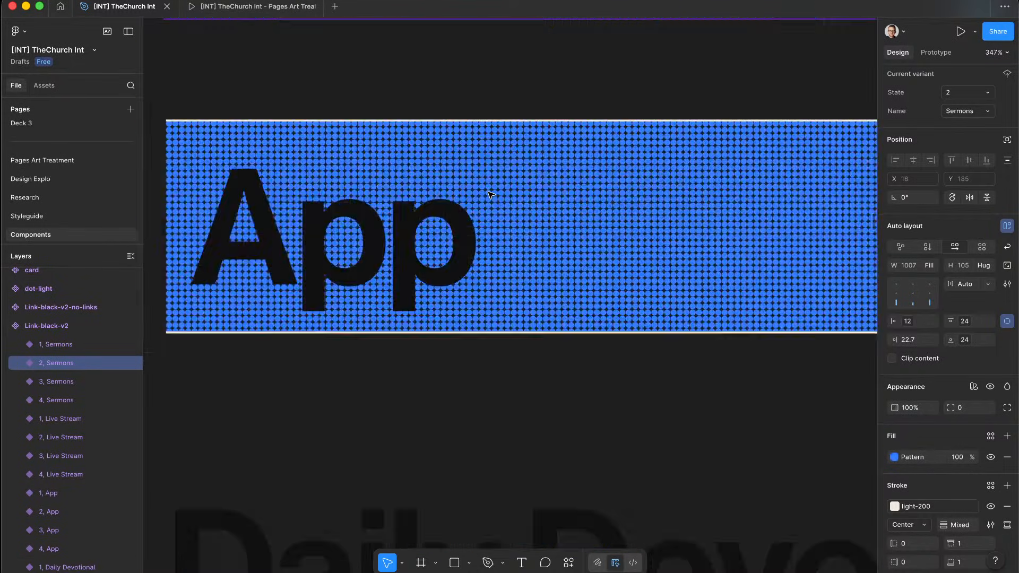
scroll(491, 195, down, 5)
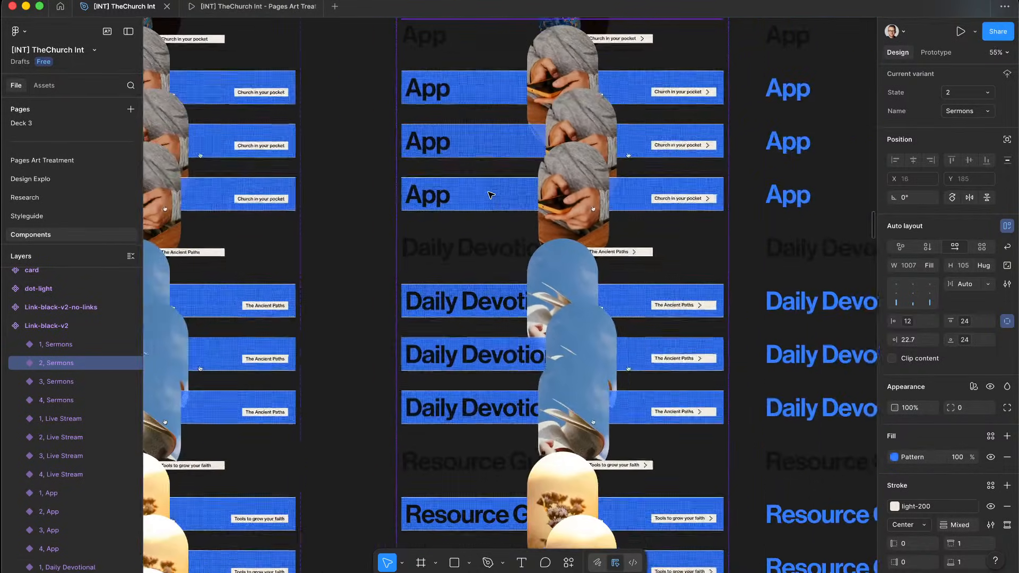
scroll(489, 194, down, 3)
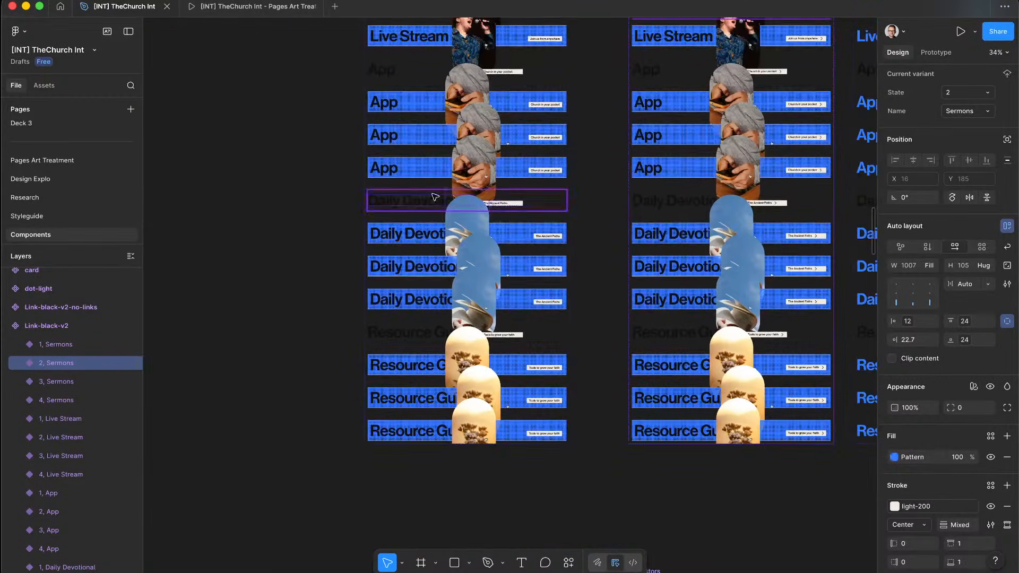
click(284, 252)
scroll(284, 252, up, 6)
scroll(285, 252, right, 3)
scroll(289, 252, down, 10)
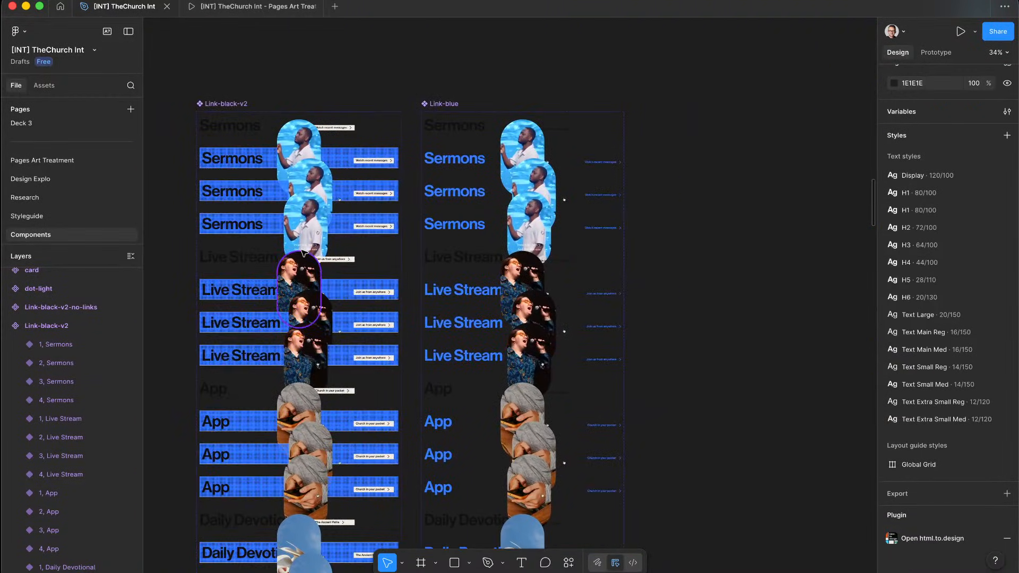
scroll(297, 251, left, 6)
scroll(300, 252, up, 3)
scroll(302, 254, up, 3)
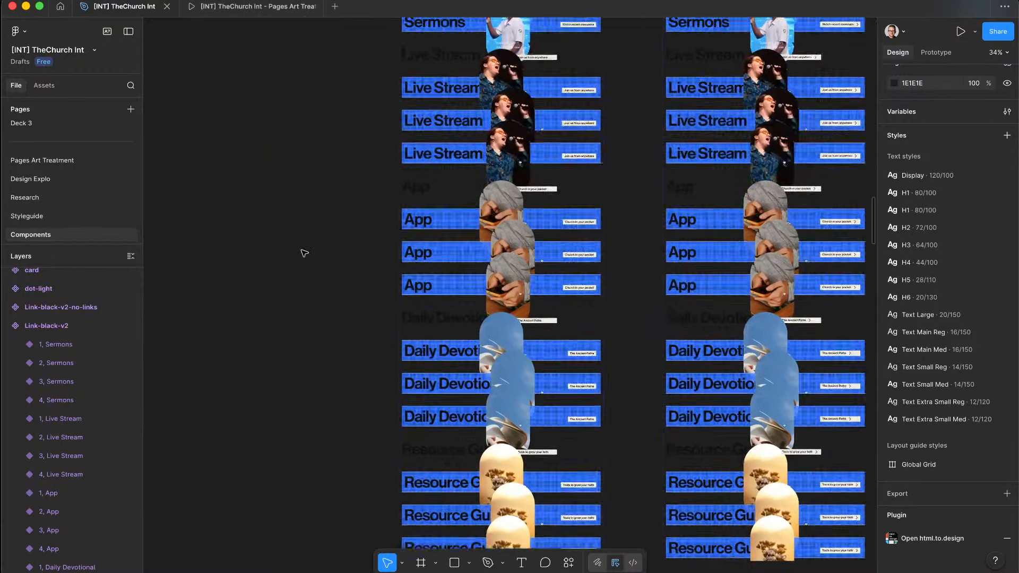
scroll(412, 159, up, 10)
scroll(505, 292, down, 10)
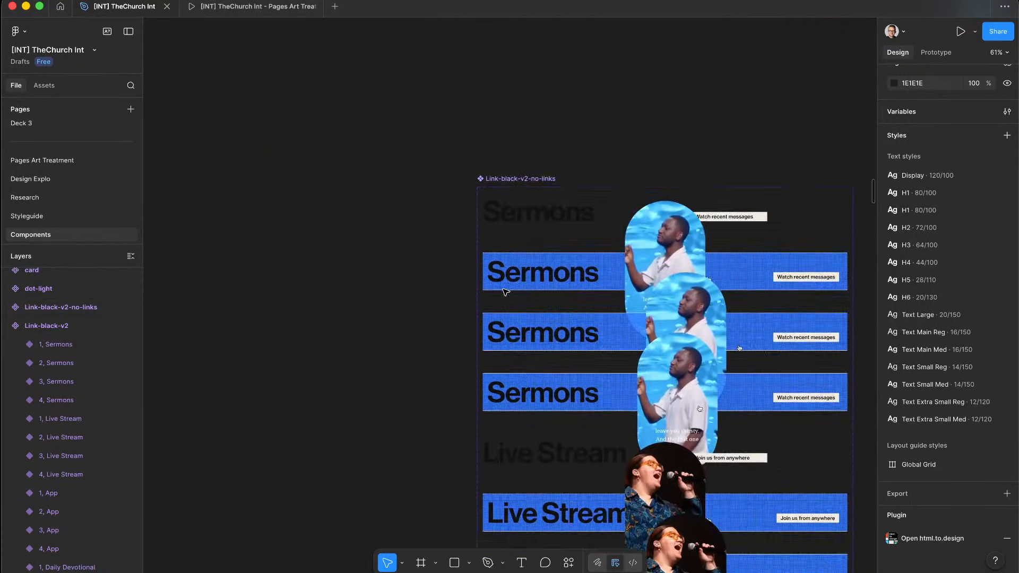
scroll(556, 316, right, 6)
scroll(587, 303, up, 8)
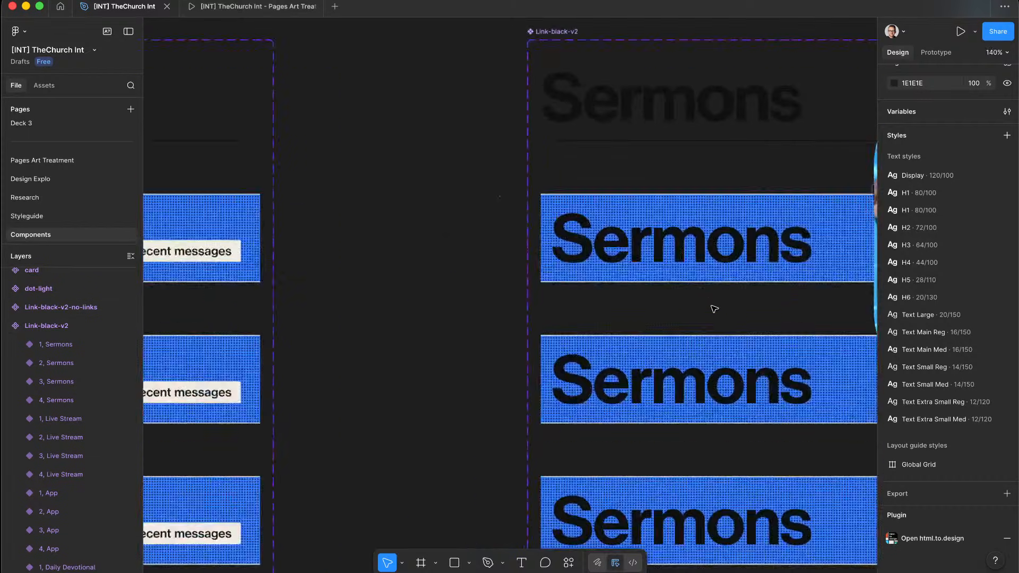
scroll(720, 250, up, 4)
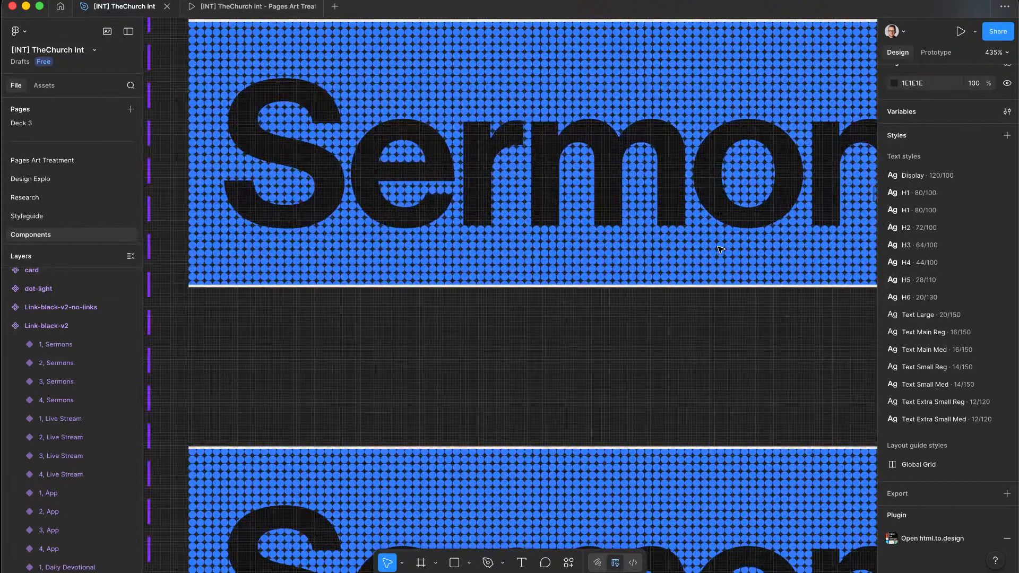
scroll(721, 250, down, 4)
scroll(721, 250, down, 5)
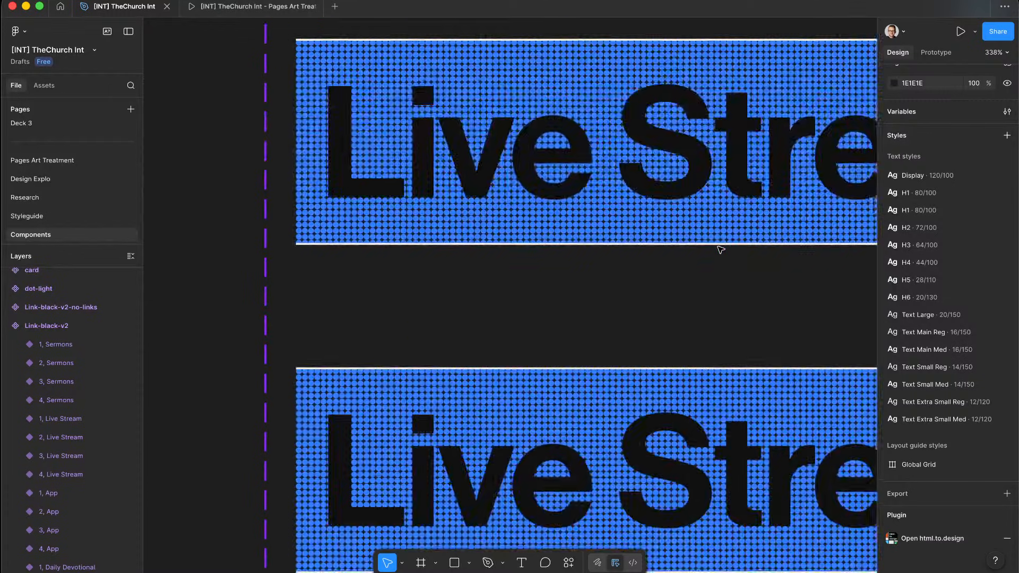
scroll(721, 250, down, 3)
scroll(721, 249, right, 4)
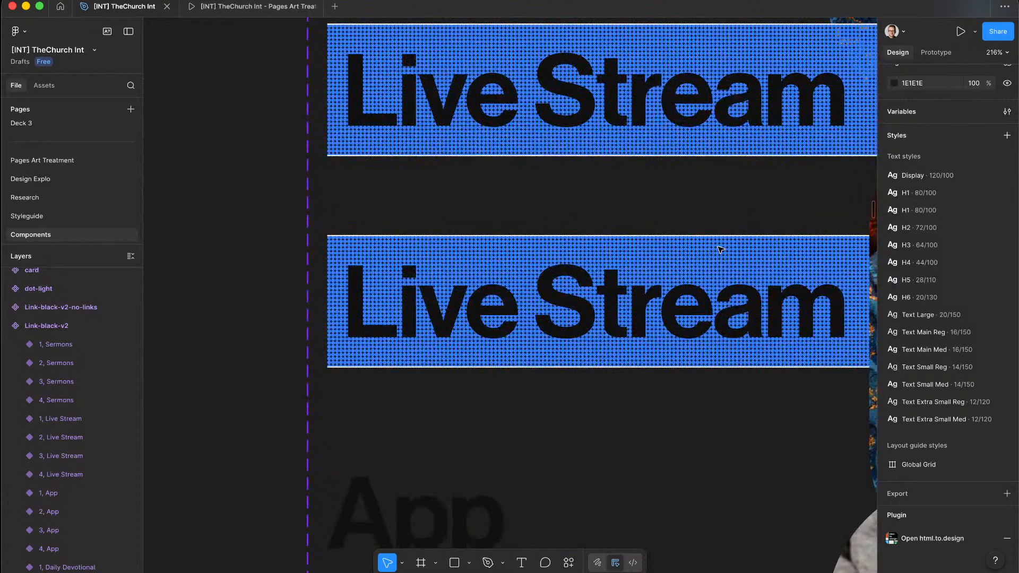
scroll(720, 250, down, 6)
scroll(720, 249, right, 3)
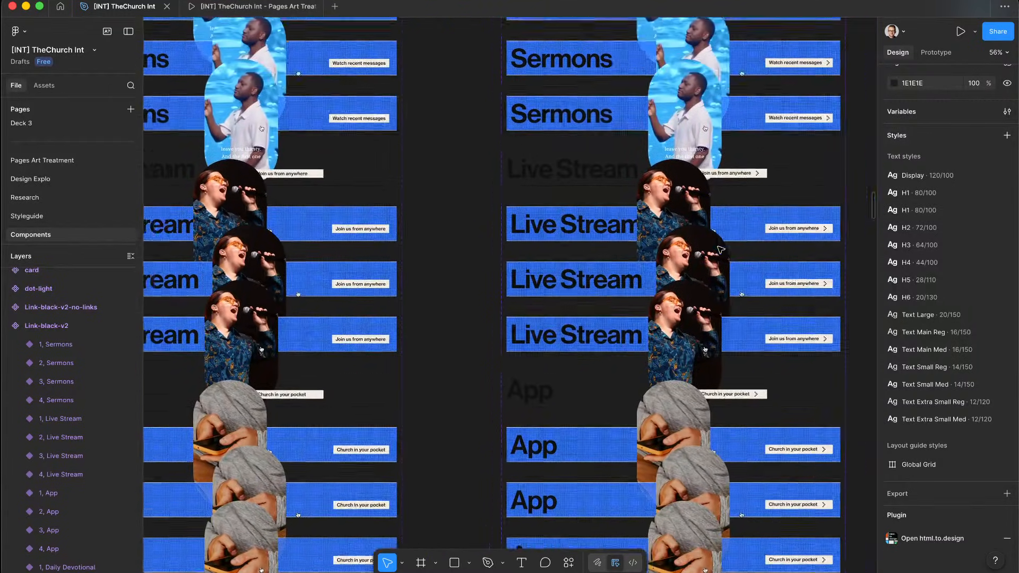
scroll(611, 234, up, 5)
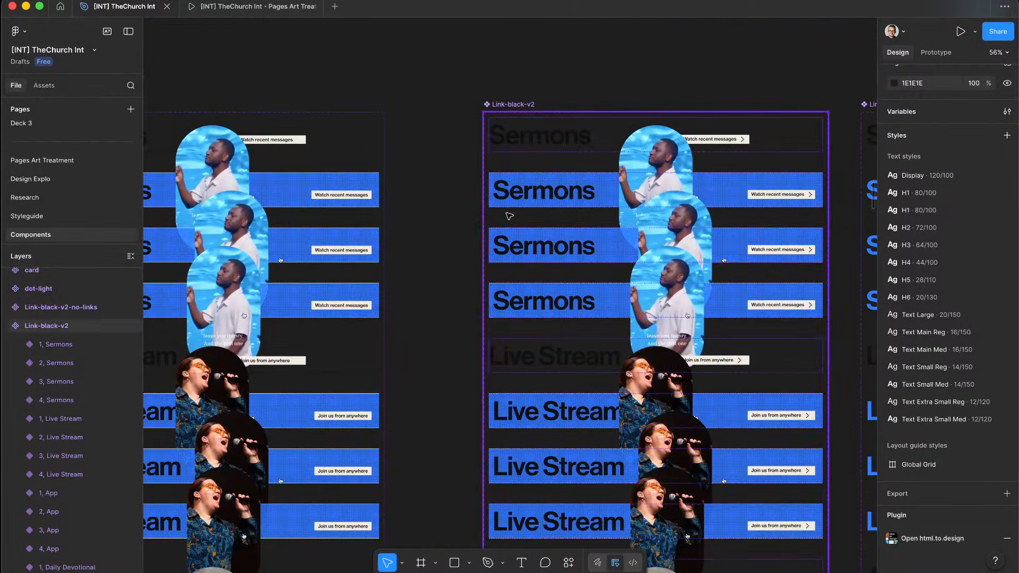
Step: Screenshot the hovered Sermons band in the church page prototype preview
click(250, 6)
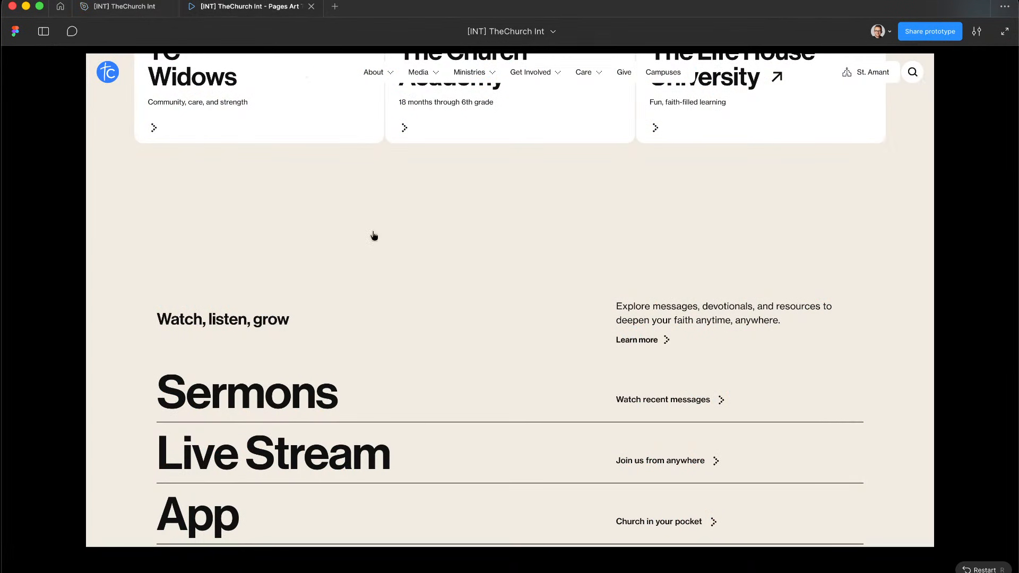
scroll(359, 395, up, 2)
scroll(359, 395, down, 3)
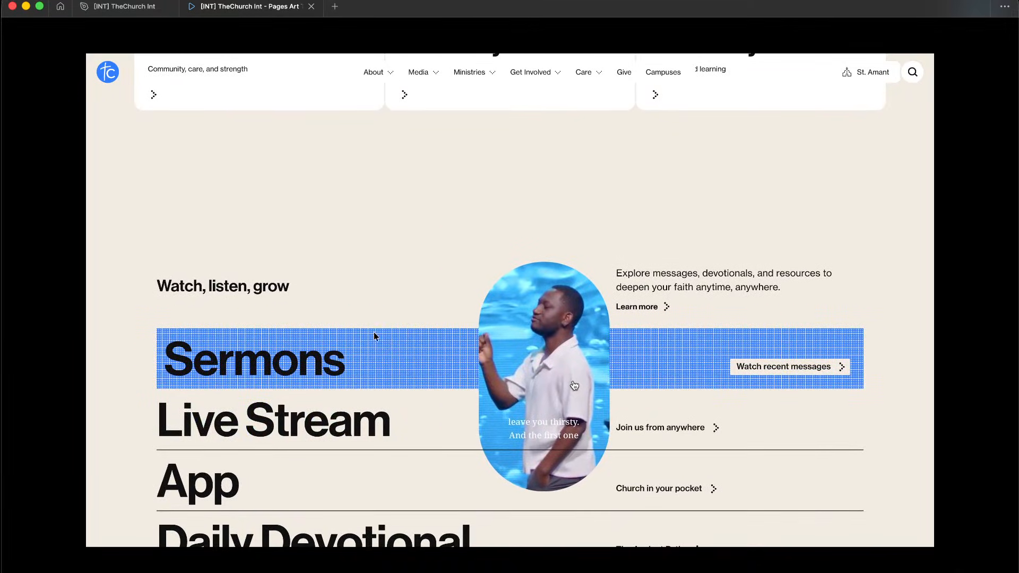
key(shift+super+4)
drag(348, 308, 435, 368)
Step: Move the screenshot onto Desktop 2 over the page section, then return to the design file
key(ctrl+Right)
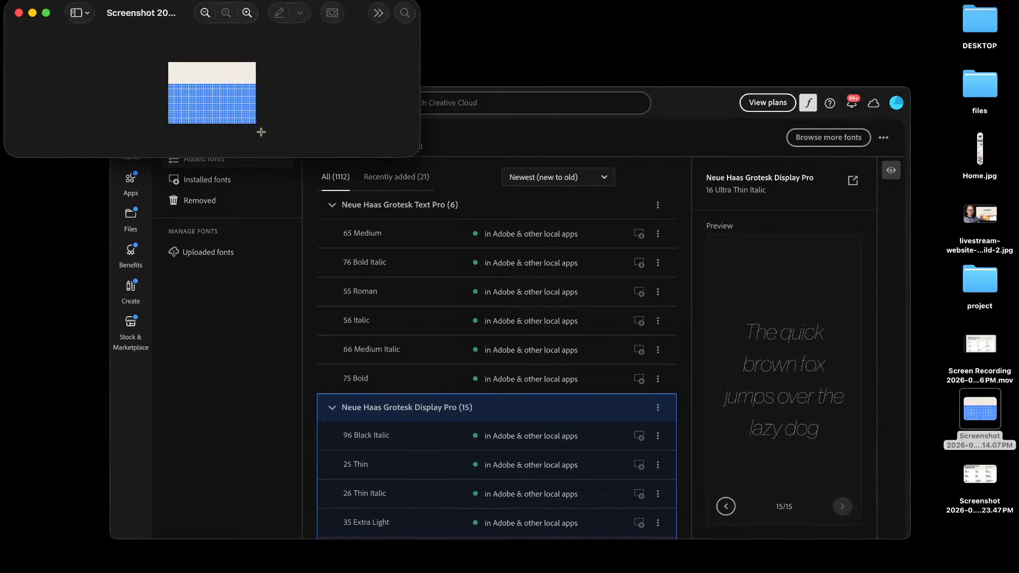
key(ctrl+Up)
drag(303, 130, 463, 21)
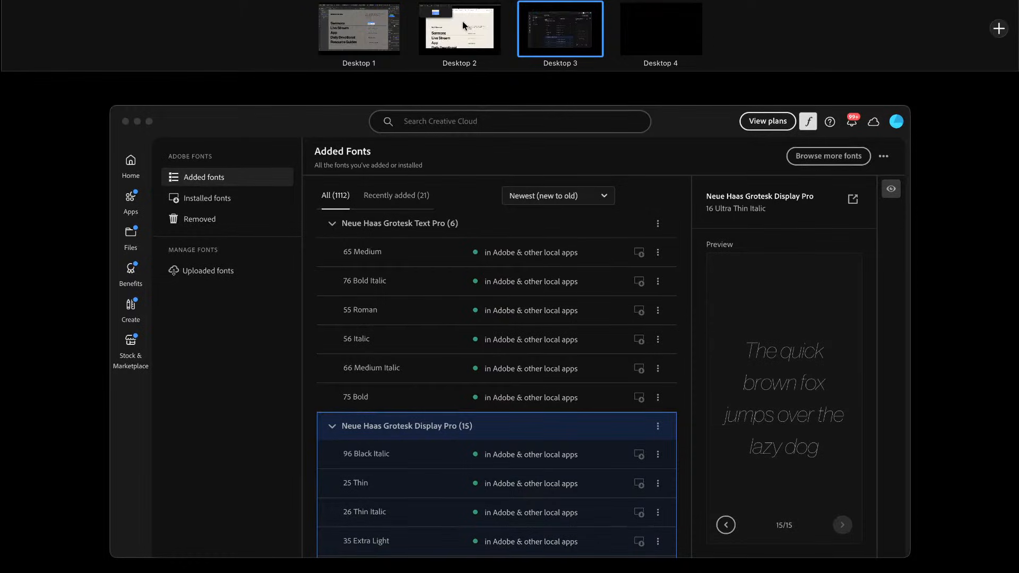
click(463, 20)
key(ctrl+Up)
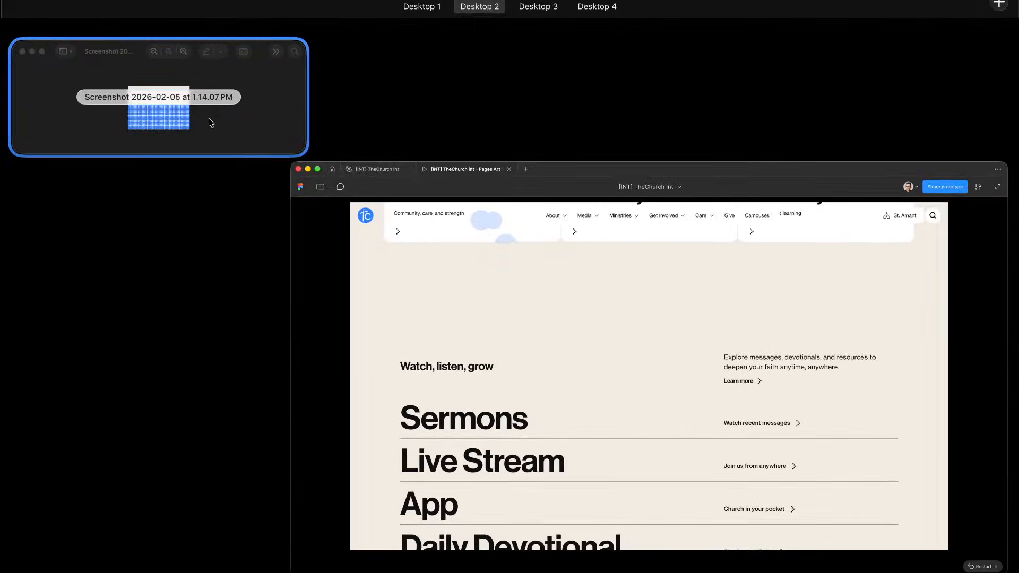
click(211, 123)
drag(162, 22, 343, 138)
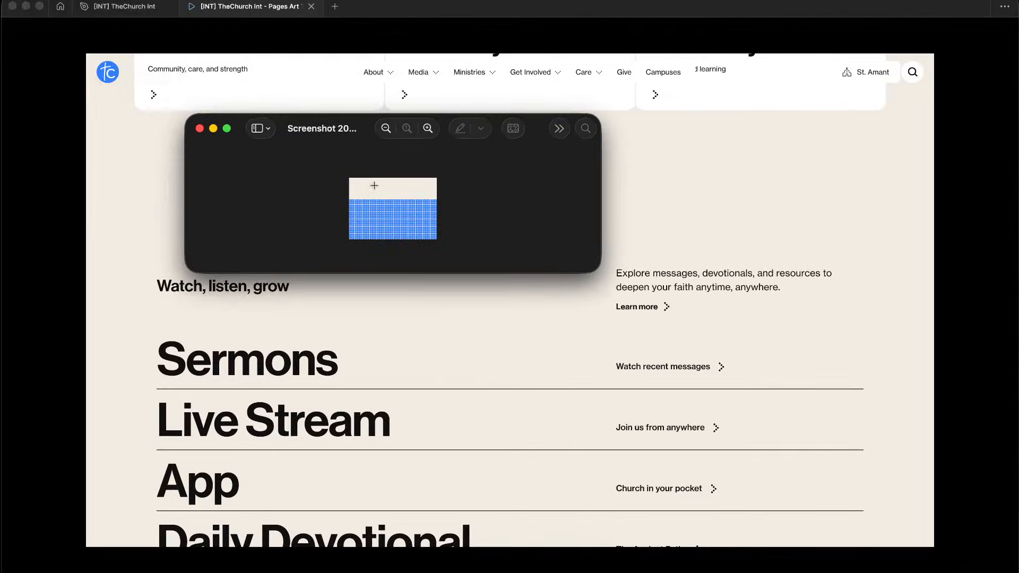
scroll(374, 186, up, 5)
scroll(377, 212, down, 1)
scroll(379, 229, up, 5)
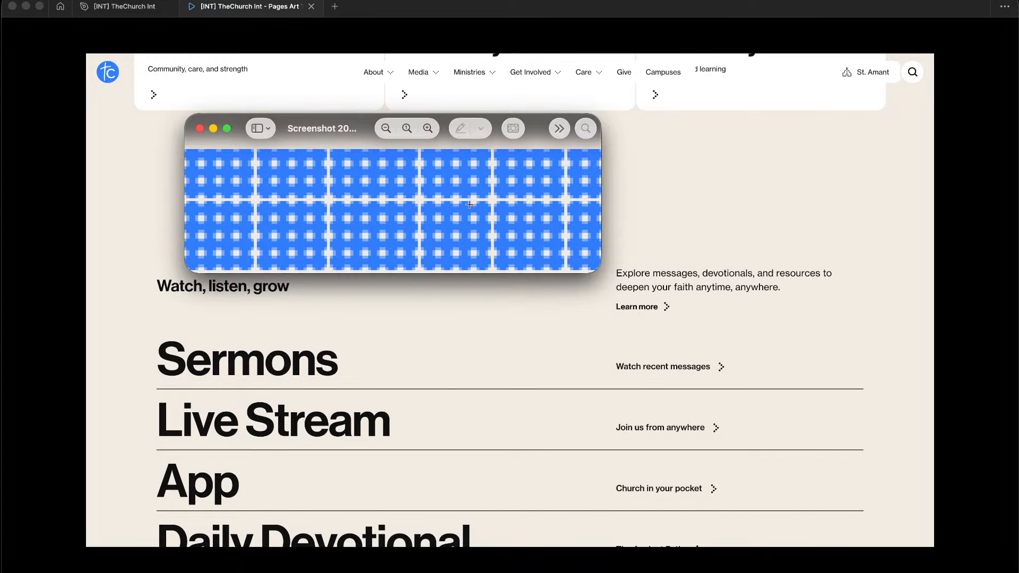
click(687, 217)
click(123, 7)
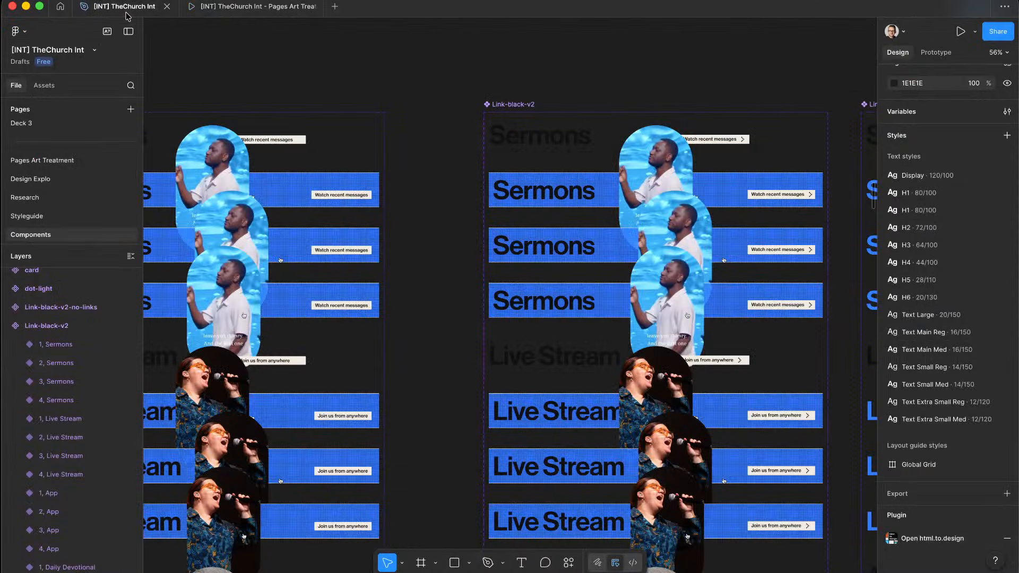
scroll(534, 229, up, 10)
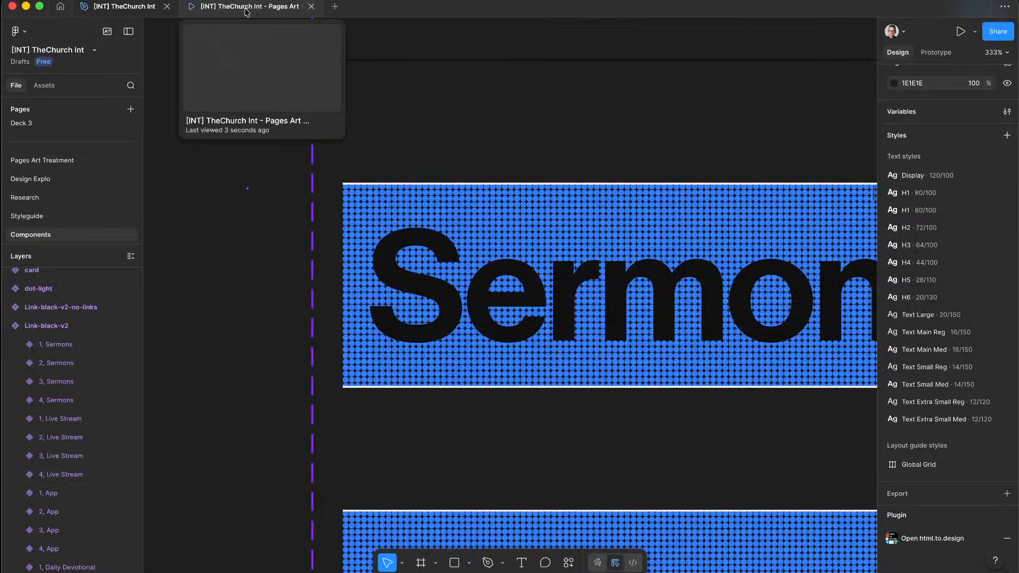
click(246, 11)
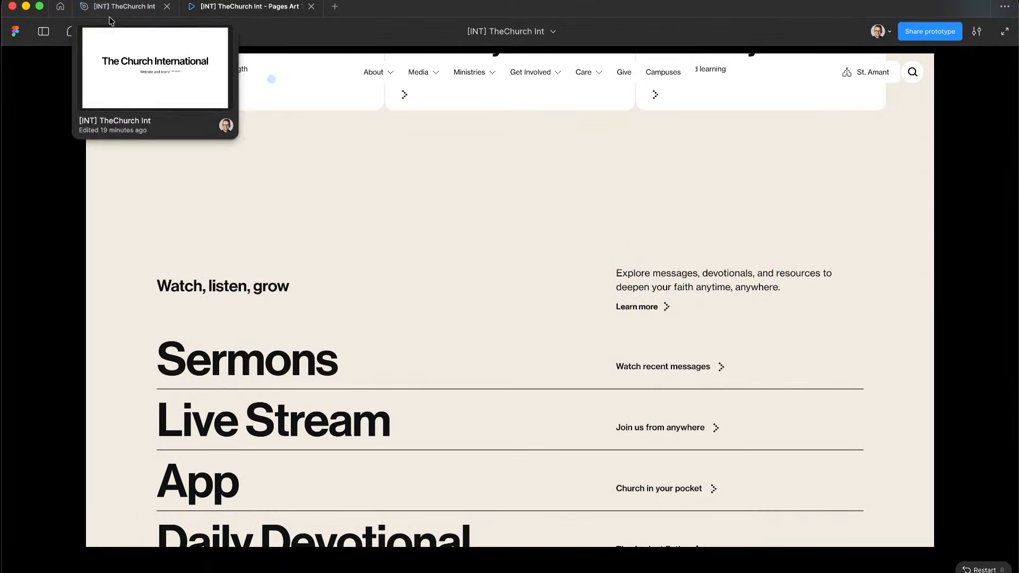
click(113, 12)
scroll(458, 223, down, 15)
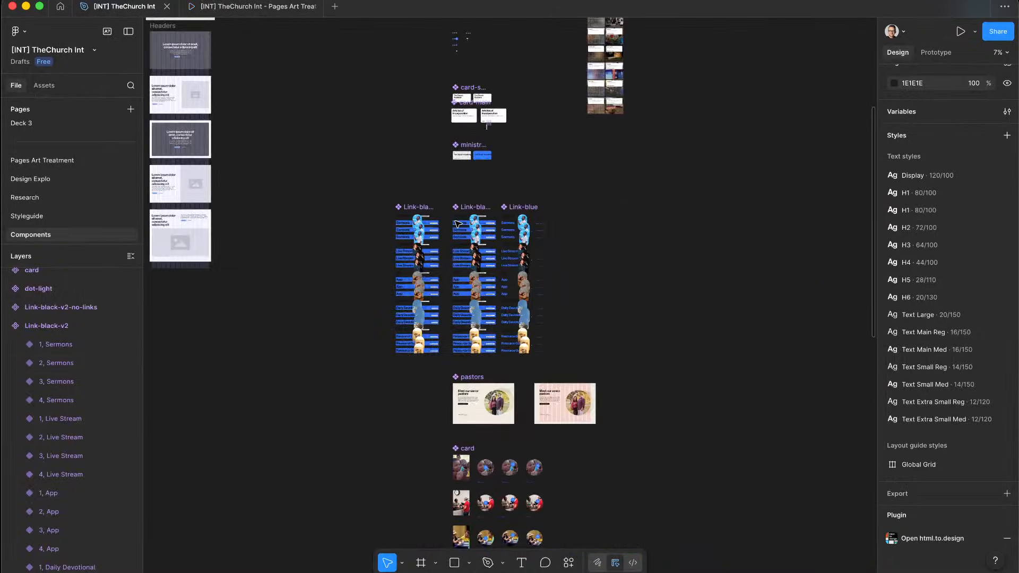
scroll(488, 166, up, 9)
scroll(490, 108, down, 5)
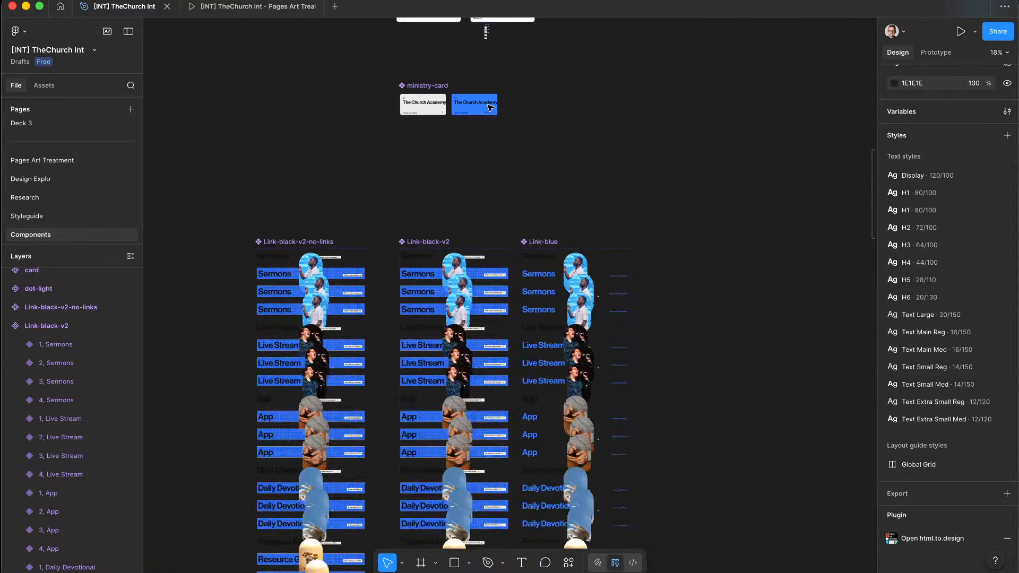
scroll(490, 107, down, 8)
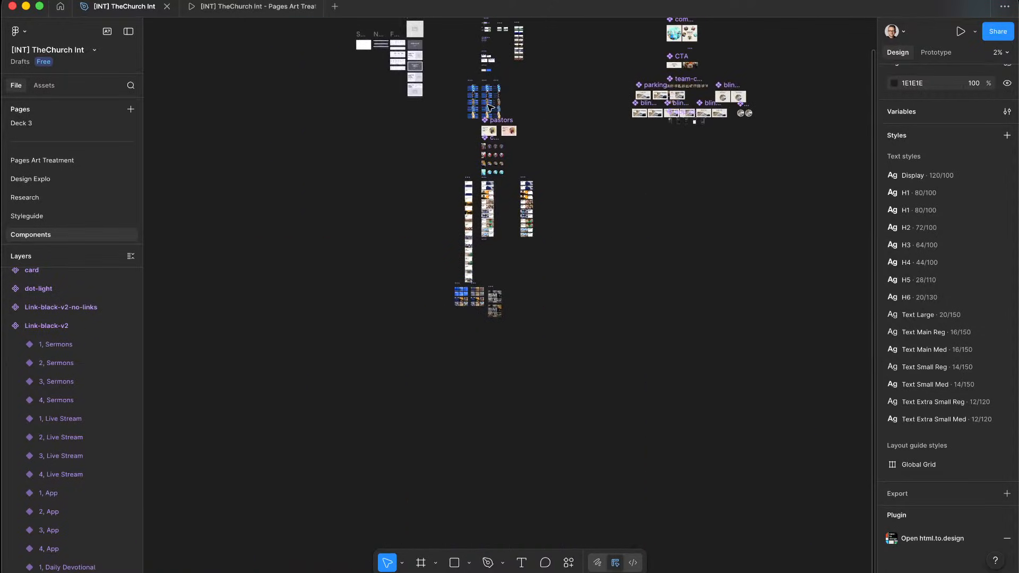
scroll(490, 108, up, 8)
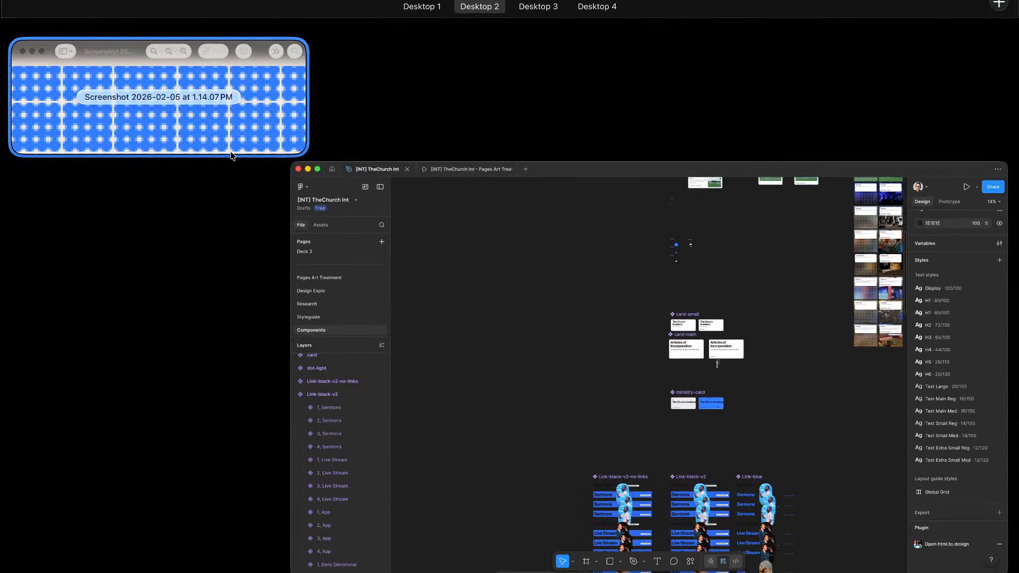
click(232, 155)
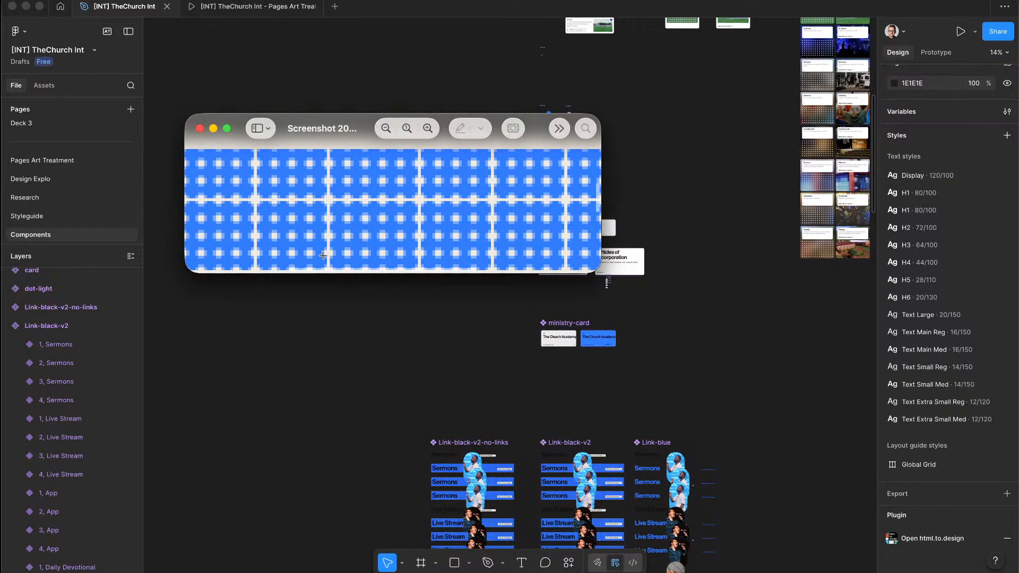
click(383, 395)
scroll(495, 387, up, 10)
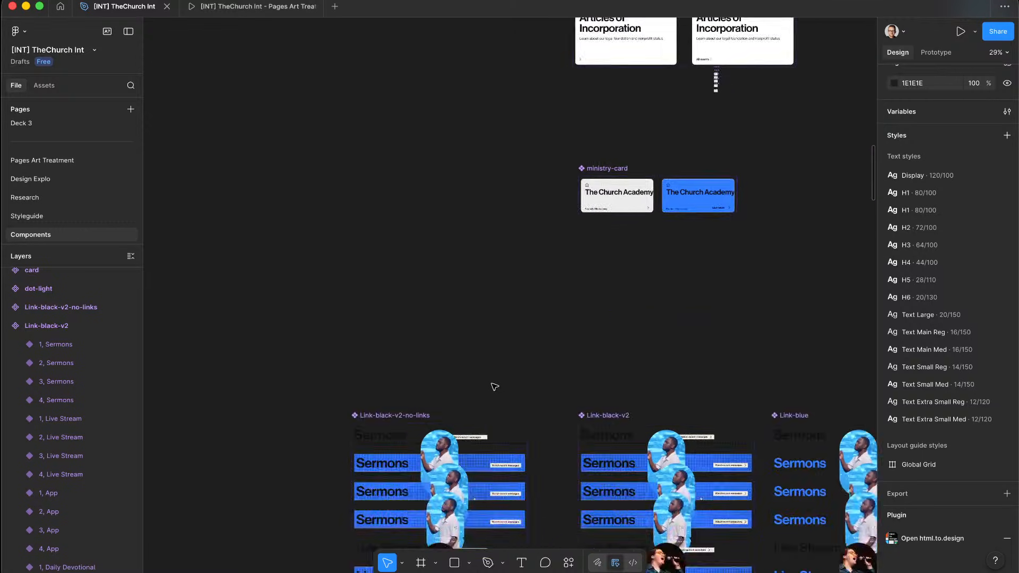
scroll(464, 159, up, 15)
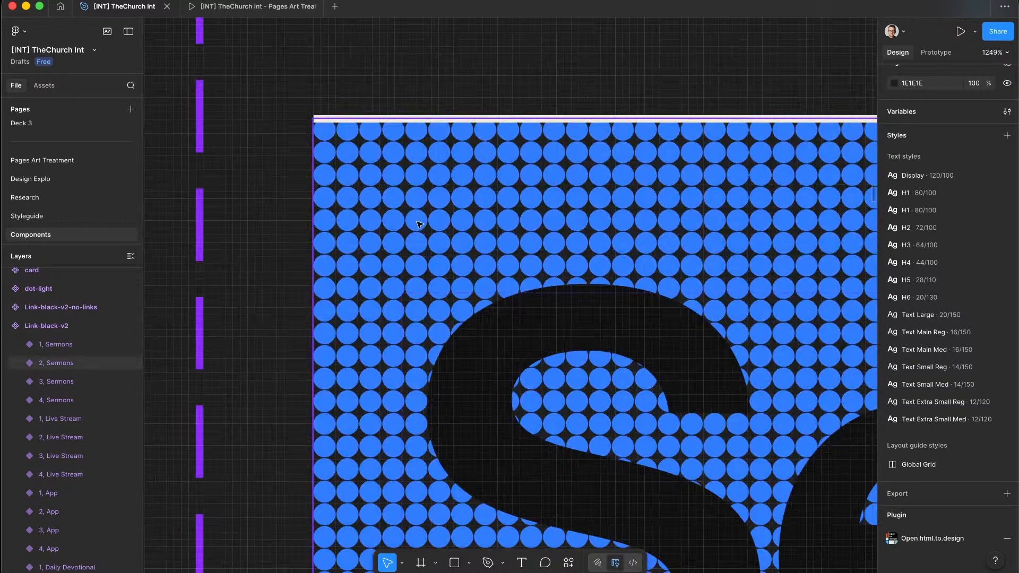
click(413, 227)
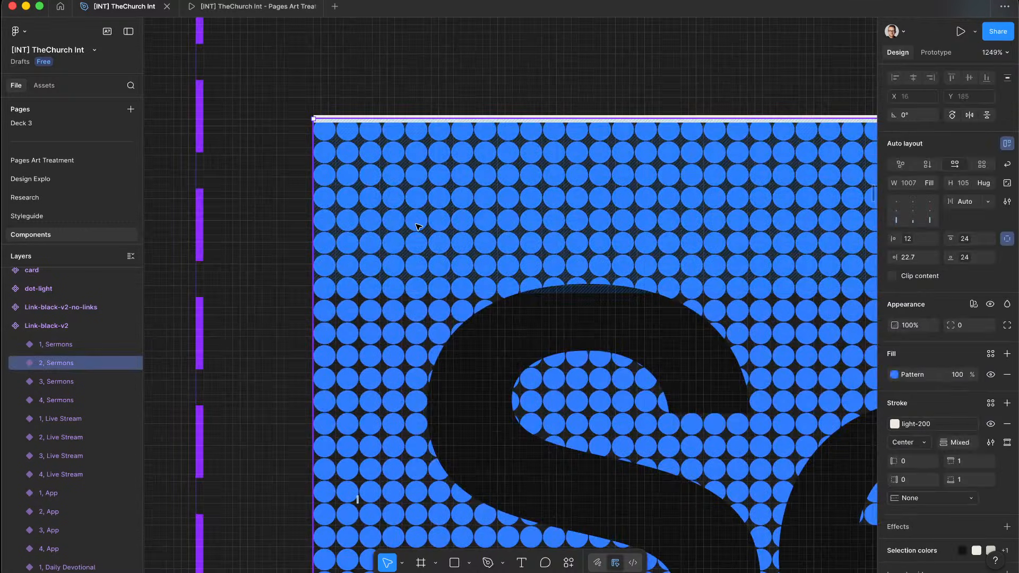
Step: Draw a tiny test rectangle over the blue dot grid
scroll(250, 242, left, 4)
click(250, 242)
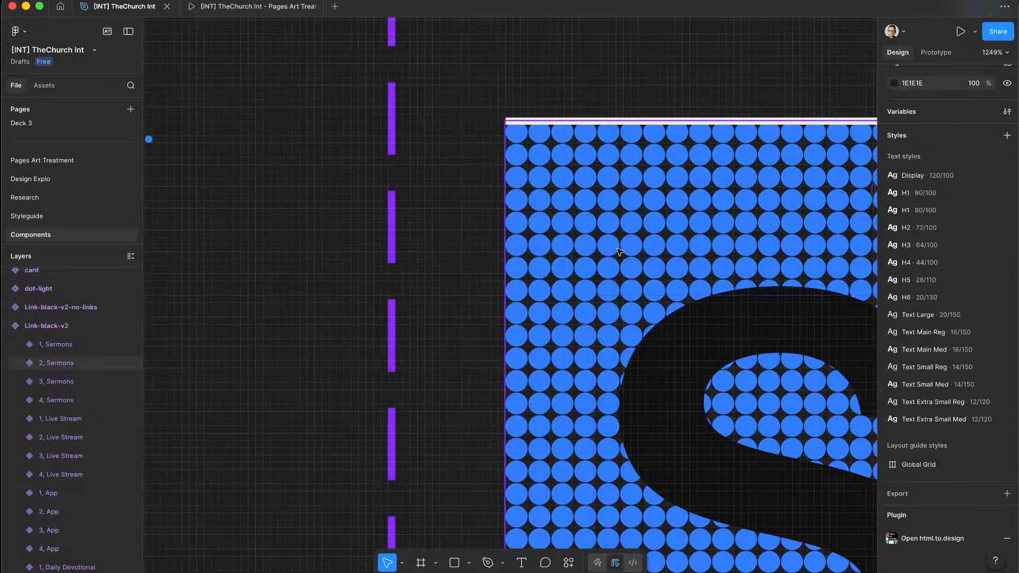
scroll(616, 244, up, 5)
key(r)
scroll(525, 159, up, 5)
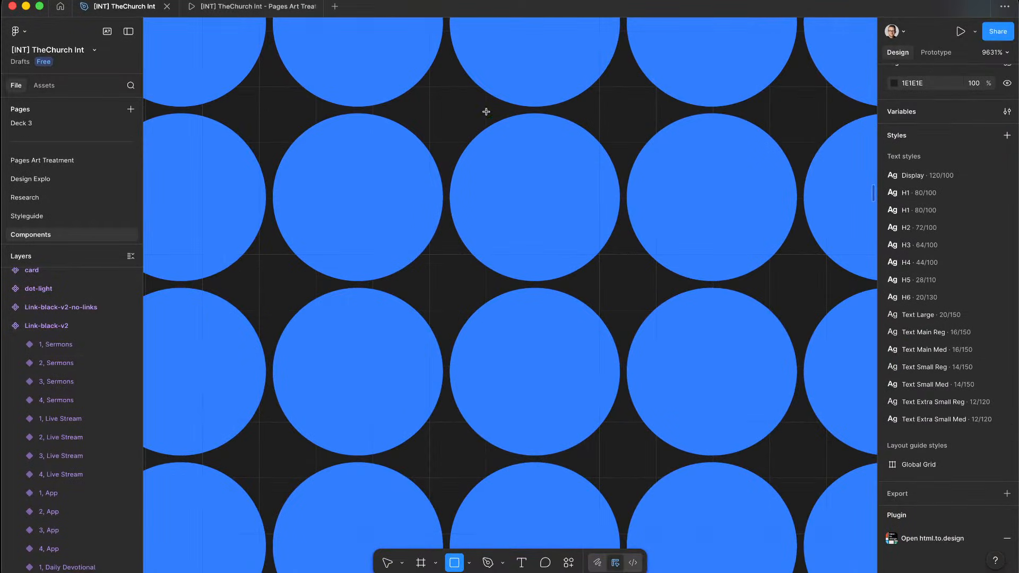
drag(469, 128, 554, 185)
key(v)
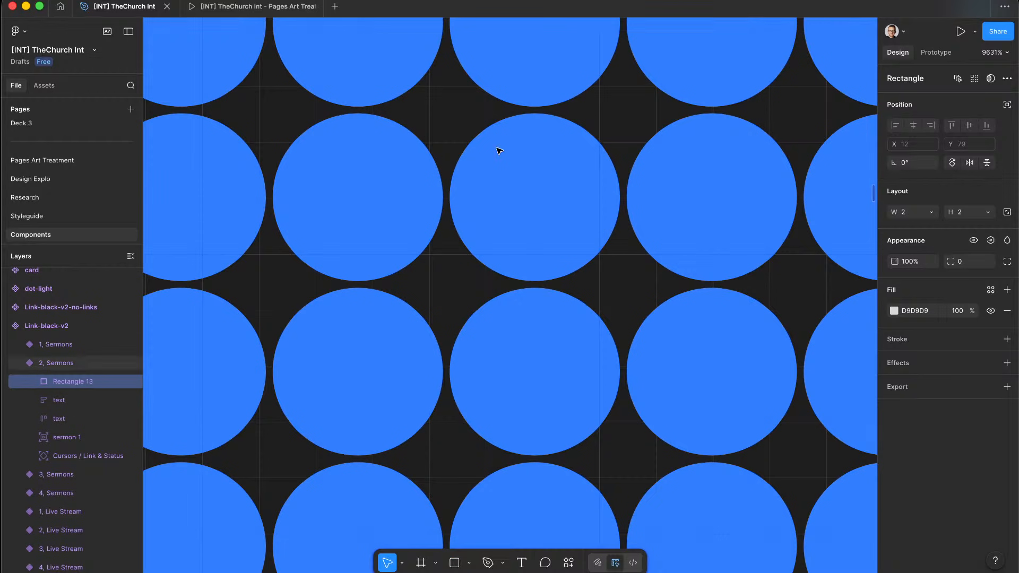
scroll(499, 149, down, 10)
click(264, 235)
Step: Draw a grey square, move it left of the blue grid, and resize it to 3×3
key(r)
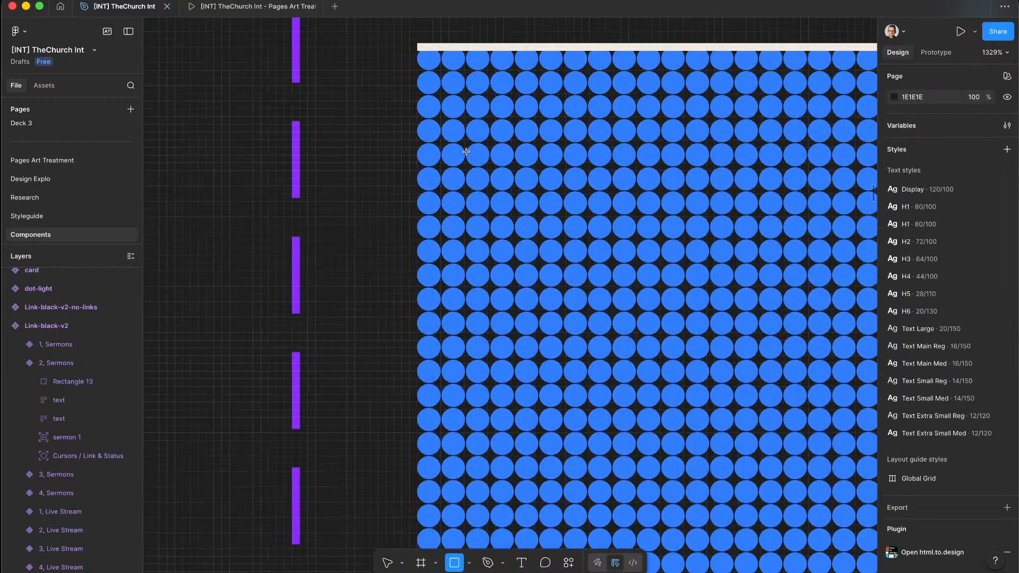
drag(442, 159, 491, 200)
mouse_move(221, 162)
mouse_down()
mouse_move(238, 178)
mouse_move(452, 205)
mouse_up()
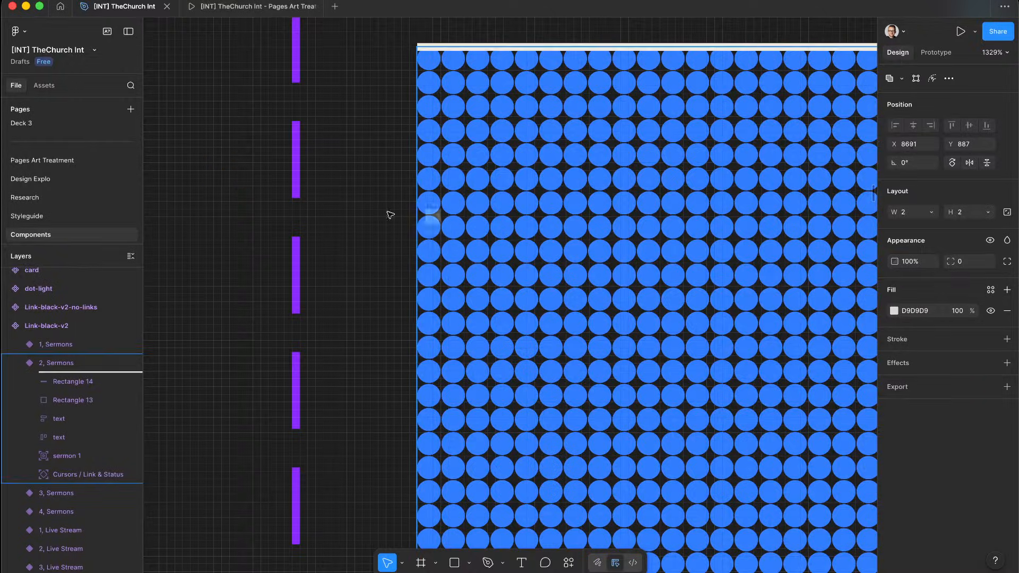
drag(390, 214, 444, 141)
scroll(404, 212, up, 5)
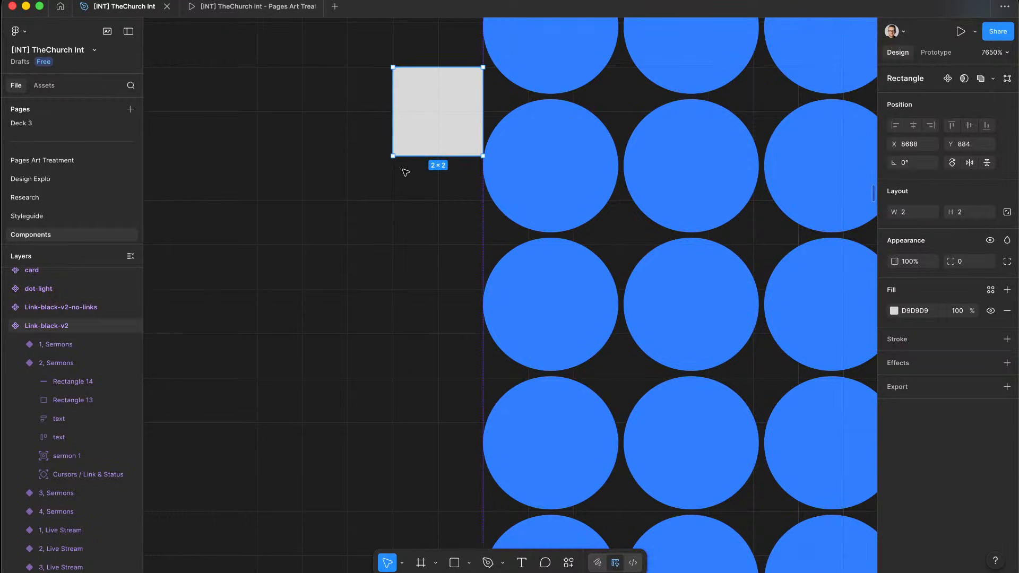
right_click(391, 157)
click(432, 124)
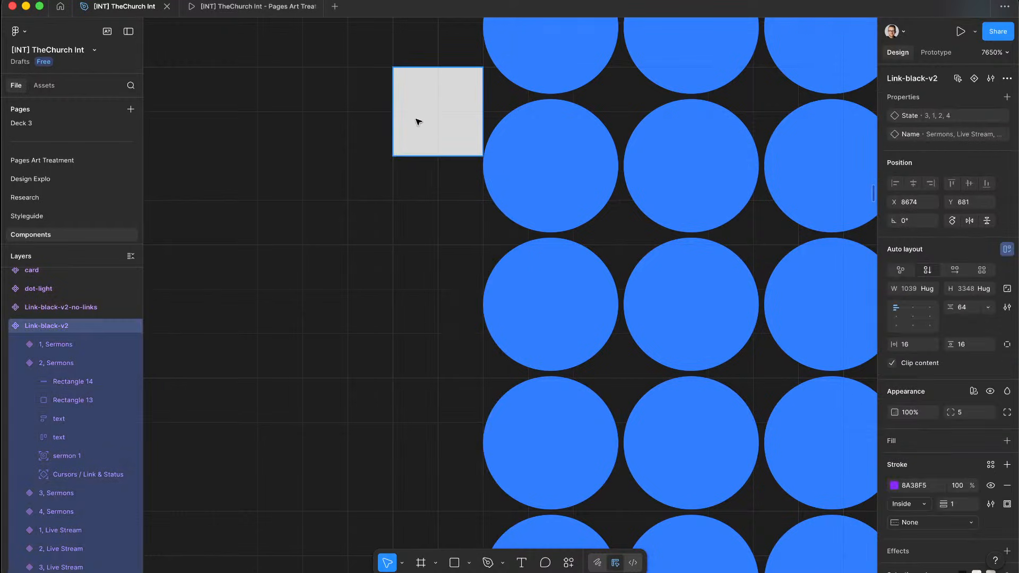
click(419, 122)
drag(391, 156, 368, 190)
mouse_move(416, 157)
mouse_down()
mouse_move(418, 170)
mouse_move(412, 162)
mouse_up()
Step: Move the square further left and give it a 9999 corner radius to make a circle
scroll(412, 162, down, 5)
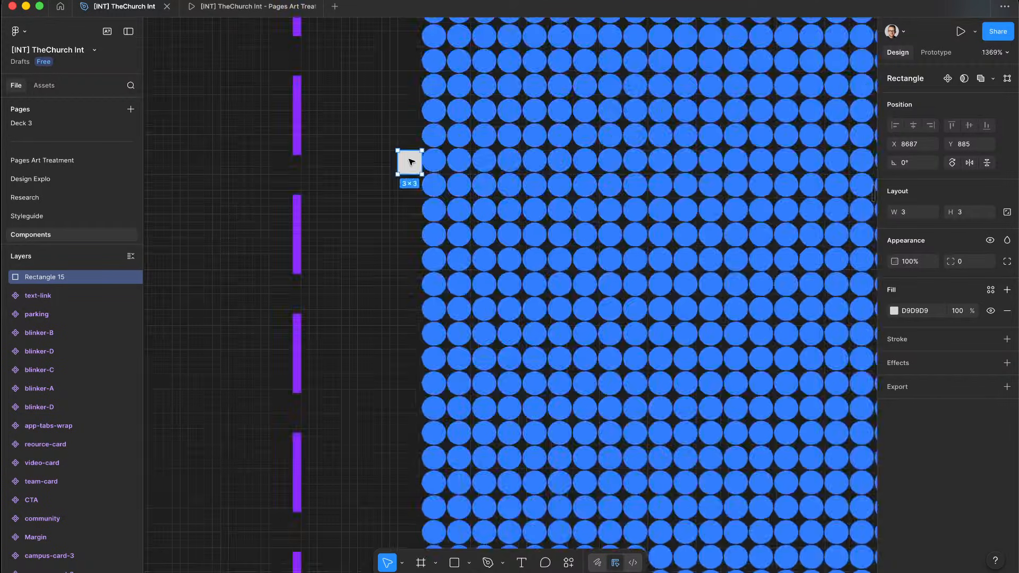
scroll(412, 162, up, 6)
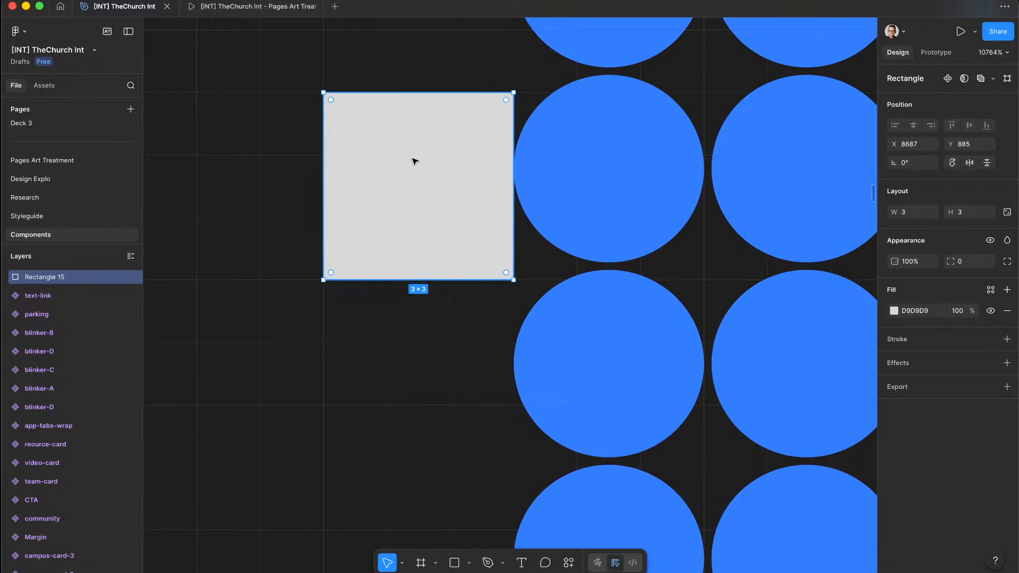
scroll(431, 160, down, 5)
drag(430, 160, 184, 172)
drag(184, 173, 503, 162)
scroll(502, 162, up, 2)
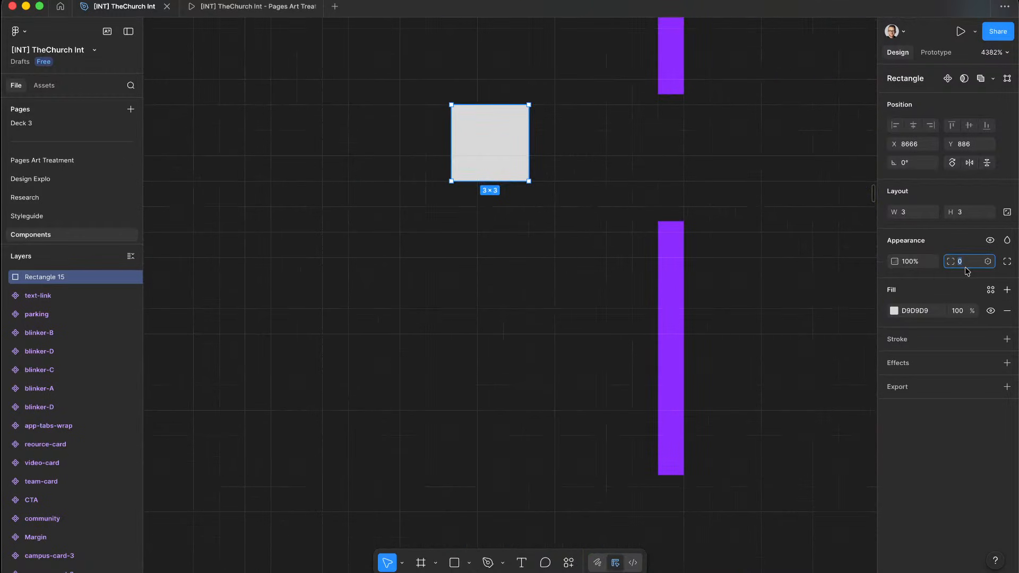
key(Return)
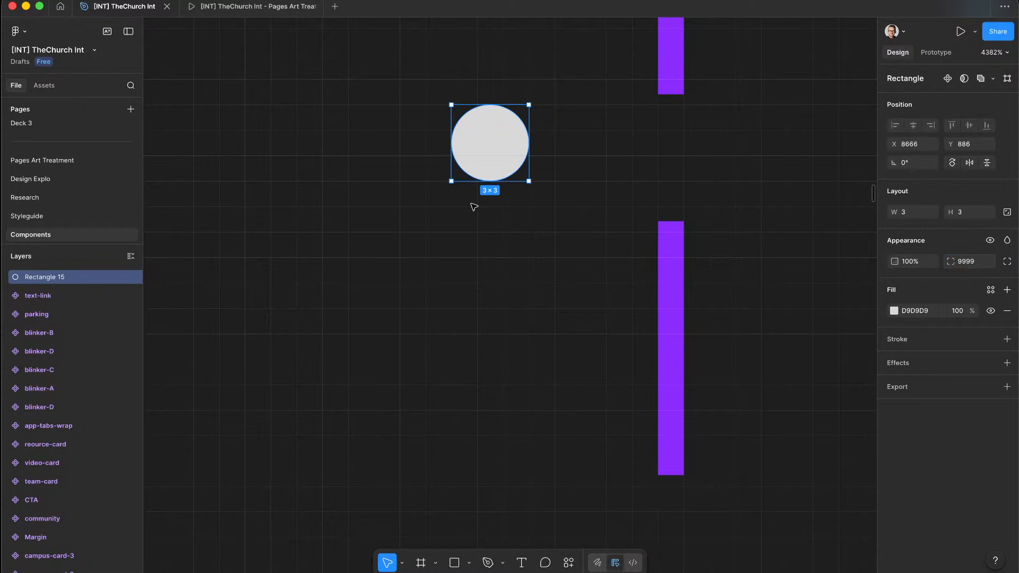
scroll(489, 198, up, 4)
Step: Stack a copy of the circle above, scale both to 47×47, and bring up the reference screenshot
drag(489, 198, 324, 365)
scroll(483, 73, down, 8)
click(433, 67)
key(k)
scroll(449, 233, down, 4)
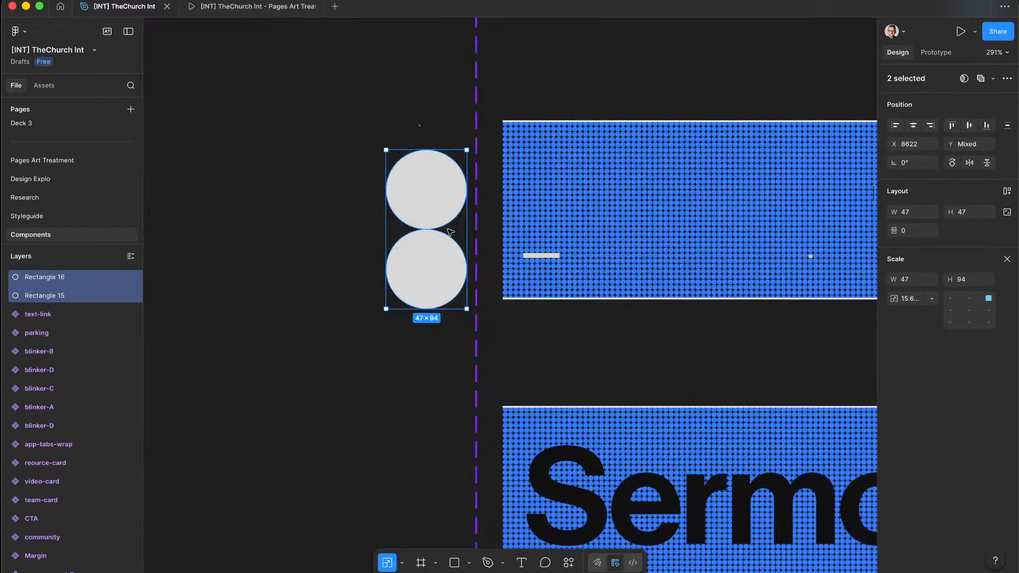
drag(375, 229, 331, 192)
click(435, 192)
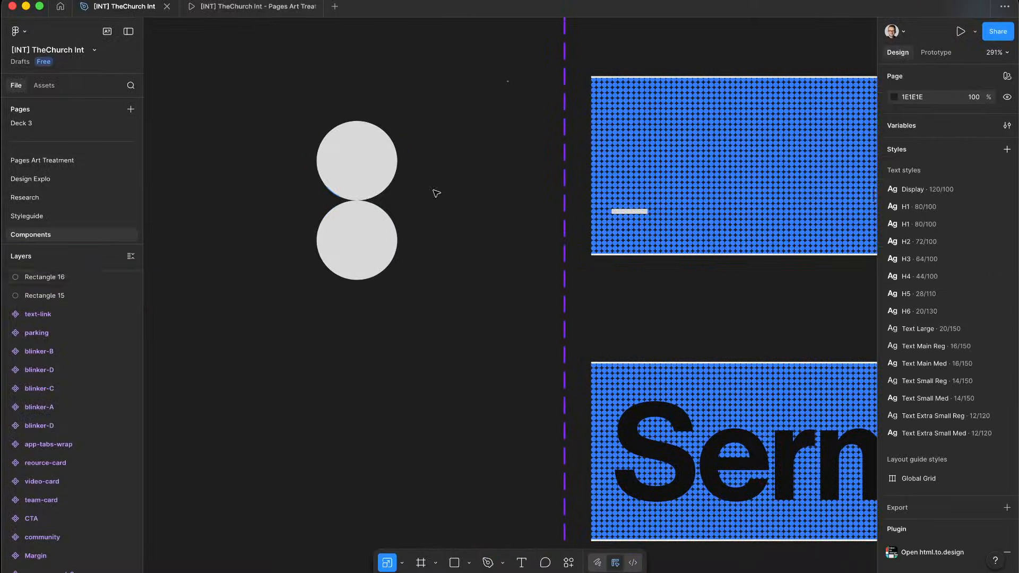
scroll(357, 183, up, 7)
scroll(357, 182, up, 4)
click(364, 189)
scroll(367, 176, up, 2)
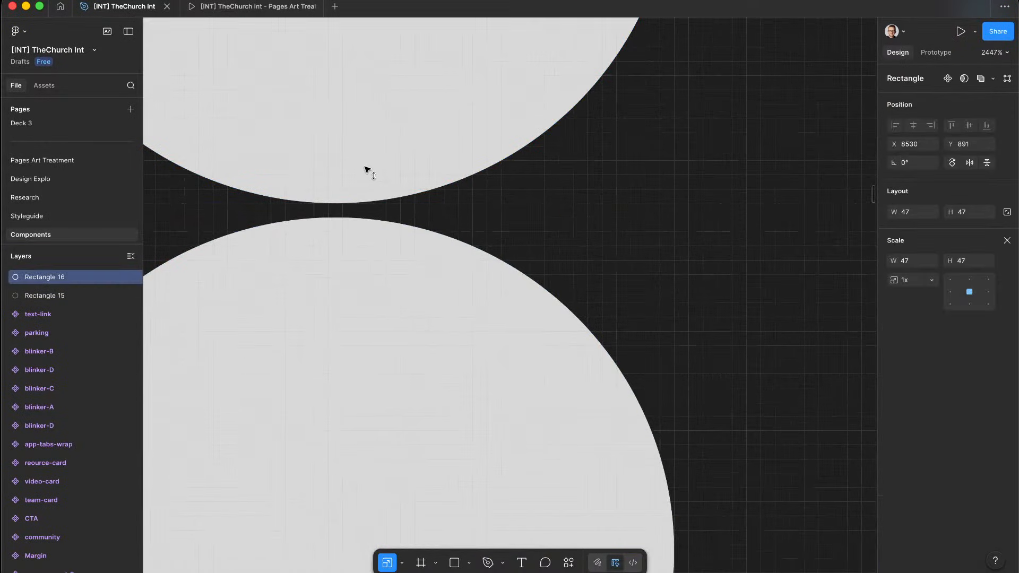
click(496, 218)
scroll(496, 219, down, 7)
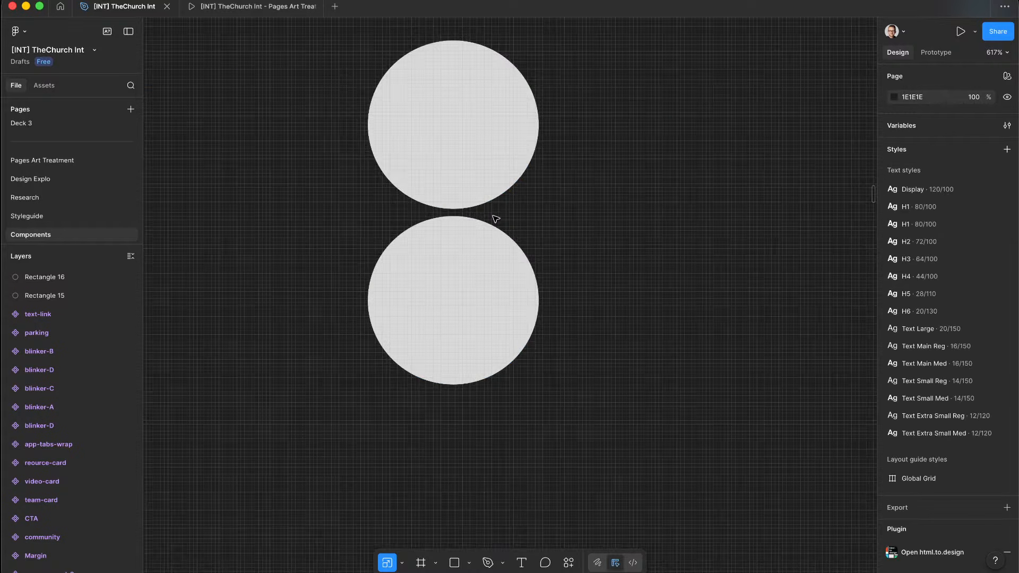
key(ctrl+Up)
click(234, 121)
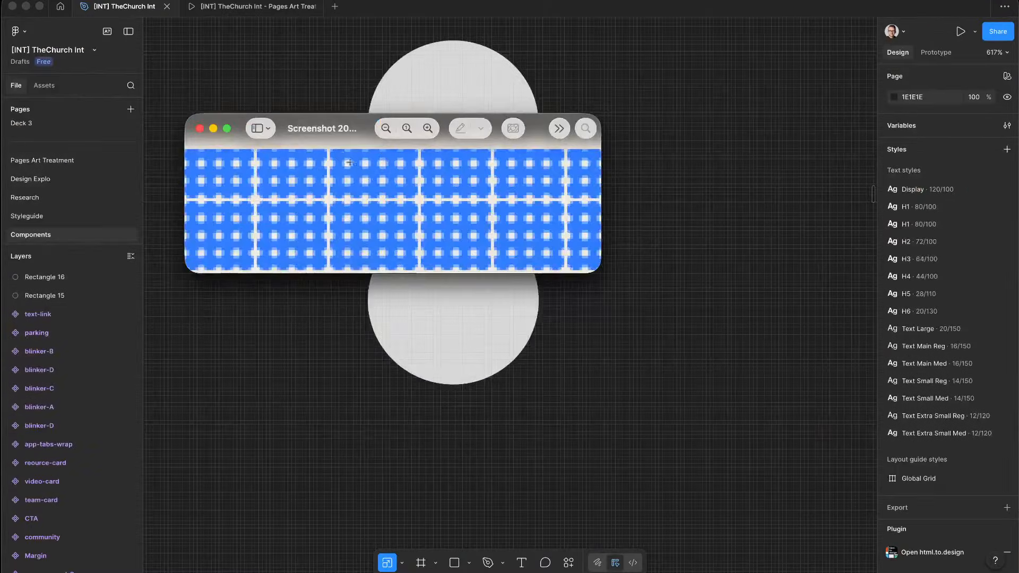
Step: Option-drag the lower circle to add a third circle below, then nudge it into line
scroll(342, 156, down, 2)
scroll(328, 160, down, 3)
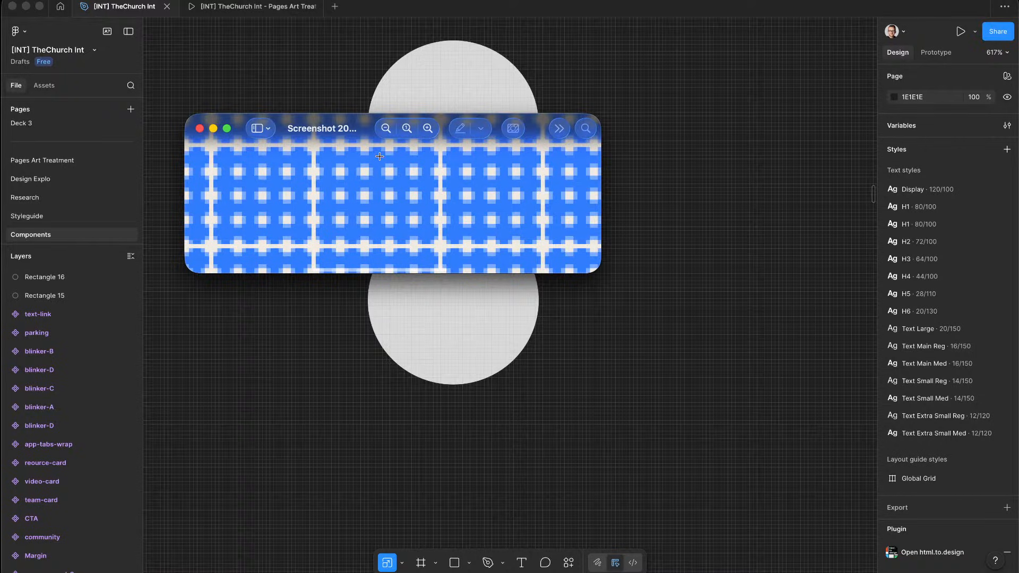
click(647, 139)
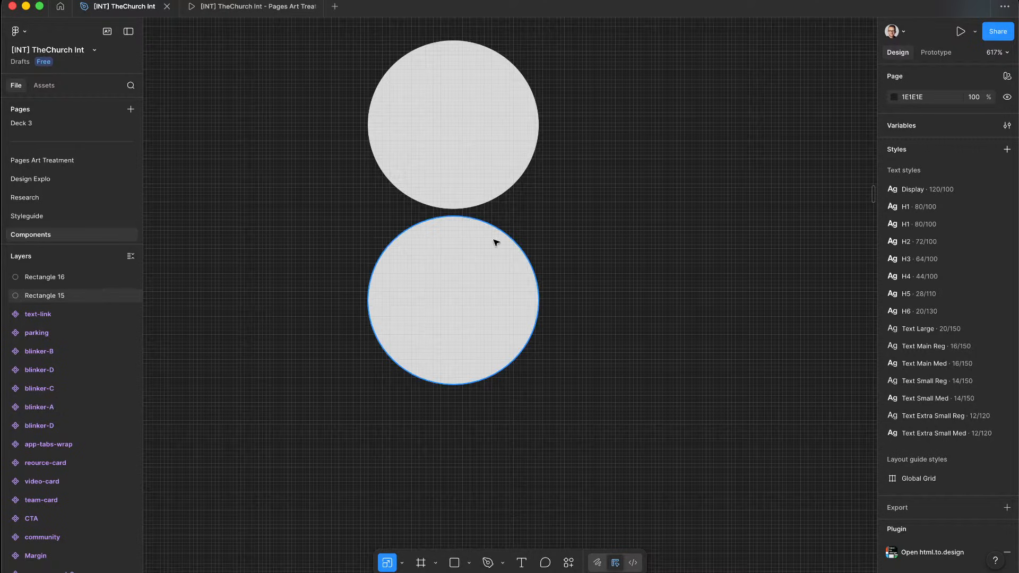
click(457, 259)
drag(457, 259, 472, 442)
click(483, 187)
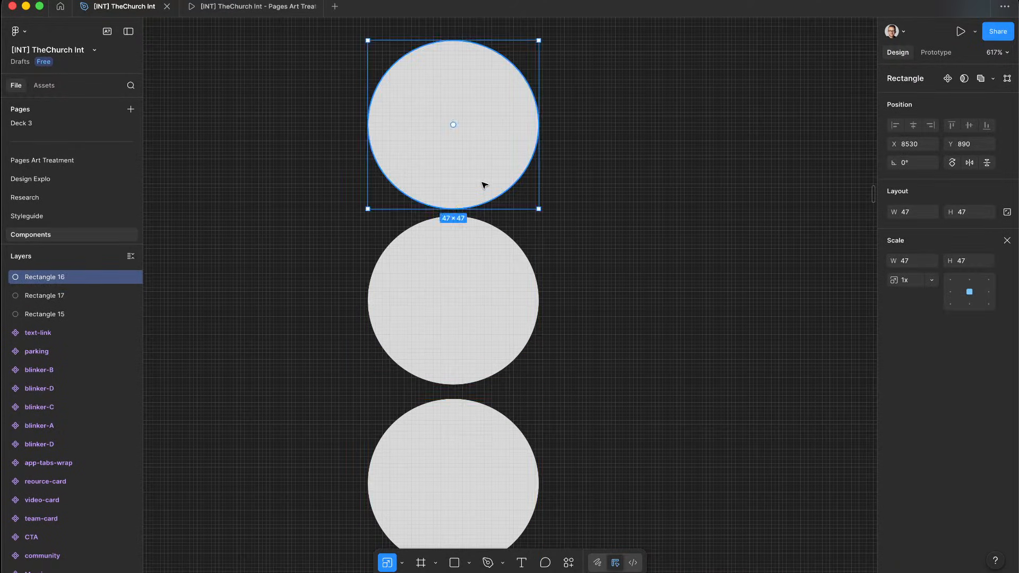
click(459, 410)
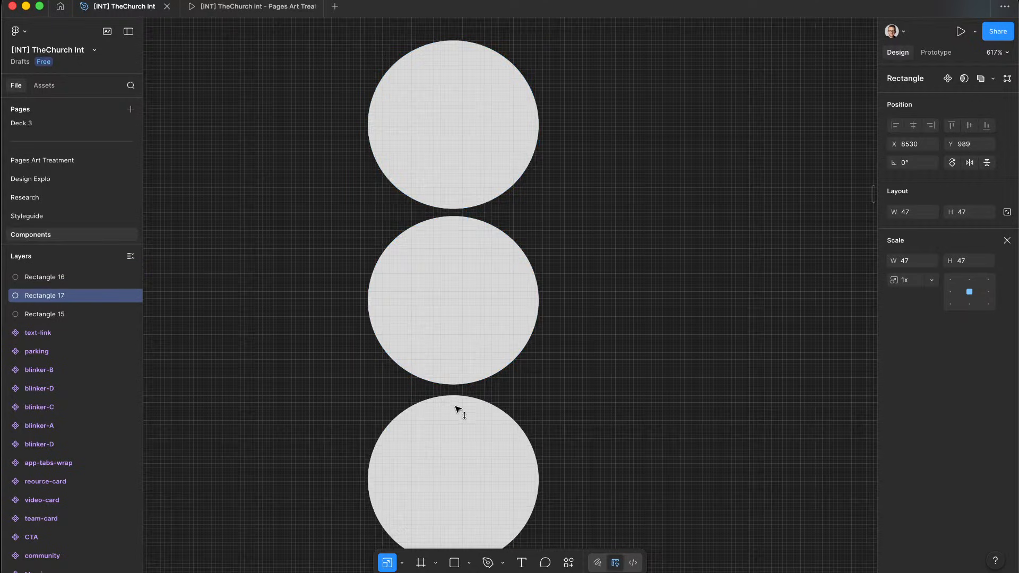
key(Up)
key(alt)
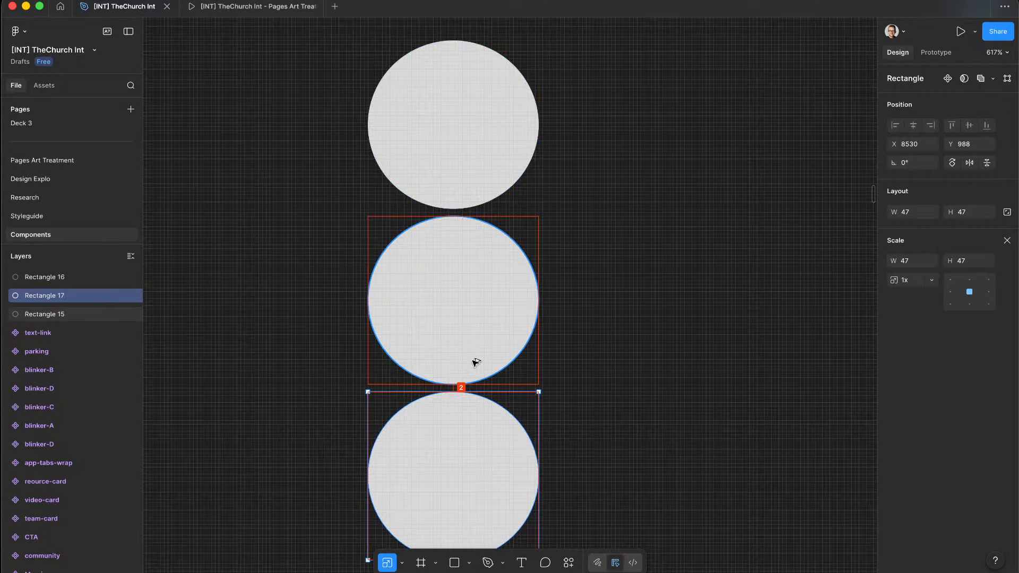
Step: Duplicate the third circle and place the copy beneath it, completing a column of four
scroll(476, 364, down, 5)
scroll(476, 364, down, 2)
drag(487, 278, 494, 327)
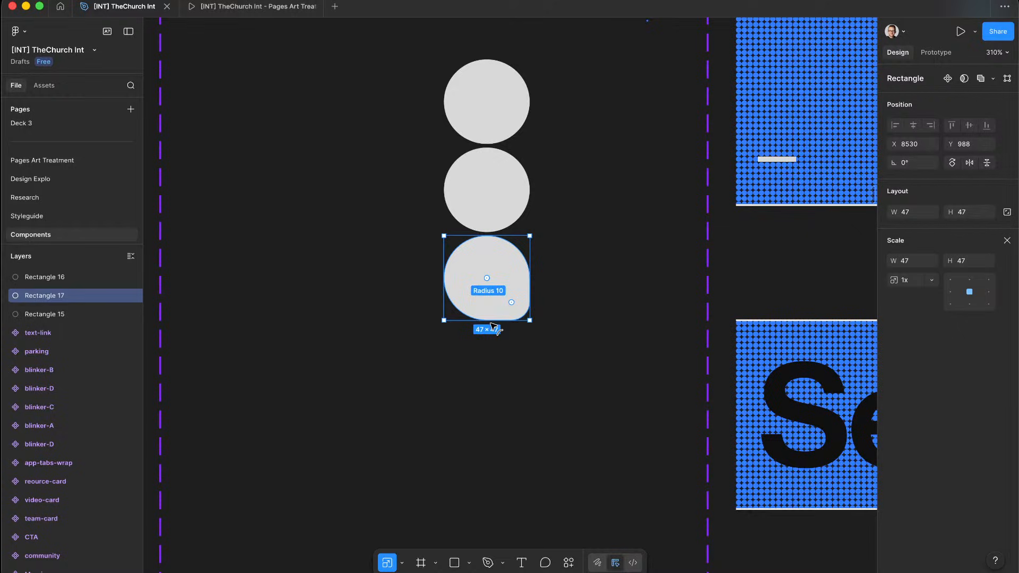
key(ctrl+z)
click(564, 350)
drag(503, 265, 509, 348)
key(super+z)
click(481, 261)
key(super+d)
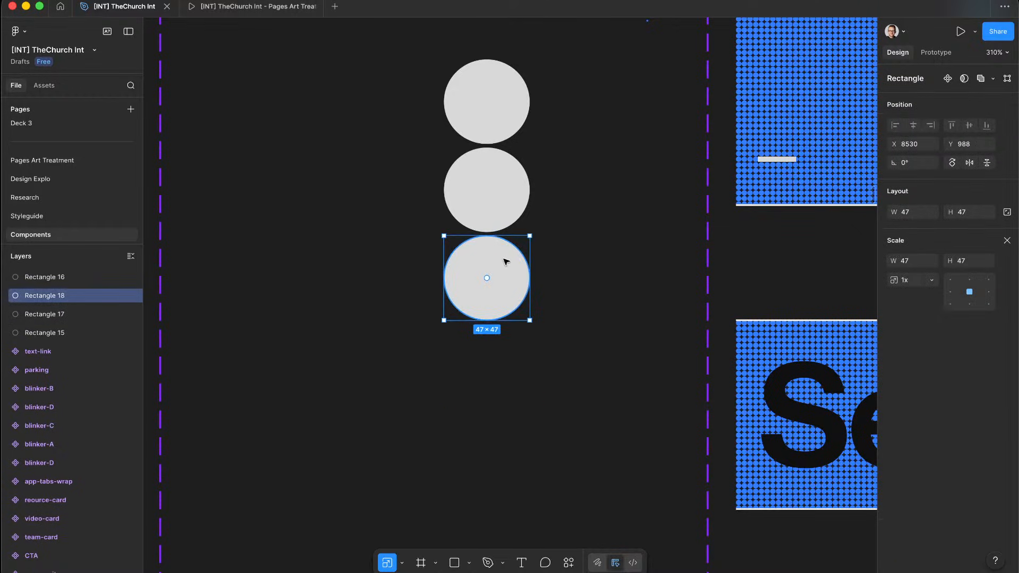
drag(505, 260, 514, 345)
click(587, 305)
scroll(579, 308, down, 10)
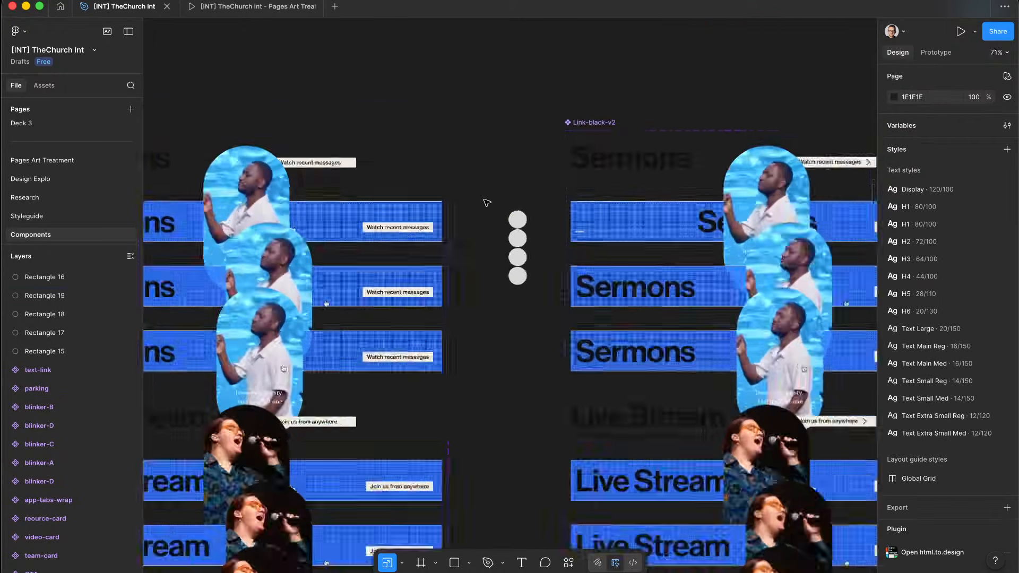
Step: Move the four-circle column up above the frames
drag(485, 201, 523, 295)
key(k)
drag(508, 216, 423, 31)
click(479, 82)
Step: Try scaling the four circles by 0.5, then undo it to keep the original size
scroll(452, 55, up, 5)
scroll(452, 56, up, 3)
scroll(453, 56, left, 2)
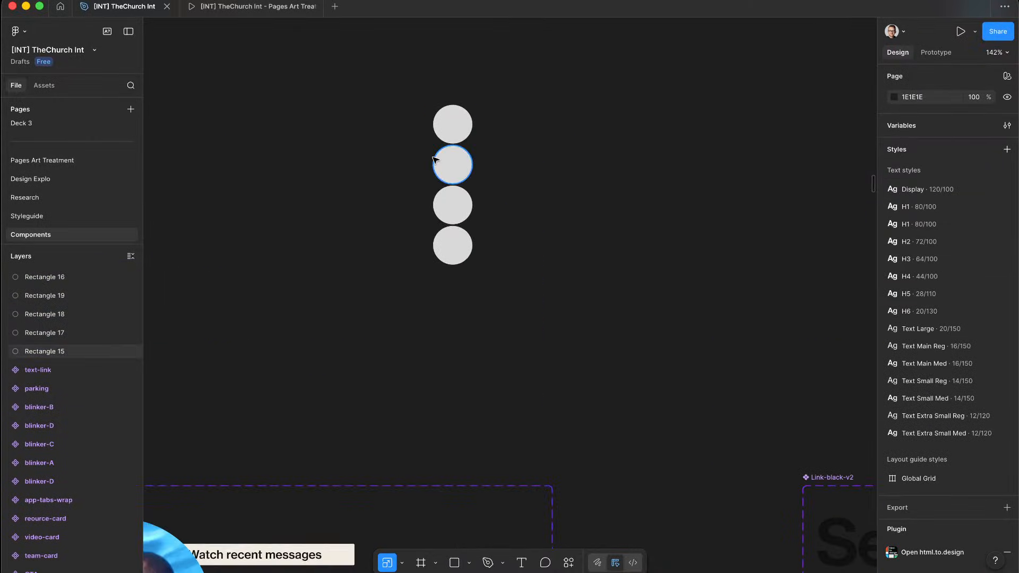
scroll(434, 159, up, 3)
drag(403, 176, 518, 330)
text(0.5)
key(Return)
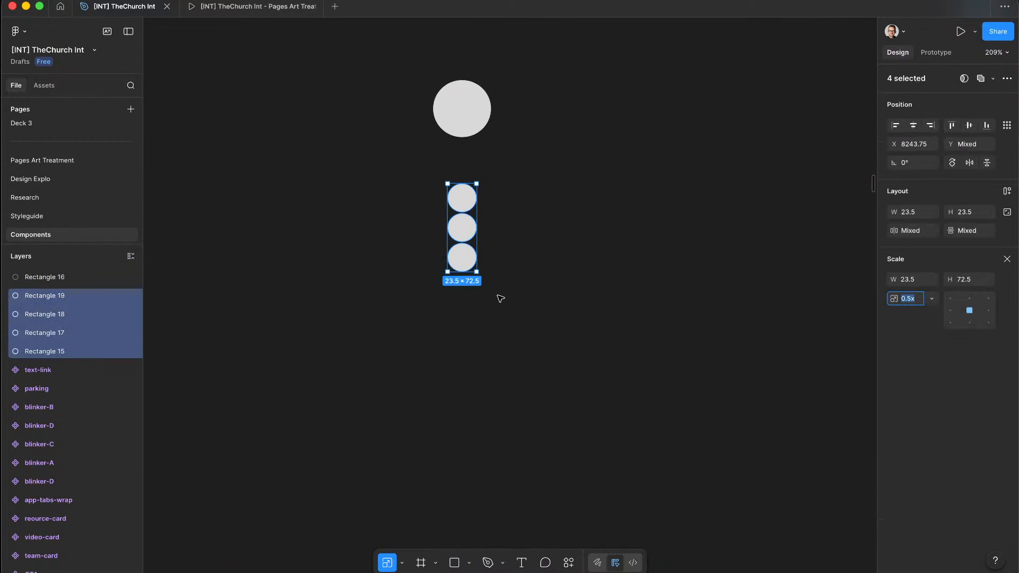
key(ctrl+z)
key(ctrl+shift+z)
key(ctrl+z)
click(566, 180)
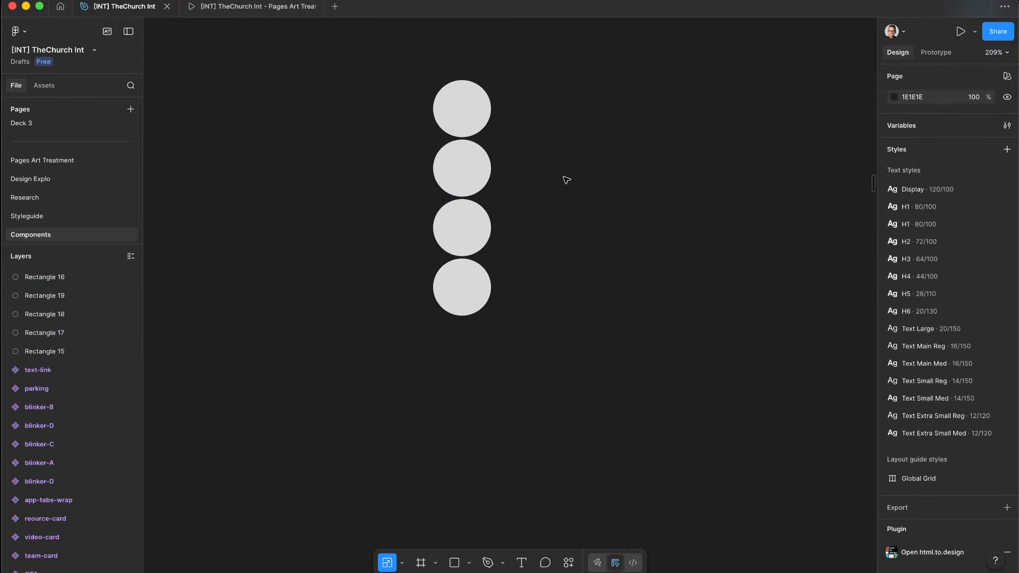
Step: Option-drag copies of the circle column to the right to build five evenly spaced columns
drag(530, 139, 432, 309)
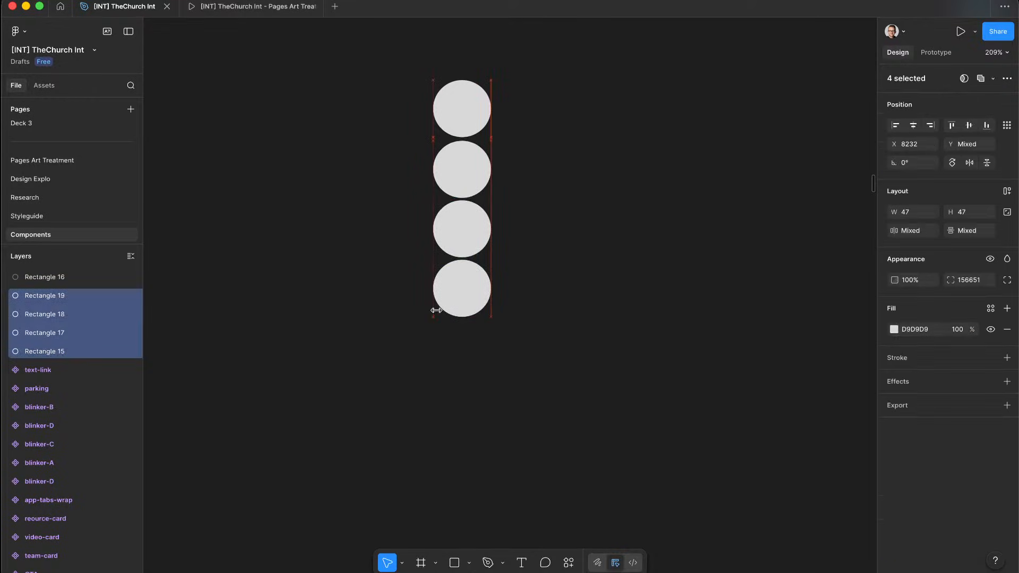
click(358, 294)
drag(371, 199, 538, 348)
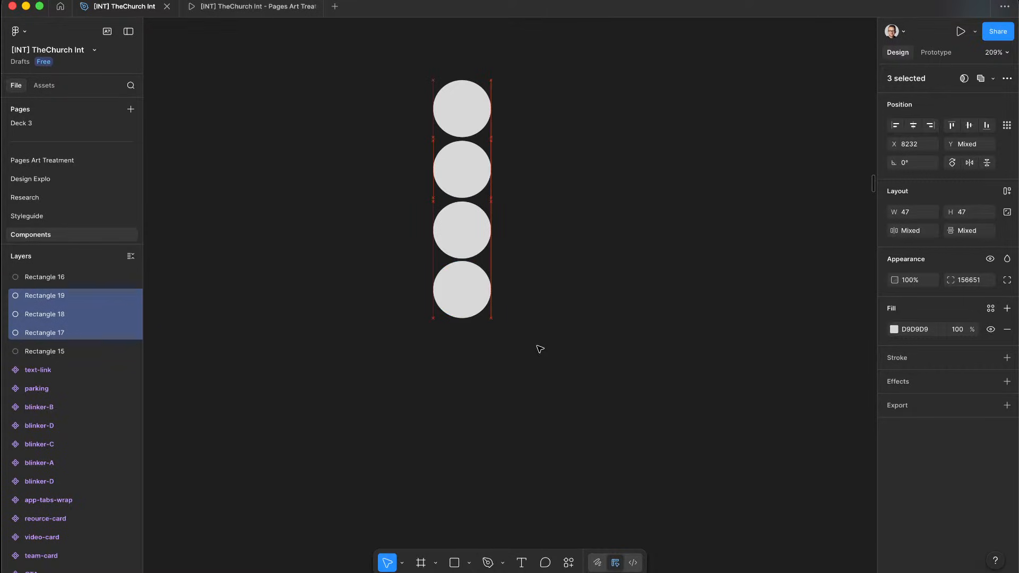
drag(537, 242, 428, 313)
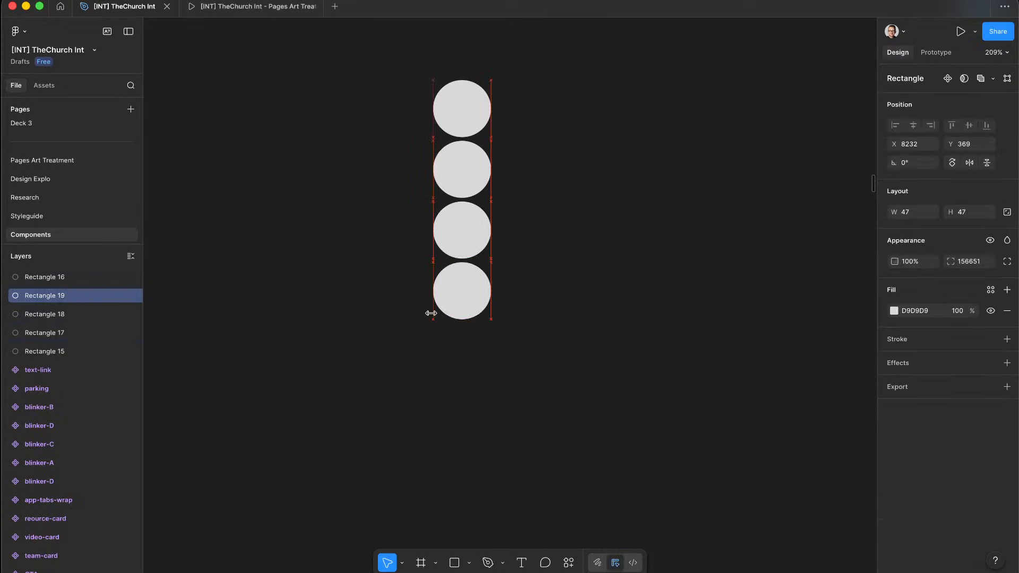
click(587, 79)
drag(544, 84, 433, 313)
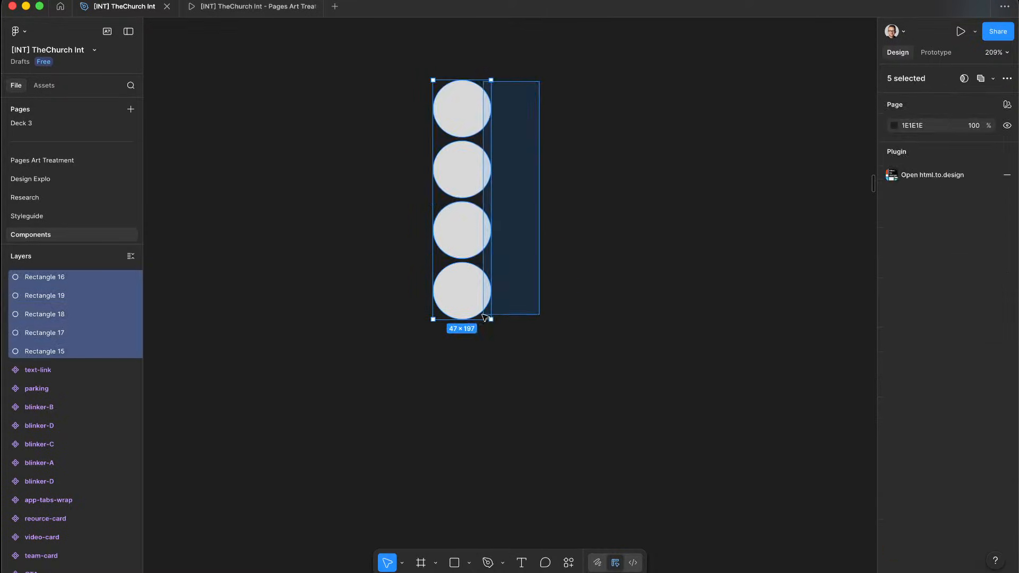
drag(467, 179, 523, 180)
key(Left)
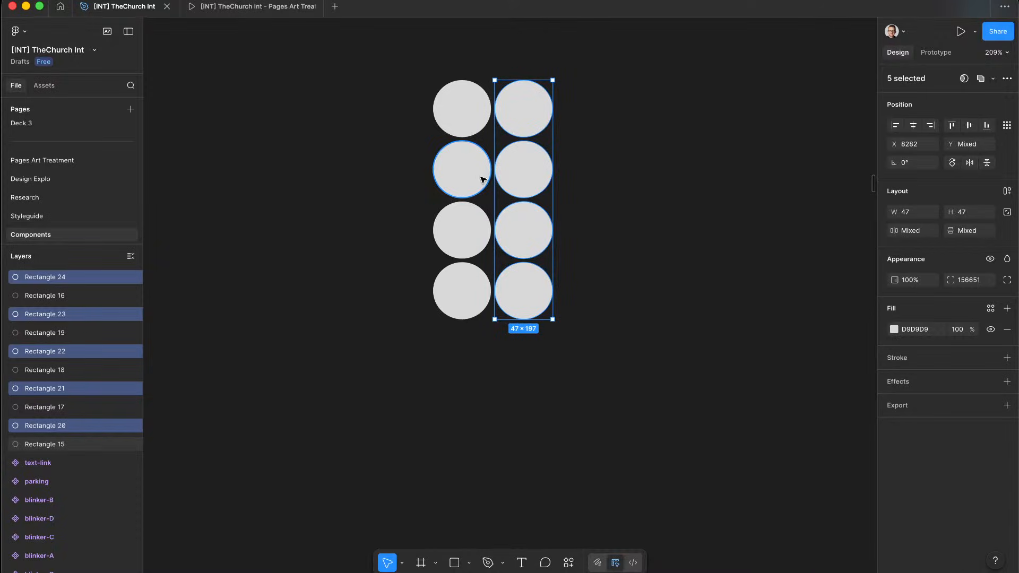
key(super+f)
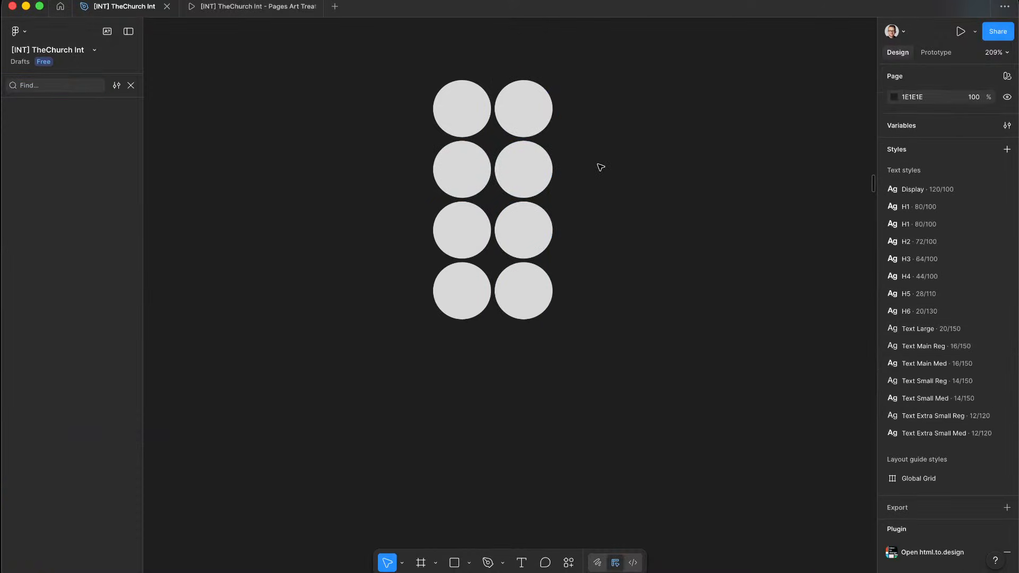
key(super+z)
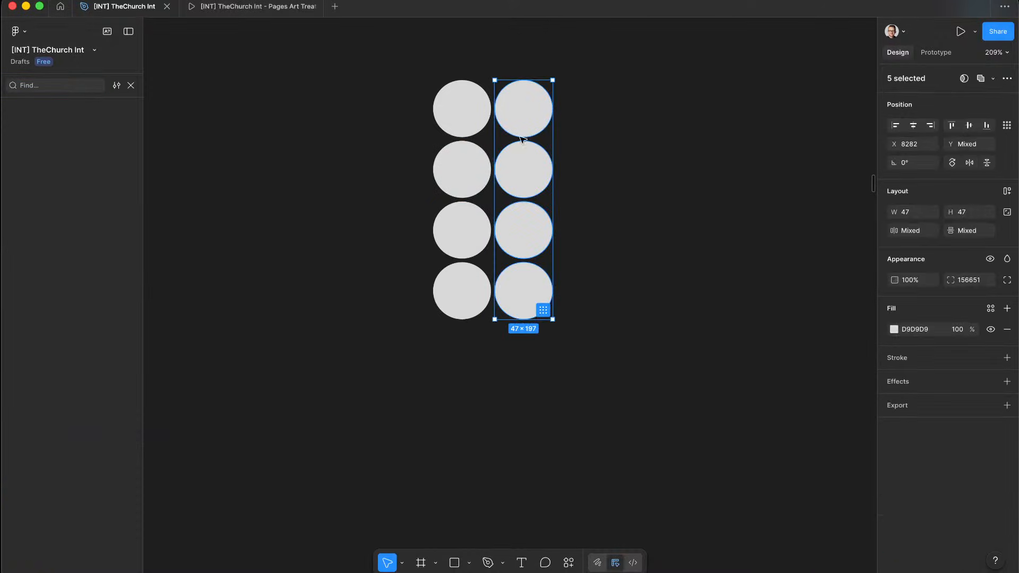
drag(514, 171, 700, 182)
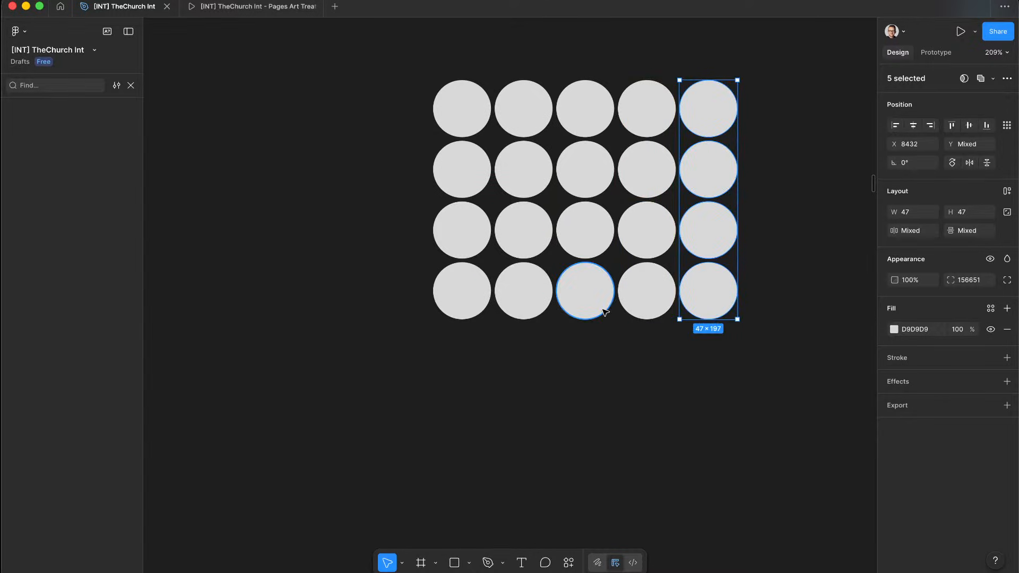
click(578, 368)
Step: Select all 25 circles and Option-drag a copy of the grid to the right
scroll(579, 370, down, 5)
scroll(579, 370, right, 2)
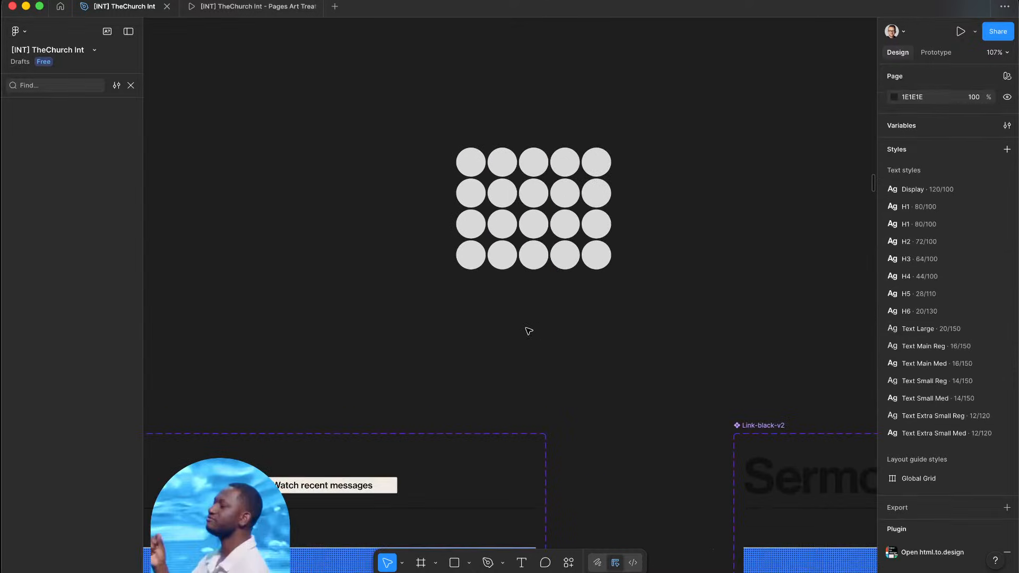
drag(455, 312, 621, 136)
drag(492, 164, 639, 166)
Step: Nudge the copied grid with Shift+Right and Left arrows so its rows line up with the first grid
key(shift+Right)
key(Left)
key(Left)
key(Left)
key(Left)
key(Left)
key(Left)
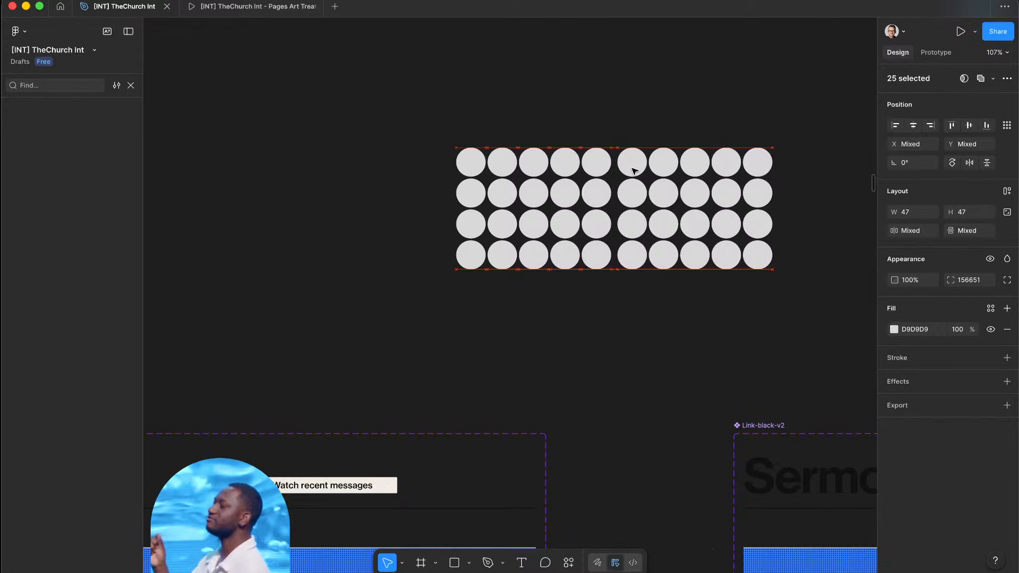
key(Left)
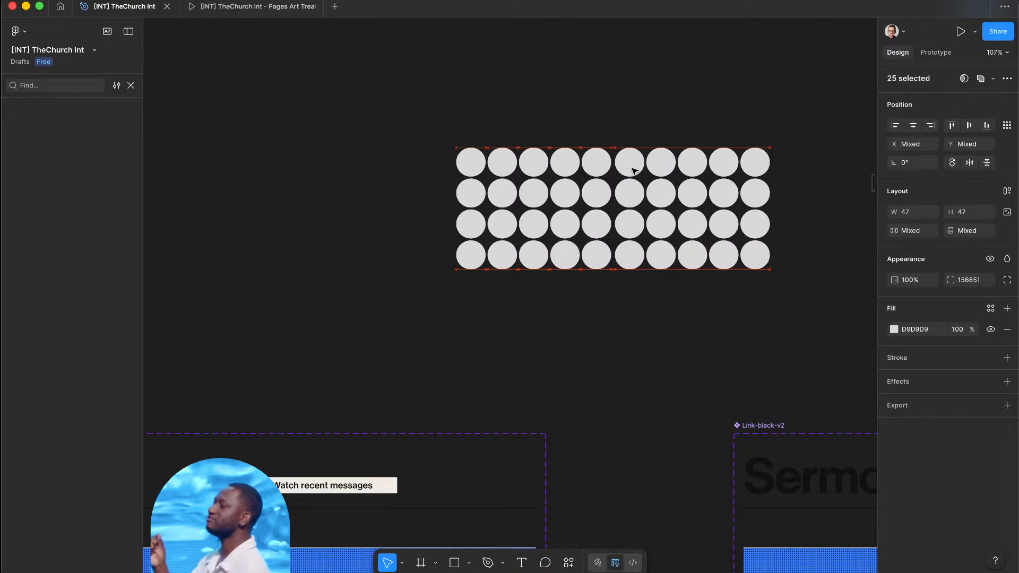
key(Escape)
scroll(615, 333, down, 5)
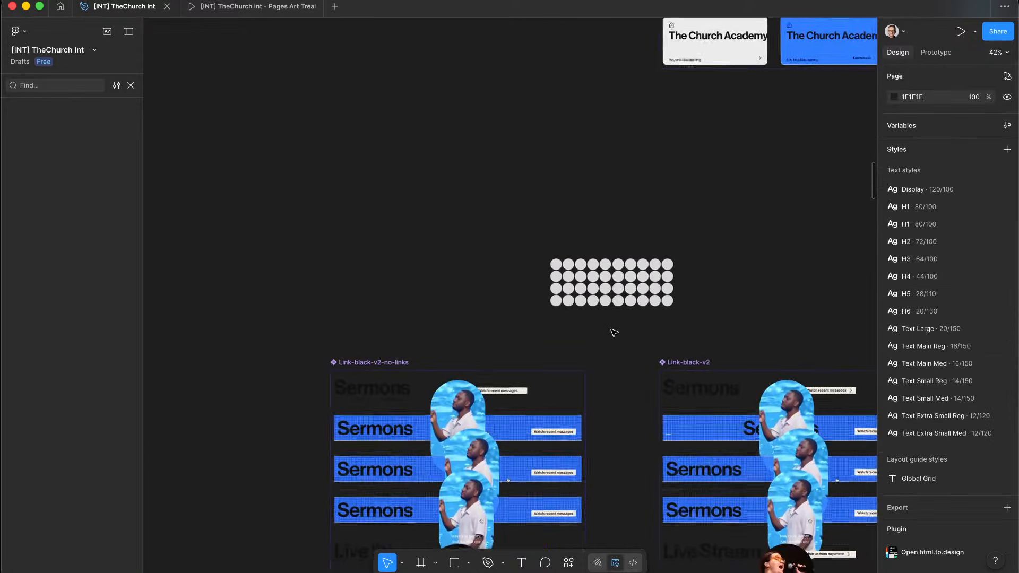
scroll(614, 333, up, 8)
scroll(614, 333, up, 1)
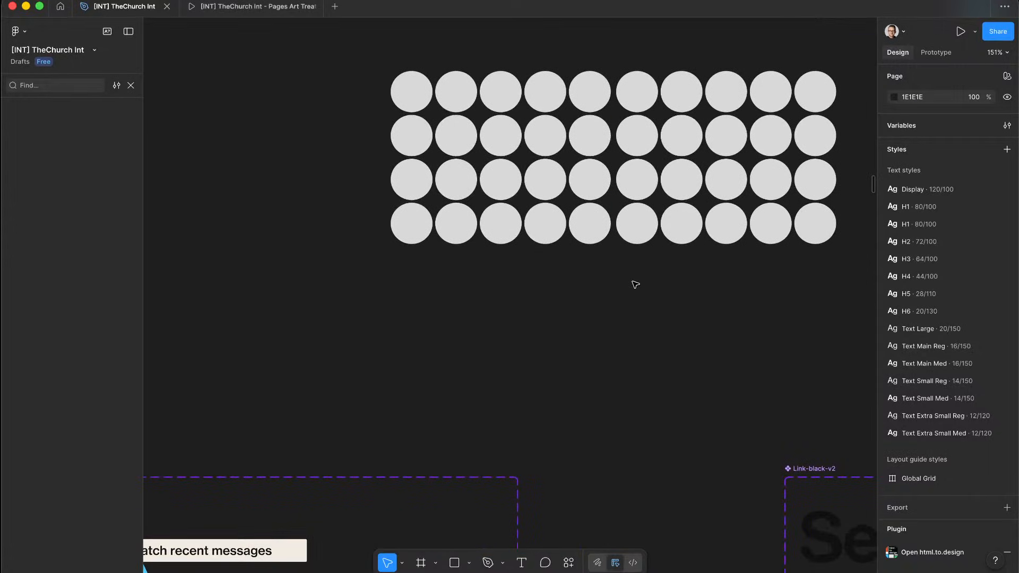
Step: Shift the right-hand grid slightly further right to widen the gap between the two grids
drag(633, 282, 859, 60)
key(Right)
click(681, 282)
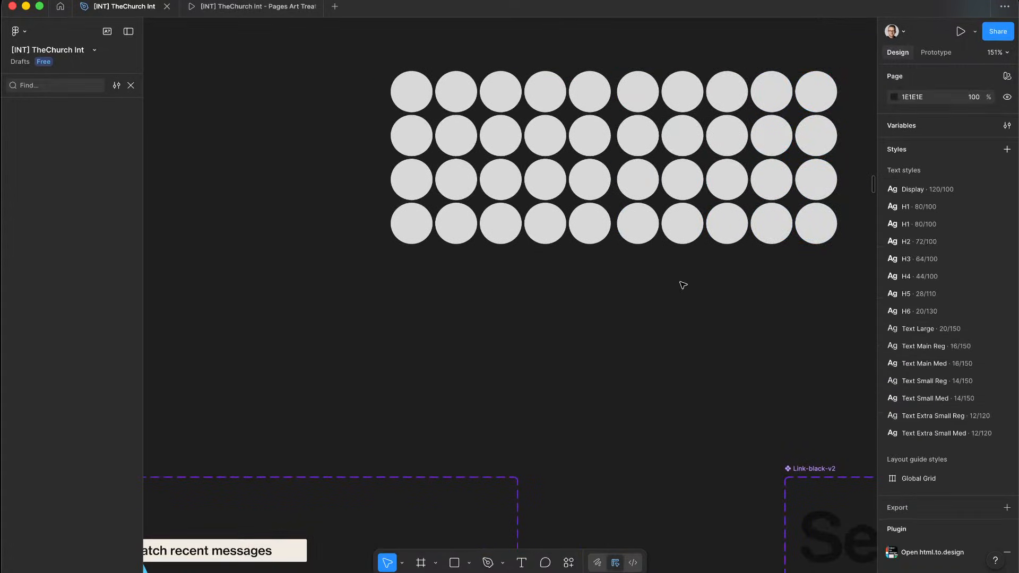
scroll(683, 286, down, 5)
scroll(683, 286, up, 6)
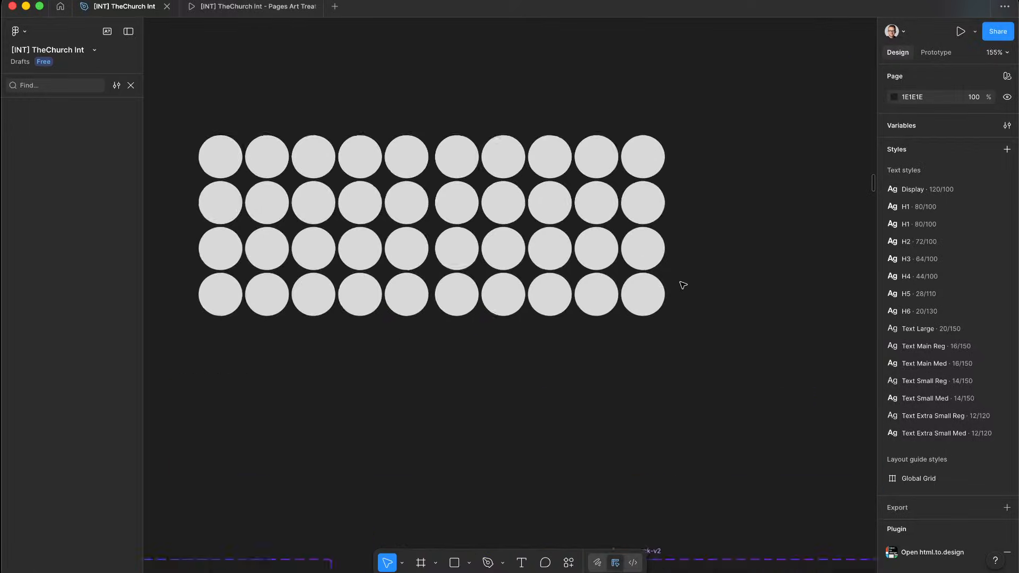
scroll(684, 286, up, 1)
drag(428, 321, 674, 121)
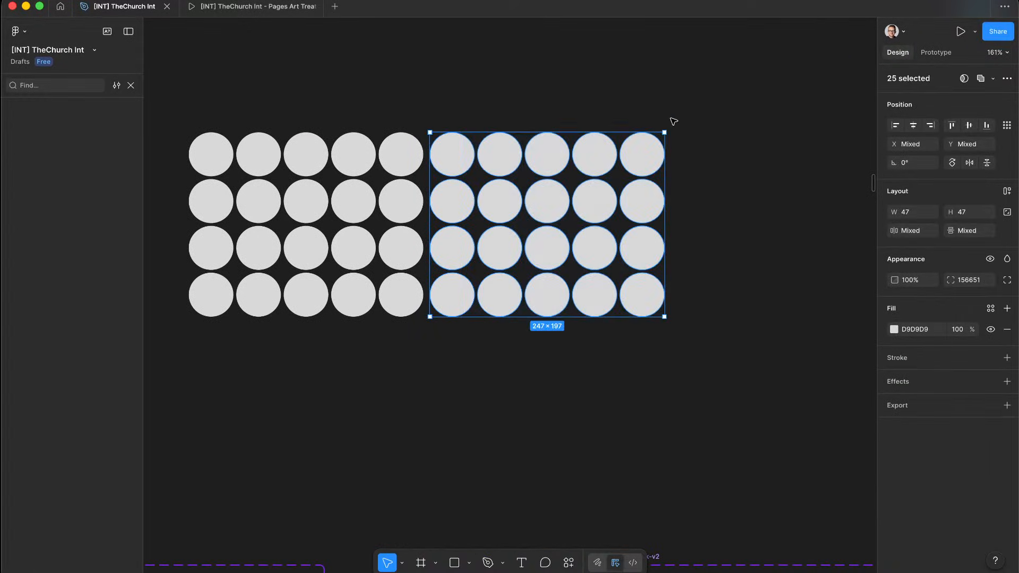
key(shift+Right)
key(shift+Right)
key(shift+Left)
key(Left)
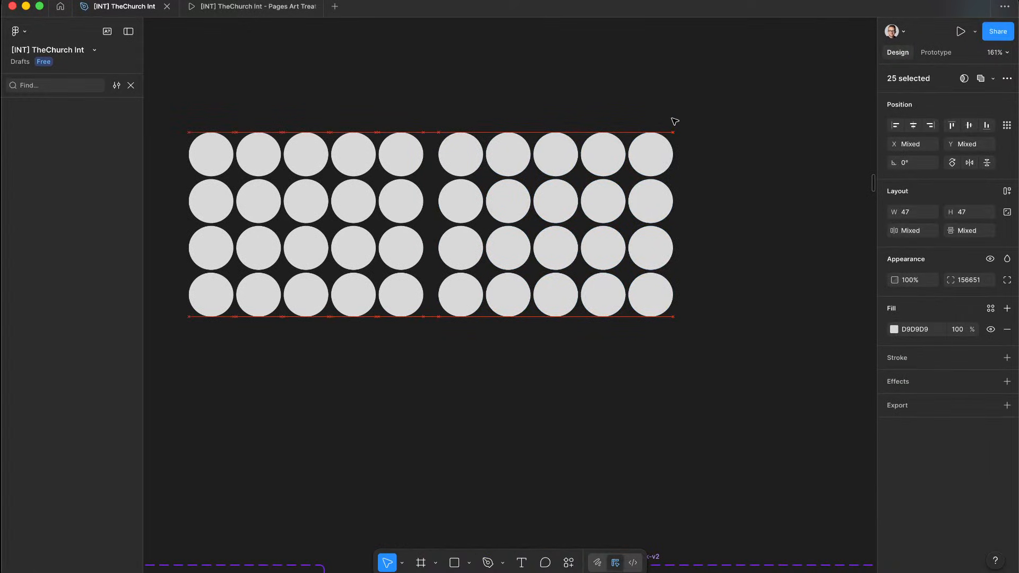
key(Escape)
scroll(765, 138, down, 10)
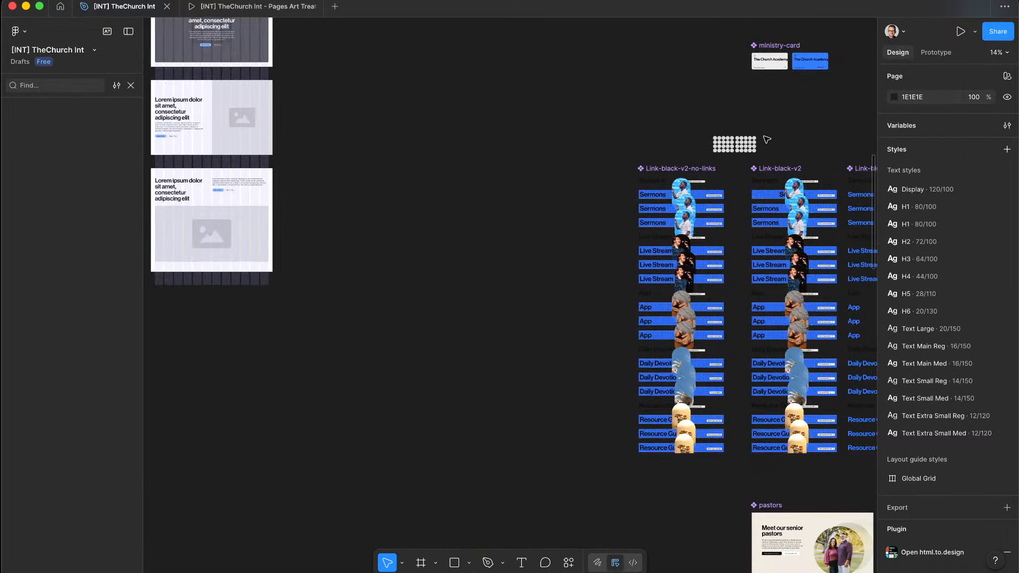
scroll(767, 139, up, 4)
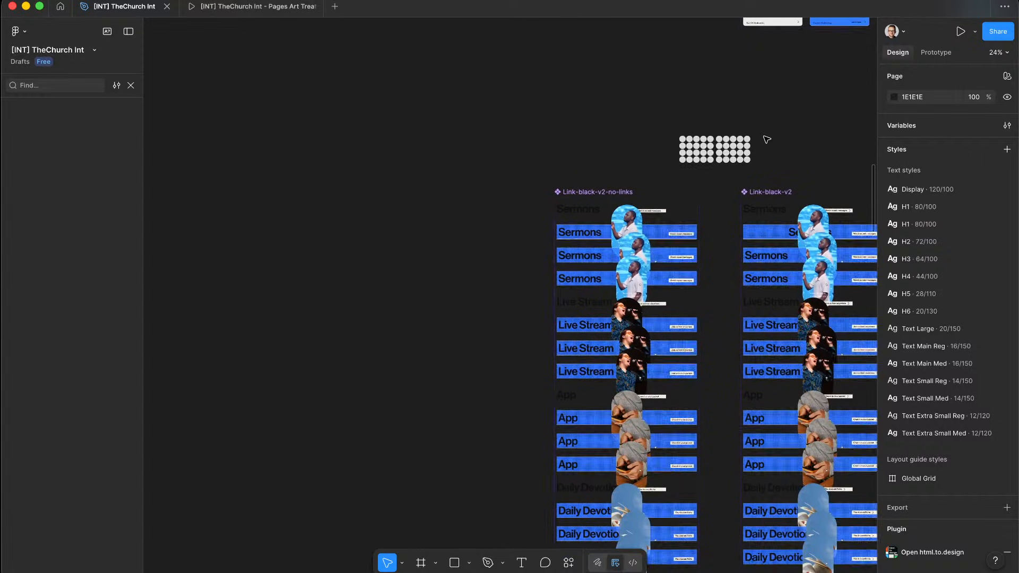
key(ctrl+Up)
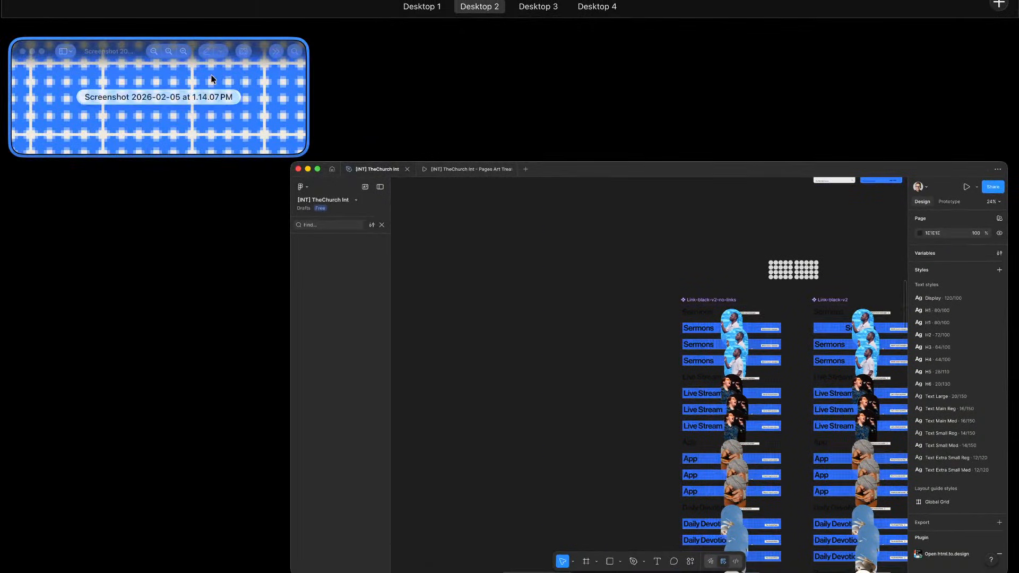
click(212, 75)
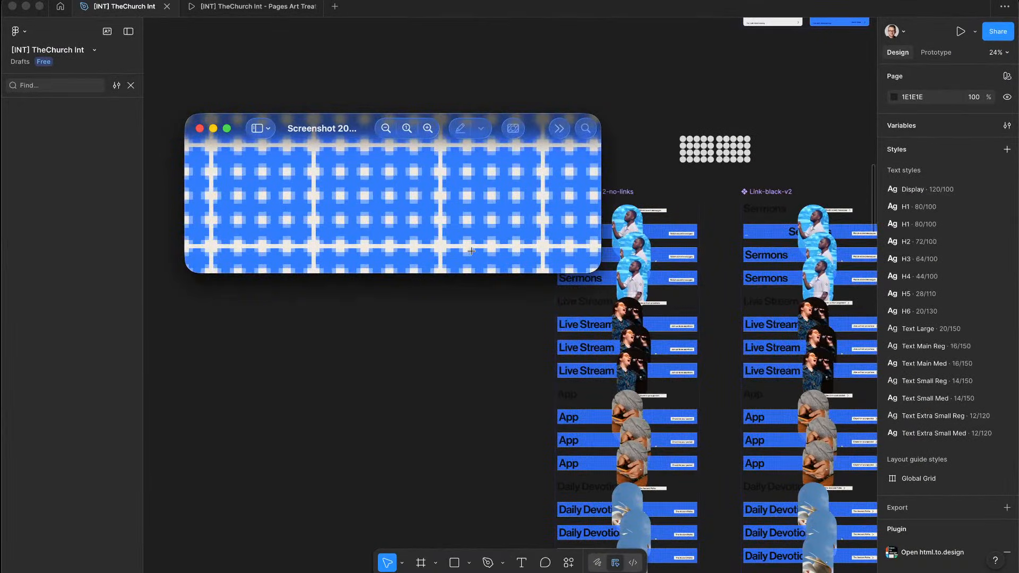
click(675, 83)
scroll(769, 140, up, 10)
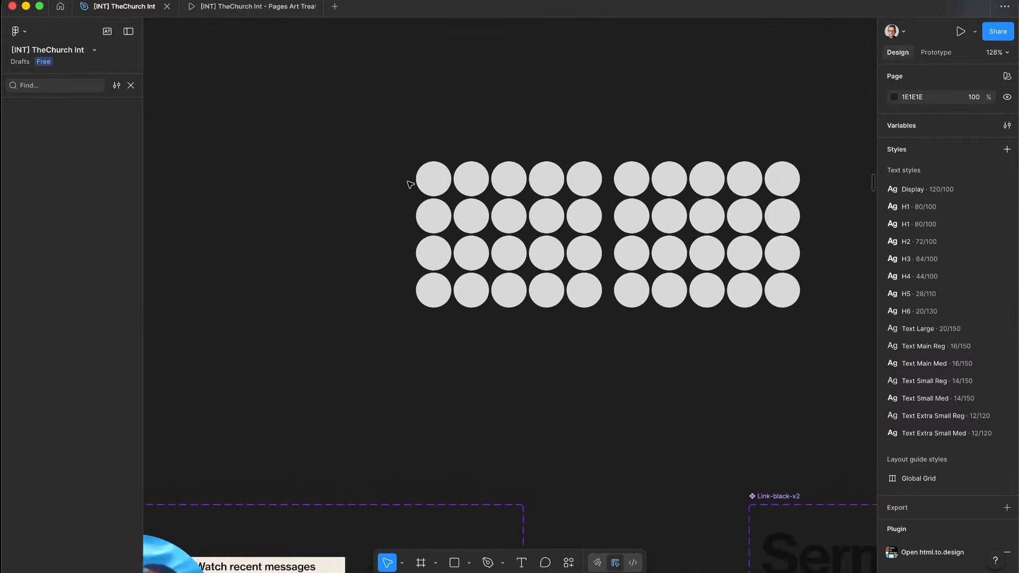
scroll(538, 208, up, 5)
key(ctrl+Up)
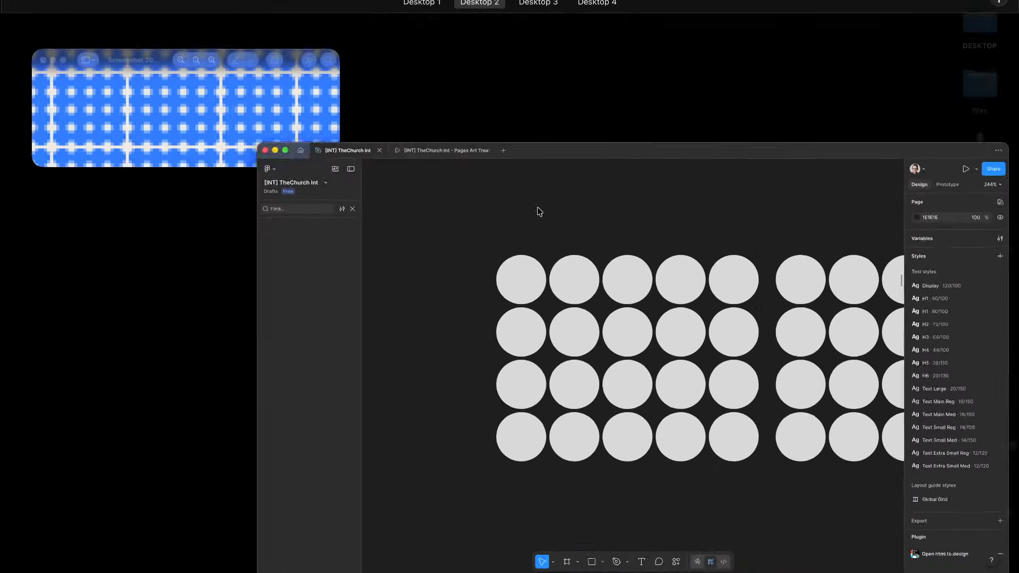
click(190, 101)
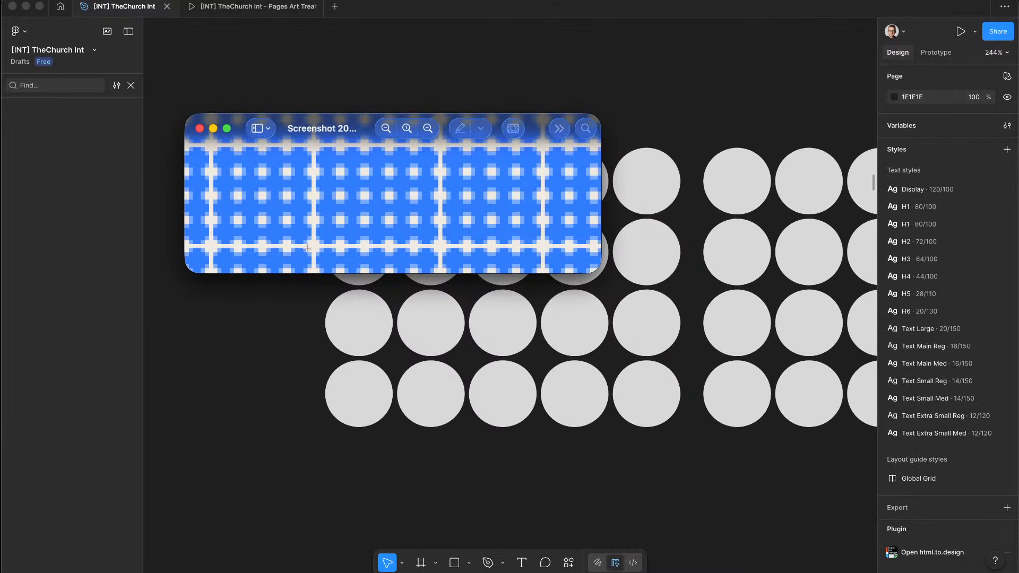
click(278, 360)
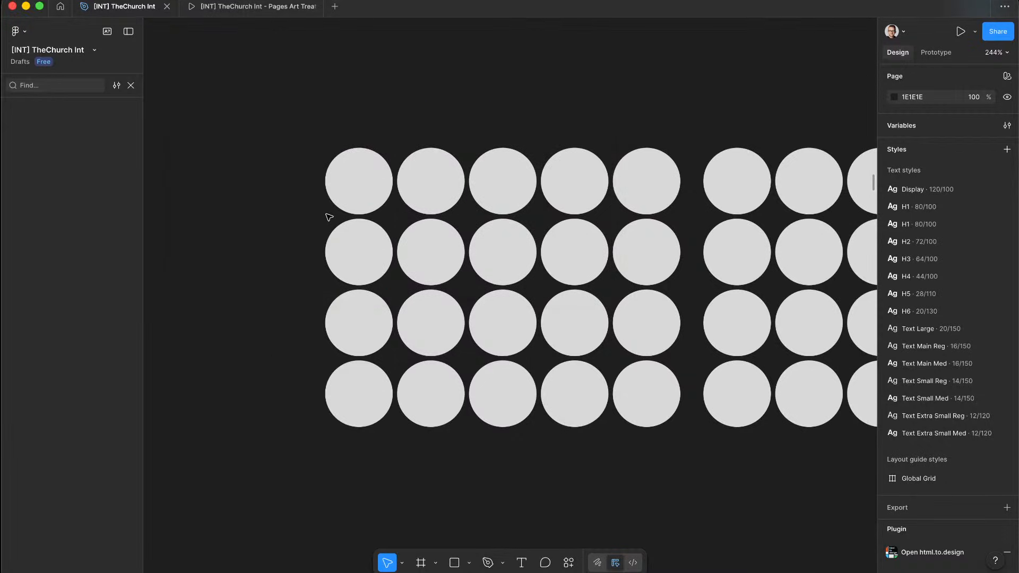
scroll(329, 217, down, 2)
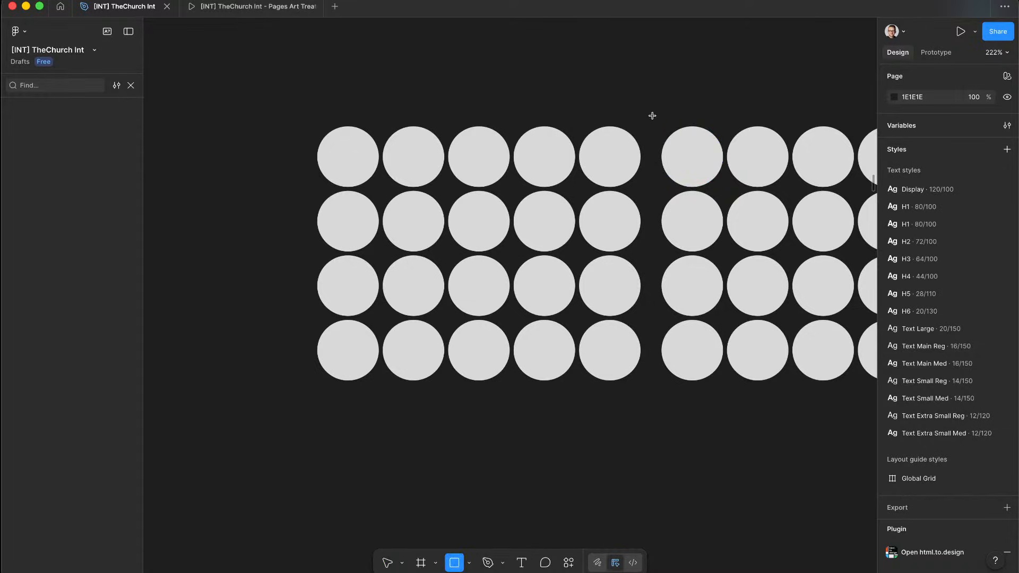
drag(652, 115, 643, 381)
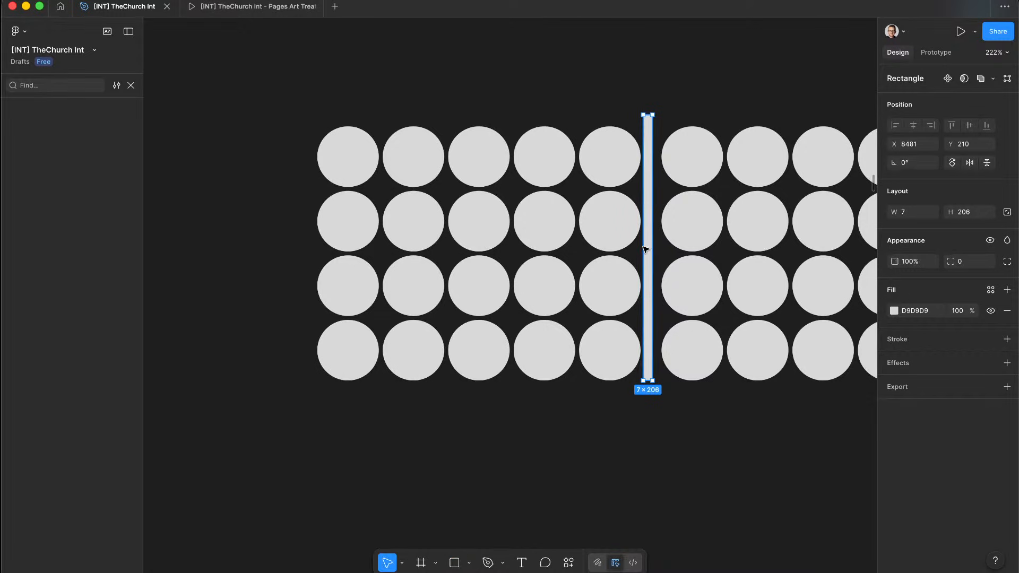
Step: Place the thin grey bar flush against the circles and set its width to 8
scroll(646, 248, up, 5)
drag(655, 254, 646, 255)
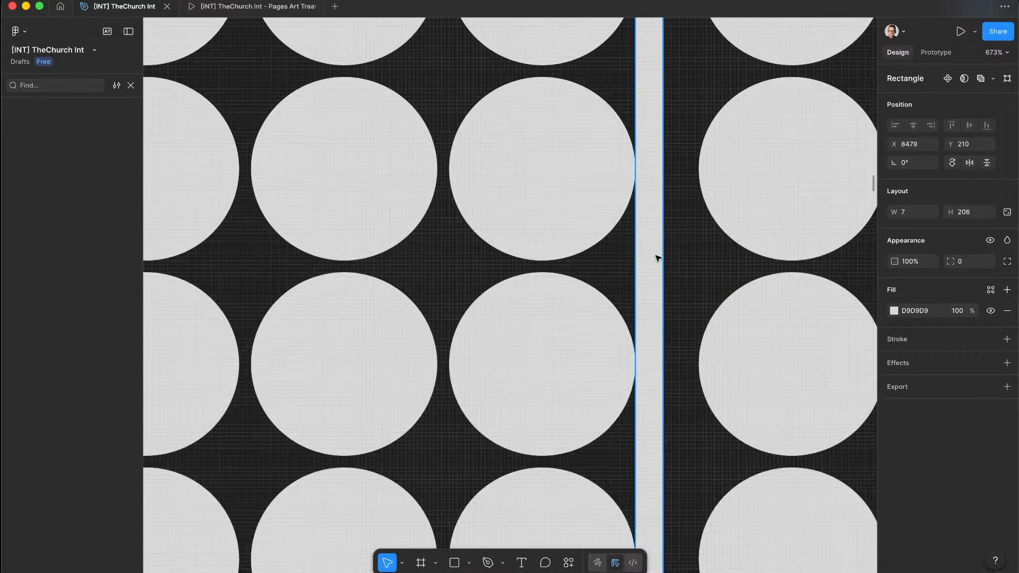
right_click(664, 255)
click(661, 254)
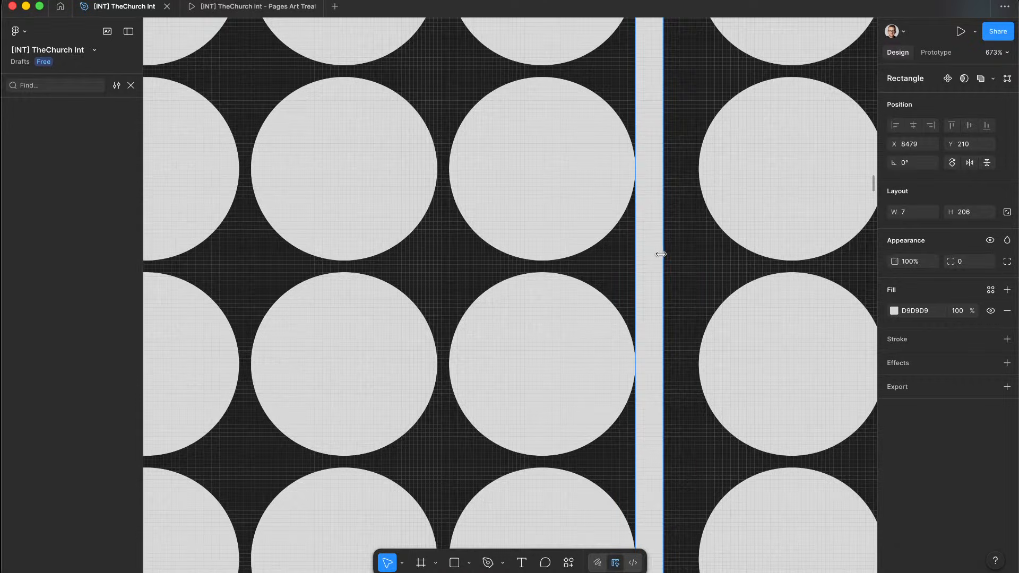
drag(665, 255, 445, 256)
scroll(665, 254, down, 10)
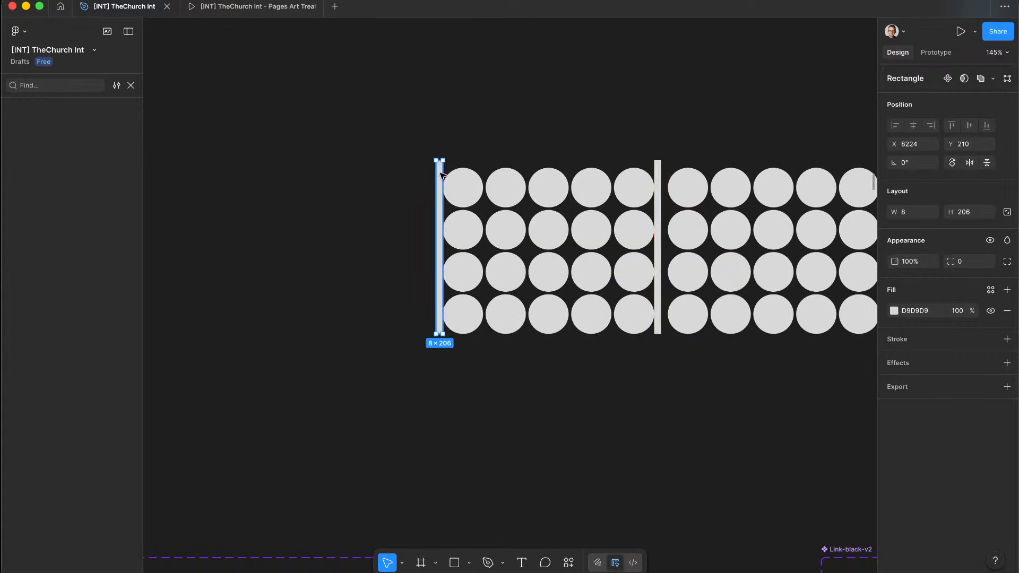
Step: Copy the bar for another edge and check the middle and left-edge bars
drag(442, 174, 572, 185)
scroll(624, 157, up, 10)
click(737, 199)
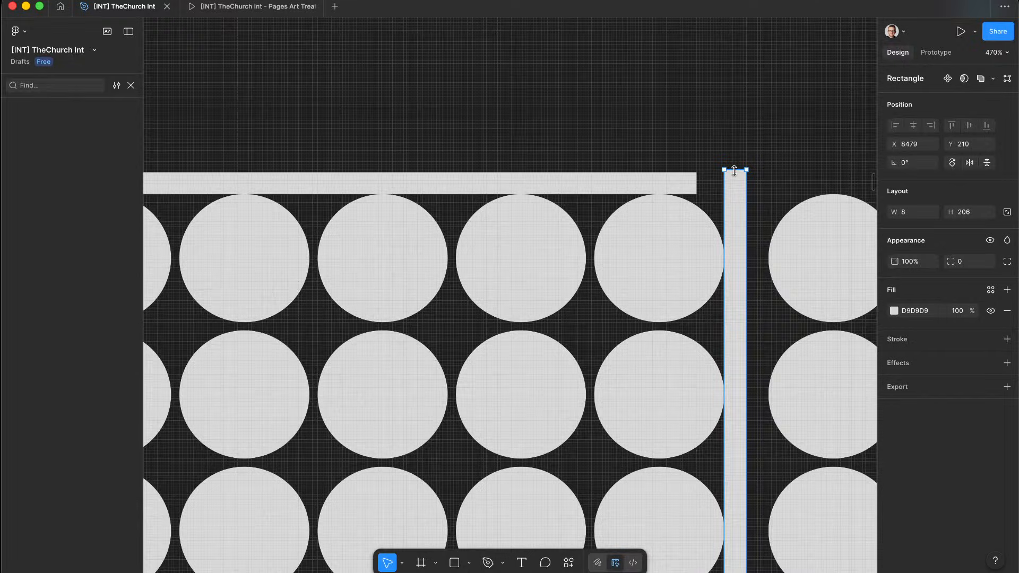
scroll(584, 170, down, 8)
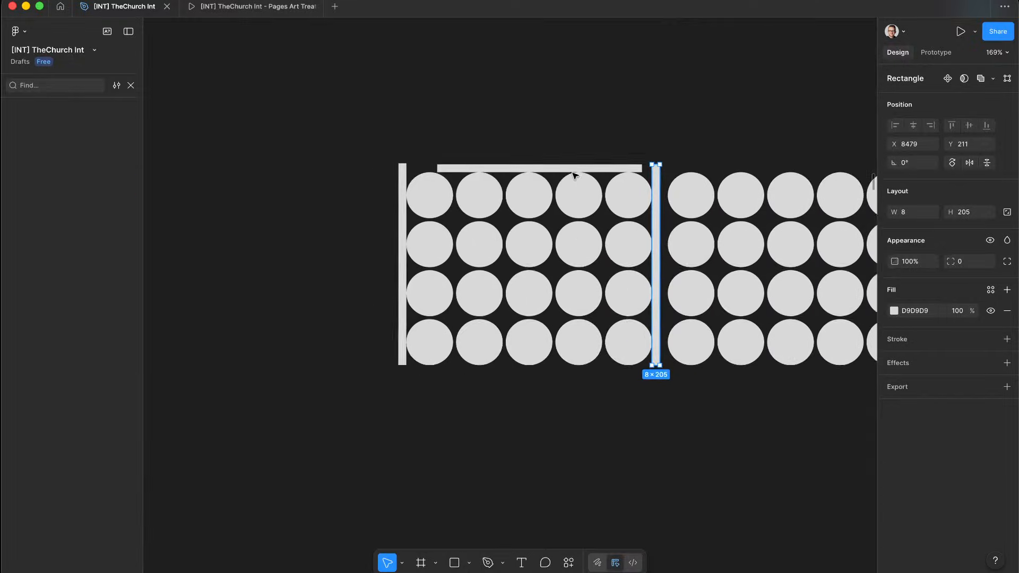
click(467, 166)
scroll(466, 166, up, 10)
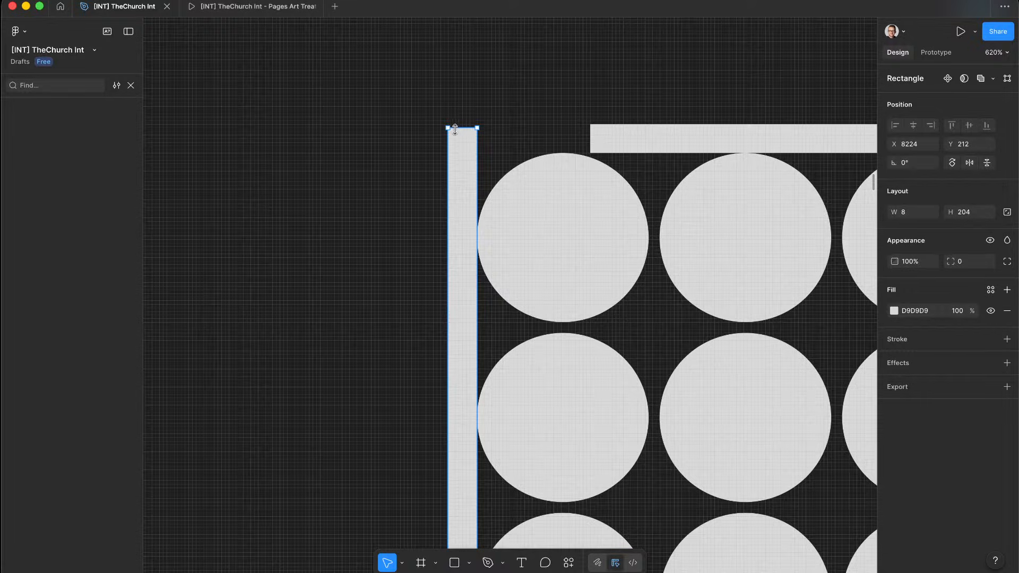
scroll(544, 134, down, 7)
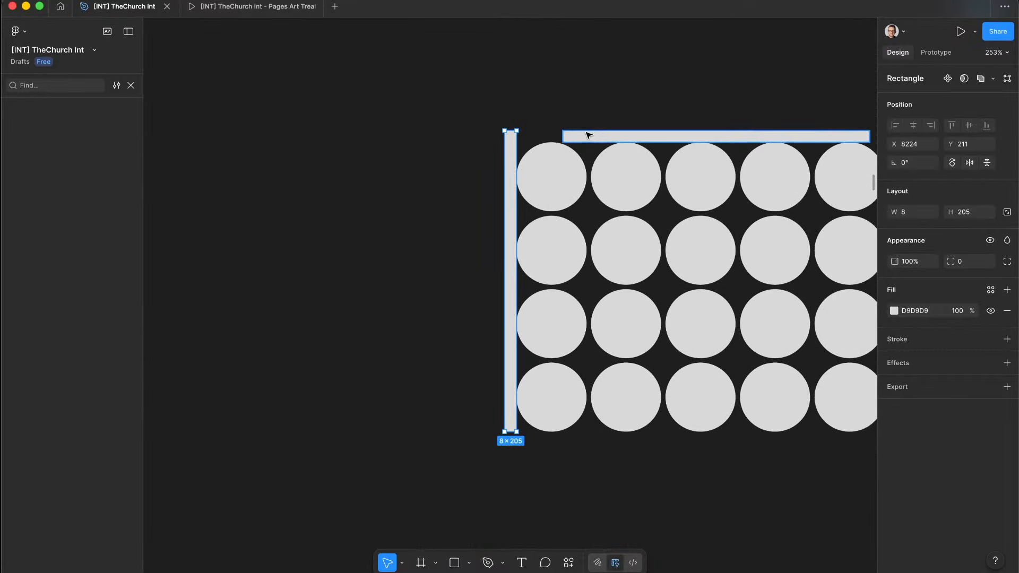
Step: Move a horizontal bar to the grid's bottom edge, lined up with the circles
drag(588, 135, 535, 435)
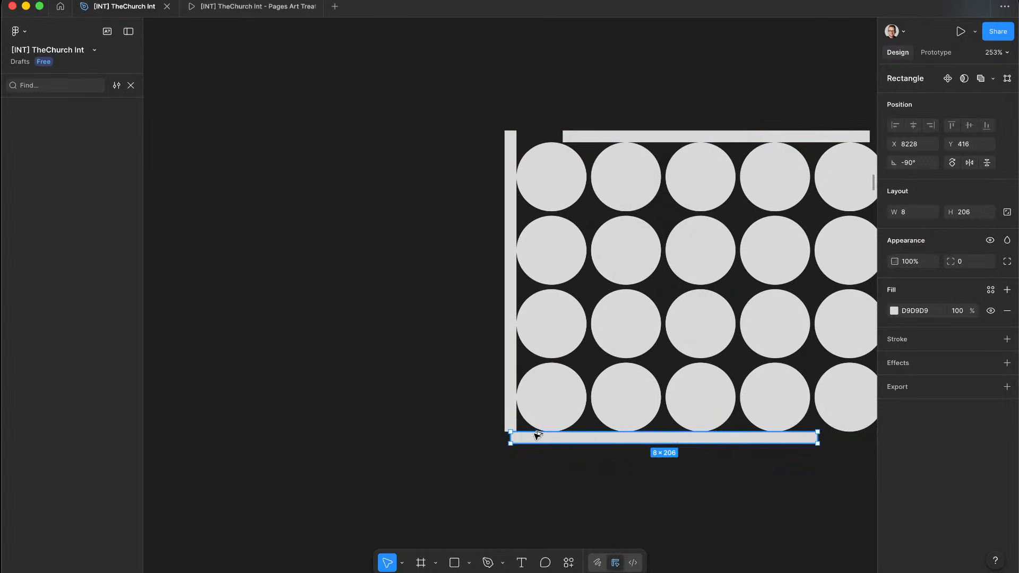
scroll(611, 409, right, 4)
scroll(611, 409, down, 3)
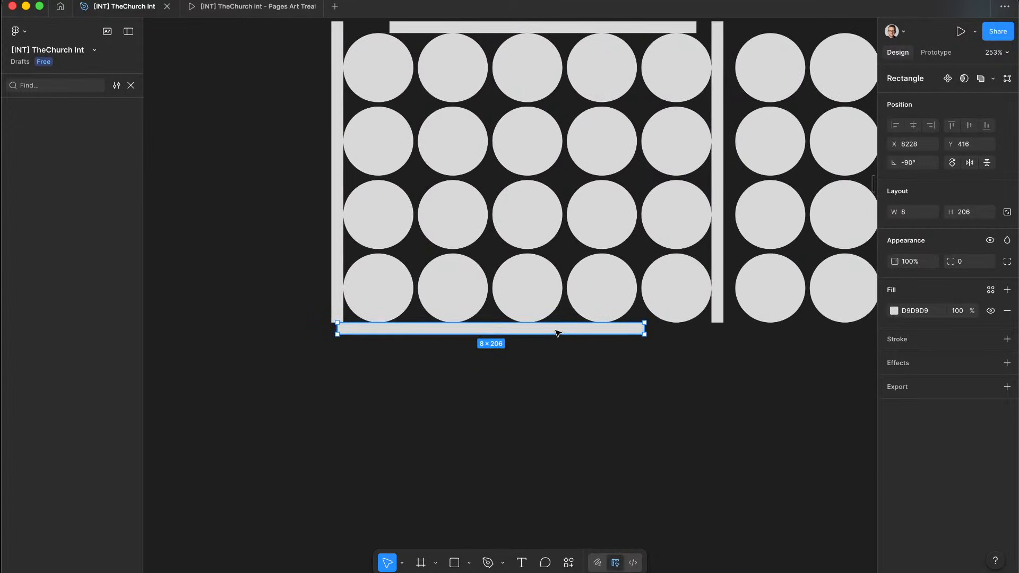
drag(557, 333, 595, 333)
key(Escape)
Step: Extend the middle and left vertical bars down to the grid's bottom edge
click(718, 317)
scroll(718, 324, up, 10)
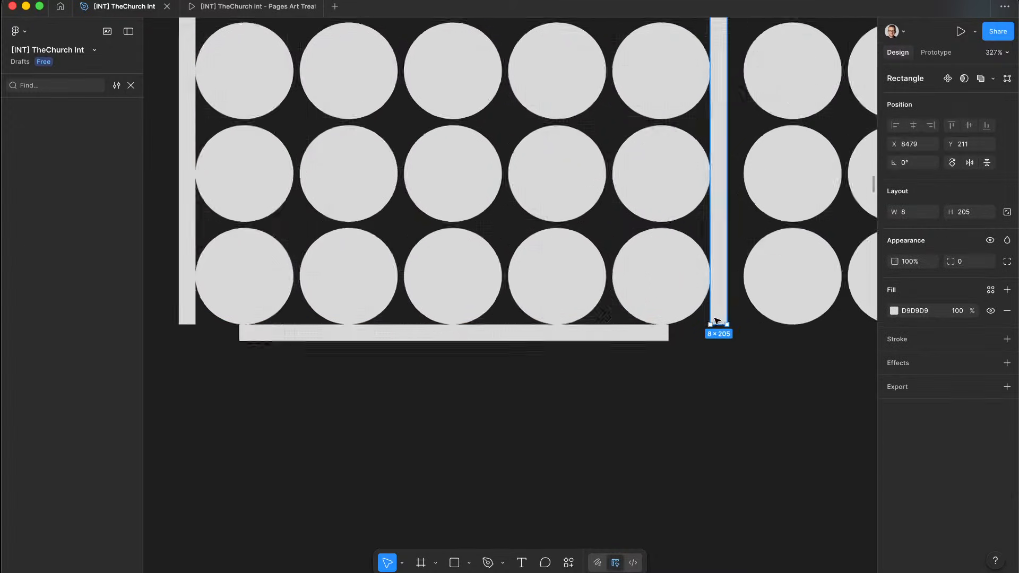
drag(714, 325, 718, 337)
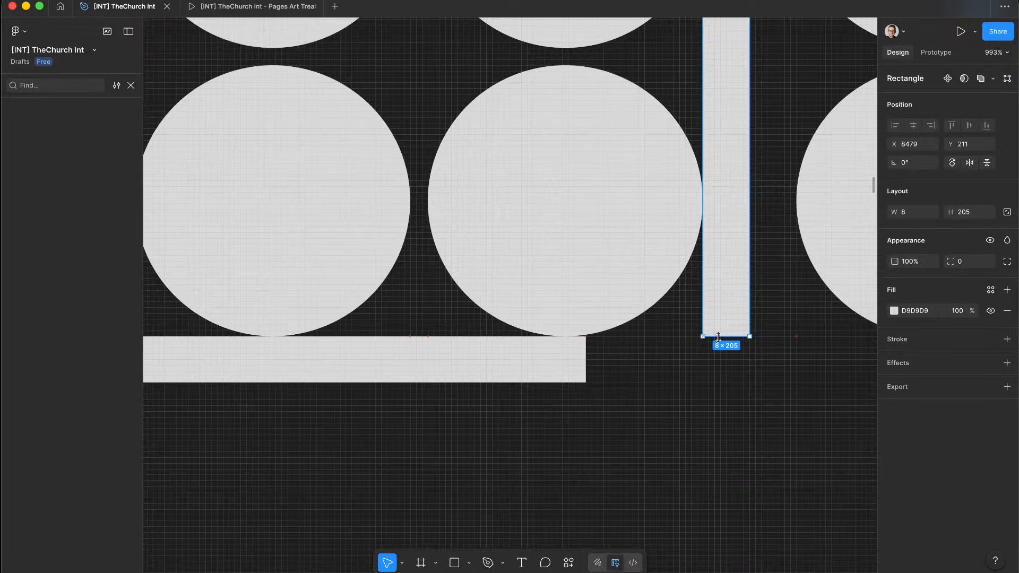
scroll(720, 335, left, 8)
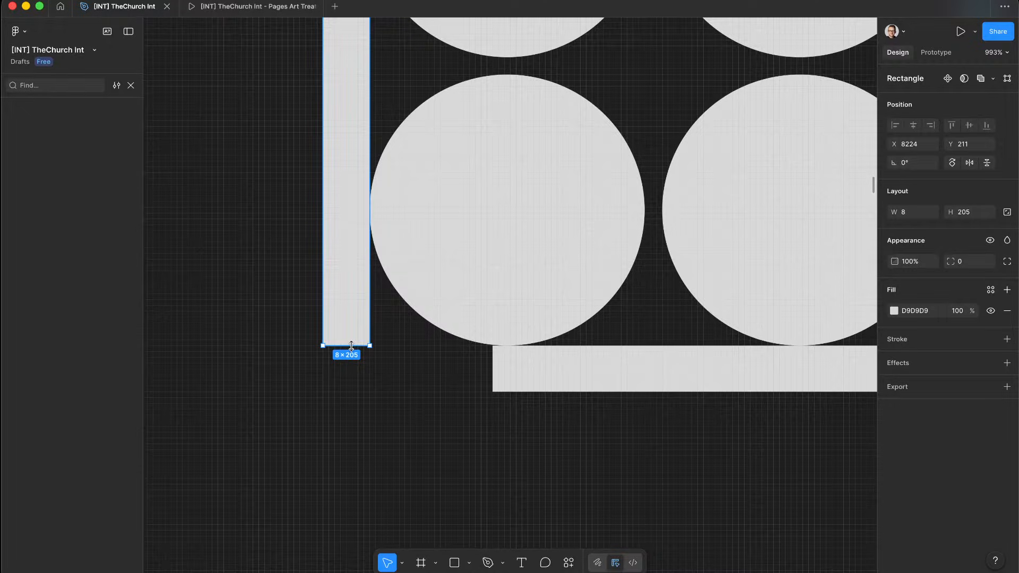
drag(352, 336, 357, 352)
click(370, 426)
scroll(370, 426, down, 6)
Step: Draw a large rectangle over the circle grid and move it up to the grid's top edge
mouse_move(312, 426)
mouse_down()
mouse_move(425, 387)
mouse_move(699, 63)
mouse_up()
scroll(690, 91, up, 5)
scroll(690, 90, right, 2)
scroll(688, 108, up, 2)
scroll(687, 109, right, 1)
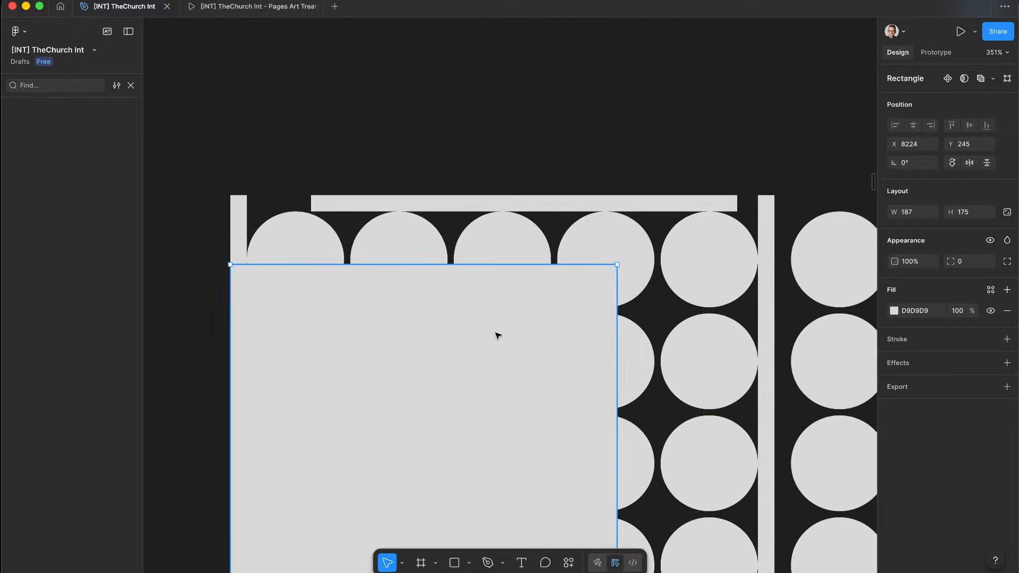
drag(496, 337, 504, 266)
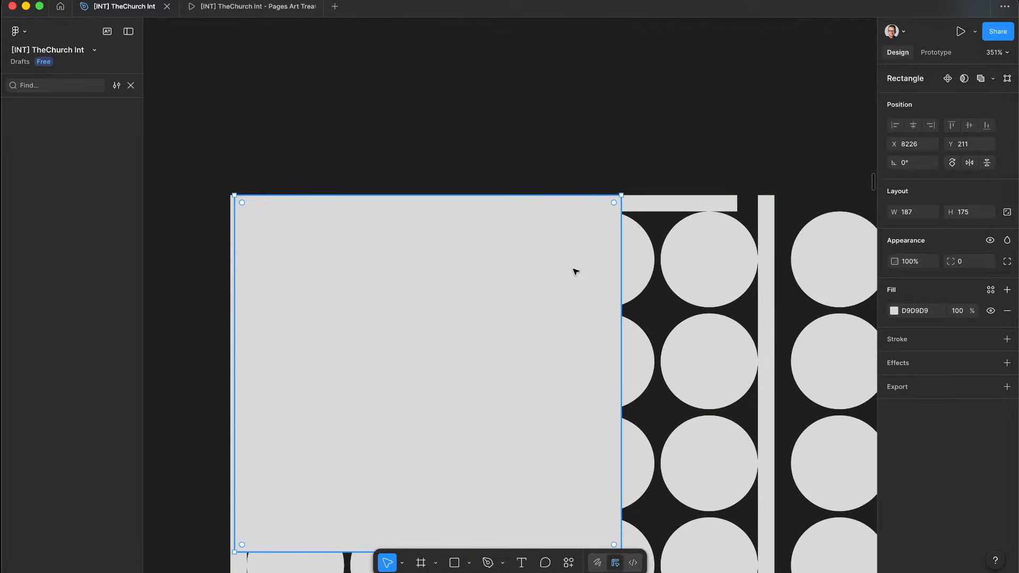
Step: Align the rectangle with the grid's left edge, fill it red FF0000, and send it behind the circles
scroll(229, 240, up, 1)
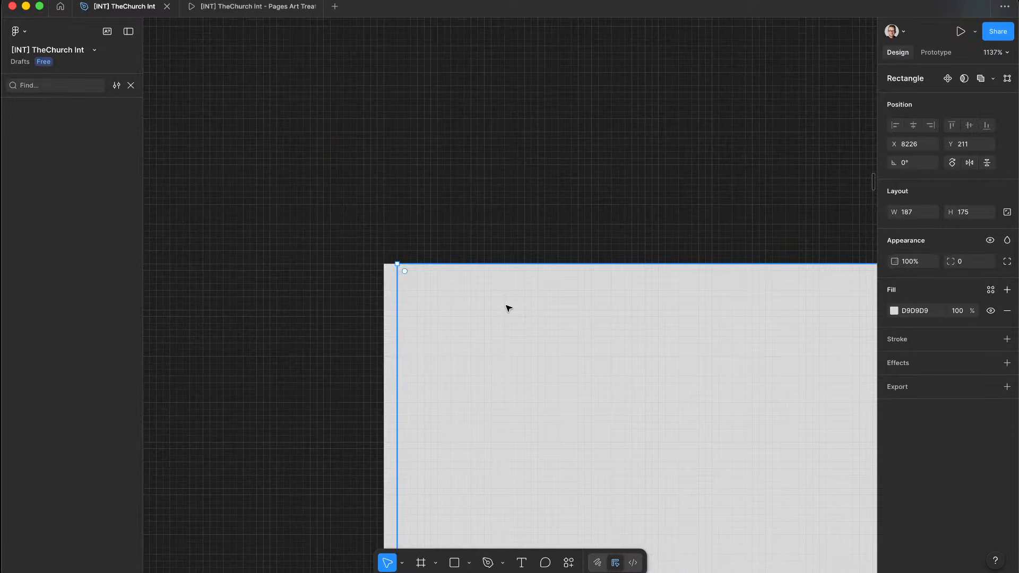
drag(507, 308, 608, 316)
scroll(496, 308, down, 5)
scroll(496, 308, down, 5)
scroll(585, 317, up, 10)
scroll(520, 288, down, 10)
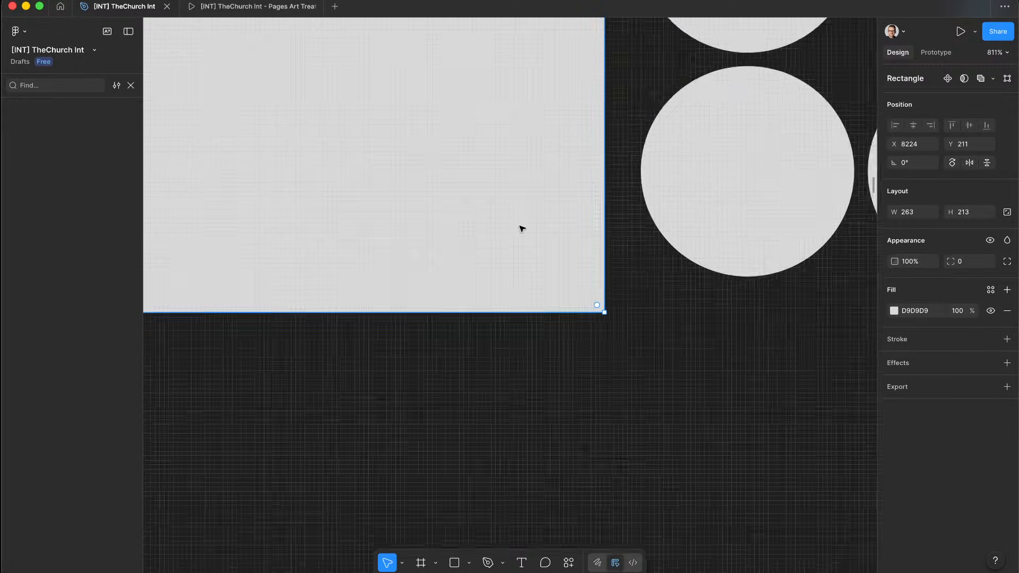
scroll(522, 228, up, 2)
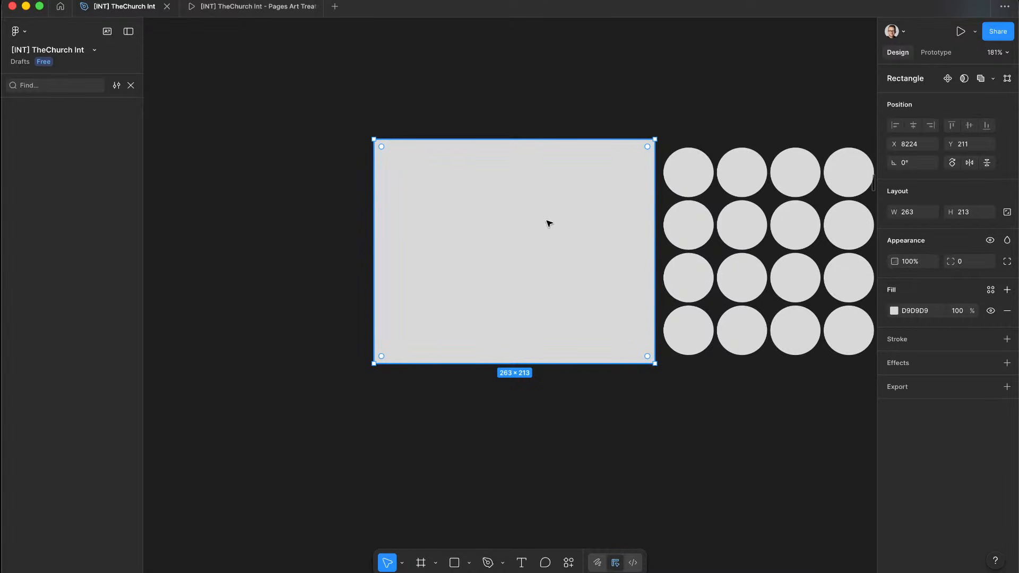
click(894, 311)
click(867, 319)
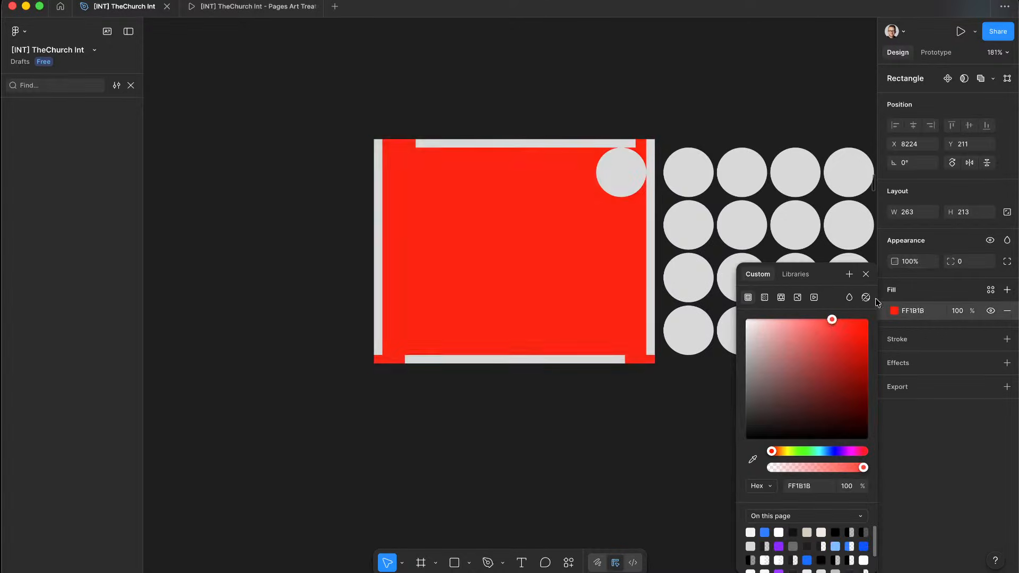
click(593, 446)
click(617, 324)
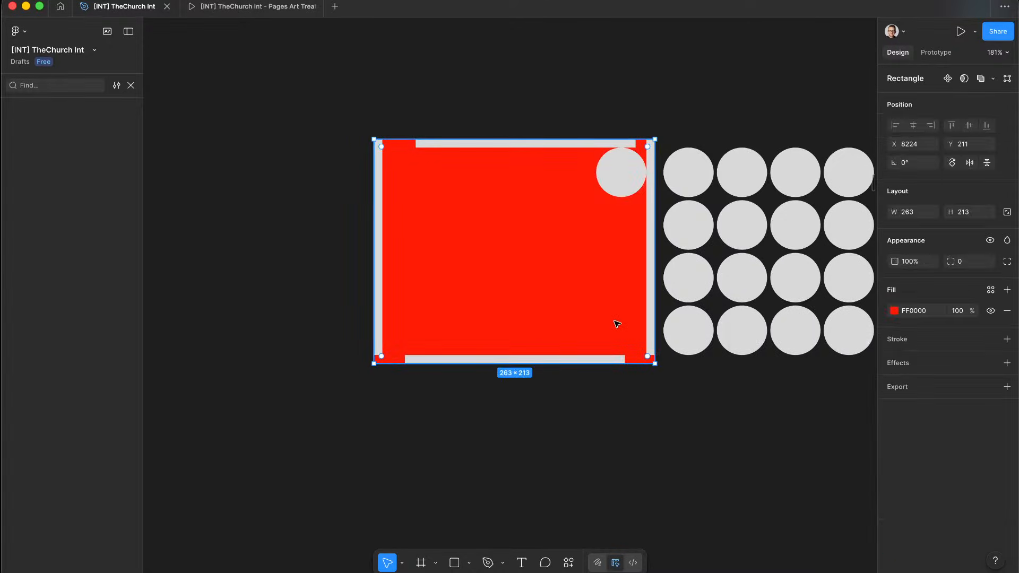
key(super+alt+bracketleft)
click(649, 436)
Step: Delete all the grey border bars around the circle block
click(650, 315)
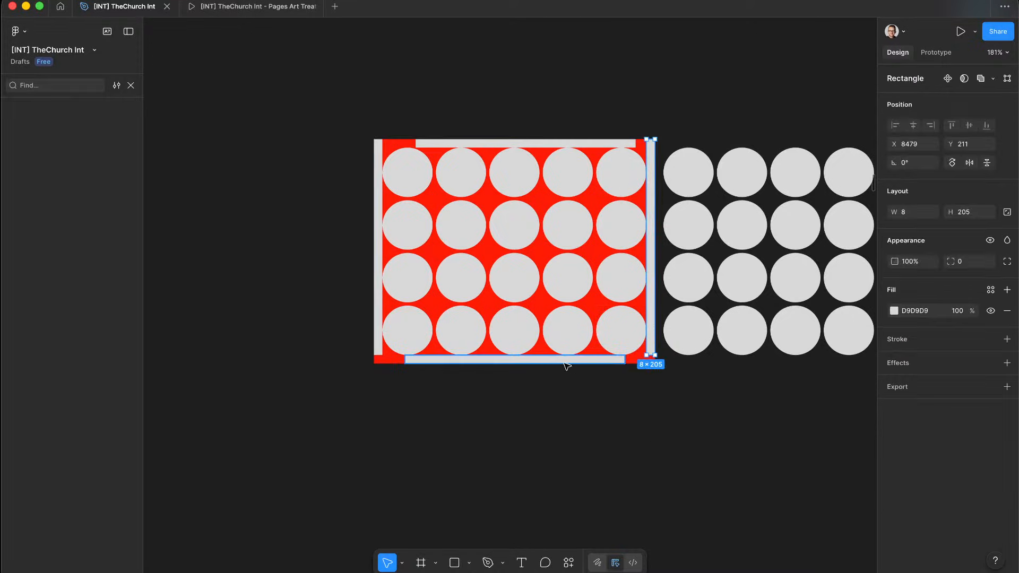
click(566, 361)
shift+click(378, 281)
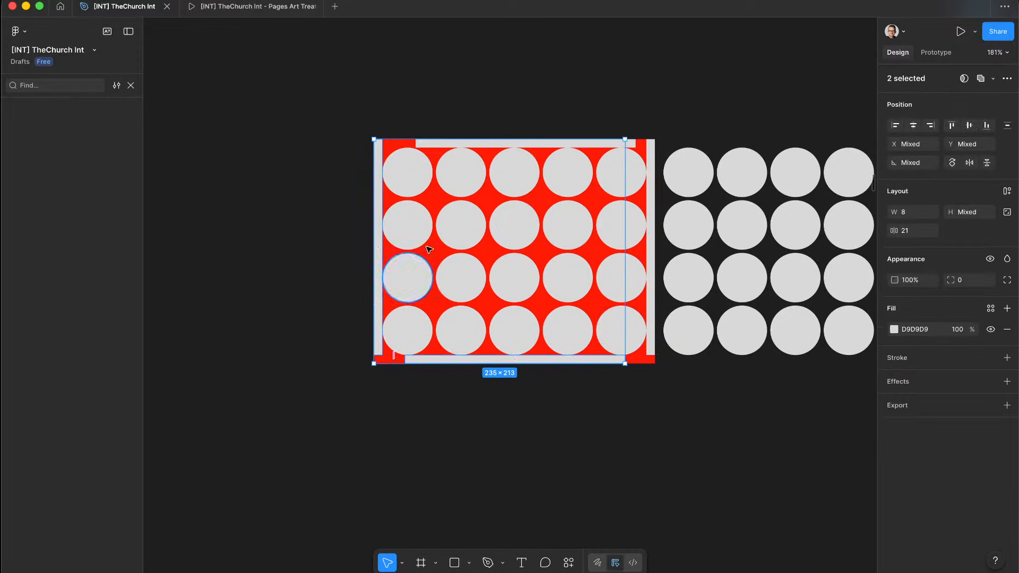
shift+click(498, 142)
key(Delete)
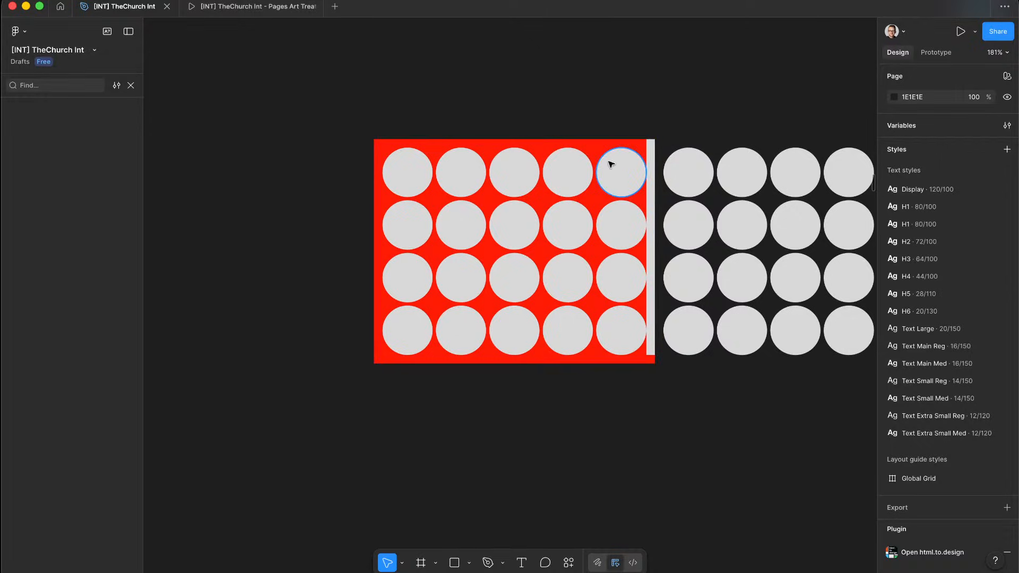
click(652, 178)
key(Delete)
Step: Draw a new frame left of the grid, set its width to 263, and drag it further left
scroll(363, 87, left, 5)
scroll(364, 87, up, 1)
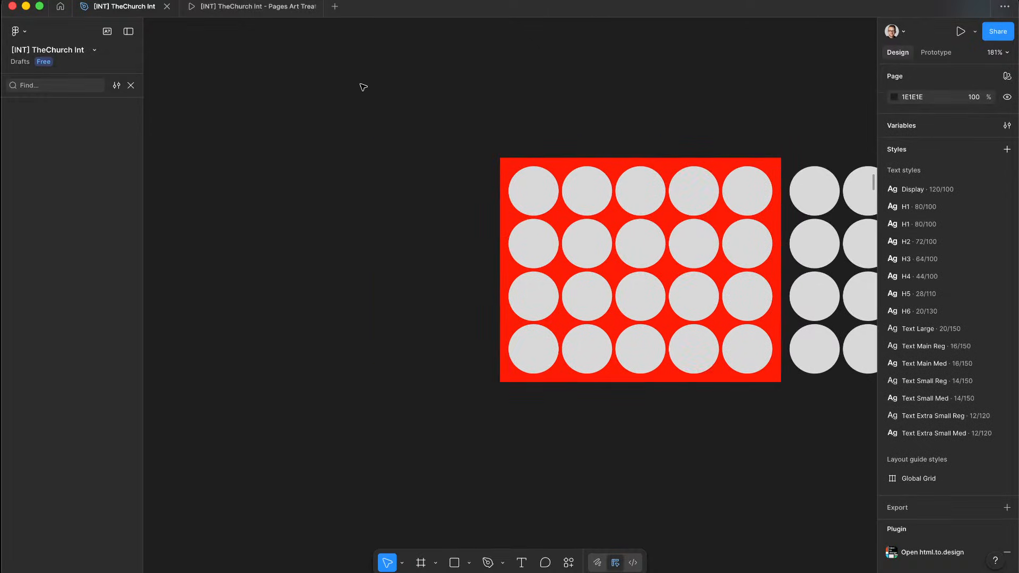
click(419, 566)
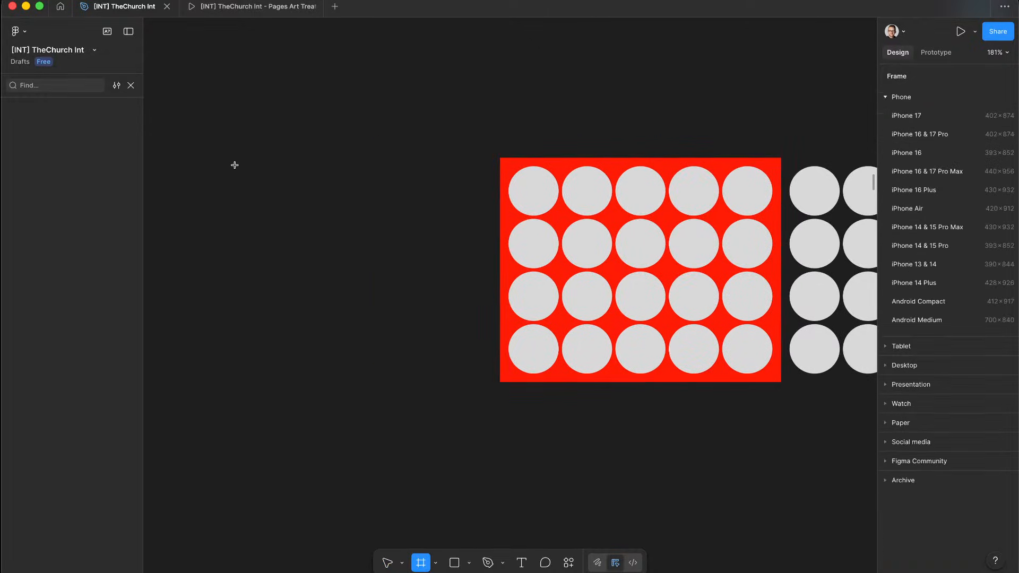
drag(215, 157, 424, 345)
click(600, 160)
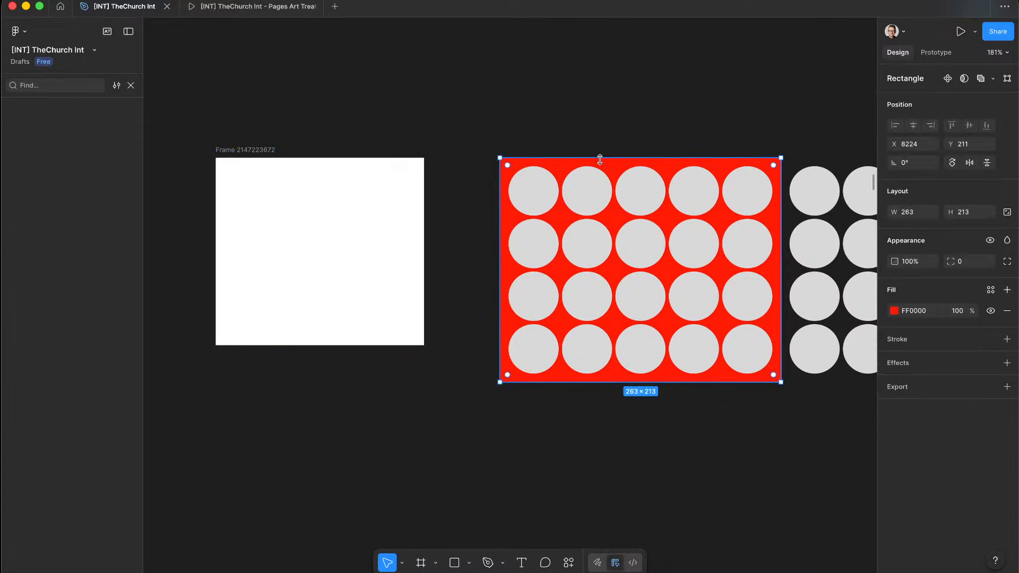
click(242, 150)
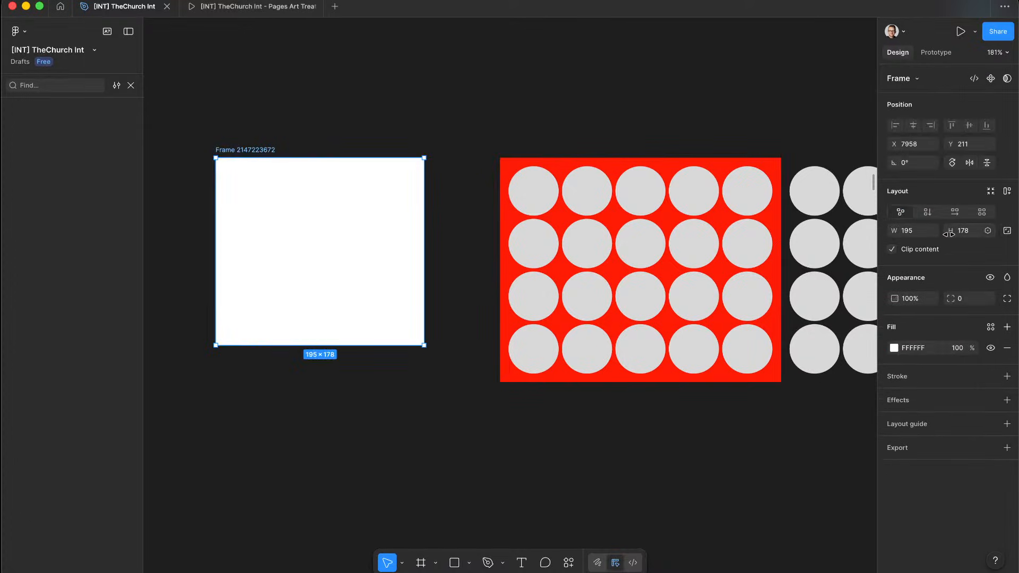
text(263)
key(Return)
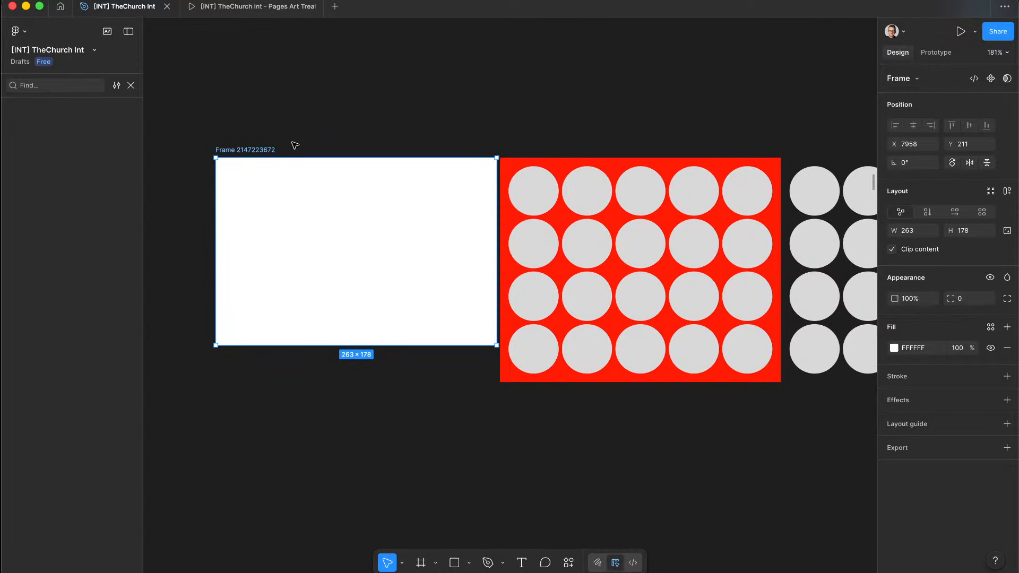
drag(234, 151, 111, 160)
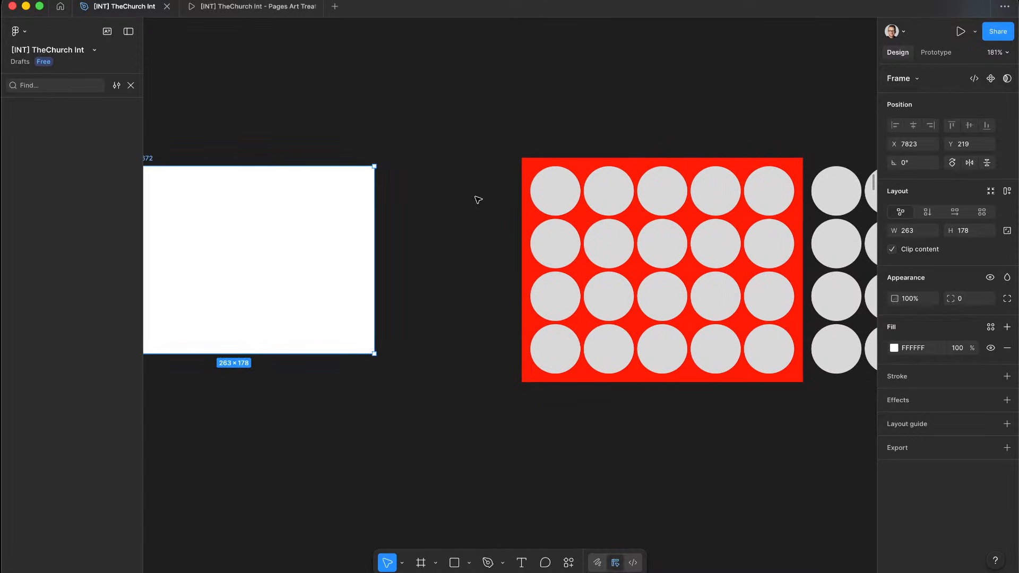
click(592, 281)
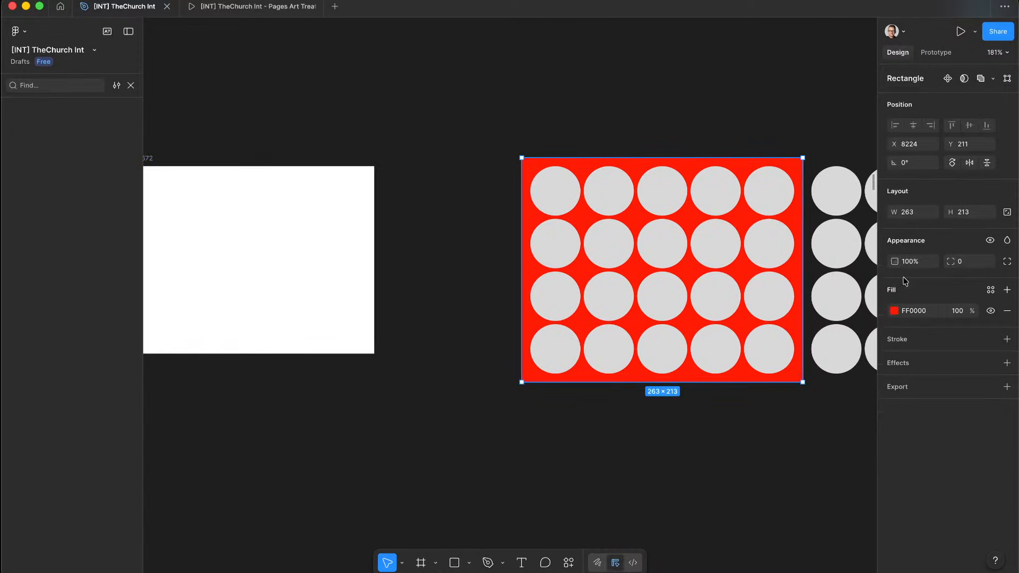
Step: Set the red backing rectangle's fill opacity to 0%
click(959, 314)
text(0)
key(Return)
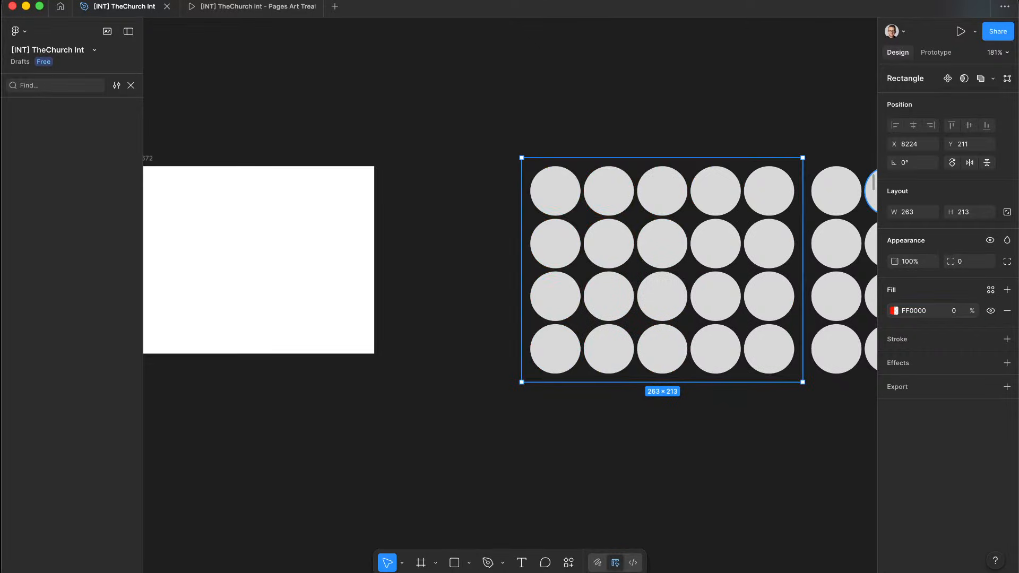
click(895, 311)
Step: Group all the grid circles and nudge the group slightly left
drag(493, 454, 796, 159)
key(super+g)
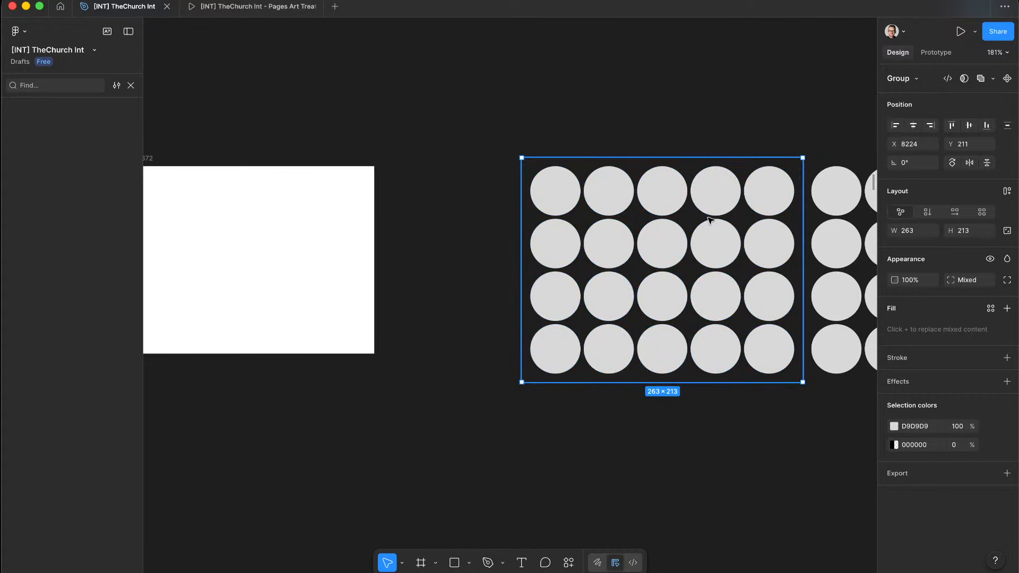
drag(715, 230, 644, 212)
scroll(565, 194, down, 5)
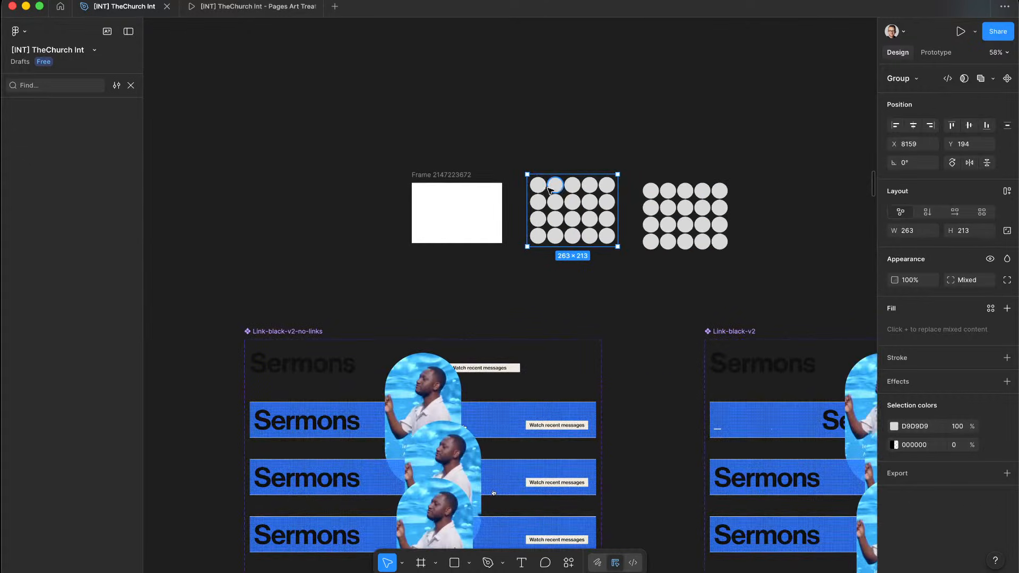
double_click(540, 190)
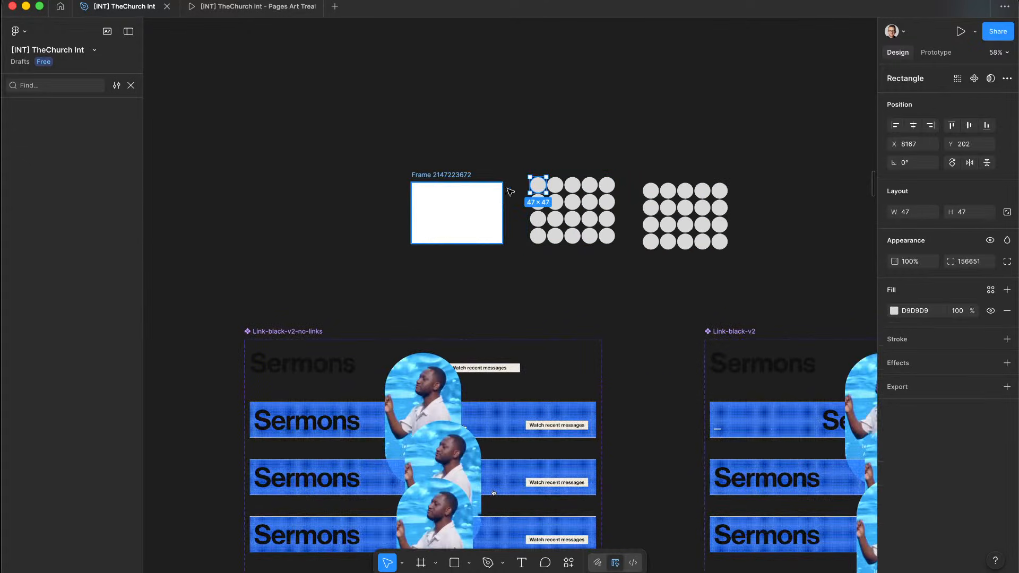
drag(516, 147, 628, 269)
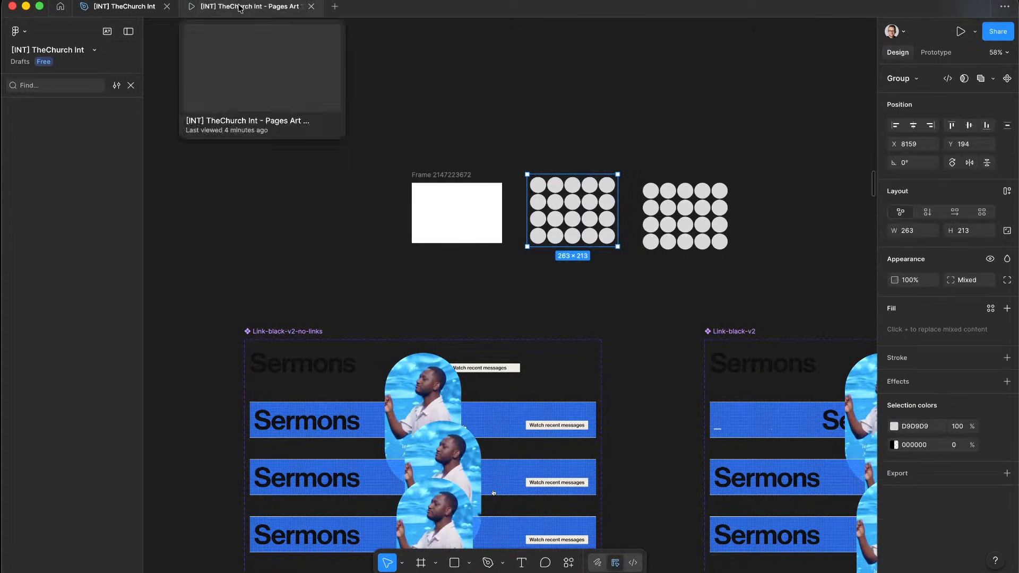
Step: Preview the prototype, then inspect the Sermons row's pattern fill in the design file
click(255, 7)
click(124, 6)
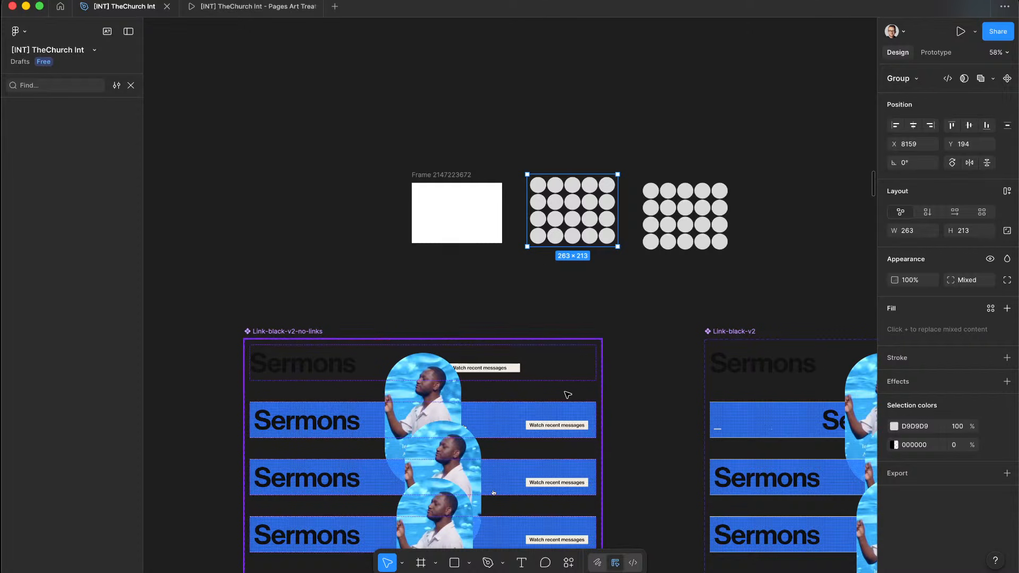
scroll(557, 265, down, 5)
click(525, 234)
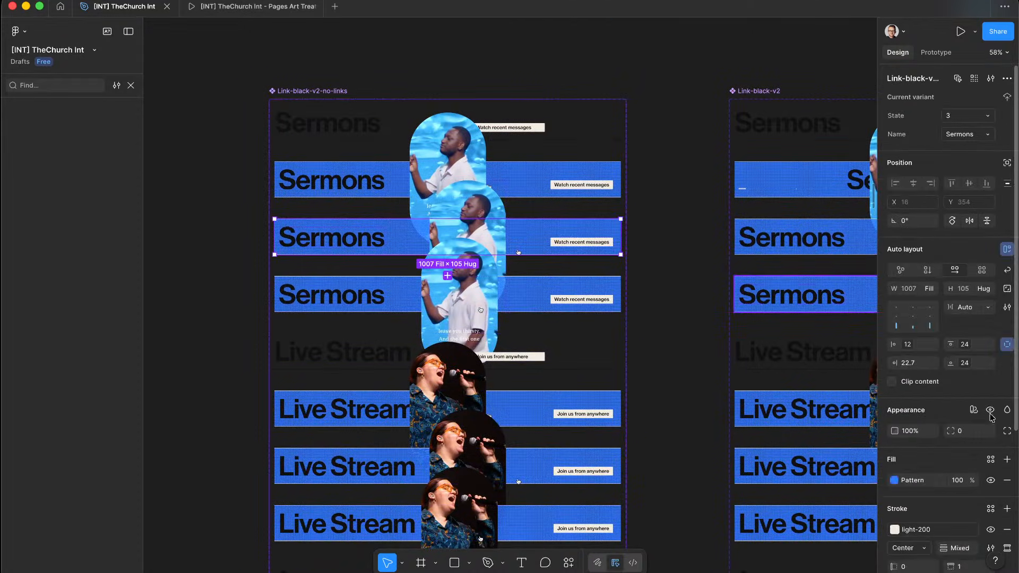
click(923, 485)
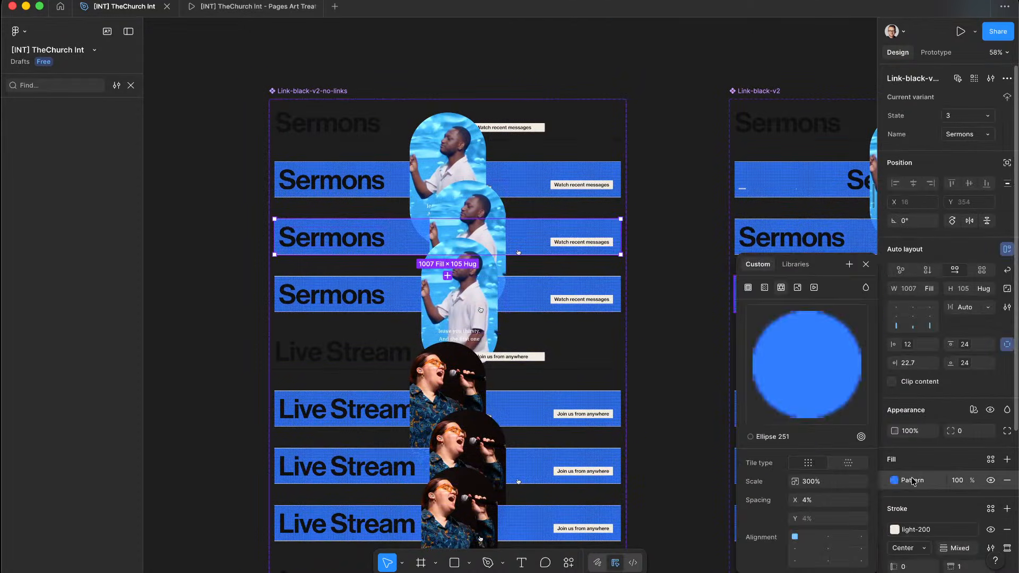
click(647, 264)
scroll(649, 171, up, 3)
Step: Remove a stray export slice and reselect the circle grid group's grey colour
key(s)
click(596, 194)
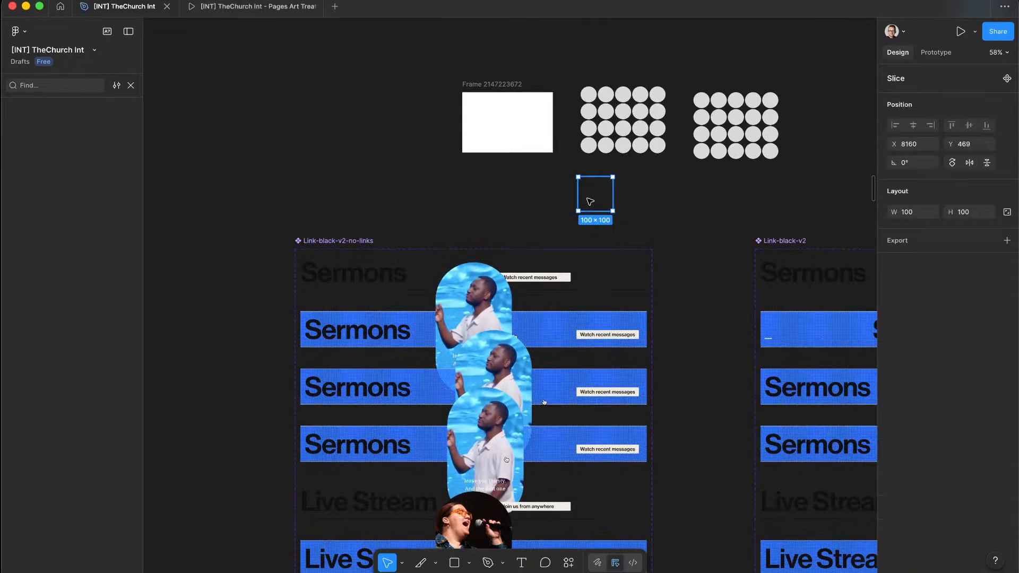
scroll(590, 202, up, 5)
key(Delete)
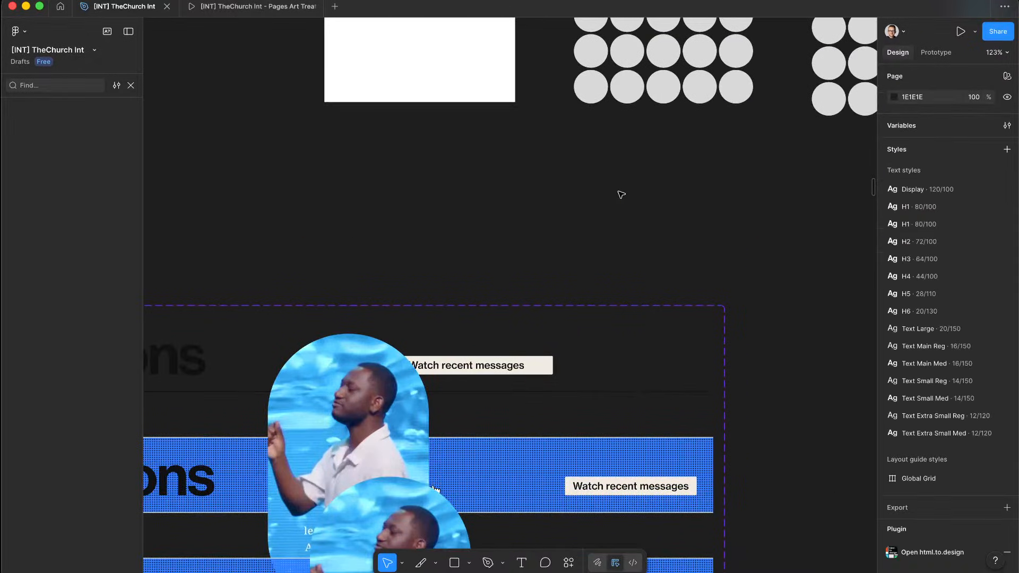
scroll(619, 196, down, 5)
scroll(600, 161, up, 2)
click(598, 162)
scroll(599, 162, up, 5)
scroll(599, 162, down, 1)
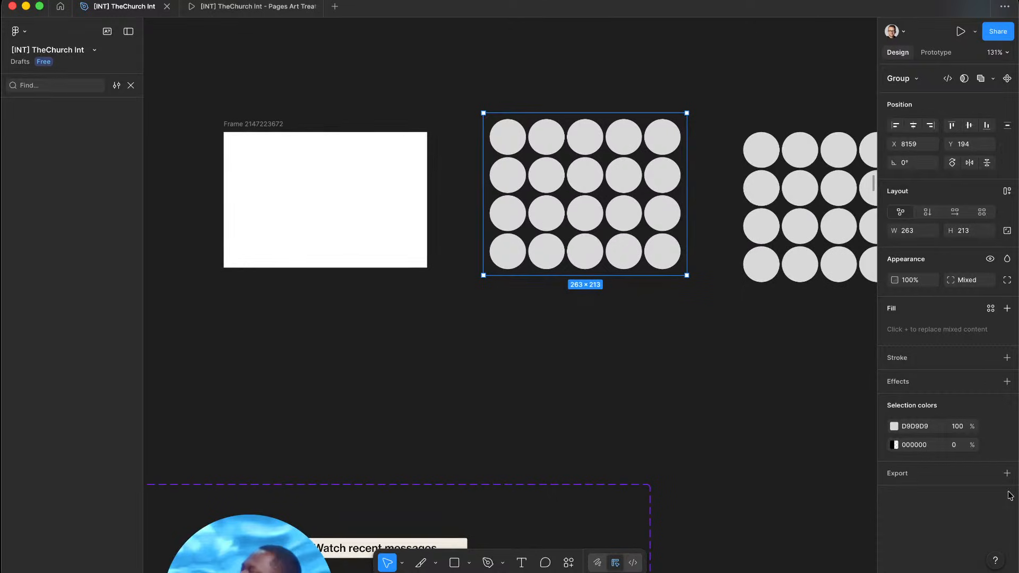
click(895, 427)
Step: Colour the grid circles with the brand-500 blue library swatch
click(792, 275)
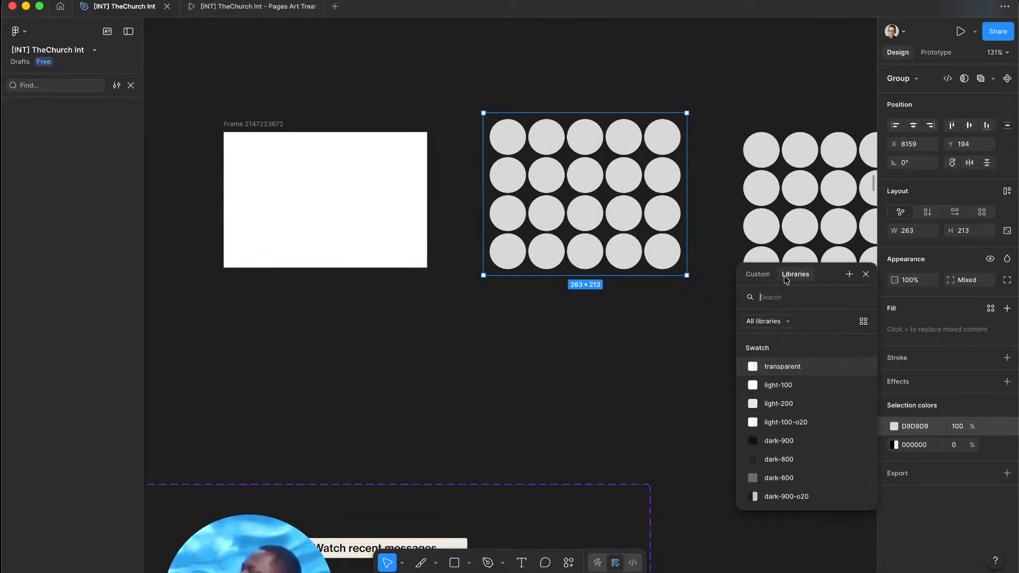
scroll(794, 457, down, 6)
click(781, 463)
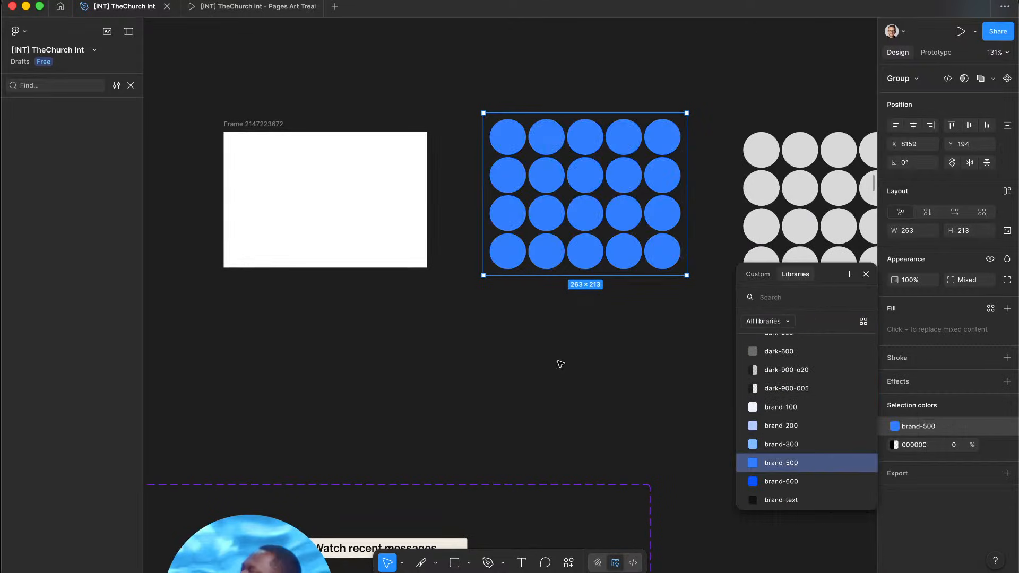
click(471, 315)
drag(458, 353, 695, 107)
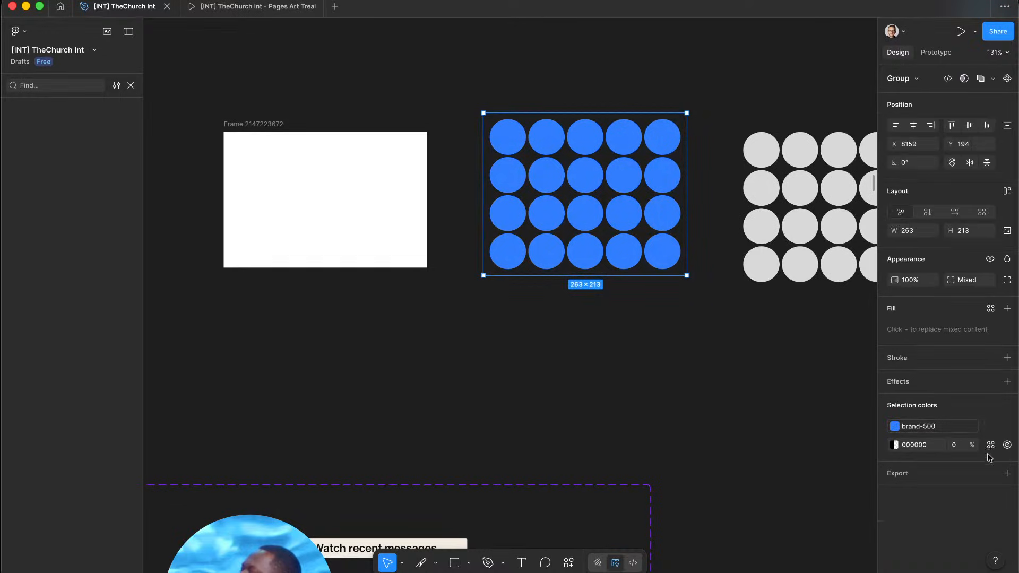
Step: Add an SVG export setting to the circle grid group
click(1007, 473)
scroll(947, 484, down, 1)
click(953, 502)
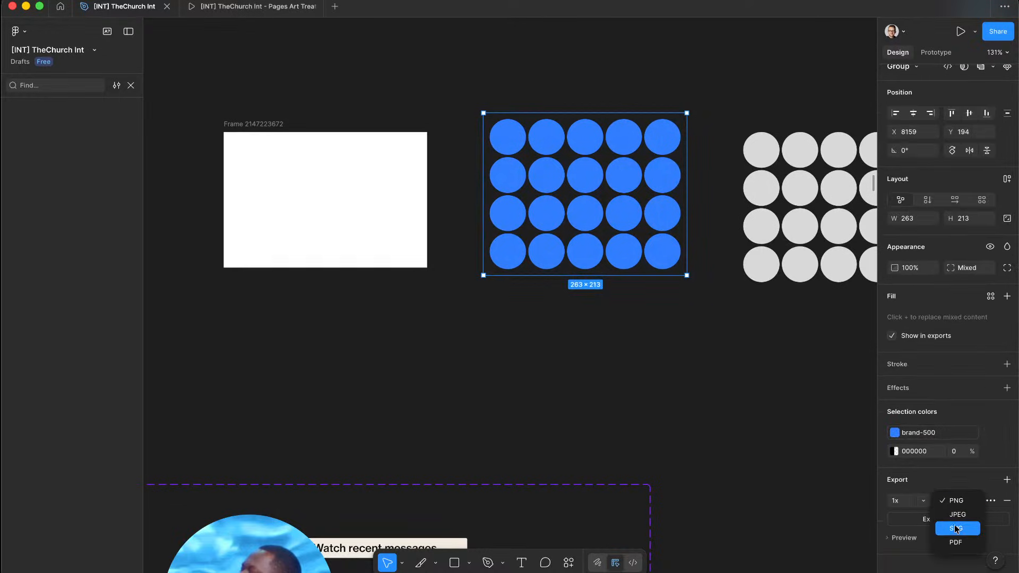
click(956, 529)
Step: Export the group as led-pattern.svg into Downloads/assets and switch to Webflow
click(948, 519)
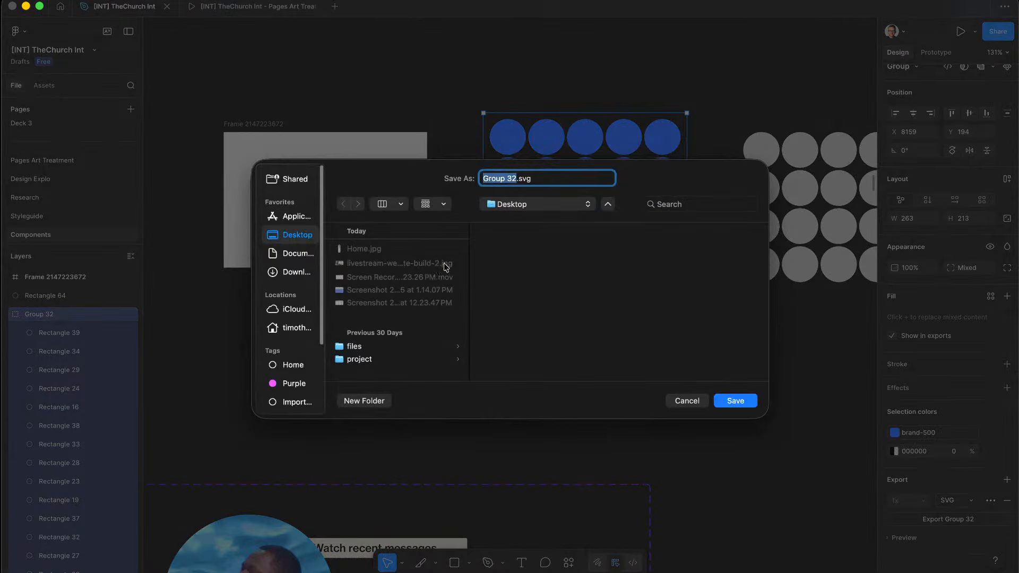
click(291, 273)
scroll(380, 269, down, 10)
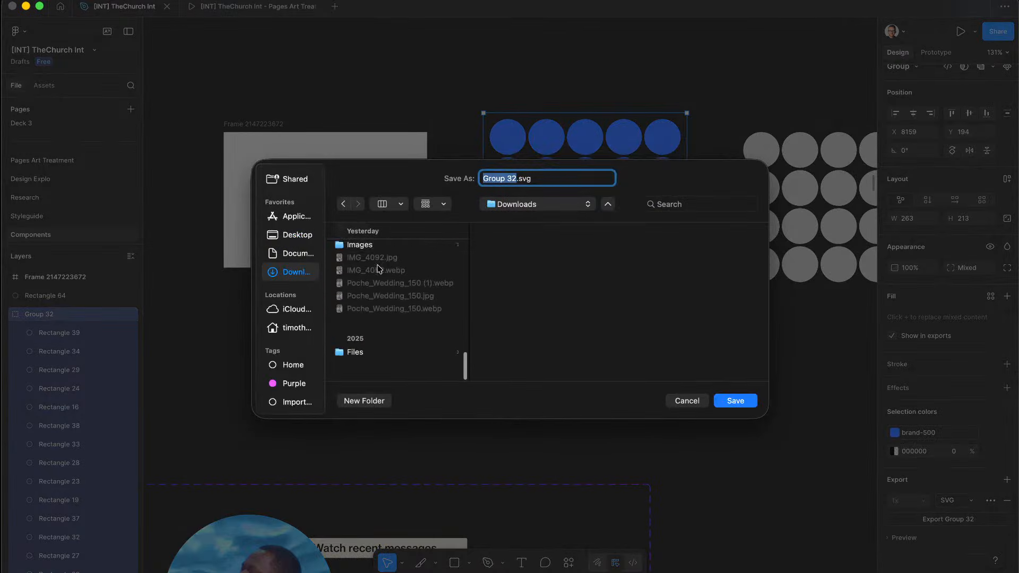
click(385, 252)
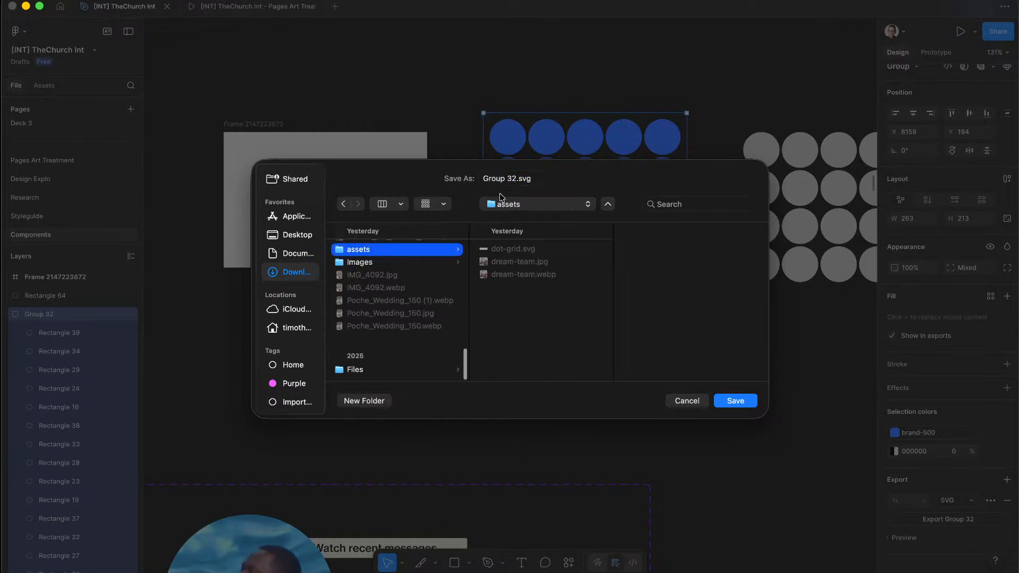
click(515, 179)
drag(517, 180, 445, 180)
key(BackSpace)
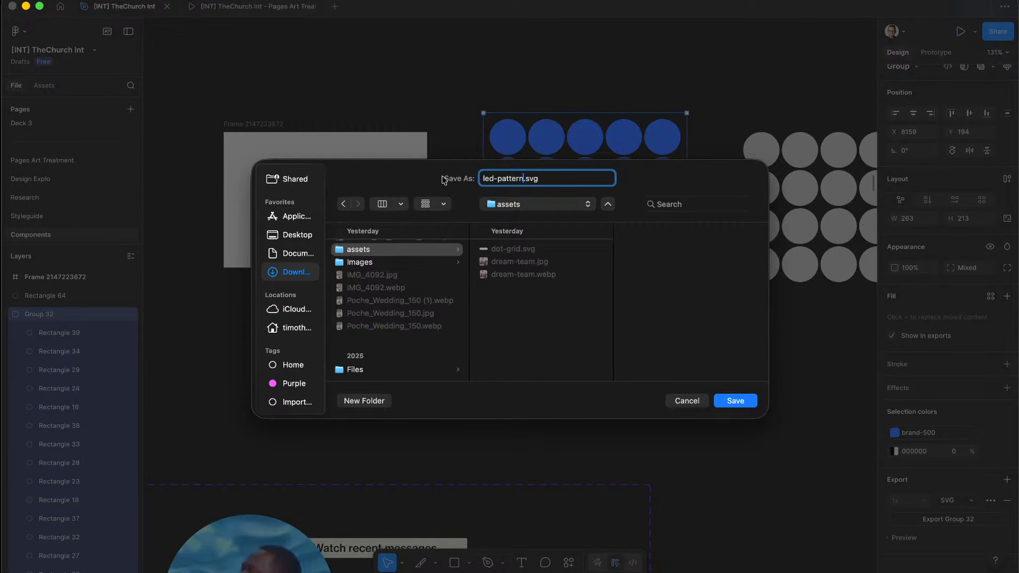
key(Return)
key(ctrl+Up)
key(ctrl+Up)
key(ctrl+Left)
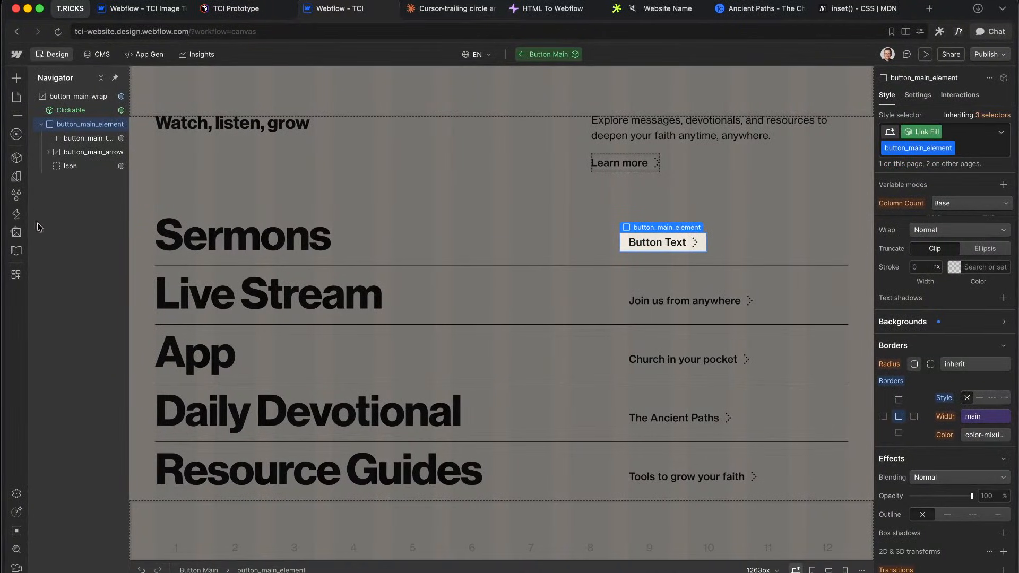
Step: Upload Downloads/assets/led-pattern.svg to the site assets and exit the Button Main component
click(16, 232)
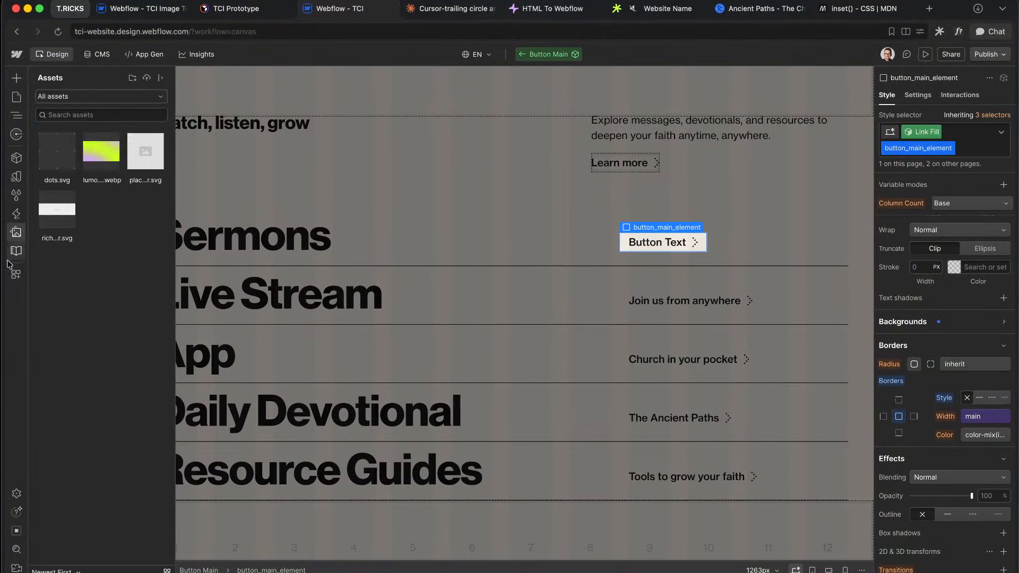
click(146, 78)
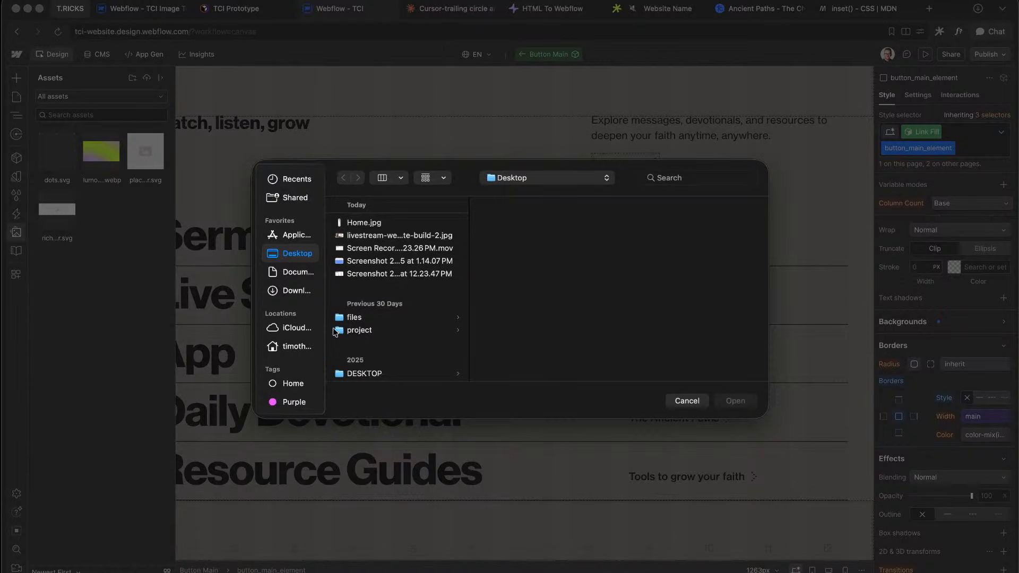
scroll(372, 340, down, 1)
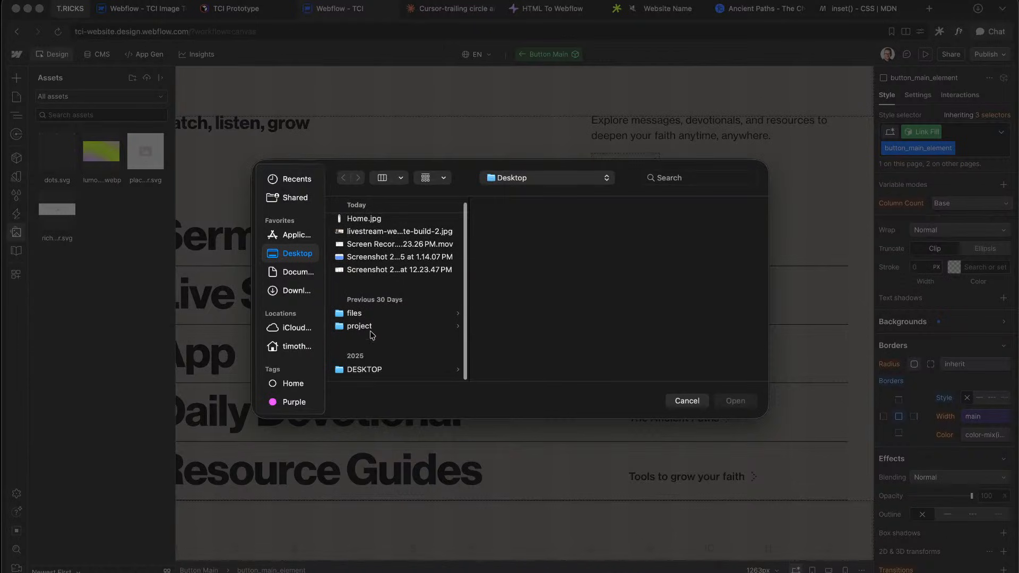
click(274, 291)
scroll(420, 292, down, 5)
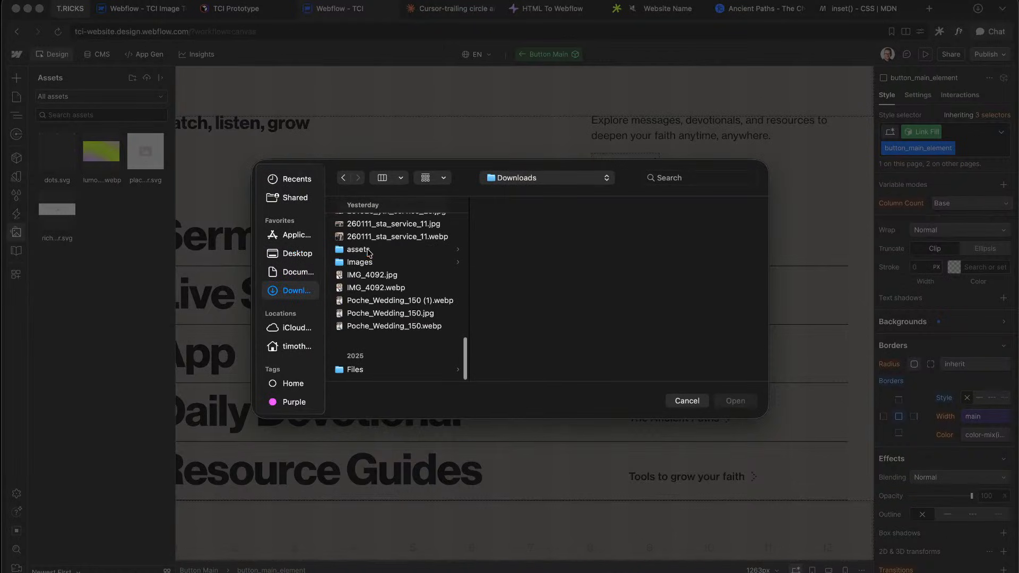
click(369, 249)
double_click(546, 223)
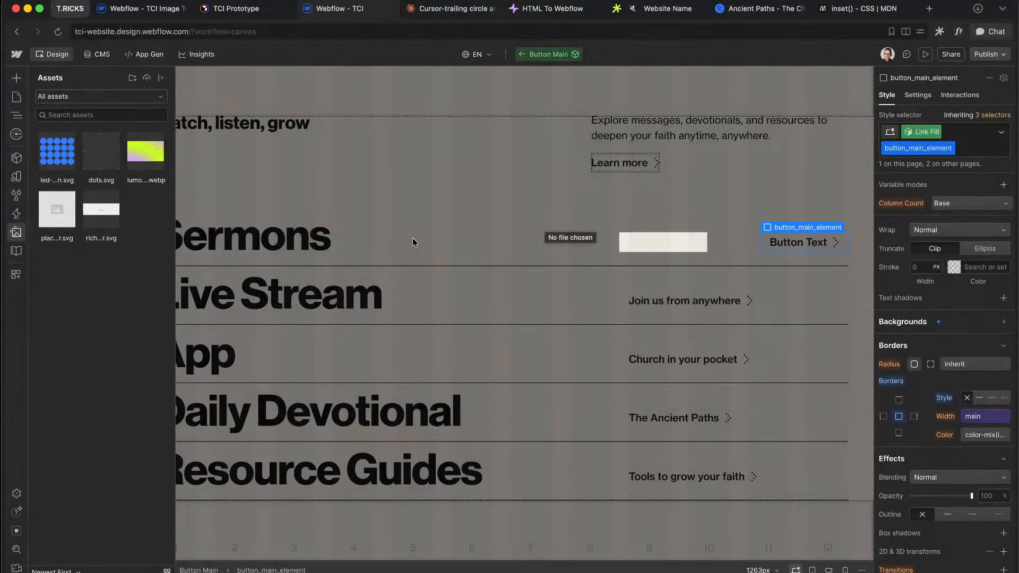
scroll(414, 242, up, 1)
double_click(363, 254)
Step: Insert a Div Block inside media_card_element with the class media_card_background
click(358, 246)
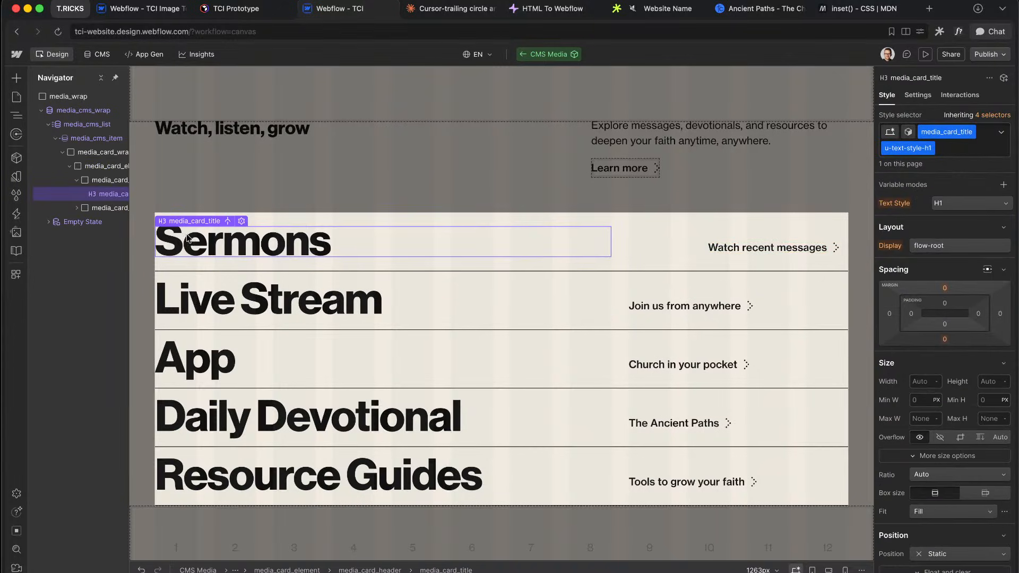
click(96, 182)
click(74, 168)
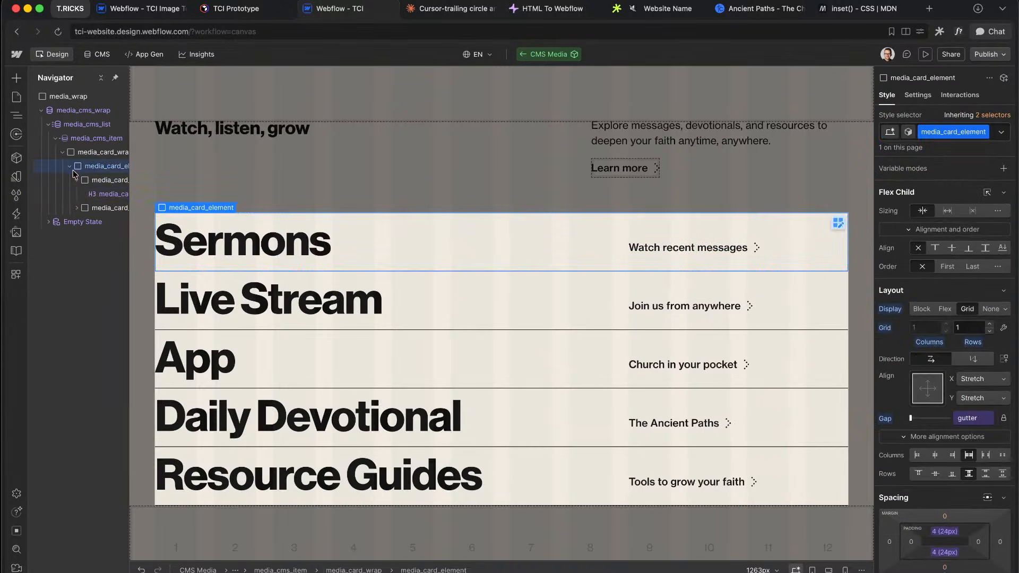
click(76, 180)
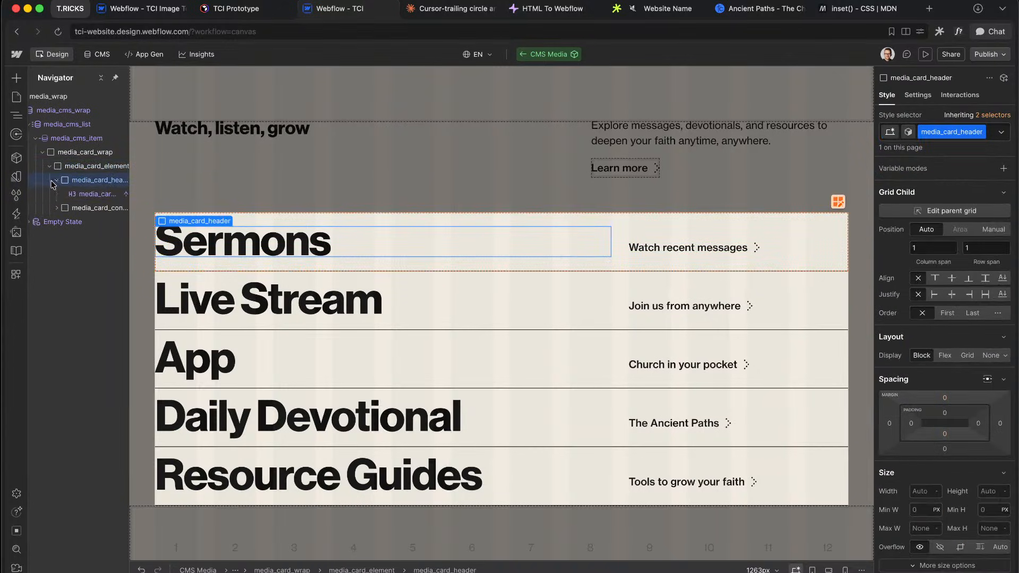
click(56, 180)
click(74, 170)
key(super+e)
text(div)
key(Return)
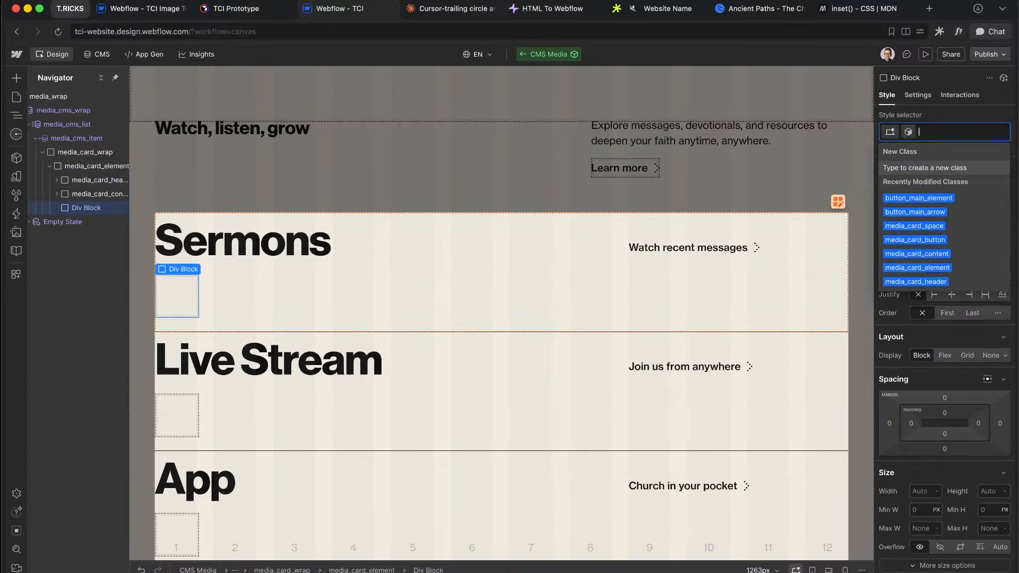
text(media_card_backgroun)
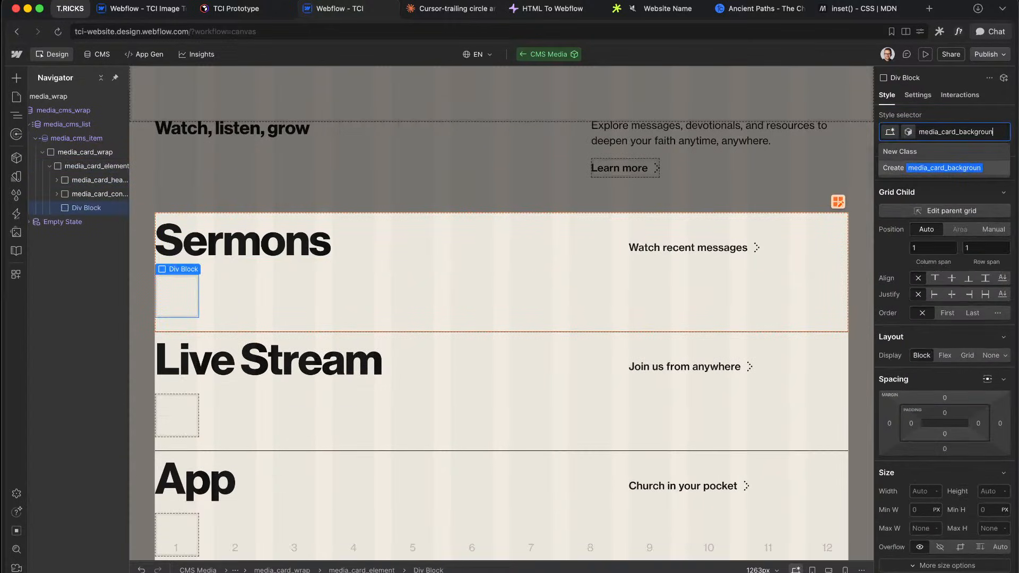
key(super+a)
key(BackSpace)
Step: Make media_card_background absolute with full inset and media_card_element relative
scroll(961, 447, down, 5)
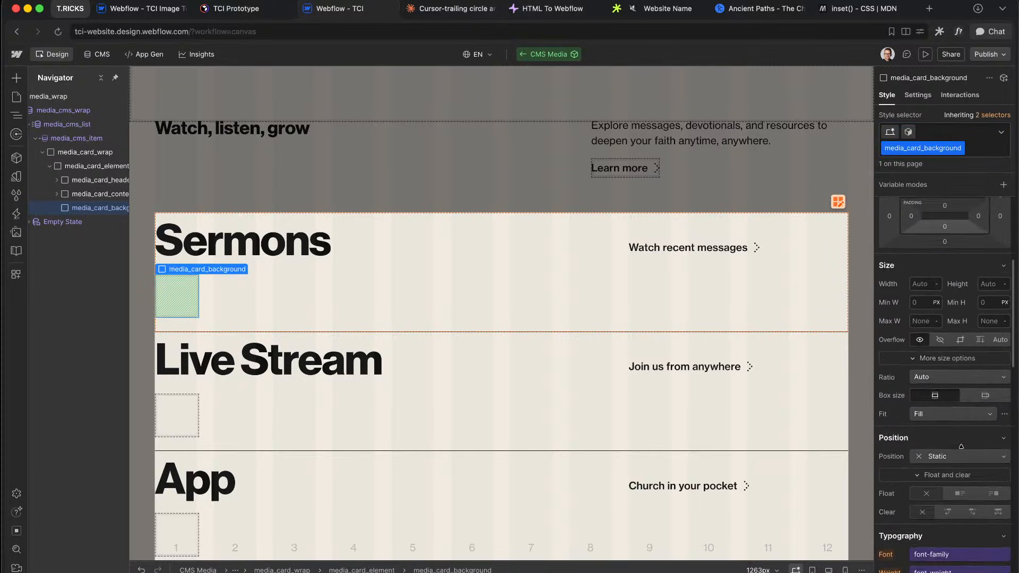
click(948, 431)
click(982, 459)
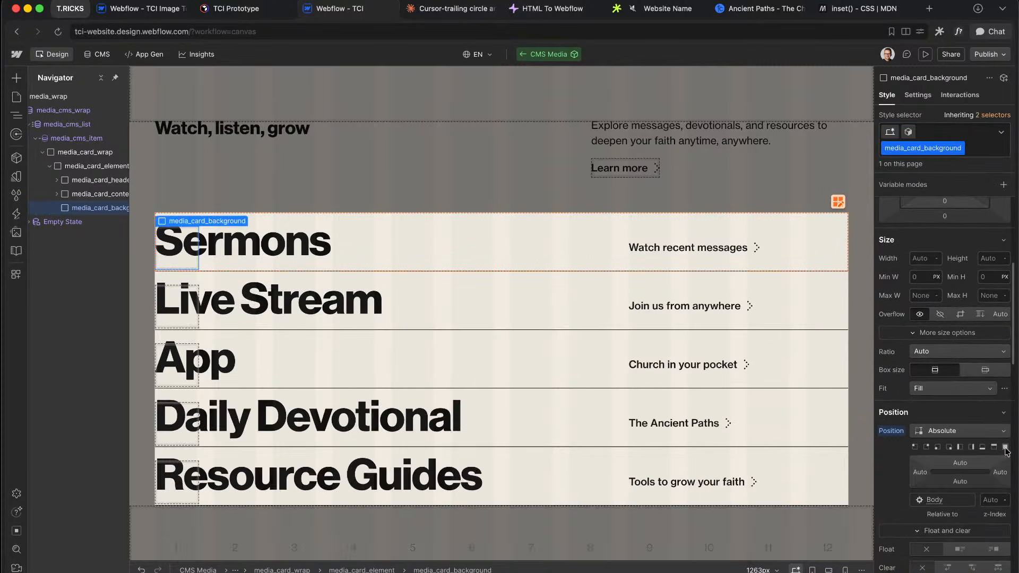
click(1005, 448)
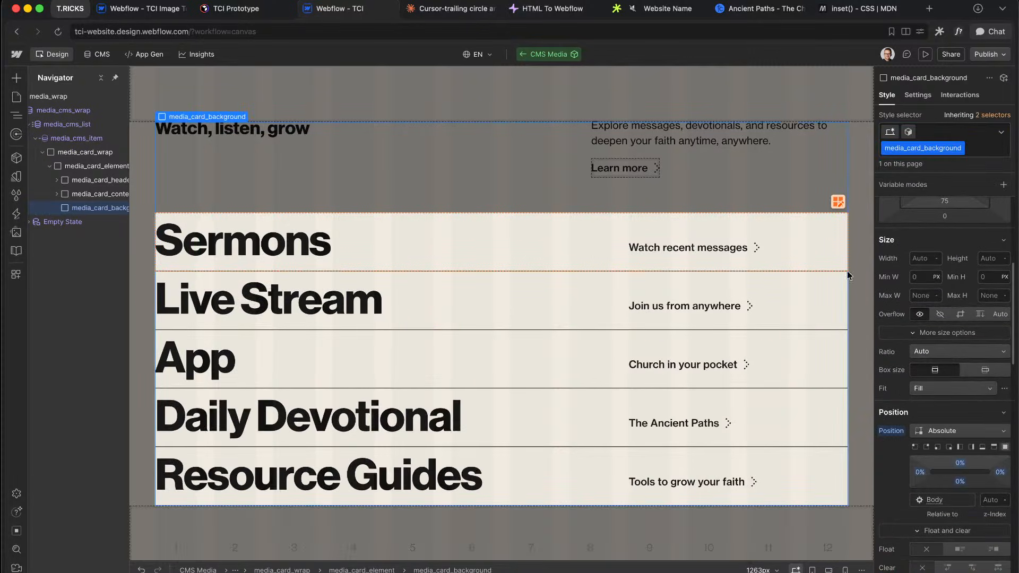
click(96, 165)
scroll(951, 468, down, 2)
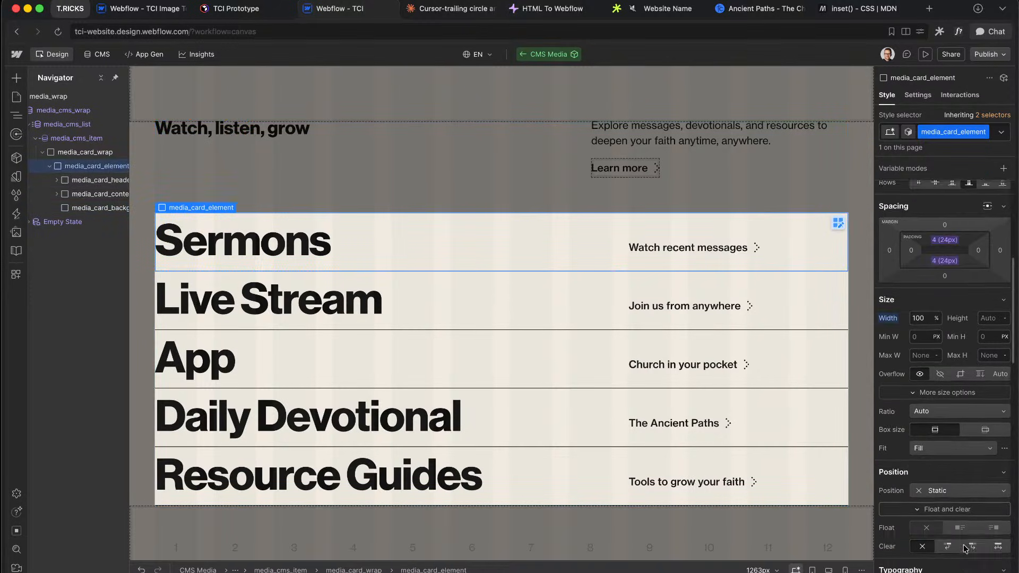
click(948, 453)
click(951, 466)
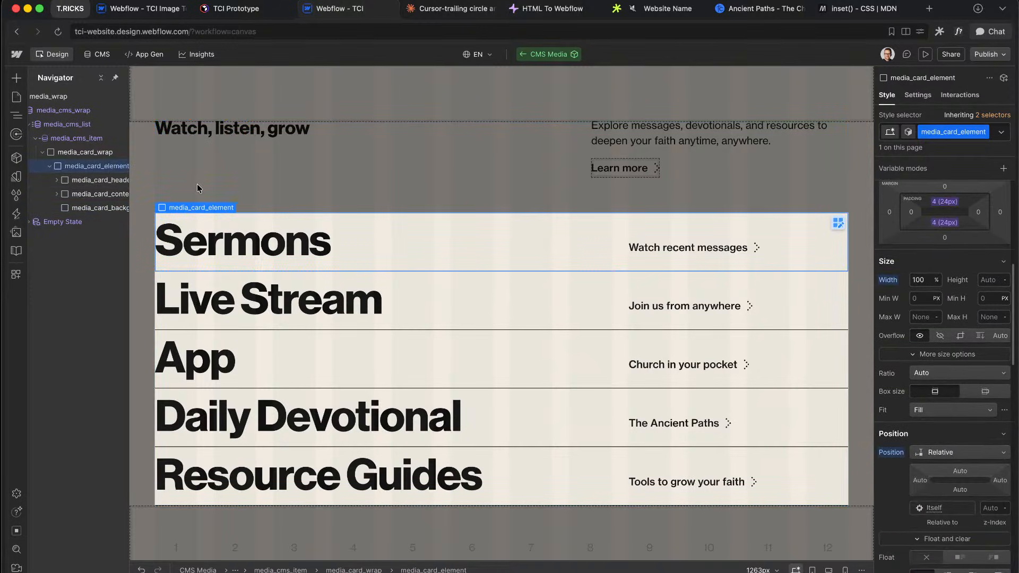
Step: Set media_card_background's width and height to 100%
click(89, 208)
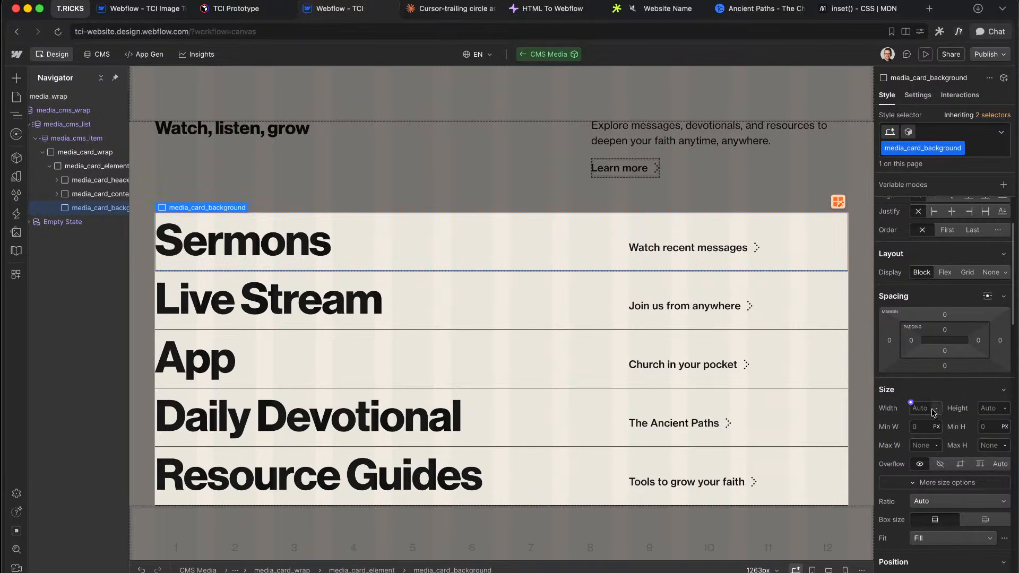
text(100)
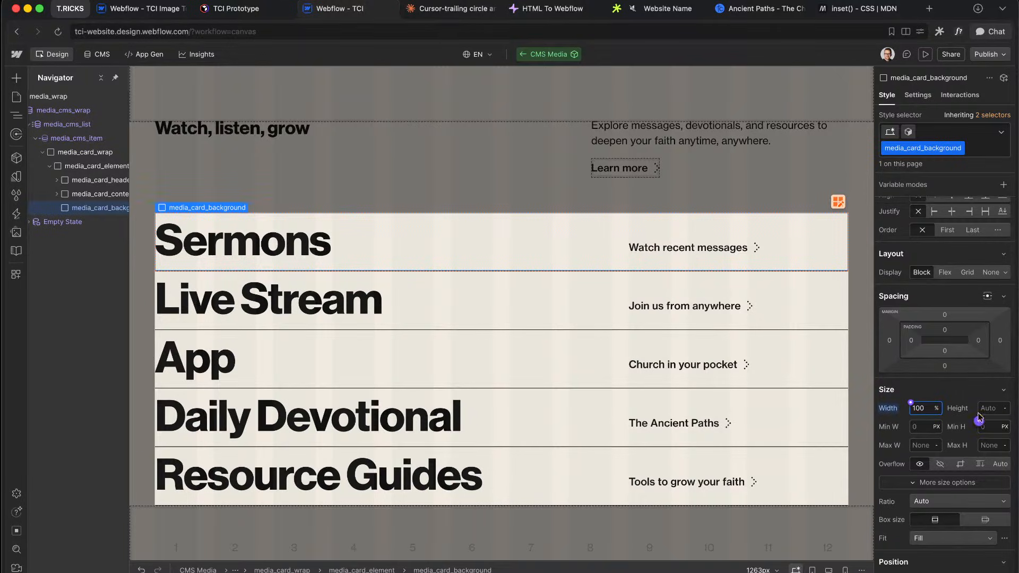
click(989, 409)
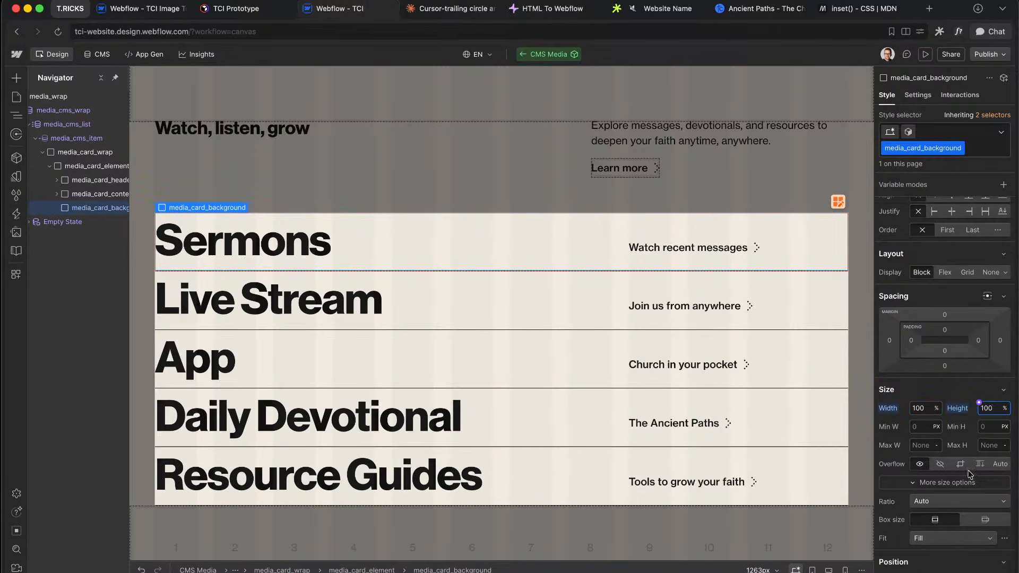
scroll(971, 475, down, 10)
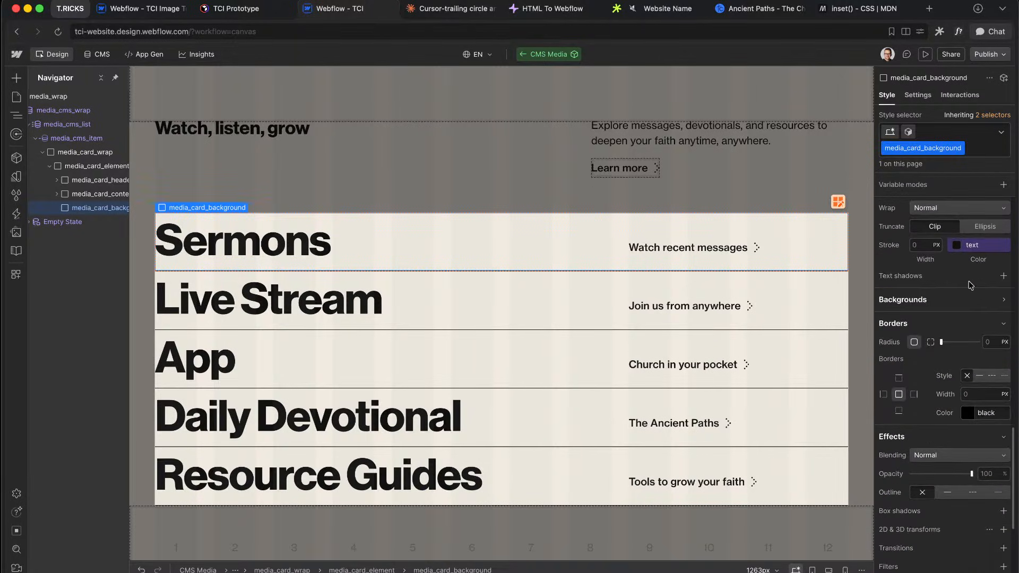
Step: Add a centred led-pattern.svg background image layer to media_card_background
click(945, 300)
click(1004, 319)
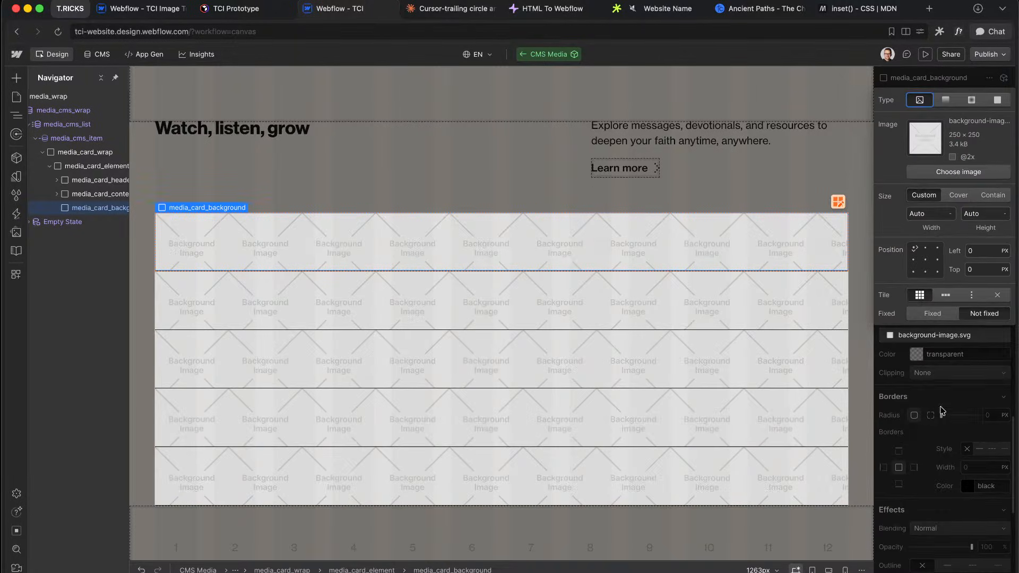
click(937, 171)
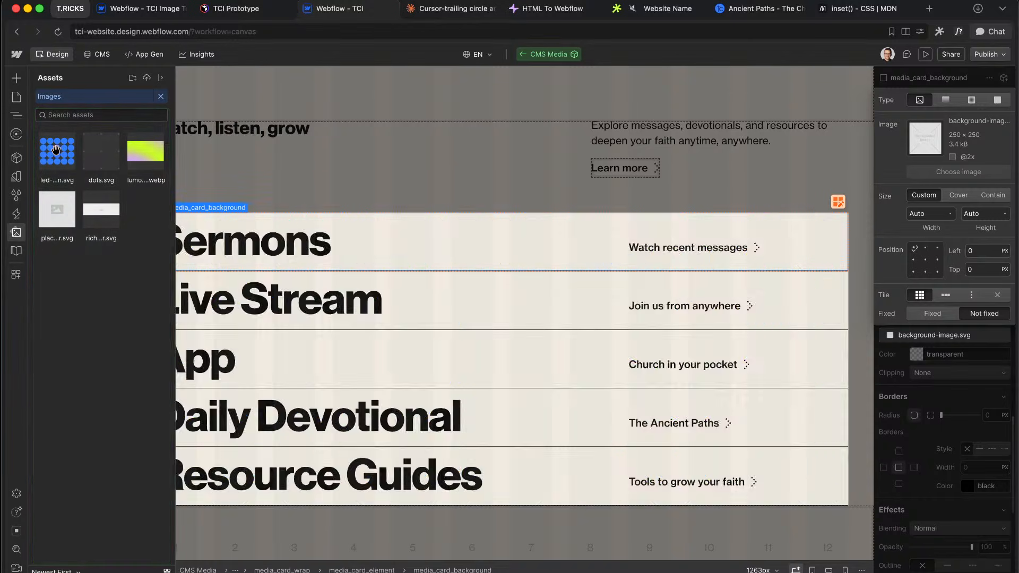
click(50, 145)
click(925, 261)
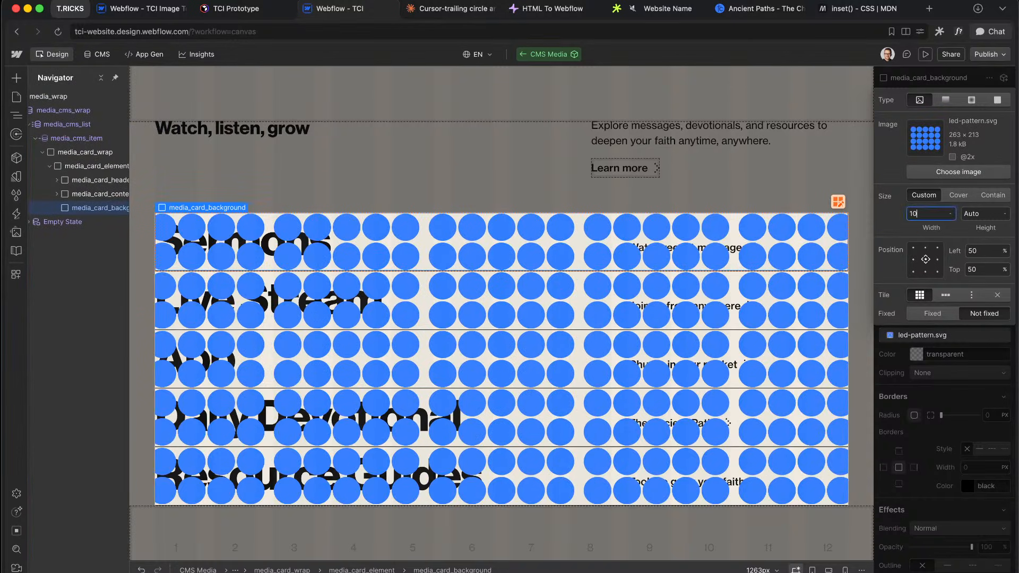
Step: Set the dot tile width to 1.7 rem and move the div first inside the card
text(10)
key(Return)
key(Down)
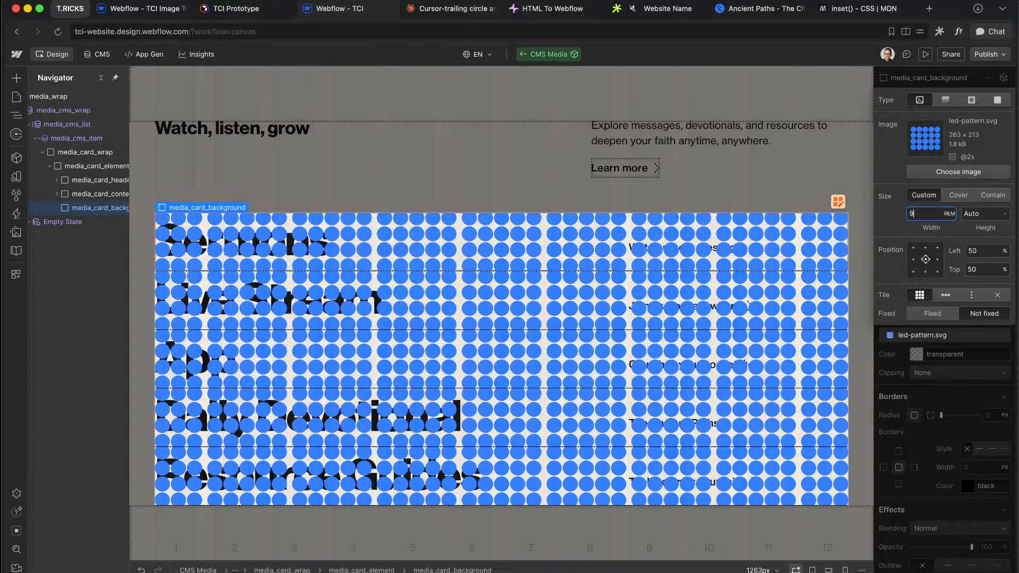
key(Down)
key(Down)
key(Down)
key(Down)
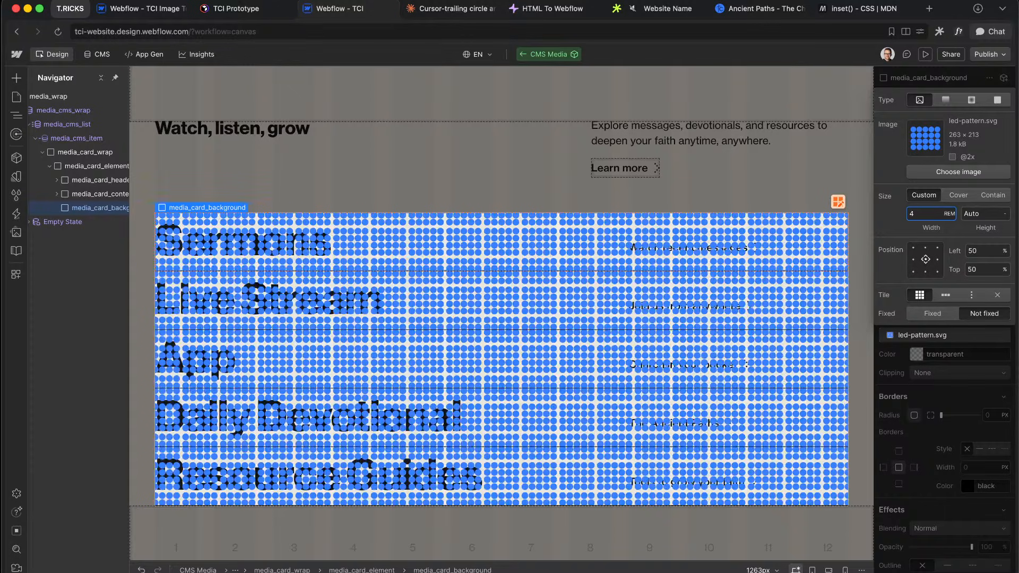
key(Down)
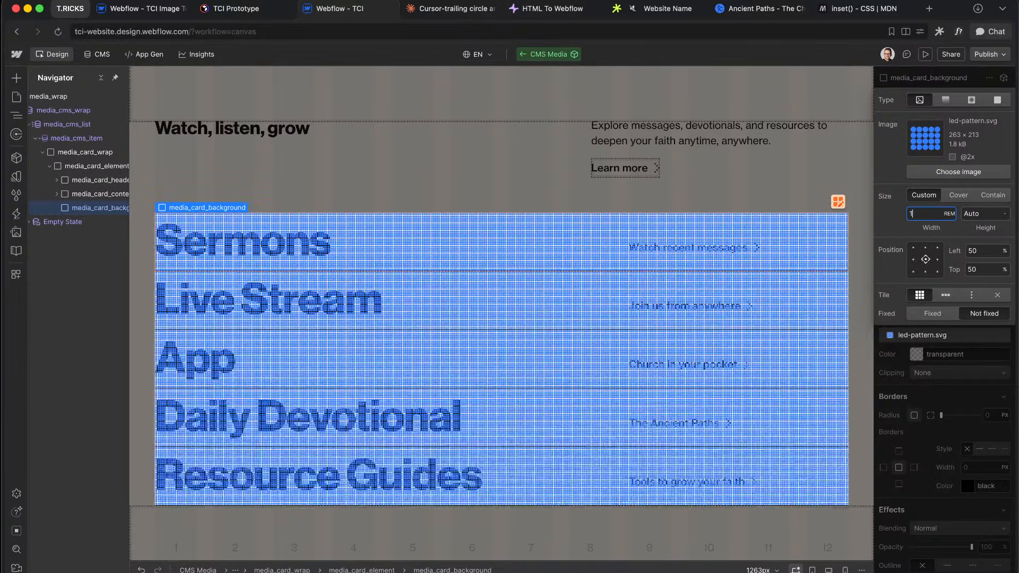
text(.3)
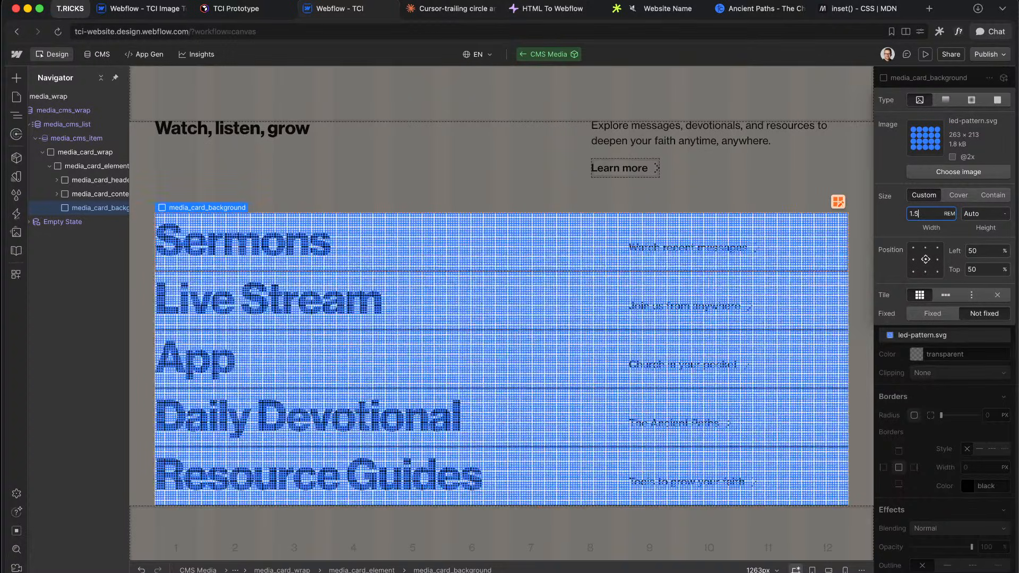
key(BackSpace)
text(7)
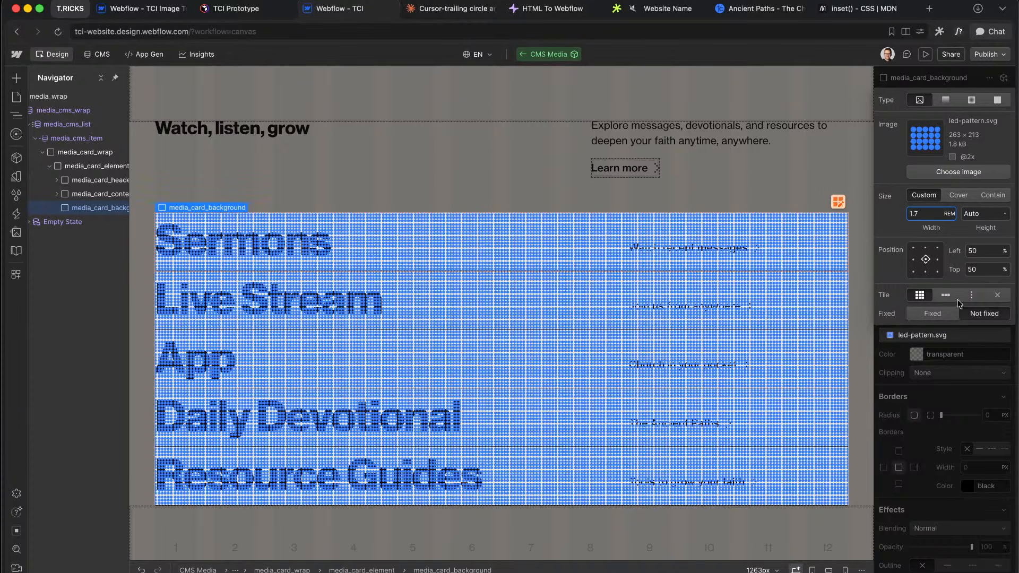
click(959, 396)
drag(89, 208, 84, 178)
click(89, 194)
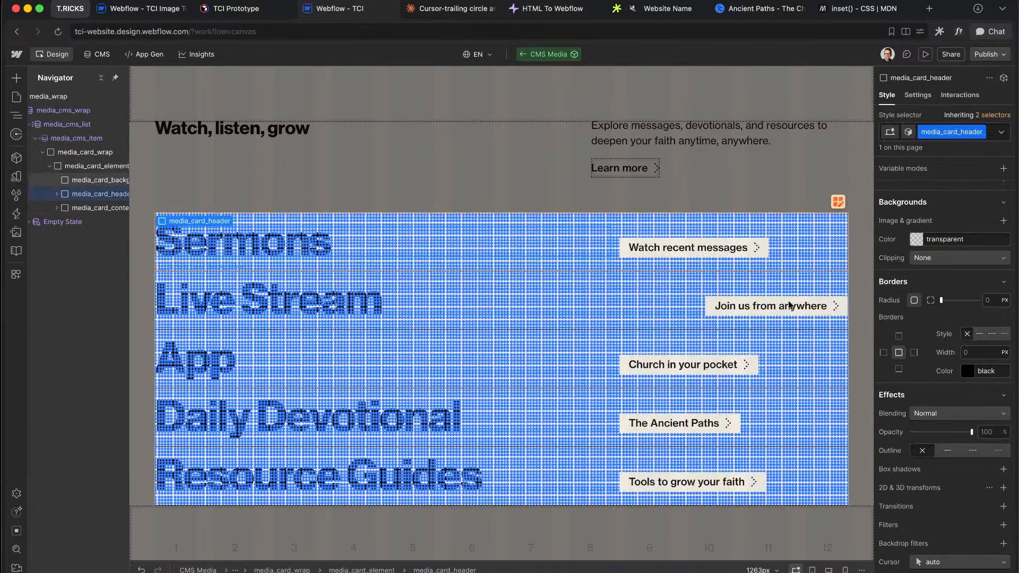
Step: Make media_card_header relatively positioned so its text sits above the dots
scroll(1015, 351, up, 5)
click(947, 324)
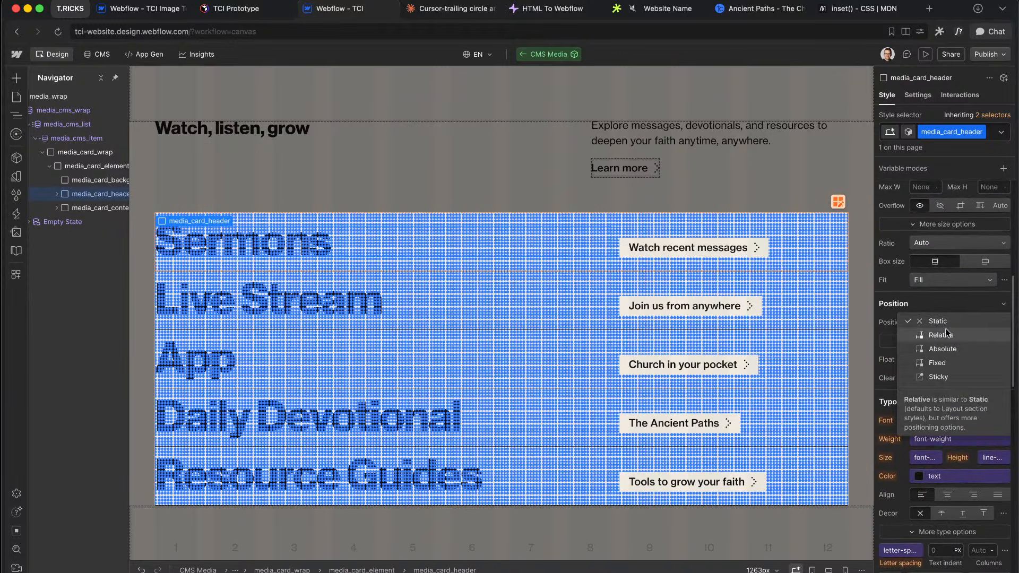
click(948, 336)
click(98, 208)
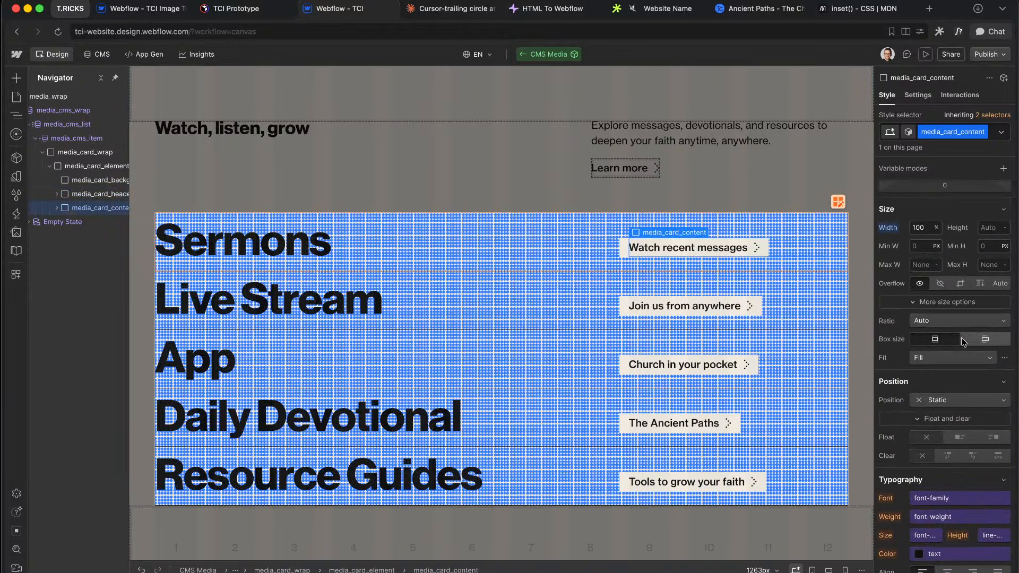
click(936, 404)
key(Escape)
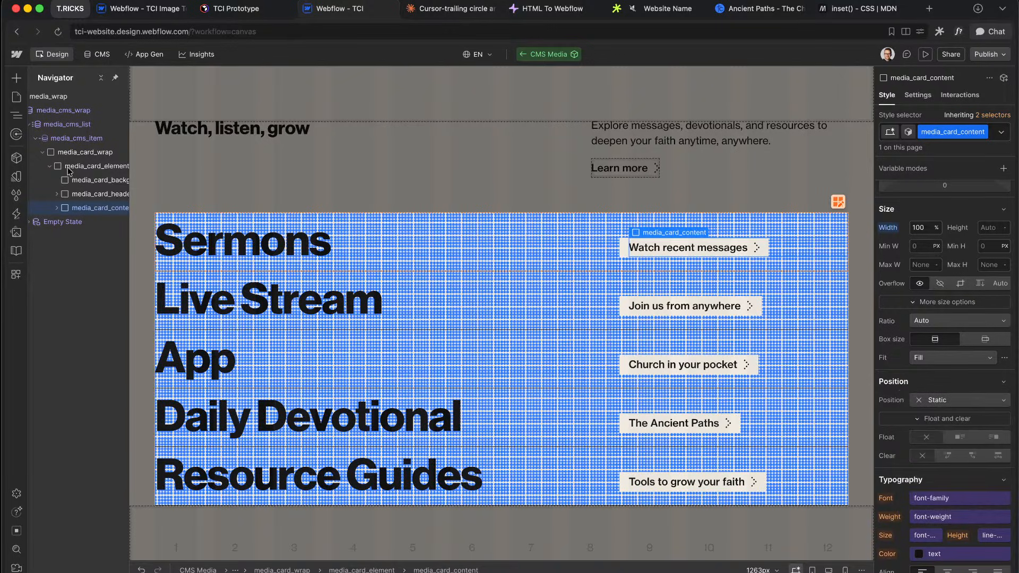
click(89, 180)
Step: Tighten the dot pattern's tile width to 1.1 rem
scroll(936, 350, down, 8)
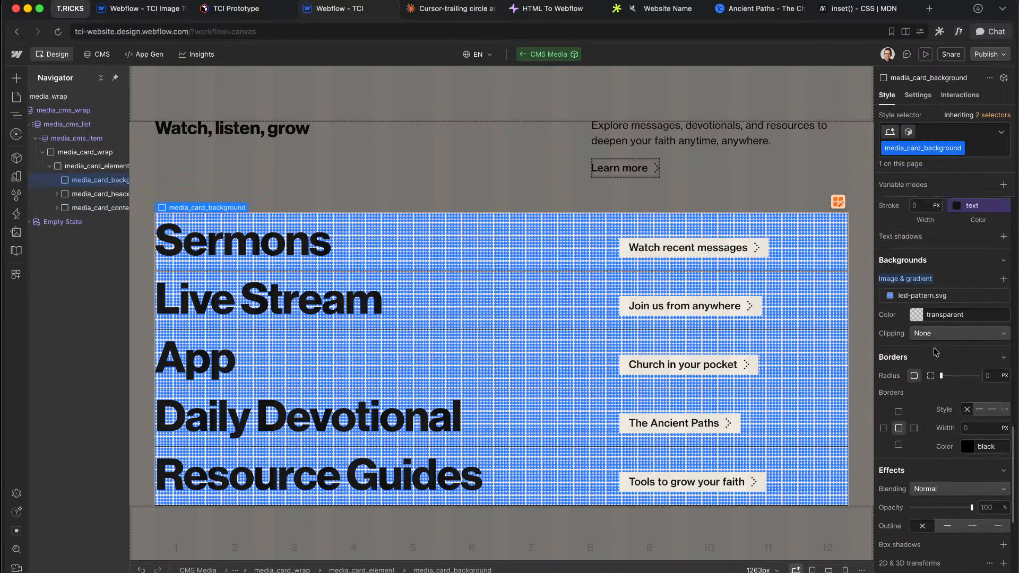
click(922, 261)
click(924, 396)
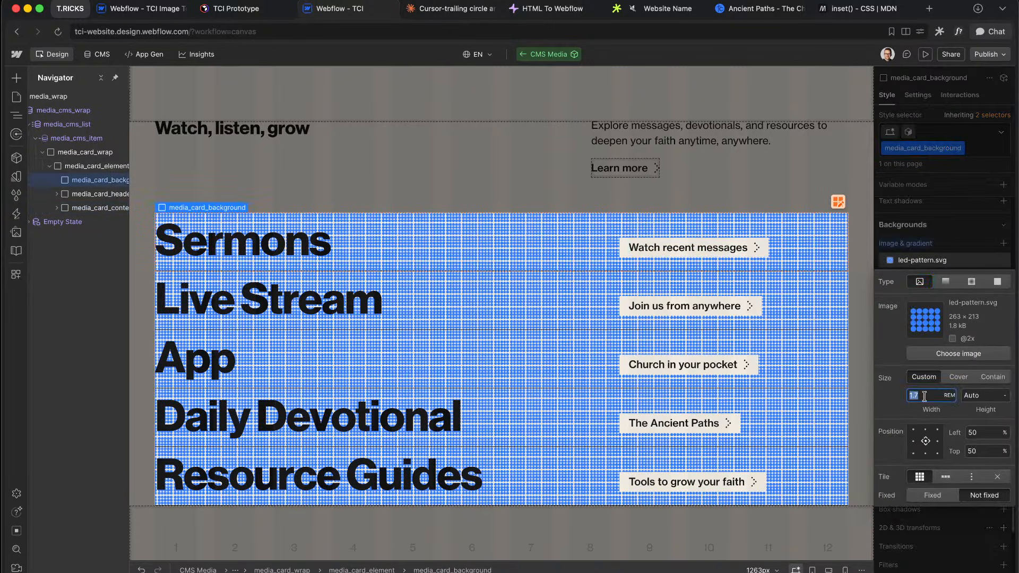
text(1.5)
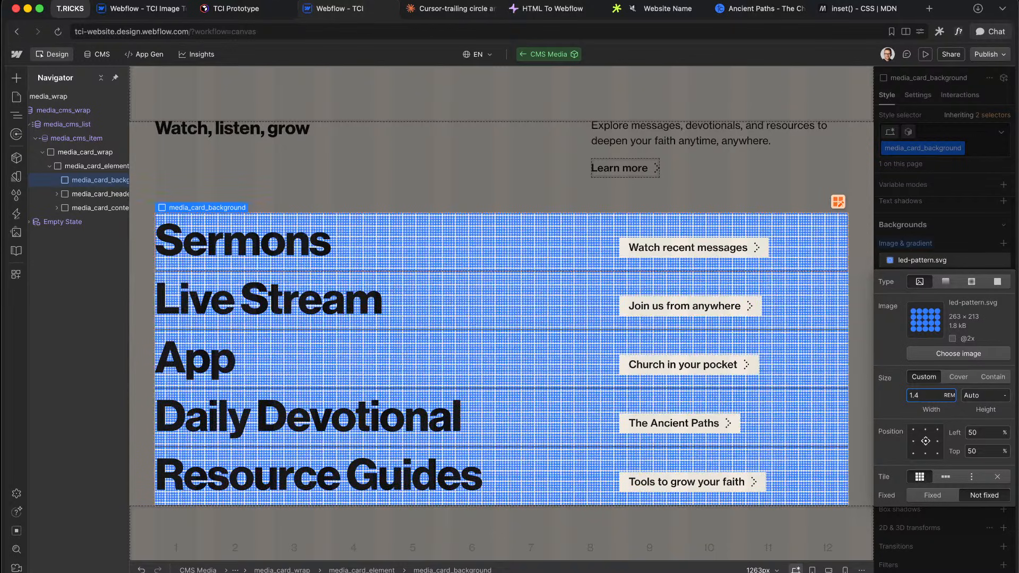
key(alt+Down)
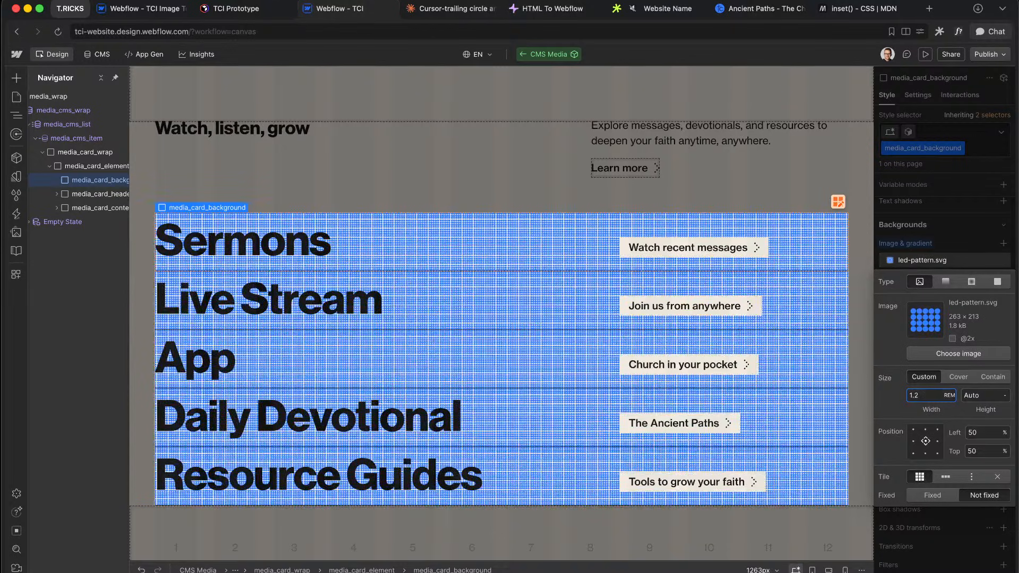
key(alt+Down)
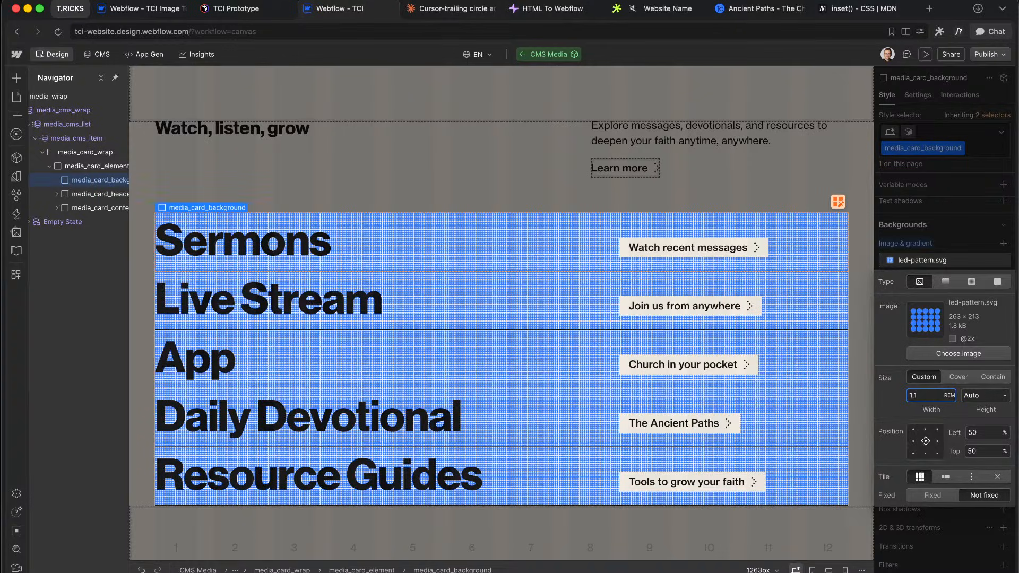
click(948, 227)
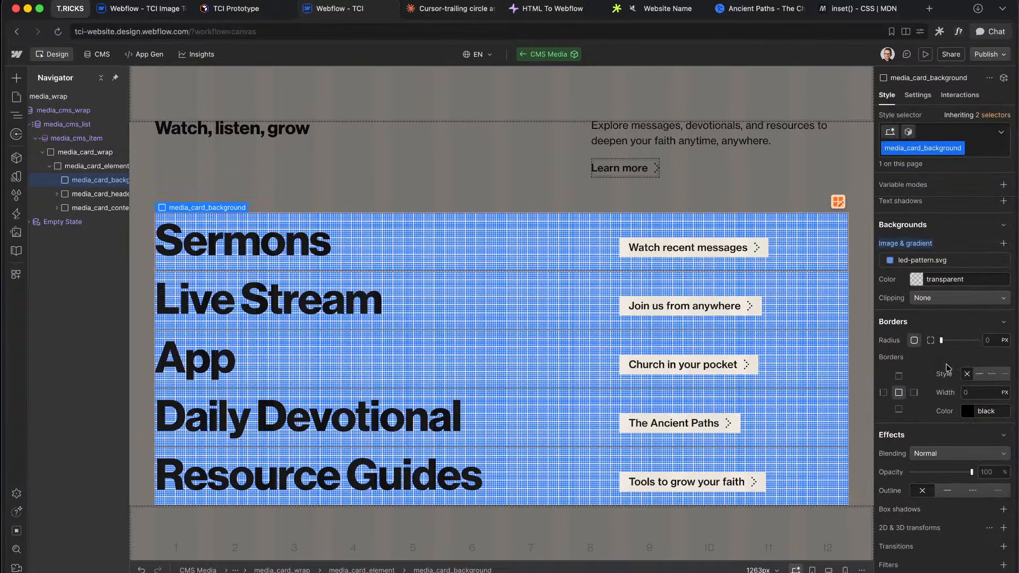
Step: Bind the background's opacity to the off variable and add a transition
scroll(948, 368, down, 4)
click(979, 283)
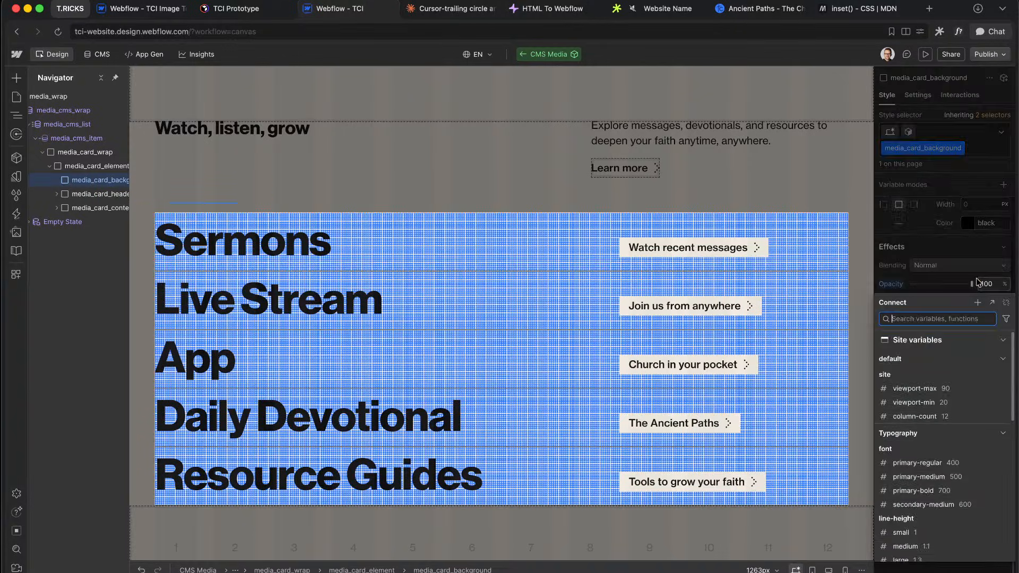
click(920, 378)
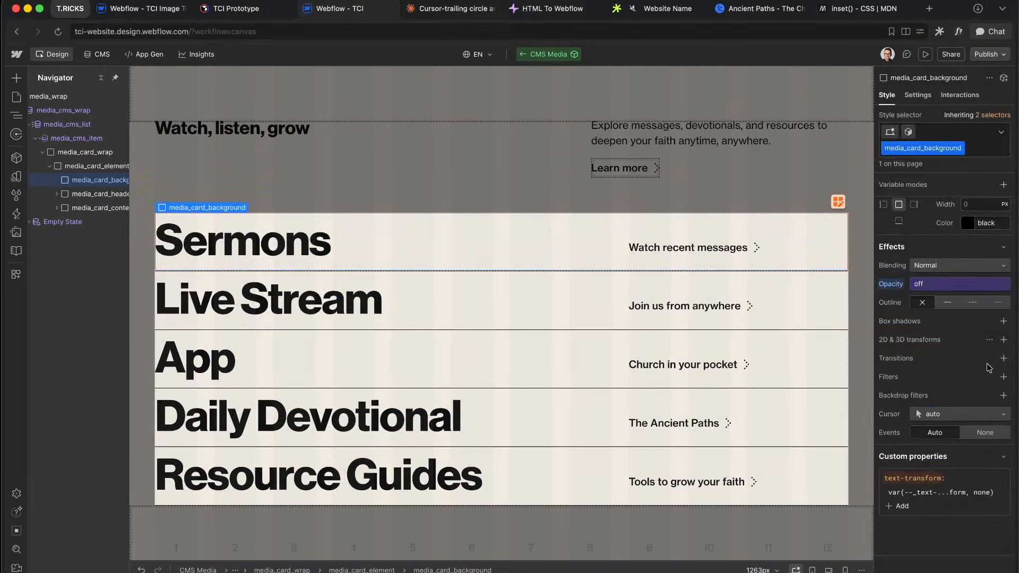
click(1004, 359)
click(950, 399)
Step: Animate opacity in the 200 ms transition and compare the Sermons and Live Stream hover in the prototype
click(875, 401)
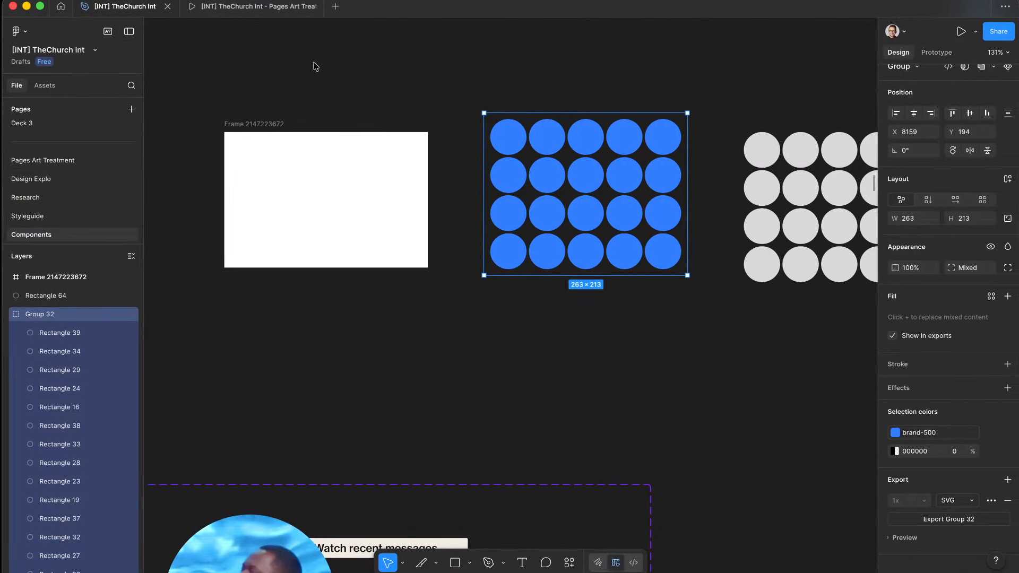
click(243, 9)
mouse_move(771, 369)
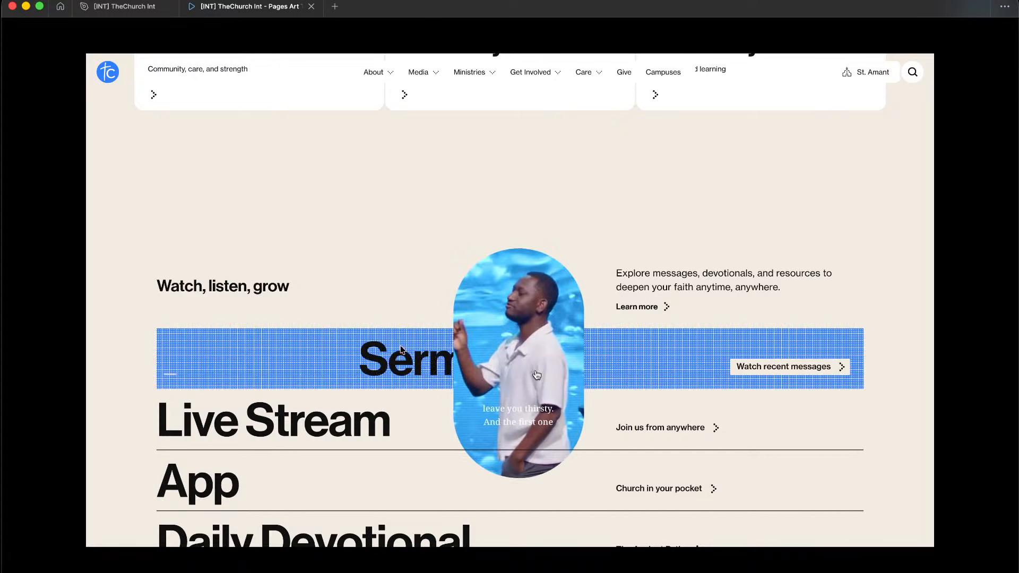
mouse_move(350, 399)
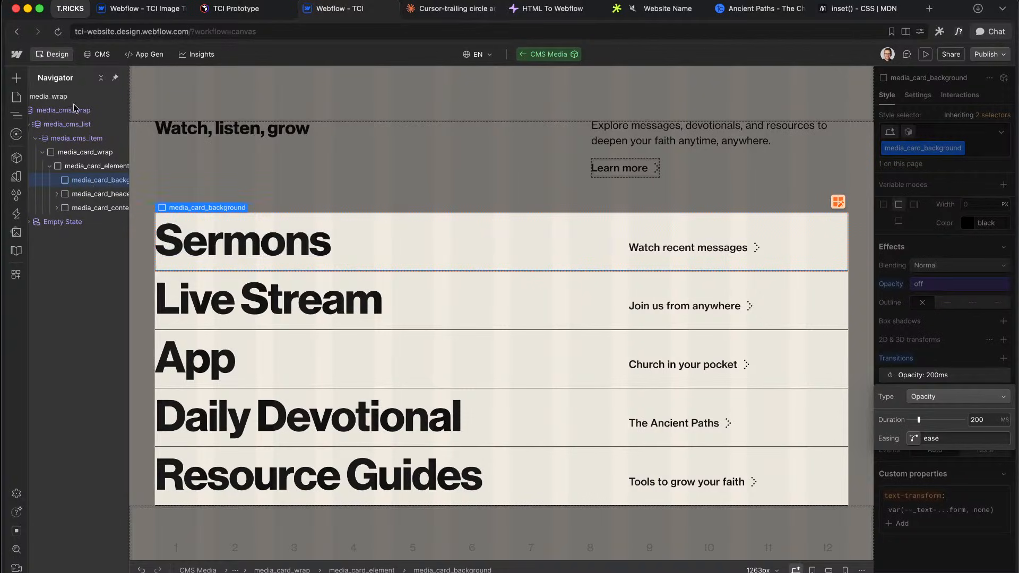
Step: Start a calc(0rem * on) left padding on media_card_element, then return to the Figma design file
click(95, 166)
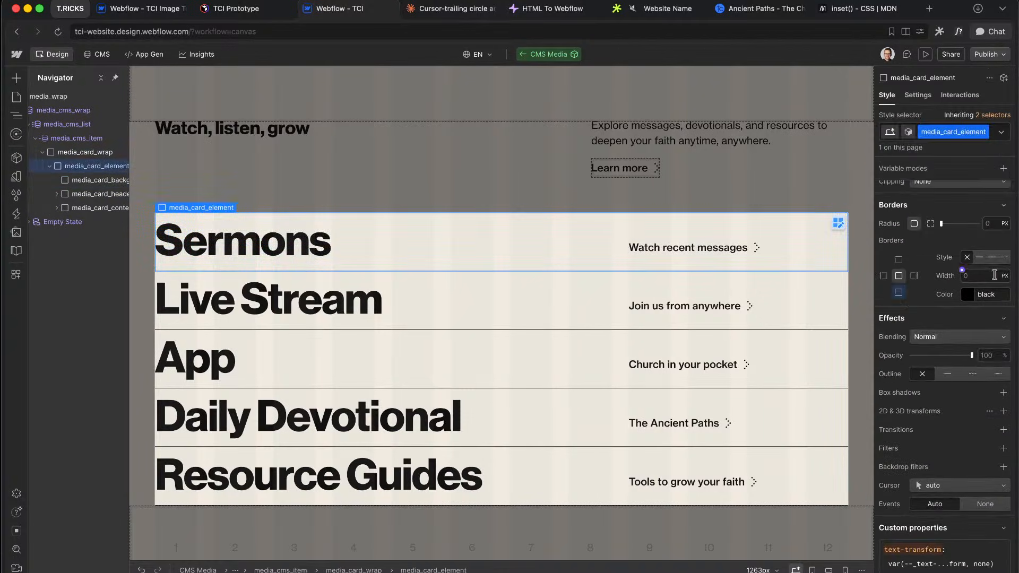
click(909, 284)
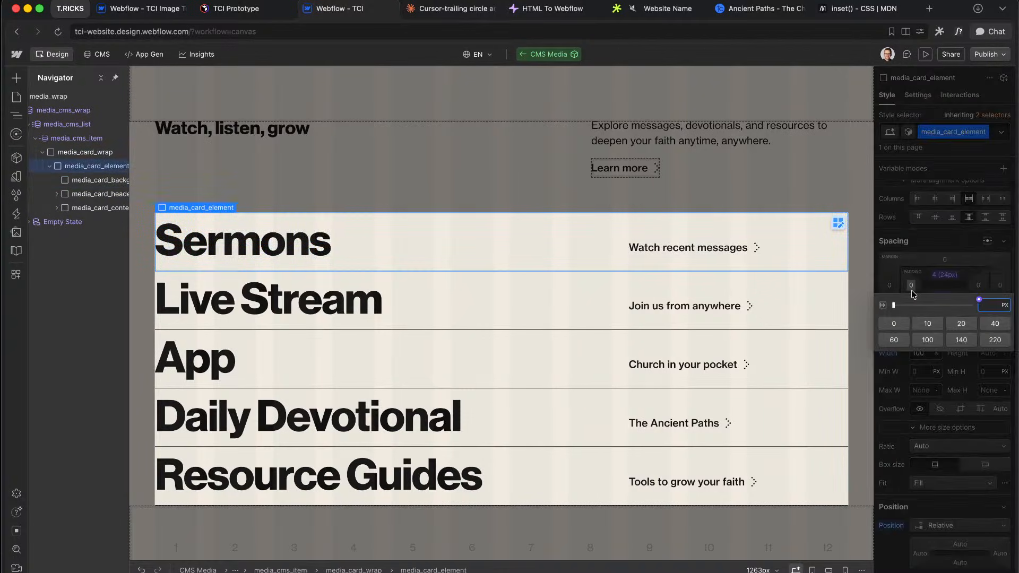
text(calc)
key(Return)
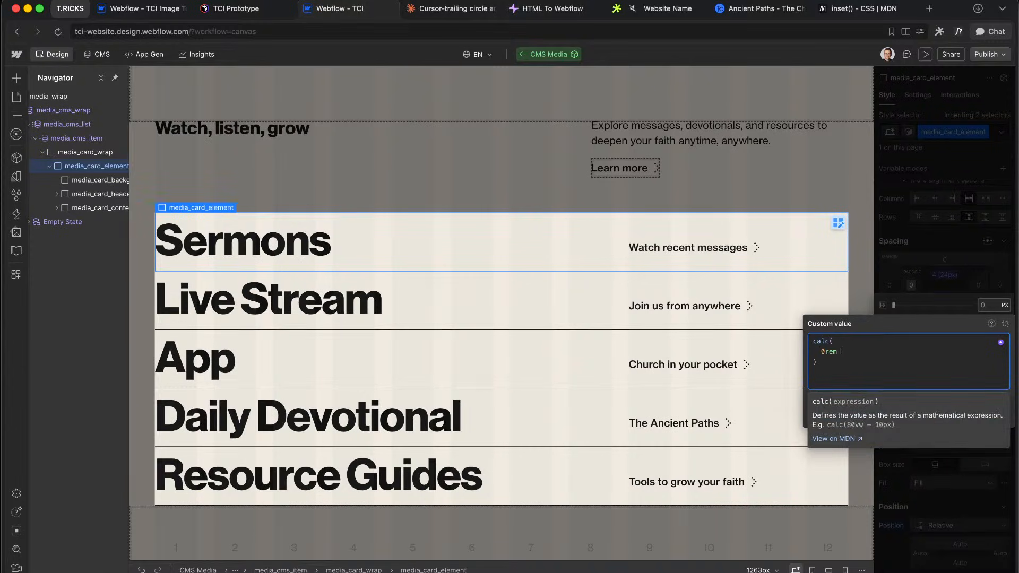
text(on)
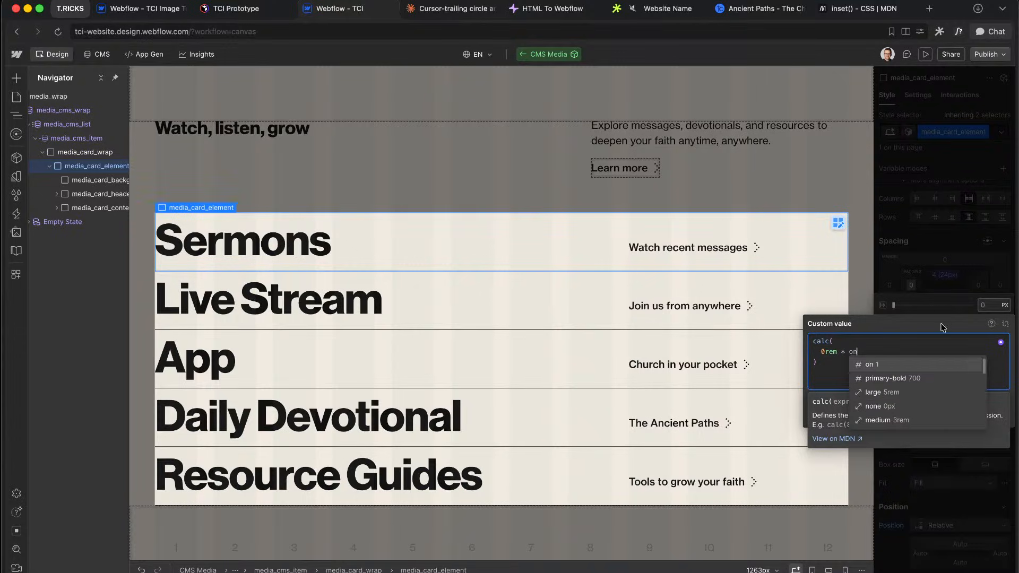
click(877, 365)
key(ctrl+Right)
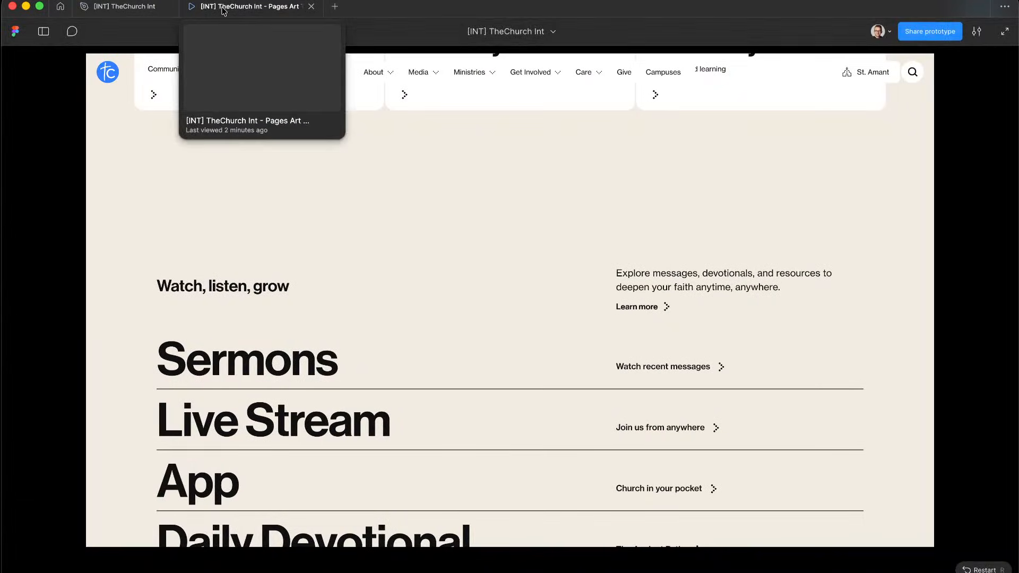
click(124, 6)
Step: Check the Sermons text's 12 px inset in the design file, then return to Webflow
scroll(461, 296, down, 2)
scroll(460, 298, up, 5)
scroll(425, 170, down, 3)
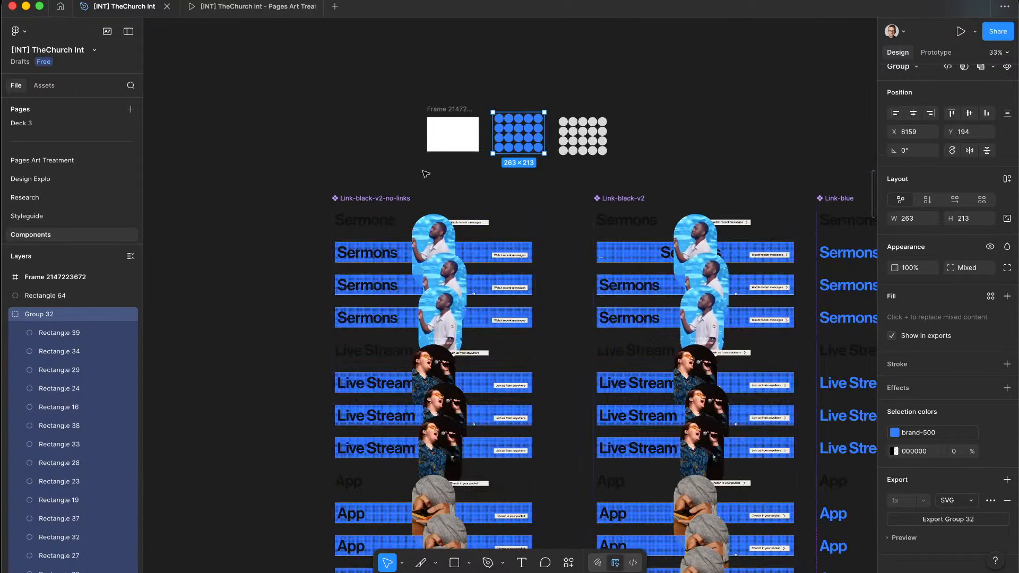
scroll(391, 191, up, 8)
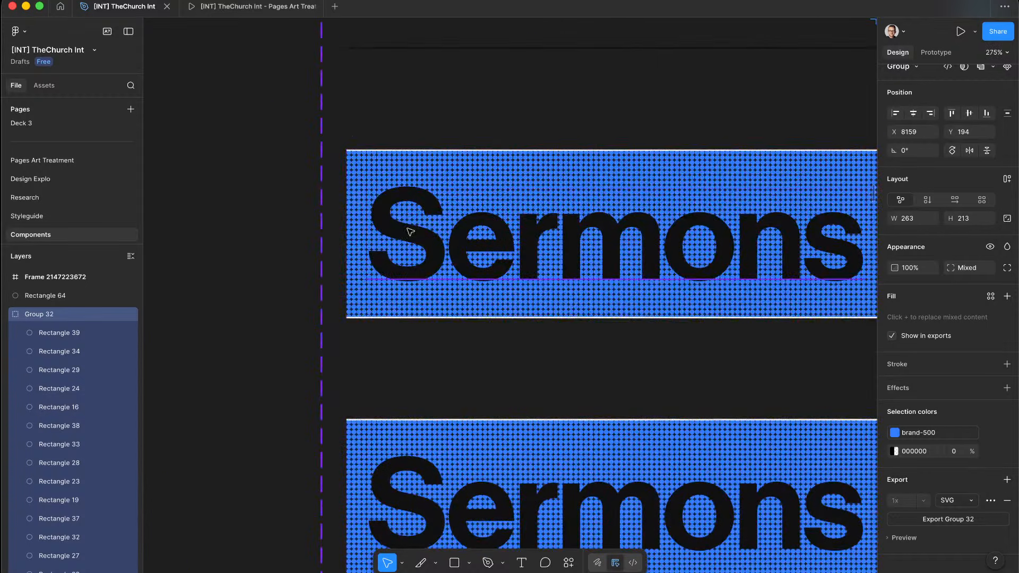
super+click(400, 228)
scroll(398, 226, up, 10)
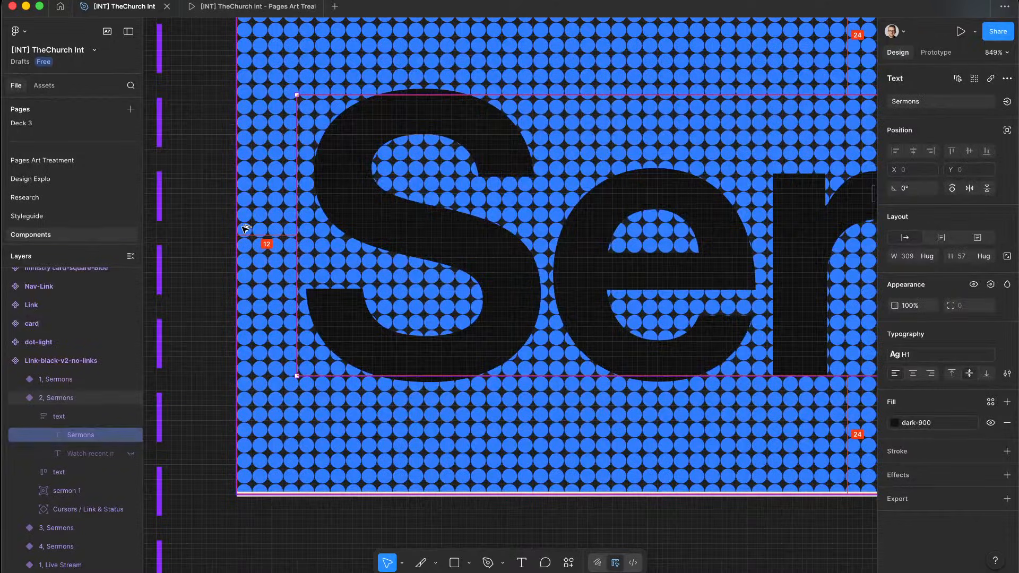
key(super+Tab)
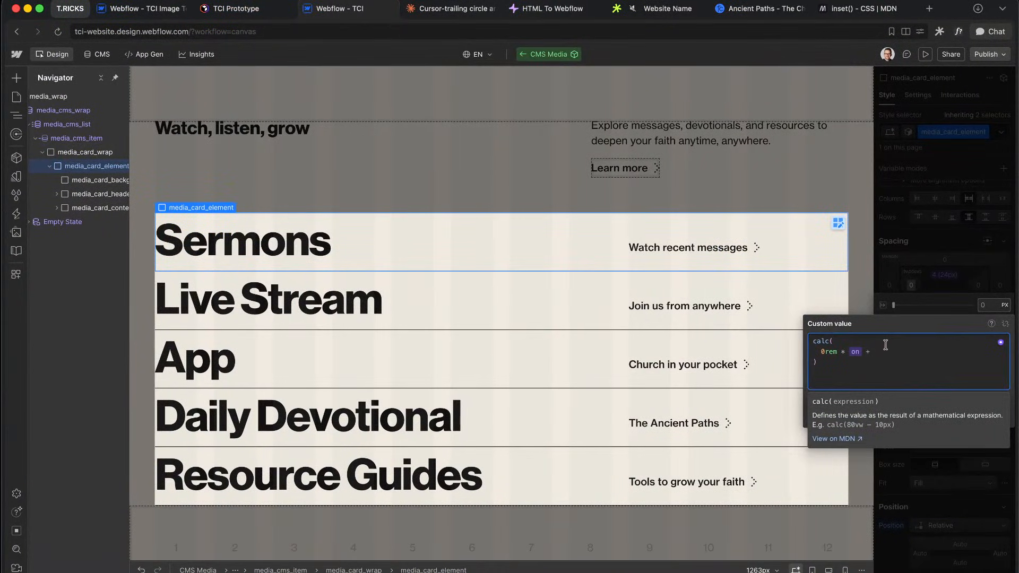
Step: Finish the left padding as calc(0rem * on + space/2 (12px) * off)
text(spac)
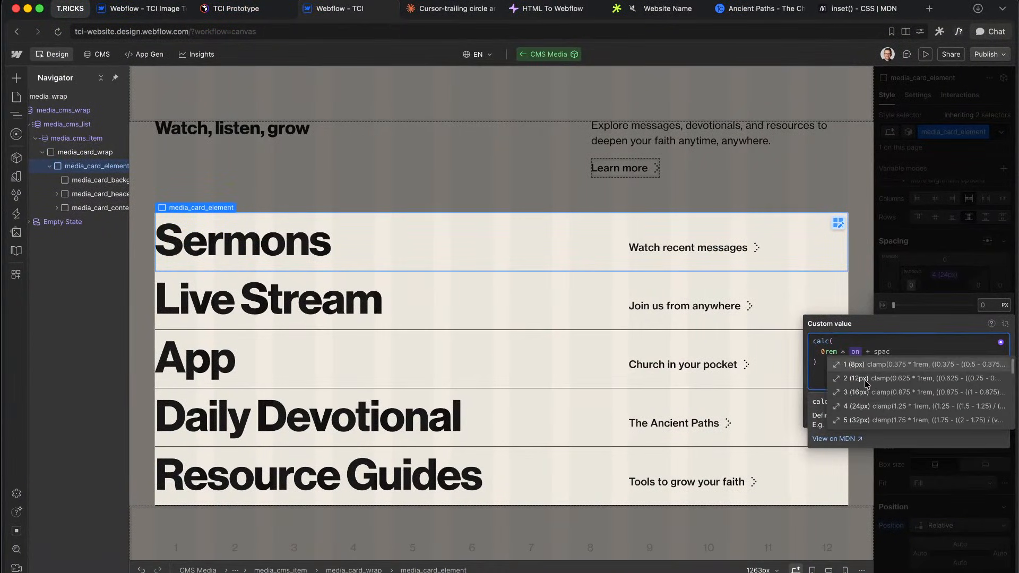
click(866, 379)
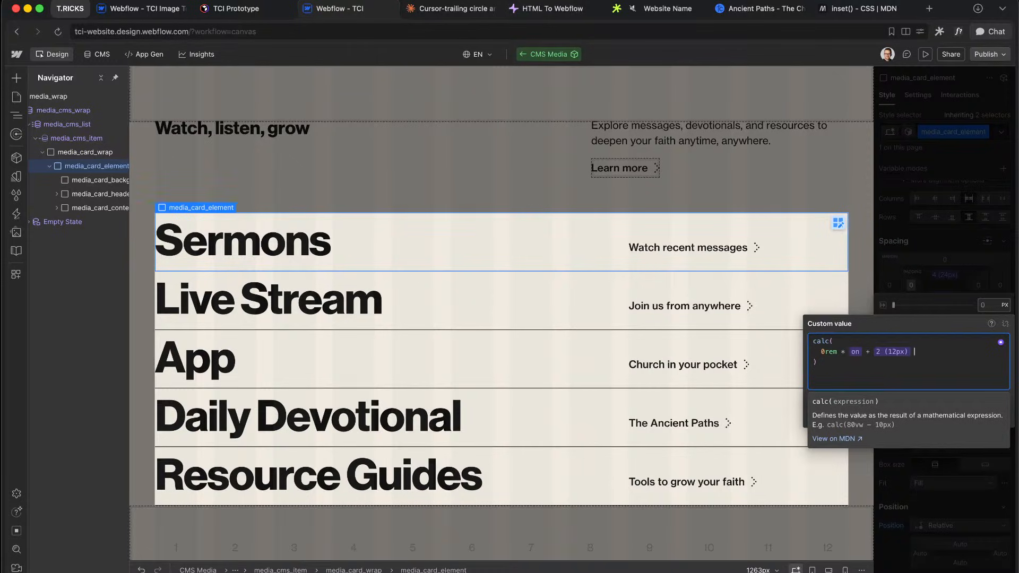
text(* off)
click(956, 363)
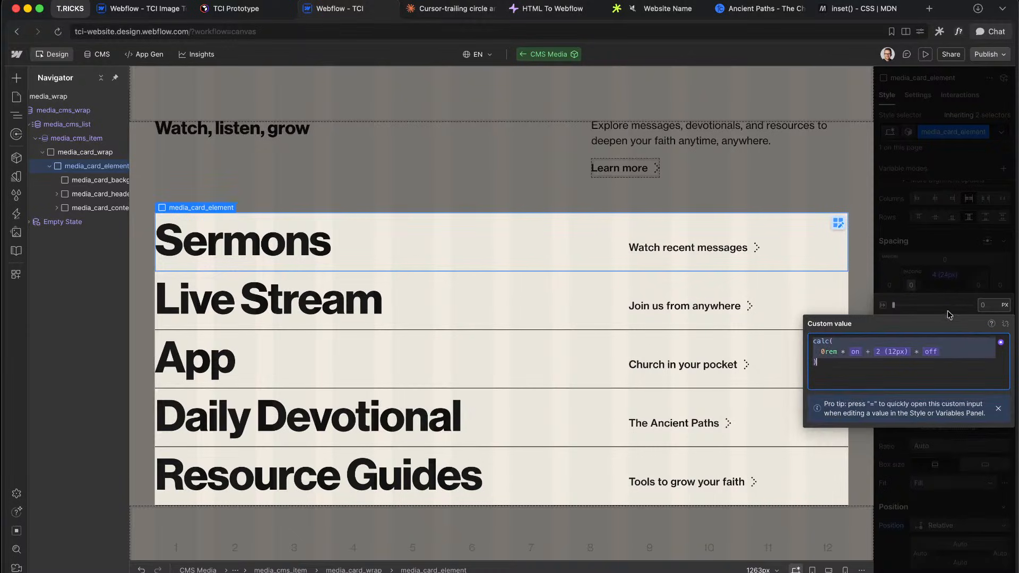
key(Return)
Step: Paste the same calc expression into the media card element's right padding
click(980, 286)
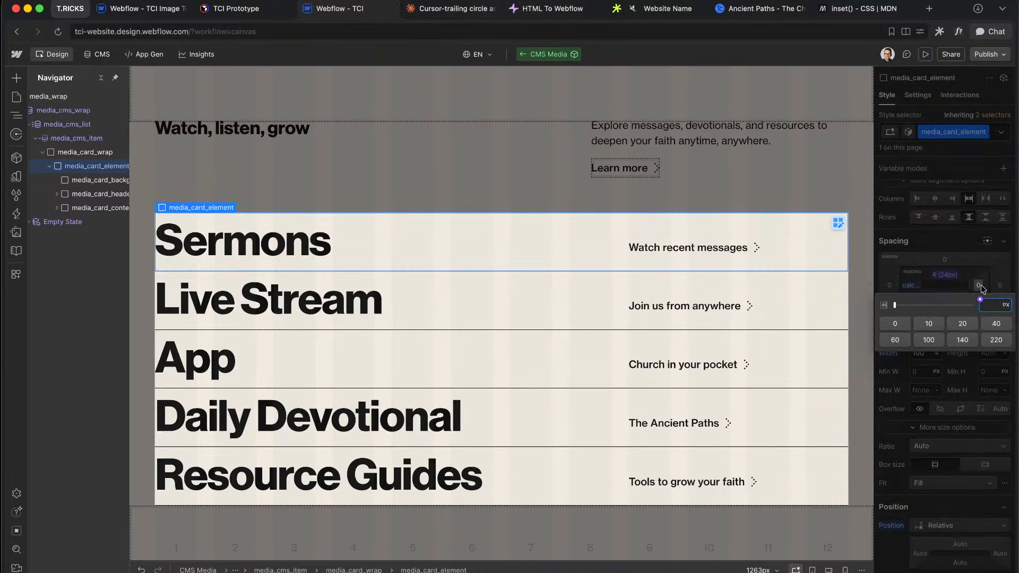
text(calc(   0rem * on + space/2 (12px) * off ))
key(Return)
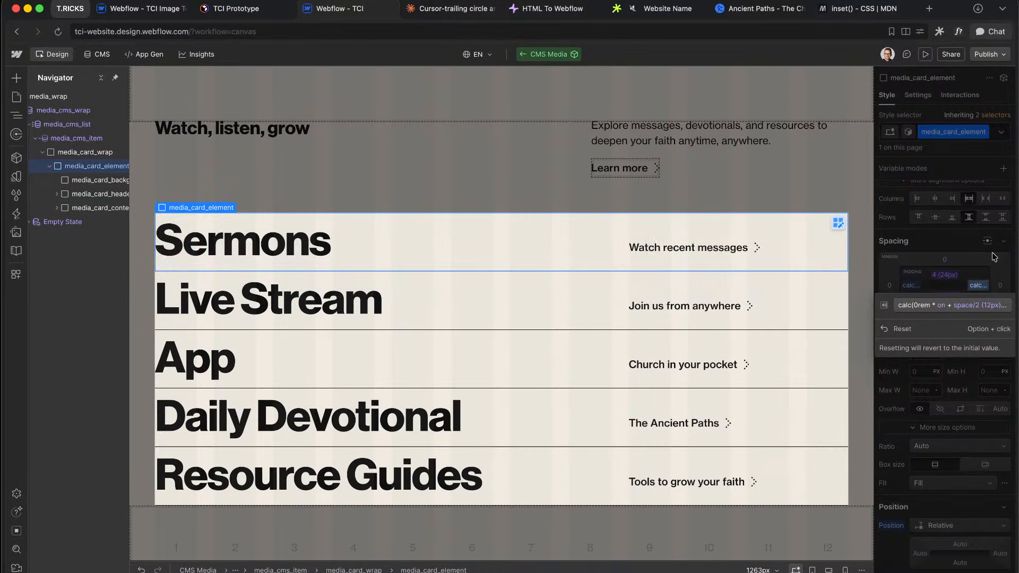
scroll(996, 297, down, 10)
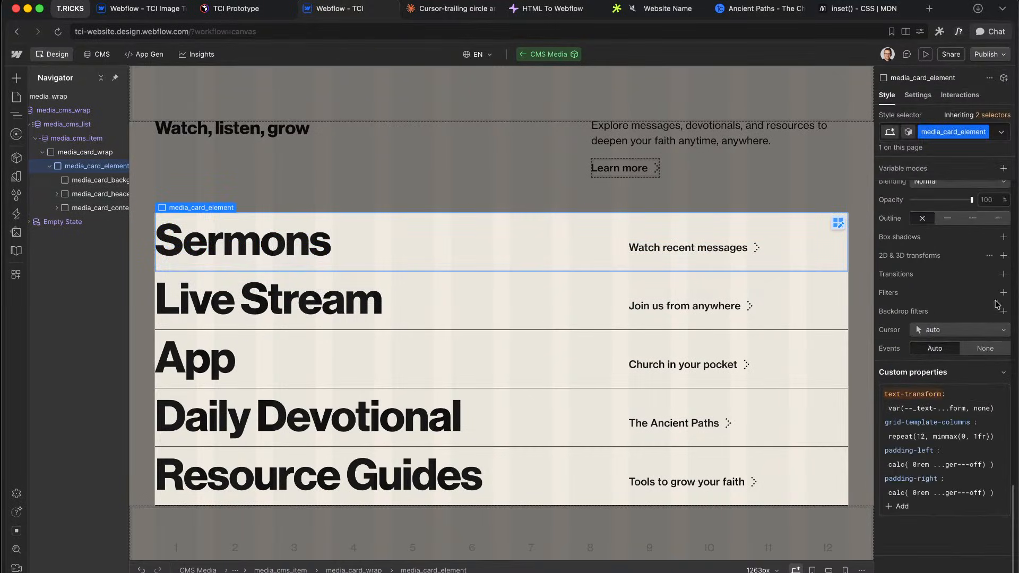
click(1003, 274)
Step: Set the media card element's transition to animate padding over 200 ms
click(945, 316)
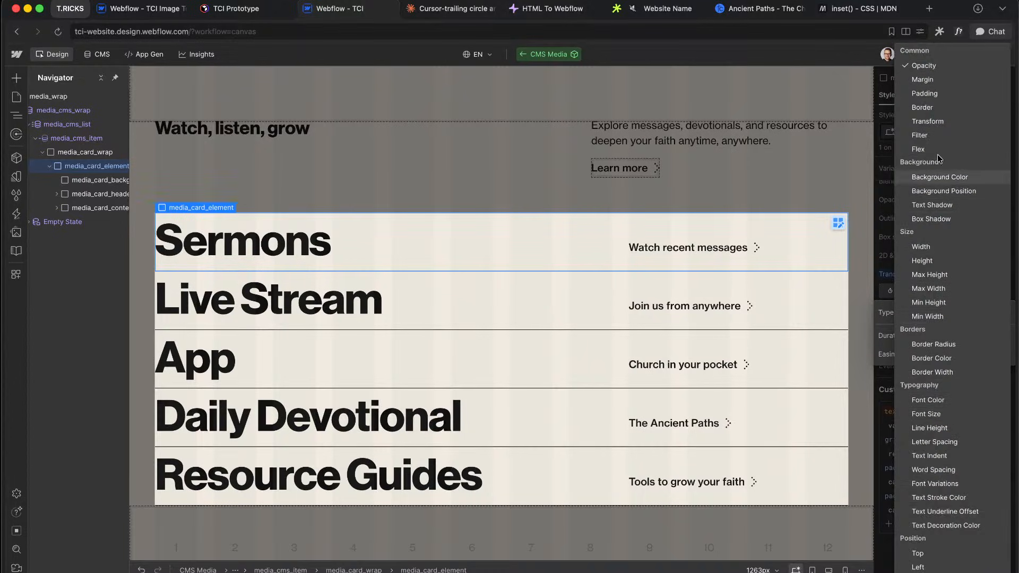
click(929, 94)
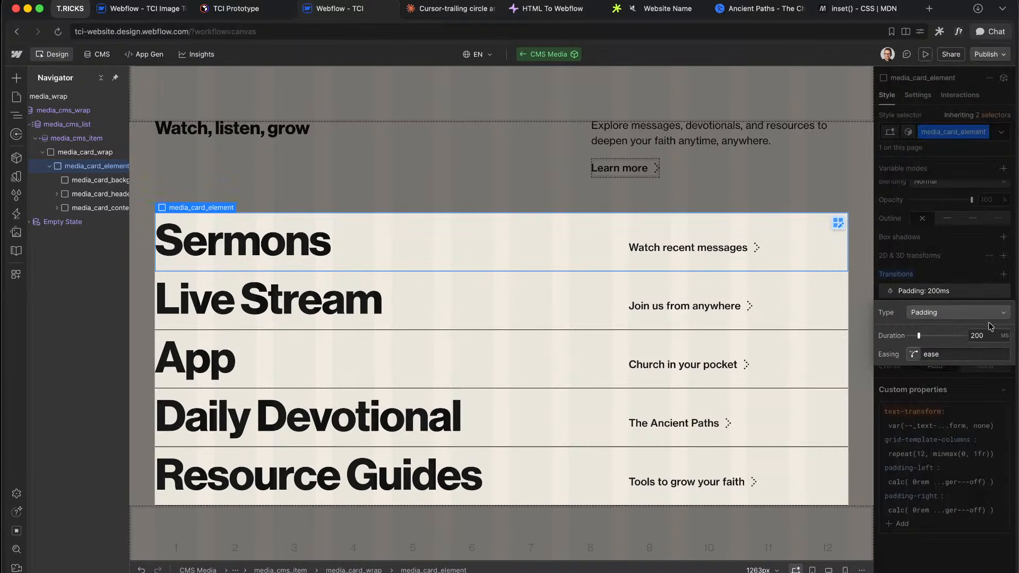
click(991, 290)
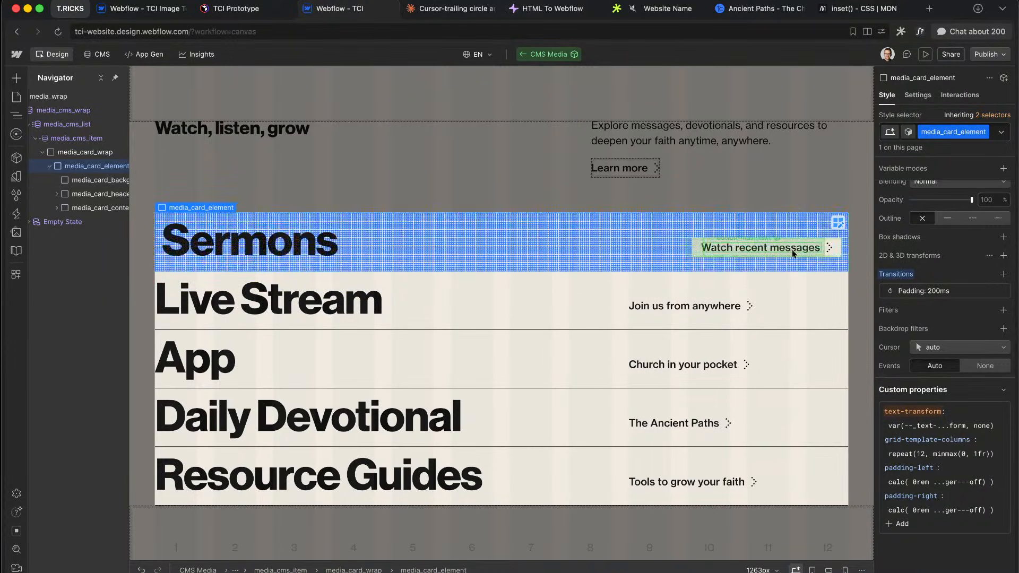
Step: Preview the site and hover the rows to check the blue dot background and padding
click(926, 55)
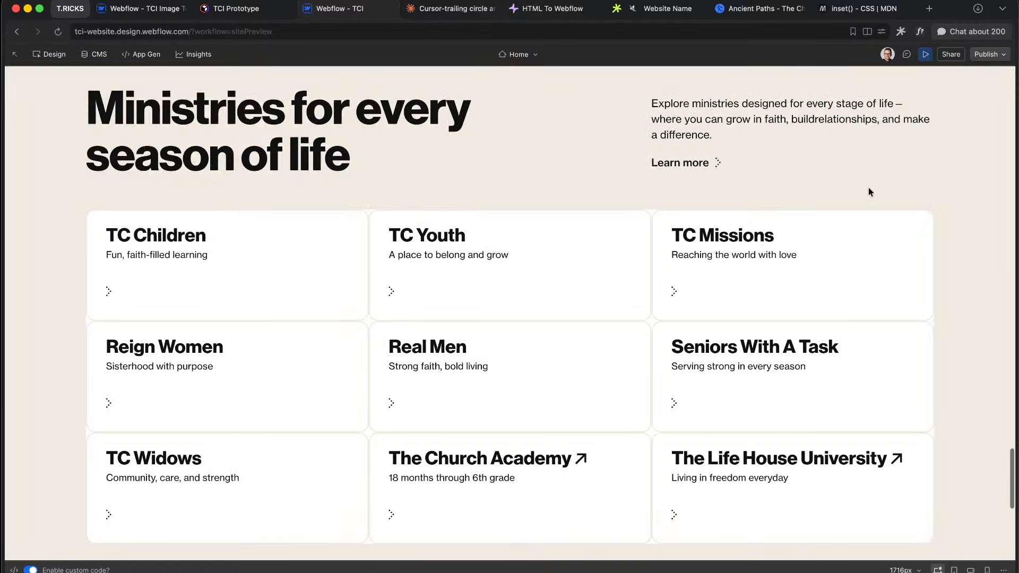
scroll(871, 189, down, 8)
scroll(945, 212, down, 3)
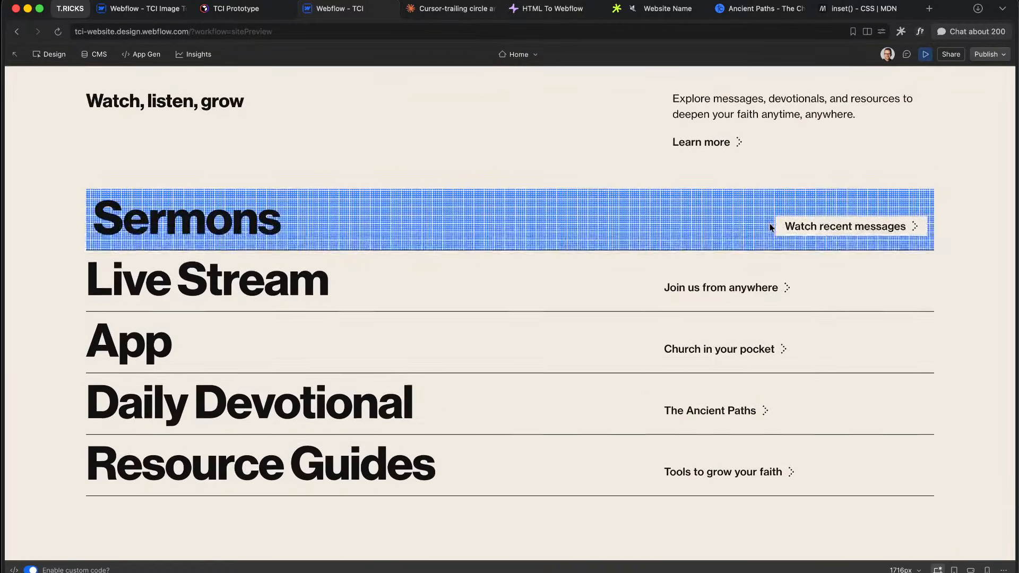
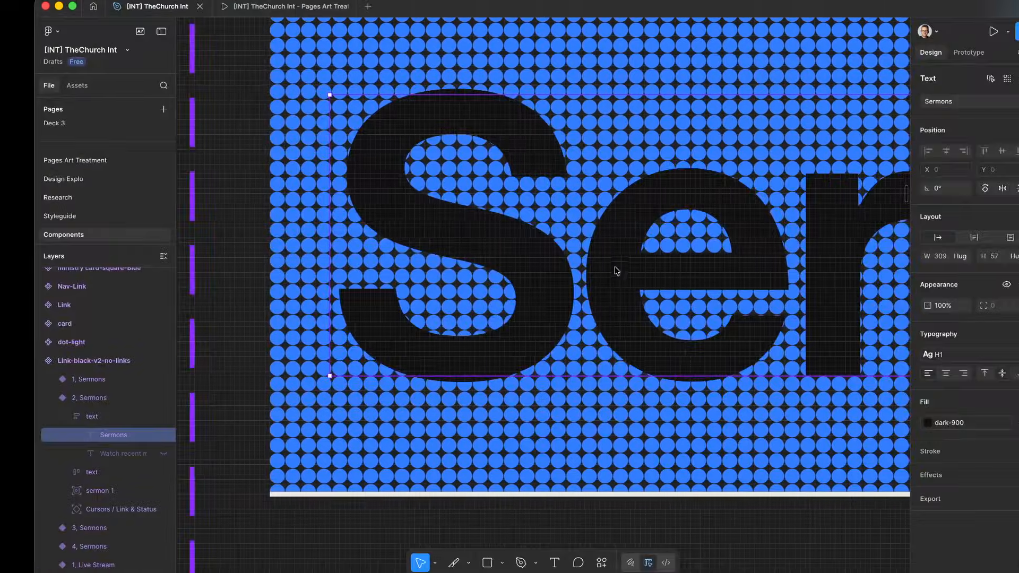
Step: Scroll through the previewed media rows, Sermons to Resource Guides, then exit preview with Cmd+Shift+P
scroll(614, 269, down, 5)
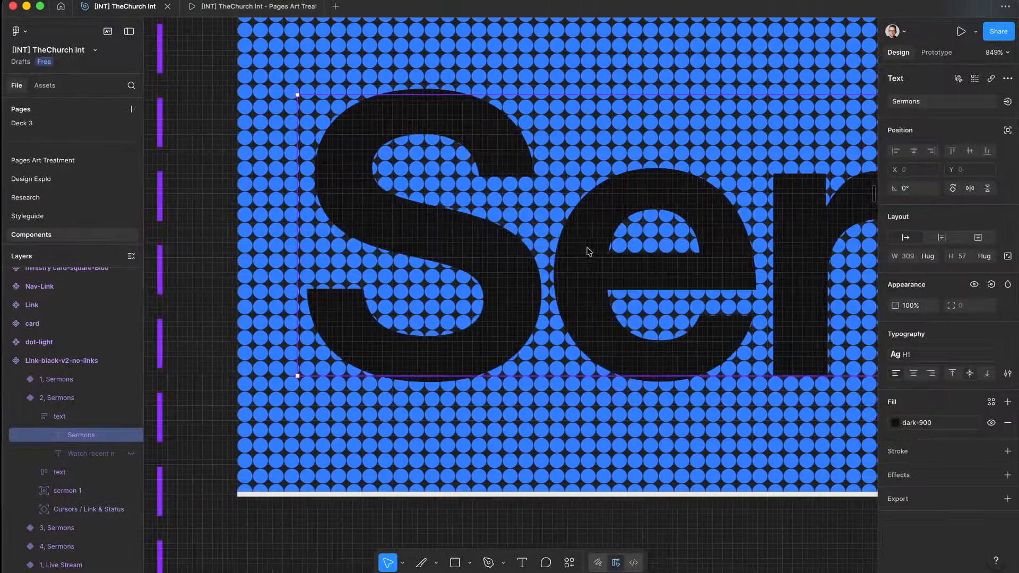
scroll(590, 250, down, 3)
scroll(590, 250, right, 6)
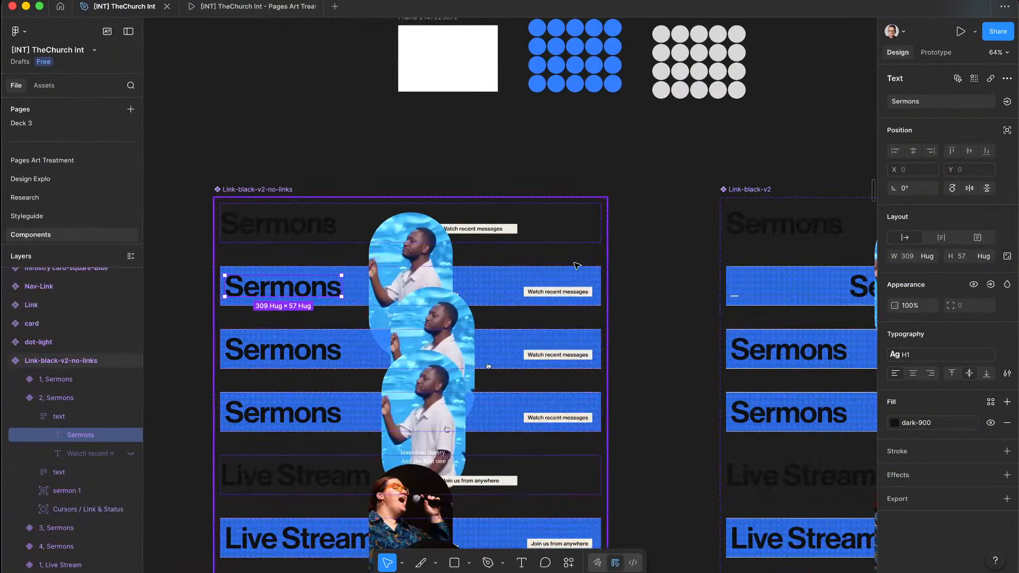
scroll(575, 264, up, 2)
scroll(576, 264, left, 3)
scroll(487, 284, up, 5)
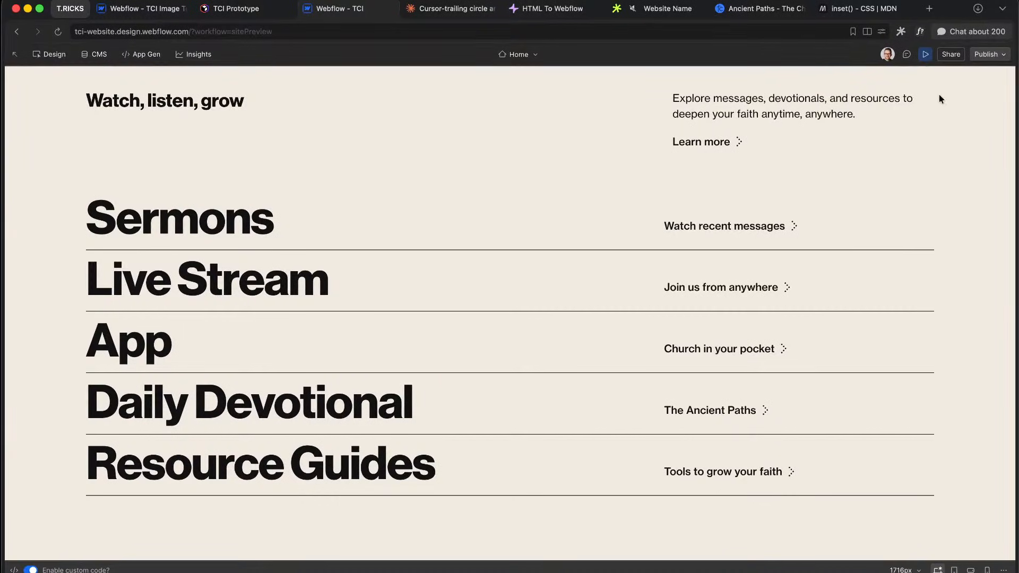
key(super+shift+p)
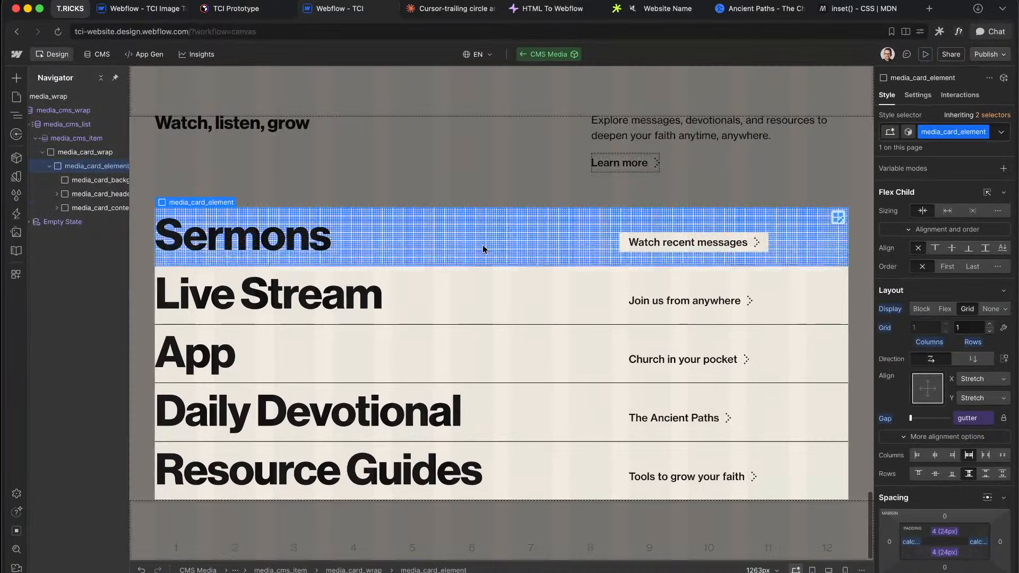
Step: Insert a Div Block into the media card element and give it the class media_card_visual_wrap
click(485, 249)
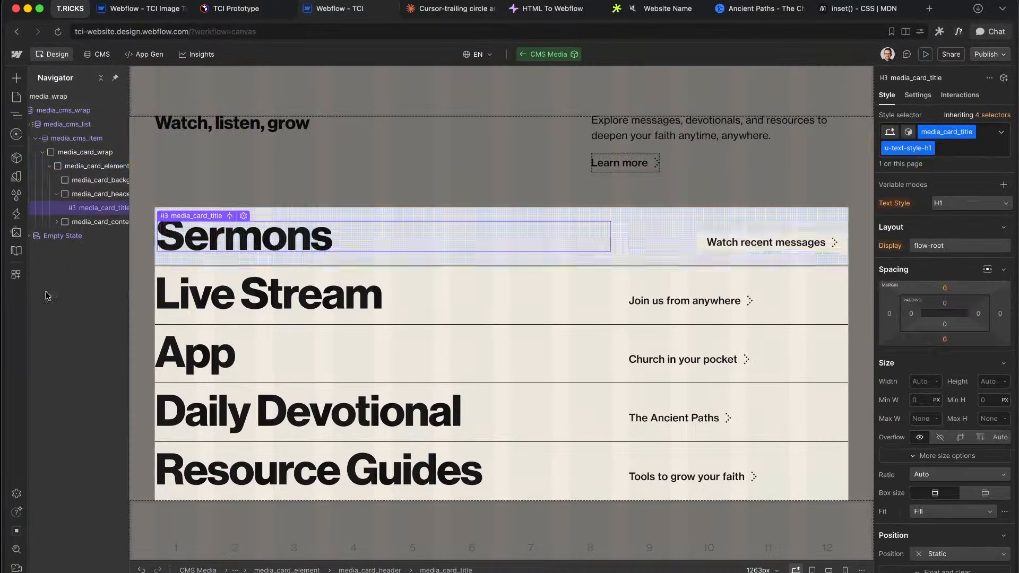
click(108, 170)
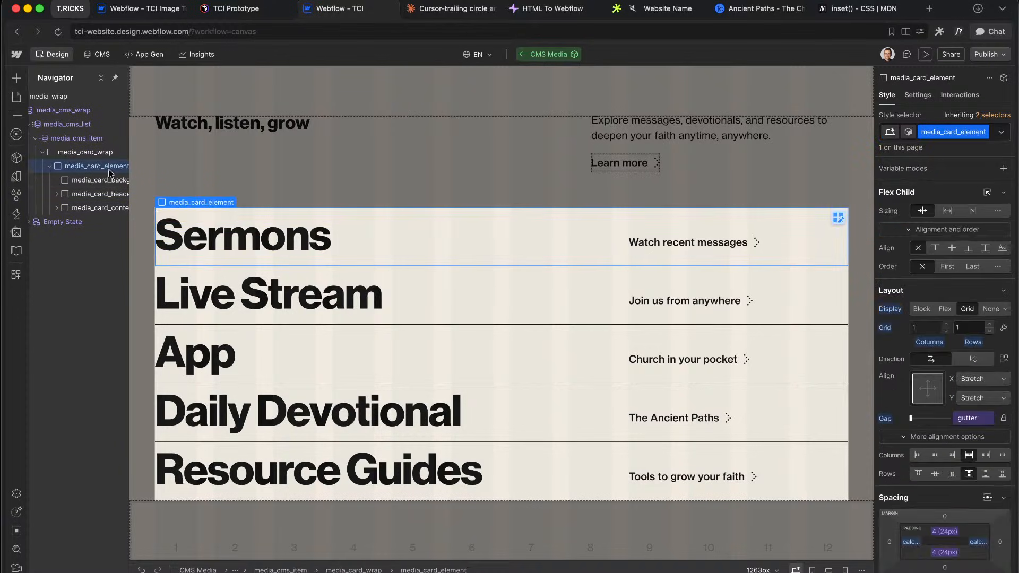
key(super+e)
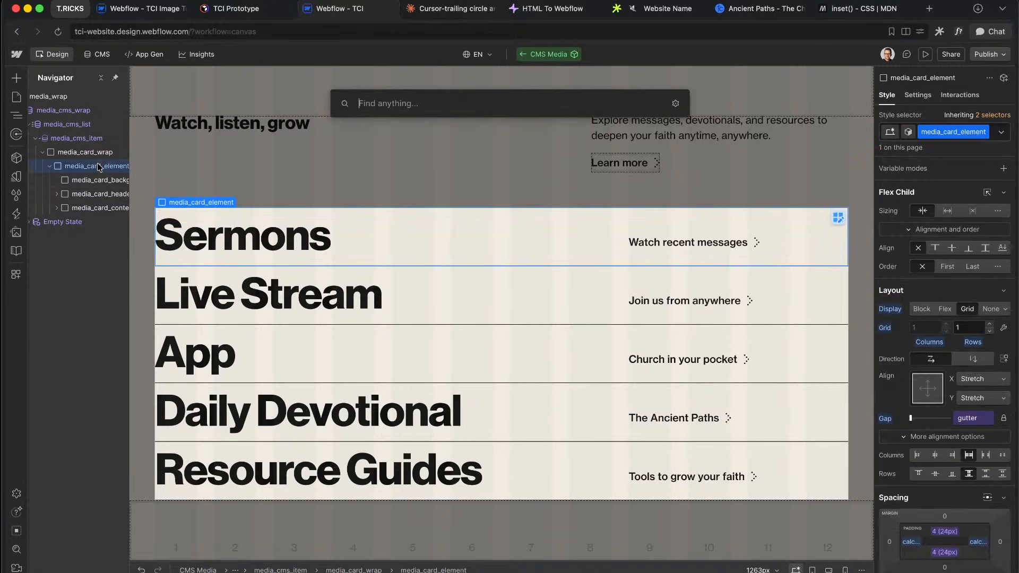
text(div)
key(Return)
key(super+Return)
text(media_card_)
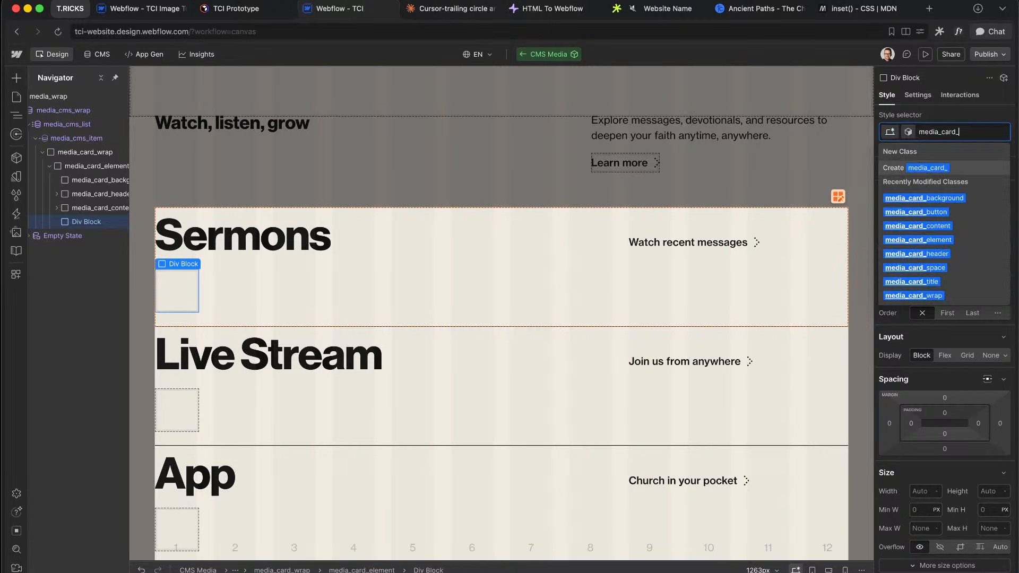
text(visual_wrap)
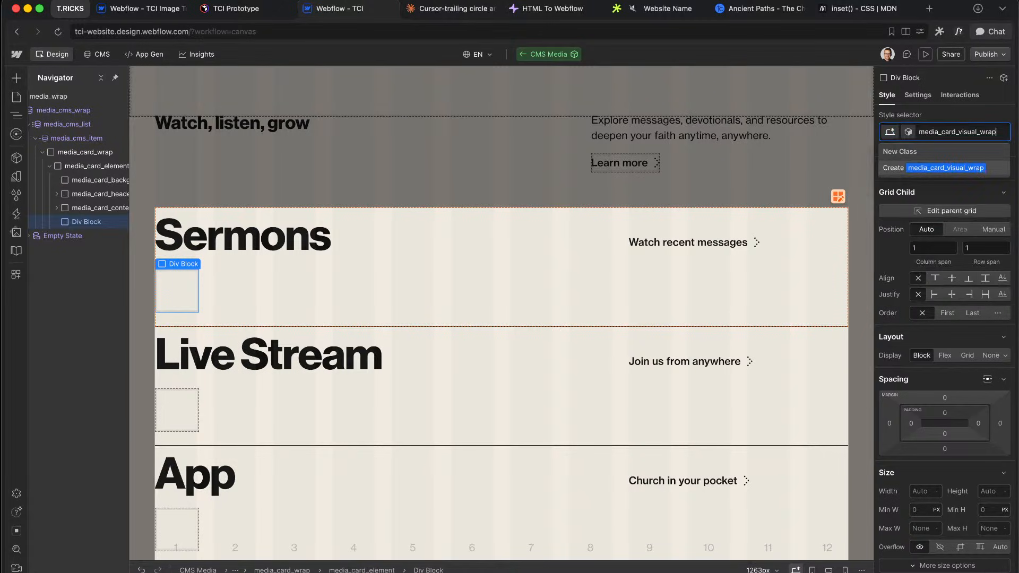
key(Return)
Step: Make media_card_visual_wrap absolutely positioned, 100% wide and tall, with flex layout
scroll(959, 298, down, 5)
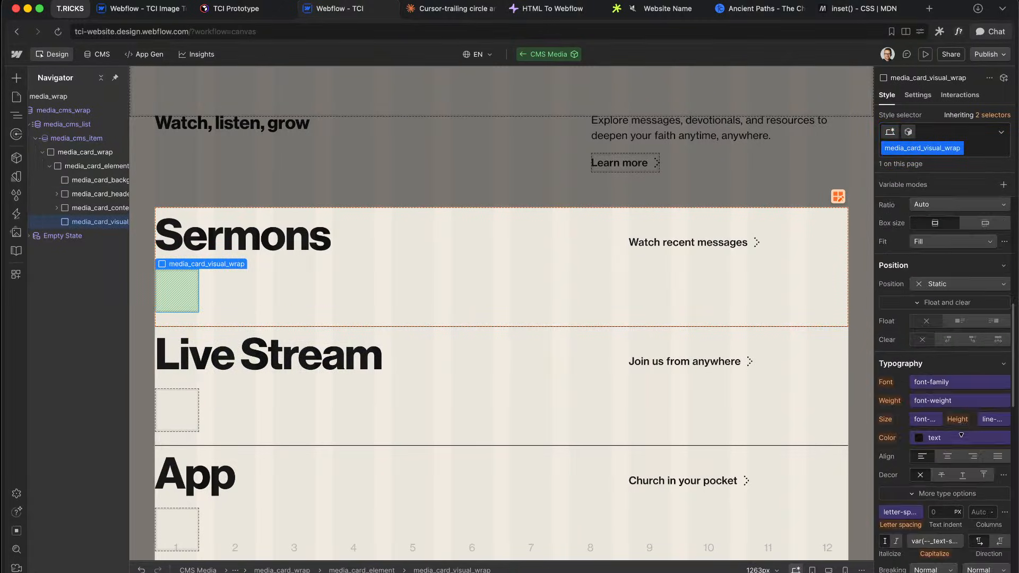
click(958, 287)
click(974, 313)
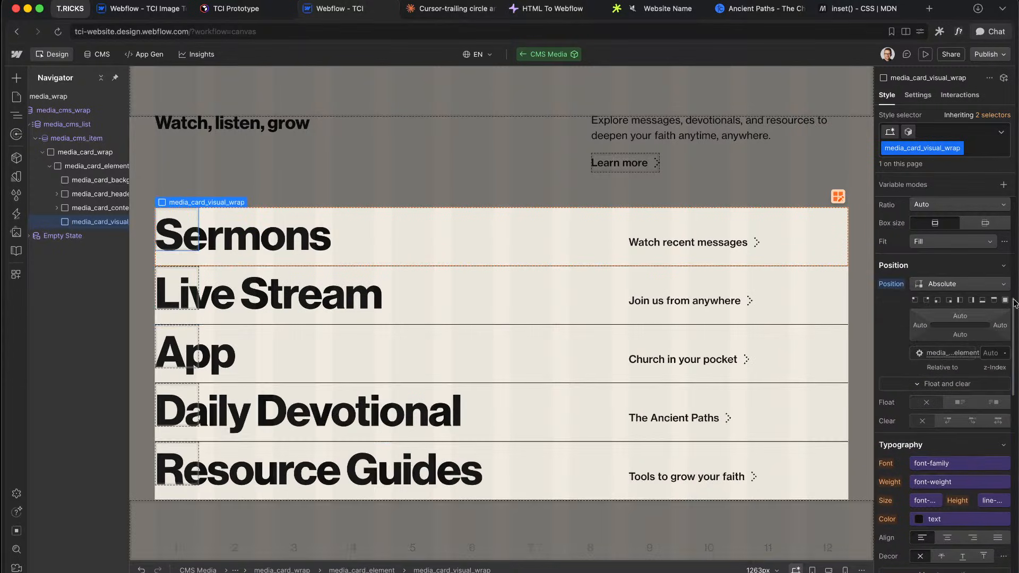
scroll(1013, 301, up, 6)
scroll(976, 475, down, 10)
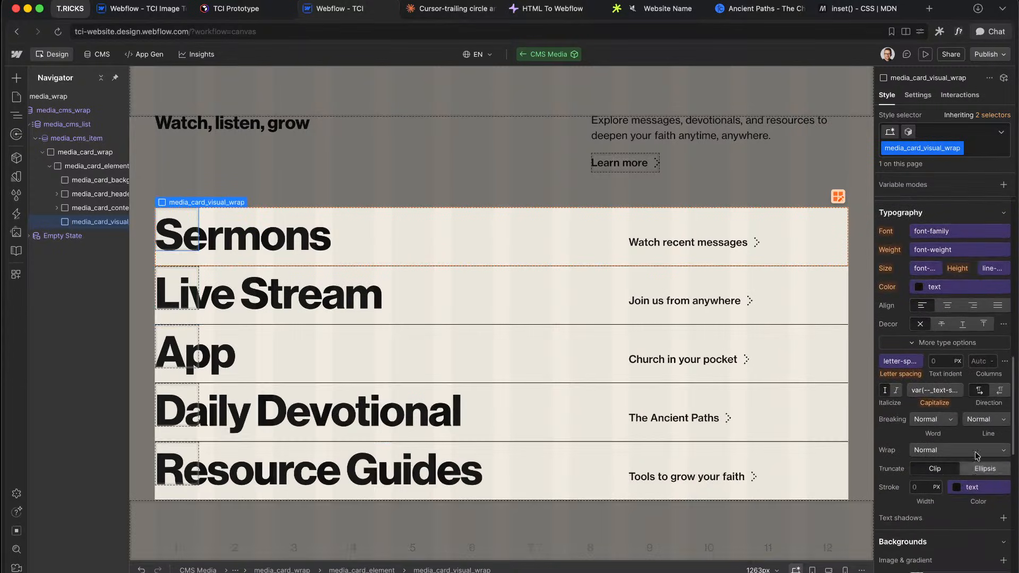
scroll(1004, 281, up, 3)
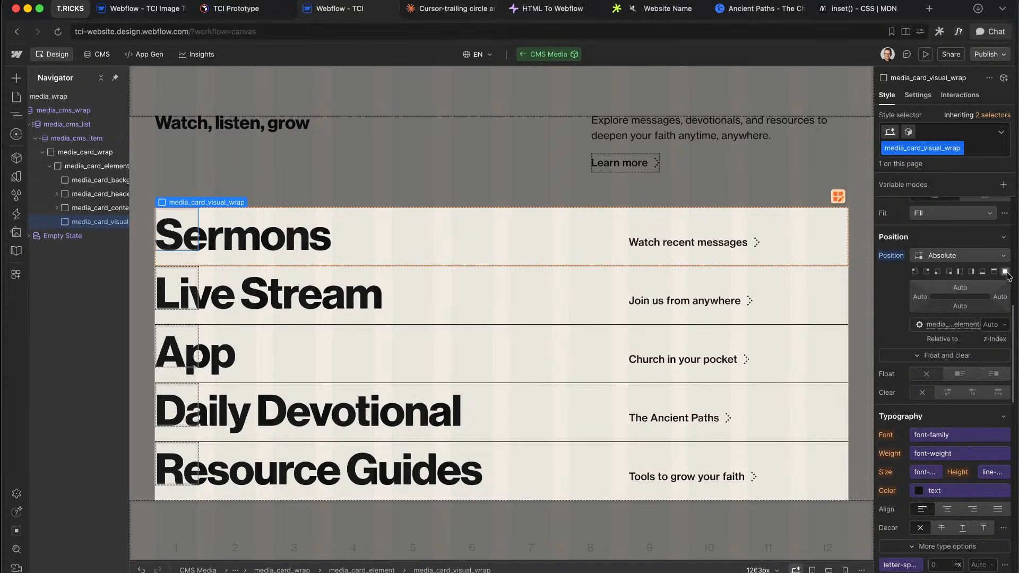
scroll(989, 394, down, 10)
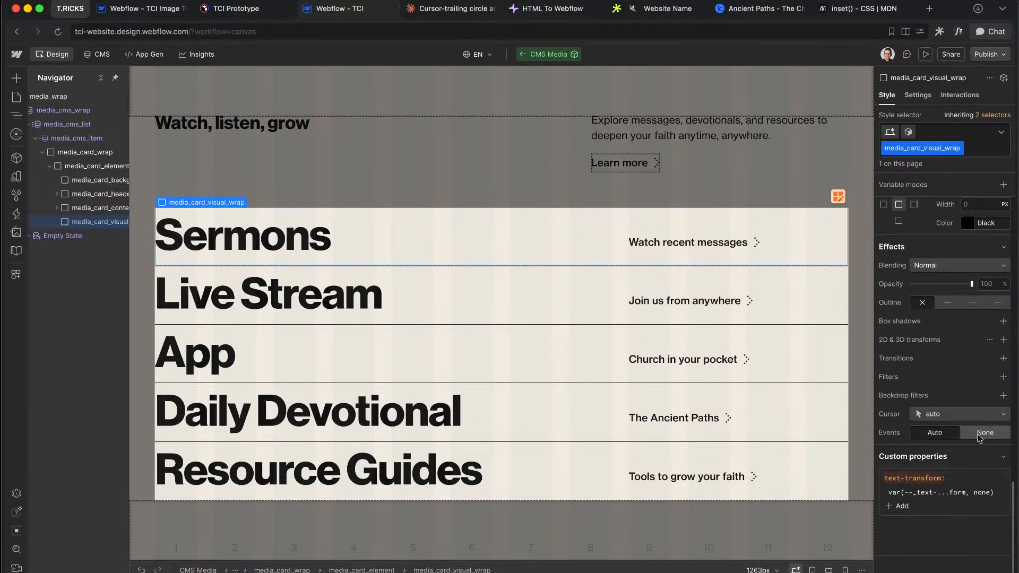
scroll(958, 281, up, 7)
scroll(959, 281, up, 5)
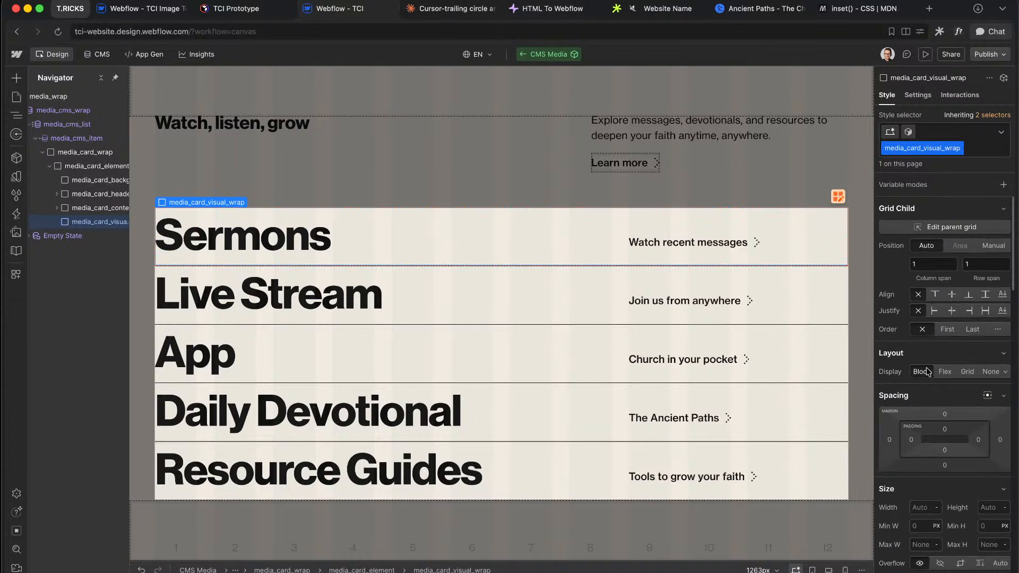
scroll(926, 479, down, 1)
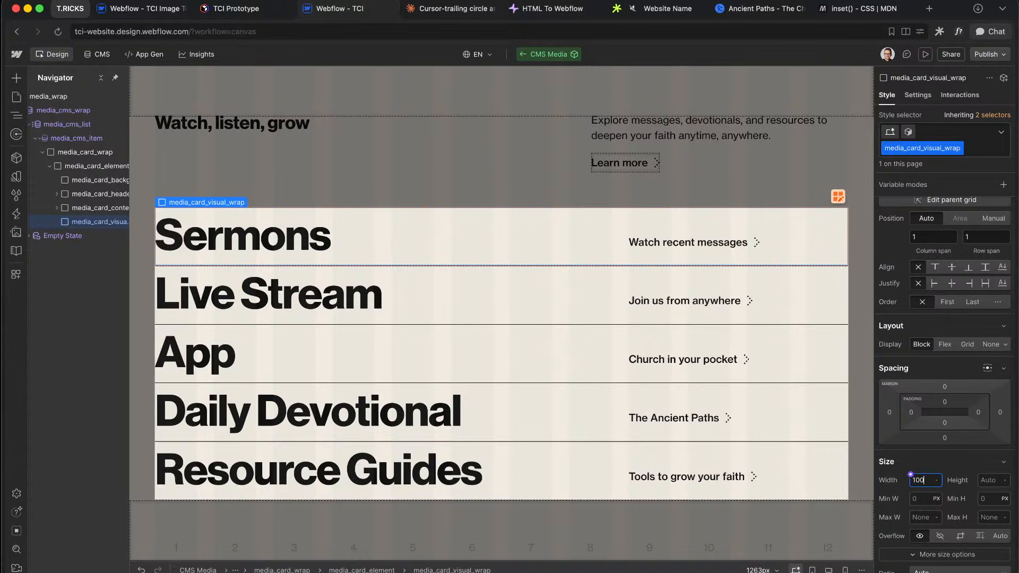
click(989, 480)
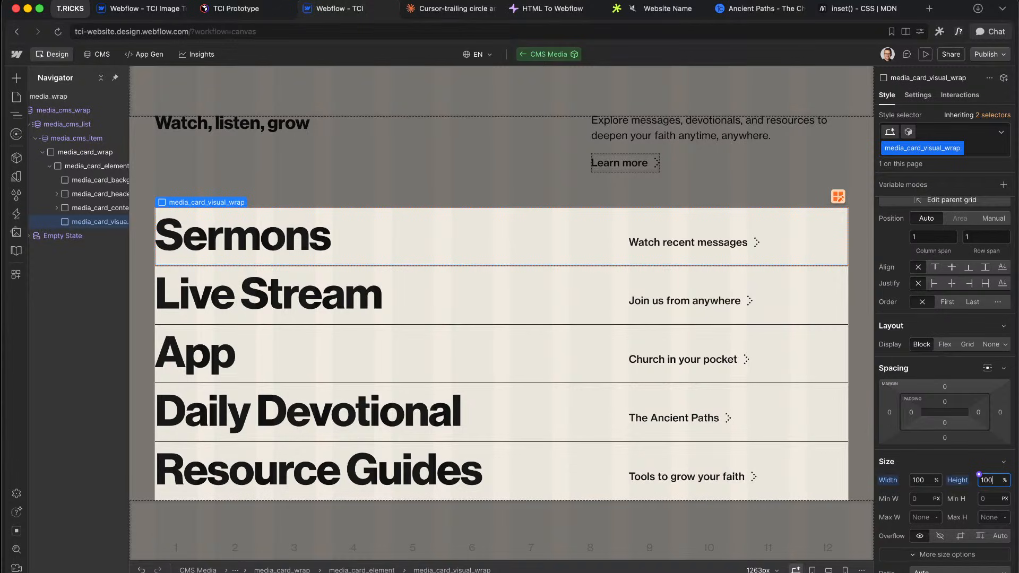
click(947, 345)
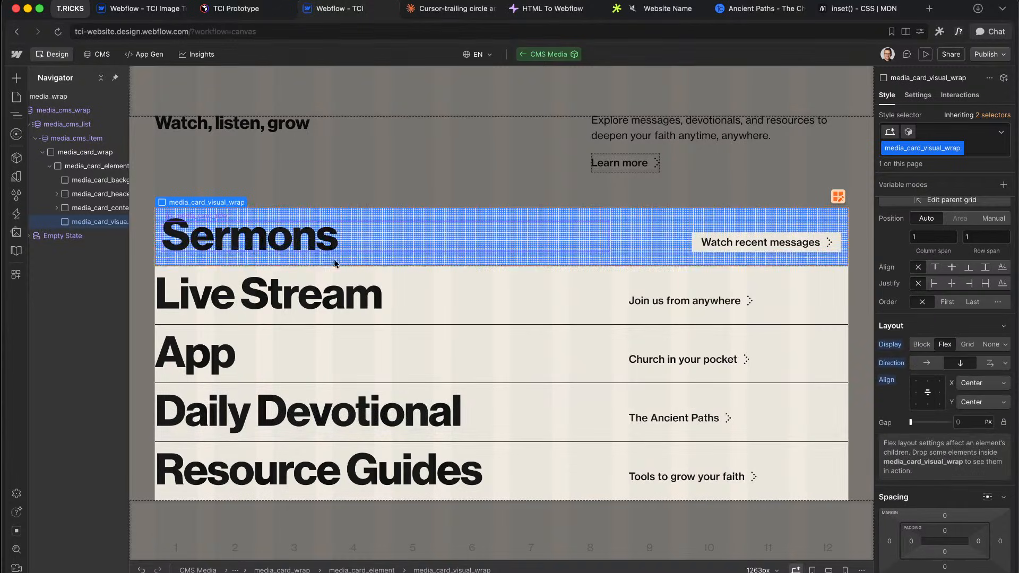
Step: Add a media_card_visual_element Div Block inside the visual wrap, then select Figma's sermon 1 video pill
key(super+k)
text(div)
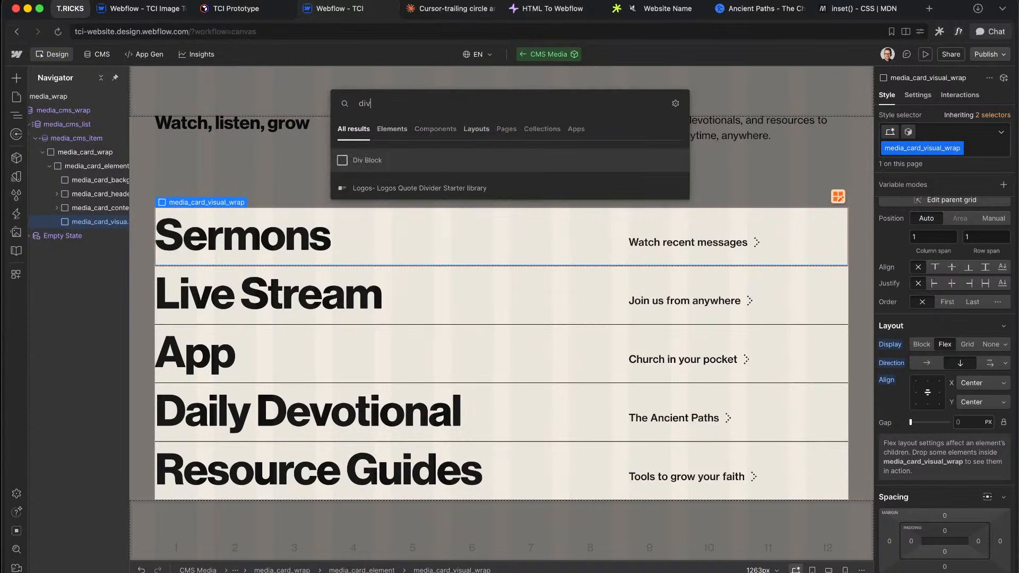
key(Return)
key(super+Return)
text(media_card_visual_element)
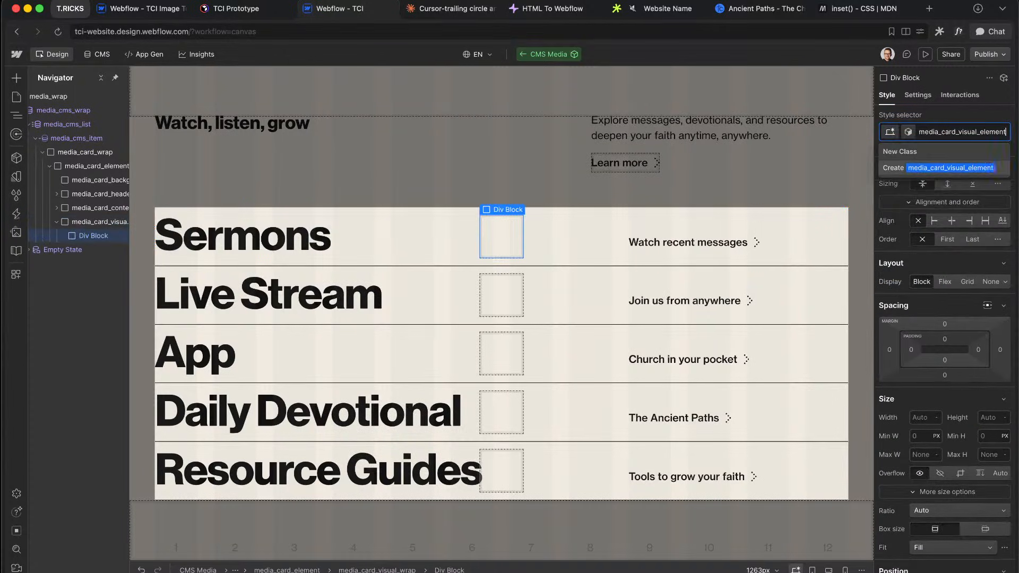
key(Return)
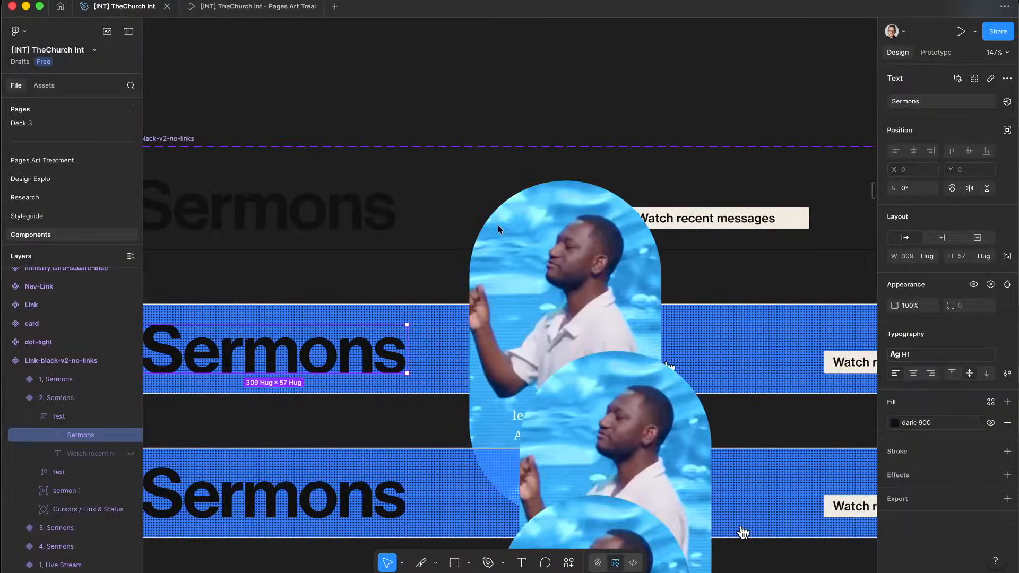
scroll(498, 229, down, 5)
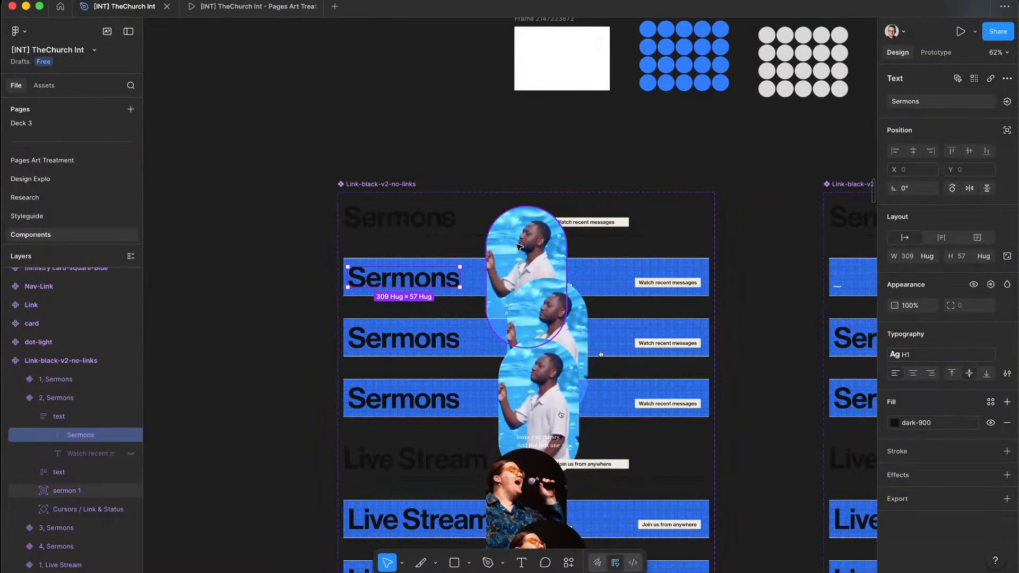
click(519, 247)
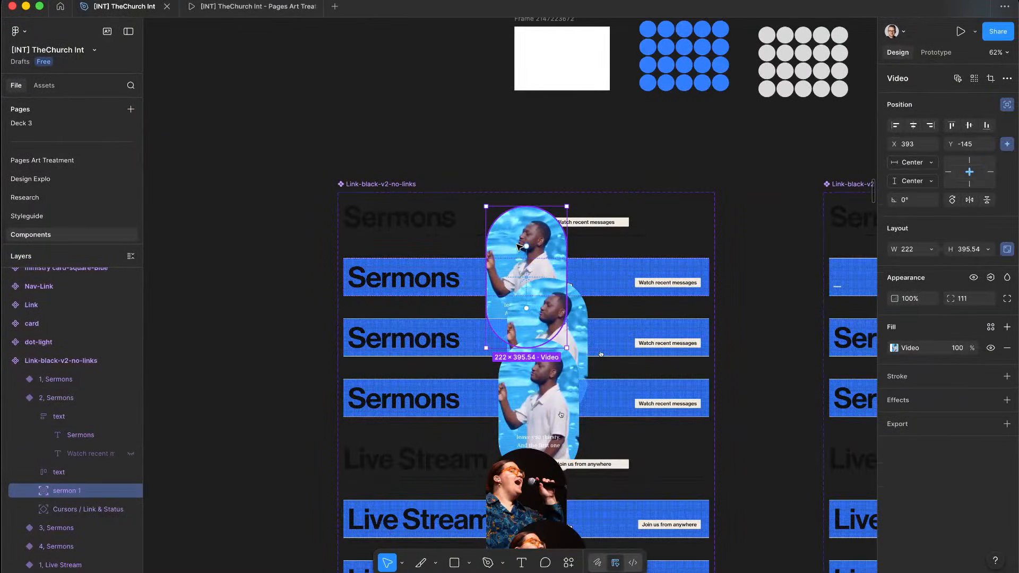
Step: Read the Sermons row's 1007 width in Figma, then start editing the visual element's width in Webflow
scroll(521, 245, up, 2)
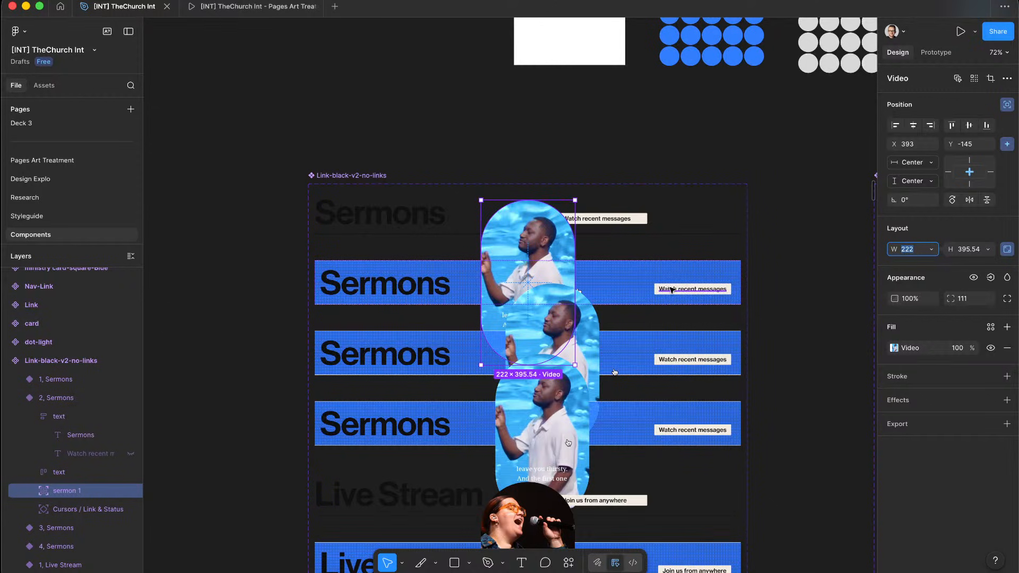
key(Escape)
key(Escape)
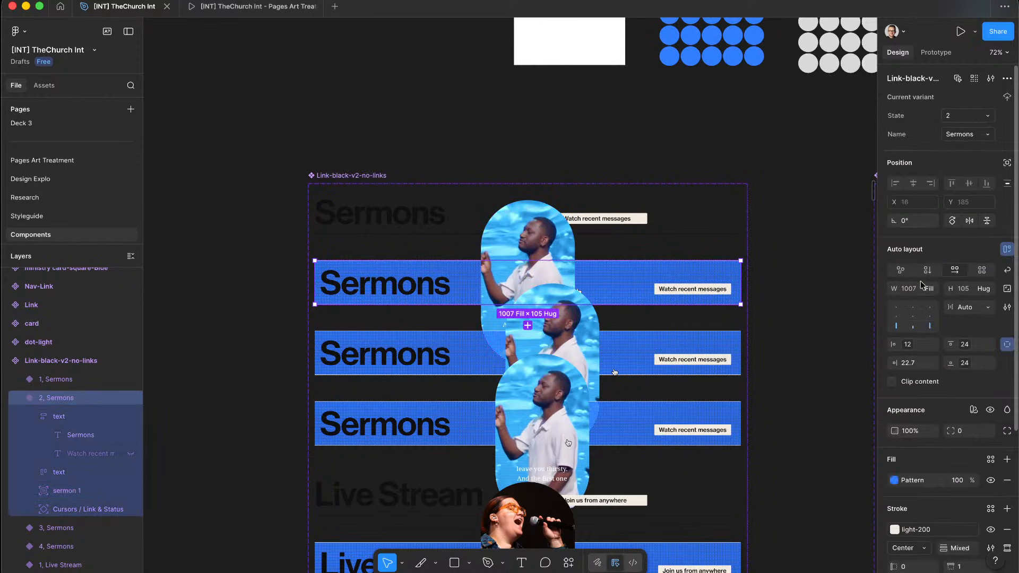
key(ctrl+Left)
click(918, 433)
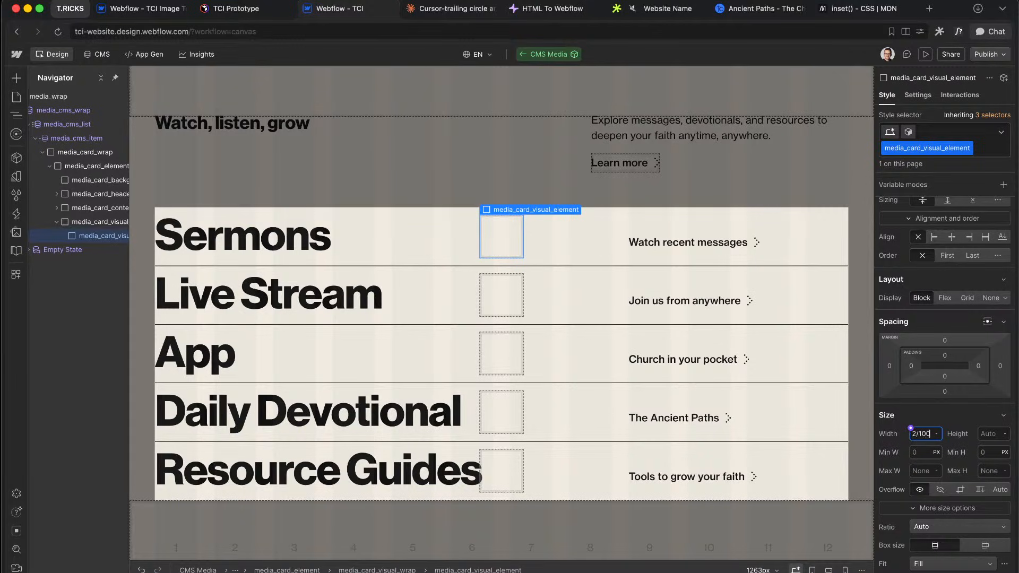
Step: Set the visual element's width to 22.05%, checking the pill's 222 × 395.54 size in Figma
text(22.05%)
key(Return)
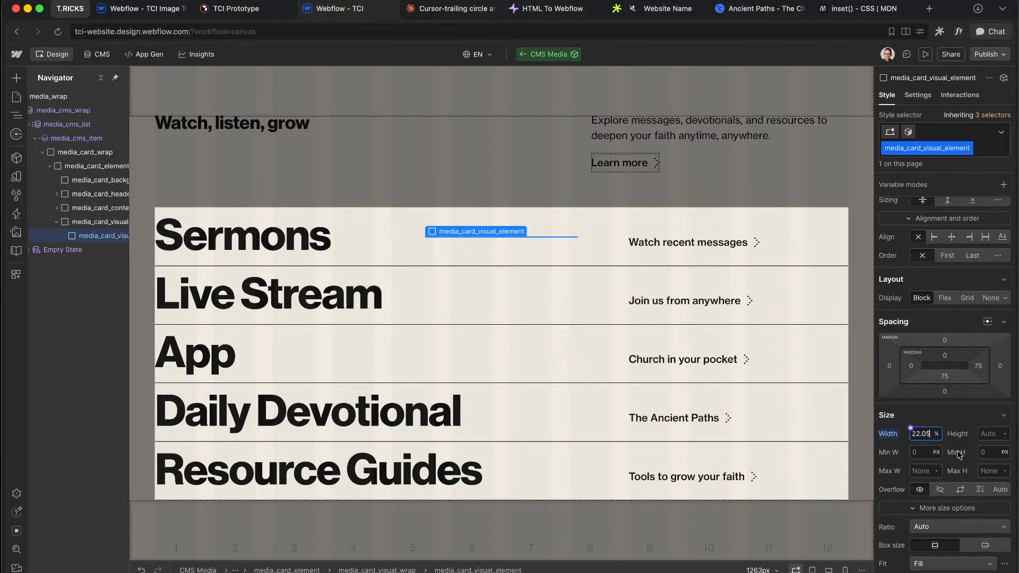
key(ctrl+Right)
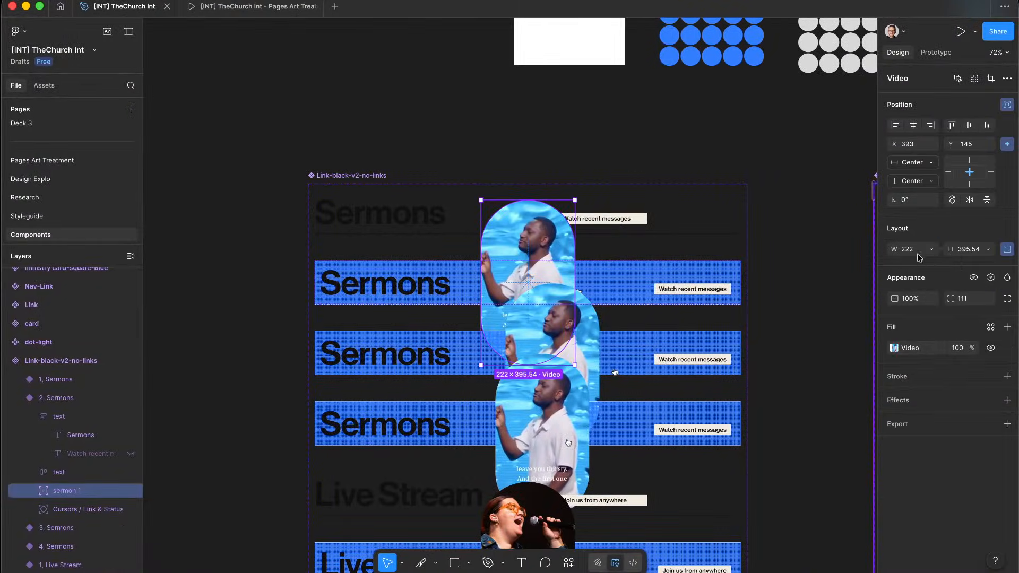
click(918, 254)
click(966, 250)
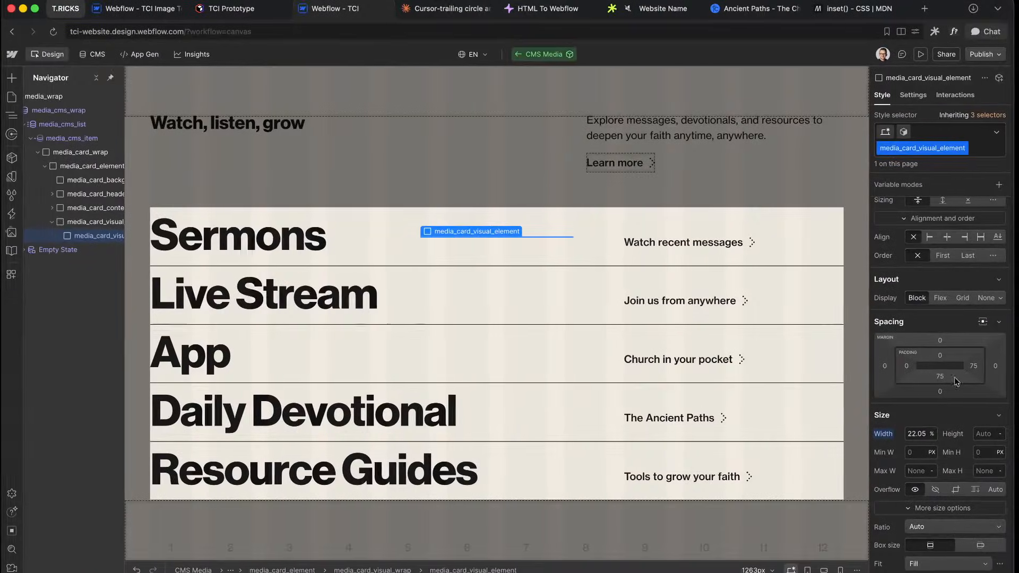
Step: Give the visual element a custom 2.22 : 3.95 aspect ratio
scroll(948, 498, down, 2)
click(928, 430)
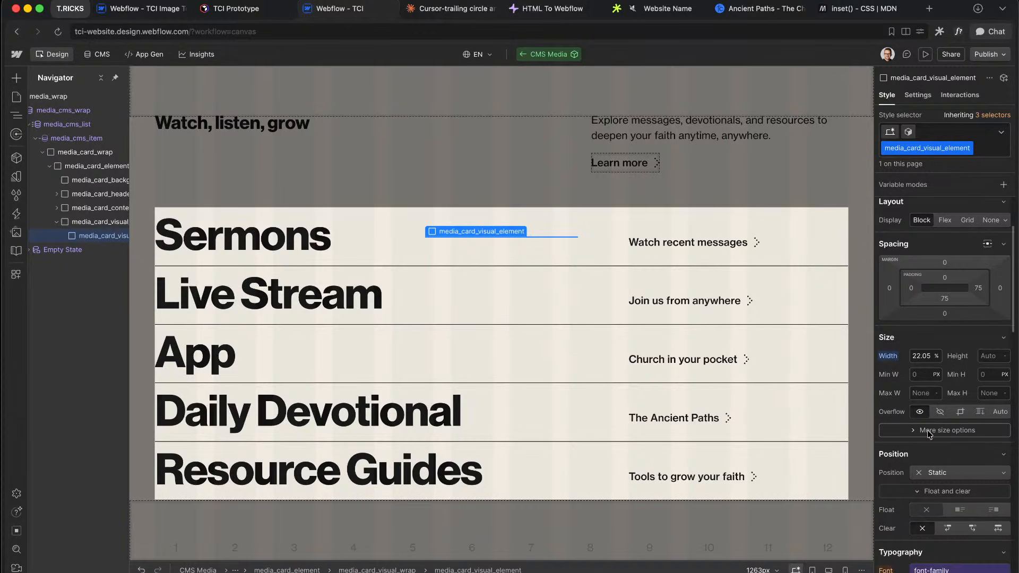
click(927, 432)
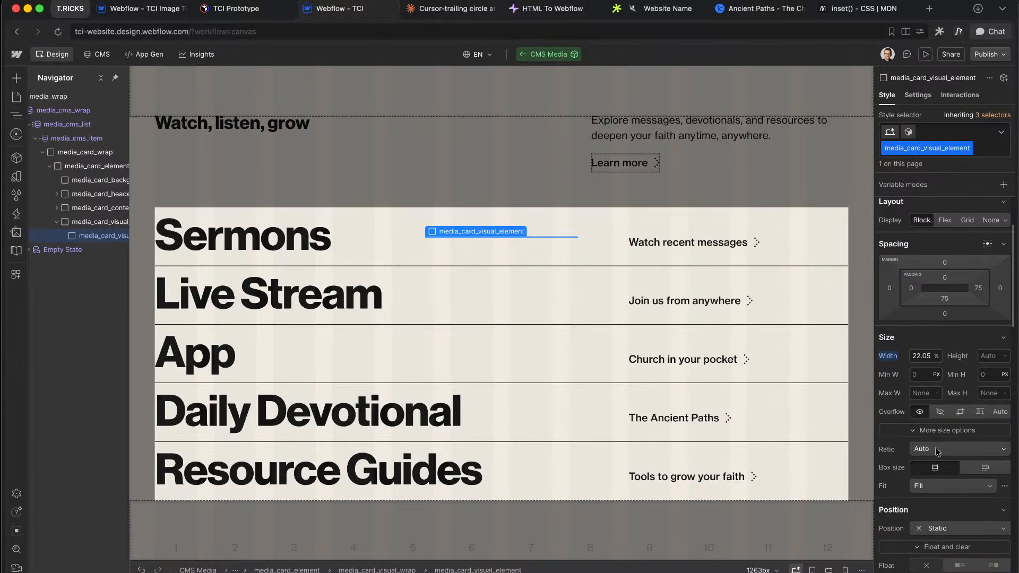
click(938, 451)
click(928, 517)
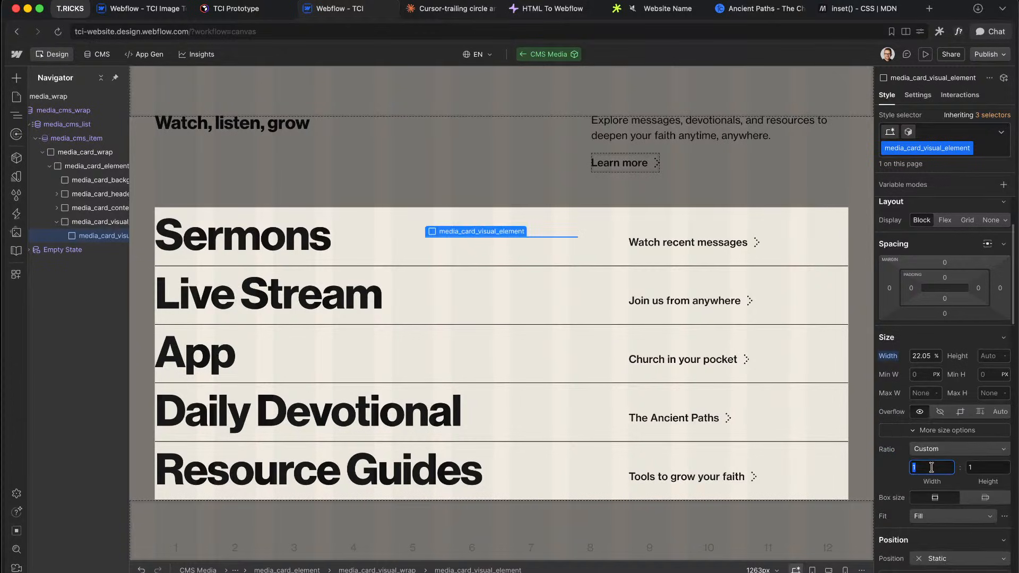
text(2.22)
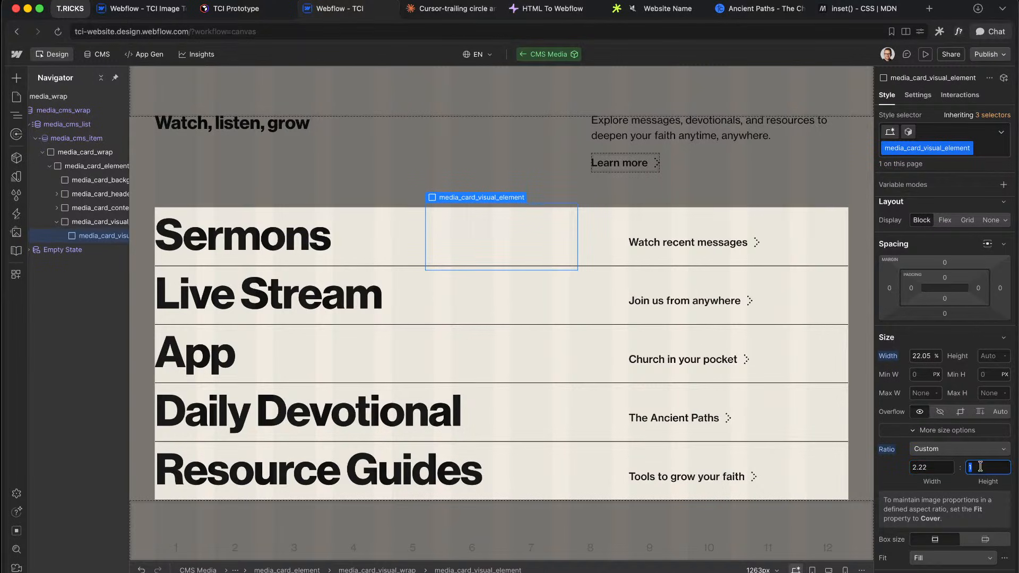
text(3.95)
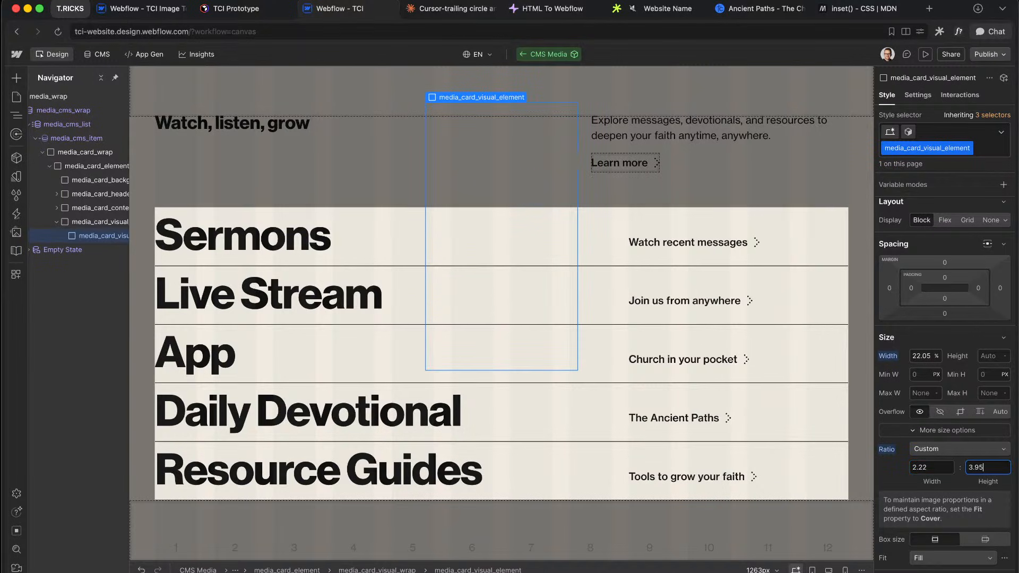
scroll(943, 434, down, 15)
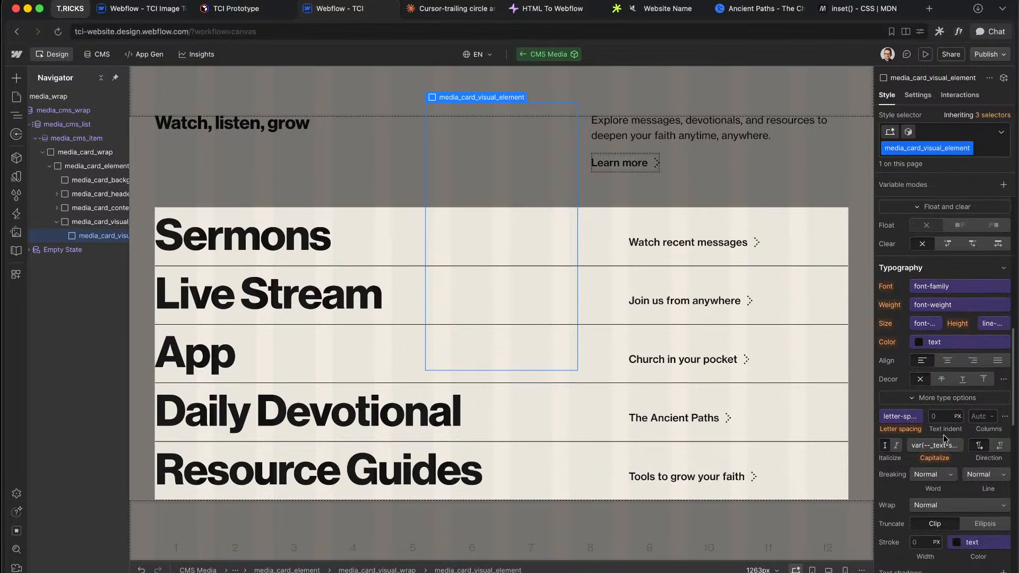
click(910, 391)
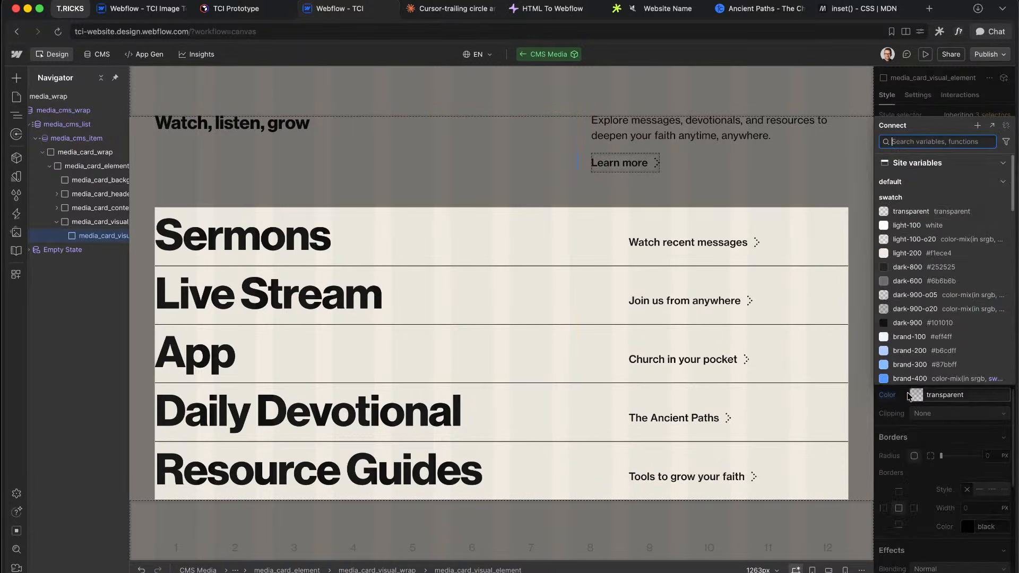
Step: Bind the visual element's background colour to the heading-accent variable instead of text
scroll(932, 270, down, 5)
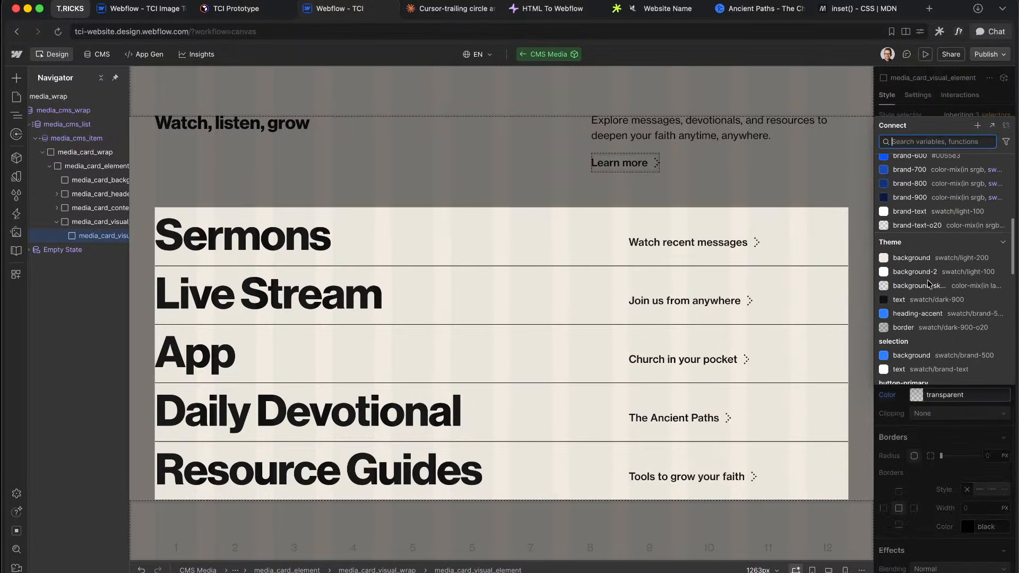
scroll(929, 281, down, 4)
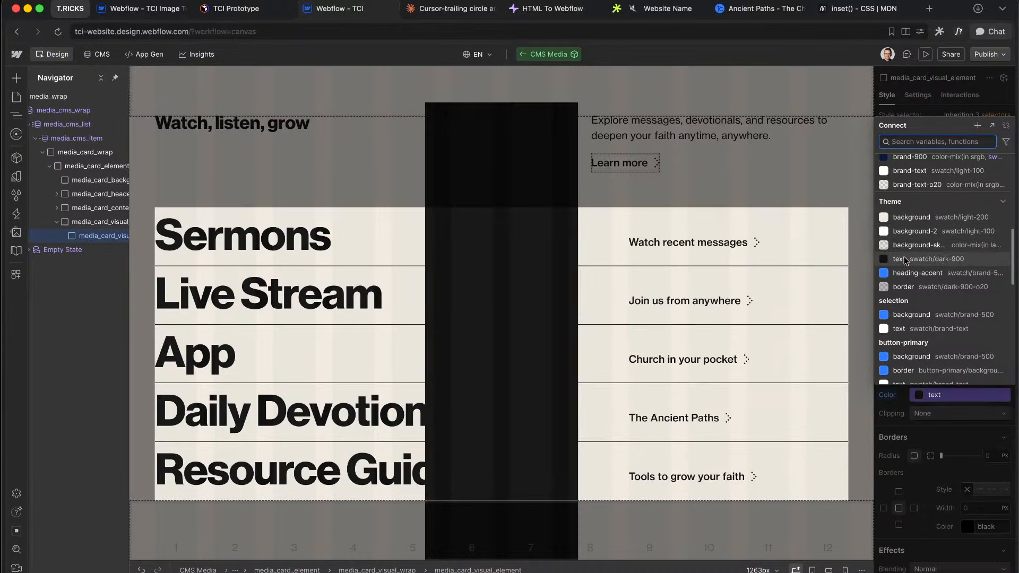
click(906, 260)
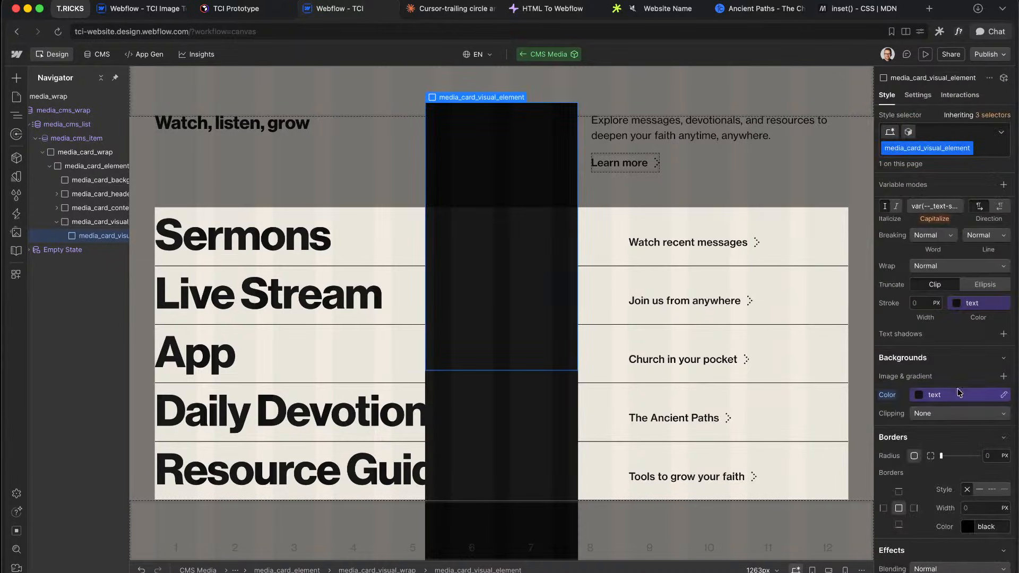
click(941, 393)
scroll(935, 340, down, 2)
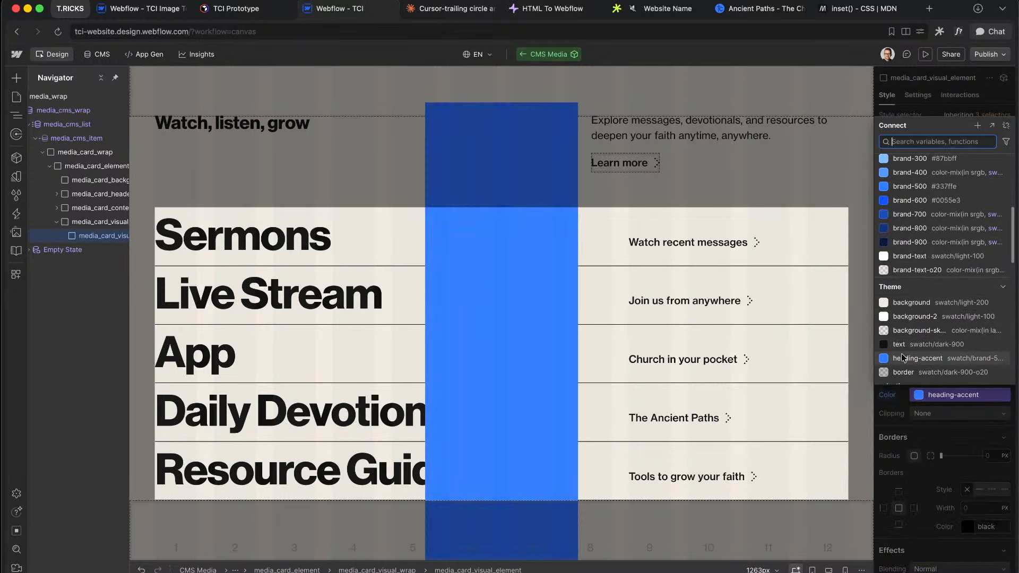
click(904, 358)
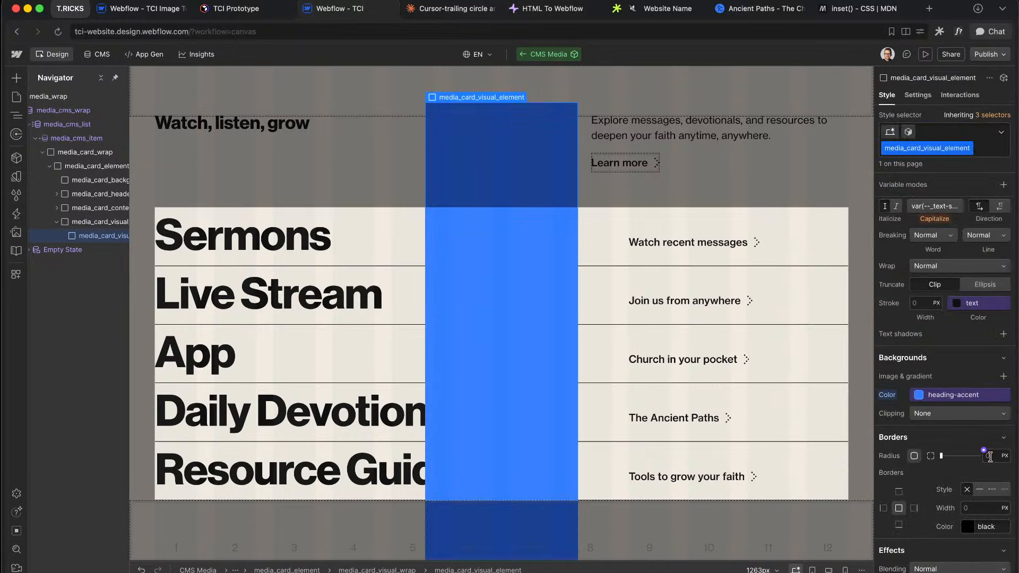
Step: Give the visual element the round radius variable, hidden overflow, and relative positioning
click(984, 450)
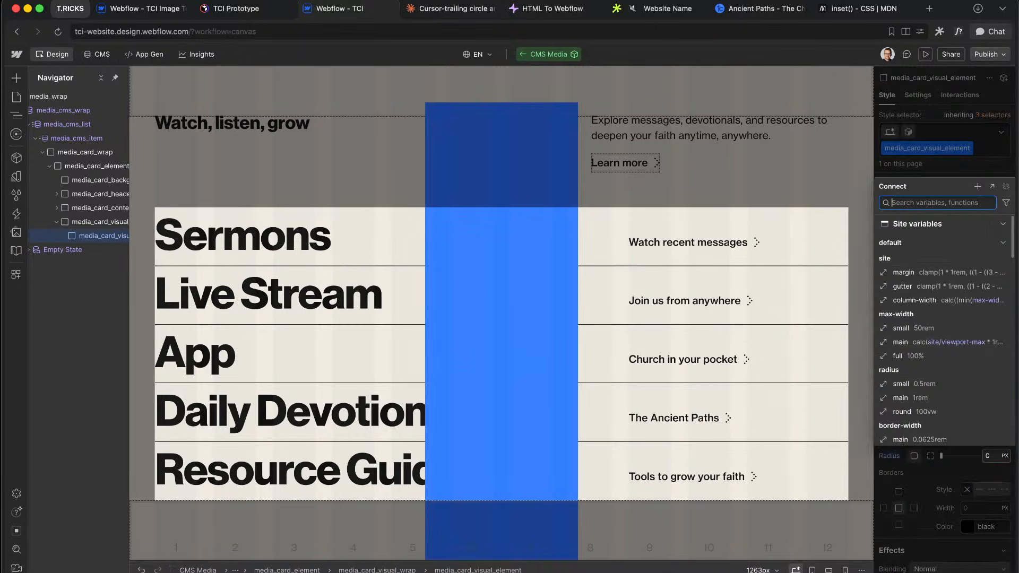
text(rad)
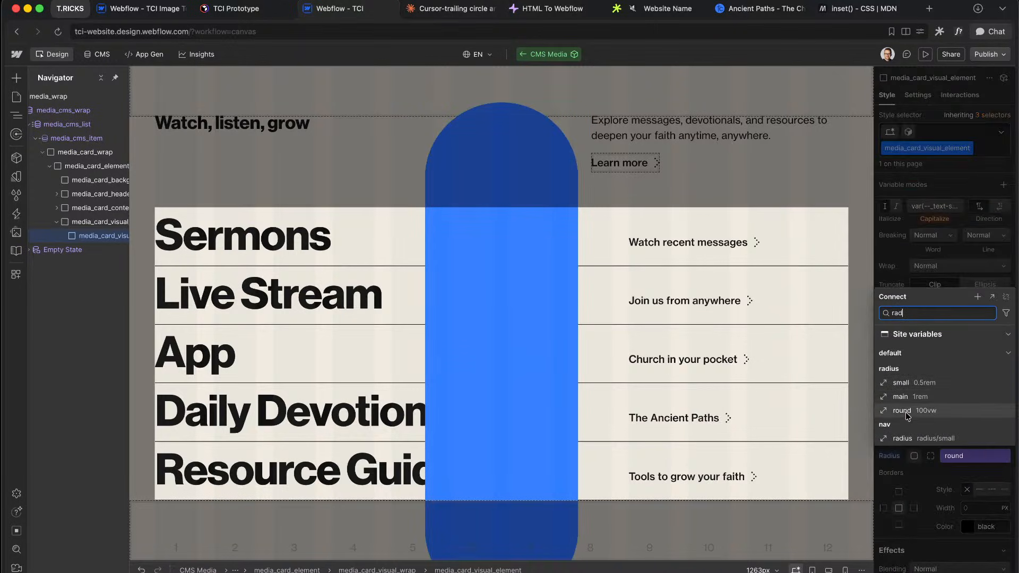
click(908, 413)
scroll(937, 352, up, 15)
scroll(950, 372, down, 5)
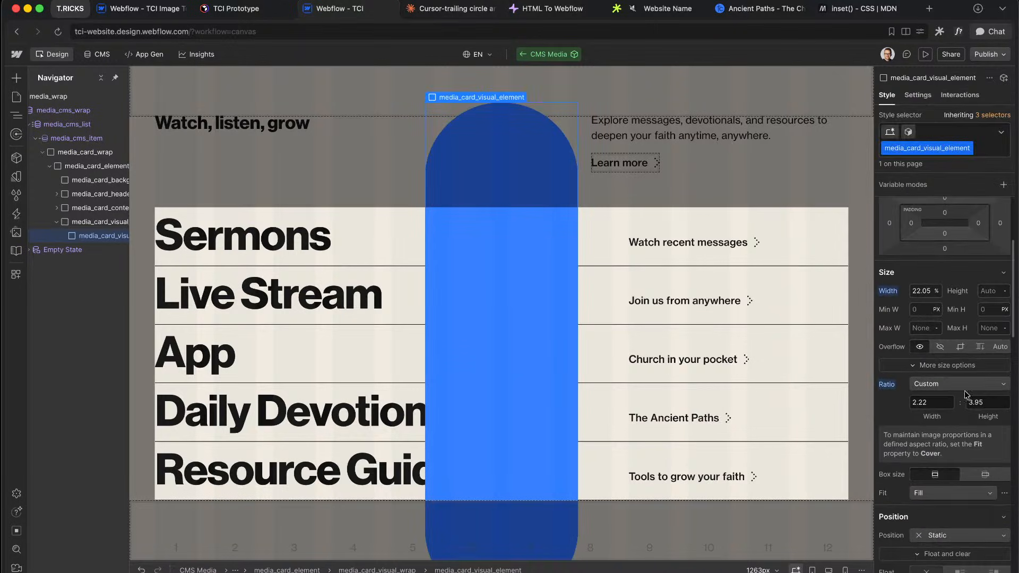
click(959, 350)
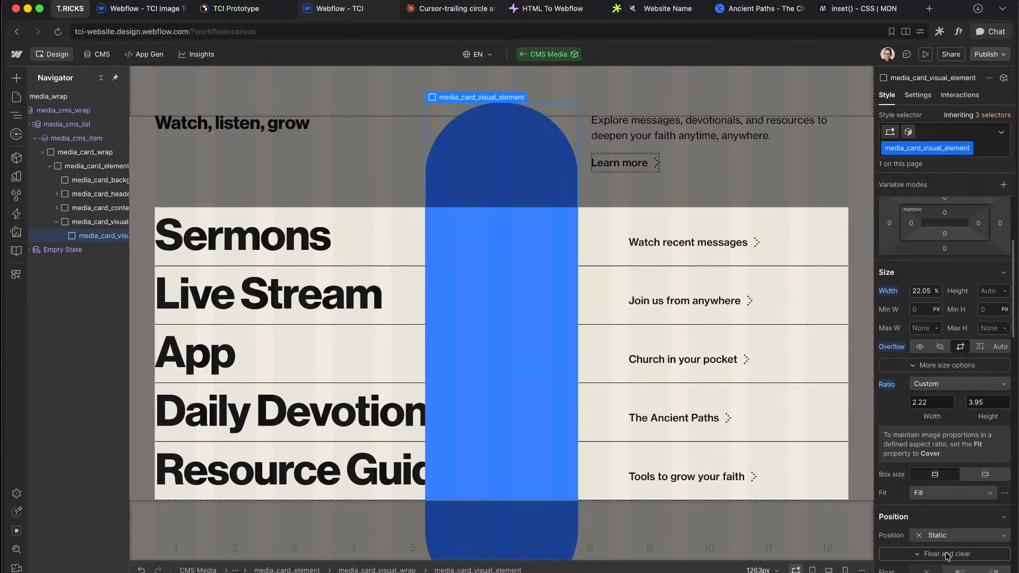
click(943, 535)
click(942, 478)
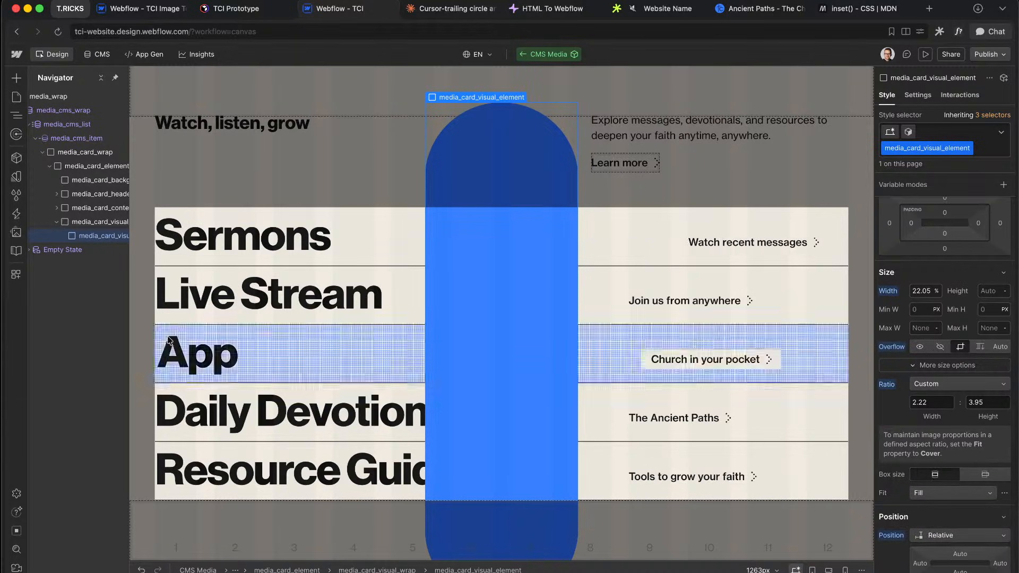
Step: Insert an Image classed media_card_visual_image, absolutely positioned at 100% height
key(super+e)
text(image)
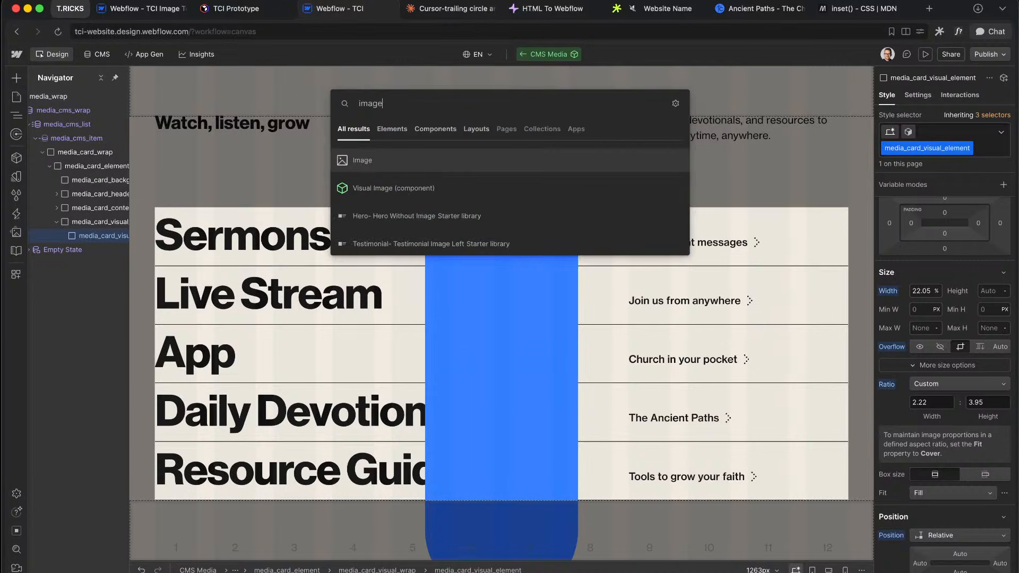
key(Down)
key(Up)
key(Return)
key(super+Return)
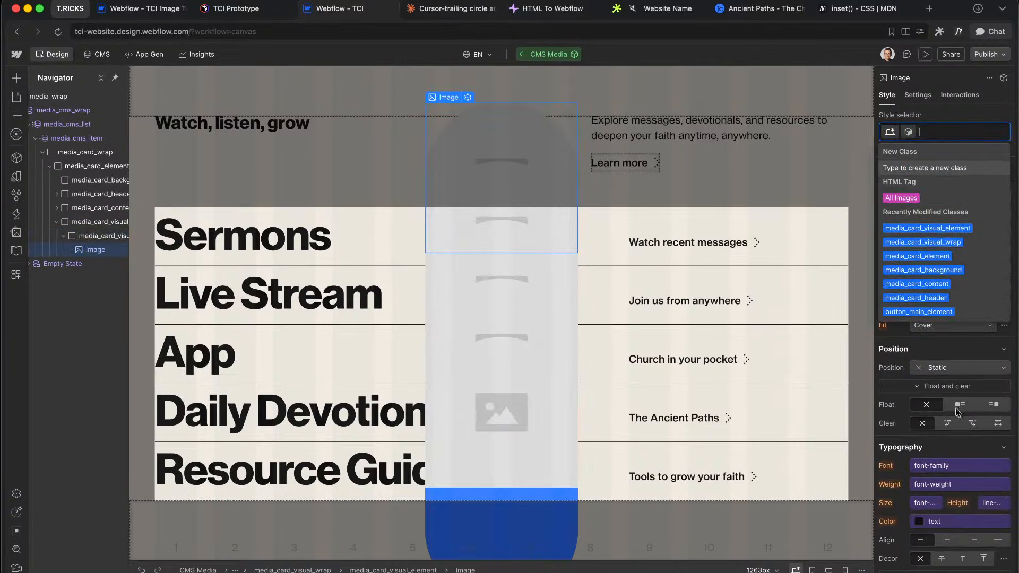
click(960, 378)
click(972, 413)
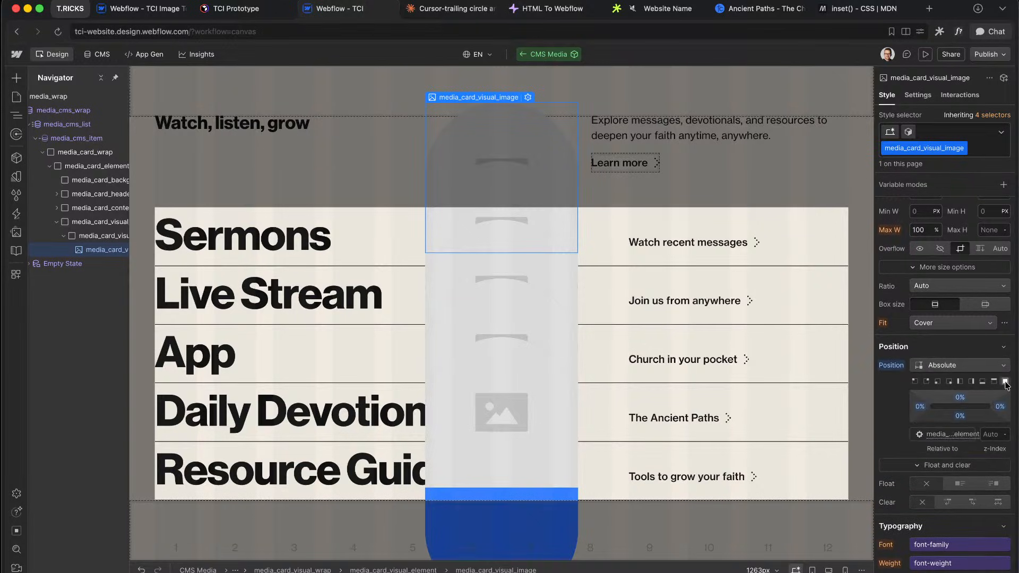
scroll(988, 223, up, 1)
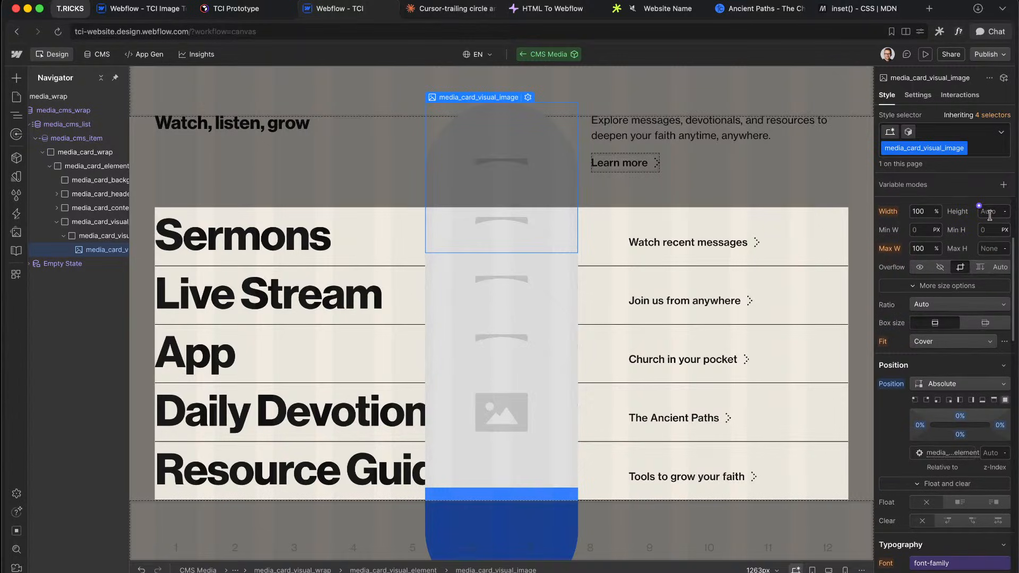
click(983, 211)
text(100%)
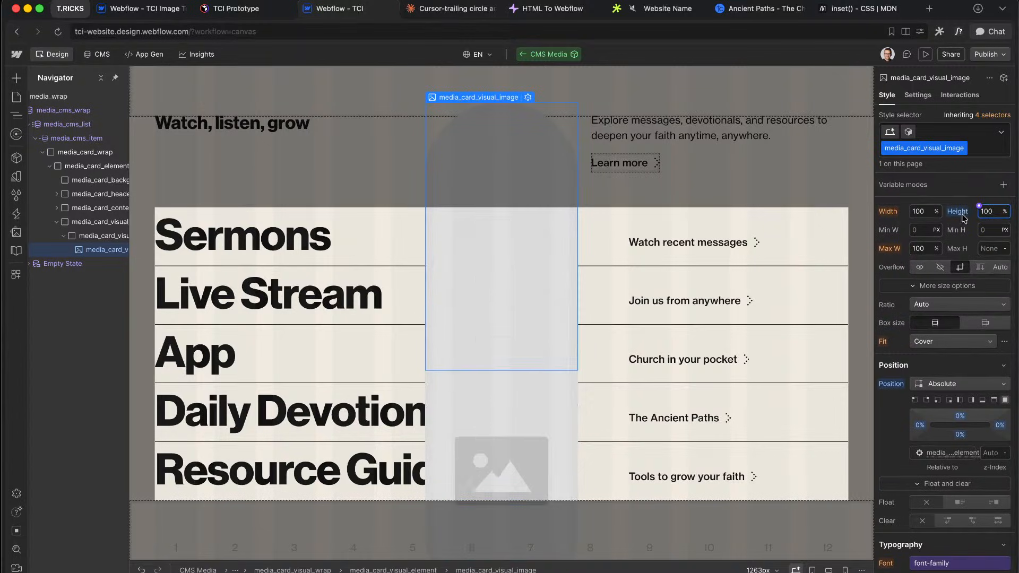
Step: Bind the image's source to the CMS Image field
click(918, 95)
click(911, 216)
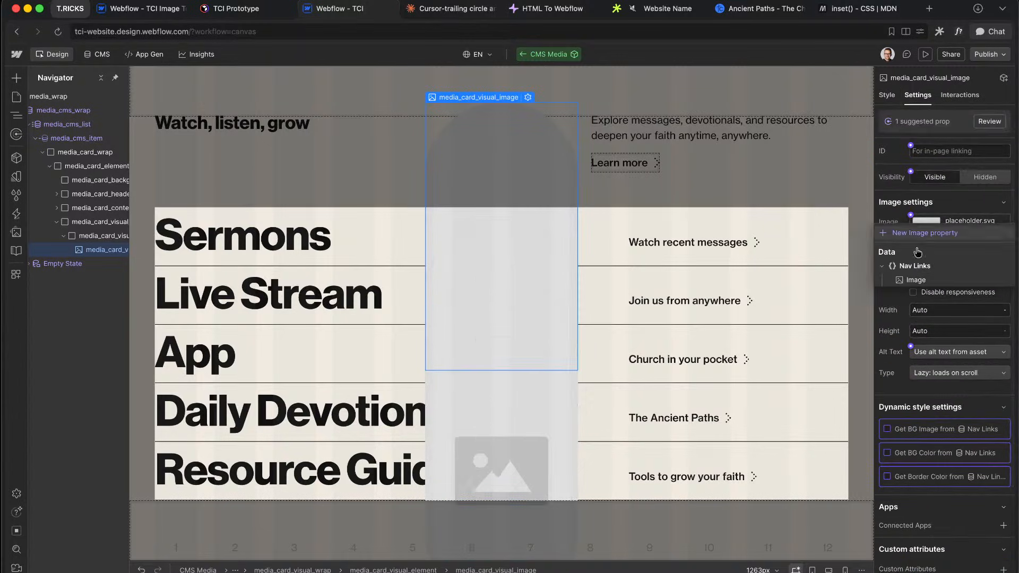
click(916, 280)
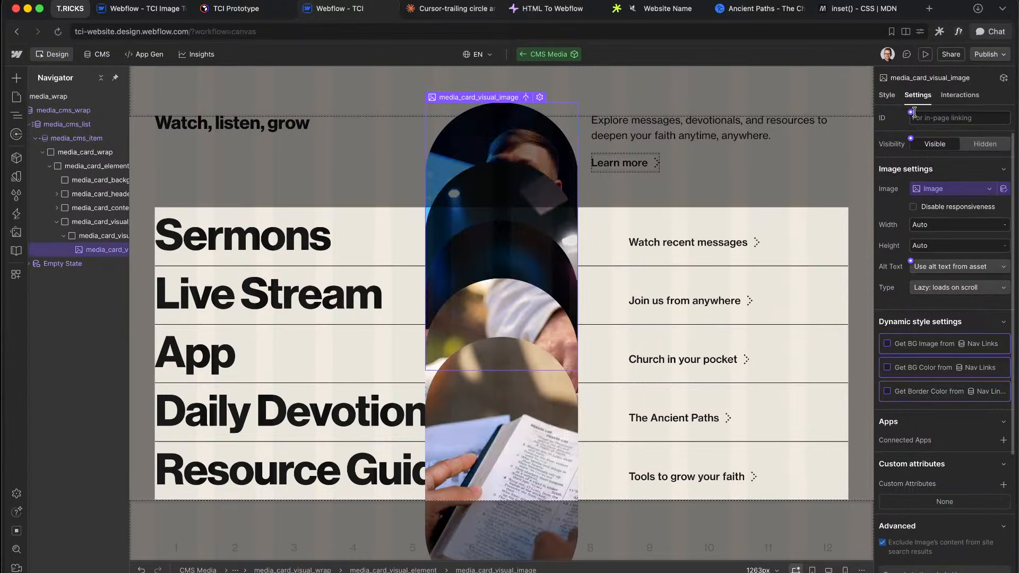
click(887, 96)
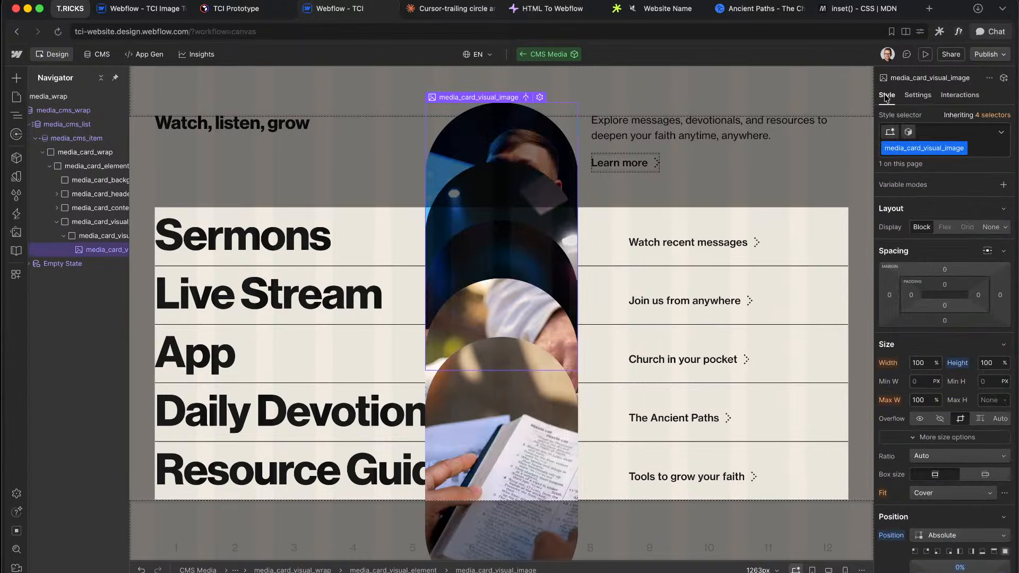
scroll(913, 405, down, 7)
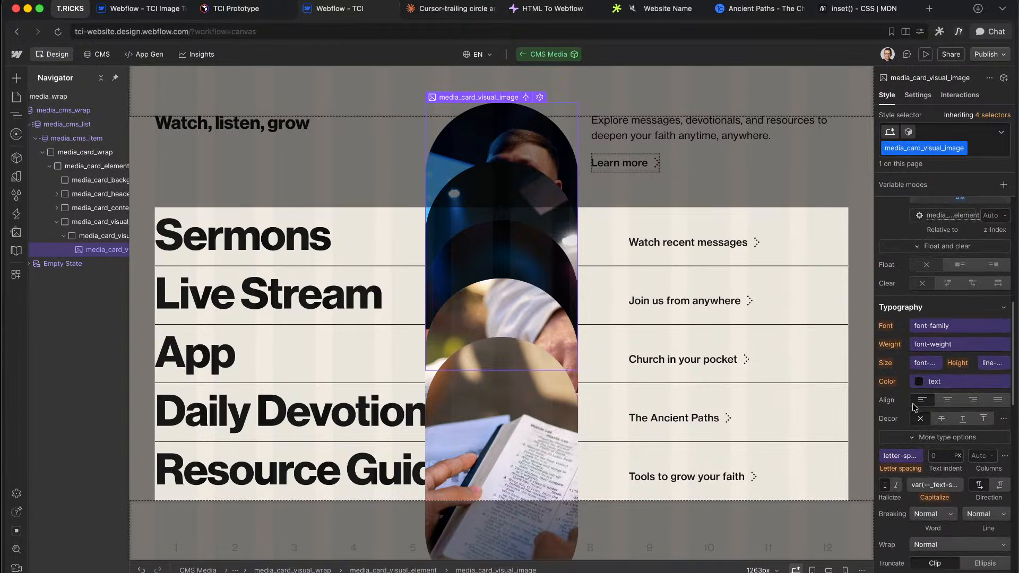
key(ctrl+Right)
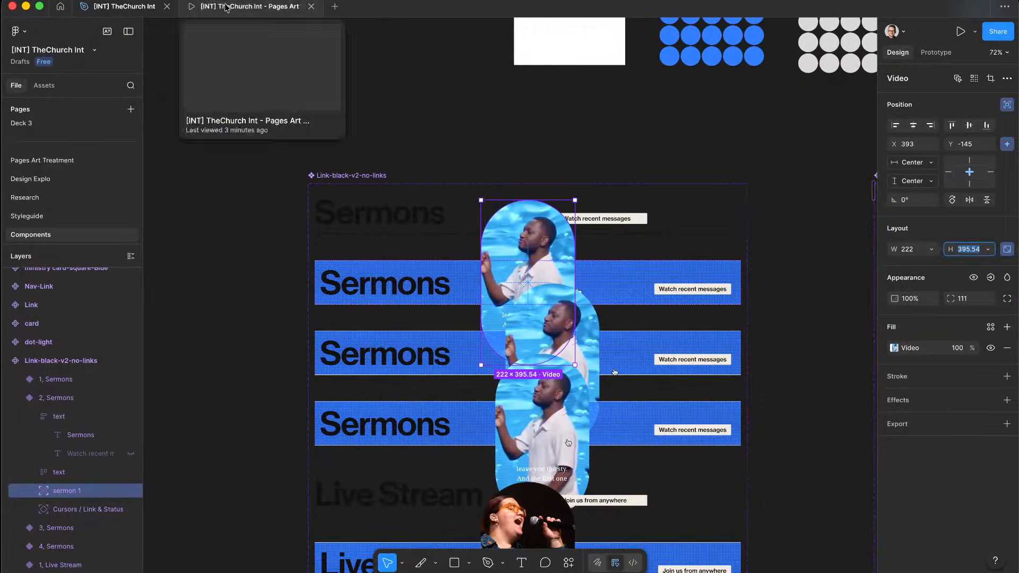
click(250, 6)
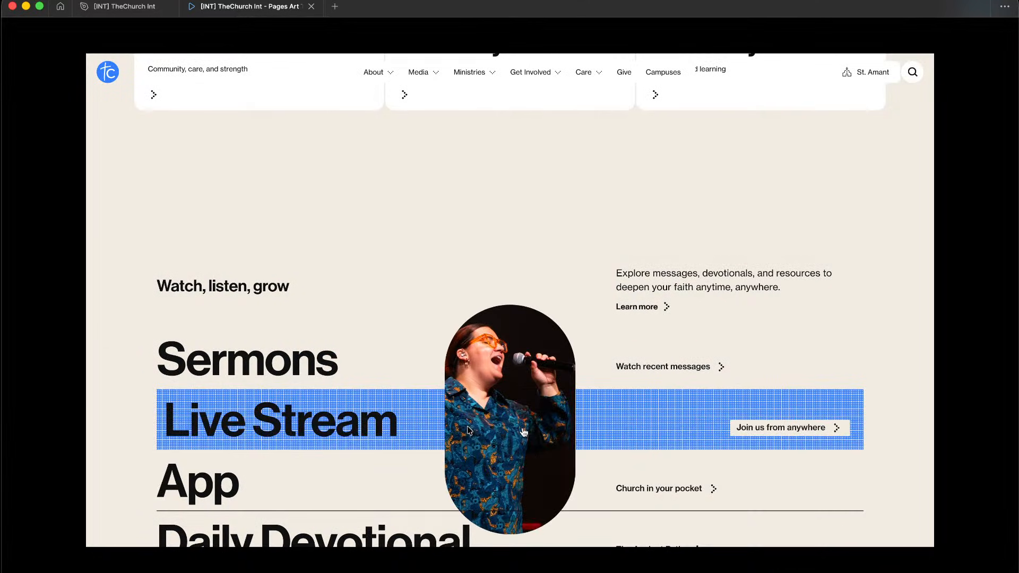
Step: Scroll through the Pages Art prototype's media rows, then return to Webflow
scroll(435, 420, down, 3)
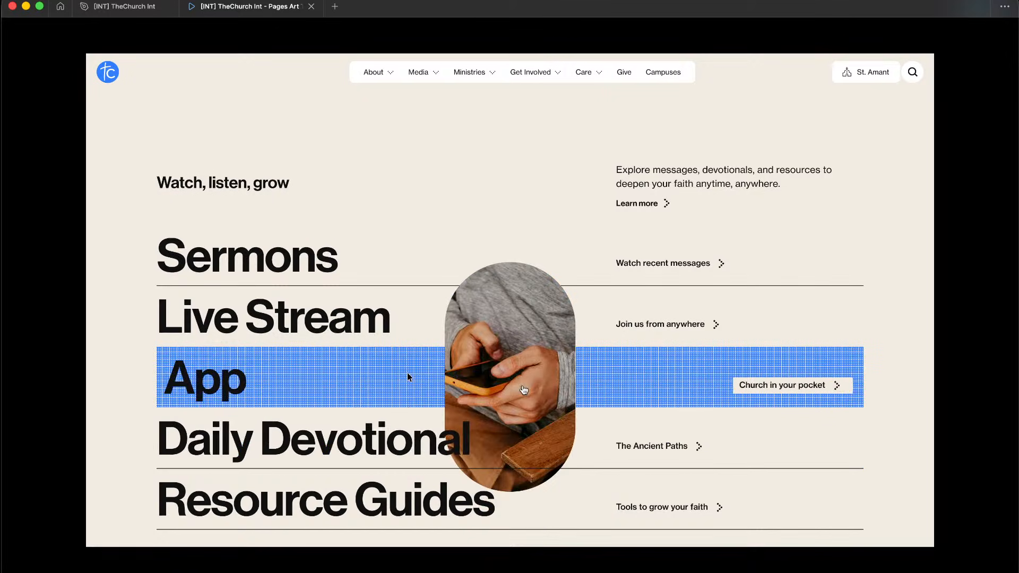
key(ctrl+Left)
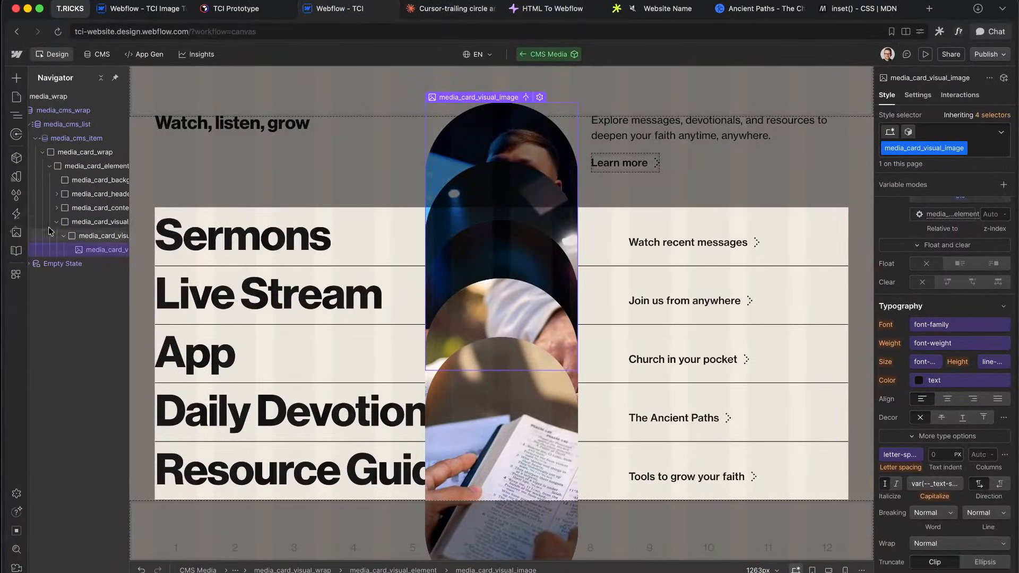
Step: Drag media_card_visual_wrap above media_card_header in the Navigator, then exit to the Home page
drag(90, 221, 92, 192)
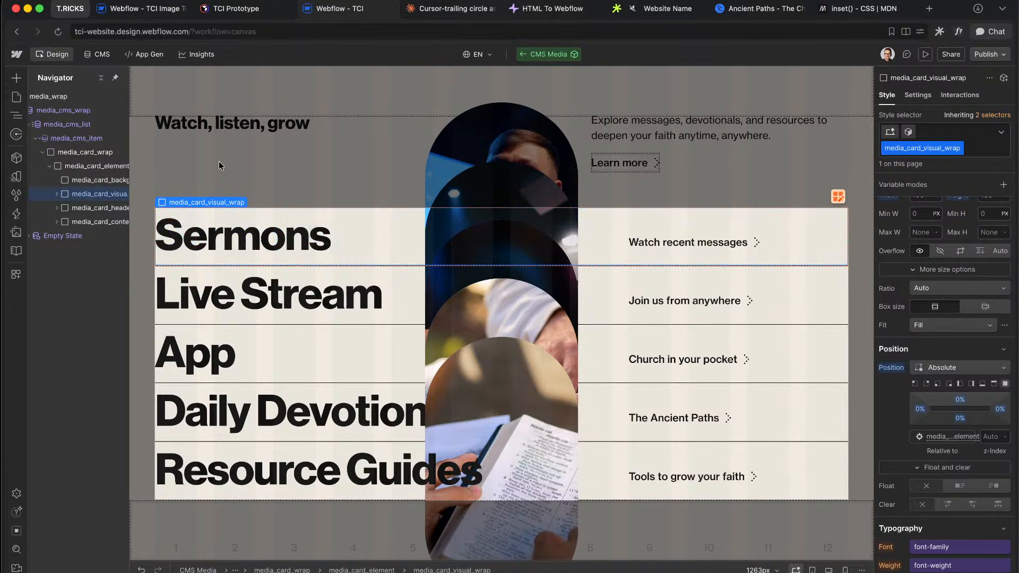
double_click(311, 141)
scroll(311, 142, up, 11)
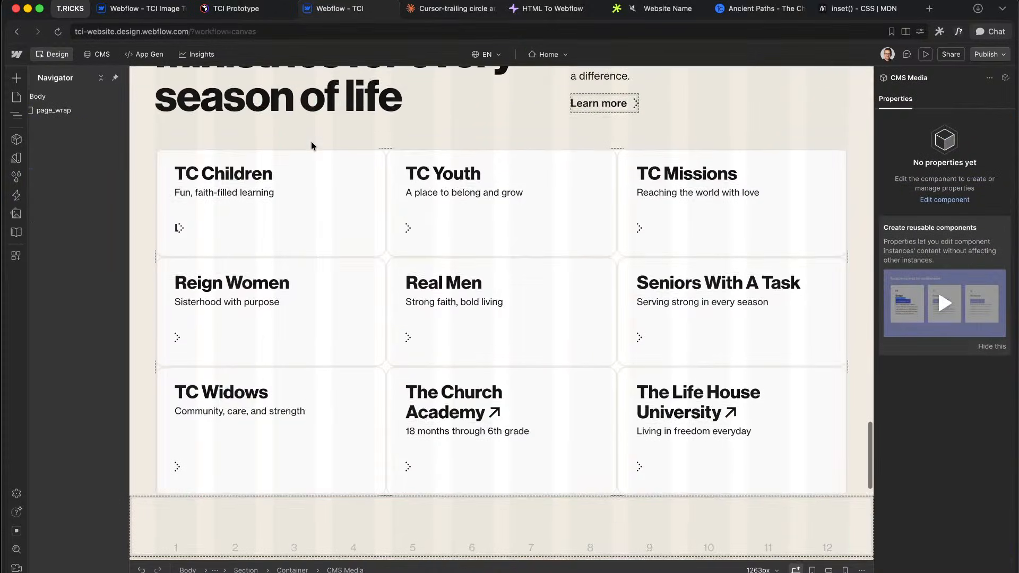
Step: Open the Card Hover component in Section Care's Plan A Visit card for editing
scroll(311, 141, down, 1)
scroll(423, 274, up, 10)
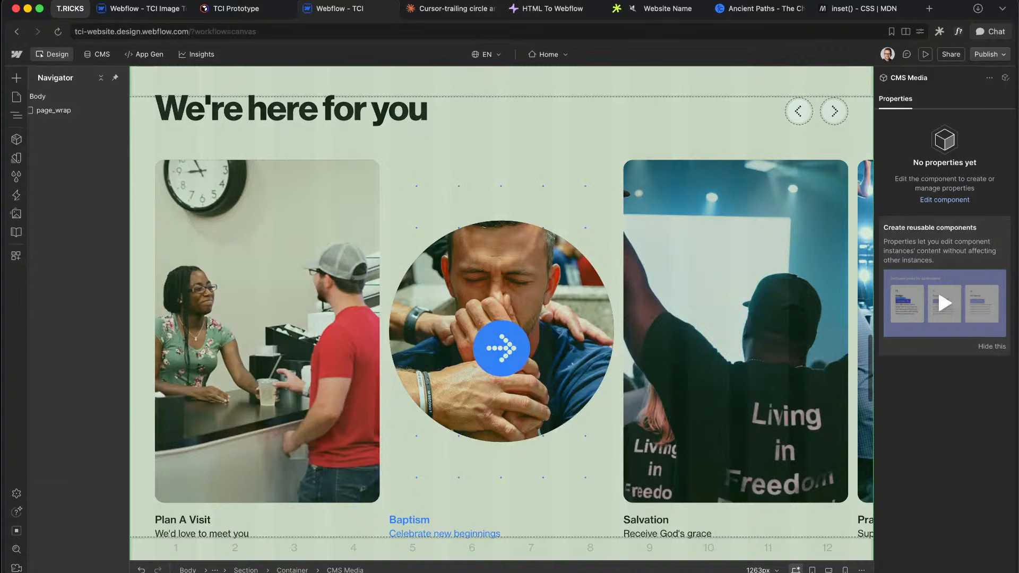
click(421, 135)
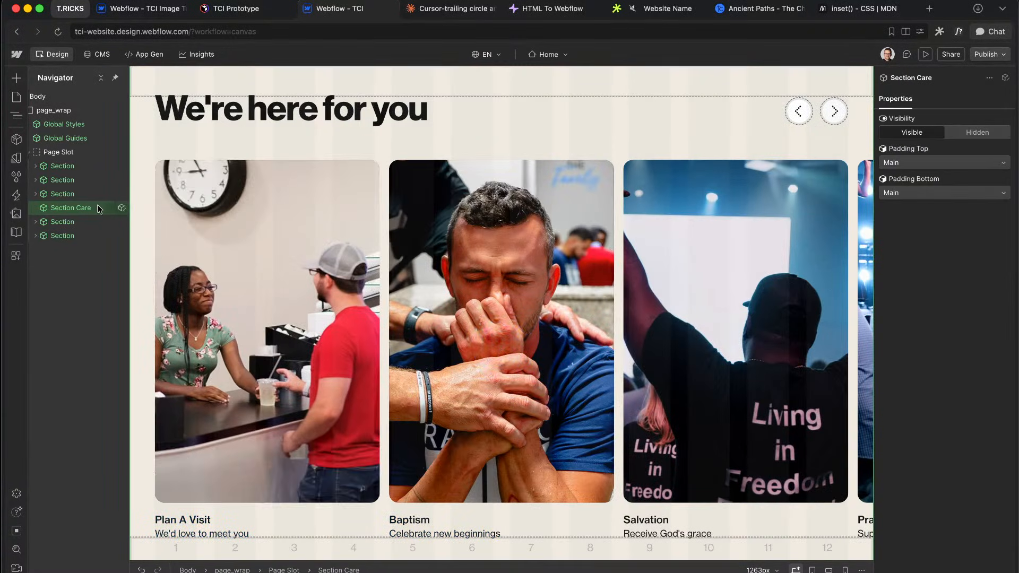
click(123, 208)
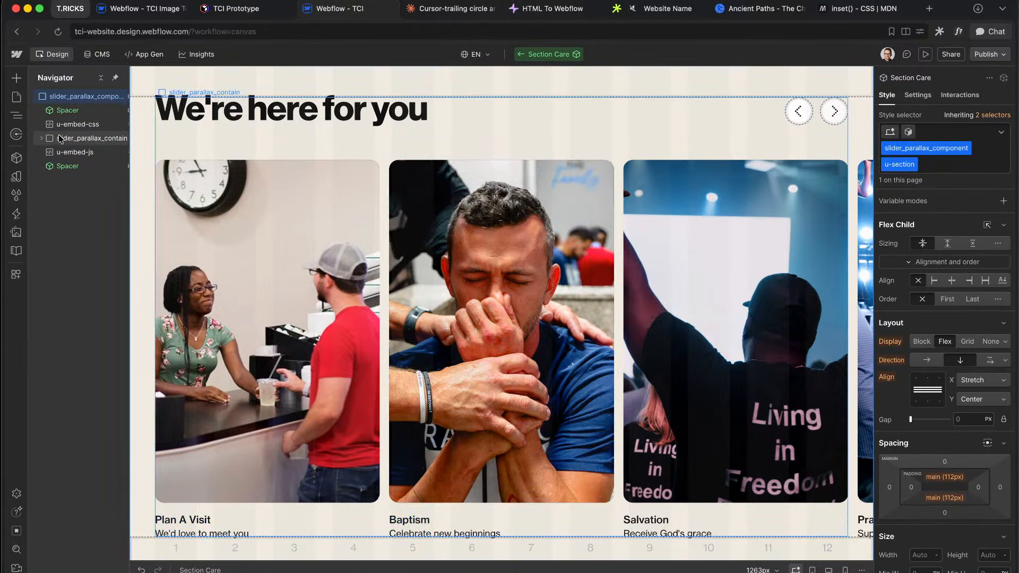
click(40, 139)
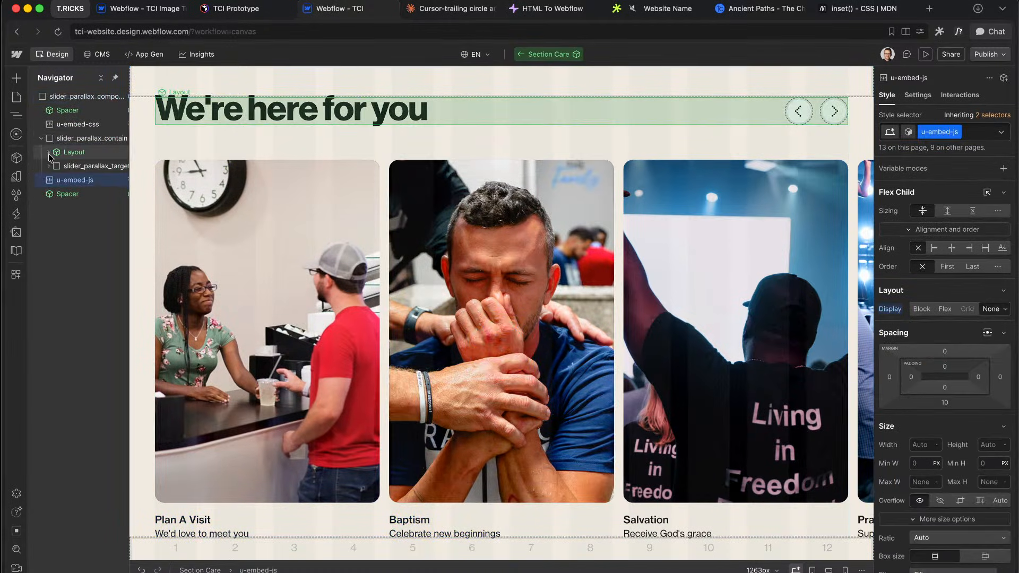
click(48, 194)
click(55, 208)
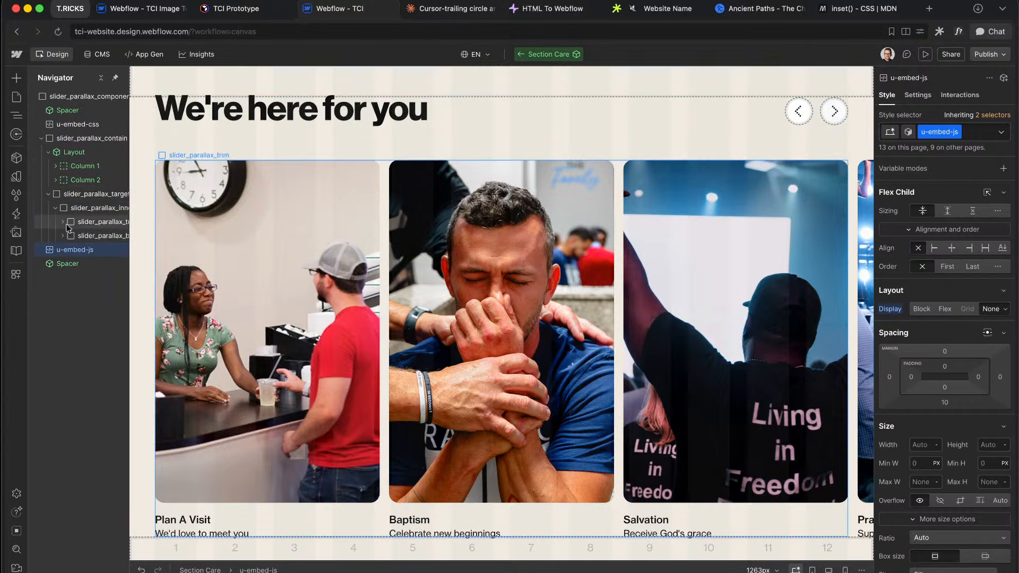
click(213, 223)
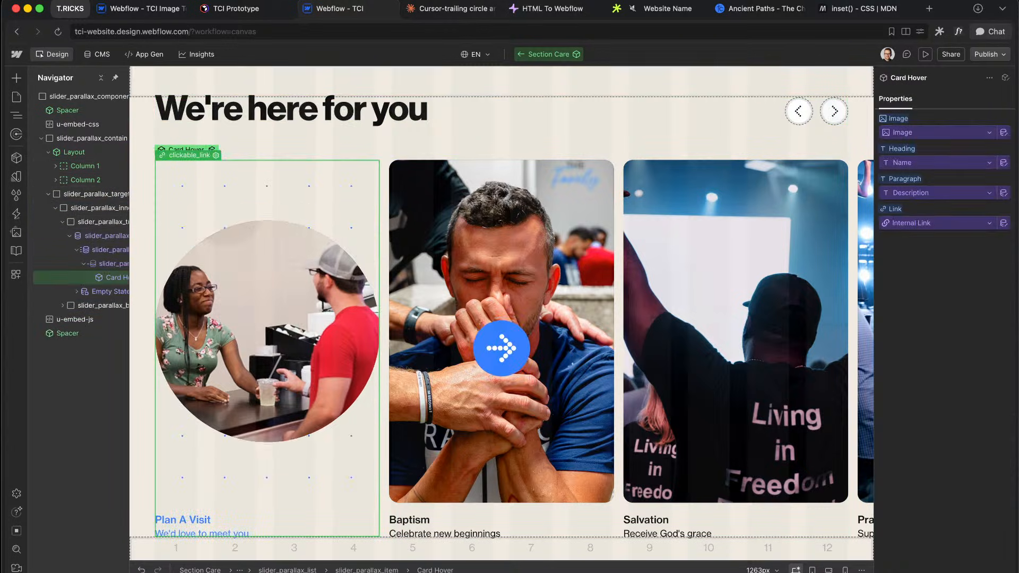
double_click(212, 146)
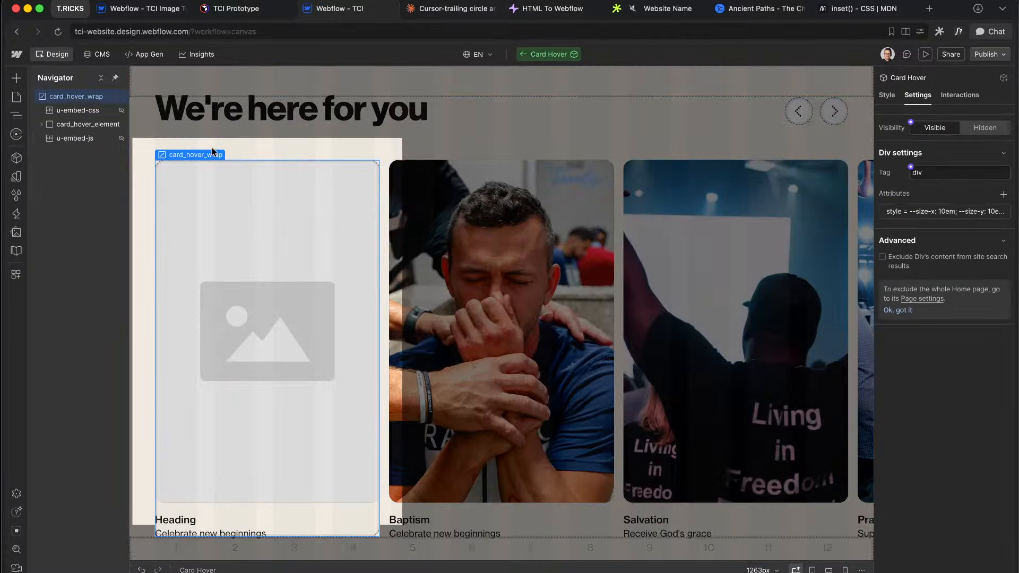
Step: Copy the whole u-embed-js cursor script, then exit and open the CMS Media list component
click(122, 143)
key(super+a)
key(super+c)
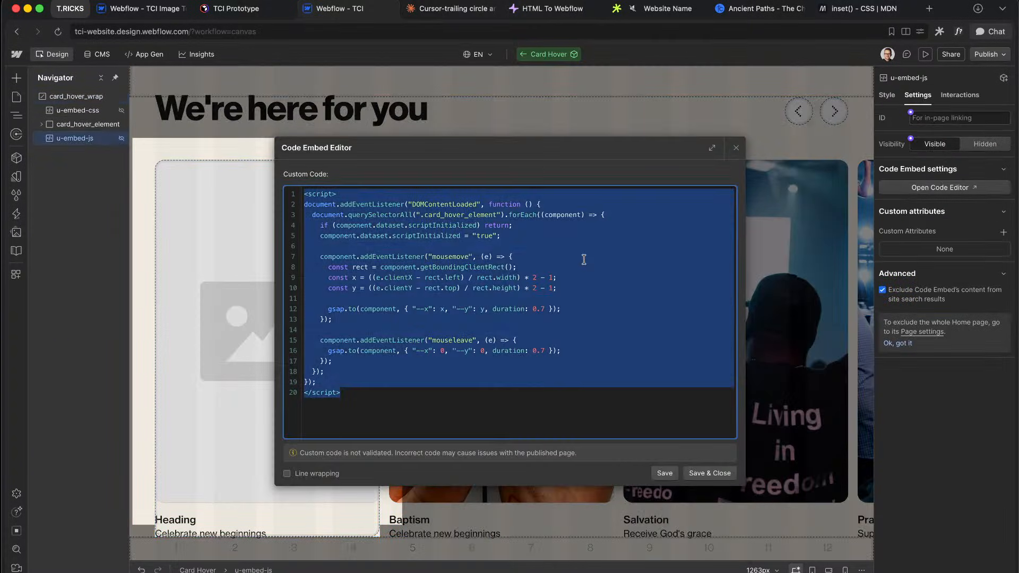
click(736, 148)
key(Escape)
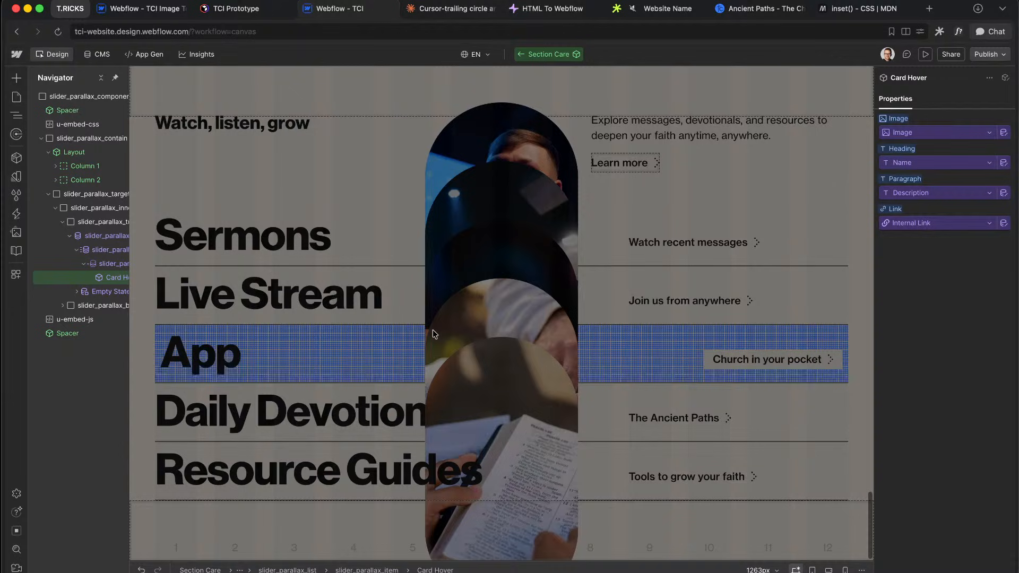
key(Escape)
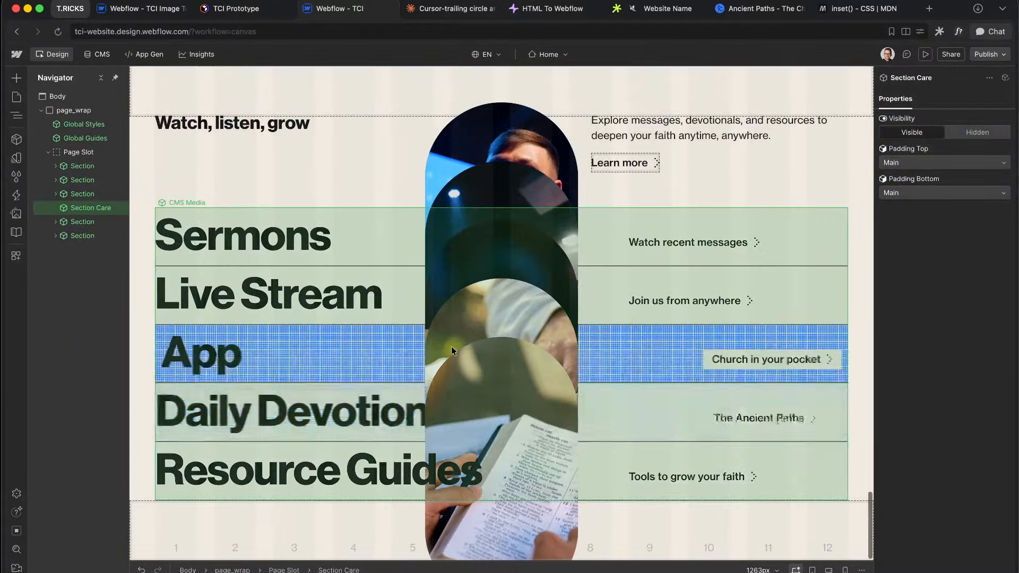
double_click(449, 353)
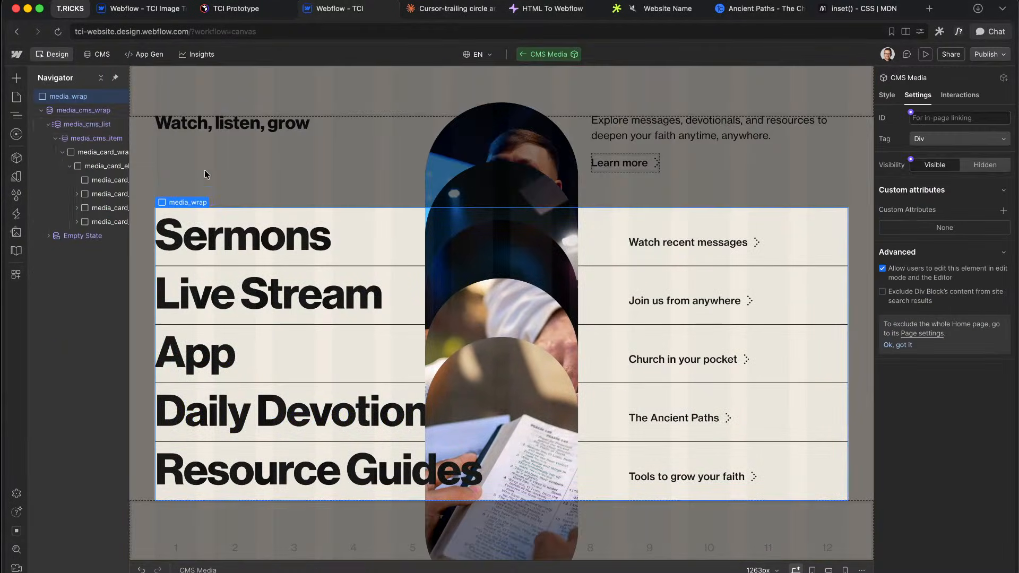
Step: Insert an unlinked Starter JS embed into the CMS Media component holding the pasted GSAP cursor-follow script
click(41, 110)
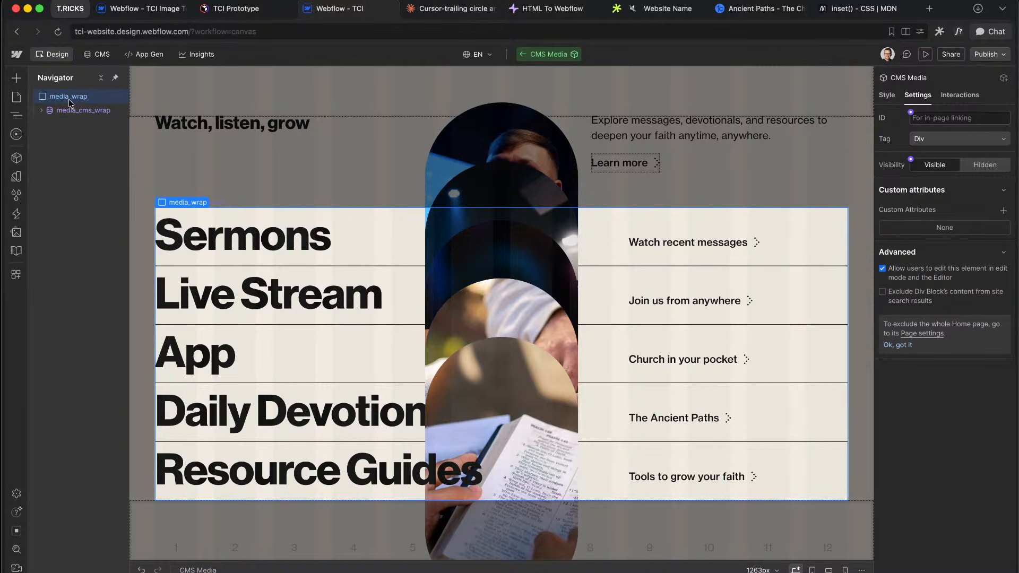
key(super+k)
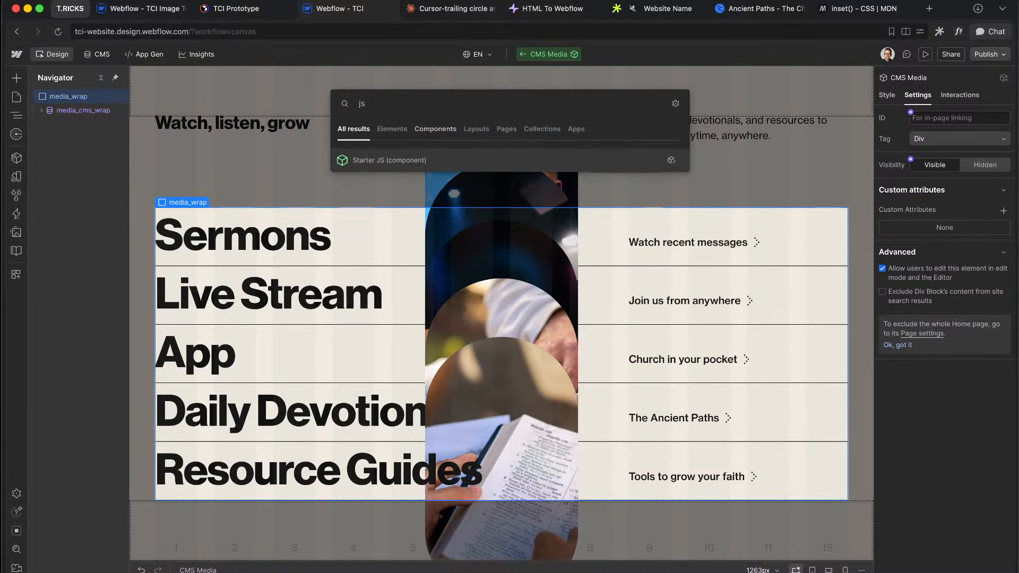
key(Return)
key(shift+super+a)
key(Return)
key(super+a)
key(super+v)
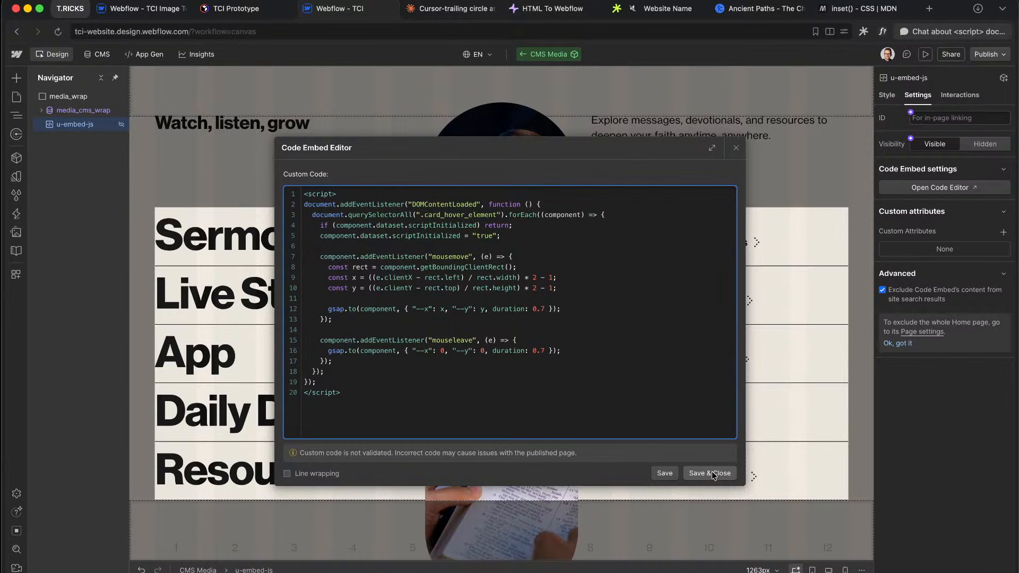
click(712, 474)
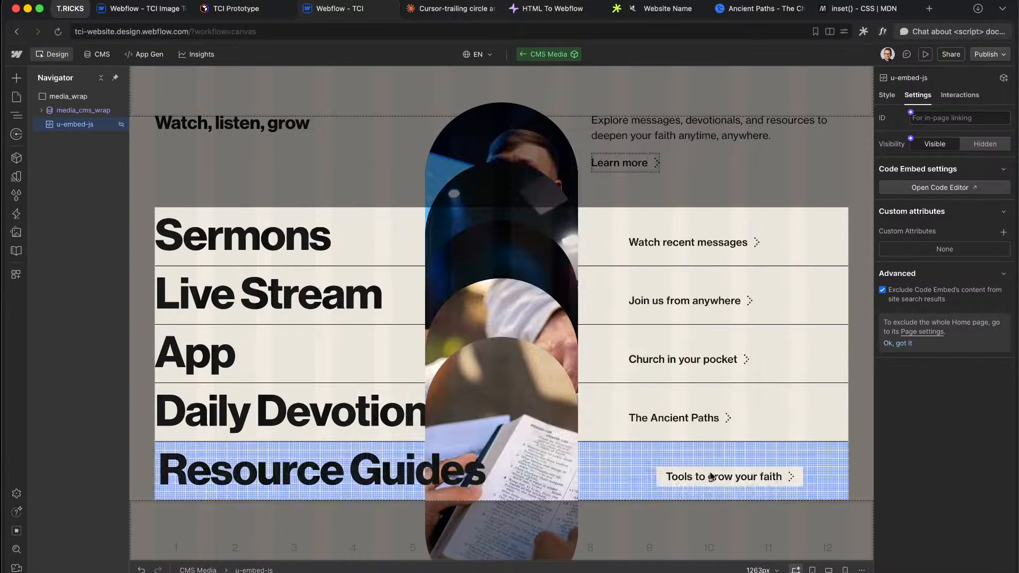
Step: Retarget the script from .card_hover_element to .media_card_element
click(42, 111)
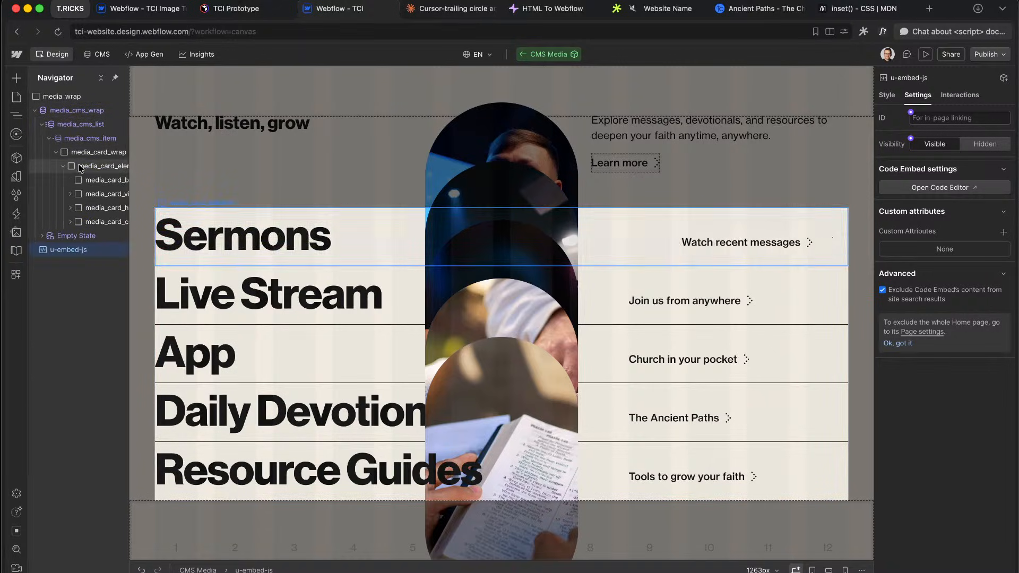
click(99, 166)
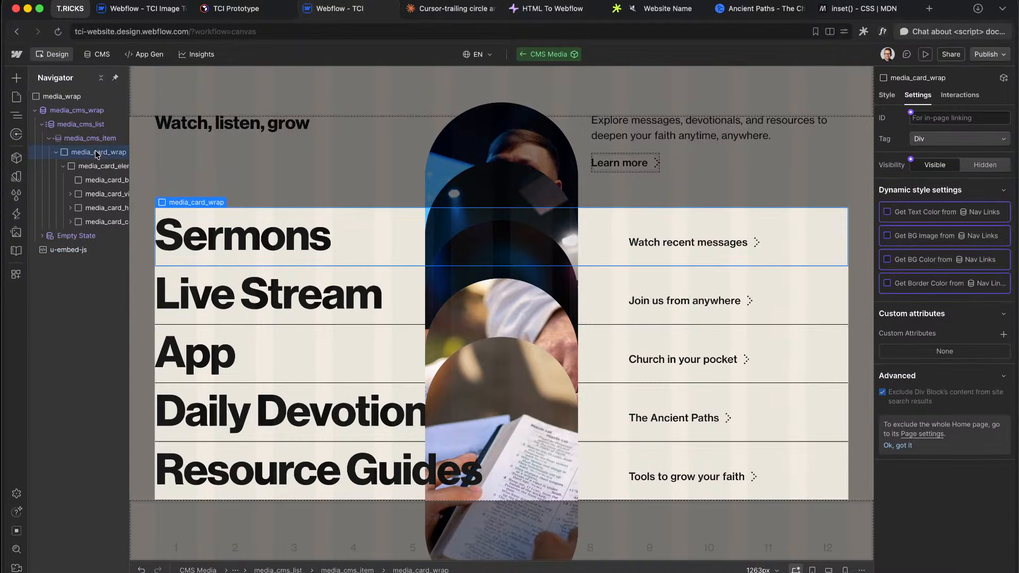
click(893, 99)
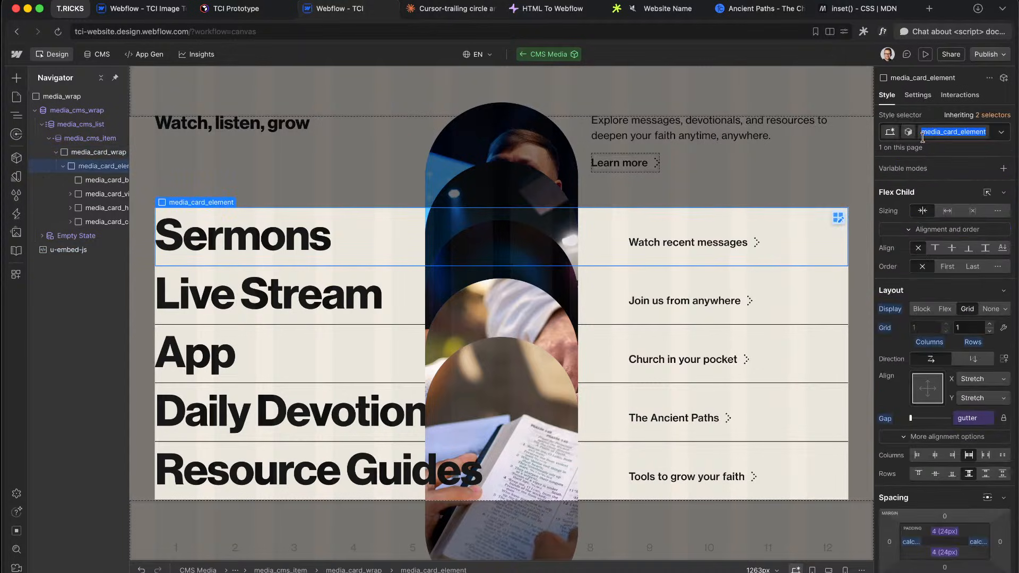
click(82, 253)
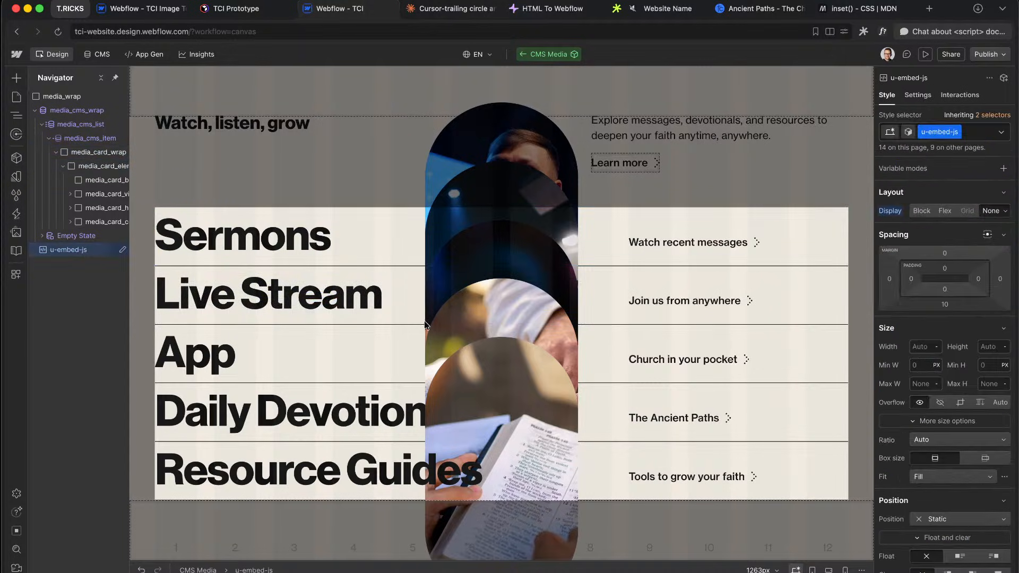
drag(495, 214, 458, 215)
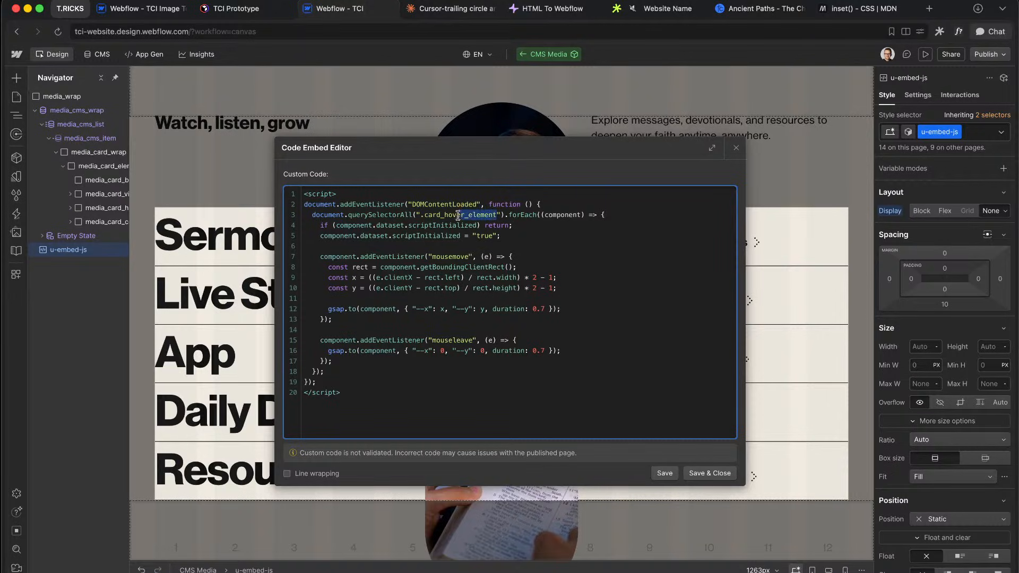
text(media_card_element)
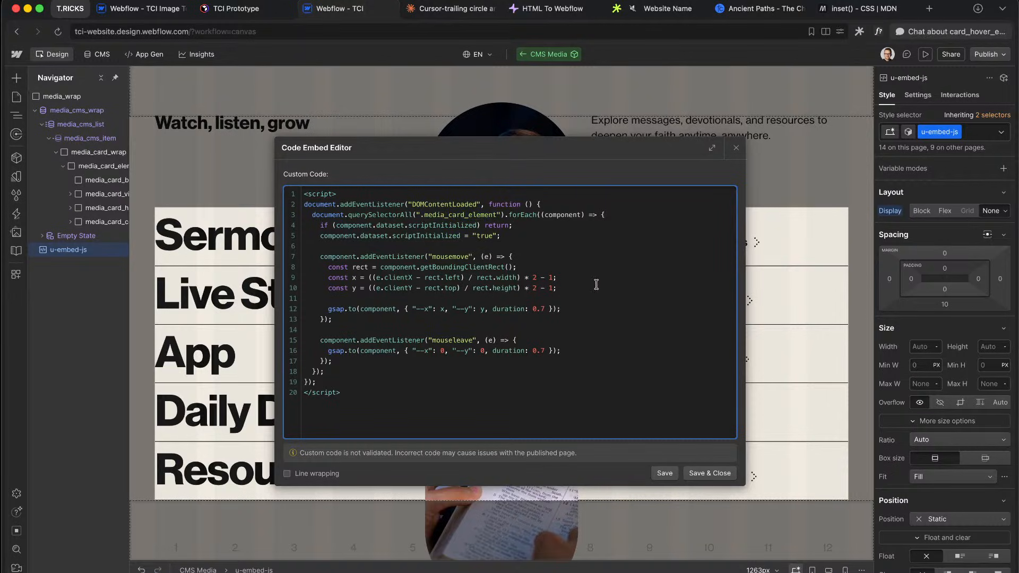
Step: Highlight the script's bounding-rect calculation line while explaining it
right_click(522, 217)
key(Escape)
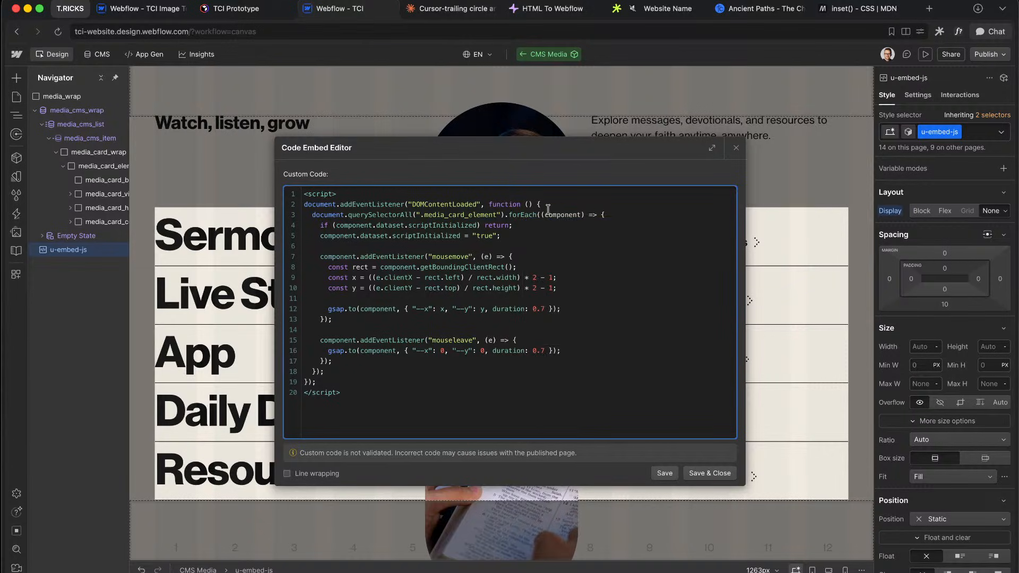
key(ctrl+super+space)
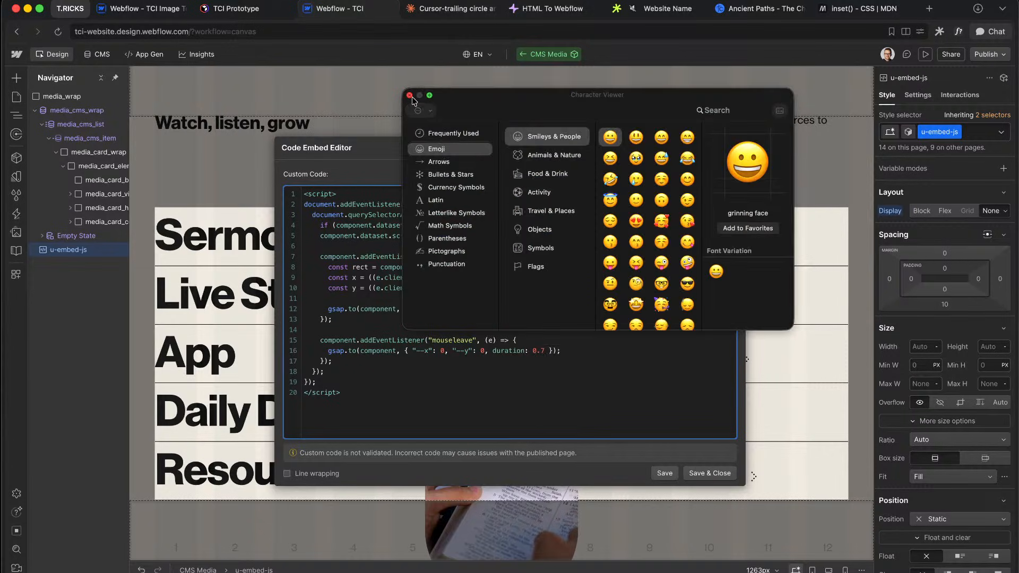
click(409, 94)
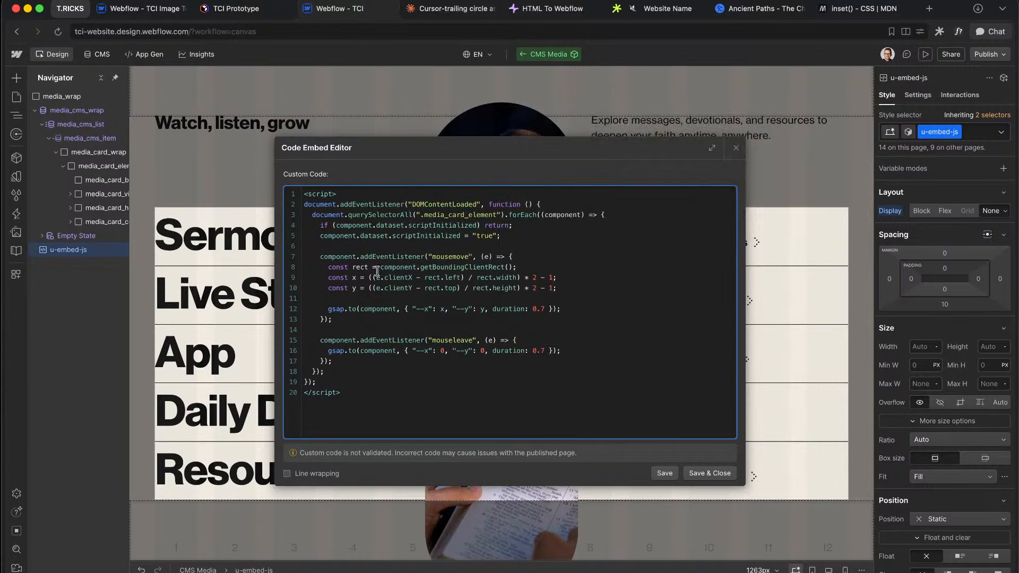
drag(413, 258, 507, 260)
click(515, 259)
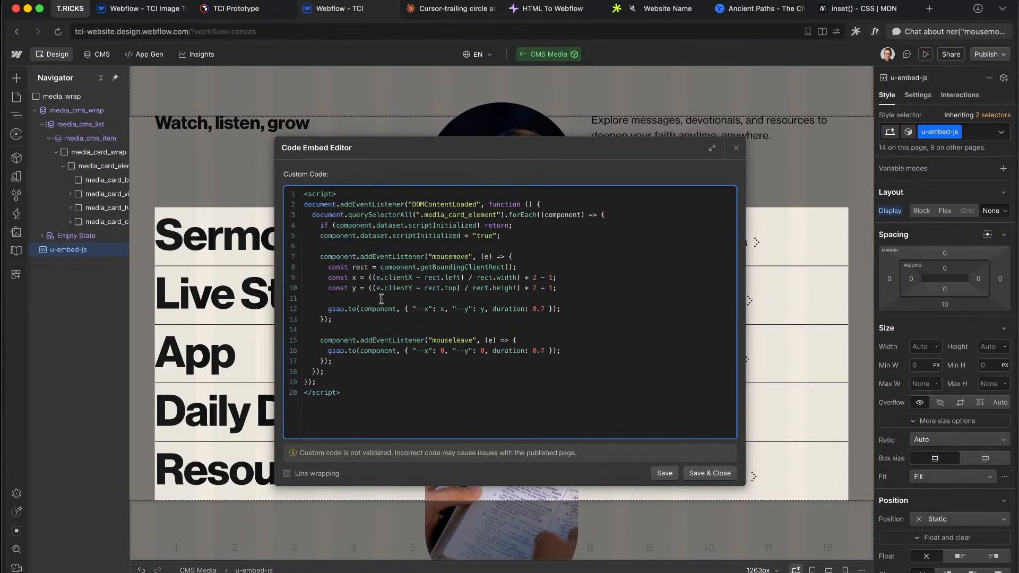
Step: Highlight the gsap animation and mouseleave reset lines, then save and close the embed
drag(345, 310, 465, 310)
click(466, 309)
click(469, 351)
drag(371, 342, 476, 351)
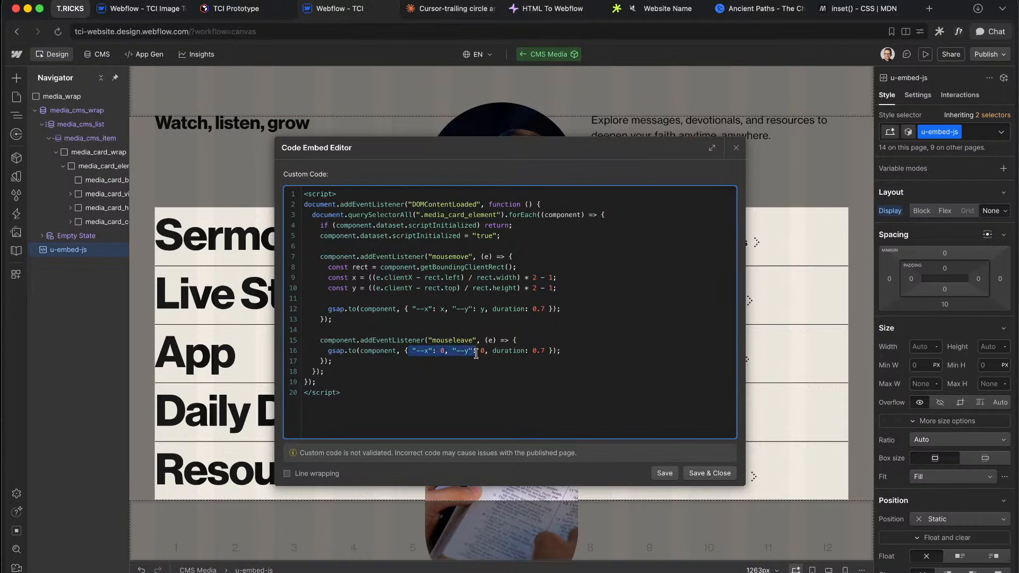
click(476, 351)
click(425, 352)
key(ctrl+super+space)
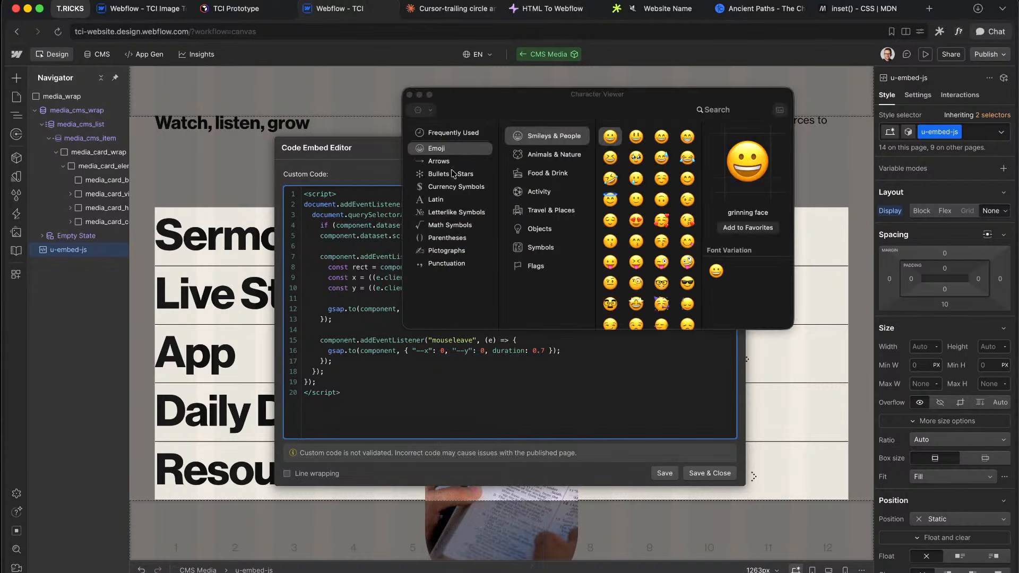
click(411, 96)
click(711, 473)
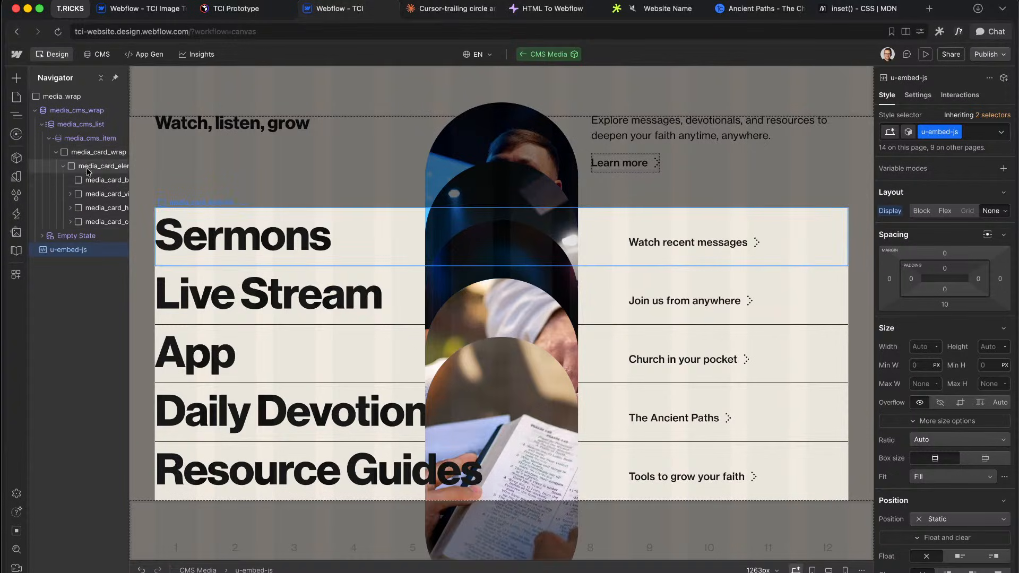
scroll(103, 195, right, 2)
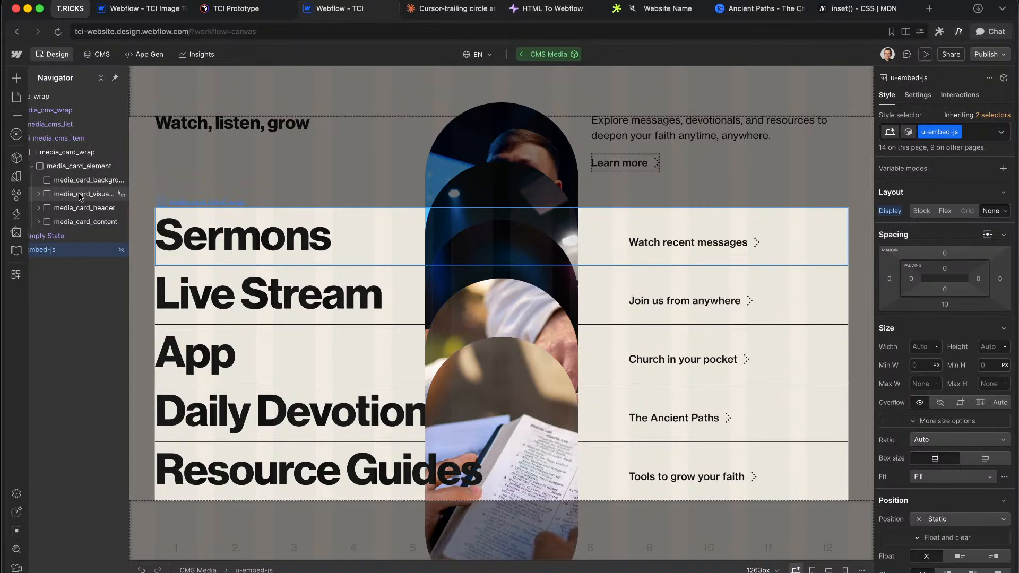
Step: Give media_card_visual_wrap a custom container-type: size property, then select media_card_visual_element
click(81, 195)
click(38, 194)
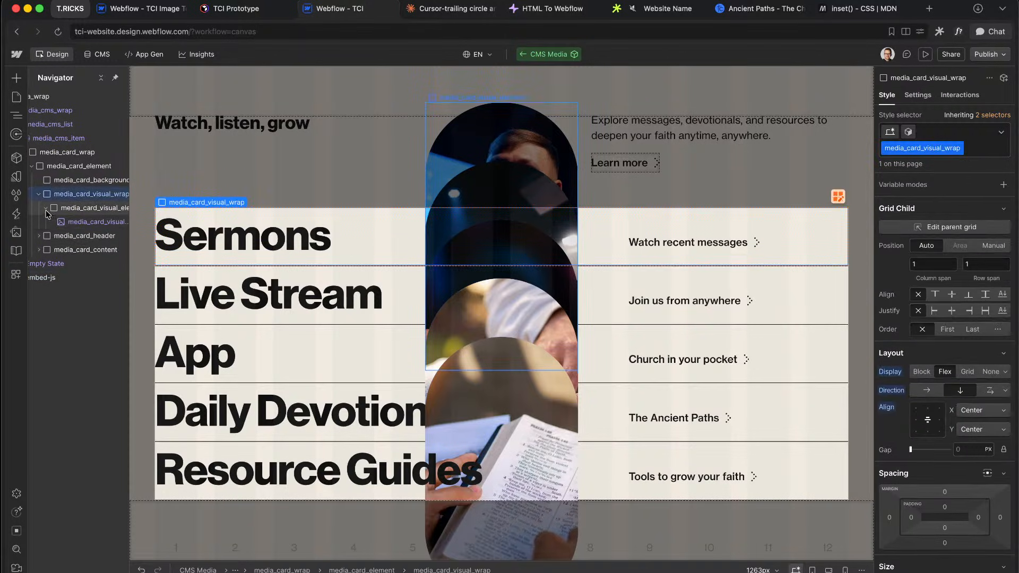
scroll(927, 476, down, 10)
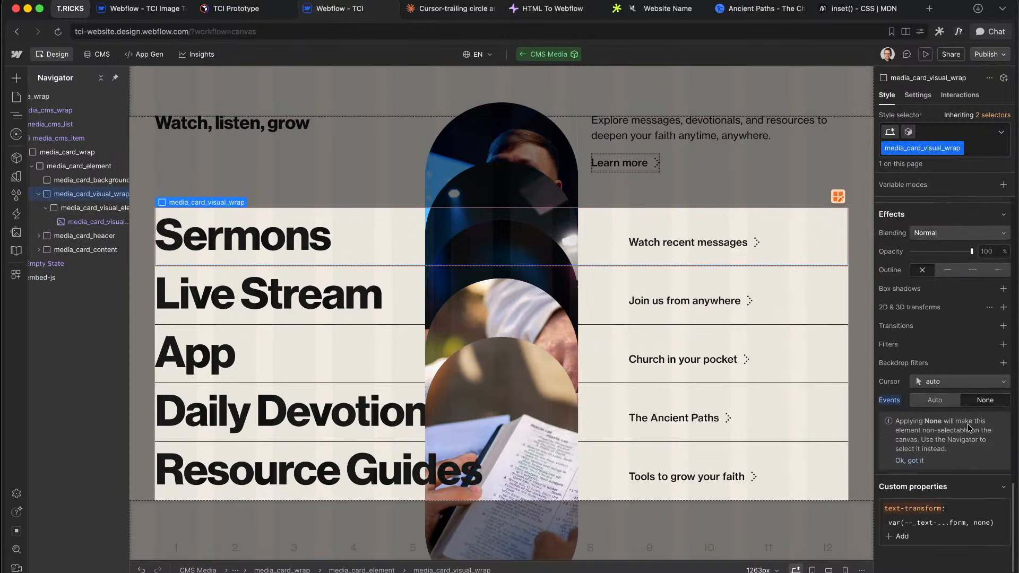
click(899, 506)
text(conta)
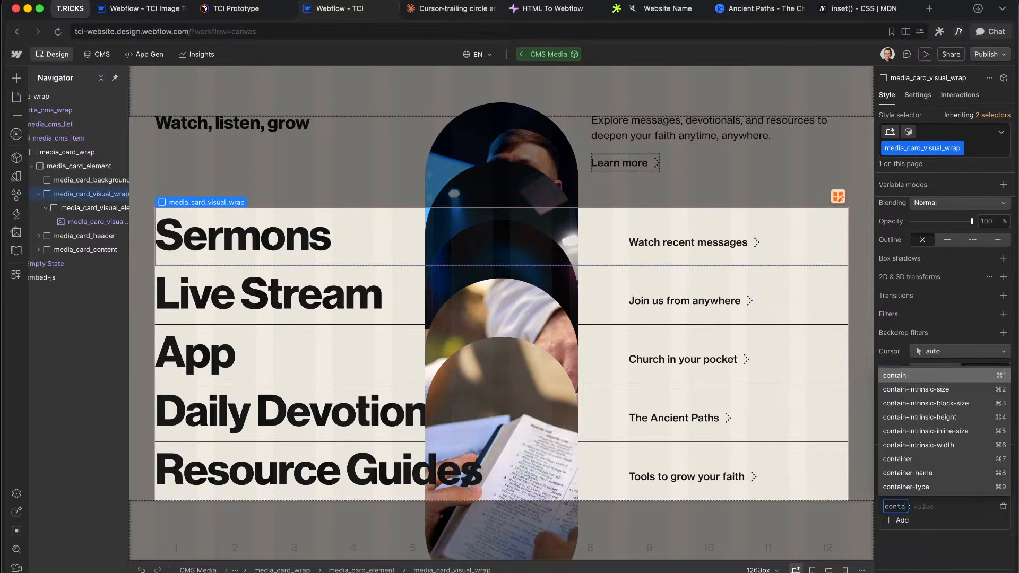
text(iner-type)
key(Return)
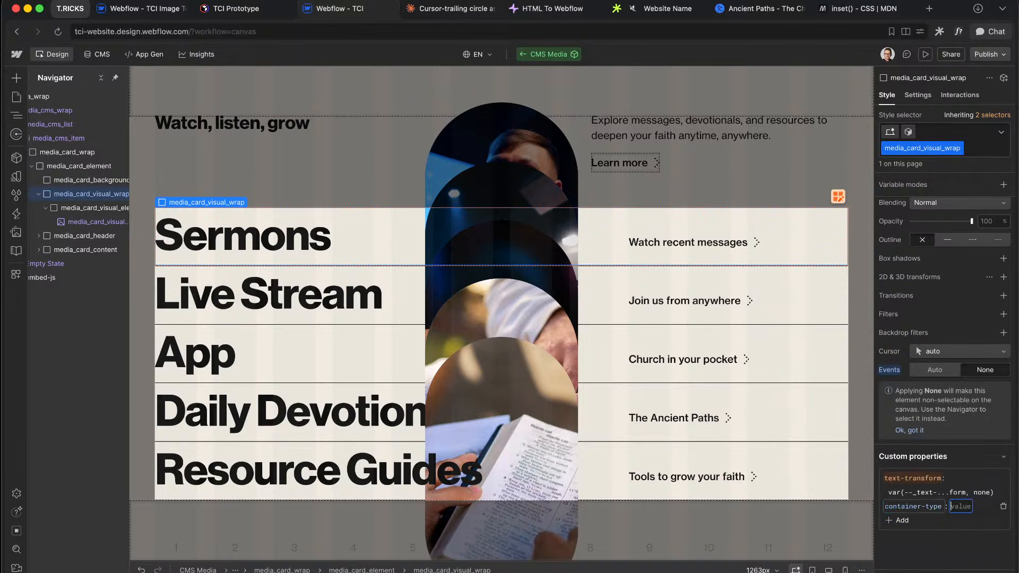
text(size)
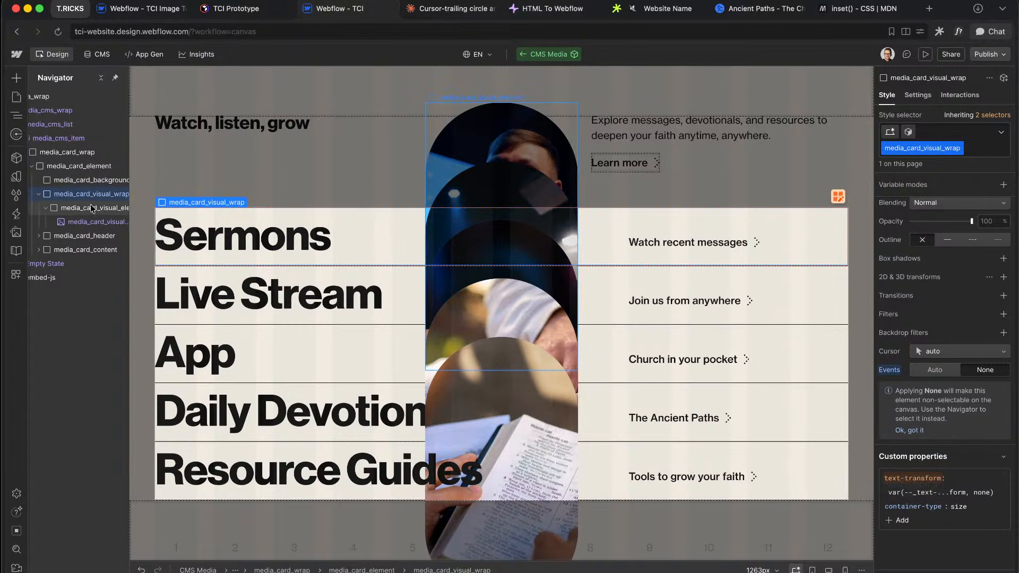
click(88, 210)
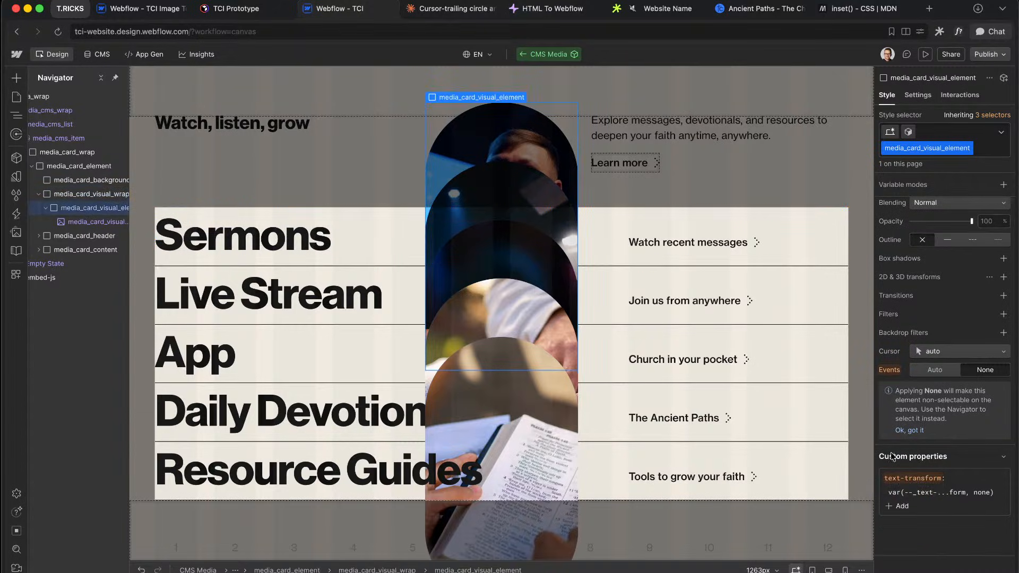
Step: Add a custom transform to media_card_visual_element with a 50cqw calc offset, testing a 0 multiplier
click(902, 507)
text(trans)
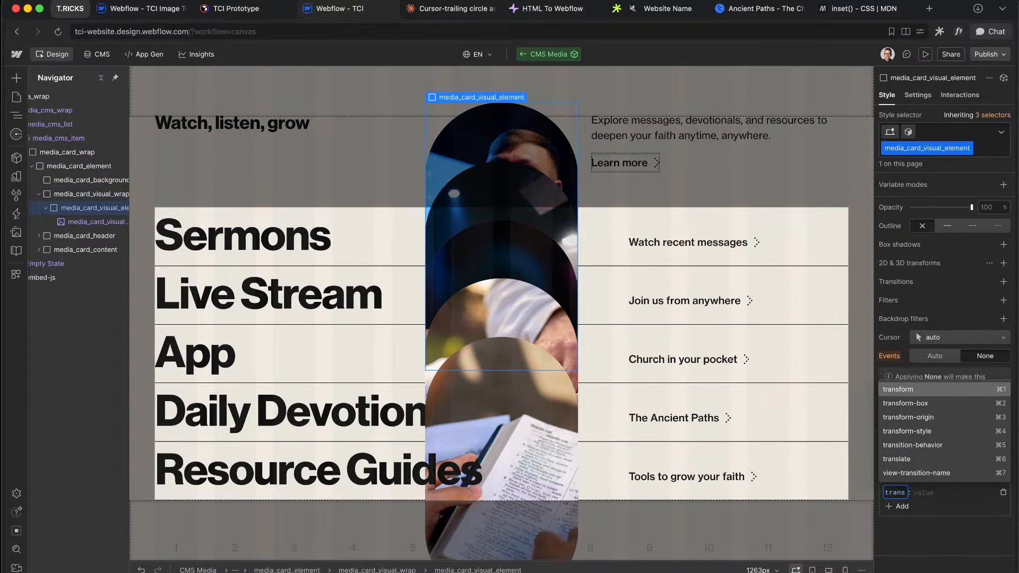
key(Return)
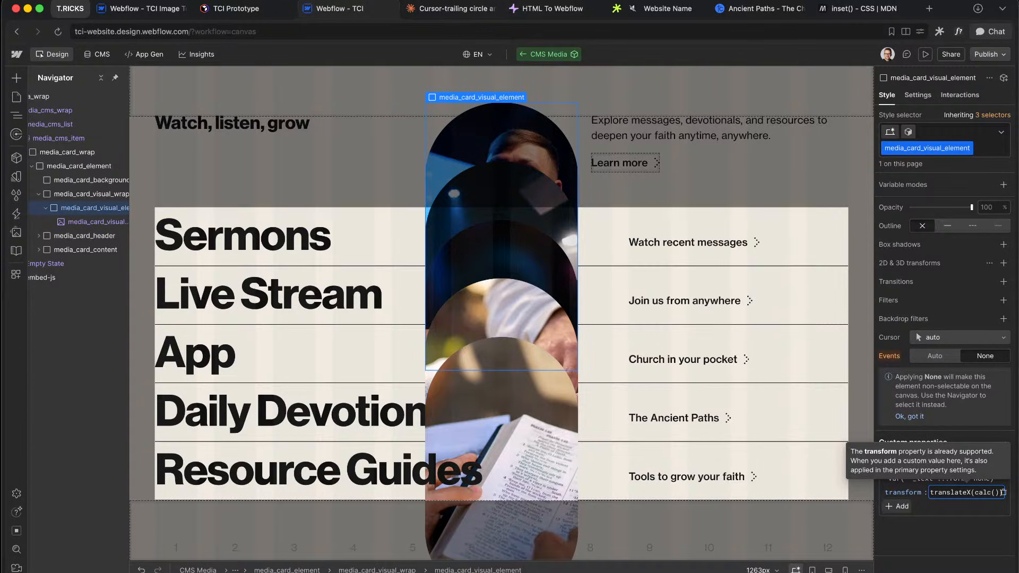
text(50cqw )
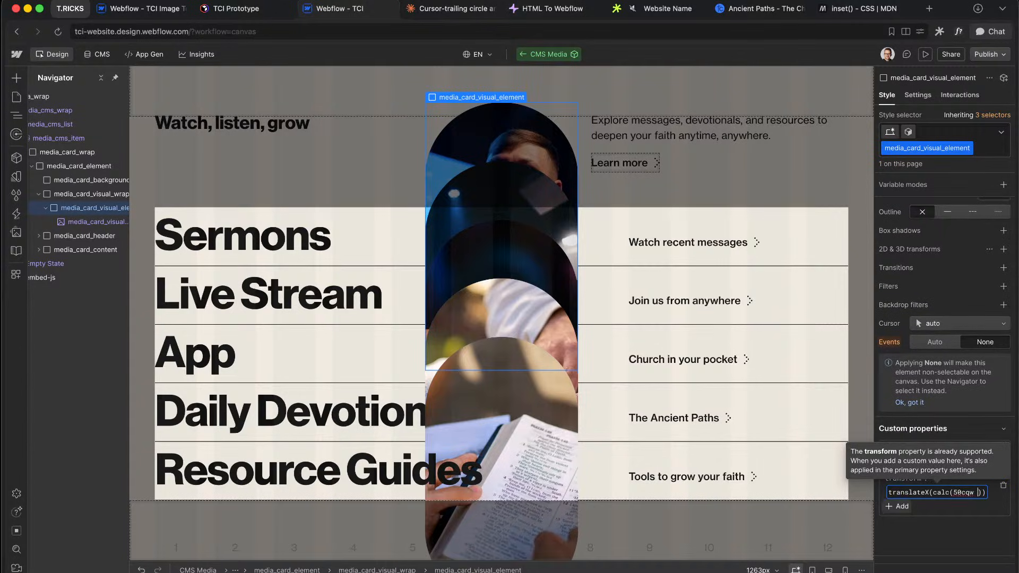
text(*)
key(Return)
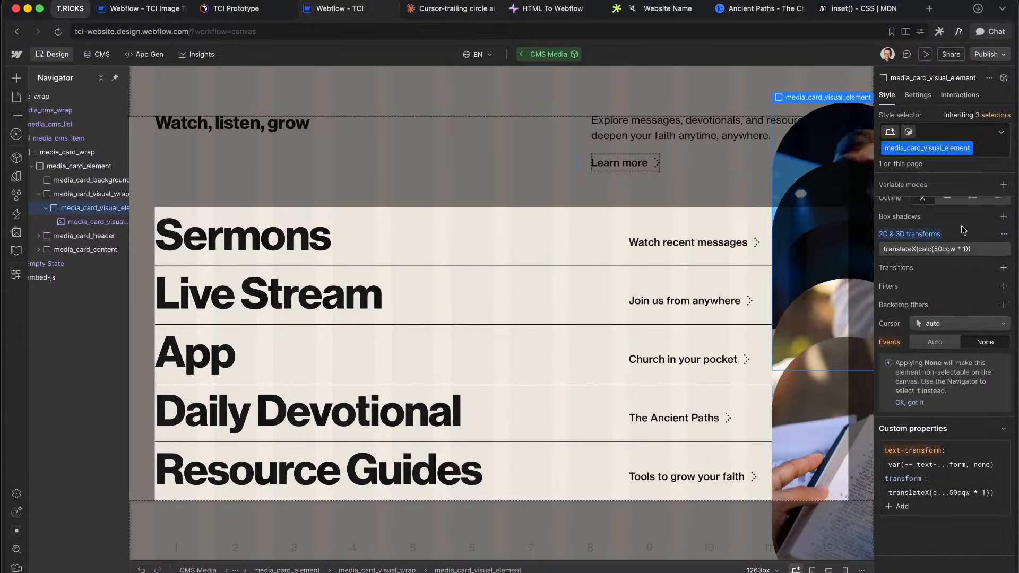
click(961, 252)
click(921, 296)
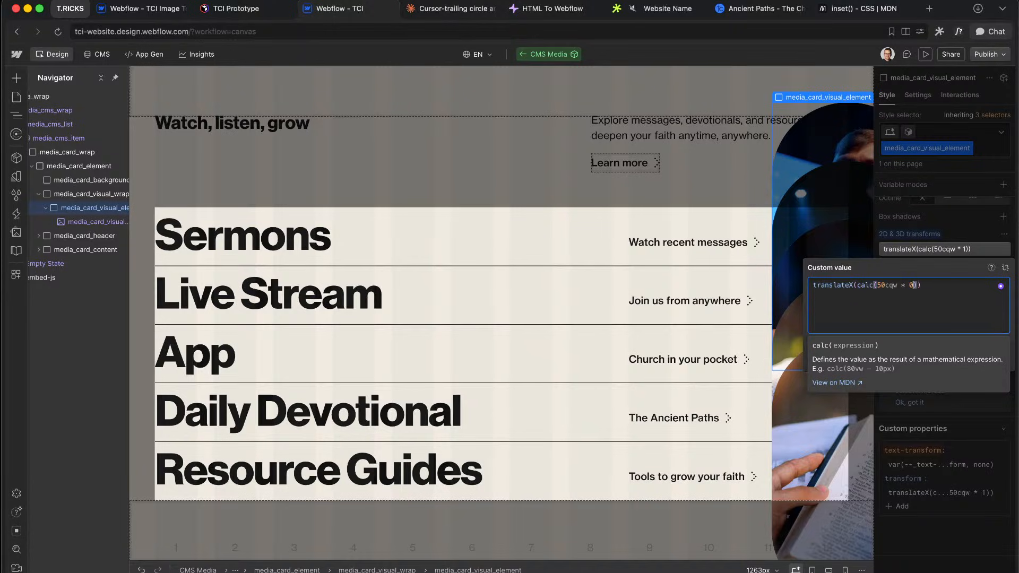
click(983, 225)
Step: Drive translateX by var(--x, 0) × 50cqw after briefly testing a -1 multiplier
click(959, 249)
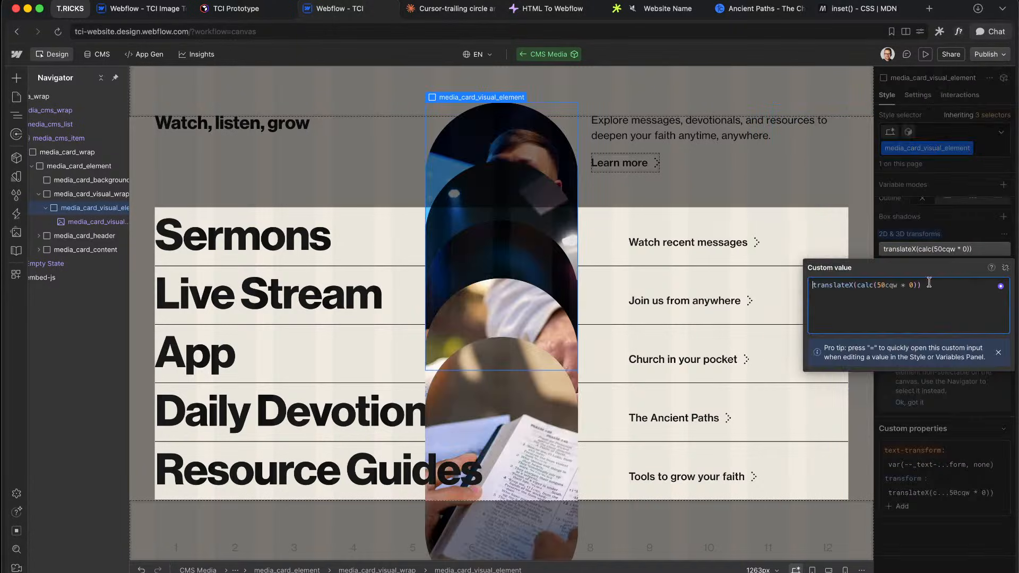
click(910, 285)
text(-1)
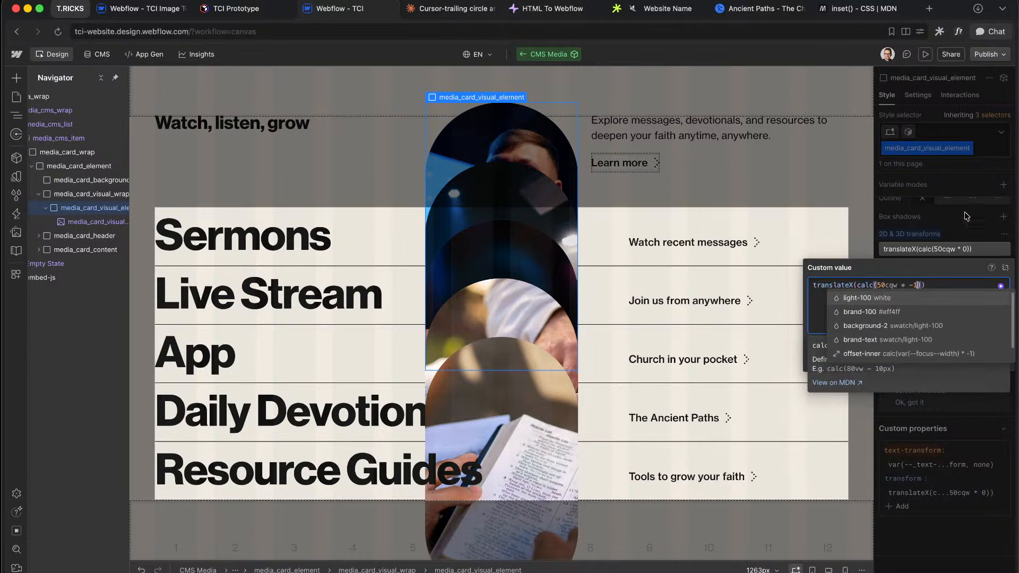
click(943, 208)
click(946, 253)
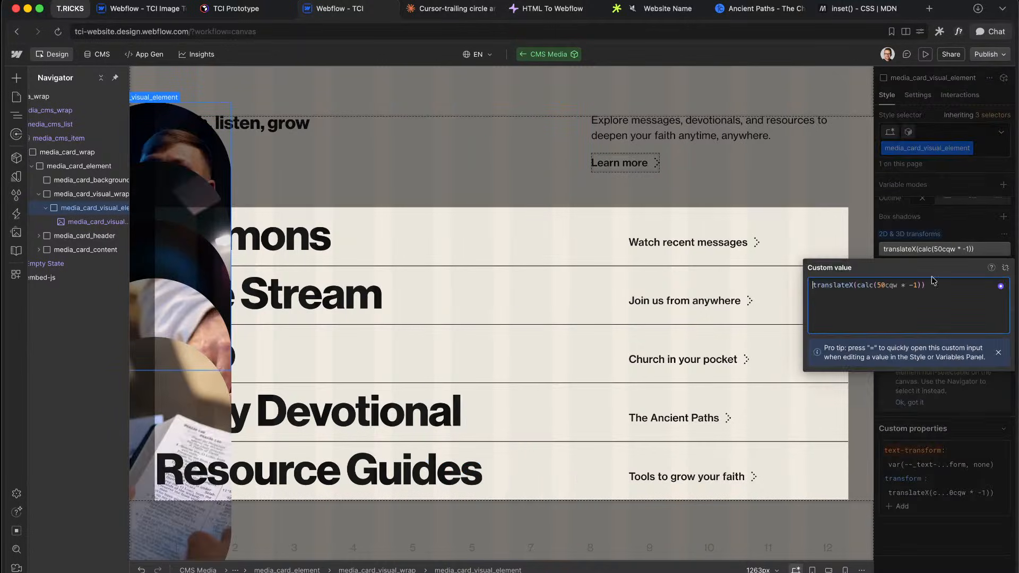
click(917, 286)
text(v)
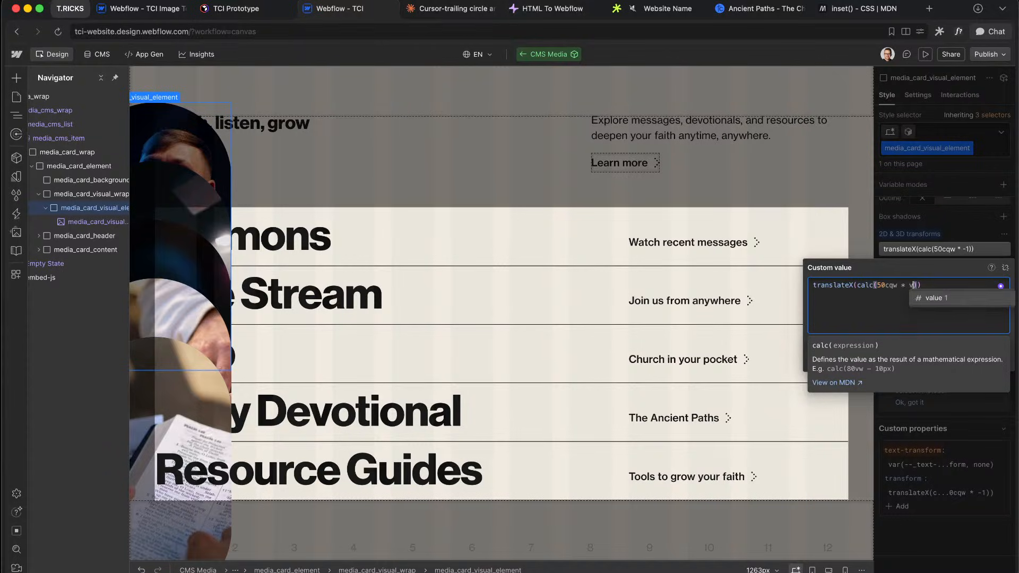
key(BackSpace)
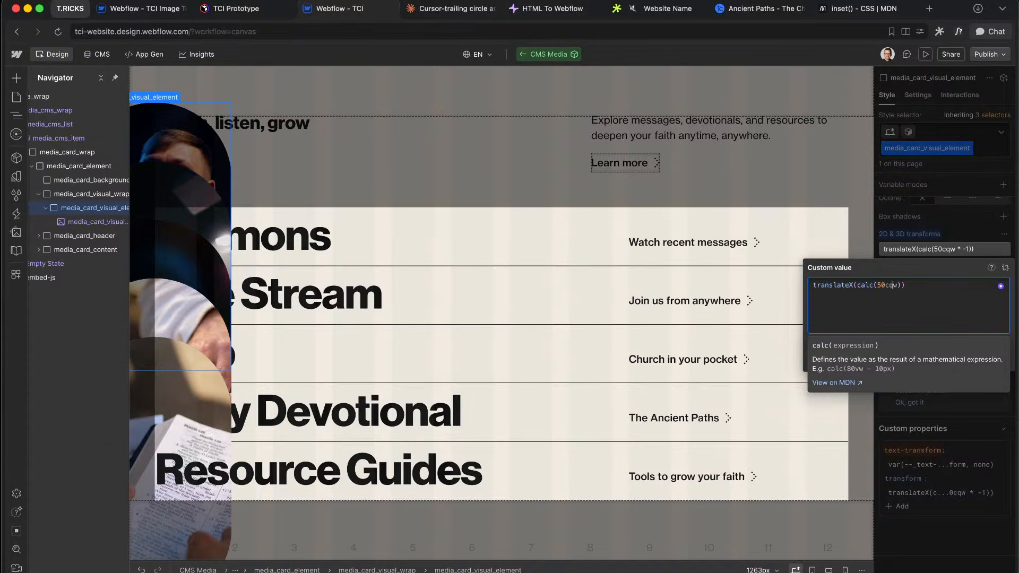
text(var()
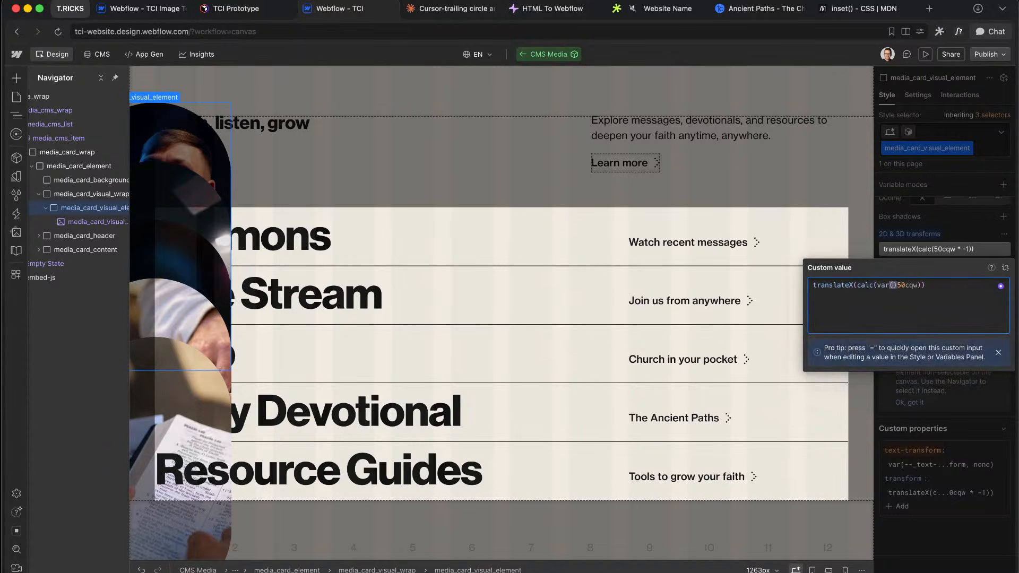
text(--x) )
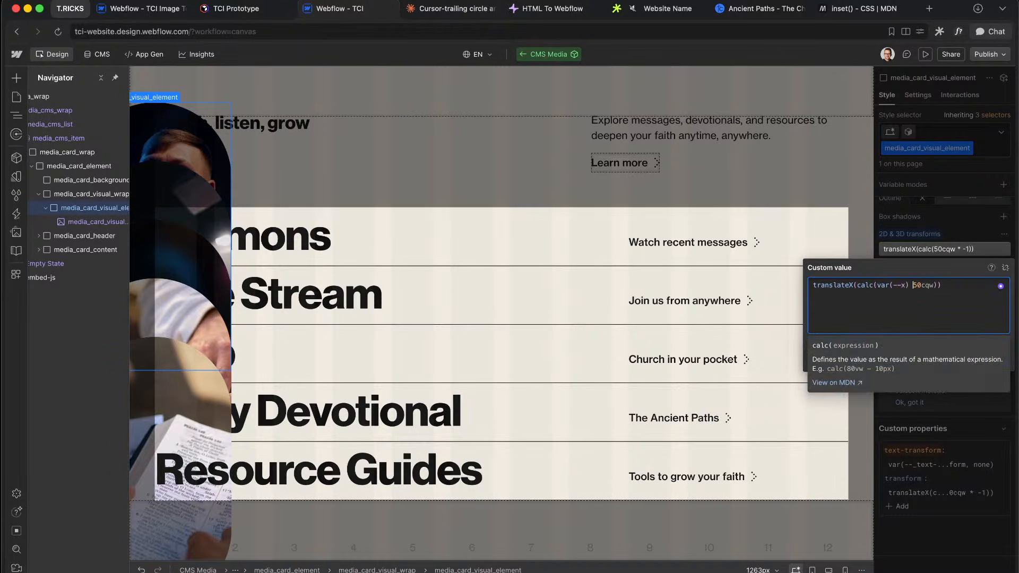
text(,)
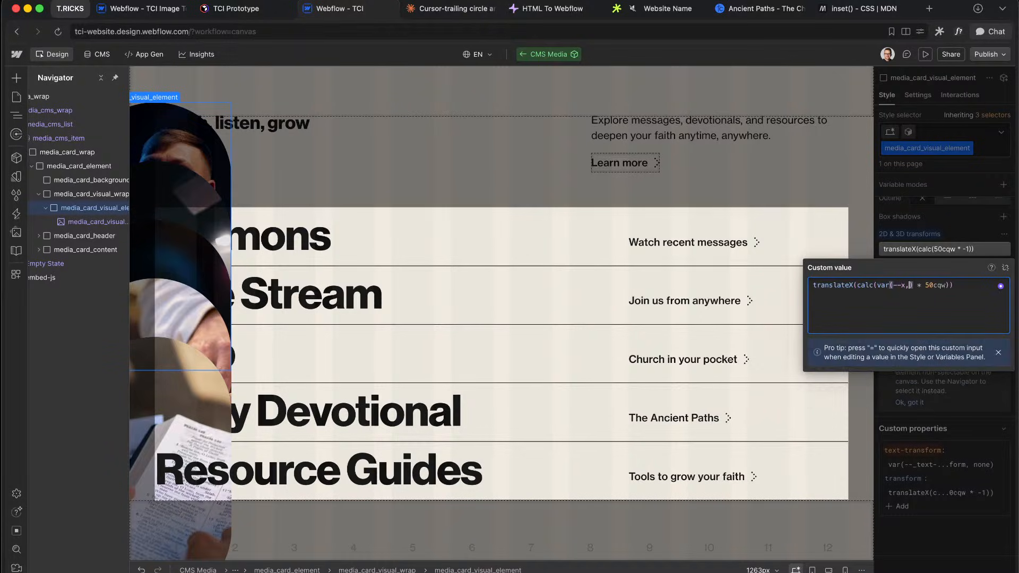
text( 0)
click(969, 225)
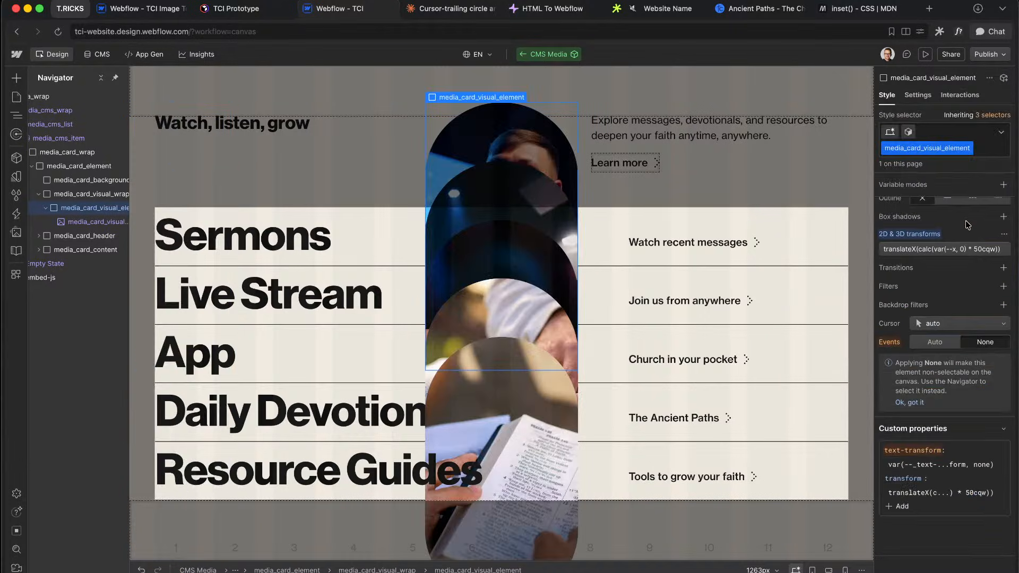
Step: Duplicate the translateX expression onto a second line and rename it translateY
click(956, 254)
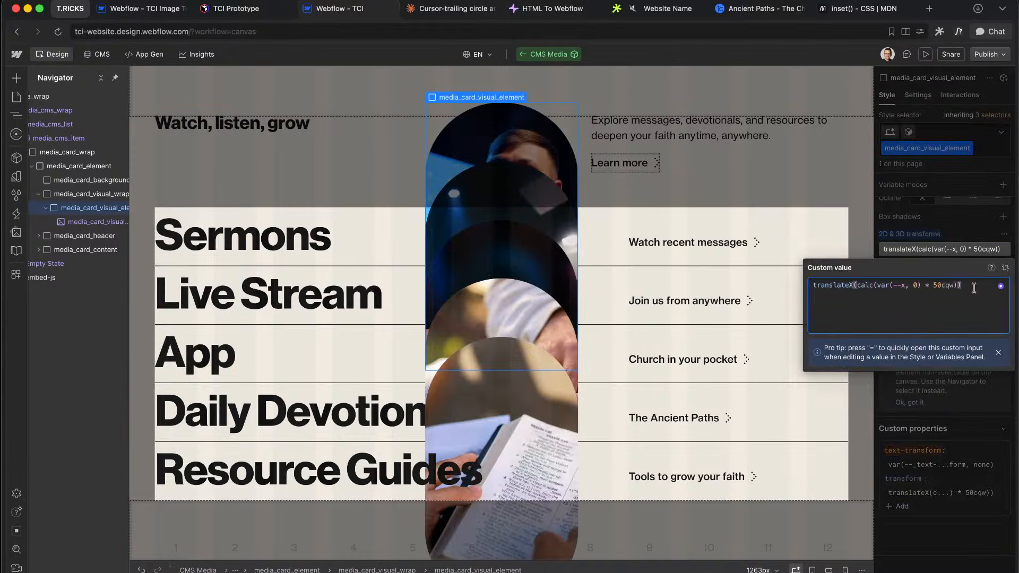
key(super+a)
key(super+c)
key(Right)
key(Return)
key(super+v)
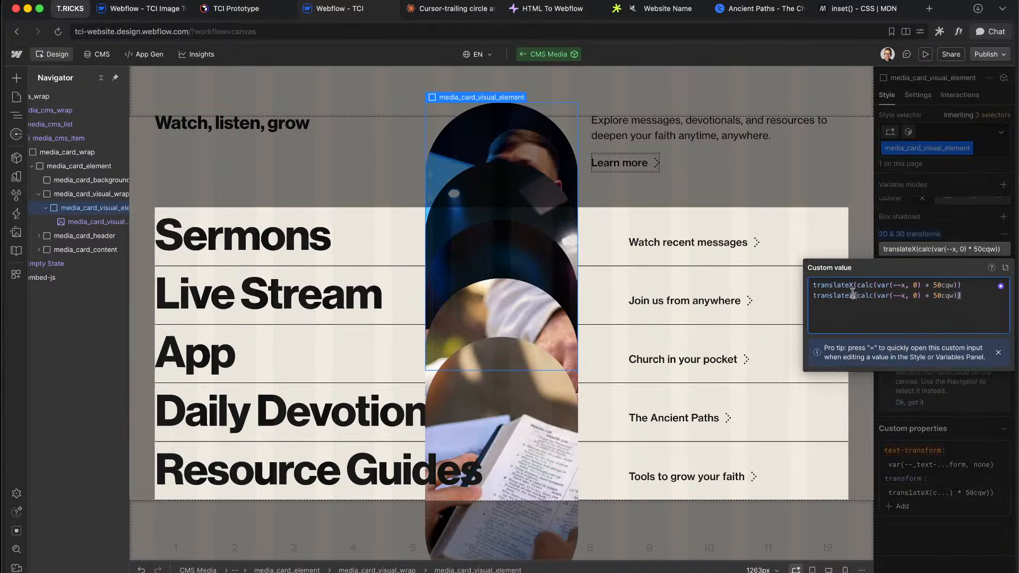
click(854, 296)
key(BackSpace)
text(Y)
Step: Make the translateY line use var(--y, 0) × 50cqh, commit the transform, and preview
click(934, 286)
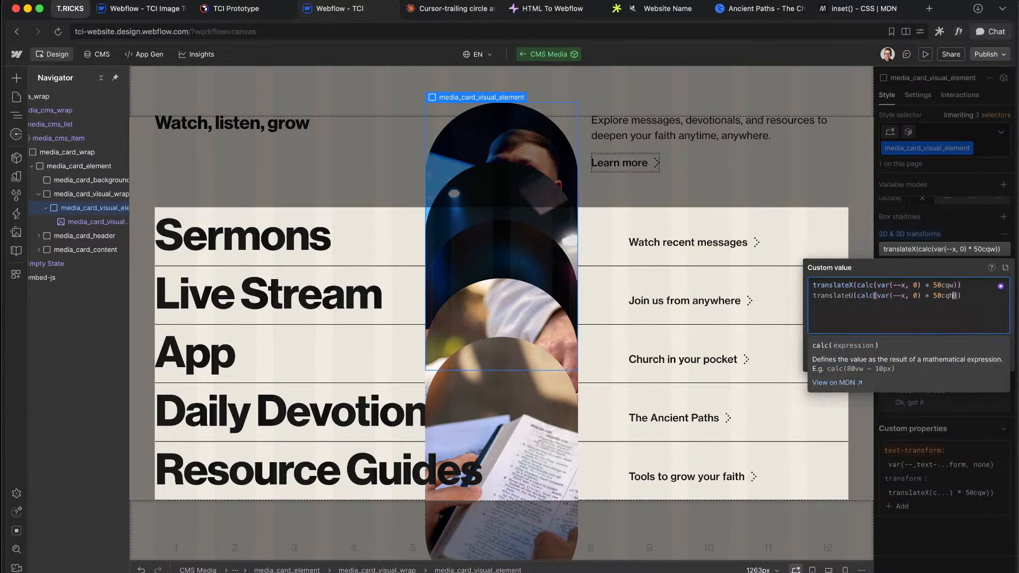
click(917, 296)
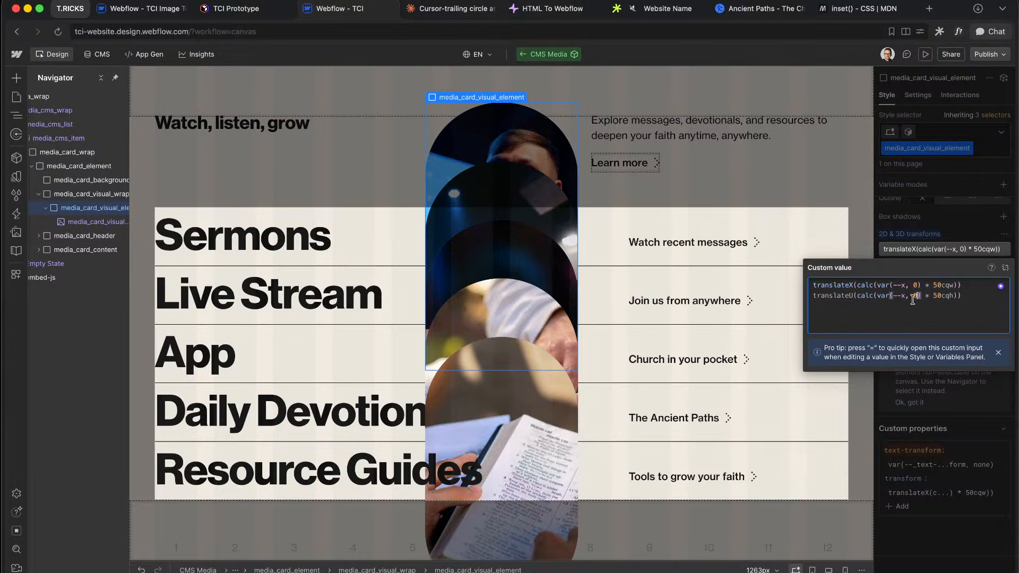
right_click(882, 299)
key(Escape)
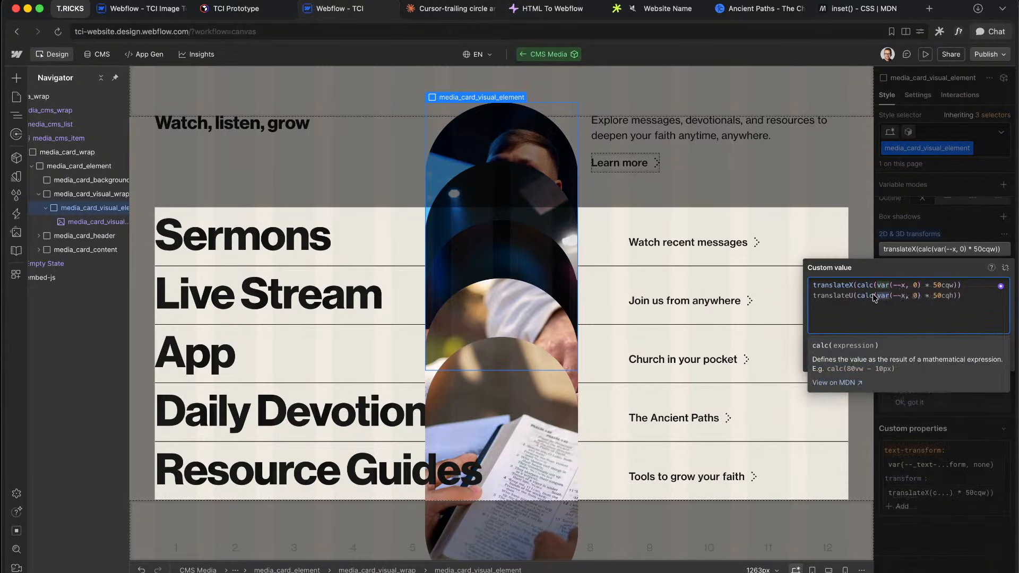
click(907, 294)
key(BackSpace)
text(y)
key(super+a)
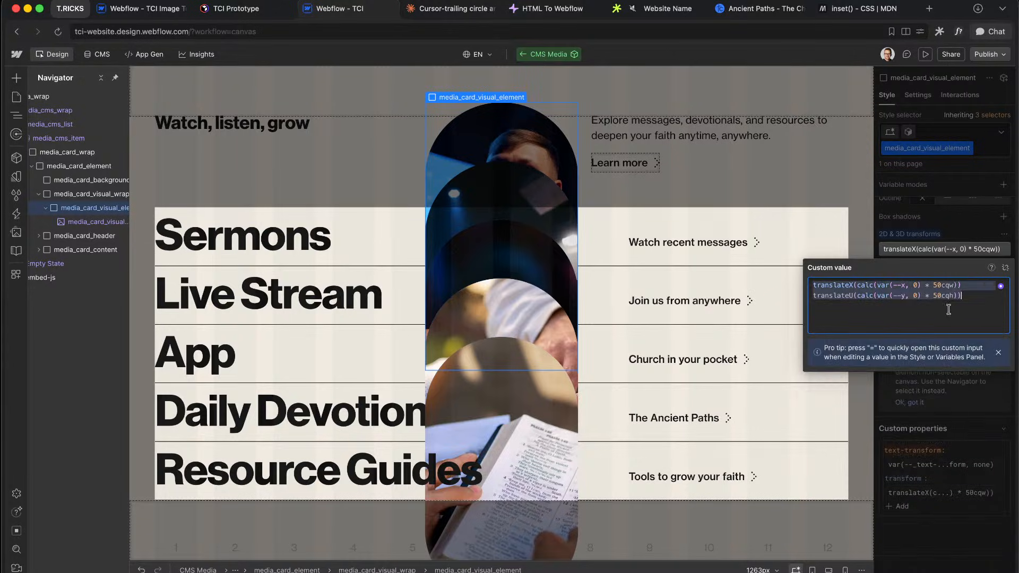
click(975, 225)
click(925, 54)
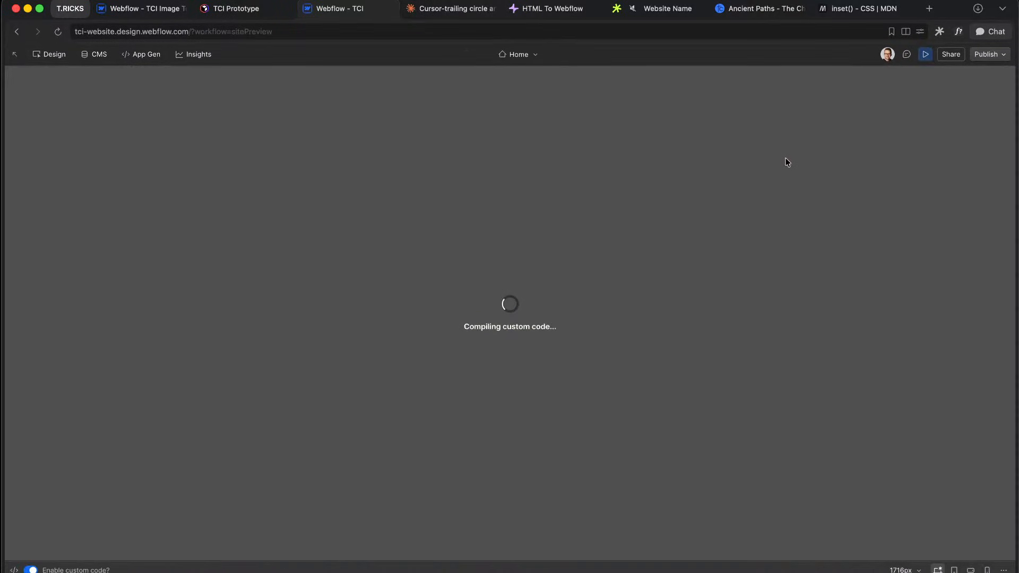
scroll(743, 242, down, 10)
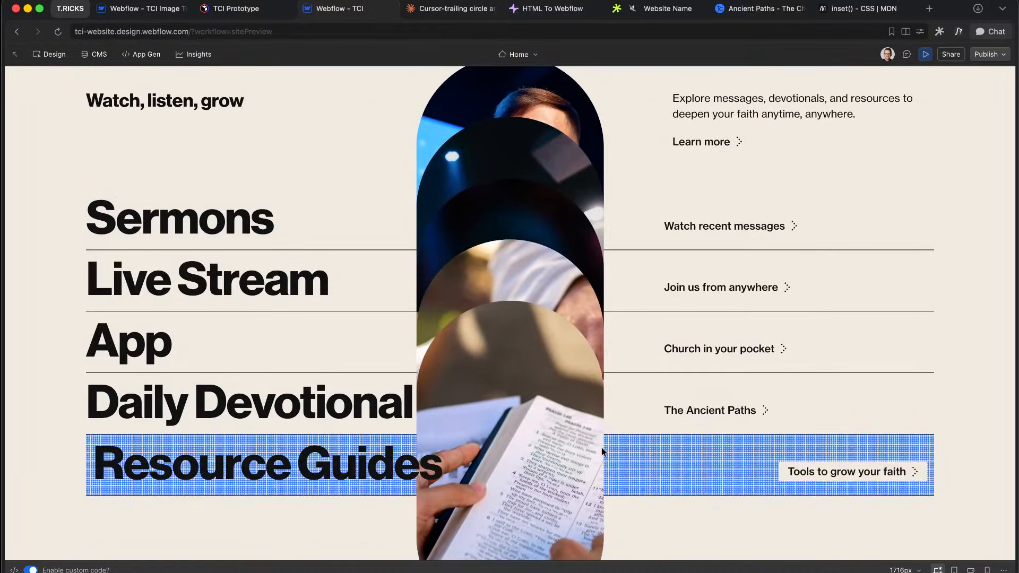
click(926, 54)
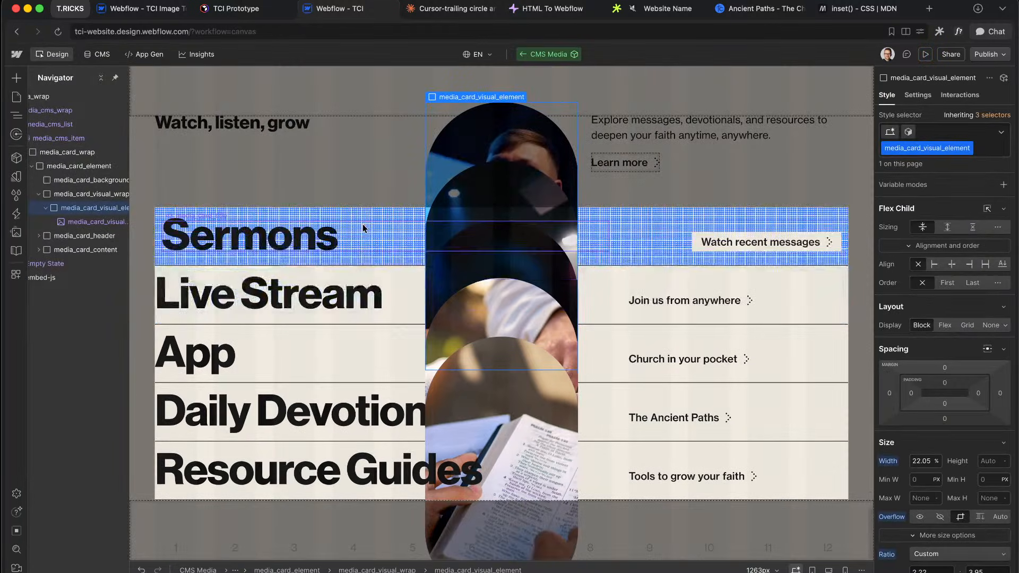
Step: Review the embed's .media_card_element selector, mousemove listener and gsap --y line, then preview again
scroll(86, 228, left, 1)
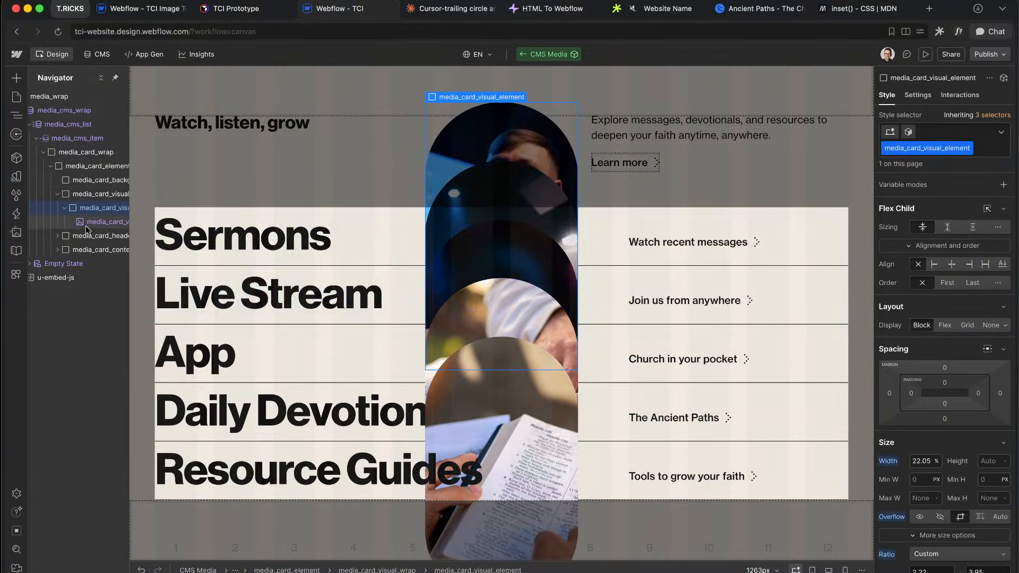
click(57, 194)
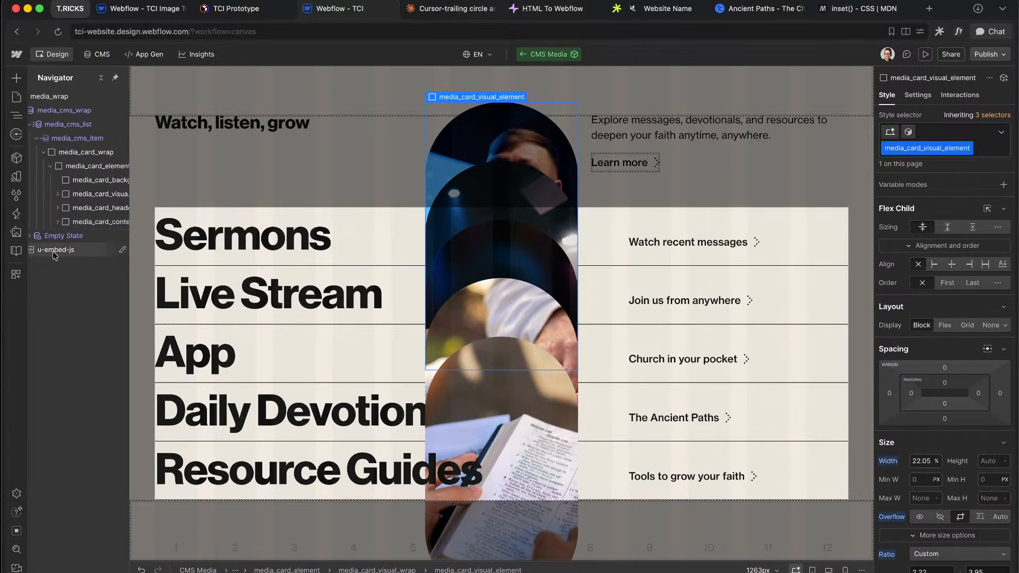
click(55, 250)
double_click(56, 250)
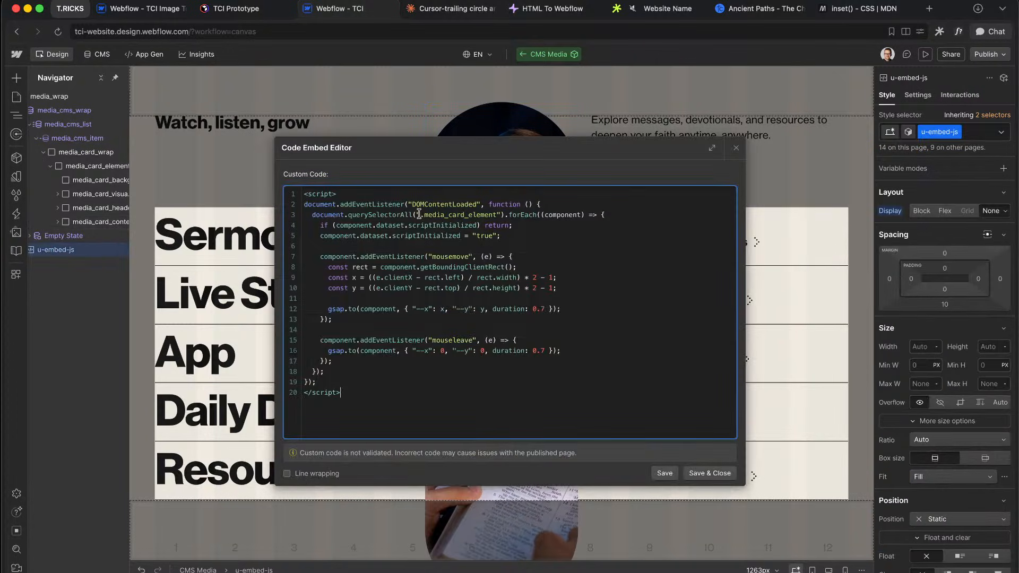
drag(420, 214, 517, 215)
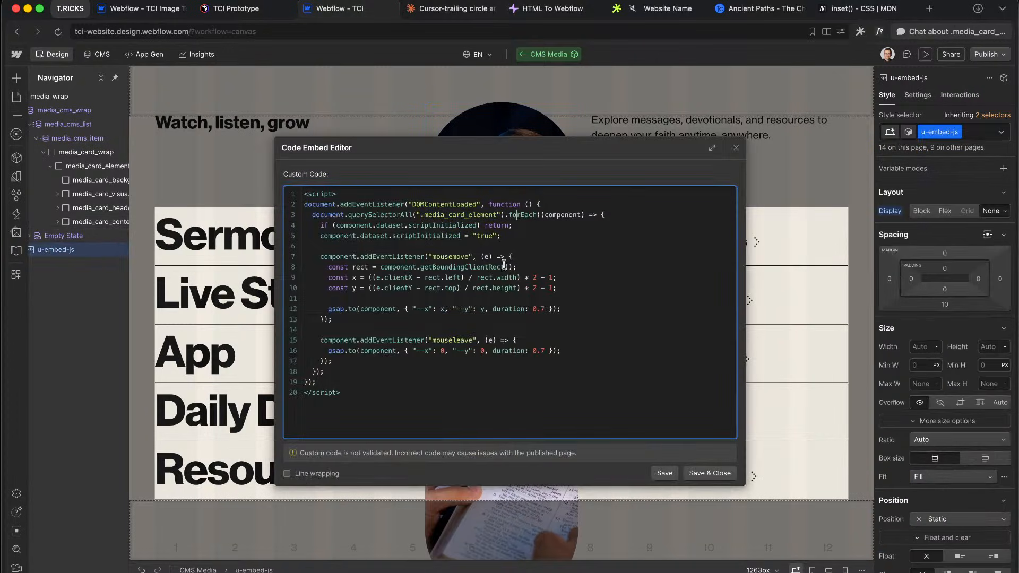
click(444, 309)
drag(421, 309, 498, 309)
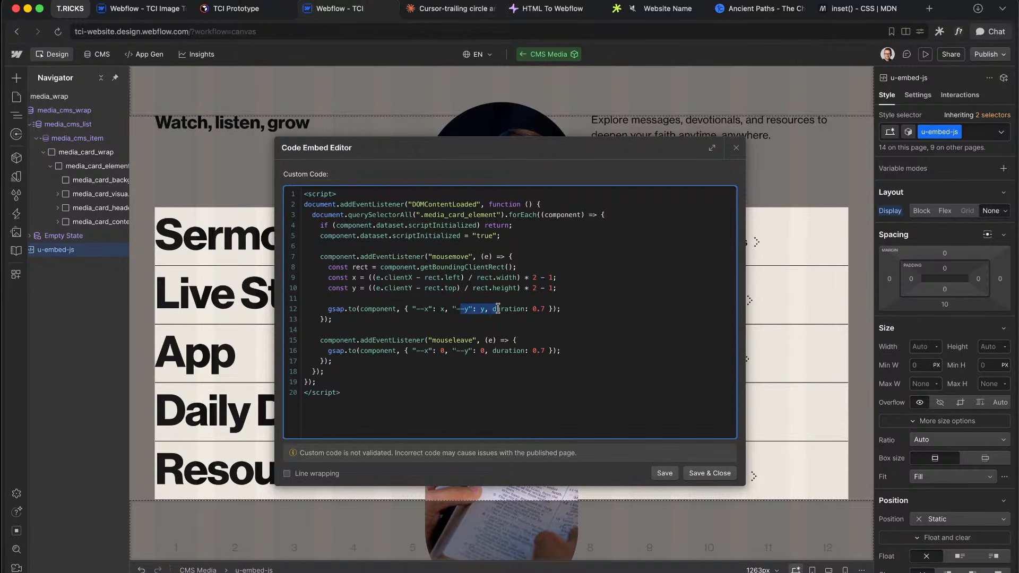
click(497, 309)
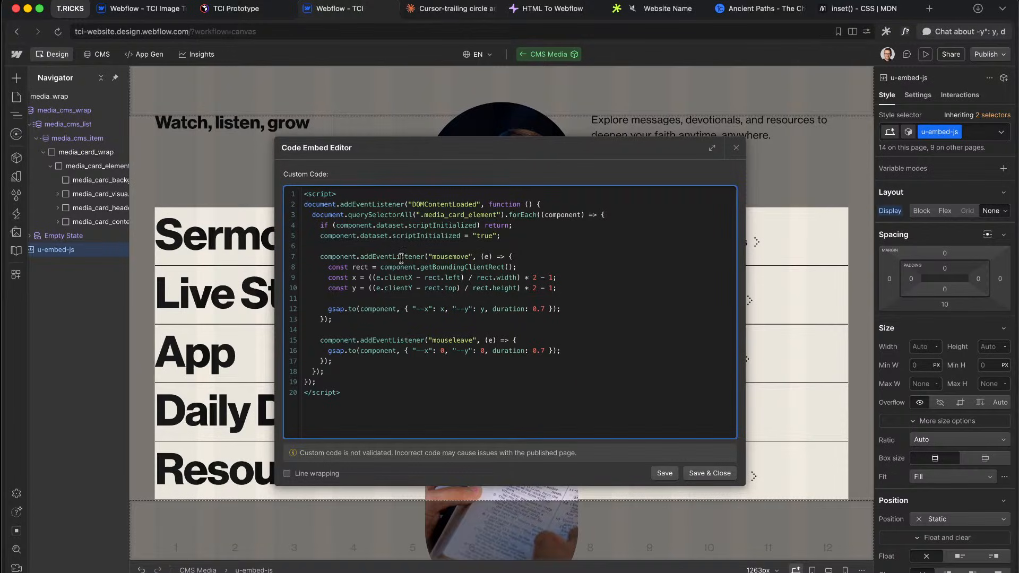
drag(349, 256, 452, 264)
click(452, 264)
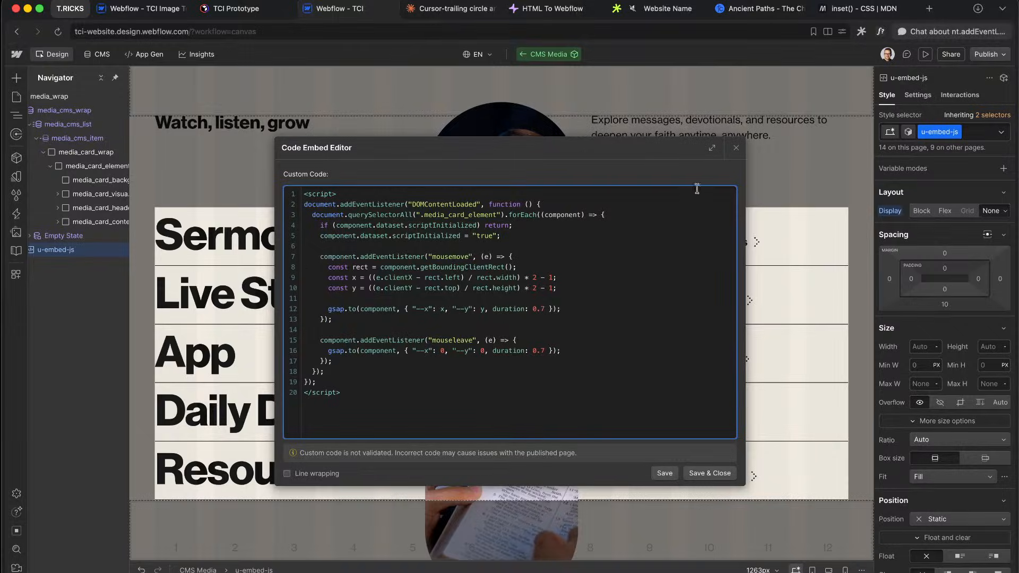
click(738, 149)
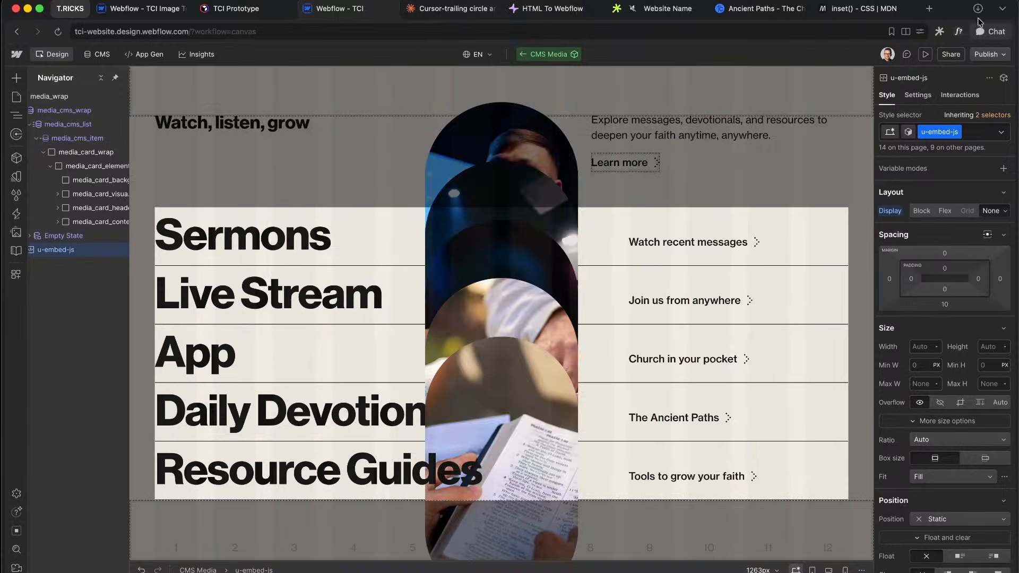
click(927, 55)
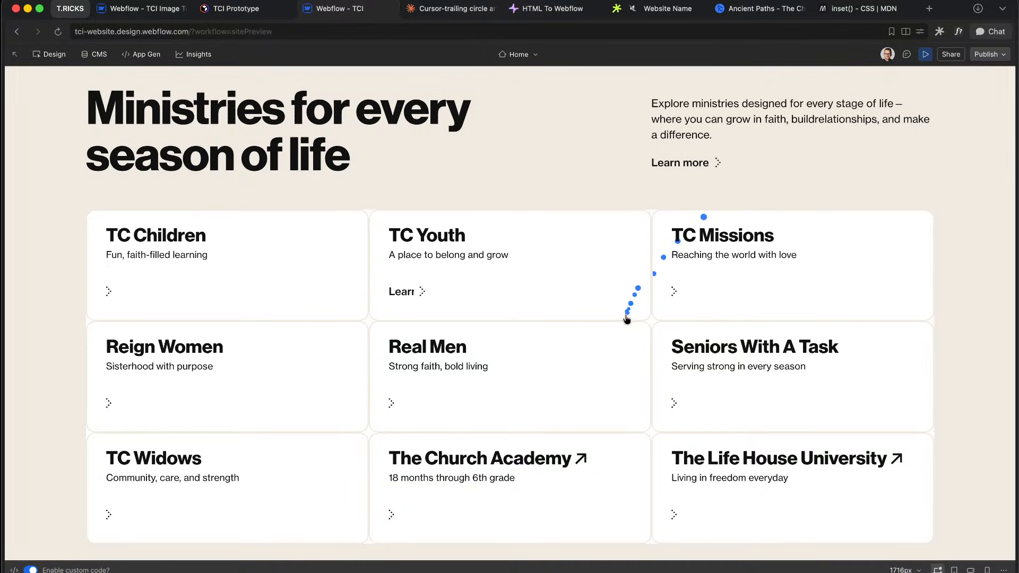
scroll(626, 319, down, 10)
Step: Open DevTools on the preview and select the pill image element inside its wrapper
right_click(577, 288)
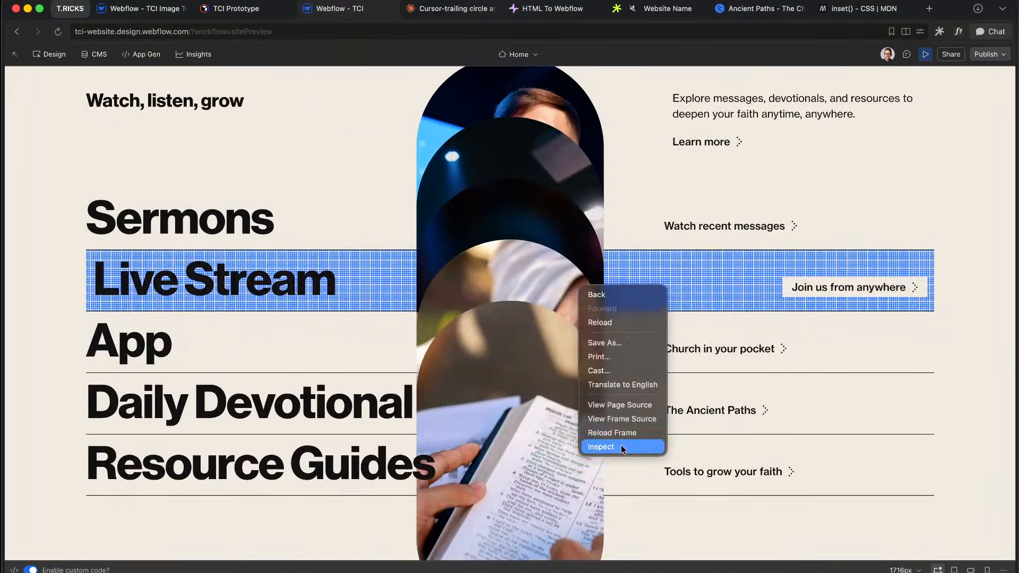
click(621, 445)
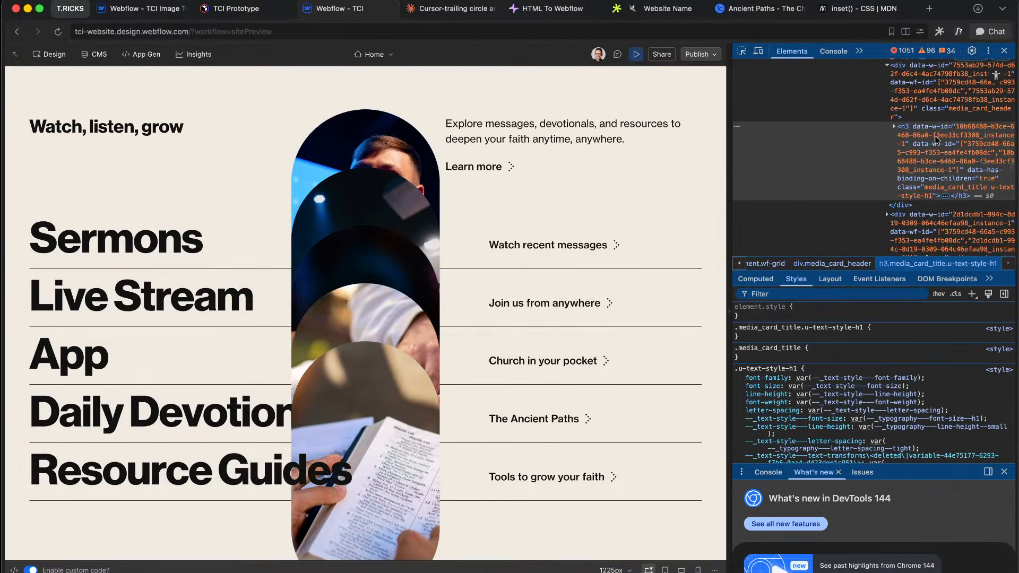
scroll(936, 140, up, 5)
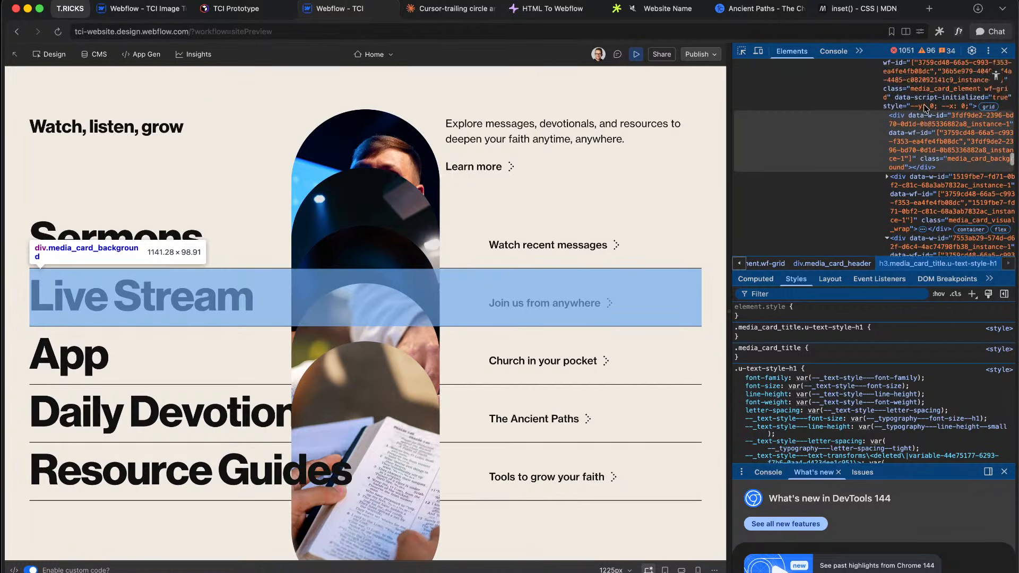
click(925, 109)
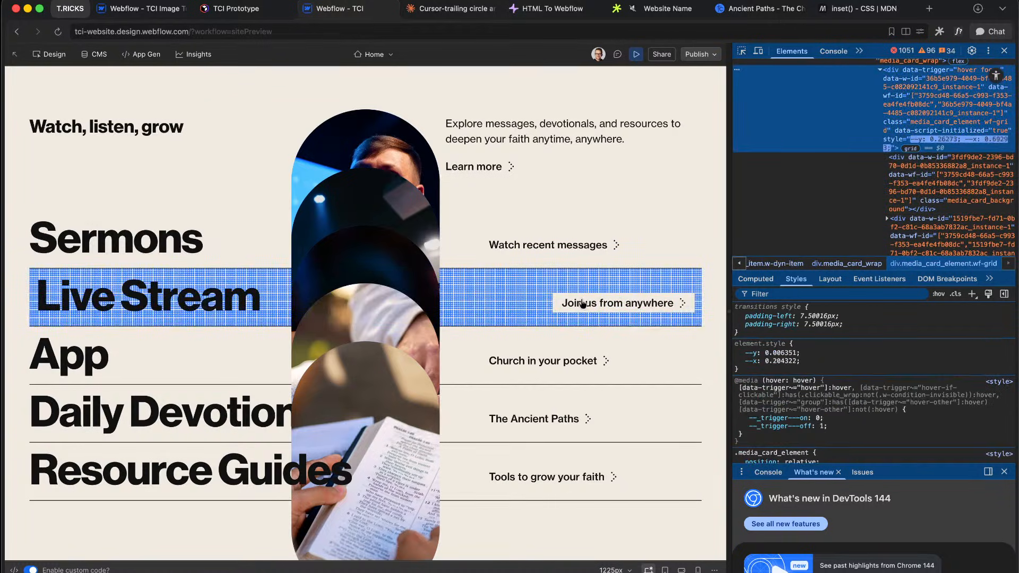
click(935, 161)
scroll(933, 175, down, 2)
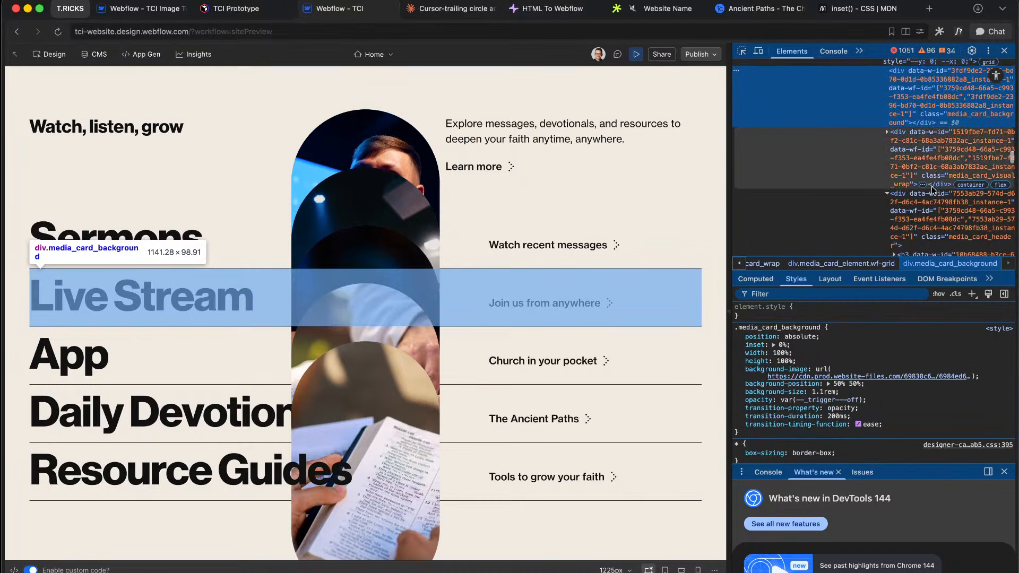
scroll(934, 208, down, 1)
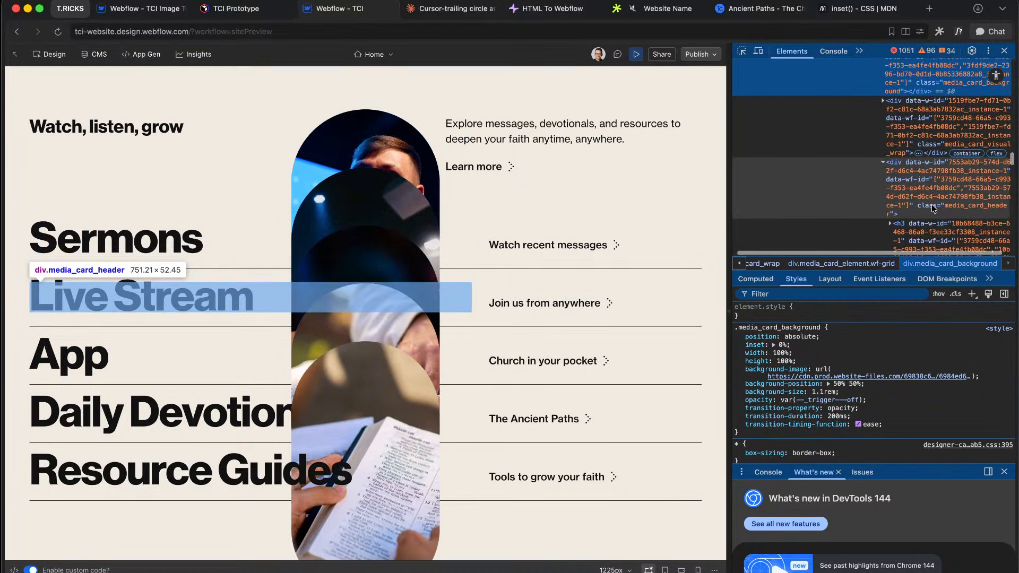
click(938, 139)
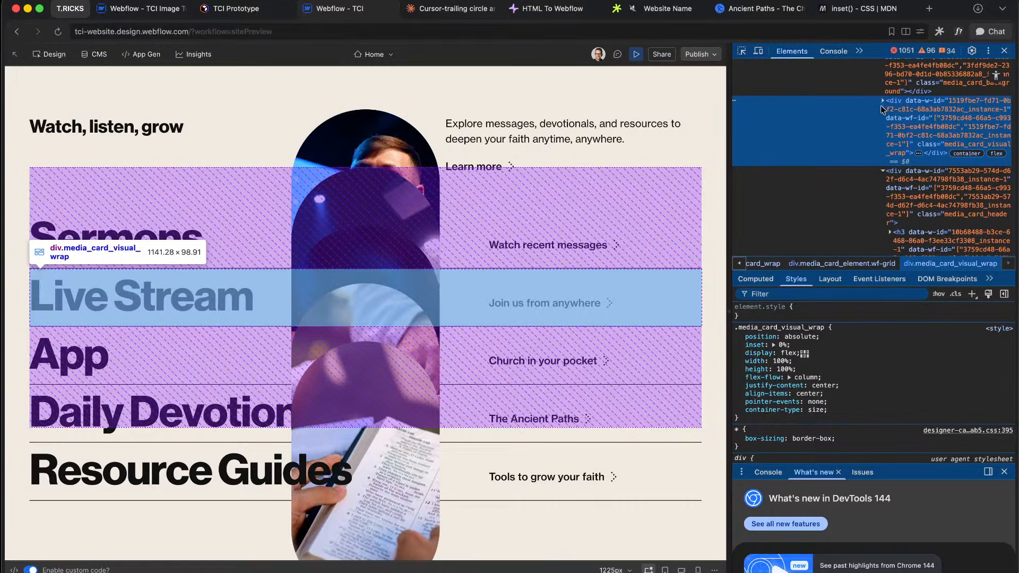
click(882, 100)
click(926, 189)
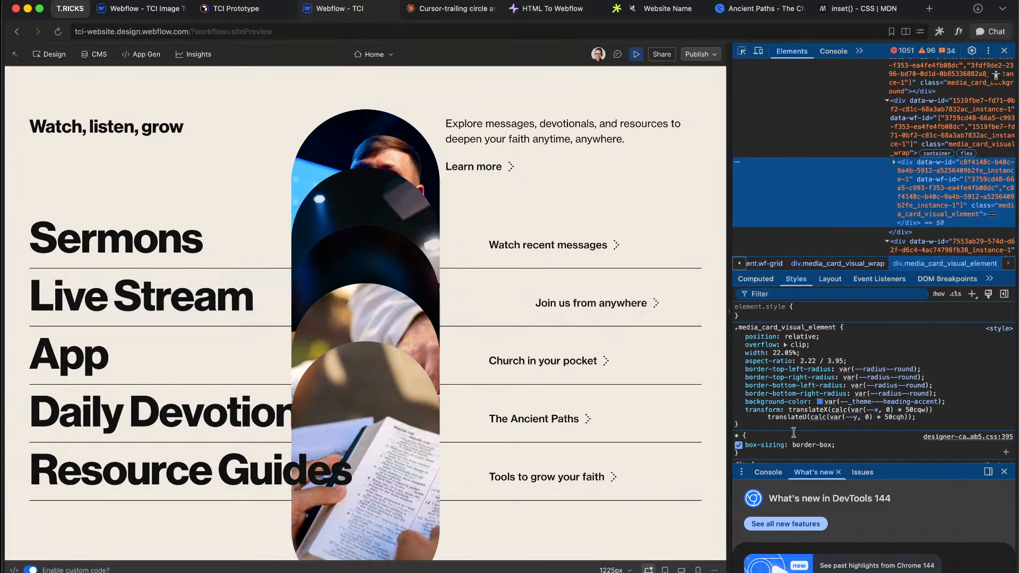
Step: Review the pill image's transform and inherited --x/--y values, then close DevTools
mouse_move(852, 420)
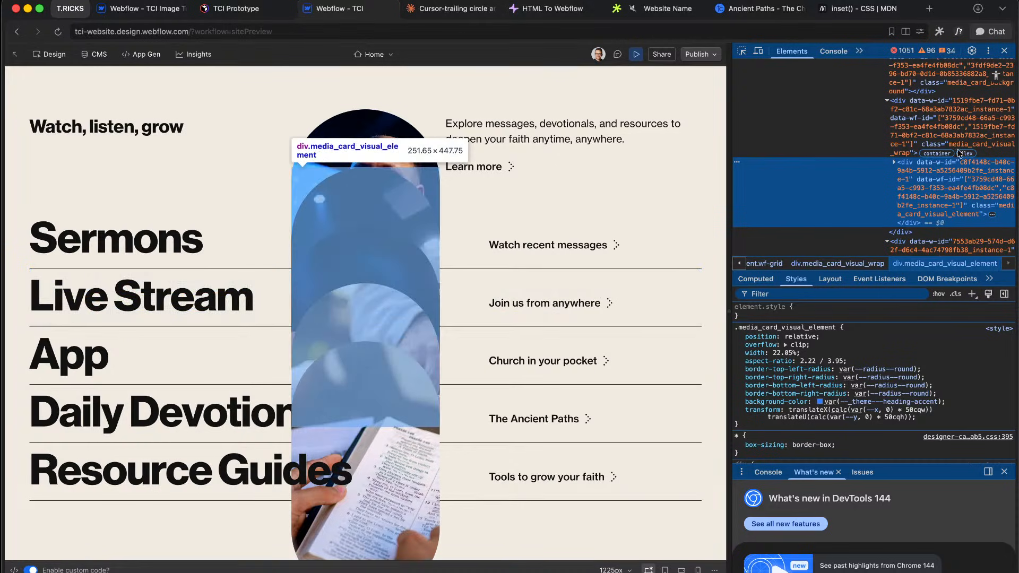
scroll(950, 159, up, 1)
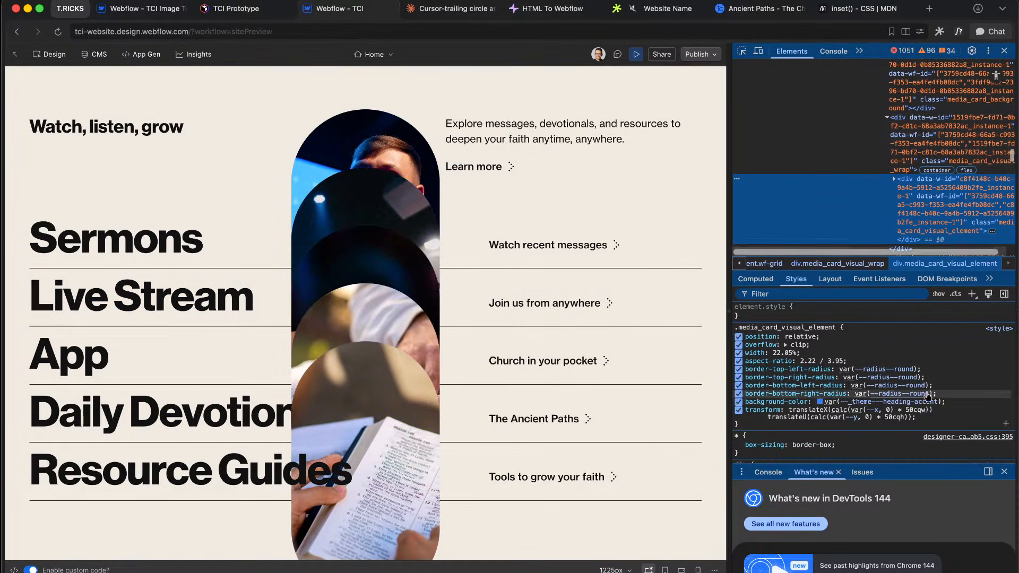
scroll(911, 391, down, 1)
click(870, 394)
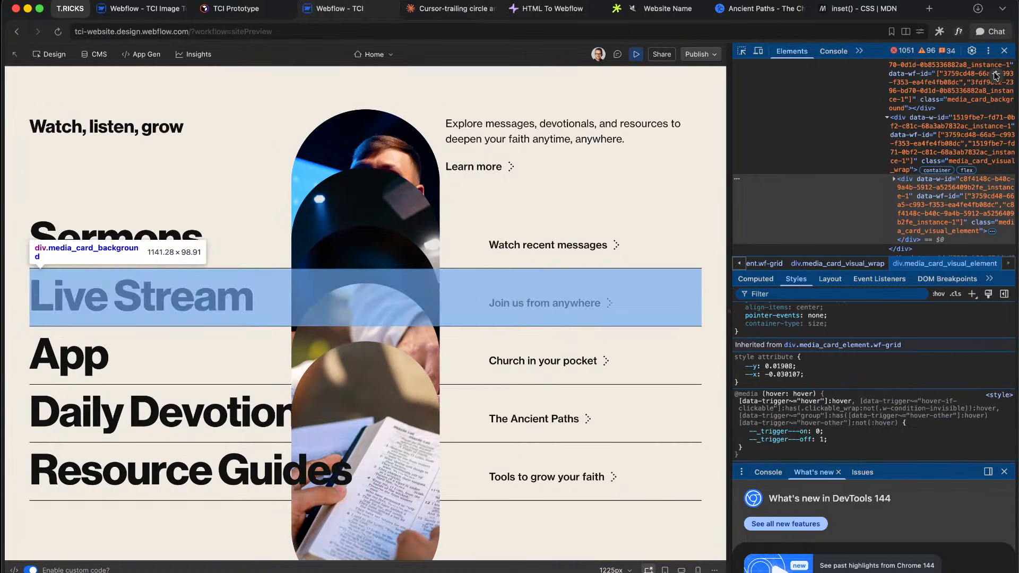
click(1005, 51)
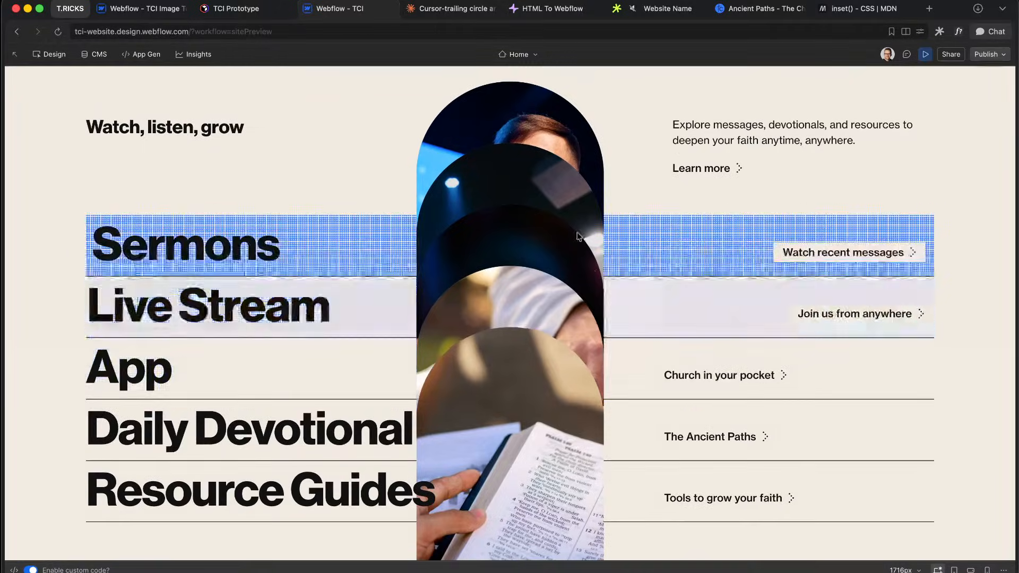
Step: Exit preview and select media_card_visual_element in the layer tree
click(926, 55)
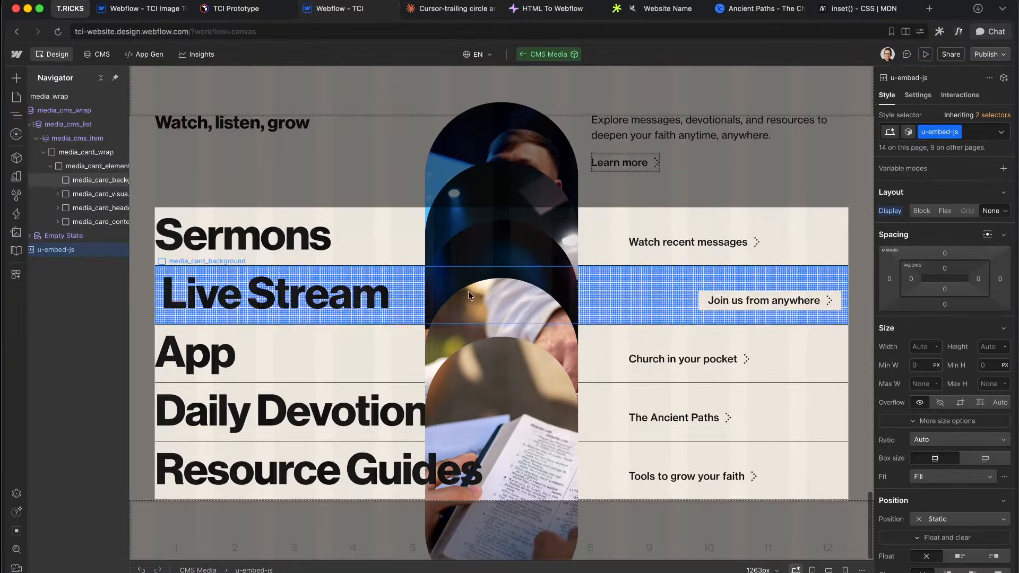
click(58, 194)
click(96, 208)
scroll(928, 420, down, 10)
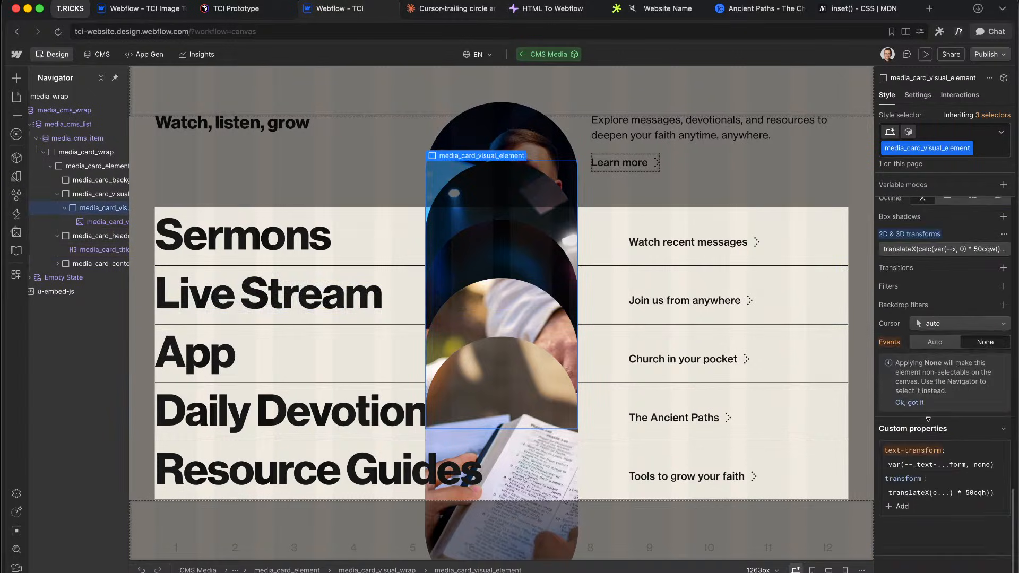
scroll(928, 421, up, 10)
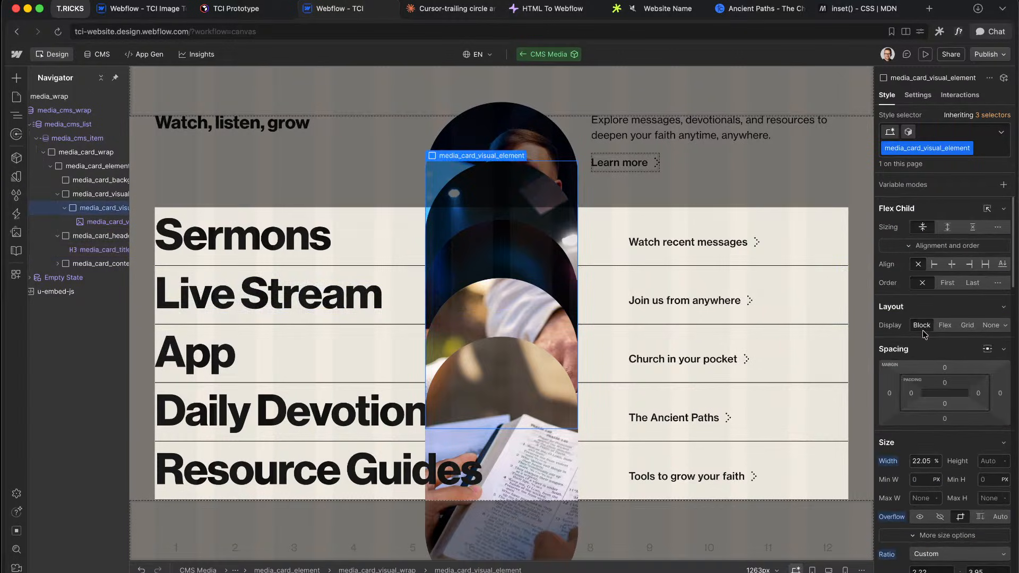
scroll(935, 430, down, 5)
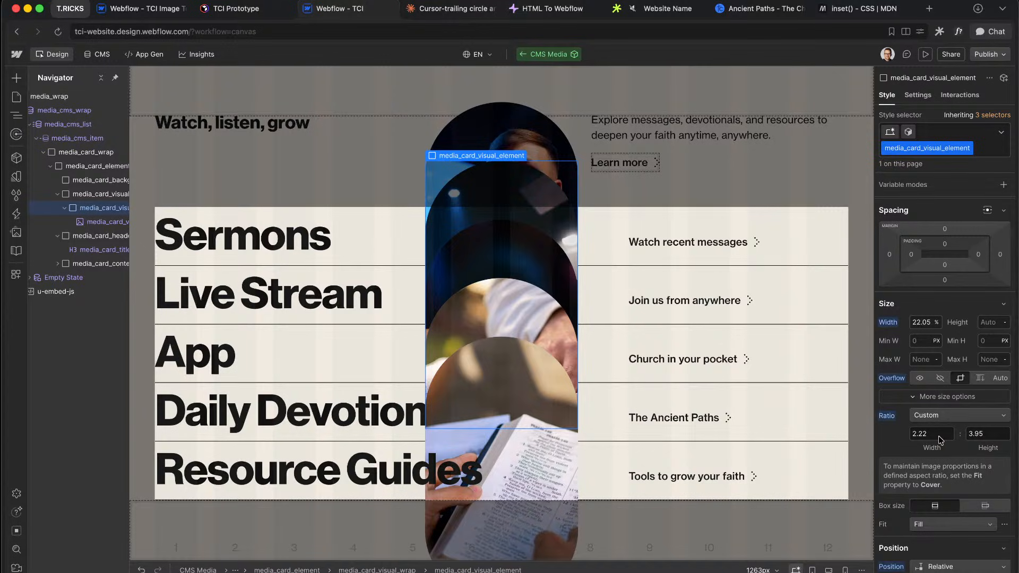
scroll(941, 440, down, 8)
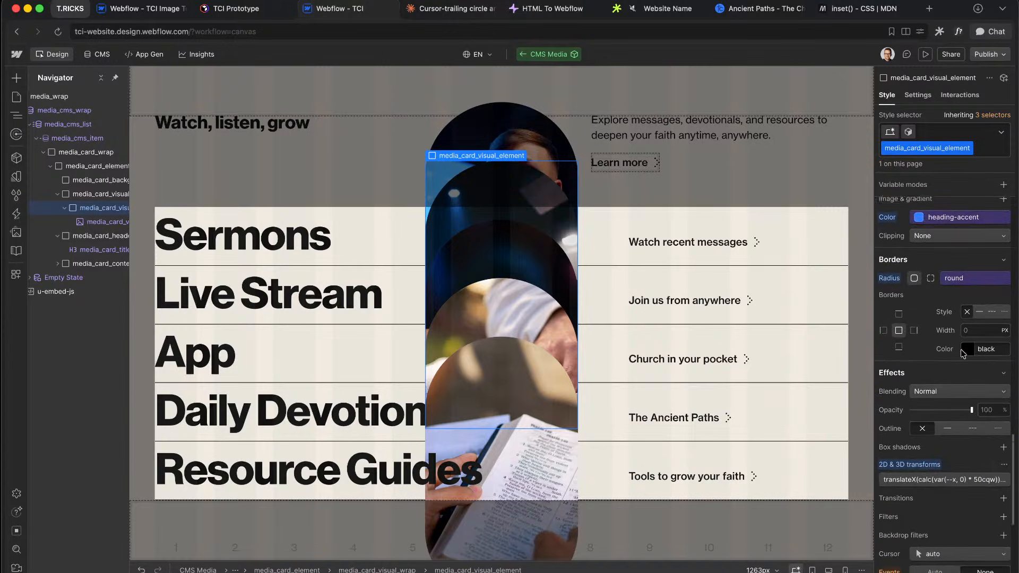
Step: Fix translateU to translateY and set the --x fallback to 1, then preview
click(934, 459)
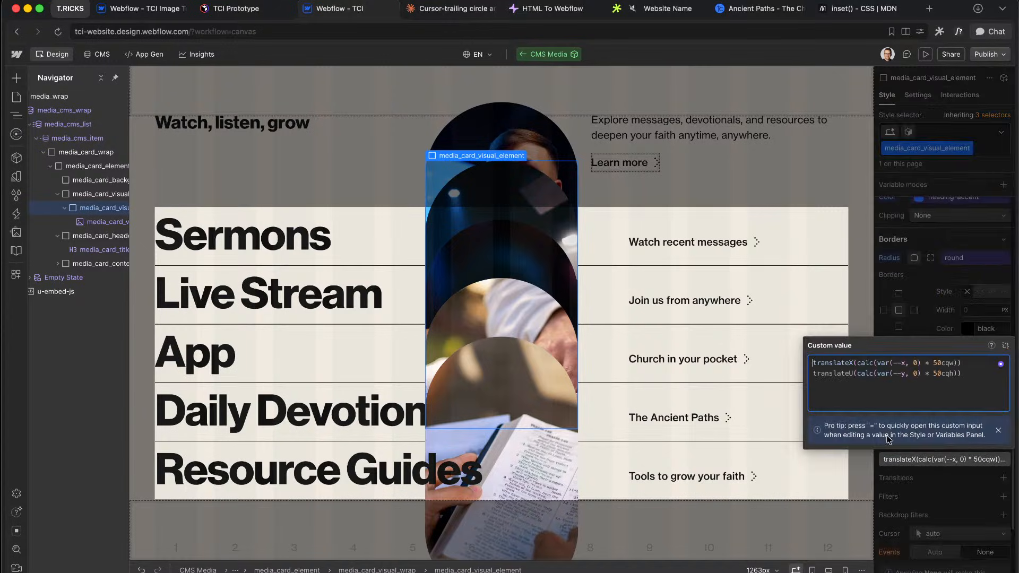
click(852, 373)
key(BackSpace)
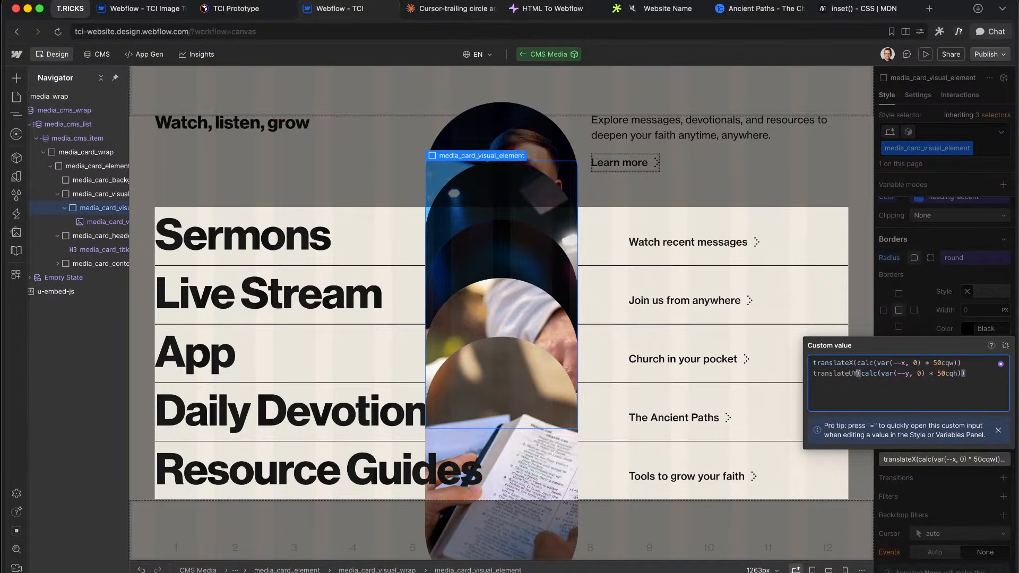
text(Y)
click(893, 363)
click(930, 320)
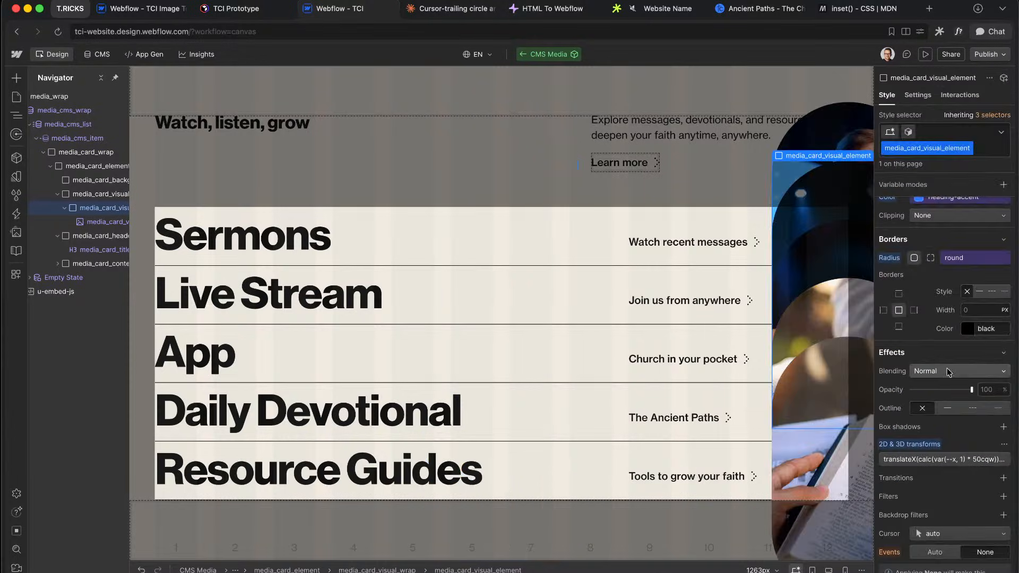
click(943, 459)
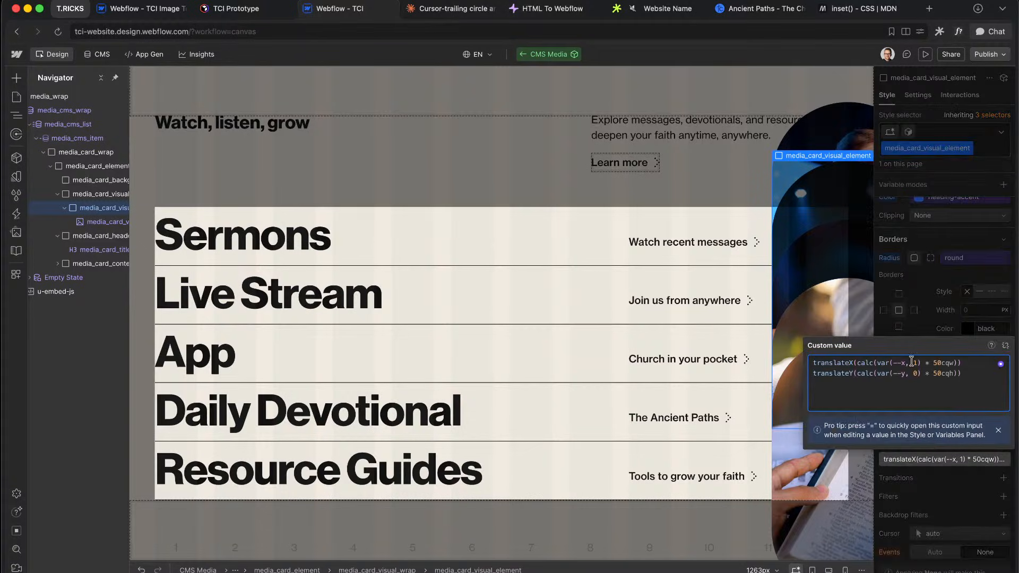
click(940, 276)
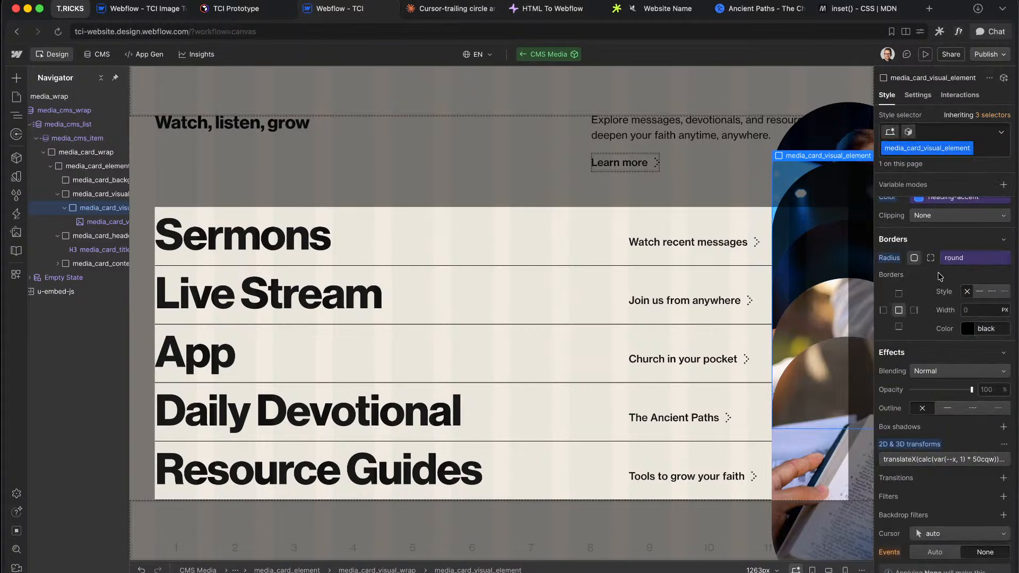
click(925, 54)
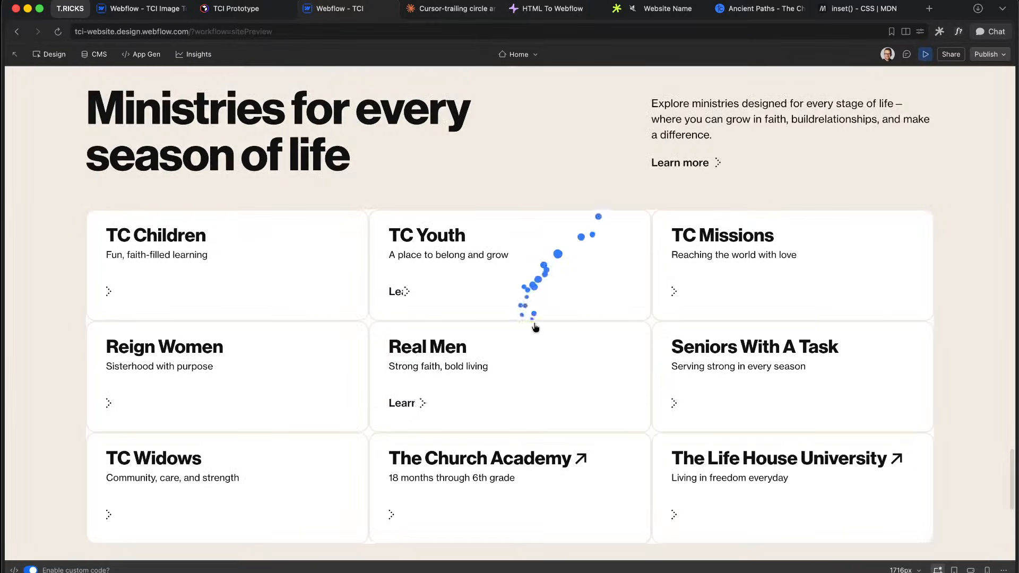
scroll(542, 298, down, 8)
Step: Scroll to the media list, check the Sermons pill image offset, then exit preview
scroll(543, 295, down, 3)
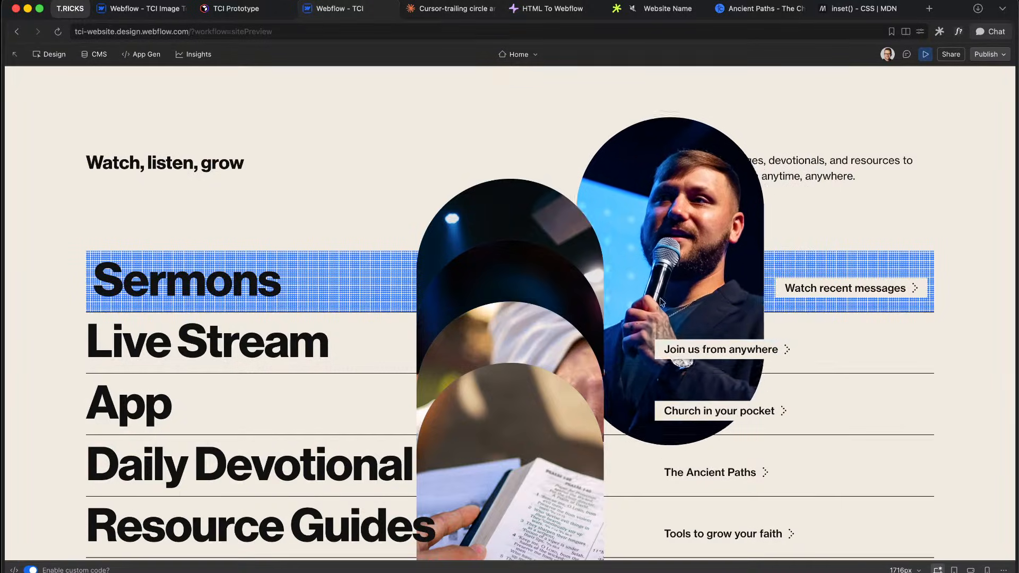
click(926, 53)
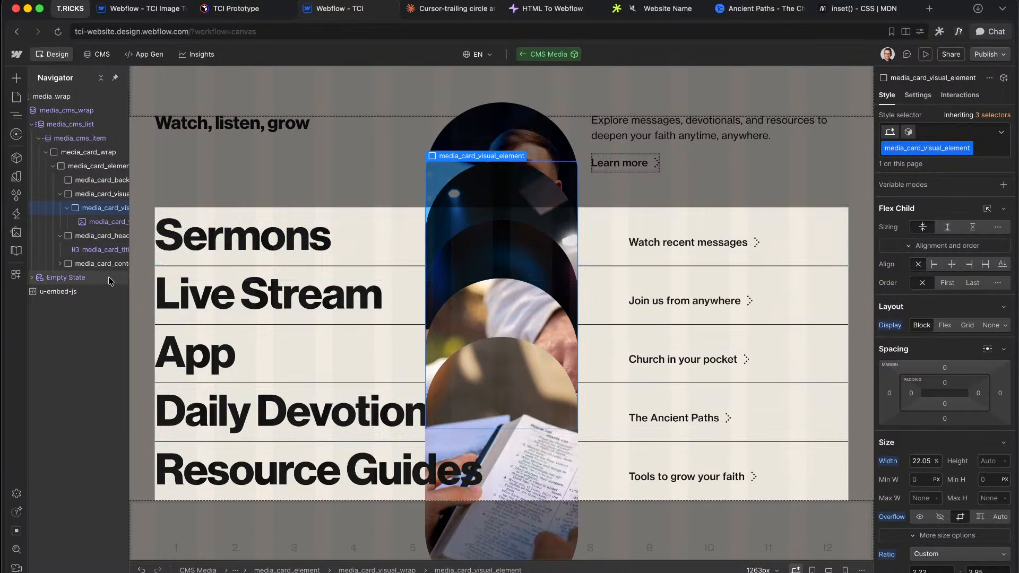
Step: Change the pill transform offsets to --x × 10% and --y × 5%, then enter preview
scroll(93, 255, left, 1)
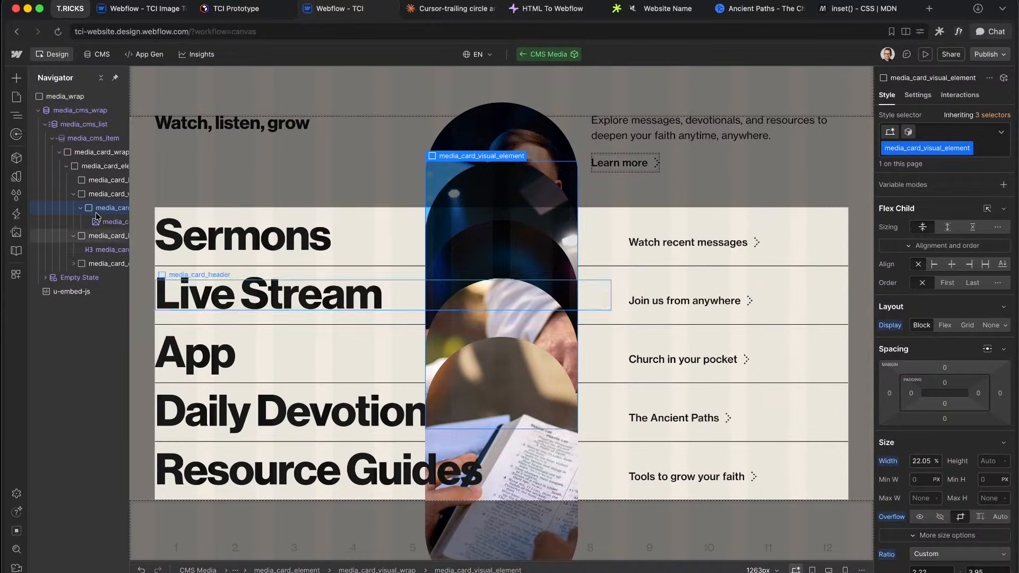
scroll(100, 206, right, 1)
scroll(964, 321, down, 8)
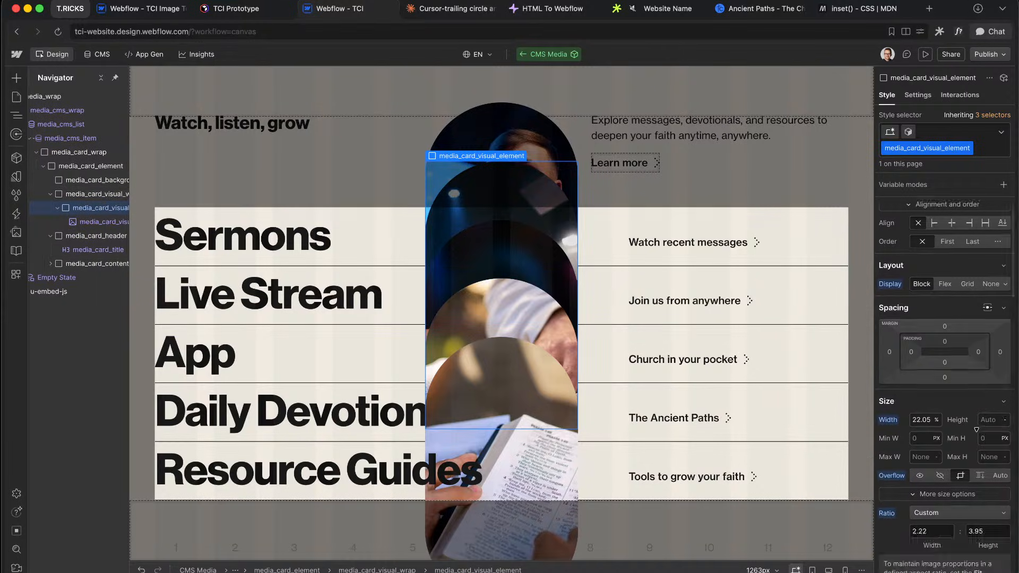
click(950, 250)
click(953, 285)
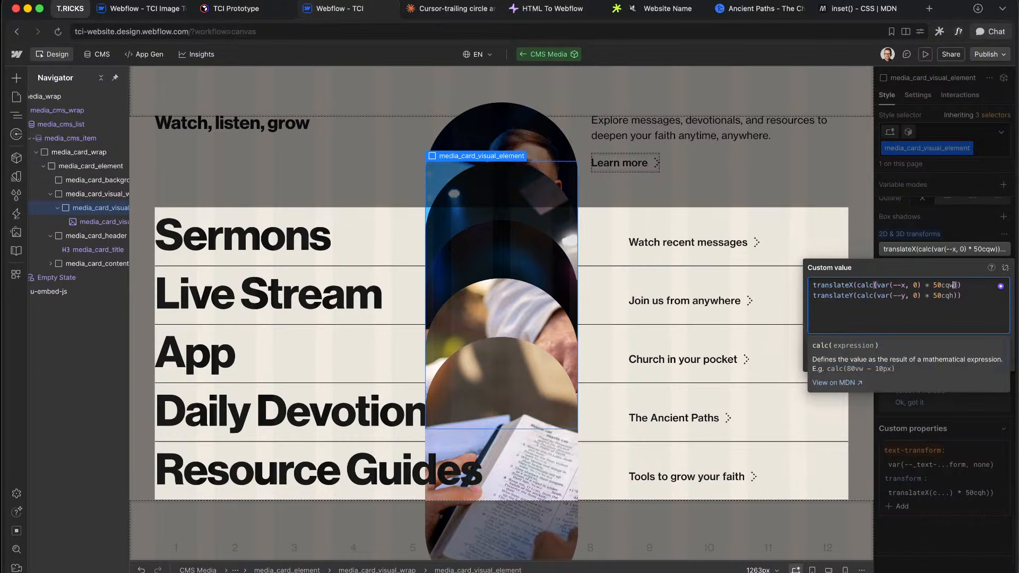
key(BackSpace)
key(BackSpace)
key(BackSpace)
key(BackSpace)
text(10)
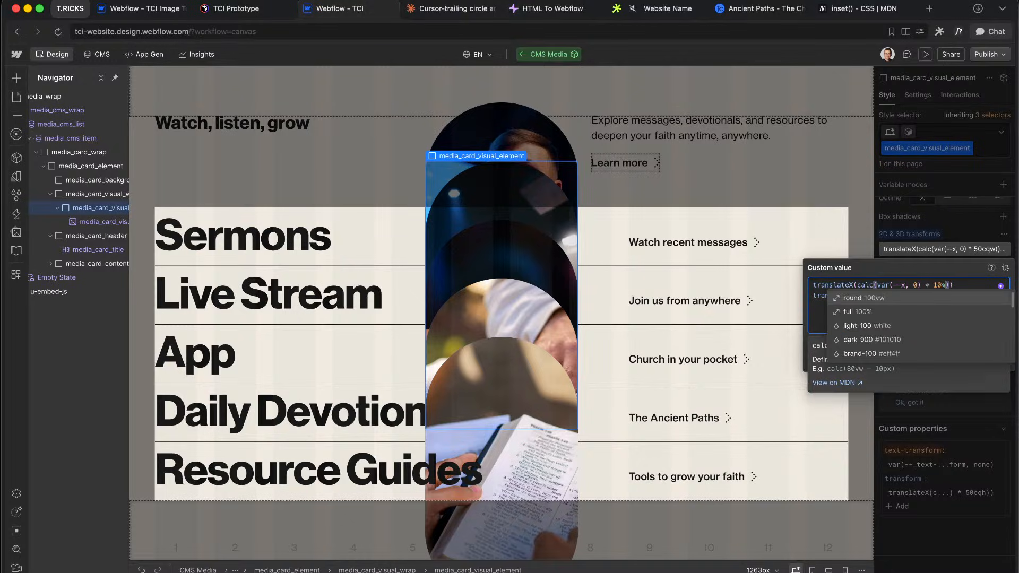
click(956, 296)
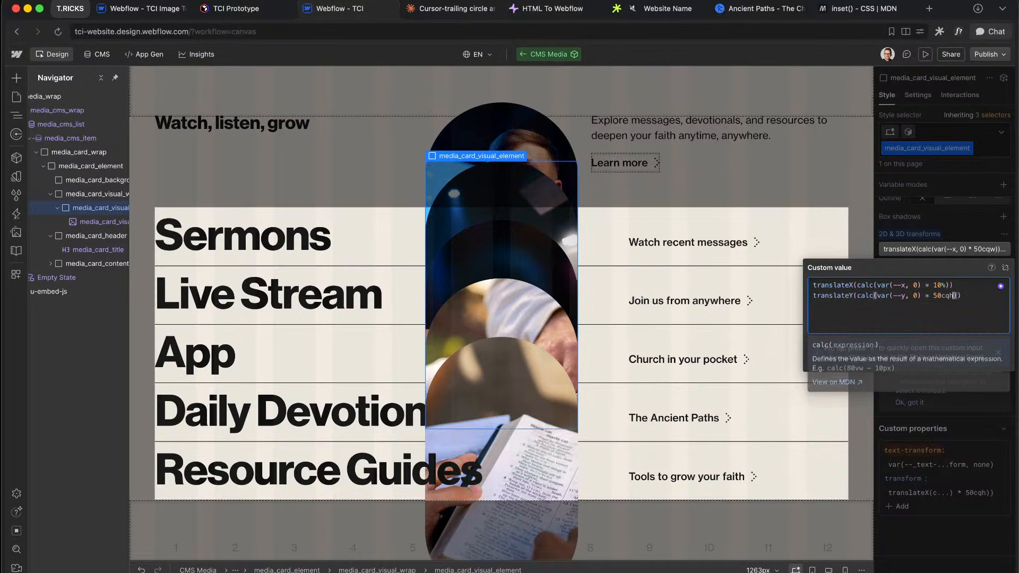
key(BackSpace)
key(BackSpace)
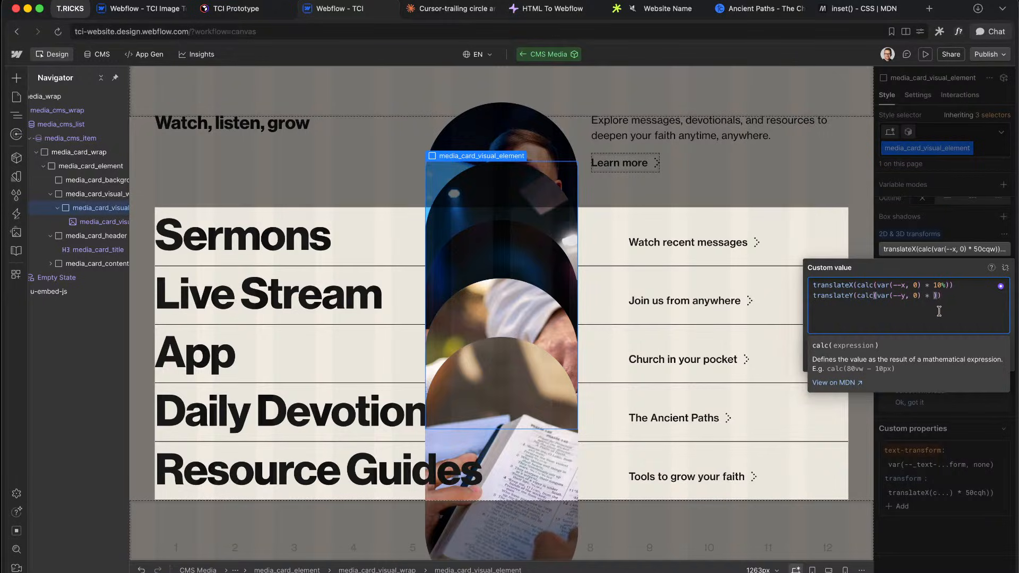
text(5)
click(956, 214)
click(925, 53)
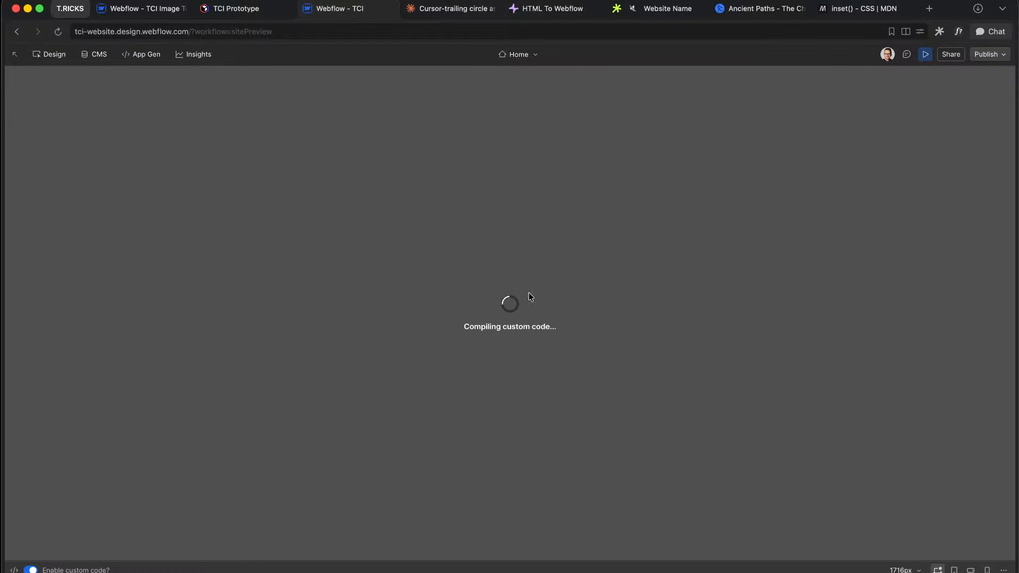
Step: Publish the site to the staging domain and open the live staging site in a new tab
click(927, 55)
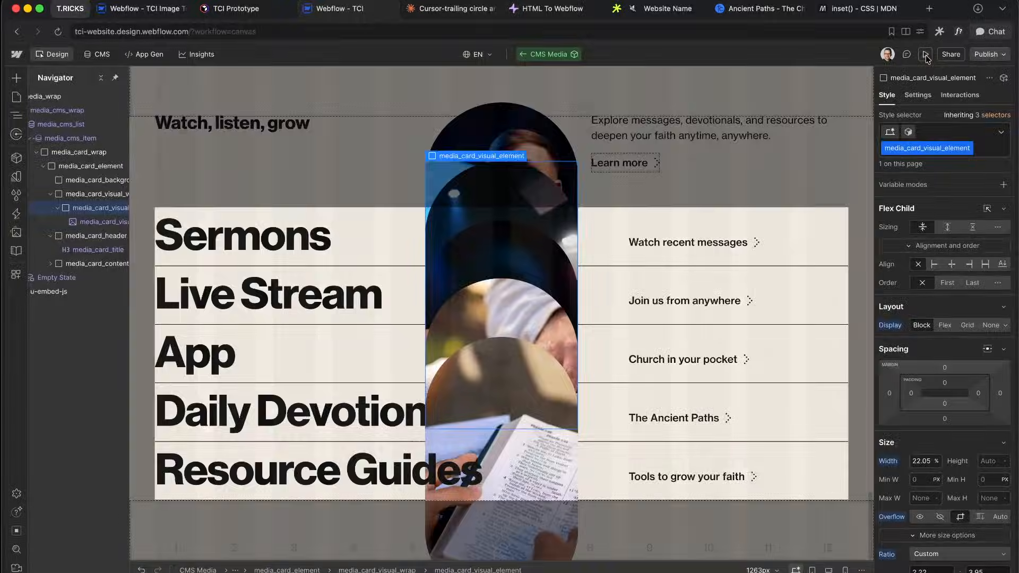
click(927, 56)
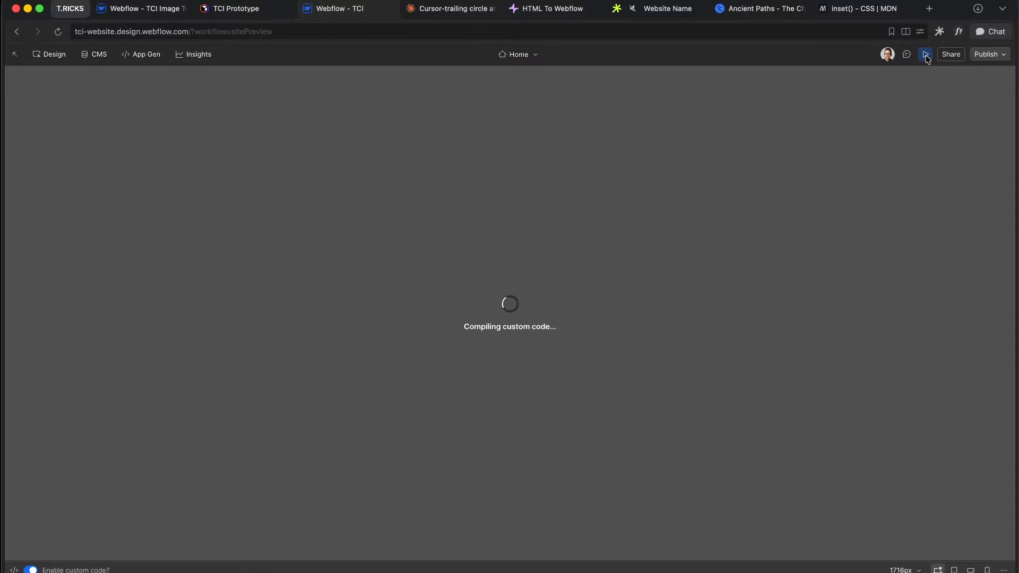
click(926, 56)
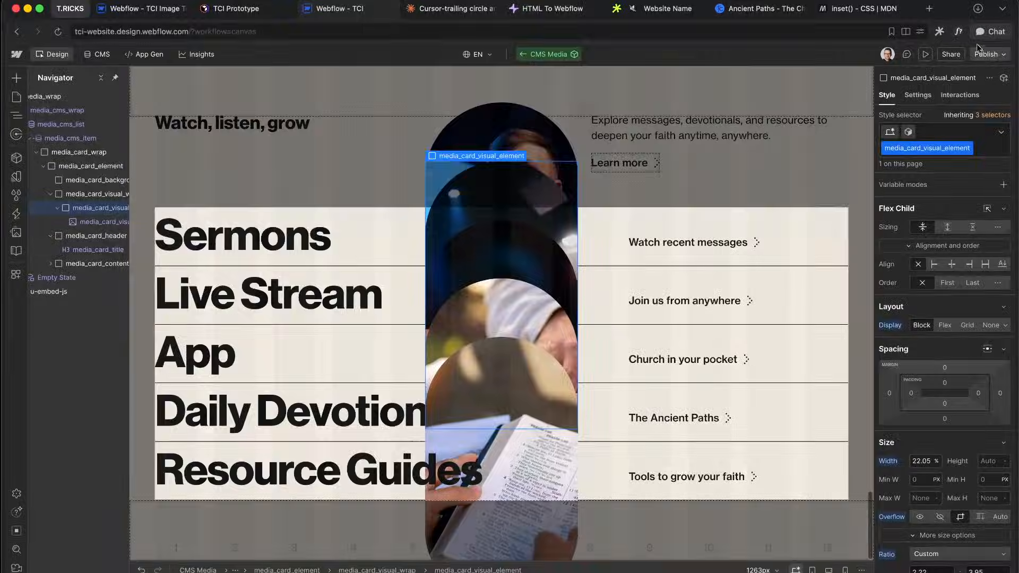
click(987, 54)
click(931, 241)
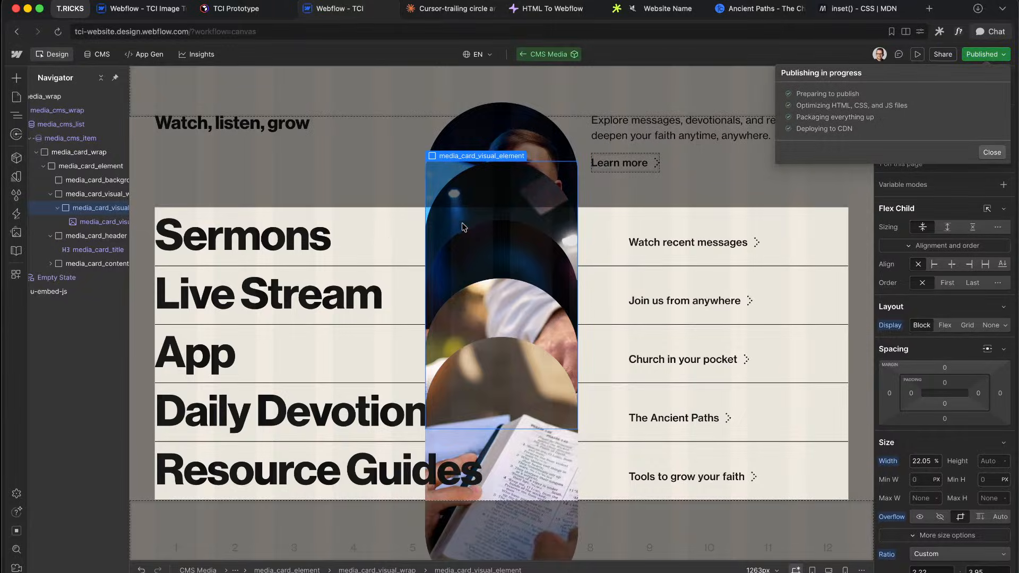
click(870, 106)
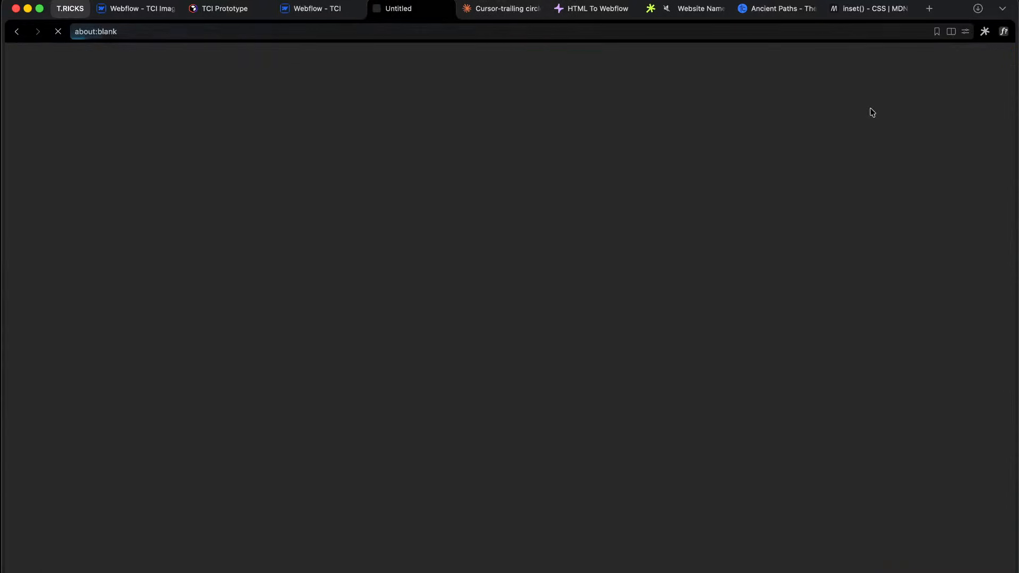
Step: Scroll the live site to the 'Watch, listen, grow' media rows, then return to the Designer and close the publish popup
scroll(572, 322, down, 20)
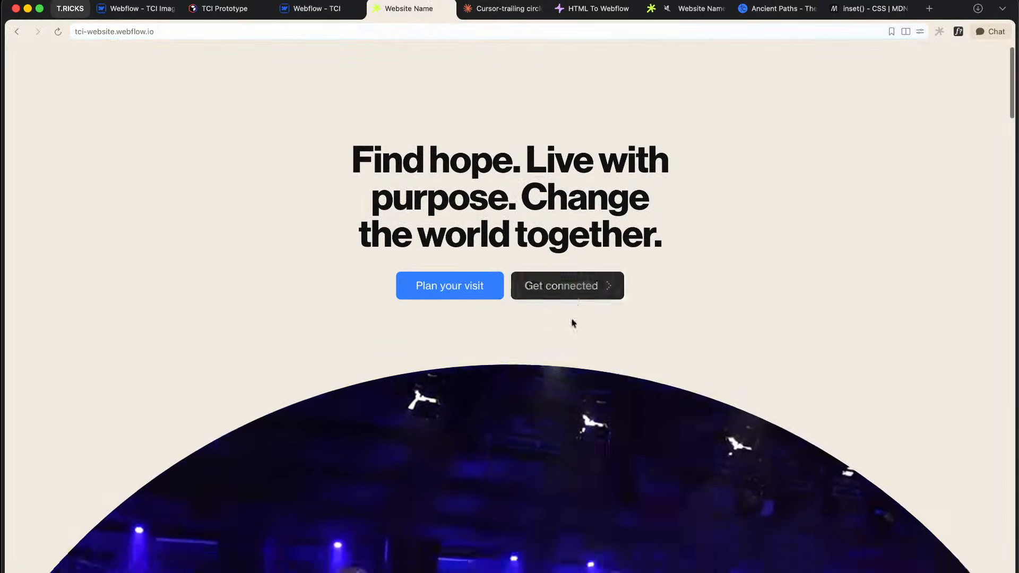
scroll(573, 323, down, 20)
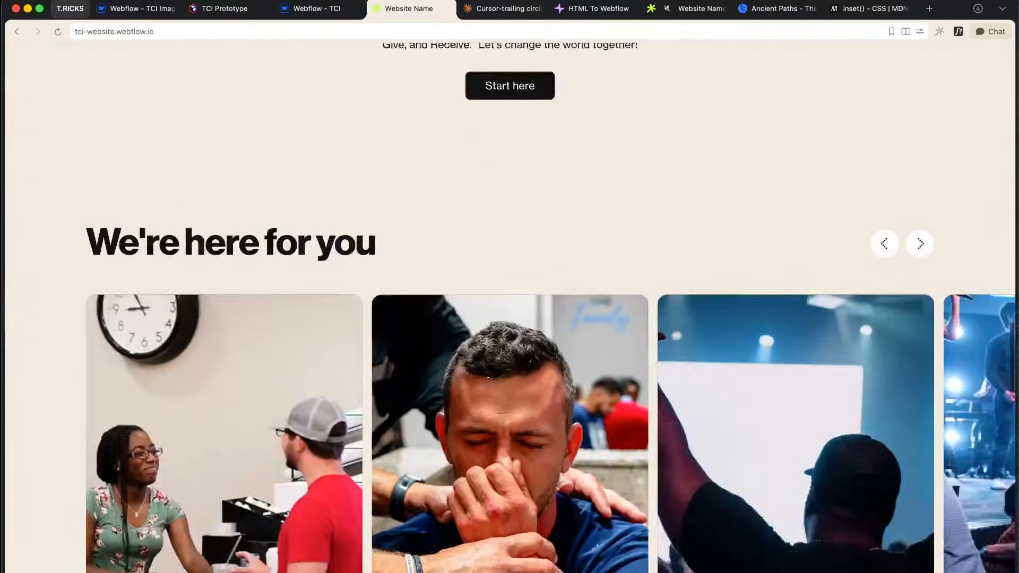
scroll(573, 323, down, 2)
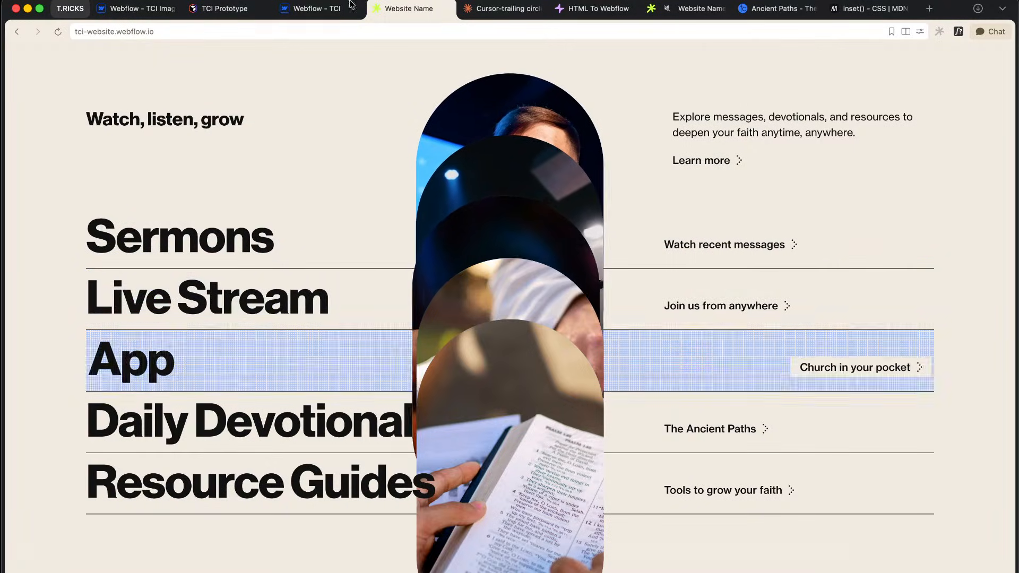
click(316, 8)
click(955, 439)
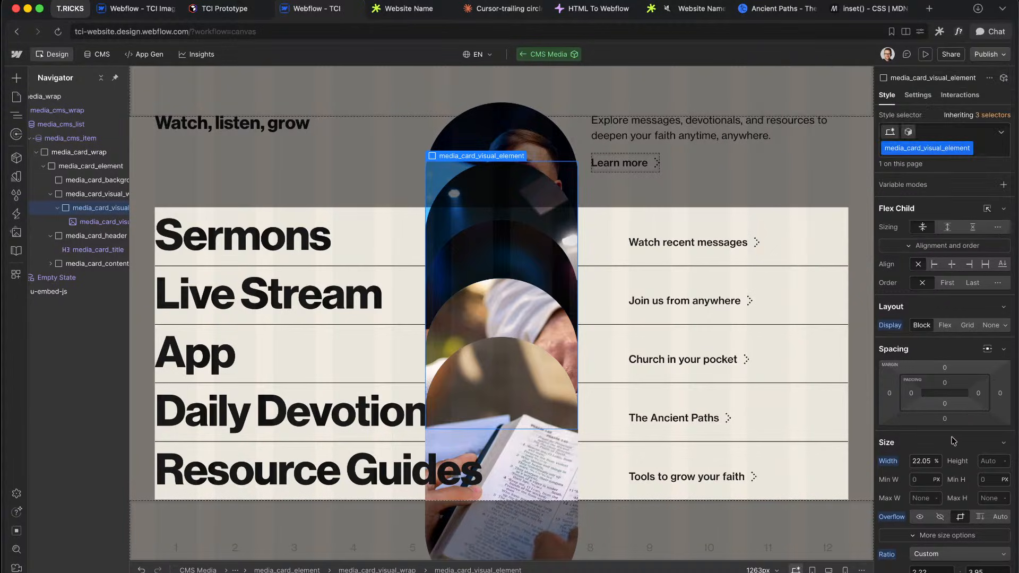
scroll(957, 475, down, 20)
Step: Change the pill transform's translateX multiplier to 20cqw
click(940, 249)
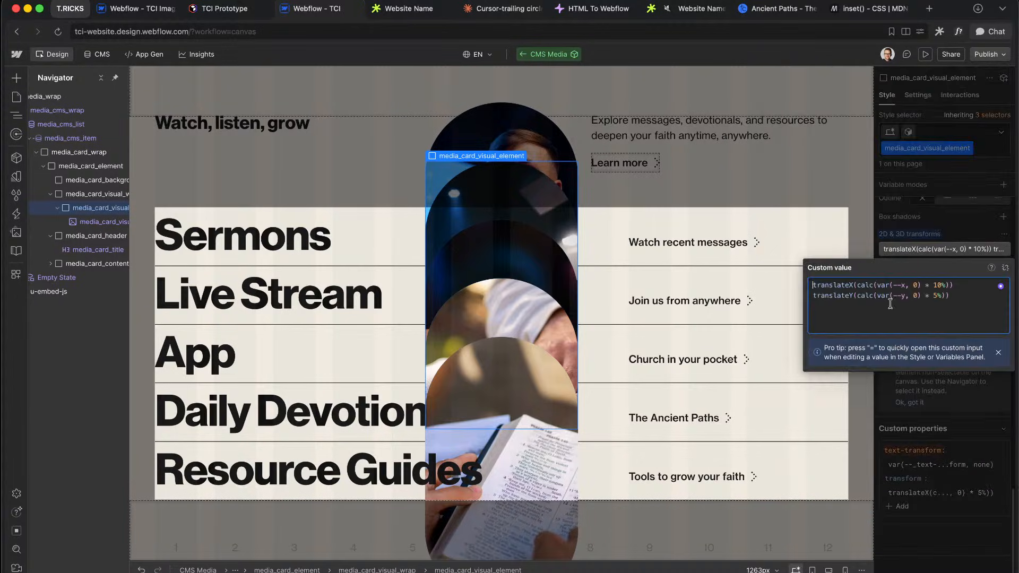
click(938, 285)
key(Delete)
key(Delete)
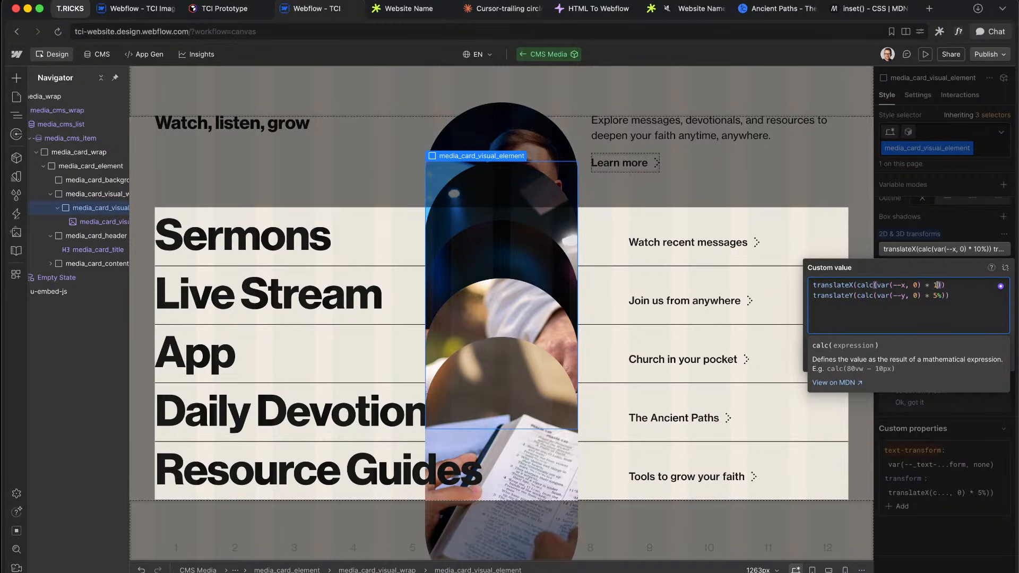
text(0c)
text(qw)
text(0cqw)
click(572, 250)
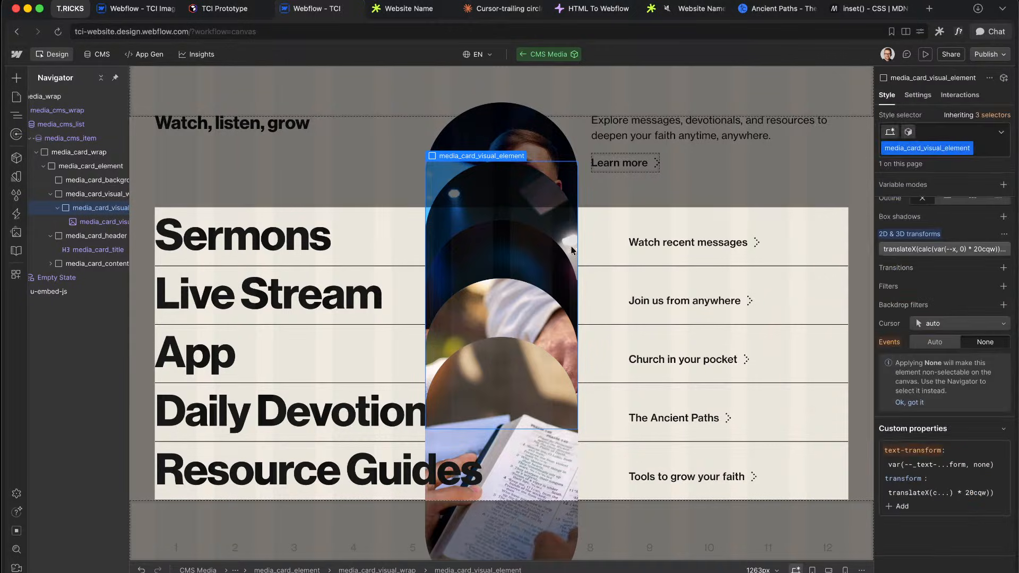
Step: Make media_card_visual_wrap an inline-size container and preview the page
click(82, 193)
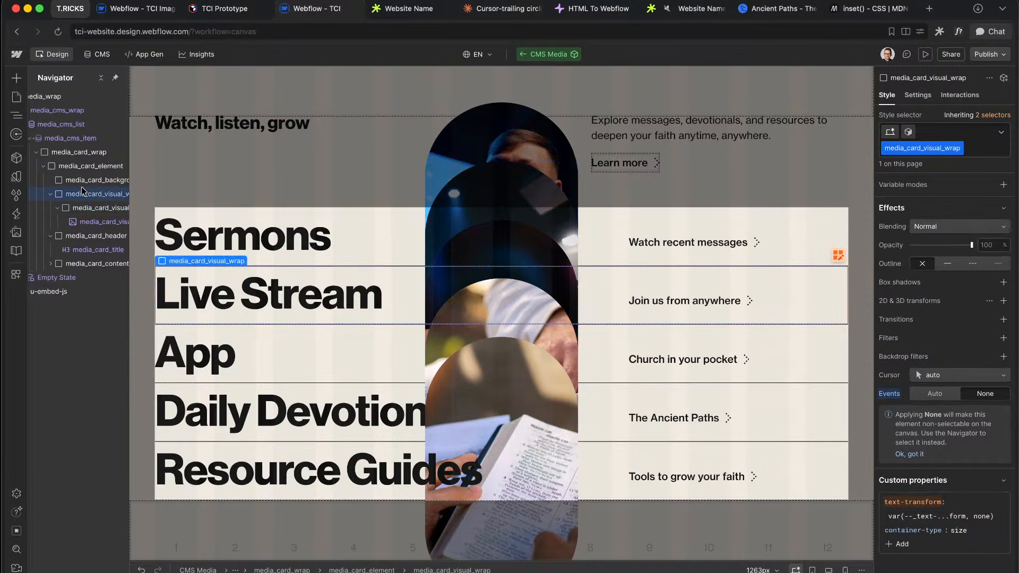
scroll(974, 491, down, 2)
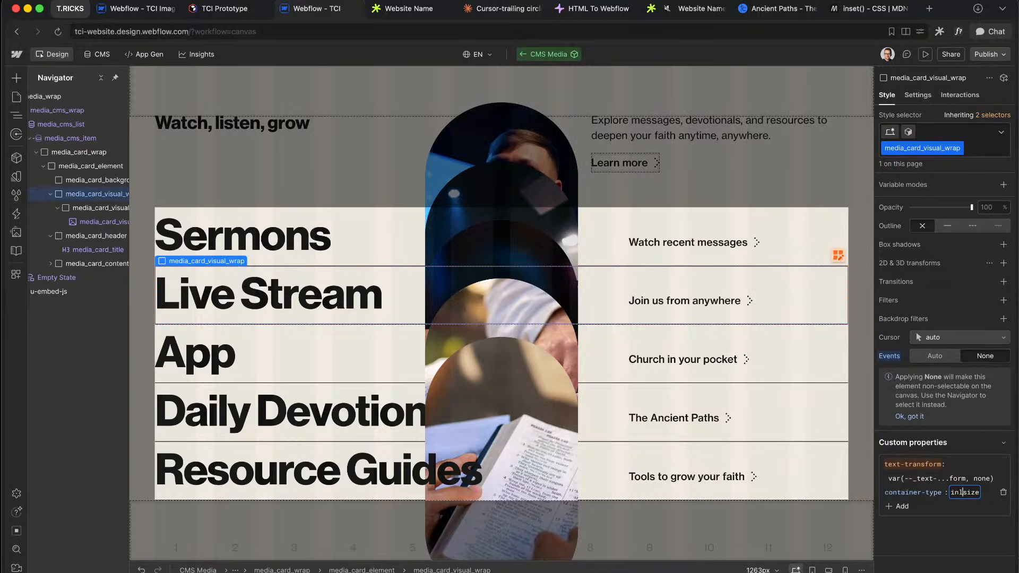
click(924, 53)
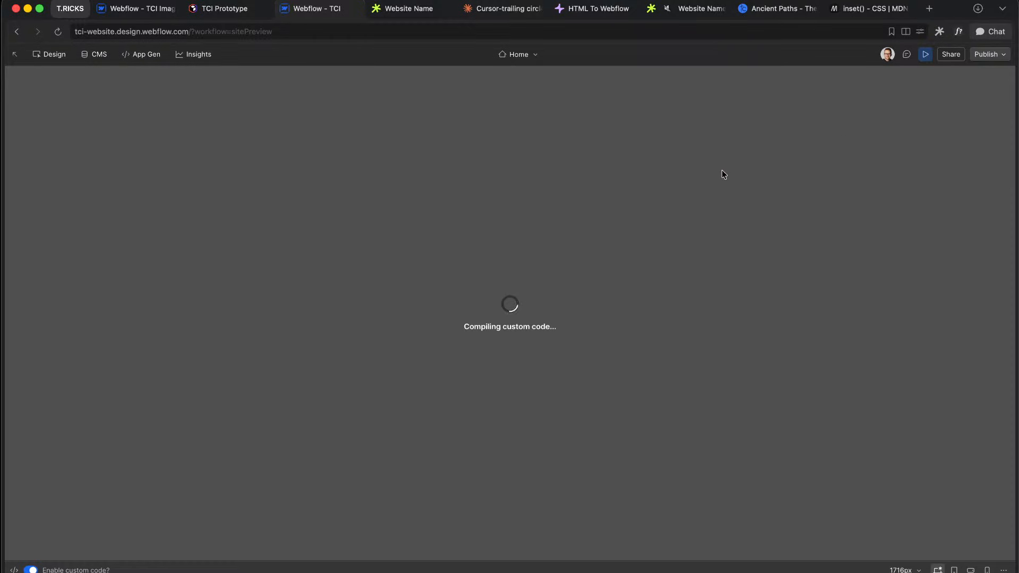
Step: Republish the site to staging and test the media list hover on the live site
click(924, 55)
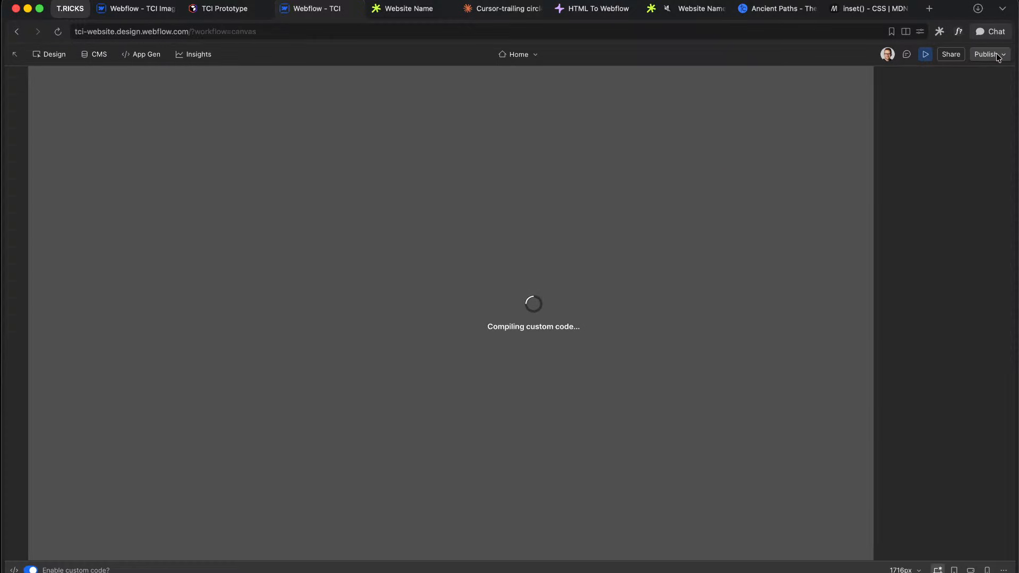
click(998, 56)
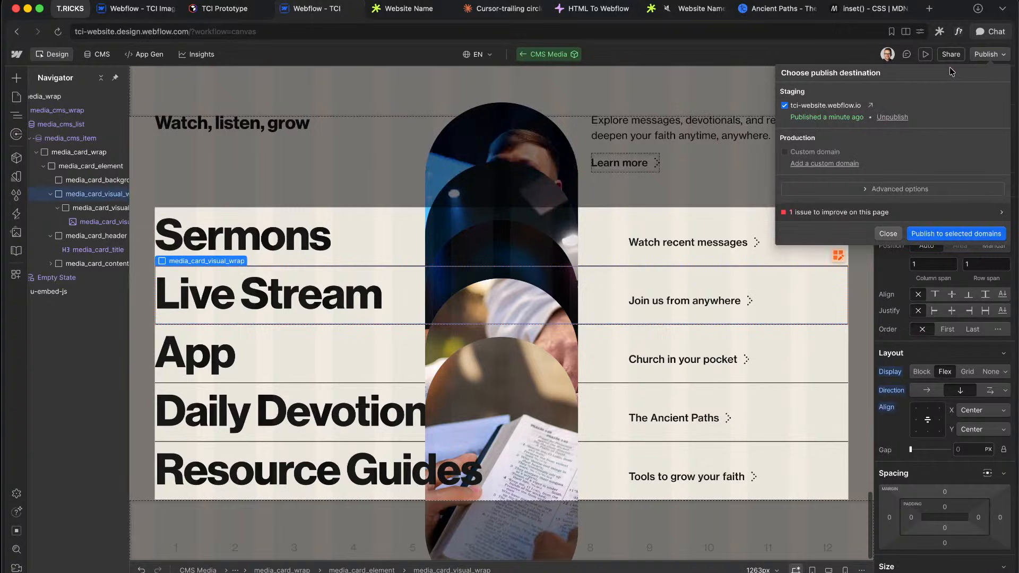
click(940, 234)
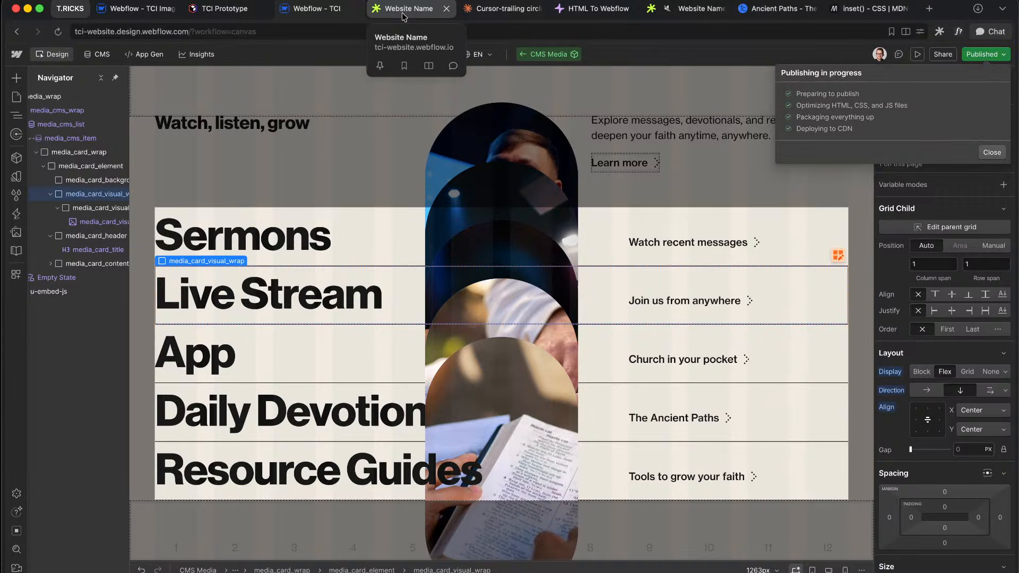
click(402, 11)
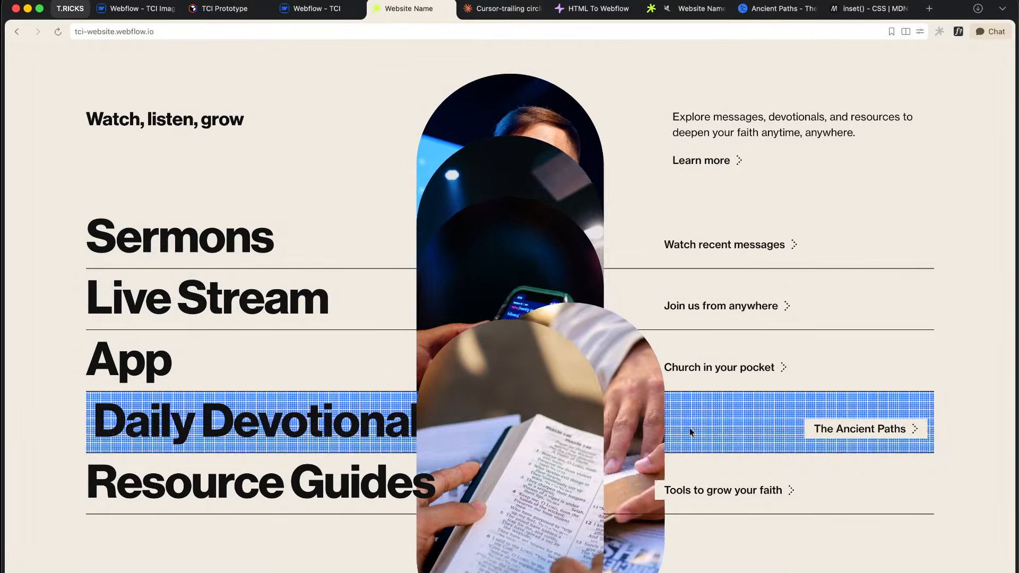
click(310, 9)
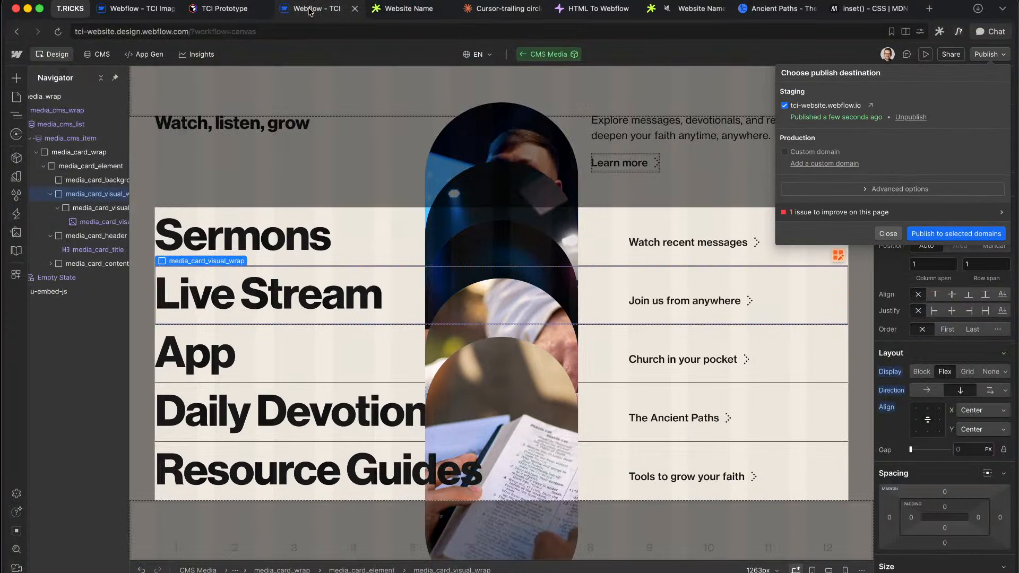
Step: Set media_wrap's position to Relative
click(99, 191)
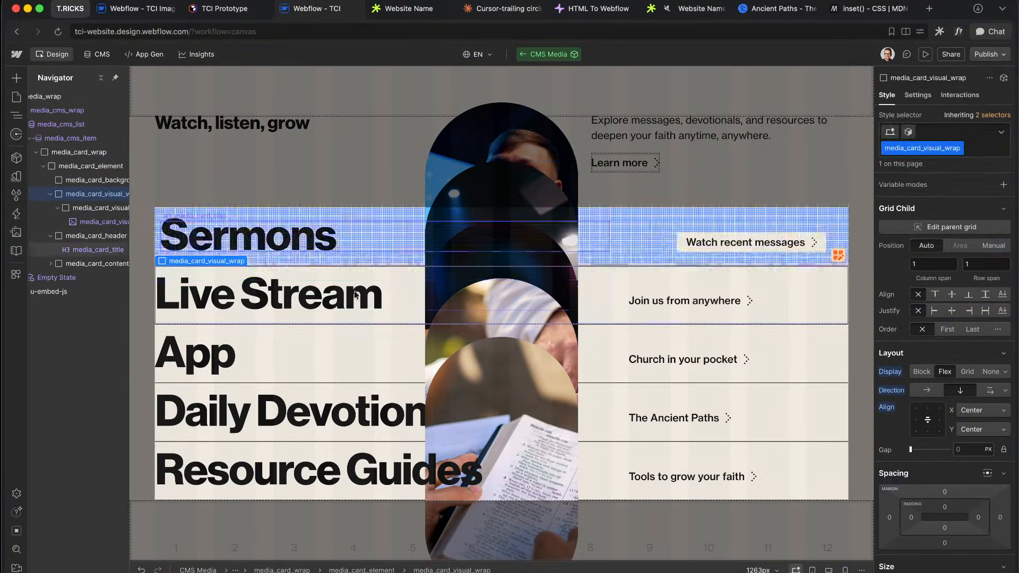
scroll(103, 184, left, 1)
click(42, 111)
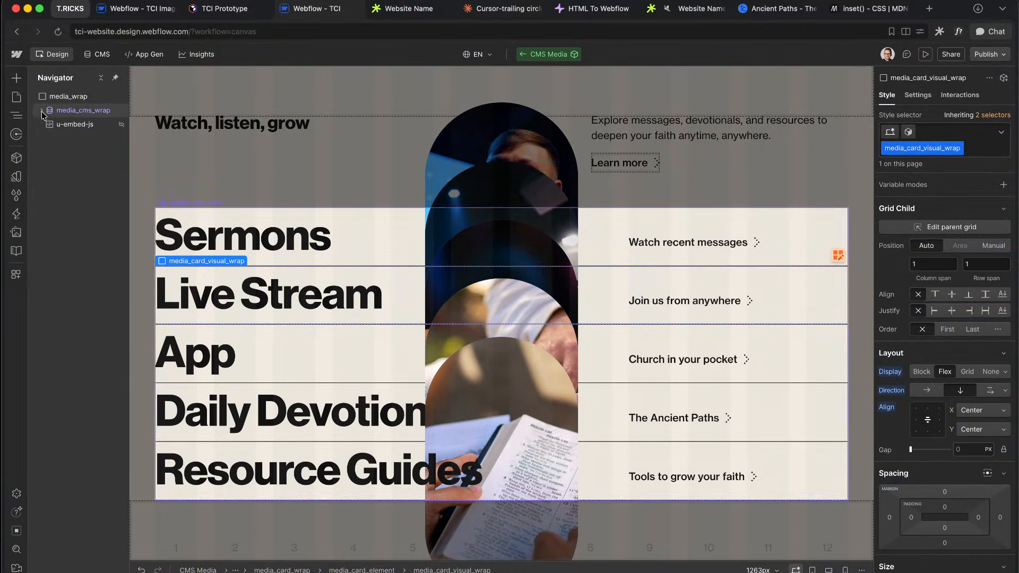
click(75, 99)
scroll(968, 421, down, 4)
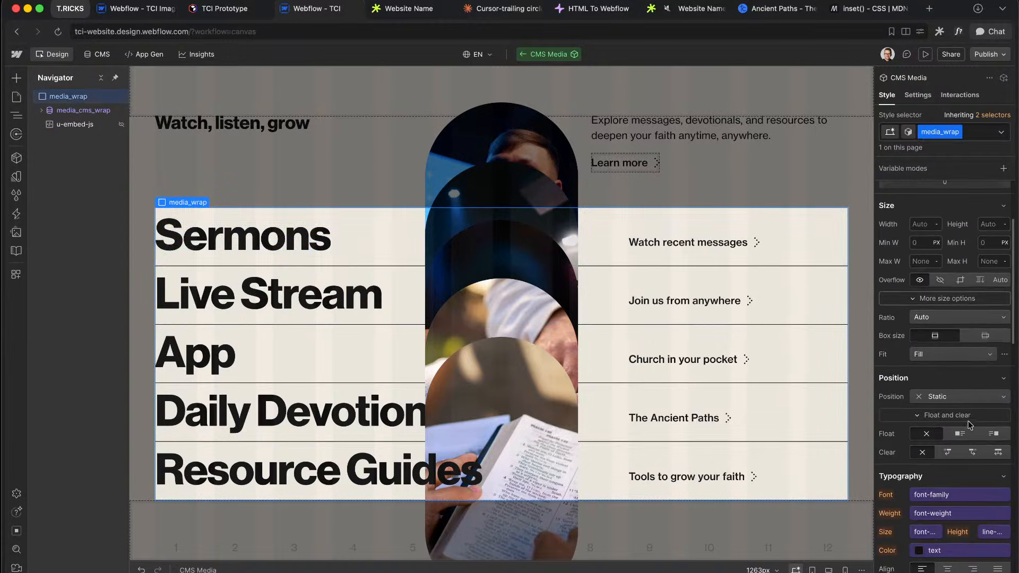
click(945, 397)
click(944, 409)
scroll(966, 303, up, 4)
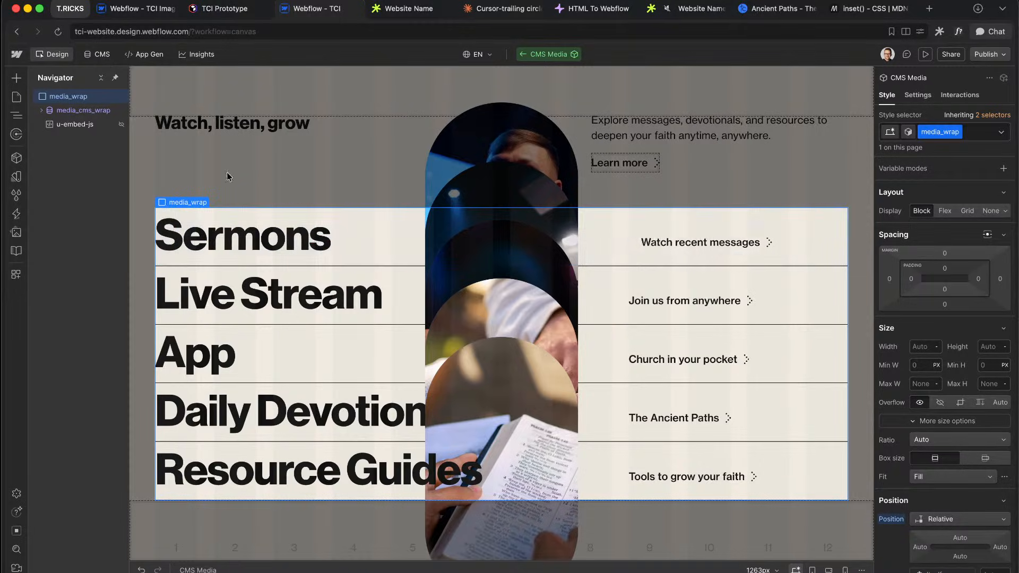
Step: Insert a Div Block into media_wrap with the media_card_visual_wrap class
key(super+e)
key(Escape)
click(42, 111)
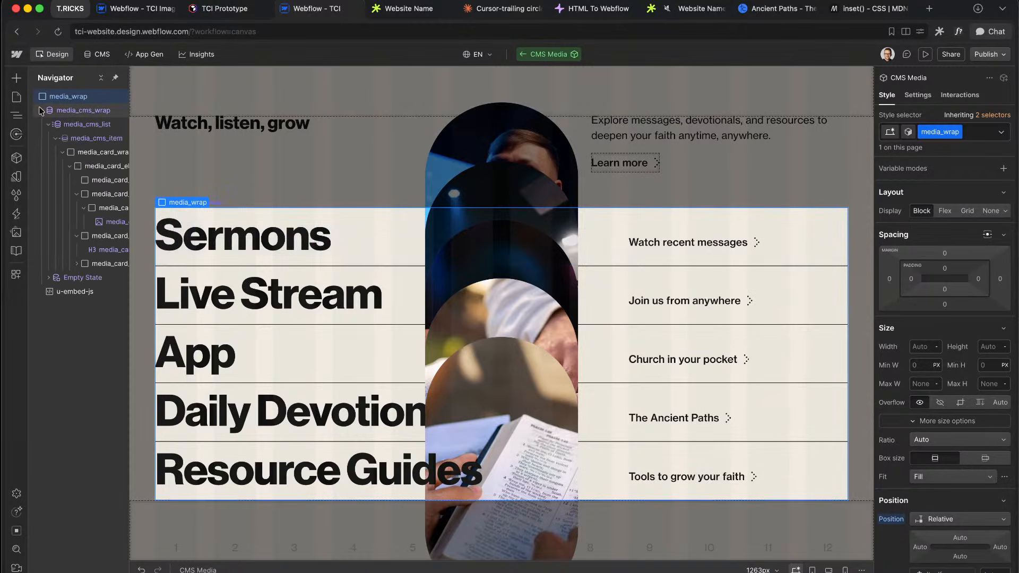
scroll(90, 207, right, 1)
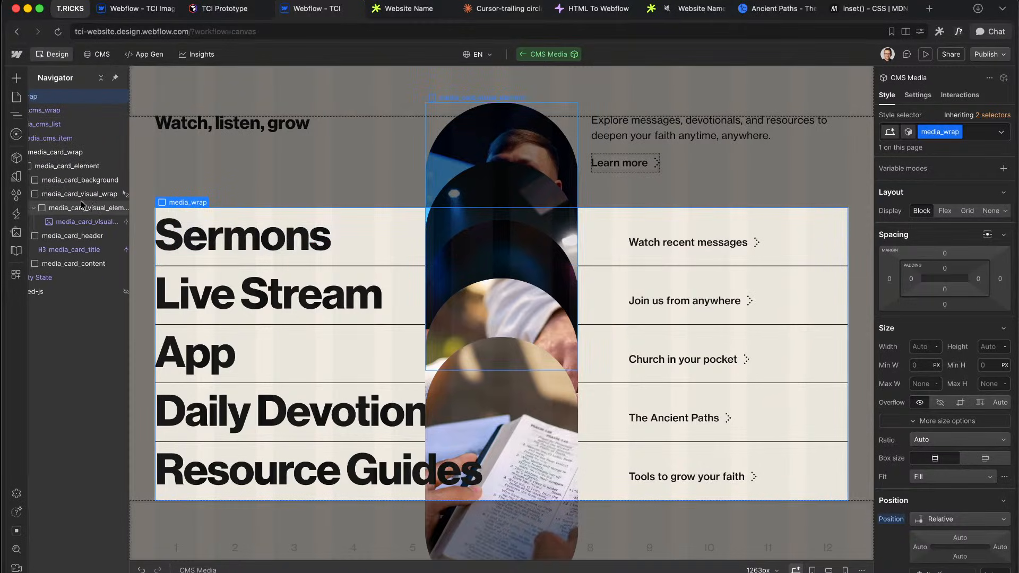
click(79, 198)
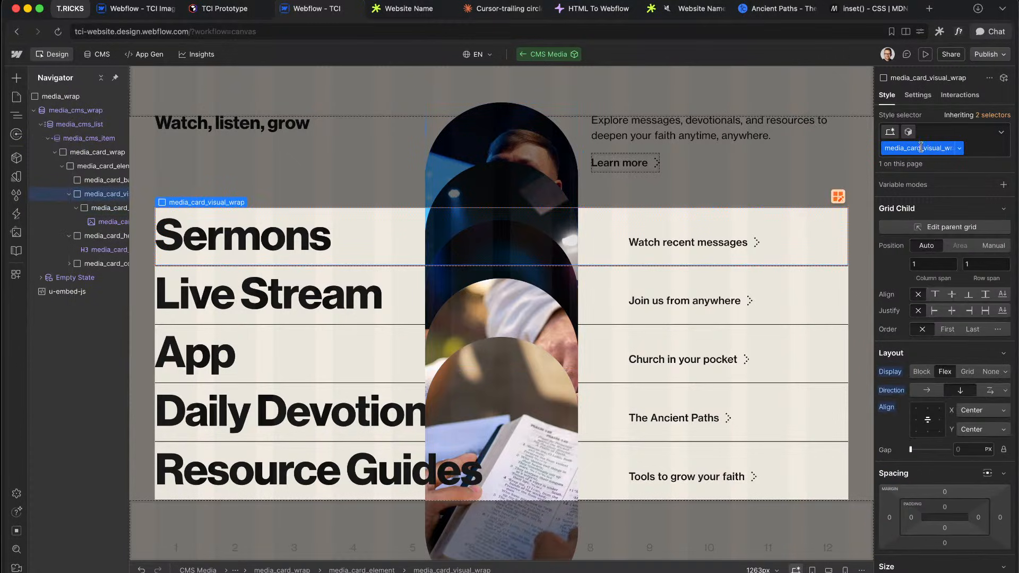
click(35, 111)
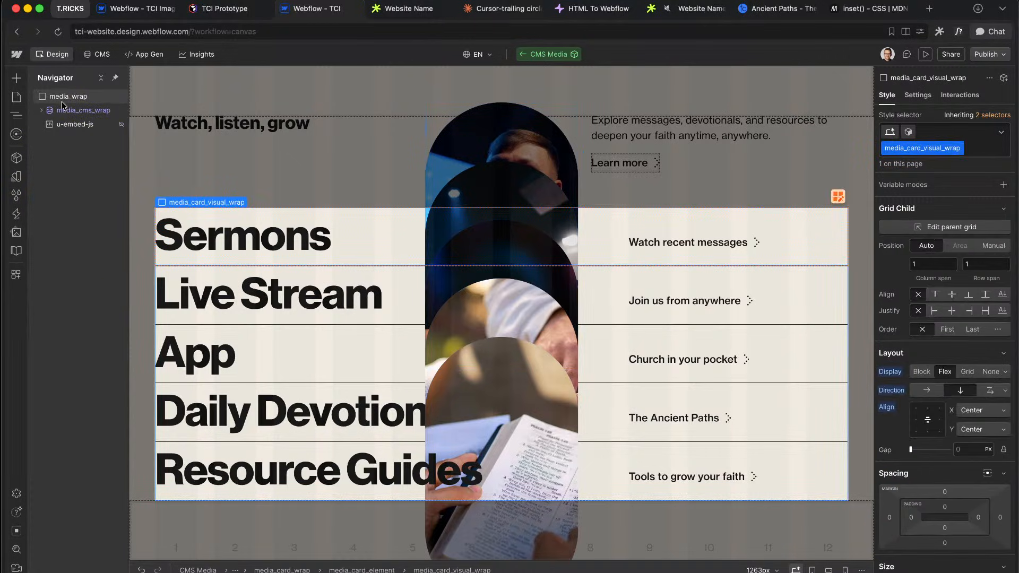
click(62, 100)
key(super+k)
text(ddi)
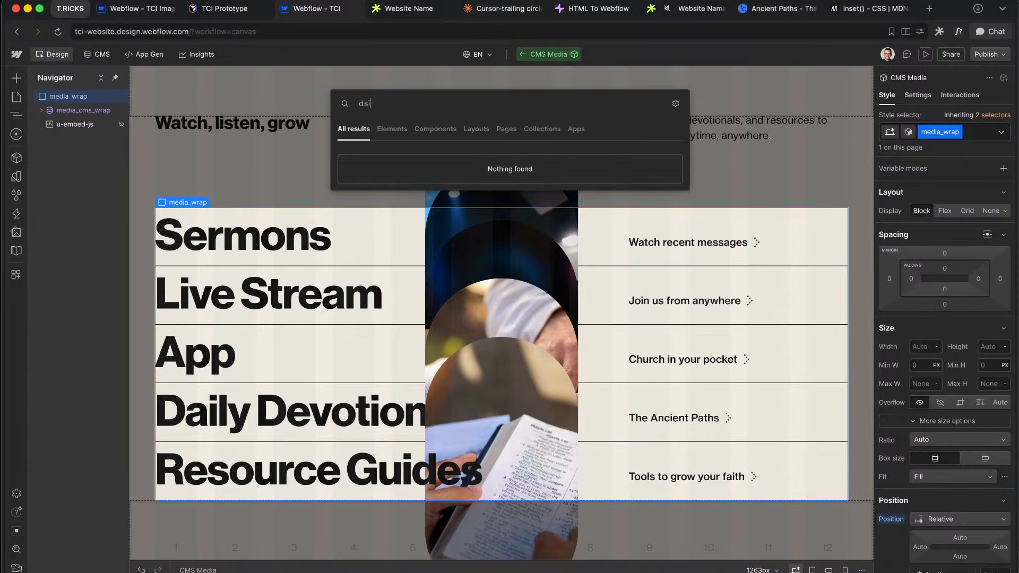
key(BackSpace)
key(BackSpace)
key(BackSpace)
text(div)
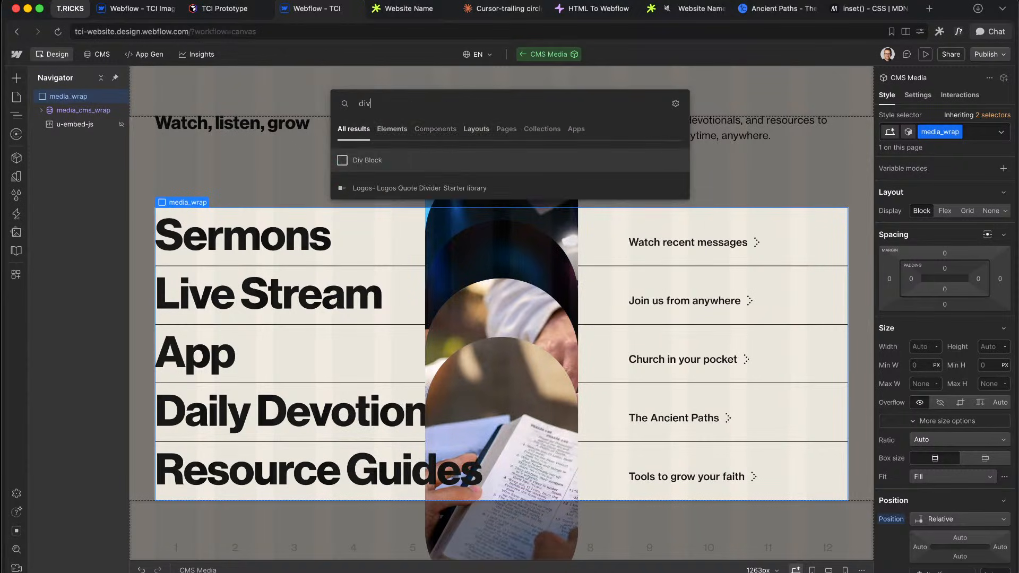
key(Return)
key(super+Return)
text(media_card_visual_wrap)
key(Return)
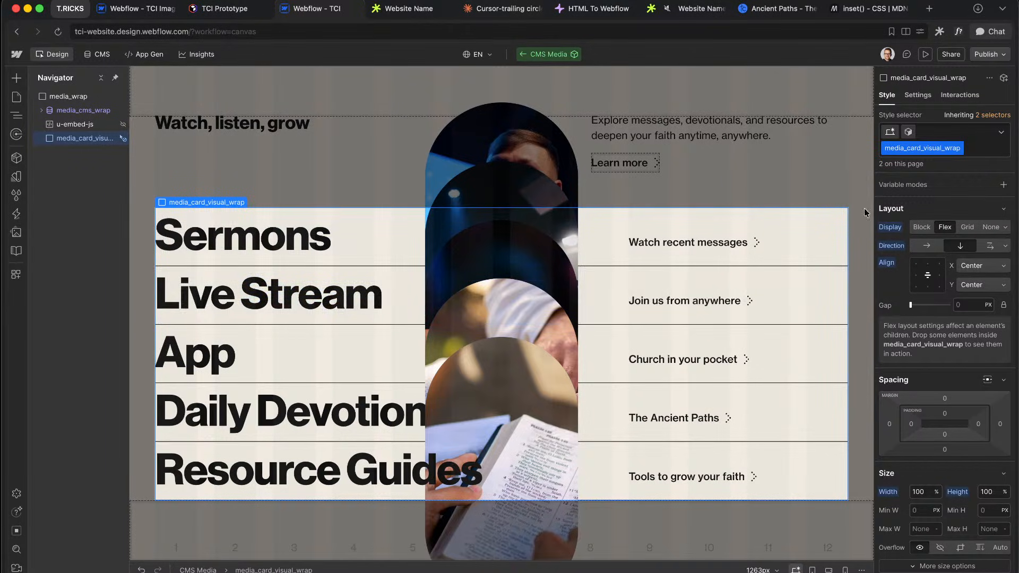
Step: Add a nested Div Block classed media_card_visual_element inside the visual wrap
key(super+k)
text(div)
key(Return)
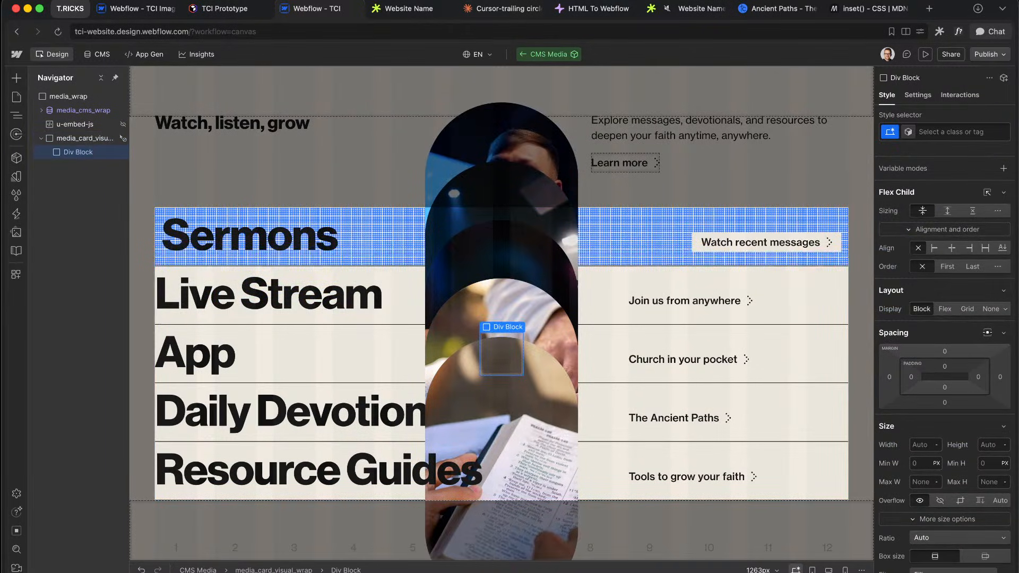
key(super+Return)
text(media_card_visual_)
key(Down)
key(Down)
key(Up)
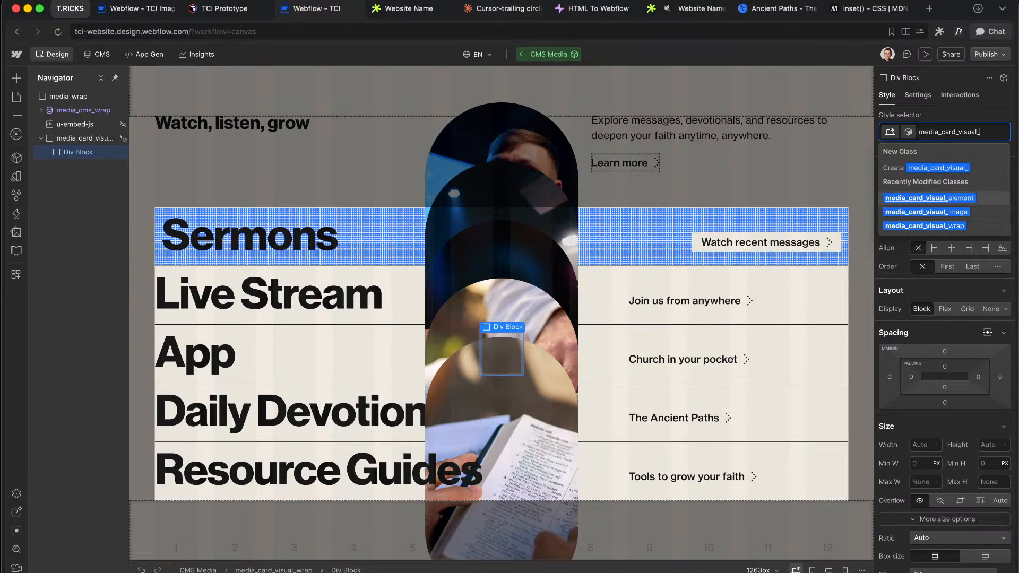
key(Return)
Step: Insert an Image into the pill div and class it media_card_visual_image
key(super+k)
text(image)
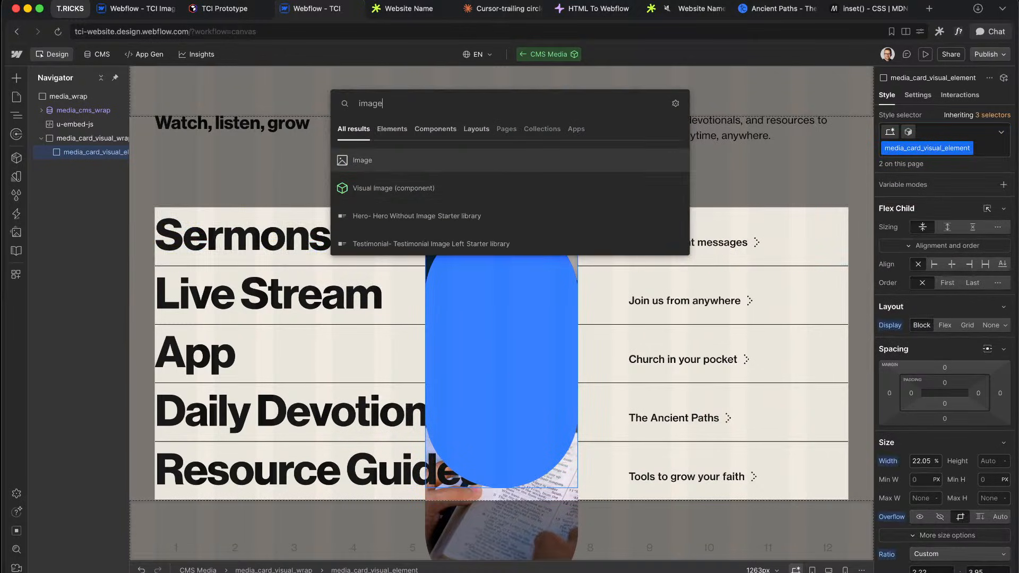
key(Return)
key(Escape)
key(super+Return)
text(media_card_visual_)
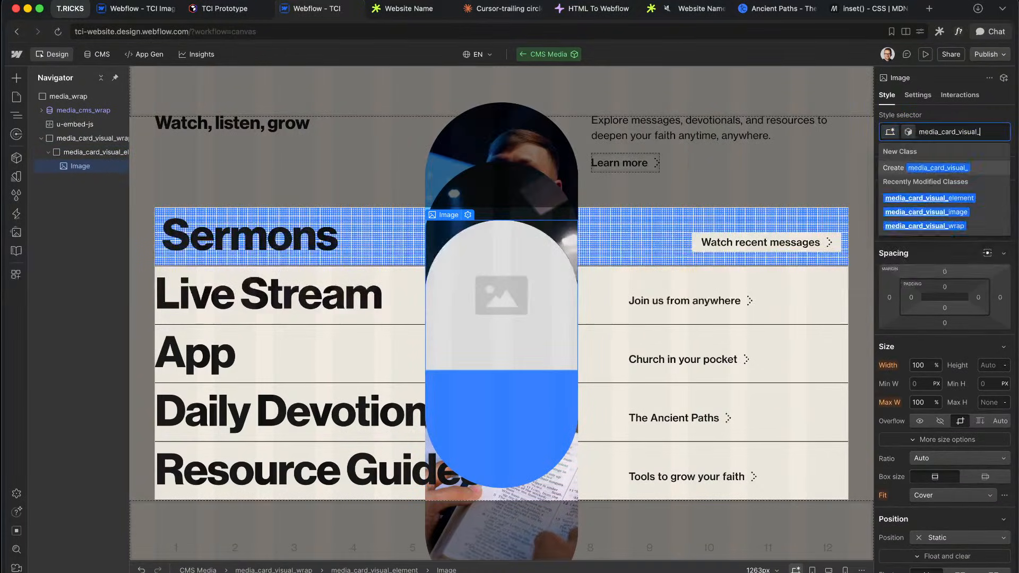
text(image)
key(Return)
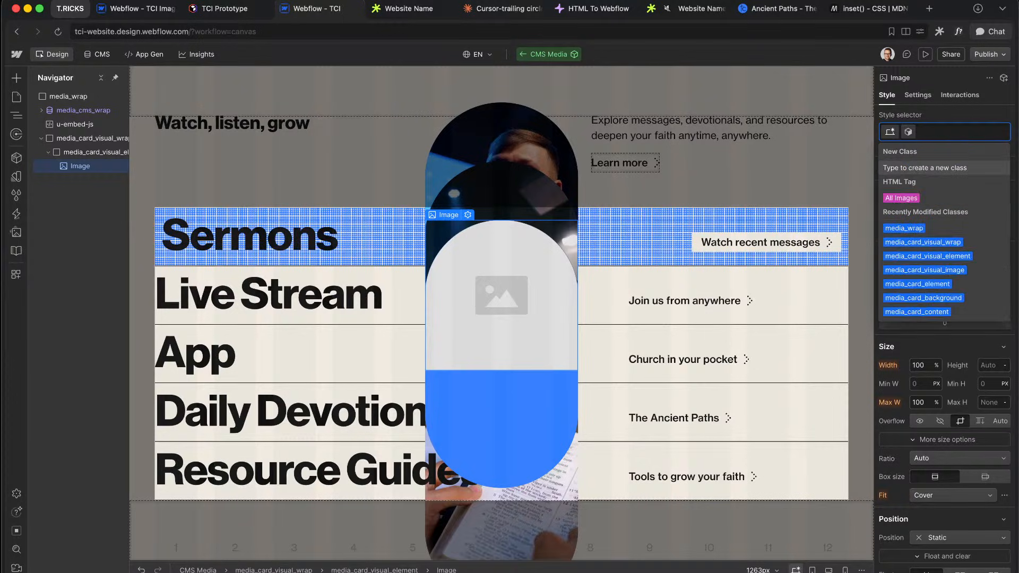
Step: Set the image's loading type to Eager so it loads with the page
click(920, 96)
click(934, 372)
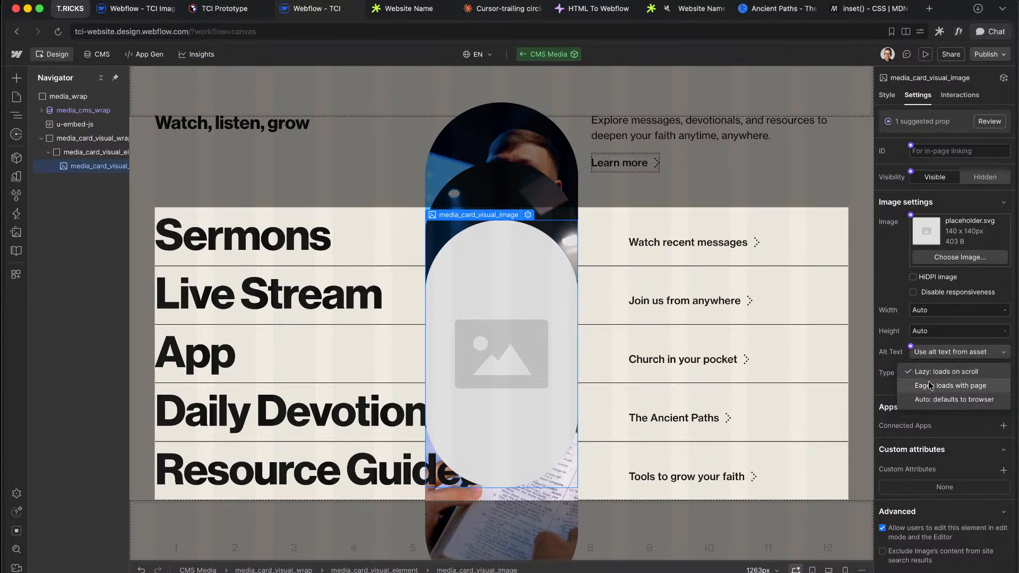
click(930, 385)
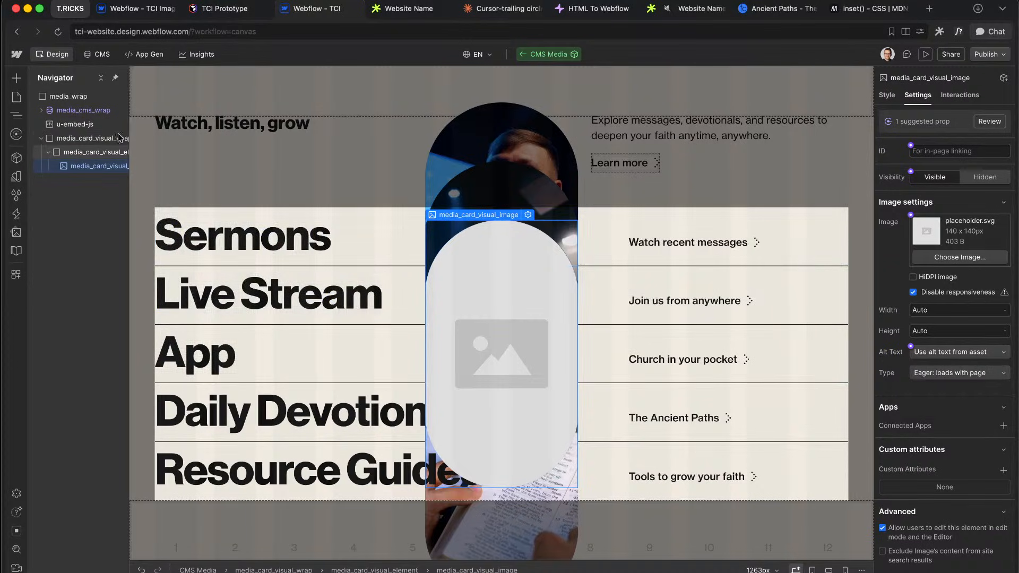
click(887, 94)
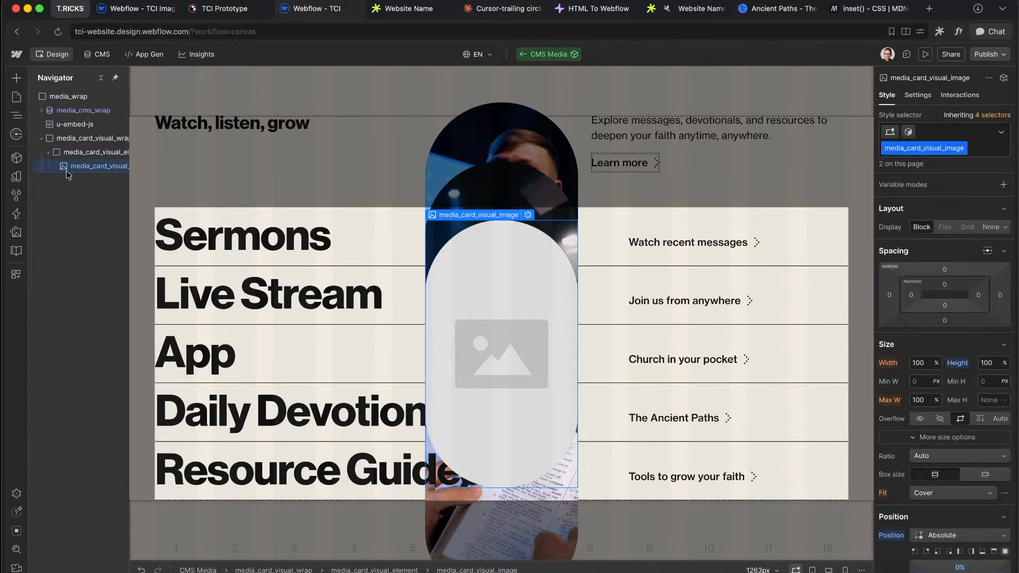
click(68, 97)
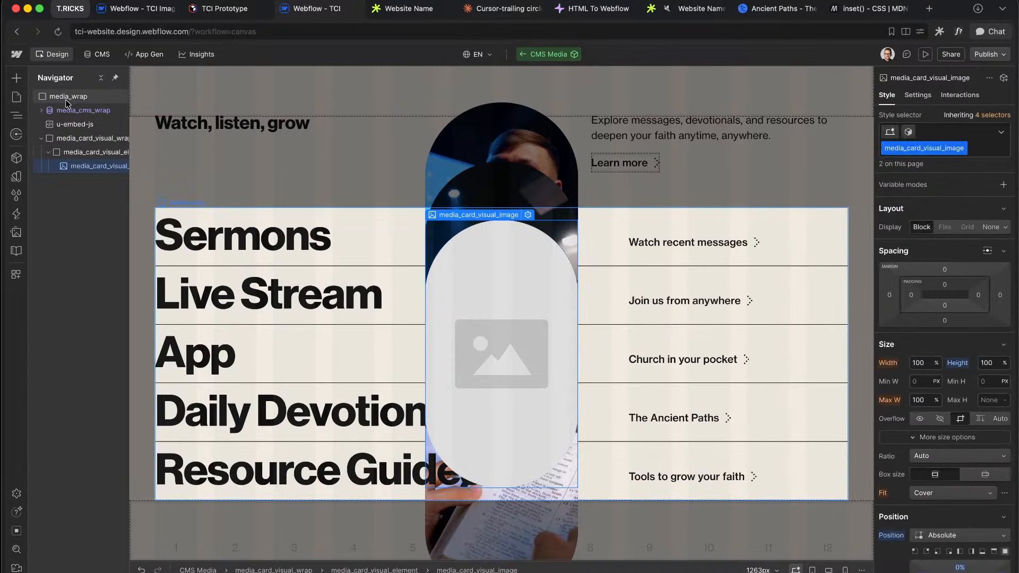
Step: Add the custom attribute data-trigger="hover" to media_wrap
click(918, 95)
click(1004, 212)
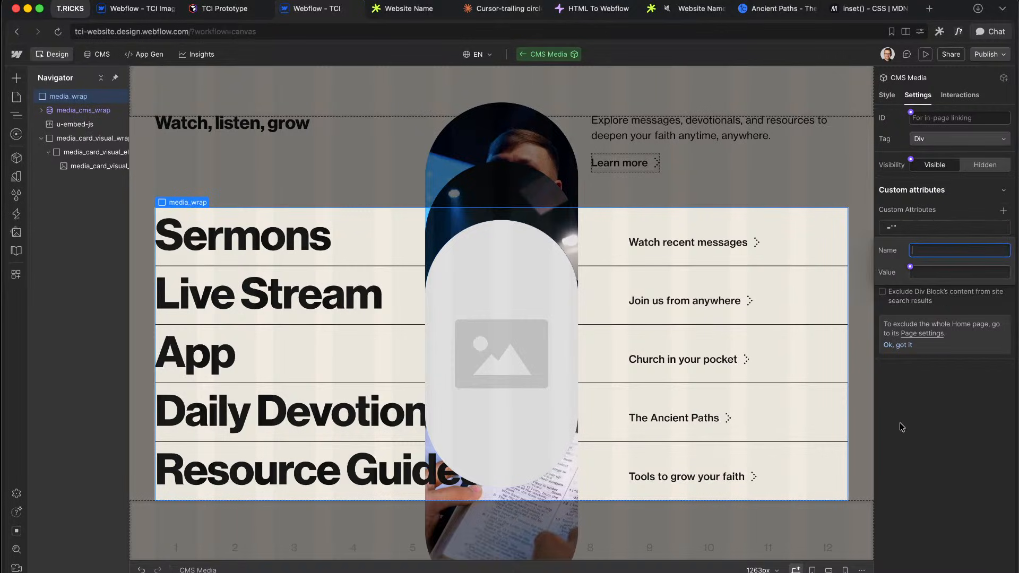
text(data-trigger)
click(971, 427)
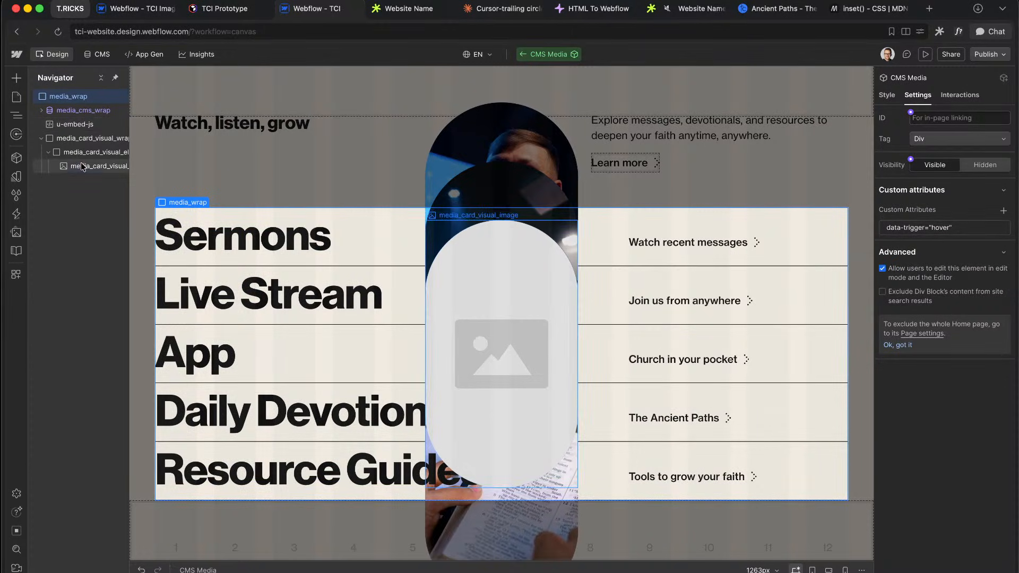
Step: Clear the background colours of media_card_visual_element and the card image to transparent
click(83, 167)
click(88, 152)
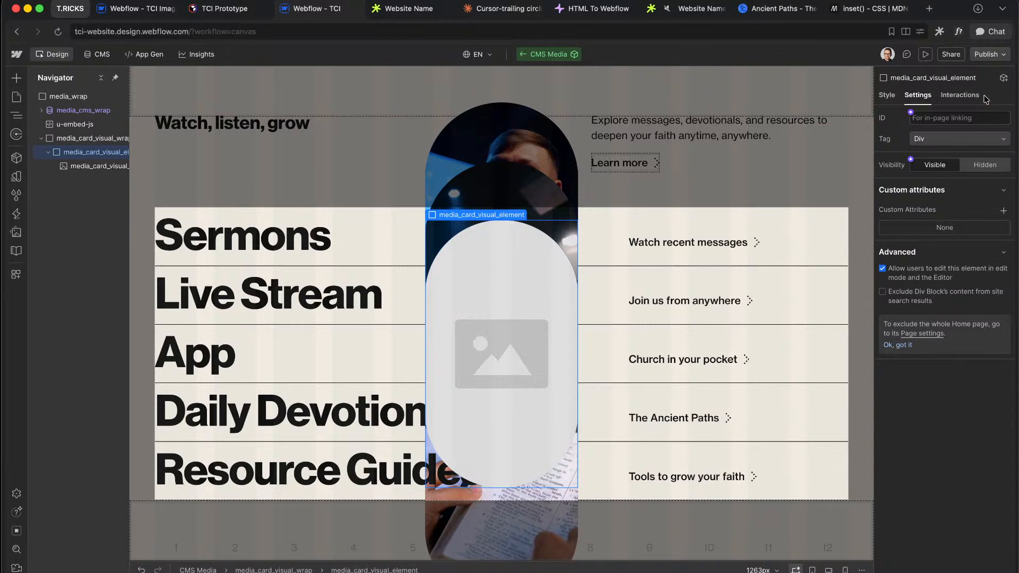
click(895, 96)
click(98, 166)
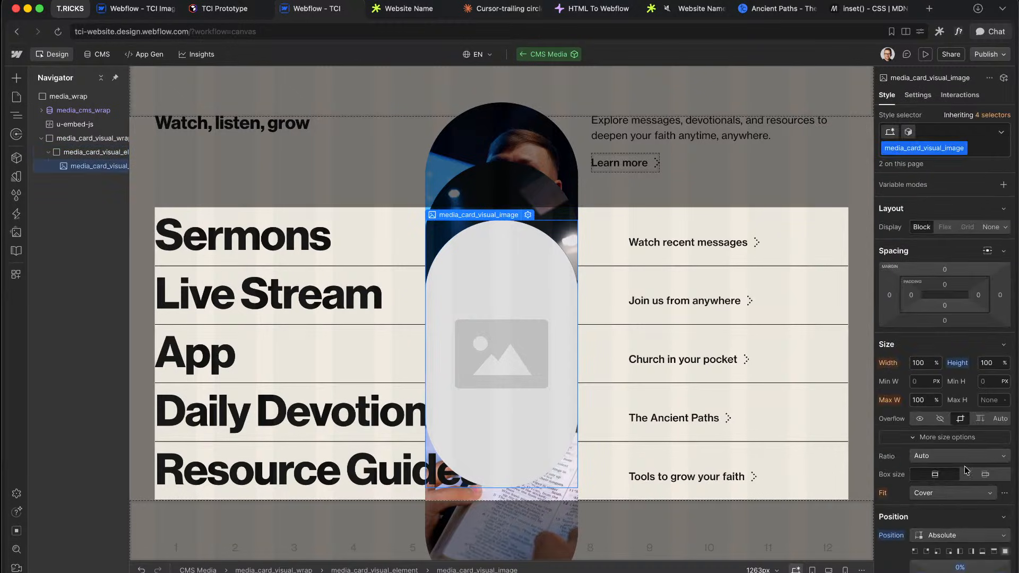
scroll(966, 471, down, 15)
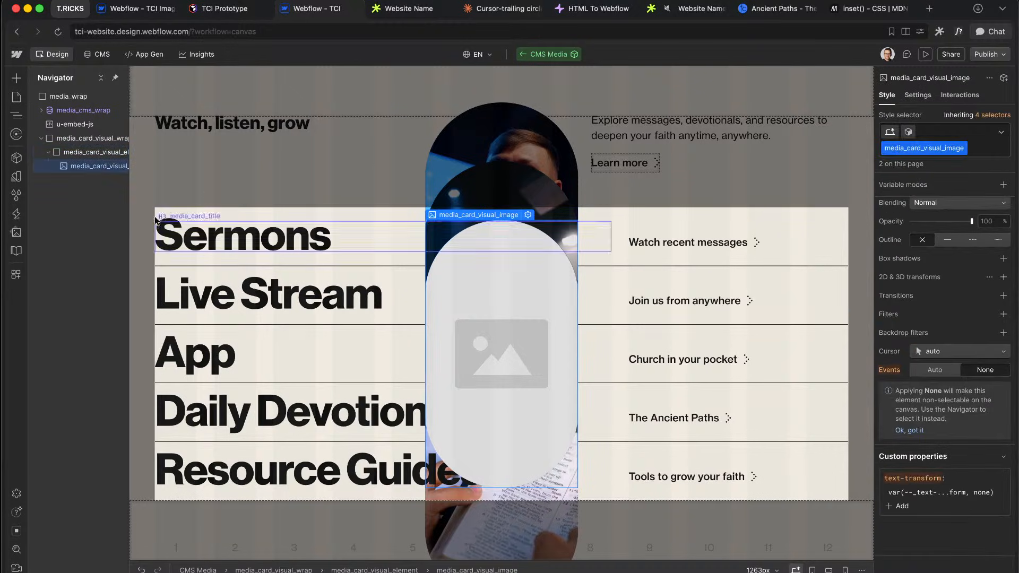
scroll(1001, 313, down, 10)
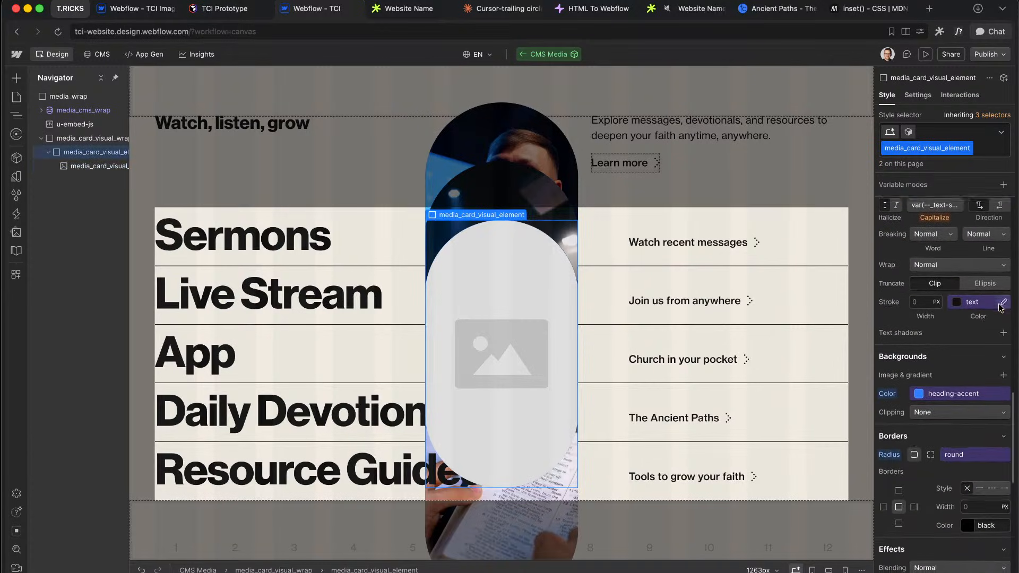
alt+click(888, 391)
click(95, 166)
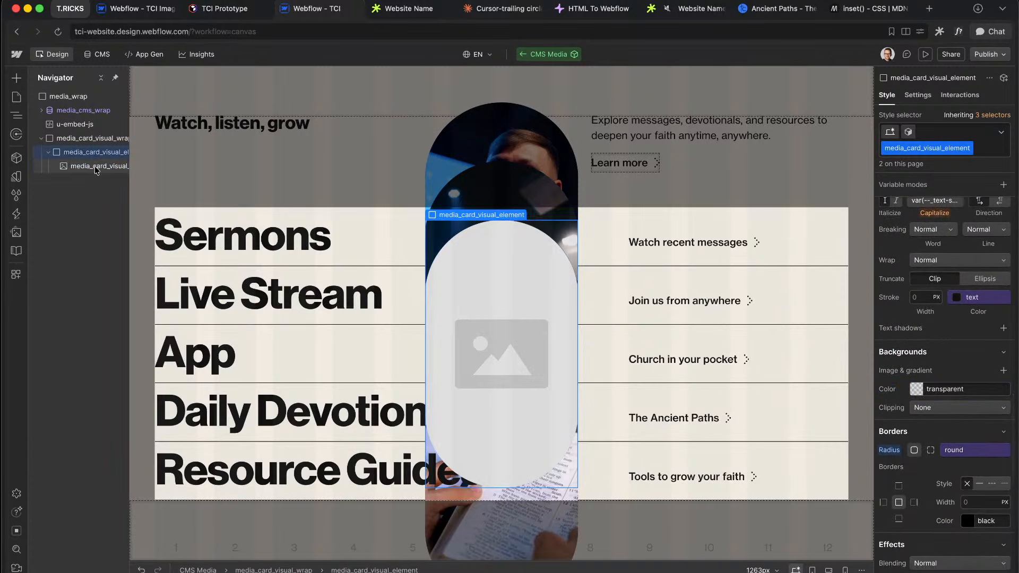
click(911, 229)
scroll(923, 424, down, 7)
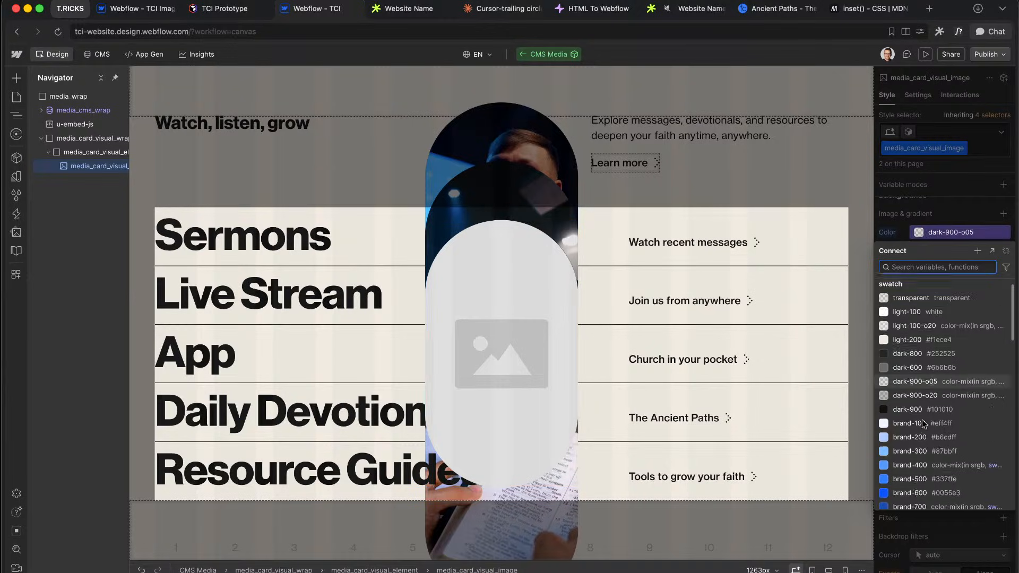
scroll(924, 424, down, 2)
Step: Give media_card_visual_image a heading-accent background, bind opacity to 'off', and add a 200ms opacity transition
scroll(911, 361, up, 4)
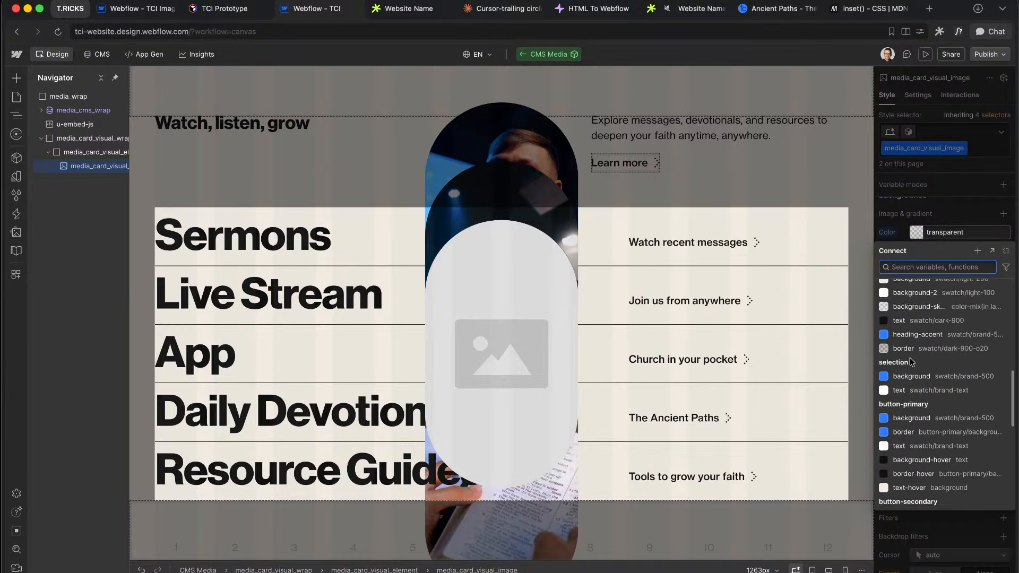
scroll(910, 361, down, 1)
click(924, 367)
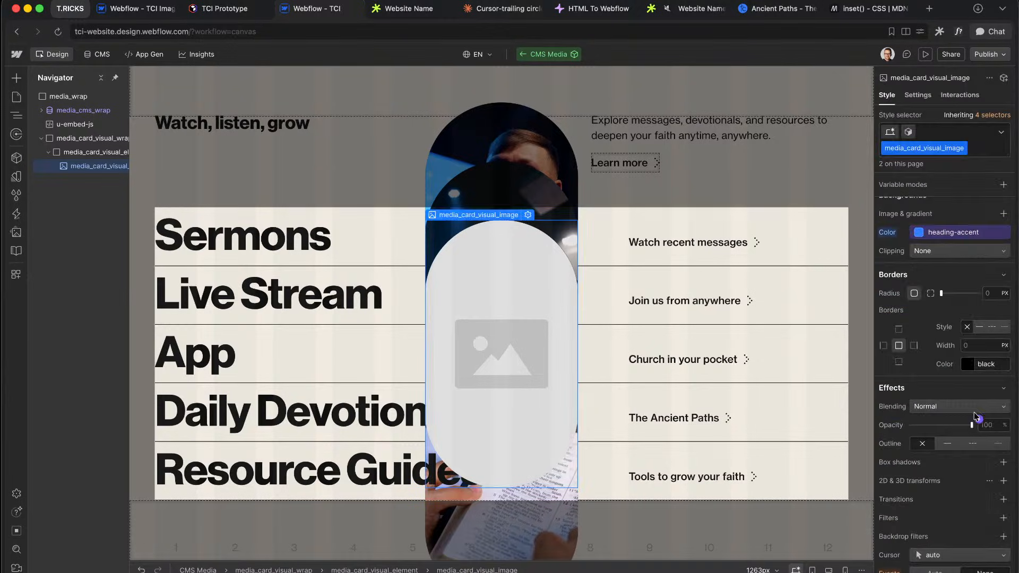
click(980, 419)
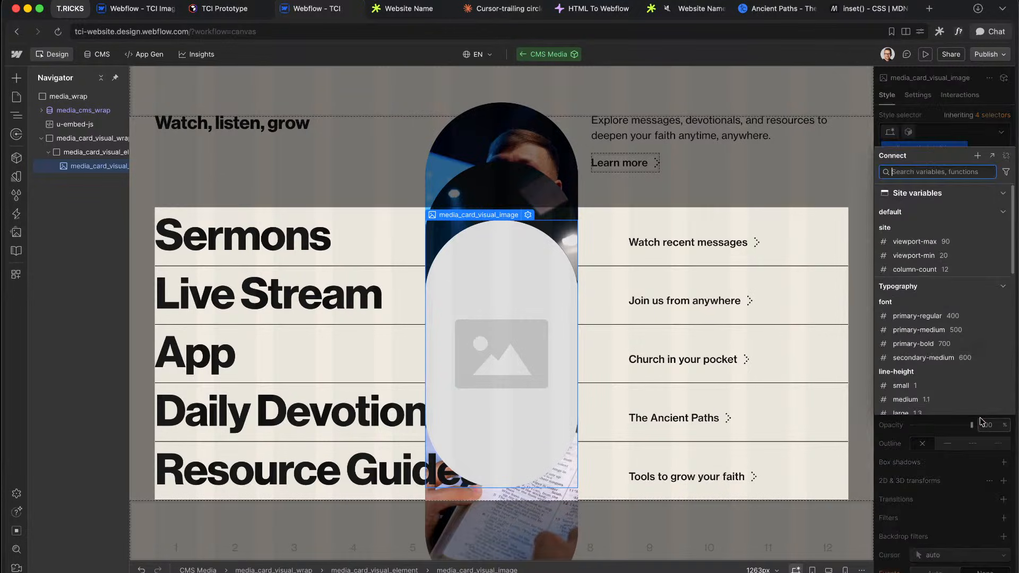
text(off)
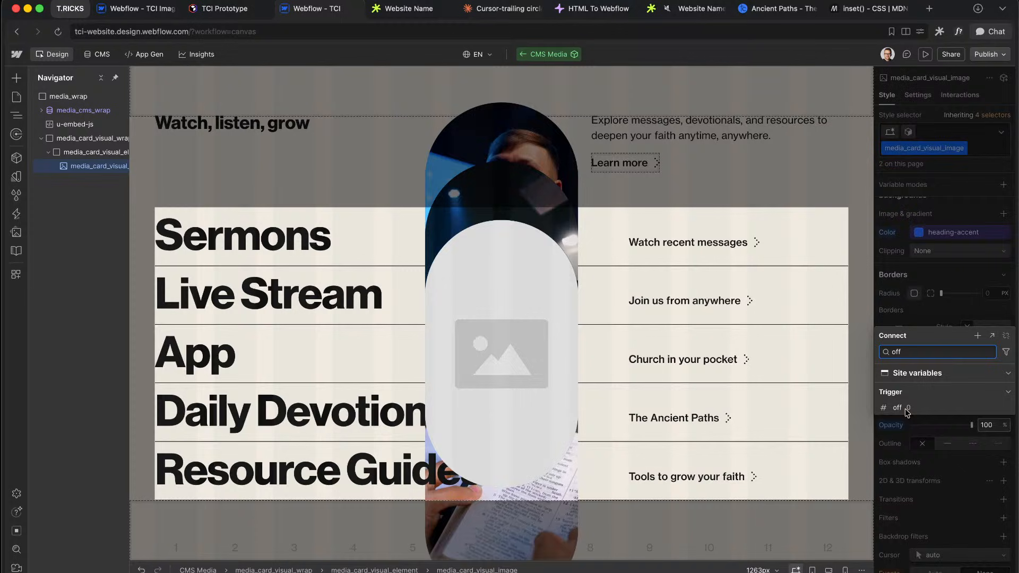
click(907, 411)
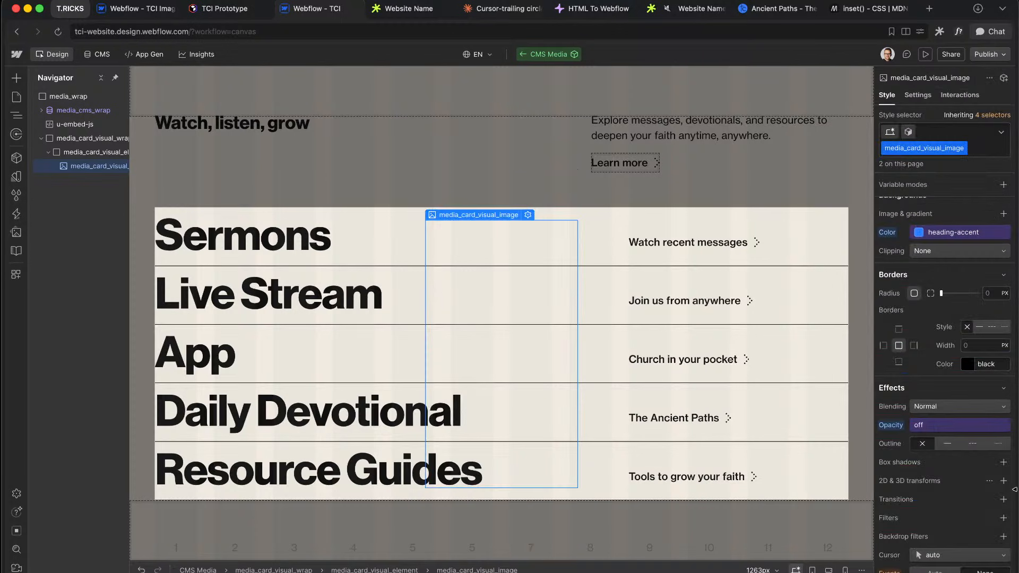
click(1004, 500)
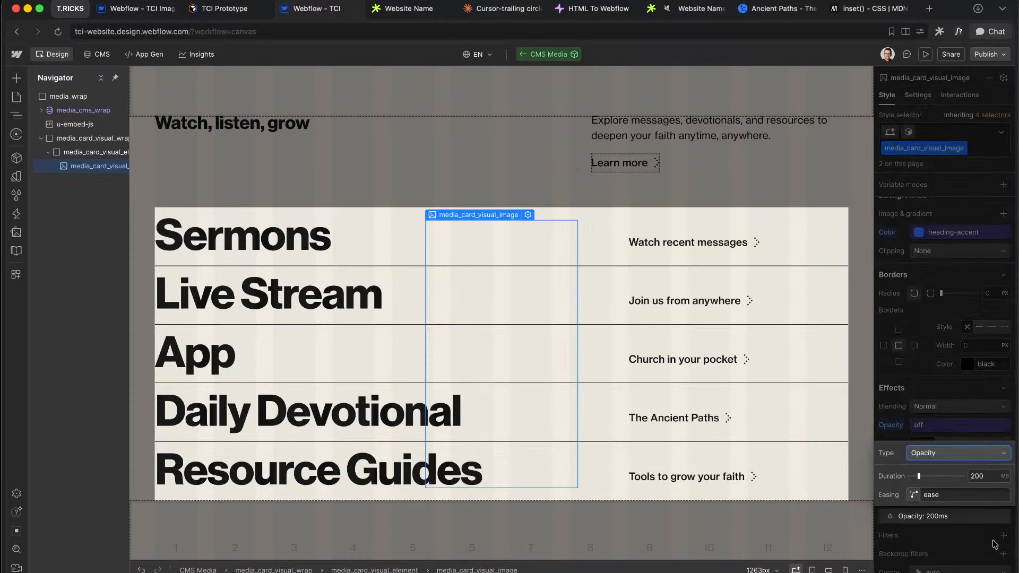
click(971, 407)
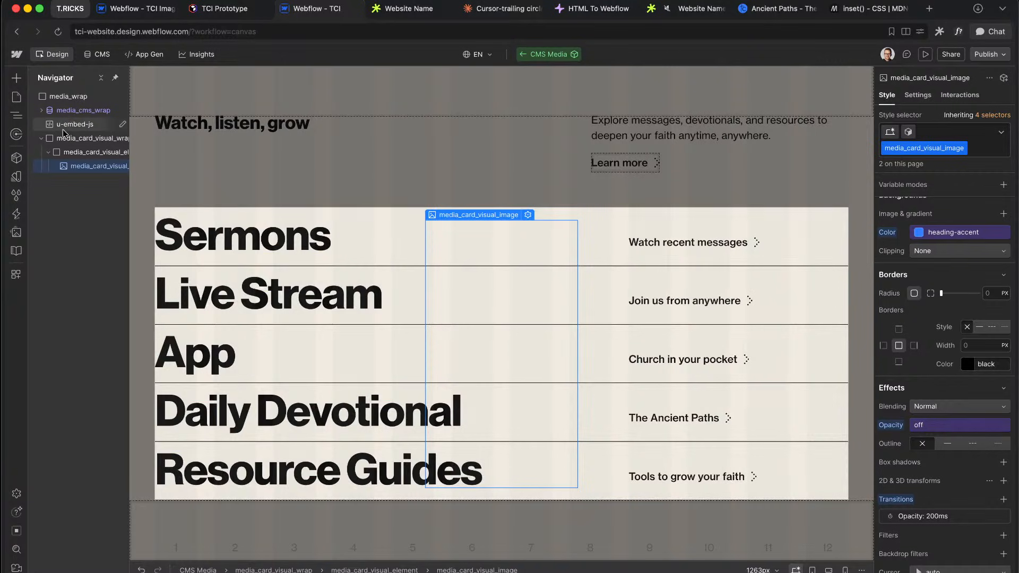
click(41, 110)
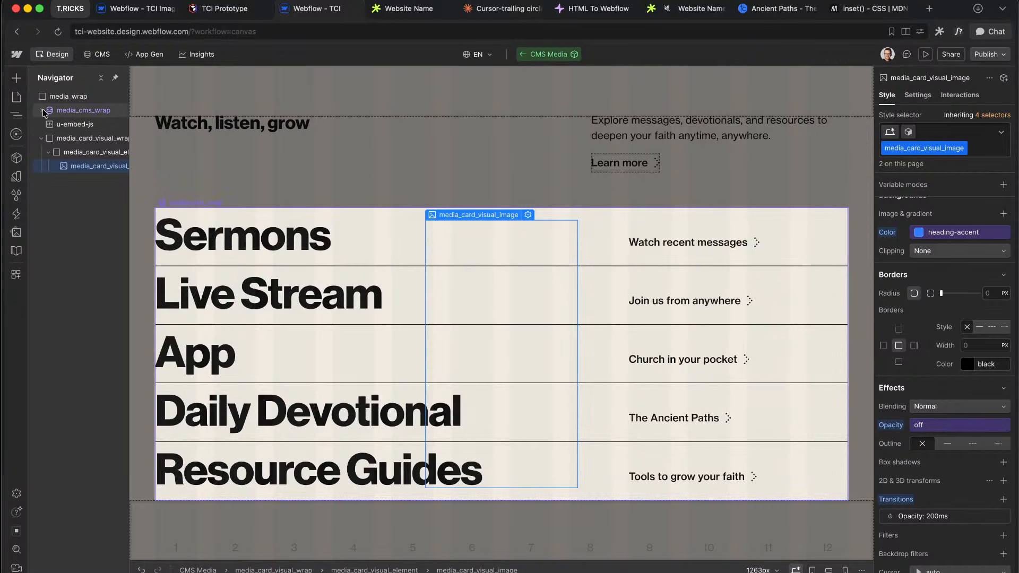
Step: Add a Trigger variable mode set to Base on media_card_element, then reselect the card image
click(80, 170)
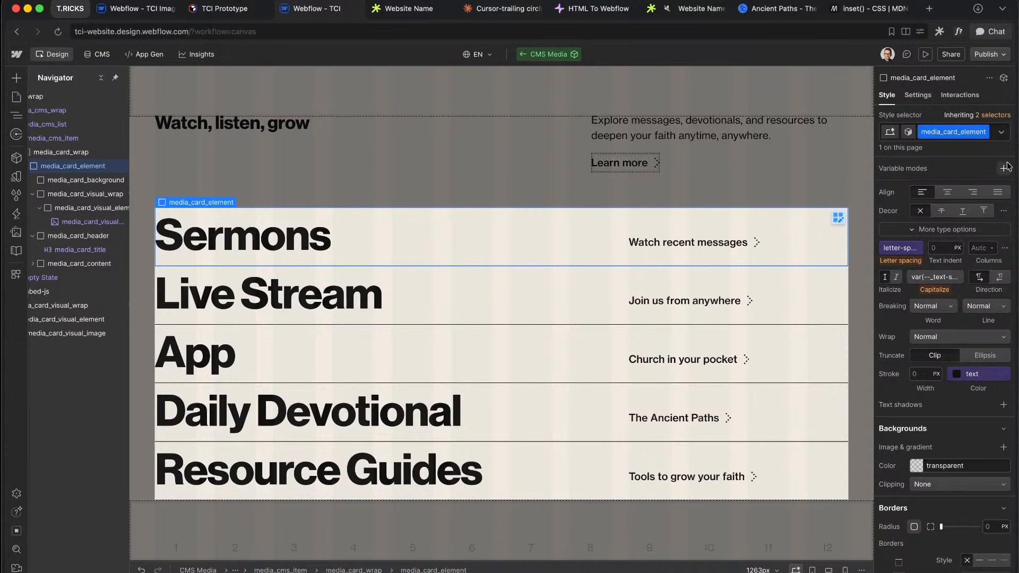
click(1005, 168)
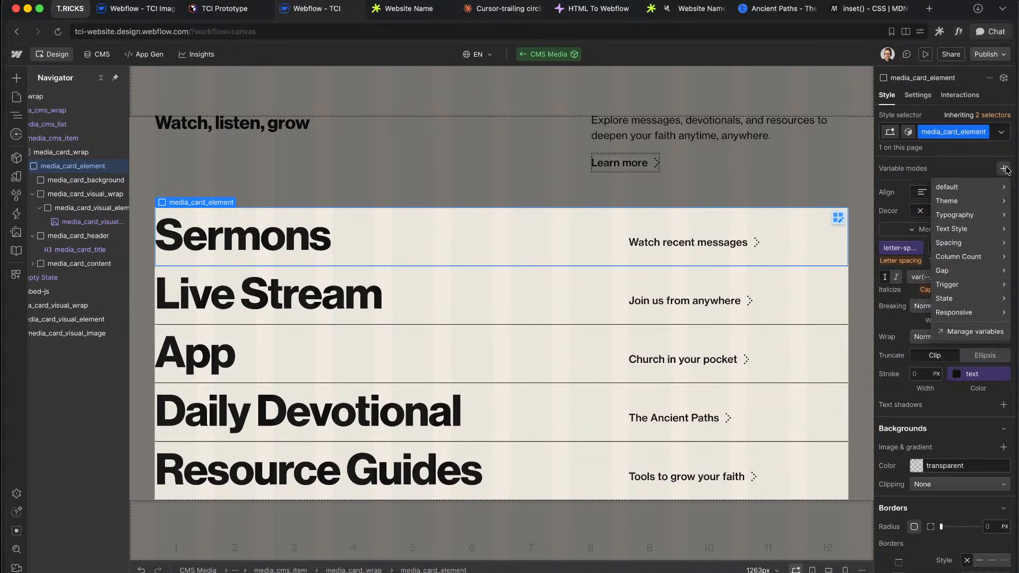
mouse_move(966, 292)
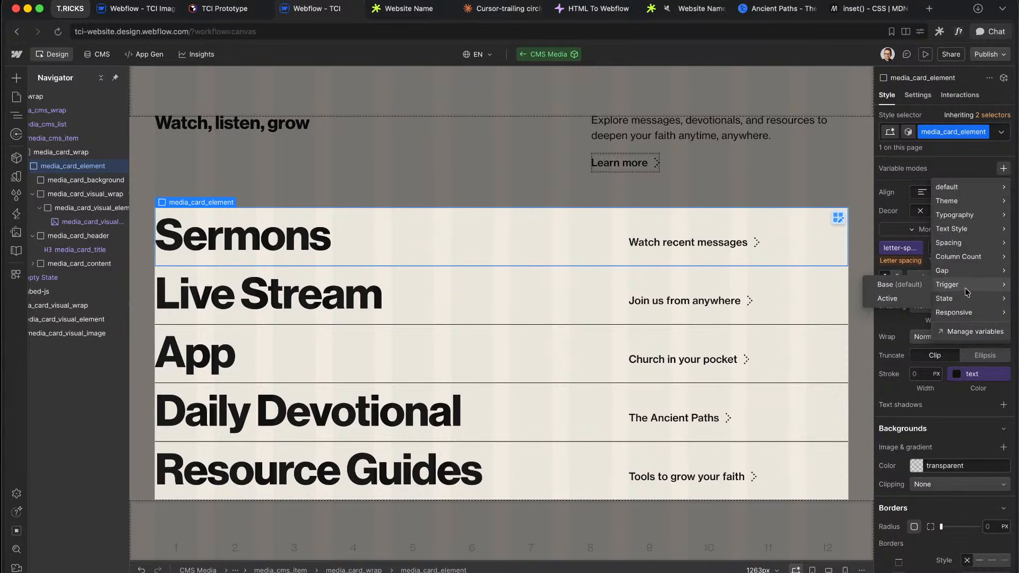
click(879, 286)
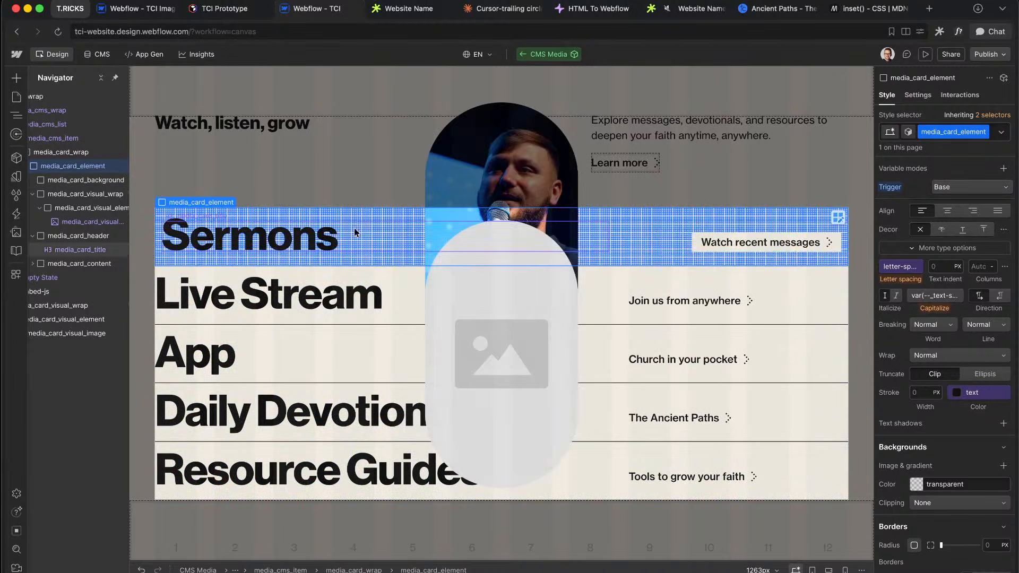
click(88, 220)
click(89, 210)
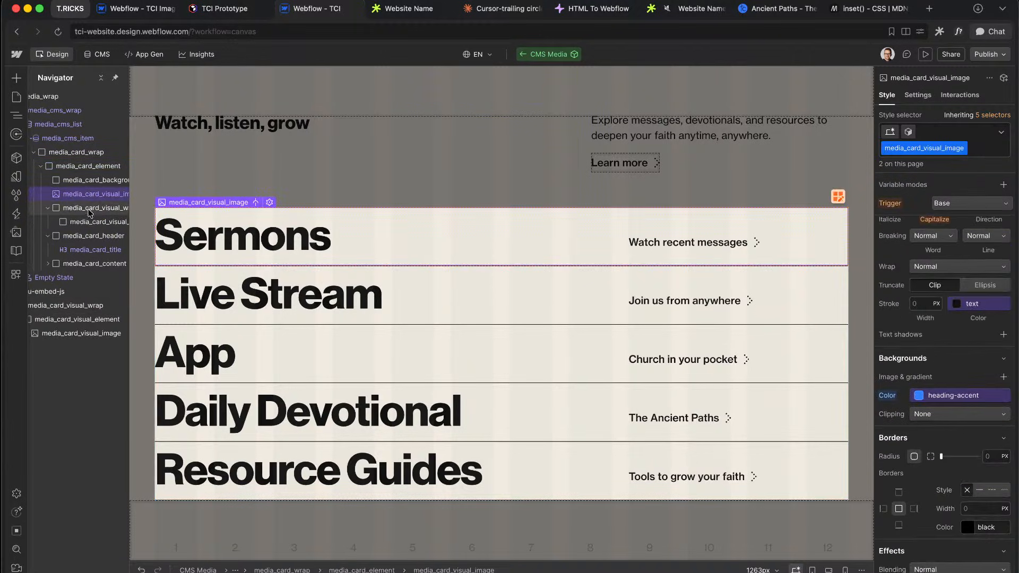
click(82, 195)
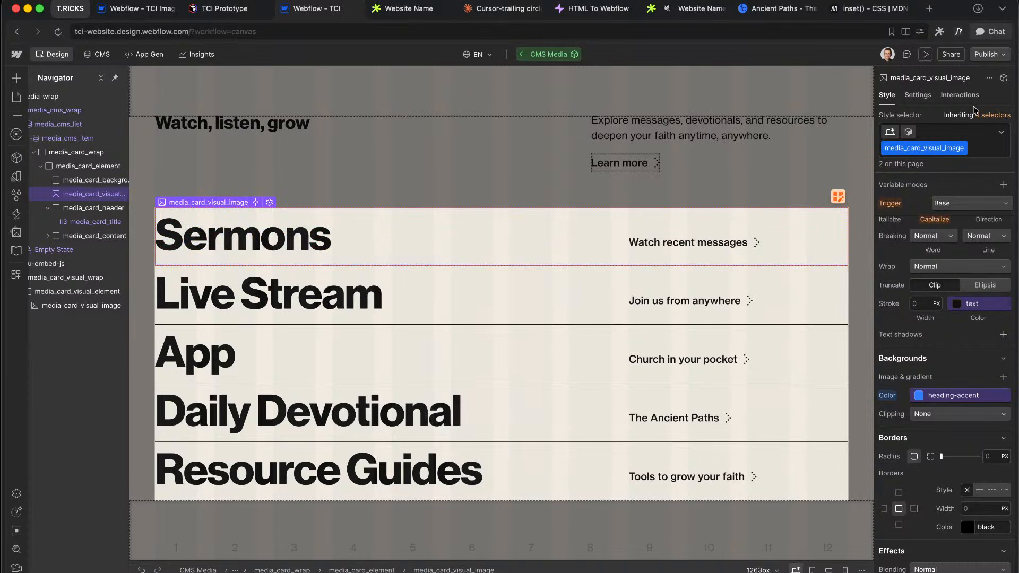
click(985, 147)
Step: Reclass the thumbnail as media_card_source, set Display to None, and make it load Eager
key(BackSpace)
text(media_card_)
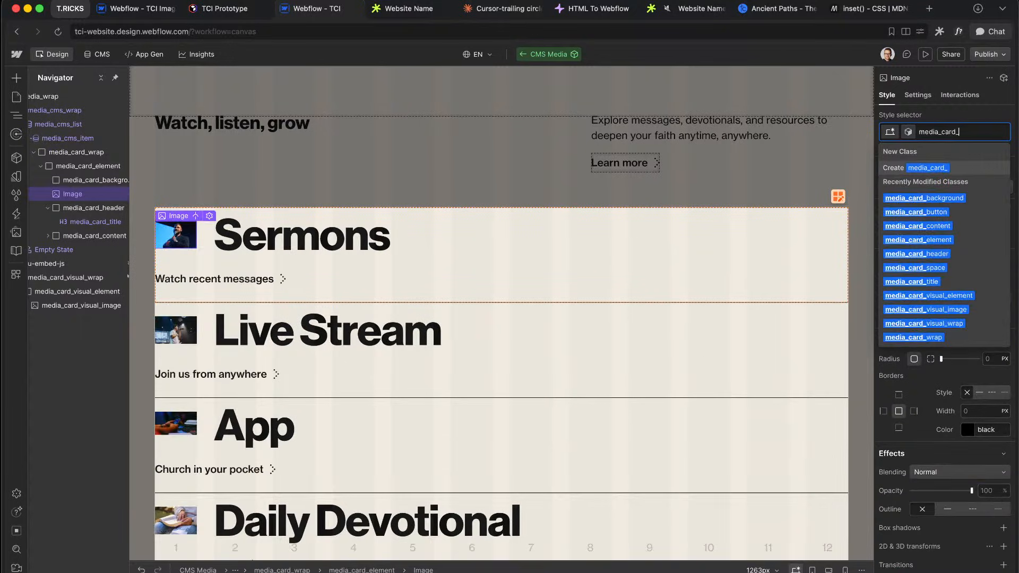
text(source)
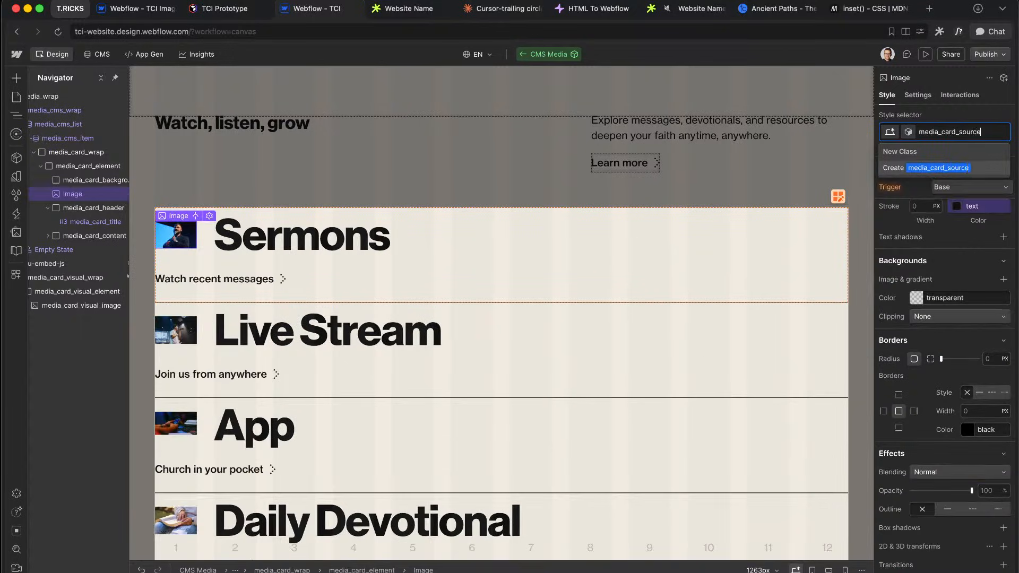
key(Return)
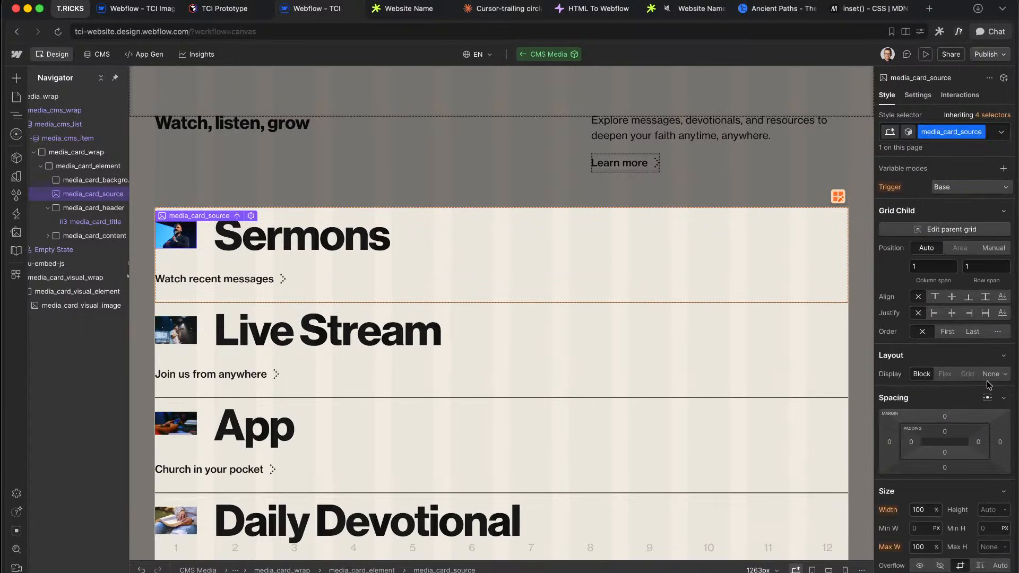
click(991, 374)
click(924, 96)
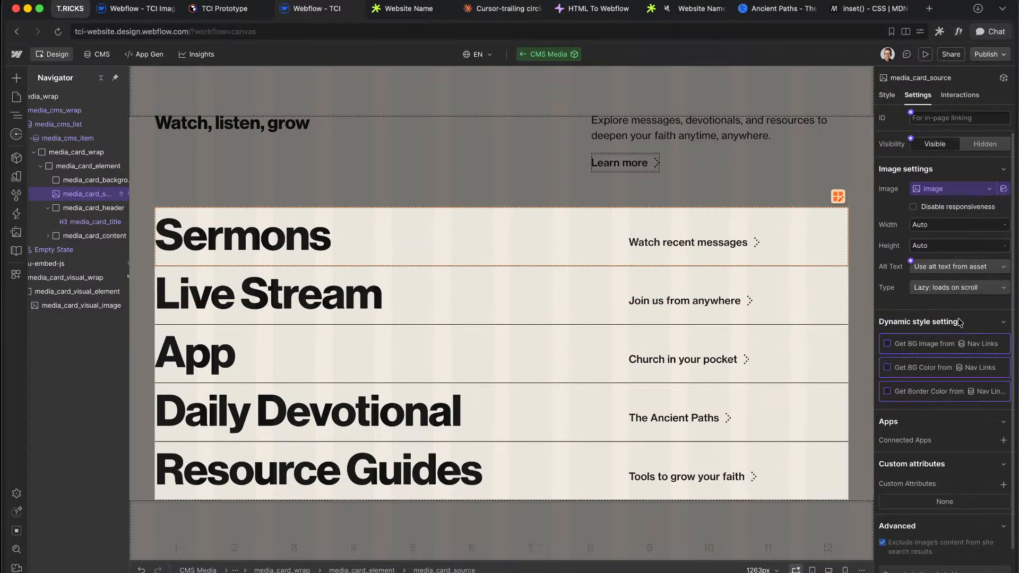
click(933, 292)
click(935, 298)
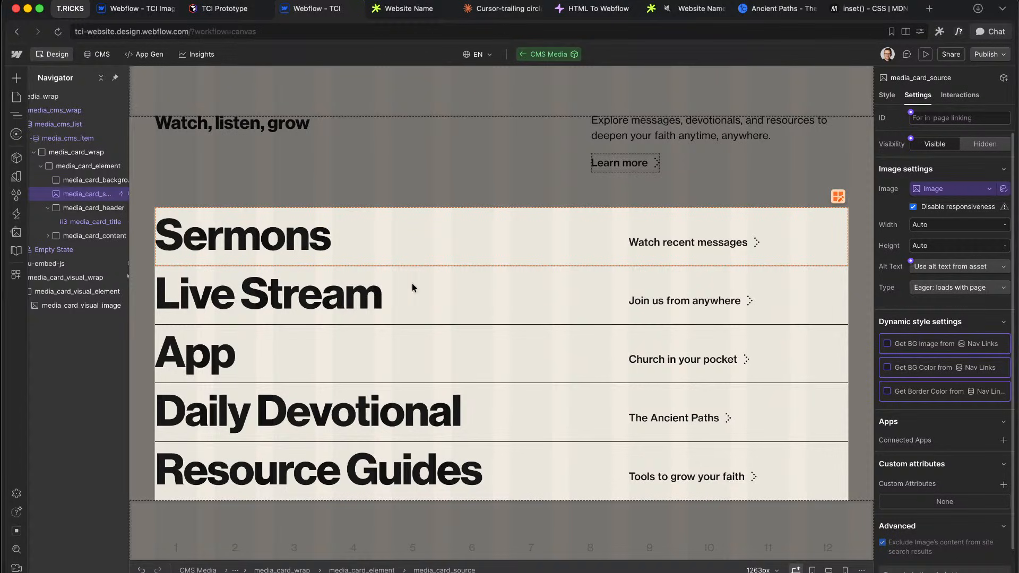
double_click(440, 296)
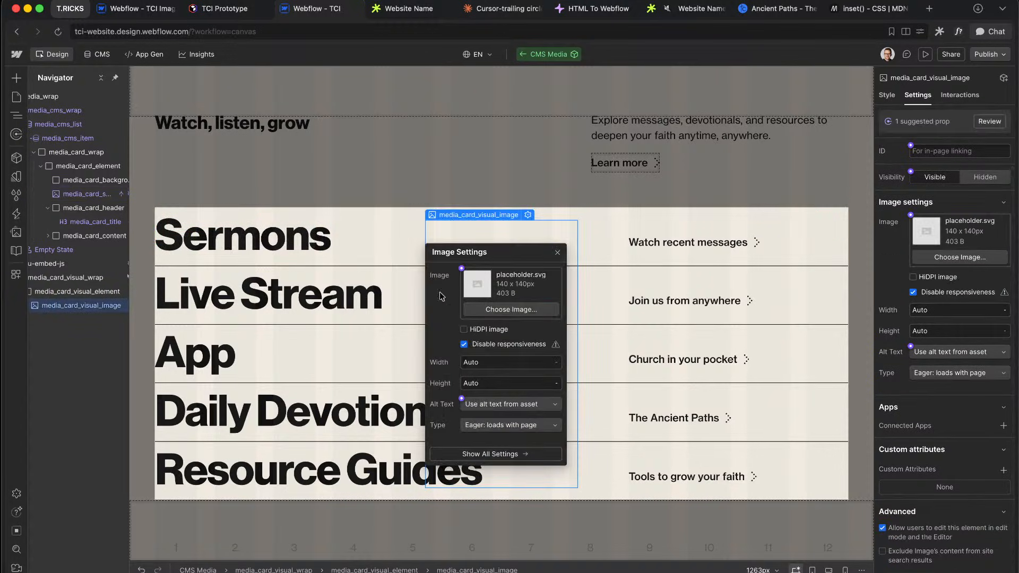
click(92, 292)
Step: Change media_card_visual_wrap's container-type from inline-size to size
scroll(92, 293, left, 1)
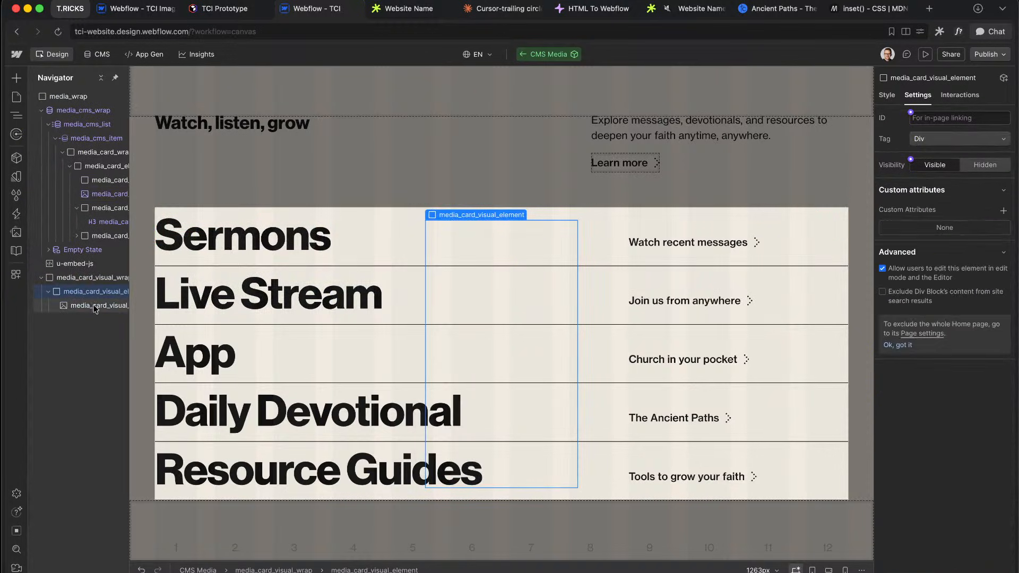
click(93, 306)
click(91, 279)
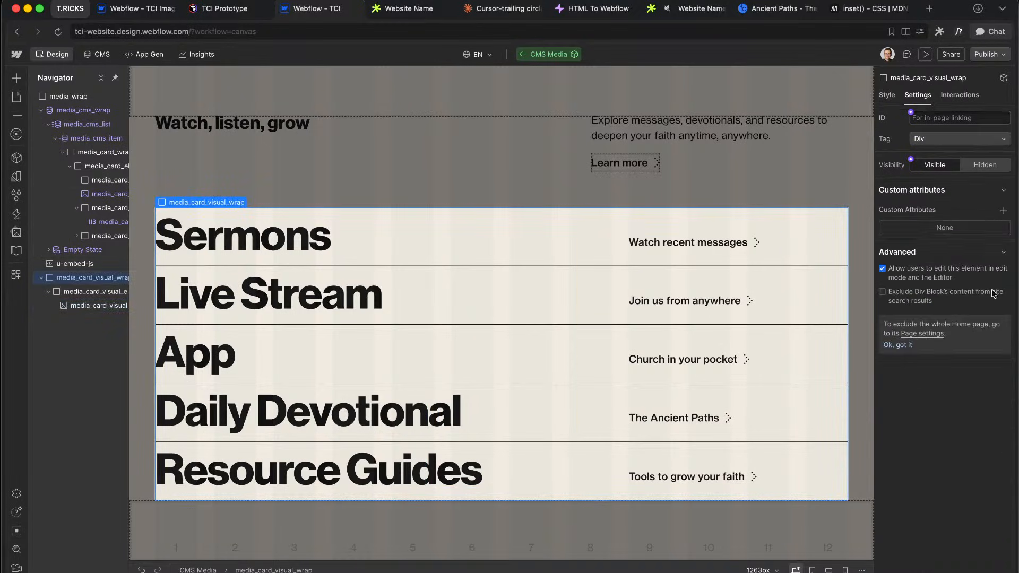
click(887, 95)
scroll(967, 442, down, 5)
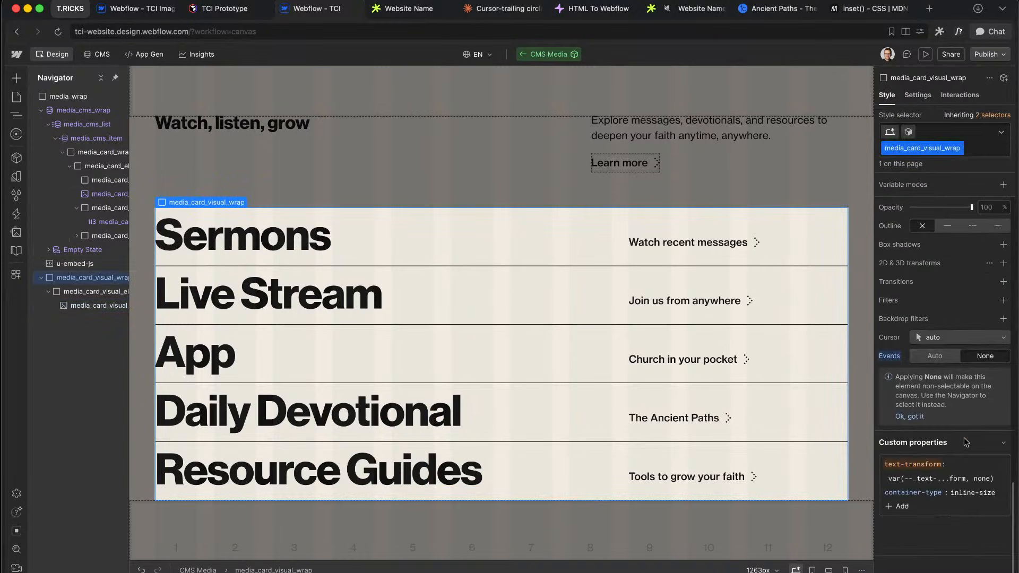
click(968, 492)
key(BackSpace)
key(BackSpace)
key(BackSpace)
key(BackSpace)
key(BackSpace)
key(BackSpace)
key(BackSpace)
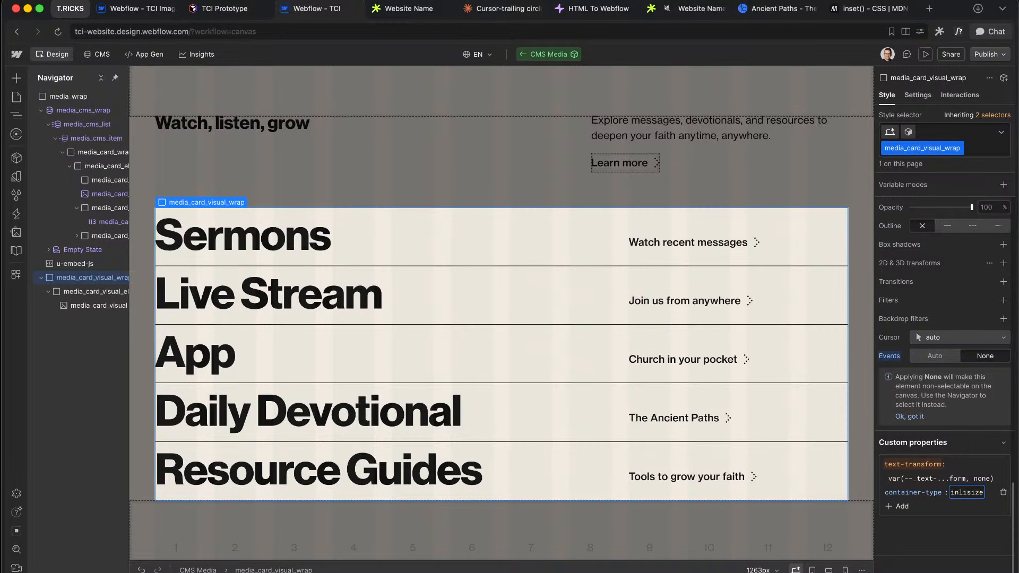
key(Return)
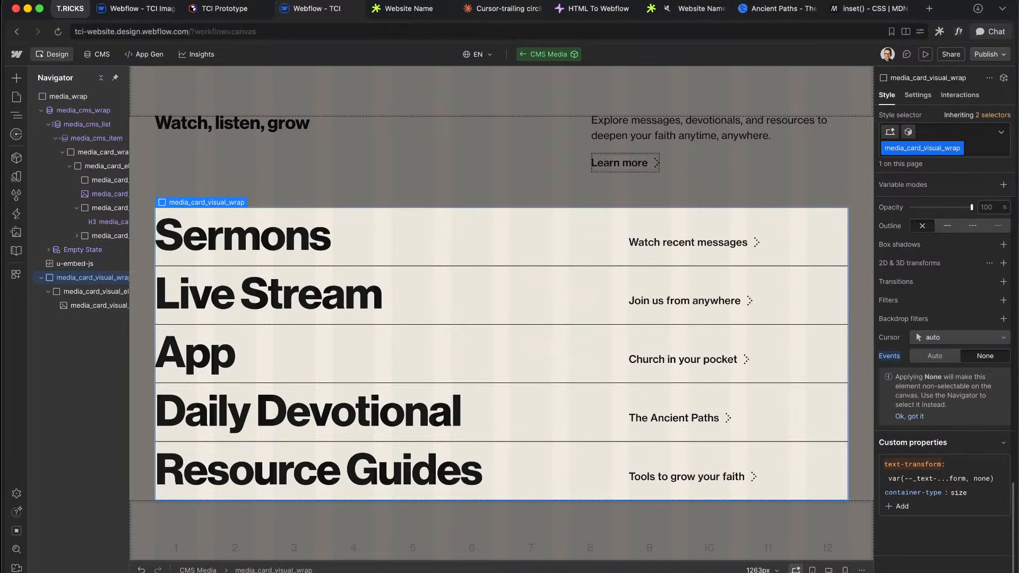
Step: Change both translate multipliers in media_card_visual_element's transform from 20cqw to 50cqw
click(81, 306)
click(93, 291)
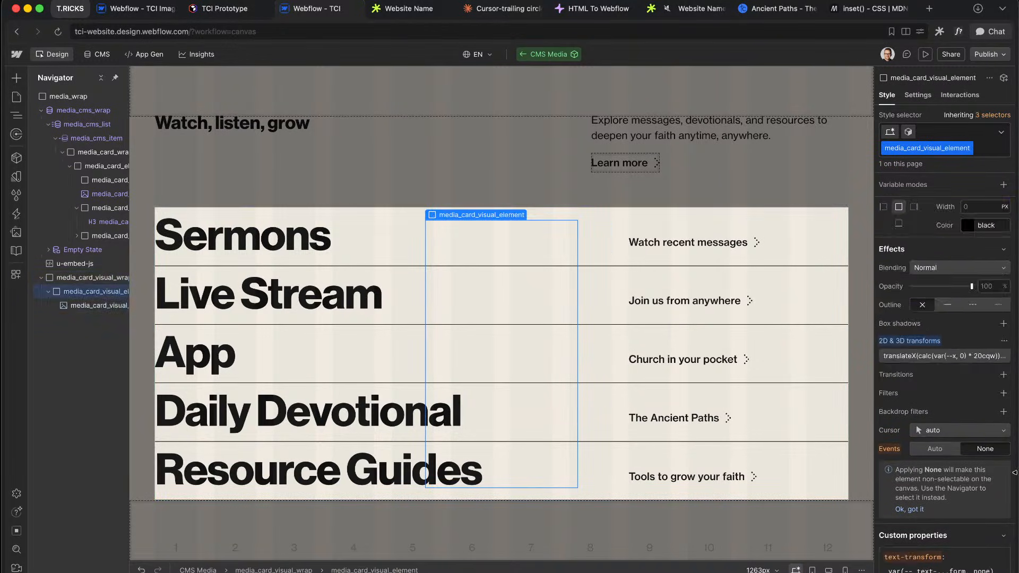
click(954, 359)
click(953, 392)
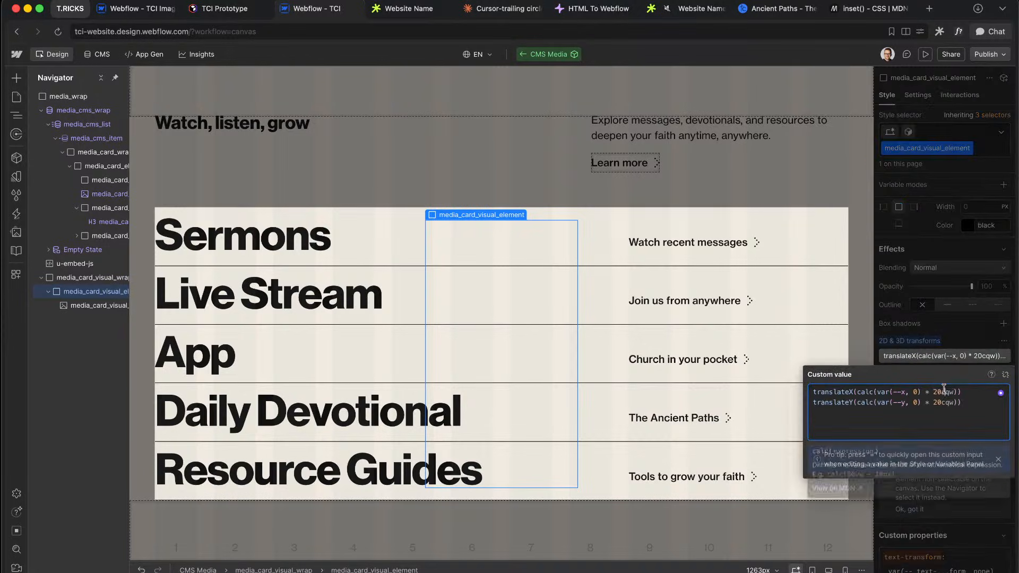
key(BackSpace)
key(BackSpace)
key(BackSpace)
key(BackSpace)
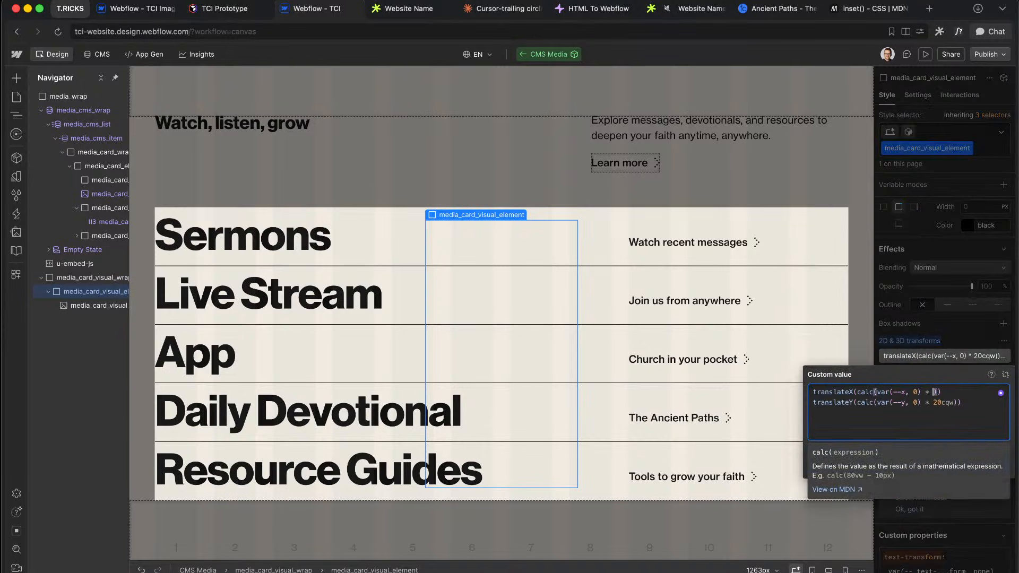
text(50cqw)
click(950, 404)
key(Right)
key(BackSpace)
key(BackSpace)
key(BackSpace)
text(50cq)
click(940, 321)
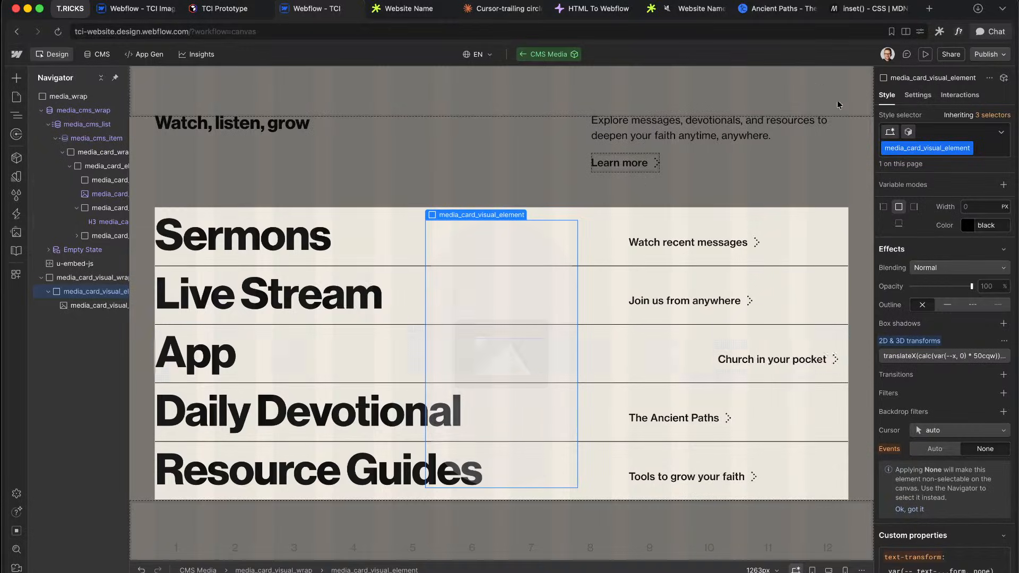
click(926, 54)
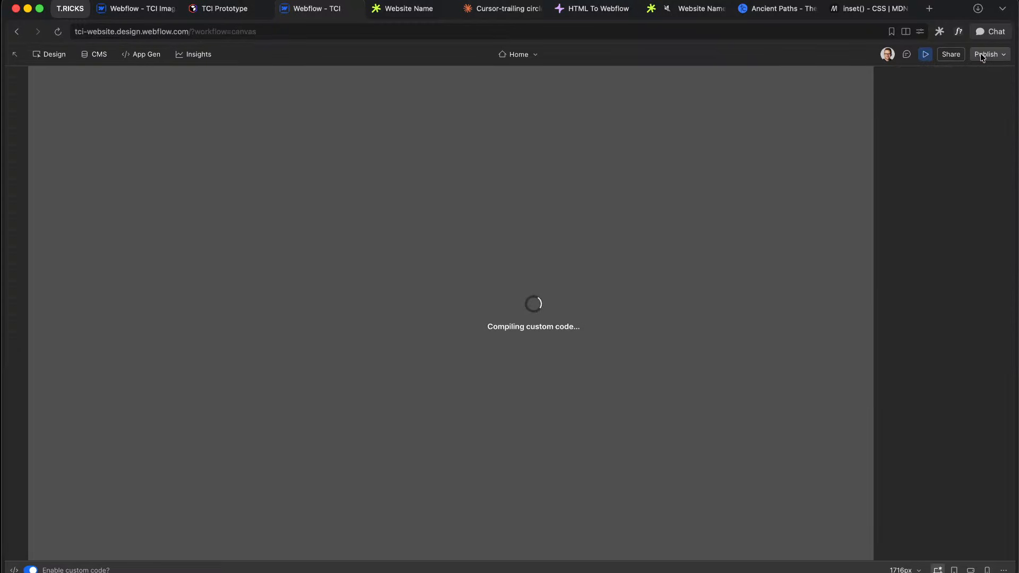
Step: Publish to the staging domain, reload the live site to check the pill, then return to the Designer
click(980, 53)
click(930, 232)
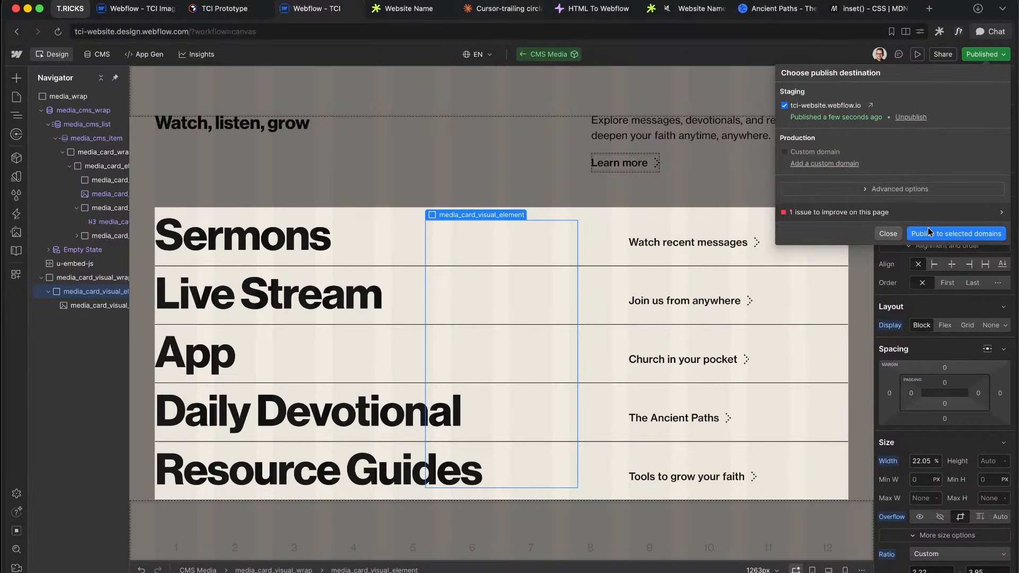
click(403, 15)
key(super+r)
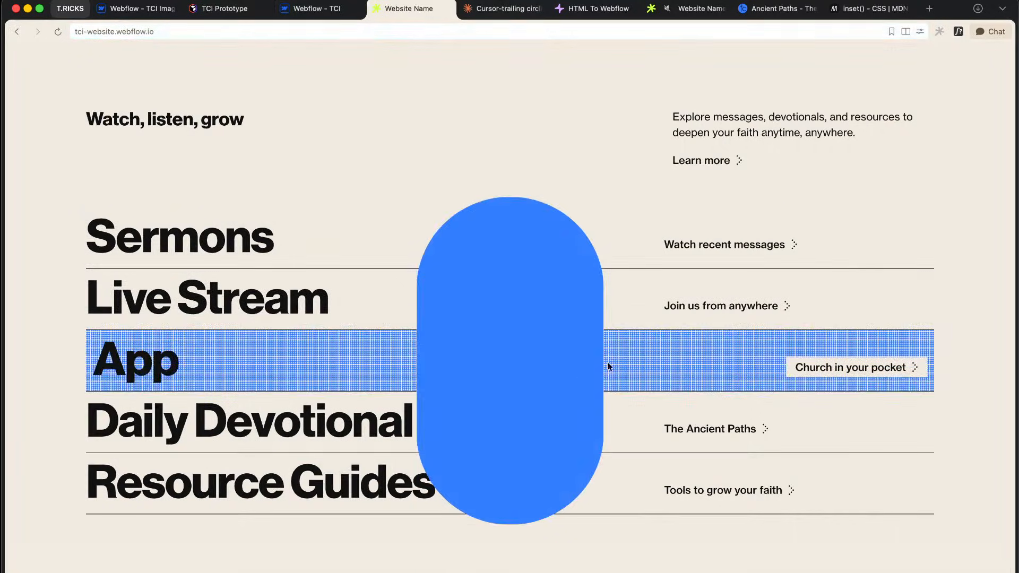
right_click(508, 350)
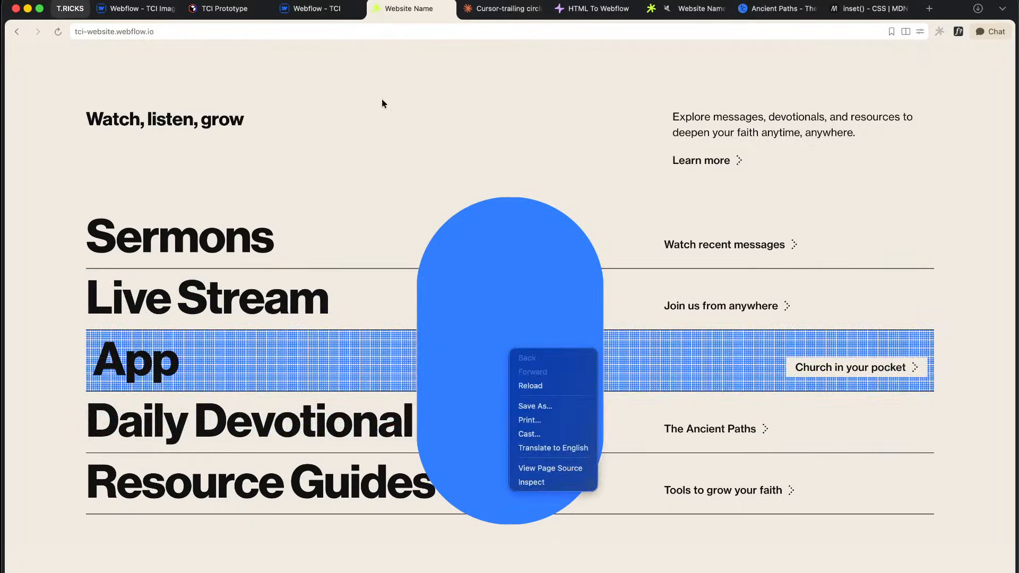
click(320, 15)
click(320, 14)
click(76, 277)
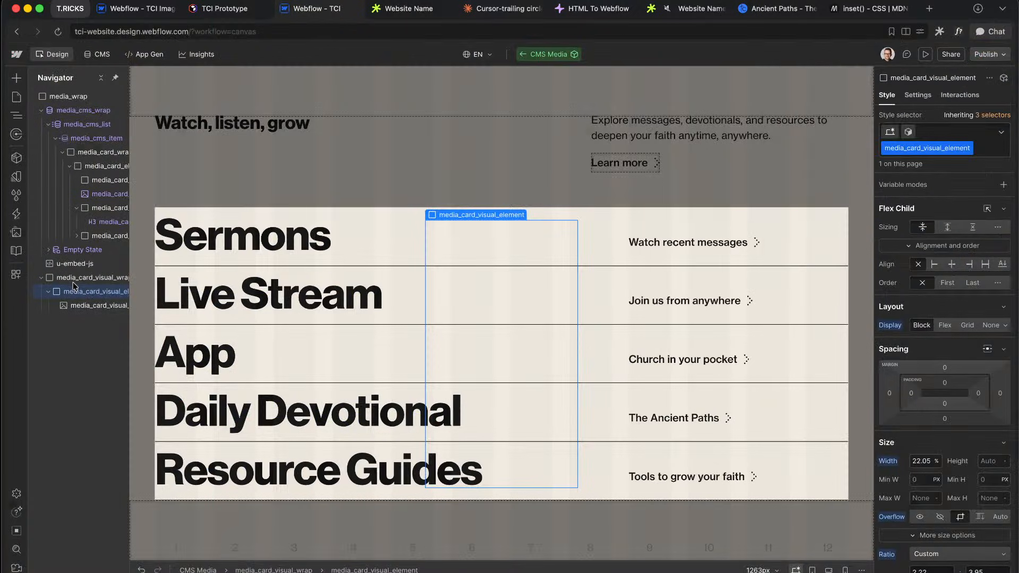
Step: Change the u-embed-js querySelectorAll selector from media_card_element to media_wrap and save the embed
double_click(78, 264)
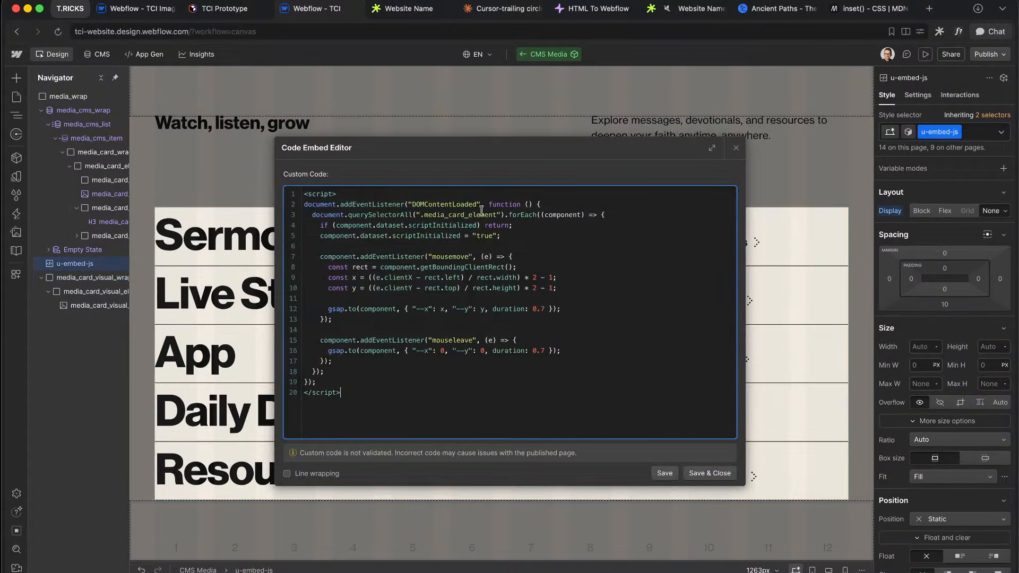
drag(496, 215, 428, 215)
key(BackSpace)
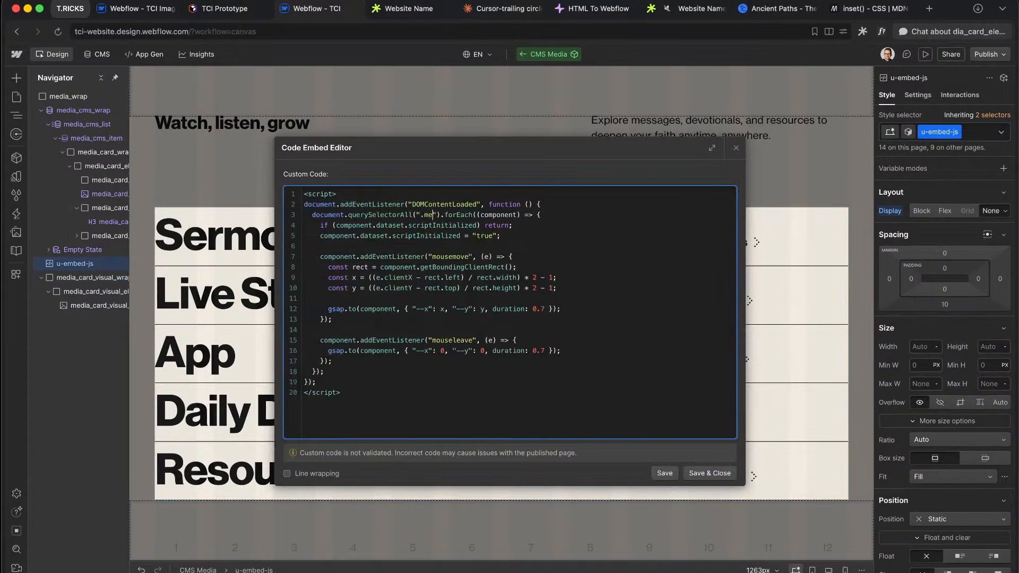
text(media_wrap)
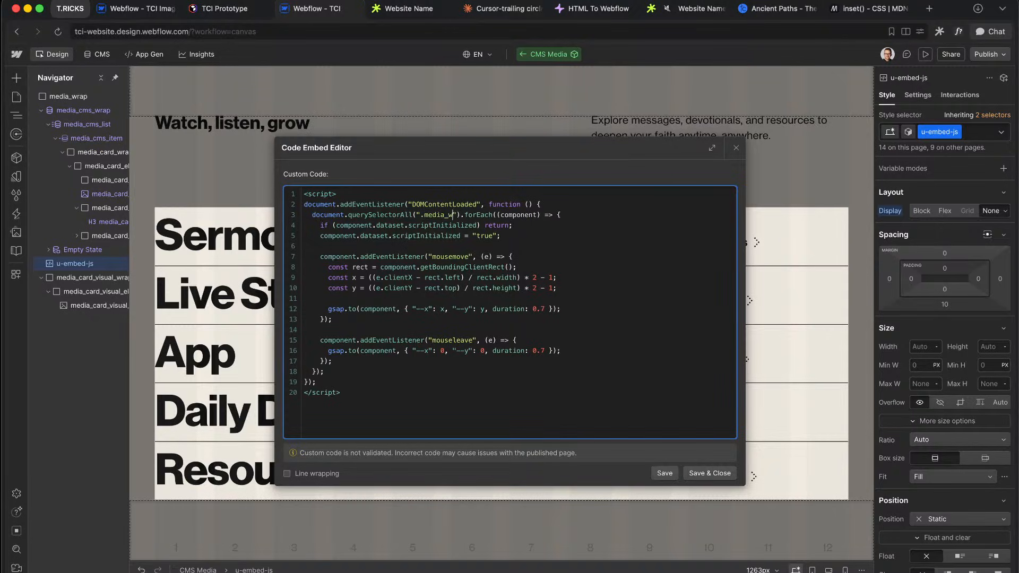
click(706, 473)
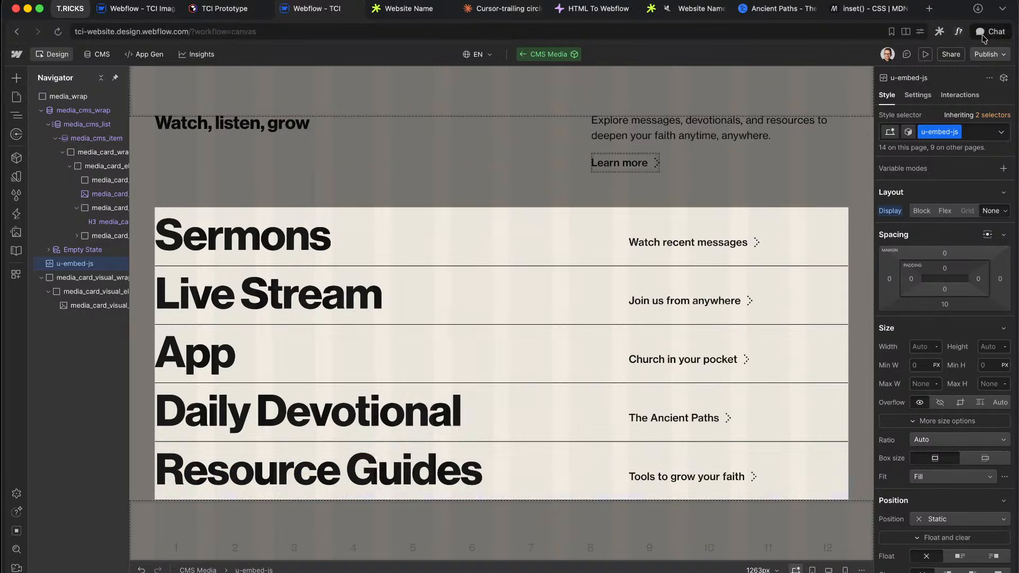
Step: Publish the site and reload the live page to see the pill following the cursor
click(989, 54)
click(952, 231)
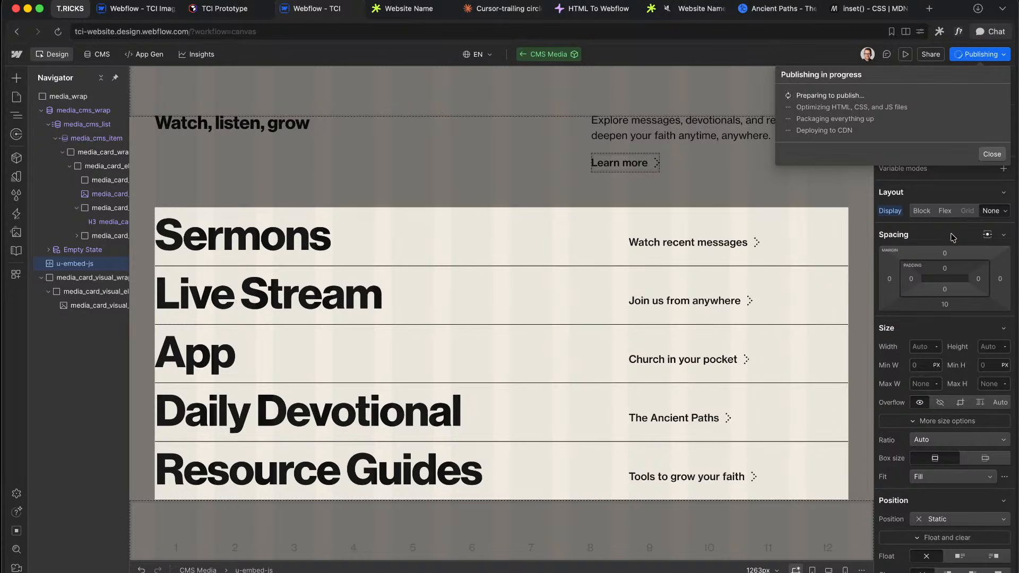
click(423, 14)
key(super+r)
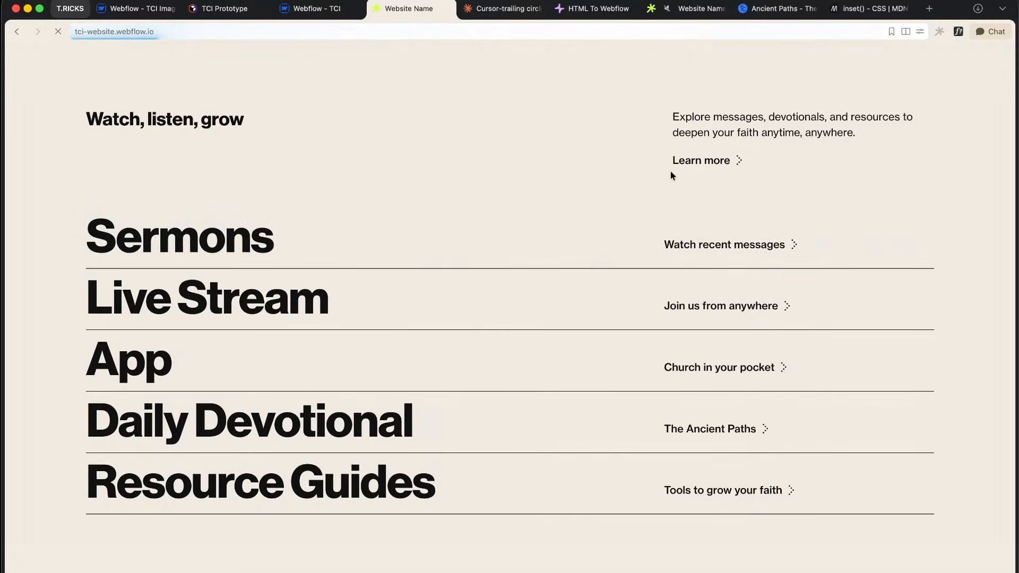
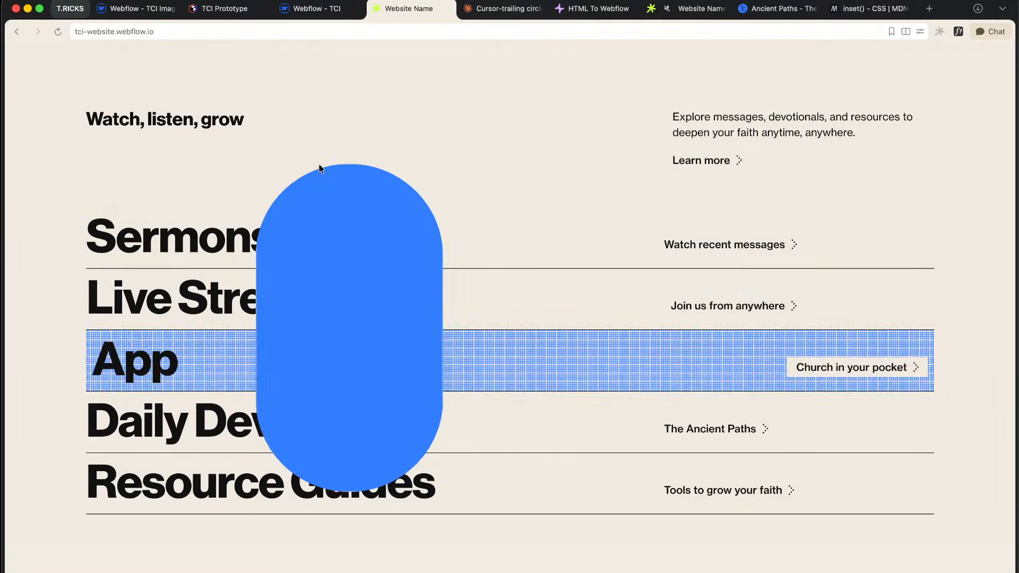
Step: Back in the Designer, reset media_card_visual_image's opacity to 100%
click(313, 9)
click(55, 174)
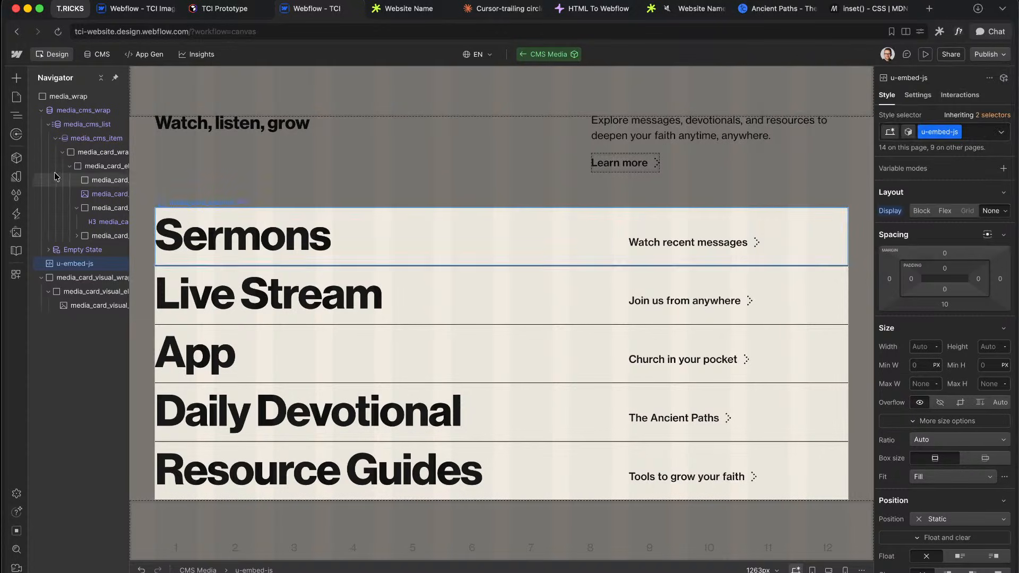
click(88, 165)
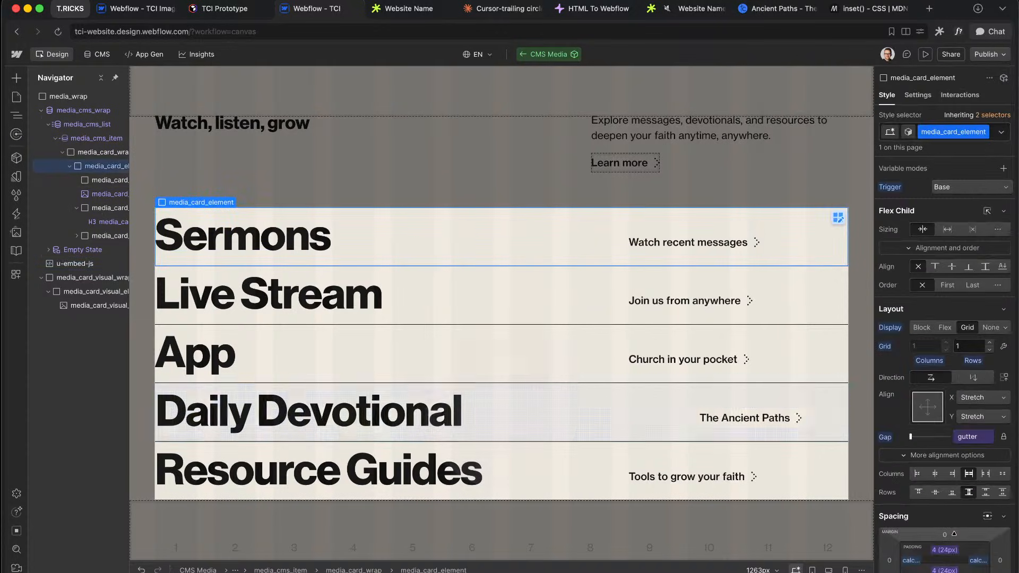
scroll(954, 379, down, 6)
scroll(953, 382, down, 3)
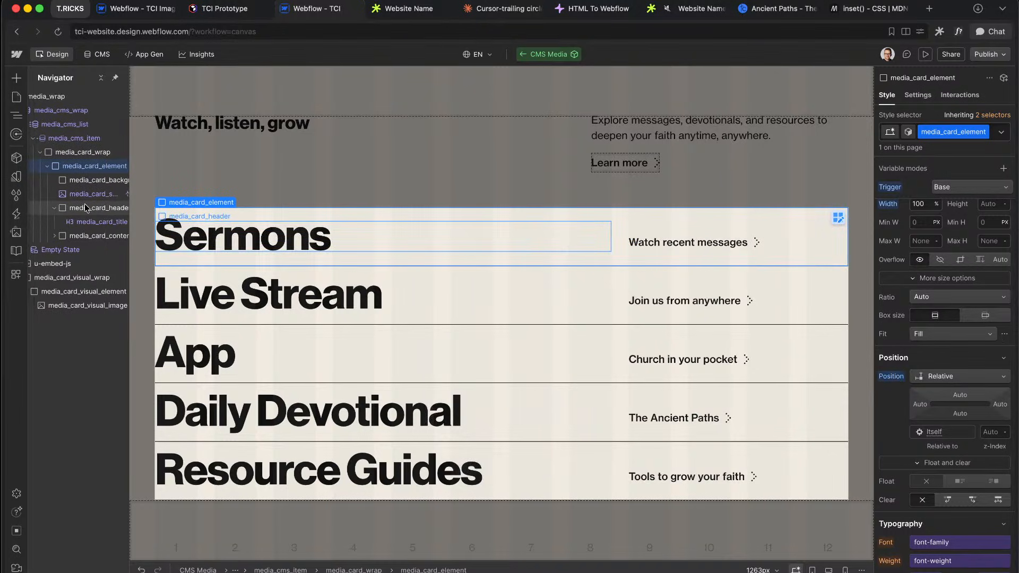
click(86, 195)
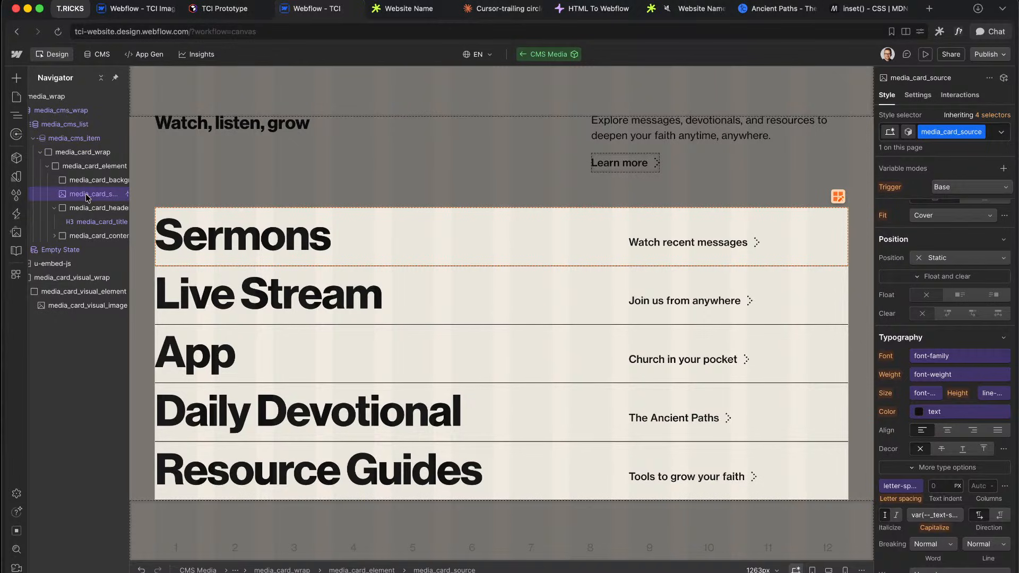
click(81, 305)
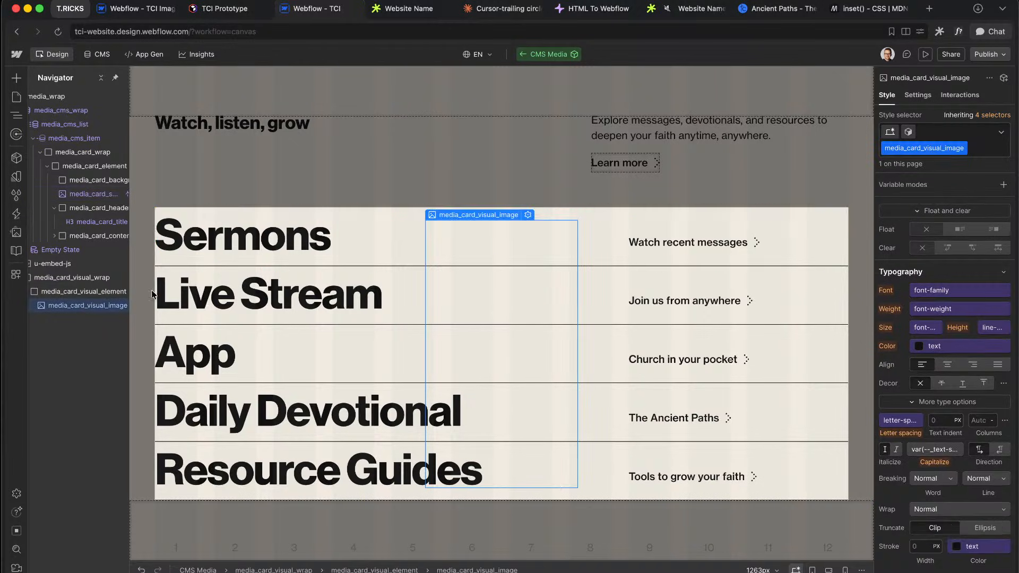
scroll(960, 471, down, 10)
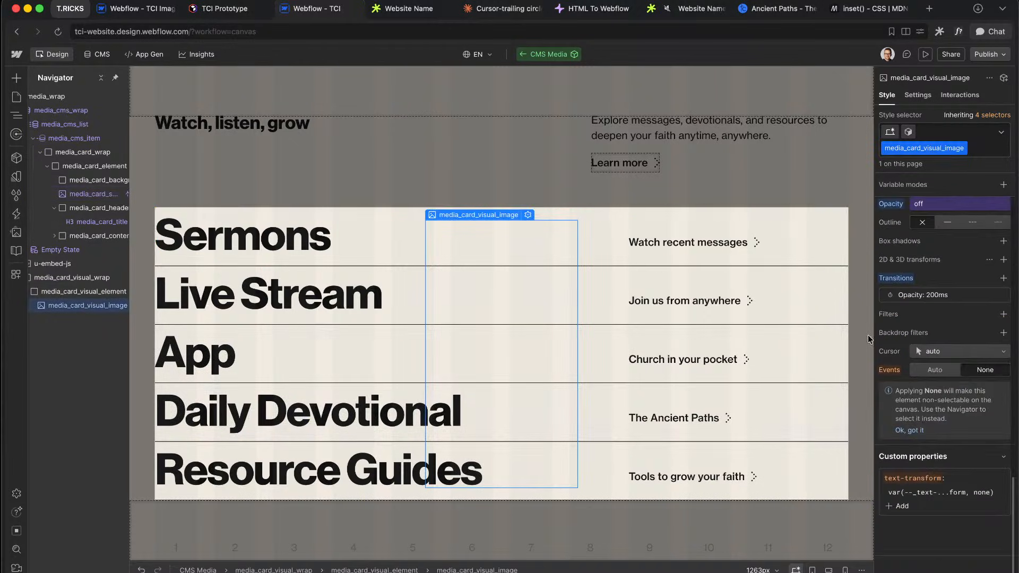
alt+click(892, 207)
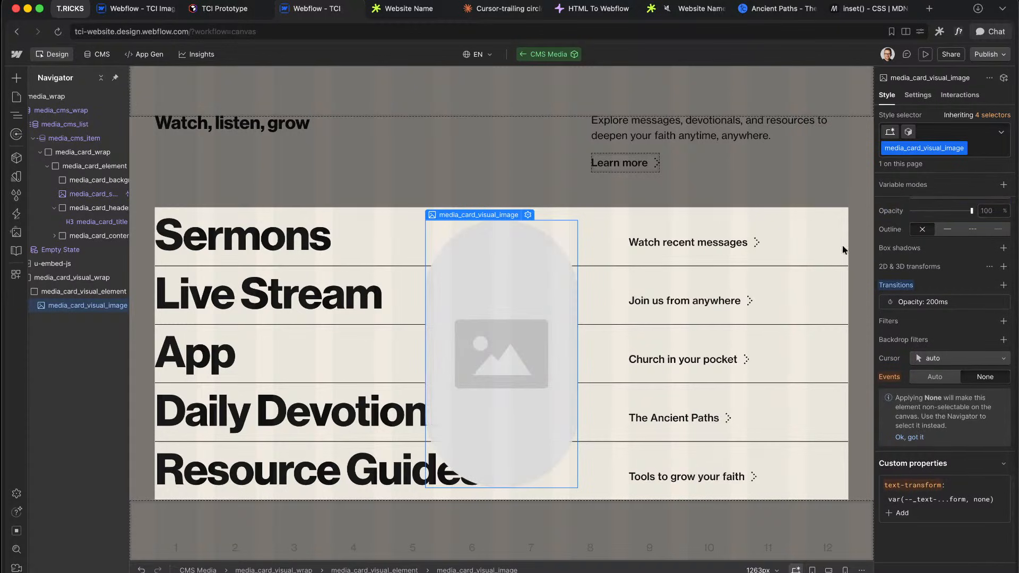
Step: Inspect the media card's background, source and header layers in the Navigator
click(89, 167)
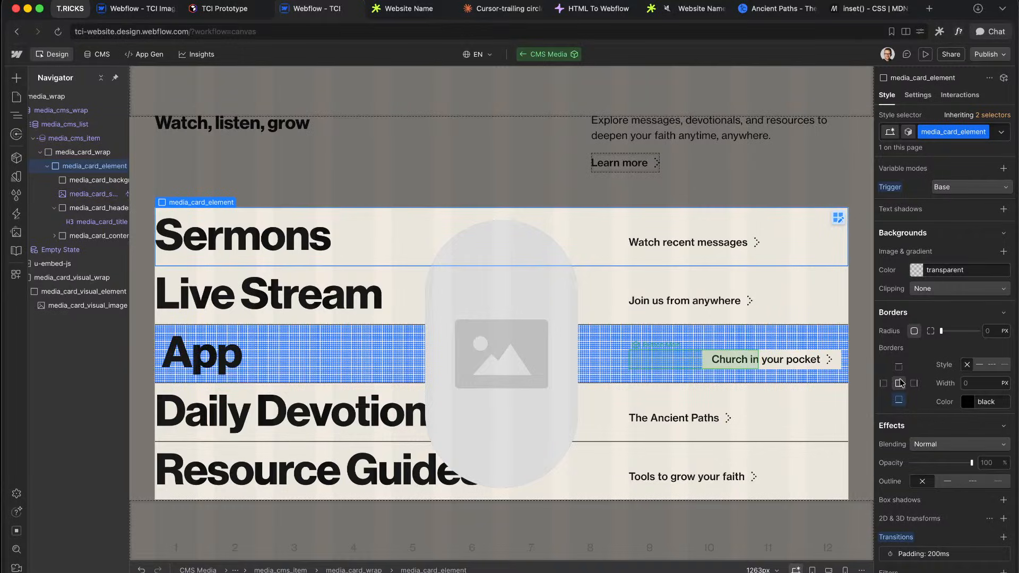
scroll(902, 382, up, 5)
scroll(902, 382, up, 6)
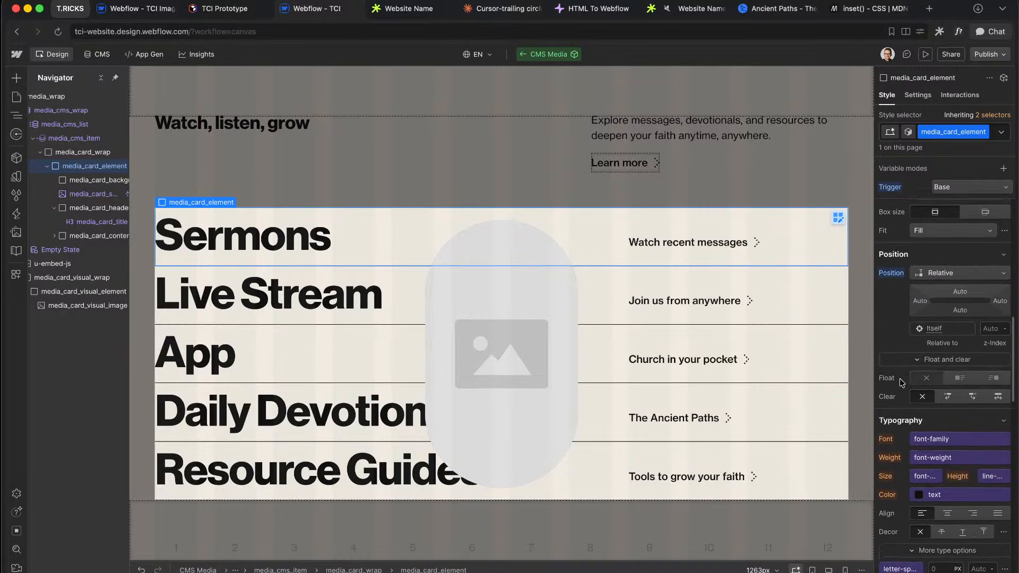
click(99, 181)
click(91, 196)
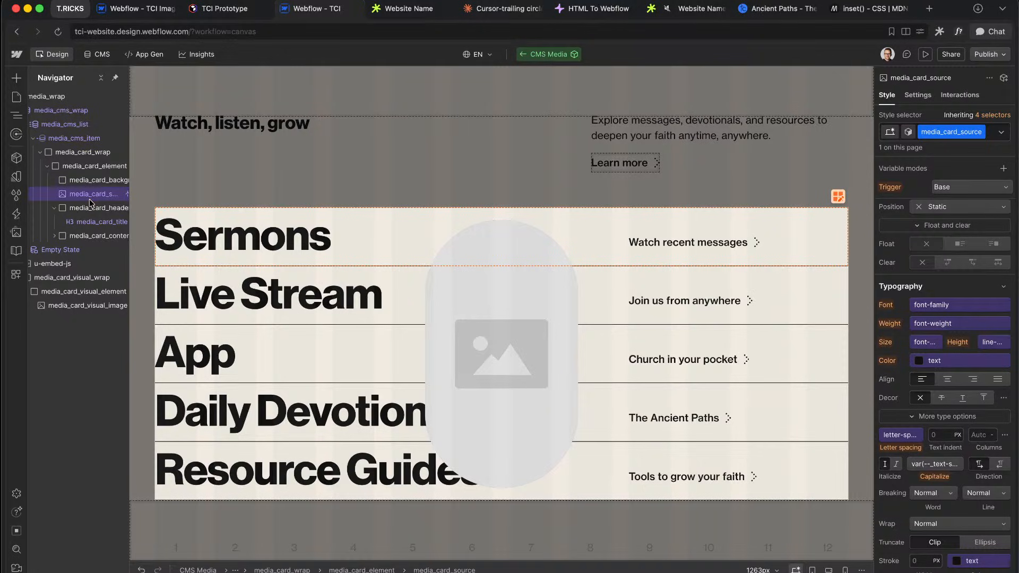
click(93, 209)
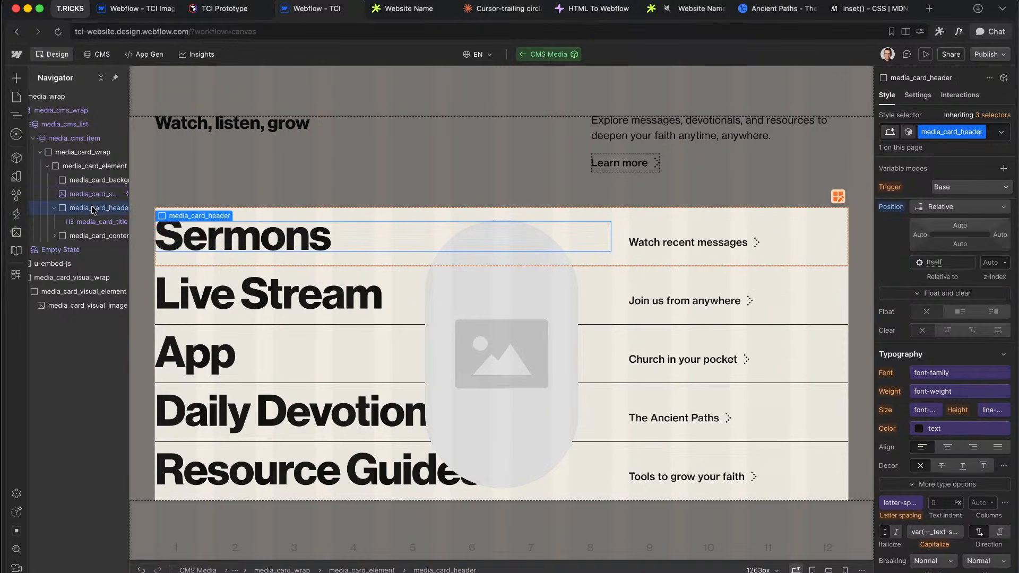
Step: Give media_card_header and media_card_content a z-index of 1
click(52, 210)
scroll(956, 433, up, 3)
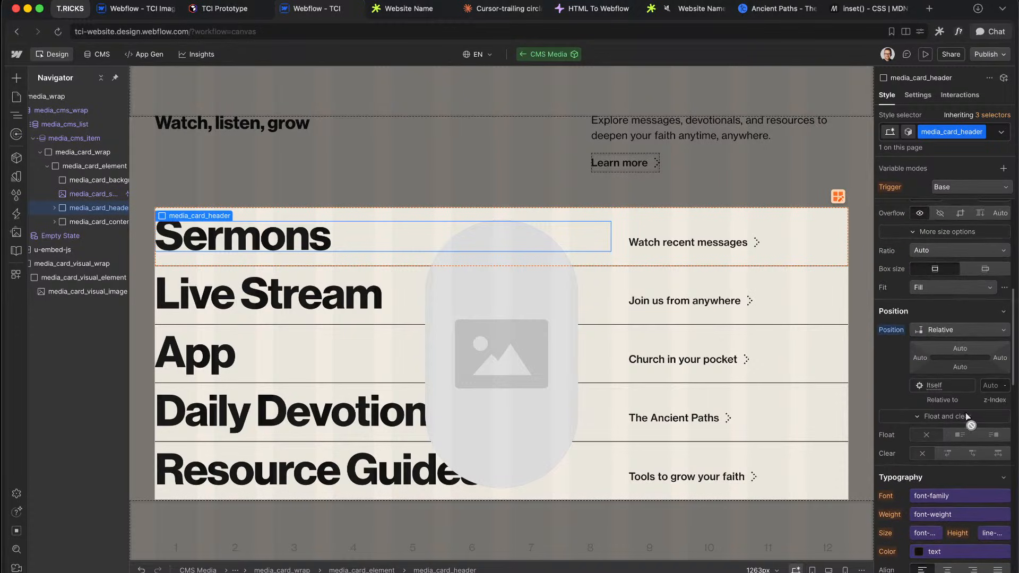
click(992, 386)
text(1)
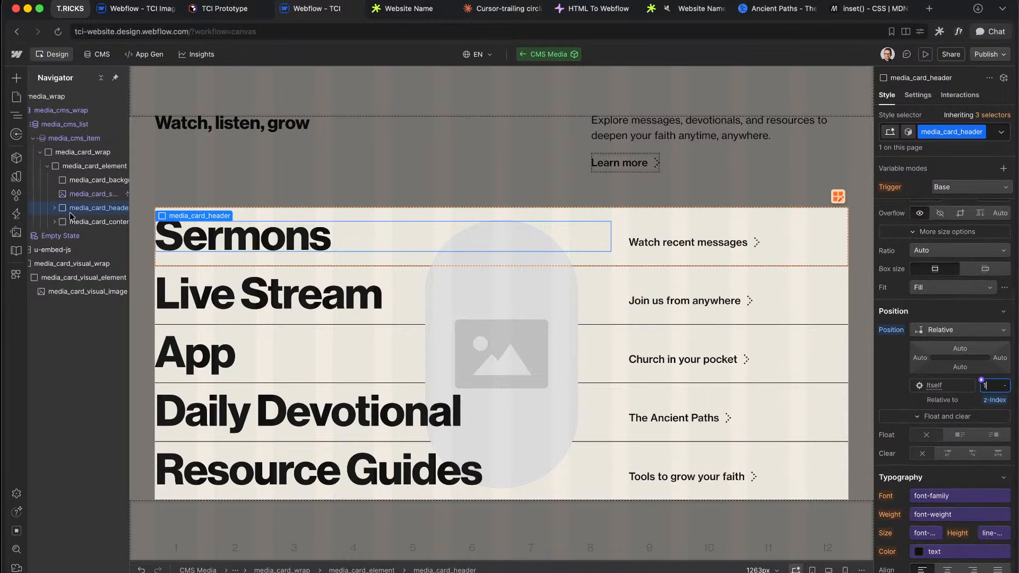
click(80, 223)
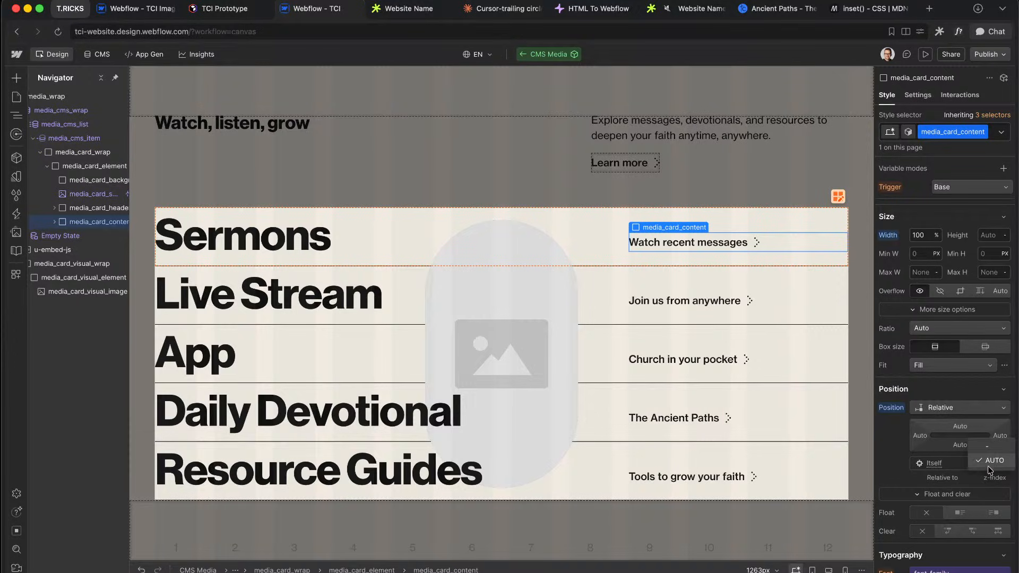
click(992, 463)
text(1)
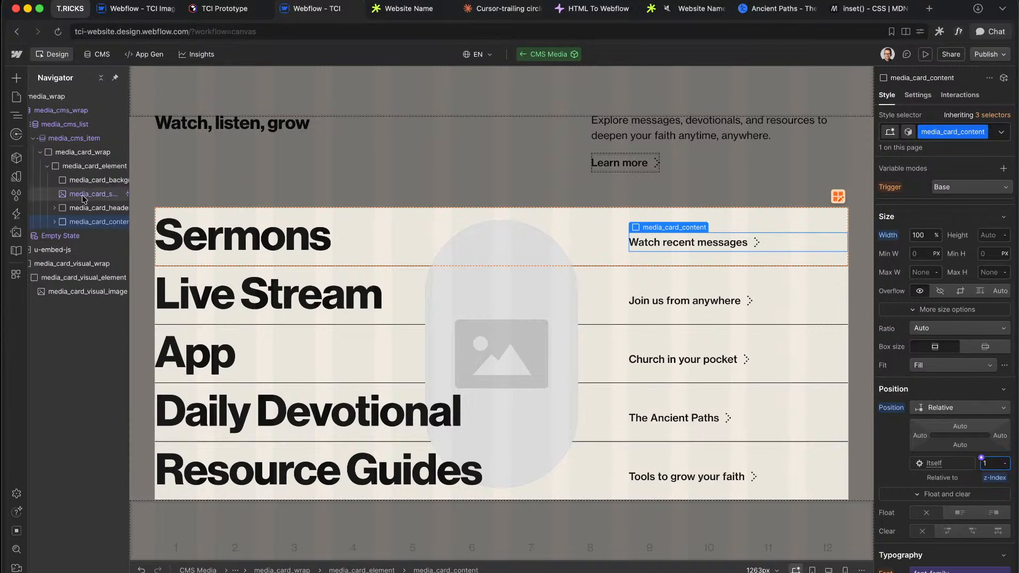
Step: Bring up the u-embed-js script in the Code Embed Editor
click(94, 166)
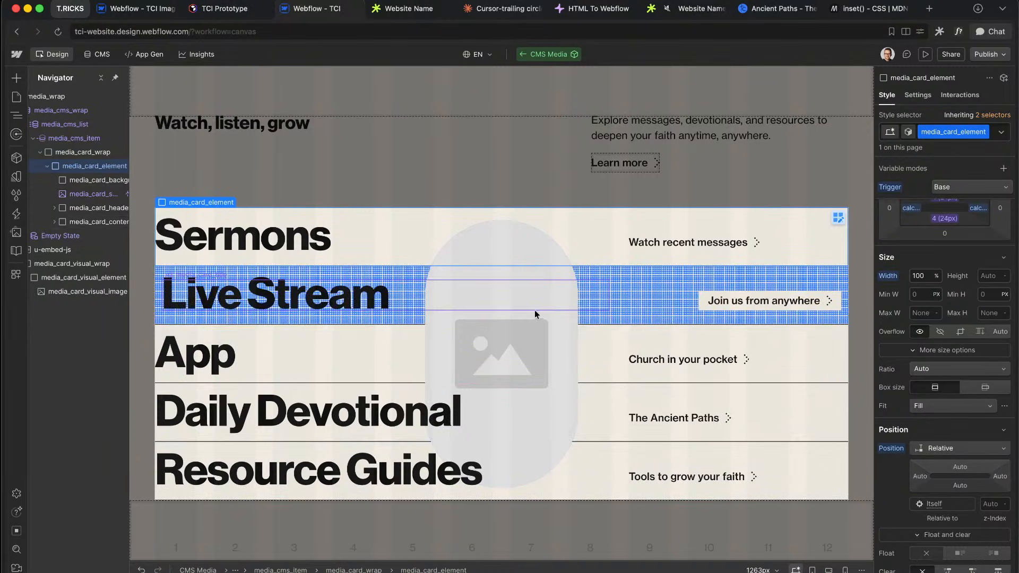
scroll(93, 212, left, 1)
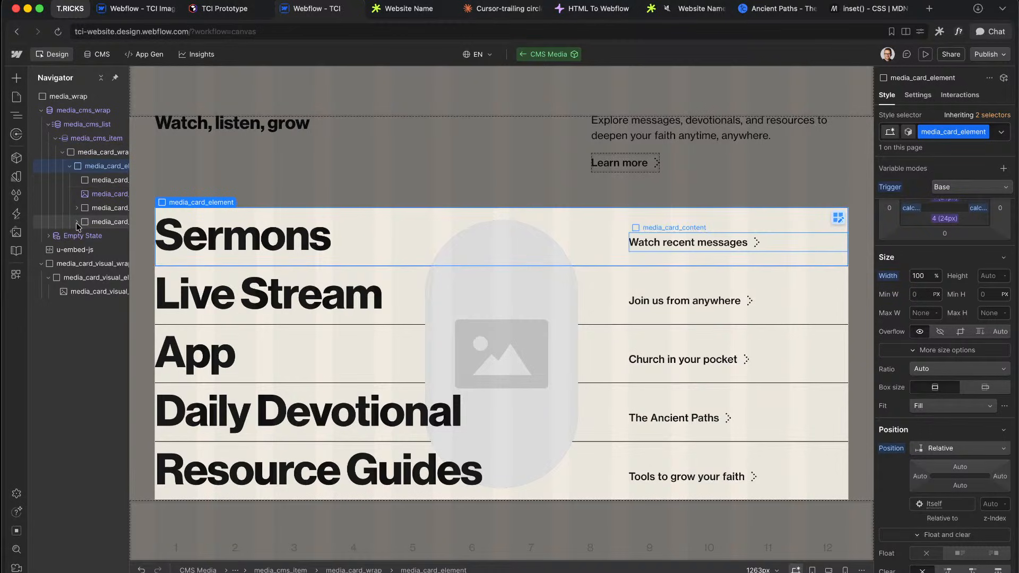
scroll(75, 222, right, 1)
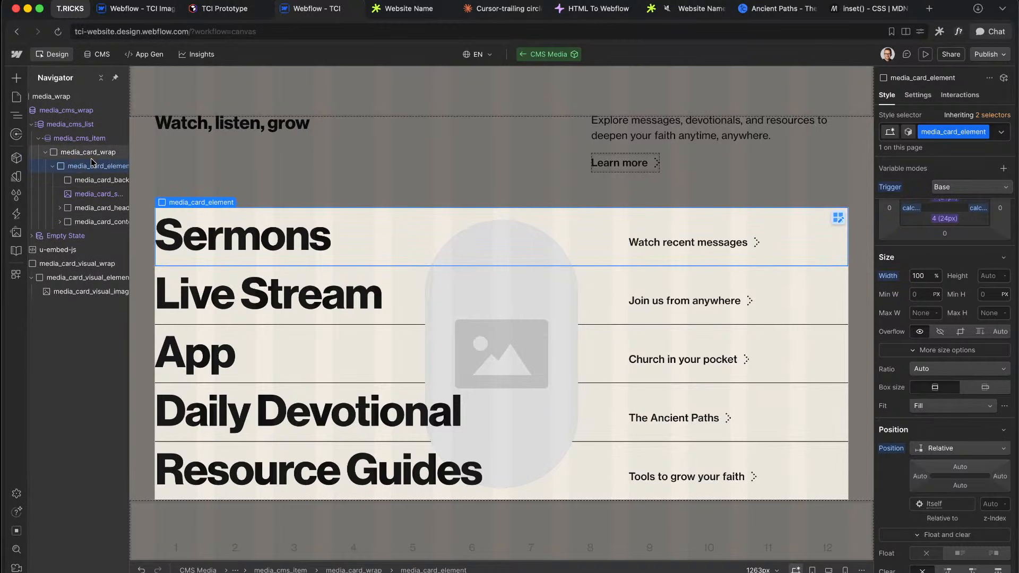
click(89, 294)
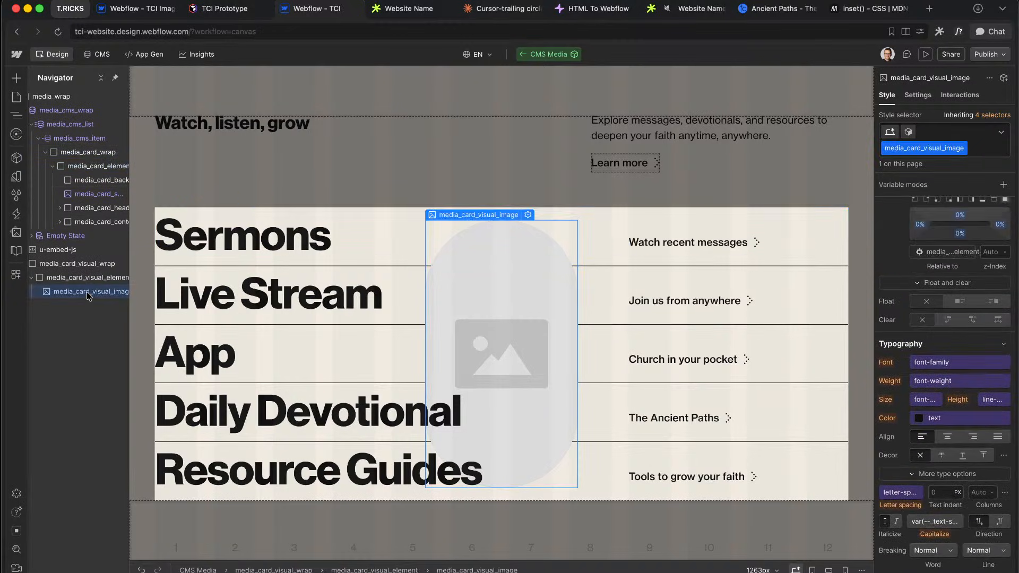
click(84, 264)
scroll(74, 263, left, 1)
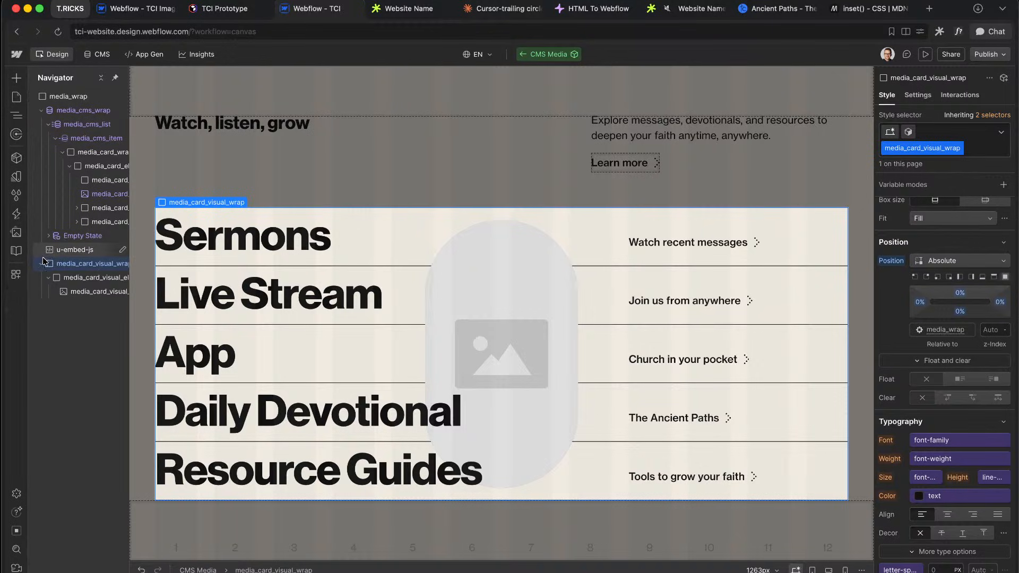
click(40, 264)
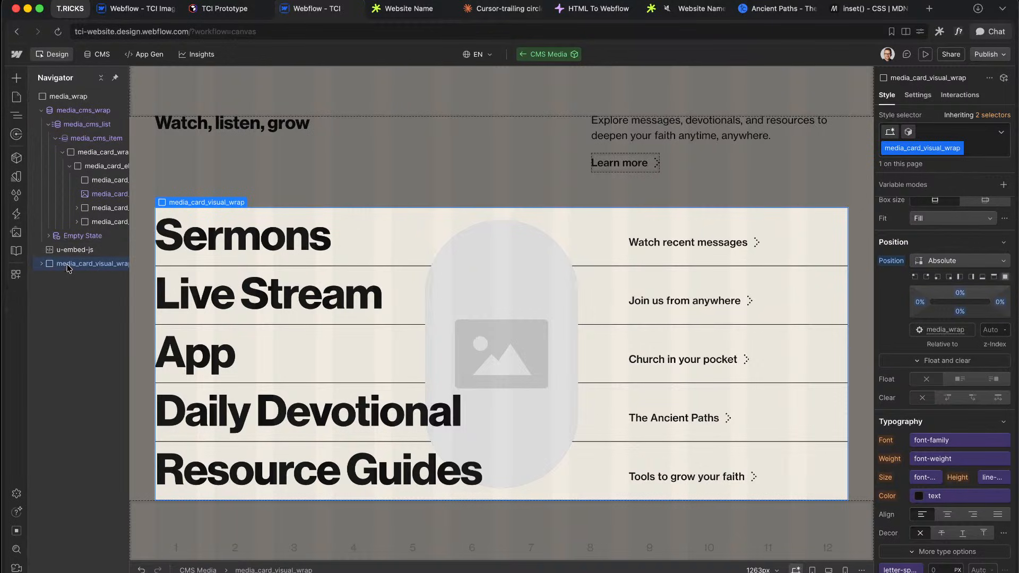
double_click(75, 264)
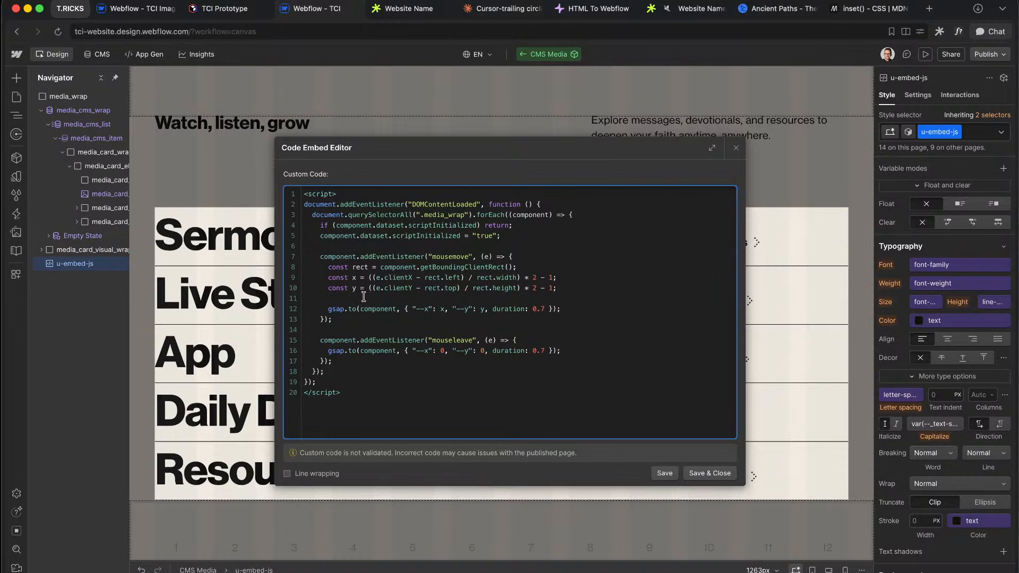
Step: Close the embed editor and check the media_card_element class name
click(704, 470)
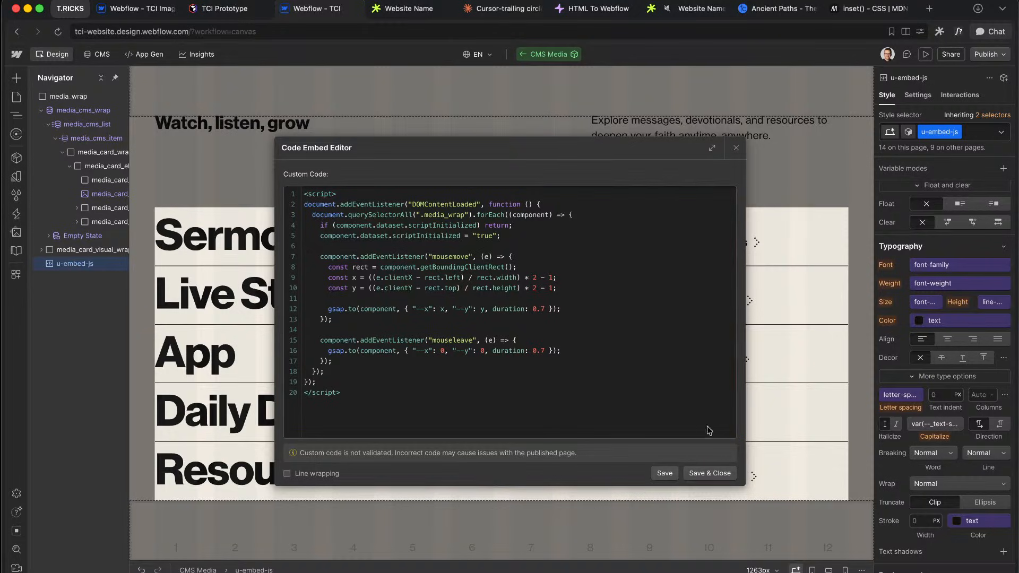
click(707, 475)
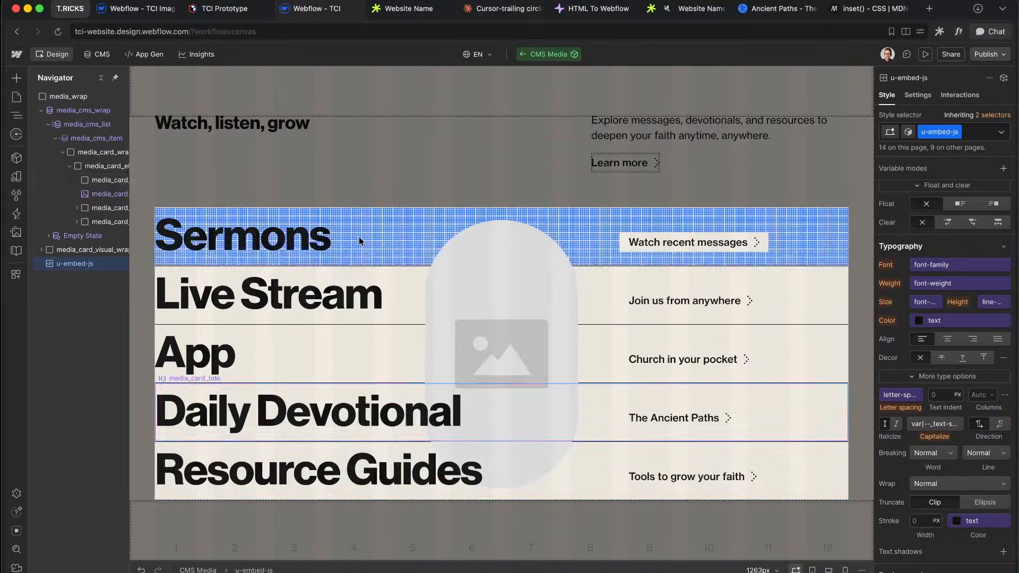
click(359, 237)
click(91, 165)
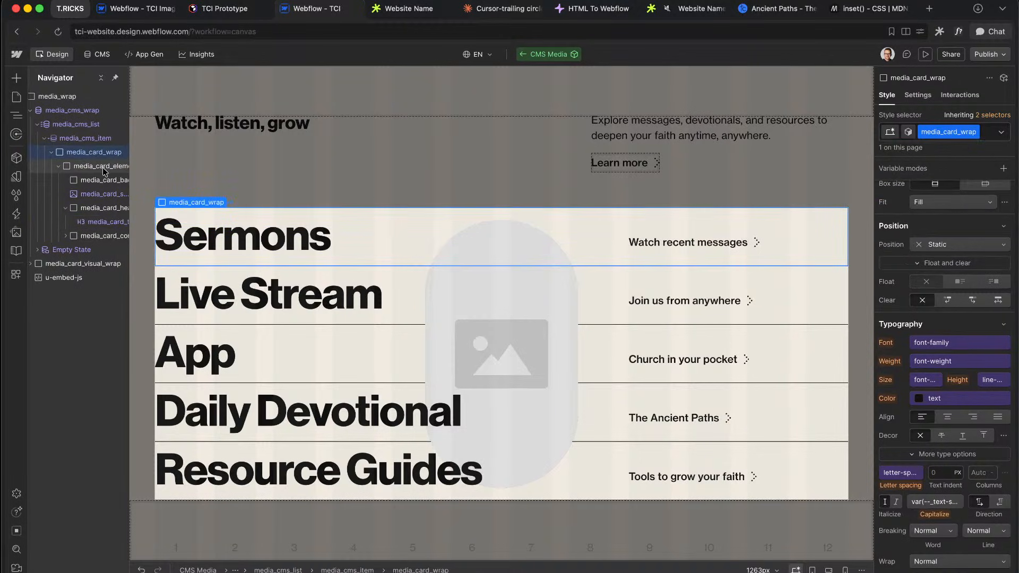
double_click(938, 131)
key(super+c)
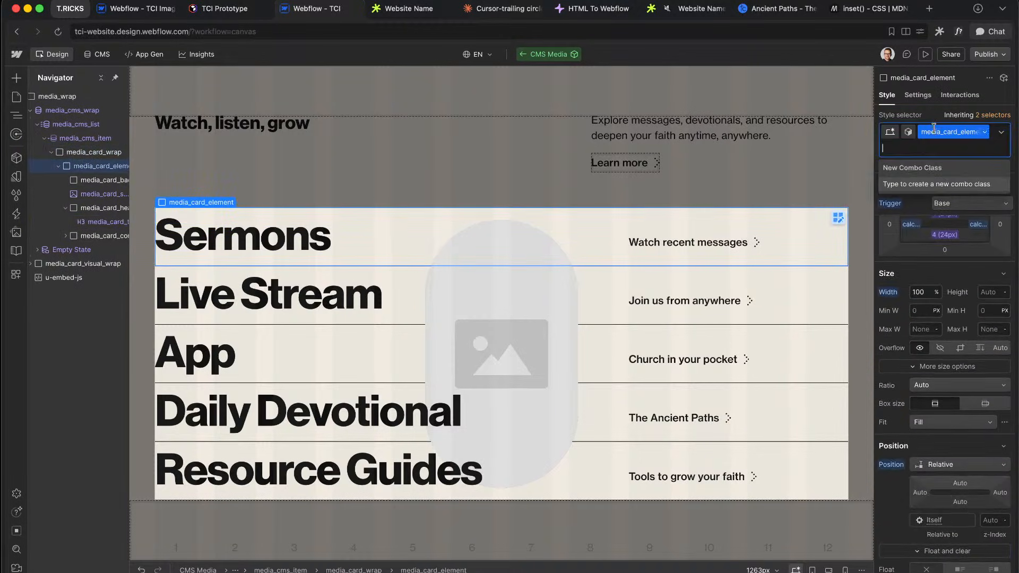
Step: Add const items = querySelectorAll('.media_card_element') to the embed script
double_click(63, 280)
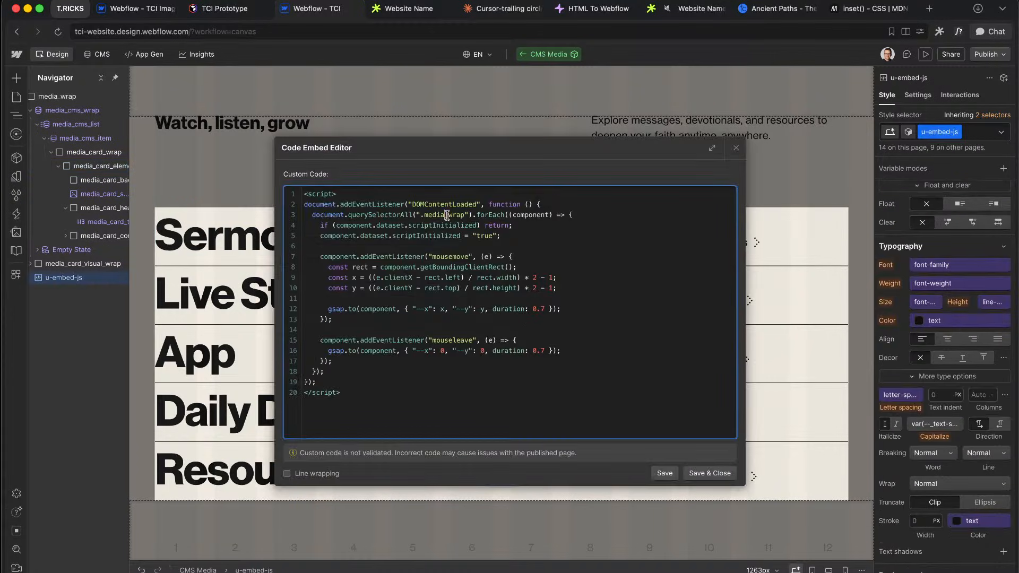
drag(449, 215, 575, 215)
key(Return)
key(Return)
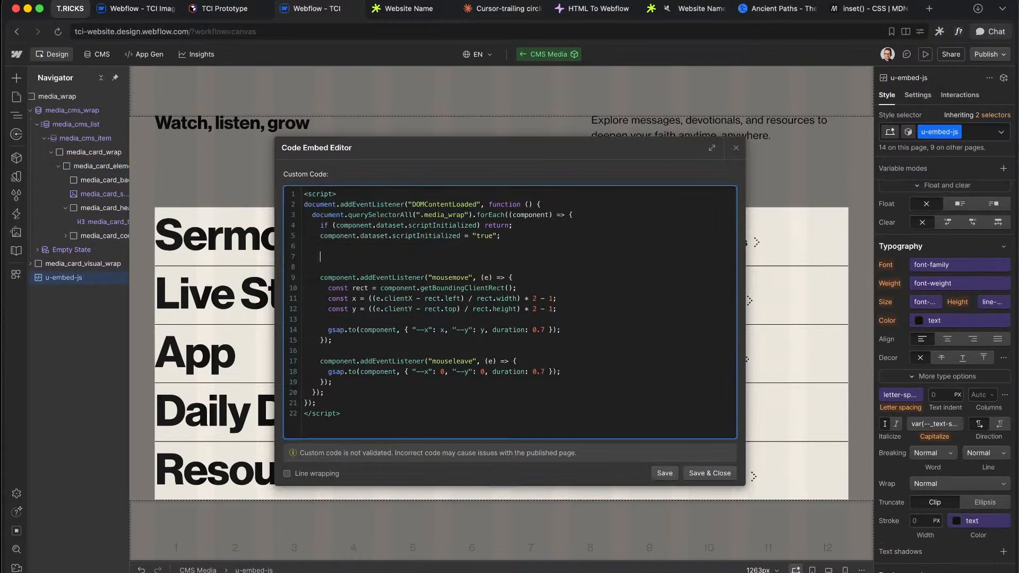
text(const items = component.querySelector(".)
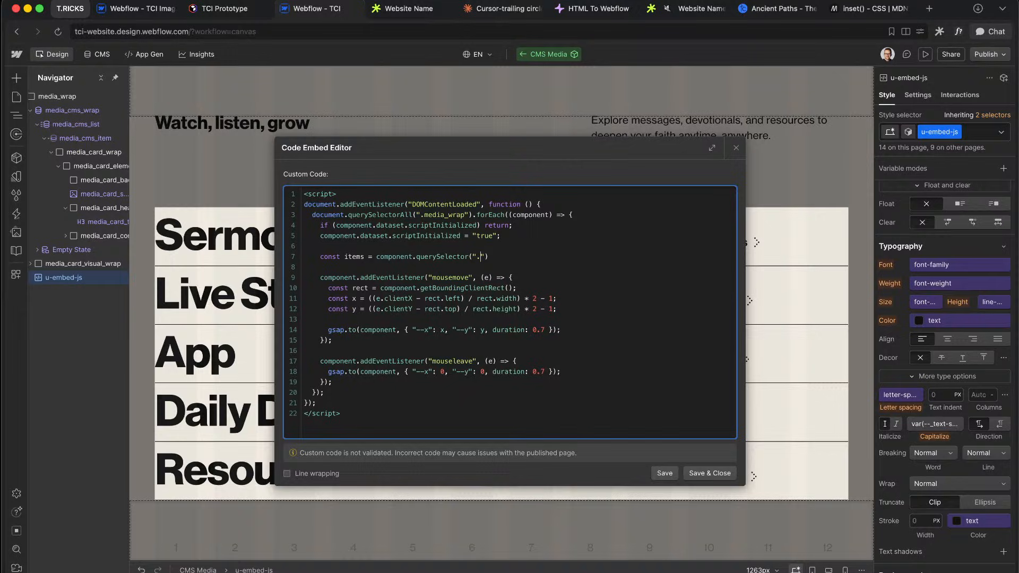
key(super+v)
text(All)
text(;)
key(Return)
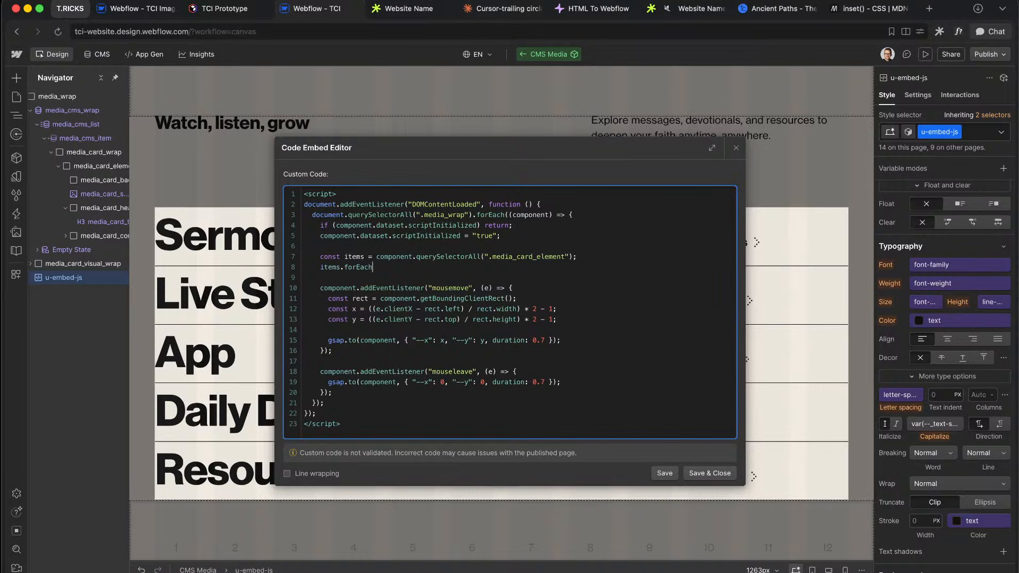
Step: Add items.forEach with an empty mouseenter listener and save the script
text(items.forEach(function)
key(Return)
key(Return)
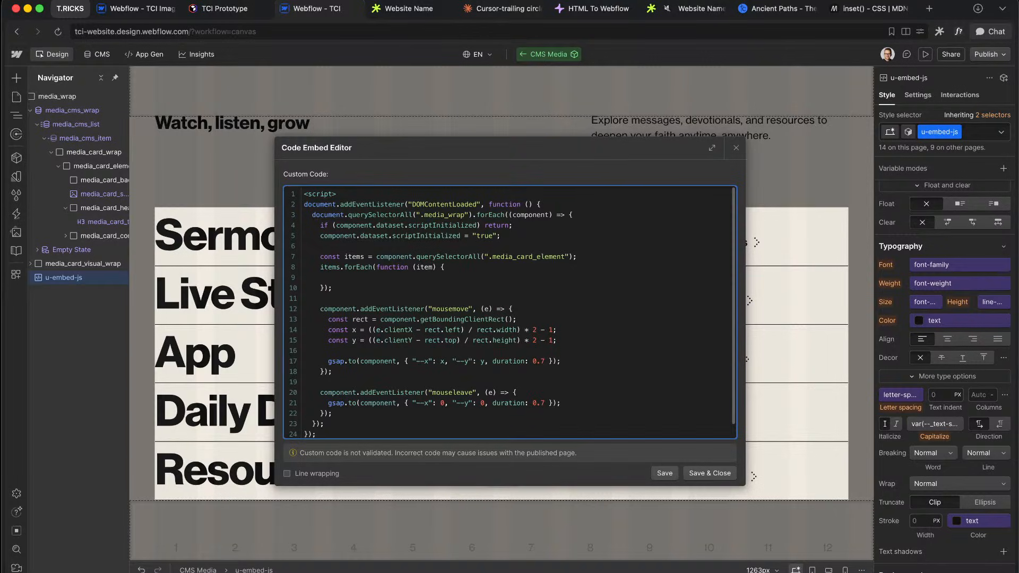
key(Down)
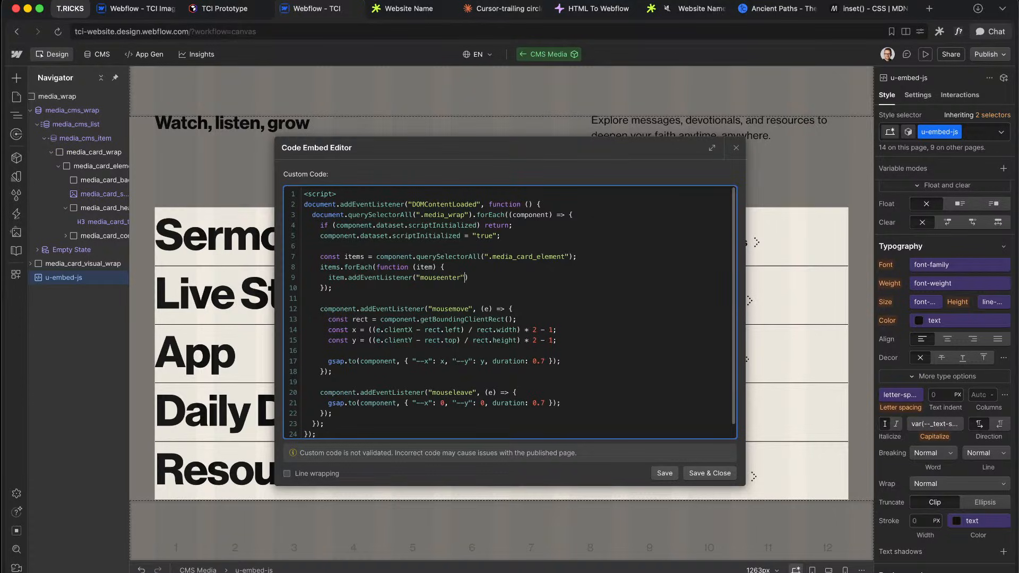
text(tion)
key(Return)
key(Return)
key(Tab)
key(Tab)
key(Tab)
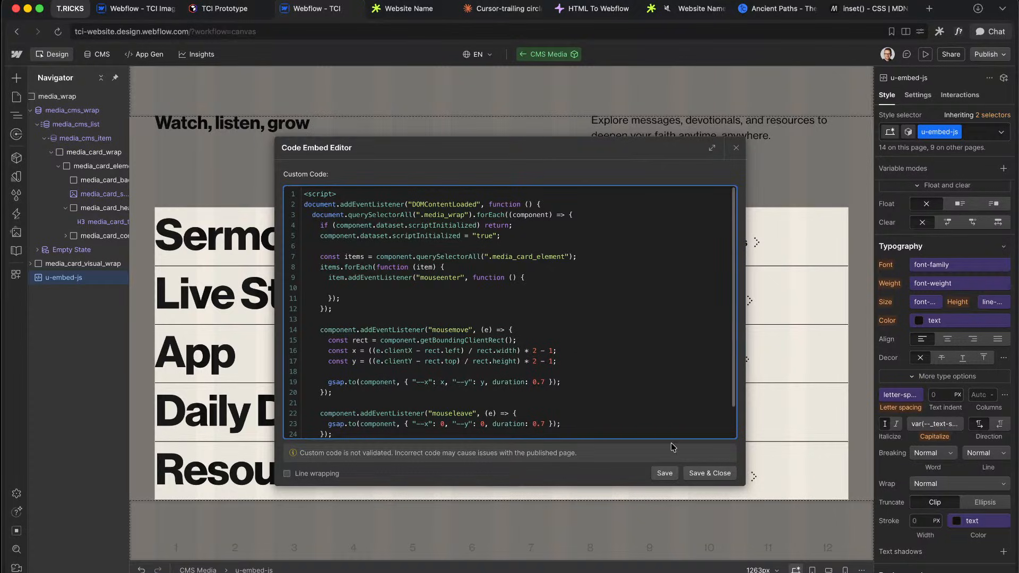
click(707, 473)
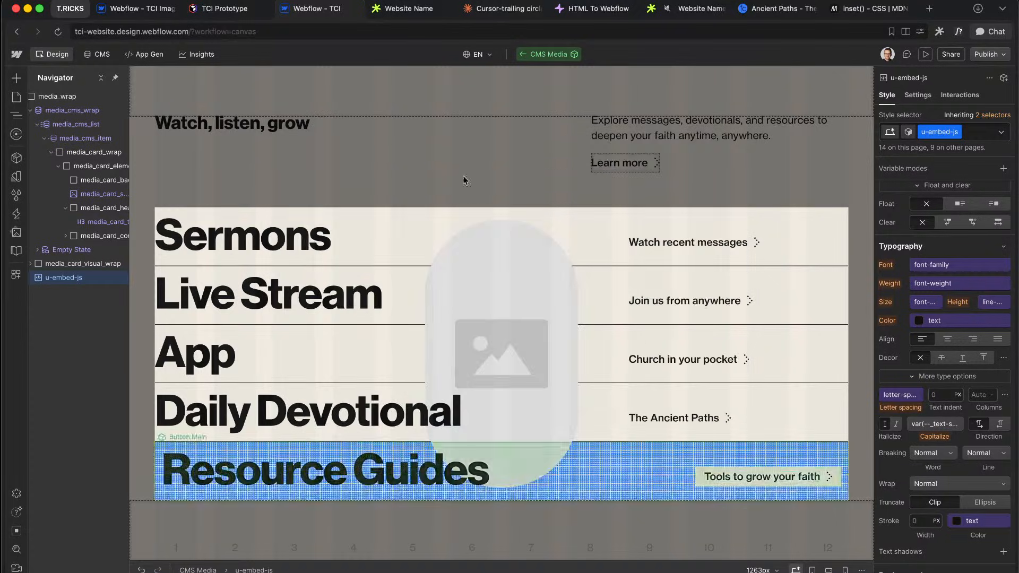
Step: Check the media_card_source image layer and reopen the embed script
scroll(91, 216, right, 1)
click(81, 194)
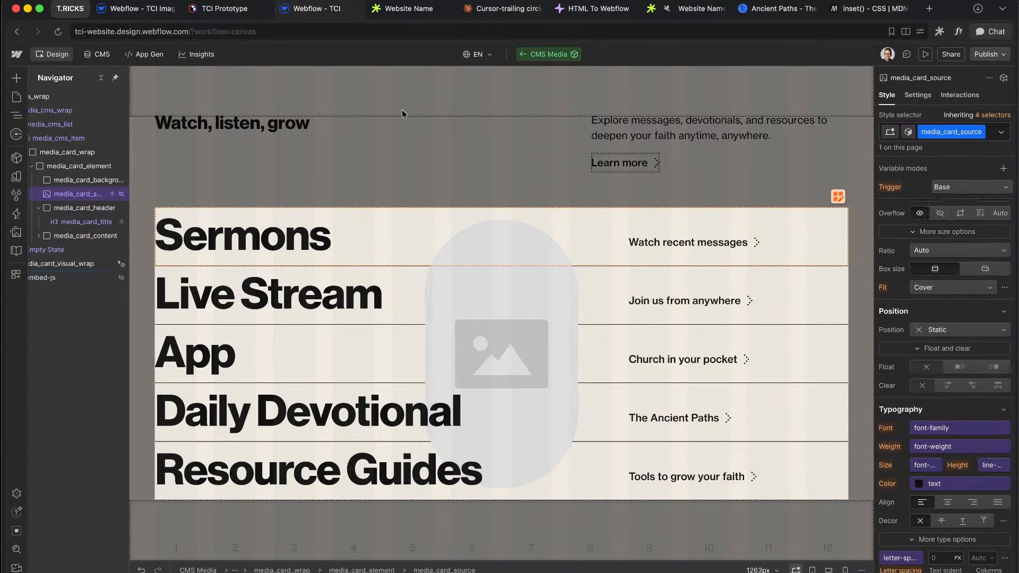
scroll(99, 265, left, 1)
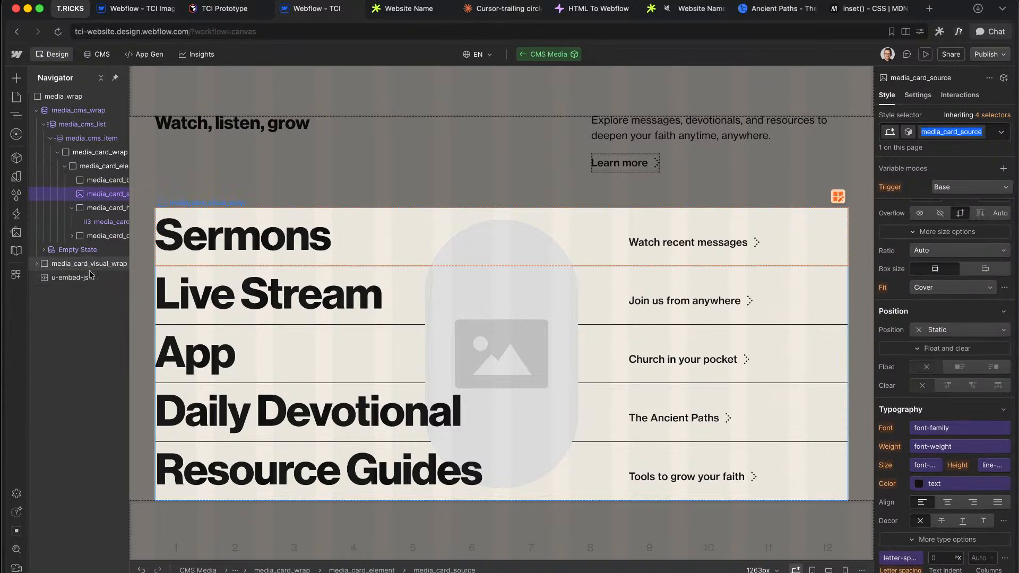
click(88, 277)
key(Return)
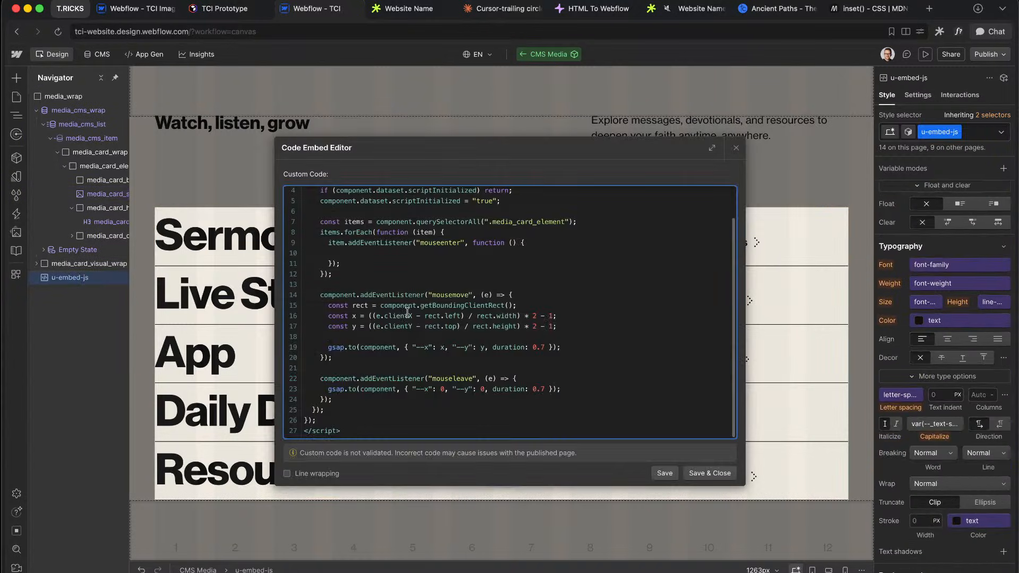
Step: Add const image = item.querySelector('.media_card_source').src inside the loop and save
scroll(407, 313, up, 3)
drag(342, 256, 553, 257)
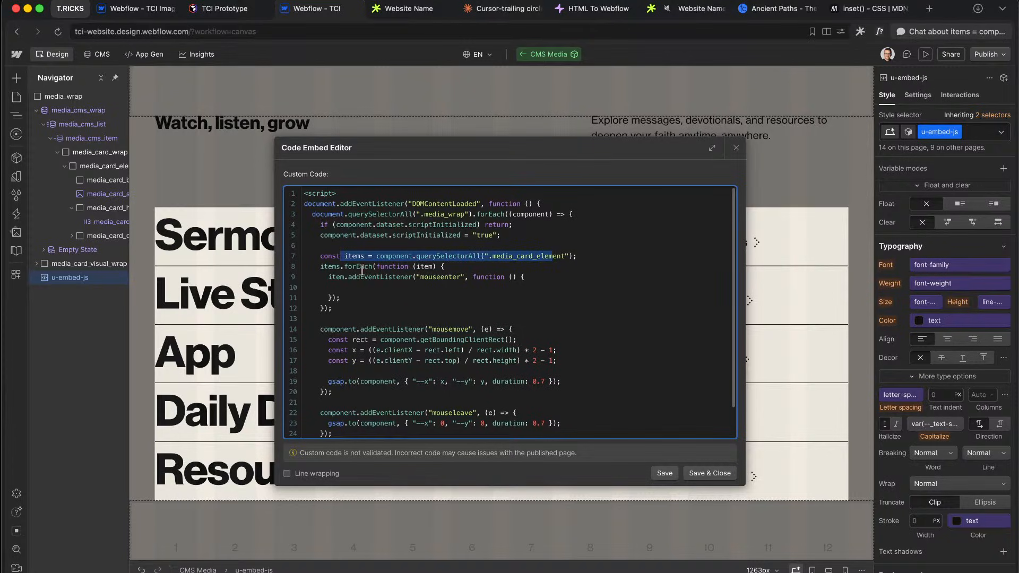
click(459, 267)
key(Return)
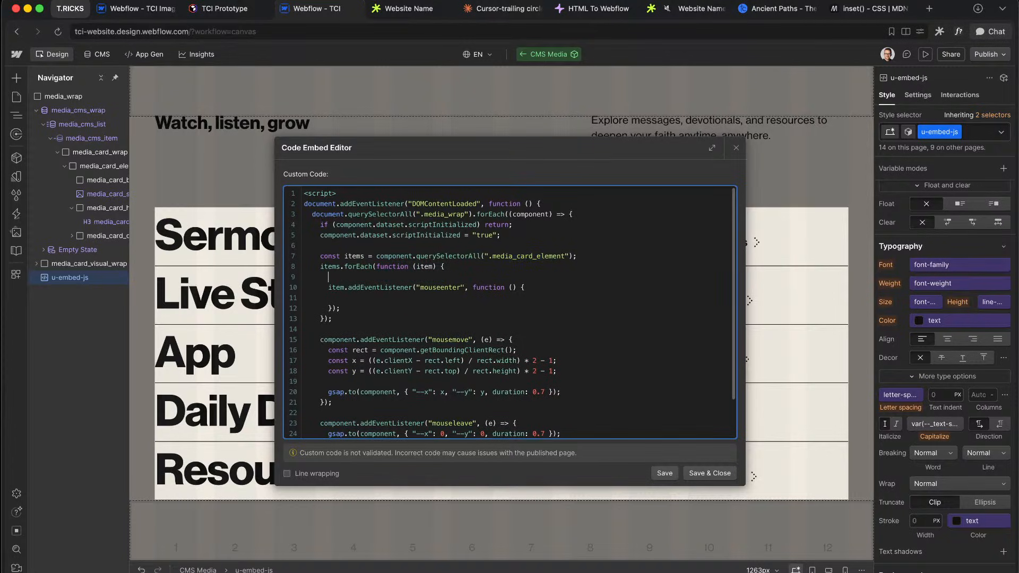
text(const image = item.querySelector(".)
text(media_card_source)
key(super+Right)
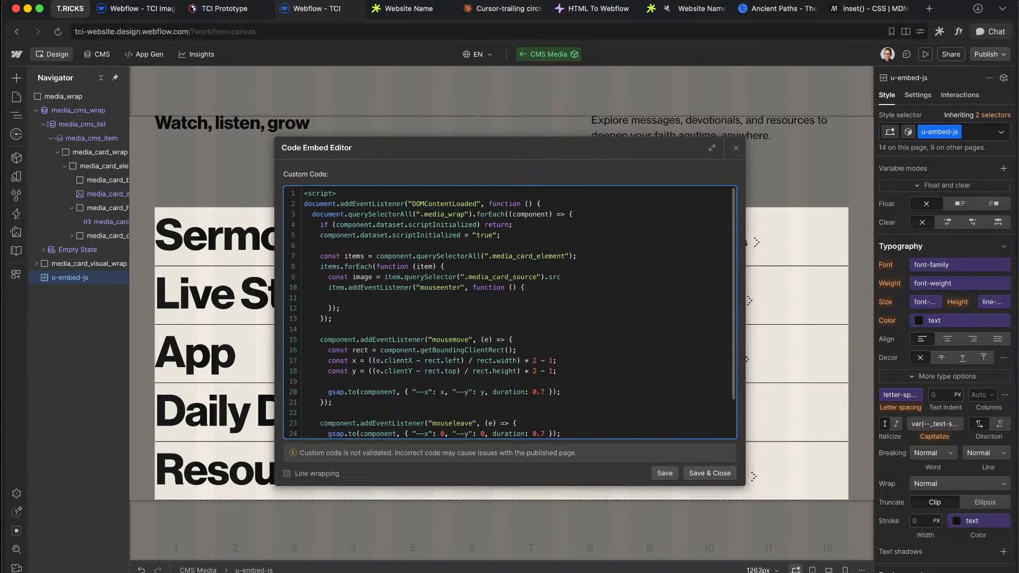
click(346, 298)
click(713, 474)
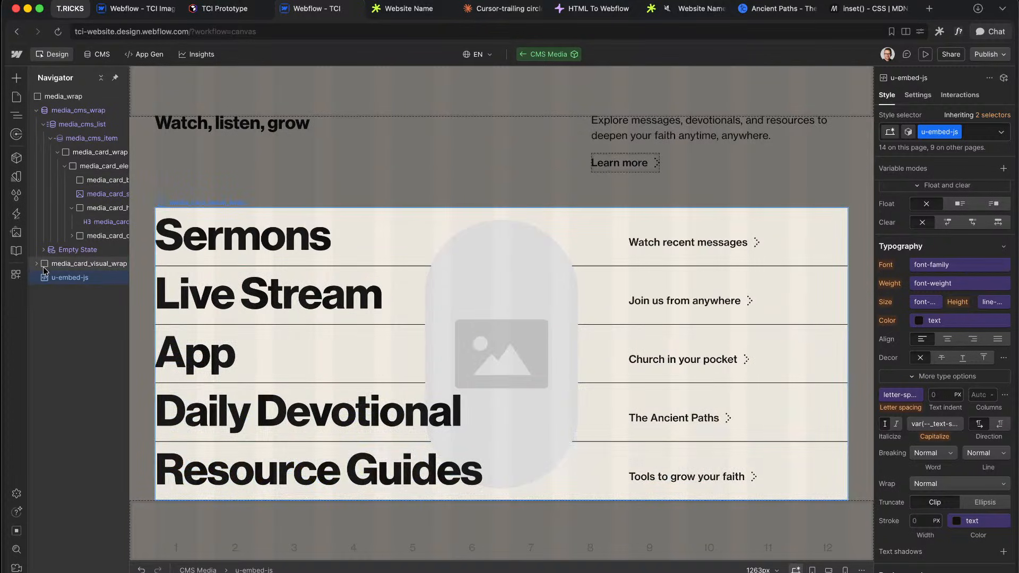
Step: Add a const mainImage selecting .media_card_visual_image near the script's top
click(36, 265)
click(90, 292)
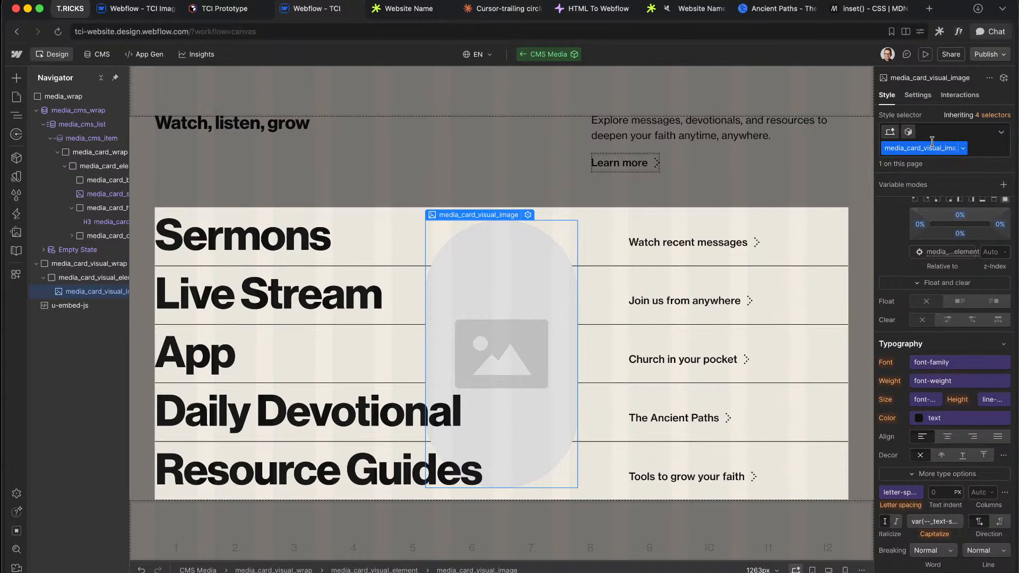
double_click(70, 306)
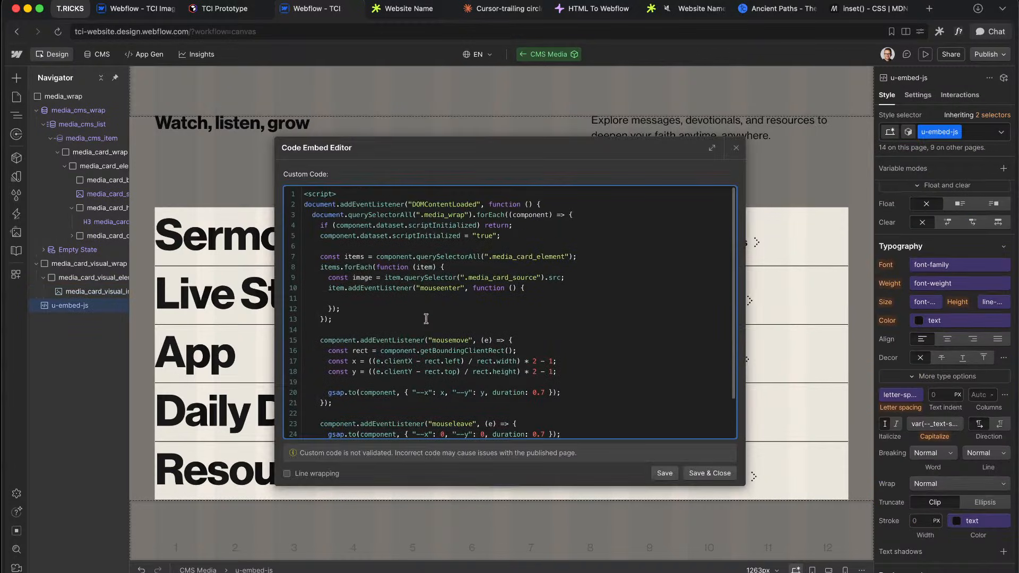
click(510, 240)
key(Return)
key(Return)
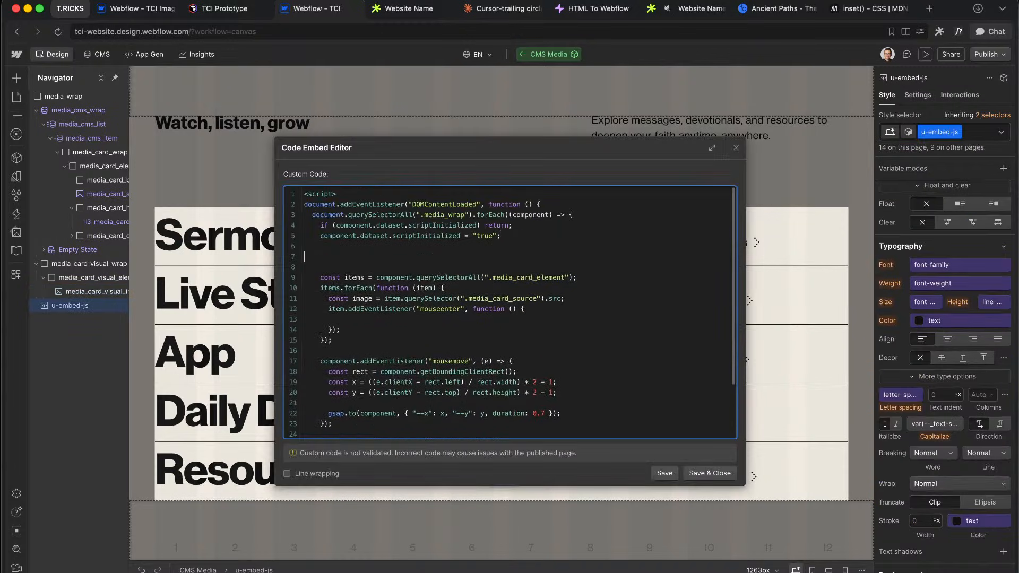
text(cons)
key(BackSpace)
key(BackSpace)
text(component.querySelector(")
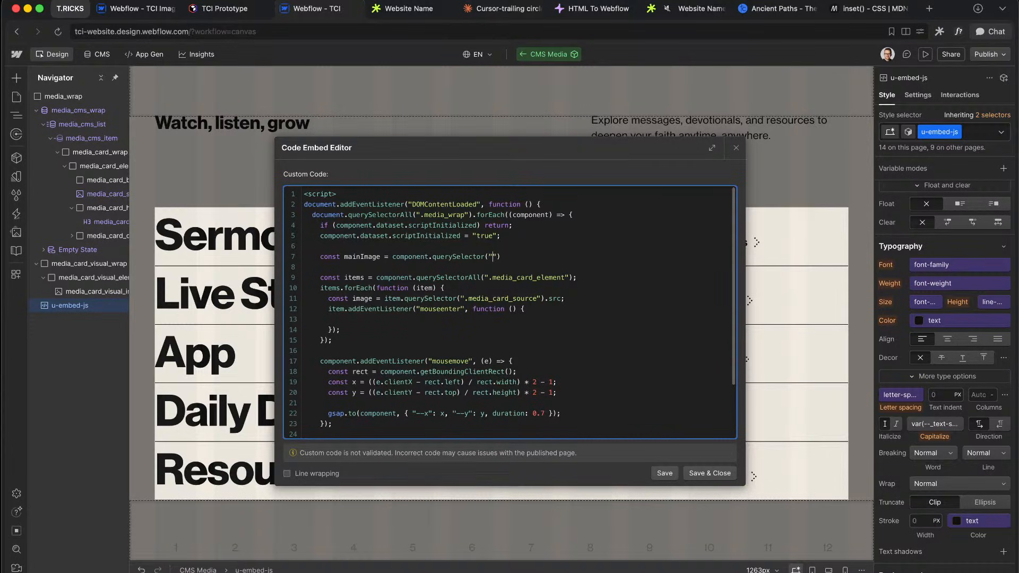
text(.media_card_visual_image)
Step: Set mainImage.src = image inside the mouseenter handler and save the embed
double_click(366, 254)
key(super+c)
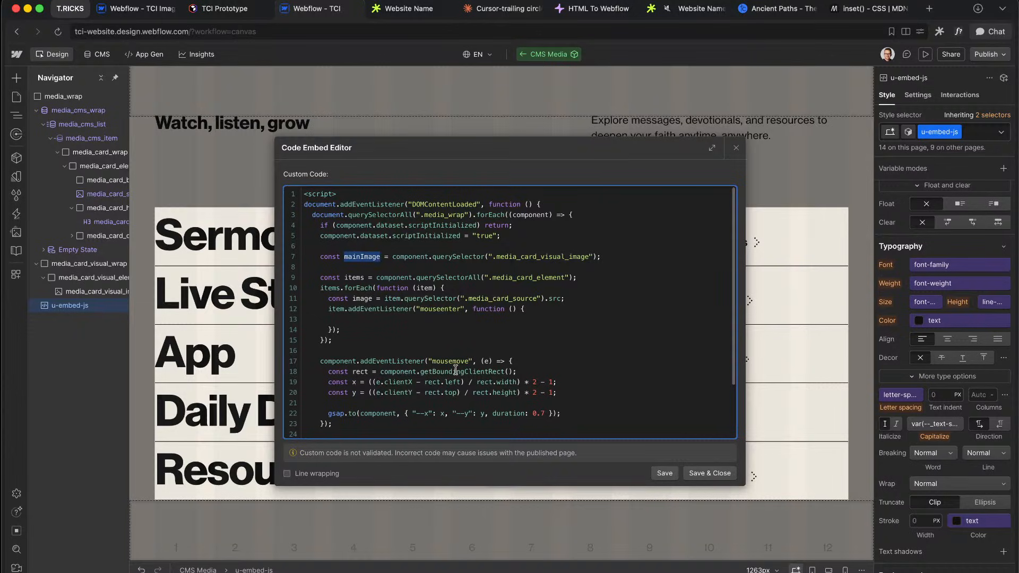
scroll(453, 367, down, 3)
click(404, 254)
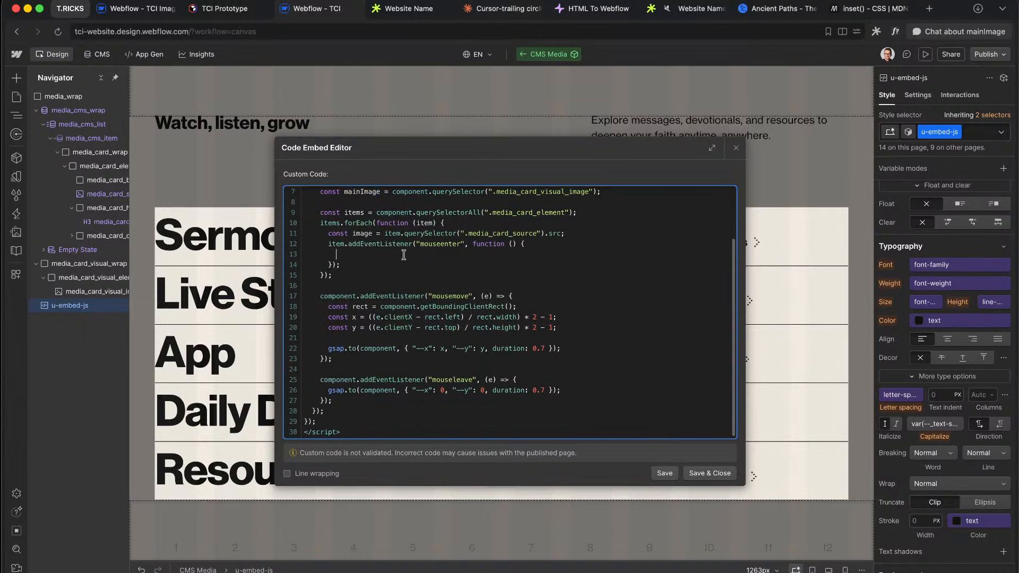
key(super+v)
text(.)
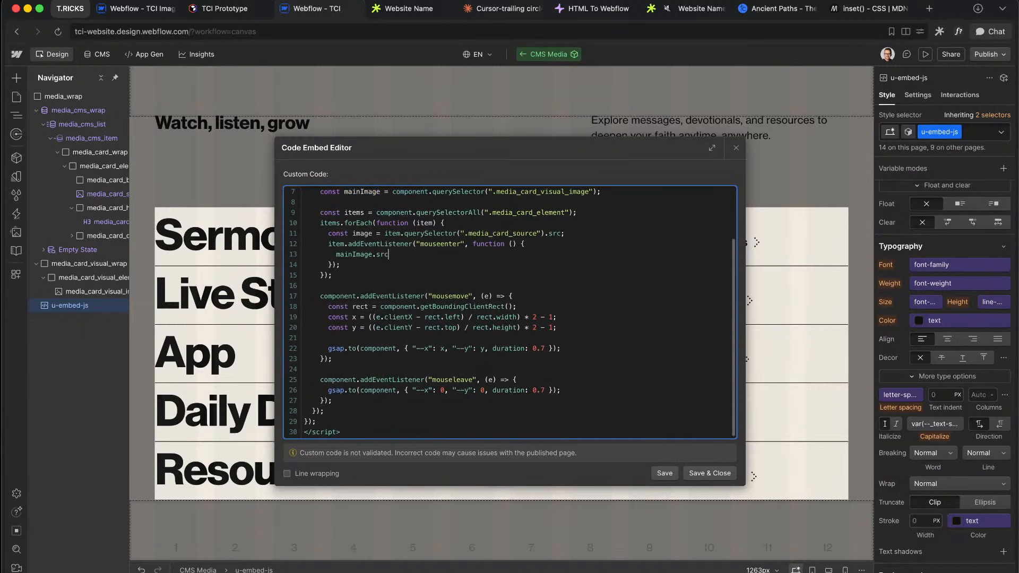
text(src =)
double_click(360, 233)
key(super+c)
click(410, 252)
key(super+v)
text(;)
click(710, 473)
Step: Publish to tci-website.webflow.io, reload the live page, and return to the Designer
click(988, 54)
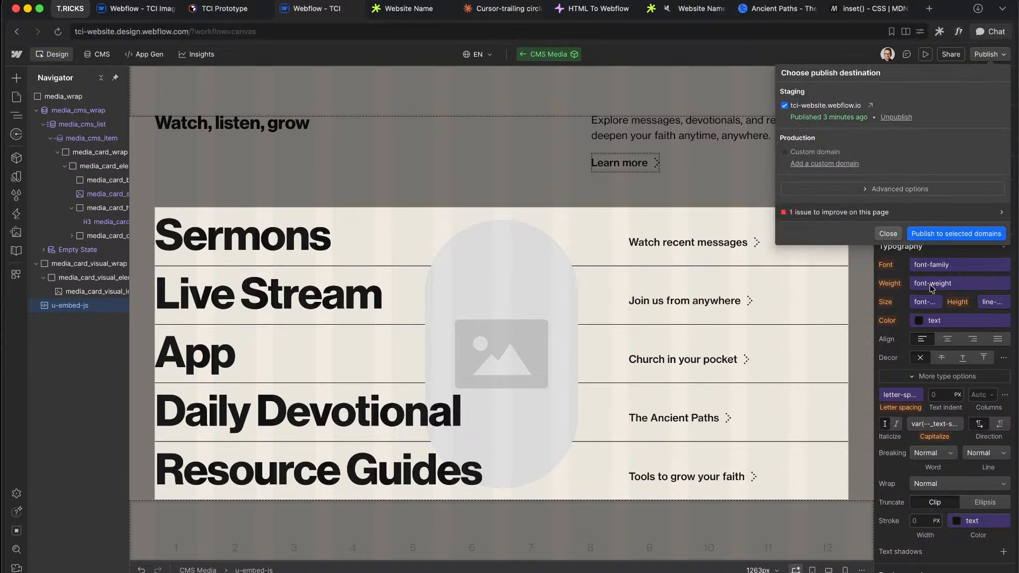
click(949, 234)
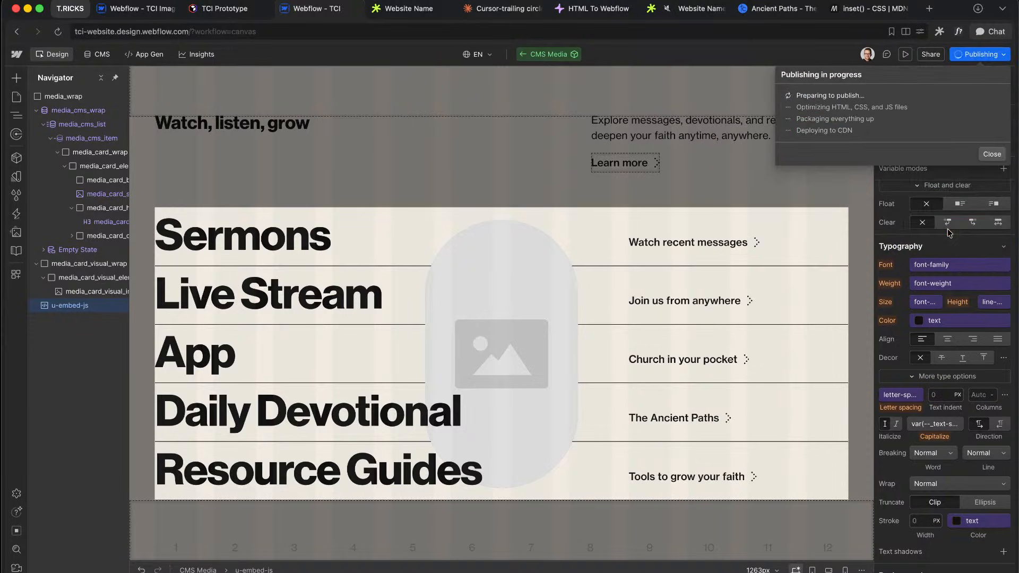
click(416, 18)
key(super+r)
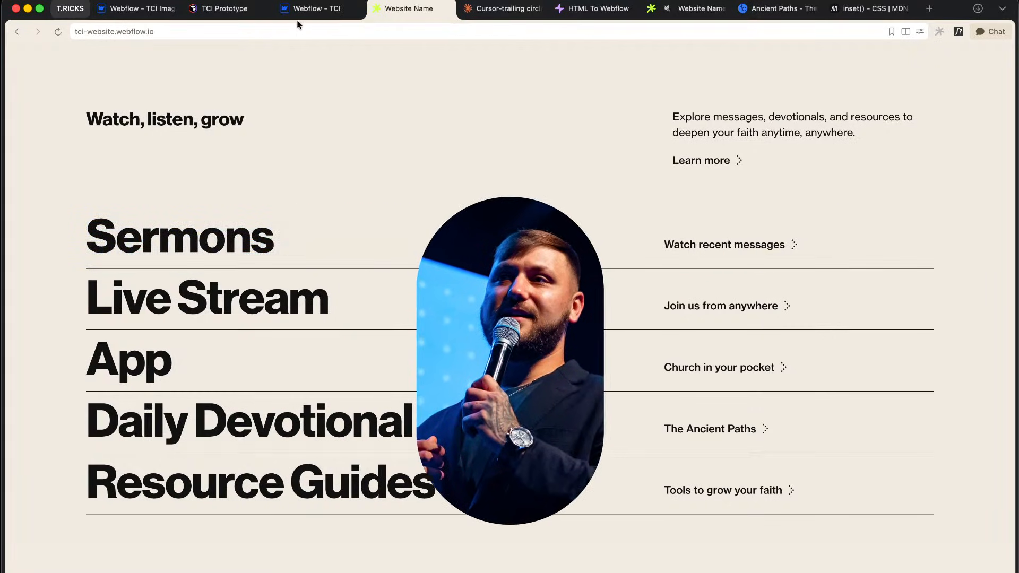
key(ctrl+shift+Tab)
click(463, 248)
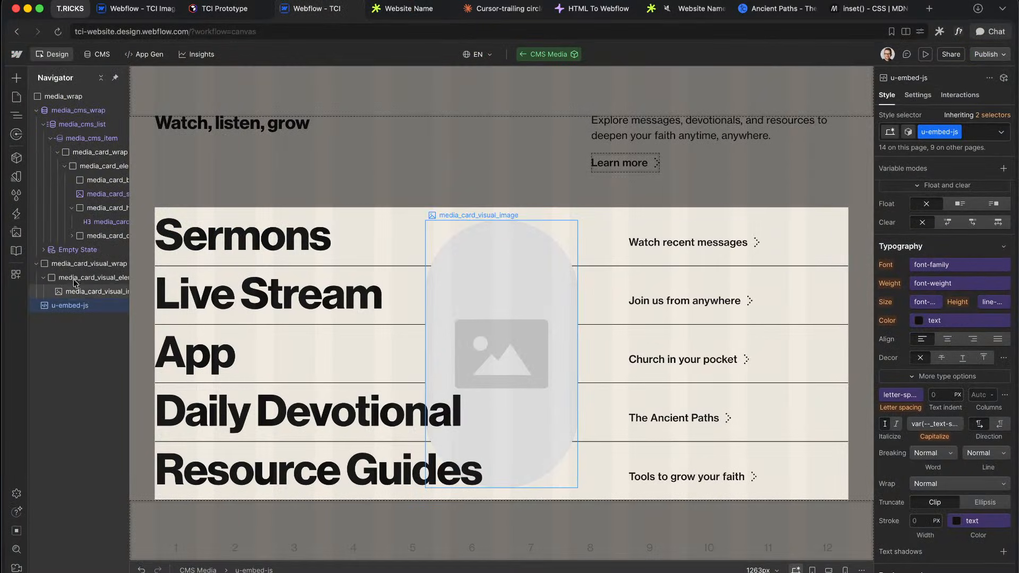
Step: Bind media_card_visual_image's opacity to the 'off' variable
scroll(958, 452, down, 10)
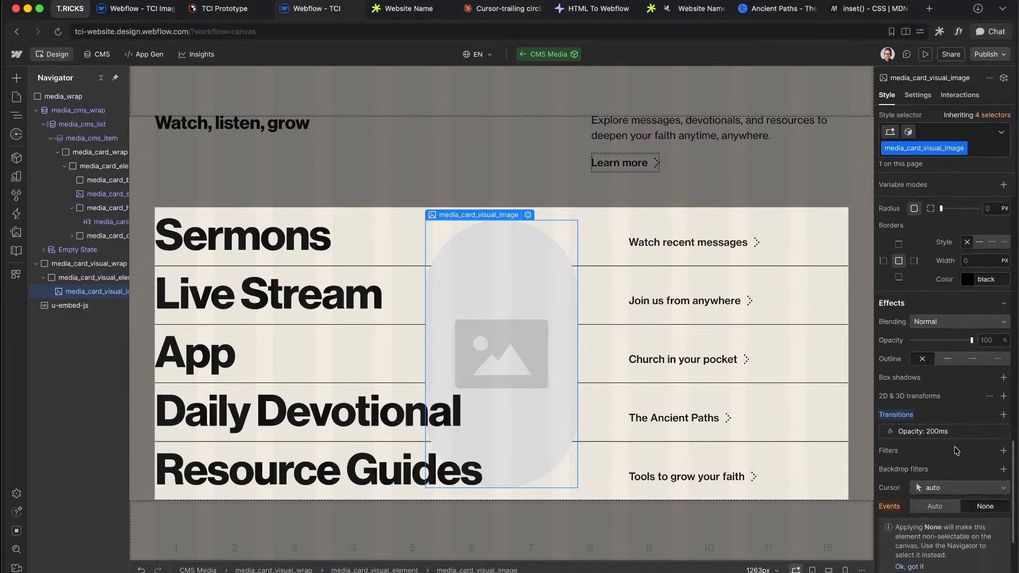
click(981, 339)
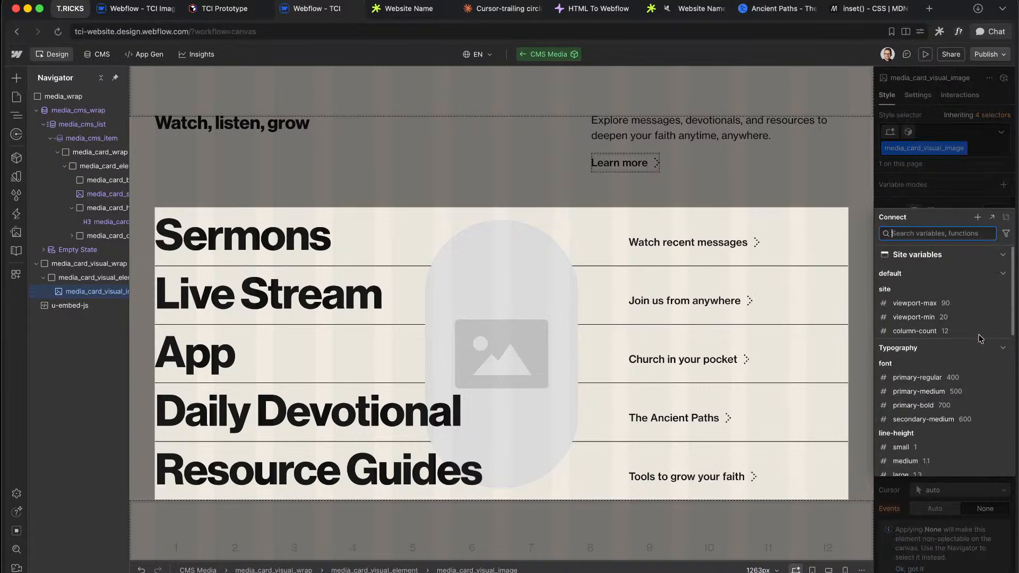
text(off)
click(899, 381)
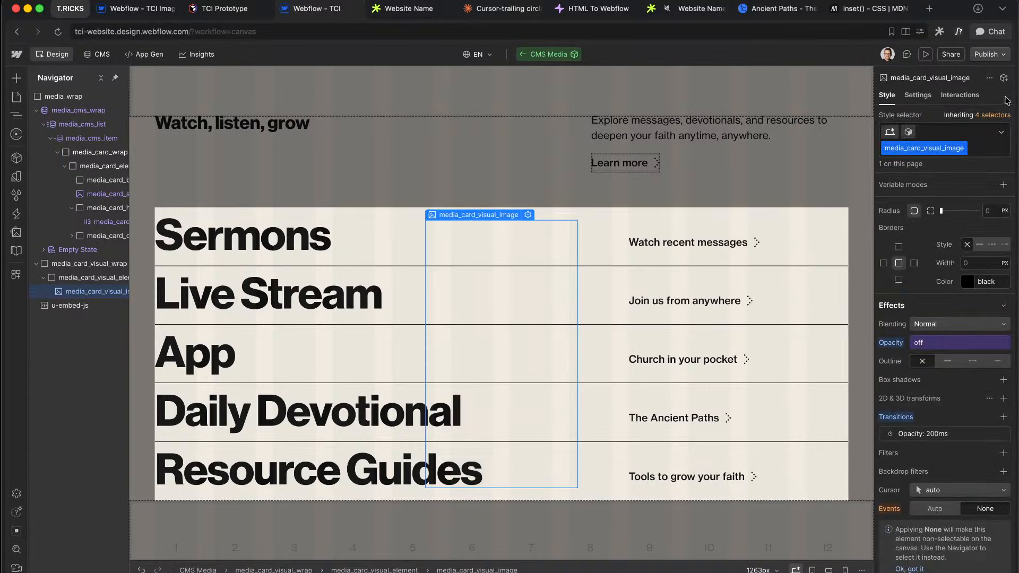
Step: Publish to staging, reload the live site to test row hovers, and return to the Designer
click(997, 55)
click(959, 234)
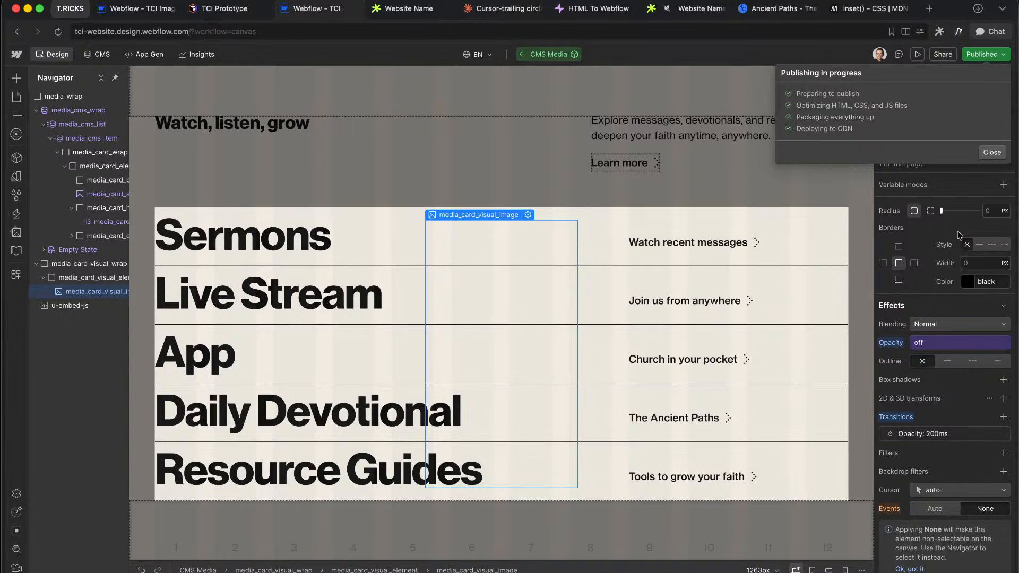
click(409, 12)
key(super+r)
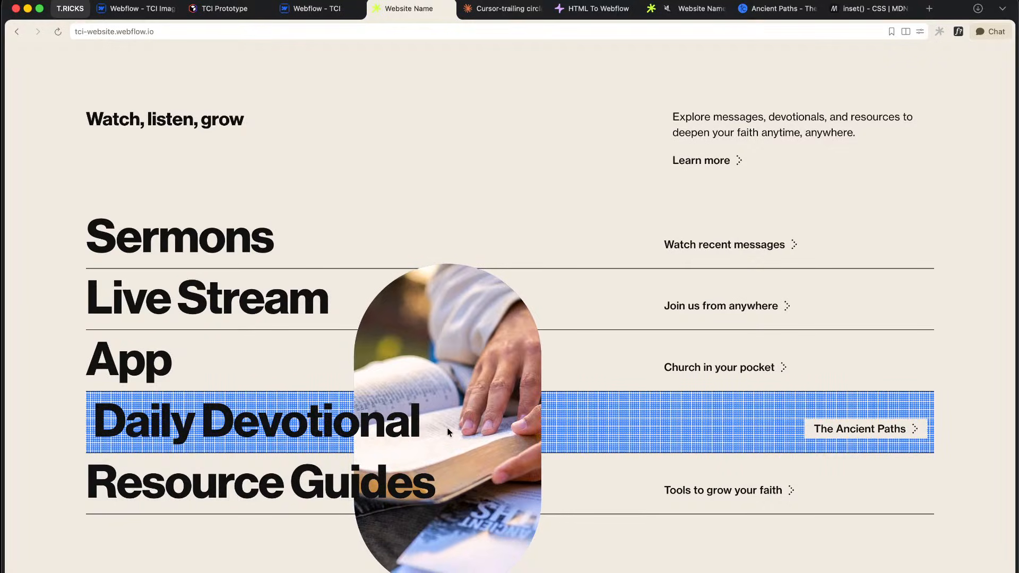
click(317, 8)
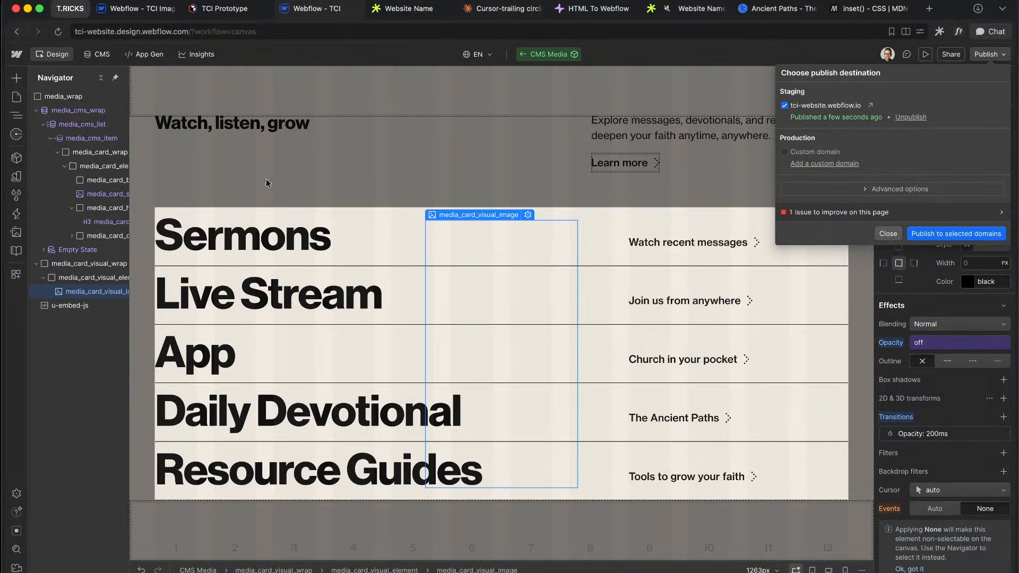
Step: Insert a Starter CSS component into media_wrap via Quick Find and unlink it to u-embed-css
click(79, 203)
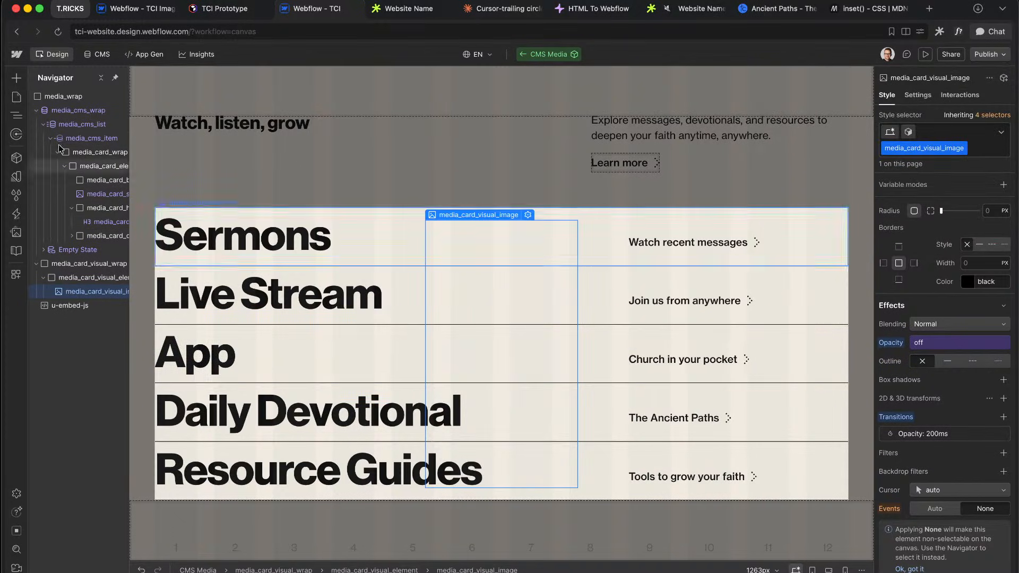
click(36, 110)
click(74, 97)
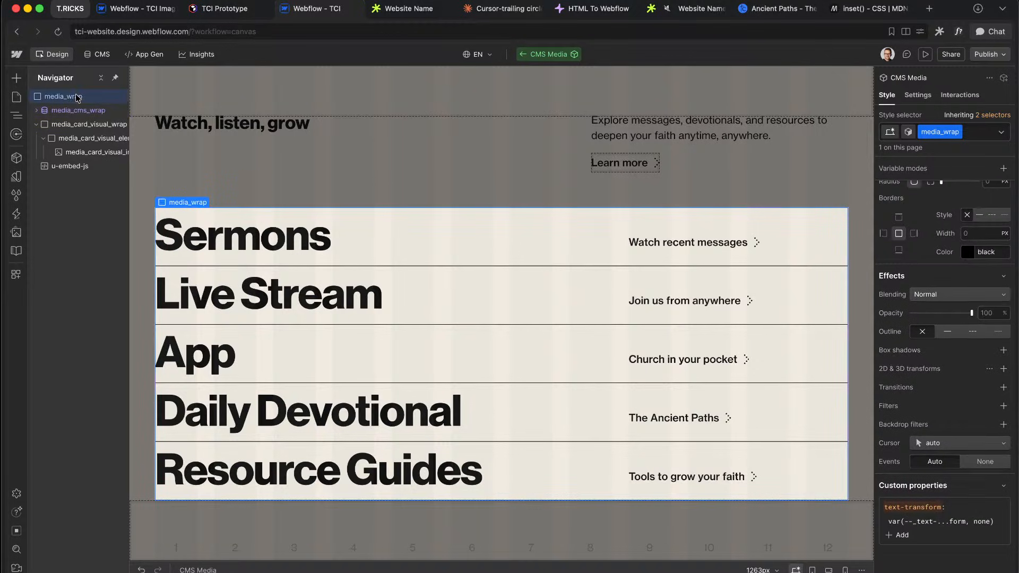
key(super+e)
text(st)
key(Return)
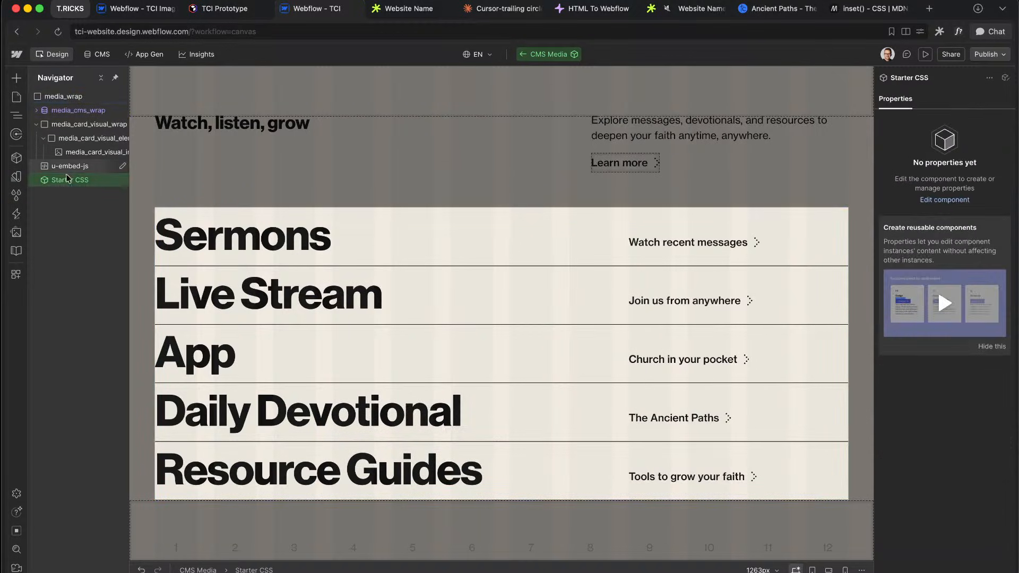
key(super+shift+a)
Step: Move u-embed-css to the top of media_wrap and edit its code
drag(70, 182, 85, 114)
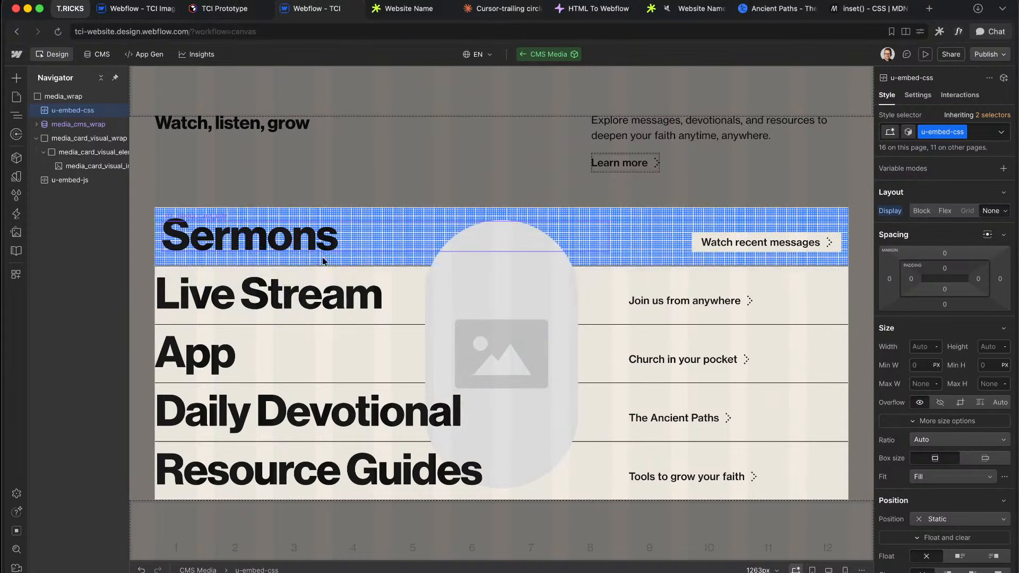
click(85, 124)
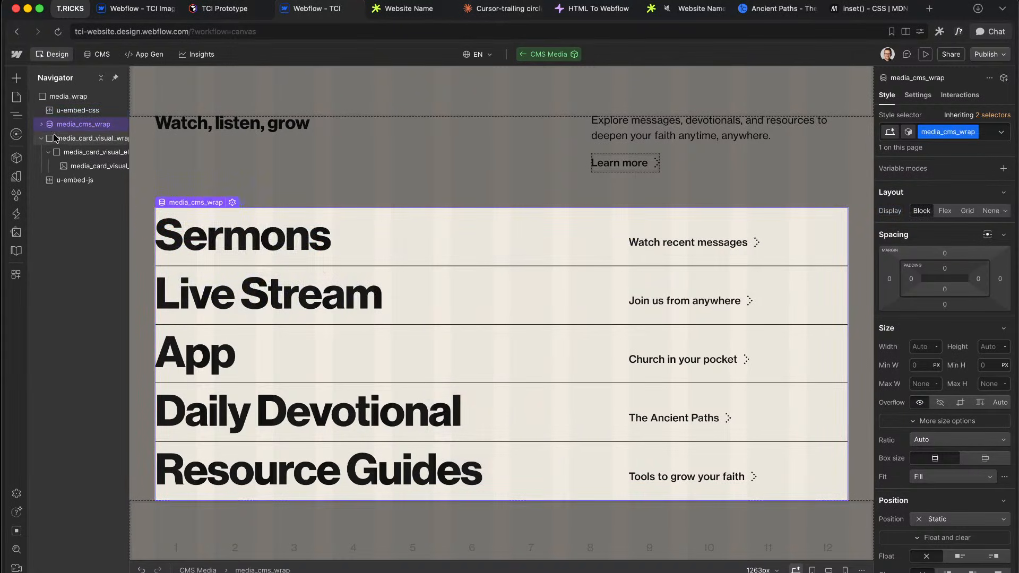
click(101, 138)
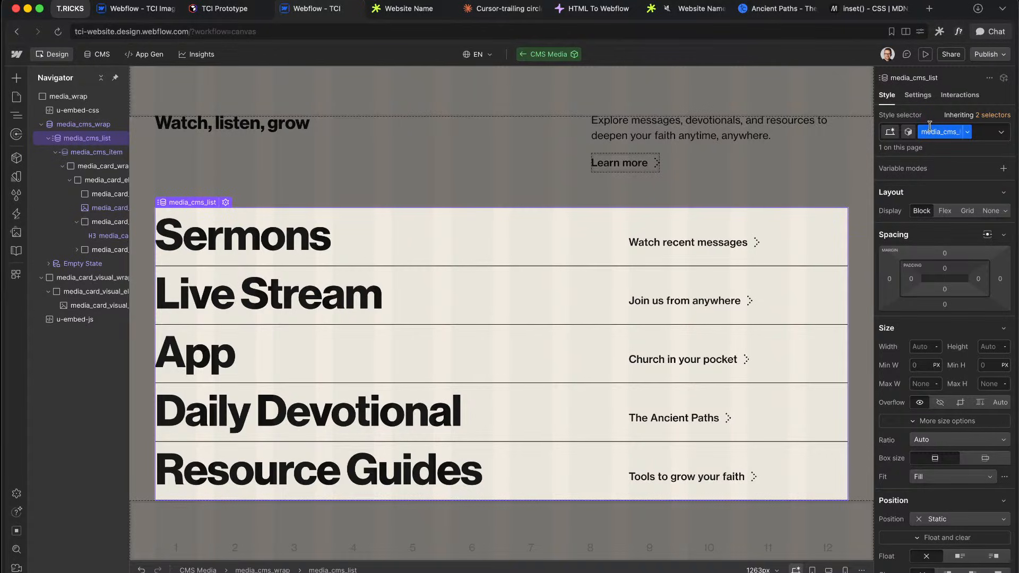
double_click(90, 104)
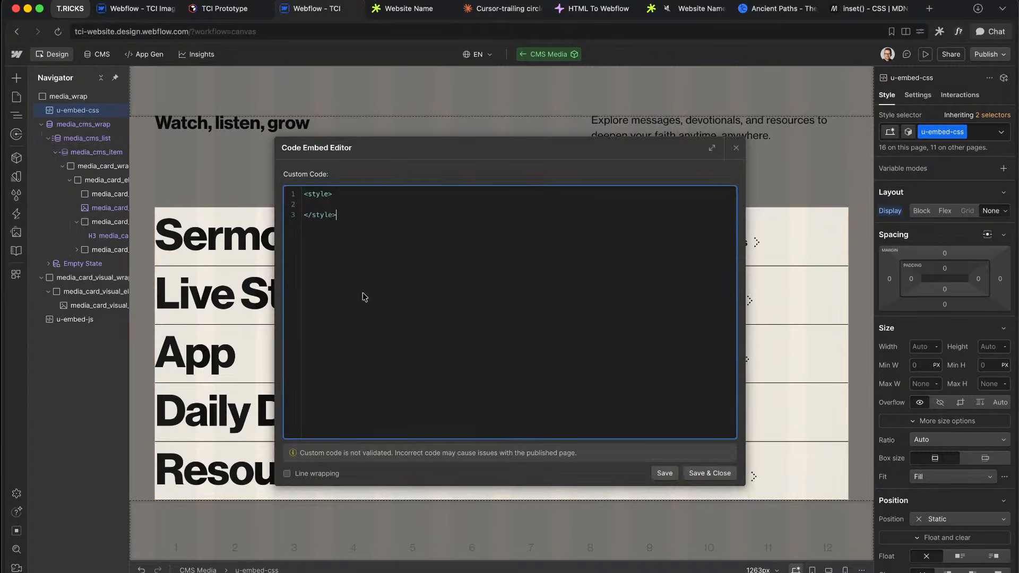
Step: Add a .media_cms_list rule with a test background-color and save
click(337, 206)
text(.media_cms_list:has(> :hover) > :not(:hover)
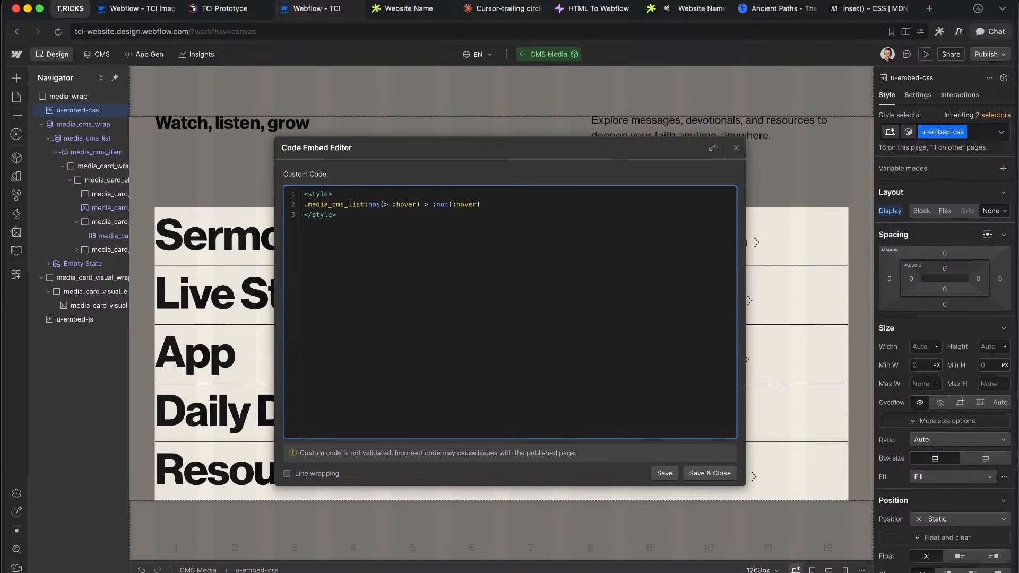
key(Return)
key(Return)
text(background-cl)
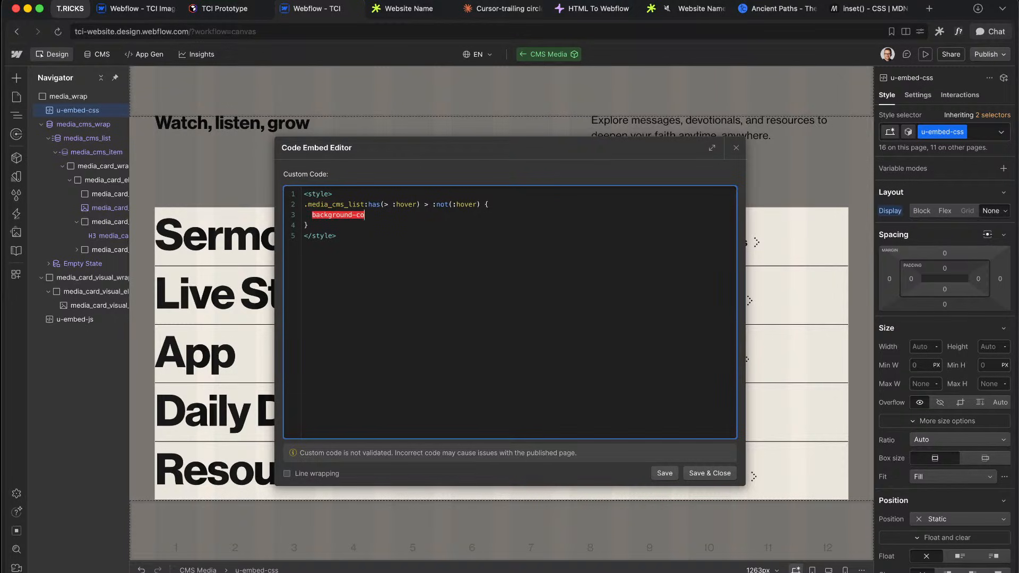
text(lor: red;)
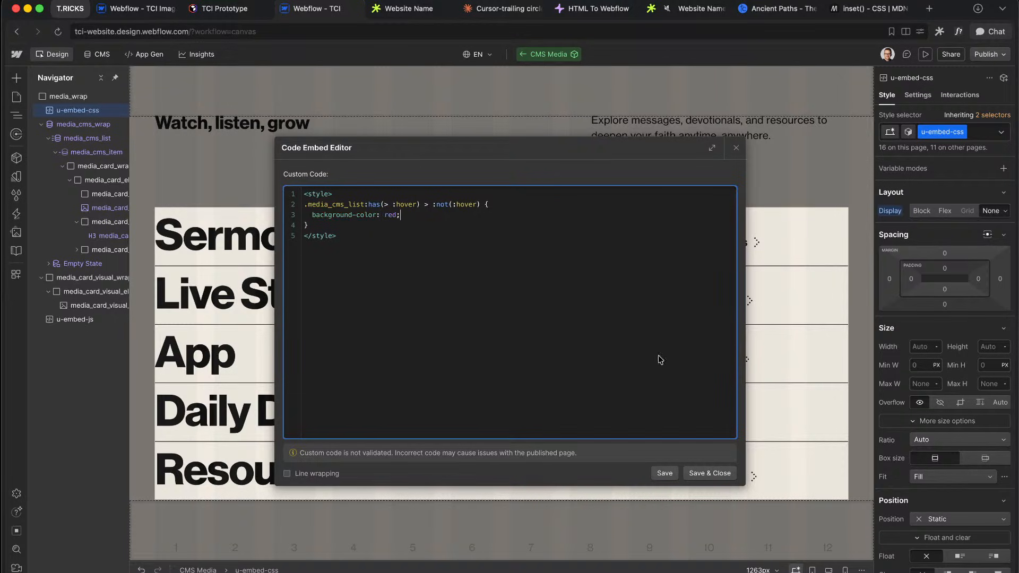
click(711, 473)
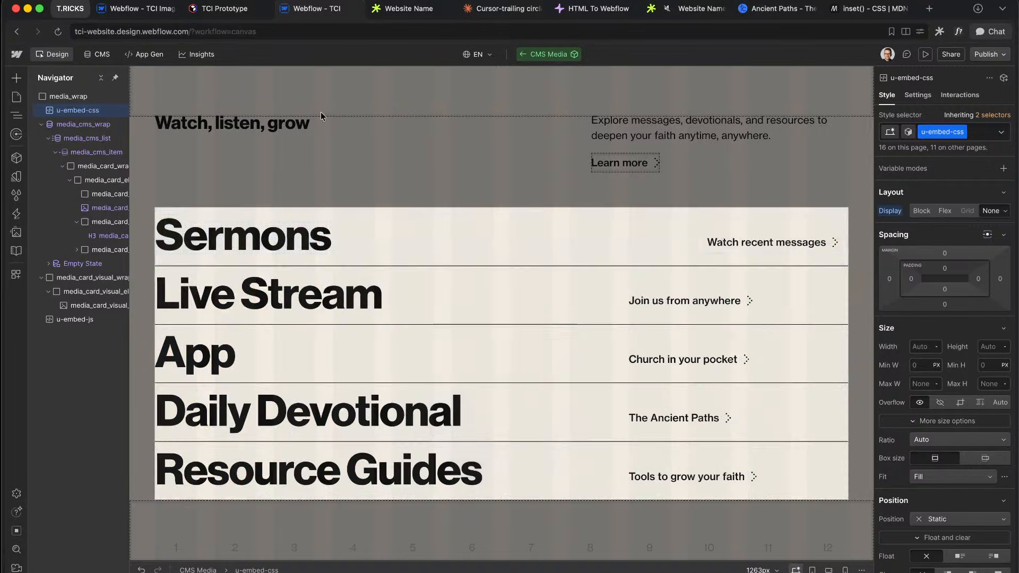
Step: Replace the test background with position: relative and z-index: 1, then save
double_click(102, 111)
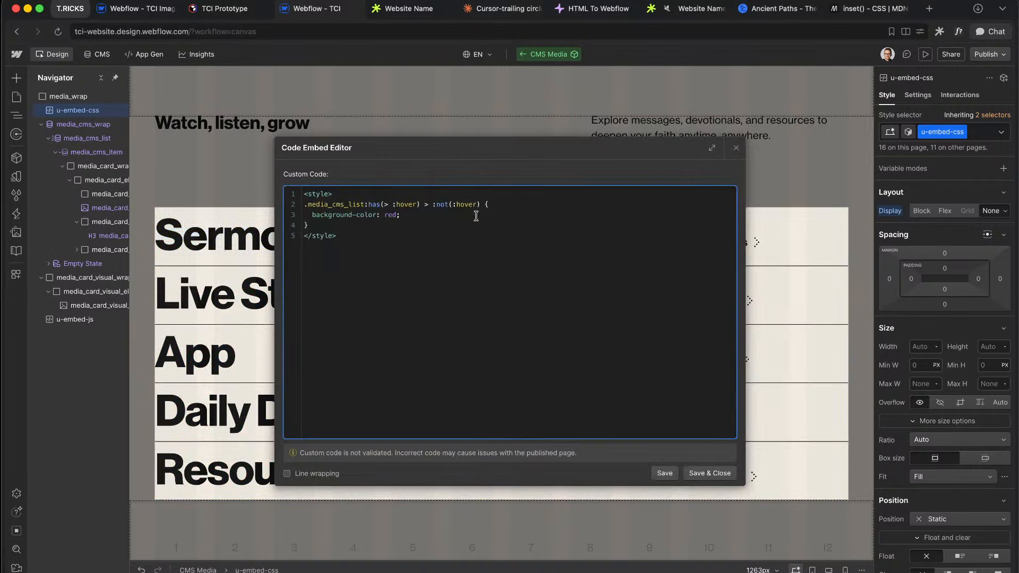
drag(399, 215, 313, 215)
key(BackSpace)
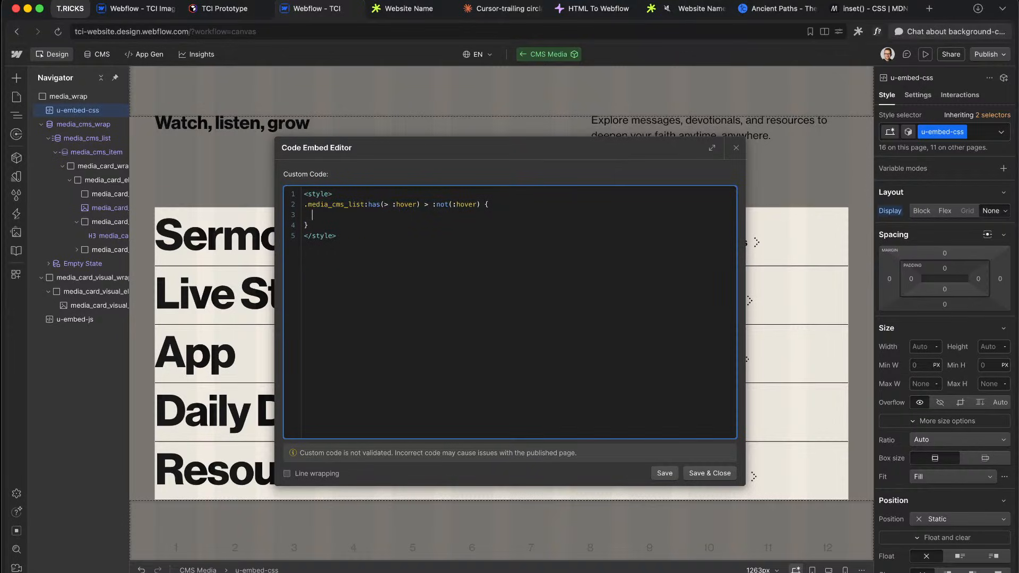
text(position: relative)
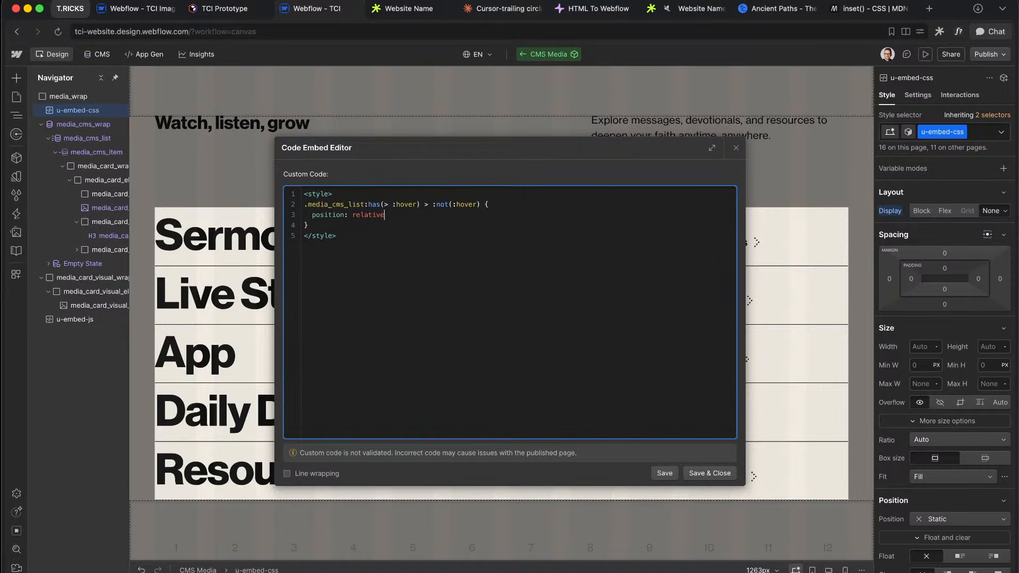
text(;)
key(Return)
text(z-index: 1;)
click(701, 473)
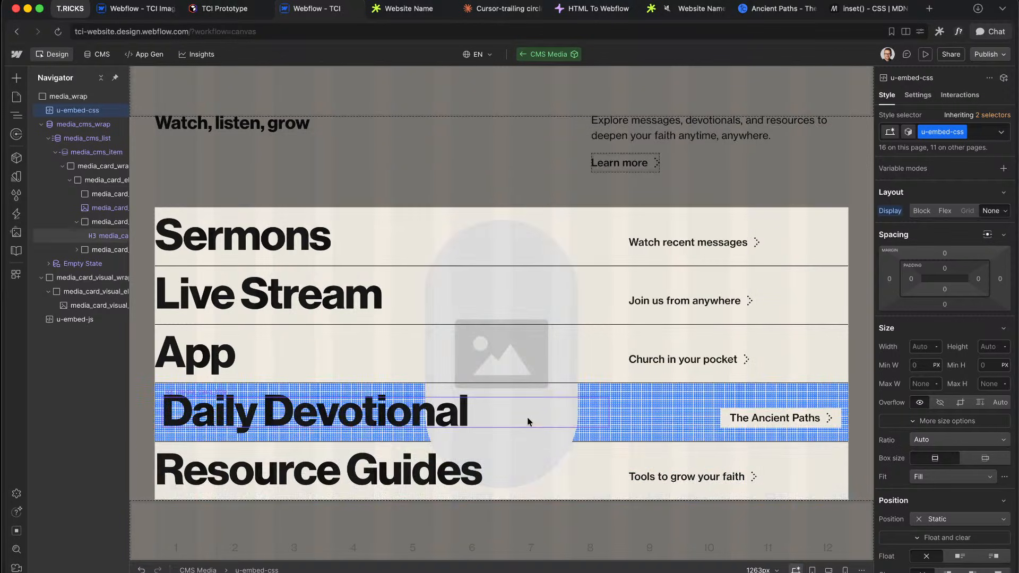
click(77, 280)
Step: Set media_card_visual_wrap's z-index to 2
scroll(962, 300, down, 10)
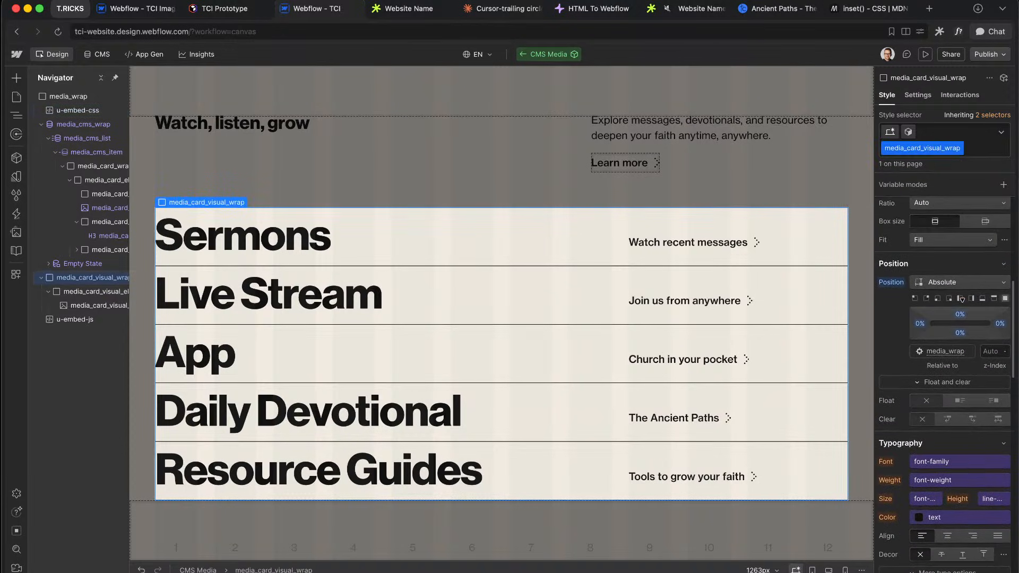
click(988, 352)
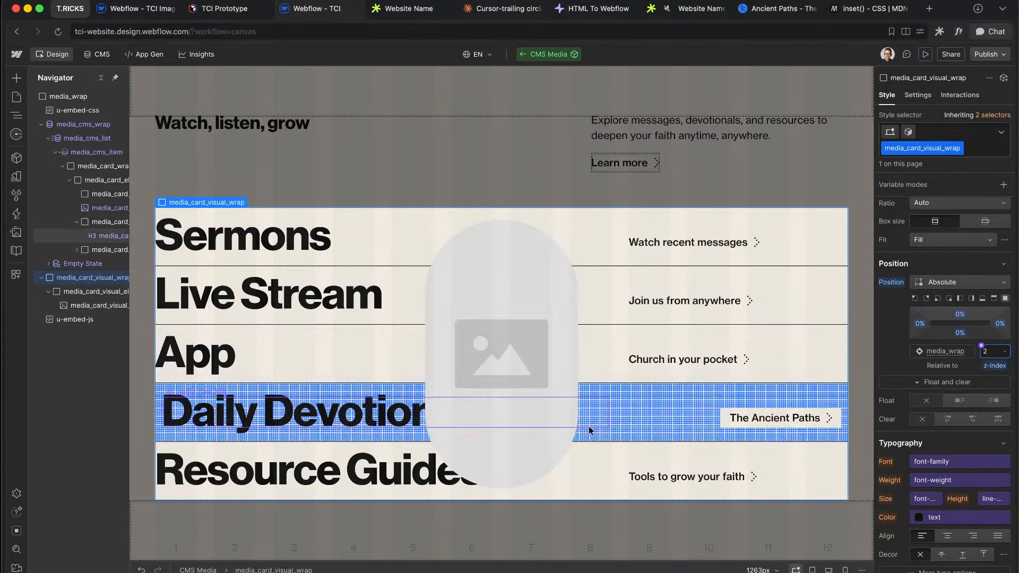
scroll(54, 250, right, 2)
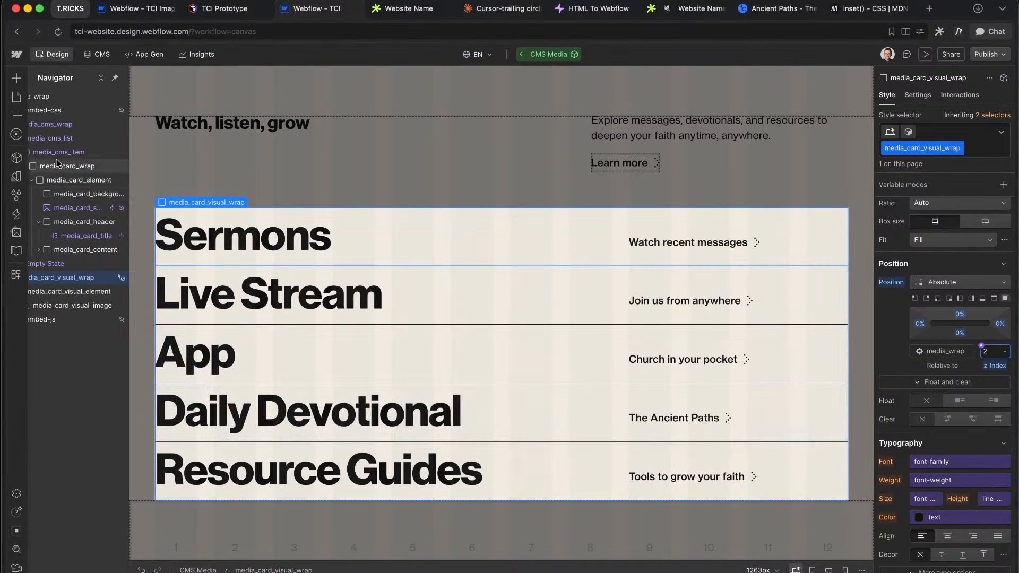
scroll(40, 240, right, 2)
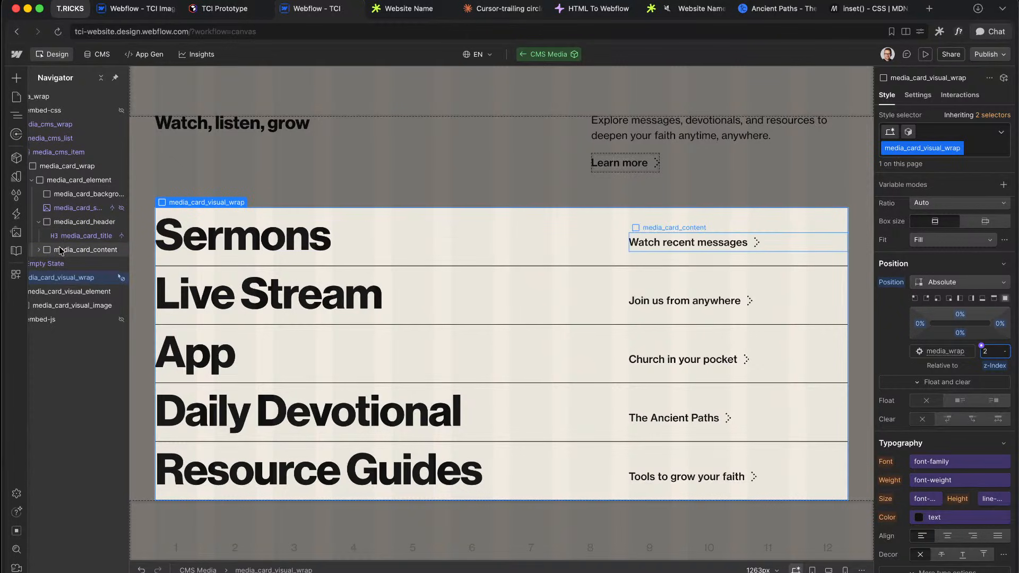
Step: Set z-index 3 on media_card_header and media_card_content
click(60, 250)
click(60, 222)
scroll(53, 222, left, 2)
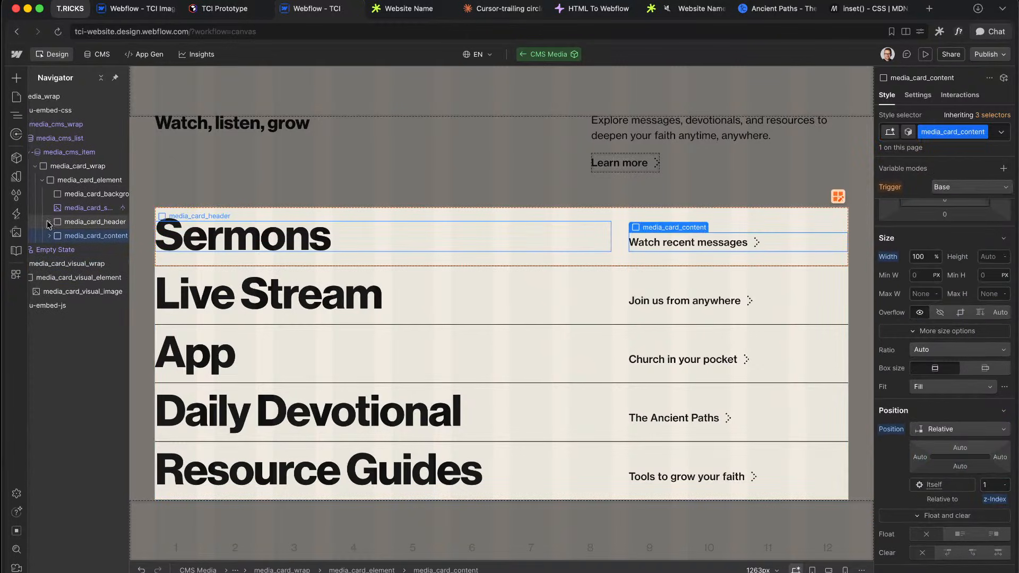
scroll(971, 354, down, 3)
scroll(971, 355, up, 2)
click(993, 449)
text(3)
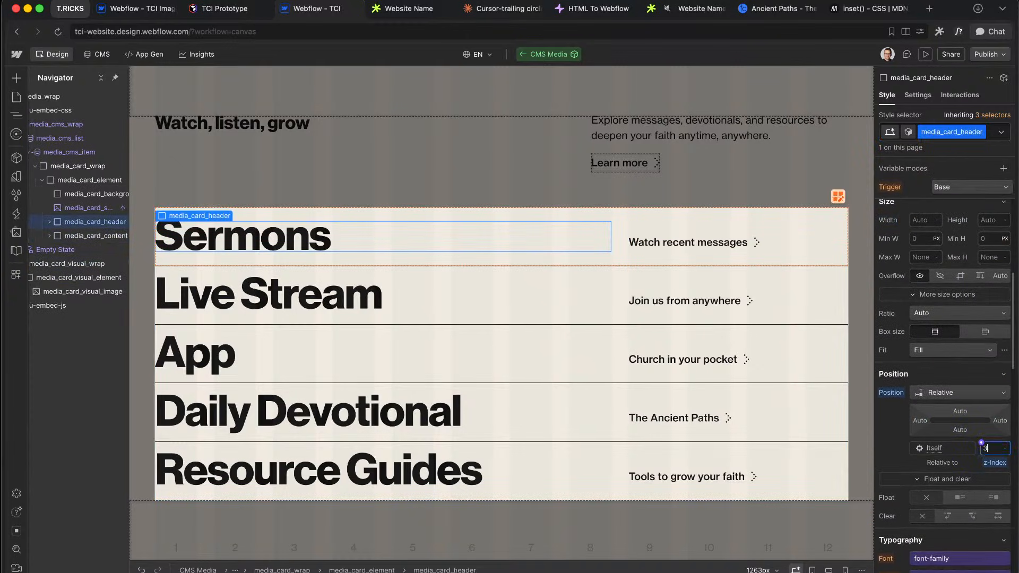
click(64, 235)
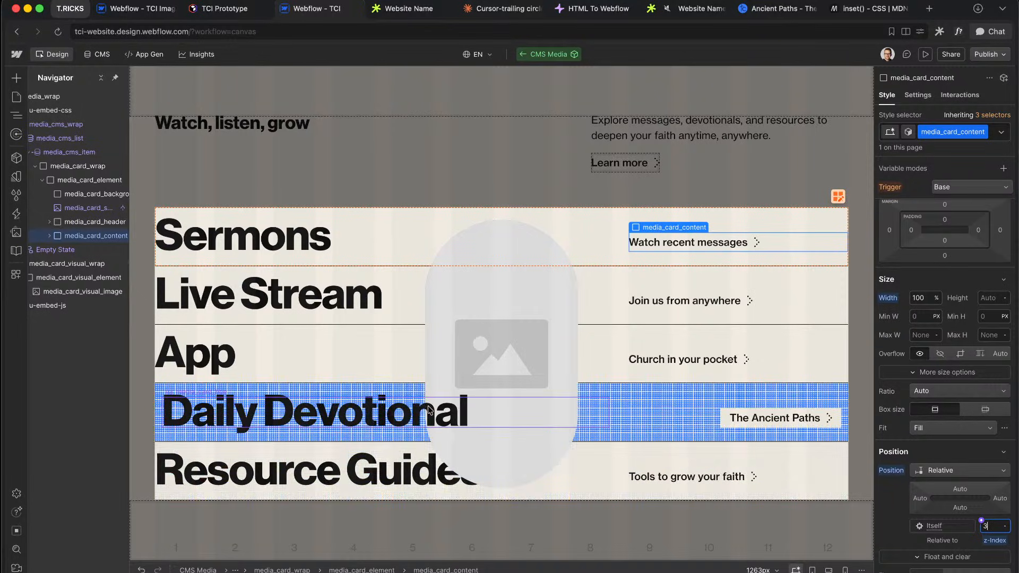
Step: Check the row stacking on the live site, then bring up the publish destinations in the Designer
click(409, 8)
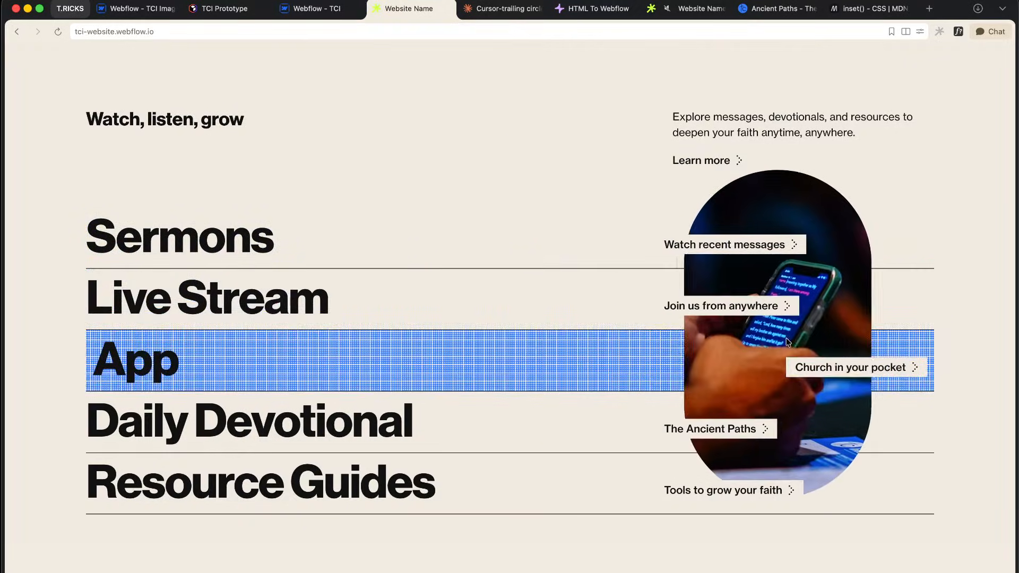
click(315, 12)
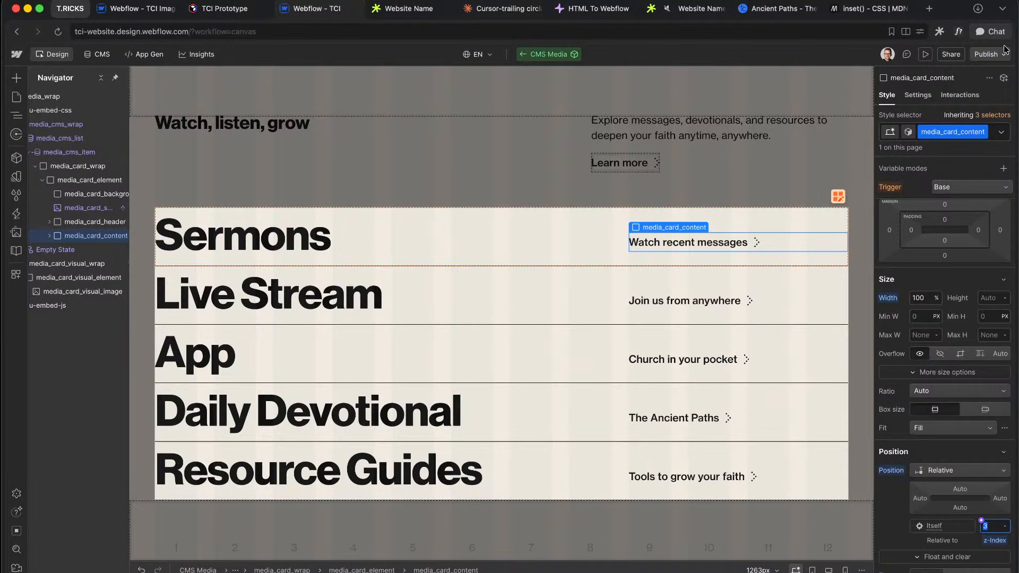
click(989, 54)
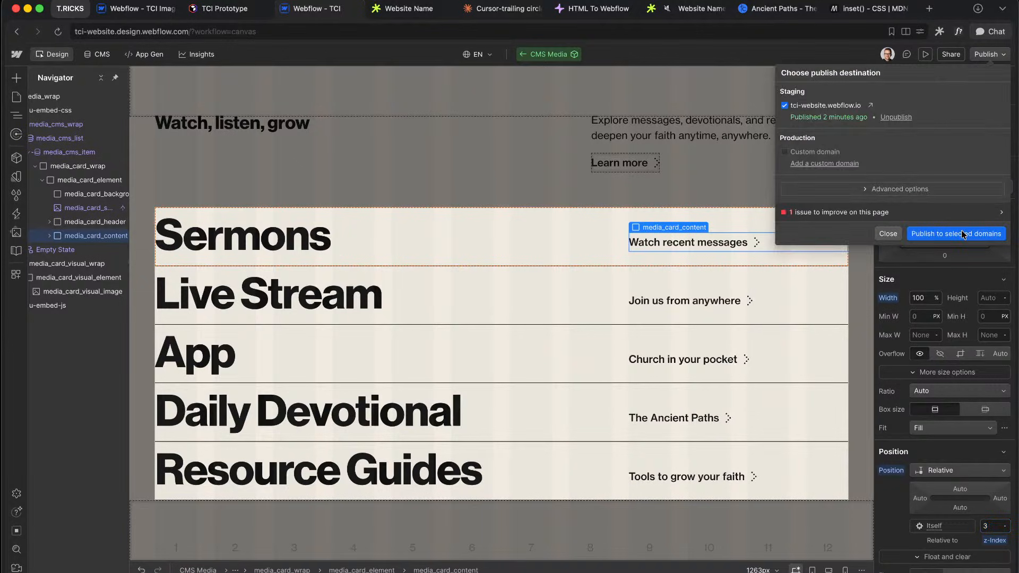
Step: Publish the site to tci-website.webflow.io and reload the live page to test the hover
click(964, 234)
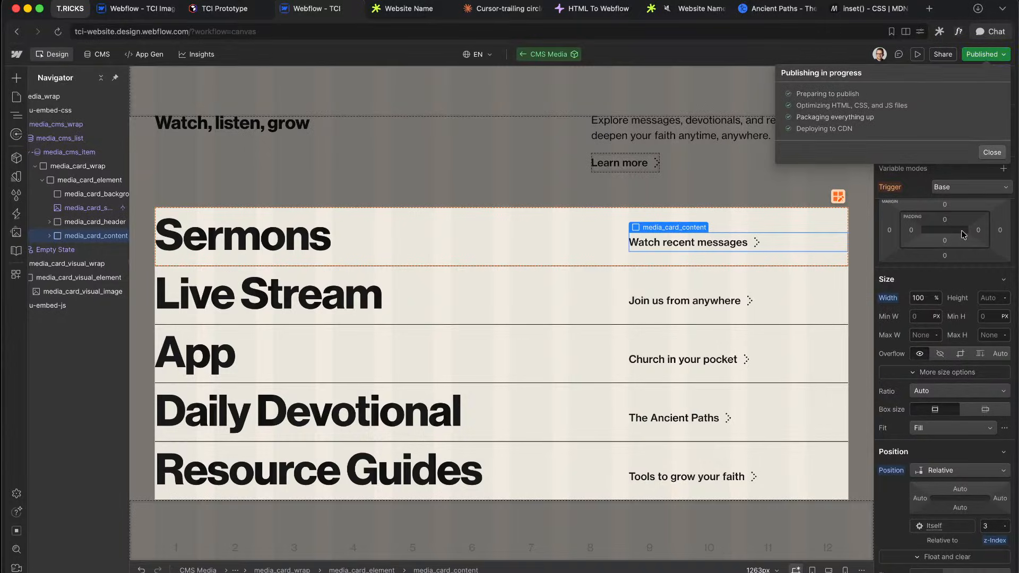
click(420, 9)
key(super+r)
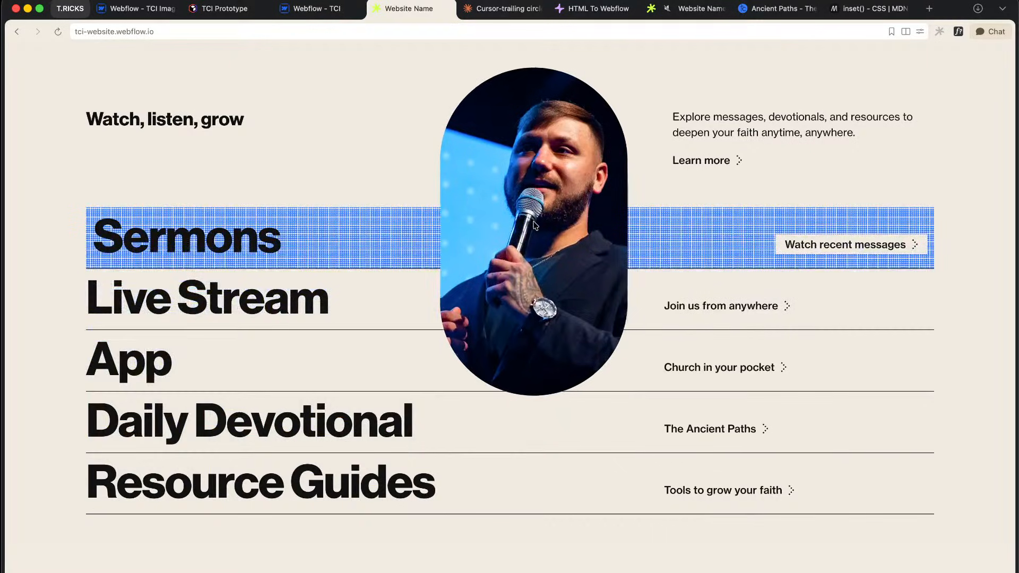
Step: Back in the Designer, dismiss the publish options and select media_card_visual_element
click(305, 6)
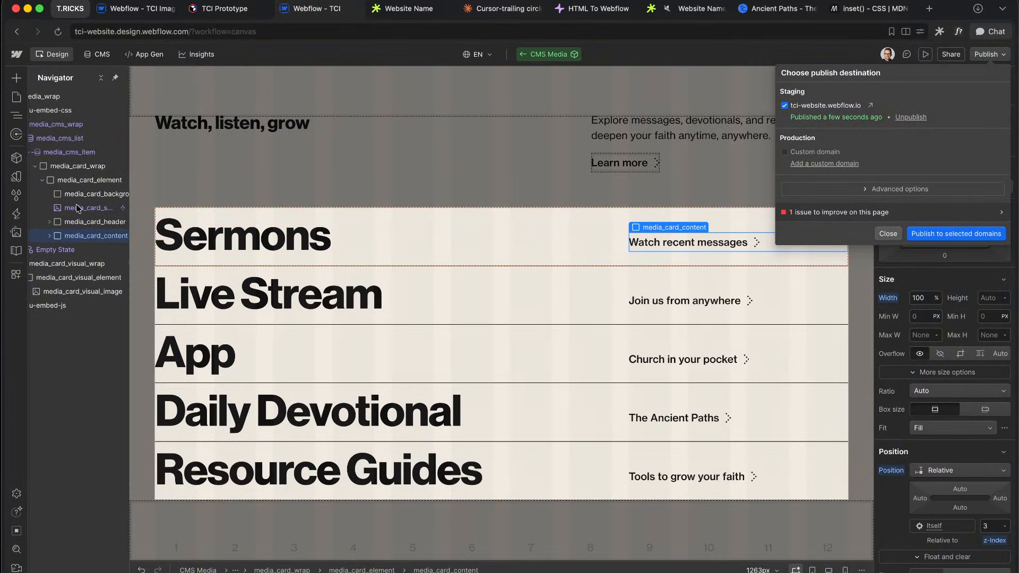
click(64, 221)
click(91, 278)
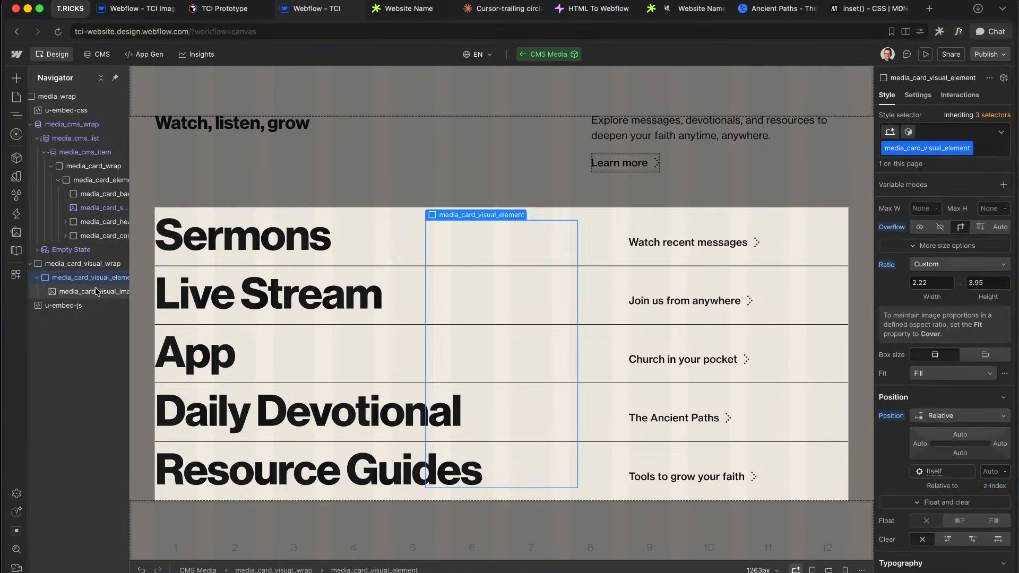
Step: Change the 2D & 3D transforms horizontal offset from 50cqw to 40cqw
scroll(975, 416, down, 10)
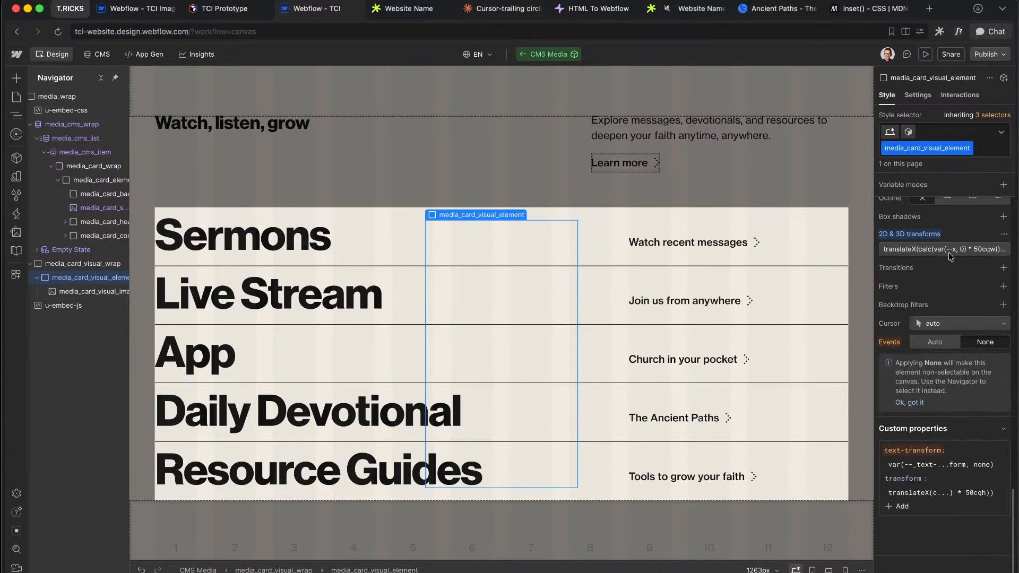
click(949, 252)
click(935, 290)
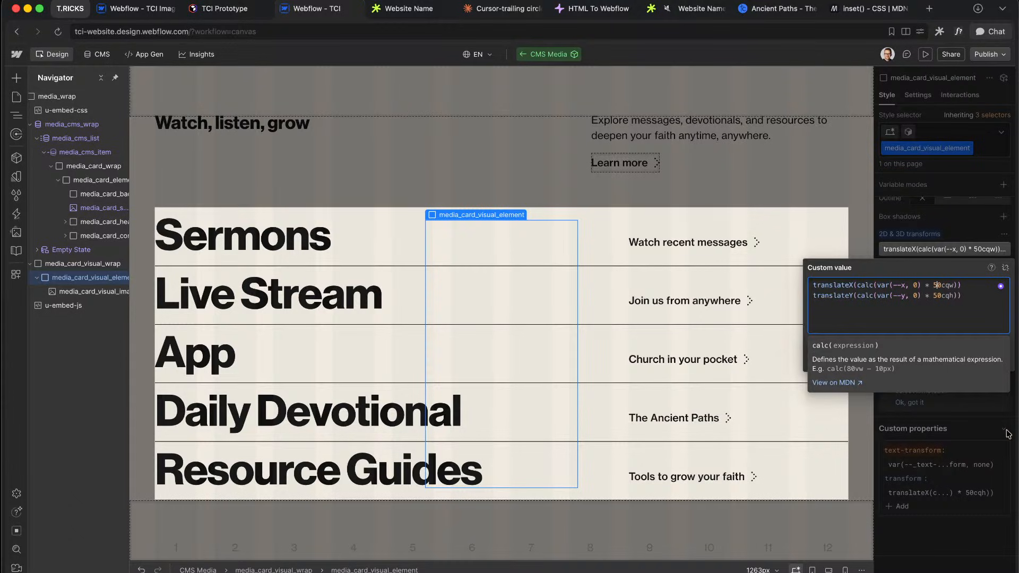
click(1008, 100)
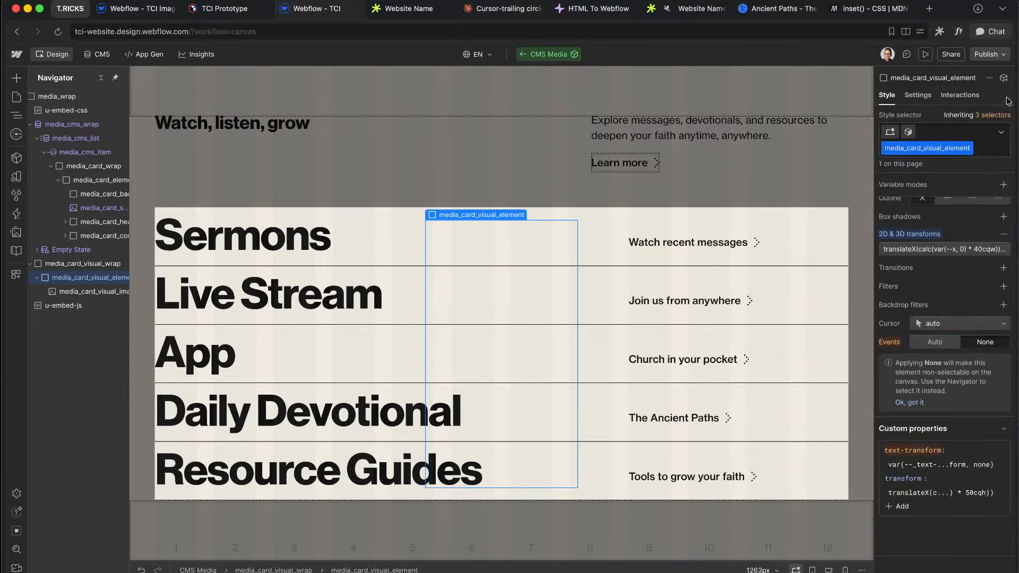
Step: Republish to staging and view the live page, where hovered row text sits above the pill photo
click(990, 57)
click(975, 236)
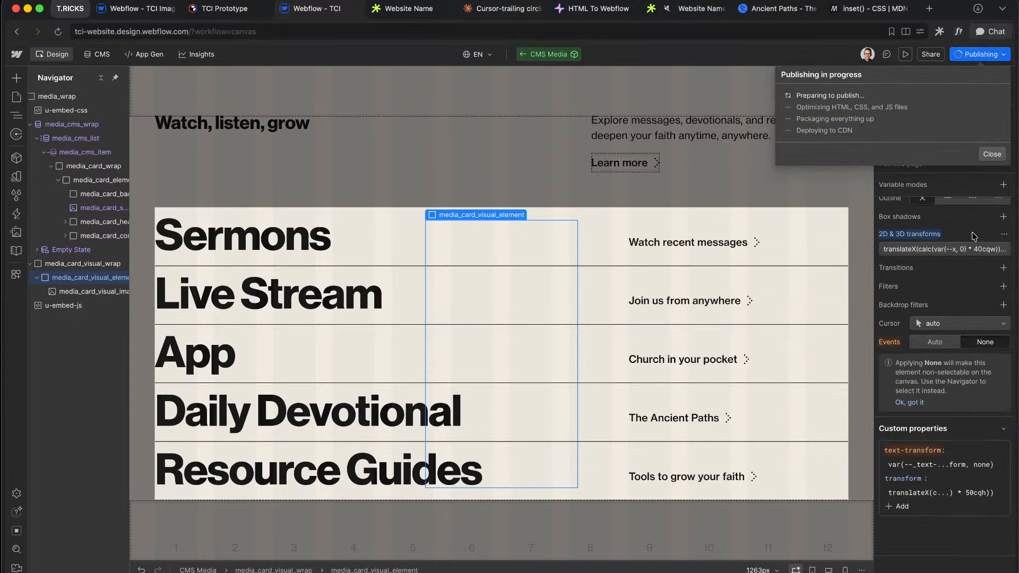
click(409, 13)
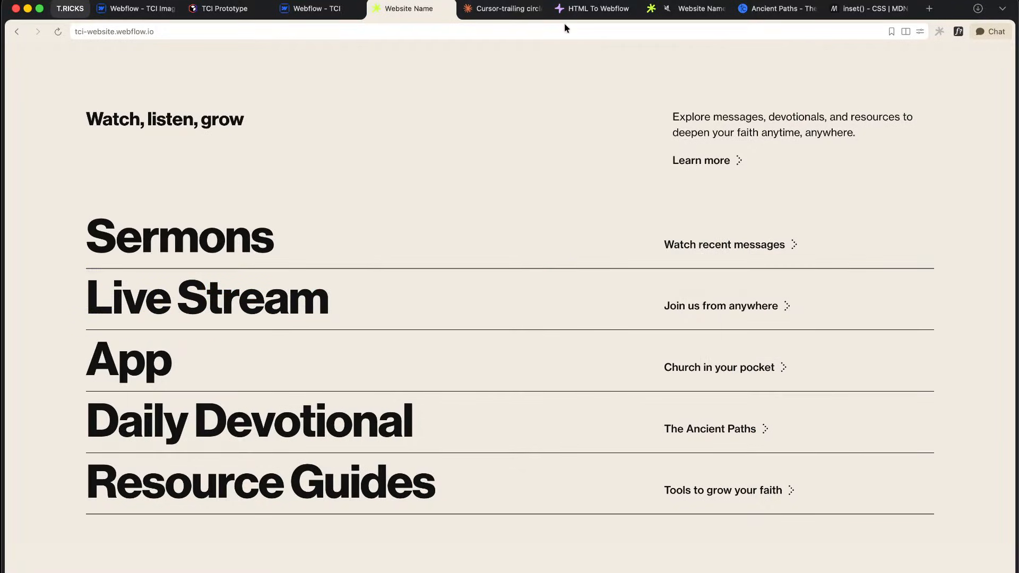
click(424, 36)
key(super+c)
key(Escape)
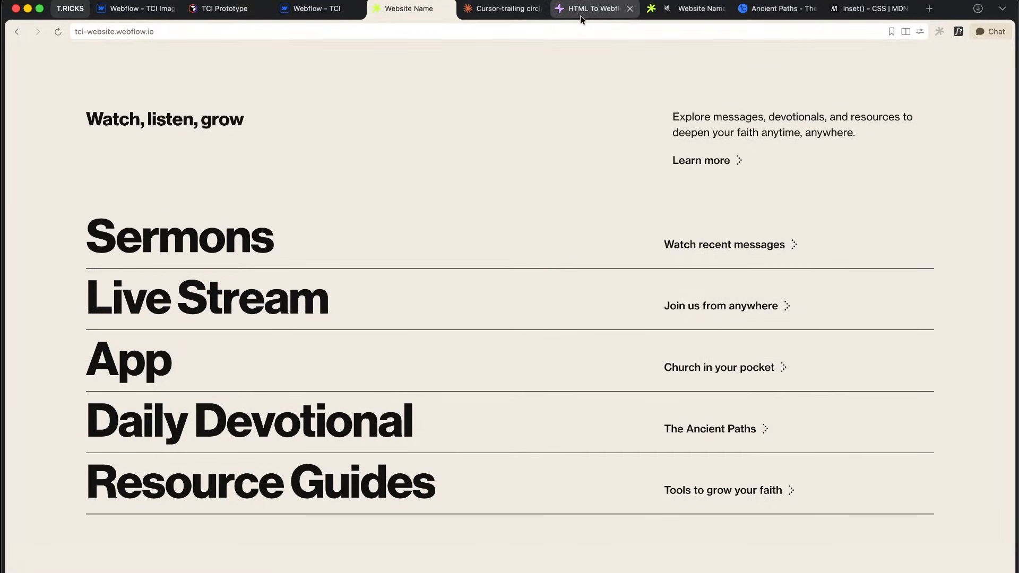
click(581, 16)
Step: Load the published site URL in moden.club and open media_cms_list.css
key(super+l)
text(moden.club/j)
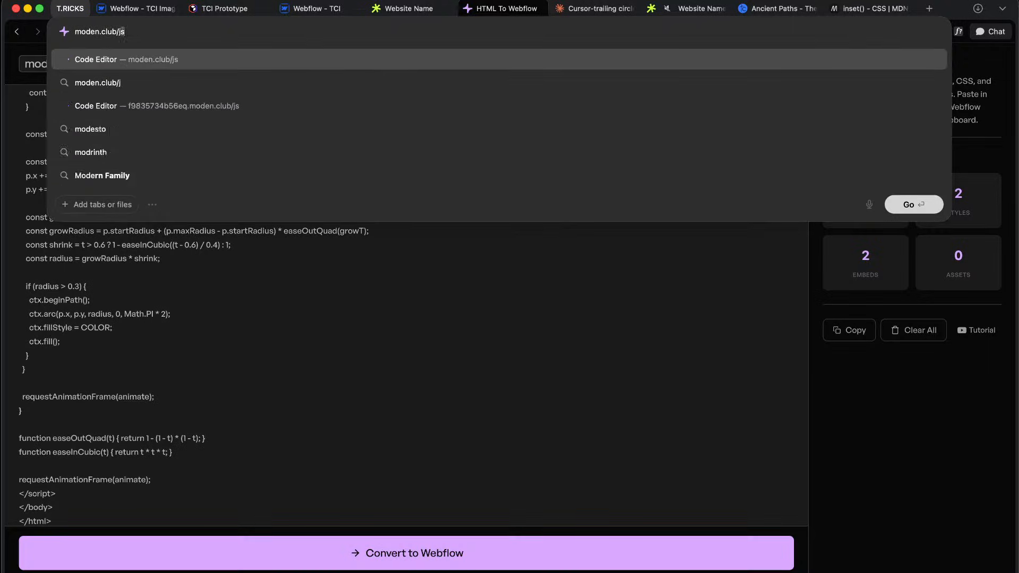
key(Return)
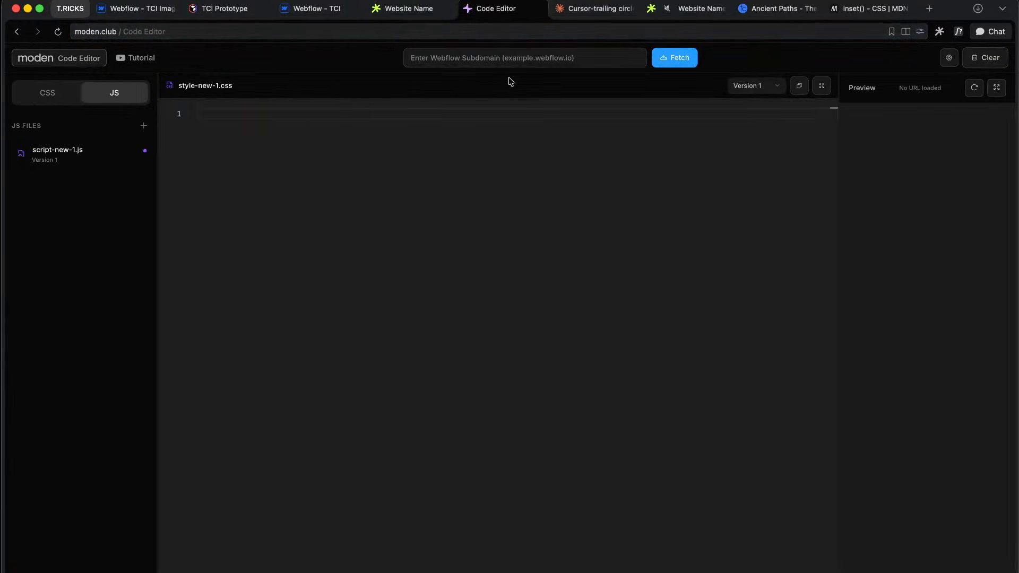
key(super+v)
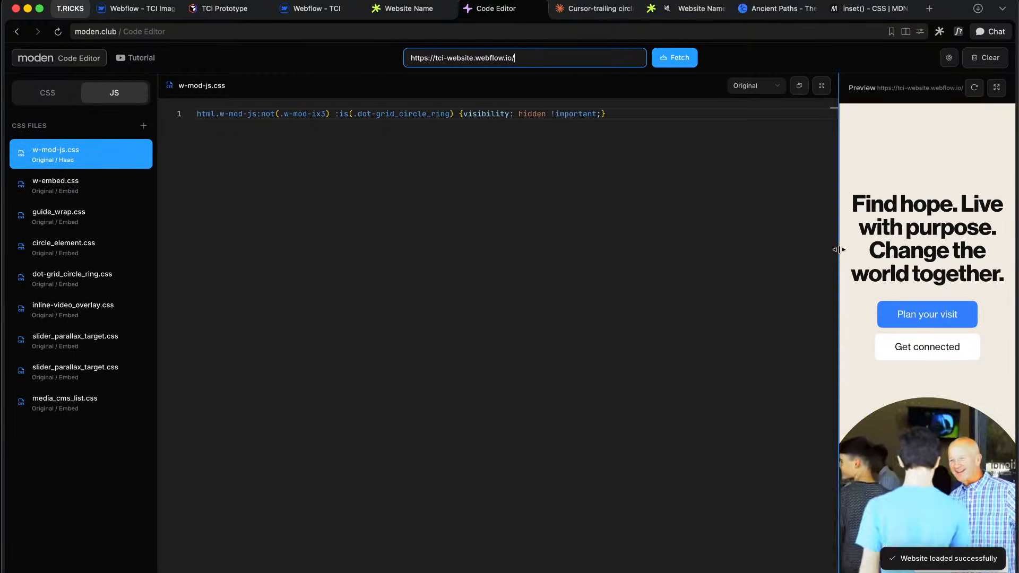
drag(838, 250, 352, 243)
scroll(568, 295, down, 10)
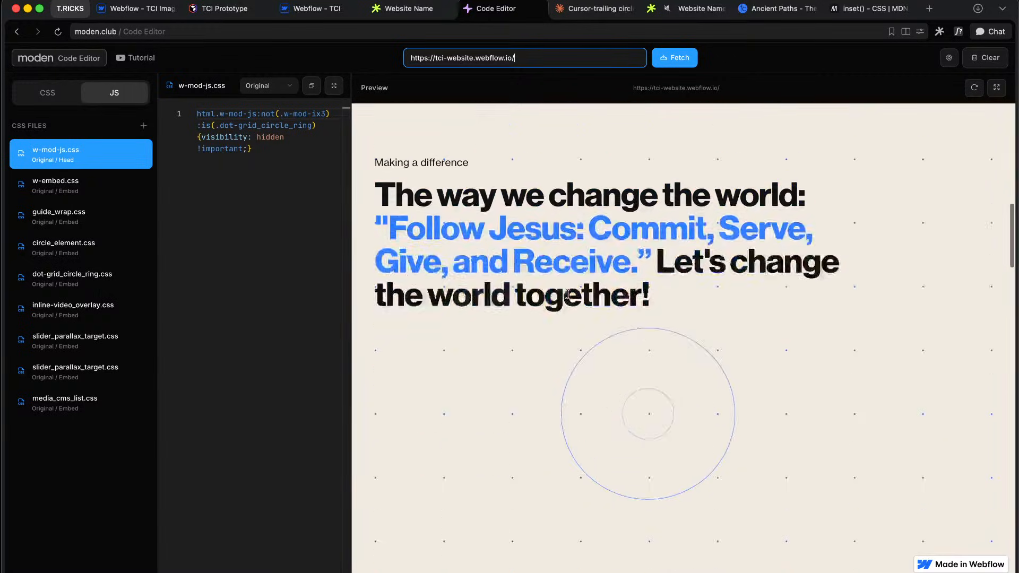
scroll(568, 294, down, 15)
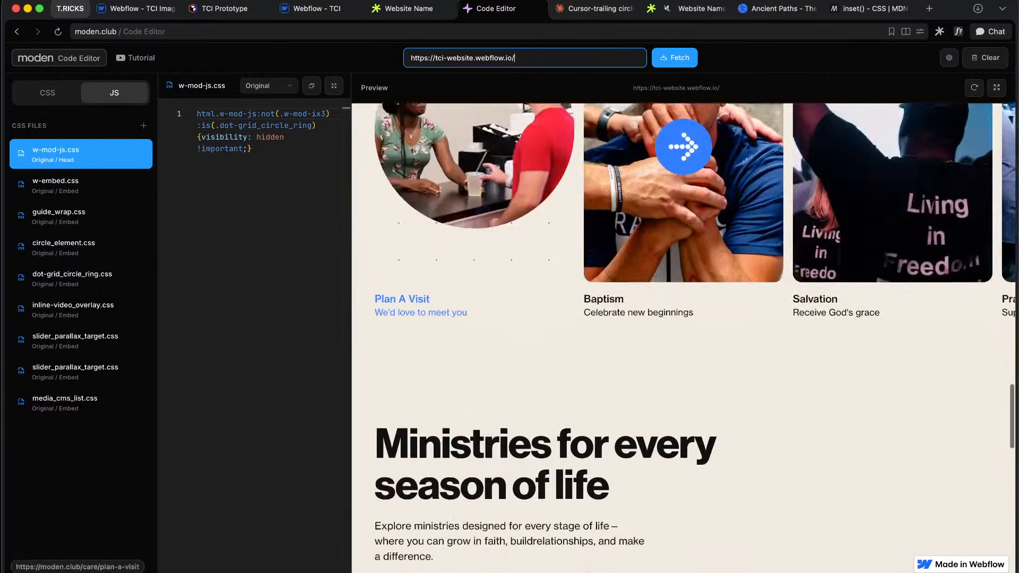
scroll(568, 295, down, 15)
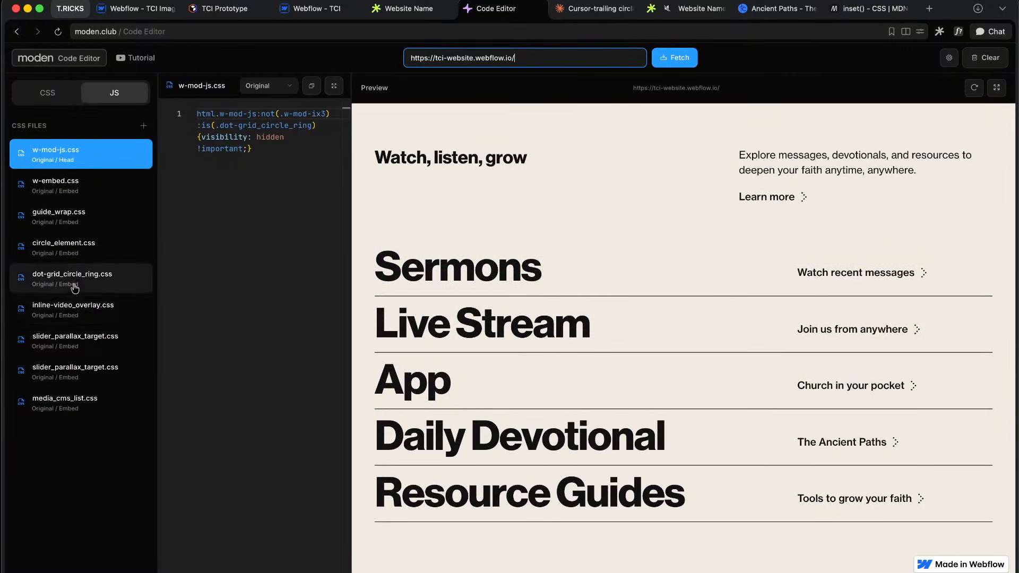
click(106, 382)
click(108, 418)
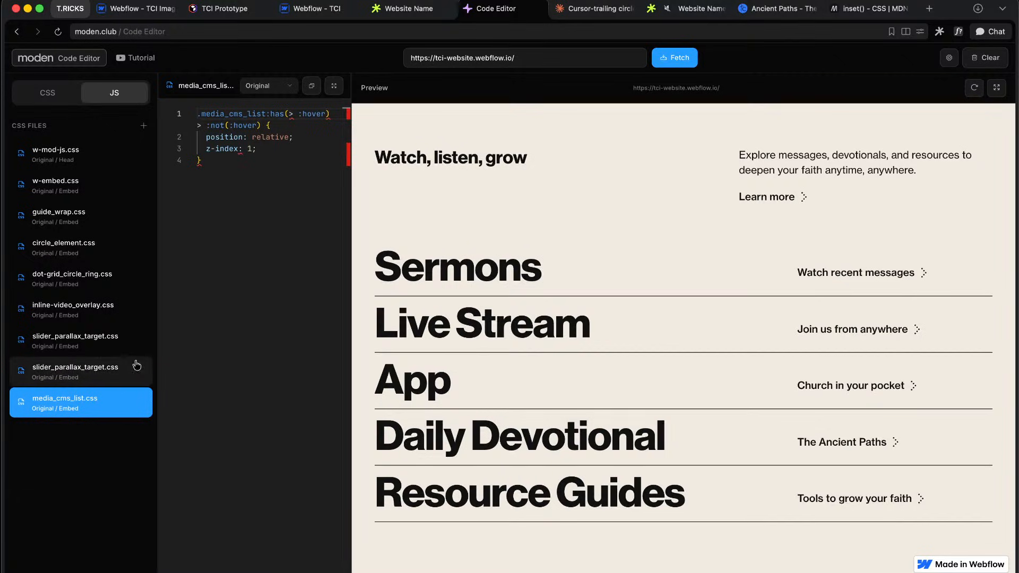
Step: Open media_wrap.js among the JavaScript files, widen the code pane, then return to stylesheets
click(100, 95)
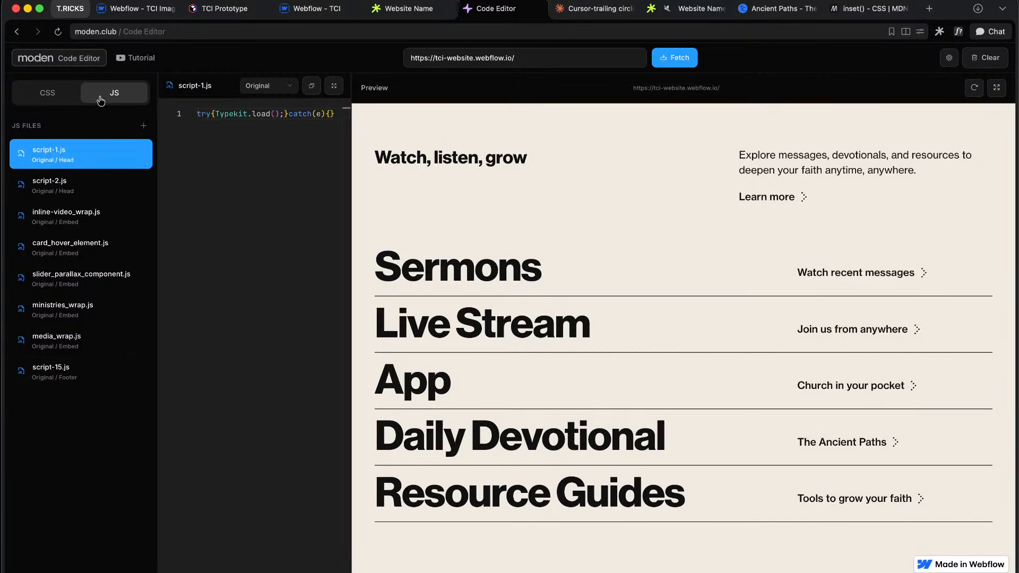
click(102, 383)
click(109, 345)
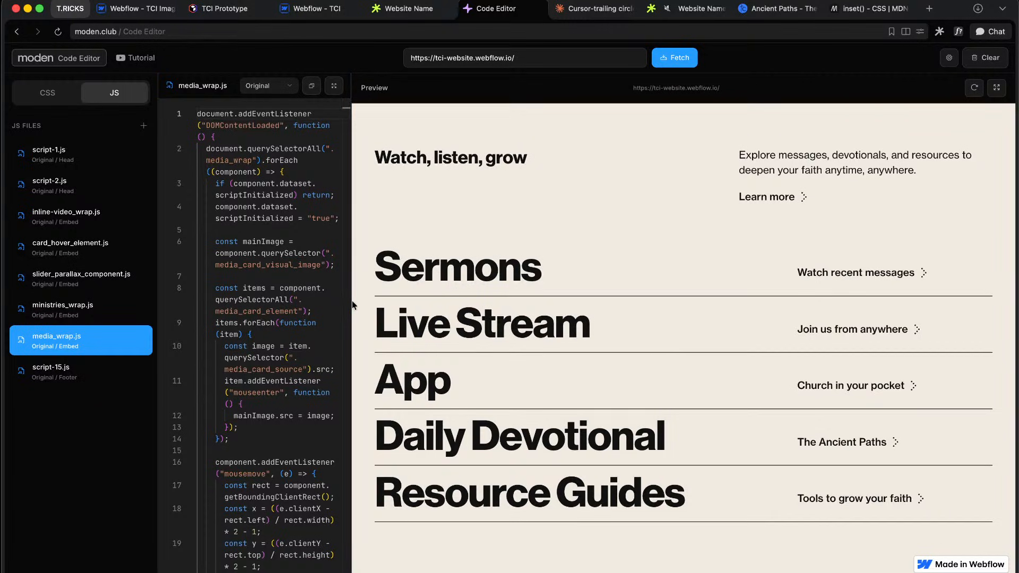
drag(353, 300, 538, 301)
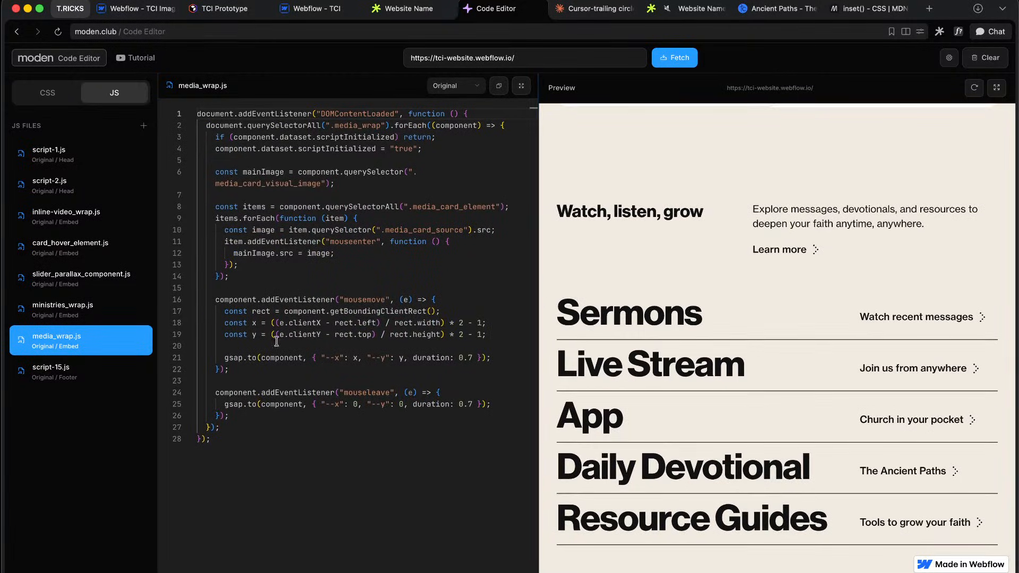
click(48, 95)
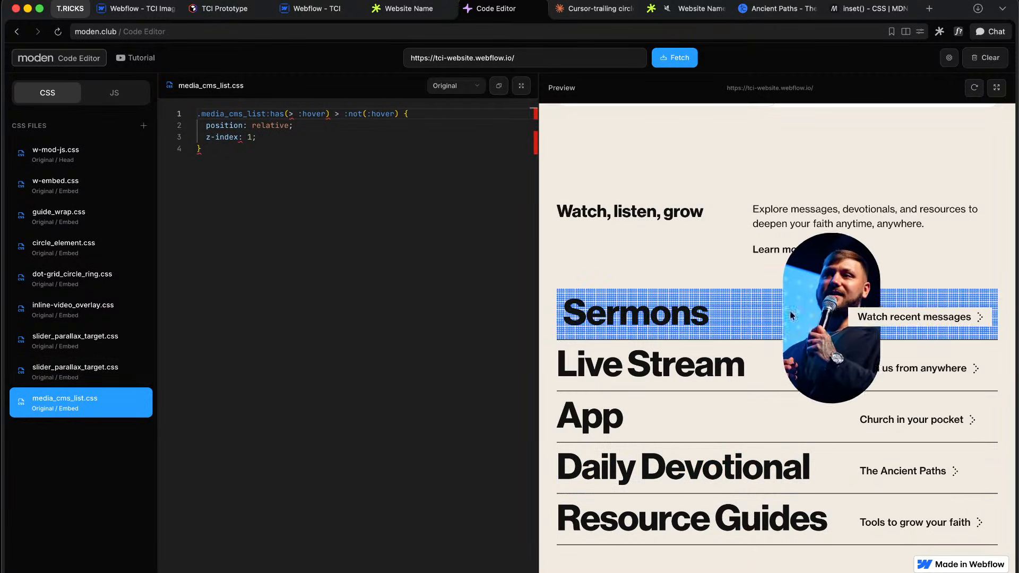
click(313, 9)
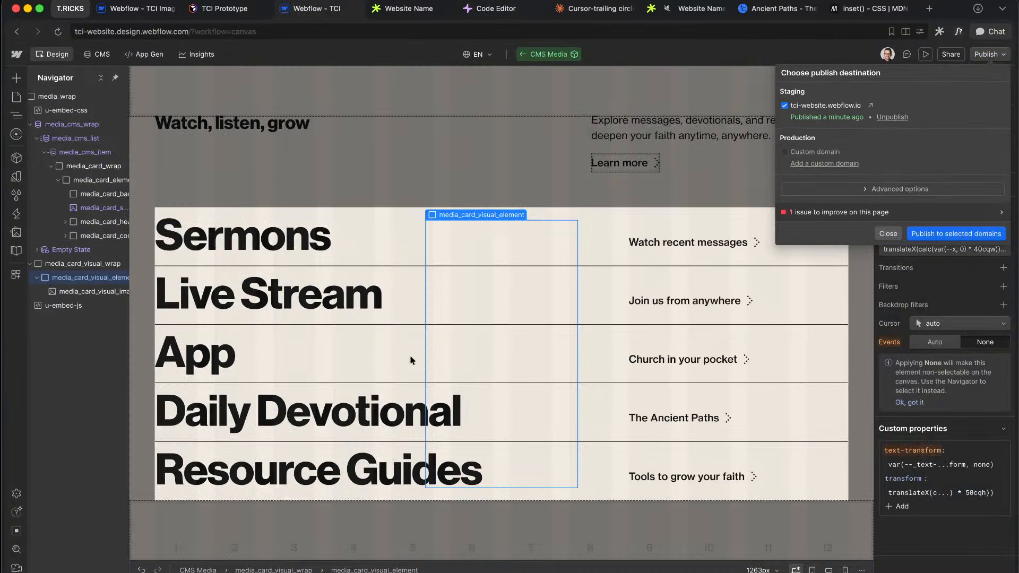
Step: Change the transform's horizontal offset from 40cqw to 30cqw
click(951, 372)
click(944, 249)
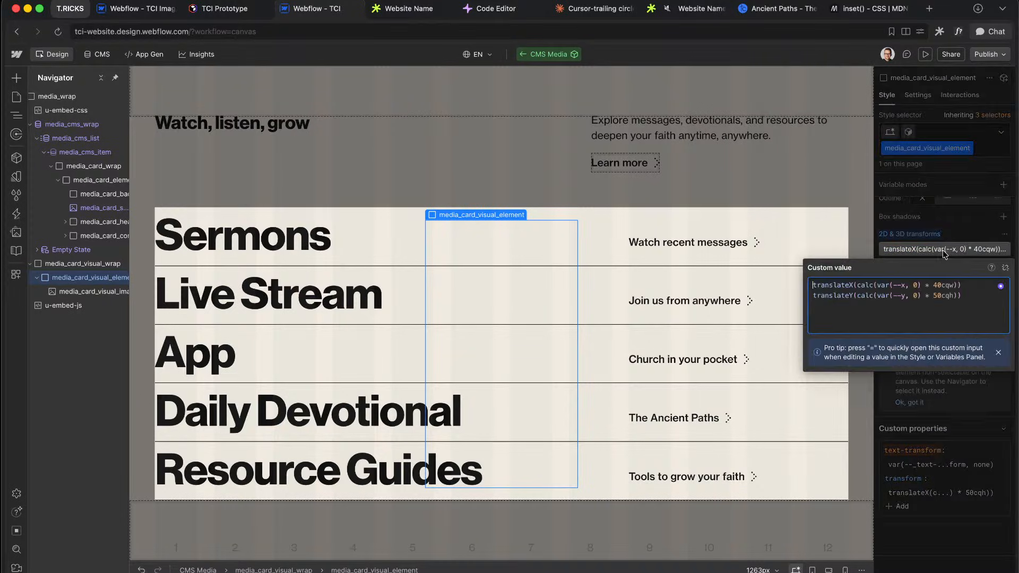
click(939, 286)
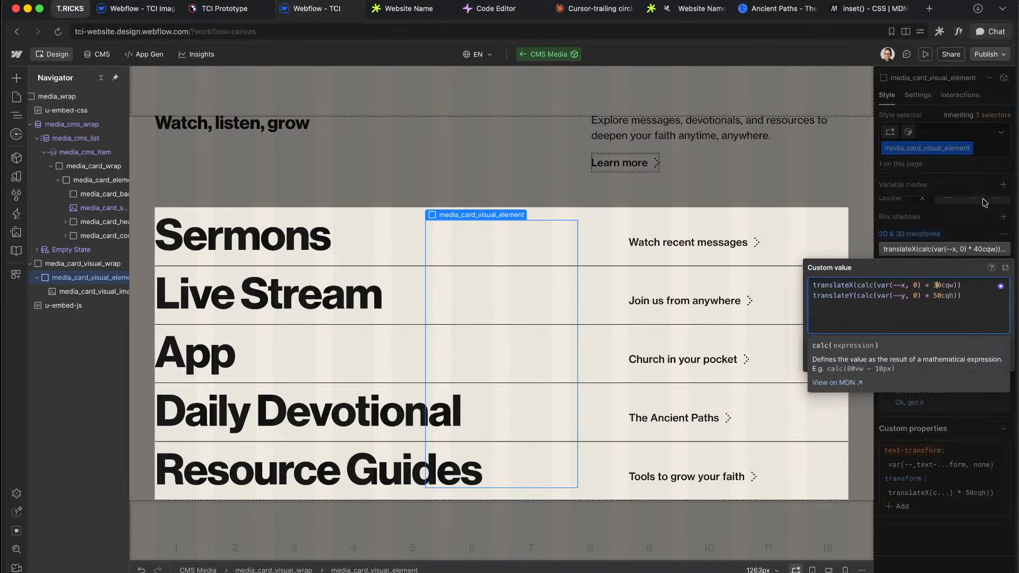
key(Return)
Step: Republish to staging and check the hover on the live tci-website.webflow.io page
click(992, 54)
click(954, 237)
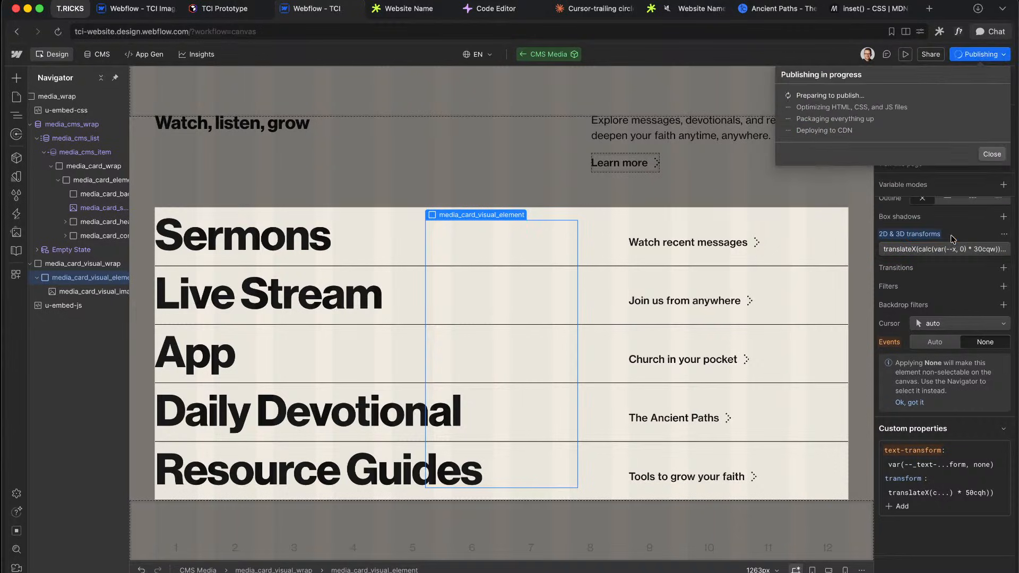
click(399, 10)
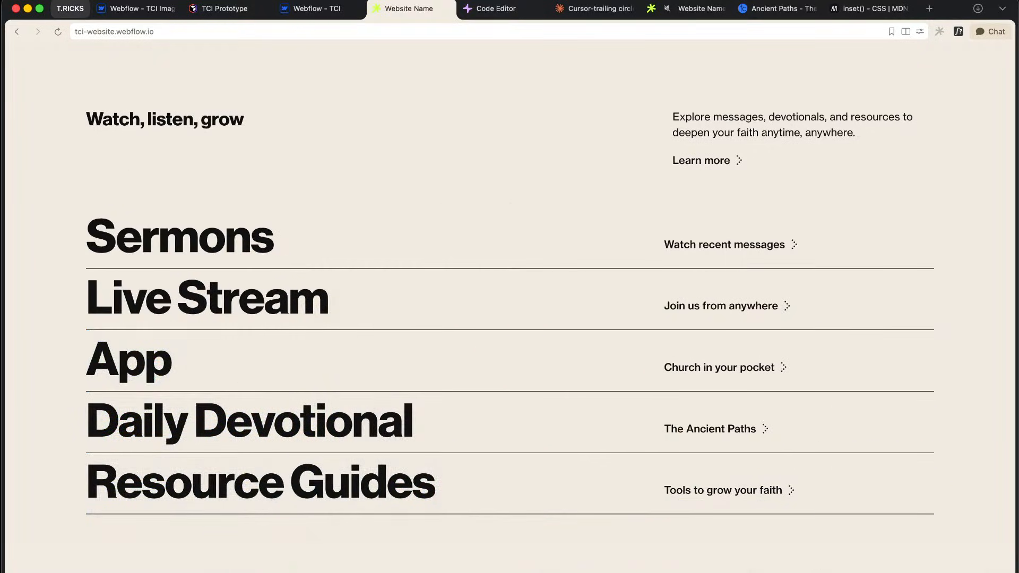
click(287, 8)
click(950, 417)
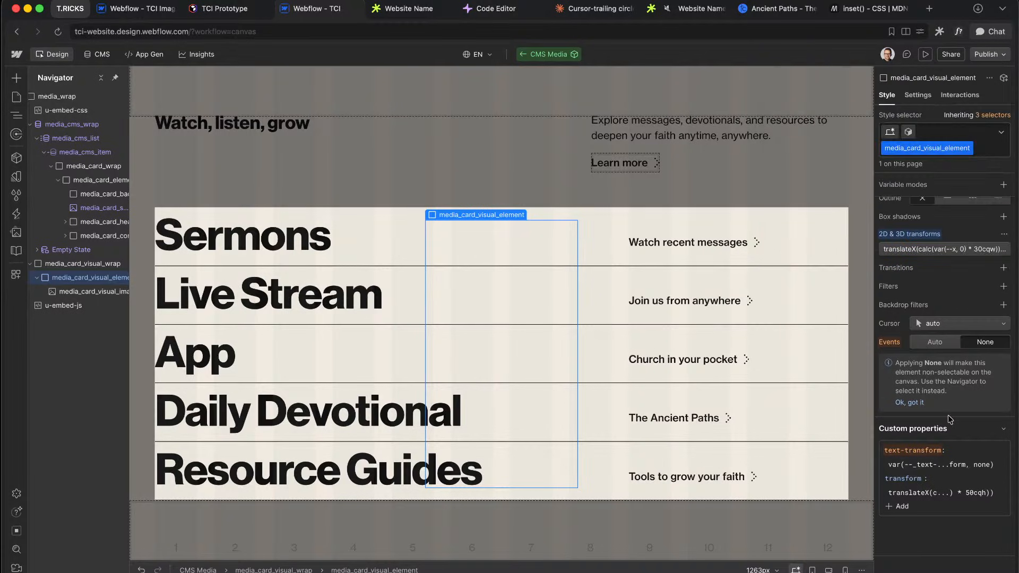
click(406, 9)
Step: Open DevTools on the live page and select the media_card_visual_element node
right_click(435, 290)
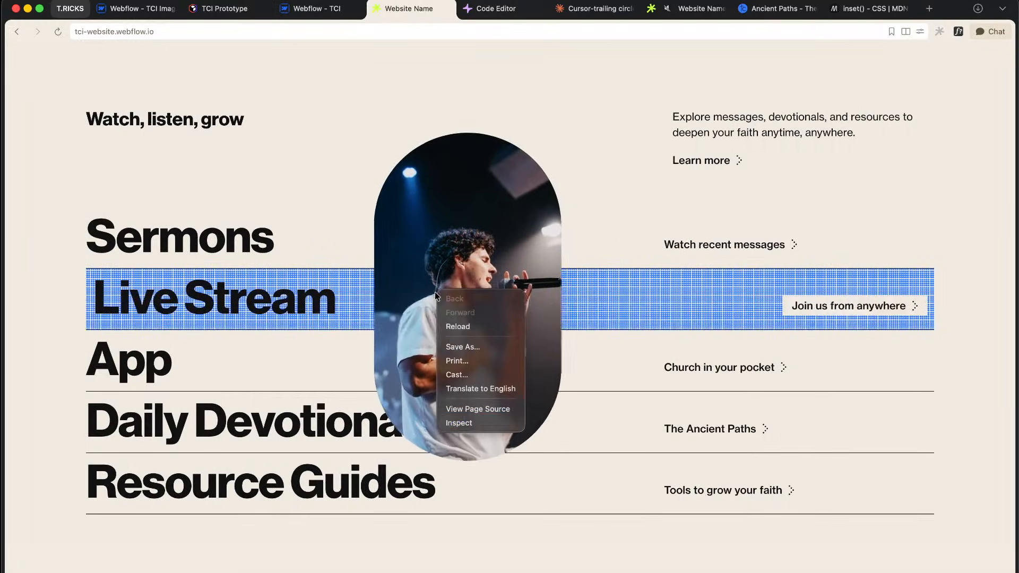
click(464, 420)
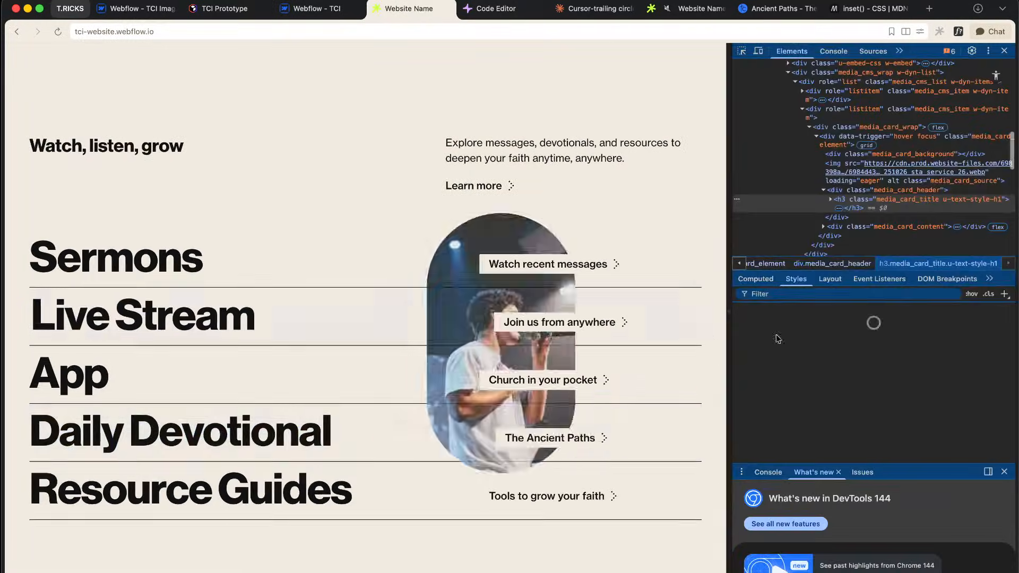
scroll(846, 166, down, 8)
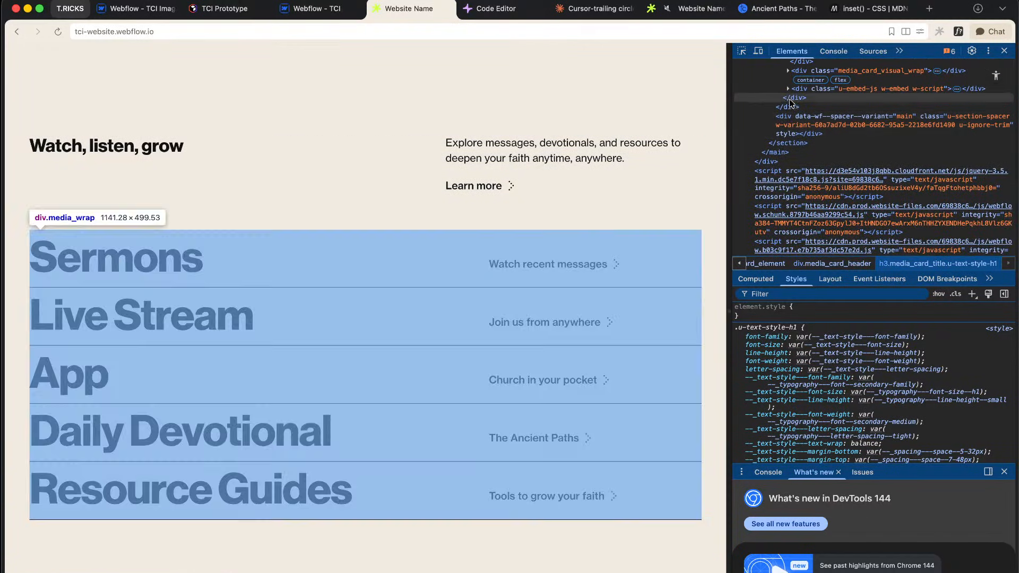
scroll(849, 125, up, 3)
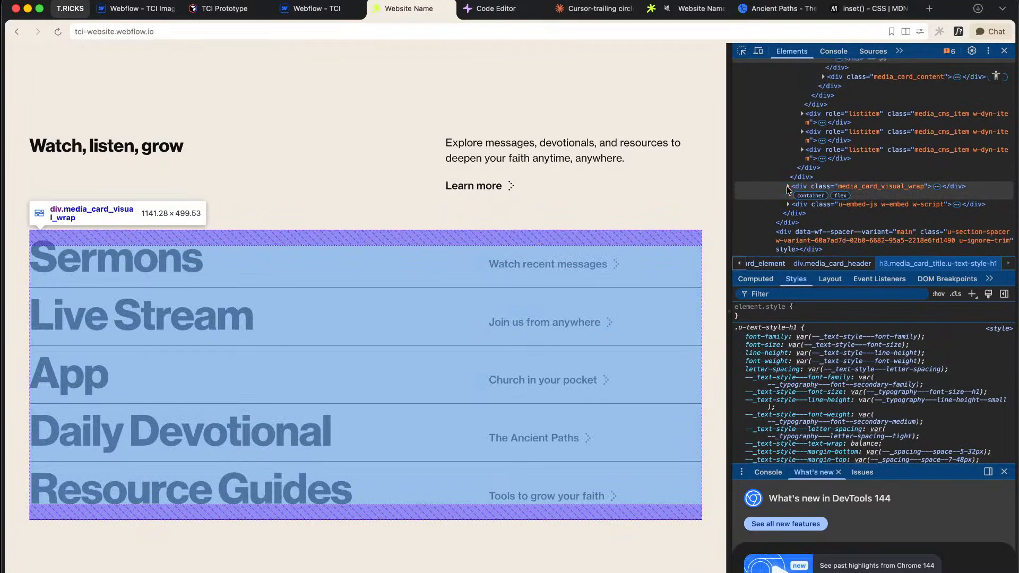
click(786, 187)
click(846, 195)
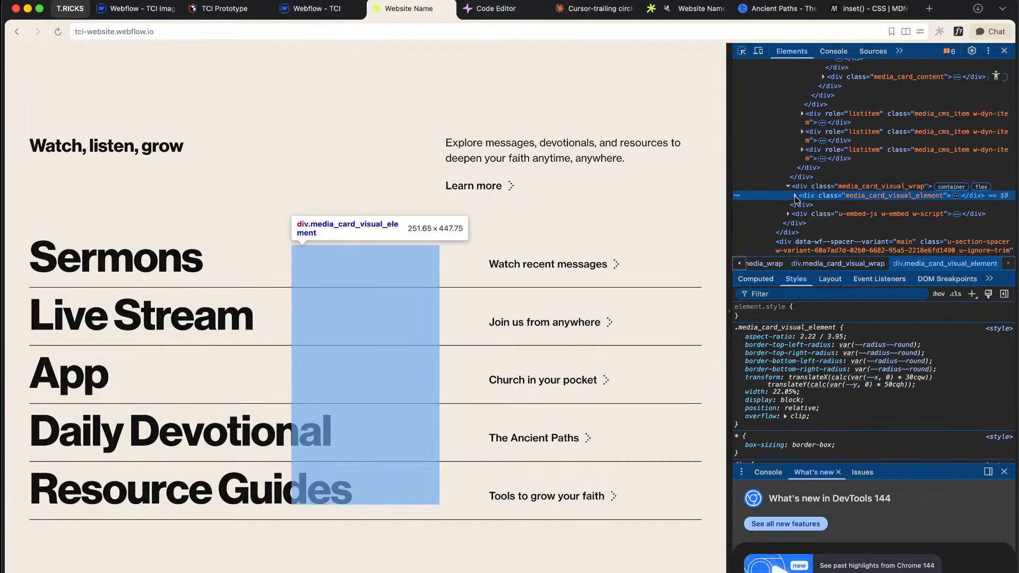
key(Right)
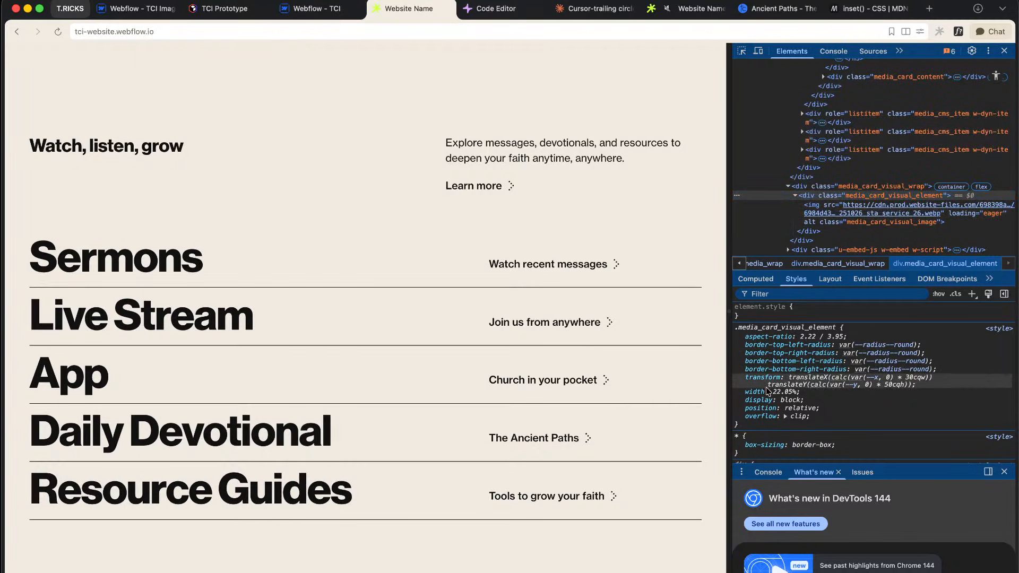
Step: Copy the element's 30cqw translateX transform declaration
right_click(931, 383)
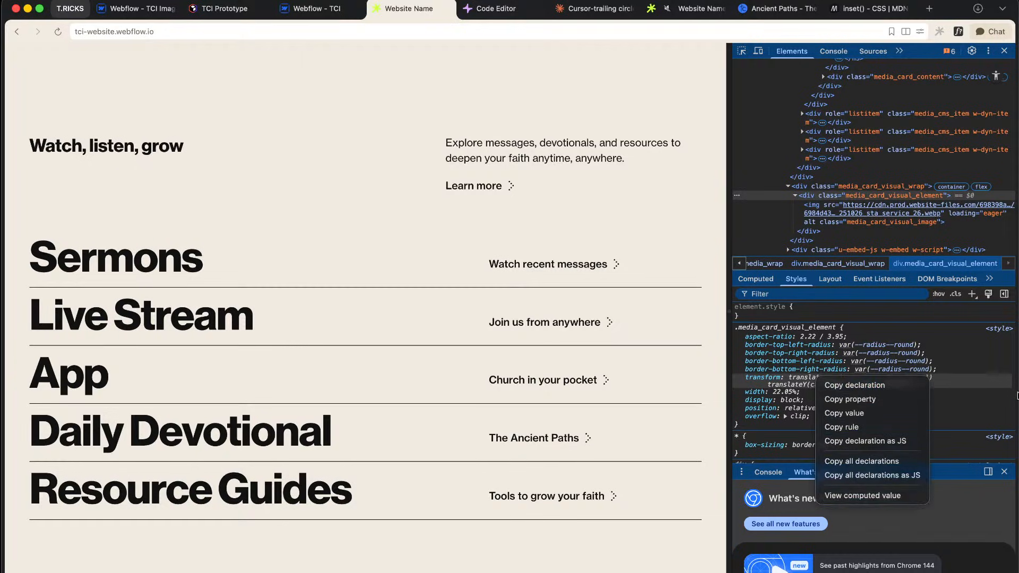
click(982, 397)
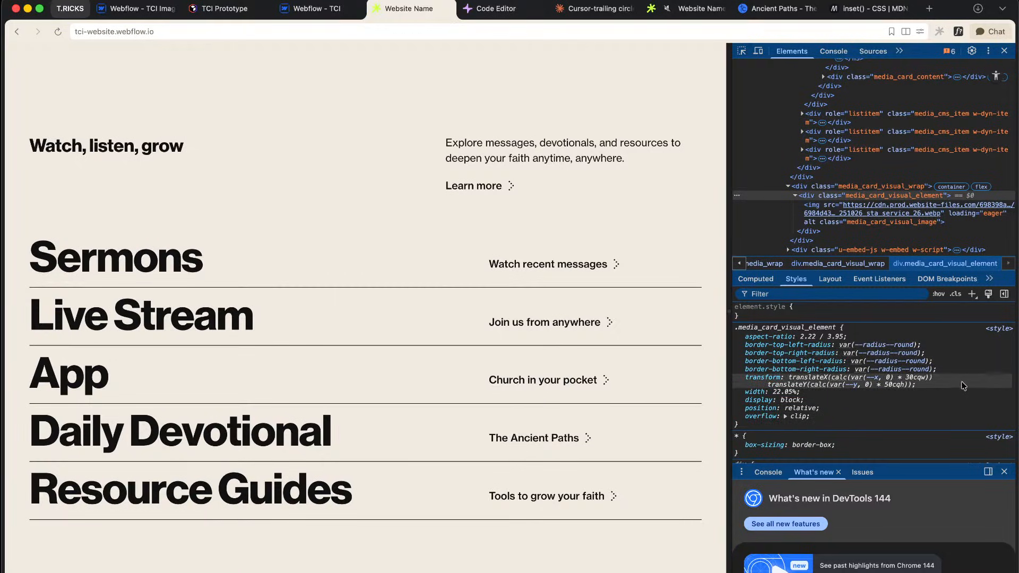
click(298, 15)
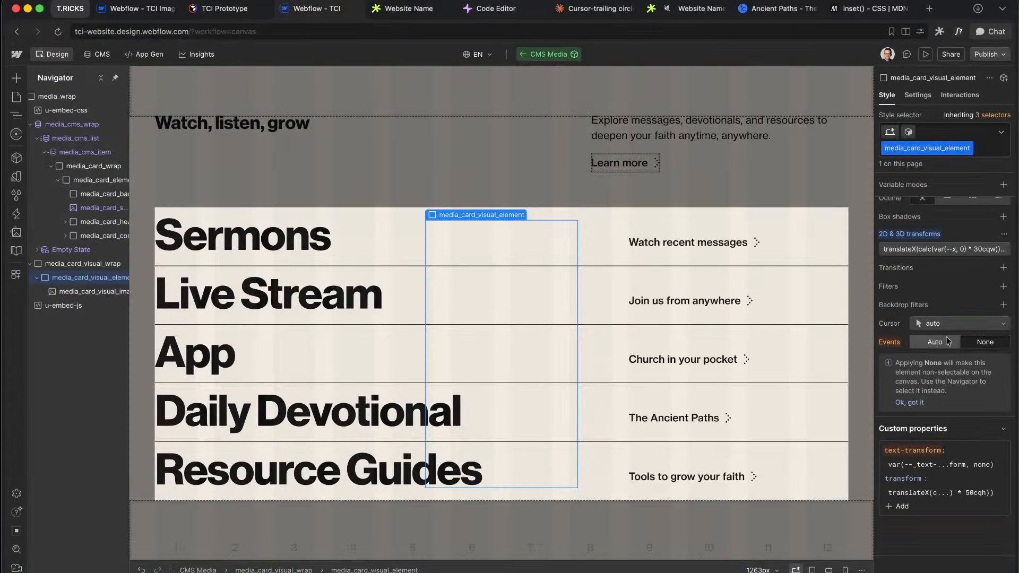
Step: Change the pill's horizontal offset from 30cqw to 20cqw and compare with the live site
click(962, 250)
click(937, 287)
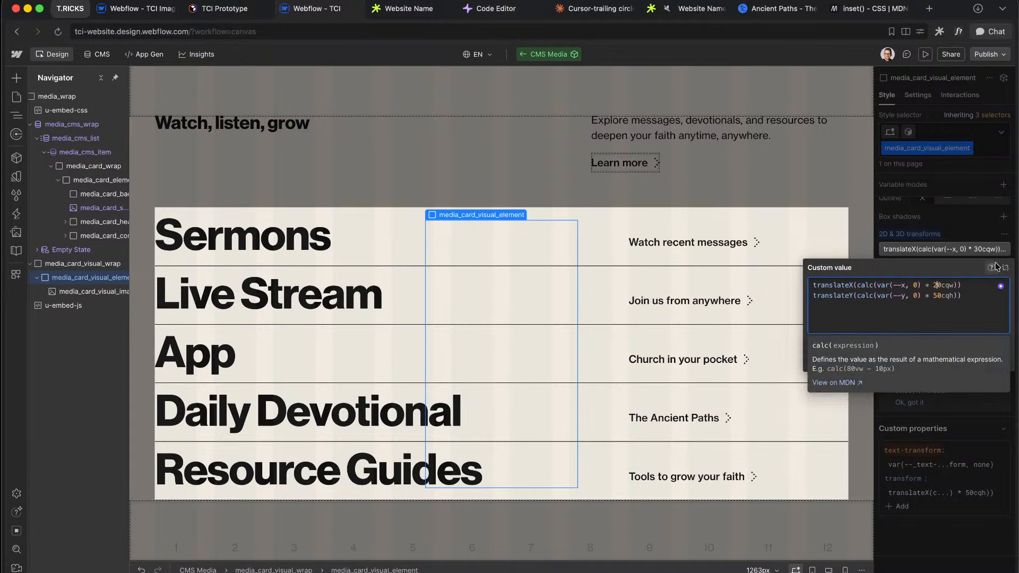
key(Escape)
click(409, 8)
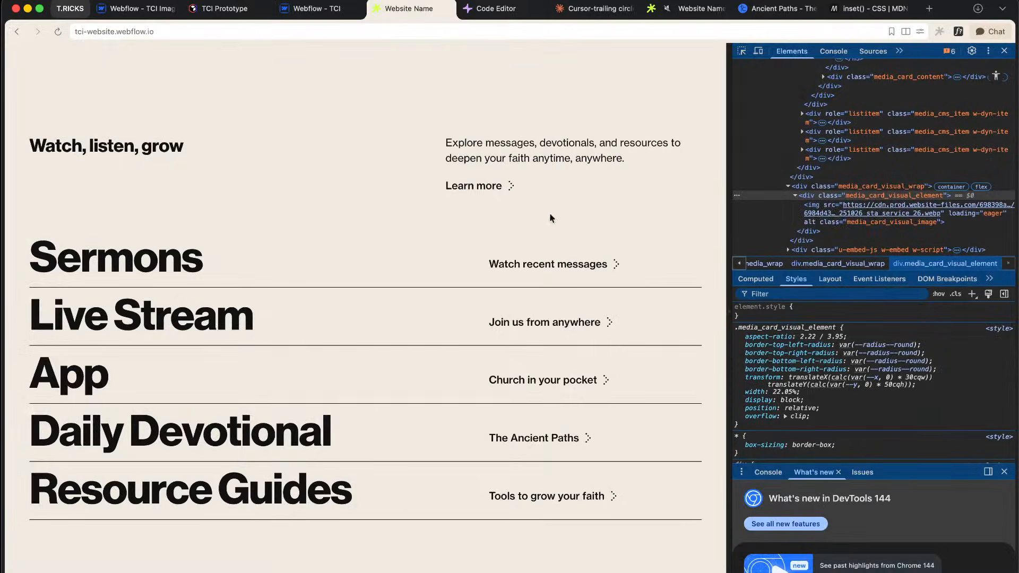
click(314, 10)
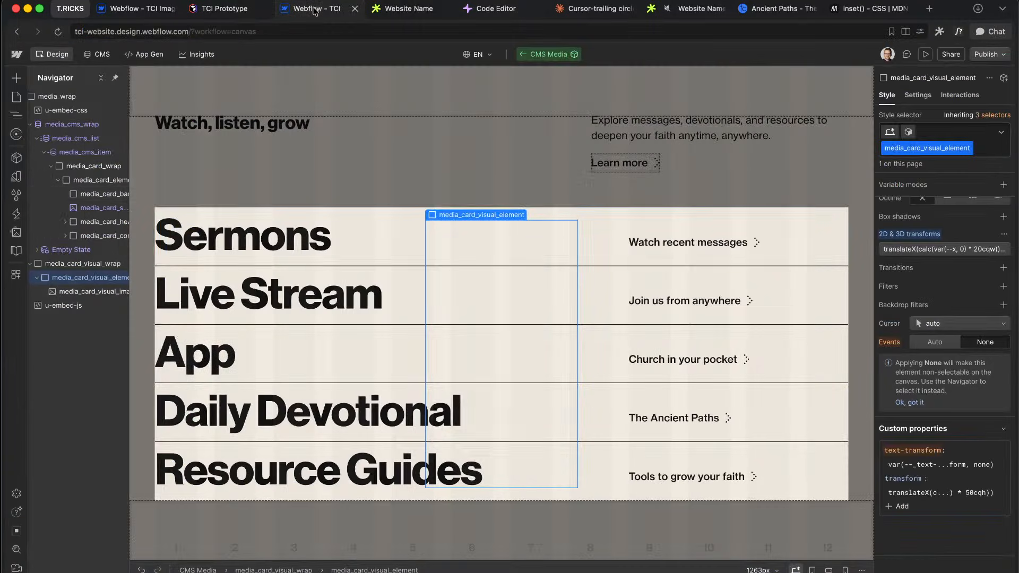
Step: Give media_card_visual_image a custom transform: scale(calc(1 - 0.5 * 1)) property
click(87, 292)
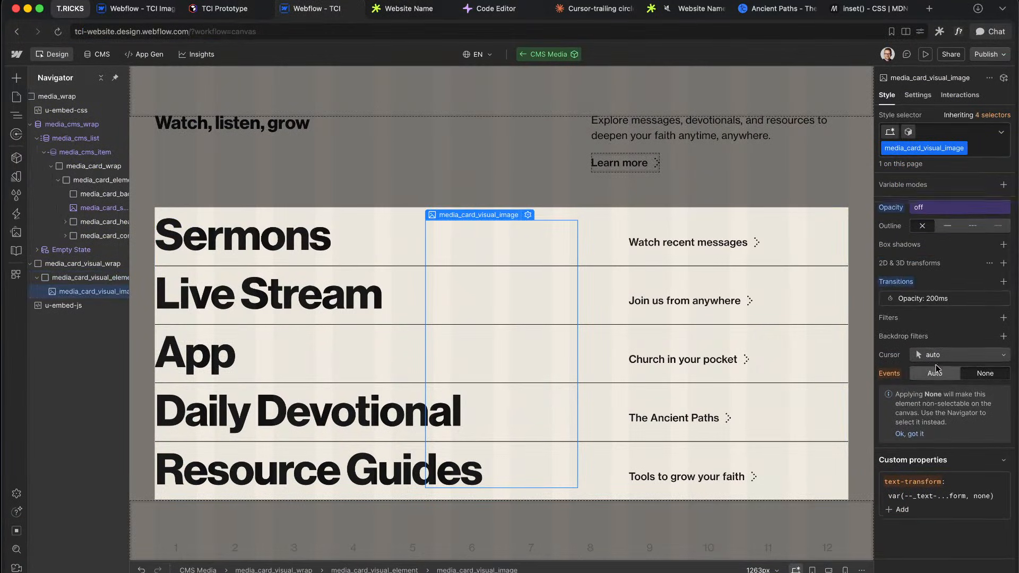
scroll(966, 334, up, 2)
scroll(934, 478, down, 2)
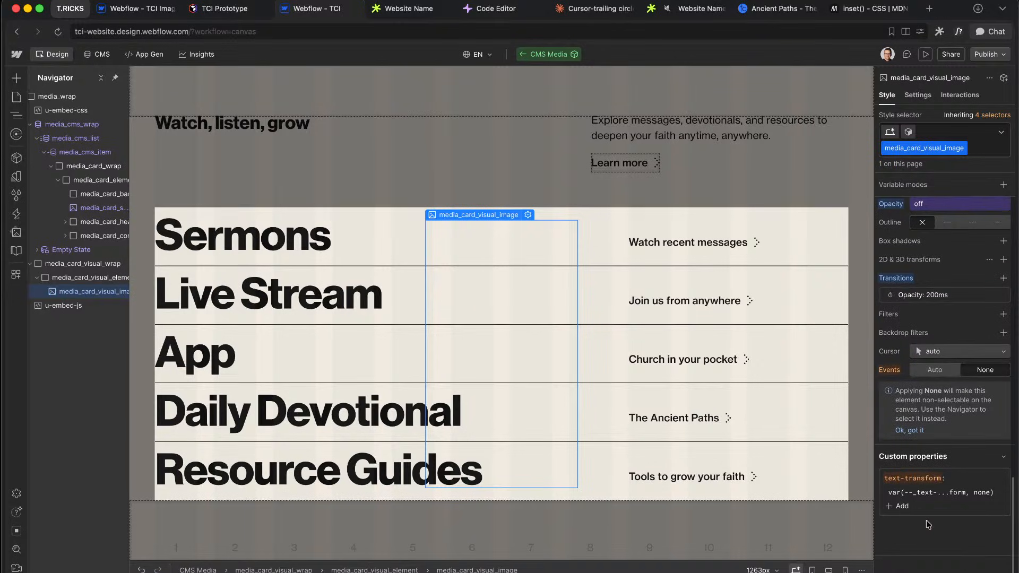
click(890, 505)
text(trasn)
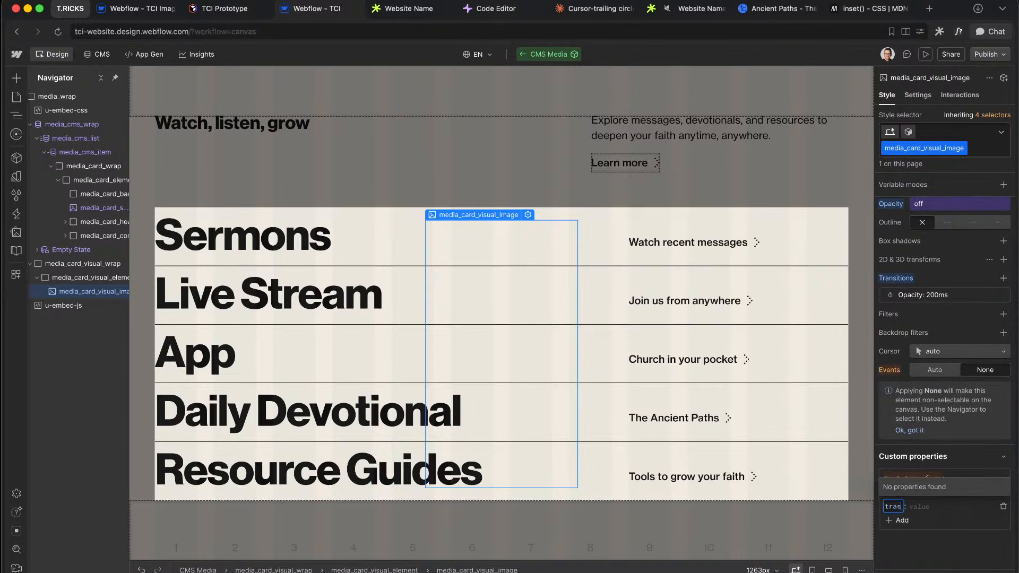
key(BackSpace)
key(BackSpace)
key(BackSpace)
key(BackSpace)
text(ra)
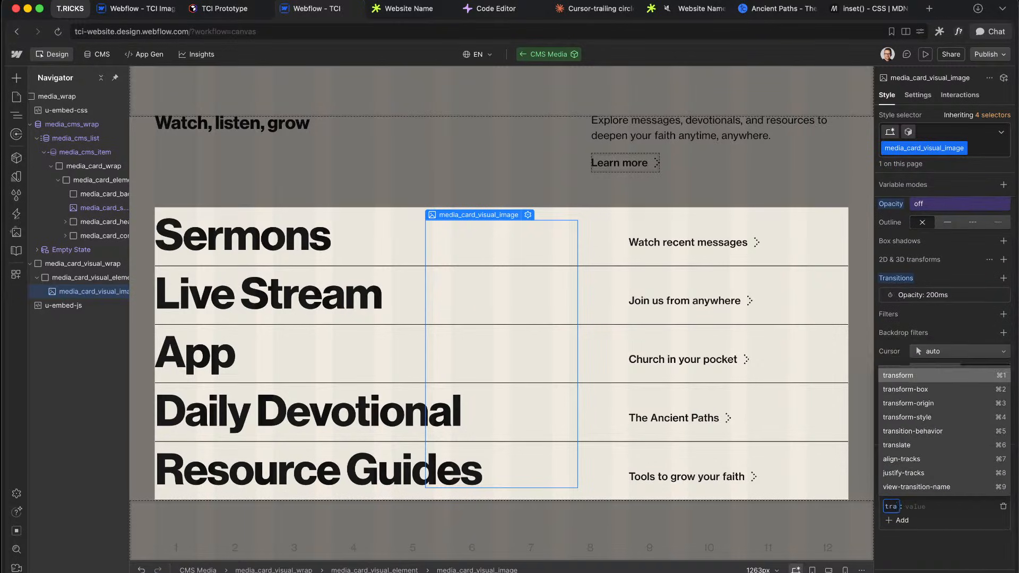
key(Return)
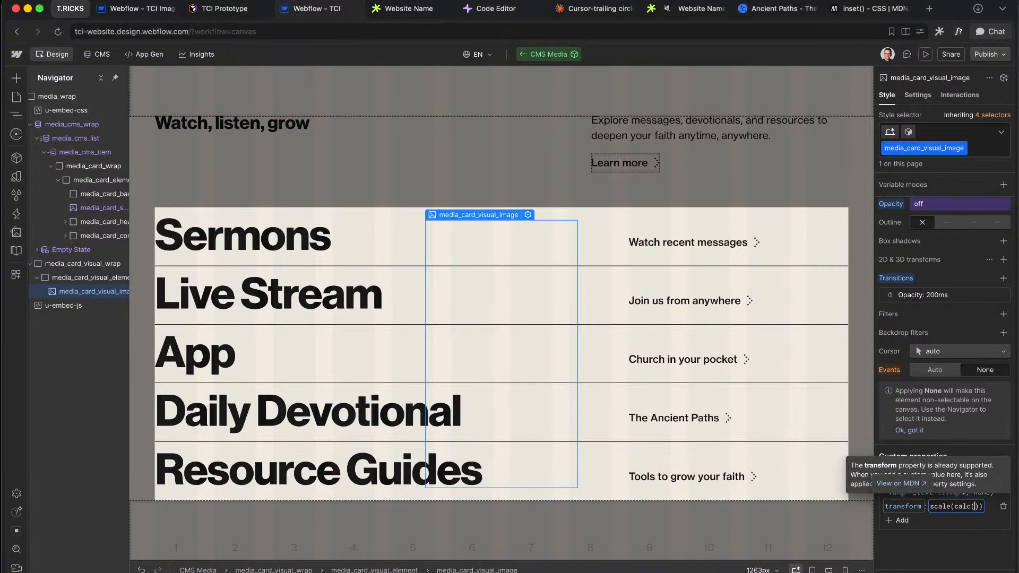
text(.5 * 1)
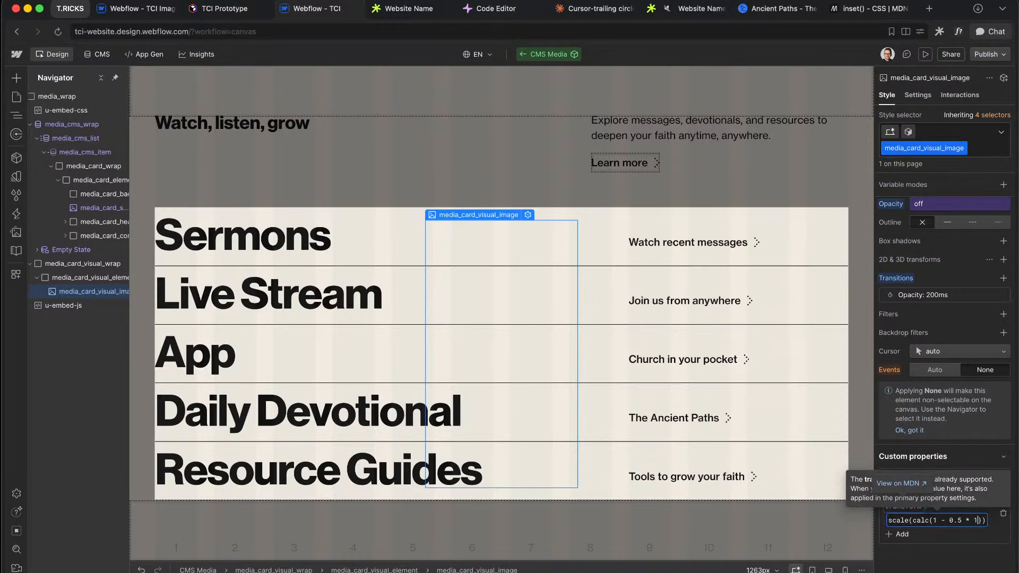
key(Return)
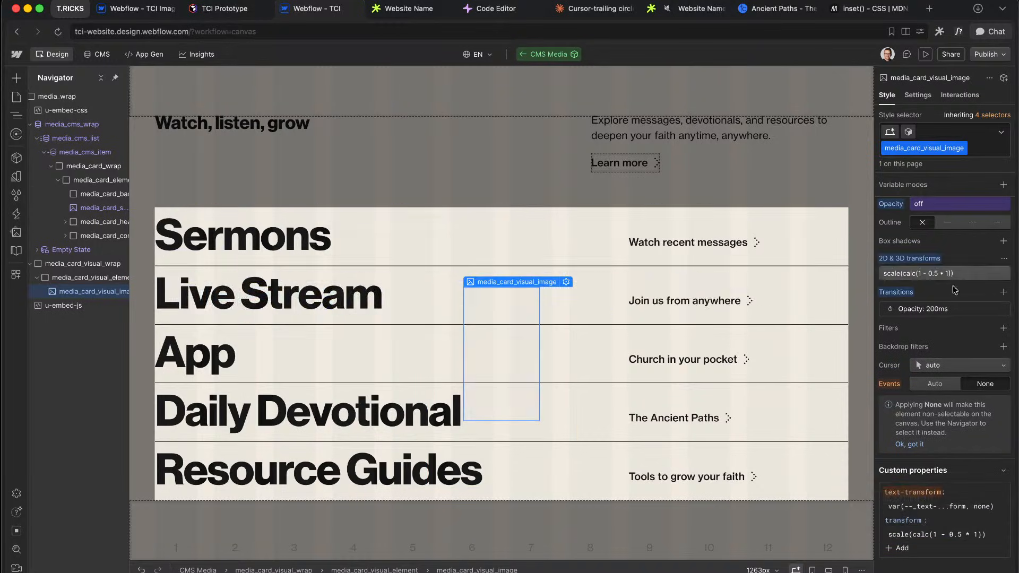
click(944, 310)
Step: Add a Transform transition to the image and tie its scale value to the on variable
click(961, 298)
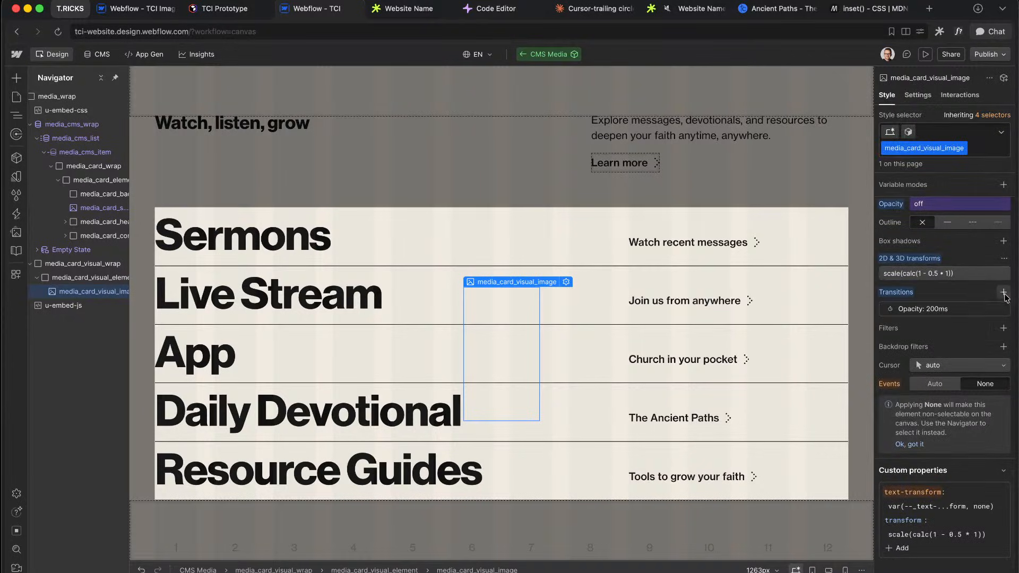
click(1003, 292)
click(955, 333)
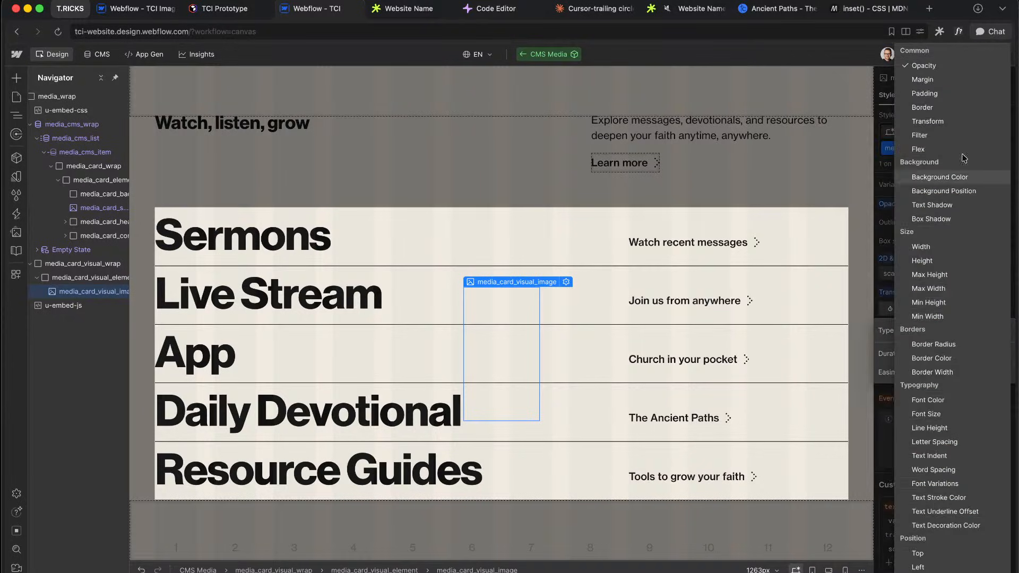
key(Escape)
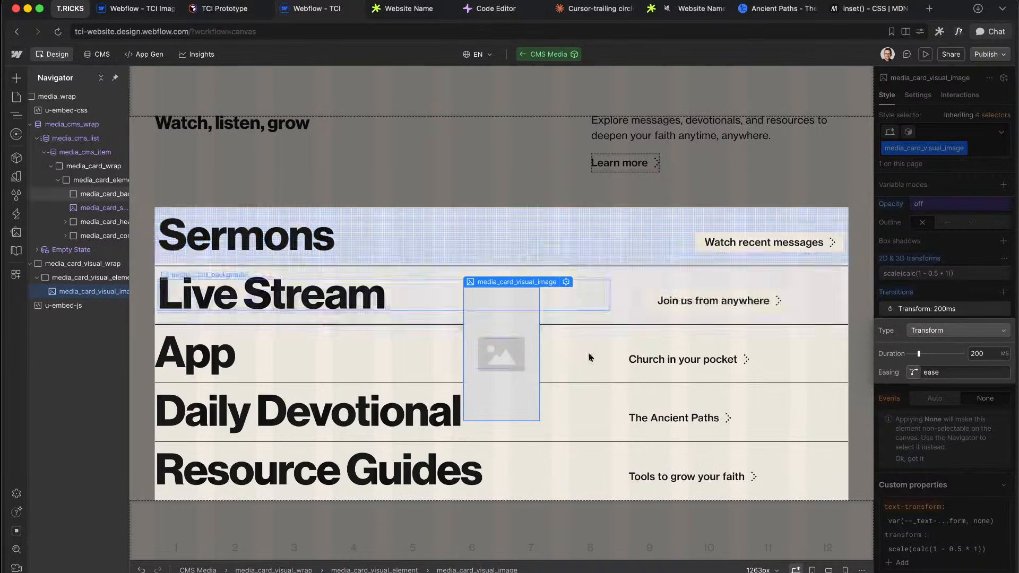
click(962, 303)
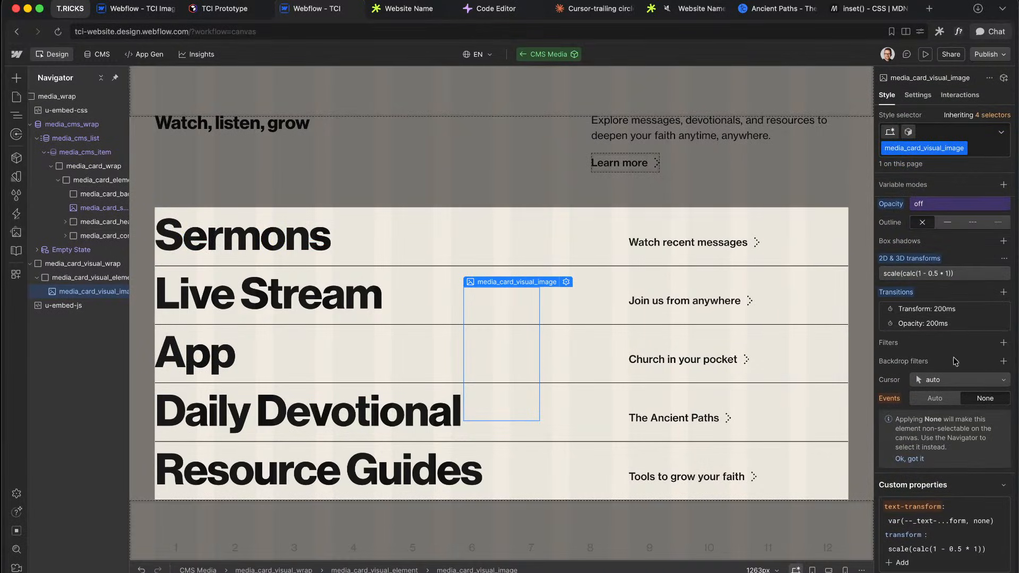
click(941, 275)
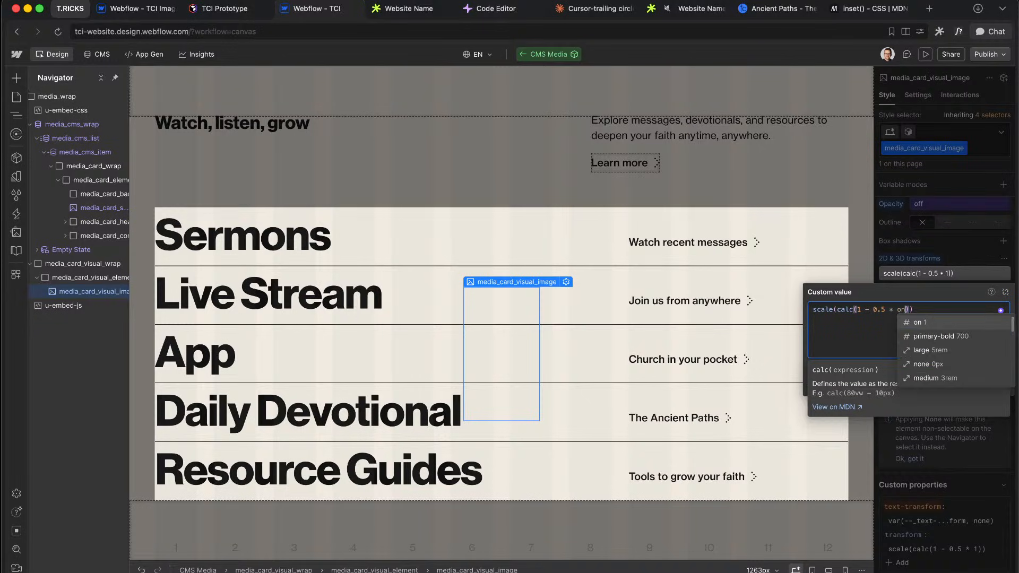
click(967, 245)
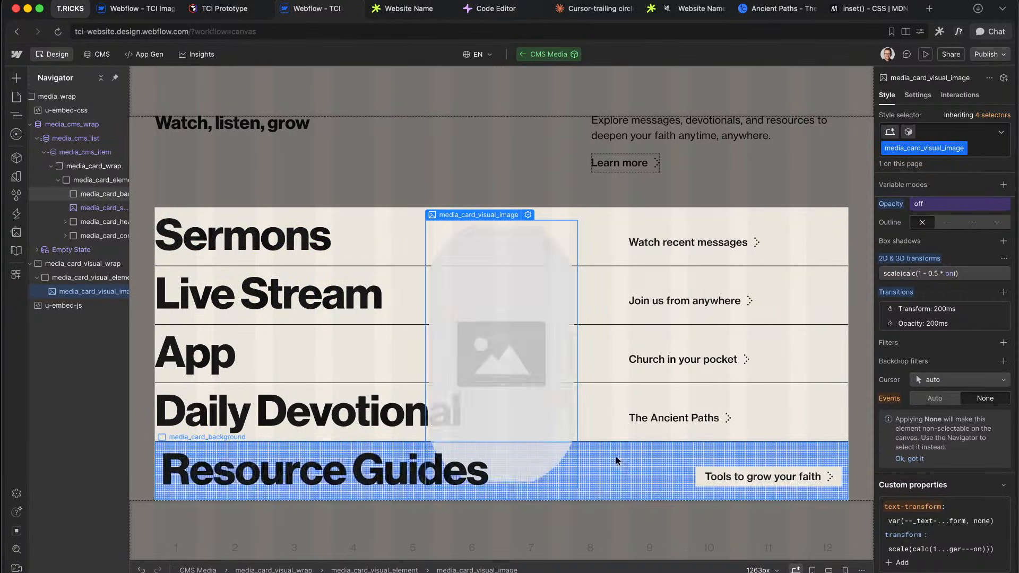
Step: Set the Transform transition to 400 ms with a custom cubic-bezier easing
click(929, 310)
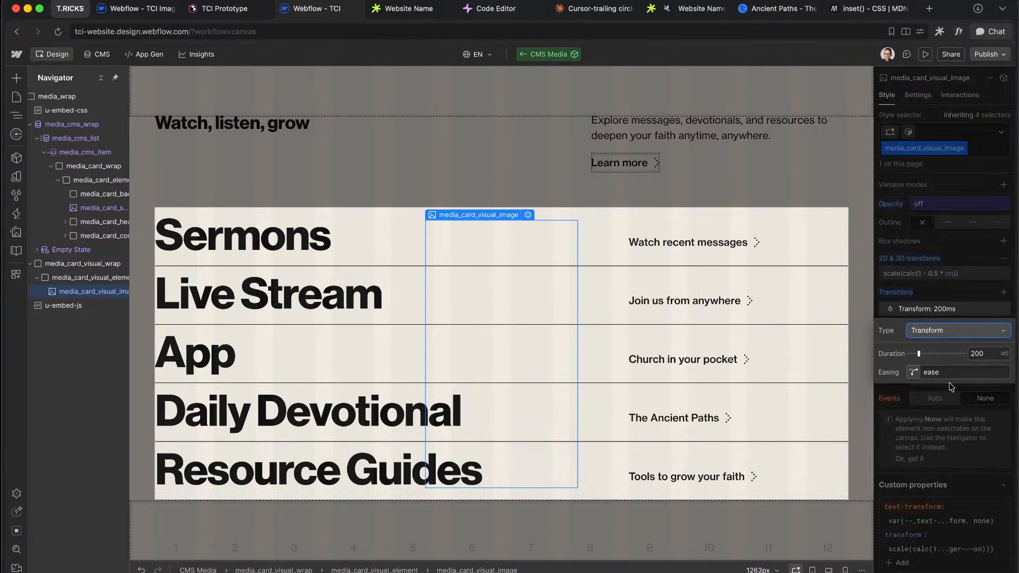
click(913, 373)
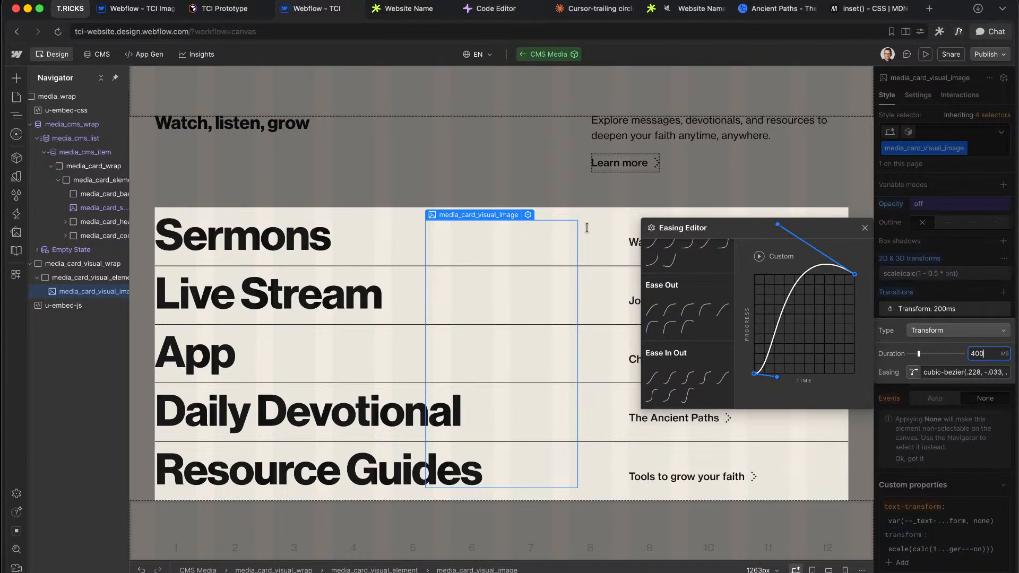
key(Return)
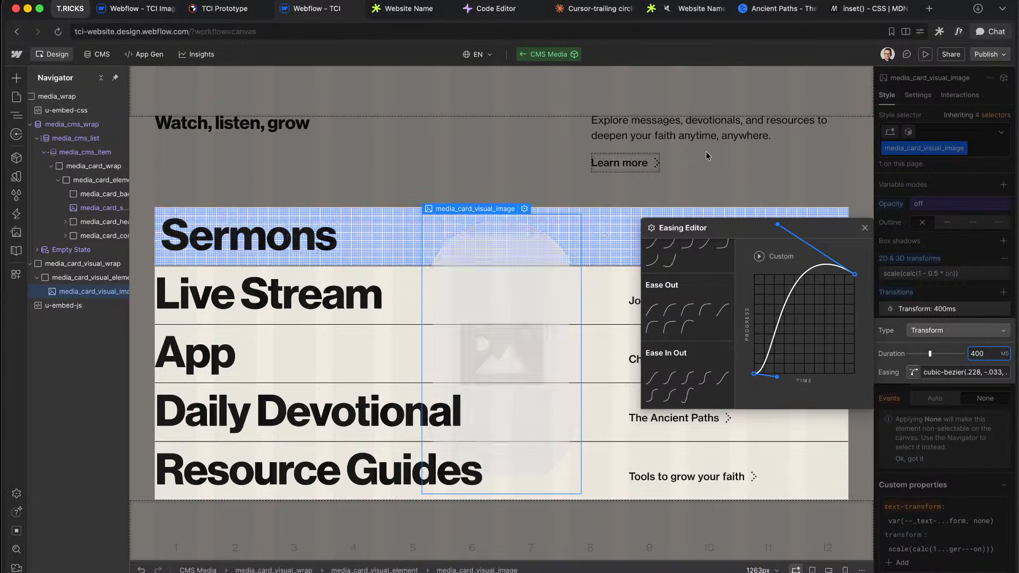
click(977, 243)
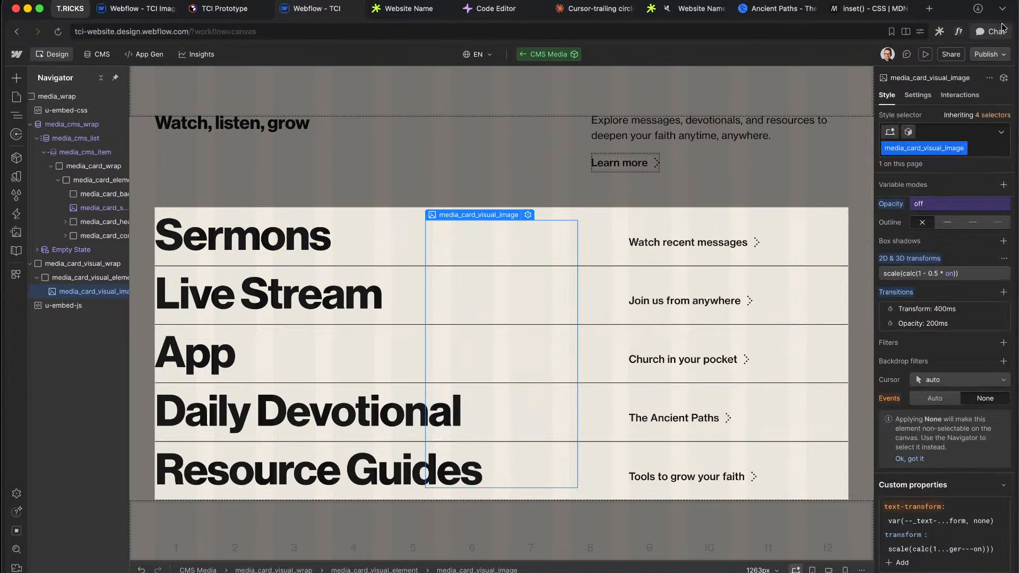
Step: Publish to tci-website.webflow.io, inspect the live media list, then return to the Designer
click(991, 54)
click(964, 243)
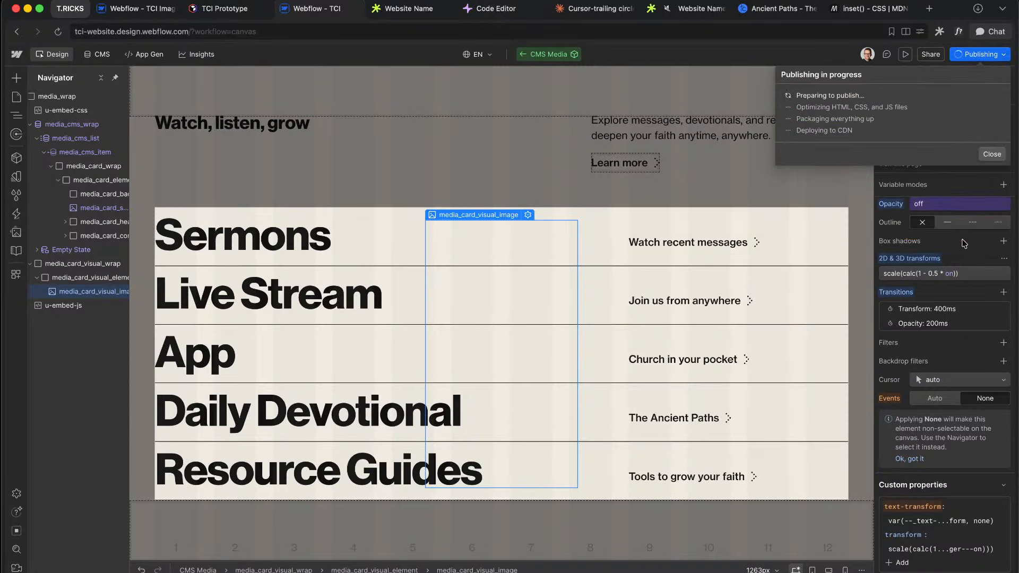
click(419, 10)
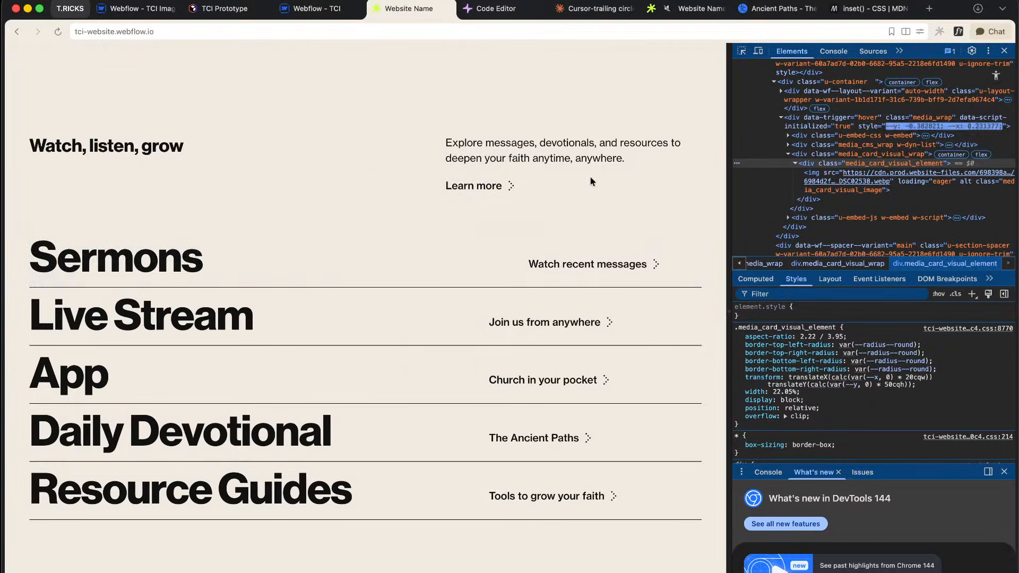
click(312, 10)
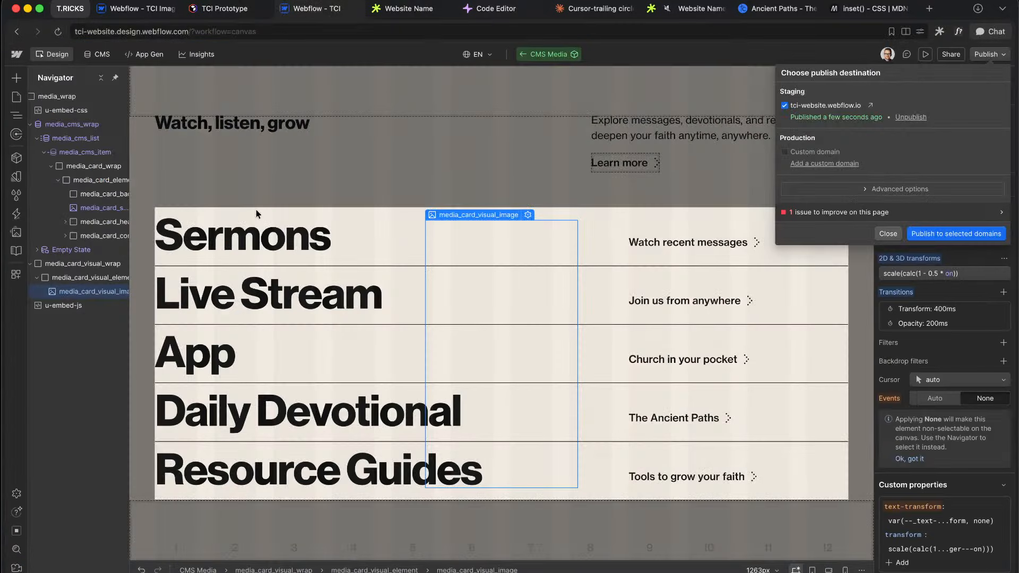
Step: Link the pill image's border radius to the round variable
click(71, 294)
scroll(968, 392, down, 1)
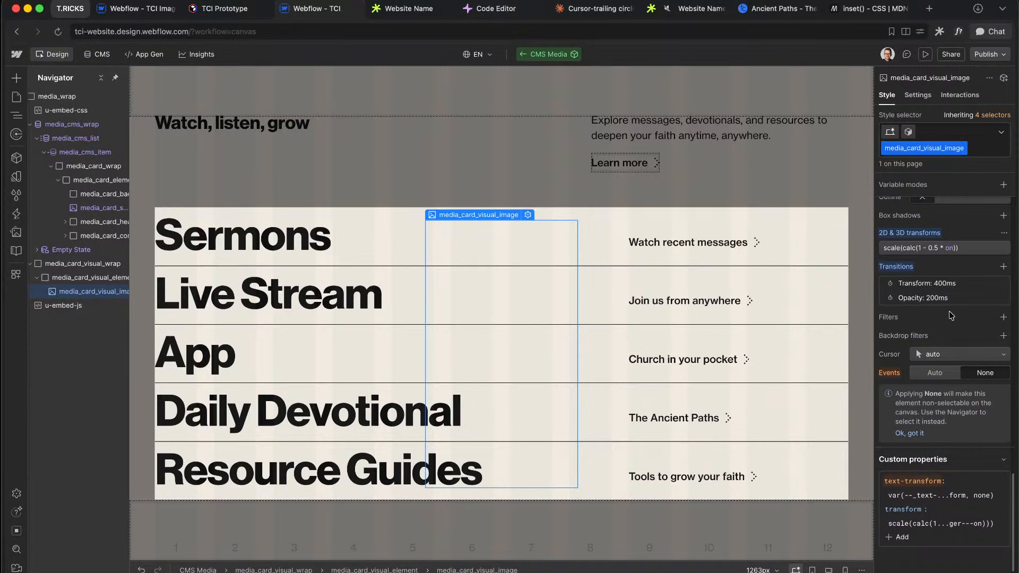
scroll(950, 316, up, 3)
scroll(949, 353, up, 5)
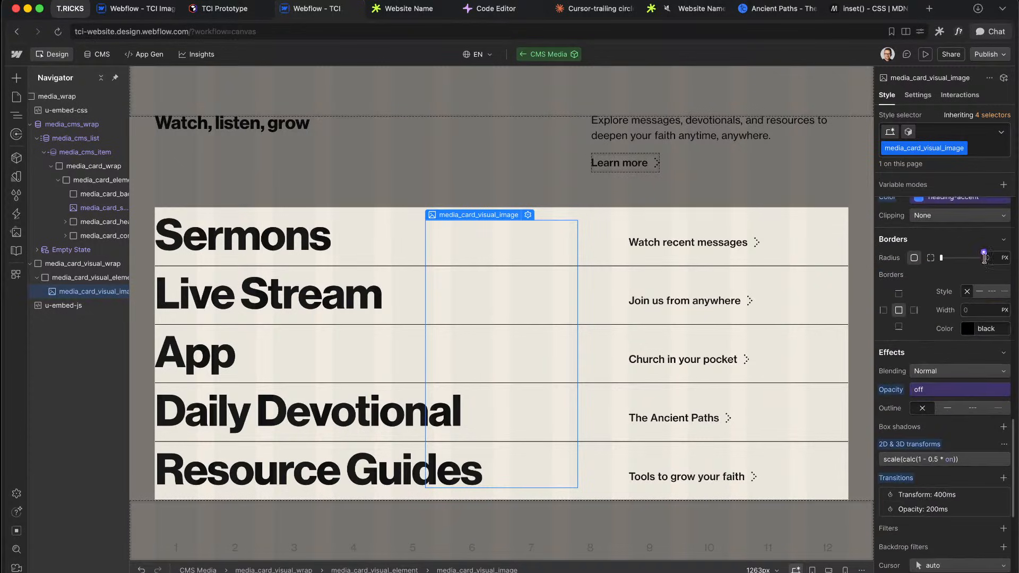
click(985, 253)
text(rad)
click(928, 390)
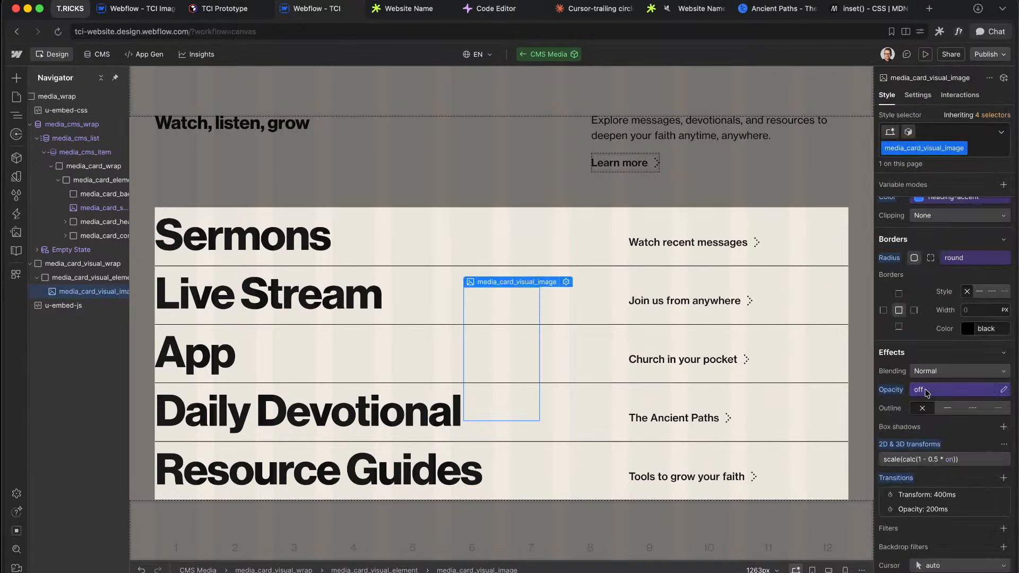
Step: Select media_card_visual_element, republish to staging, and check the live page
click(72, 277)
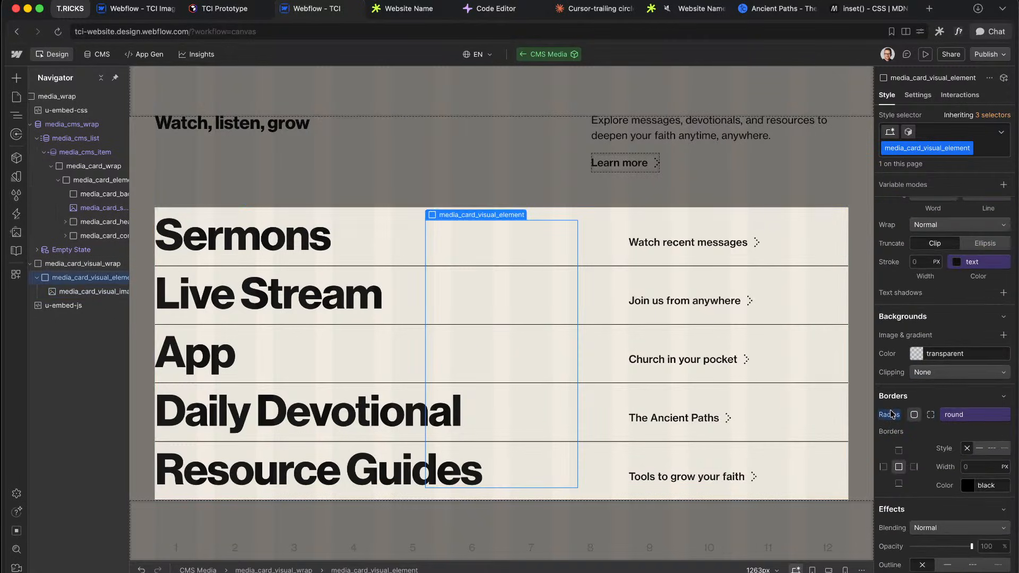
scroll(971, 304, up, 10)
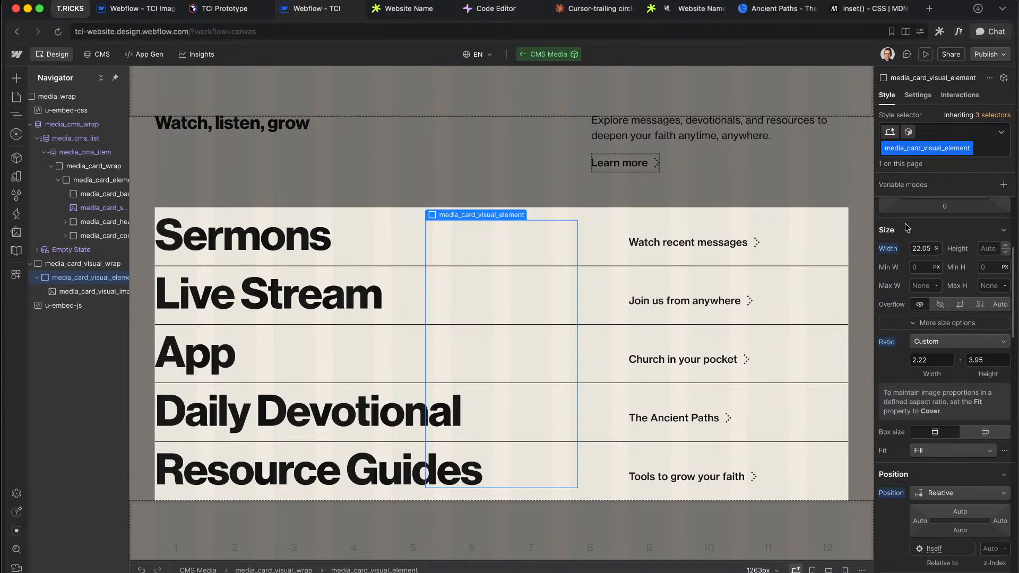
click(1007, 55)
click(966, 233)
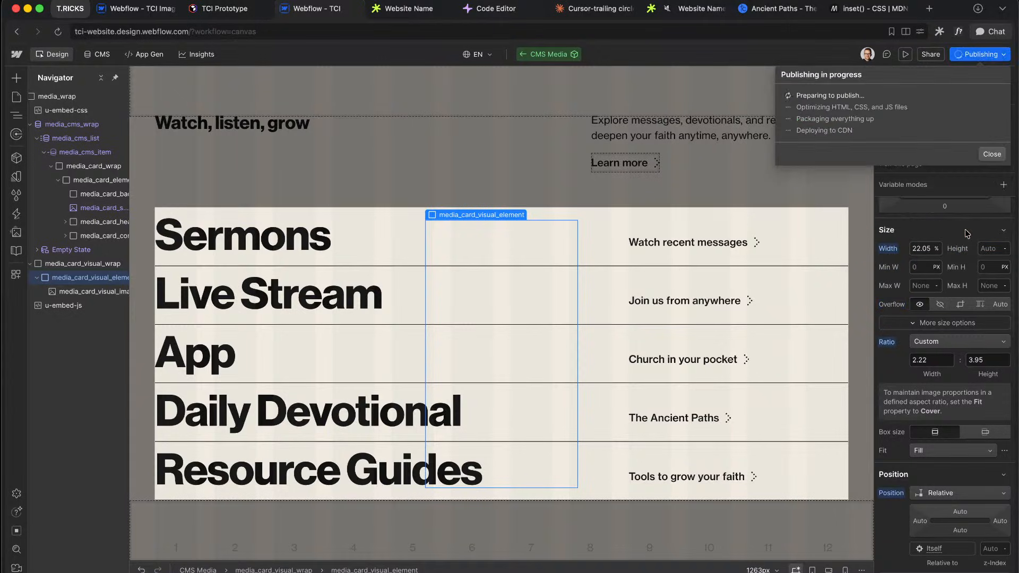
click(412, 10)
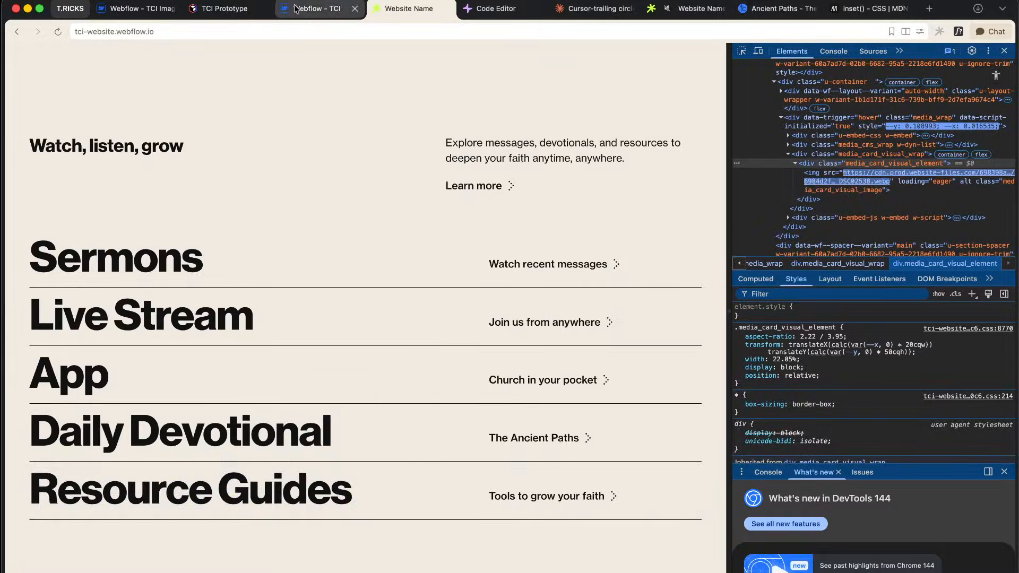
click(311, 10)
Step: Change the image's Transform transition duration from 400ms to 200ms
click(927, 382)
scroll(928, 431, down, 15)
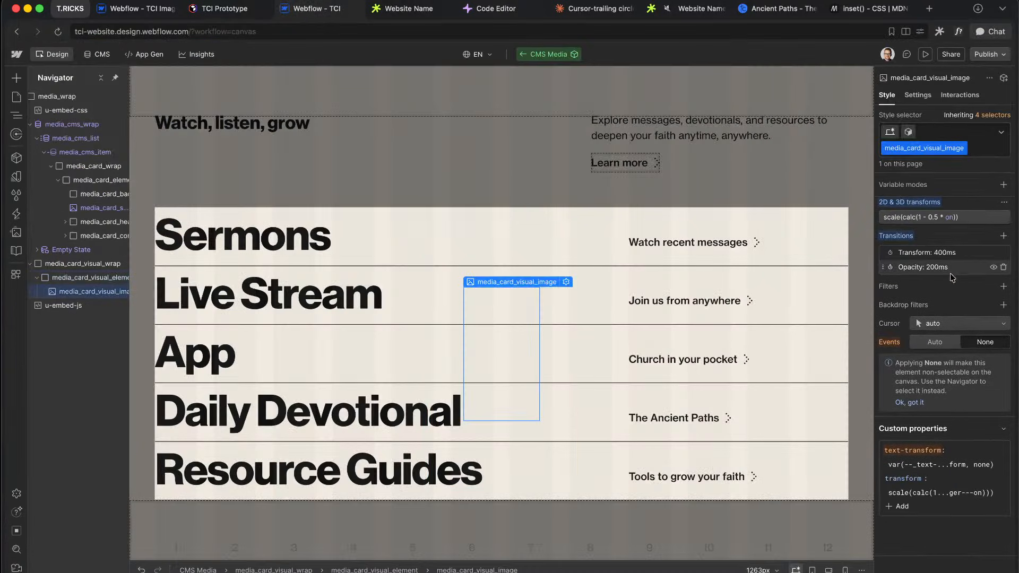
click(948, 269)
click(963, 254)
click(963, 255)
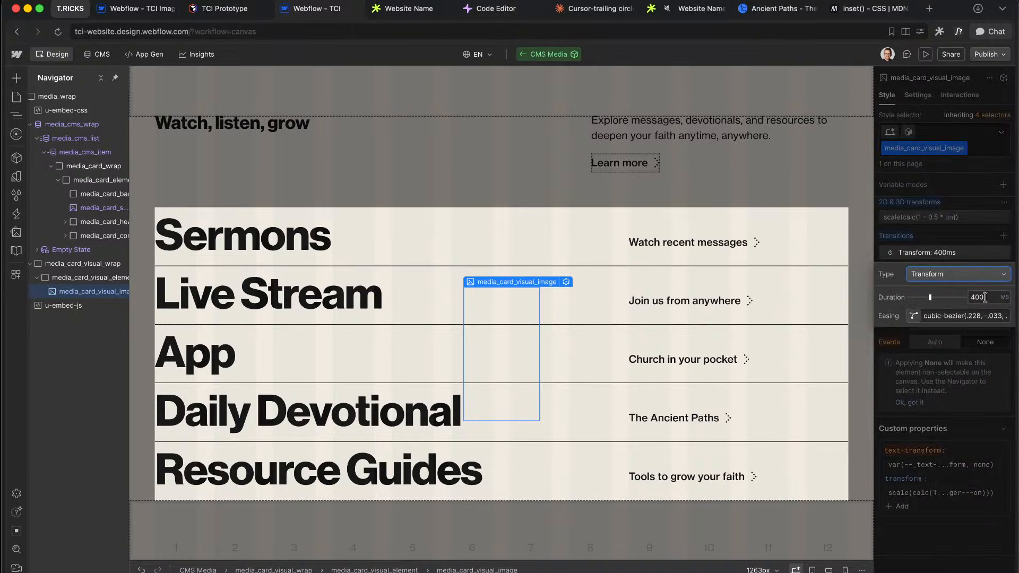
key(Return)
click(952, 259)
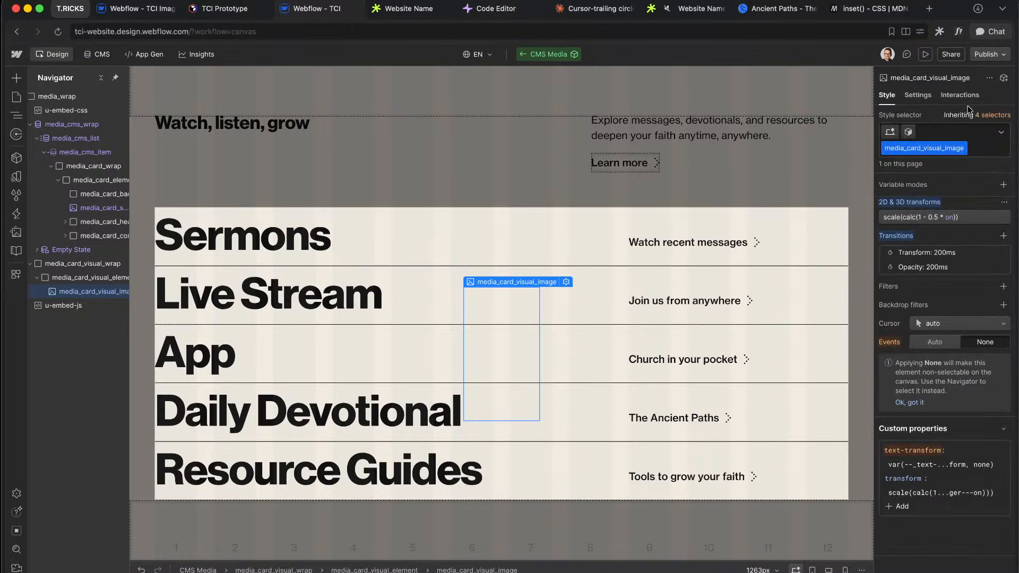
Step: Republish to the selected domains and view the live site to test the hover
click(982, 59)
click(980, 234)
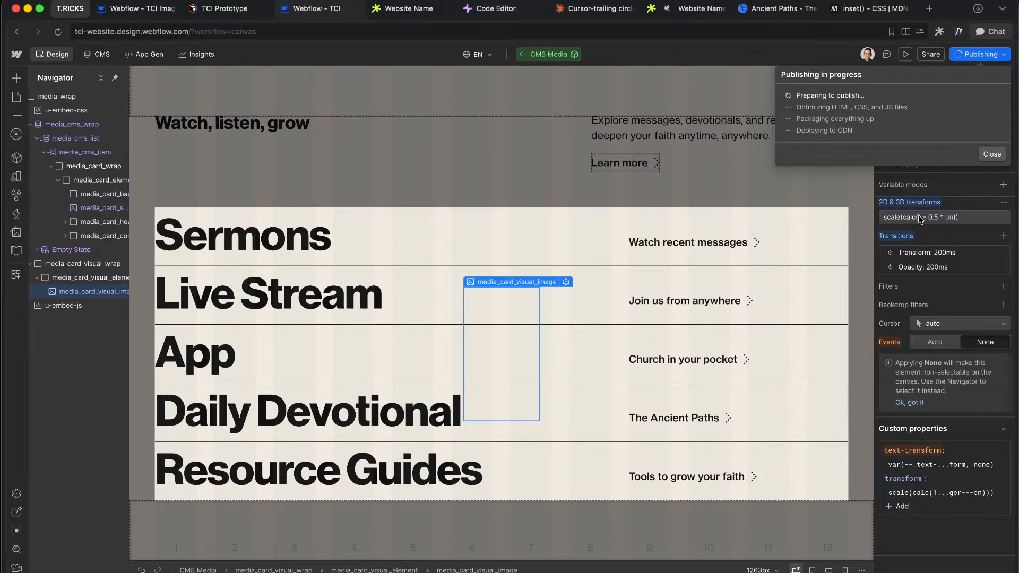
click(374, 13)
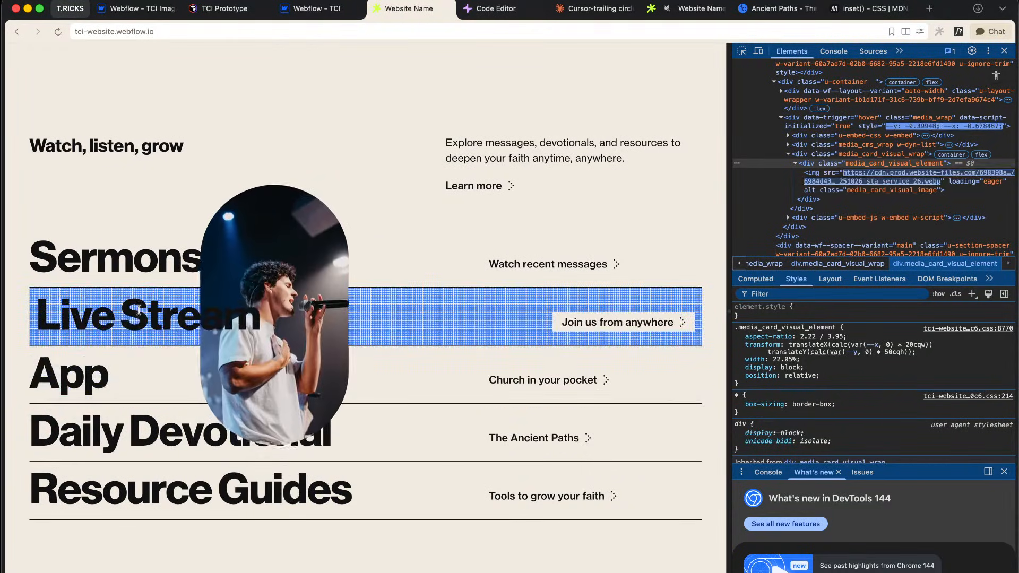
Step: Scroll through the published media list to test the hover pill image
scroll(191, 162, up, 6)
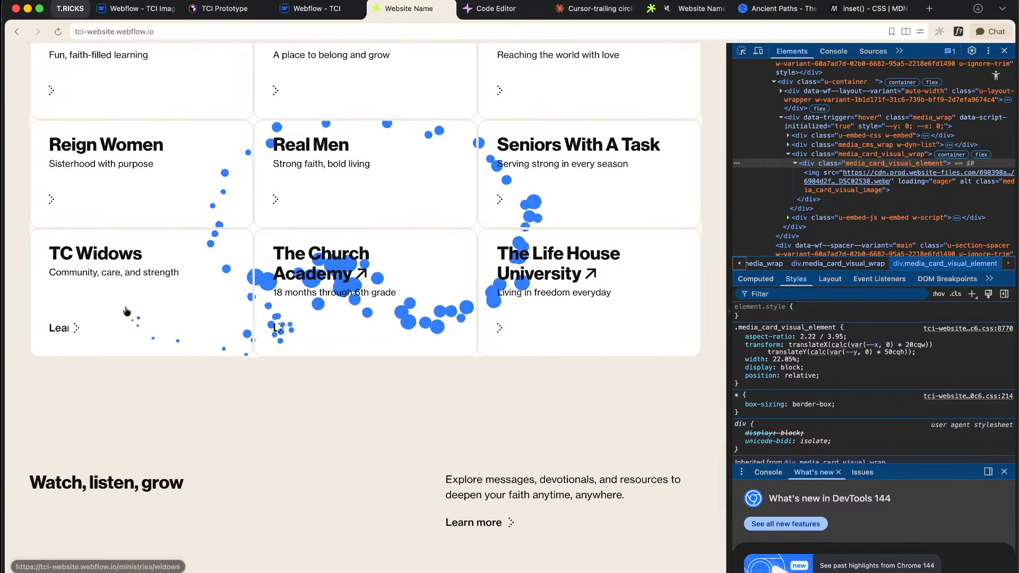
scroll(261, 218, up, 3)
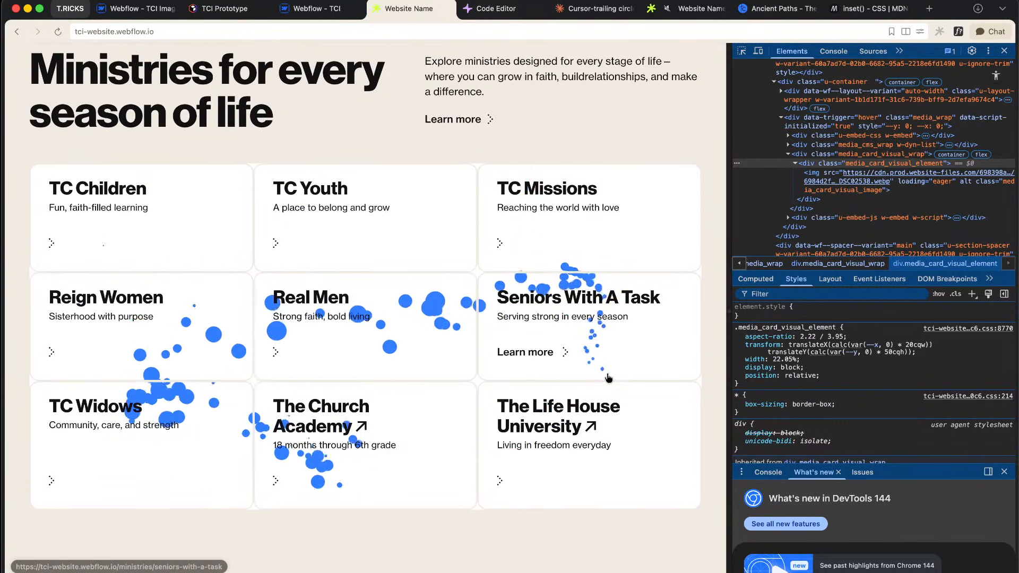
scroll(575, 220, up, 10)
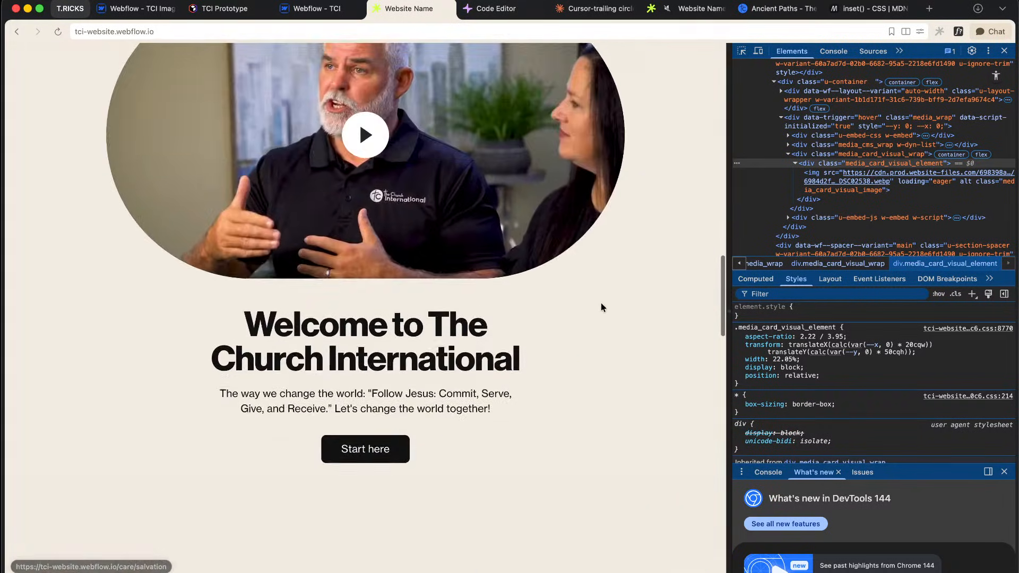
scroll(601, 302, down, 6)
scroll(609, 422, down, 1)
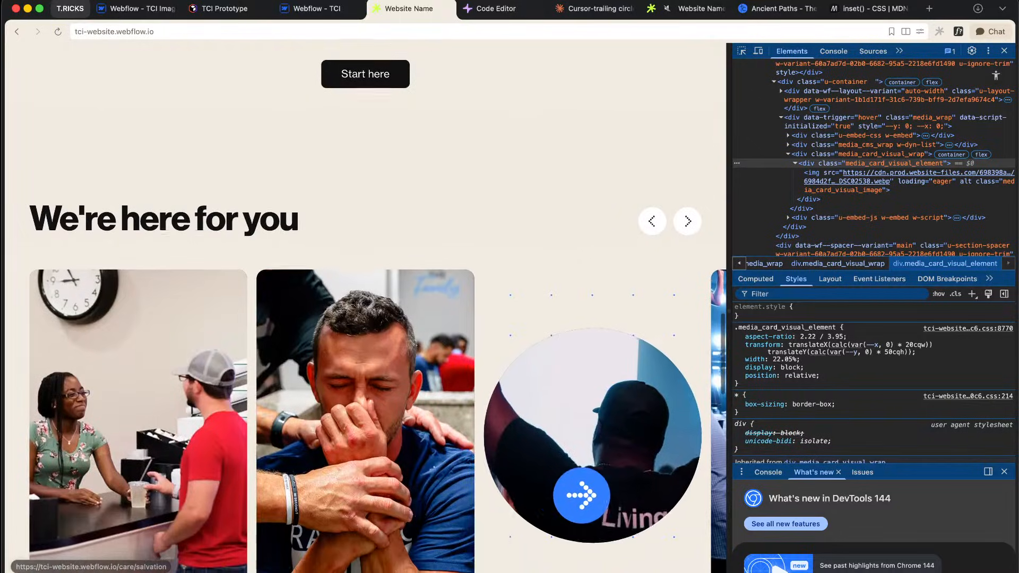
Step: Close the developer tools and move over to the Figma prototype
click(1007, 50)
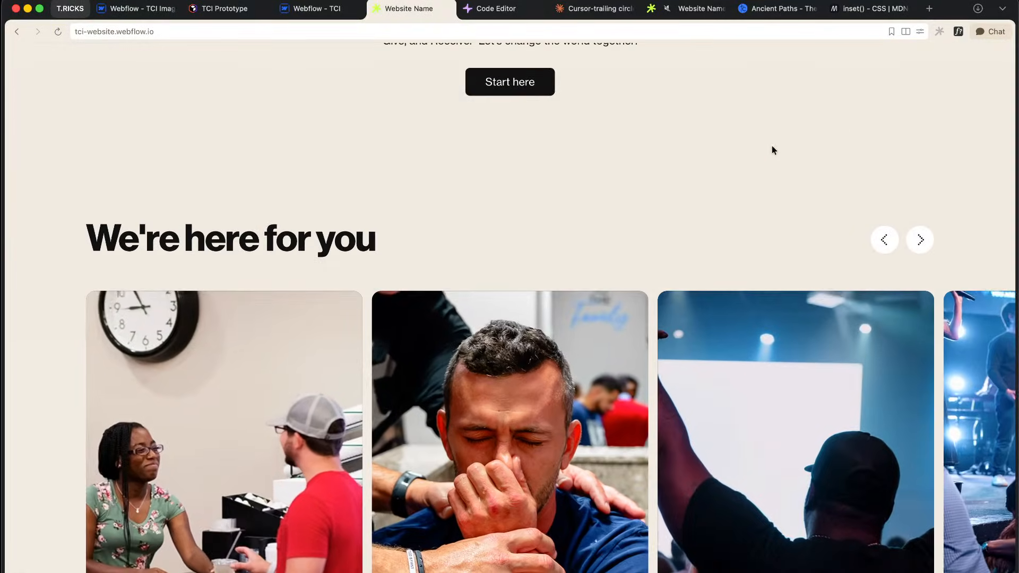
scroll(722, 152, up, 10)
scroll(722, 156, up, 3)
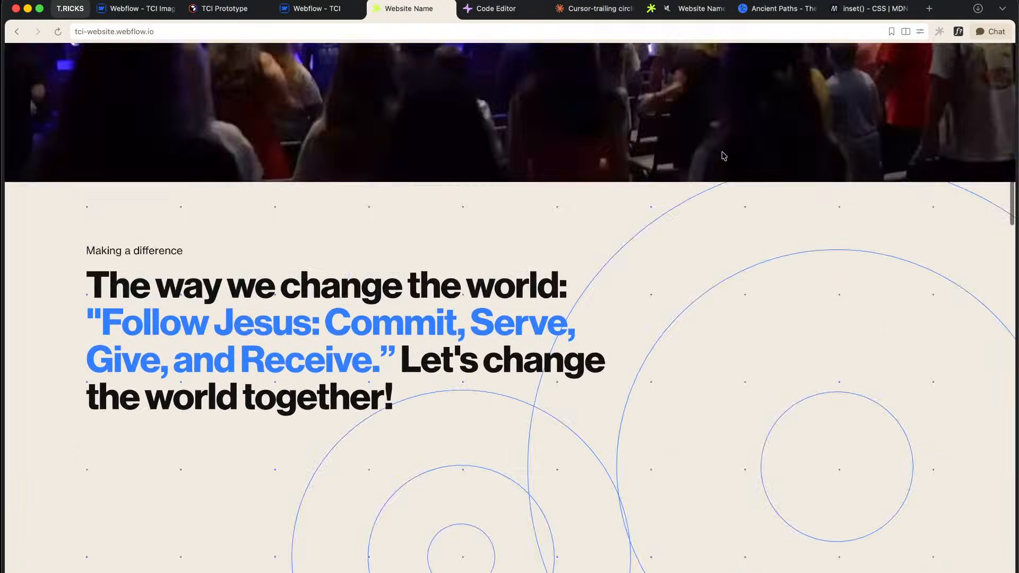
key(ctrl+Right)
scroll(542, 198, down, 12)
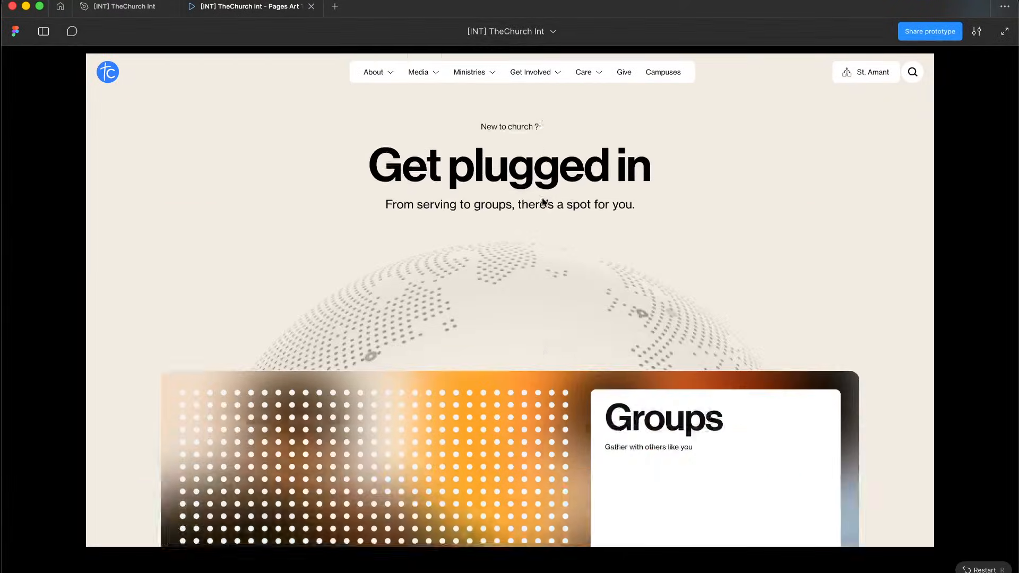
scroll(543, 198, up, 1)
scroll(543, 198, up, 15)
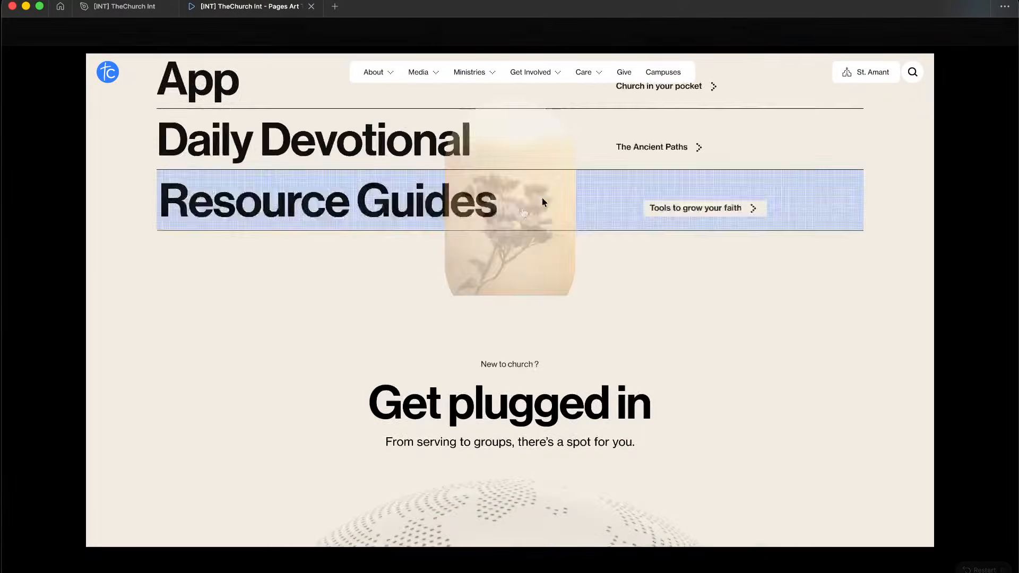
scroll(542, 198, up, 5)
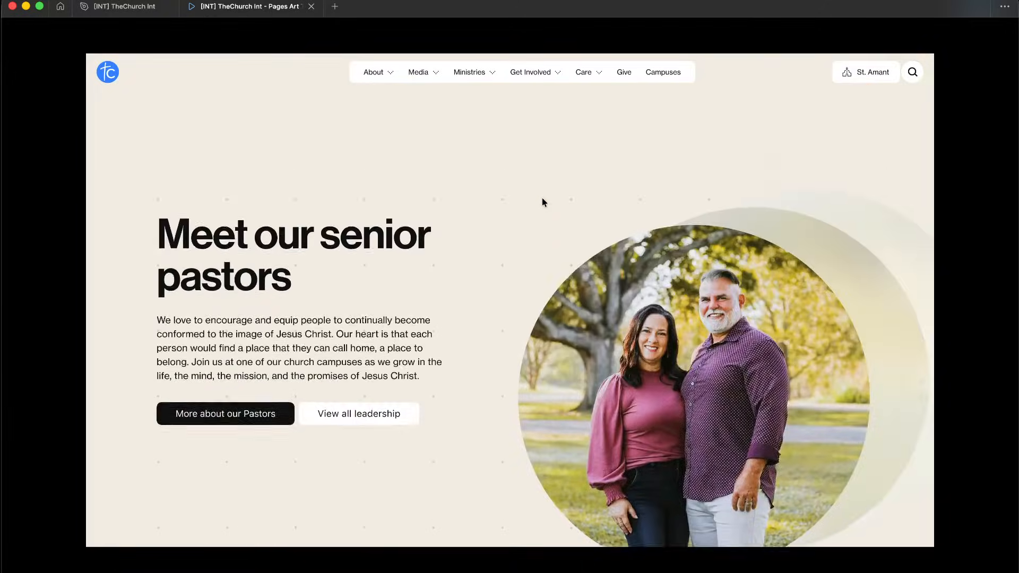
scroll(543, 198, down, 8)
scroll(543, 201, down, 12)
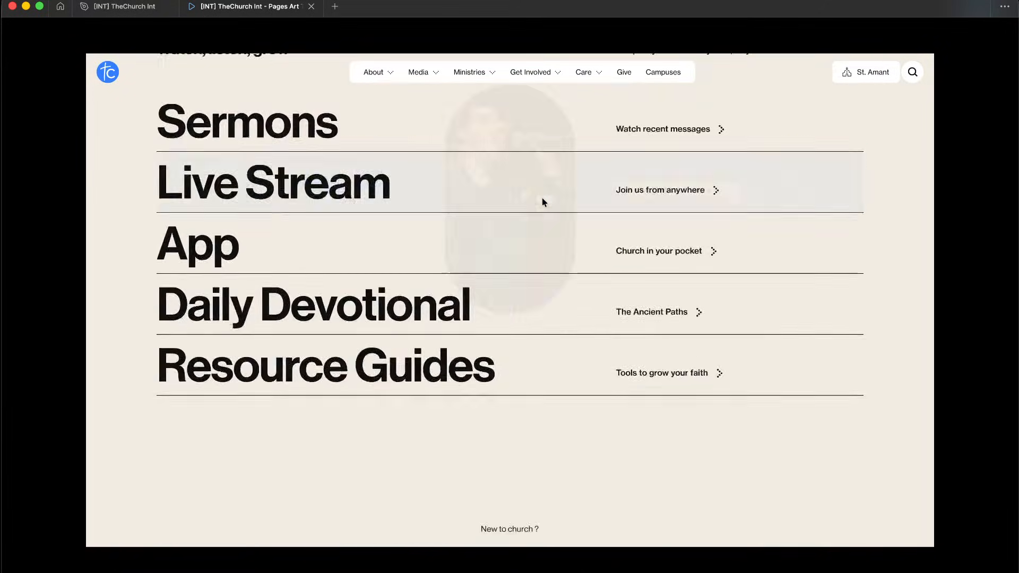
scroll(542, 197, down, 15)
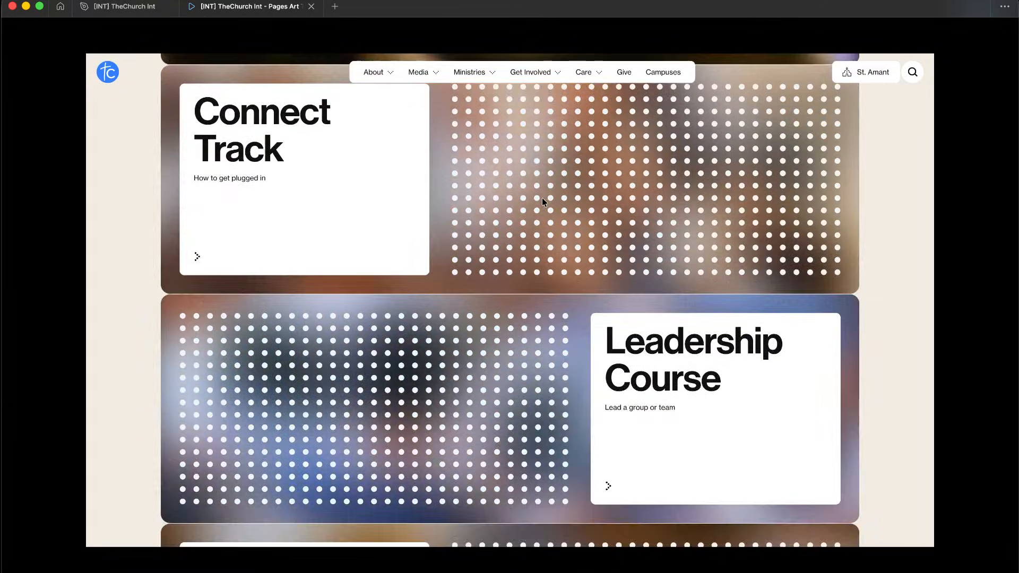